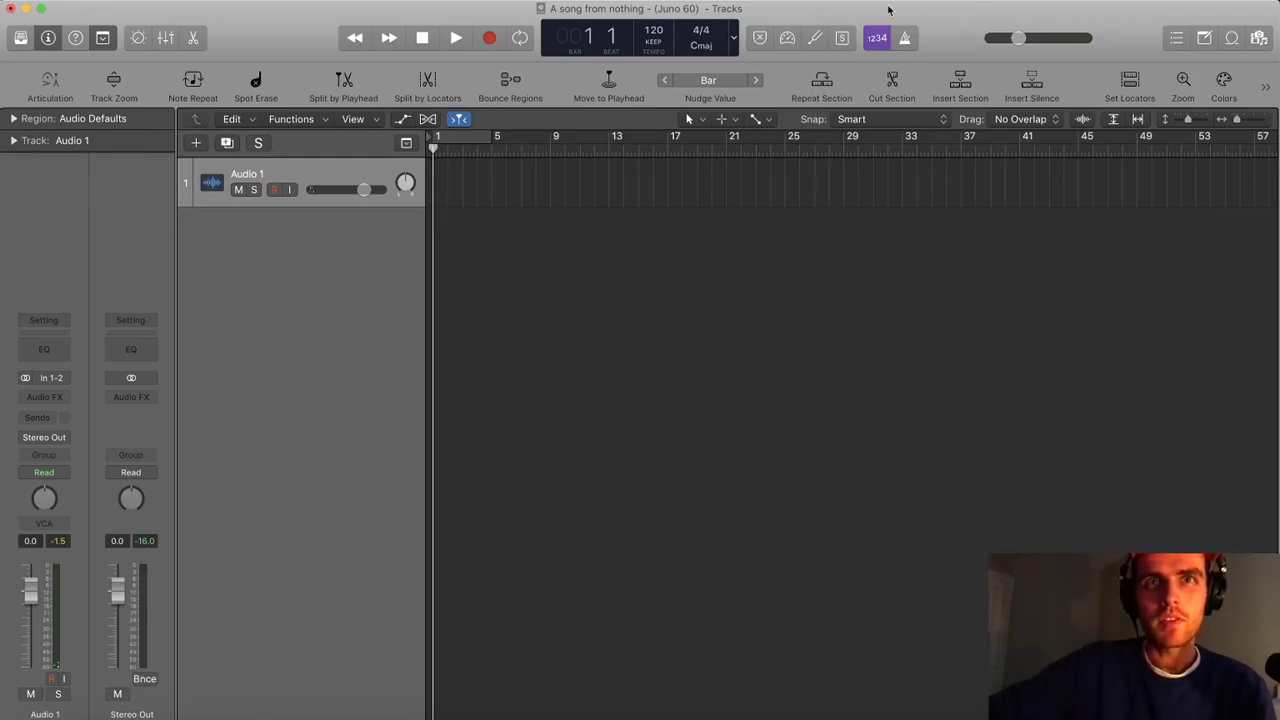
Switch to Splice and show the recently added samples of the library
key("super+Tab")
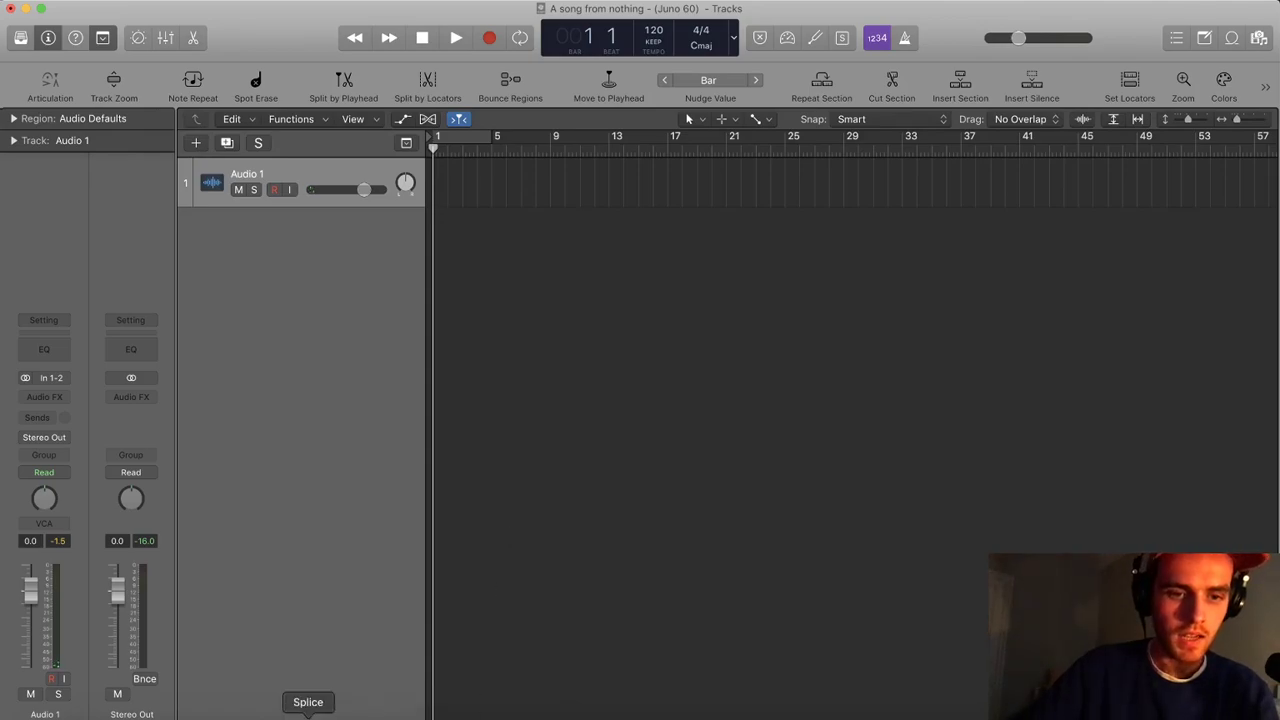
left_click(308, 716)
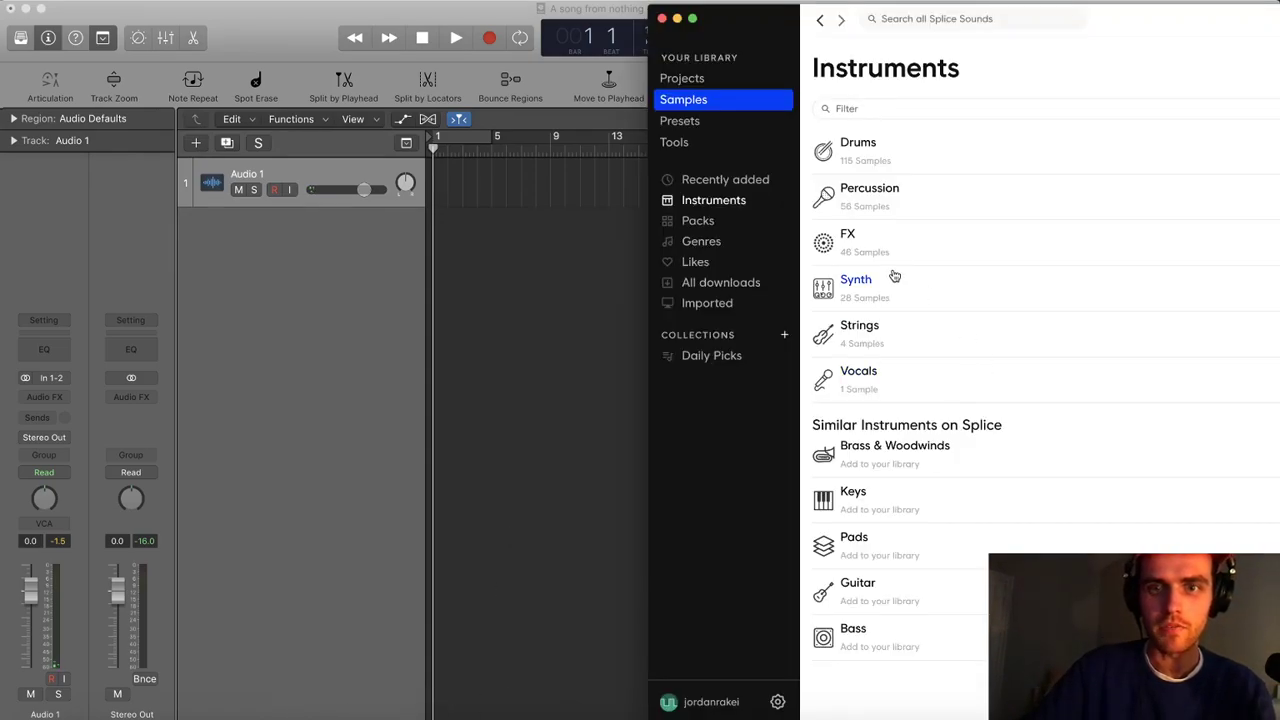
left_click_drag(779, 30, 422, 3)
left_click_drag(780, 22, 739, 16)
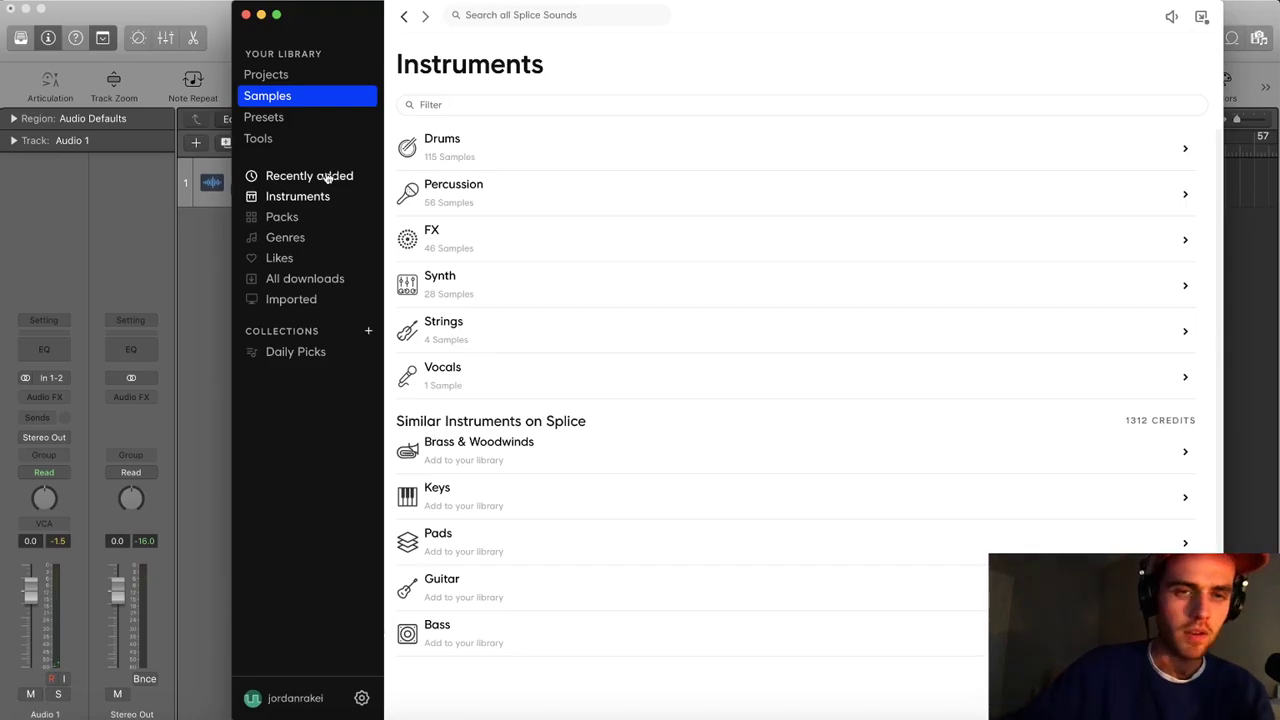
left_click(327, 178)
left_click_drag(342, 22, 388, 20)
Look through the recently added samples for a suitable drum or percussion loop
scroll(482, 225, "down", 3)
scroll(480, 222, "down", 15)
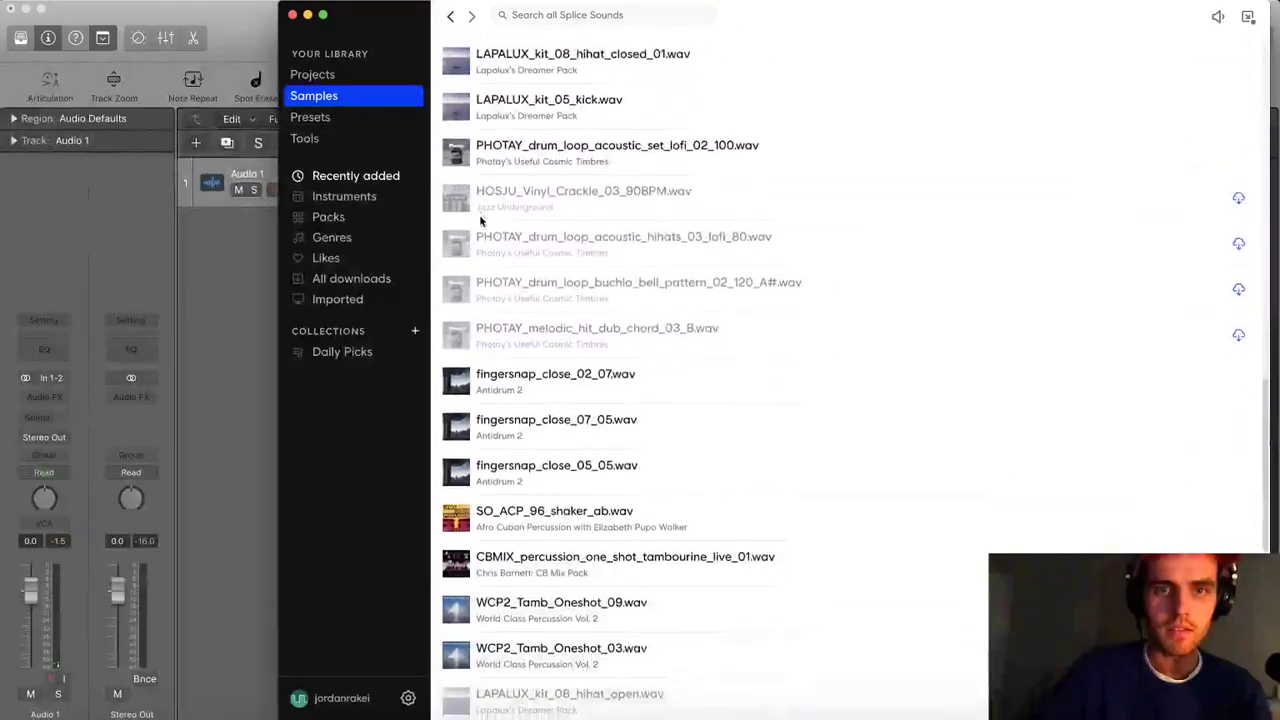
scroll(479, 220, "down", 3)
left_click(482, 215)
scroll(485, 220, "up", 5)
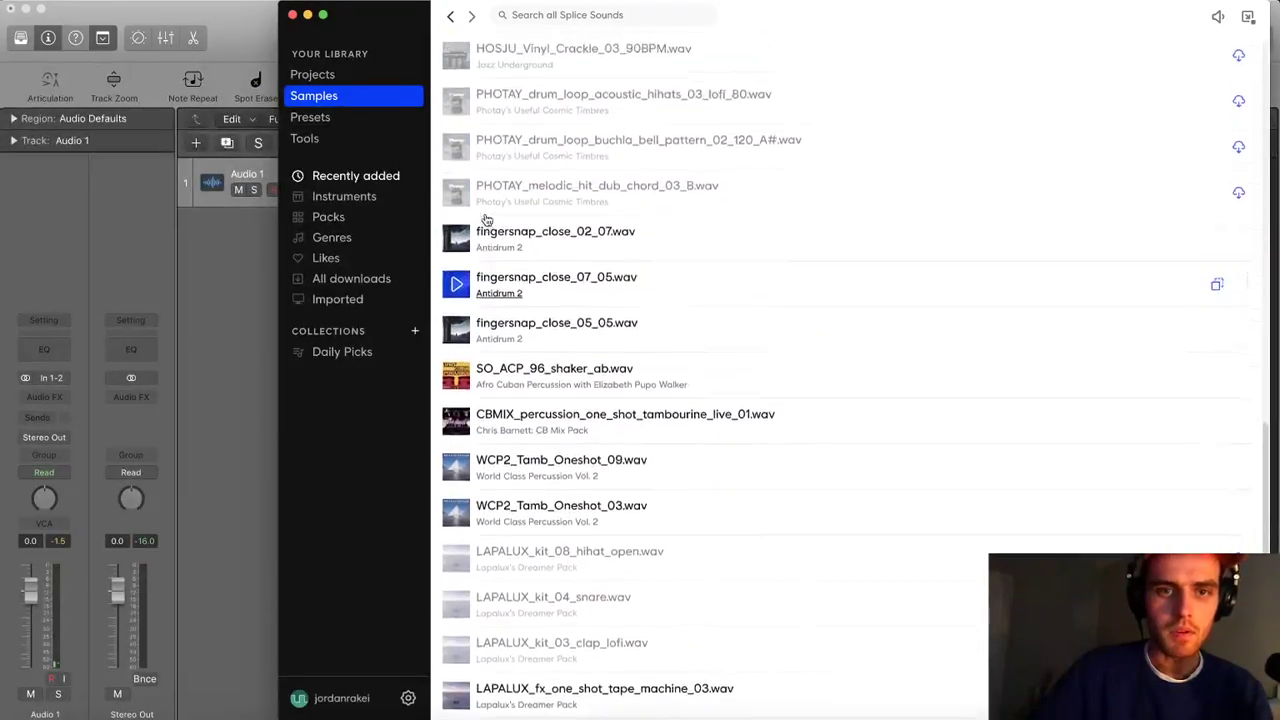
scroll(483, 220, "up", 15)
left_click(484, 215)
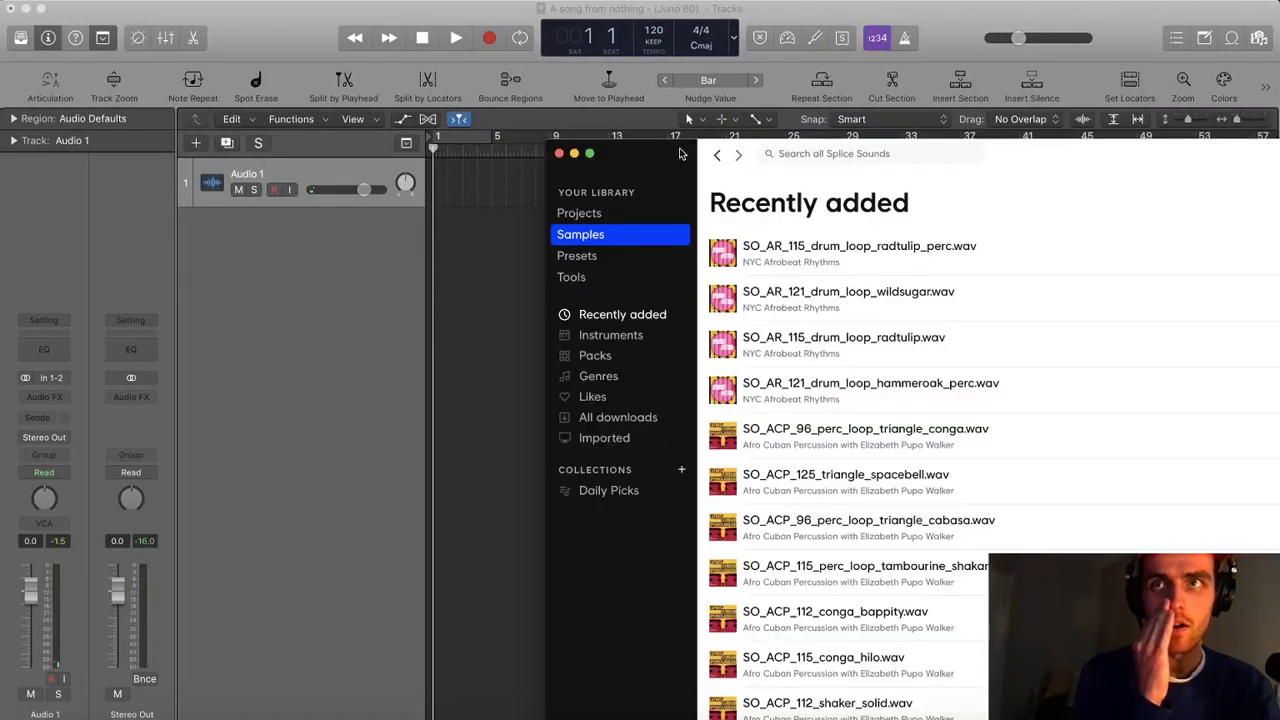
Preview the triangle, radtulip, hammeroak and tambourine loops, then SO_AR_121_drum_loop_wildsugar.wav, with the Splice window placed beside the Logic tracks
left_click_drag(679, 153, 618, 55)
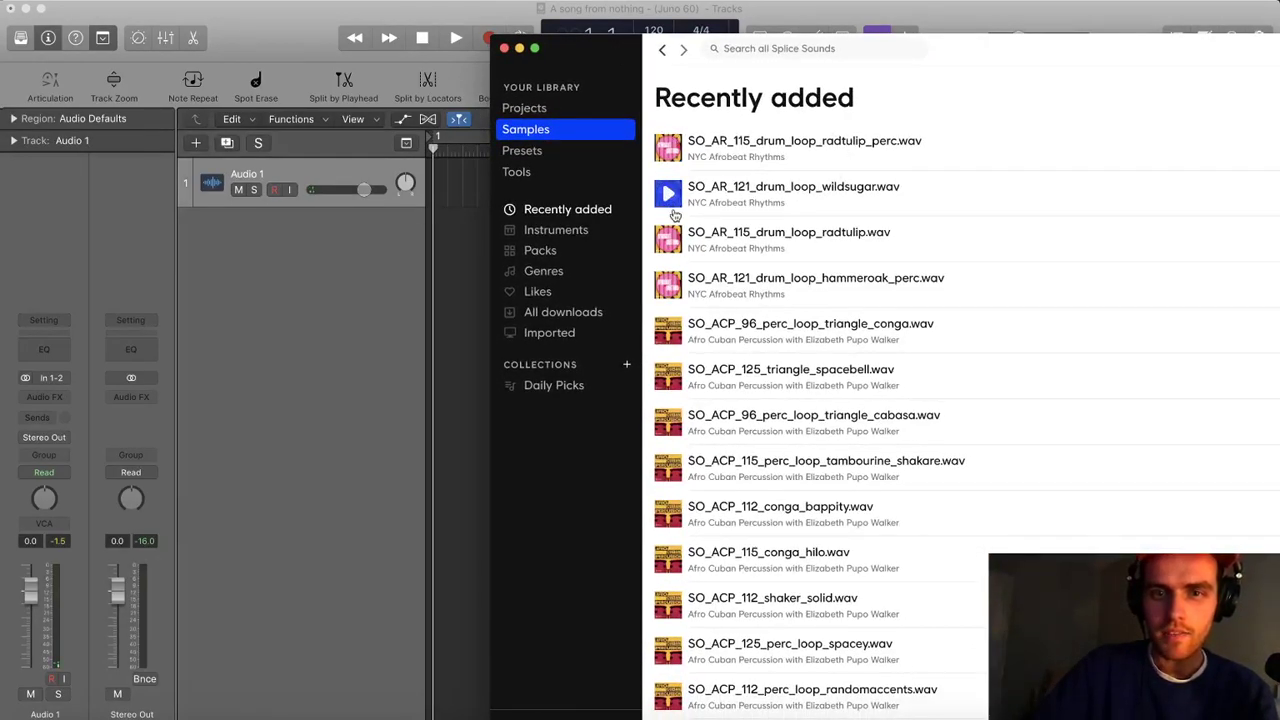
left_click_drag(624, 45, 628, 11)
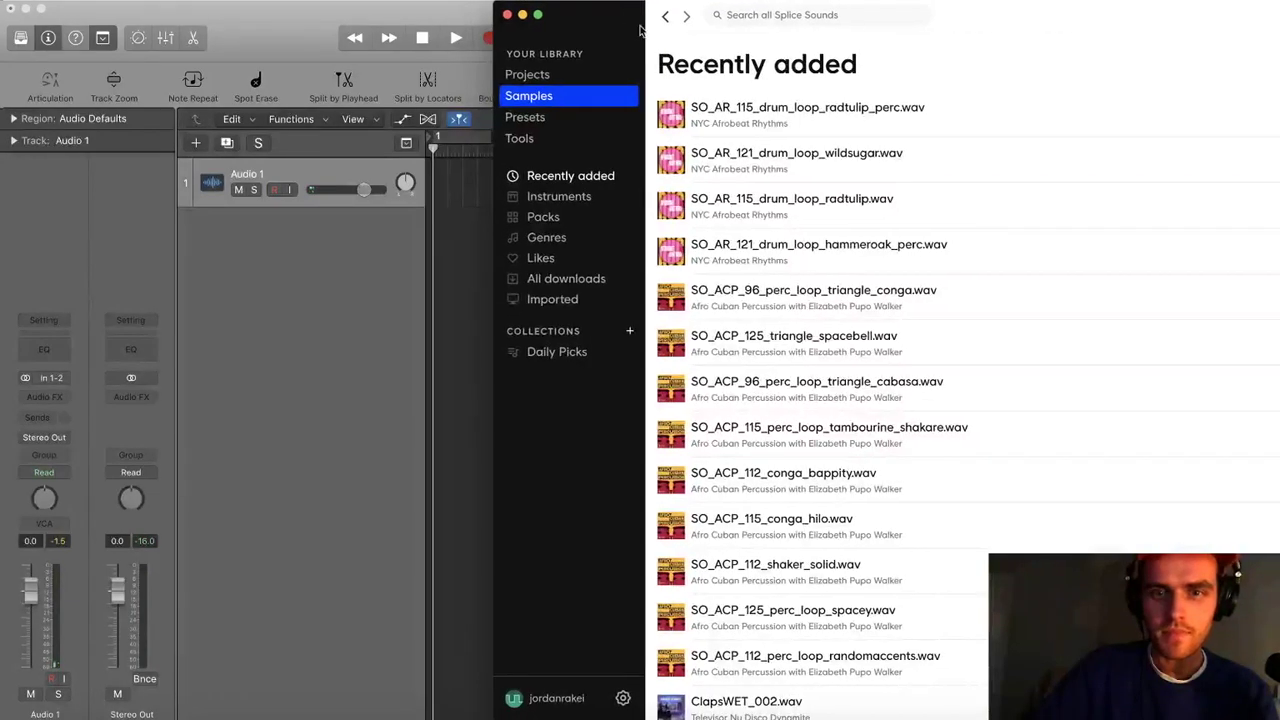
left_click(671, 298)
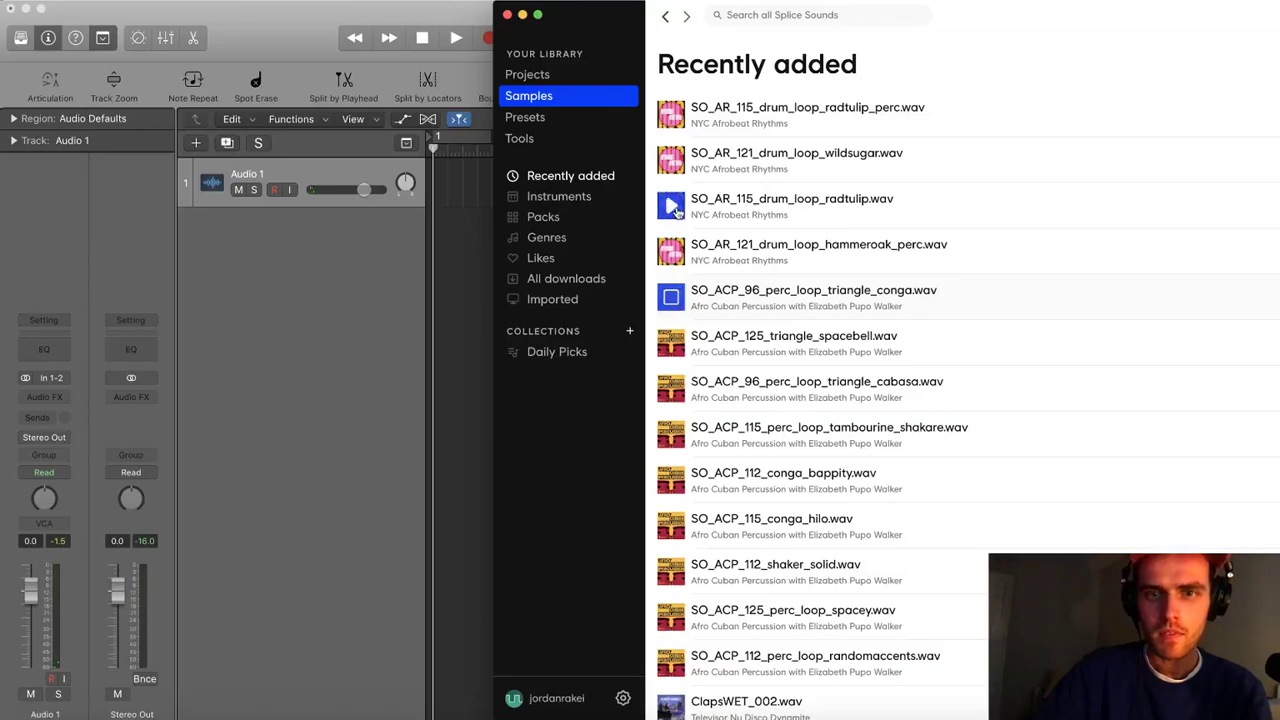
left_click(671, 205)
left_click(671, 252)
left_click(671, 389)
left_click(671, 435)
left_click(667, 161)
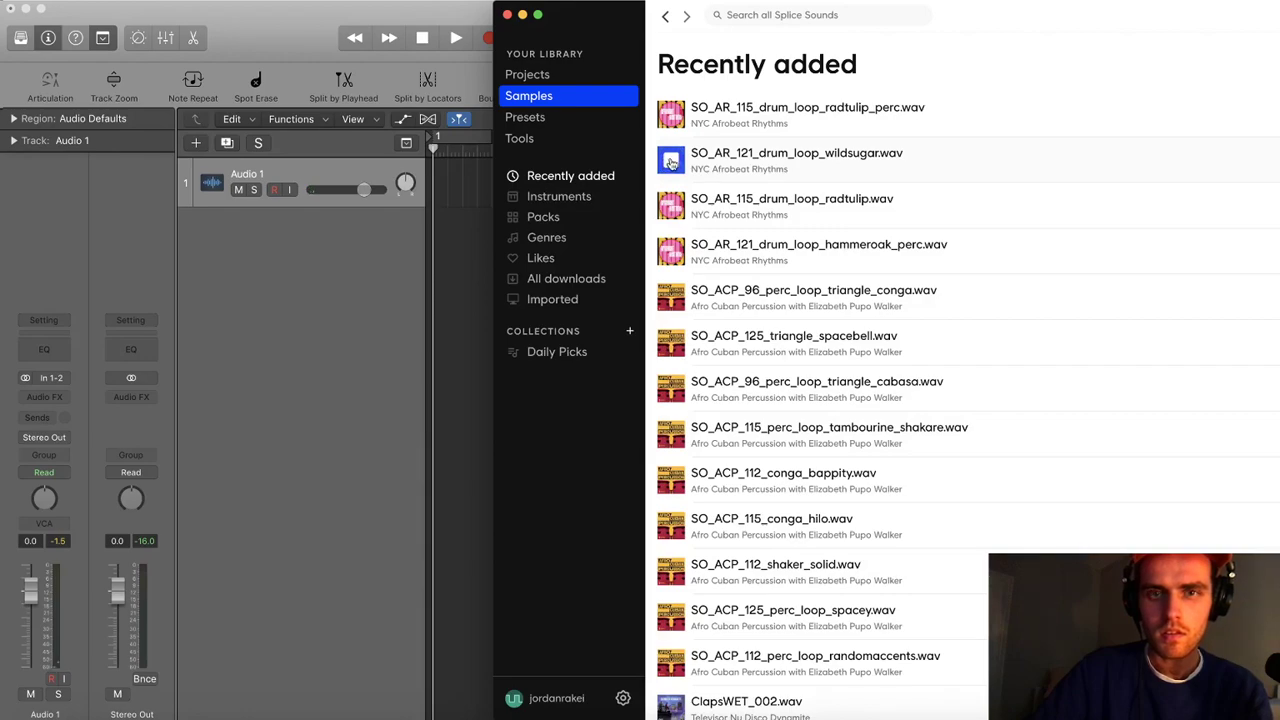
left_click(671, 161)
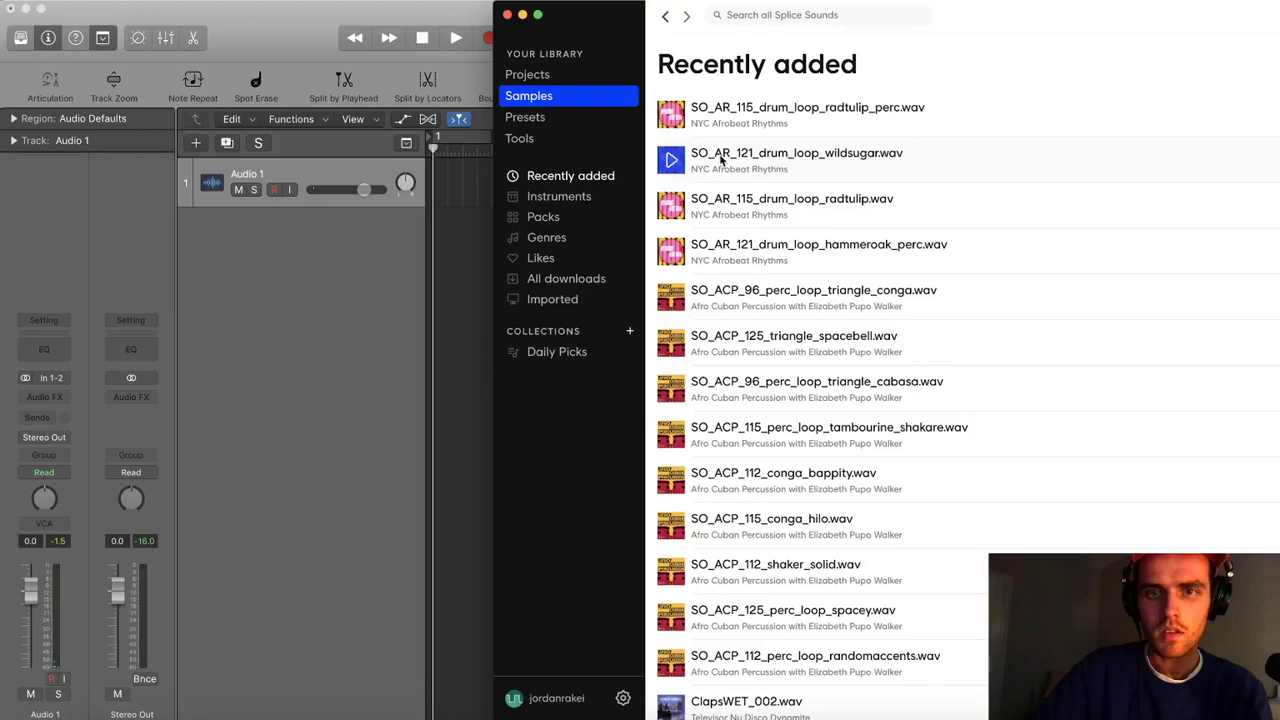
Add SO_AR_121_drum_loop_wildsugar.wav to the Logic project on a new audio track, starting at bar 1
left_click_drag(721, 160, 494, 210)
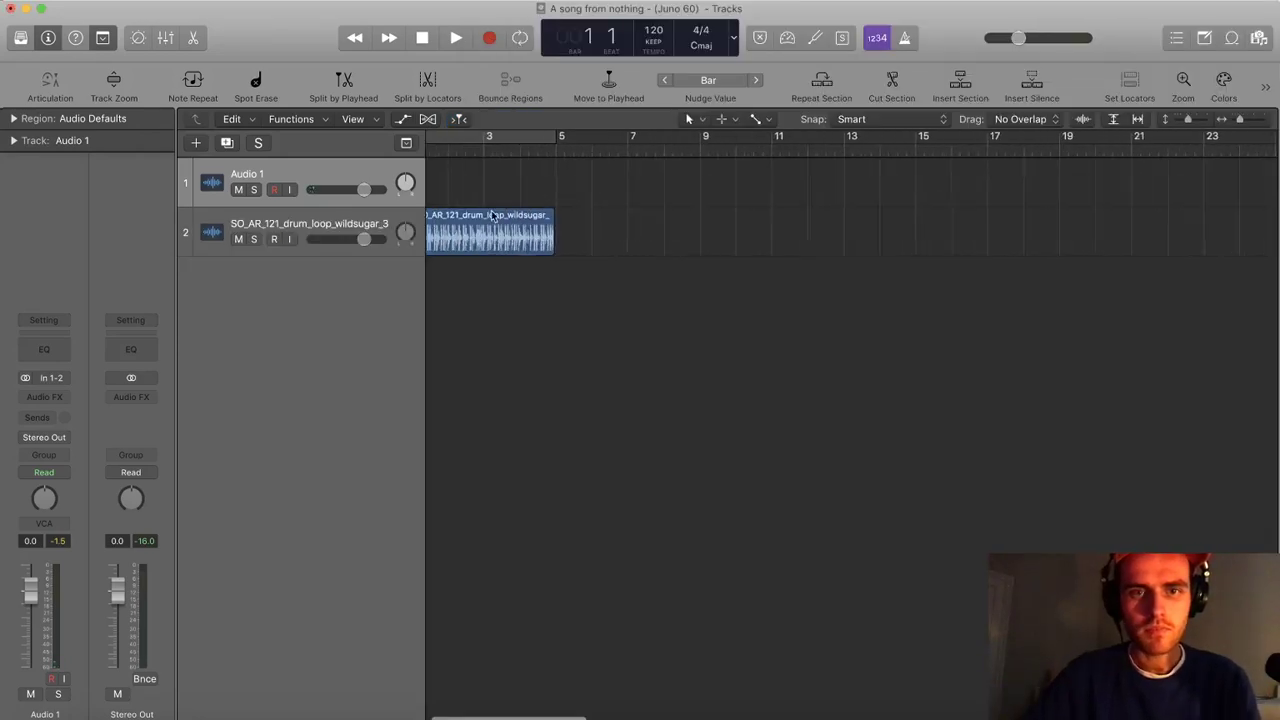
key("super+Right")
key("super+Right")
key("super+Right")
key("super+Left")
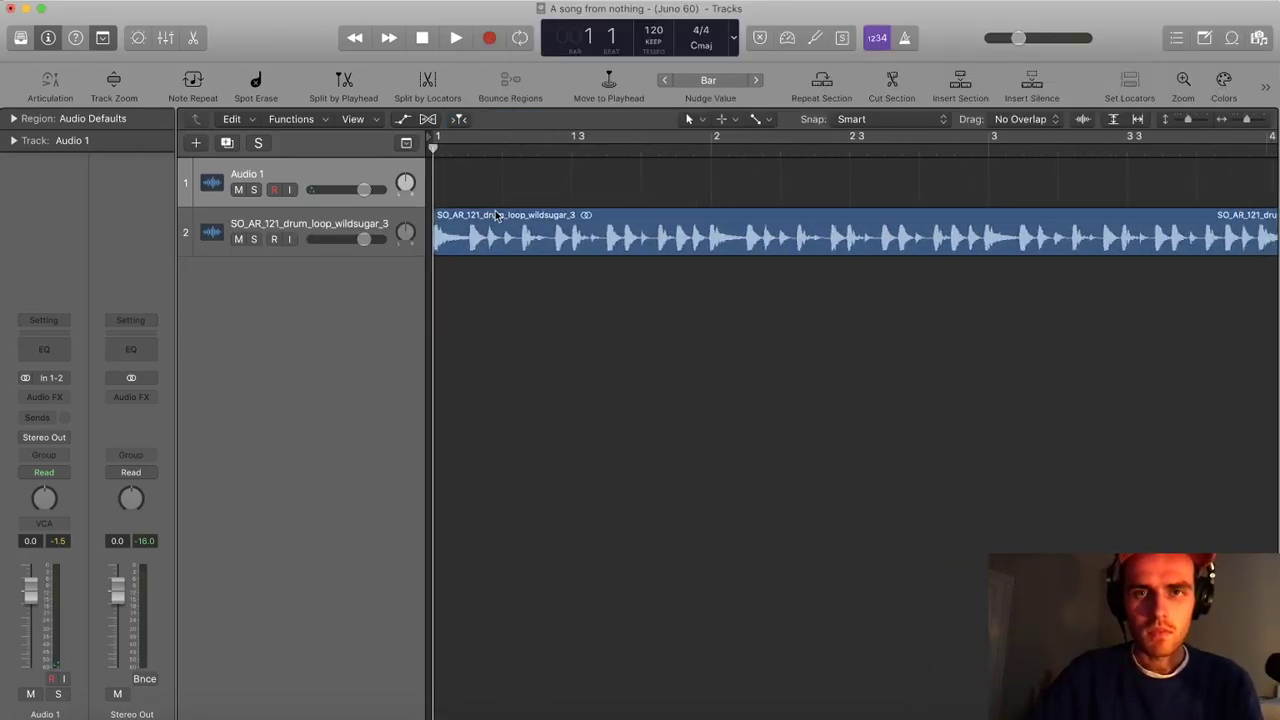
Raise the display brightness to its maximum
key("XF86MonBrightnessUp")
key("XF86MonBrightnessUp")
key("XF86MonBrightnessUp")
key("XF86MonBrightnessUp")
key("XF86MonBrightnessUp")
key("XF86MonBrightnessUp")
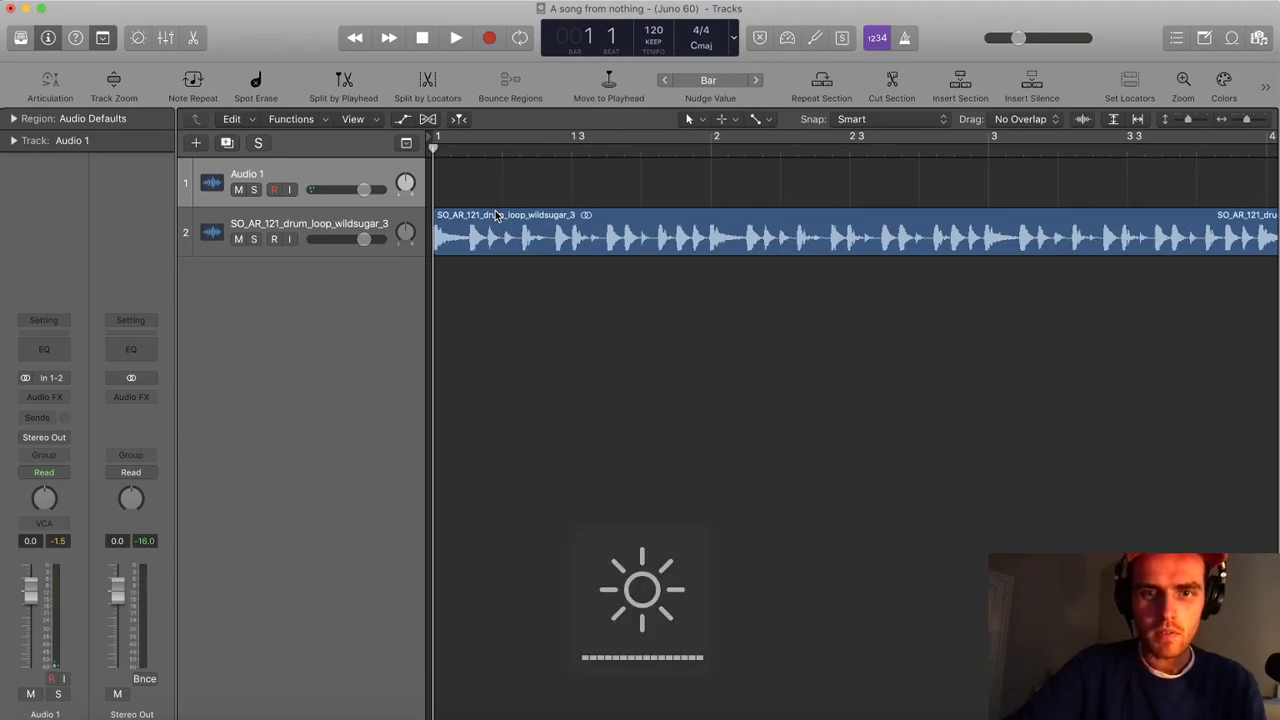
Cut the short drum hit at beat 2 of bar 1 out of the wildsugar loop as its own region
scroll(523, 269, "up", 3)
scroll(523, 272, "down", 3)
scroll(557, 288, "up", 1)
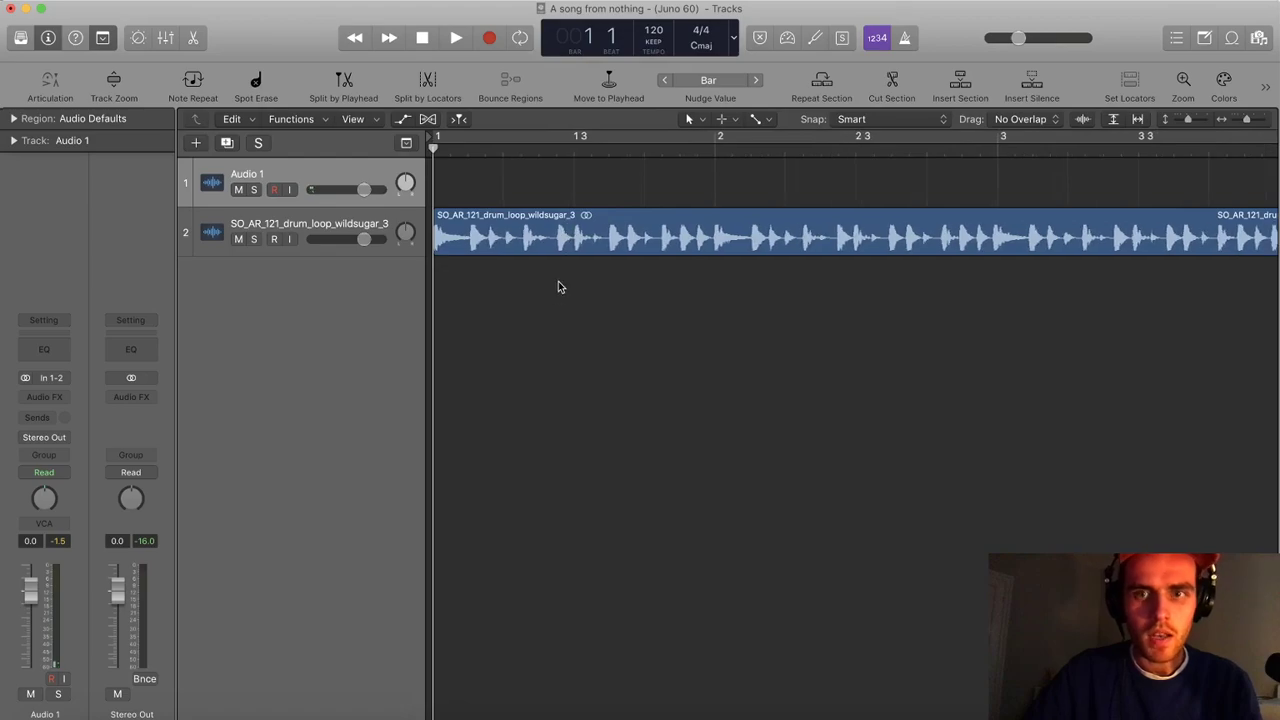
scroll(536, 243, "up", 2)
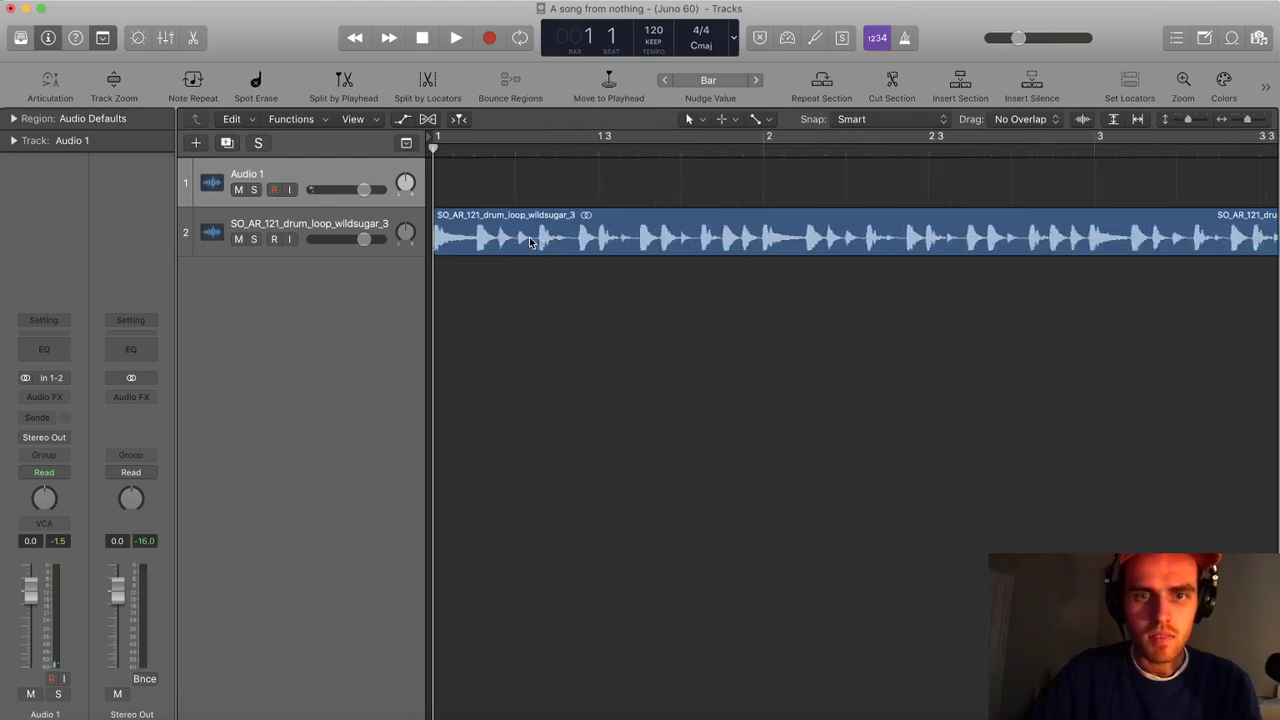
scroll(531, 243, "up", 2)
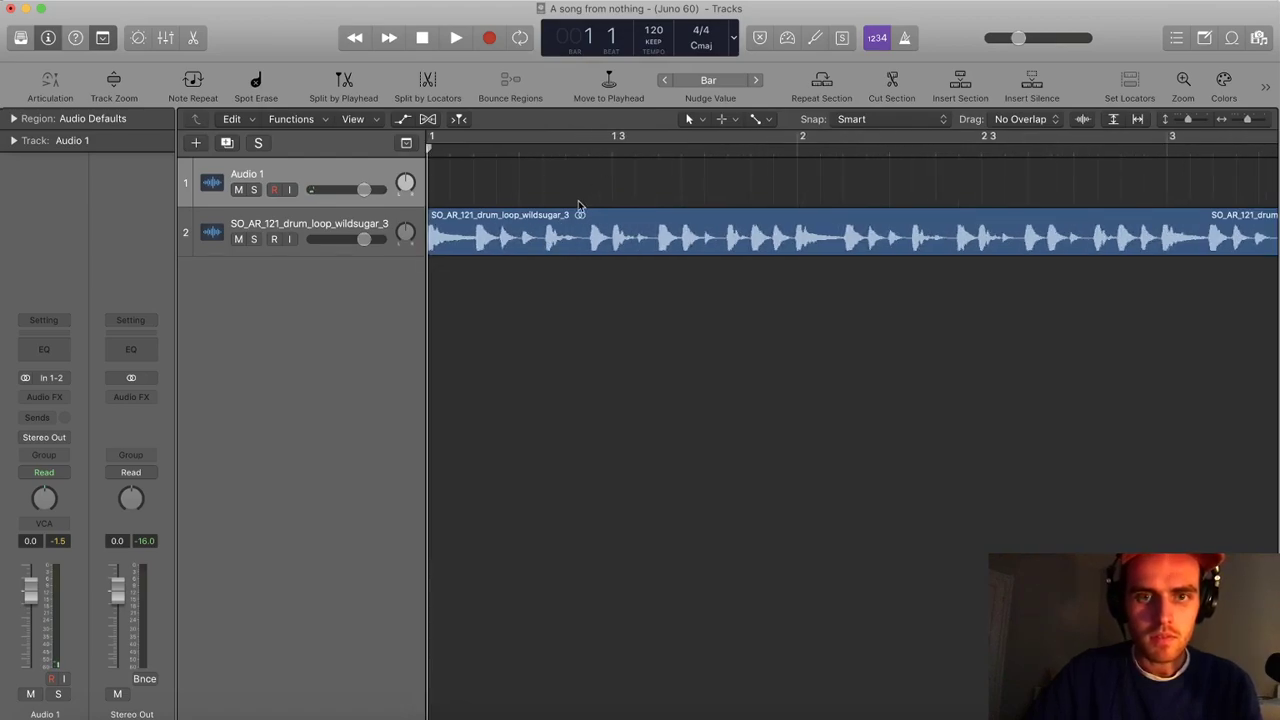
left_click_drag(523, 231, 543, 233)
left_click(531, 238)
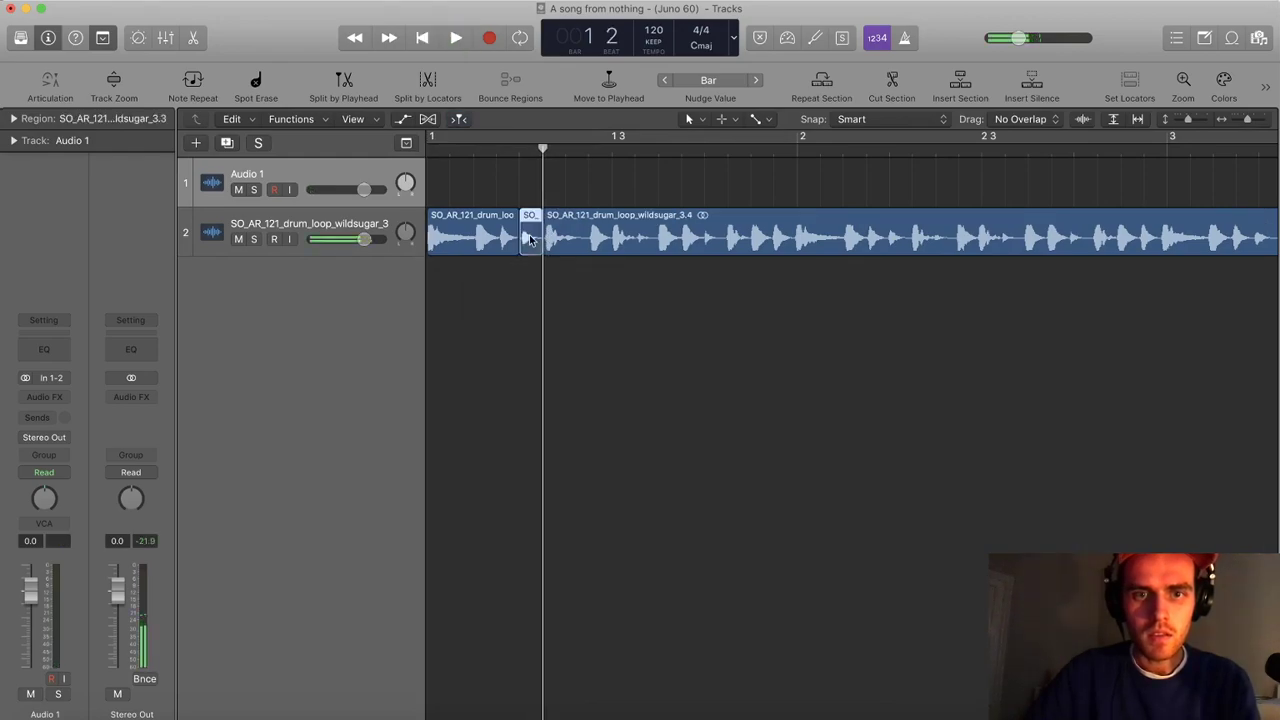
Split the rest of bar 1 into slices, separating the short hits just after beat 3 and on beat 4
left_click(582, 232)
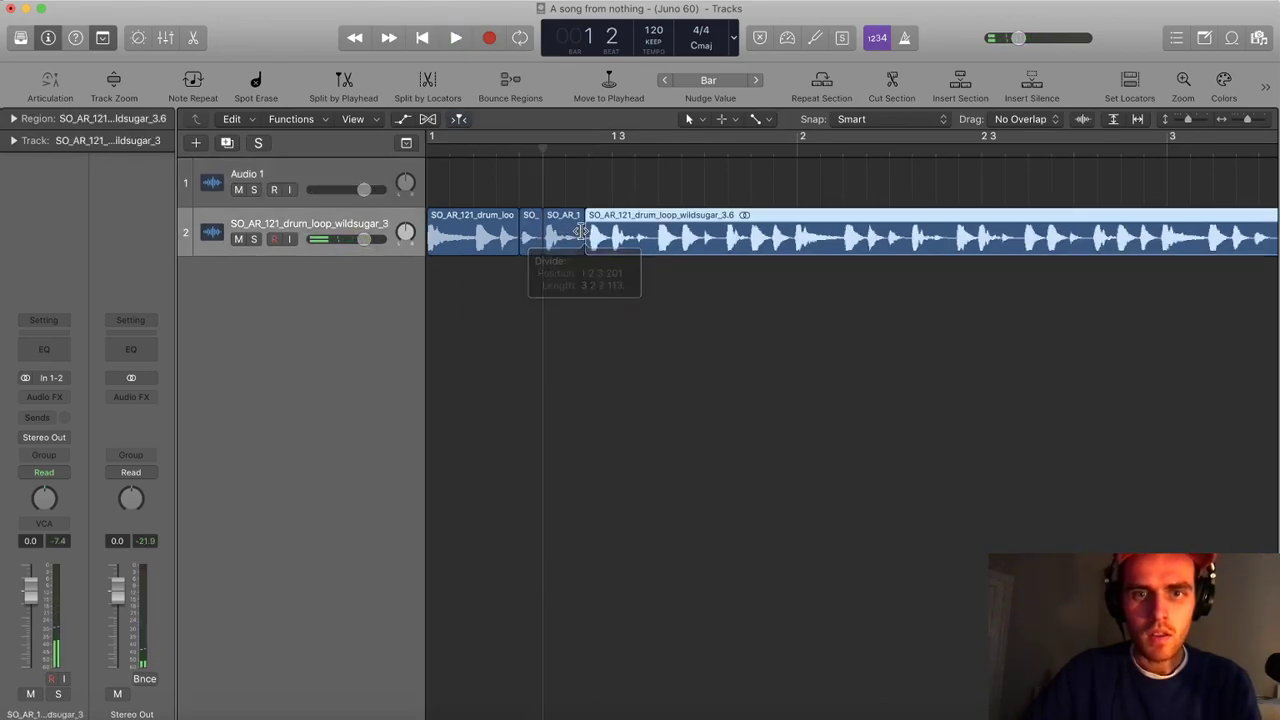
left_click(575, 238)
left_click_drag(634, 241, 727, 241)
left_click(650, 240)
key("space")
left_click(718, 241)
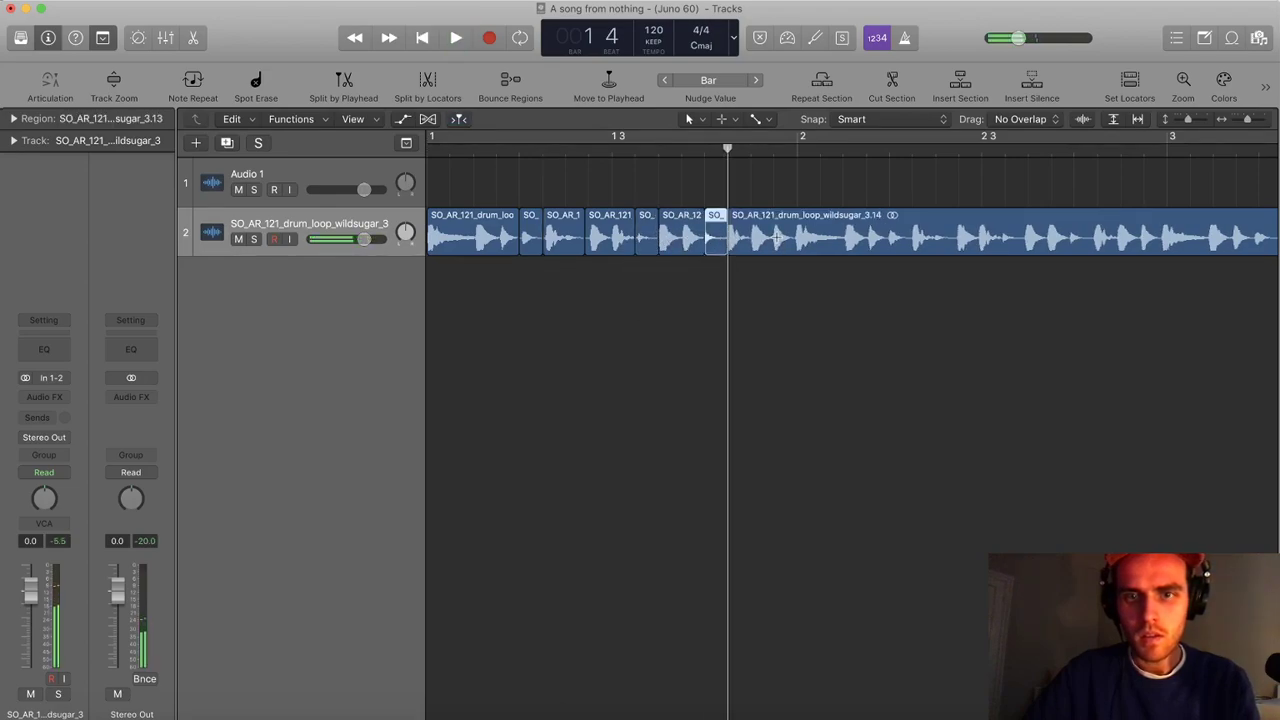
Cut out the short hits at beat 2 and just after beat 3 of bar 2 as separate regions
left_click_drag(889, 239, 911, 239)
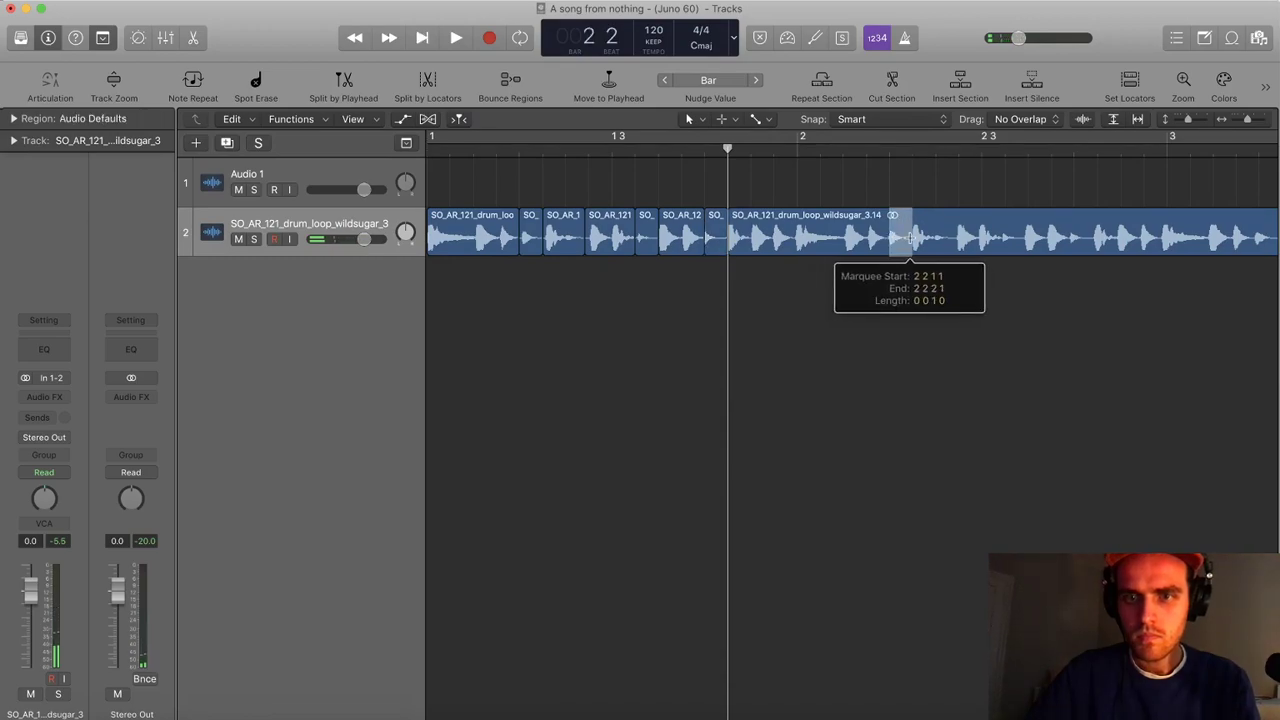
key("space")
left_click(903, 242)
left_click_drag(999, 249, 1017, 246)
key("space")
left_click(1013, 246)
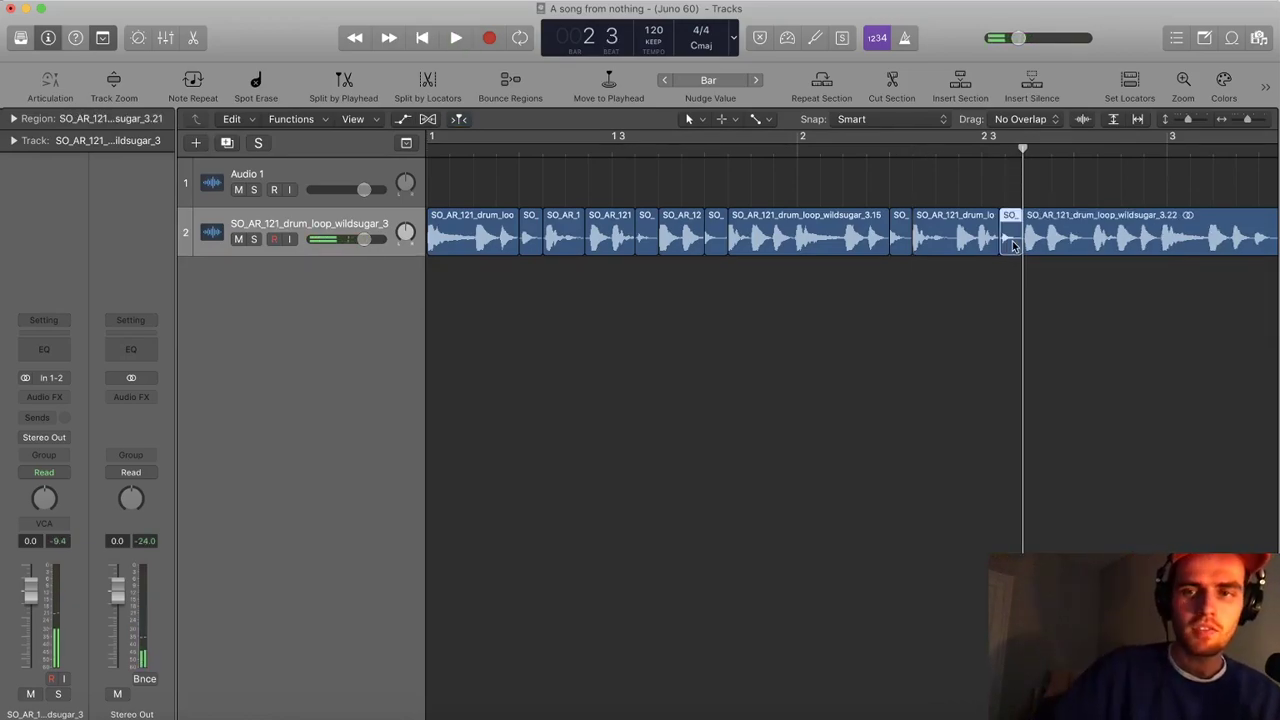
Cut out two more short hits in bar 2, one within beat 2 and one around beat 4
mouse_move(934, 242)
left_mouse_down()
mouse_move(955, 247)
mouse_move(942, 244)
left_mouse_up()
left_click(942, 244)
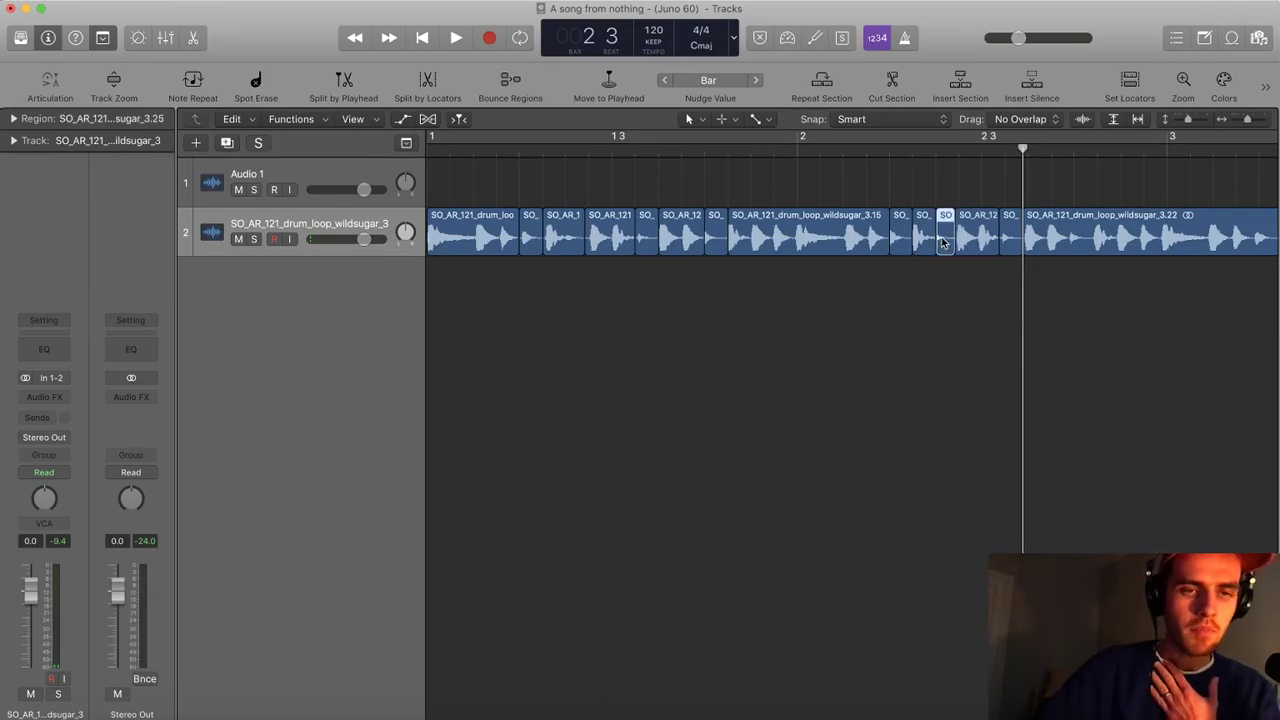
scroll(920, 246, "right", 3)
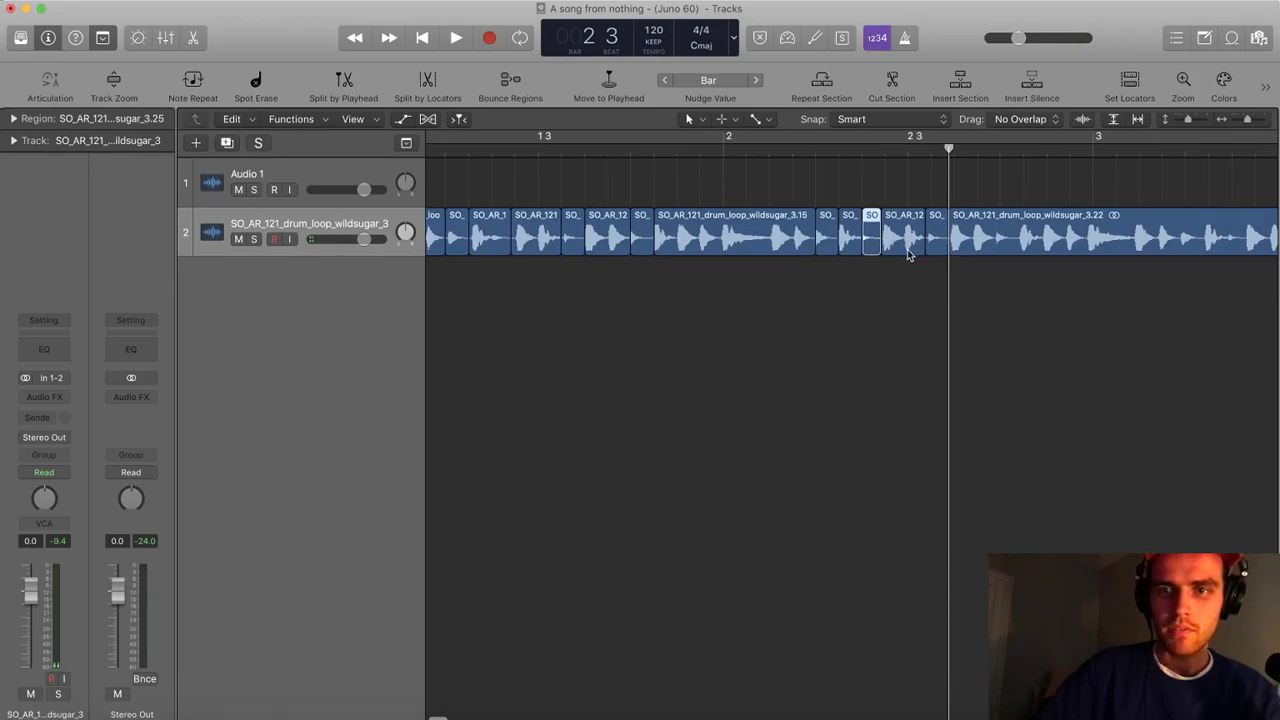
left_click_drag(997, 240, 1010, 240)
left_click(1008, 240)
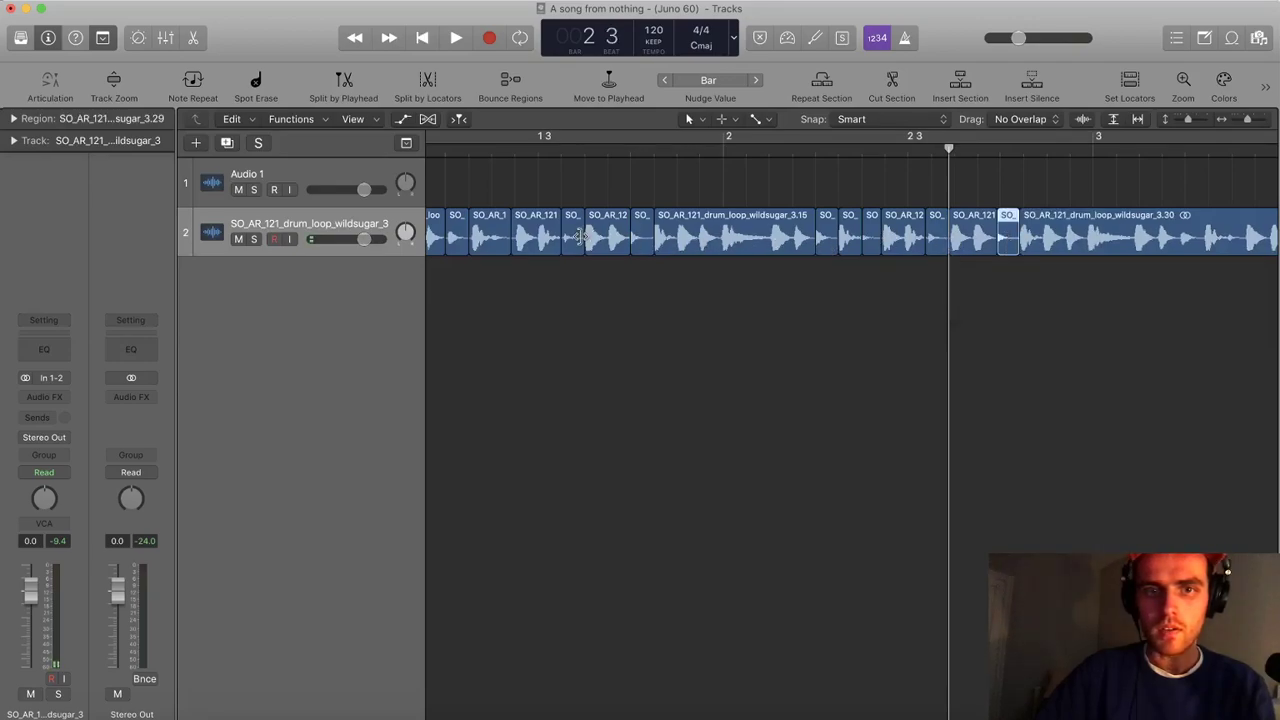
Move the slice following the first short hit to bar 1 and delete the leftover loop pieces between the isolated hits
scroll(461, 237, "left", 3)
left_click_drag(568, 240, 452, 240)
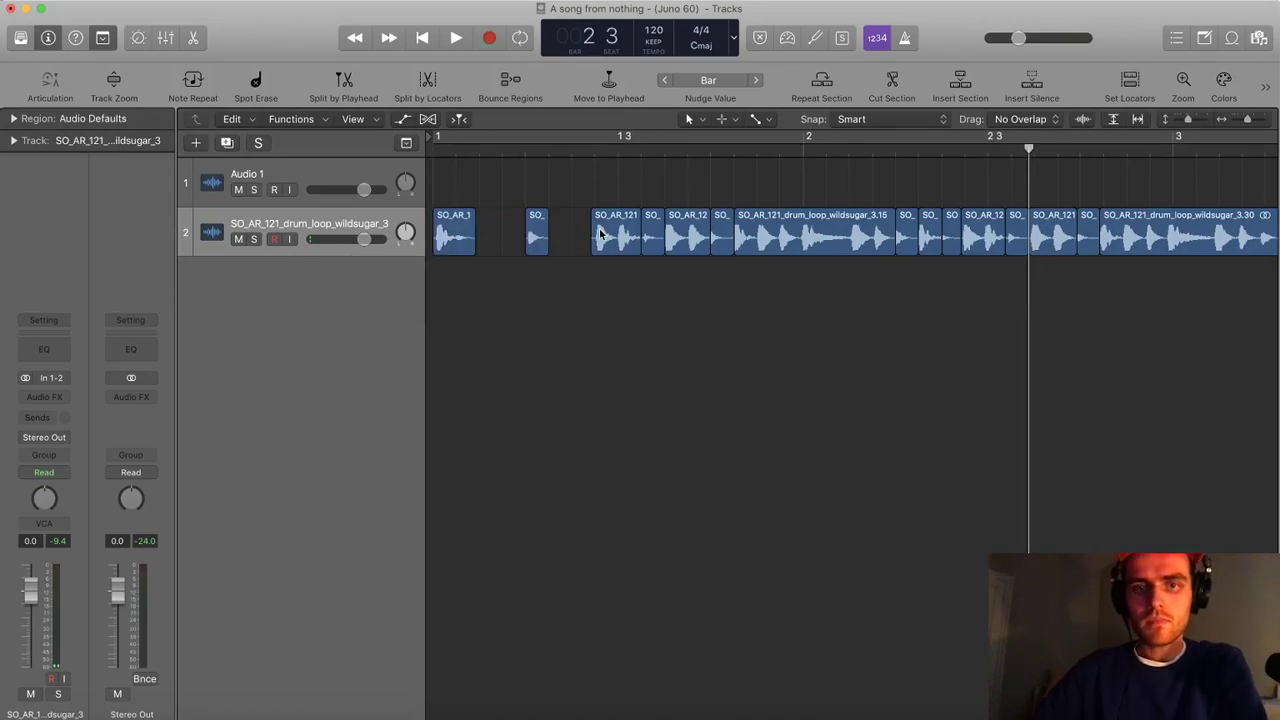
left_click(599, 233)
key("Delete")
left_click(748, 236)
key("Delete")
key("Delete")
key("Delete")
left_click(1110, 238)
key("Delete")
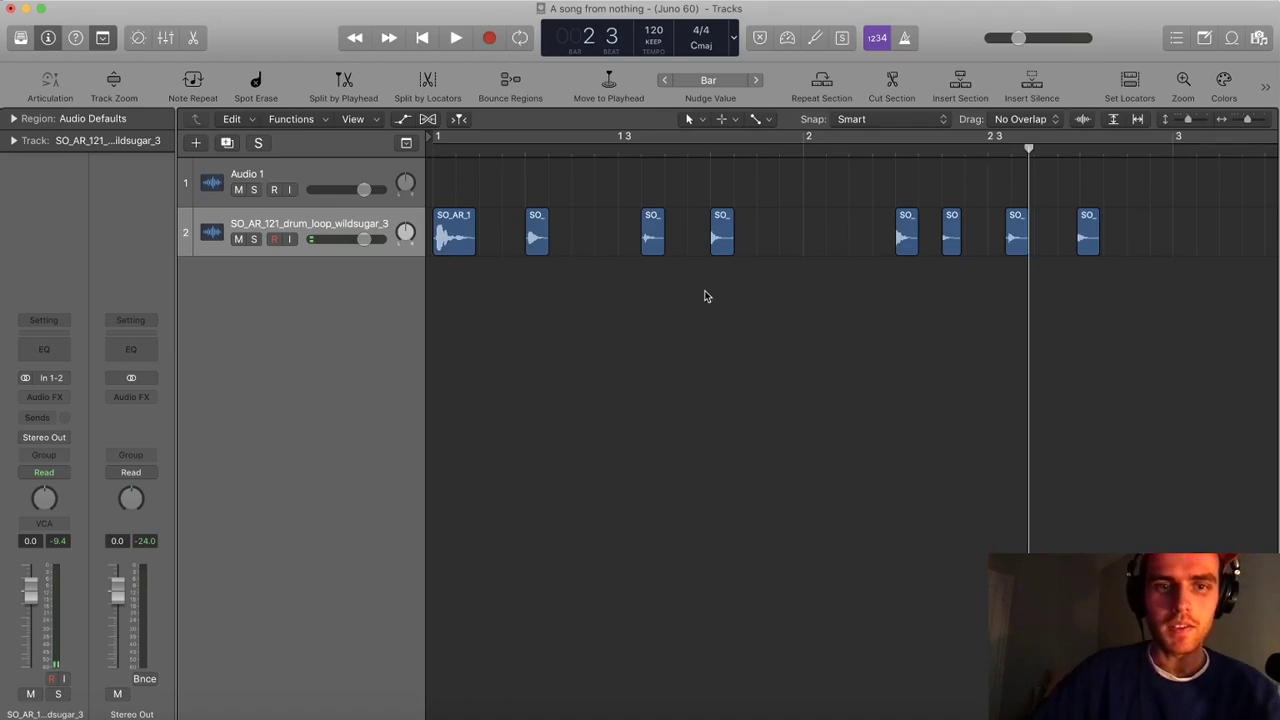
Trim the first slice at bar 1 slightly and move the second slice close behind it
key("super+Right")
left_click_drag(435, 251, 447, 249)
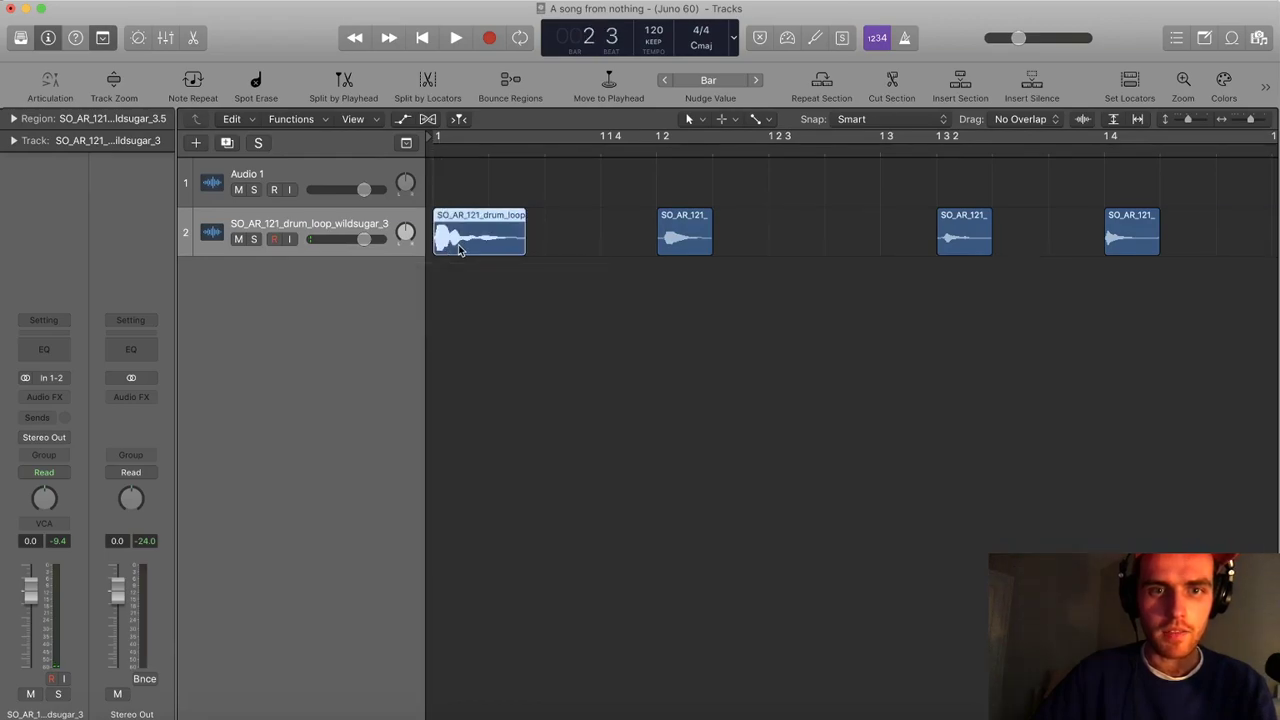
key("super+Left")
left_click_drag(655, 252, 551, 246)
key("super+Left")
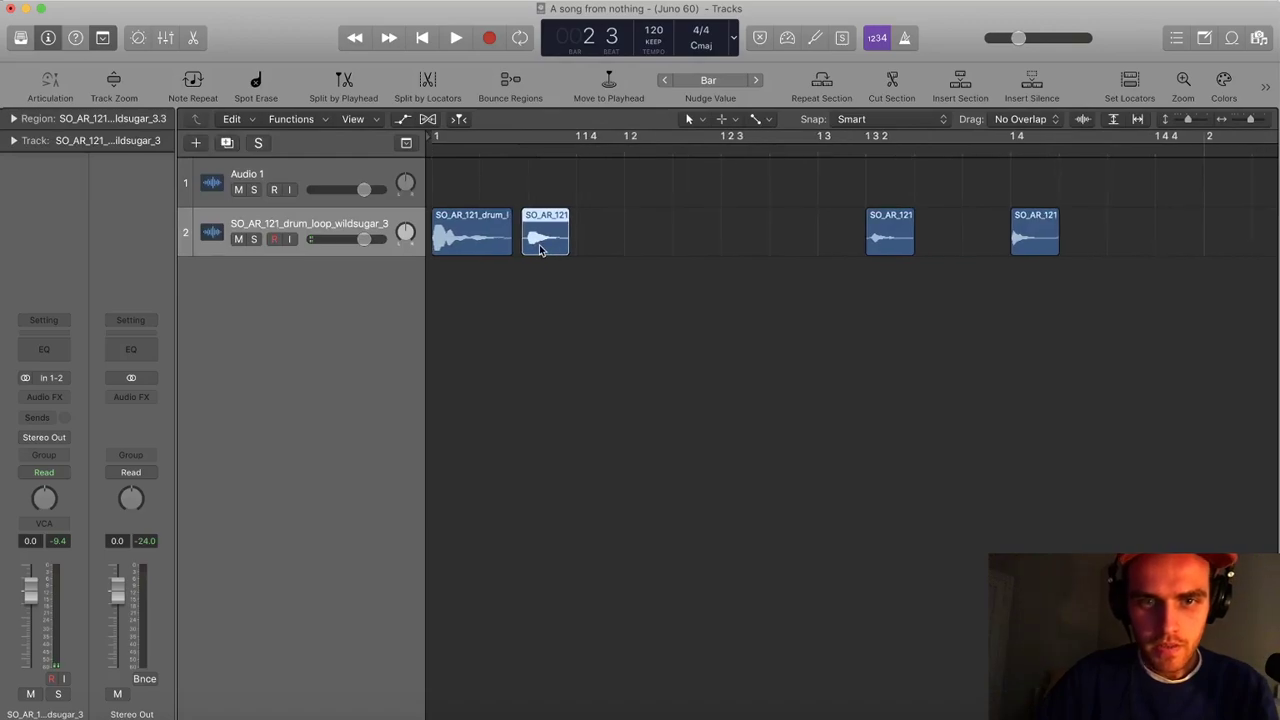
key("super+Left")
key("super+Left")
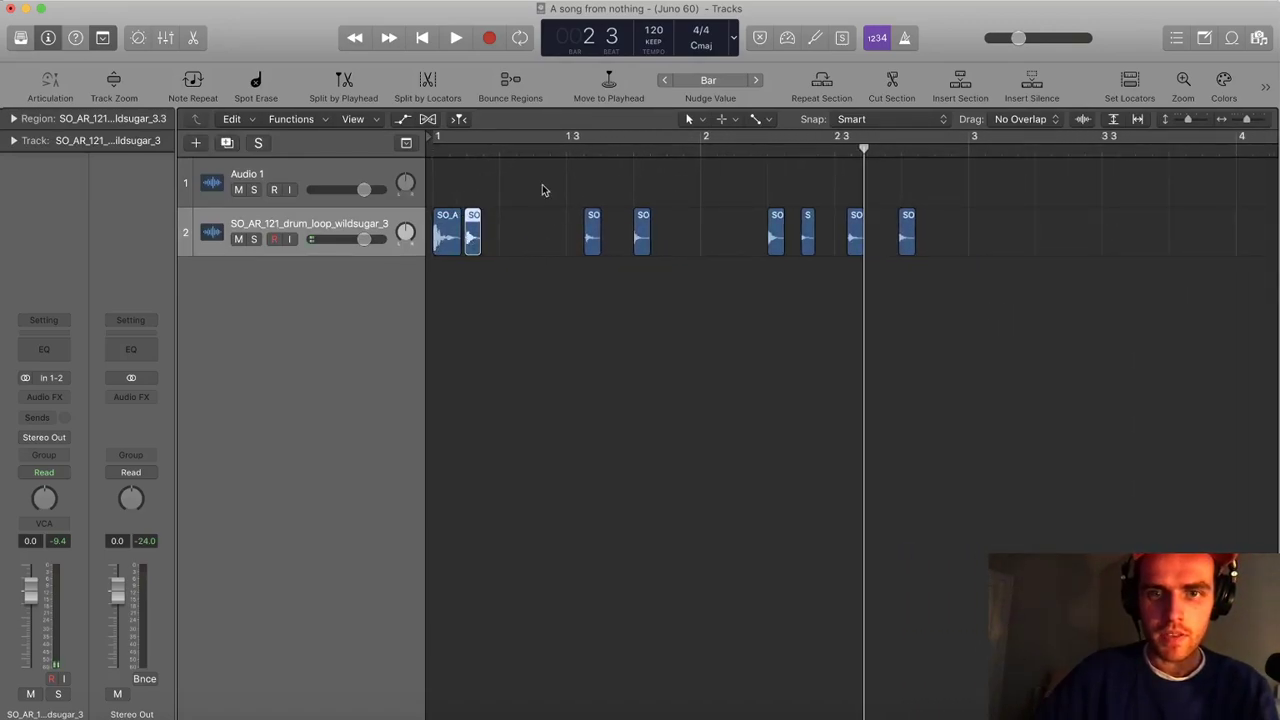
Move the third and fourth slices up behind the second so the first four hits follow each other closely
double_click(576, 149)
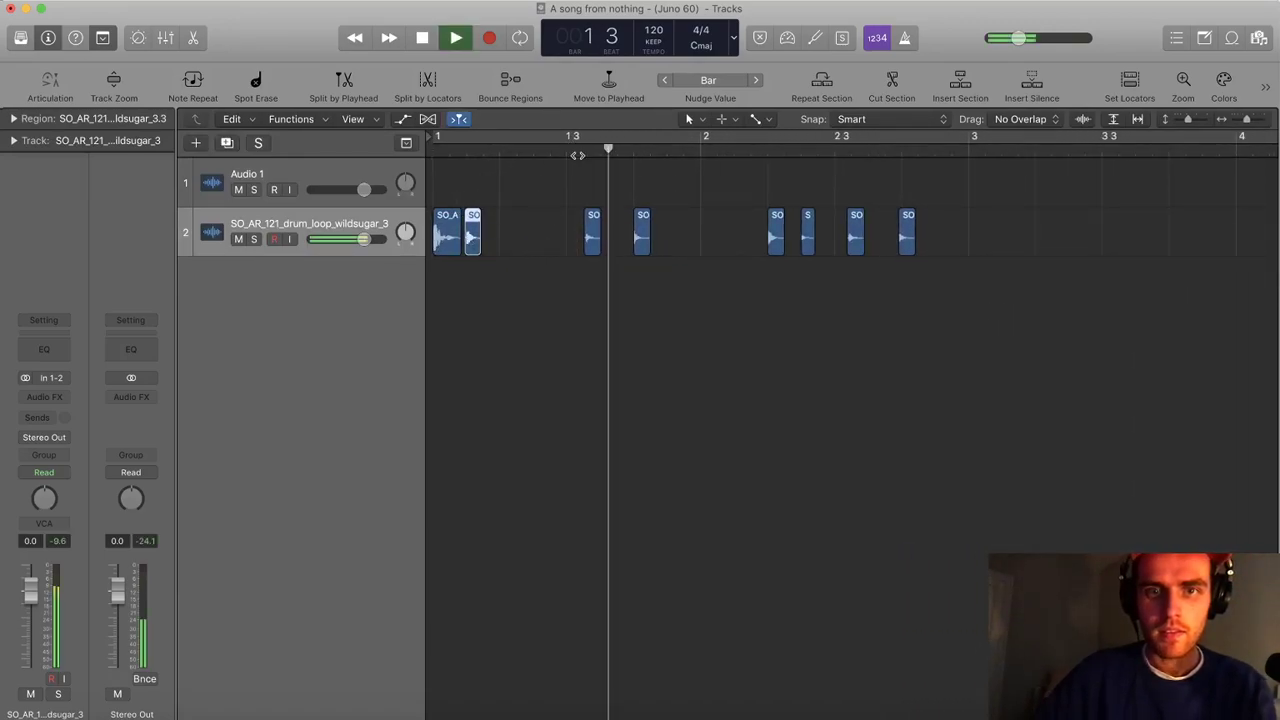
key("space")
key("super+Right")
key("super+Right")
left_click_drag(708, 243, 497, 245)
left_click_drag(830, 243, 520, 247)
key("z")
key("z")
scroll(600, 252, "left", 3)
mouse_move(653, 241)
left_mouse_down()
mouse_move(640, 243)
mouse_move(652, 242)
left_mouse_up()
key("super+Left")
key("super+Left")
key("super+Left")
scroll(617, 238, "down", 5)
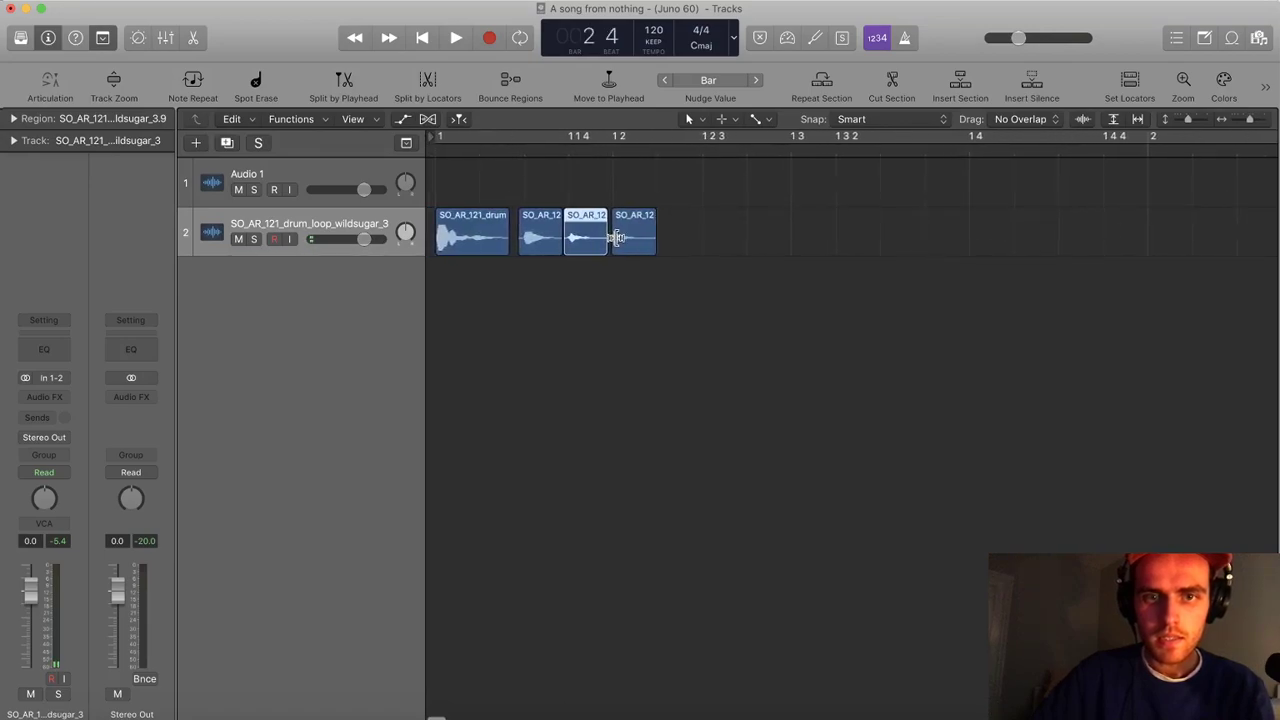
Move the first two hits of bar 2 and the last hit into a row behind the fourth slice, before beat 3 of bar 1
scroll(872, 252, "right", 1)
left_click_drag(851, 245, 531, 243)
key("z")
key("z")
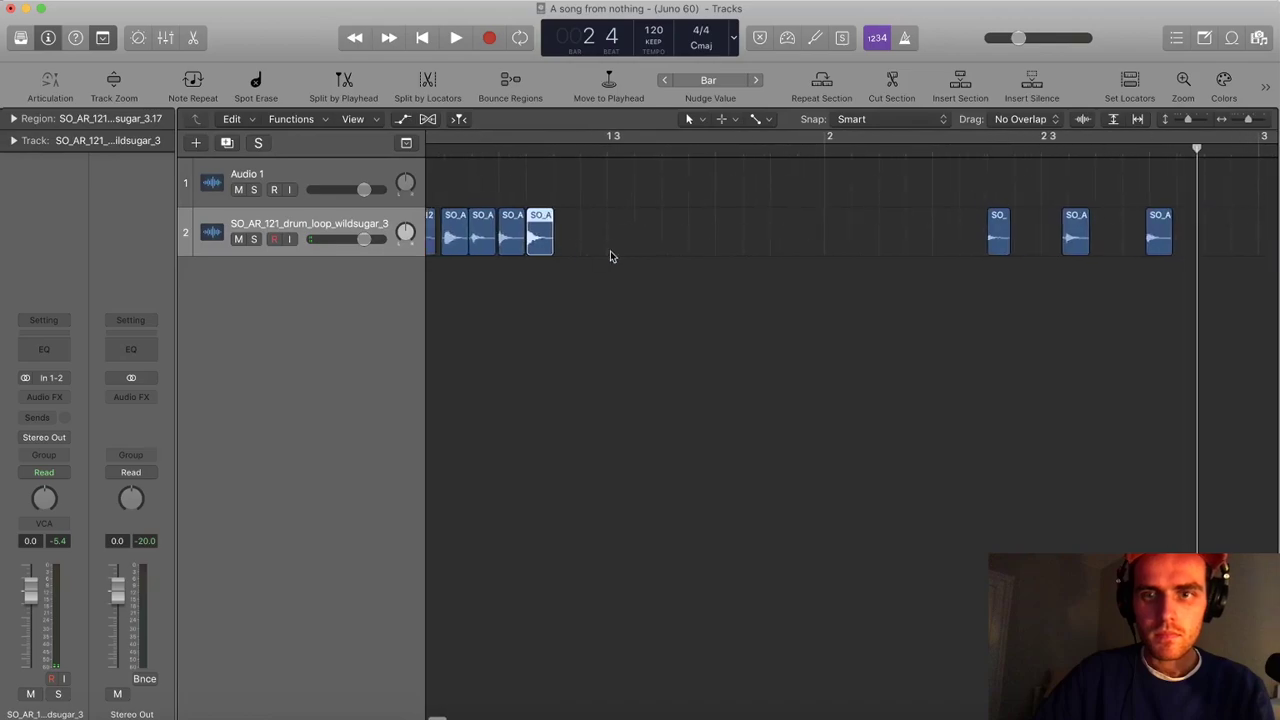
left_click_drag(1001, 247, 567, 247)
left_click_drag(1155, 240, 595, 287)
scroll(597, 274, "up", 5)
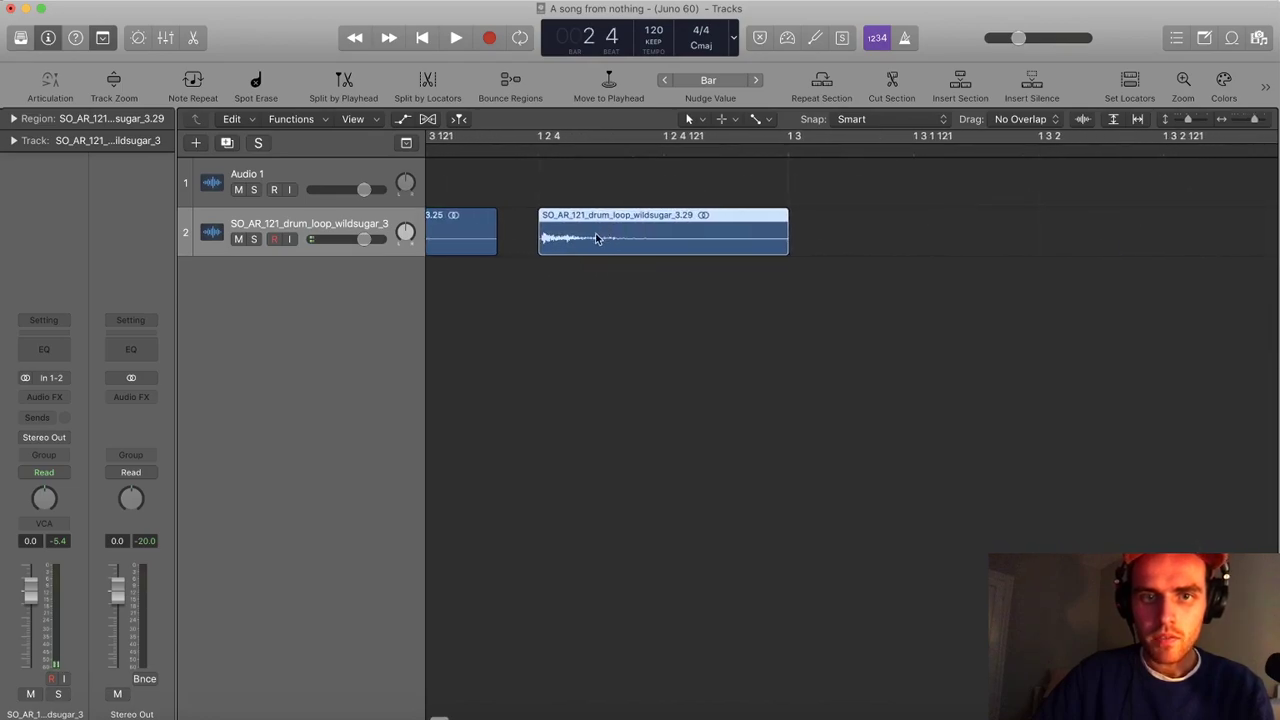
scroll(615, 248, "left", 4)
scroll(660, 253, "down", 3)
scroll(703, 257, "up", 5)
left_click_drag(788, 246, 783, 246)
scroll(738, 251, "up", 4)
key("super+Left")
key("super+Left")
key("super+Left")
key("super+Left")
key("super+Left")
key("super+Left")
key("super+Left")
key("super+Left")
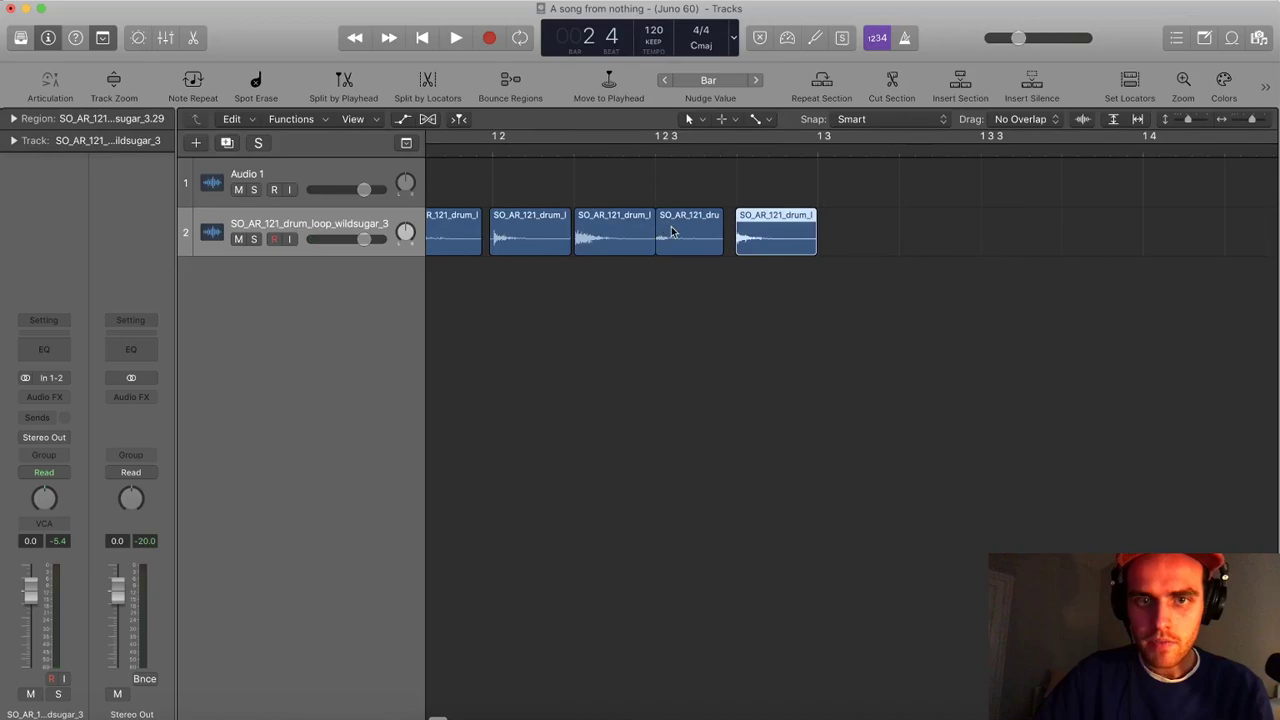
Extend the start of the slice at 1 2 3 slightly earlier and crossfade it with the preceding slice
left_click(671, 234)
key("super+Right")
key("super+Right")
key("super+Right")
key("super+Right")
key("super+Right")
key("super+Right")
key("super+Right")
key("super+Right")
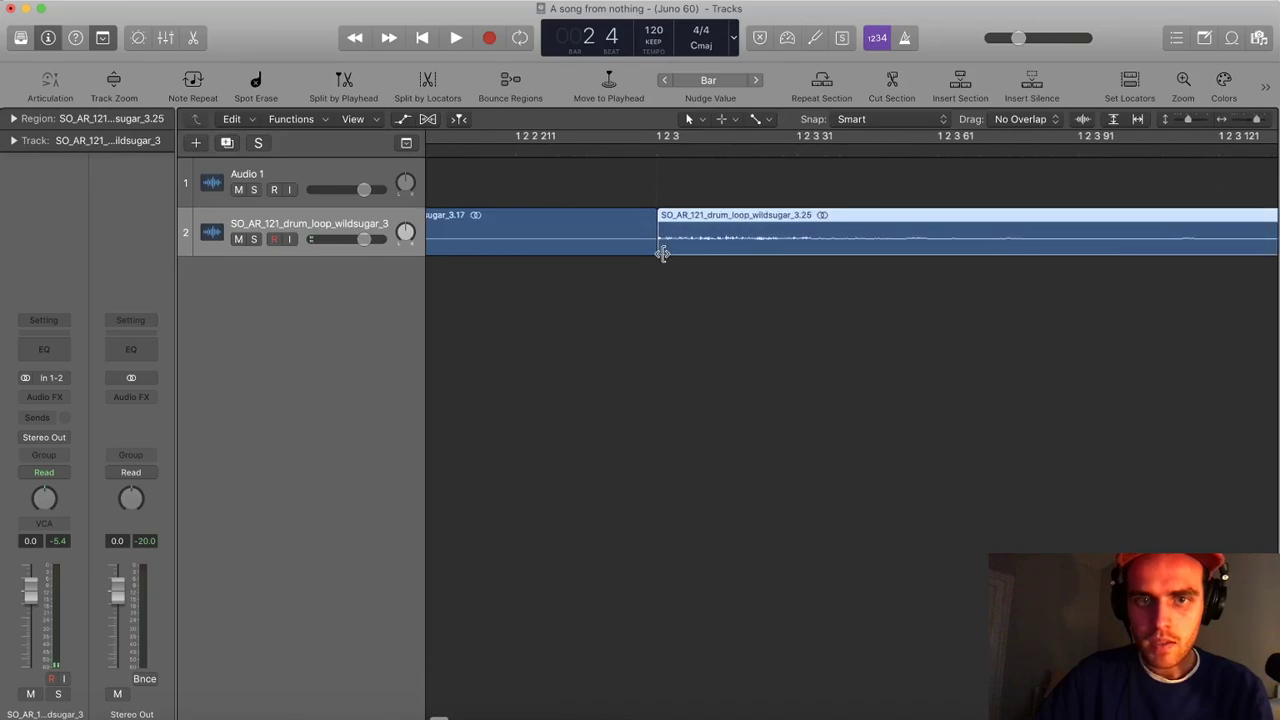
mouse_move(662, 253)
left_mouse_down()
mouse_move(693, 237)
mouse_move(664, 265)
left_mouse_up()
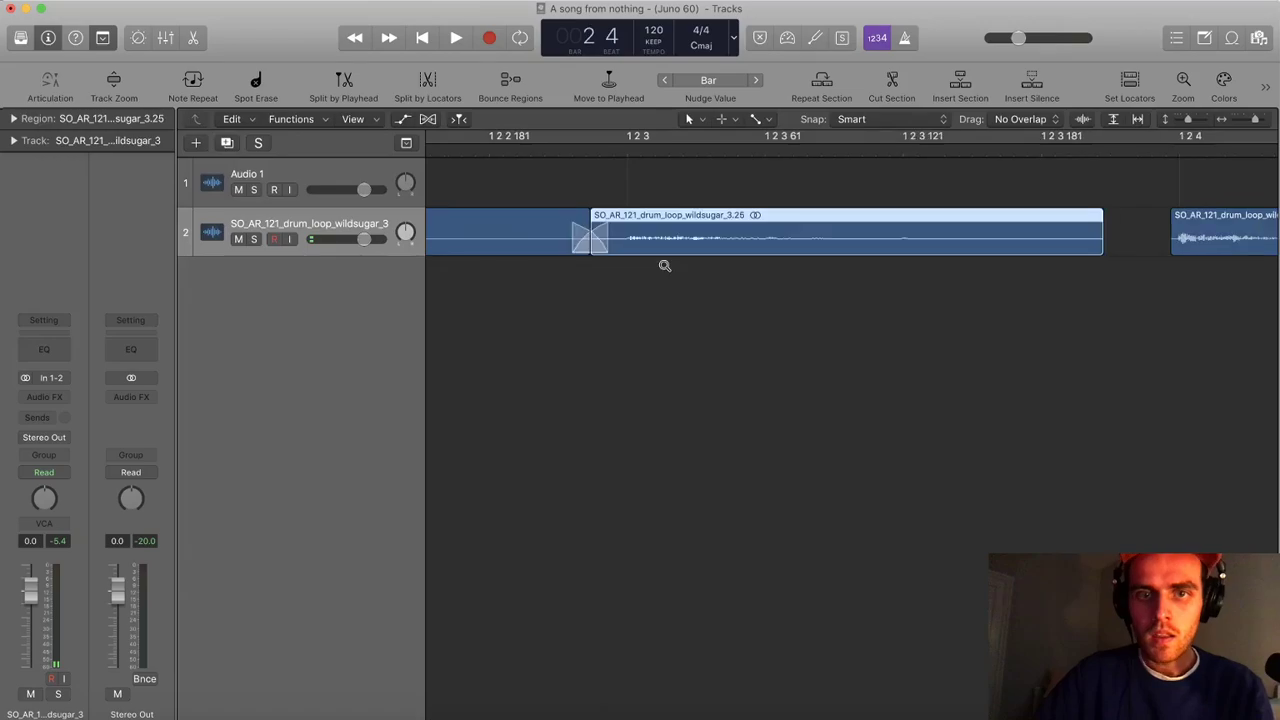
Close the gap before the last slice and extend the slice at 1 2 2 back to its predecessor with a crossfade
scroll(664, 265, "down", 3)
left_click_drag(933, 249, 950, 249)
scroll(906, 255, "down", 2)
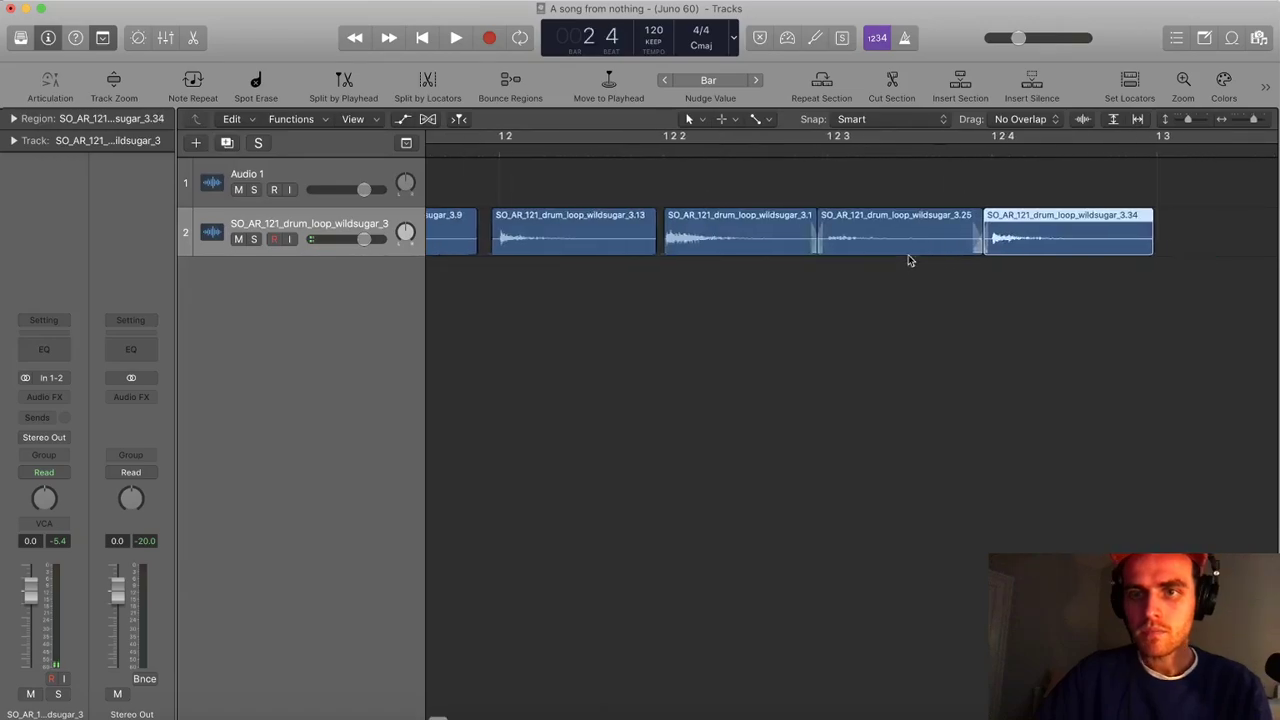
scroll(890, 254, "left", 1)
left_click_drag(703, 244, 672, 256)
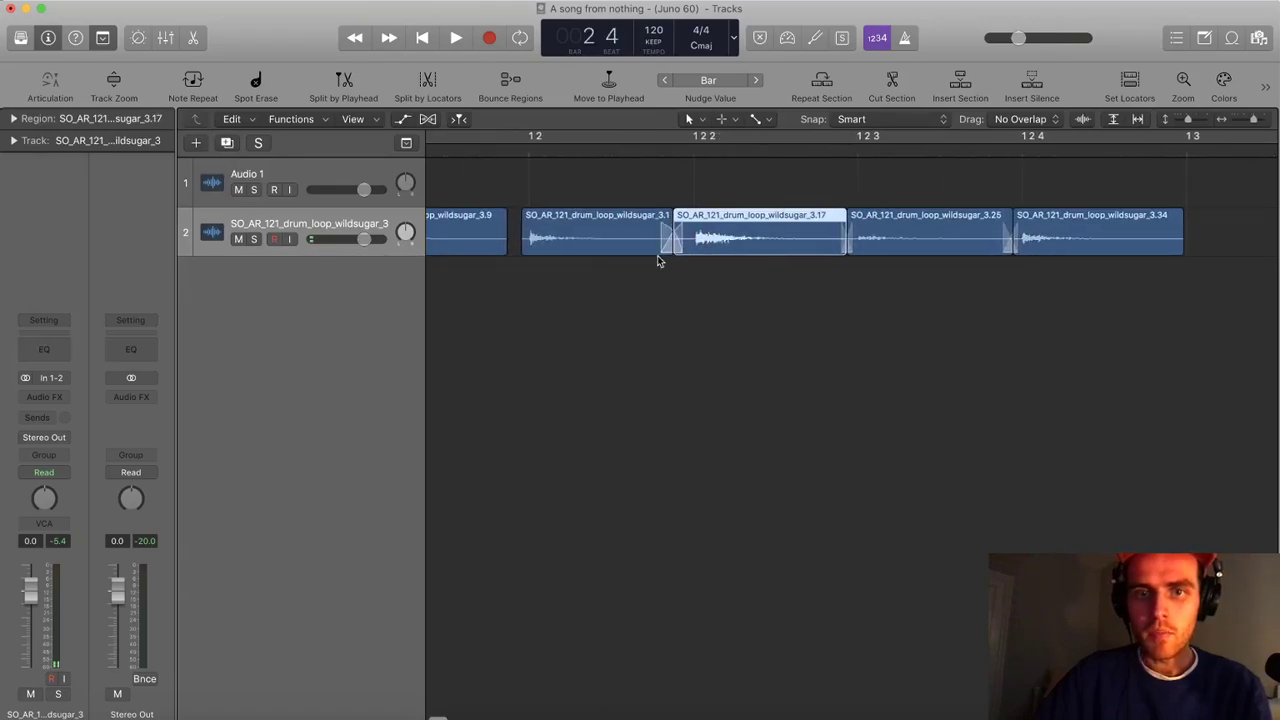
Extend the slice at beat 2 back to its predecessor and close the remaining gaps between the earlier slices with crossfades
scroll(620, 256, "left", 3)
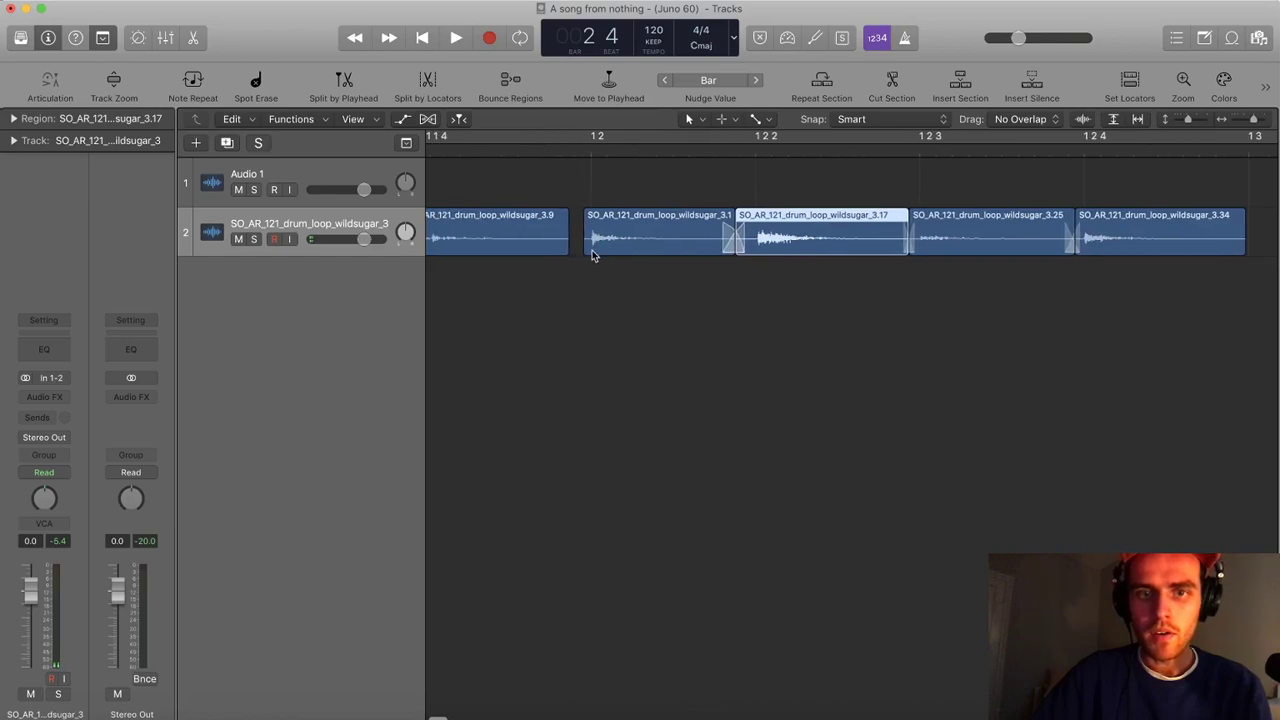
left_click_drag(592, 250, 568, 256)
scroll(595, 252, "down", 2)
scroll(594, 245, "left", 5)
left_click_drag(562, 252, 597, 251)
scroll(569, 252, "left", 3)
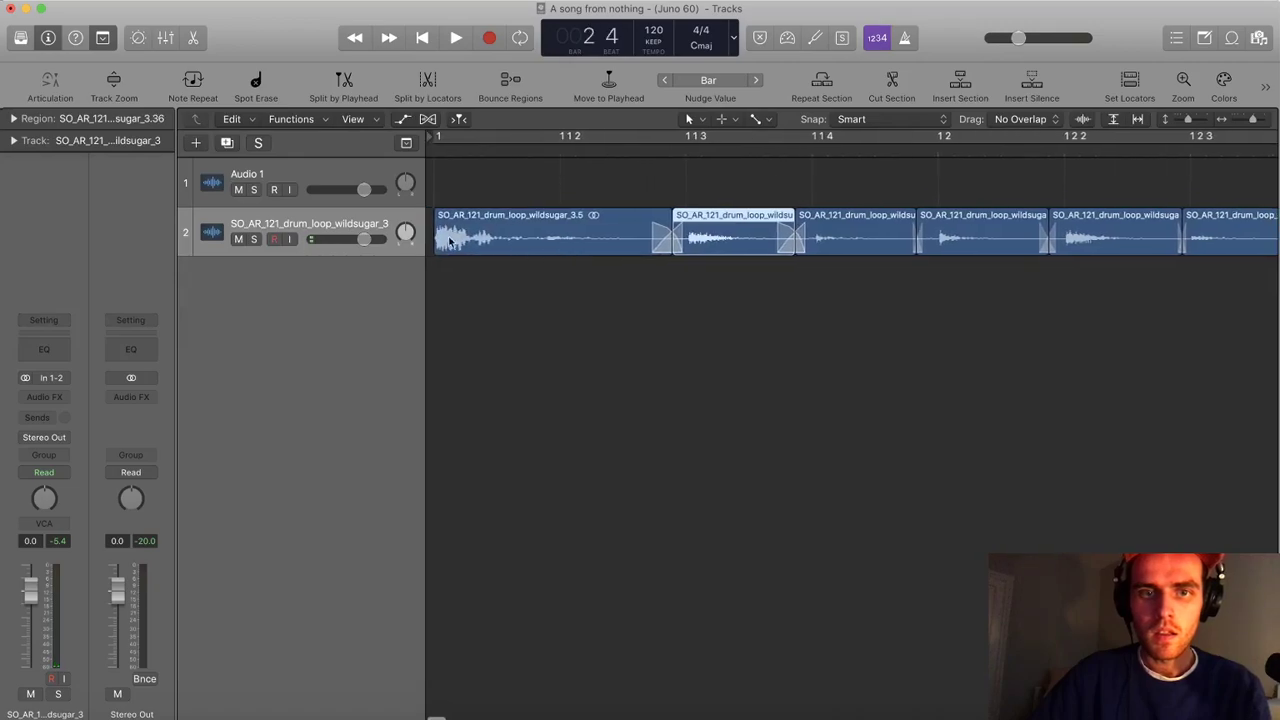
Solo the drum loop track and play the pattern from the start of bar 1
left_click(438, 220)
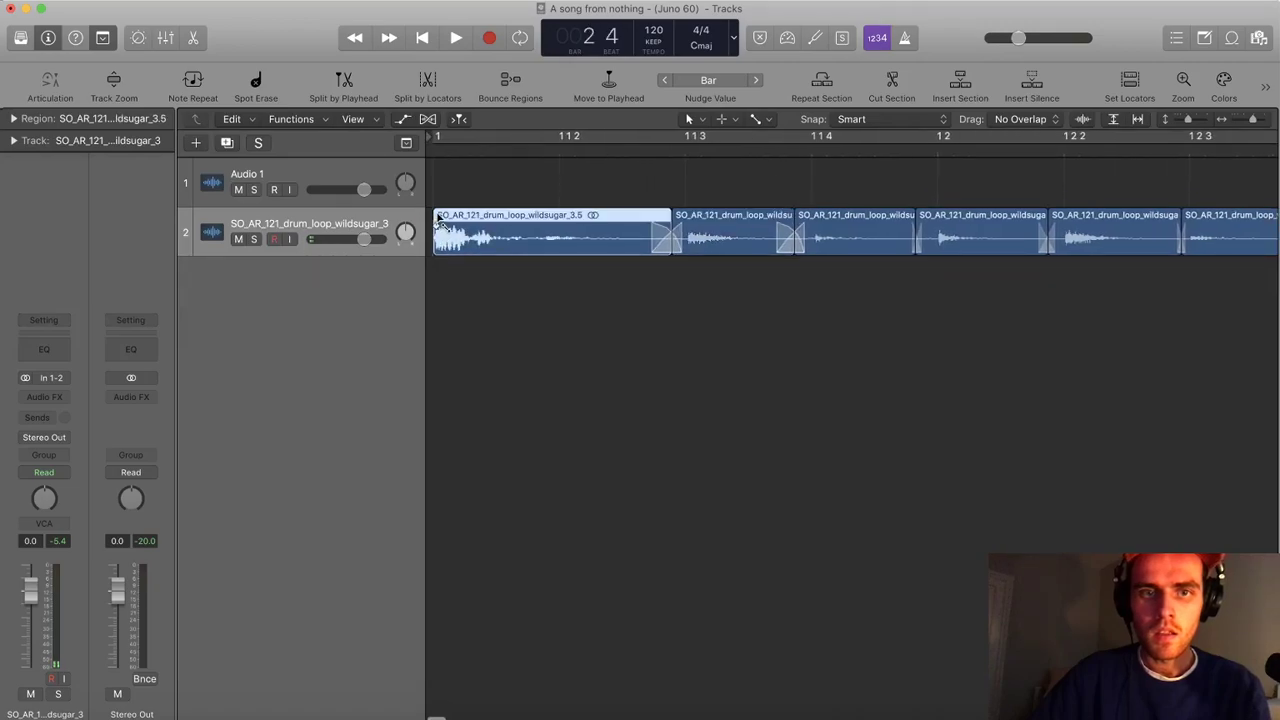
key("Return")
key("space")
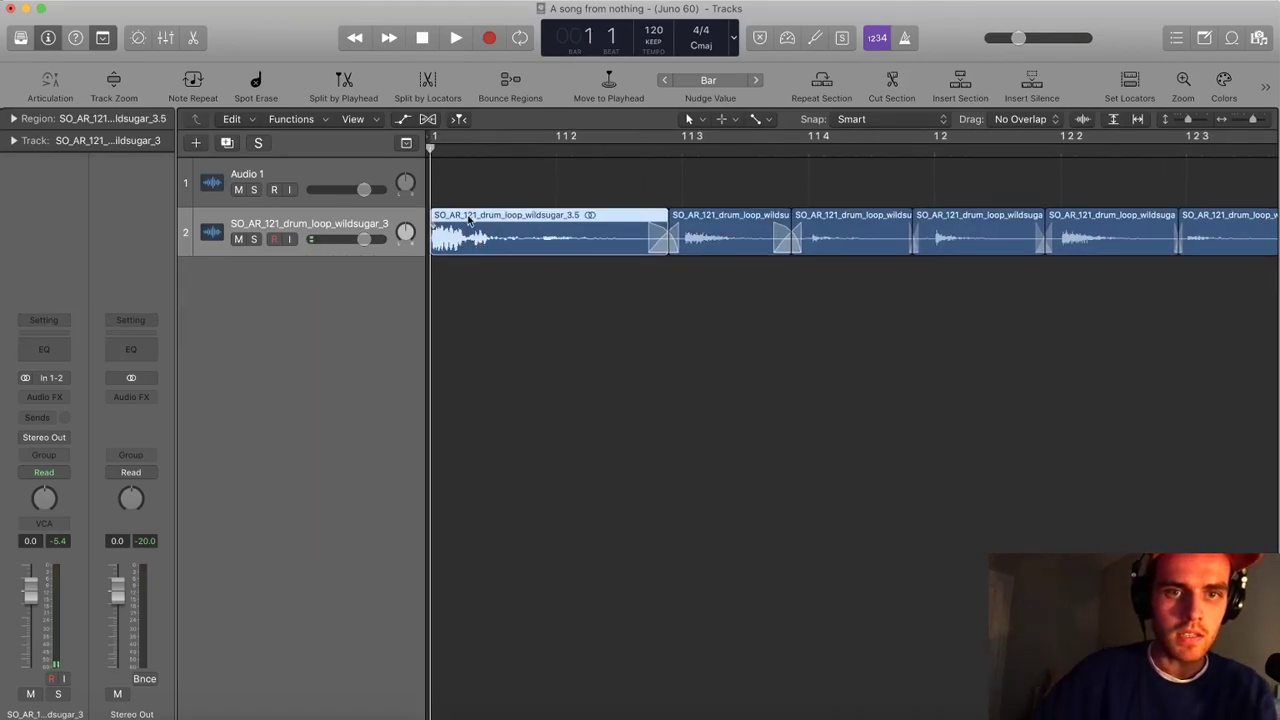
left_click(253, 239)
key("space")
key("space")
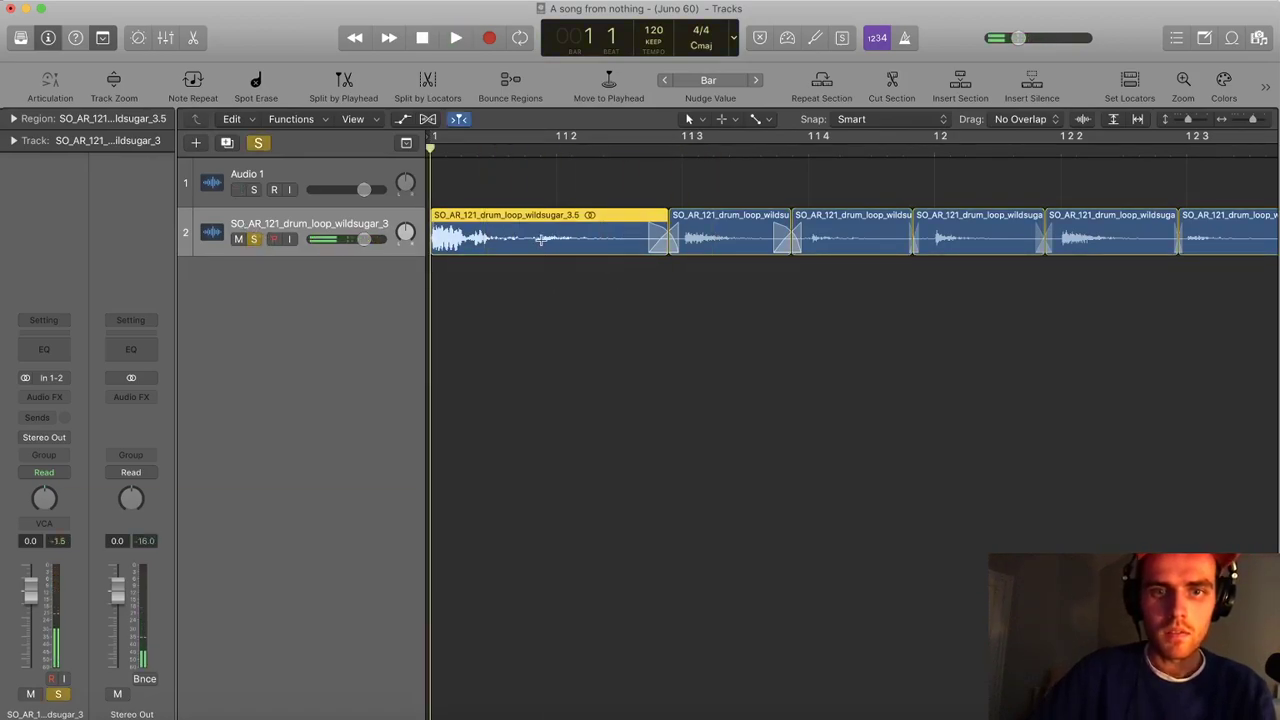
Split the first slice before 1 1 2, shift its second part slightly later and close the edges against the neighbouring slices
double_click(541, 240, "super")
left_click_drag(561, 247, 576, 247)
left_click(698, 245)
left_click_drag(672, 240, 667, 250)
left_click_drag(556, 249, 532, 249)
scroll(532, 242, "down", 5)
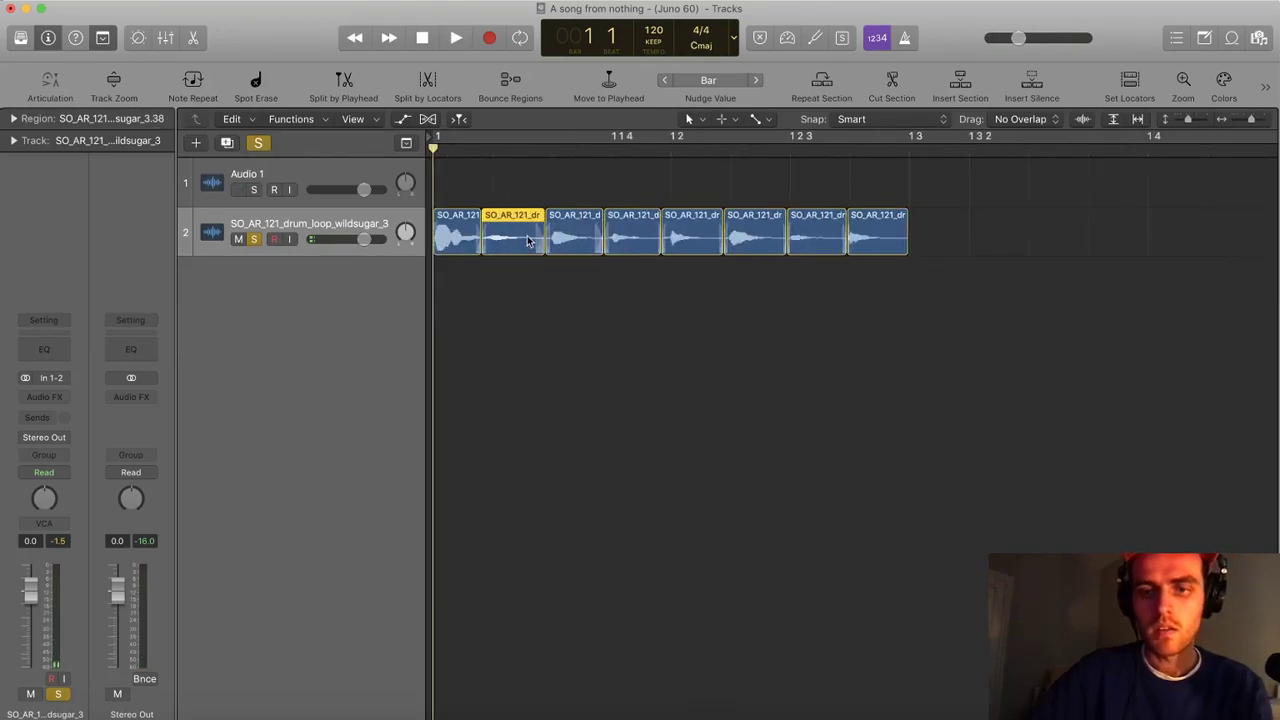
Play the rearranged pattern and nudge the last slice slightly later so the pattern ends on beat 3
key("space")
key("space")
scroll(803, 287, "down", 3)
left_click_drag(752, 294, 440, 235)
left_click(795, 287)
left_click(757, 236)
scroll(763, 243, "up", 8)
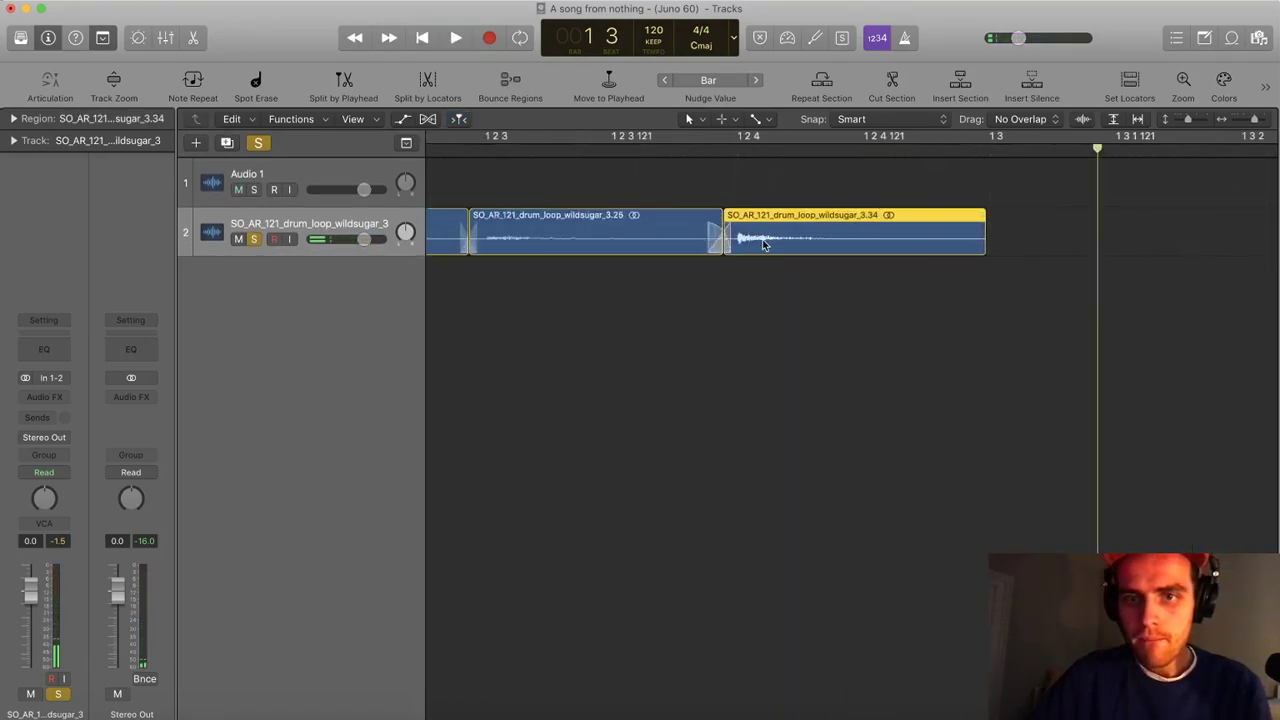
scroll(815, 270, "down", 4)
scroll(815, 270, "down", 2)
scroll(831, 272, "right", 5)
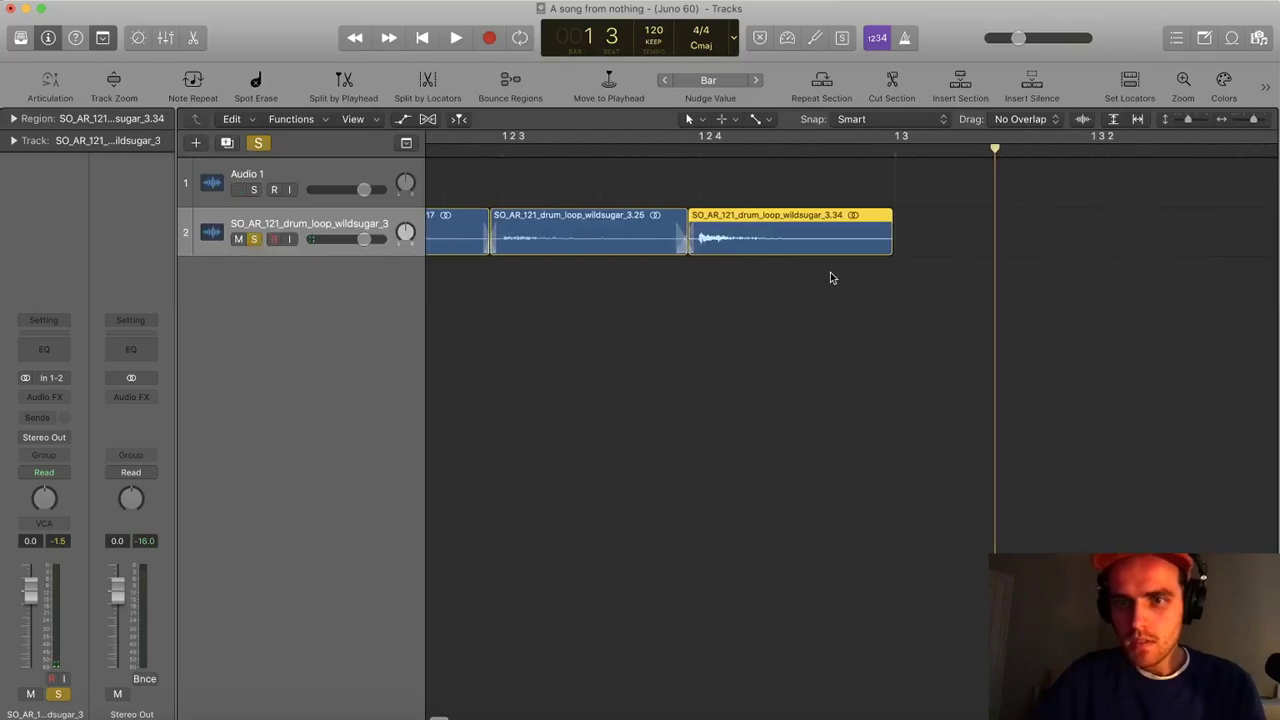
left_click_drag(768, 245, 774, 246)
scroll(821, 261, "down", 5)
scroll(820, 262, "left", 3)
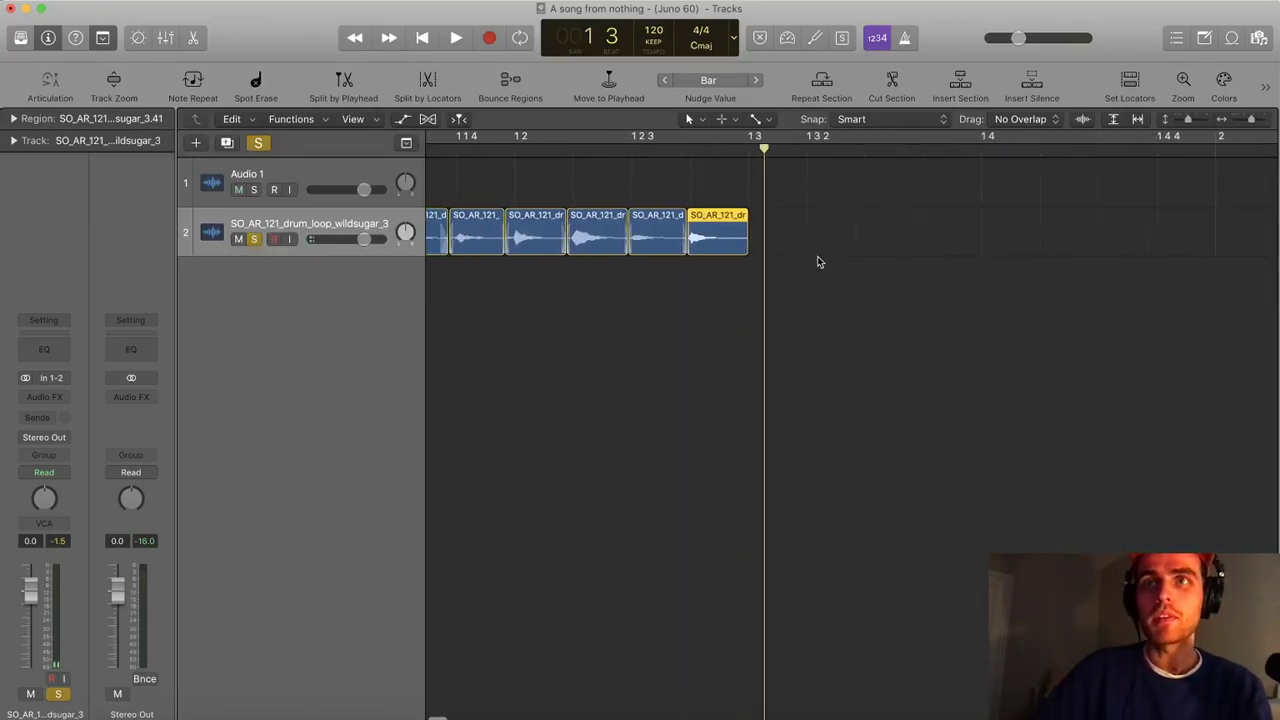
scroll(818, 262, "left", 3)
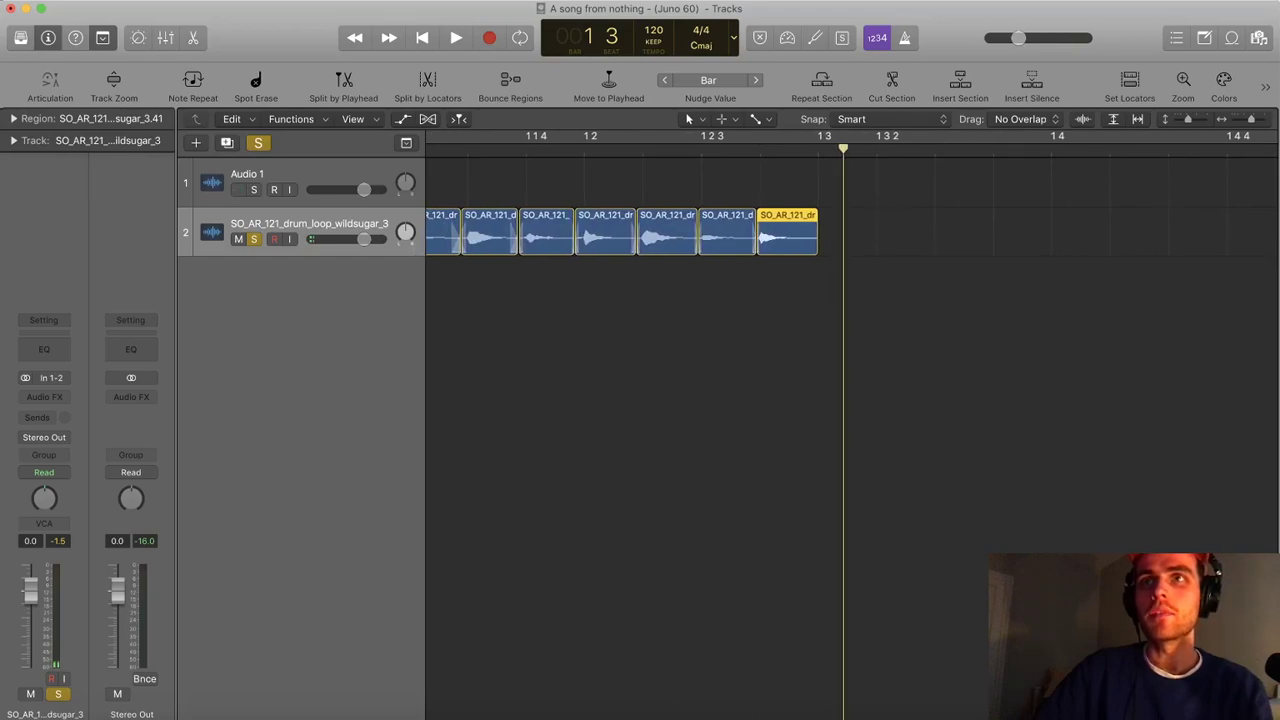
Join all eight slices into one two-beat region and turn on looping for it
scroll(978, 424, "left", 3)
scroll(996, 388, "down", 3)
left_click_drag(775, 303, 432, 238)
key("l")
key("Return")
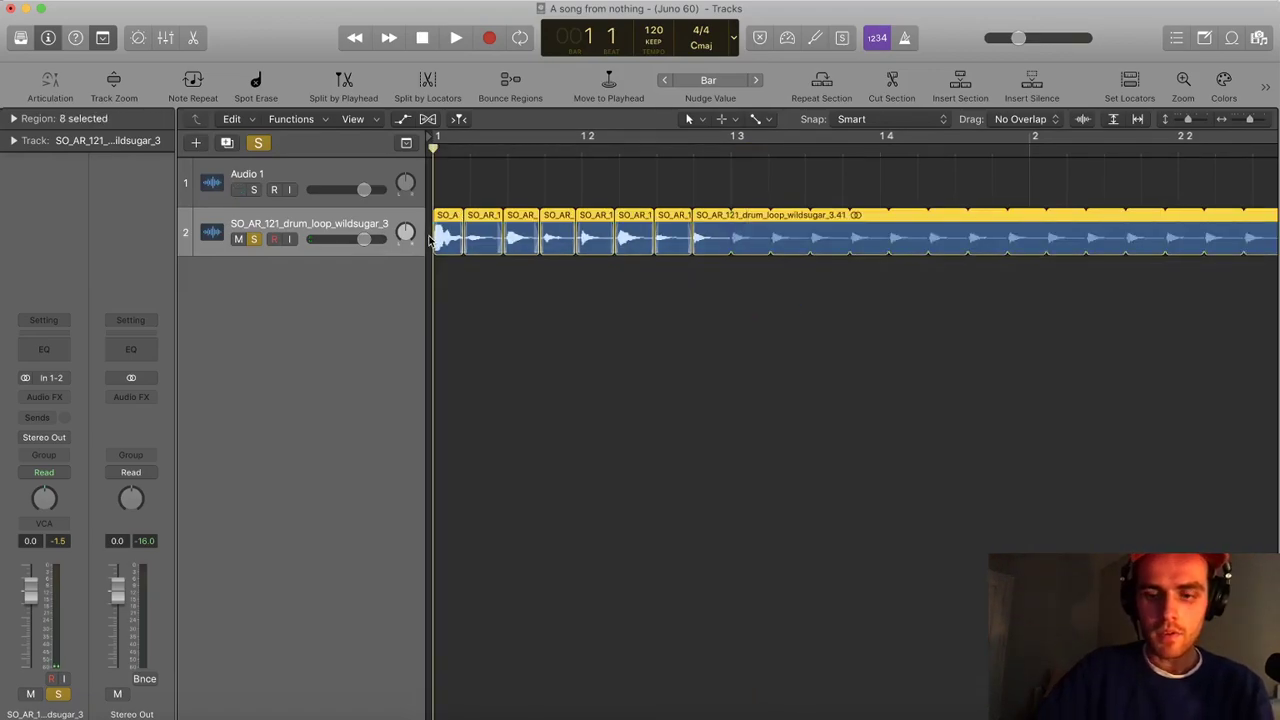
key("l")
key("super+j")
left_click(757, 246)
left_click_drag(781, 287, 645, 232)
key("l")
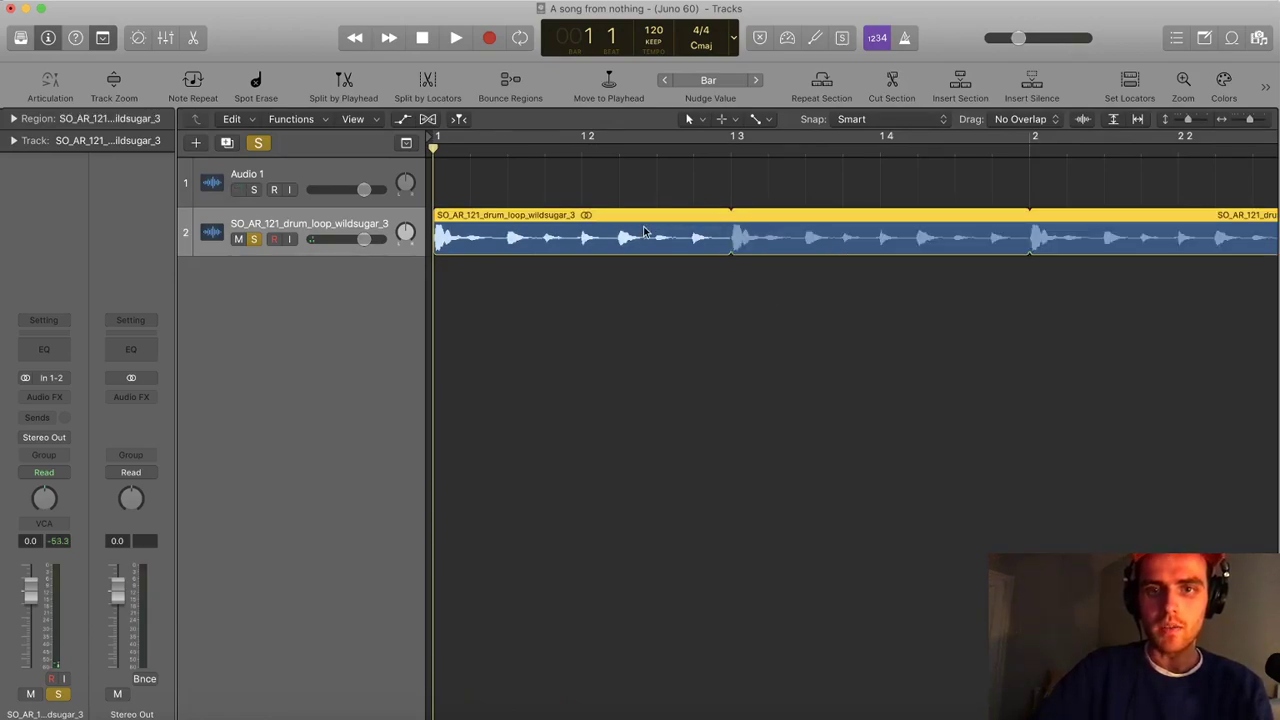
Delete the leftover piece behind the looped region and end the loop at bar 5
key("alt+Left")
key("super+Left")
key("super+Left")
key("super+Left")
key("super+Left")
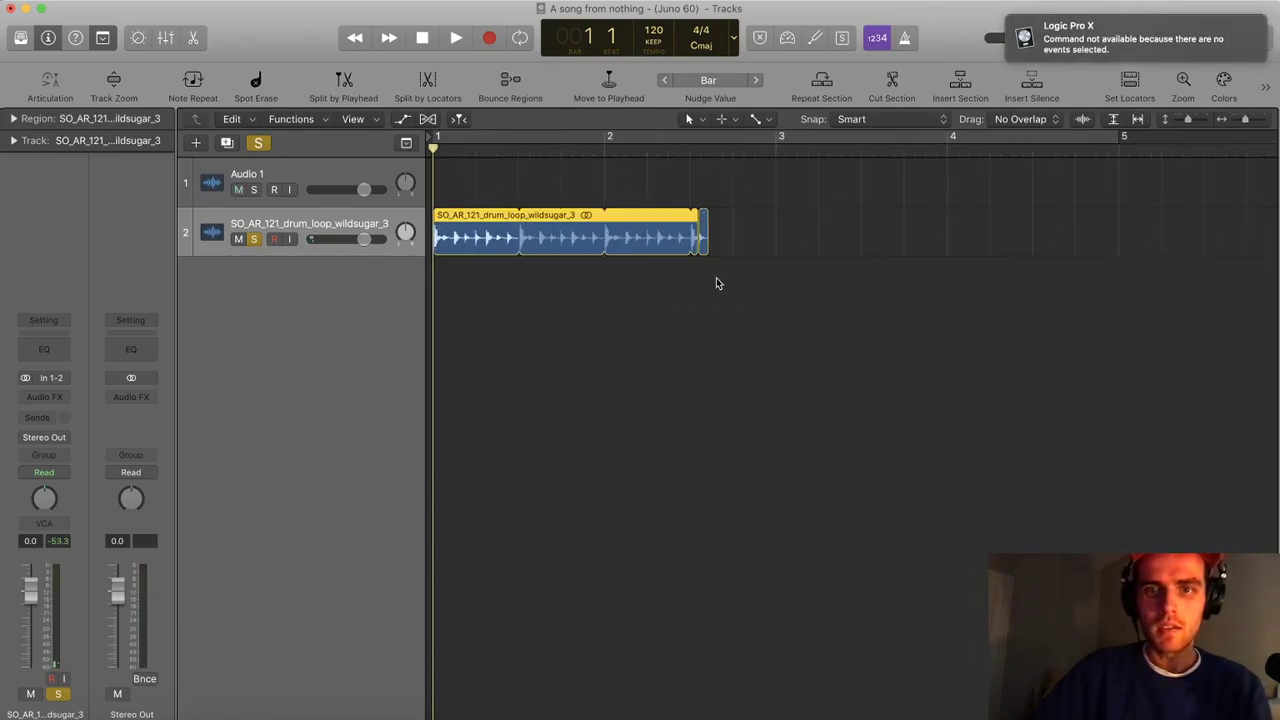
left_click(701, 244)
key("Delete")
left_click_drag(1115, 226, 1115, 260)
Convert the loops to real regions, merge them into one, and play it with the cycle range set to bars 1 to 5
left_click_drag(1112, 337, 483, 232)
key("ctrl+l")
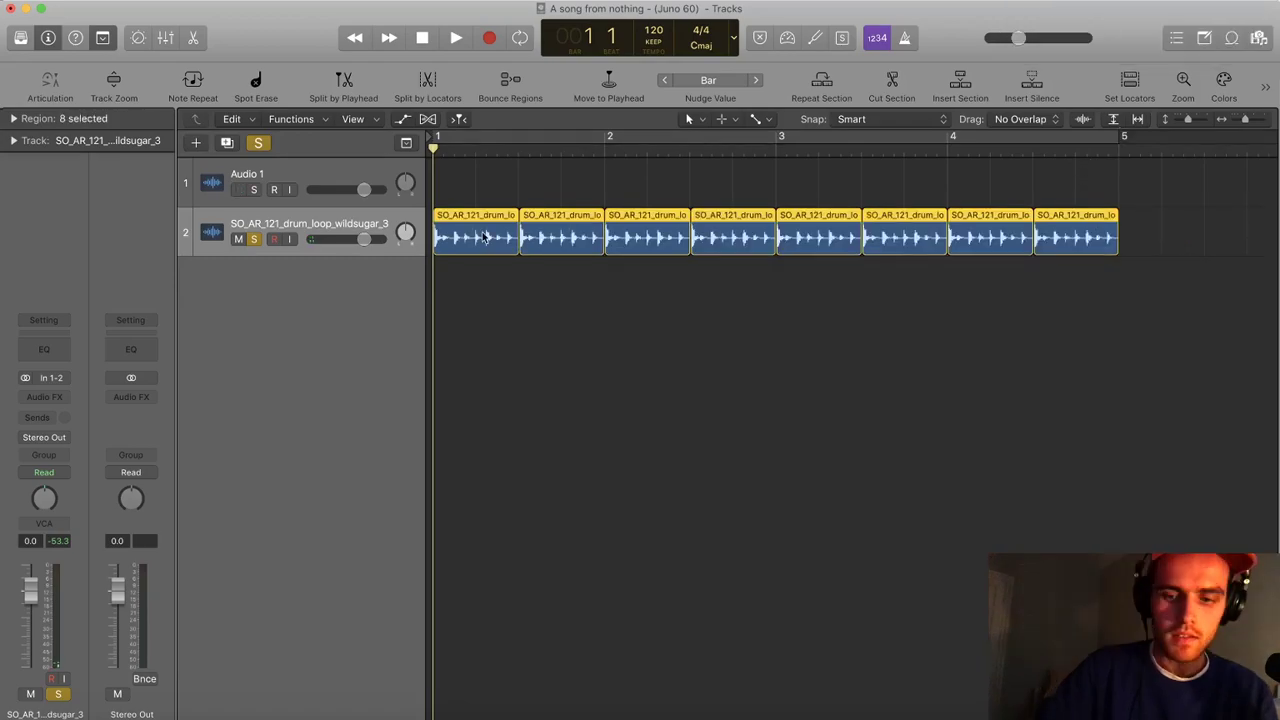
key("ctrl+j")
key("ctrl+u")
key("space")
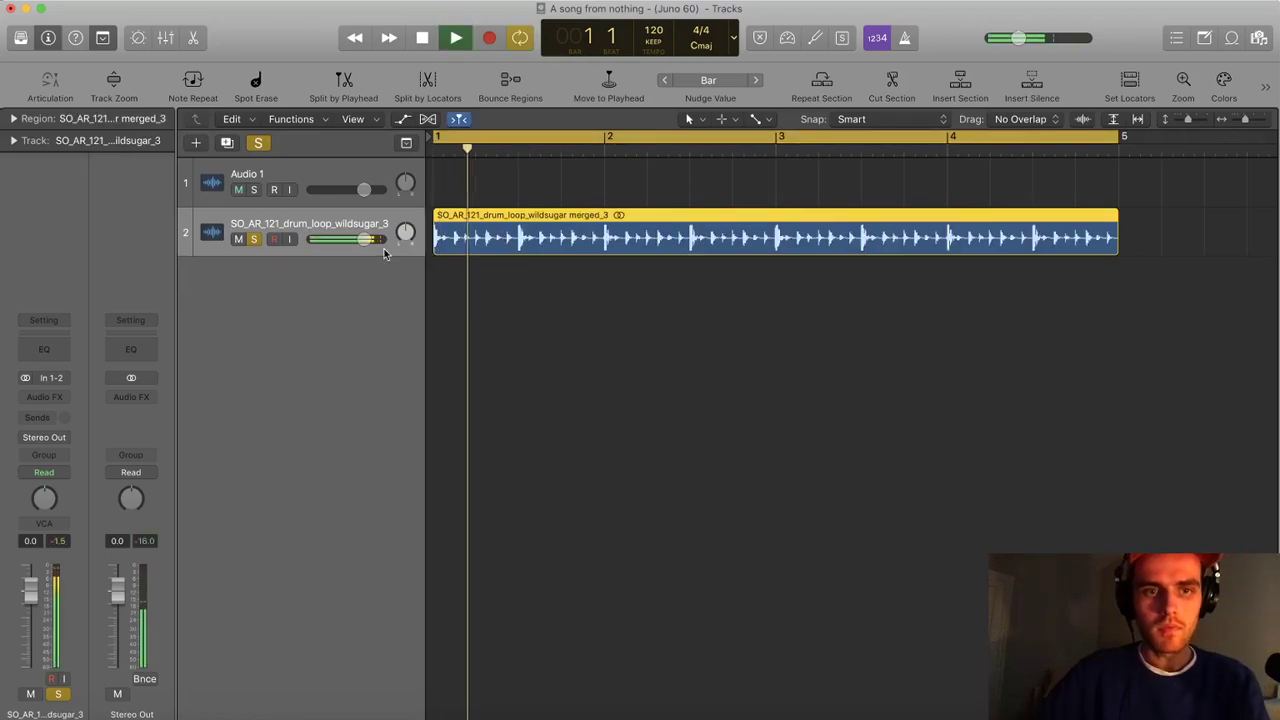
Insert FabFilter Pro-Q 3 on the drum track and add a 12 dB/oct low cut at about 2770 Hz
left_click(44, 398)
mouse_move(121, 440)
left_click(189, 435)
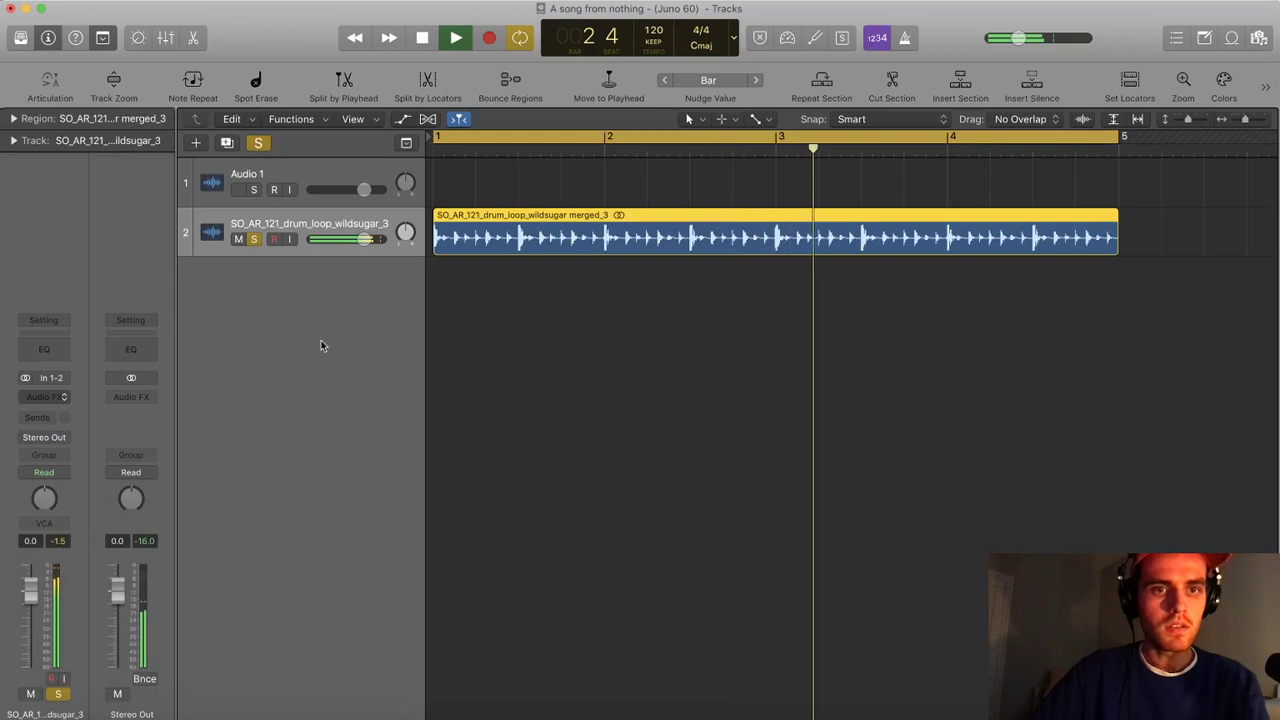
double_click(207, 250)
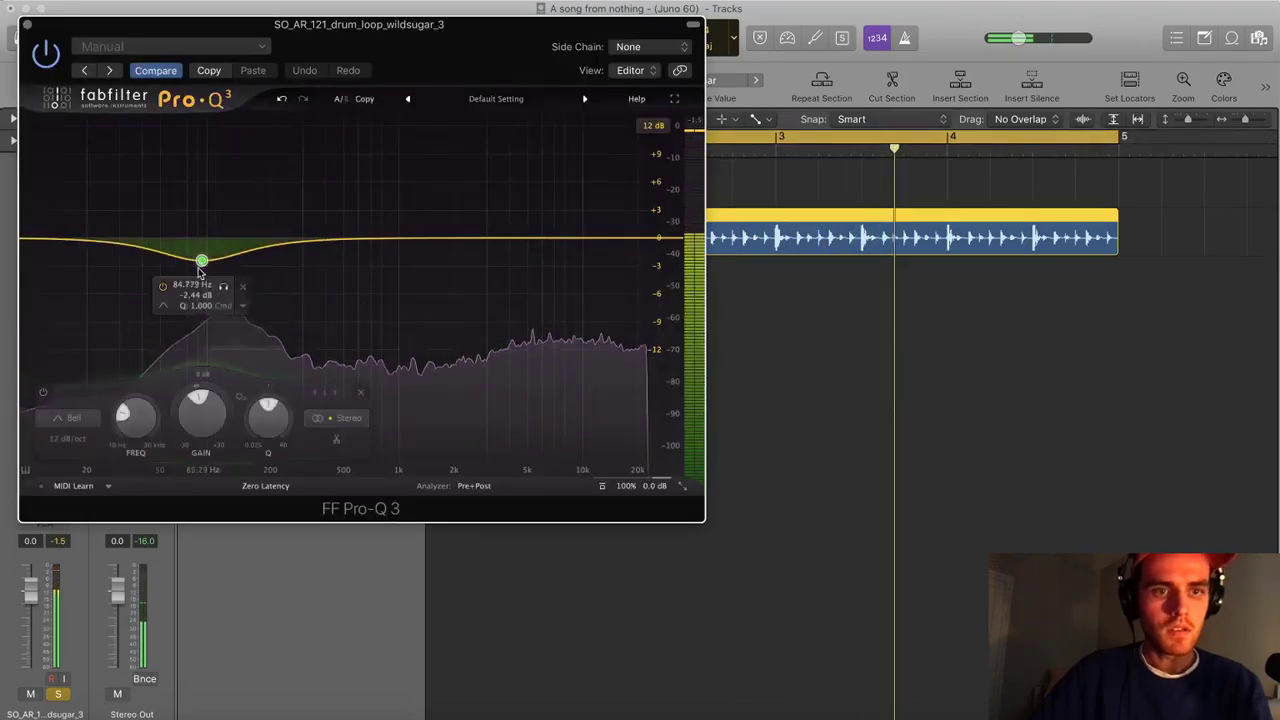
left_click(65, 418)
left_click(70, 306)
left_click_drag(201, 238, 481, 244)
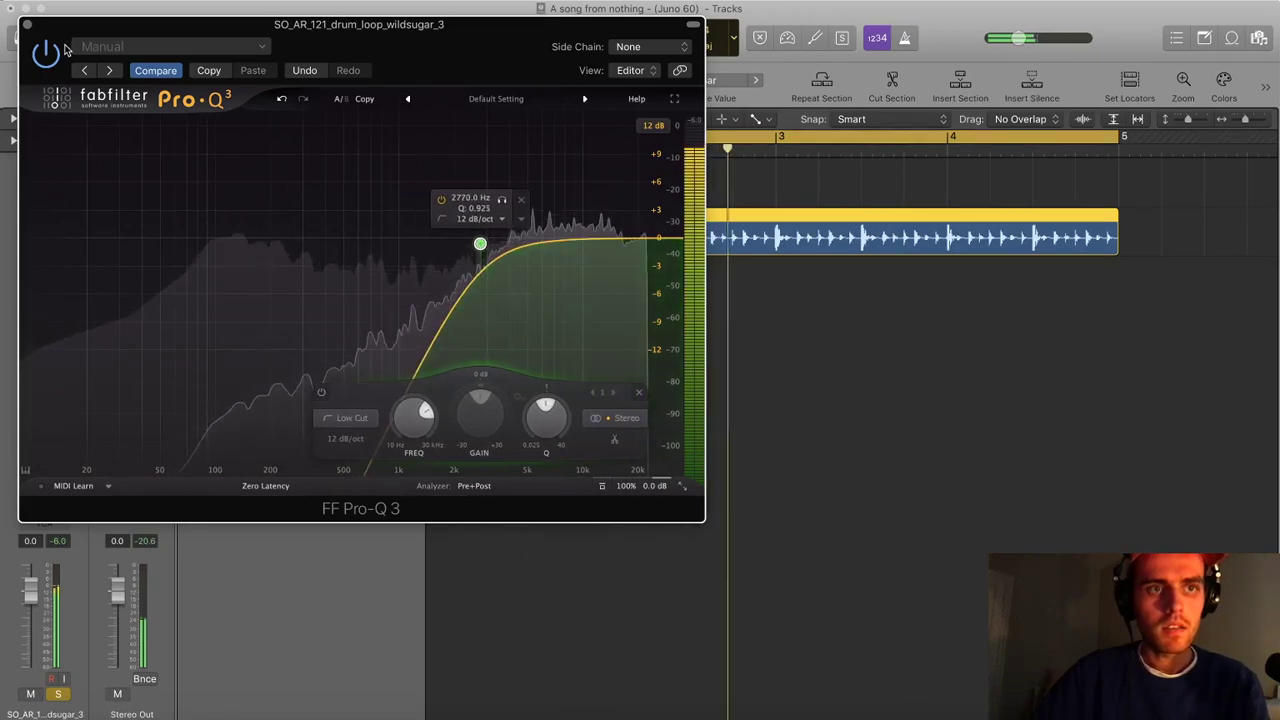
key("super+w")
Delete the empty Audio 1 track
left_click(567, 343)
key("super+Up")
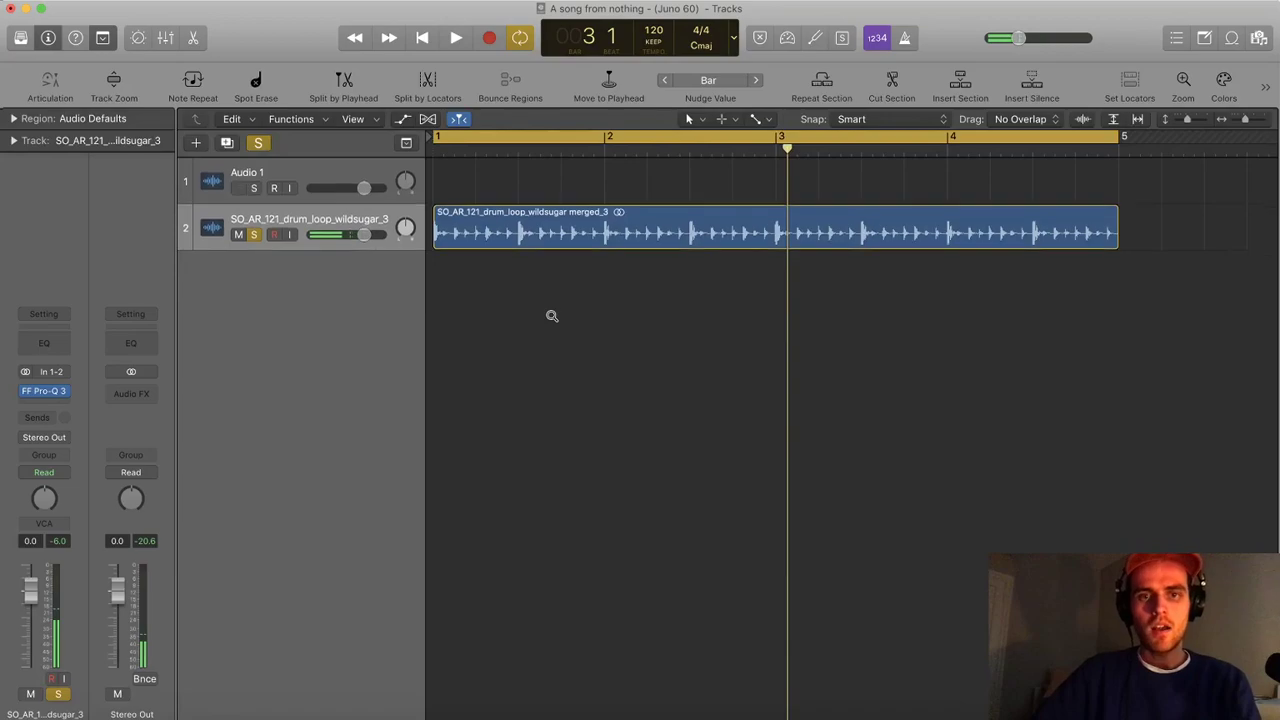
key("super+Left")
left_click(360, 178)
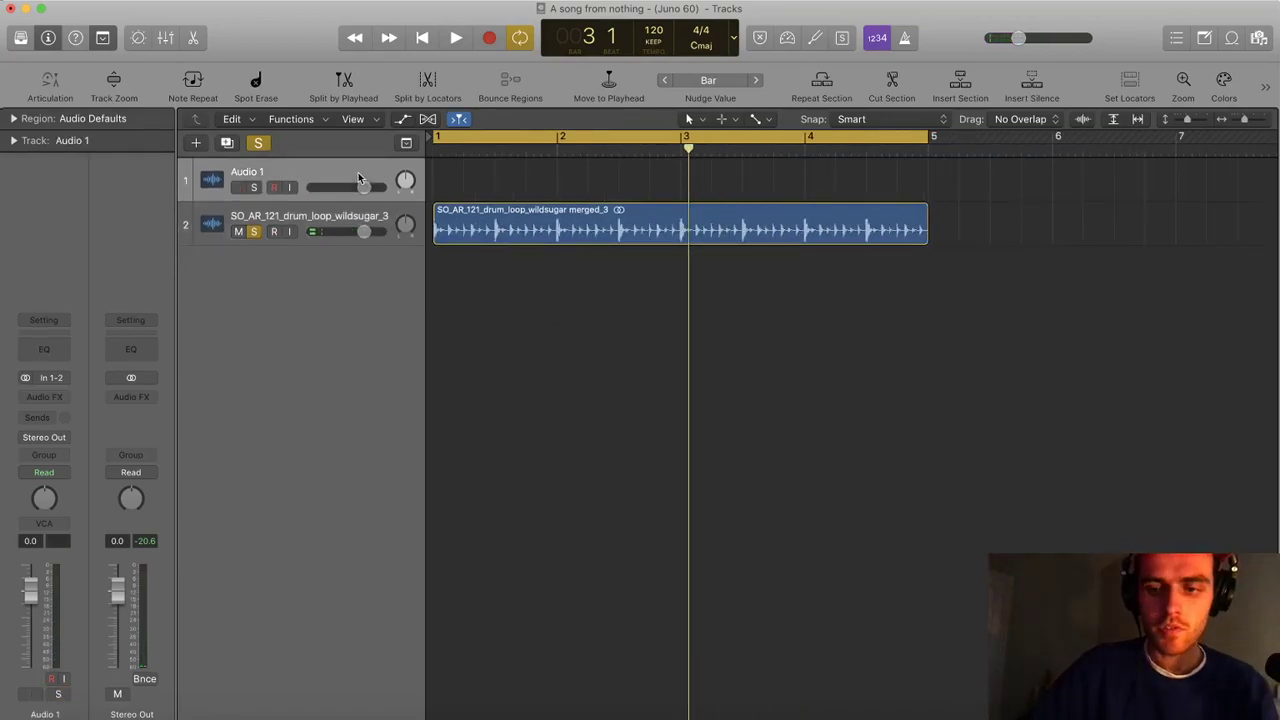
key("super+BackSpace")
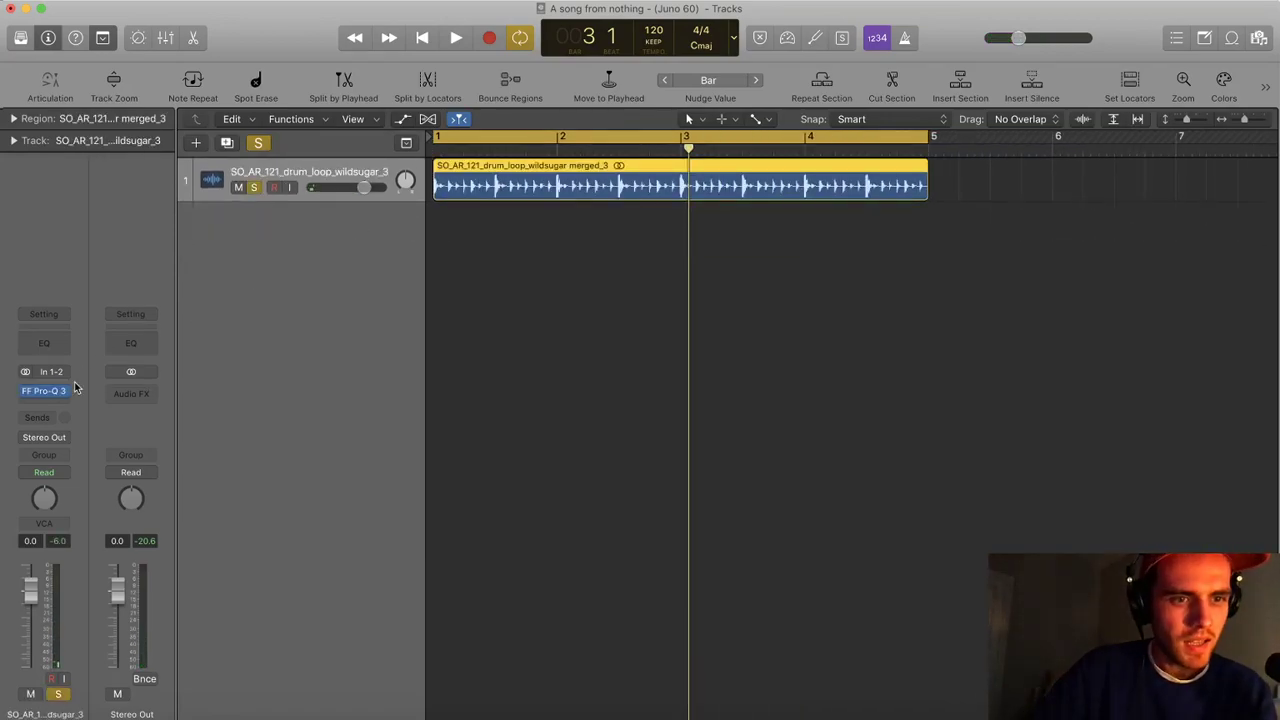
Insert a stereo Enveloper after the EQ, lower its attack gain to about -38% during playback, and return to bar 1
left_click(68, 391)
mouse_move(84, 453)
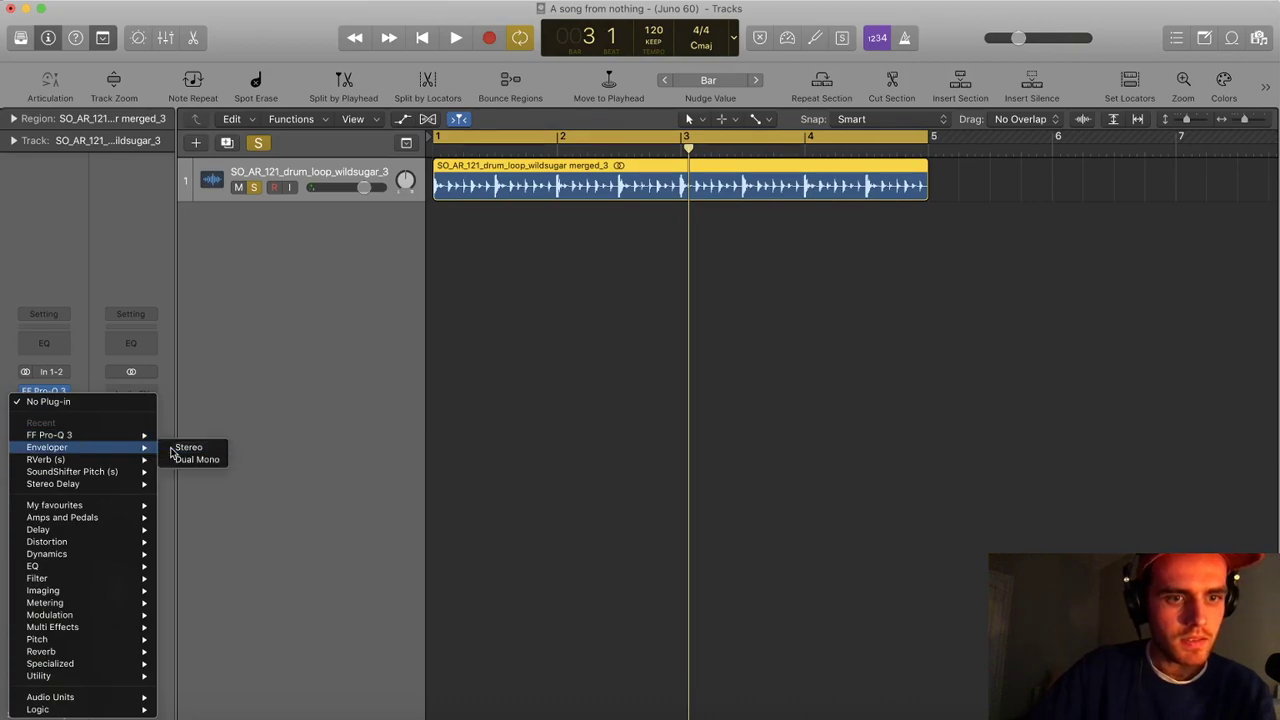
left_click(186, 447)
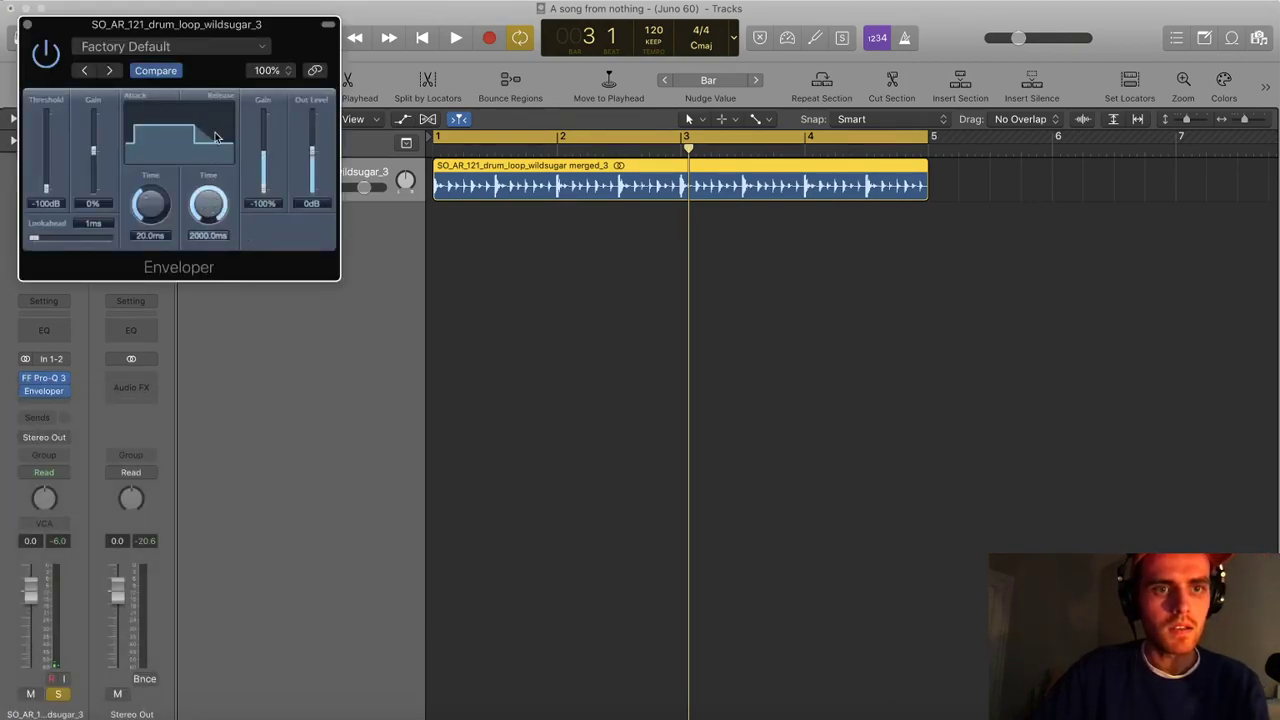
key("space")
left_click_drag(94, 151, 92, 168)
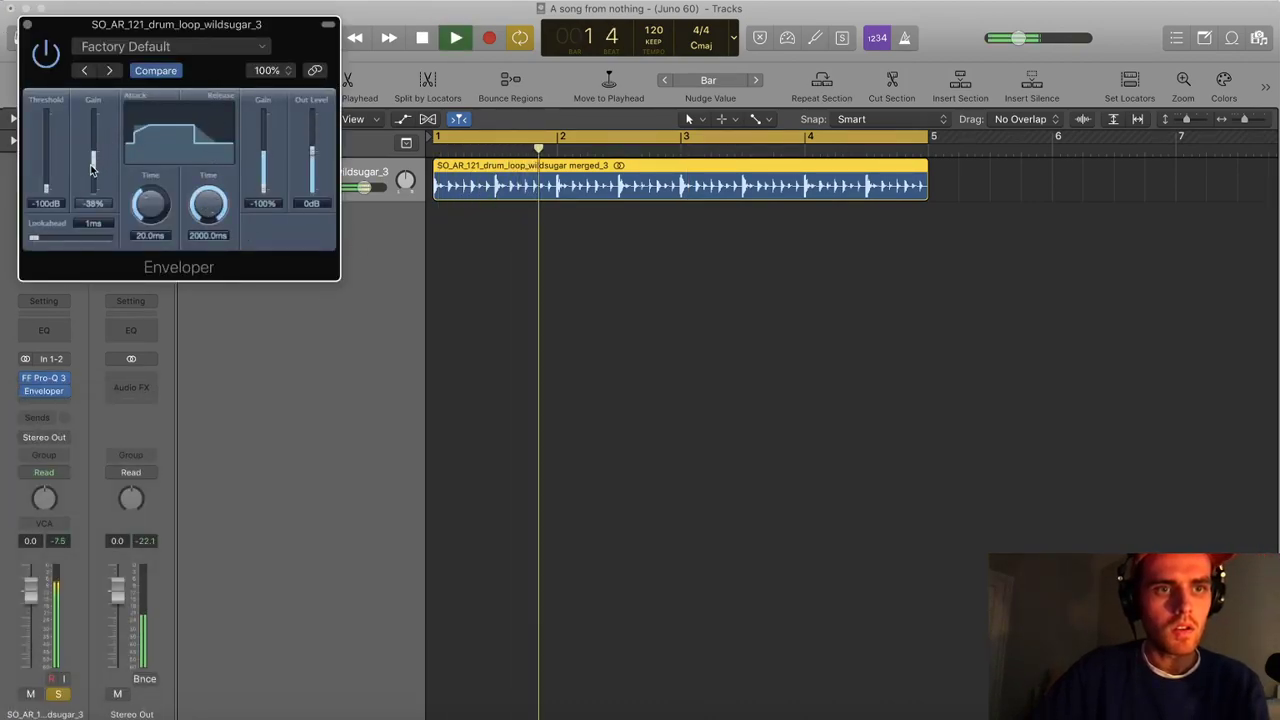
left_click(27, 24)
key("space")
key("super+Left")
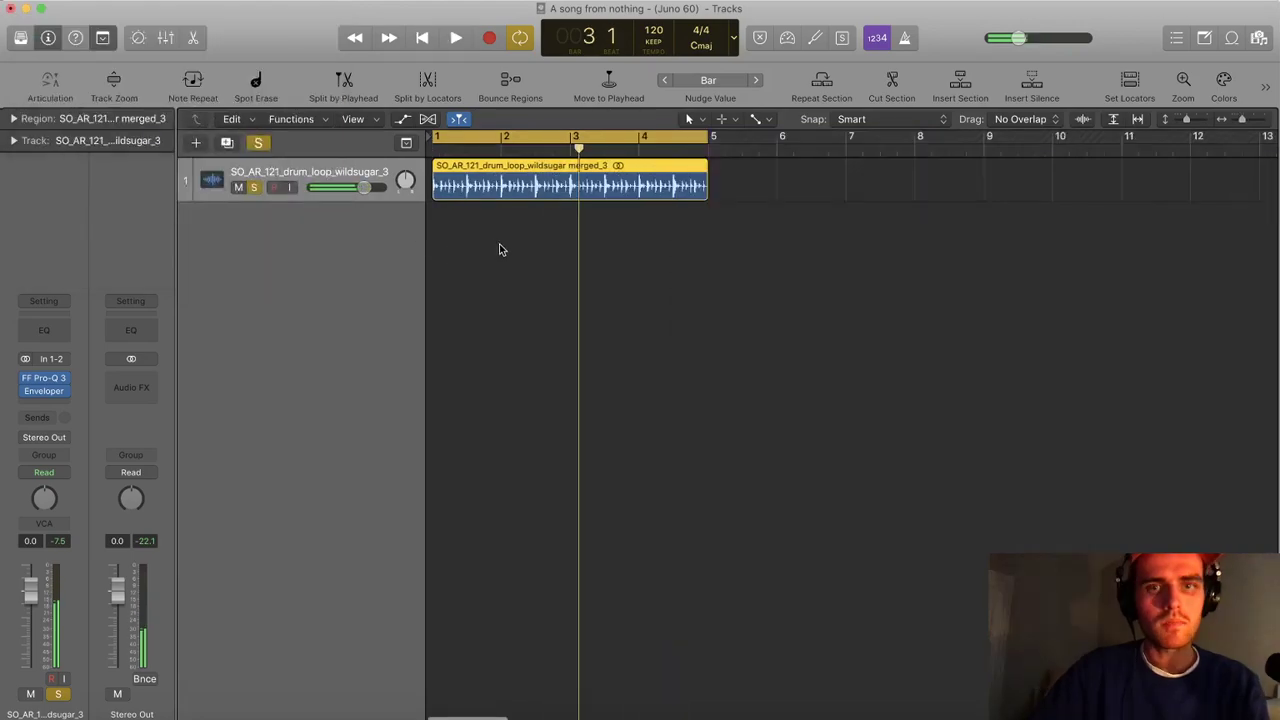
key("Return")
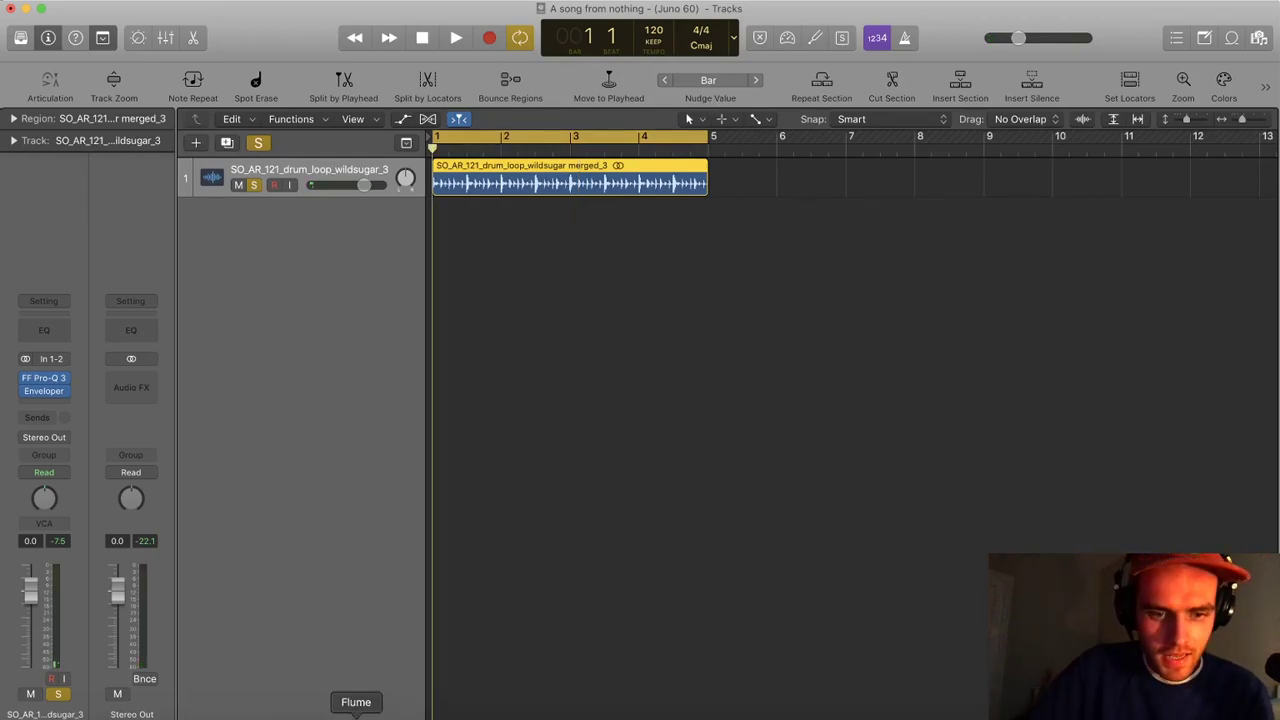
Show the file browser and open the !llmind BLAP-KIT VOLUME 2 folder inside the Kits folder, at its kick samples
left_click(538, 297)
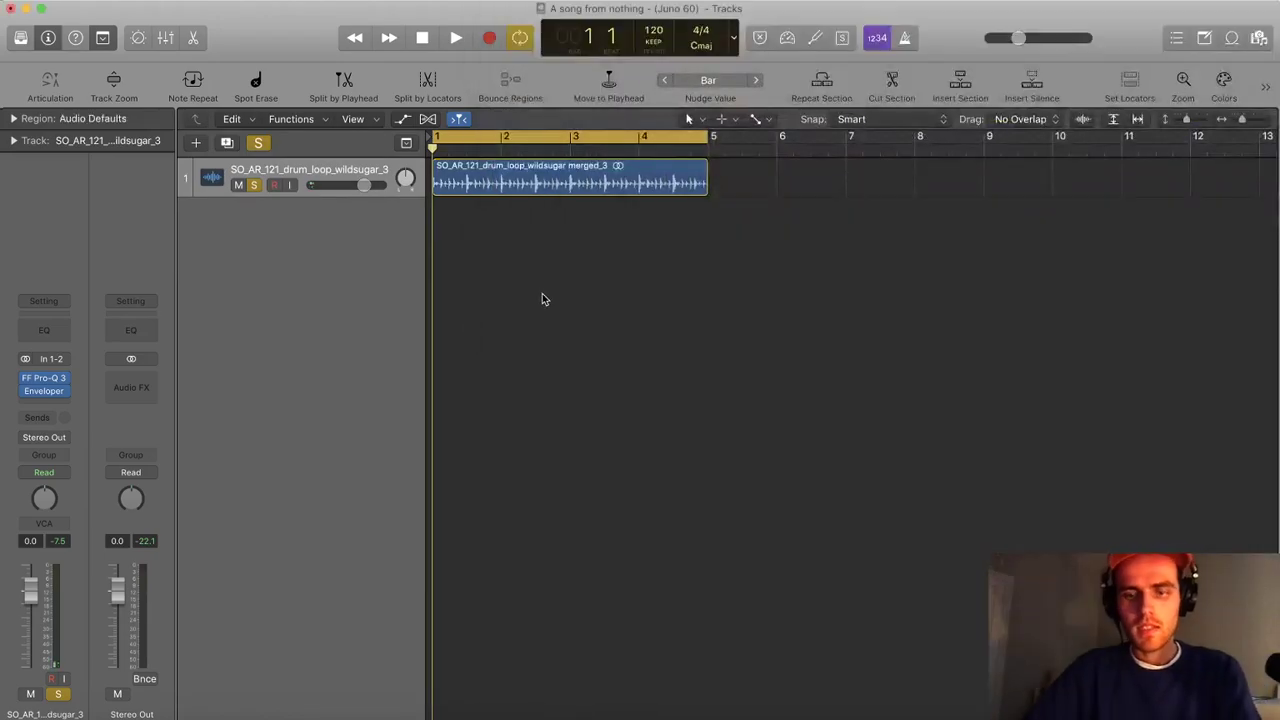
key("f")
scroll(1038, 281, "up", 5)
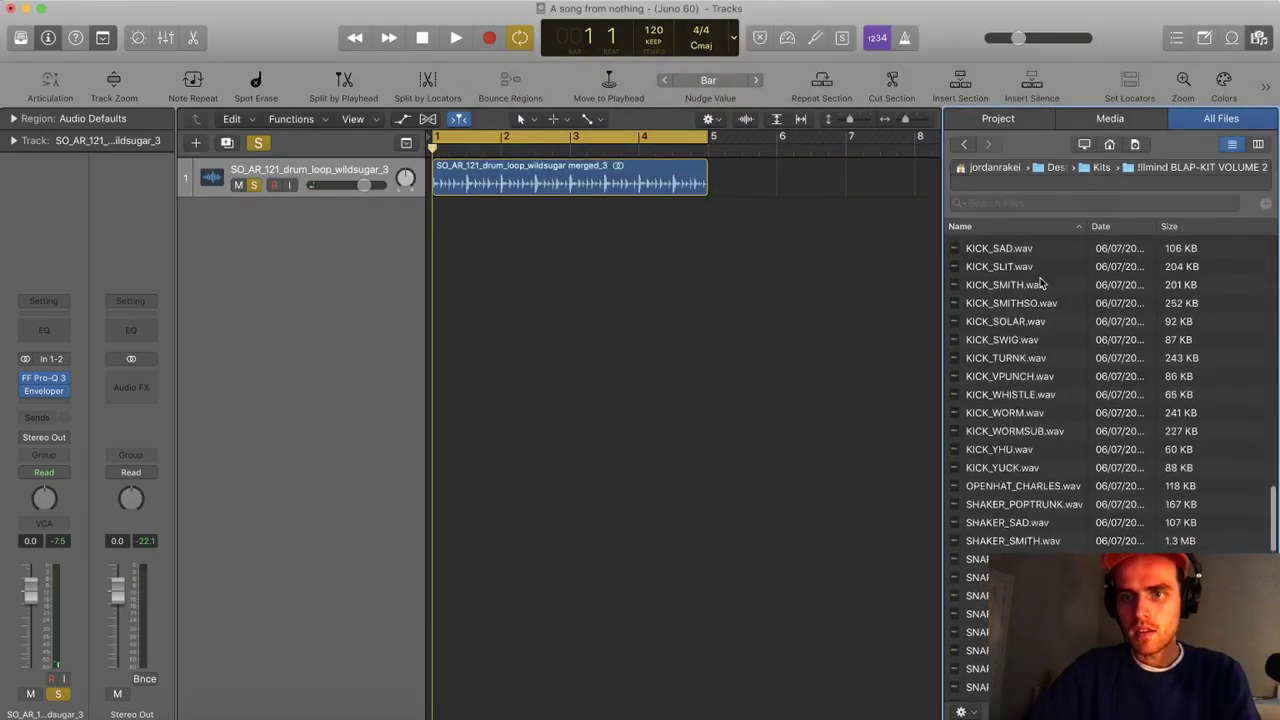
left_click(1091, 173)
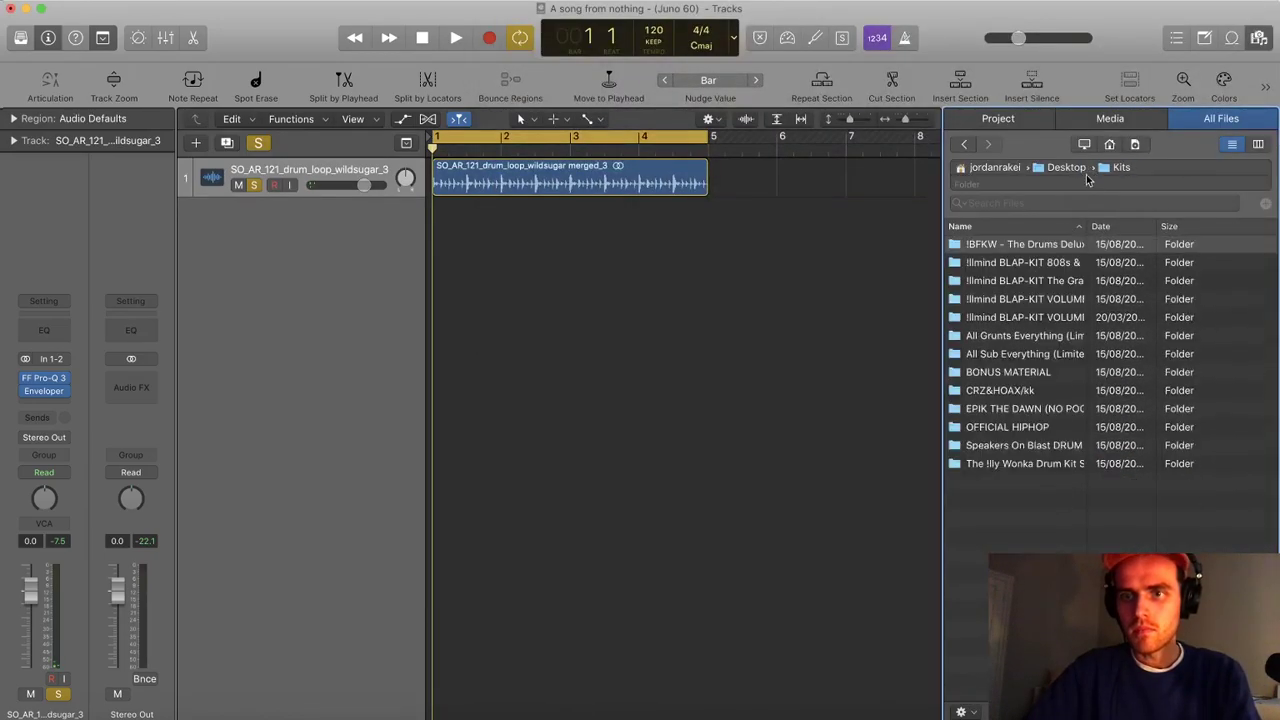
double_click(1030, 299)
left_click(966, 145)
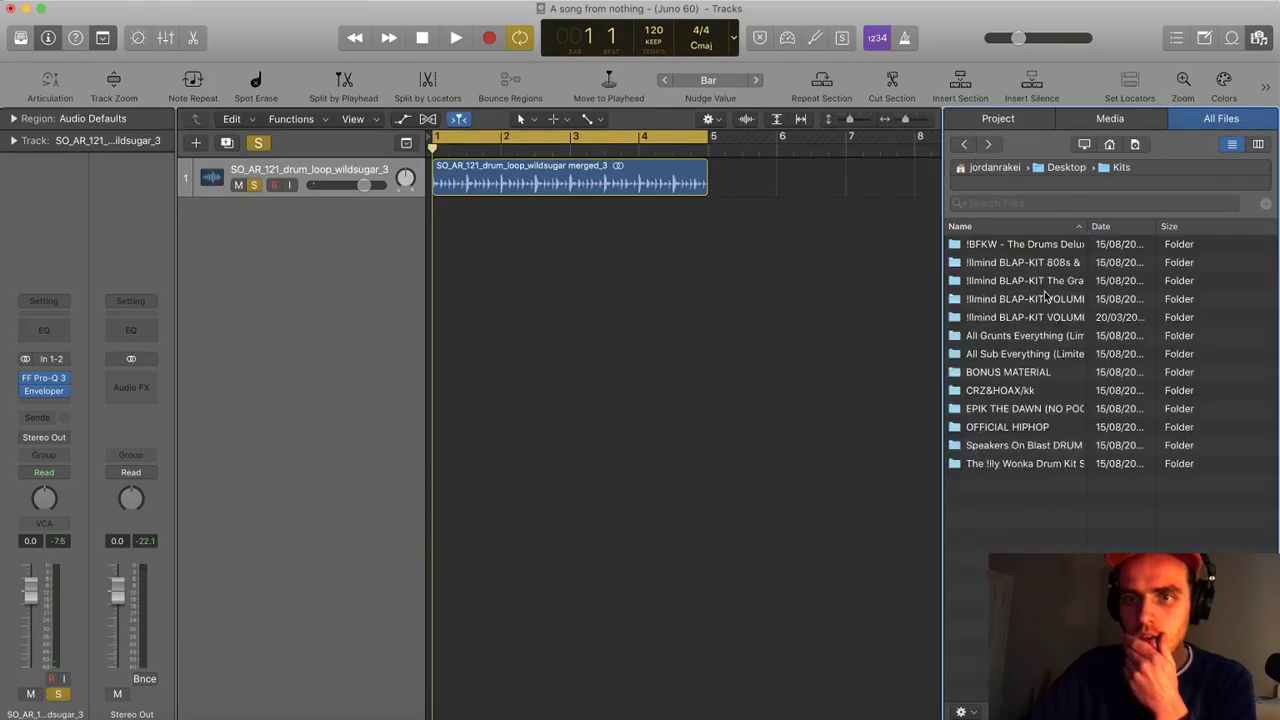
double_click(1040, 317)
scroll(1030, 320, "down", 3)
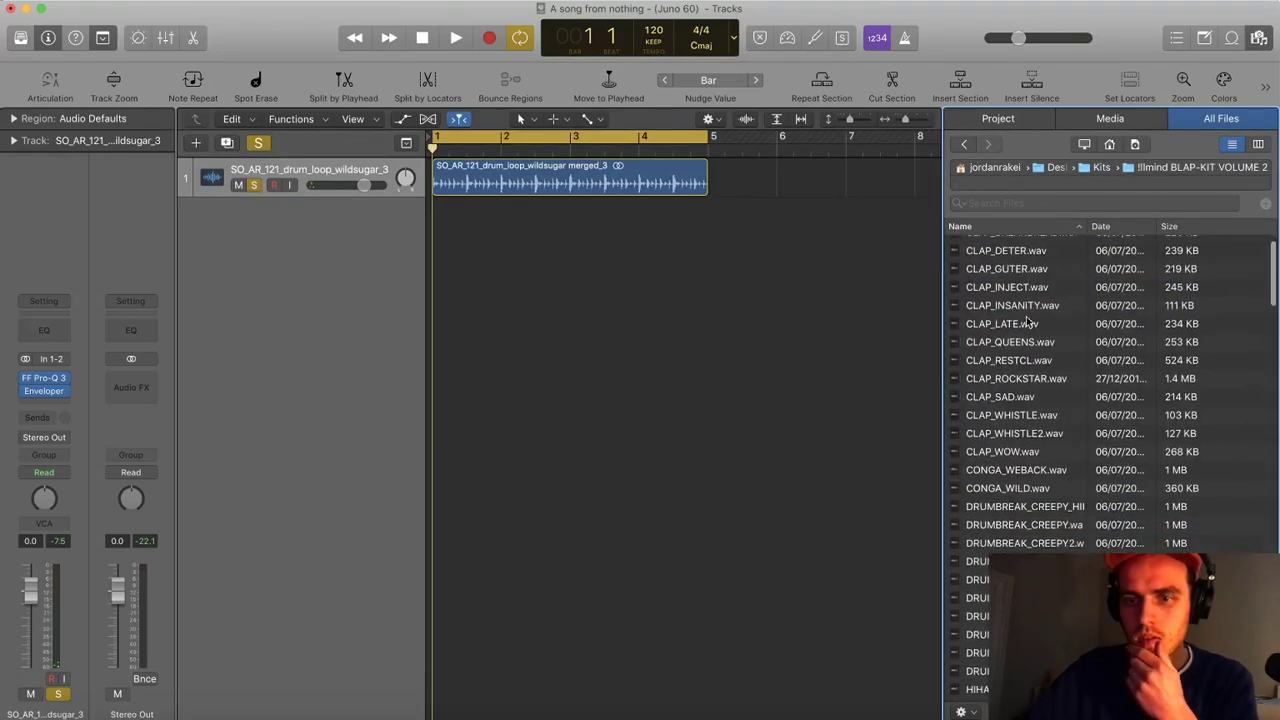
scroll(1028, 320, "down", 10)
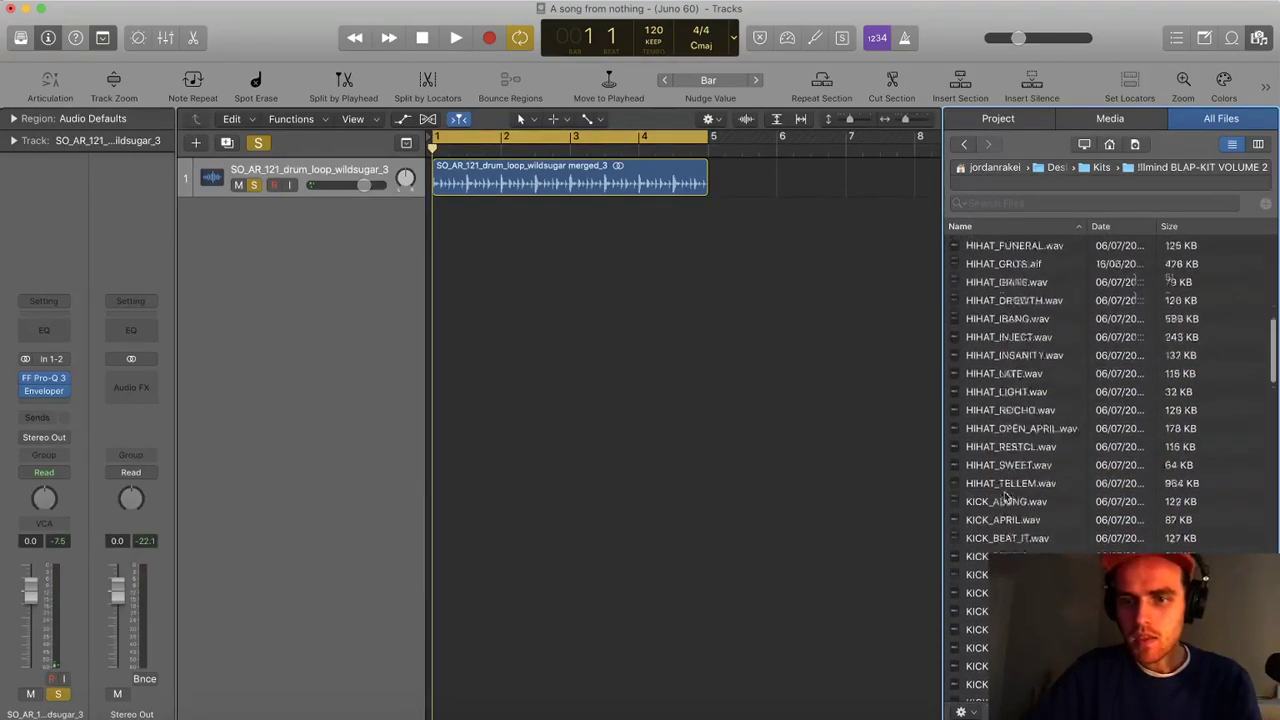
Audition the kick samples in the kit folder one after another, ending on KICK_NOCHO
left_click(1030, 548)
left_click(1030, 603)
scroll(1030, 603, "down", 3)
left_click(1030, 599)
scroll(1030, 599, "down", 2)
key("Down")
key("Down")
key("Down")
key("Down")
key("Down")
key("Down")
key("Down")
key("Down")
key("Down")
key("Down")
key("Down")
key("Down")
key("Down")
key("Down")
key("Down")
key("Down")
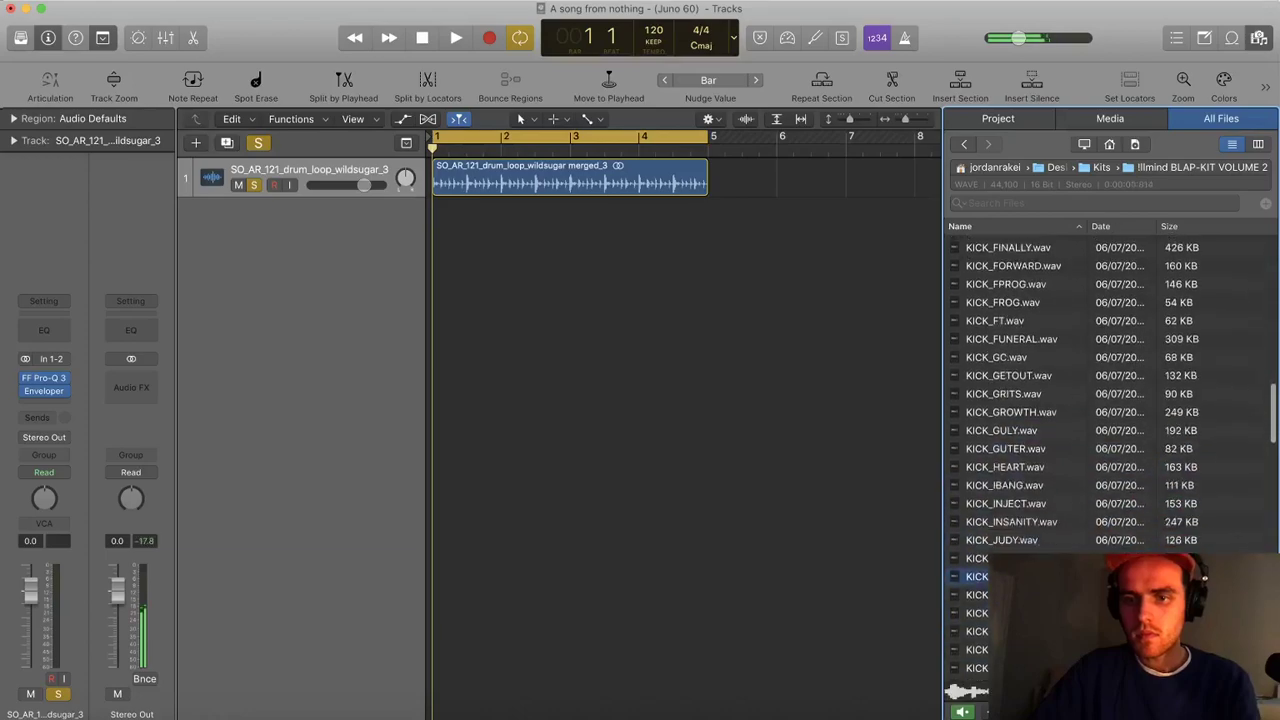
key("Down")
key("Down")
key("Down")
key("Down")
key("Down")
key("Down")
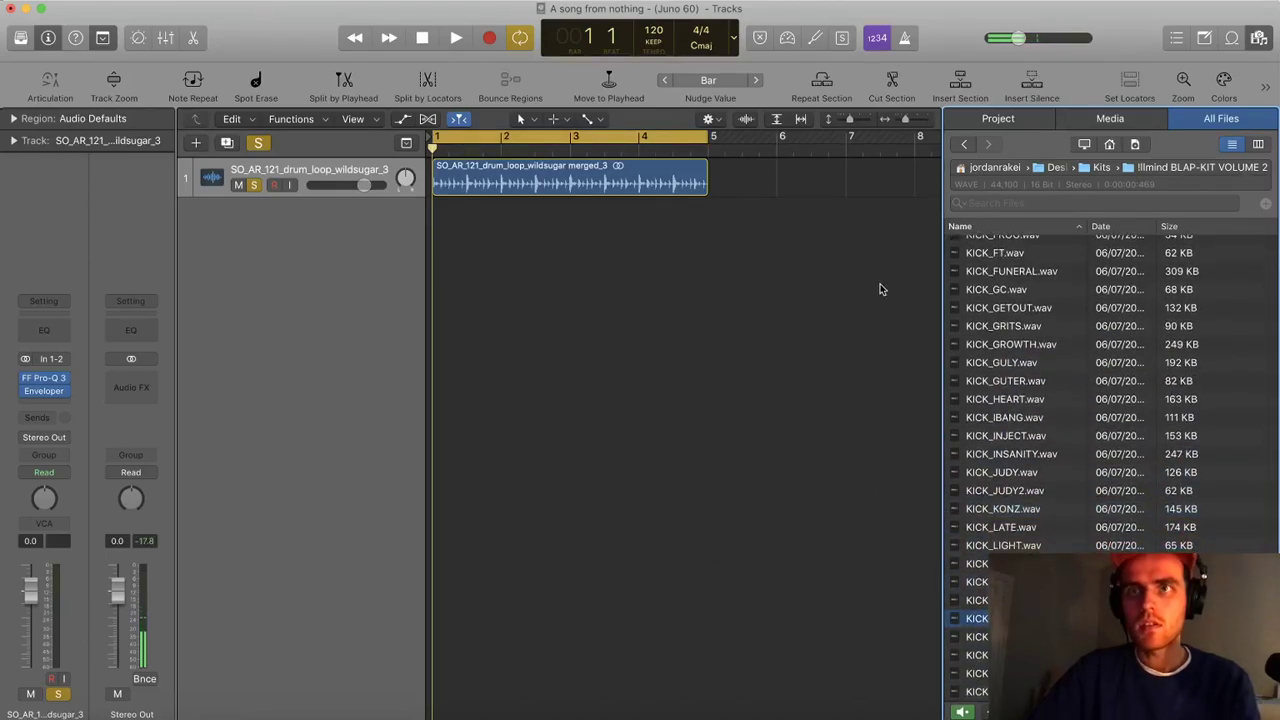
scroll(1012, 440, "down", 5)
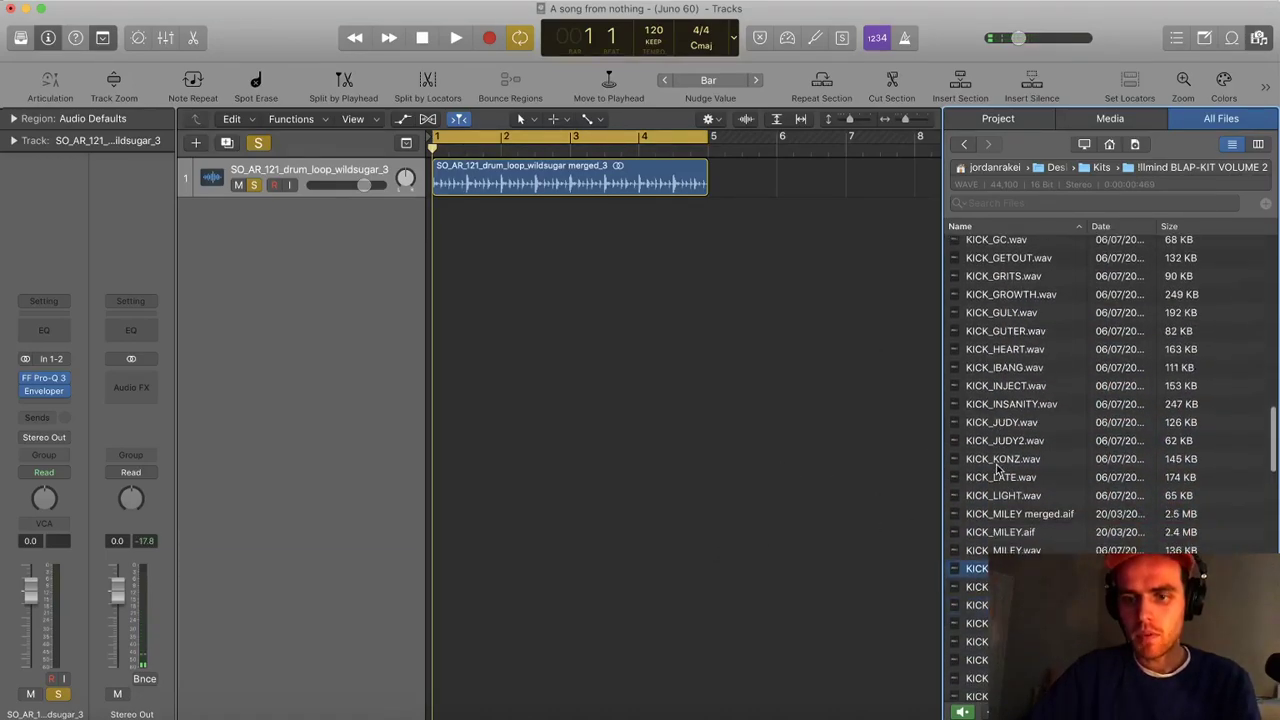
left_click(1021, 573)
left_click(1021, 557)
left_click(1021, 571)
left_click(1021, 556)
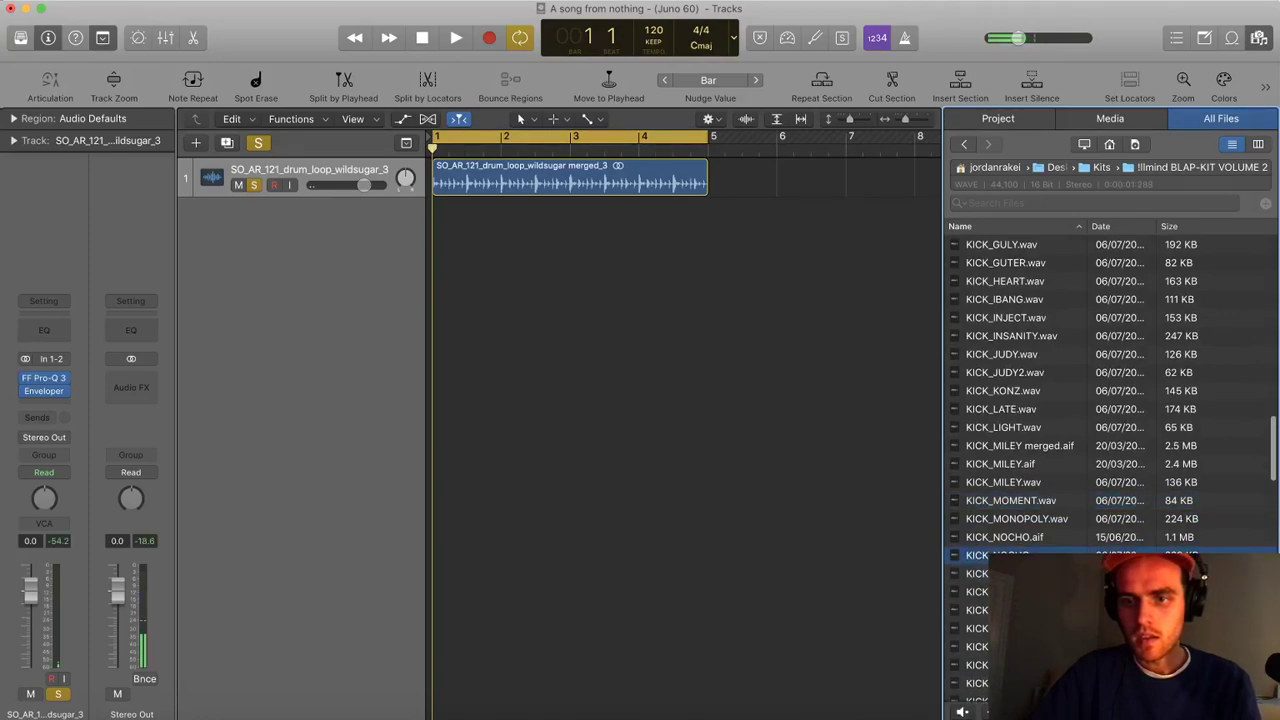
Add the KICK_NOCHO sample at bar 1 on a new track below the drum loop and solo that track
left_click_drag(749, 461, 452, 222)
left_click(255, 225)
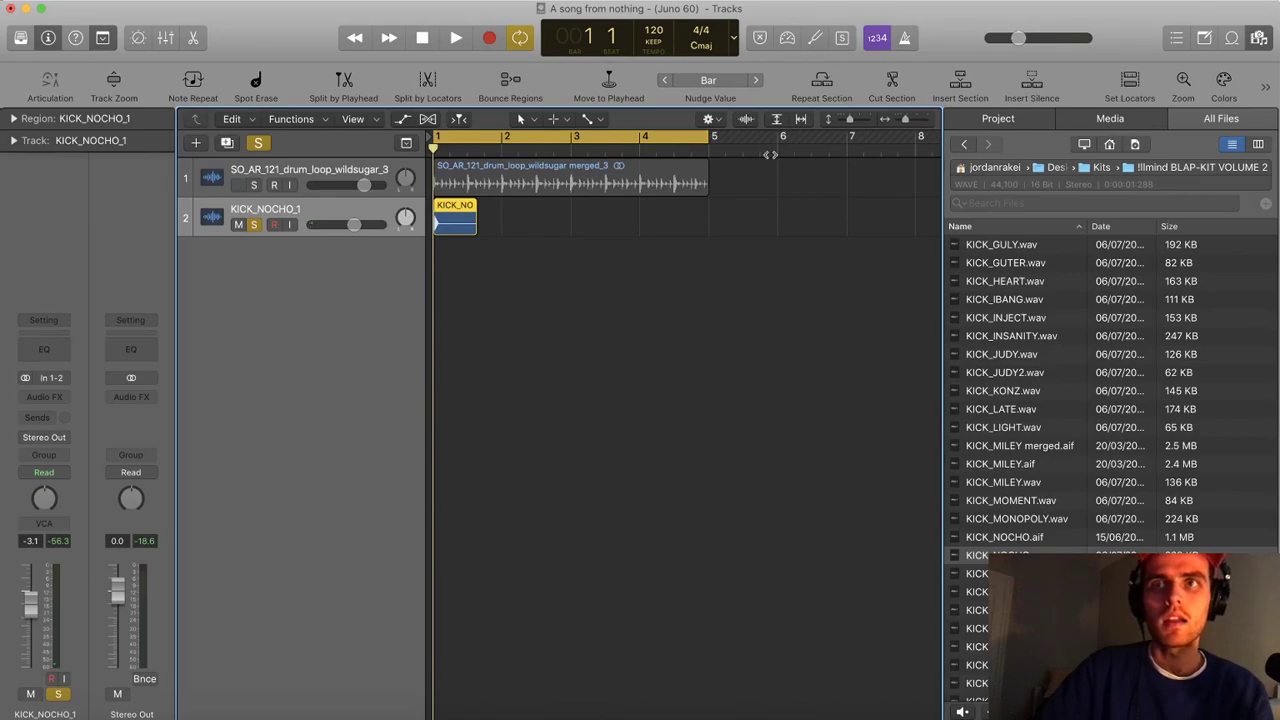
scroll(760, 180, "right", 1)
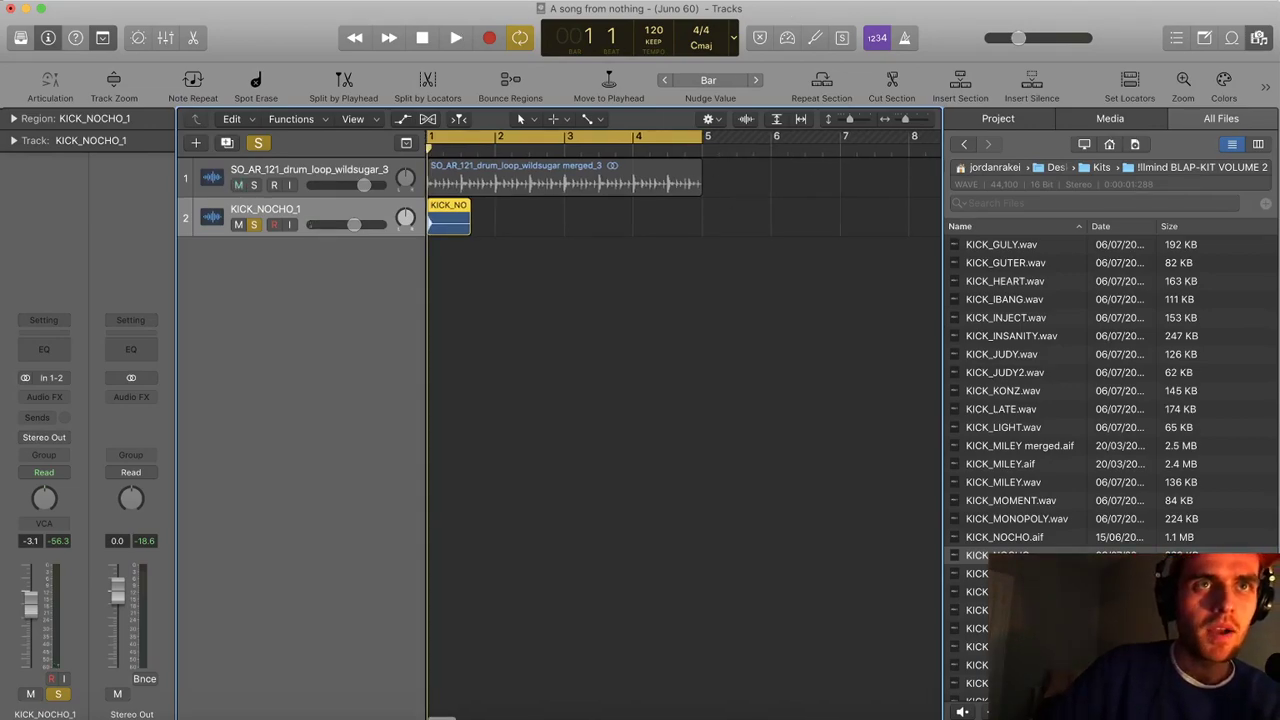
key("super+Tab")
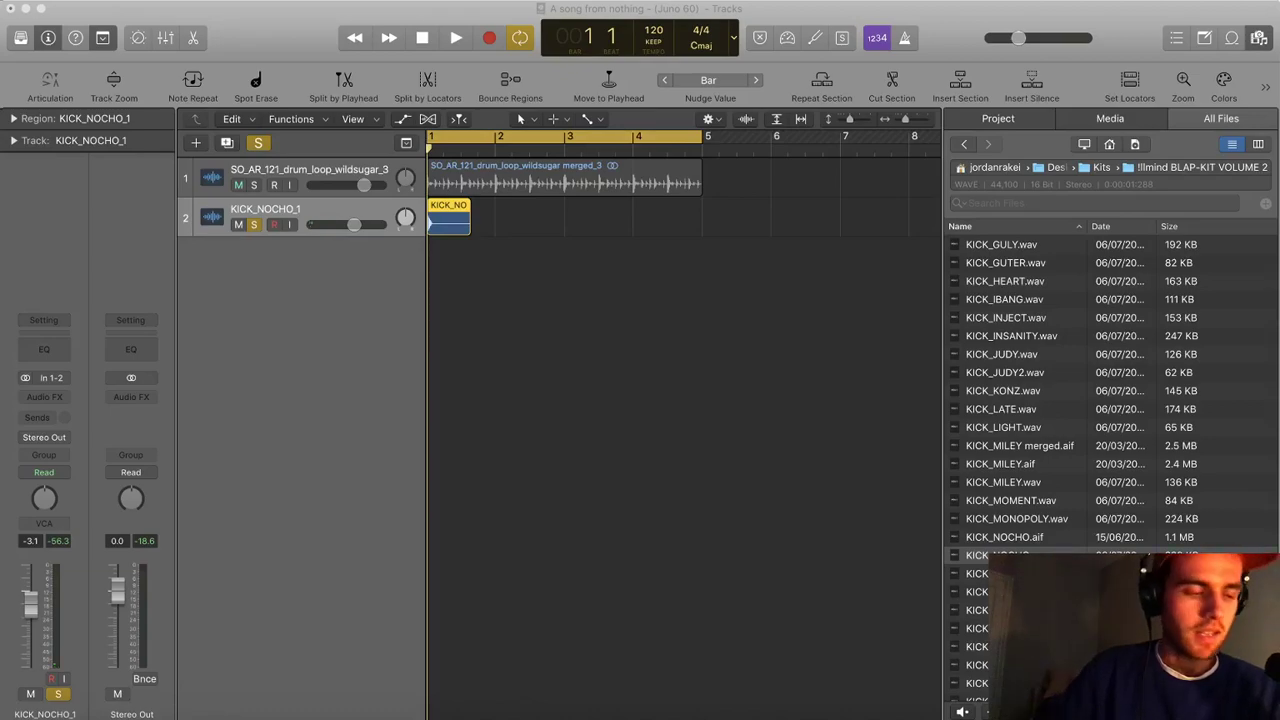
left_click(570, 303)
scroll(570, 303, "up", 4)
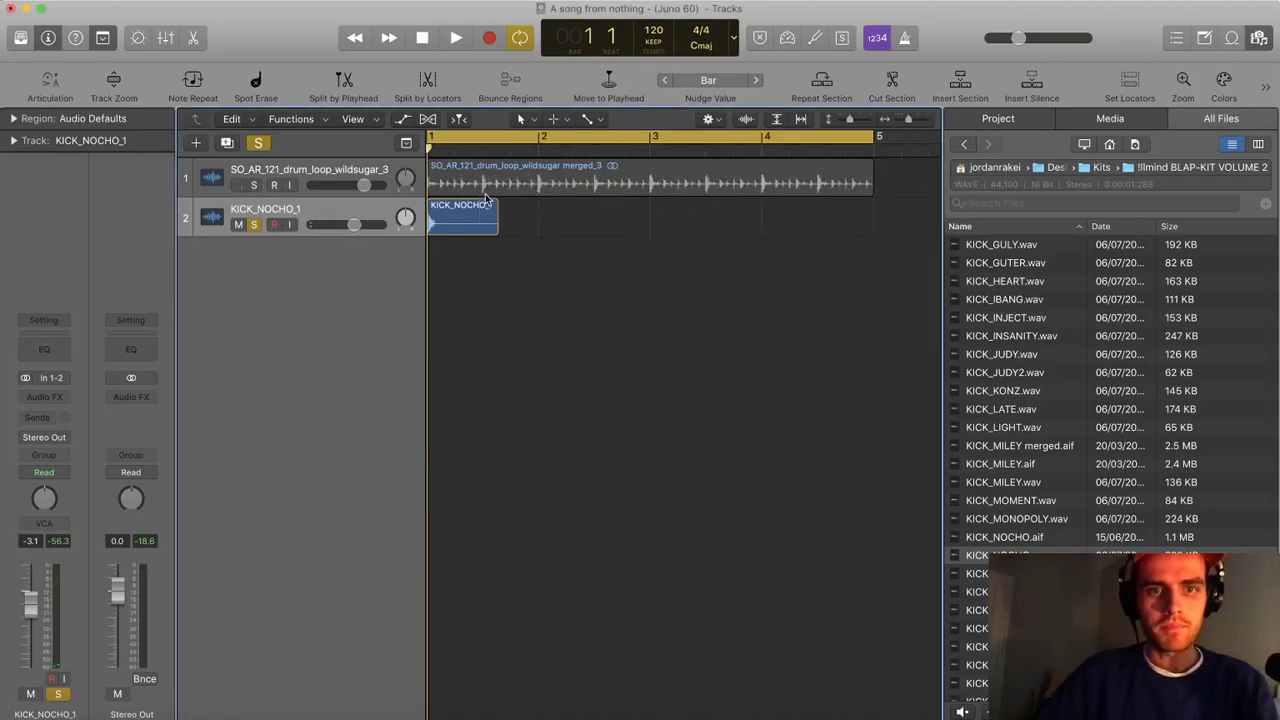
Trim the start of the kick region to its transient and move the region back to bar 1
key("super+Right")
key("super+Right")
key("super+Right")
key("super+Right")
left_click(472, 227)
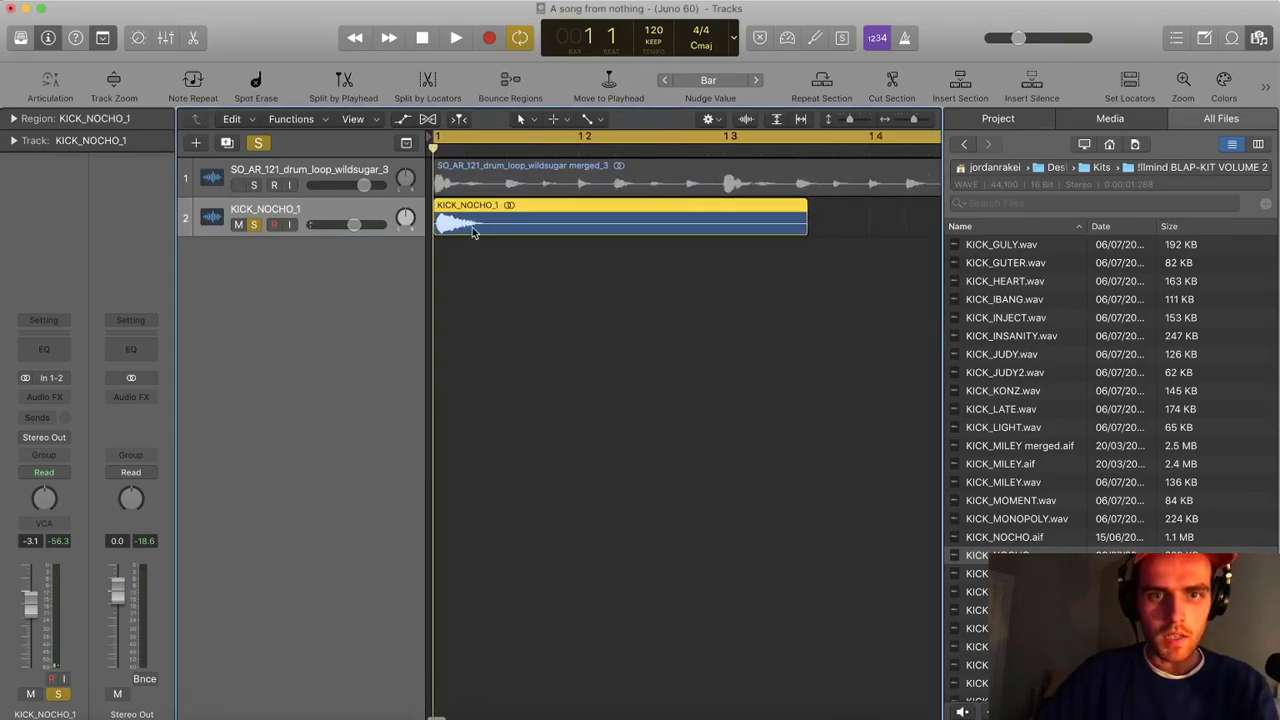
left_click_drag(435, 231, 483, 231)
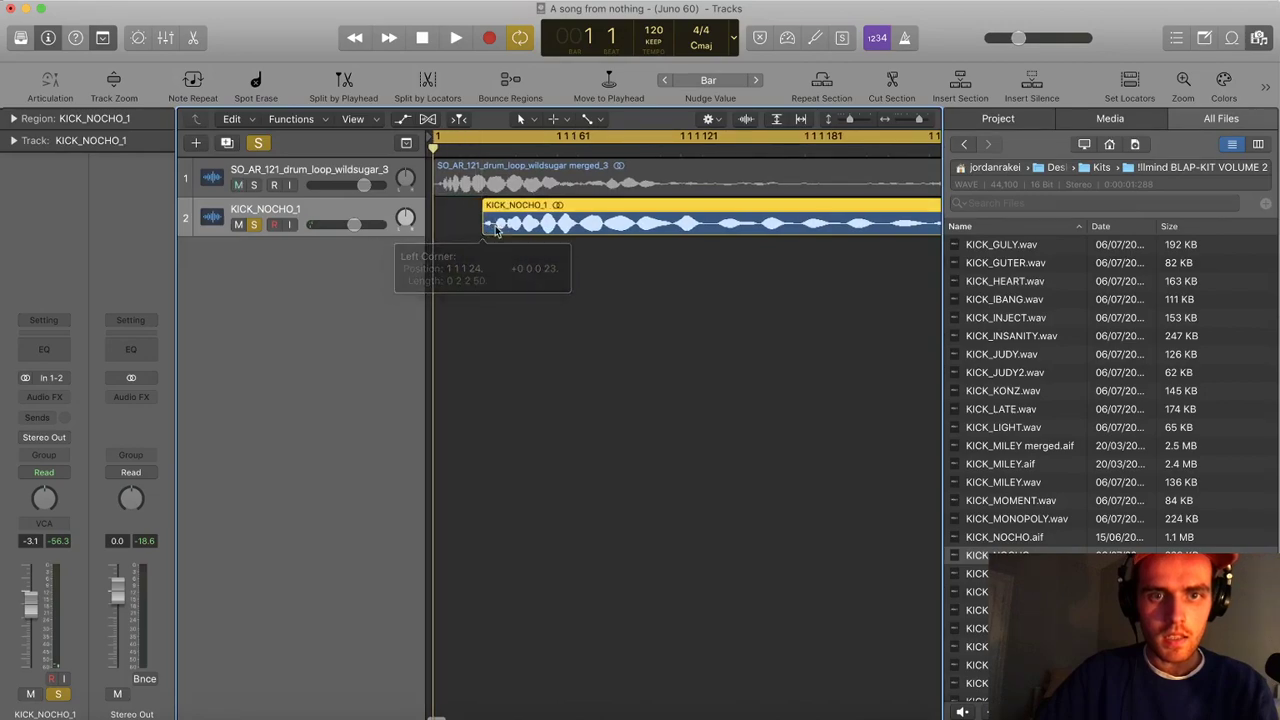
left_click_drag(567, 230, 521, 237)
key("super+Left")
key("super+Left")
key("super+Left")
key("super+Left")
scroll(534, 239, "down", 10)
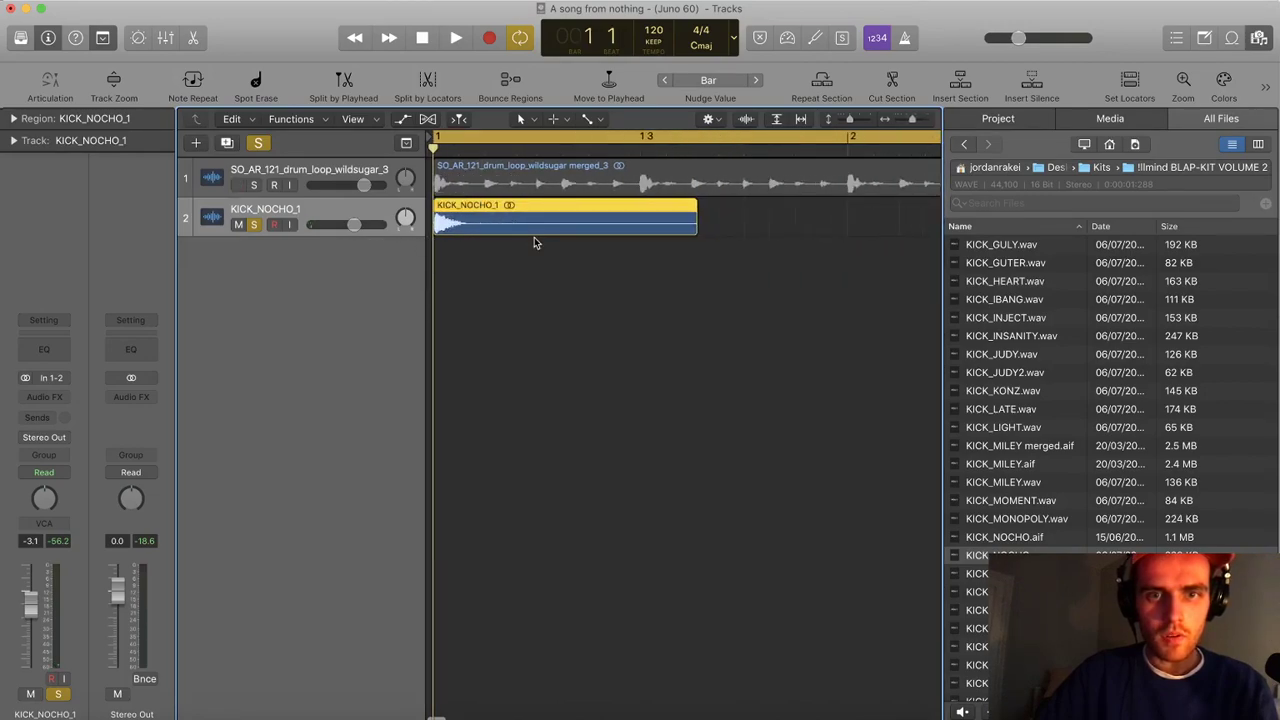
key("super+Left")
key("super+Left")
key("super+Left")
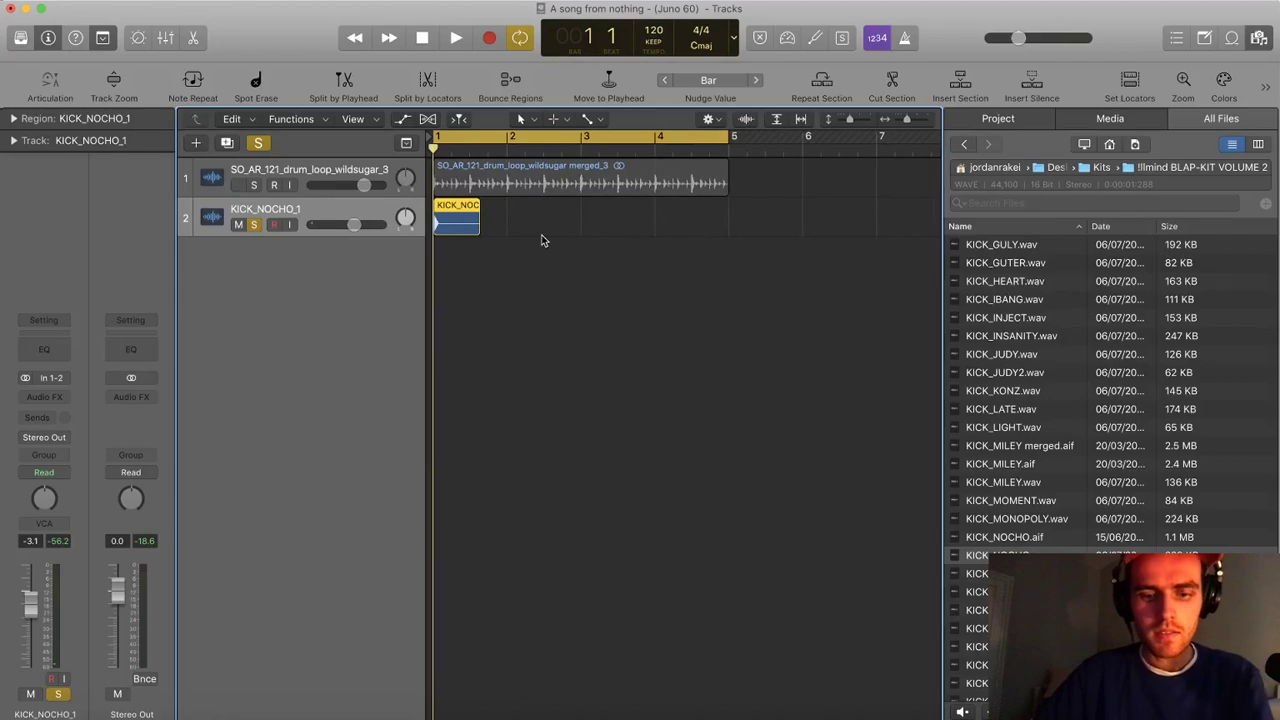
Hide the file browser and delete the kick region together with its track
key("f")
left_click(659, 265)
left_click(471, 225)
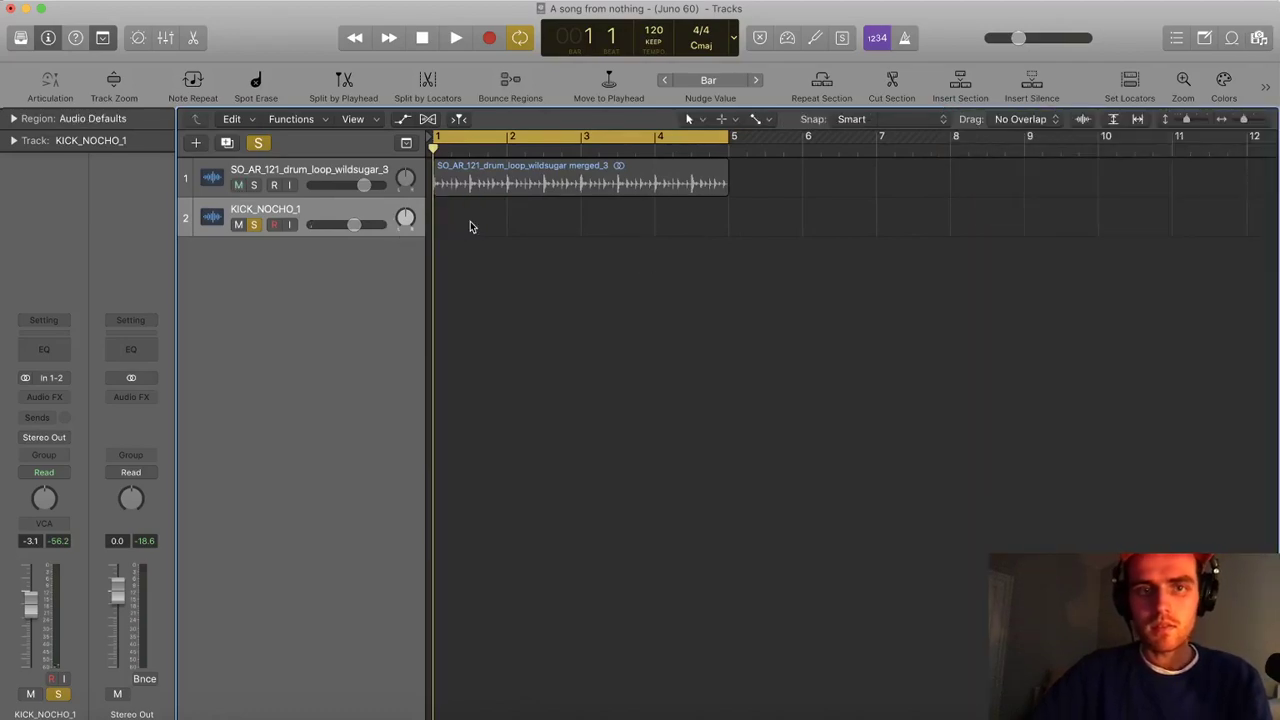
key("super+BackSpace")
Set the project tempo to 99 BPM, time-stretch the drum loop region to end at bar 5, and play it
key("super+Left")
key("space")
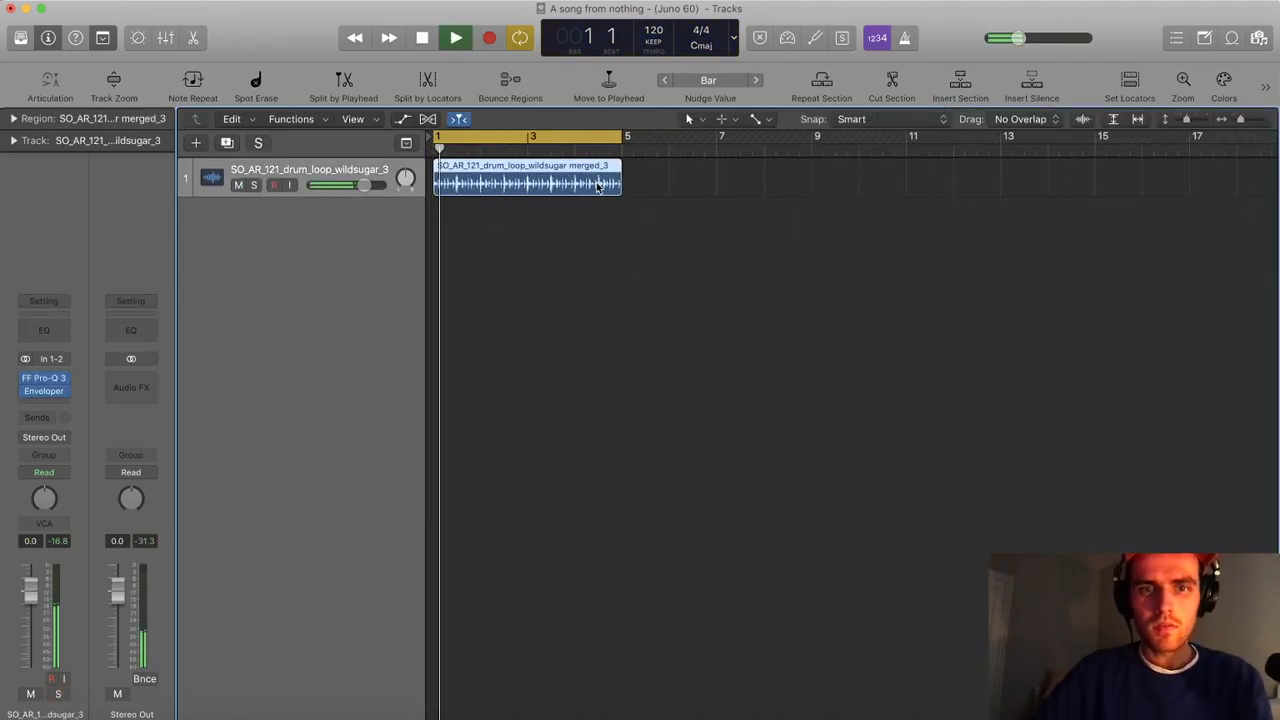
left_click(627, 185)
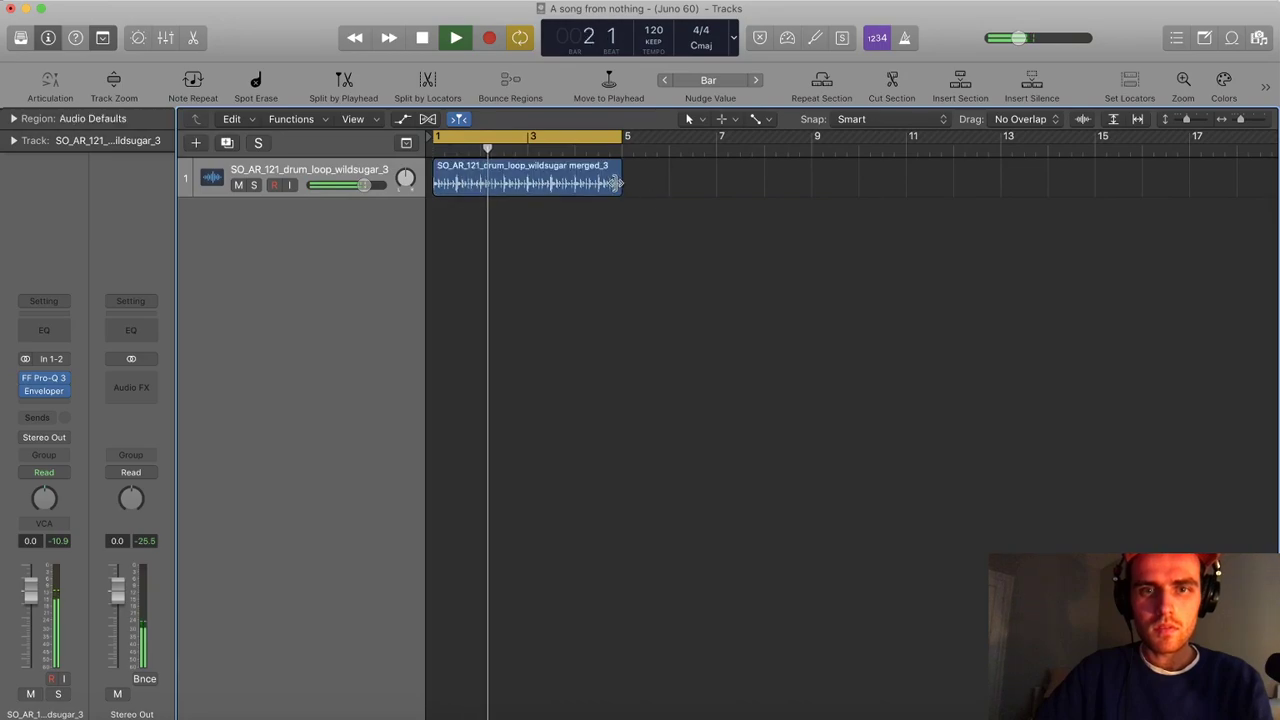
key("space")
left_click_drag(655, 36, 655, 55)
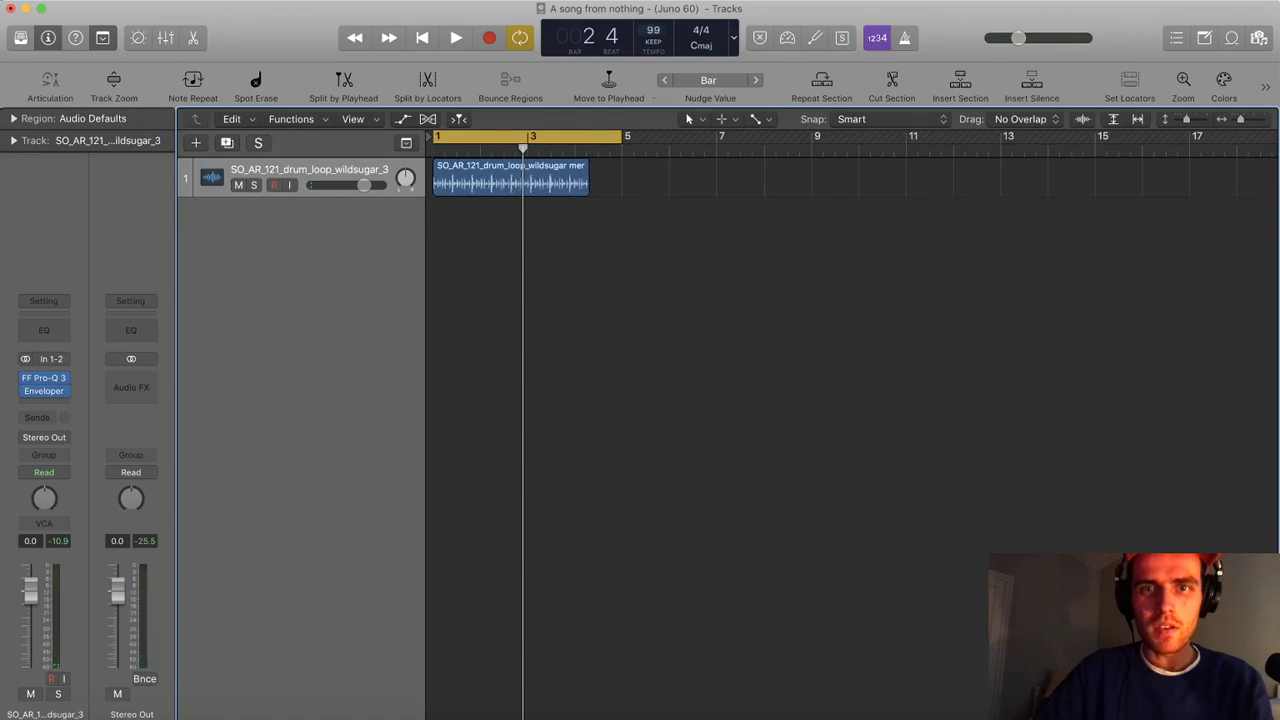
left_click_drag(588, 193, 626, 188)
key("space")
key("space")
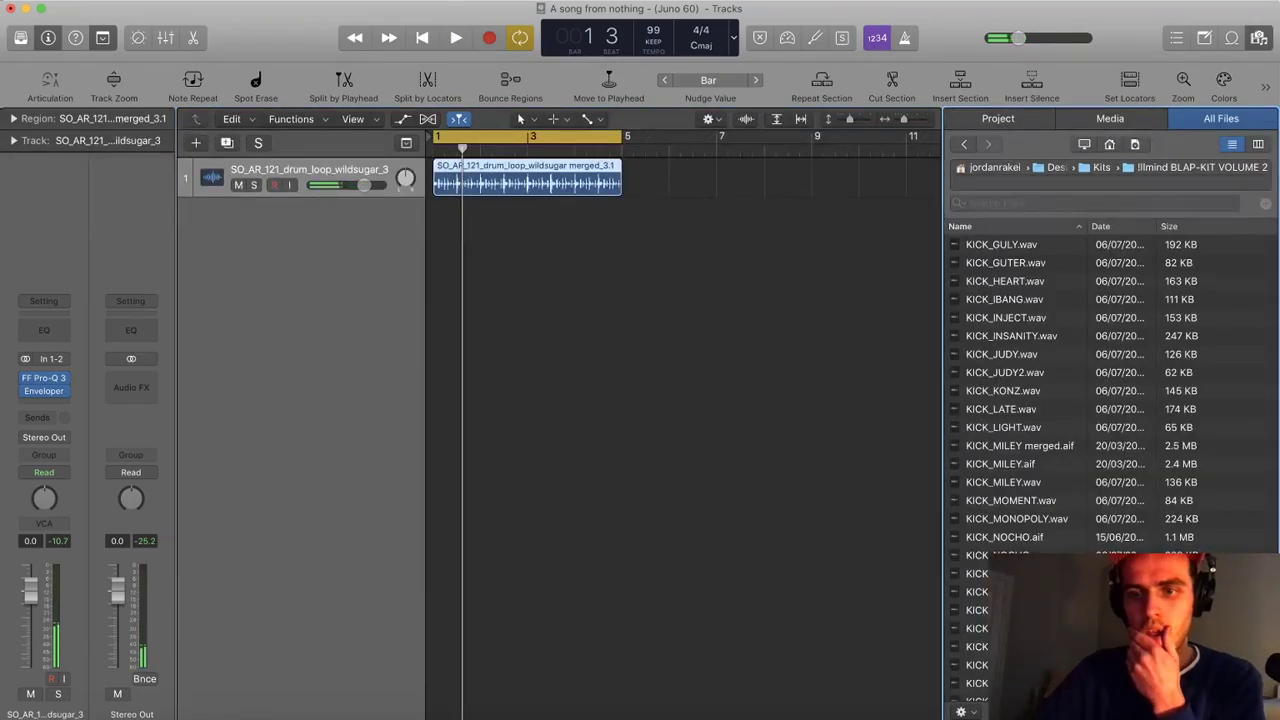
Add the KICK_NOCHO sample to a new track, place it at bar 1, and copy it to beat 2
left_click(1030, 556)
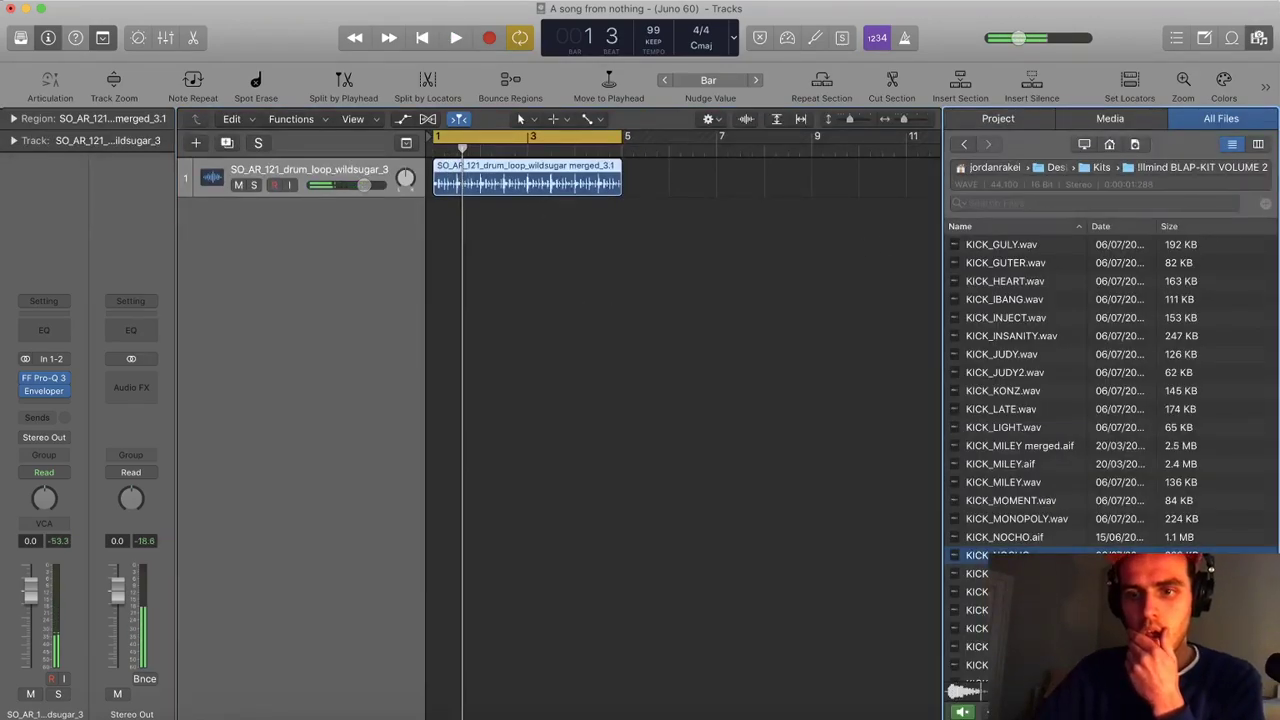
left_click_drag(1000, 555, 468, 218)
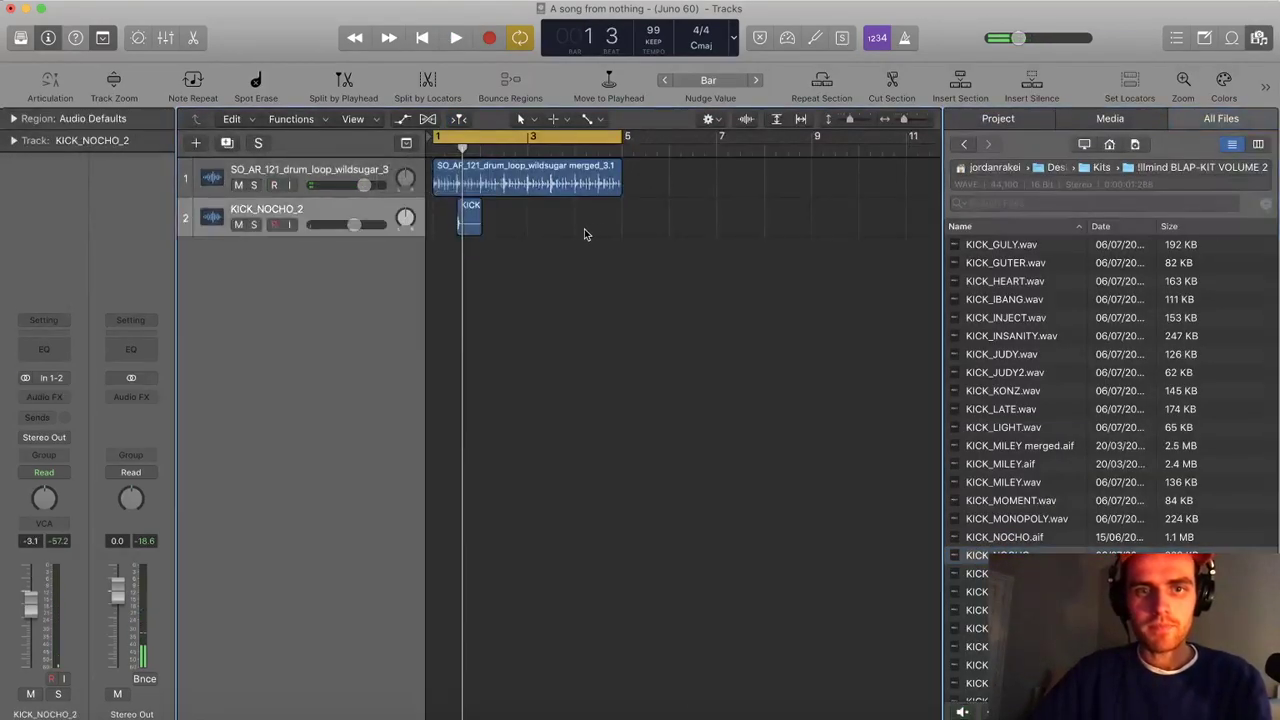
left_click(538, 245, "ctrl+alt")
scroll(538, 245, "up", 3)
key("f")
mouse_move(548, 224)
left_mouse_down()
mouse_move(474, 220)
mouse_move(537, 231)
mouse_move(564, 221)
left_mouse_up()
left_click(548, 246, "ctrl+alt")
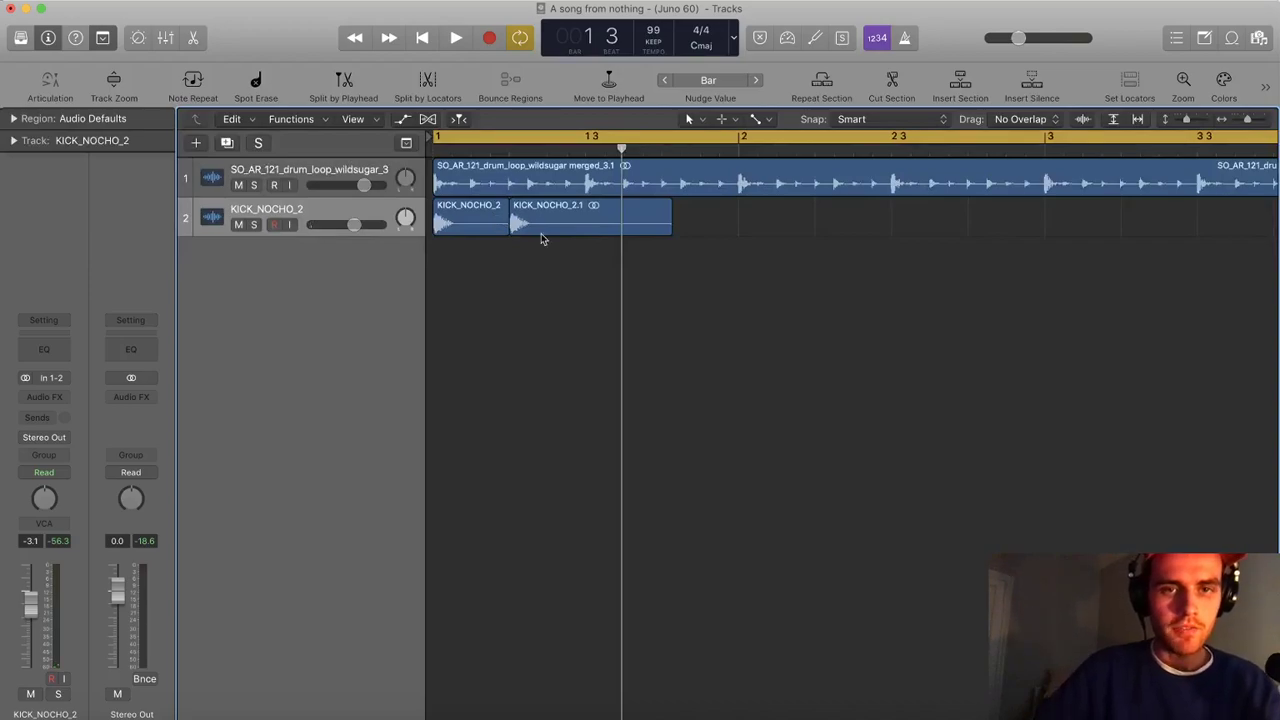
Solo the kick track and trim the start of the first kick region so its transient sits on bar 1
key("s")
key("space")
key("super+Right")
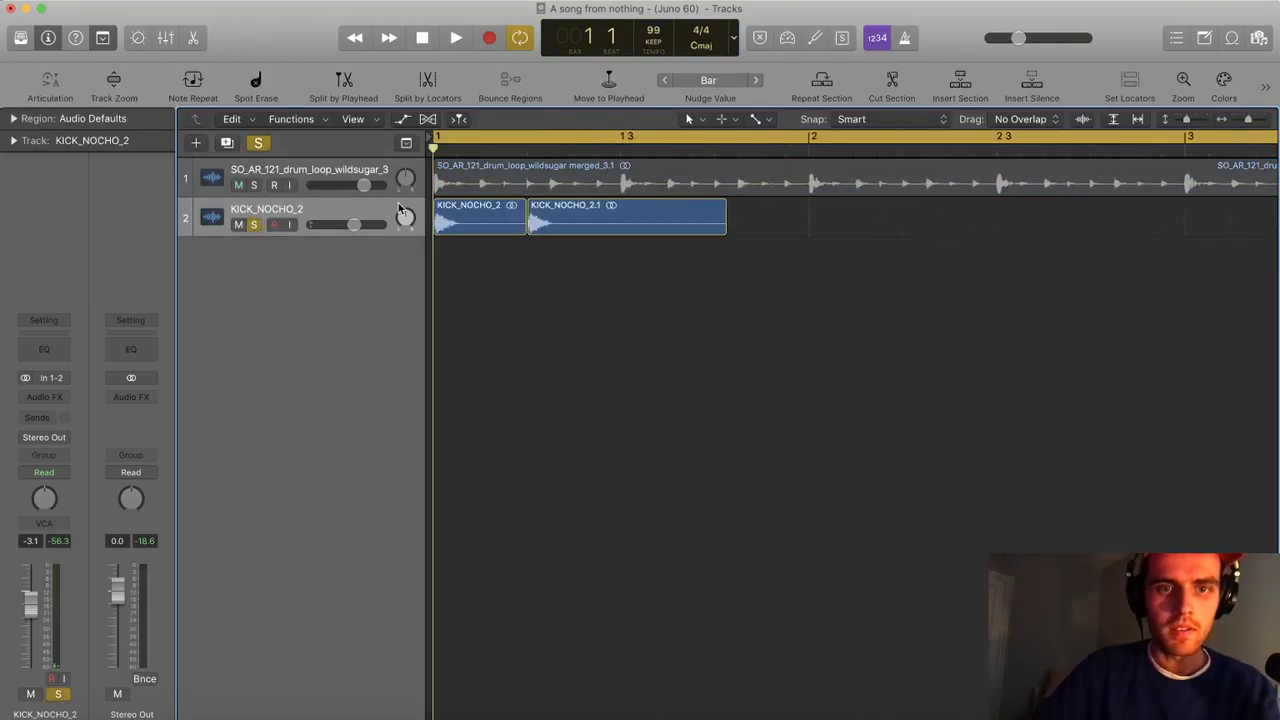
key("super+Right")
key("super+Right")
key("super+Right")
key("super+Right")
key("super+Right")
left_click_drag(436, 233, 452, 232)
key("super+Left")
key("super+Left")
key("super+Left")
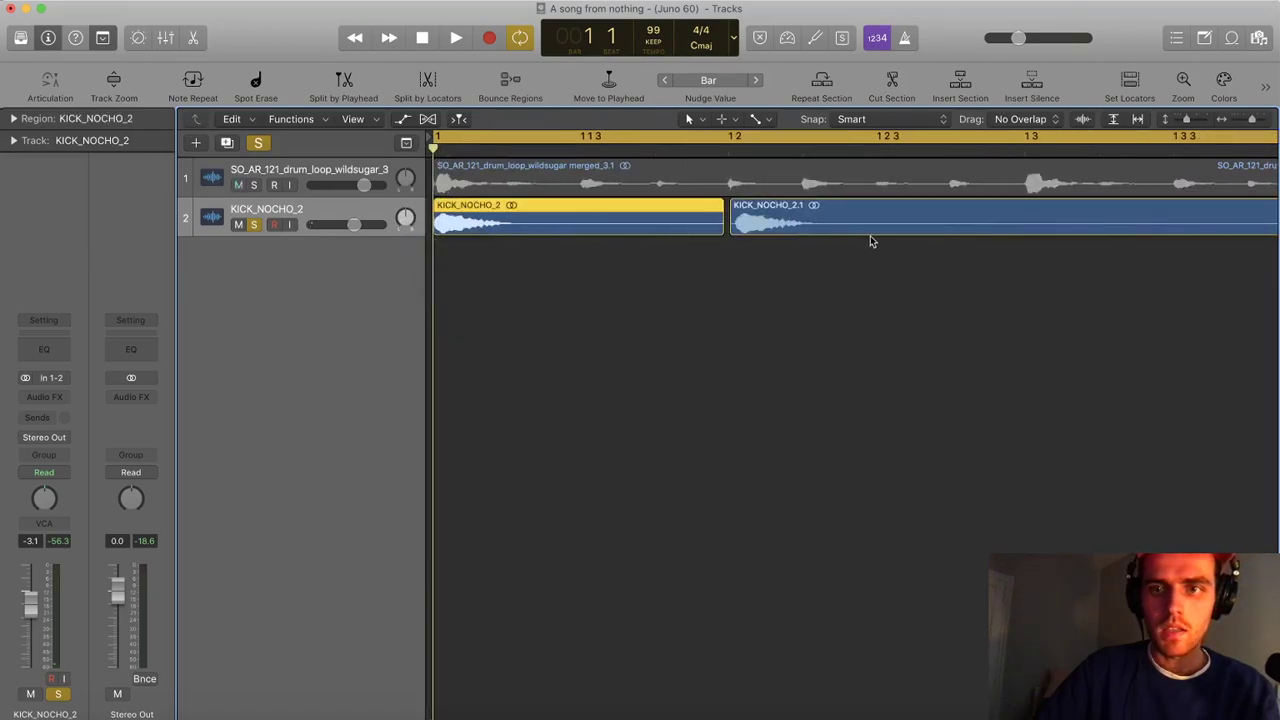
Delete the untrimmed kick copy on beat 2
left_click(851, 224)
key("Delete")
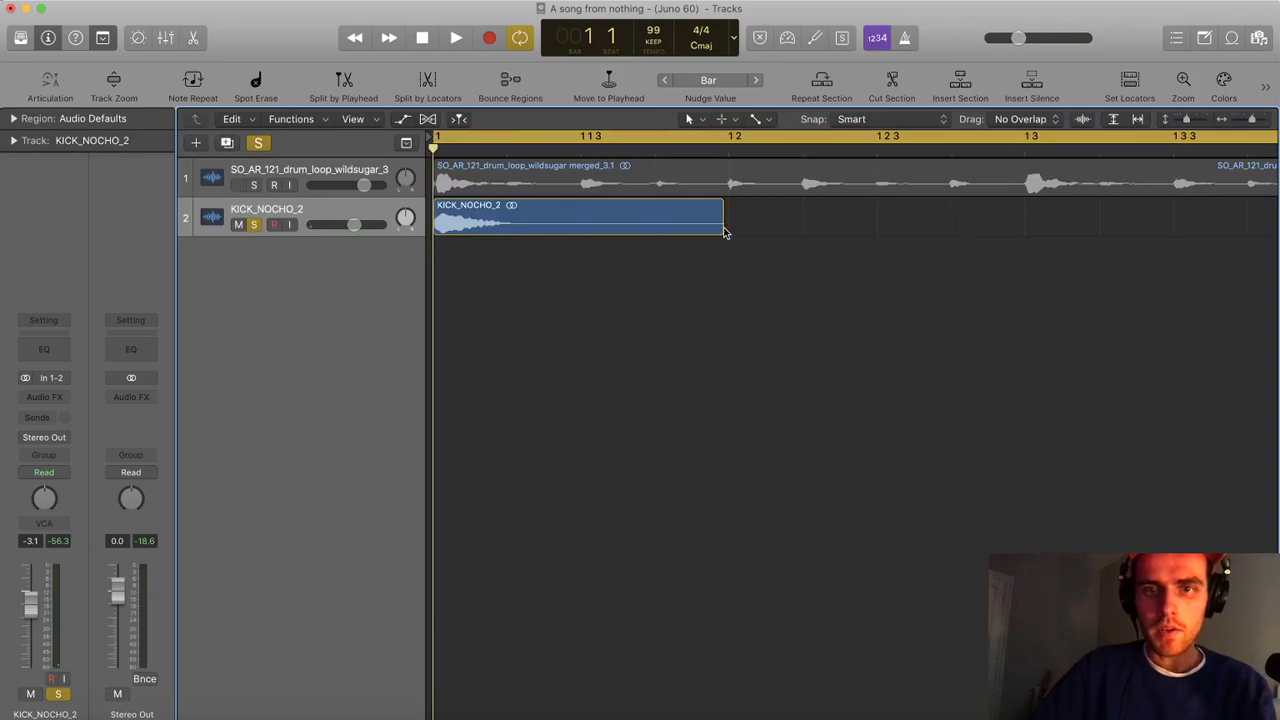
left_click(722, 230)
double_click(722, 227)
key("x")
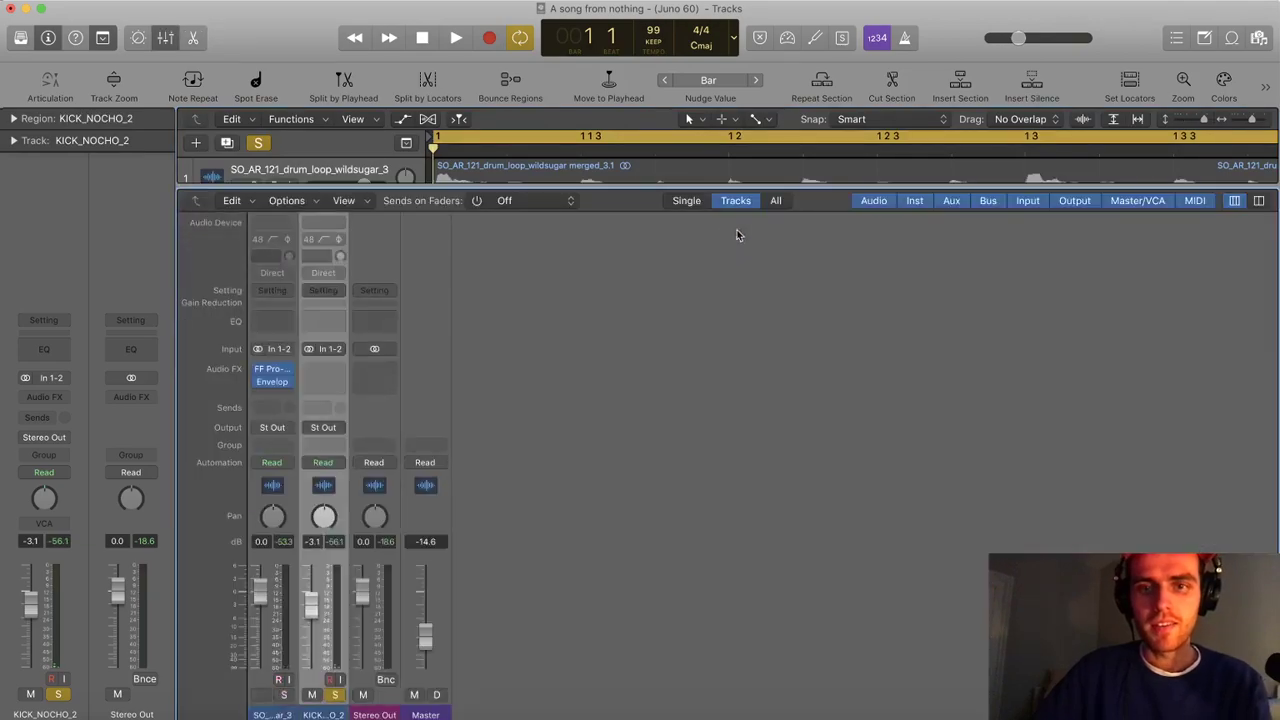
key("x")
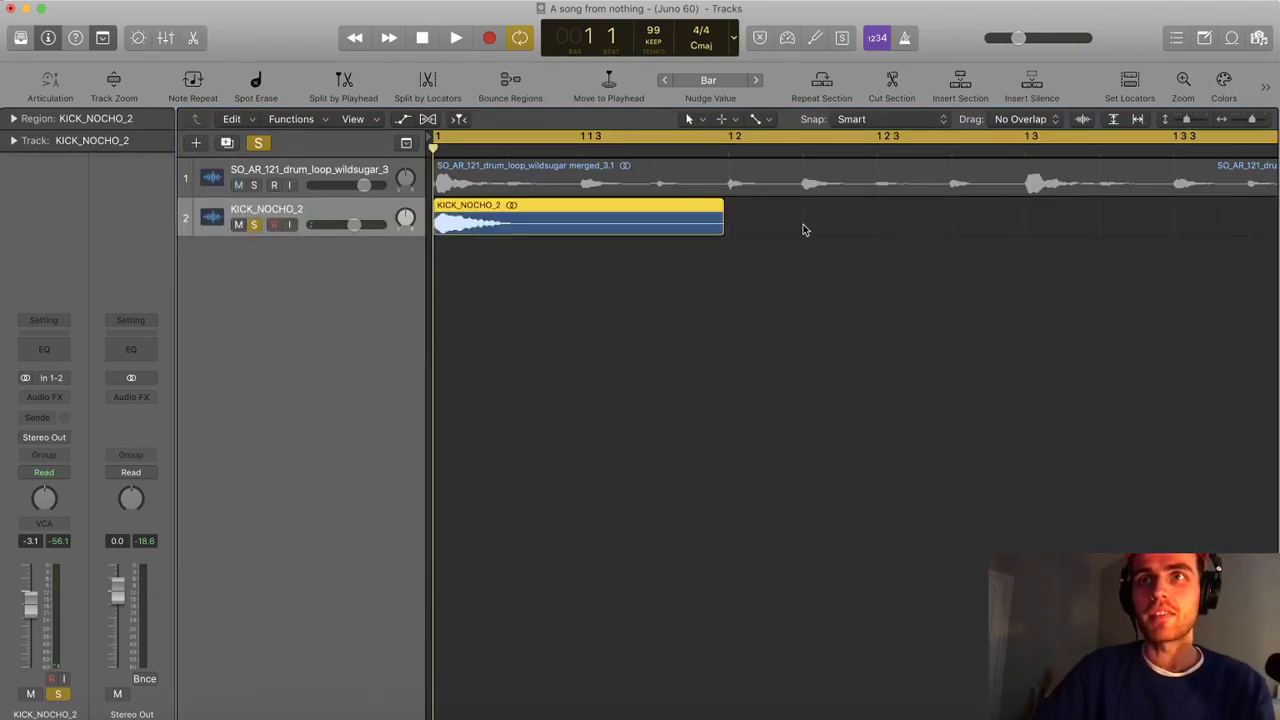
Copy the trimmed kick region to beat 2, play it back, and turn off the kick track's solo
scroll(804, 227, "down", 2)
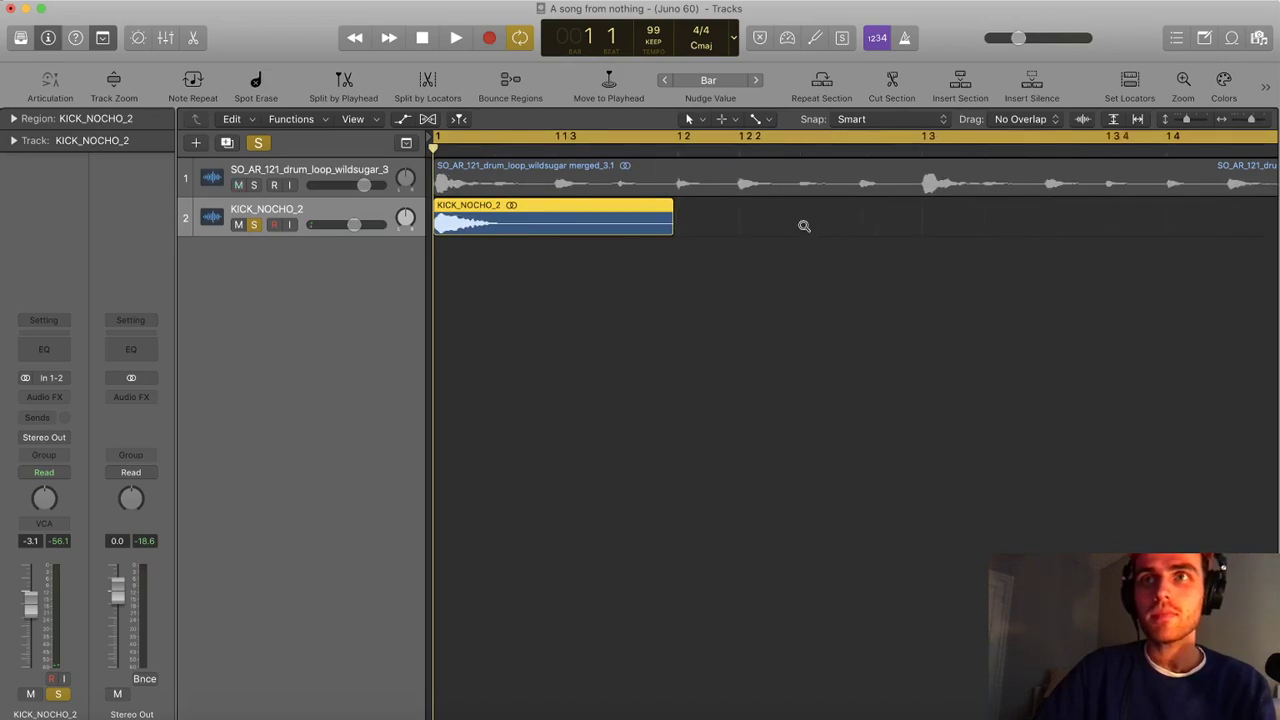
scroll(804, 226, "down", 1)
left_click_drag(570, 228, 760, 230)
key("space")
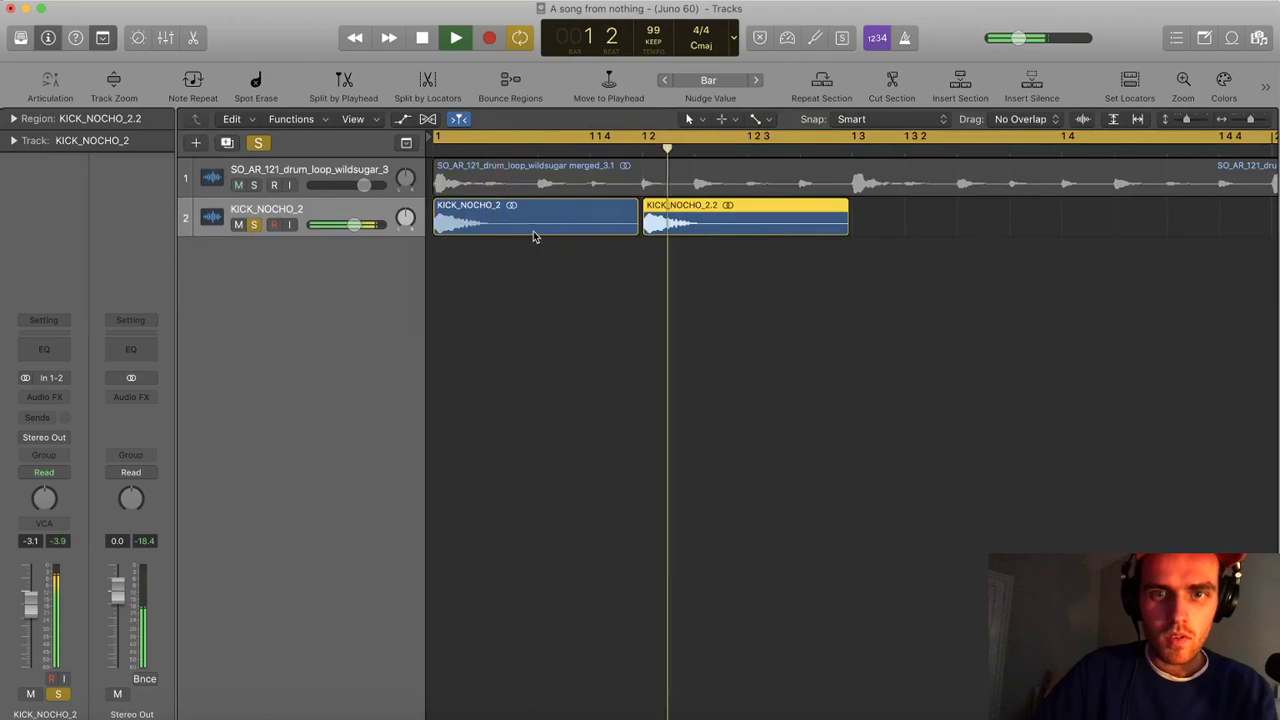
key("space")
left_click(253, 224)
scroll(583, 260, "down", 2)
left_click(583, 260)
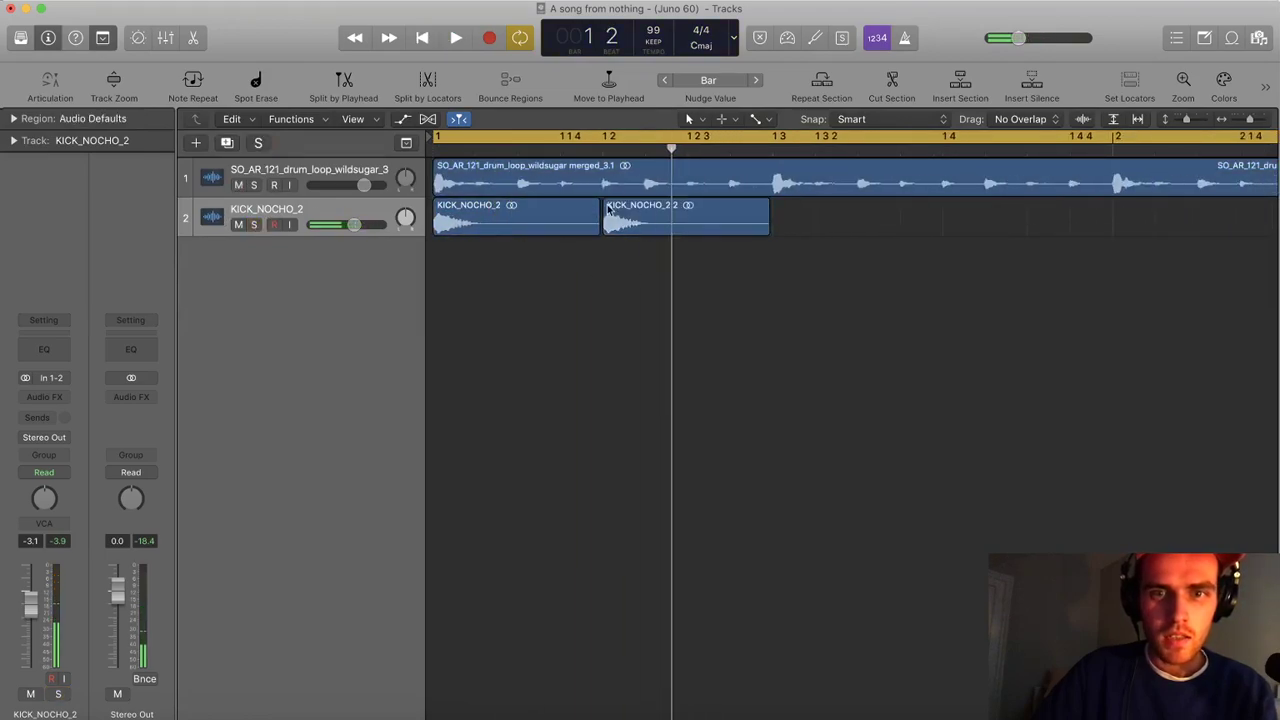
Duplicate the kick regions onto every beat from bar 1 to bar 5 and select all the kick regions
scroll(637, 251, "down", 2)
left_click(640, 217)
left_click_drag(640, 218, 780, 220)
scroll(731, 260, "down", 1)
scroll(735, 255, "down", 1)
scroll(700, 258, "down", 1)
left_click_drag(583, 219, 638, 222)
scroll(601, 257, "down", 2)
left_click_drag(538, 278, 509, 224)
left_click_drag(587, 250, 446, 225)
left_click_drag(446, 225, 580, 219)
left_click_drag(700, 287, 430, 232)
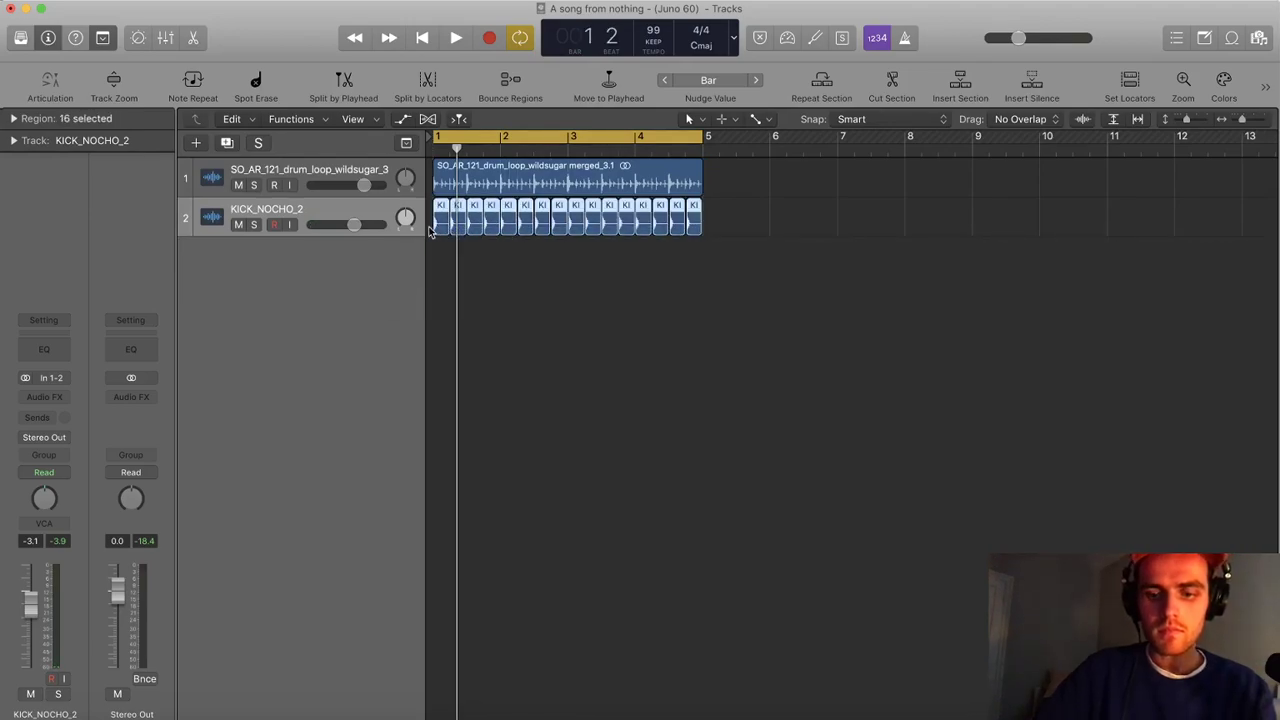
Set the drum loop region's delay to +42 ticks and play it back against the kicks
left_click(574, 362)
scroll(500, 300, "up", 5)
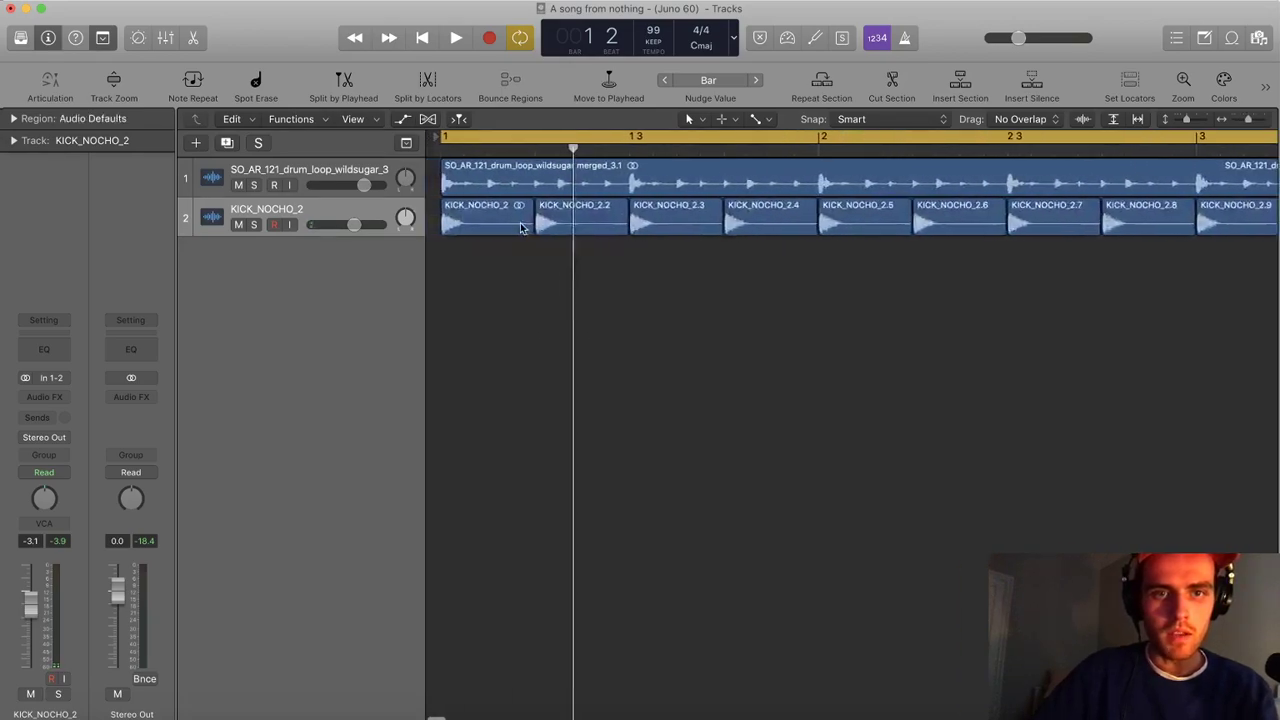
scroll(546, 237, "up", 3)
scroll(548, 240, "down", 6)
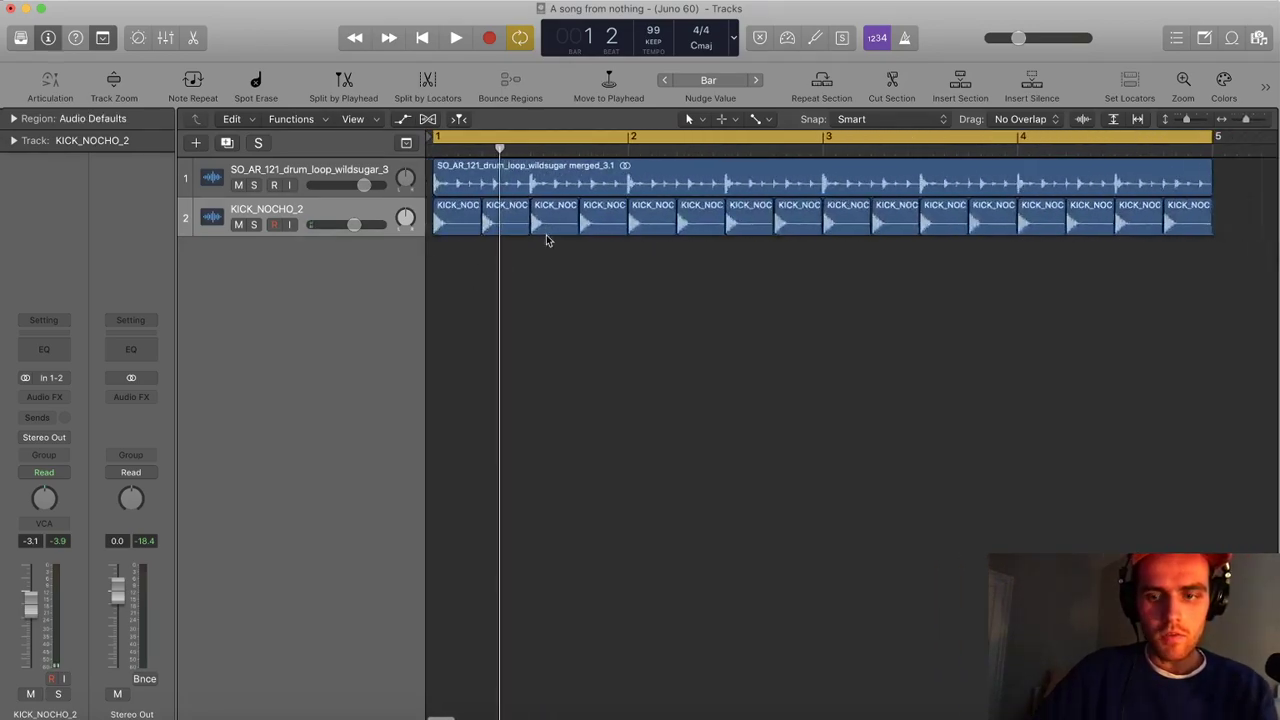
key("Return")
left_click(340, 177)
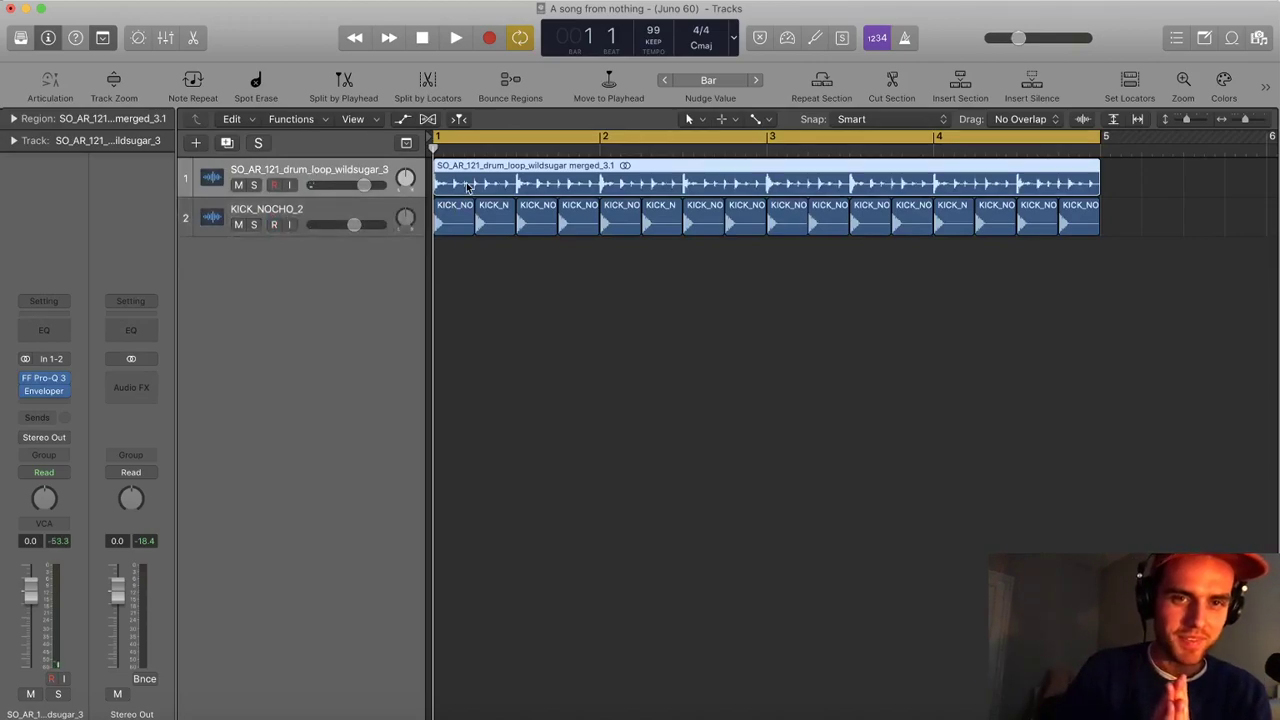
left_click(33, 121)
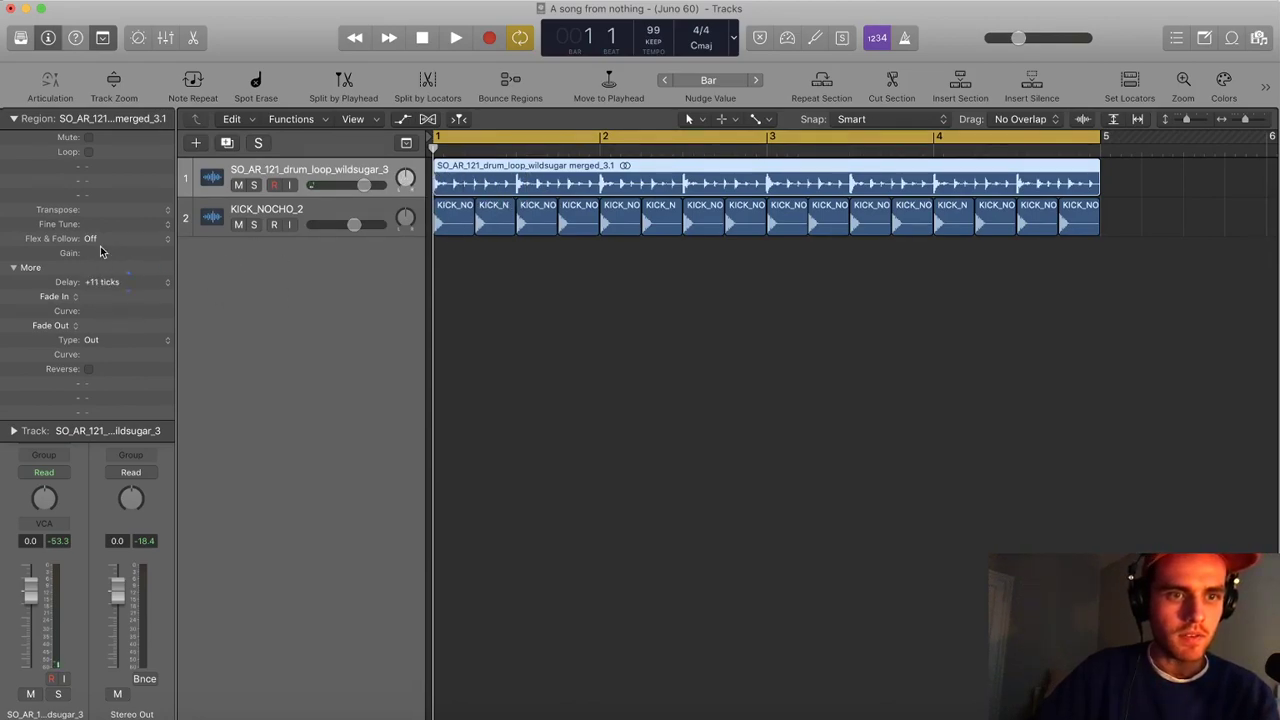
left_click_drag(100, 246, 107, 157)
key("space")
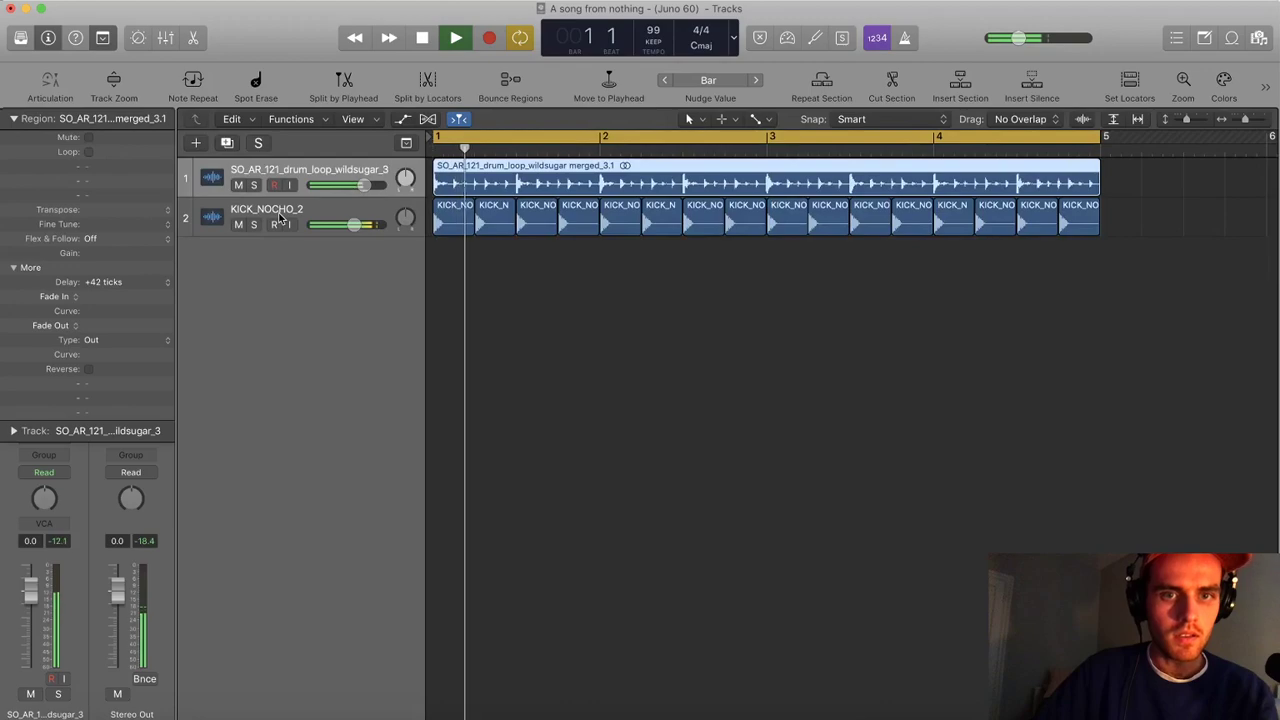
key("space")
Select the kick regions on beat 2 of all four bars, give them a positive tick delay, and play the beat
left_click(489, 233)
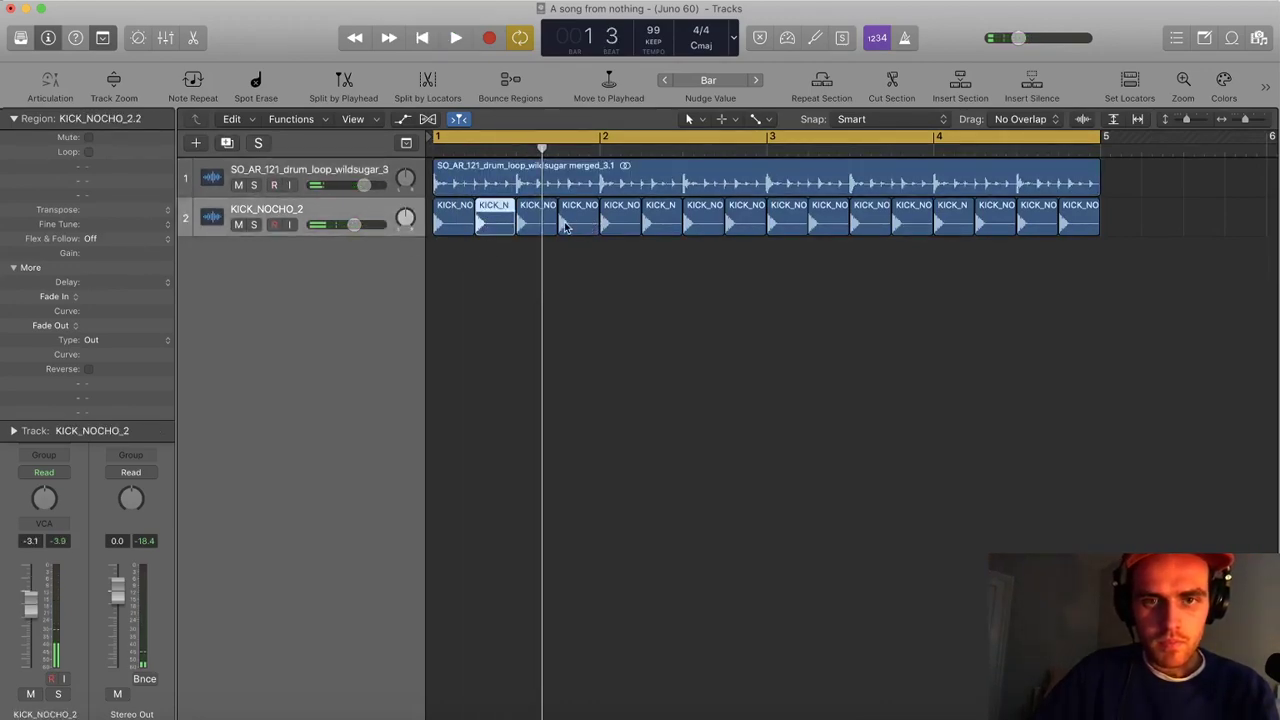
left_click(652, 222)
left_click(537, 229)
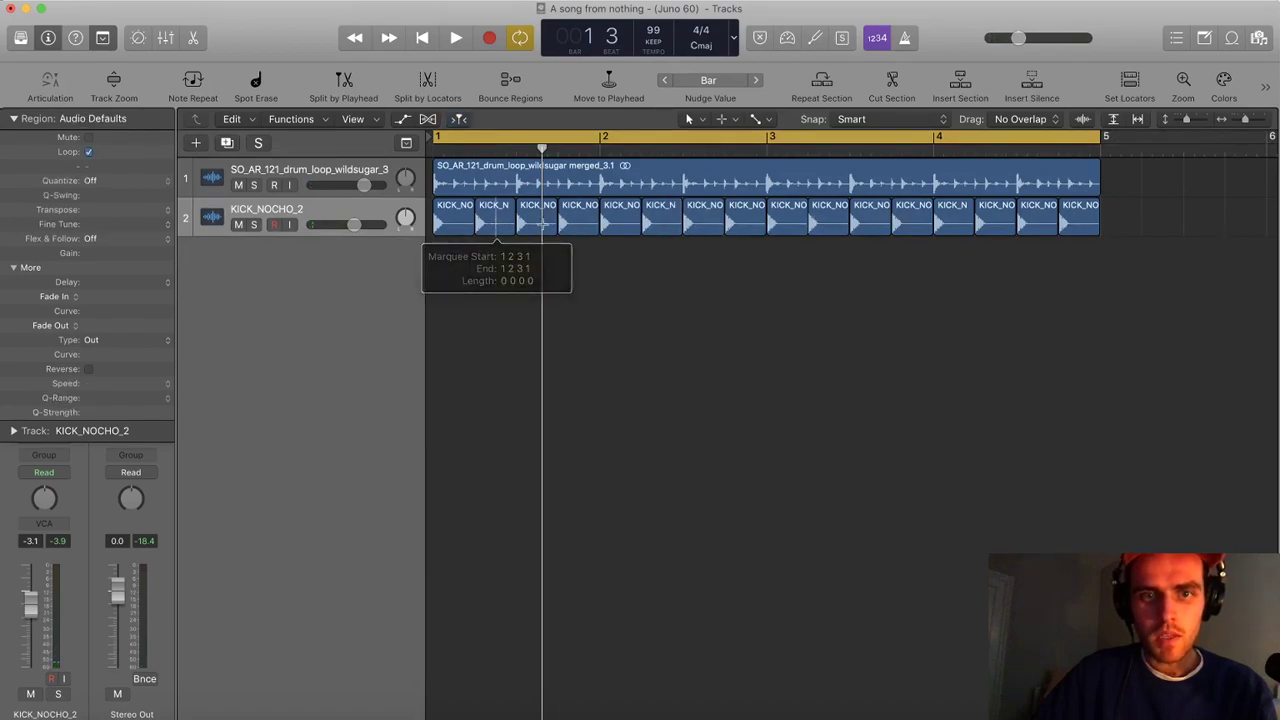
left_click(663, 220)
left_click(505, 220, "shift")
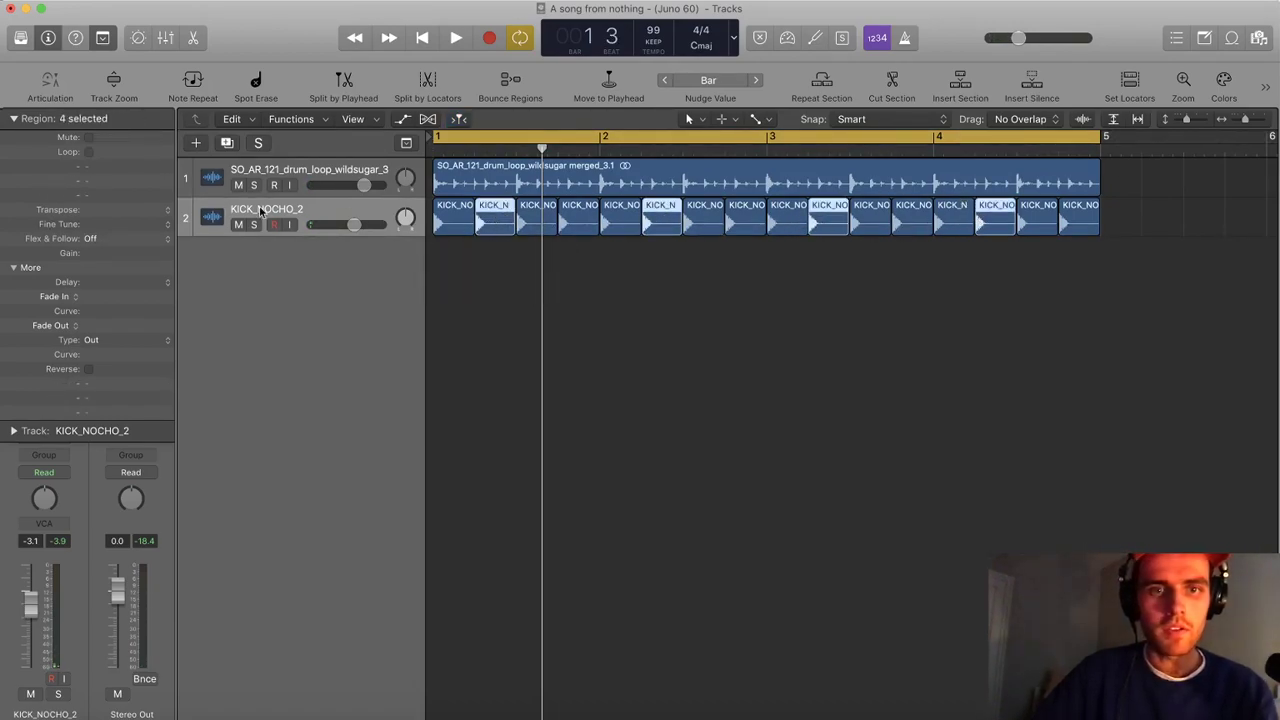
left_click_drag(116, 272, 115, 244)
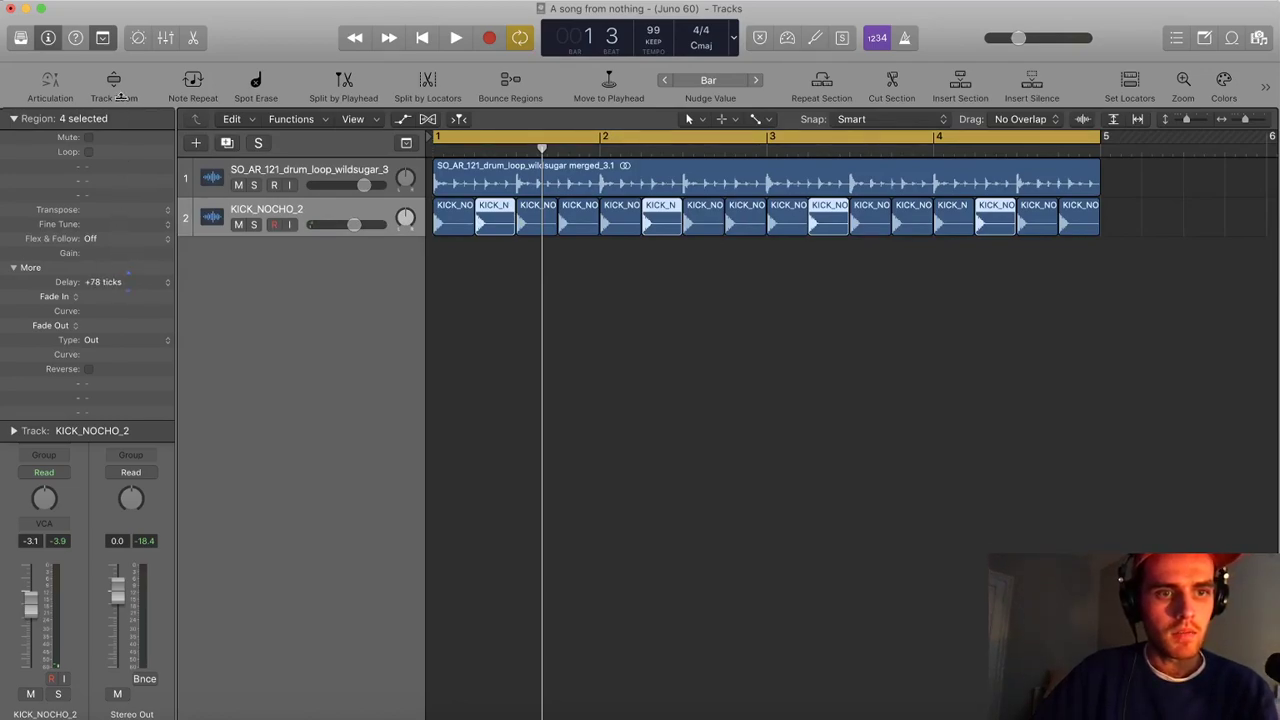
left_click_drag(122, 110, 123, 95)
key("space")
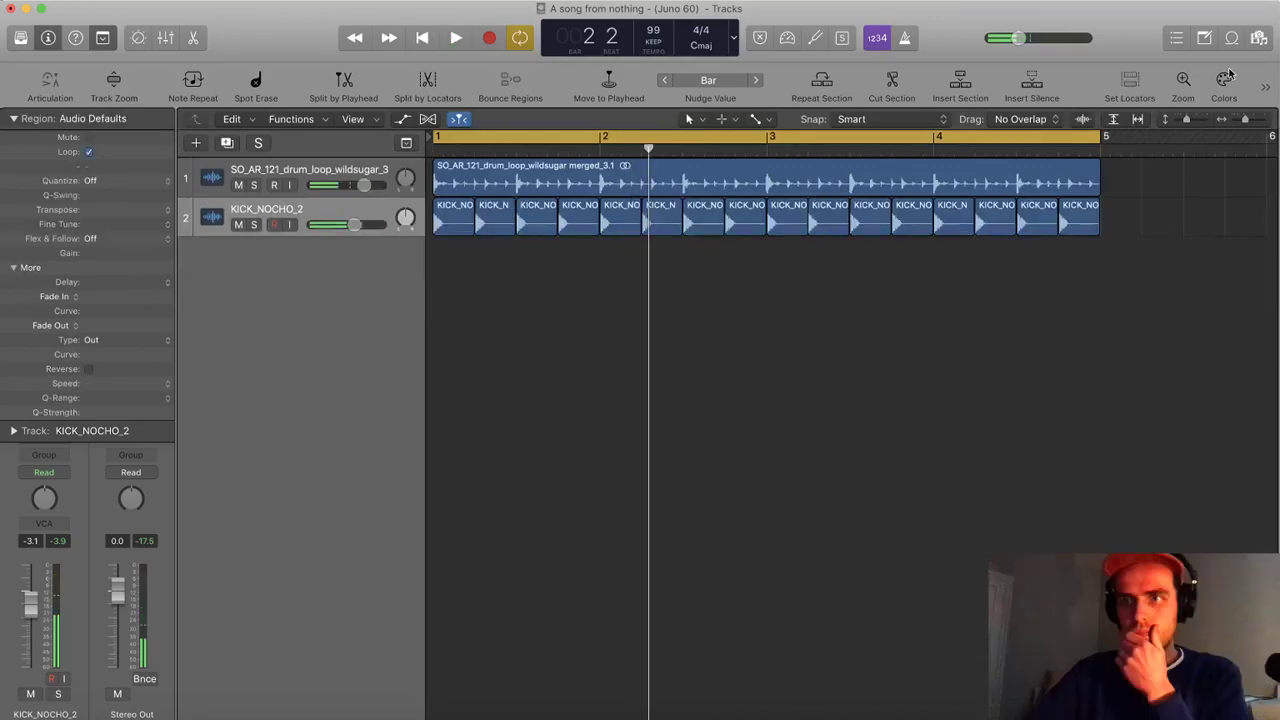
Browse the !llmind BLAP-KIT VOLUME 2 folder and audition its snare and snap samples for the backbeat
left_click(1259, 40)
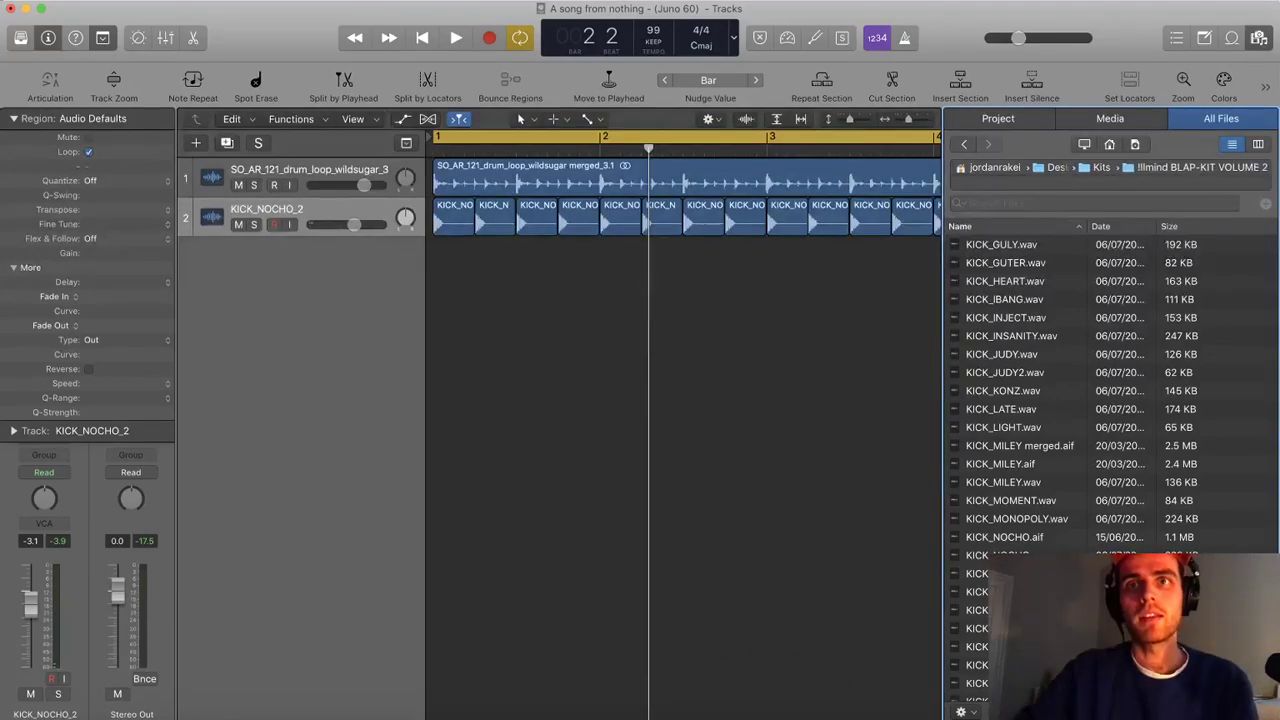
key("super+Tab")
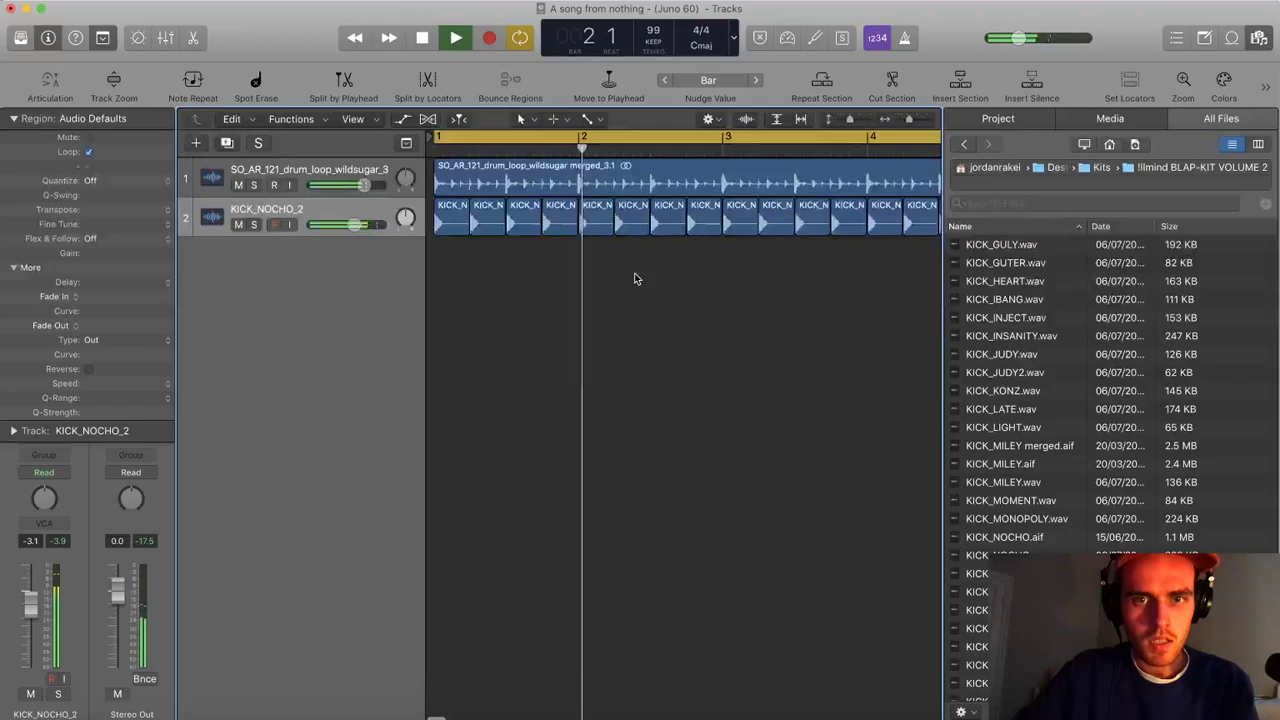
scroll(1069, 418, "down", 12)
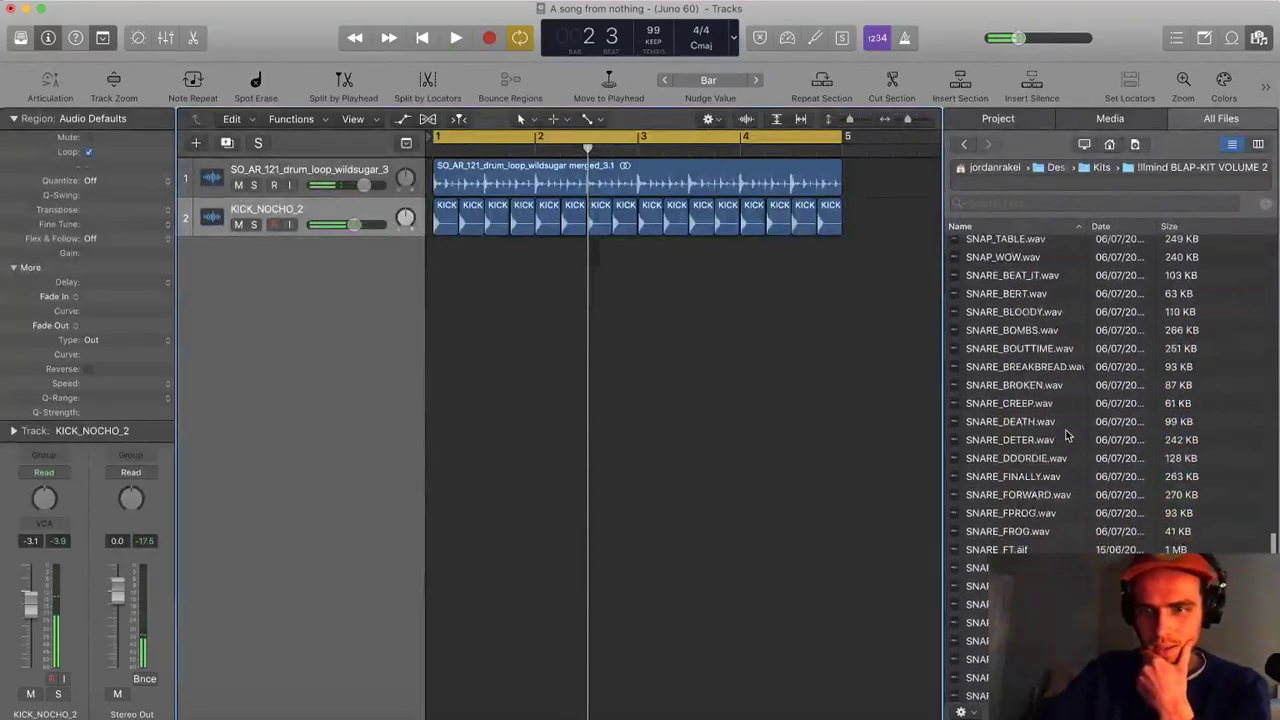
scroll(1034, 405, "up", 1)
left_click(1017, 350)
scroll(1019, 350, "up", 1)
left_click(1022, 340)
scroll(1020, 318, "up", 1)
left_click(1025, 304)
scroll(1027, 314, "up", 2)
left_click(1027, 314)
scroll(1027, 318, "up", 3)
left_click(1024, 325)
scroll(1024, 326, "up", 3)
left_click(1028, 342)
left_click(1035, 360)
left_click(1043, 379)
left_click(1038, 396)
left_click(1013, 362)
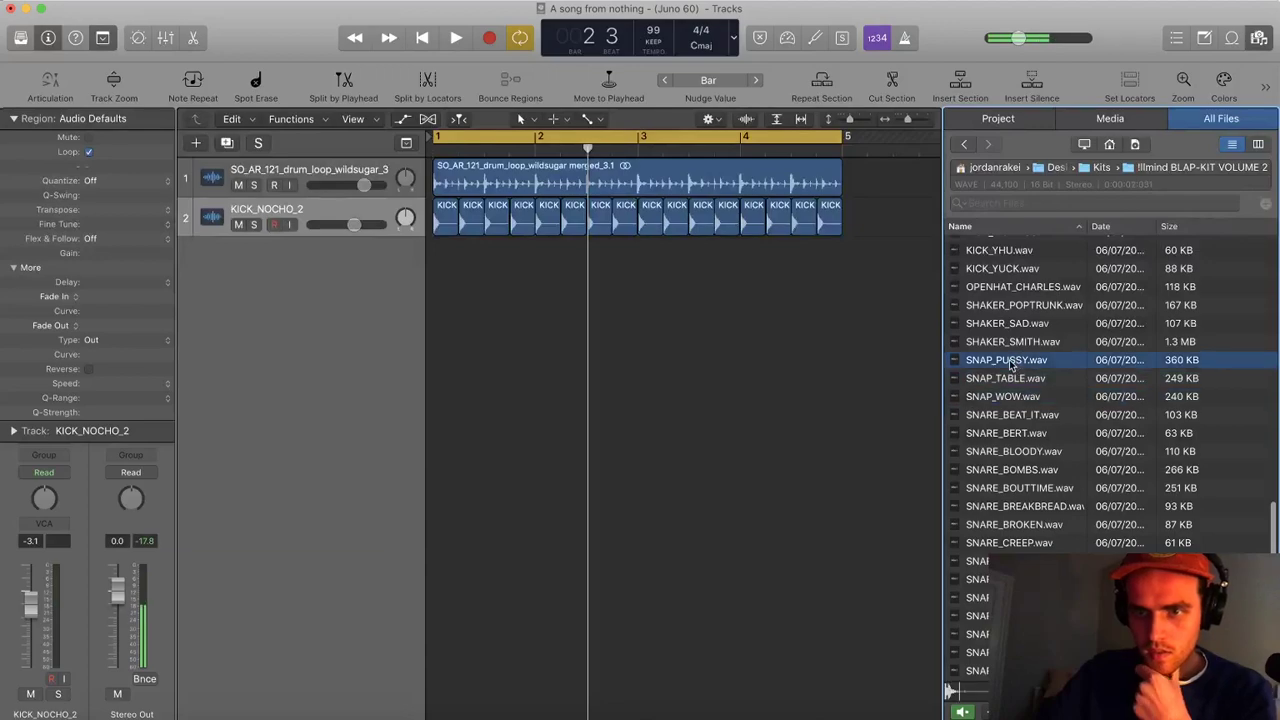
Place SNAP_PUSSY.wav on a new track from beat 2, set its level to -7.6 dB, and copy it onto every second beat
left_click_drag(1034, 362, 467, 262)
left_click_drag(353, 266, 342, 266)
left_click_drag(494, 262, 546, 260)
left_click_drag(587, 319, 583, 257)
left_click_drag(666, 296, 465, 265)
left_click_drag(488, 259, 690, 258)
key("space")
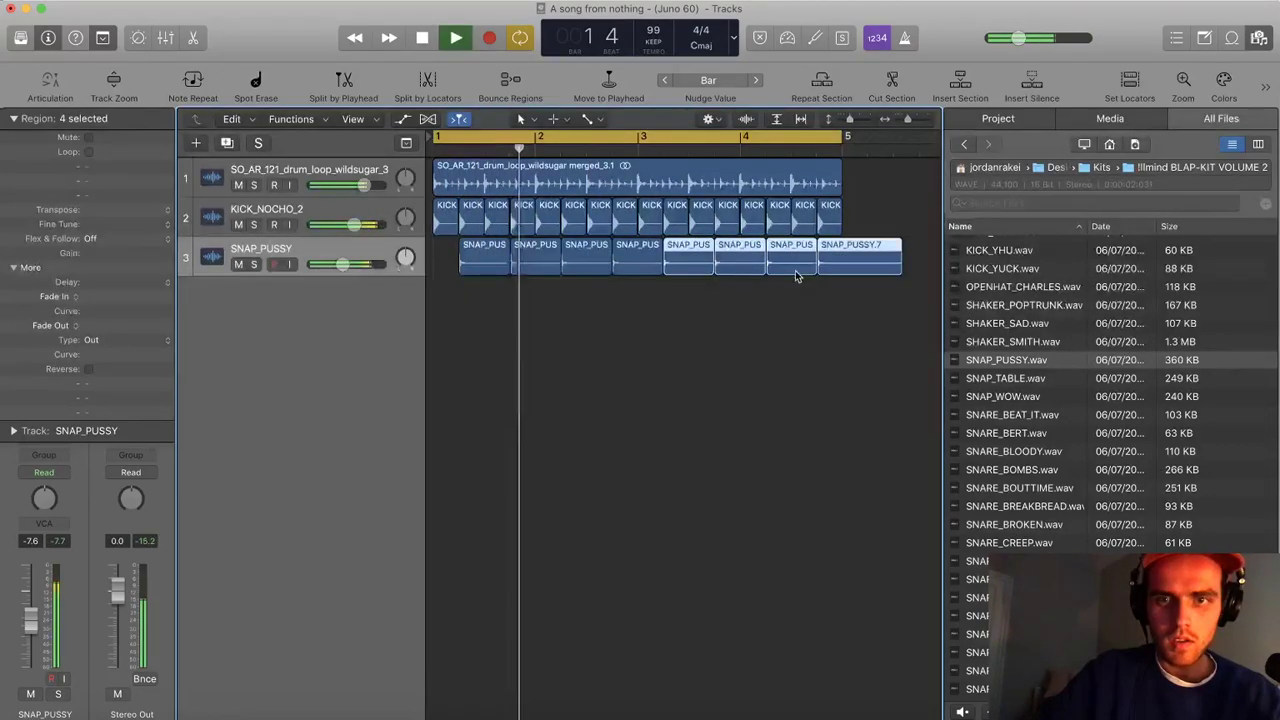
key("space")
Set the delay of the kick regions on beat 2 of every bar to +48 ticks and deselect them
left_click(566, 218)
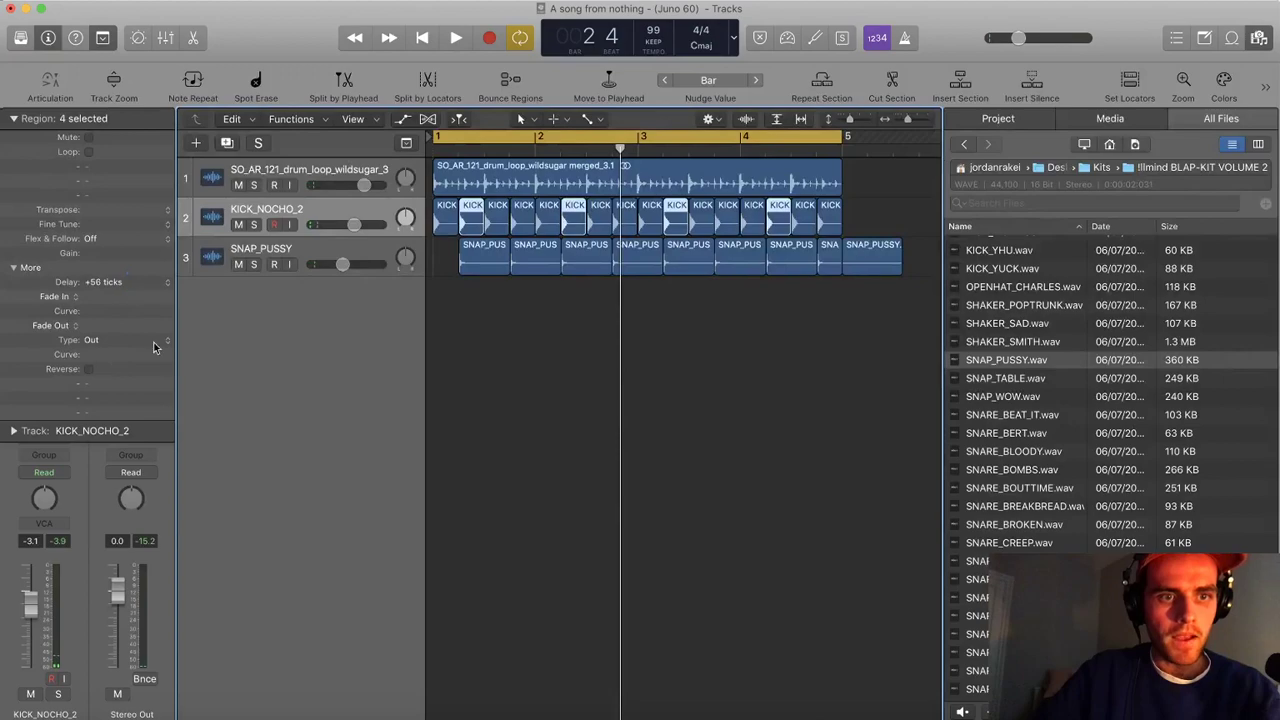
key("super+Right")
key("super+Right")
key("super+Left")
key("super+Right")
key("super+Right")
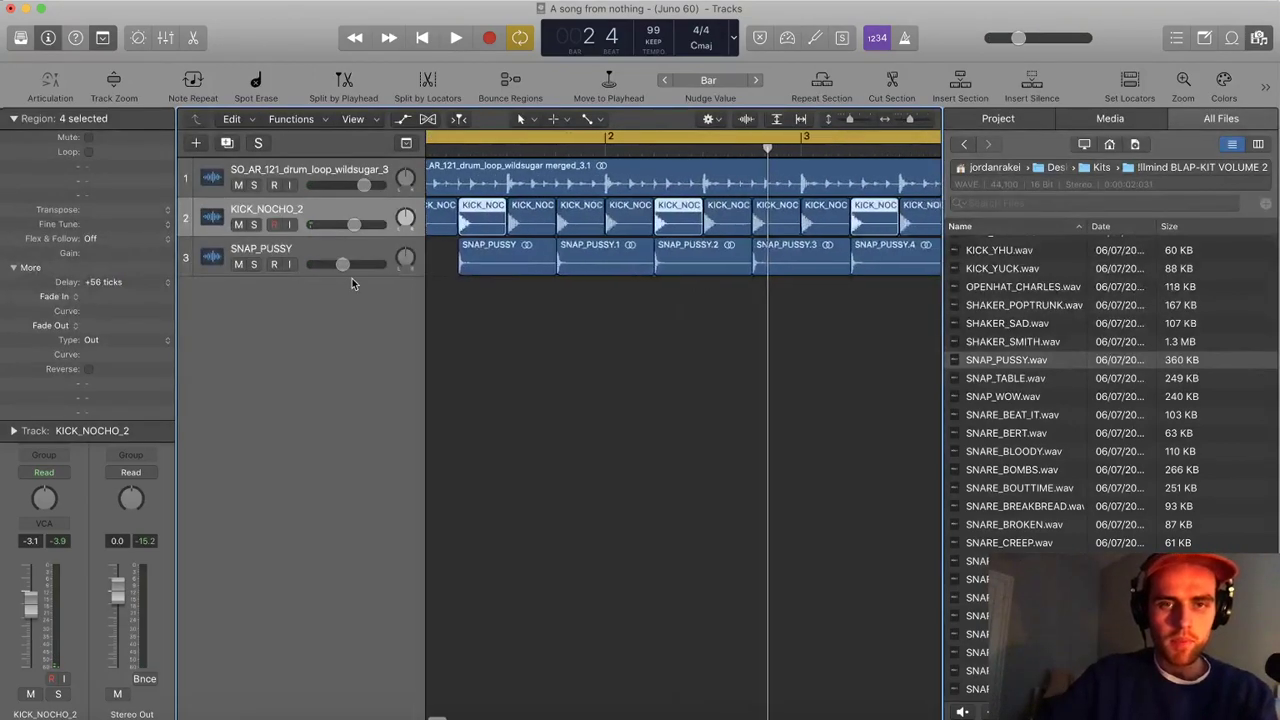
key("super+Right")
key("super+Right")
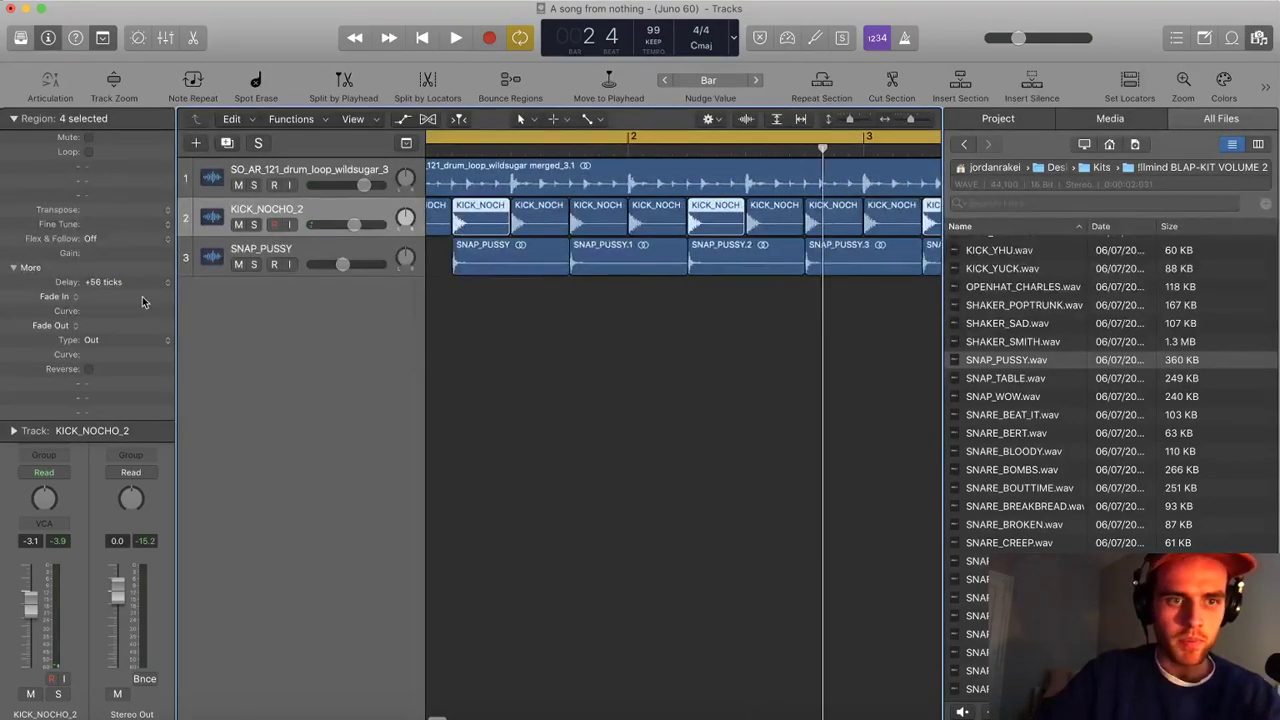
left_click_drag(98, 287, 95, 304)
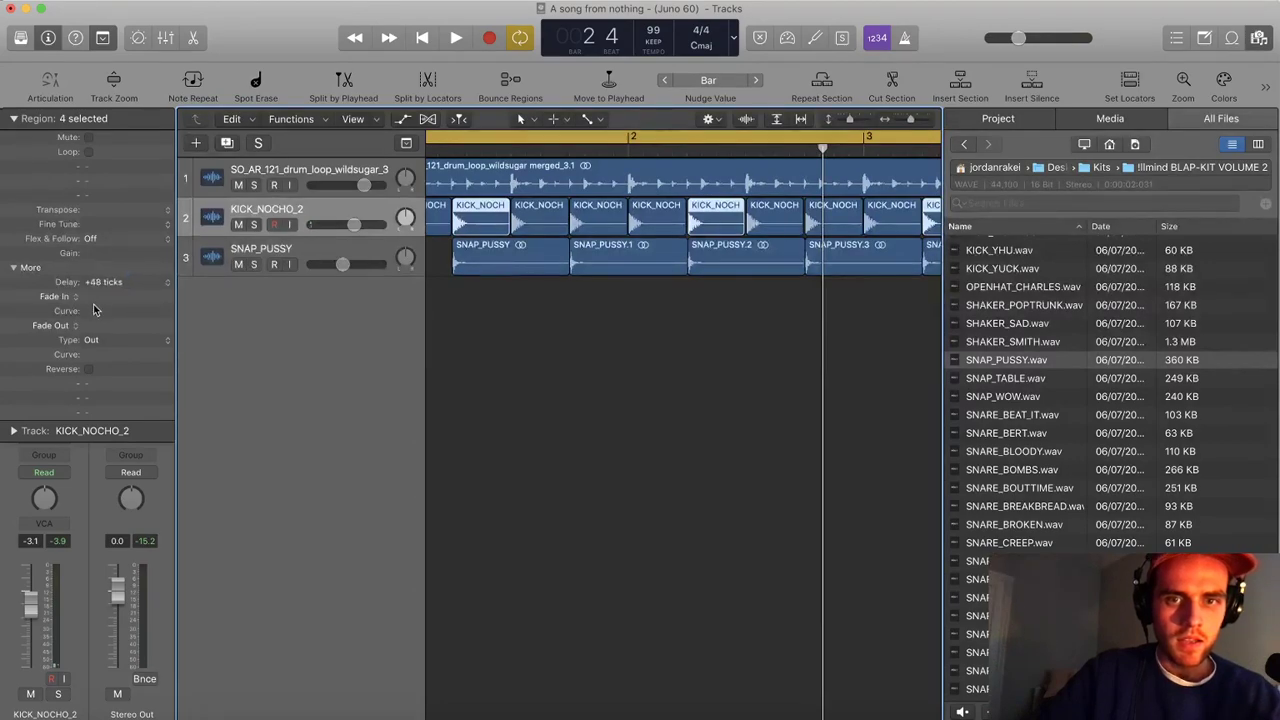
key("super+Left")
key("super+Right")
key("super+Right")
key("super+Right")
key("super+Right")
key("super+Right")
key("super+Right")
key("super+Right")
key("super+Left")
key("super+Left")
key("super+Left")
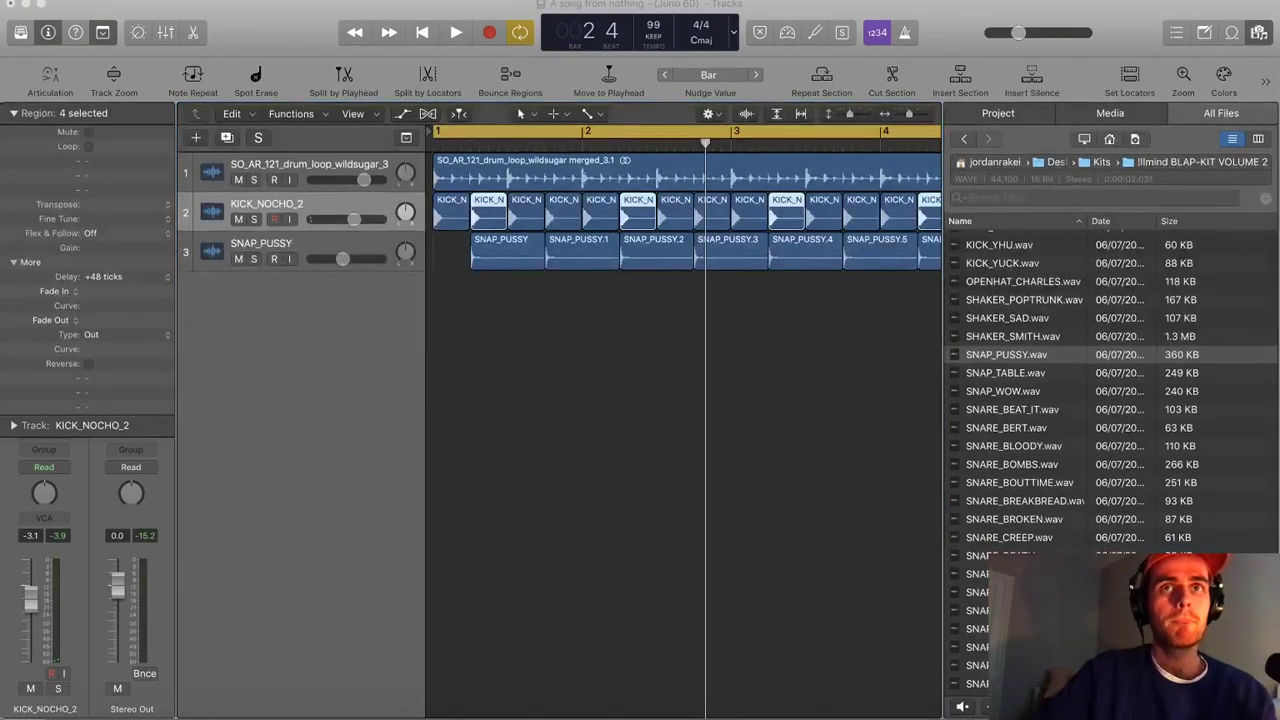
left_click(687, 274)
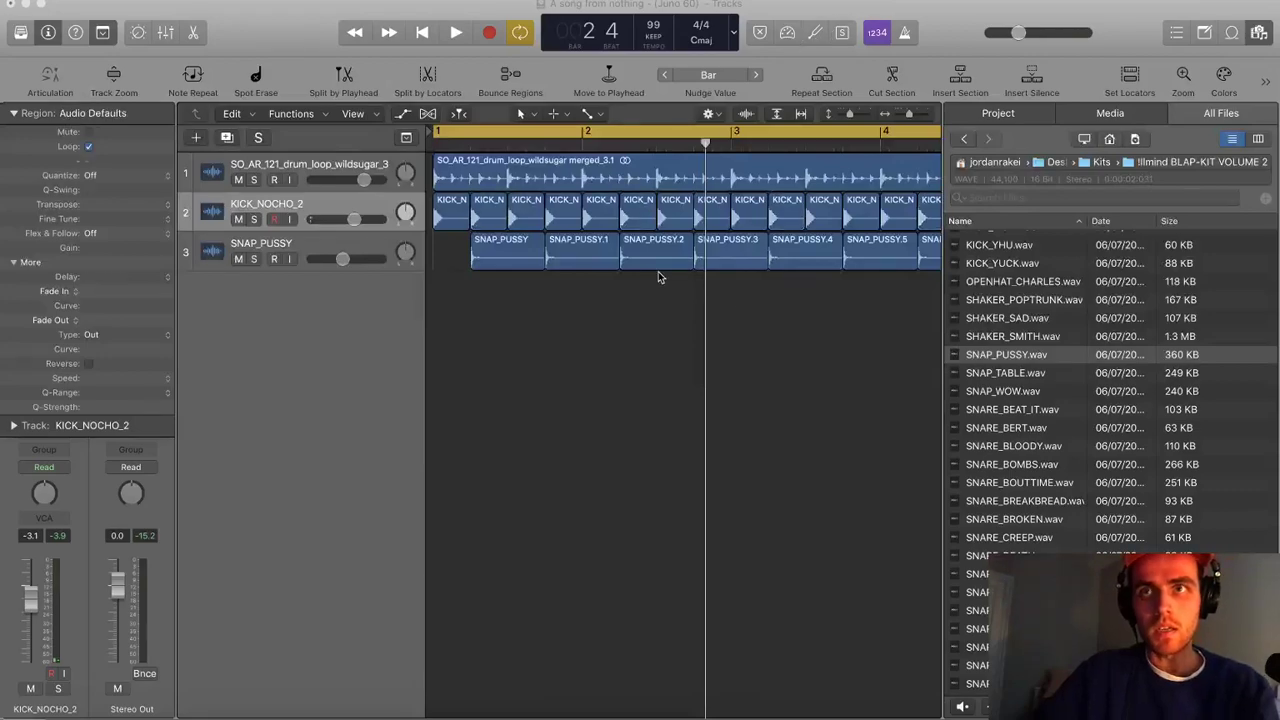
Play the beat with the file browser hidden, and delete the snap region that lies beyond bar 5
key("space")
key("f")
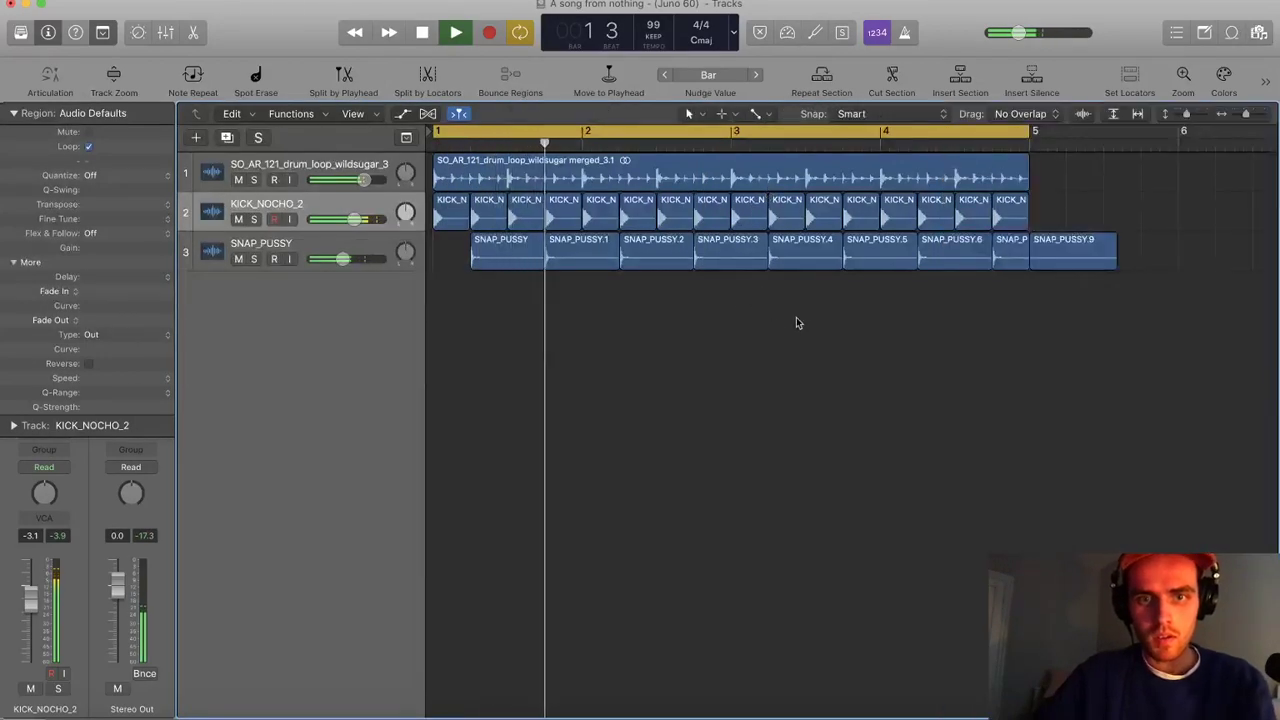
key("space")
left_click(1063, 260)
key("Delete")
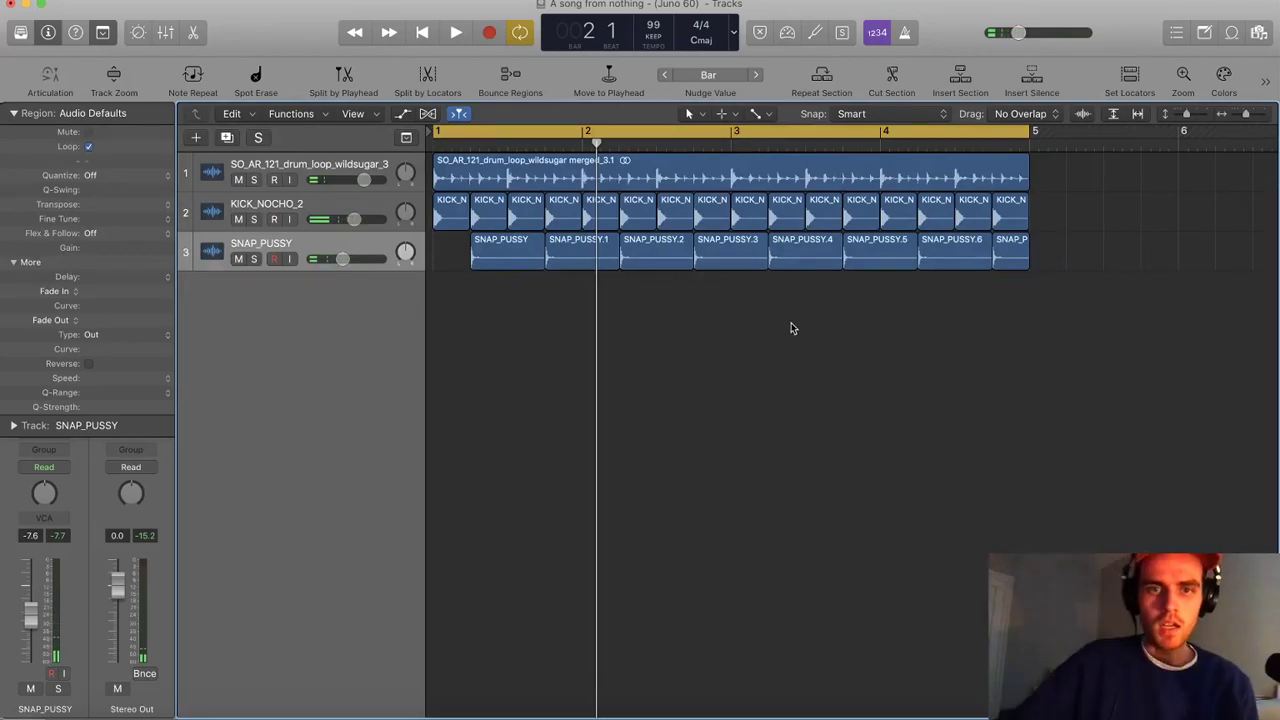
Search Splice for "shaker" and bring GC_shaker_jungle_02 and GC_shaker_jungle_01 onto new Logic Pro tracks from bar 1
left_click(308, 712)
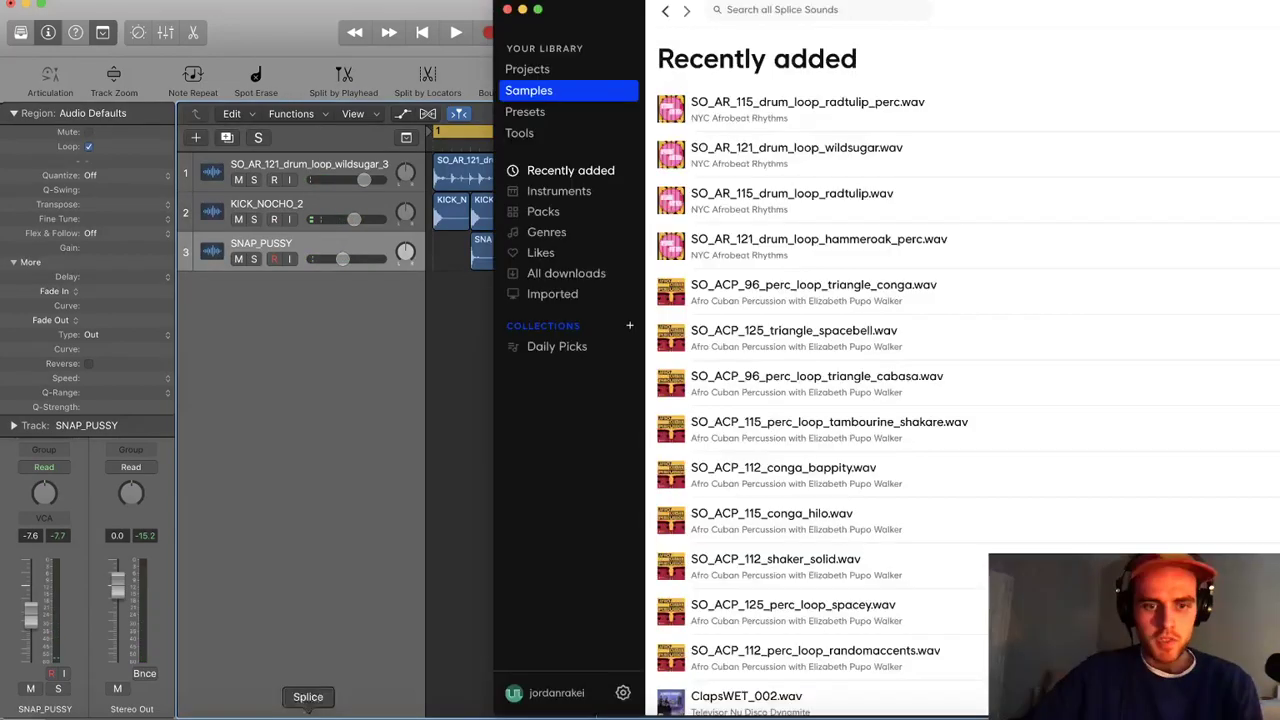
type("shaker")
key("Return")
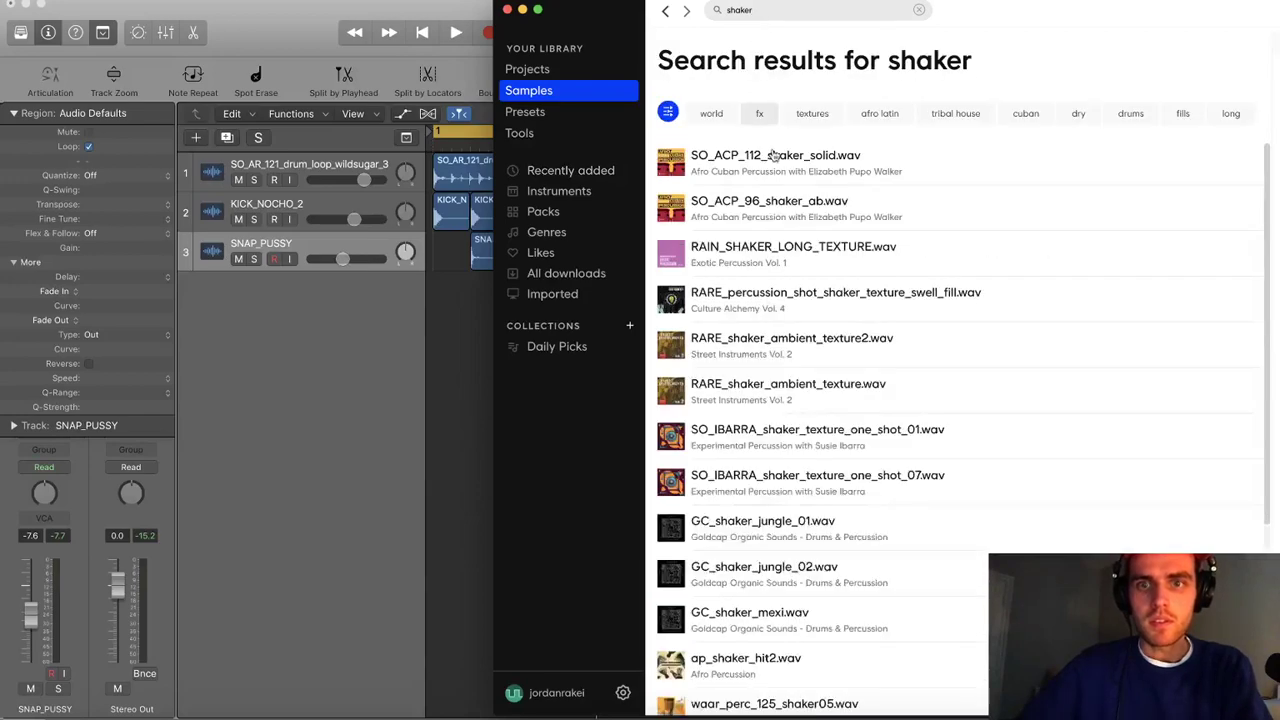
left_click(671, 575)
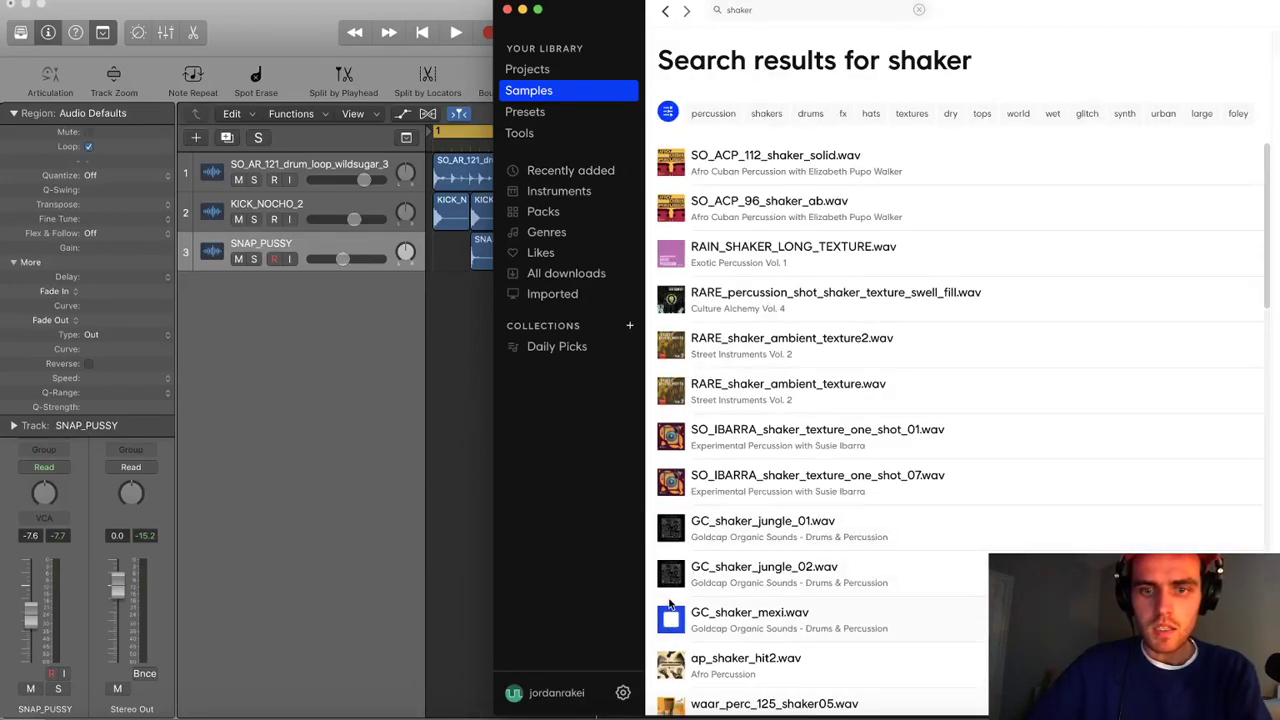
left_click_drag(676, 580, 447, 427)
left_click(457, 402)
Move the GC_shaker_jungle_01 region to beat 2 and copy both shaker regions two beats further along
key("super+Right")
key("super+Right")
key("super+Right")
key("super+Right")
key("super+Right")
scroll(505, 371, "left", 5)
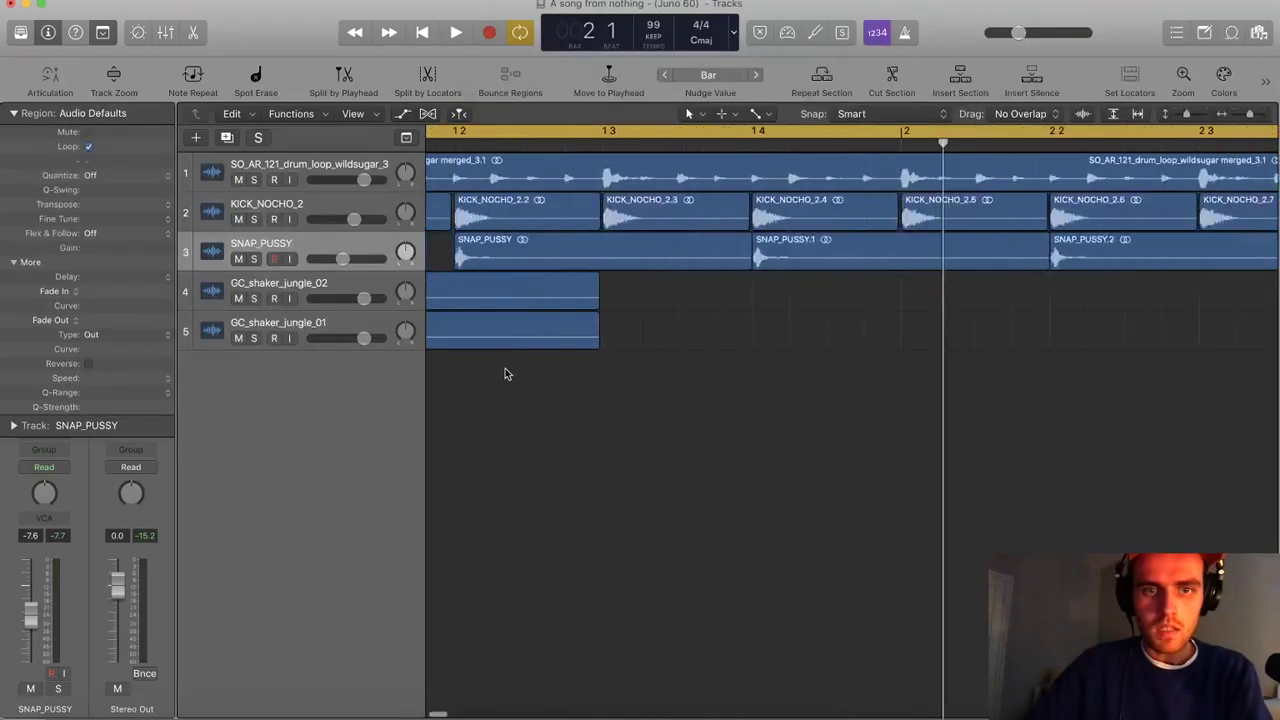
left_click_drag(525, 333, 672, 348)
left_click(530, 295, "shift")
left_click_drag(529, 295, 826, 309)
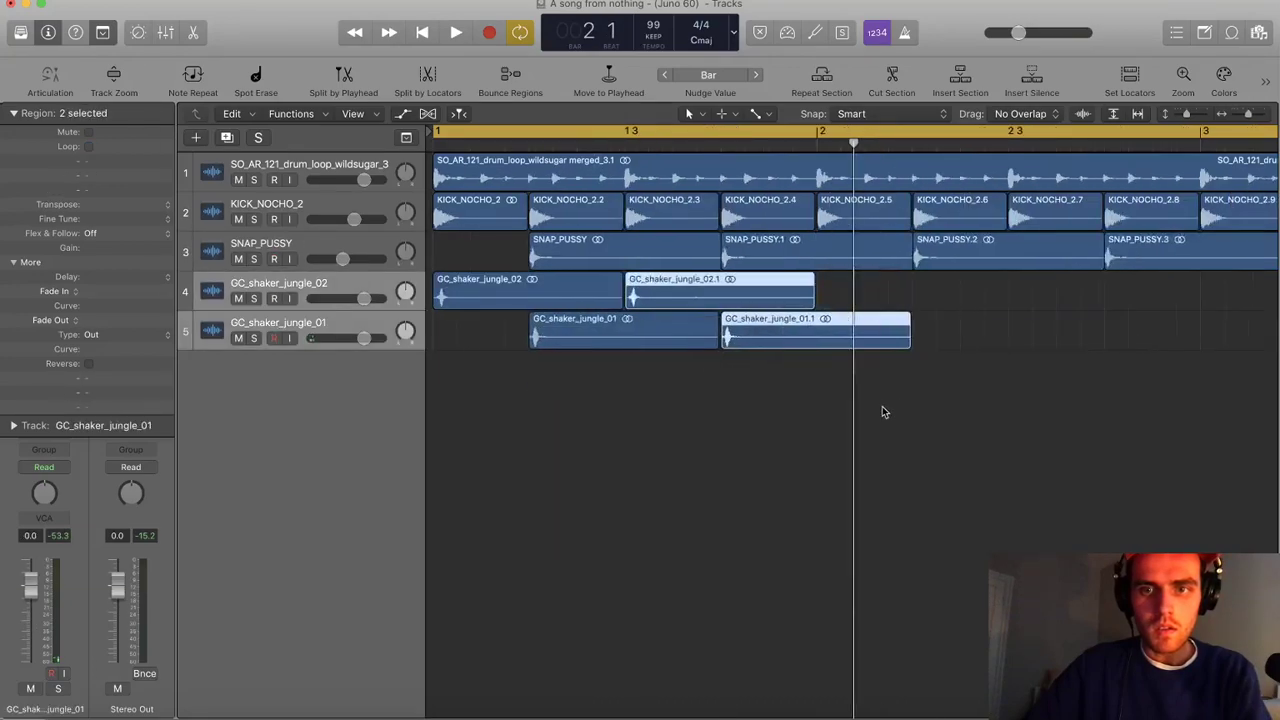
Duplicate the alternating shaker regions on both tracks until they fill the loop up to bar 5
left_click_drag(885, 405, 457, 291)
scroll(630, 302, "down", 5)
left_click_drag(630, 302, 685, 305)
left_click_drag(946, 428, 900, 314)
scroll(405, 292, "down", 3)
Lower both shaker tracks to about -13.4 dB and pan GC_shaker_jungle_02 left and GC_shaker_jungle_01 right to +18
left_click_drag(375, 297, 405, 309)
left_click(386, 280)
left_click_drag(405, 331, 336, 305)
left_click(350, 318, "shift")
Split the last GC_shaker_jungle_01 region at bar 5 and delete the part beyond it
double_click(1014, 324)
left_click(1035, 330)
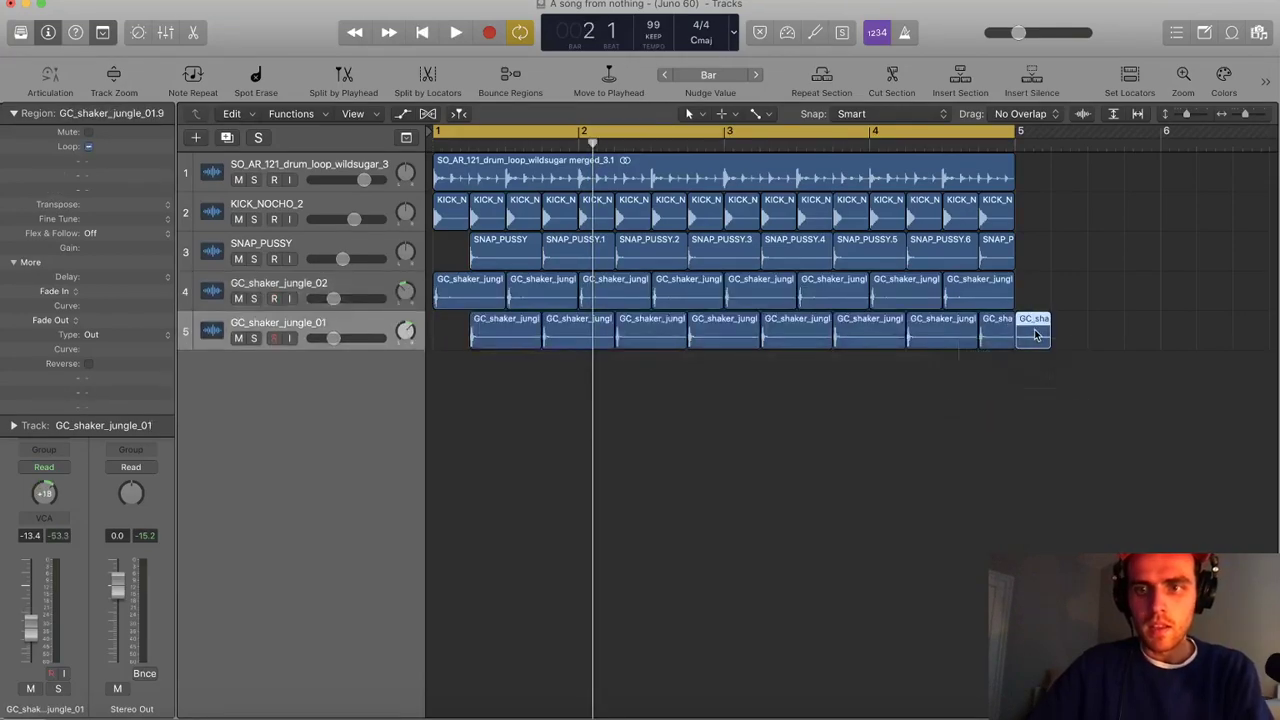
key("BackSpace")
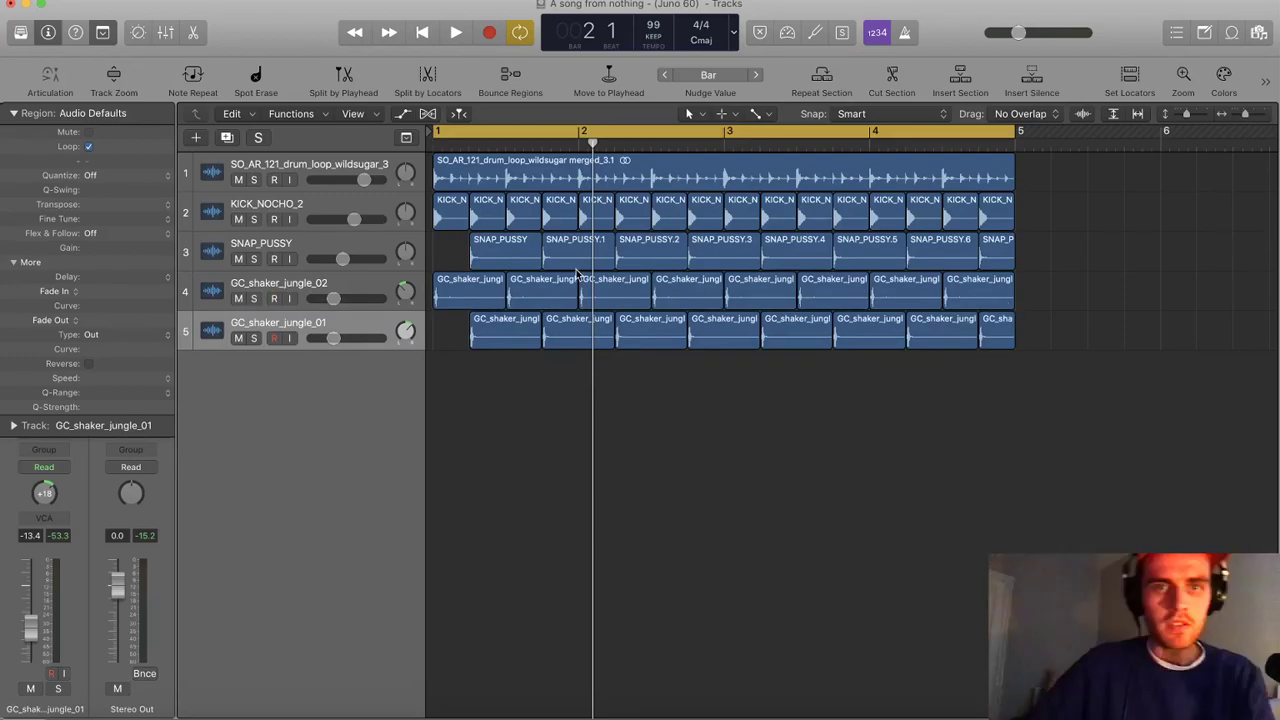
Play the drum loop soloed, turn its solo off, and play the full beat with all five tracks
left_click(292, 186)
left_click(253, 179)
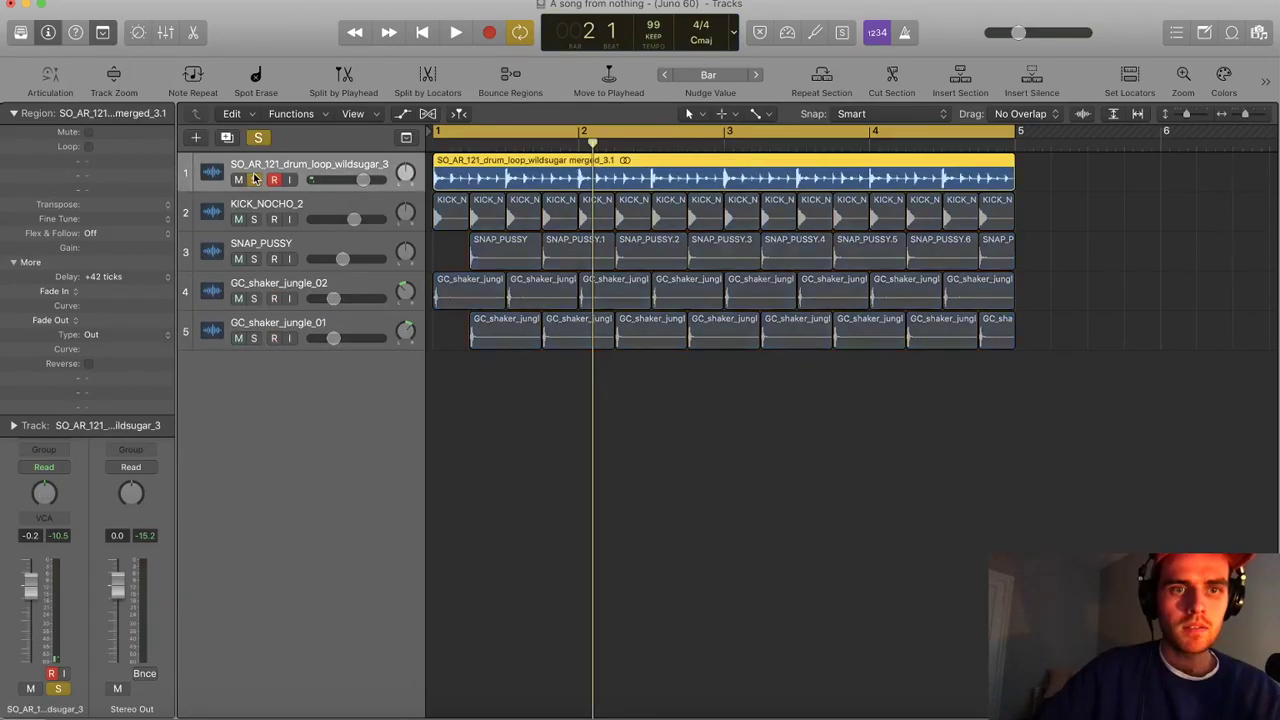
key("space")
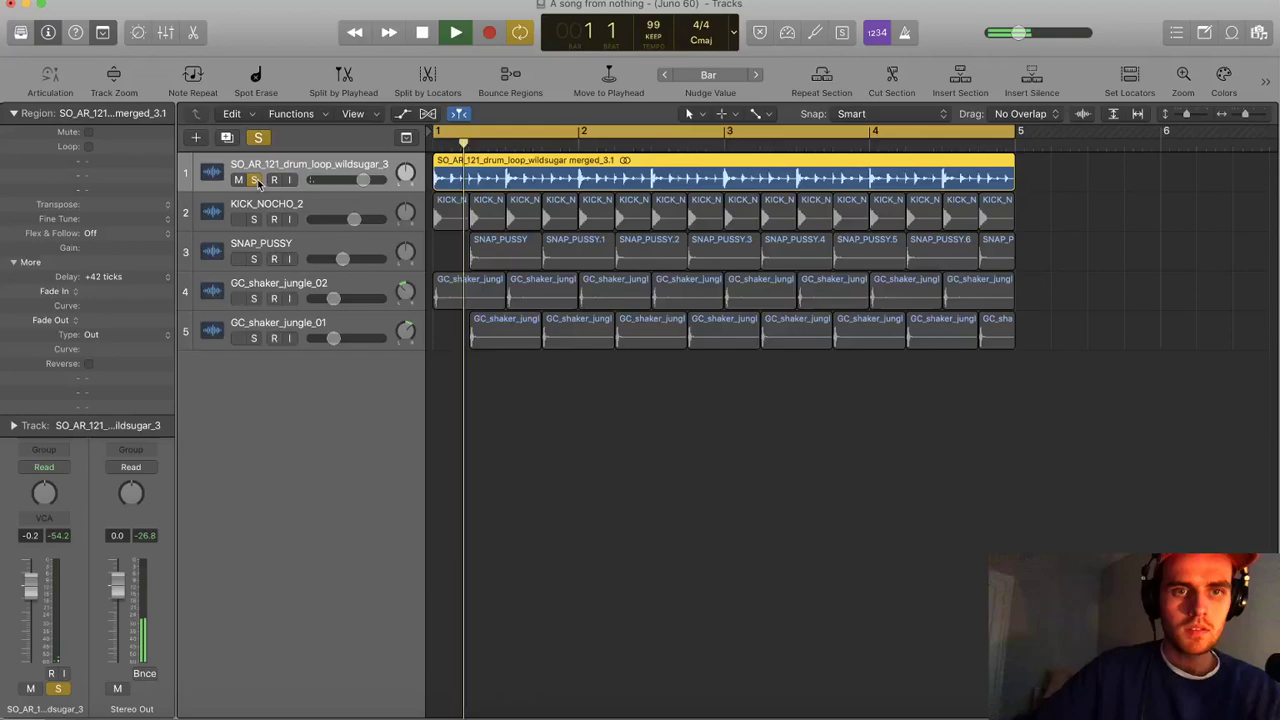
key("space")
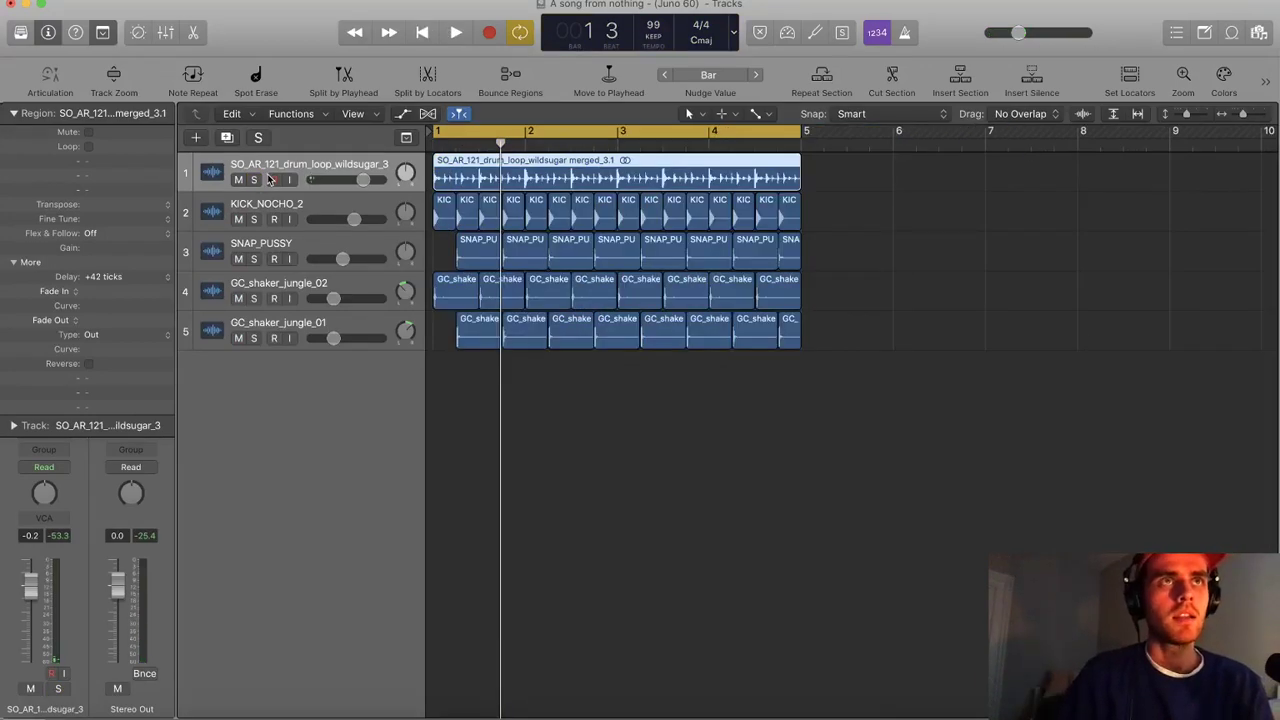
left_click(273, 180)
left_click(835, 407)
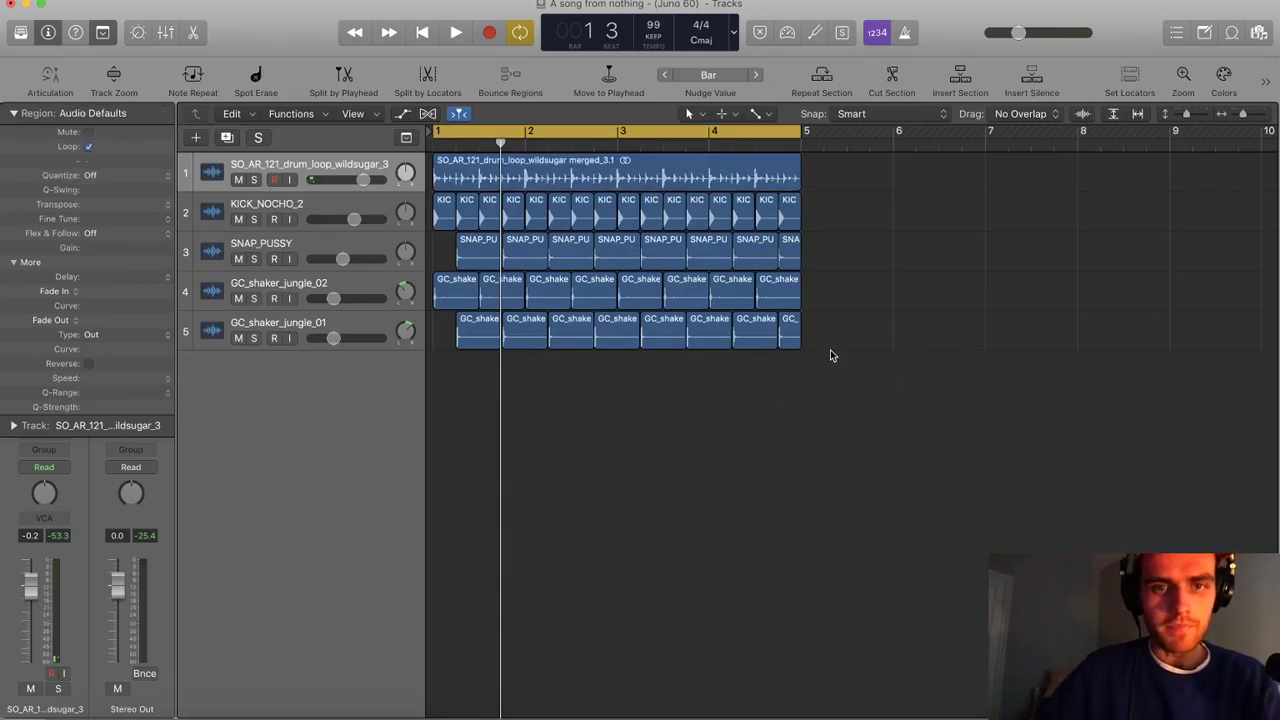
key("space")
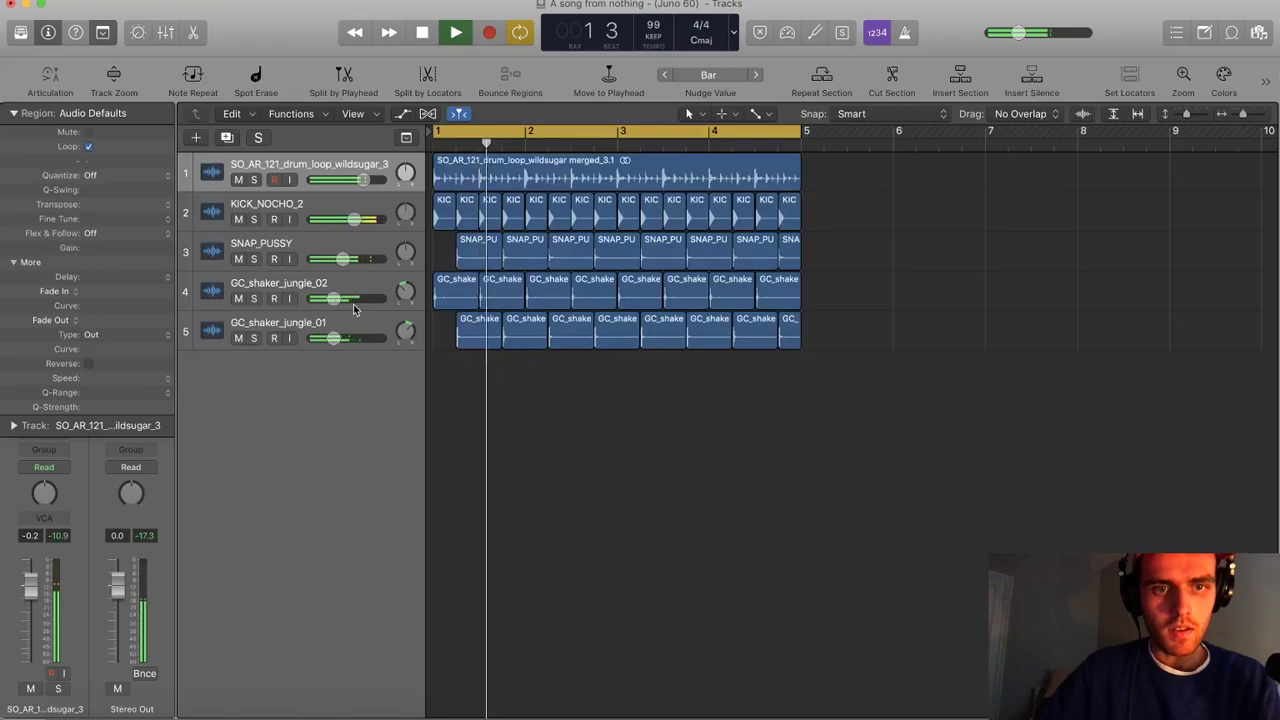
Stop playback, duplicate the KICK_NOCHO_2 track as an empty track below it, and lower the new track to about -13.2 dB
scroll(534, 323, "down", 5)
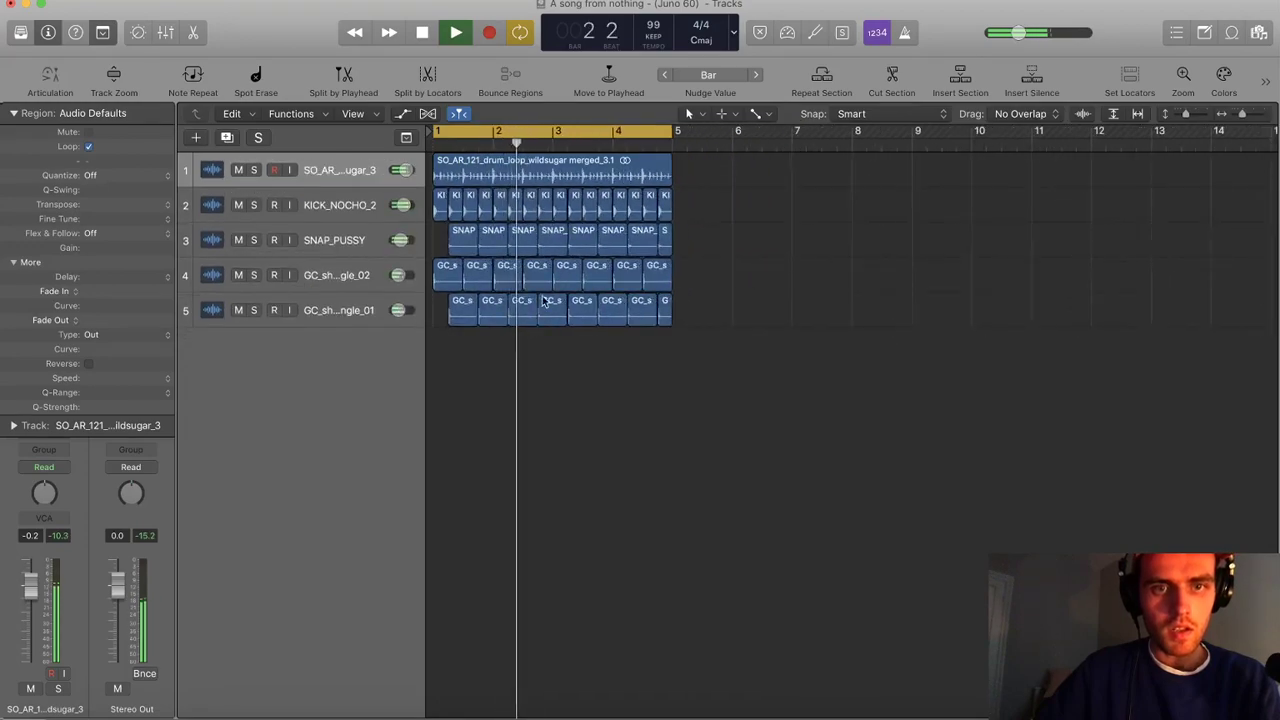
scroll(546, 301, "up", 3)
key("space")
left_click(352, 215)
key("super+d")
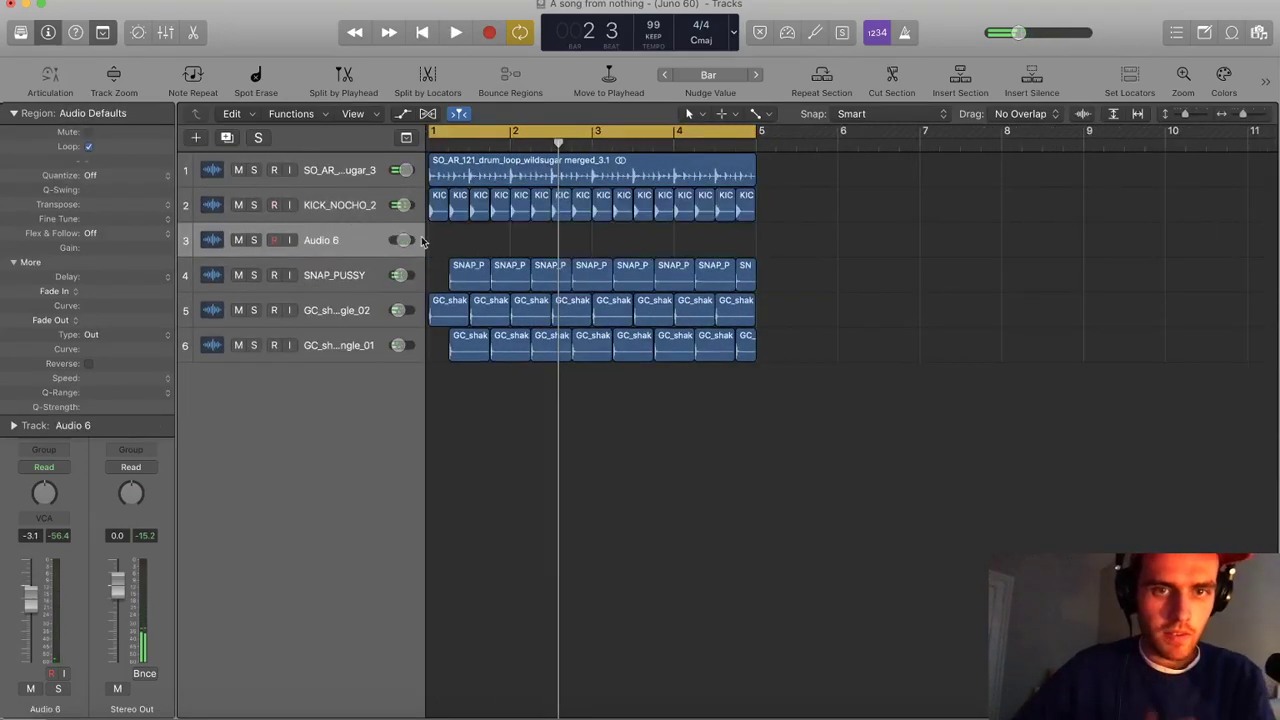
scroll(473, 240, "up", 3)
scroll(473, 240, "up", 4)
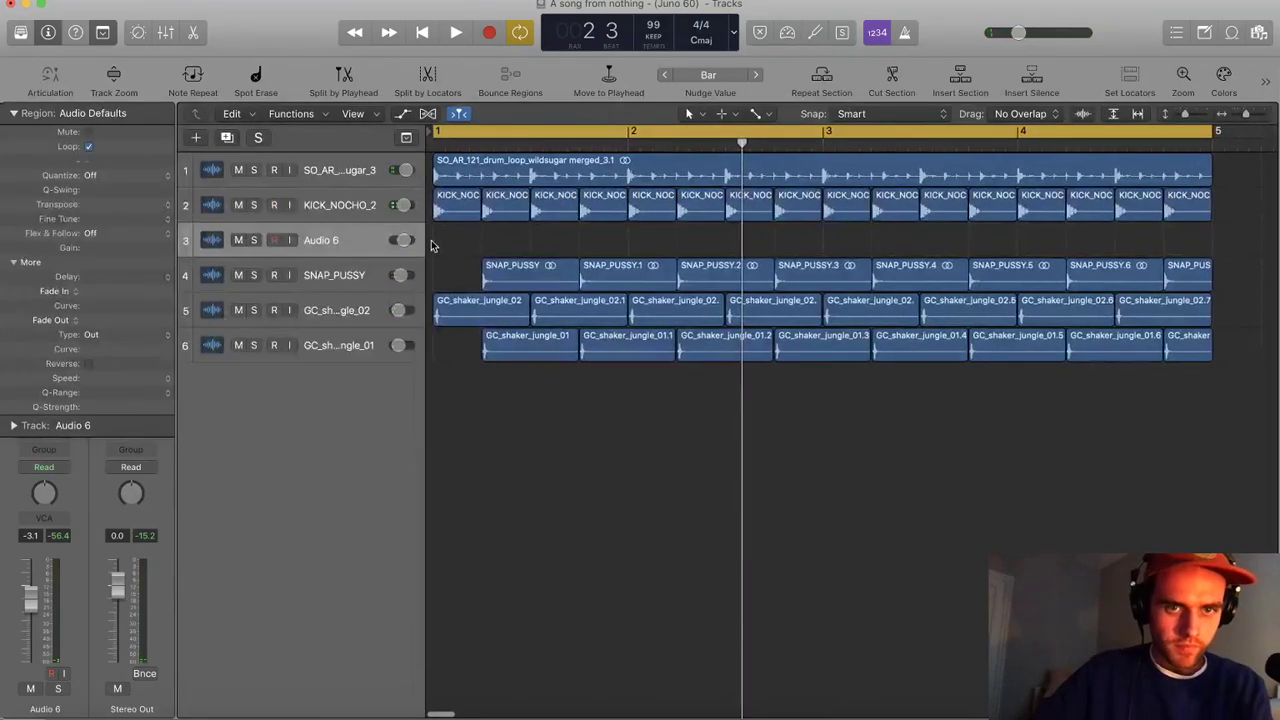
scroll(429, 247, "up", 4)
scroll(429, 247, "up", 2)
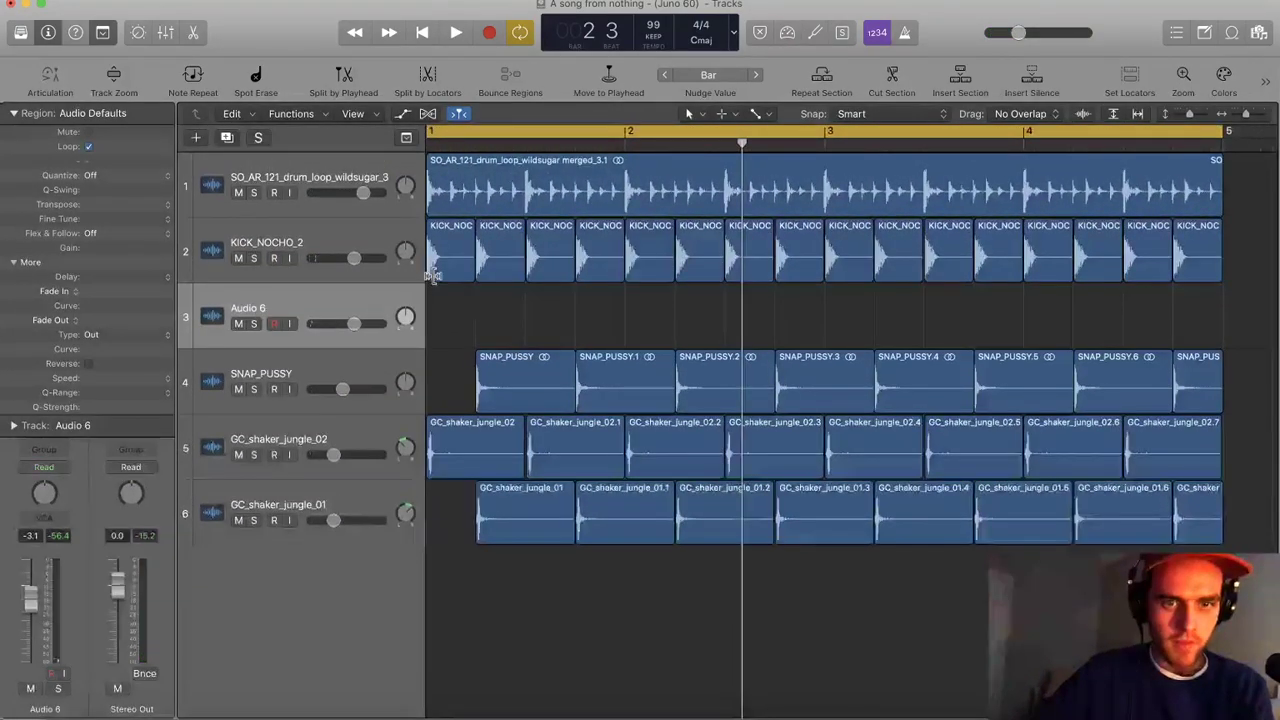
scroll(432, 276, "up", 2)
left_click_drag(382, 324, 358, 323)
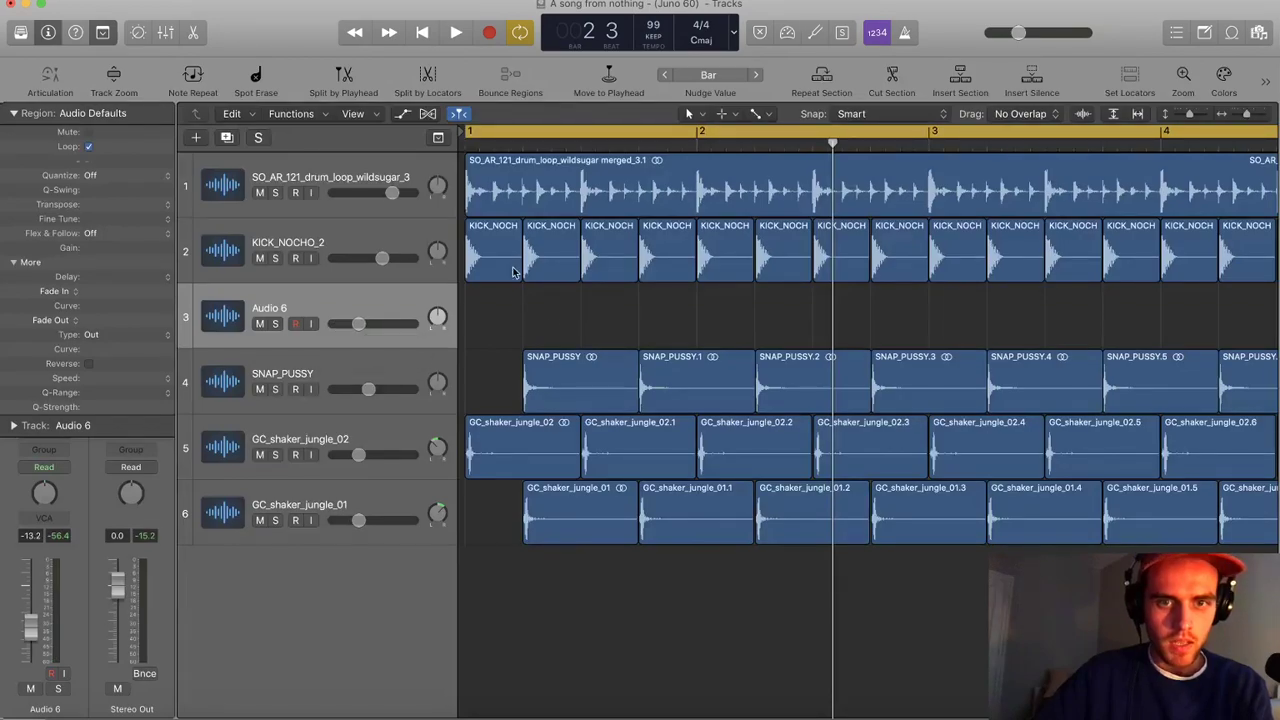
Copy a KICK_NOCHO_2 region onto the new track, starting a sixteenth before beat 2 of bar 1
left_click_drag(513, 272, 534, 268)
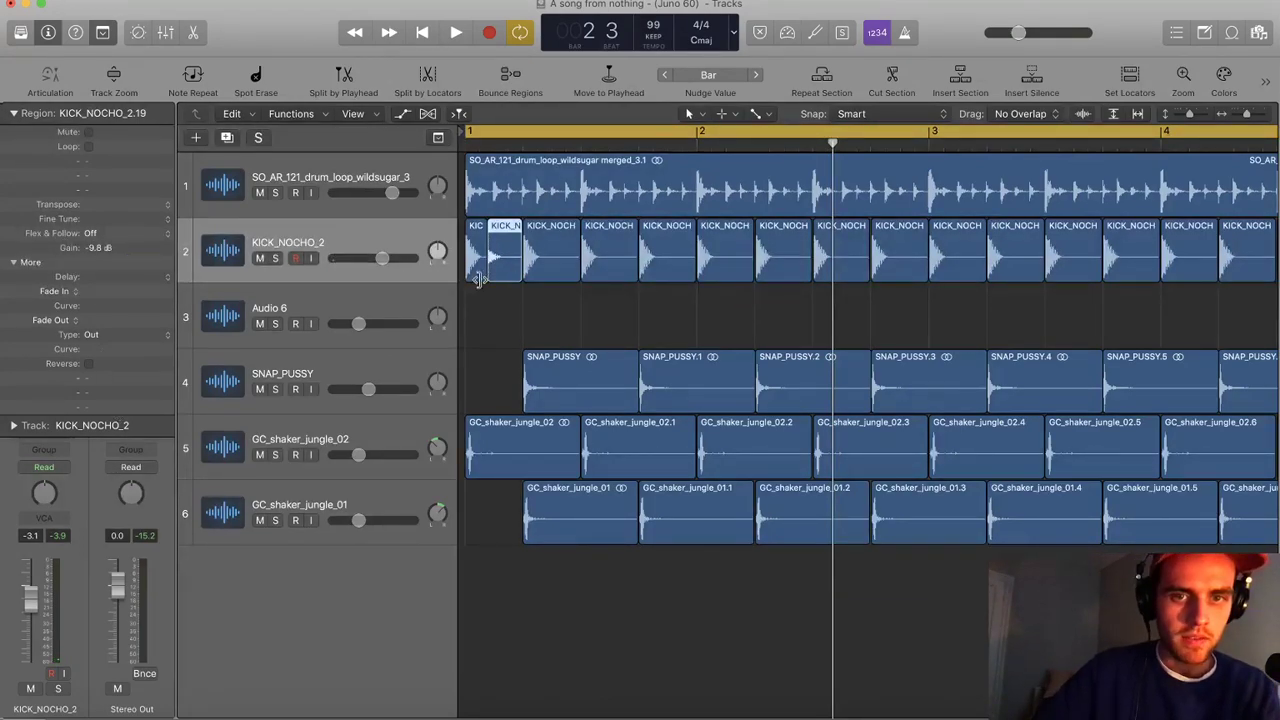
left_click_drag(479, 280, 530, 328)
left_click(360, 325)
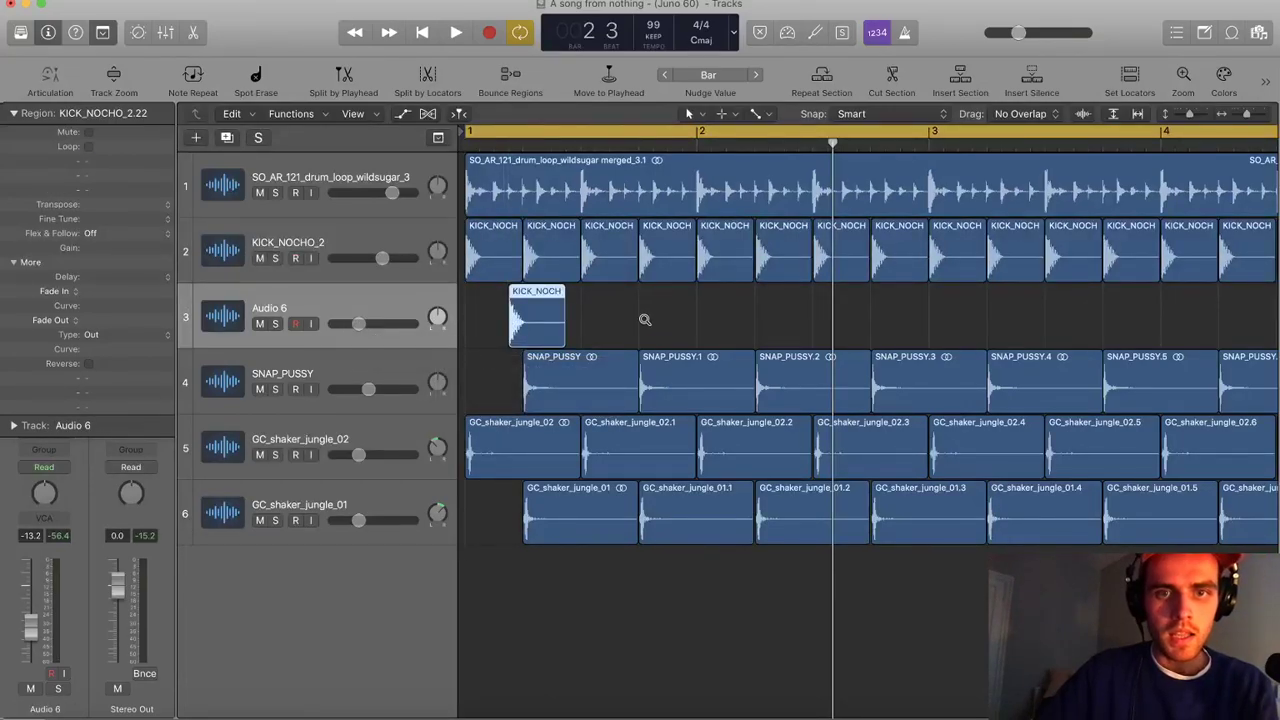
scroll(642, 318, "down", 1)
scroll(612, 316, "up", 5)
scroll(500, 318, "down", 1)
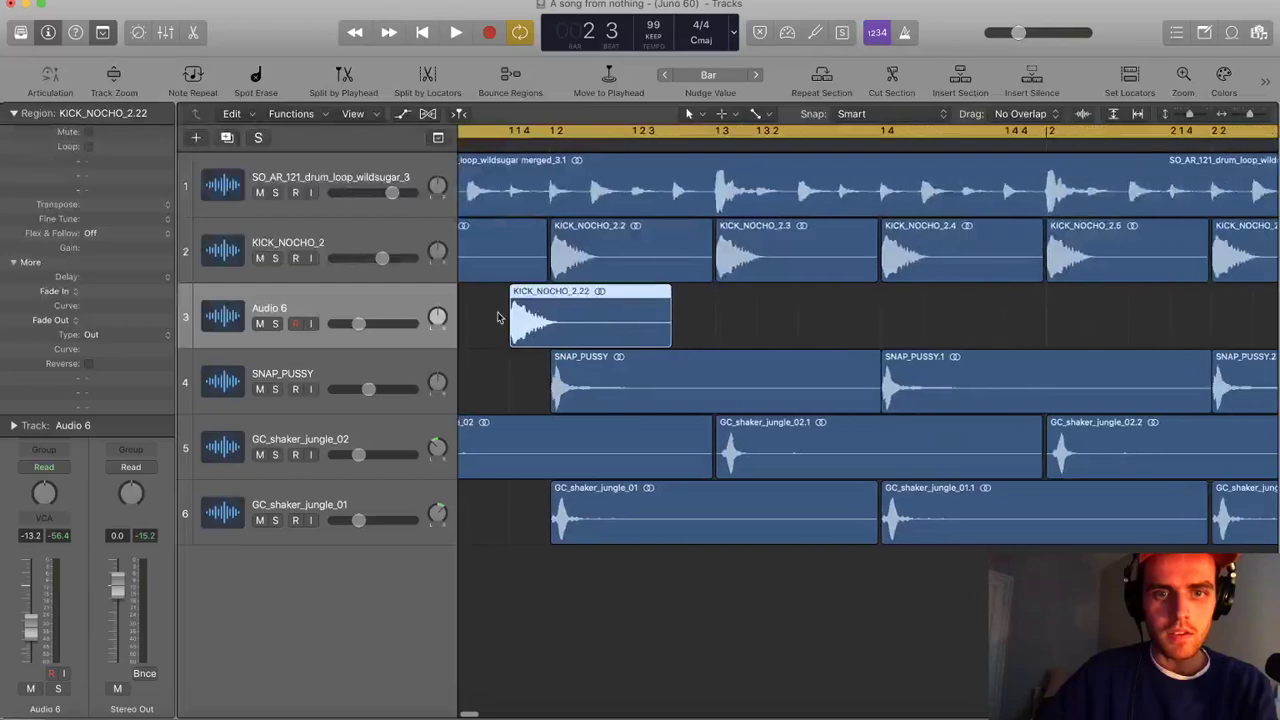
Rename the new kick track as Kiock ghost
key("super+Left")
double_click(368, 310)
type("Kiock ghost")
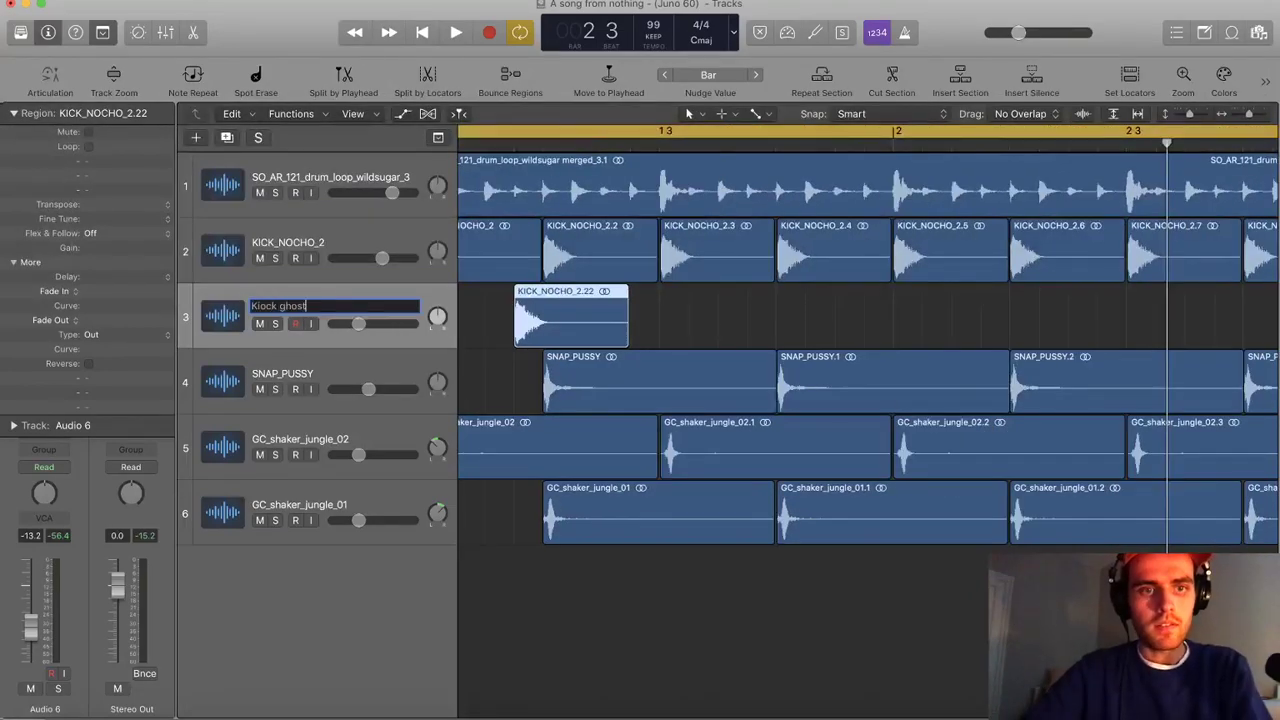
key("Return")
Move the ghost kick to just before beat 3 of bar 1, audition it, and copy it to just before beat 3 of bar 2
key("super+Left")
left_click_drag(574, 316, 684, 314)
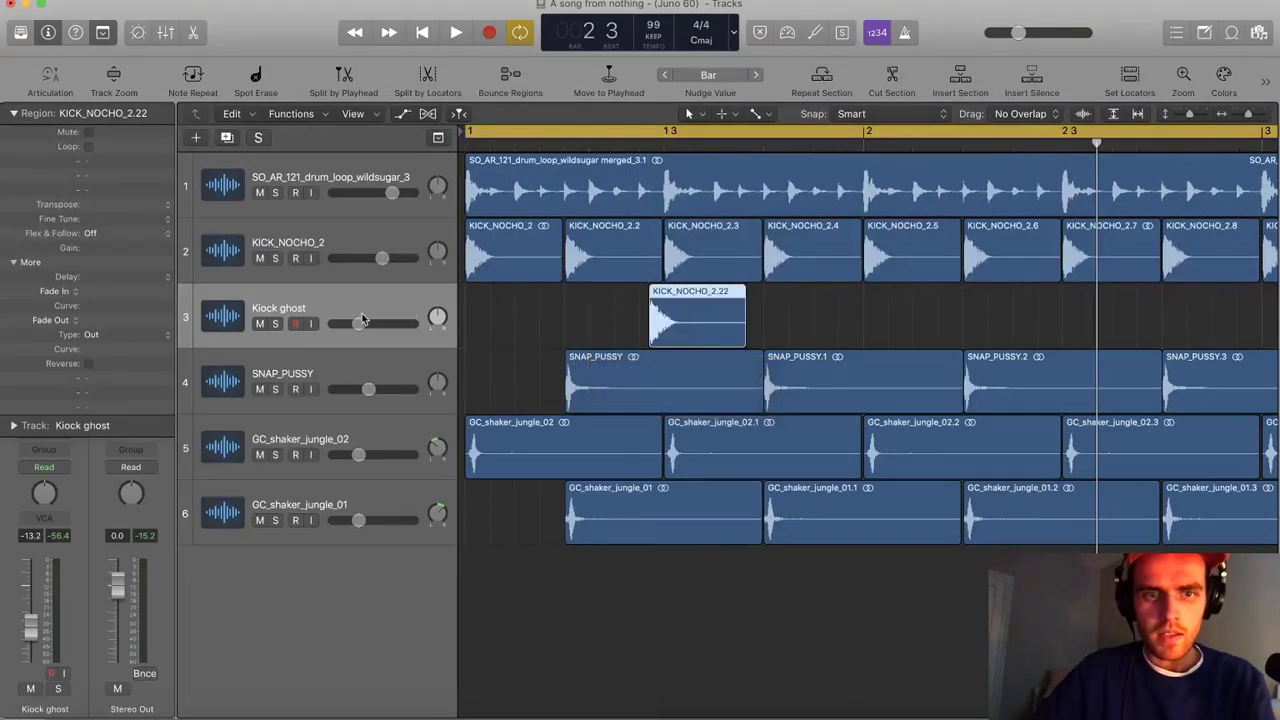
key("space")
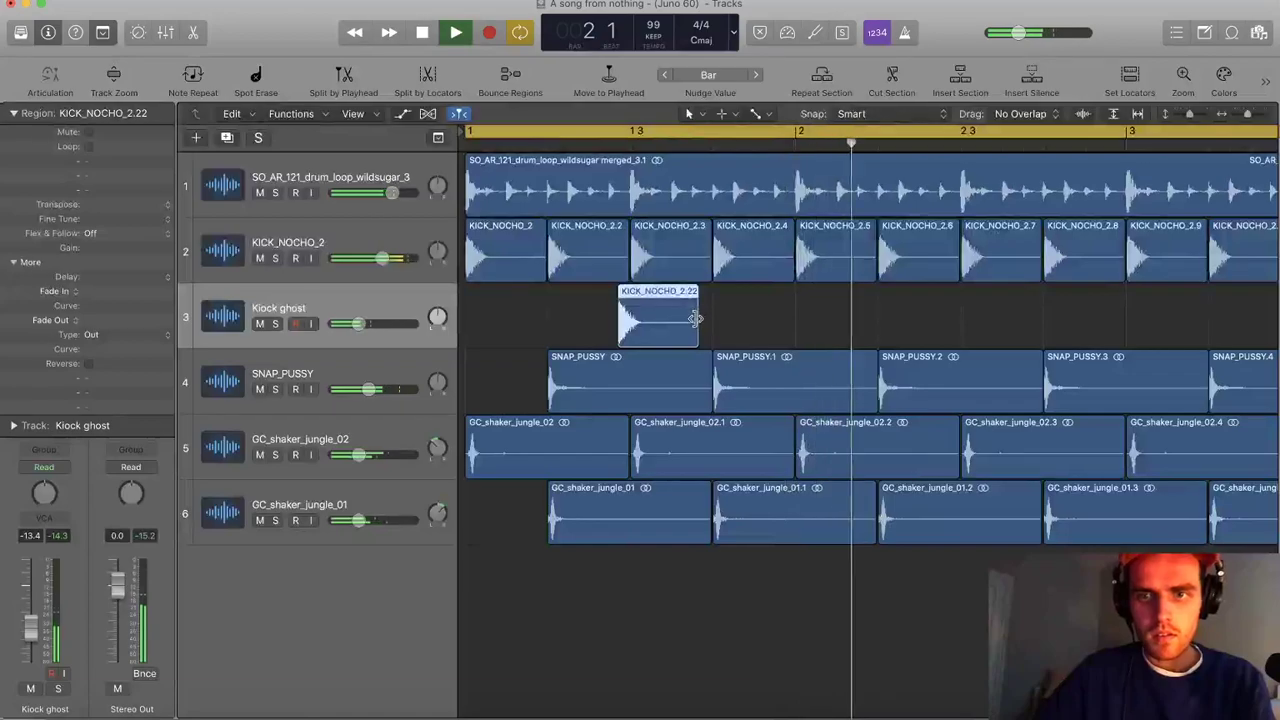
scroll(695, 318, "down", 1)
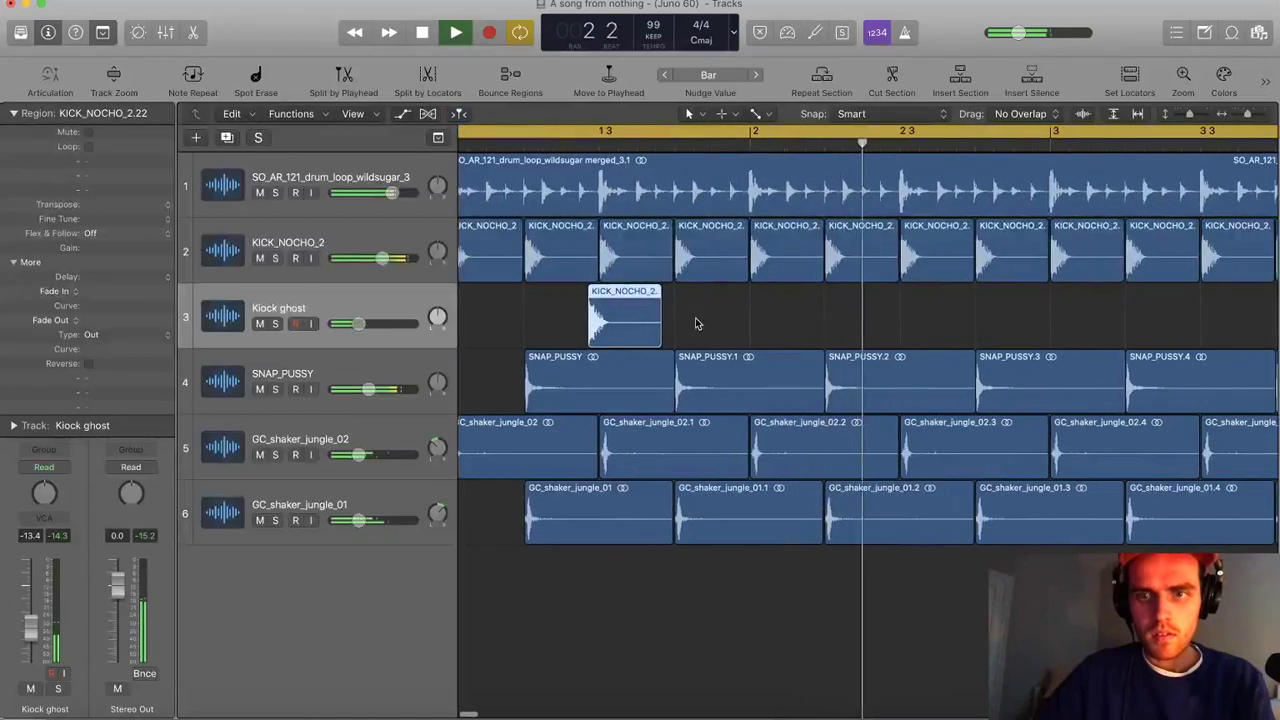
key("space")
left_click_drag(635, 321, 917, 308)
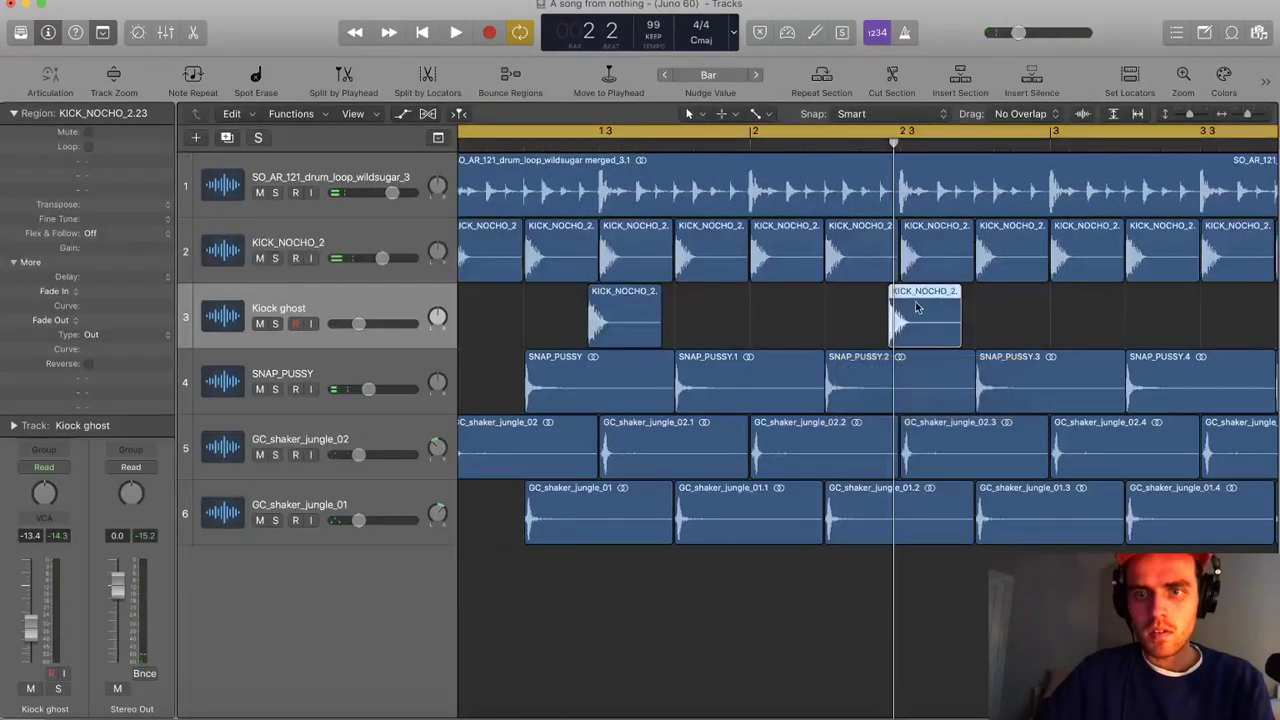
Duplicate the KICK_NOCHO_2 track as an empty track below it and name it Kick double
left_click(273, 254)
key("alt+super+a")
double_click(310, 302)
type("Kick double")
key("Return")
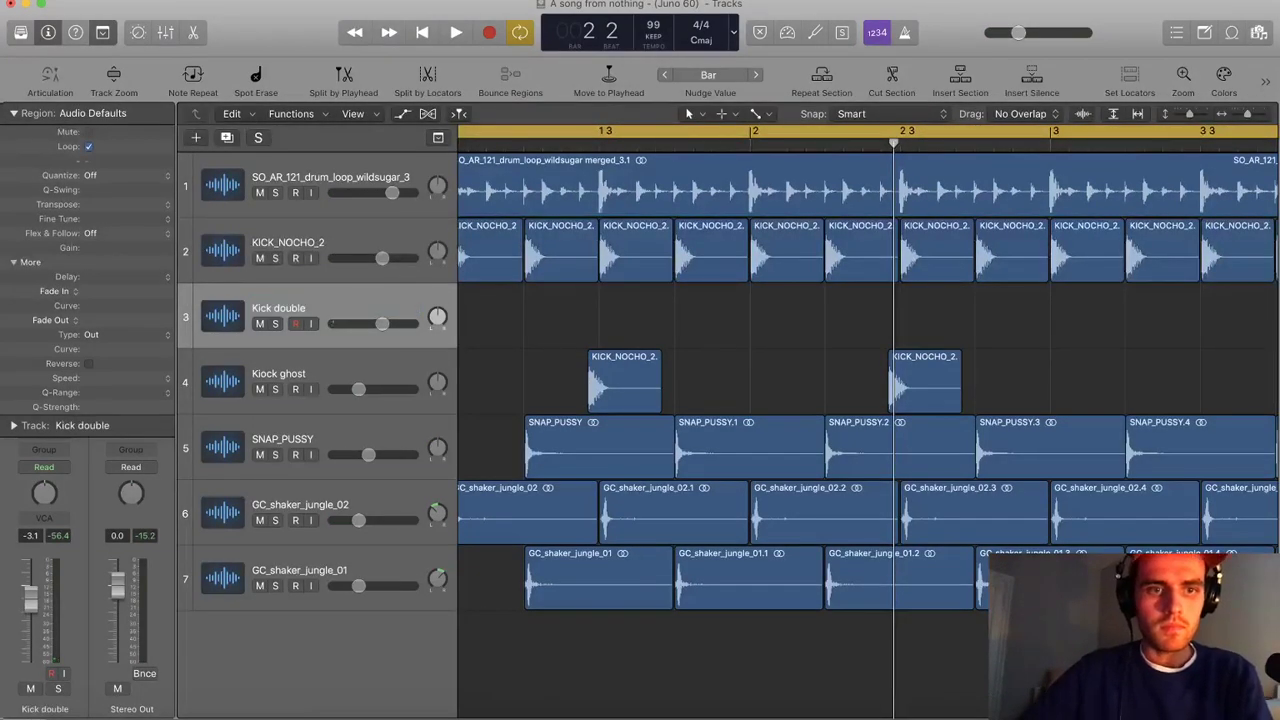
Copy the second ghost kick onto the Kick double track so it starts just after beat 3 of bar 2
left_click_drag(907, 376, 987, 321)
key("super+Left")
key("super+Left")
key("super+Left")
key("super+Left")
key("super+Left")
key("super+Left")
key("super+Left")
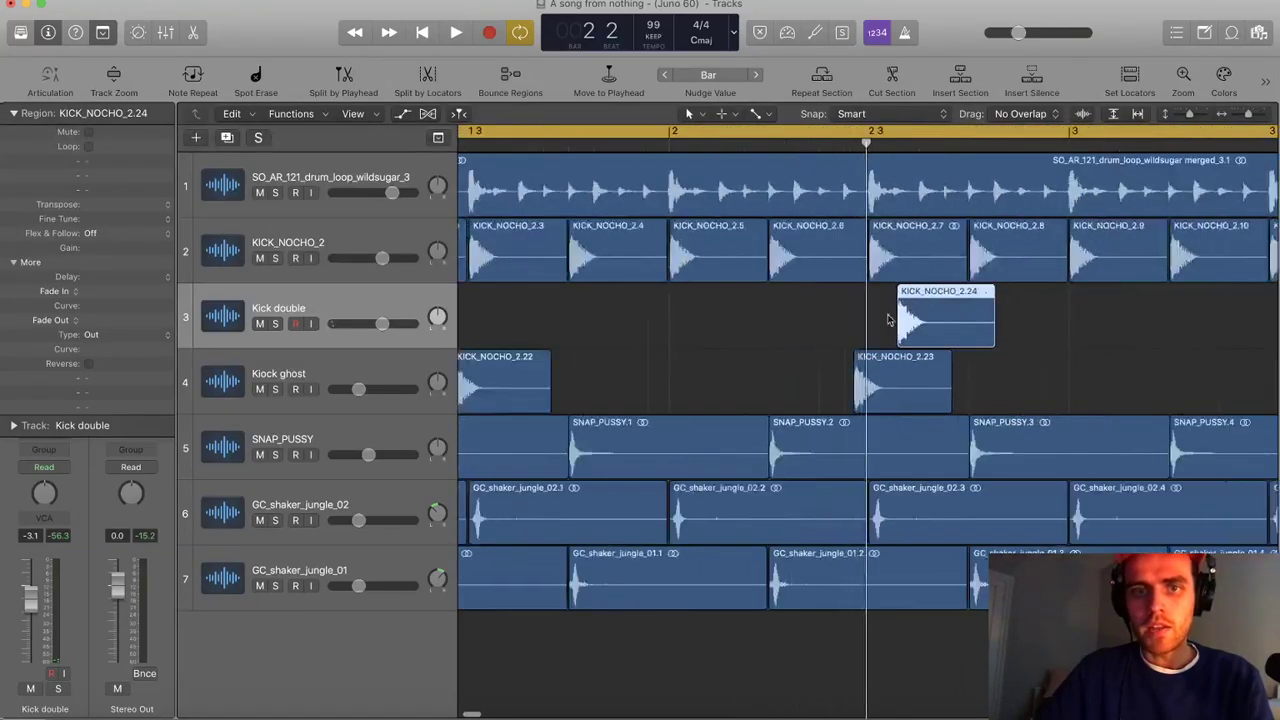
Play the beat to hear the double and ghost kicks against the main kick pattern
left_click(443, 266)
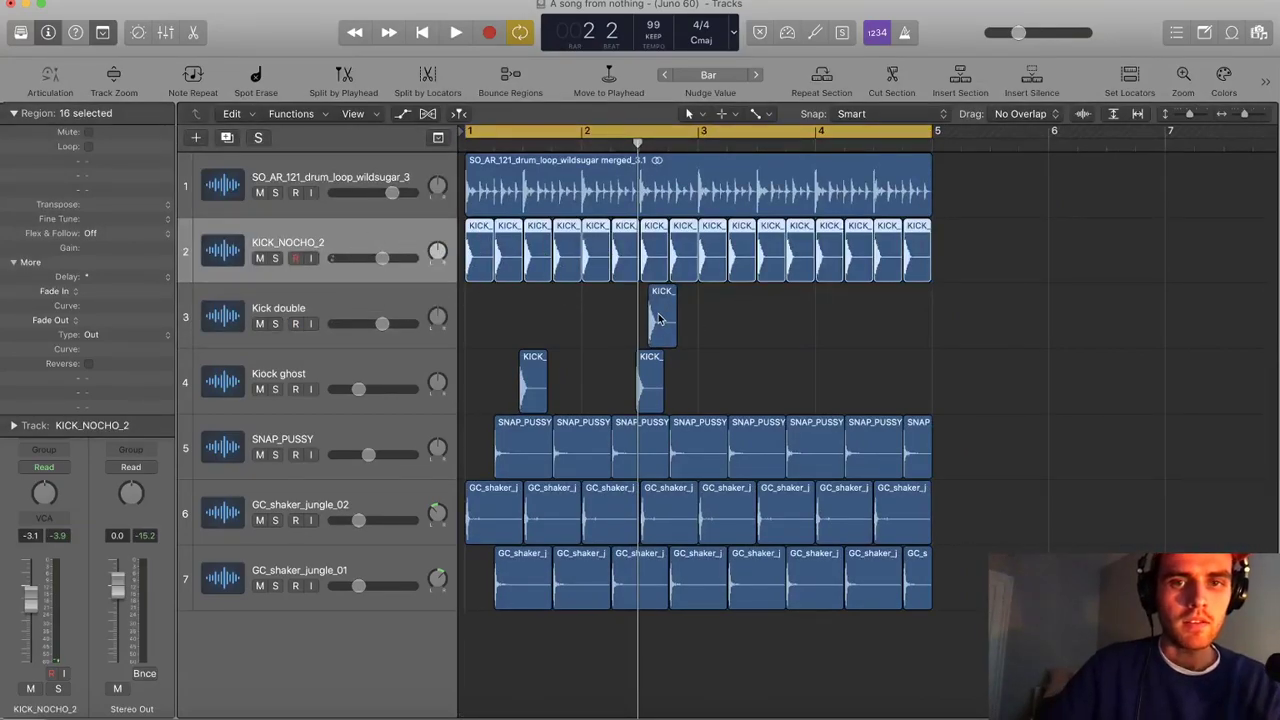
scroll(661, 320, "up", 5)
scroll(840, 330, "right", 2)
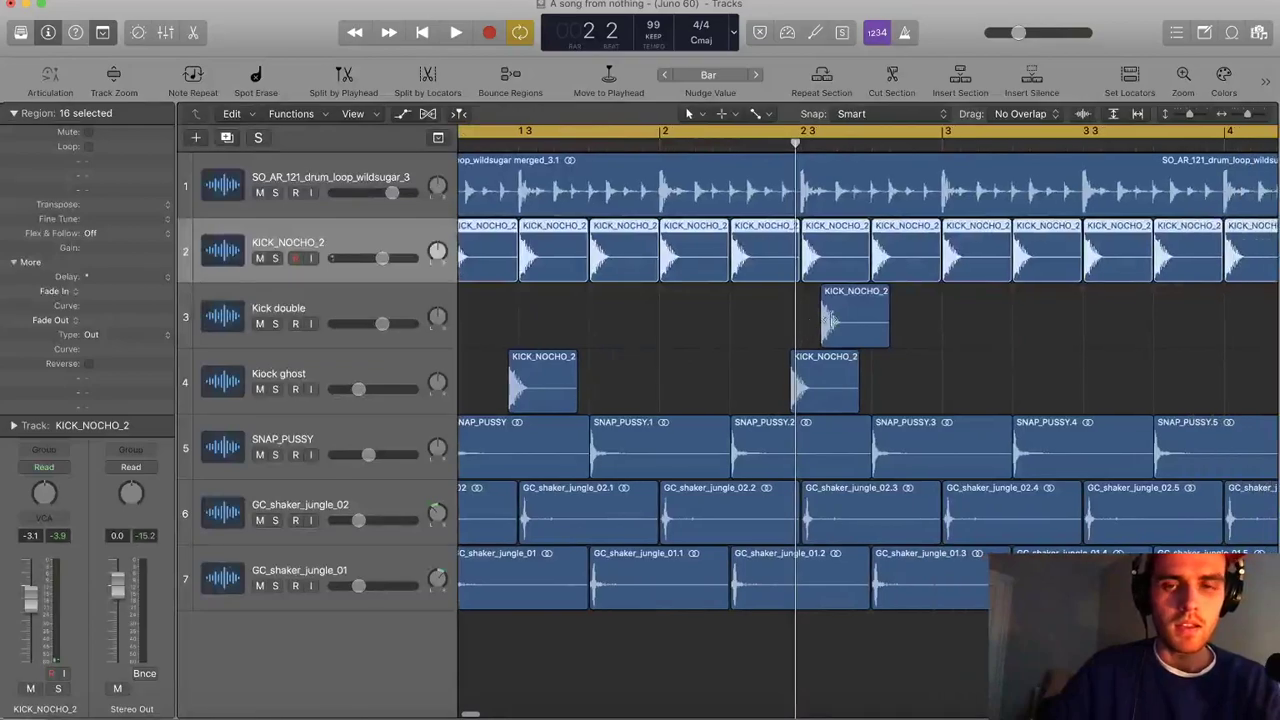
key("super+Left")
key("super+Left")
key("space")
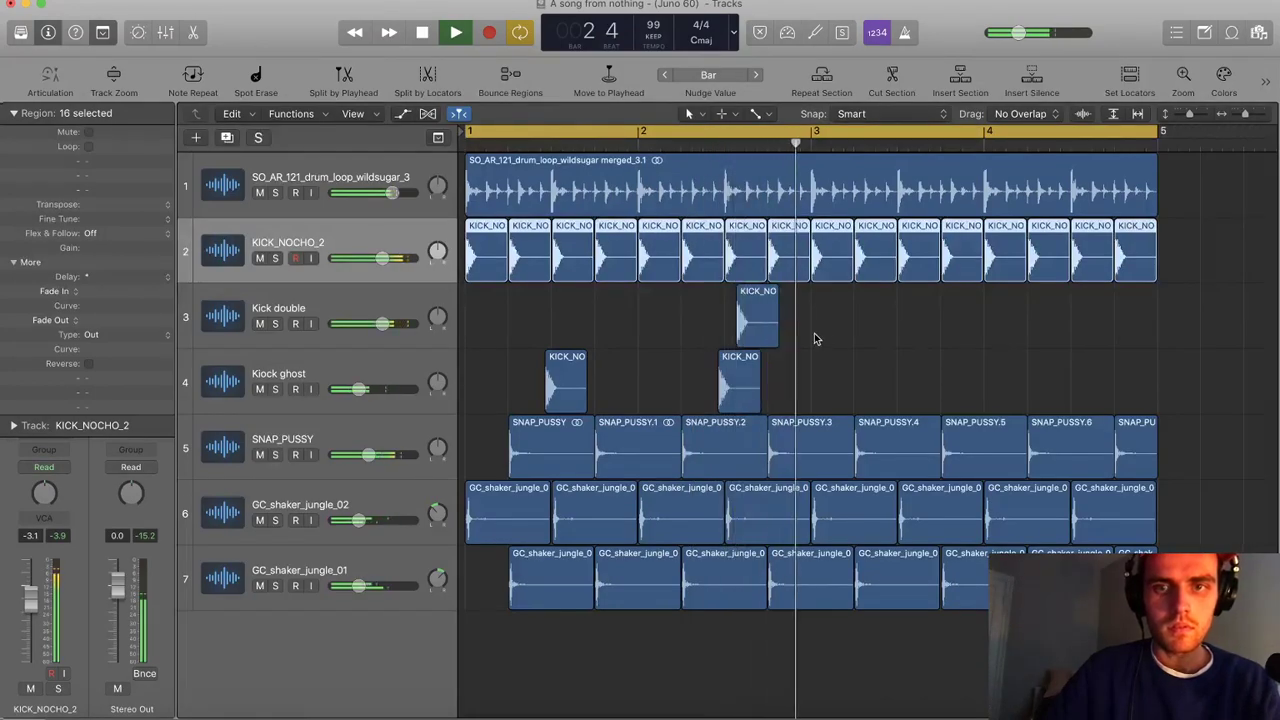
key("space")
Copy the double kick to bar 3 and ghost kicks to late bars 3 and 4, removing the last one's excess beyond bar 5
left_click_drag(756, 330, 882, 320)
left_click_drag(740, 385, 1170, 372)
double_click(1162, 372, "super")
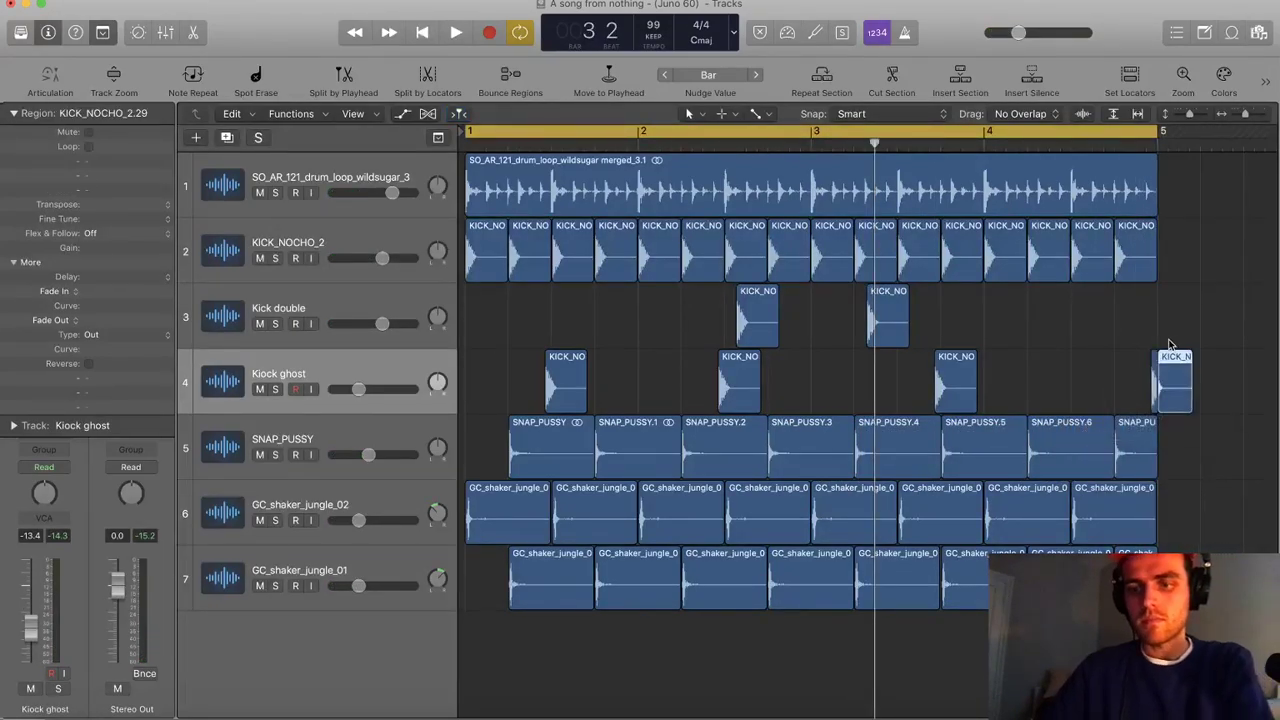
key("BackSpace")
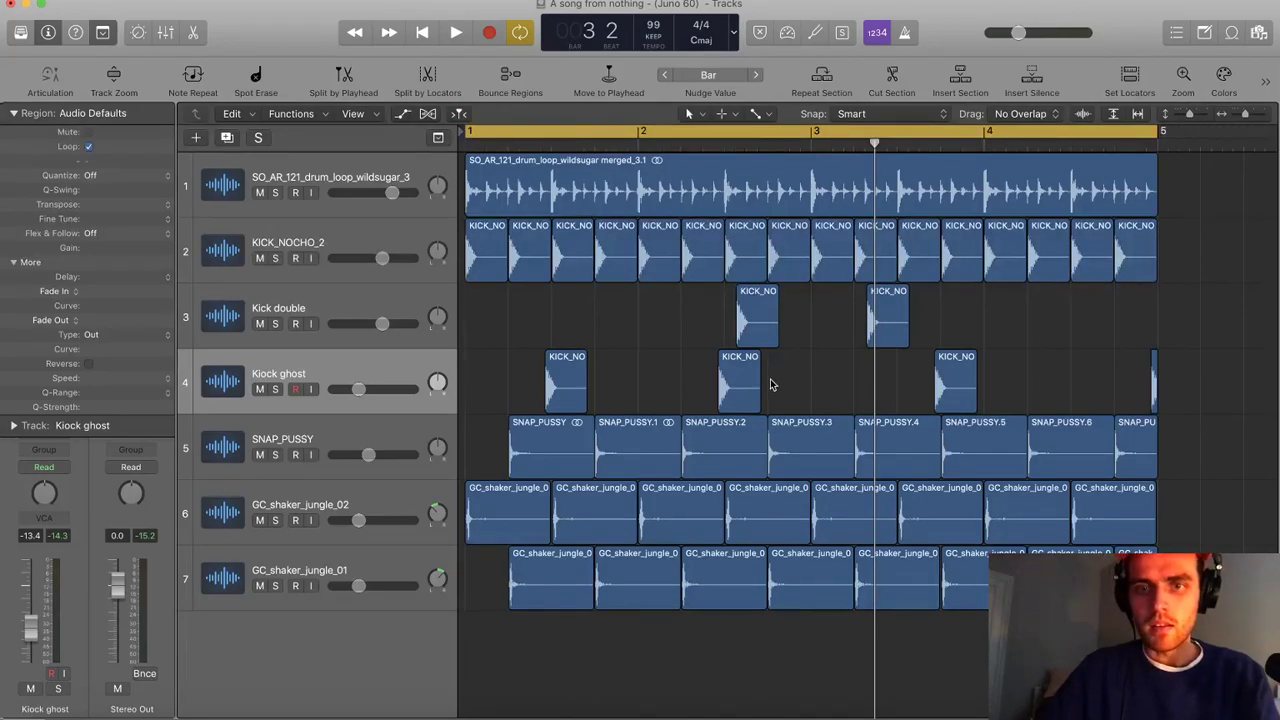
Extend the last Kiock ghost region slightly past bar 5 and give it a fade-out of 2
left_click(1156, 368)
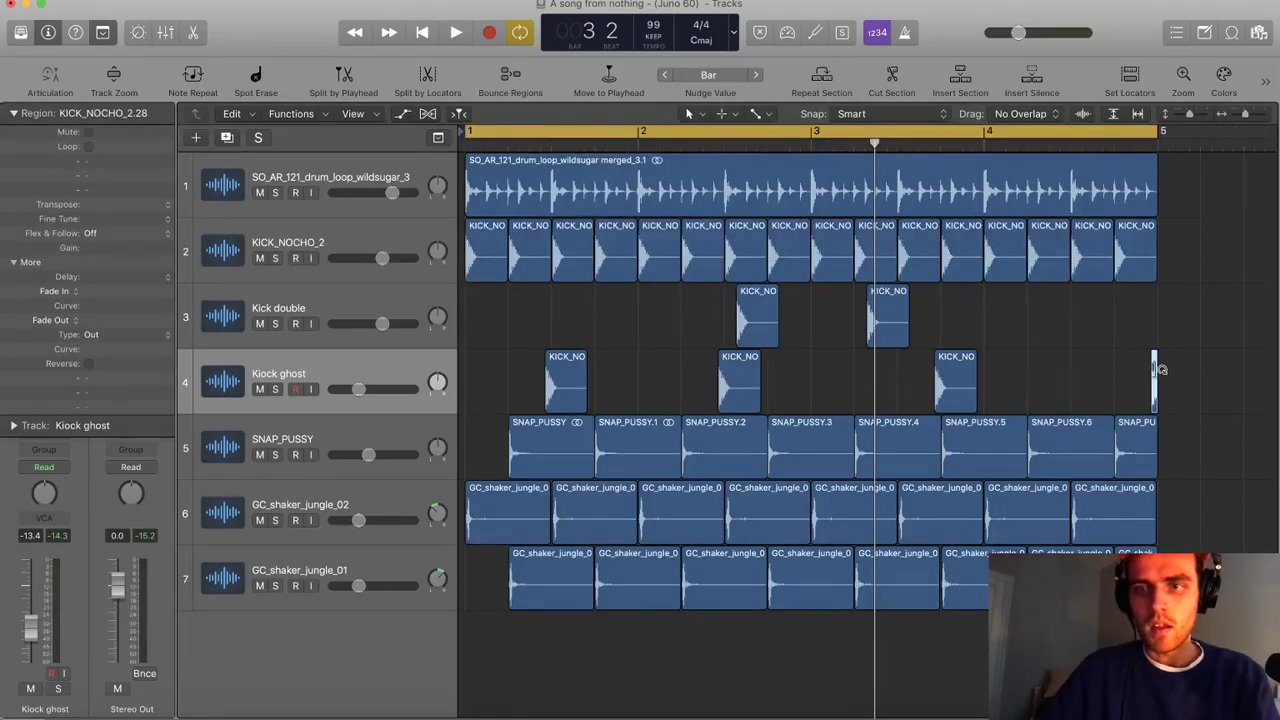
scroll(1157, 370, "up", 10)
scroll(1157, 370, "right", 5)
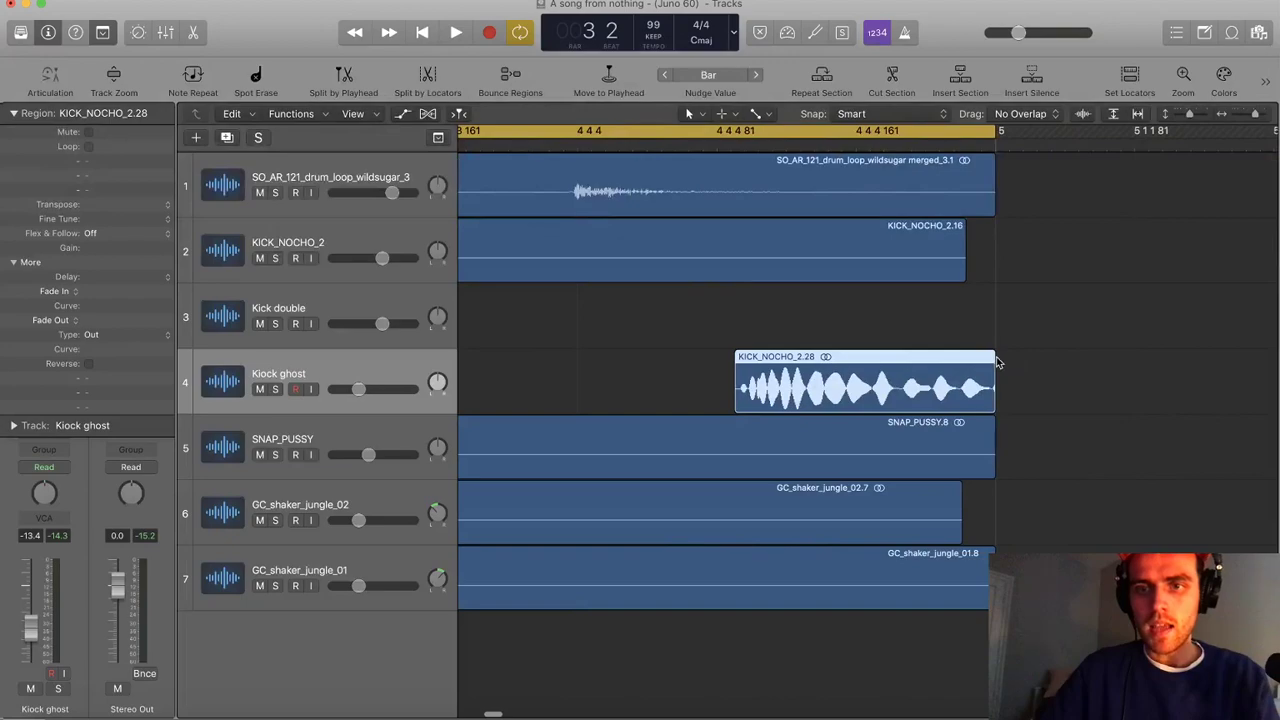
key("z")
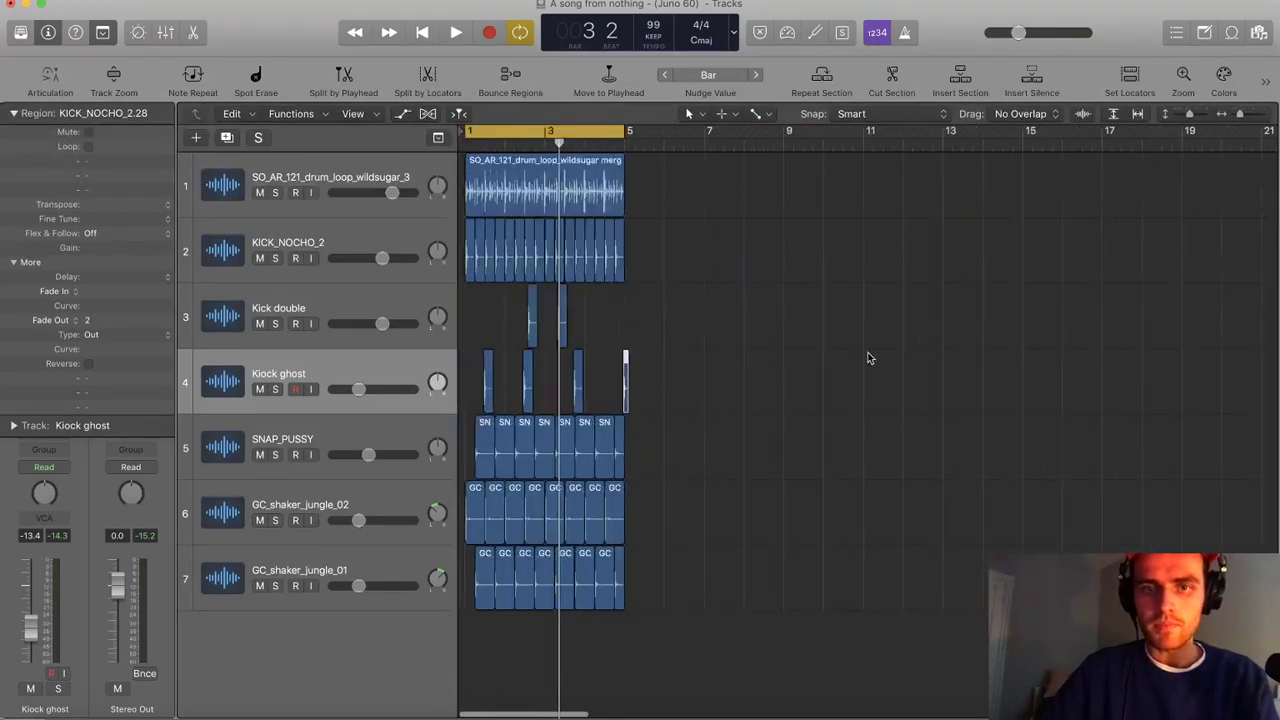
scroll(590, 180, "left", 3)
Join the KICK_NOCHO_2 regions, shorten the joined region to bar 3, and loop it up to bar 5
left_click(400, 260)
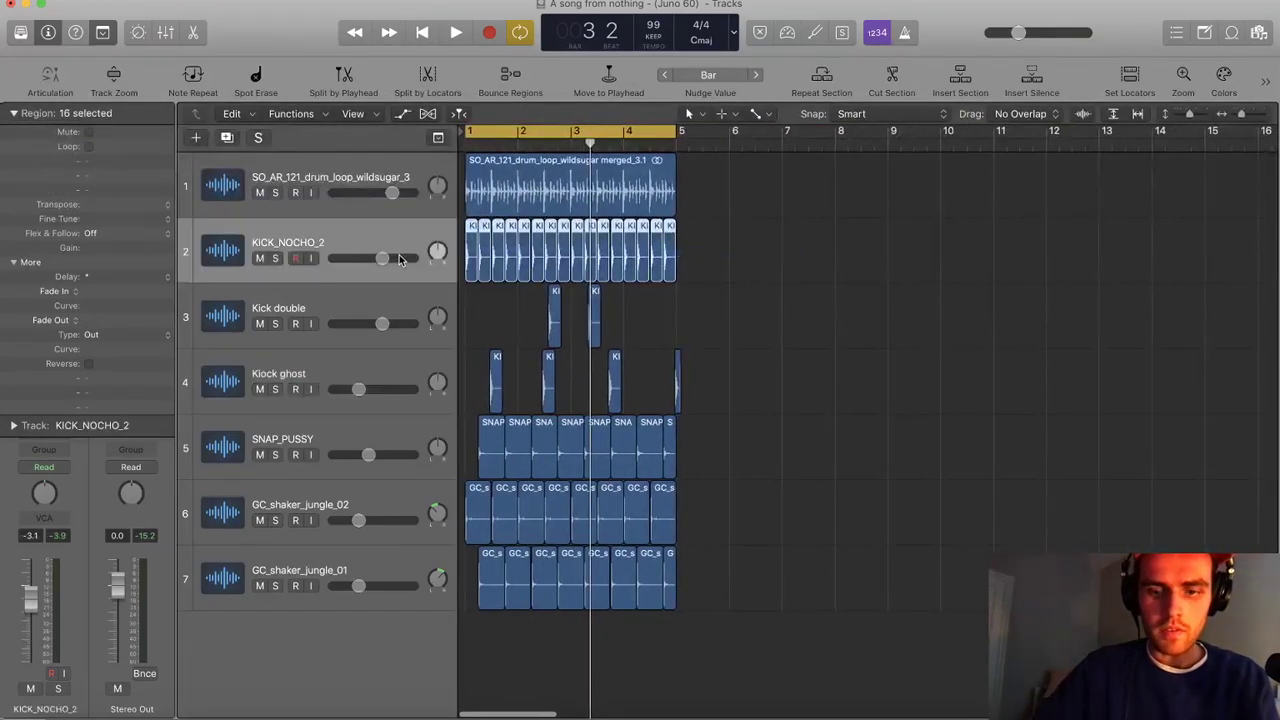
key("super+j")
key("Return")
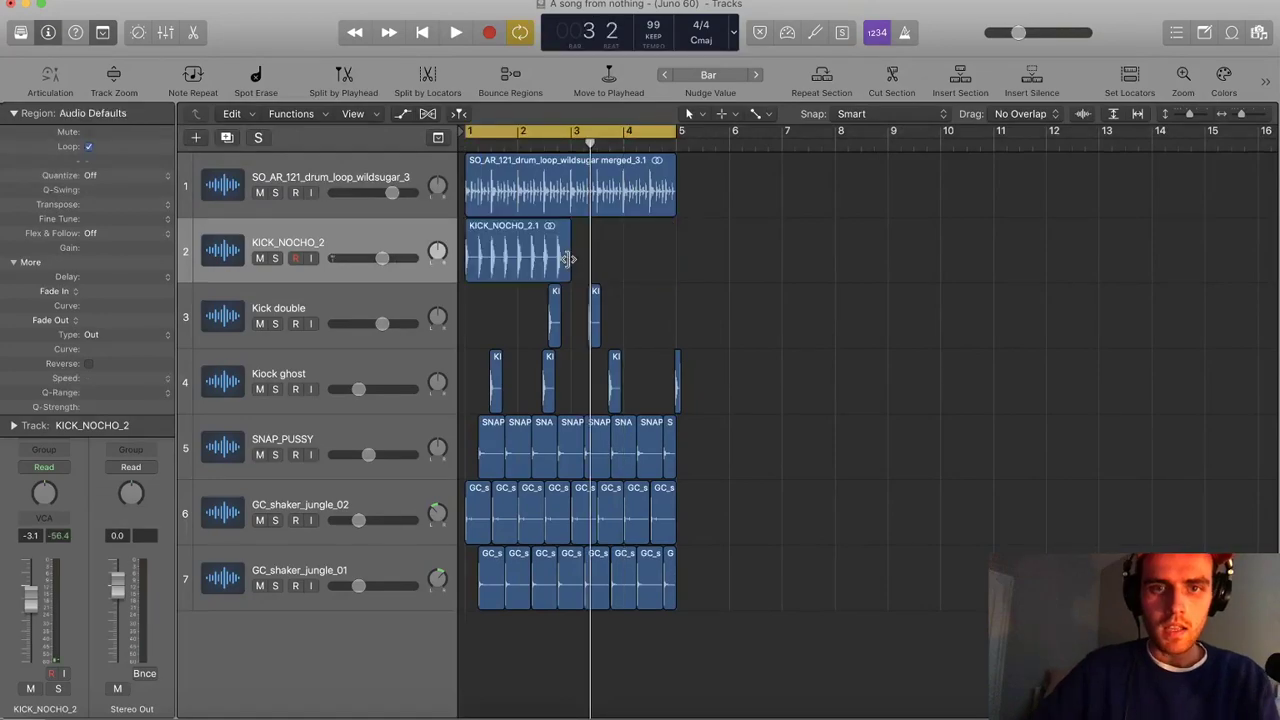
left_click_drag(568, 259, 678, 269)
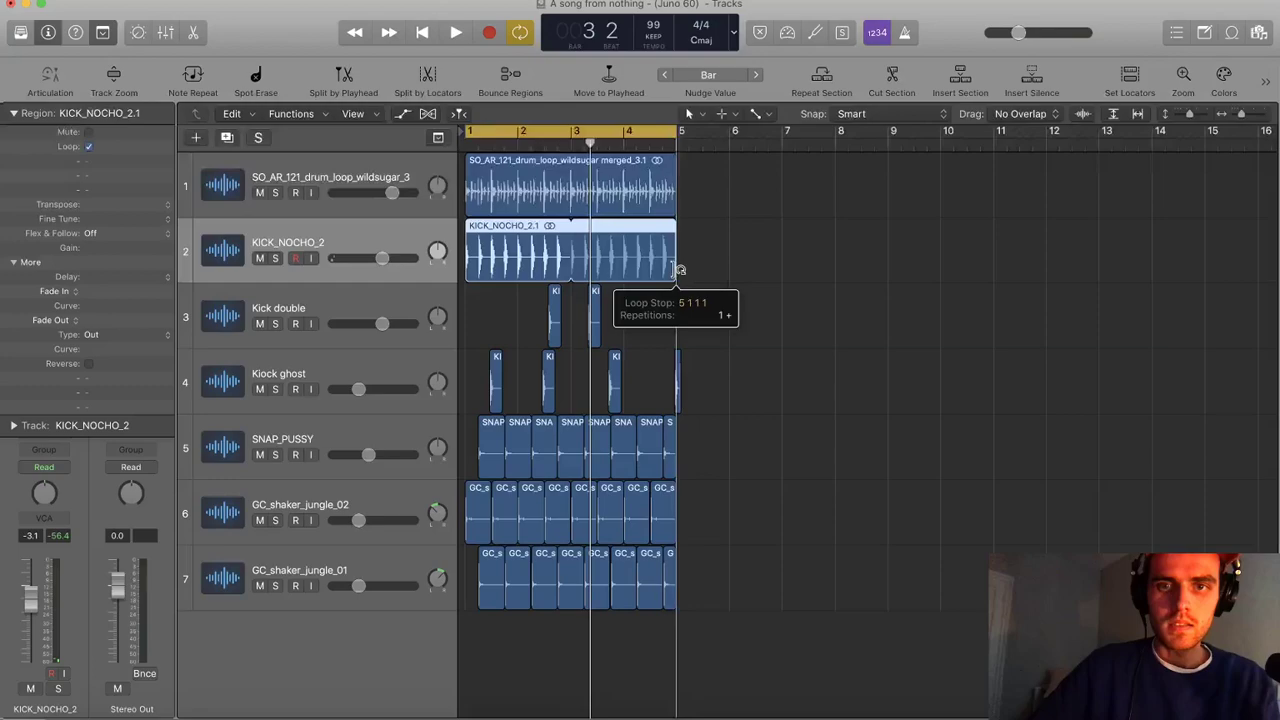
Play the full beat from the start with all seven tracks, then stop playback
key("Return")
key("space")
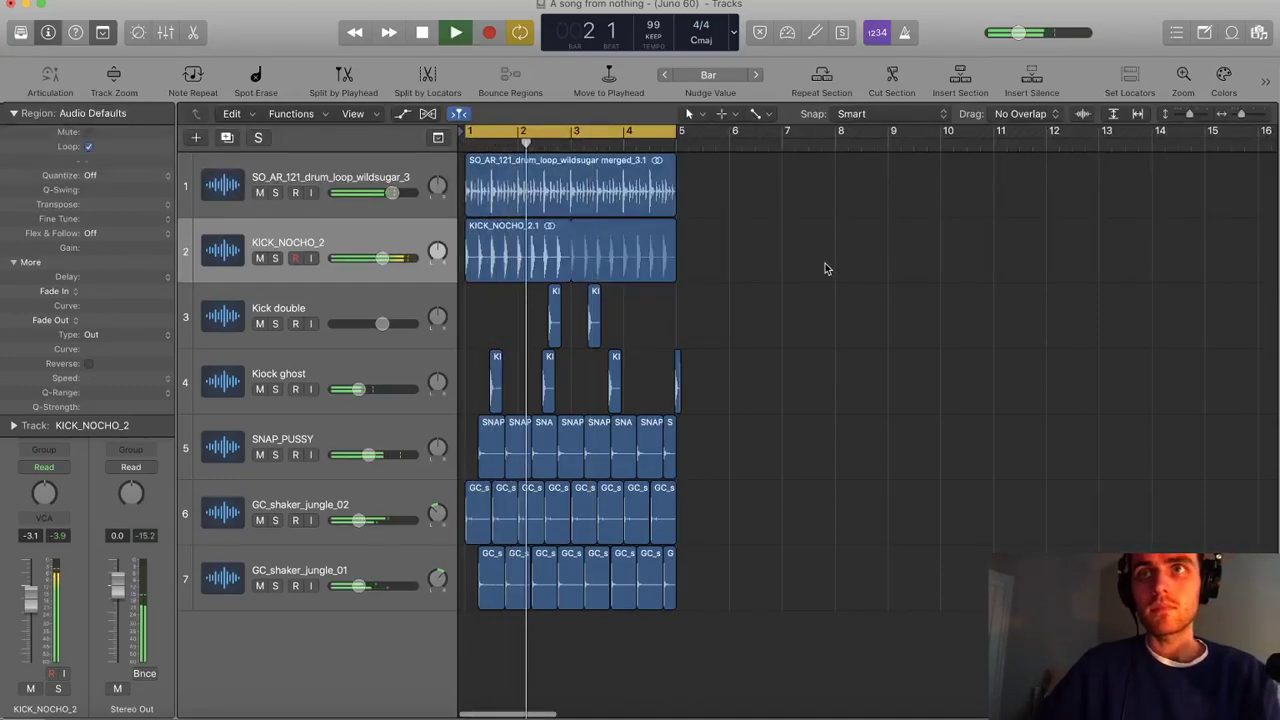
scroll(800, 262, "left", 1)
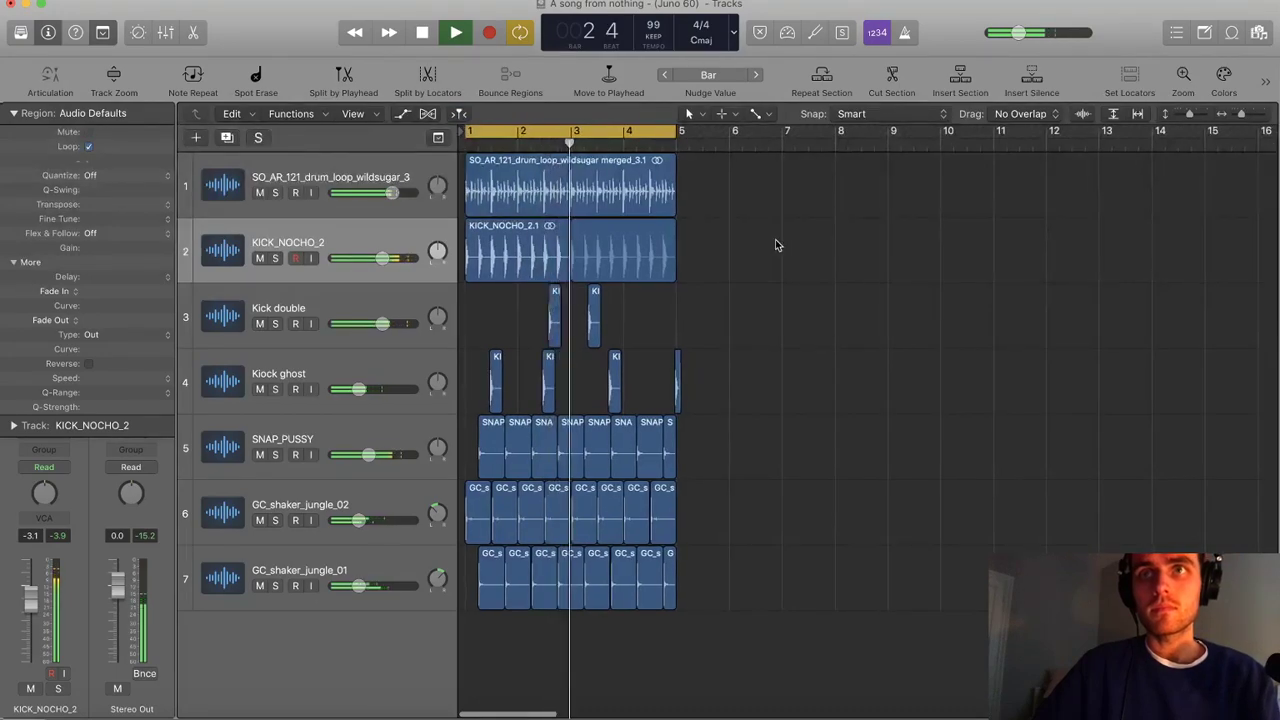
scroll(757, 237, "up", 3)
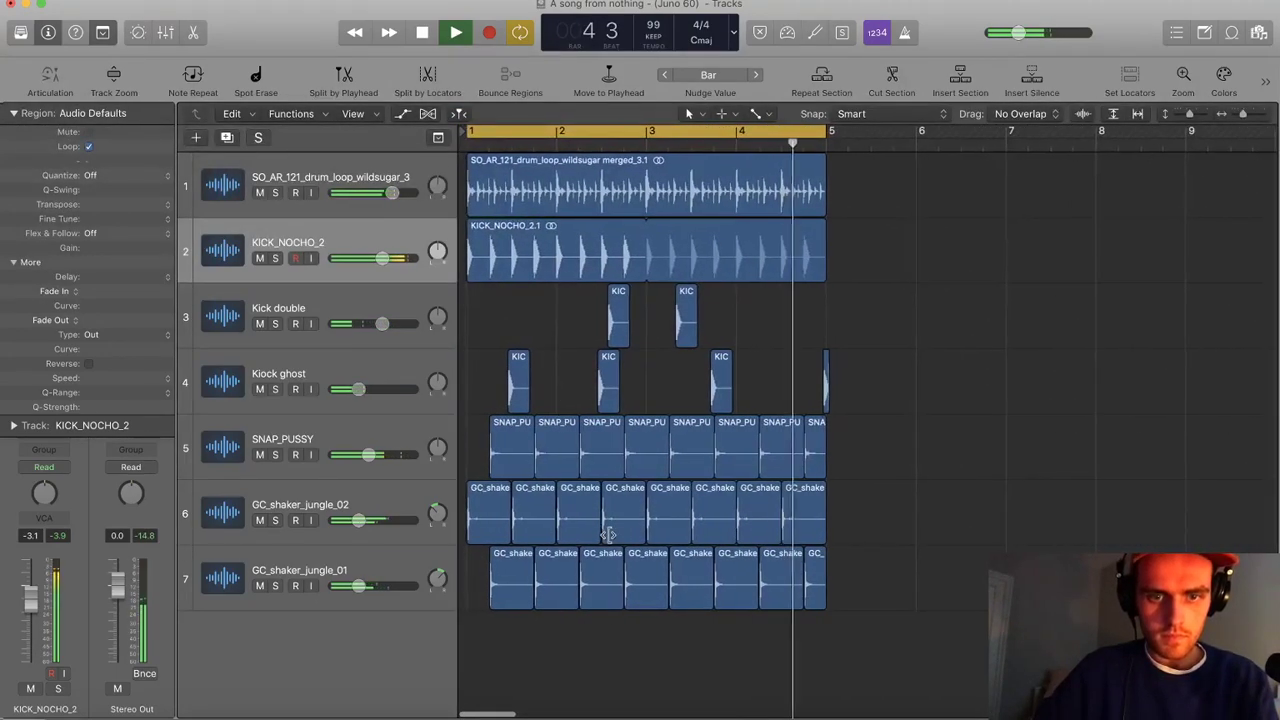
key("space")
Open the 03 RAW DRUM LOOPS folder inside Kits > CRZ&HOAX/kk in the file browser
key("f")
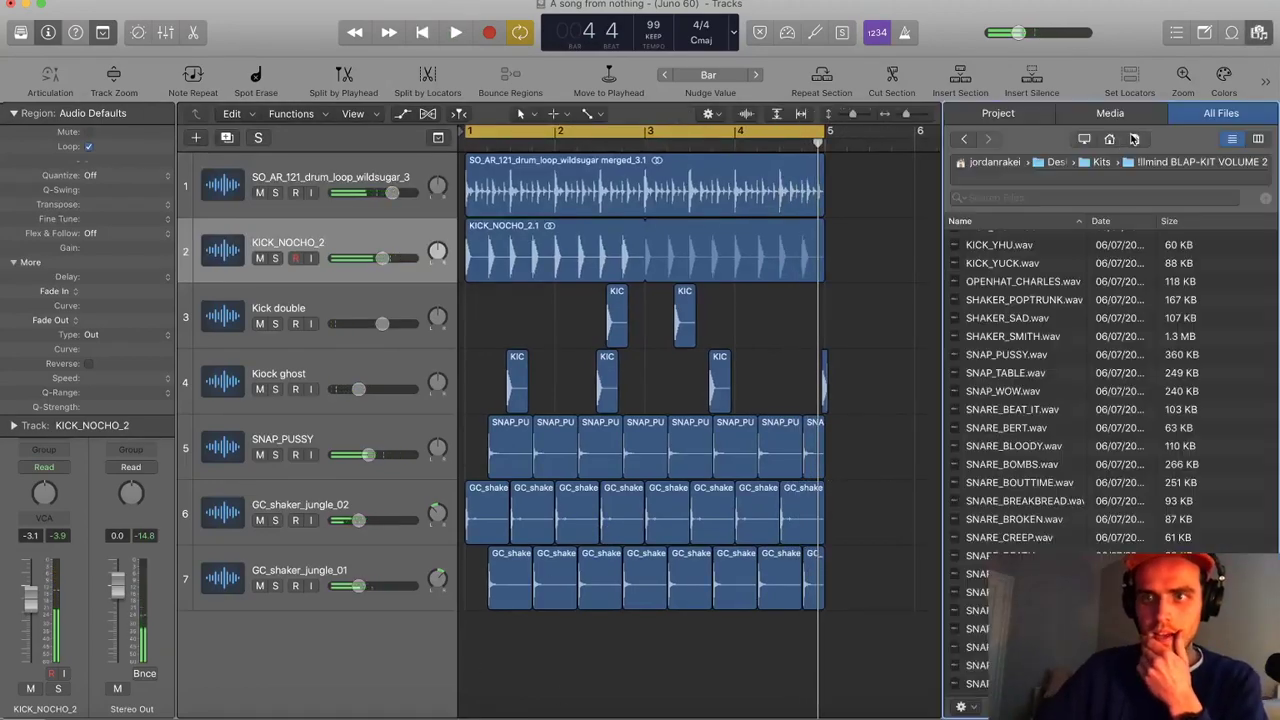
left_click(1100, 162)
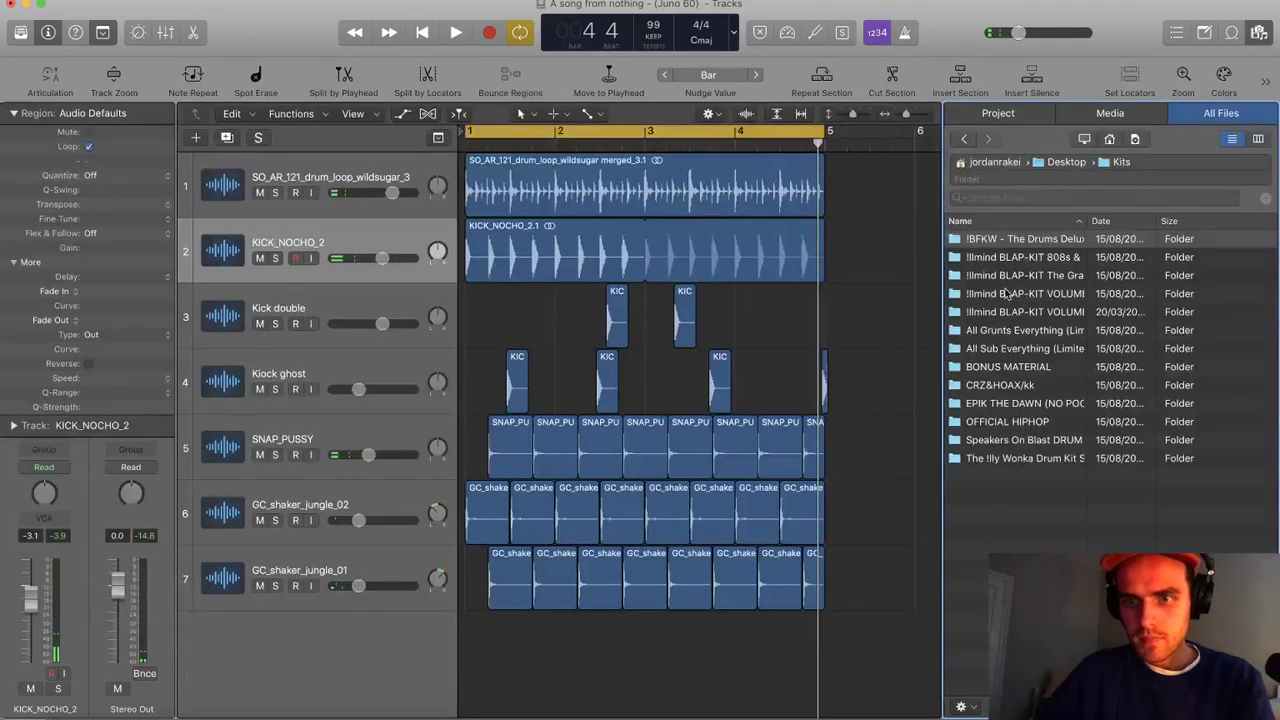
double_click(1000, 385)
left_click(981, 243)
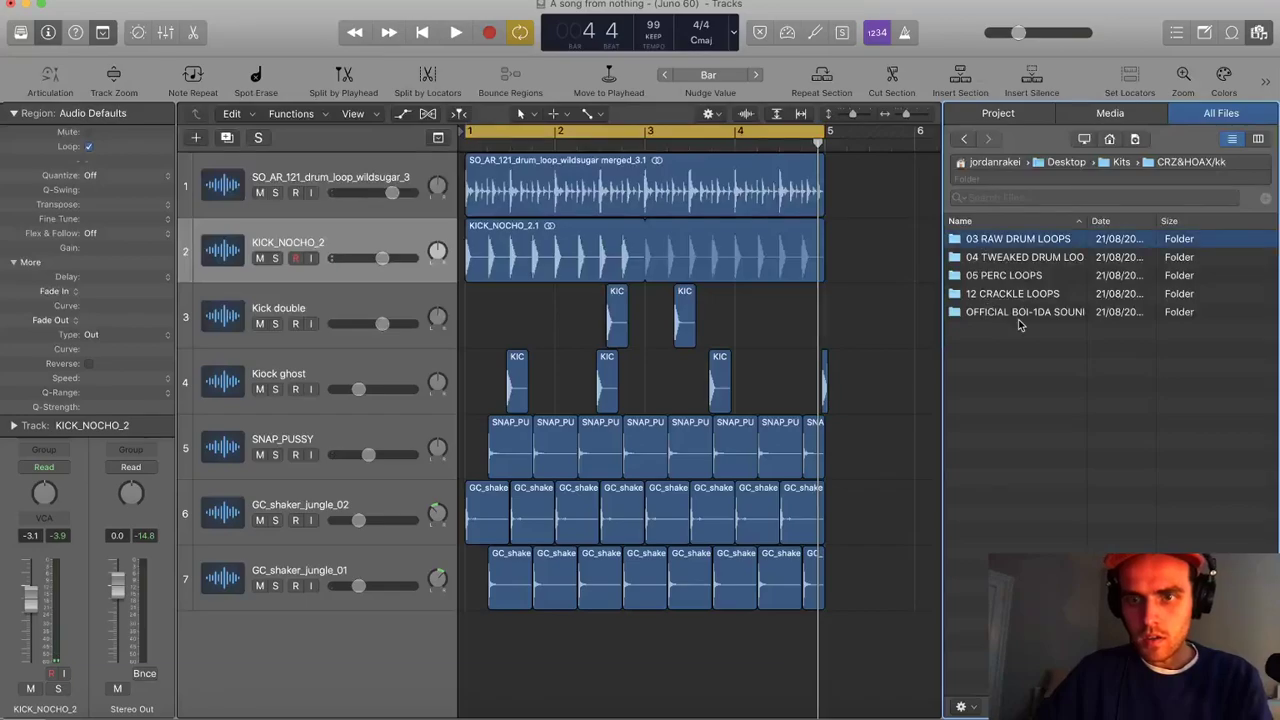
double_click(1007, 244)
Audition raw drum loops from 079bpmPEACENIKfull1.wav through the four 082bpmKICKS files
left_click(1012, 316)
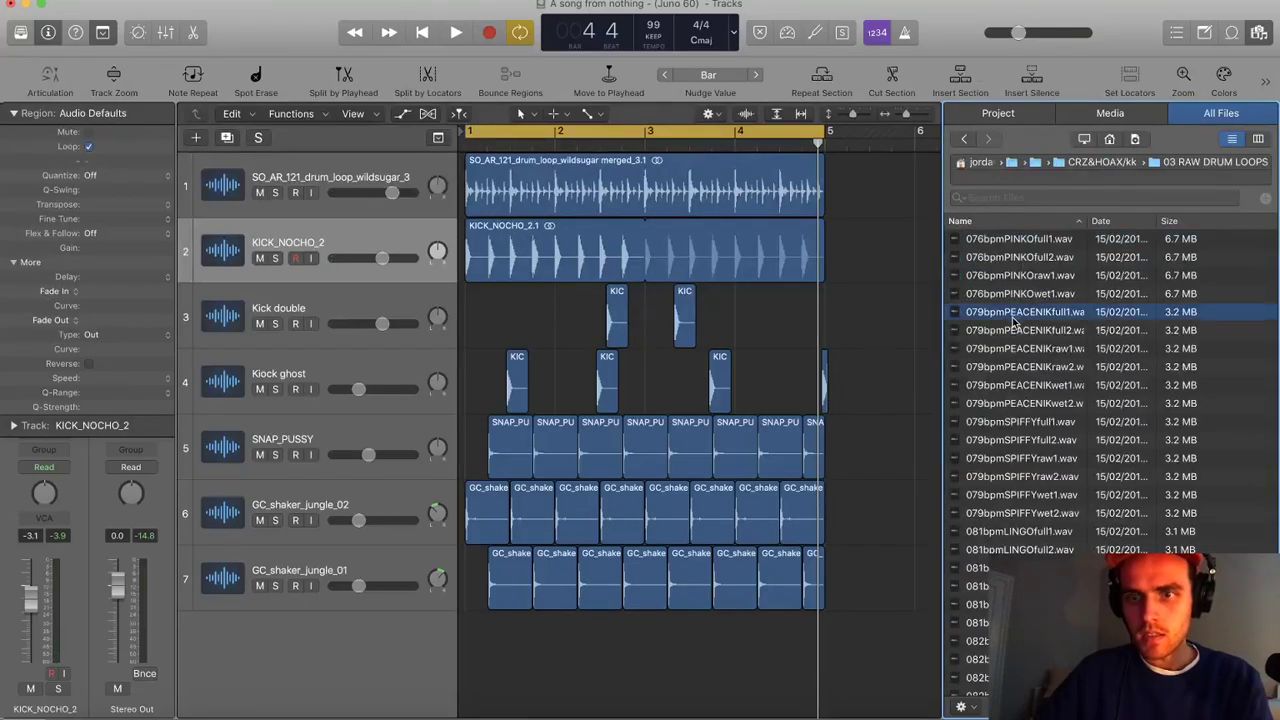
scroll(1010, 340, "down", 3)
left_click(1007, 466)
scroll(1010, 470, "down", 3)
left_click(1019, 505)
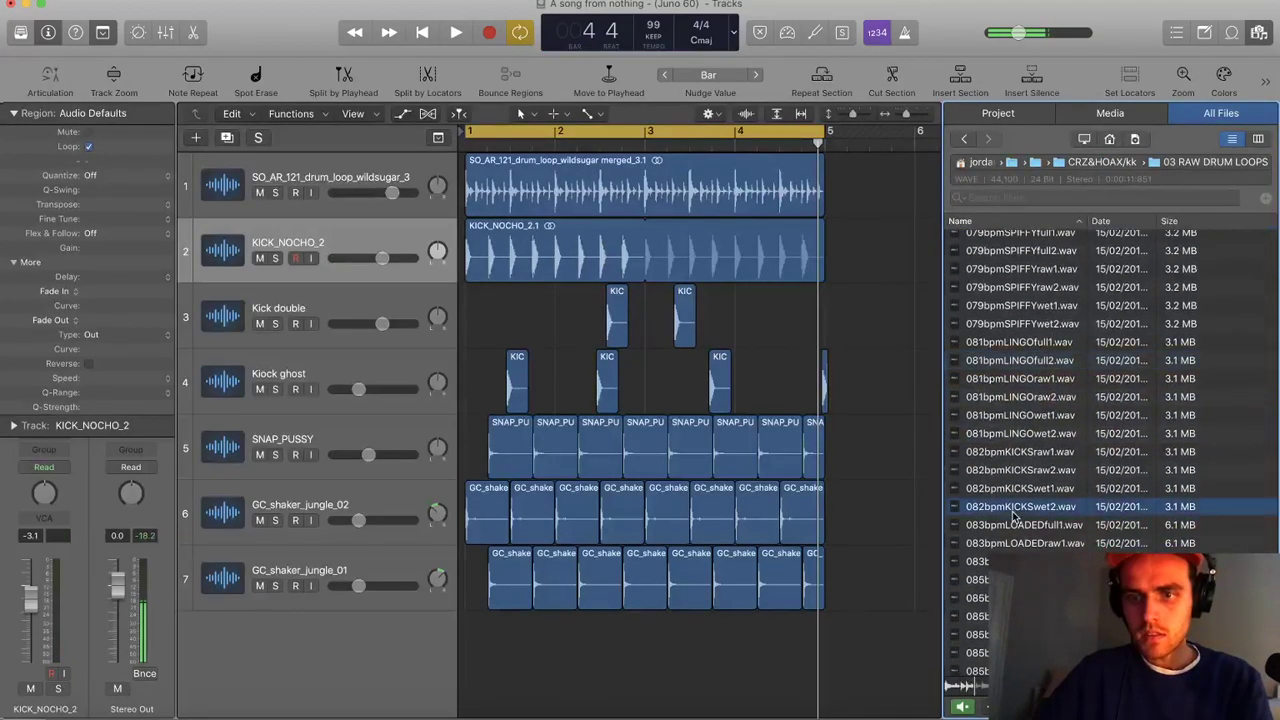
left_click(1013, 487)
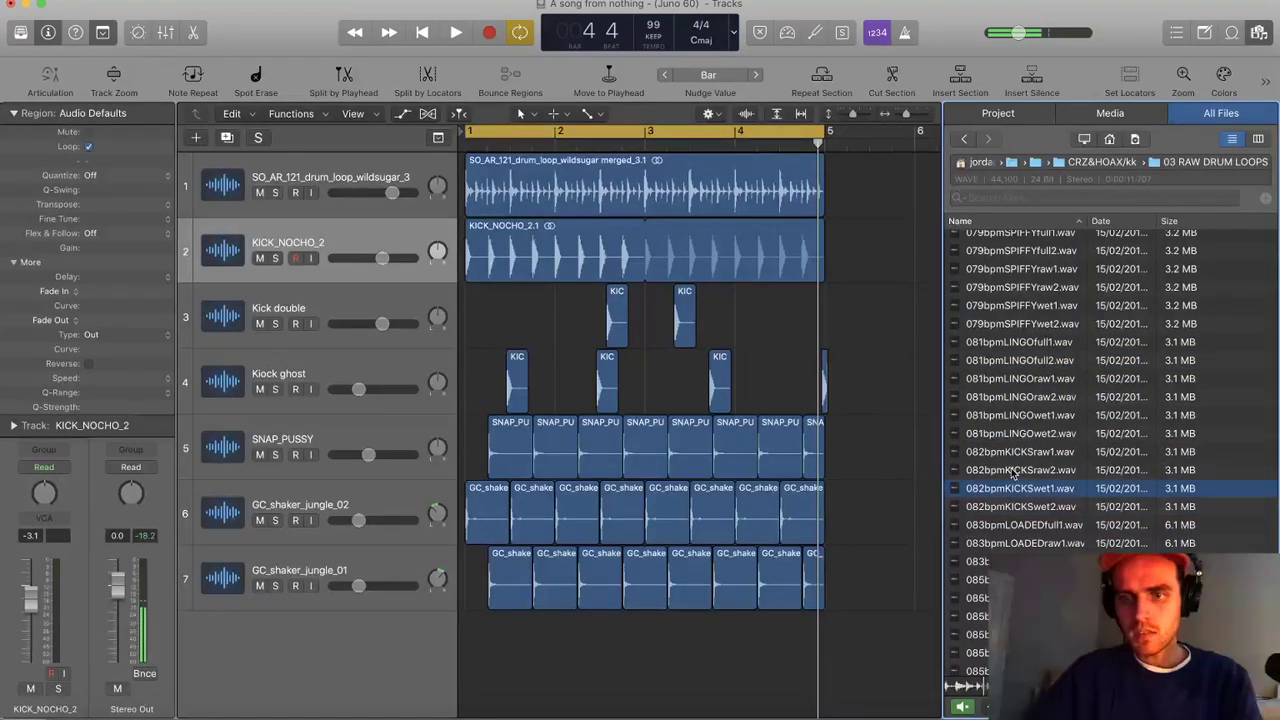
left_click(1012, 470)
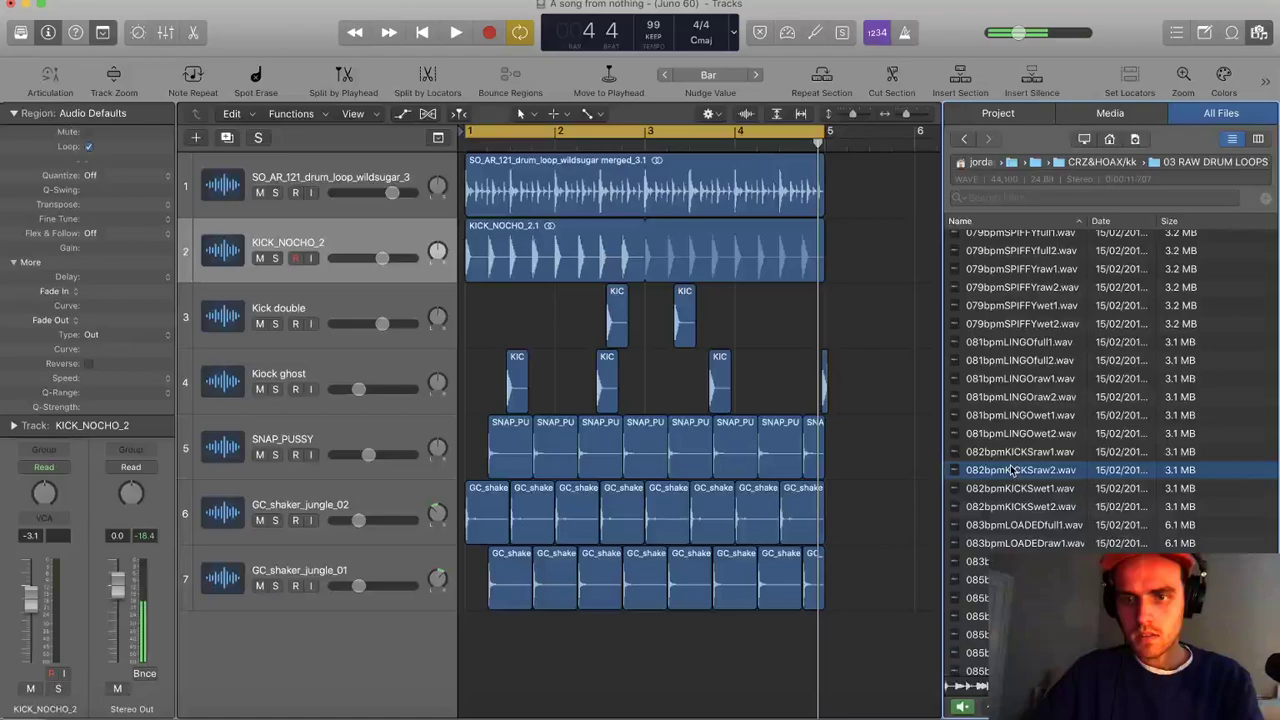
left_click(1016, 456)
Audition the 083bpmLOADED loops and the full, raw and wet versions of the 085bpmCHERRY loop
scroll(1018, 459, "down", 4)
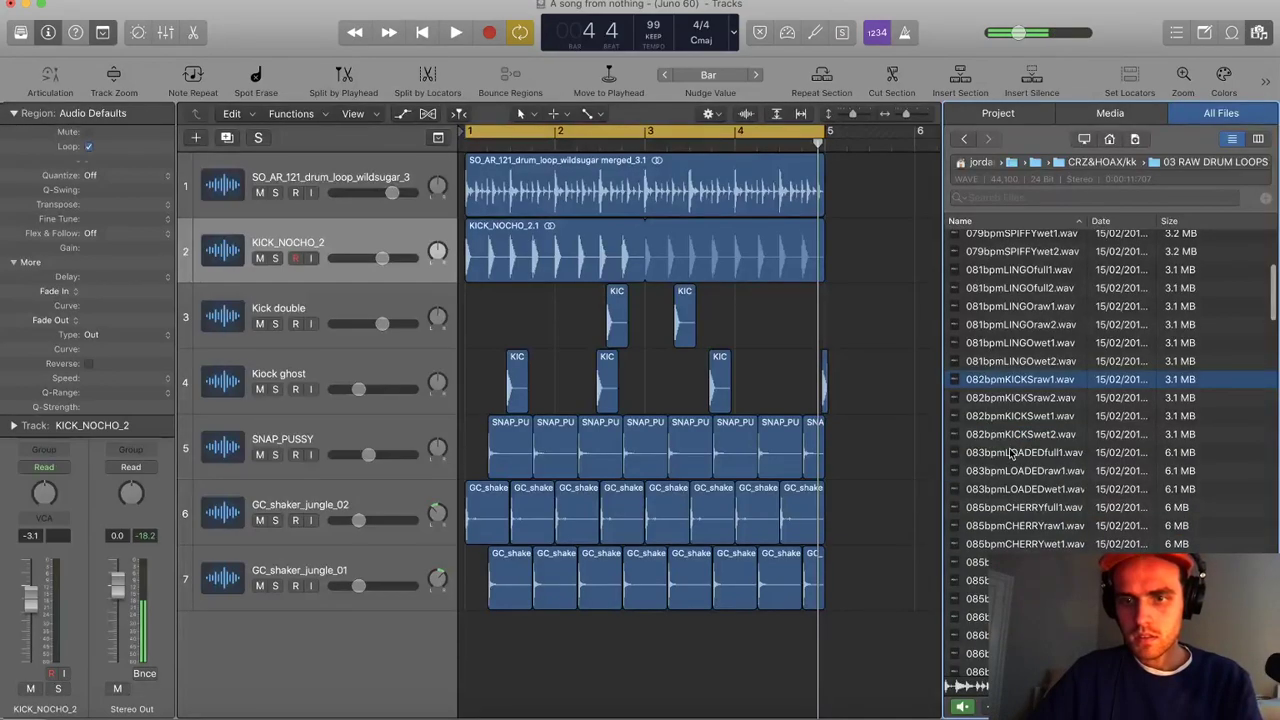
left_click(1013, 453)
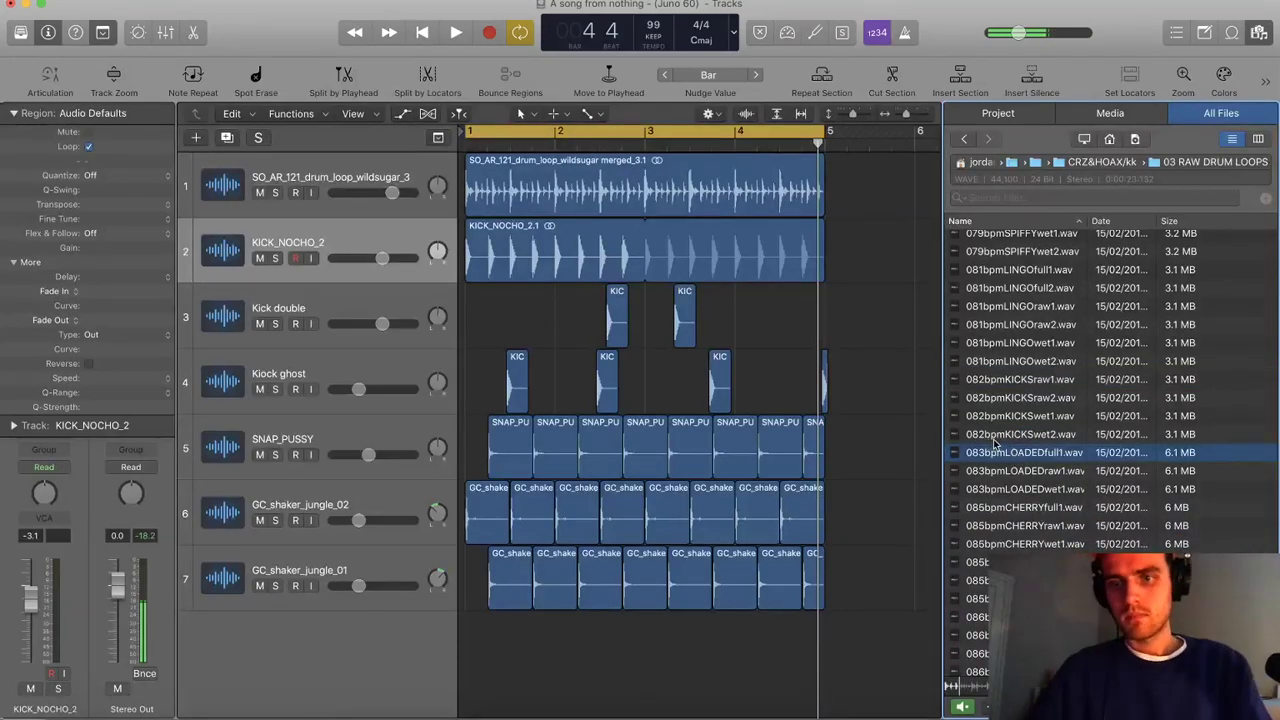
left_click(1012, 473)
scroll(1013, 478, "down", 3)
left_click(1016, 455)
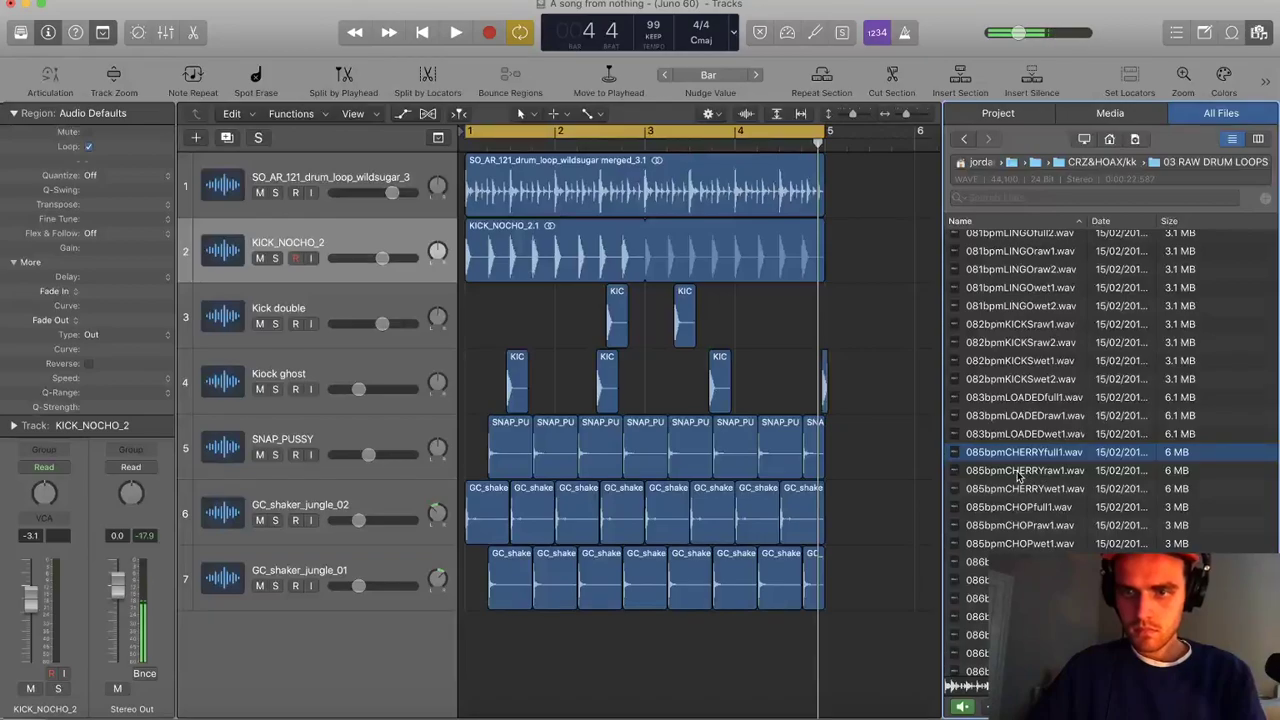
left_click(1018, 471)
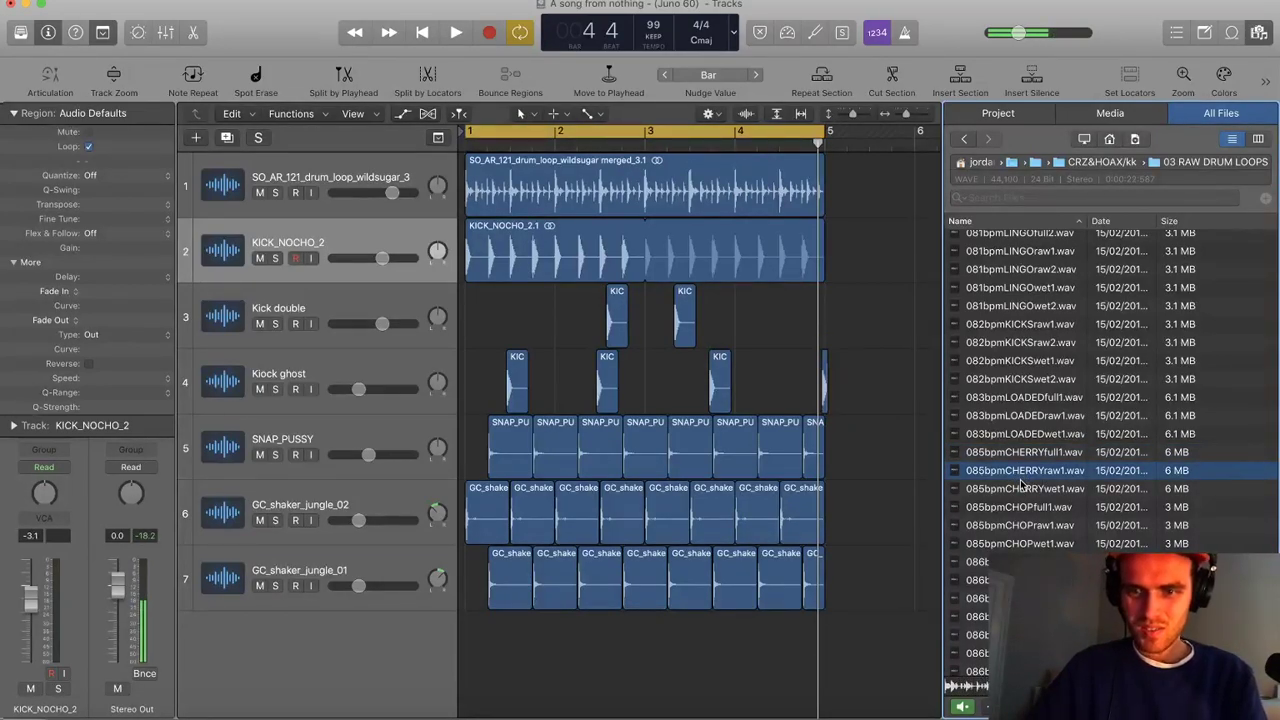
left_click(1027, 489)
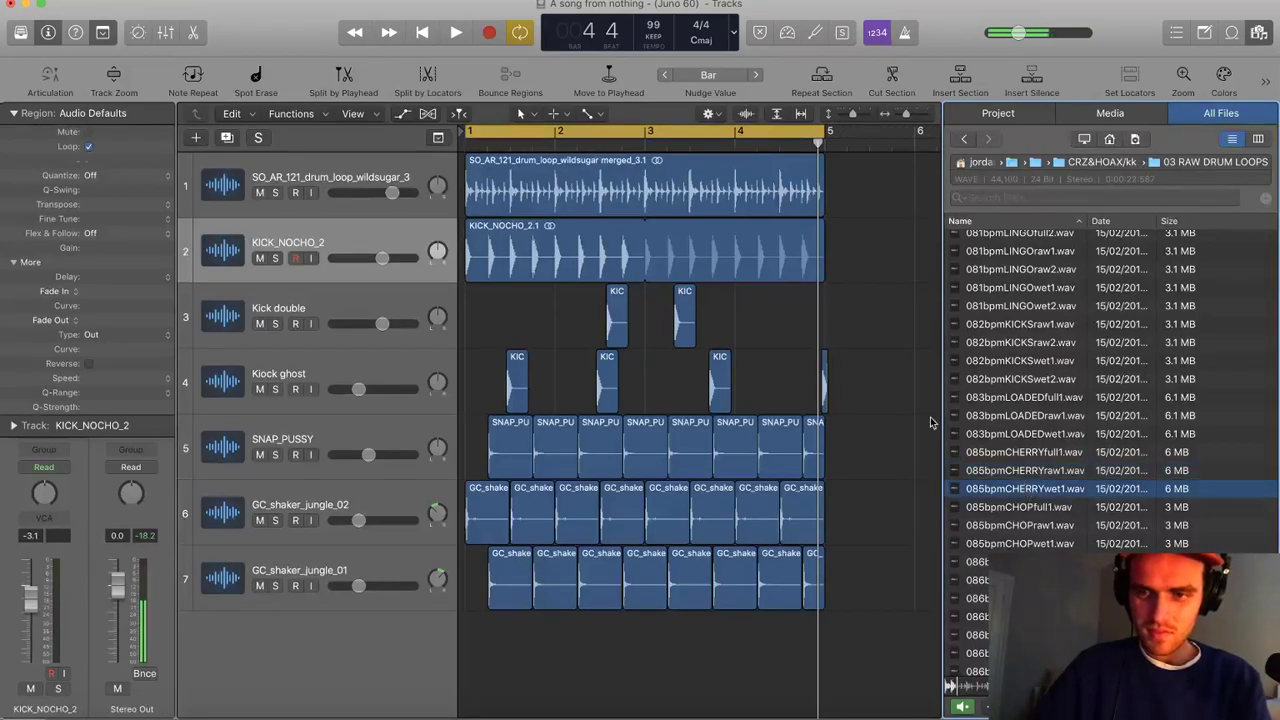
left_click(1018, 453)
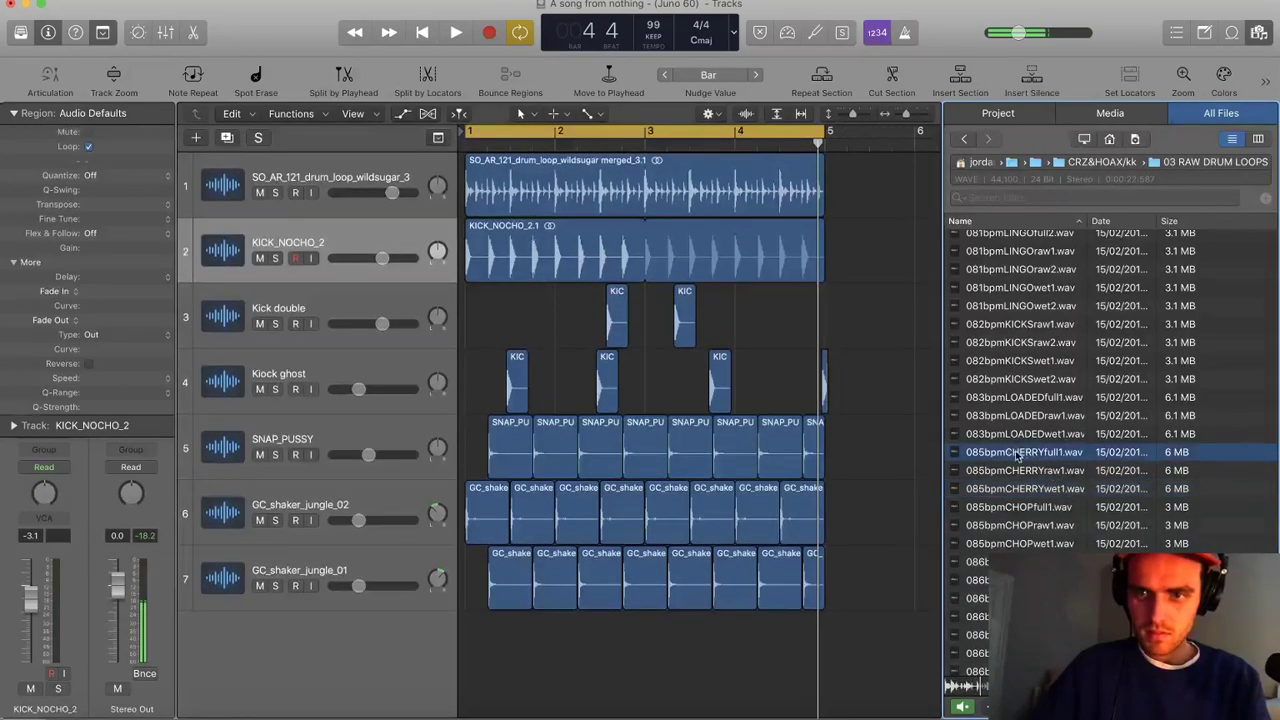
Play the start of the beat briefly, then add 085bpmCHERRYfull1.wav at bar 1 on a new track below the shakers
left_click(900, 435)
key("space")
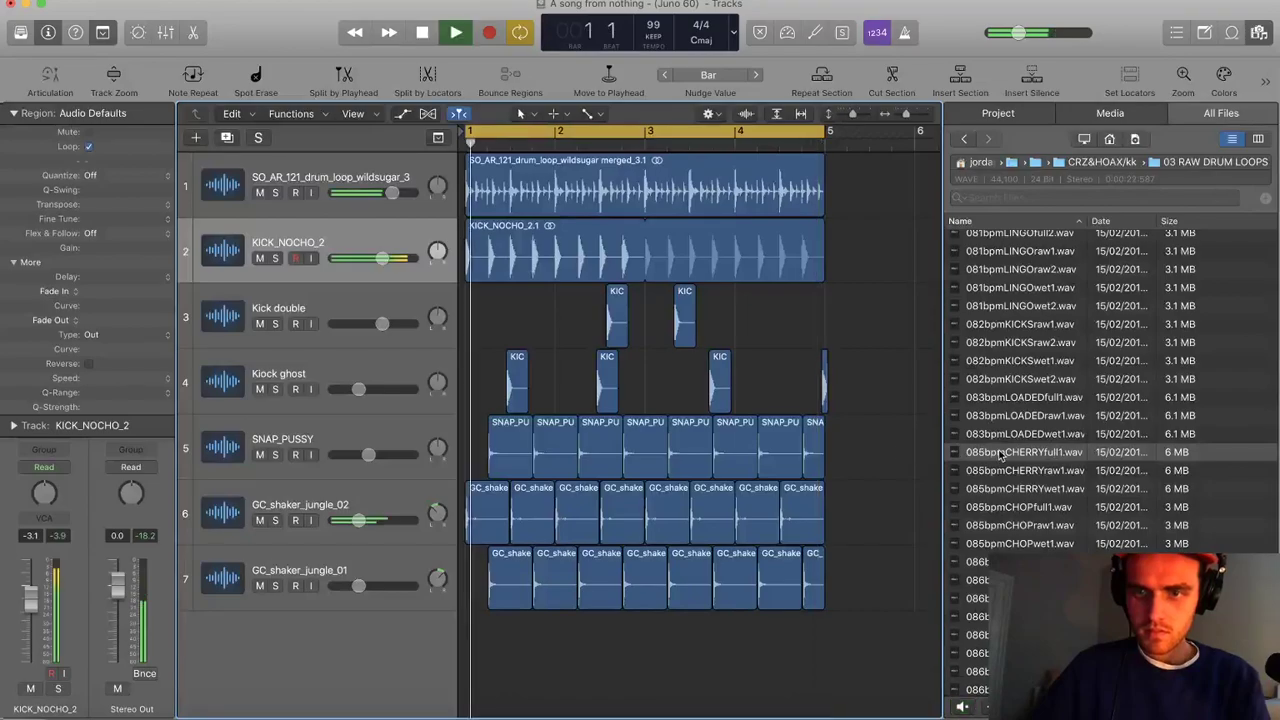
key("space")
left_click_drag(1024, 452, 471, 660)
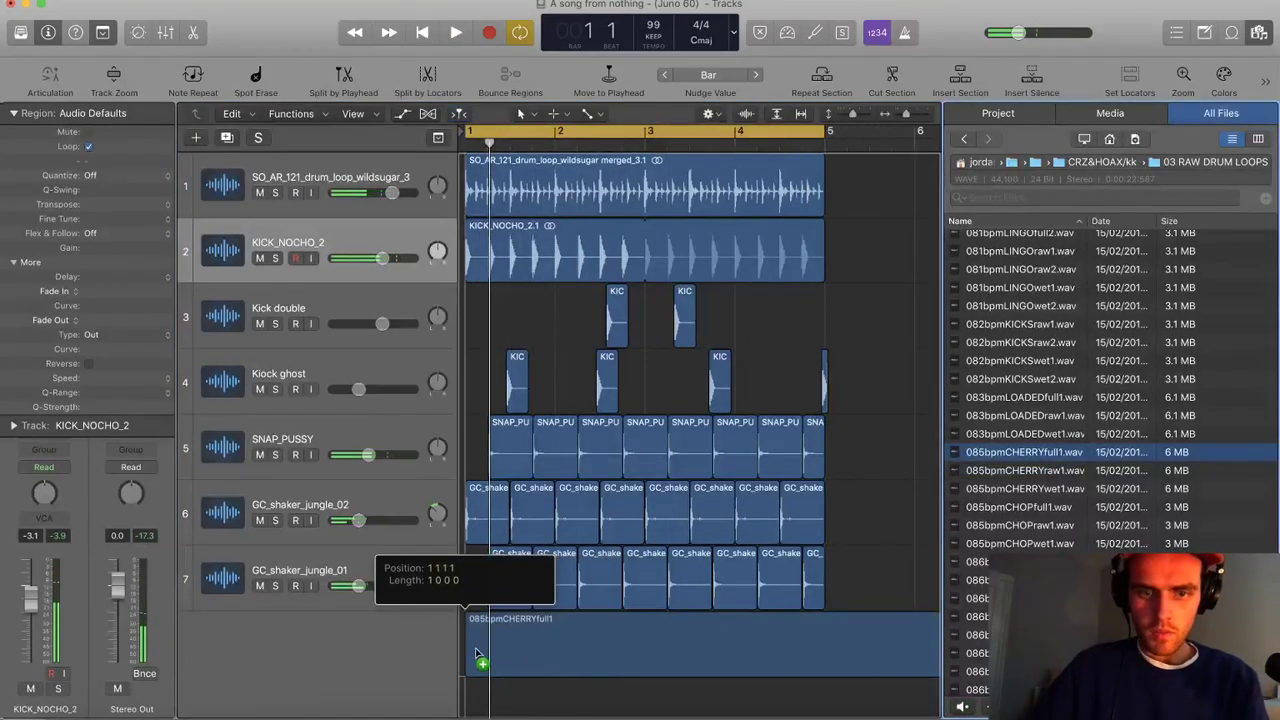
left_click_drag(575, 598, 617, 692)
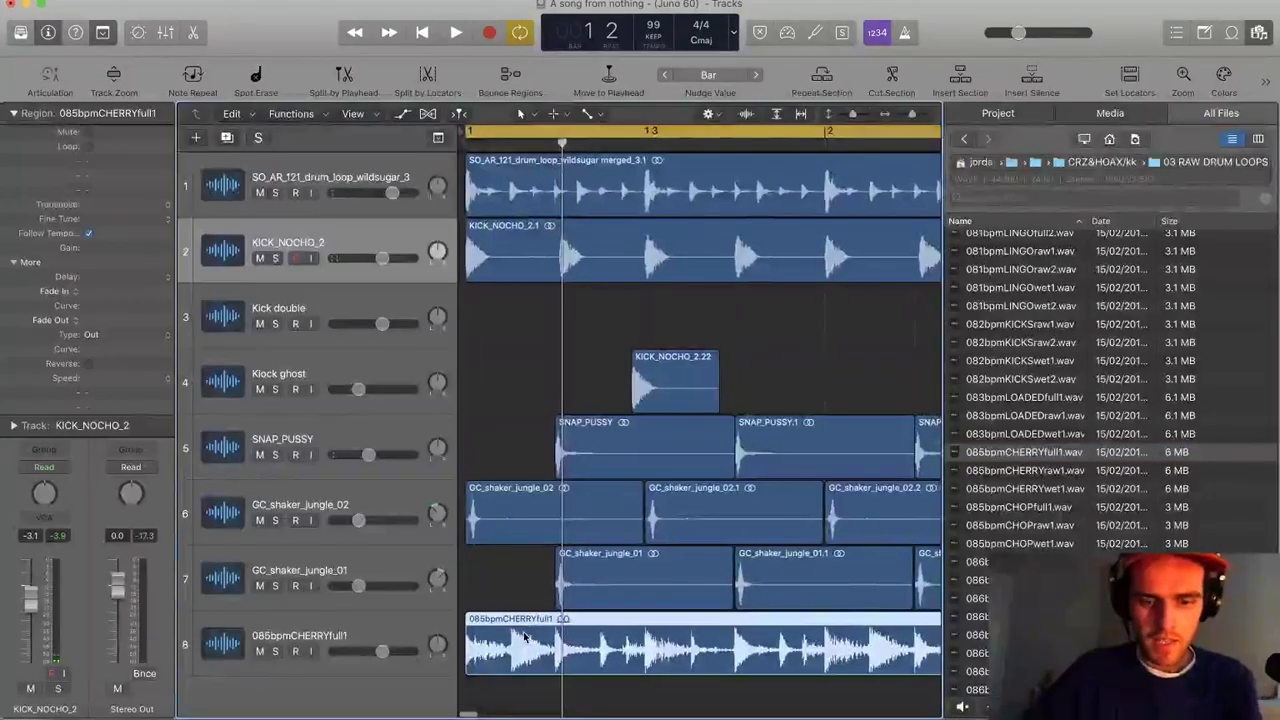
key("f")
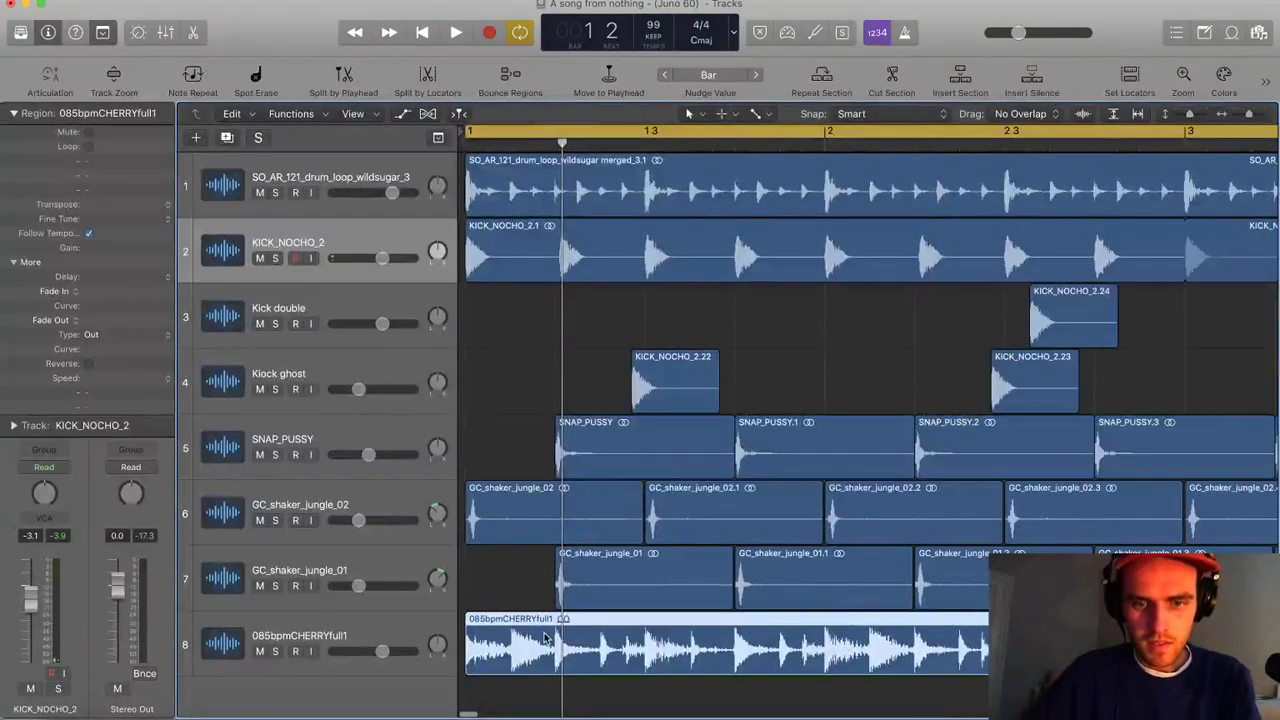
Solo and audition the 085bpmCHERRYfull1 track, splitting its region at beat 2 of bar 1
key("super+Right")
key("super+Right")
key("super+Right")
key("ctrl+s")
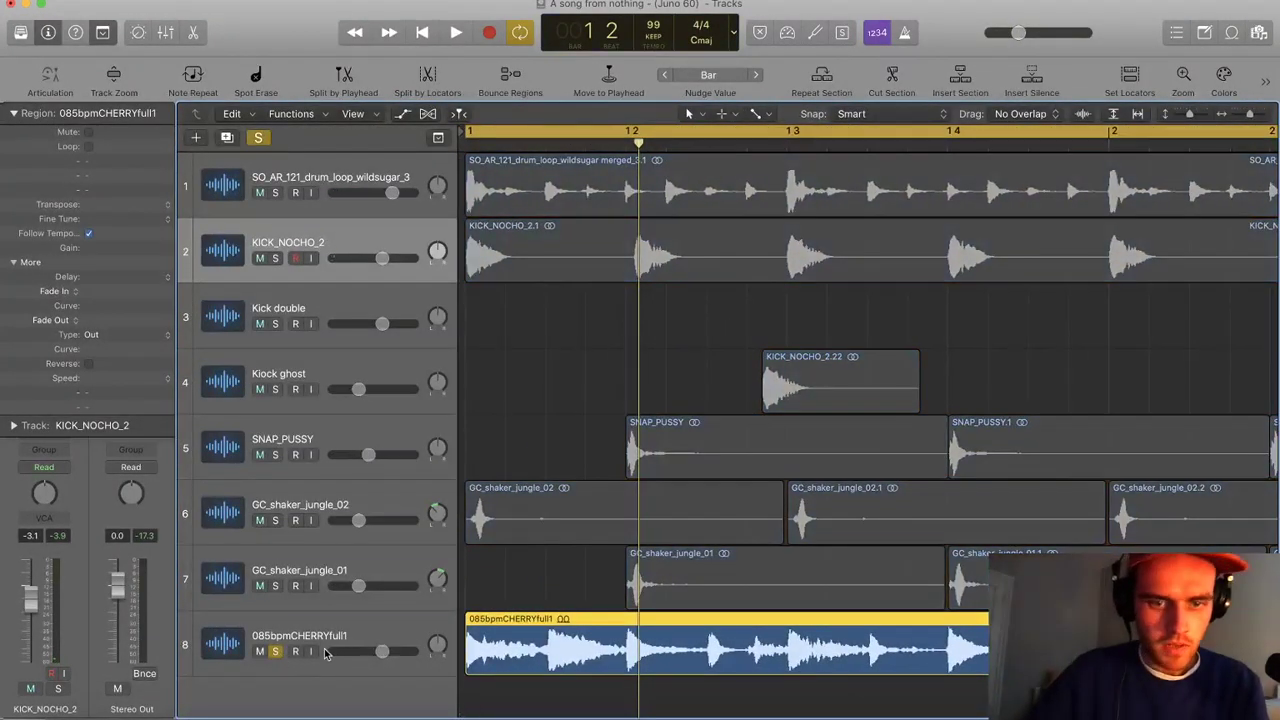
key("space")
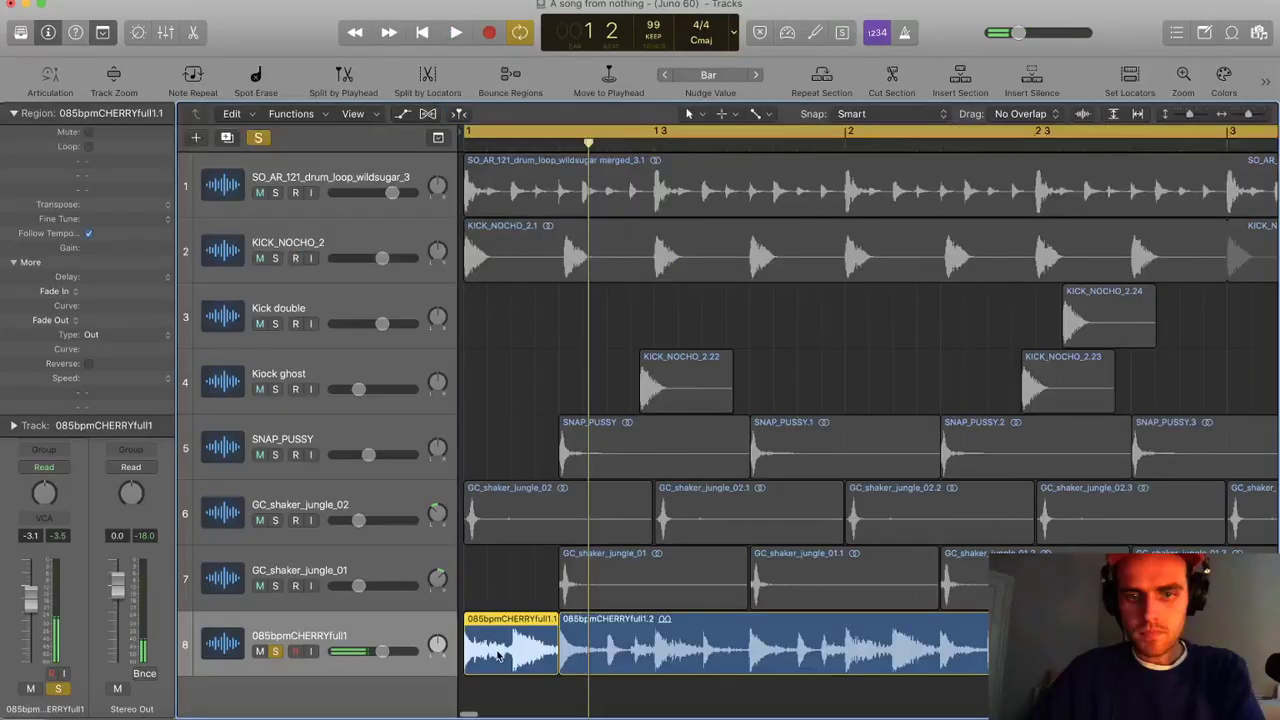
Delete the first beat of the 085bpmCHERRYfull1 loop and move the remaining region to 1 4 1 1
key("BackSpace")
left_click_drag(606, 650, 797, 648)
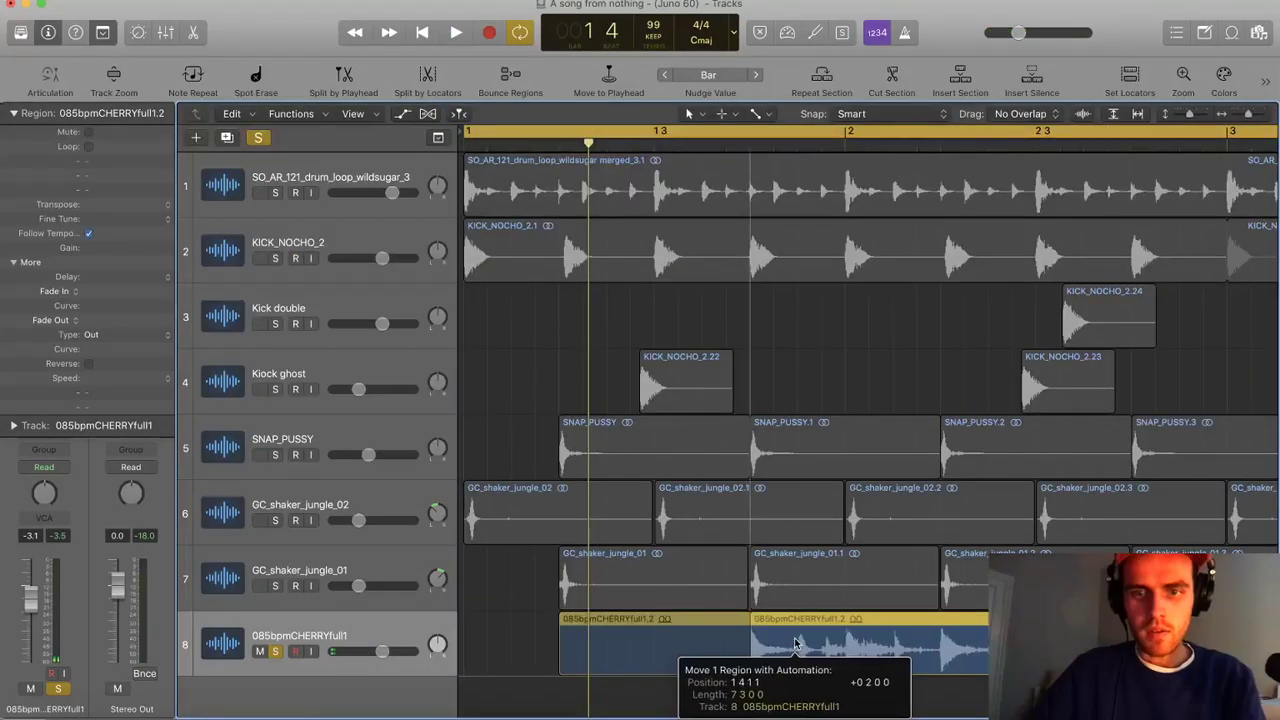
key("super+Left")
key("super+Left")
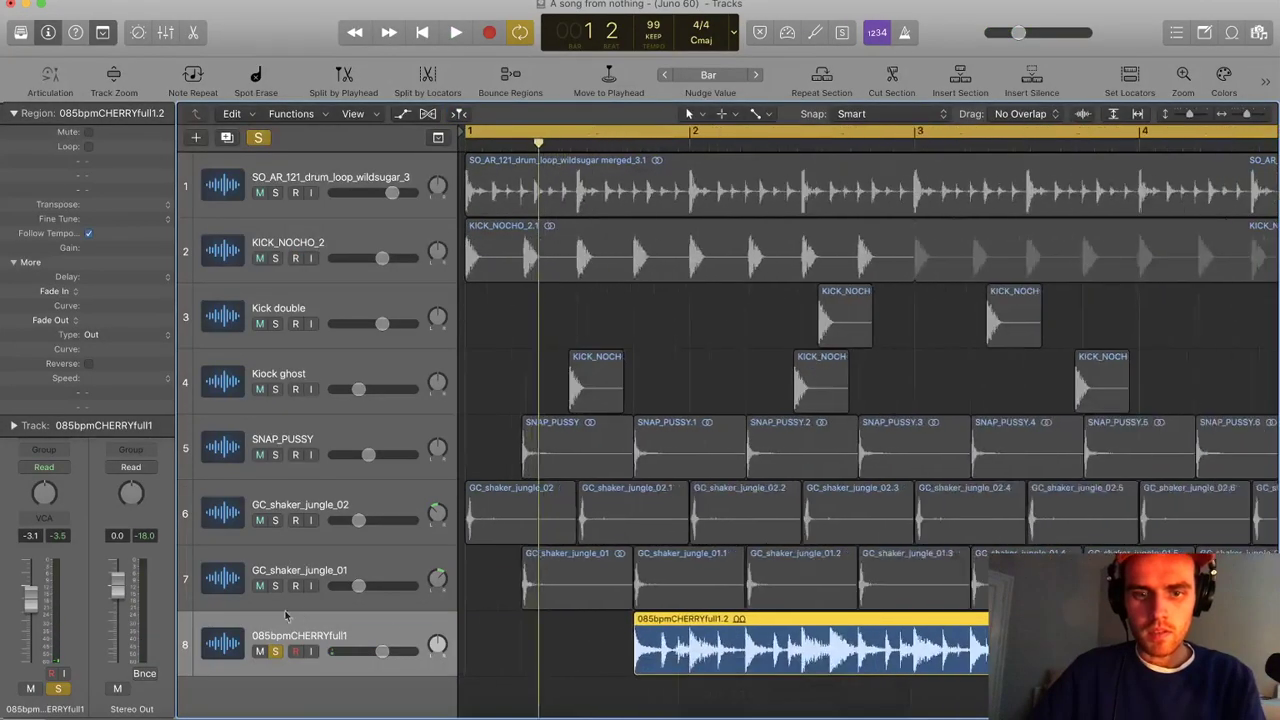
Unsolo the 085bpmCHERRYfull1 track and cut its region so that it ends at bar 2, checking it against the beat
left_click(275, 651)
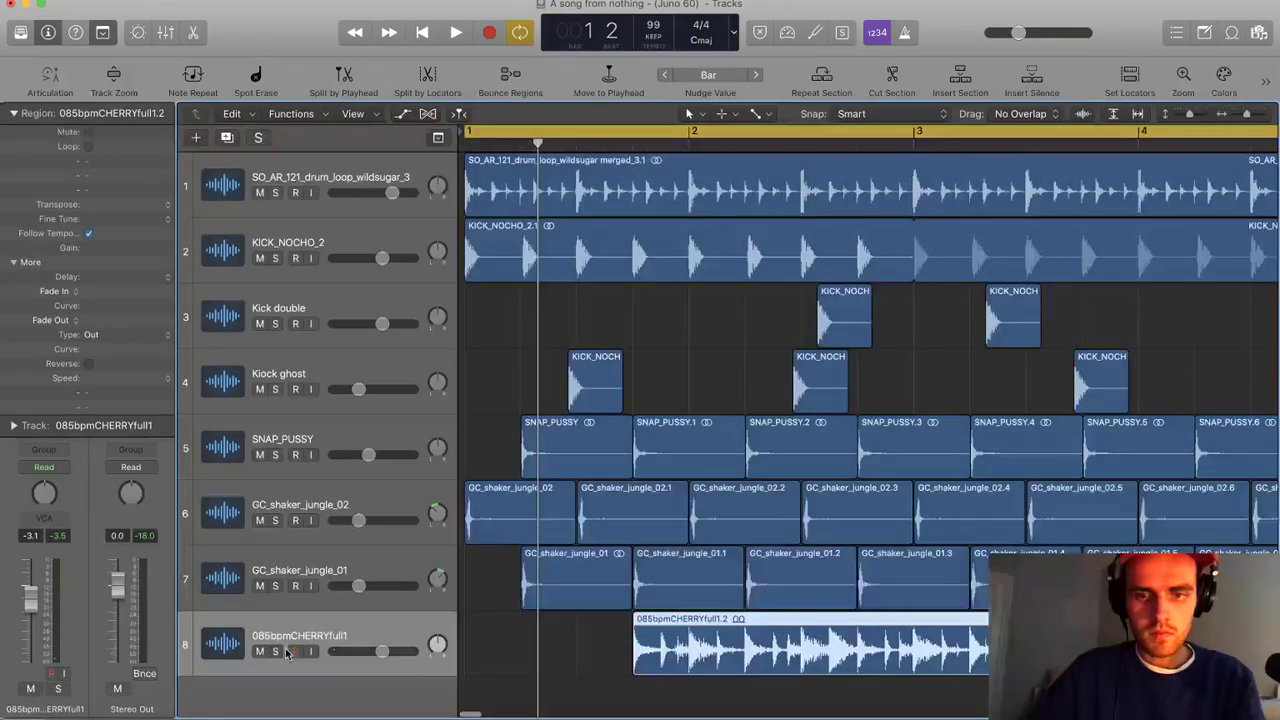
left_click(743, 636)
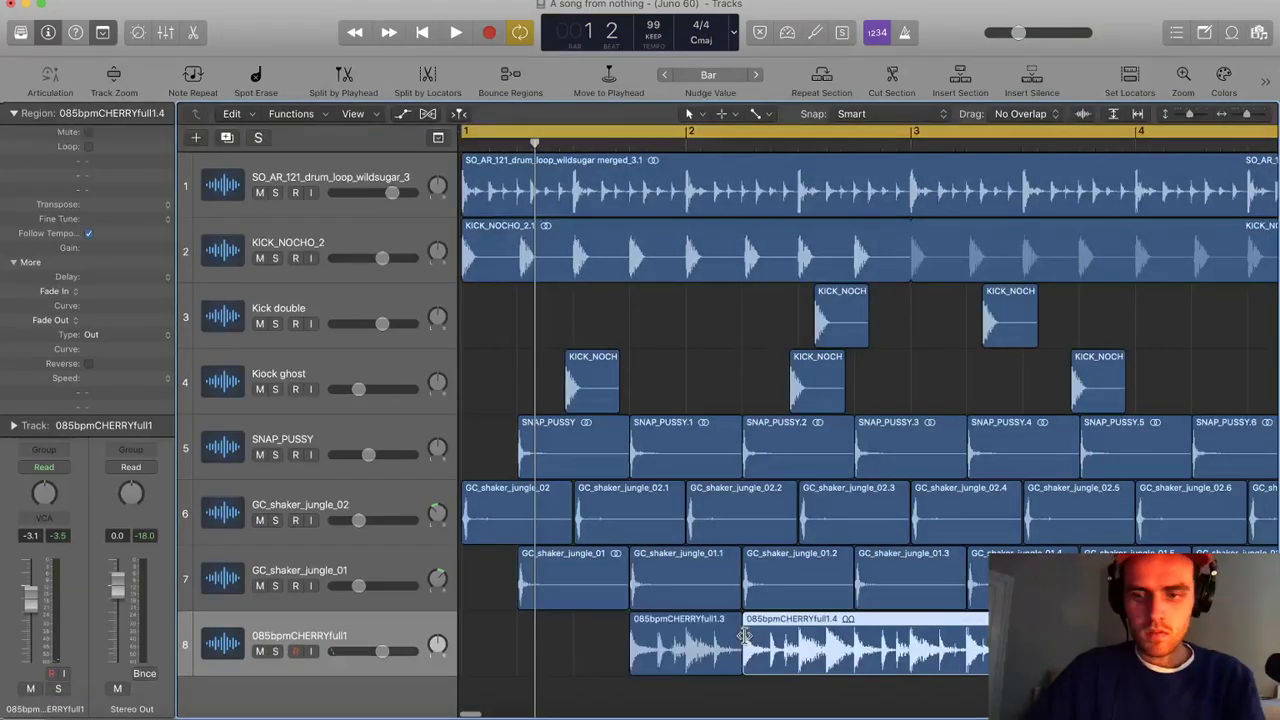
key("Delete")
key("space")
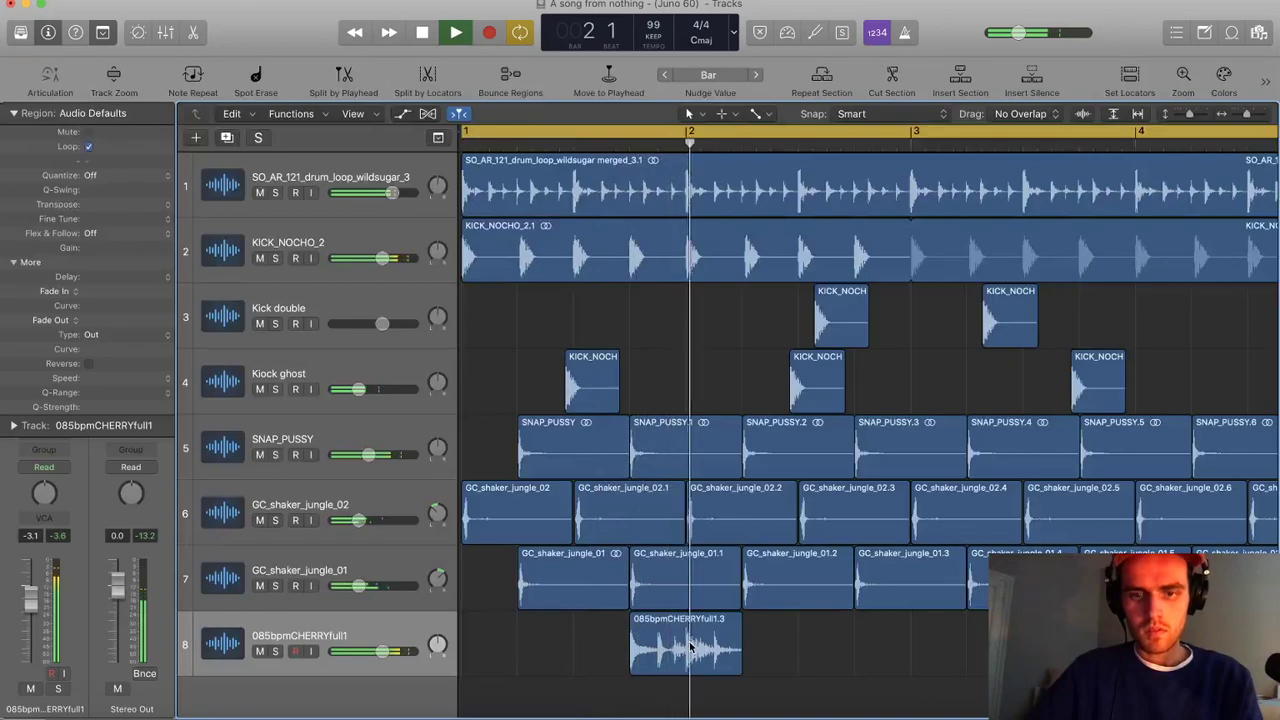
key("space")
key("super+t")
key("Delete")
Shorten the 085bpmCHERRYfull1 region to half a beat, give it a fade-out of 361, and play it with the beat
left_click(668, 645)
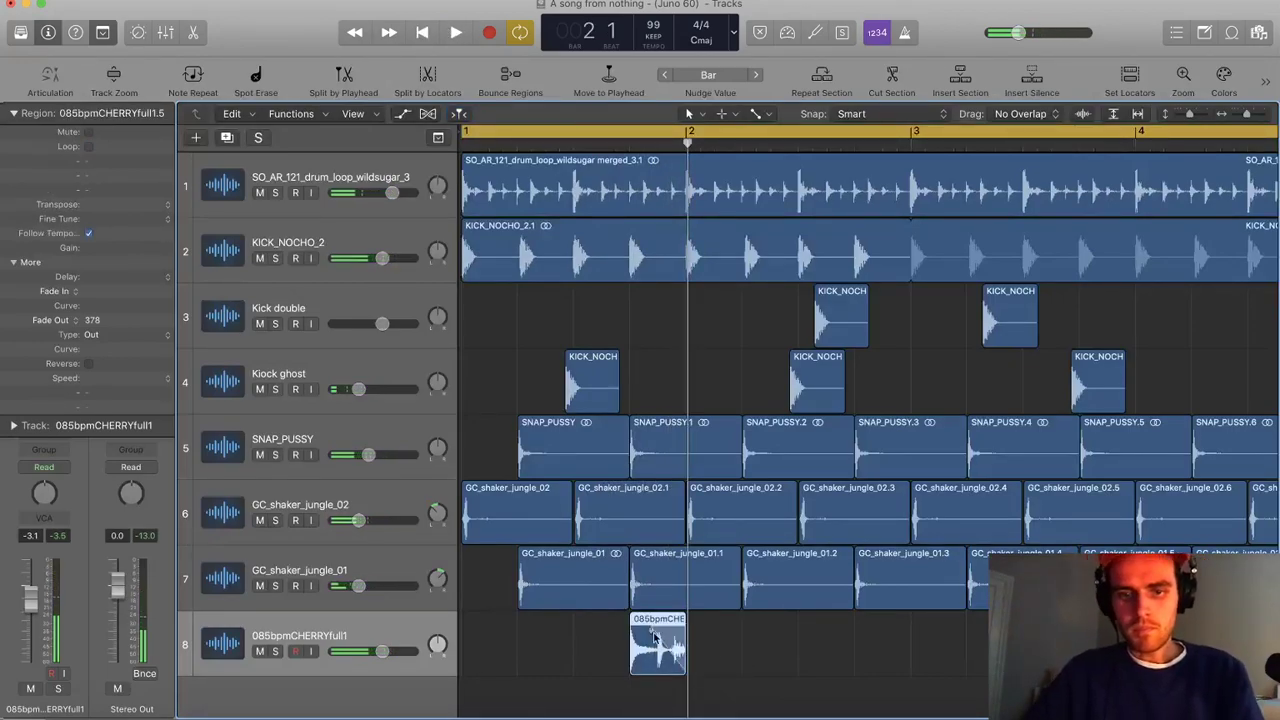
left_click_drag(680, 668, 654, 679)
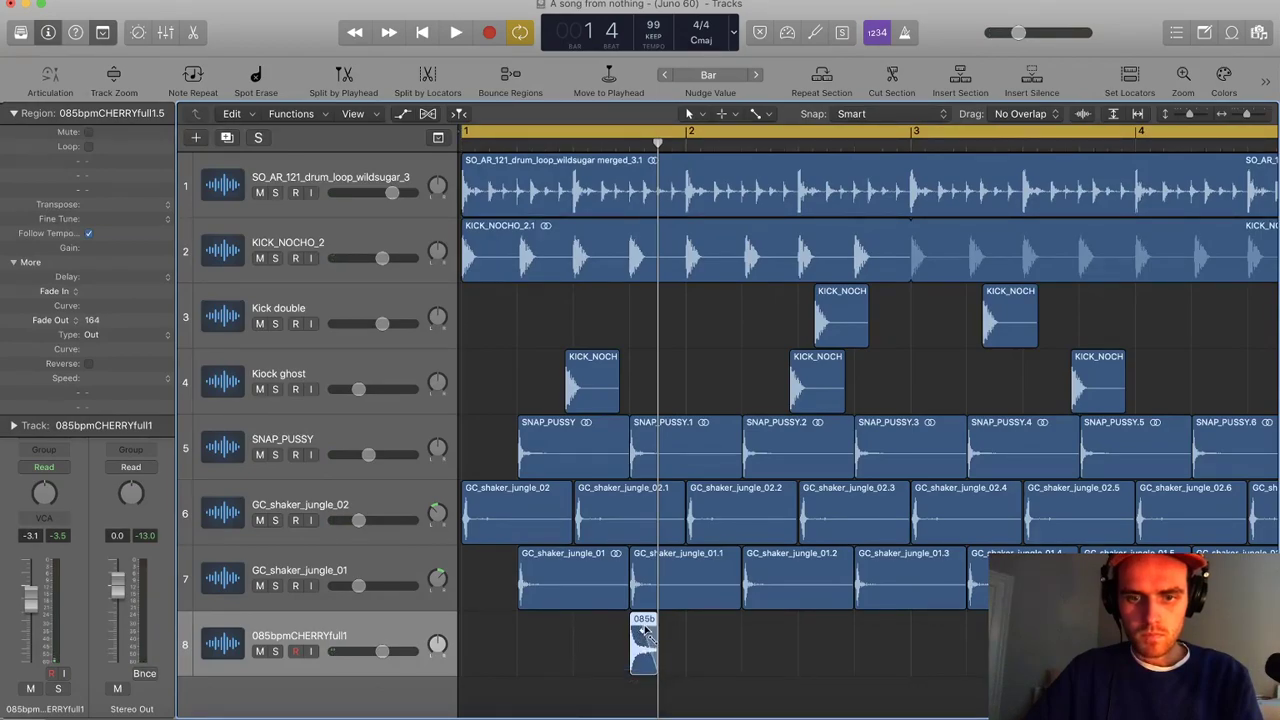
left_click_drag(645, 632, 649, 635)
key("space")
scroll(686, 641, "down", 2)
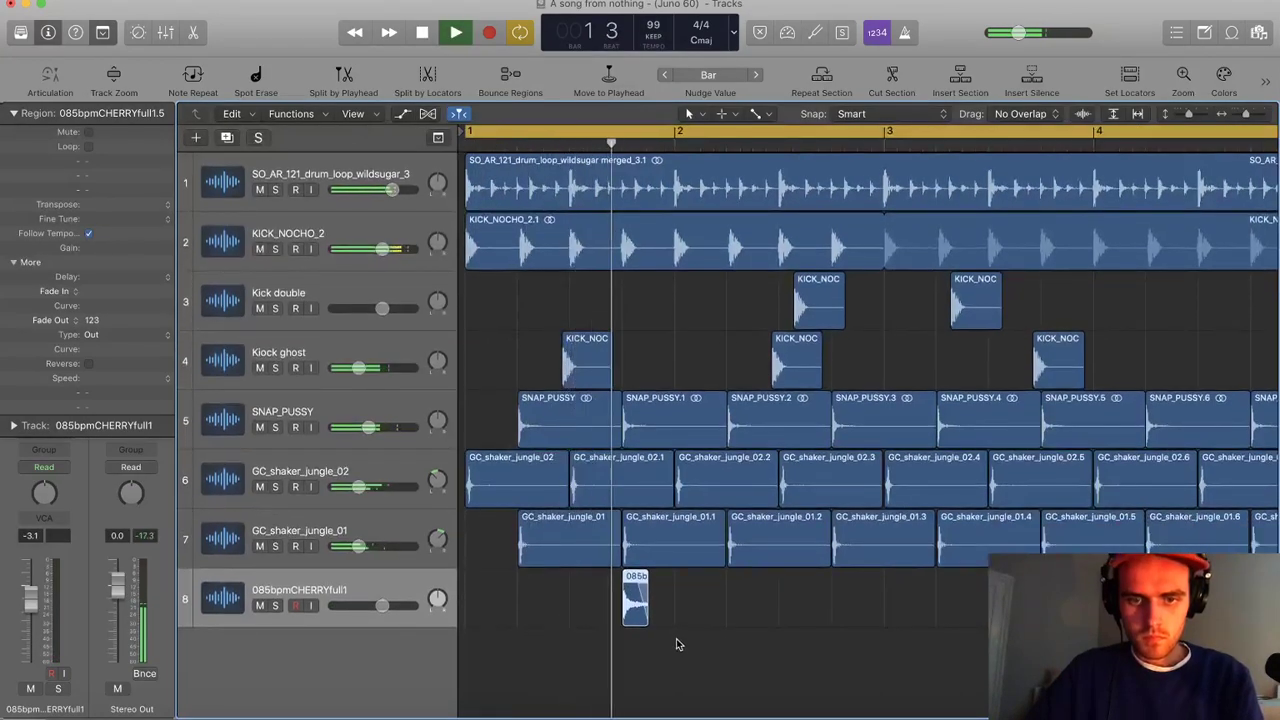
key("space")
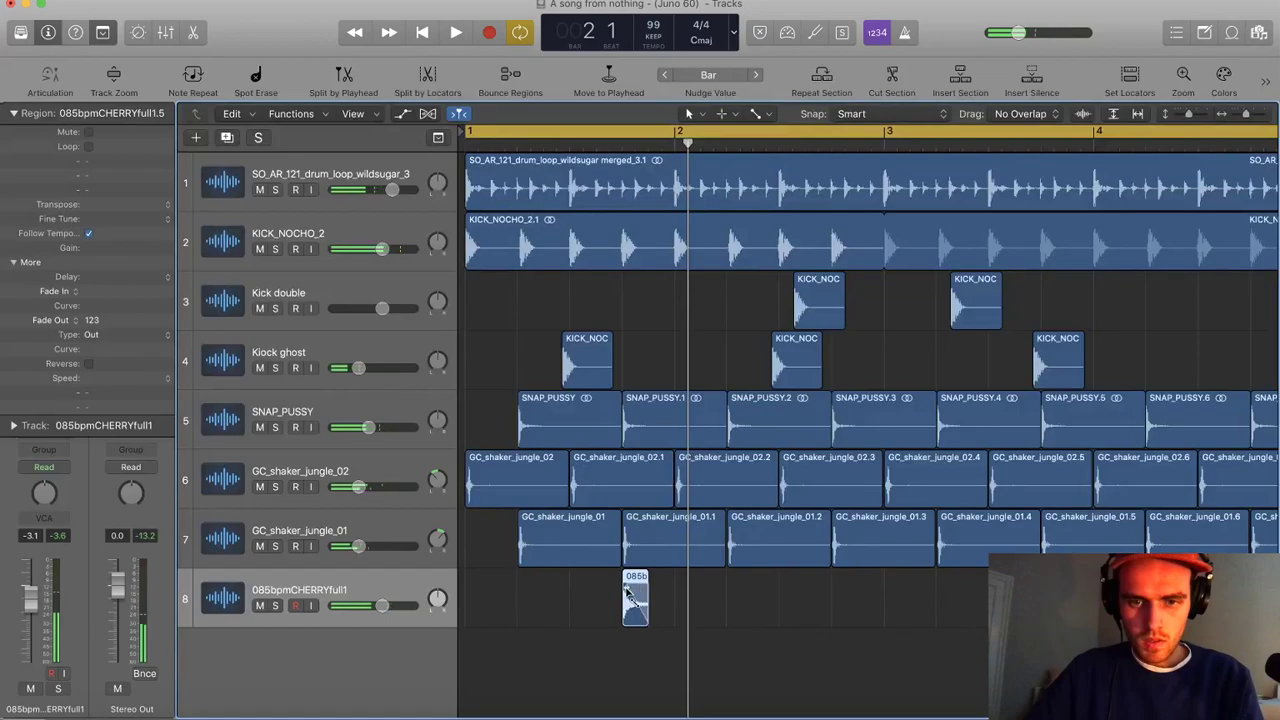
key("space")
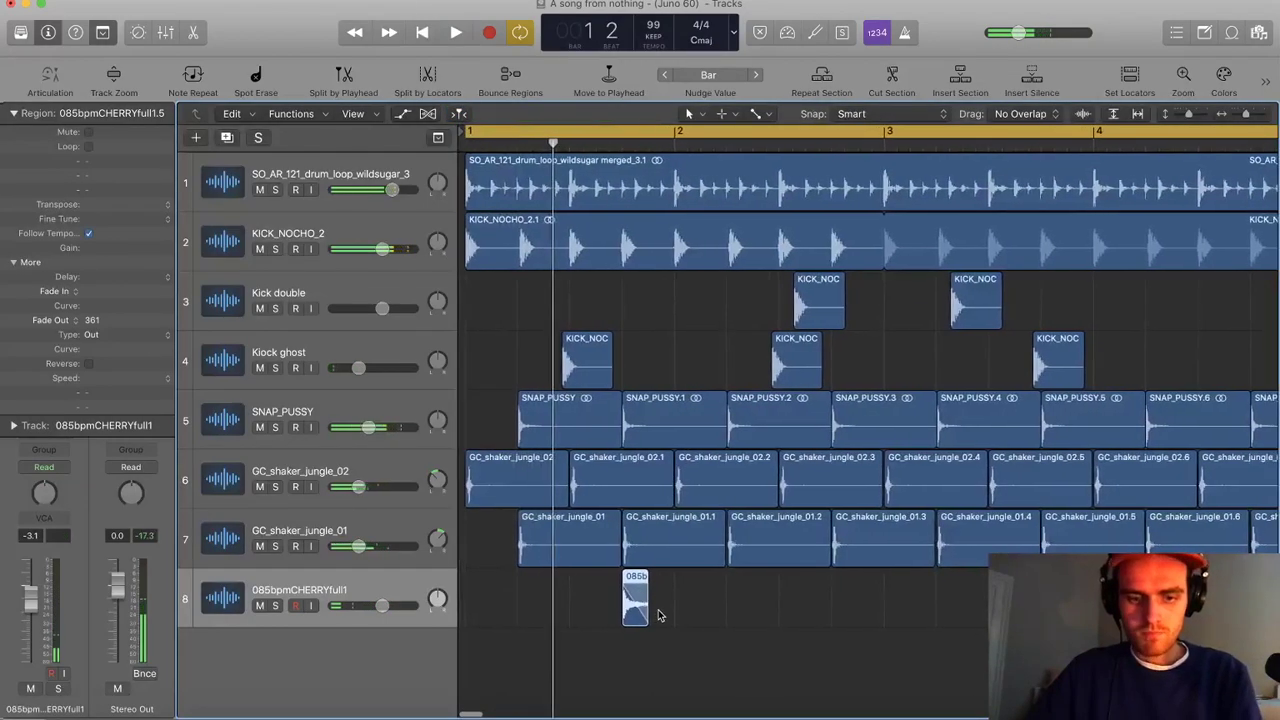
key("space")
Reopen the file browser and audition 081bpmLINGOwet1.wav and several 082bpmKICKS loops
key("f")
scroll(1000, 336, "up", 3)
left_click(994, 337)
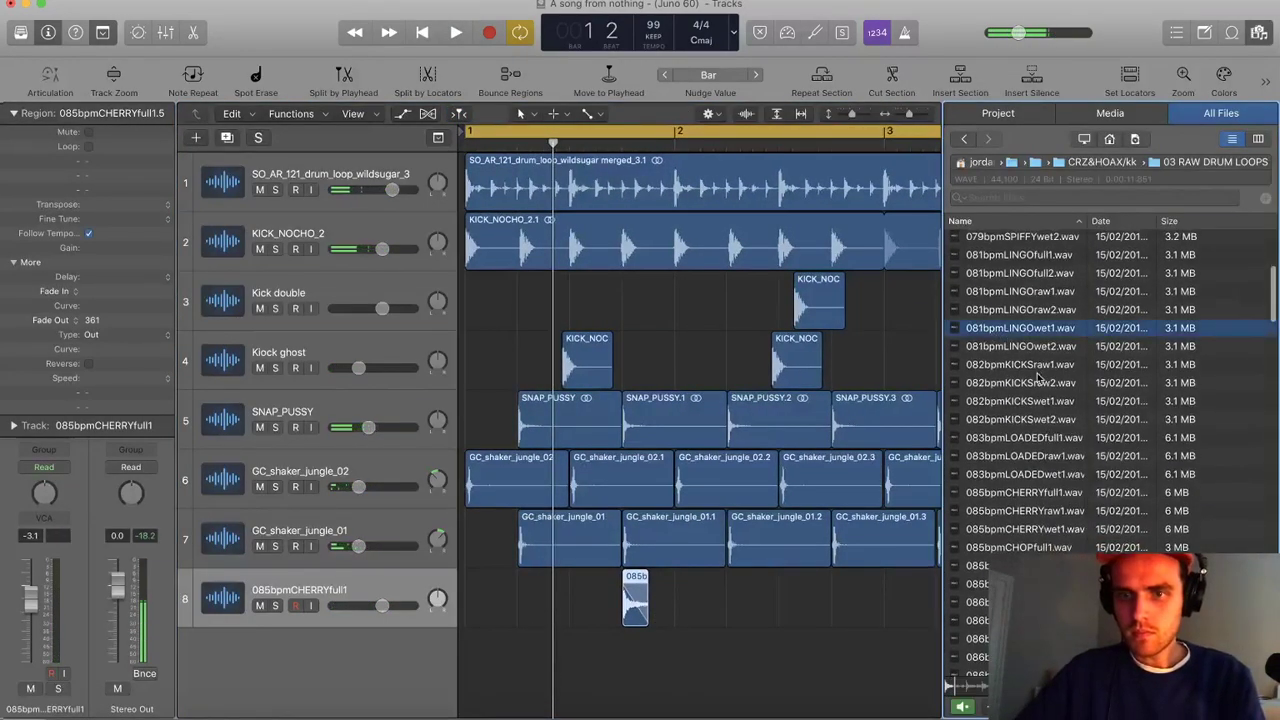
scroll(1012, 375, "up", 2)
left_click(1026, 410)
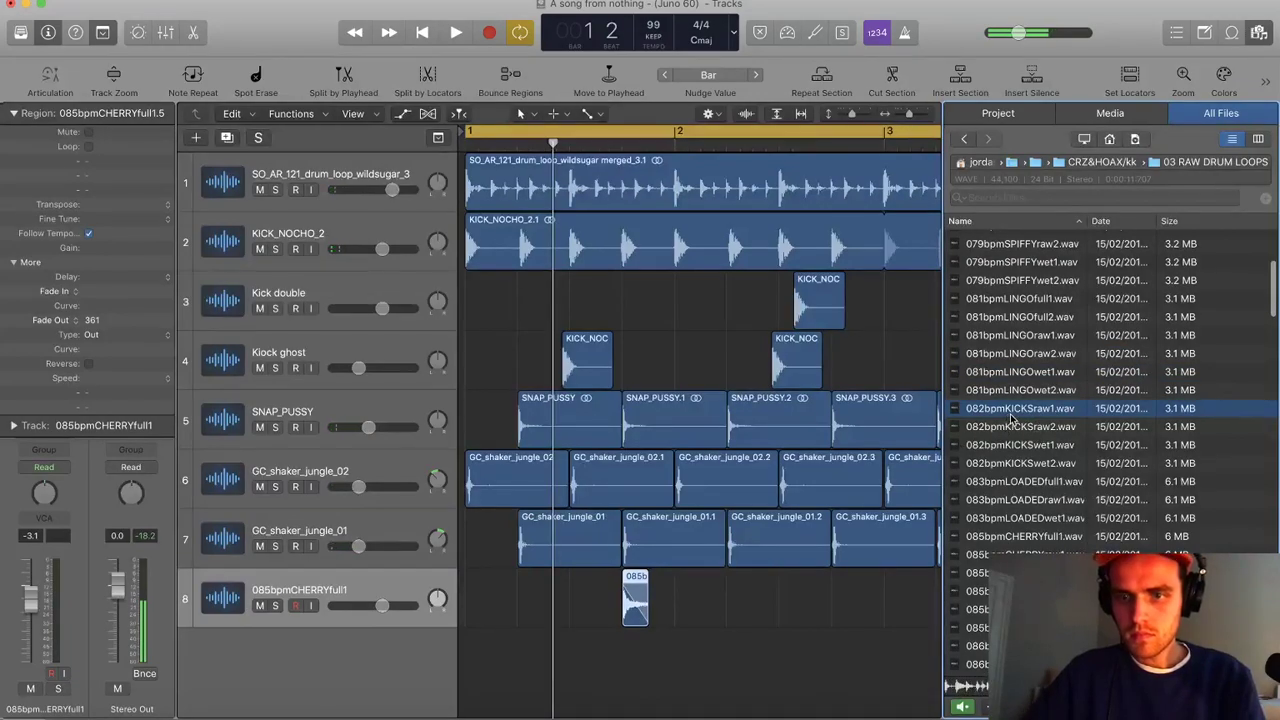
left_click(1008, 428)
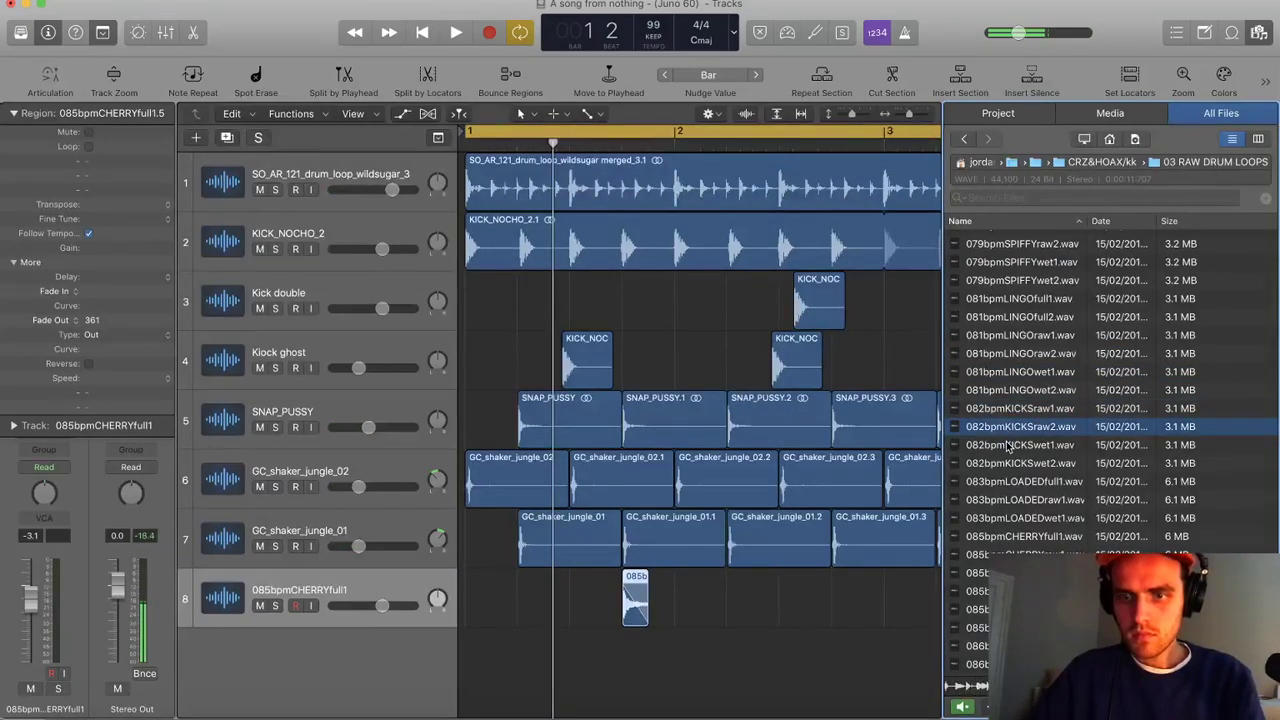
left_click(1008, 445)
Audition 082bpmKICKSraw2.wav against the beat and add it at bar 1 on a new track below 085bpmCHERRYfull1
key("space")
left_click(869, 580)
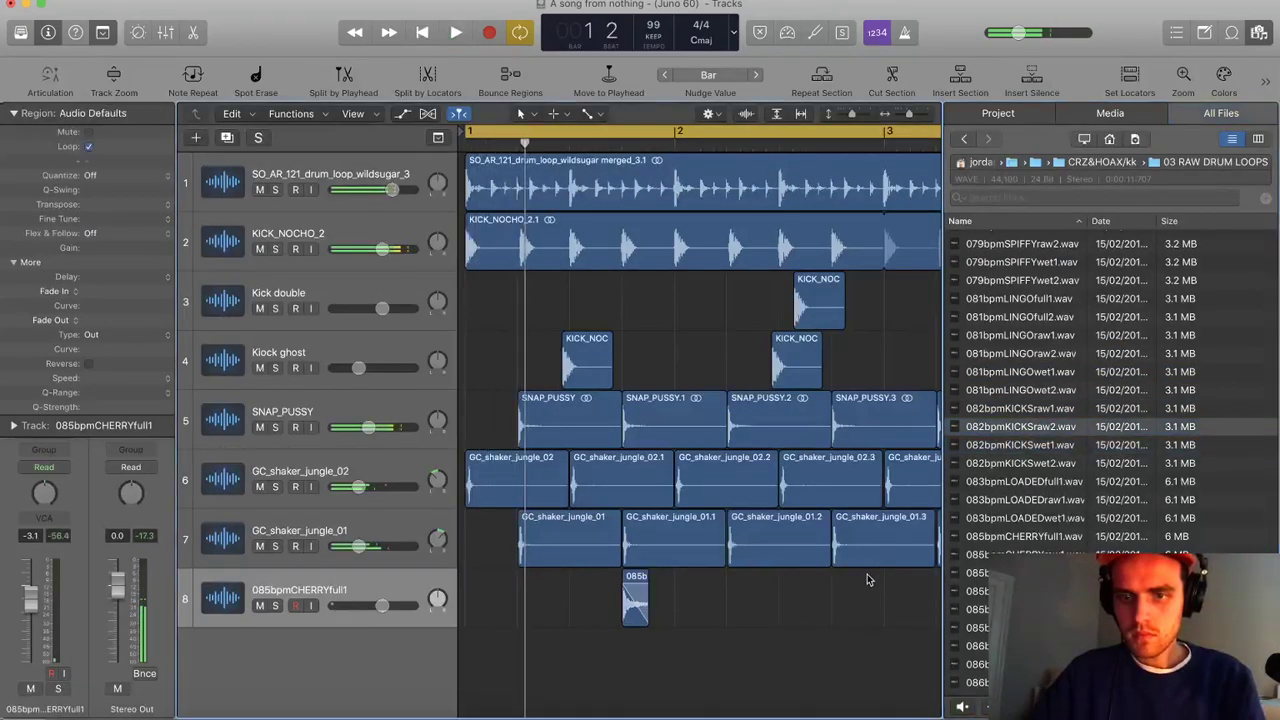
left_click(1004, 432)
key("space")
left_click_drag(1005, 430, 517, 672)
Split the 082bpmKICKSraw2 region just before the hit midway through beat 1 and at 1 2 1 1, keeping only the middle piece
key("super+Right")
key("super+Right")
key("super+Right")
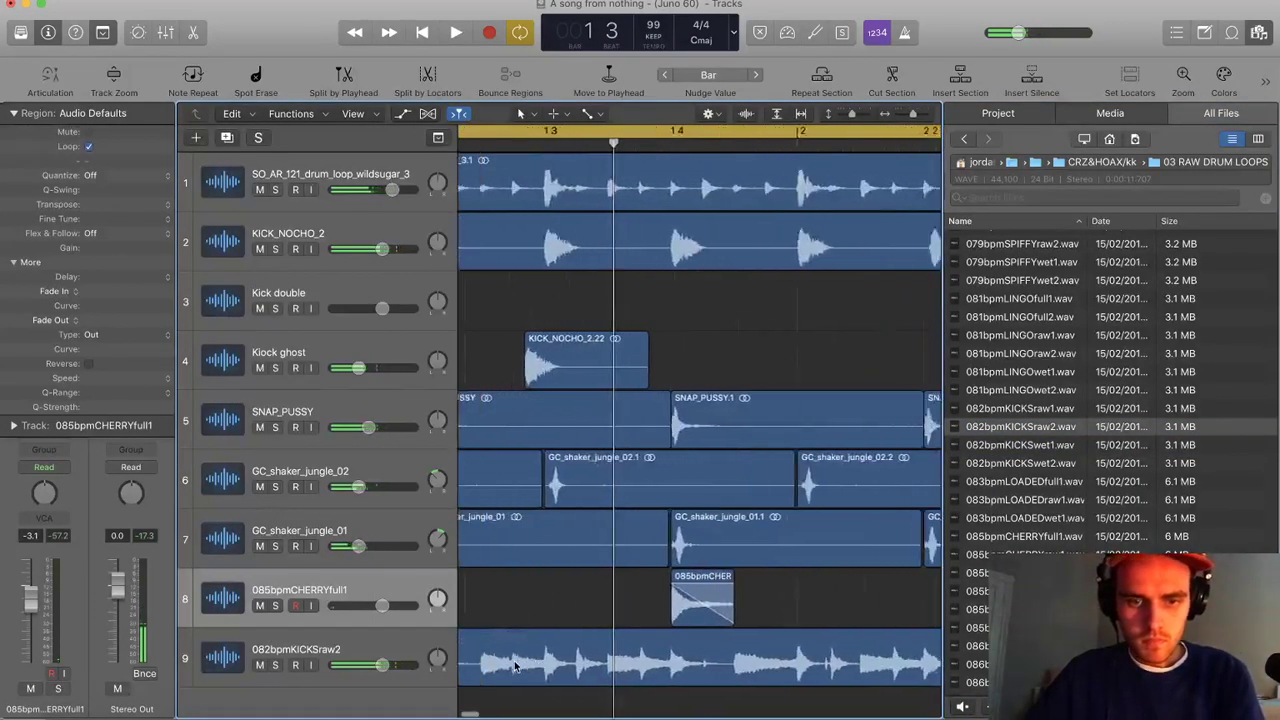
scroll(517, 672, "left", 5)
double_click(526, 665, "super")
double_click(591, 657, "super")
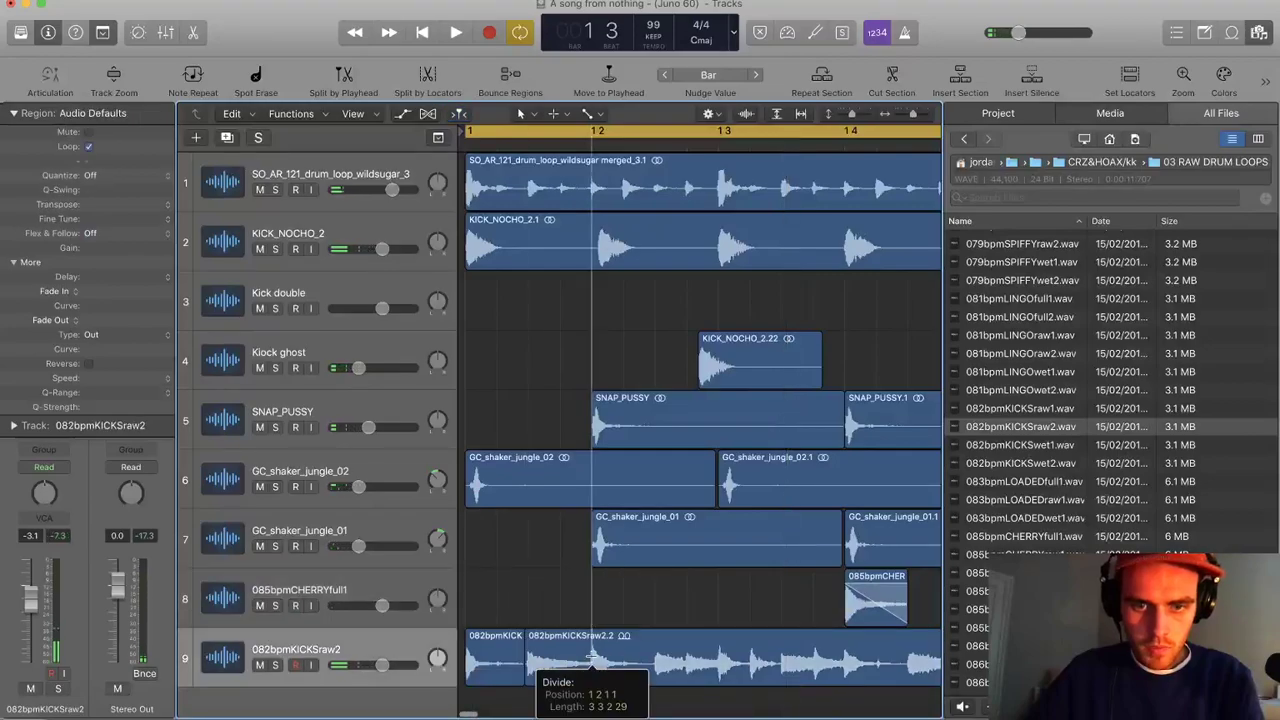
key("Delete")
left_click(505, 644)
key("Delete")
Split the remaining 082bpmKICKSraw2 piece exactly at the hit's onset around 1 1 3 and delete the silent part before it
left_click(538, 655)
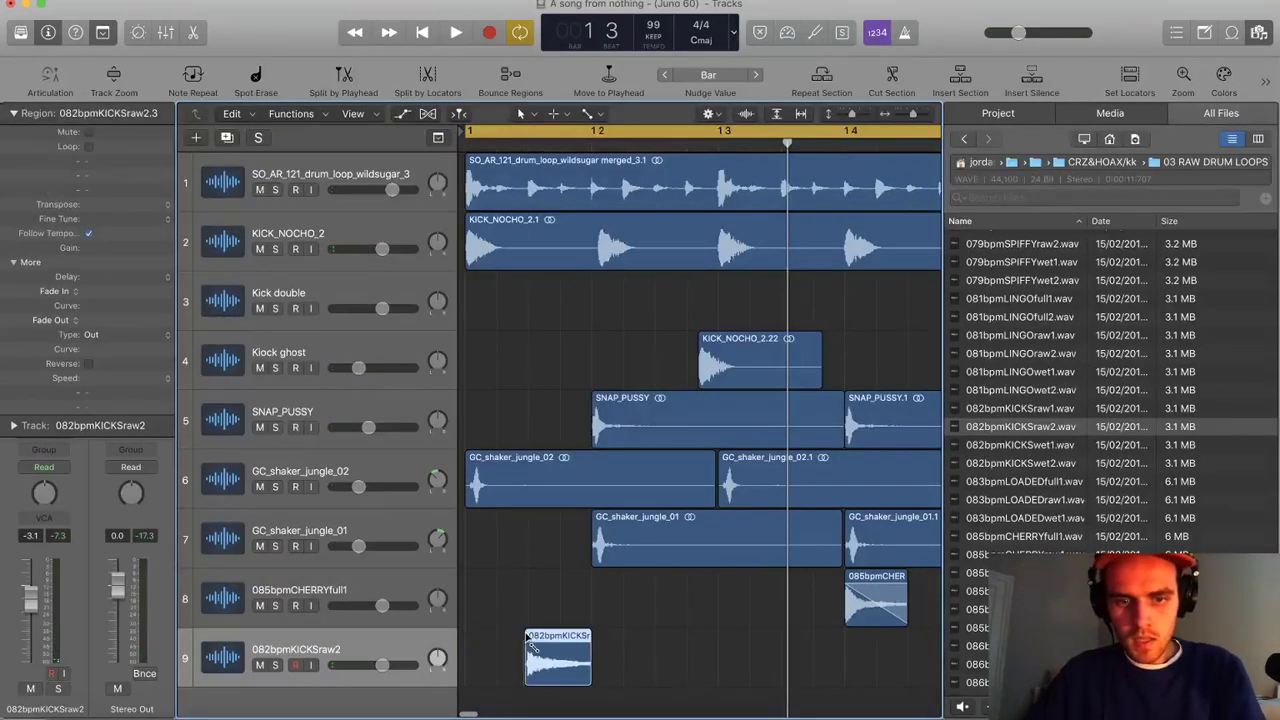
key("super+Right")
key("super+Right")
key("super+Right")
key("super+Right")
key("super+Right")
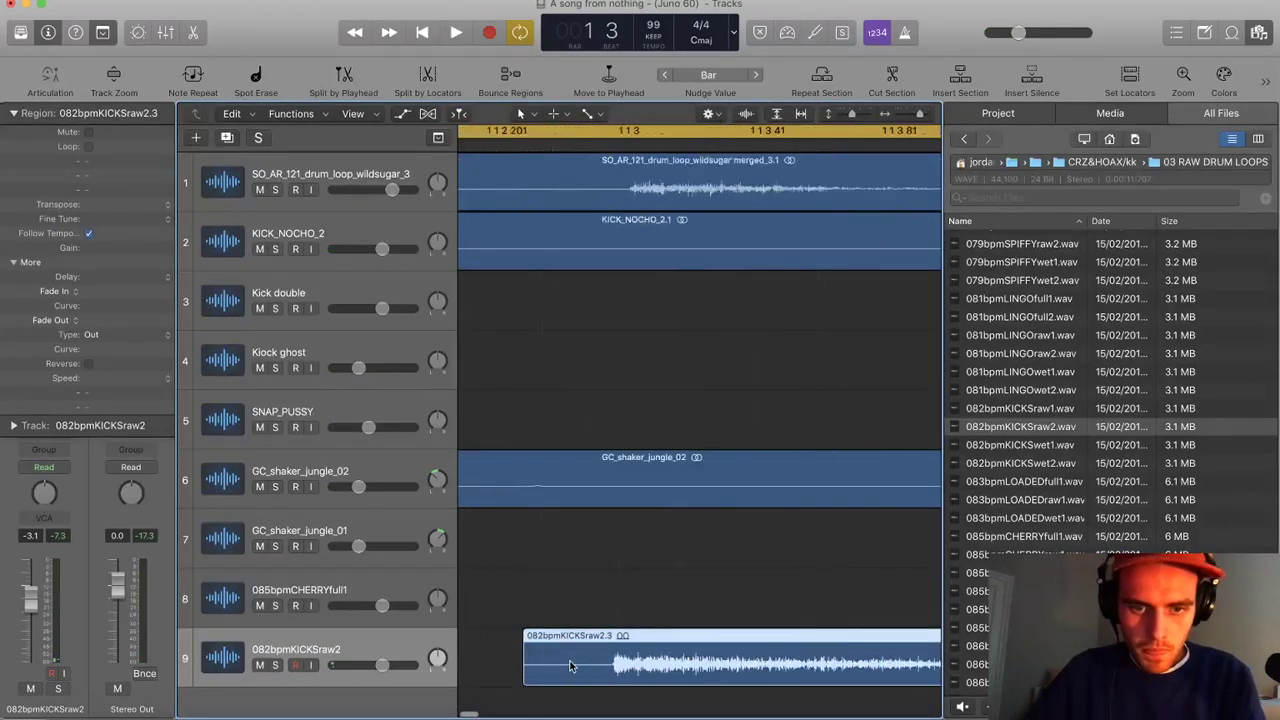
key("f")
left_click_drag(804, 665, 823, 665)
double_click(816, 634, "super")
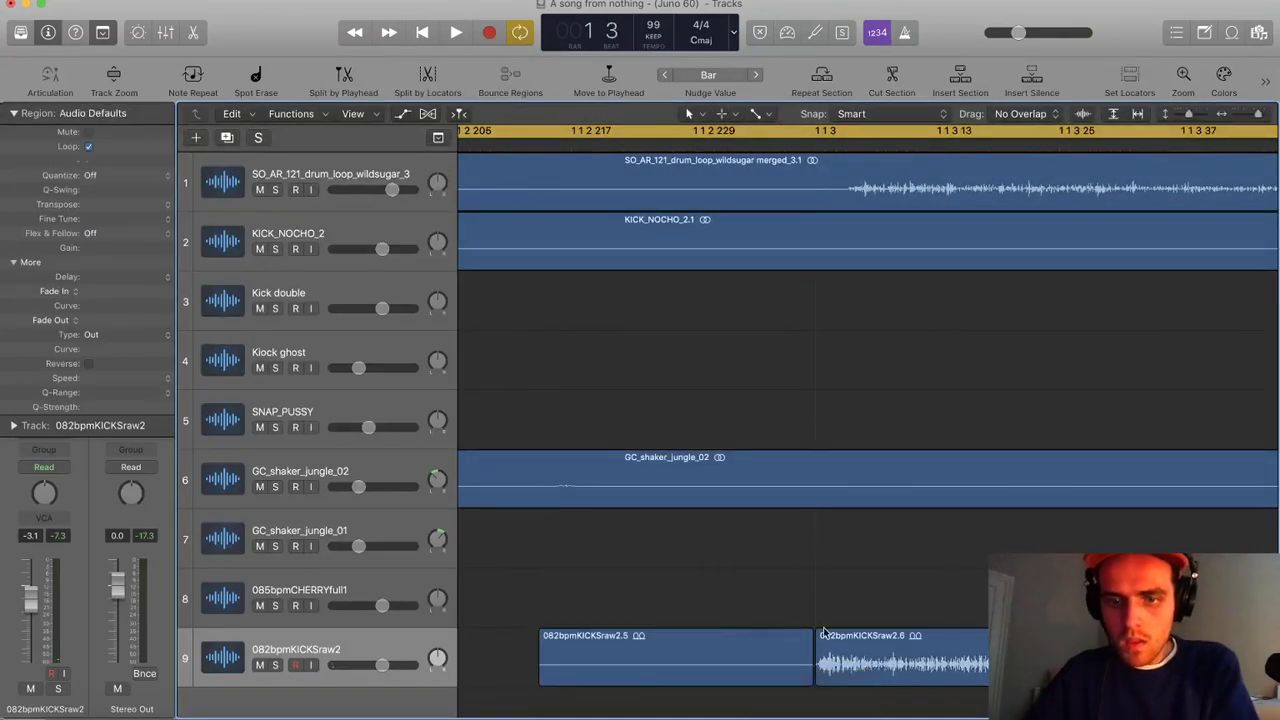
key("super+BackSpace")
left_click(686, 242)
left_click(746, 652)
key("Delete")
Give the trimmed 082bpmKICKSraw2 region a fade-in of 16 and a fade-out of 10, and lower its track volume to -8.6 dB
left_click(816, 637)
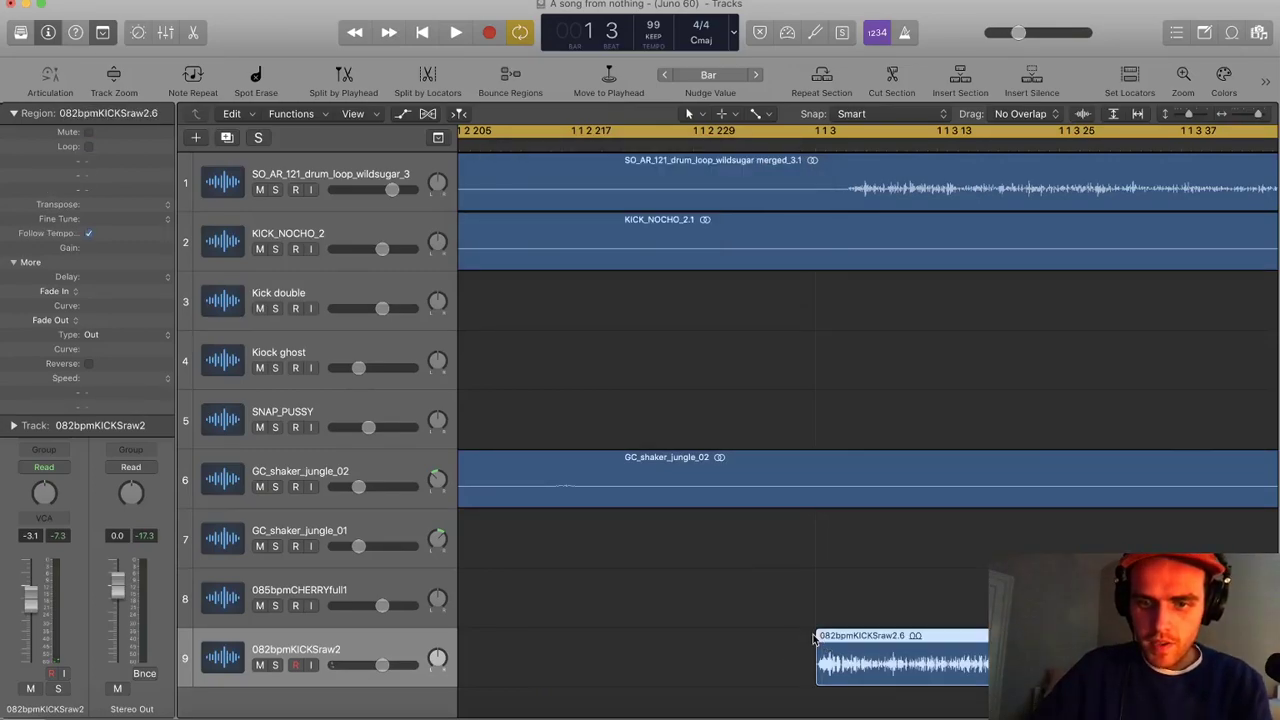
scroll(804, 652, "down", 10)
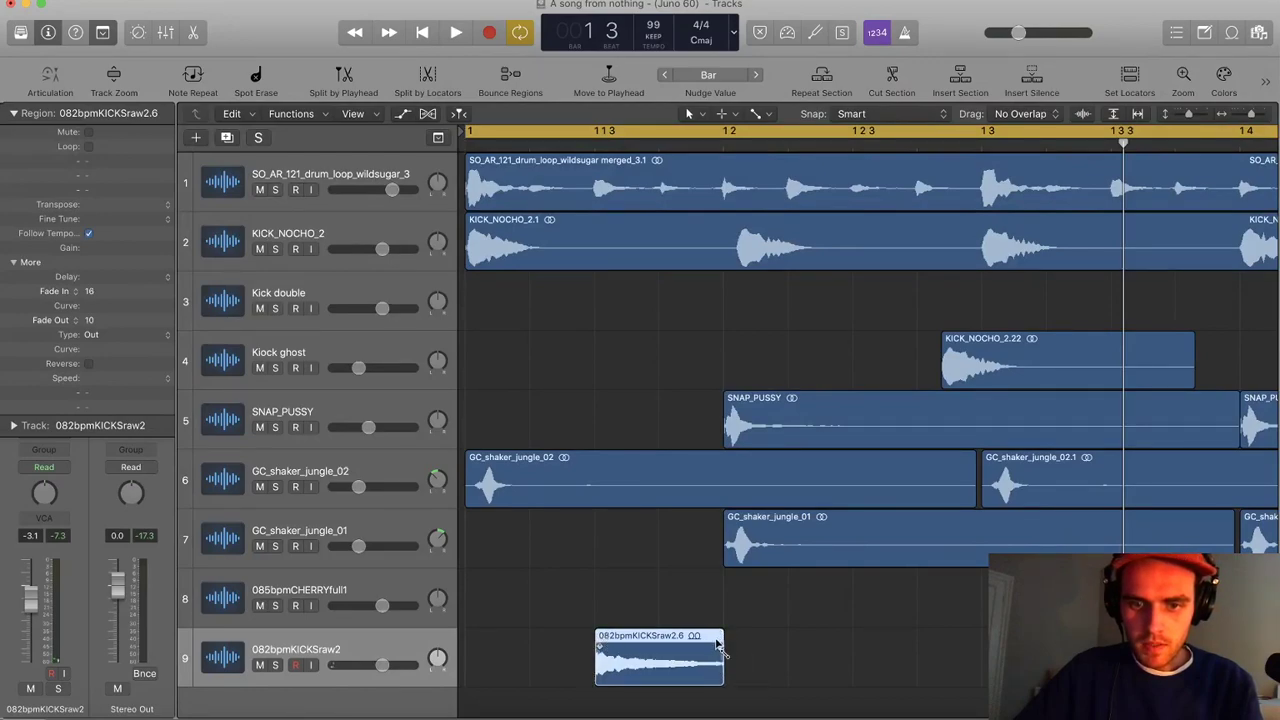
scroll(723, 646, "down", 5)
left_click_drag(382, 665, 367, 665)
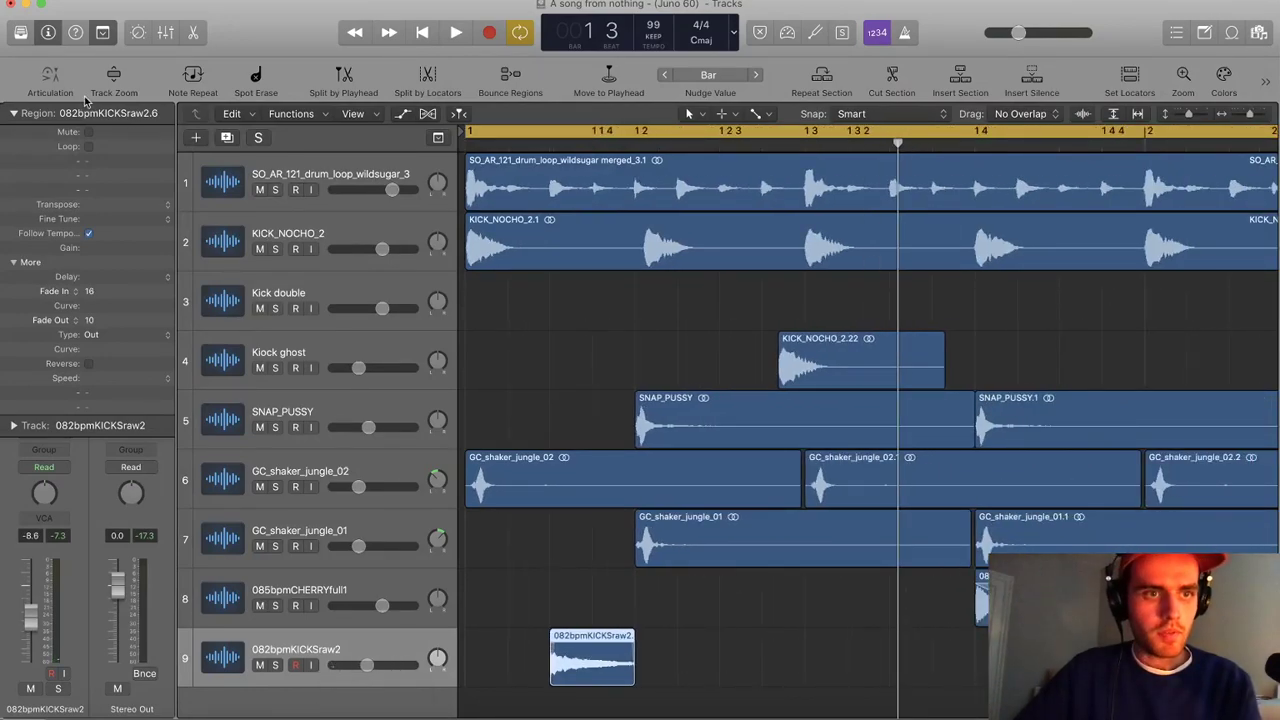
Insert a stereo FF Pro-Q 3 on the 082bpmKICKSraw2 track with a 12 dB/oct low cut at about 779 Hz, and play it
left_click(13, 114)
left_click(31, 395)
mouse_move(83, 444)
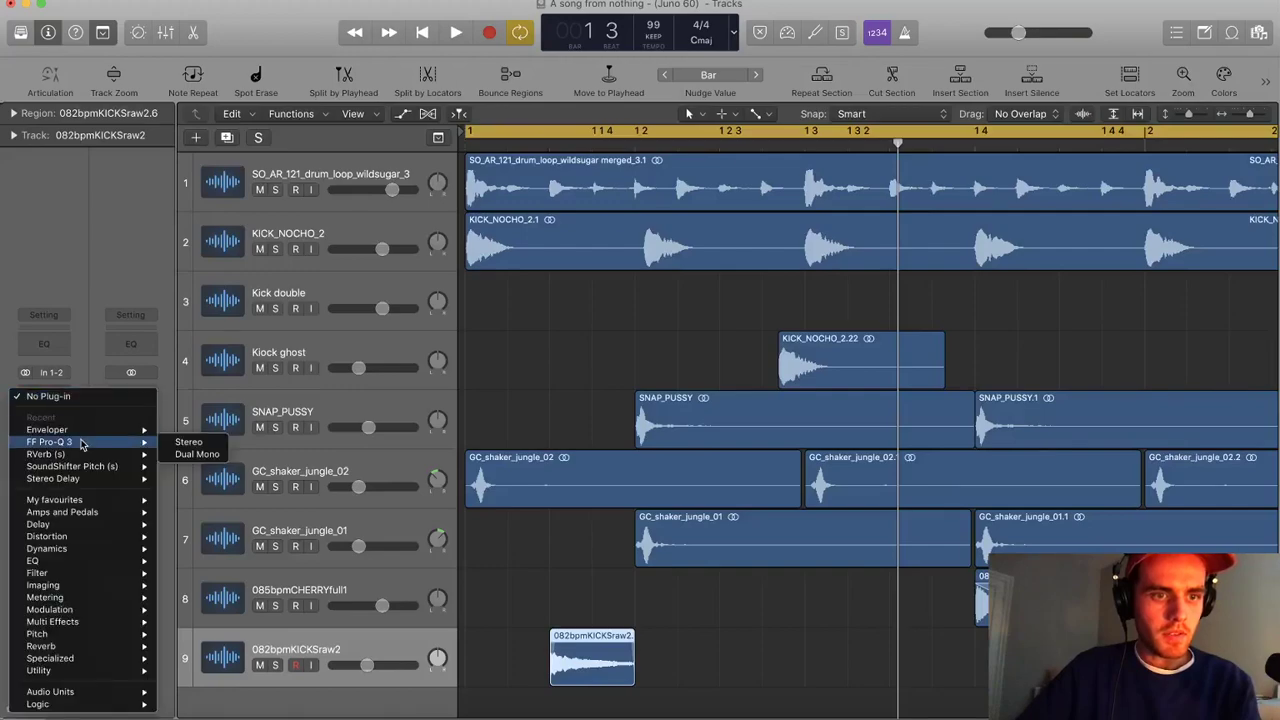
left_click(191, 445)
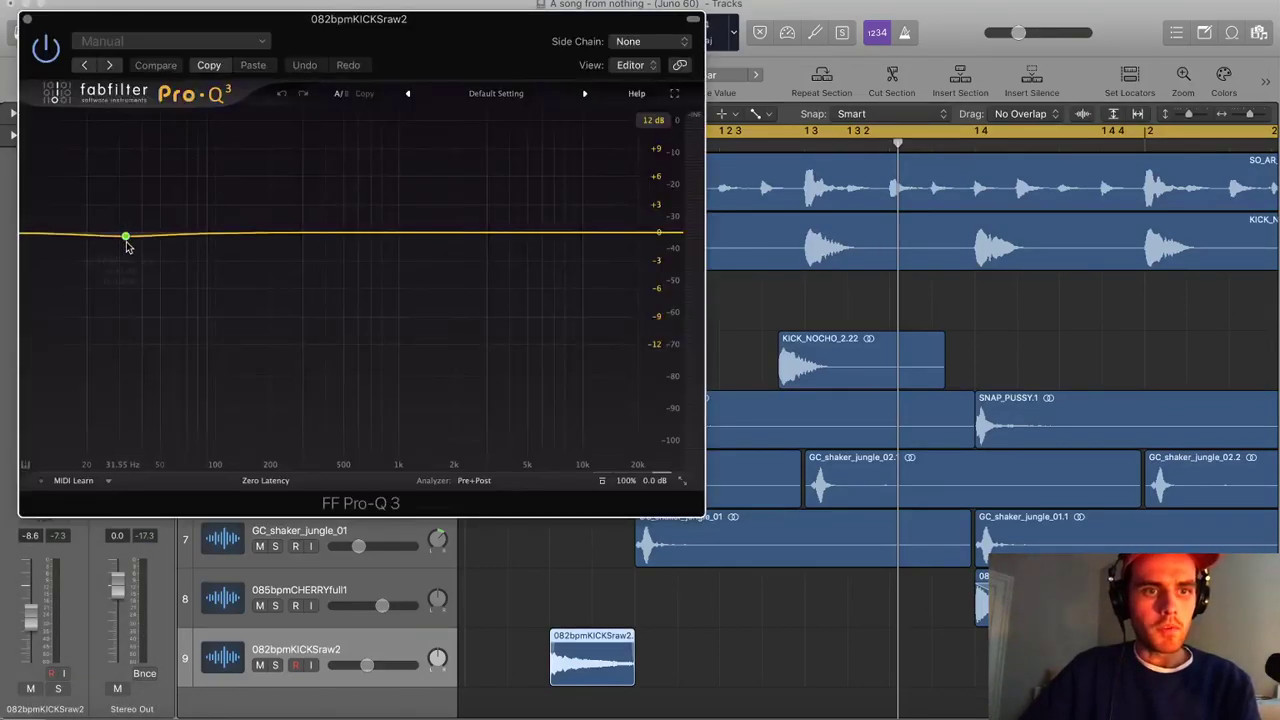
left_click(157, 277)
left_click(66, 412)
left_click(62, 296)
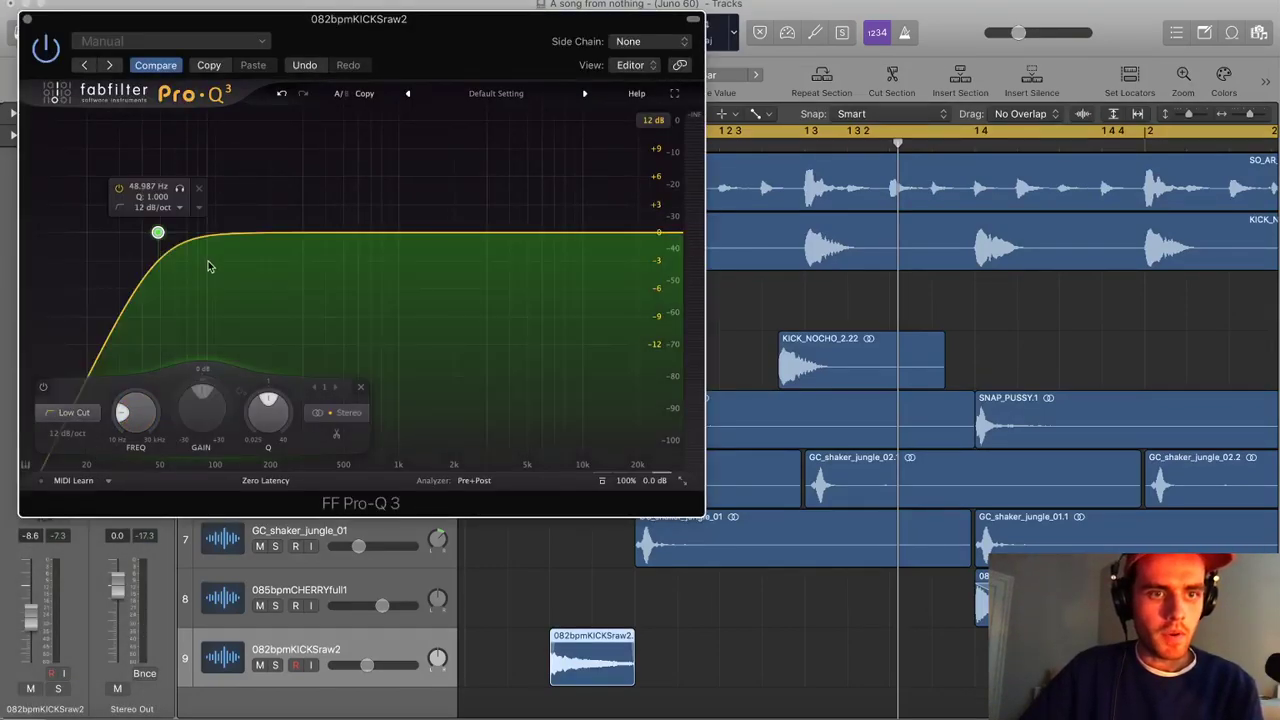
left_click_drag(157, 234, 378, 249)
key("space")
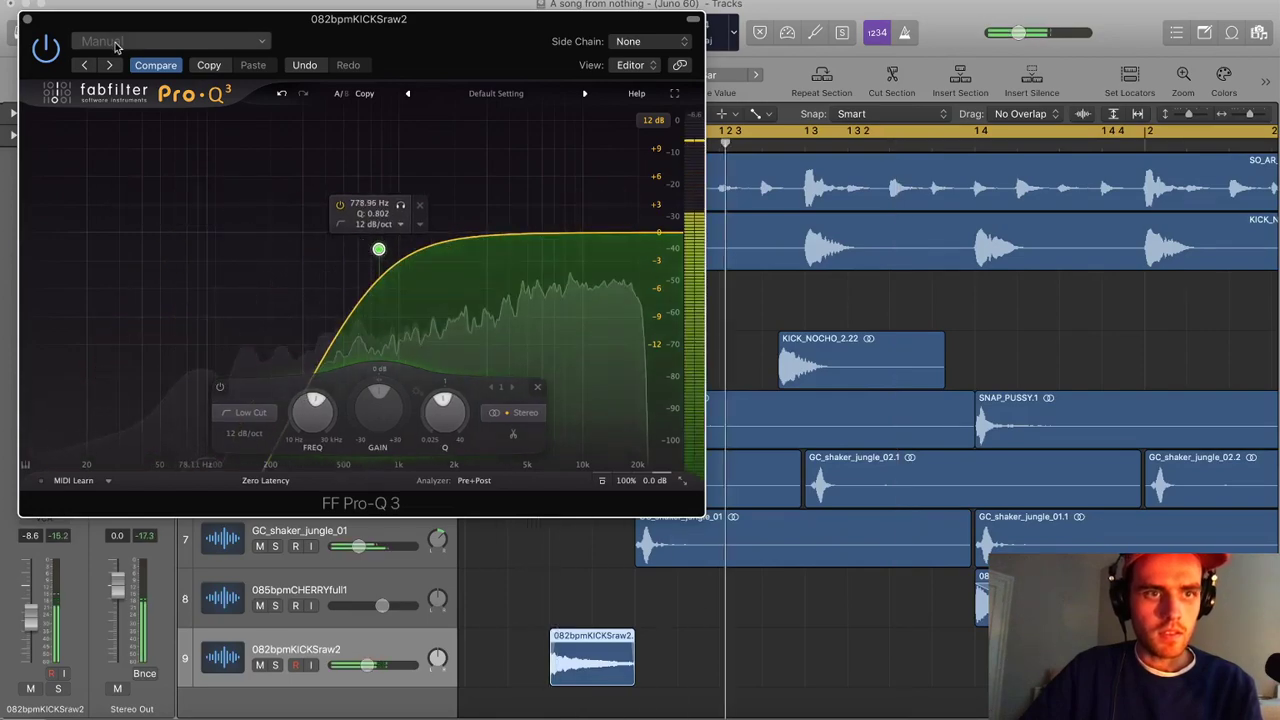
left_click(28, 20)
Try the 085bpmCHERRYfull1 region at beat 2 of bar 1 against the beat, and delete it
left_click_drag(996, 606, 655, 608)
key("space")
scroll(660, 608, "right", 1)
key("space")
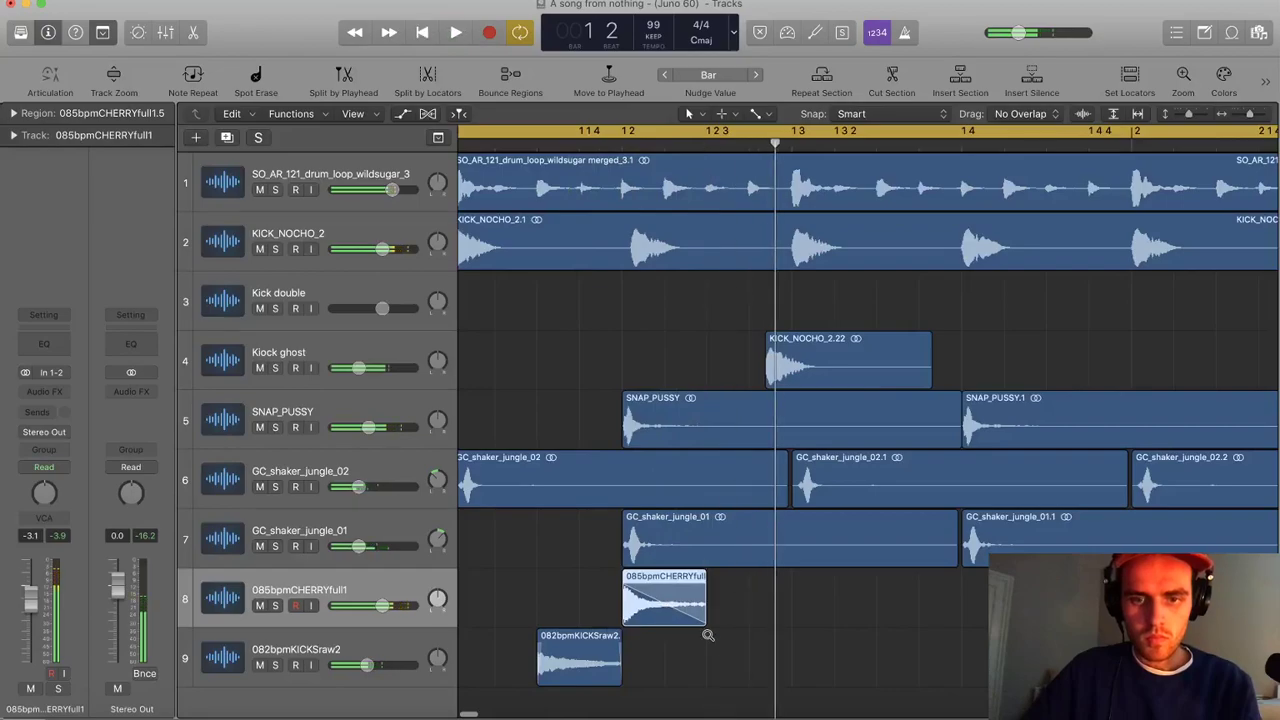
key("Delete")
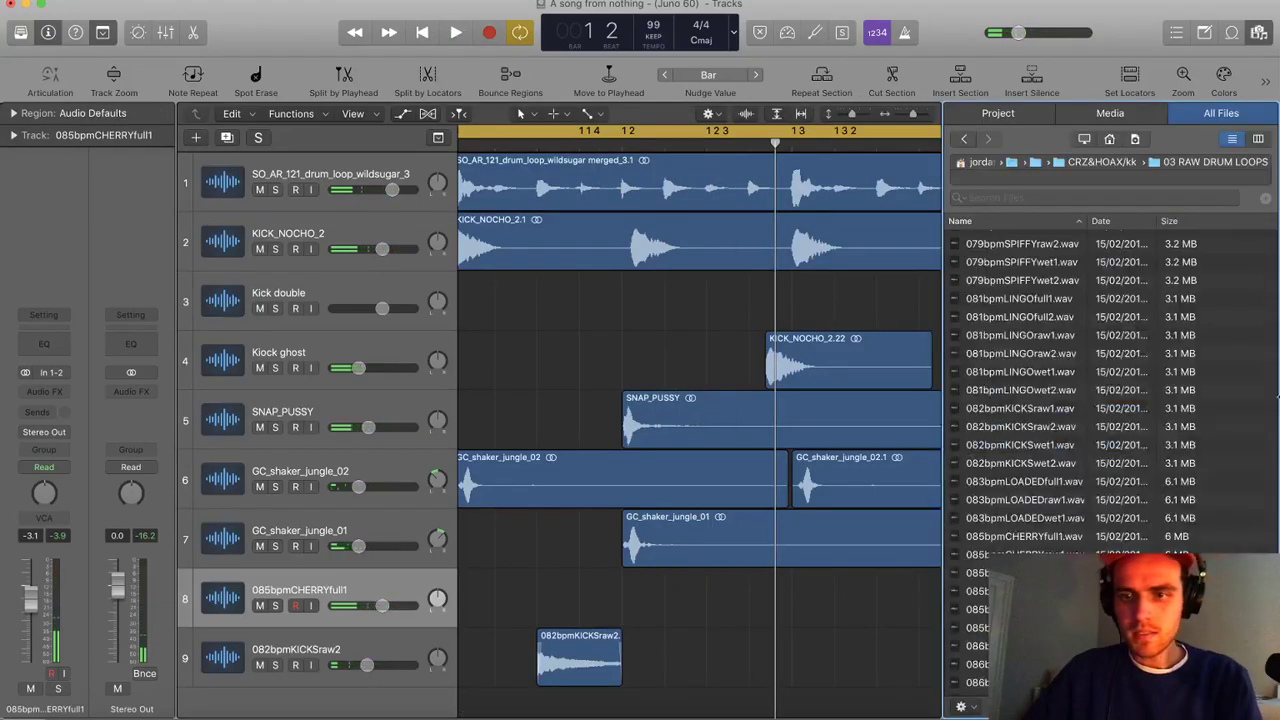
Audition 085bpmCHOPraw1.wav from the raw drum loops and add it at bar 1 on a new track below 082bpmKICKSraw2
key("f")
scroll(1070, 465, "down", 3)
left_click(1020, 493)
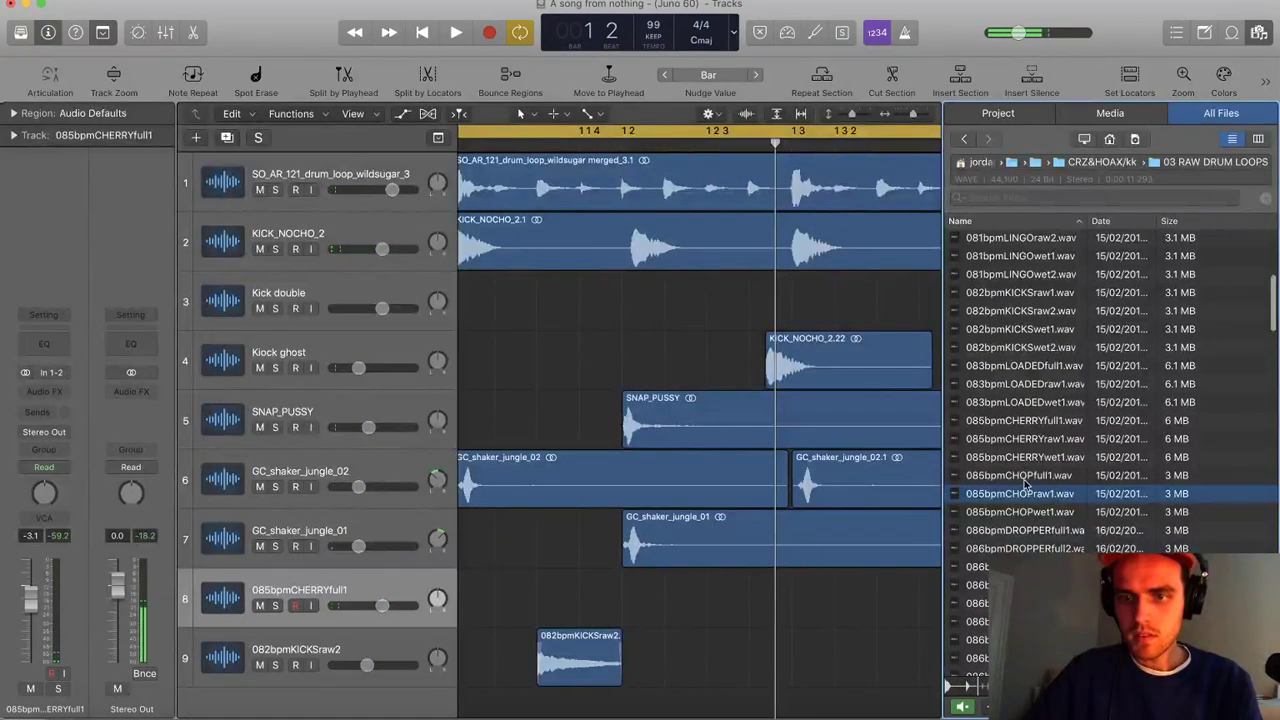
left_click_drag(1022, 500, 470, 700)
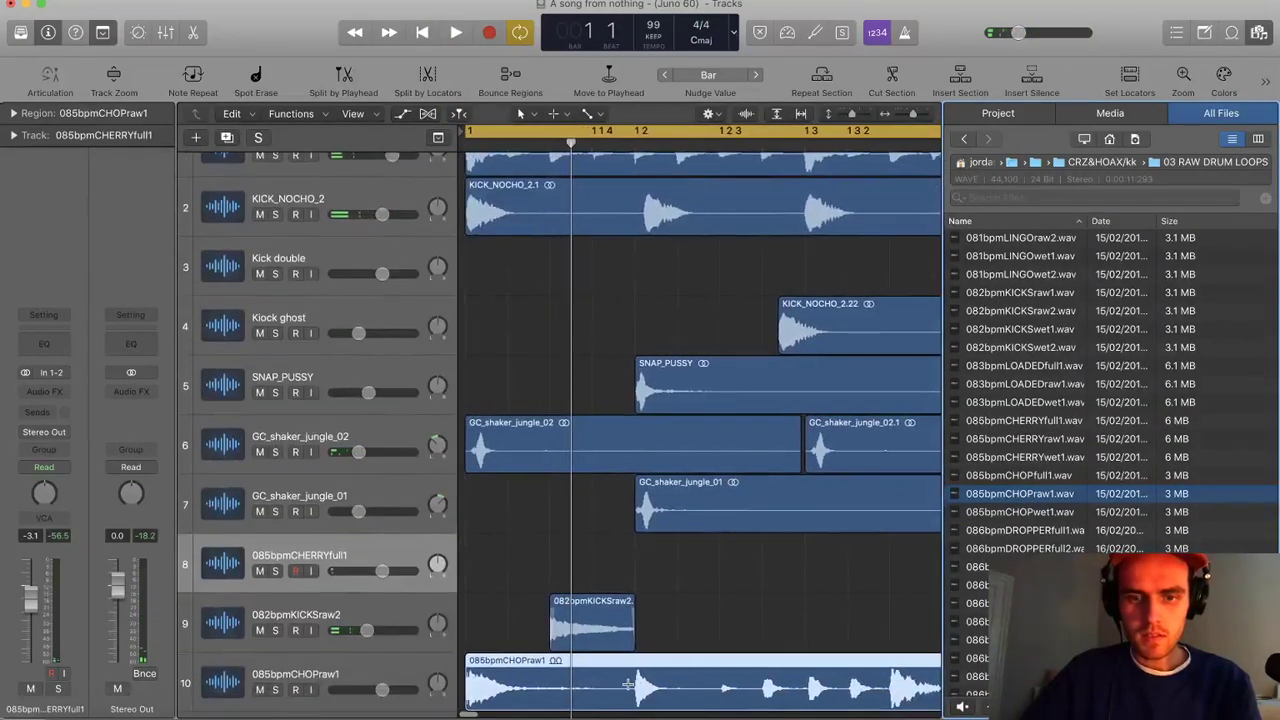
Split the 085bpmCHOPraw1 region at beat 2, midway through beat 2 and at beat 3, keeping only the two half-beat pieces
double_click(634, 683, "super")
double_click(718, 679, "super")
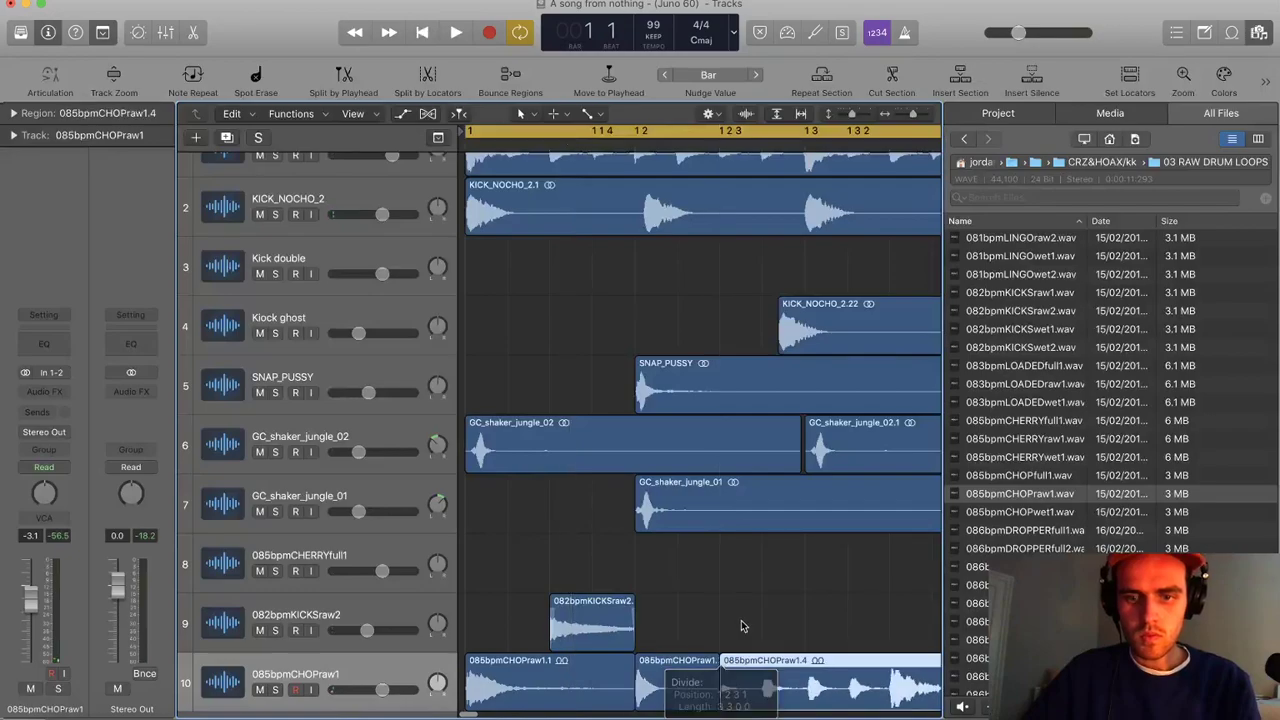
key("Delete")
scroll(738, 682, "right", 1)
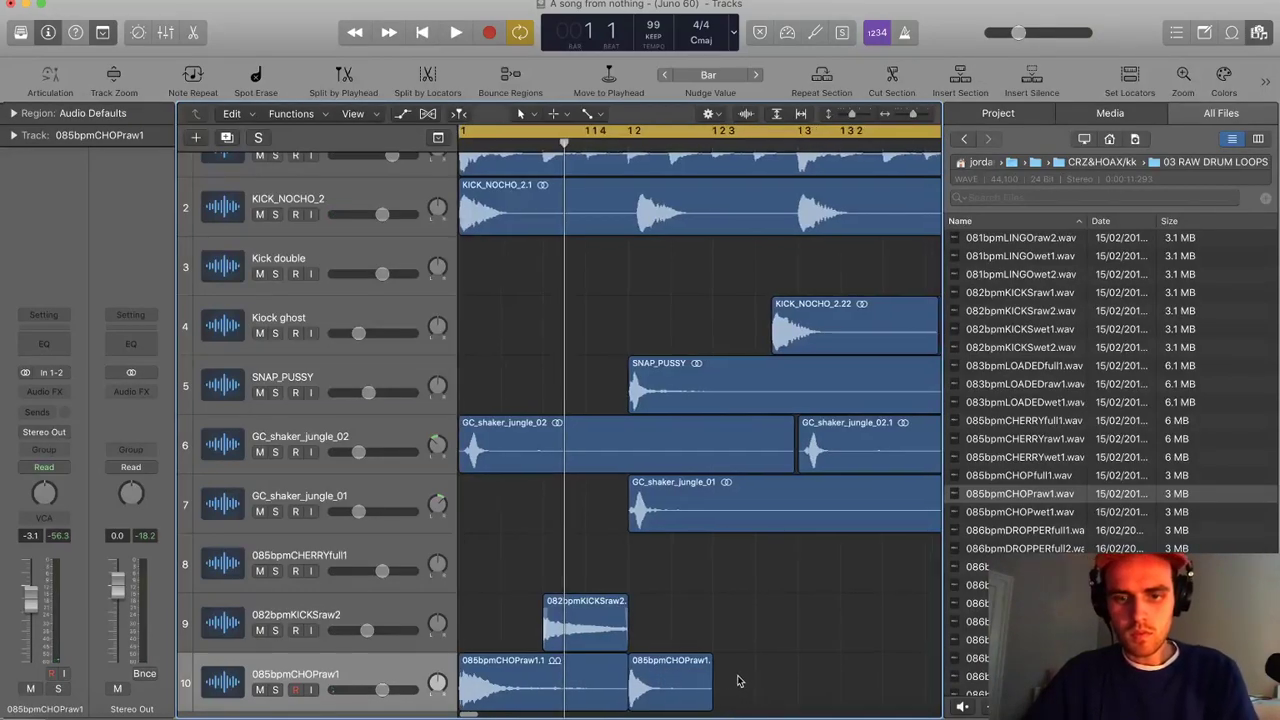
key("super+z")
left_click(797, 671)
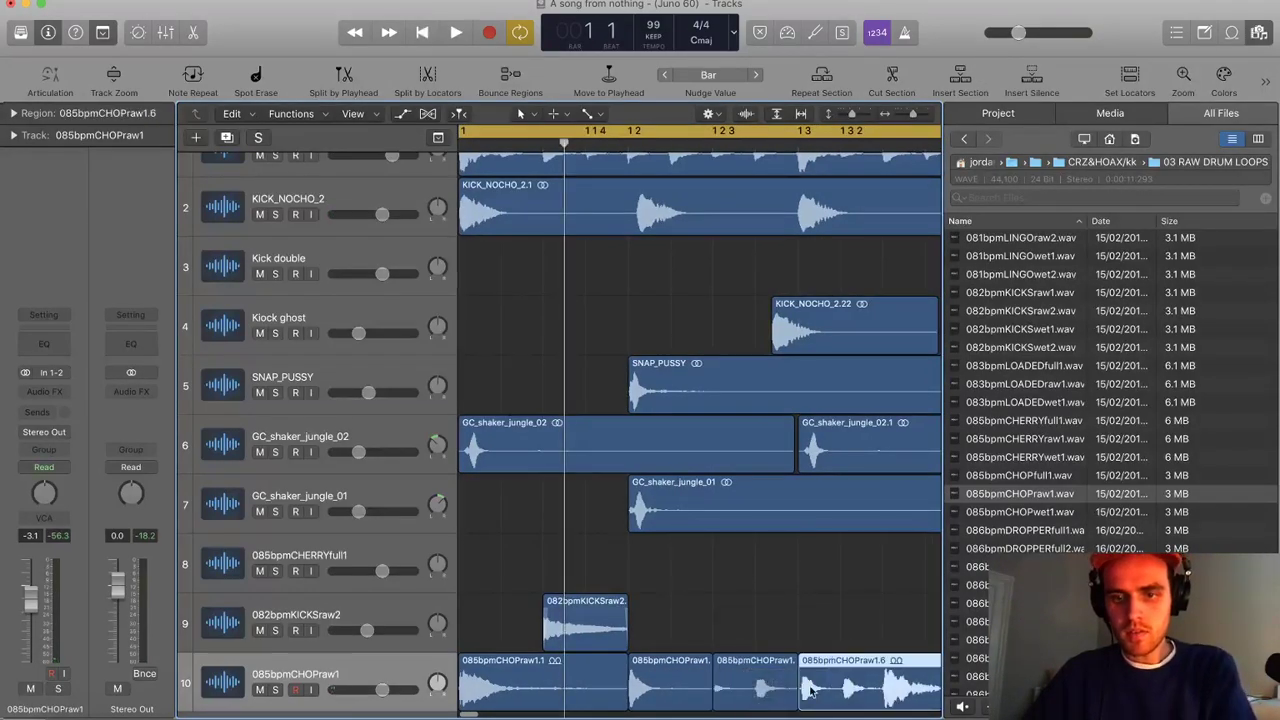
key("Delete")
left_click(530, 688)
key("Delete")
key("space")
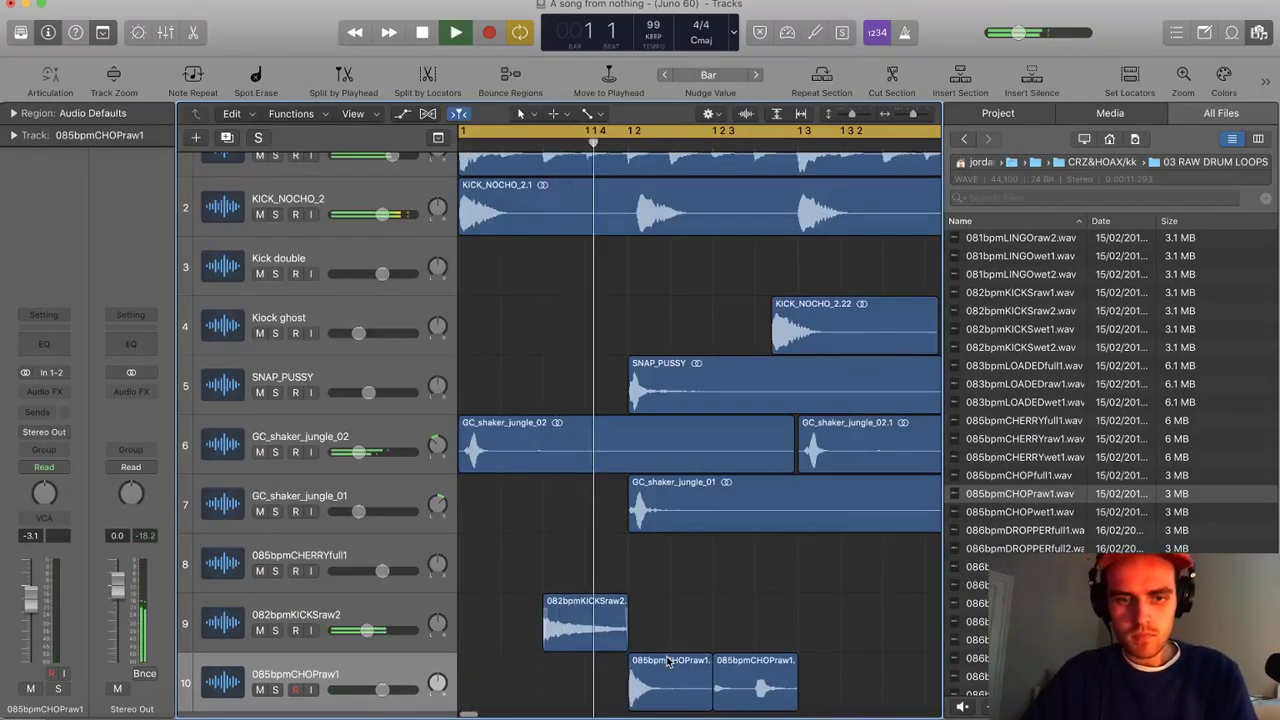
key("space")
scroll(720, 659, "left", 1)
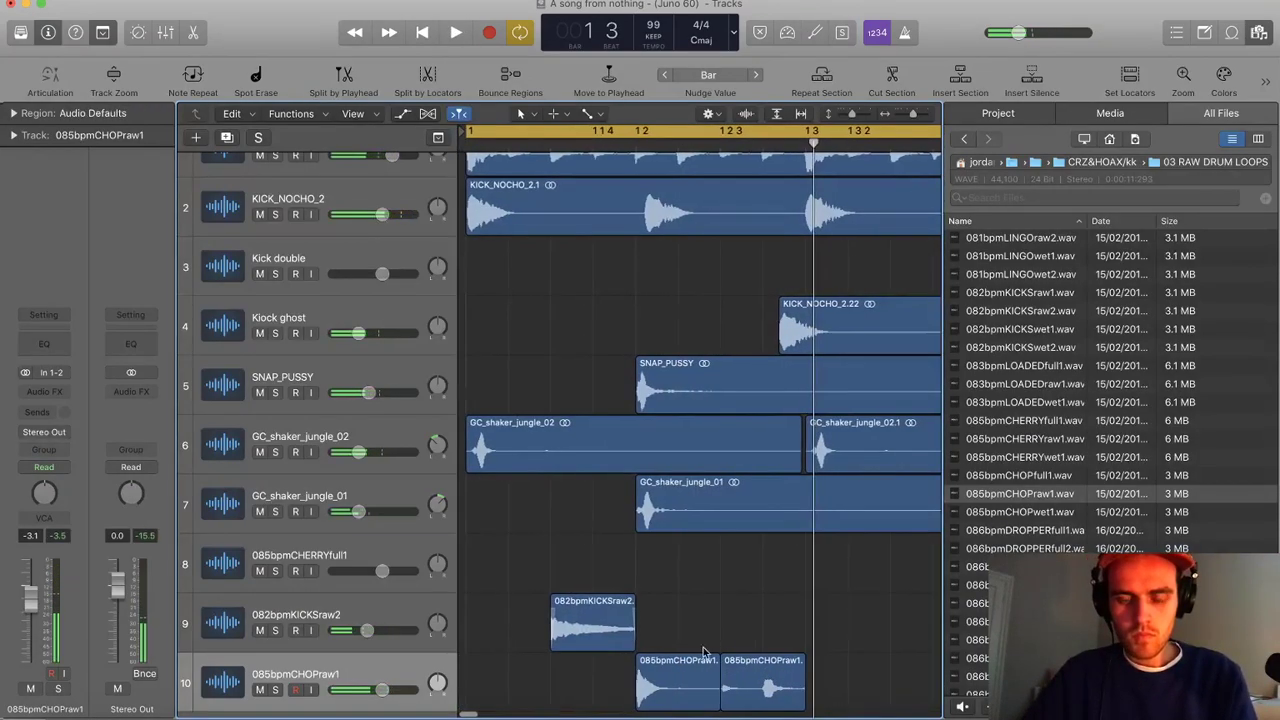
Add a fade-out over about the last half of the first 085bpmCHOPraw1 piece and play the beat
key("super+Left")
key("f")
key("super+Down")
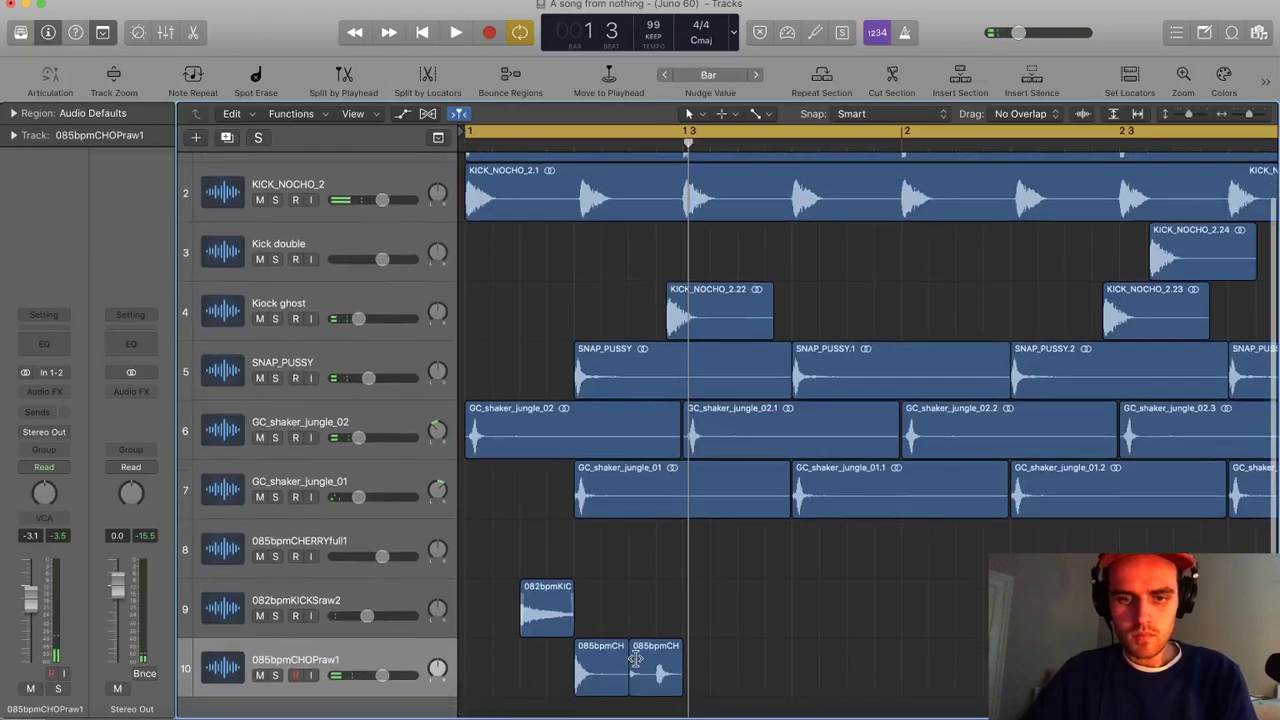
left_click(601, 620)
key("space")
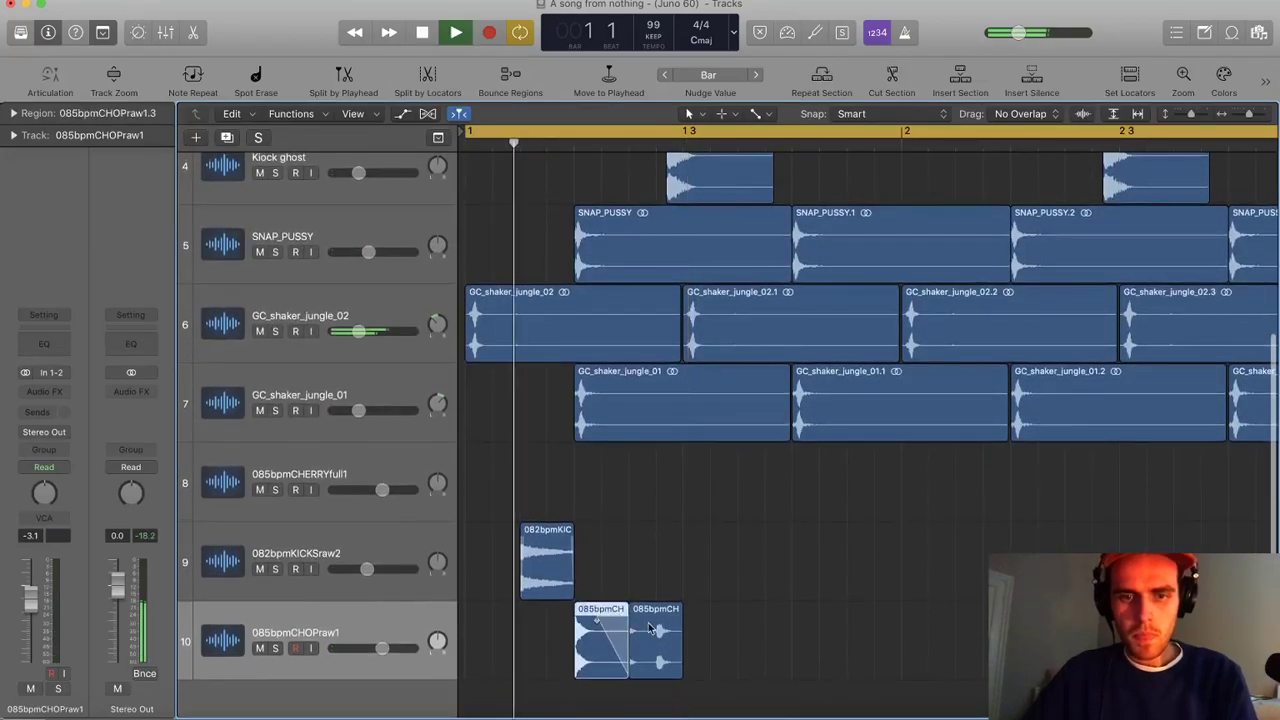
key("space")
Move the second 085bpmCHOPraw1 piece onto a new audio track below, keeping its position just before beat 3
left_click(655, 645)
mouse_move(655, 642)
left_mouse_down()
mouse_move(655, 688)
mouse_move(651, 638)
left_mouse_up()
key("super+z")
left_click_drag(668, 586, 667, 643)
scroll(709, 604, "down", 5)
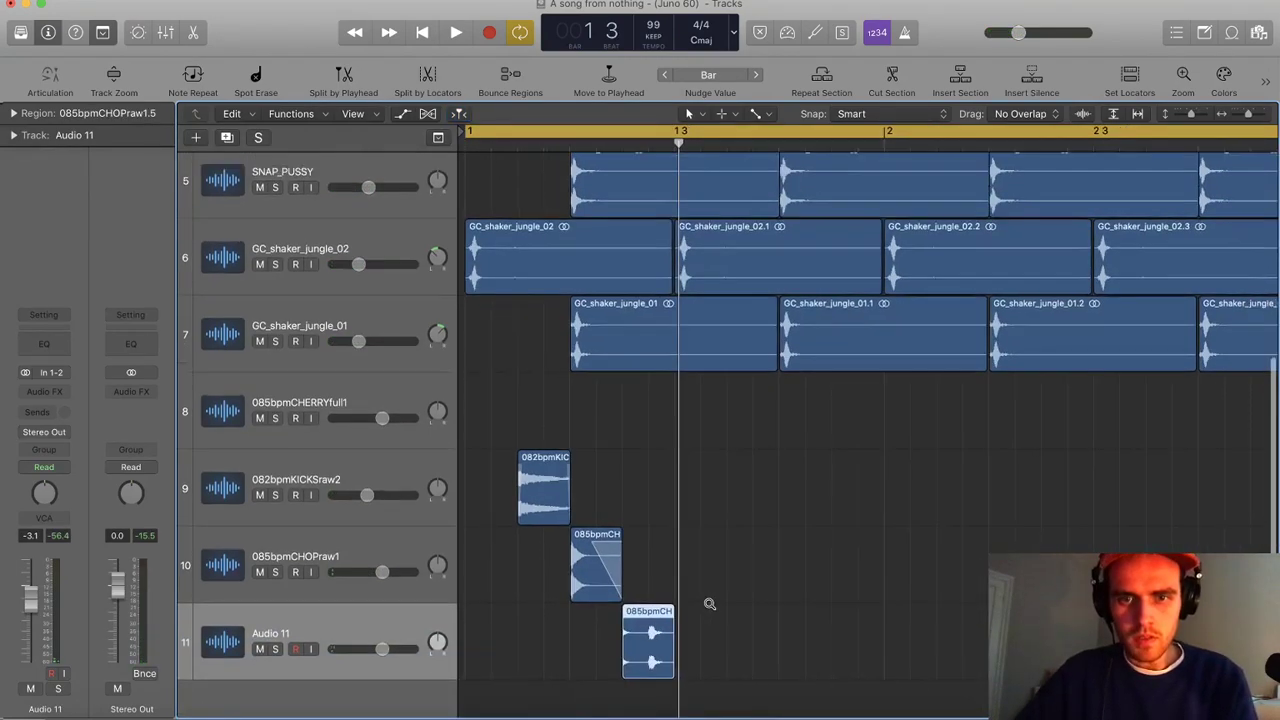
Move the piece on the Audio 11 track to the last half beat before bar 5 and play the loop
key("super+Left")
key("super+Left")
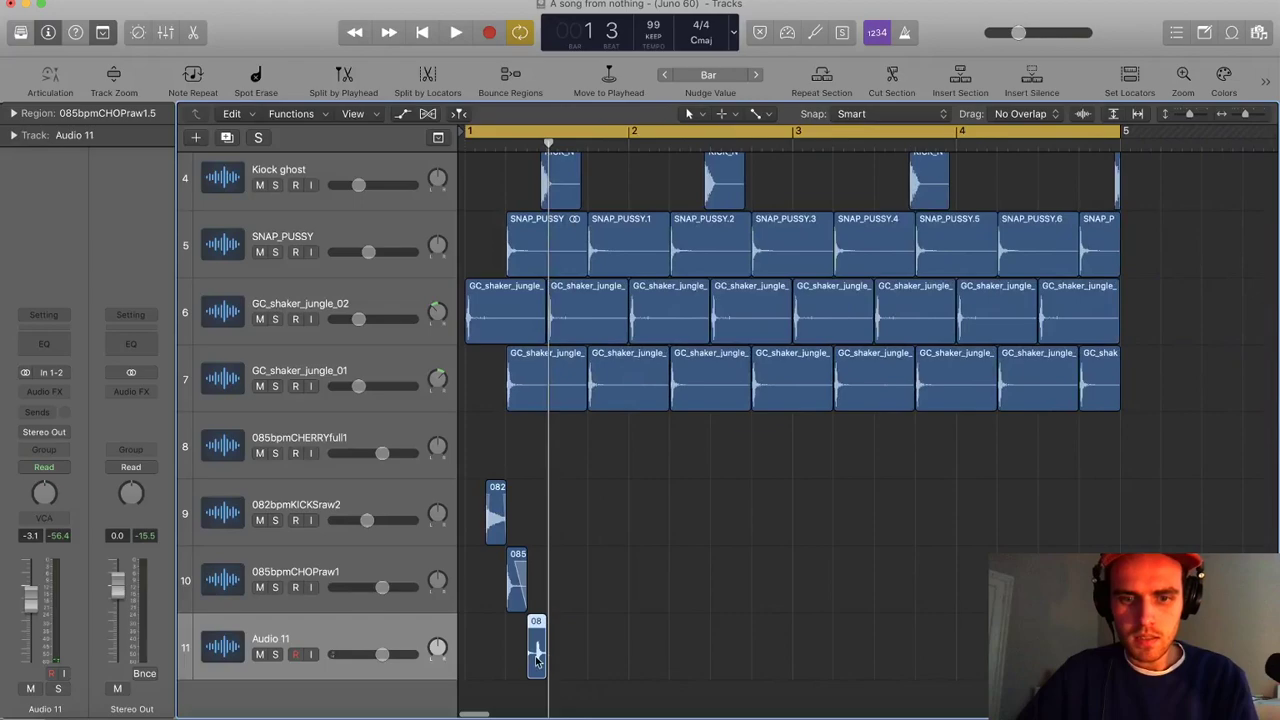
left_click_drag(1084, 648, 1109, 648)
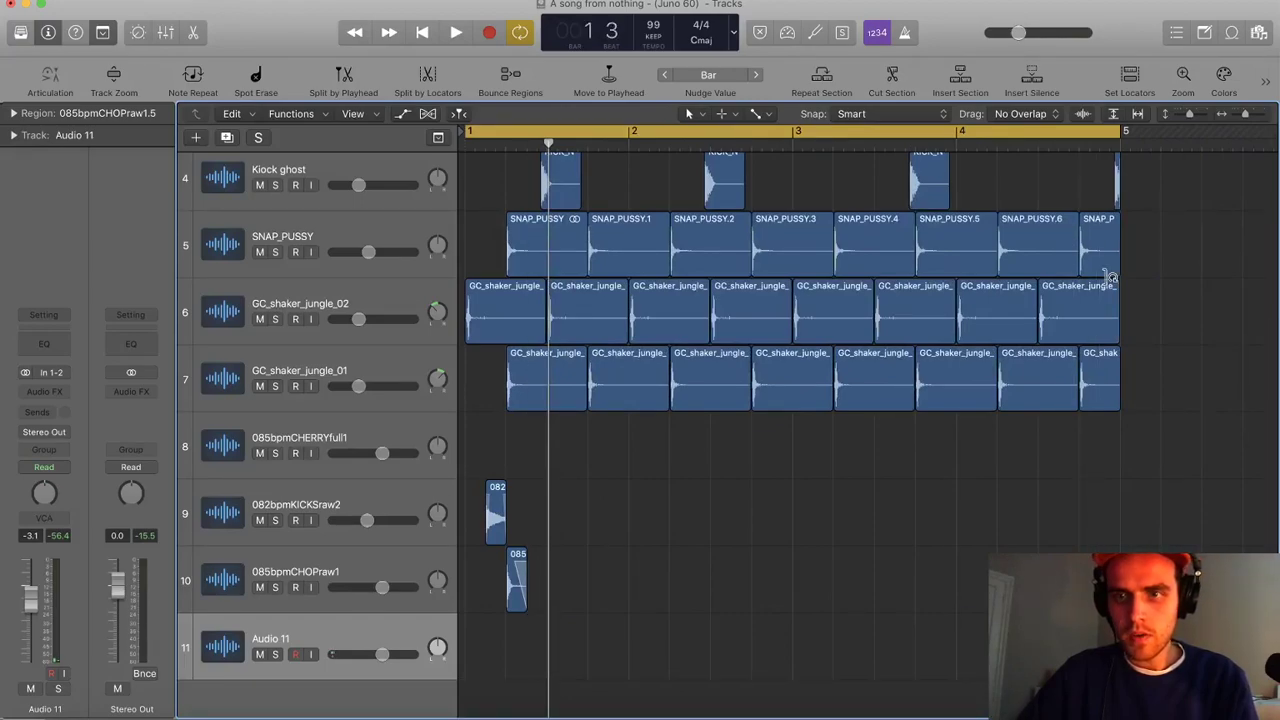
left_click(1059, 141)
key("space")
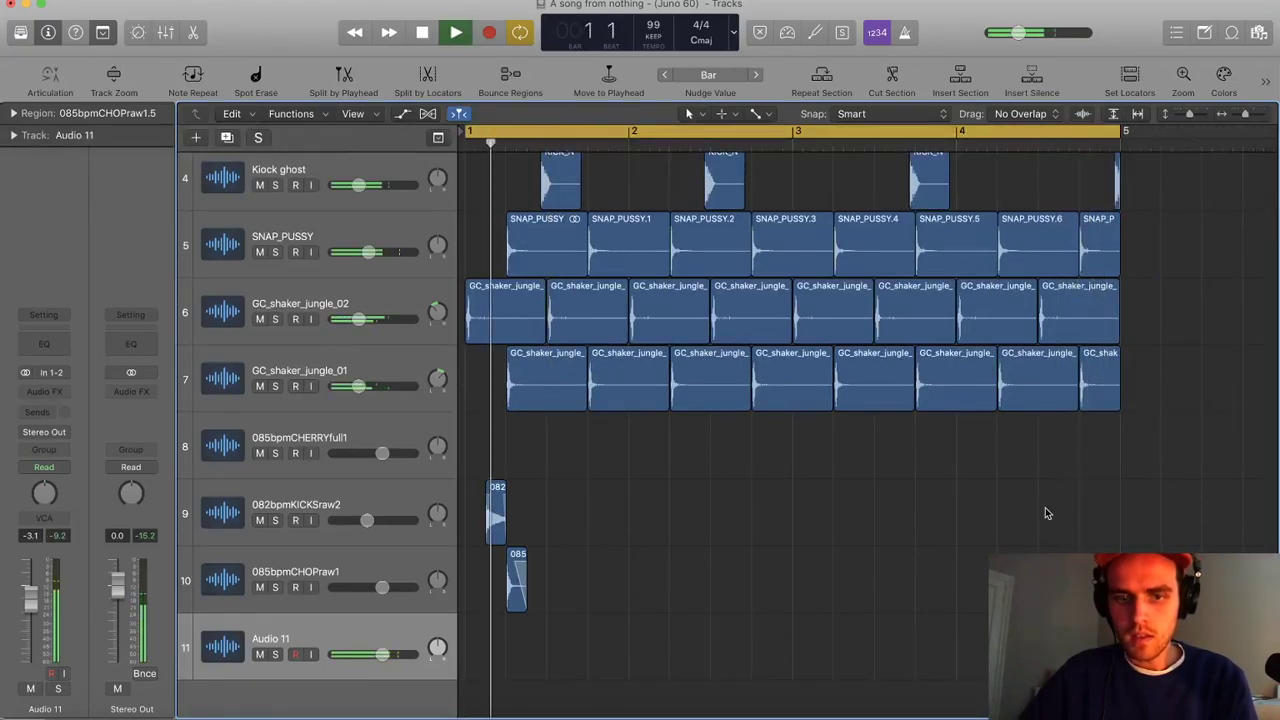
key("super+Right")
key("super+Right")
key("space")
Try a copy of the faded 085bpmCHOPraw1 hit at beat 4 of bar 1 with the beat, and delete the copy
left_click_drag(555, 588, 712, 589)
mouse_move(753, 593)
left_mouse_down()
mouse_move(552, 597)
mouse_move(648, 594)
left_mouse_up()
key("super+z")
key("super+Left")
key("super+Left")
key("super+Left")
left_click_drag(505, 590, 770, 585)
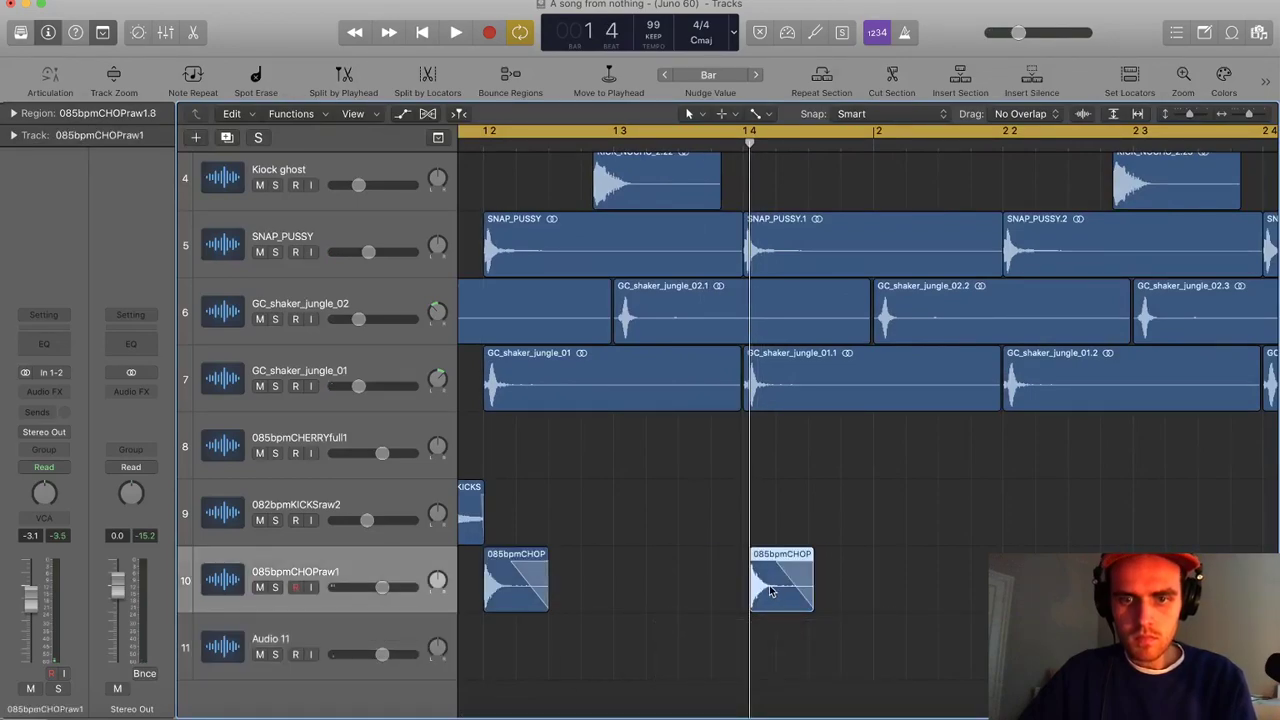
key("super+Left")
key("super+Left")
key("super+Left")
key("super+Left")
key("Return")
key("space")
key("super+Right")
key("super+Right")
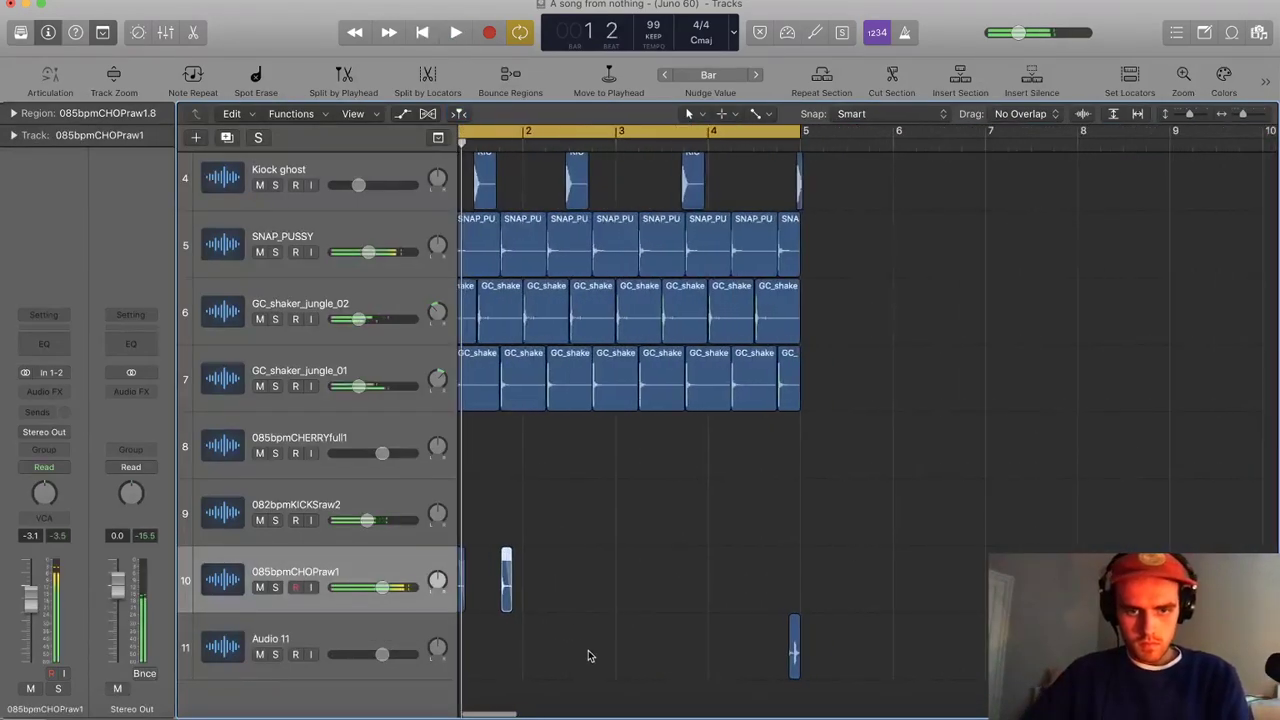
key("Delete")
Copy the faded 085bpmCHOPraw1 hit to beat 4 of bar 1 and beats 2 and 4 of bar 2, and join the first three hits
key("super+Right")
key("super+Right")
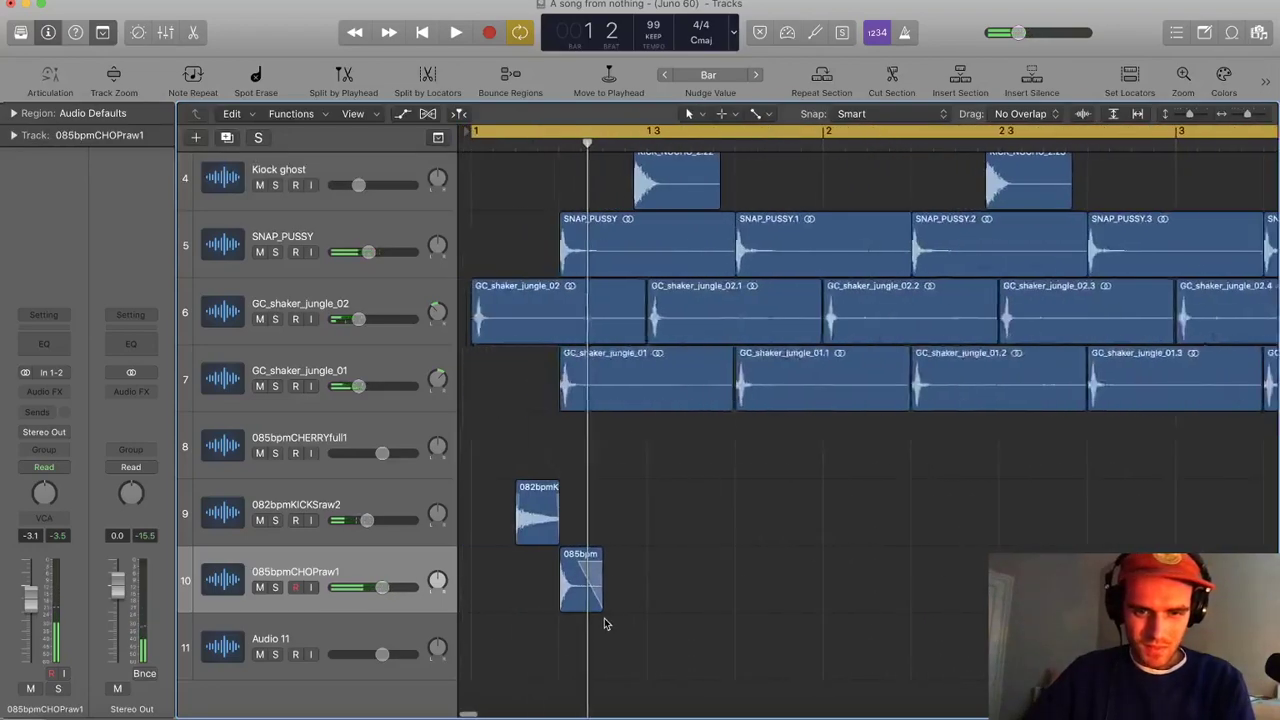
left_click_drag(573, 590, 748, 592)
left_click_drag(889, 615, 922, 589)
key("super+Left")
left_click_drag(745, 640, 519, 600)
key("super+j")
key("Return")
Split the joined 085bpmCHOPraw1 region at 1 3 1 1 and at bar 2, and delete the outer two pieces
key("t")
key("i")
left_click(551, 591)
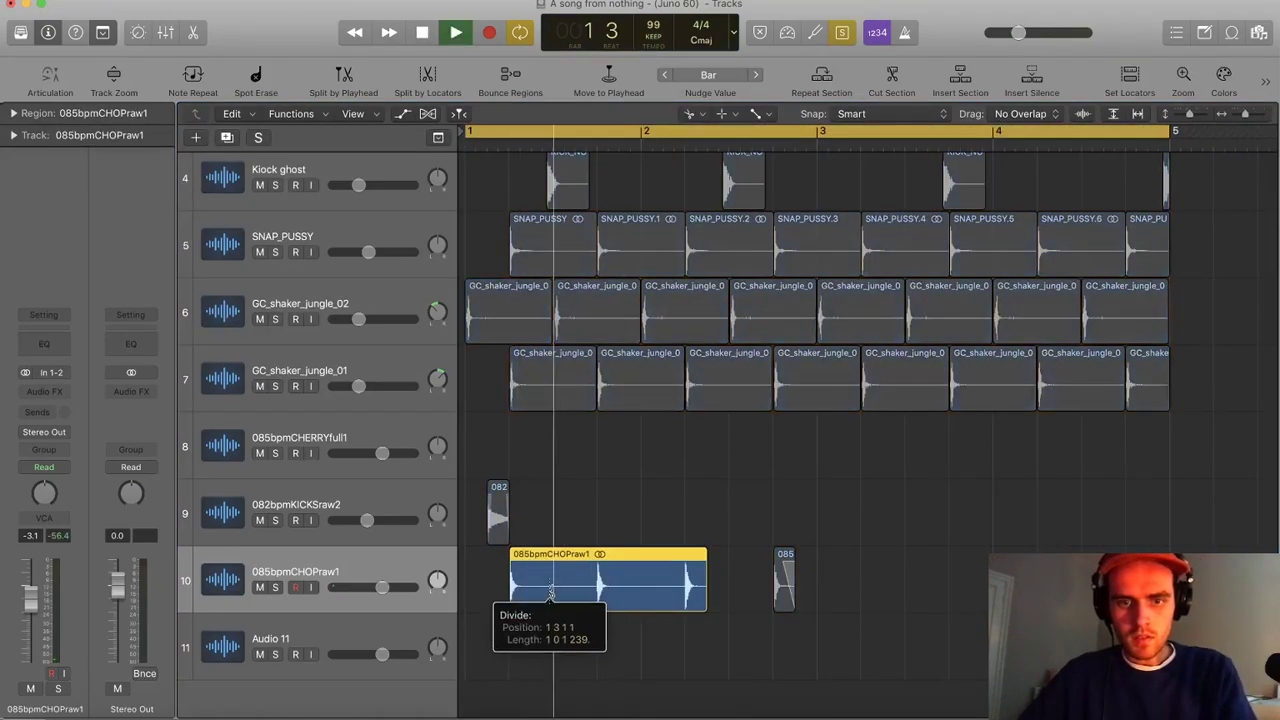
left_click_drag(550, 592, 550, 592)
left_click(643, 585)
key("t")
key("t")
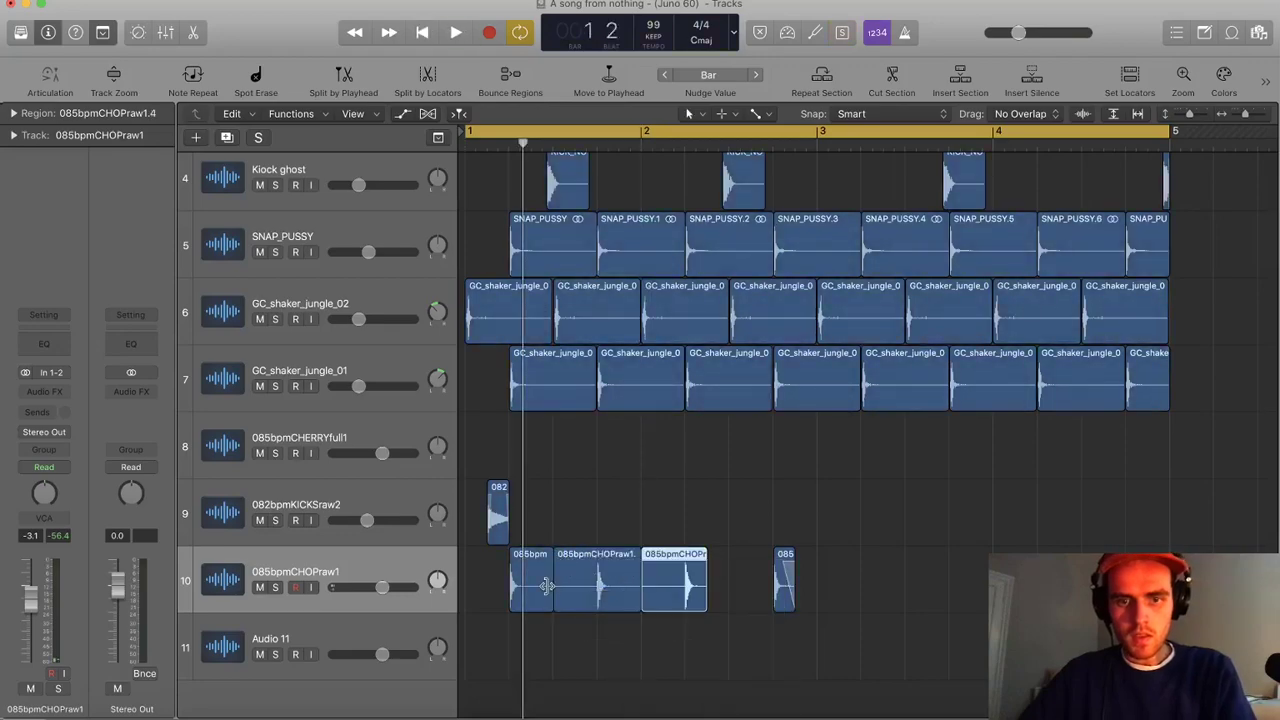
left_click(546, 586)
key("Delete")
left_click(646, 587)
key("Delete")
Move the remaining two-beat 085bpmCHOPraw1 piece to bar 1 and loop it up to bar 5, deleting the leftover hit in bar 2
left_click(606, 600)
left_click_drag(607, 598, 510, 582)
key("l")
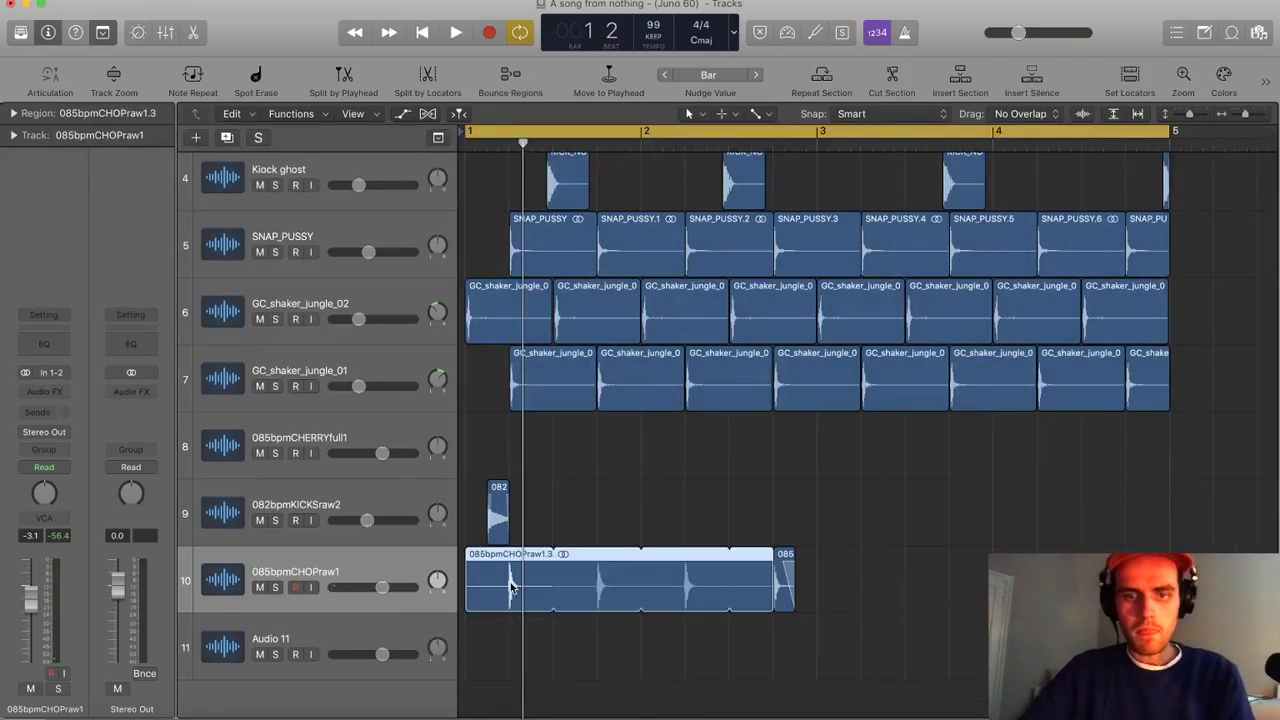
left_click(783, 595)
key("Delete")
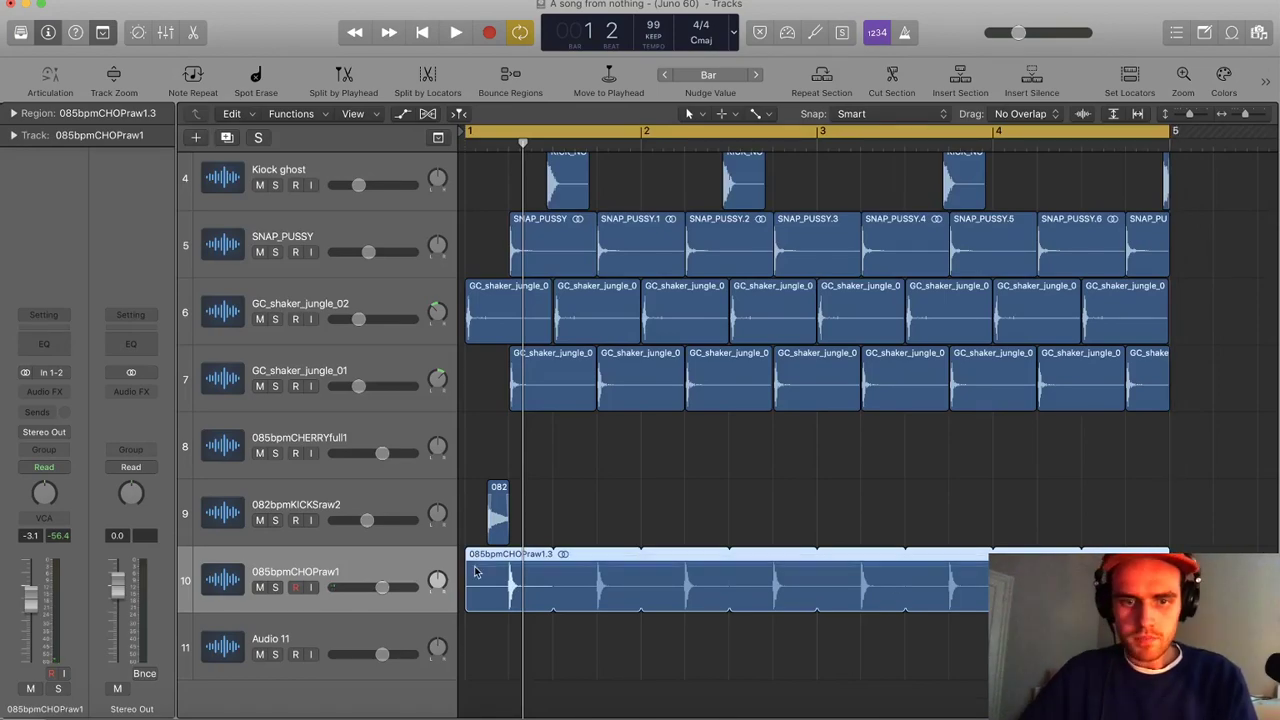
Convert the 085bpmCHOPraw1 loops to regions, join them into one region, and play the beat
key("ctrl+l")
key("super+j")
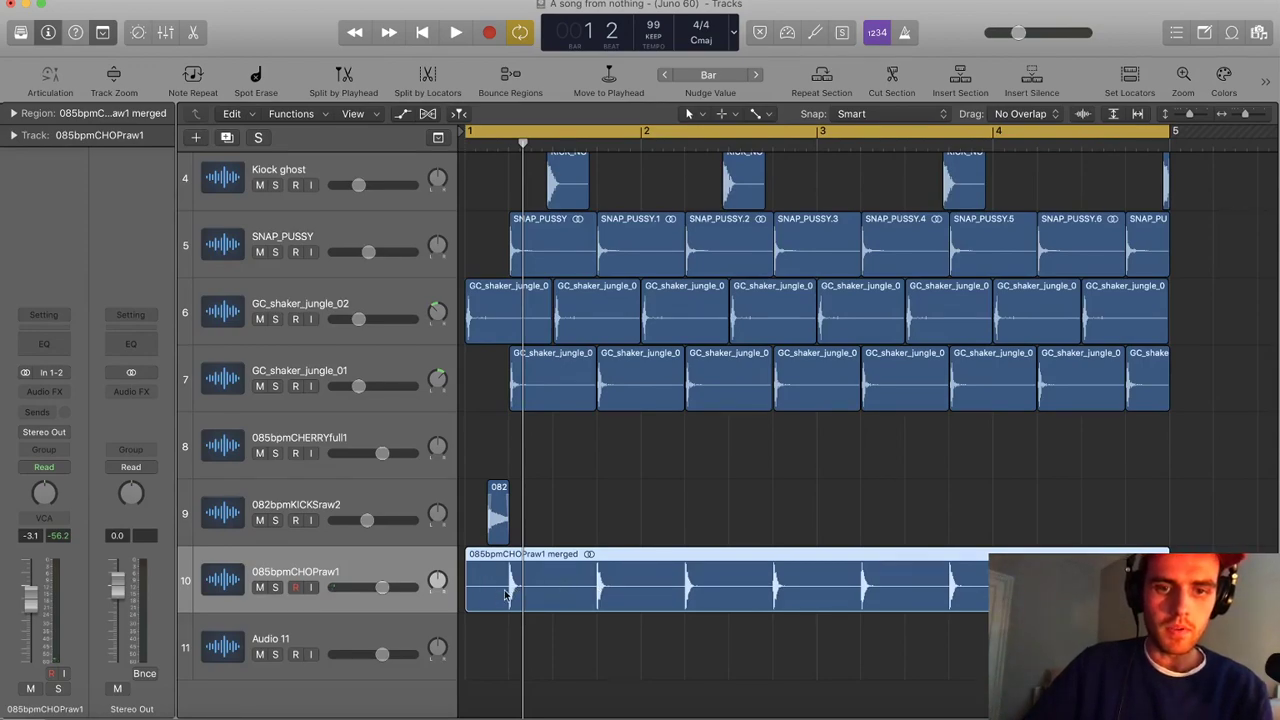
left_click(1205, 585)
left_click(1110, 585)
scroll(716, 532, "up", 1)
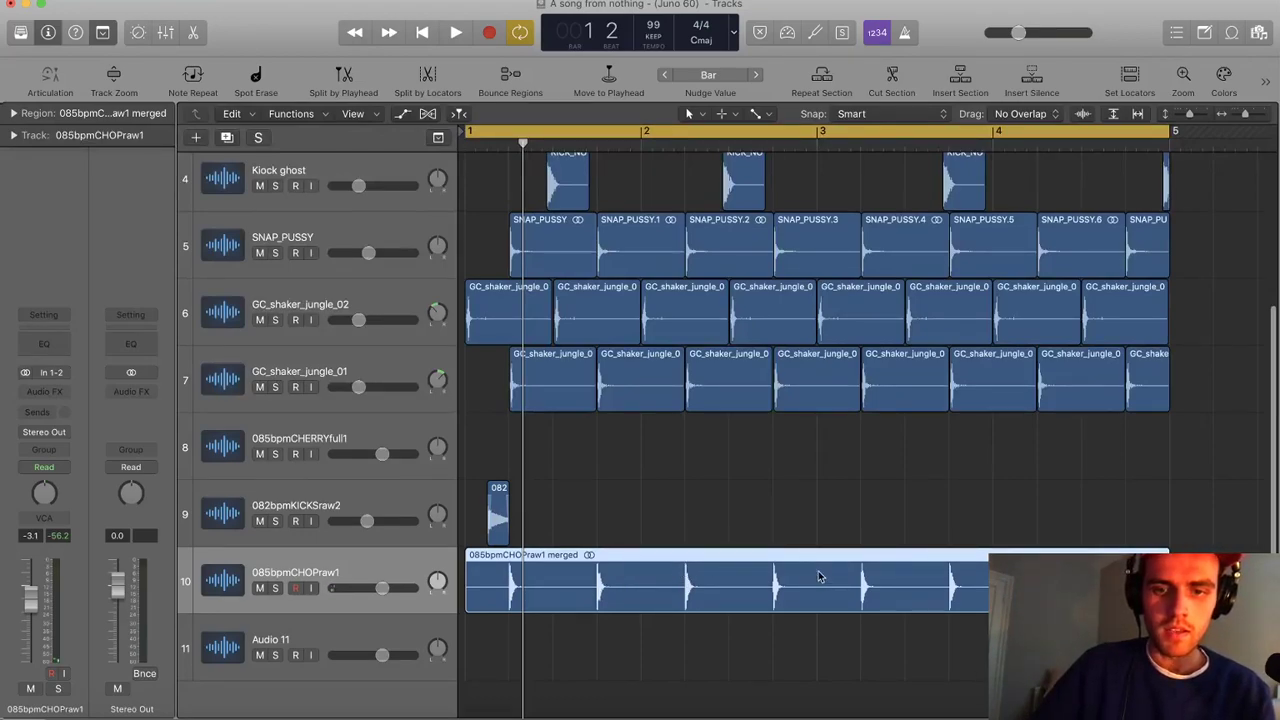
key("space")
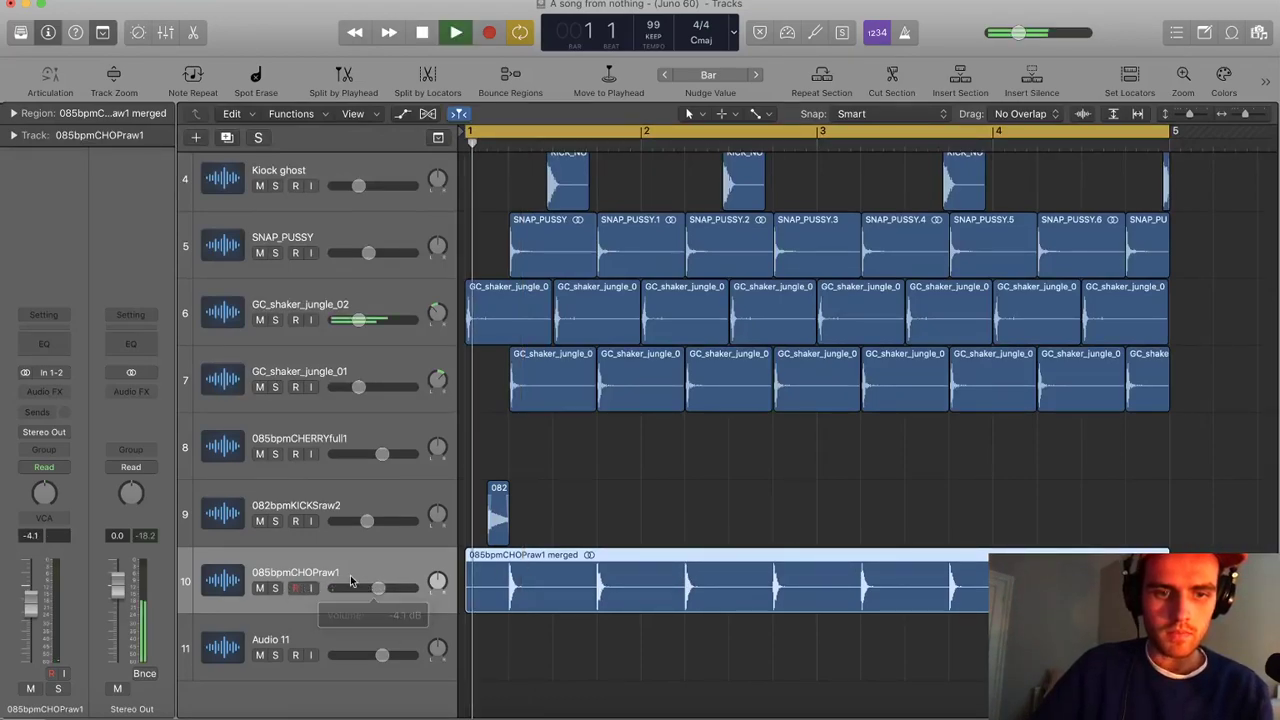
Lower the 085bpmCHOPraw1 track volume slightly and copy the 082bpmKICKSraw2 hit to just after the start of bar 2, checking it in playback
left_click_drag(379, 589, 375, 589)
scroll(743, 521, "down", 3)
key("space")
left_click_drag(495, 530, 630, 542)
key("space")
key("space")
mouse_move(495, 538)
left_mouse_down()
mouse_move(470, 540)
mouse_move(490, 542)
left_mouse_up()
key("space")
key("space")
key("space")
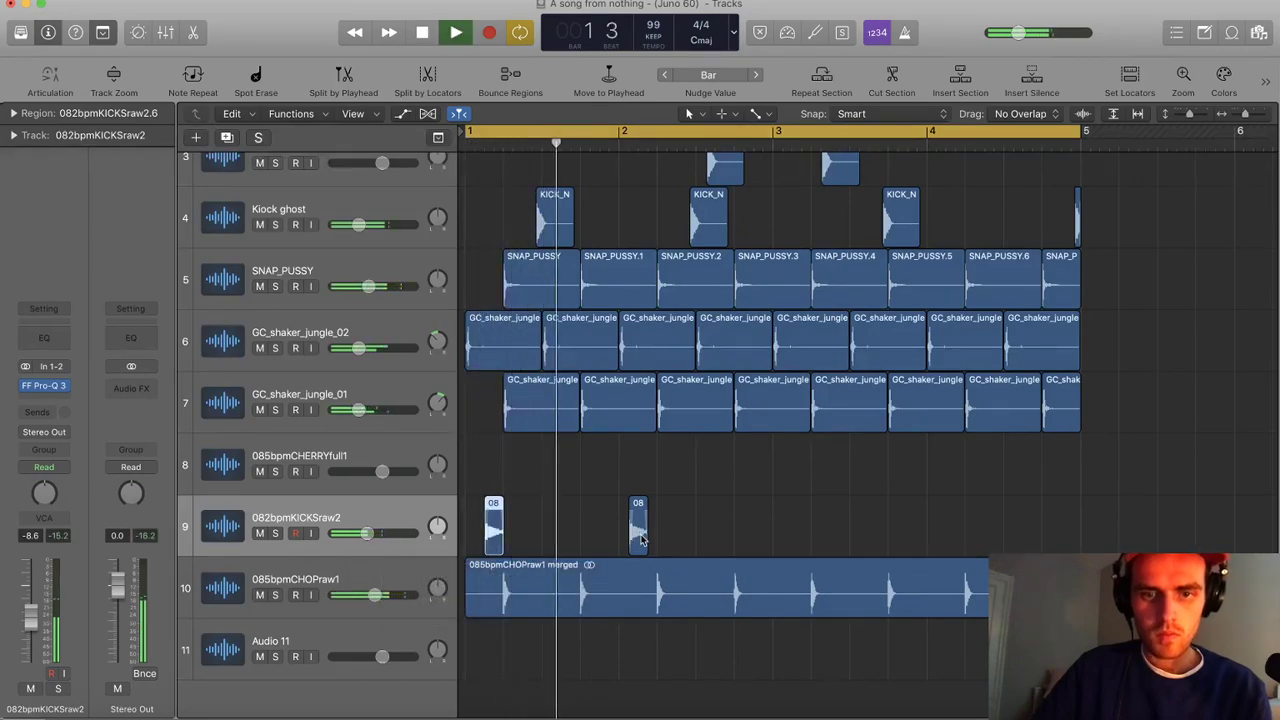
Move the copied 082bpmKICKSraw2 hit to half a beat after bar 2, matching the first hit's offset, and play the beat
scroll(639, 541, "up", 5)
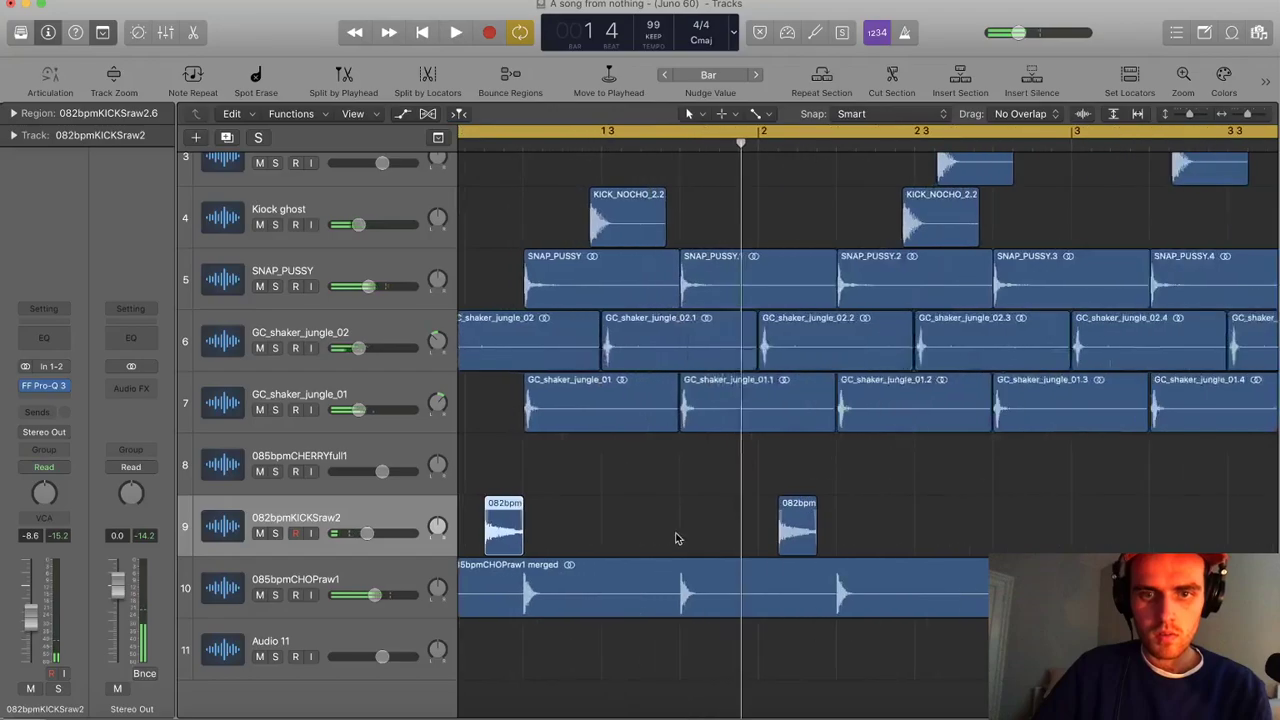
left_click_drag(797, 540, 820, 541)
key("space")
scroll(849, 535, "down", 5)
key("super+Left")
key("space")
Copy both 082bpmKICKSraw2 hits to the same offsets in bars 3 and 4, and lower that track's volume to -10.2 dB
left_click(405, 533)
left_click_drag(485, 540, 698, 545)
key("space")
left_click_drag(373, 534, 368, 535)
key("space")
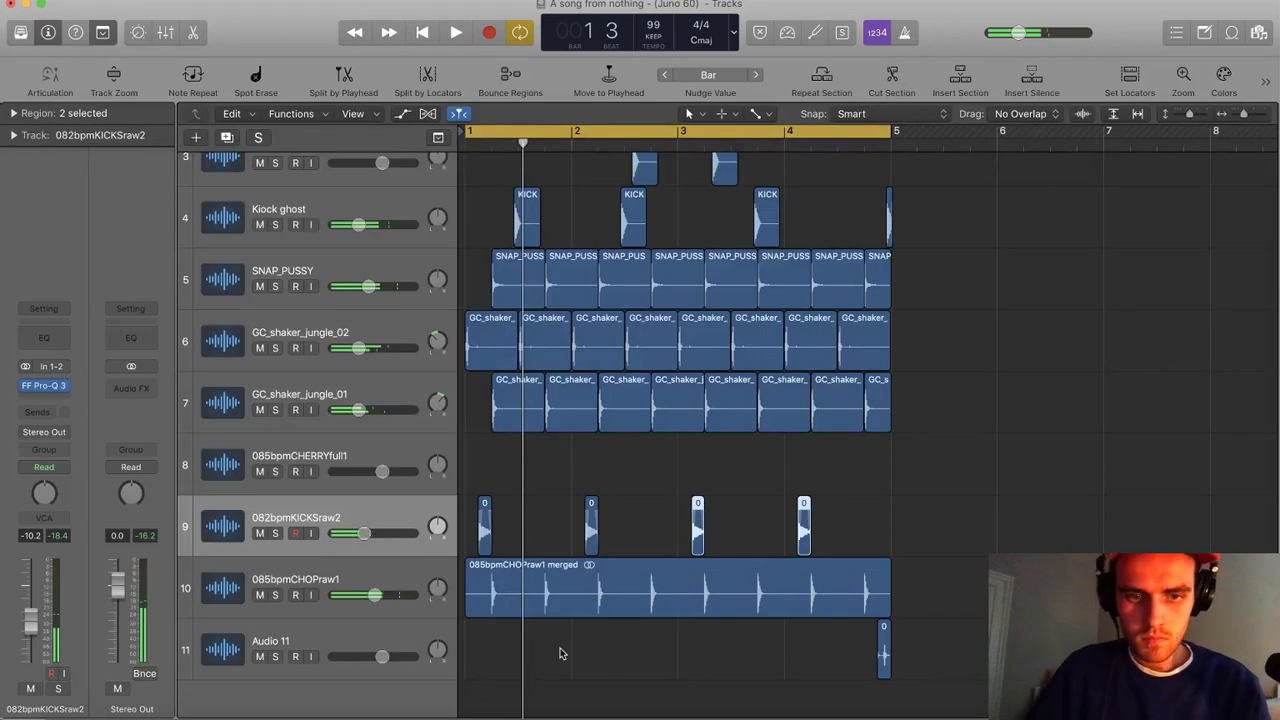
Turn the 085bpmCHOPraw1 track down a little more and check the balance in playback
left_click(563, 654)
left_click_drag(378, 595, 369, 597)
key("space")
key("space")
key("f")
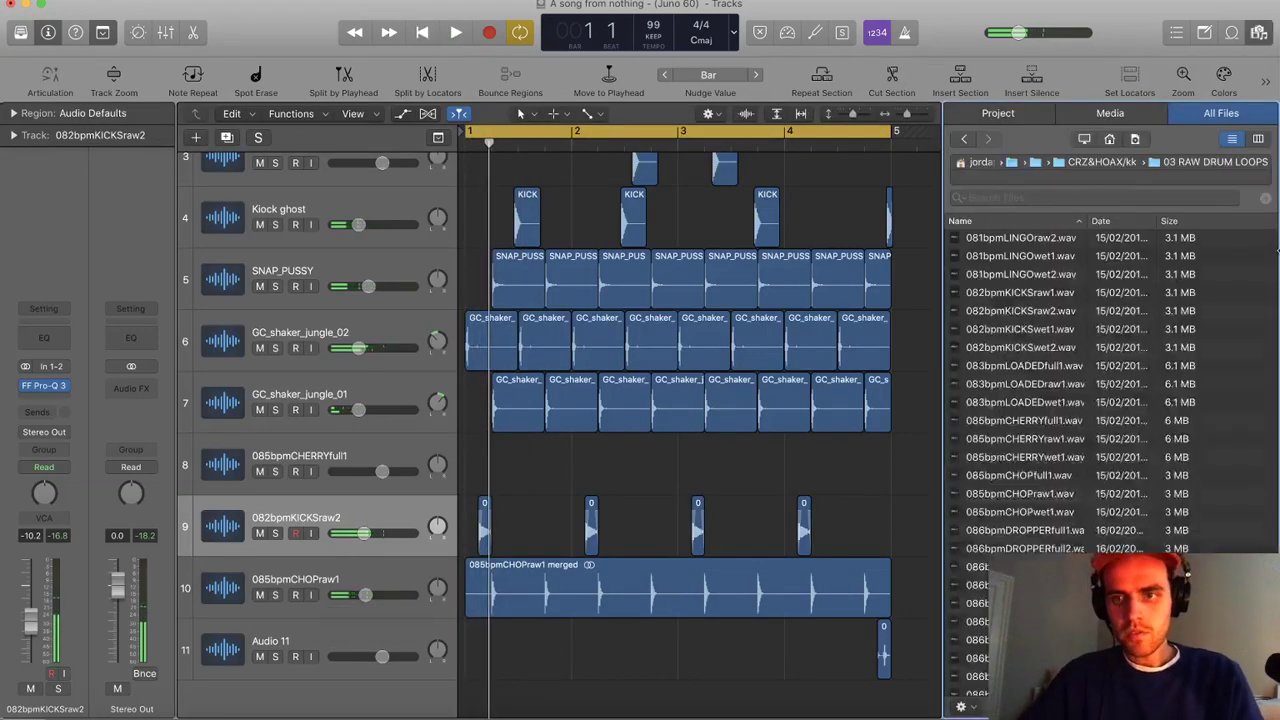
left_click(1063, 165)
left_click(1050, 163)
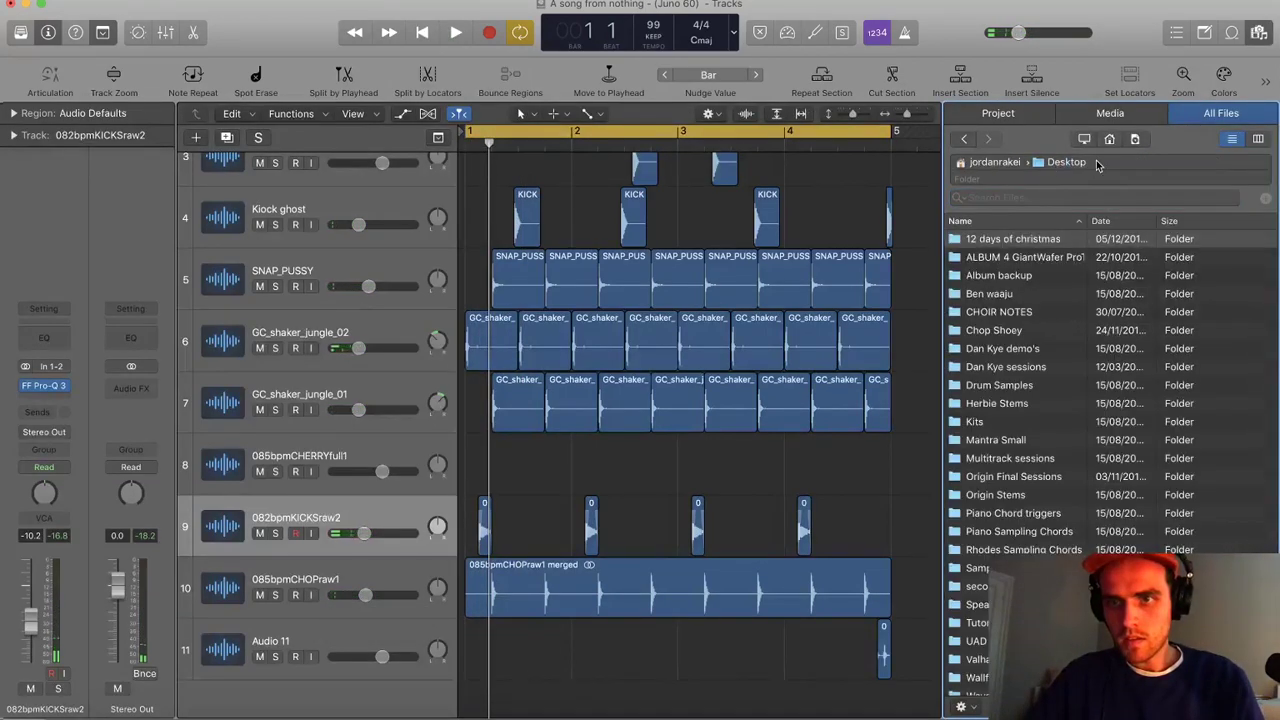
double_click(994, 421)
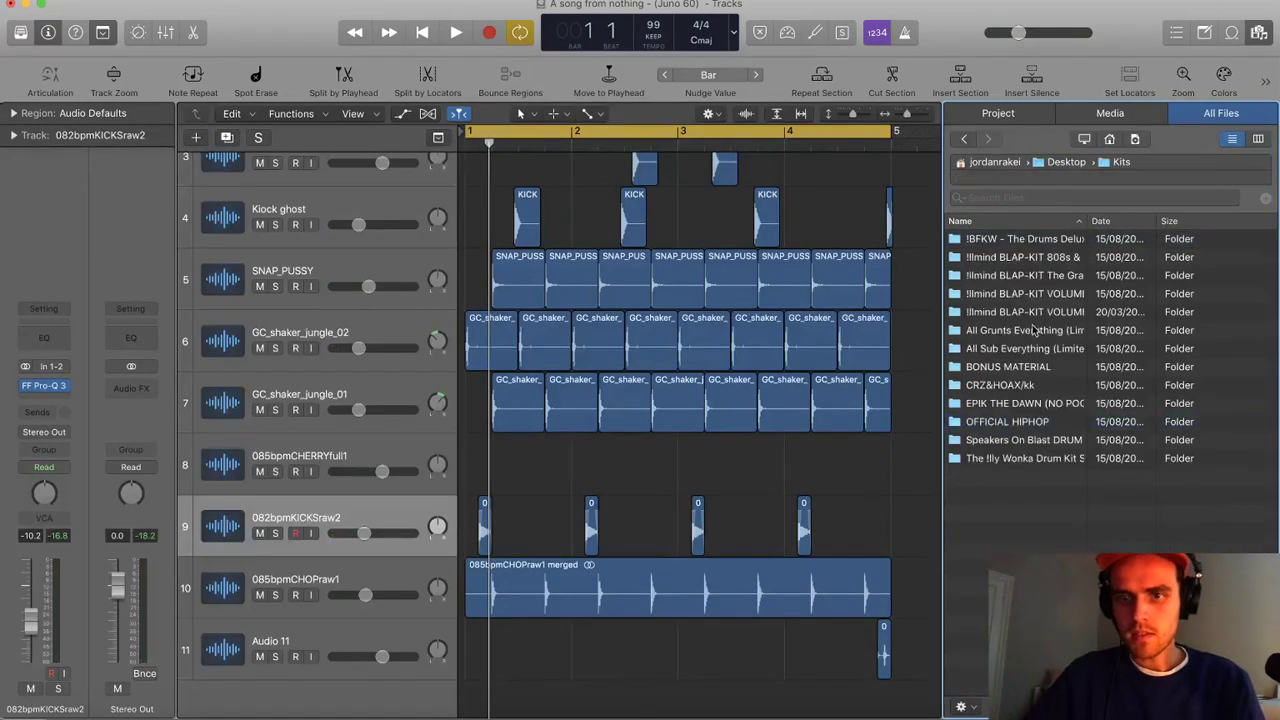
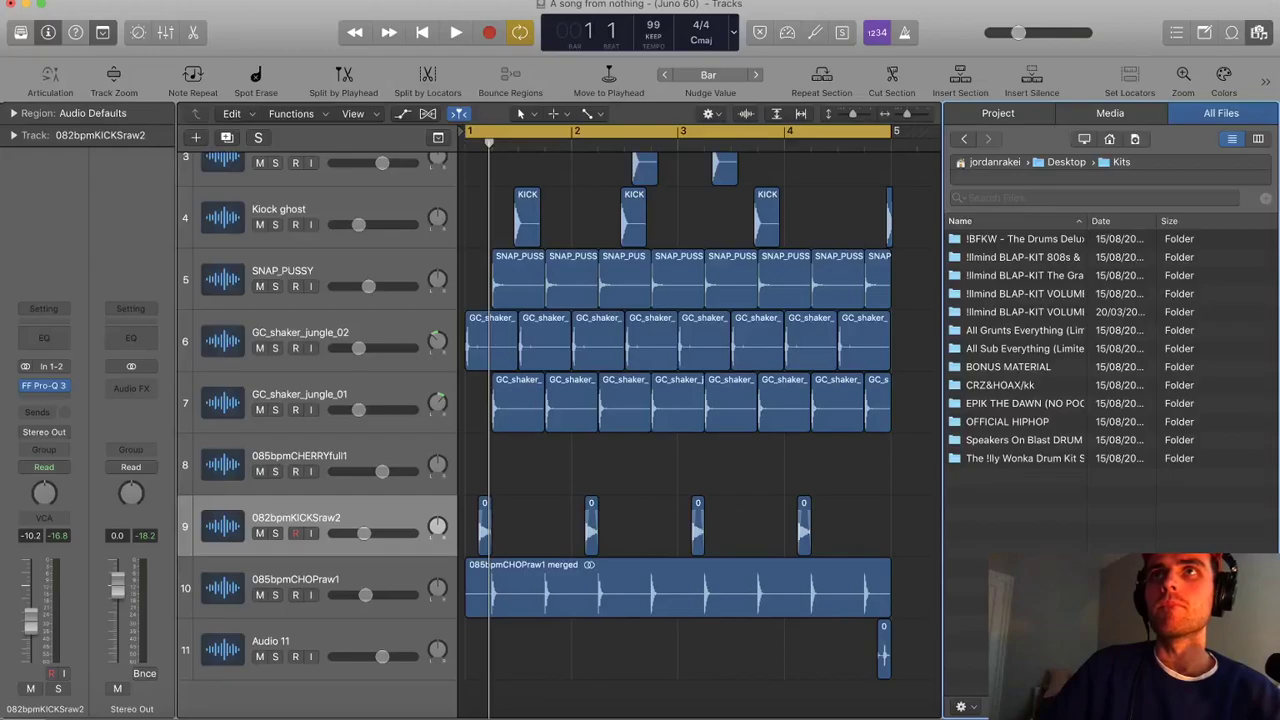
left_click(898, 477)
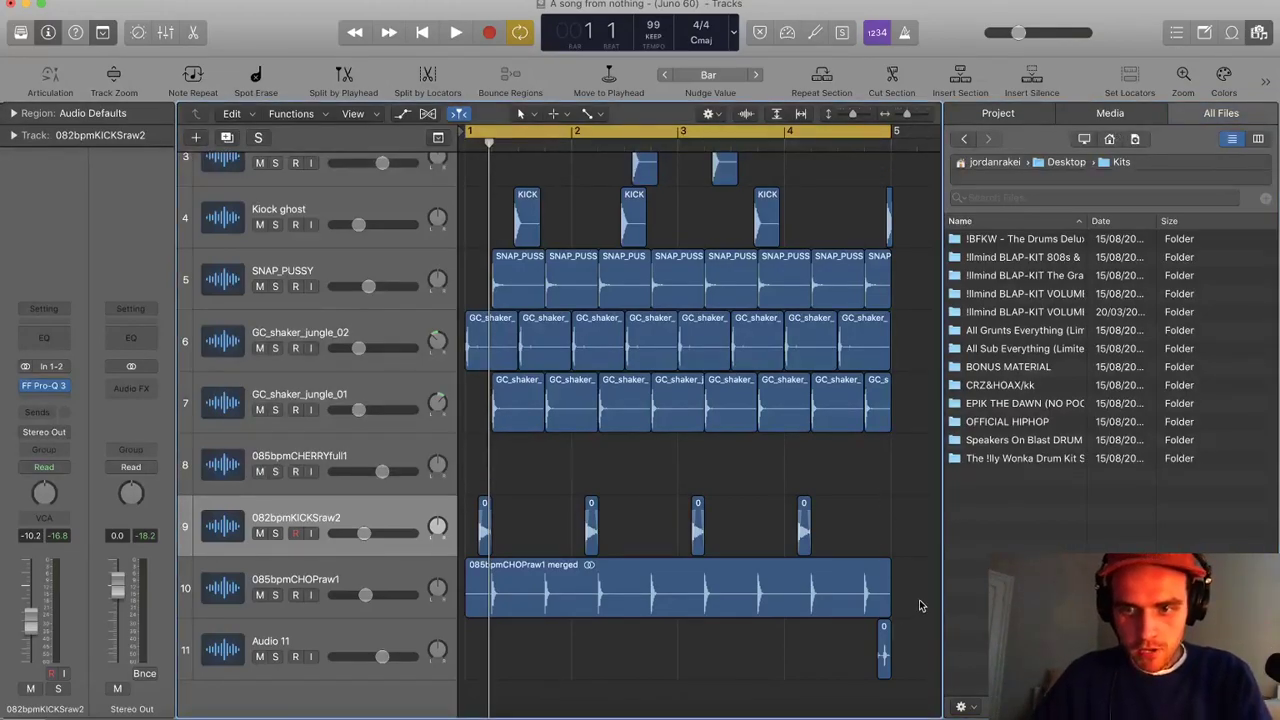
key("f")
key("space")
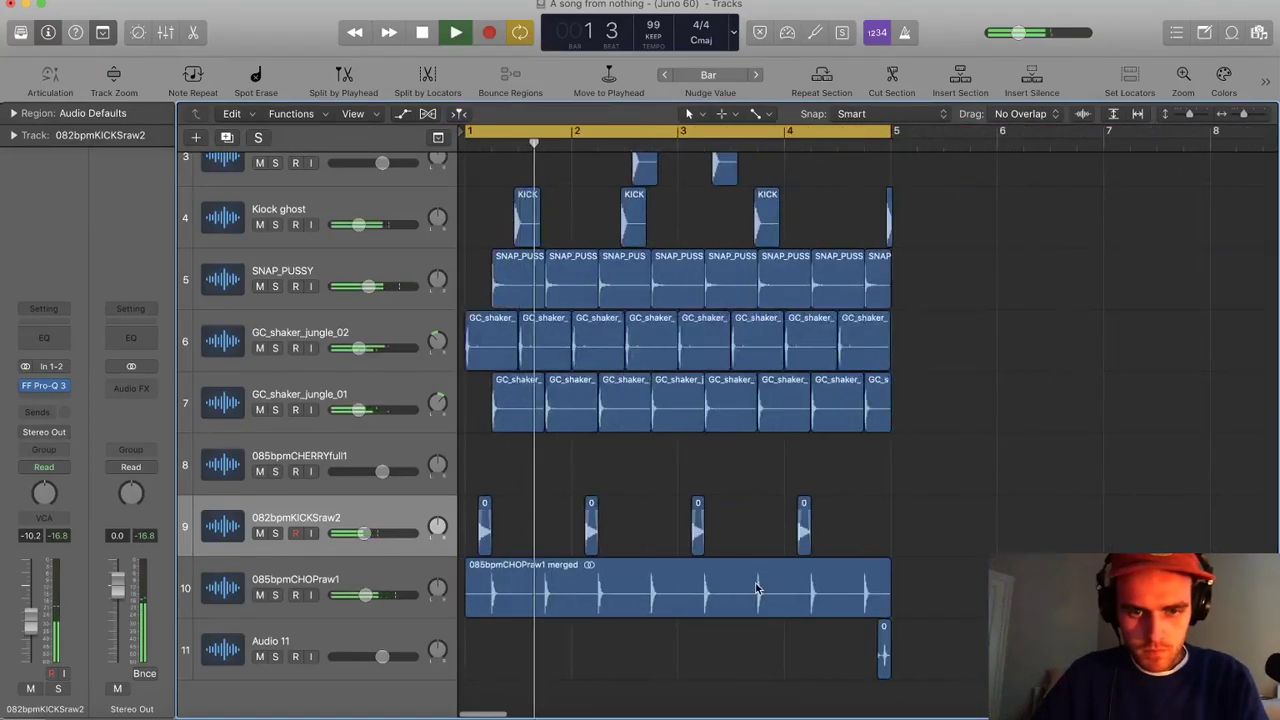
Switch to Splice, search the sample library for "atmospher" and preview att_atmos_slates.wav
left_click(306, 708)
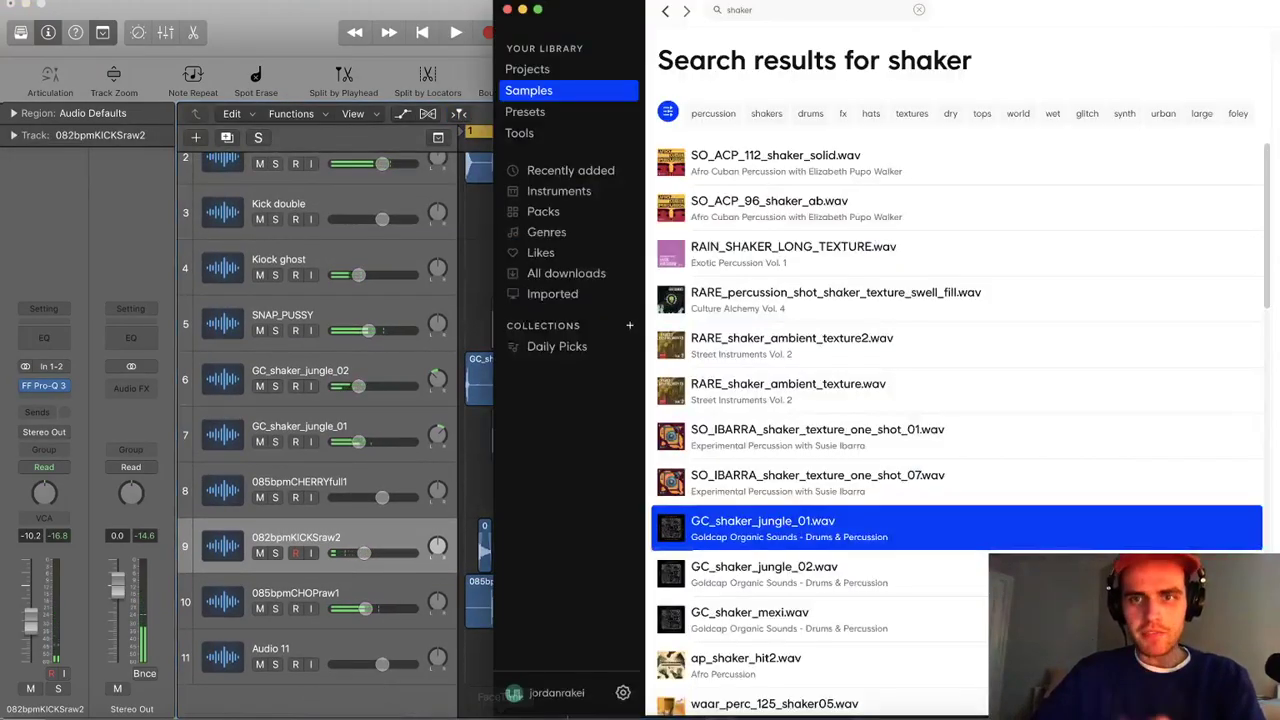
left_click(815, 14)
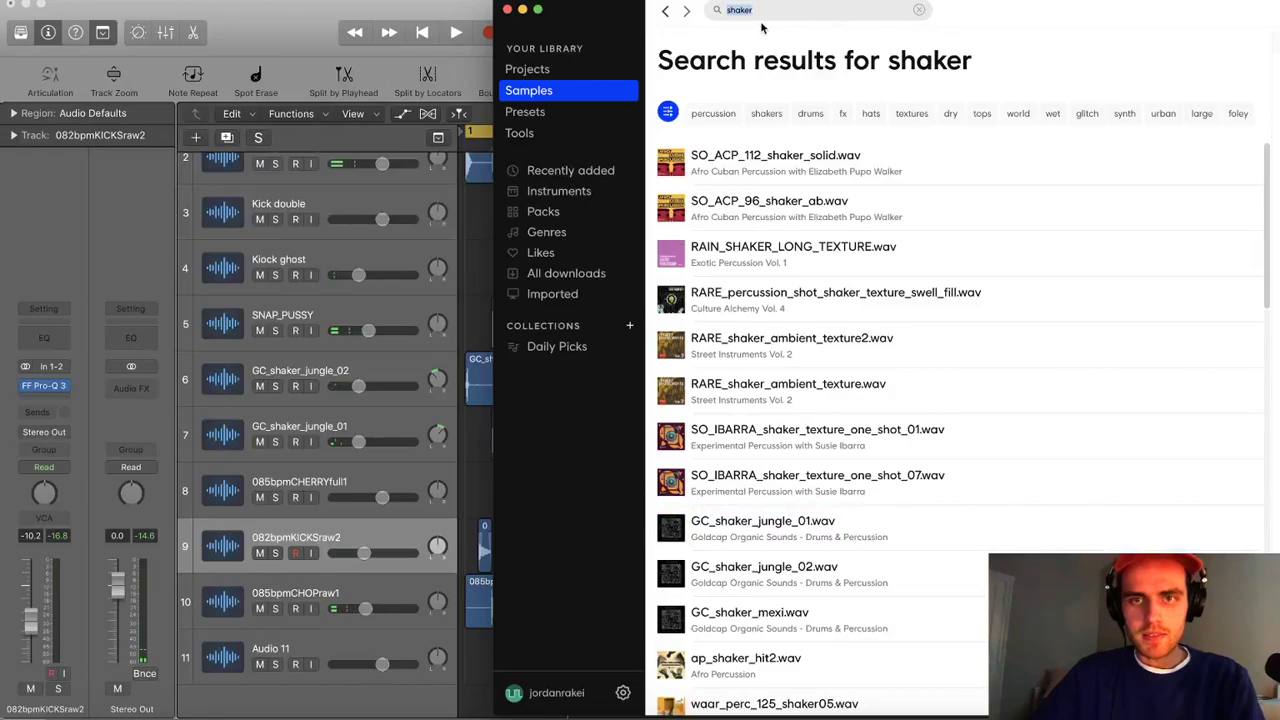
type("o")
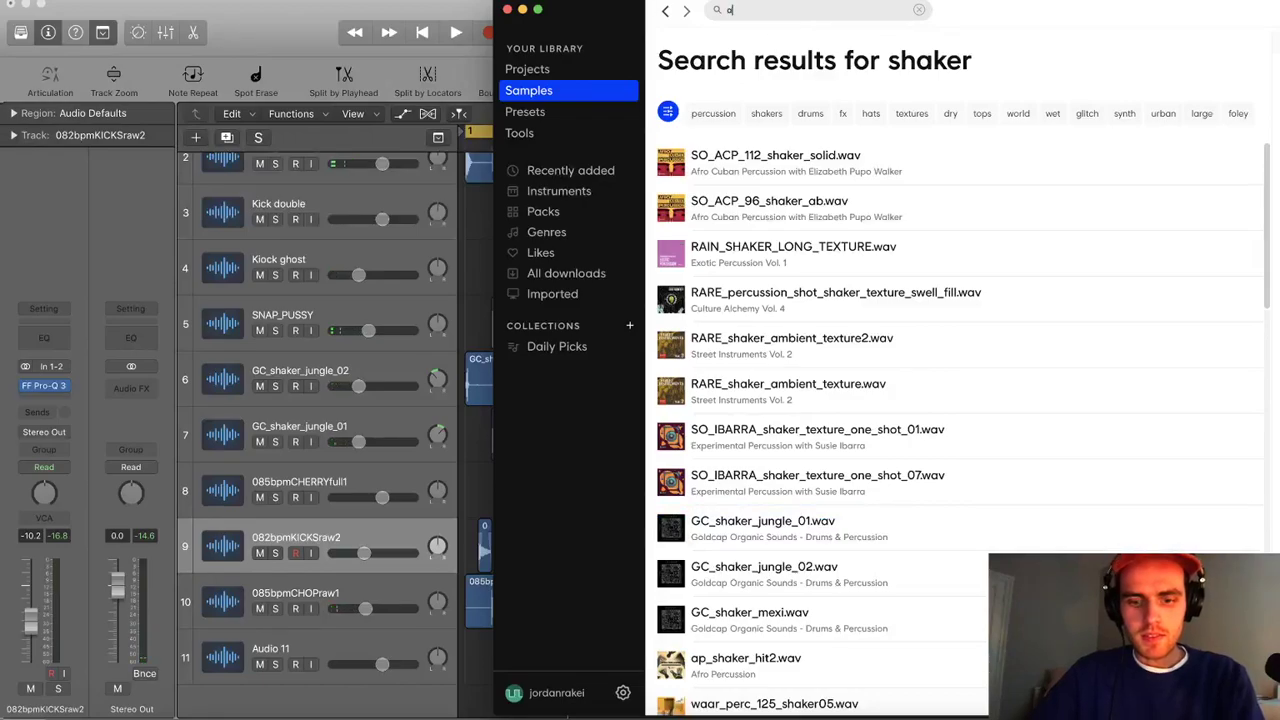
type("tmo")
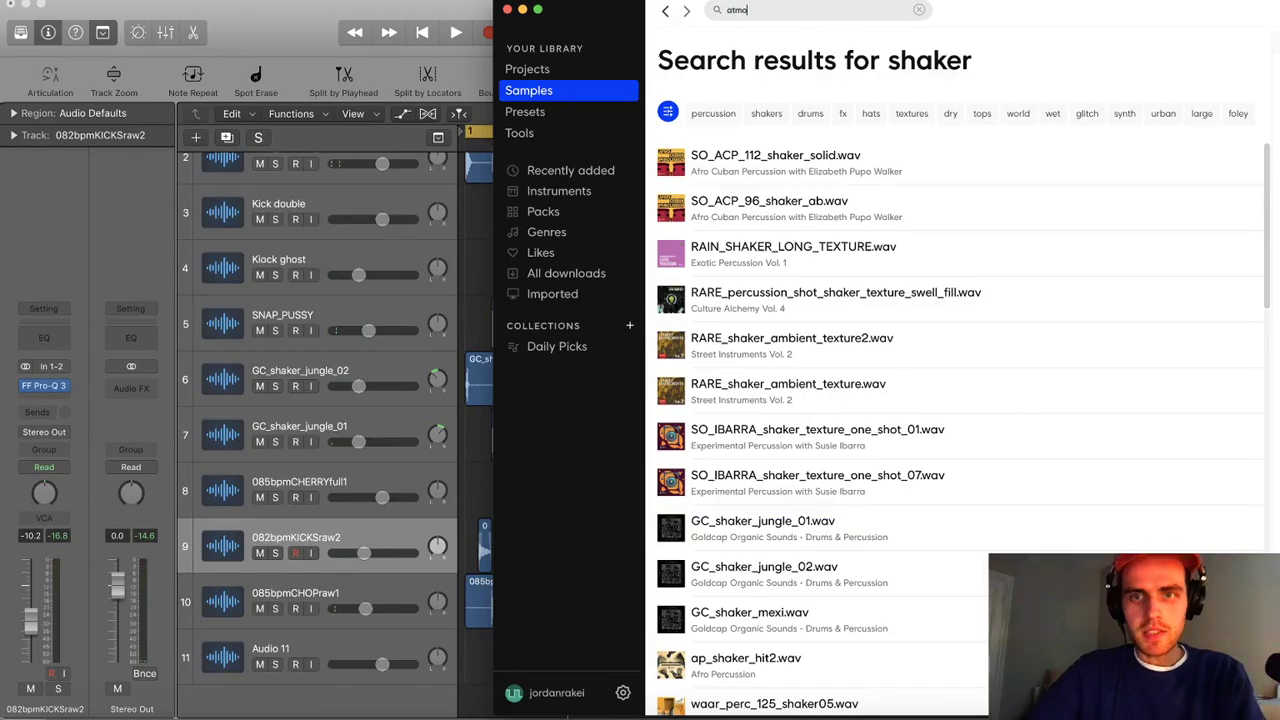
type("sh")
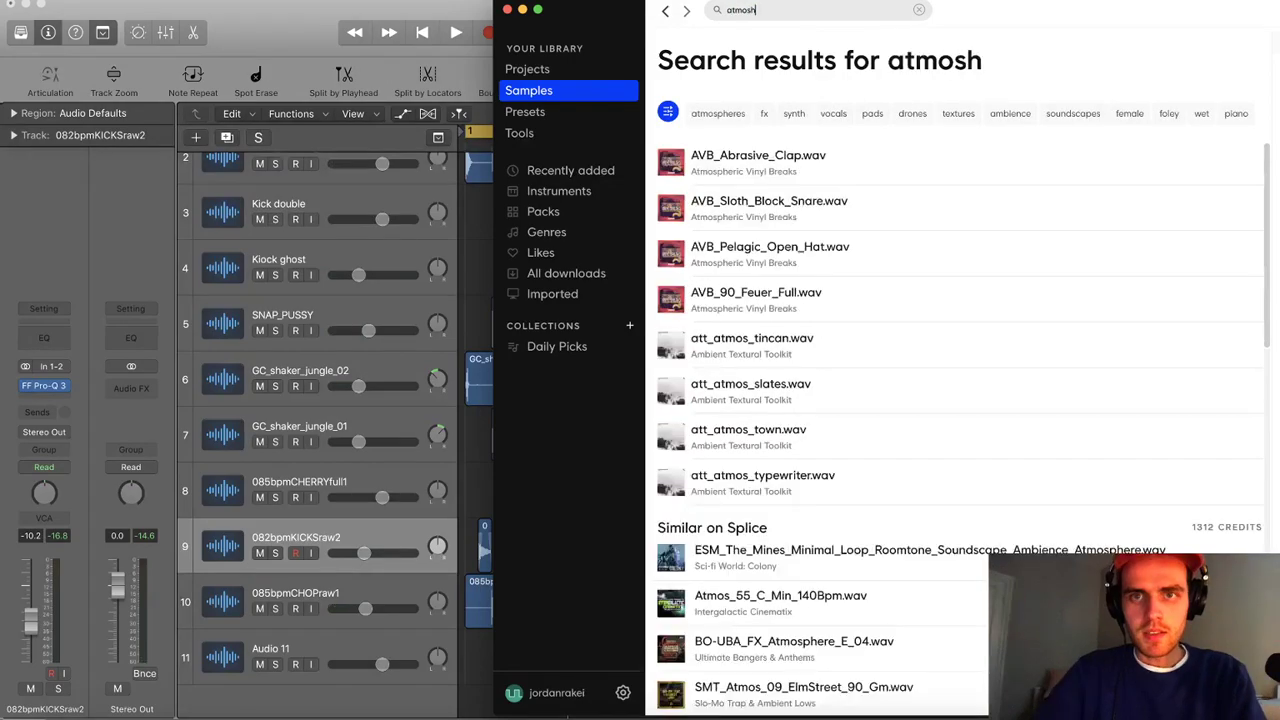
key("BackSpace")
type("pher")
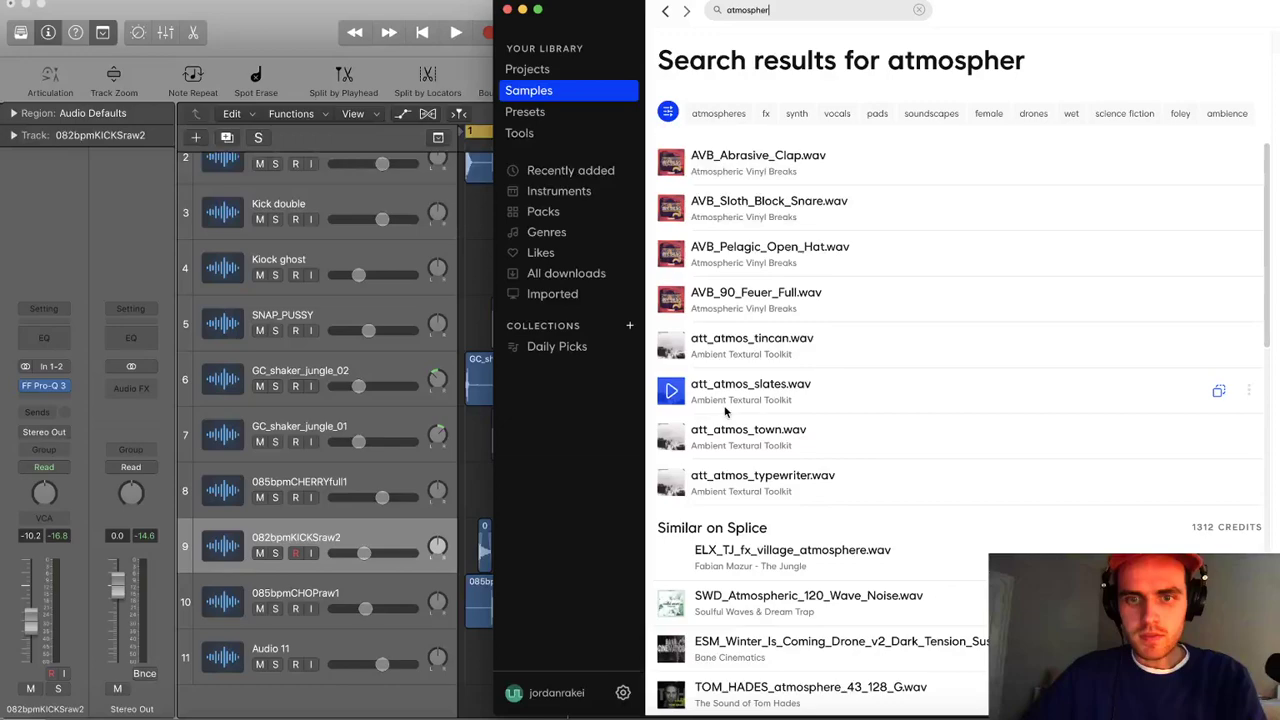
left_click(712, 396)
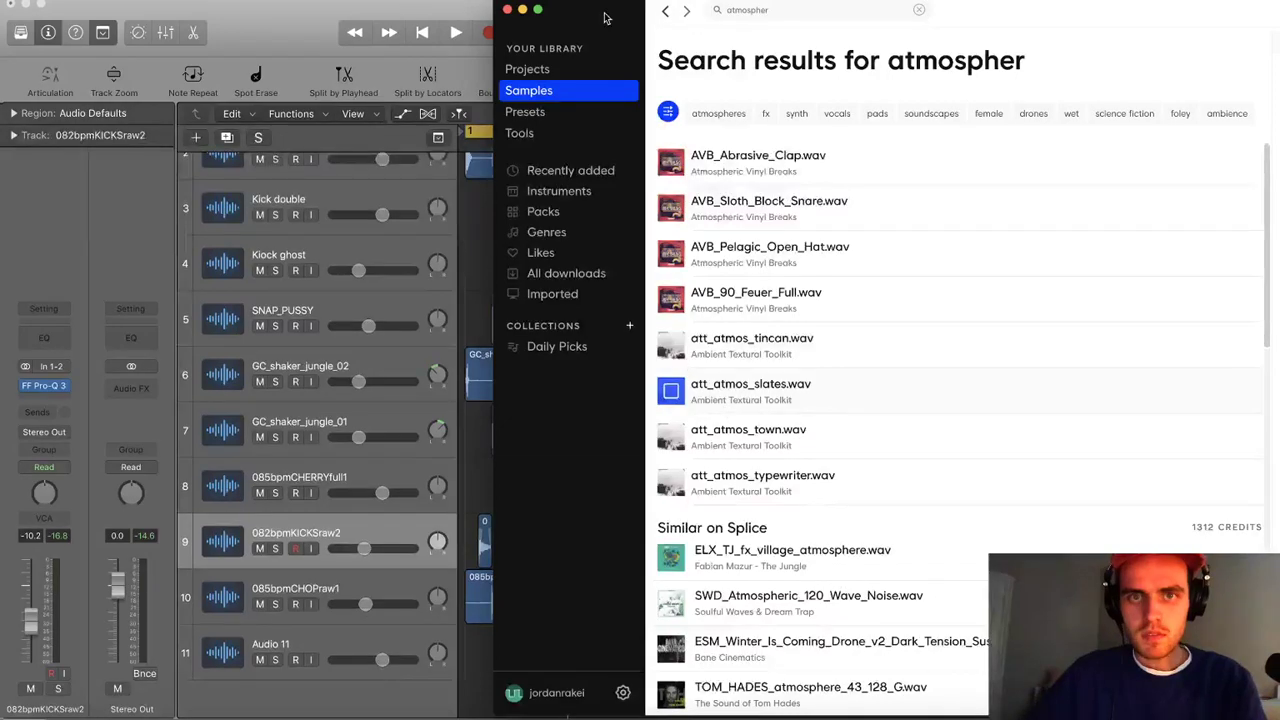
Import att_atmos_slates, att_atmos_town and att_atmos_typewriter from Splice onto new tracks below Audio 11, starting at bar 1
left_click_drag(604, 18, 913, 188)
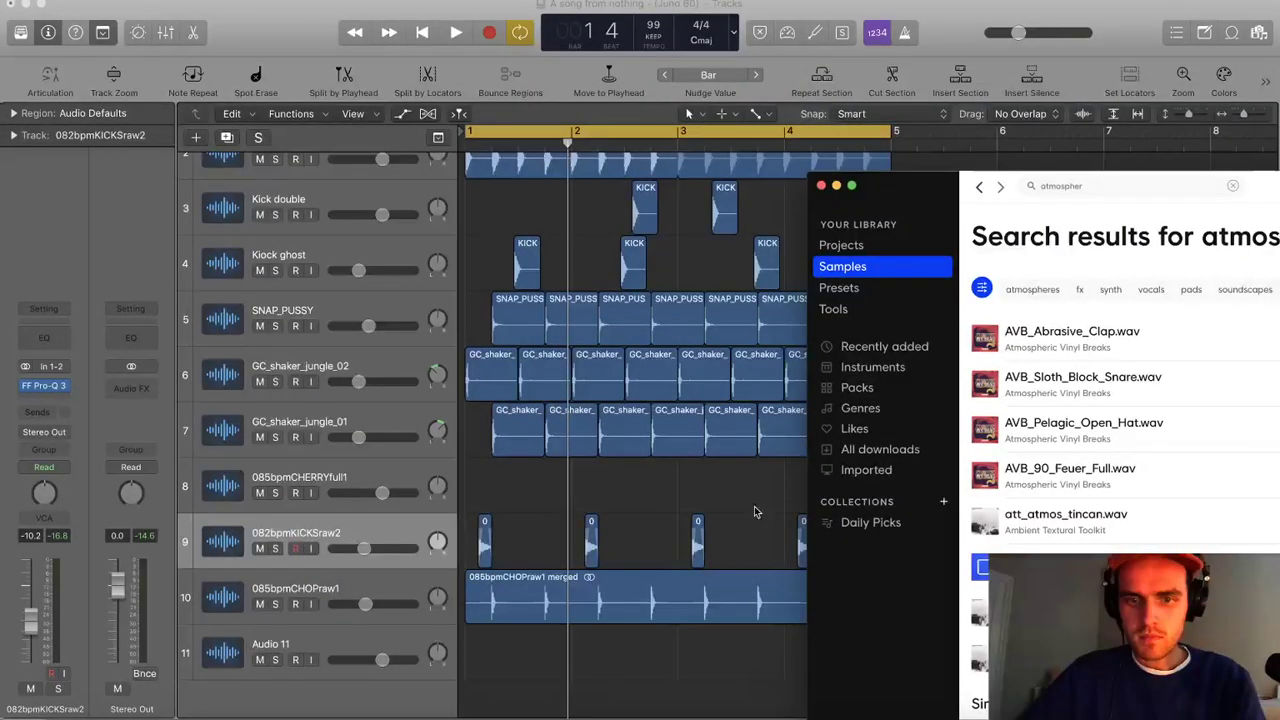
left_click_drag(985, 567, 478, 703)
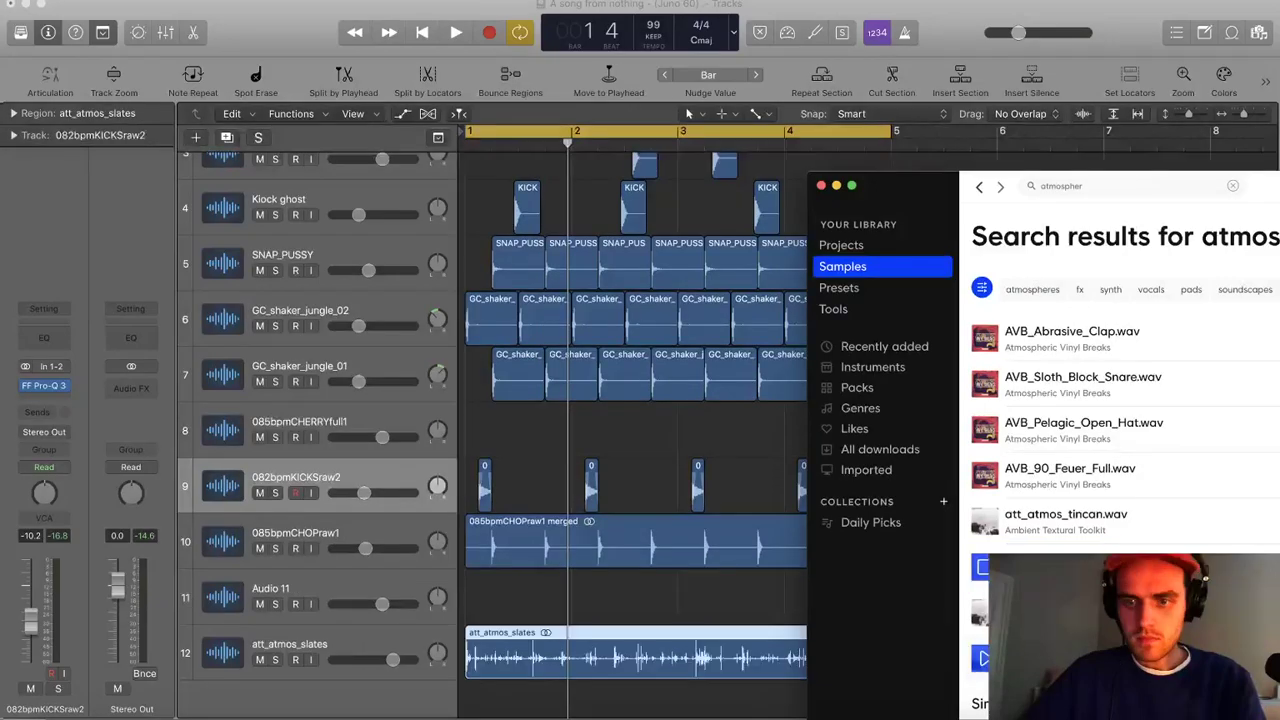
left_click(989, 612)
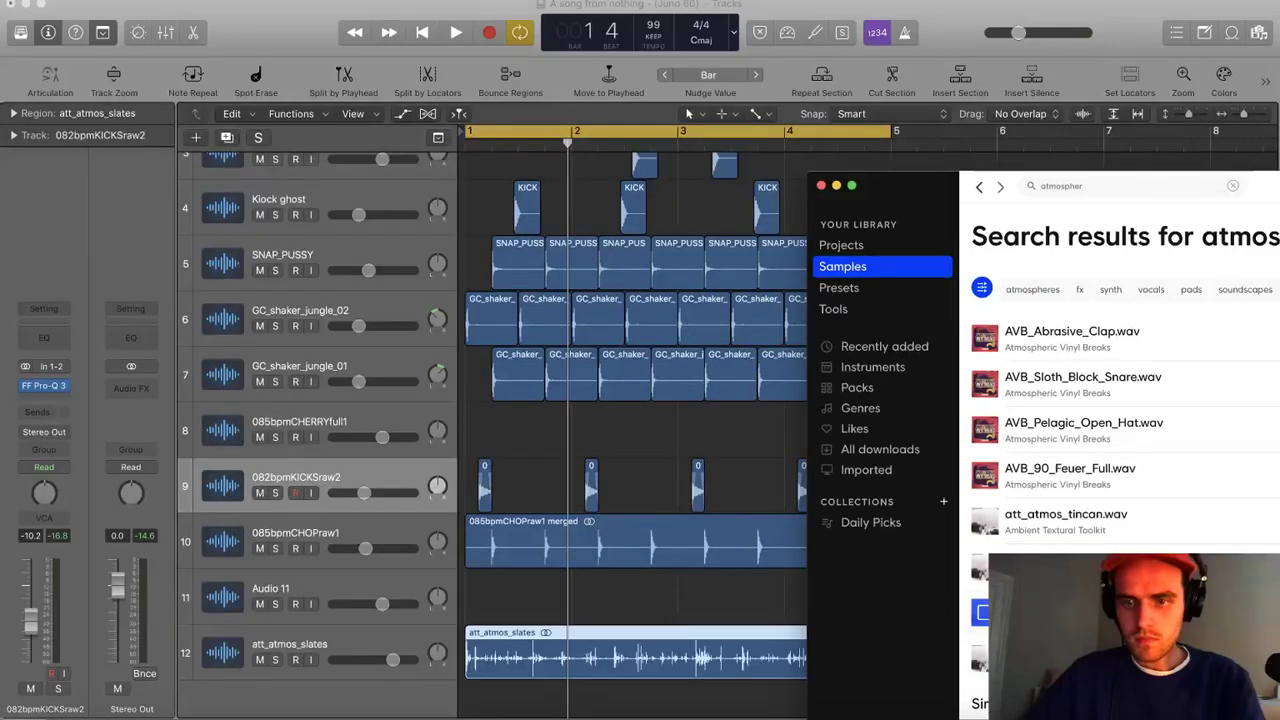
left_click_drag(985, 658, 543, 672)
key("super+Down")
key("super+Down")
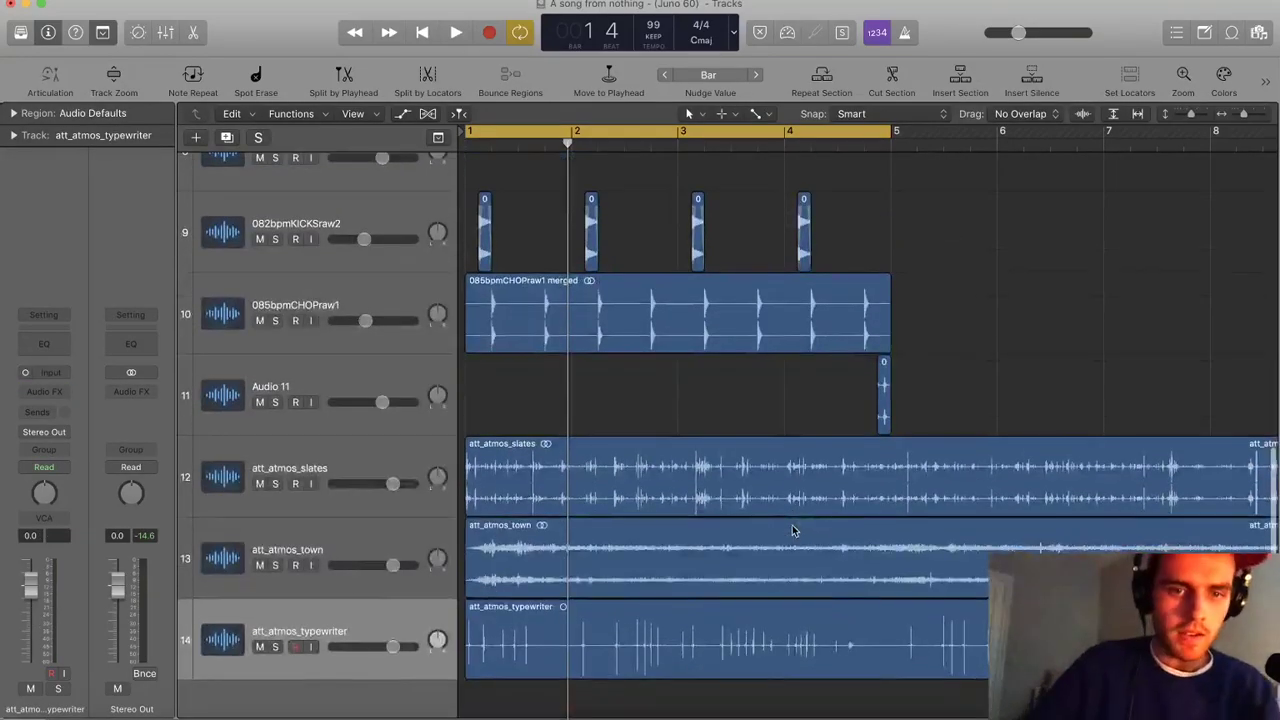
Cut the att_atmos_slates region at bar 5 and delete everything after it
left_click(897, 449)
key("Delete")
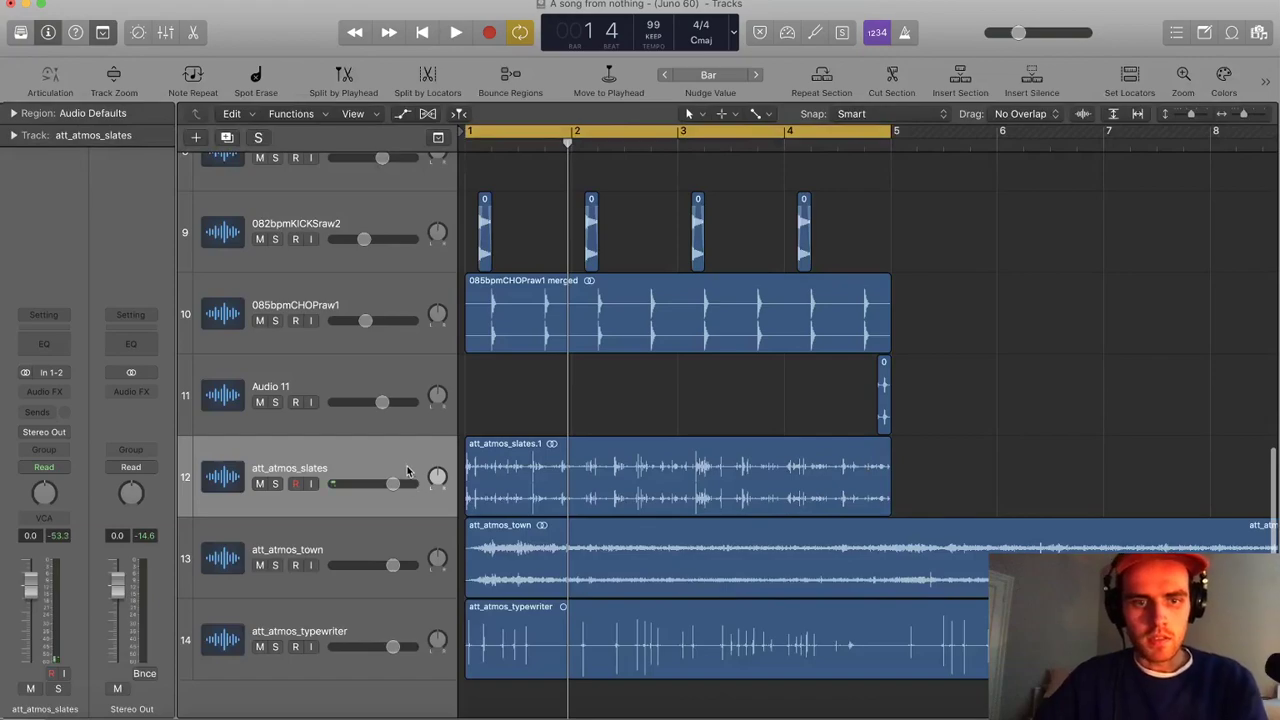
left_click(410, 482)
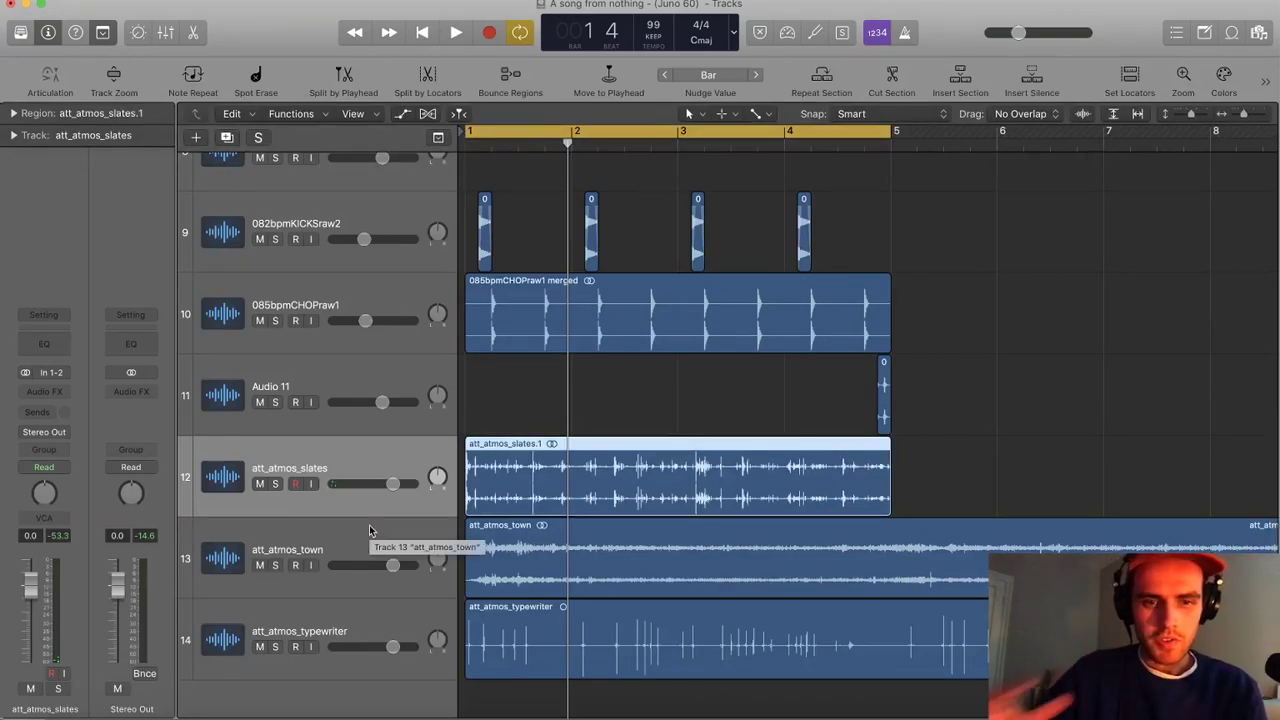
Solo the att_atmos_town track, play it and insert a stereo FF Pro-Q 3 on it
scroll(469, 531, "up", 3)
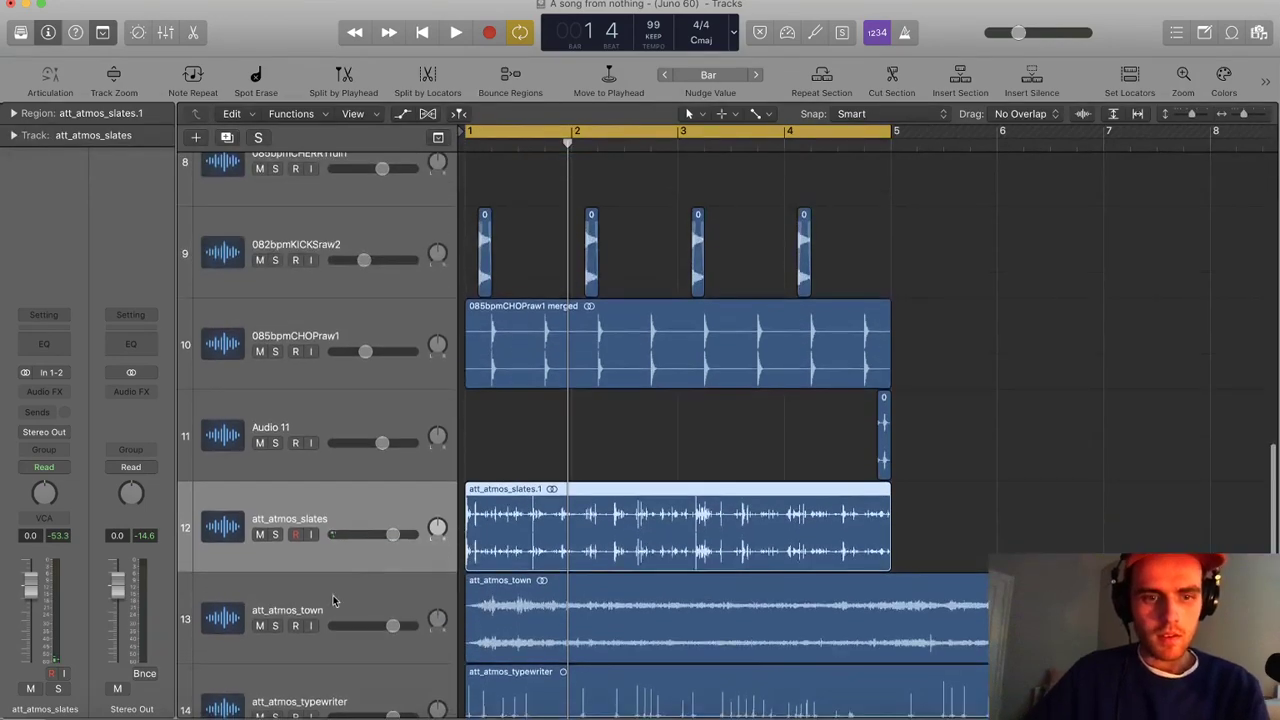
left_click(277, 618)
key("space")
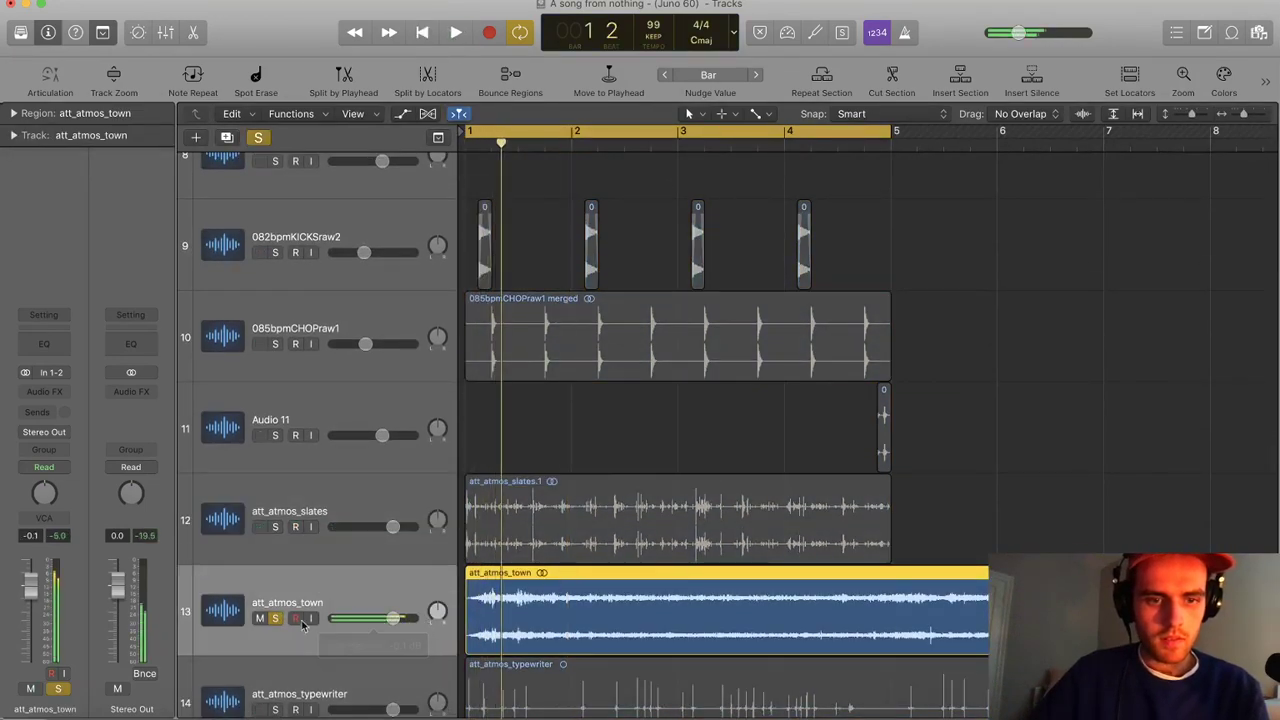
left_click(44, 391)
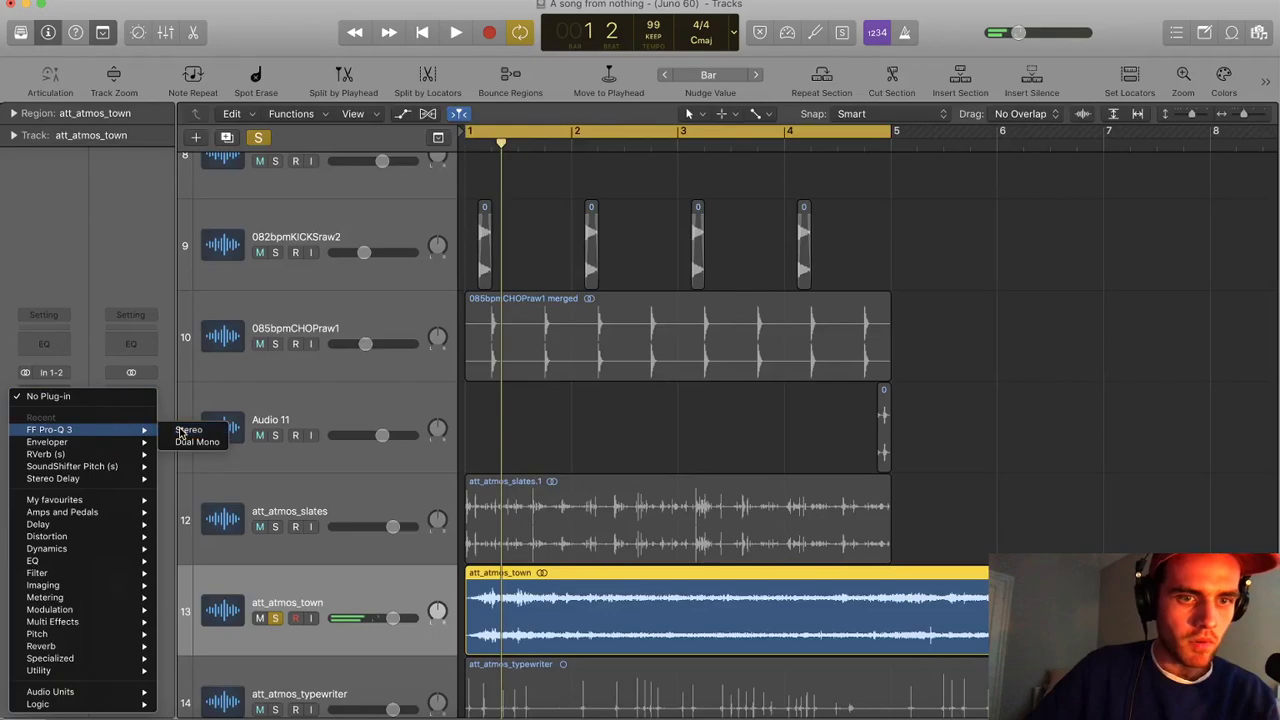
left_click(412, 282)
Shape att_atmos_town in Pro-Q 3 with a 12 dB/oct low cut and a high cut, then stop playback and close the plug-in
left_click_drag(277, 234, 374, 255)
left_click(137, 413)
left_click(136, 298)
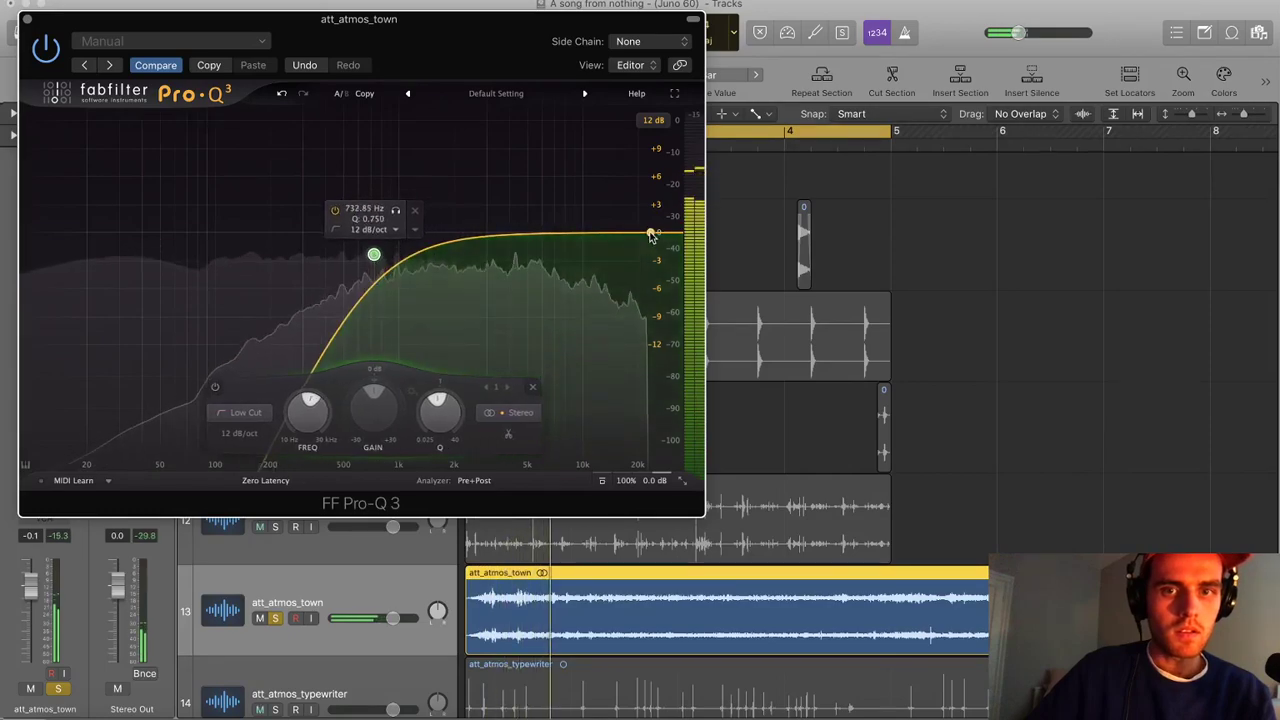
left_click_drag(650, 234, 637, 239)
left_click(370, 412)
left_click(366, 340)
left_click_drag(634, 322, 566, 306)
left_click_drag(373, 255, 414, 272)
key("space")
left_click(27, 19)
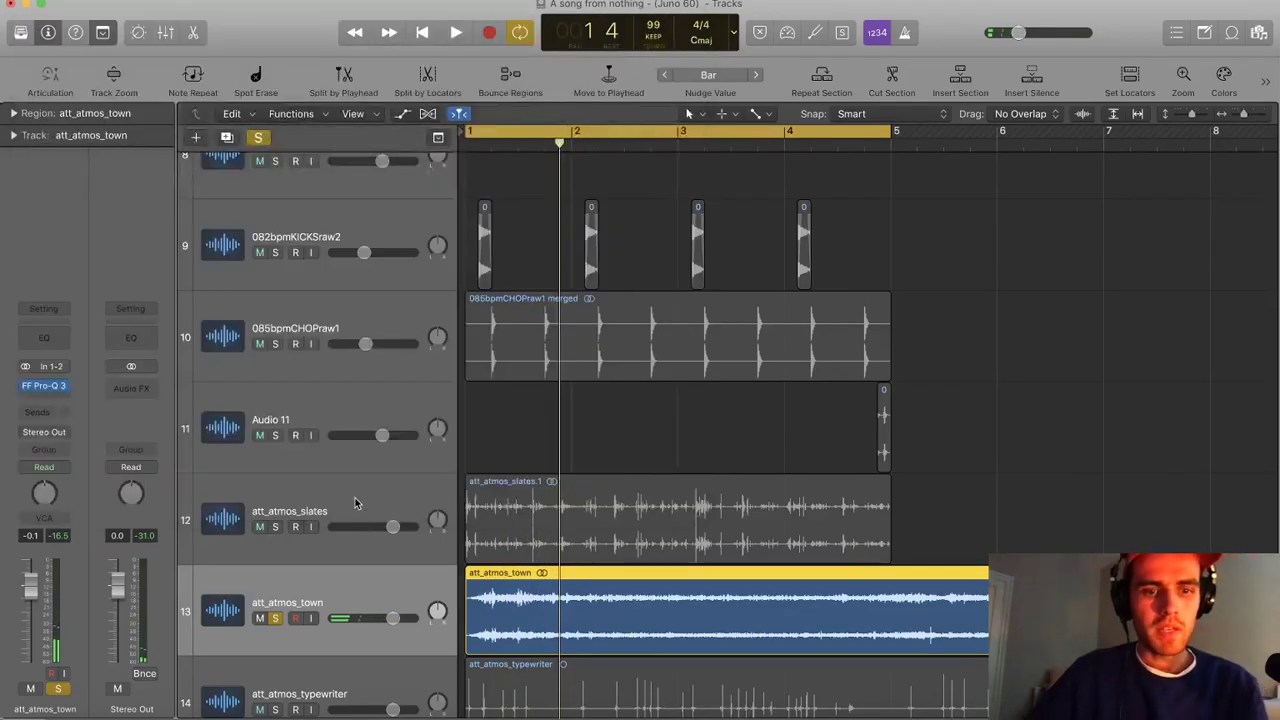
Solo only the att_atmos_typewriter track instead of att_atmos_town and listen to its key hits
scroll(390, 496, "down", 3)
left_click(275, 641, "alt")
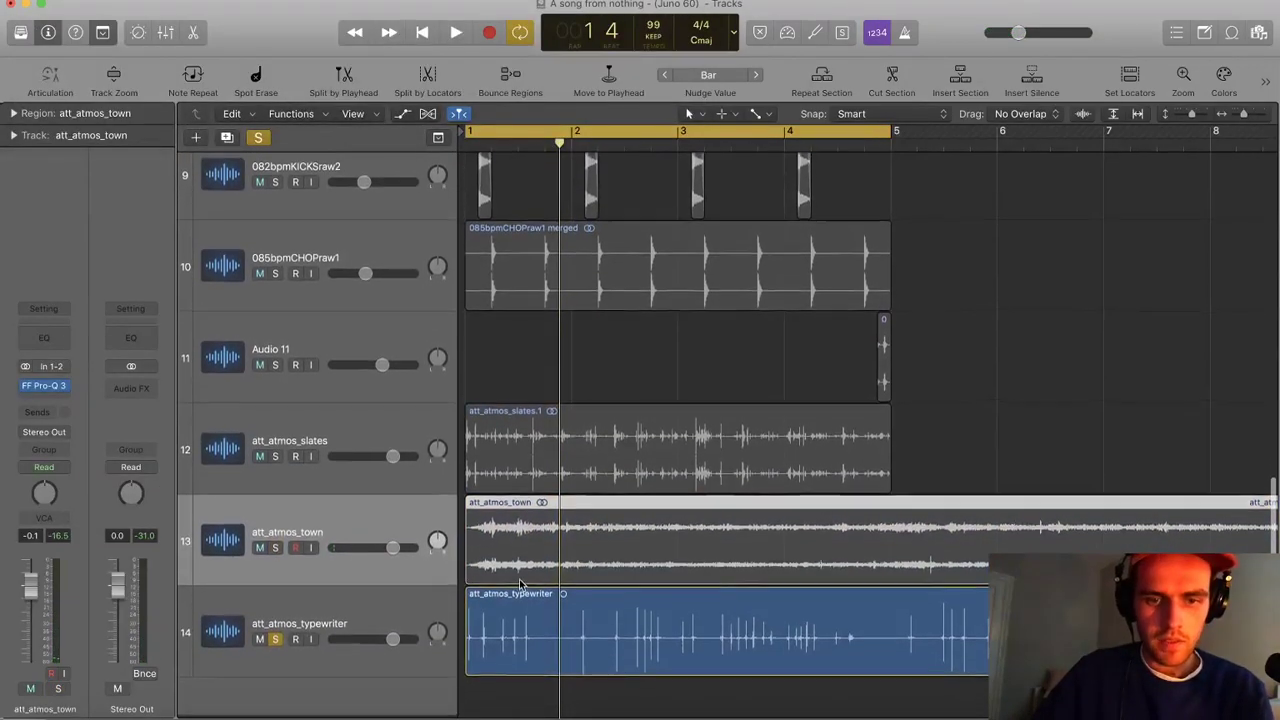
scroll(521, 587, "up", 2)
scroll(521, 586, "left", 2)
key("space")
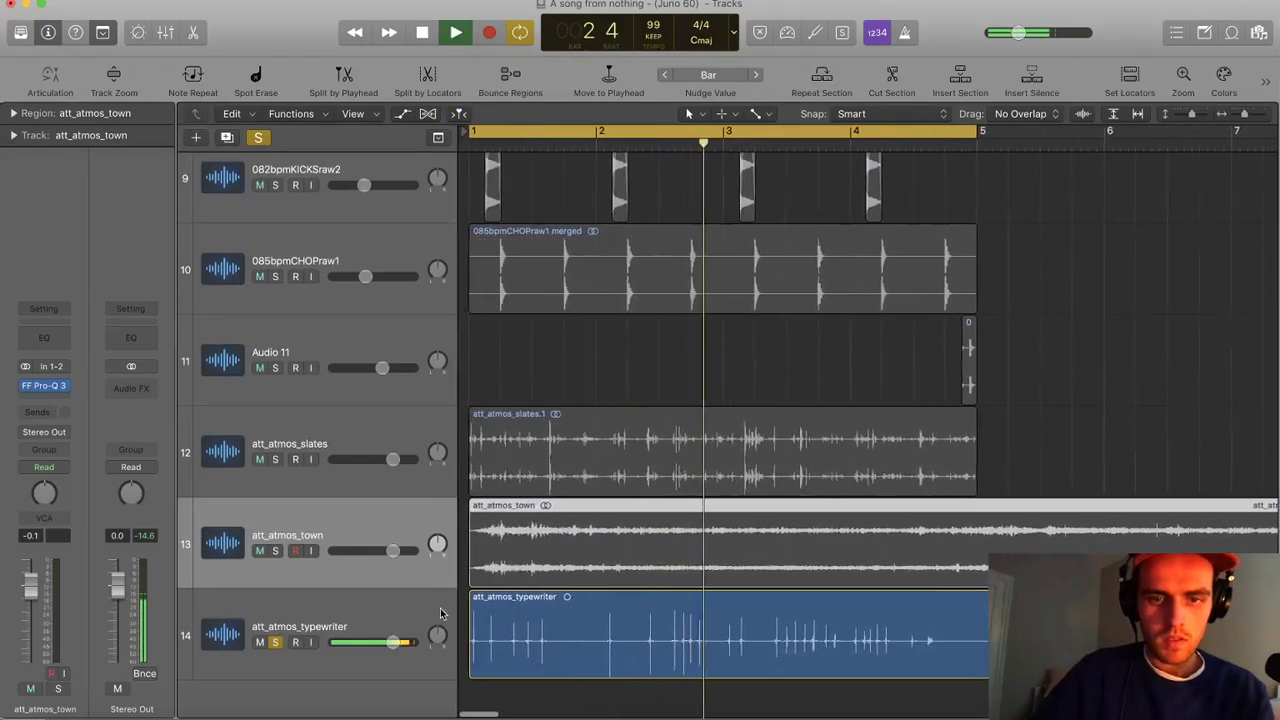
key("space")
Cut three clusters of key hits out of att_atmos_typewriter, delete the rest and line the clusters up back to back from bar 1
scroll(520, 612, "up", 1)
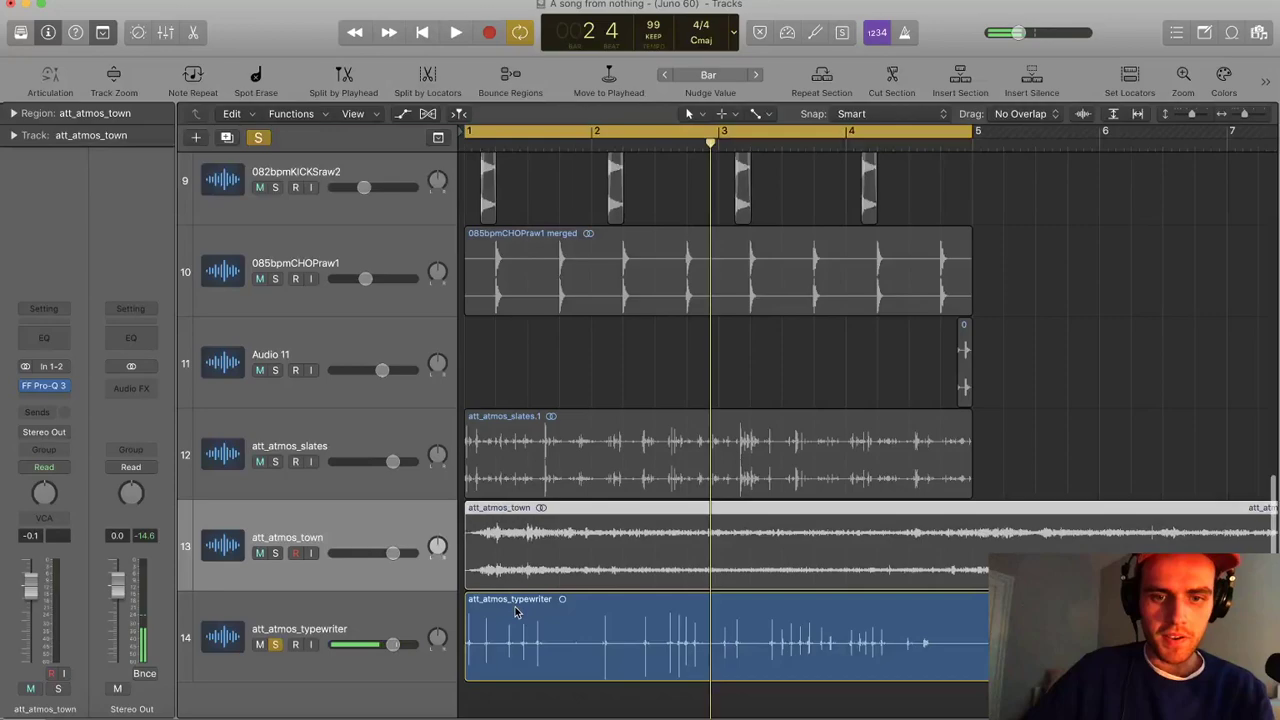
left_click_drag(663, 640, 702, 644)
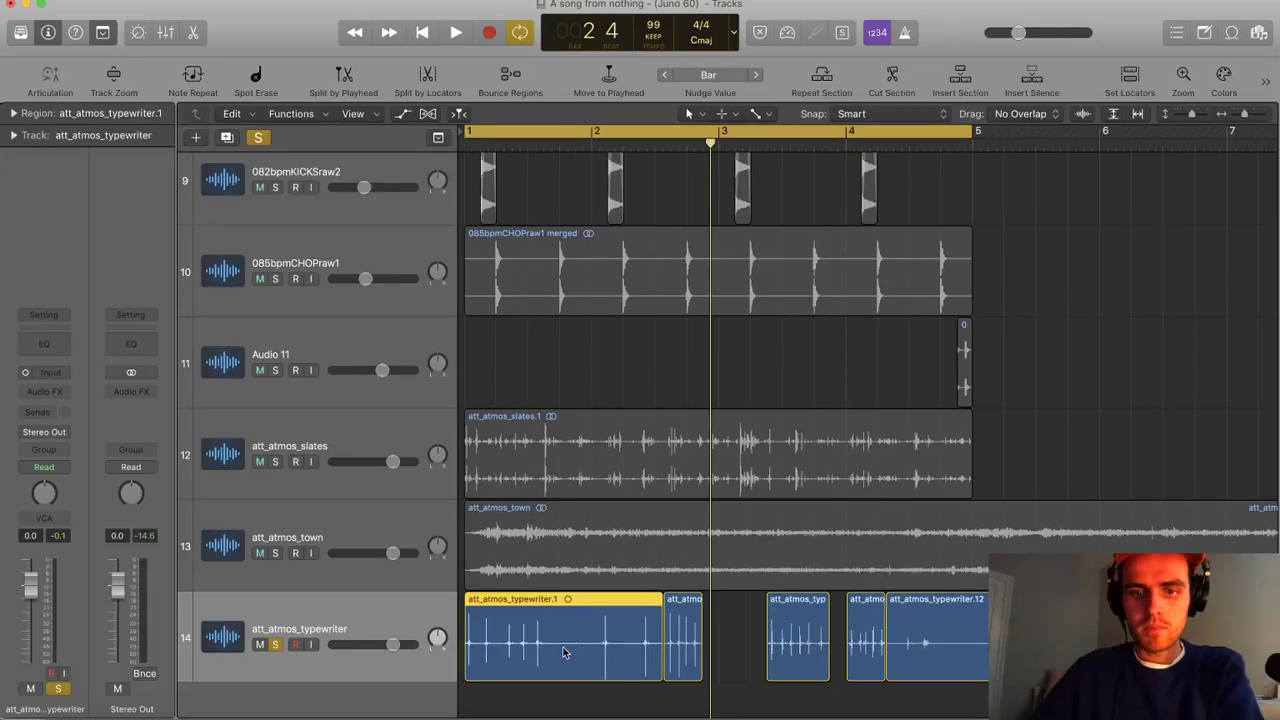
key("Delete")
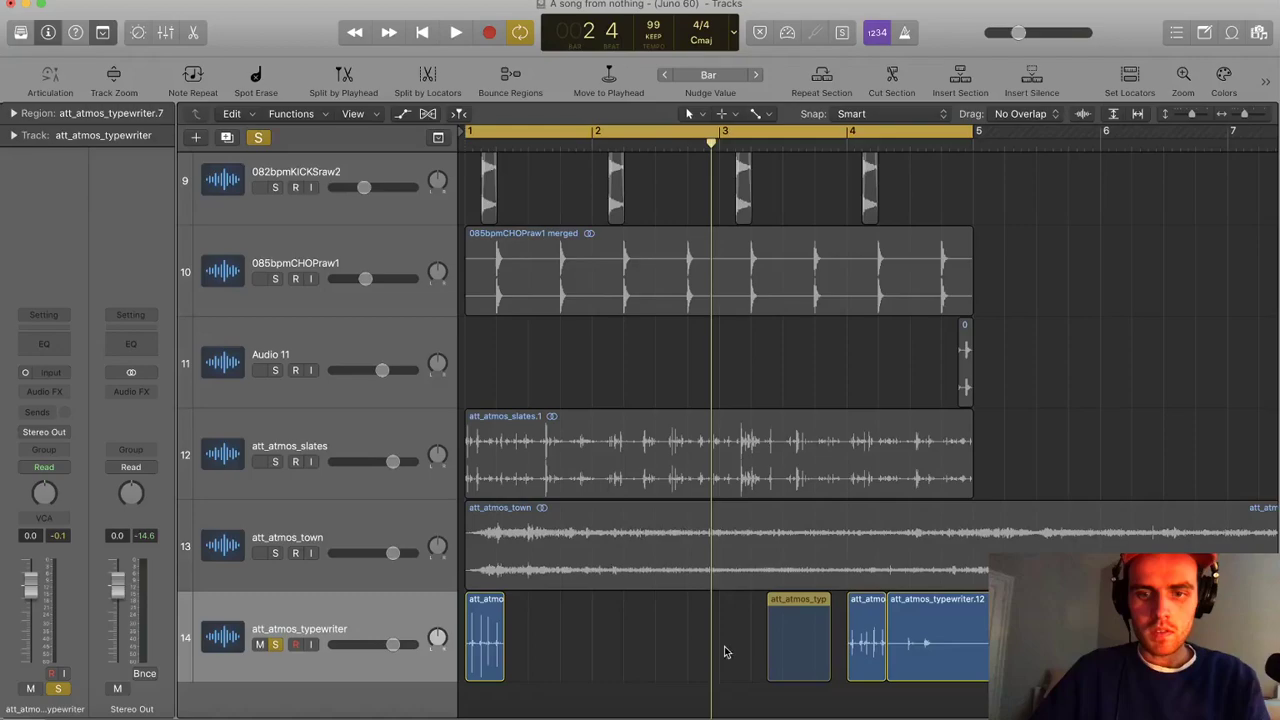
left_click_drag(726, 652, 537, 650)
left_click_drag(849, 639, 581, 638)
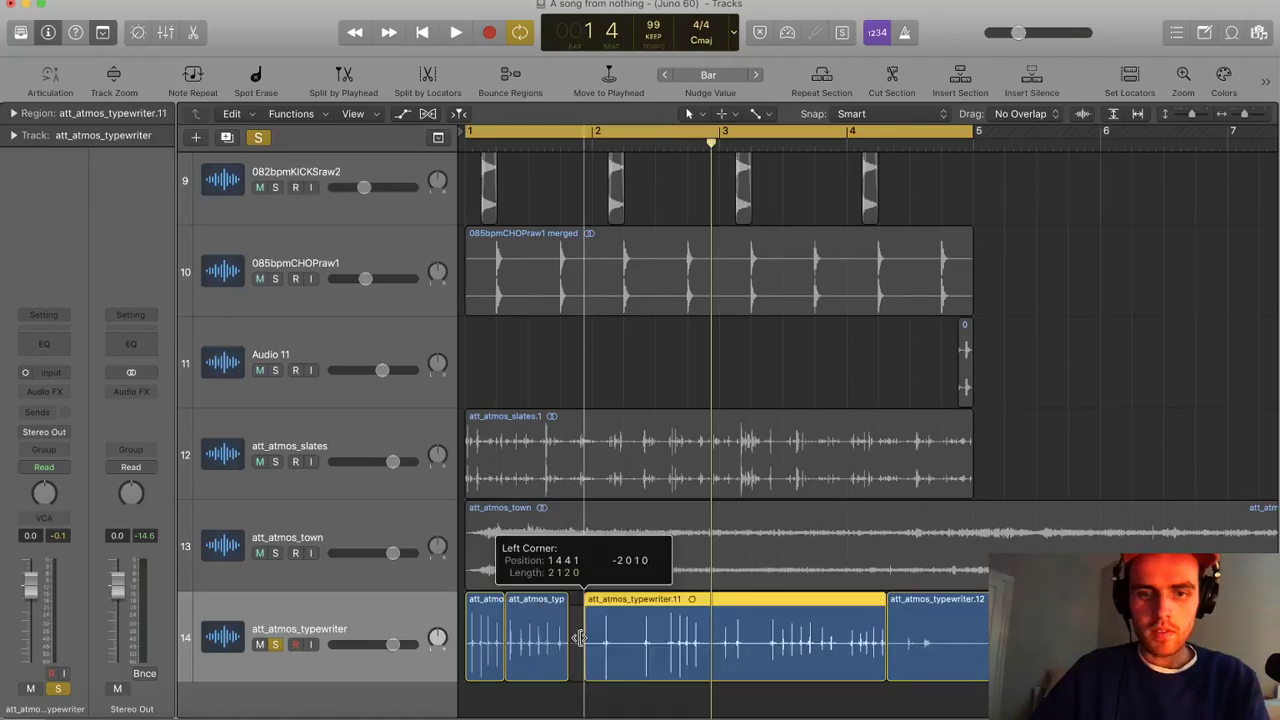
left_click_drag(868, 642, 565, 642)
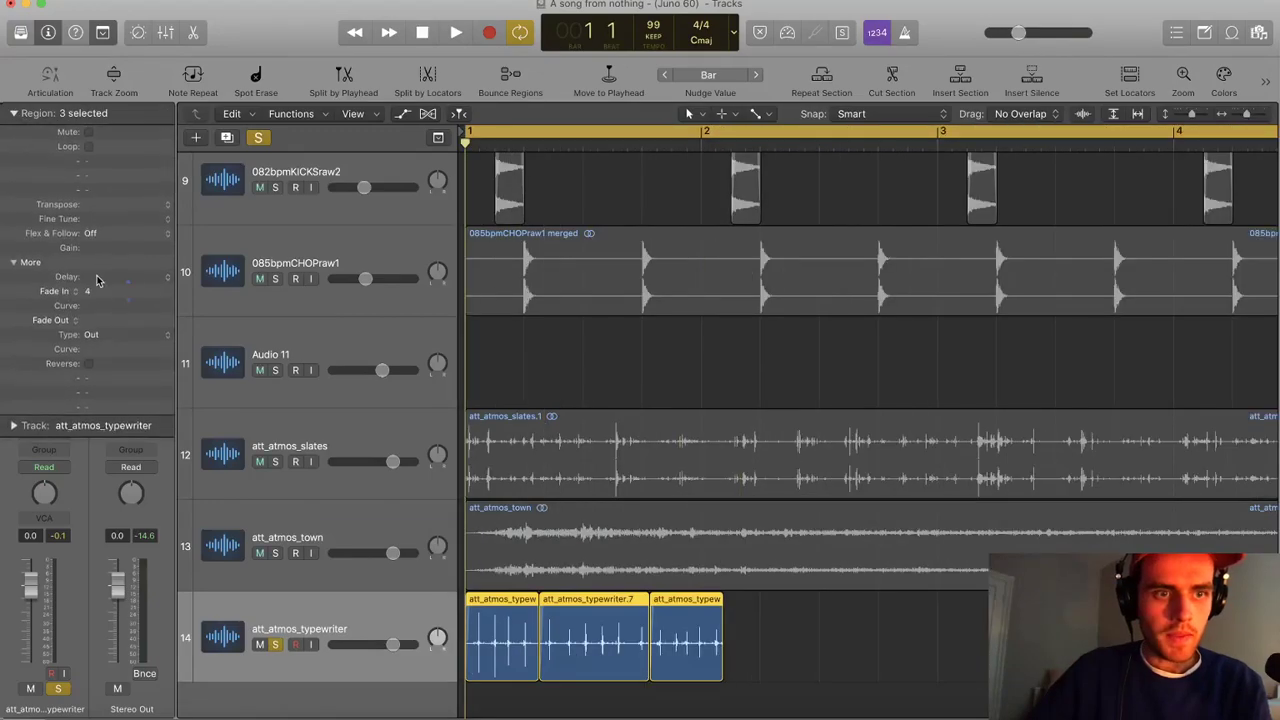
Give the three att_atmos_typewriter pieces a fade-in of 5 and a fade-out of 4
left_click_drag(105, 328, 105, 316)
left_click_drag(770, 630, 500, 651)
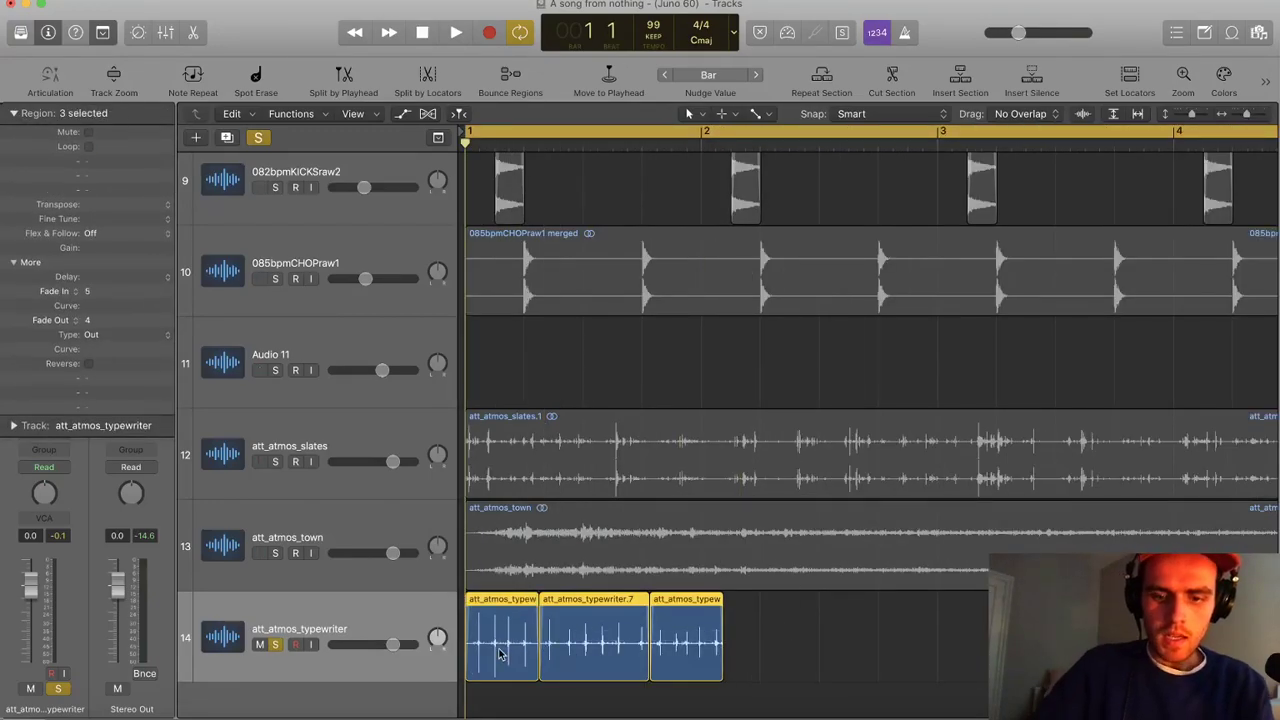
Join the three att_atmos_typewriter pieces into one new audio file and insert Stereo Delay on the track
key("super+j")
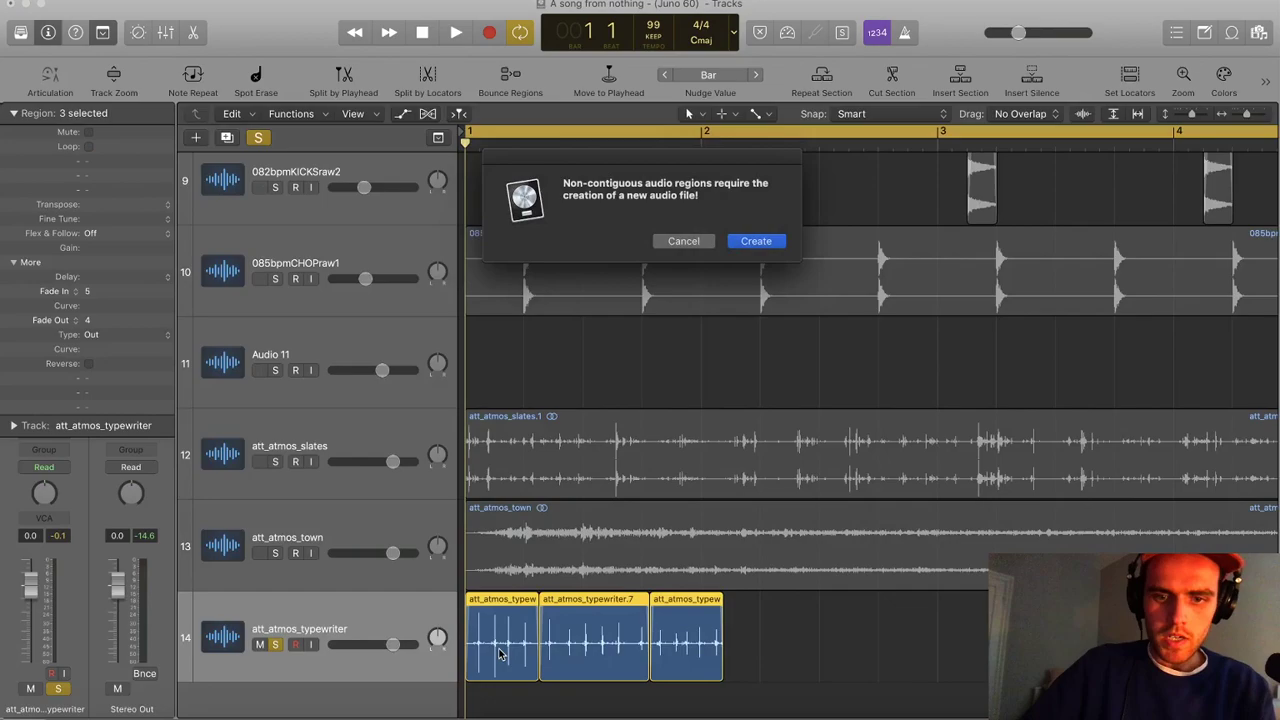
key("Return")
left_click(44, 392)
mouse_move(80, 454)
left_click(166, 455)
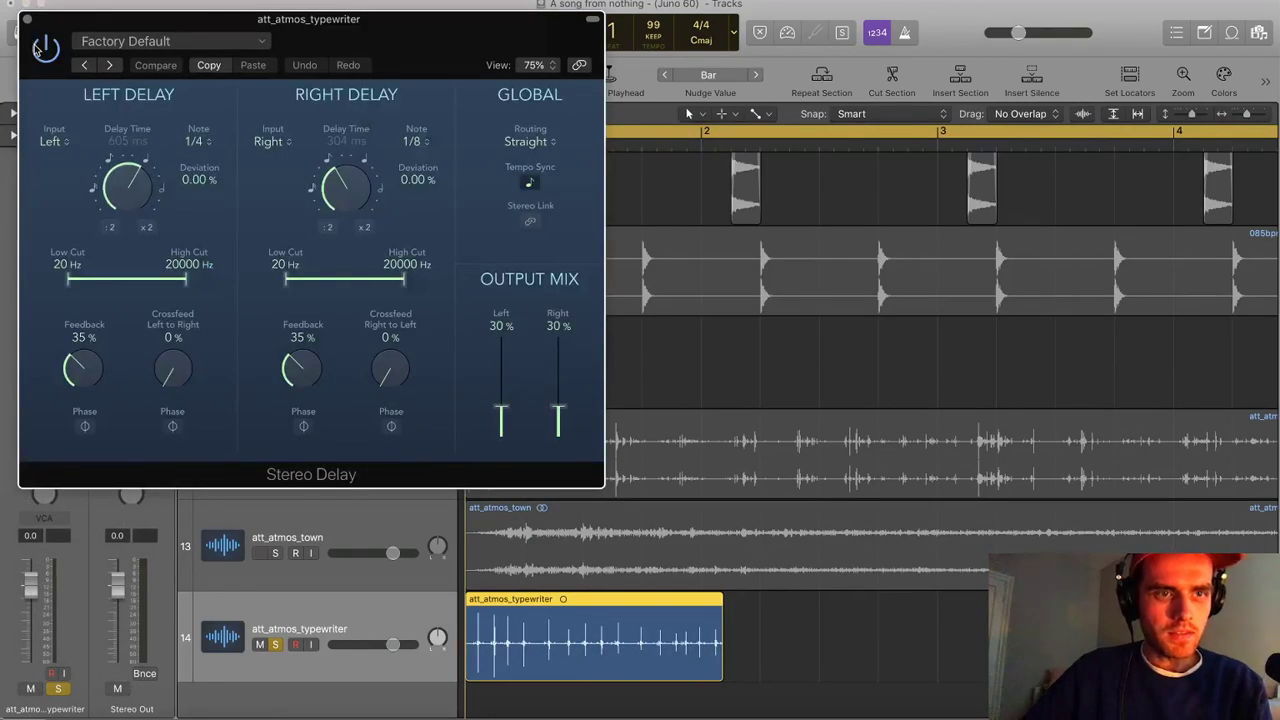
key("super+w")
Reload Stereo Delay in the same effect slot of att_atmos_typewriter and raise its left output mix
left_click(63, 386)
mouse_move(160, 399)
left_click(213, 408)
left_click(63, 386)
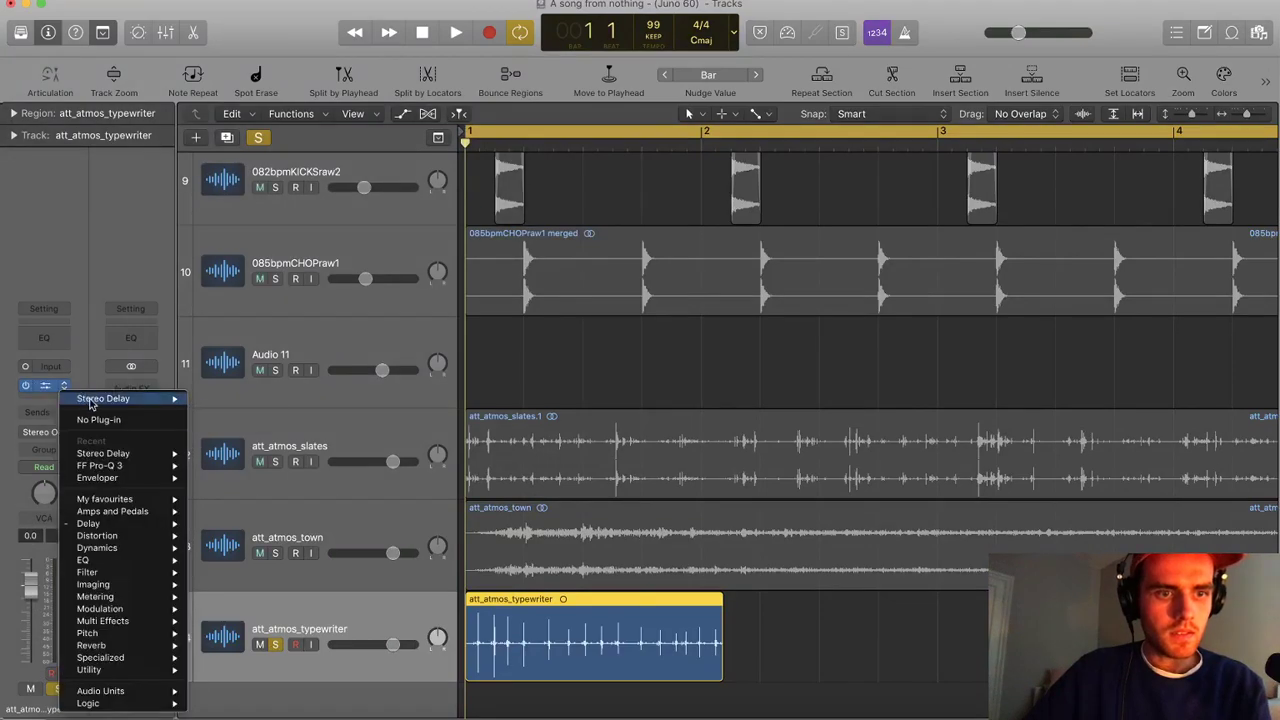
left_click(218, 412)
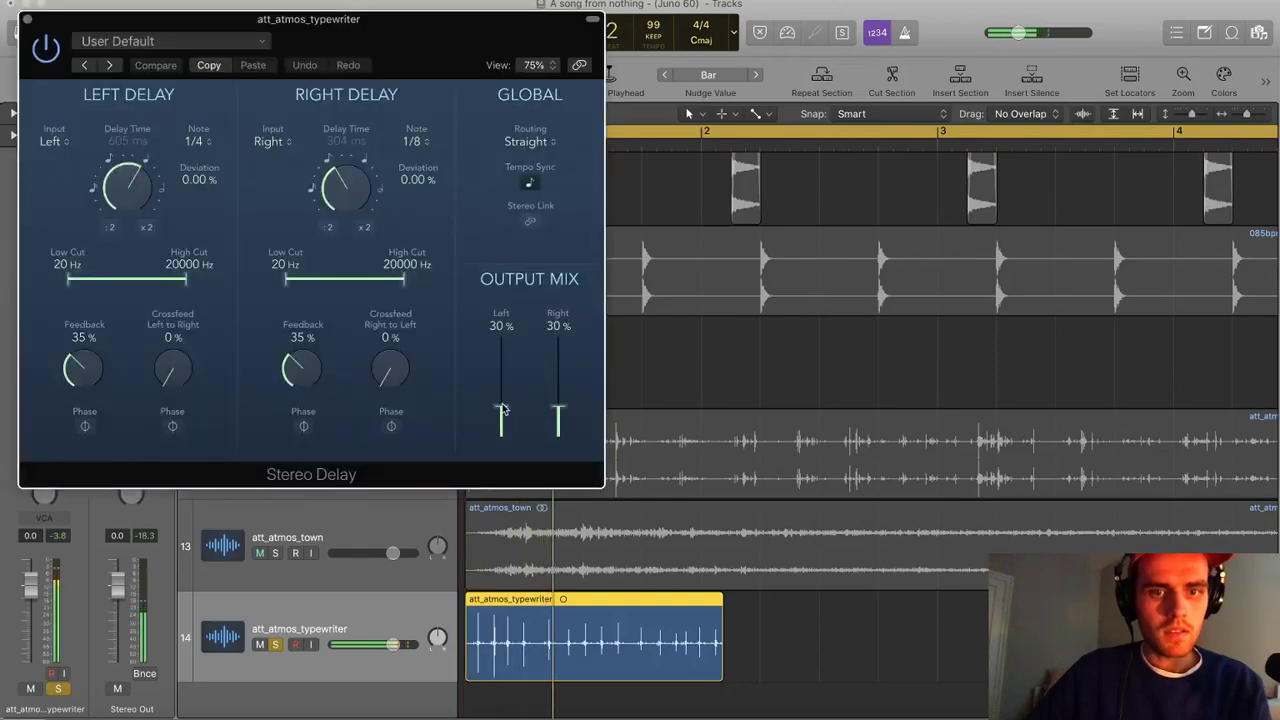
left_click_drag(503, 409, 503, 385)
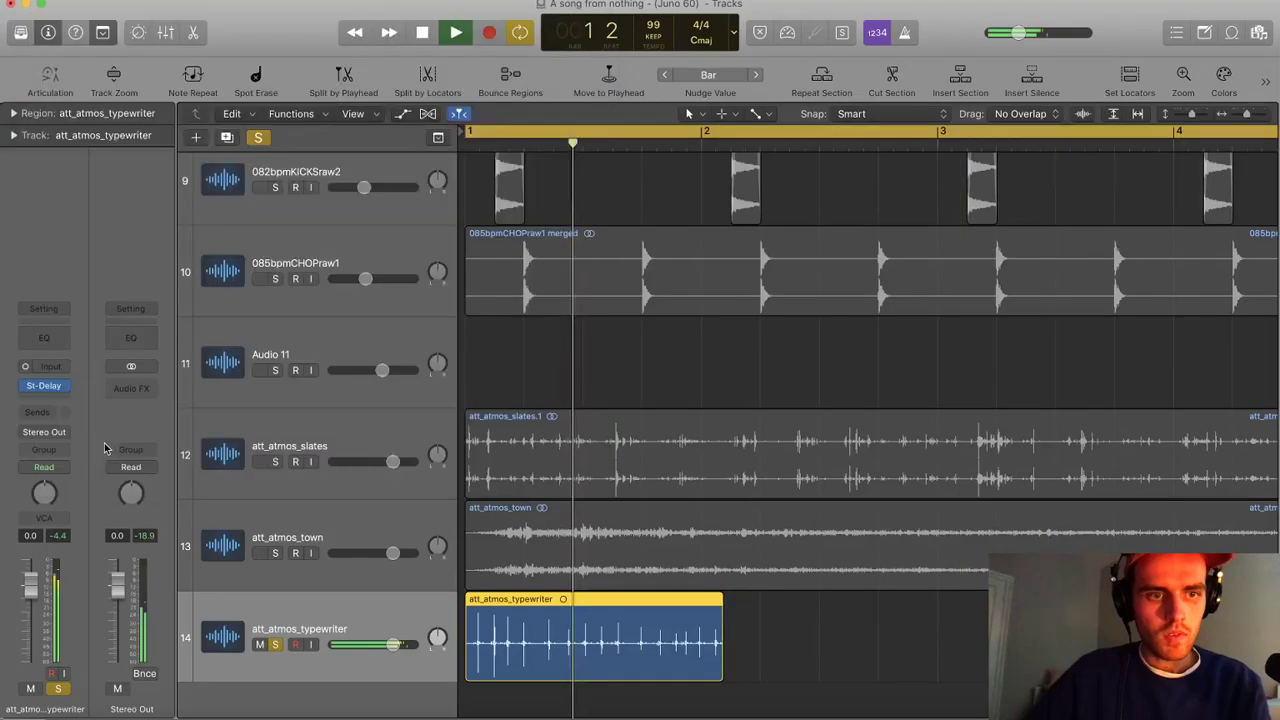
Add Crystallizer after the Stereo Delay with more mix, the pitch at 900 cents, the splice at 1/8th and less recycle
key("space")
left_click(44, 398)
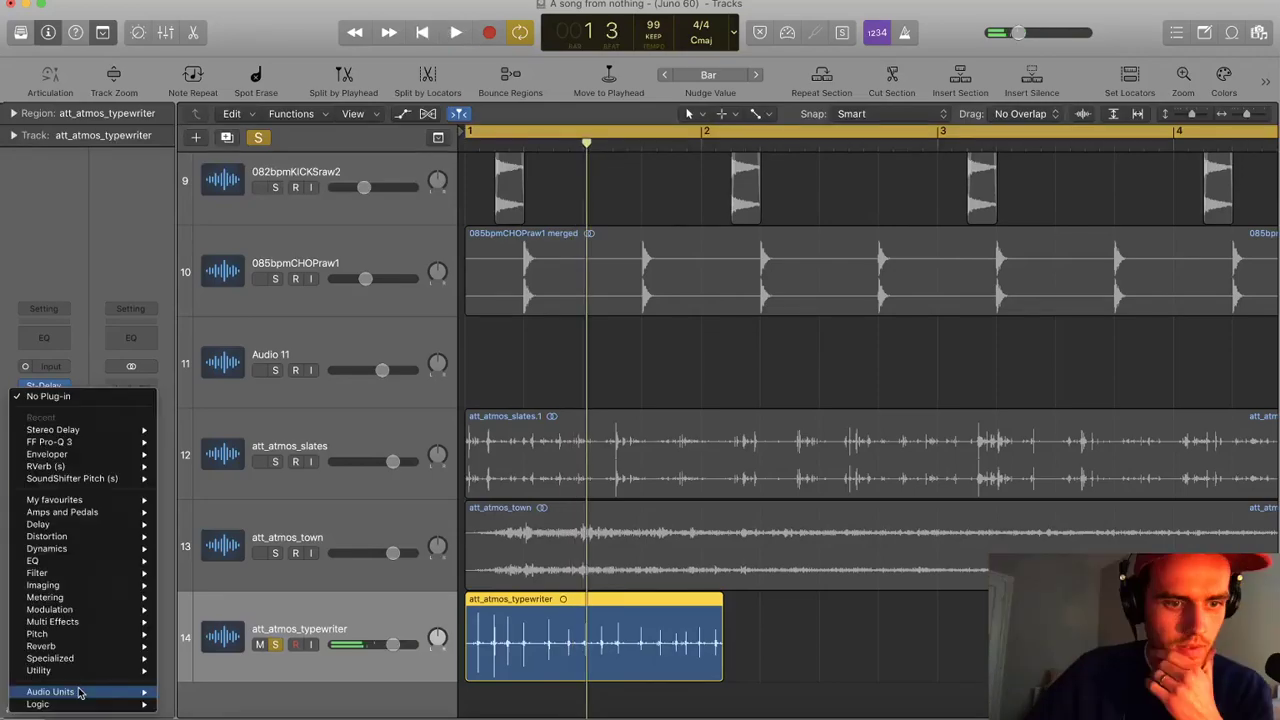
mouse_move(80, 692)
mouse_move(200, 669)
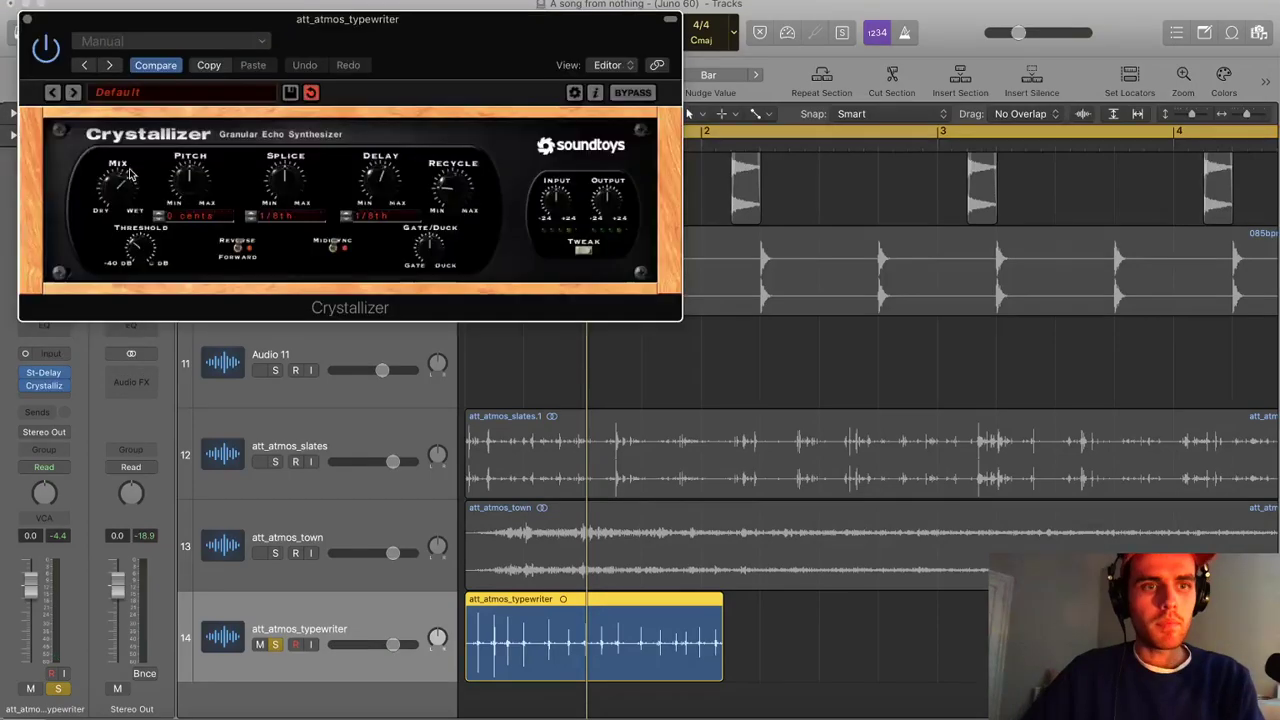
left_click_drag(189, 180, 184, 283)
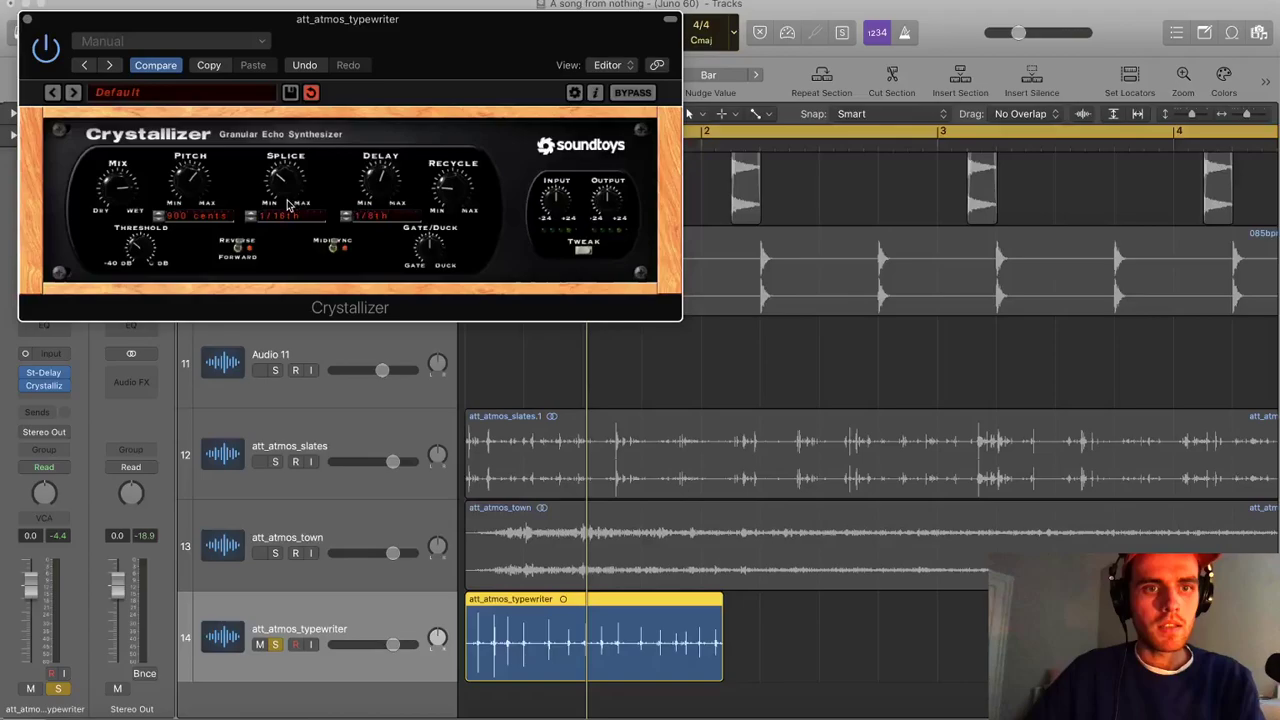
key("space")
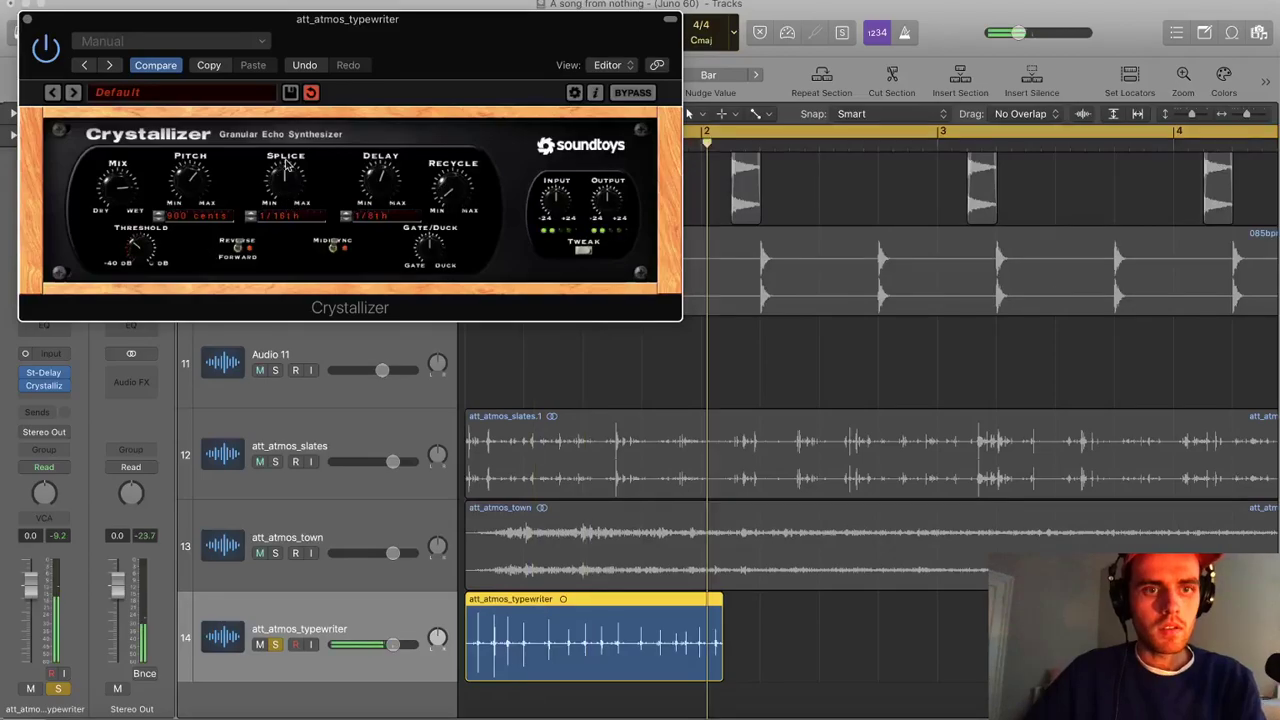
left_click_drag(285, 165, 452, 178)
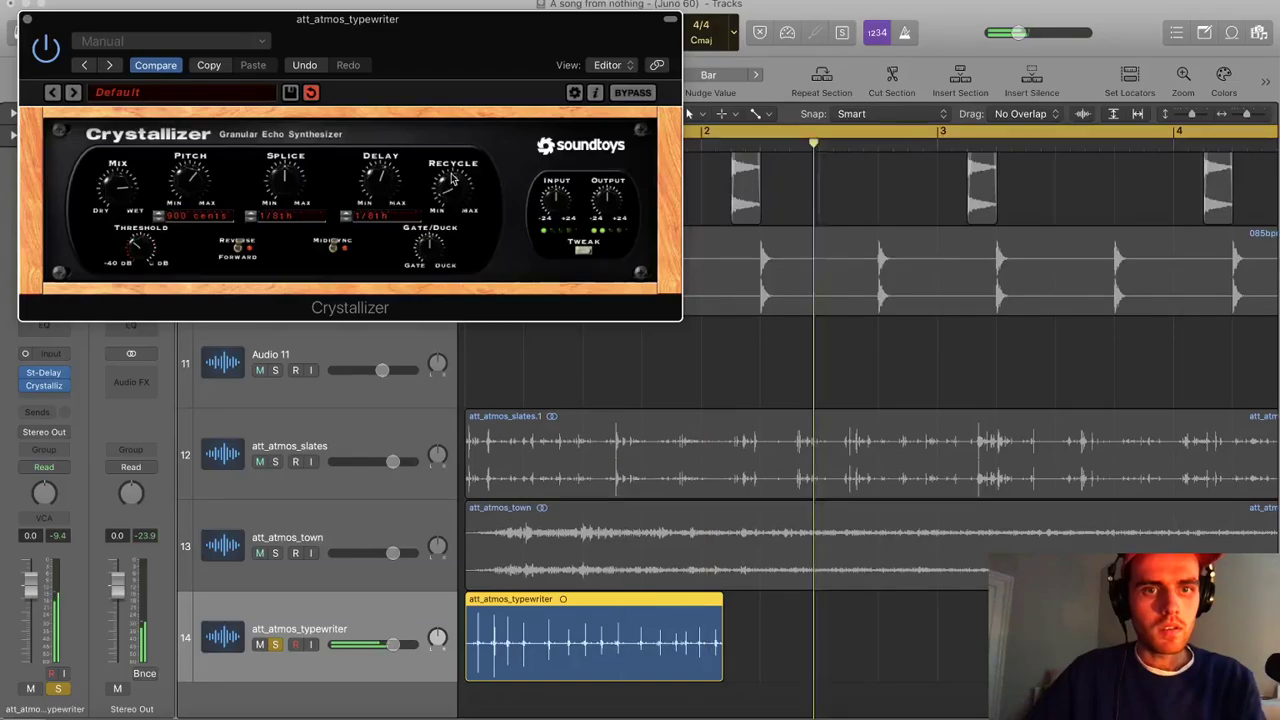
left_click_drag(190, 180, 200, 208)
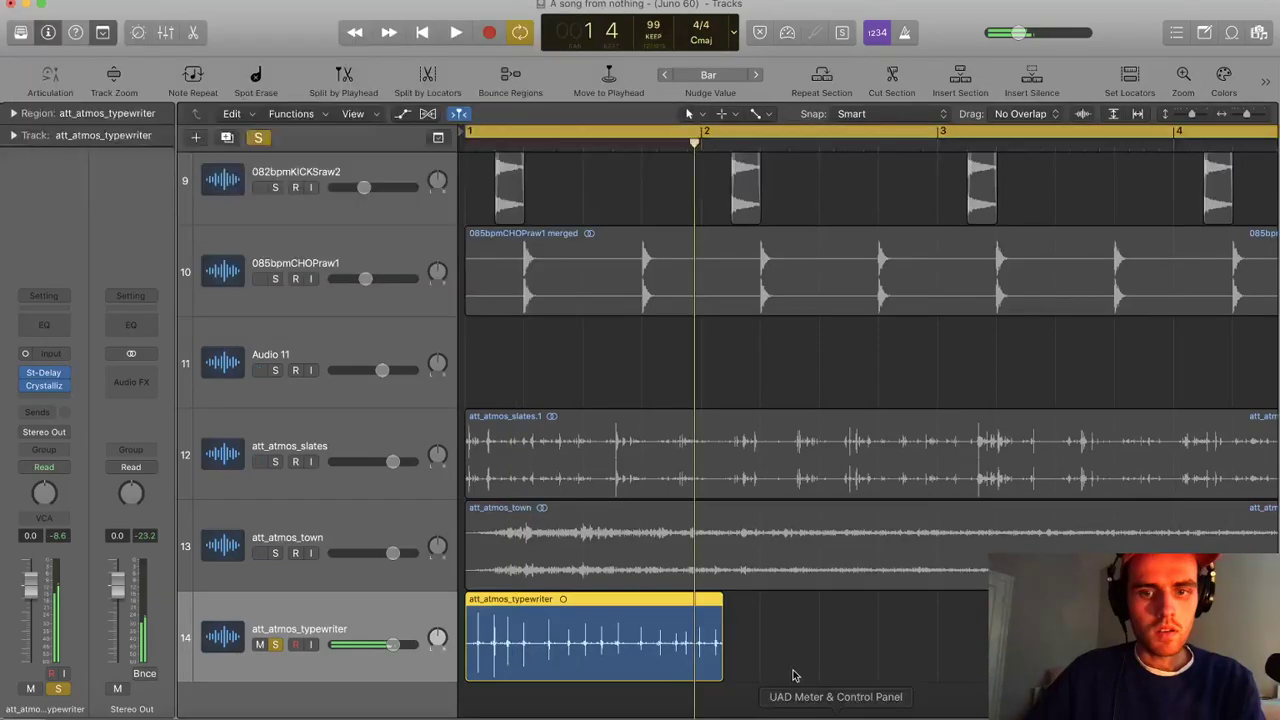
Bounce att_atmos_typewriter in place, trim the bounce to one section moved to bar 1, and delete the original track
key("ctrl+b")
left_click(652, 651)
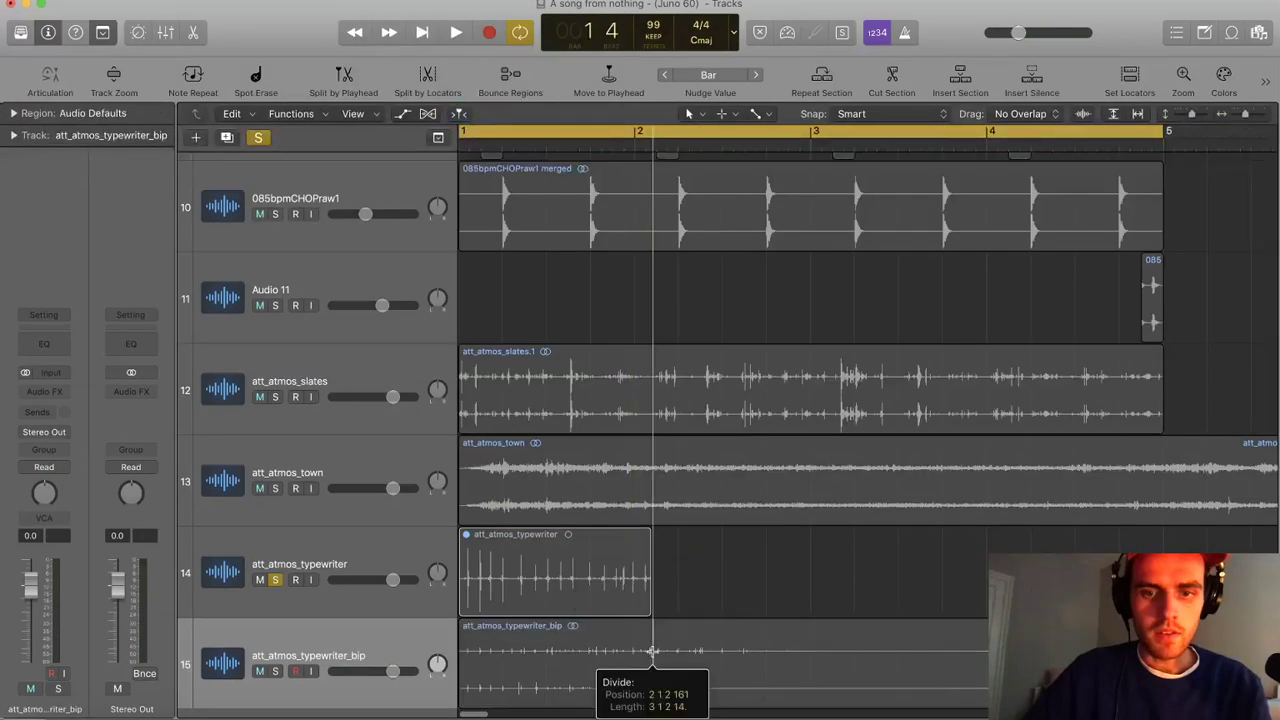
left_click(703, 626)
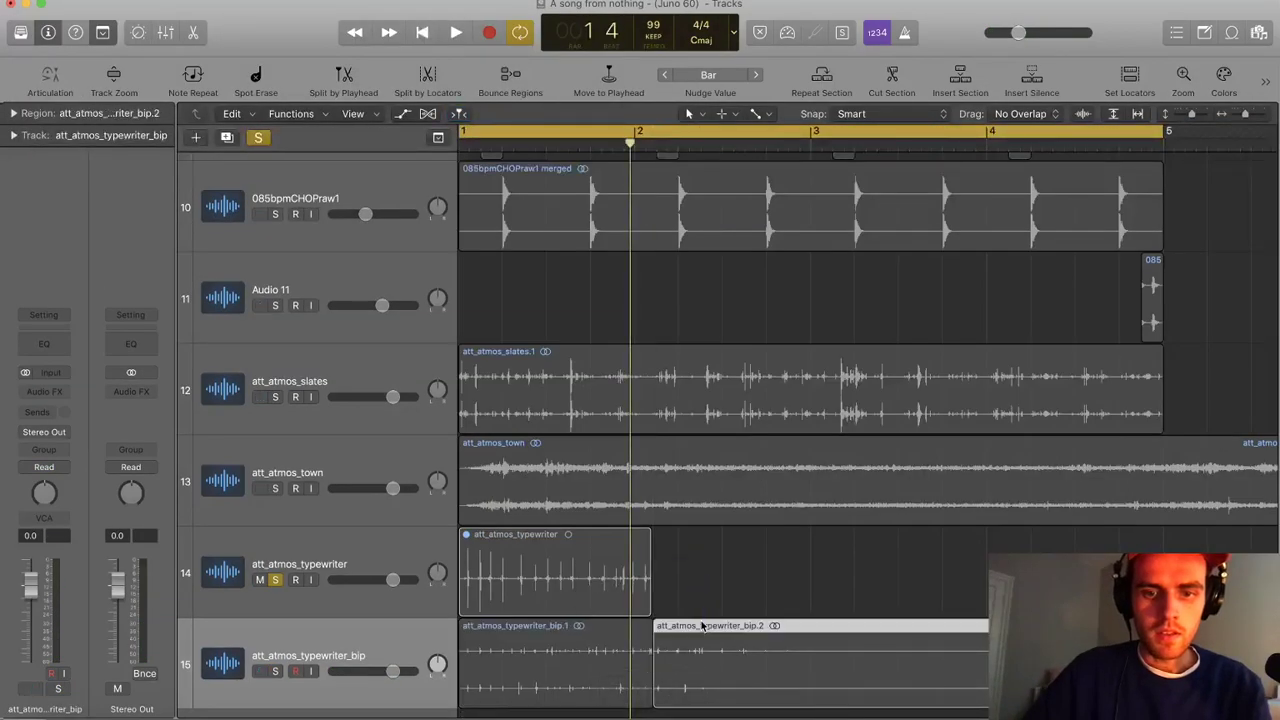
key("BackSpace")
key("space")
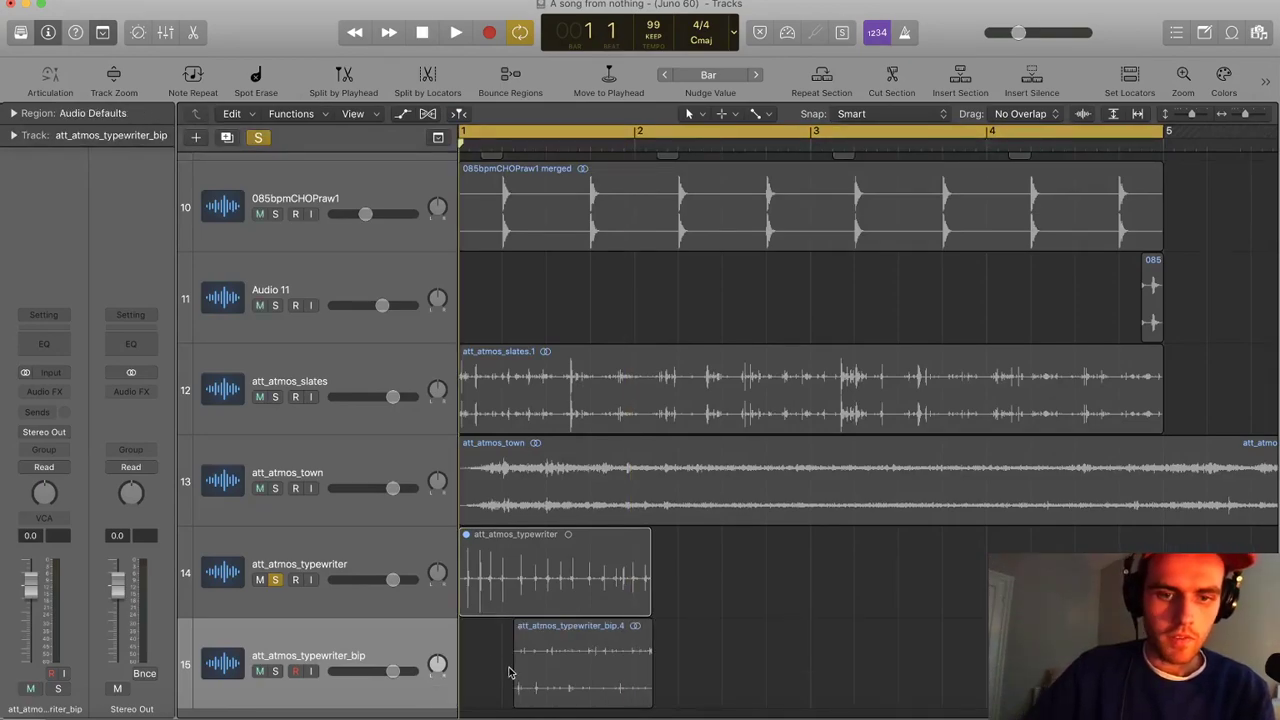
left_click_drag(528, 670, 466, 667)
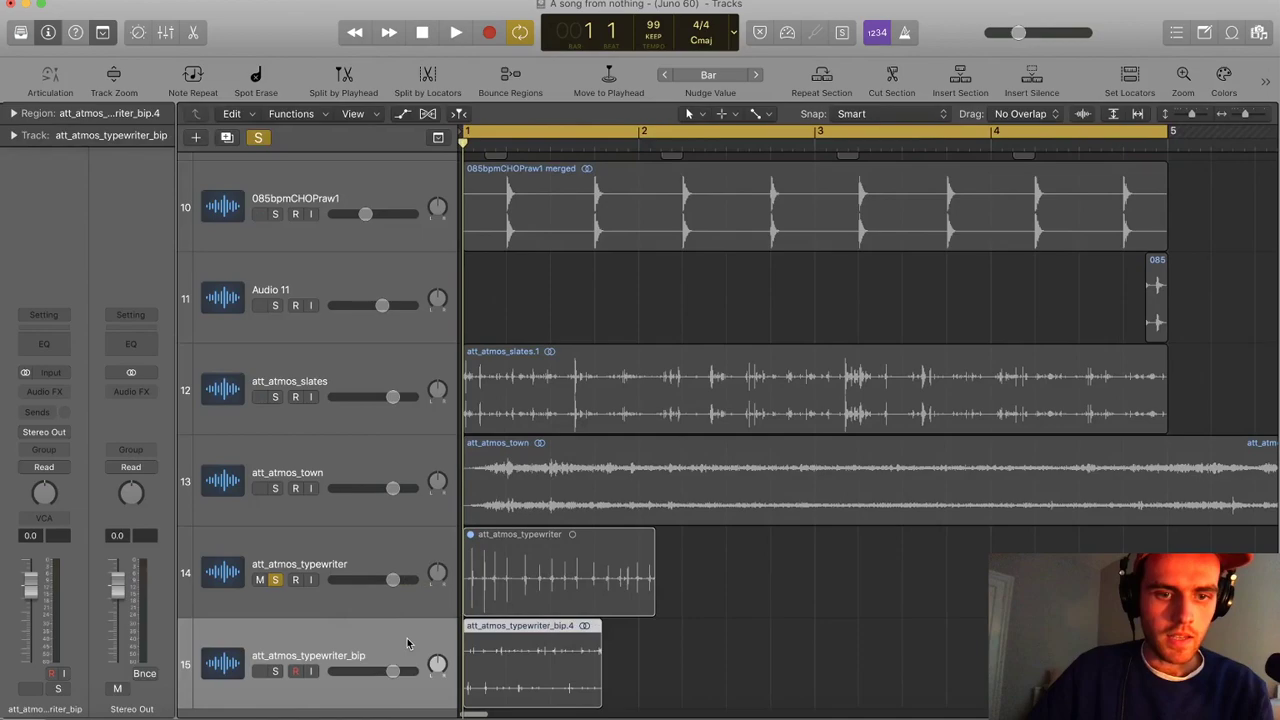
left_click(400, 563)
key("super+BackSpace")
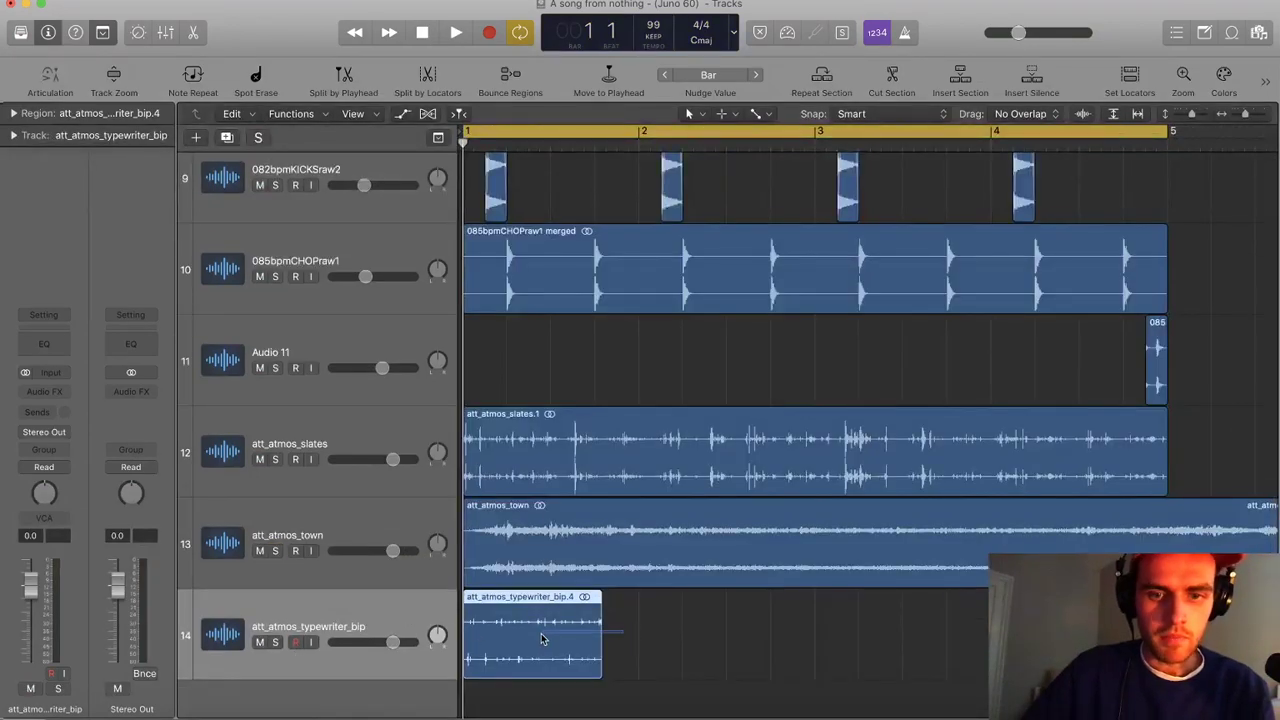
Loop and solo the att_atmos_typewriter_bip region and give it a fade-in of 5 and a fade-out of 8
key("l")
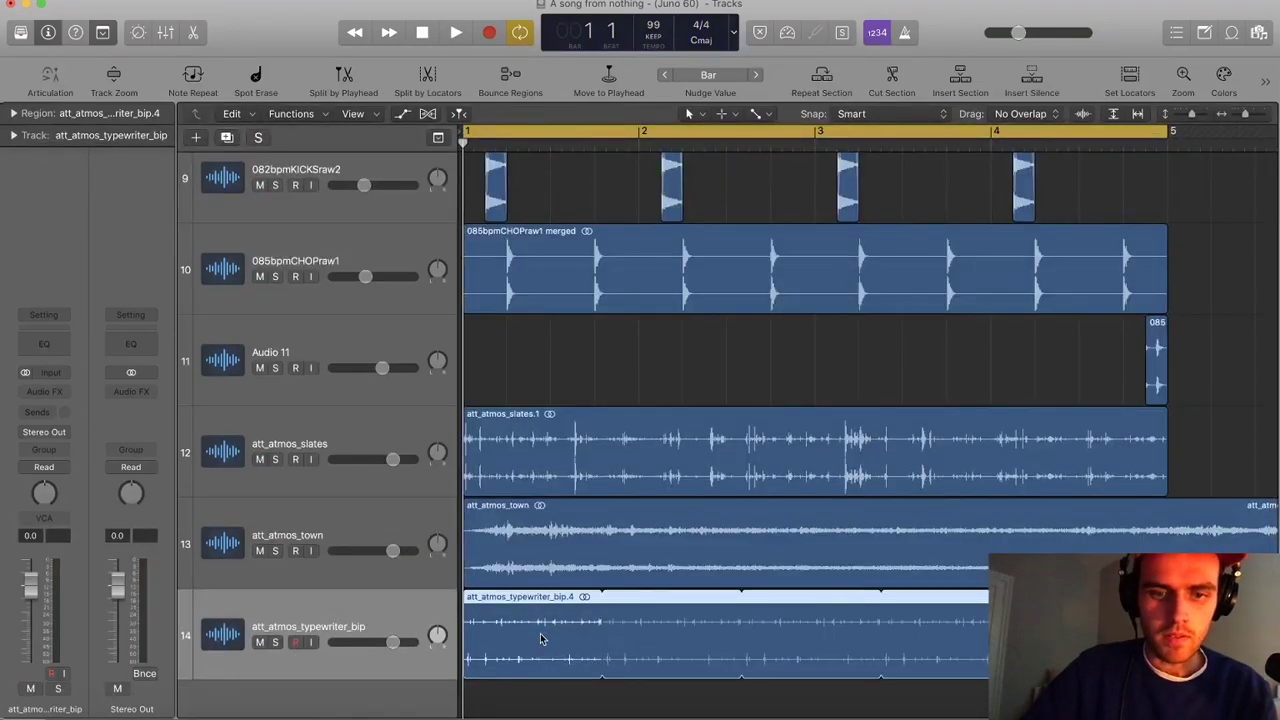
key("s")
key("space")
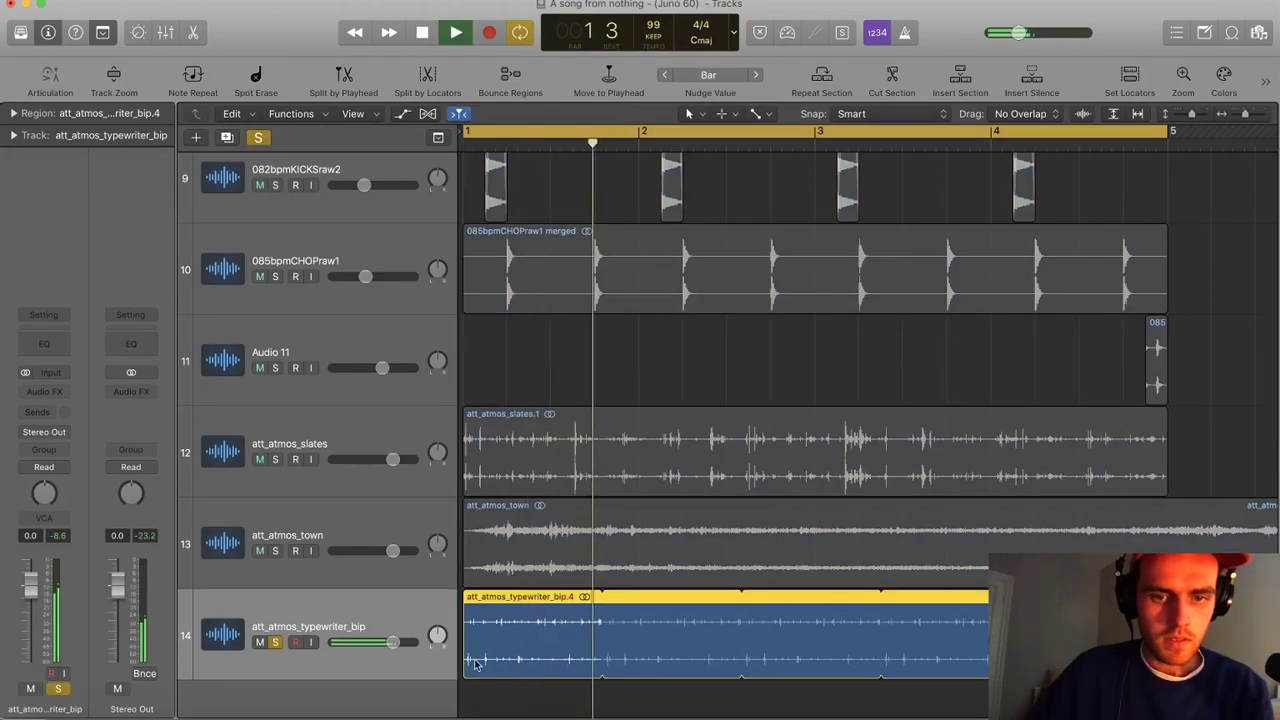
left_click(16, 114)
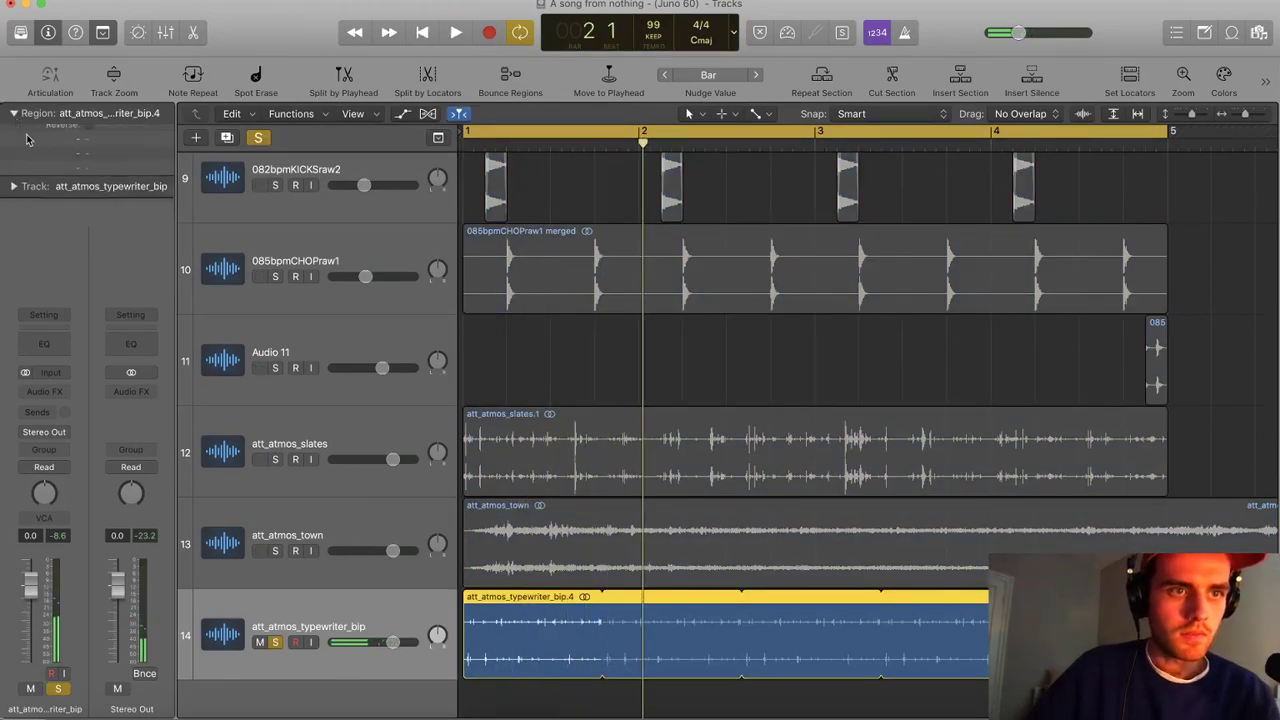
left_click_drag(107, 290, 106, 330)
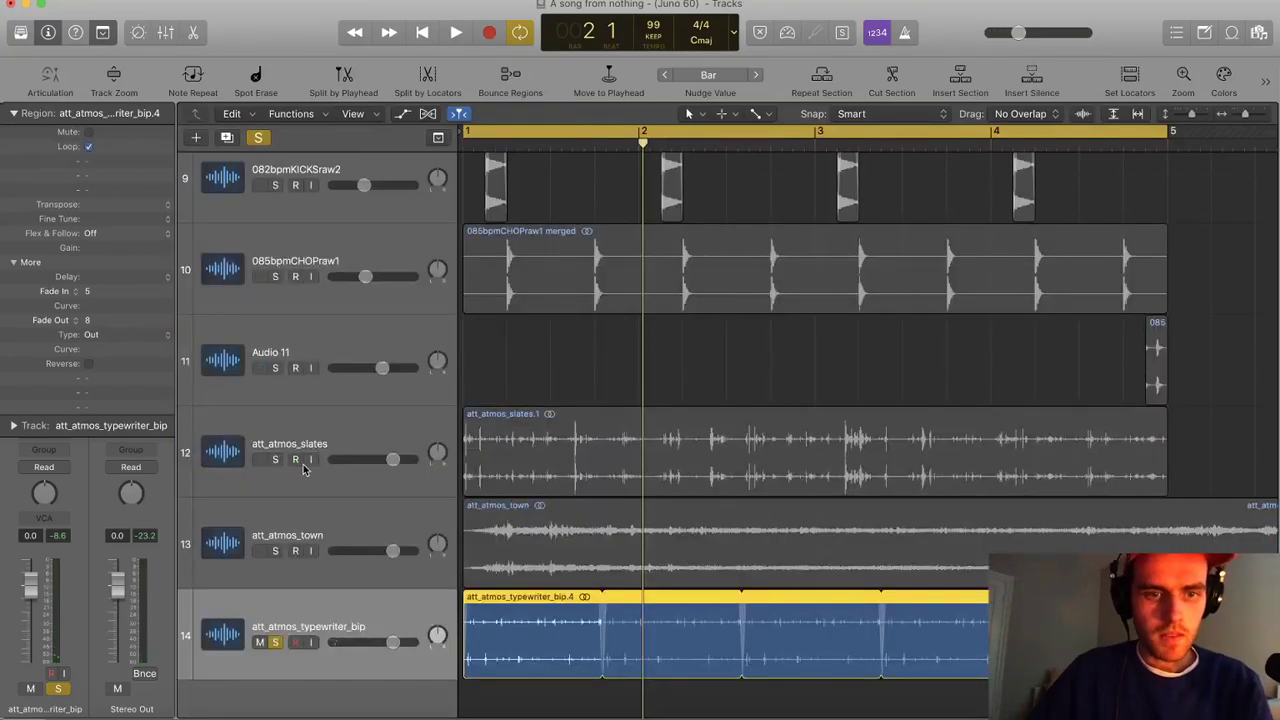
Solo att_atmos_slates from bar 1 and insert Crystallizer with more mix, the pitch at -800 cents and the splice at 1/16th
left_click(305, 470)
key("Return")
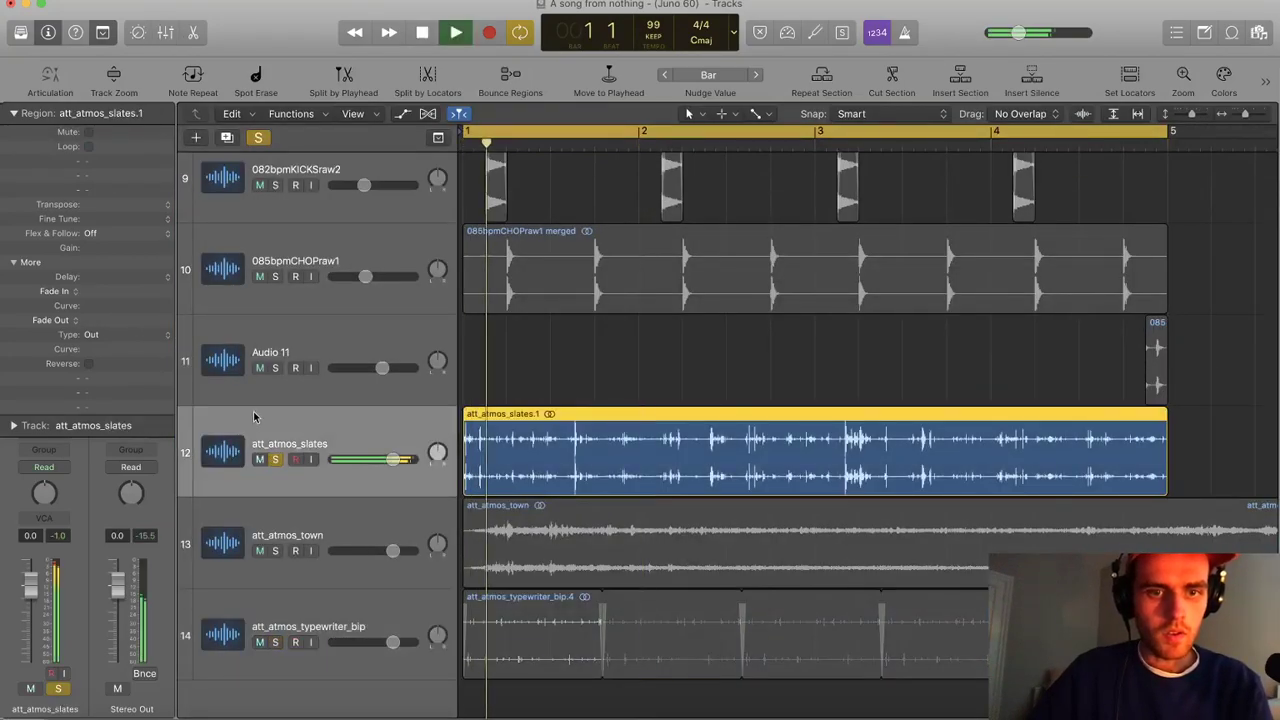
left_click(13, 113)
left_click(44, 391)
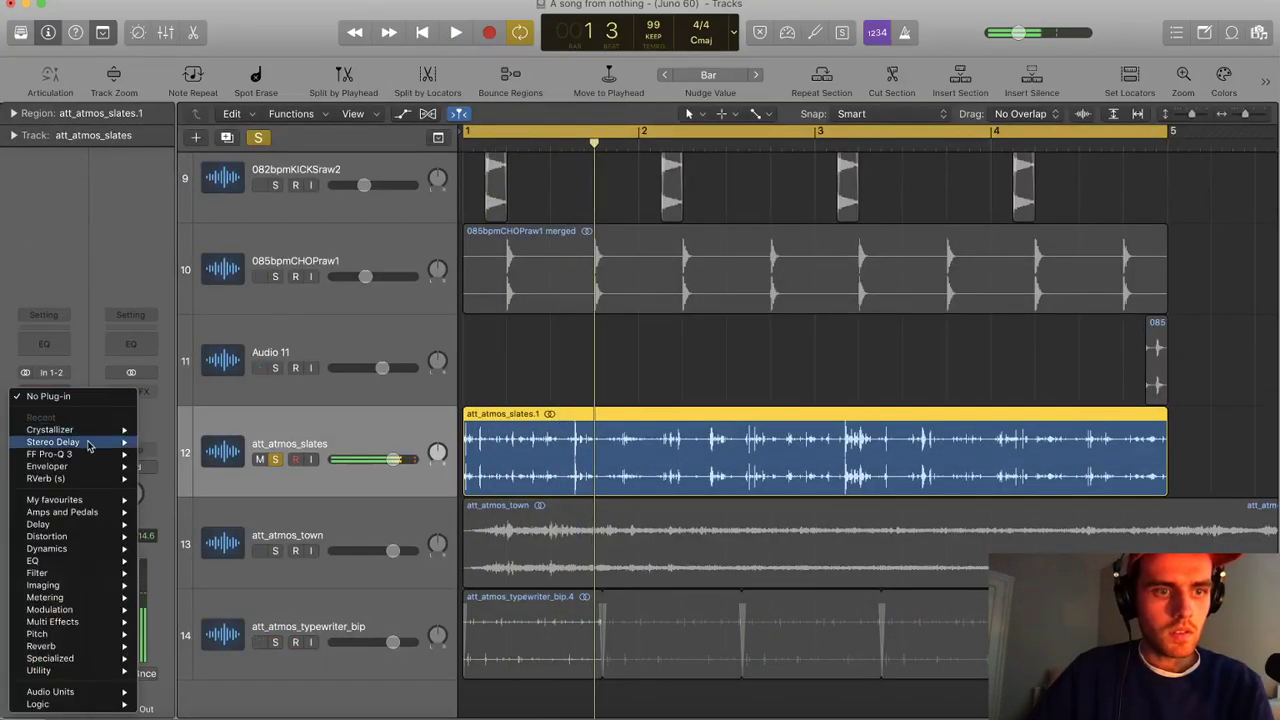
left_click(160, 430)
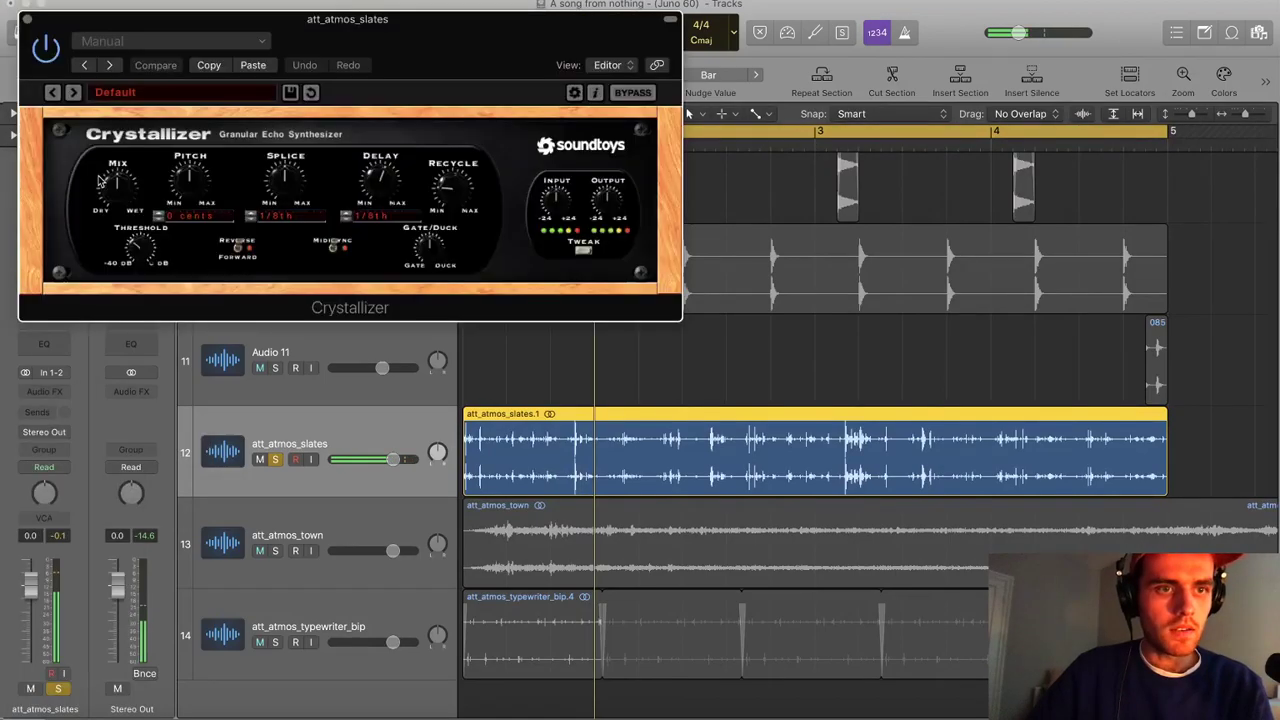
left_click_drag(170, 176, 172, 210)
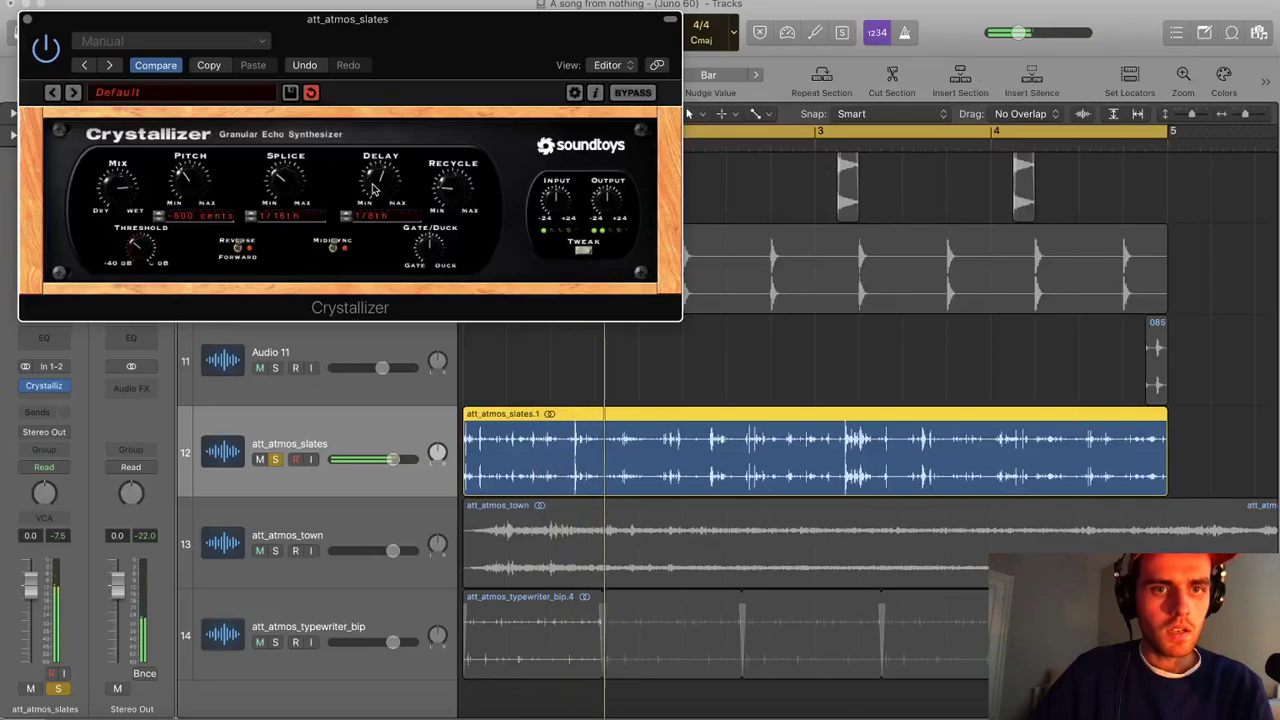
left_click(27, 19)
Add Pro-Q 3 after Crystallizer on att_atmos_slates with a 12 dB/oct low cut at about 1355 Hz
left_click(58, 388)
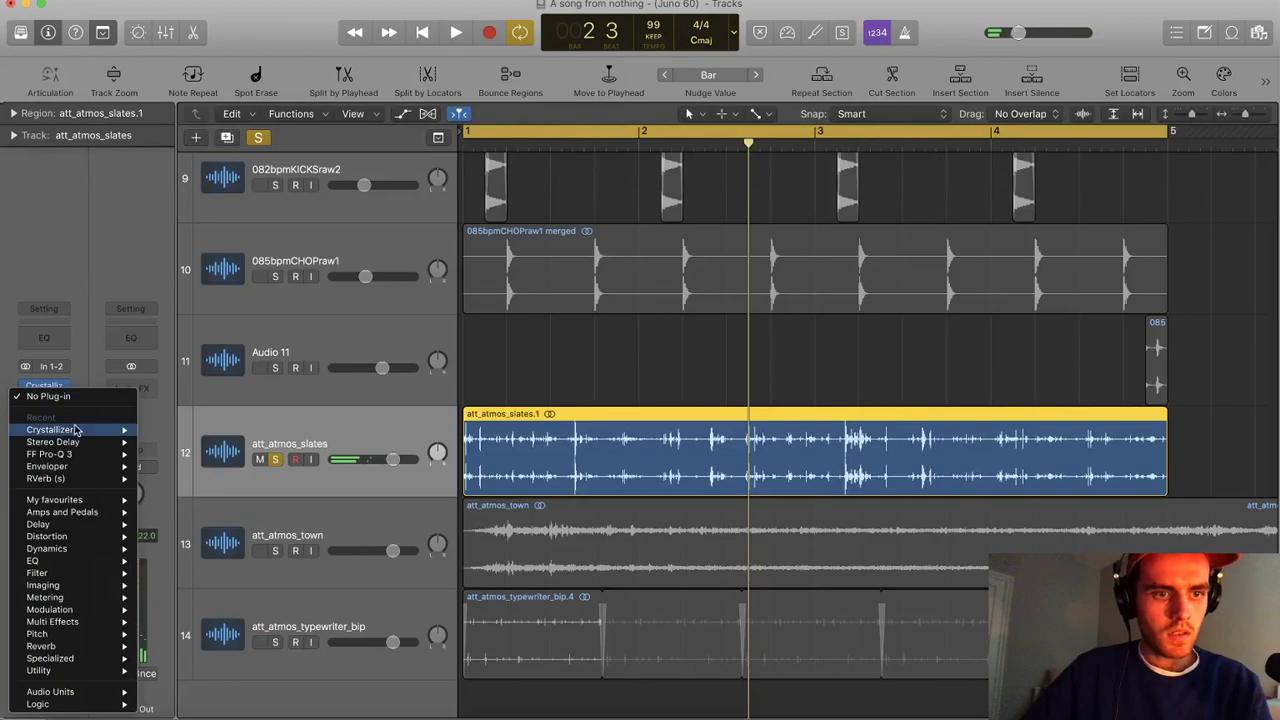
left_click(50, 454)
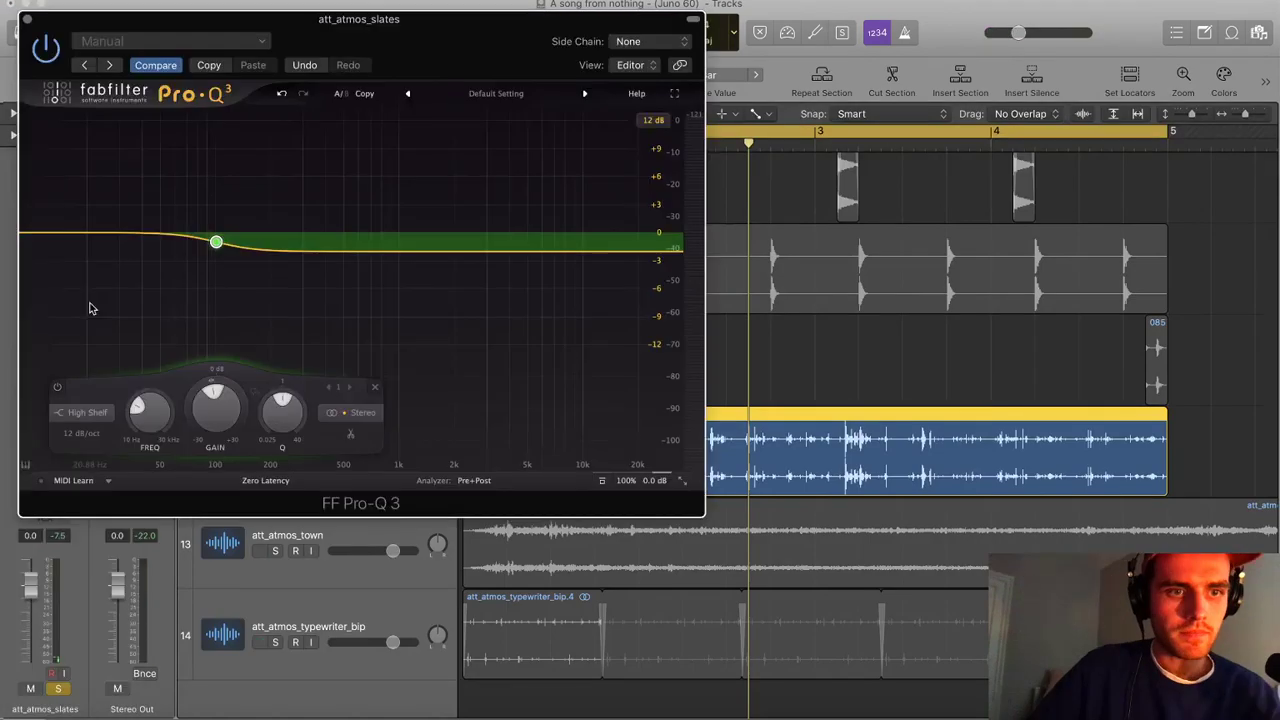
left_click(222, 235)
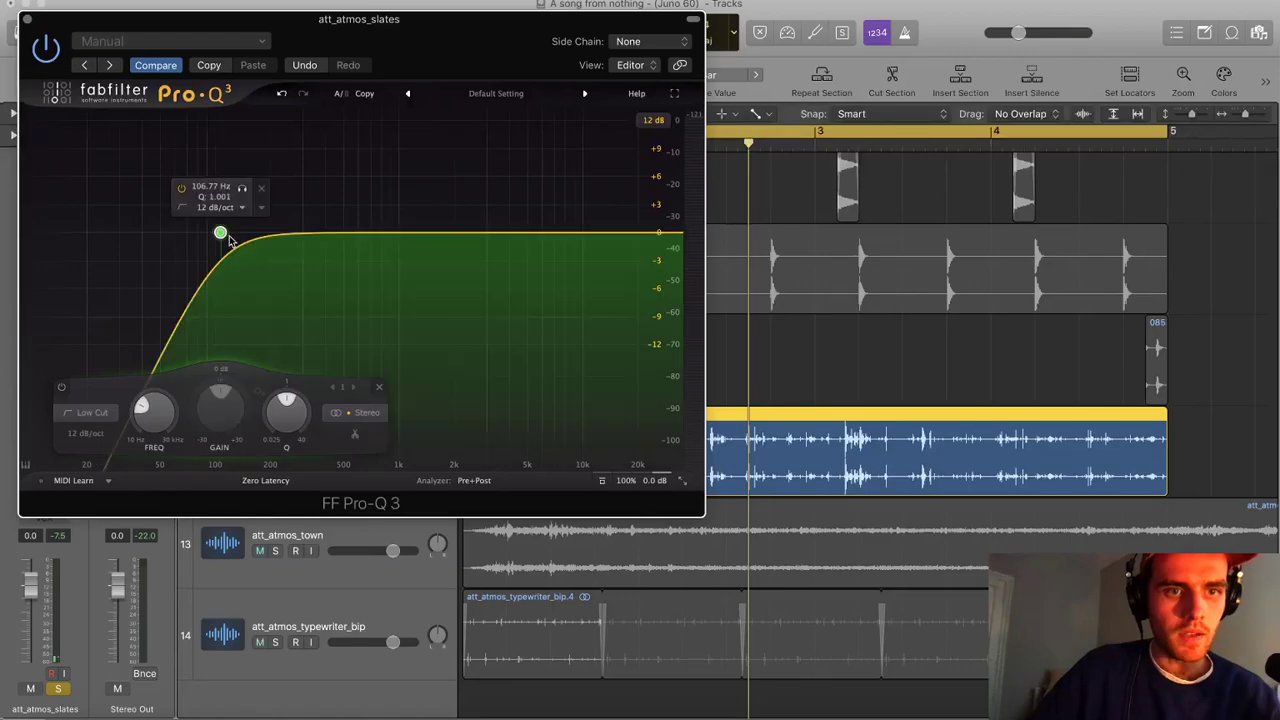
key("space")
left_click_drag(228, 240, 402, 250)
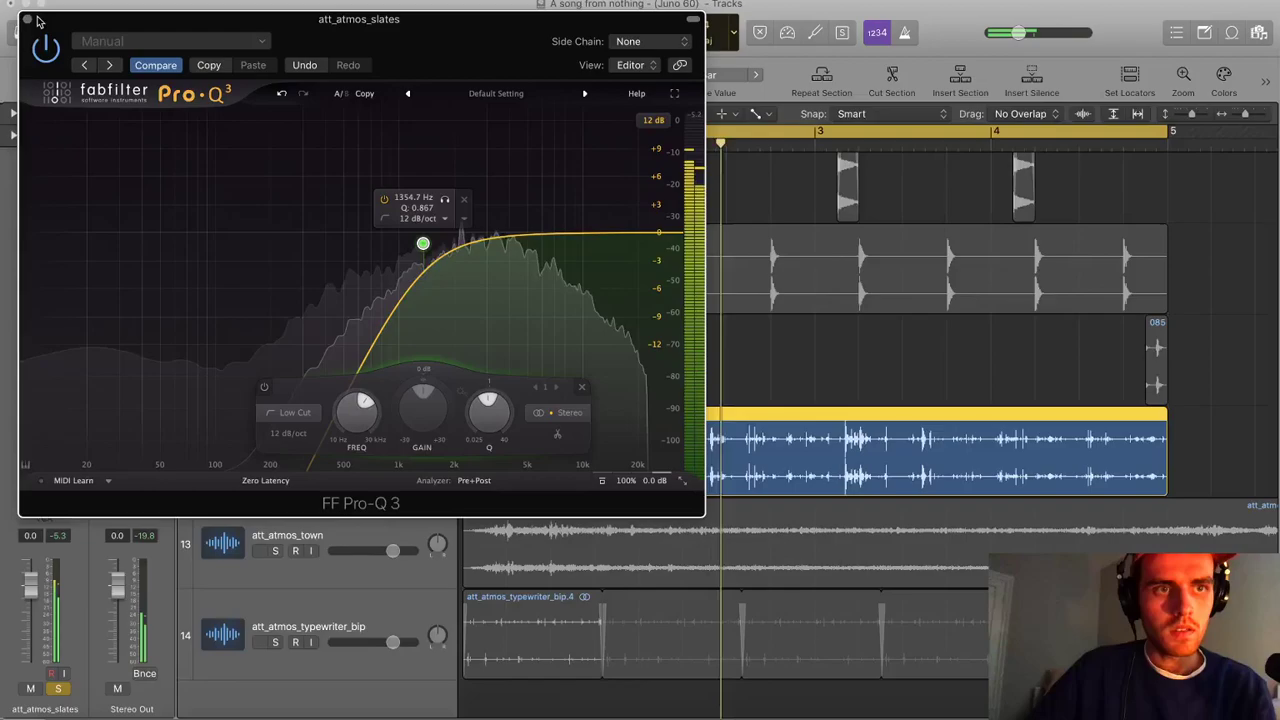
left_click(27, 19)
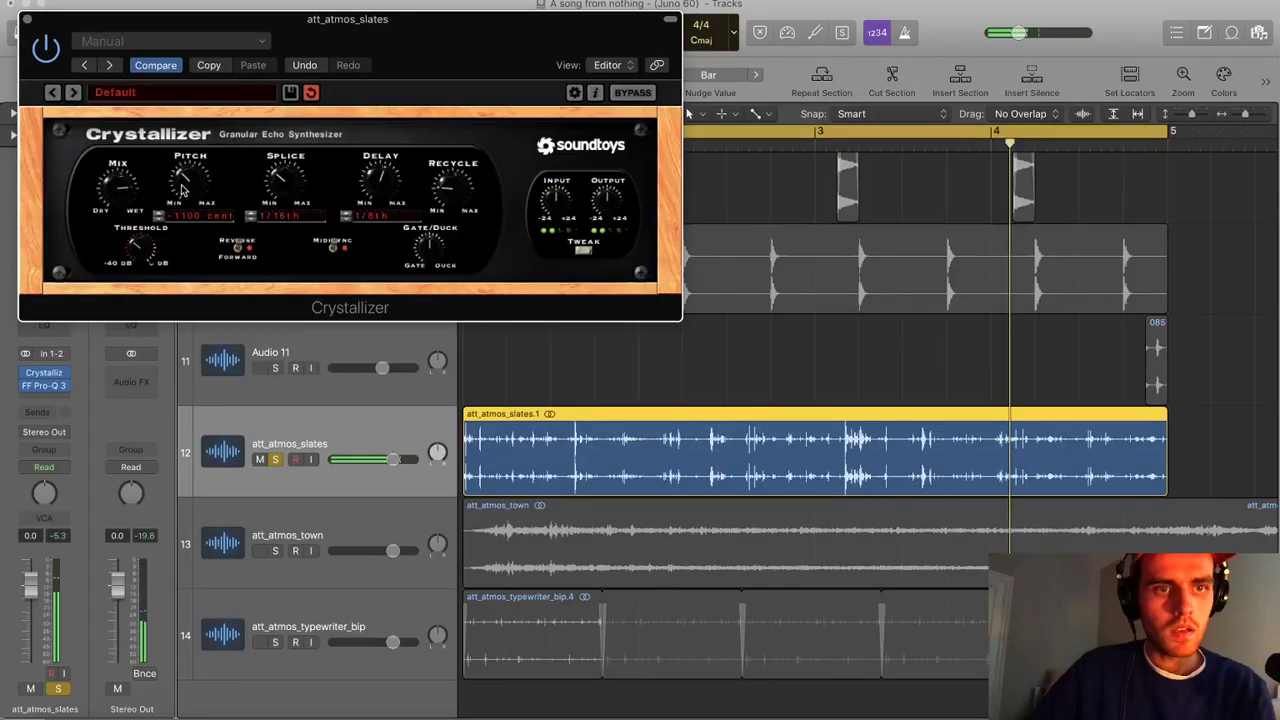
Set Crystallizer's pitch on att_atmos_slates to -1100 cents, close it and bounce the region in place
left_click(25, 15)
key("ctrl+b")
key("Return")
scroll(844, 415, "down", 3)
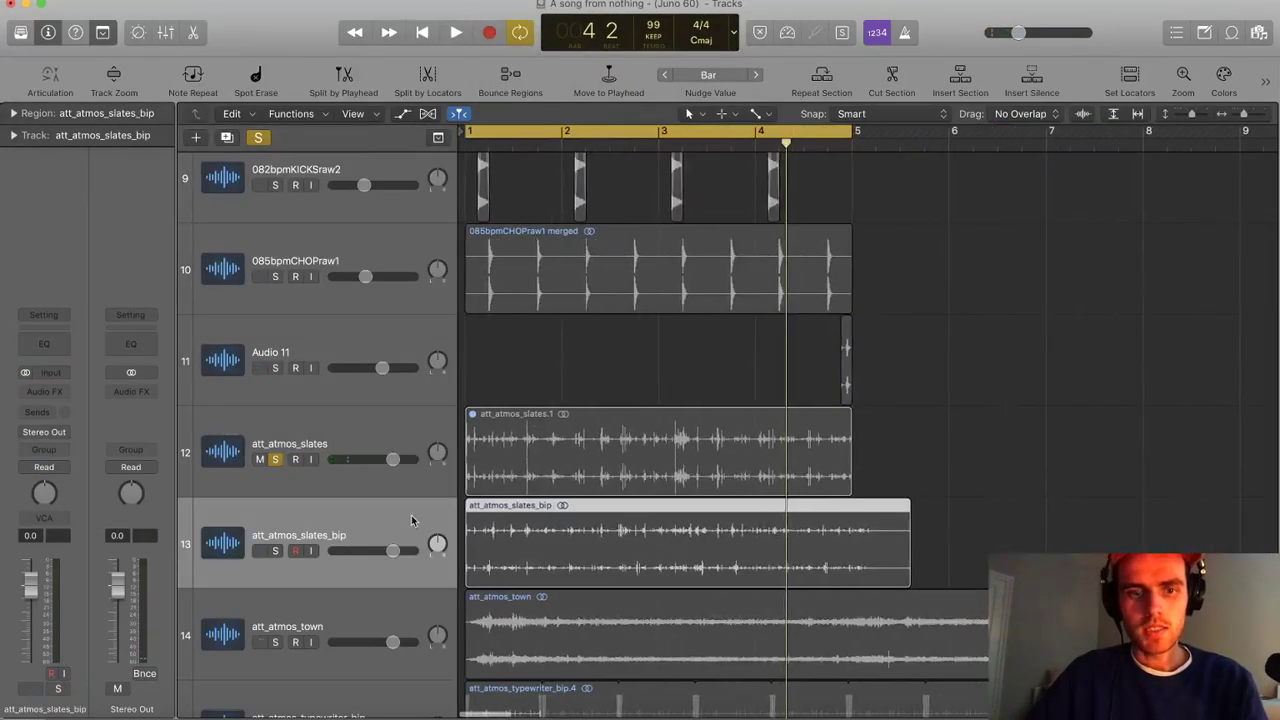
Keep only a two-bar section of att_atmos_slates_bip, moved to bar 1, and delete the original att_atmos_slates track
left_click(279, 462)
left_click_drag(537, 541, 737, 536)
left_click_drag(629, 538, 541, 539)
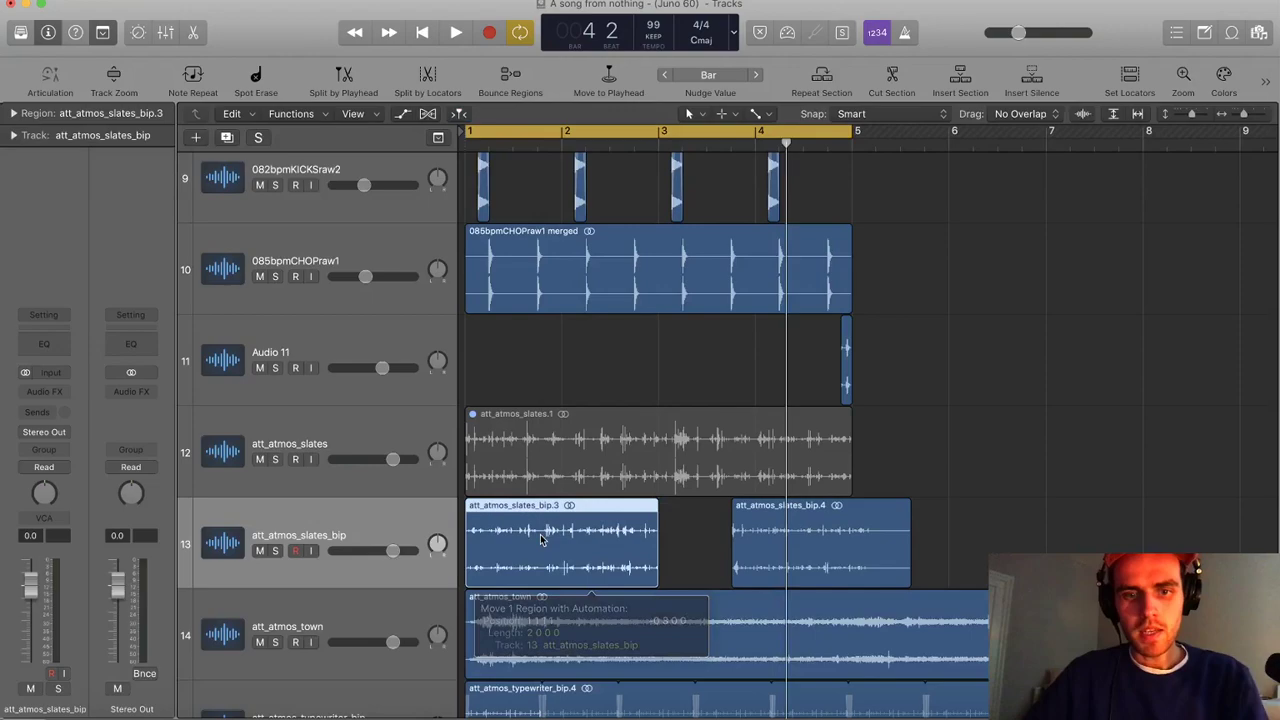
left_click_drag(540, 540, 541, 540)
left_click(783, 544)
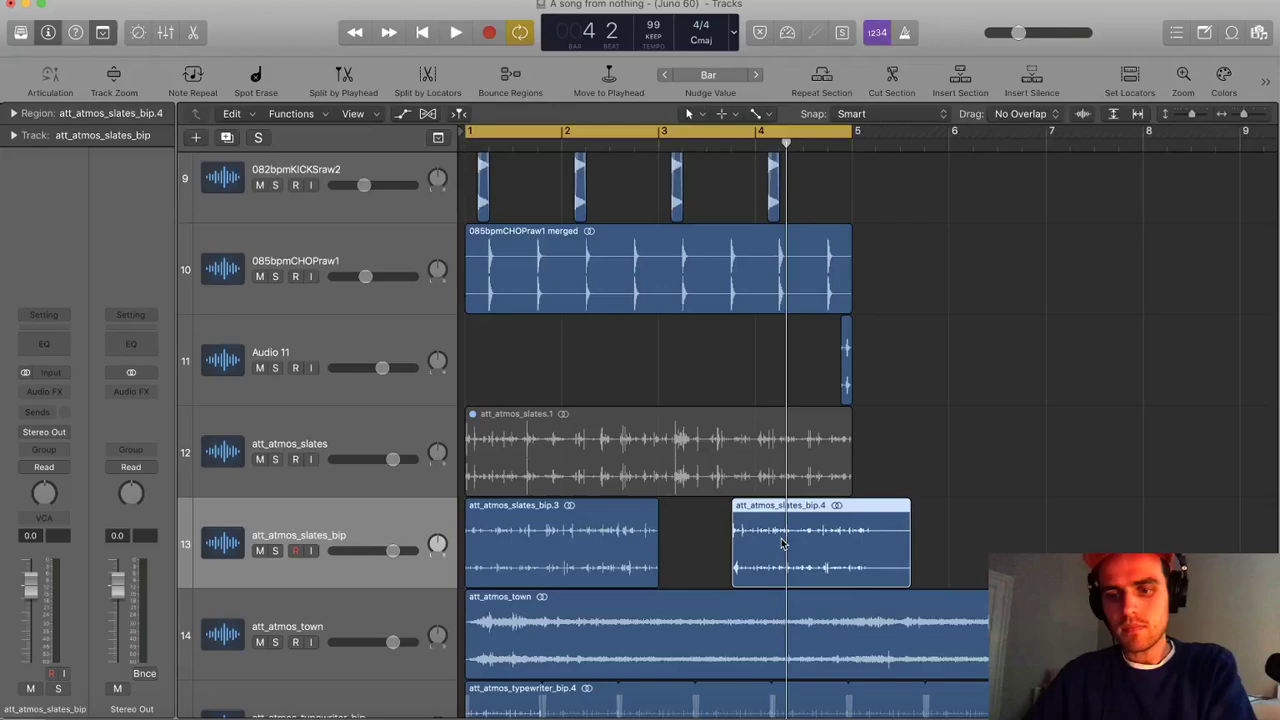
key("Delete")
left_click(361, 451)
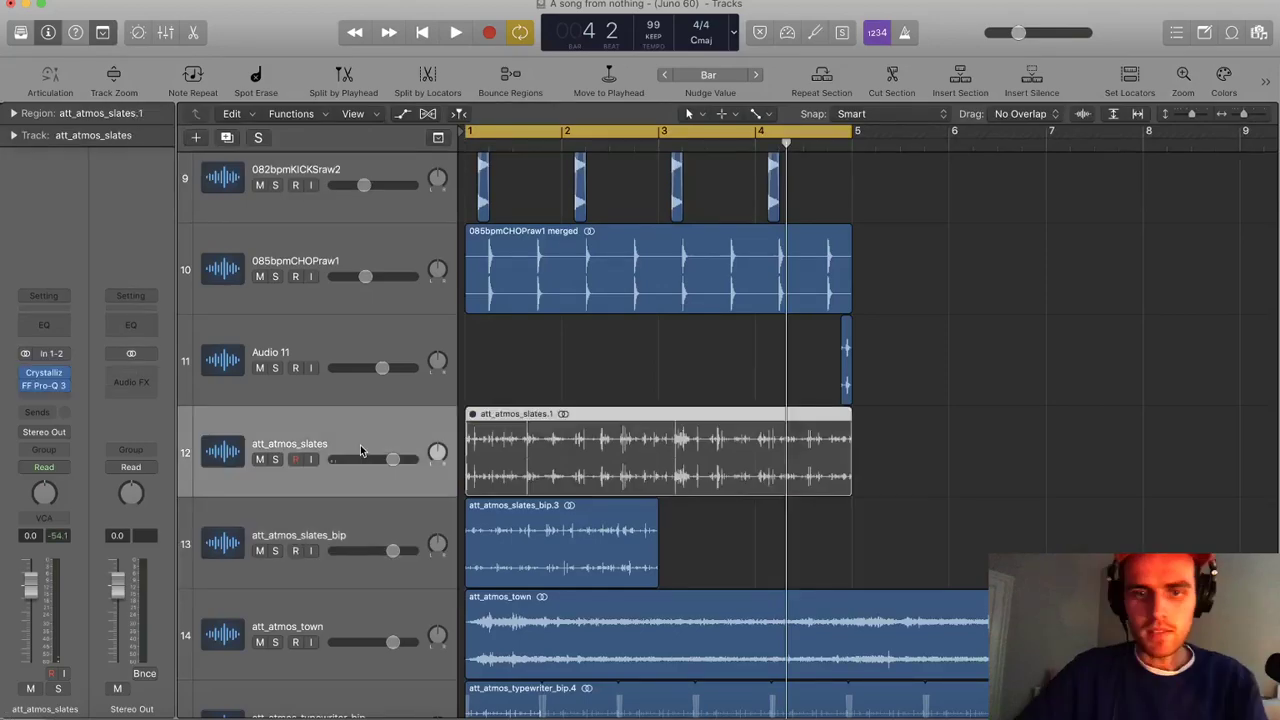
key("super+Delete")
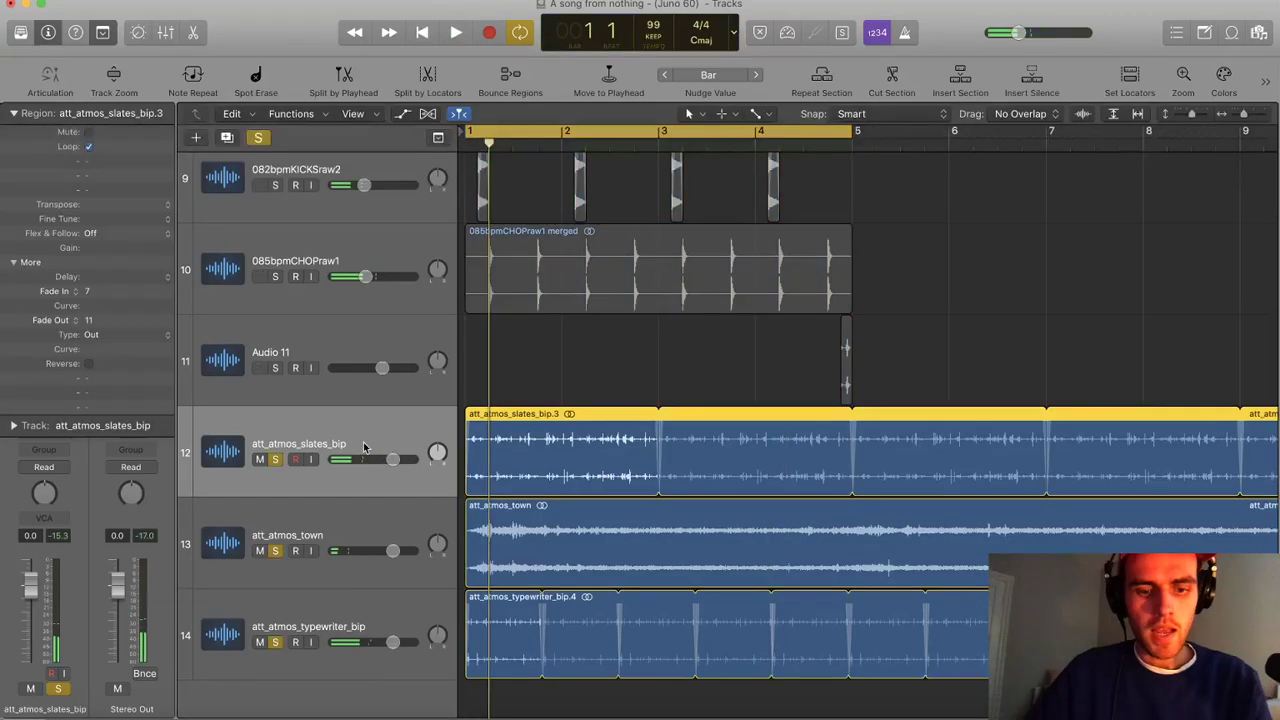
Route the three att_atmos tracks to Bus 1 and rename its channel as Atmosphere bus
left_click(934, 237)
double_click(131, 708)
type("Atmosh")
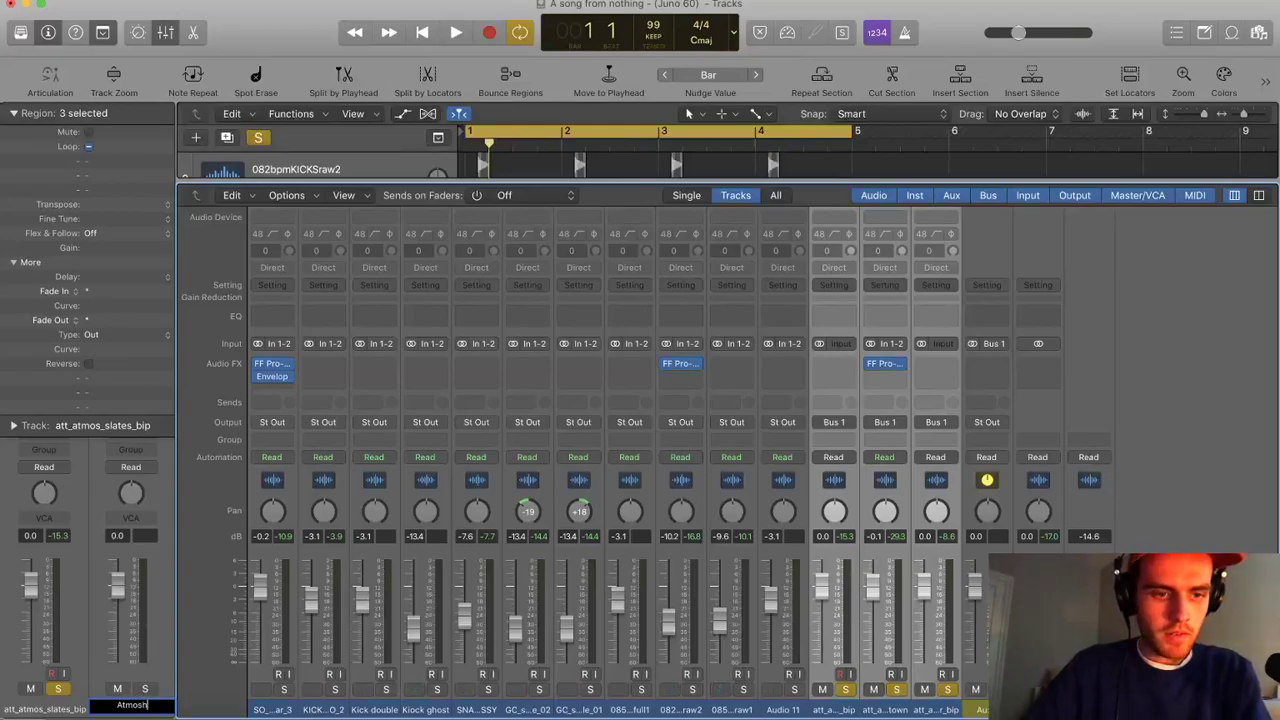
type("per")
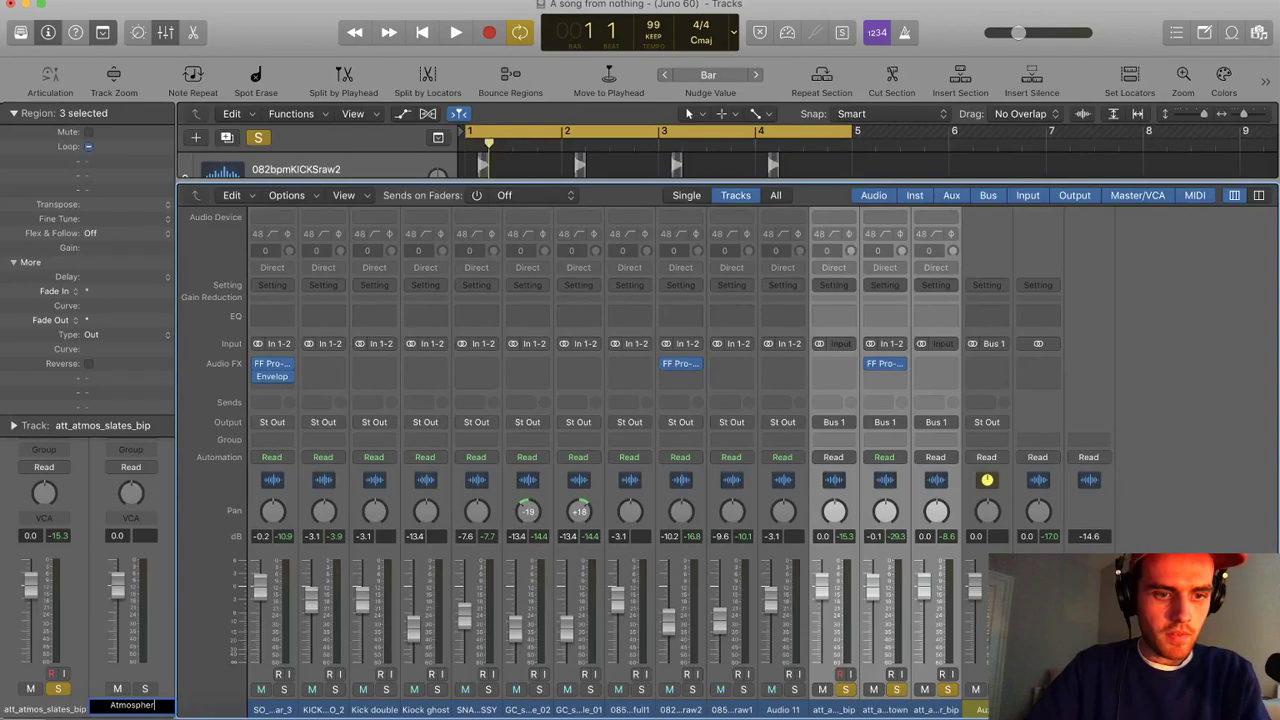
type("e")
type(" bus")
key("Return")
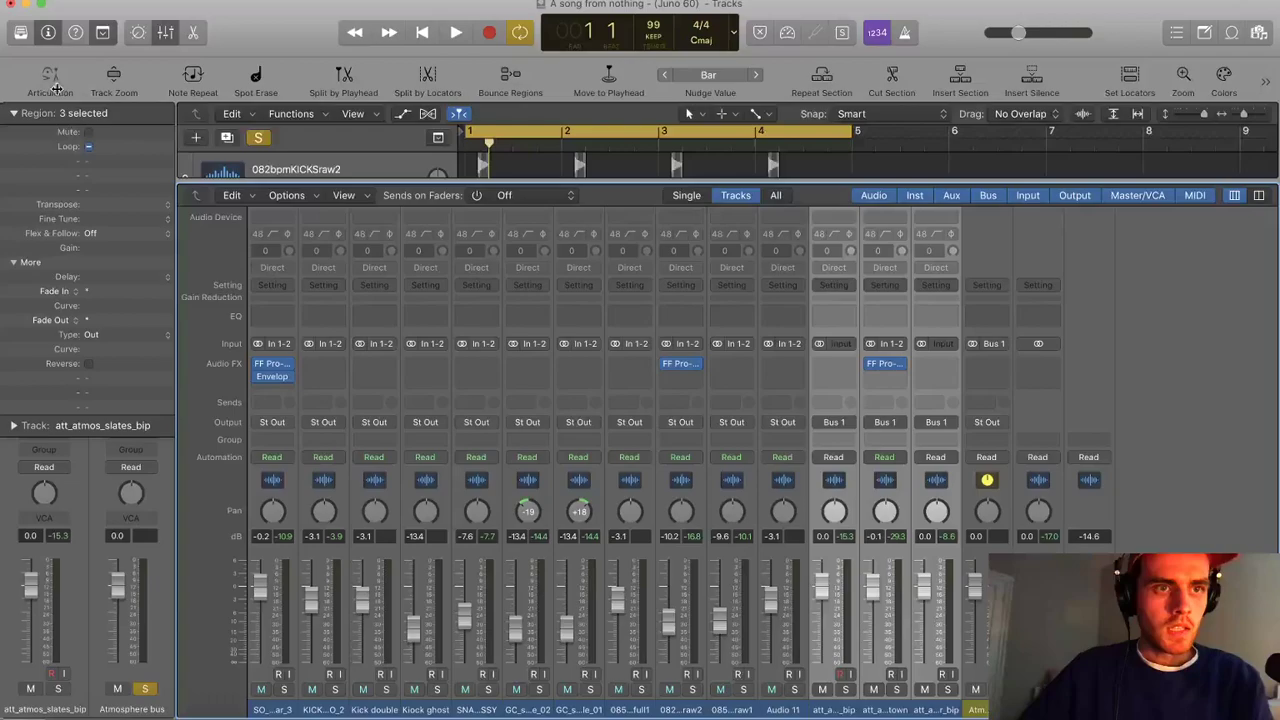
Insert RCompressor (s) on the Atmosphere bus, side-chained from Audio 2, with threshold -32.9, ratio 3.82, attack 0.50 and release 24.7
left_click(13, 113)
left_click(130, 391)
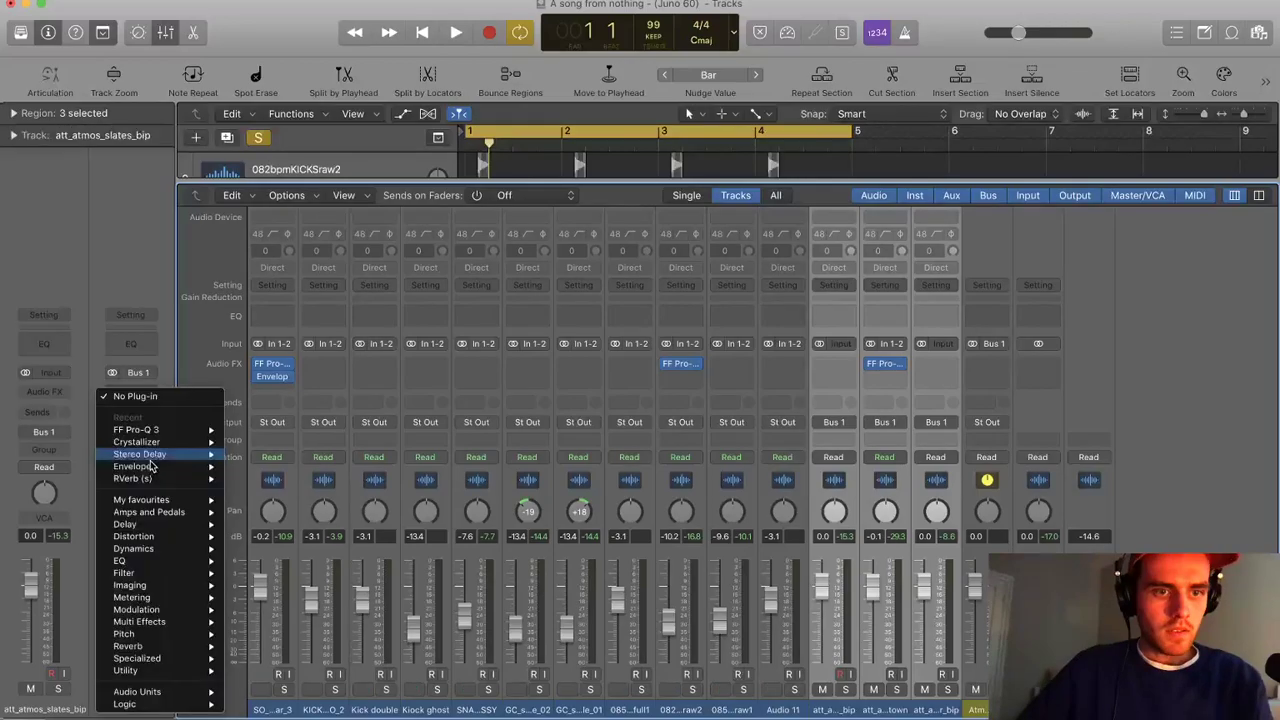
mouse_move(137, 691)
mouse_move(256, 706)
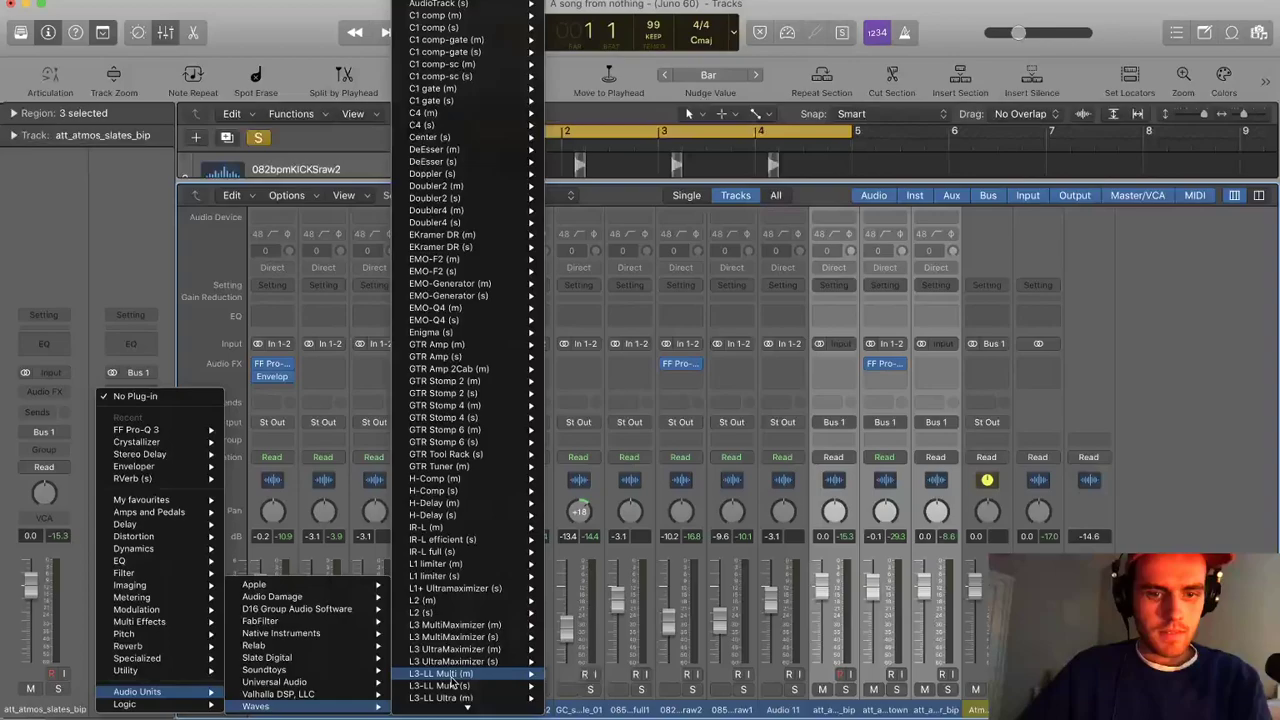
scroll(465, 688, "down", 10)
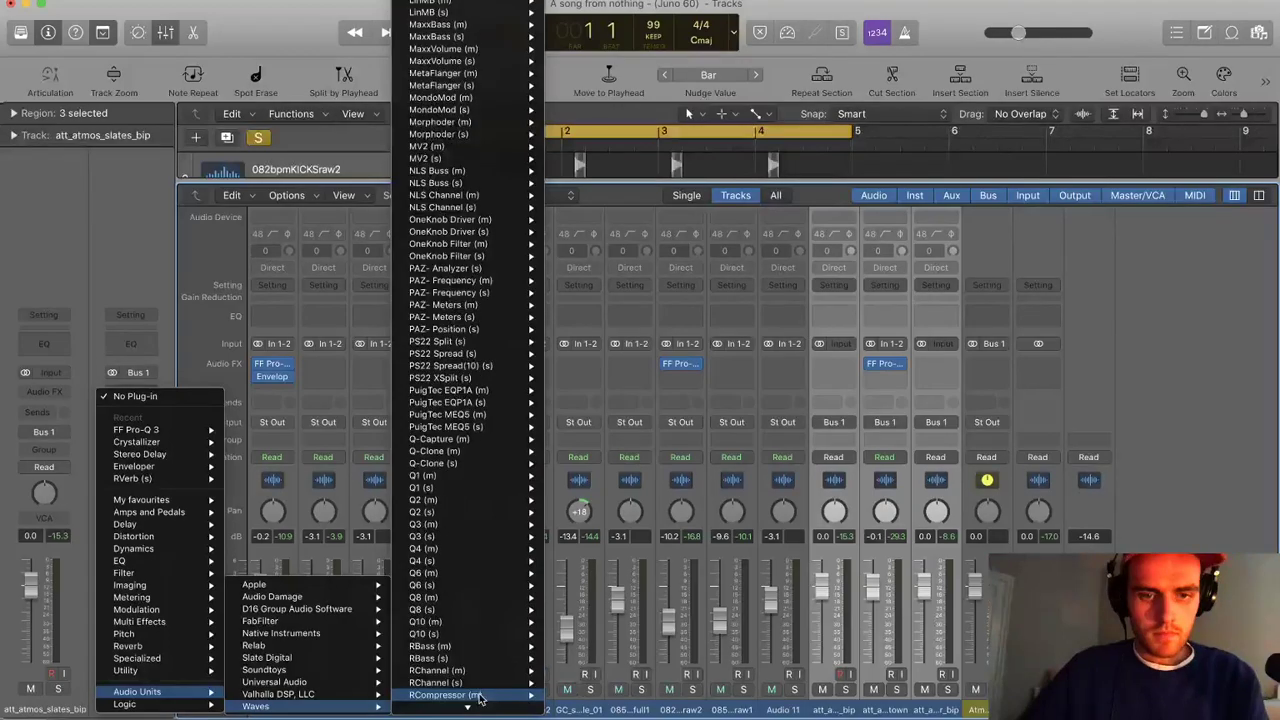
left_click(479, 697)
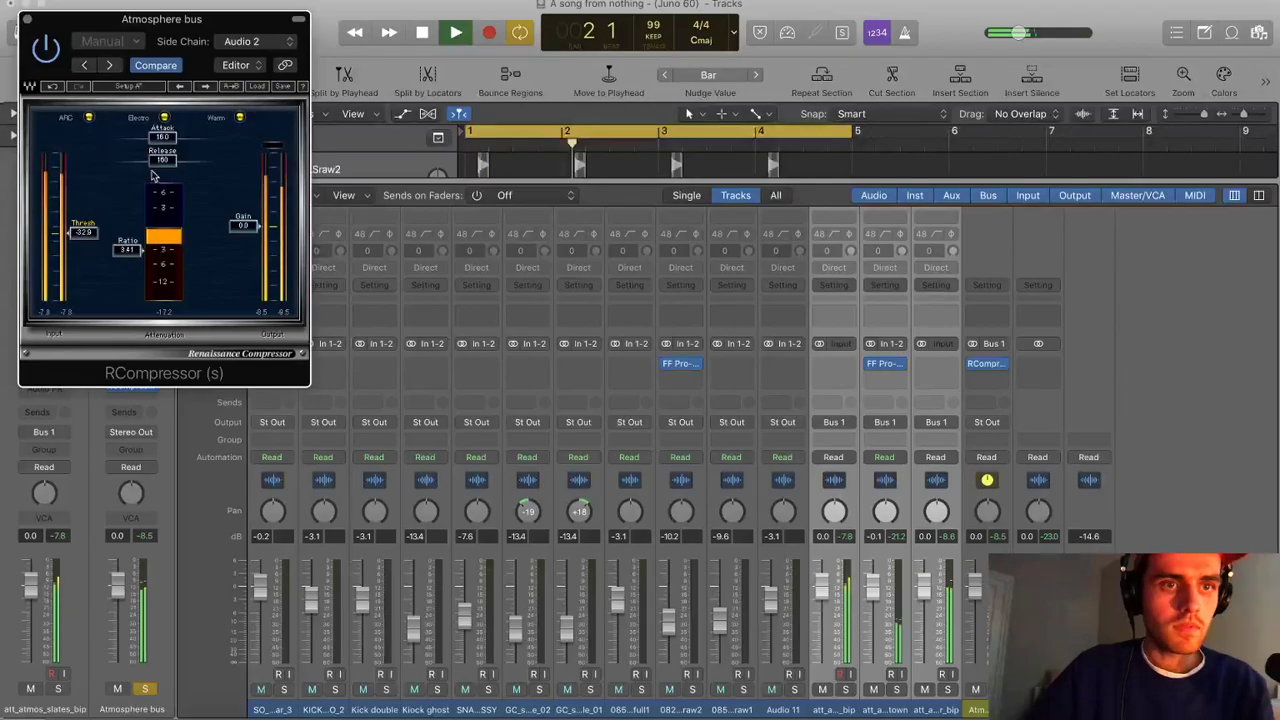
left_click_drag(153, 176, 133, 190)
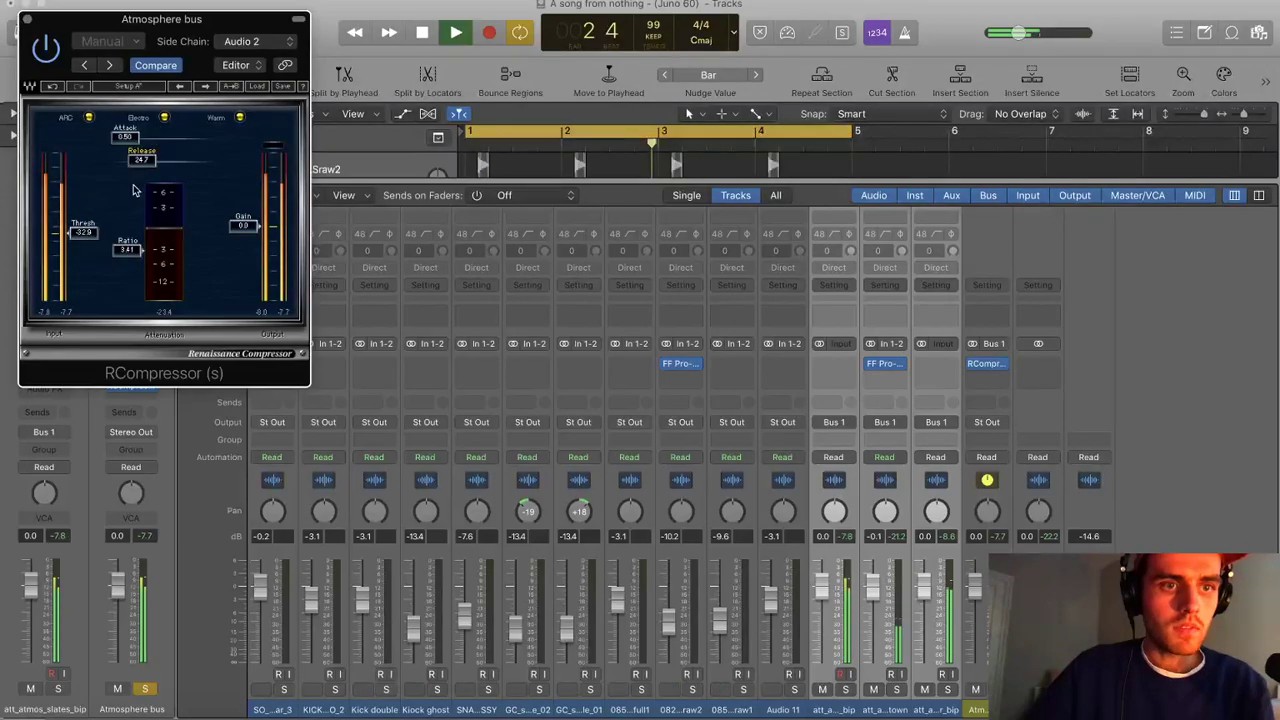
left_click_drag(127, 250, 127, 253)
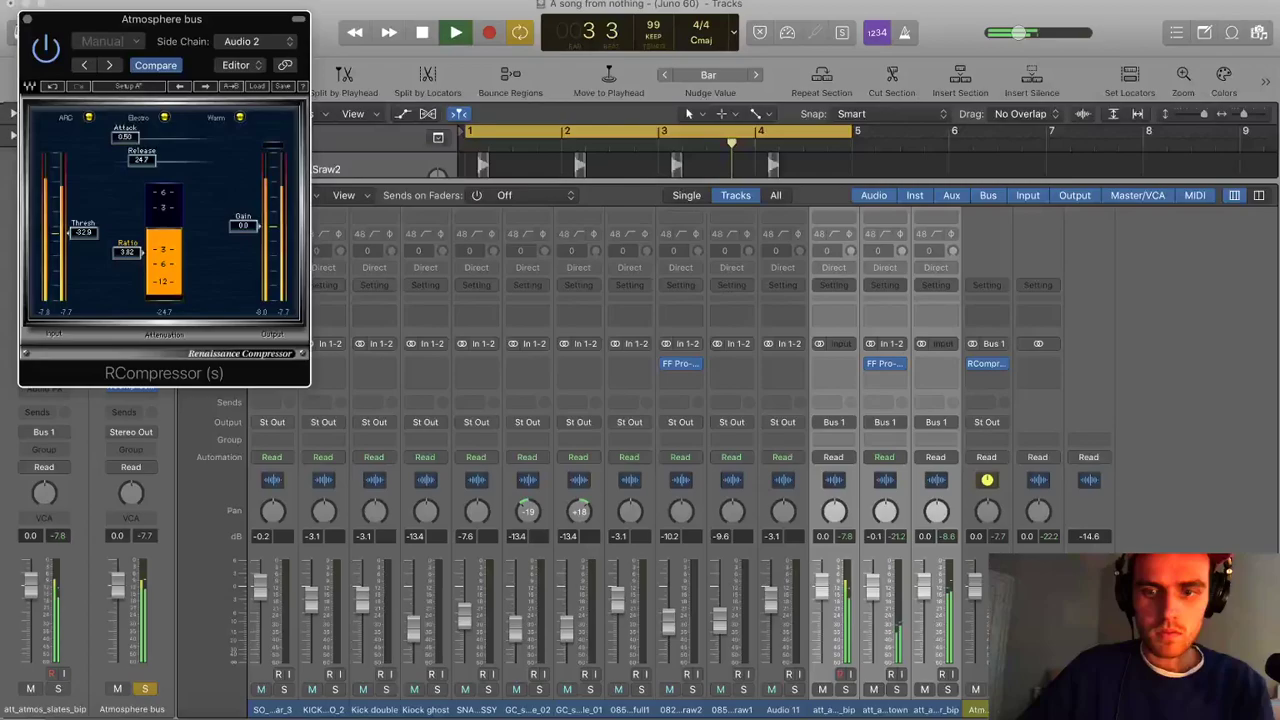
Lower att_atmos_typewriter_bip to -2.4 dB, pull the Atmosphere bus fader fully down and return to the unsoloed arrangement
left_click_drag(926, 583, 962, 597)
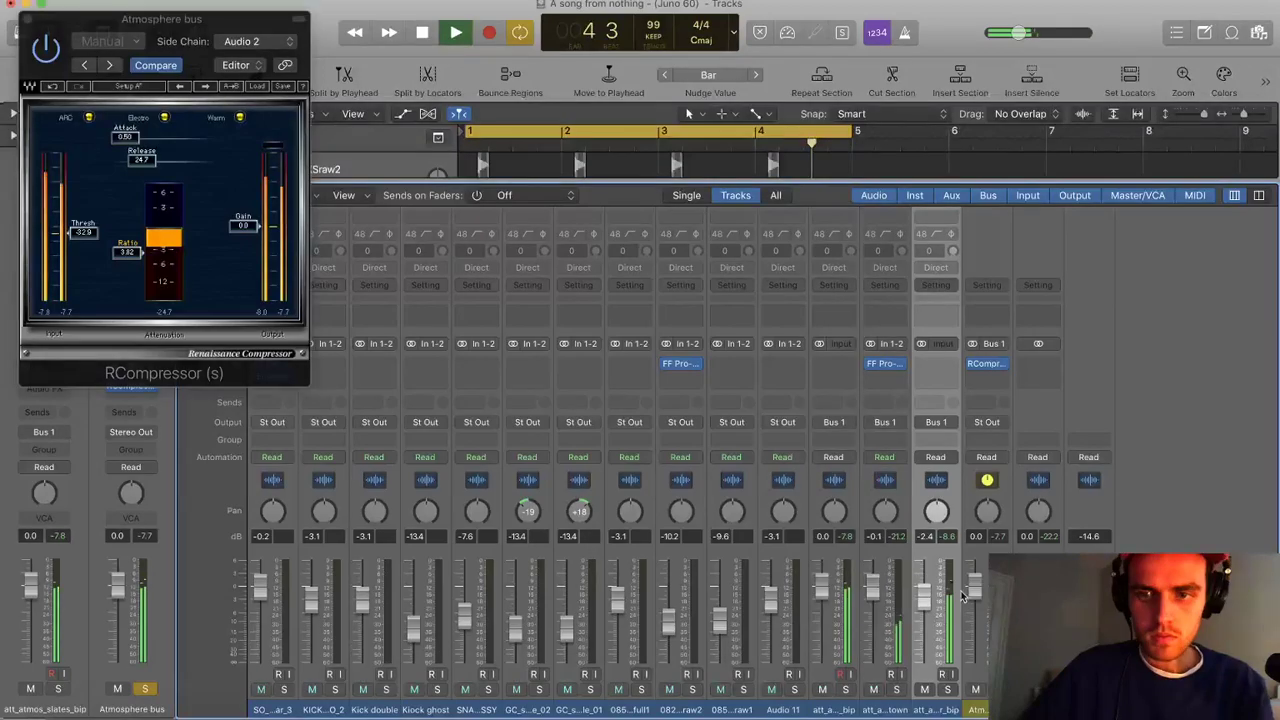
key("space")
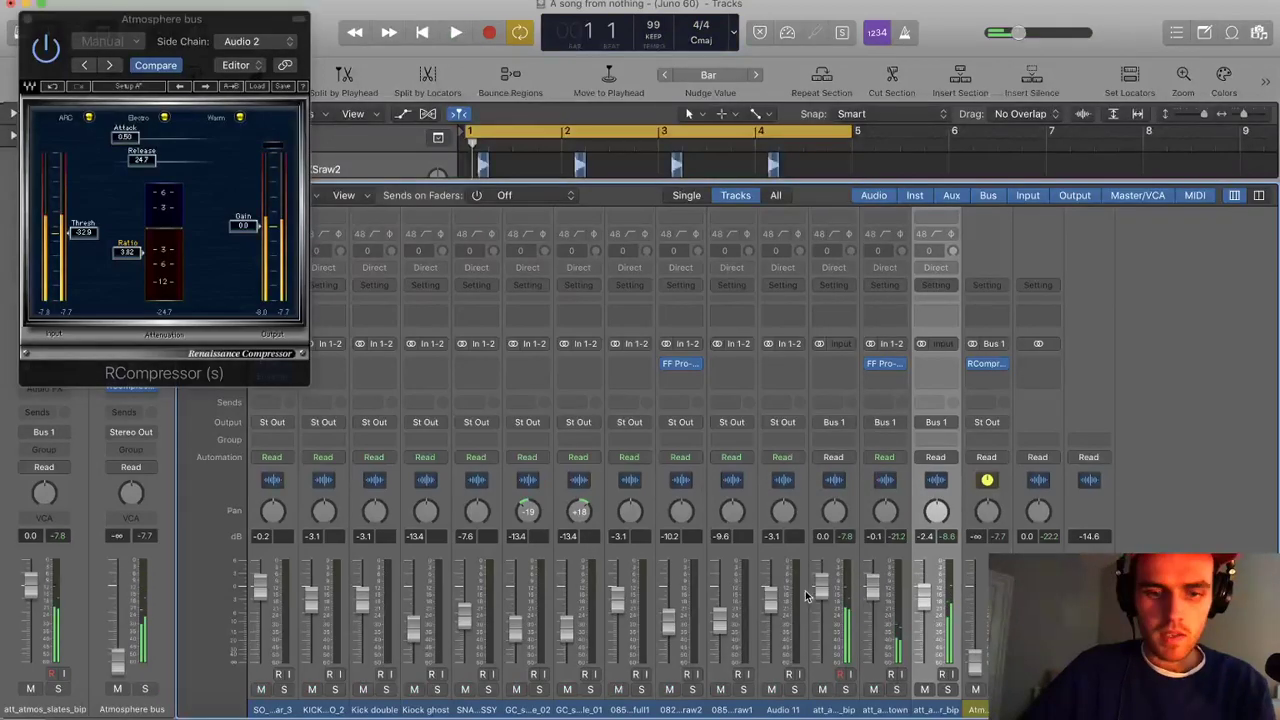
key("x")
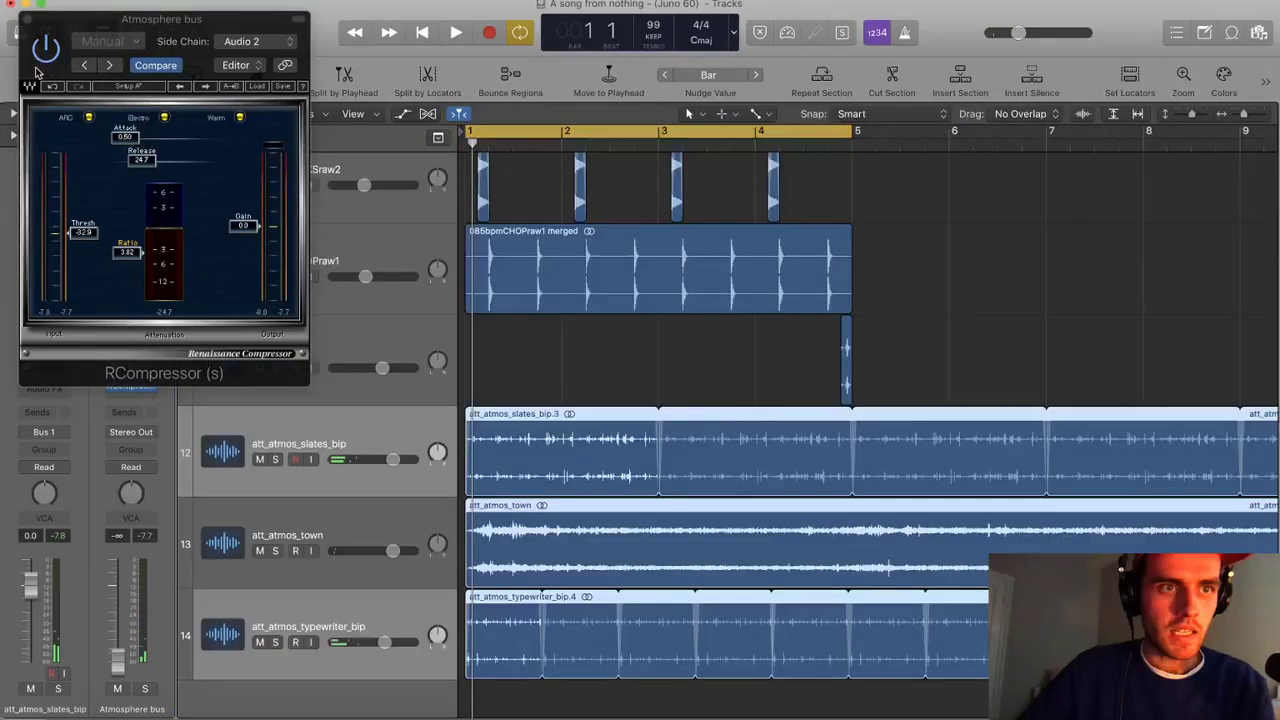
Insert a stereo ValhallaVintageVerb ahead of RCompressor on the Atmosphere bus with less mix, and set the bus level to -21.0 dB
left_click(127, 383)
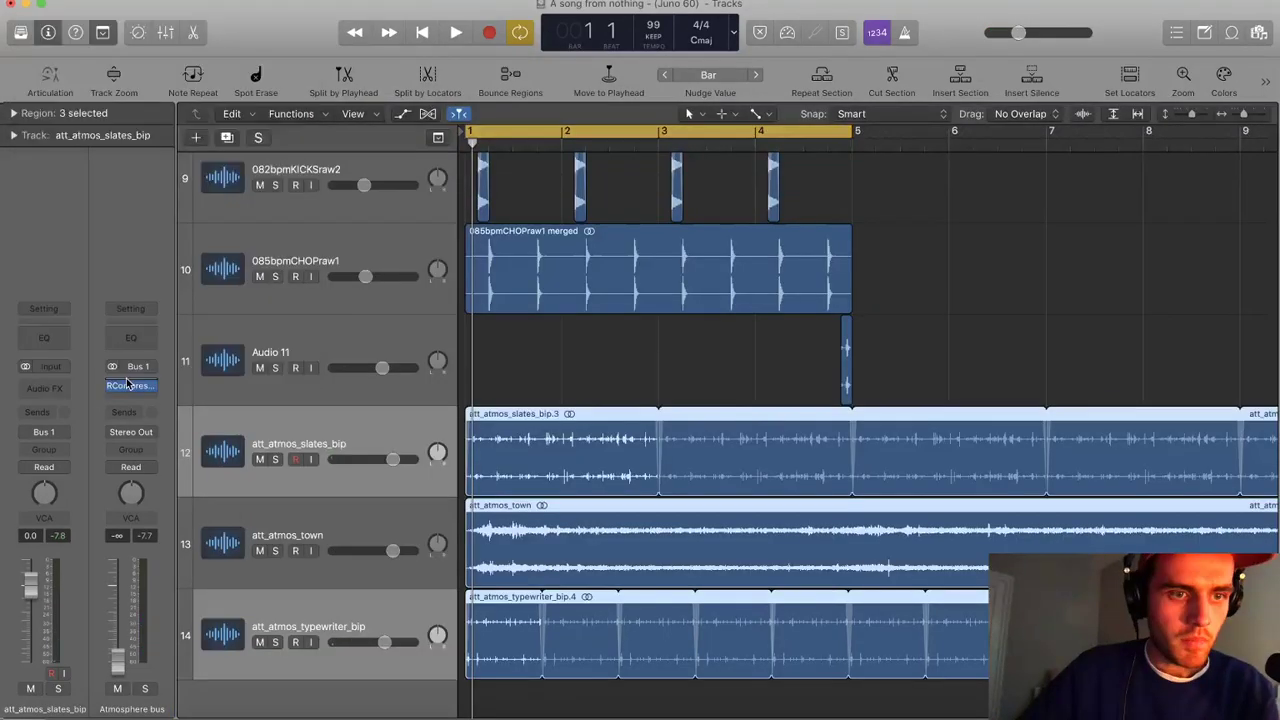
left_click(127, 385)
mouse_move(206, 687)
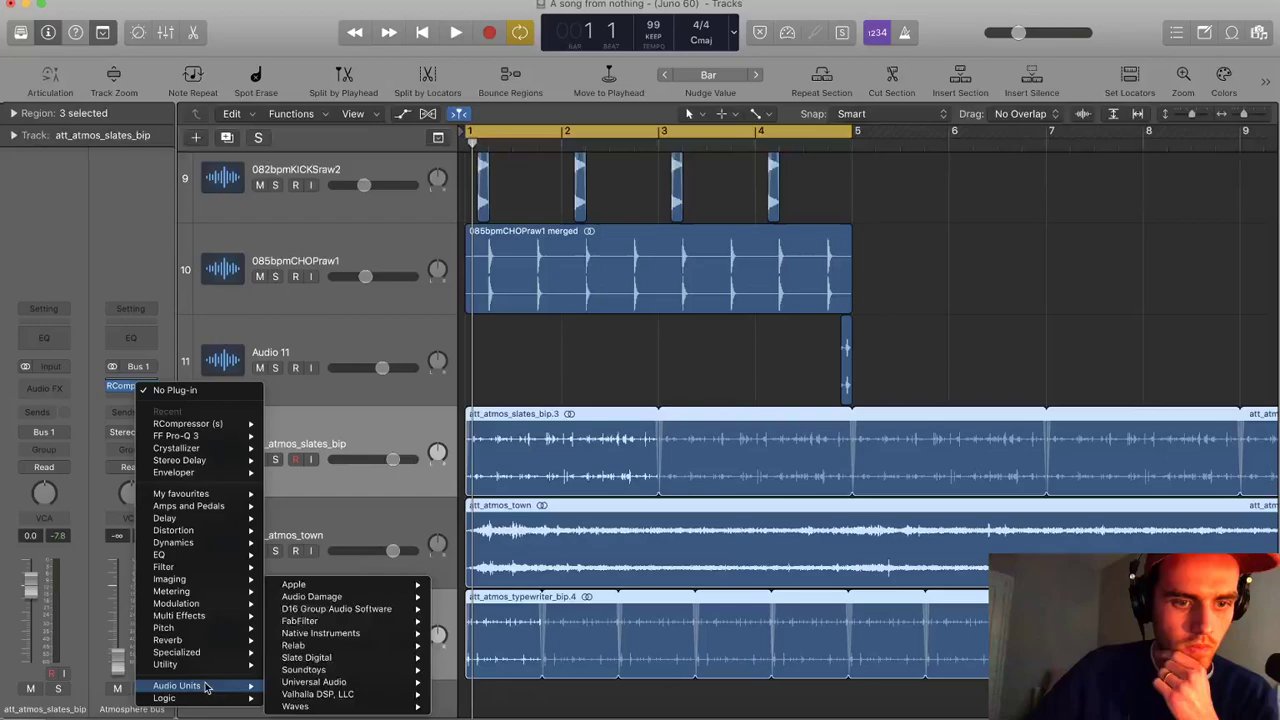
mouse_move(317, 694)
mouse_move(497, 707)
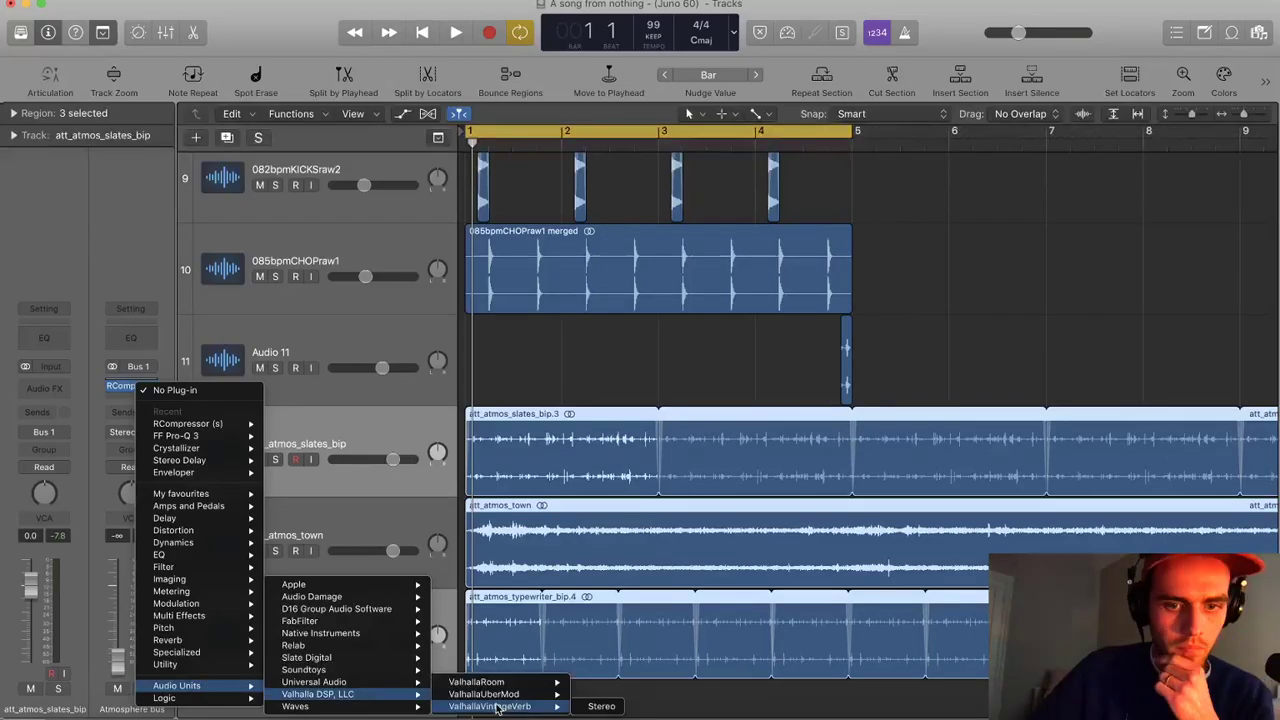
left_click(601, 706)
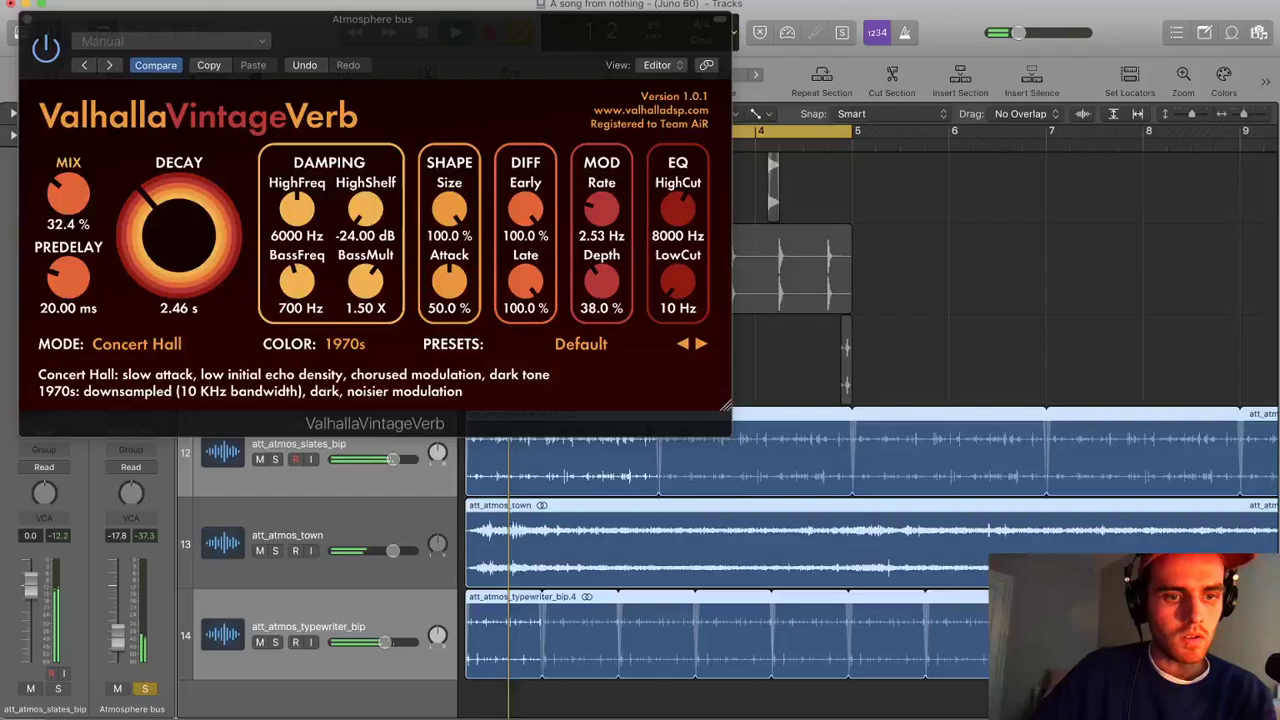
left_click_drag(68, 200, 68, 210)
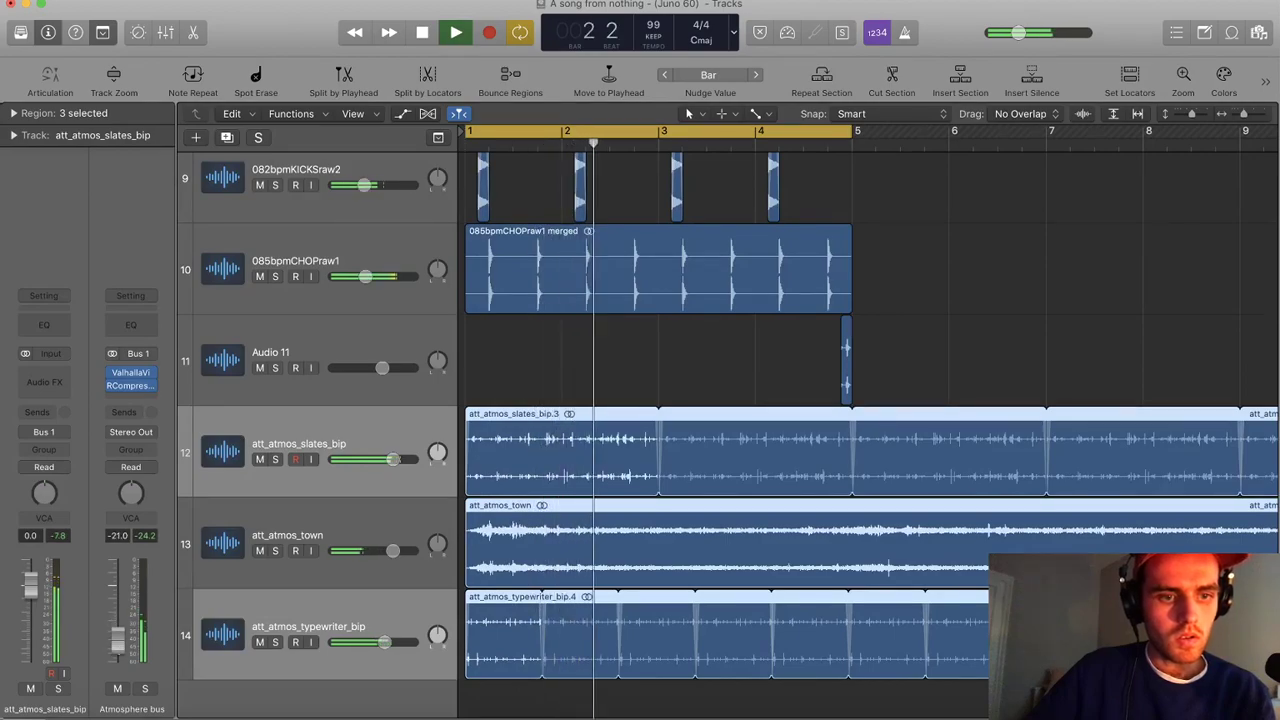
Select only the att_atmos_typewriter_bip track and raise its volume to 0.0 dB
left_click(343, 515)
left_click(380, 655)
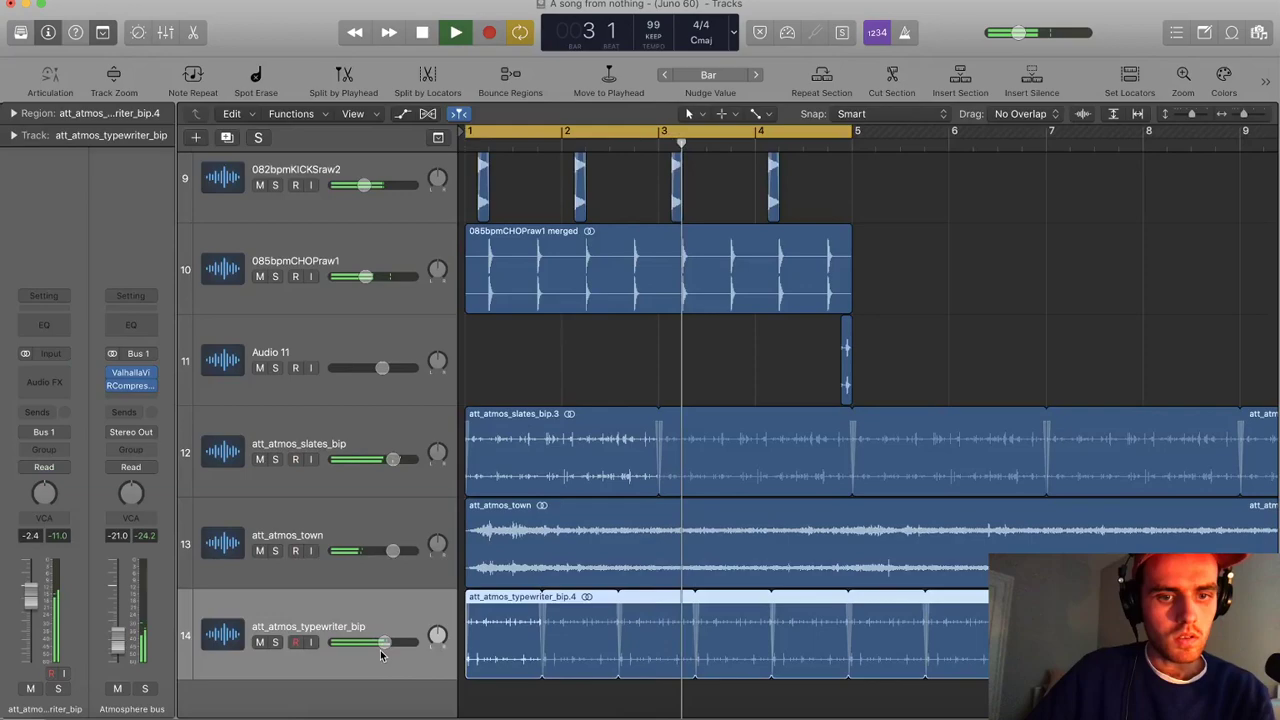
left_click_drag(384, 644, 393, 644)
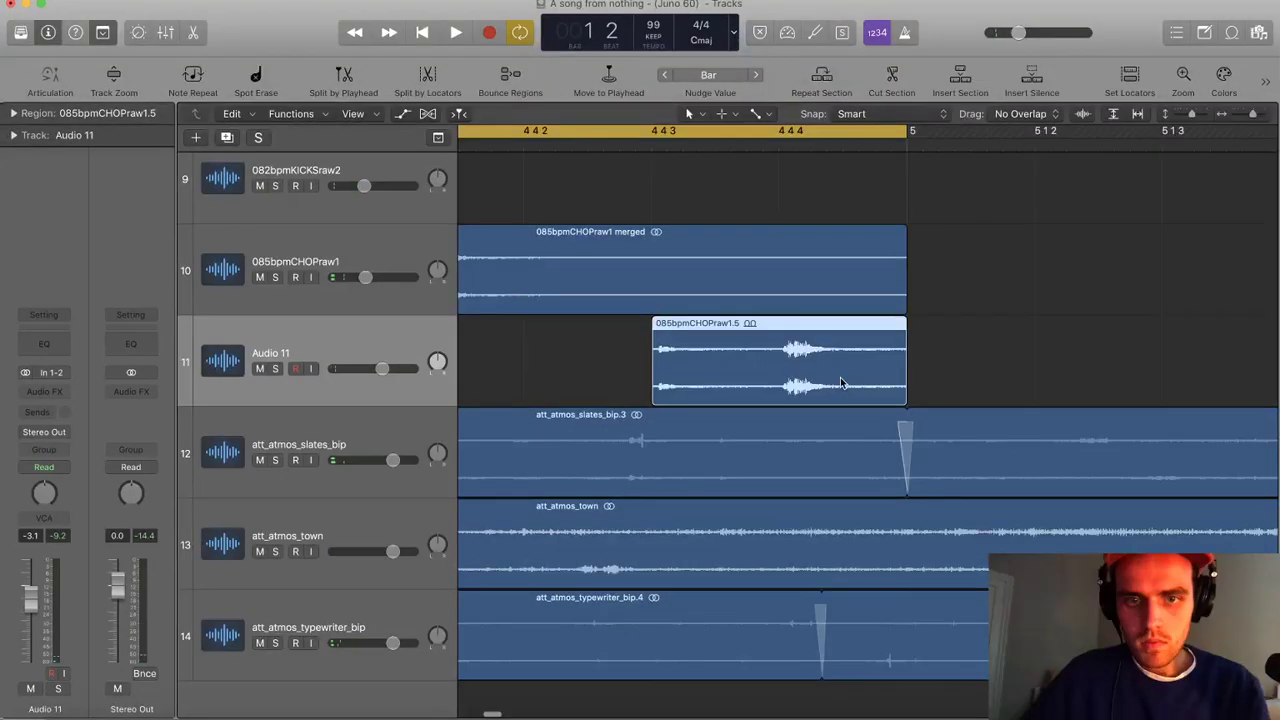
Split the 085bpmCHOPraw1 region on Audio 11 into two pieces before bar 5, with short fades at the cut
scroll(653, 337, "up", 4)
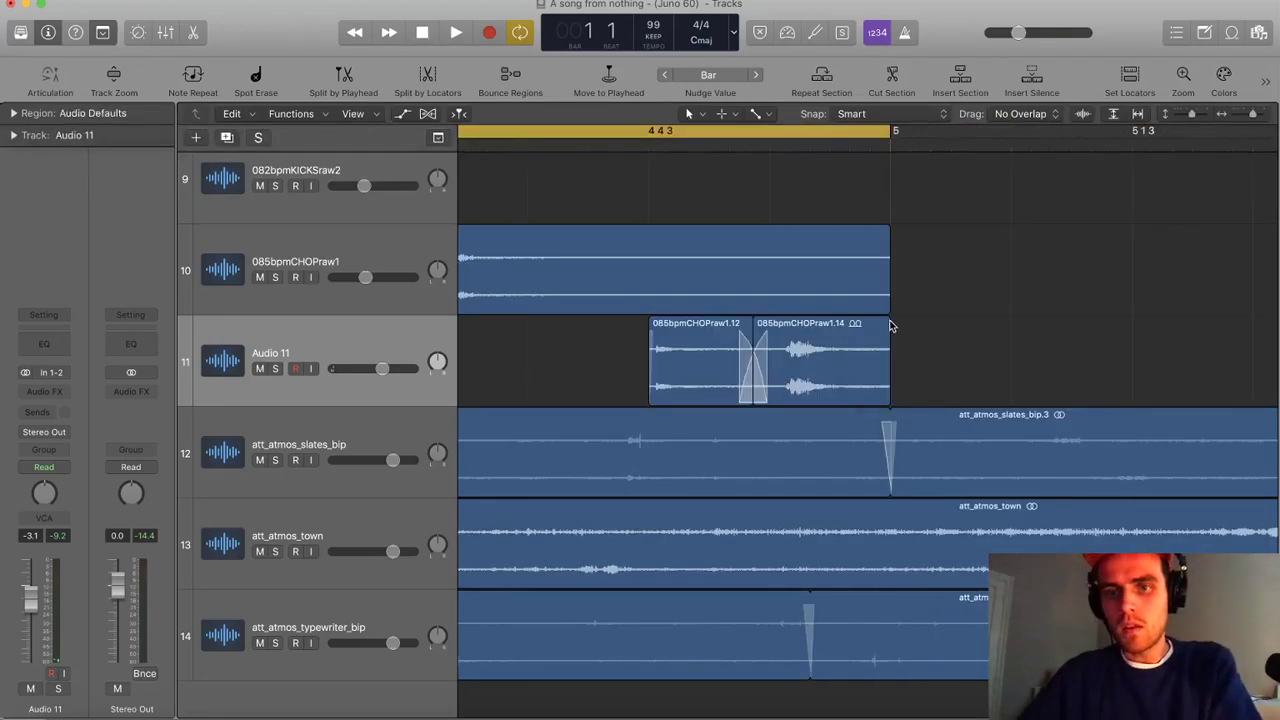
left_click(885, 330)
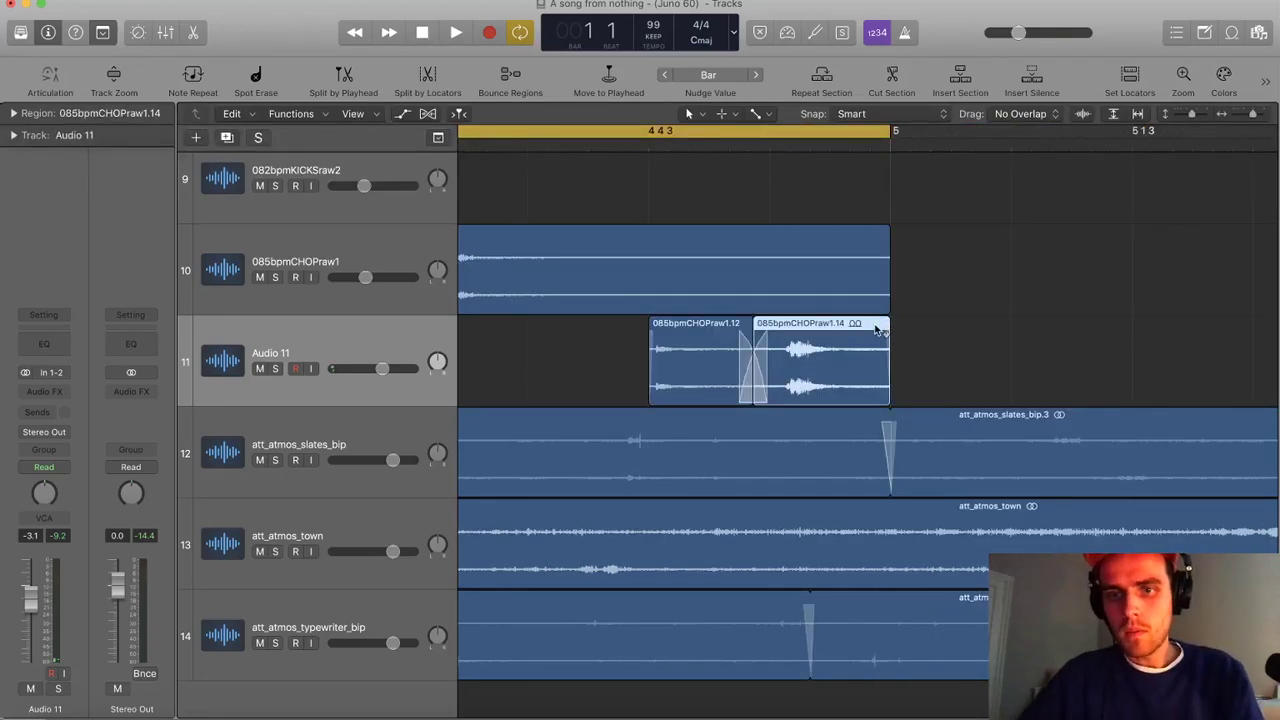
Insert SoundShifter Pitch (s) on Audio 11 and transpose it by -5 semitones
left_click(303, 363)
left_click(44, 391)
mouse_move(65, 484)
mouse_move(135, 692)
mouse_move(210, 706)
mouse_move(360, 680)
scroll(360, 680, "down", 10)
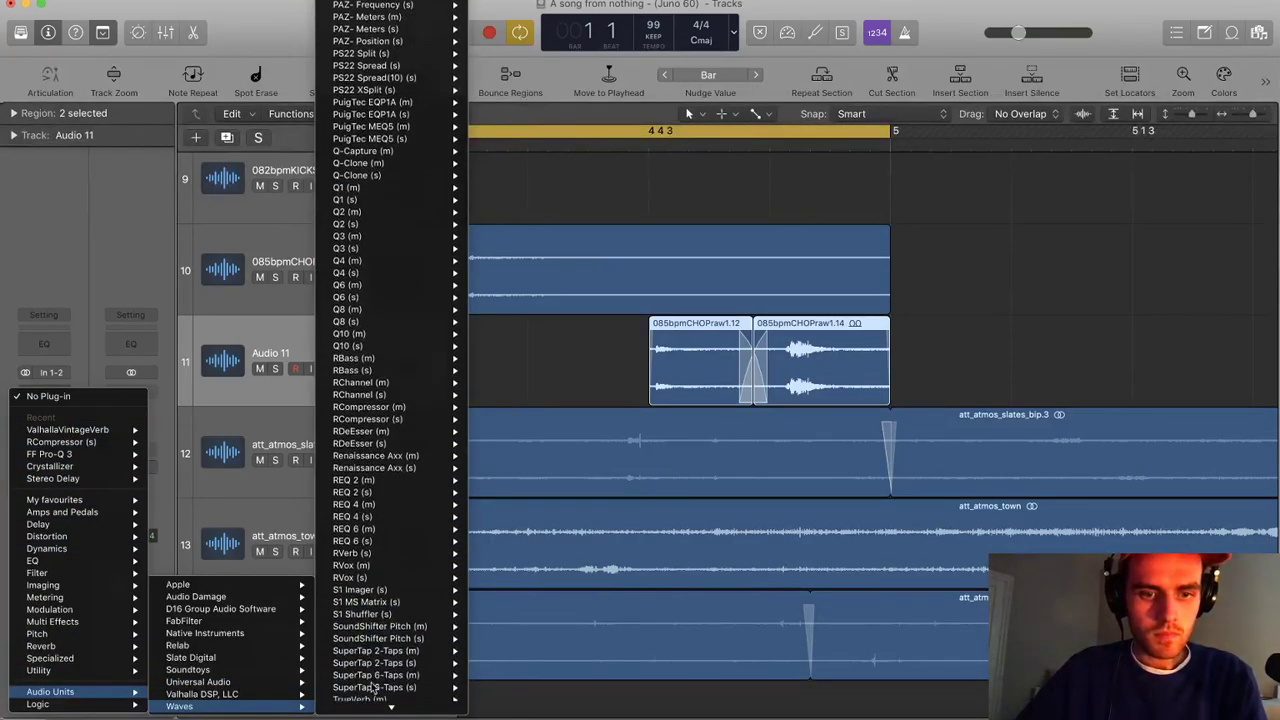
left_click(490, 640)
left_click_drag(89, 145, 89, 166)
Close SoundShifter and play from the end of bar 4 to check the pitched Audio 11 hit in the loop
key("space")
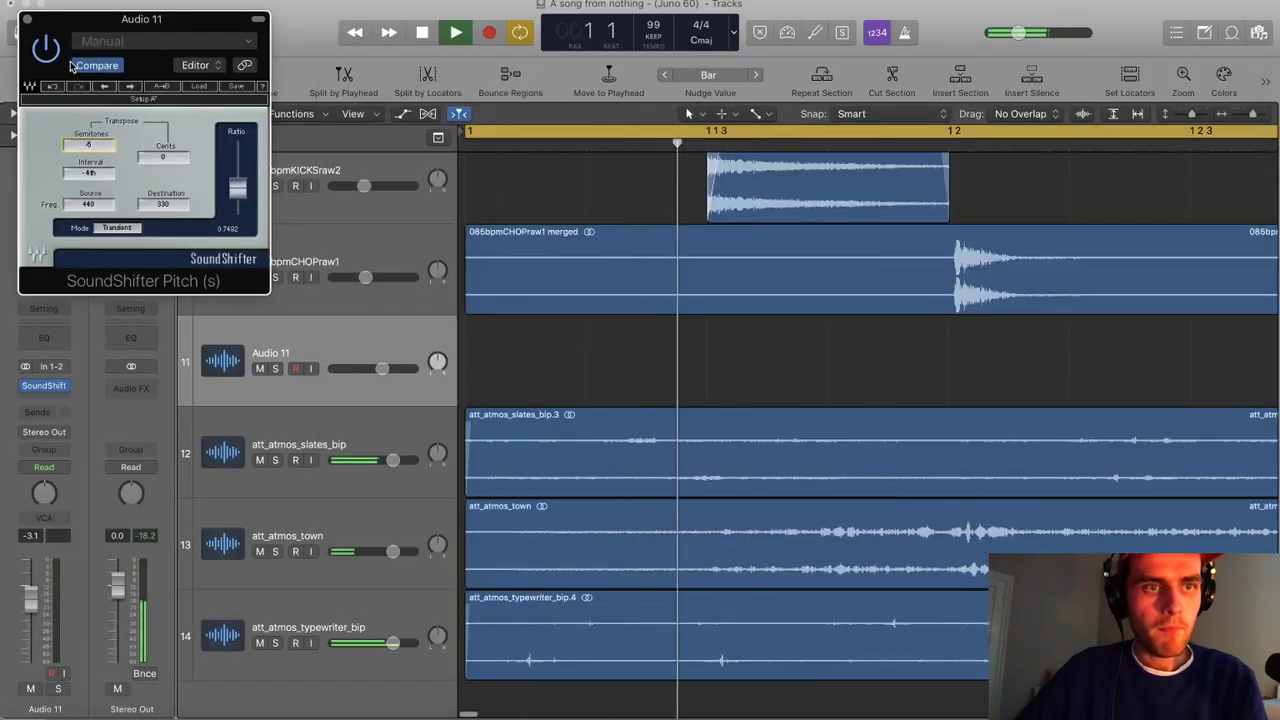
left_click(28, 20)
scroll(863, 471, "down", 10)
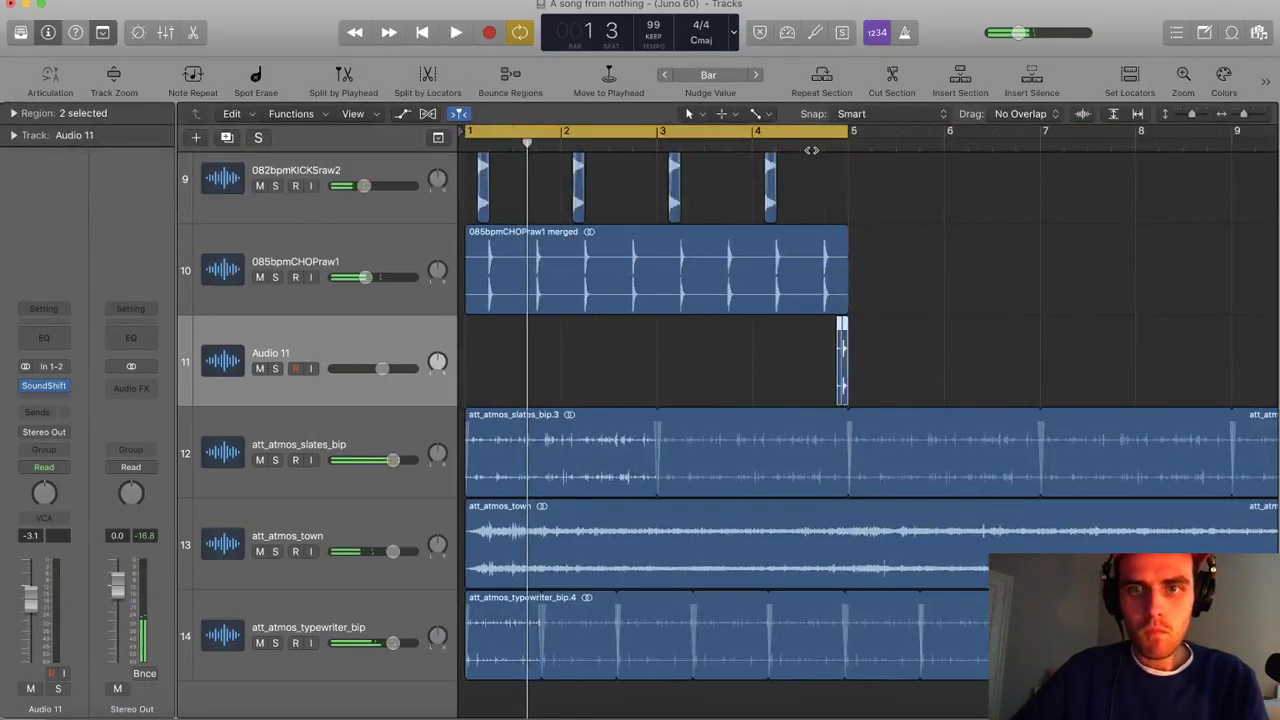
left_click(811, 147)
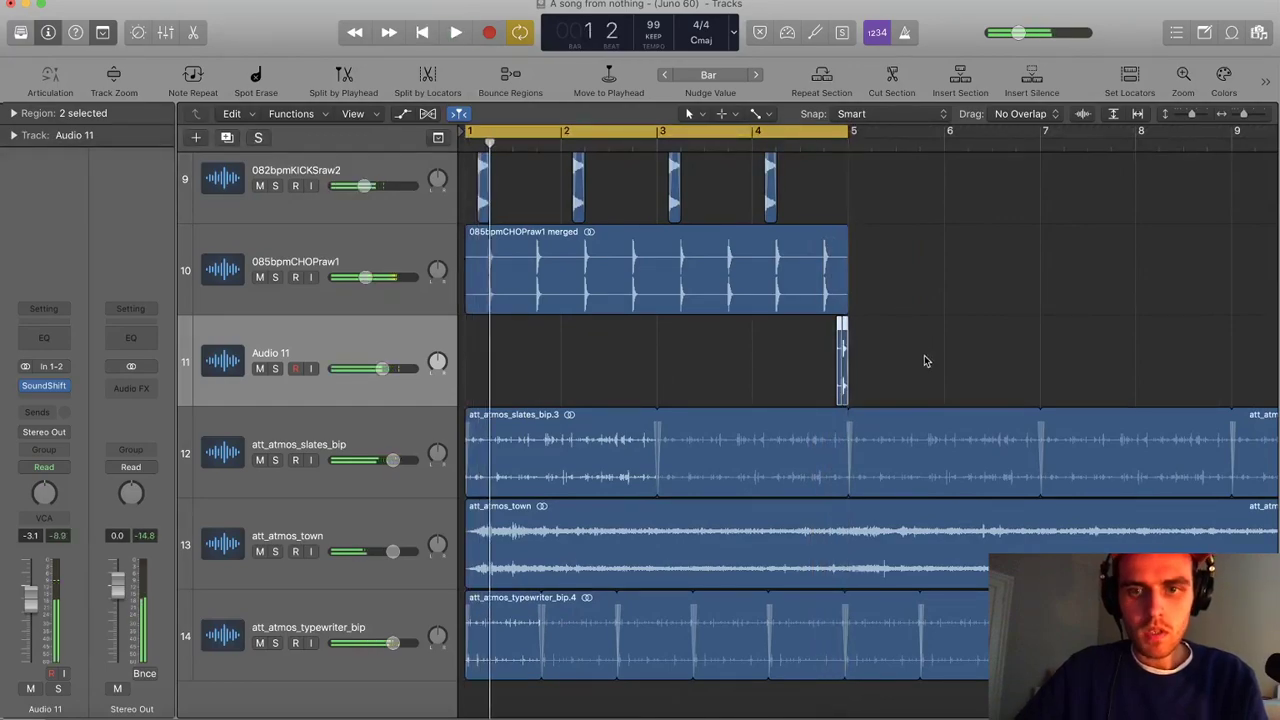
key("space")
End the att_atmos_slates_bip loop at bar 5 and cut off att_atmos_town after bar 5
left_click_drag(860, 431, 849, 438)
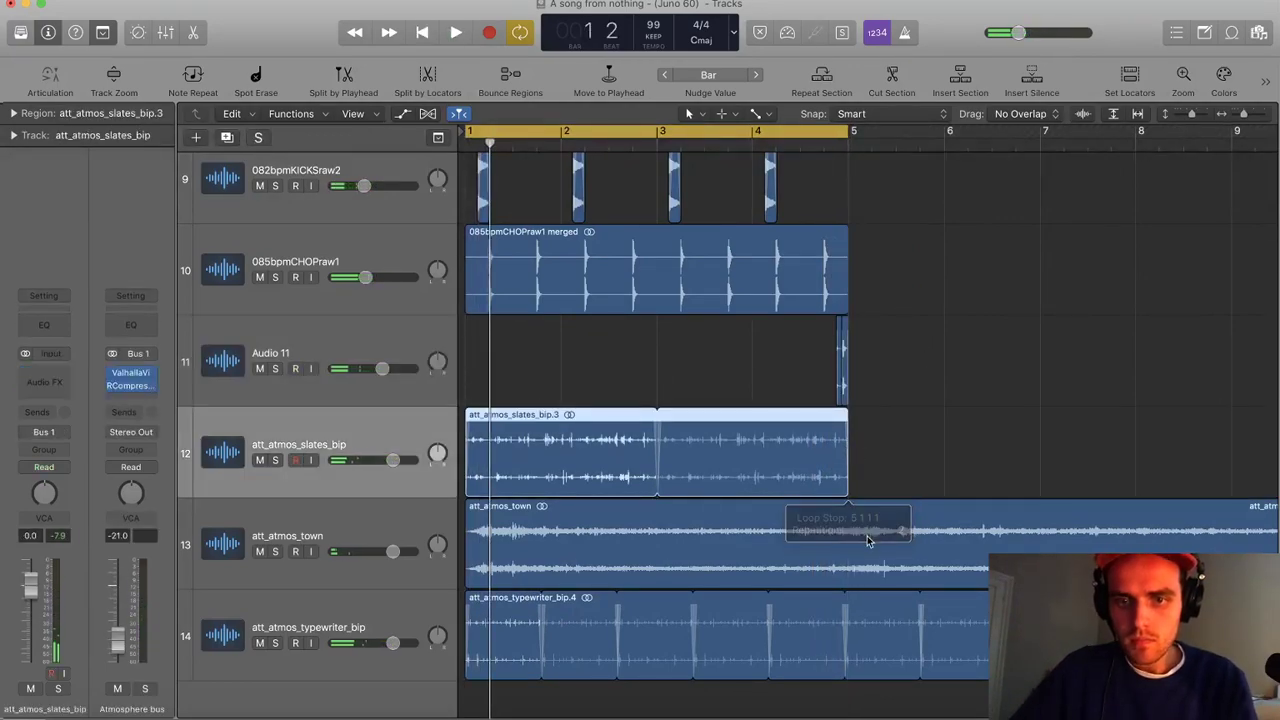
left_click(853, 522)
double_click(849, 516, "super")
key("Delete")
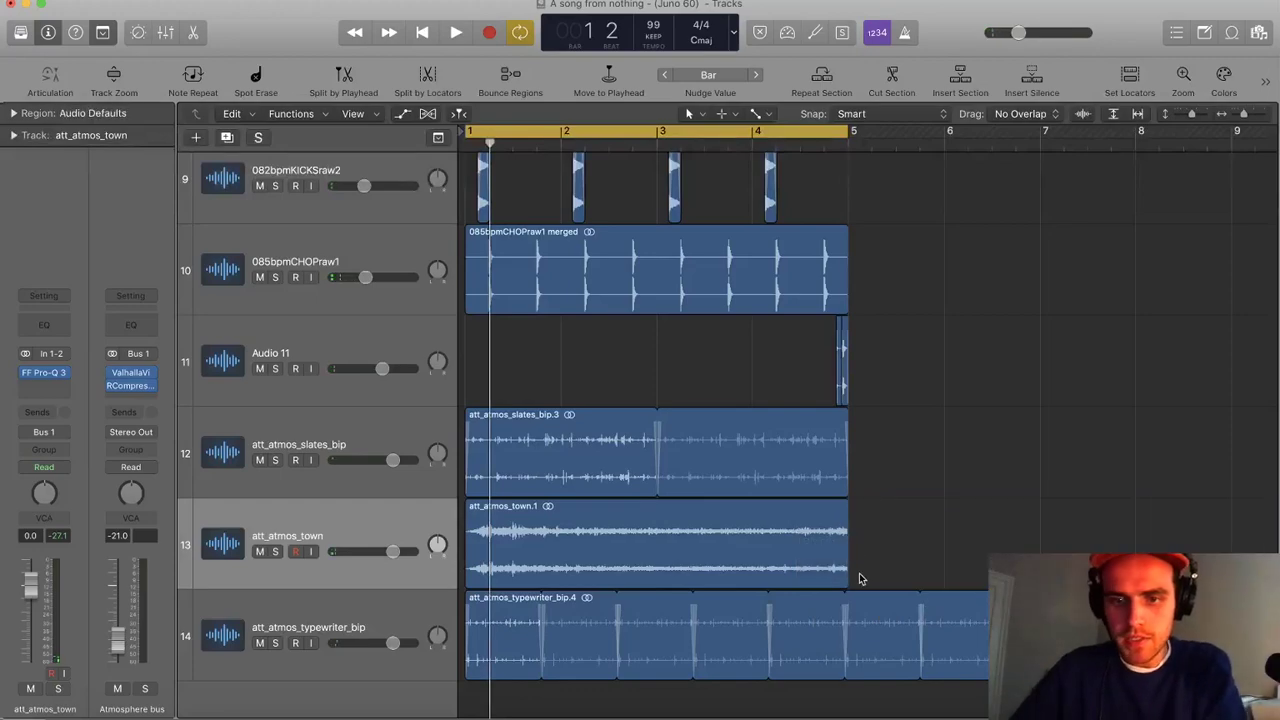
Split the att_atmos_typewriter_bip loops at bar 5 and delete the pieces beyond it
left_click(853, 607, "super")
left_click(850, 607)
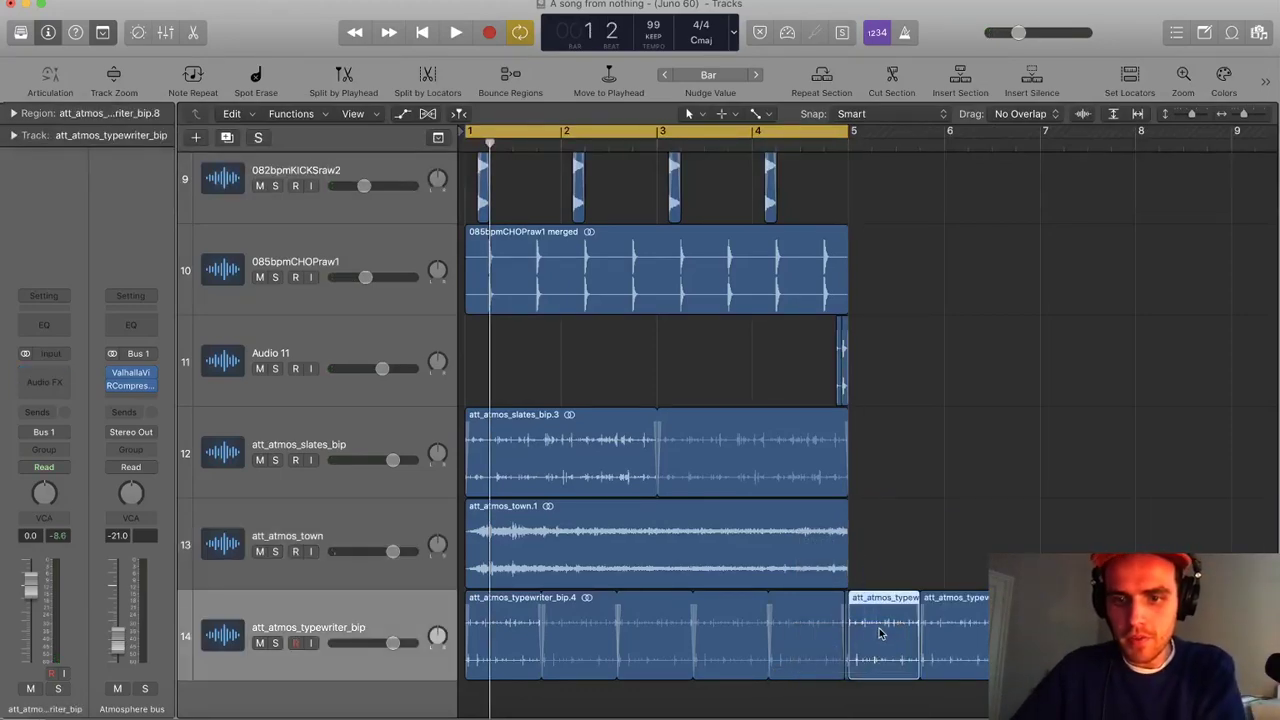
key("Return")
left_click(962, 628)
key("Delete")
key("Delete")
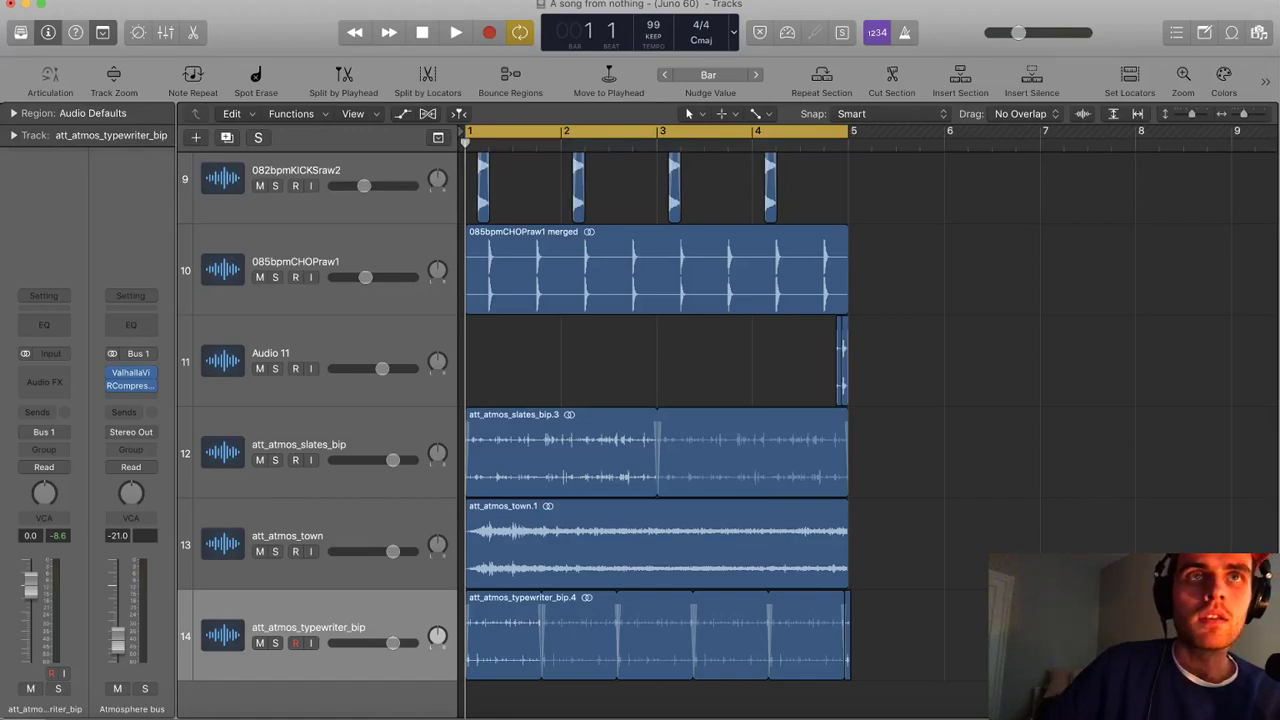
Solo the att_atmos_town track and open its Pro-Q 3
key("Up")
scroll(443, 427, "up", 4)
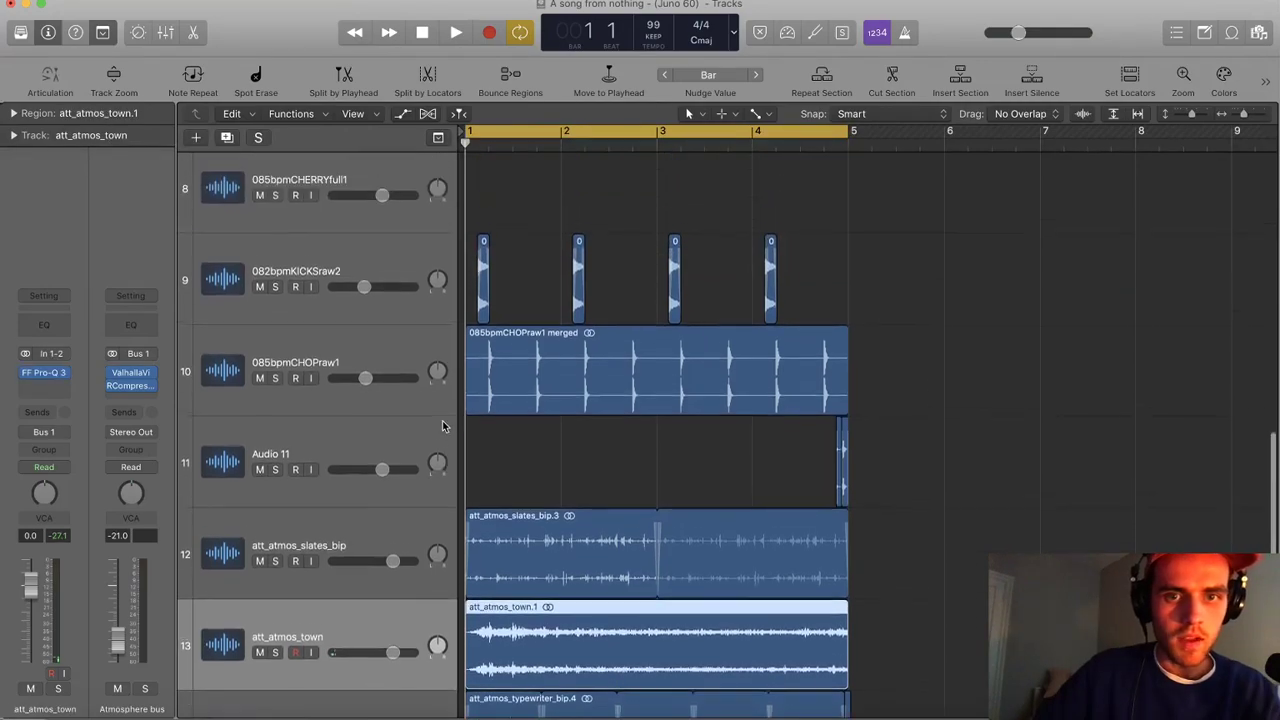
key("super+Up")
scroll(442, 425, "up", 1)
scroll(440, 424, "down", 4)
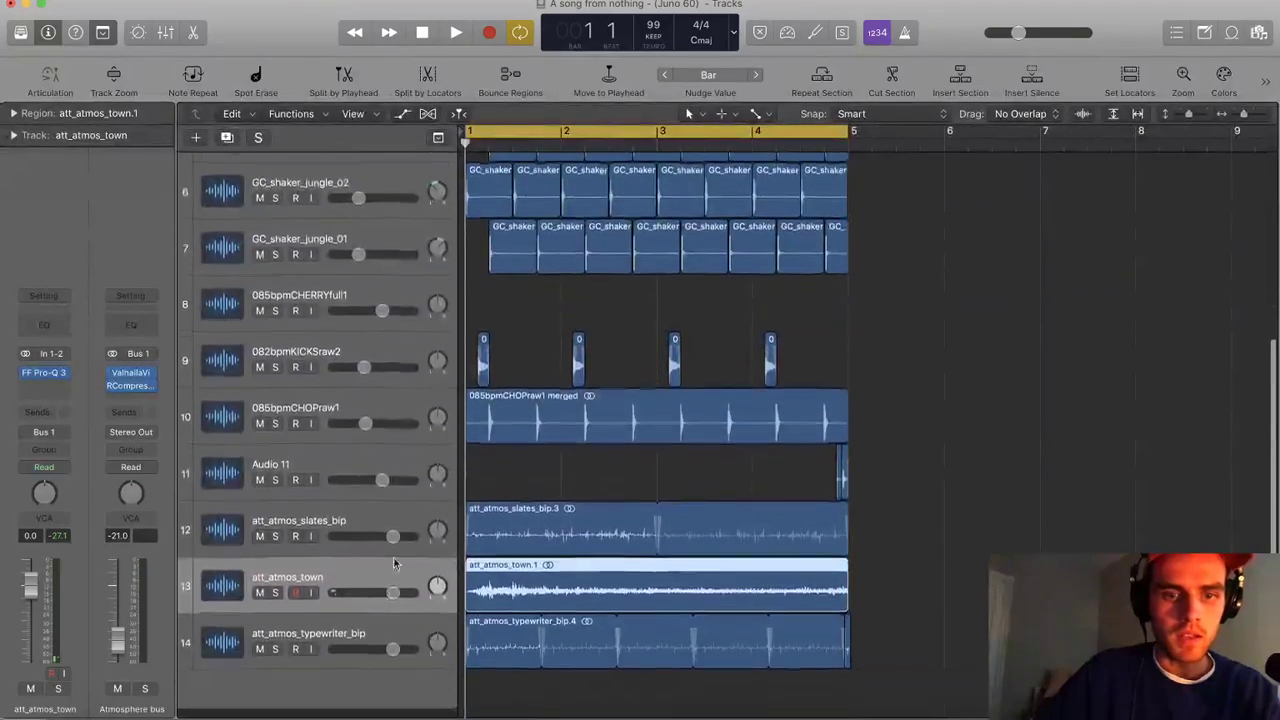
left_click(44, 372)
left_click(260, 603)
left_click(275, 604)
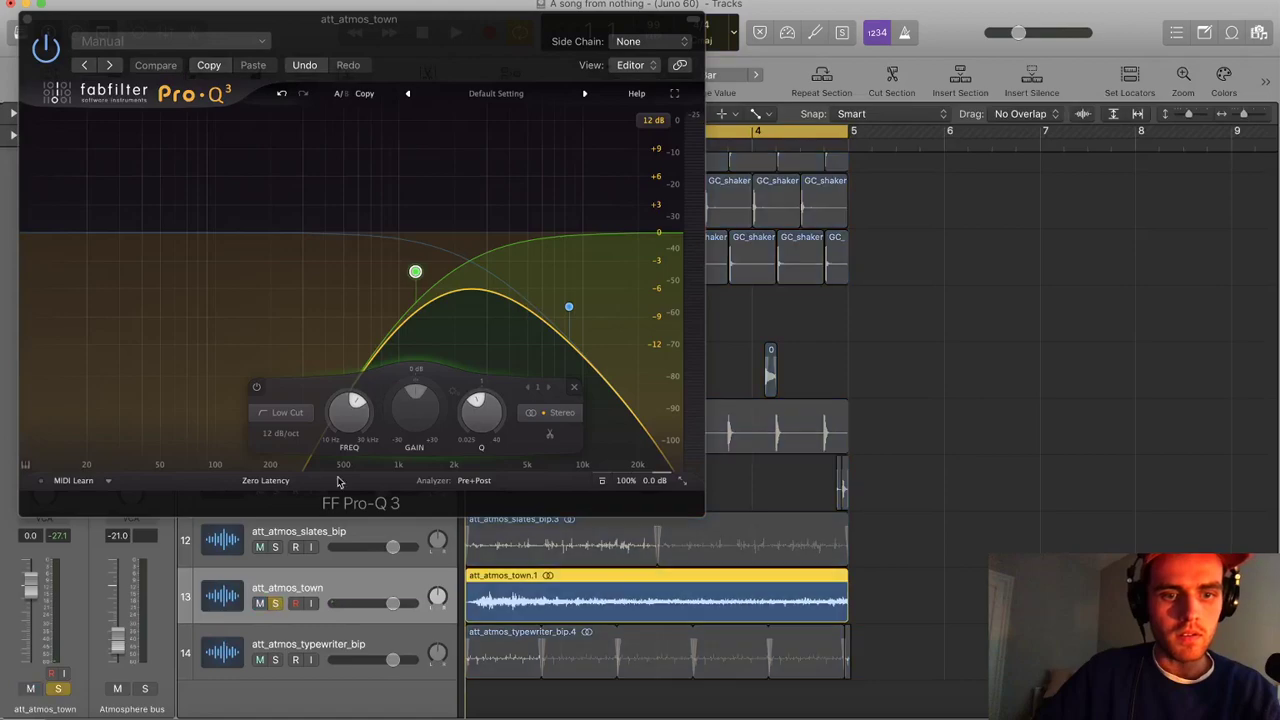
Open up the low cut during playback, add a boosted bell near 621 Hz and sweep it upward in band solo
key("space")
left_click_drag(415, 273, 259, 241)
left_click_drag(356, 237, 361, 160)
left_click(384, 117)
left_click(384, 114)
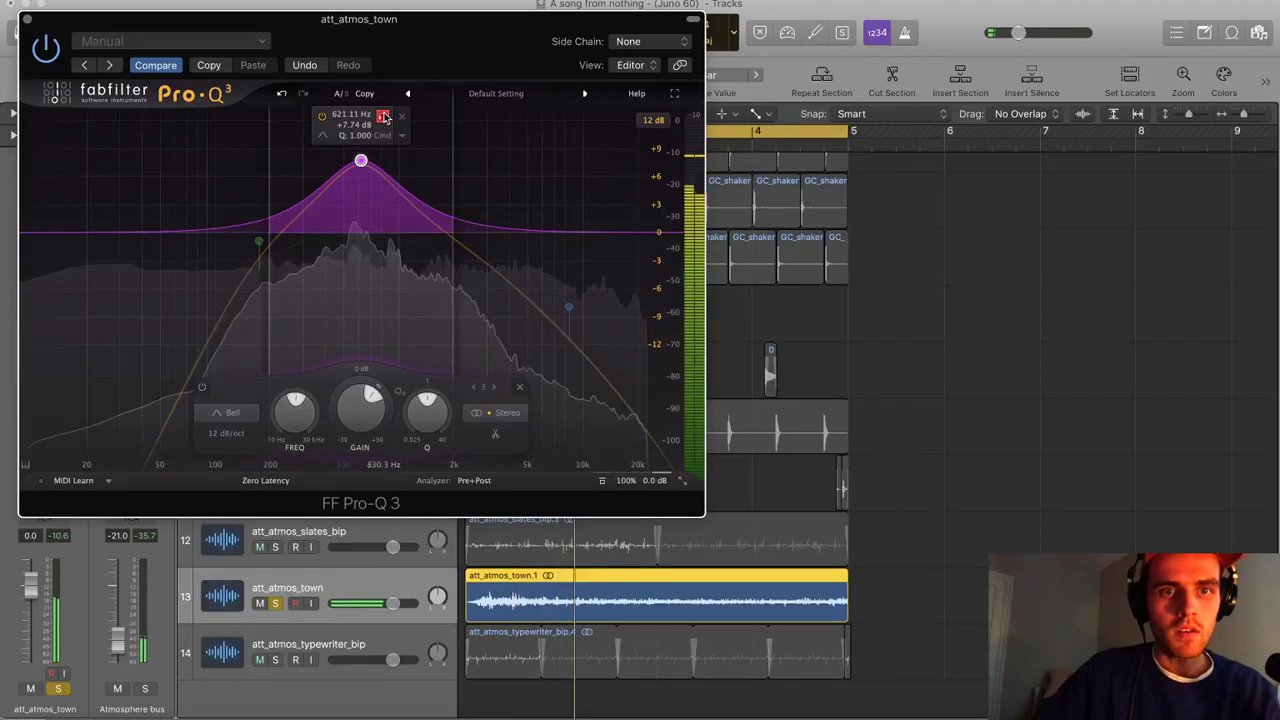
left_click_drag(384, 116, 439, 118)
key("space")
Set the low cut to about 818 Hz, turn the bell above 1 kHz into a narrow cut of about 3 dB and close Pro-Q 3
left_click_drag(258, 240, 383, 234)
left_click_drag(416, 160, 418, 260)
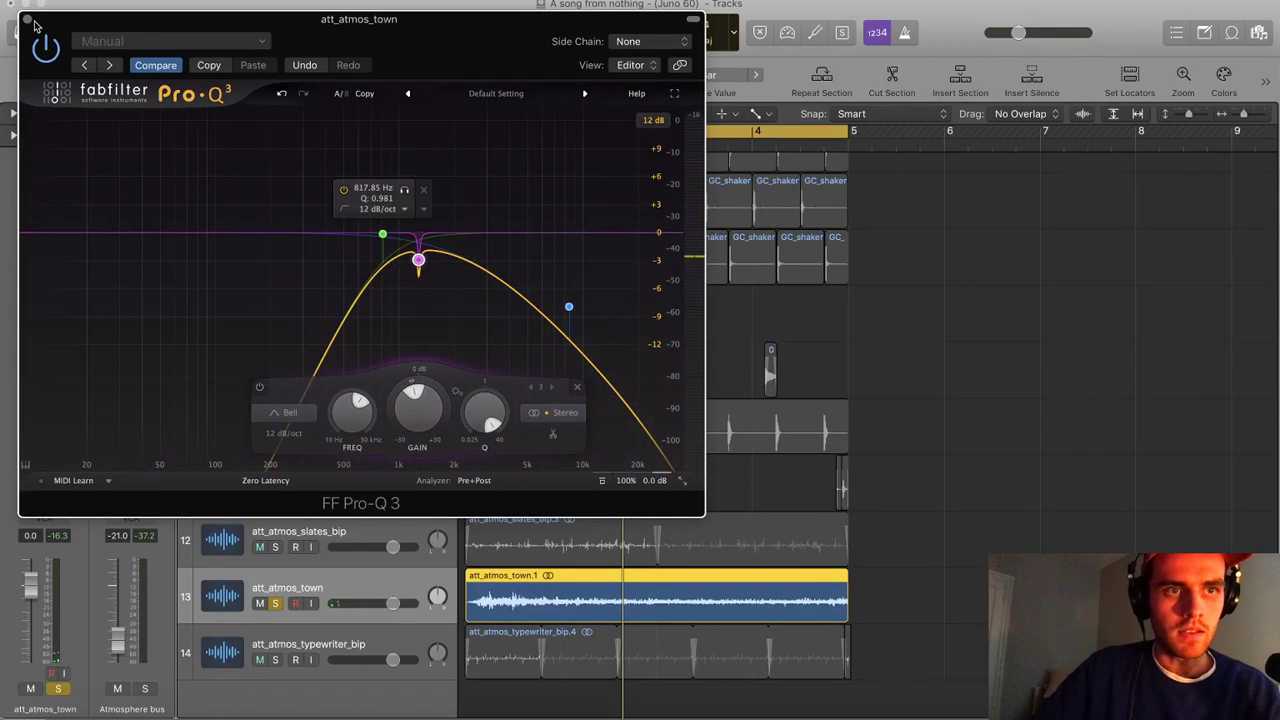
left_click(29, 20)
scroll(923, 294, "up", 3)
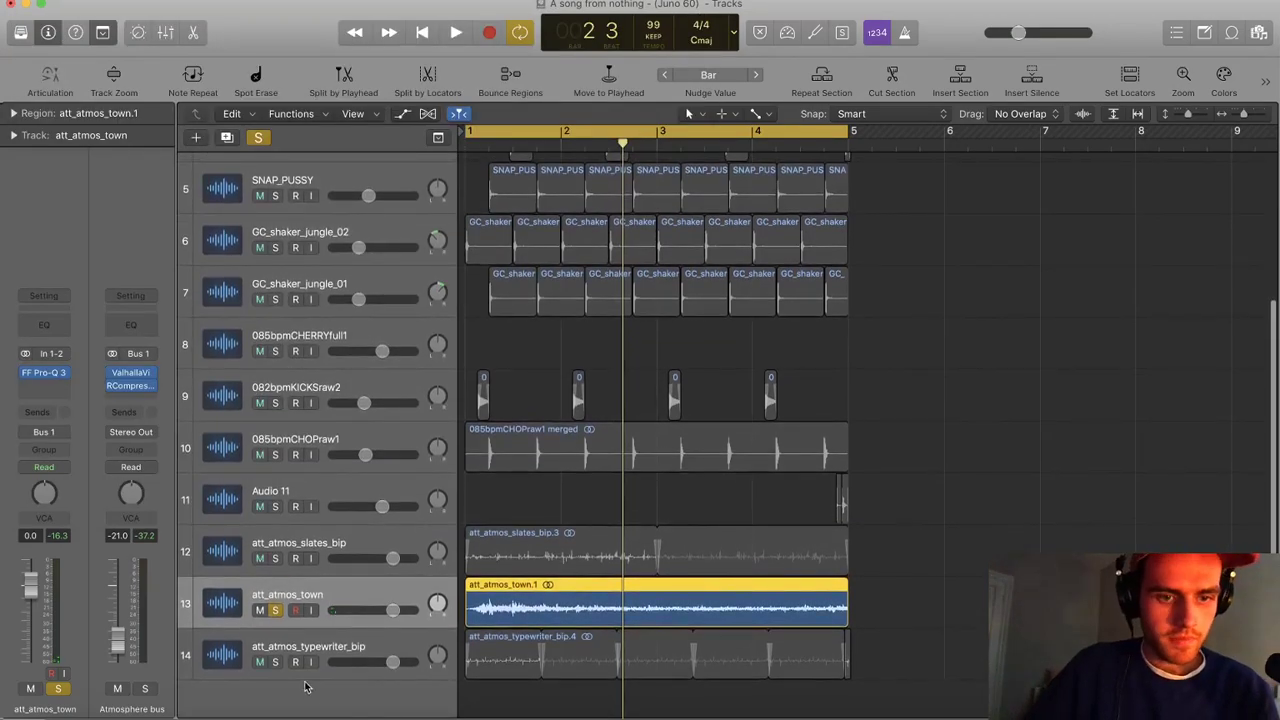
Unsolo att_atmos_town, play back the full beat with the atmospheric layers and clear the region selection
left_click(275, 610)
key("space")
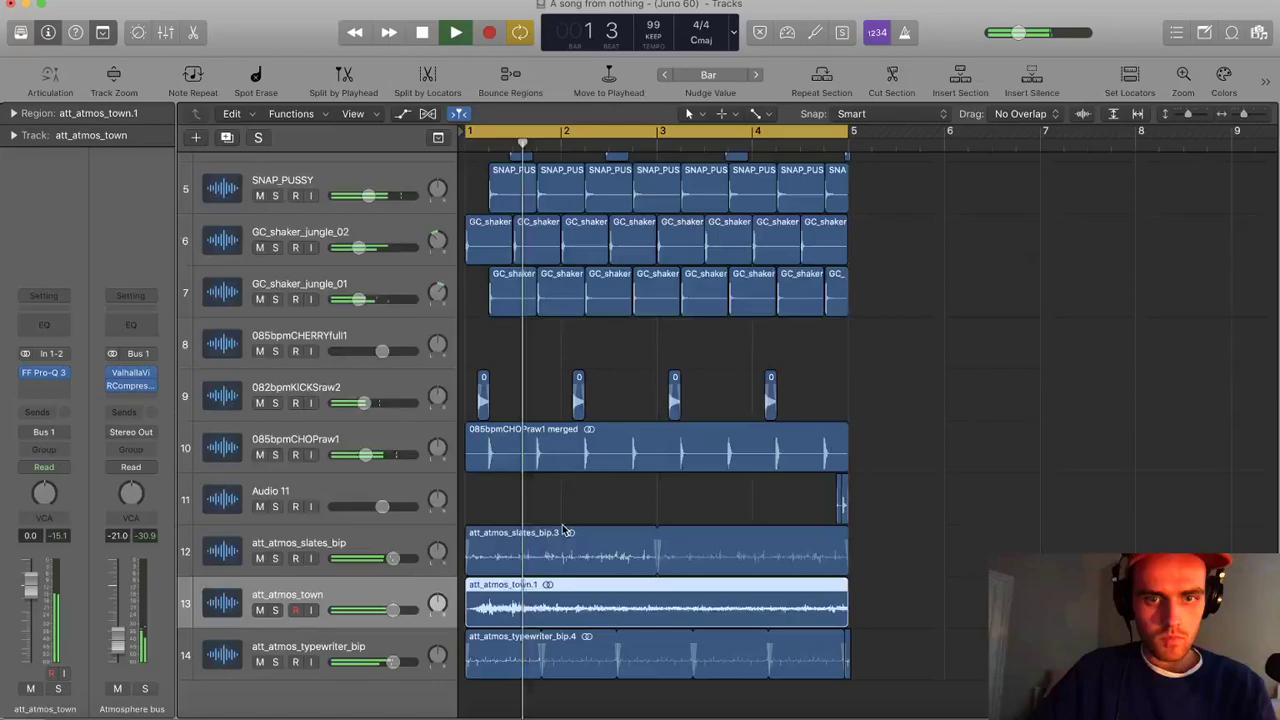
scroll(564, 530, "down", 3)
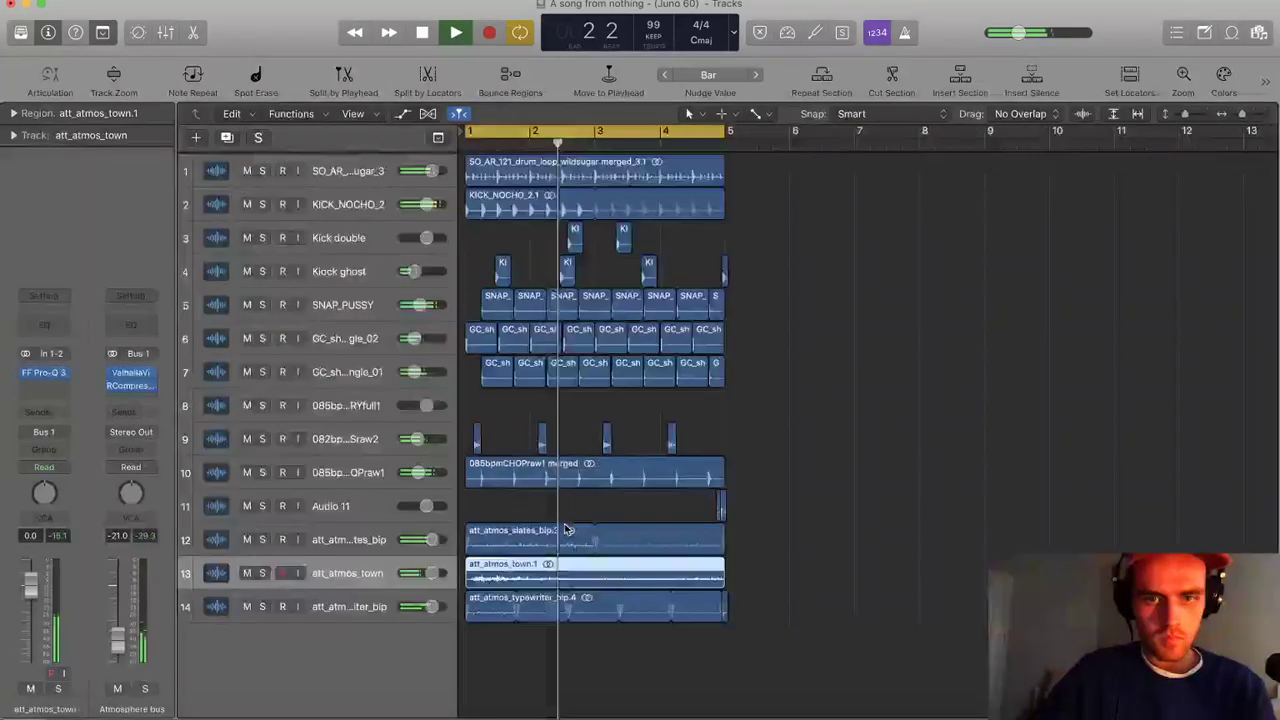
left_click(708, 416)
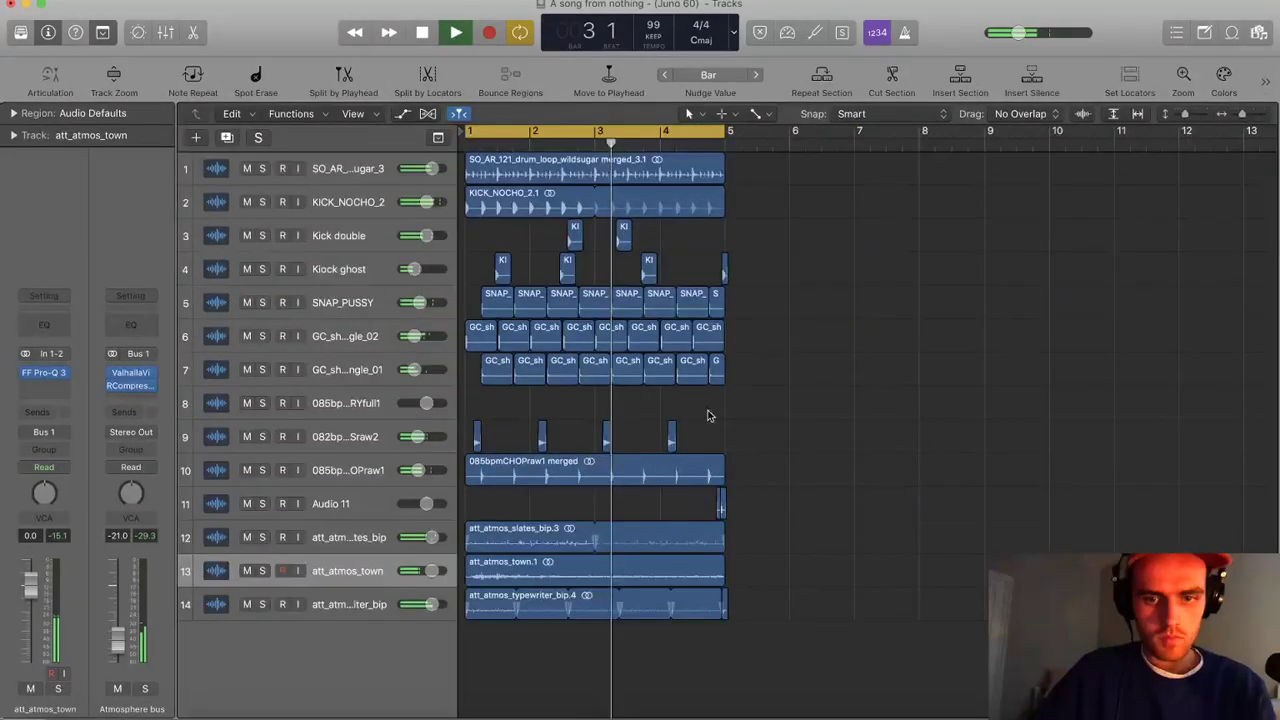
key("space")
Browse the disk to the 05 PERC LOOPS folder and place 081bpmCONGA1.wav on a new track at bar 5
key("super+Tab")
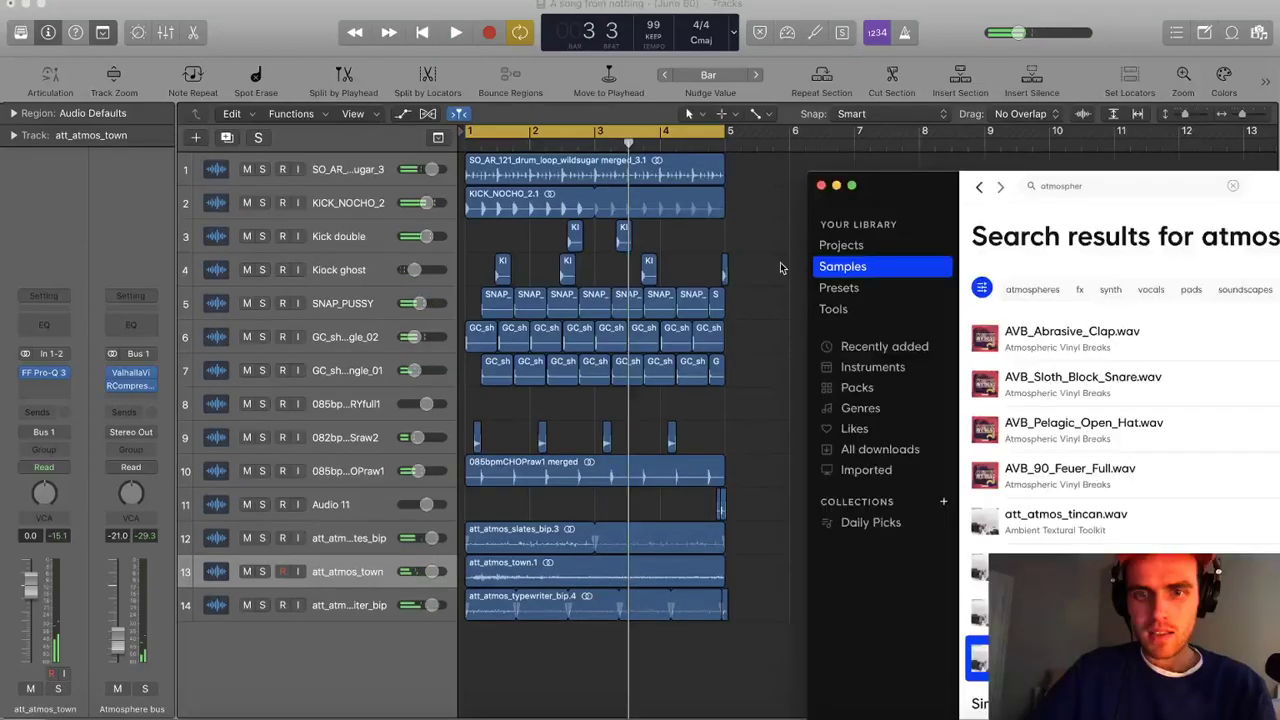
left_click(783, 268)
key("f")
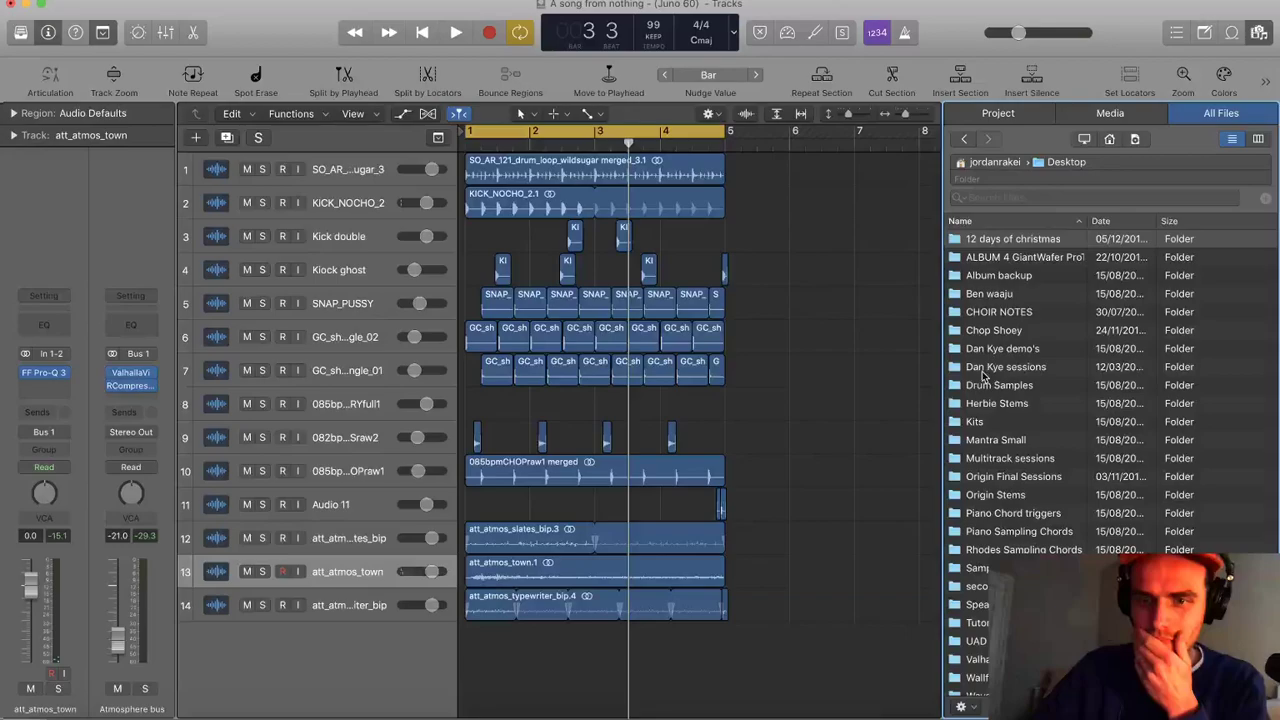
double_click(990, 419)
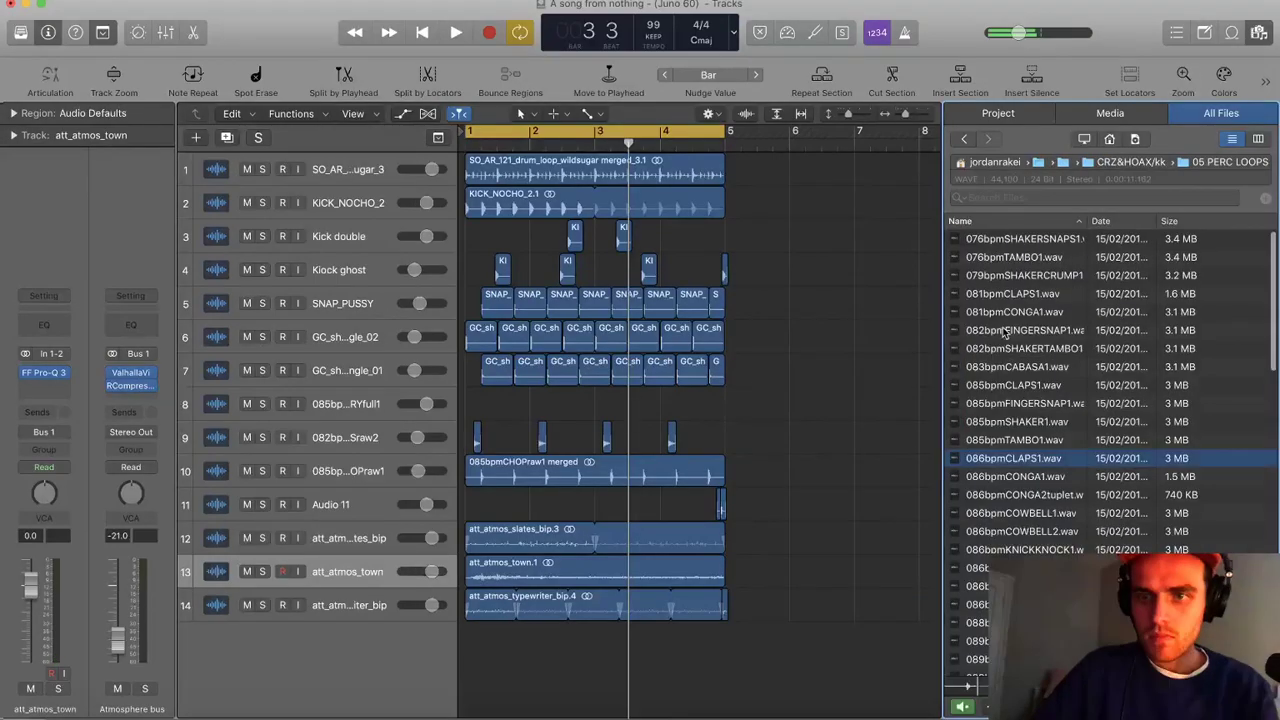
left_click_drag(1013, 311, 803, 578)
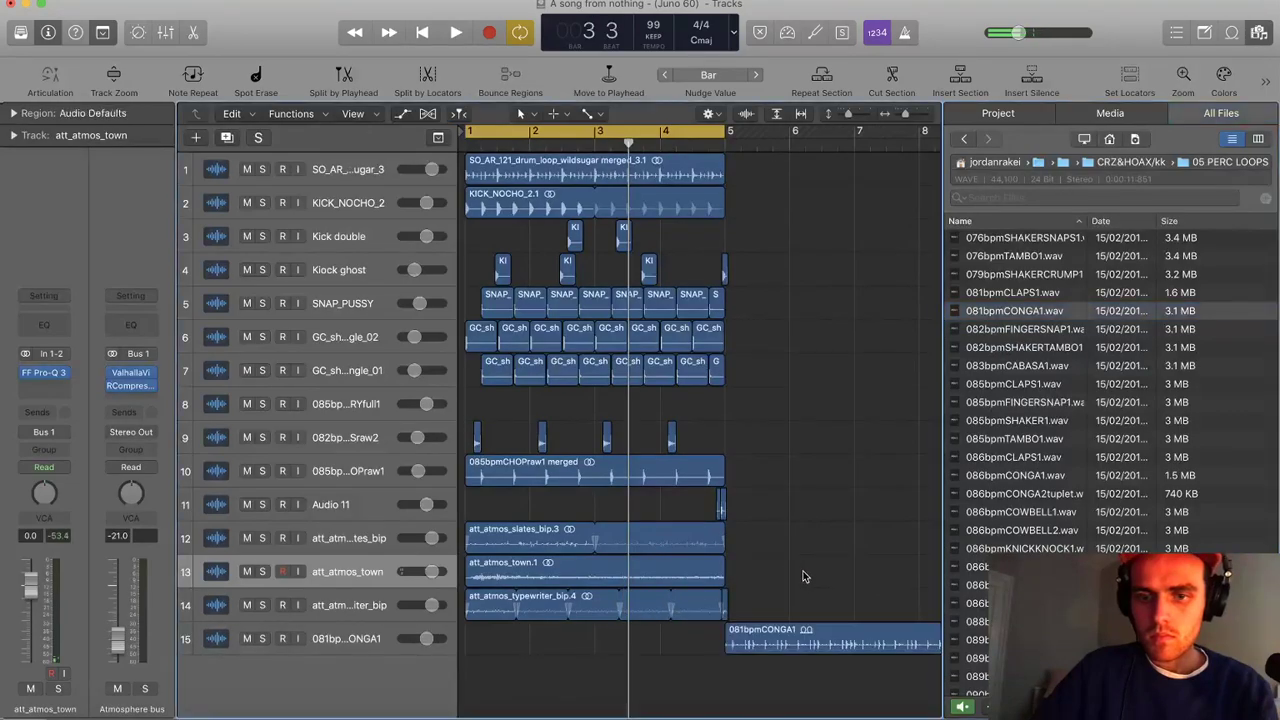
Reduce the 081bpmCONGA1 loop to a one-beat piece and move it to the start of bar 1
scroll(760, 631, "up", 5)
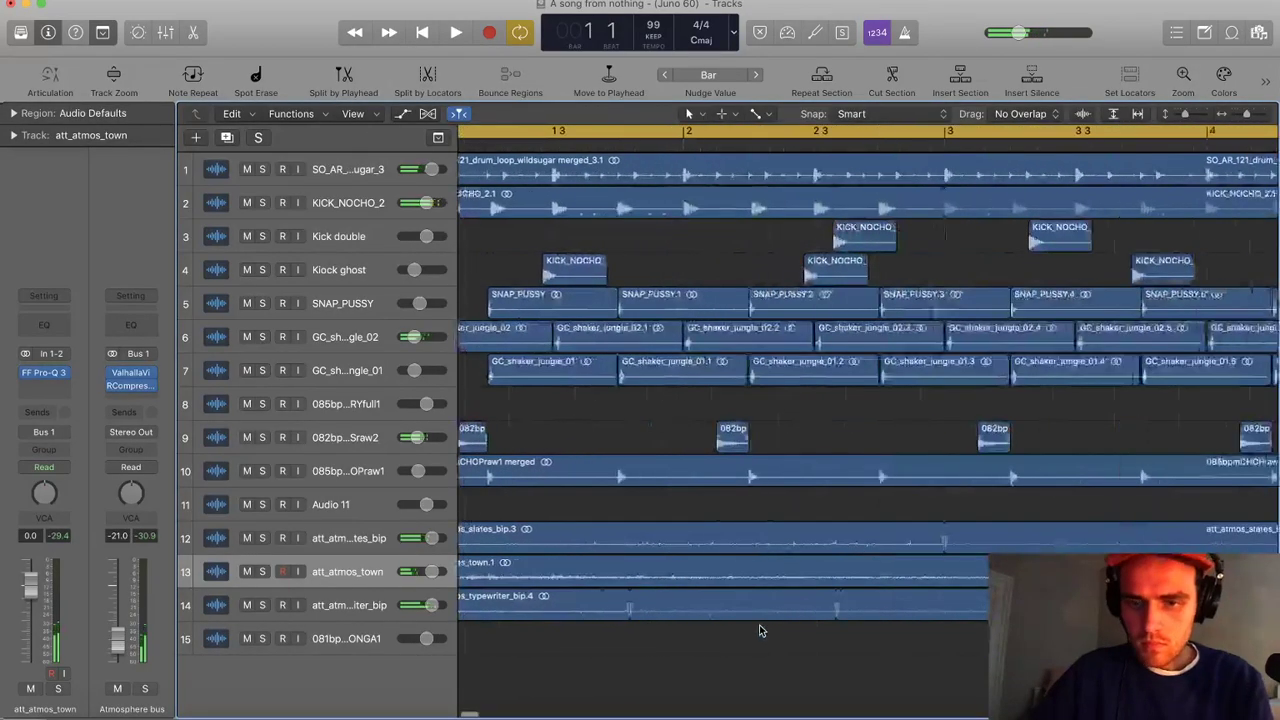
scroll(759, 630, "right", 2)
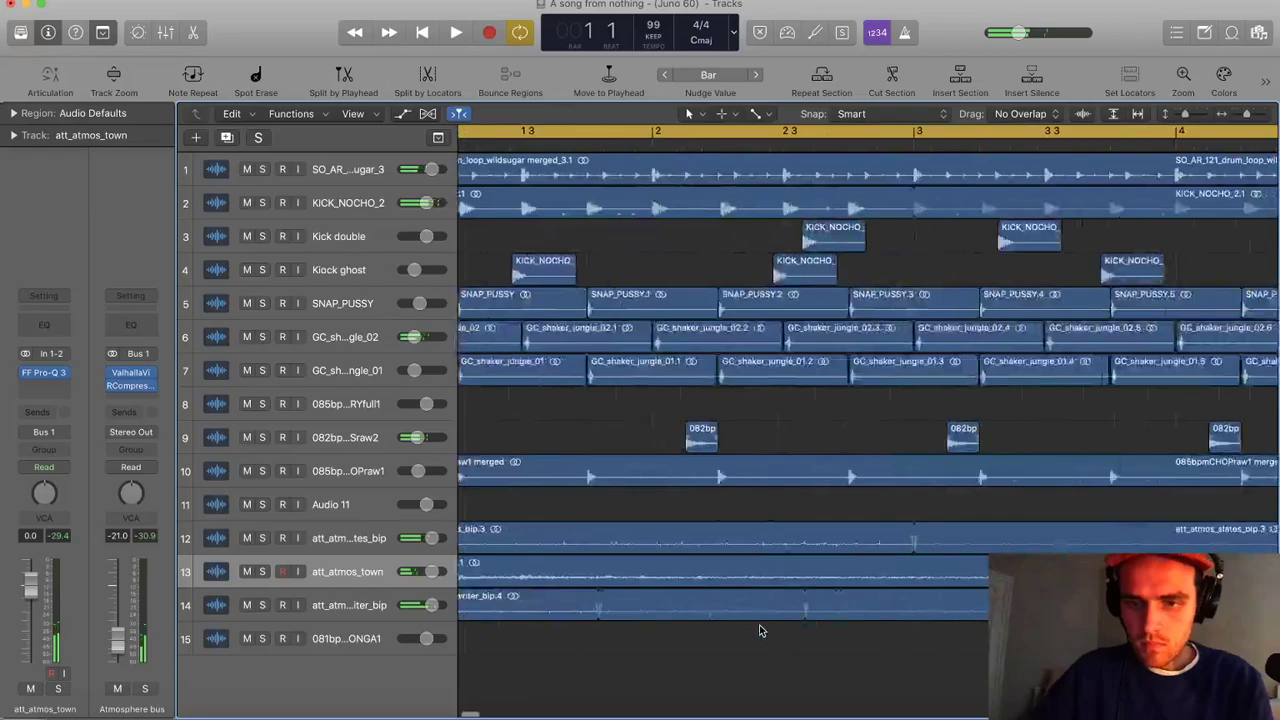
scroll(759, 630, "right", 1)
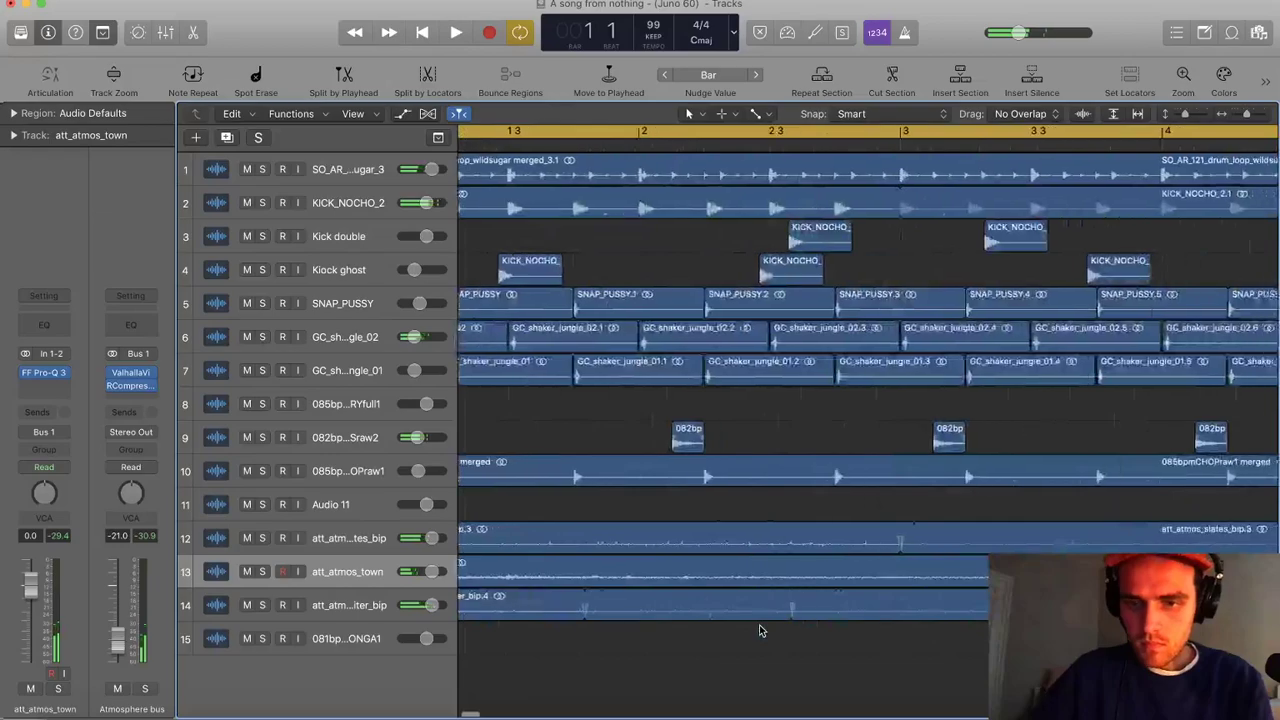
scroll(759, 630, "right", 10)
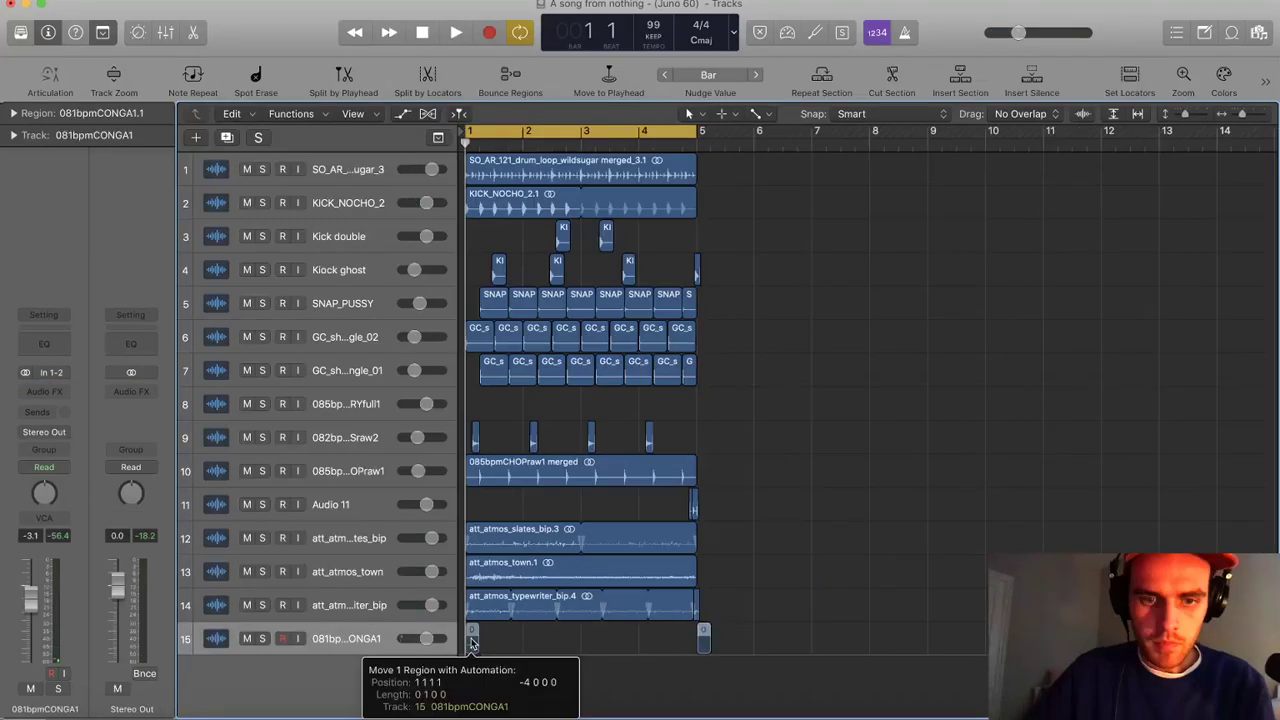
left_click_drag(480, 637, 470, 637)
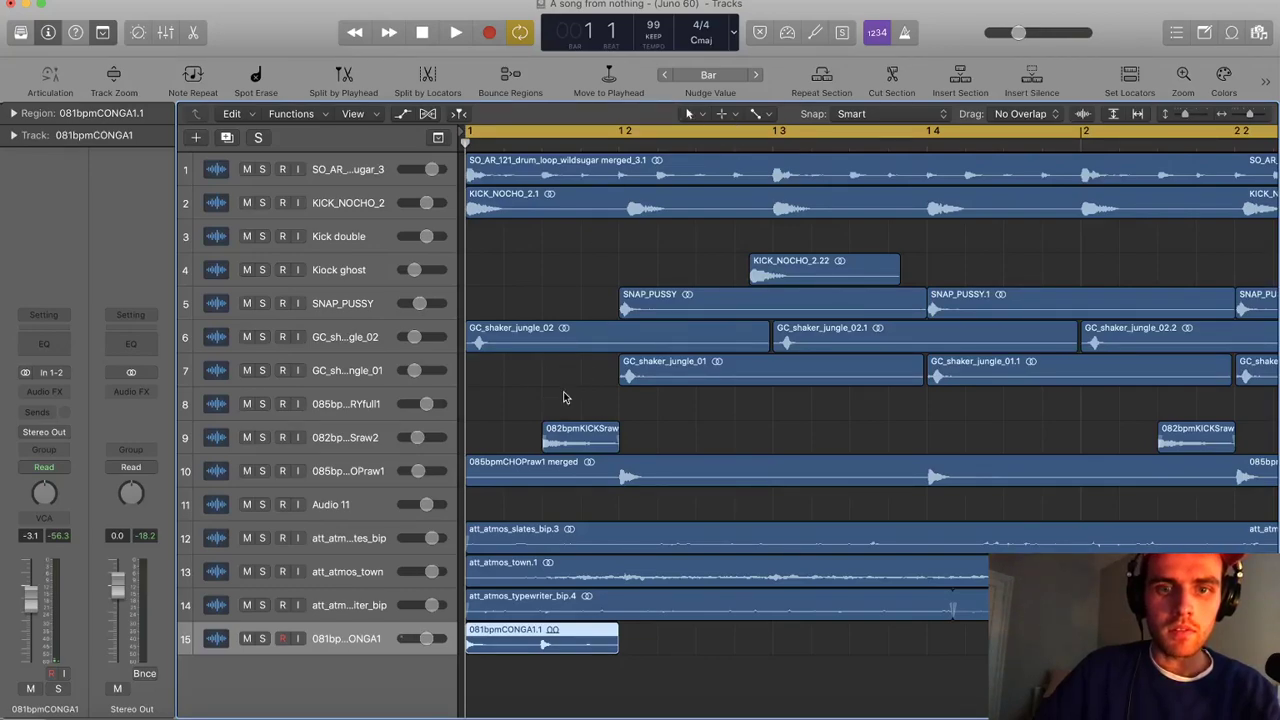
left_click_drag(645, 204, 673, 211)
left_click(656, 211)
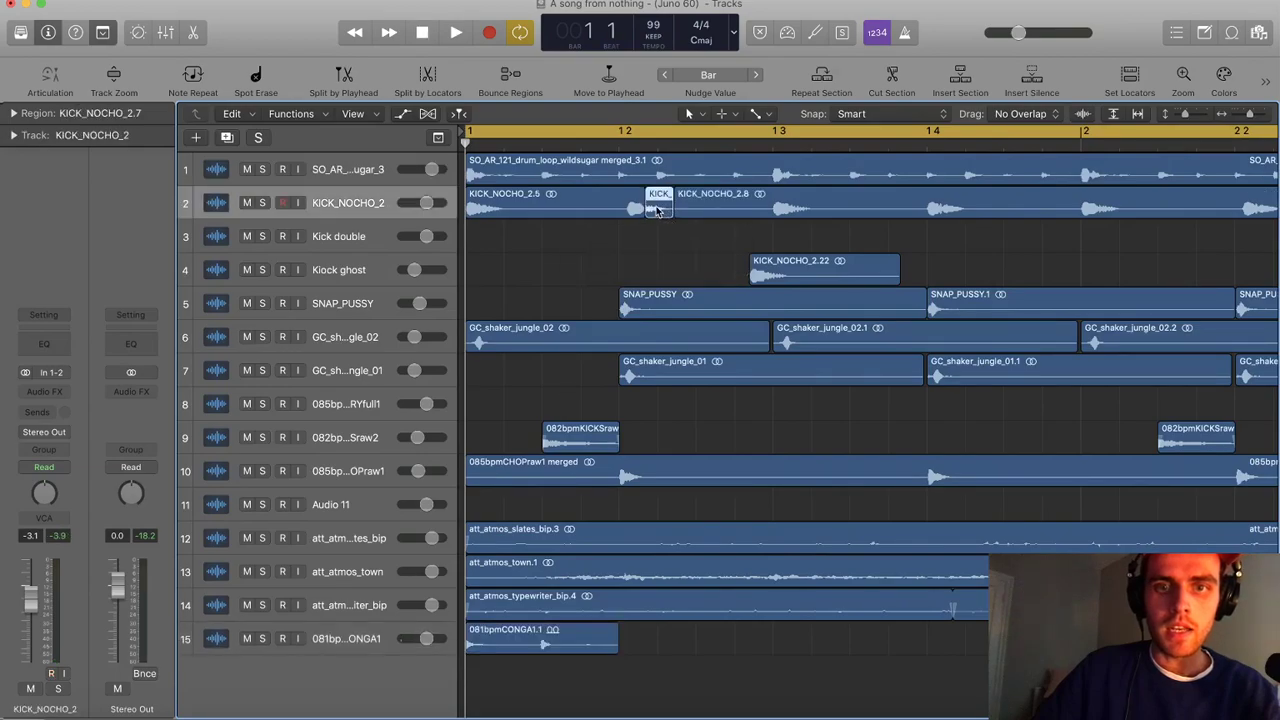
key("Delete")
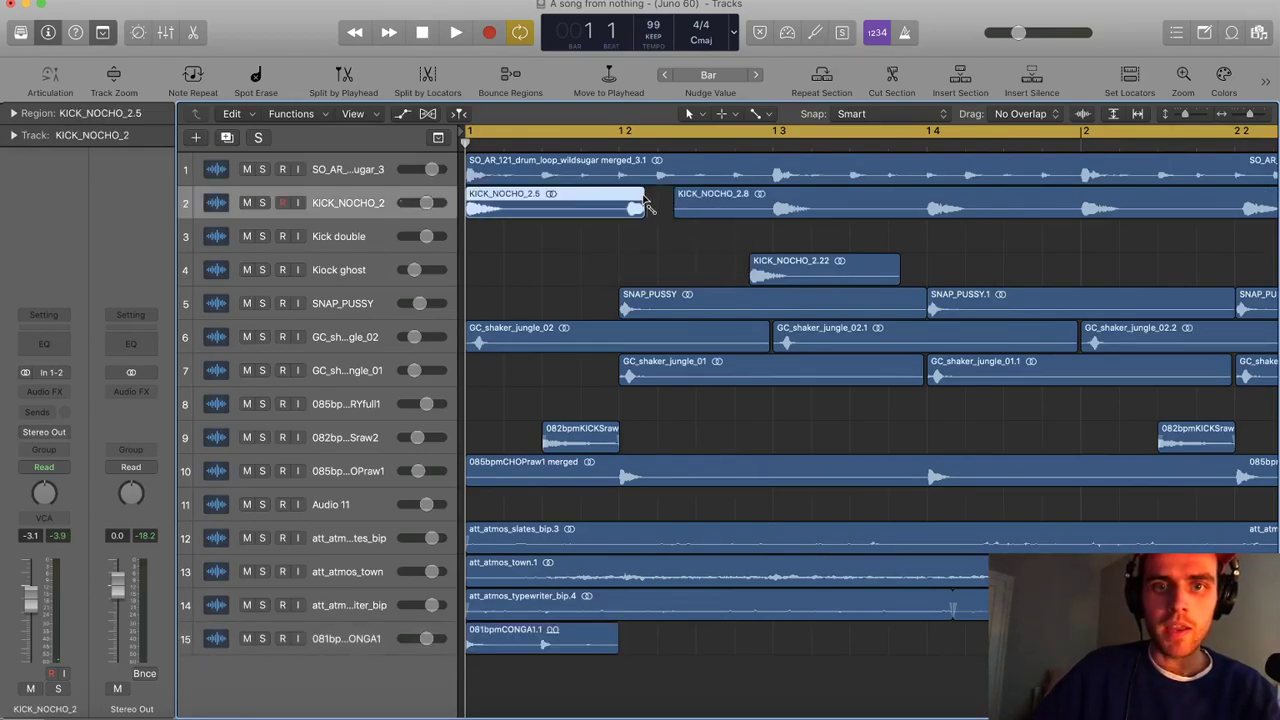
left_click(673, 197)
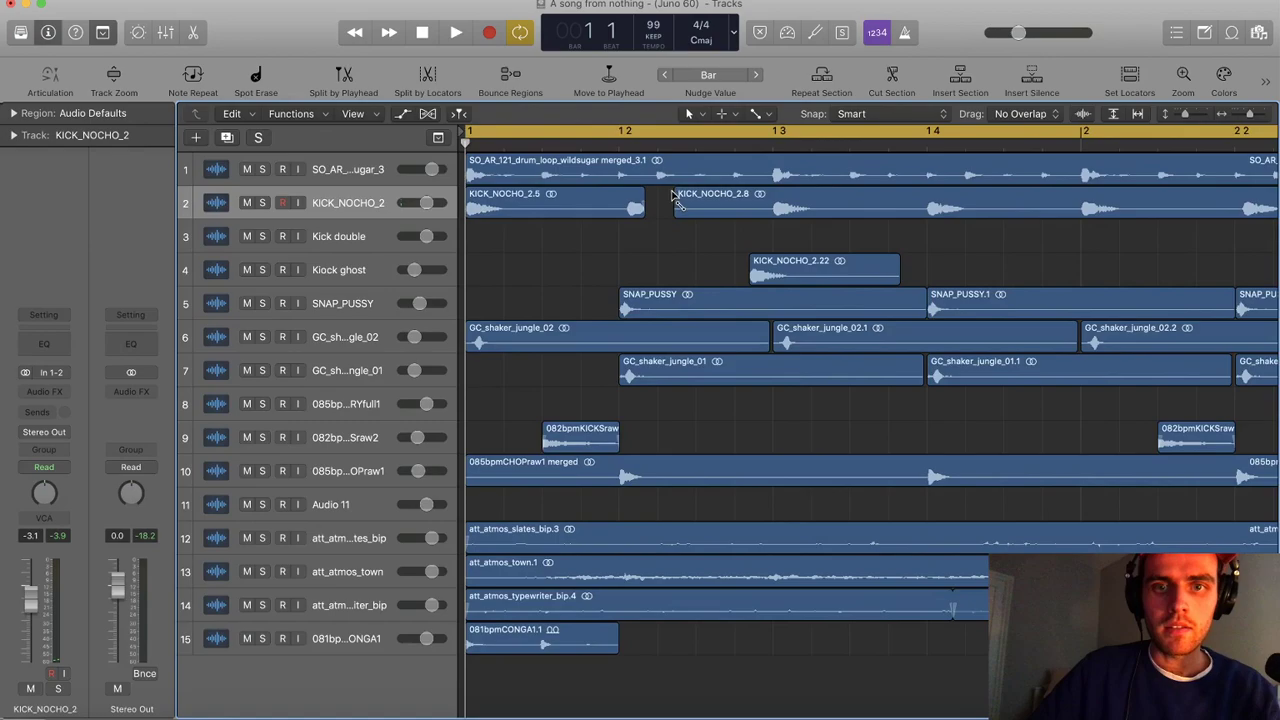
key("super+z")
key("super+z")
key("super+z")
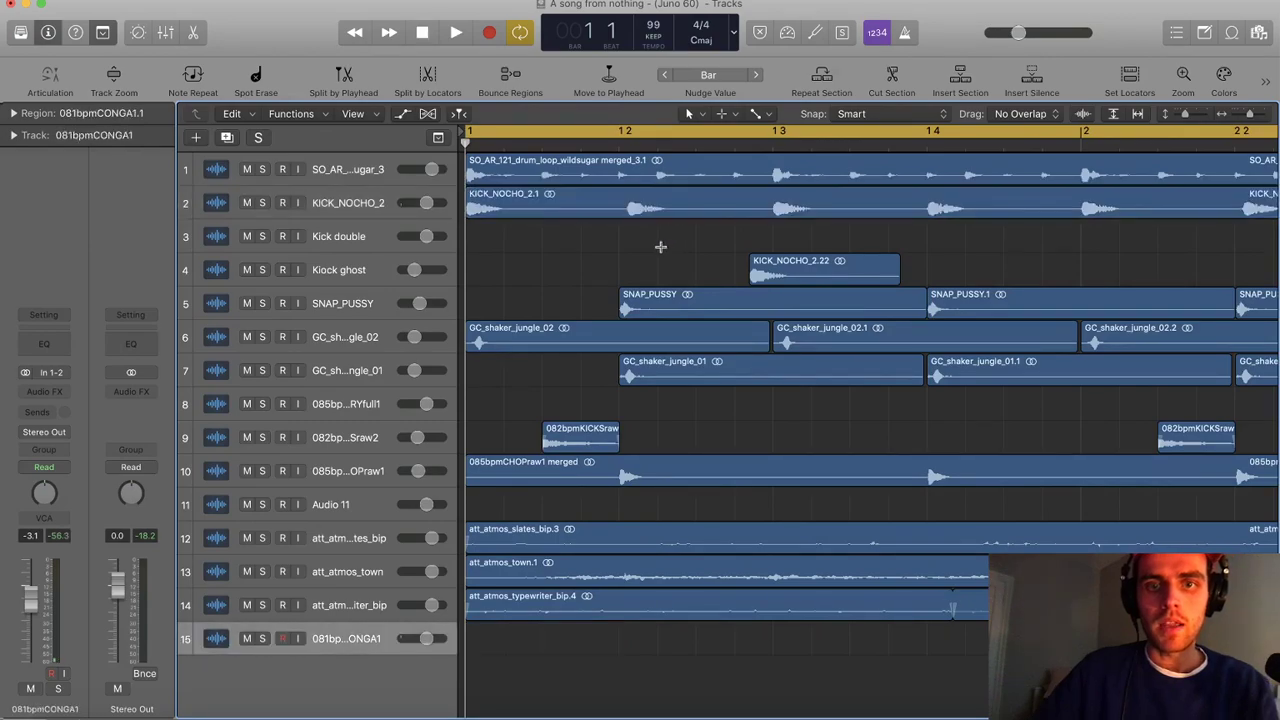
key("super+shift+z")
Audition the conga, split its region at the second hit and extend the second piece's start slightly earlier
left_click(665, 643)
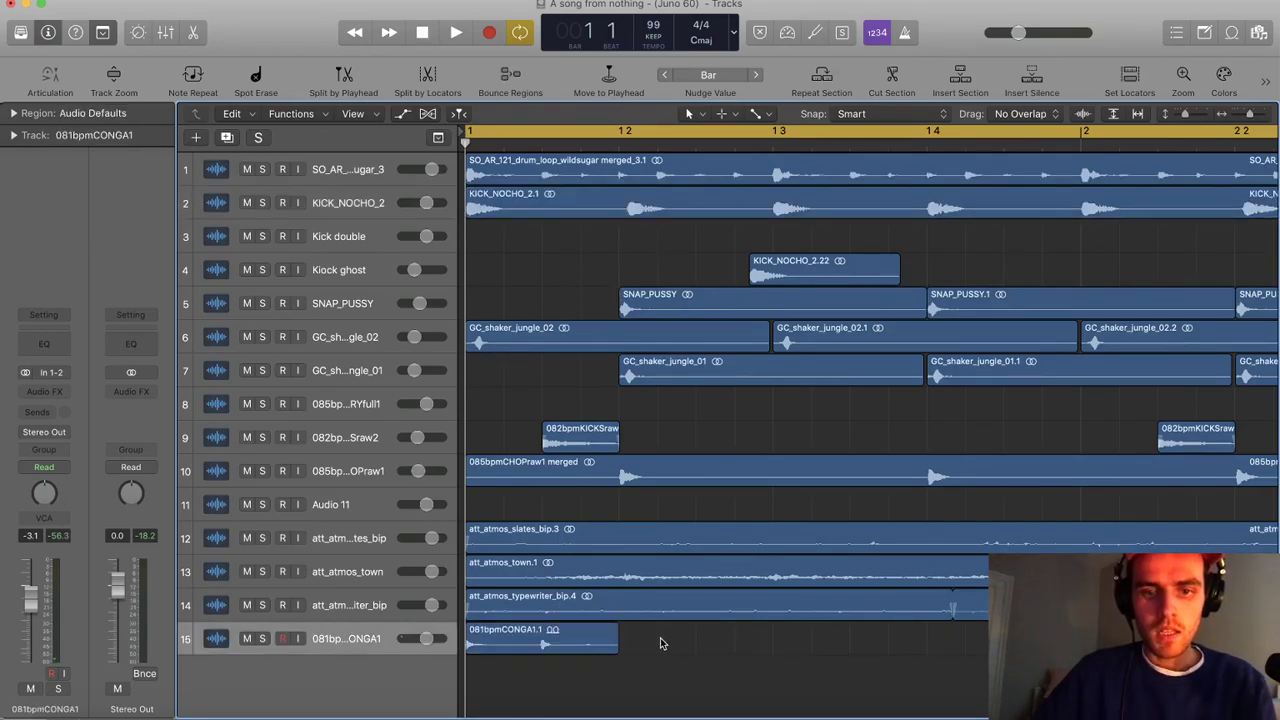
key("space")
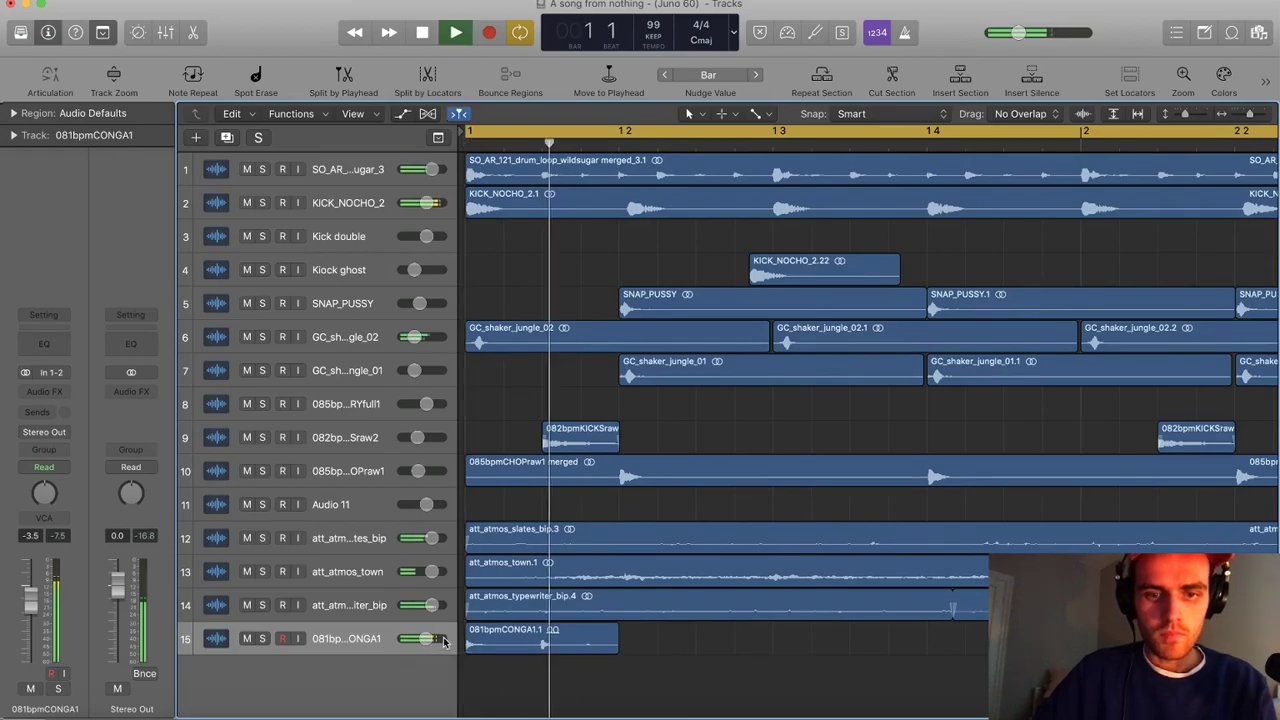
key("space")
key("super+Down")
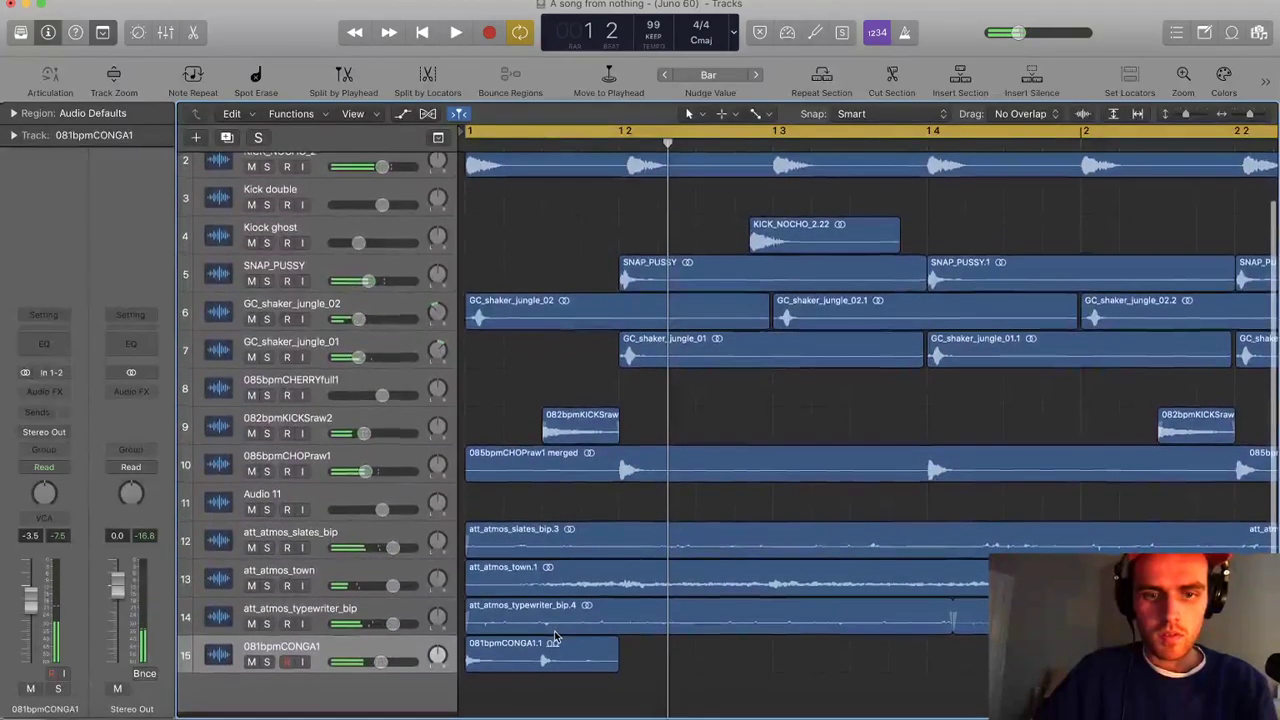
key("super+Right")
scroll(551, 641, "left", 3)
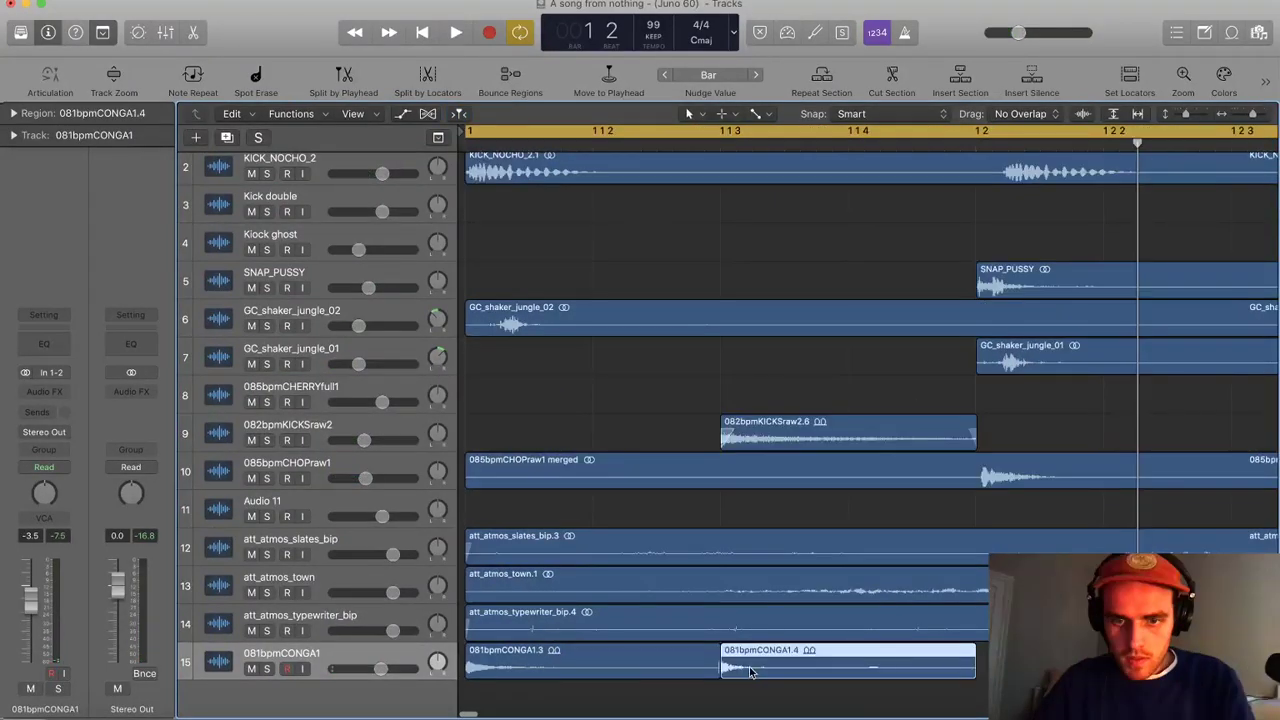
left_click_drag(722, 670, 705, 673)
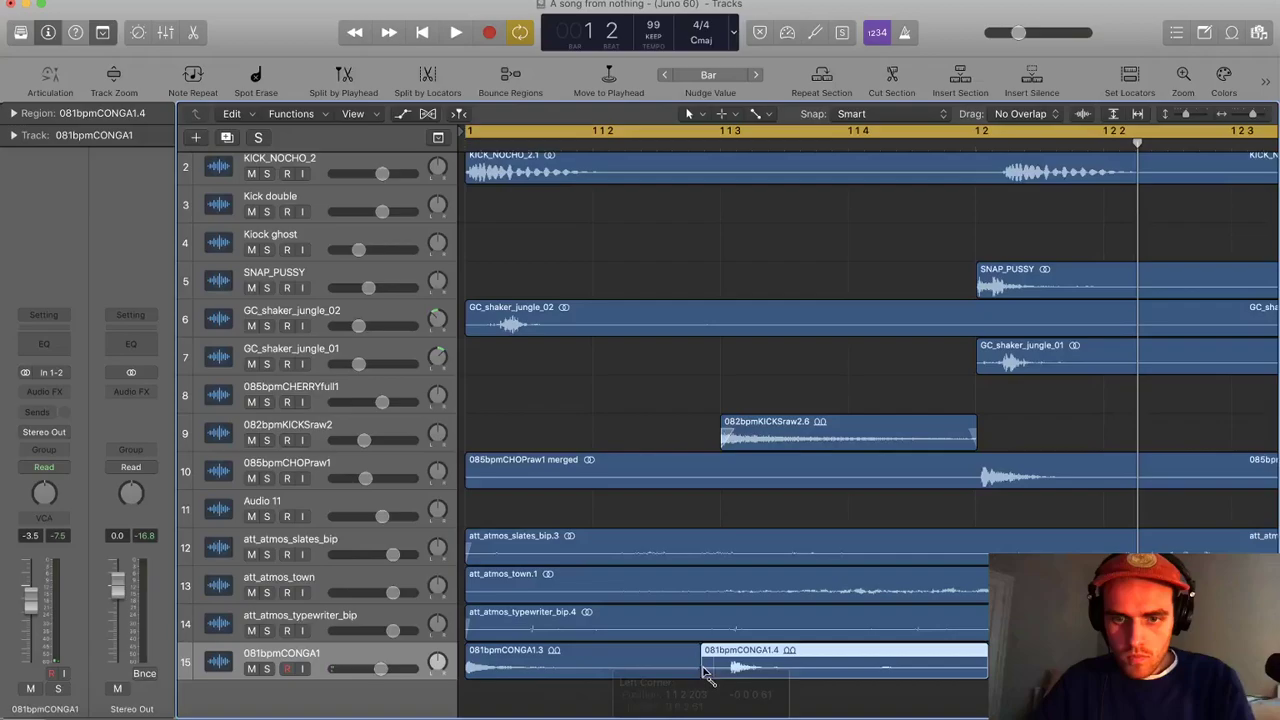
Crossfade the two conga pieces, pitch the track down a fourth with SoundShifter Pitch and close the plug-in
key("space")
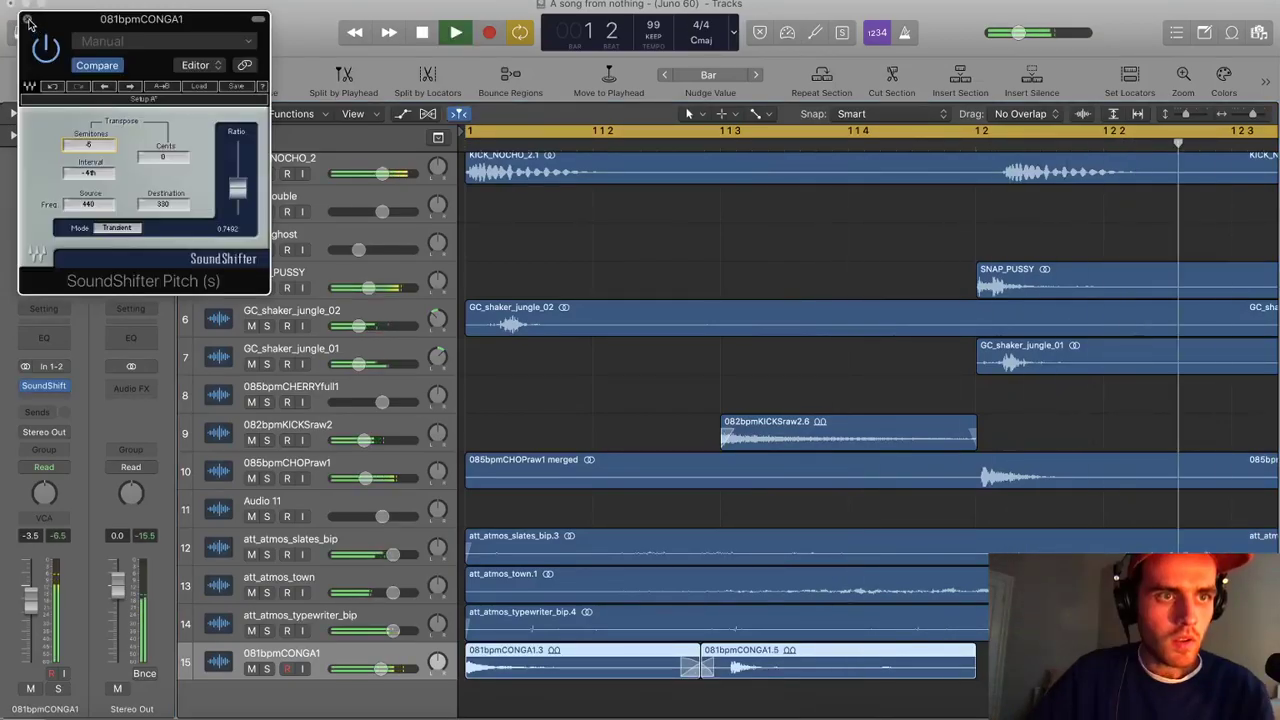
key("space")
left_click(26, 20)
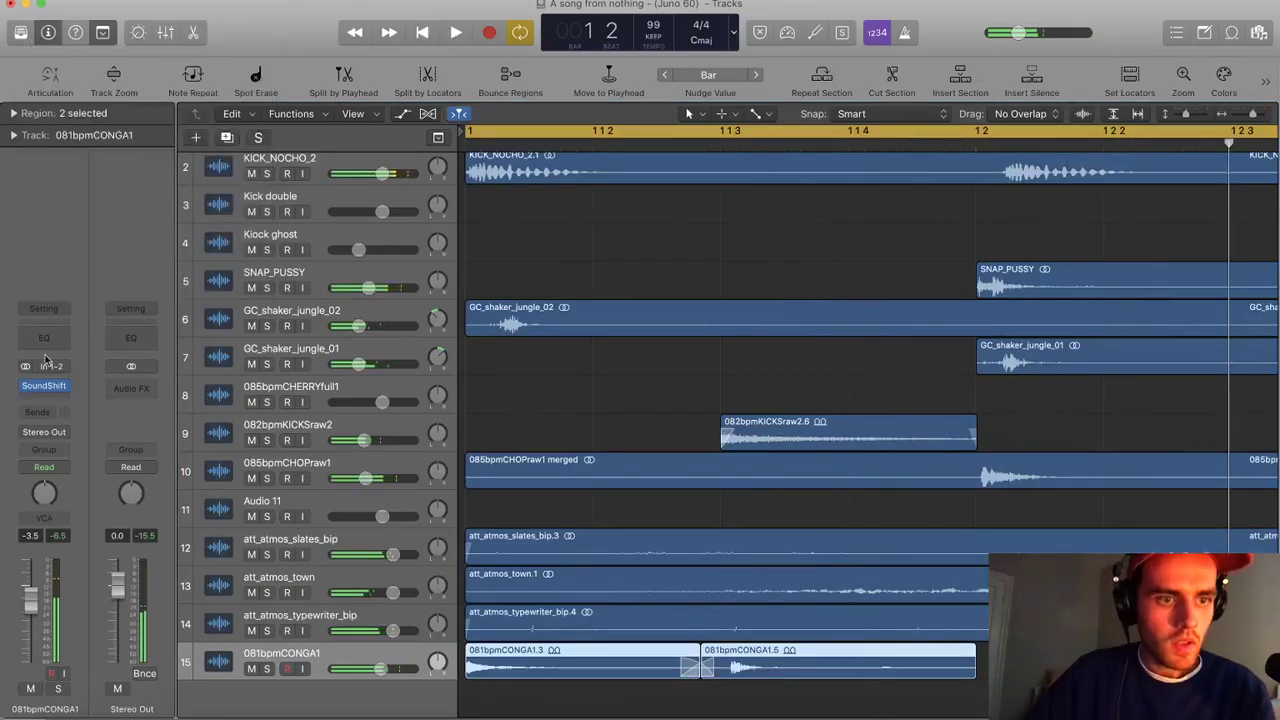
Add FabFilter Pro-Q 3 after SoundShifter on the conga track, set a 12 dB/oct low cut near 489 Hz and close it
left_click(58, 394)
mouse_move(122, 467)
left_click(190, 467)
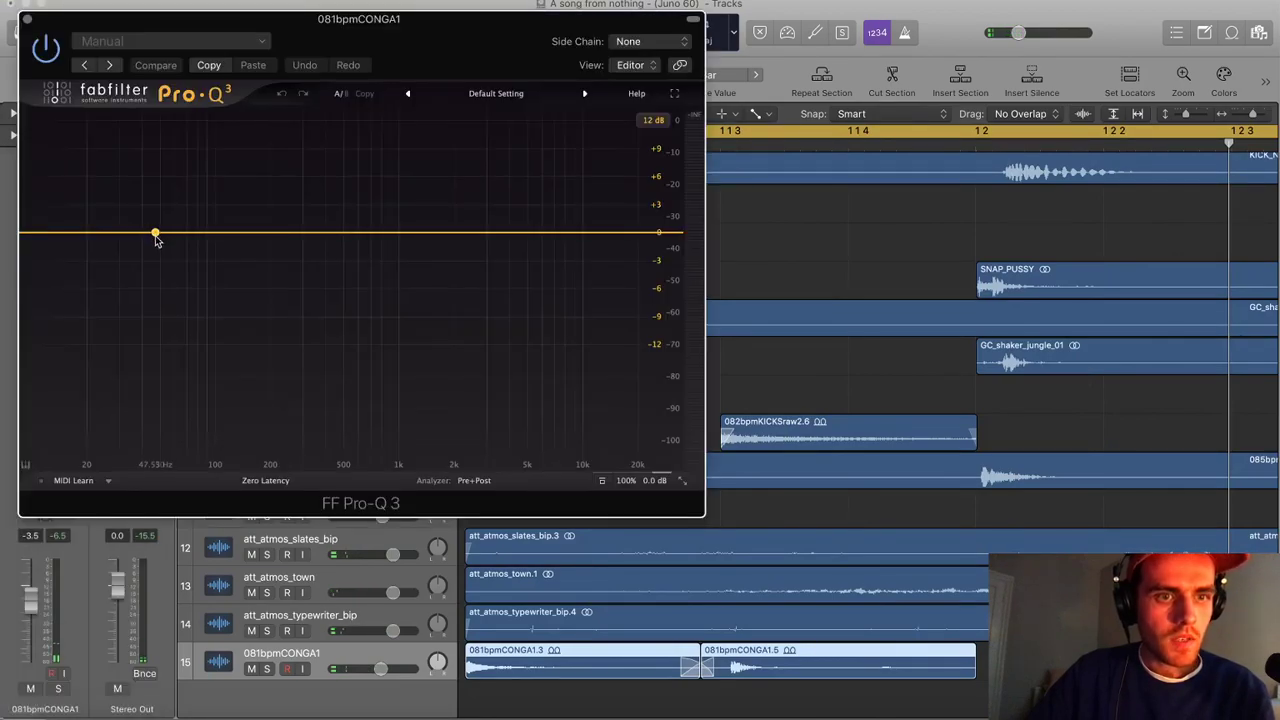
left_click_drag(155, 235, 155, 245)
left_click(84, 414)
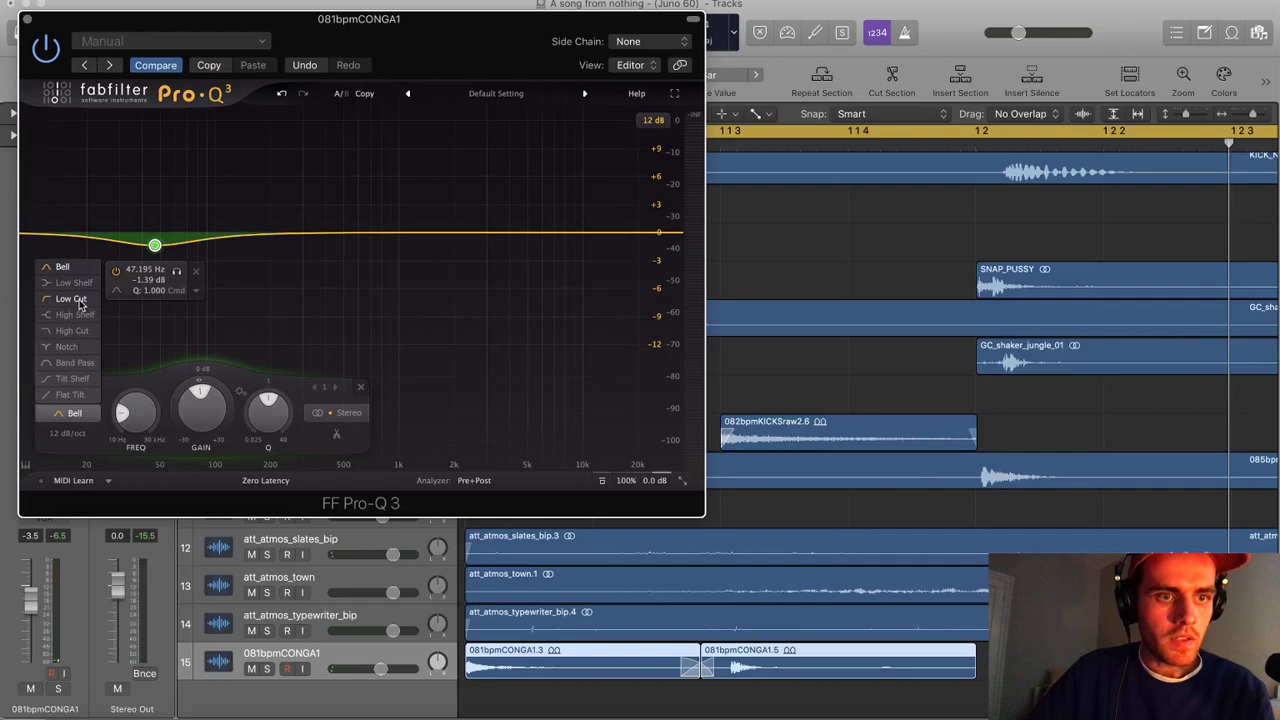
left_click(72, 299)
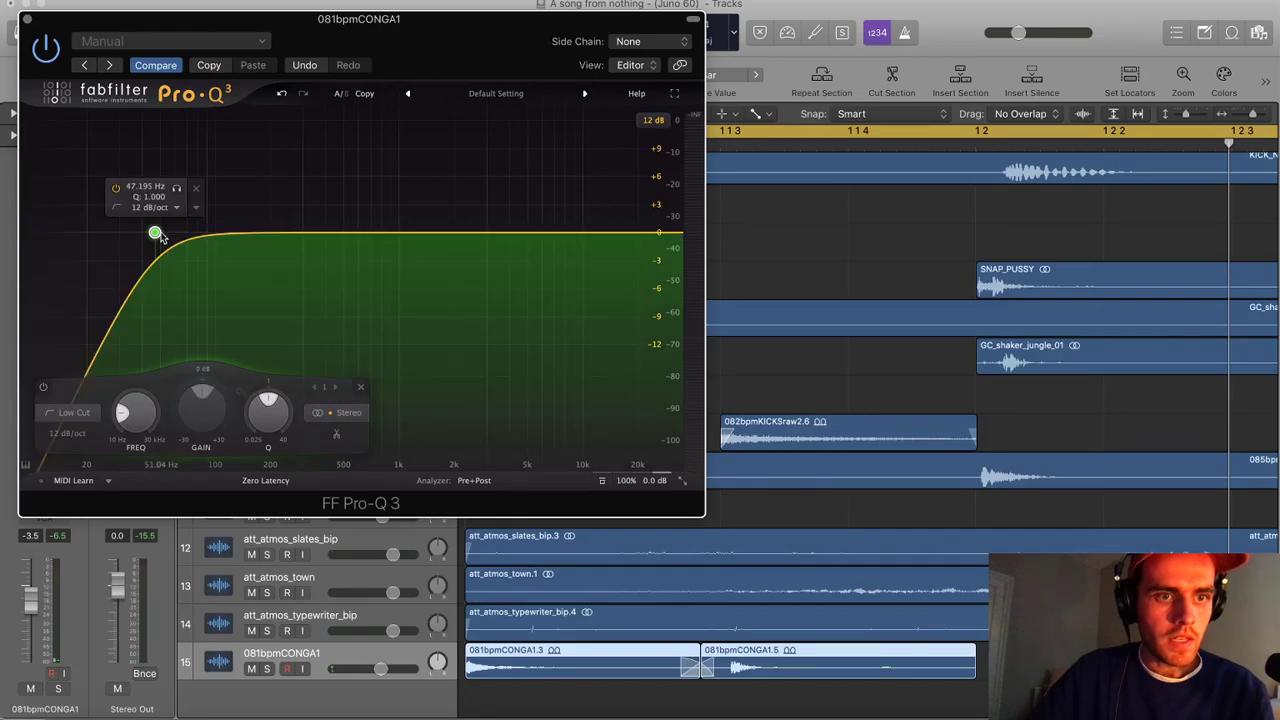
left_click_drag(155, 233, 342, 237)
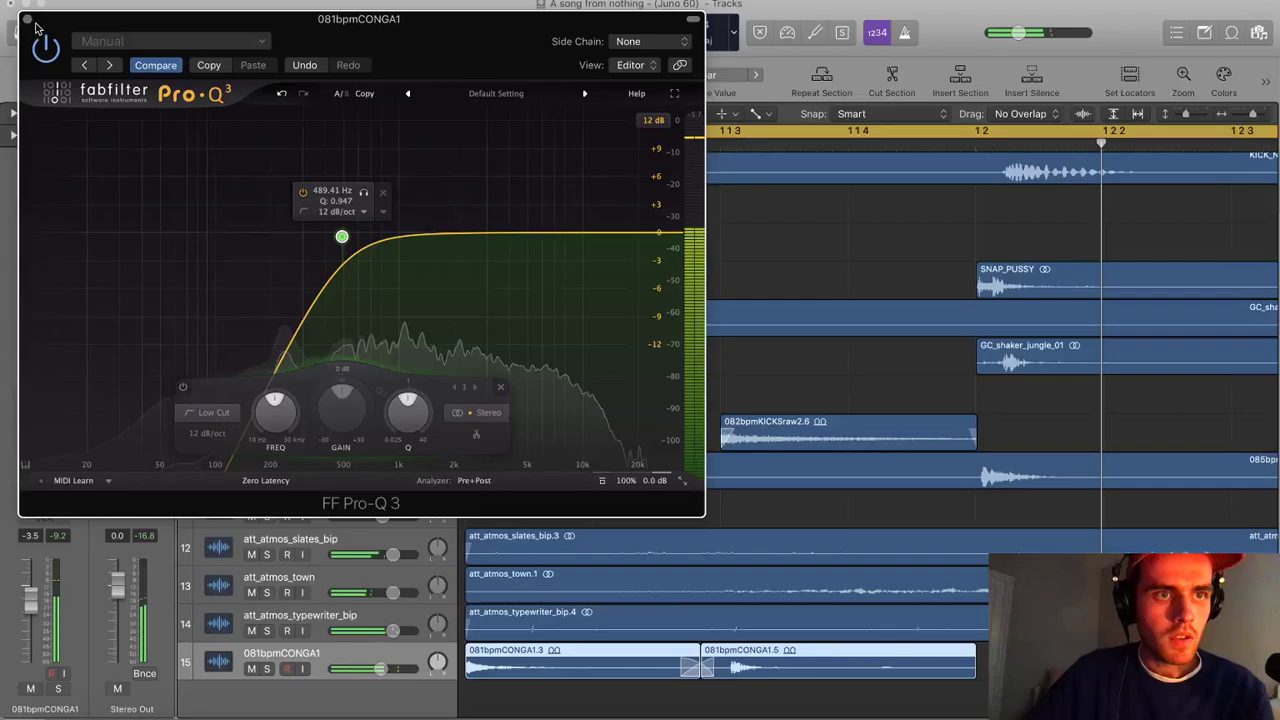
left_click(30, 20)
Set the second conga region's delay to +43 ticks and check its timing in playback
left_click_drag(681, 670, 690, 670)
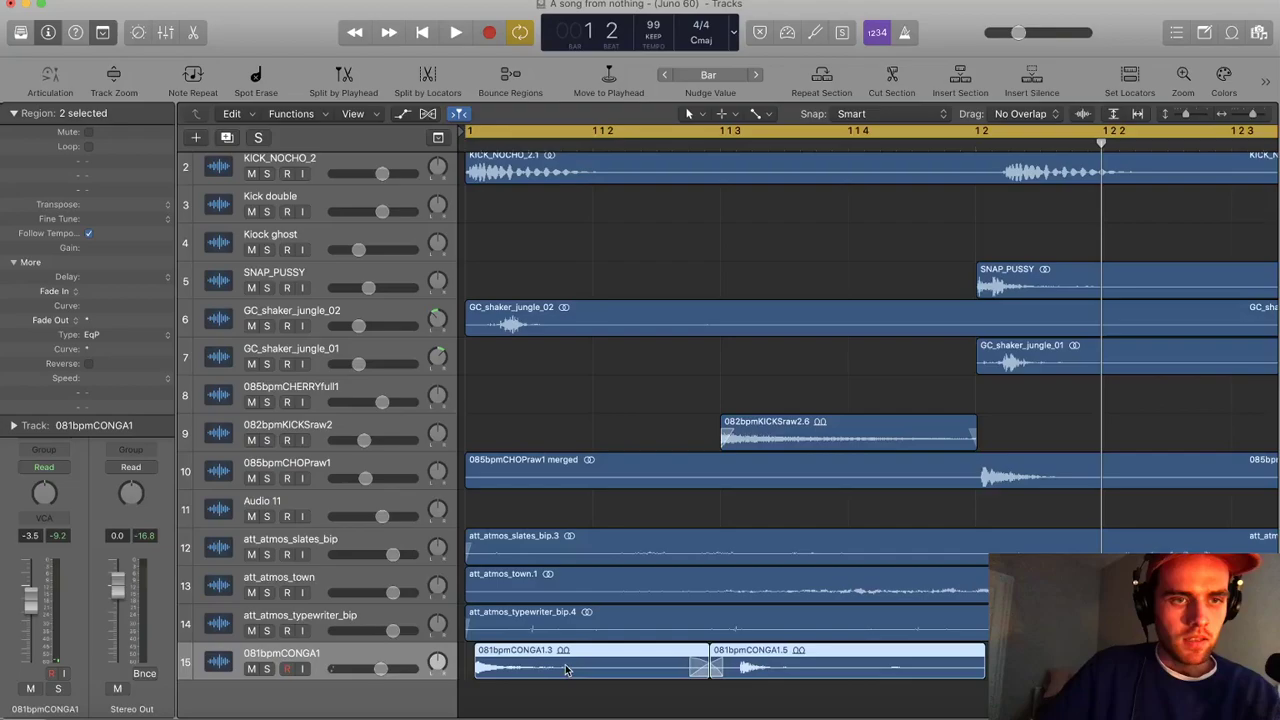
left_click_drag(565, 670, 556, 670)
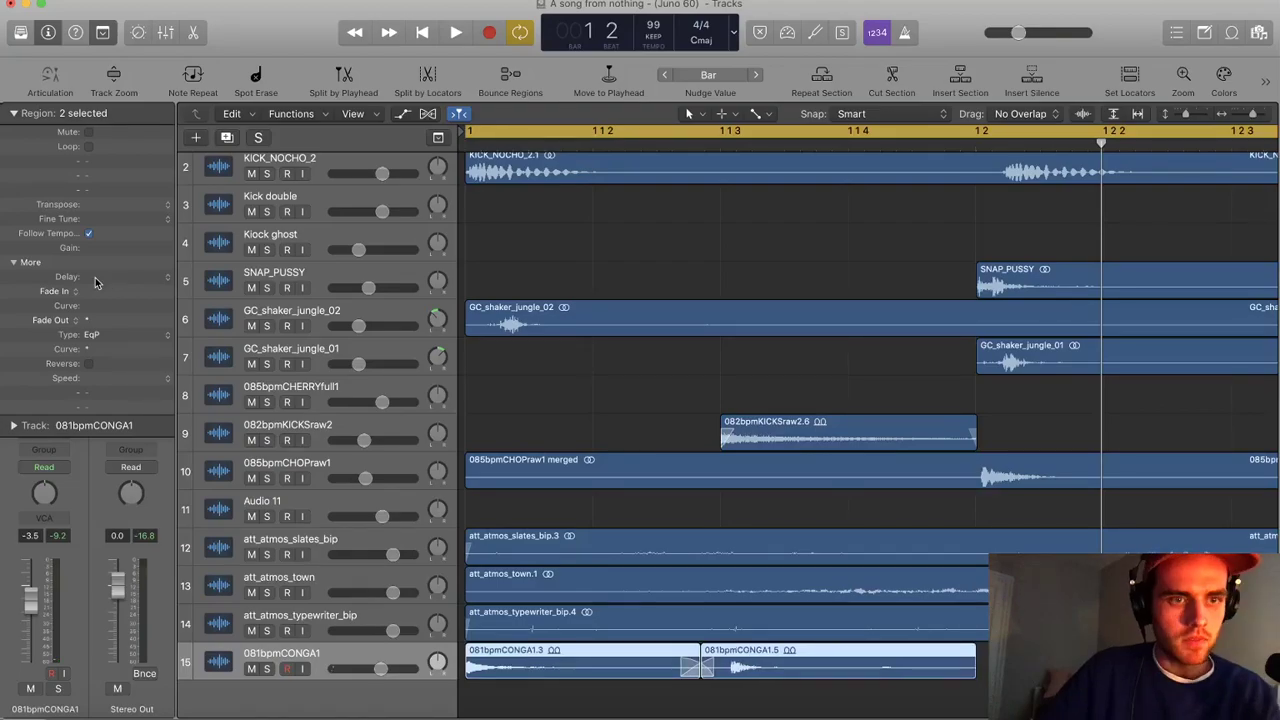
left_click_drag(96, 283, 94, 287)
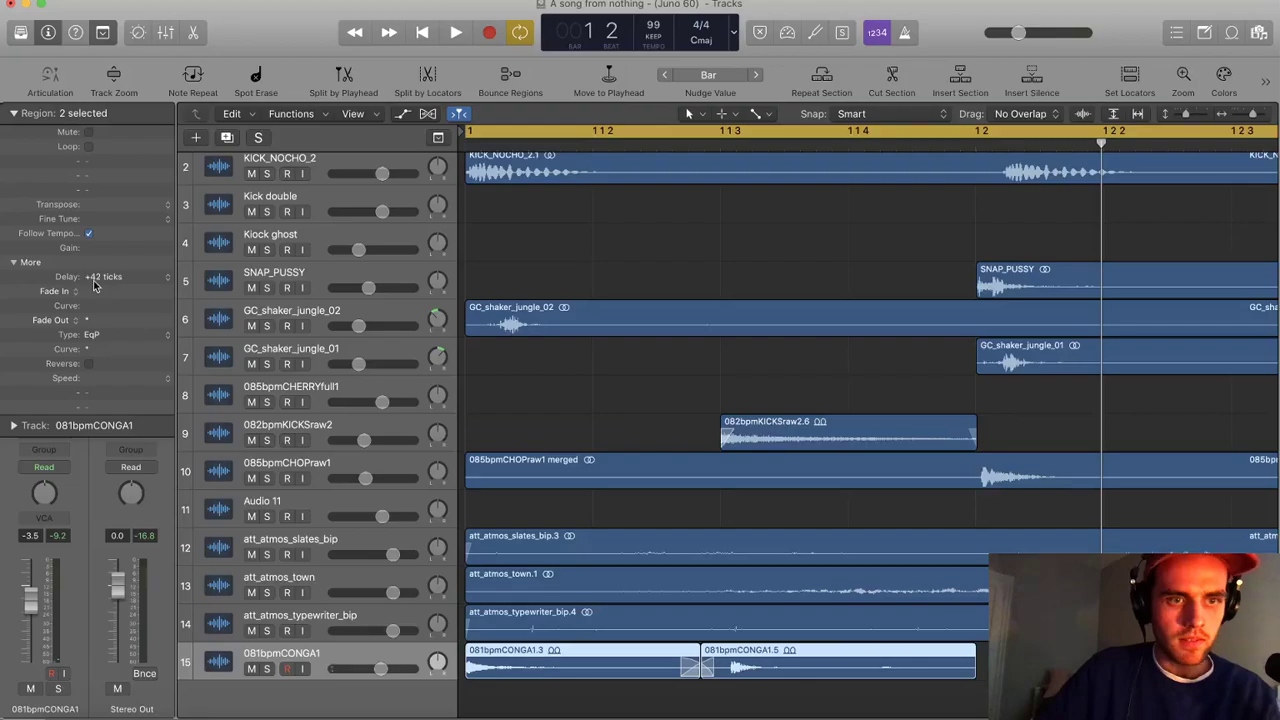
key("space")
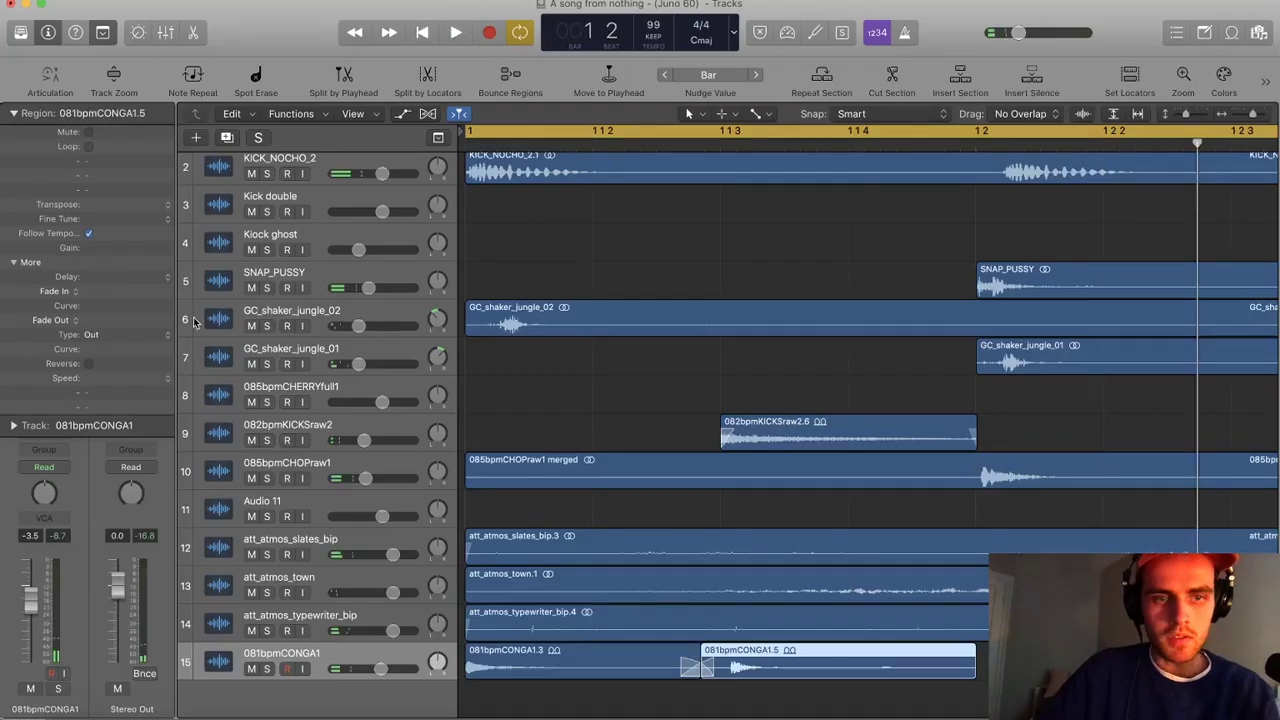
key("space")
Copy the second conga hit to bar 2, under the second 082bpmKICKSraw2 hit, with a fade-in of 26, and play the beat
scroll(865, 600, "left", 5)
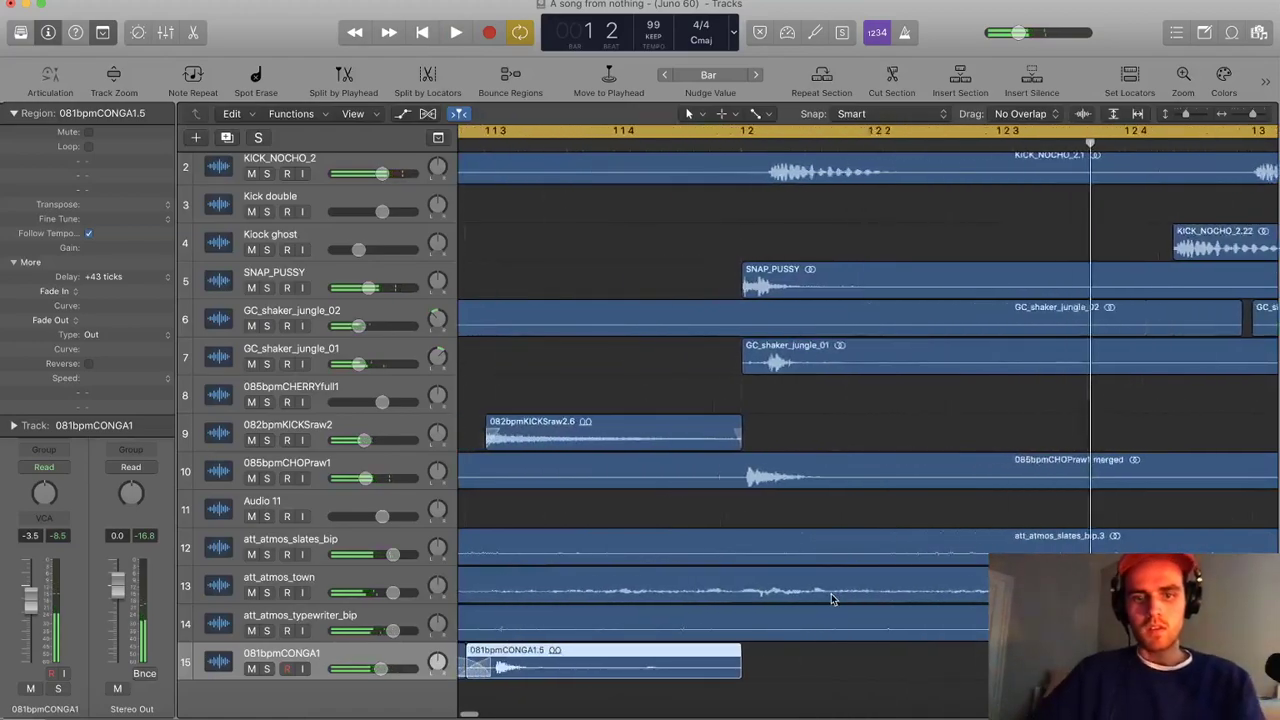
scroll(831, 598, "left", 1)
left_click(659, 664, "ctrl+alt")
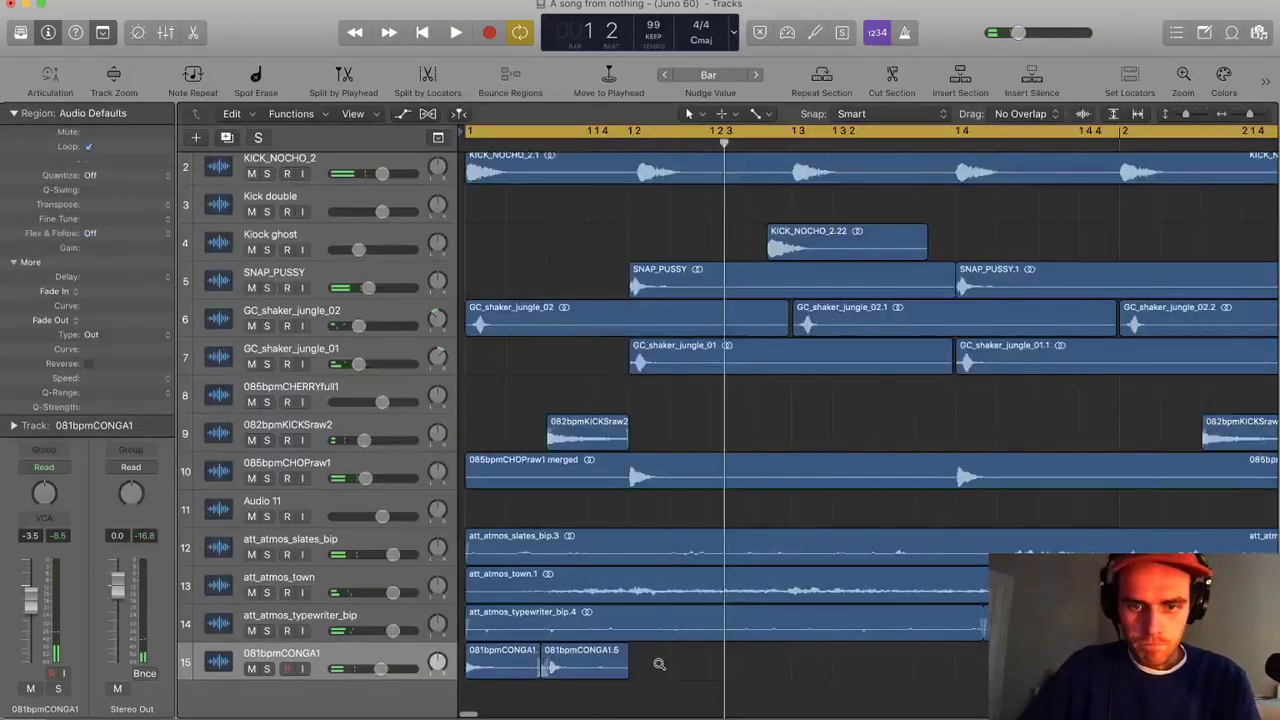
left_click(659, 664, "ctrl+alt")
key("space")
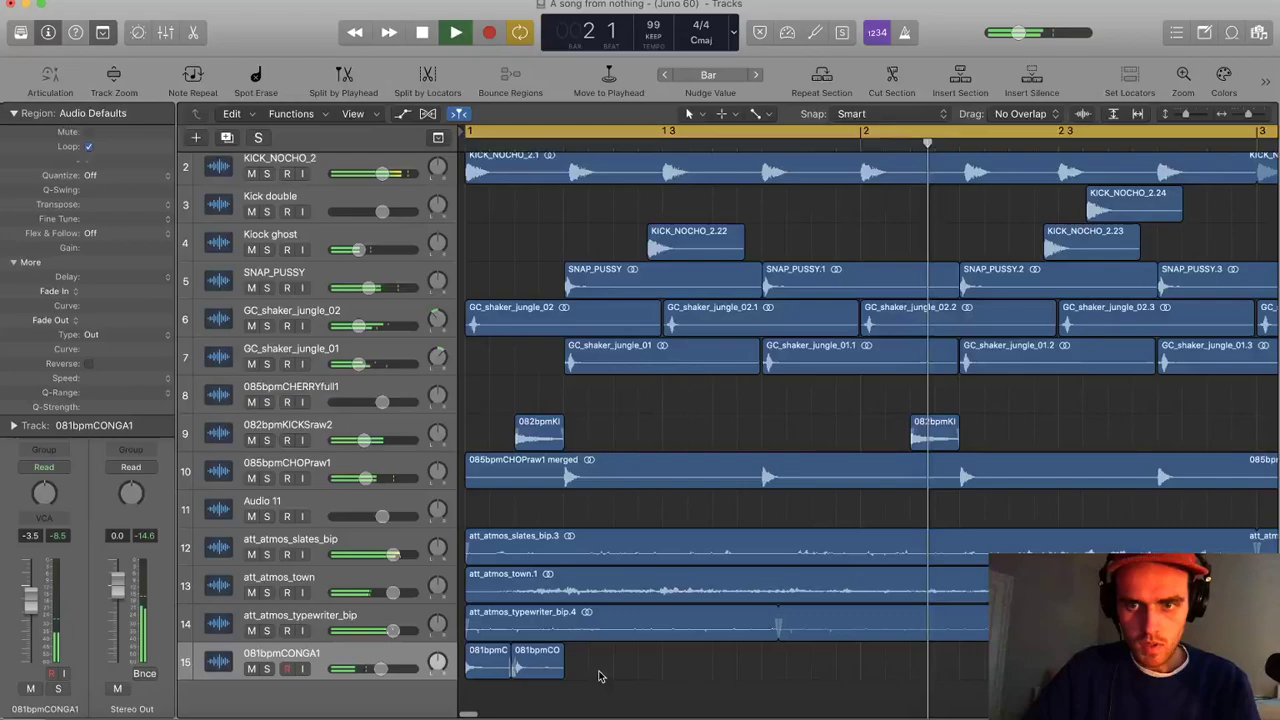
key("space")
left_click_drag(538, 668, 933, 687)
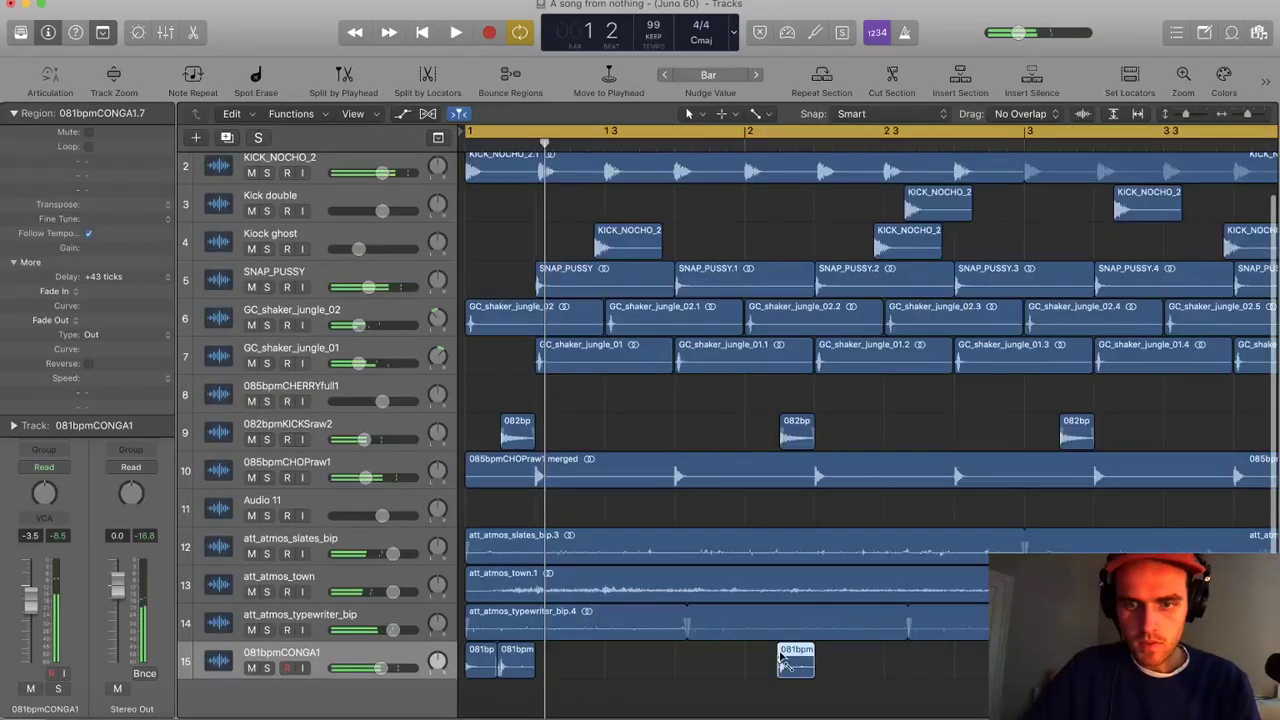
key("space")
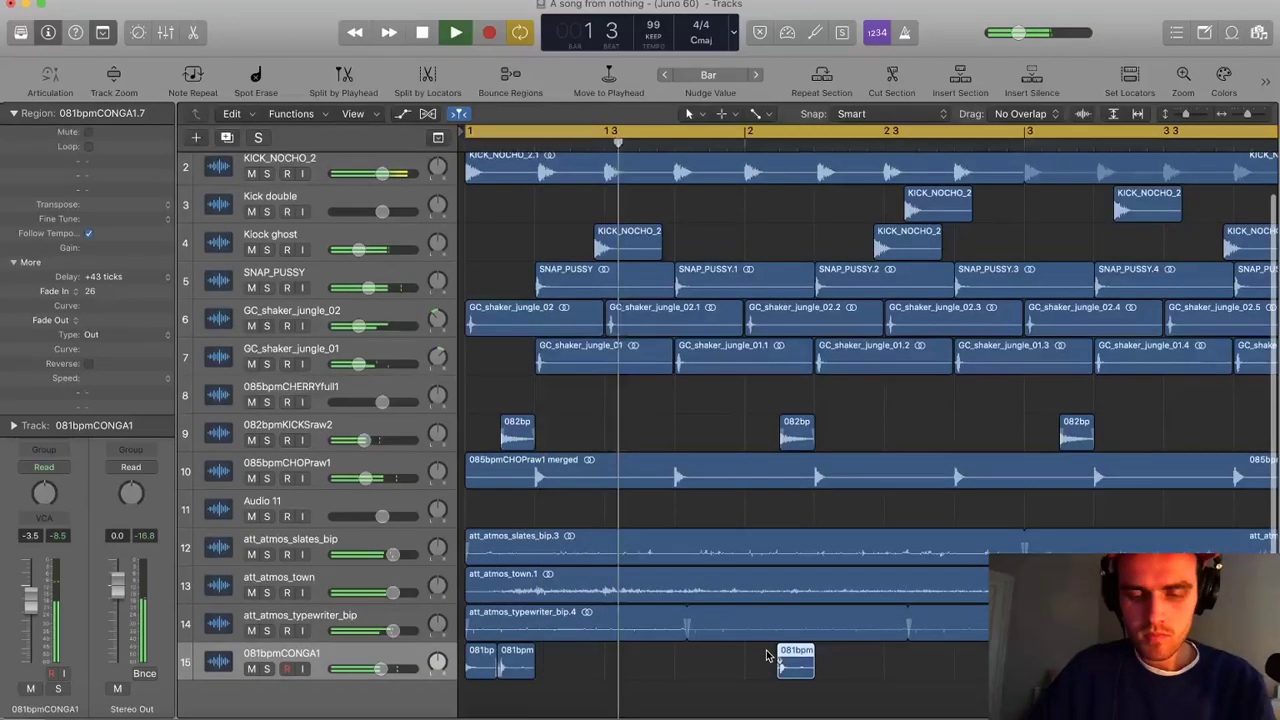
Set the fade-in of the conga region just after bar 2 on the 081bpmCONGA1 track to 110
key("super+Down")
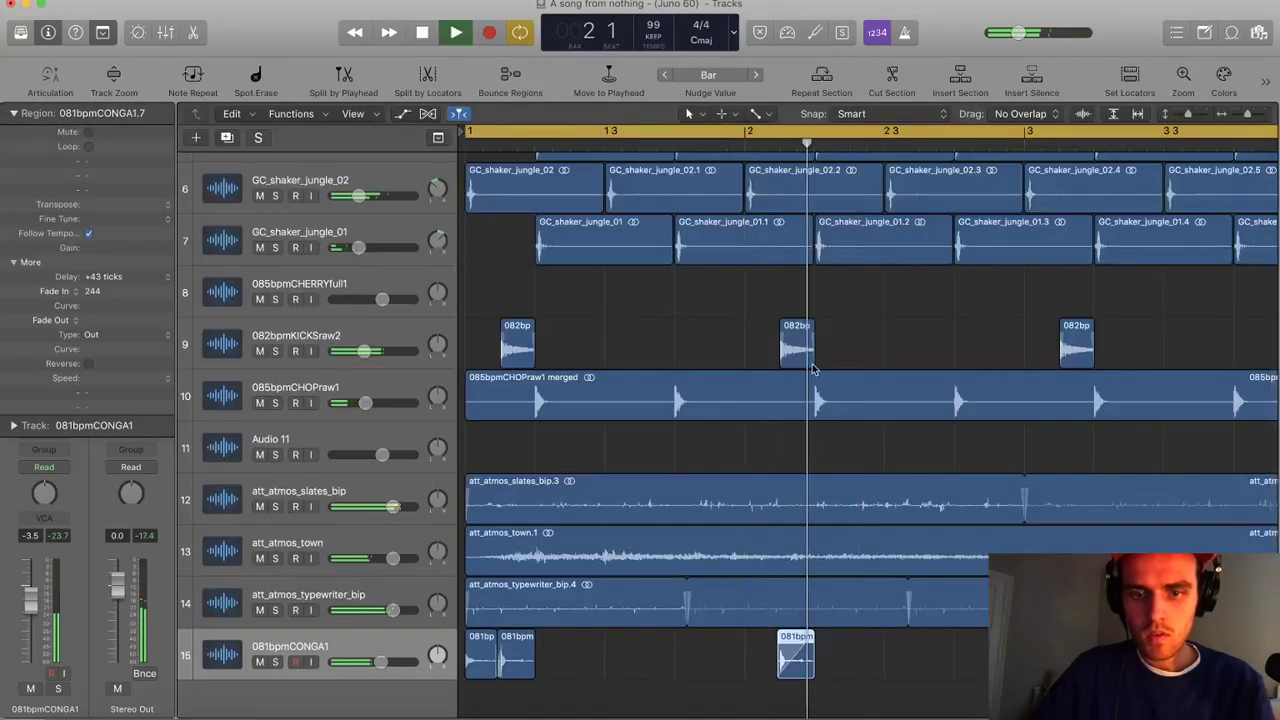
key("space")
key("super+Right")
key("super+Right")
key("super+Right")
key("super+Right")
key("super+Right")
left_click_drag(848, 646, 790, 672)
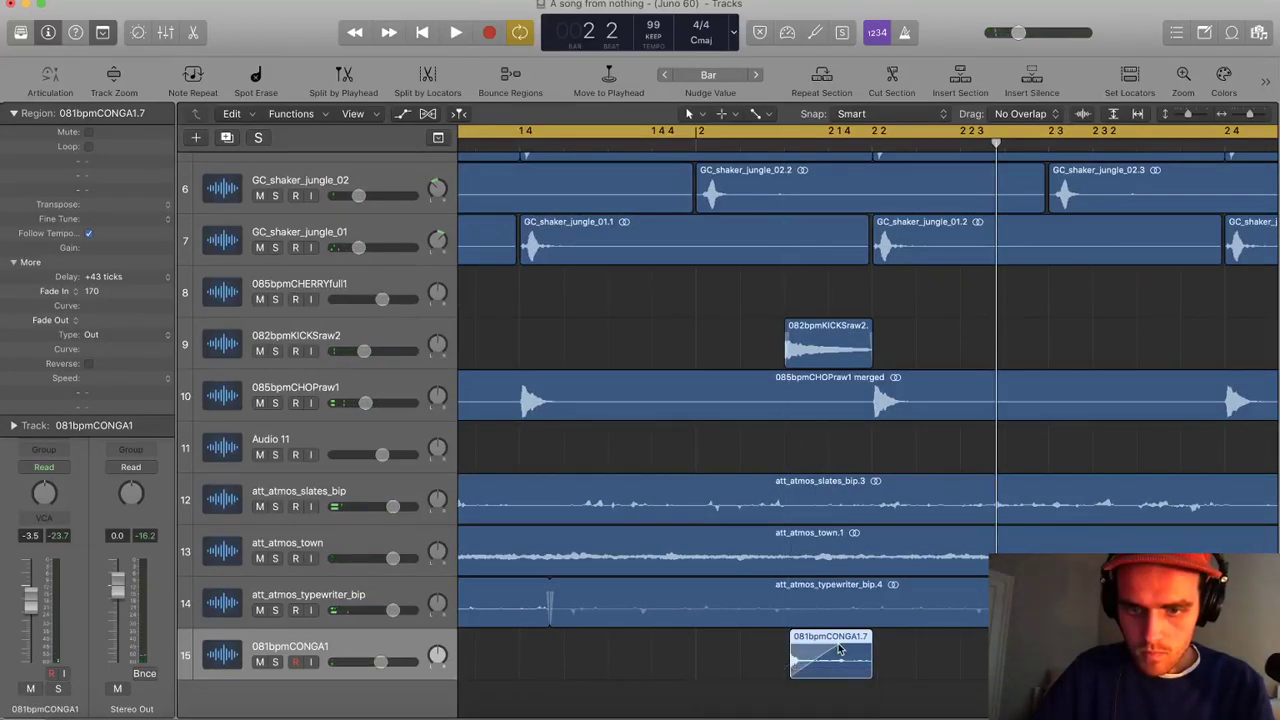
left_click_drag(870, 670, 898, 667)
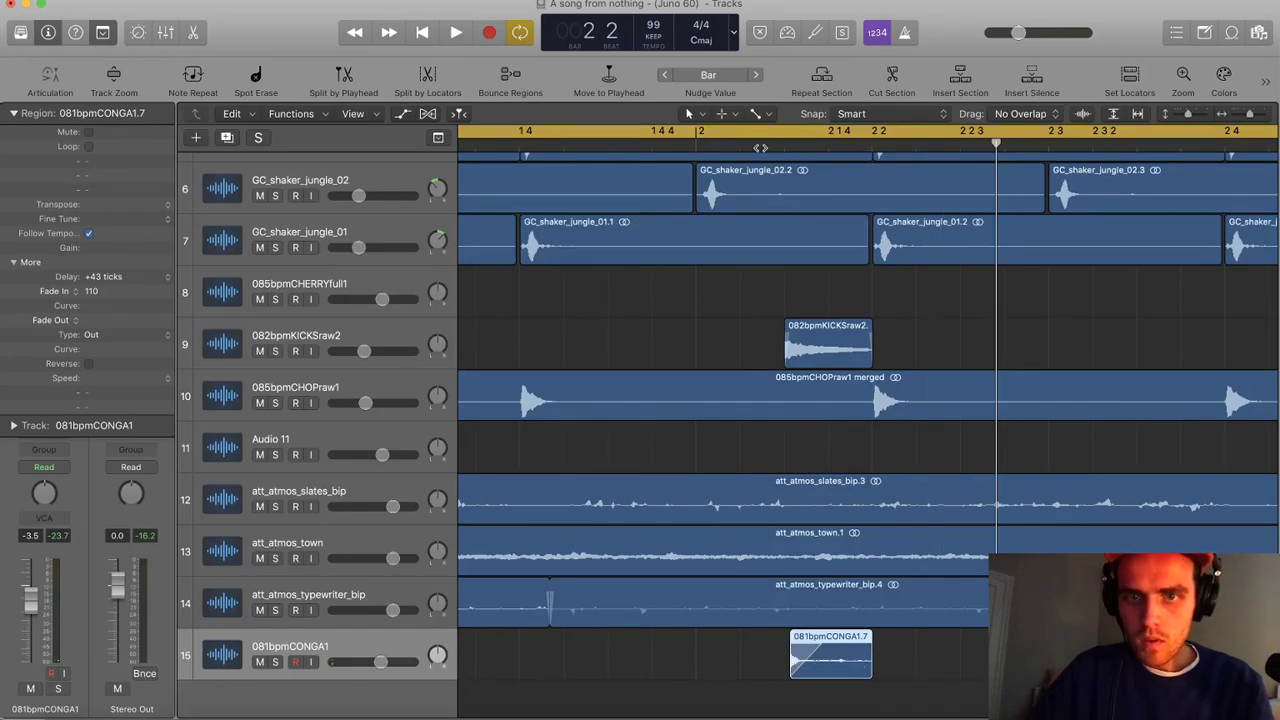
Play back the loop from bar 2, and copy the three conga regions from bars 1–2 to bars 3–4
left_click(757, 148)
key("space")
scroll(802, 458, "down", 10)
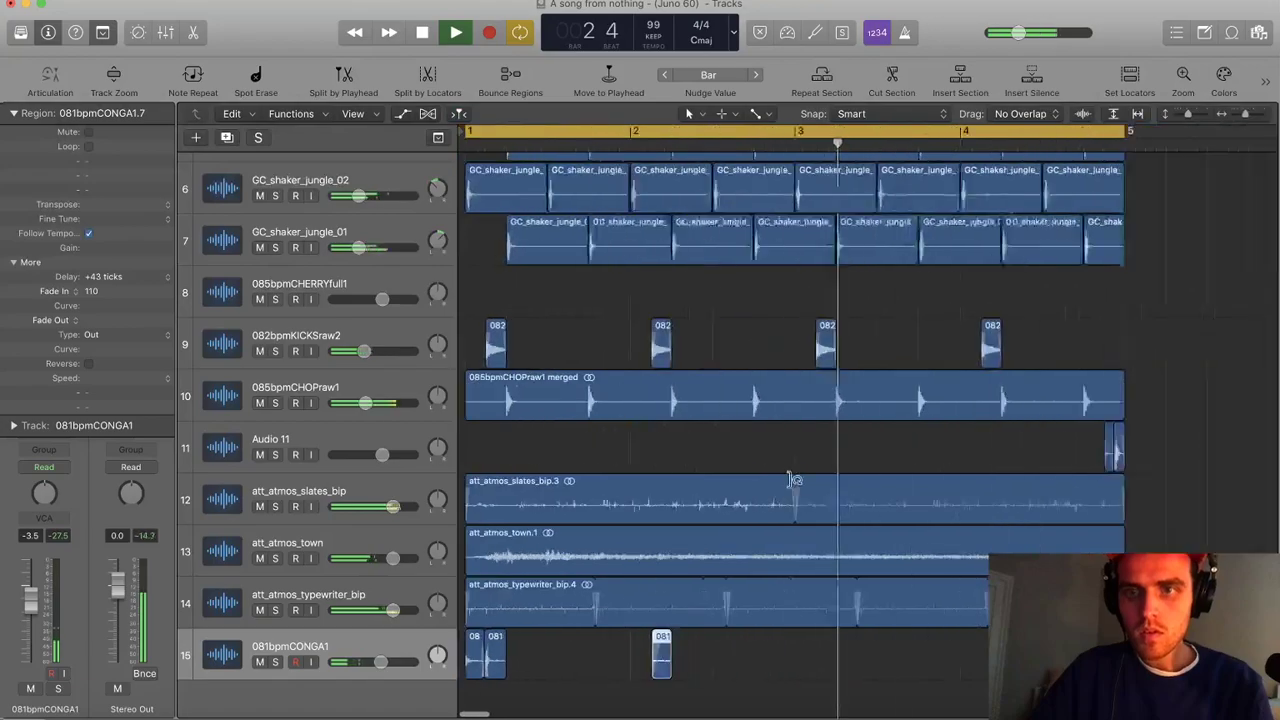
key("space")
mouse_move(561, 652)
left_mouse_down()
mouse_move(470, 658)
mouse_move(575, 650)
left_mouse_up()
scroll(599, 569, "down", 3)
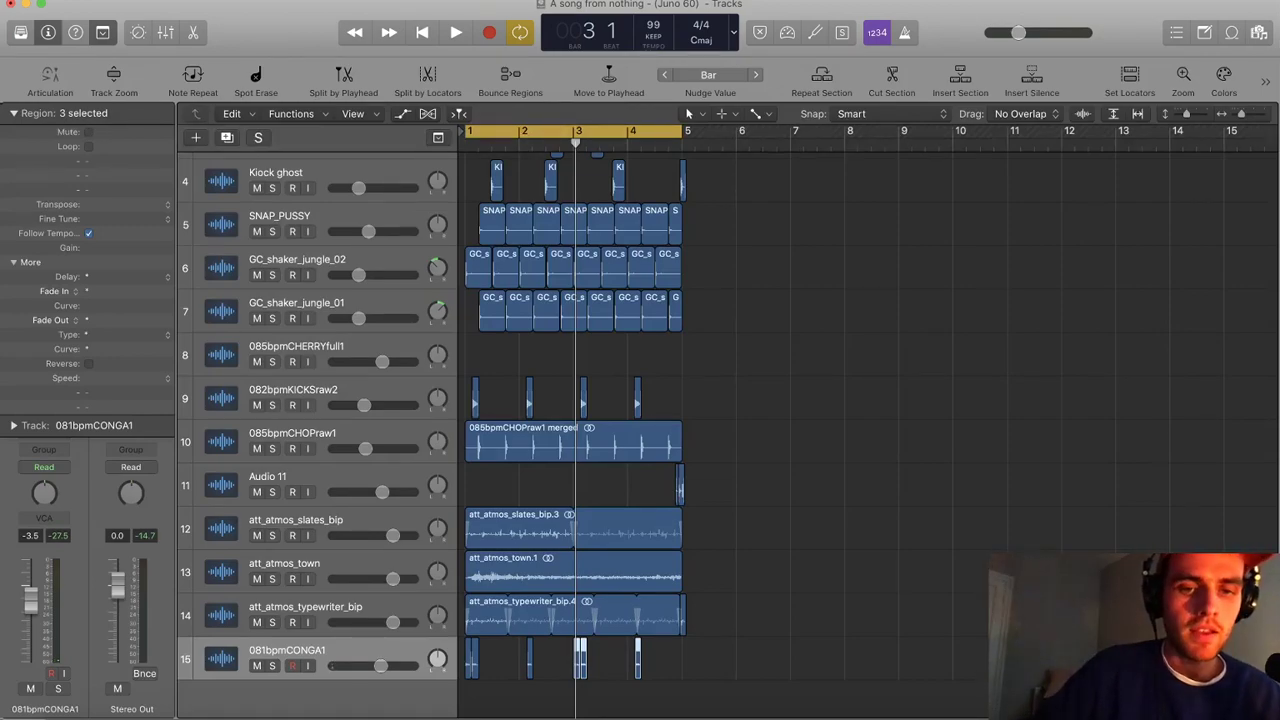
Solo the Atmosphere bus through the typewriter track and set its level to -16.4 dB during playback
left_click(16, 113)
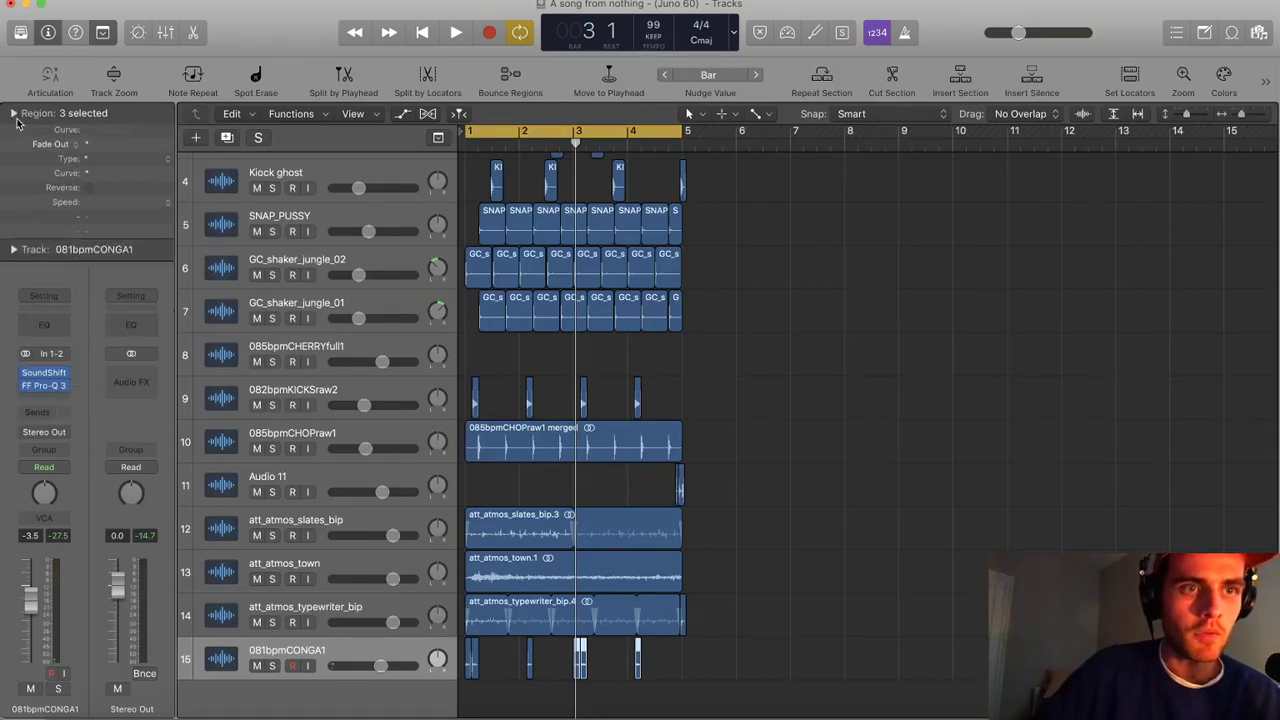
left_click(333, 619)
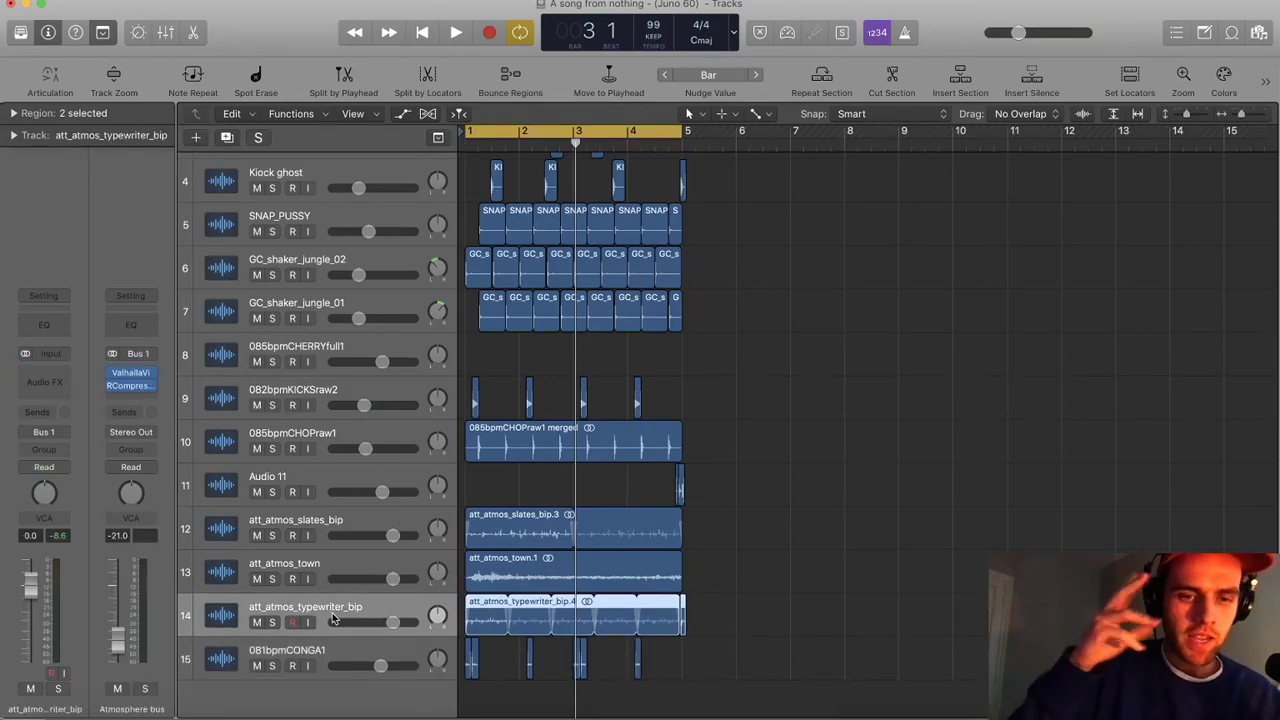
left_click(144, 688)
key("space")
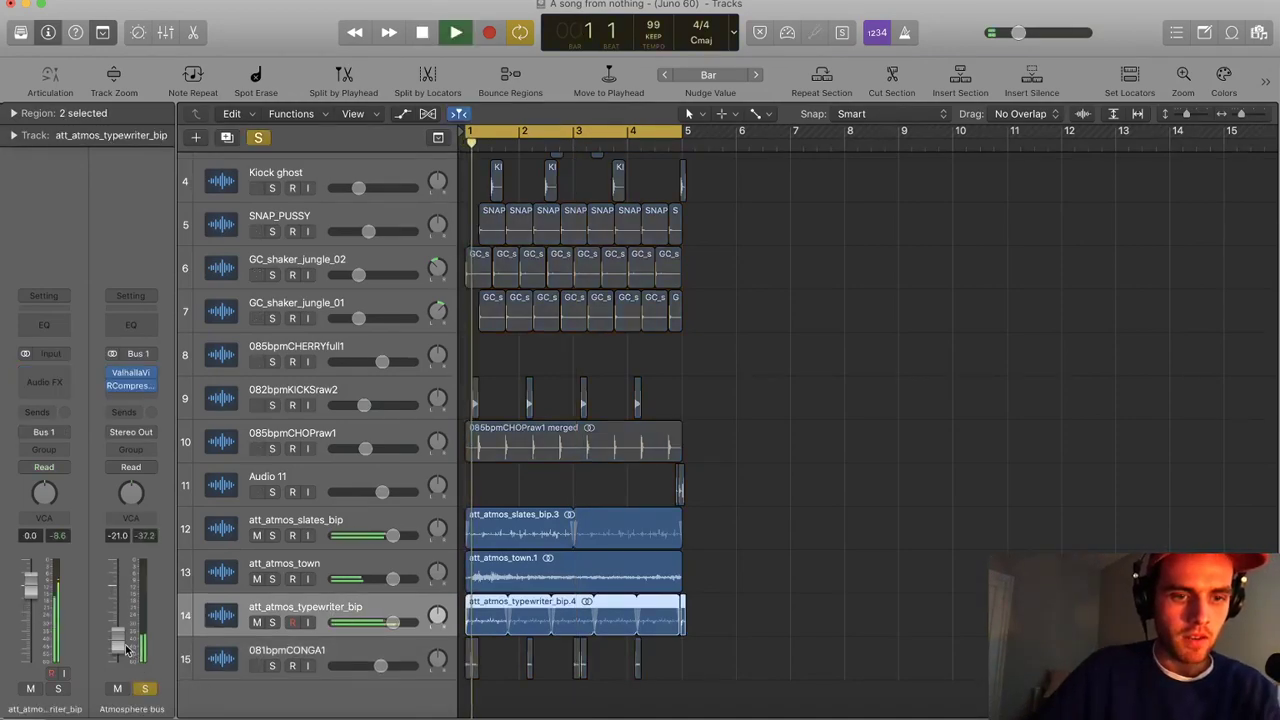
key("space")
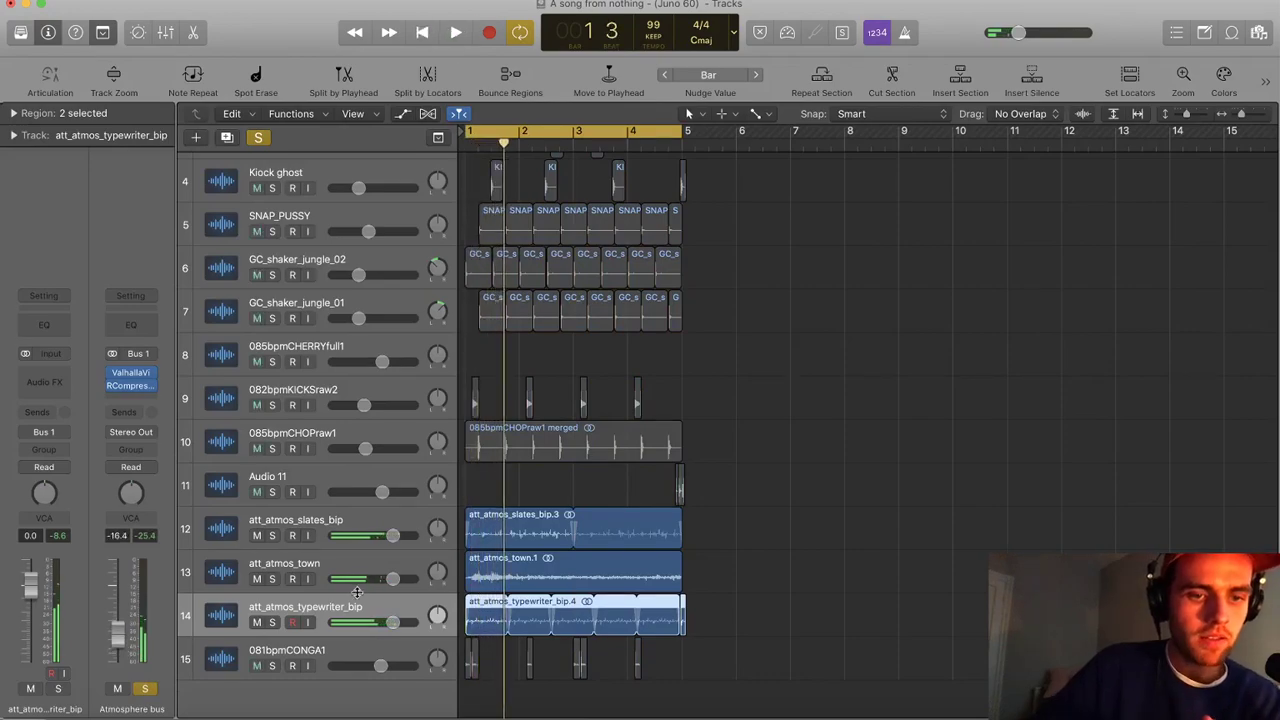
Listen to the KICK_NOCHO_2 track soloed together with the Atmosphere bus, and clear both solos
scroll(394, 270, "up", 3)
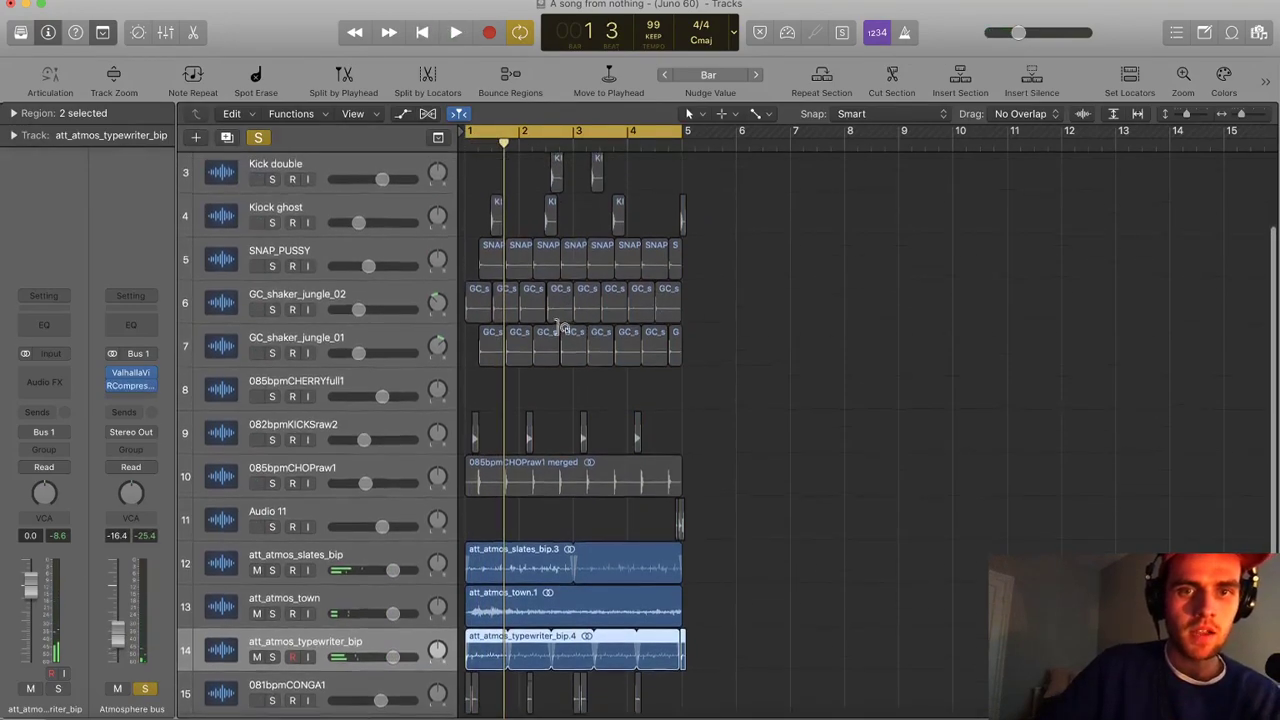
left_click(272, 226)
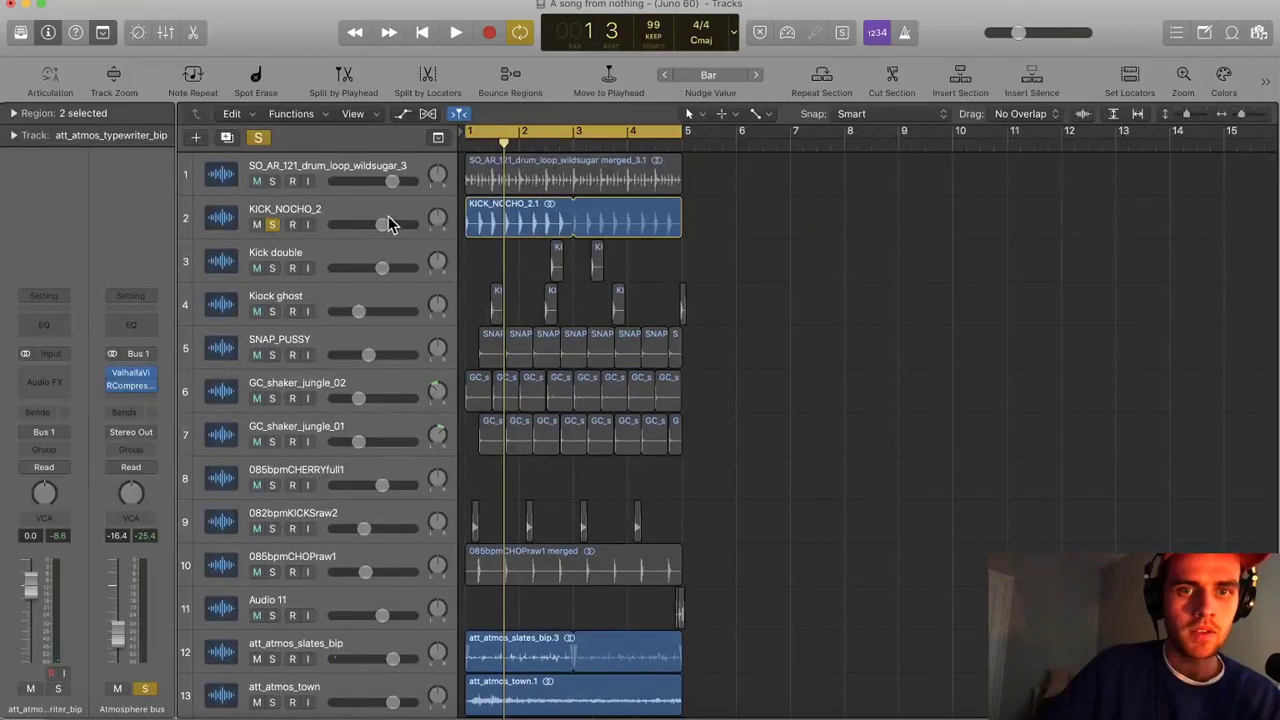
key("space")
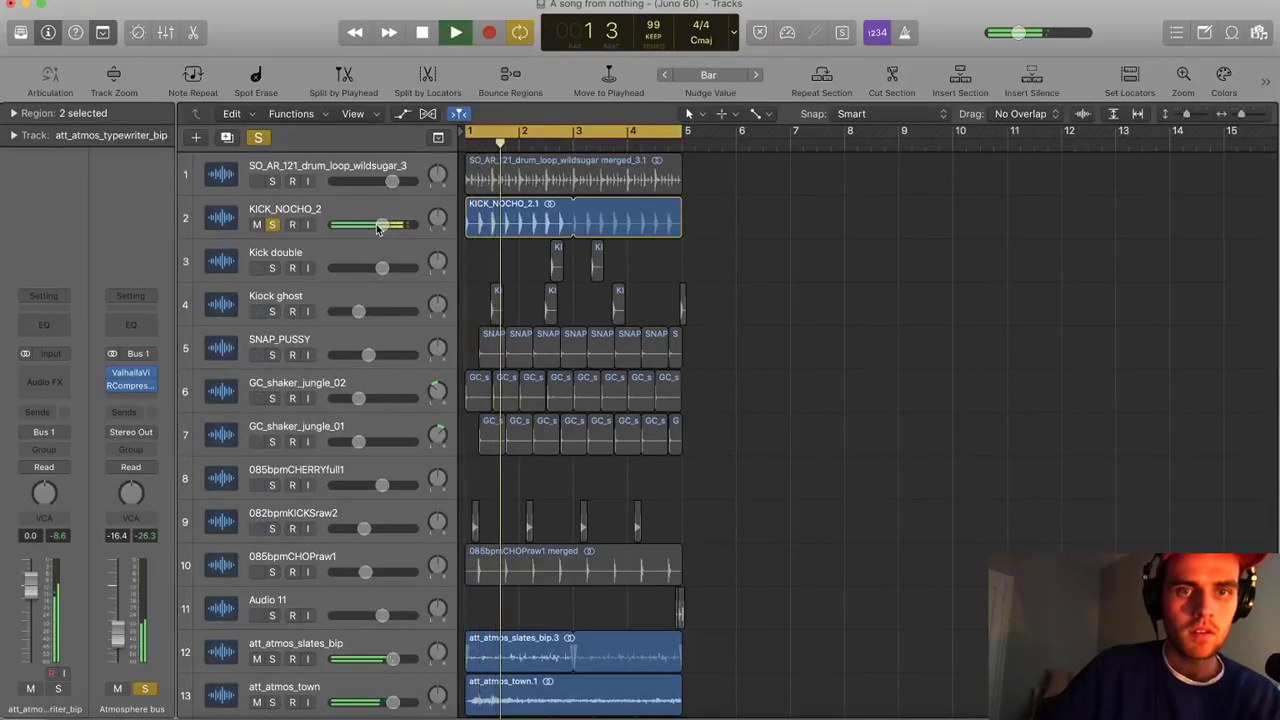
key("space")
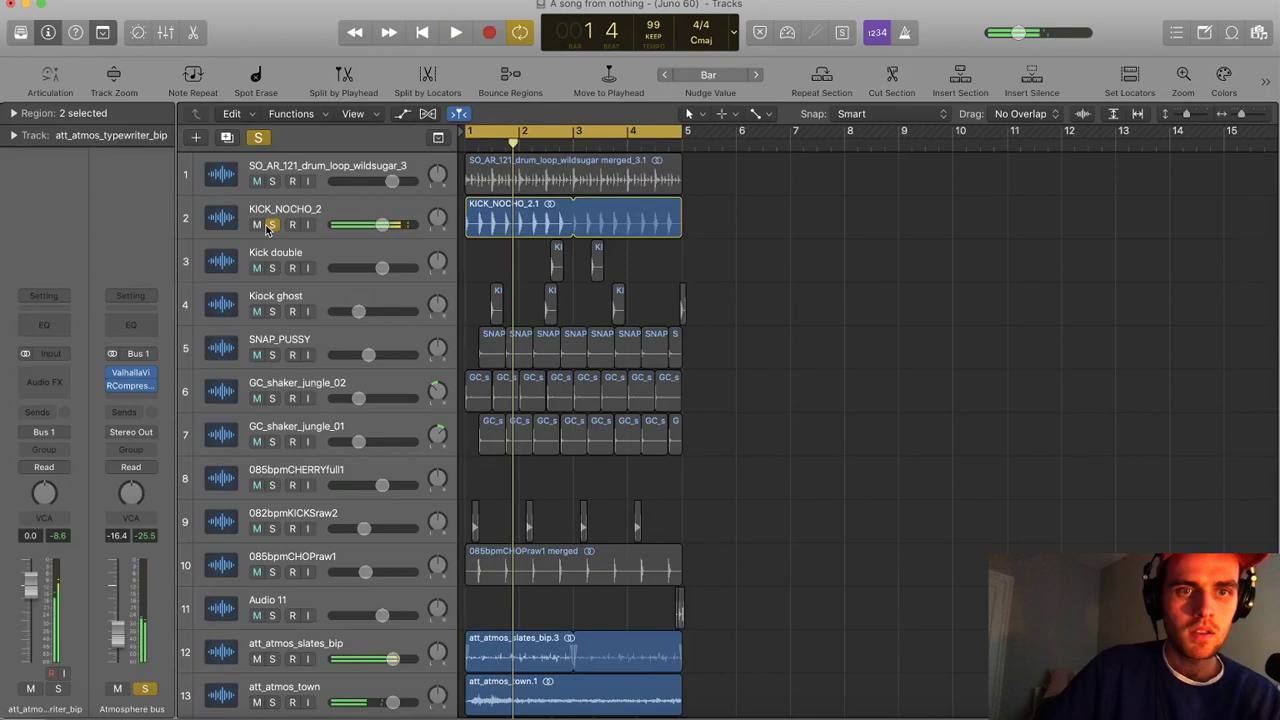
left_click(270, 225)
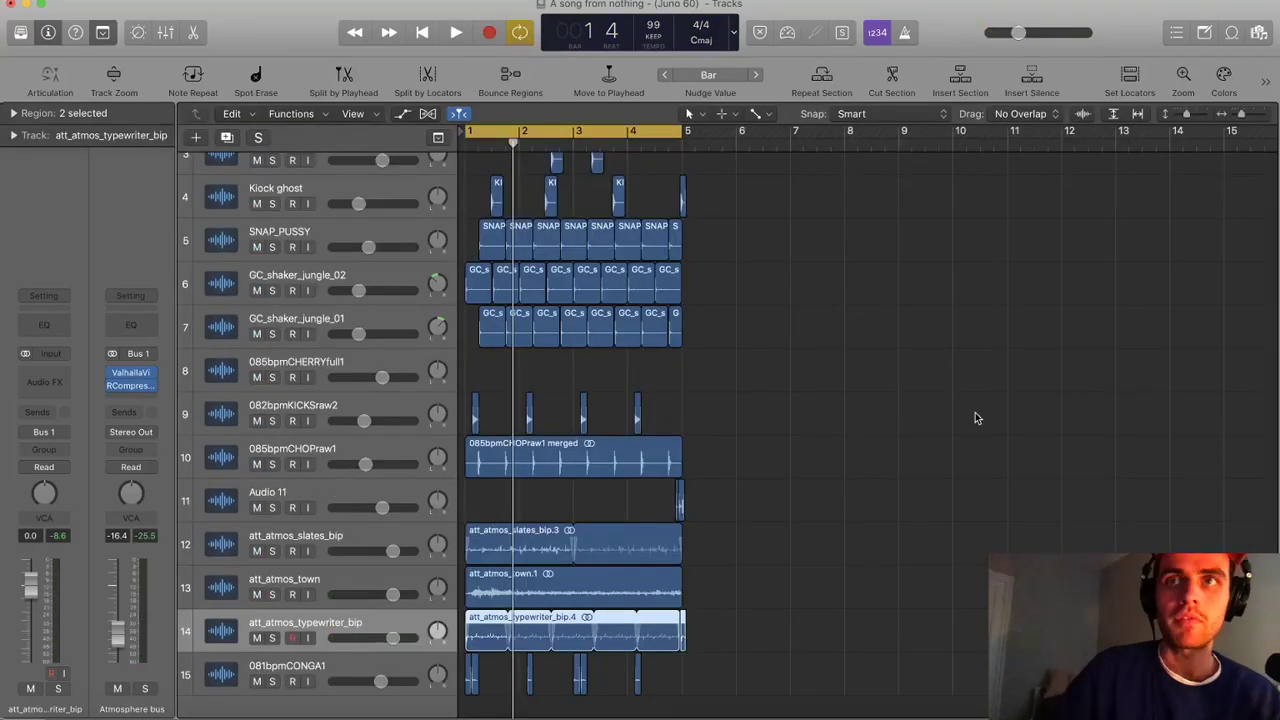
Set the Atmosphere bus level to -17.6 dB while playing the full mix
scroll(890, 440, "down", 1)
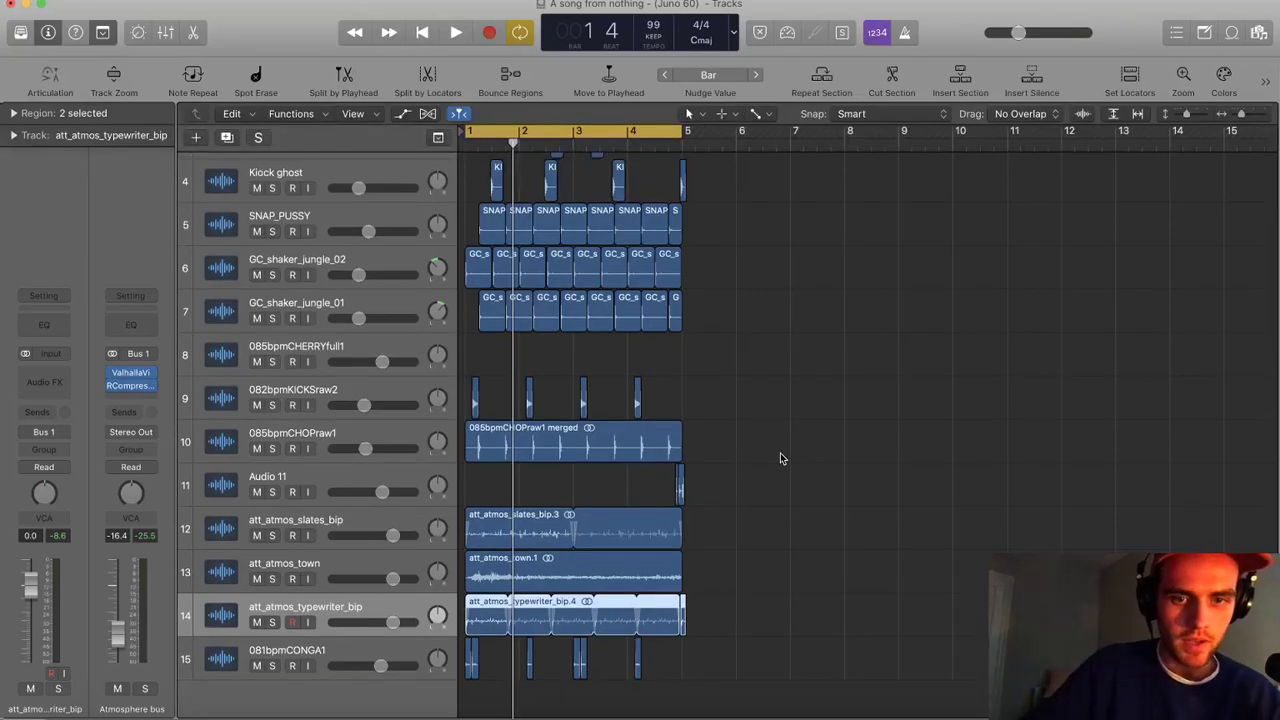
key("super+Down")
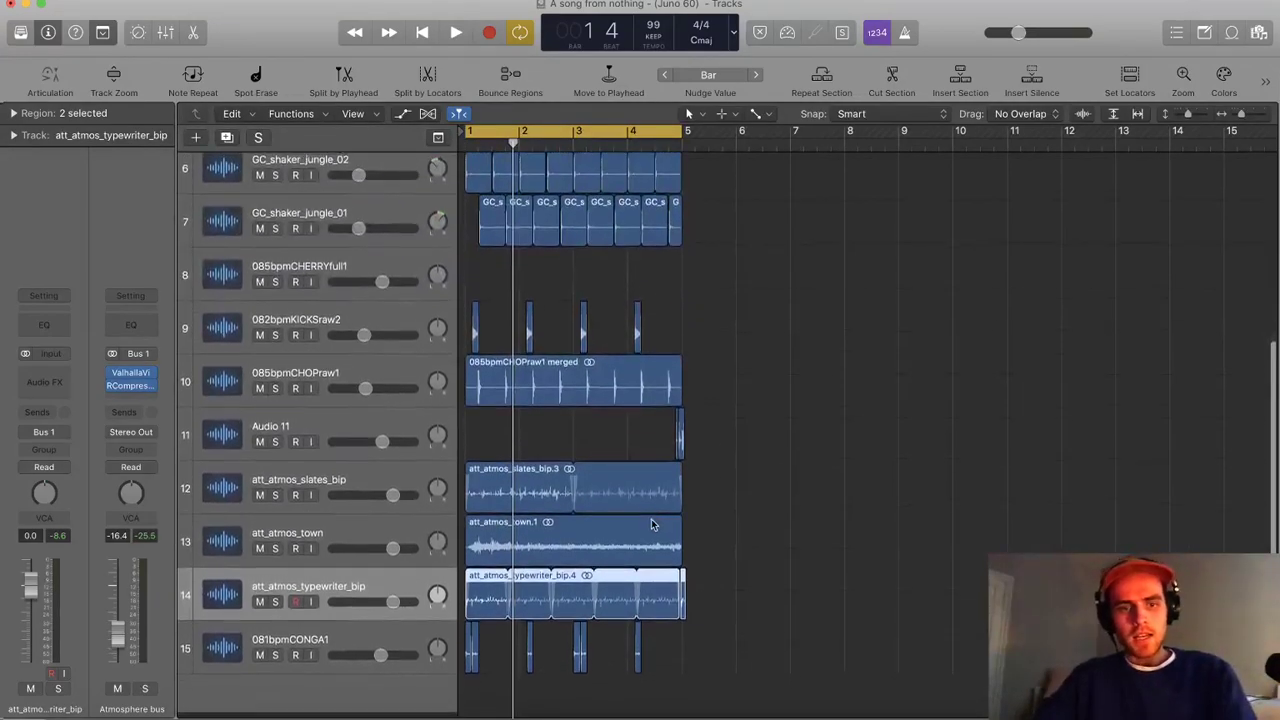
key("space")
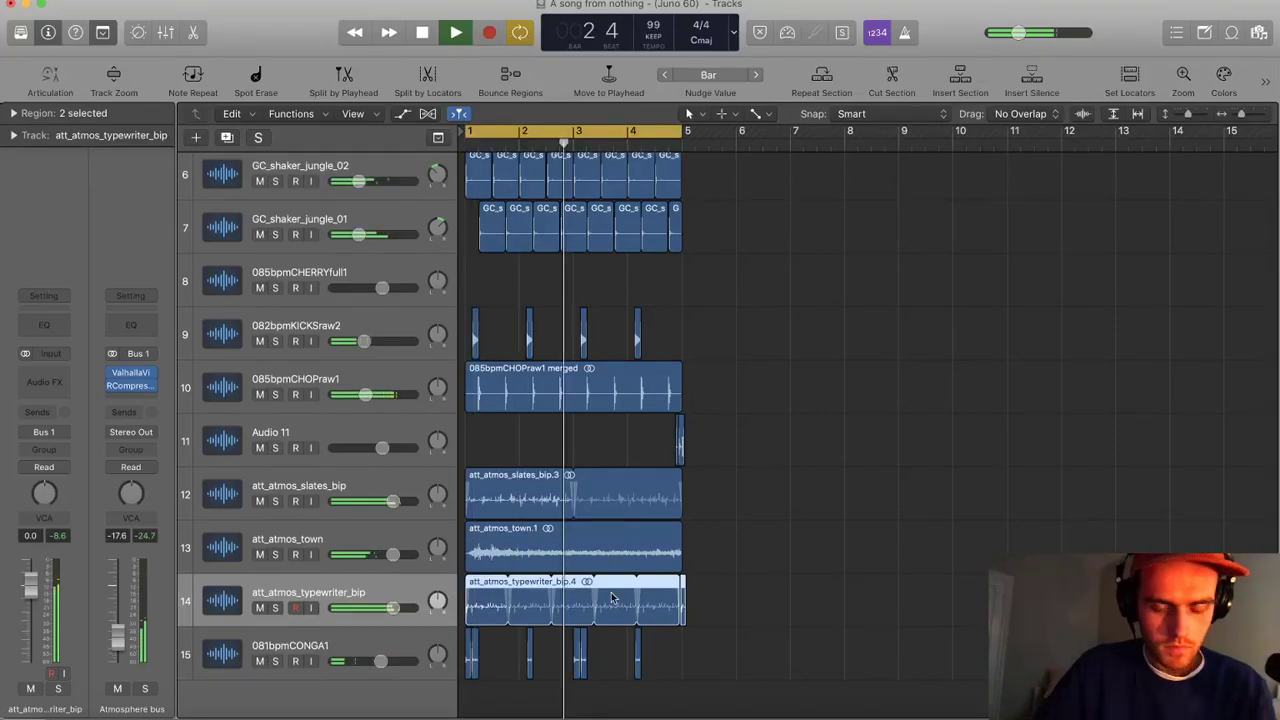
scroll(664, 594, "down", 3)
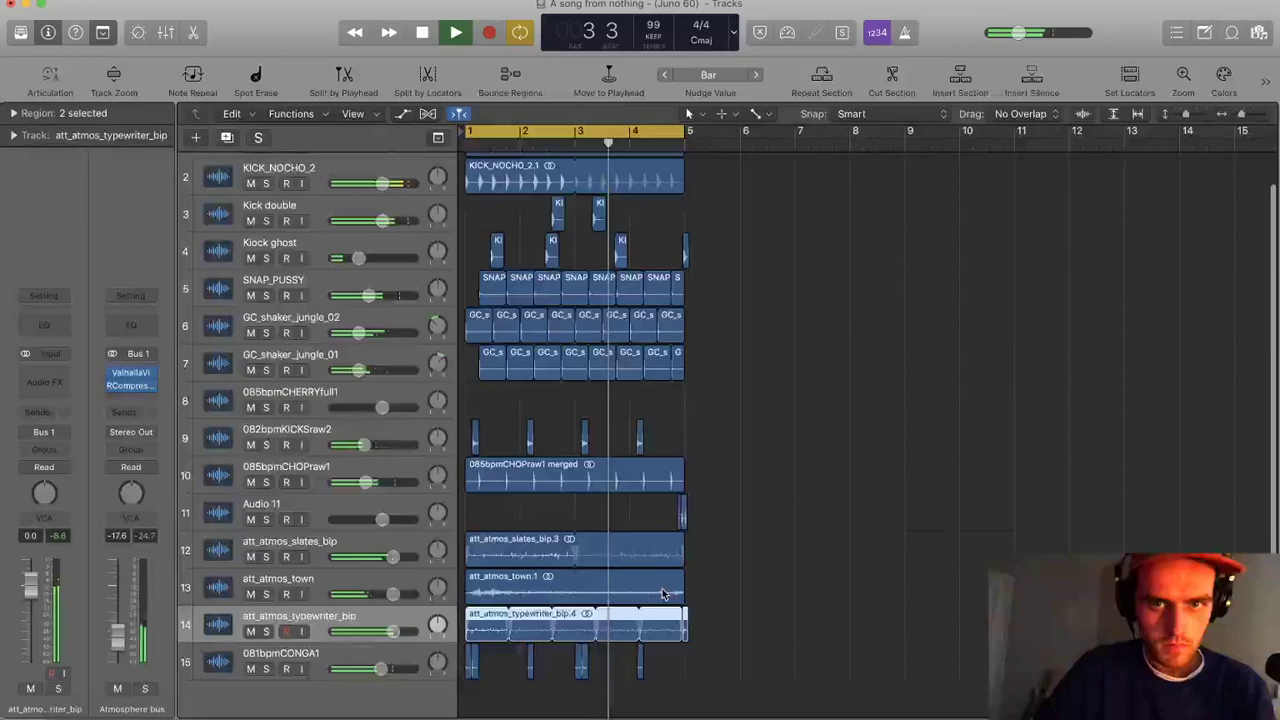
key("space")
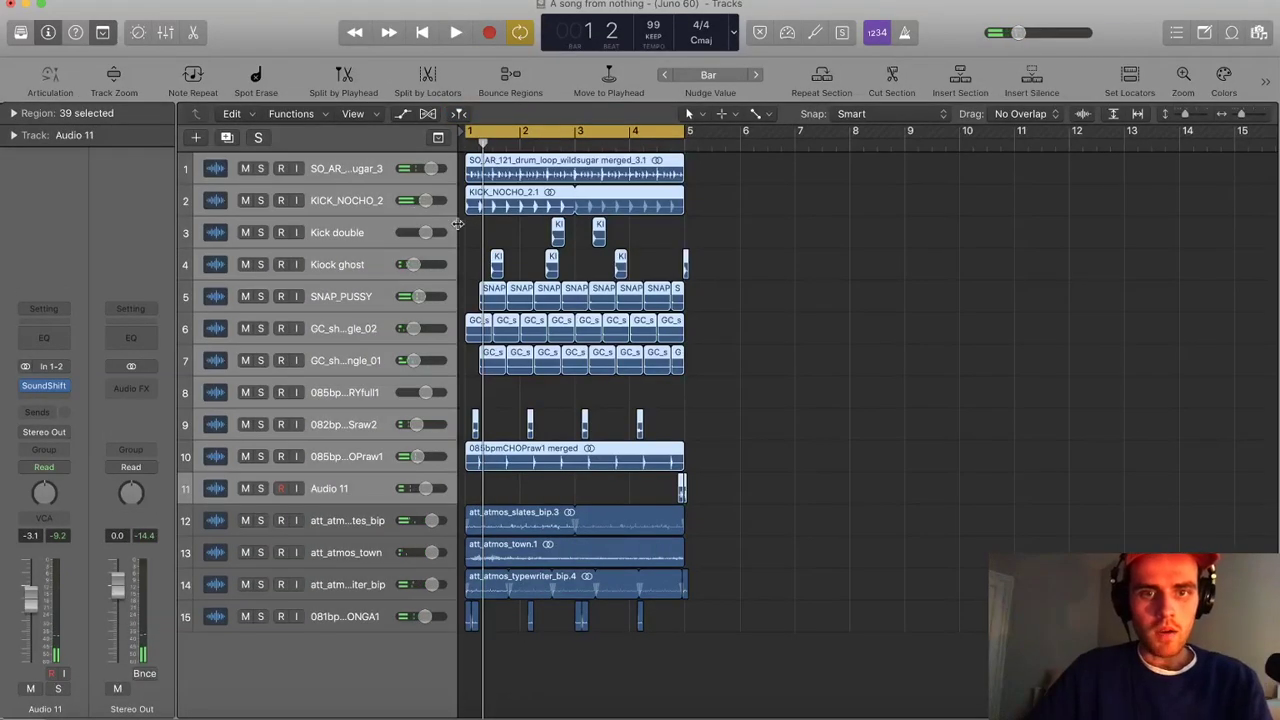
Route the outputs of tracks 1 to 11 to Bus 2 and name the resulting aux channel Drum Bus
key("x")
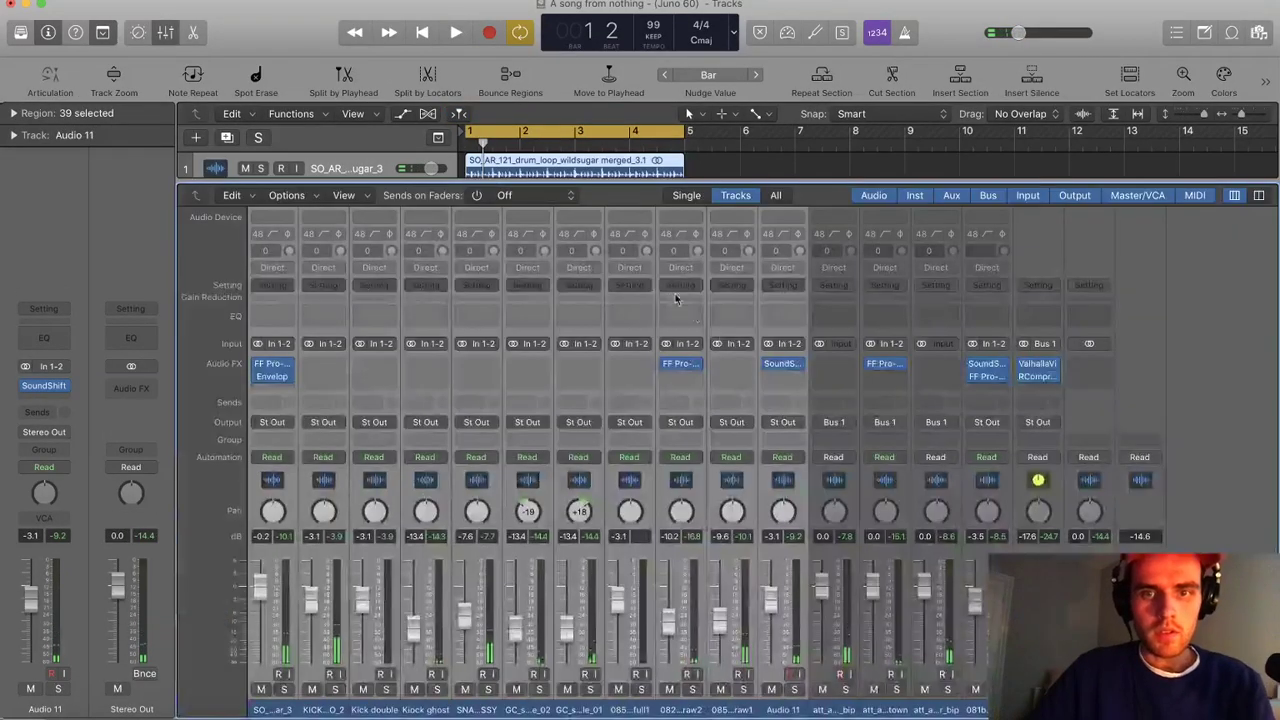
left_click(775, 421)
mouse_move(808, 490)
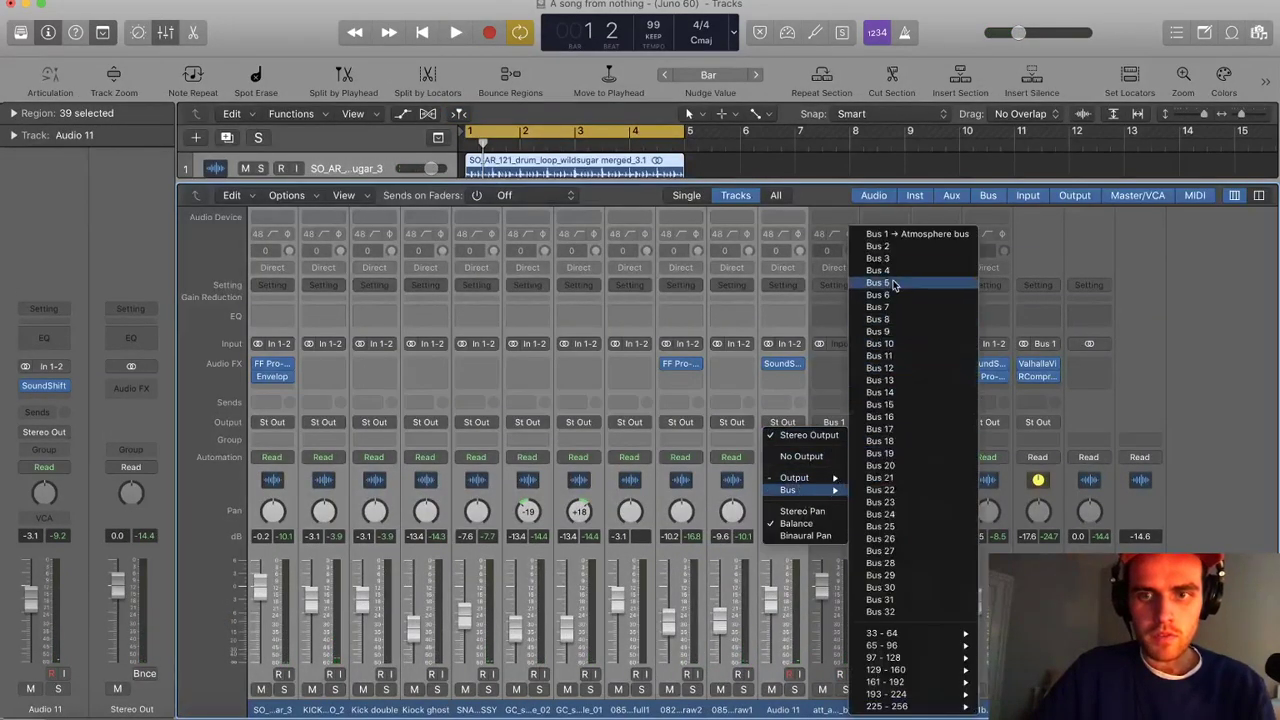
left_click(878, 246)
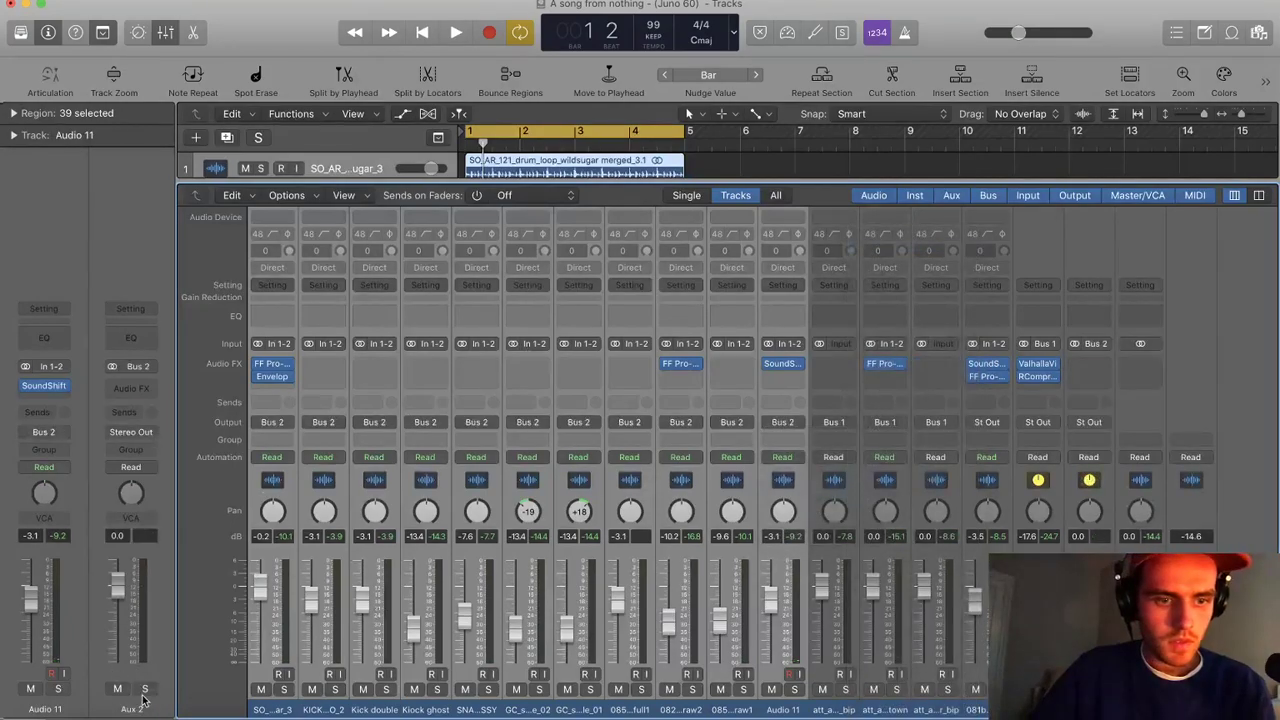
double_click(137, 709)
type("Drum Bus")
key("Return")
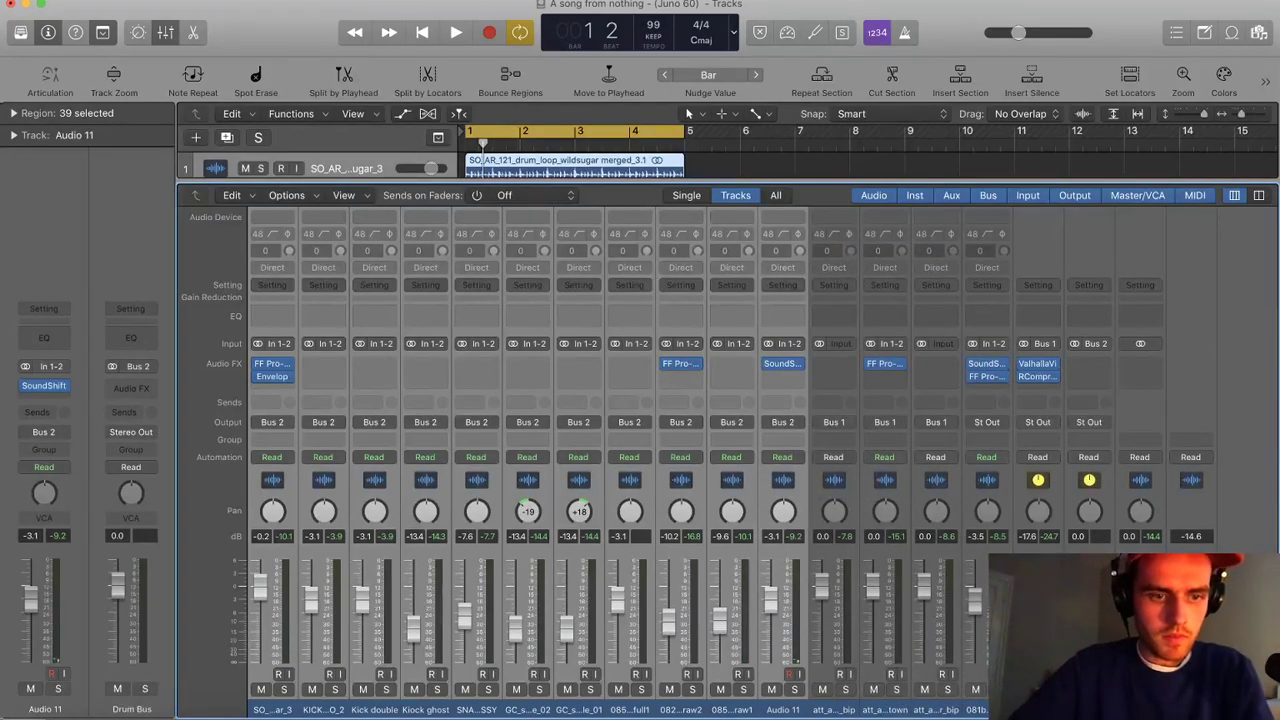
Insert the Decimort 2 bit crusher on the Drum Bus and load its ASR-10 preset
left_click(131, 388)
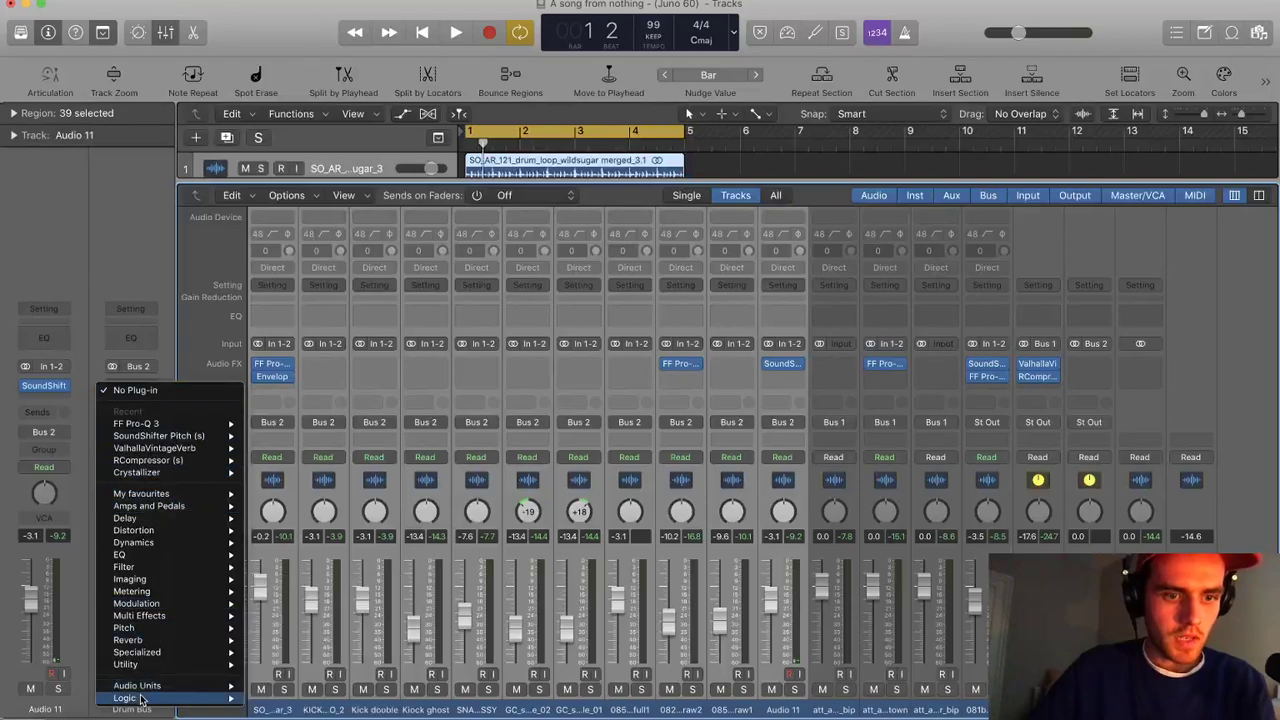
mouse_move(216, 686)
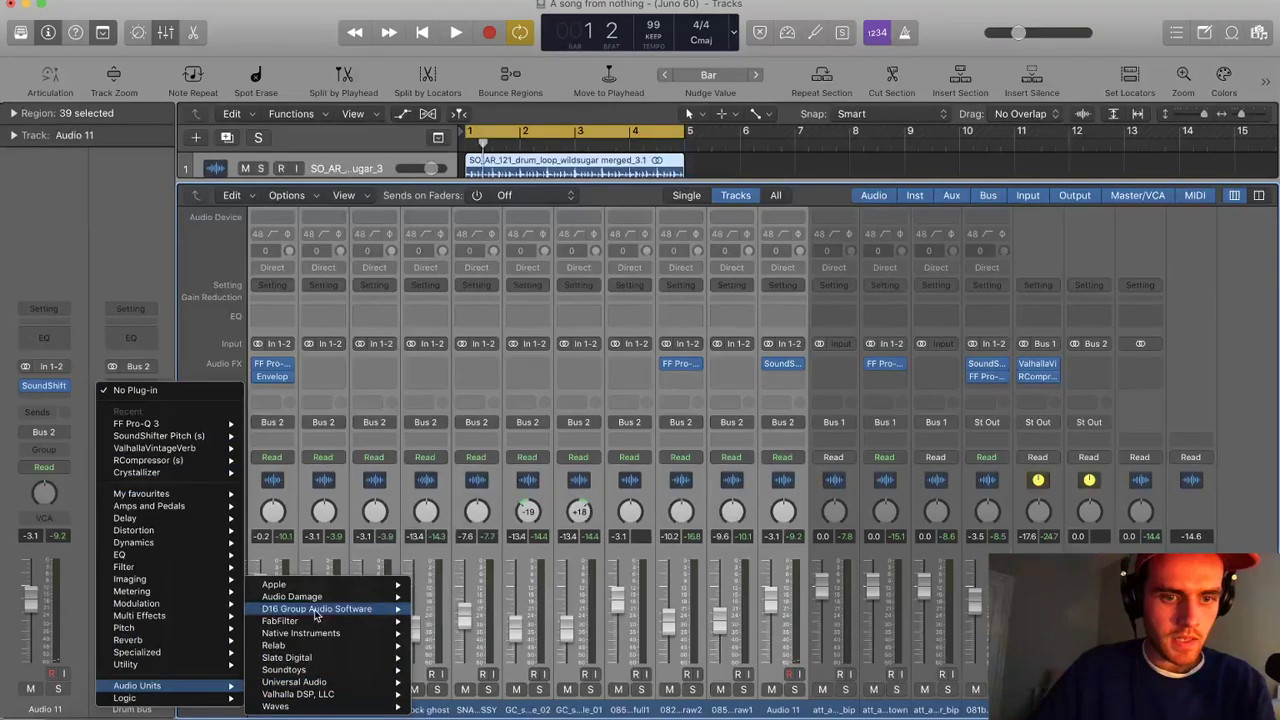
left_click(217, 199)
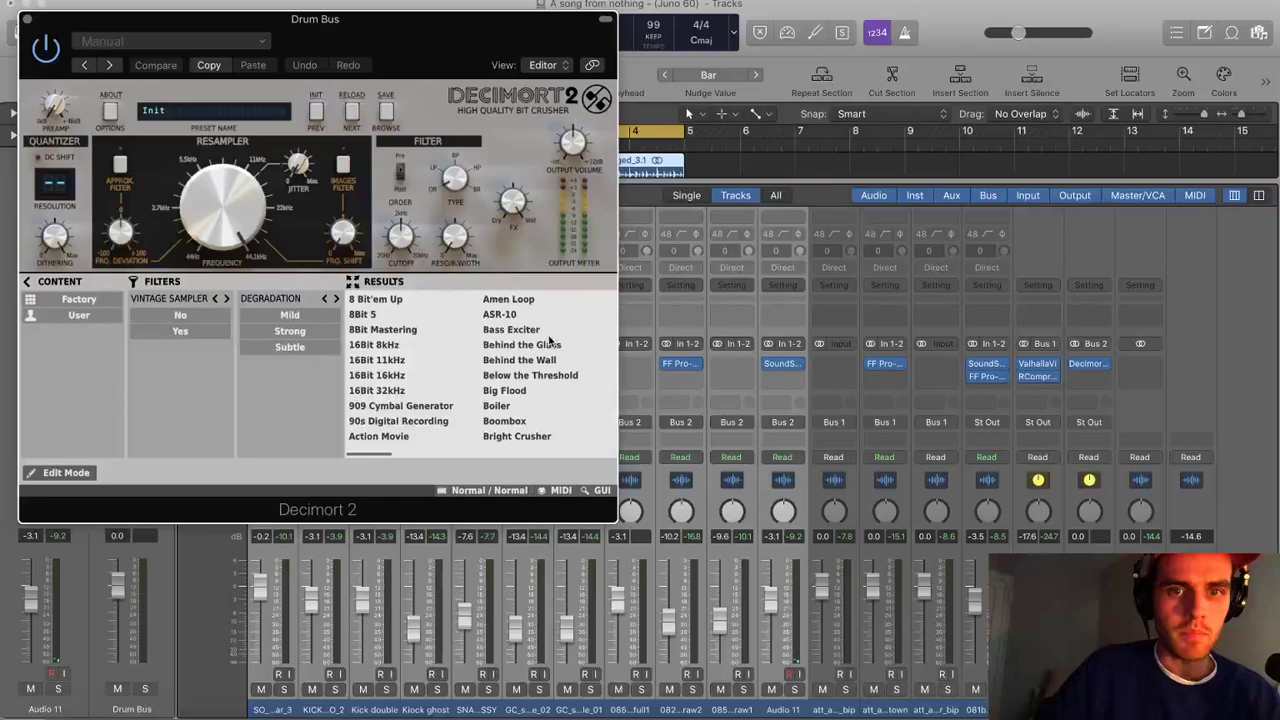
left_click(528, 314)
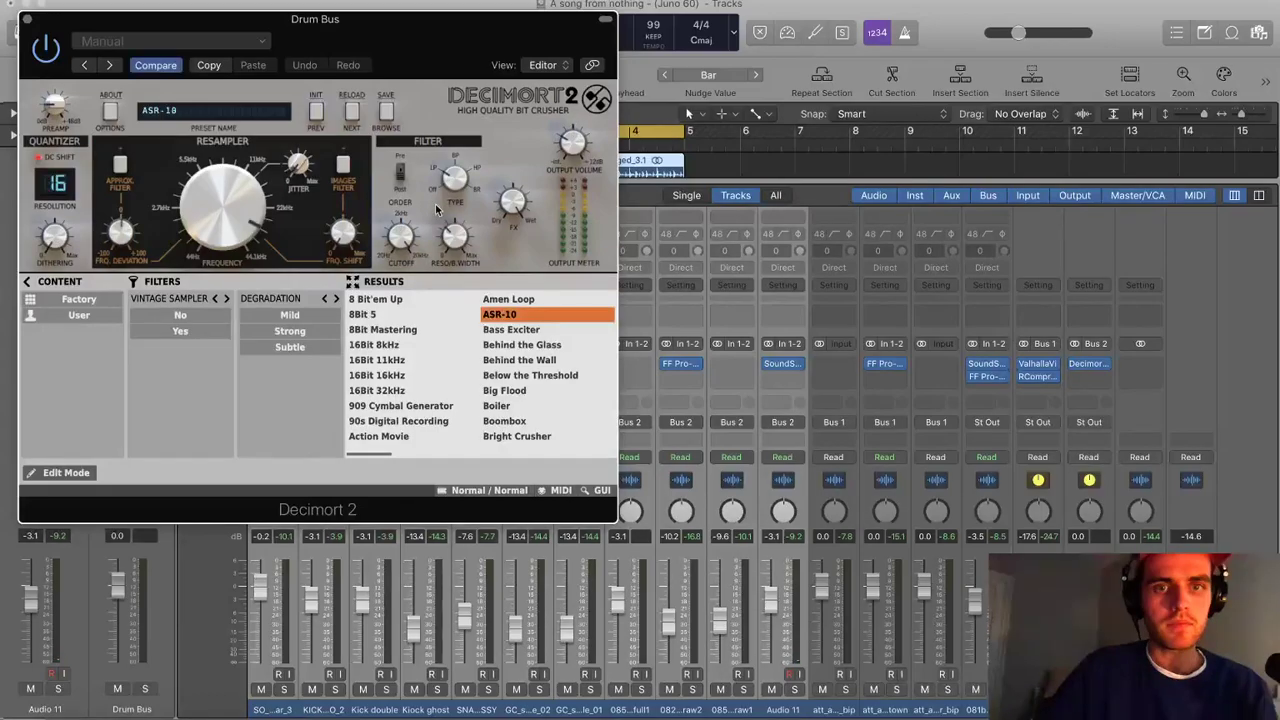
Solo the Drum Bus during playback and move the Decimort 2 window clear of the channel strips
key("space")
left_click(143, 689)
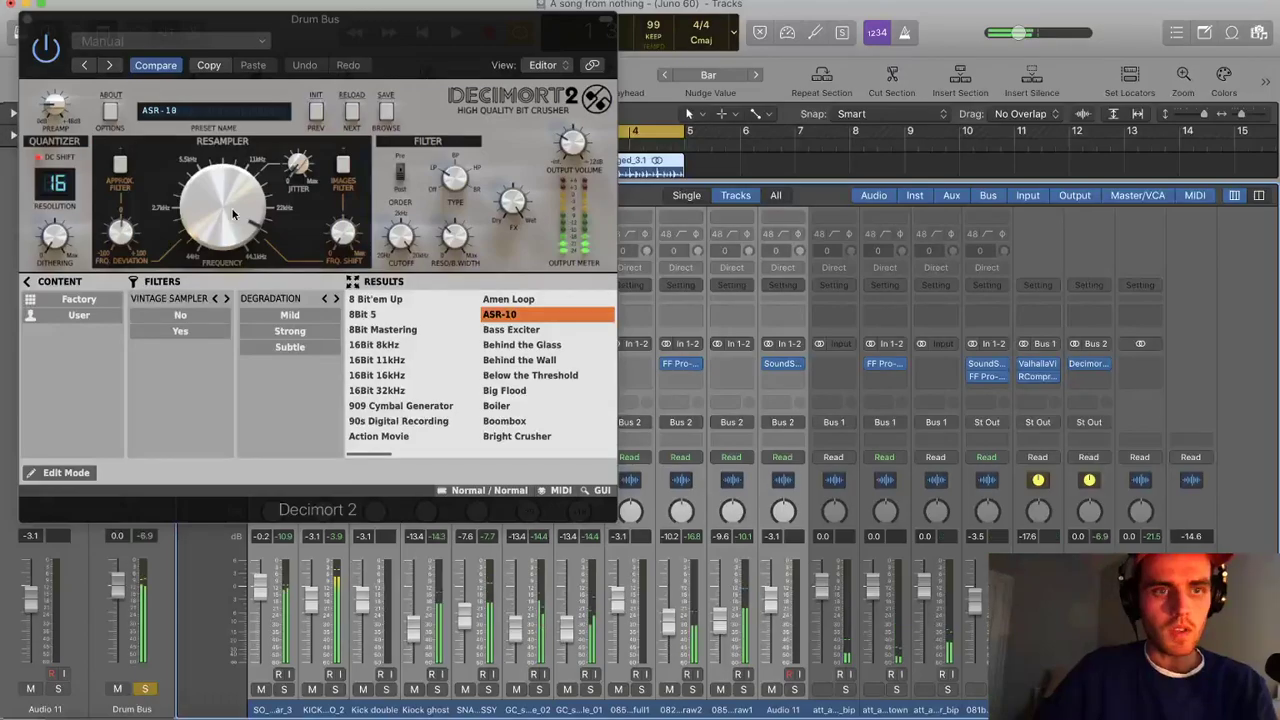
left_click_drag(356, 47, 522, 32)
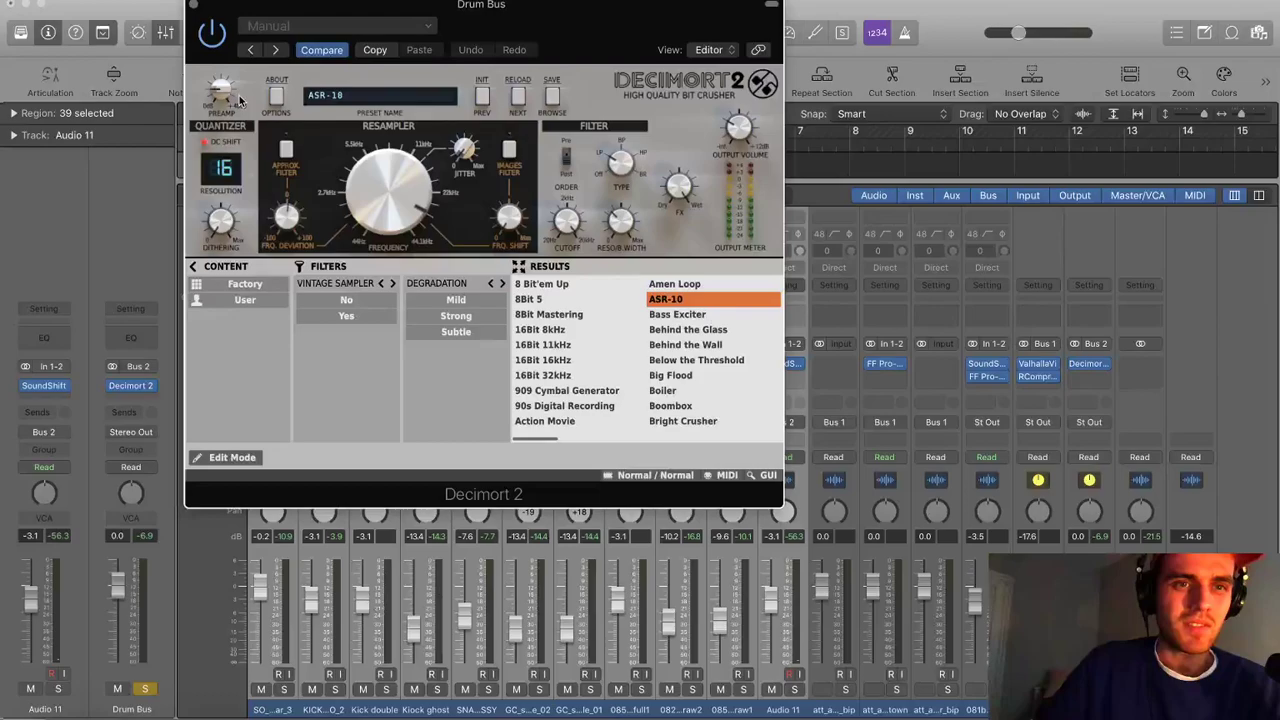
Raise Decimort 2's preamp to about +12.8 dB and balance its output volume at about -14.5 dB during playback
left_click_drag(238, 100, 227, 87)
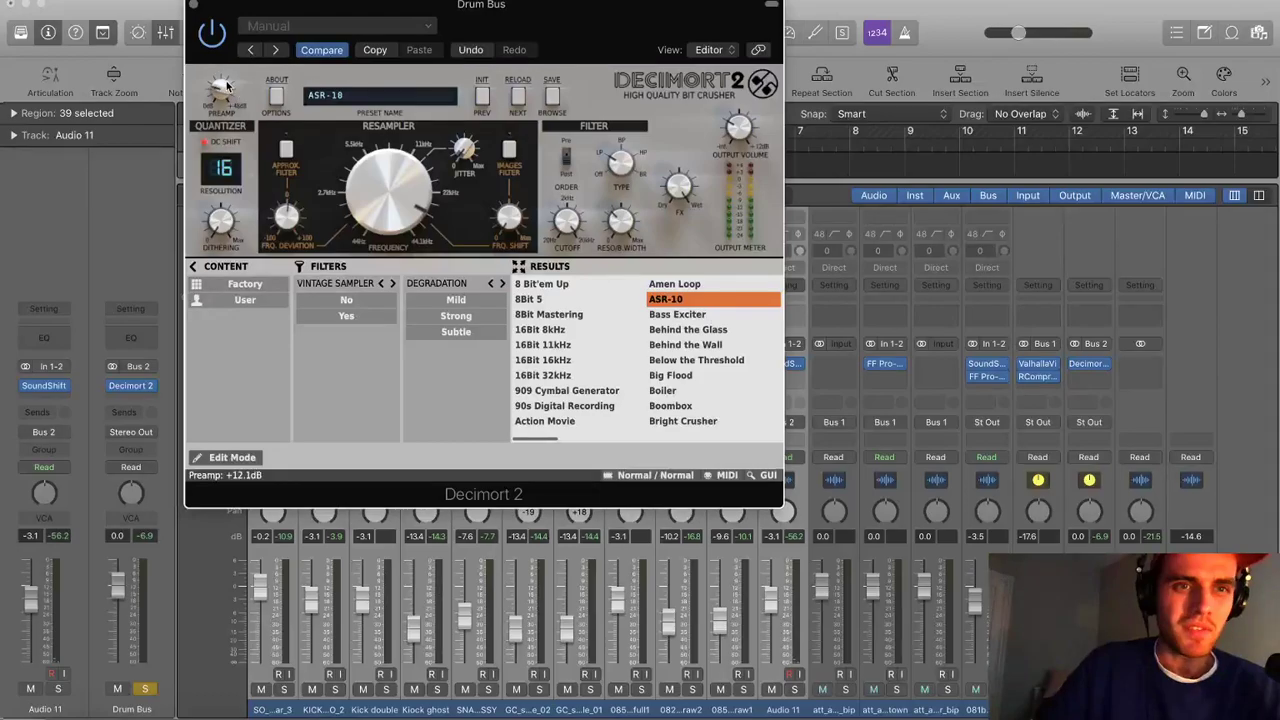
key("space")
left_click_drag(227, 87, 229, 183)
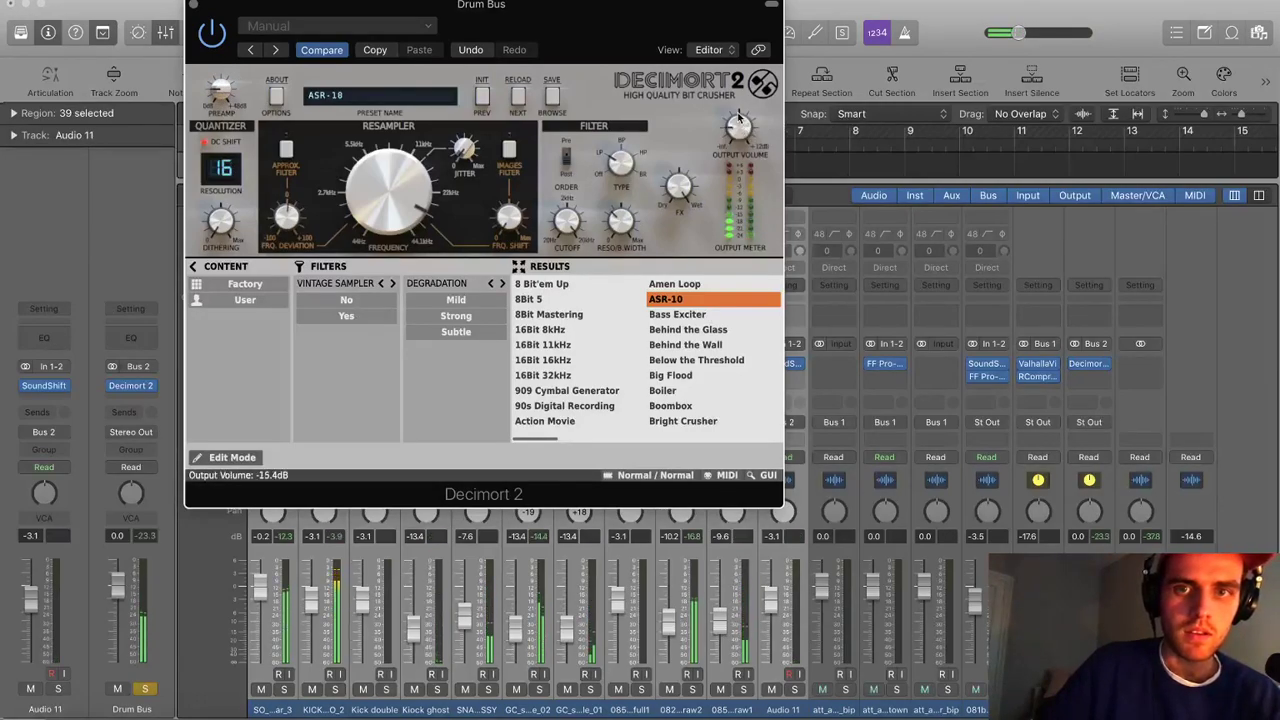
left_click_drag(223, 92, 223, 81)
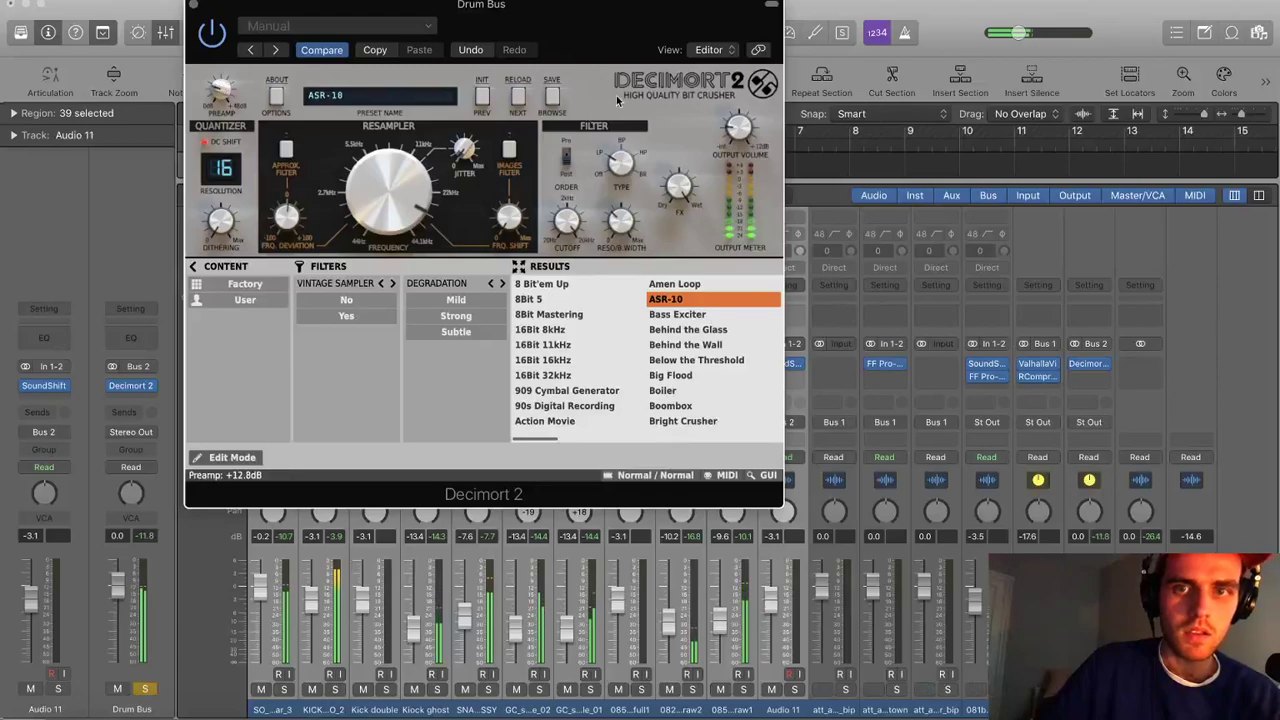
left_click_drag(228, 92, 228, 102)
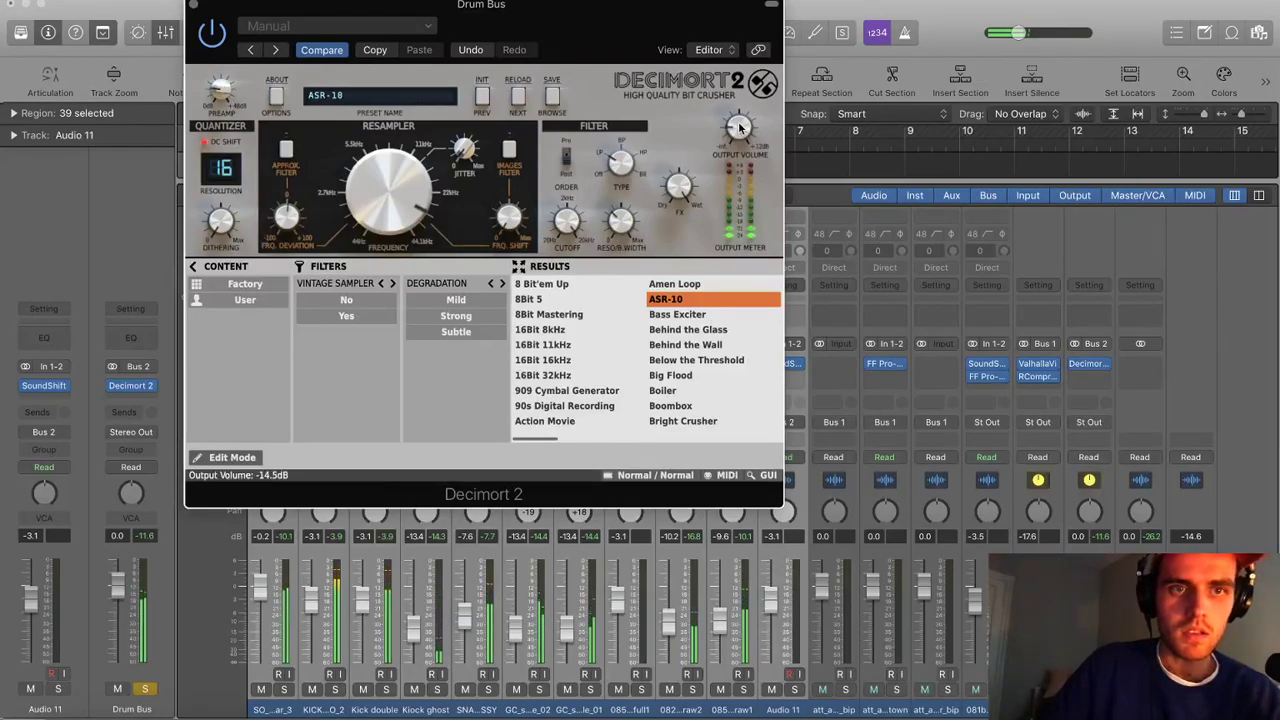
left_click_drag(740, 123, 740, 112)
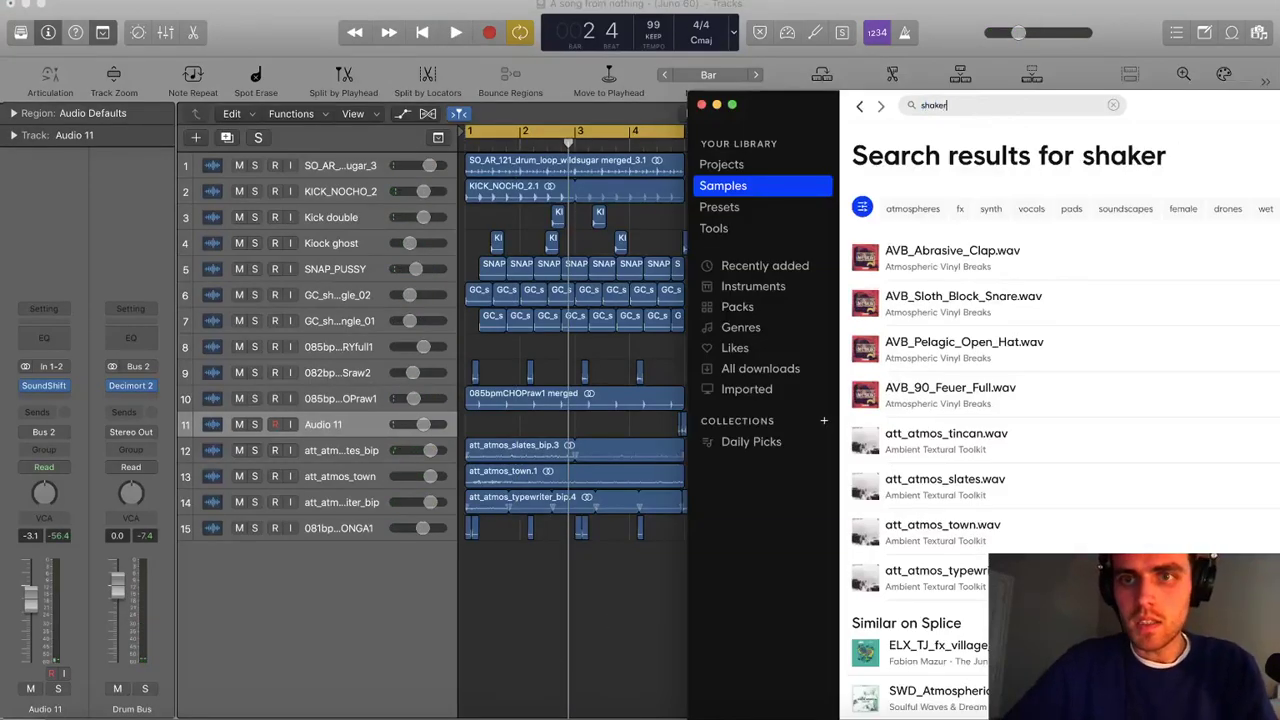
Preview the SO_ACP_96_shaker_ab.wav sample and place it on a new track at bar 1
left_click(914, 303)
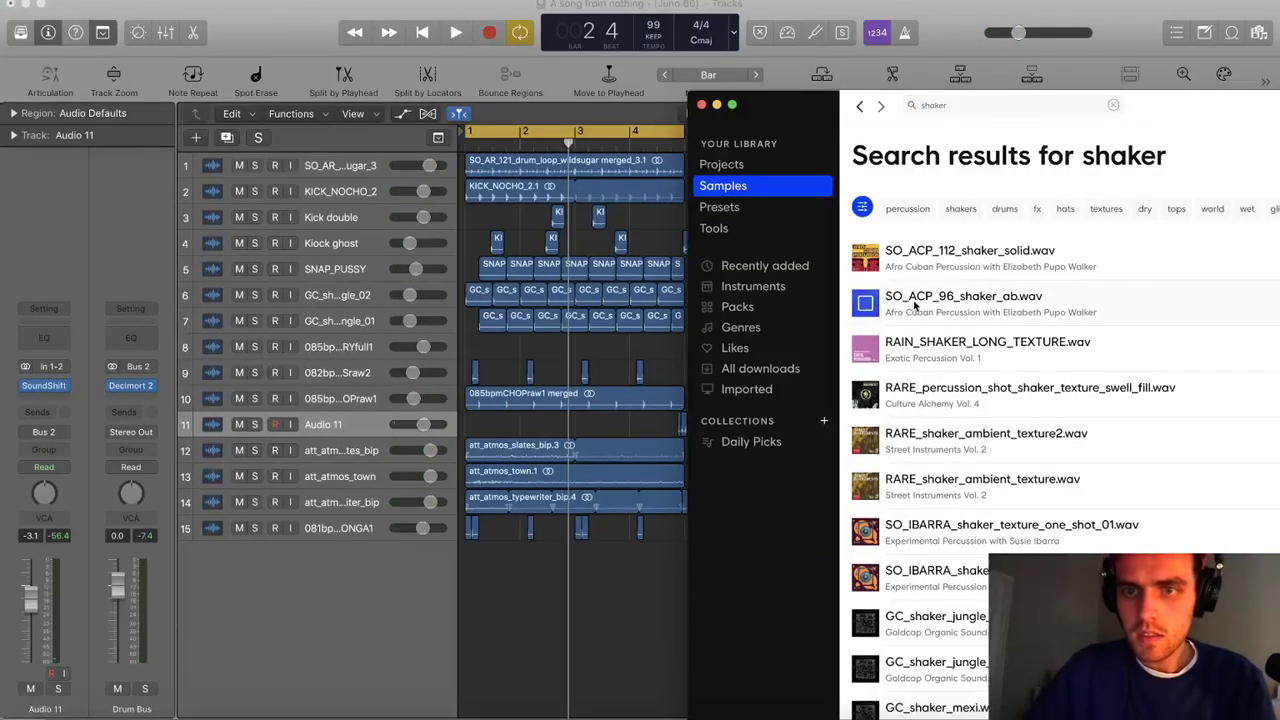
left_click_drag(922, 301, 462, 566)
scroll(570, 494, "up", 5)
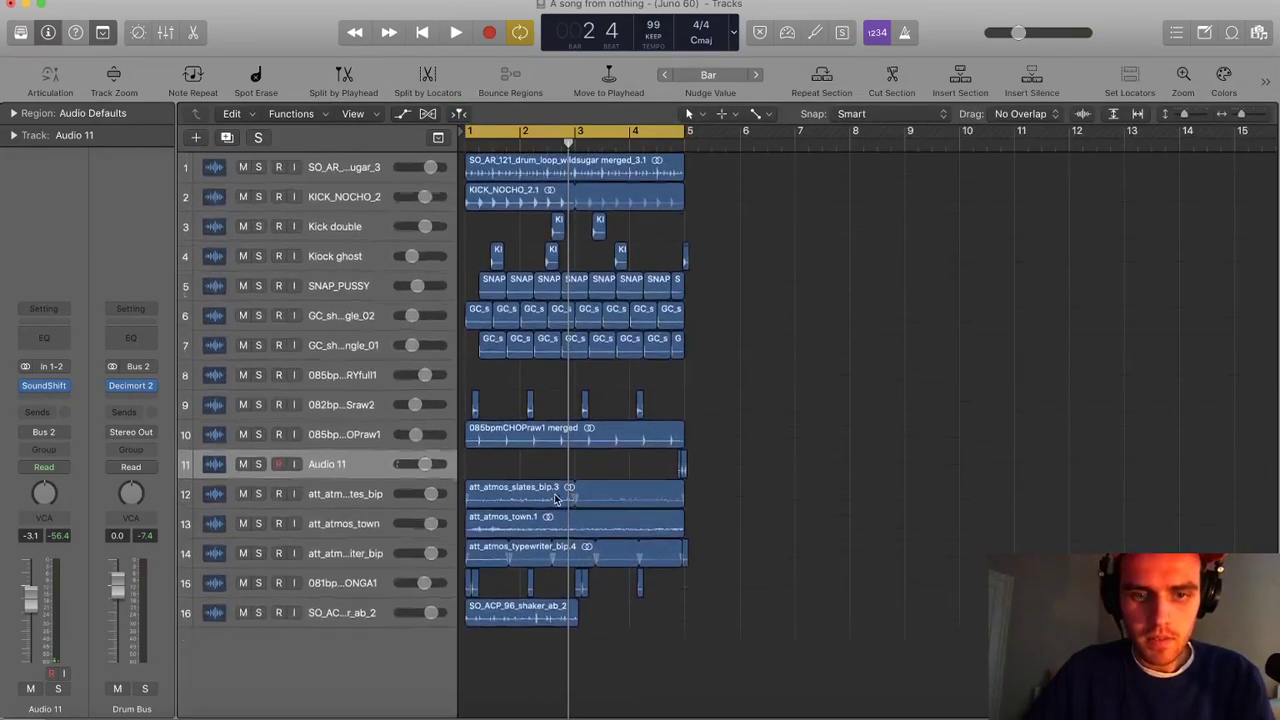
Try stretching the shaker region to bar 5 and audition it soloed
left_click_drag(577, 660, 683, 660)
left_click(273, 665)
key("space")
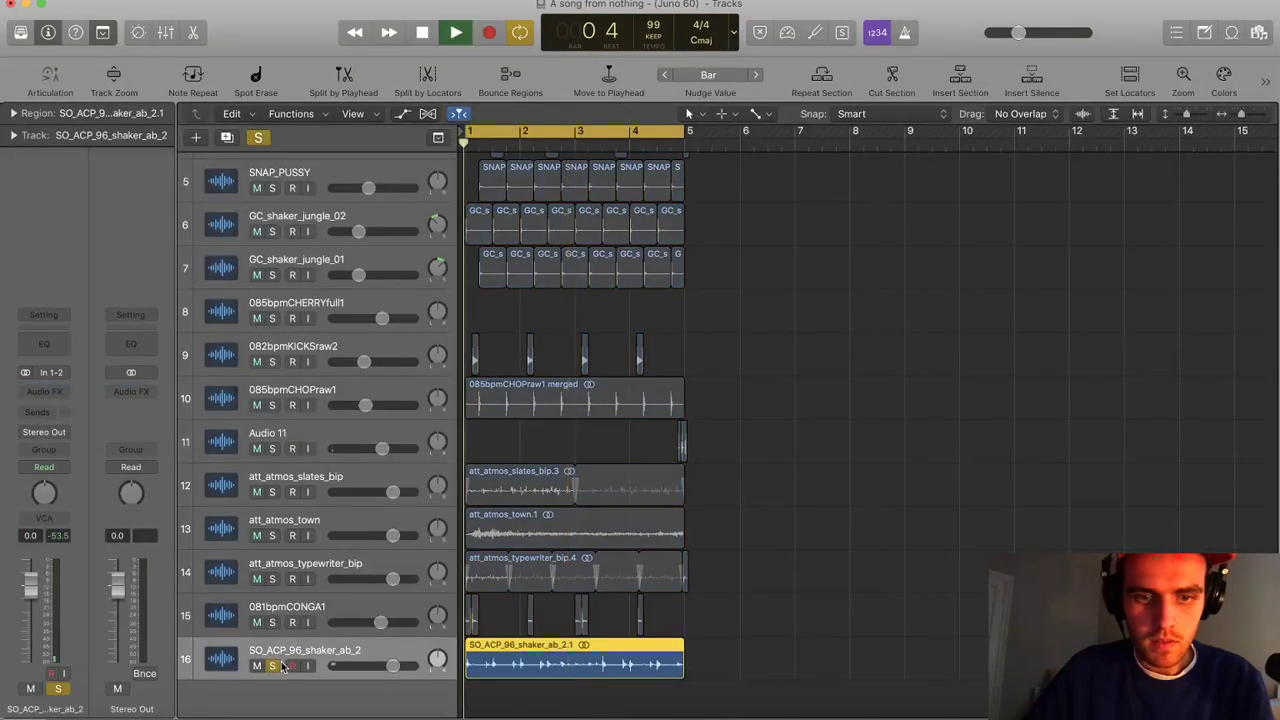
key("super+z")
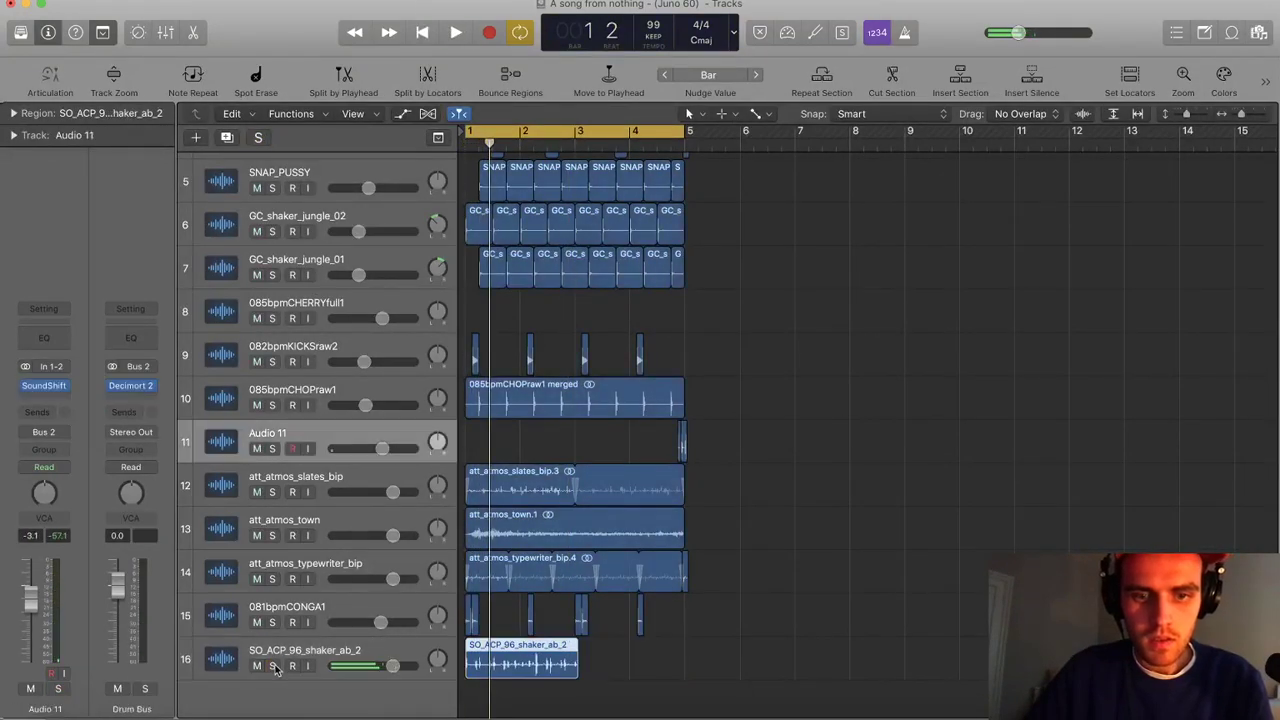
Move the shaker region to bar 8 and set the cycle range from bar 8 to bar 10
left_click_drag(515, 665, 897, 660)
left_click_drag(856, 136, 963, 136)
right_click(955, 32)
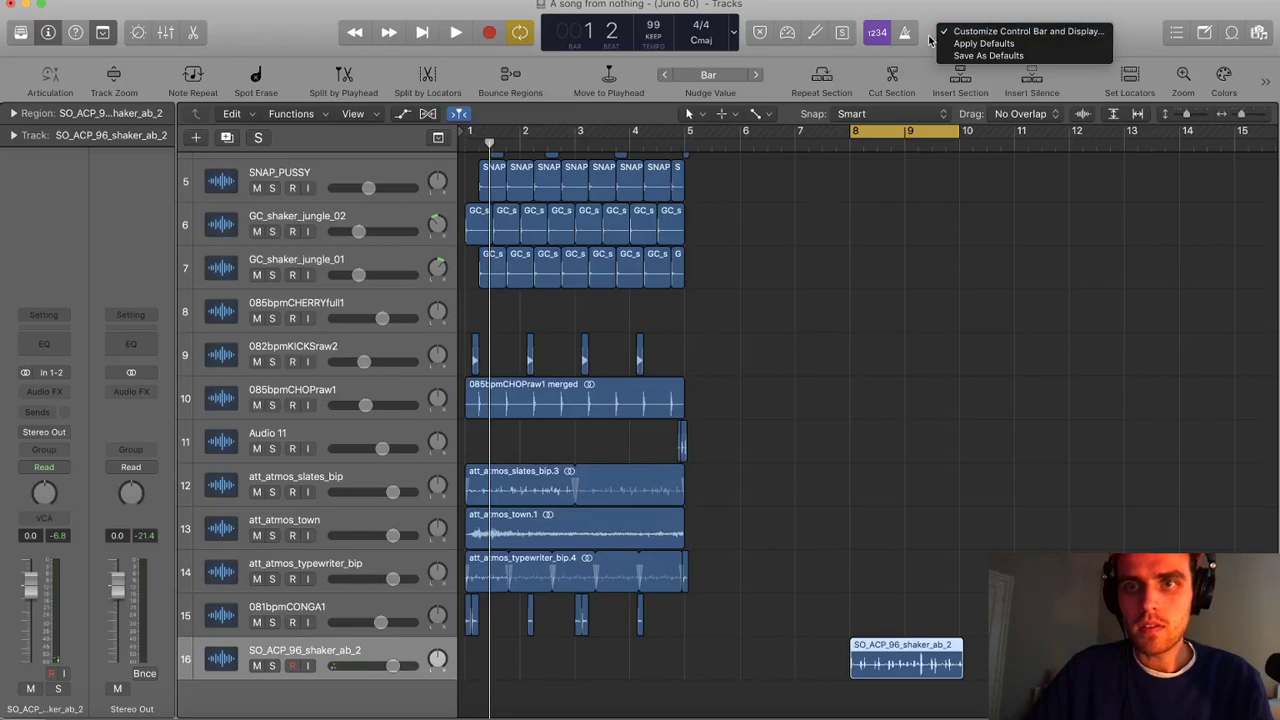
left_click(930, 38)
right_click(750, 48)
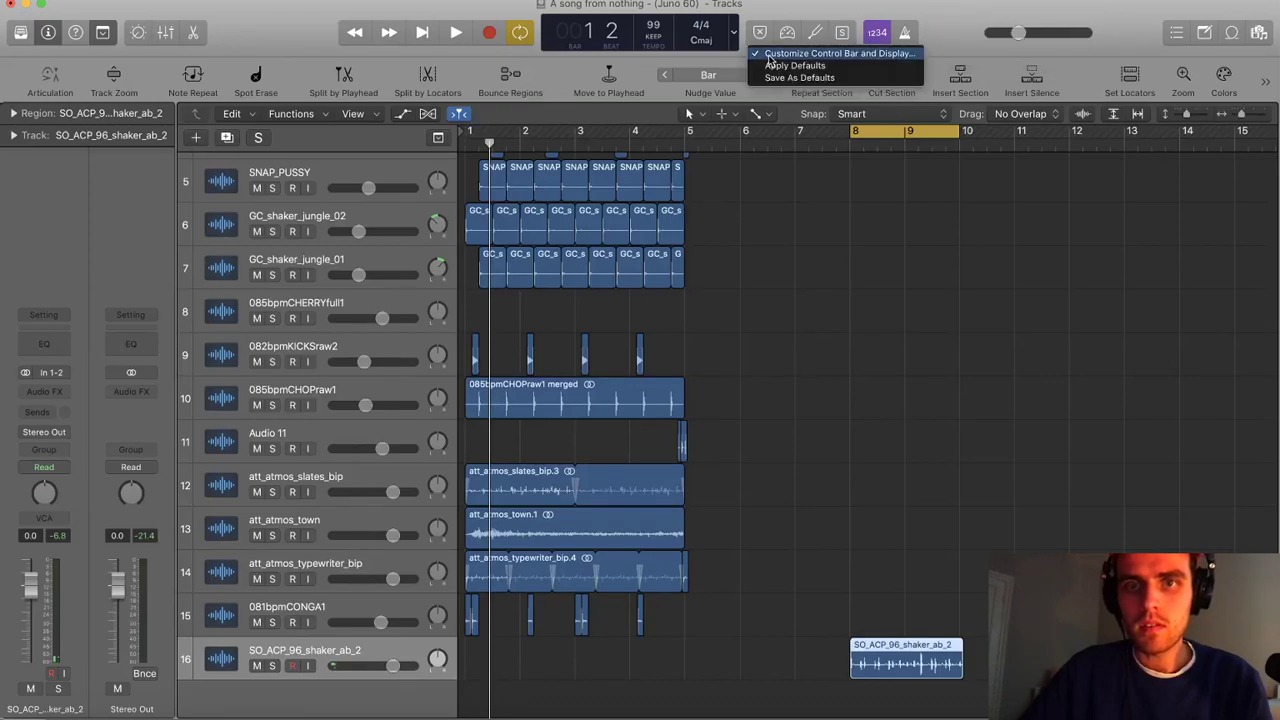
left_click(750, 52)
key("Escape")
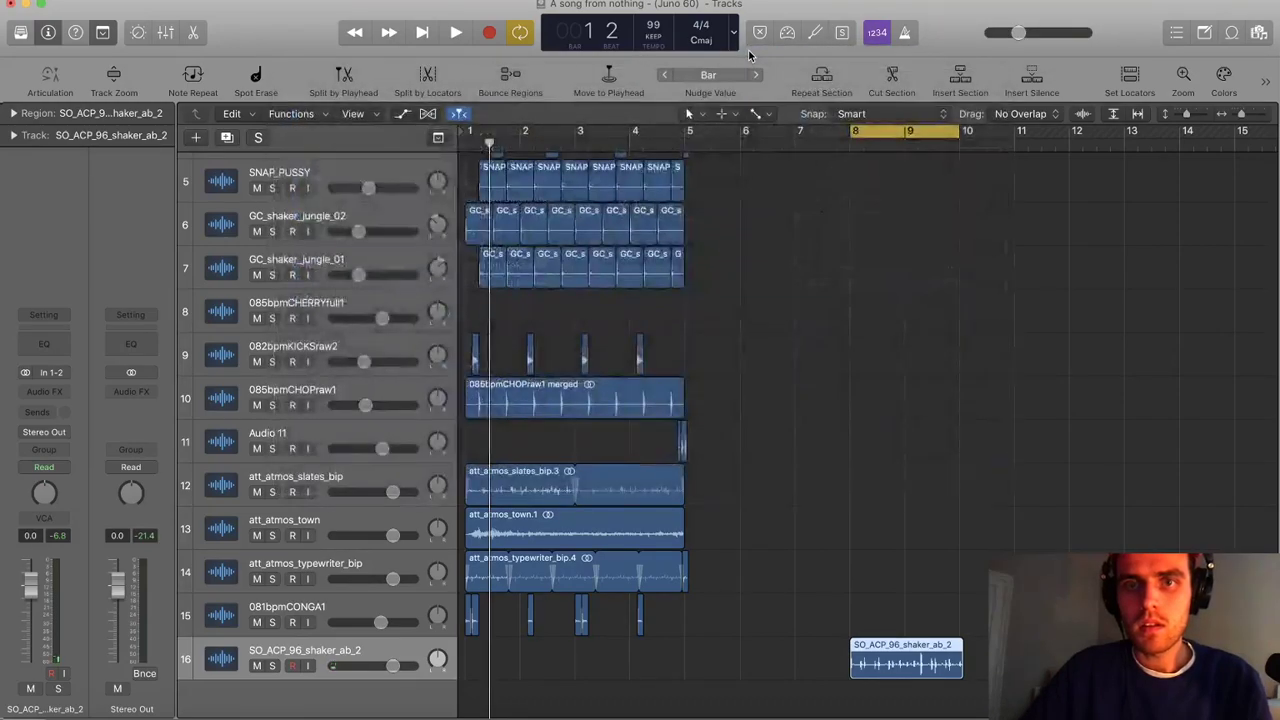
Customize the control bar by switching its LCD display to Custom
right_click(943, 38)
left_click(985, 42)
left_click(660, 116)
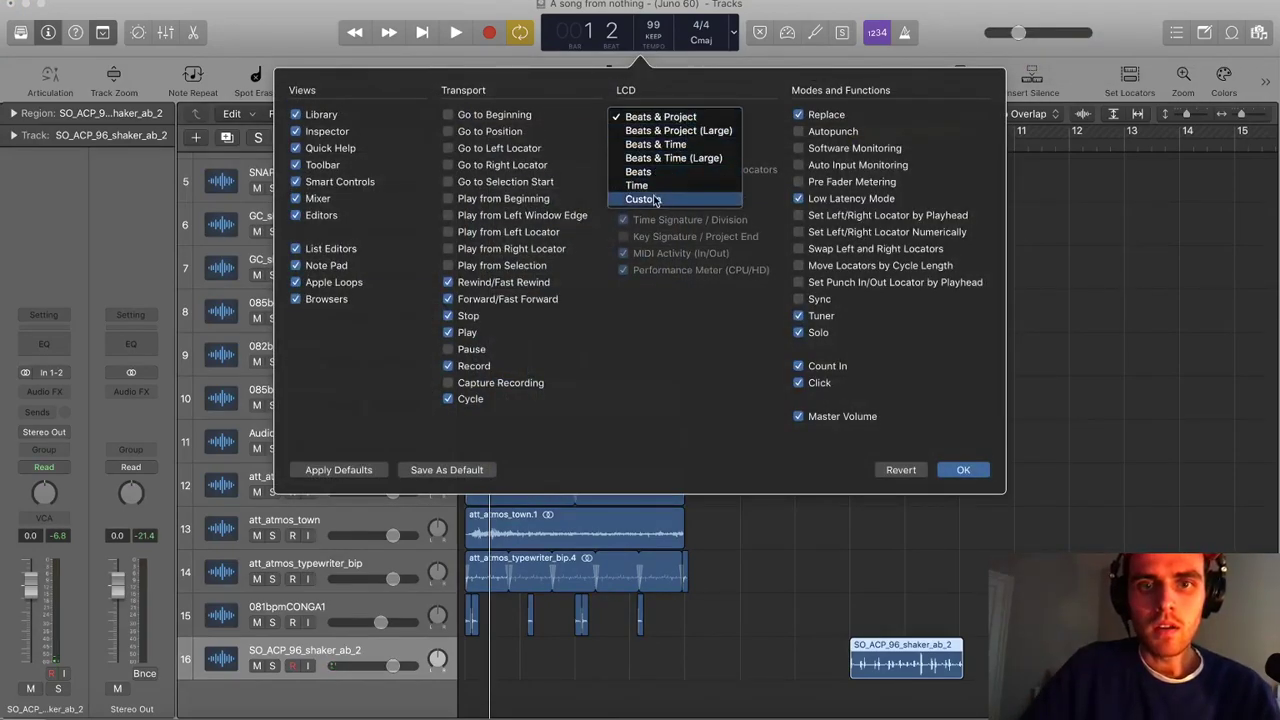
left_click(643, 199)
left_click(968, 470)
Switch Varispeed to Resulting Tempo, set it to 49.500 bpm and audition the slowed shaker
left_click(672, 43)
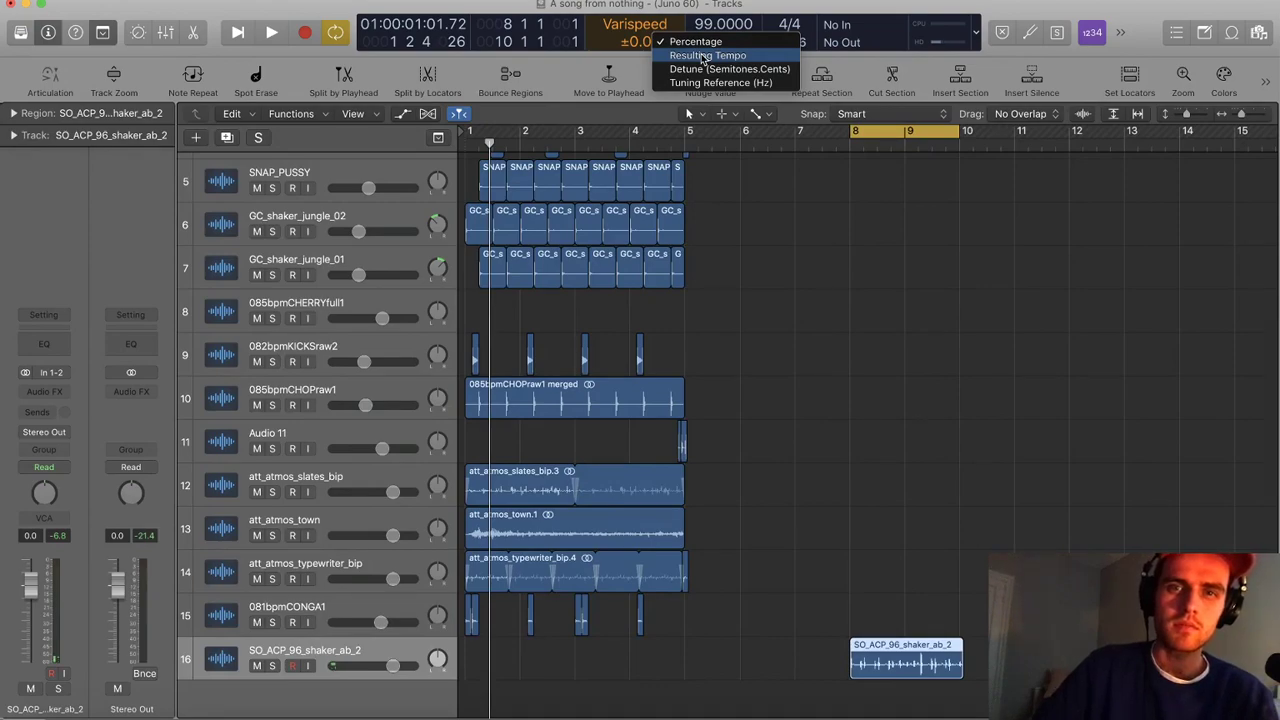
left_click(703, 56)
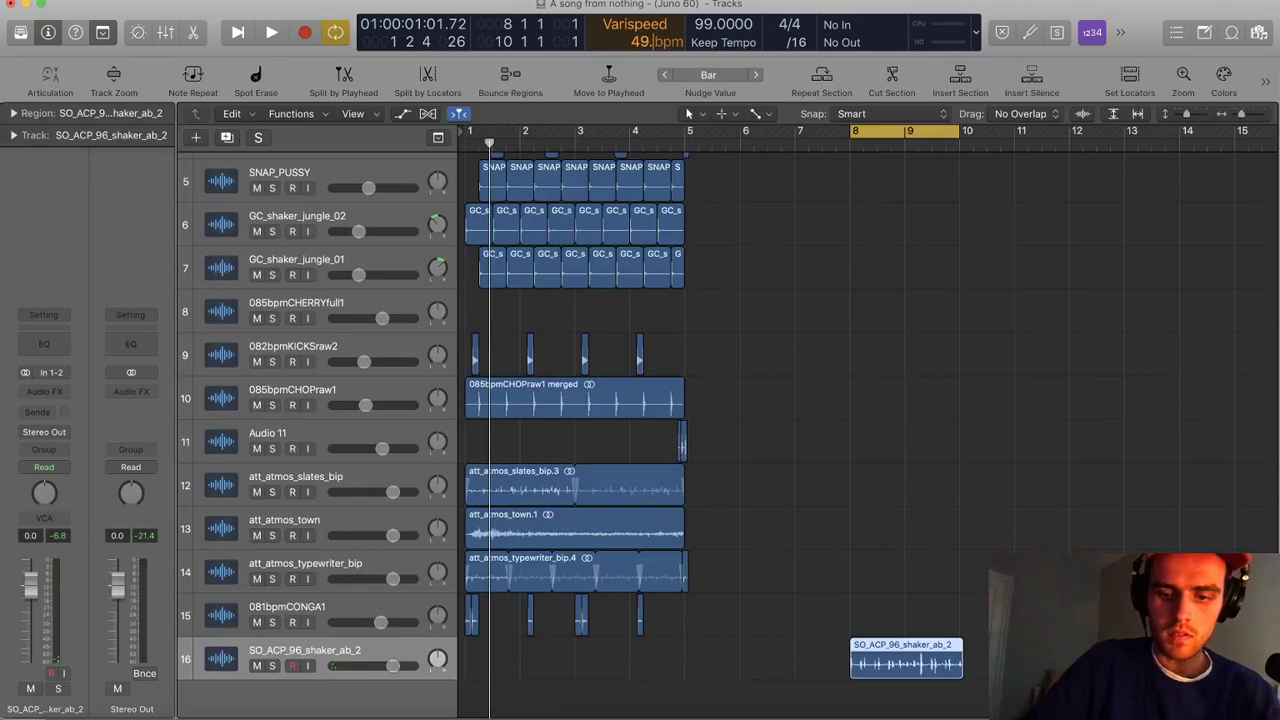
key("space")
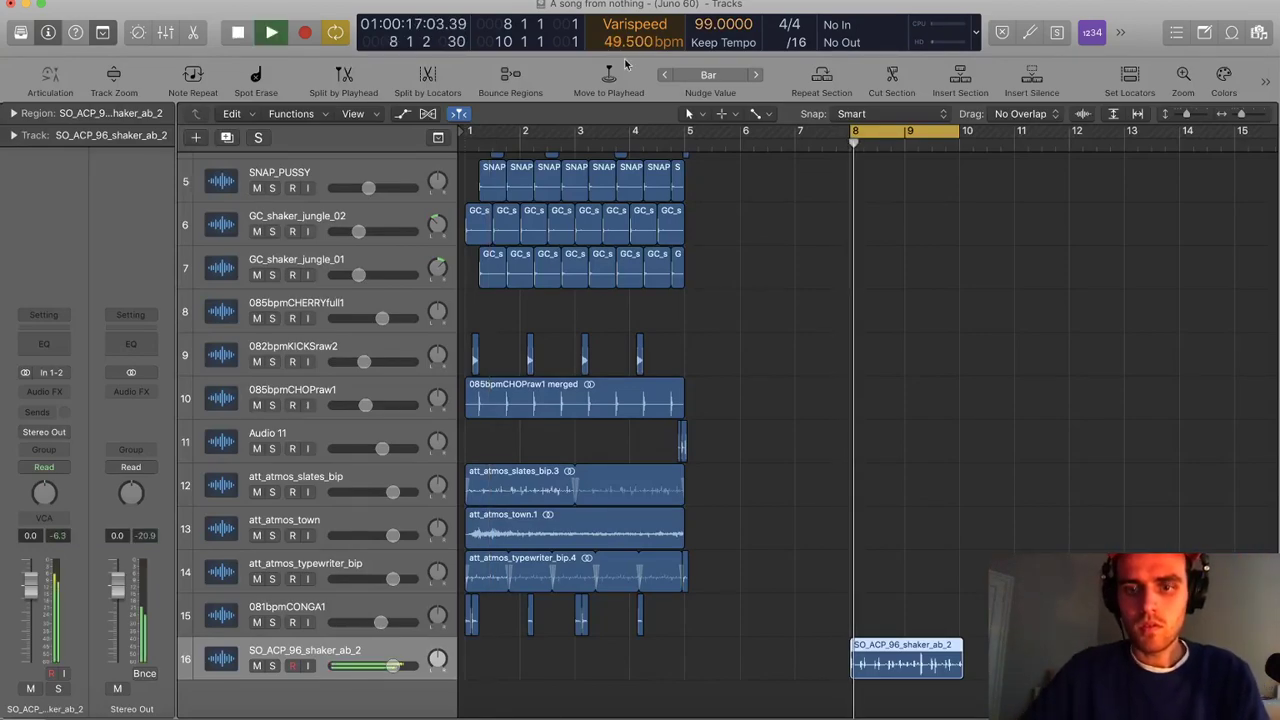
key("super+Right")
key("super+Right")
key("super+Right")
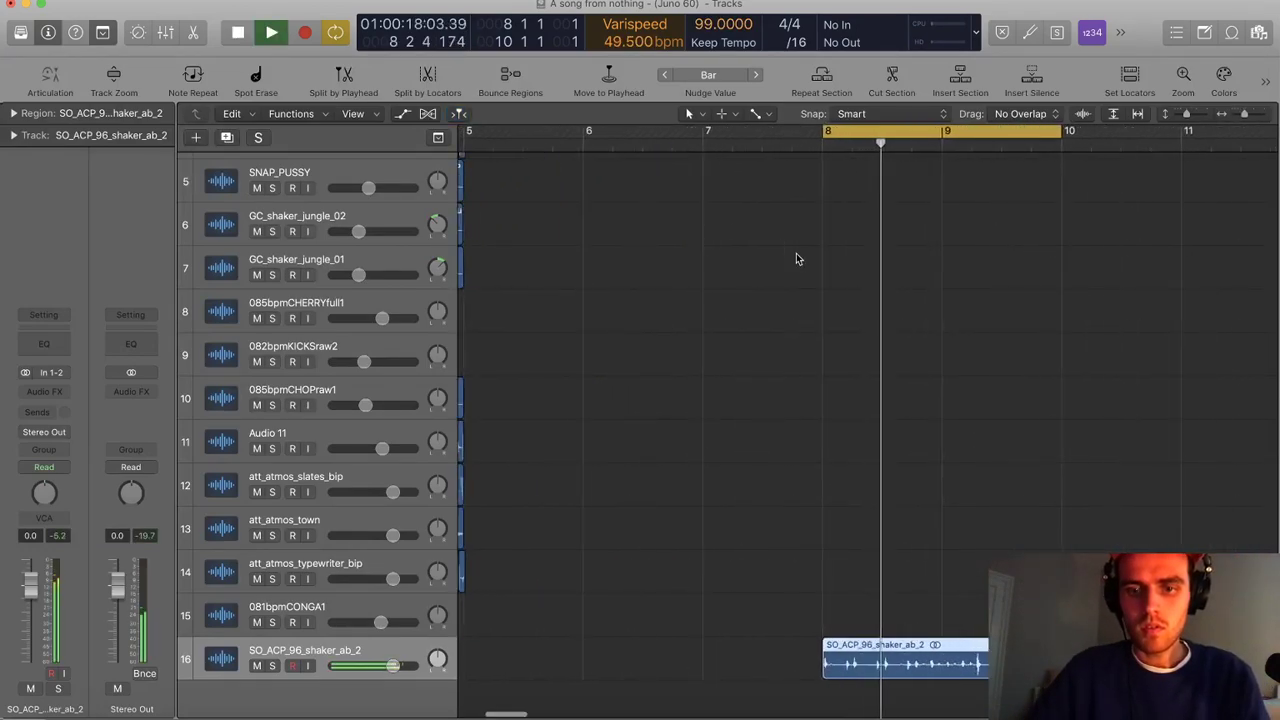
key("space")
Bounce bars 8 to 10 offline as a 24-bit AIFF file named SHAKER HA HA HA
scroll(863, 389, "left", 5)
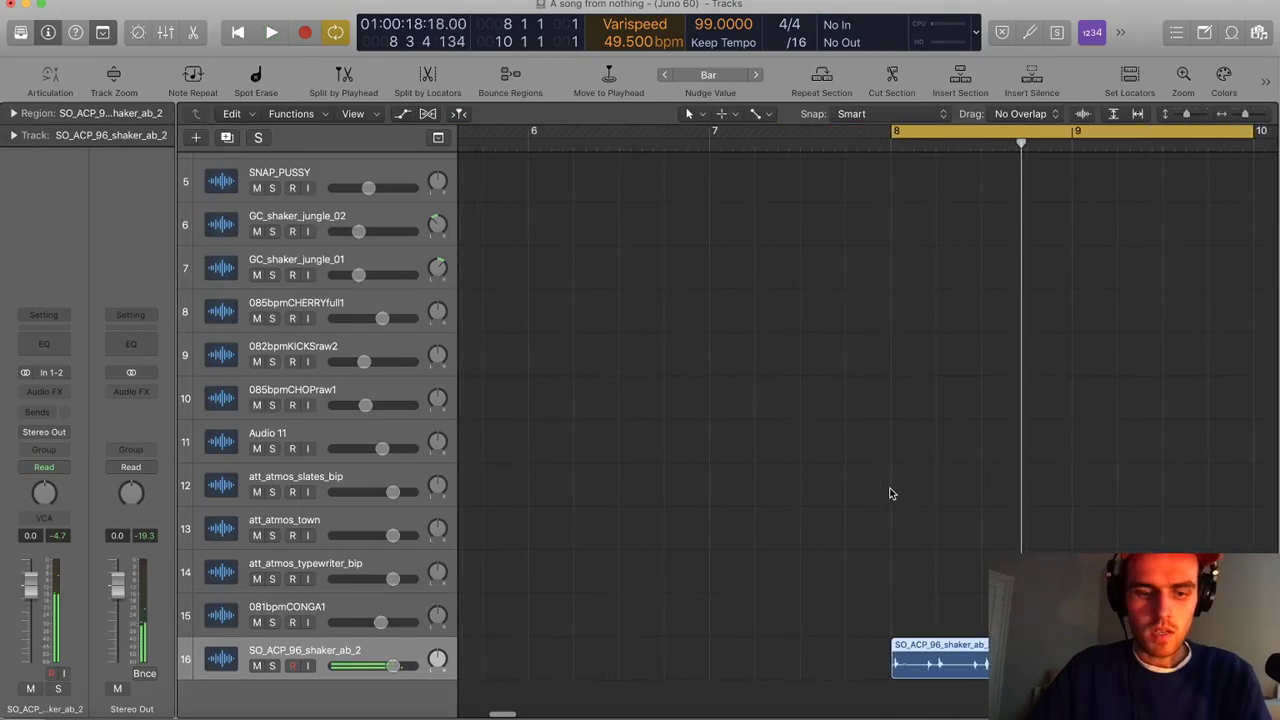
scroll(911, 472, "left", 4)
scroll(910, 471, "left", 1)
scroll(911, 472, "left", 3)
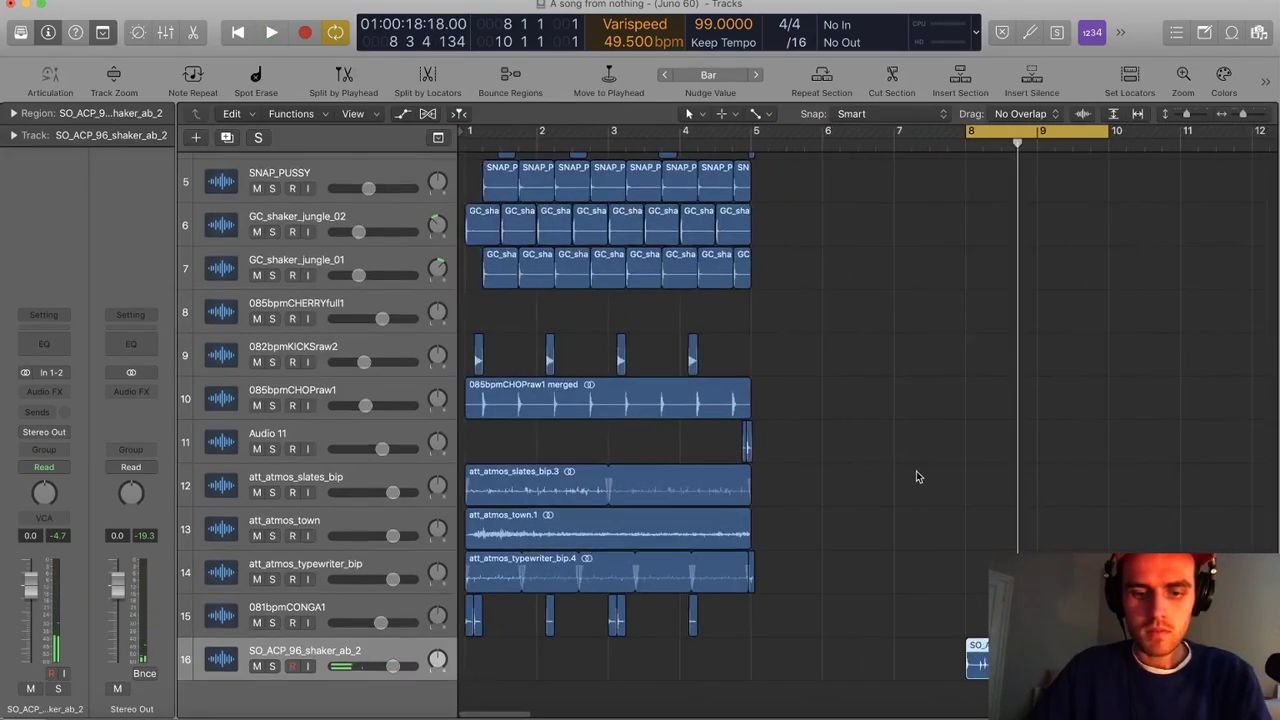
scroll(916, 476, "right", 6)
key("super+b")
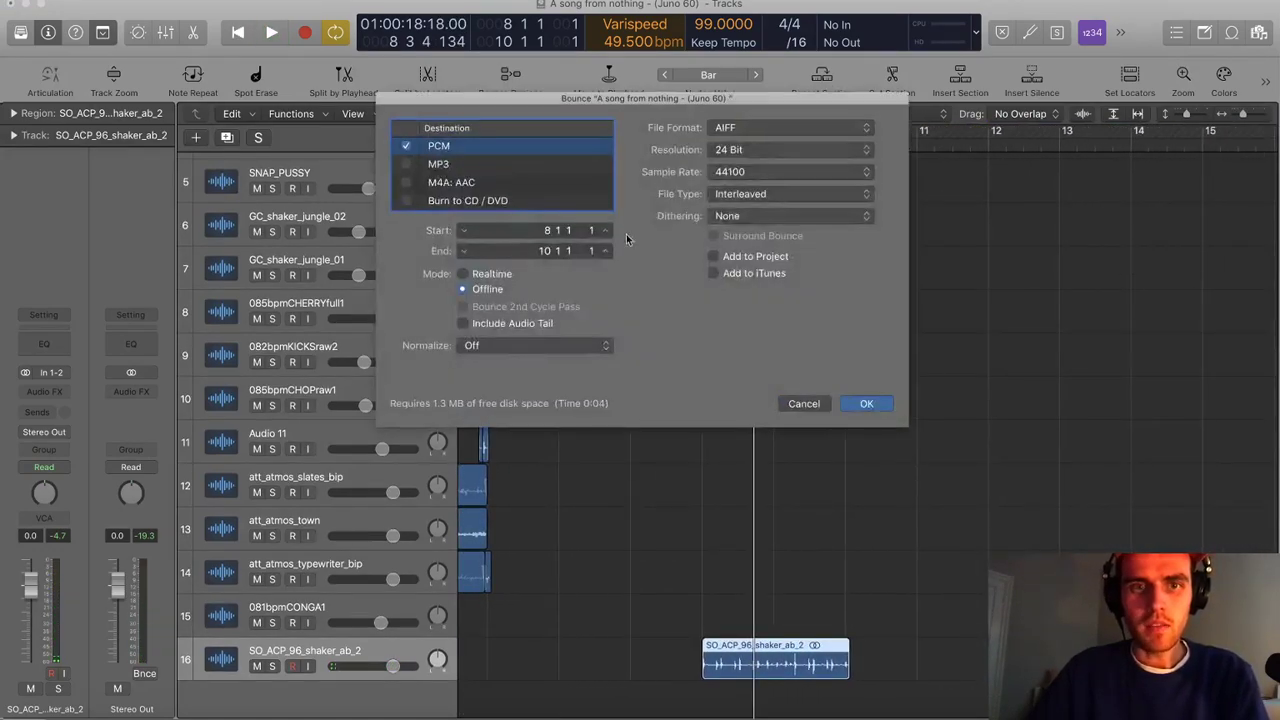
left_click(866, 404)
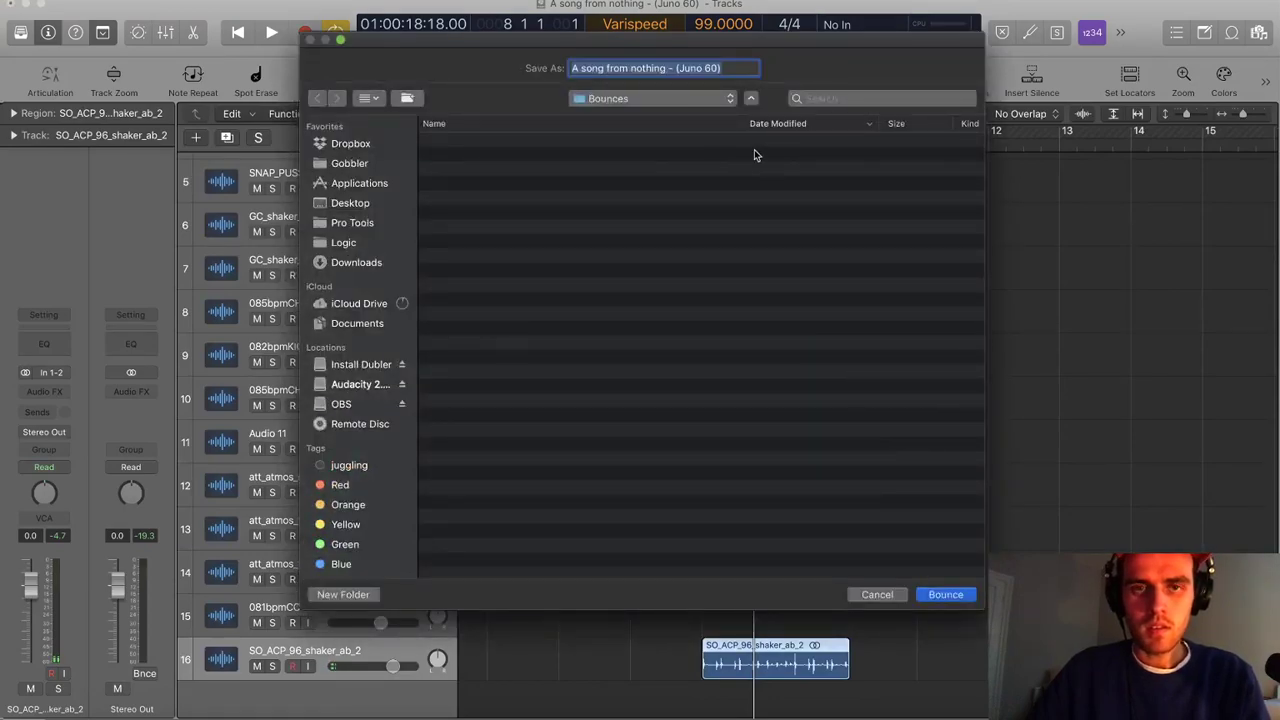
type("SHAKER H")
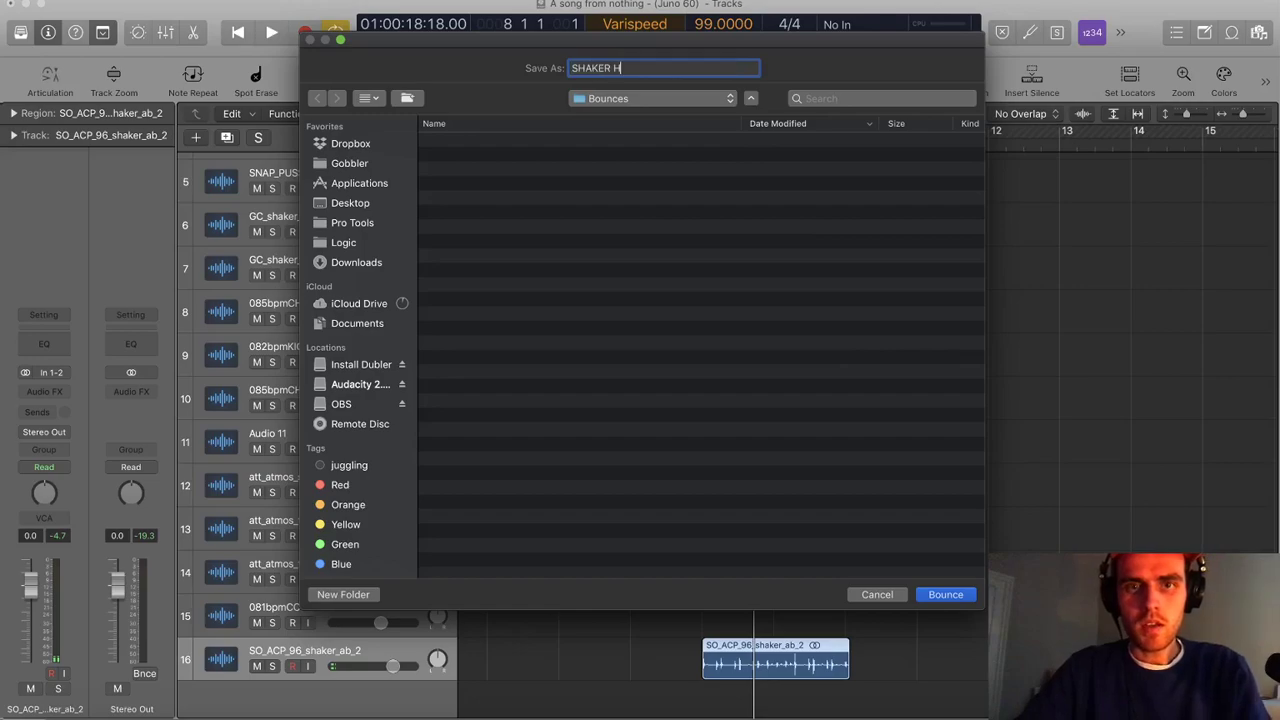
type("A HA HA")
key("Return")
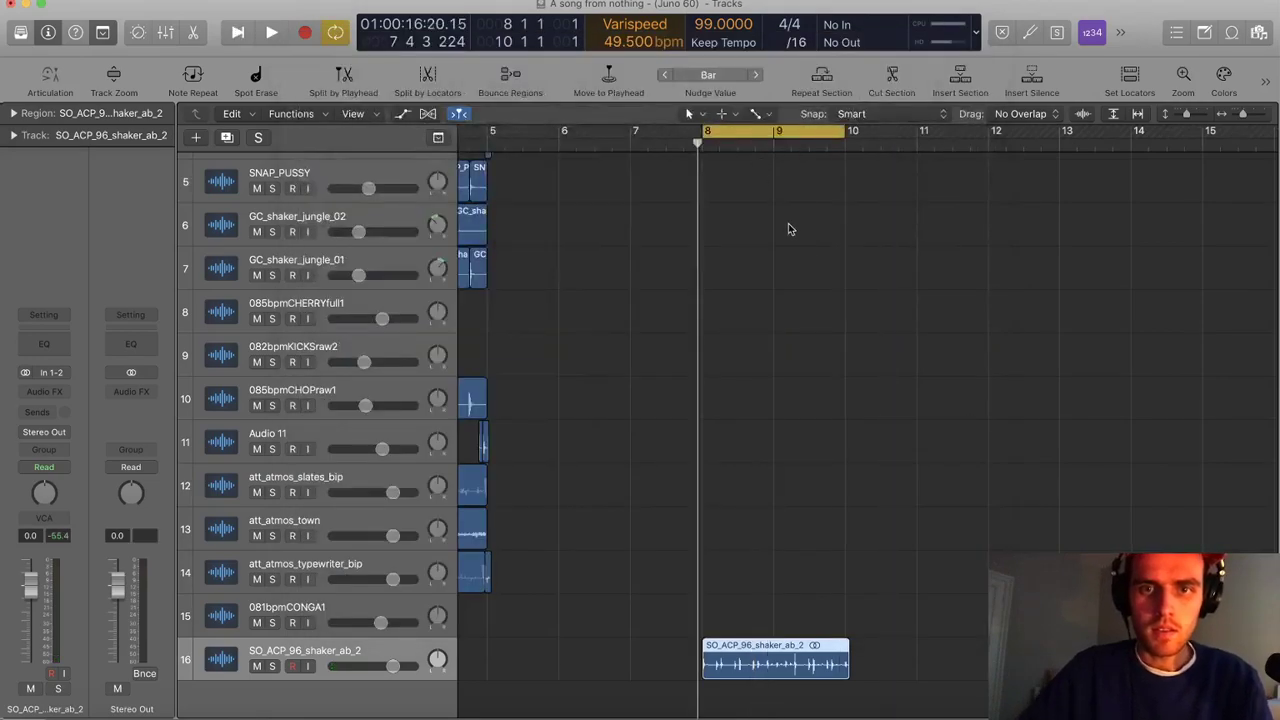
Turn Varispeed off, delete the original shaker region at bar 8 and return the playhead to the start
scroll(800, 514, "down", 3)
scroll(800, 514, "left", 1)
left_click(1120, 34)
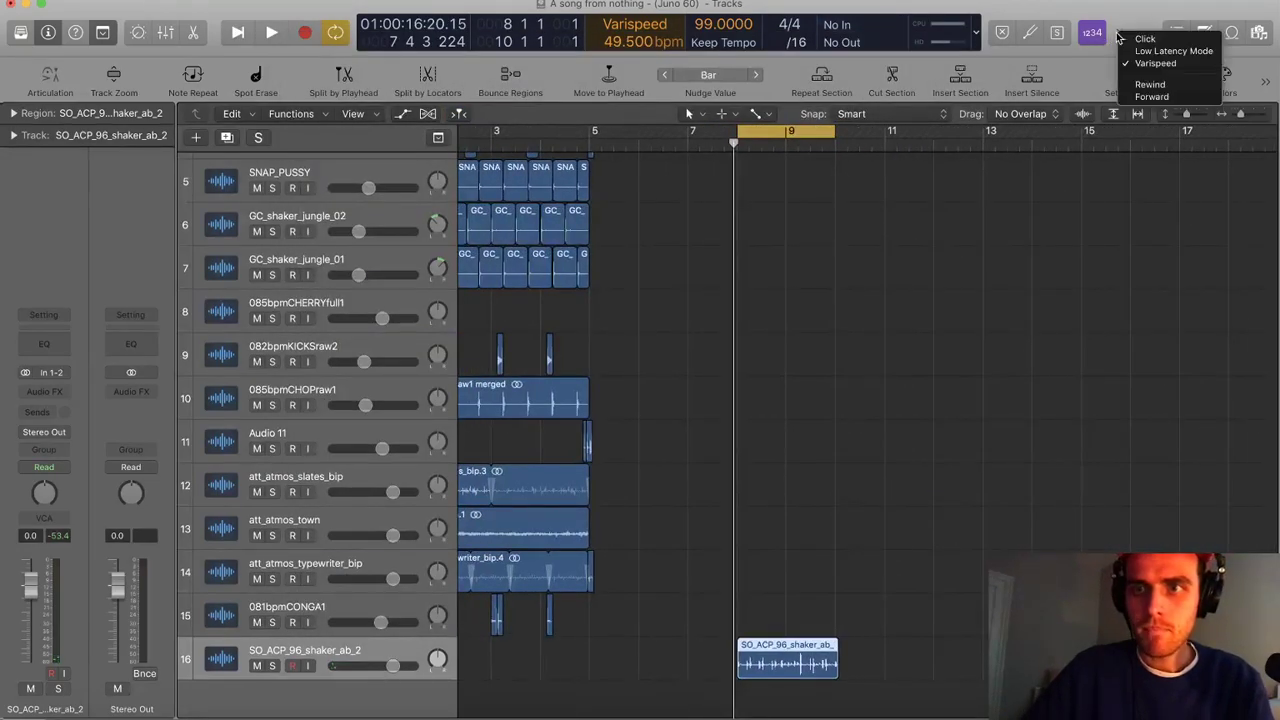
left_click(1152, 63)
scroll(820, 487, "down", 4)
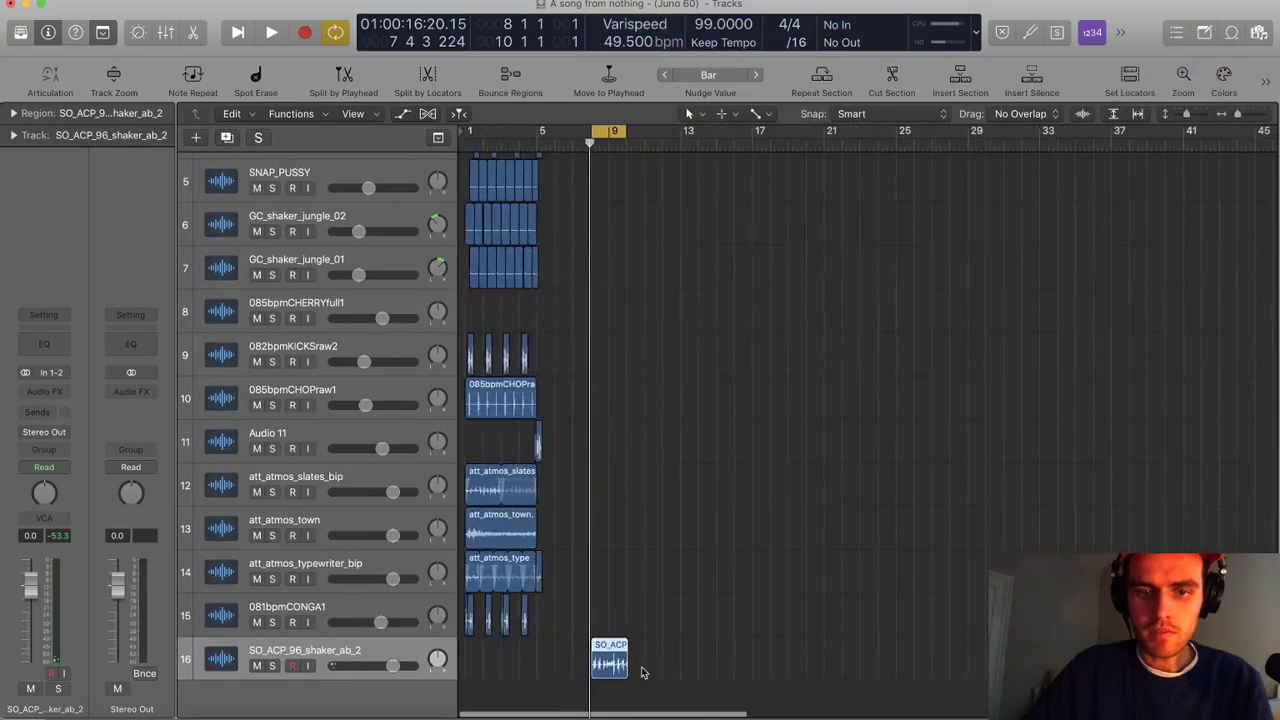
key("Return")
Search the computer for "shaker ha ha ha" and import the bounced SHAKER HA HA HA file onto a new track at bar 1
key("super+space")
type("sha")
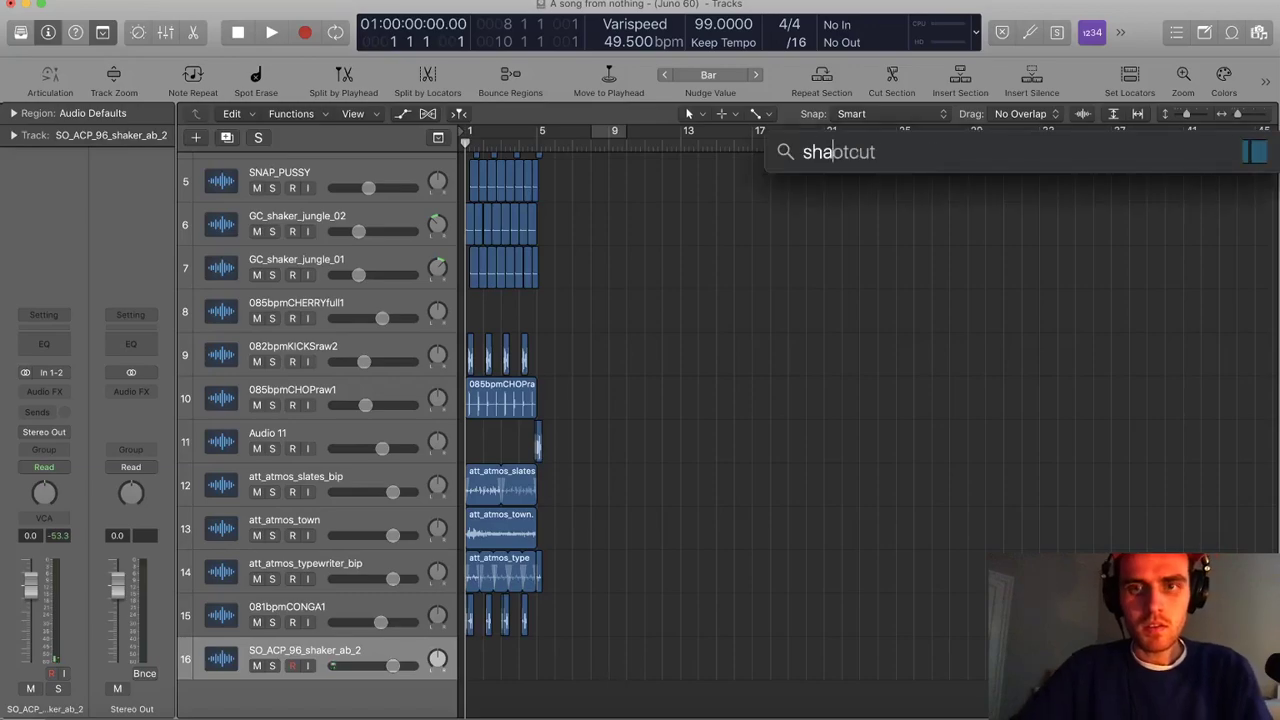
type("ker ha ha ha")
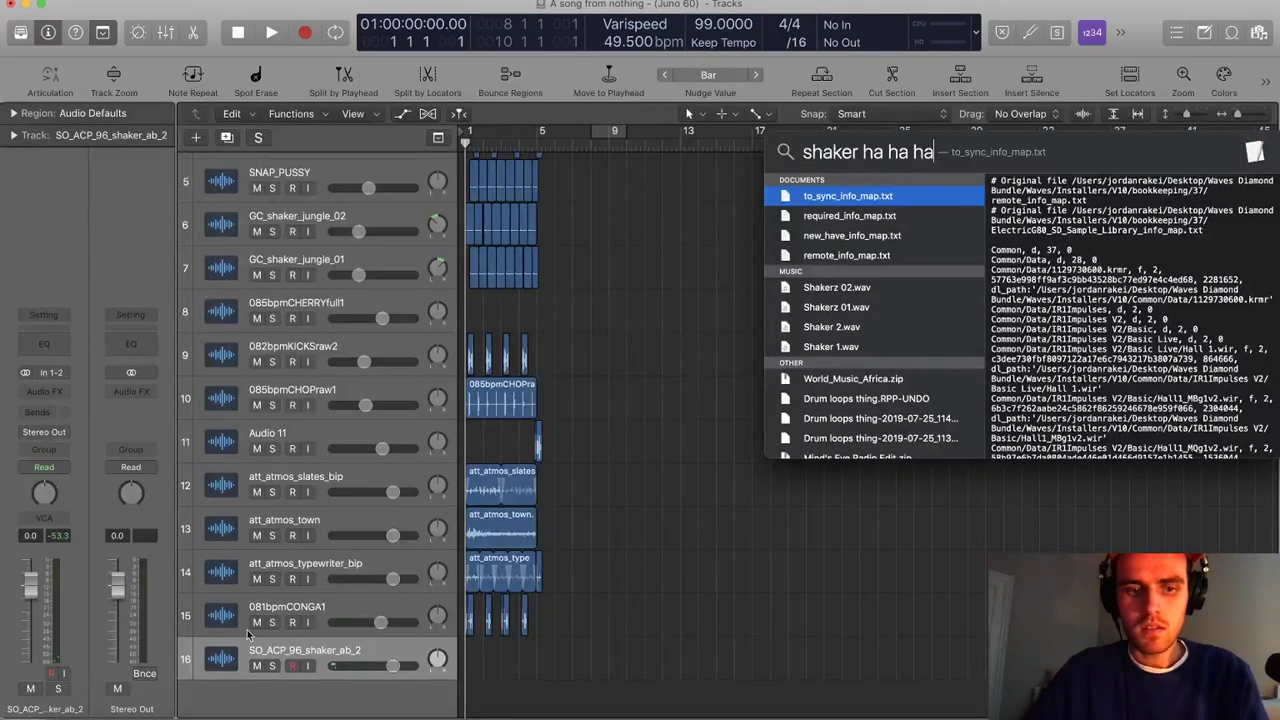
key("Escape")
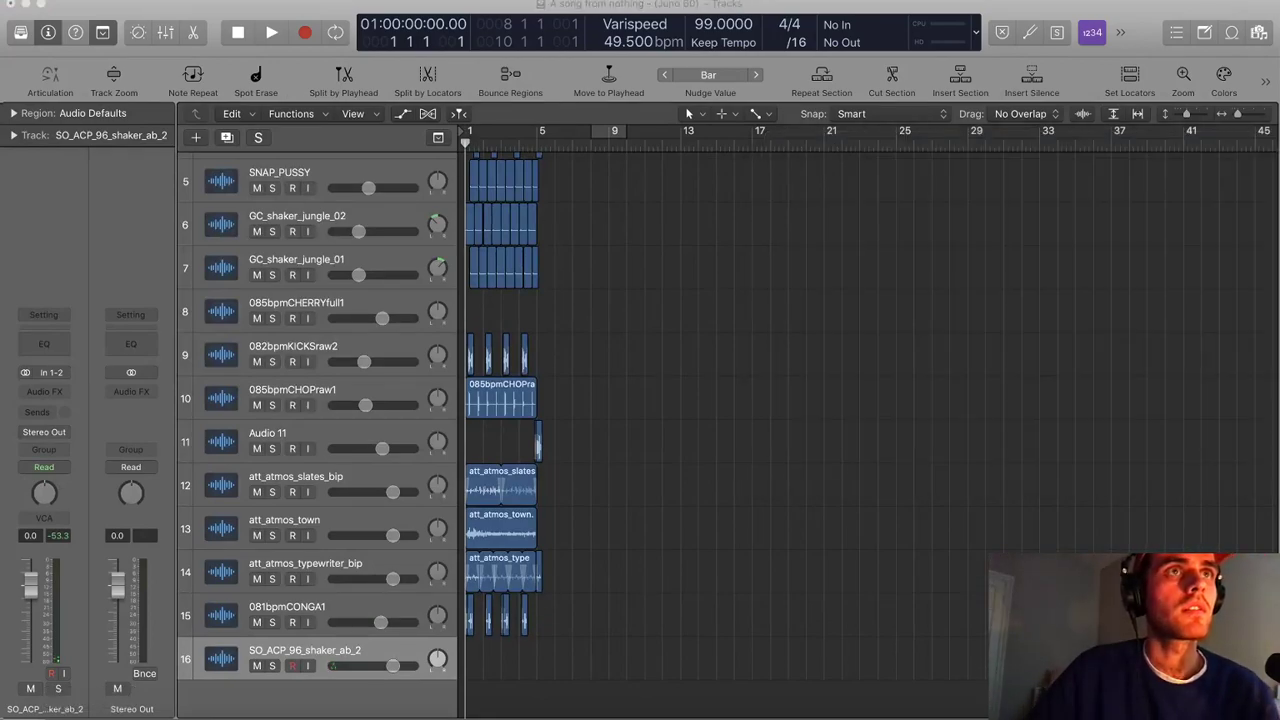
left_click_drag(860, 200, 466, 700)
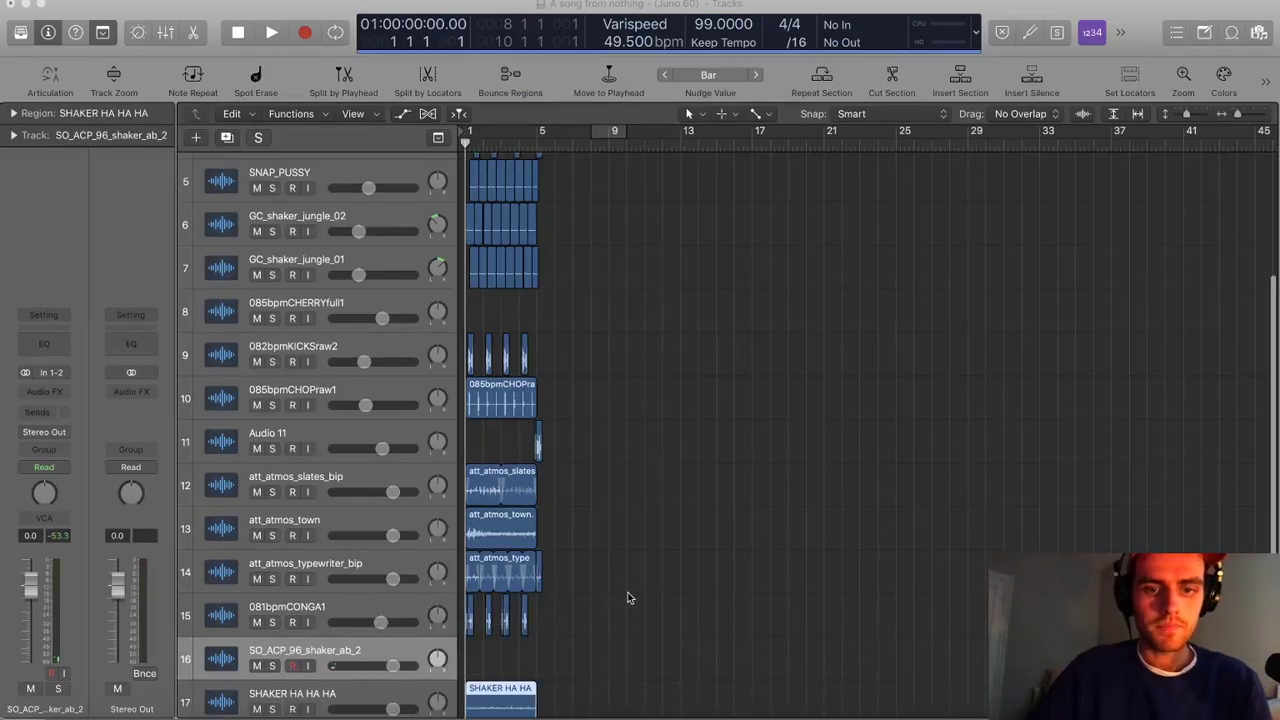
Solo the SHAKER HA HA HA track and play it from the start
scroll(629, 597, "down", 3)
left_click(272, 666)
key("space")
scroll(501, 616, "up", 1)
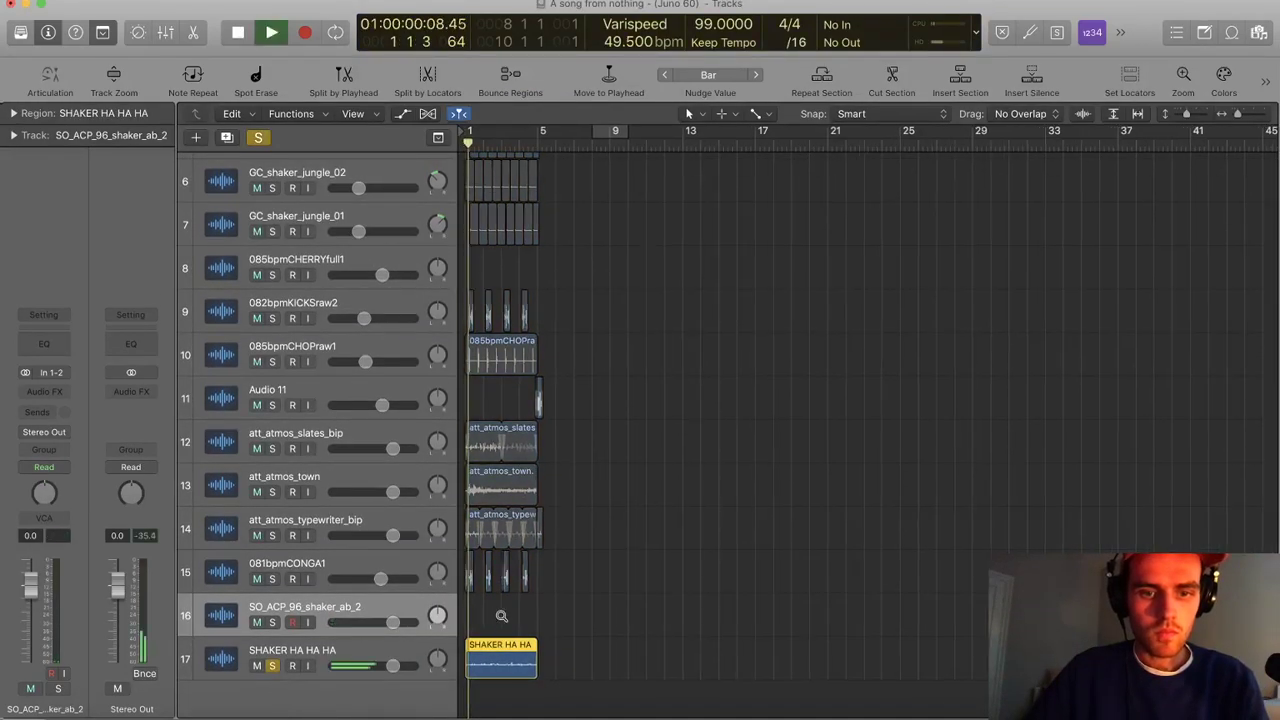
scroll(501, 616, "up", 5)
scroll(543, 614, "up", 3)
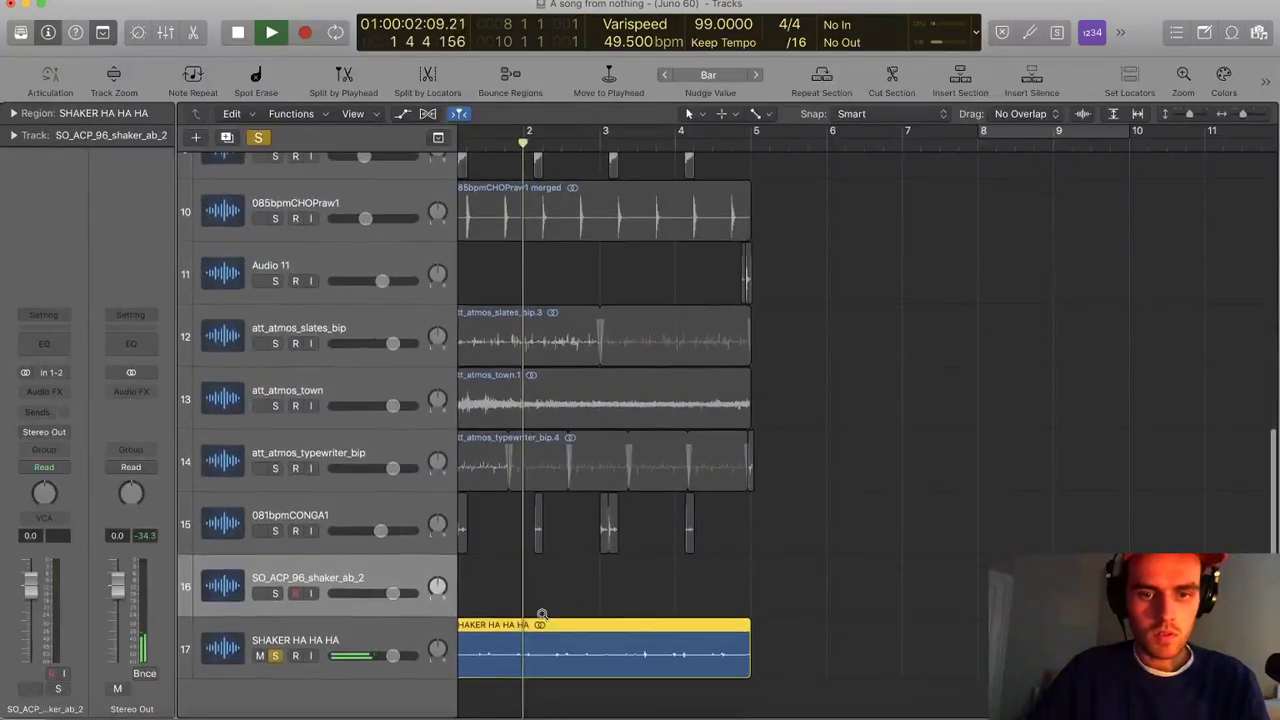
scroll(541, 616, "up", 6)
key("space")
Cut the slowed shaker region and delete the section from beat 2 of bar 1 to beat 2 of bar 2
left_click(554, 637)
left_click_drag(554, 637, 458, 652)
left_click(581, 646)
left_click(524, 649)
key("Delete")
scroll(588, 648, "down", 5)
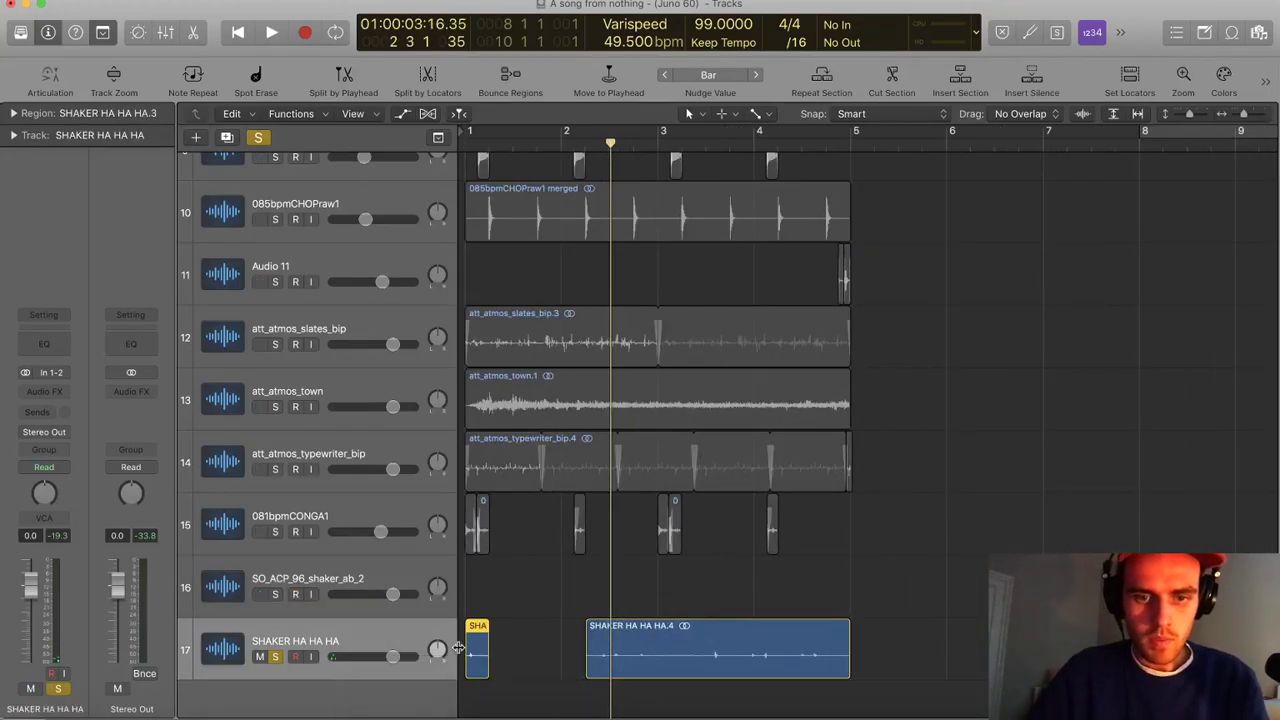
Move the remaining shaker section to beat 2 of bar 1 and audition the edit from the start
key("space")
key("space")
key("Return")
key("space")
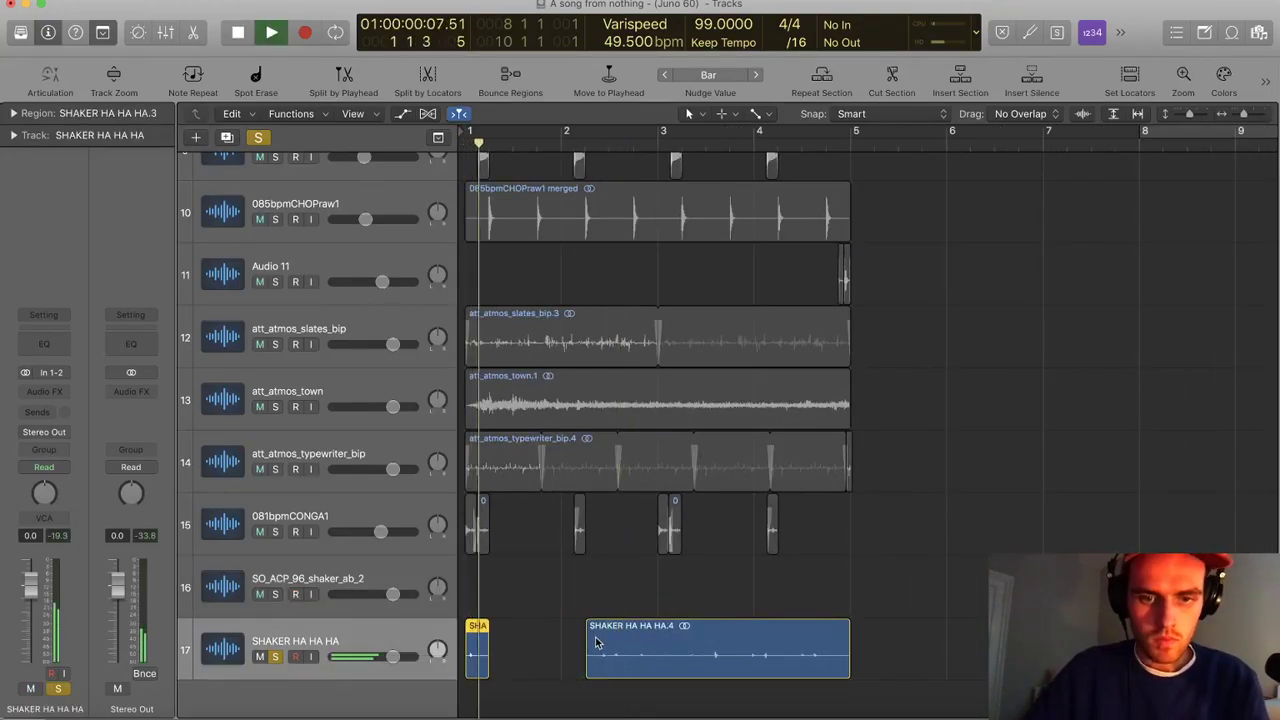
key("space")
left_click_drag(600, 660, 516, 667)
key("Return")
key("space")
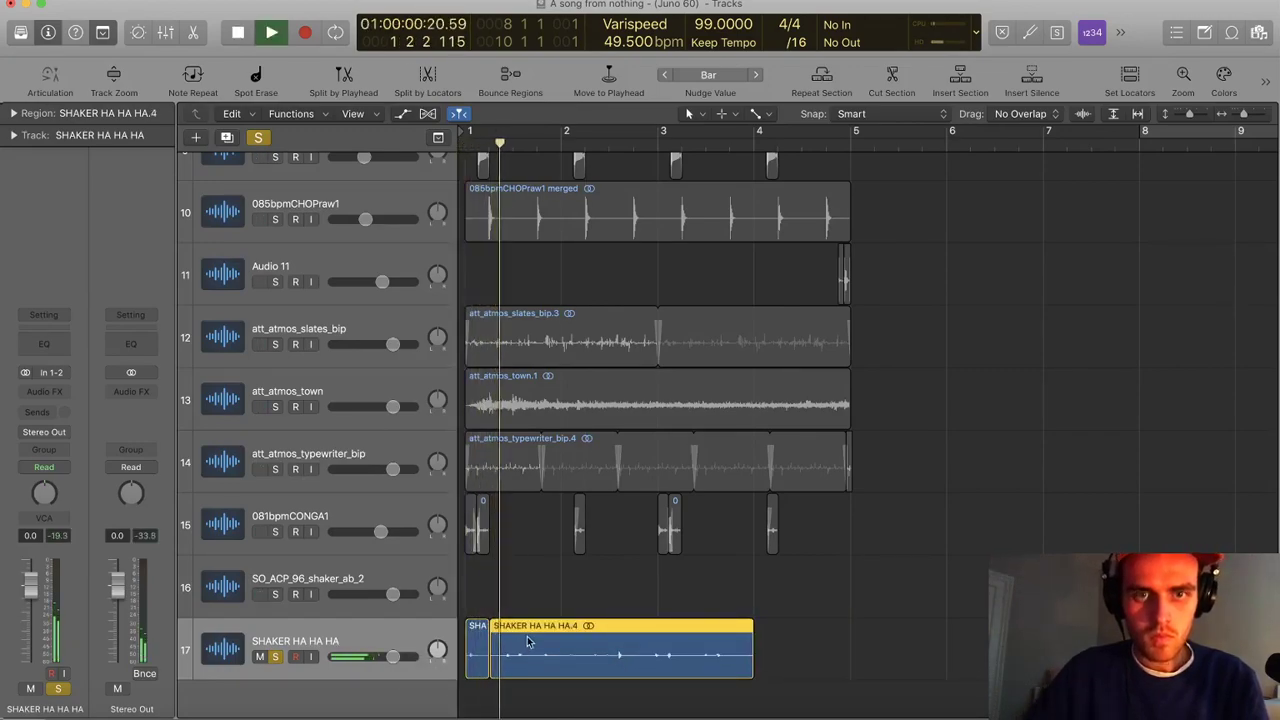
Split the second shaker region at beat 3 of bar 1 and delete everything after the cut
scroll(529, 645, "up", 3)
key("space")
double_click(515, 646, "super")
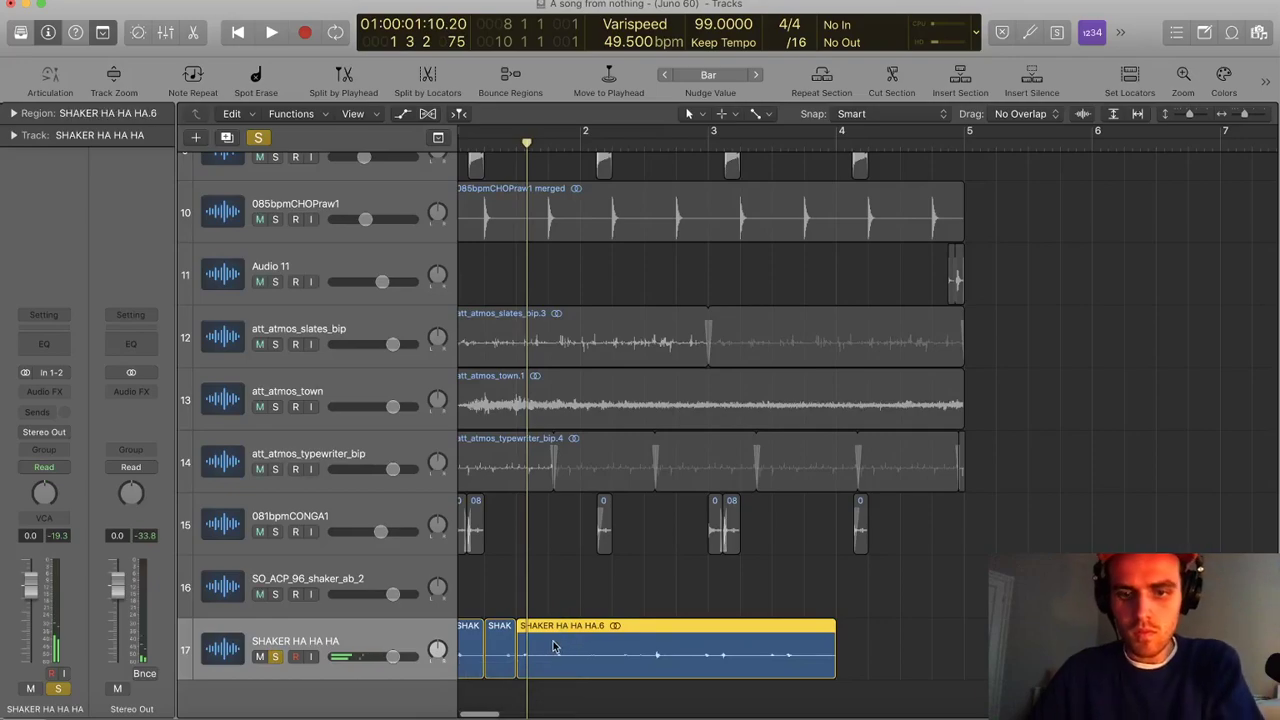
key("Delete")
Join the two remaining shaker pieces into one region and loop it to bar 5
scroll(558, 653, "left", 1)
left_click_drag(558, 660, 420, 650)
key("super+j")
key("l")
left_click(981, 650)
left_click_drag(1002, 643, 495, 657)
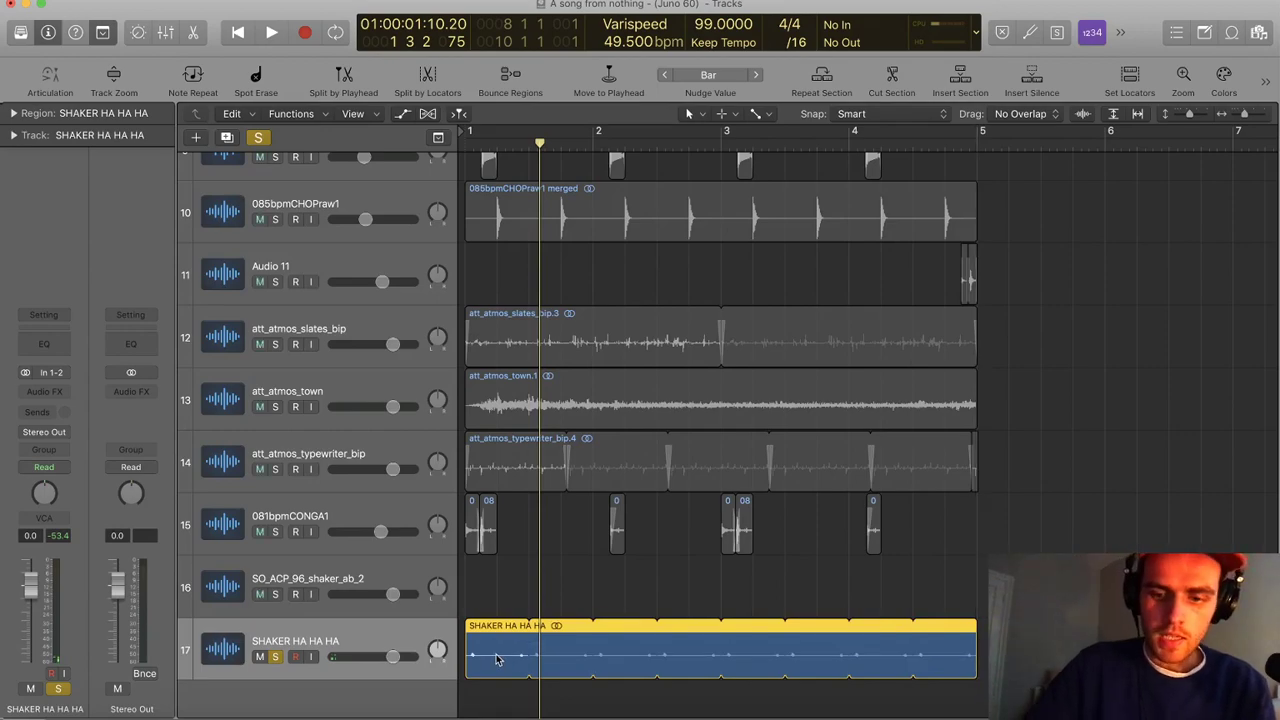
Convert the shaker loops to regions and merge them into one continuous region
key("ctrl+l")
key("super+j")
key("Return")
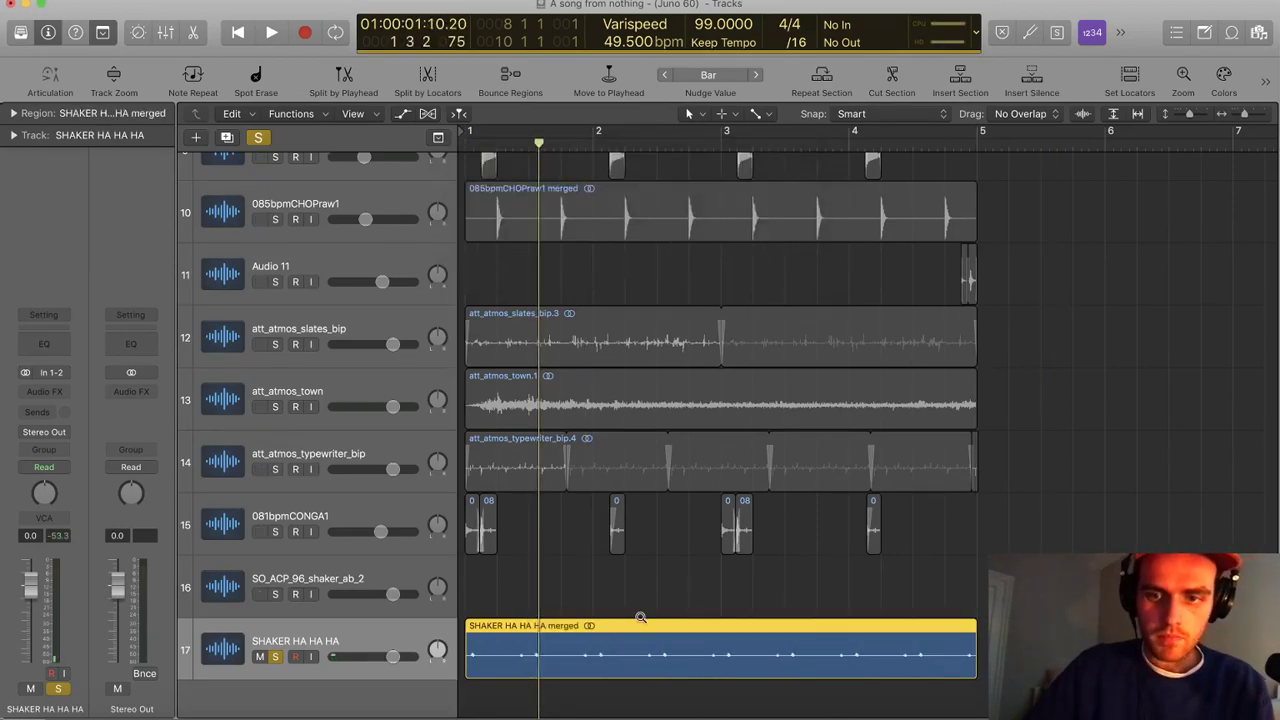
Enable cycling from bar 1 to bar 5 and play the soloed shaker loop
scroll(641, 617, "left", 3)
key("c")
key("space")
key("space")
key("Return")
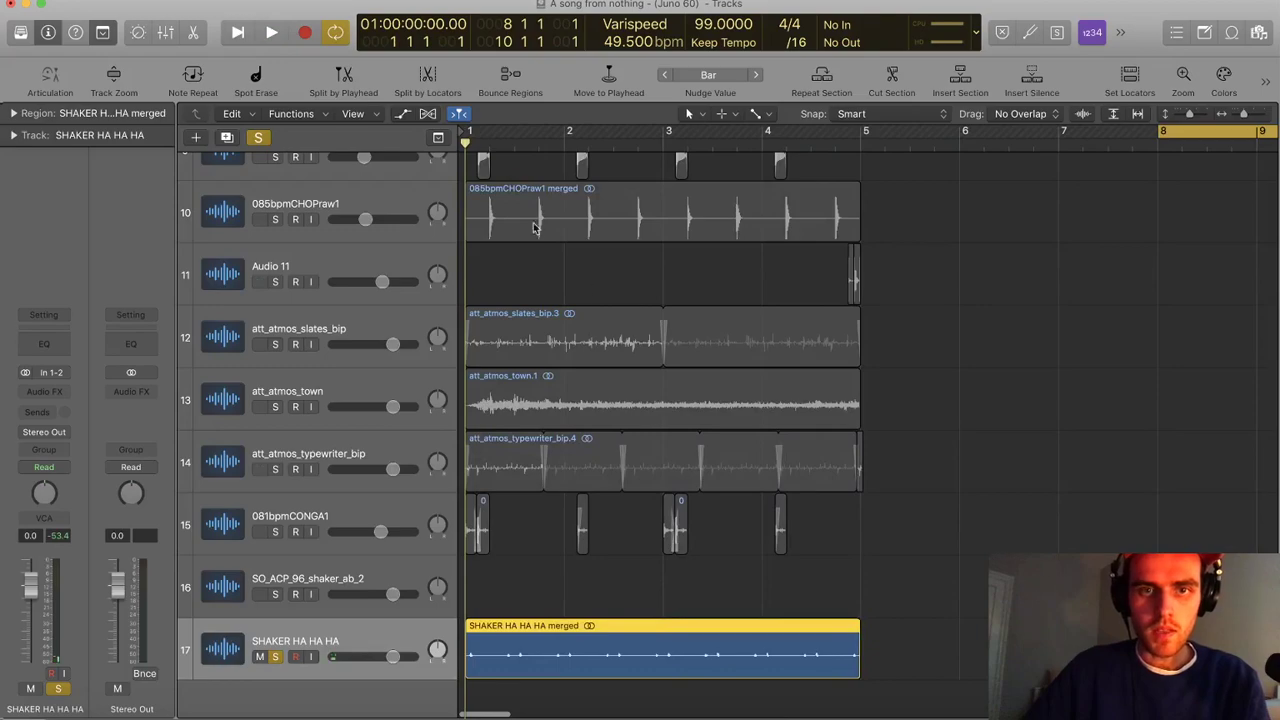
left_click_drag(466, 138, 929, 180)
key("space")
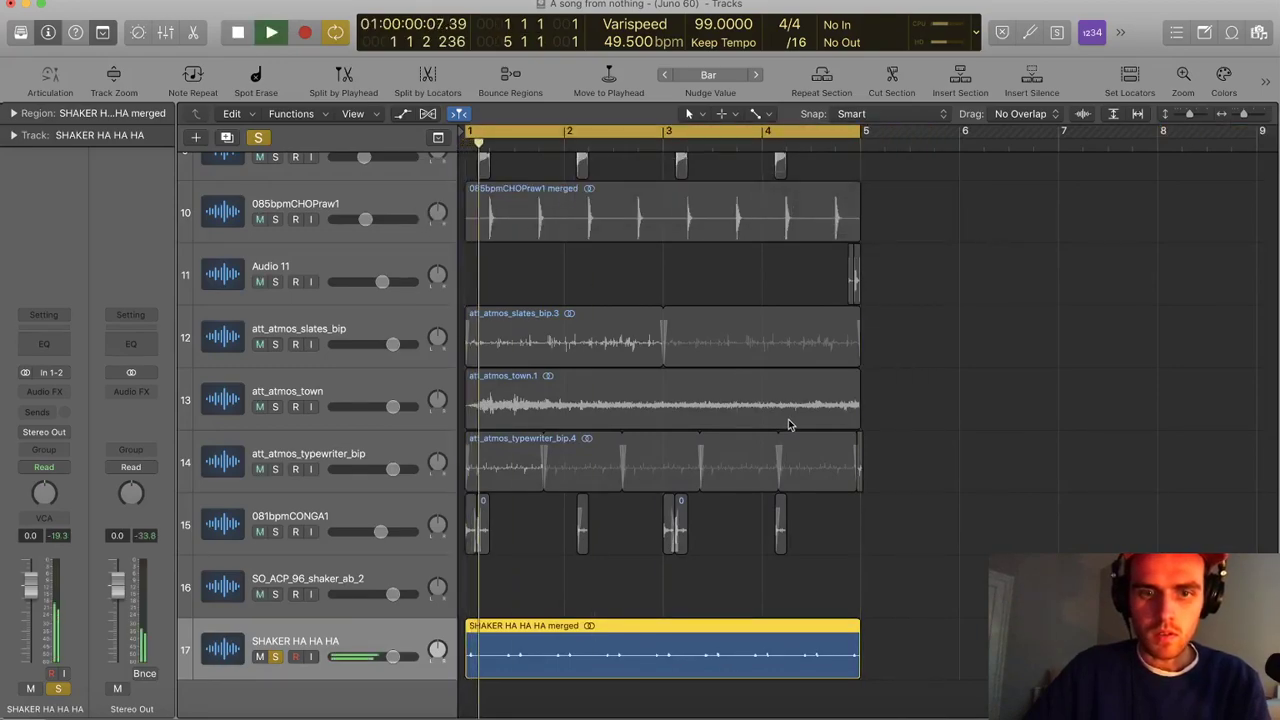
key("super+Right")
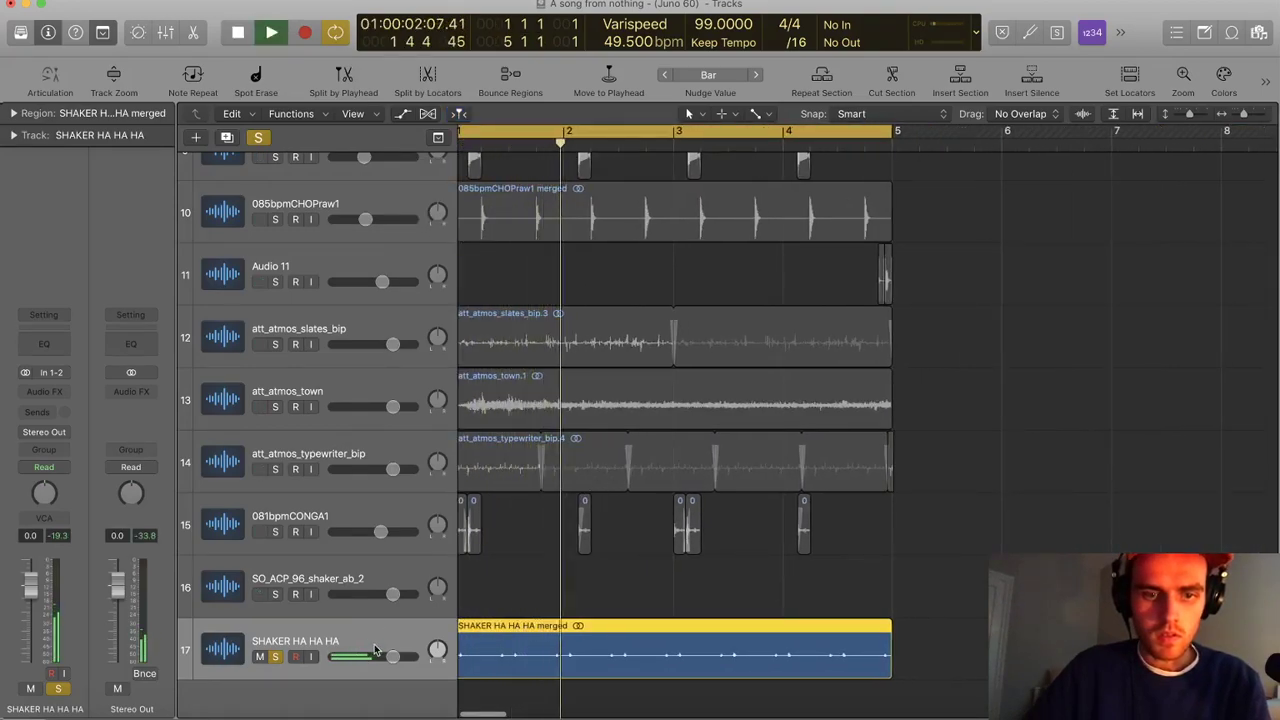
Raise the SHAKER HA HA HA track's volume to about +2.7 dB, then unsolo it and play it with the full mix
left_click_drag(393, 657, 395, 657)
key("space")
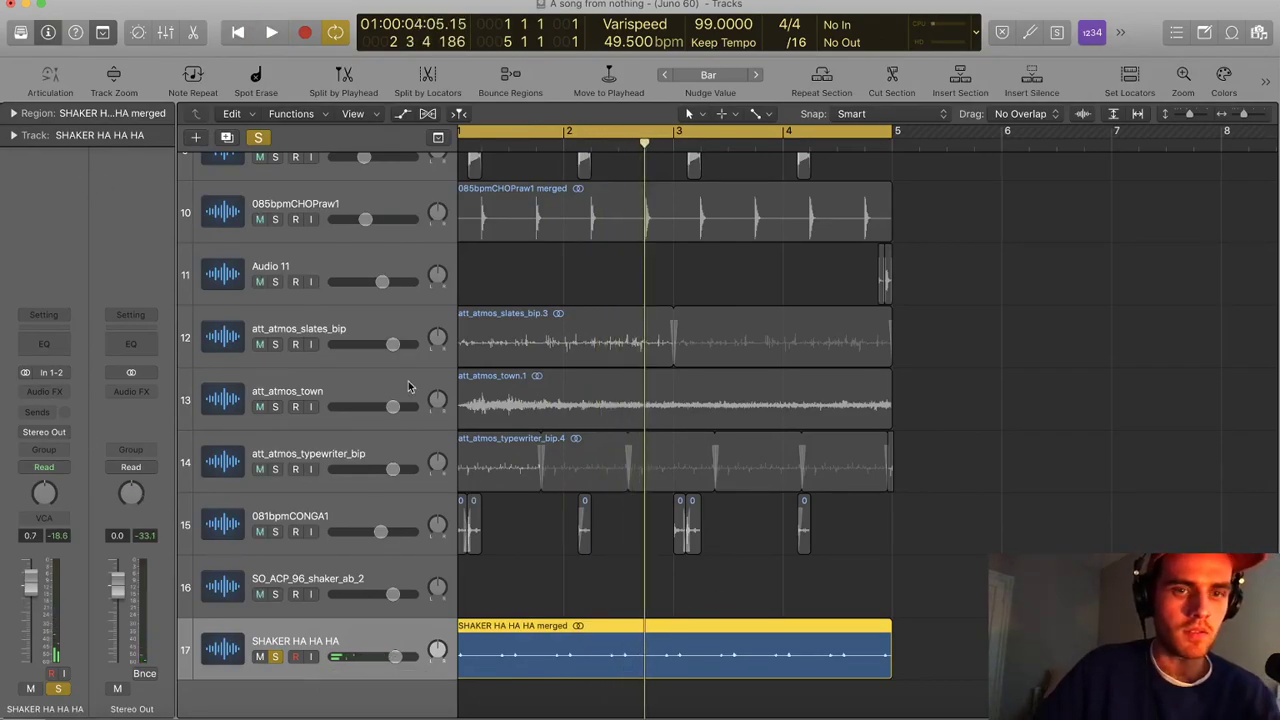
scroll(612, 623, "left", 1)
key("super+Down")
key("super+Down")
key("super+Down")
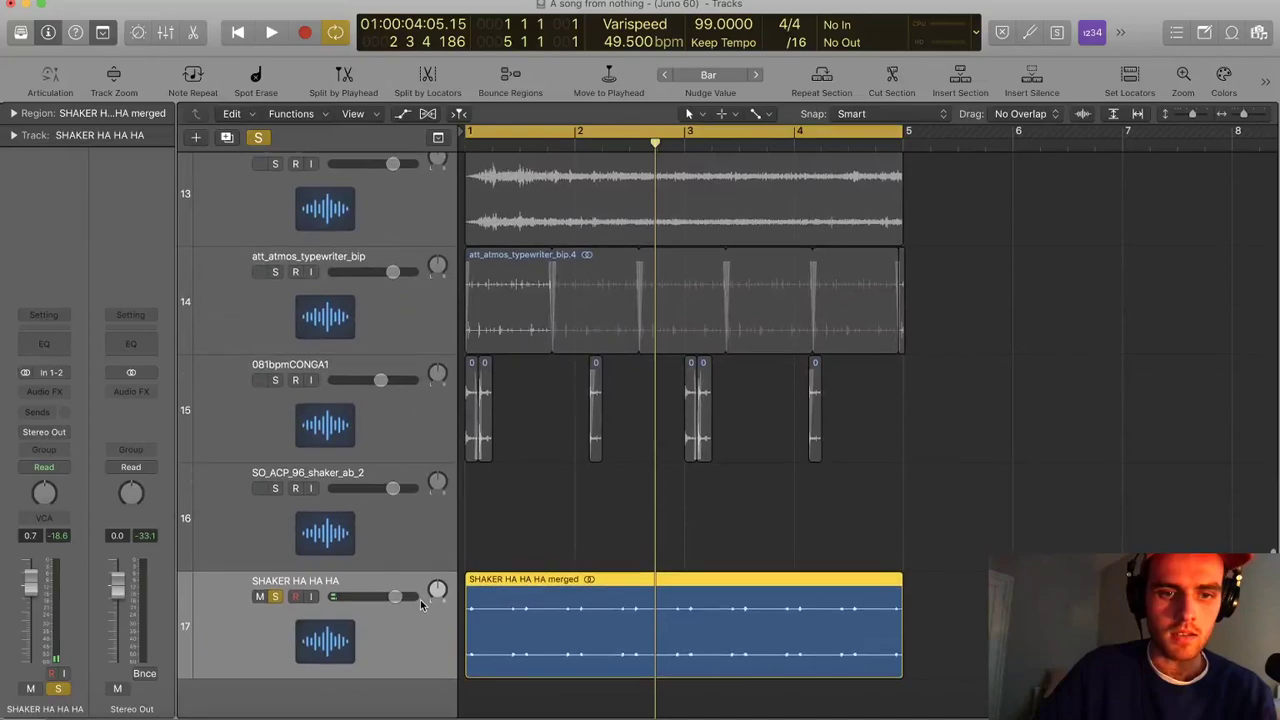
left_click_drag(397, 599, 402, 597)
key("super+Left")
key("super+Left")
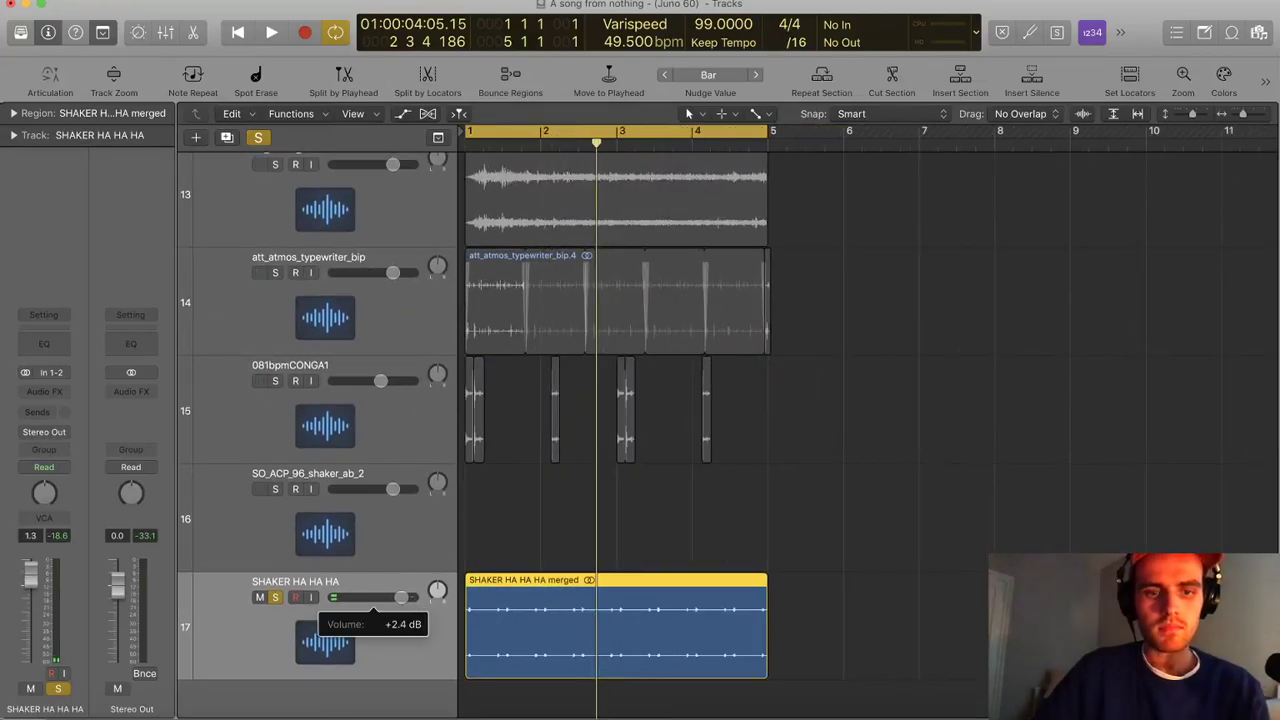
key("s")
key("space")
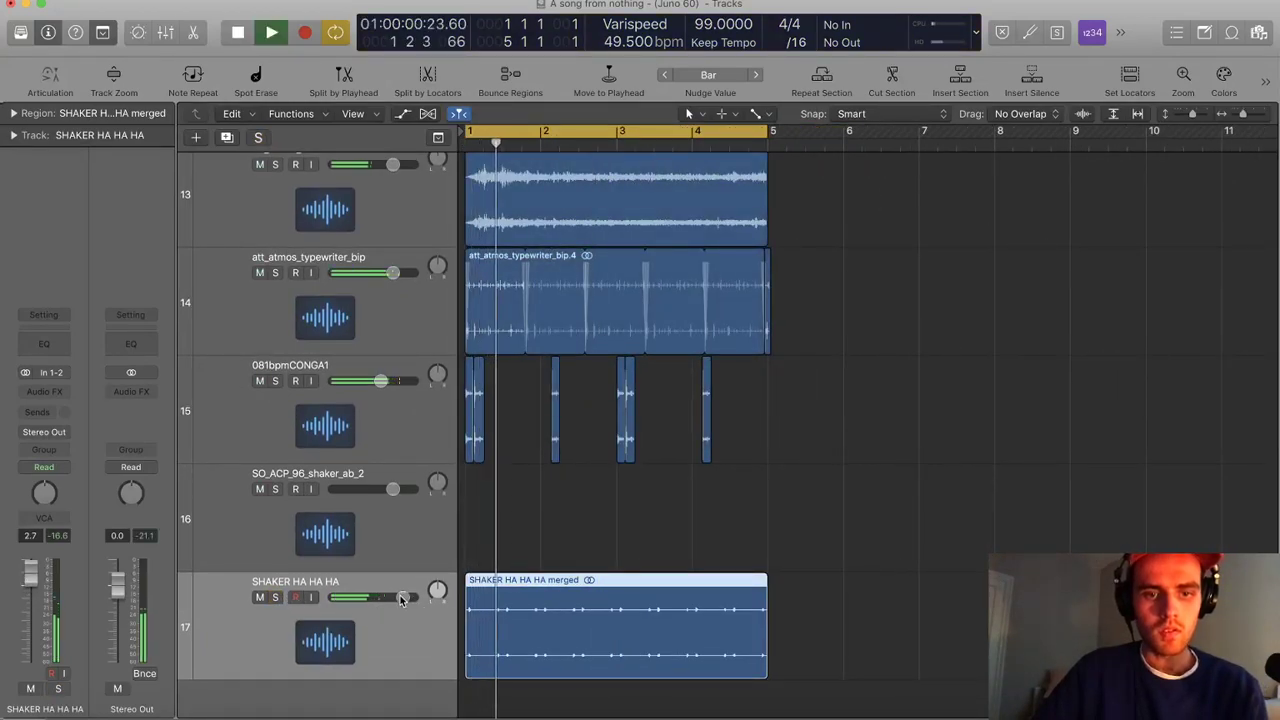
key("space")
Shift the shaker audio slightly earlier so its first hit lands on the start of bar 1
key("super+Right")
key("super+Right")
key("super+Down")
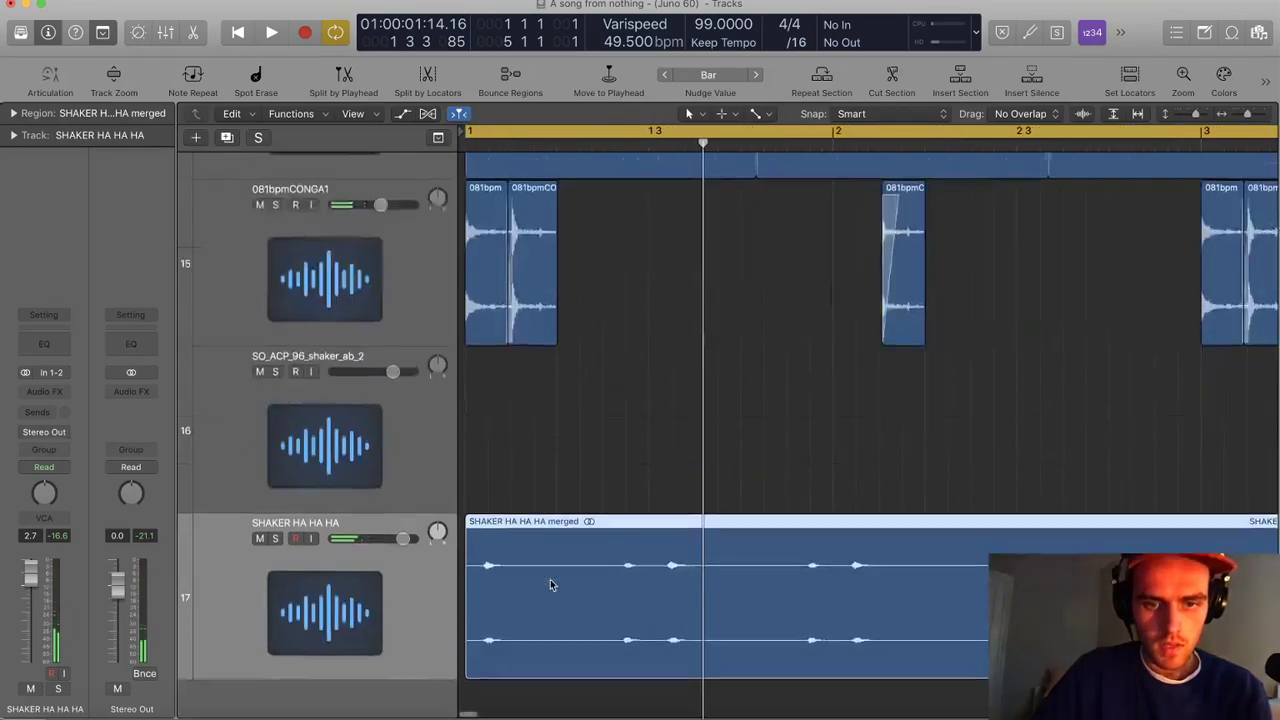
key("super+Right")
key("super+Right")
mouse_move(471, 644)
left_mouse_down()
mouse_move(497, 643)
mouse_move(481, 629)
left_mouse_up()
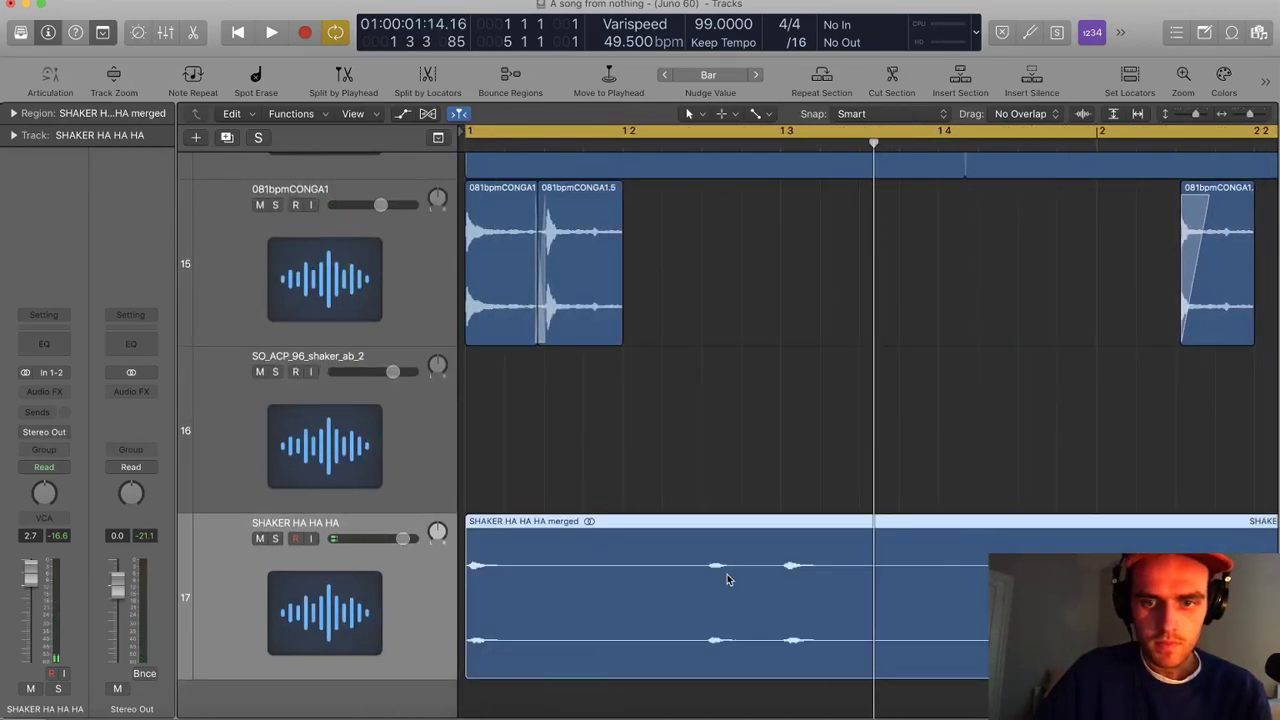
Play the loop from bar 1 and check the shaker hits' timing against the conga and the other drums
key("space")
key("super+Left")
key("super+Left")
key("space")
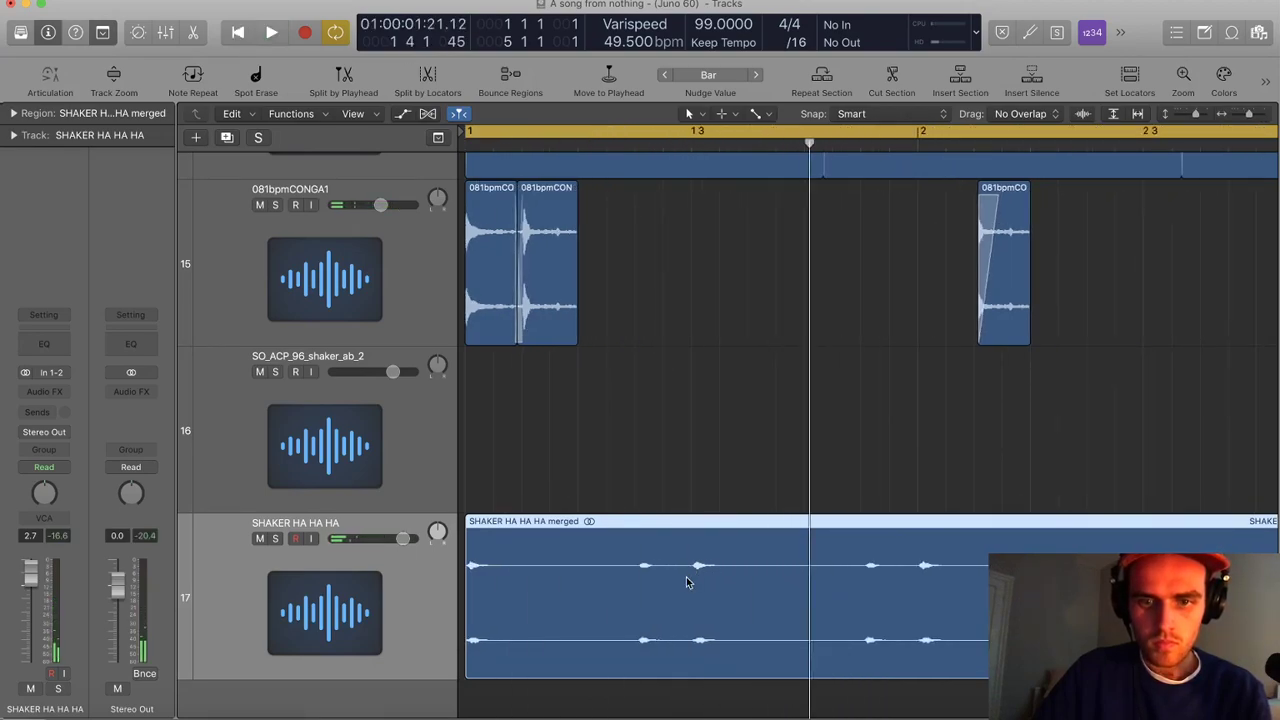
key("space")
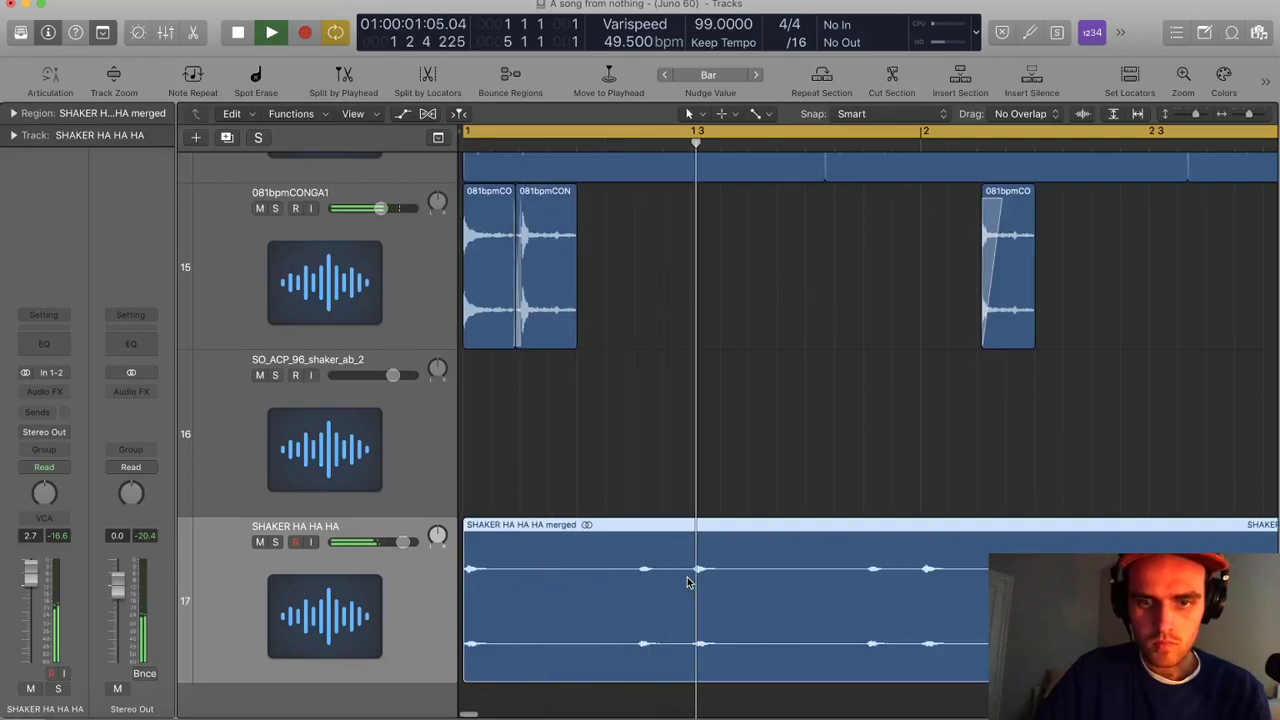
key("super+Left")
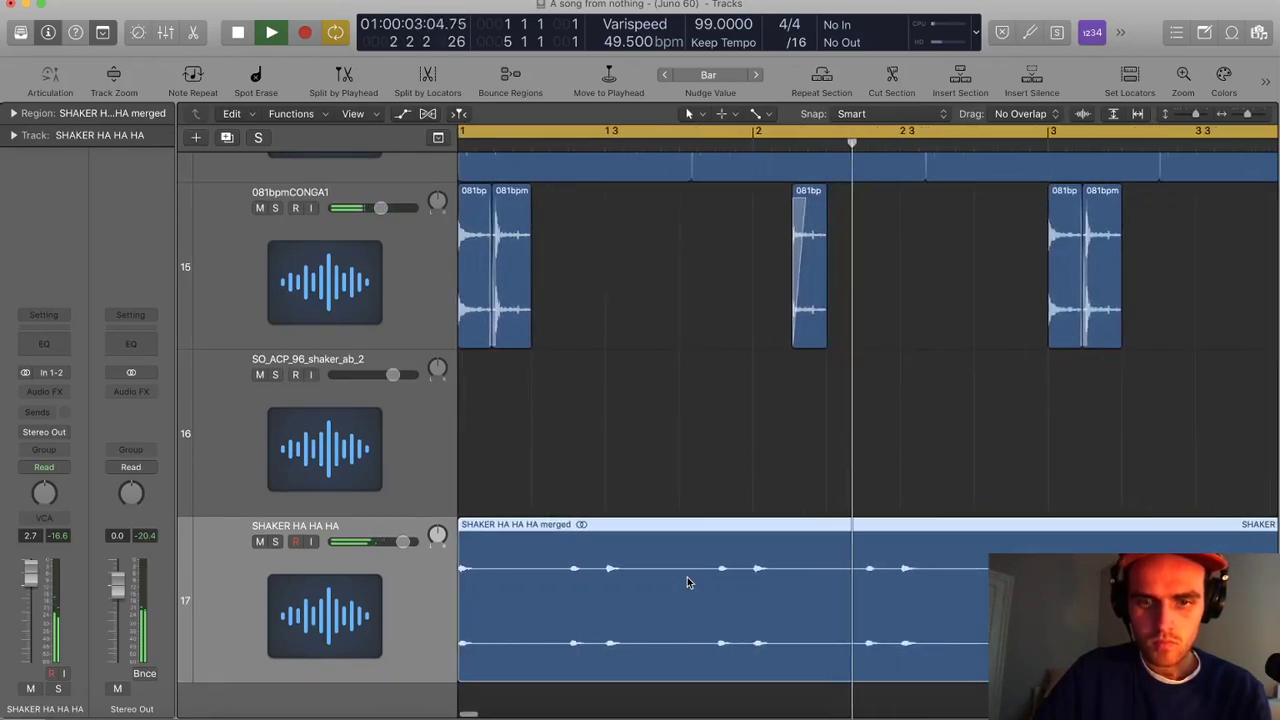
key("super+Left")
key("super+Left")
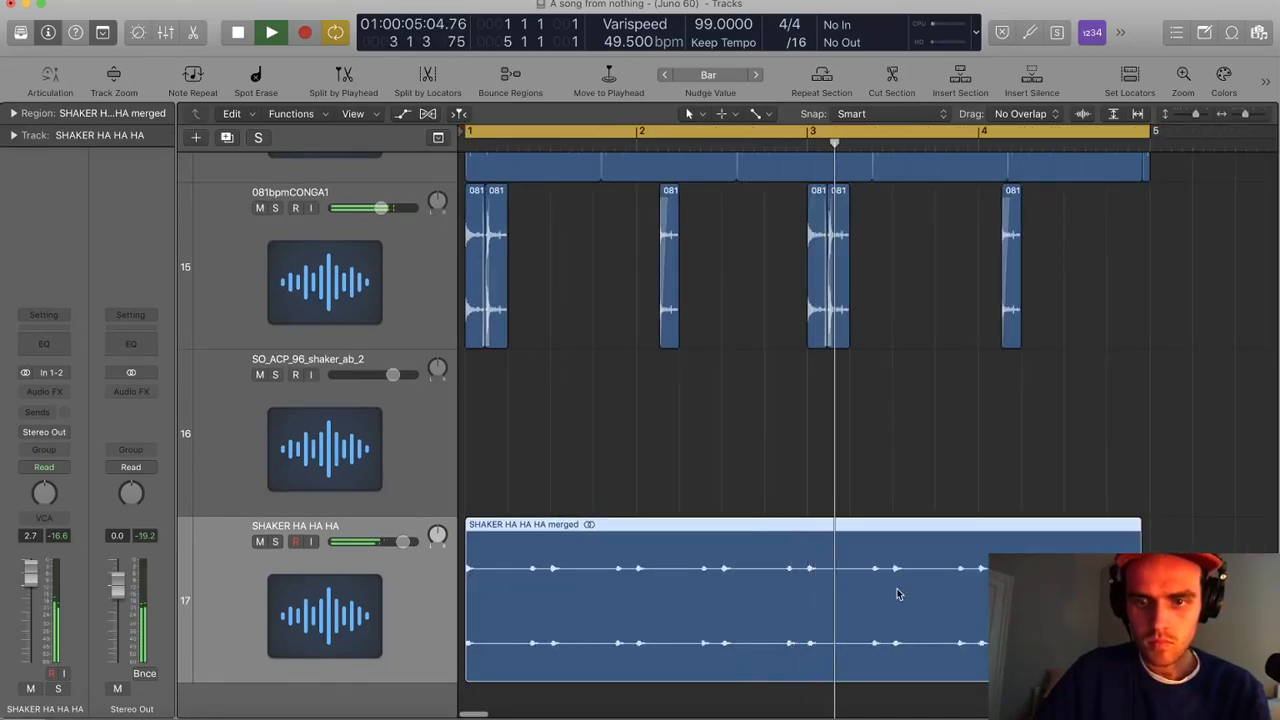
key("space")
Fill the gap before bar 5 with a copied piece of the shaker and join it with the main shaker region
left_click_drag(937, 569, 1166, 584)
left_click(989, 588)
left_click_drag(989, 588, 895, 590)
key("super+j")
key("Return")
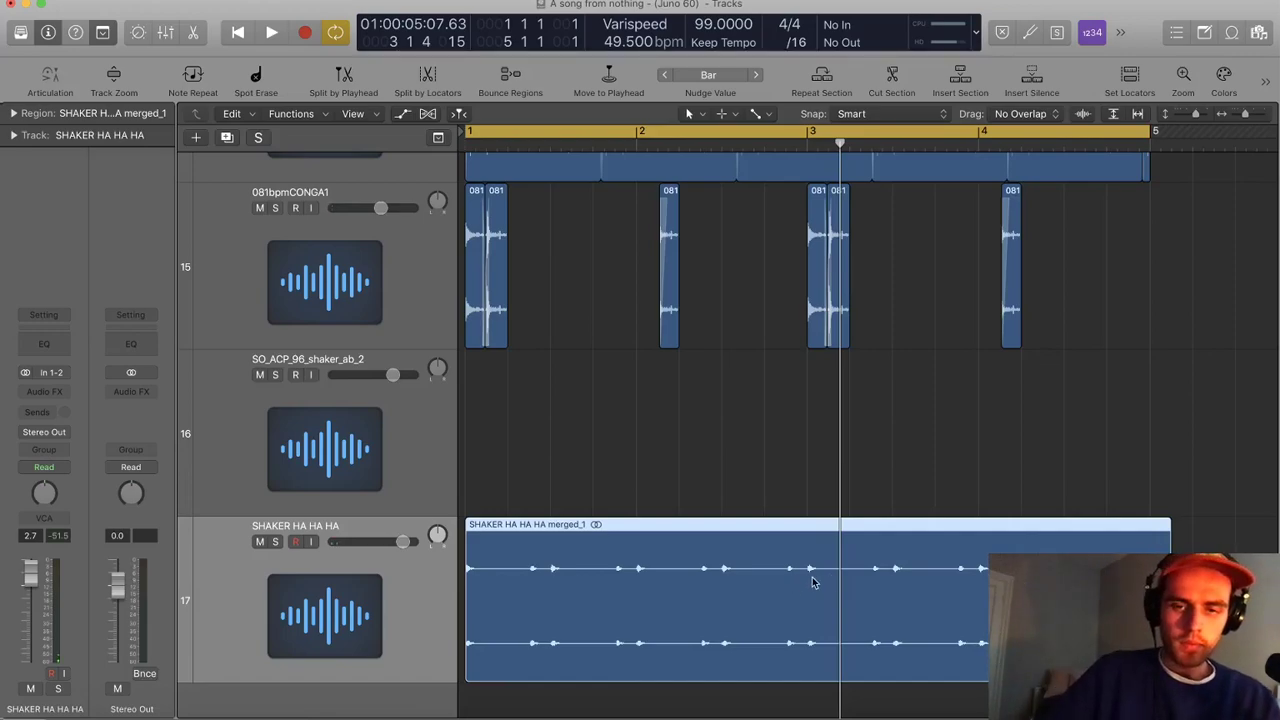
Split the joined shaker region at bar 5 and delete the excess after the cut
left_click(1150, 530)
key("Delete")
key("Return")
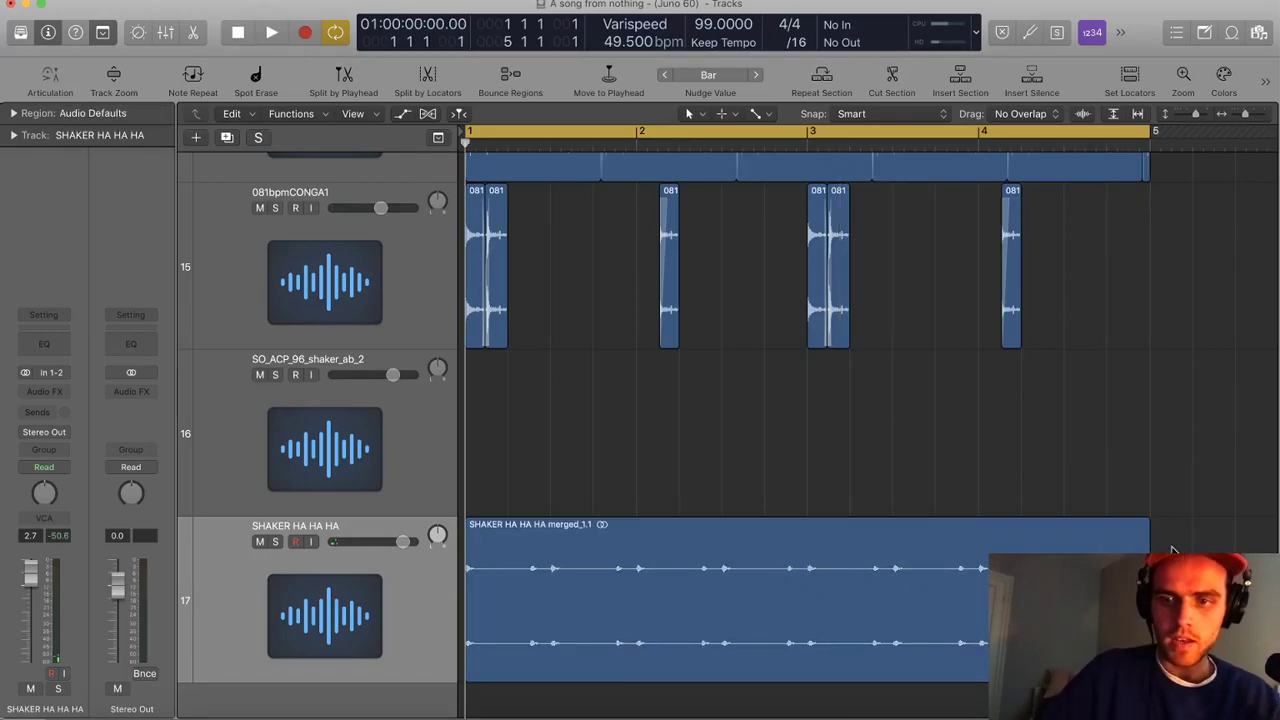
Set the shaker region's delay to +1/192 and play the loop with the full mix
left_click(690, 622)
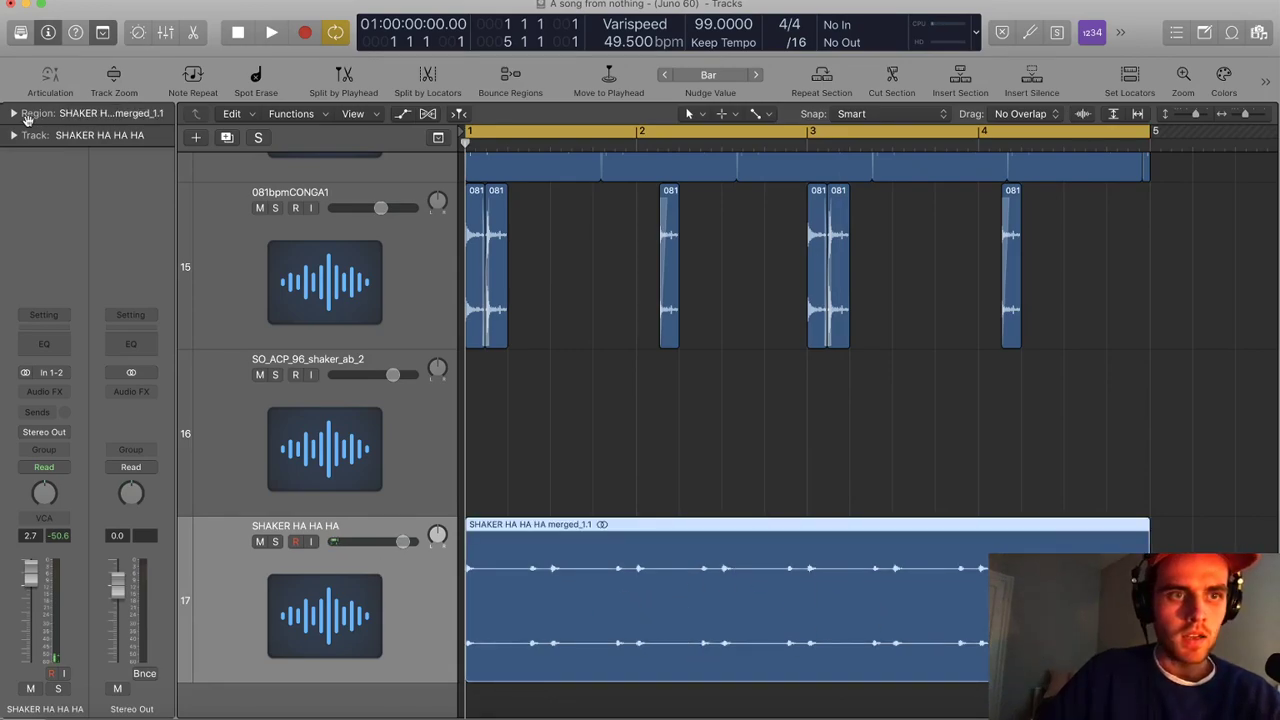
left_click(14, 113)
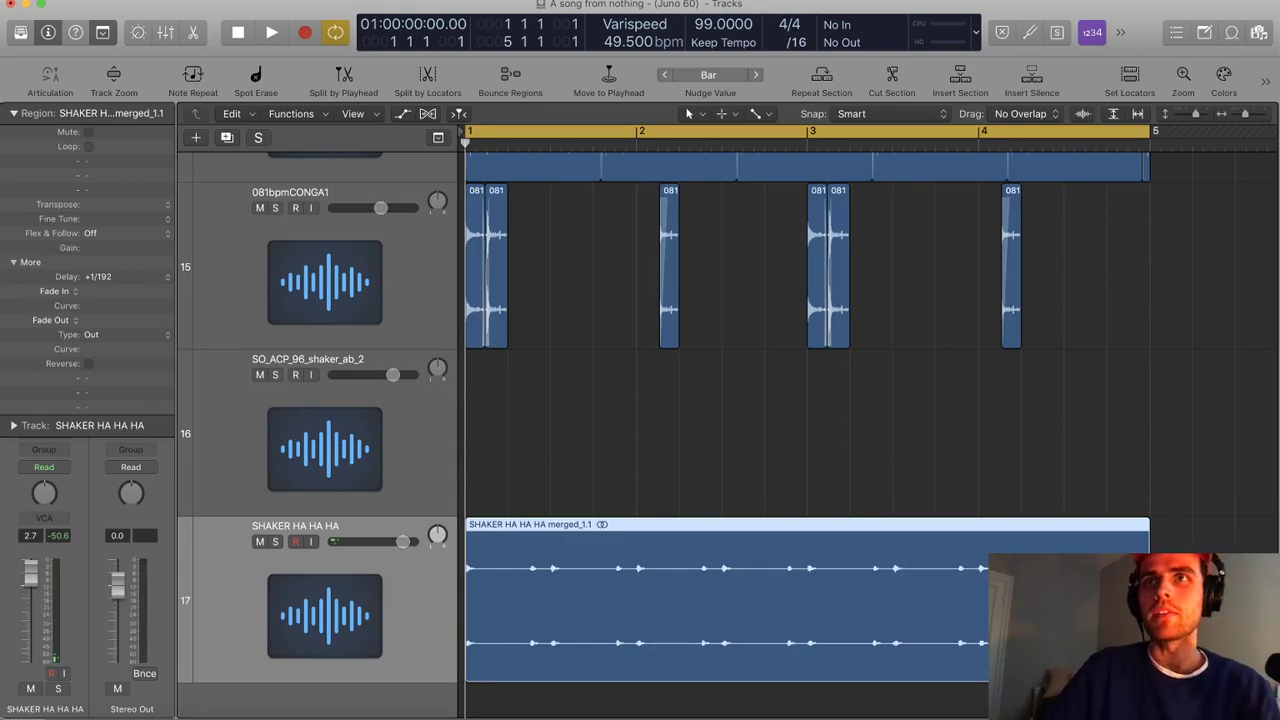
left_click(590, 416)
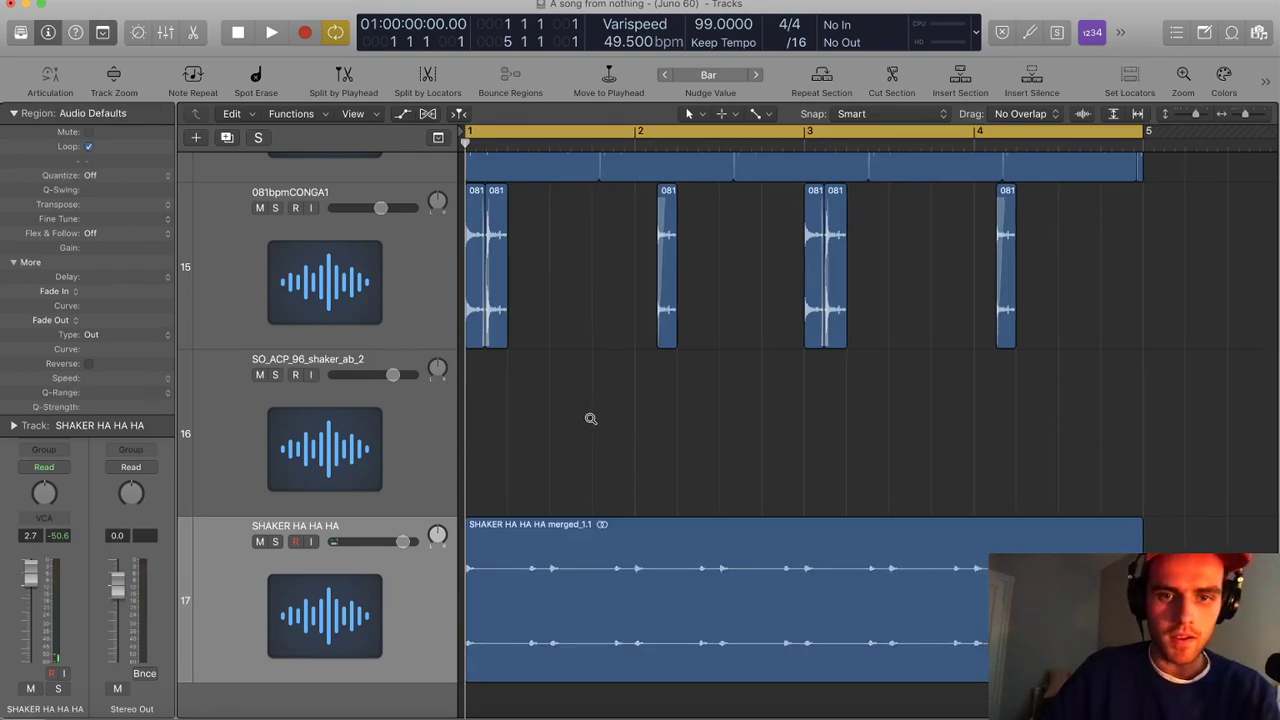
key("super+Left")
key("super+Up")
key("super+Up")
key("super+Up")
scroll(615, 420, "up", 1)
key("space")
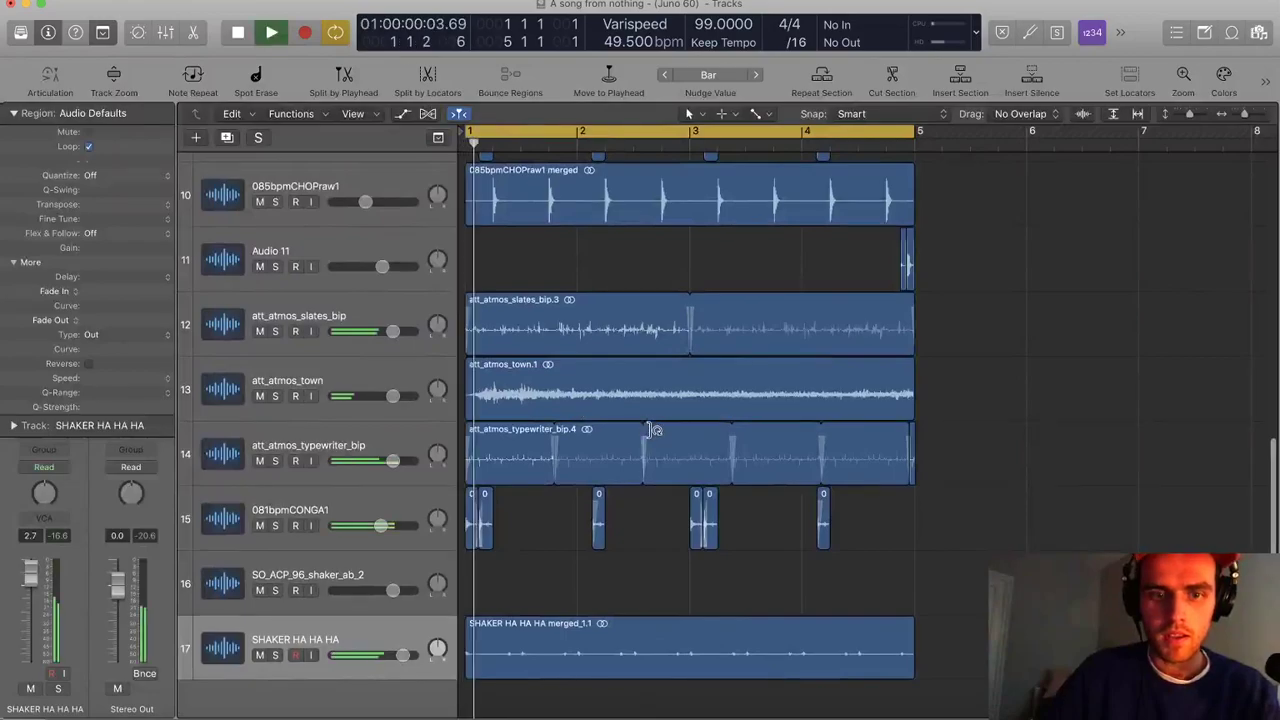
left_click(14, 113)
Move the SHAKER HA HA HA track above SO_ACP_96_shaker_ab_2 and delete the empty SO_ACP_96_shaker_ab_2 track
scroll(550, 581, "up", 3)
left_click_drag(380, 645, 385, 585)
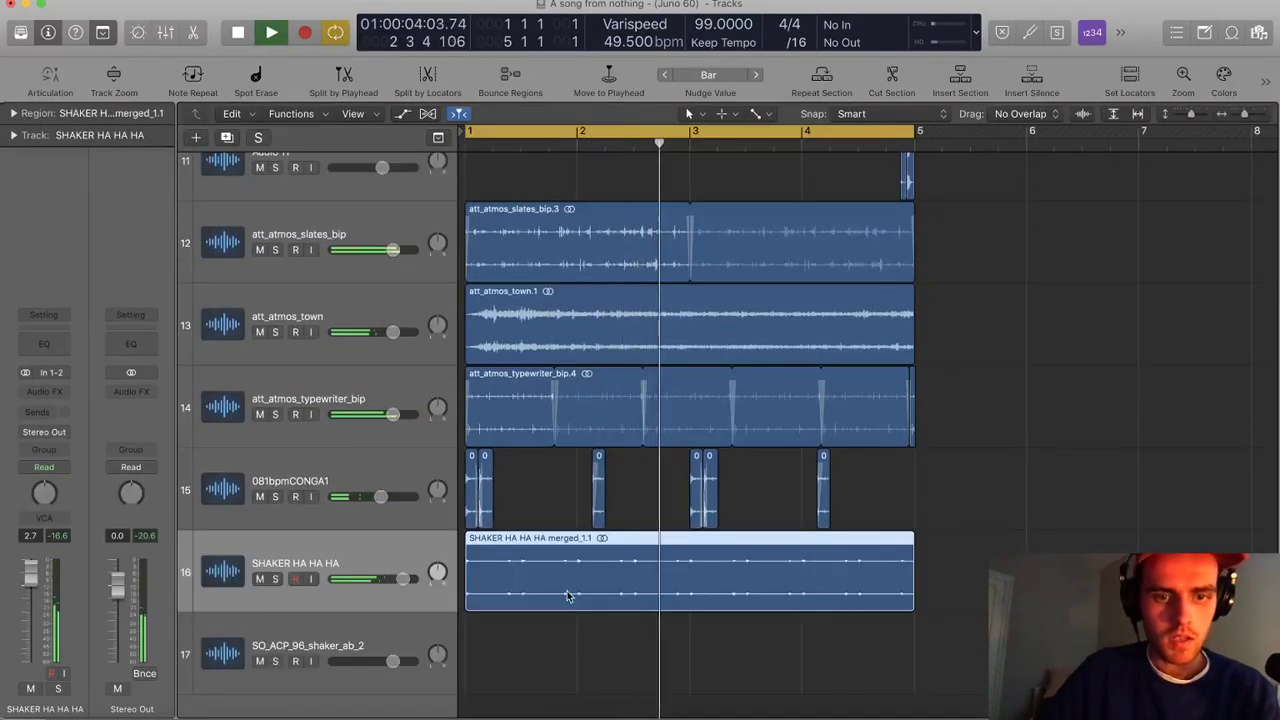
scroll(569, 597, "left", 4)
key("space")
left_click(398, 645)
key("super+BackSpace")
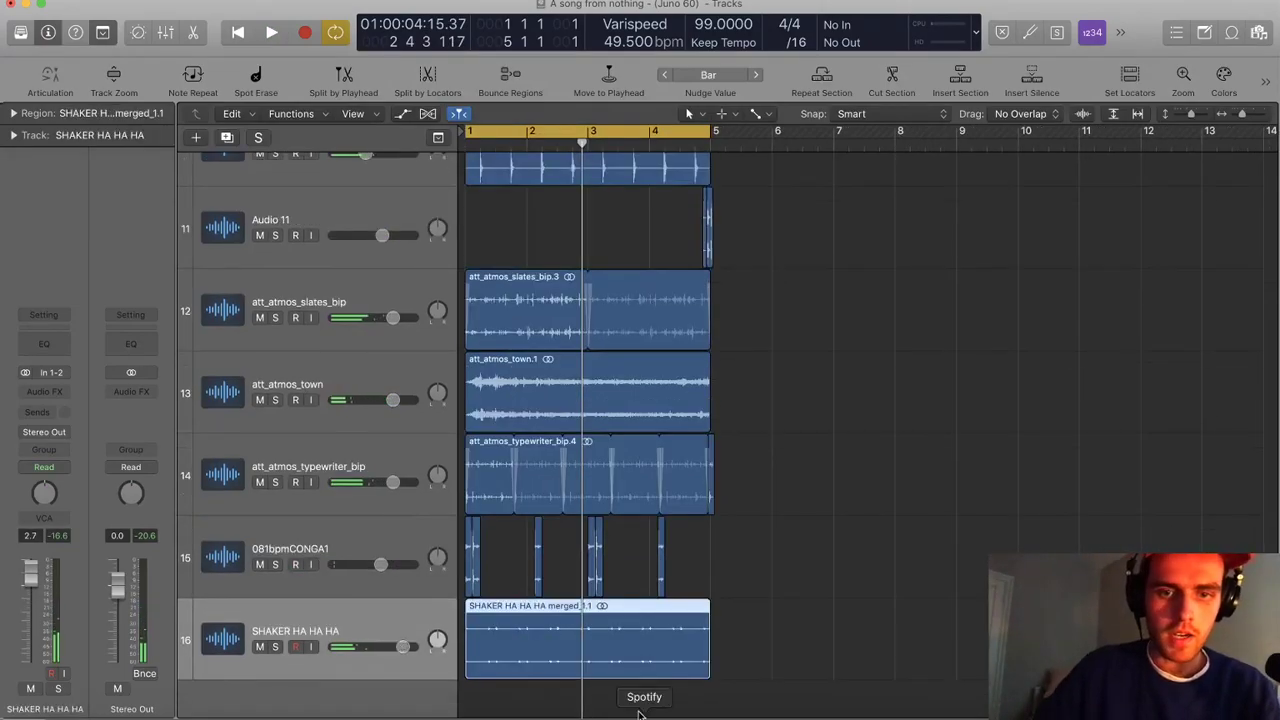
Create one new audio track on Input 1 + 2 below the shaker and name it Juno ATMOS
key("super+Up")
key("super+Up")
key("super+Left")
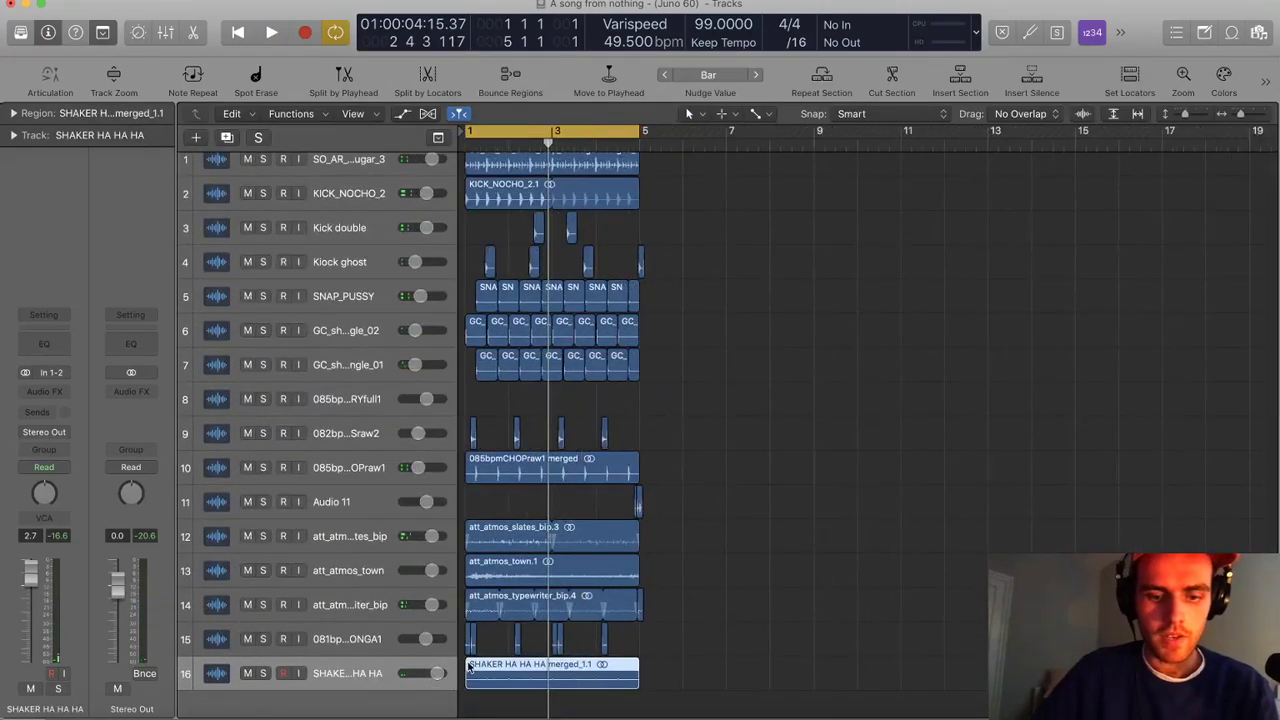
key("alt+super+n")
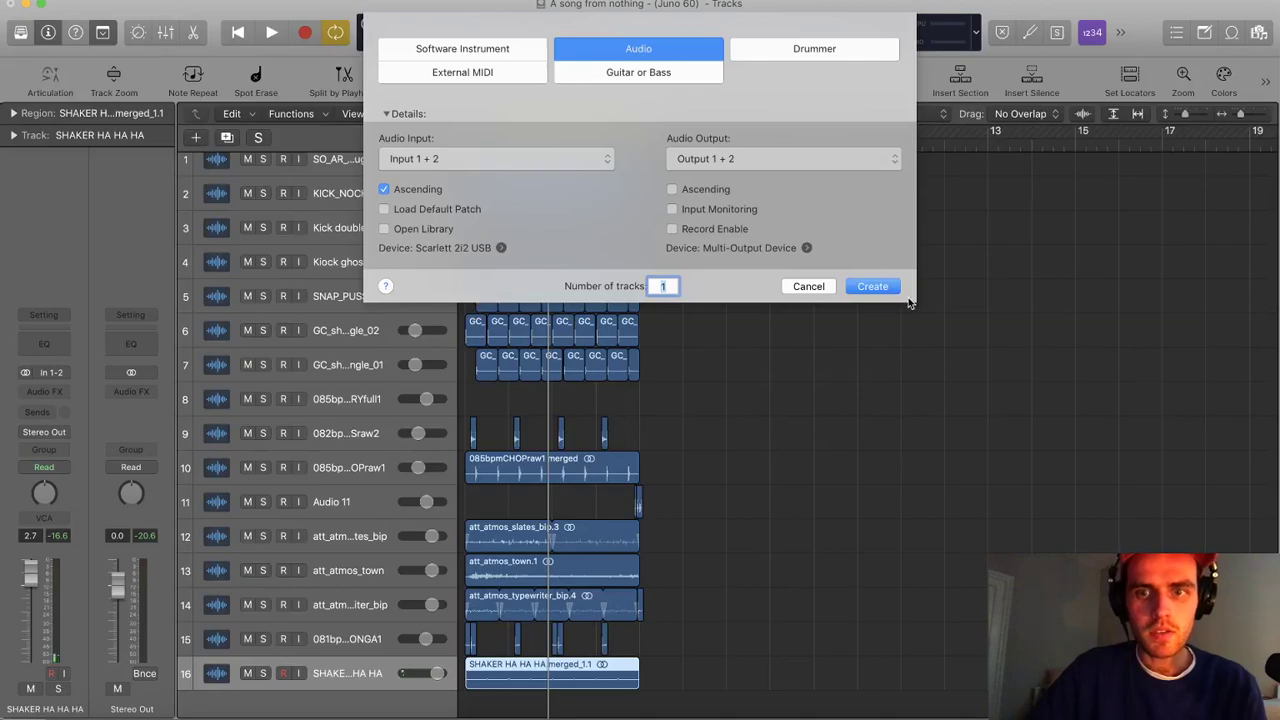
left_click(872, 287)
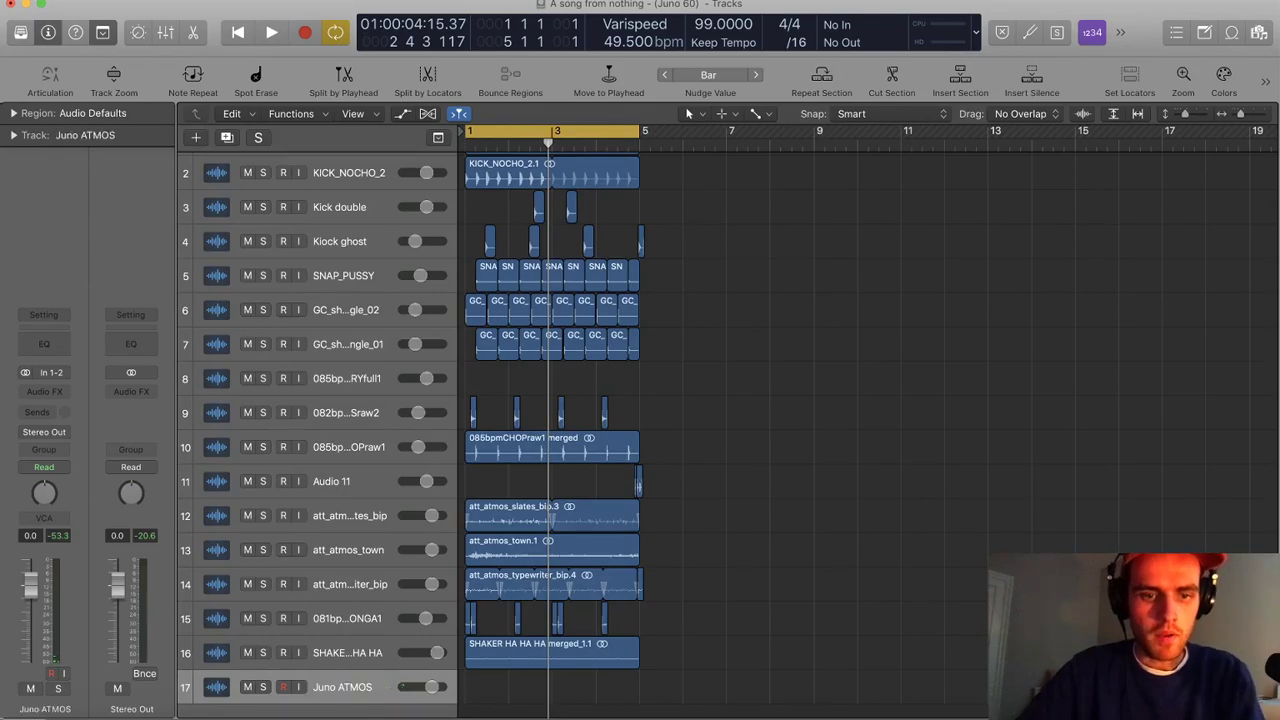
Repeat the four-bar section three times to fill the arrangement to bar 17, and extend the cycle range to bar 17
scroll(383, 458, "up", 5)
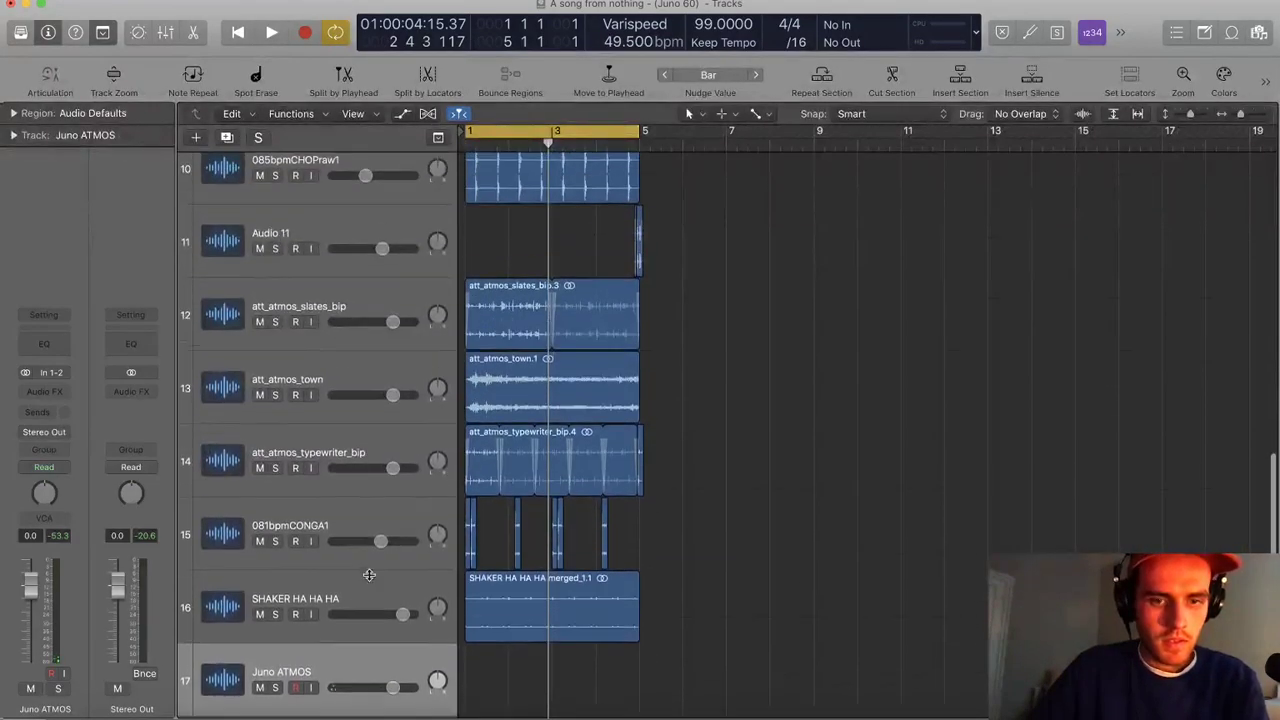
scroll(654, 238, "down", 2)
scroll(654, 238, "down", 5)
left_click(822, 75)
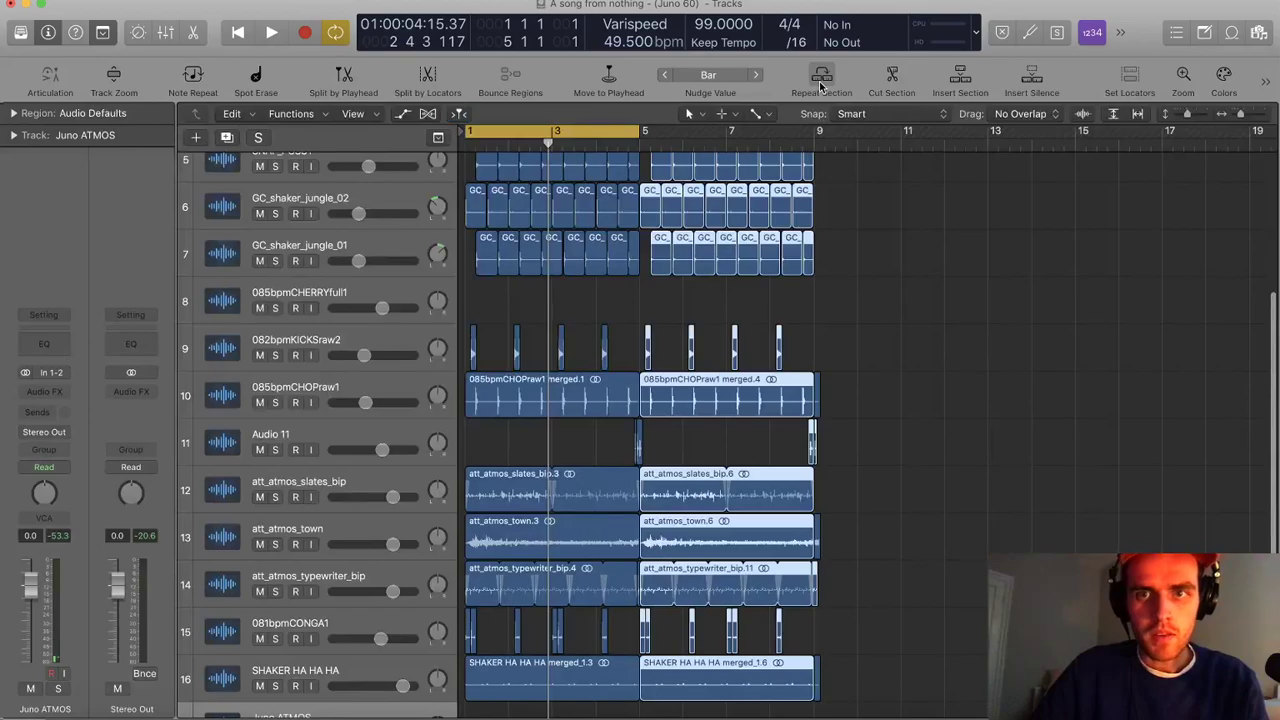
left_click(822, 75)
scroll(935, 222, "up", 5)
key("ctrl+super+r")
scroll(935, 222, "down", 3)
left_click_drag(625, 132, 1108, 173)
scroll(1134, 337, "down", 3)
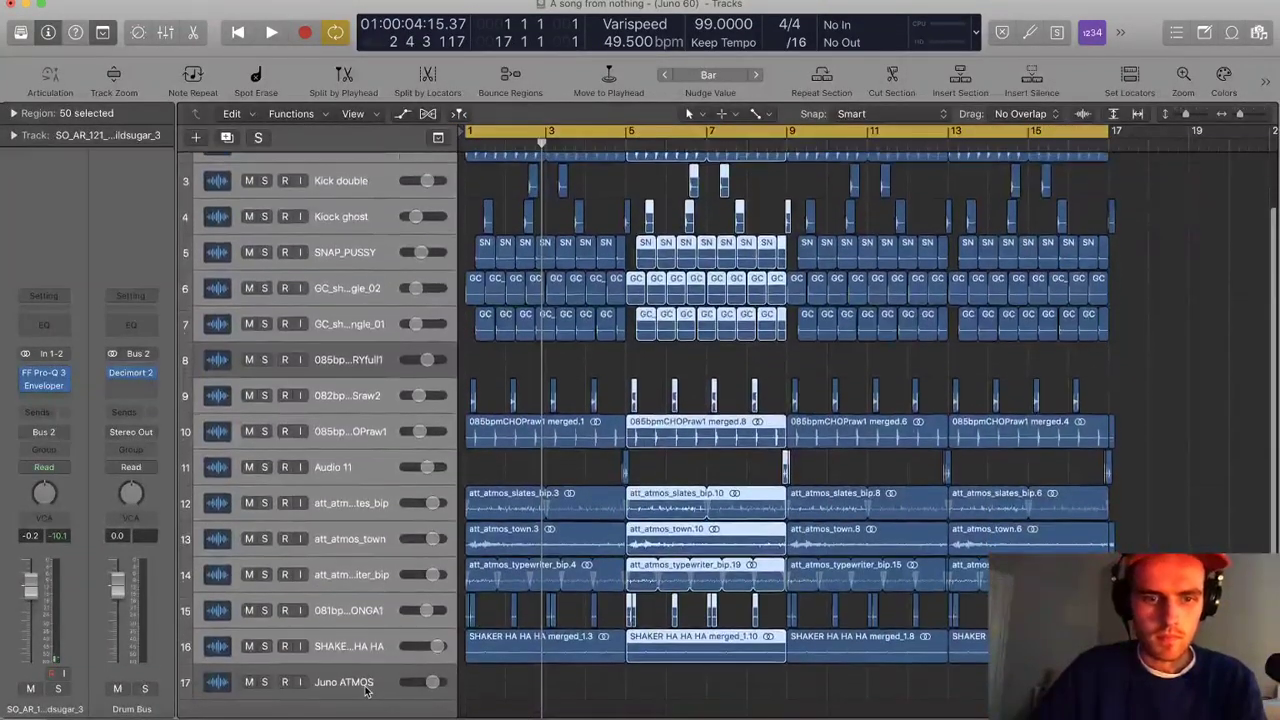
Enable input monitoring on the Juno ATMOS track and record a take from bar 1 to just past bar 9
left_click(368, 688)
key("space")
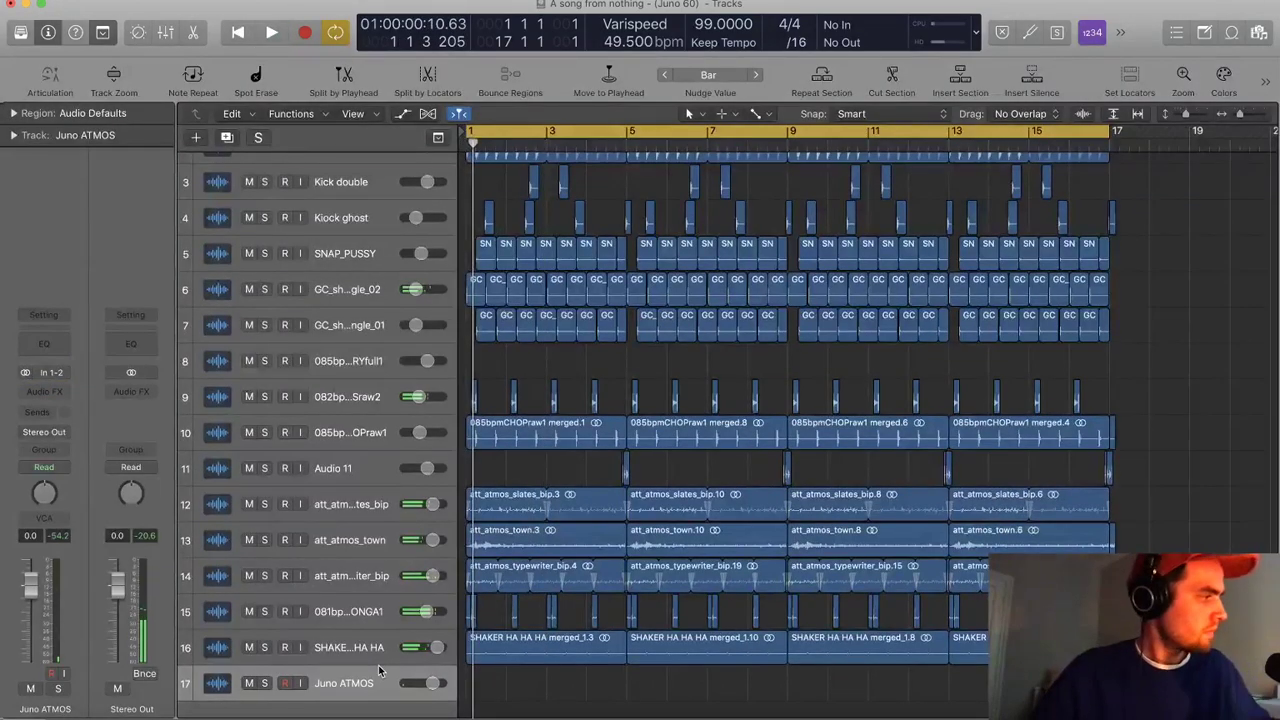
left_click(299, 683)
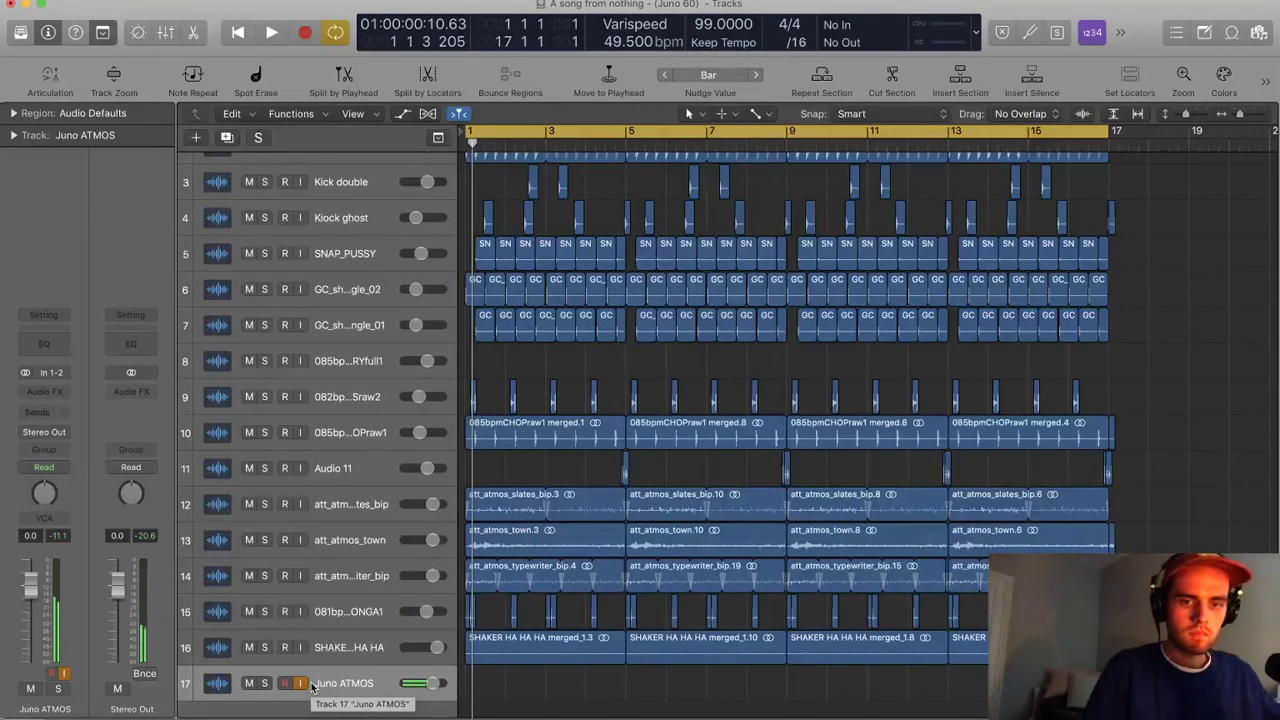
key("r")
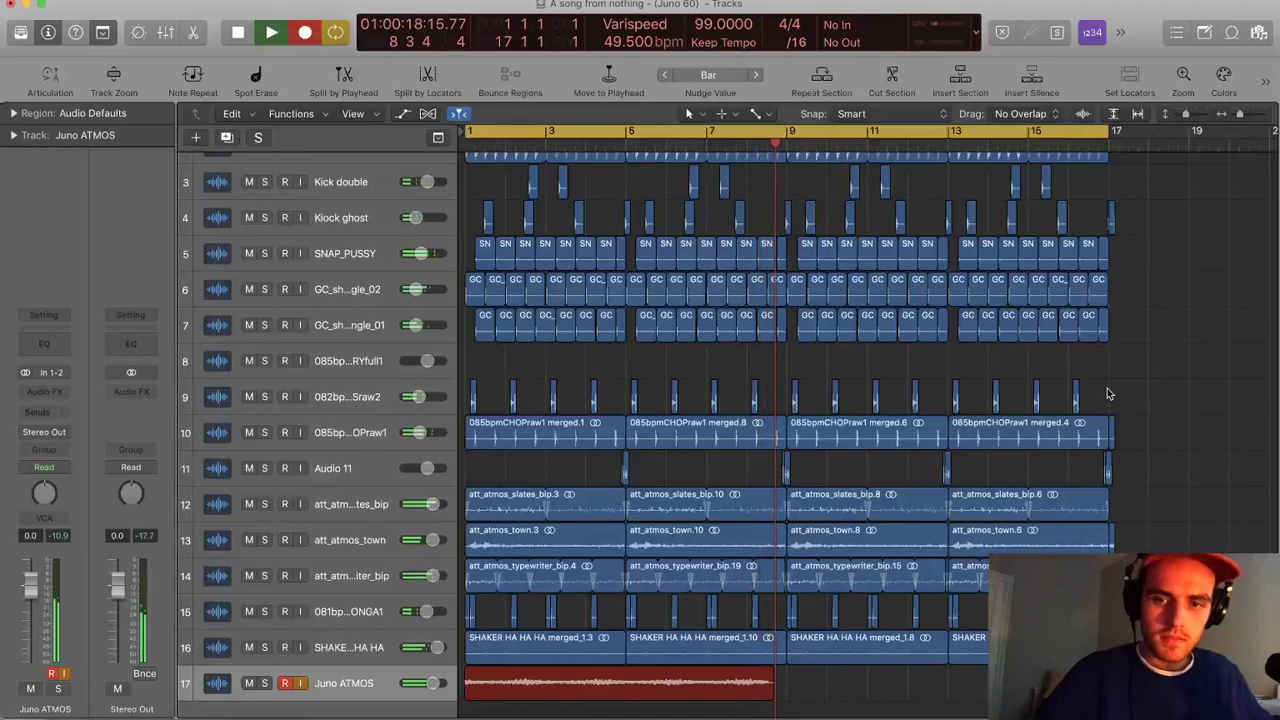
key("space")
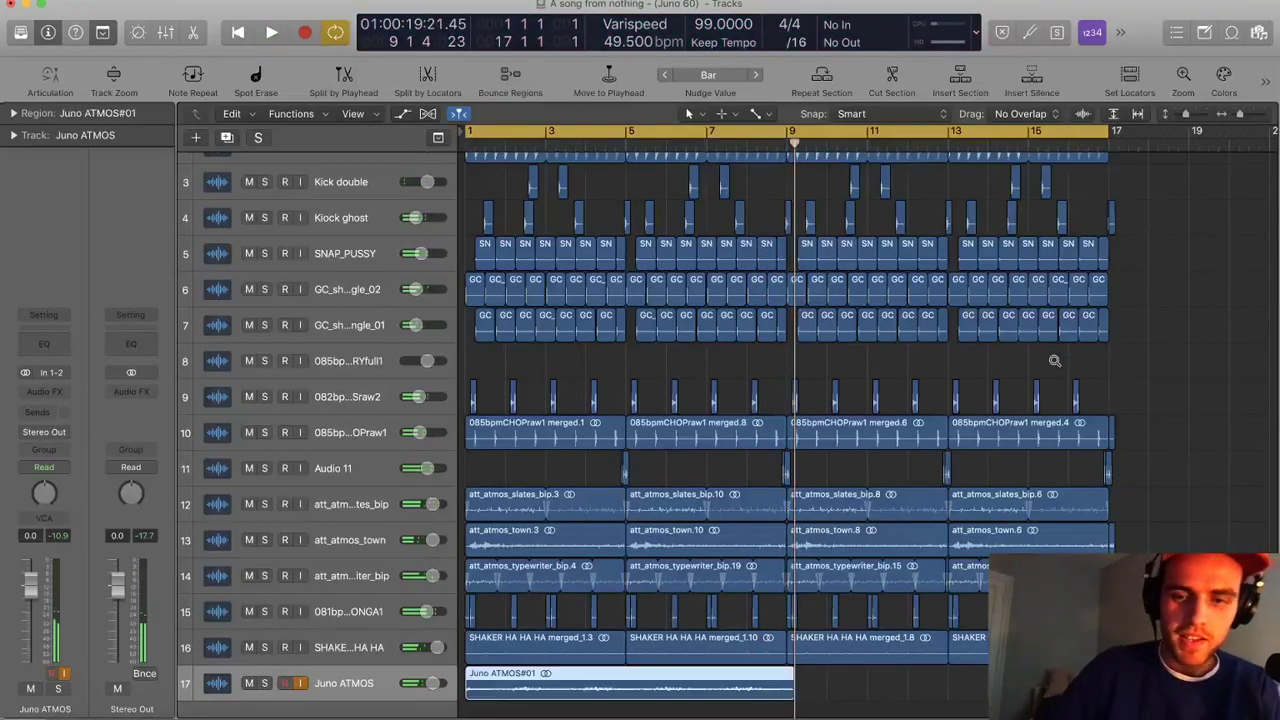
Trim the Juno ATMOS recording to end at bar 9 and place a copy of it starting at bar 9
scroll(982, 413, "up", 1)
double_click(790, 667)
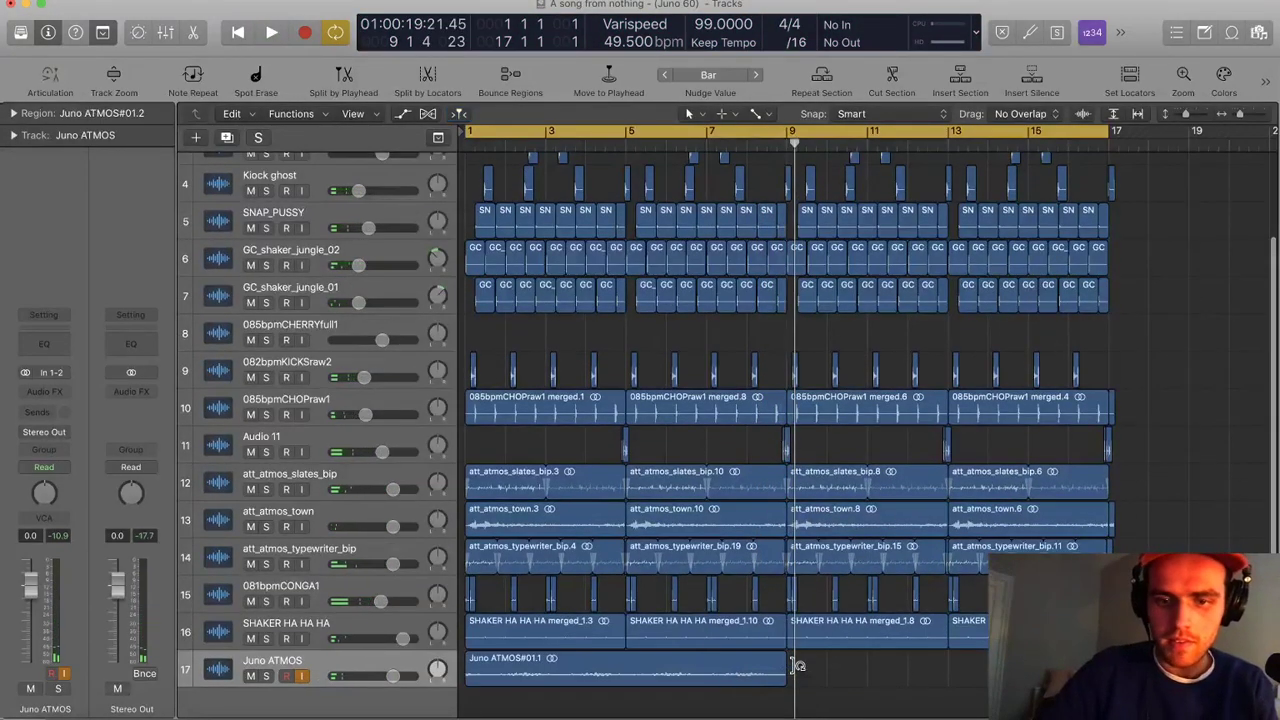
left_click(784, 664)
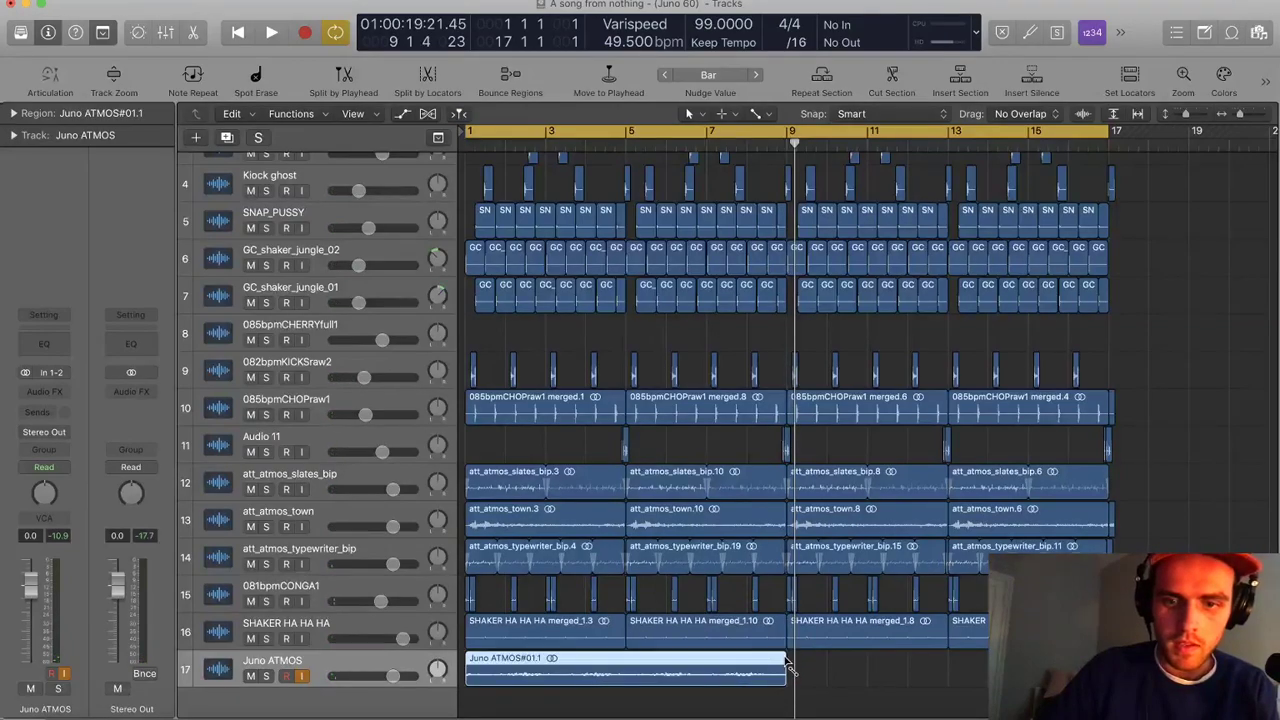
left_click_drag(513, 675, 838, 668)
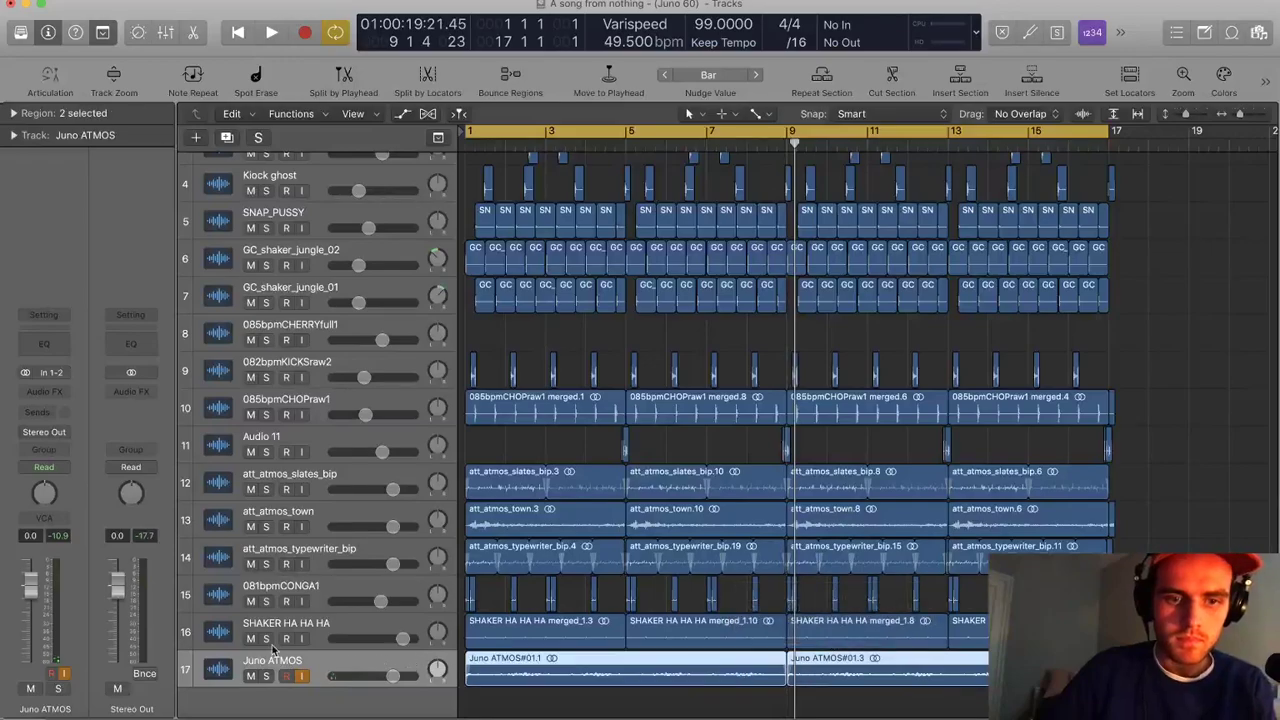
Insert a stereo FF Pro-Q 3 on the Juno ATMOS track and set a 12 dB/oct low cut above about 505 Hz
left_click(58, 392)
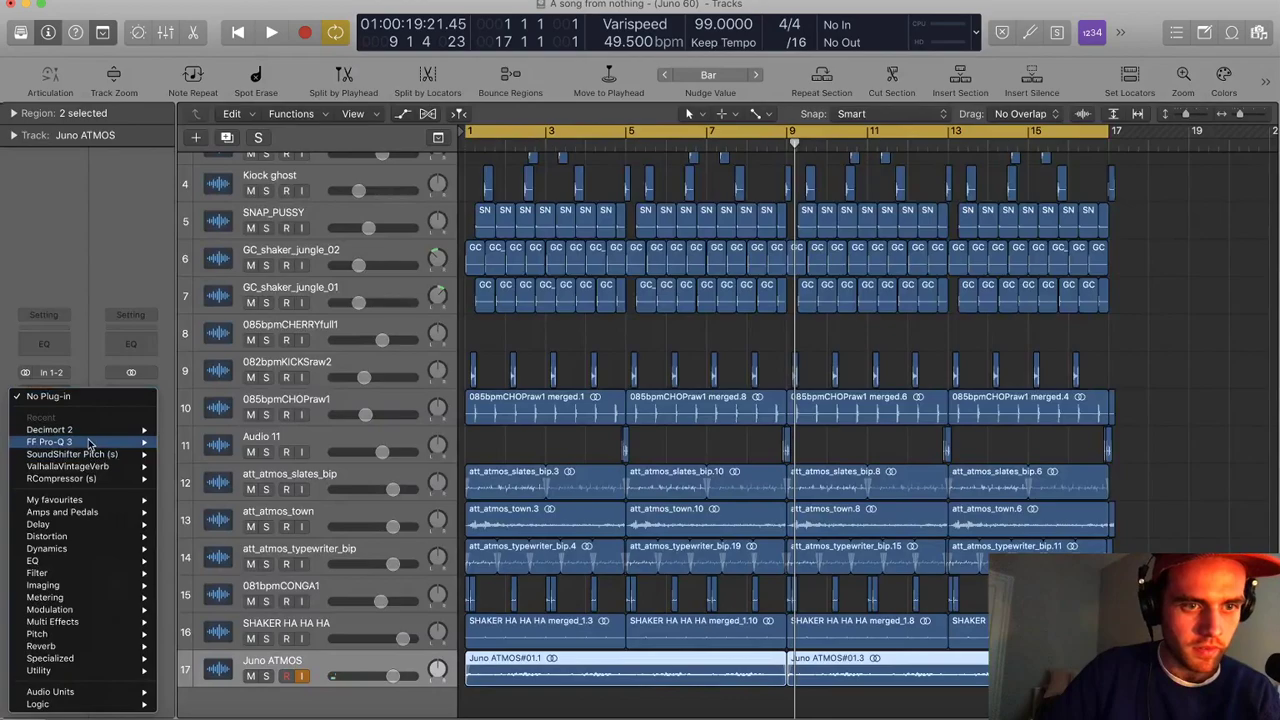
mouse_move(90, 443)
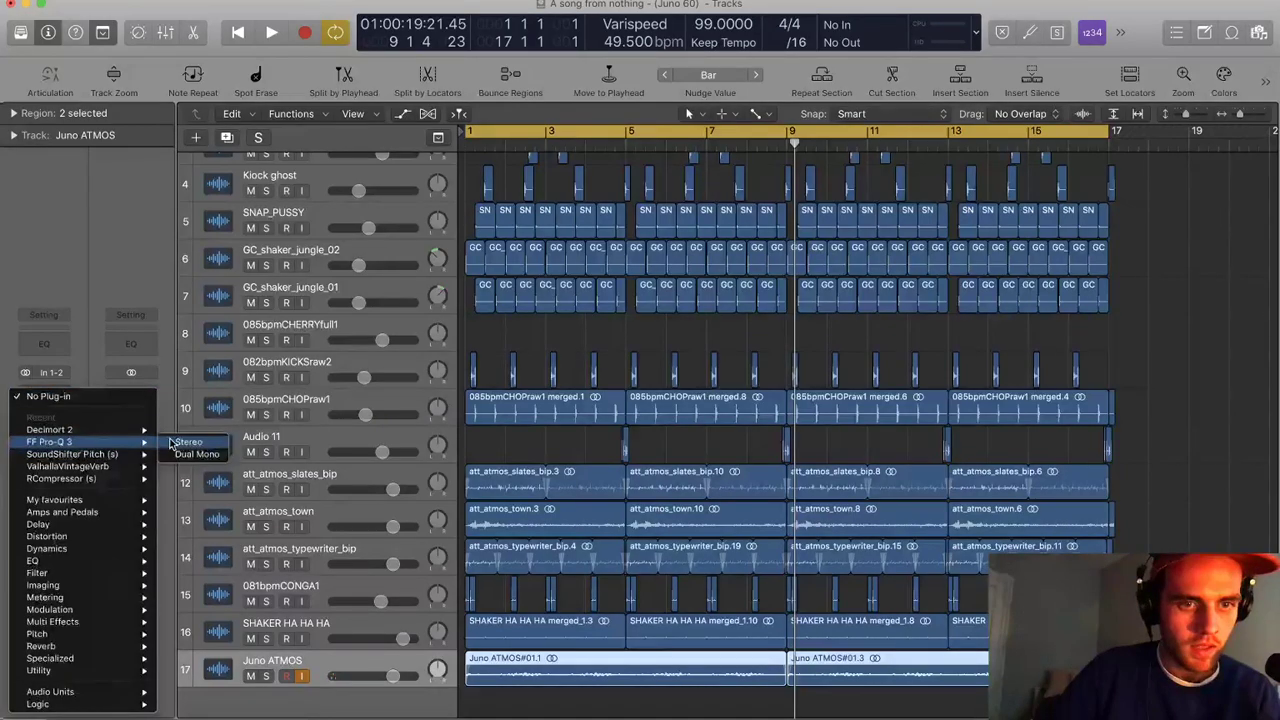
left_click(186, 442)
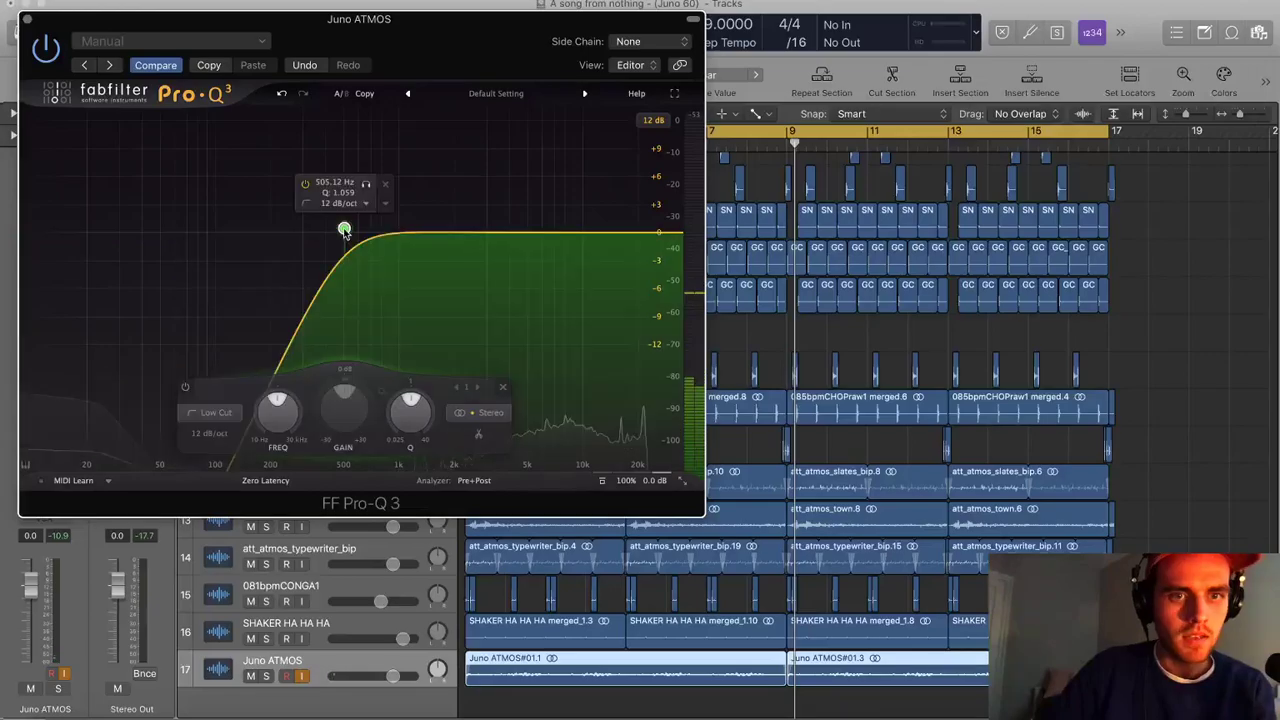
left_click_drag(344, 231, 380, 231)
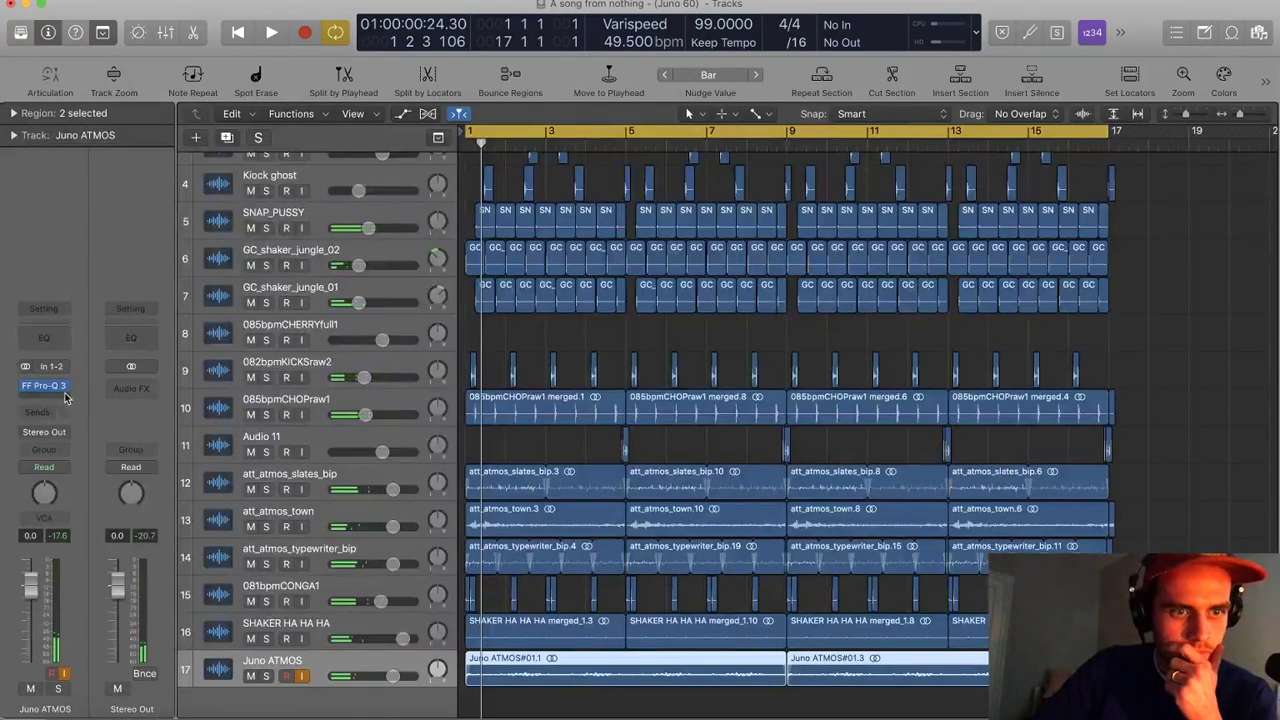
Insert a stereo ValhallaVintageVerb after the EQ on the Juno ATMOS track and adjust its reverb settings
left_click(66, 396)
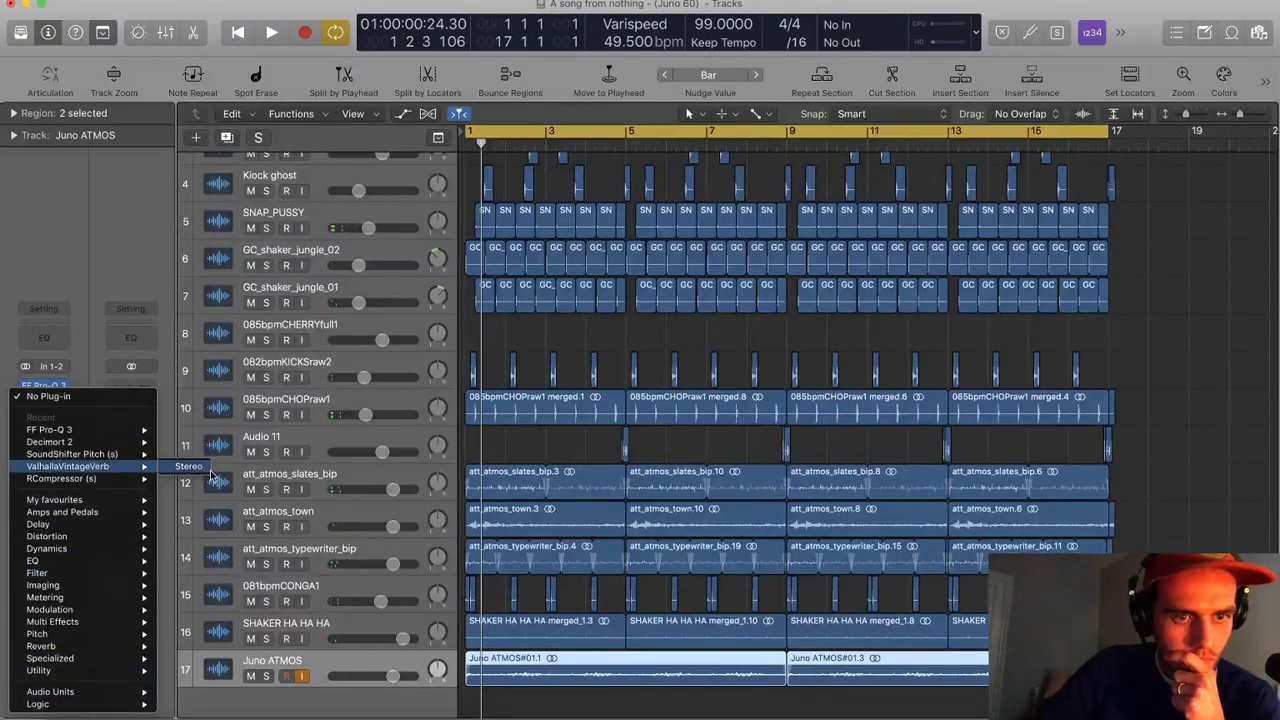
left_click(141, 181)
left_click_drag(172, 215, 168, 174)
left_click(27, 19)
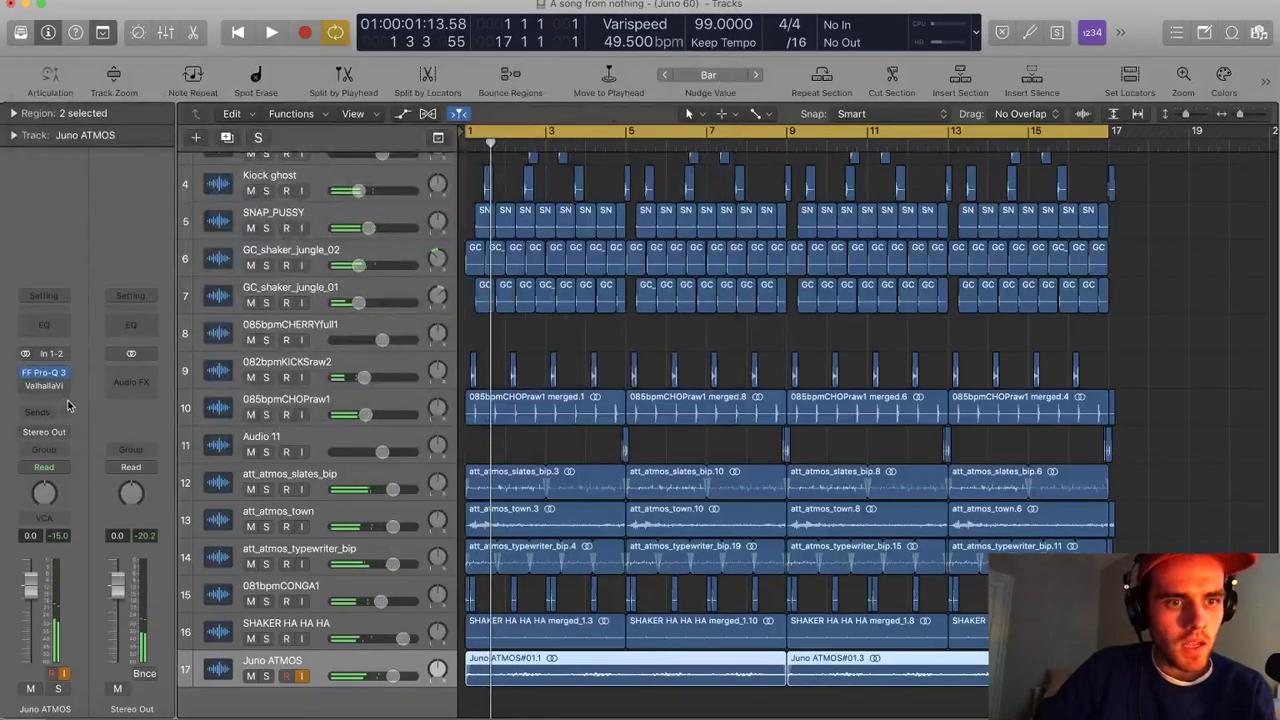
key("y")
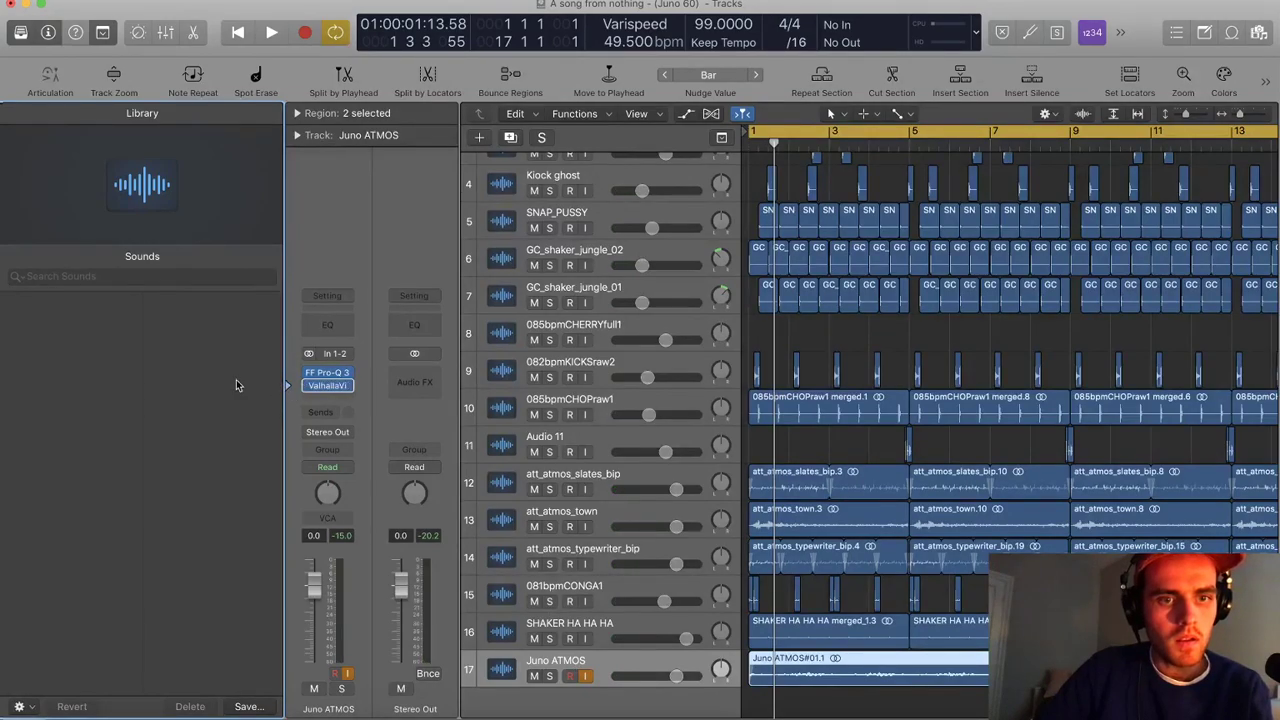
key("y")
Duplicate the Juno ATMOS track with its plug-ins and name the copy Juno Pad\ while the song plays from the start
key("Return")
key("space")
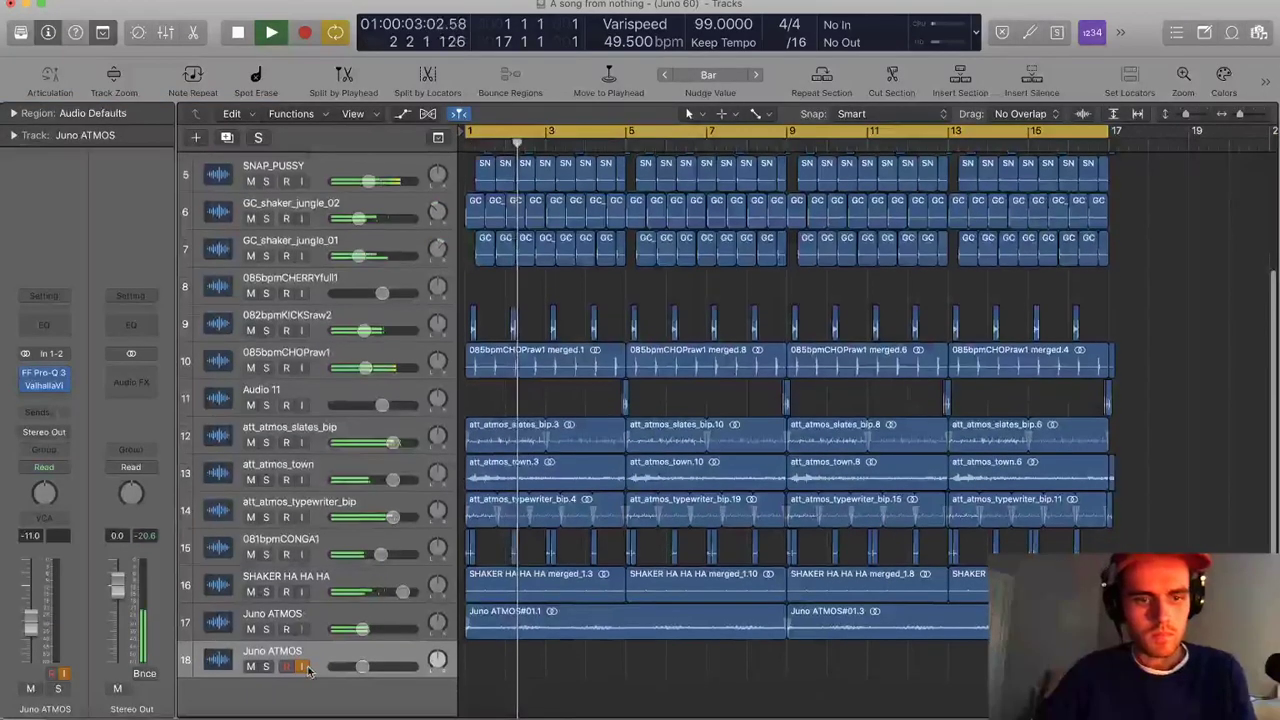
double_click(273, 651)
type("Juno ")
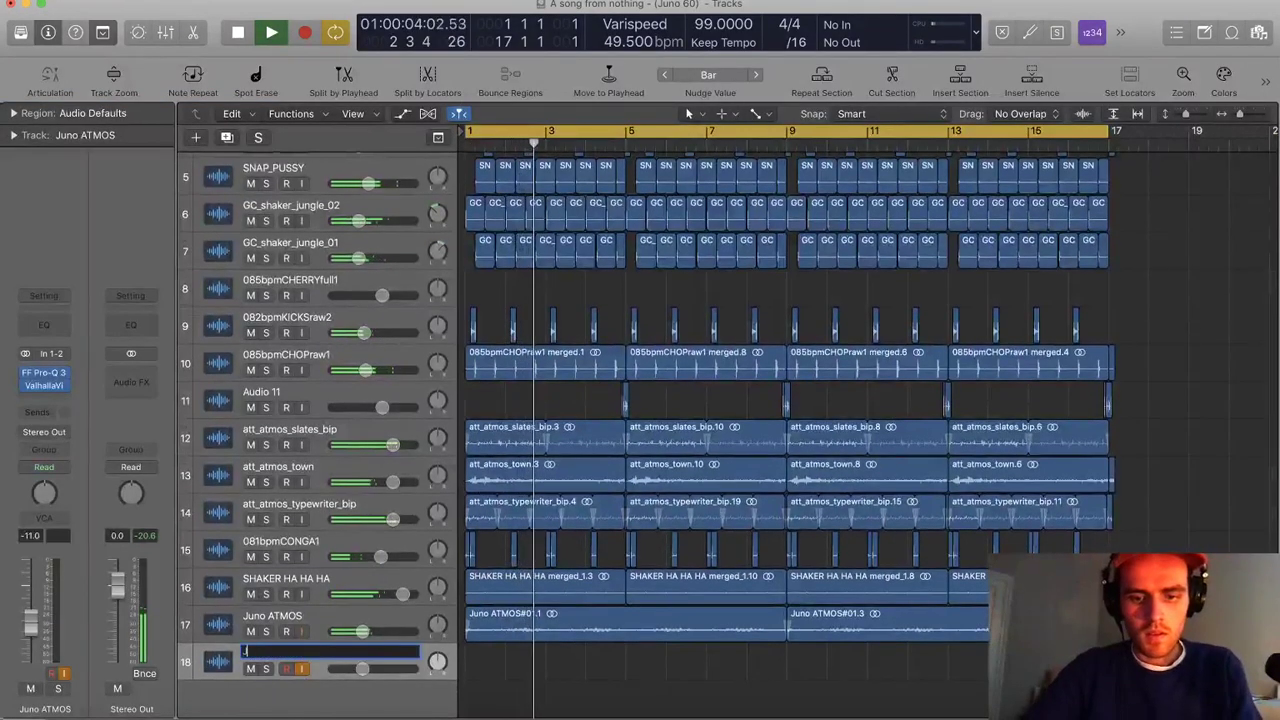
type(" Pad\\")
key("Return")
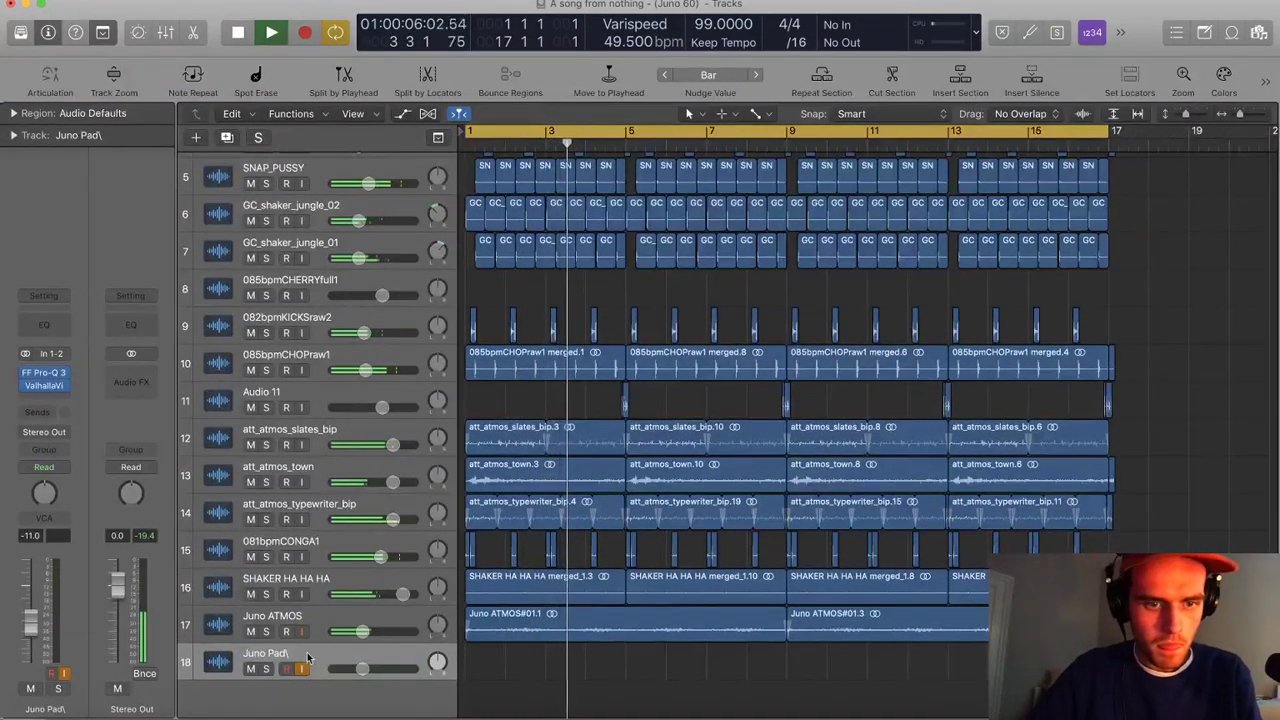
Lower the Juno ATMOS volume slightly and insert a stereo Stereo Delay between the EQ and reverb on the Juno Pad\ track
left_click_drag(362, 632, 355, 632)
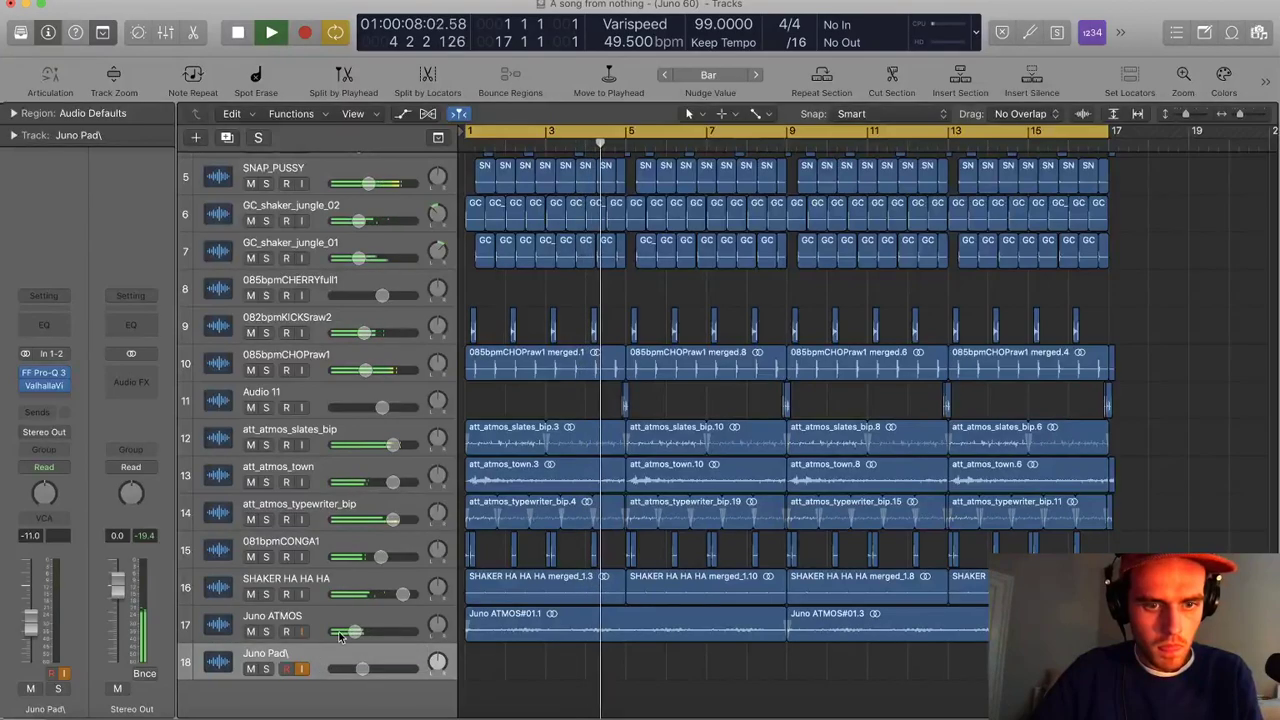
left_click(68, 388)
mouse_move(100, 505)
mouse_move(260, 541)
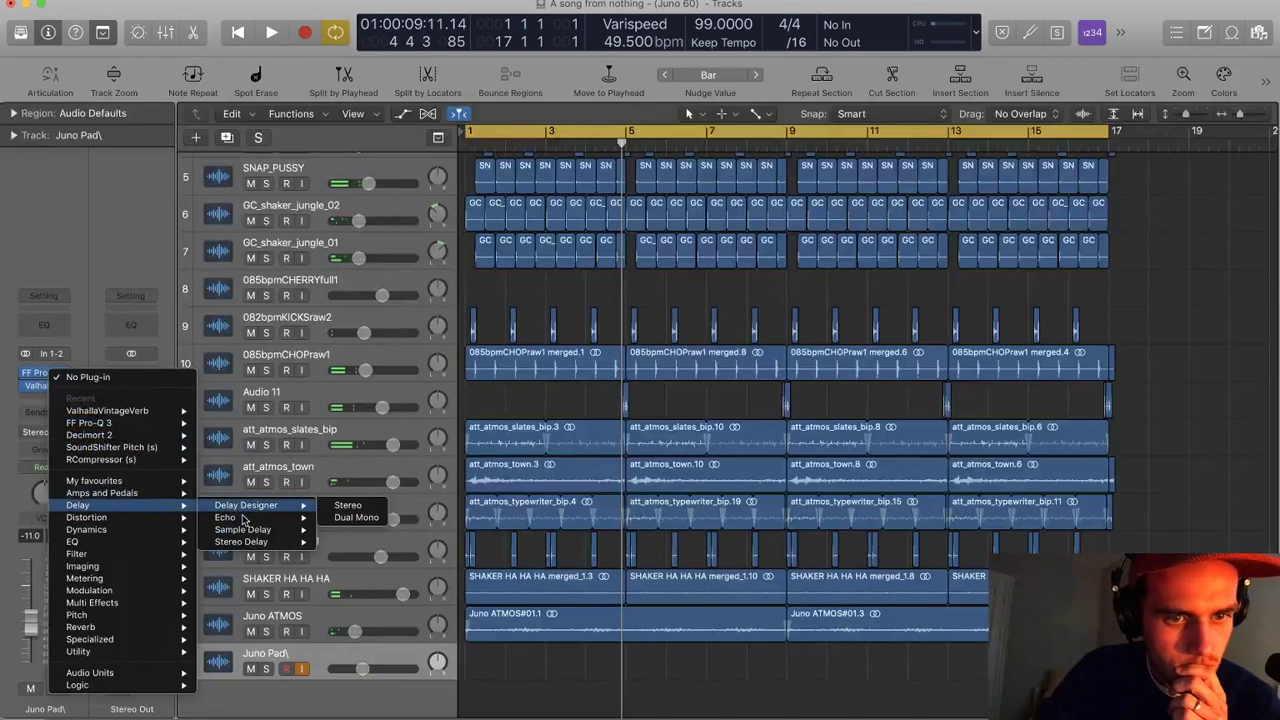
left_click(348, 541)
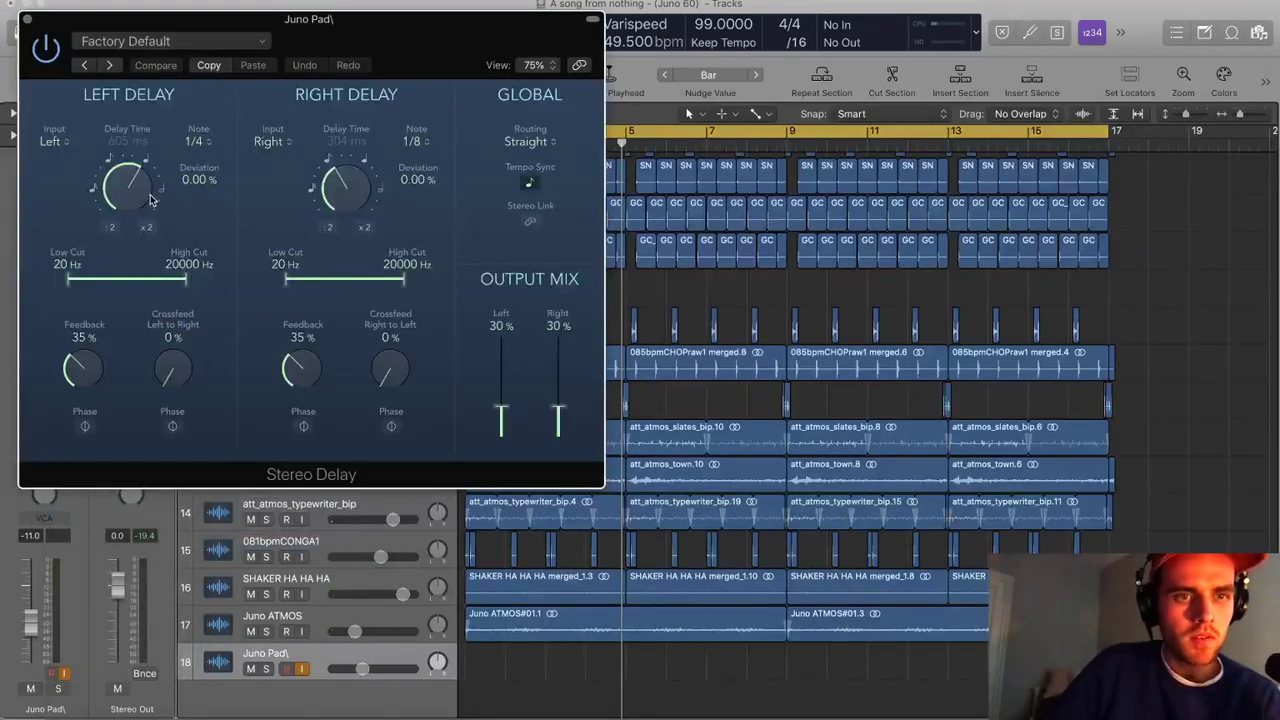
Set the Stereo Delay's output mix to 45% left and 38% right, and adjust its low-cut filters
left_click_drag(501, 420, 501, 390)
left_click_drag(558, 420, 558, 400)
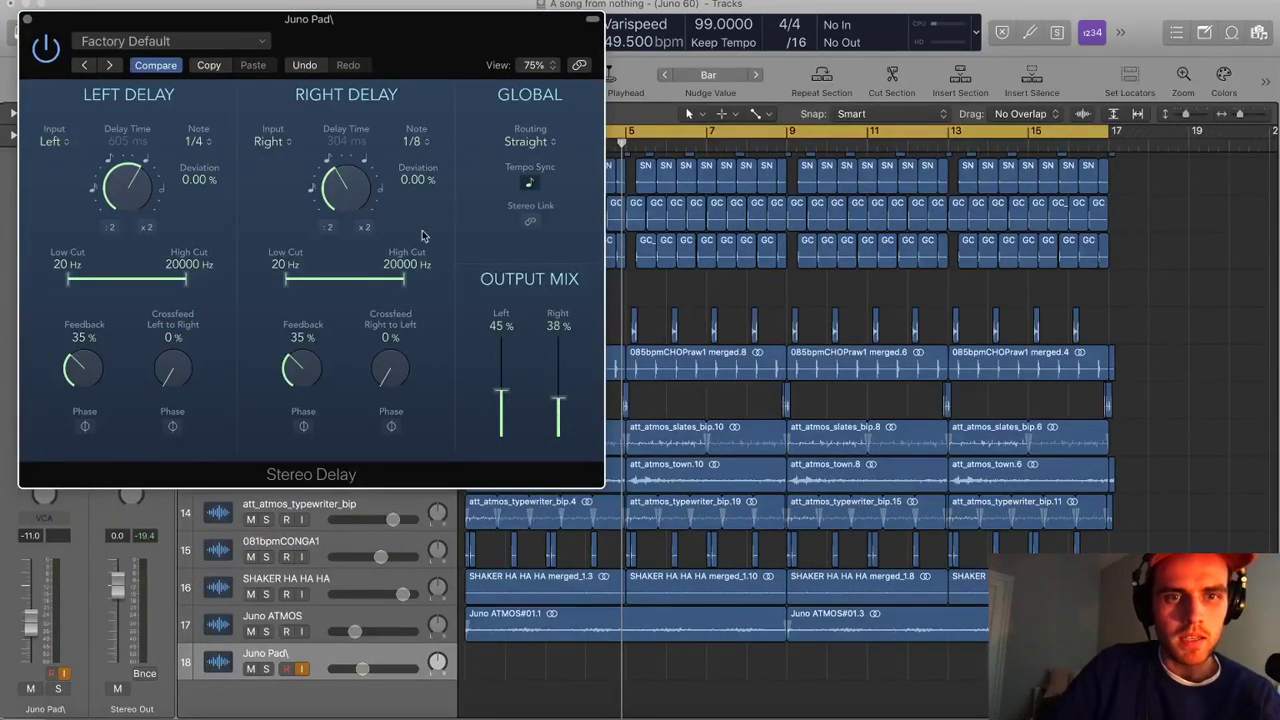
mouse_move(296, 284)
left_mouse_down()
mouse_move(398, 290)
mouse_move(290, 276)
left_mouse_up()
left_click_drag(73, 287, 173, 289)
key("space")
left_click(27, 19)
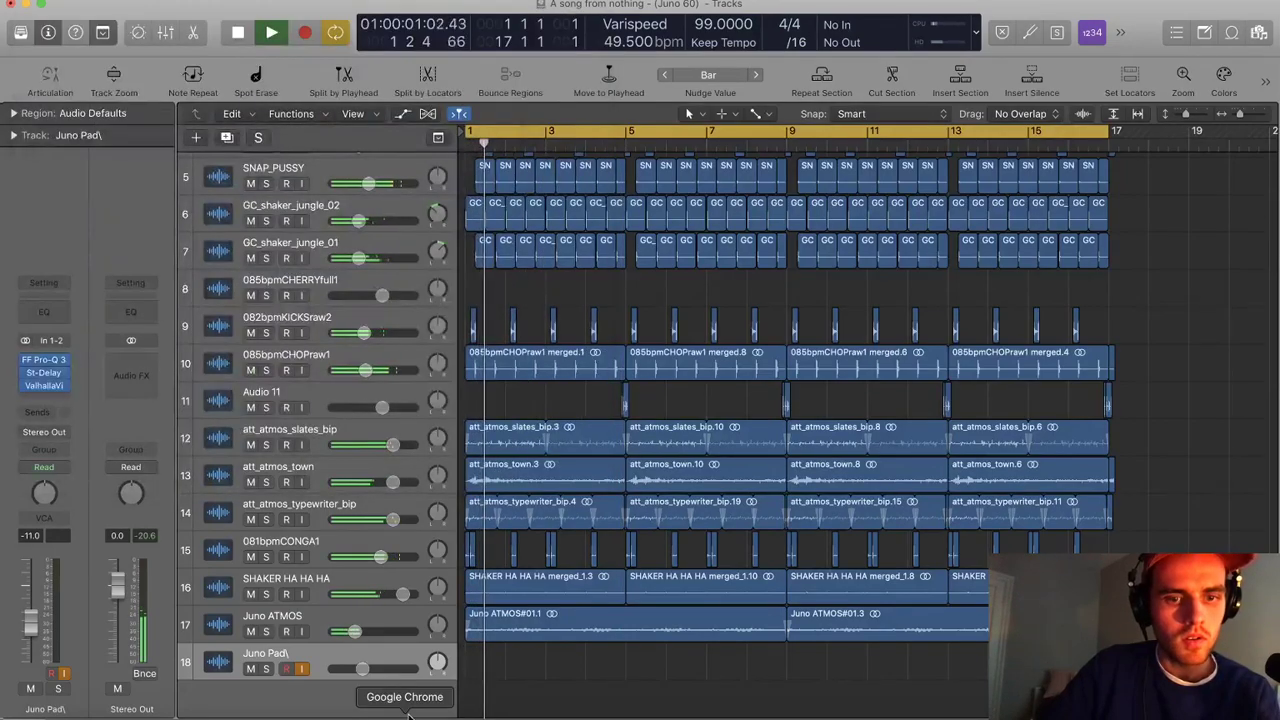
Remove the stray backslash from the new pad track's name so it reads Juno Pad
double_click(318, 659)
key("Right")
key("BackSpace")
key("Return")
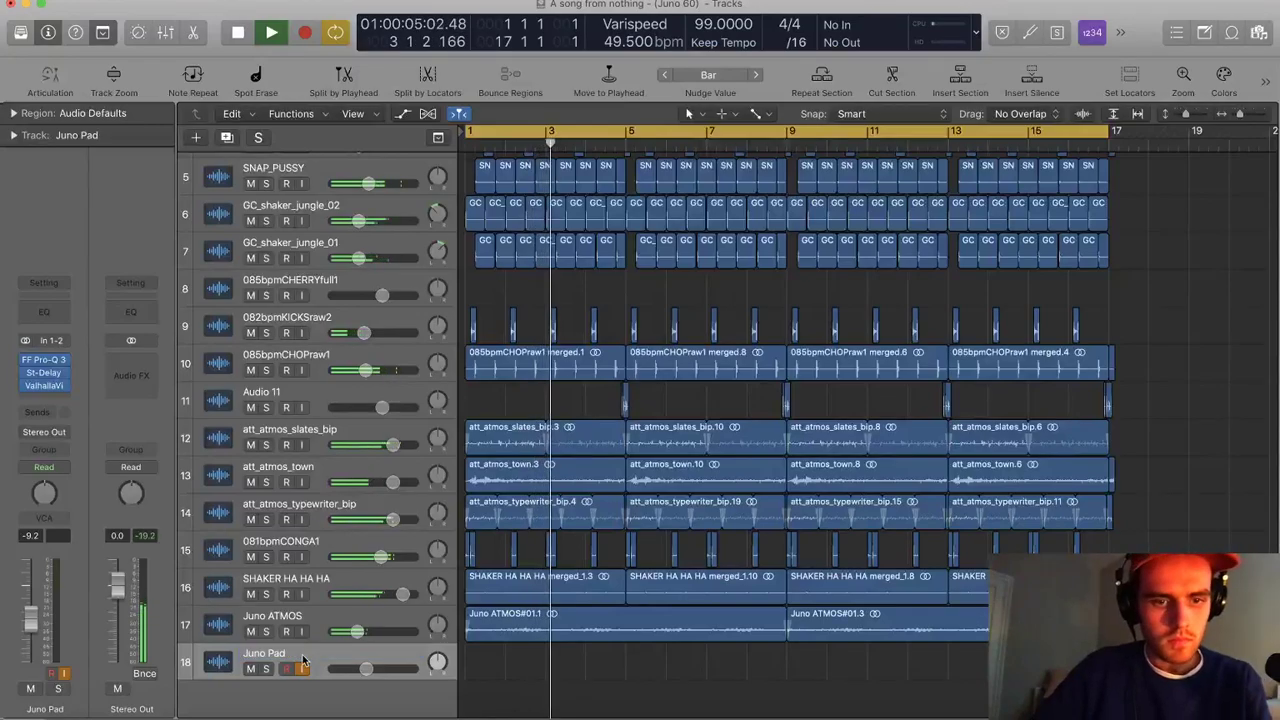
Set the Juno ATMOS track's volume to about -14 dB during playback, and stop the song
scroll(506, 529, "up", 3)
scroll(506, 529, "down", 2)
left_click_drag(357, 624, 358, 624)
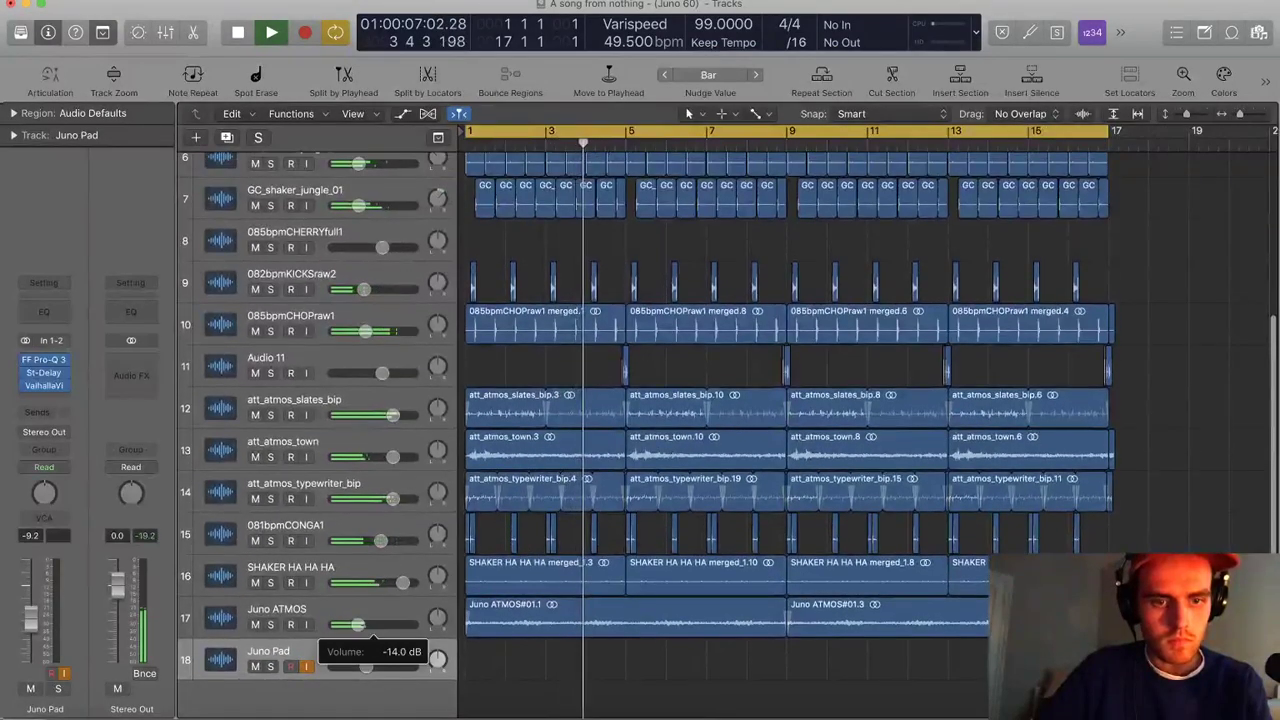
key("space")
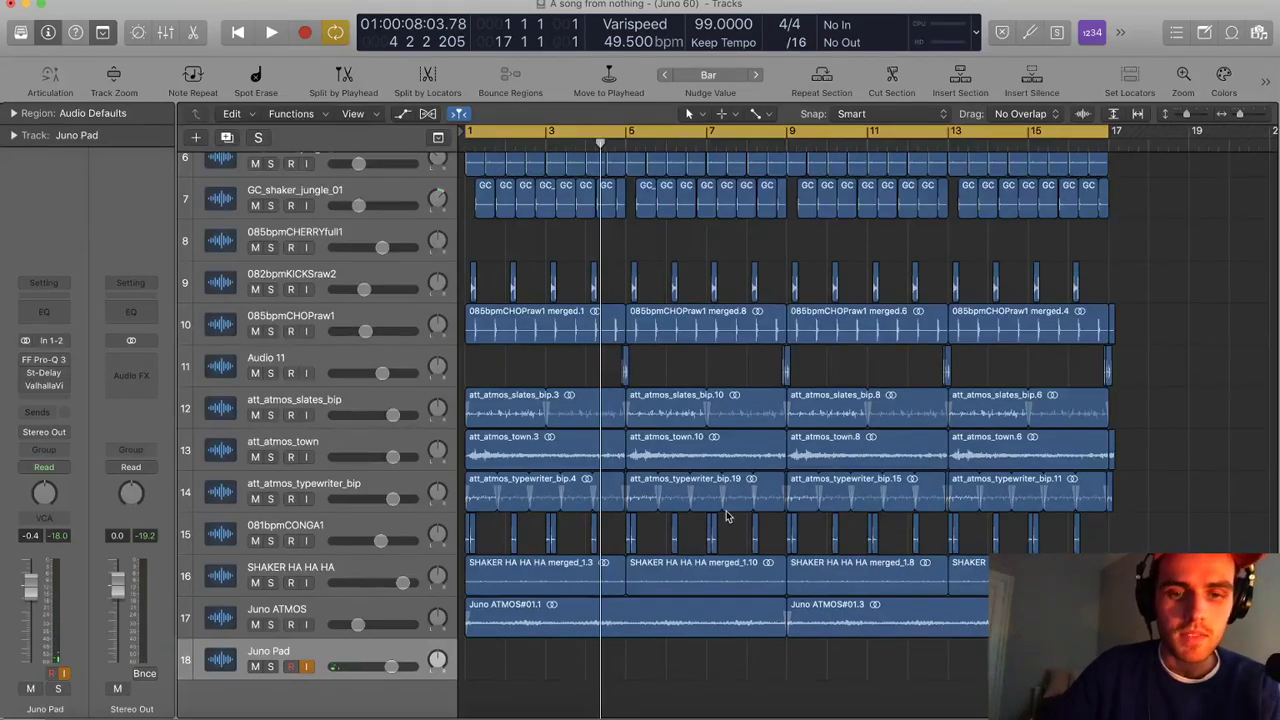
Play back the opening of the 16-bar arrangement from bar 1
scroll(733, 509, "down", 3)
scroll(733, 511, "down", 3)
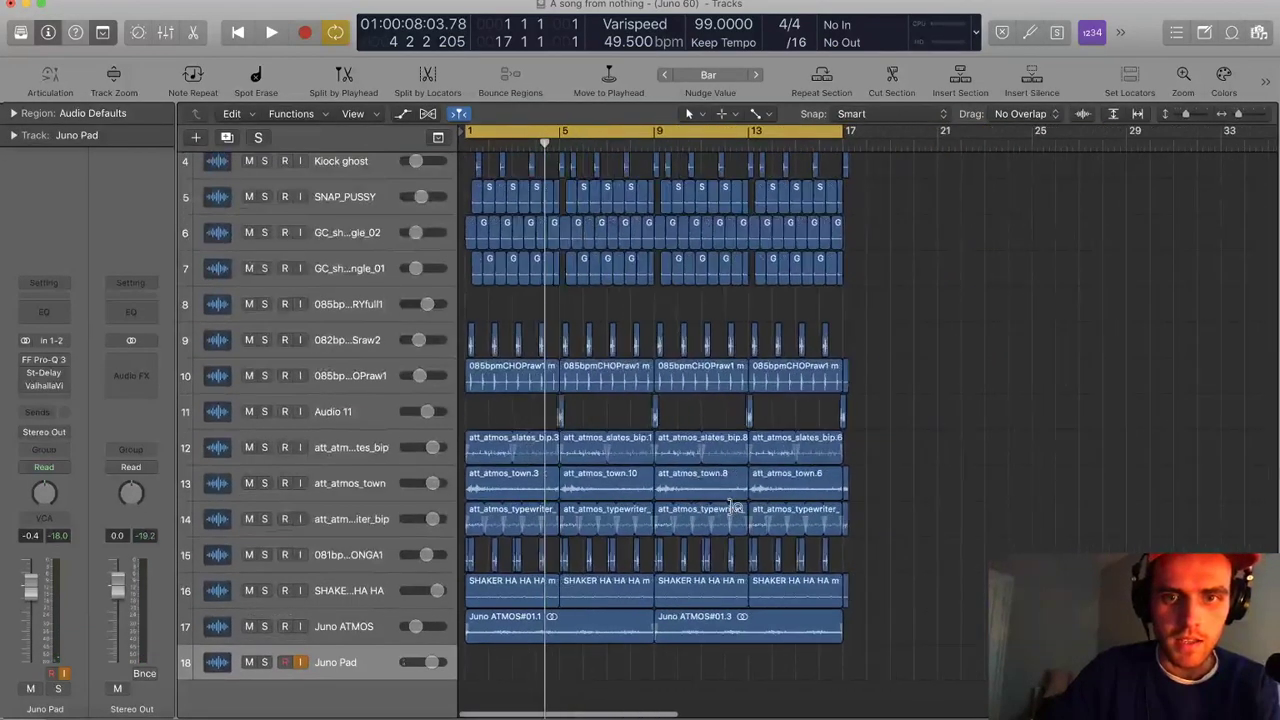
key("space")
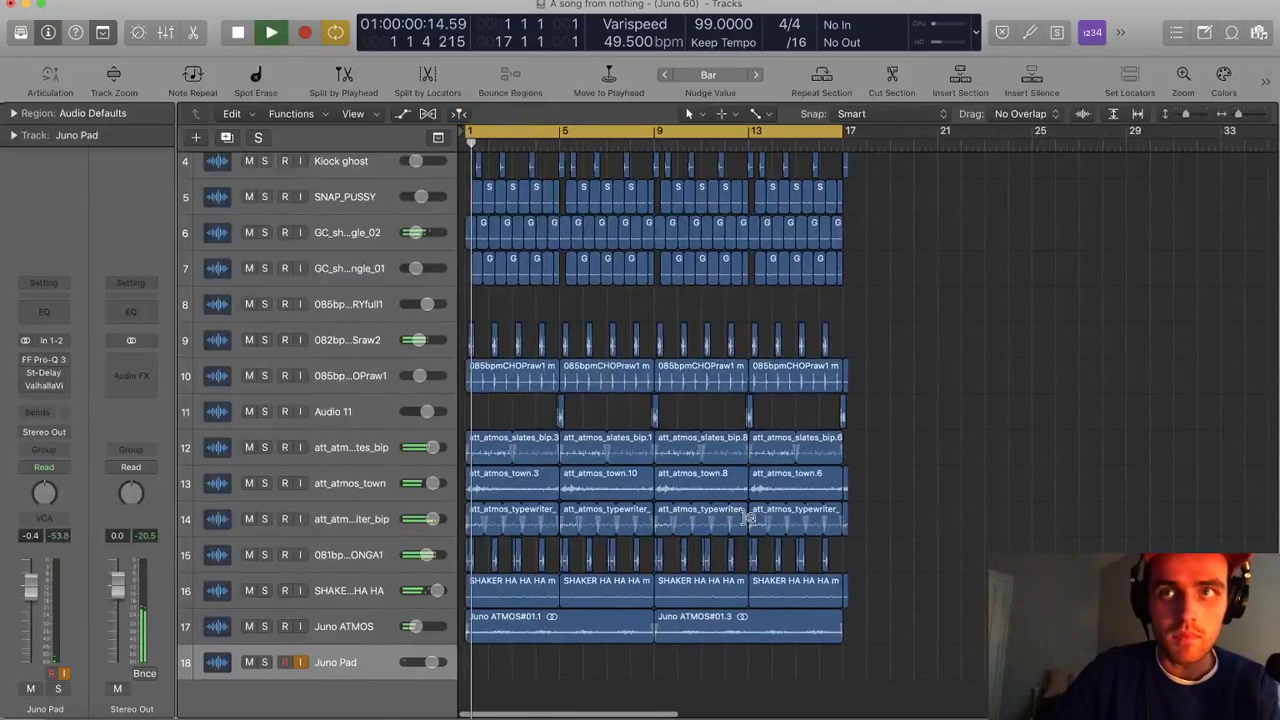
key("space")
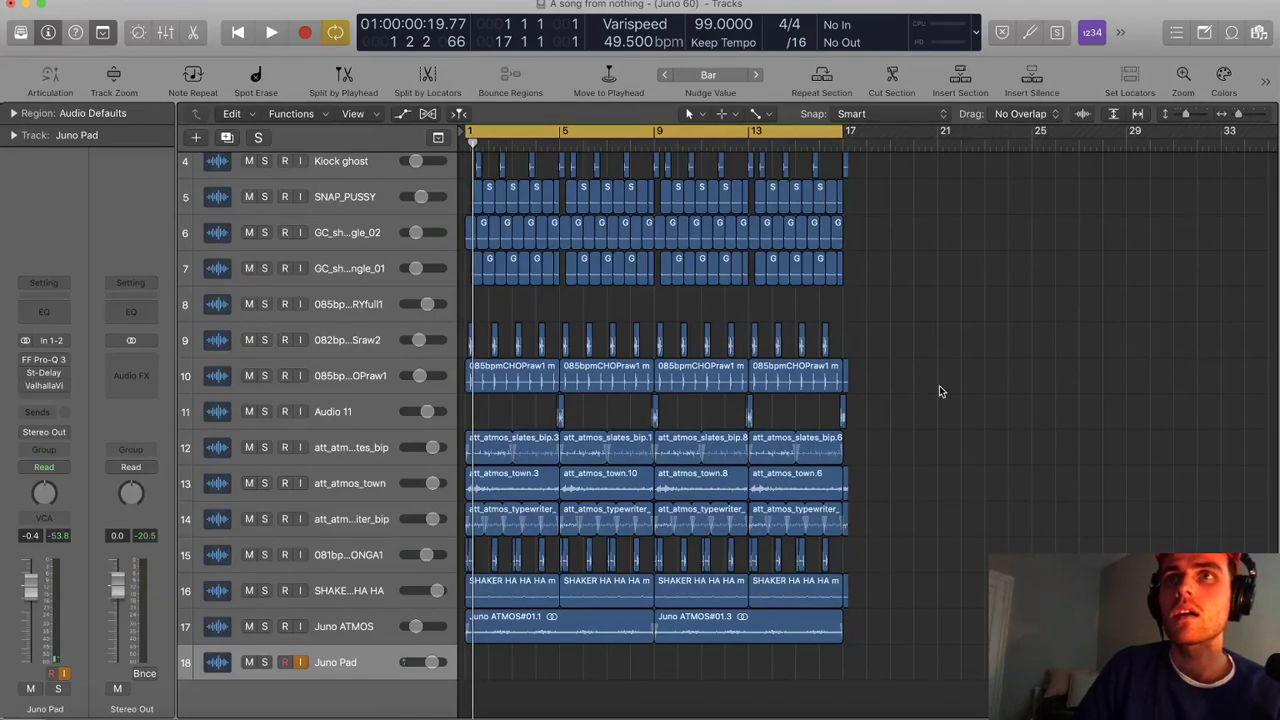
key("space")
key("space")
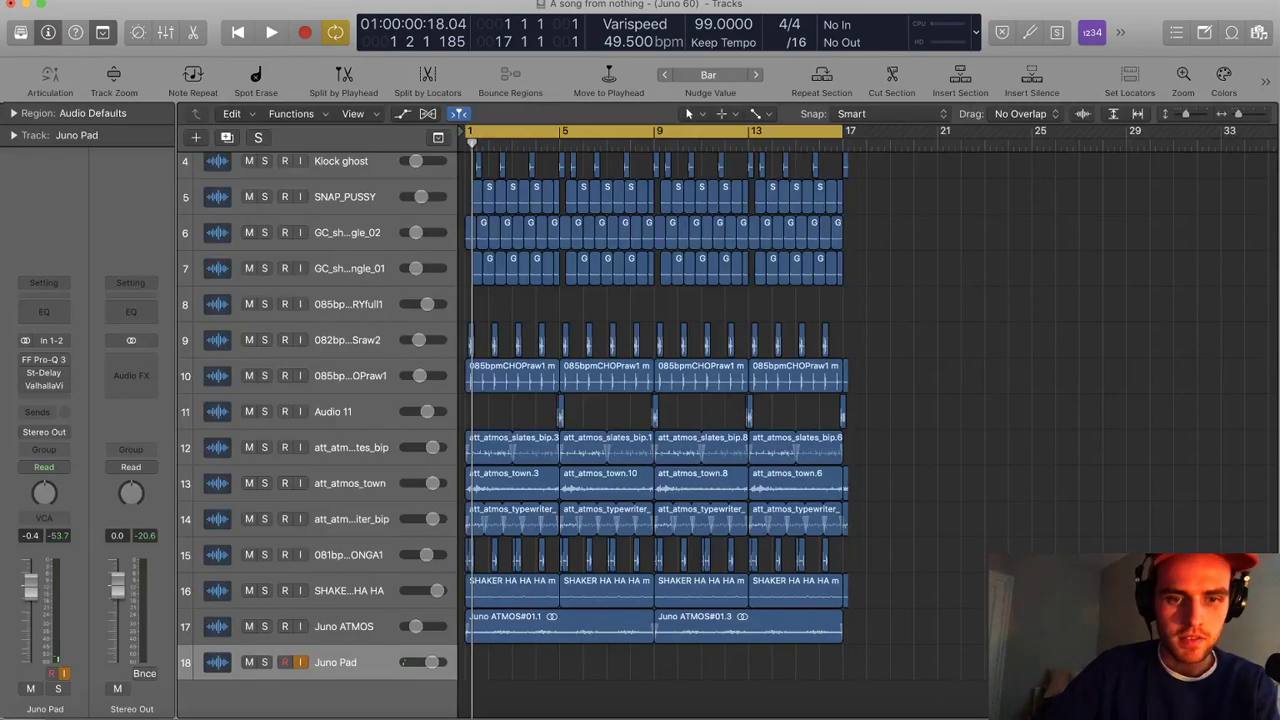
Set the Juno Pad track's volume to +3.3 dB
key("super+Down")
key("super+Down")
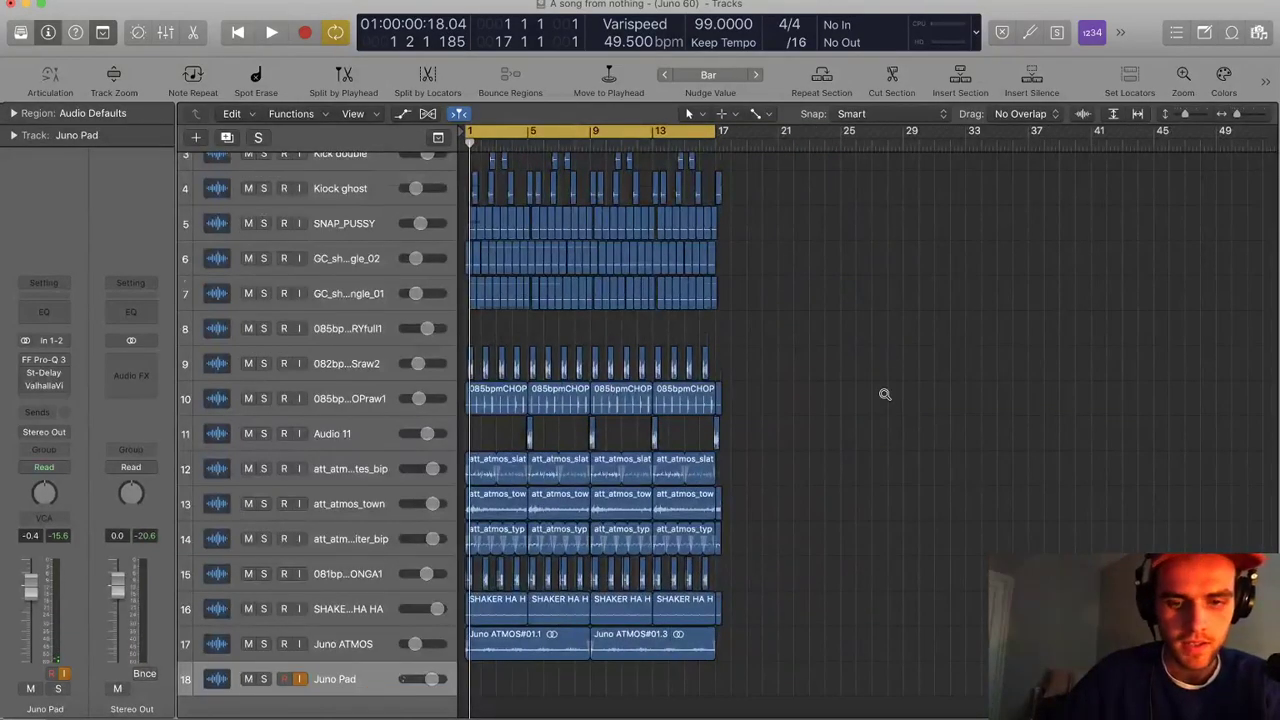
scroll(883, 394, "up", 3)
left_click_drag(391, 666, 403, 666)
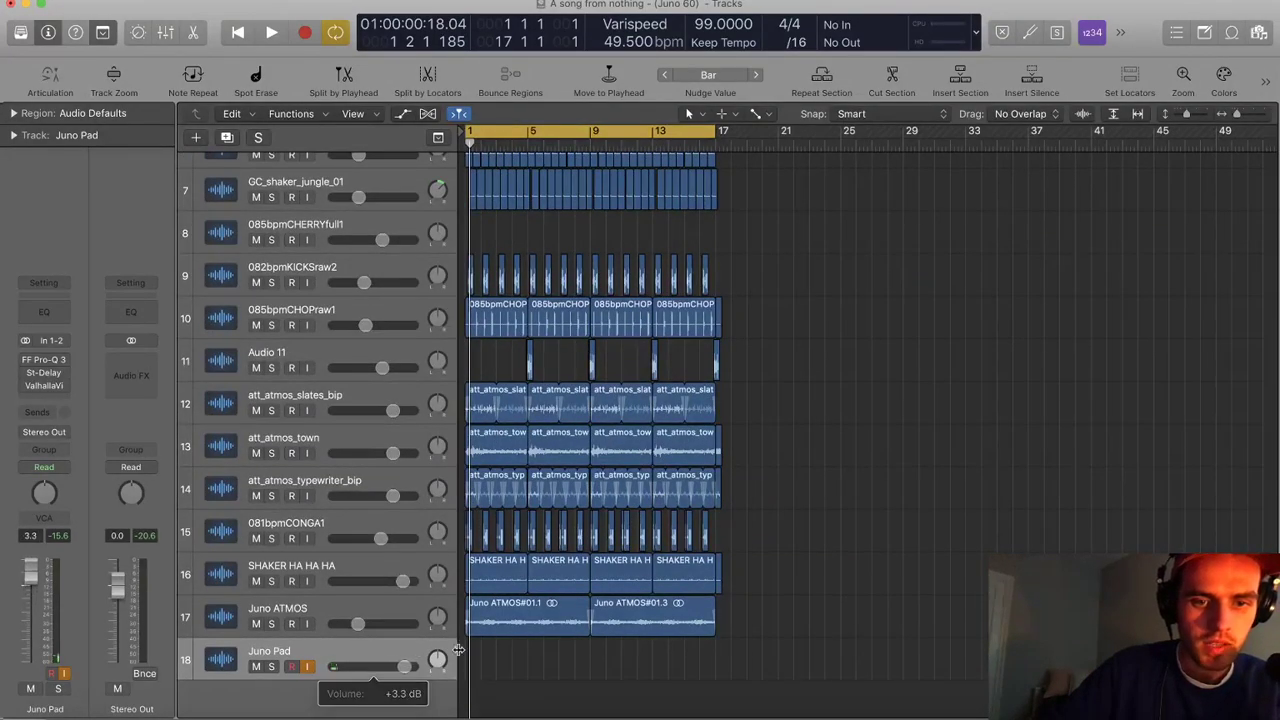
scroll(495, 644, "down", 1)
Set the gain of both Juno ATMOS regions to -8.4 dB while the arrangement plays, and stop playback
key("space")
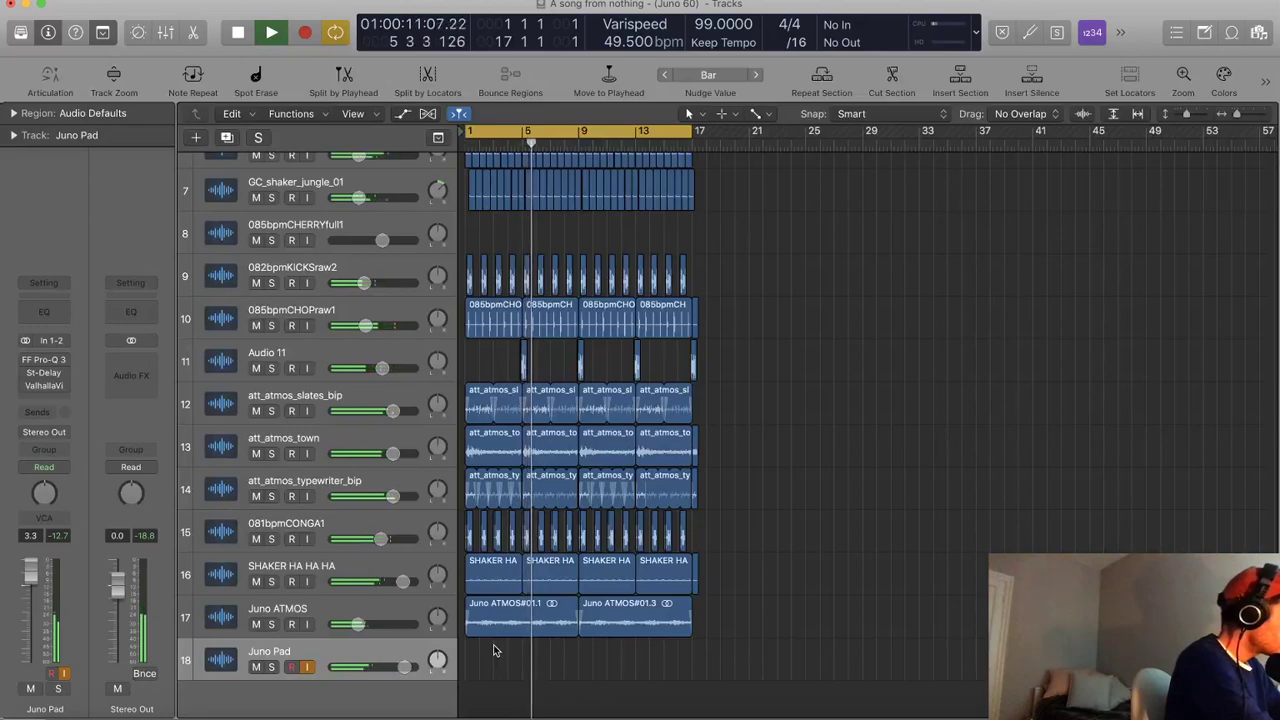
left_click(334, 609)
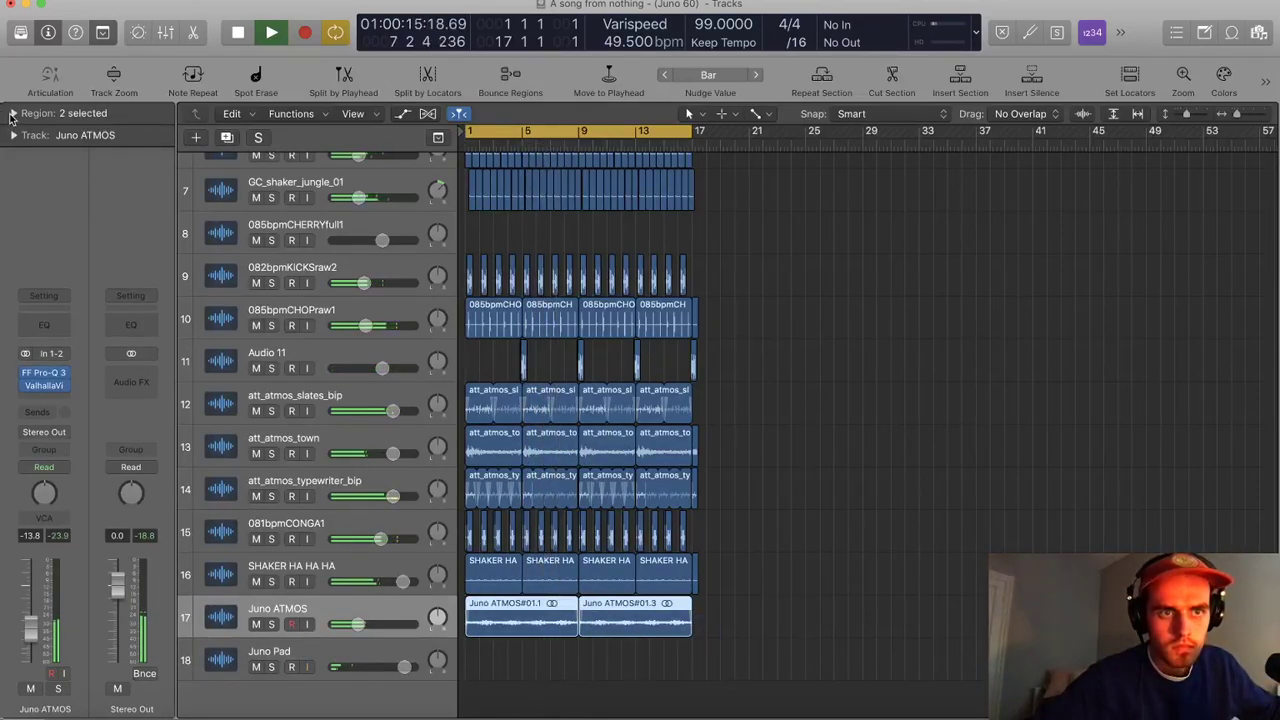
left_click(13, 113)
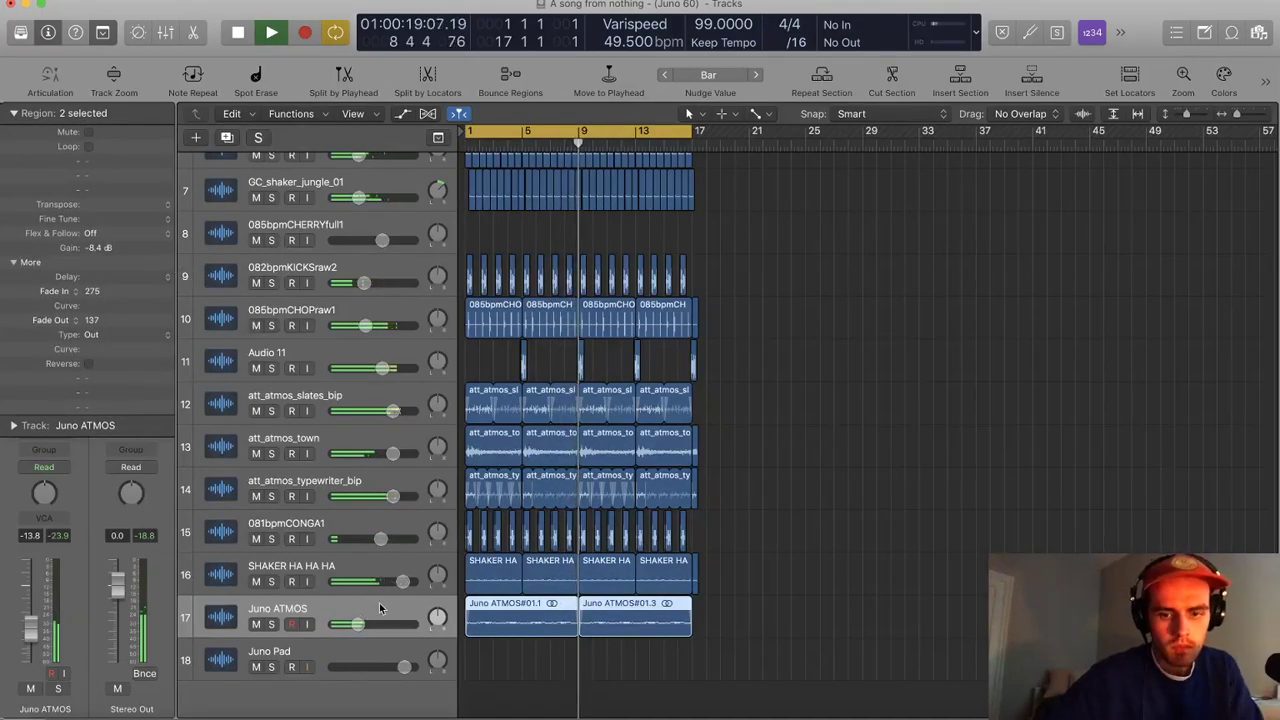
key("space")
Select the Juno Pad track and rehearse the monitored pad over the playing arrangement
left_click(360, 651)
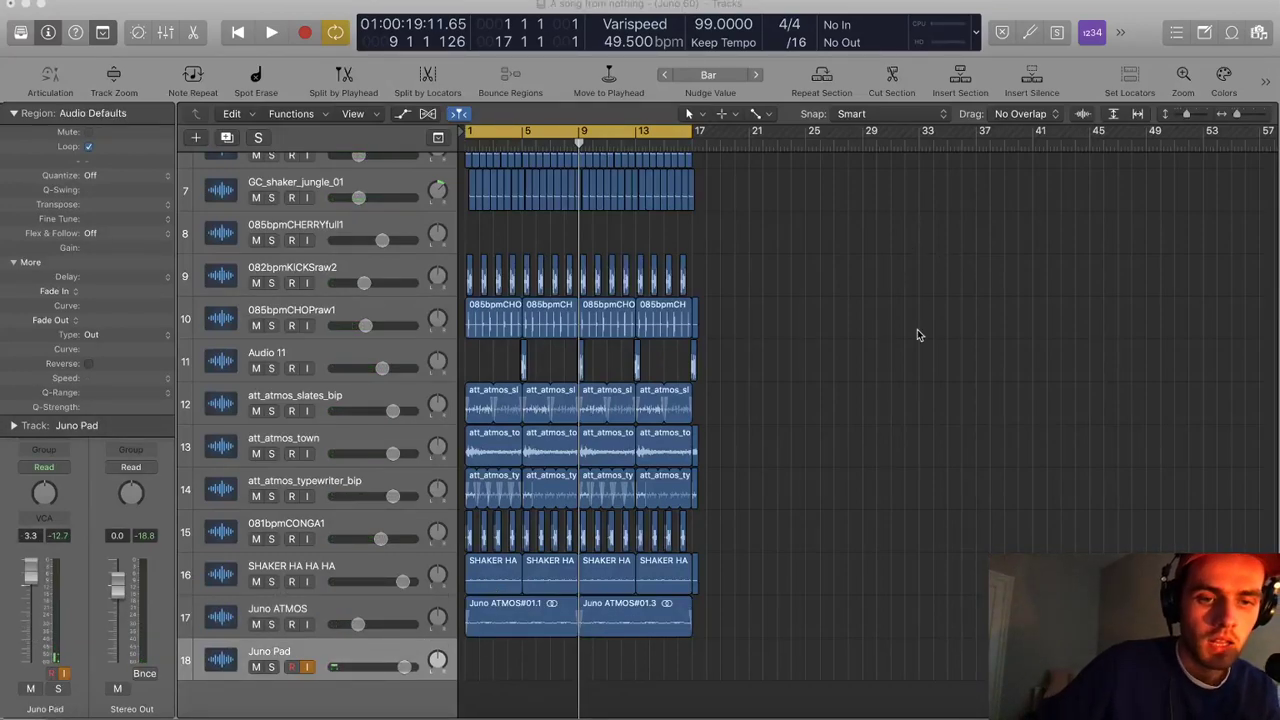
left_click(383, 612)
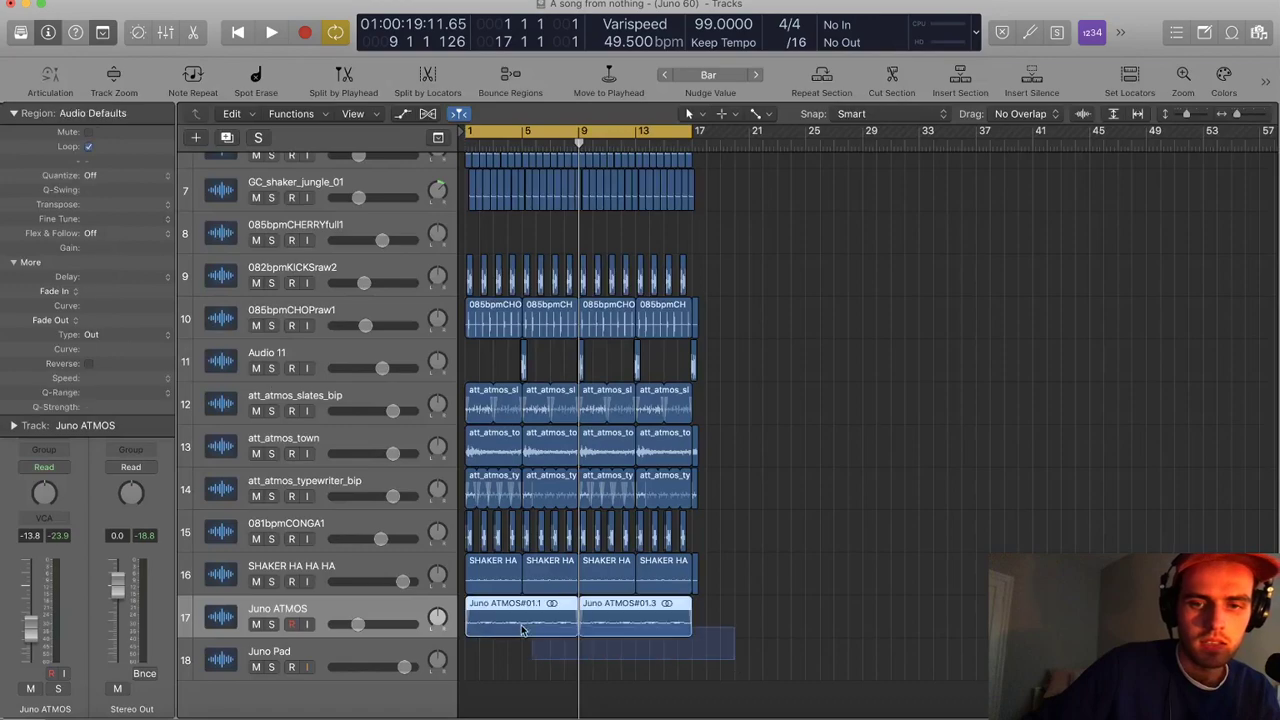
left_click(337, 655)
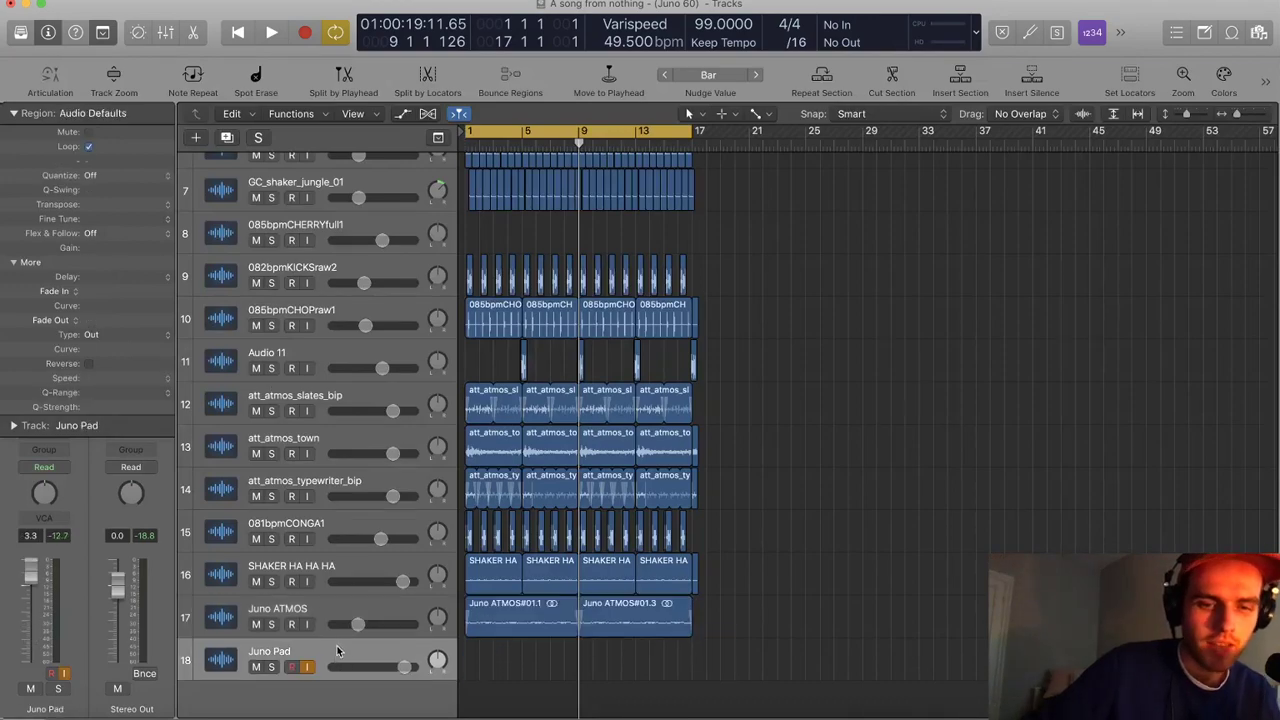
key("space")
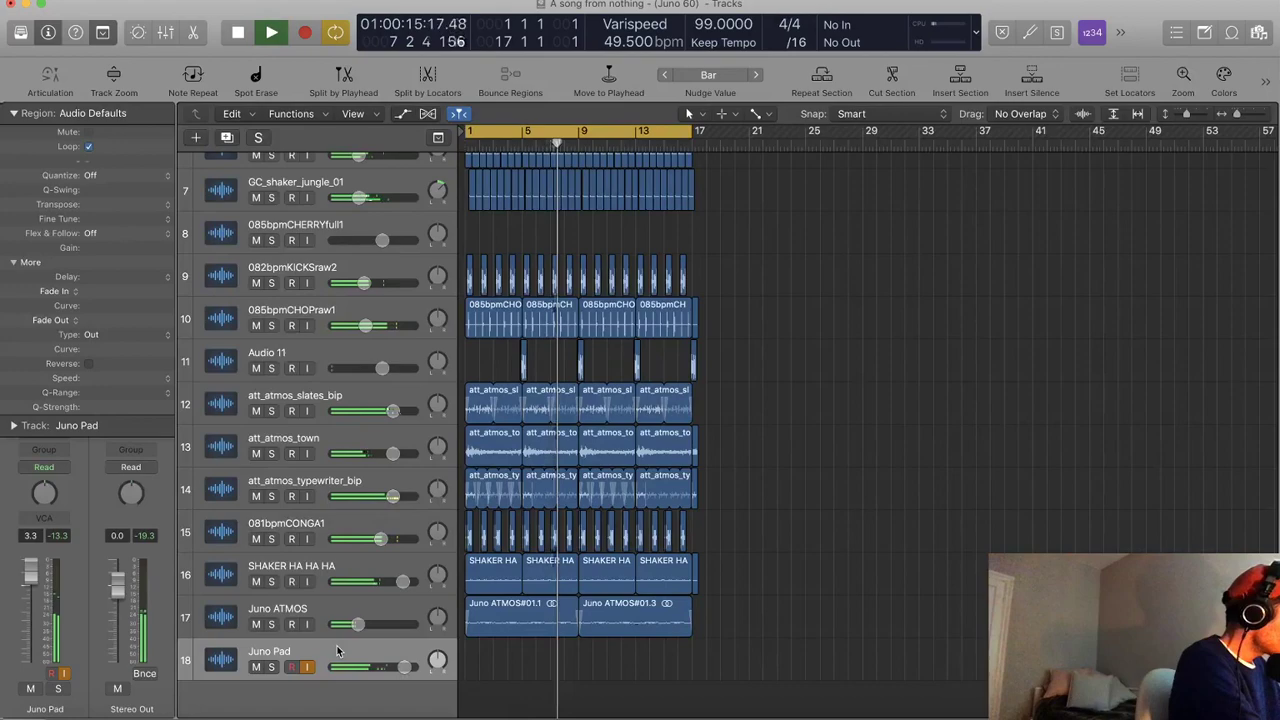
key("space")
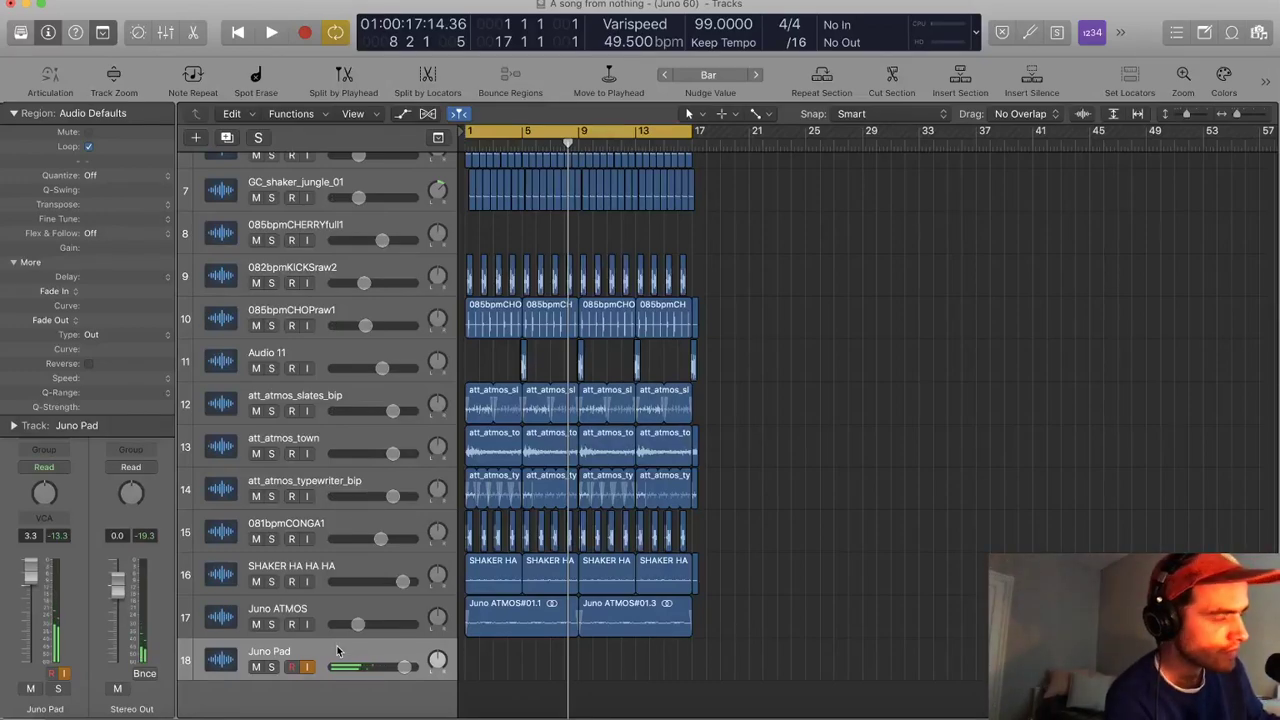
Solo the Juno ATMOS and Juno Pad tracks to audition them together, and return to playing the full arrangement unsoloed
left_click(271, 624)
key("space")
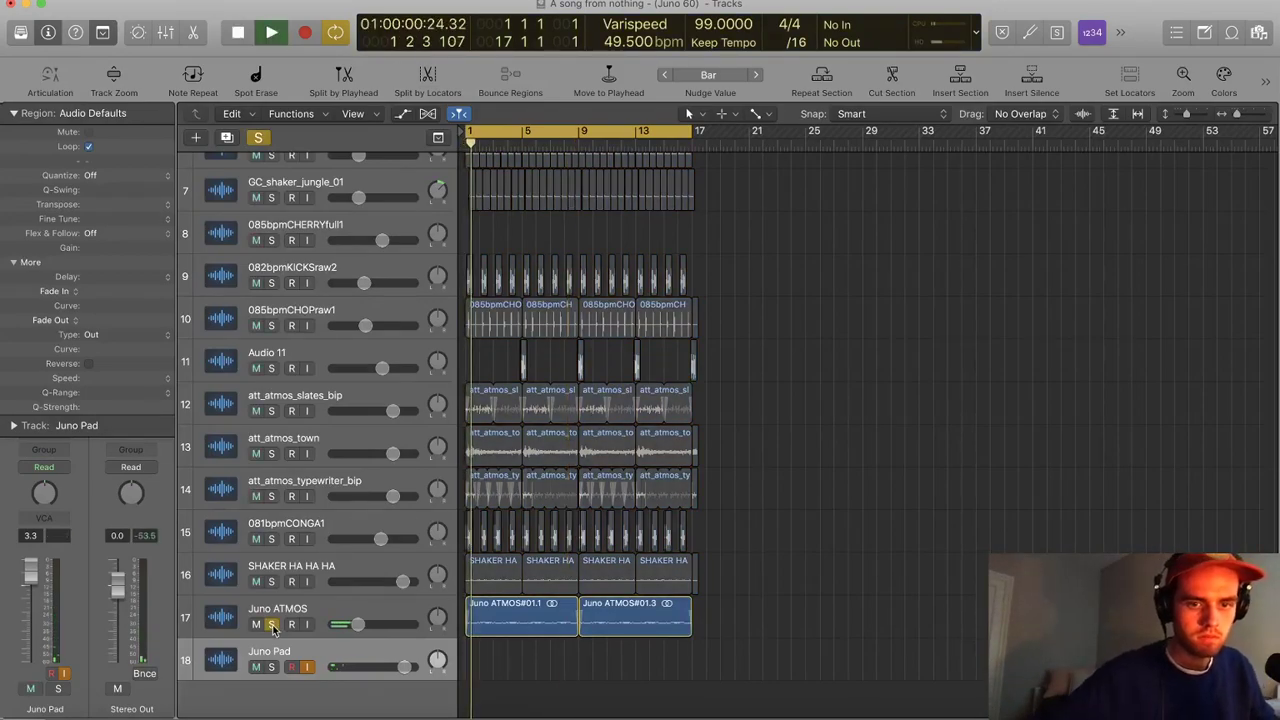
left_click(271, 667)
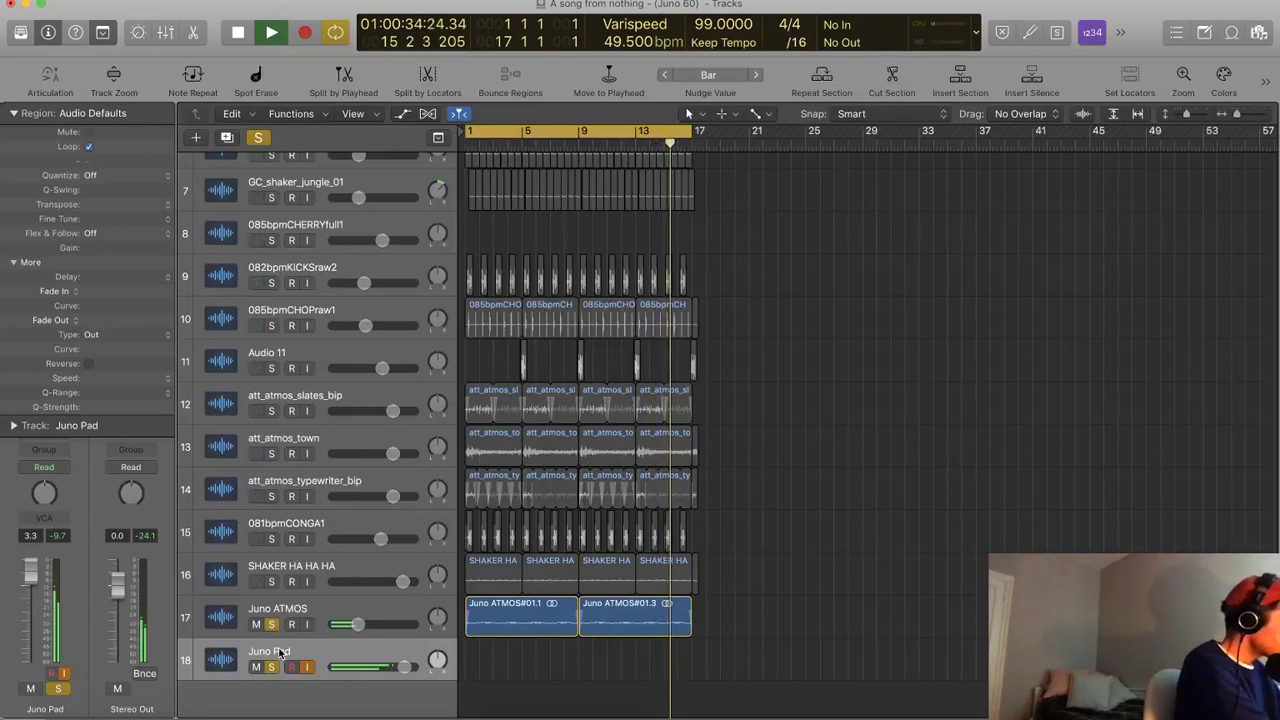
key("space")
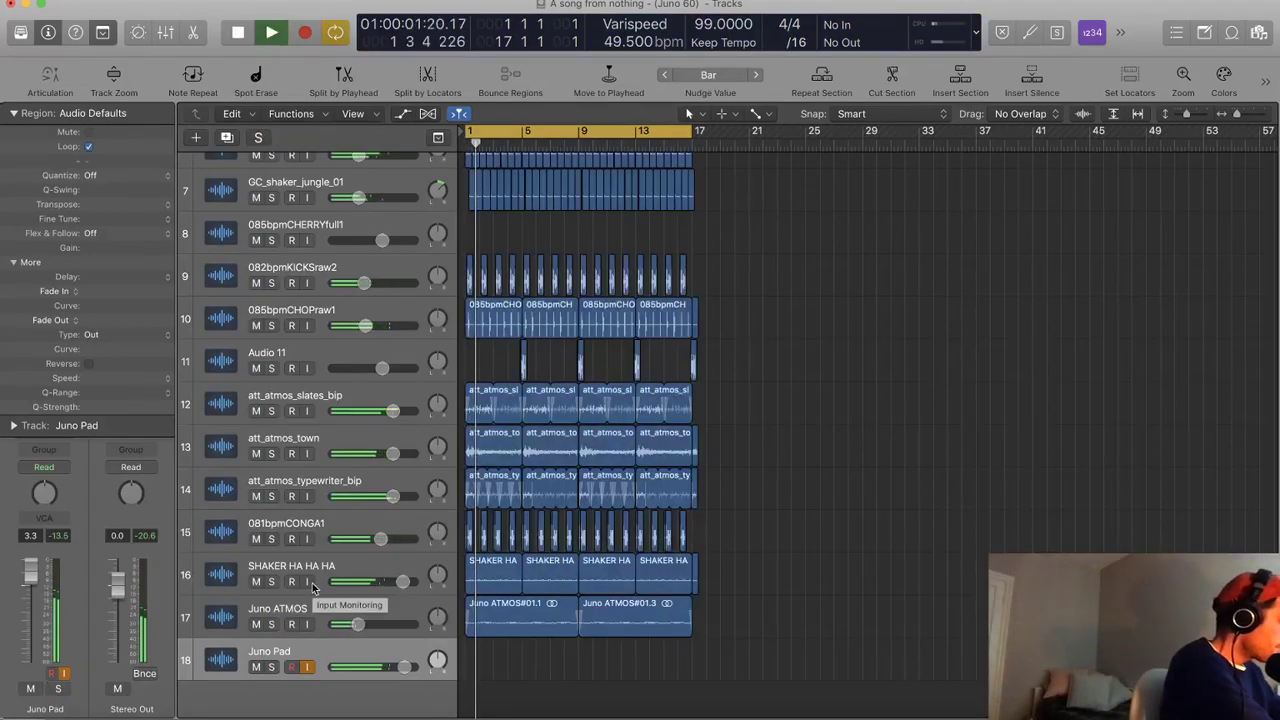
Stop playback, set the Juno ATMOS track's volume to -10.0 dB and collapse the region settings
key("space")
left_click_drag(357, 624, 365, 624)
left_click(15, 113)
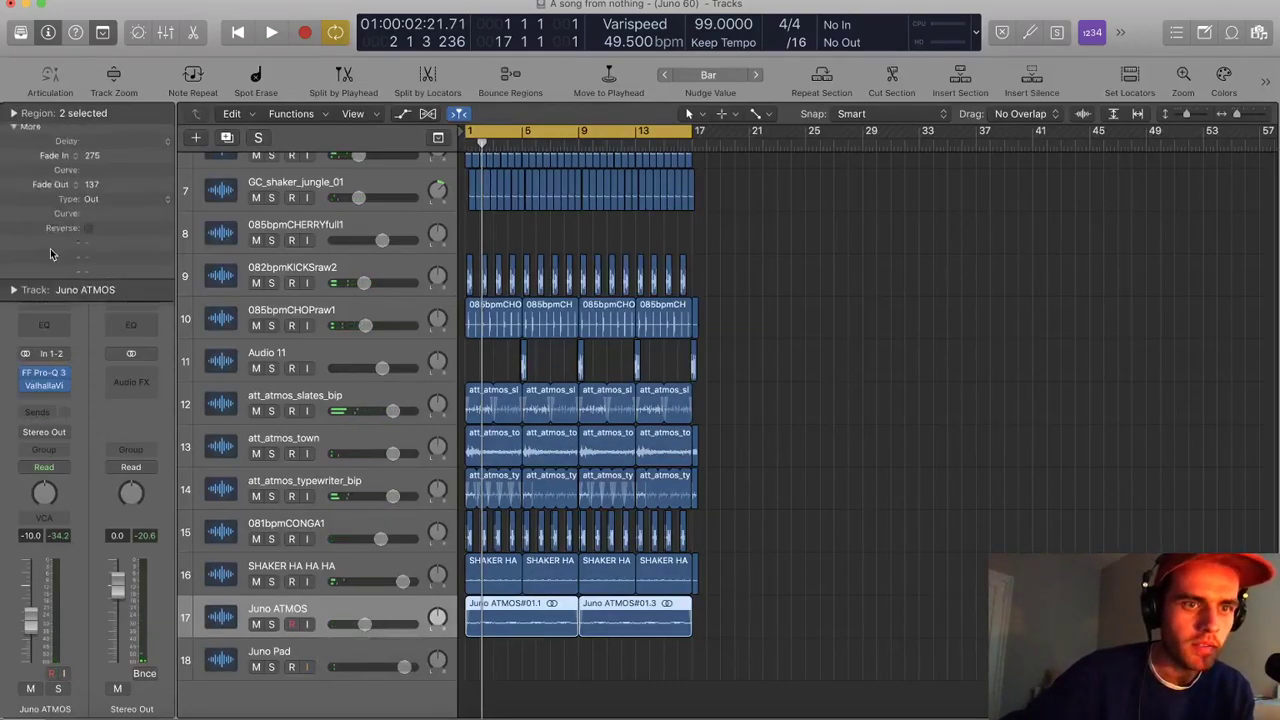
Add a copy of the Bus 1 channel's RCompressor after the reverb on Juno ATMOS, and play the arrangement with Juno ATMOS raised to -7.0 dB
left_click(62, 399)
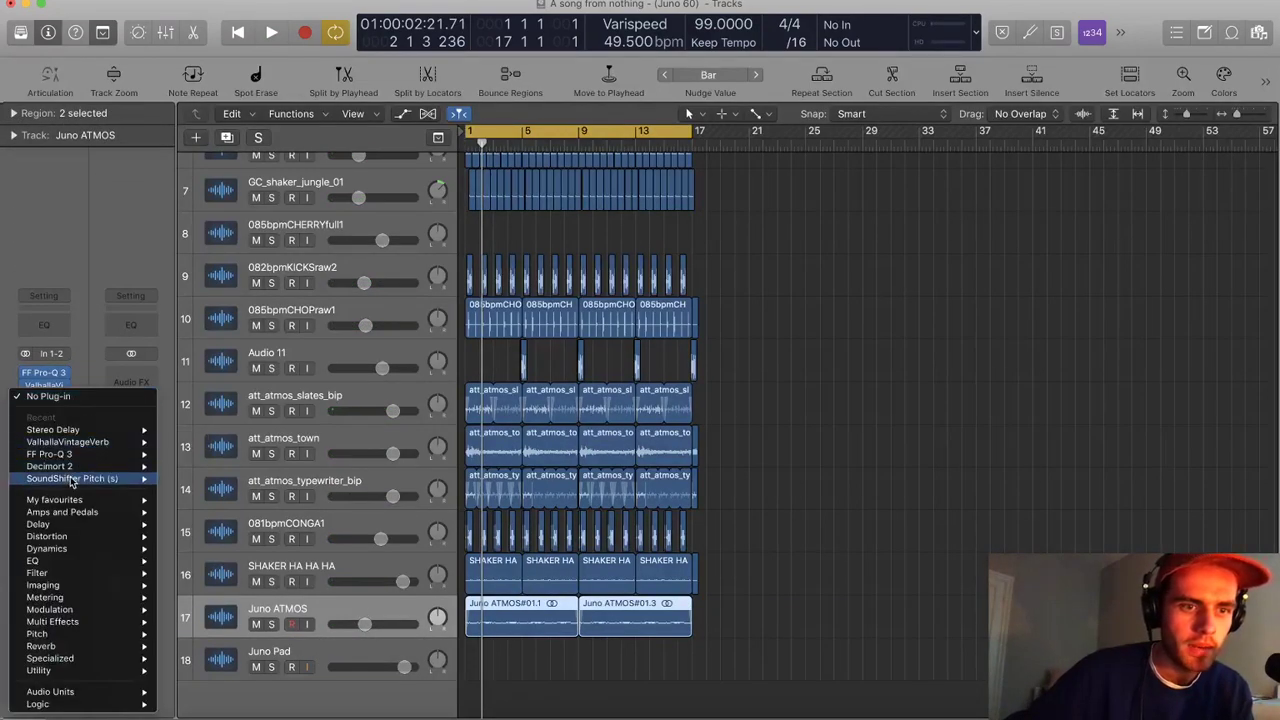
left_click(440, 585)
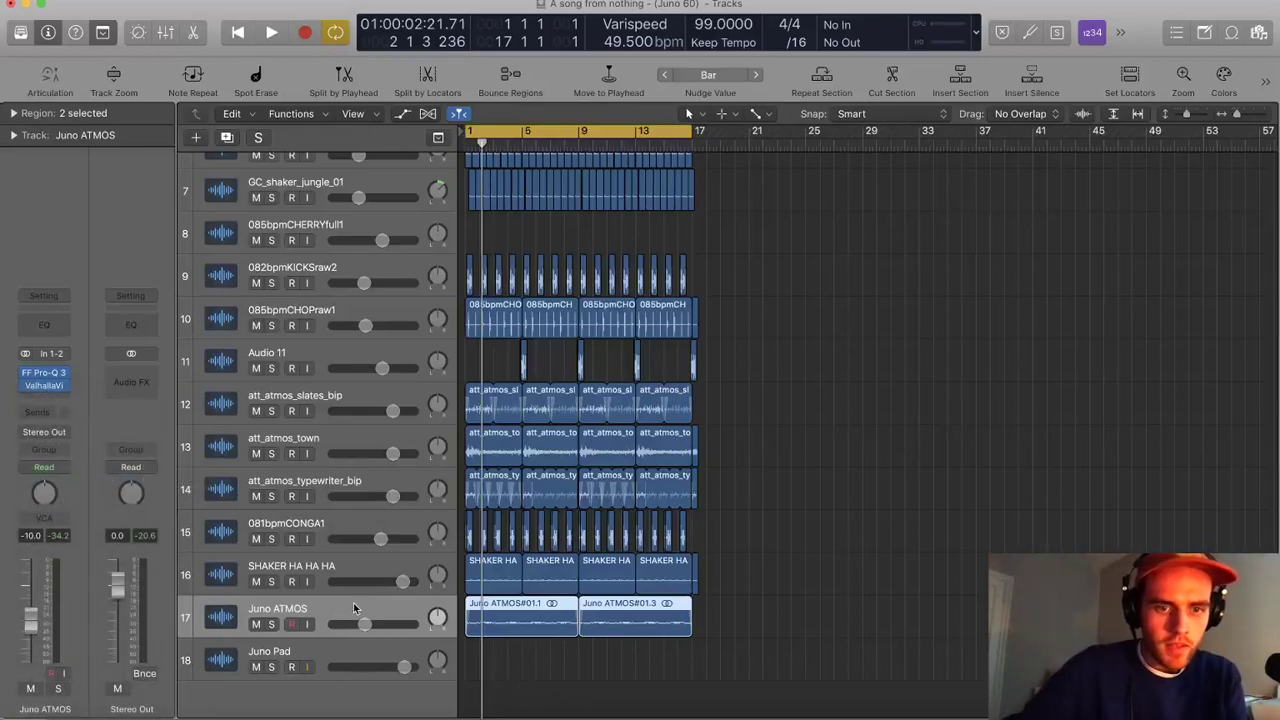
key("x")
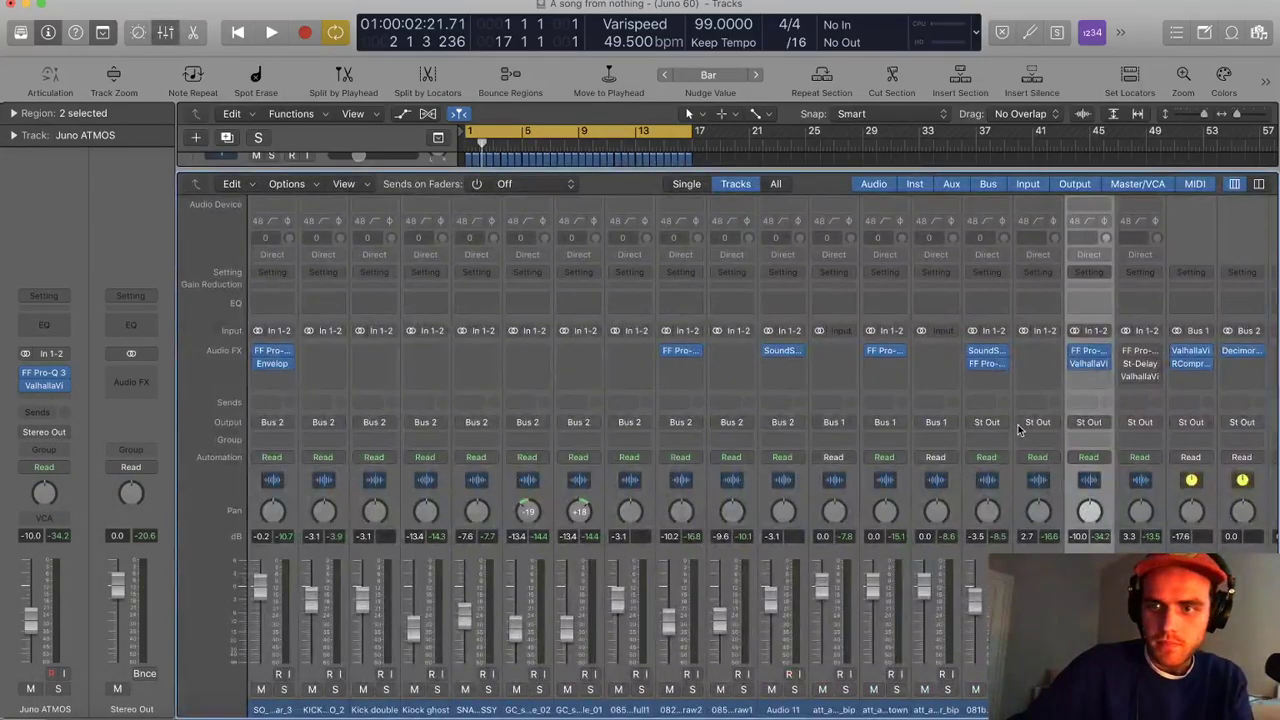
left_click_drag(1093, 378, 1093, 378)
key("space")
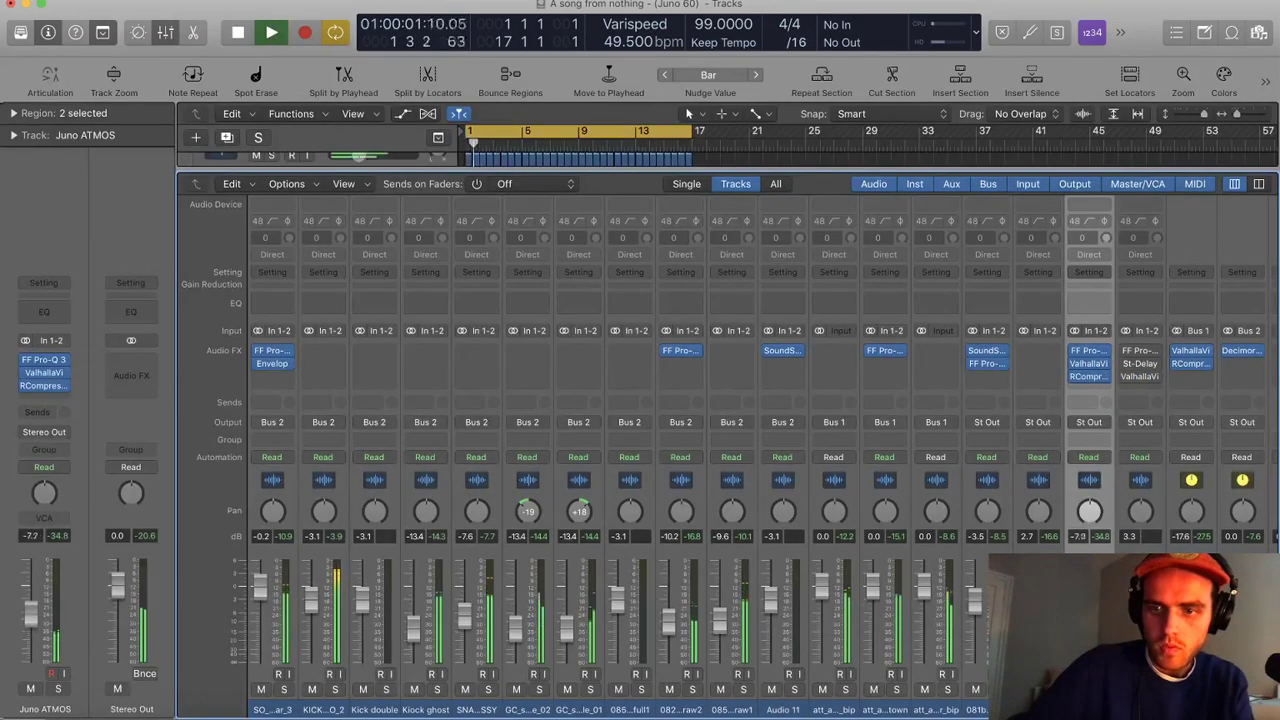
Set the Juno ATMOS RCompressor's ratio to 2.11 and raise its threshold slightly, and return to the full track view
left_click(1089, 376)
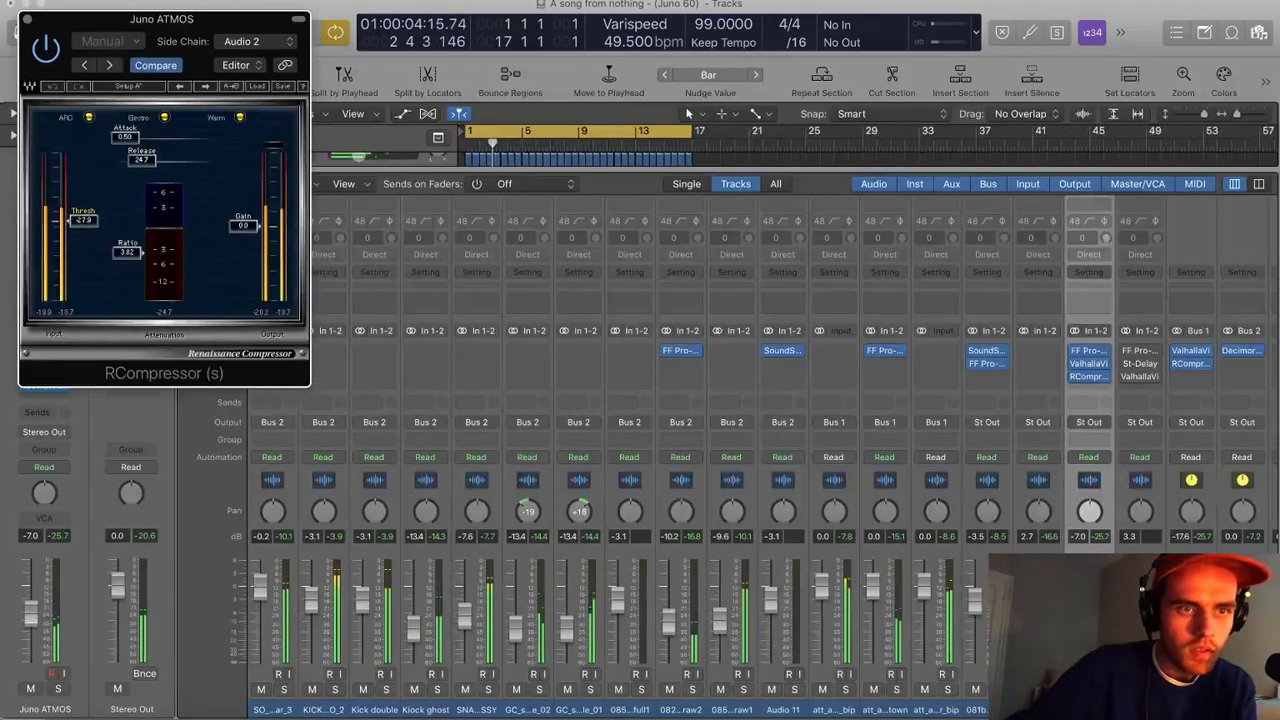
left_click_drag(122, 252, 87, 211)
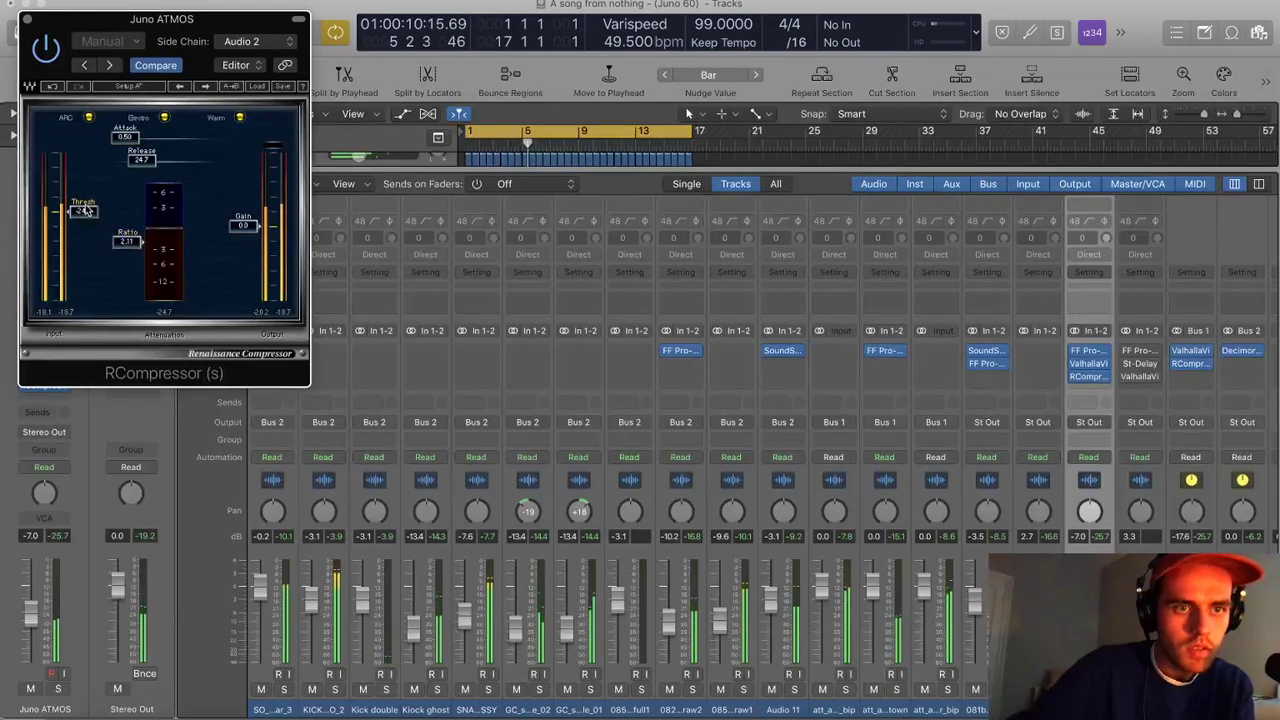
left_click(27, 19)
key("x")
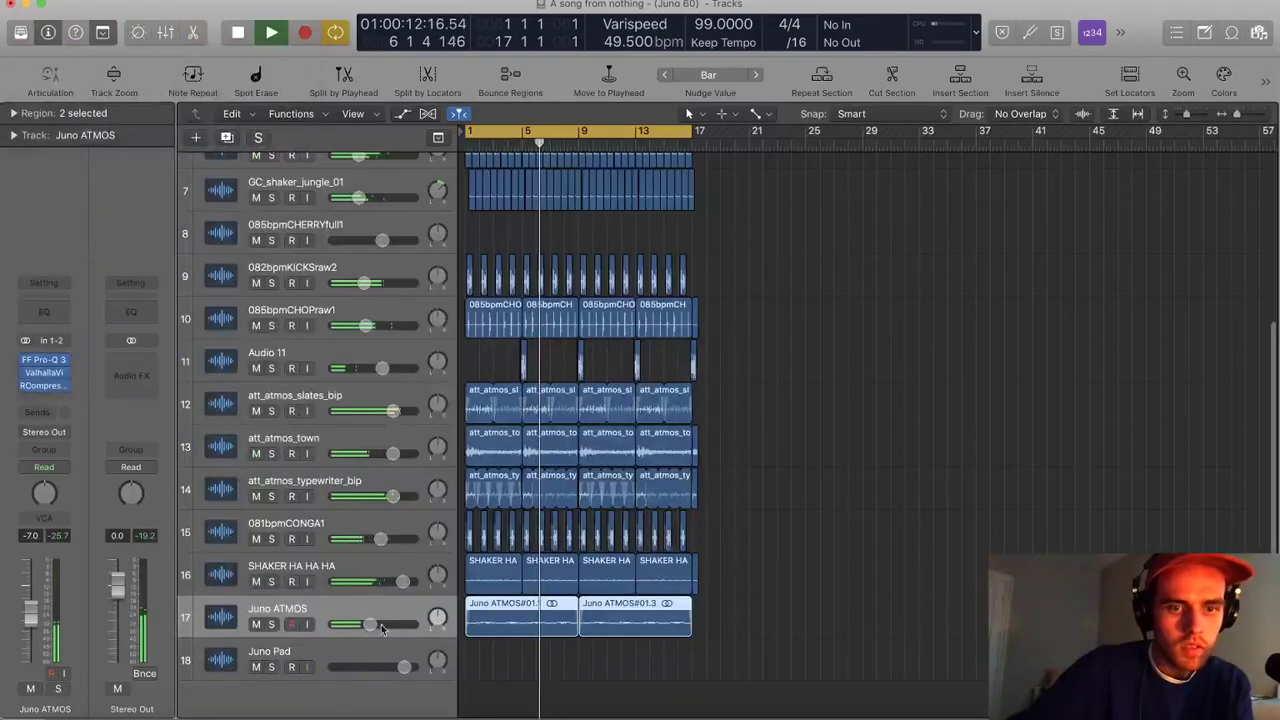
Switch to the Juno Pad track, restart playback from bar 1 and practise the pad part over the arrangement
left_click(349, 656)
key("space")
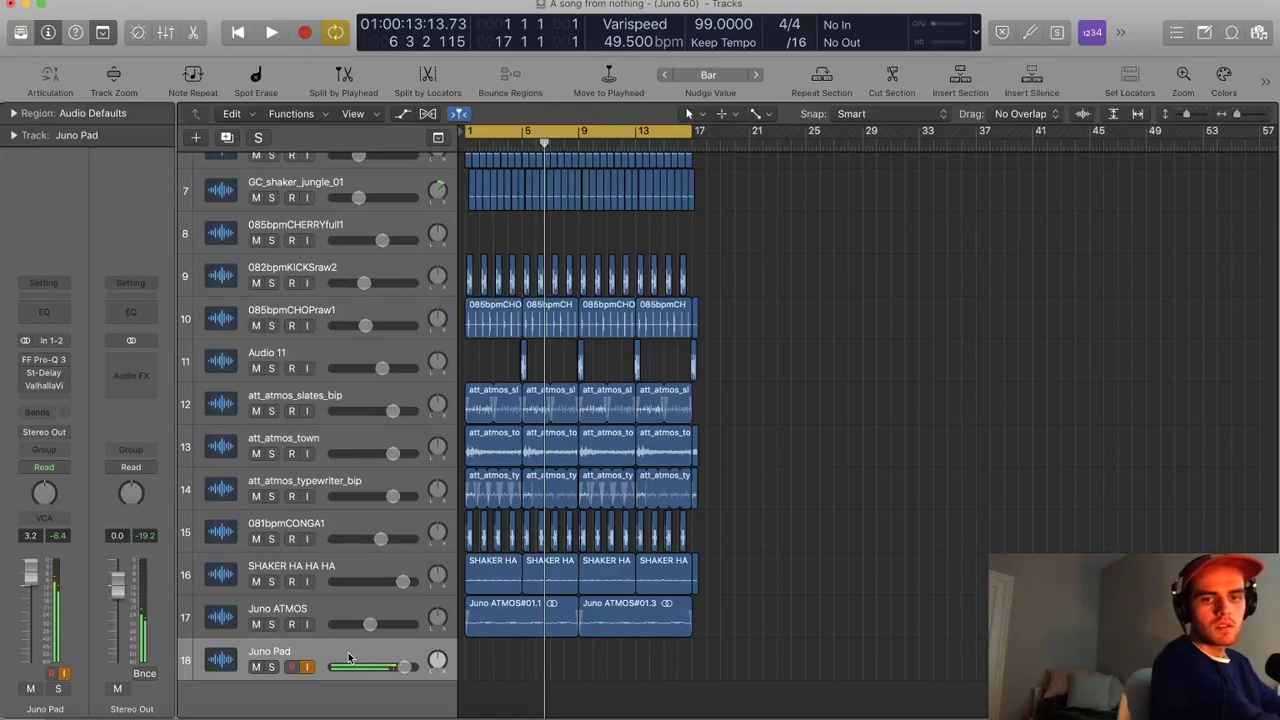
key("space")
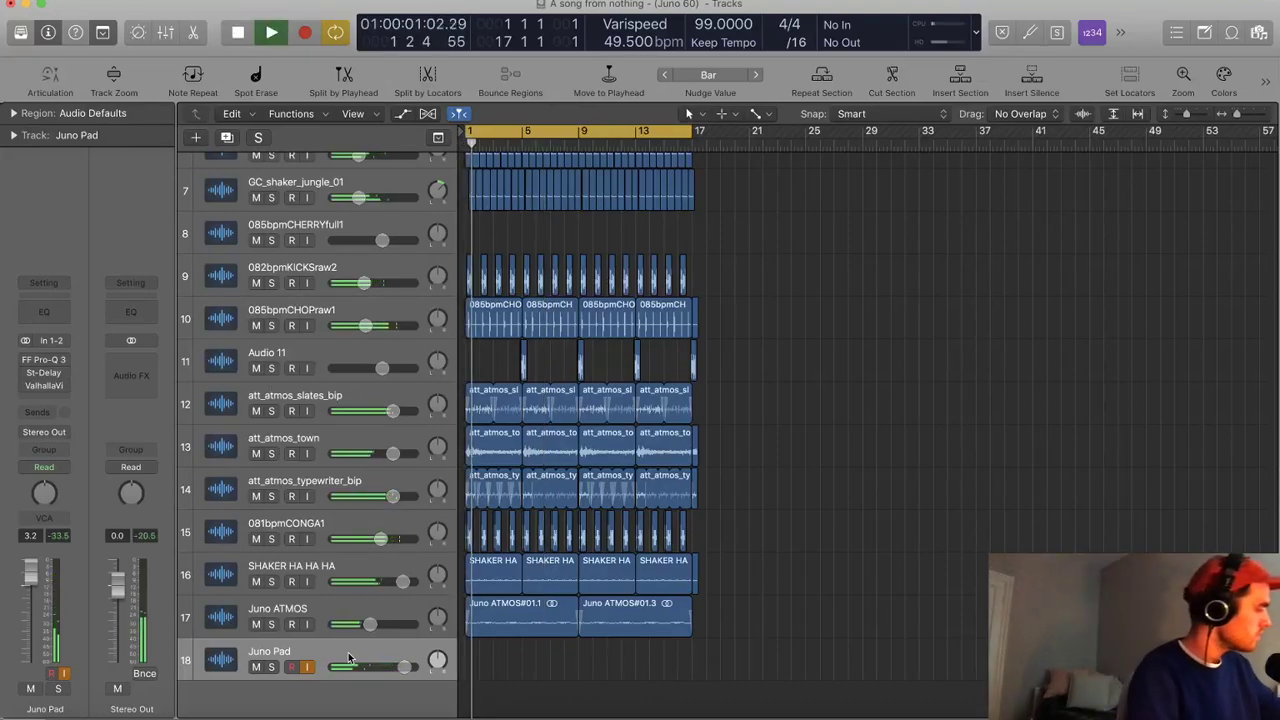
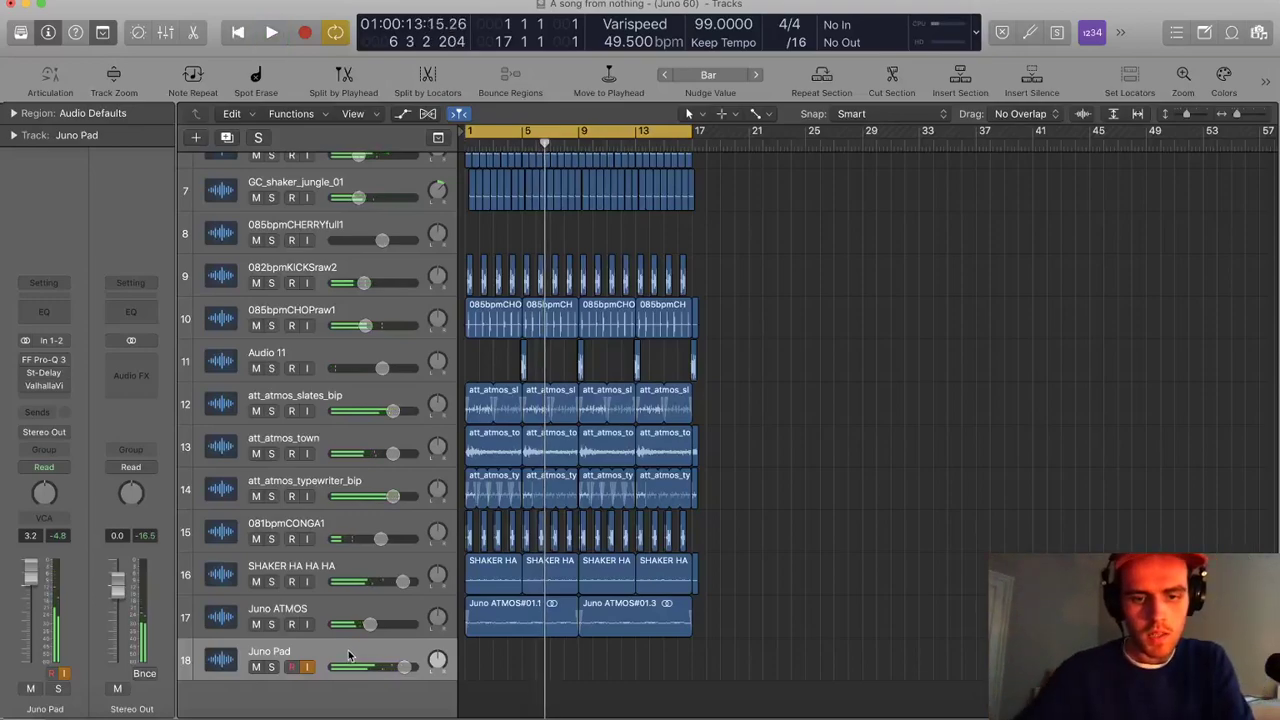
Record a take on the Juno Pad track from bar 1 to just past bar 5
key("r")
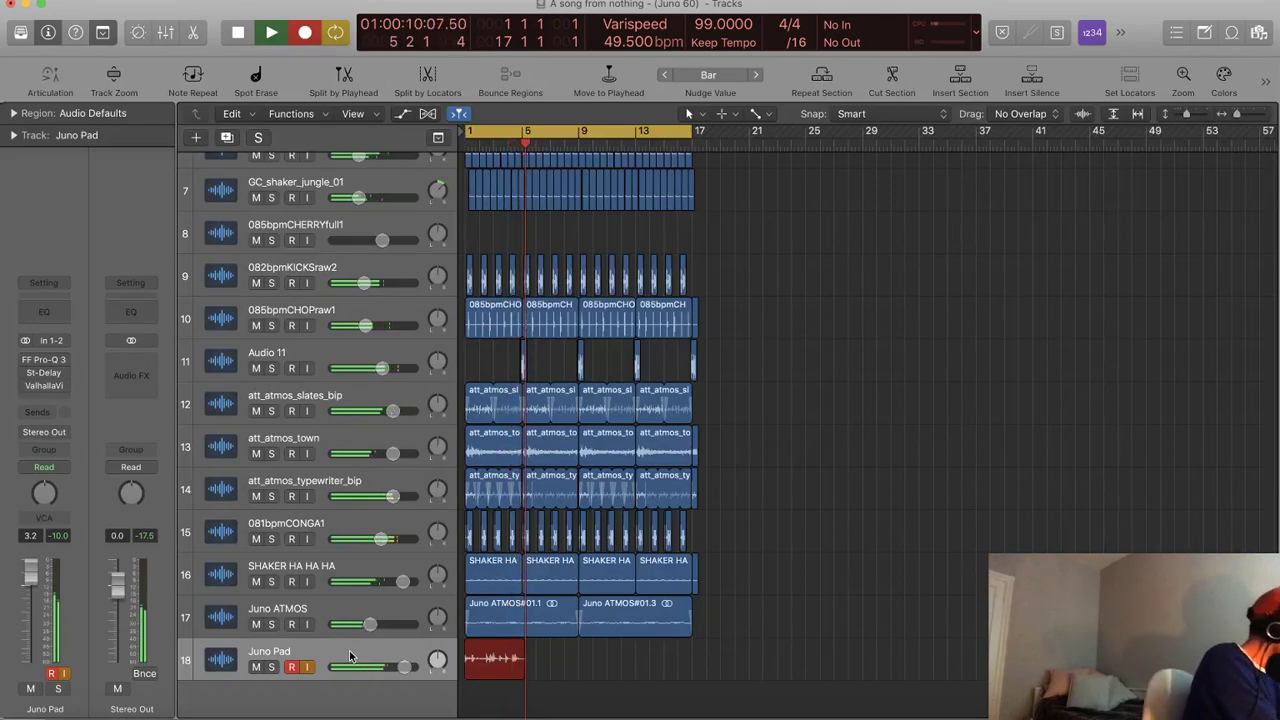
key("super+period")
key("r")
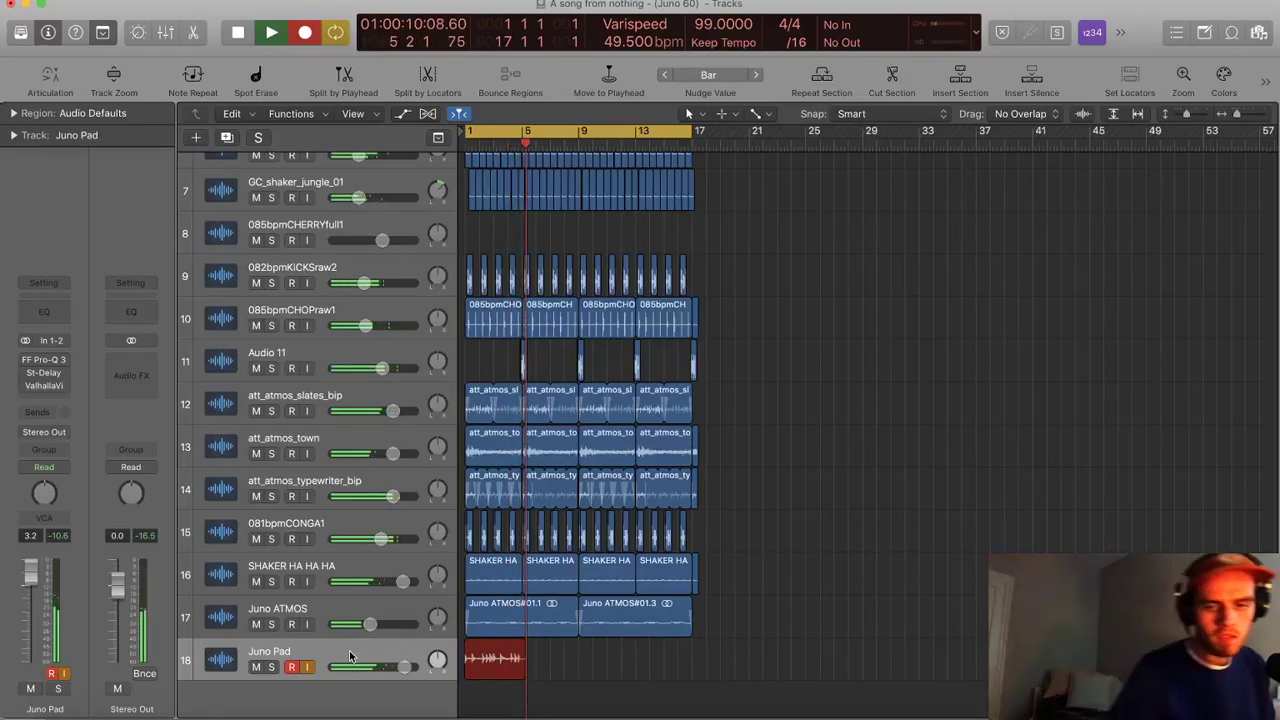
key("space")
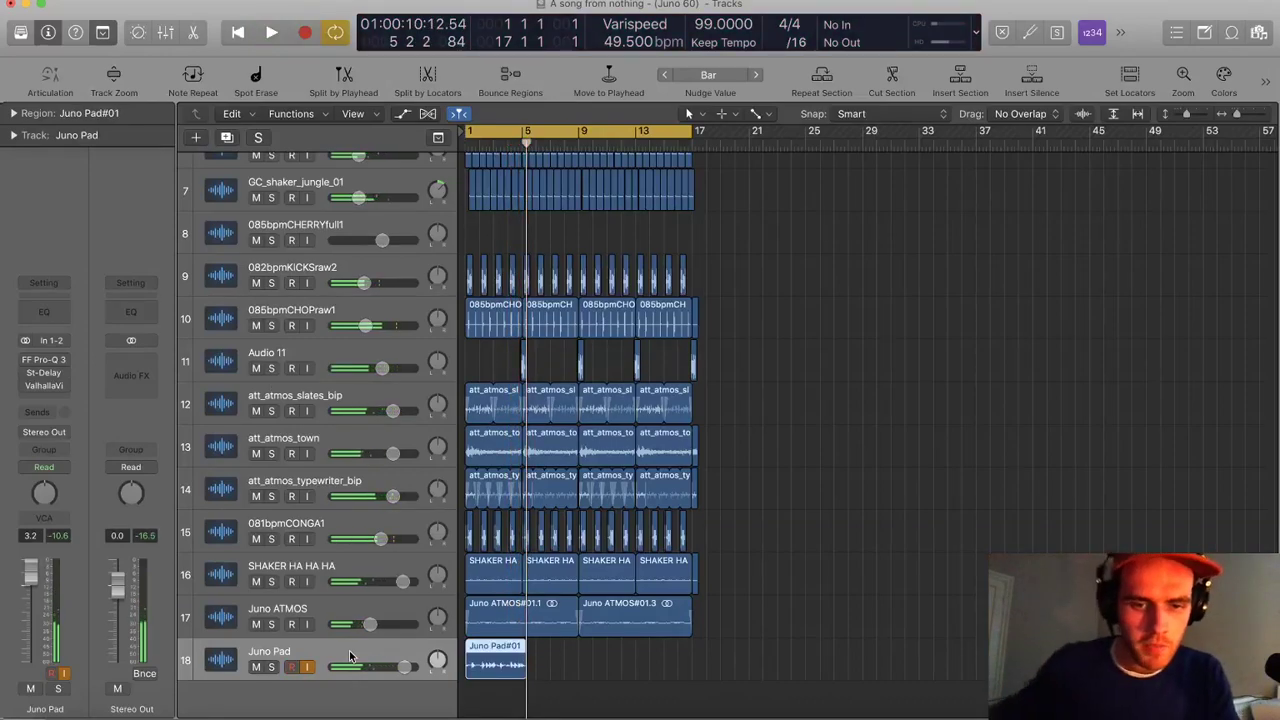
Trim the recorded Juno Pad region to exactly four bars by splitting off and deleting the excess after bar 5
scroll(557, 621, "up", 5)
key("super+Left")
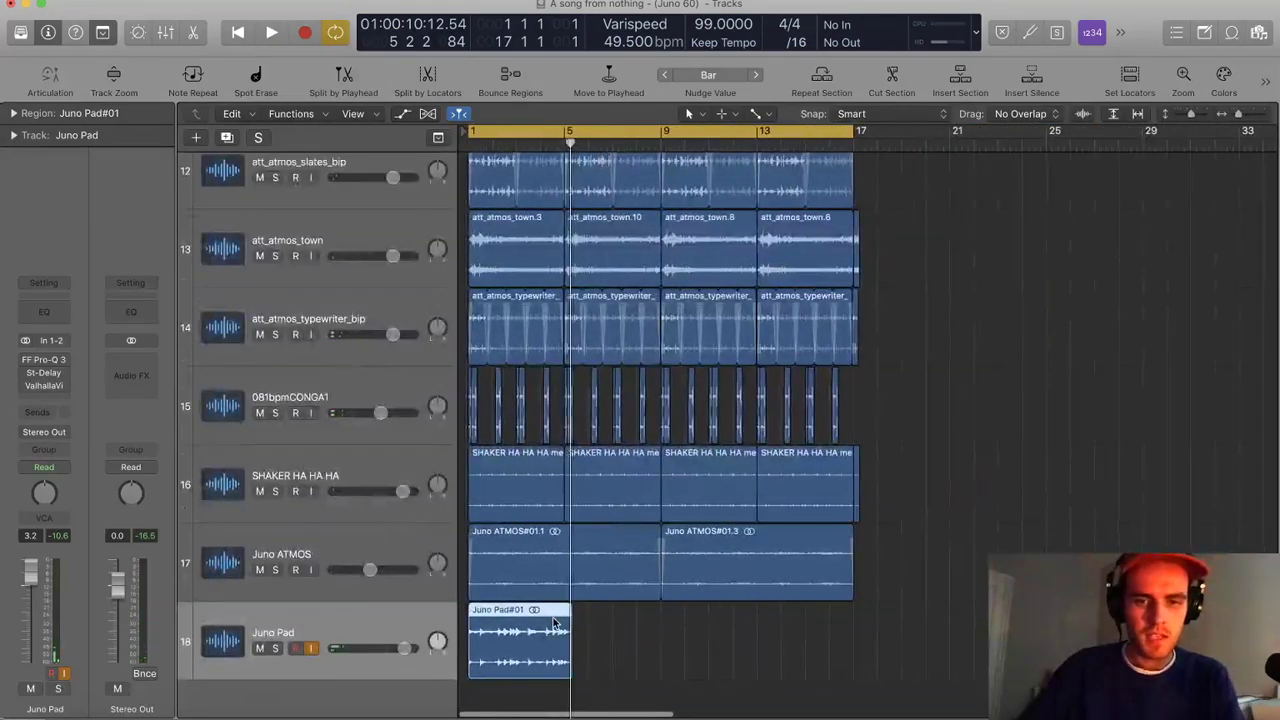
key("super+Right")
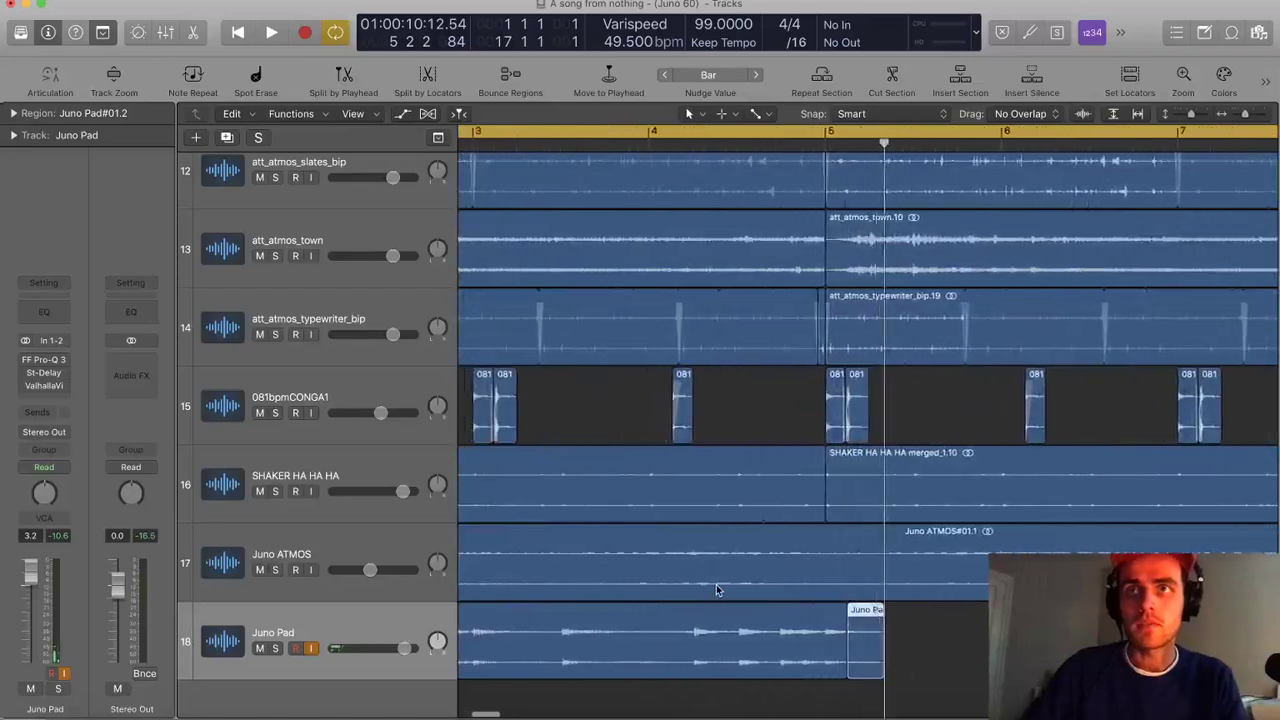
key("super+Down")
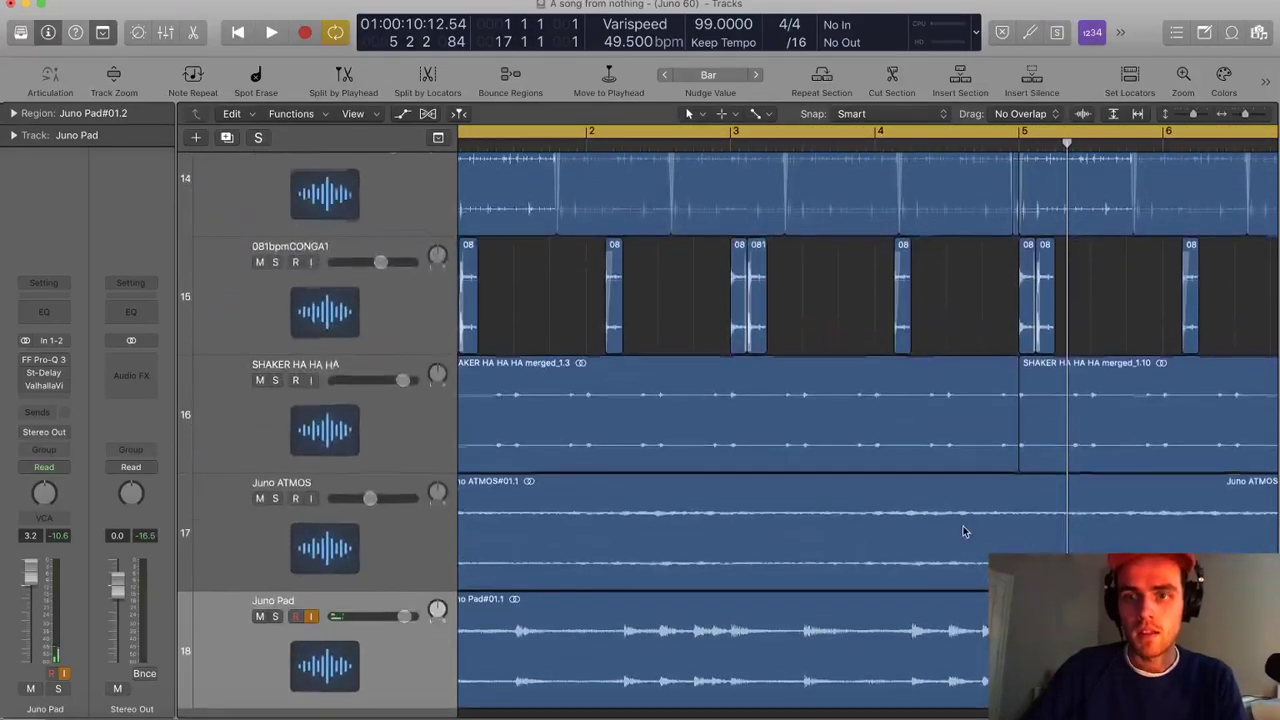
key("super+t")
key("BackSpace")
key("Return")
left_click(725, 625)
key("super+Left")
key("super+Left")
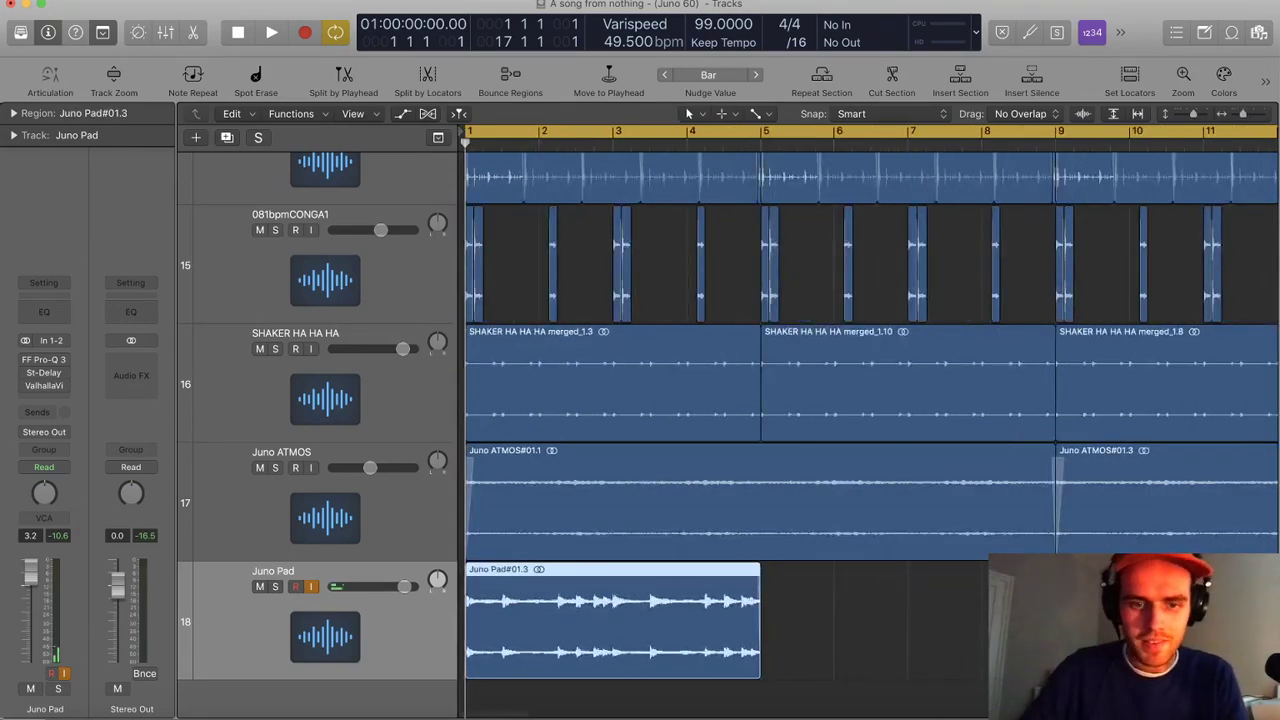
Play the trimmed pad with the arrangement from bar 1 and set the Juno Pad track's volume to 4.0 dB
key("space")
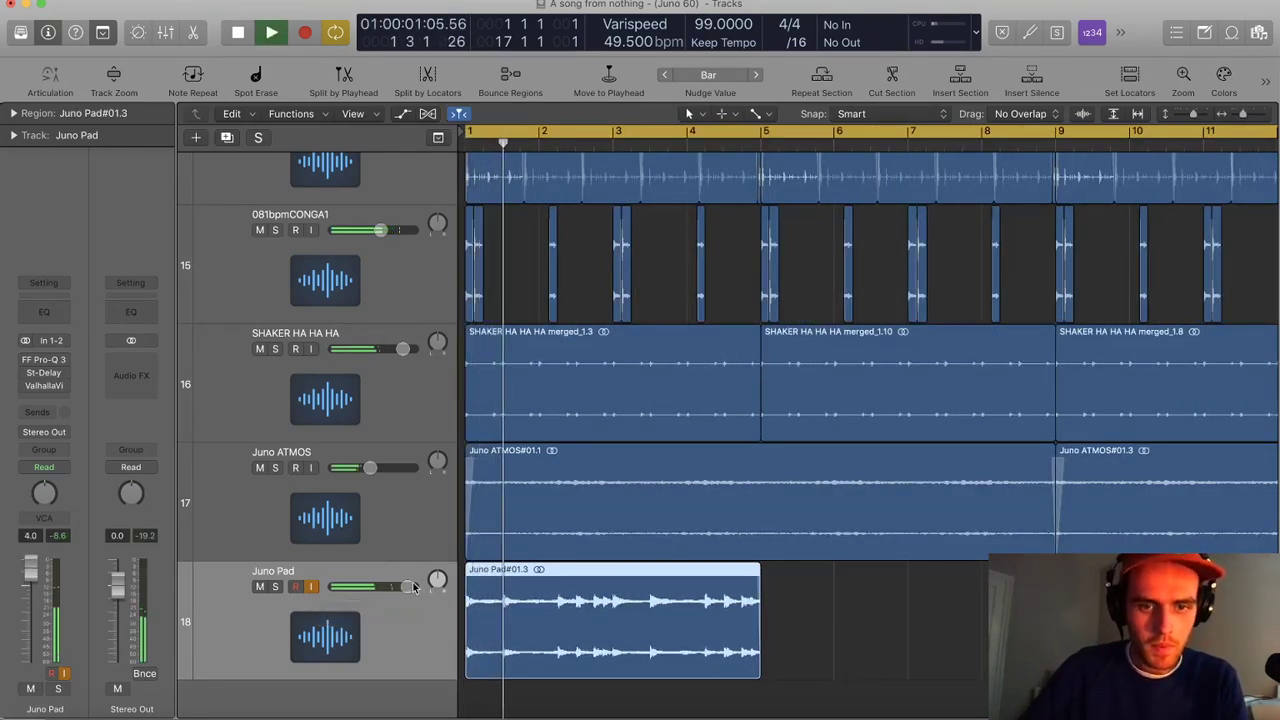
key("super+Right")
key("super+Right")
key("super+Right")
key("super+Right")
key("super+Right")
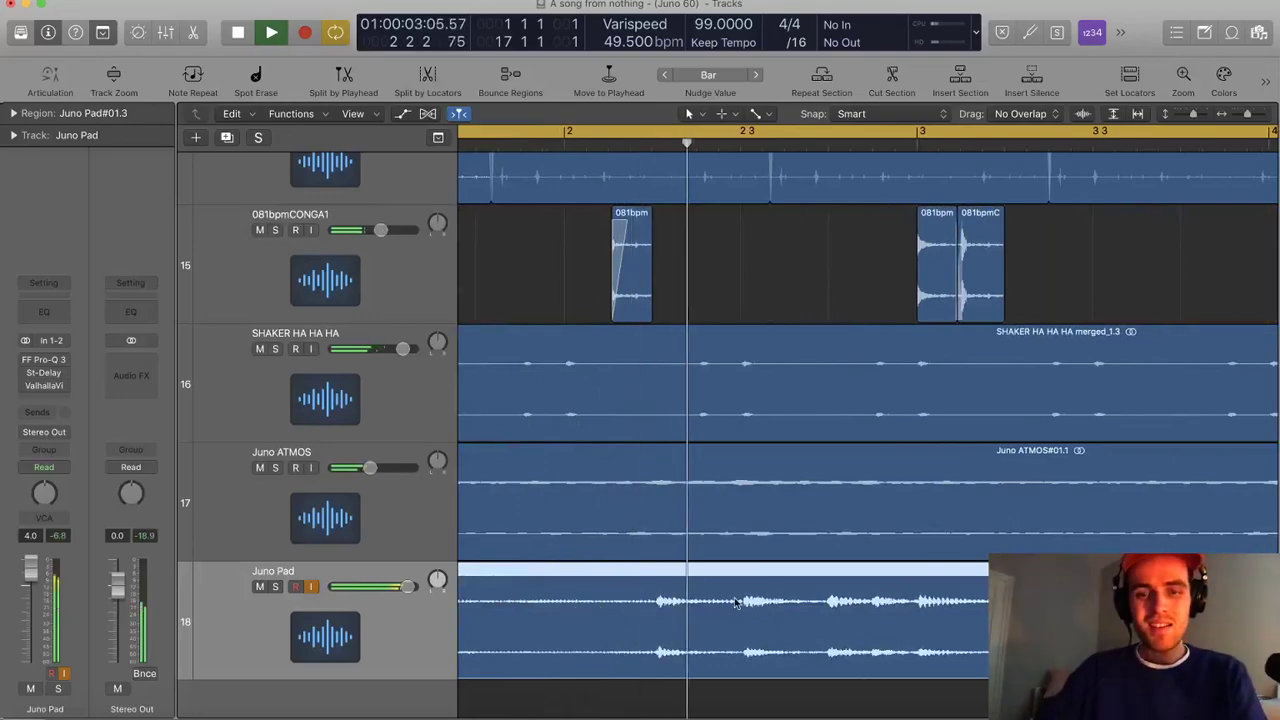
key("super+Left")
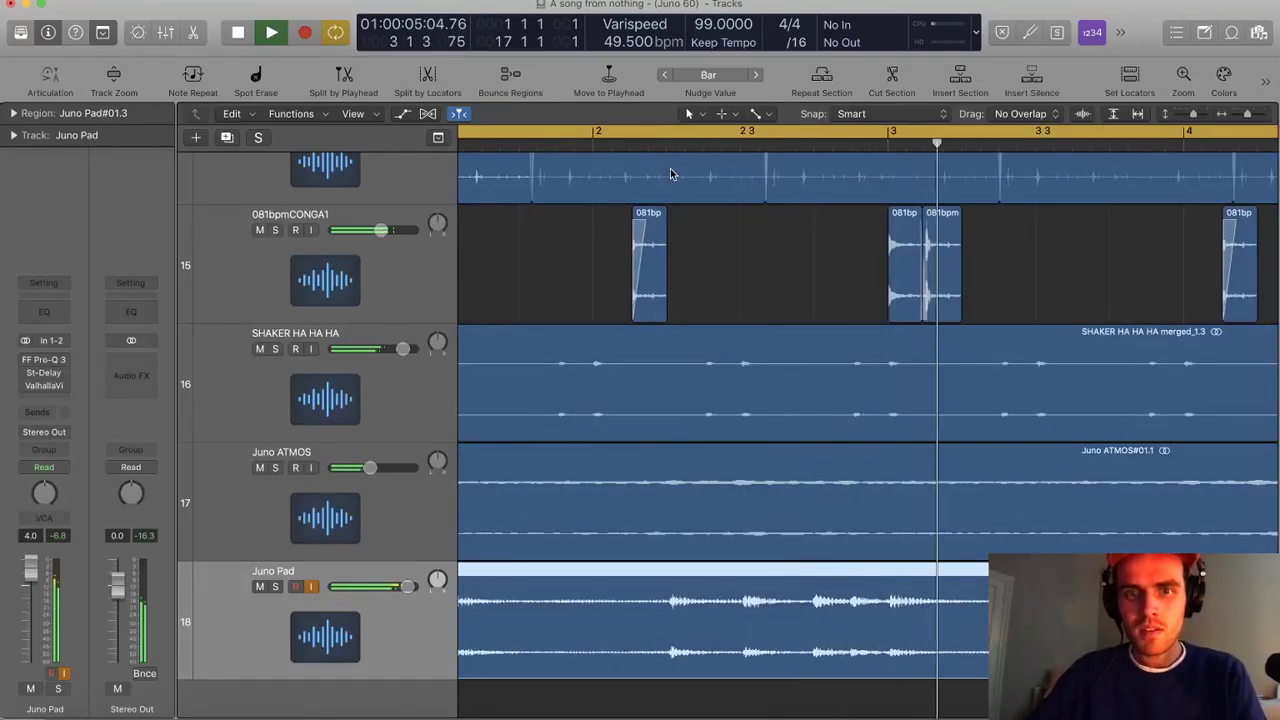
Check the timing of the pad notes around beat 4 of bar 2 against the grid, and replay the pad from bar 1
key("space")
left_click(668, 149)
key("super+Right")
key("super+Right")
key("super+Right")
key("super+Left")
key("space")
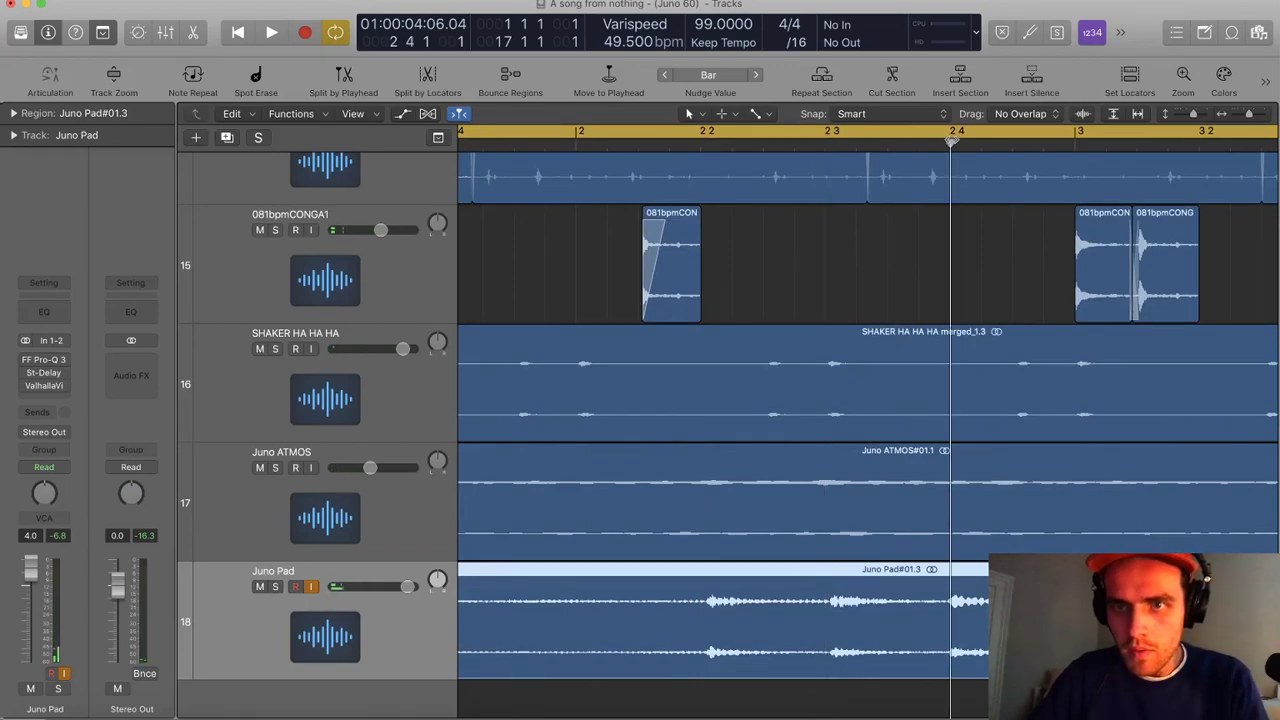
left_click(1012, 147)
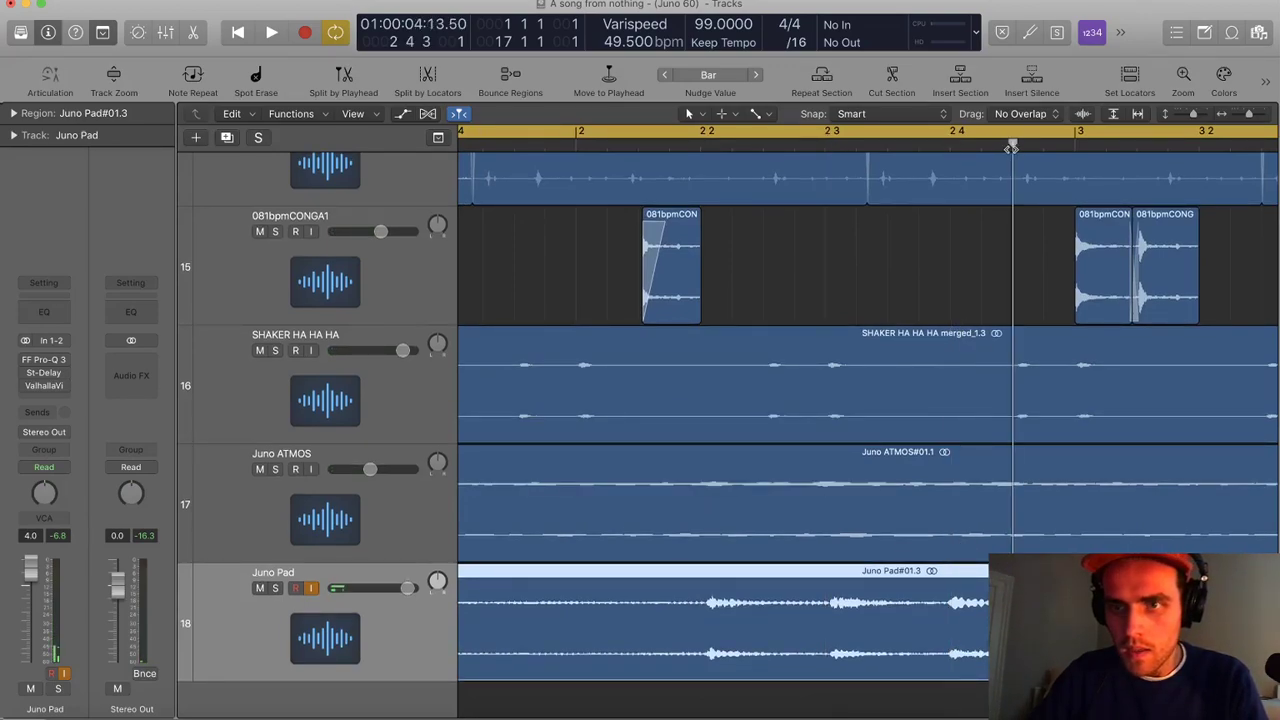
key("super+Left")
key("super+Left")
key("super+Left")
key("Return")
key("space")
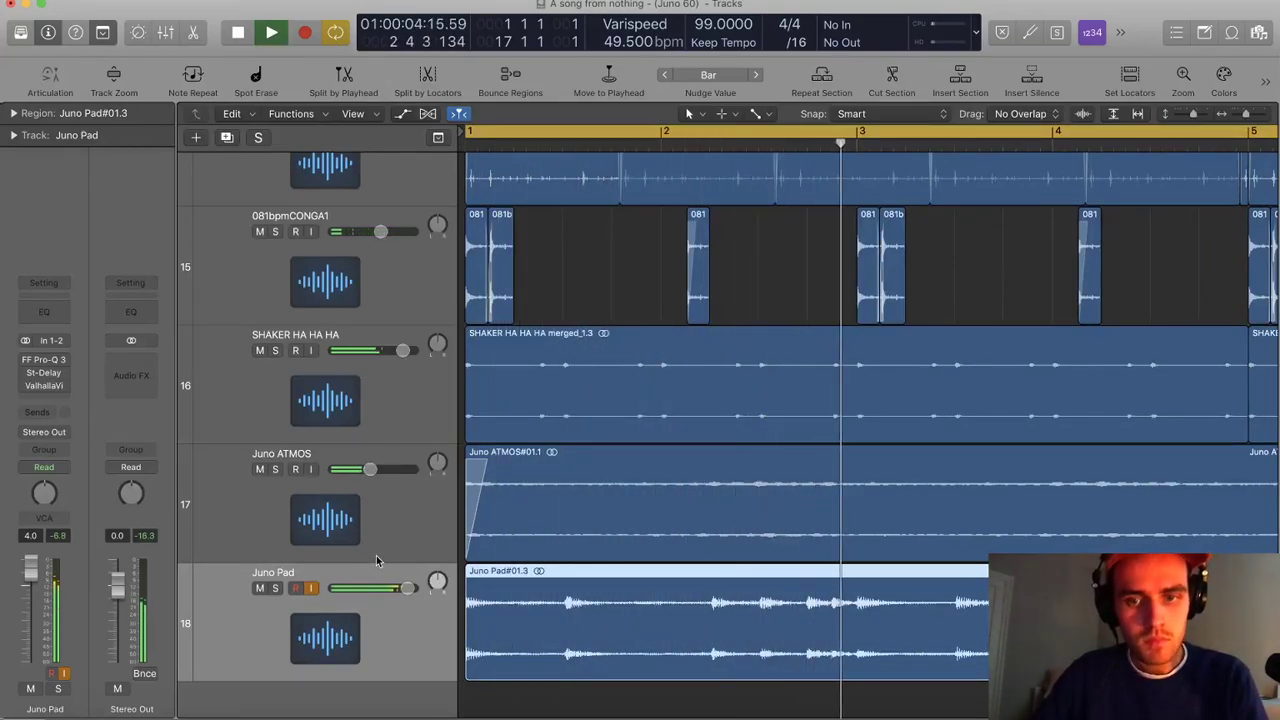
Isolate the Juno Pad phrase from just before beat 4 of bar 2 up to bar 3 as its own region
key("space")
key("super+Right")
key("super+Right")
key("super+Right")
key("super+Right")
key("super+Right")
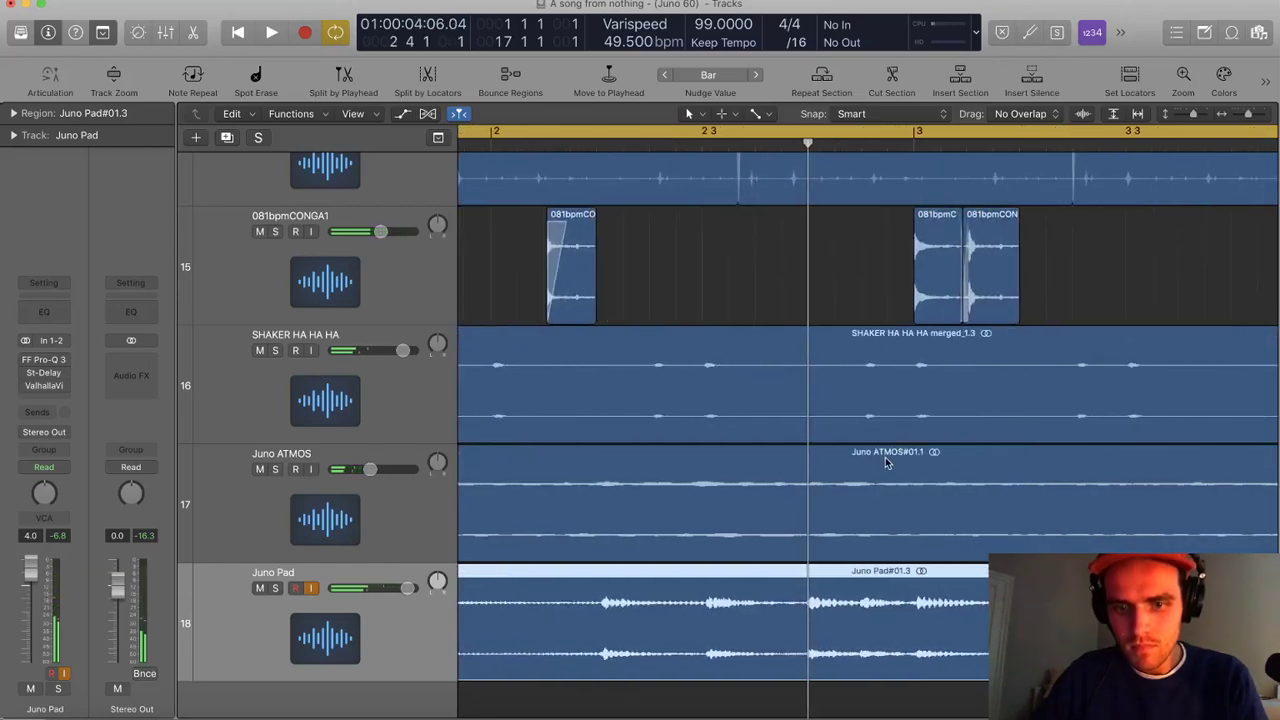
left_click(801, 622, "super")
left_click(801, 622)
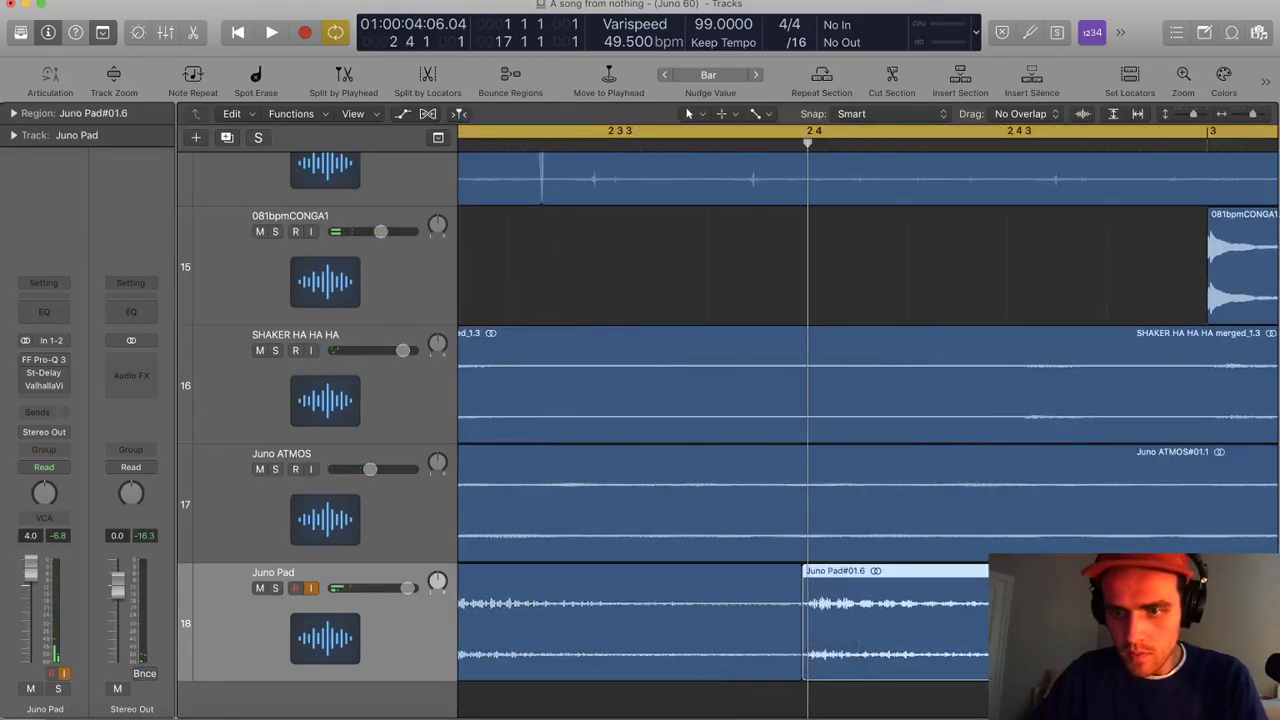
left_click(1006, 147)
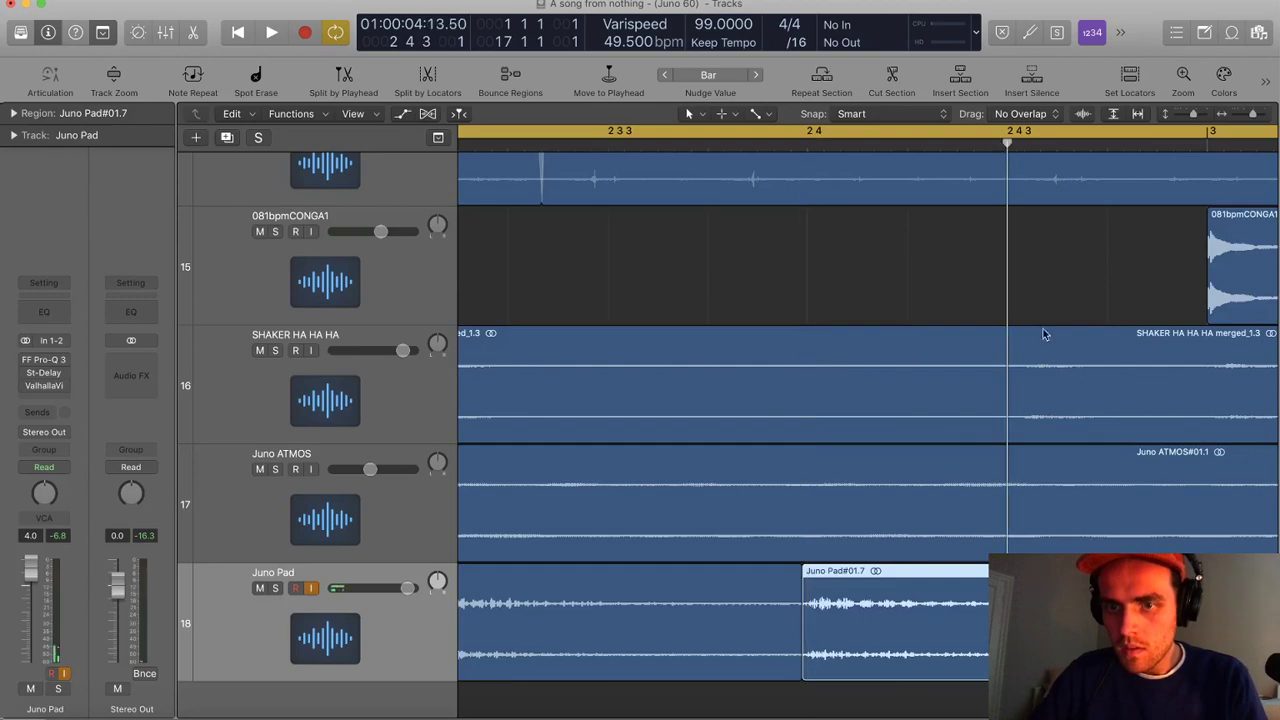
Shift the isolated Juno Pad phrase slightly later, and close the gap before it by extending its start with a crossfade
left_click_drag(1040, 622, 1051, 622)
left_click(1051, 698)
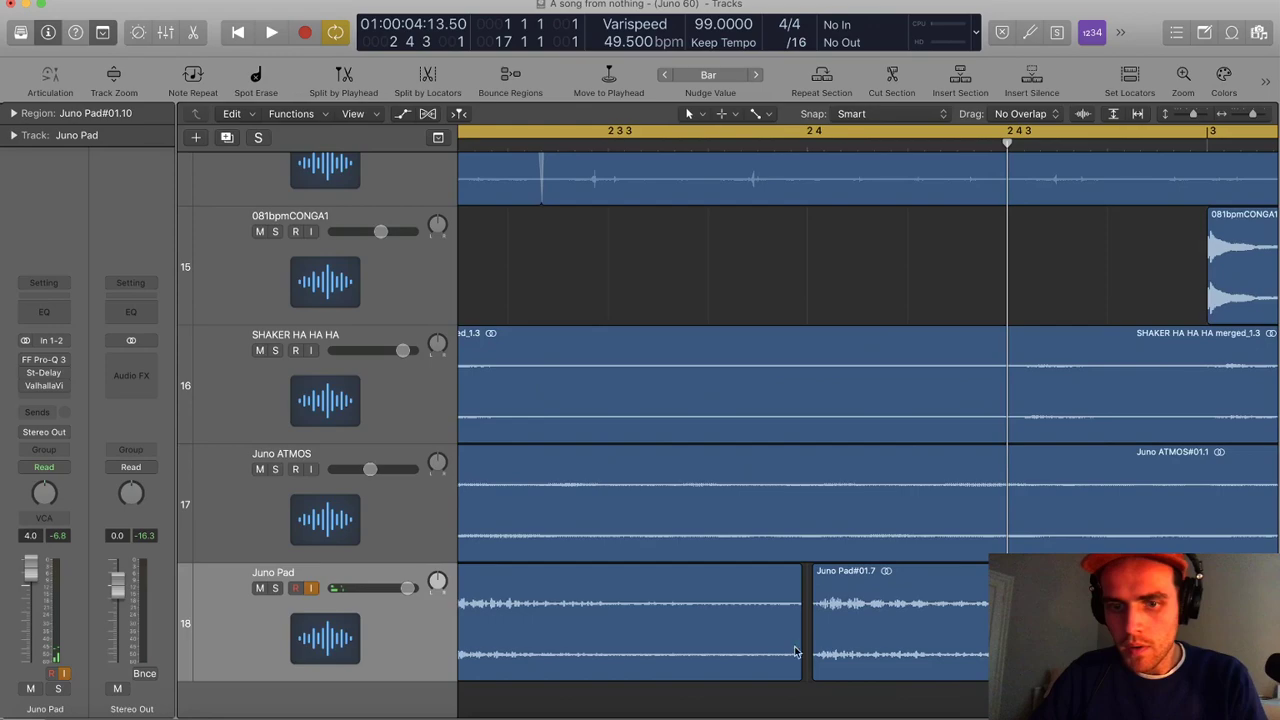
mouse_move(815, 655)
left_mouse_down()
mouse_move(790, 656)
mouse_move(805, 640)
left_mouse_up()
key("super+Left")
scroll(791, 609, "left", 1)
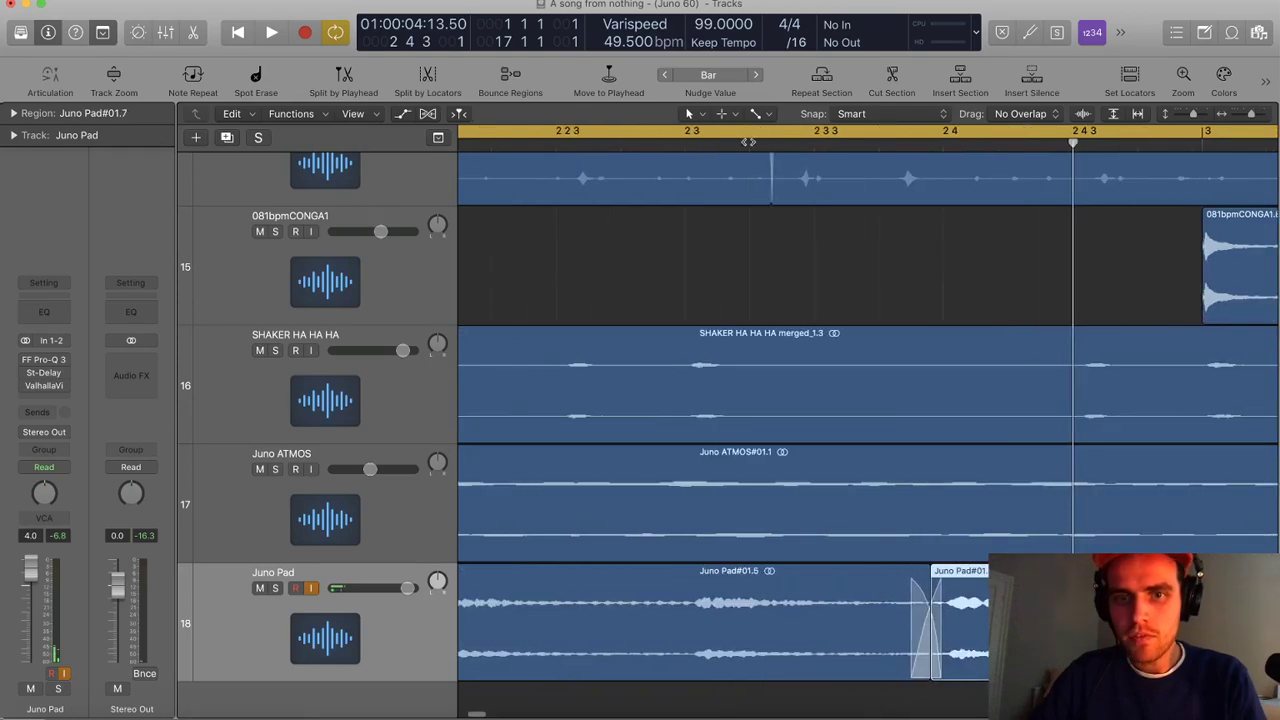
Play the corrected pad from beat 3 of bar 2 past bar 5 to check its timing
left_click(694, 147)
key("space")
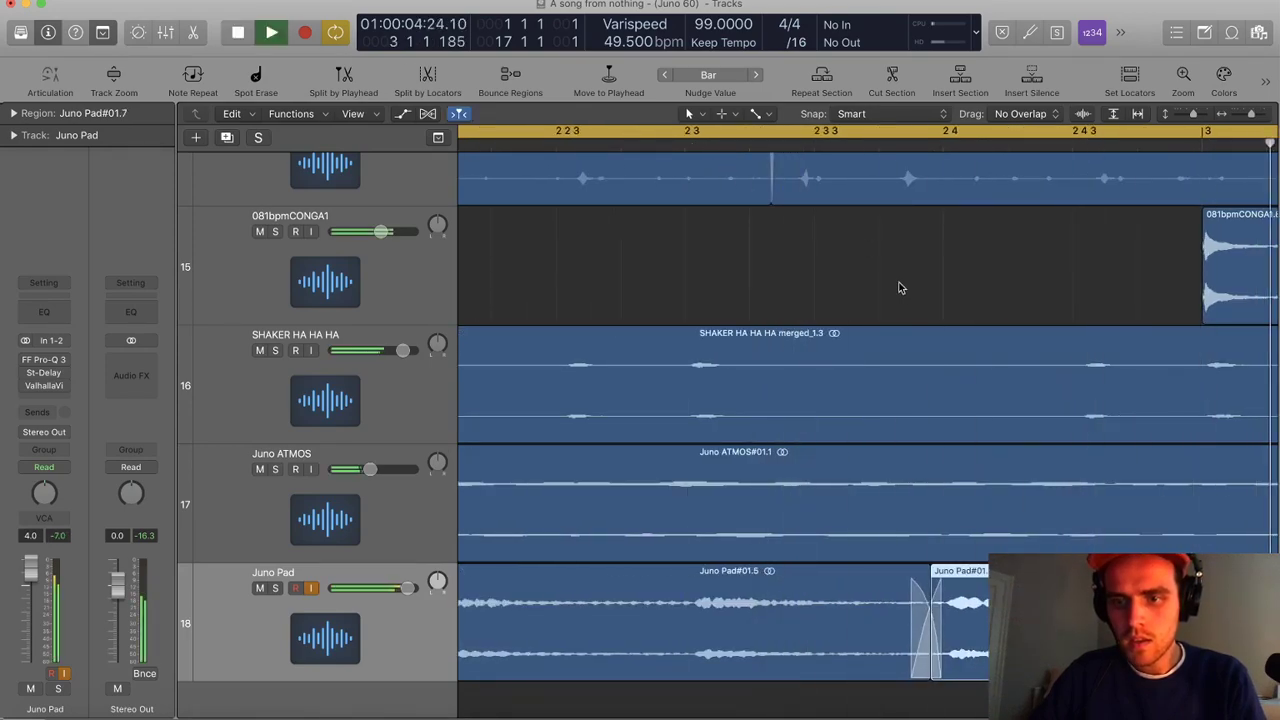
scroll(790, 518, "down", 5)
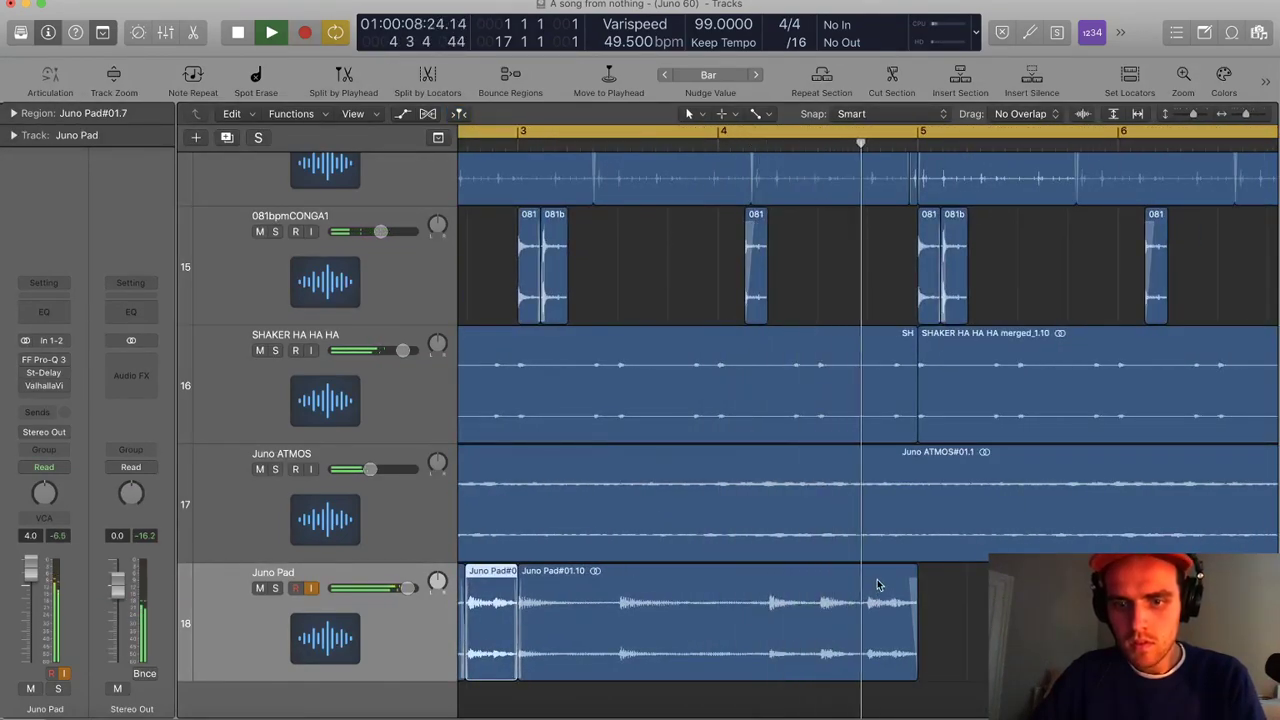
key("space")
scroll(835, 620, "down", 4)
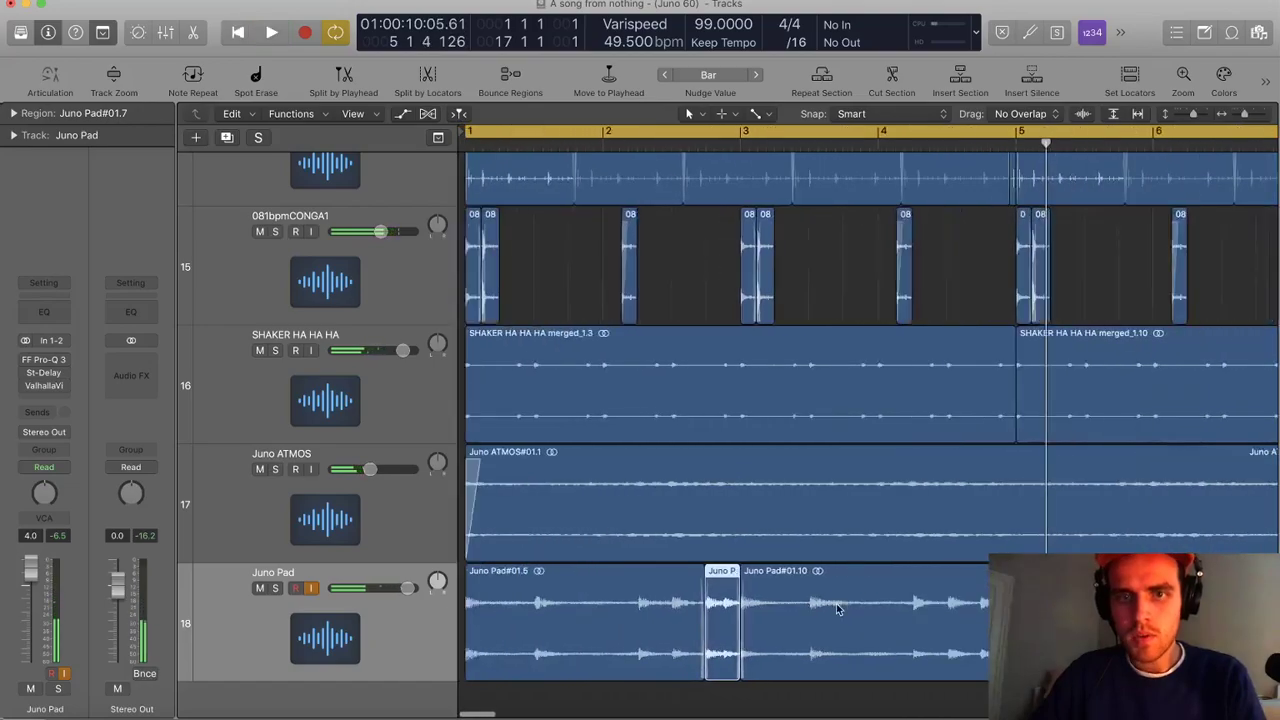
Replace the Juno Pad material after bar 3 with a copy of the corrected first two bars
key("Delete")
left_click_drag(800, 668, 538, 633)
left_click_drag(543, 631, 780, 618)
Extend the start of the copied pad region at bar 3 back to position 2 4 4 228 to close the gap with a crossfade
scroll(757, 623, "up", 8)
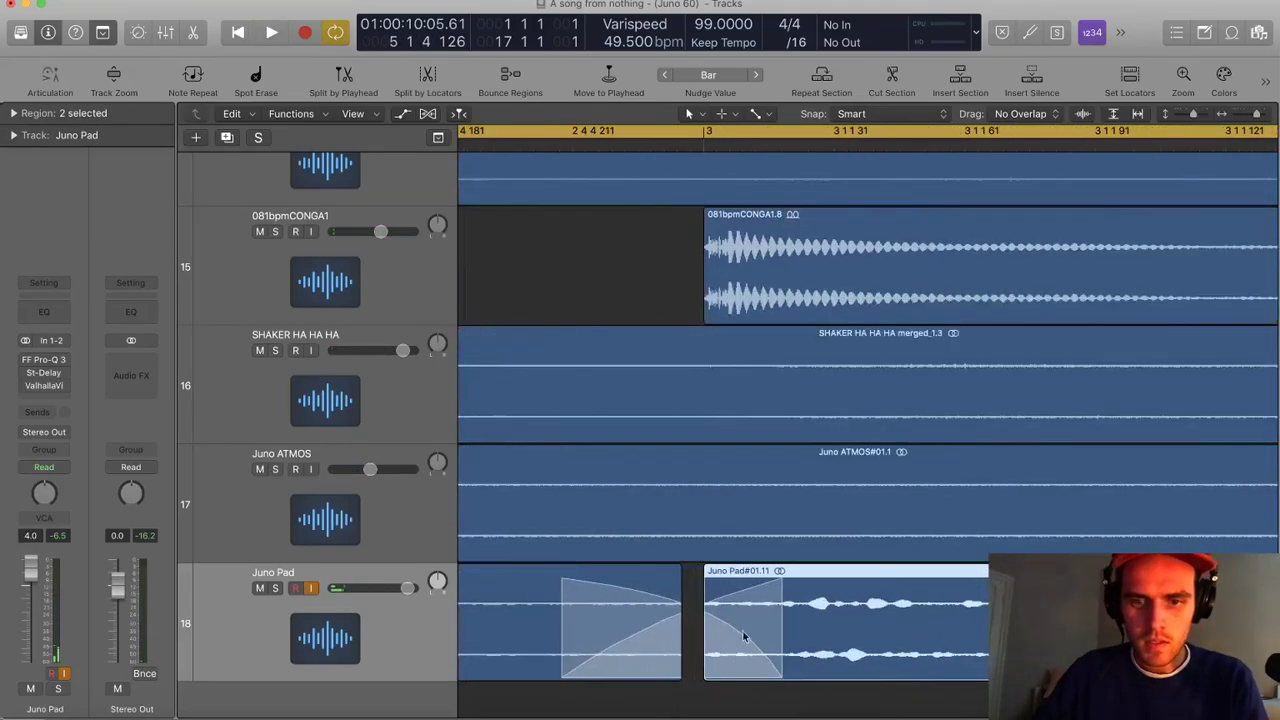
left_click(709, 713)
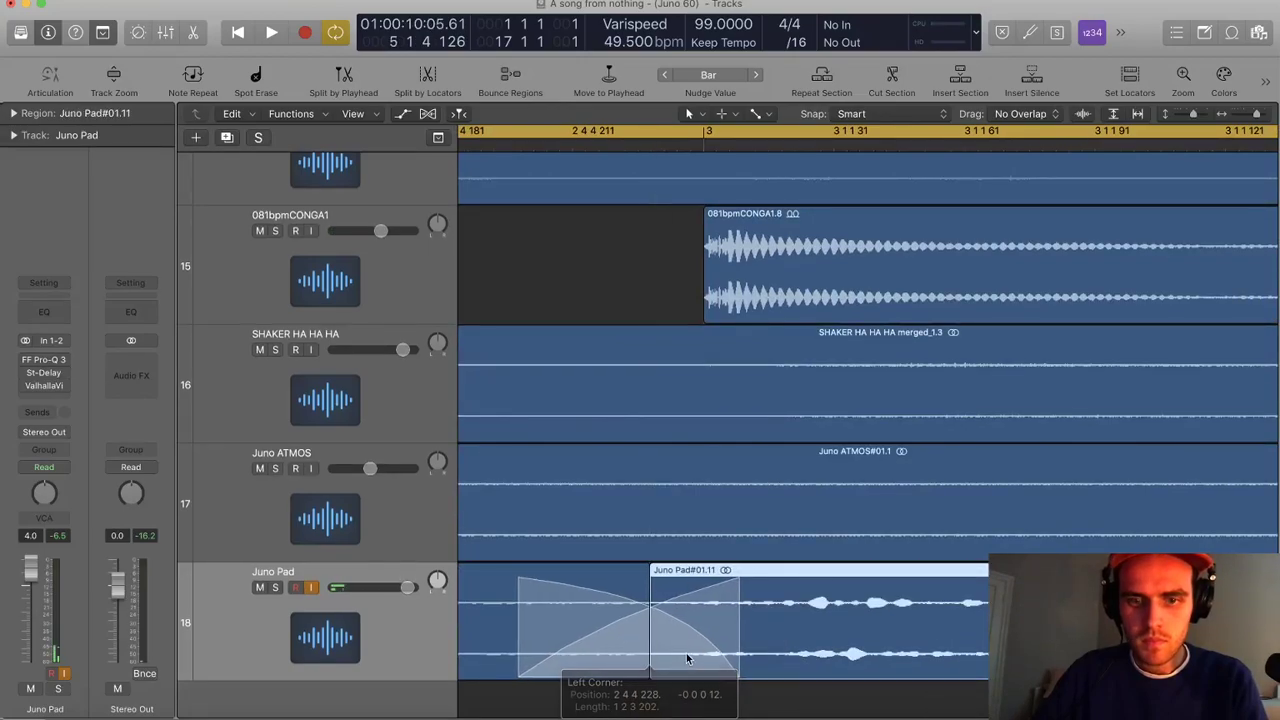
scroll(703, 668, "down", 10)
scroll(698, 641, "down", 10)
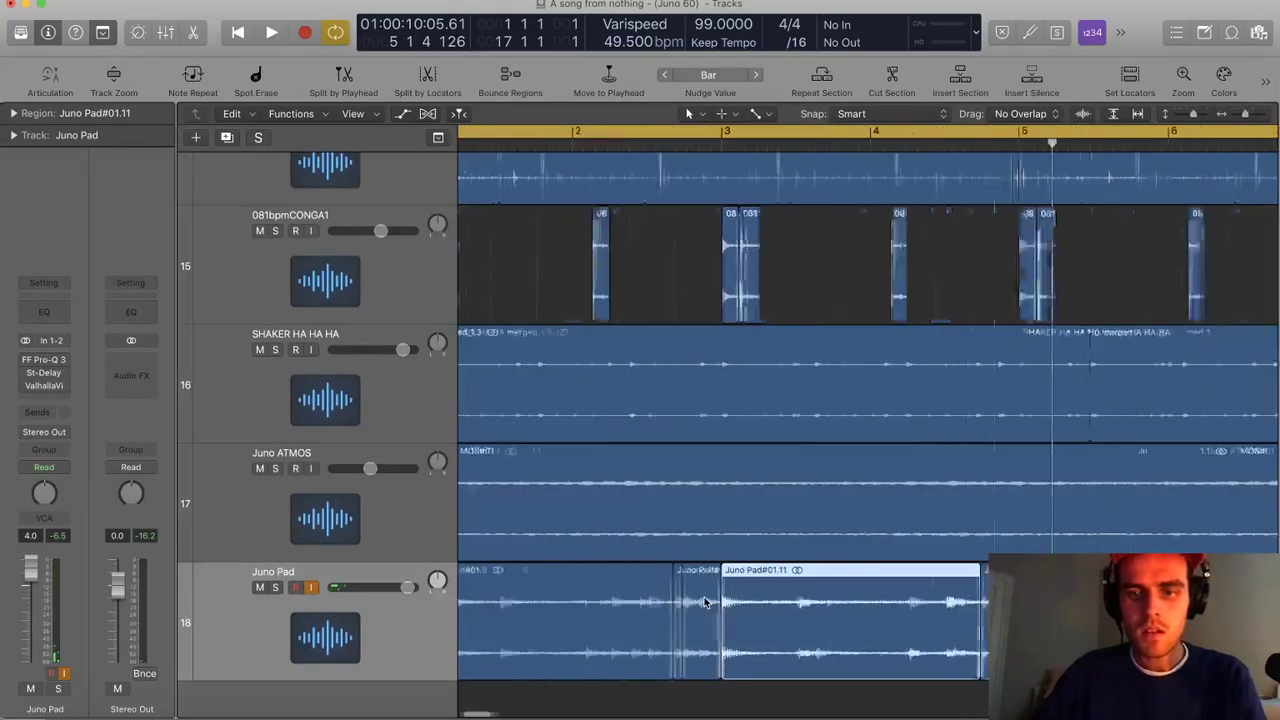
Place the playhead at bar 5 and extend the end of the last Juno Pad region slightly past it
left_click(905, 626)
left_click_drag(563, 614, 563, 614)
scroll(766, 589, "up", 4)
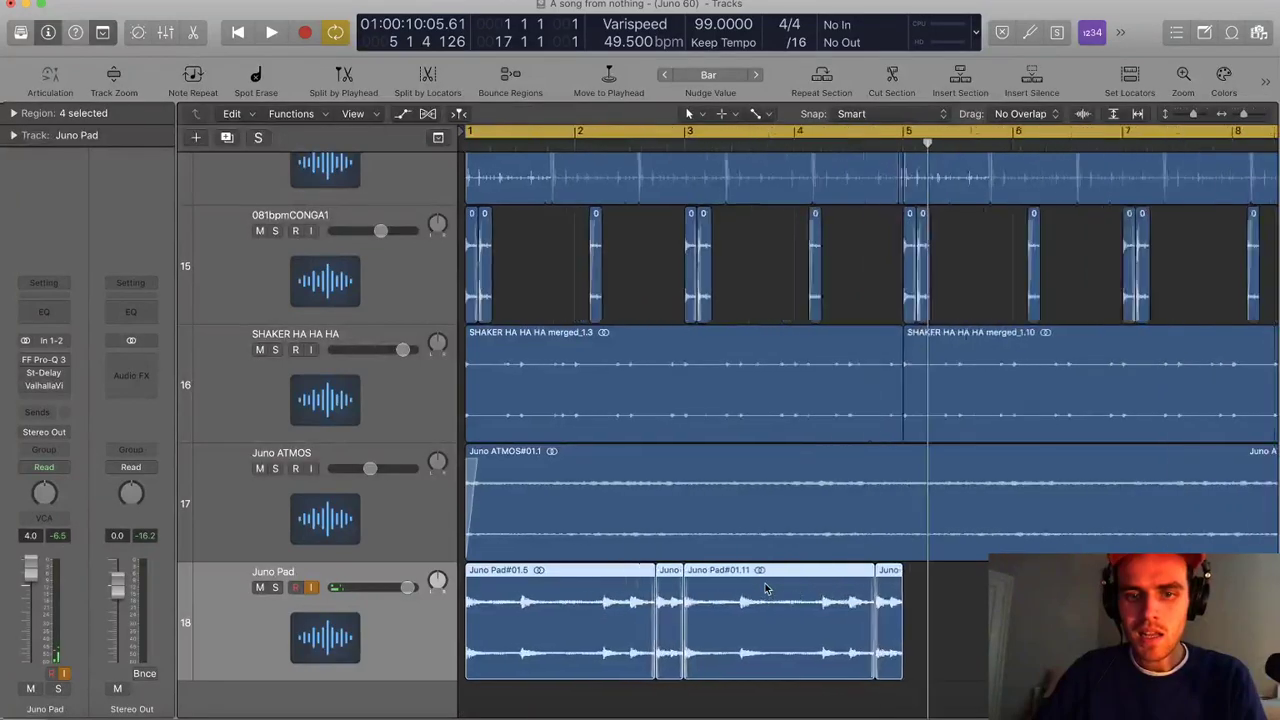
left_click(1009, 145)
scroll(1045, 281, "up", 10)
scroll(1048, 285, "right", 15)
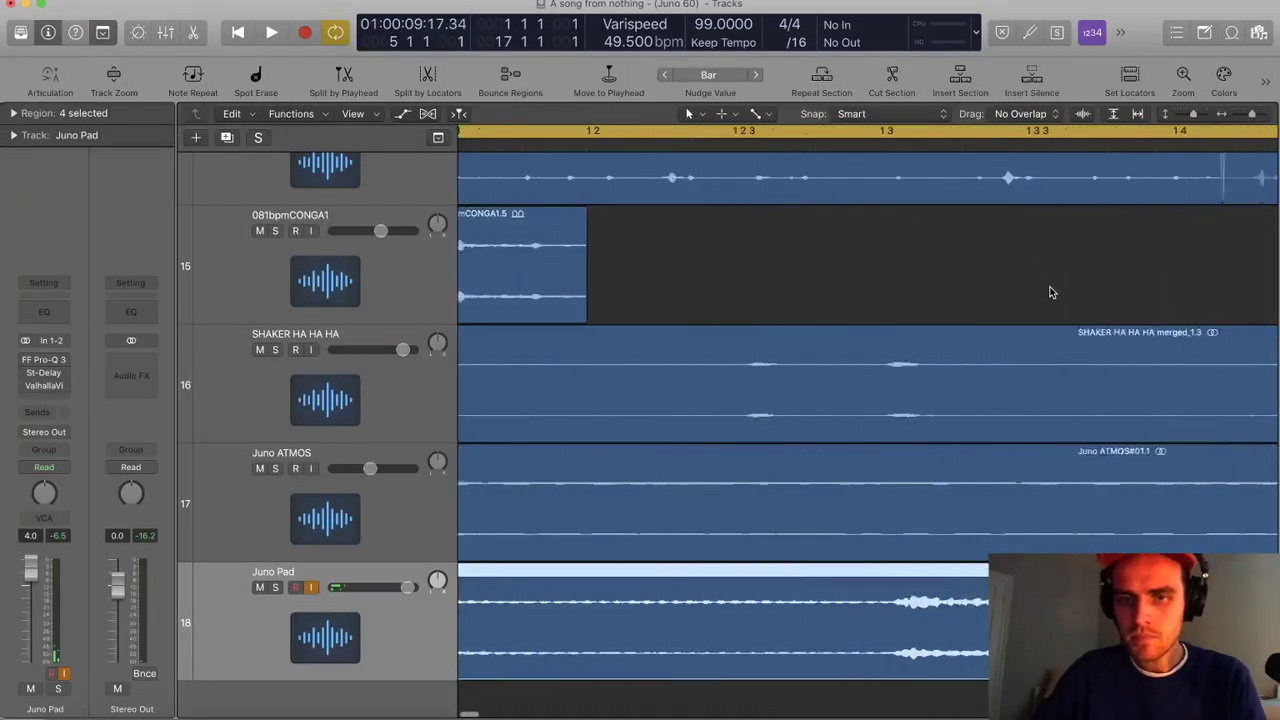
scroll(1053, 292, "right", 8)
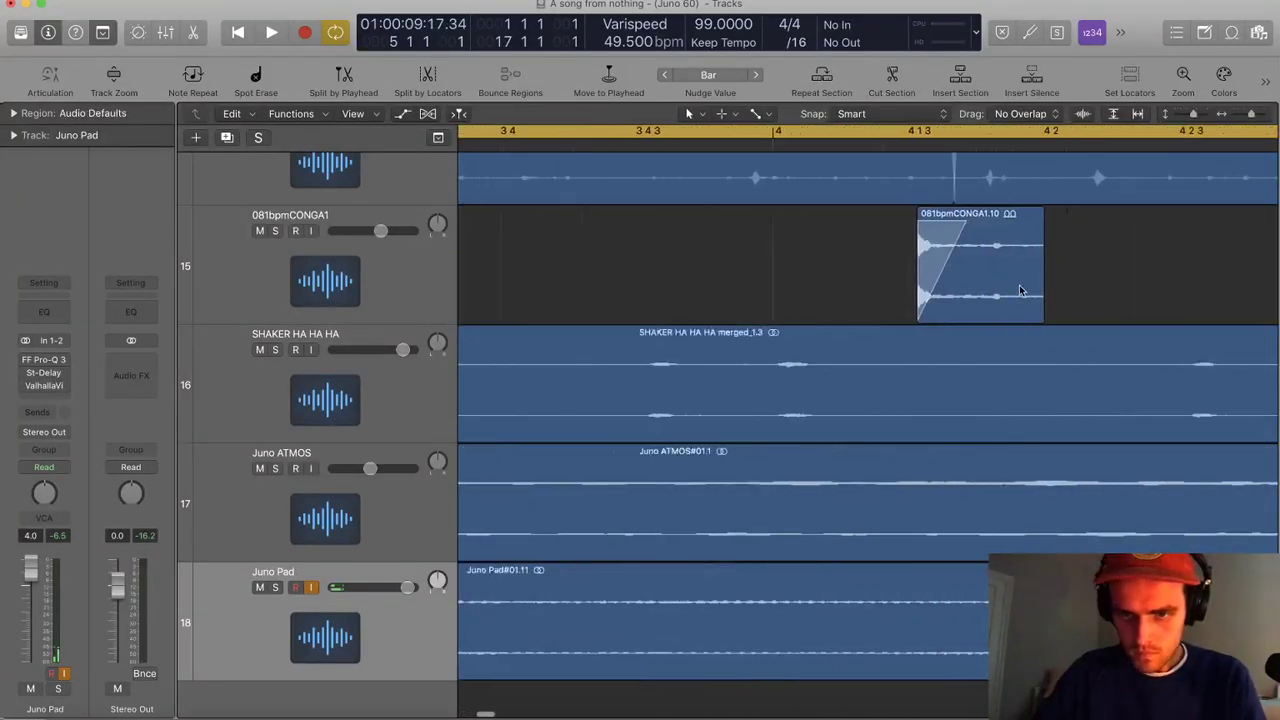
scroll(1020, 320, "down", 10)
scroll(597, 506, "up", 12)
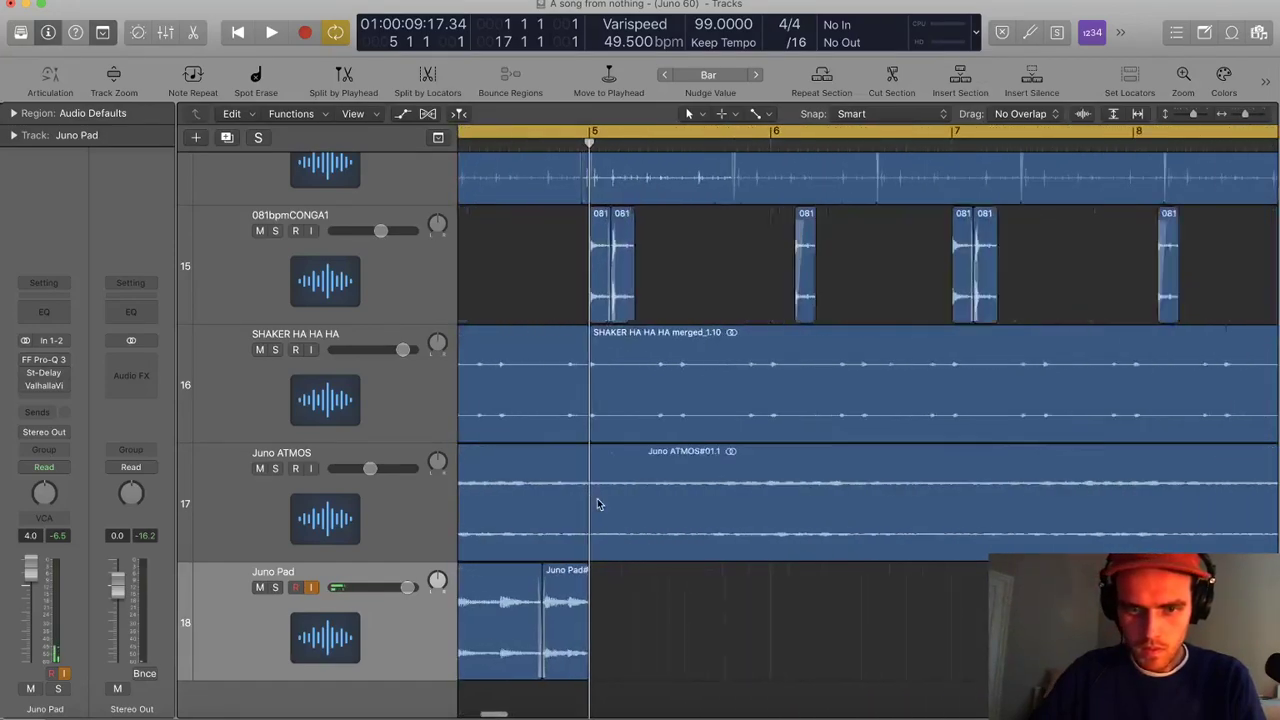
scroll(636, 532, "up", 5)
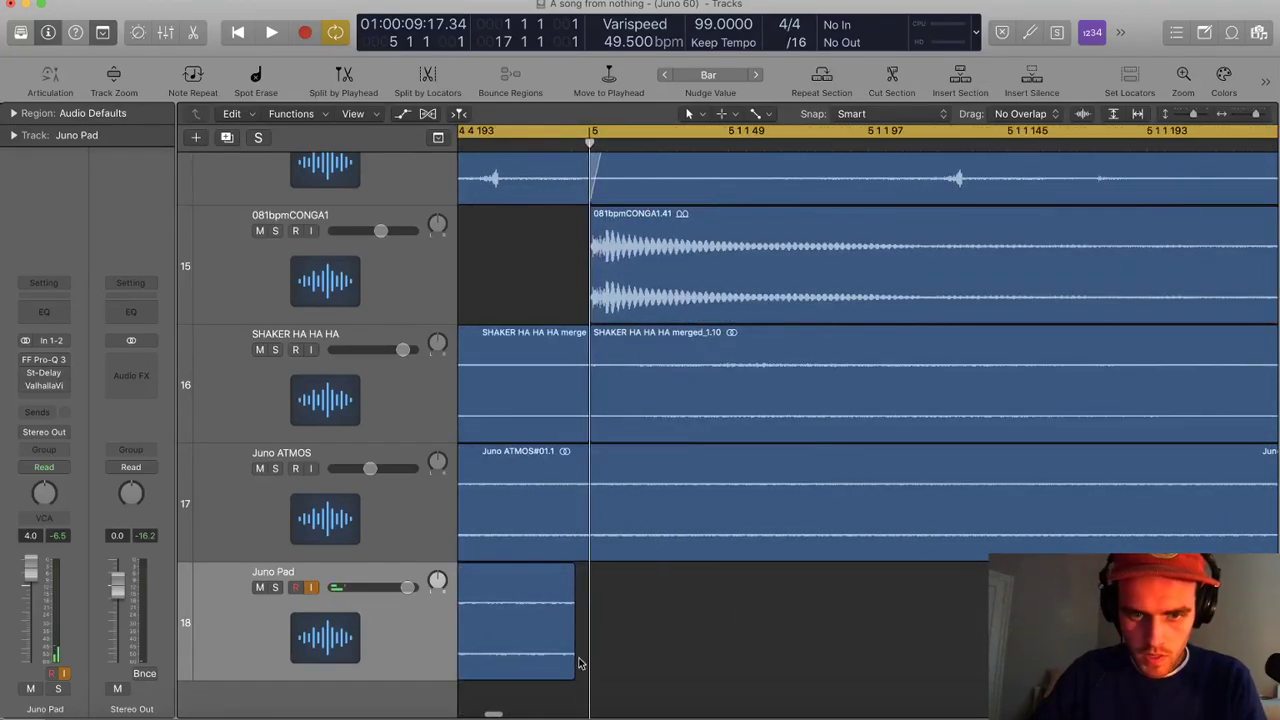
left_click_drag(567, 663, 626, 663)
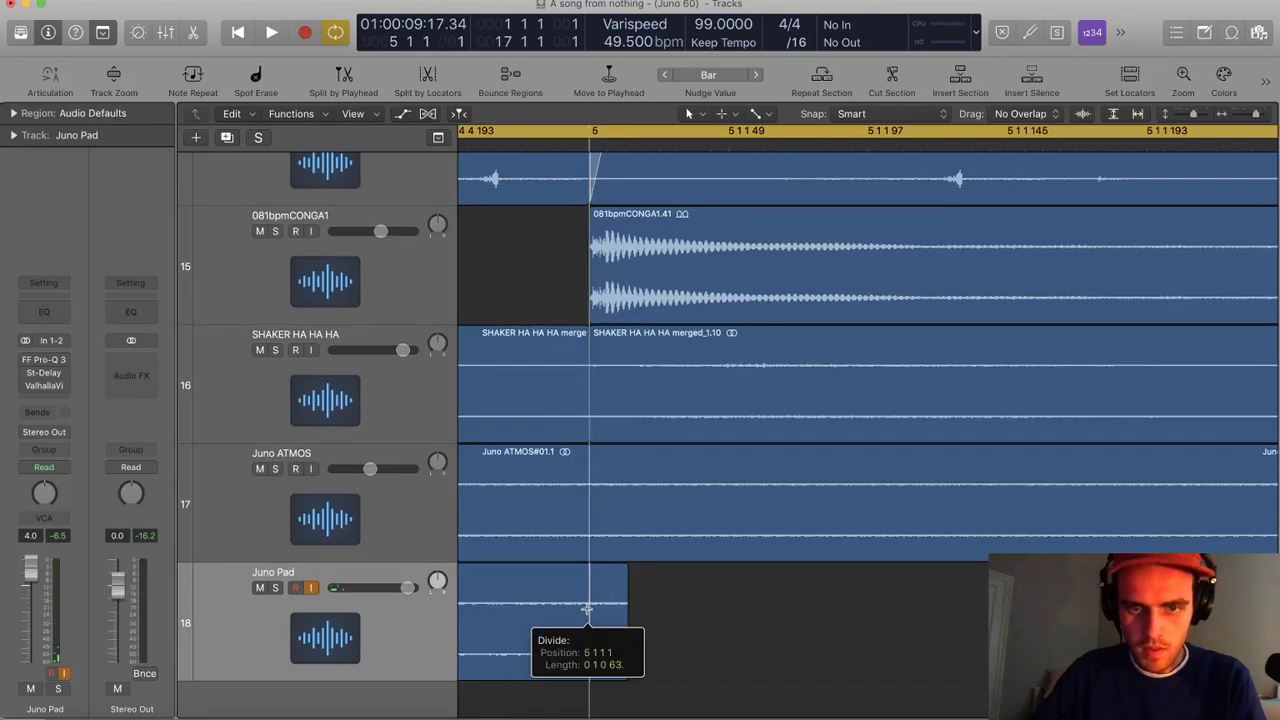
Split the last Juno Pad region at bar 5 and delete the excess after it
key("Delete")
key("Return")
left_click(587, 576)
scroll(603, 572, "down", 10)
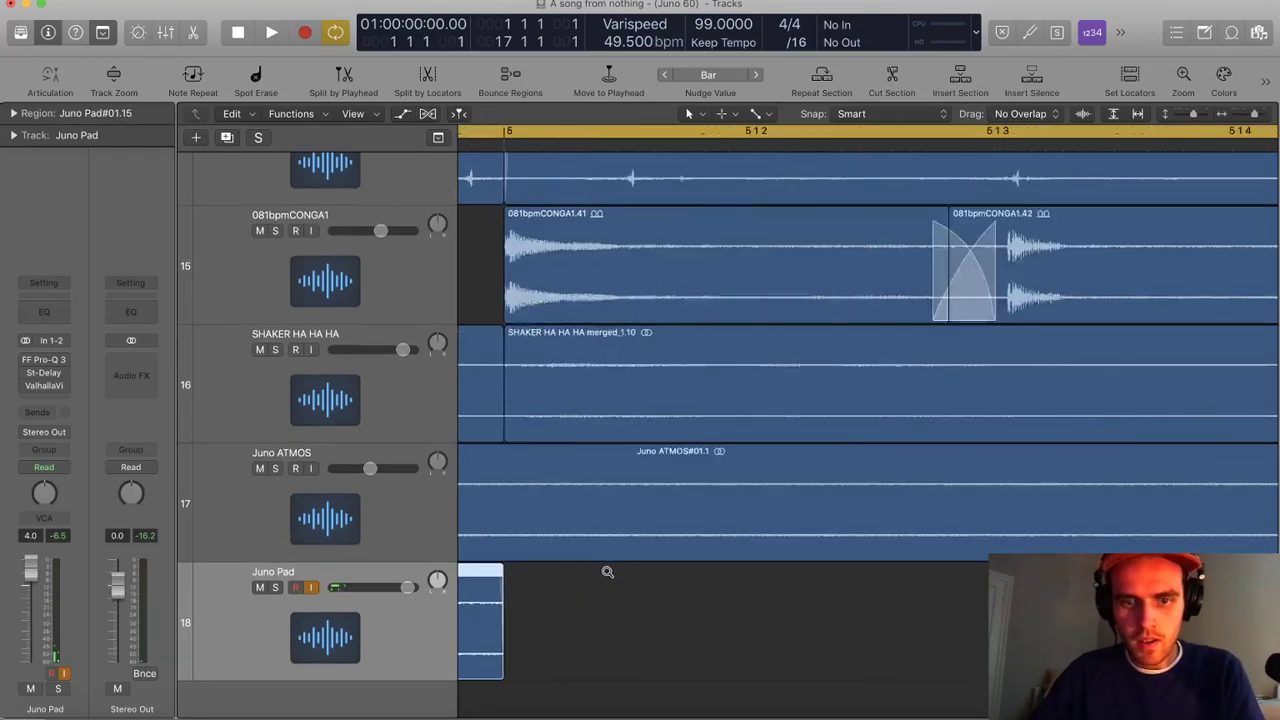
Join the Juno Pad regions in the first four bars into one region and copy it to bar 5
scroll(632, 589, "down", 2)
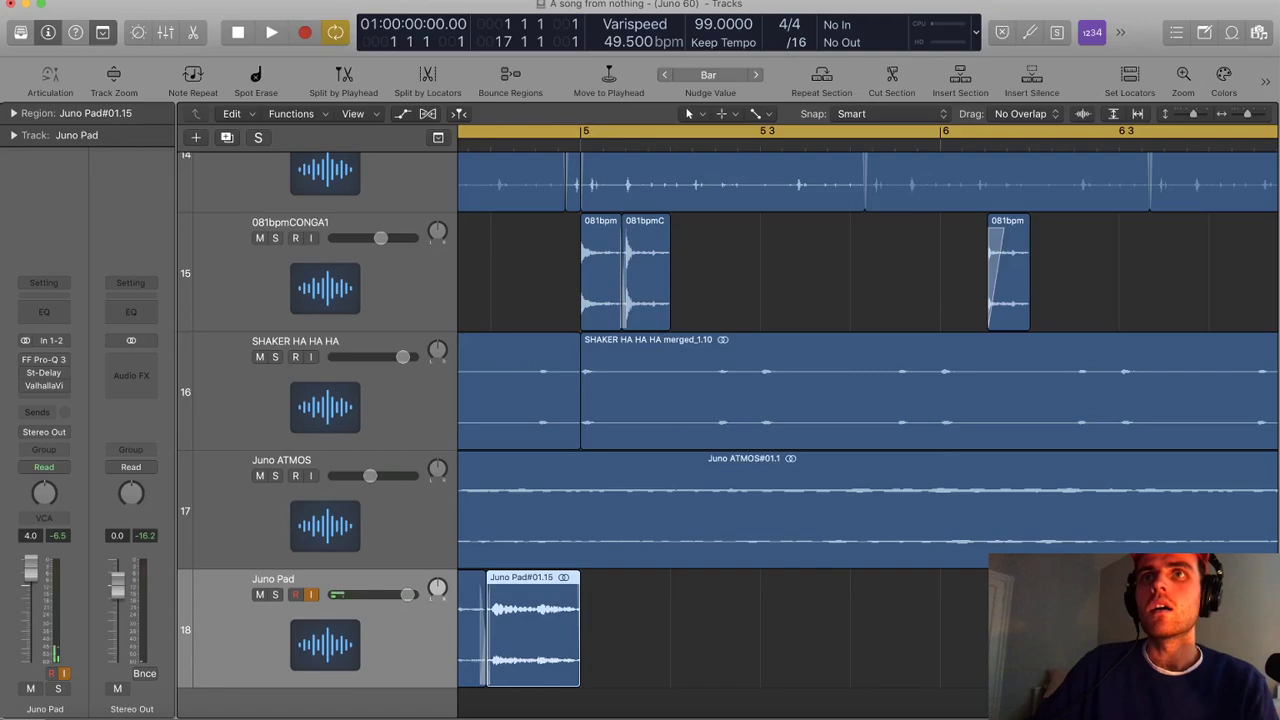
scroll(726, 609, "down", 6)
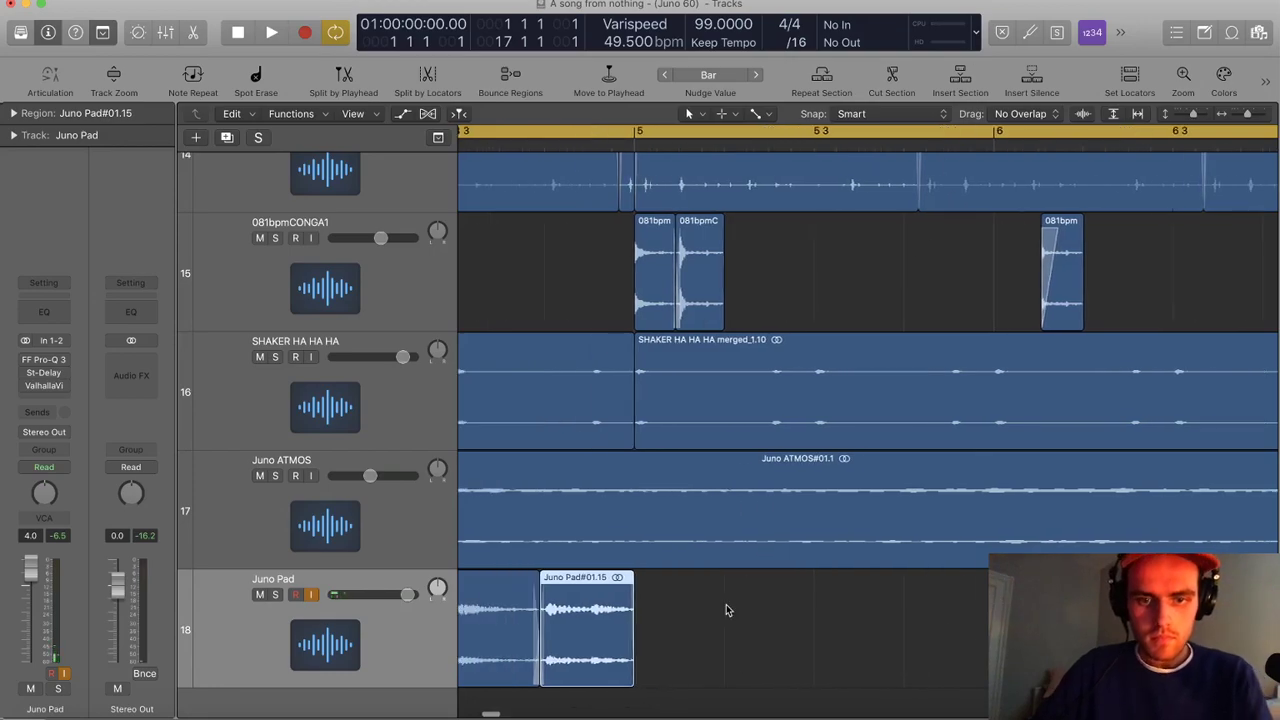
left_click_drag(962, 641, 1014, 645)
key("super+j")
scroll(1014, 645, "down", 4)
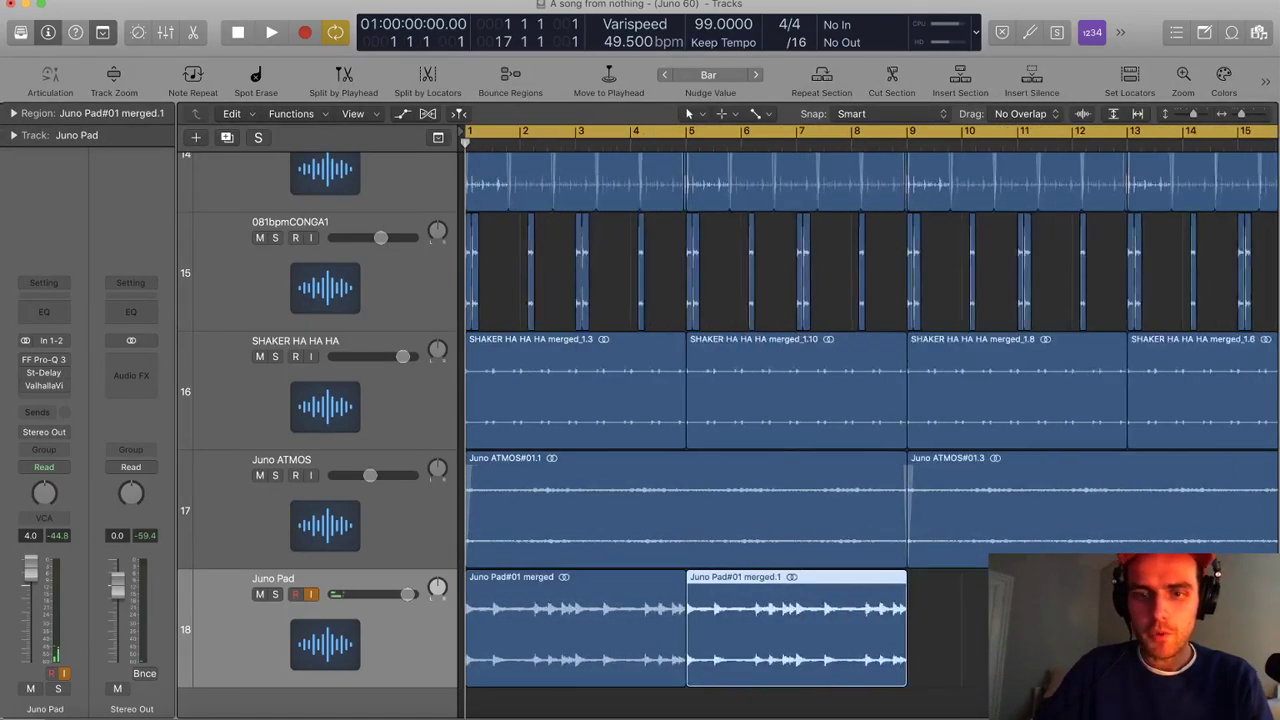
Start playback and copy both joined Juno Pad regions to bar 9 to fill the 16-bar loop
key("space")
scroll(860, 600, "down", 6)
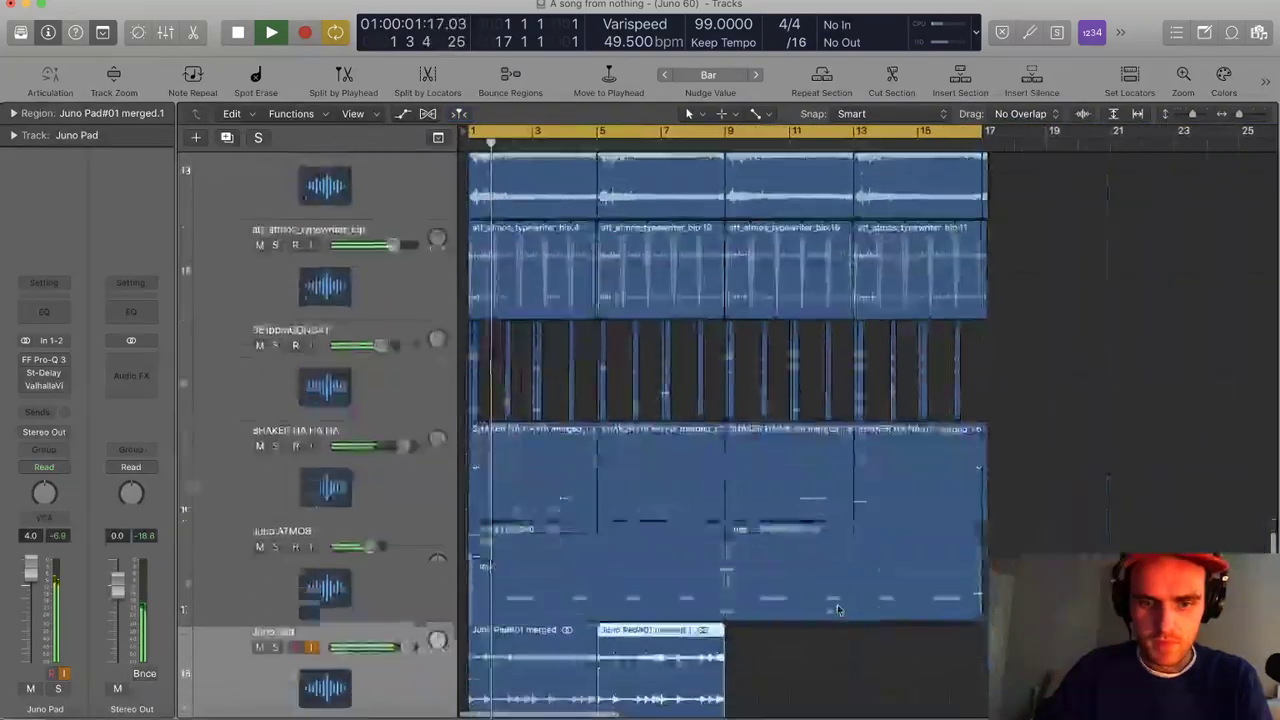
left_click(555, 636, "shift")
left_click_drag(555, 636, 803, 632)
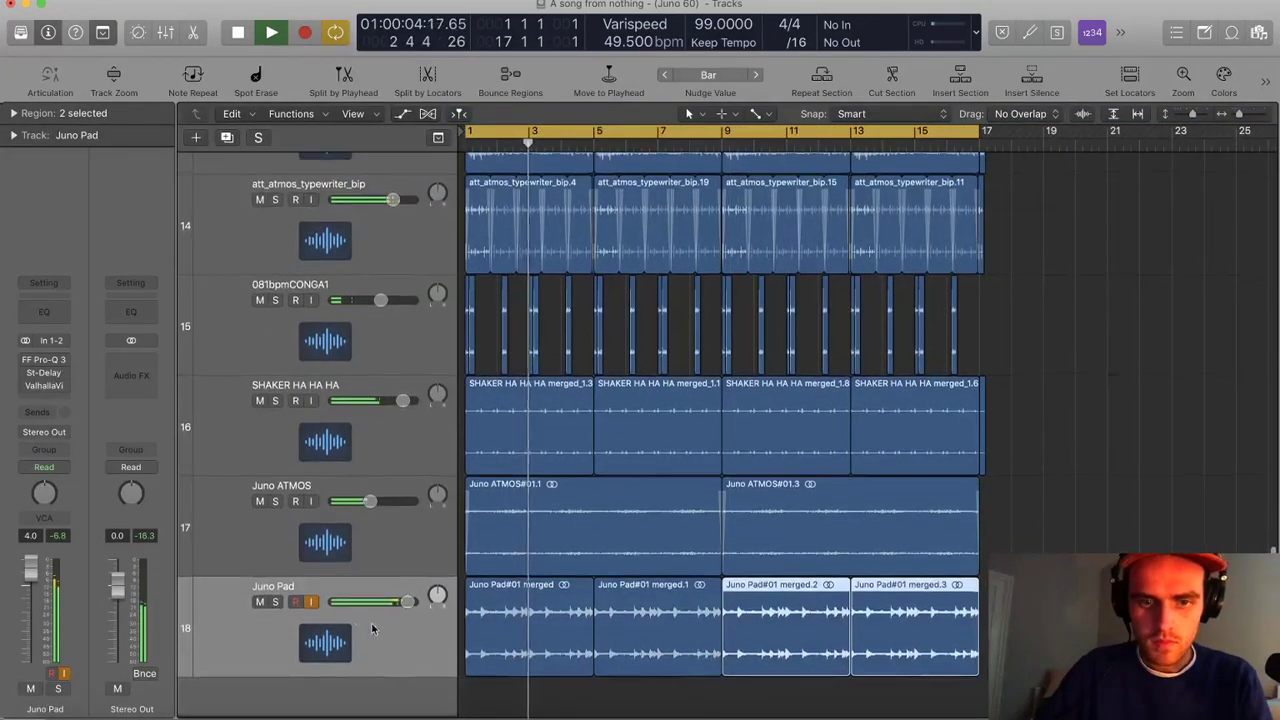
Solo the Juno Pad track and set the low cut in its Pro-Q 3 to about 210 Hz, checking it during playback
left_click(387, 628)
key("space")
left_click(275, 605)
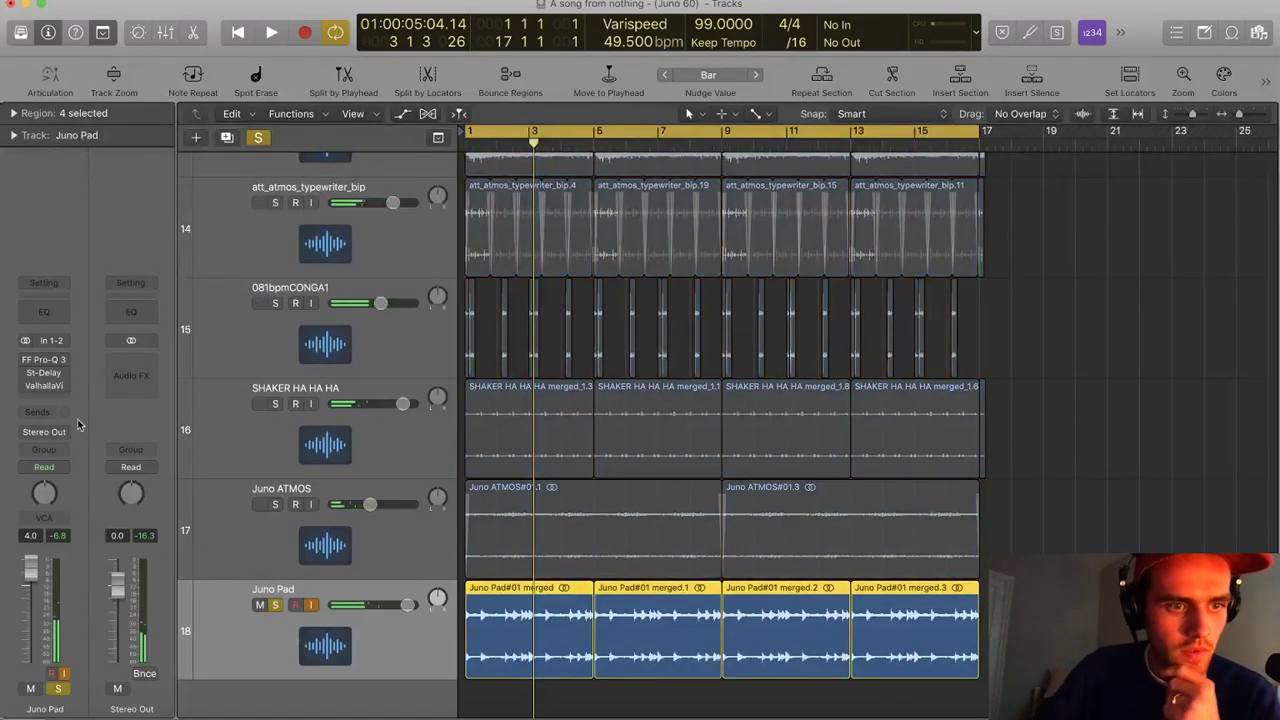
left_click(30, 368)
left_click_drag(400, 243, 273, 234)
key("space")
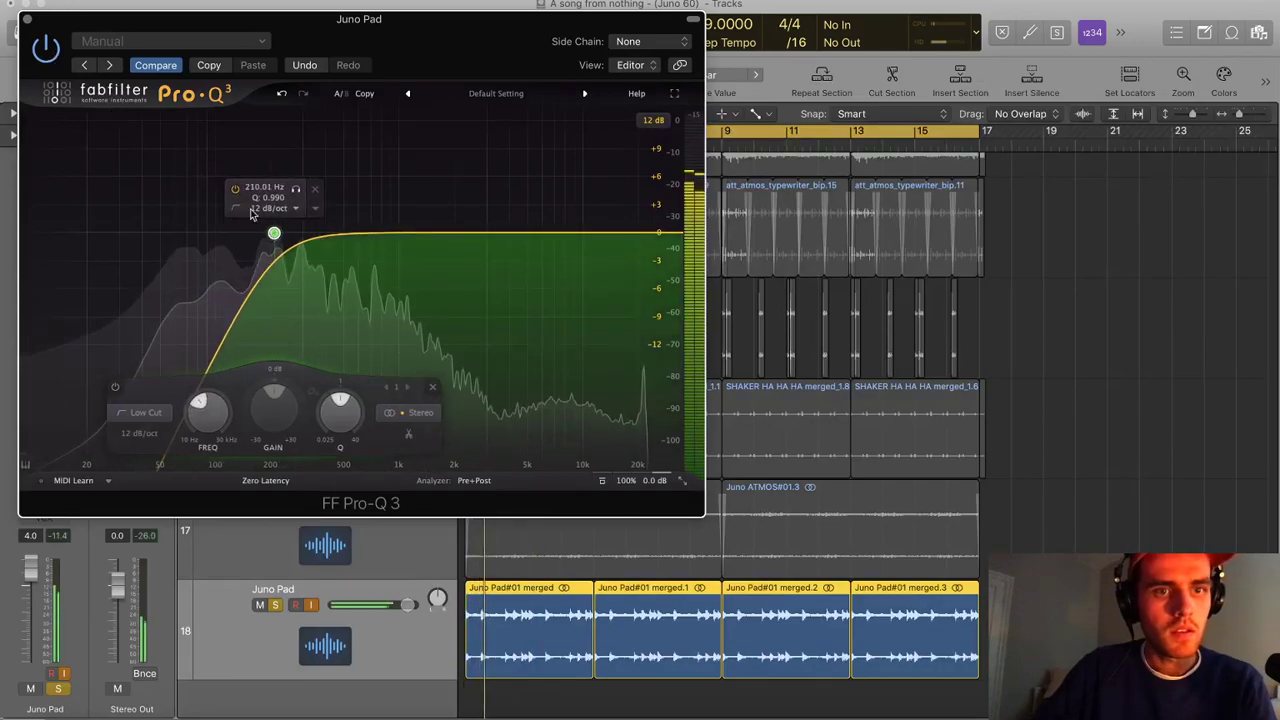
left_click(27, 19)
Set the cycle range to bars 21 to 25 beyond the loop, start playback there and unsolo the Juno Pad
scroll(491, 664, "up", 10)
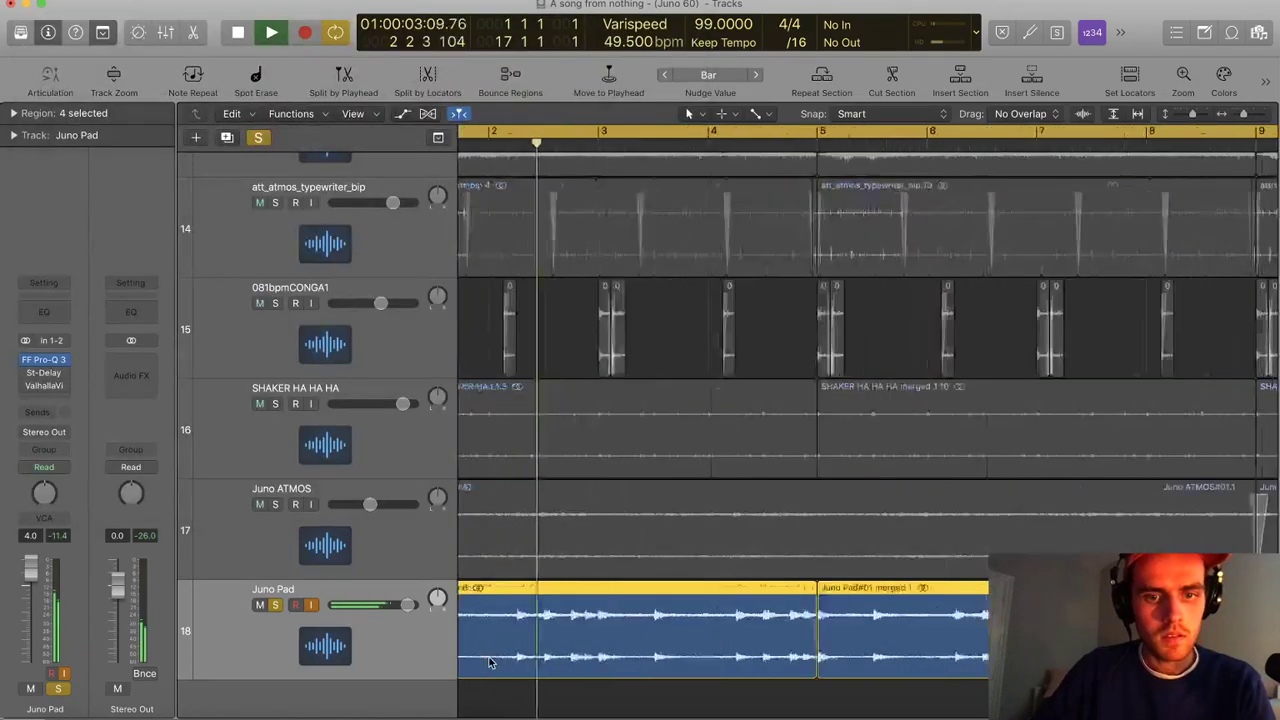
scroll(530, 662, "left", 4)
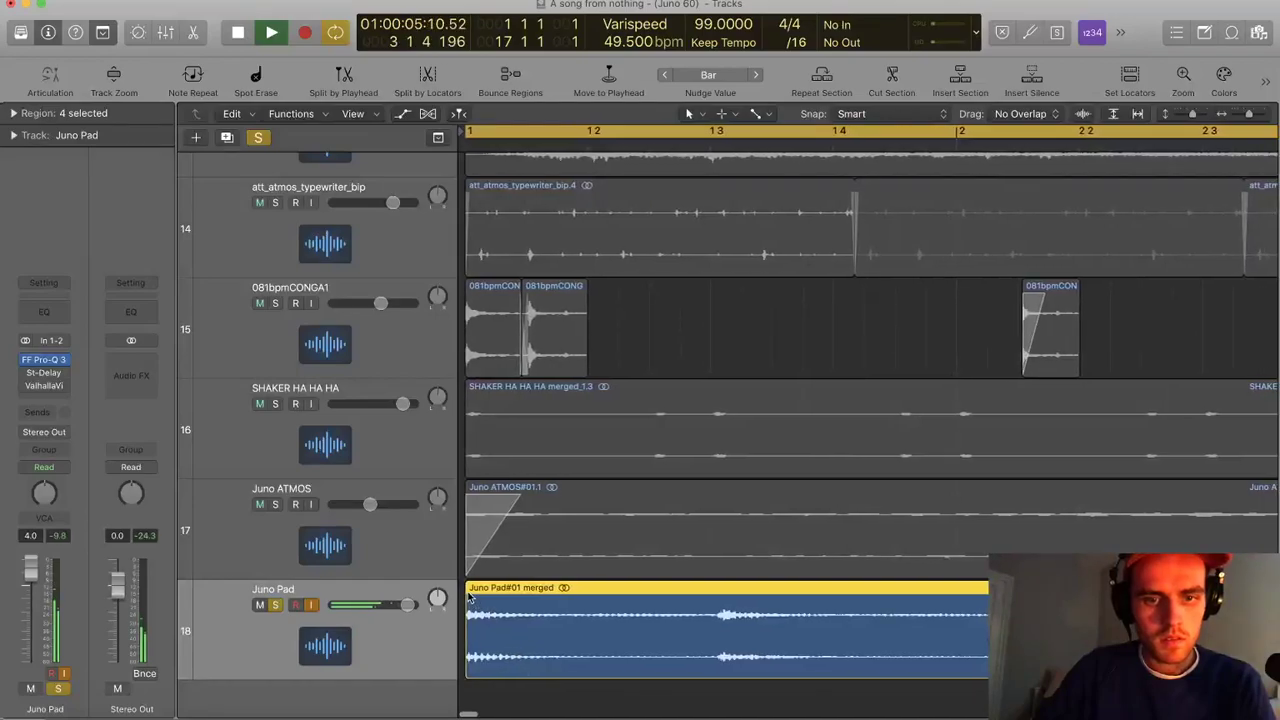
scroll(550, 592, "down", 10)
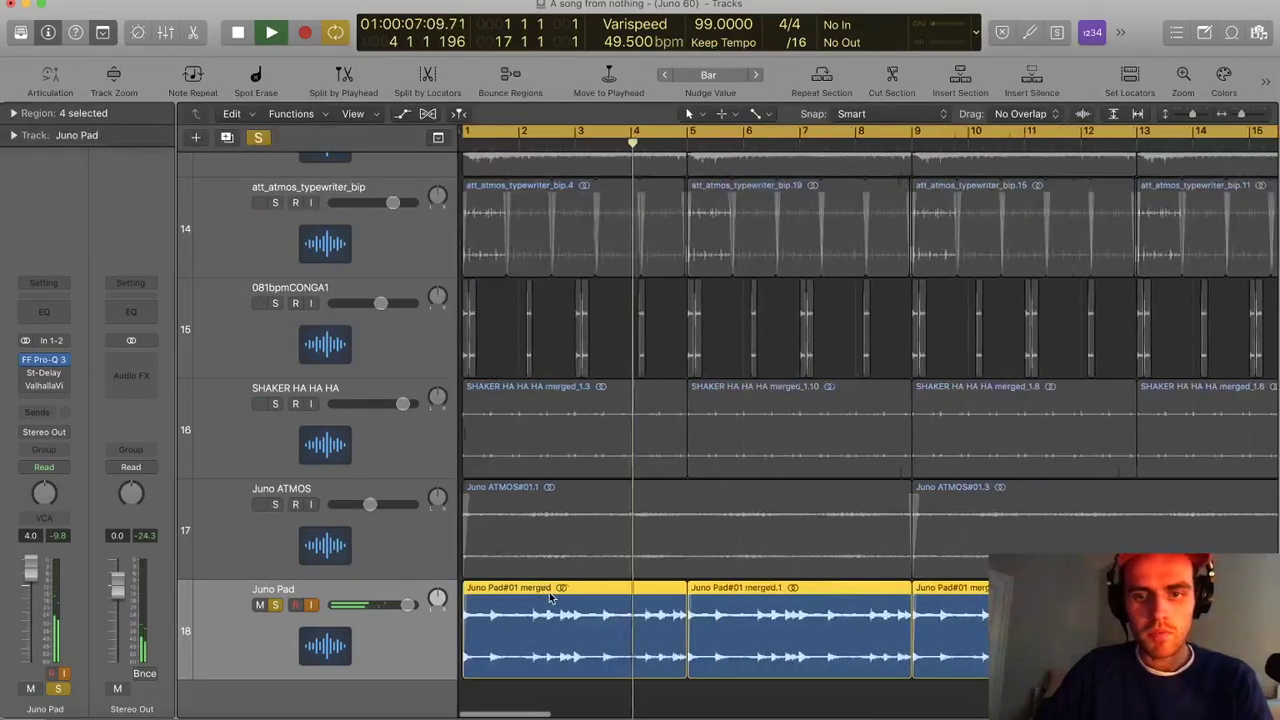
scroll(548, 596, "right", 2)
left_click(849, 637)
key("space")
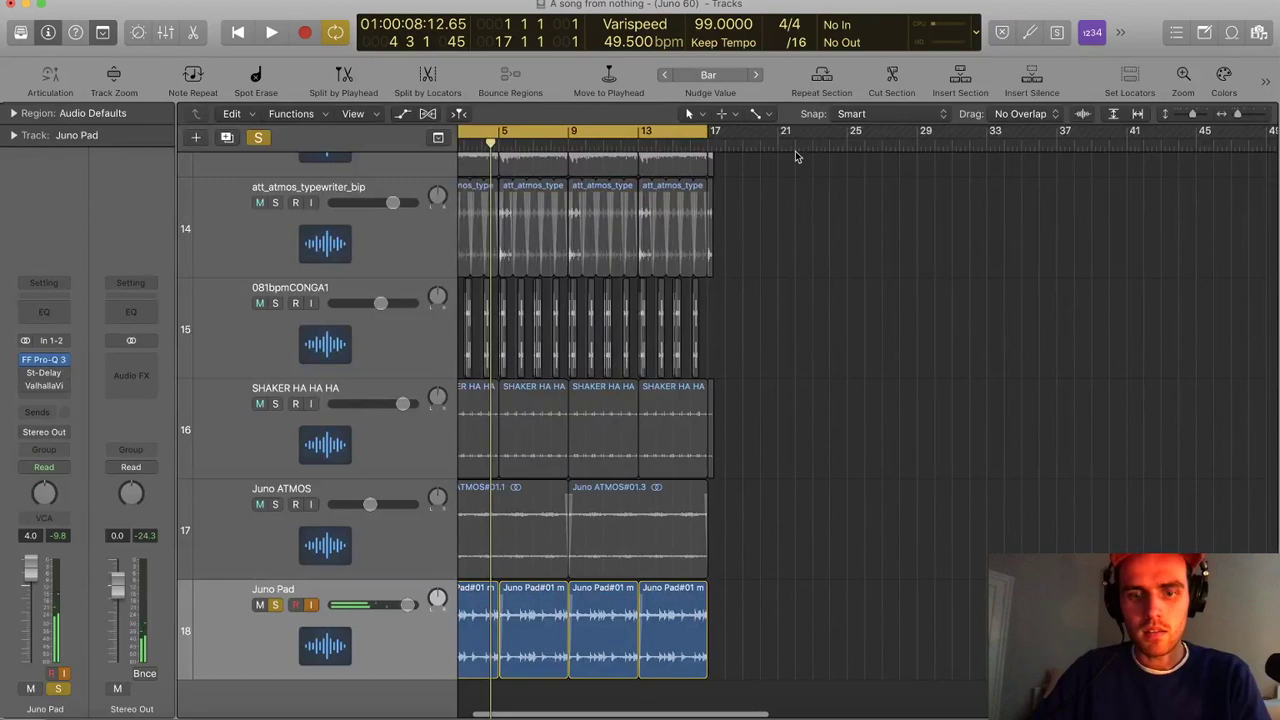
left_click_drag(785, 138, 846, 138)
key("space")
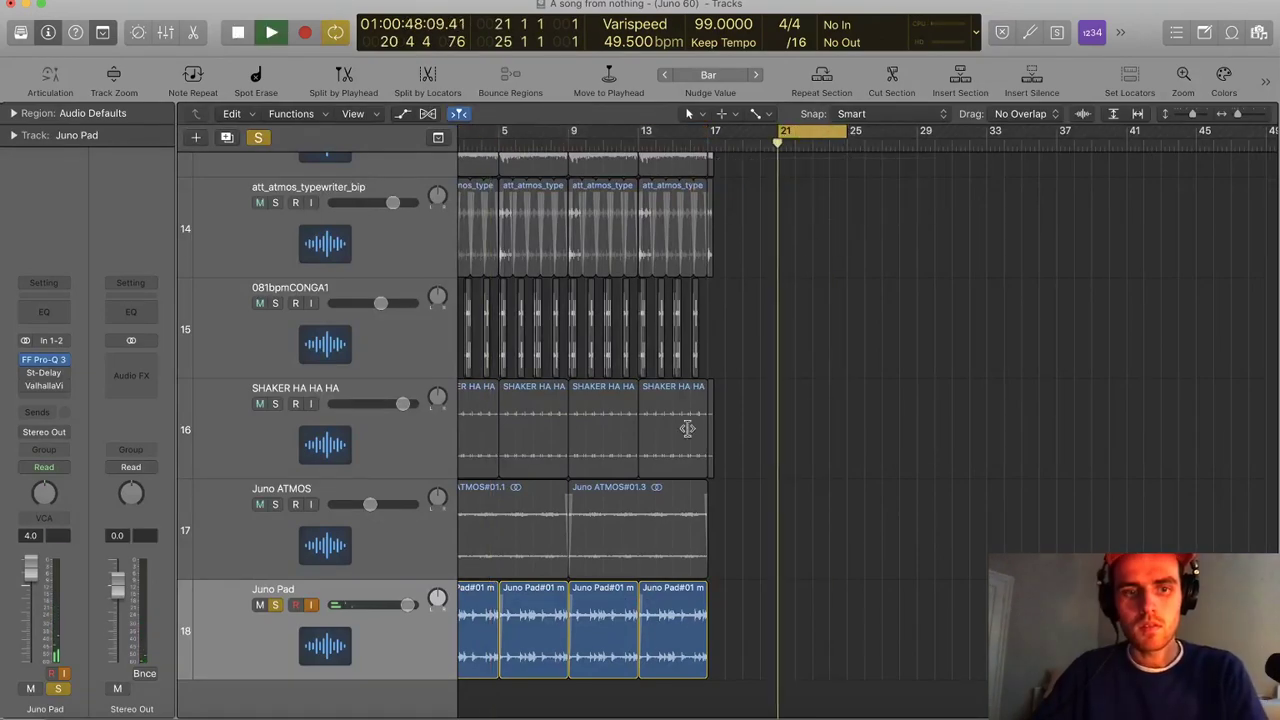
left_click(275, 605)
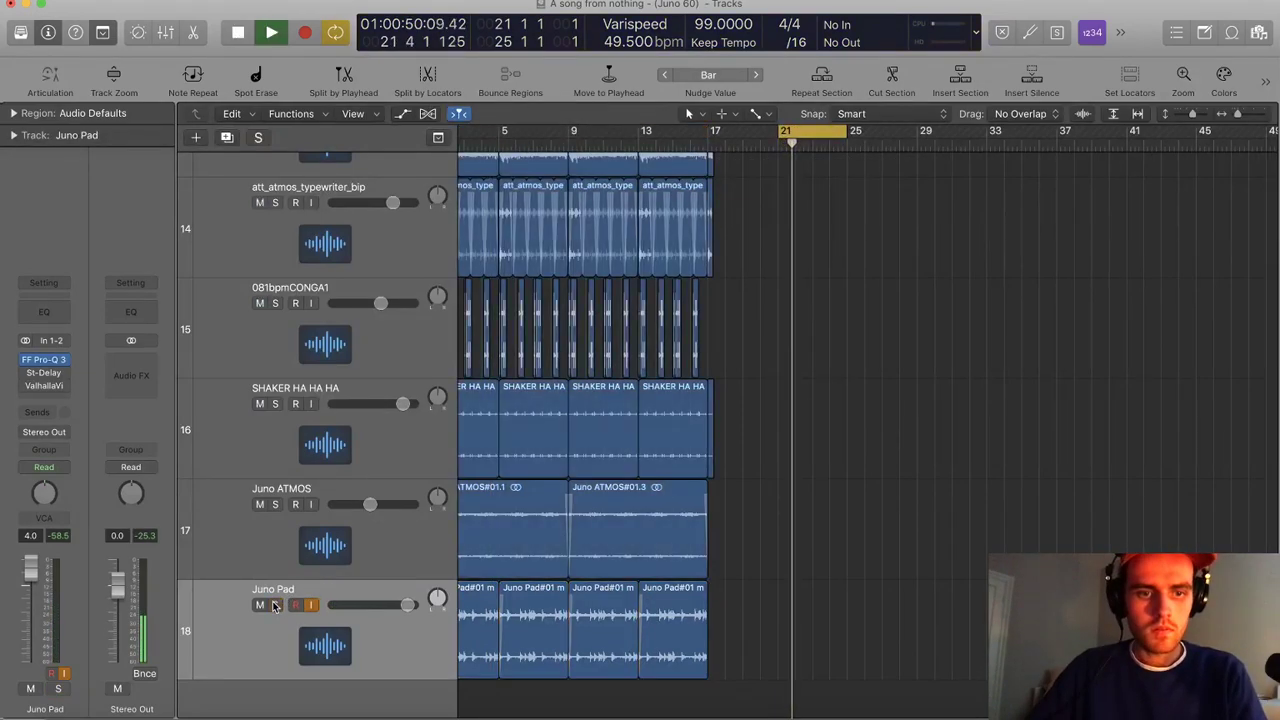
Record two successive Juno Pad takes from bar 21 to just past the start of bar 24
key("super+Right")
key("super+Right")
key("super+Right")
key("super+Right")
key("space")
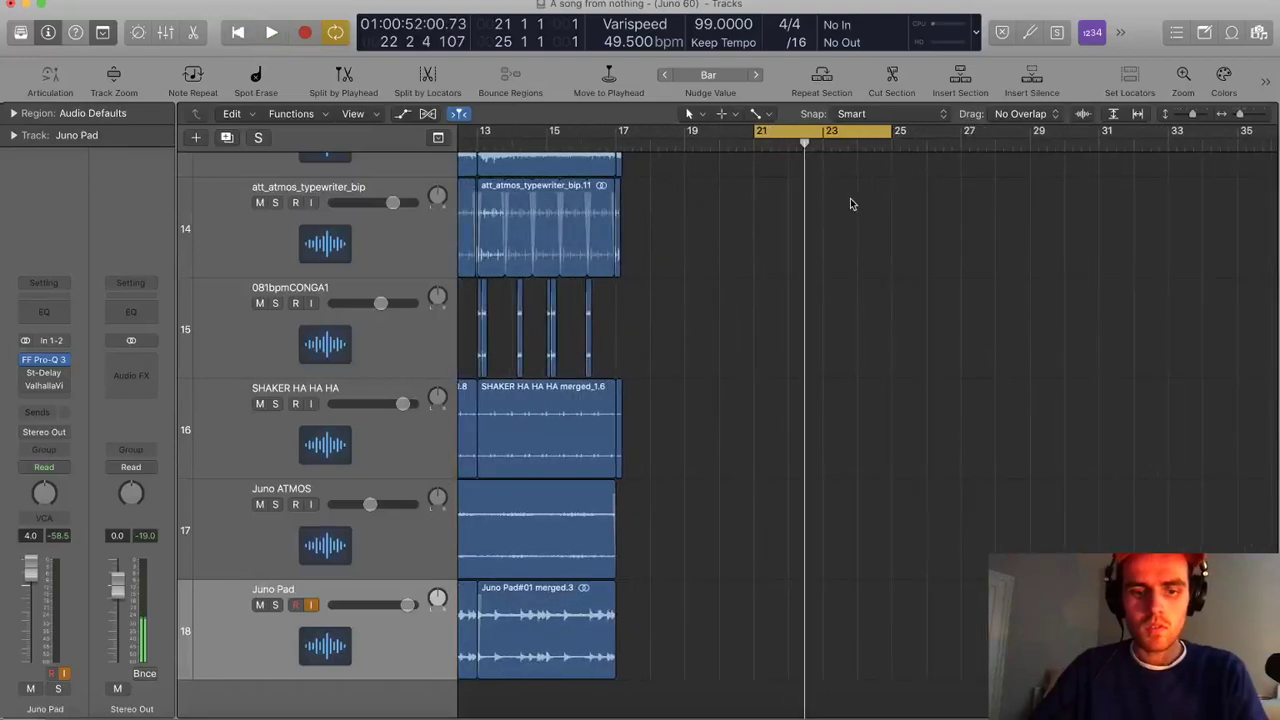
key("r")
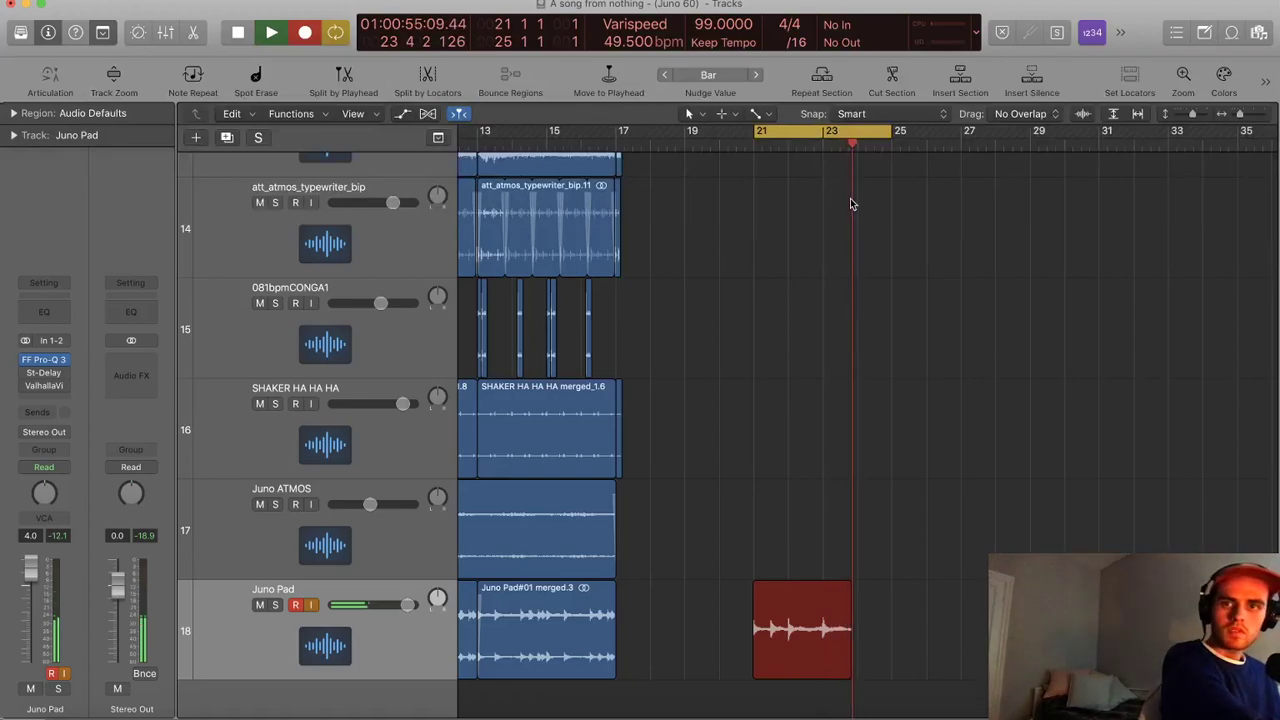
key("space")
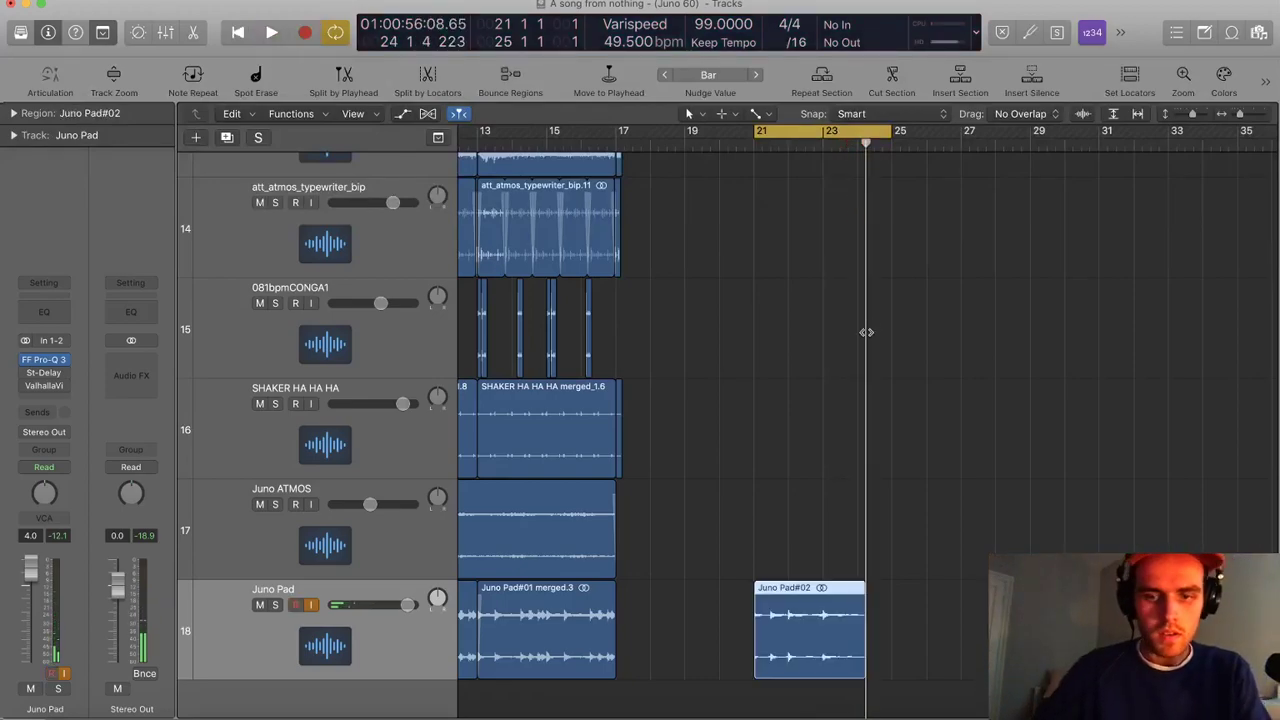
key("r")
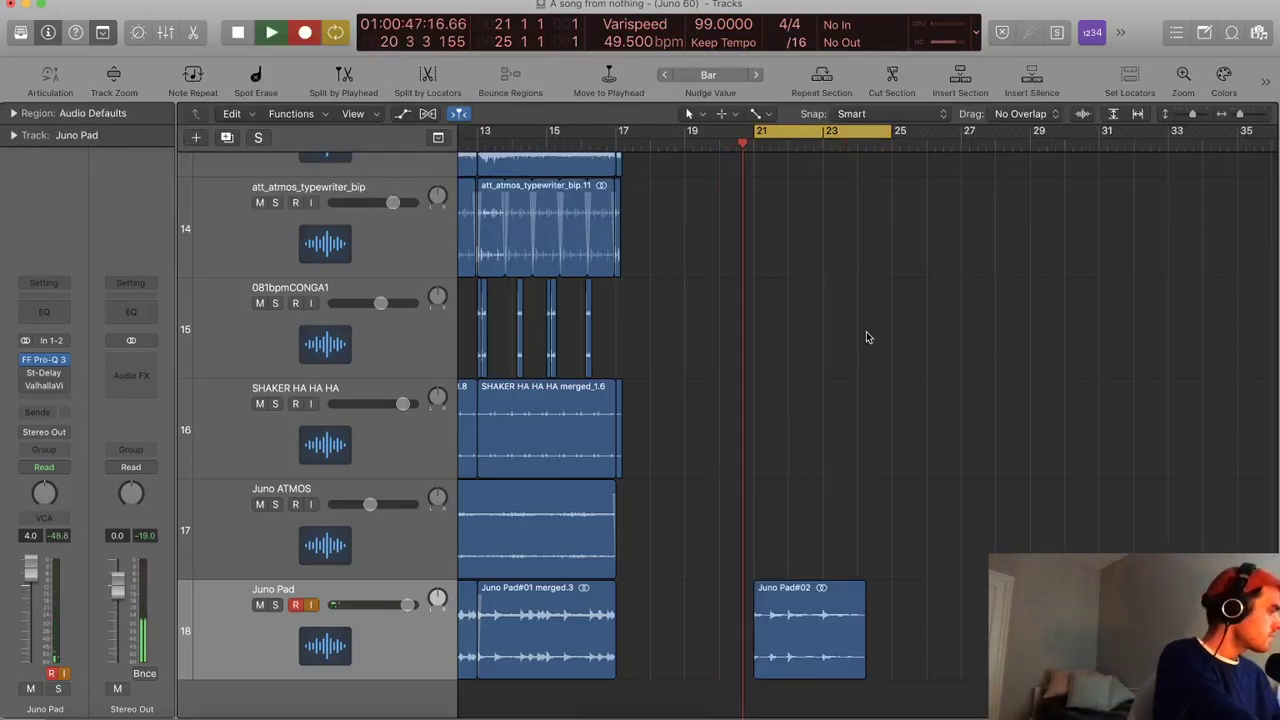
key("r")
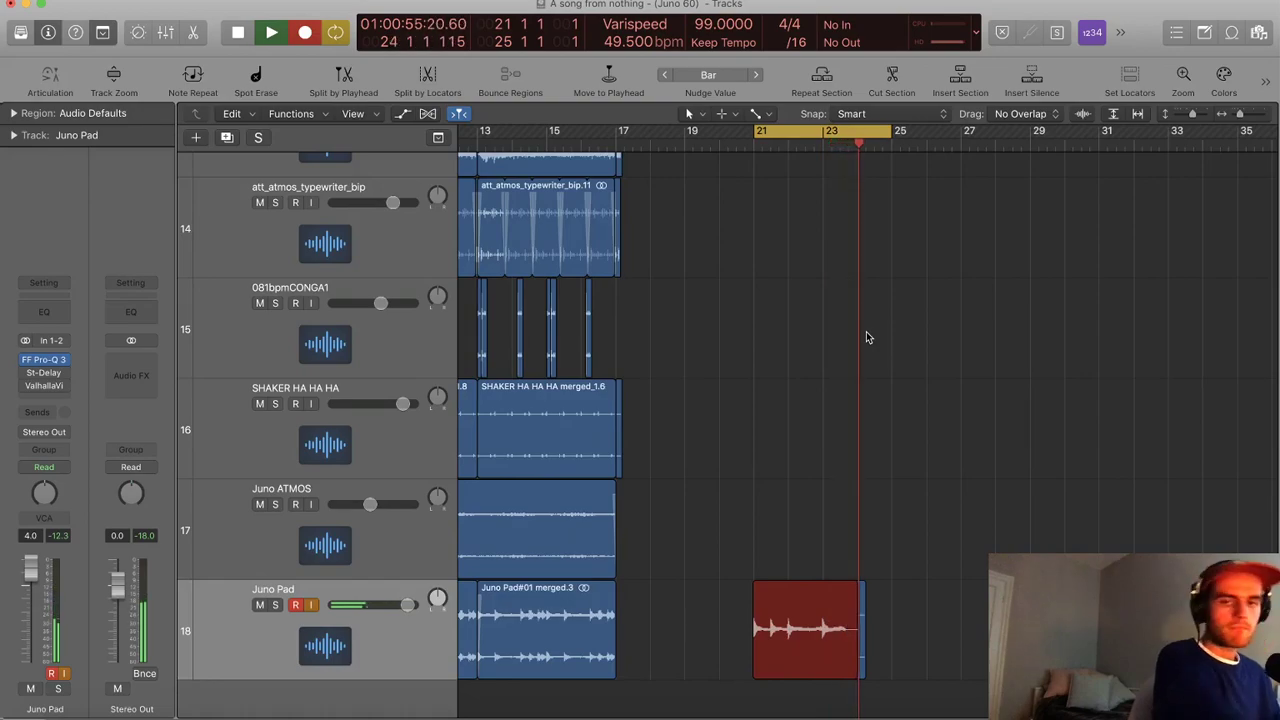
key("space")
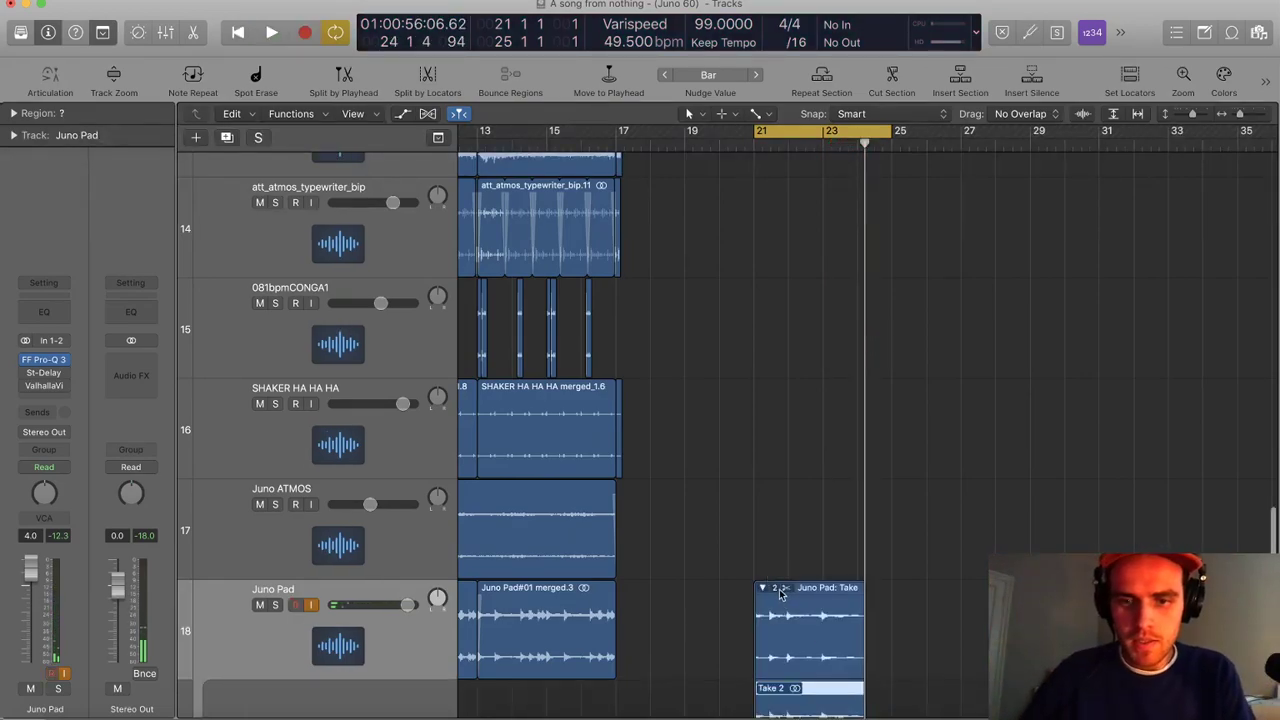
Flatten the Juno Pad take folder at bar 21 into a single region and trim it to end at bar 24
left_click(782, 594)
left_click(851, 614)
key("super+Right")
right_click(852, 613)
key("BackSpace")
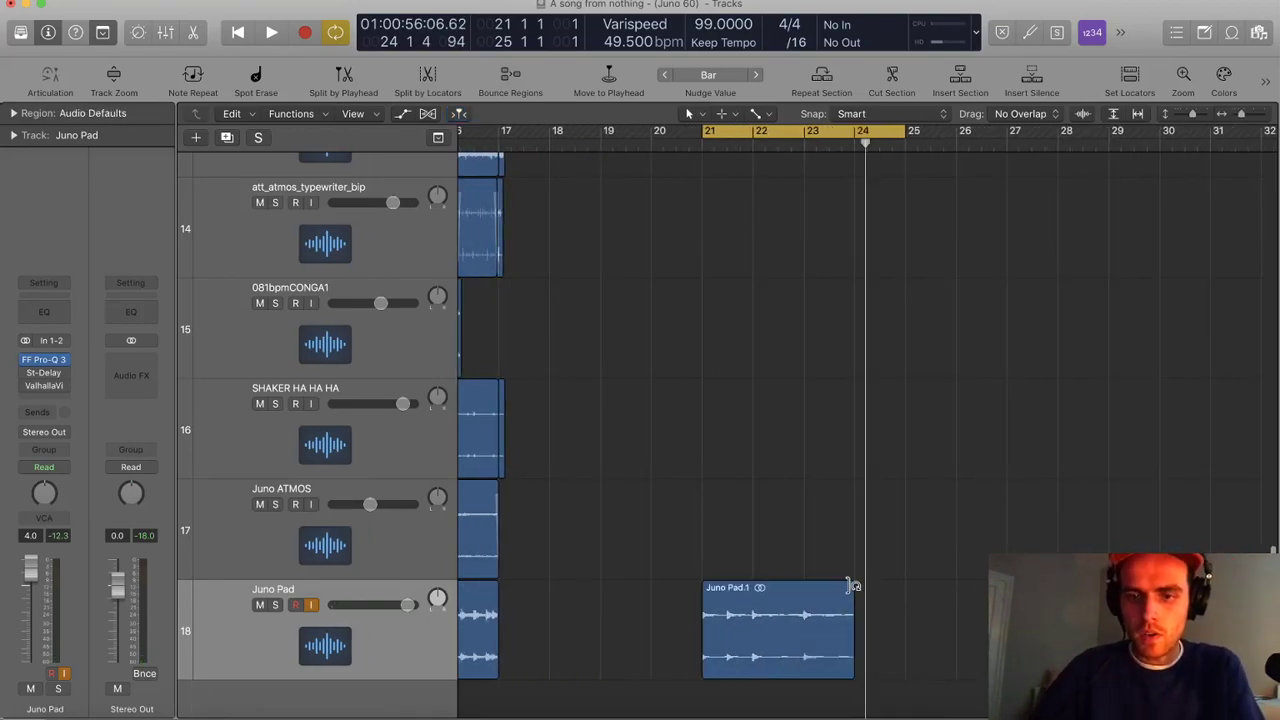
Color the newly recorded Juno Pad region at bar 21 yellow
left_click(851, 591)
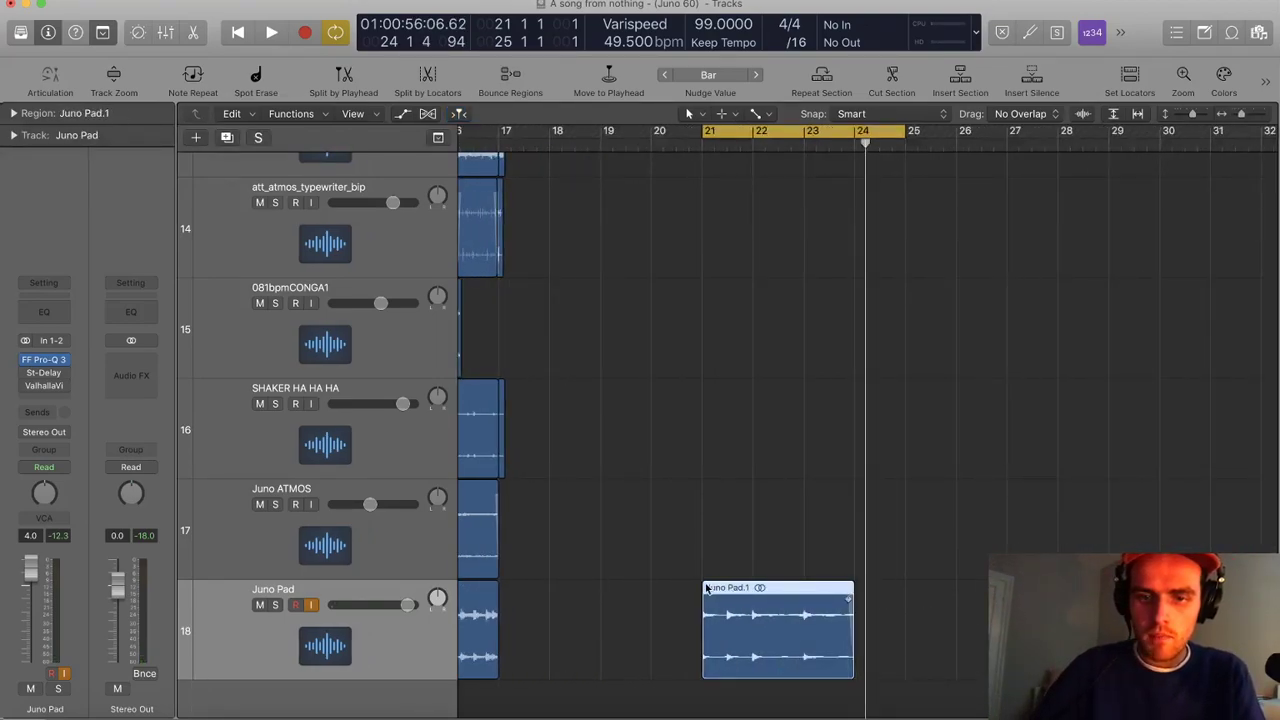
key("super+Left")
key("super+Left")
key("super+Left")
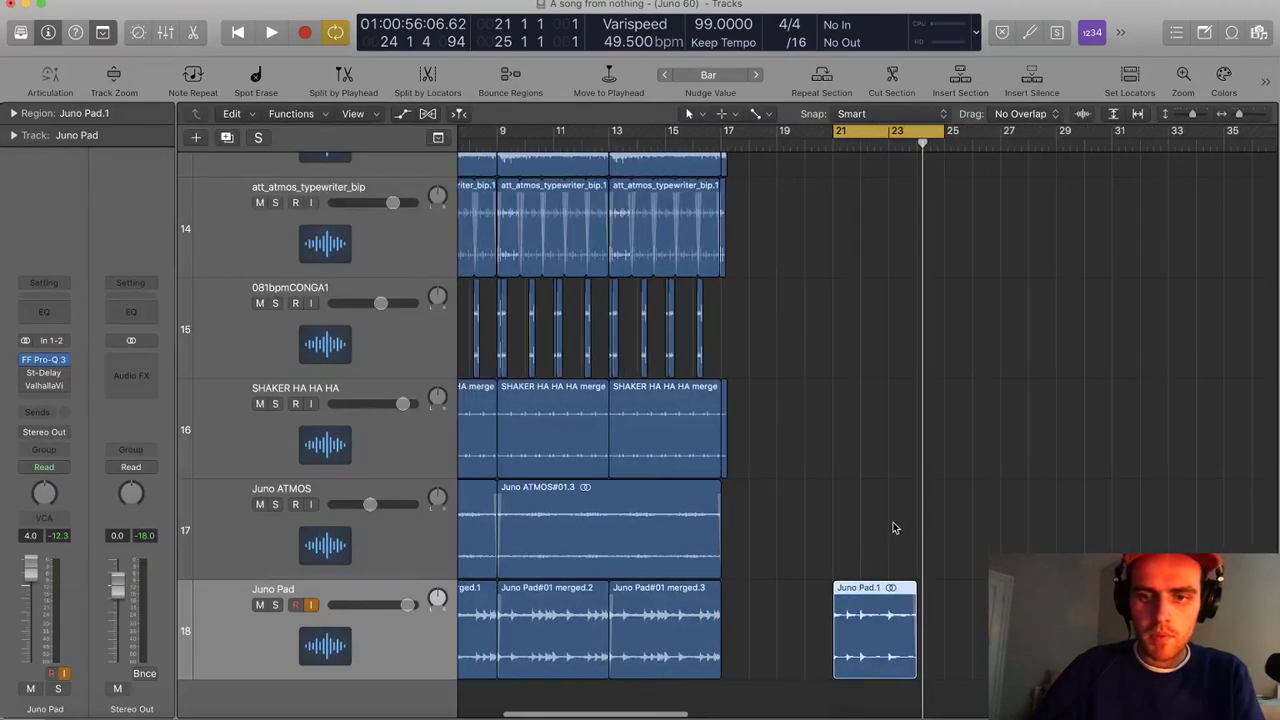
key("alt+c")
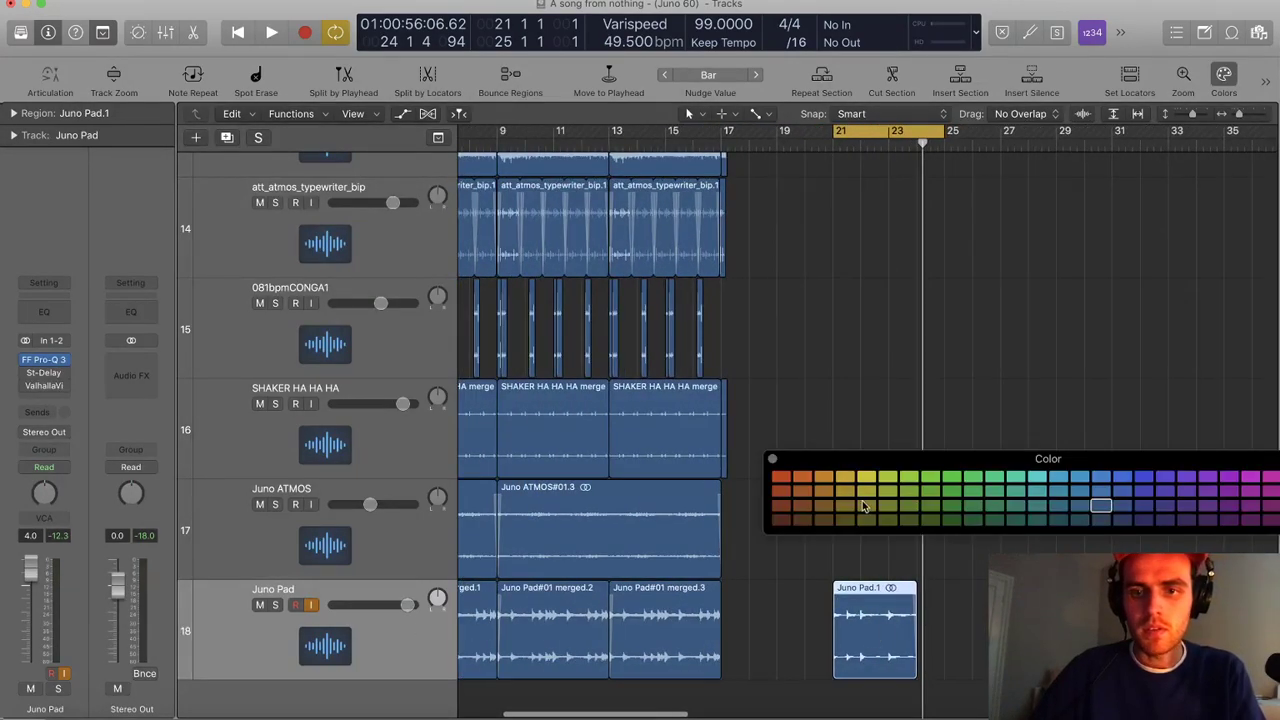
left_click(860, 492)
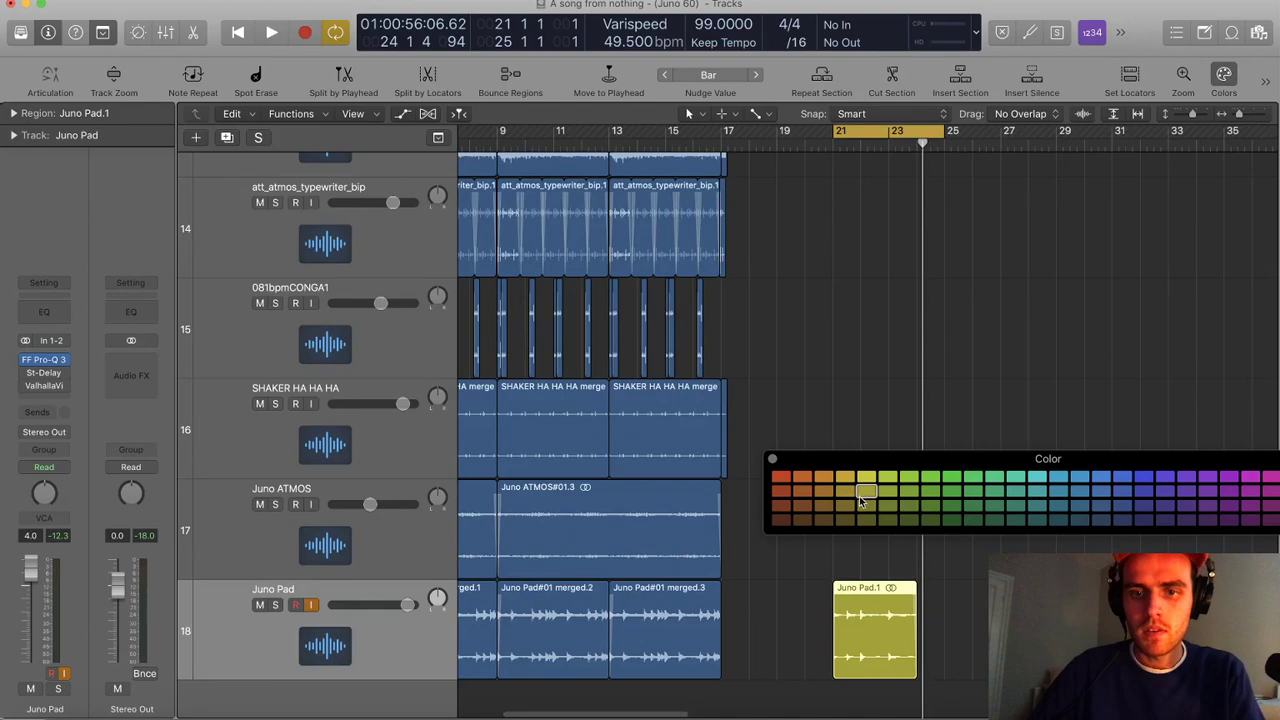
key("alt+c")
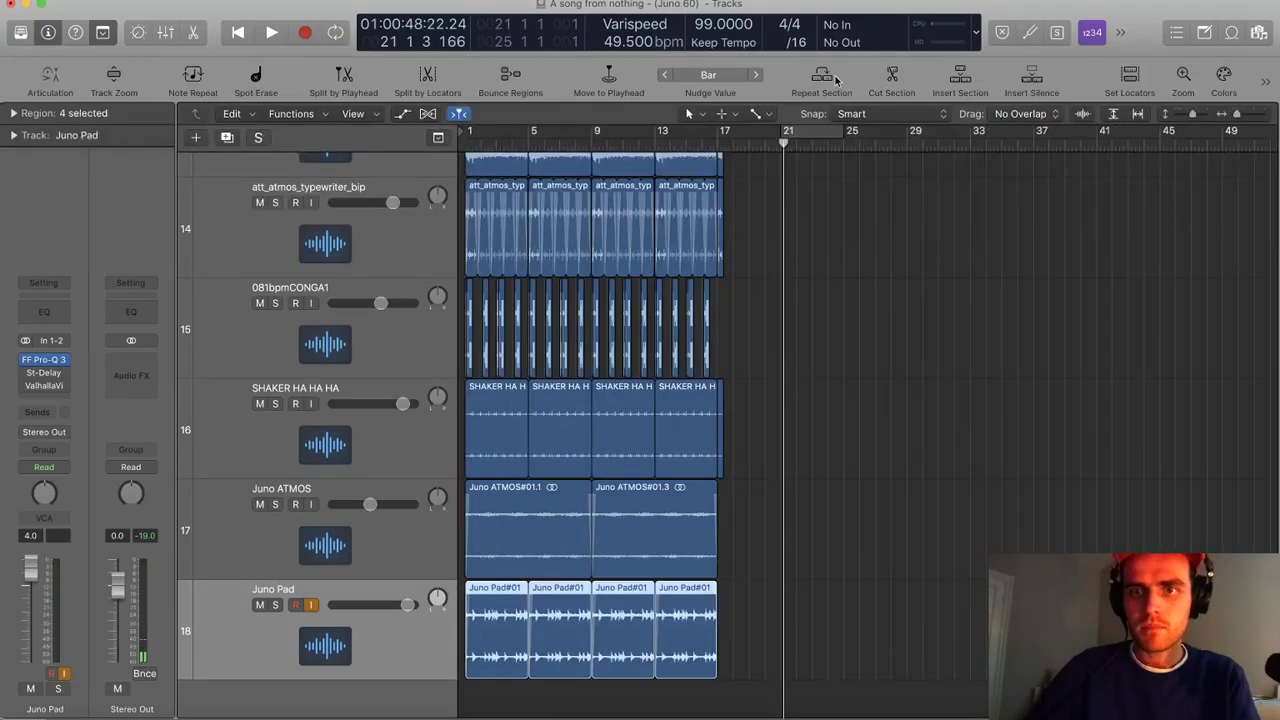
Set the cycle range to the four Juno Pad regions, bars 1 to 17, and briefly play the loop from bar 1
key("alt+c")
left_click(1130, 78)
key("space")
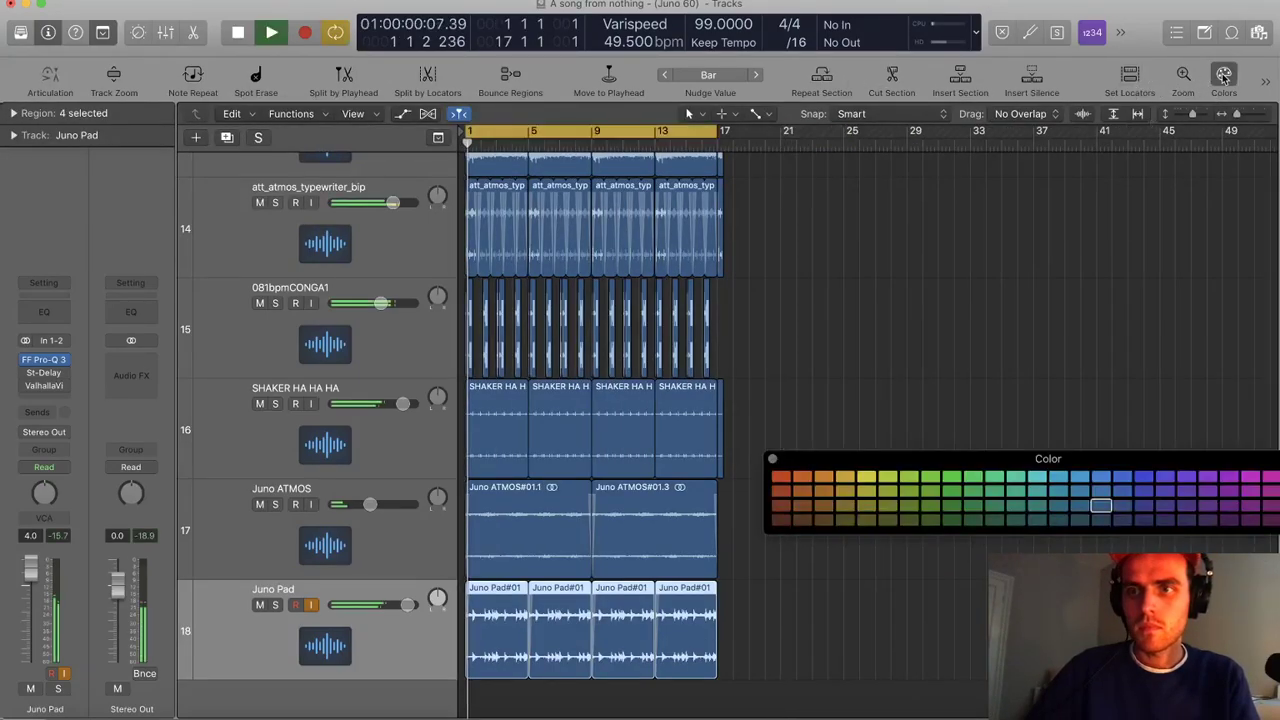
key("alt+c")
key("z")
key("space")
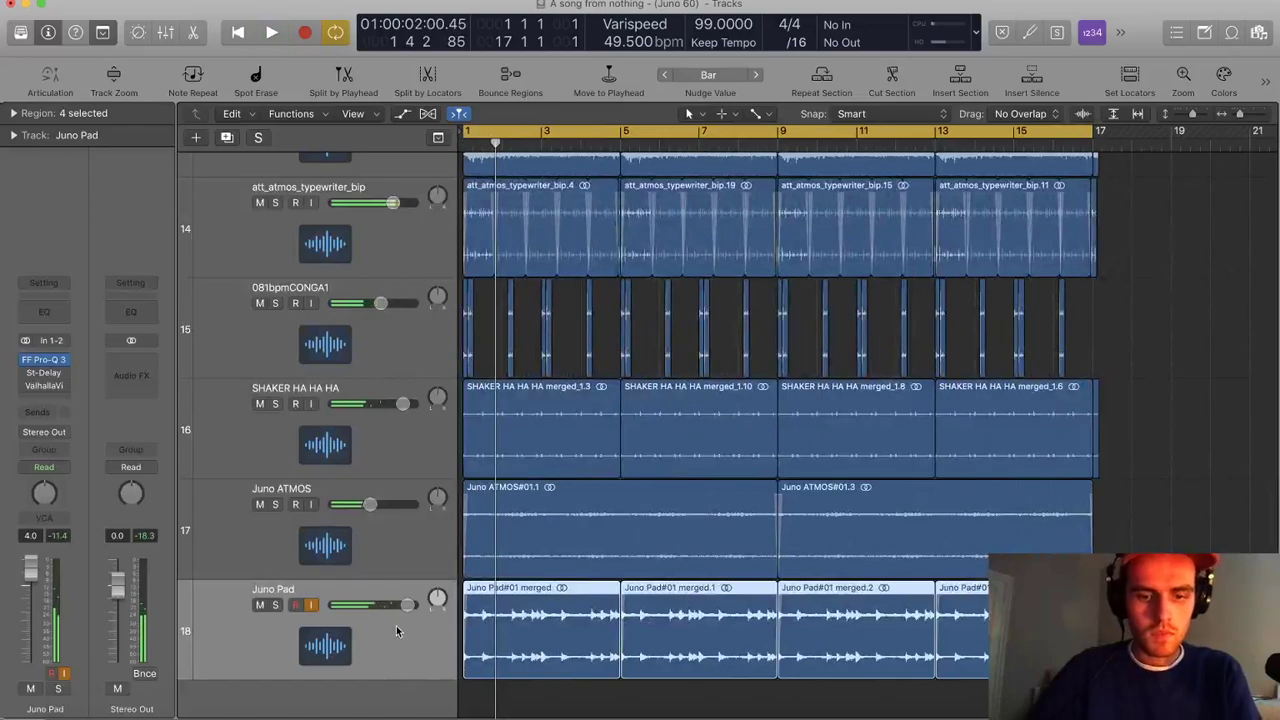
key("super+space")
key("Escape")
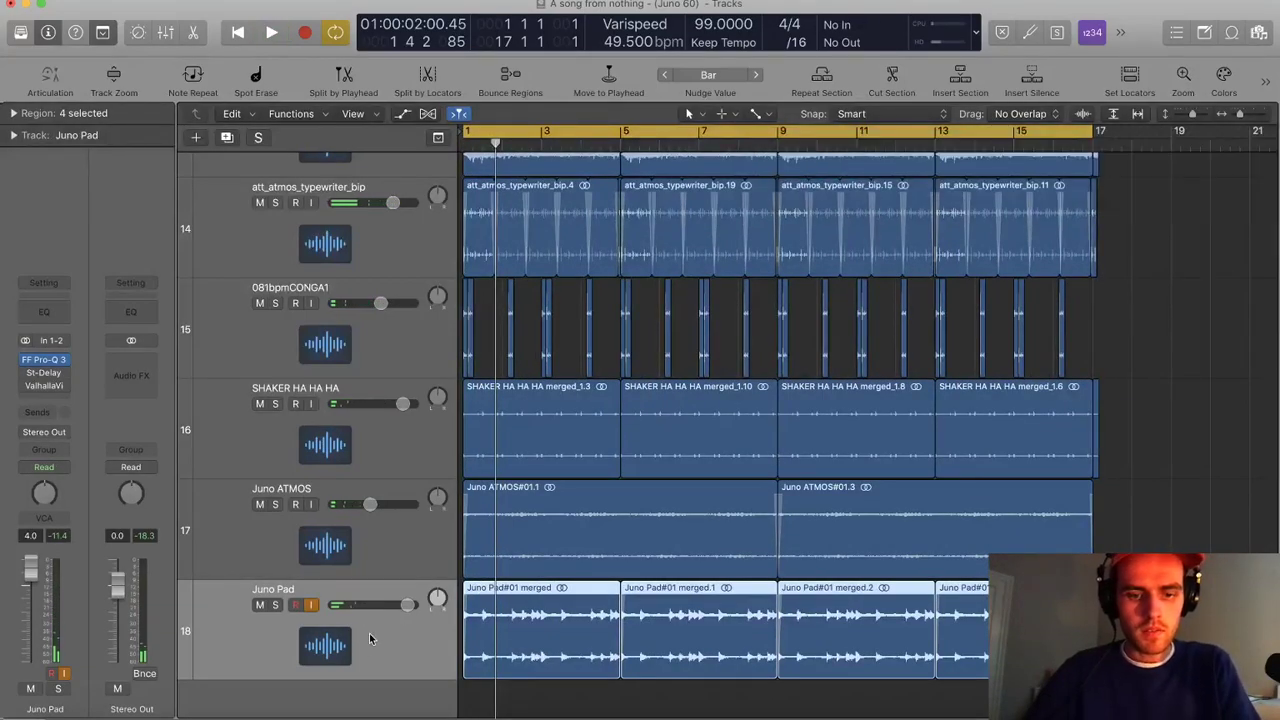
Duplicate the Juno Pad track with its settings and rename the new track Juno Bass
key("super+d")
scroll(314, 655, "down", 3)
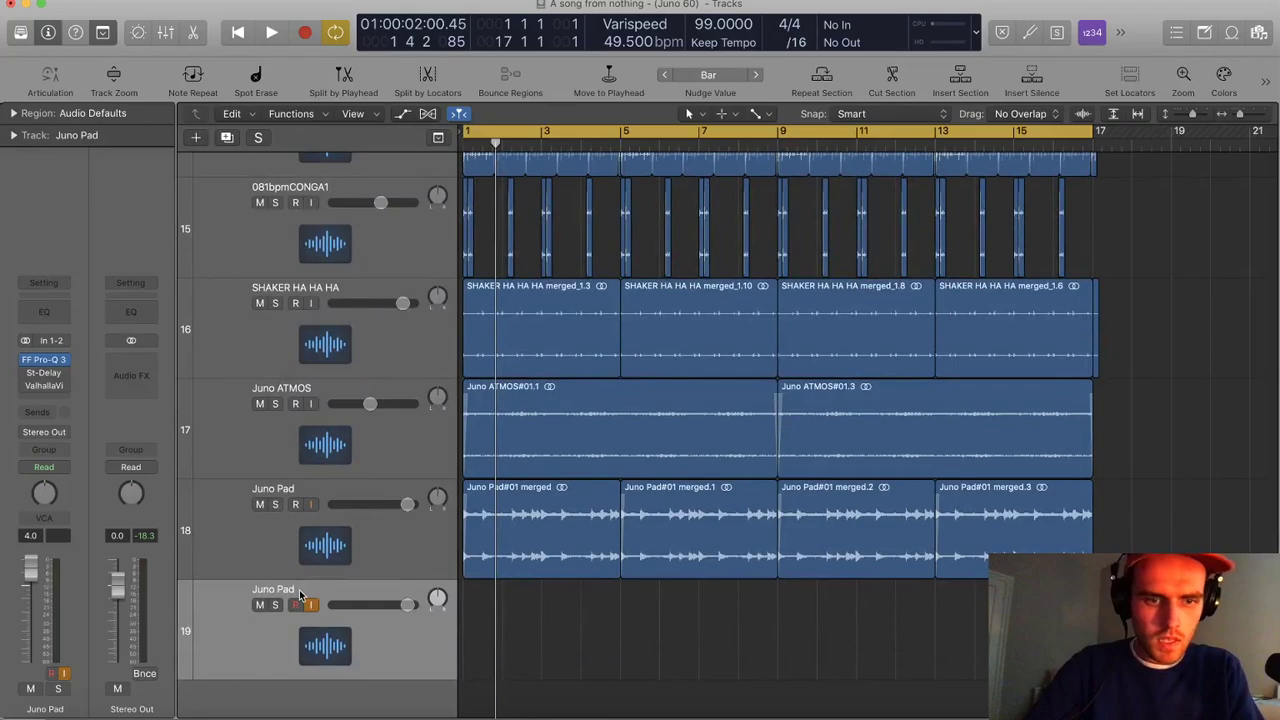
double_click(299, 595)
type("U")
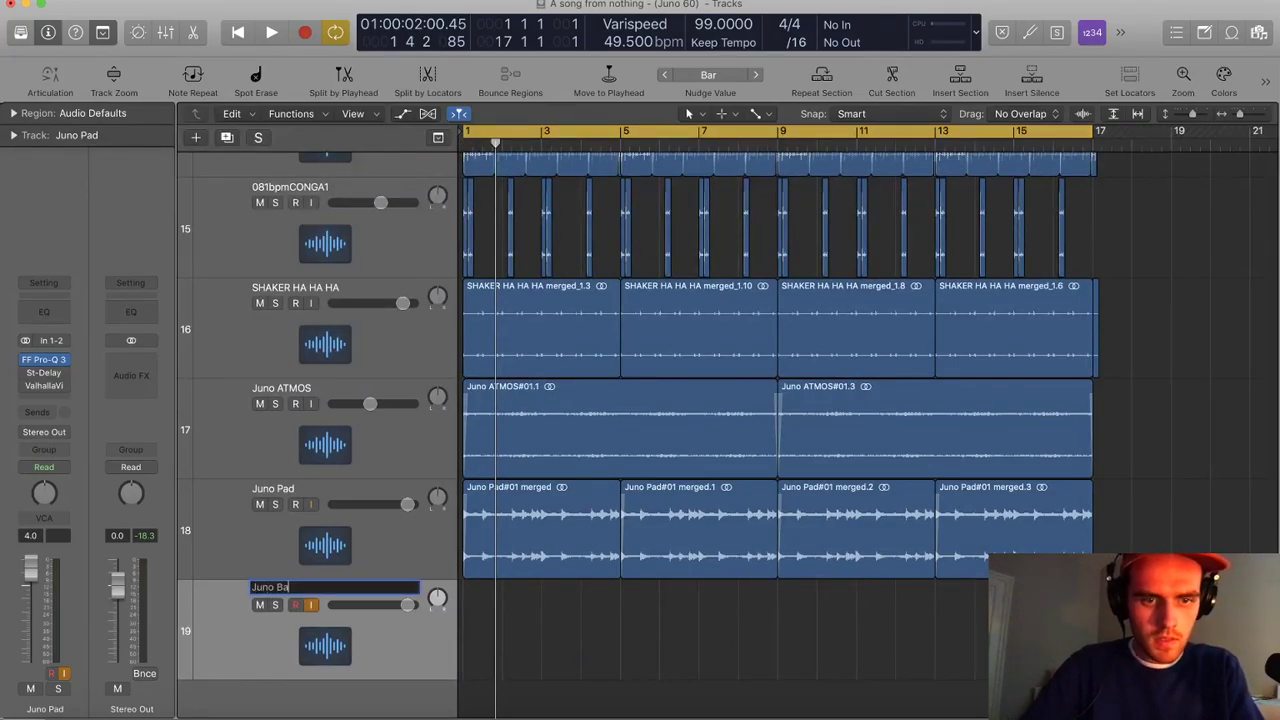
type("uno Bass")
key("Return")
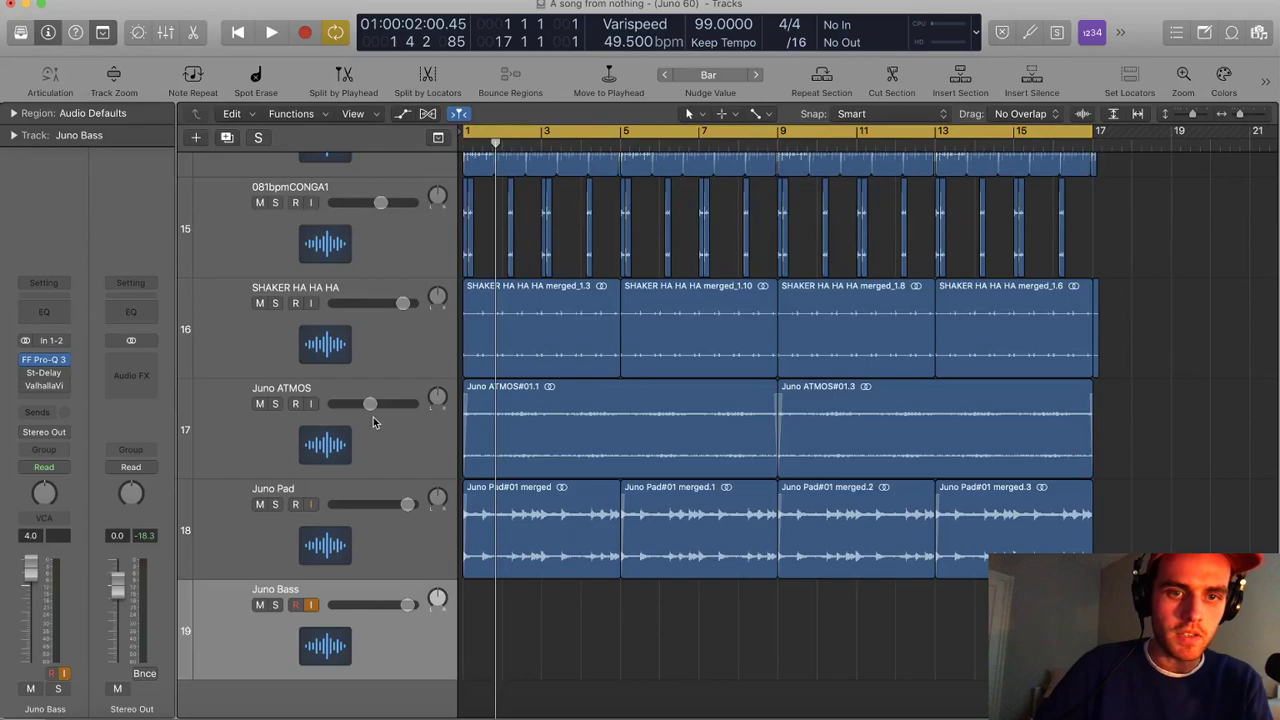
Lower the Juno ATMOS track's volume slightly
left_click_drag(366, 404, 362, 403)
key("super+Left")
key("super+Left")
key("super+Left")
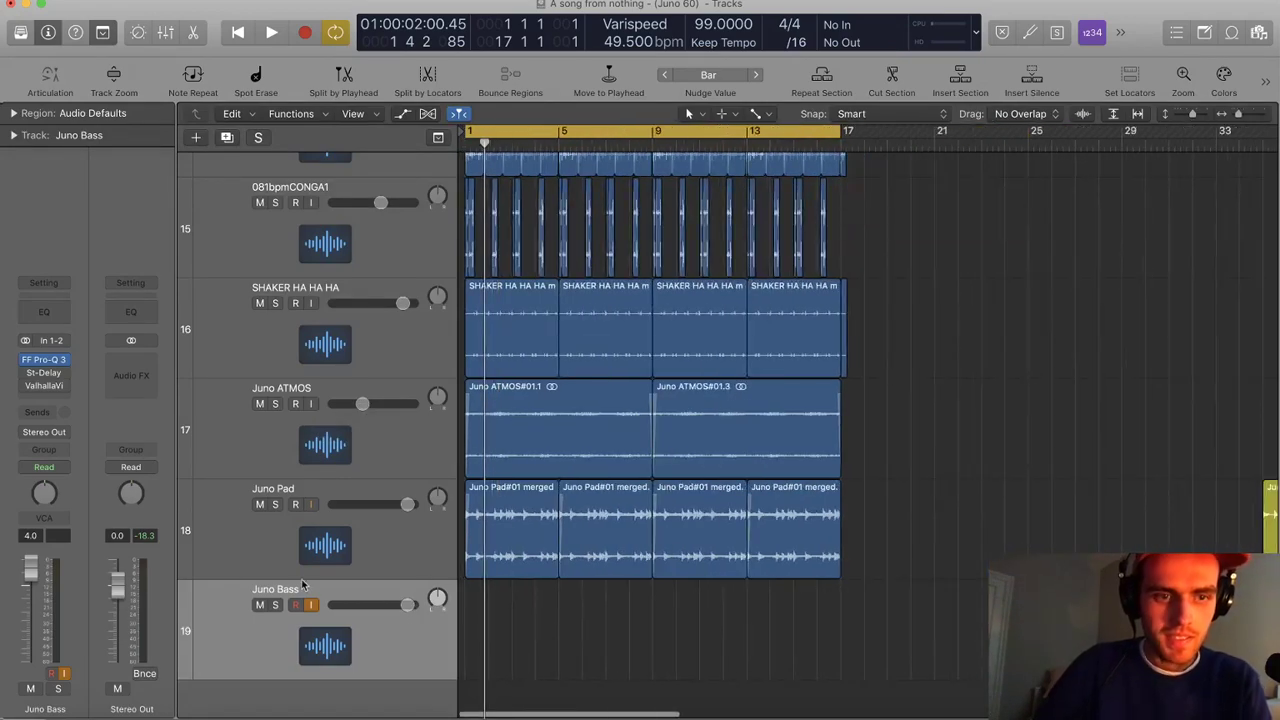
Remove the FF Pro-Q 3, Stereo Delay and ValhallaVintageVerb plug-ins from the Juno Bass track
left_click(64, 360)
left_click(92, 395)
left_click(64, 374)
left_click(64, 374)
left_click(67, 386)
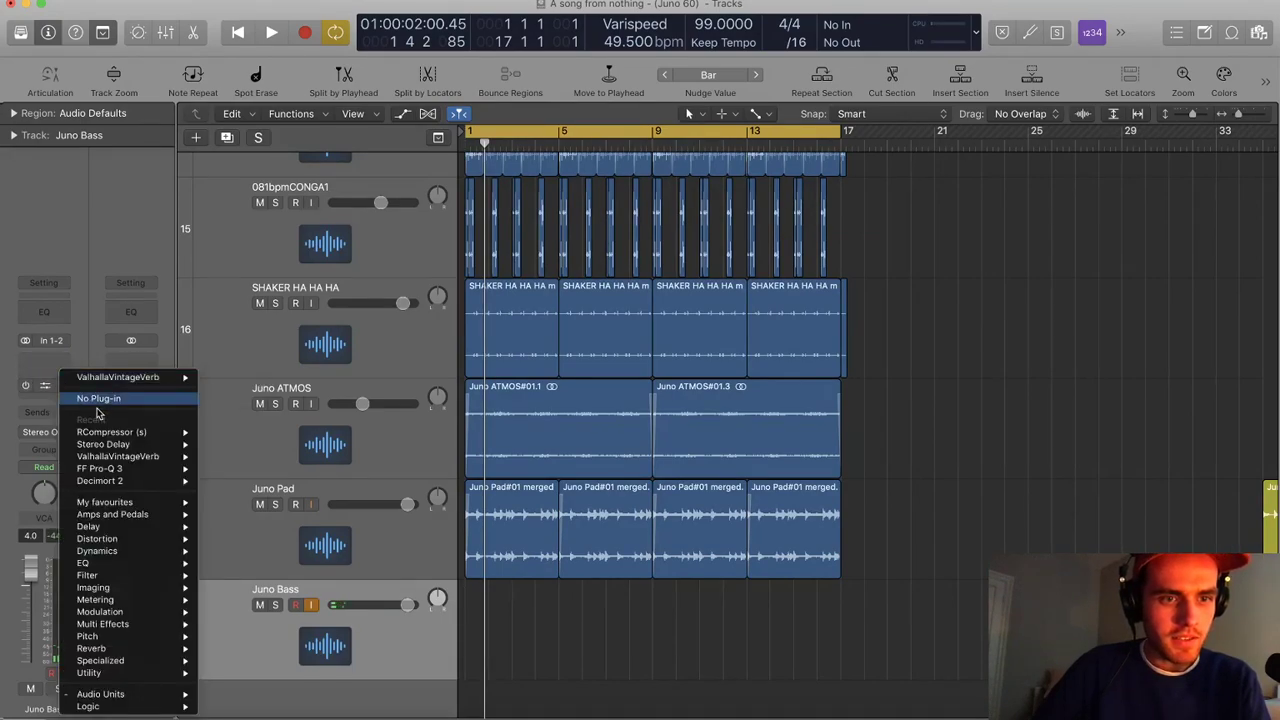
left_click(88, 402)
scroll(528, 636, "down", 5)
scroll(528, 637, "up", 2)
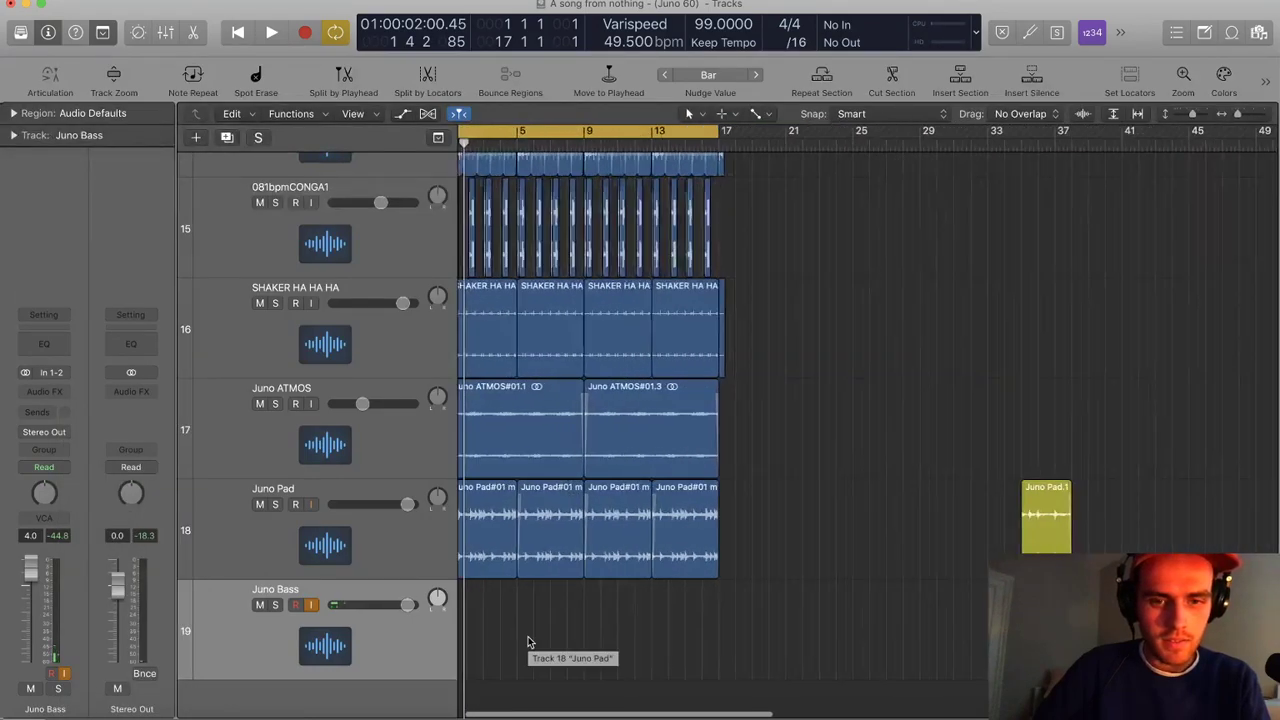
scroll(528, 642, "left", 2)
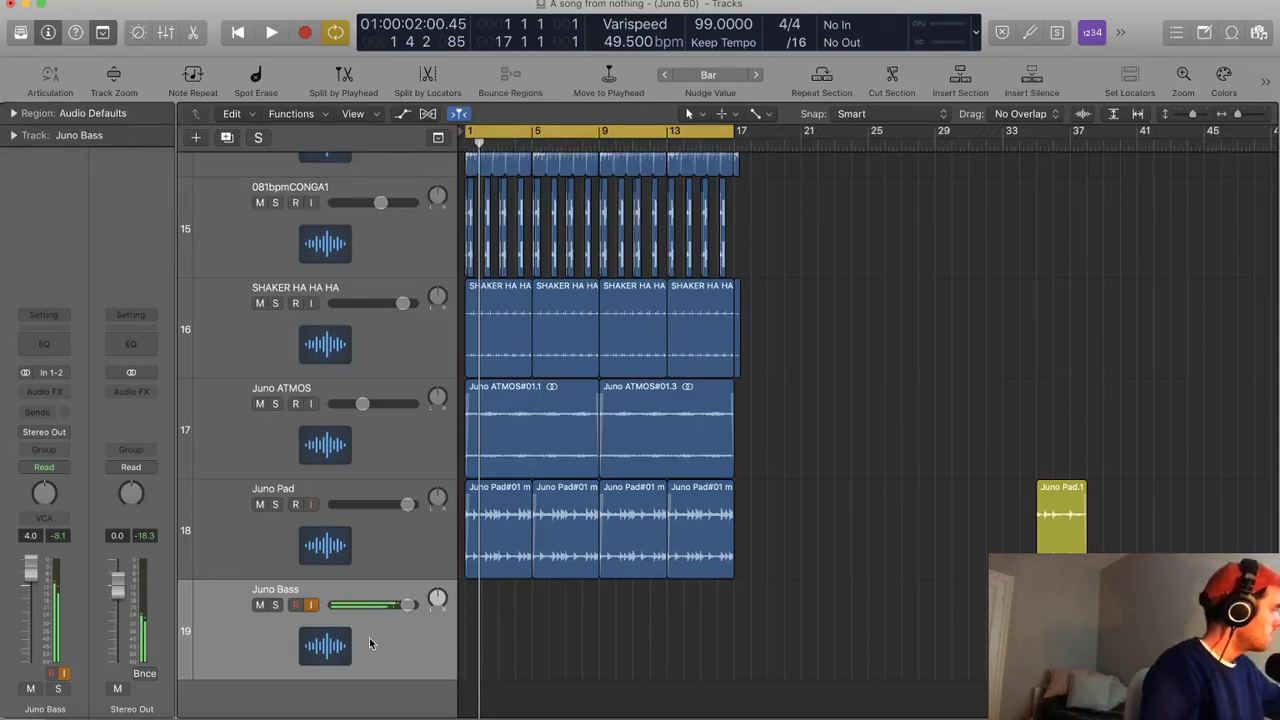
Play the loop to rehearse the bass part, restarting once from bar 1
key("space")
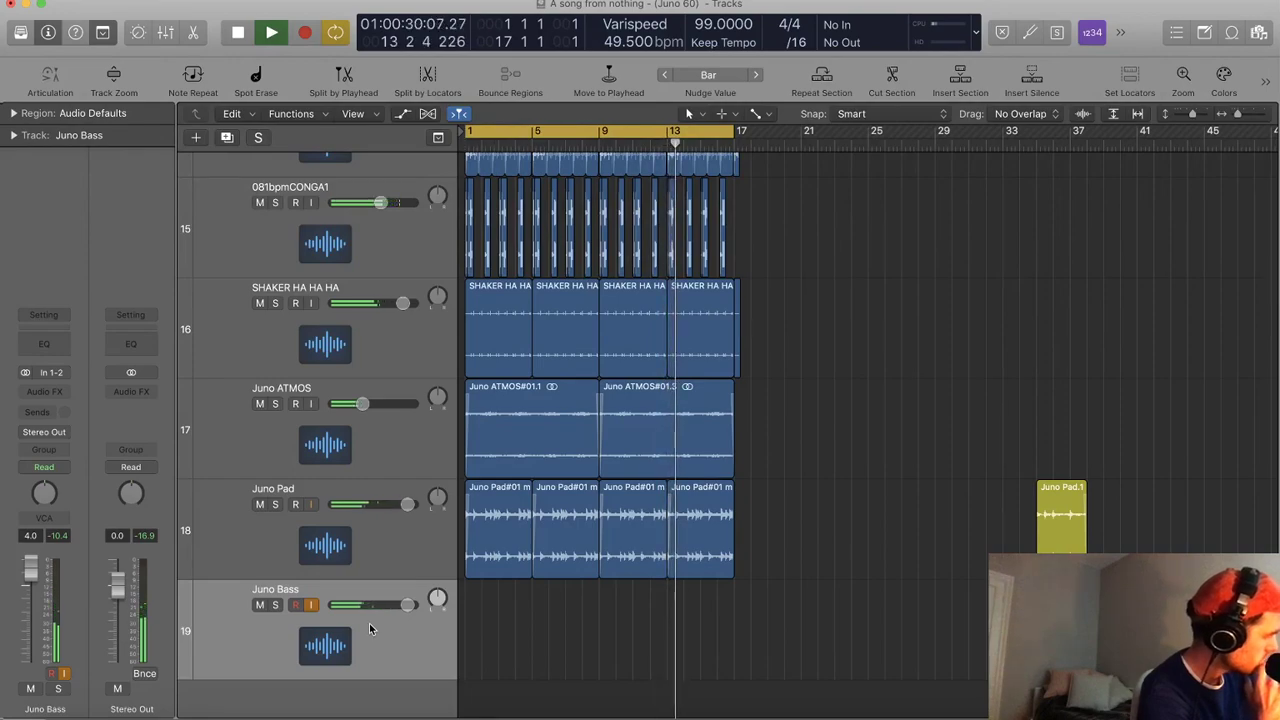
key("space")
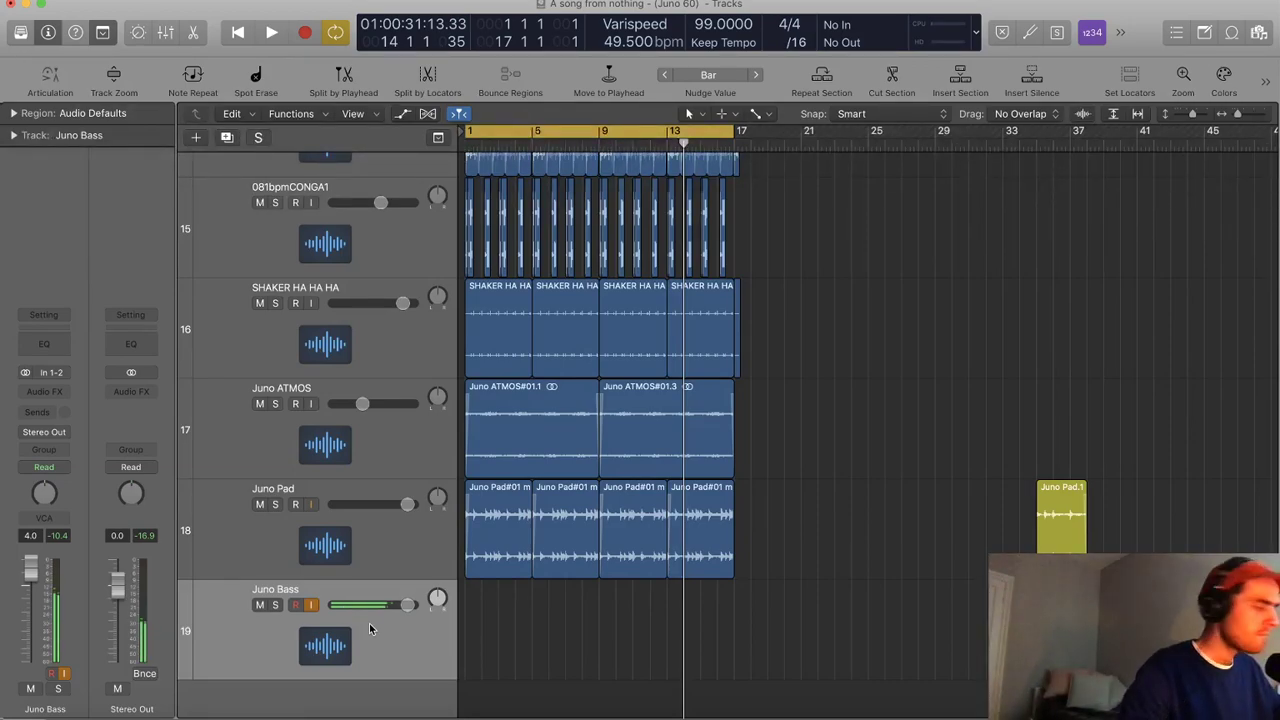
key("Return")
key("space")
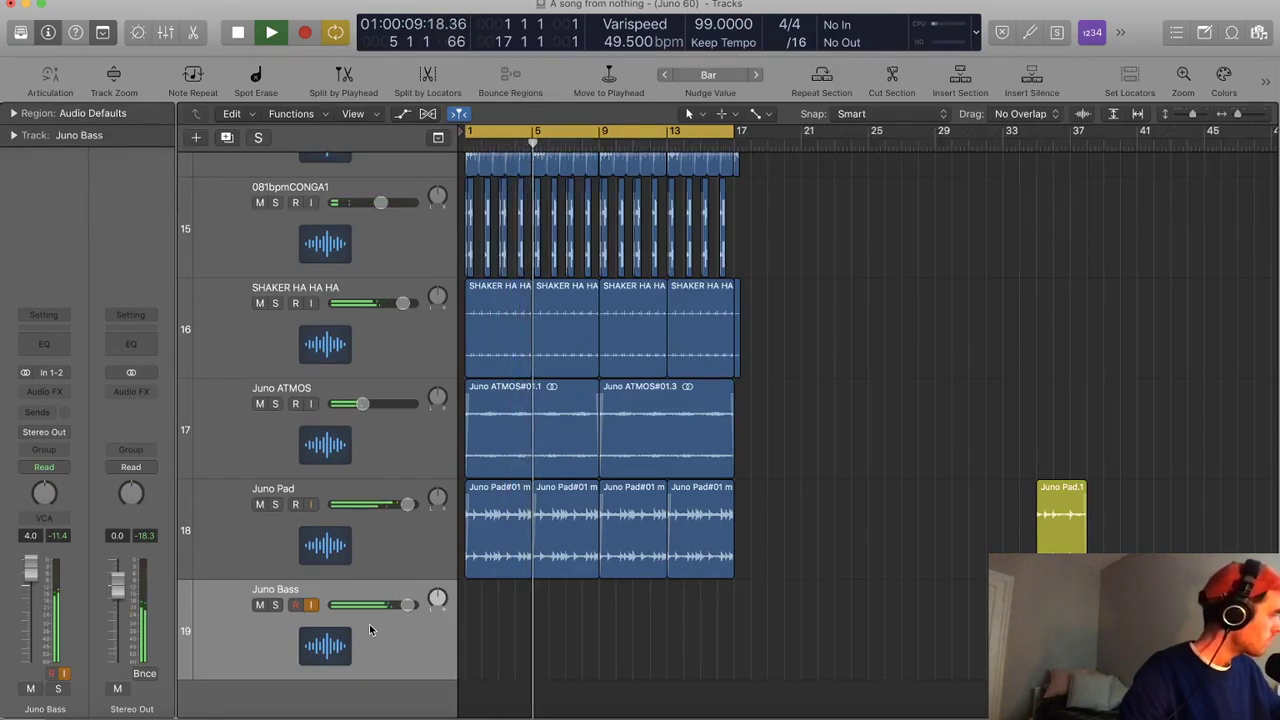
key("space")
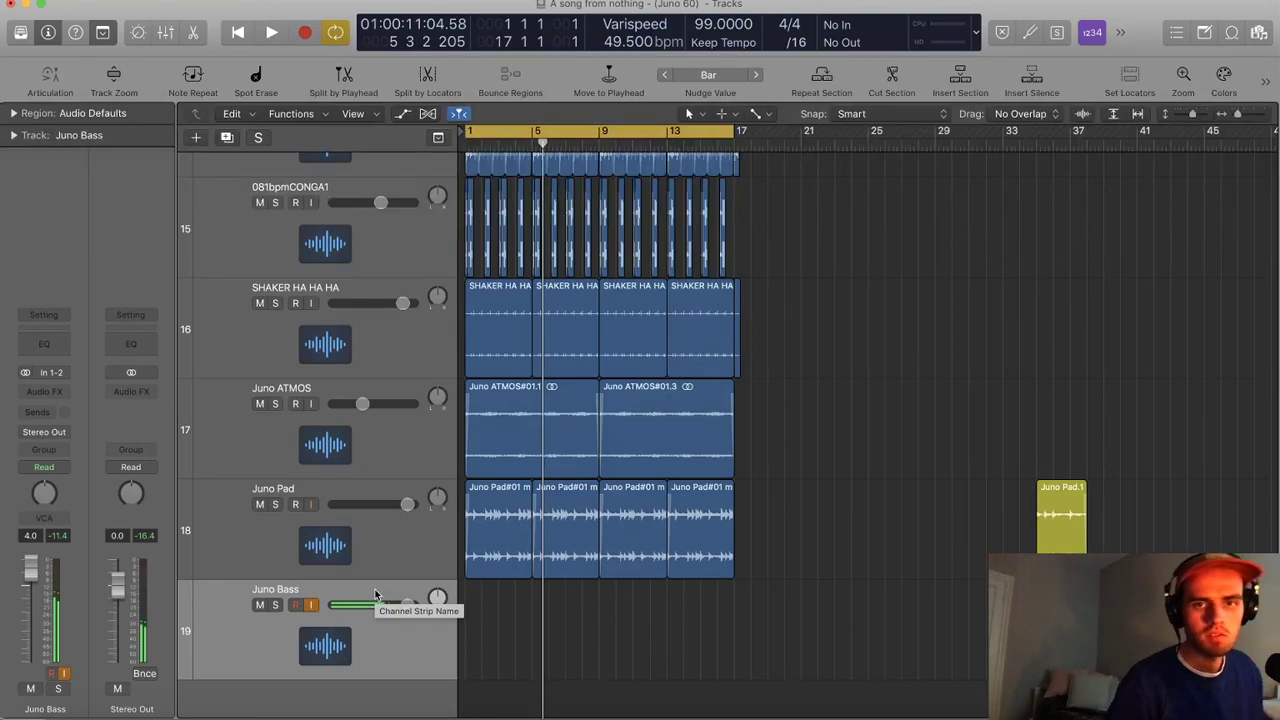
Record a Juno Bass take from bar 1 to just past the start of bar 15
key("r")
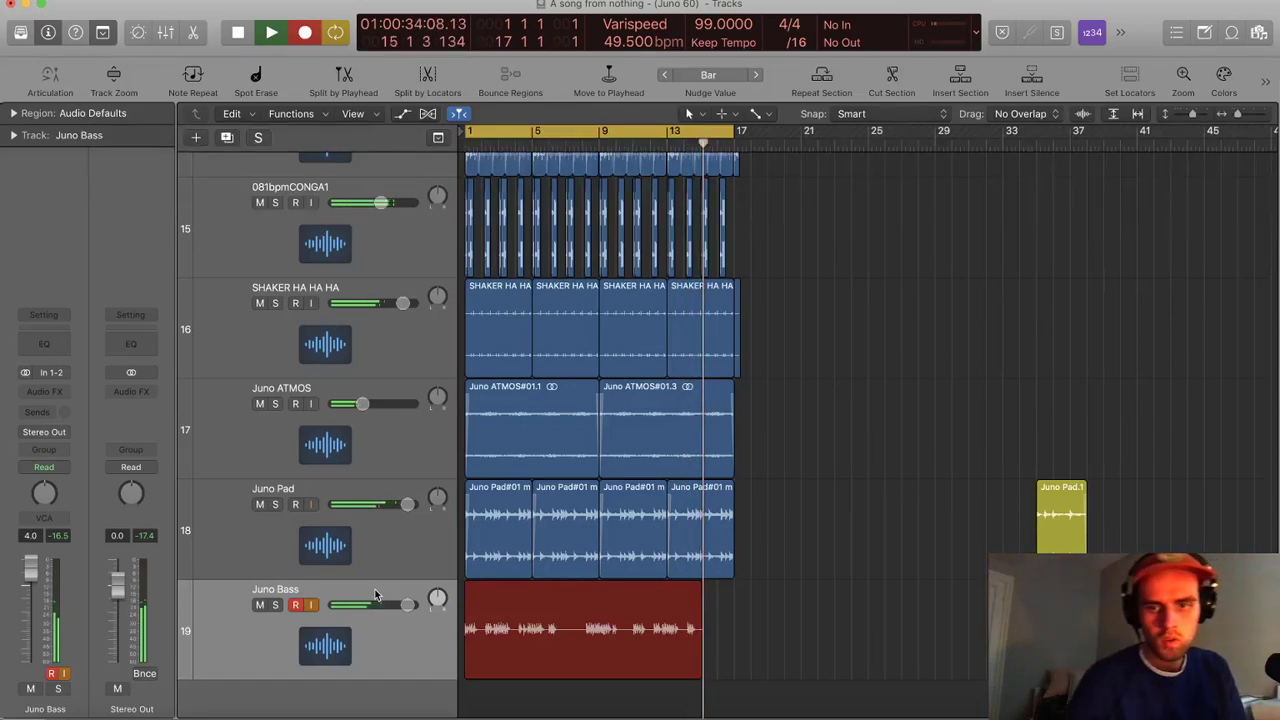
key("space")
key("super+Down")
key("super+Down")
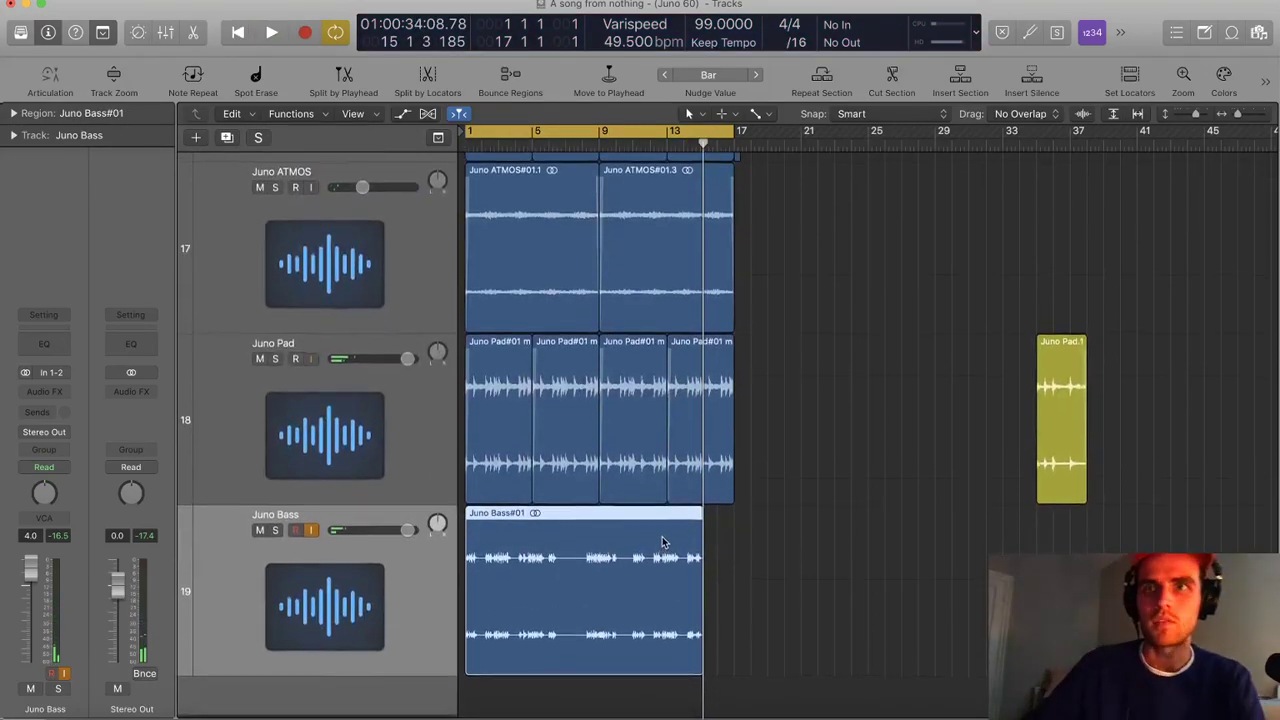
Play the Juno Bass take from bar 12 to find the passage worth keeping
key("super+Right")
key("super+Right")
scroll(672, 543, "left", 5)
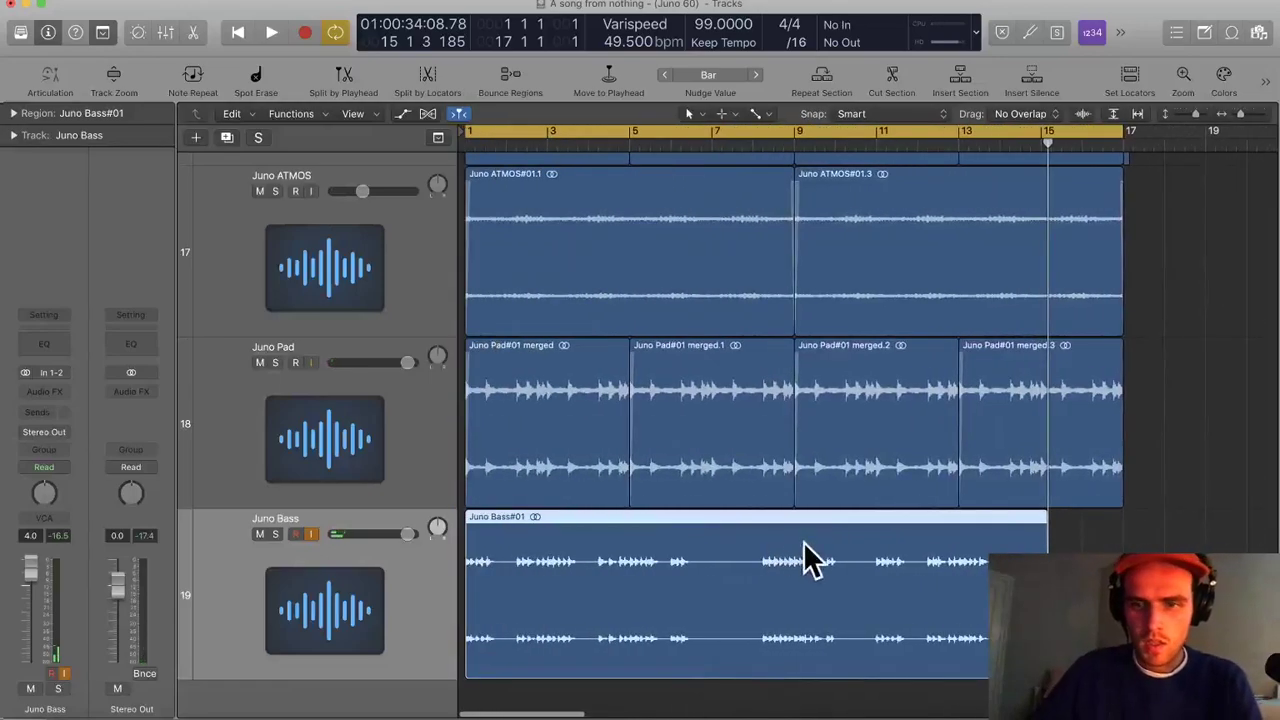
left_click(920, 144)
key("space")
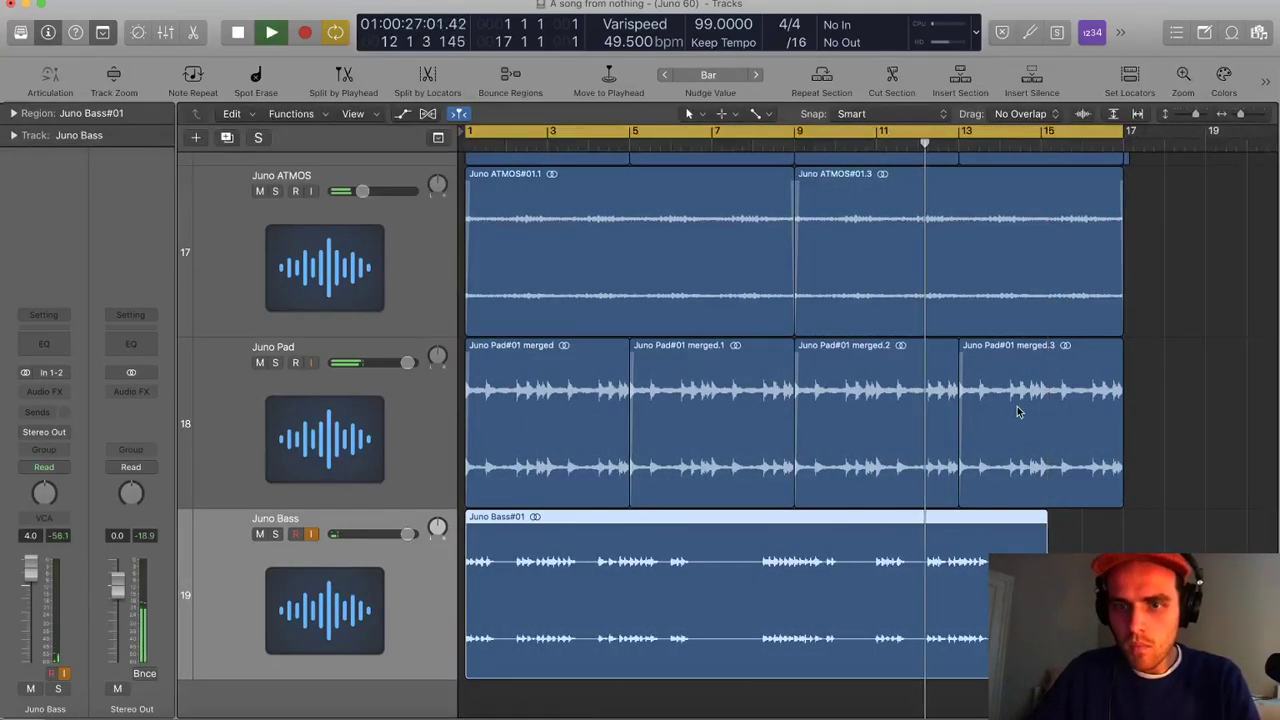
key("super+Right")
scroll(1011, 452, "right", 2)
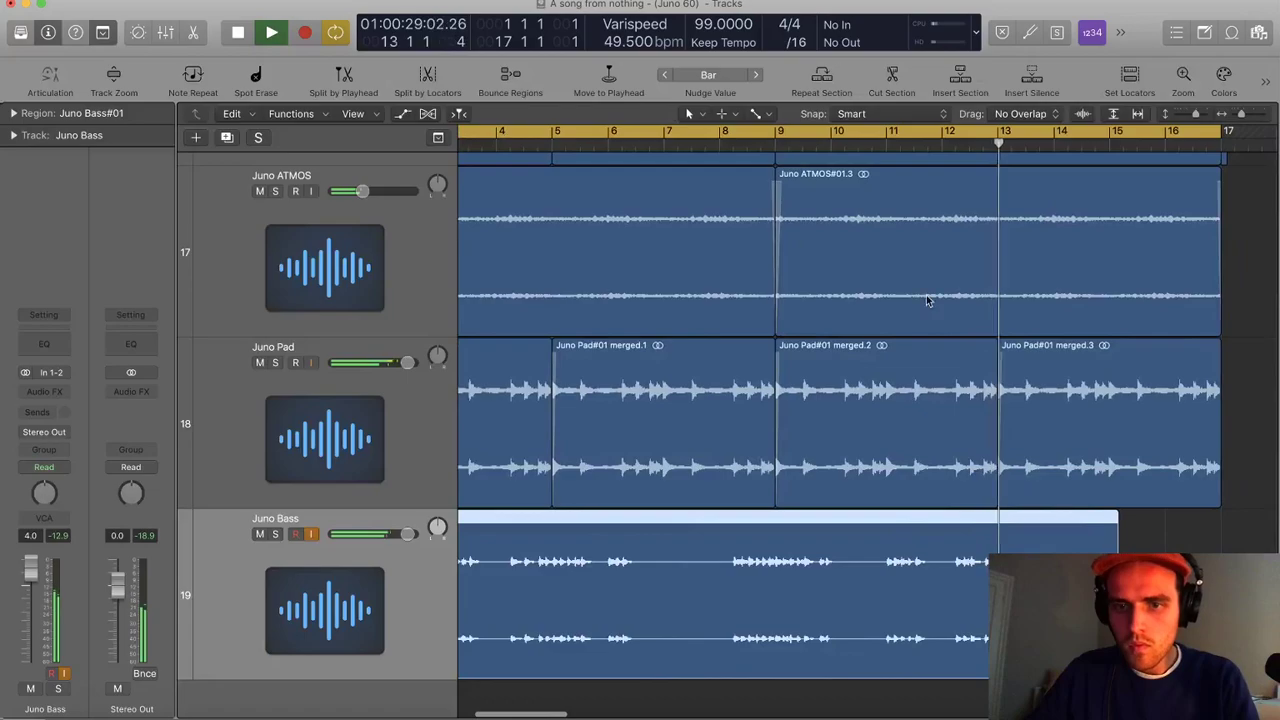
Audition the Juno Bass take from around bar 11 and split the region at bar 11
left_click(890, 158)
key("super+Right")
key("super+Right")
key("super+Right")
key("super+Right")
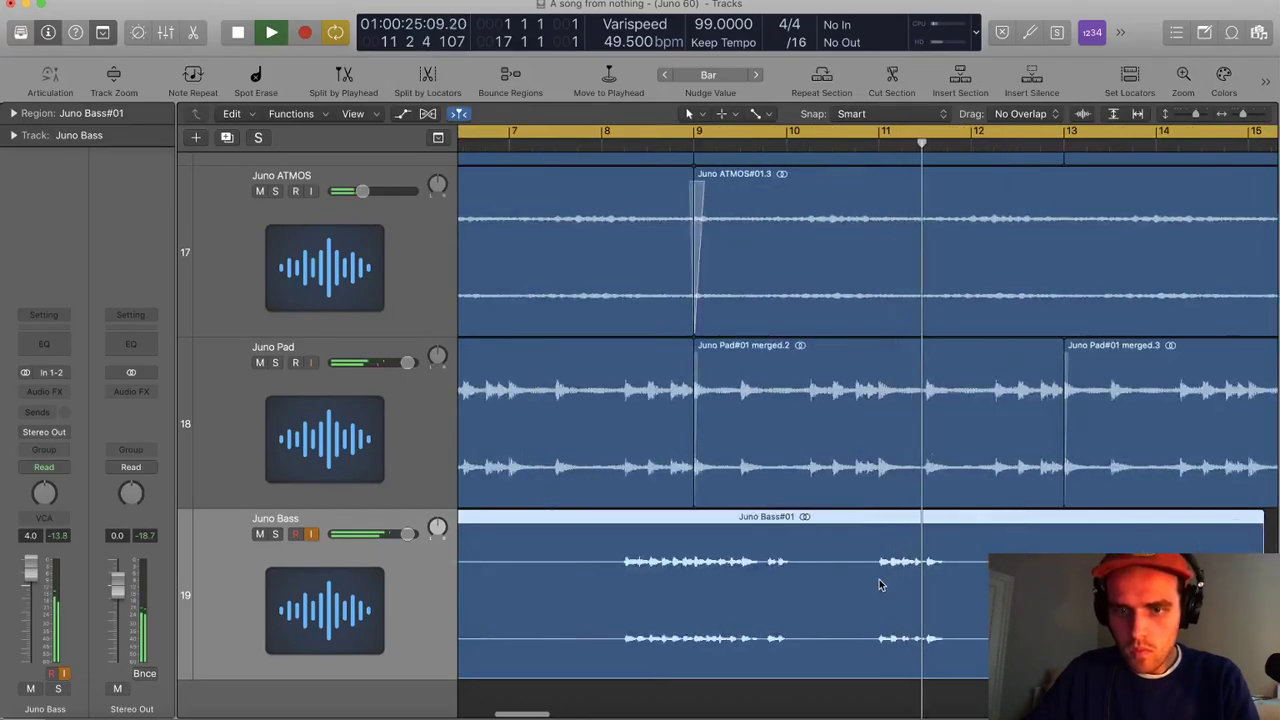
left_click_drag(846, 577, 843, 576)
double_click(843, 576, "super")
key("super+Left")
key("super+Left")
key("super+Left")
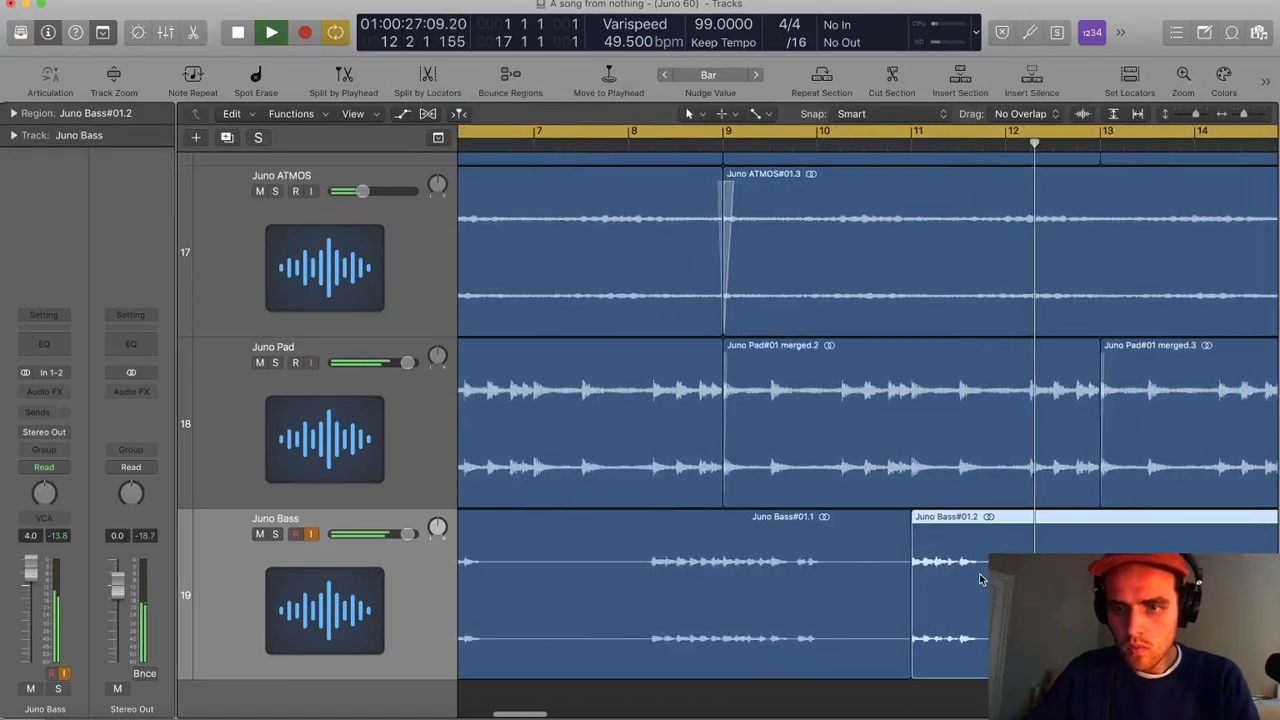
Split the second Juno Bass region at bar 15
scroll(982, 580, "right", 4)
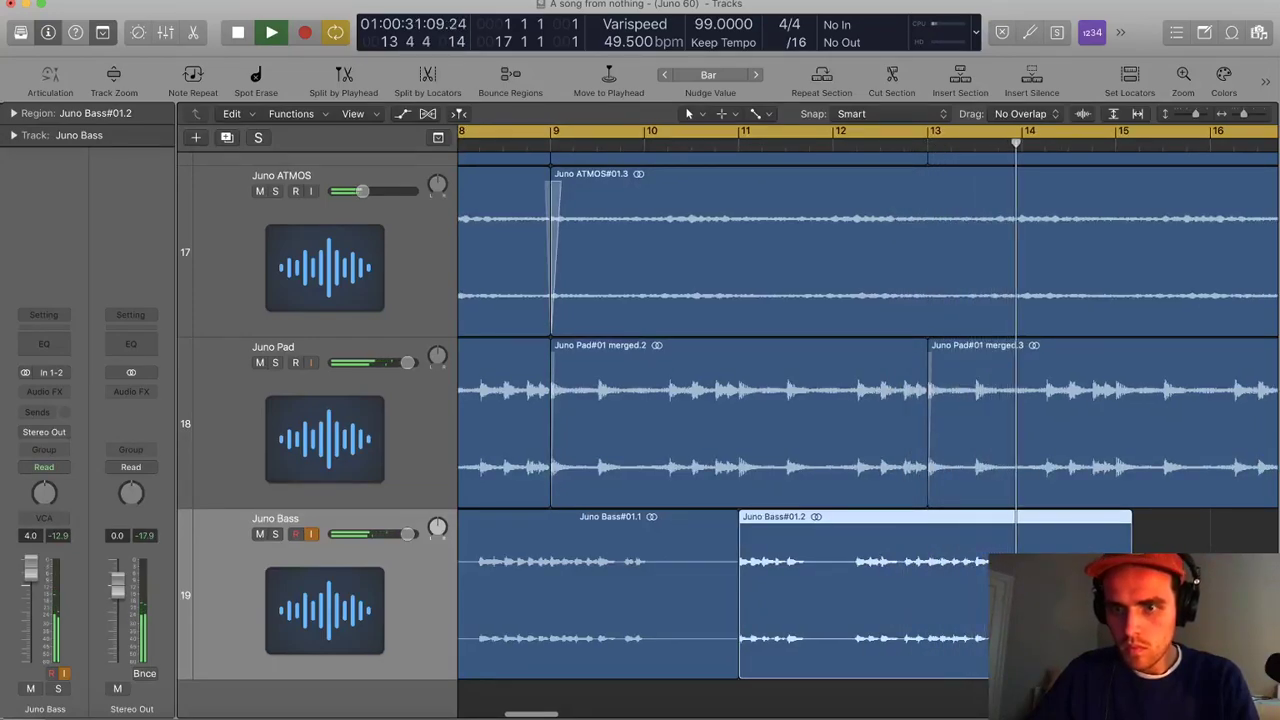
double_click(1111, 580, "super")
key("super+z")
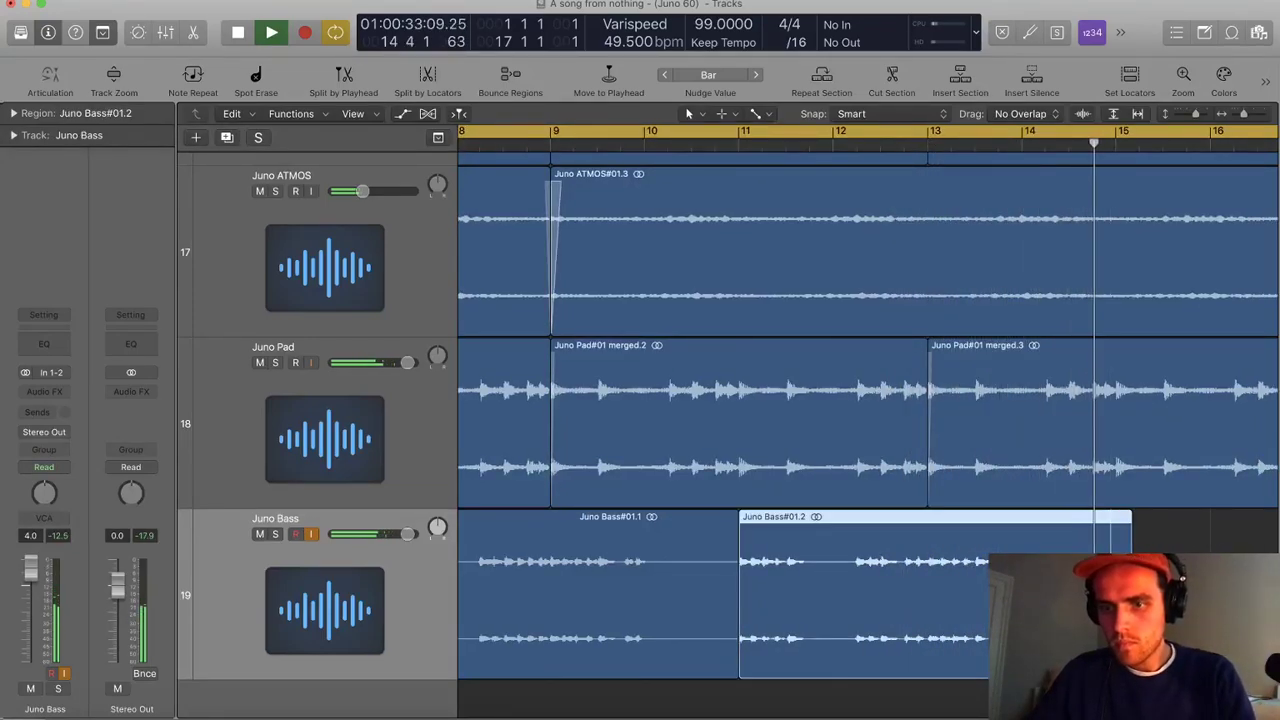
double_click(1117, 551, "super")
key("super+Right")
key("super+Right")
key("super+Right")
key("super+Right")
key("super+Right")
key("super+Right")
key("super+Right")
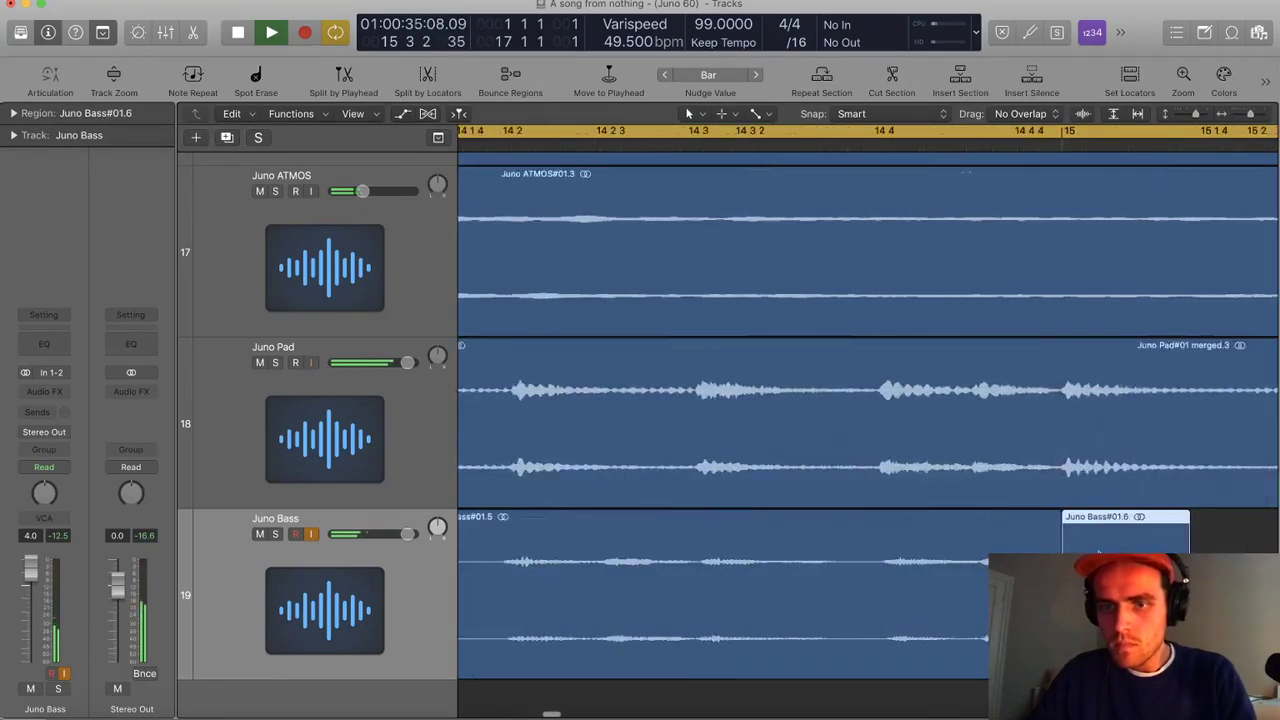
Tighten the last bass note before bar 15 by splitting the region at 14 4 3, moving the note slightly earlier and crossfading the cut
key("space")
left_click_drag(948, 145, 934, 145)
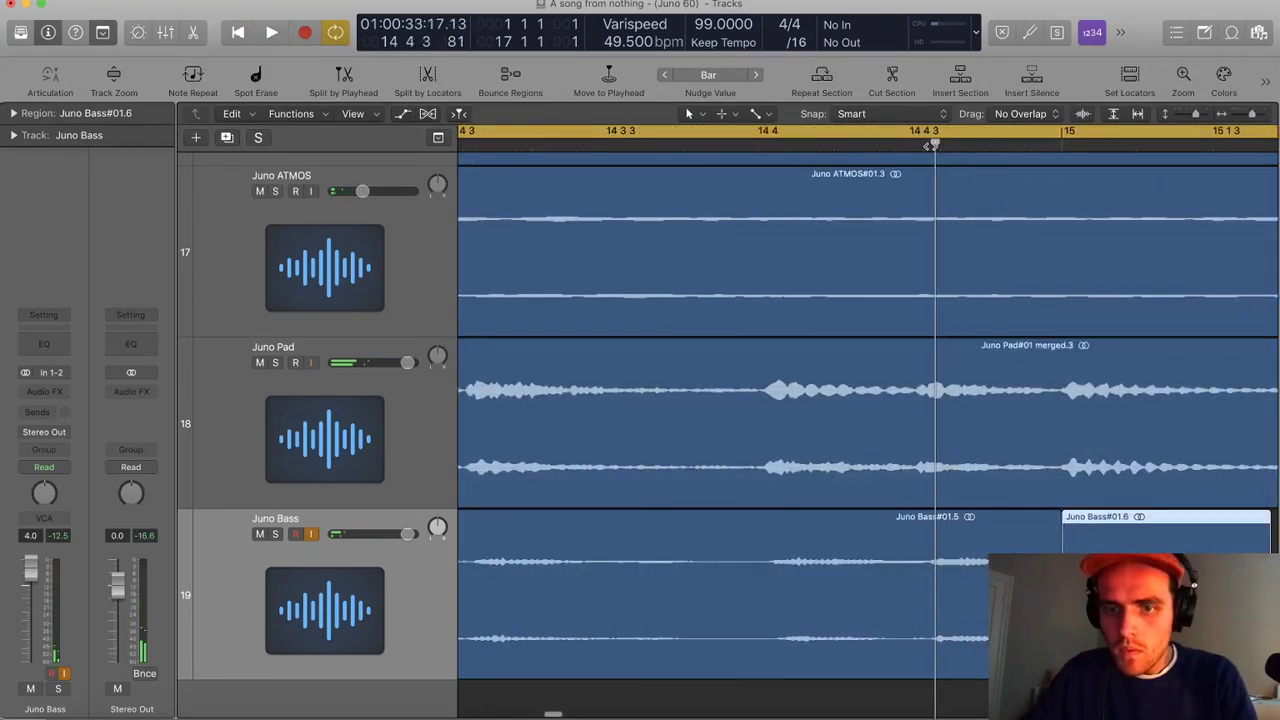
double_click(937, 564, "super")
left_click_drag(957, 575, 948, 576)
left_click_drag(923, 650, 911, 648)
left_click_drag(1047, 650, 1082, 650)
Trim the bass overhang at bar 15 and delete the Juno Bass regions after bar 15 and before bar 11
double_click(1062, 610, "super")
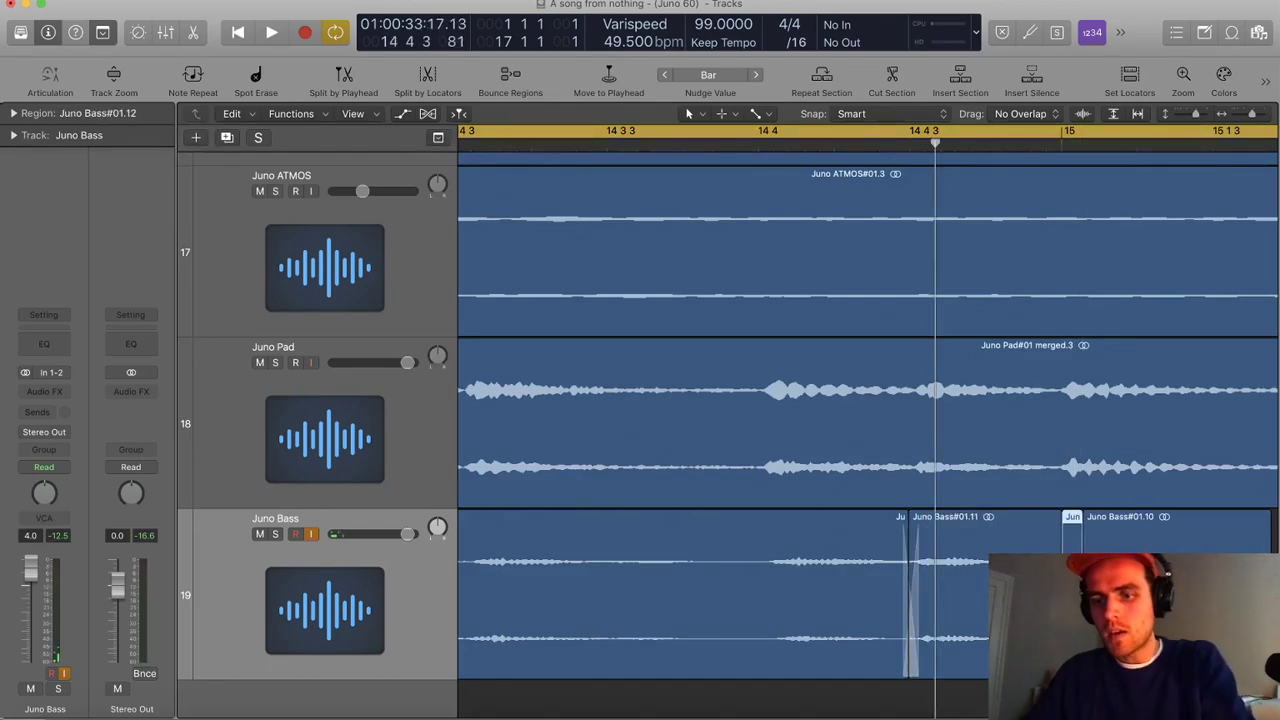
left_click(1120, 610, "shift")
key("Delete")
scroll(1151, 467, "down", 6)
scroll(1151, 467, "left", 3)
scroll(868, 430, "left", 3)
scroll(868, 430, "down", 4)
left_click(766, 594)
key("Delete")
scroll(815, 571, "down", 3)
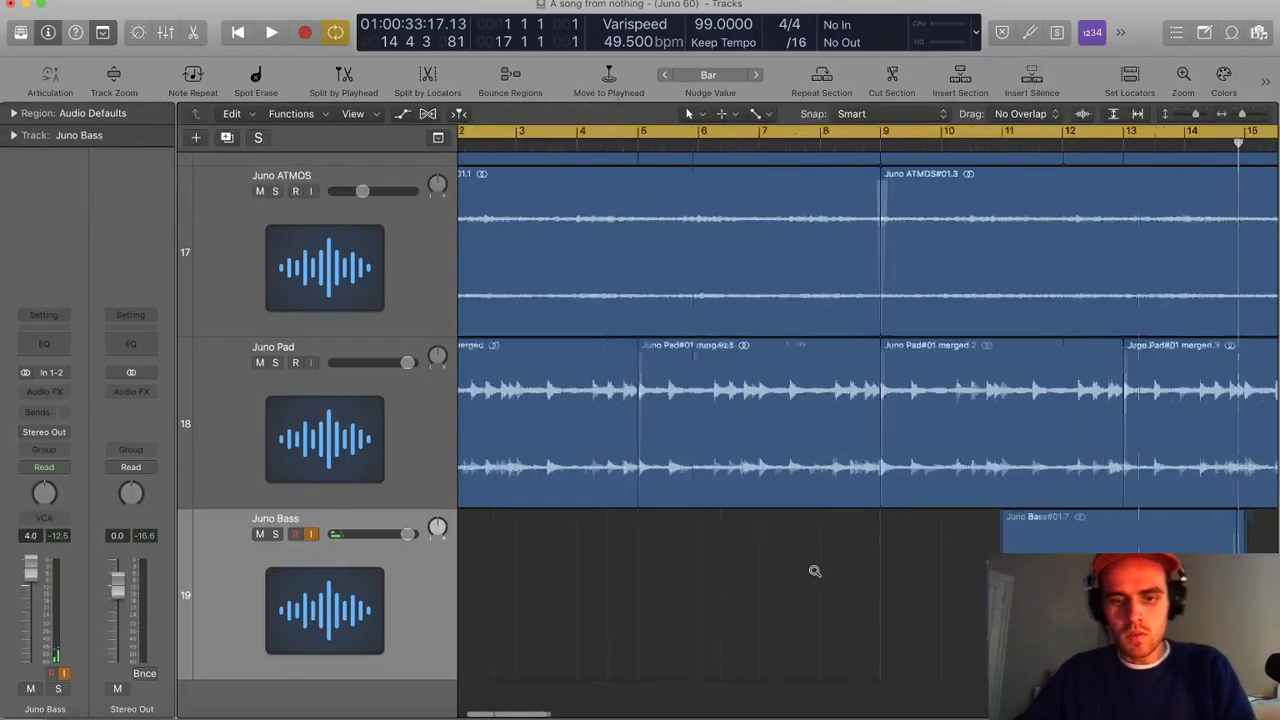
Join the remaining Juno Bass pieces from bars 11 to 15 into one region and move it to bar 1
scroll(815, 571, "down", 3)
left_click(871, 594)
key("super+j")
key("Return")
left_click_drag(870, 604, 466, 600)
key("Return")
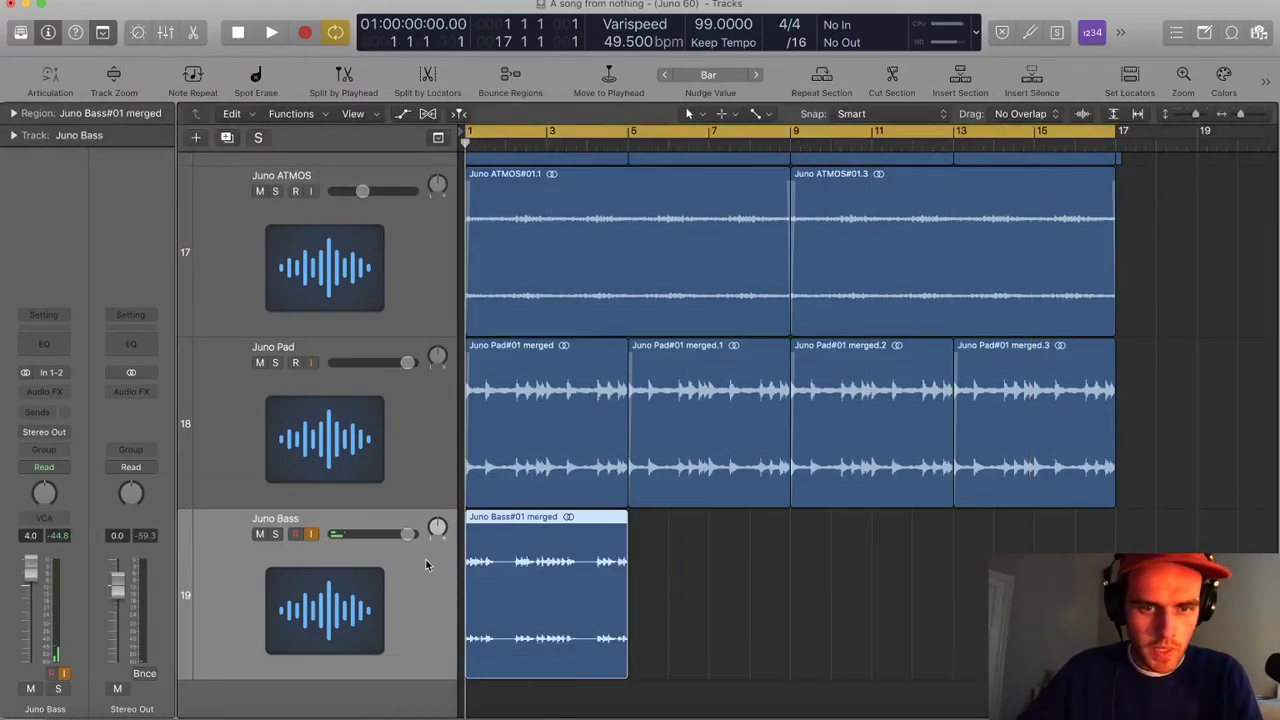
Set the merged Juno Bass region's gain to +6.8 dB and lower the track's volume to about 0.2 dB during playback
left_click(12, 113)
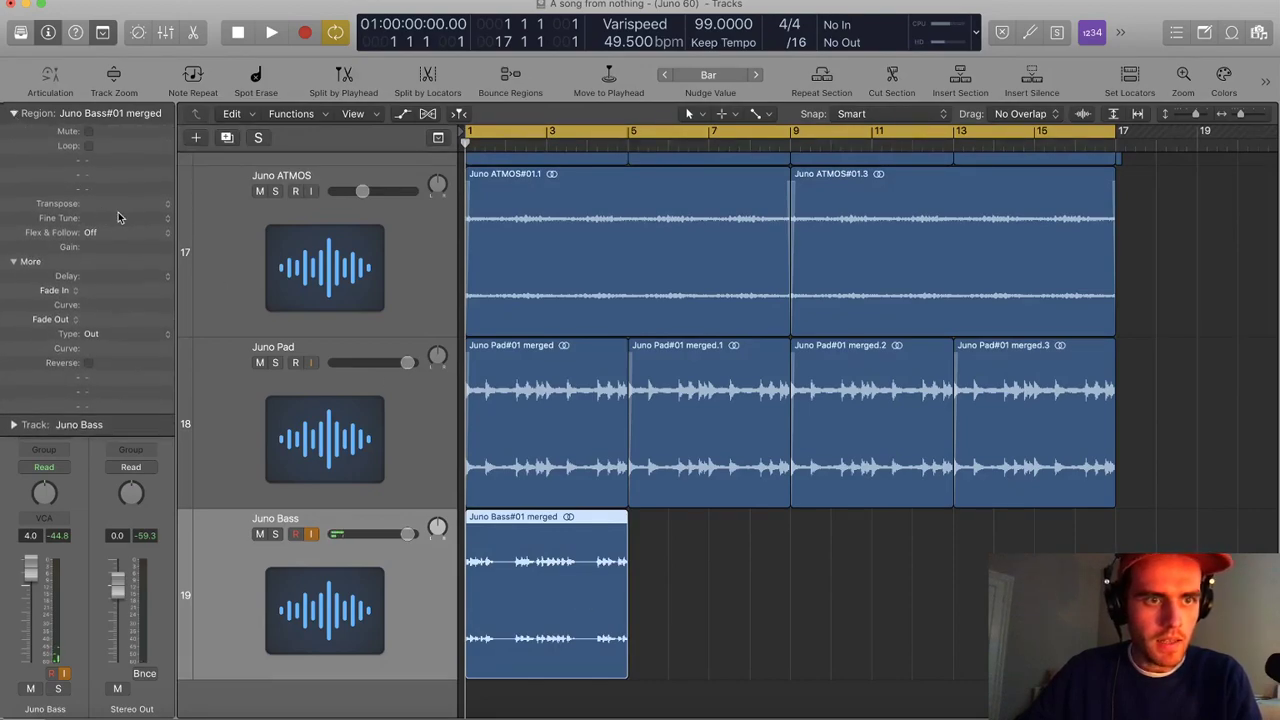
left_click_drag(115, 178, 120, 105)
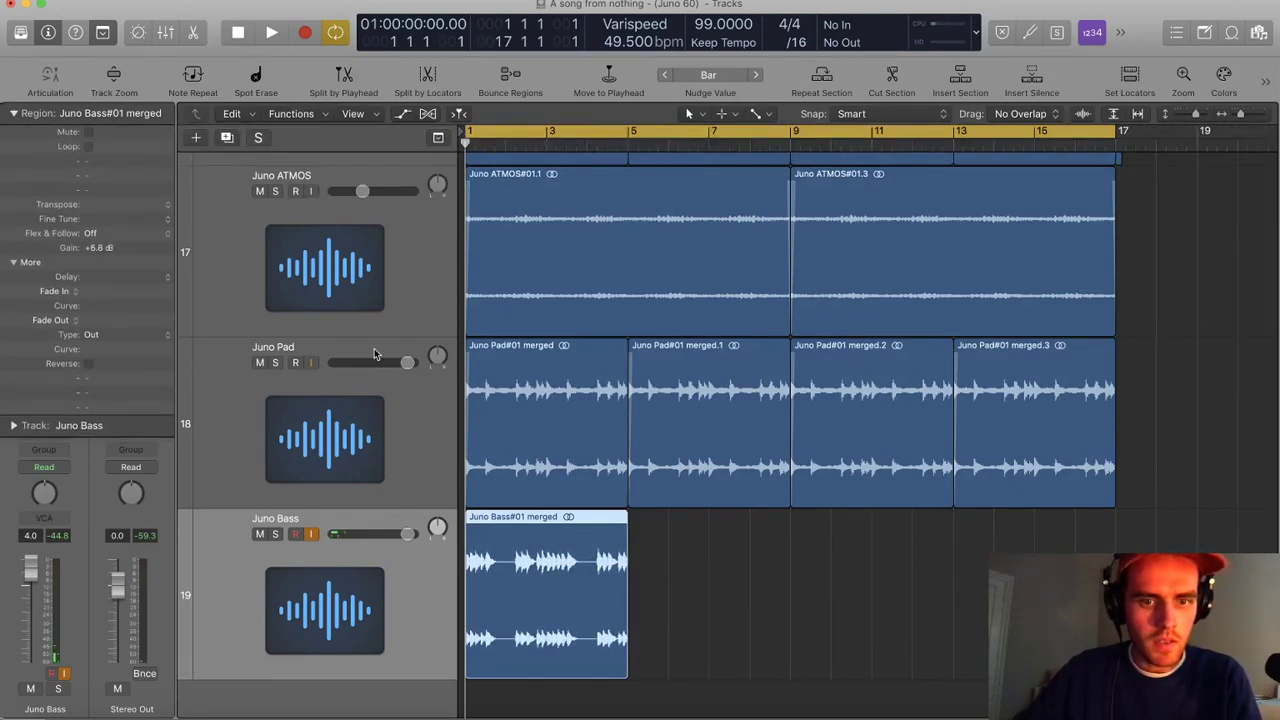
key("space")
left_click_drag(407, 534, 368, 538)
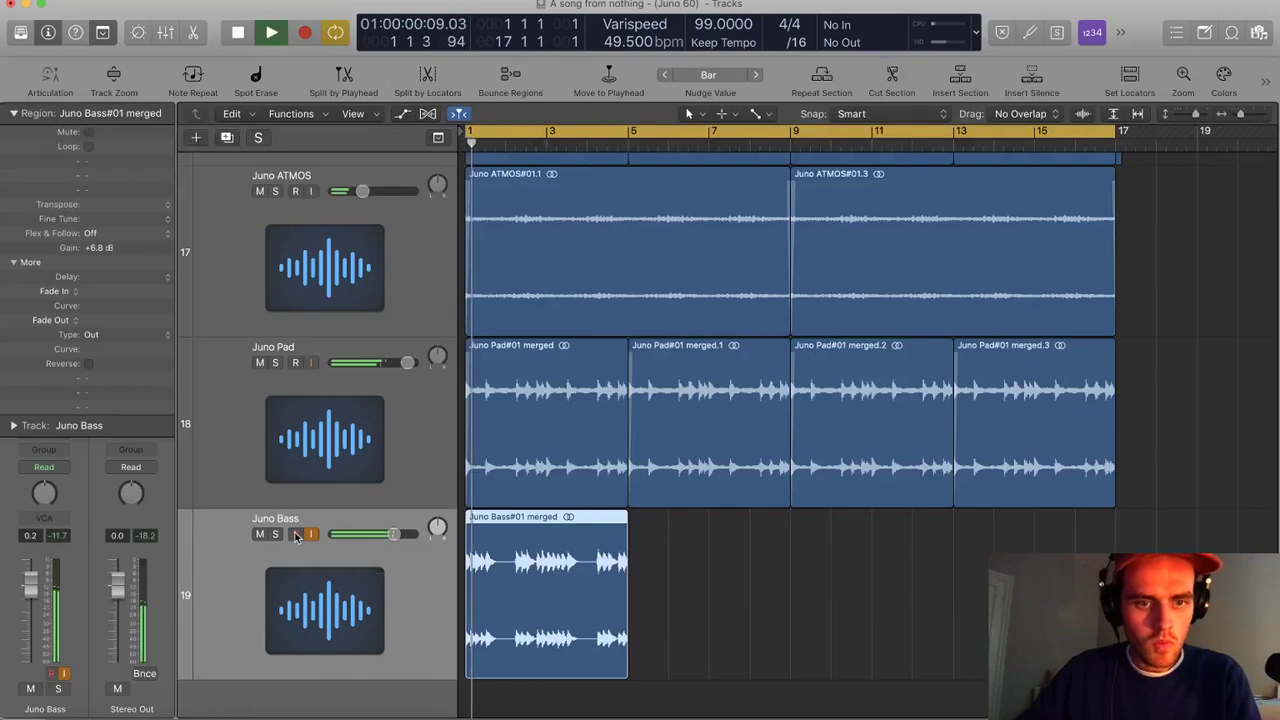
Compare the mix with Juno ATMOS briefly muted, and mute the Juno Pad track instead
scroll(300, 420, "up", 2)
left_click(259, 228)
left_click(14, 114)
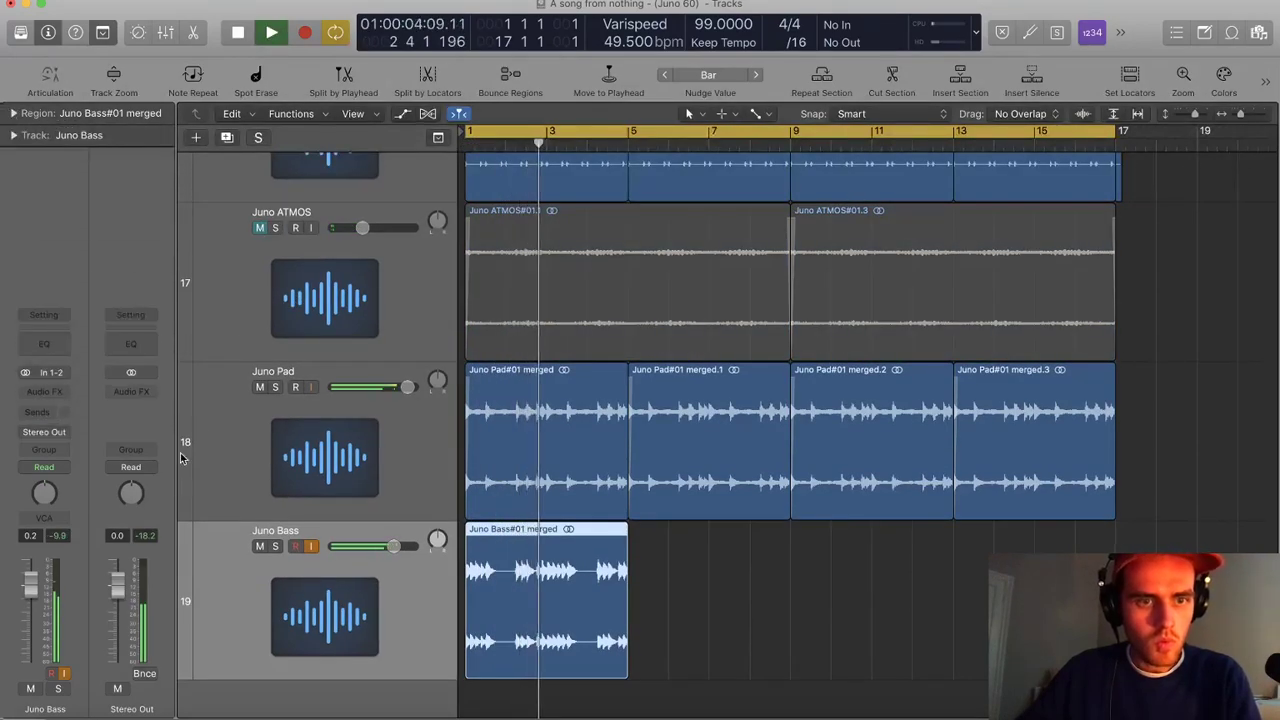
left_click(258, 388)
left_click(259, 228)
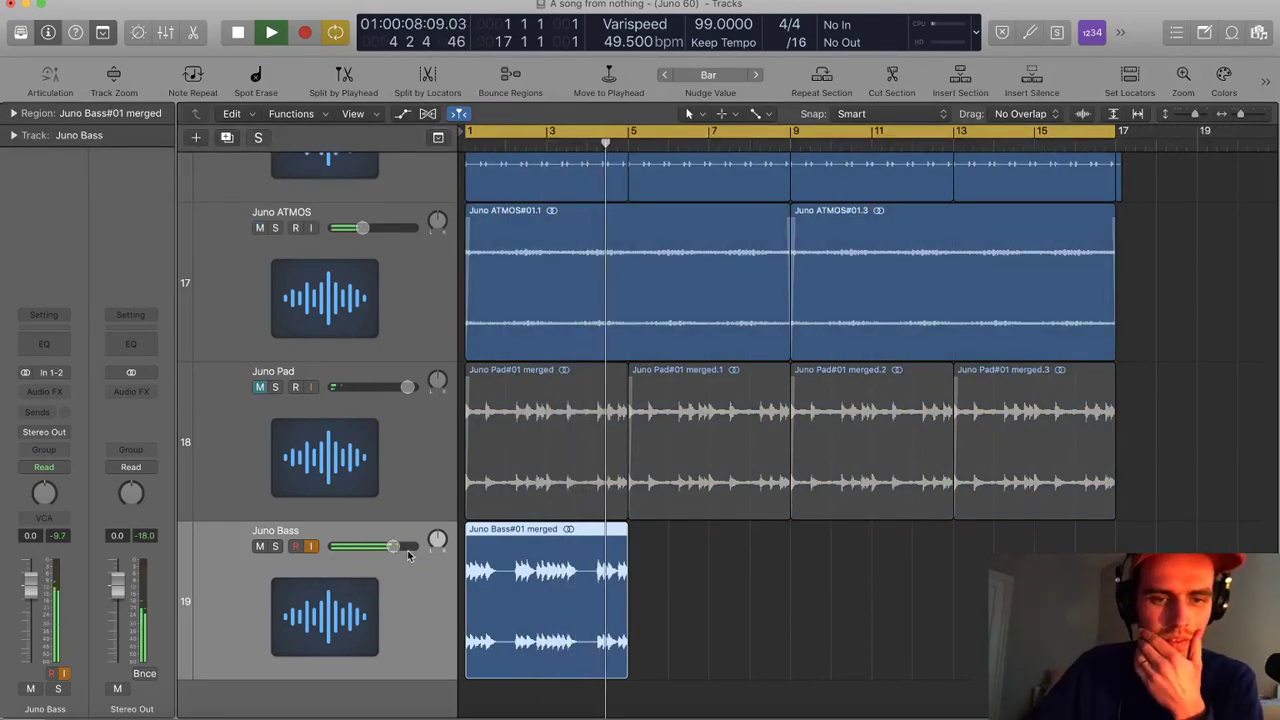
Insert a stereo FF Pro-Q 3 on the Juno Bass track and solo the track
left_click(44, 391)
mouse_move(100, 466)
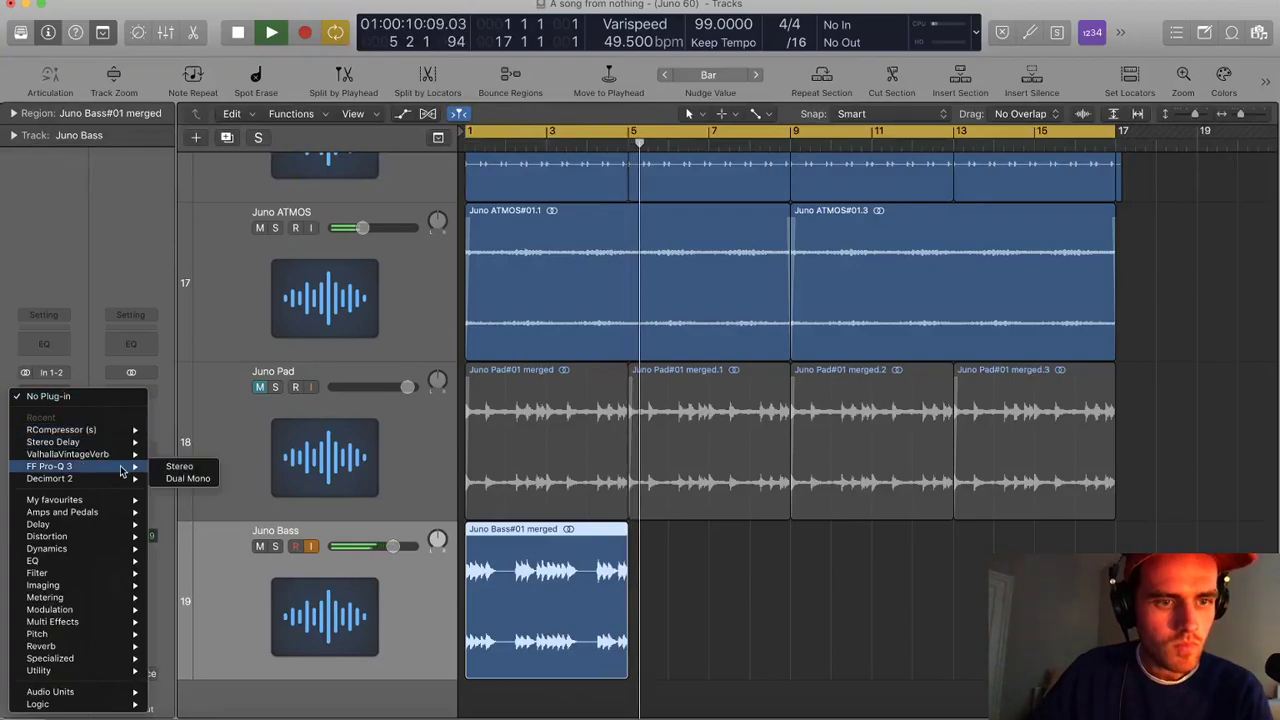
left_click(176, 467)
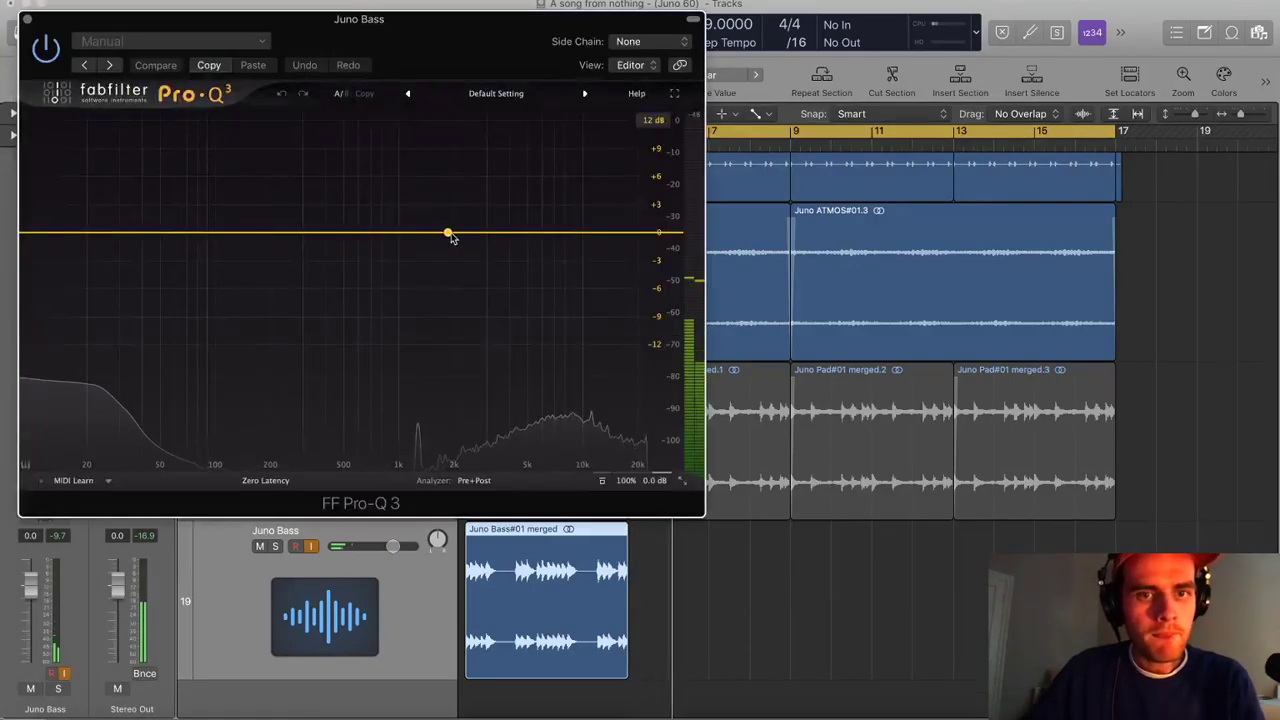
key("s")
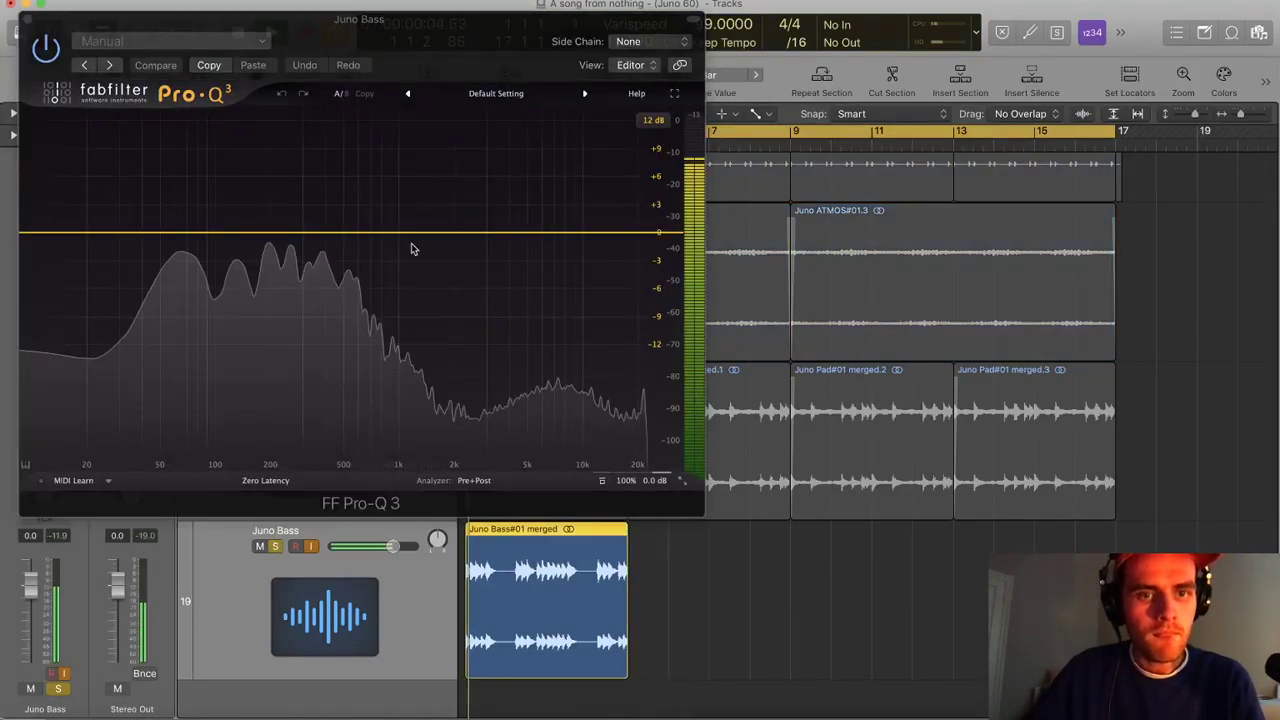
Add an EQ band to the Juno Bass, change its filter shape and shift it down into the low mids
mouse_move(448, 233)
left_mouse_down()
mouse_move(463, 214)
mouse_move(451, 251)
left_mouse_up()
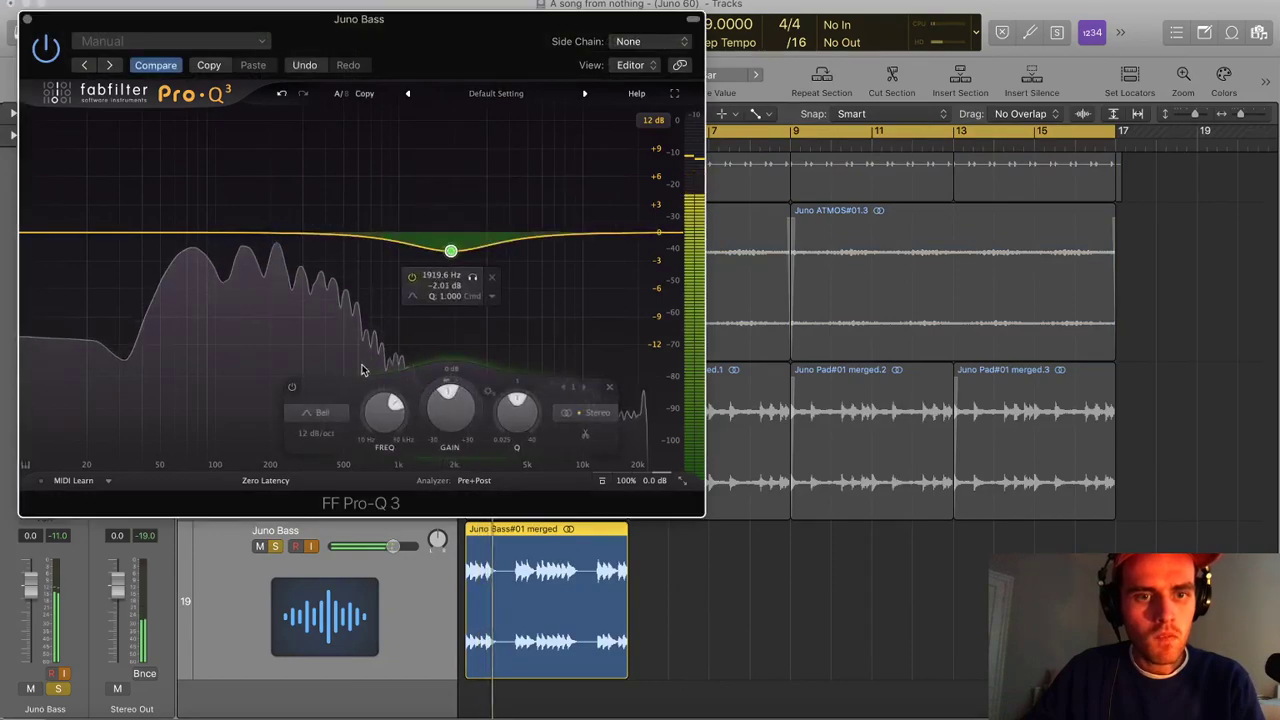
left_click(318, 413)
left_click(322, 331)
left_click_drag(466, 252, 280, 234)
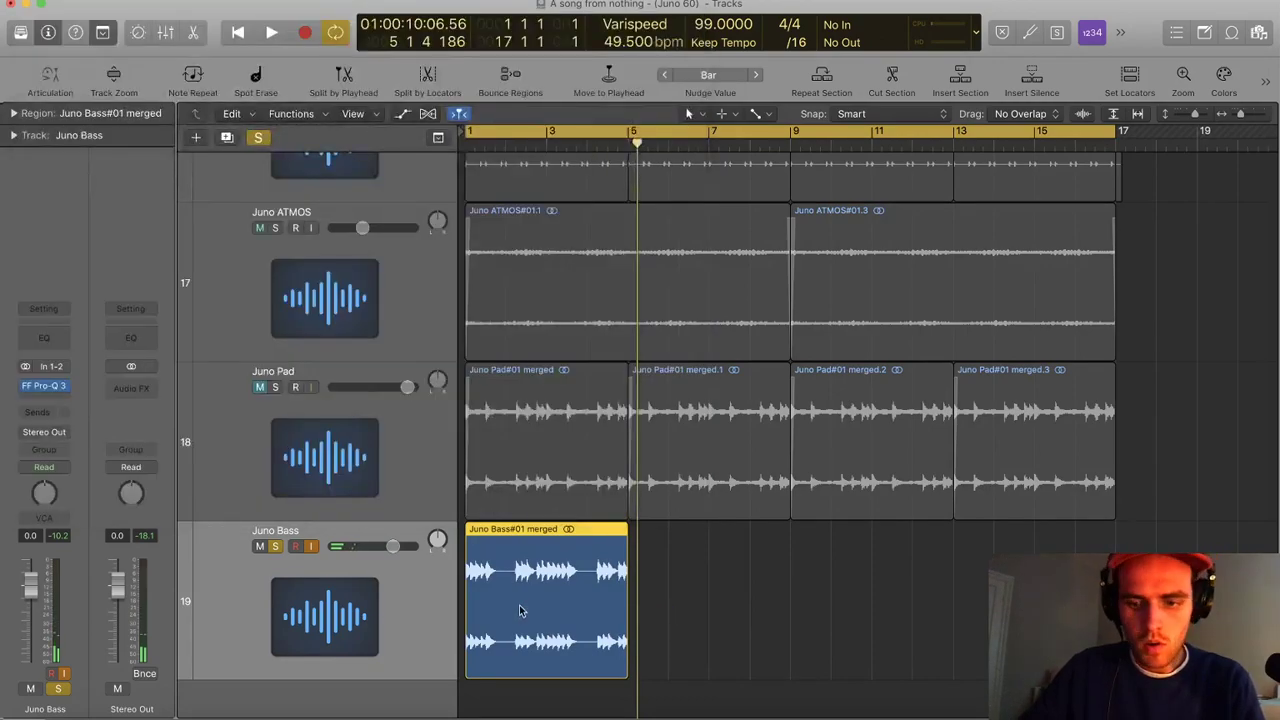
Loop the merged Juno Bass region and insert the Enveloper plug-in after the EQ on its track
key("l")
key("Return")
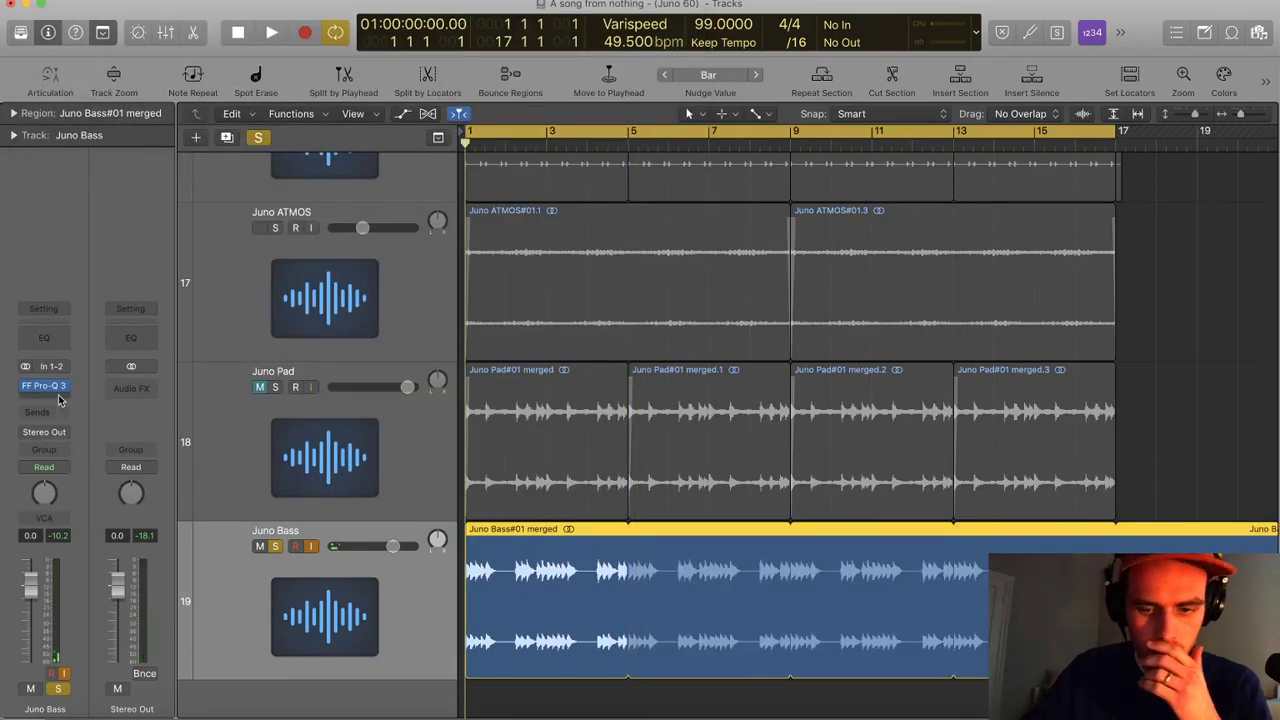
left_click(59, 390)
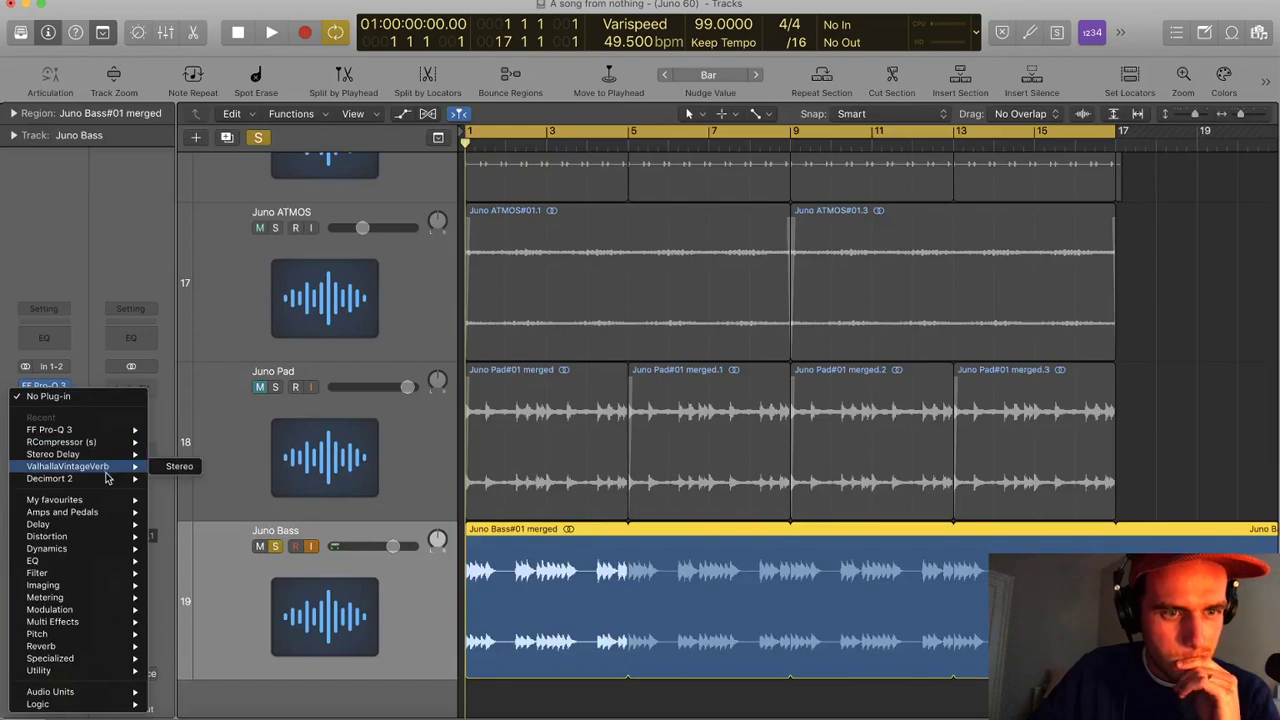
mouse_move(112, 503)
mouse_move(280, 505)
left_click(333, 500)
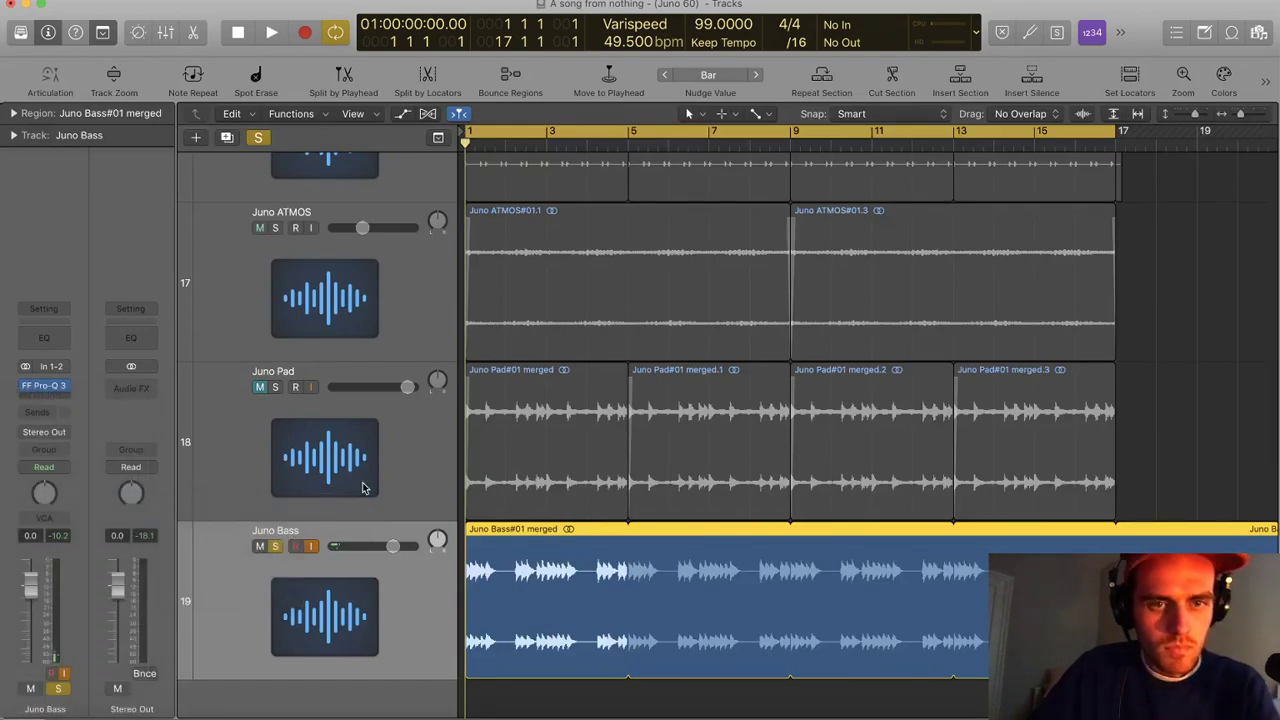
Set the Enveloper's release gain to -66%, attack gain to 52% and attack time to 95 ms during playback
key("space")
left_click_drag(264, 148, 263, 176)
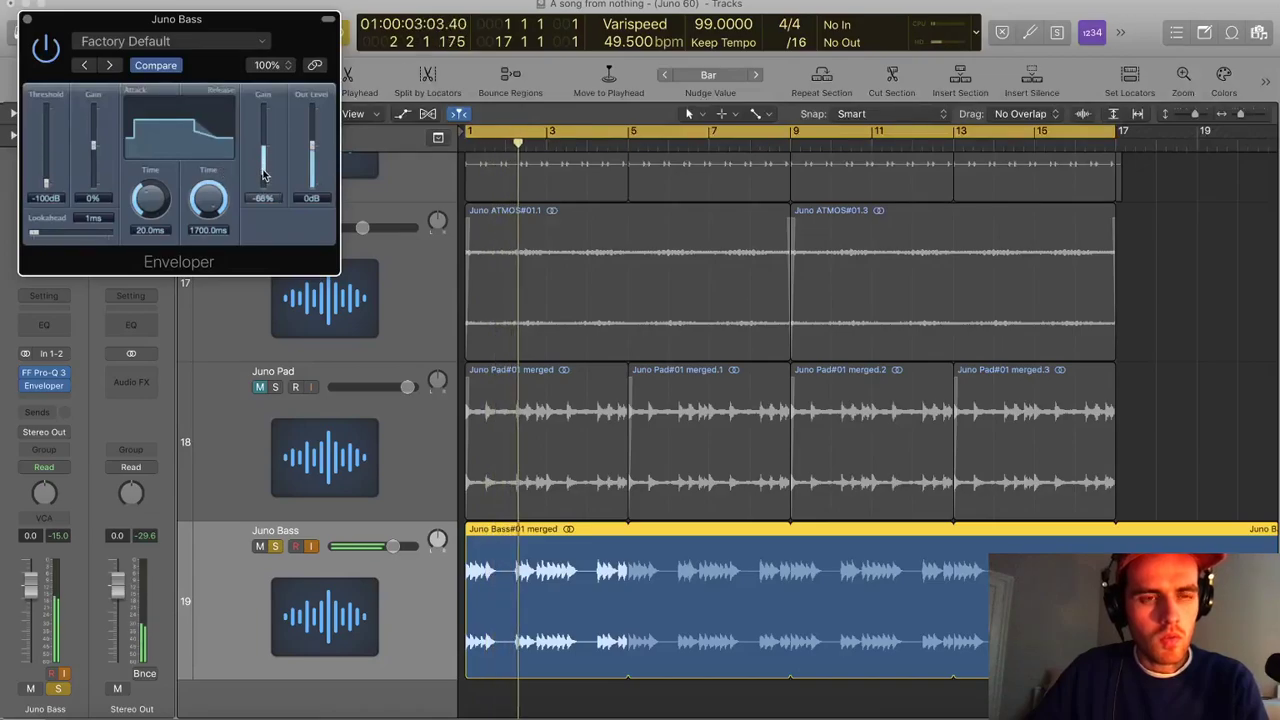
left_click_drag(158, 204, 164, 189)
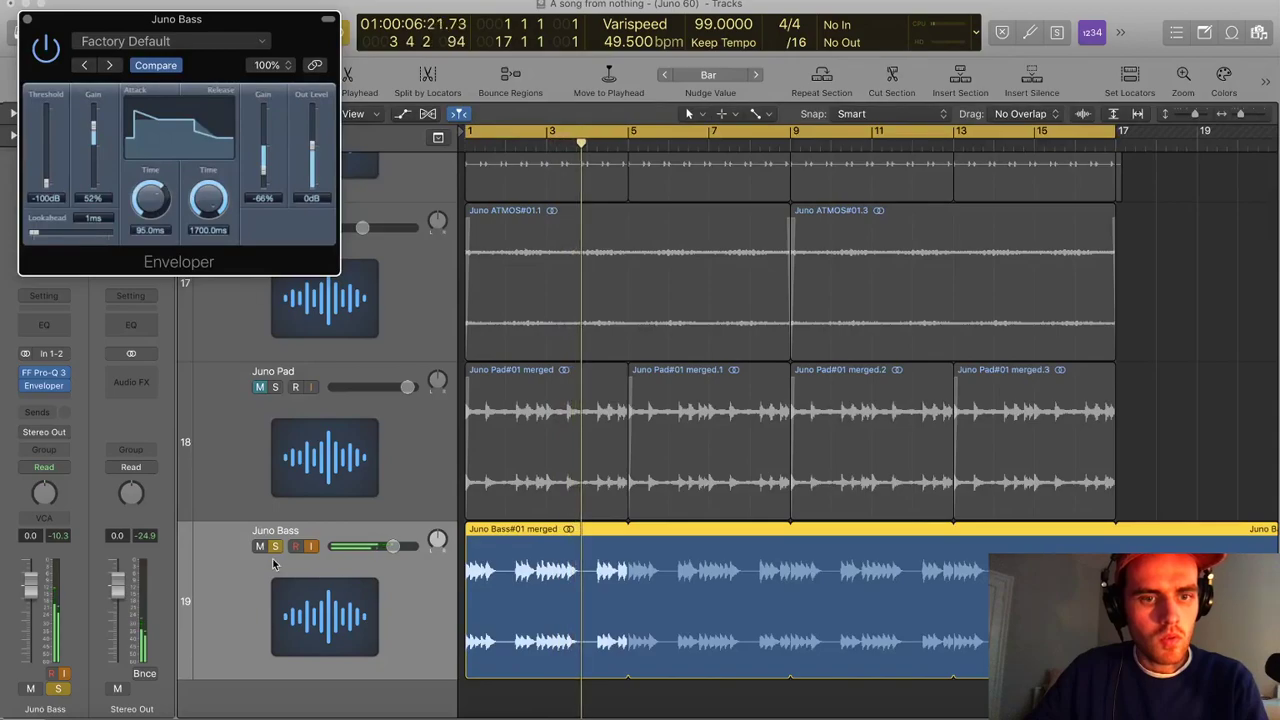
Unsolo Juno Bass and raise it to +0.9 dB, and unmute Juno Pad and raise its volume to 6.0 dB
left_click(274, 546)
left_click_drag(393, 546, 401, 547)
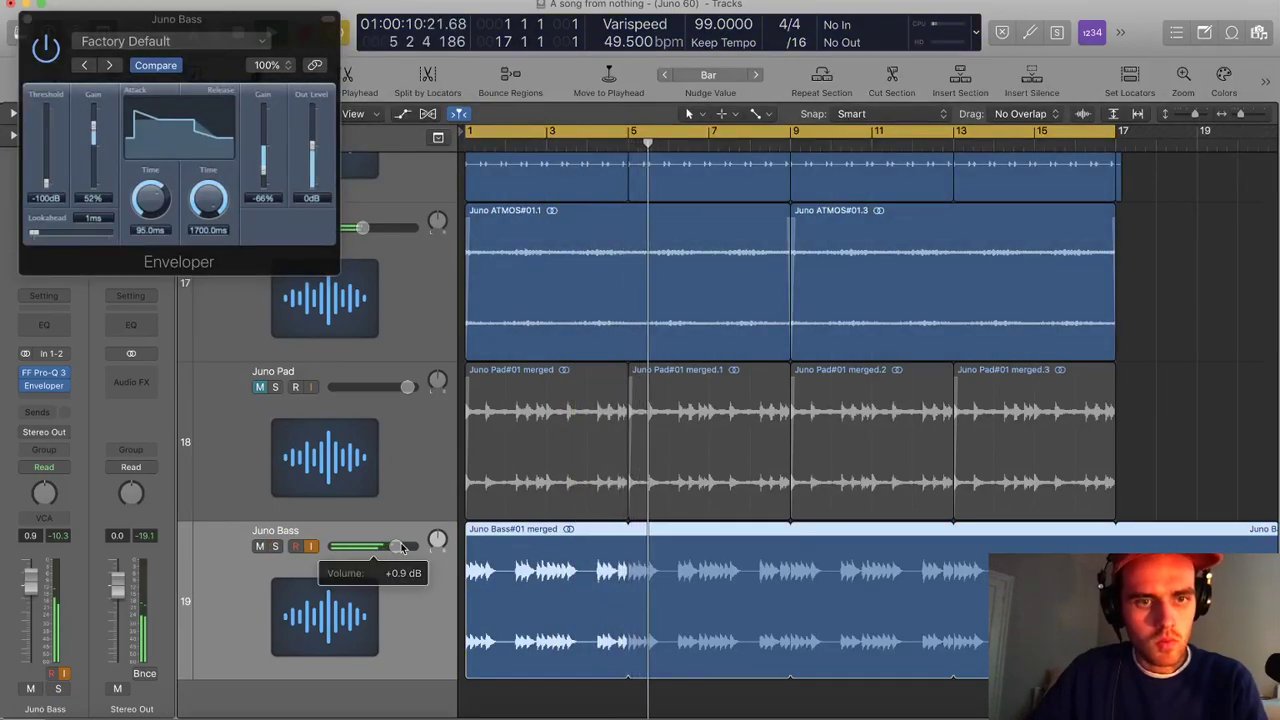
left_click(260, 387)
left_click_drag(410, 391, 417, 393)
left_click(402, 430)
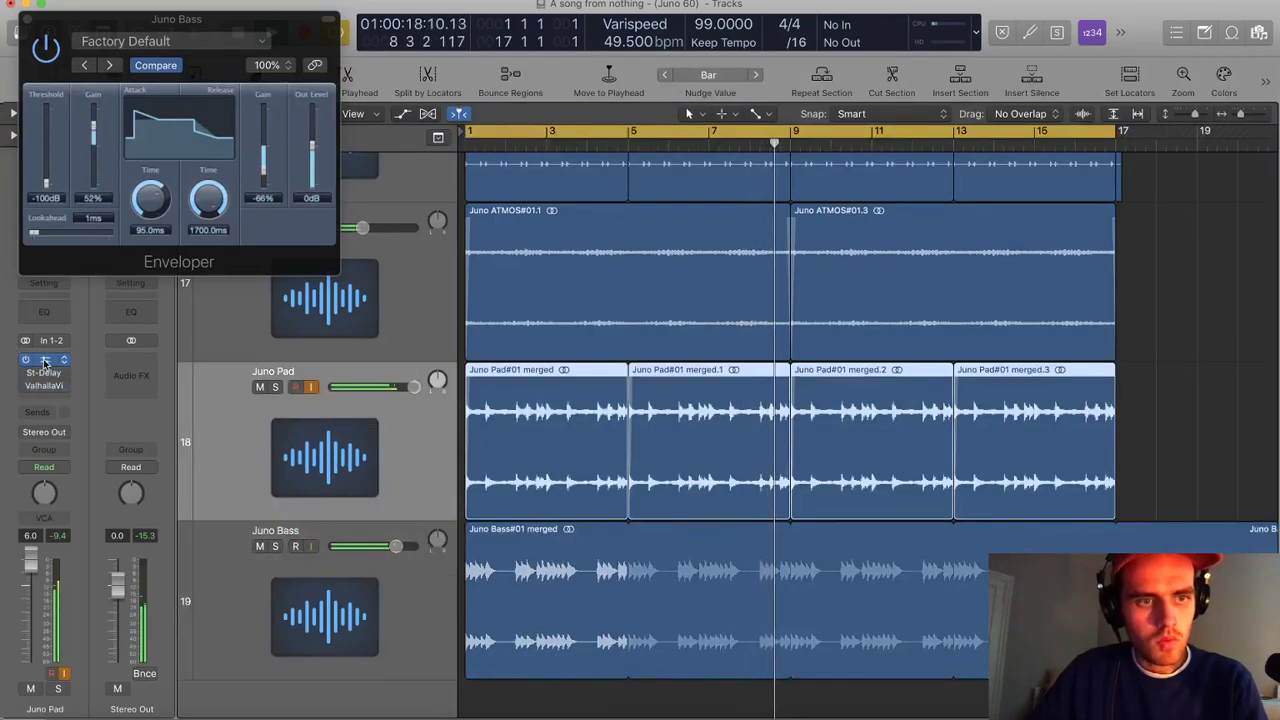
Shorten the Juno Bass loop so its repetitions stop at bar 17
scroll(905, 506, "down", 5)
left_click(846, 534)
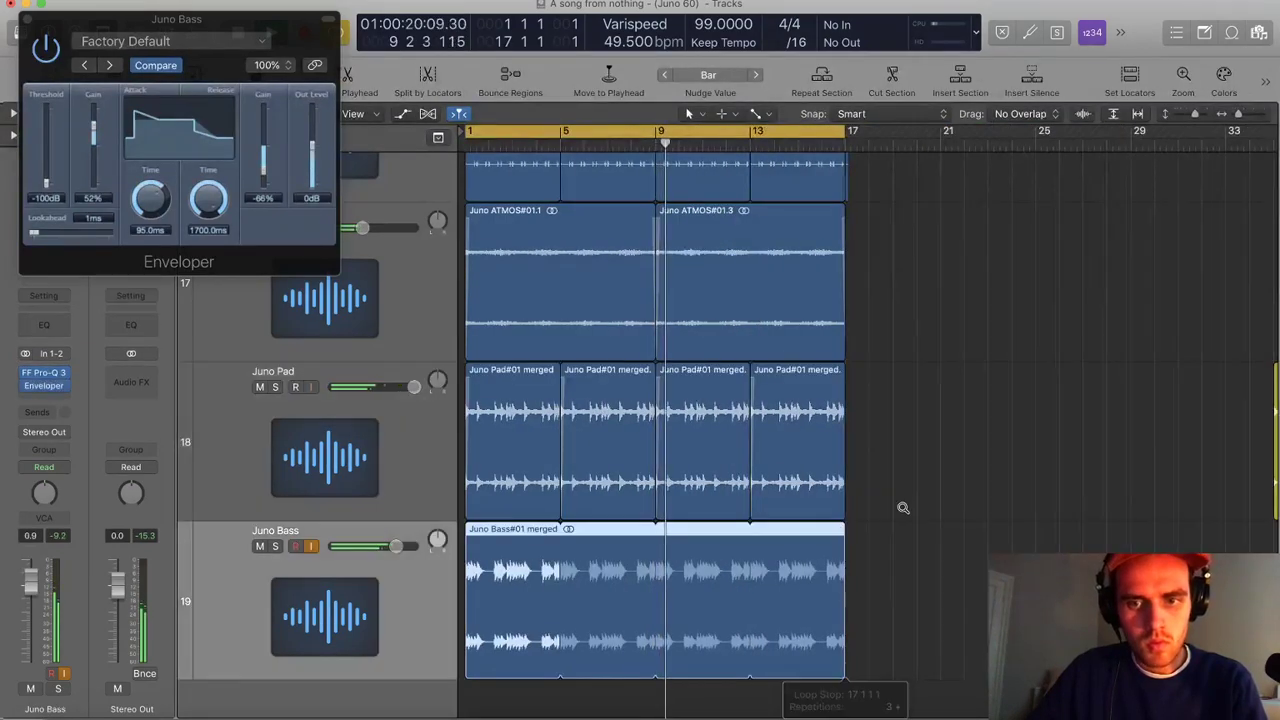
Move the spare yellow Juno Pad region back to bar 17, directly after the last merged pad region
left_click(903, 507, "ctrl+alt")
left_click(680, 150)
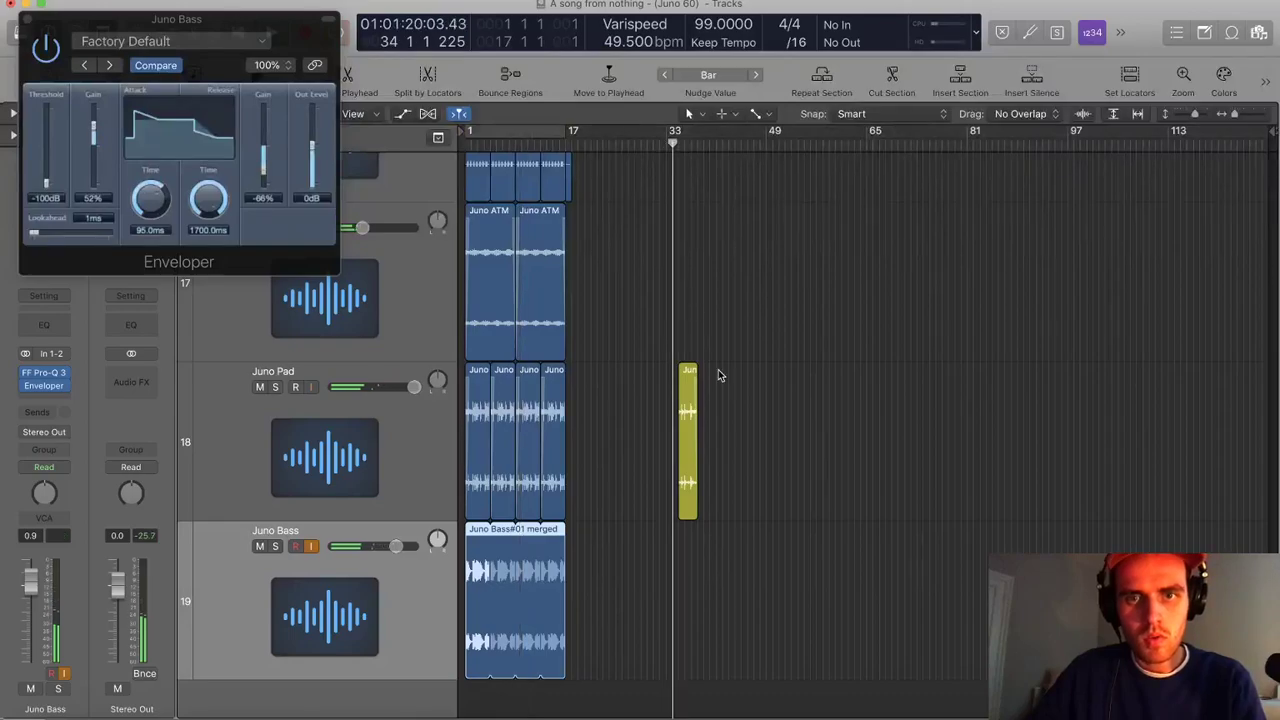
key("super+Right")
left_click_drag(834, 438, 645, 436)
key("super+Up")
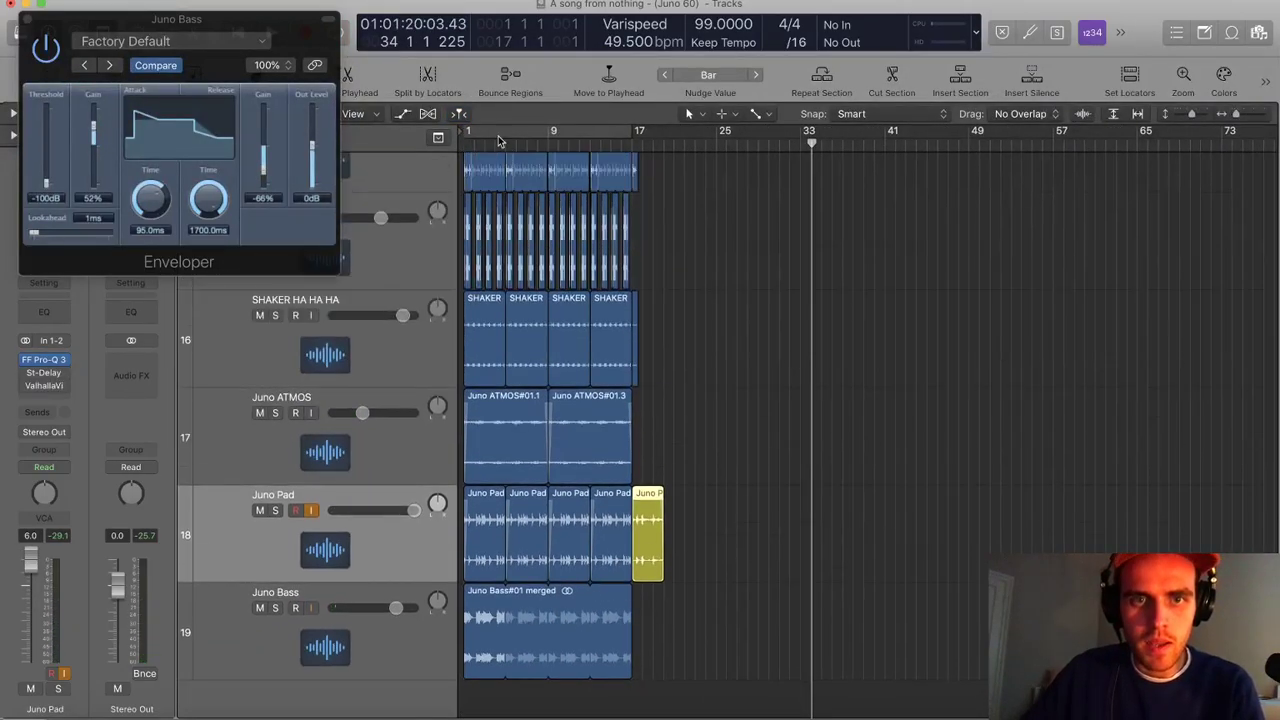
Set the cycle range to bars 1 to 20 and repeat that section across all tracks
left_click_drag(623, 136, 663, 140)
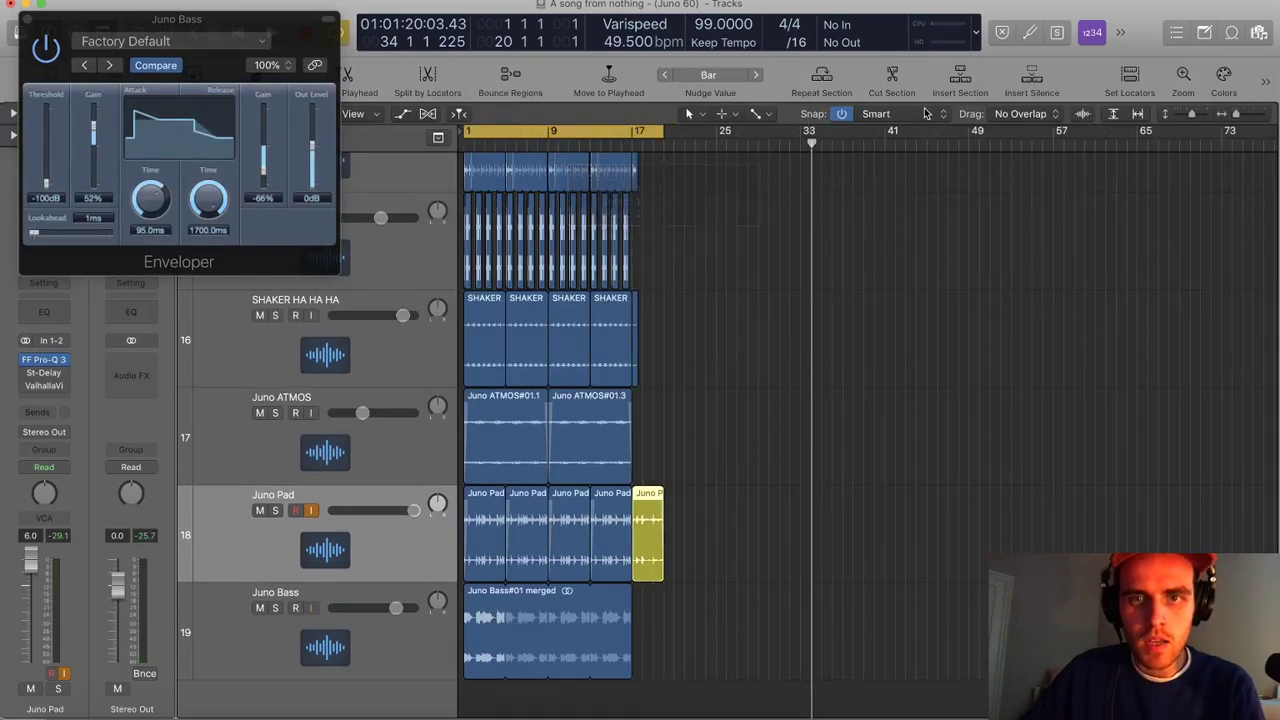
left_click(820, 92)
Close the Enveloper window and listen from bar 16 through the pad break into the repeated section
left_click(626, 145)
key("super+Right")
key("super+Right")
key("super+Right")
key("super+Right")
key("super+Right")
key("super+Right")
key("super+Left")
key("super+Left")
key("super+Left")
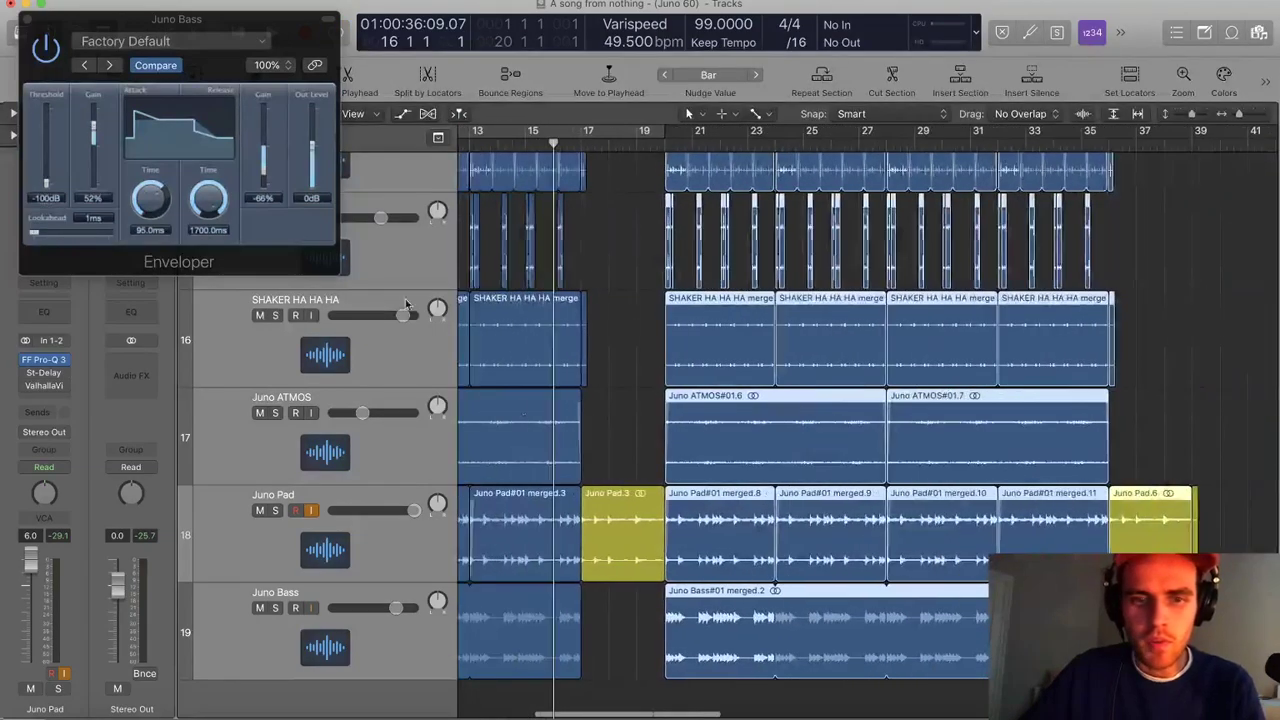
left_click(30, 22)
key("space")
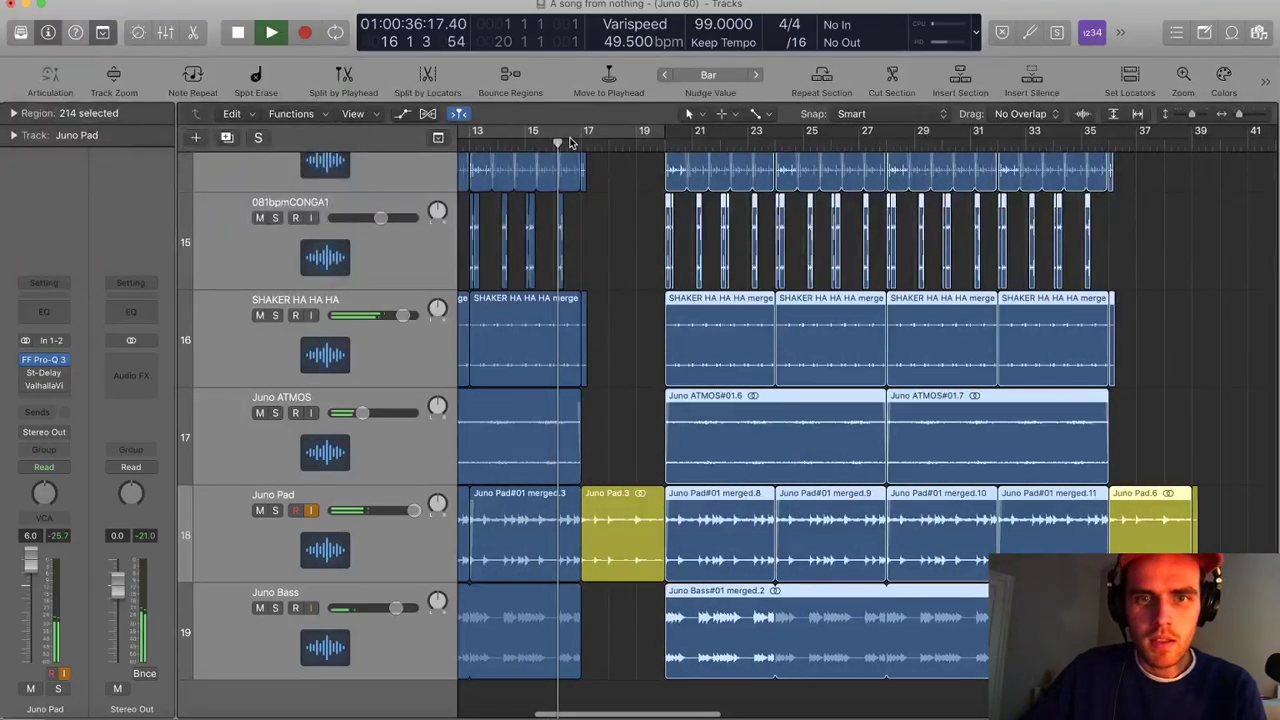
scroll(584, 198, "up", 1)
scroll(654, 243, "left", 4)
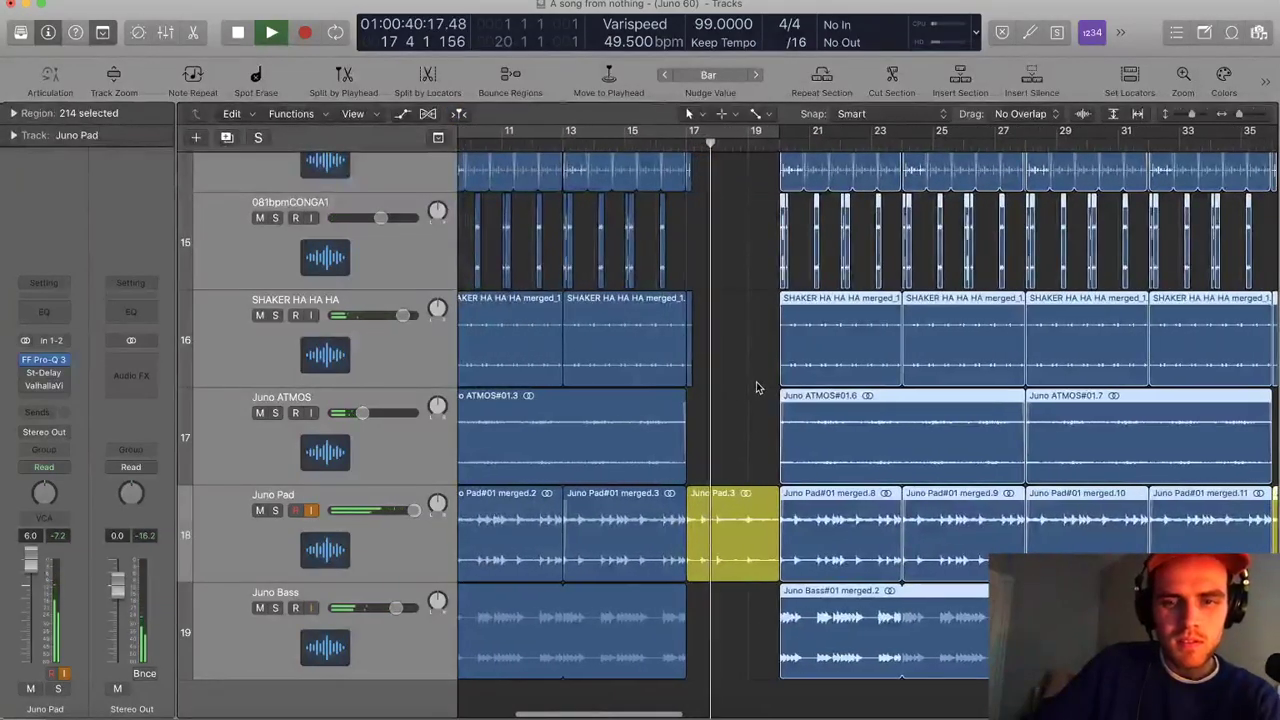
scroll(750, 430, "up", 2)
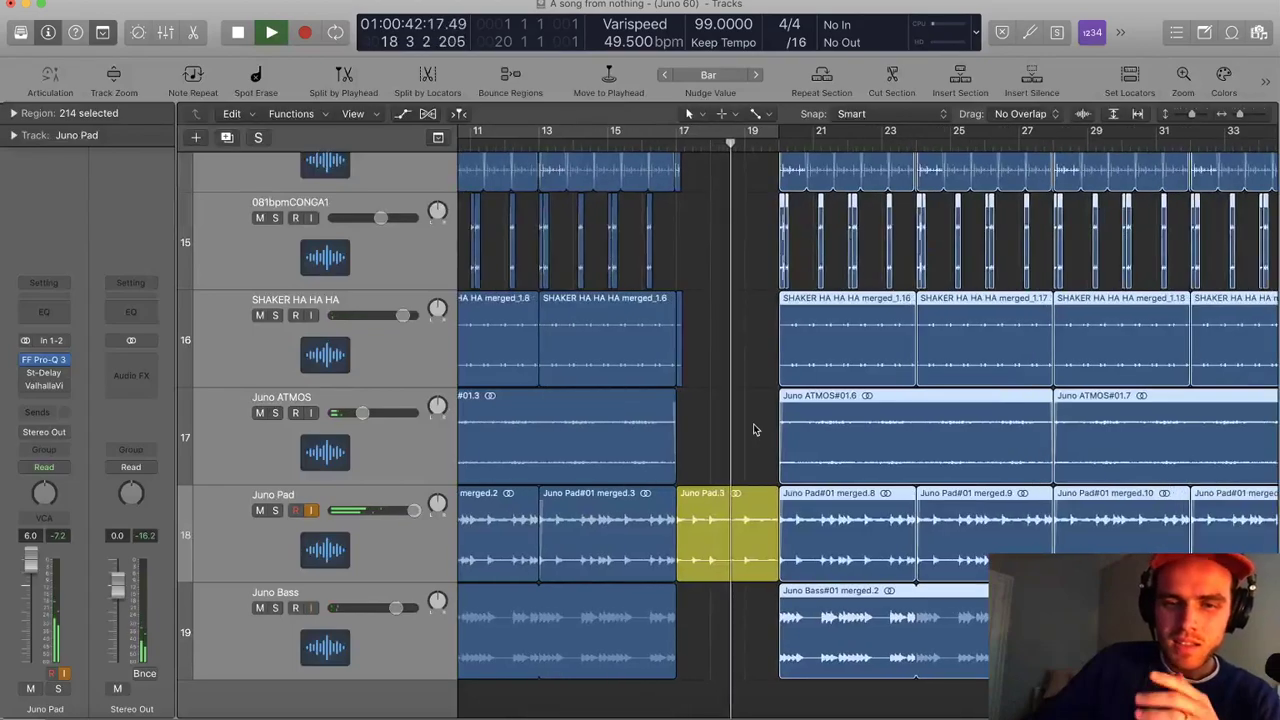
scroll(754, 426, "down", 2)
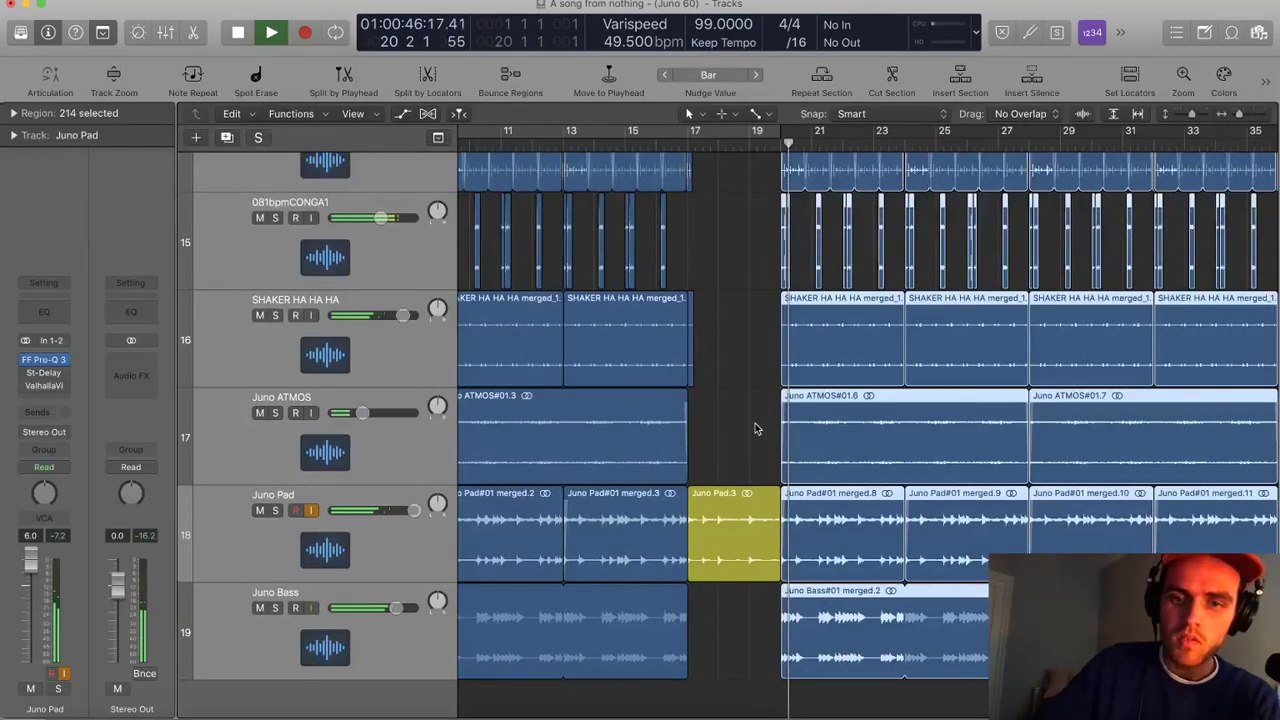
scroll(755, 425, "down", 3)
scroll(766, 425, "down", 4)
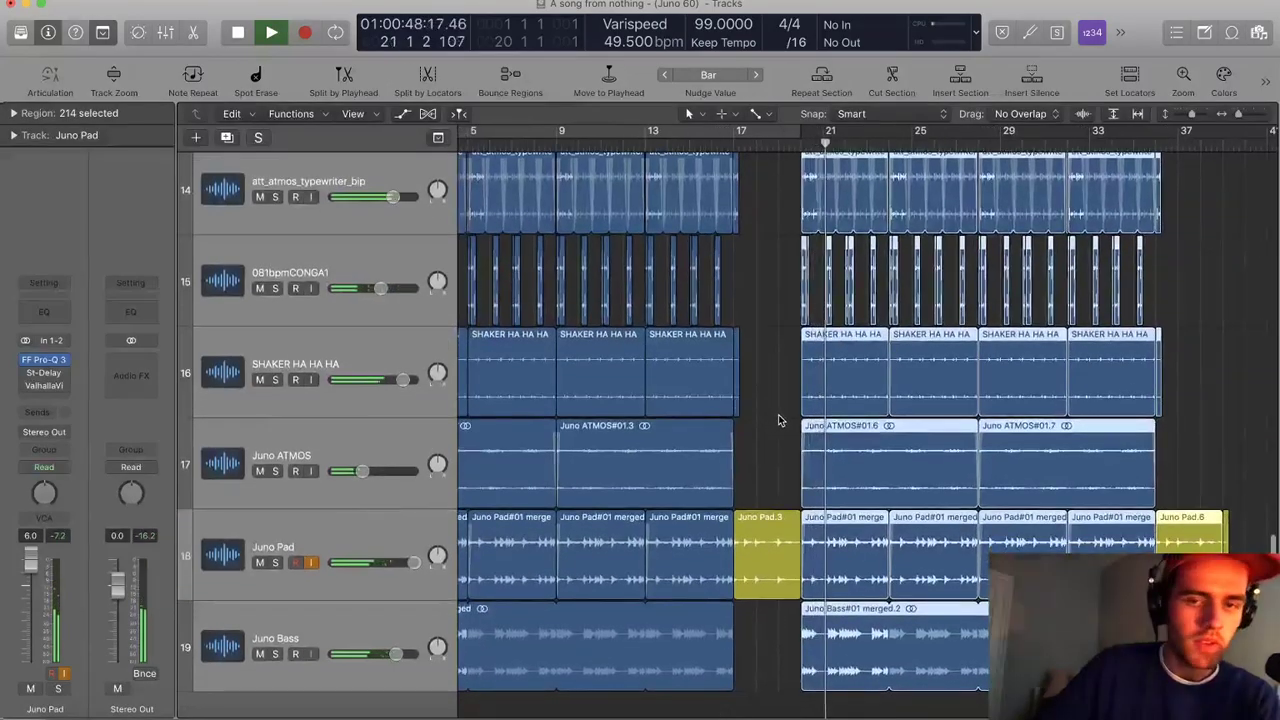
scroll(848, 415, "down", 1)
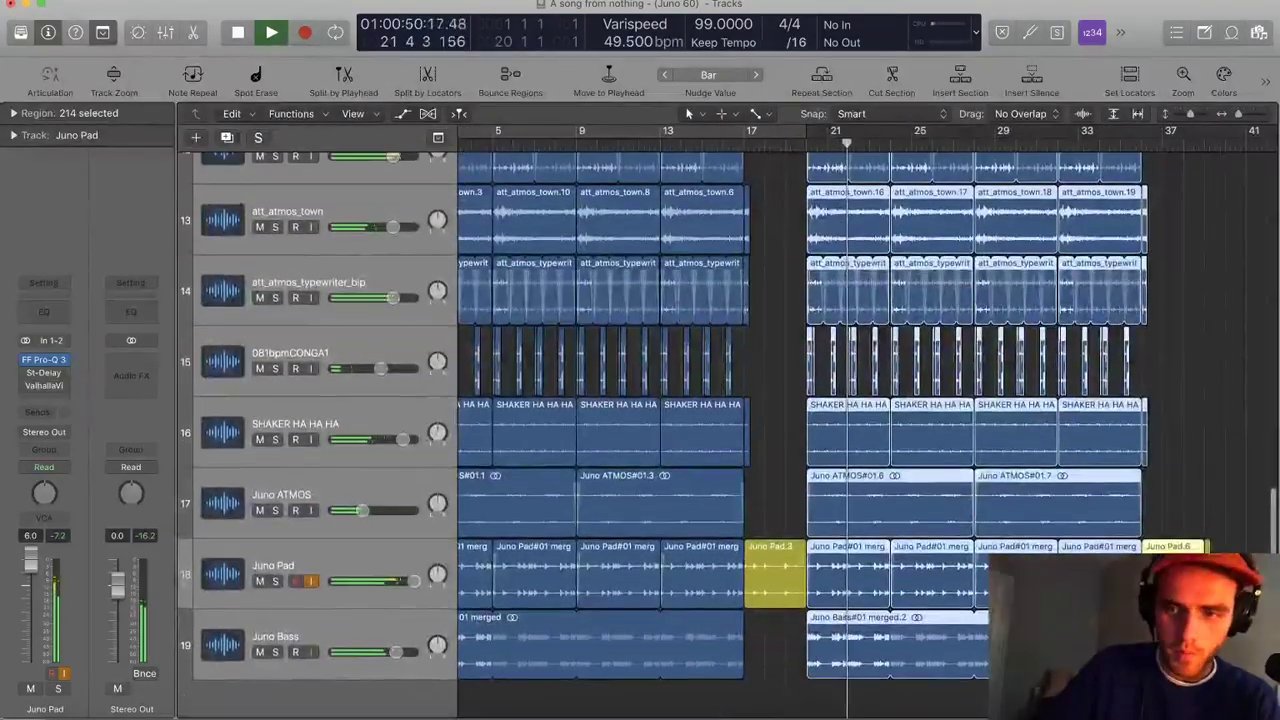
key("space")
Delete the copied yellow Juno Pad region and the sliver after it at the end of the repeated section
left_click(1175, 580)
left_click(1207, 580, "shift")
key("Delete")
key("Return")
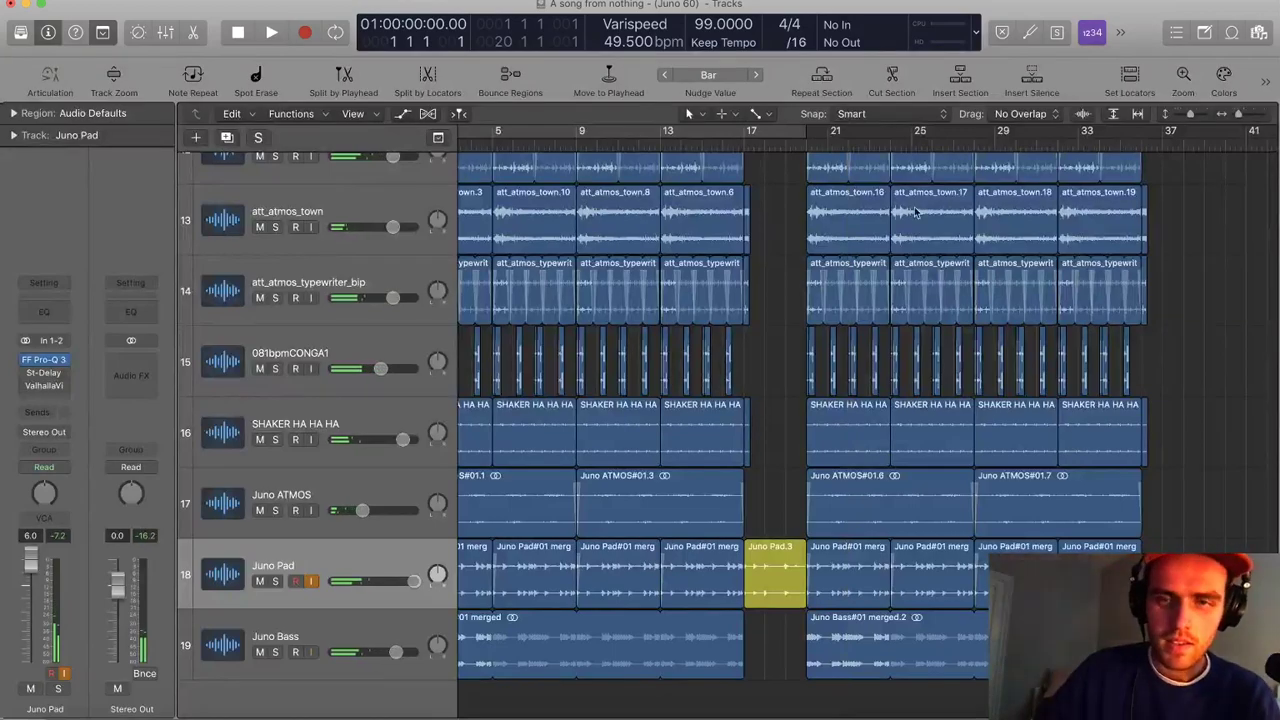
Loop the second Juno ATMOS region so it fills the break between bars 17 and 20
scroll(785, 251, "left", 2)
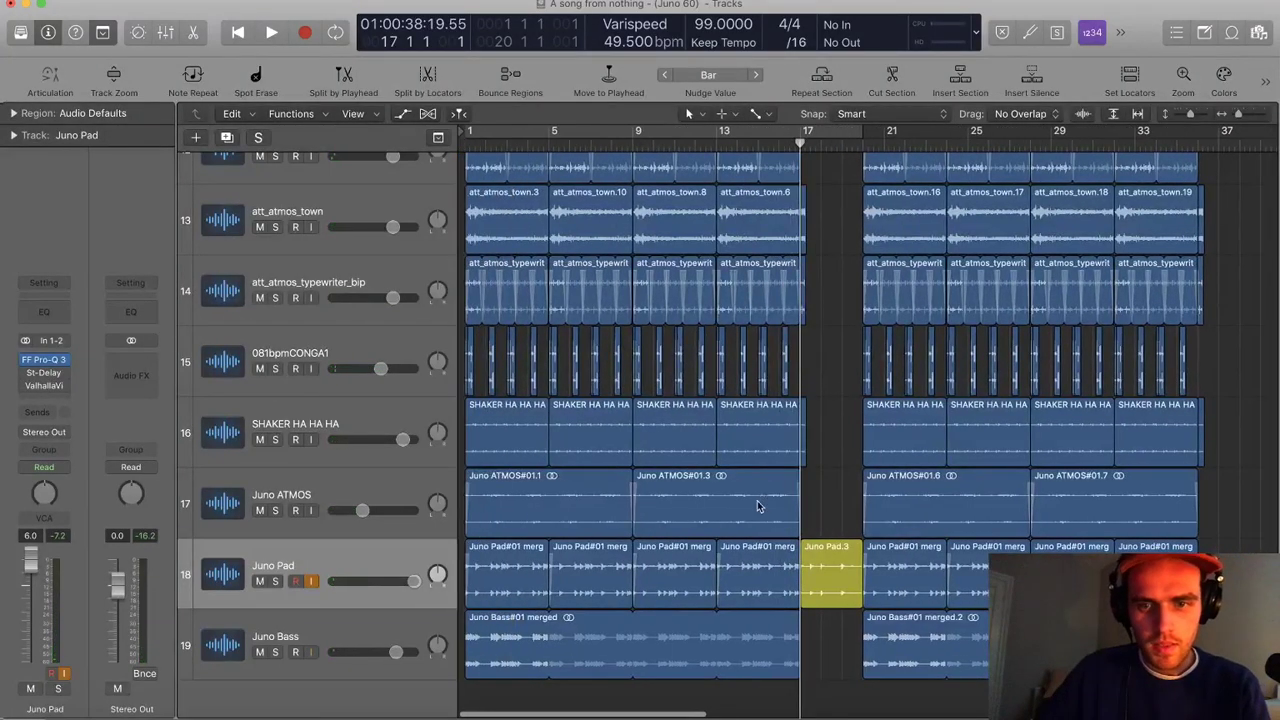
key("super+Left")
mouse_move(714, 524)
left_mouse_down()
mouse_move(745, 524)
mouse_move(706, 524)
left_mouse_up()
key("l")
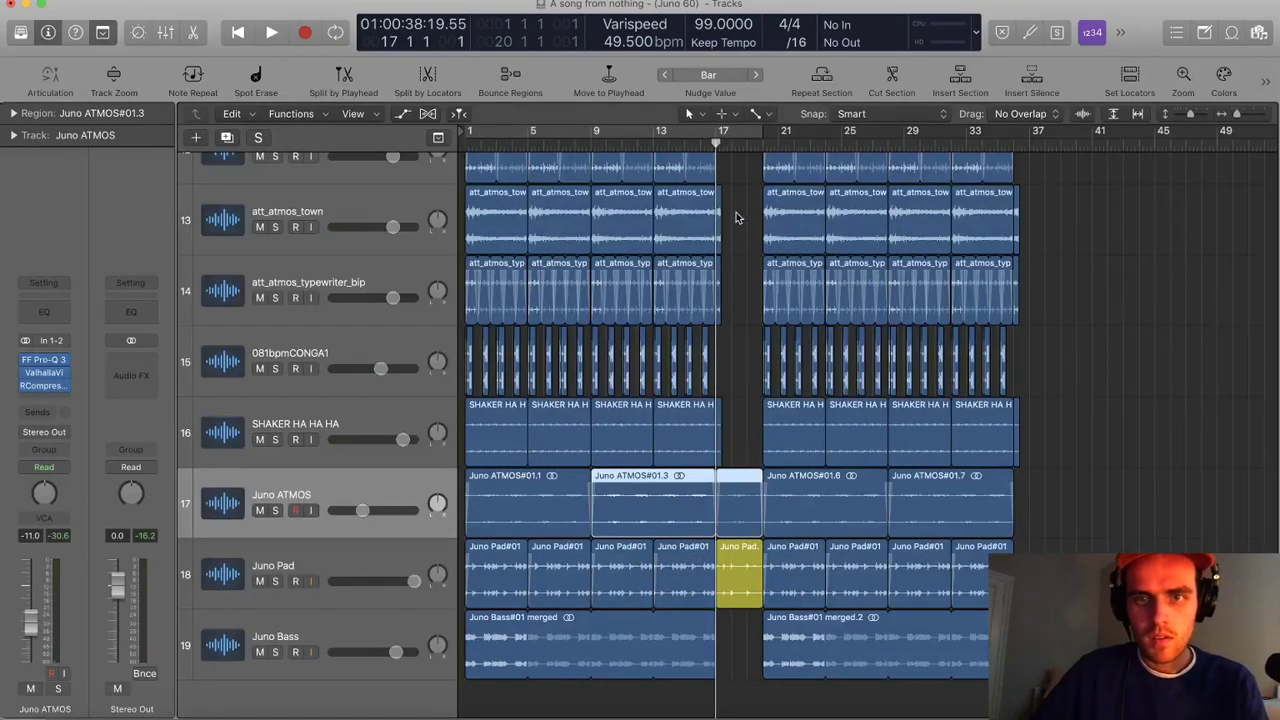
Listen through the break from bar 17 and closely examine the join between the merged Juno Pad and the yellow pad region
key("space")
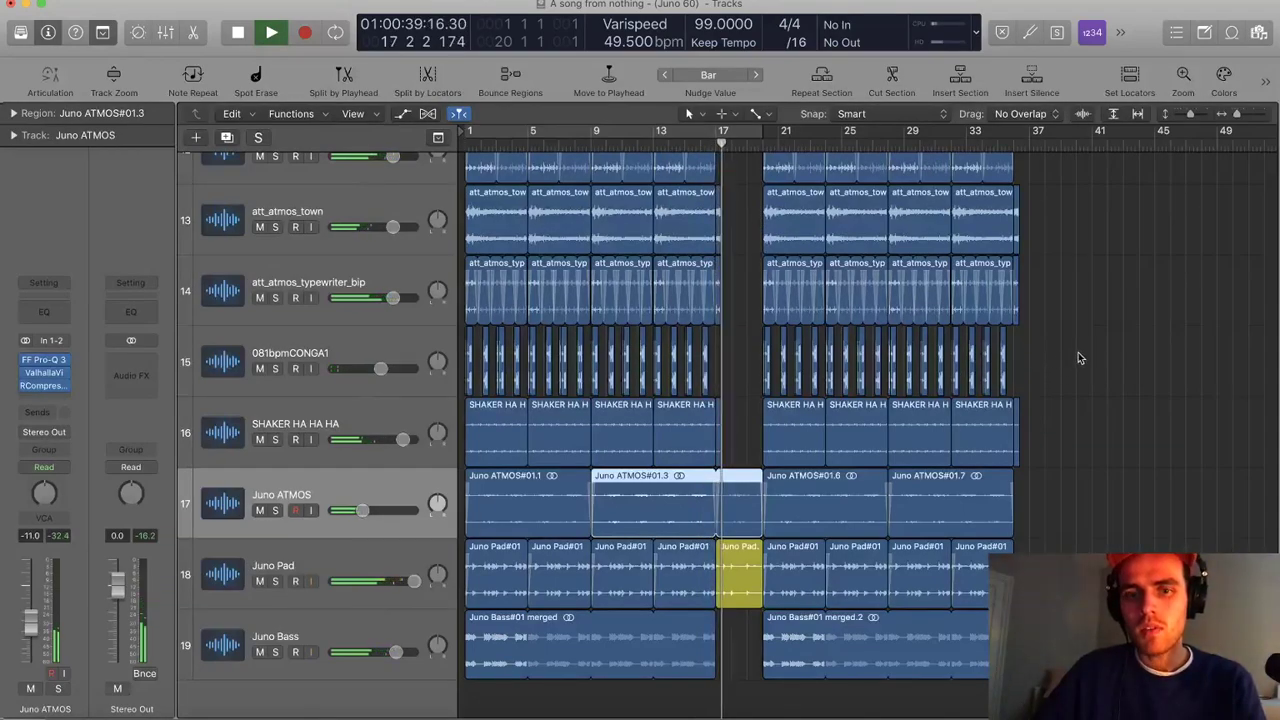
key("super+Right")
key("super+Right")
key("super+Right")
key("super+Right")
key("super+Right")
key("super+Right")
scroll(867, 570, "right", 4)
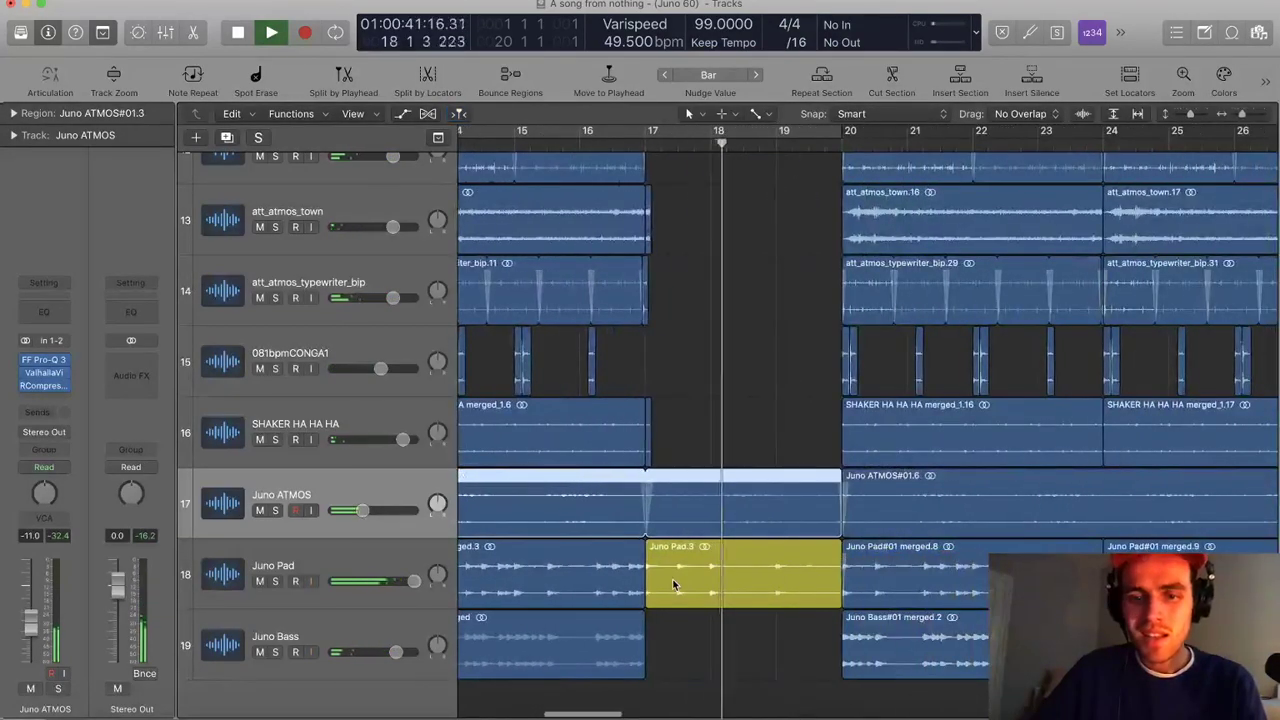
left_click(673, 576)
key("super+Right")
key("super+Right")
key("super+Right")
key("super+Right")
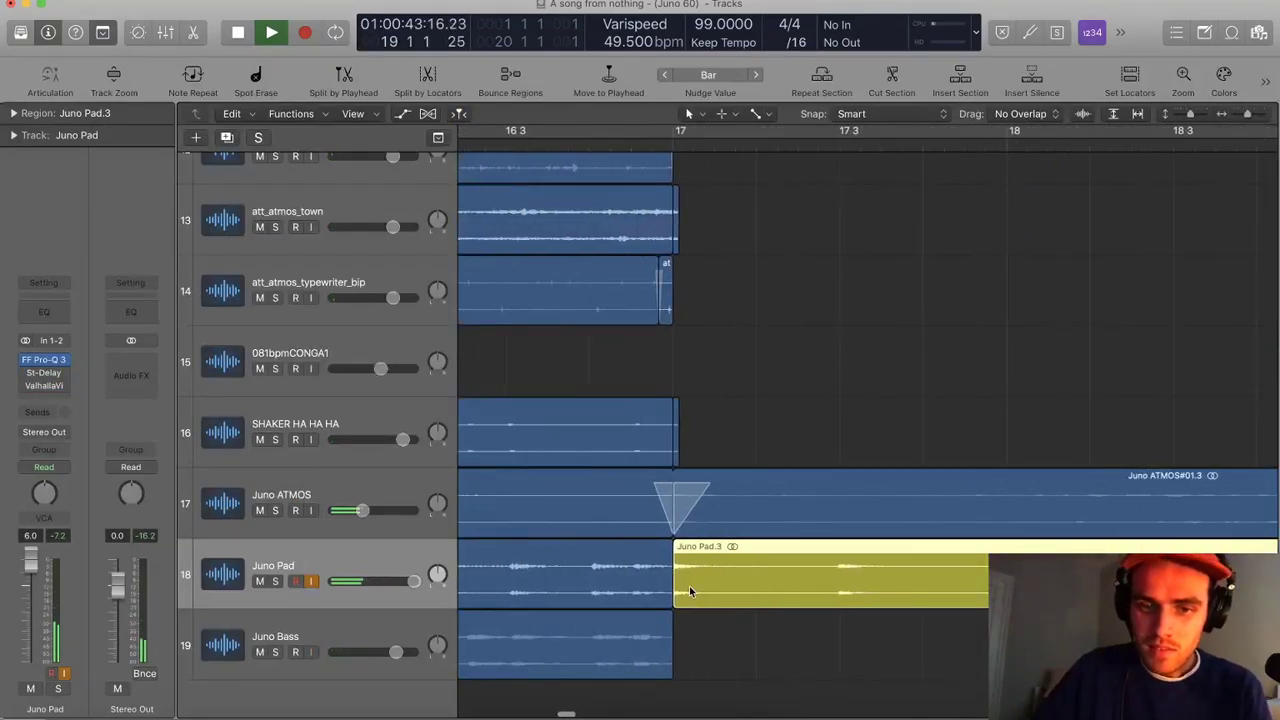
scroll(752, 585, "right", 1)
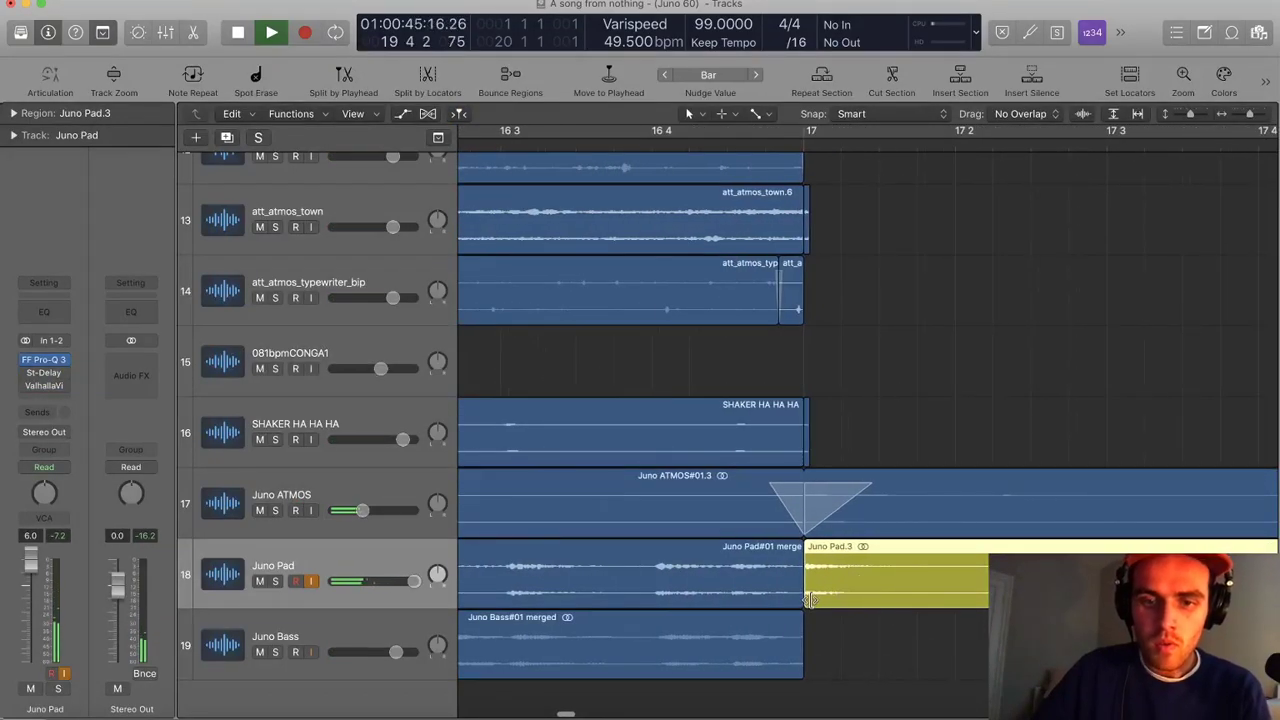
key("super+Left")
key("super+Left")
key("super+Left")
key("super+Left")
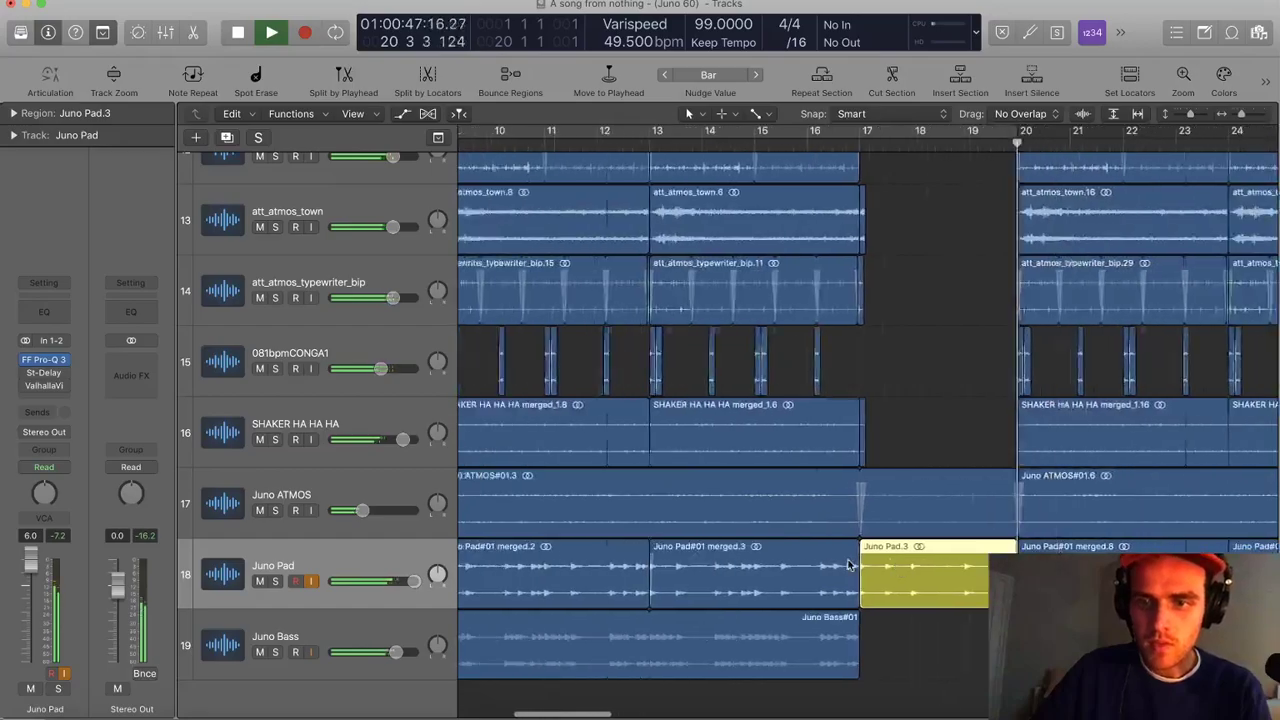
key("space")
key("super+Left")
key("super+Left")
key("super+Left")
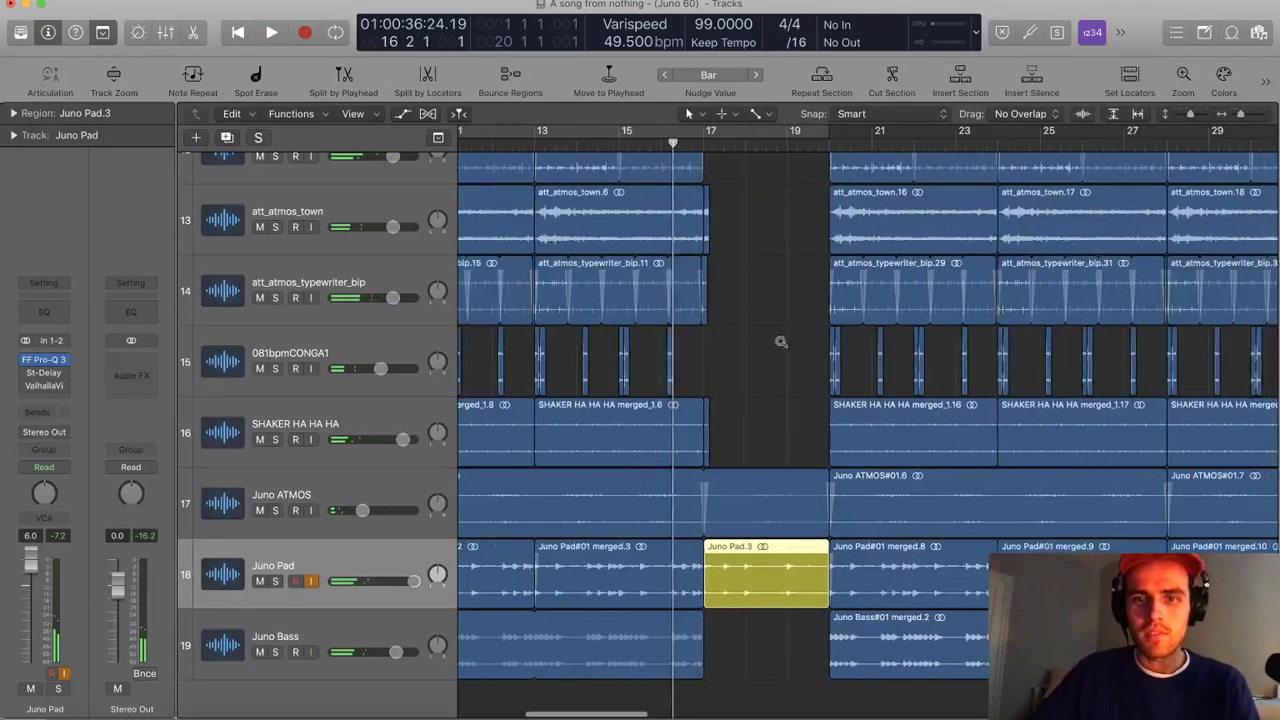
Turn the cycle back on and shorten its range to bars 1 to 17
key("super+Up")
key("super+Left")
key("super+Left")
key("super+Left")
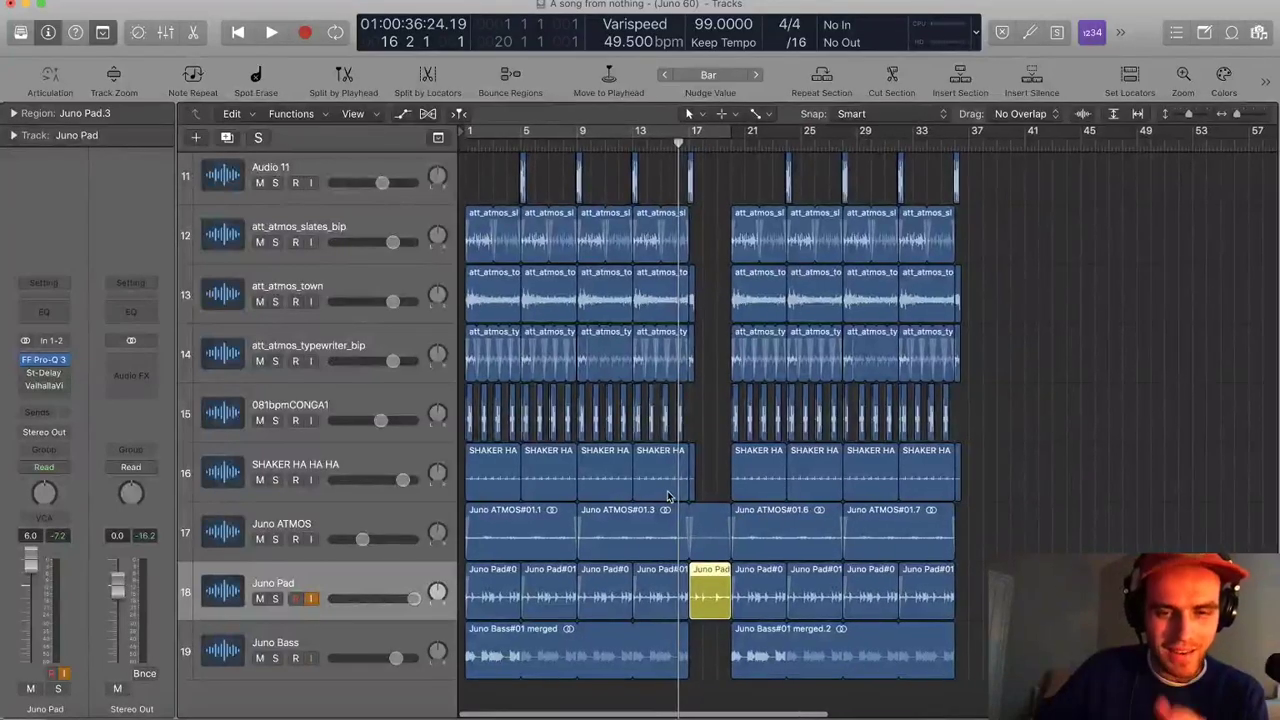
key("super+Left")
key("super+Right")
key("super+Right")
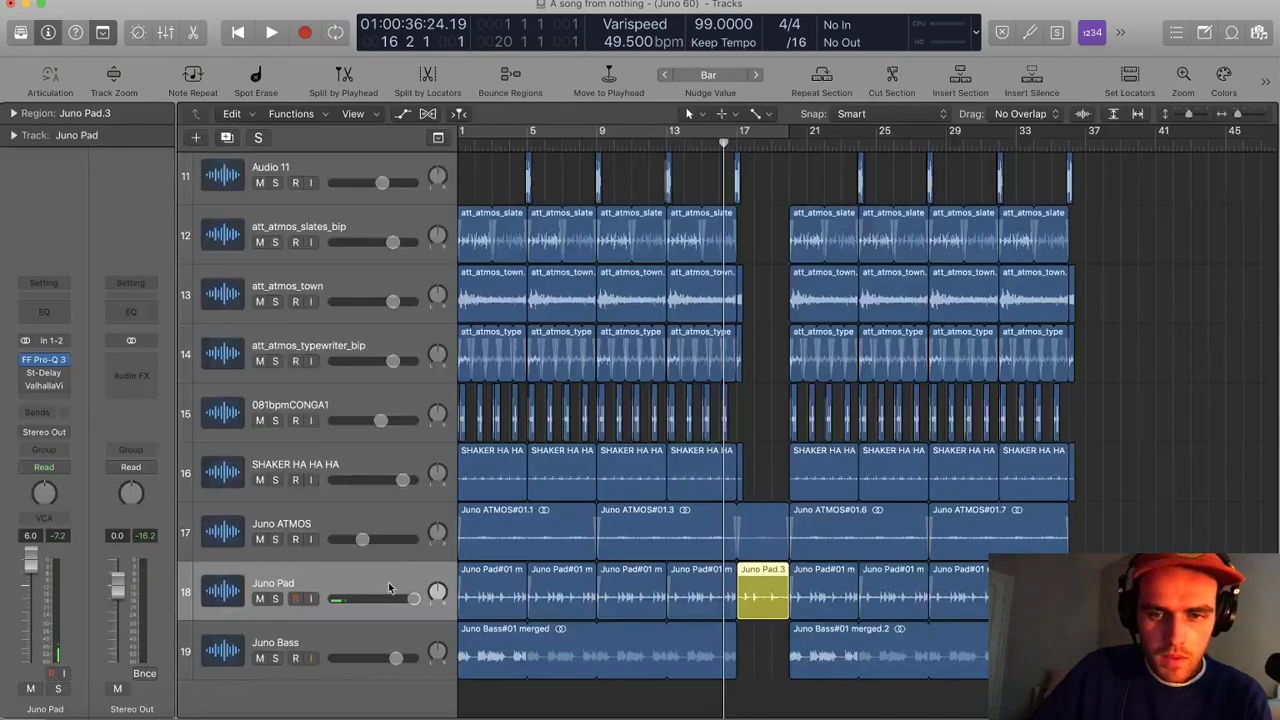
left_click(519, 124)
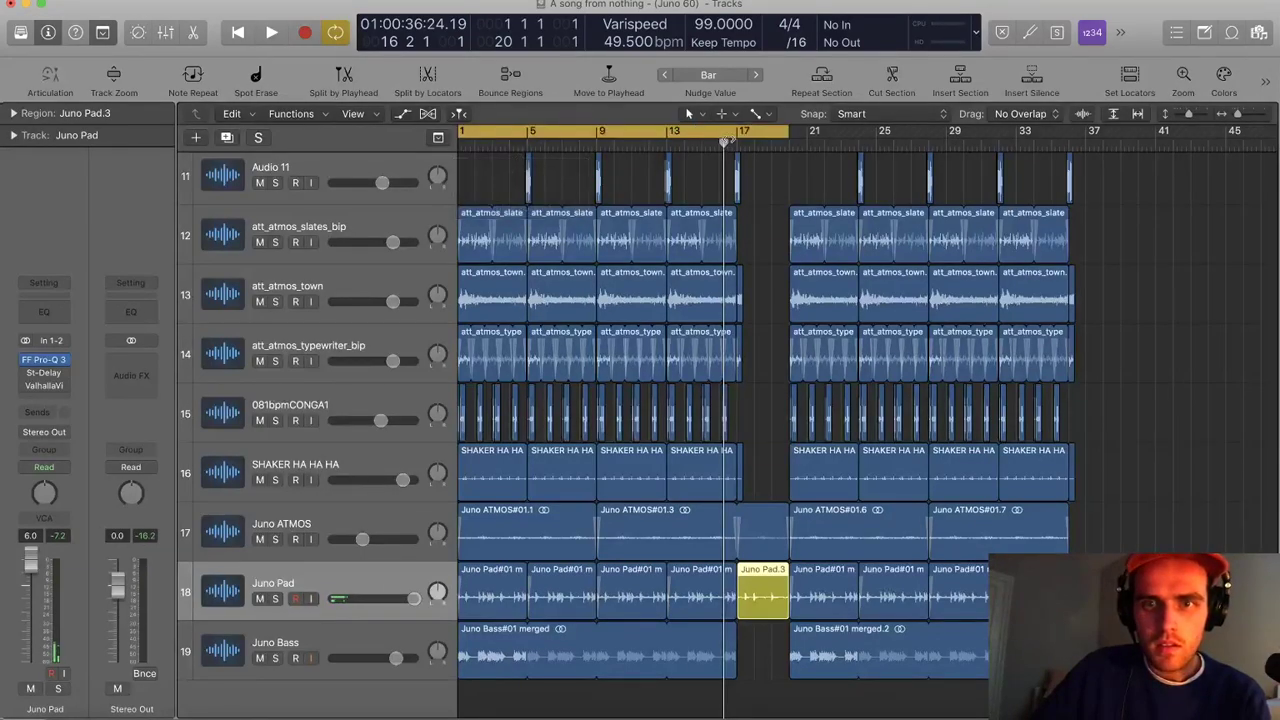
left_click_drag(785, 133, 737, 133)
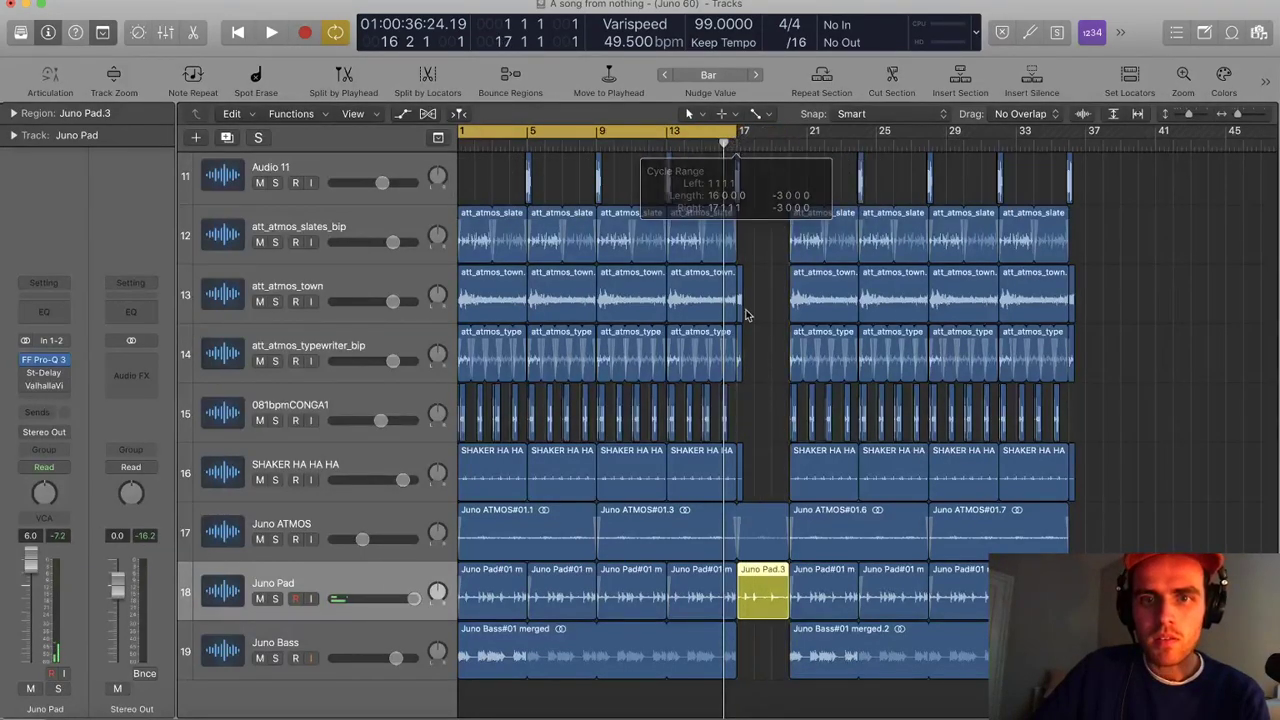
Play the opening of the arrangement briefly from bar 1 and select the Juno Bass track
scroll(724, 355, "left", 1)
scroll(724, 355, "down", 3)
scroll(717, 380, "up", 3)
scroll(716, 380, "down", 3)
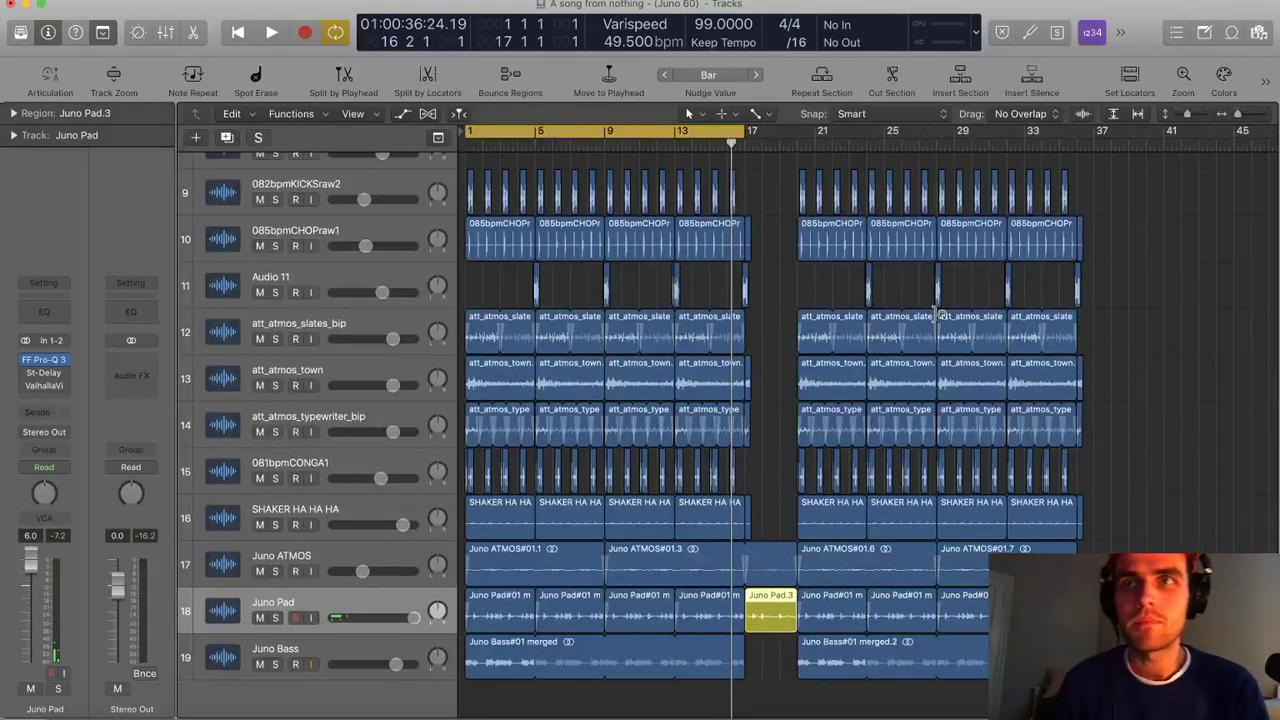
key("Return")
key("space")
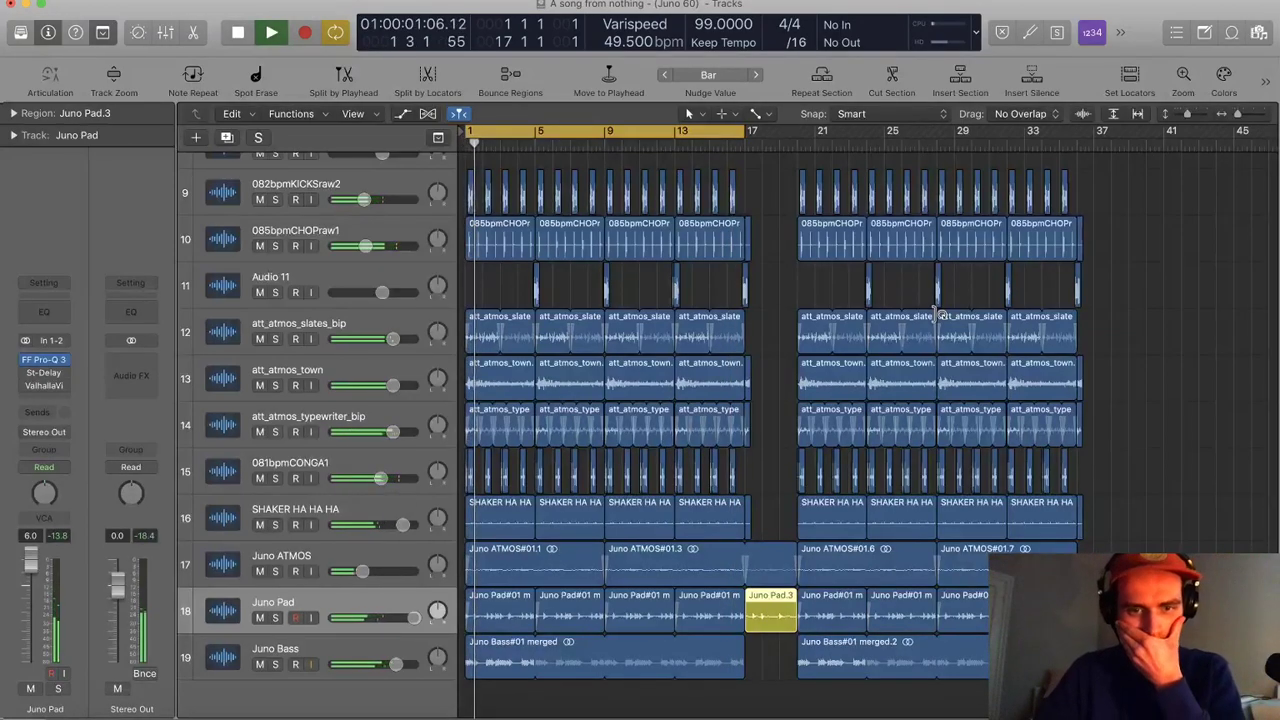
key("space")
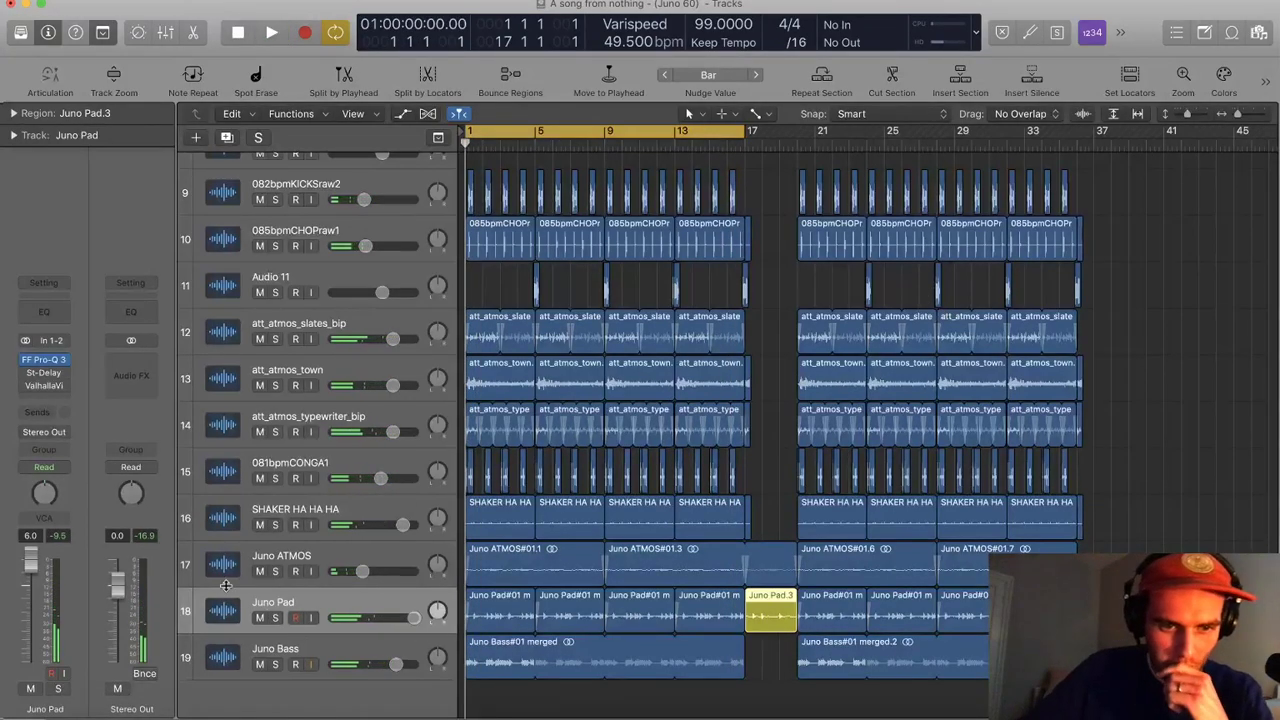
left_click(365, 652)
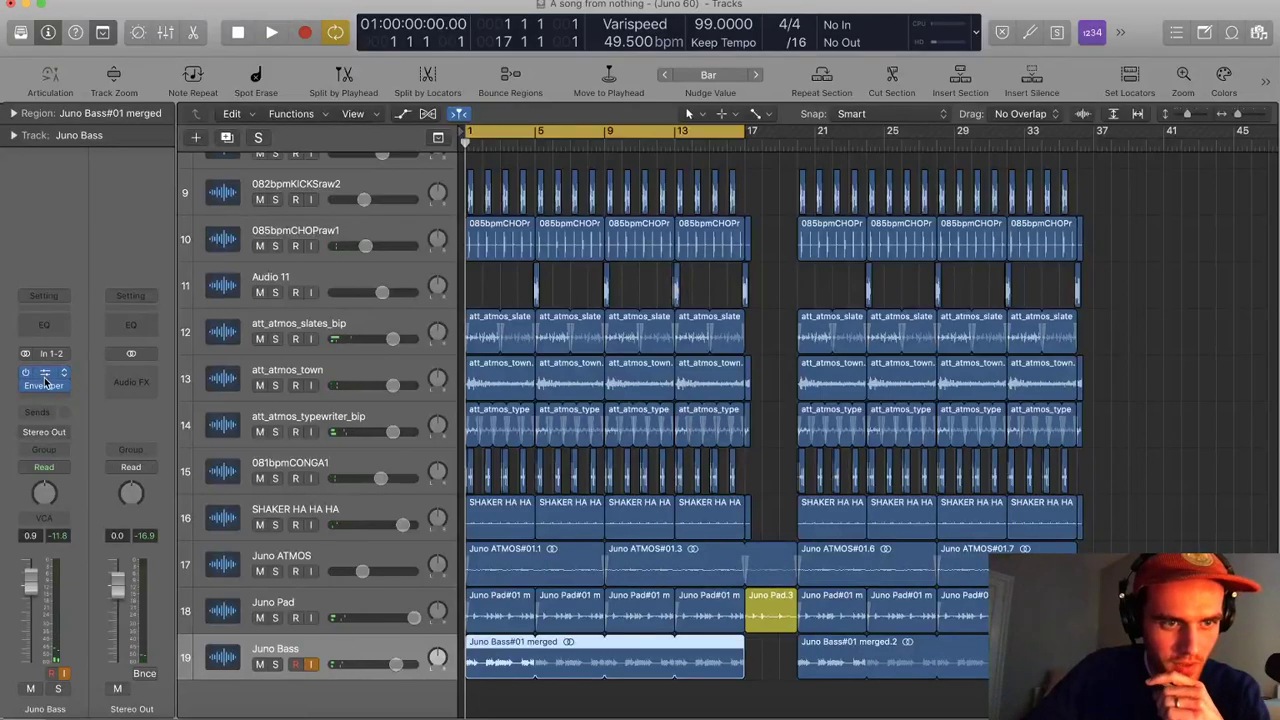
Lower the 24 dB/oct high cut in the Juno Bass track's Pro-Q 3 to about 174 Hz while the loop plays
left_click(44, 381)
mouse_move(280, 234)
left_mouse_down()
mouse_move(247, 237)
mouse_move(259, 237)
left_mouse_up()
left_click(258, 235, "alt+shift")
left_click(258, 235, "alt+shift")
key("space")
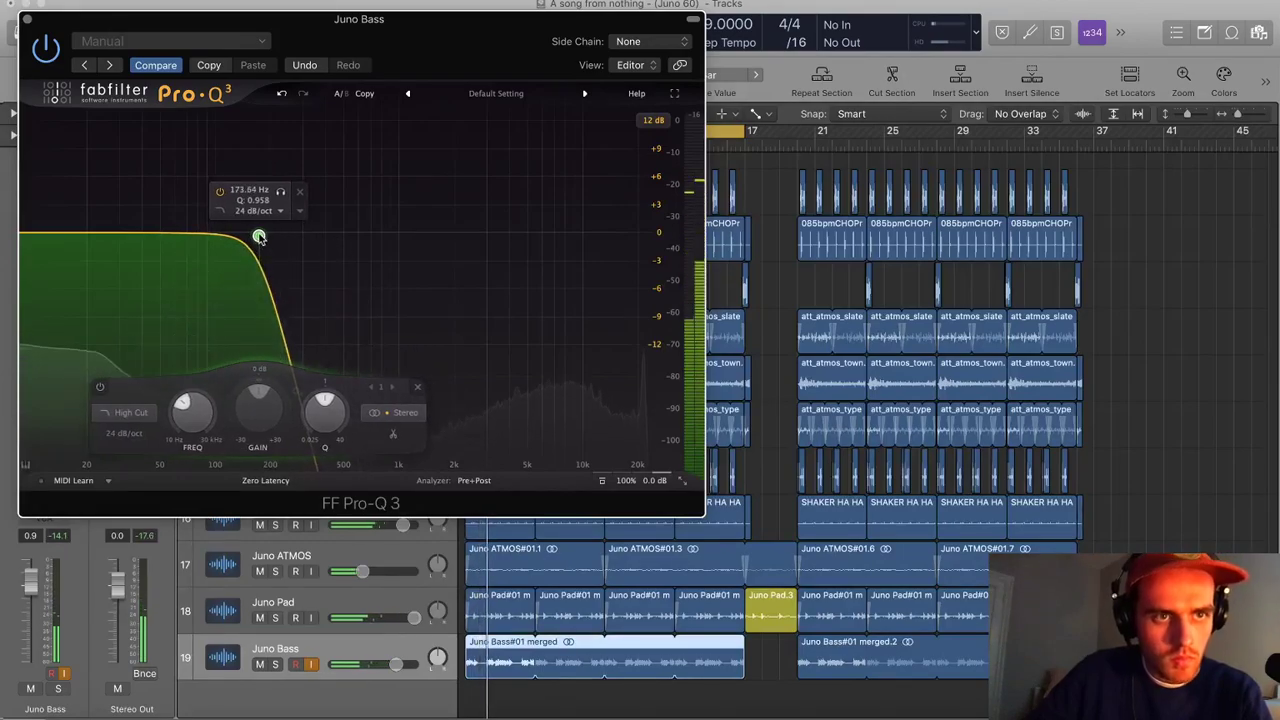
left_click(28, 20)
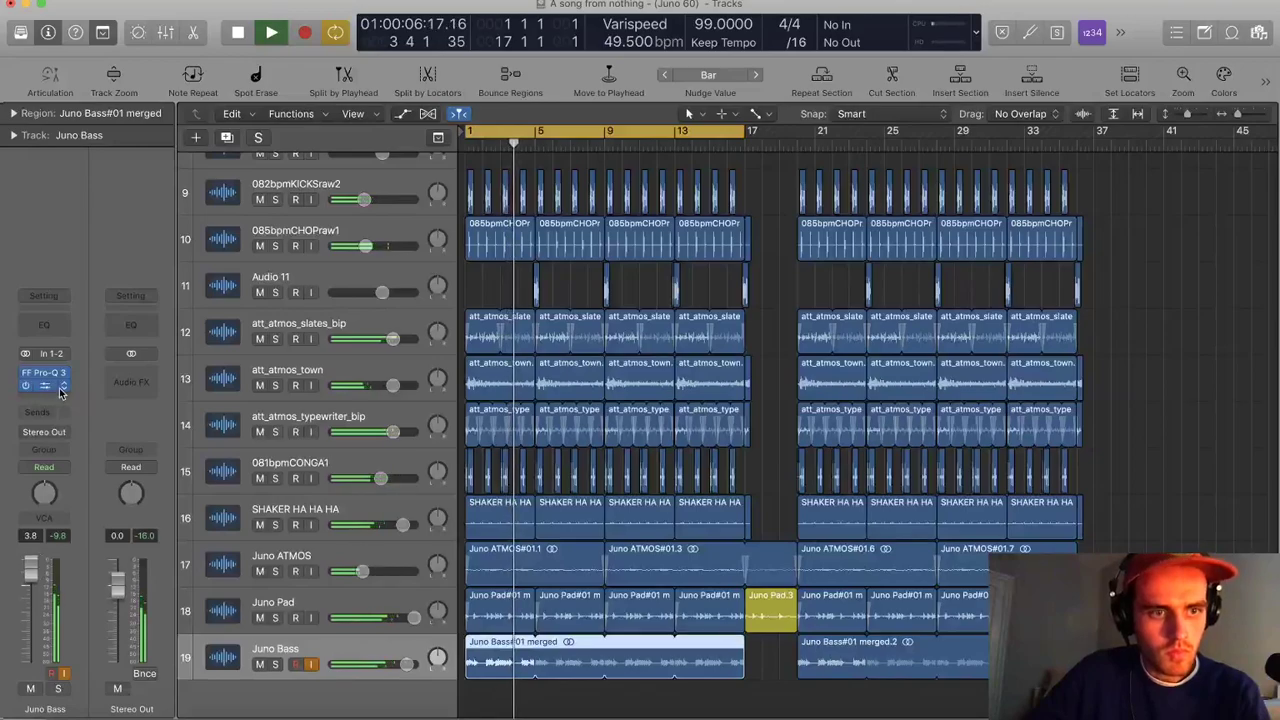
Insert a Gain plug-in after Enveloper on the Juno Bass track and raise the track's volume to 5.6 dB
left_click(58, 390)
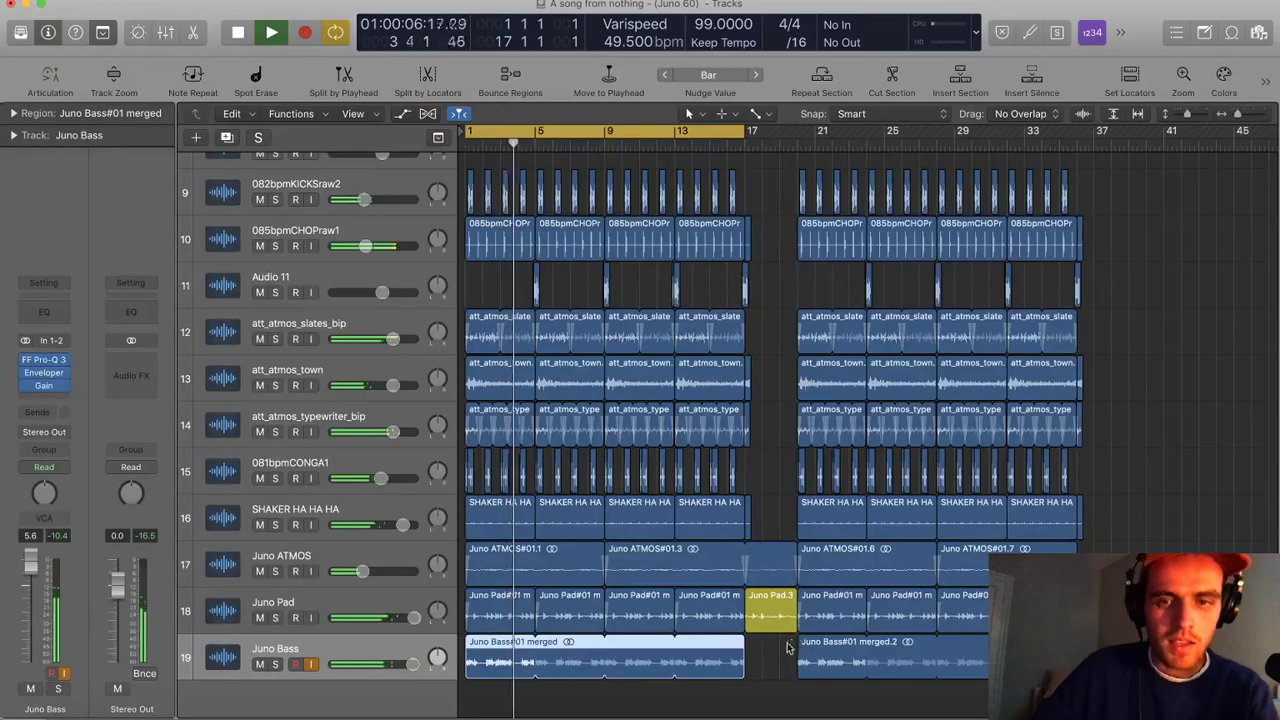
left_click(786, 648)
key("space")
Duplicate the Juno Bass track with its plug-ins to get an empty track for a new part
key("z")
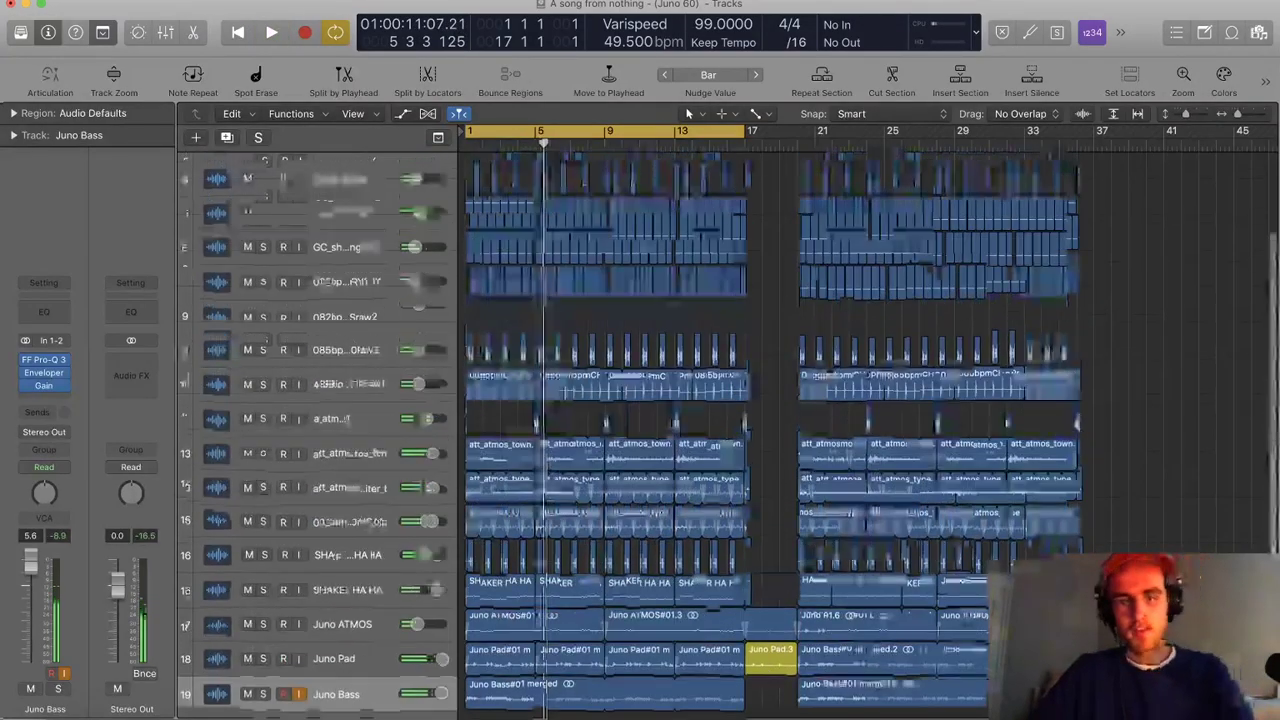
scroll(756, 625, "down", 3)
left_click(342, 662)
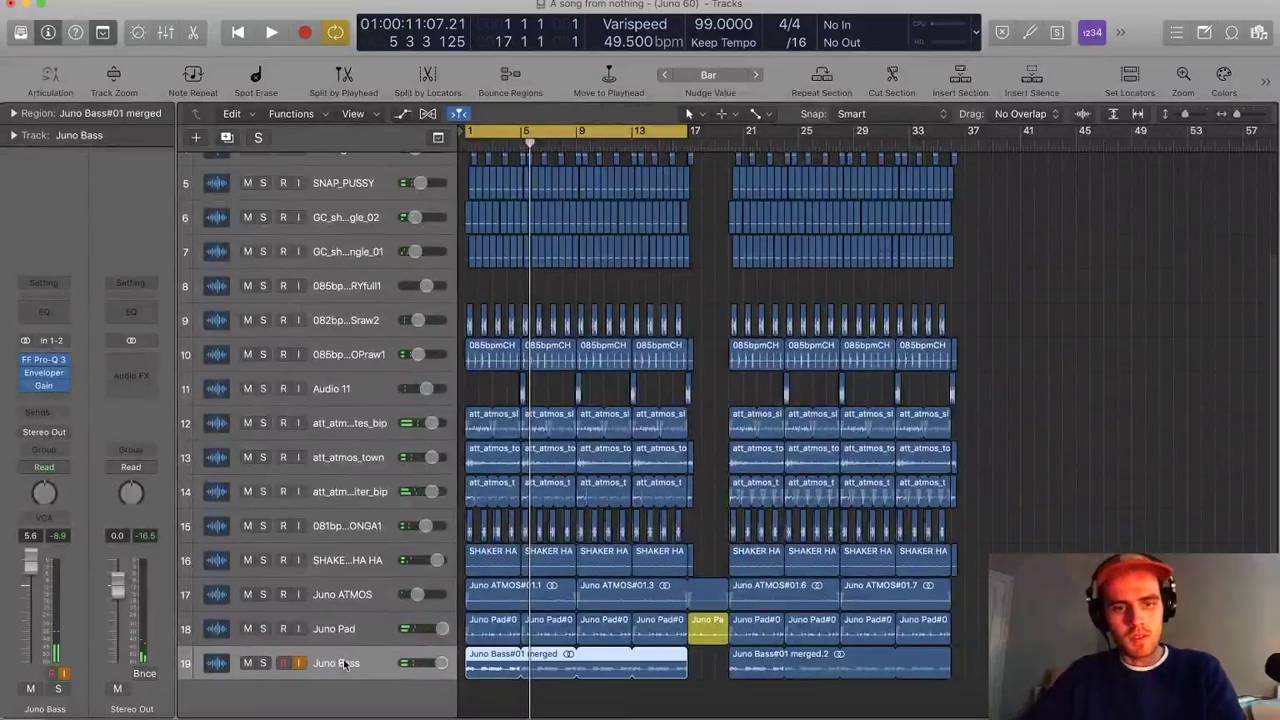
key("super+d")
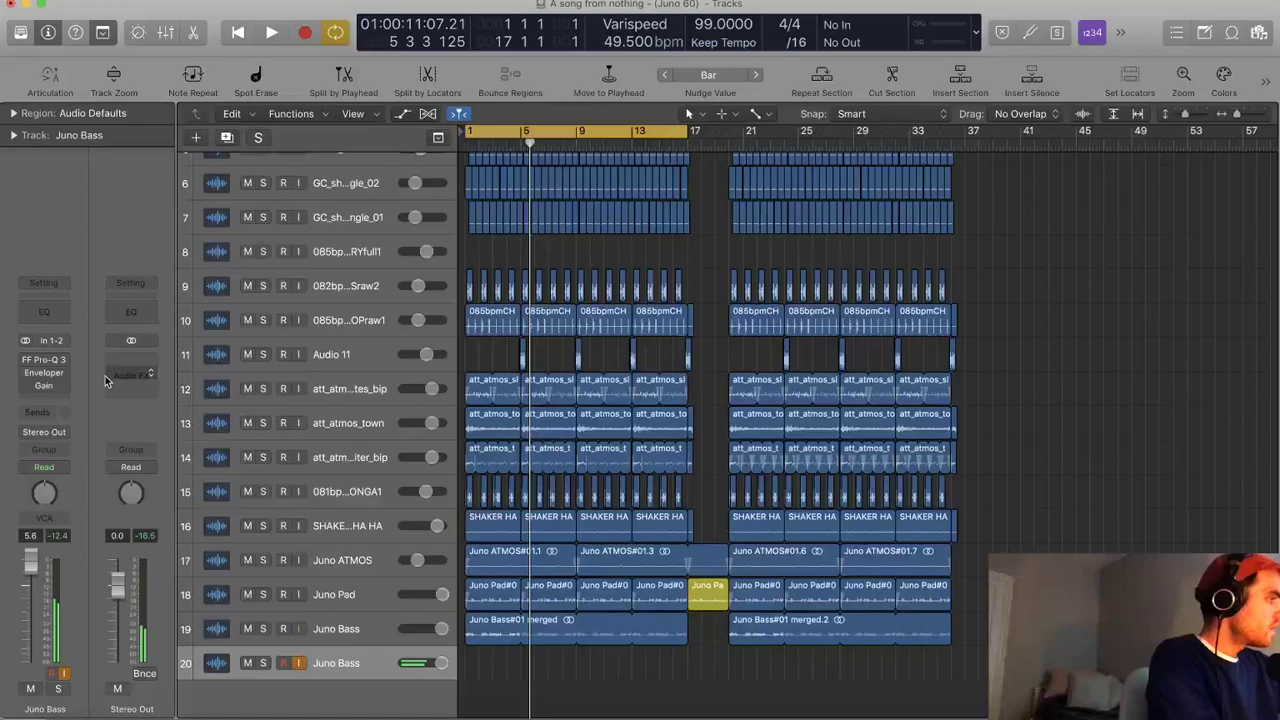
Play through the 16-bar loop, then record a short new Juno part on the duplicated track from bar 1
key("space")
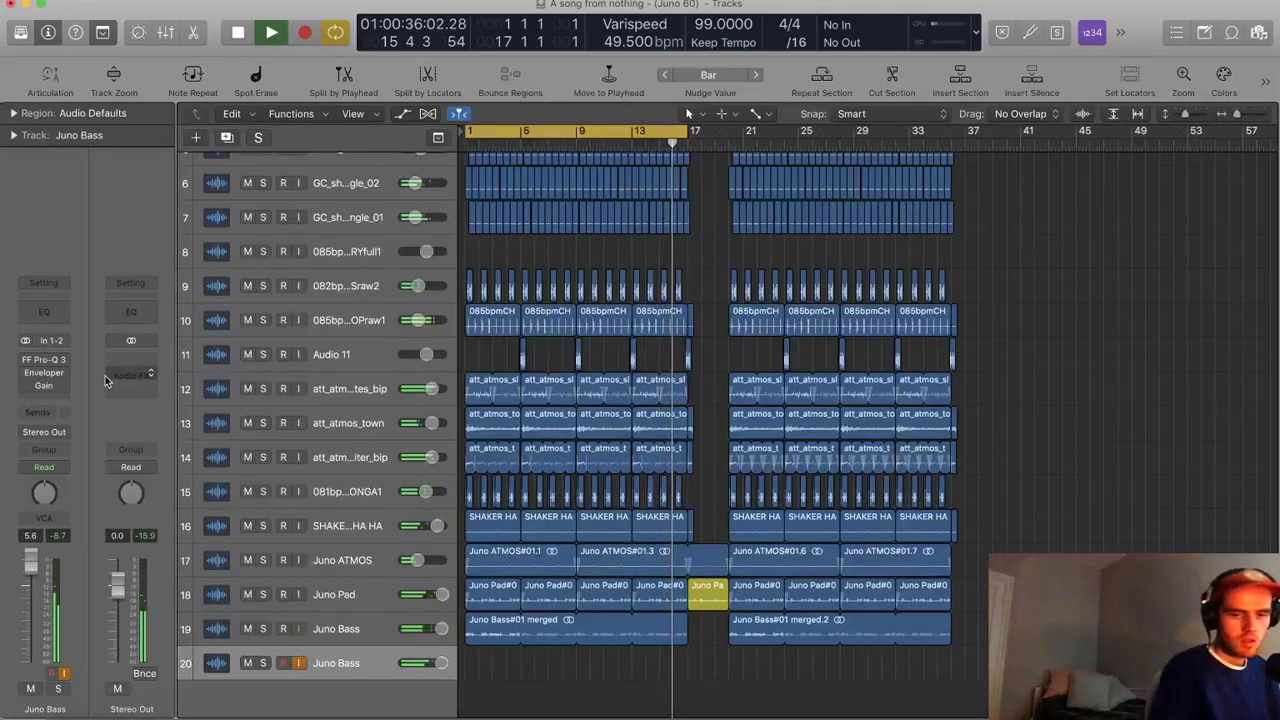
key("space")
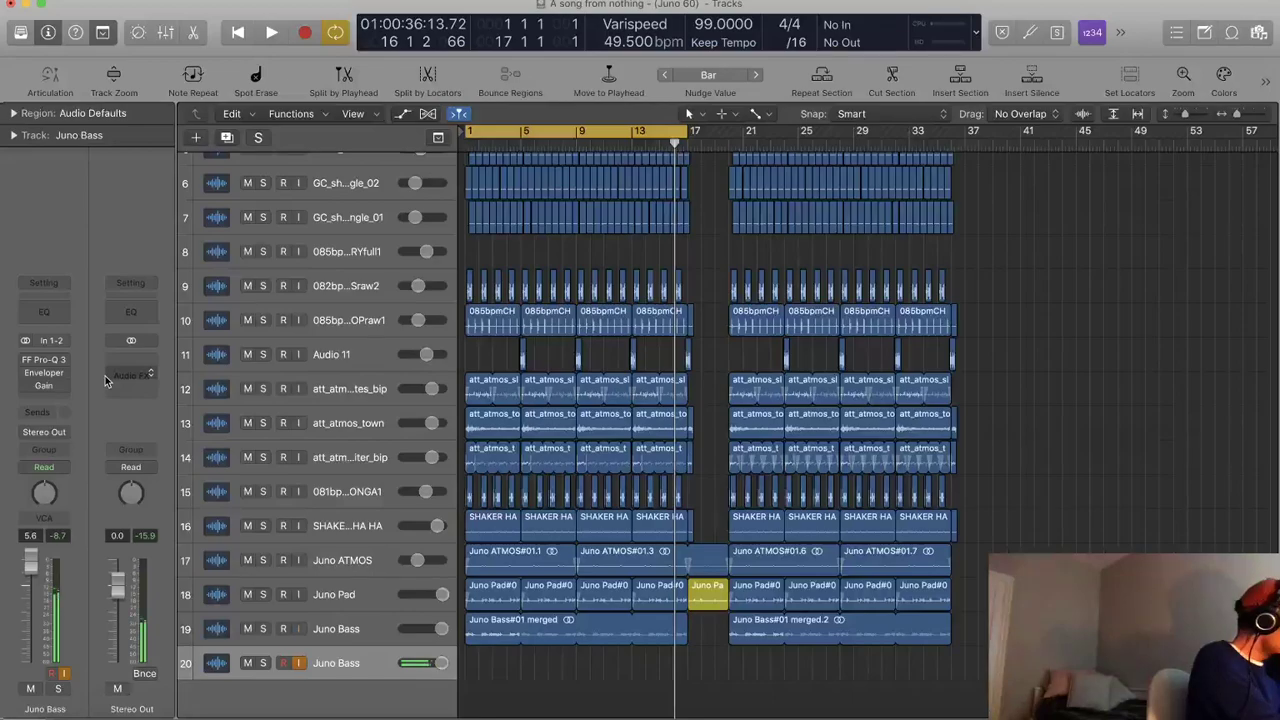
key("r")
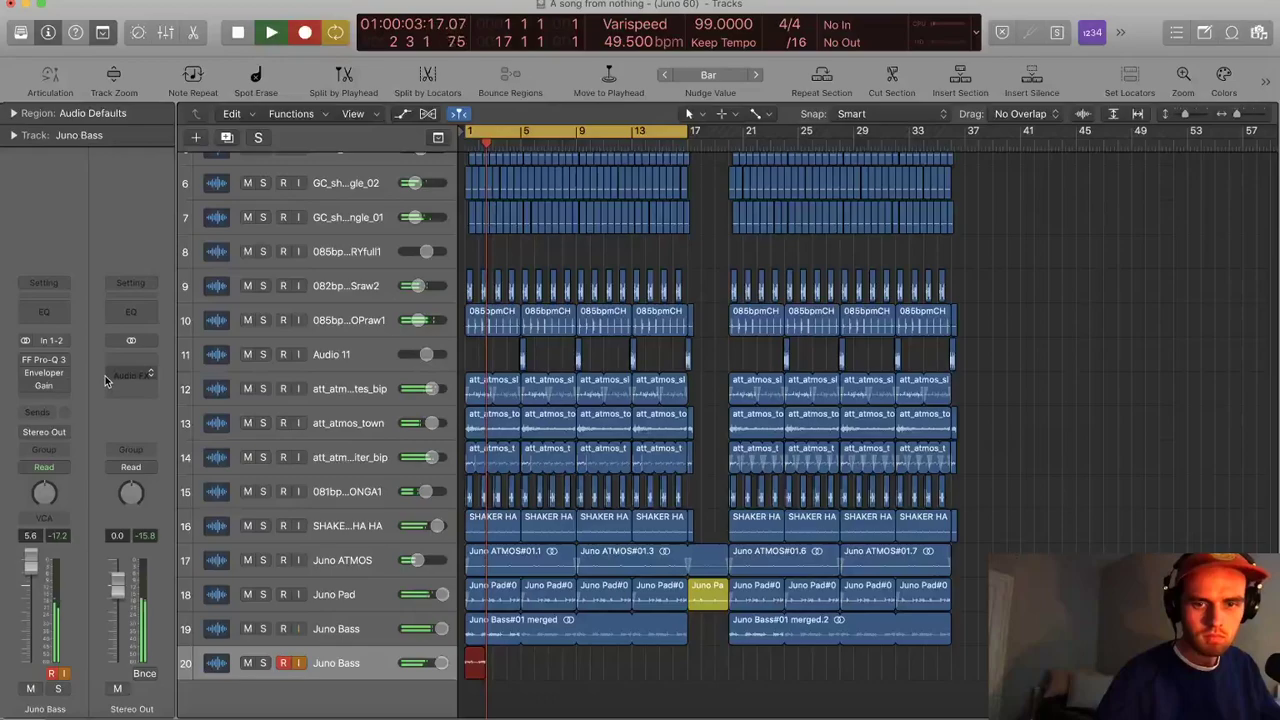
key("space")
Audition the new recording in solo, cut off and delete its opening notes, move the rest to bar 1, and split it into three slices
key("super+Down")
key("super+Down")
key("super+Down")
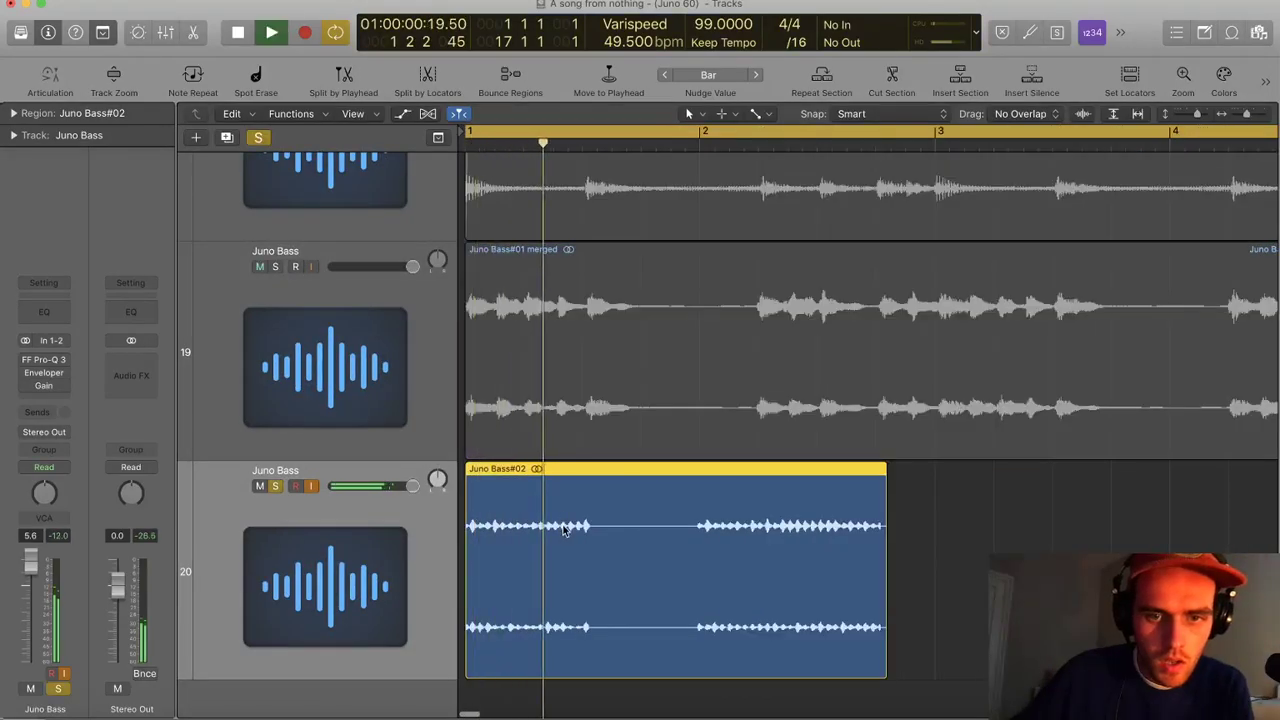
key("space")
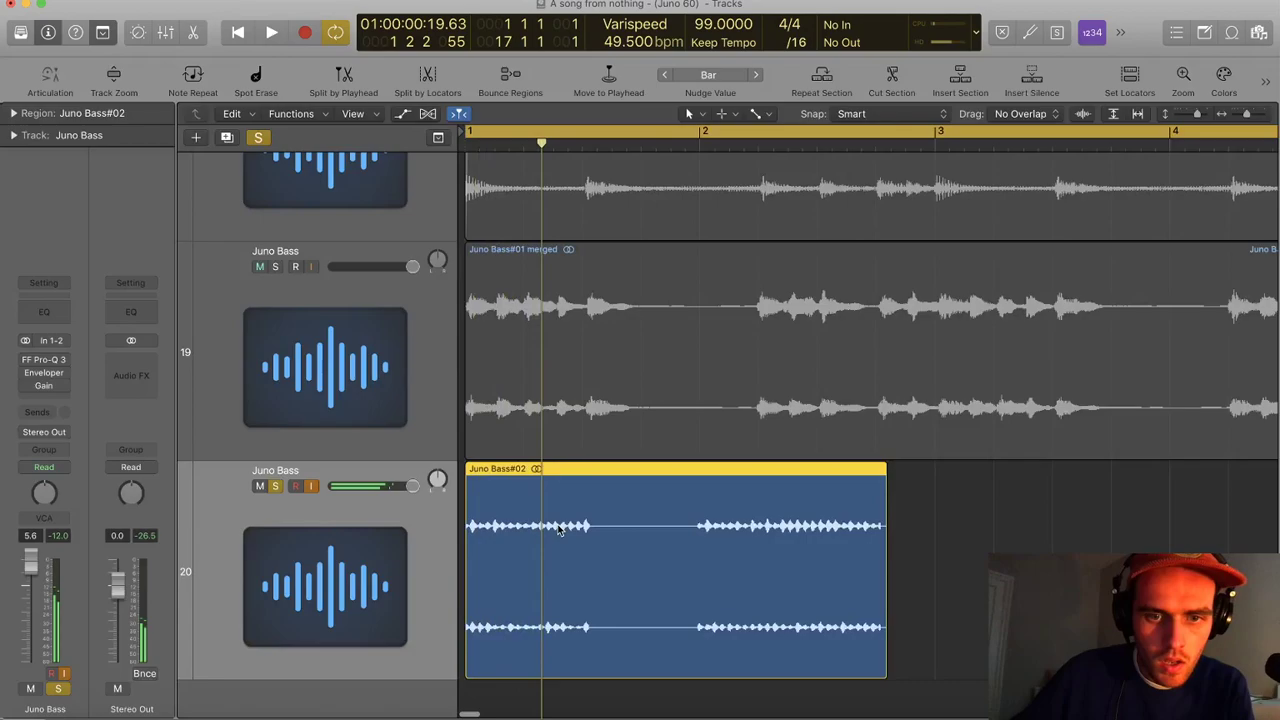
key("super+Right")
double_click(569, 530, "super")
left_click(560, 537)
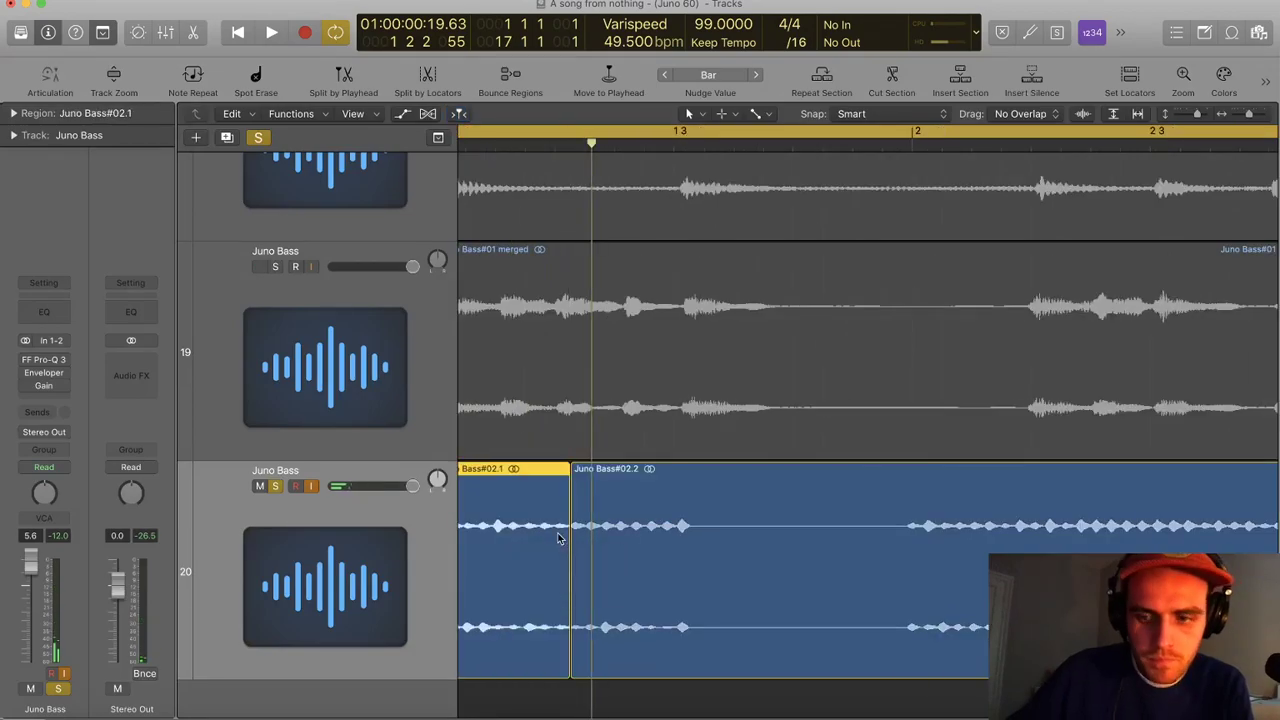
key("Delete")
key("space")
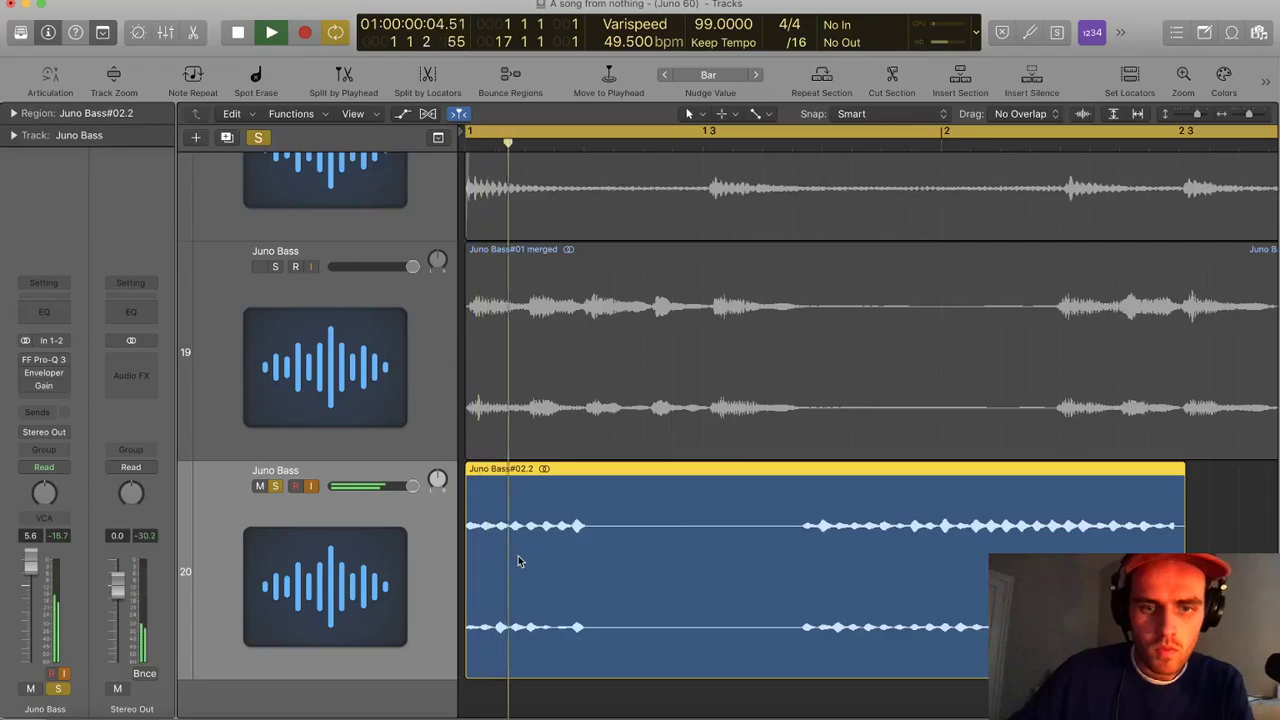
key("space")
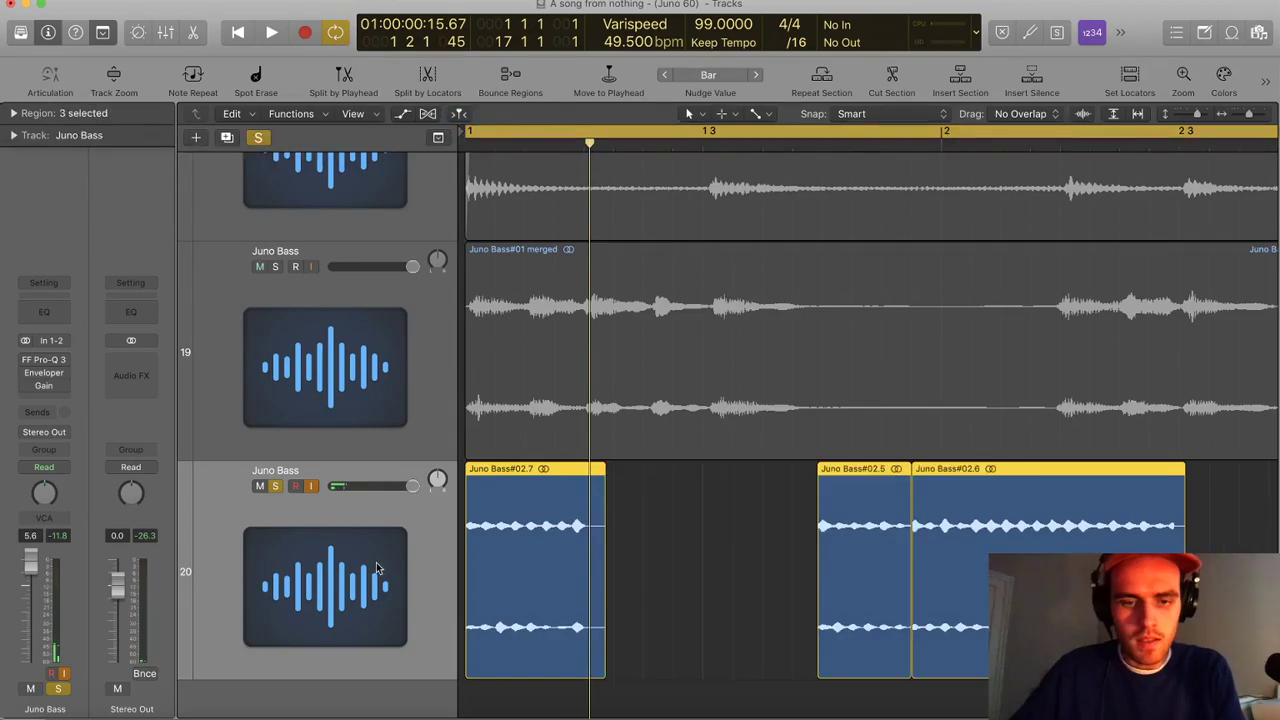
Duplicate the new bass track and move the middle slice onto it, starting at bar 1 under the first slice
key("super+d")
scroll(577, 568, "down", 1)
left_click_drag(878, 414, 527, 531)
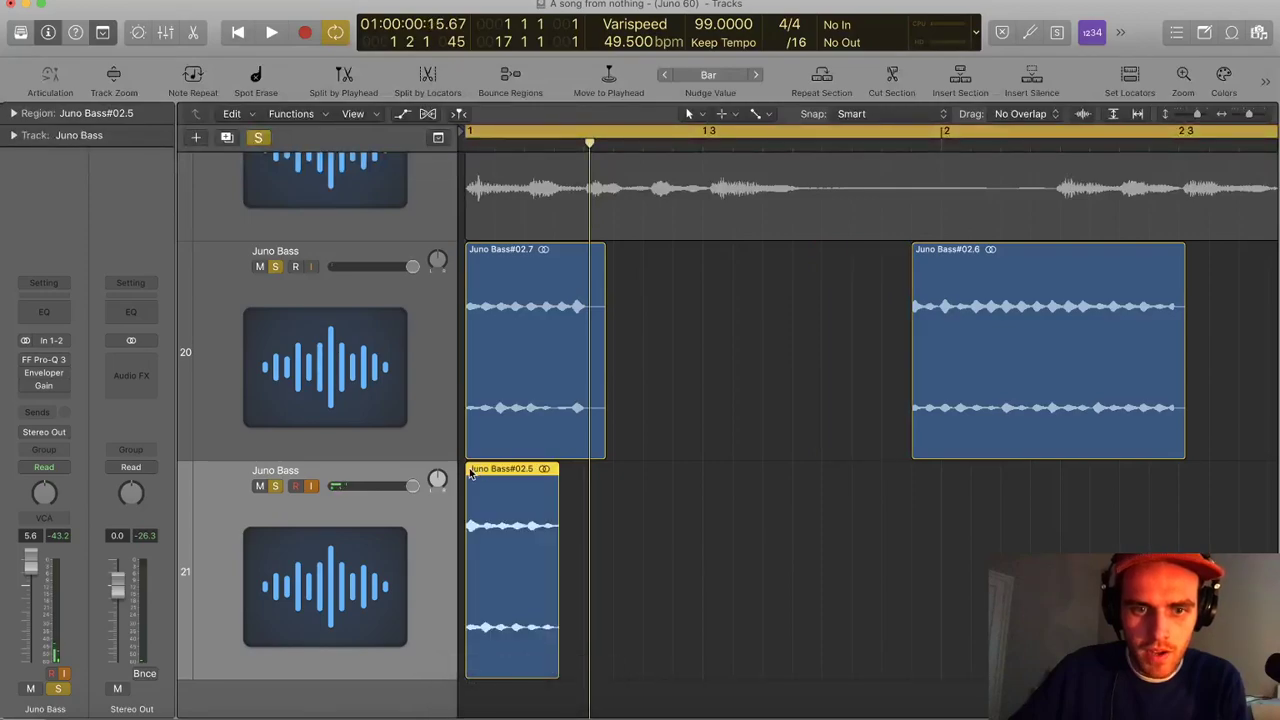
left_click(470, 260)
key("Return")
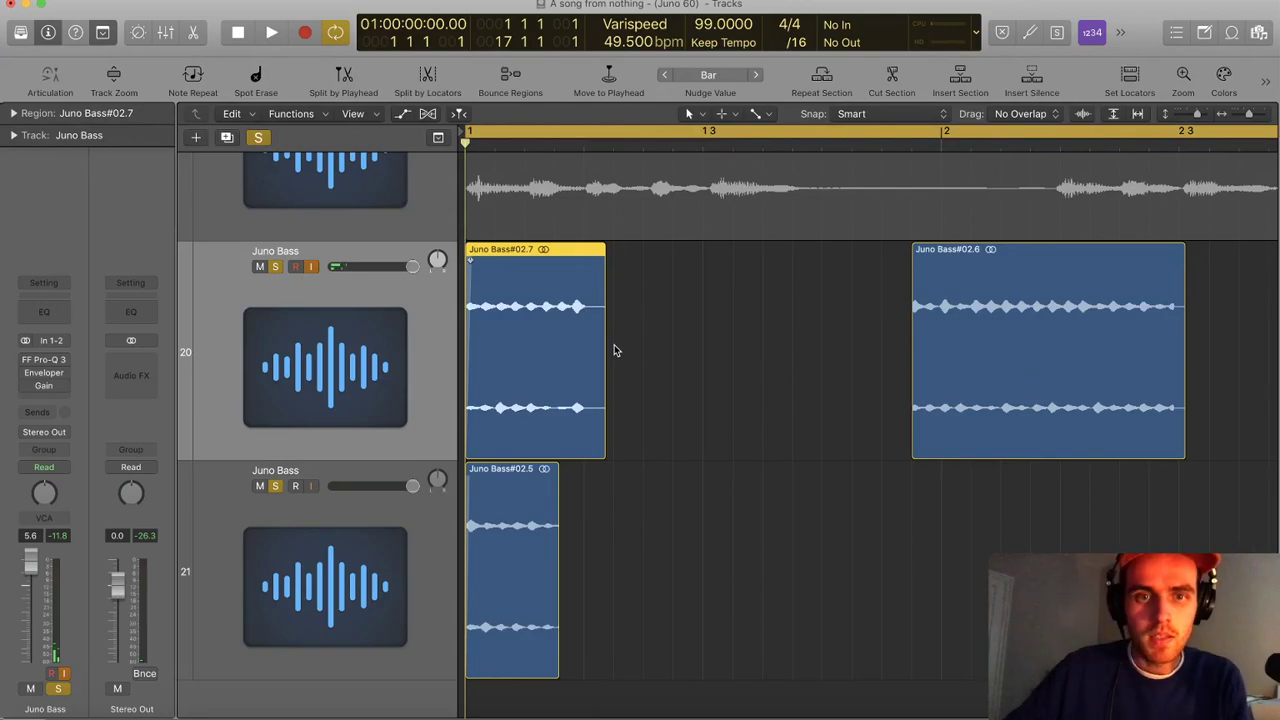
Trim the two layered slices to the same length of about one beat and delete the leftover third slice
key("super+Up")
left_click_drag(557, 658, 581, 663)
left_click_drag(603, 518, 583, 518)
left_click(945, 480)
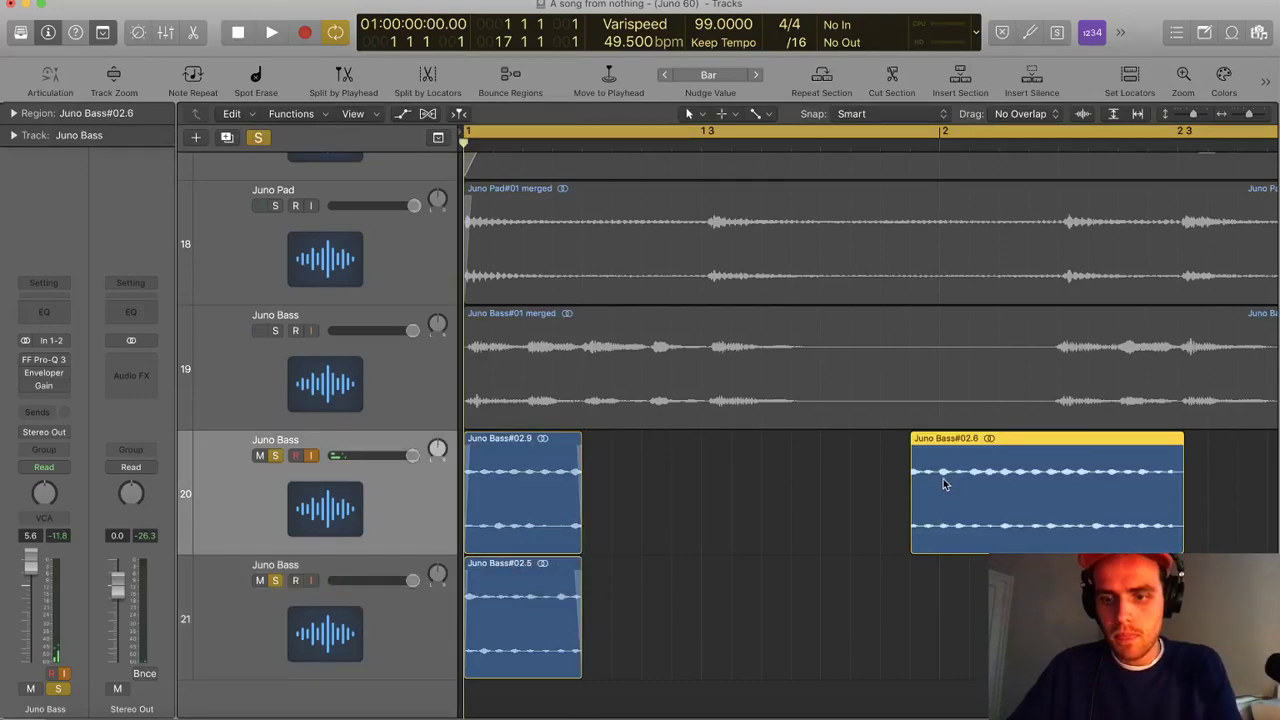
key("Delete")
Pan the upper layered bass track to -31 and the lower one to +43, turn off solo, and play from bar 1
left_click_drag(438, 452, 439, 480)
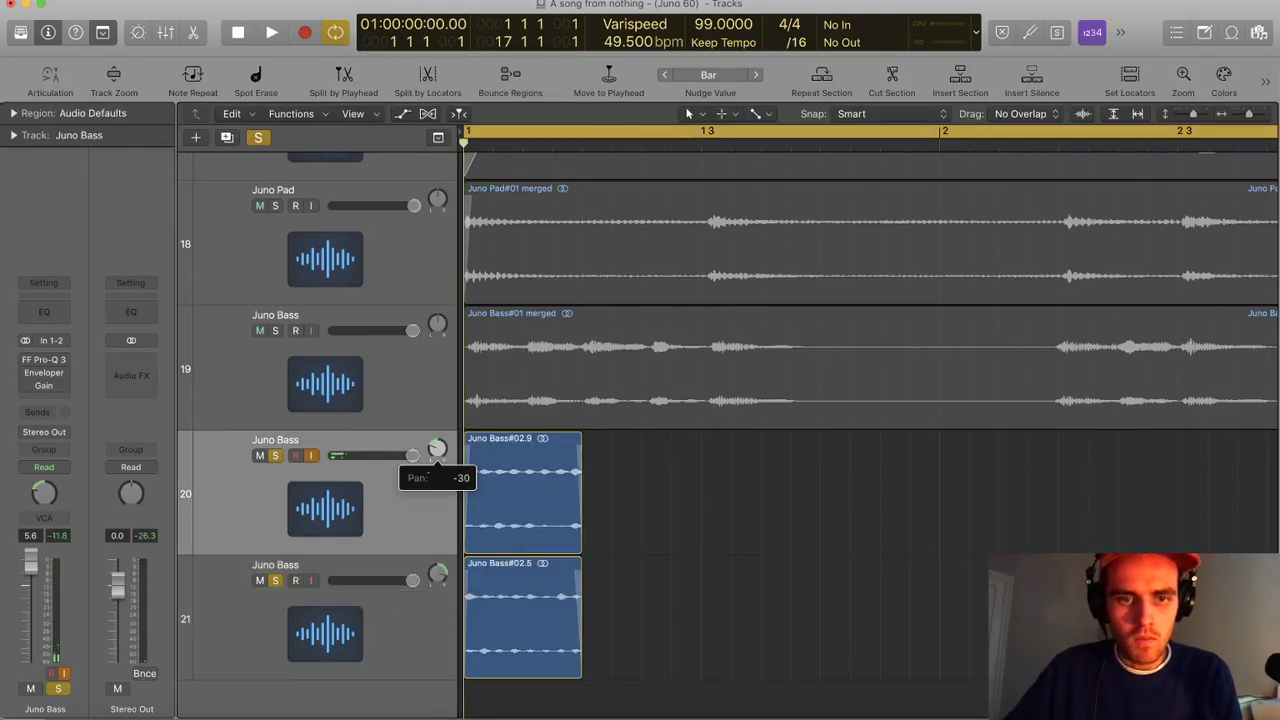
scroll(702, 557, "down", 10)
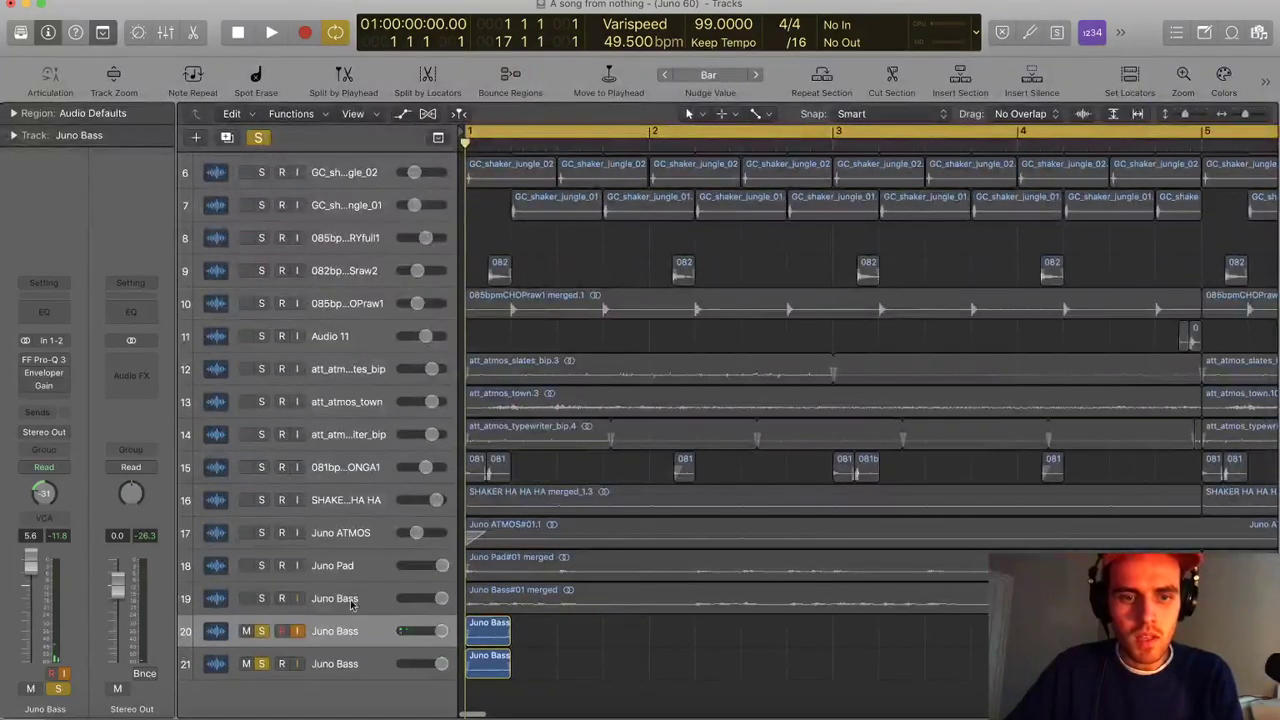
left_click(261, 631)
key("space")
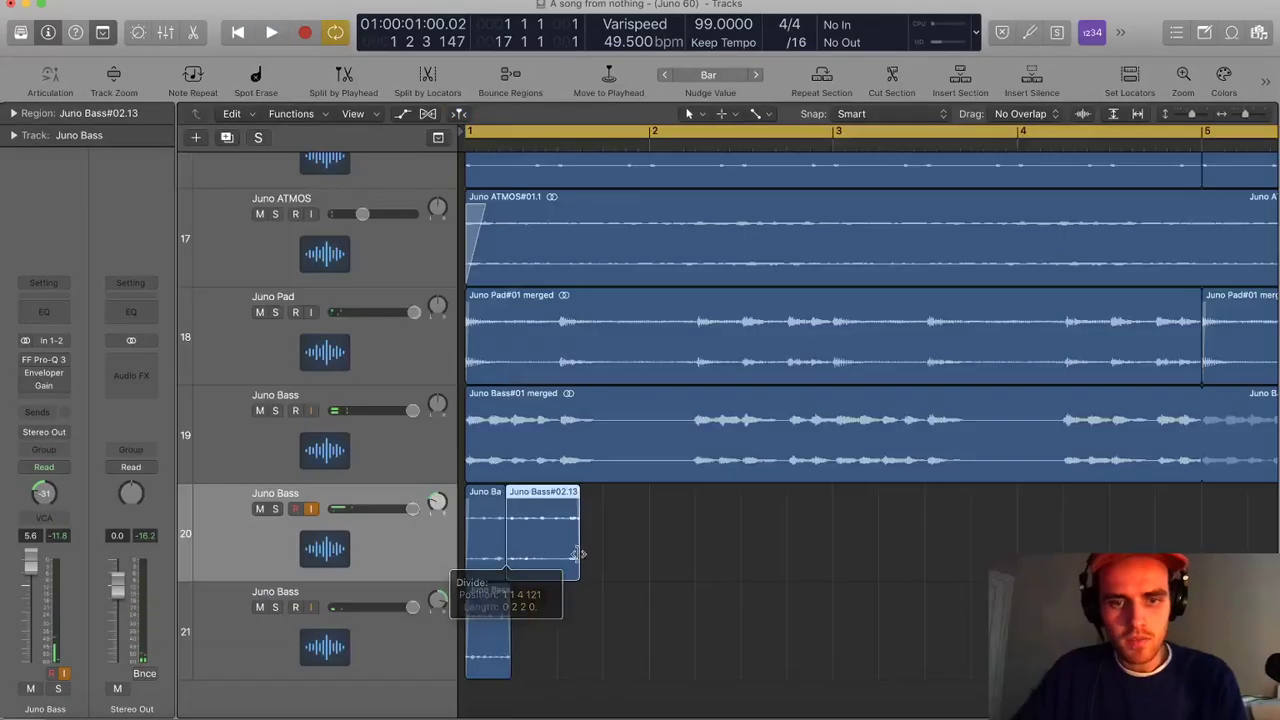
Undo the last split, cut the upper layered region at beat 2 instead, and delete the part after it
key("super+z")
double_click(513, 557, "super")
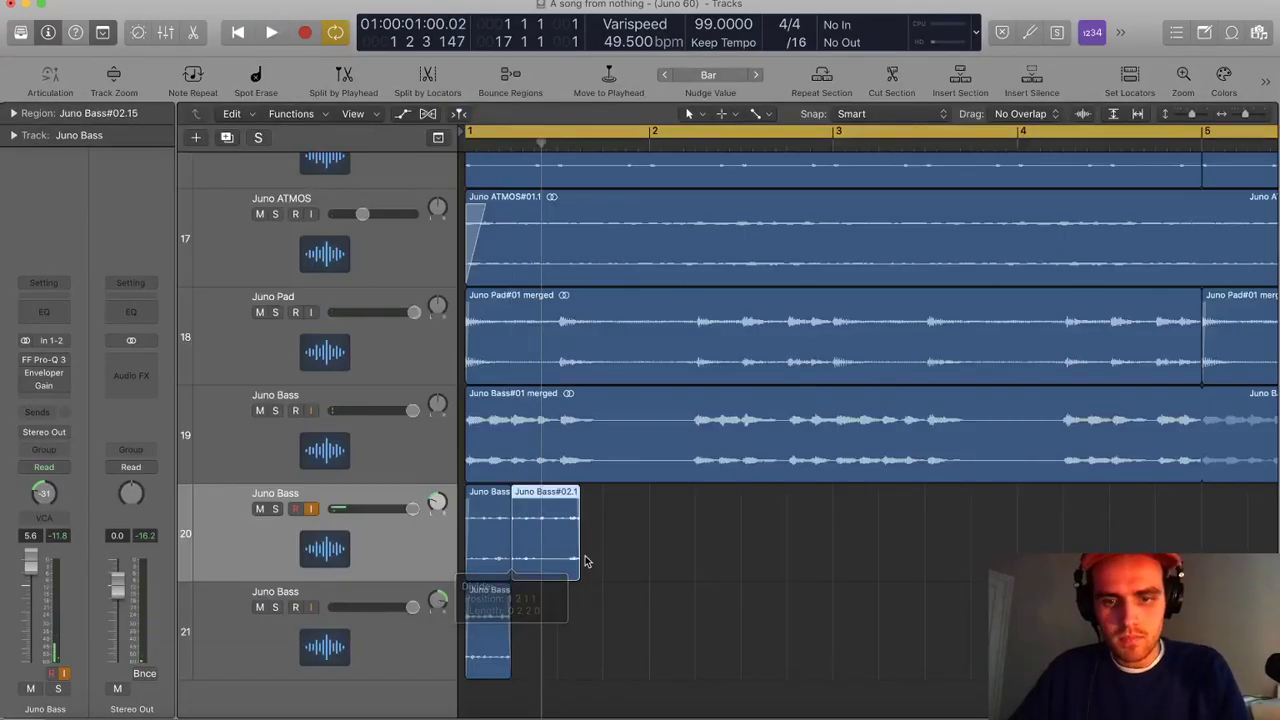
key("Delete")
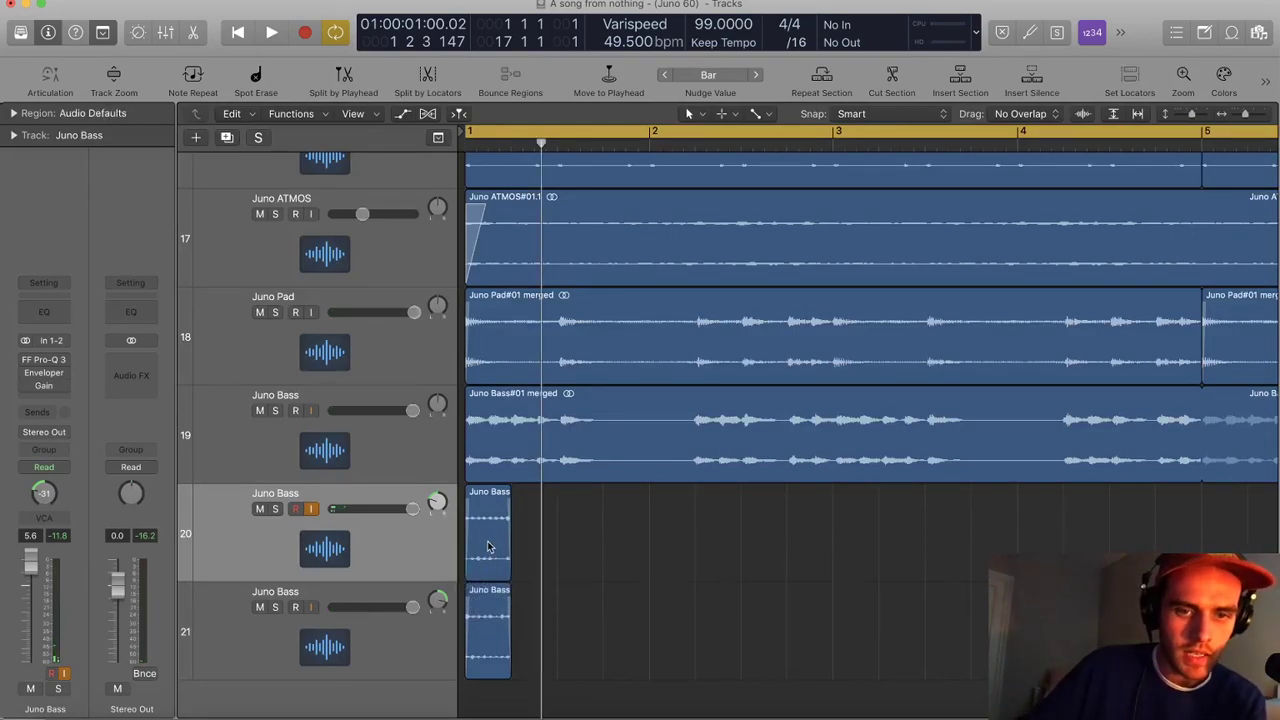
left_click(495, 553)
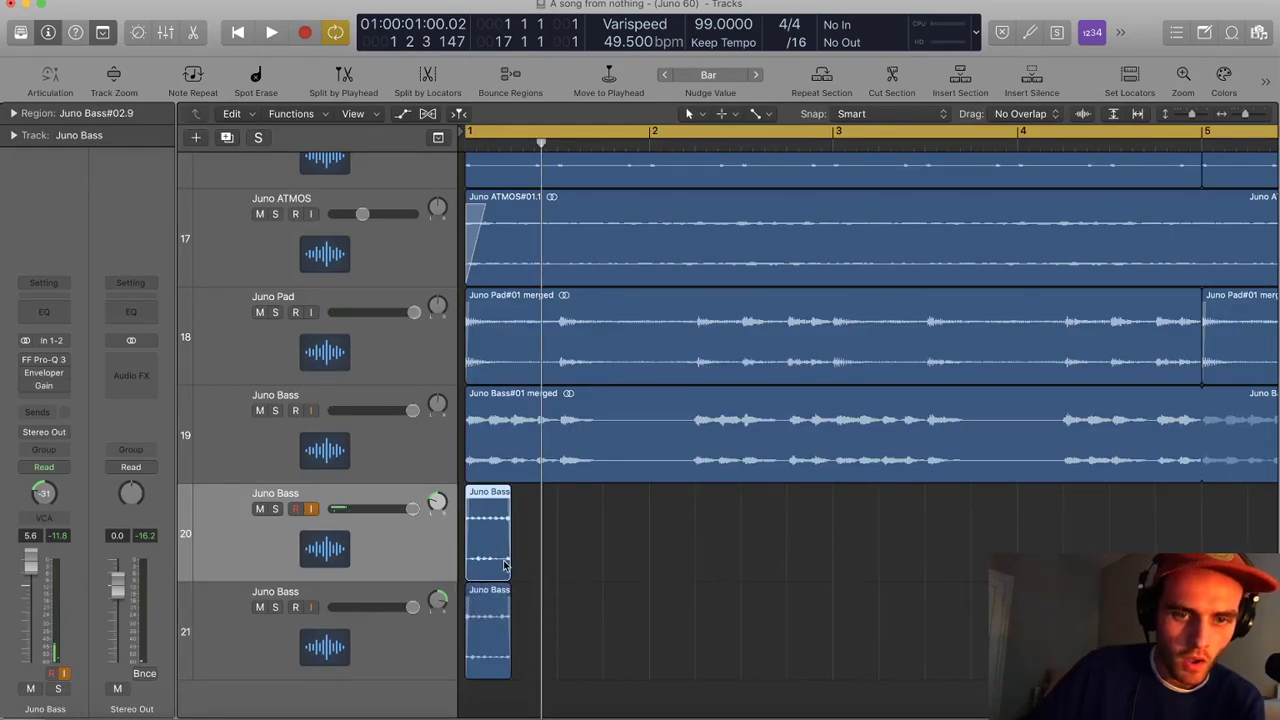
Compress the upper slice to three sixteenths and loop it to beat 2; stretch the lower slice and cut it off at beat 2
mouse_move(507, 563)
left_mouse_down()
mouse_move(539, 560)
mouse_move(494, 562)
left_mouse_up()
left_click_drag(508, 658, 524, 658)
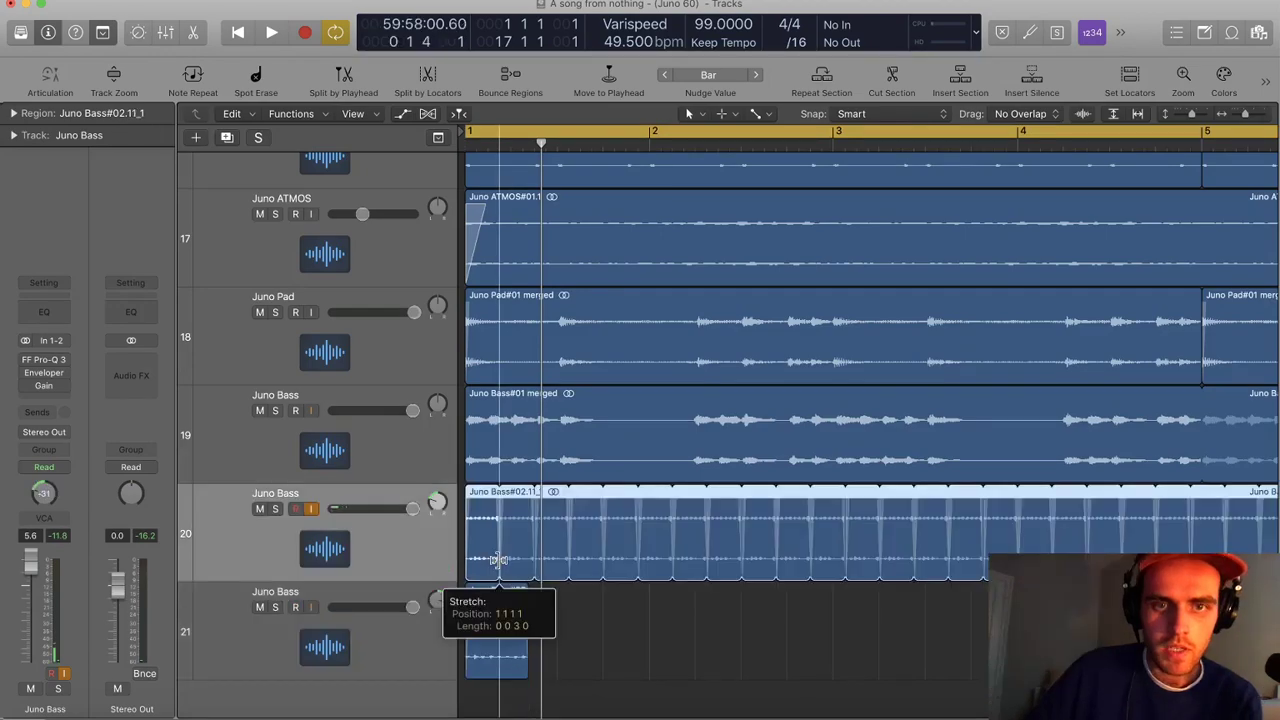
left_click_drag(497, 562, 508, 563)
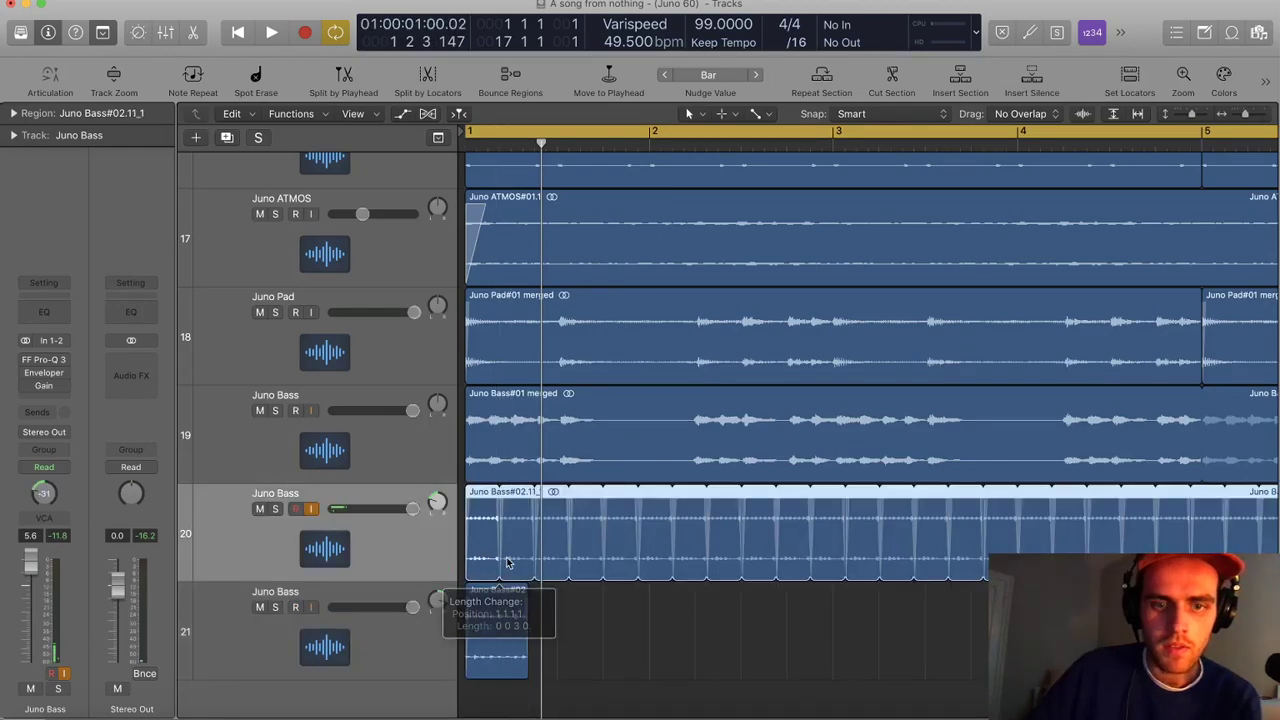
left_click_drag(521, 489, 514, 497)
double_click(512, 634)
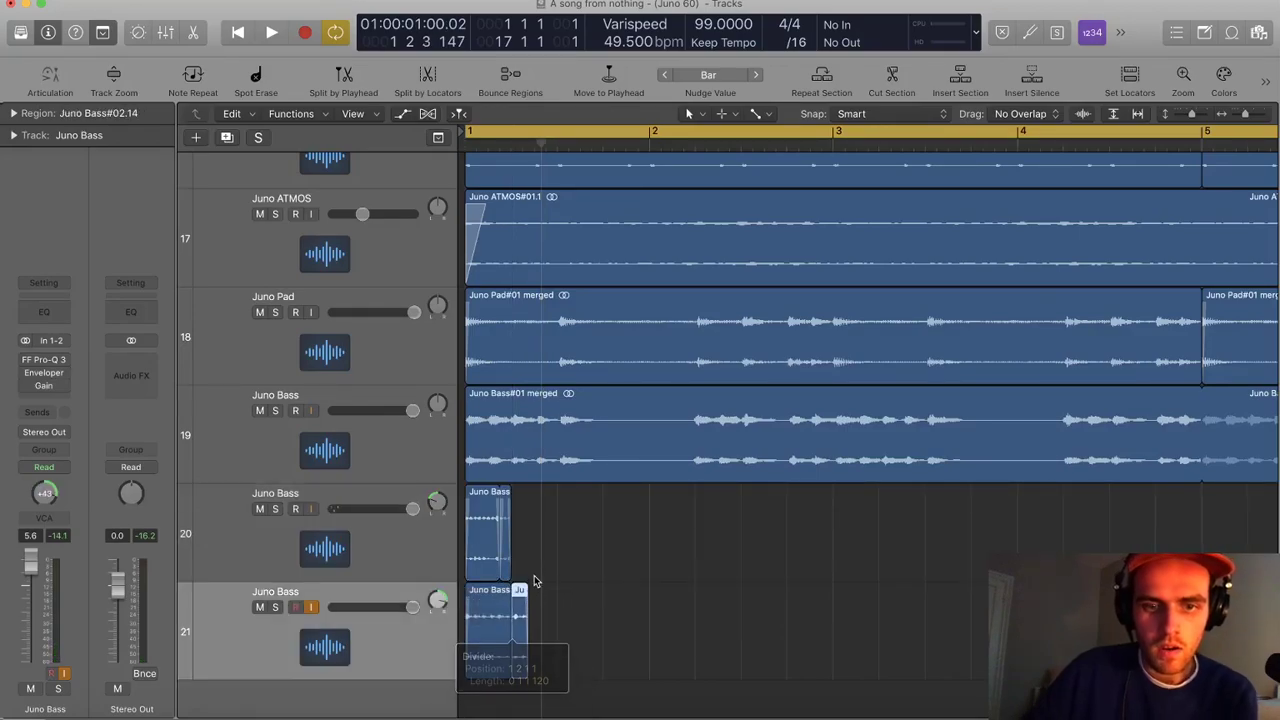
key("Delete")
Audition the two layered bass regions and bounce them in place with the audio tail included and Normalize off
left_click_drag(520, 592, 463, 550)
key("space")
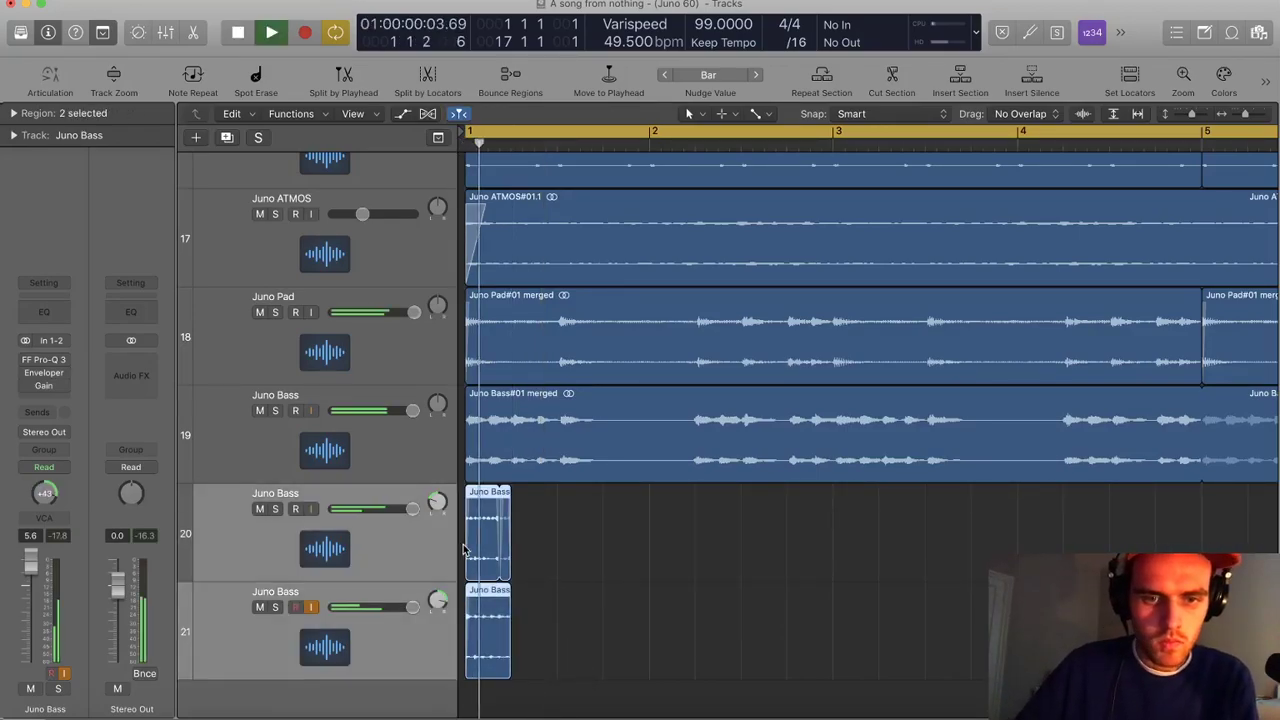
key("space")
key("super+Right")
left_click_drag(571, 546, 474, 558)
key("space")
key("space")
key("ctrl+b")
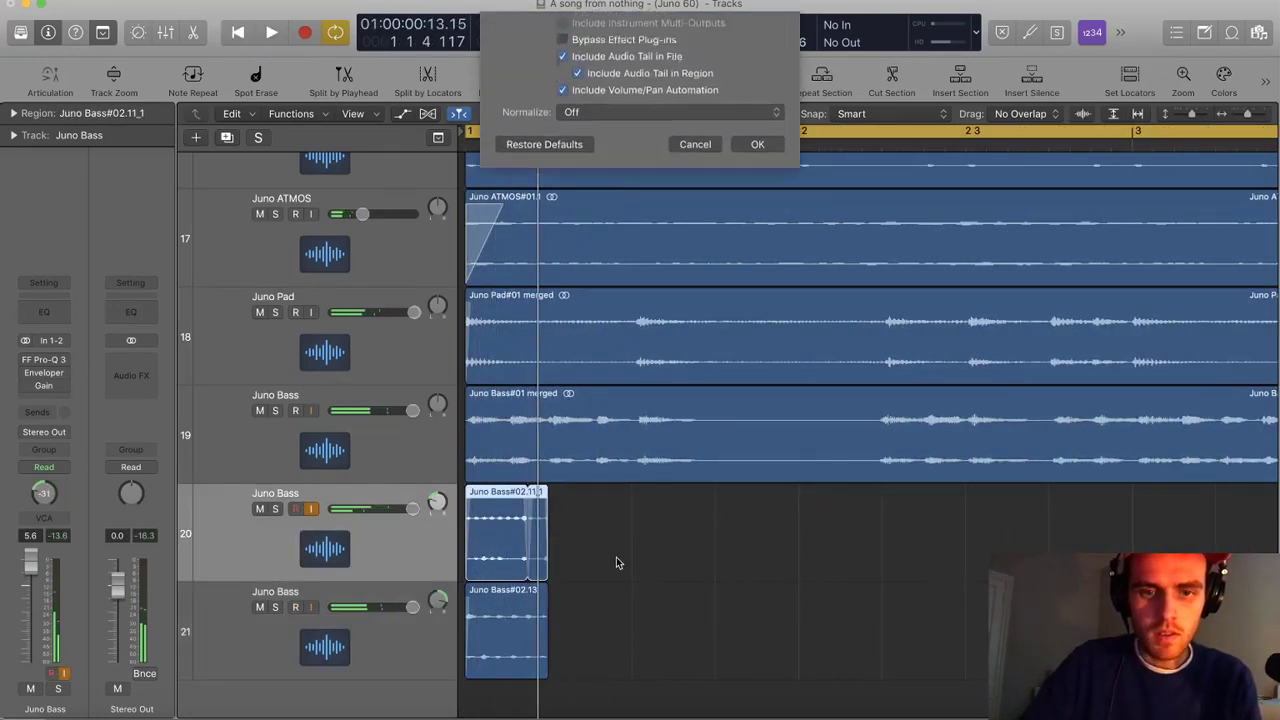
key("Return")
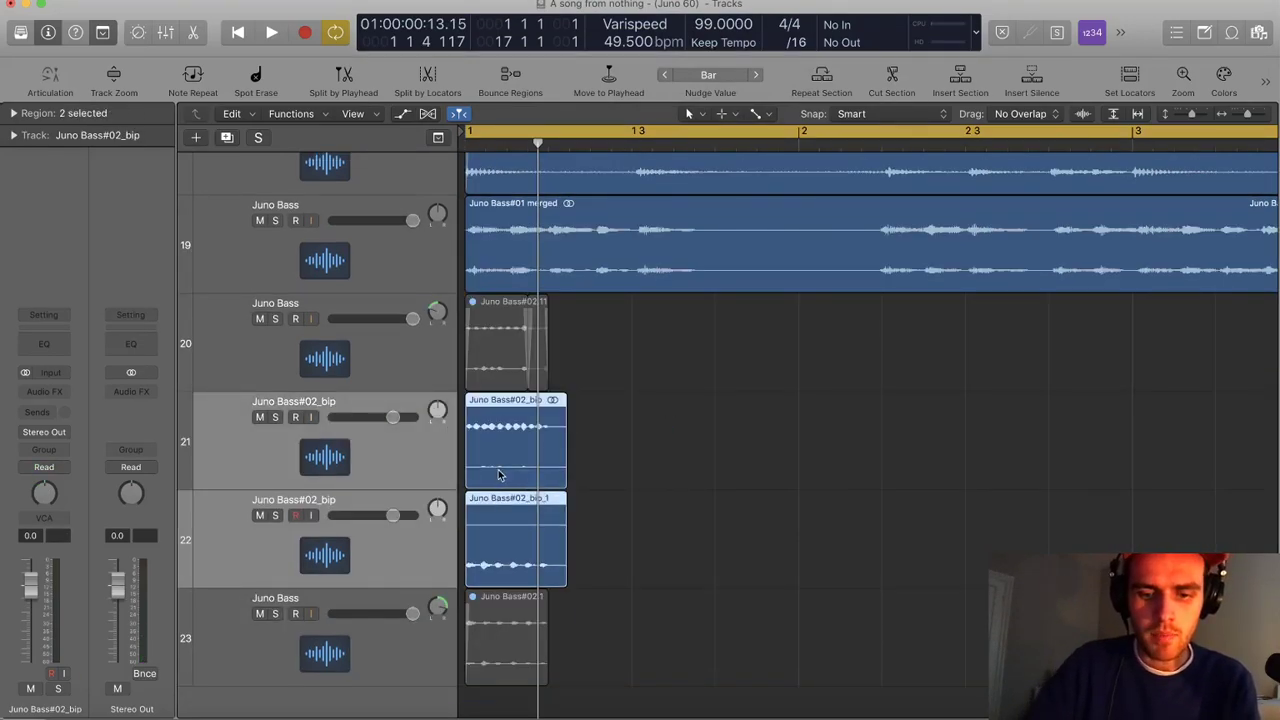
Join the two bounced regions into one mixed region and move its track directly below the original Juno Bass track
key("super+j")
key("Return")
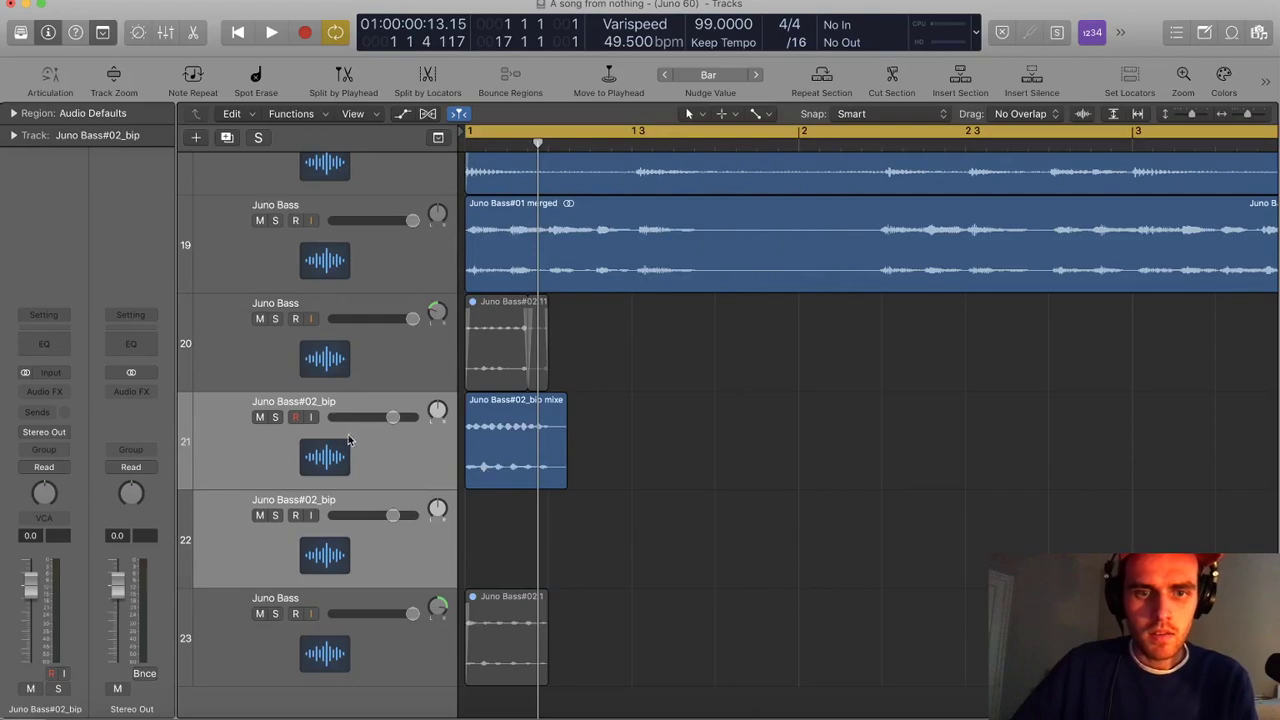
left_click(509, 443)
left_click_drag(419, 456, 375, 340)
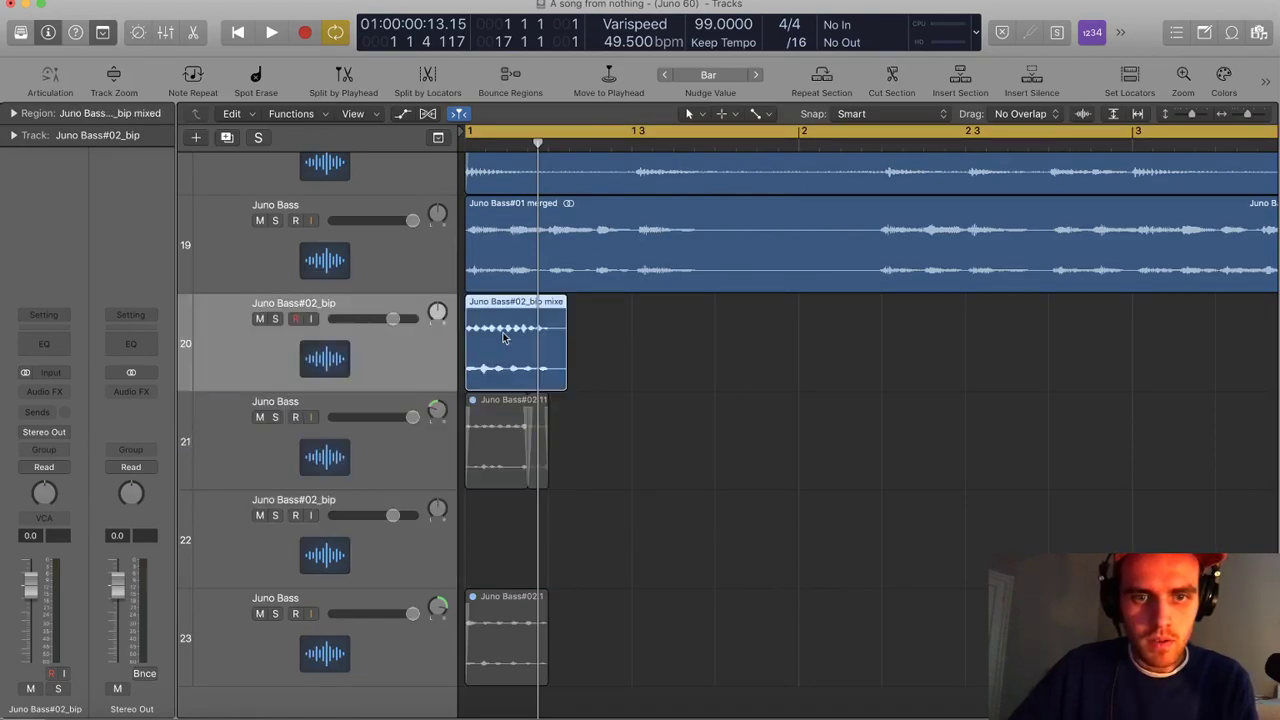
Cut the mixed bounce at beat 2 of bar 1 and delete the tail after it
left_click(547, 145)
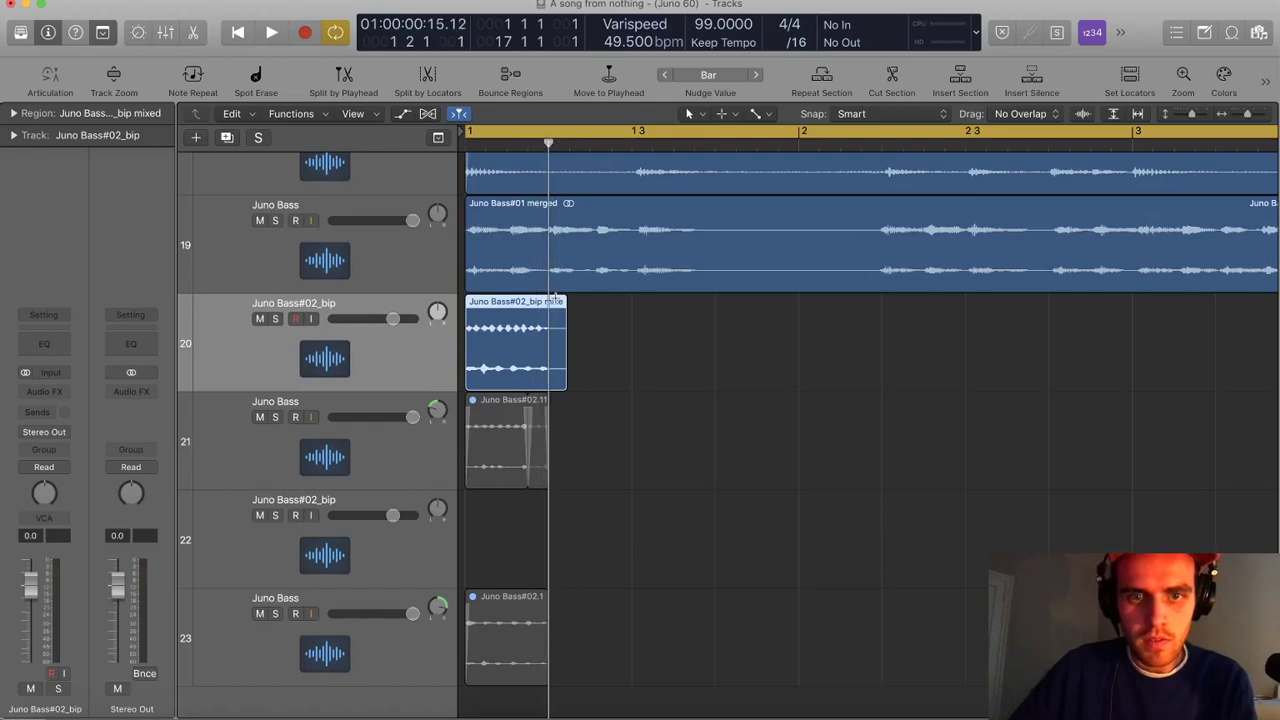
double_click(549, 309)
left_click(562, 328)
key("Delete")
Add a fade-in across the whole mixed region, bend it into a slow-starting curve, and audition it from bar 1
left_click_drag(471, 305, 528, 300)
key("Return")
key("space")
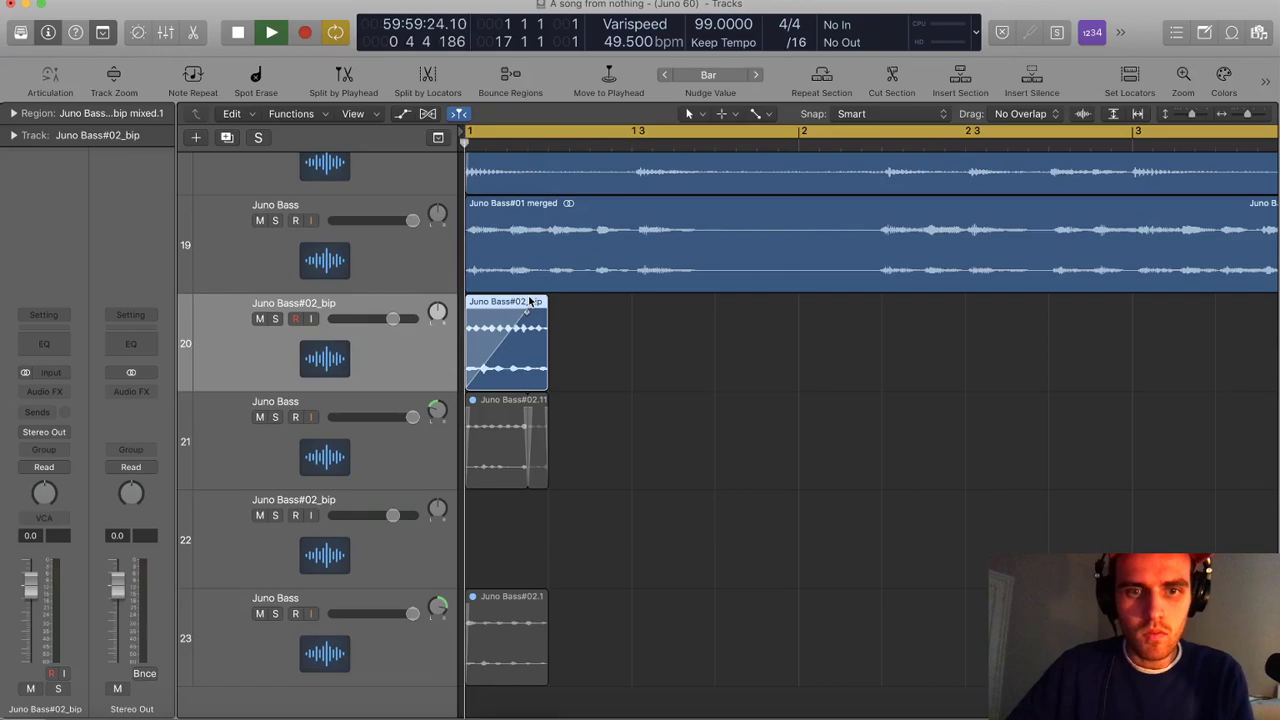
key("space")
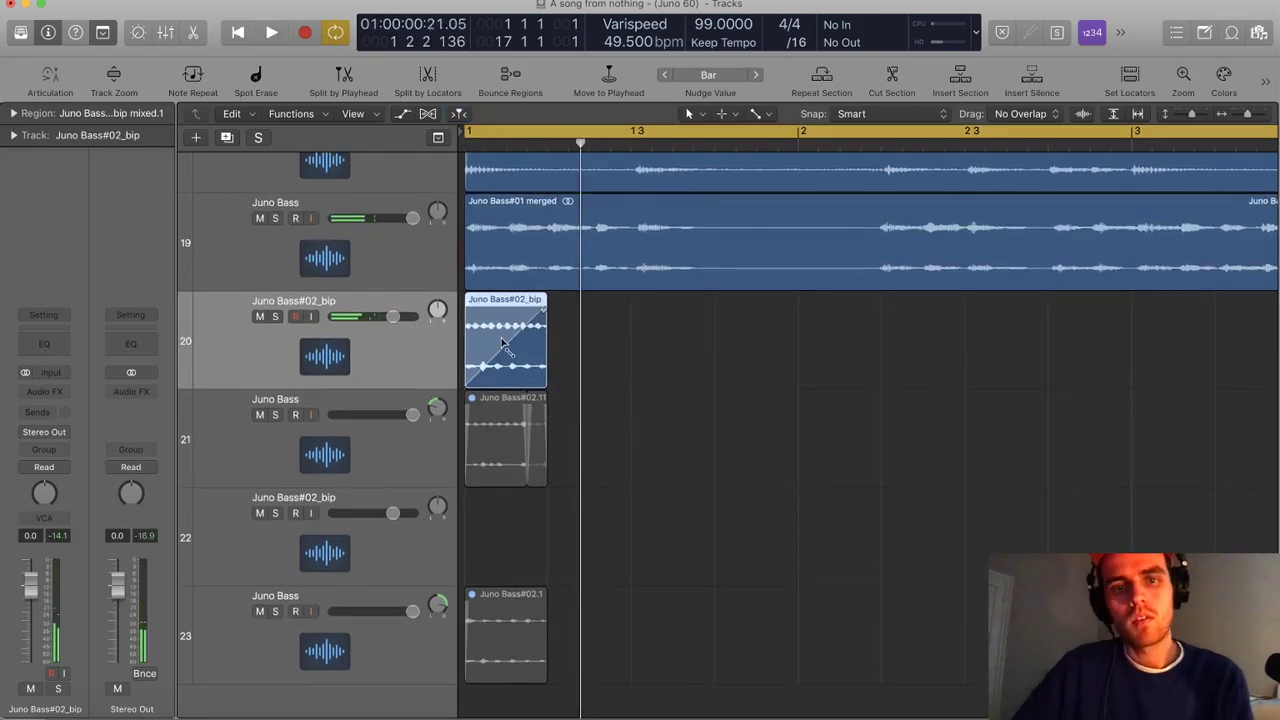
left_click_drag(502, 342, 516, 355)
key("Return")
key("space")
key("space")
key("super+Left")
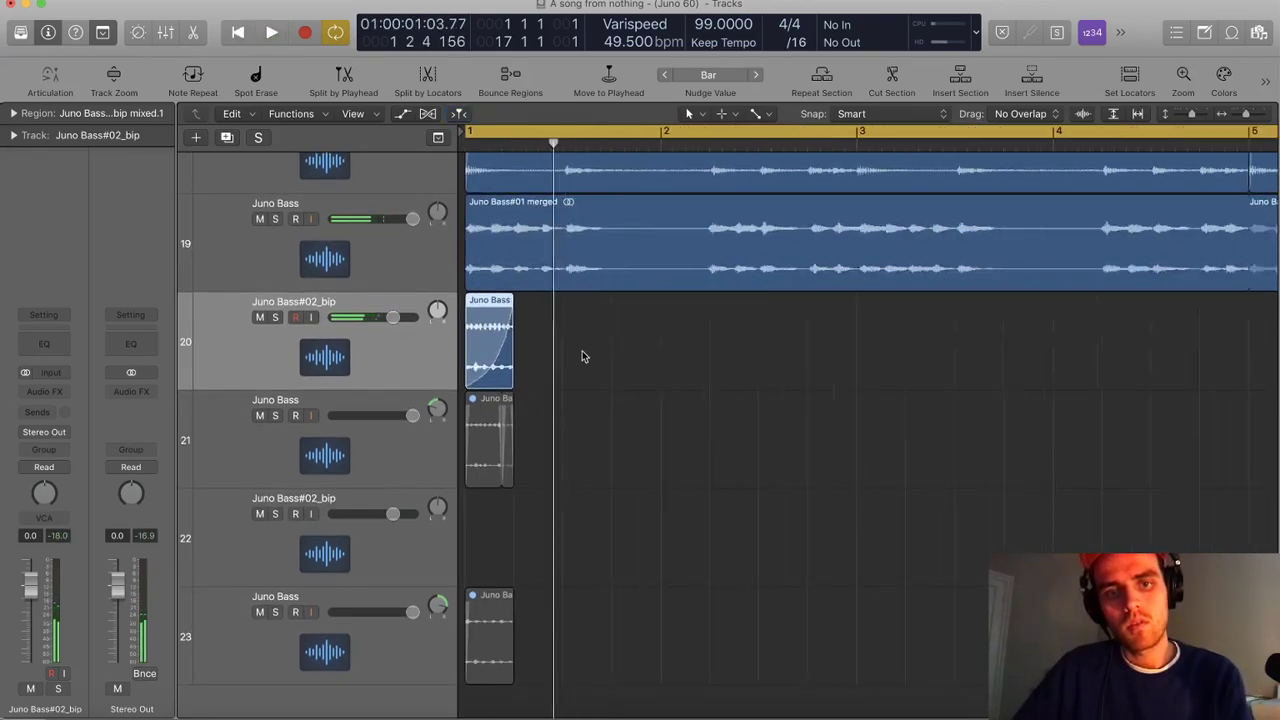
Lower the Juno Bass#02_bip track's volume to -1.5 dB and audition the mix from bar 1
scroll(580, 353, "down", 2)
scroll(574, 356, "up", 7)
scroll(574, 356, "down", 5)
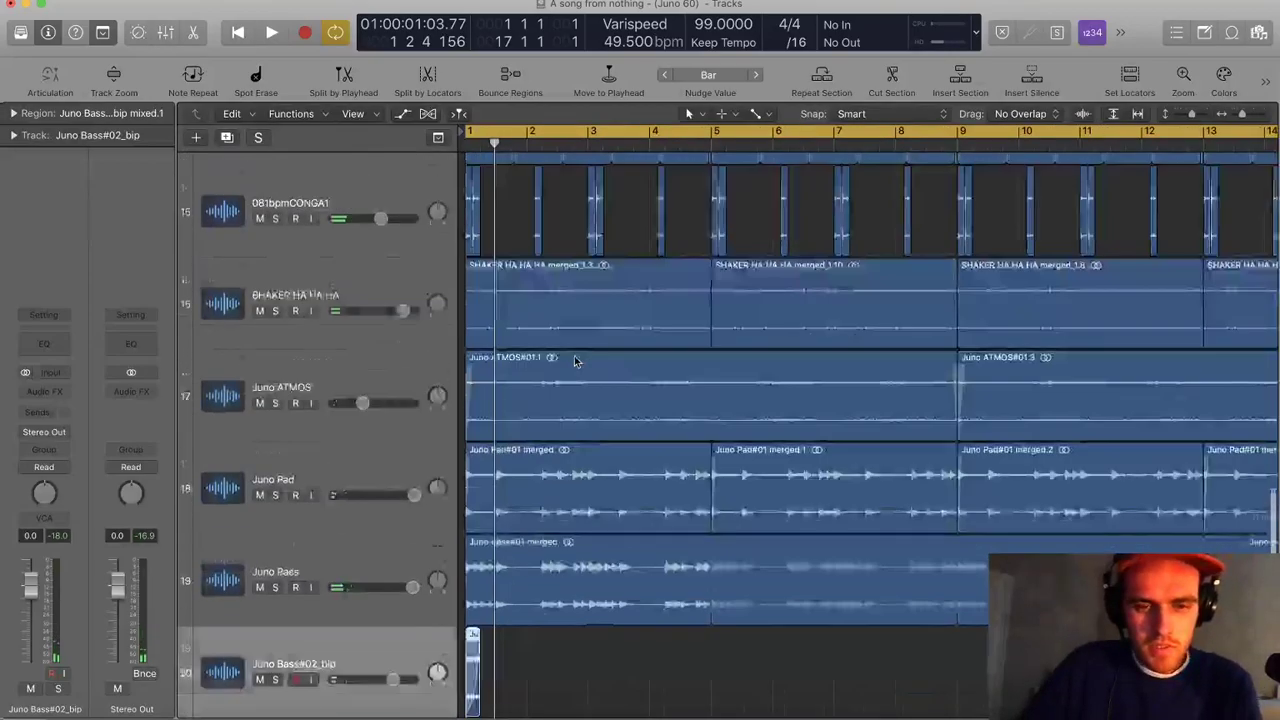
scroll(574, 356, "down", 5)
key("super+Up")
key("super+Right")
key("super+Right")
key("super+Right")
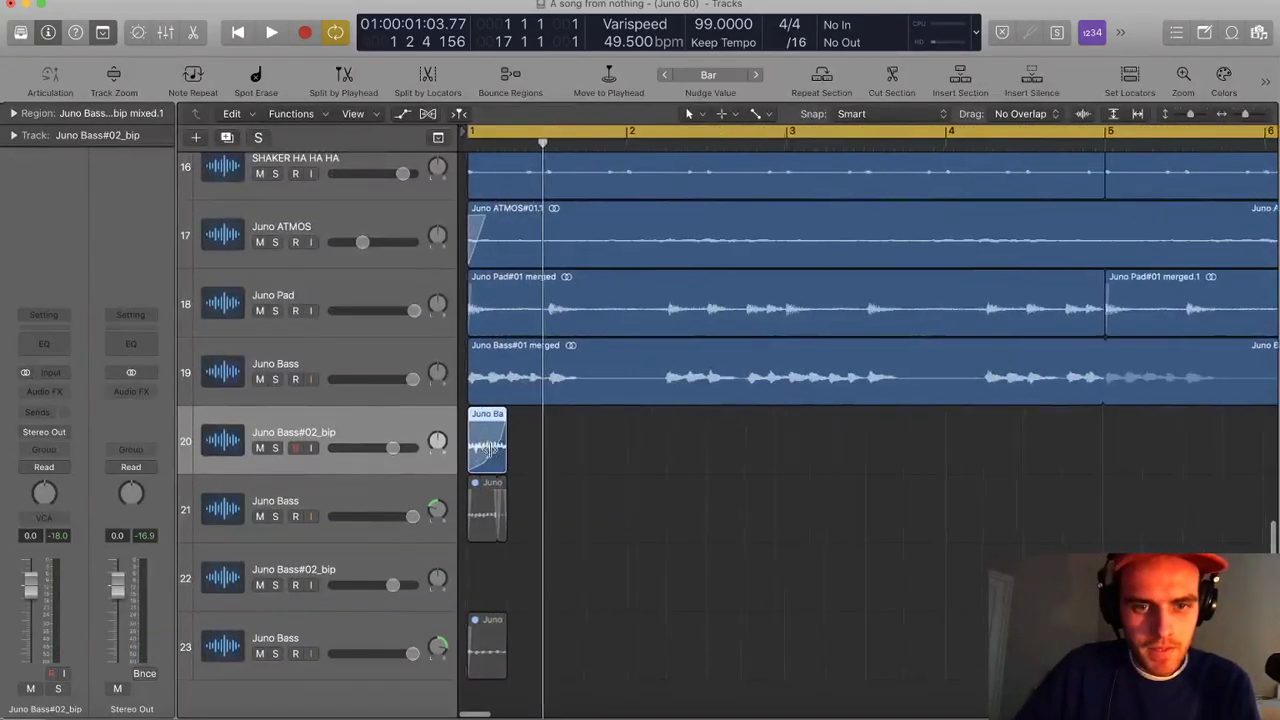
left_click_drag(397, 450, 380, 450)
key("space")
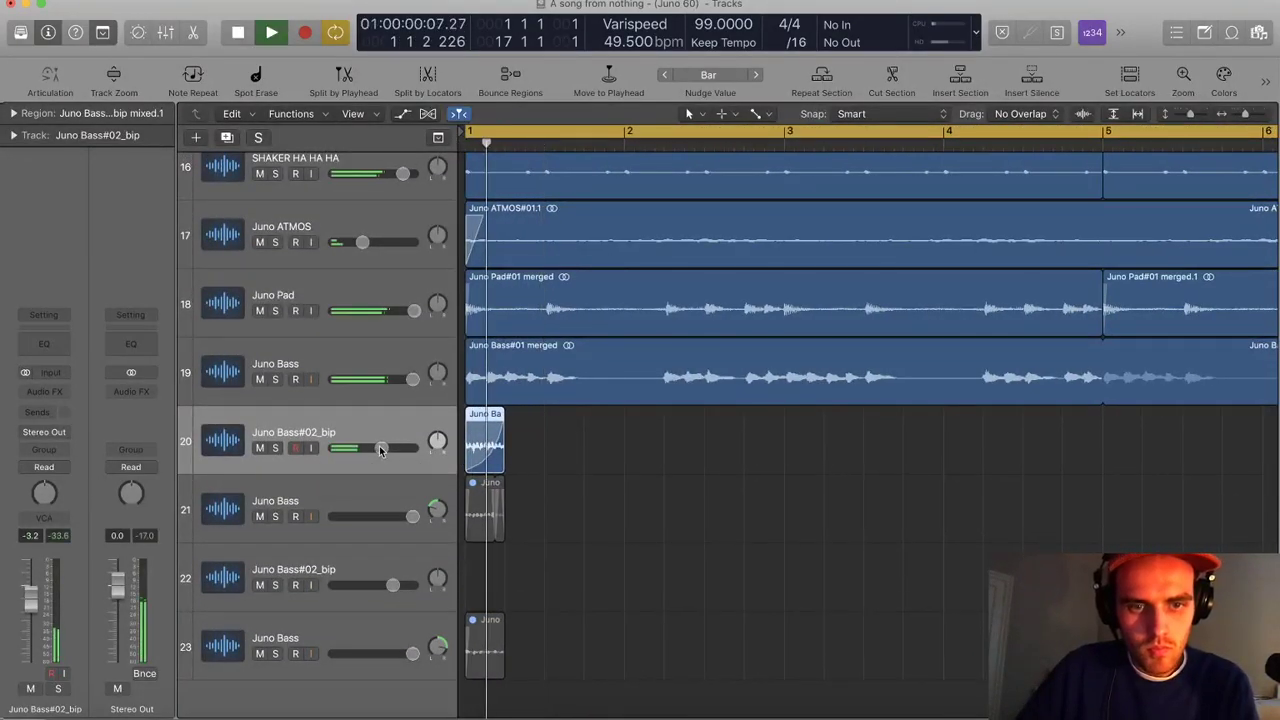
key("space")
Insert the Waves SoundShifter Pitch (s) effect on the Juno Bass#02_bip track, transpose it by -12 semitones, and audition it
left_click(44, 392)
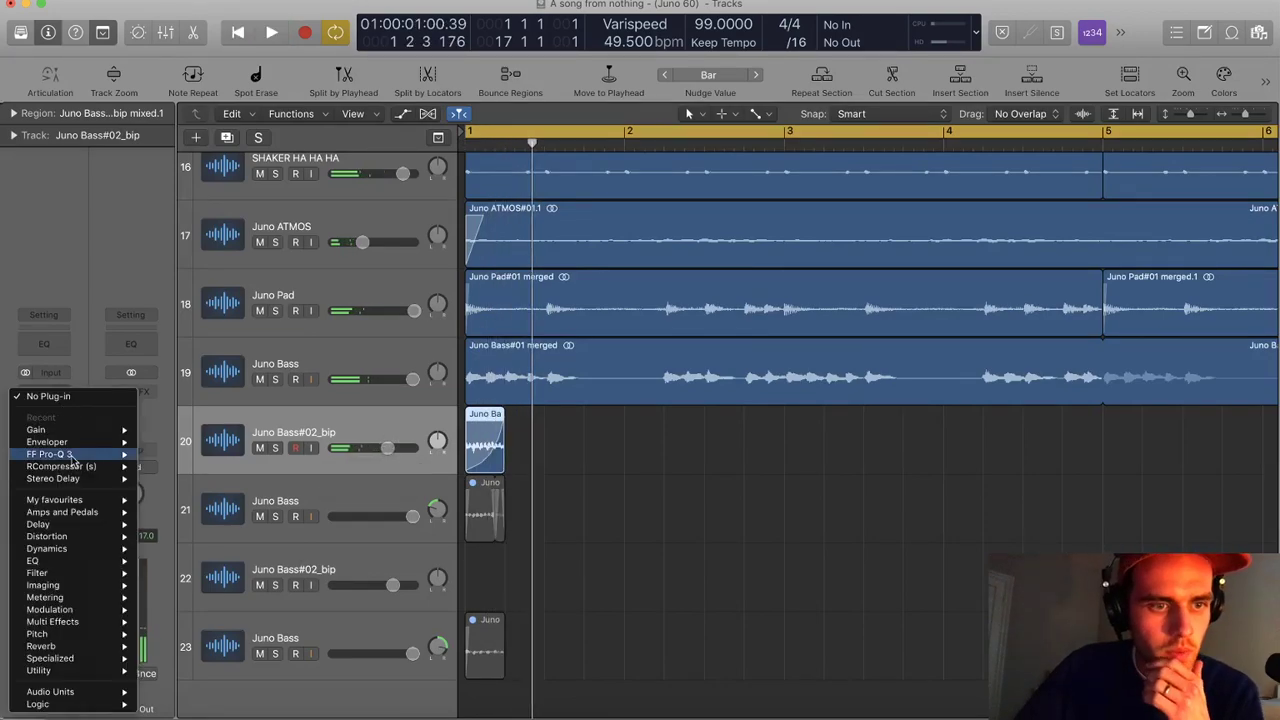
mouse_move(50, 691)
mouse_move(168, 706)
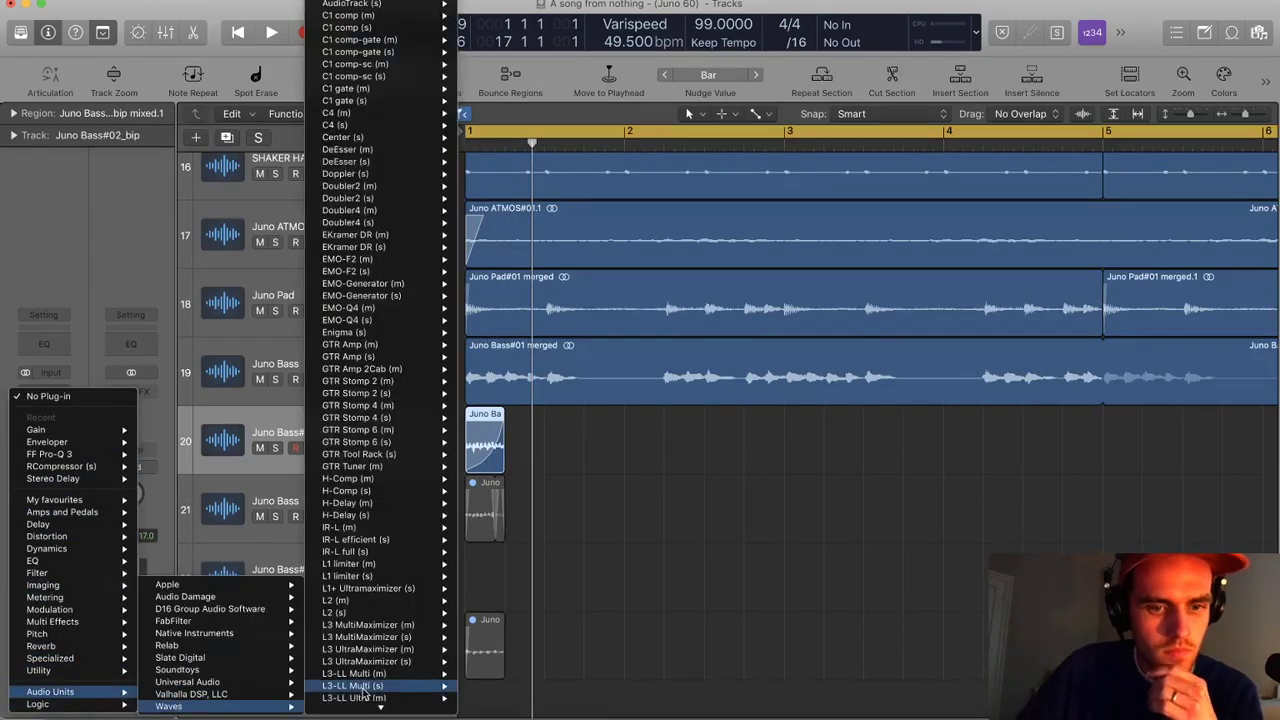
scroll(366, 690, "down", 15)
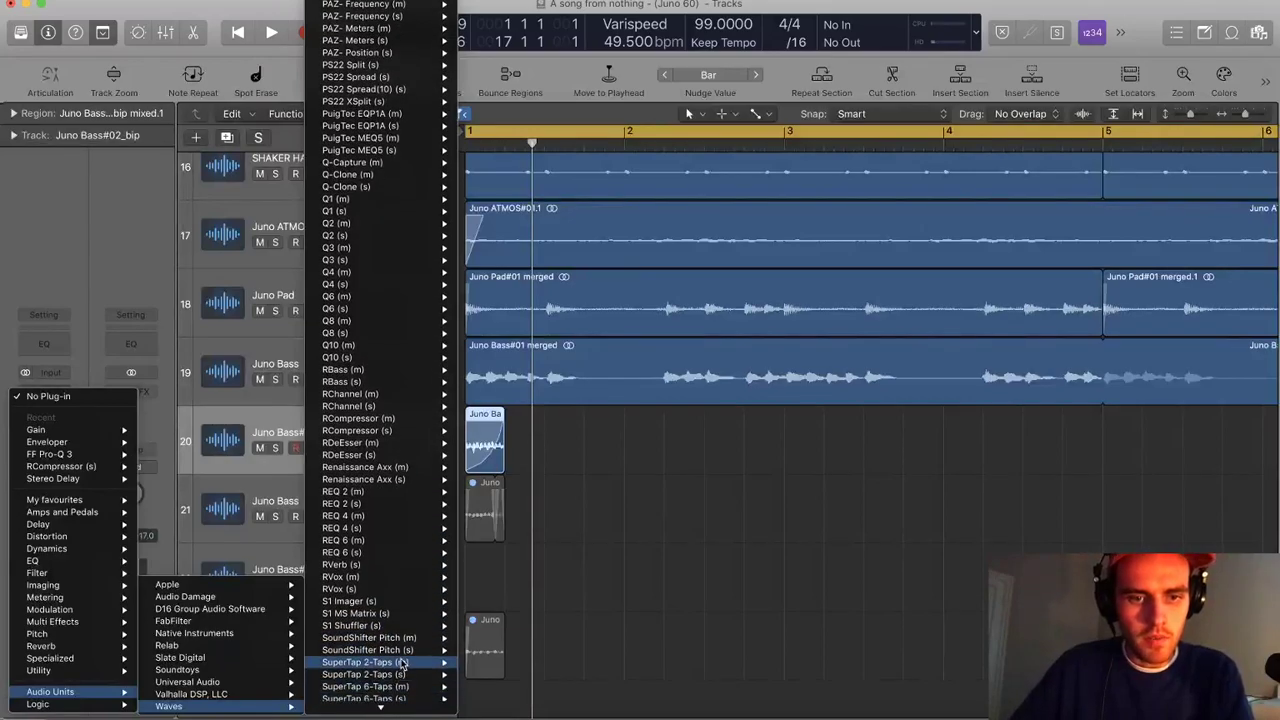
left_click(368, 650)
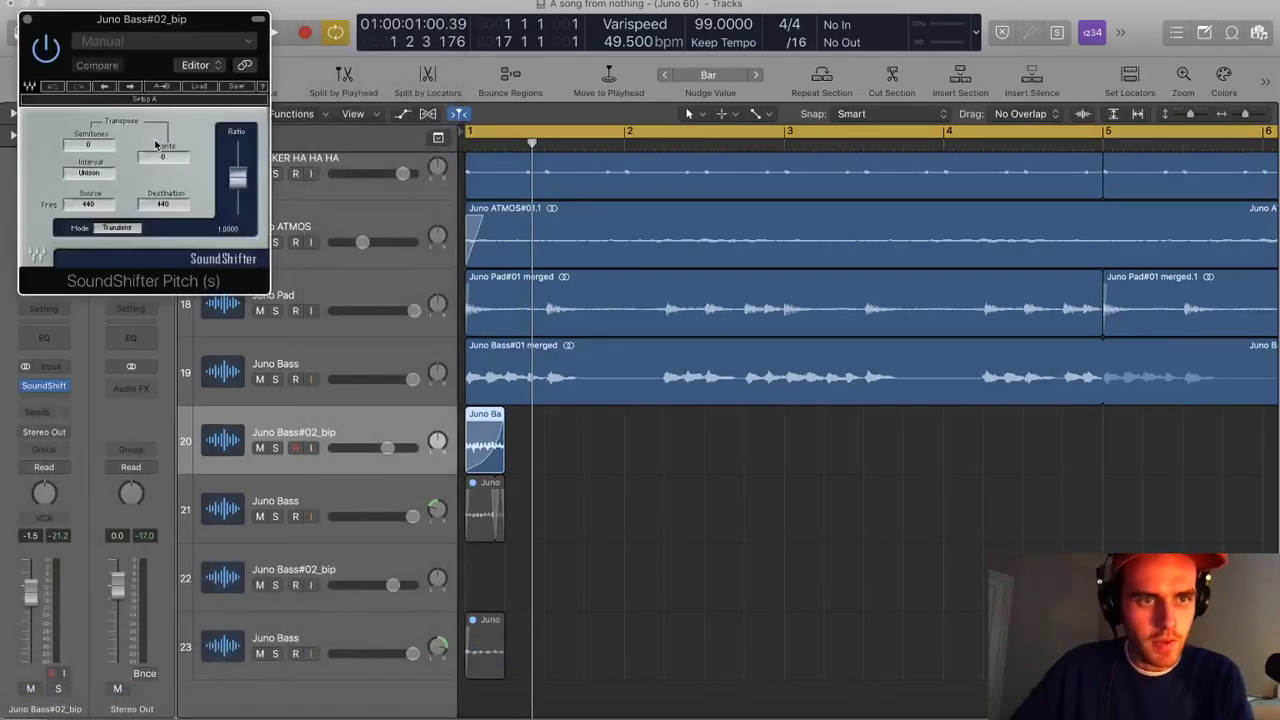
left_click_drag(90, 145, 90, 110)
key("space")
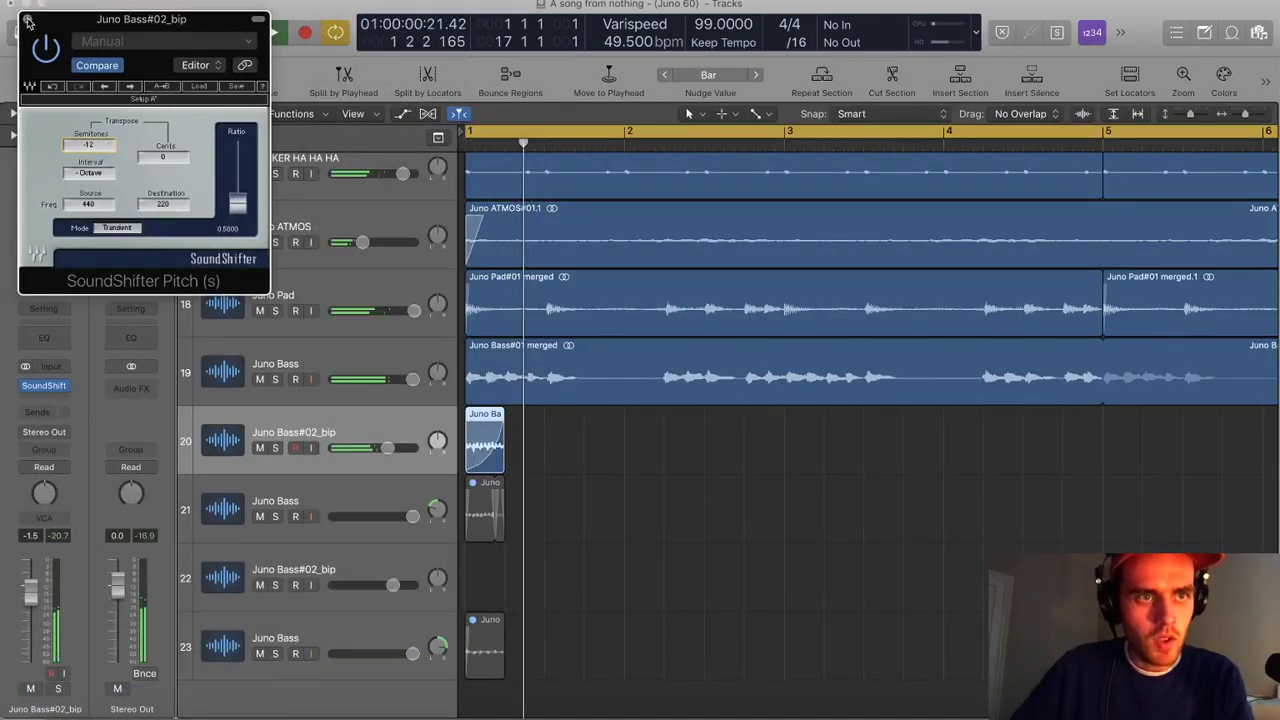
left_click(27, 19)
Remove the fade-in from the mixed Juno accent region by setting Fade In to 0, and audition it
scroll(500, 443, "up", 6)
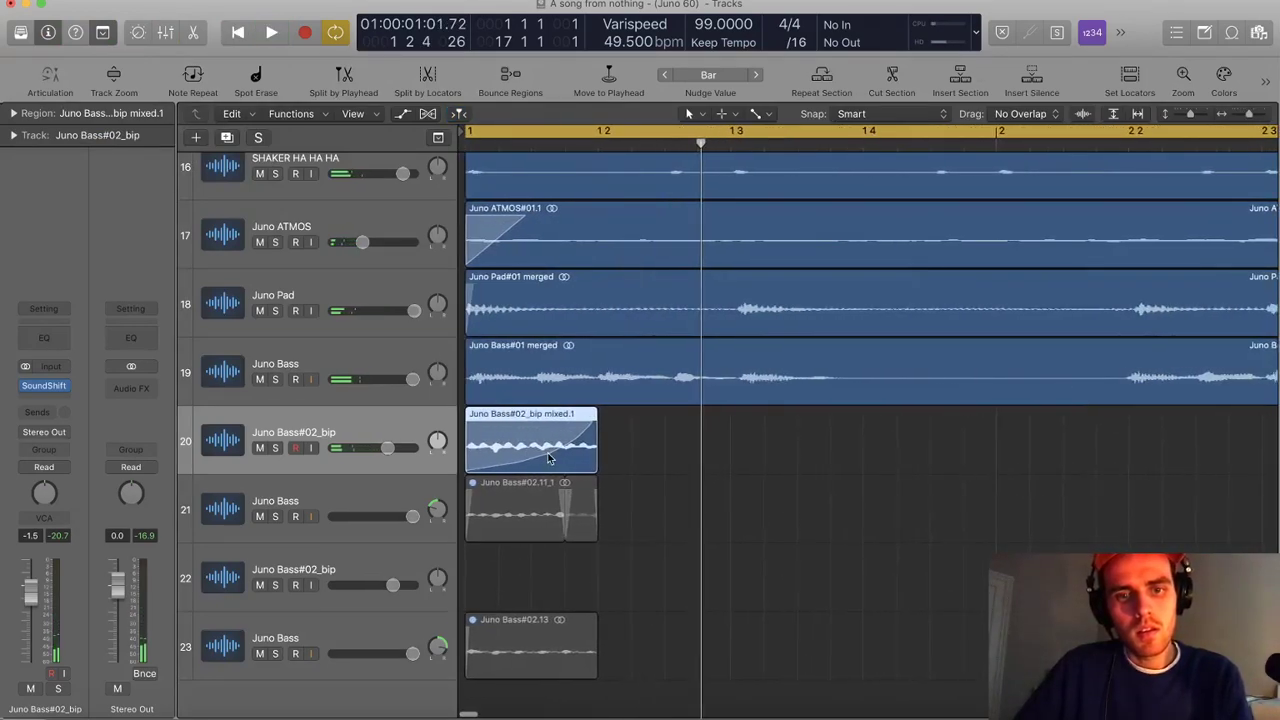
left_click_drag(551, 449, 452, 413)
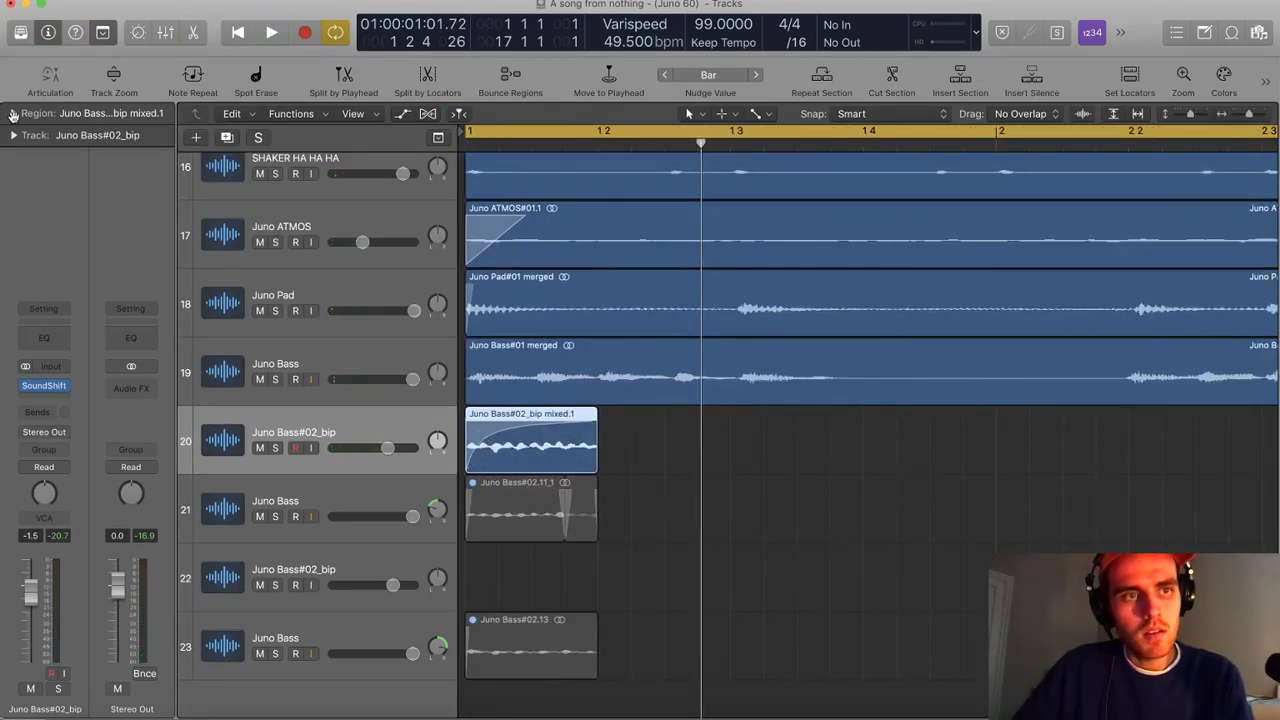
left_click(13, 114)
double_click(102, 290)
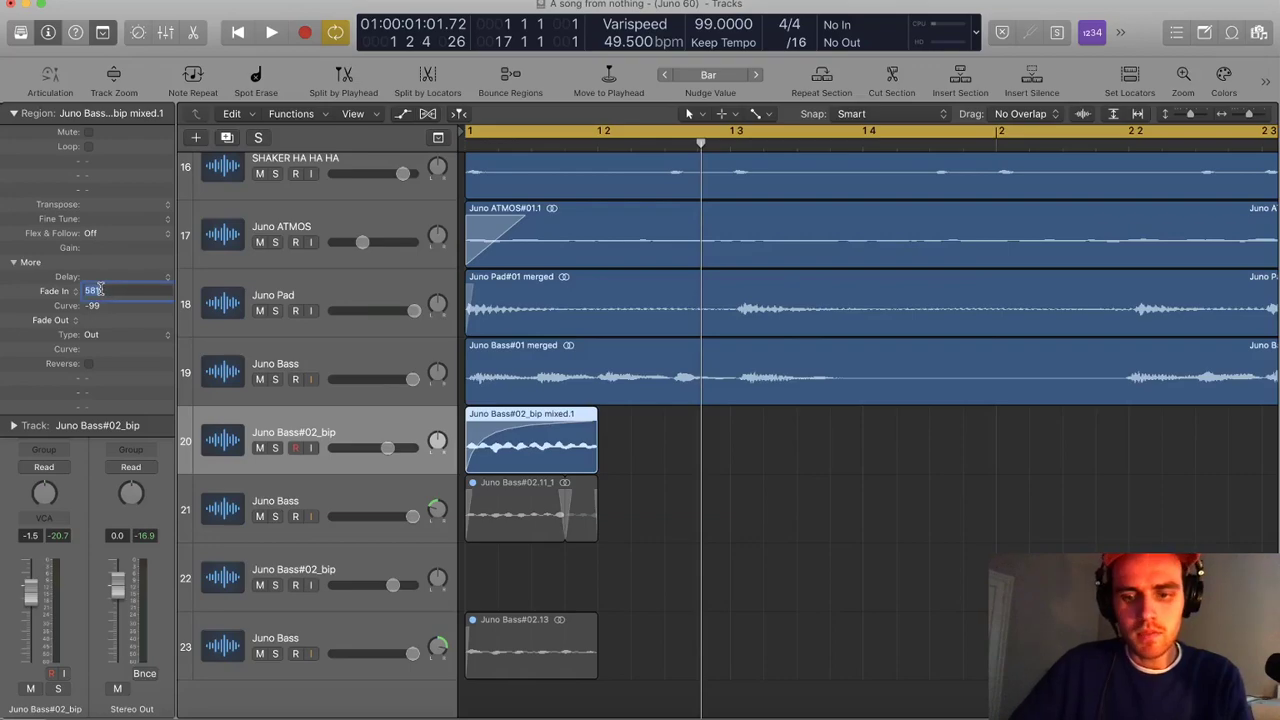
type("0")
key("Return")
key("space")
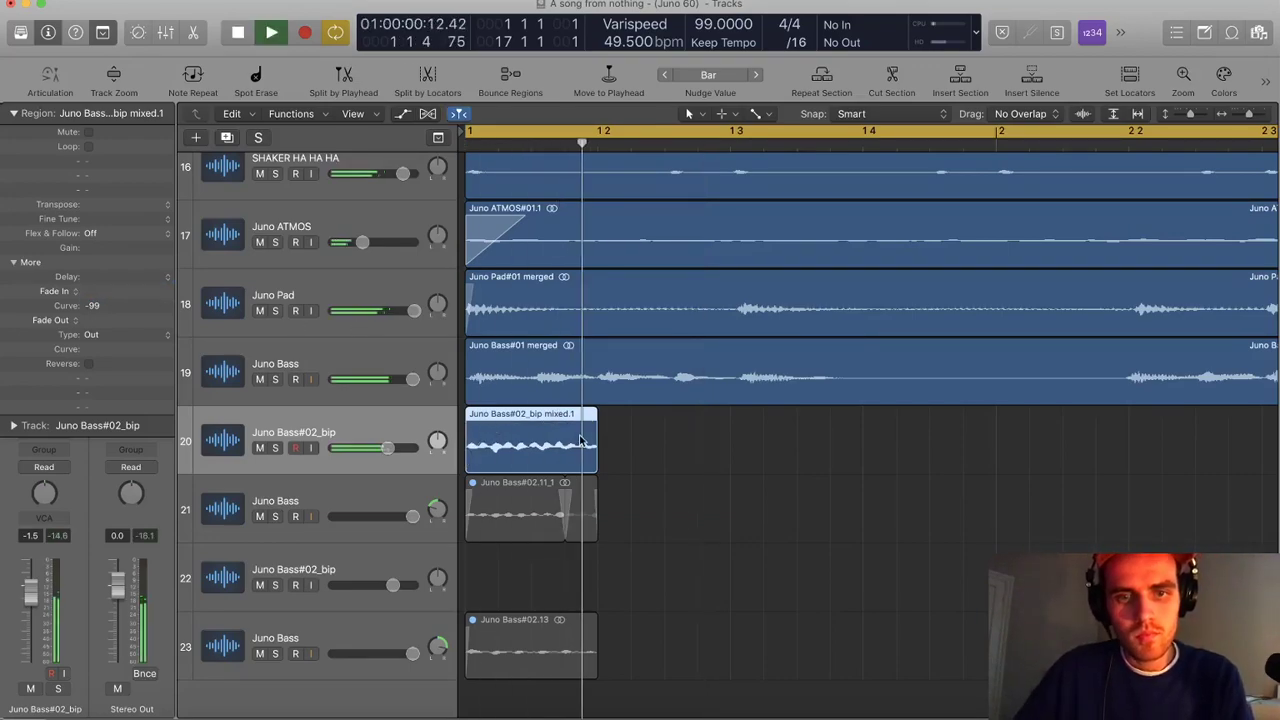
key("space")
Cut the mixed Juno accent at its midpoint and delete the first half
left_click(623, 463)
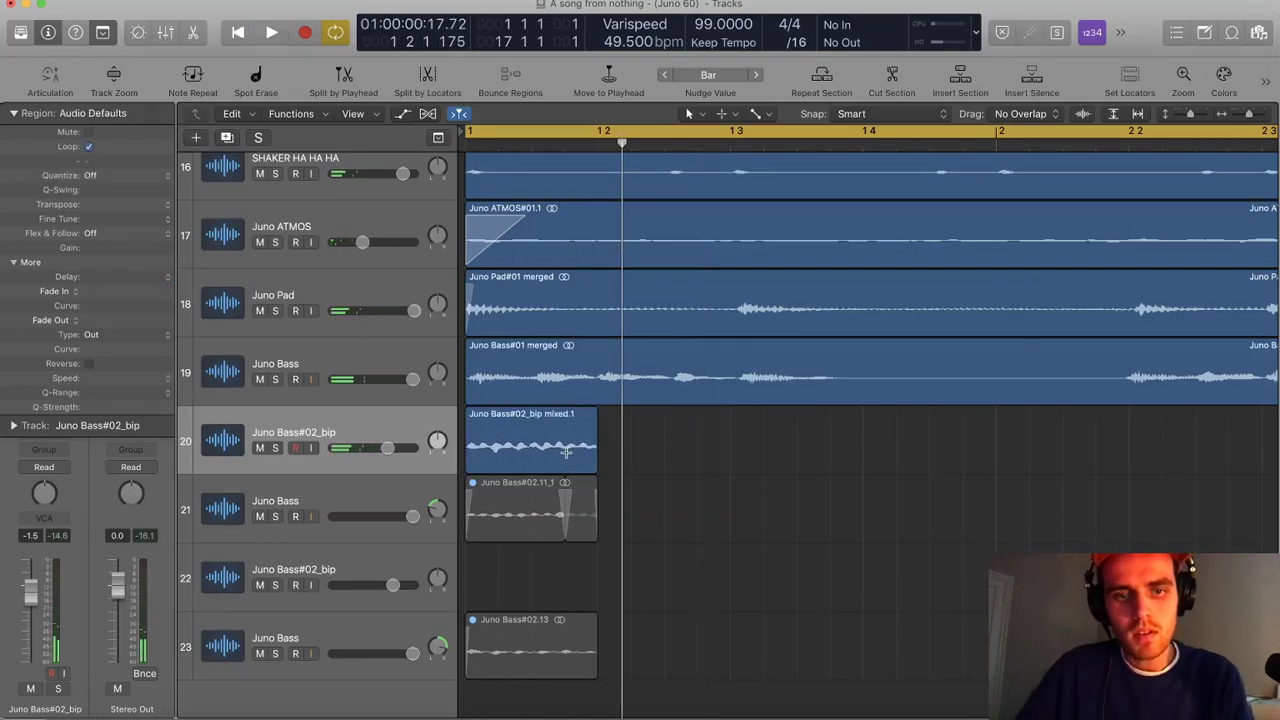
left_click(531, 453)
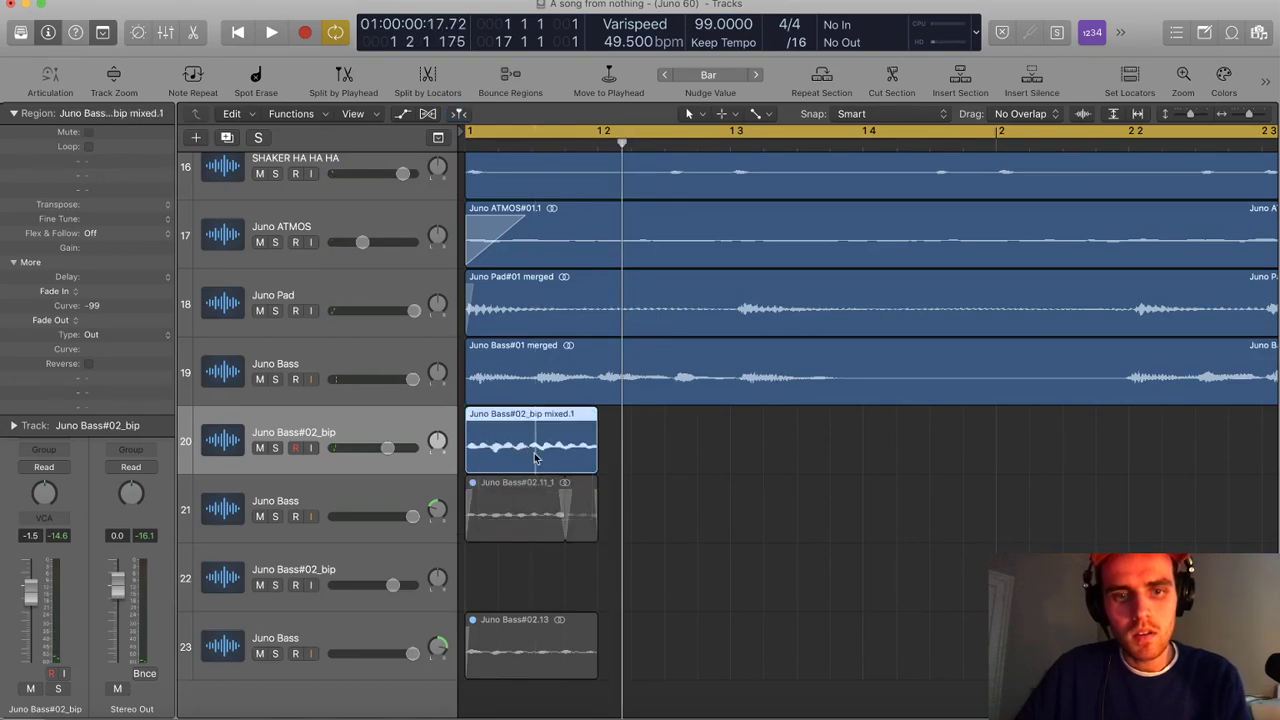
left_click(523, 454)
key("Delete")
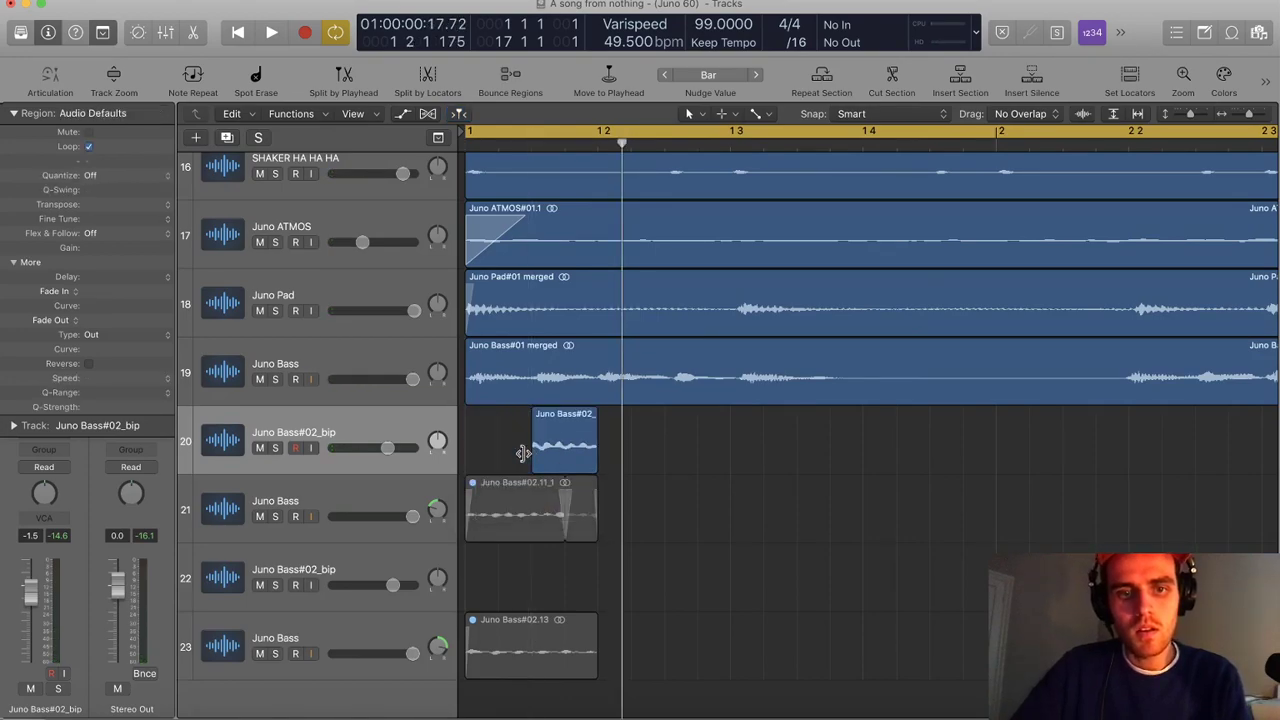
Copy the remaining accent half to the start of bar 1, give both pieces full-length fade-ins, and audition them
left_click(546, 454)
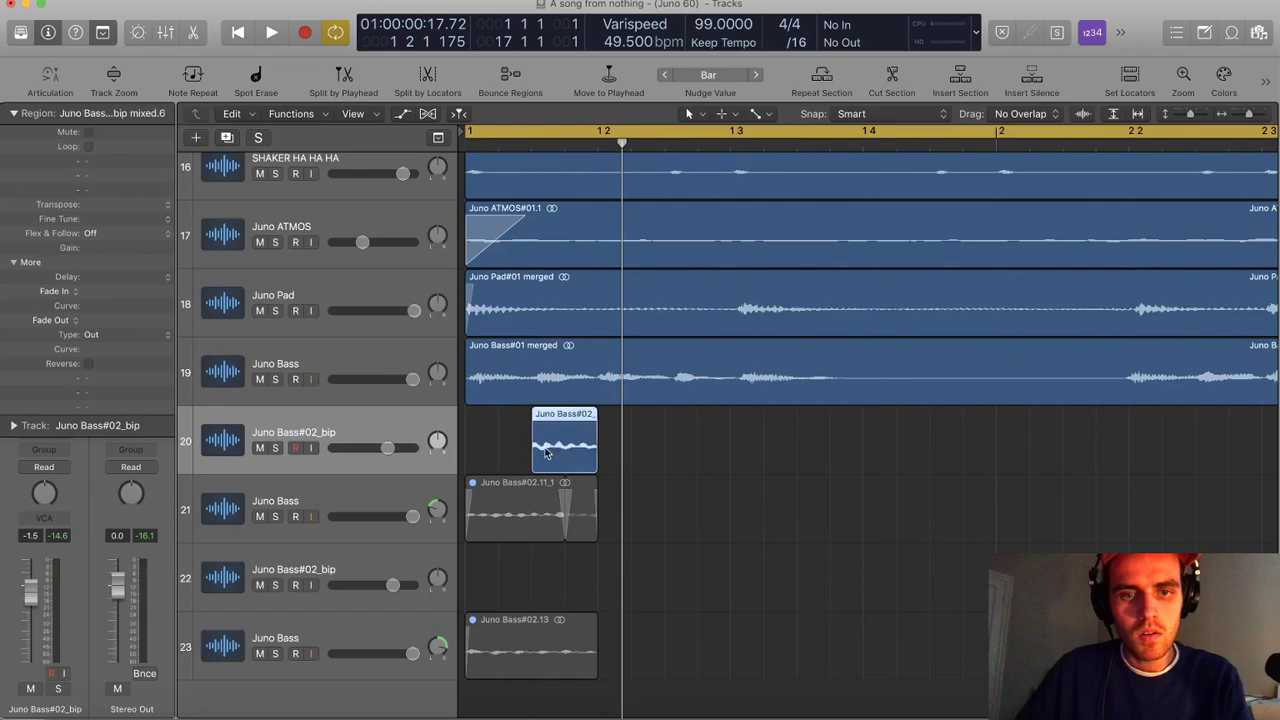
left_click_drag(546, 454, 480, 449)
key("space")
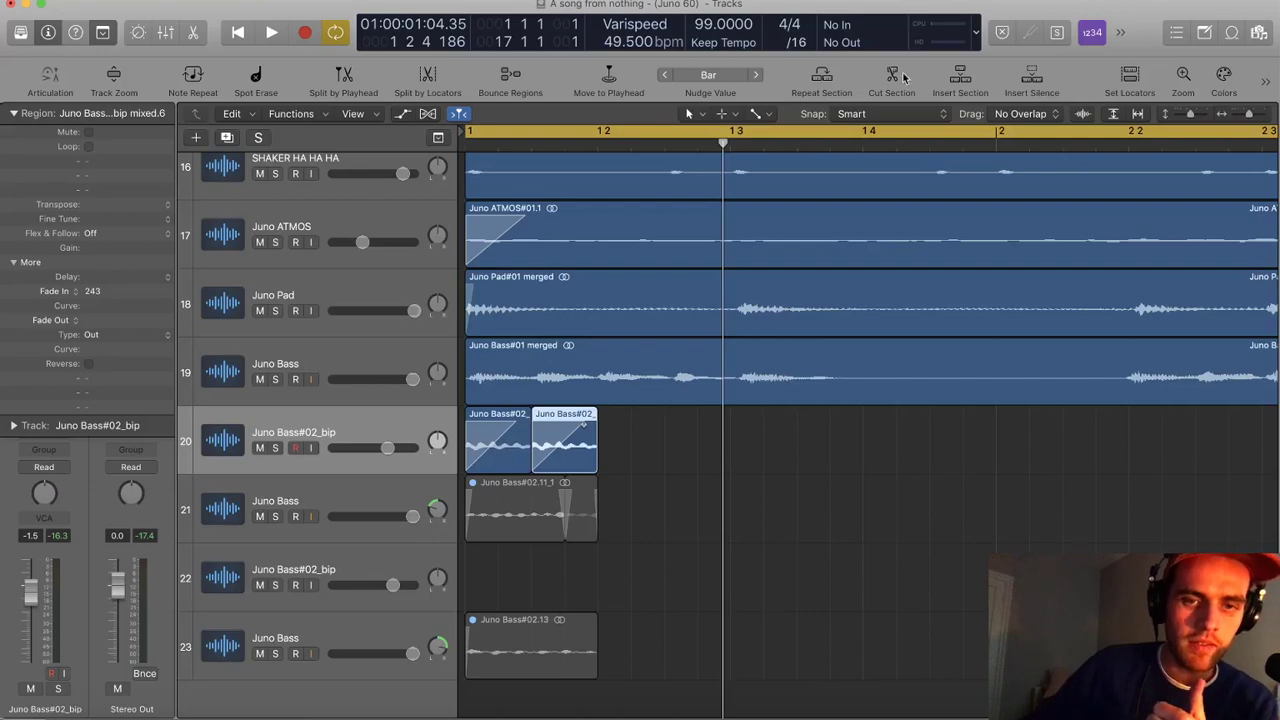
Delete the three leftover Juno Bass layer tracks, 21 to 23, below the mixed accent track
left_click(630, 574)
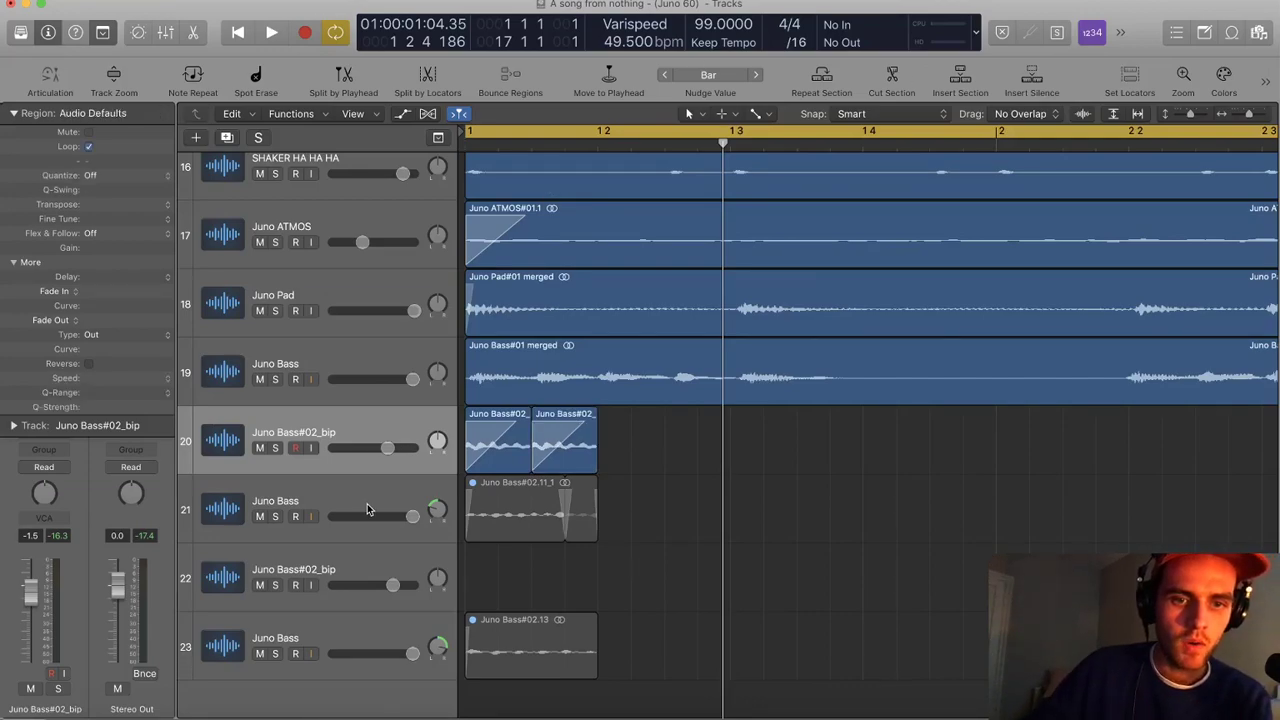
left_click(367, 506)
left_click(359, 627, "shift")
key("Delete")
key("Delete")
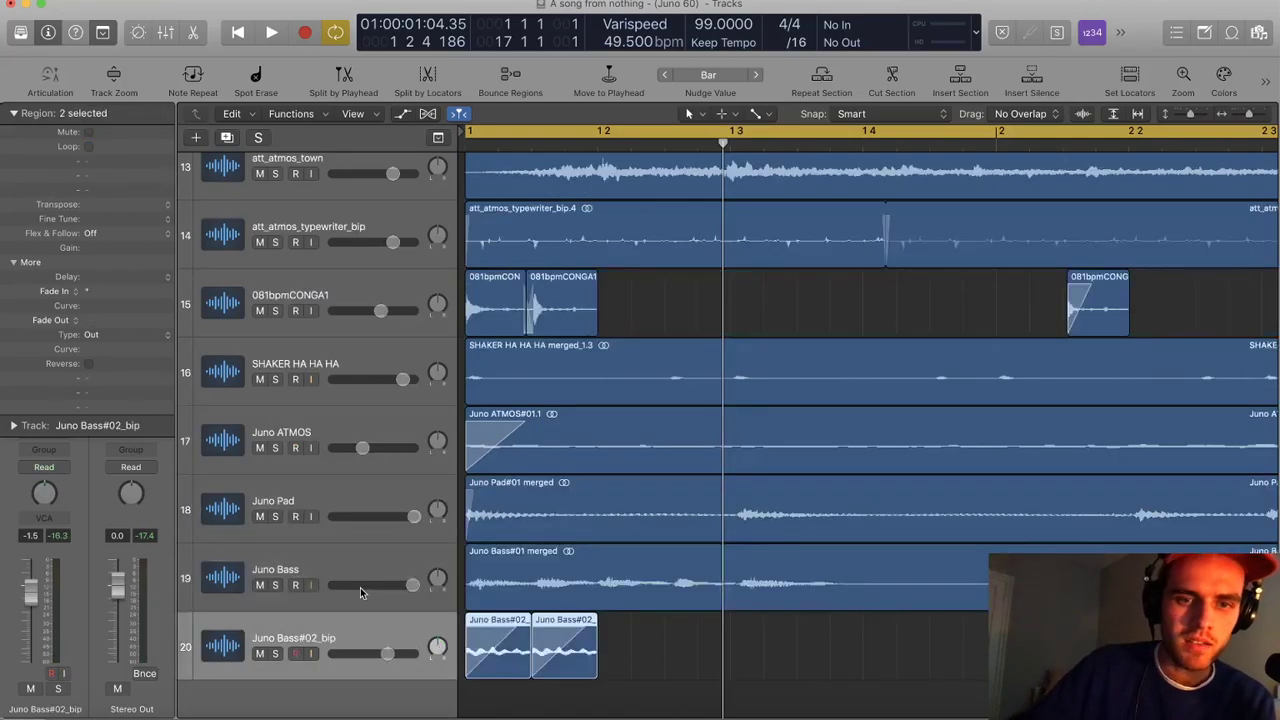
Audition the song from bar 1 and copy the second accent piece to just before beat 4 of bar 2
scroll(599, 526, "left", 3)
scroll(599, 526, "up", 1)
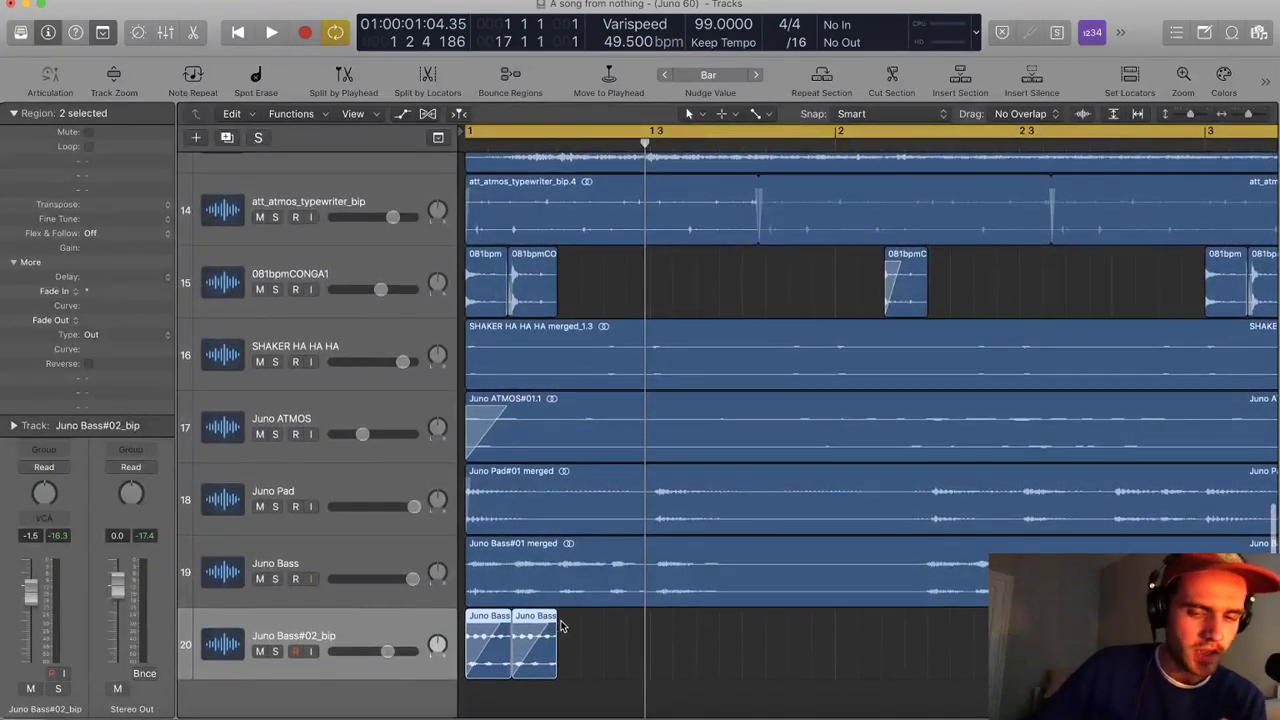
scroll(573, 627, "up", 2)
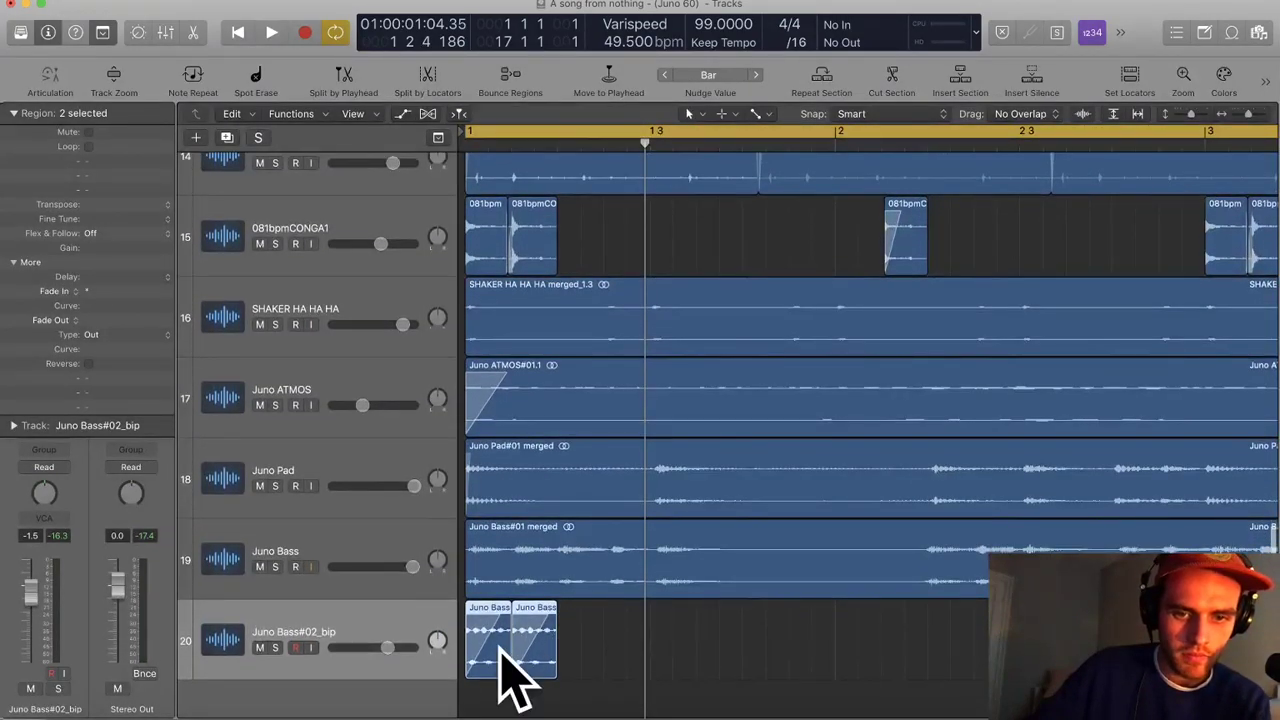
key("Return")
key("space")
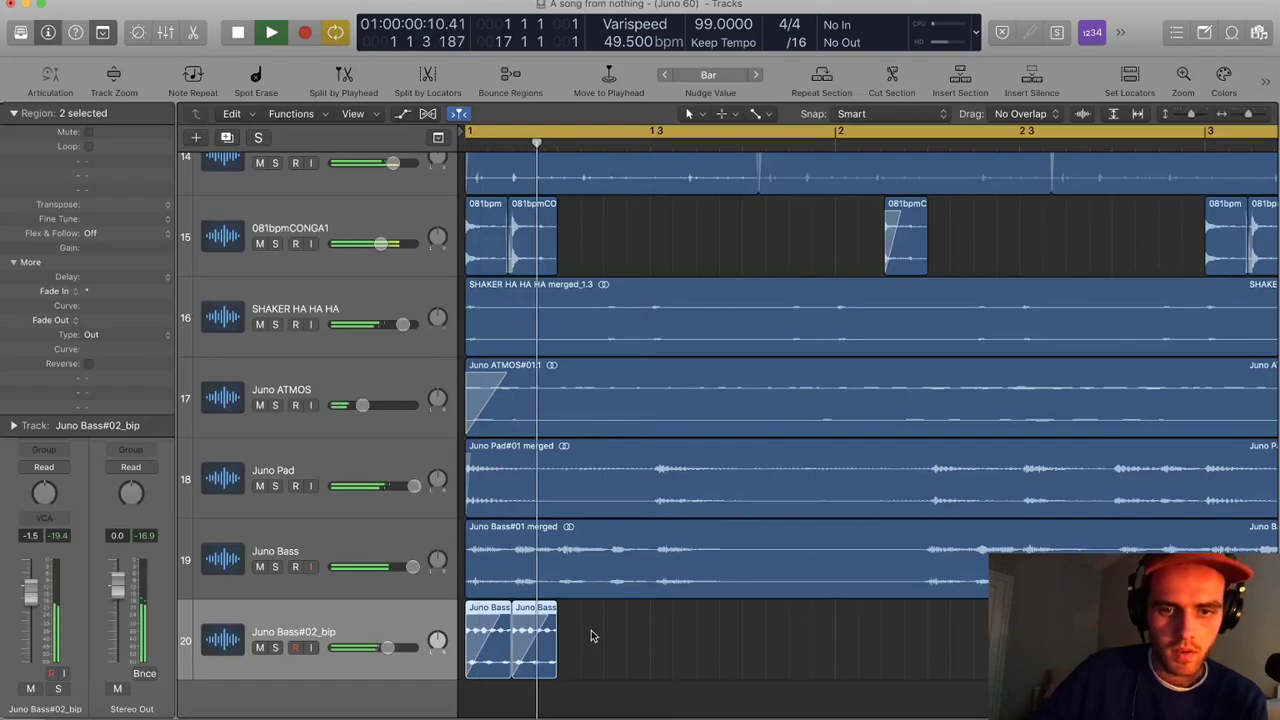
scroll(575, 630, "left", 3)
scroll(575, 630, "down", 1)
left_click(575, 630, "ctrl+alt")
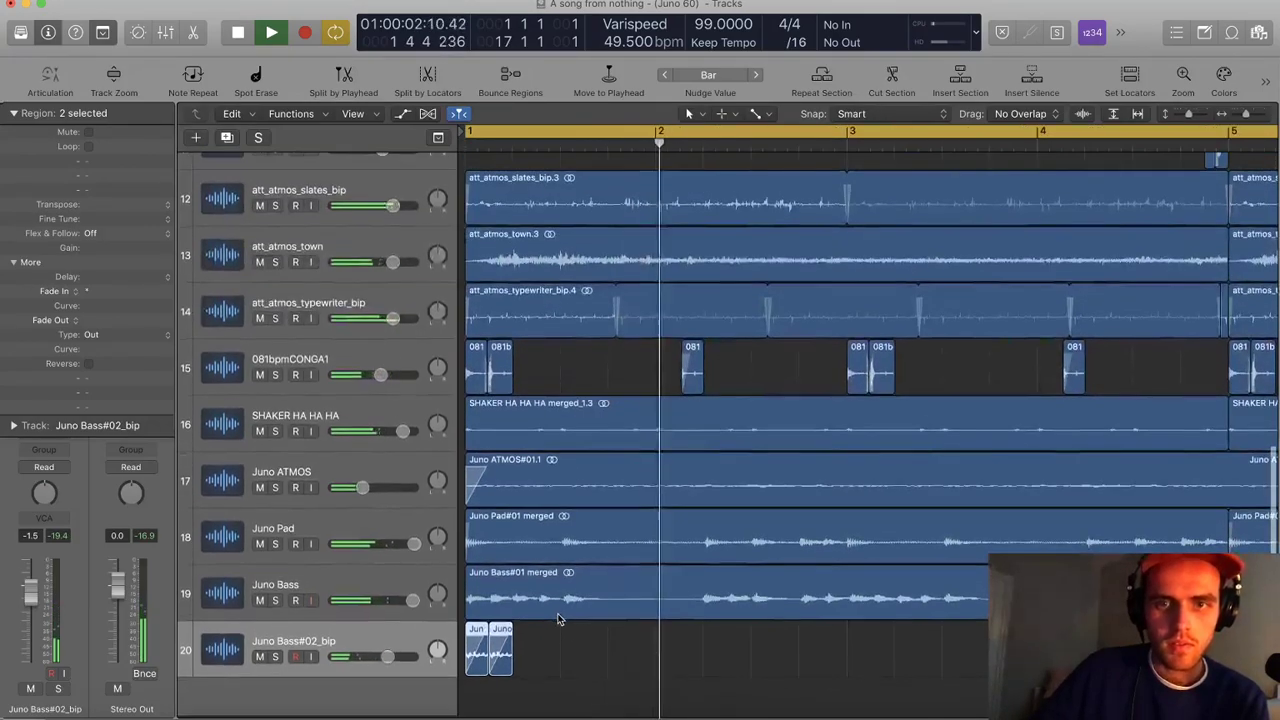
key("space")
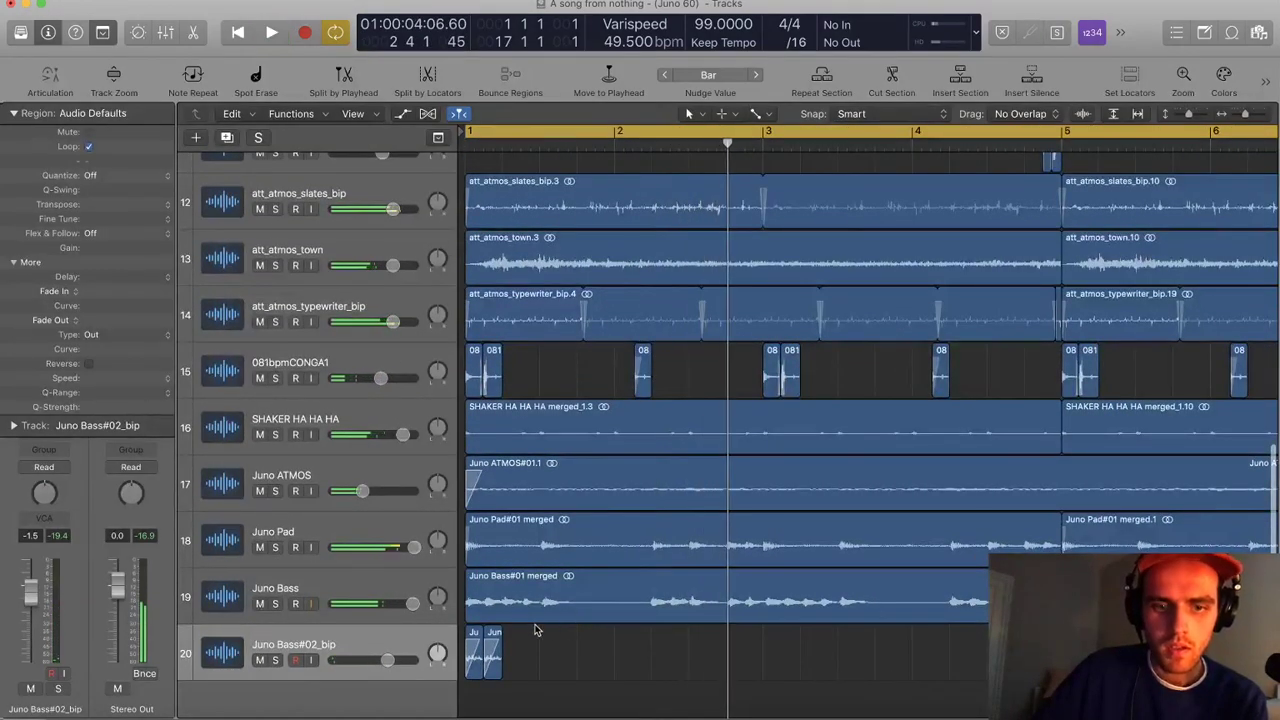
left_click_drag(498, 665, 716, 655)
left_click(783, 657)
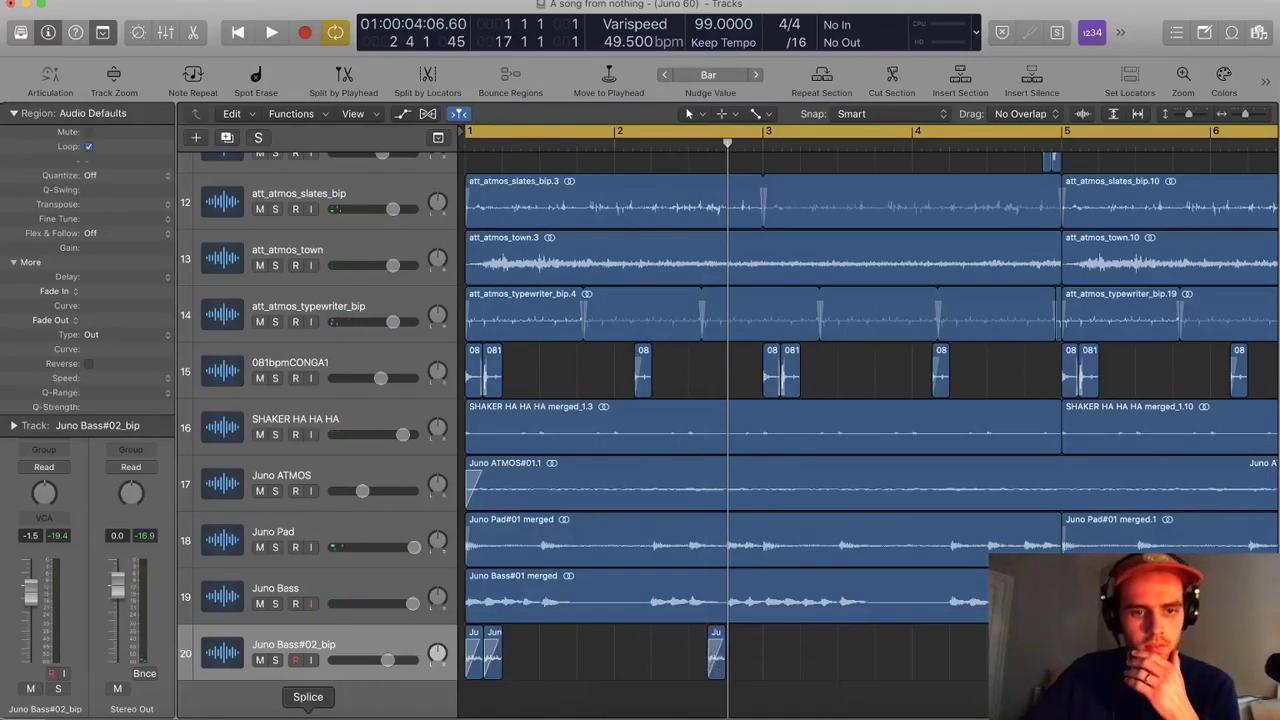
Switch to Splice and search the sample library for "clap"
left_click(306, 717)
left_click_drag(1187, 119, 1012, 56)
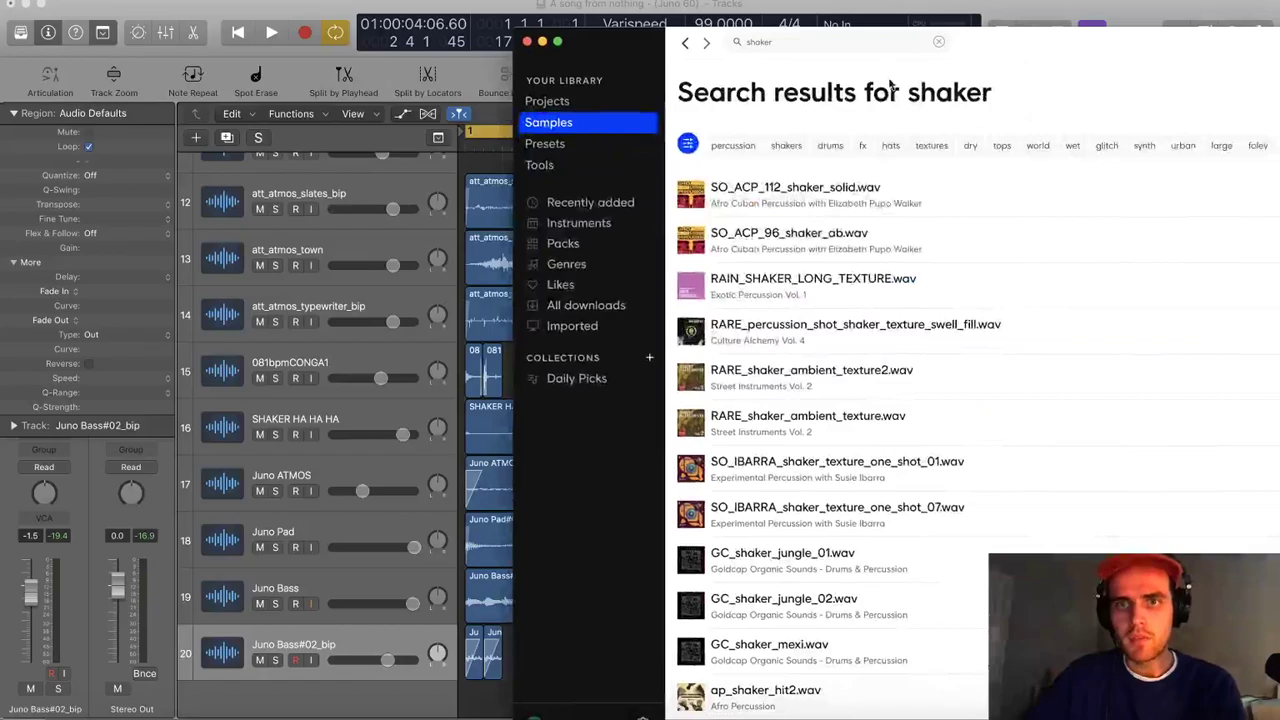
left_click(859, 51)
type("clap")
key("Return")
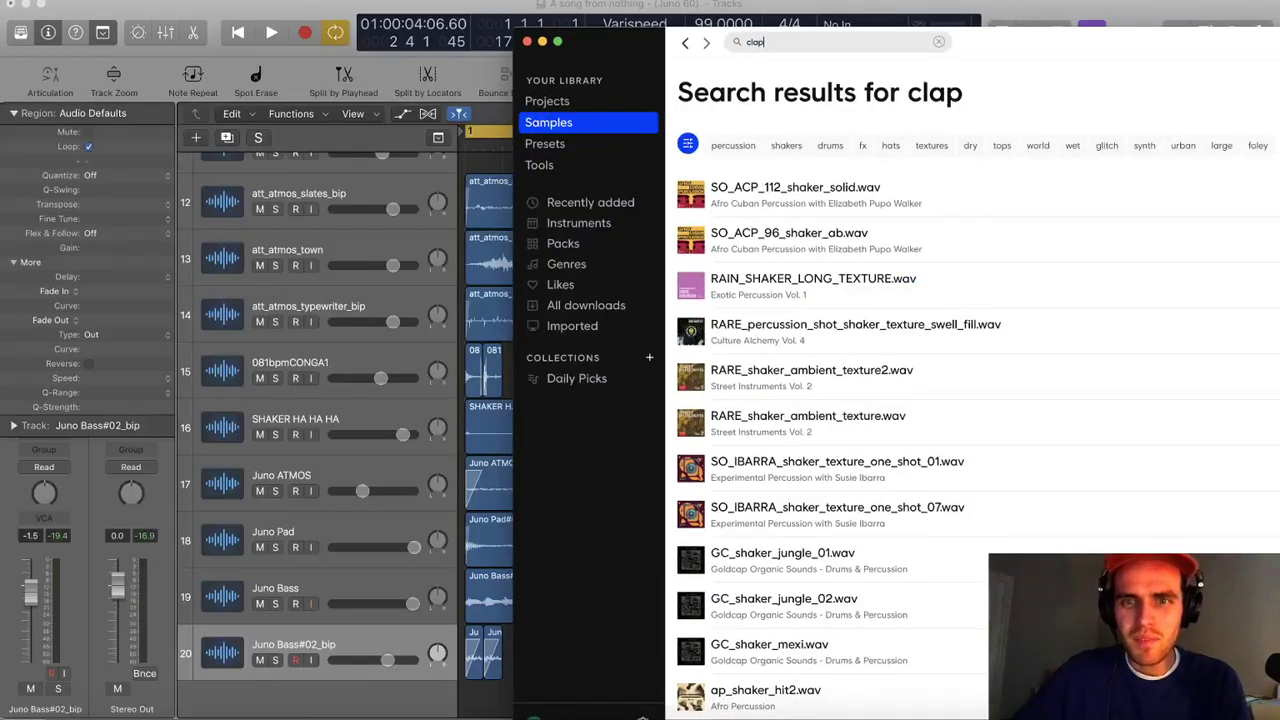
Preview clap samples and add RD_clap_analog_pop.wav to the Logic project on a new track below the Juno accent
scroll(688, 330, "down", 2)
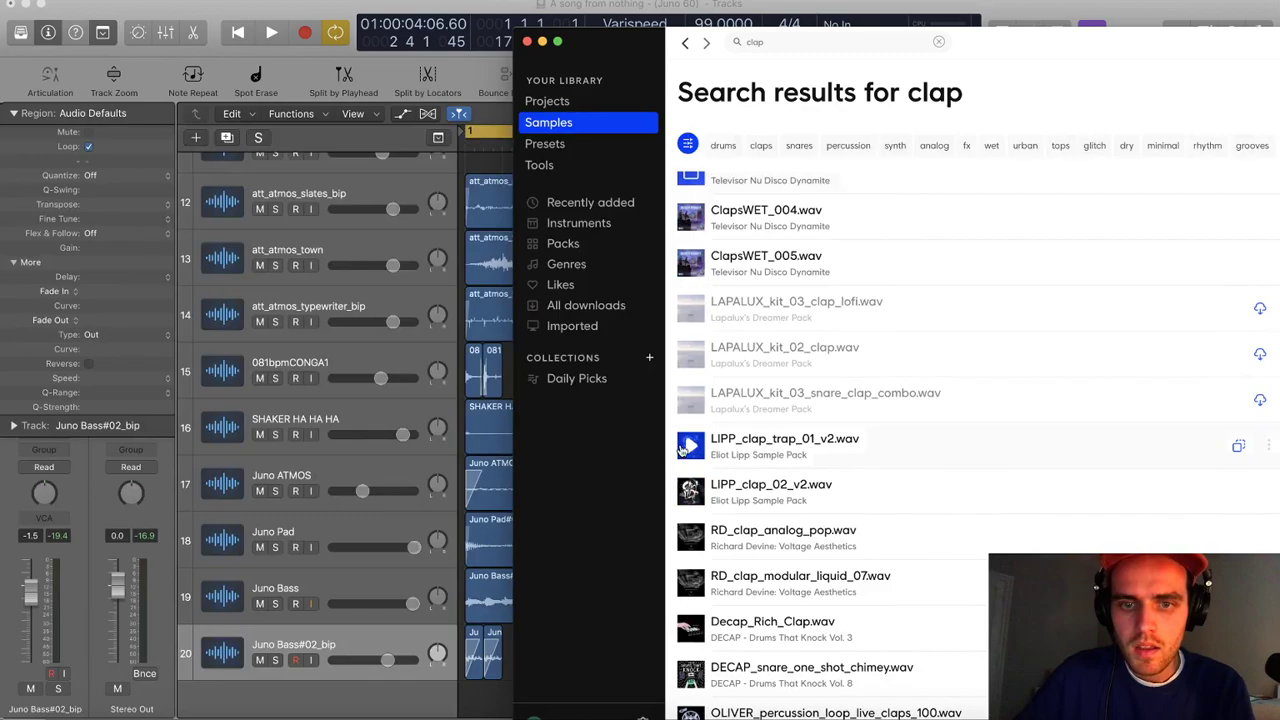
scroll(684, 448, "down", 5)
left_click(690, 487)
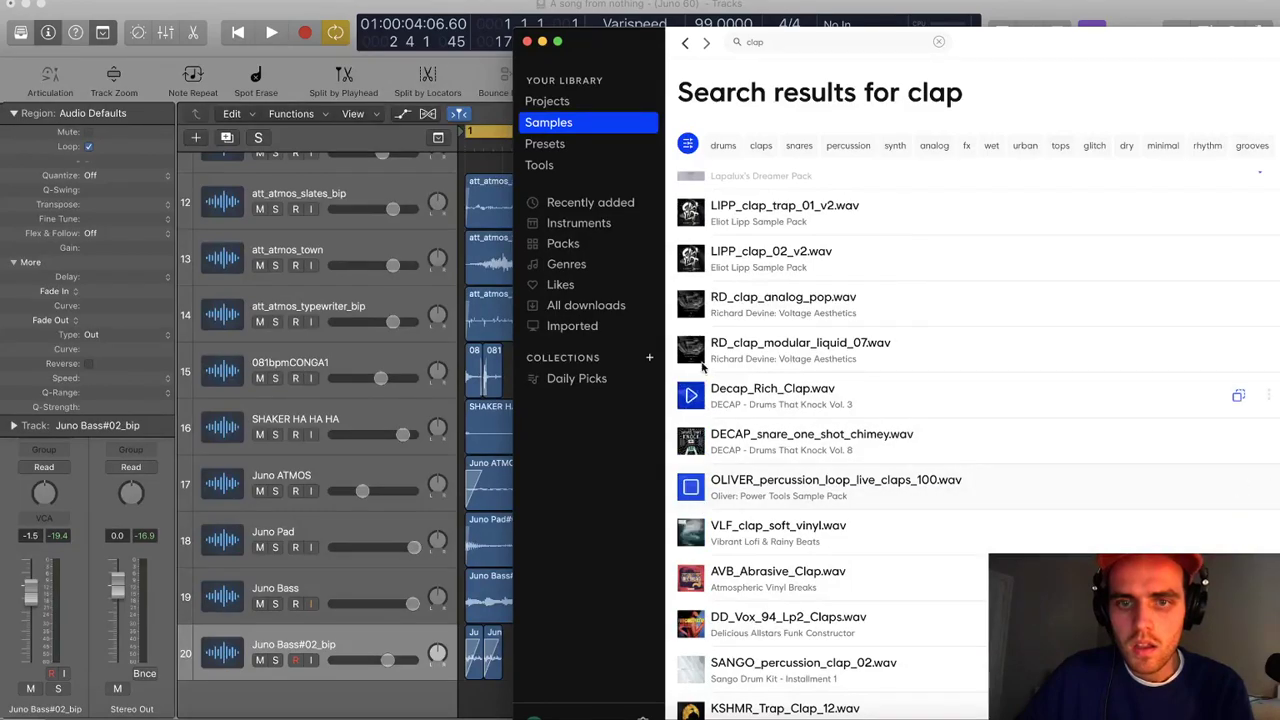
left_click(690, 312)
left_click_drag(760, 58, 1043, 34)
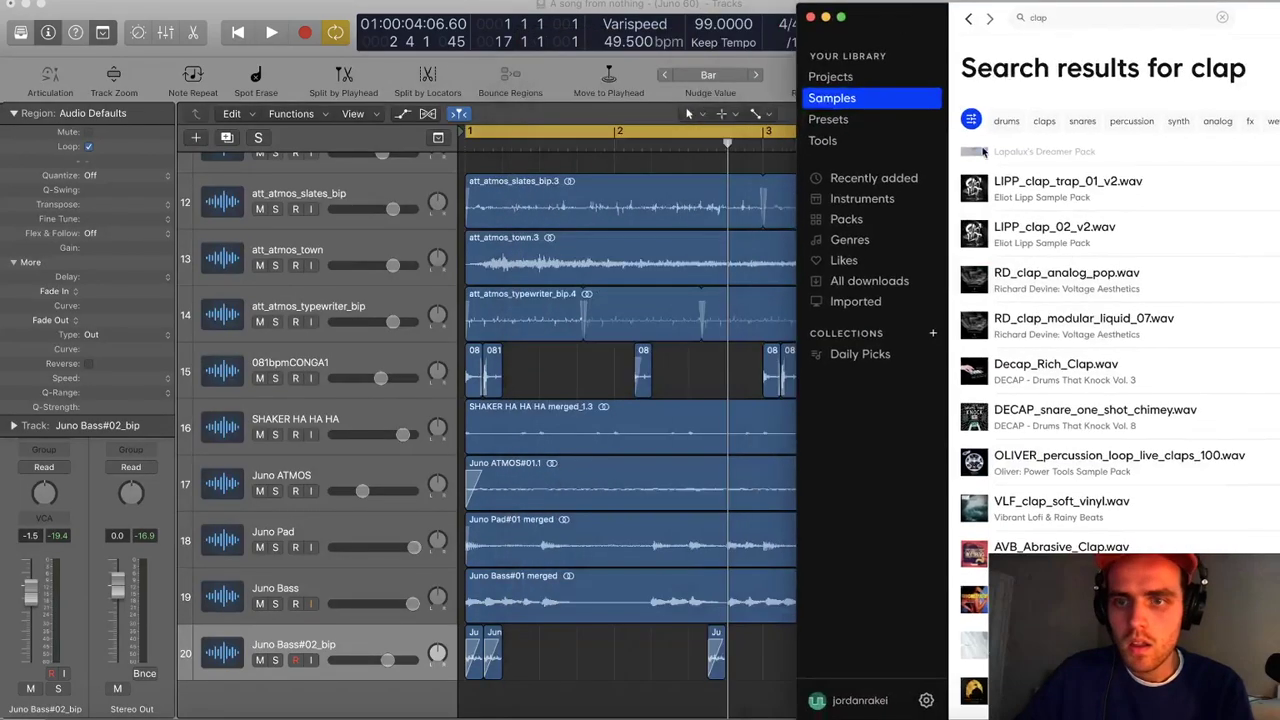
left_click_drag(1057, 275, 640, 668)
Place the clap as a reversed swell ending with the Juno accent just before beat 4 of bar 2, deleting the excess
left_click_drag(600, 667, 717, 660)
scroll(630, 655, "right", 3)
scroll(631, 660, "down", 2)
key("super+Right")
key("super+Right")
key("super+Right")
key("super+Right")
key("super+Right")
key("Delete")
left_click(640, 668)
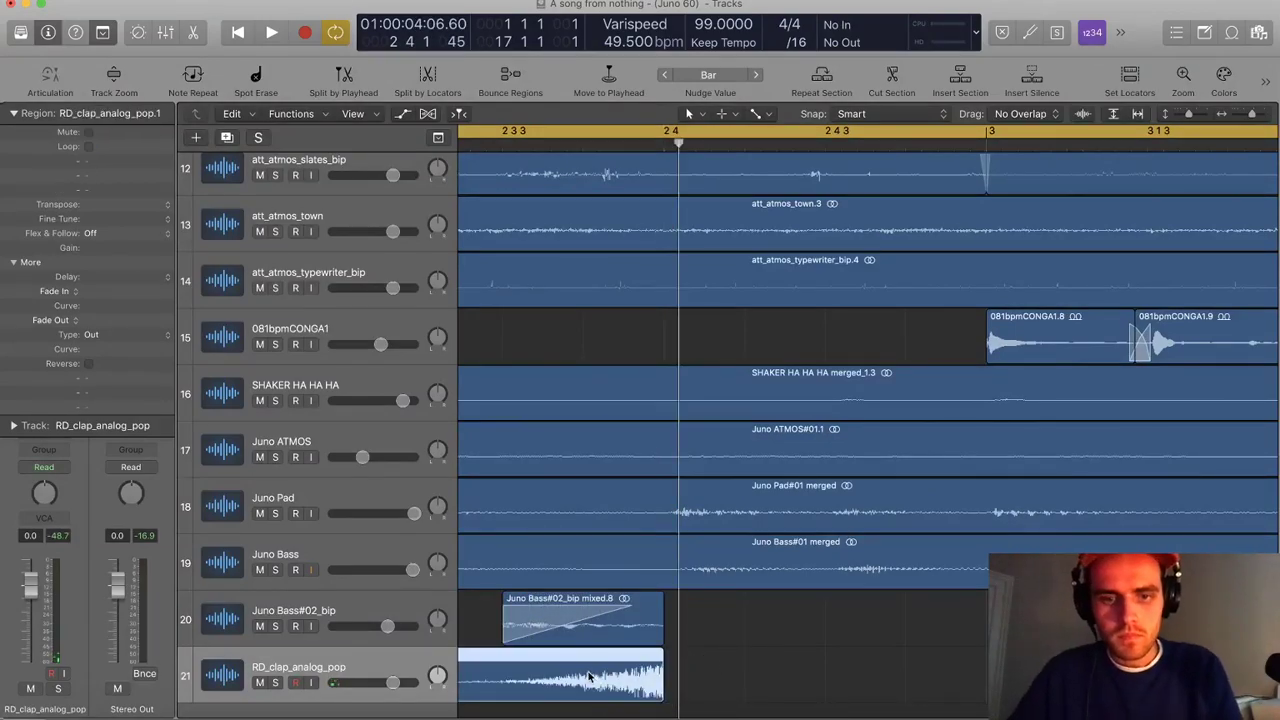
Cut the clap region at beat 3 of bar 2, delete the part before it, and apply a fade-in of 742
key("super+Left")
key("super+Left")
key("super+Left")
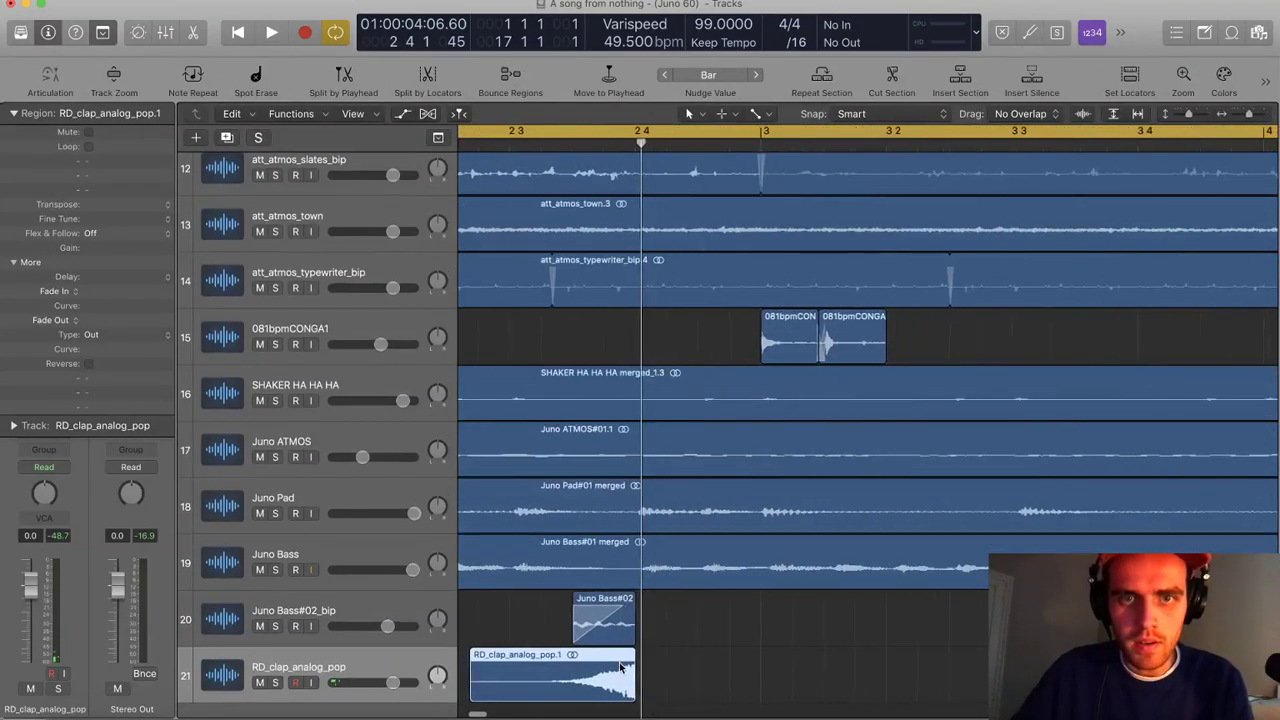
left_click_drag(535, 667, 527, 670)
left_click(523, 667)
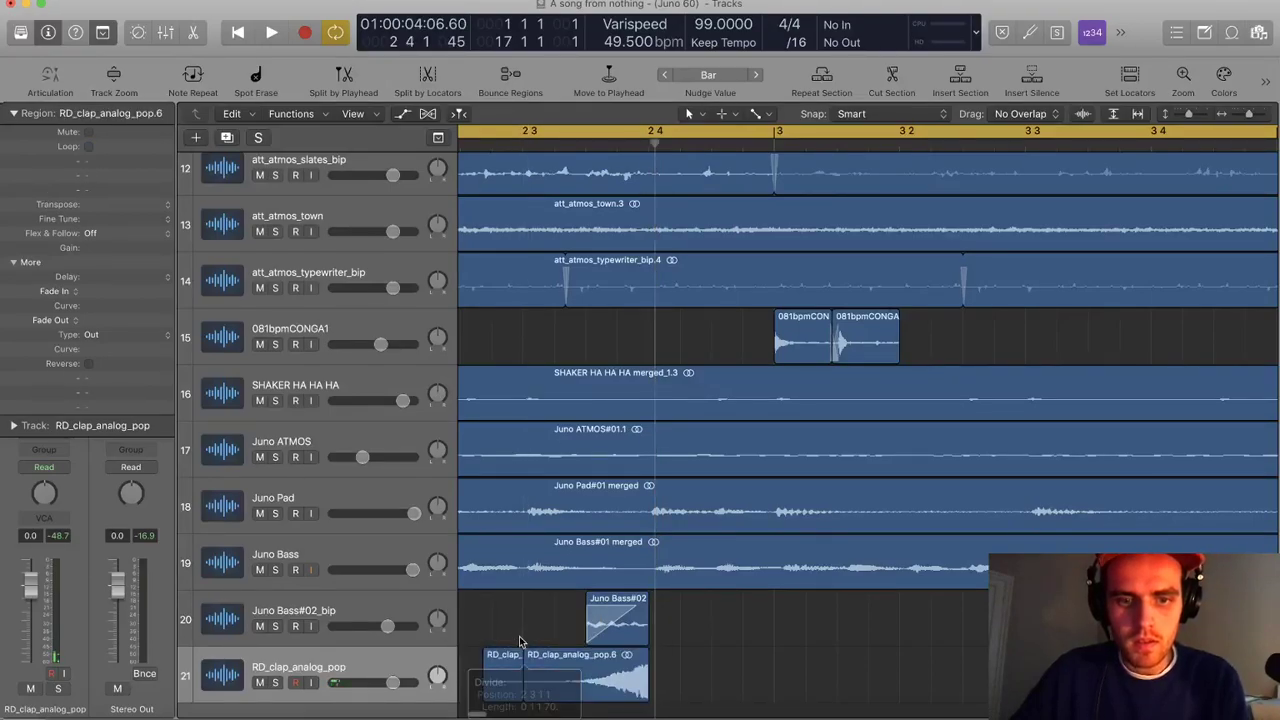
key("Delete")
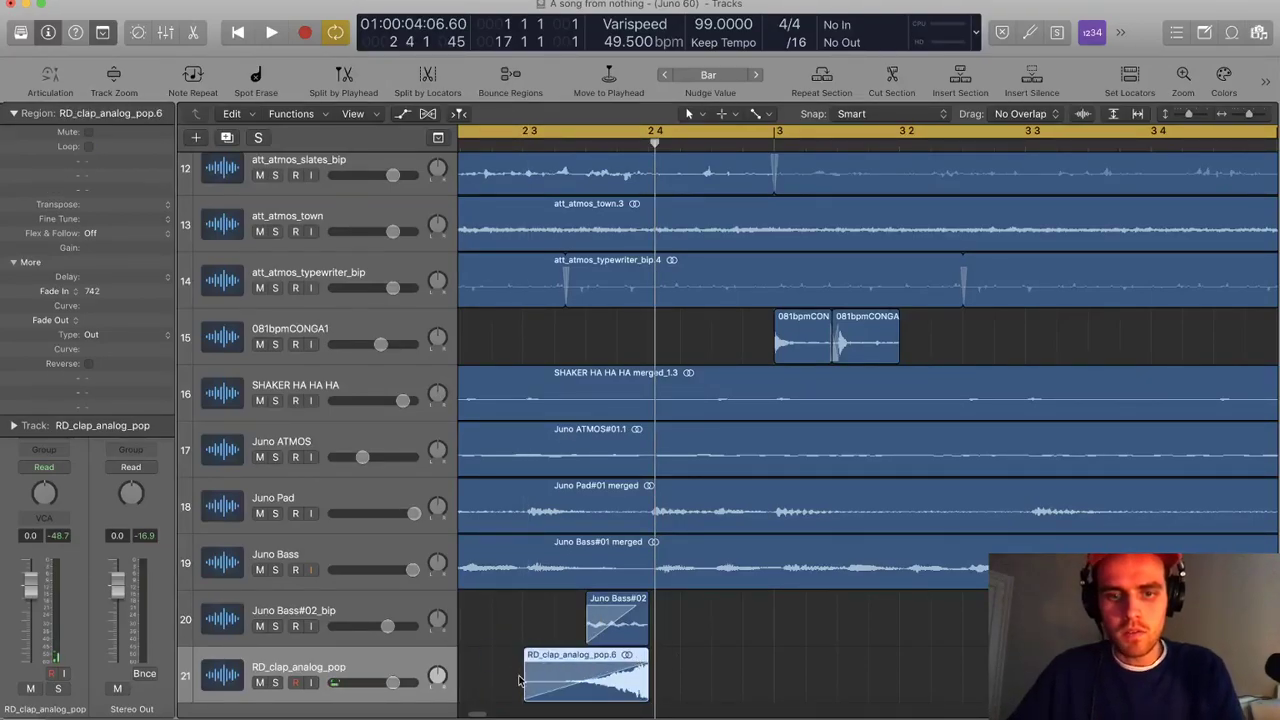
Lower the RD_clap_analog_pop track's volume to -14.6 dB and audition it from shortly before beat 3 of bar 2
left_click_drag(391, 682, 356, 682)
key("space")
key("super+Left")
left_click(893, 147)
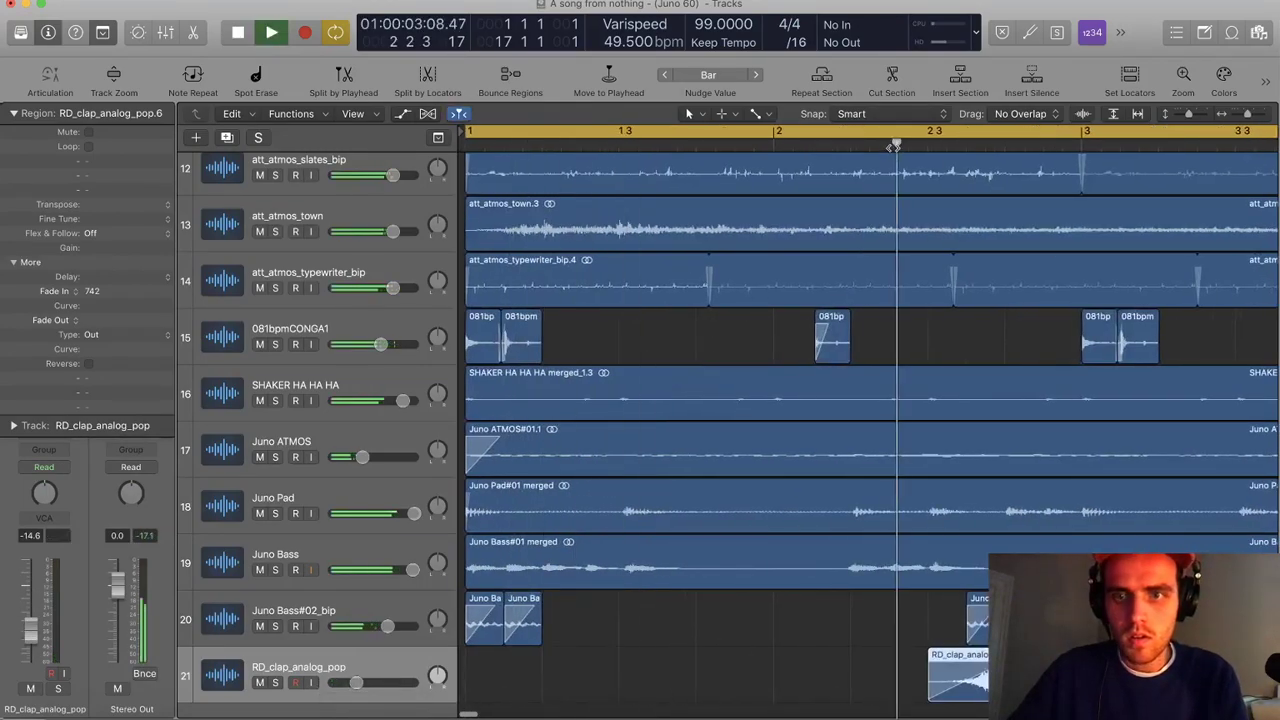
Stop playback and lower the RD_clap_analog_pop track's volume to -20.0 dB
key("space")
left_click(355, 683)
Switch to the Splice sample library, search the samples for "snare" and preview the snare sounds it offers
left_click(308, 712)
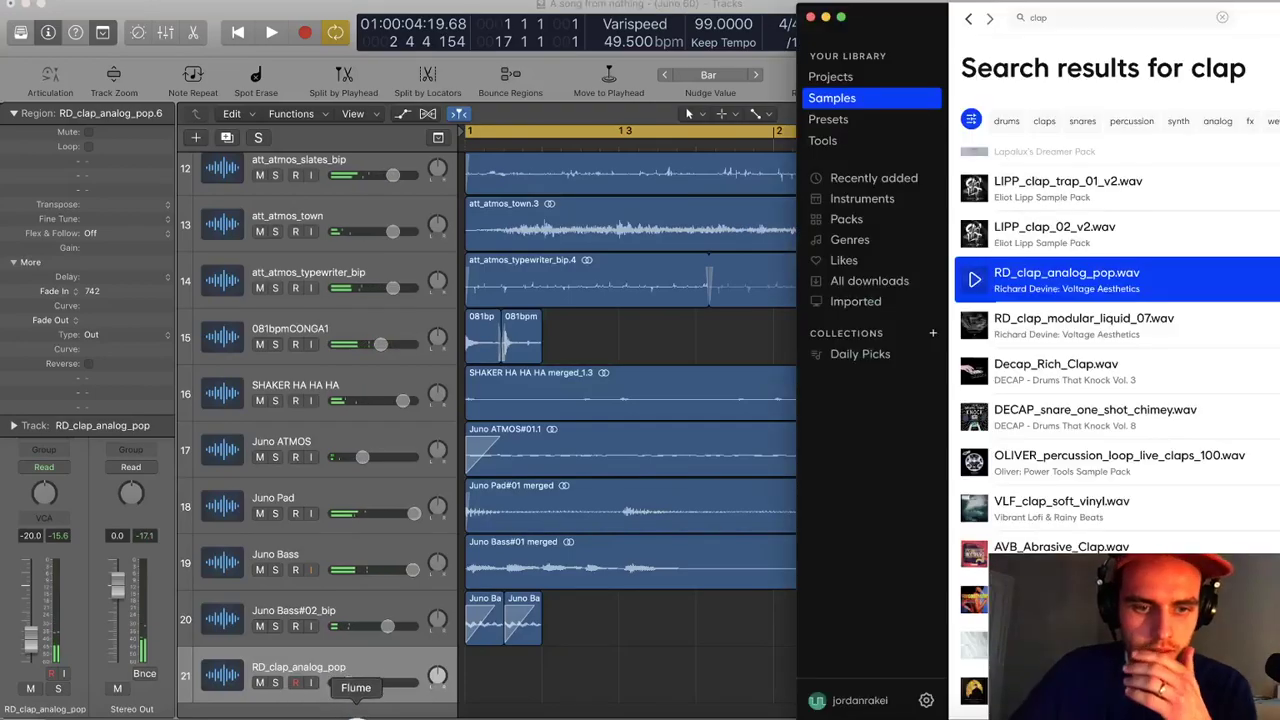
right_click(357, 716)
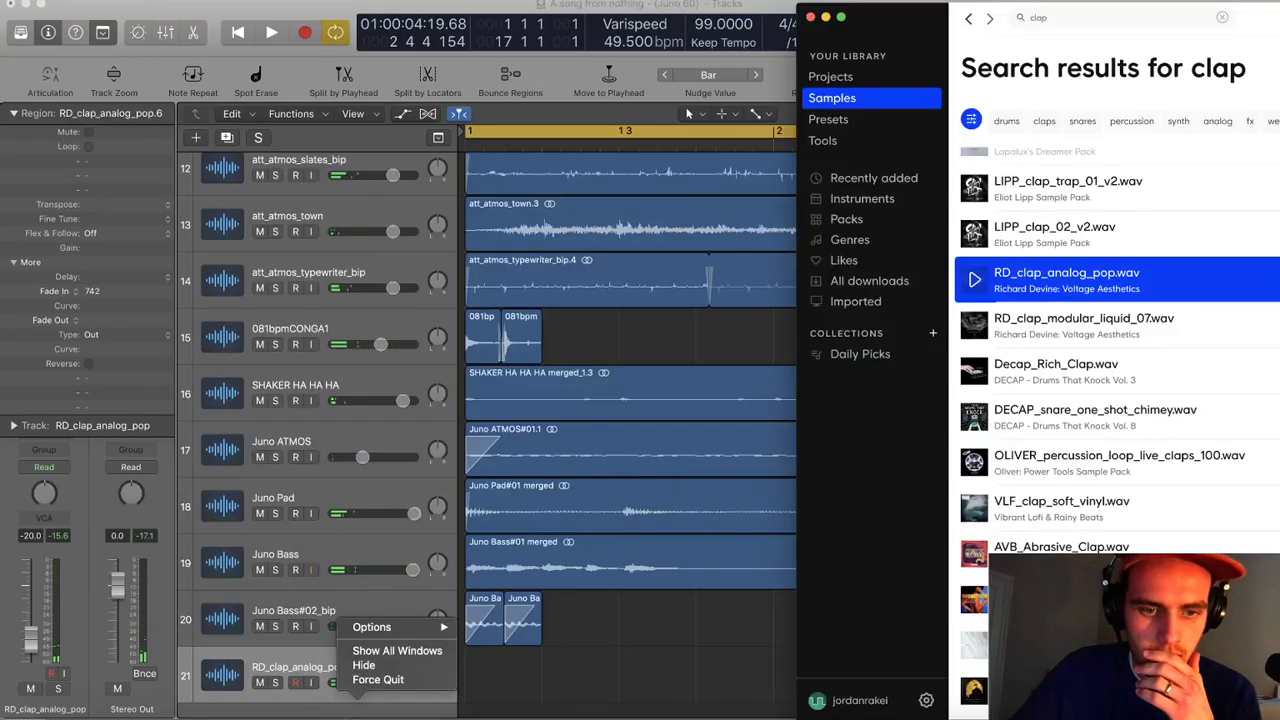
left_click(363, 665)
left_click(308, 712)
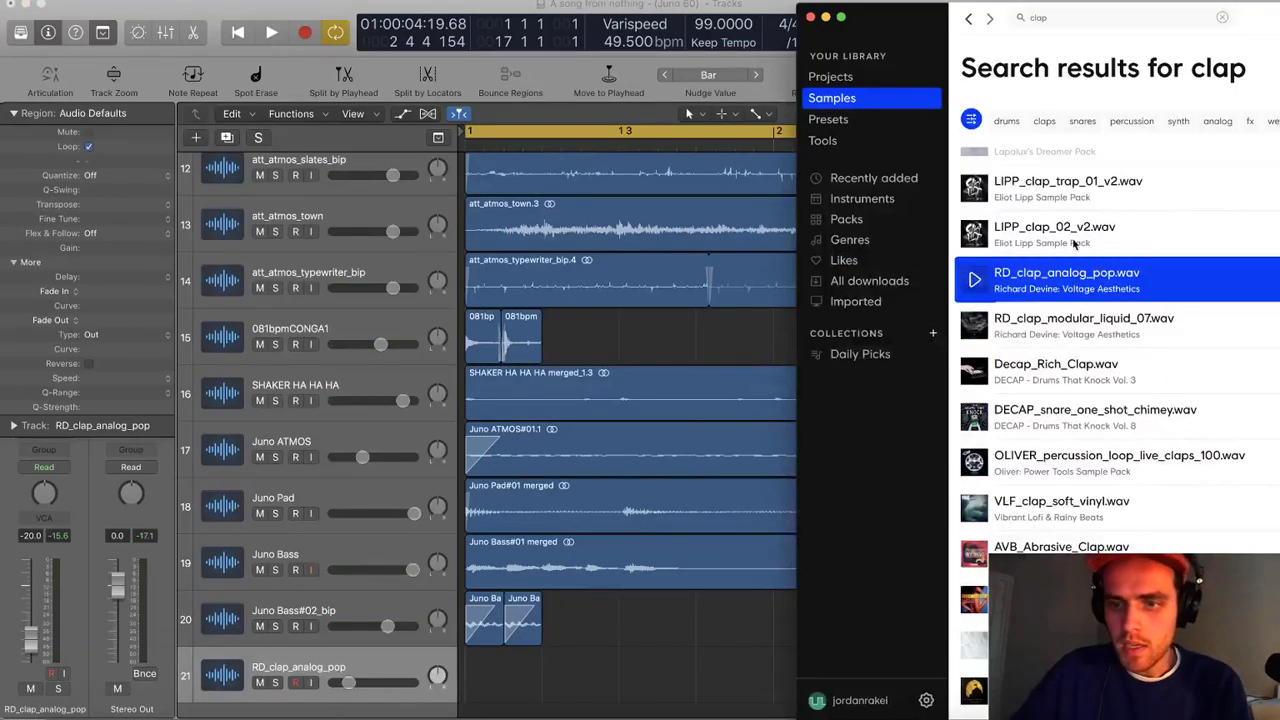
left_click_drag(952, 44, 715, 40)
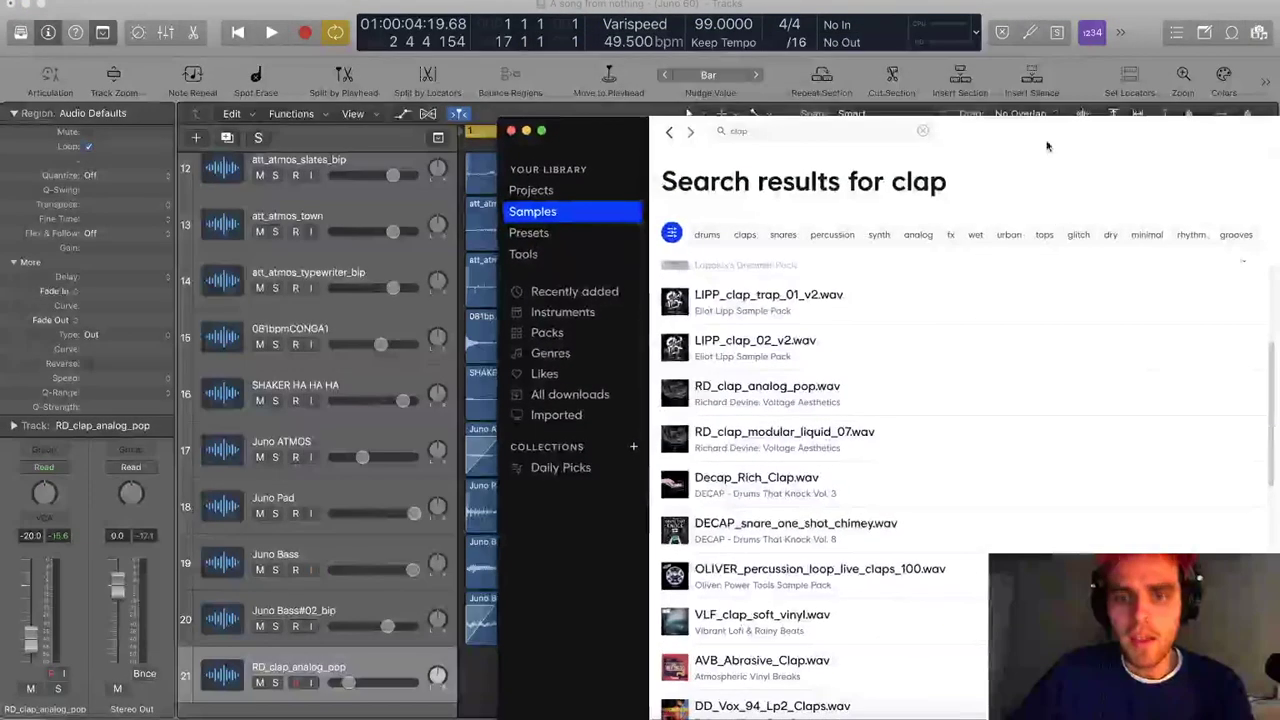
double_click(752, 132)
type("snare")
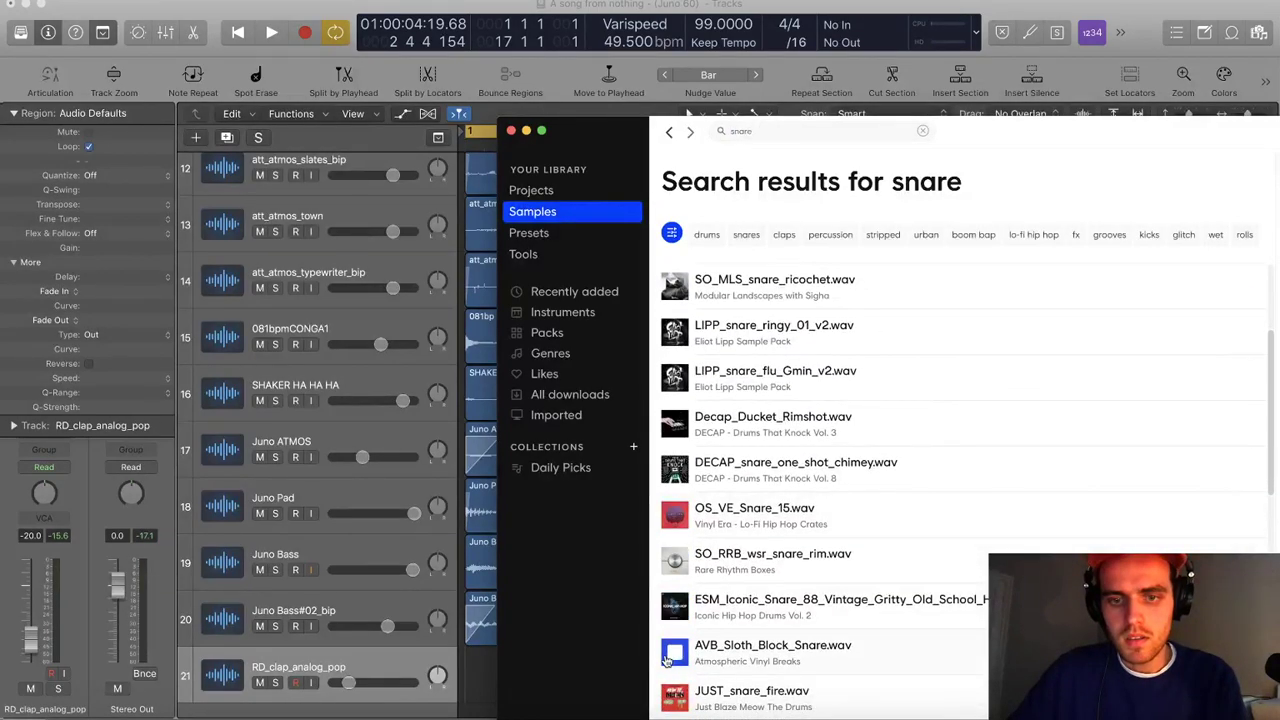
scroll(694, 625, "down", 3)
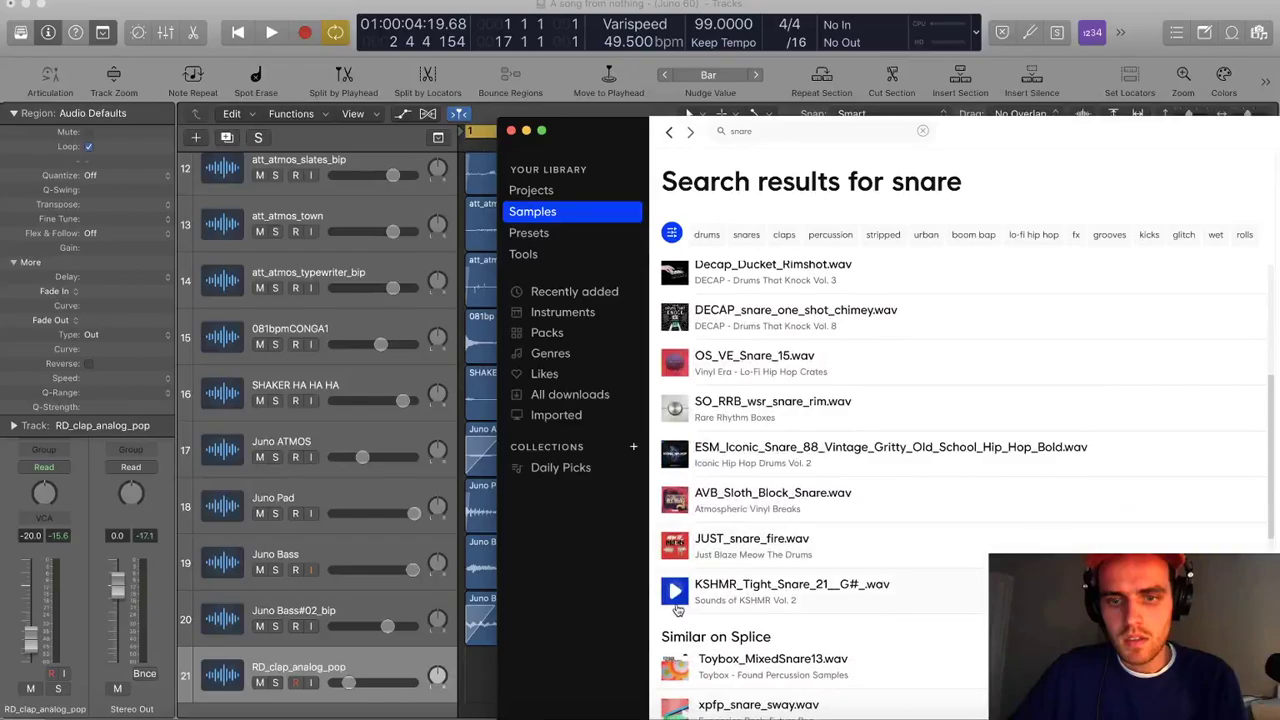
Return to Logic and preview the SNARE samples in the !llmind BLAP-KIT VOLUME 1 folder inside the Kits folder
left_click(1127, 22)
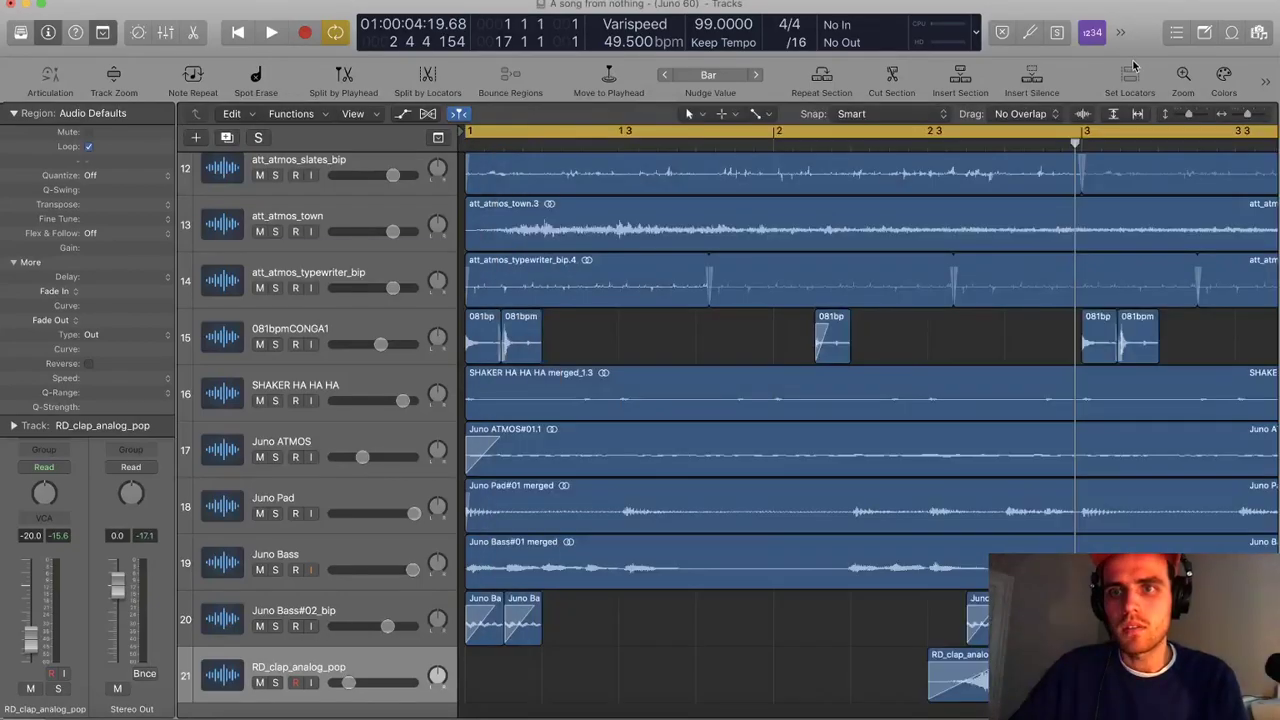
left_click(1247, 33)
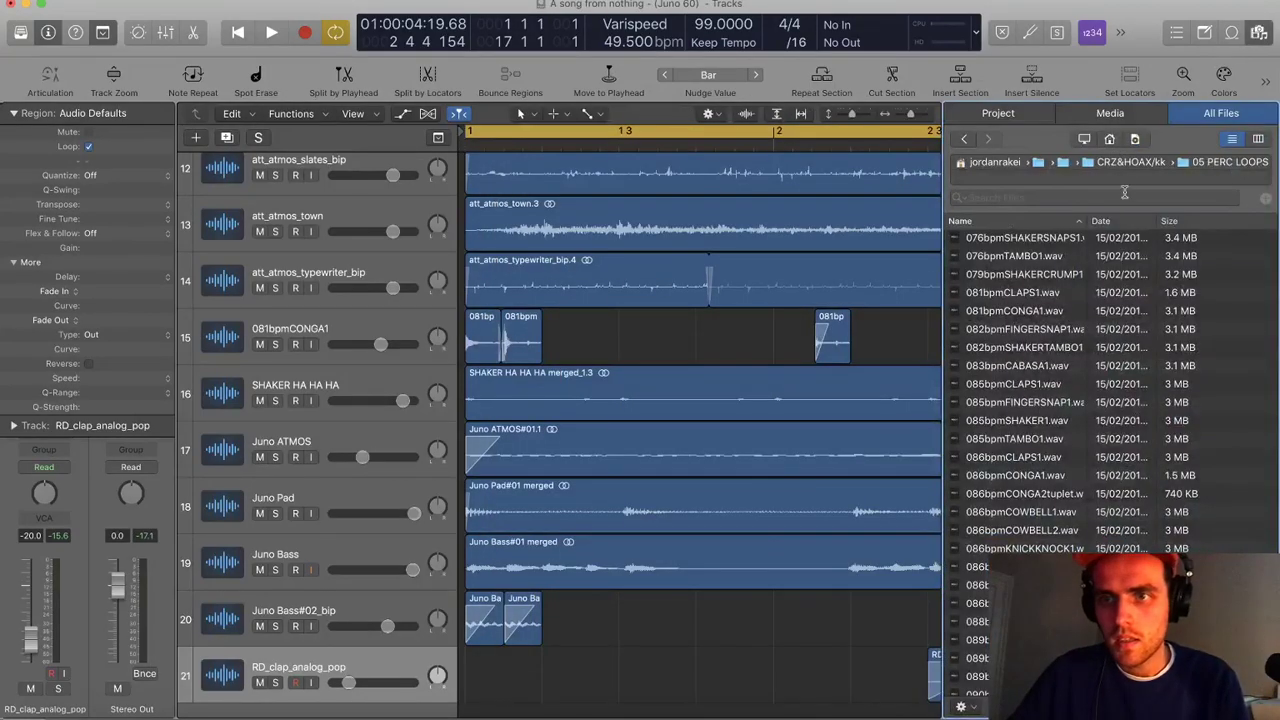
left_click(1078, 162)
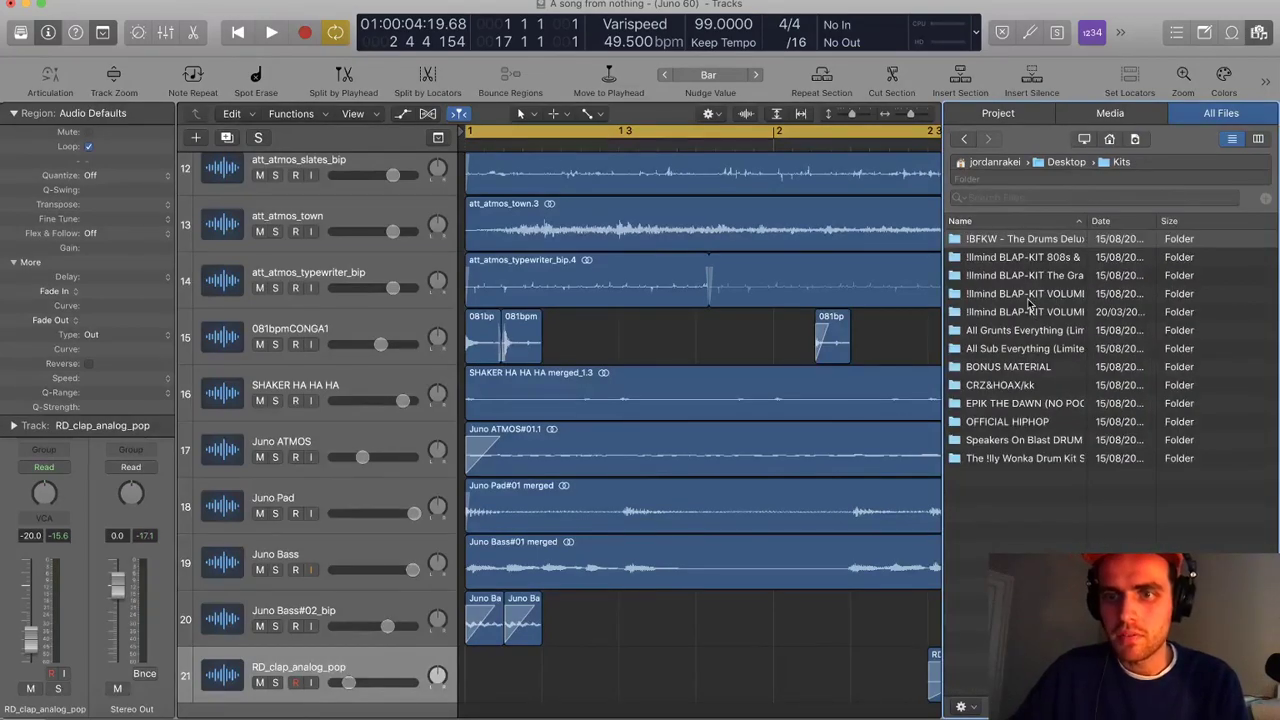
double_click(1035, 297)
scroll(1010, 450, "down", 15)
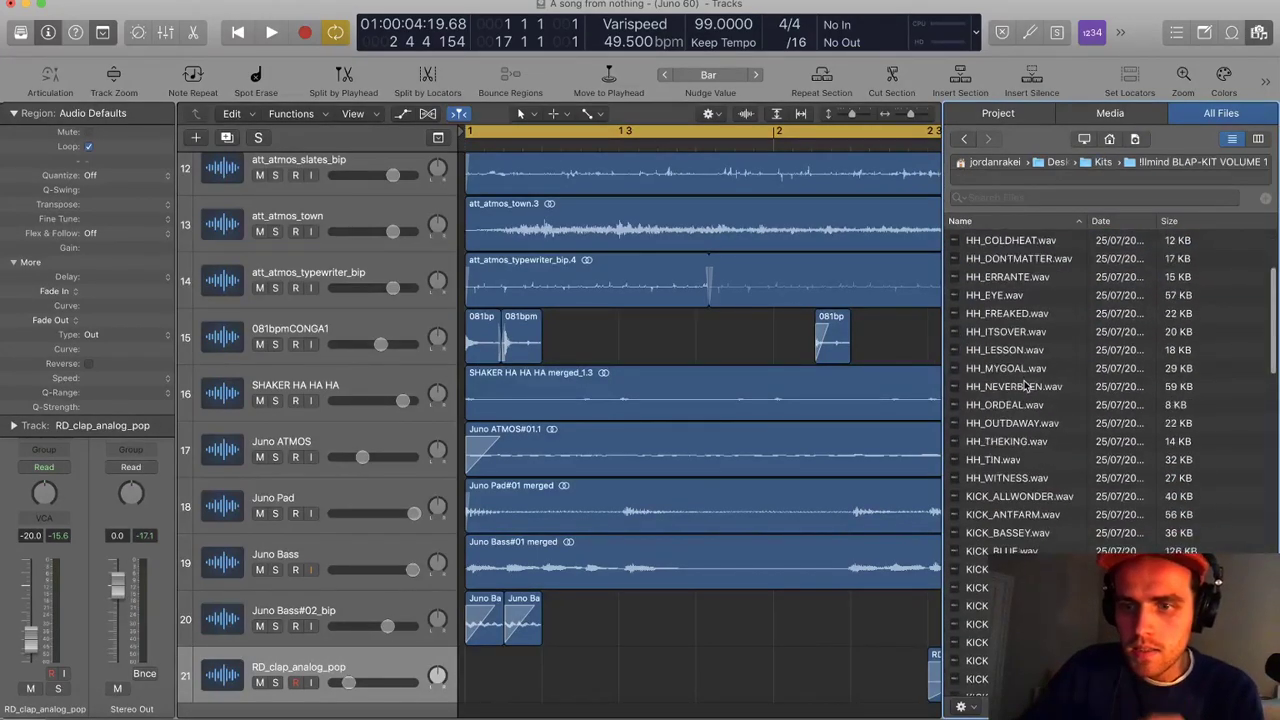
left_click(1005, 463)
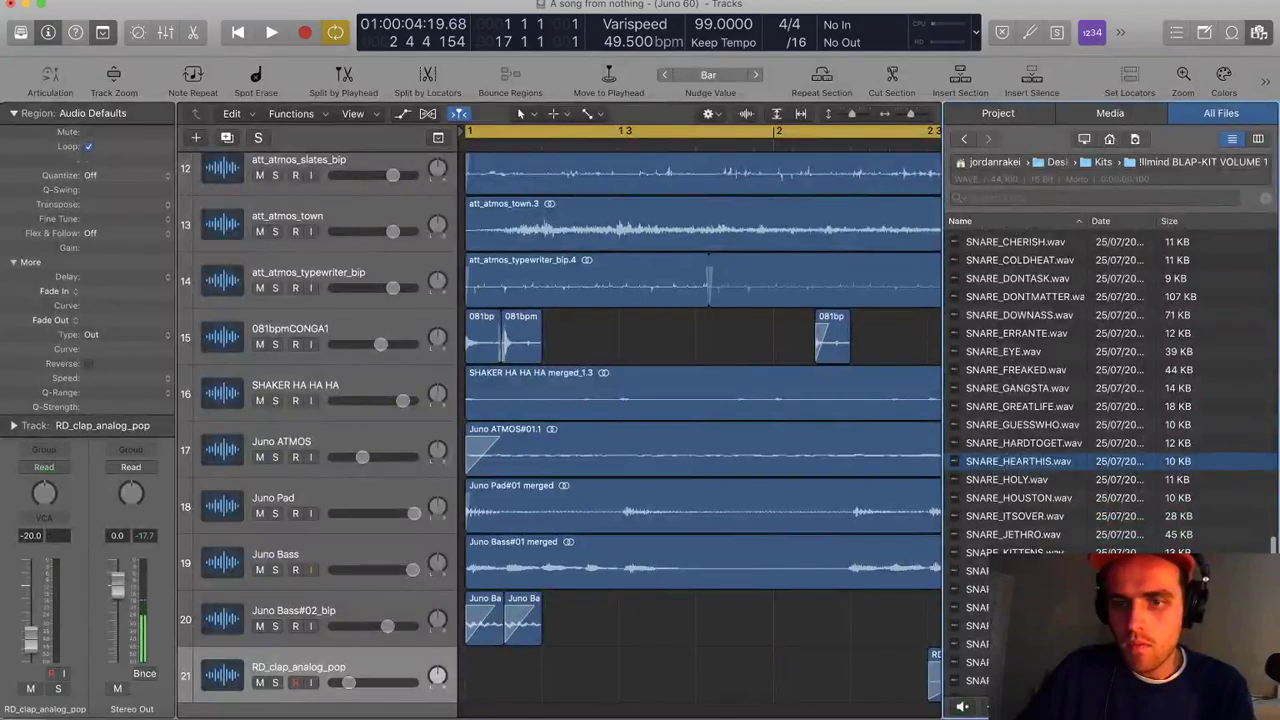
left_click(1008, 589)
scroll(1008, 610, "down", 2)
left_click(1008, 640)
scroll(914, 594, "down", 2)
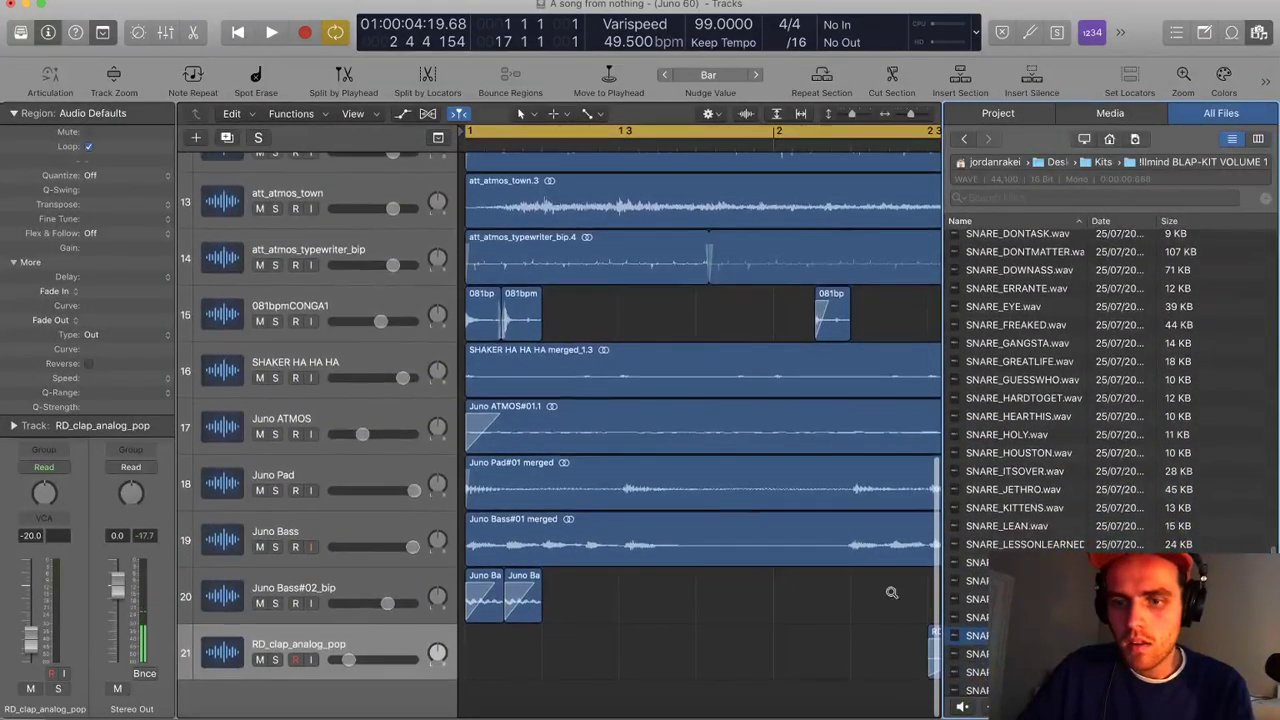
Add SNARE_ORDEAL on a new track below the clap, starting at beat 4 of bar 2
key("super+Left")
scroll(700, 420, "right", 5)
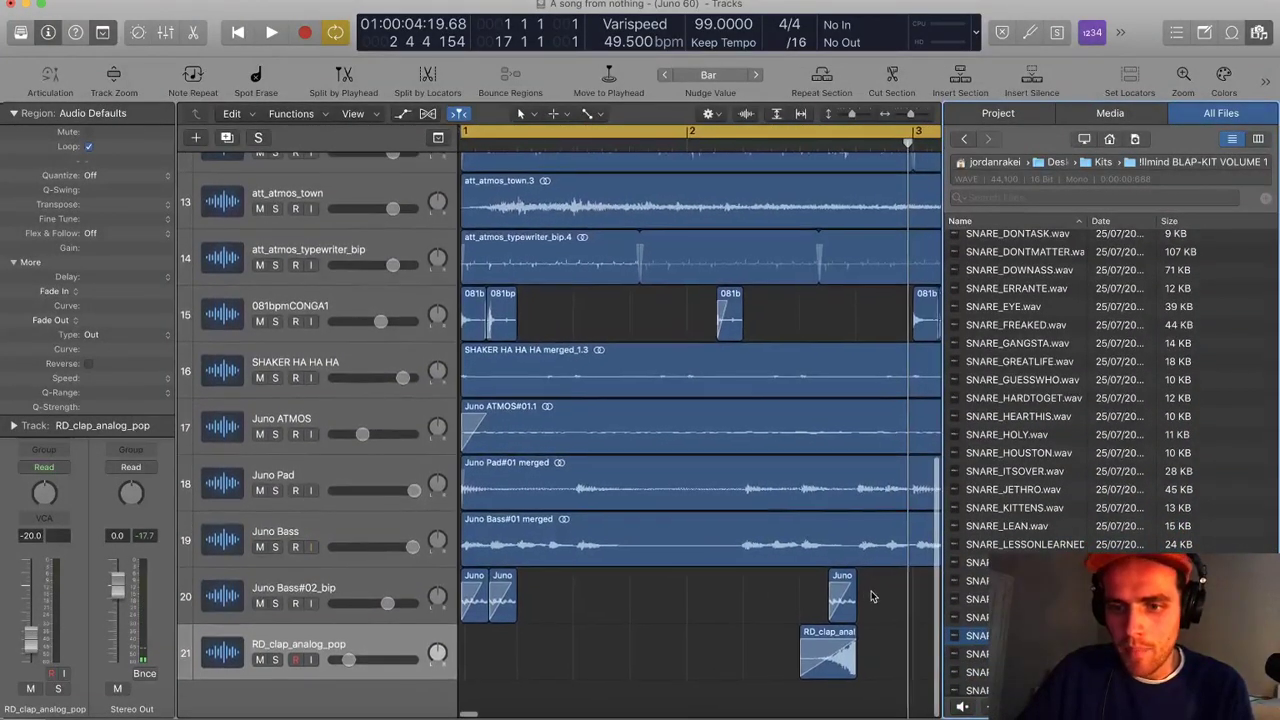
left_click_drag(975, 635, 607, 632)
Close the file browser and audition the song from the start through the new snare hit in bar 2
key("space")
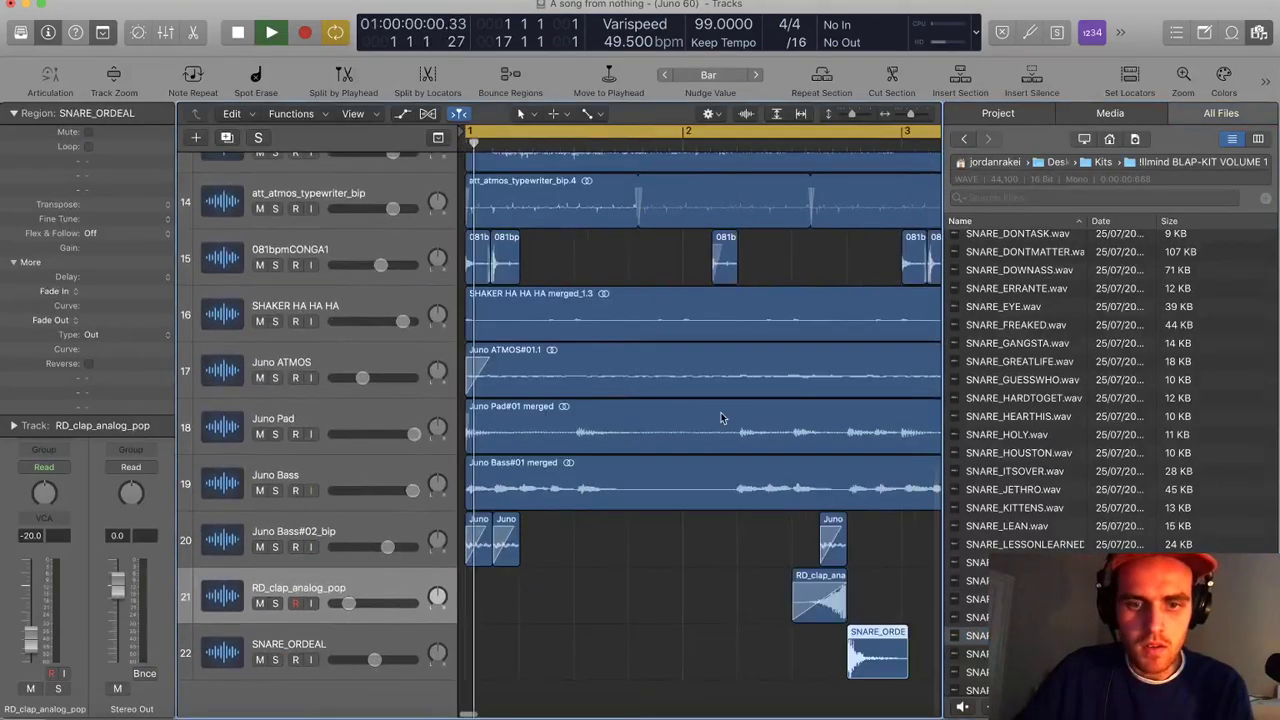
key("super+Left")
key("super+Left")
key("f")
left_click(828, 541)
key("super+Up")
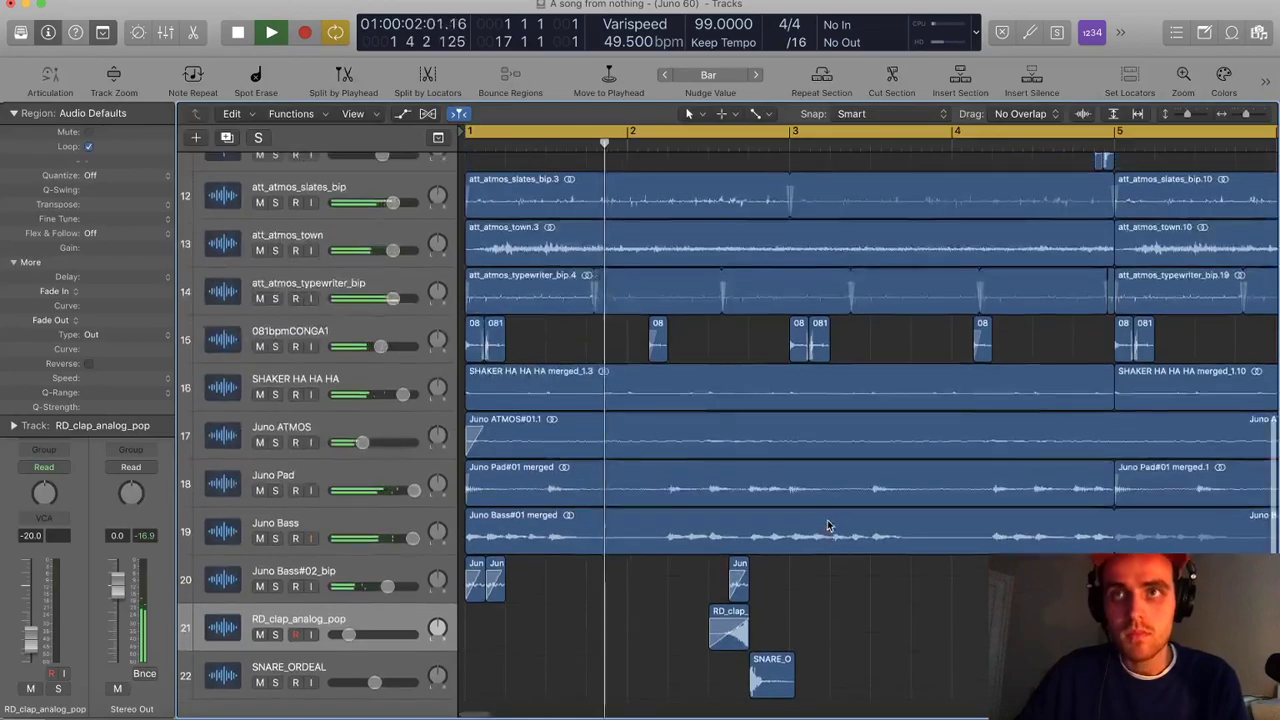
scroll(832, 525, "down", 1)
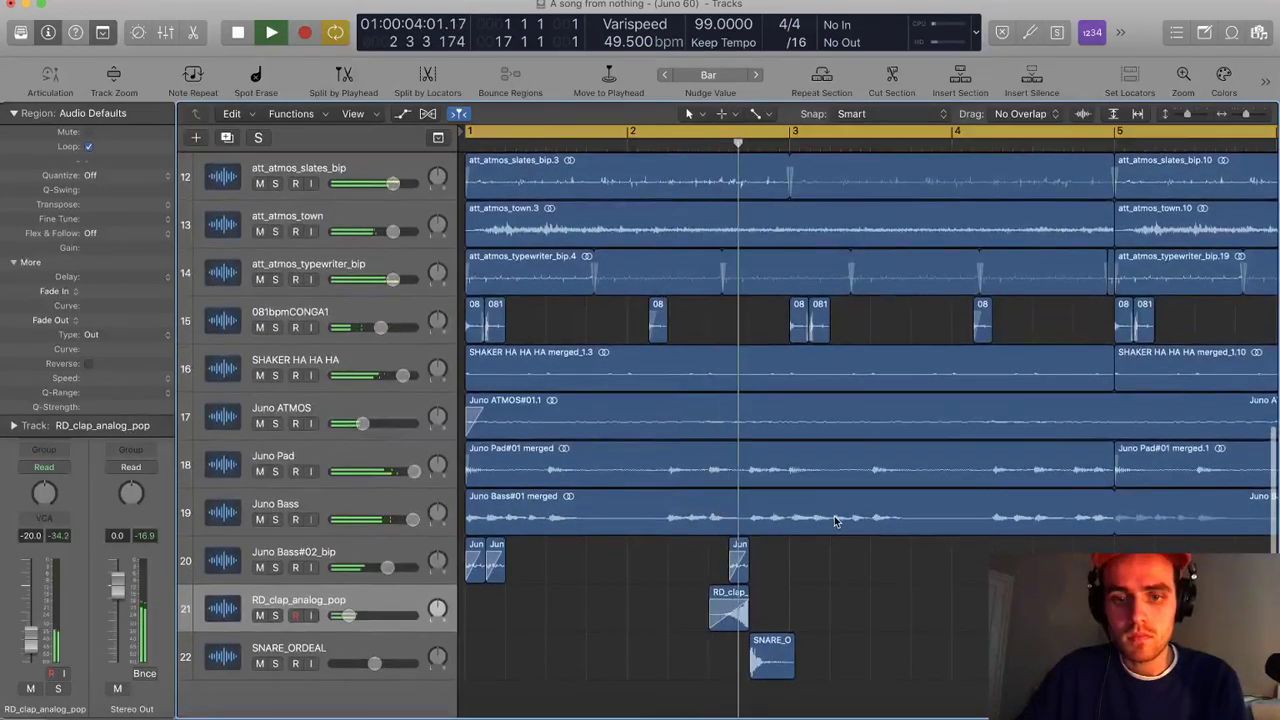
key("space")
Trim the SNARE_ORDEAL region to end at bar 3, deleting the excess, and give it a fade-out of 71
double_click(787, 645, "super")
scroll(798, 645, "right", 1)
key("Delete")
scroll(732, 620, "up", 5)
scroll(735, 623, "right", 1)
left_click_drag(695, 672, 758, 676)
double_click(694, 655, "super")
key("Delete")
key("Return")
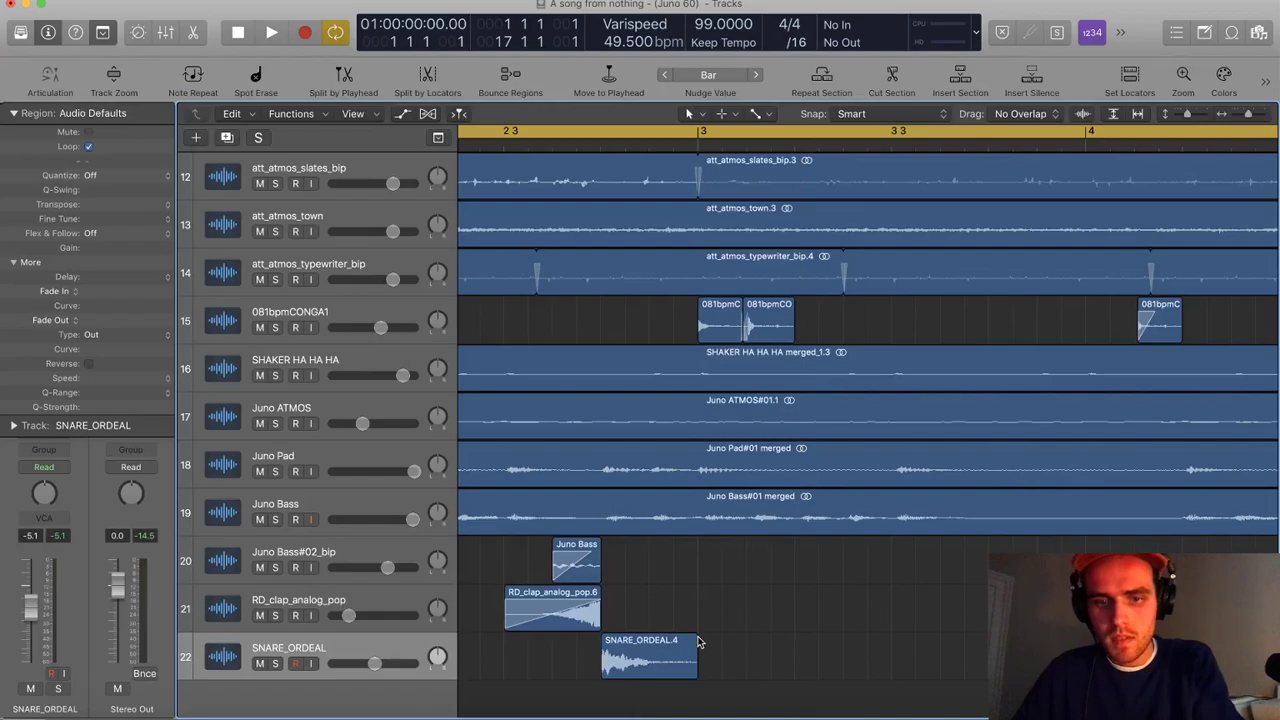
left_click_drag(697, 643, 688, 645)
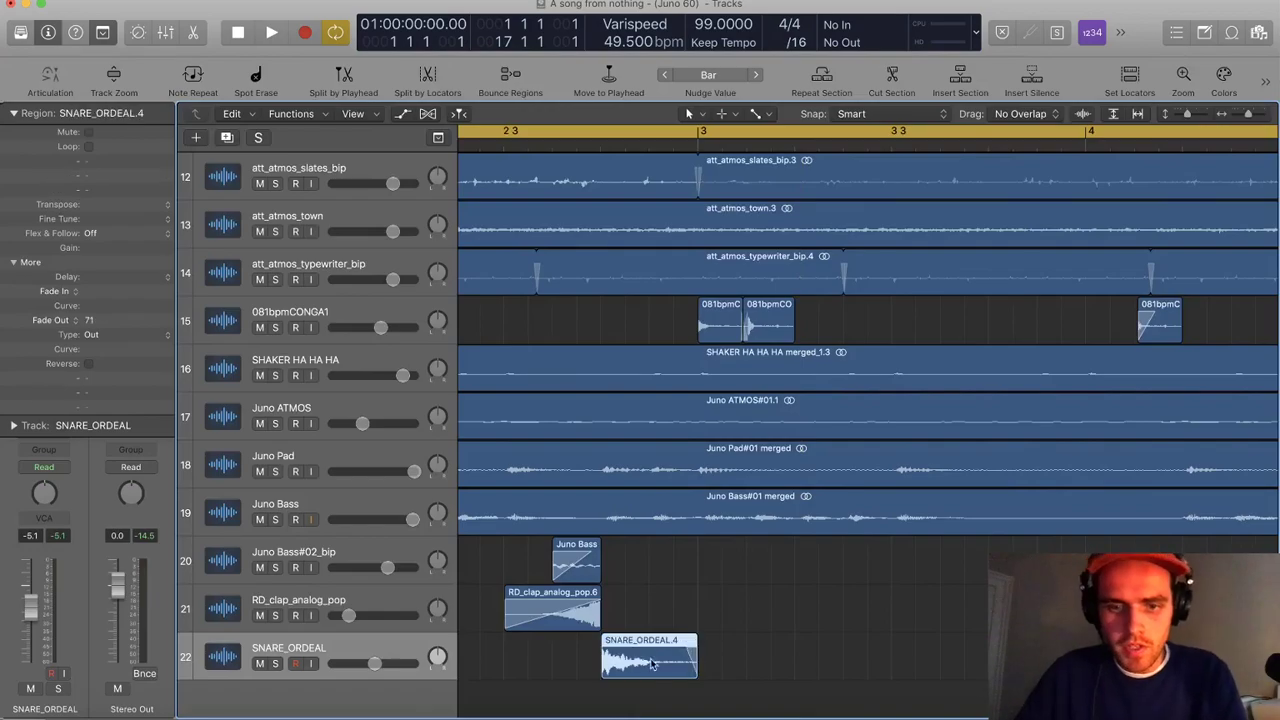
Audition the snare hit and split its region one and two sixteenth notes after beat 4 of bar 2
key("shift+space")
key("space")
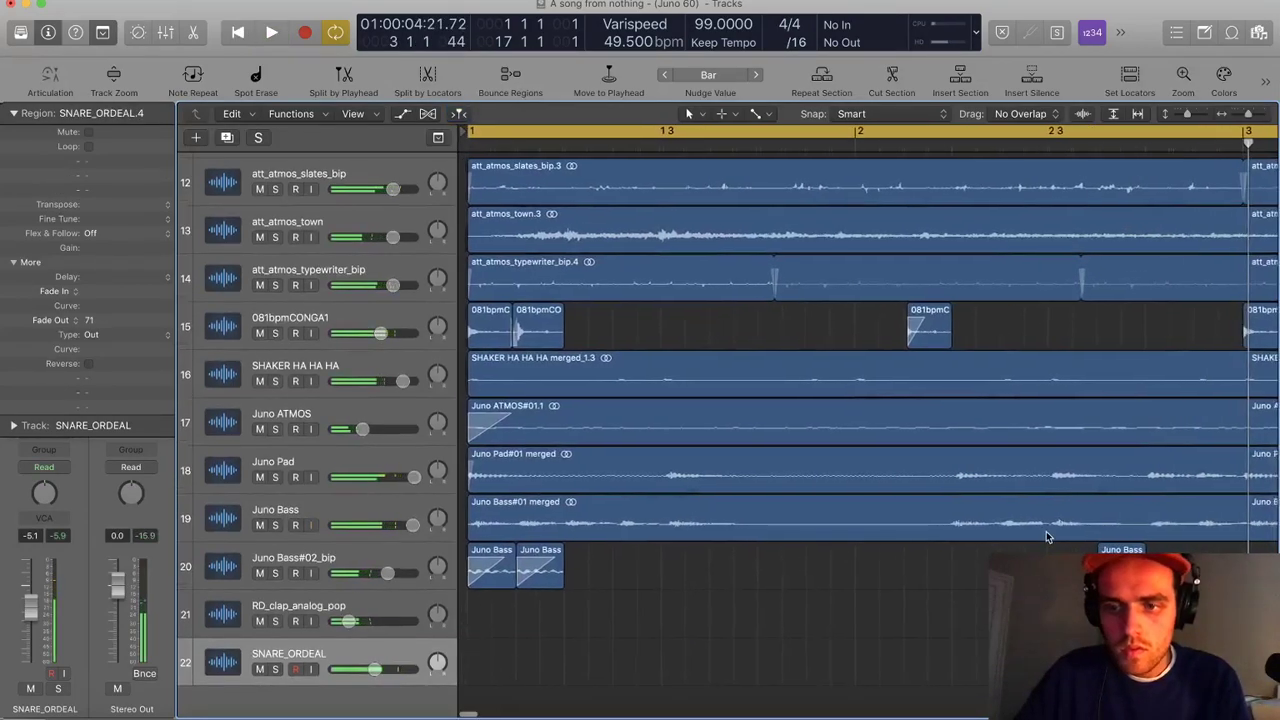
key("space")
key("space")
scroll(960, 645, "right", 2)
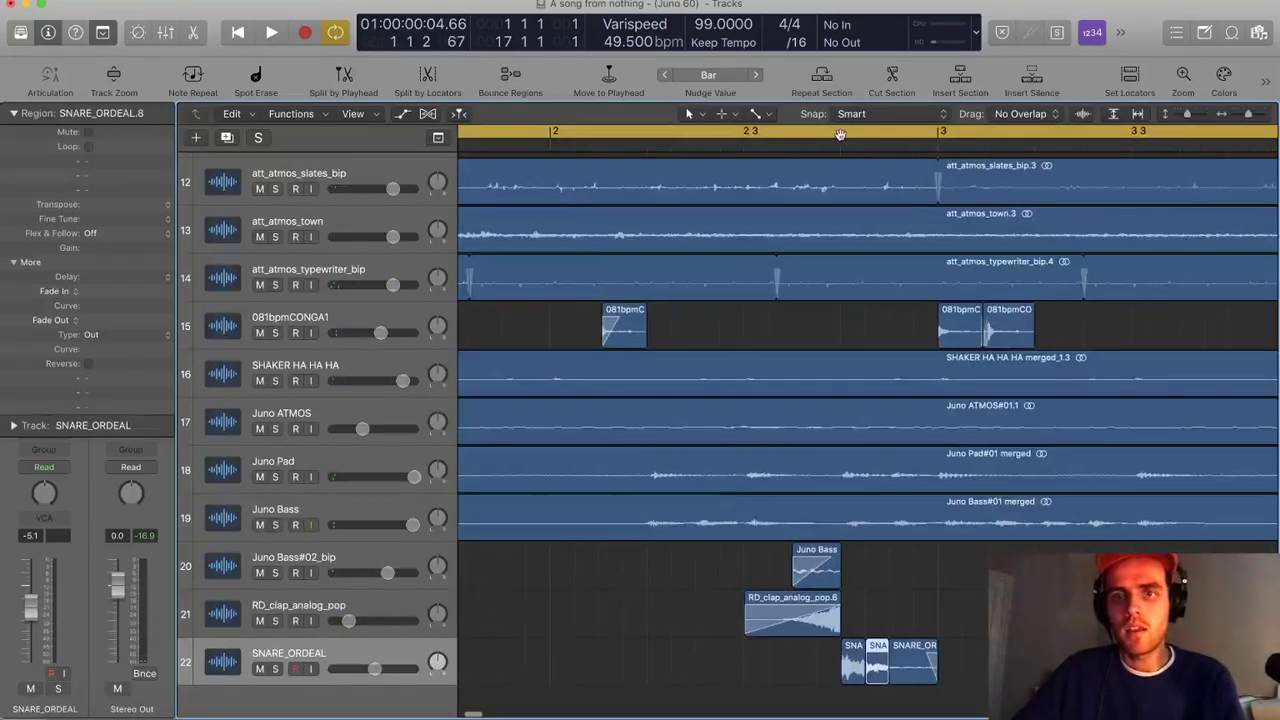
Loop beat 4 of bar 2 with the SNARE_ORDEAL track soloed, and delete the middle piece of the split snare
left_click_drag(840, 132, 940, 132)
left_click(276, 673)
key("space")
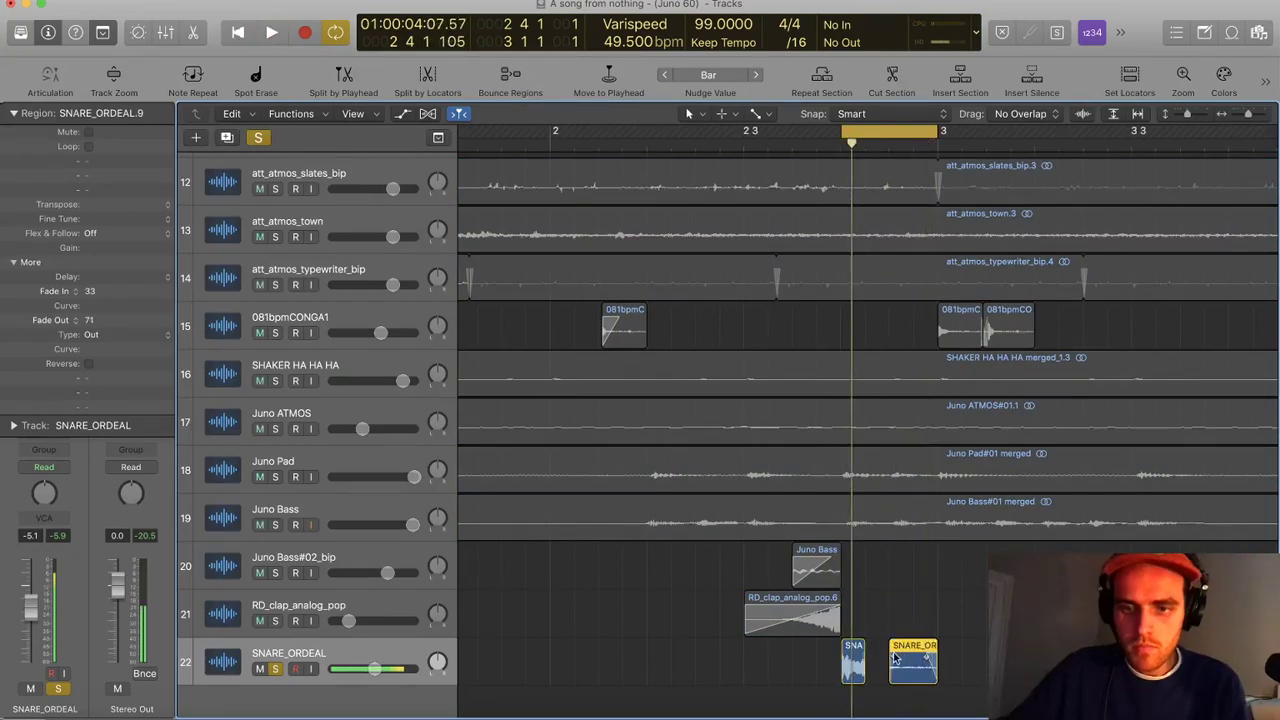
scroll(888, 664, "up", 5)
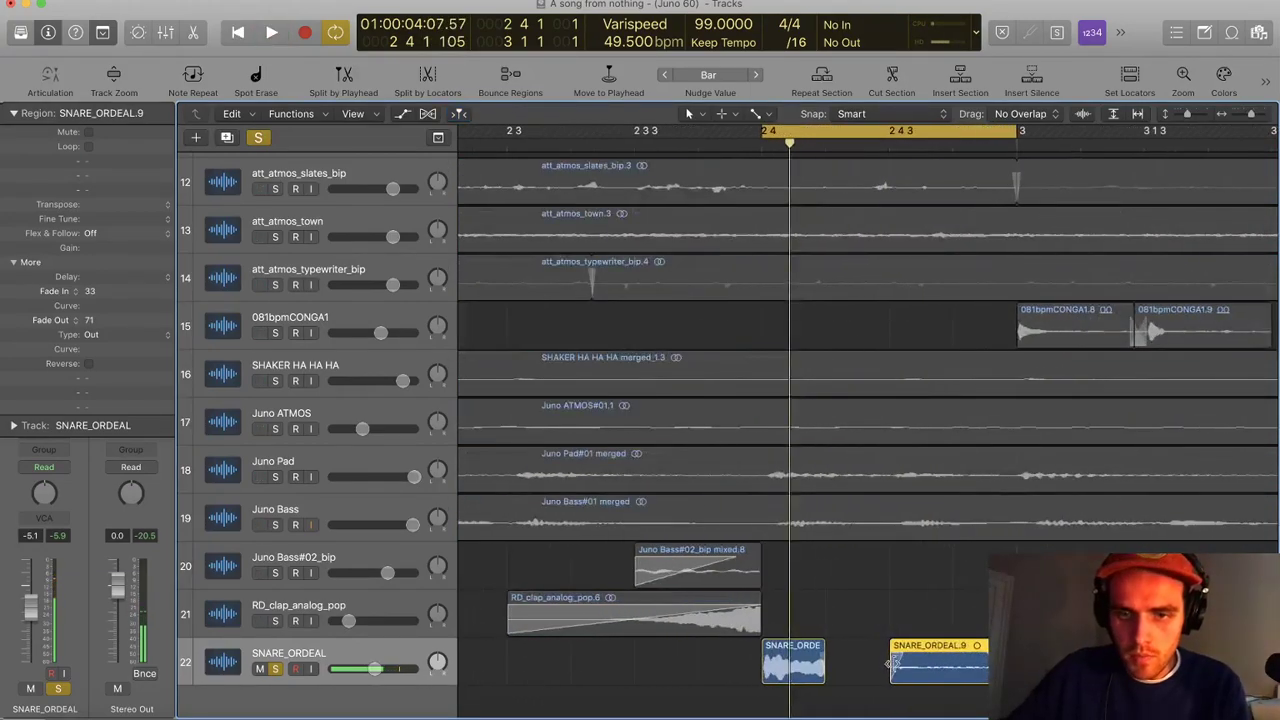
scroll(896, 663, "right", 2)
scroll(896, 663, "left", 1)
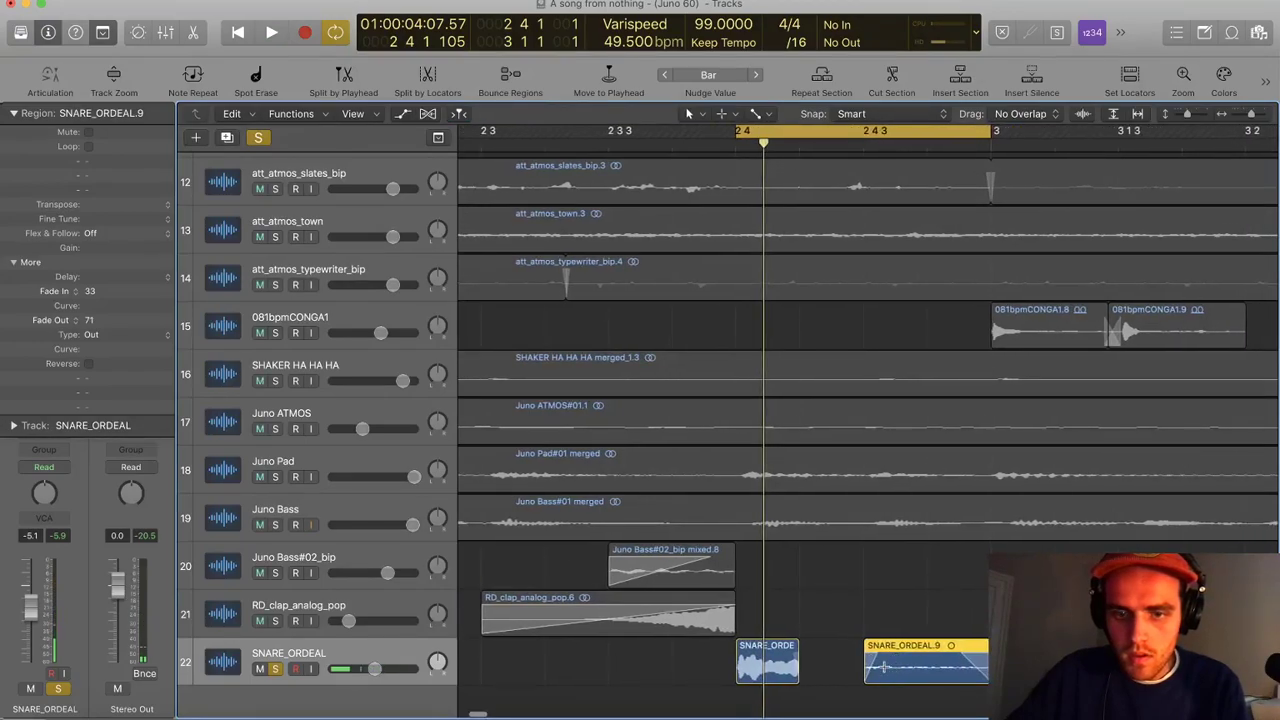
Shorten the first snare piece with a fade-out of 9, and extend the second piece back to one sixteenth after beat 4
left_click(780, 668)
key("space")
left_click_drag(797, 677, 765, 680)
left_click_drag(863, 680, 806, 660)
left_click(765, 652)
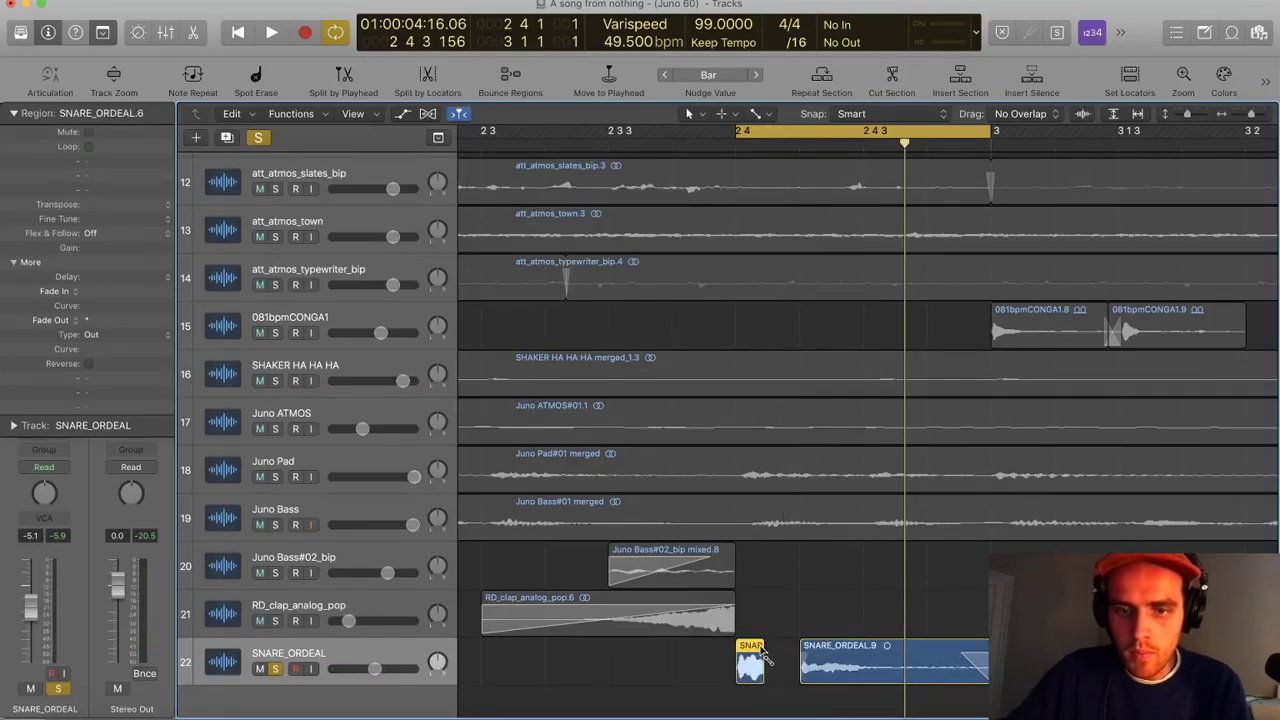
key("space")
key("space")
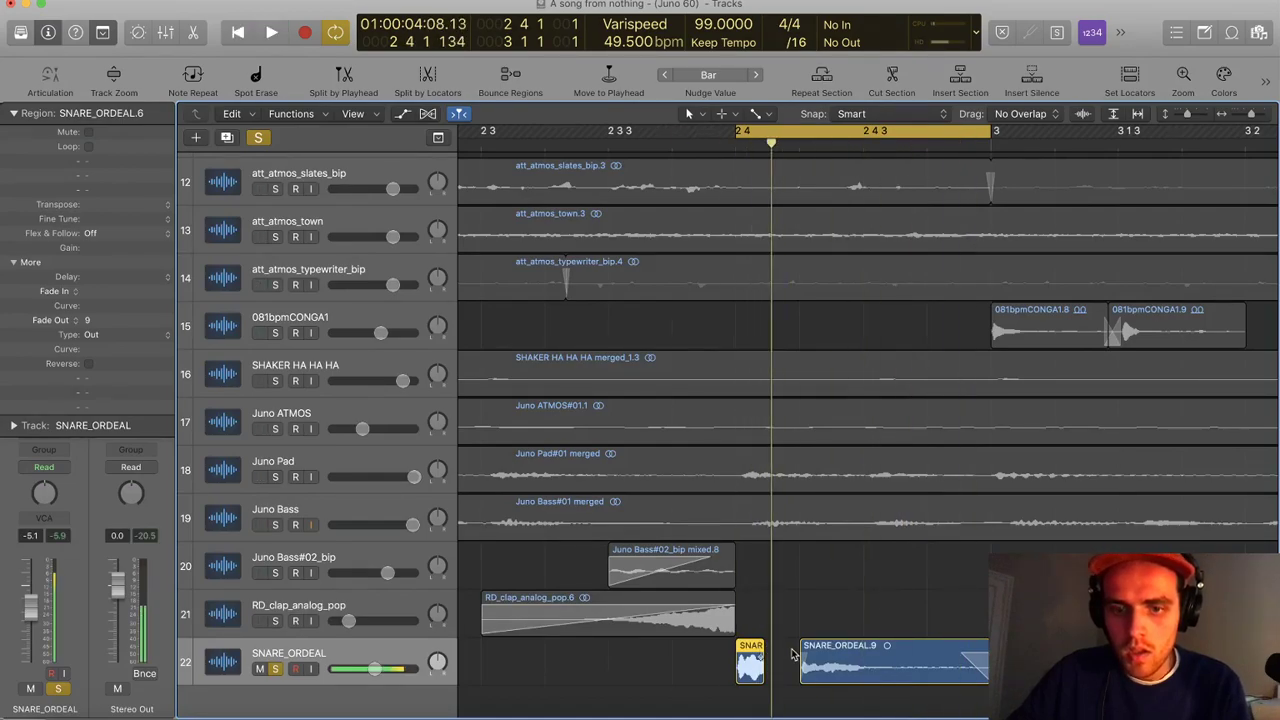
Lengthen the first snare piece slightly, keeping a short gap before the second, and audition the soloed stutter
key("super+Left")
key("super+Up")
scroll(772, 672, "up", 1)
left_click_drag(763, 687, 773, 686)
key("space")
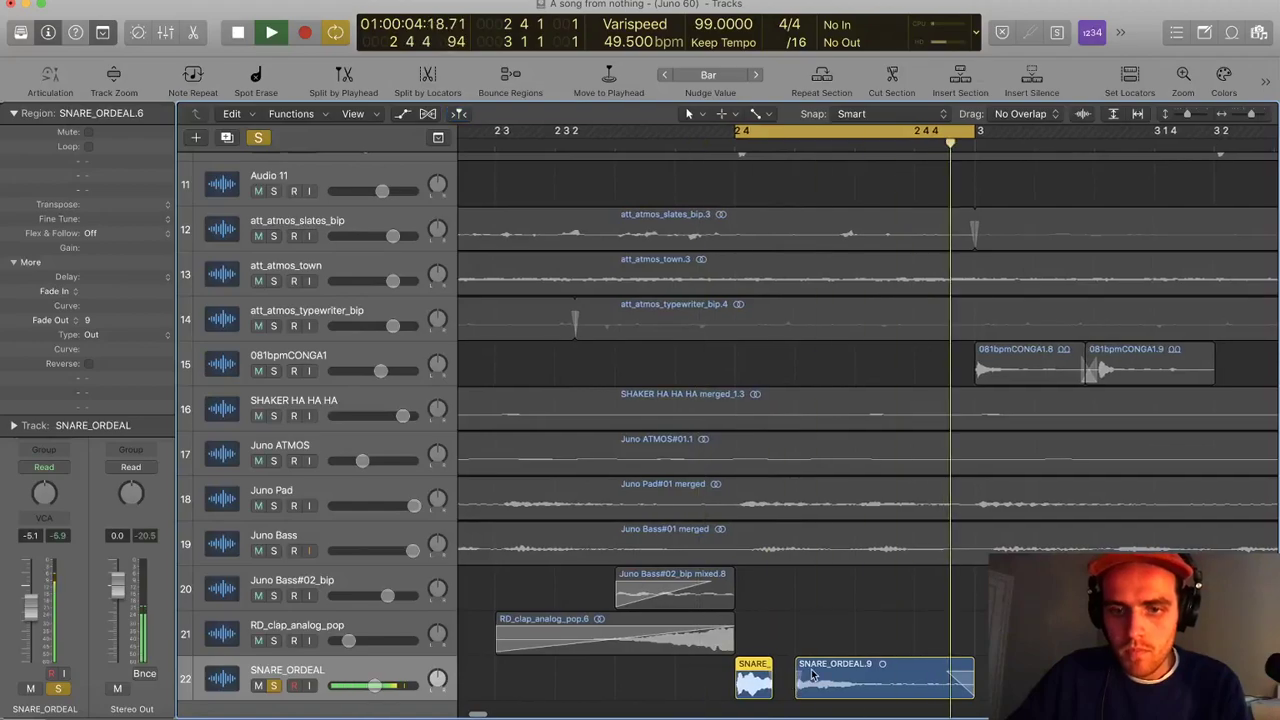
key("space")
Unsolo the SNARE_ORDEAL track and audition the chopped snare in the full mix over beat 4 of bar 2
key("super+Left")
scroll(726, 655, "left", 1)
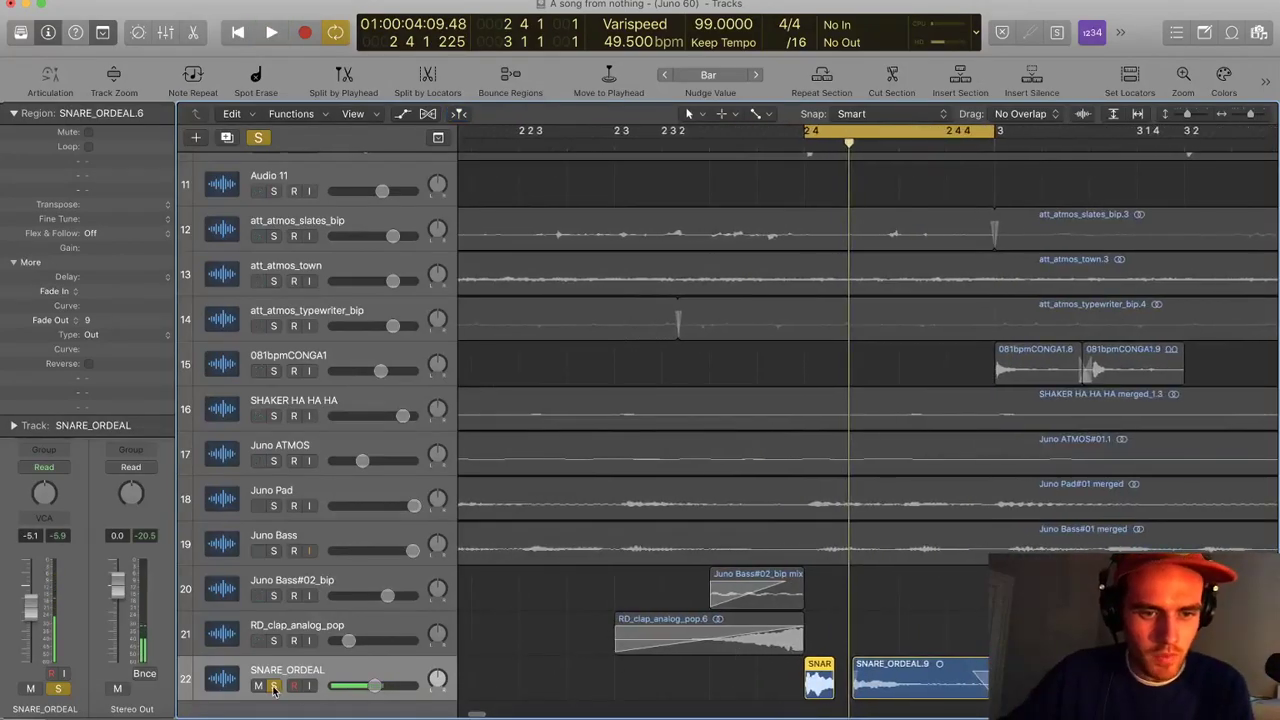
left_click(274, 688)
key("space")
key("super+Left")
key("super+Left")
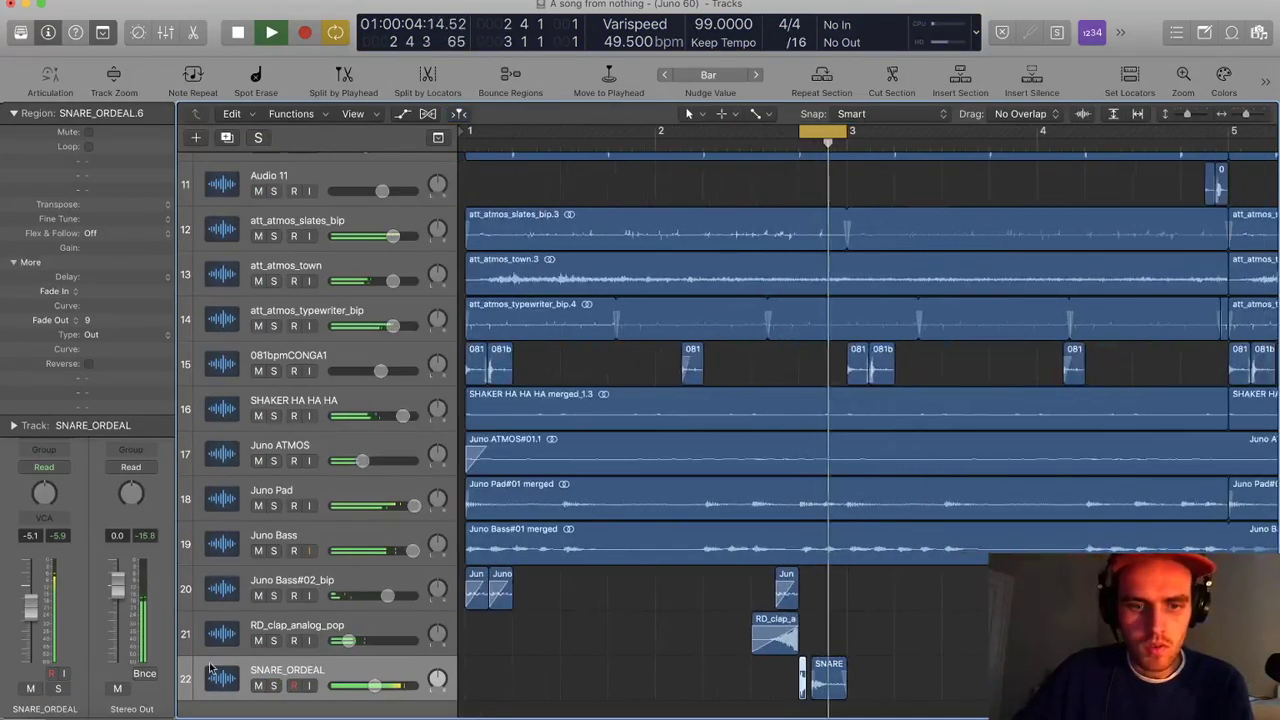
Collapse the Region and Track inspector details to expose the SNARE_ORDEAL channel strip, and listen to the looped snare
left_click(15, 116)
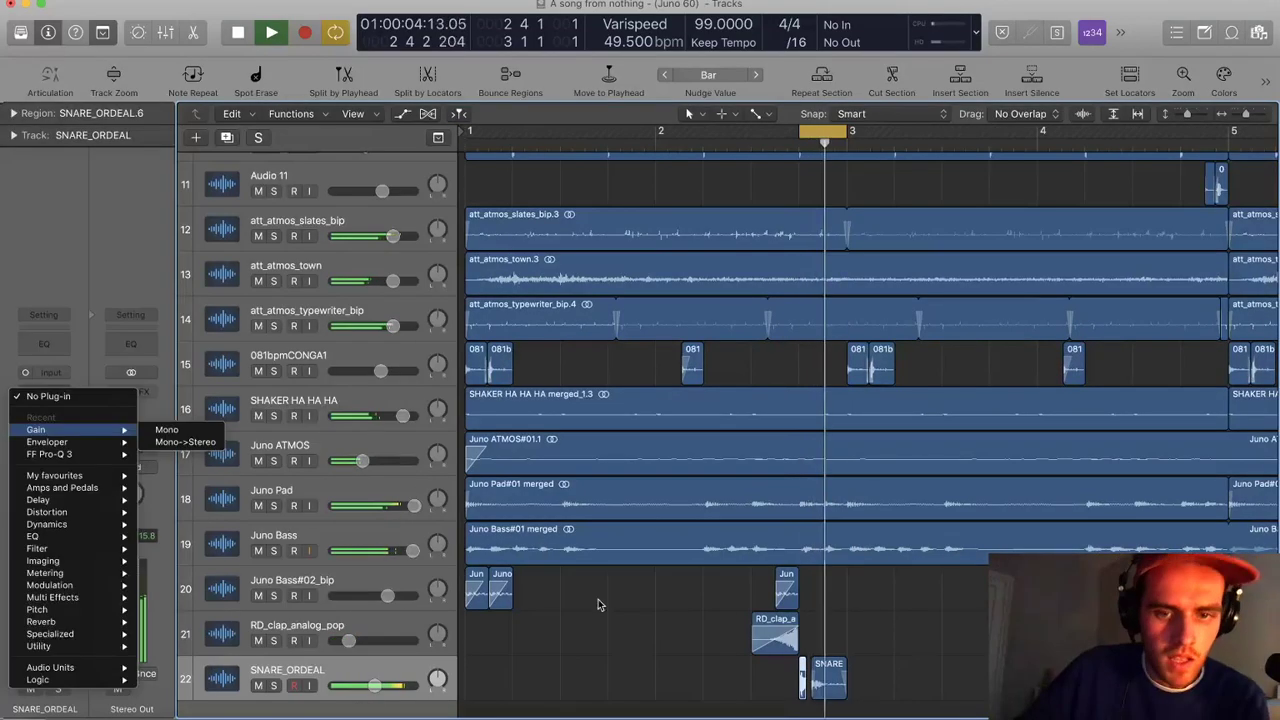
left_click(600, 603)
key("space")
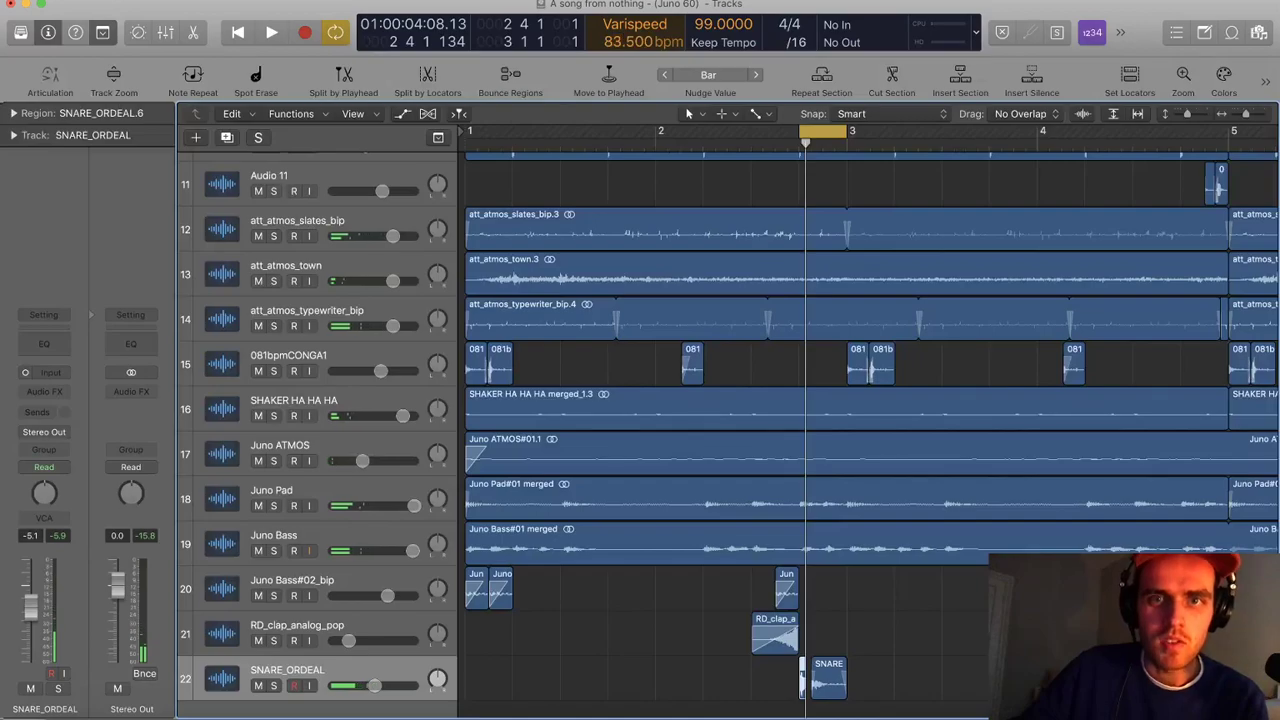
key("space")
left_click(44, 391)
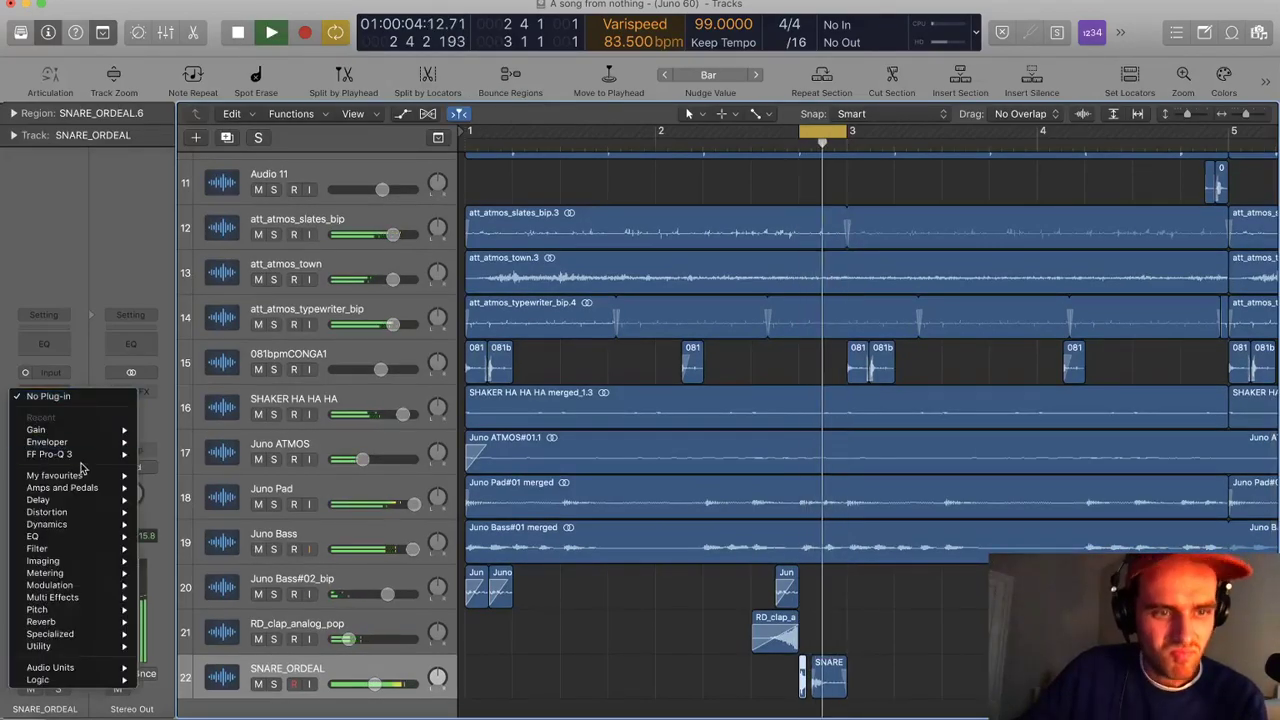
left_click(585, 599)
key("space")
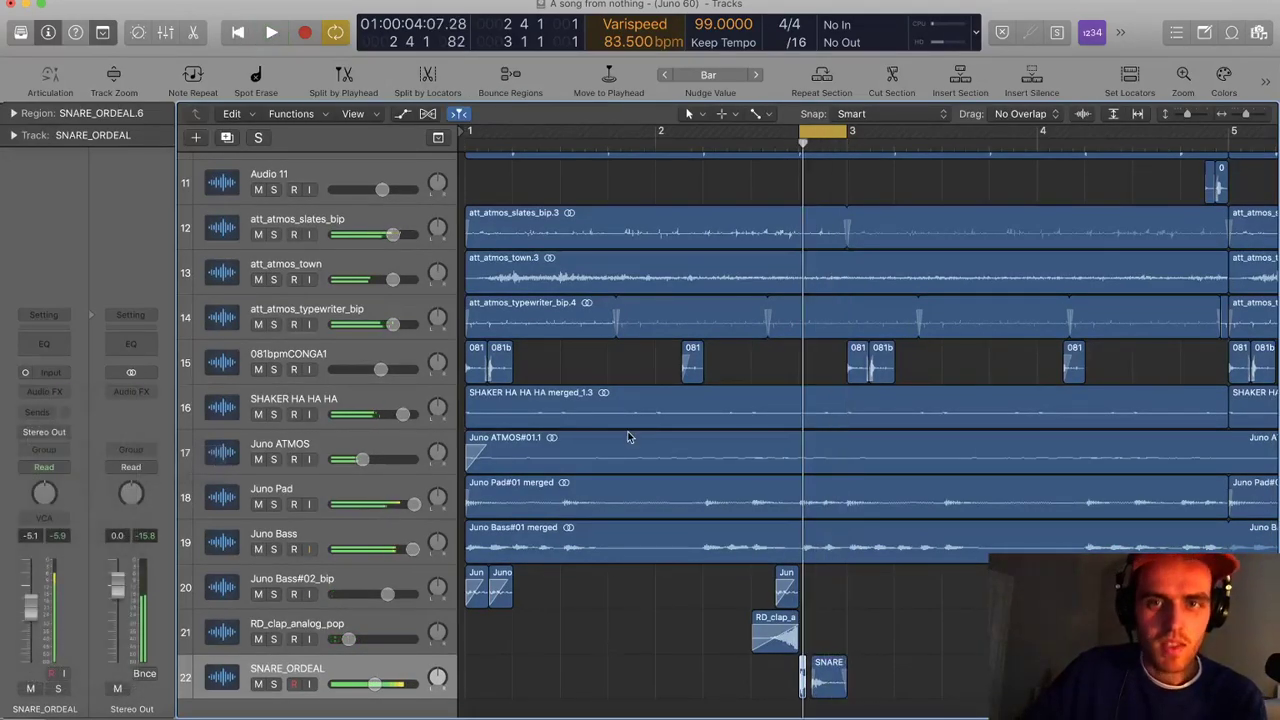
Set the cycle range from bar 2 to bar 3 and solo the SNARE_ORDEAL track
scroll(762, 170, "right", 1)
left_click_drag(652, 137, 840, 135)
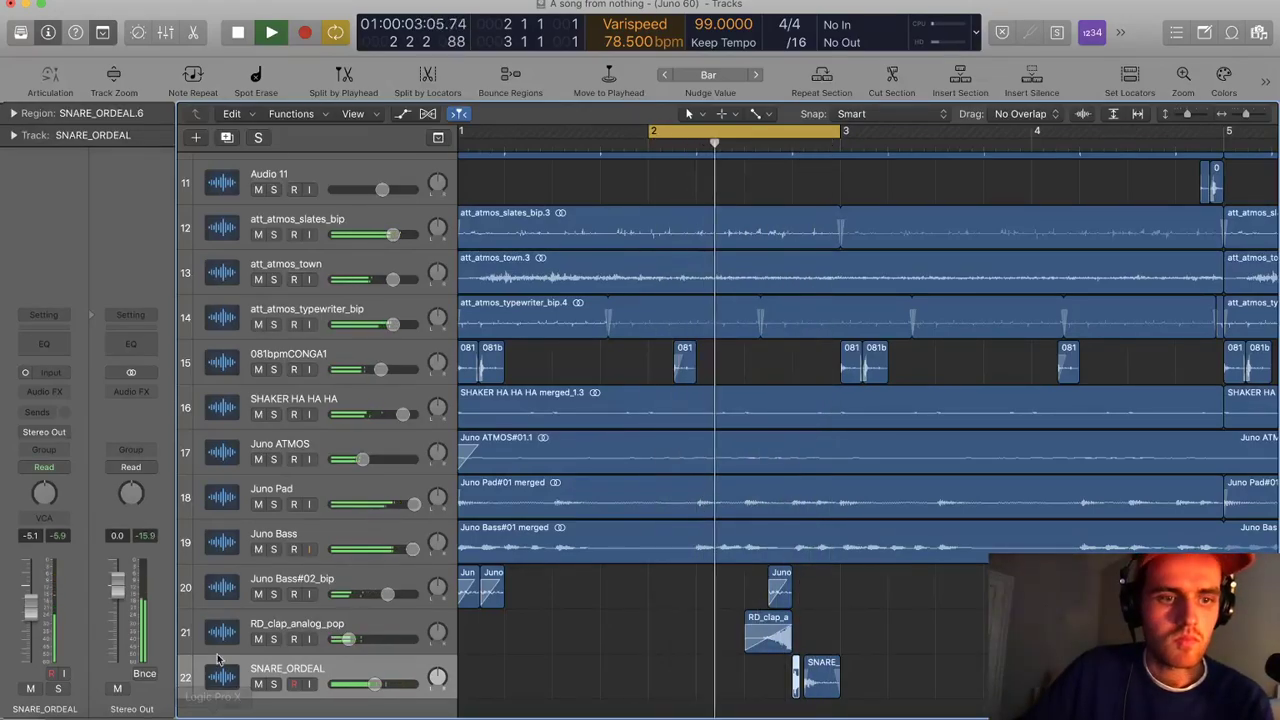
left_click(274, 683)
Insert the Waves SoundShifter Pitch (m) Audio Unit on the SNARE_ORDEAL track
left_click(44, 391)
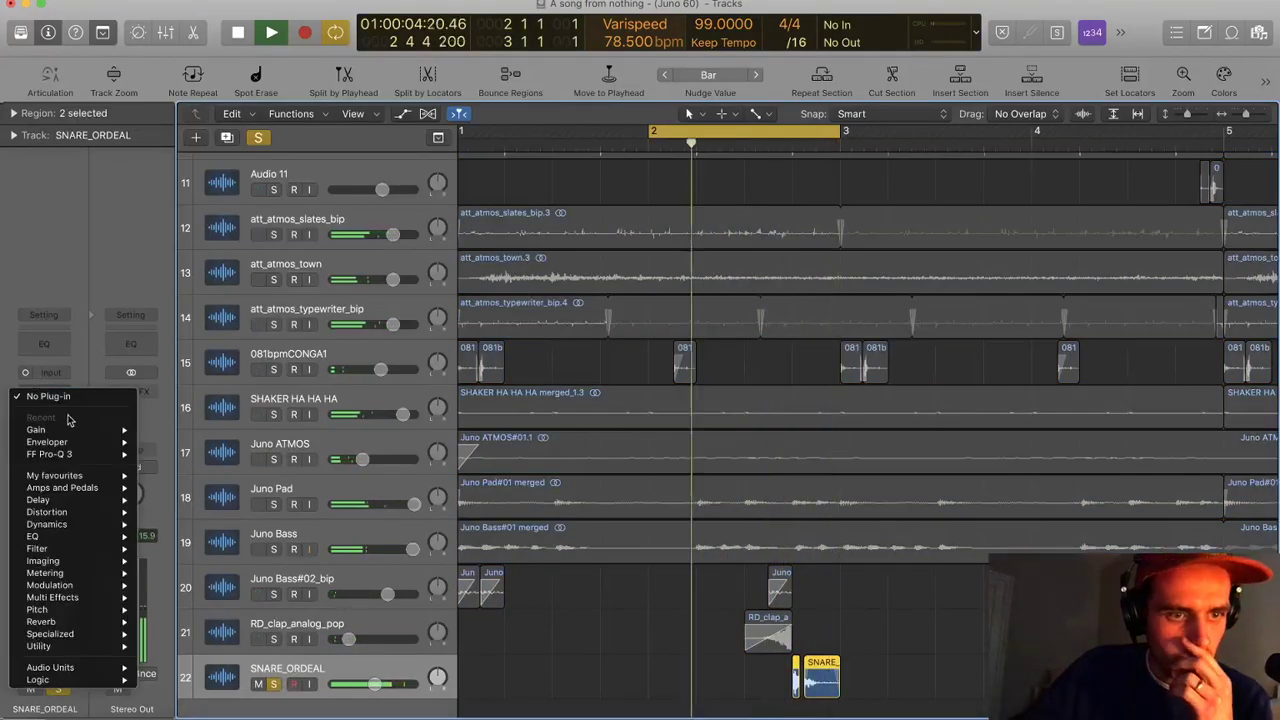
mouse_move(50, 667)
mouse_move(168, 706)
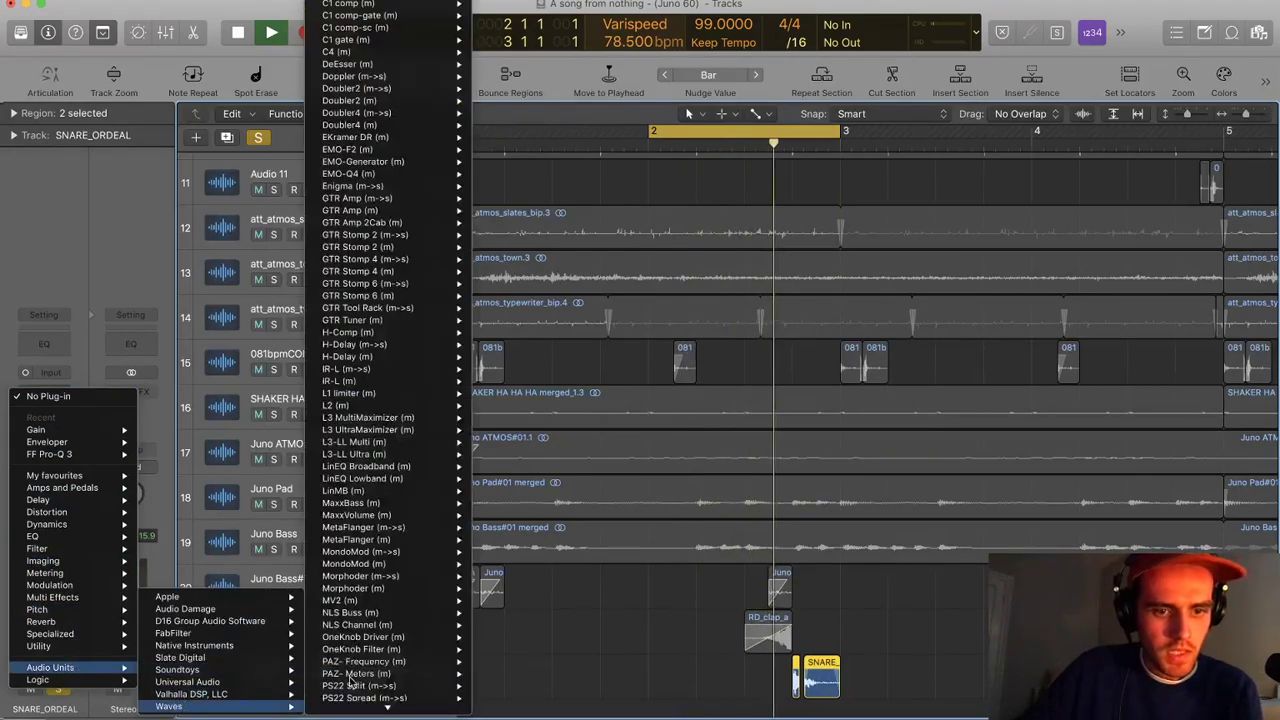
scroll(375, 672, "down", 6)
scroll(452, 705, "down", 2)
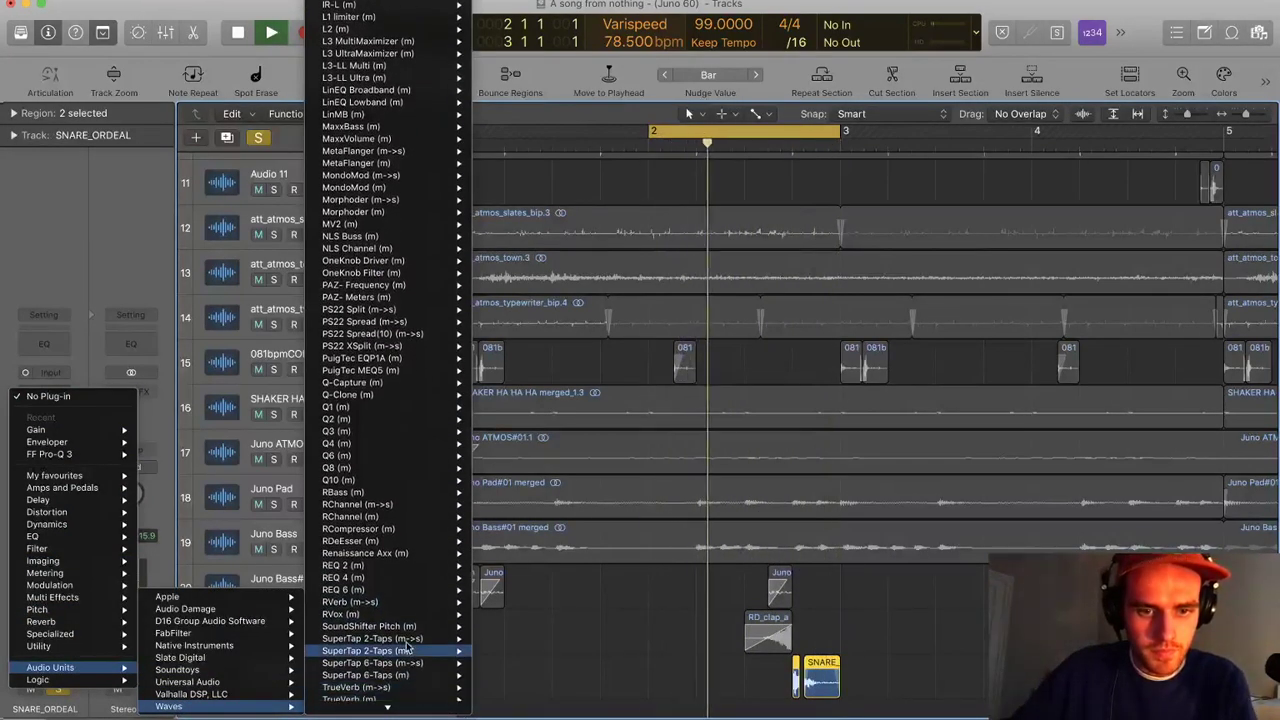
mouse_move(430, 626)
left_click(496, 630)
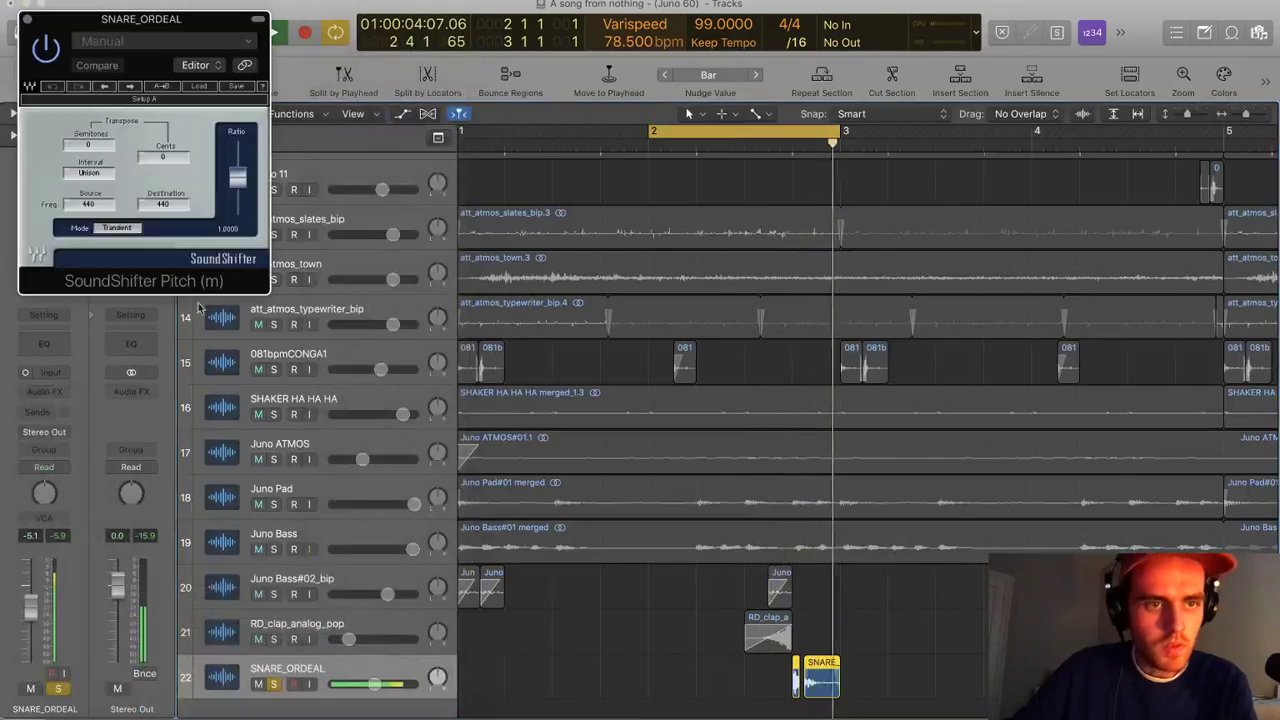
Transpose the snare by -3 semitones in SoundShifter and set the Varispeed tempo to 99 bpm
mouse_move(102, 145)
left_mouse_down()
mouse_move(102, 156)
mouse_move(102, 138)
left_mouse_up()
key("space")
key("space")
double_click(775, 149)
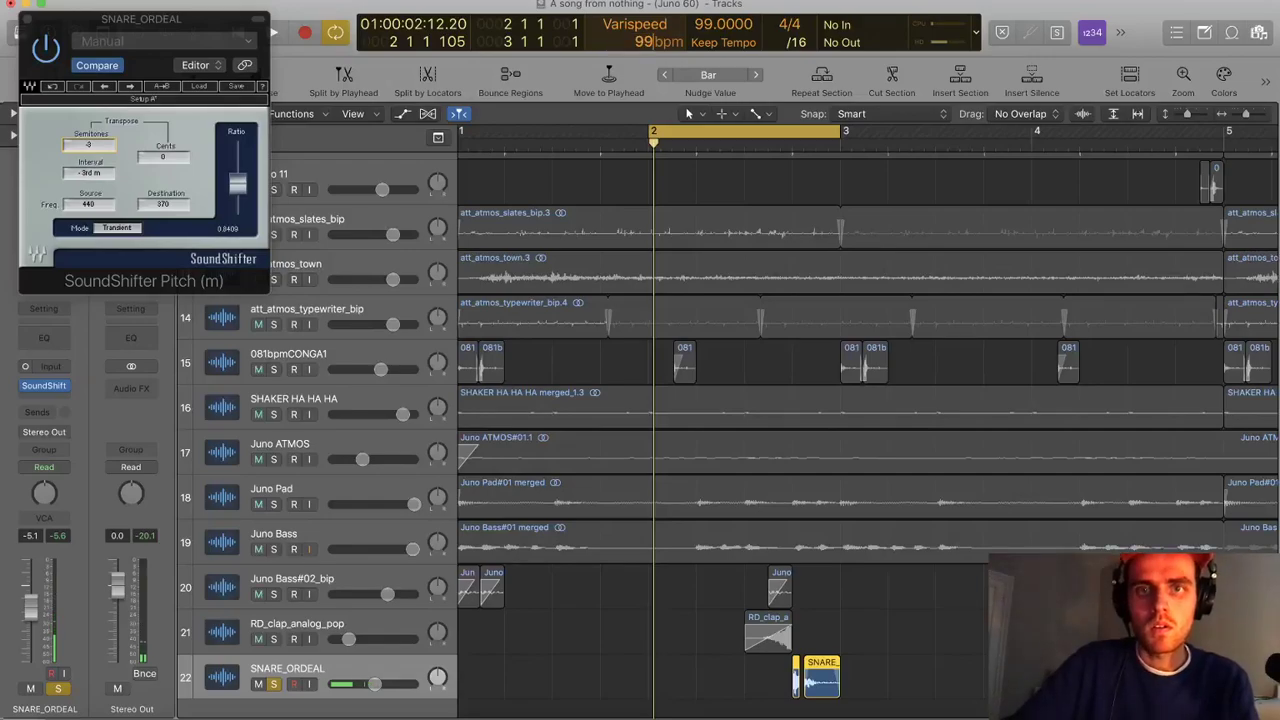
left_click(27, 19)
Shorten the cycle range to the fourth beat of bar 2 and unsolo the SNARE_ORDEAL track
key("space")
left_click_drag(651, 132, 794, 133)
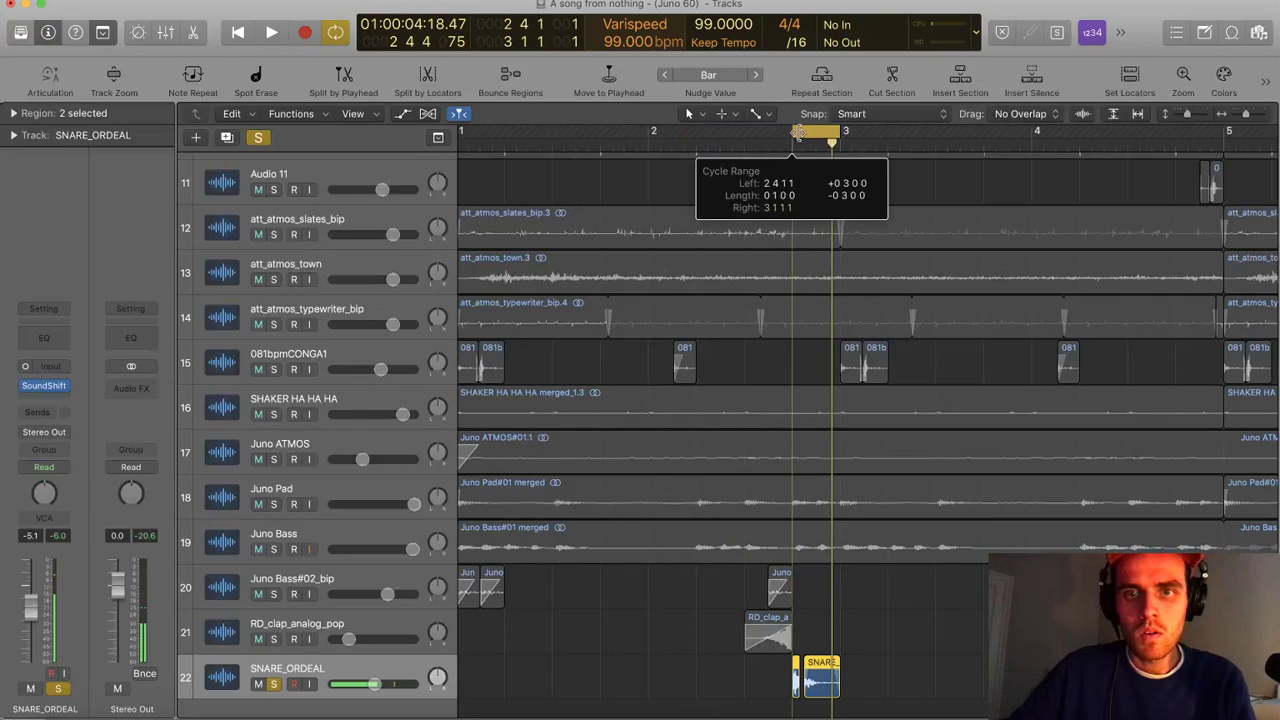
left_click(273, 684)
Play the arrangement from bar 1 with cycle mode off to check the snare in the mix
key("super+Left")
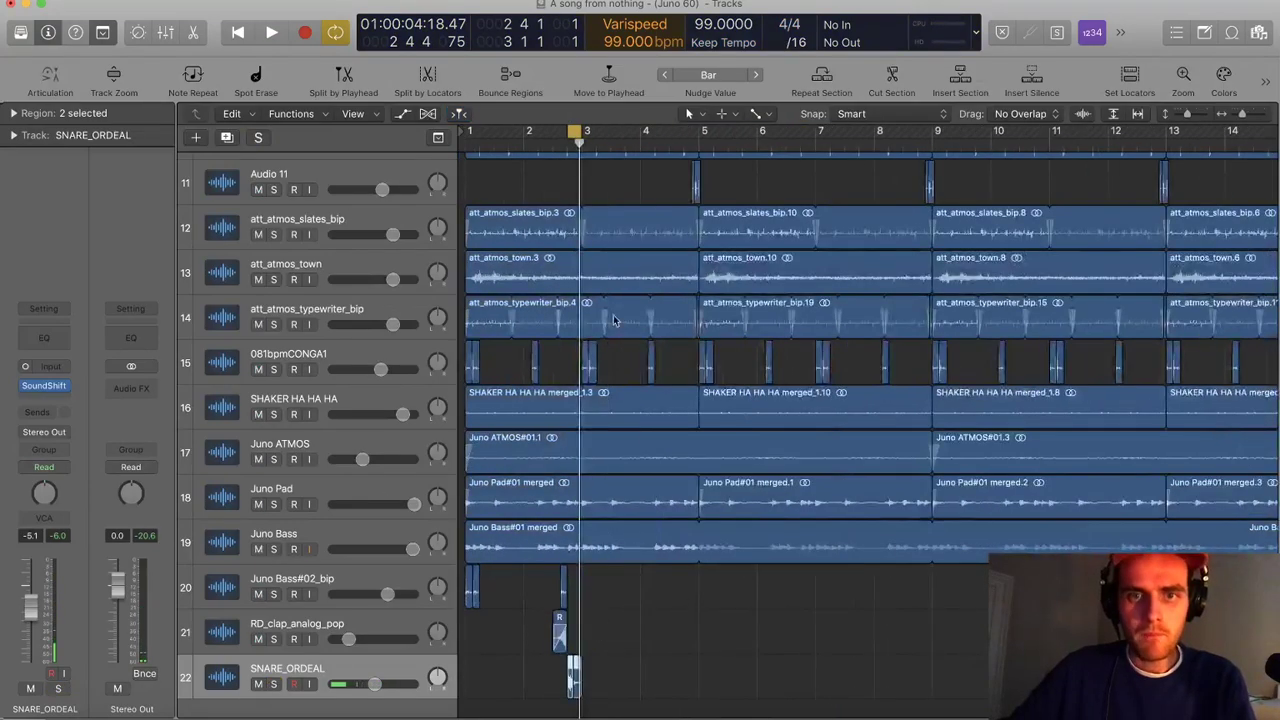
key("Return")
key("space")
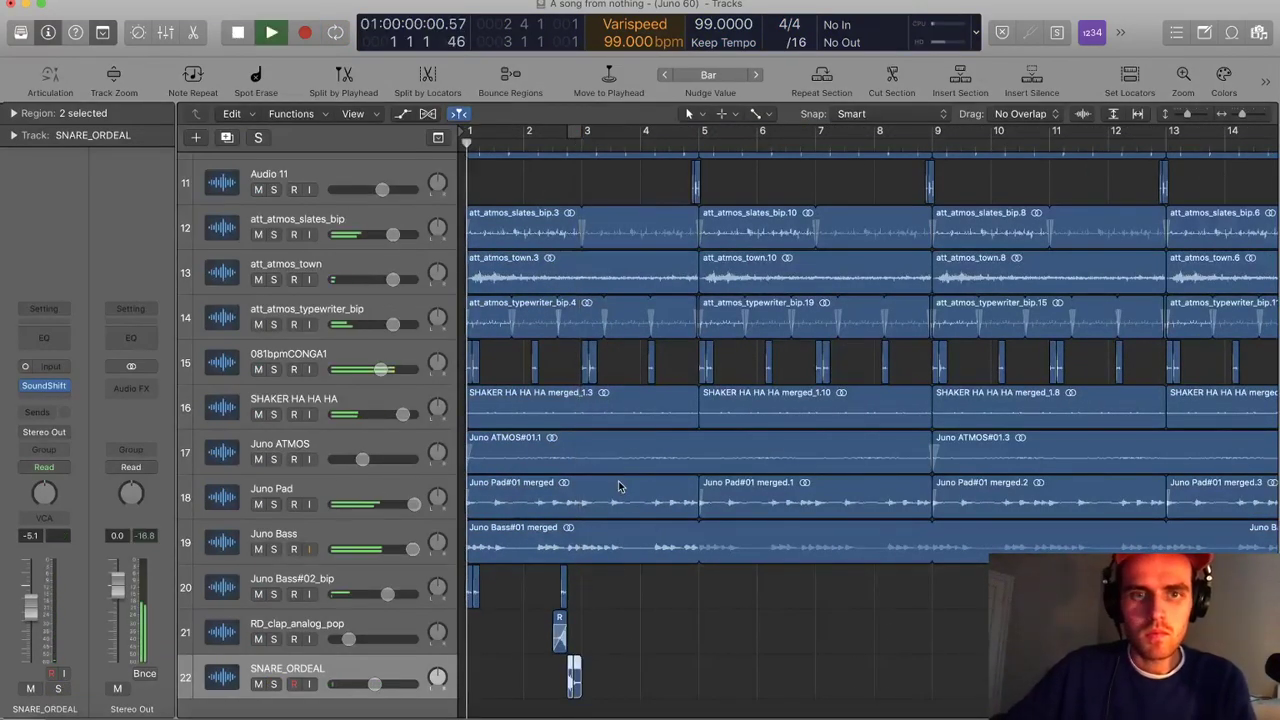
key("super+Up")
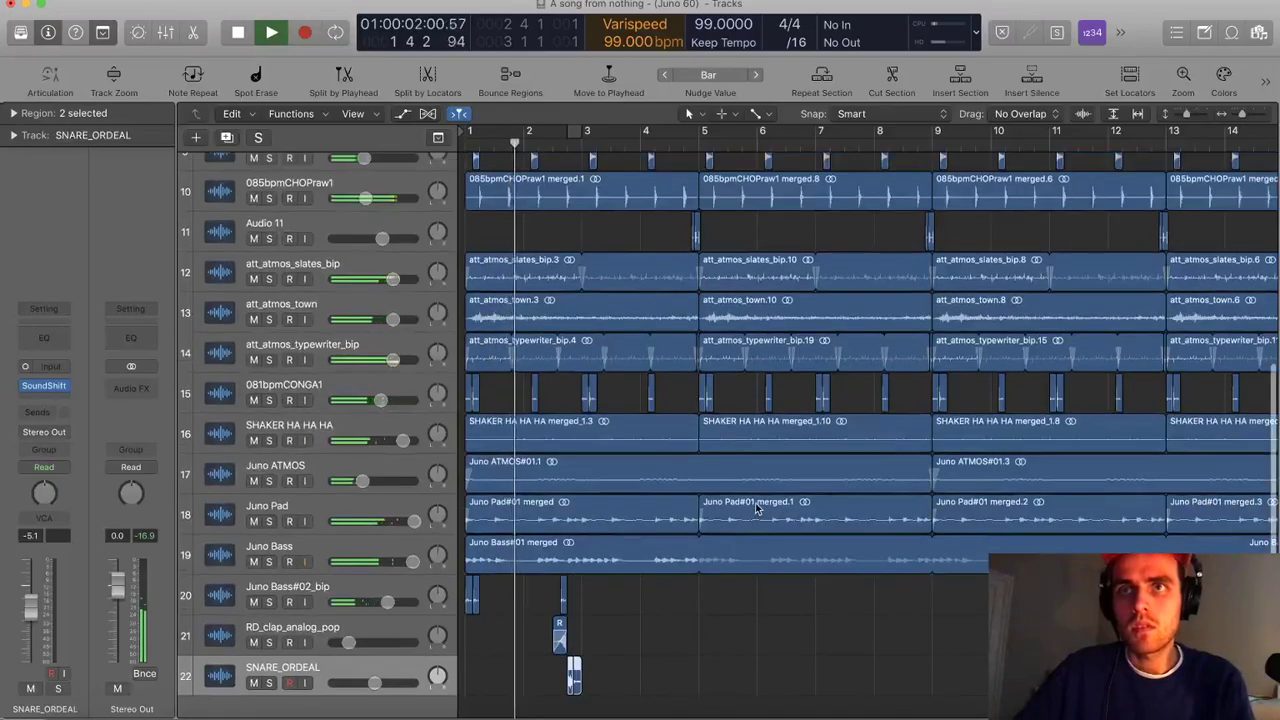
scroll(753, 490, "down", 1)
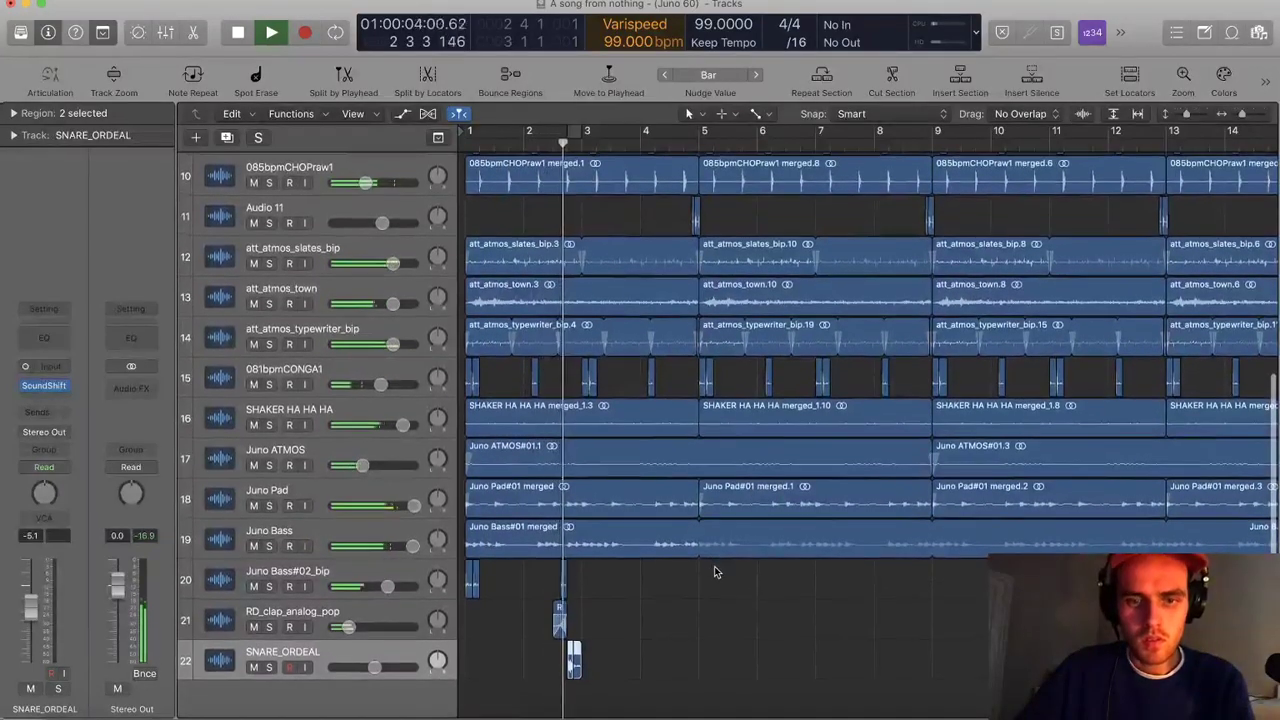
Copy the short Juno Bass#02_bip, RD_clap_analog_pop and SNARE_ORDEAL regions two bars further along on their tracks
key("super+Right")
key("space")
left_click_drag(660, 677, 606, 596)
left_click_drag(728, 676, 655, 578)
Join the Juno Bass#02_bip regions into one four-bar region from bar 1 to bar 5
left_click_drag(849, 659, 461, 571)
left_click_drag(849, 568, 409, 590)
key("super+j")
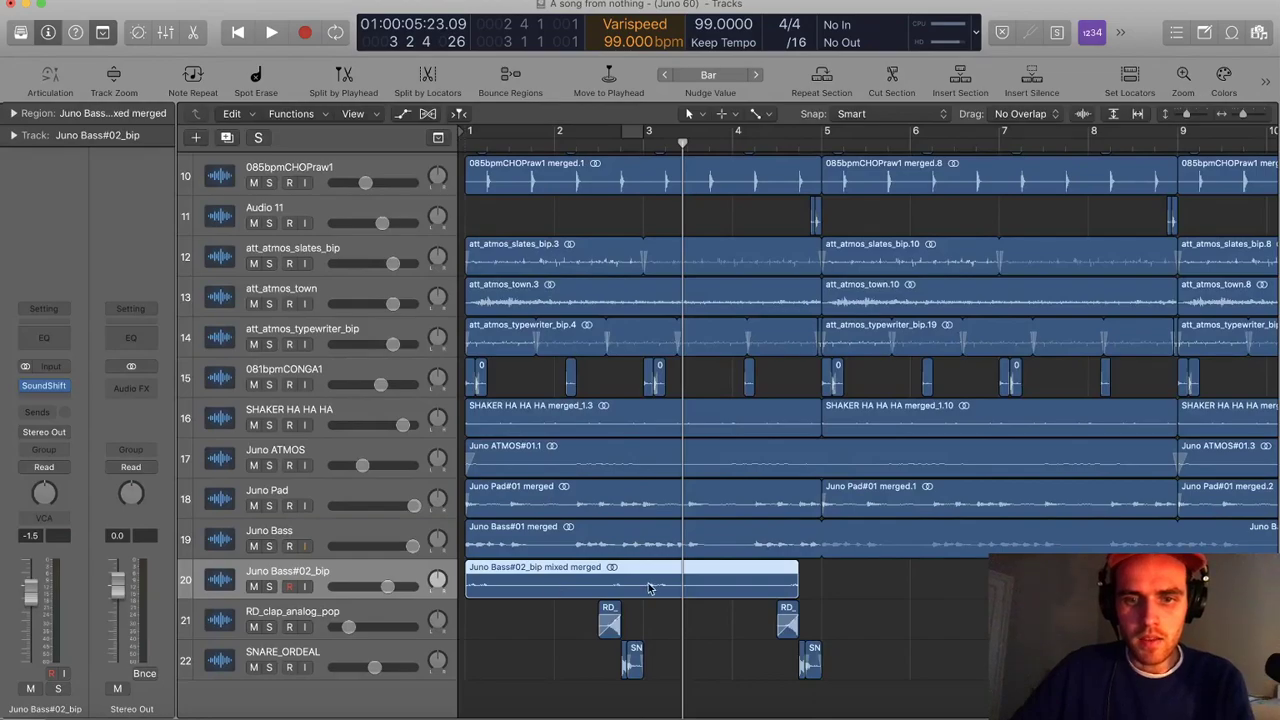
key("super+j")
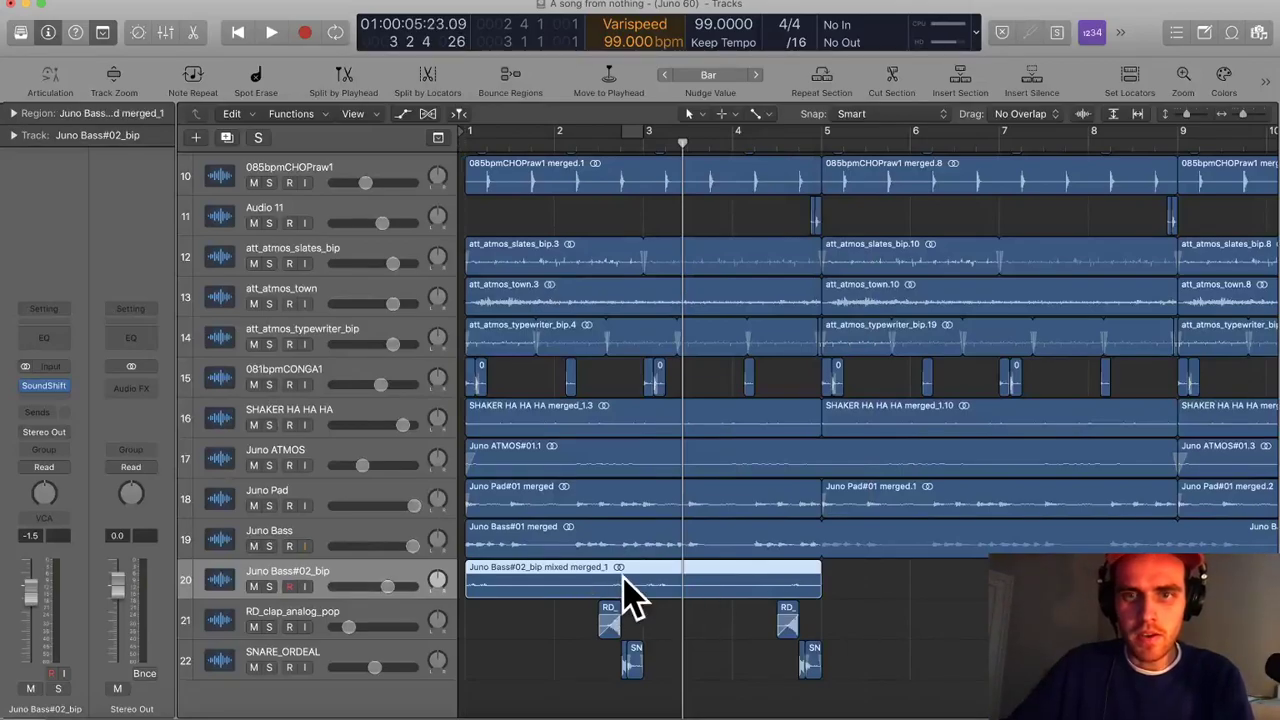
Copy the merged Juno Bass#02_bip region and the clap and snare regions into bars 5 to 9
left_click_drag(630, 595, 929, 604)
key("super+Left")
key("super+Left")
key("super+Left")
left_click_drag(756, 690, 772, 614)
key("Return")
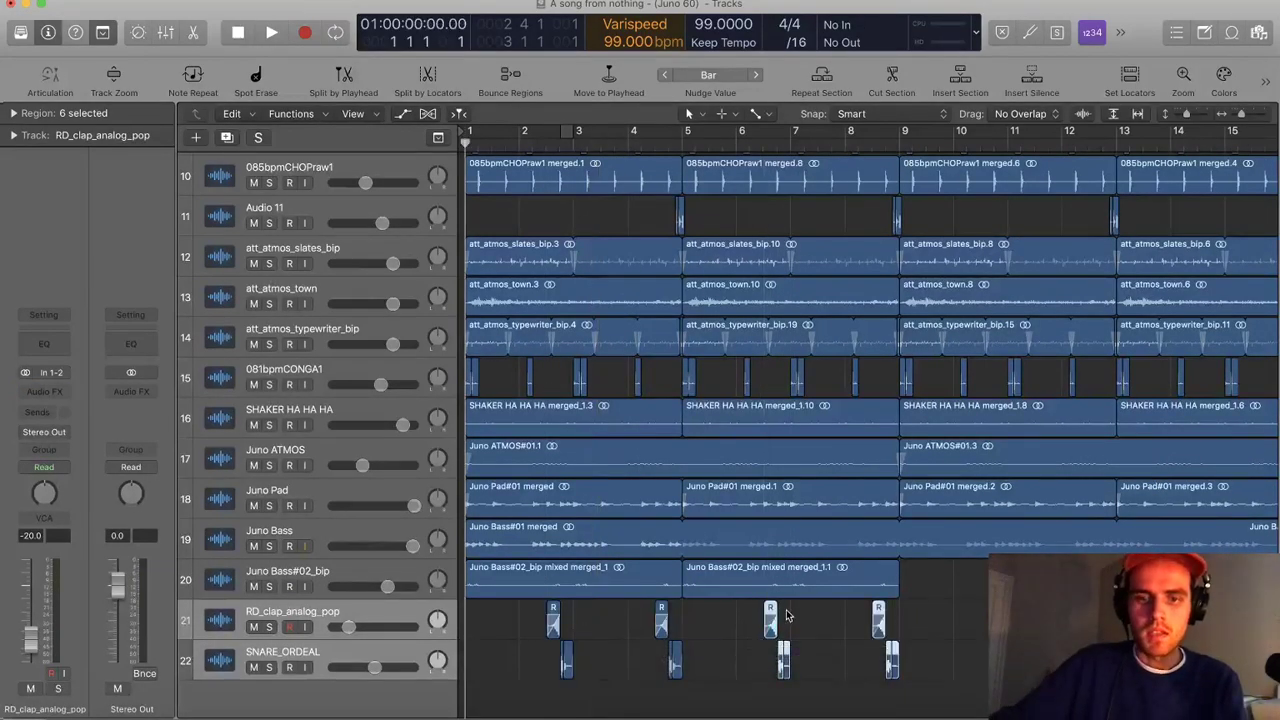
Join all clap and snare regions into one region on each of the two tracks
left_click_drag(944, 664, 480, 627)
key("super+j")
key("Return")
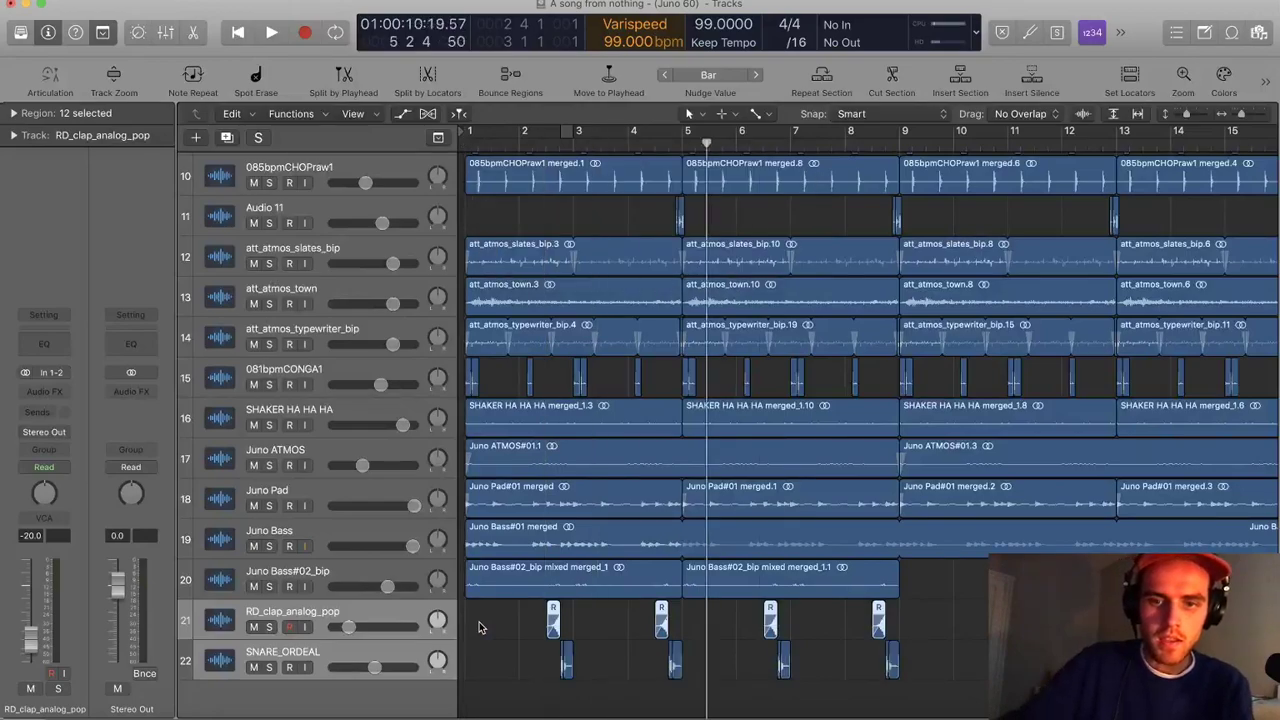
key("space")
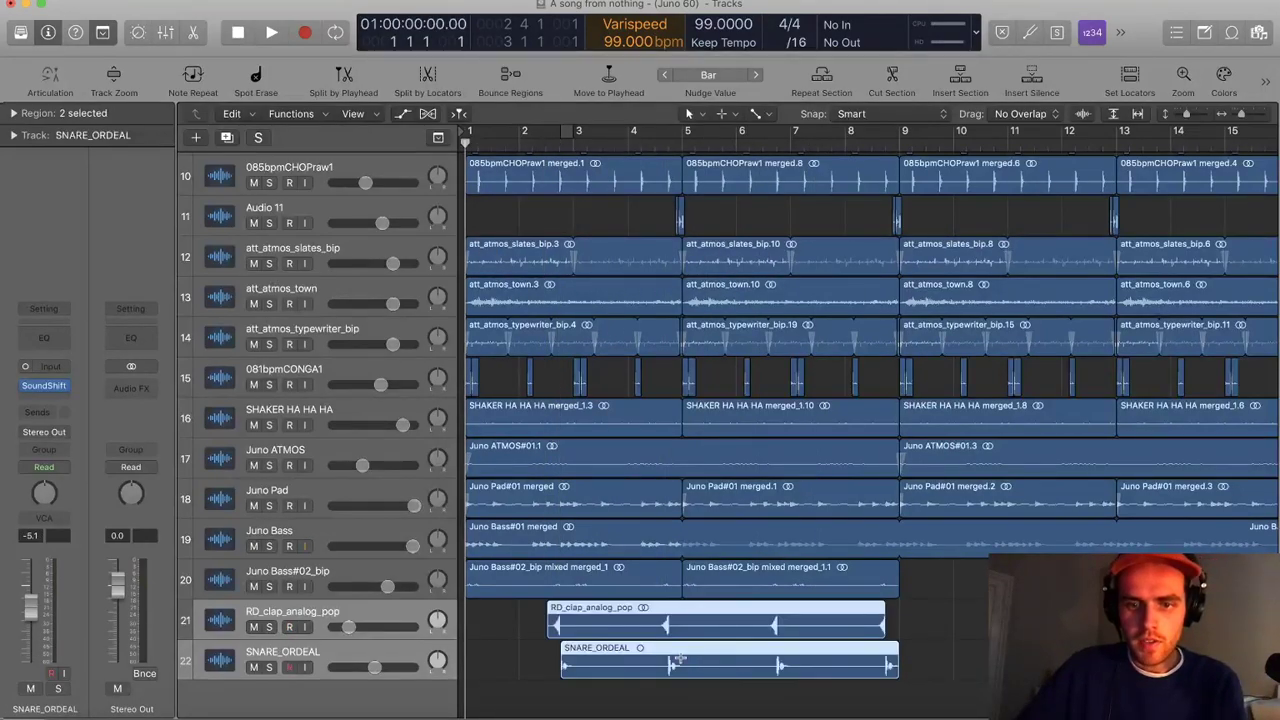
Split the joined clap and snare regions at bar 5 and copy their second halves past bar 9
left_click(683, 656)
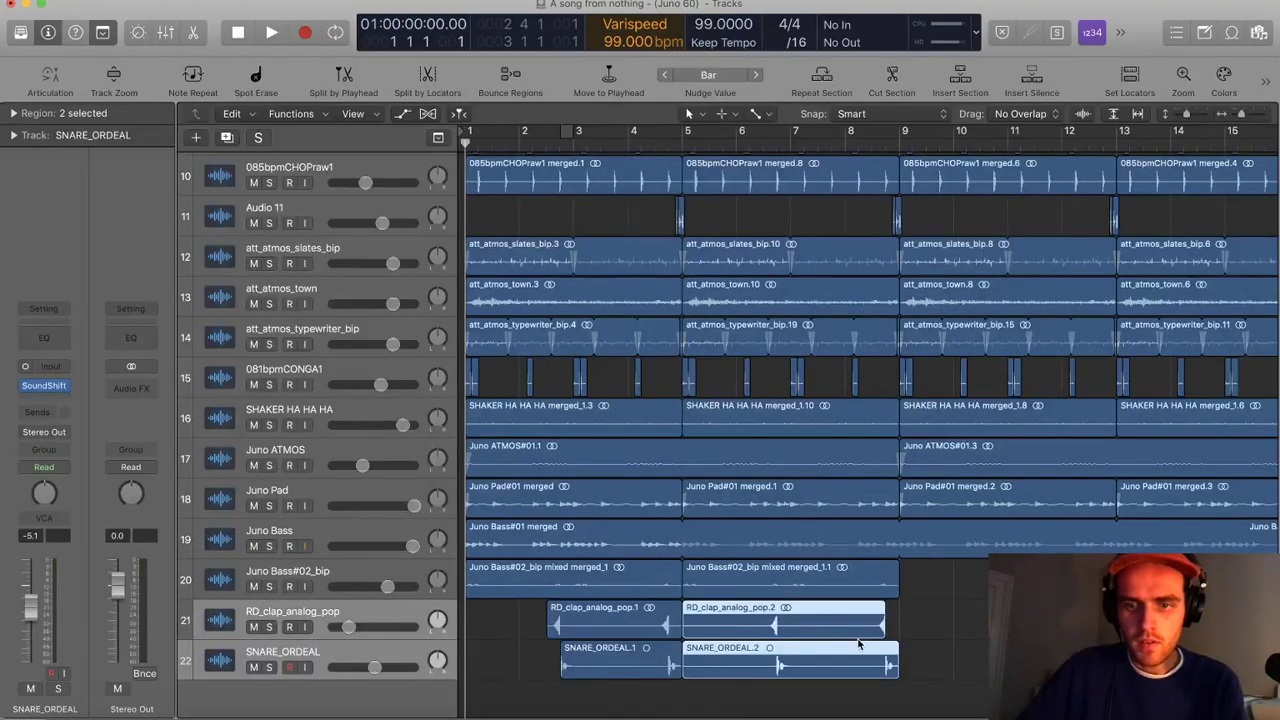
left_click_drag(946, 657, 729, 626)
left_click_drag(729, 626, 972, 640)
Join the split and copied clap and snare pieces into one merged region per track
left_click_drag(1158, 648, 681, 630)
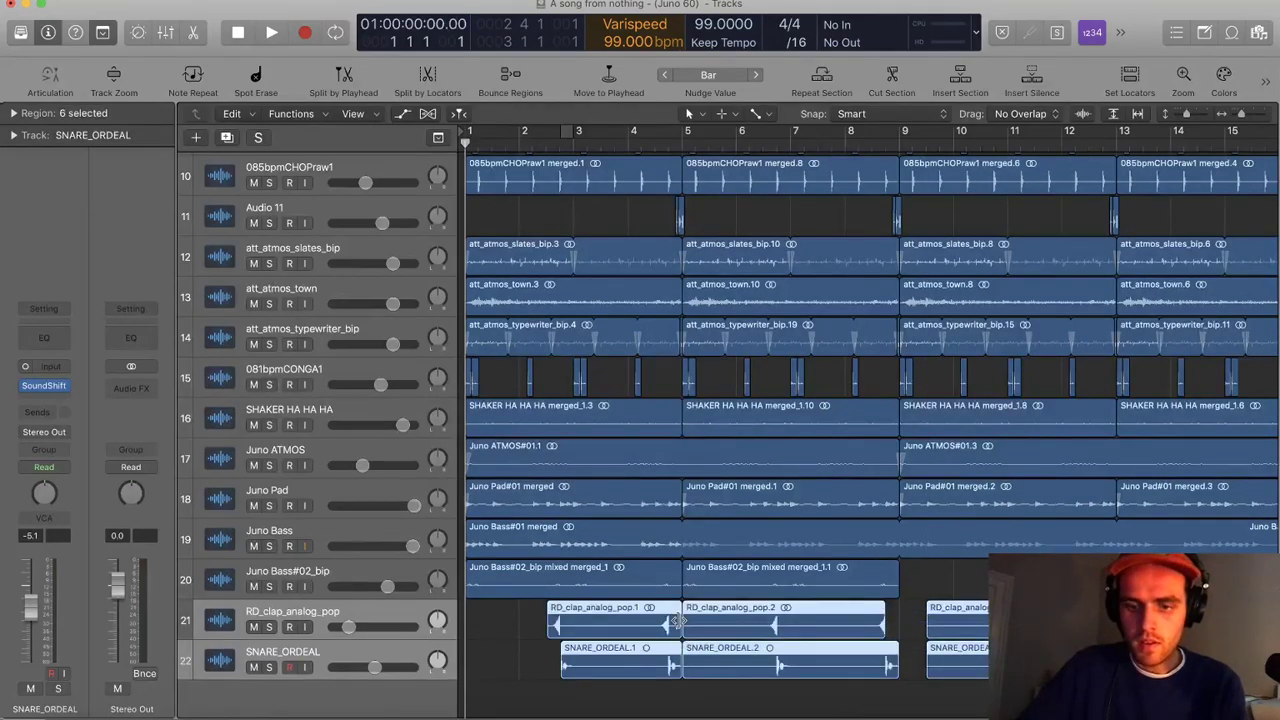
key("super+j")
key("Return")
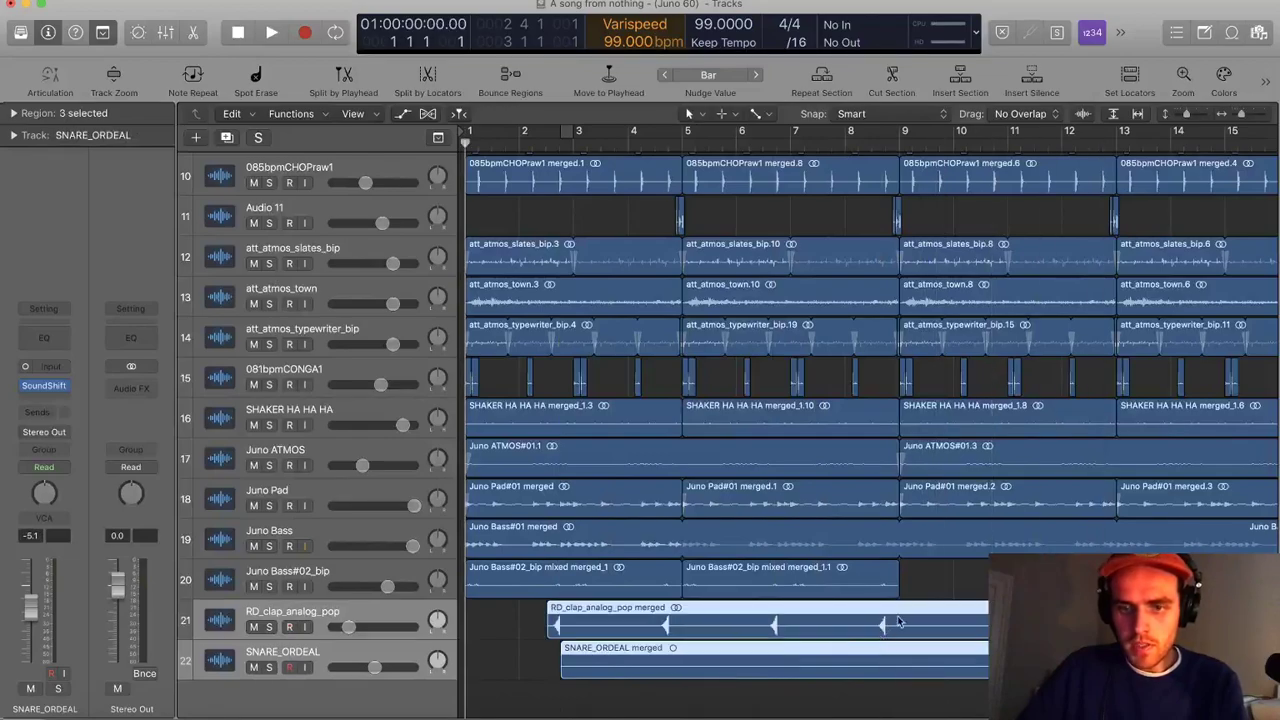
Rebuild the merged clap and snare as four-bar regions at bars 1–5 and 5–9, deleting the pieces beyond bar 9
left_click_drag(897, 618, 743, 638)
left_click(703, 626)
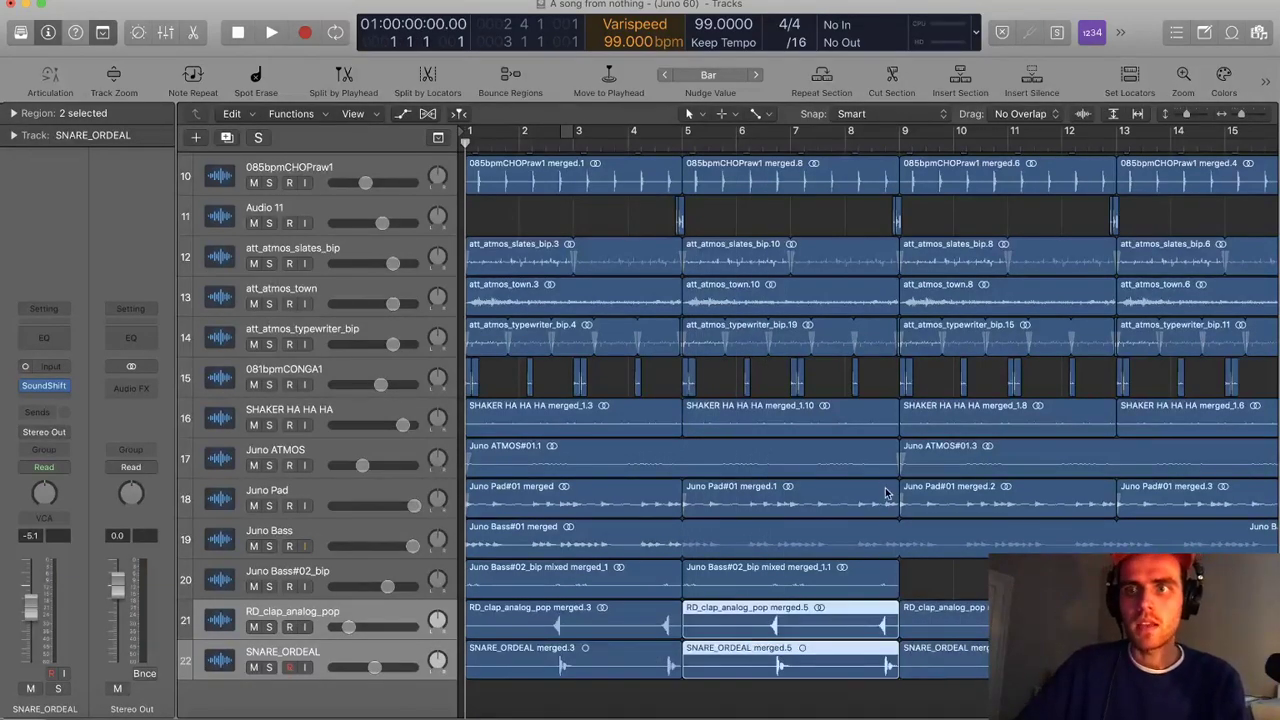
left_click_drag(949, 580, 947, 653)
key("Delete")
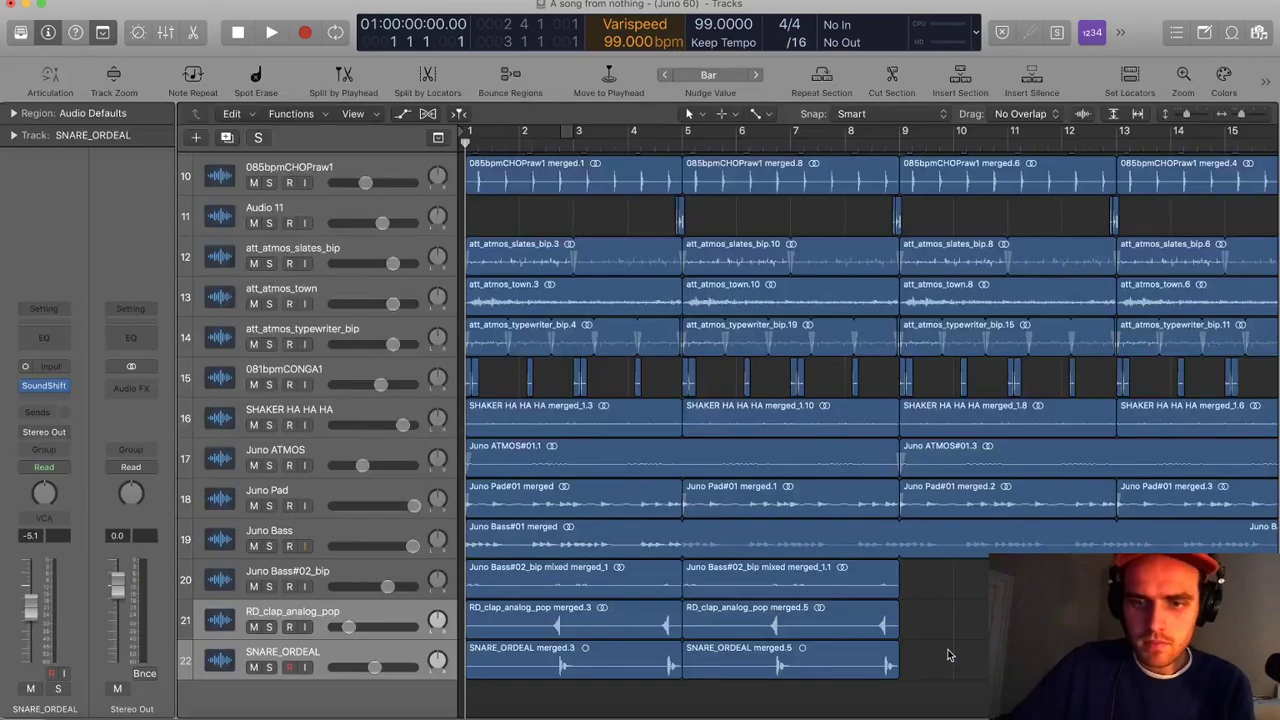
Copy the clap, snare and Juno Bass#02_bip regions of bars 1–9 into bars 9–17
key("super+Left")
left_click_drag(841, 679, 872, 642)
left_click_drag(811, 582, 905, 586)
key("super+Left")
Set the Juno Bass#02_bip track's volume to -1.2 dB during playback and rename the track as Juno arp
key("space")
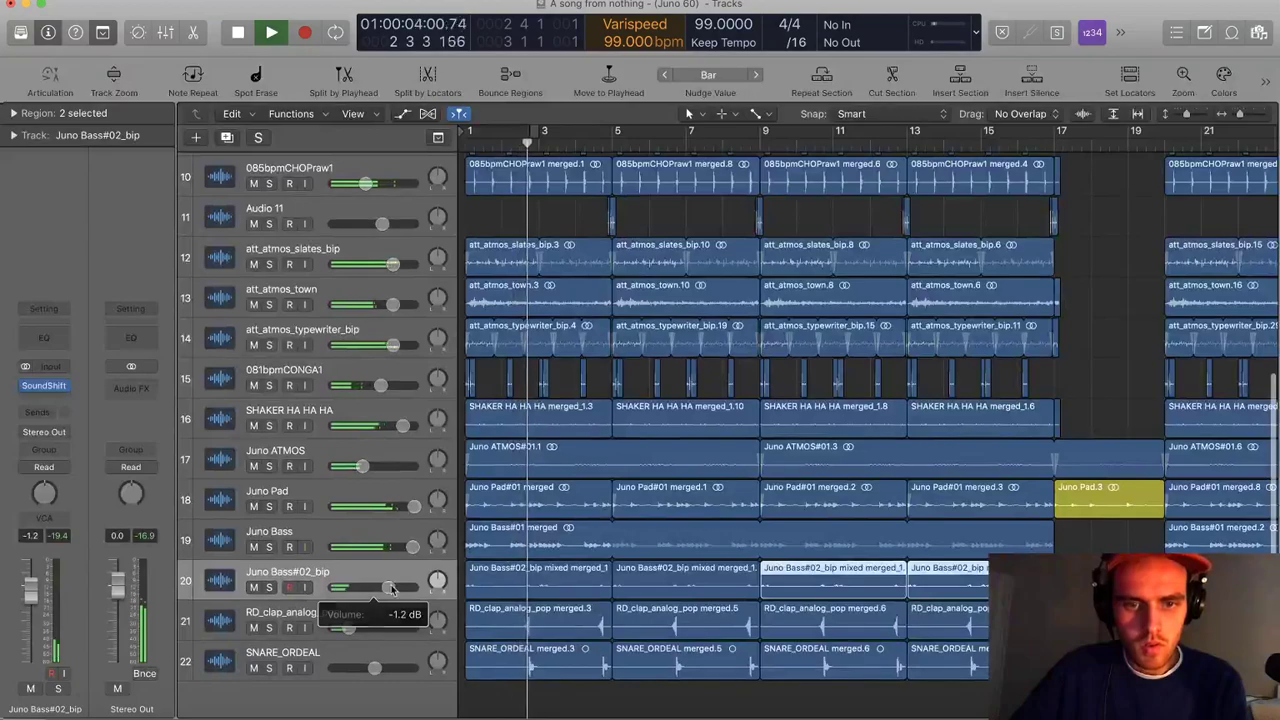
double_click(346, 571)
type("Juno arp")
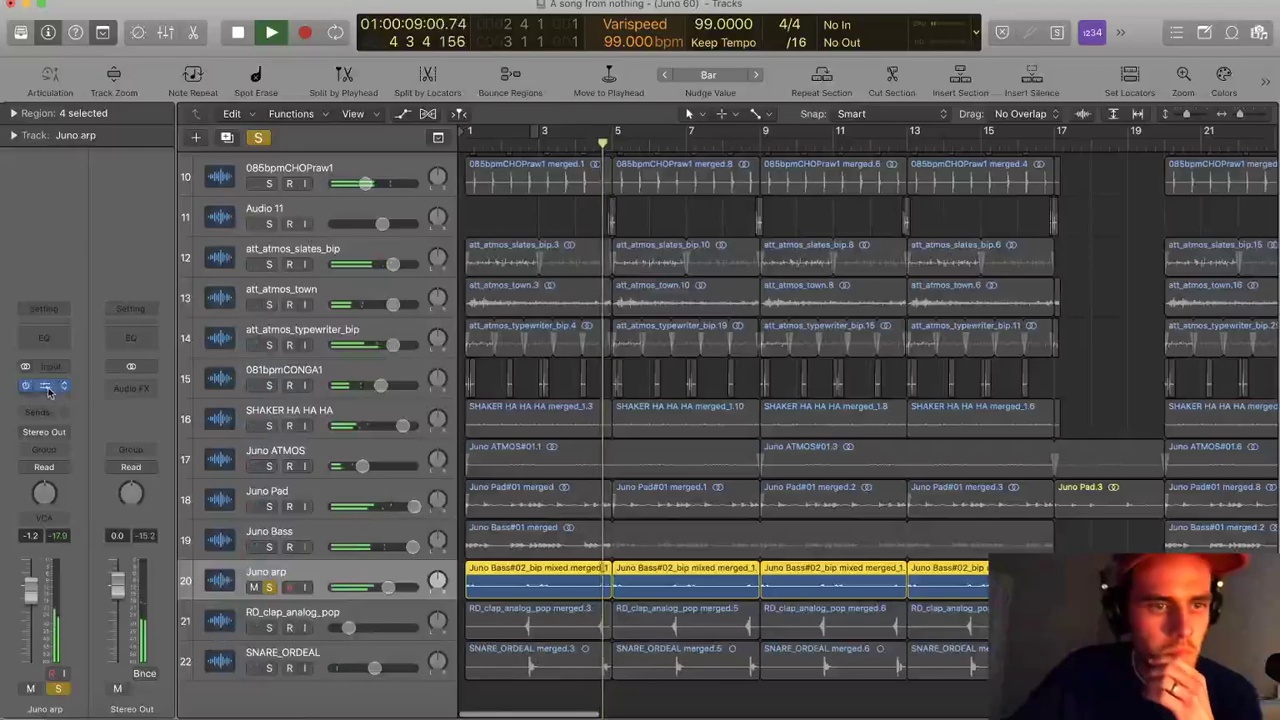
Insert a stereo FF Pro-Q 3 after SoundShifter on the Juno arp track
left_click(44, 397)
mouse_move(70, 480)
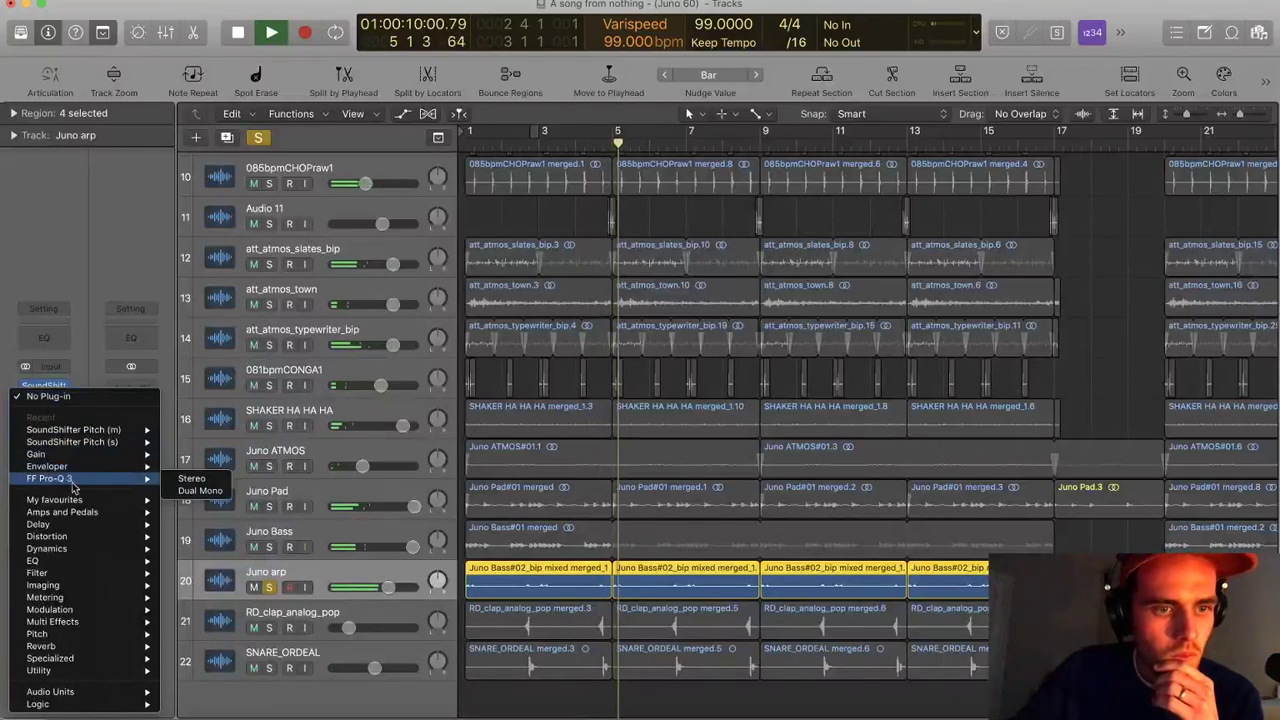
left_click(190, 479)
Add an EQ band to Juno arp, change its shape to Low Cut and place it at about 570 Hz
left_click_drag(249, 233, 243, 256)
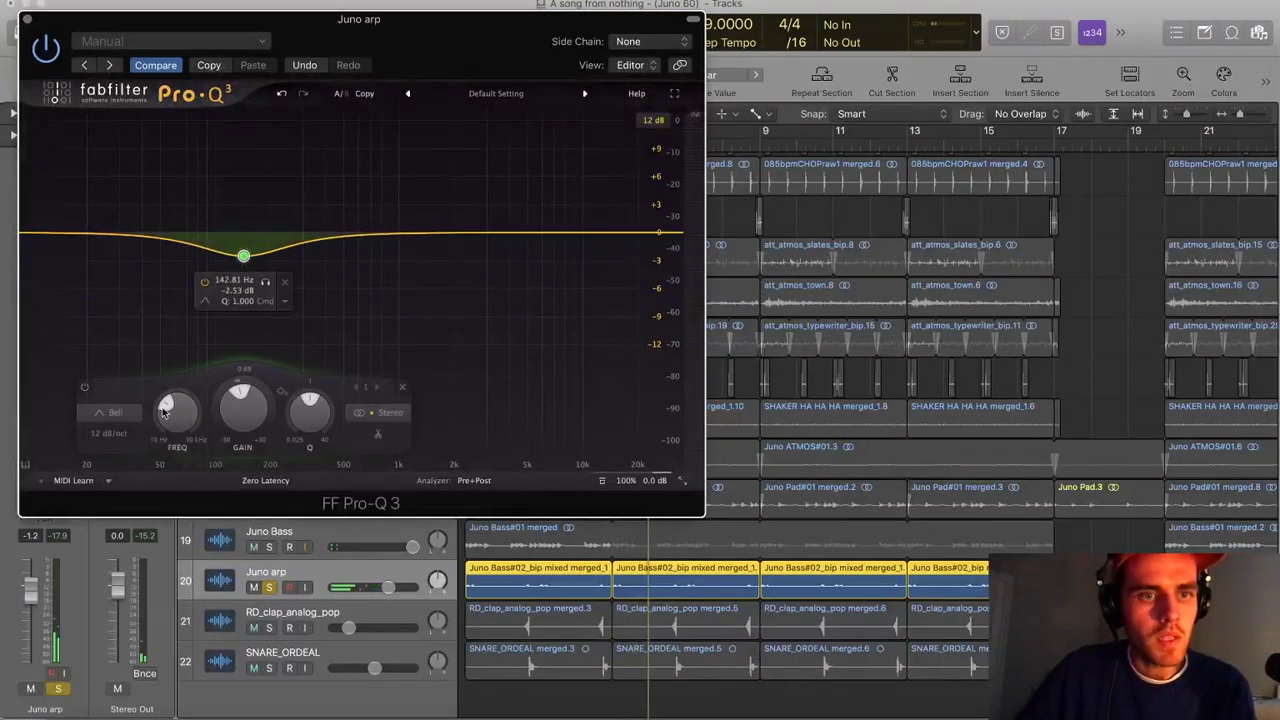
left_click(115, 413)
left_click(110, 300)
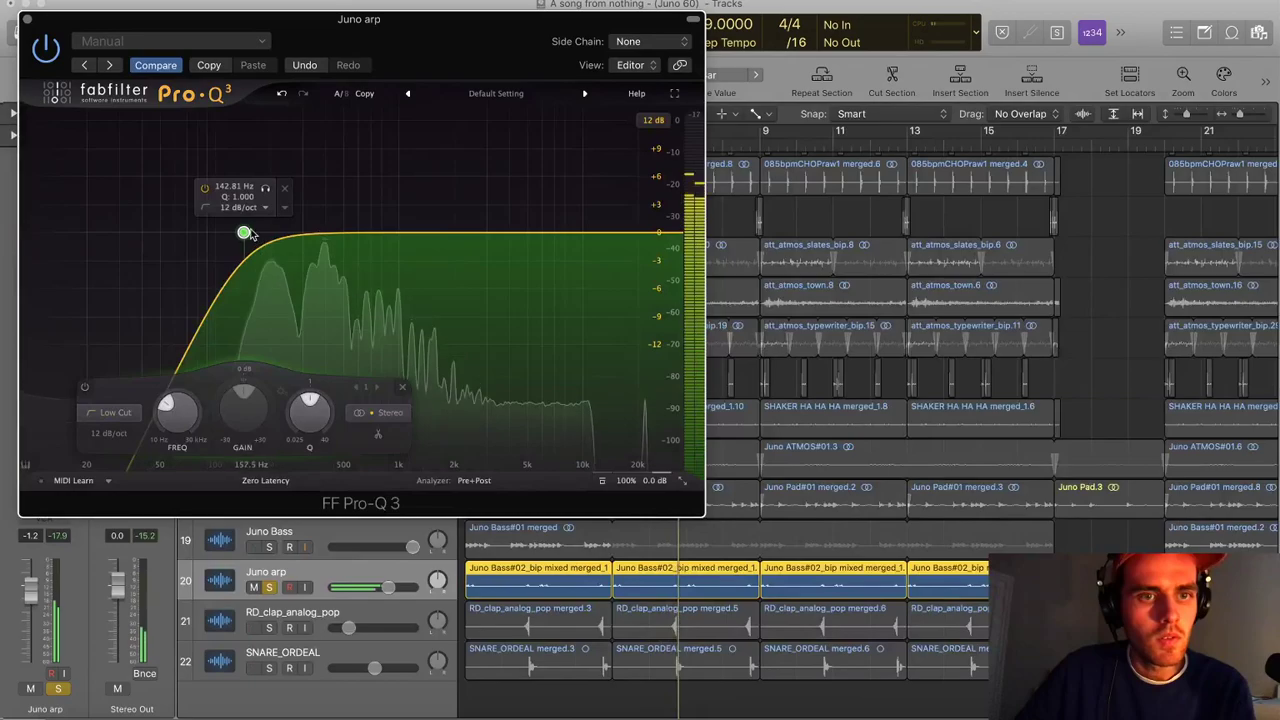
left_click_drag(243, 233, 352, 245)
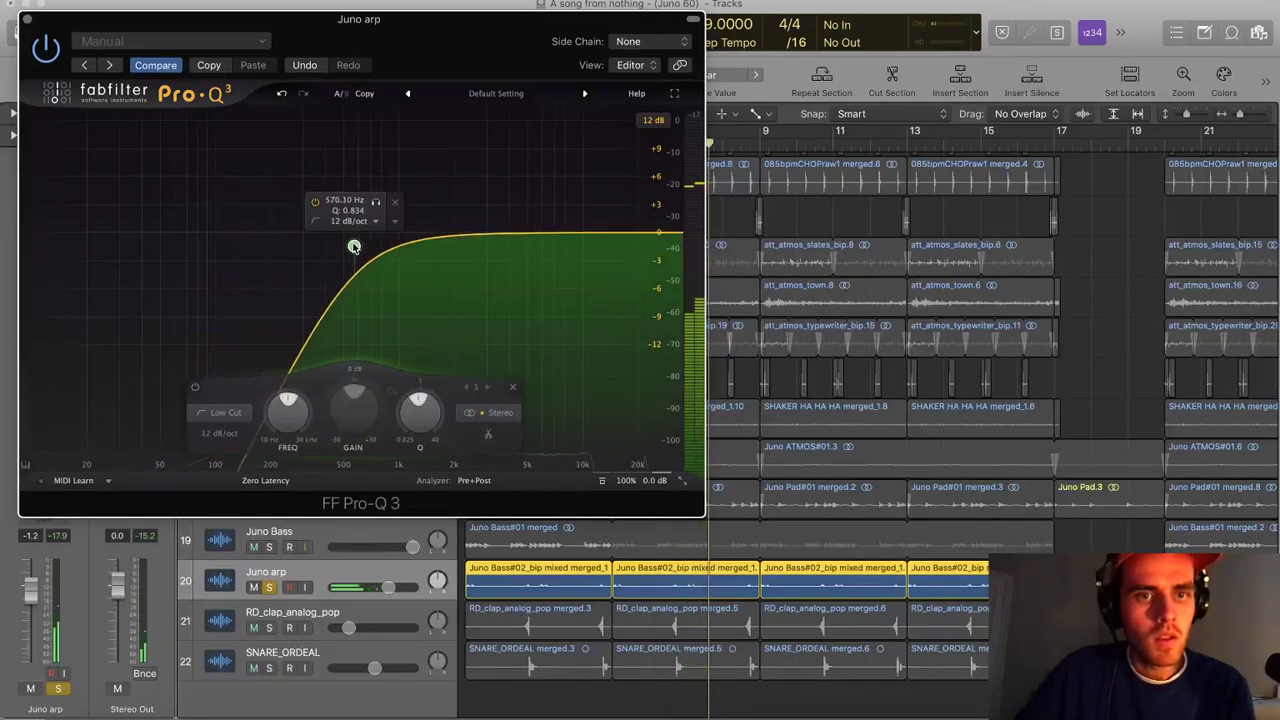
left_click(28, 20)
Insert Soundtoys Crystallizer on Juno arp and set splice to 1/16th, delay to 0 notes and recycle to minimum
left_click(55, 413)
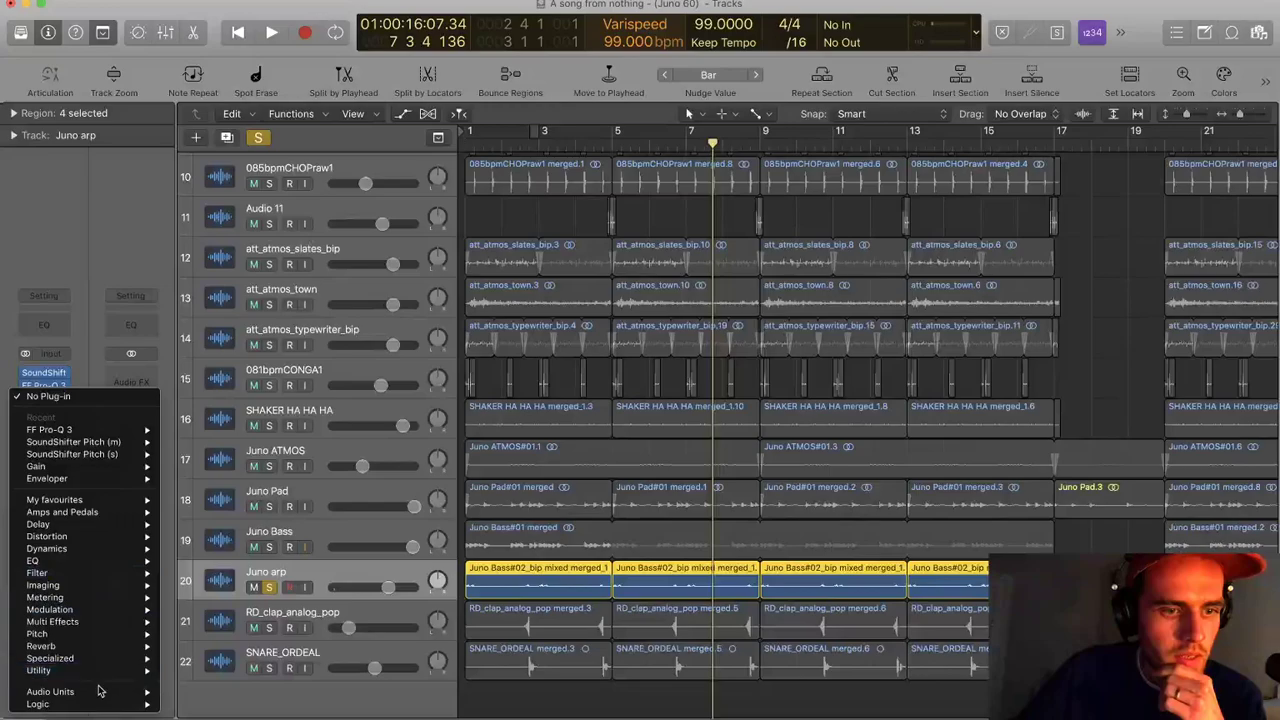
left_click(98, 130)
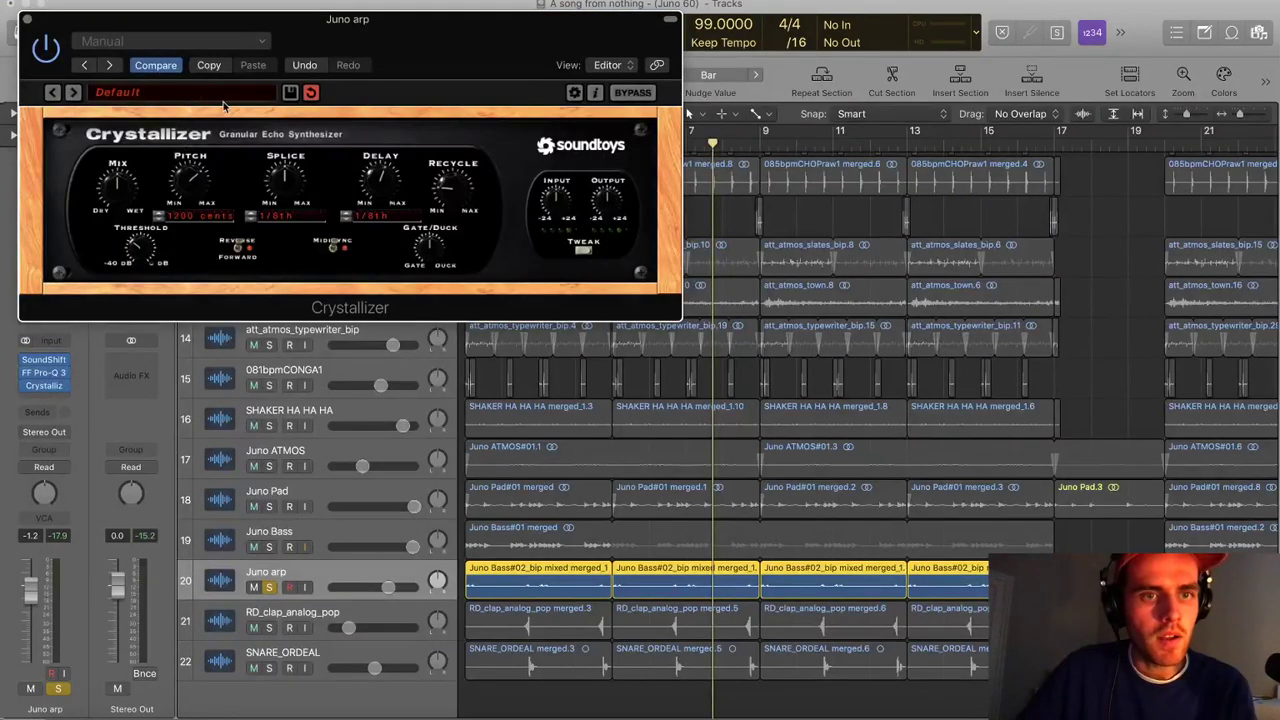
key("space")
key("Return")
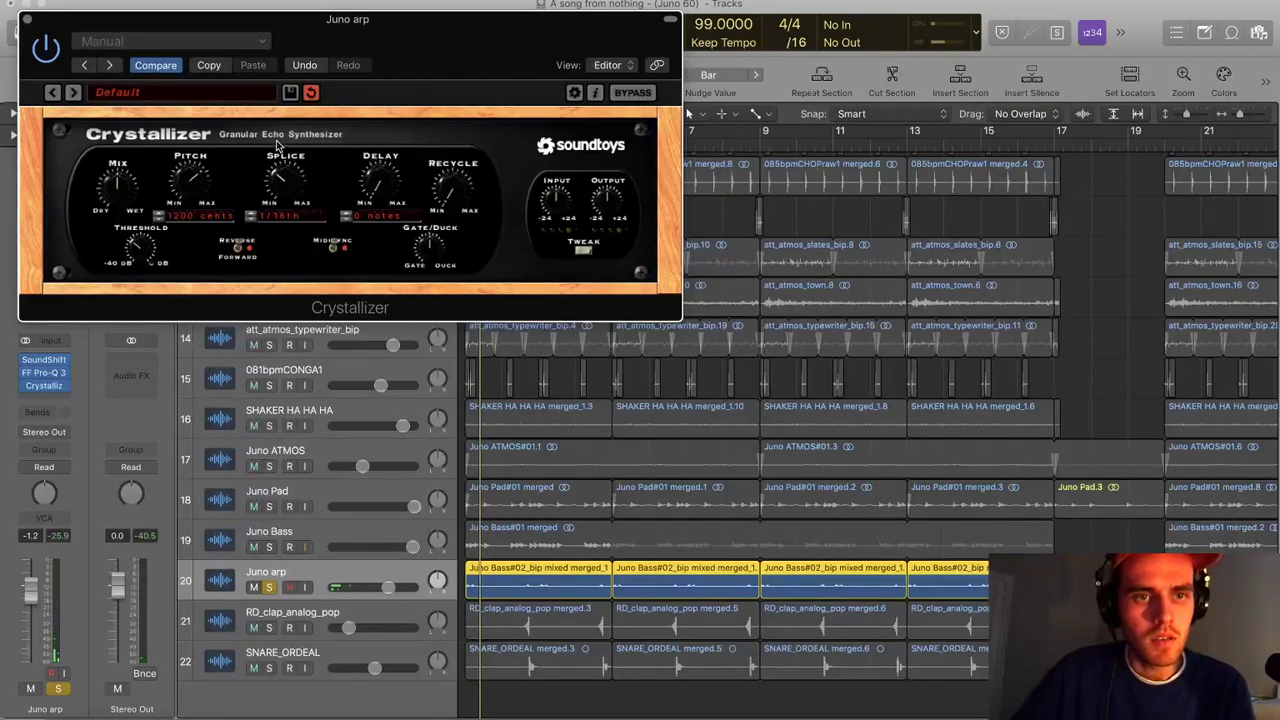
Raise the Crystallizer mix toward fully wet and replay Juno arp from the start
key("Return")
left_click_drag(121, 185, 136, 79)
key("Return")
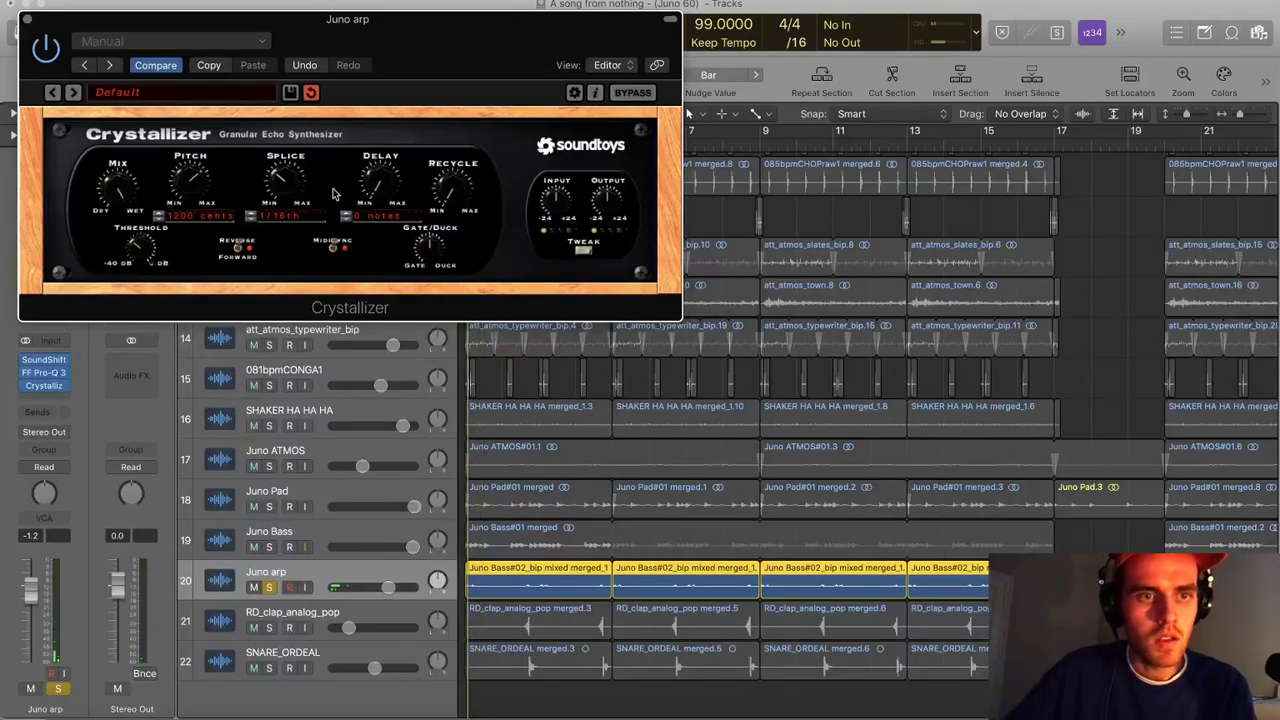
Bypass and close Crystallizer on Juno arp, stop playback and take the track out of solo
left_click(27, 19)
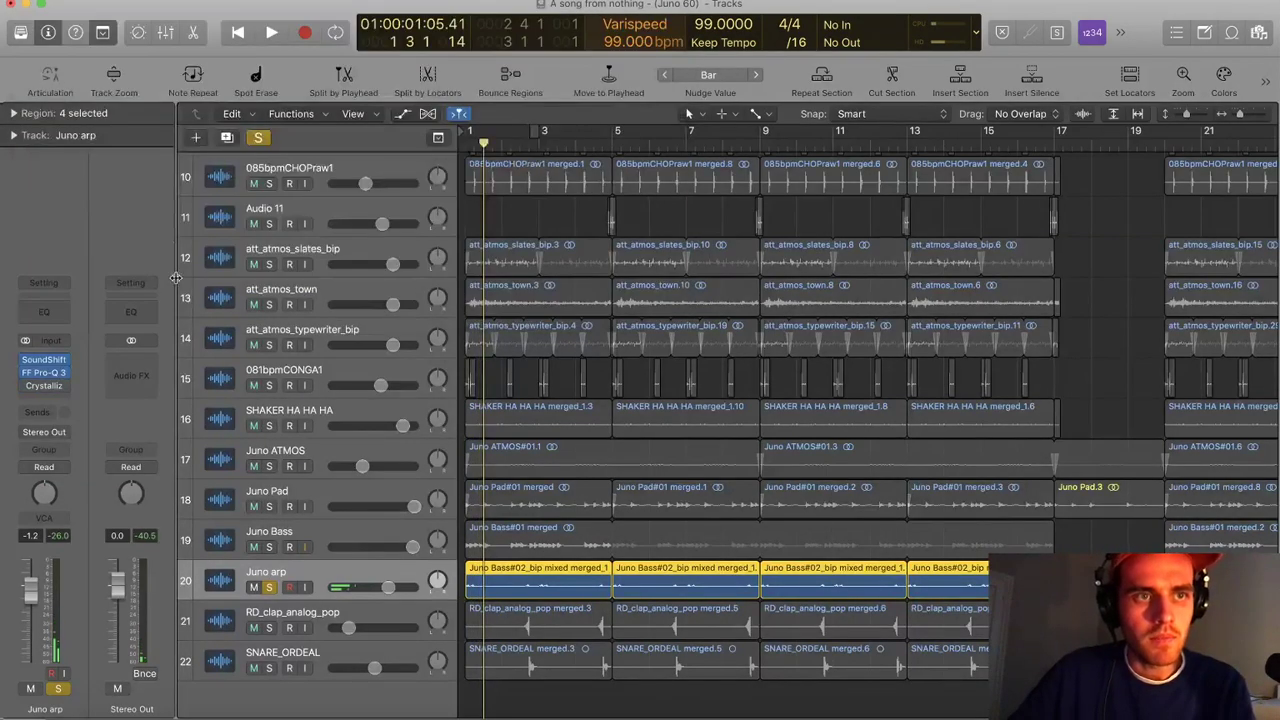
key("space")
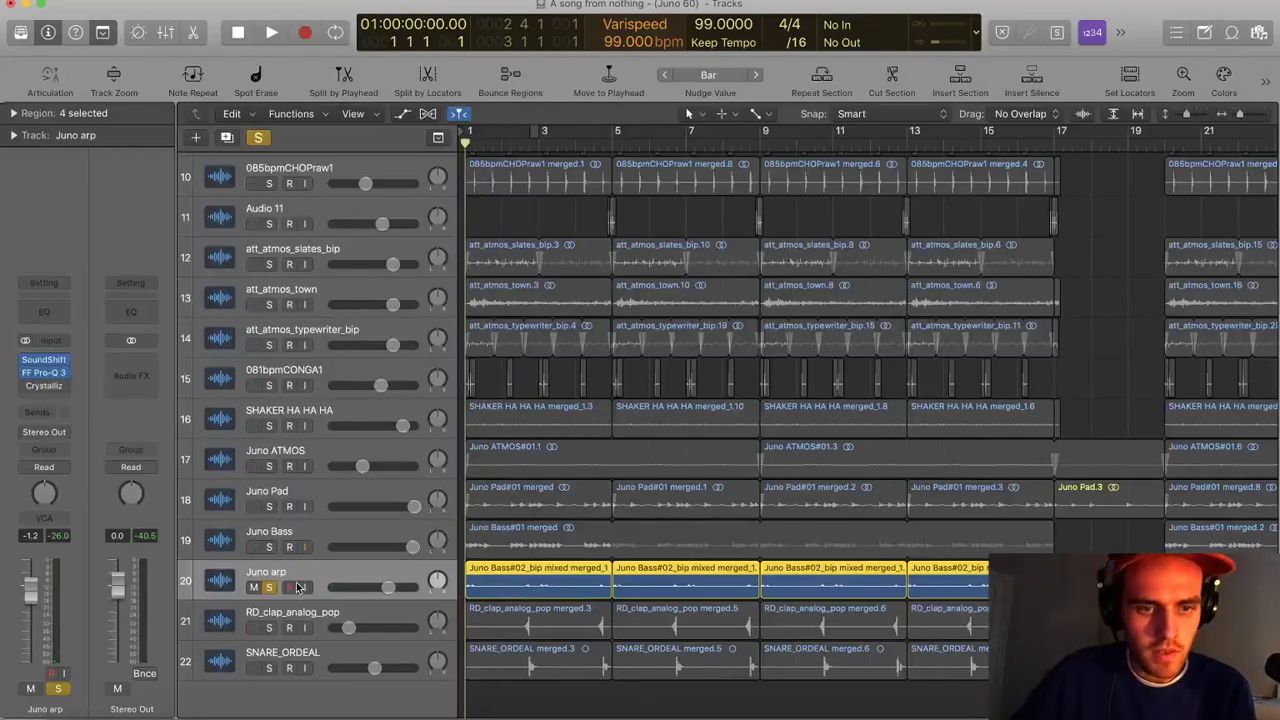
left_click(271, 587)
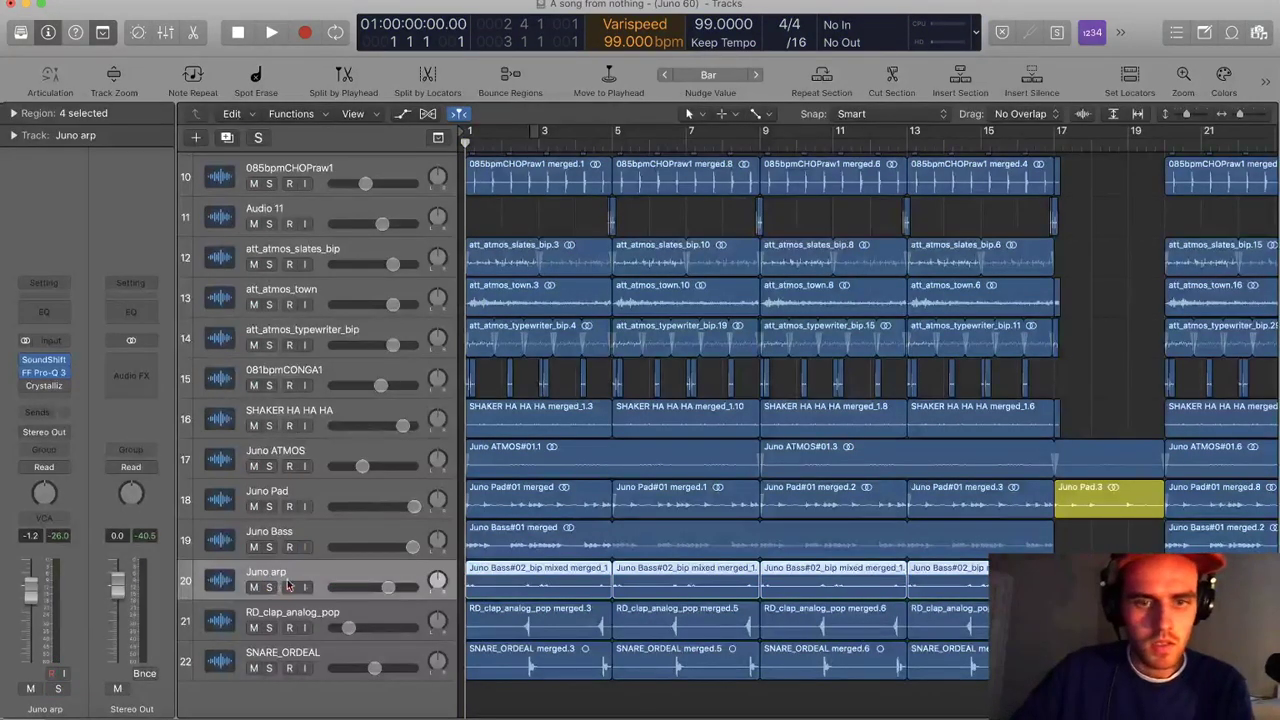
Play the full mix from the start and set Juno arp's volume to 0.0 dB
left_click(288, 587)
key("space")
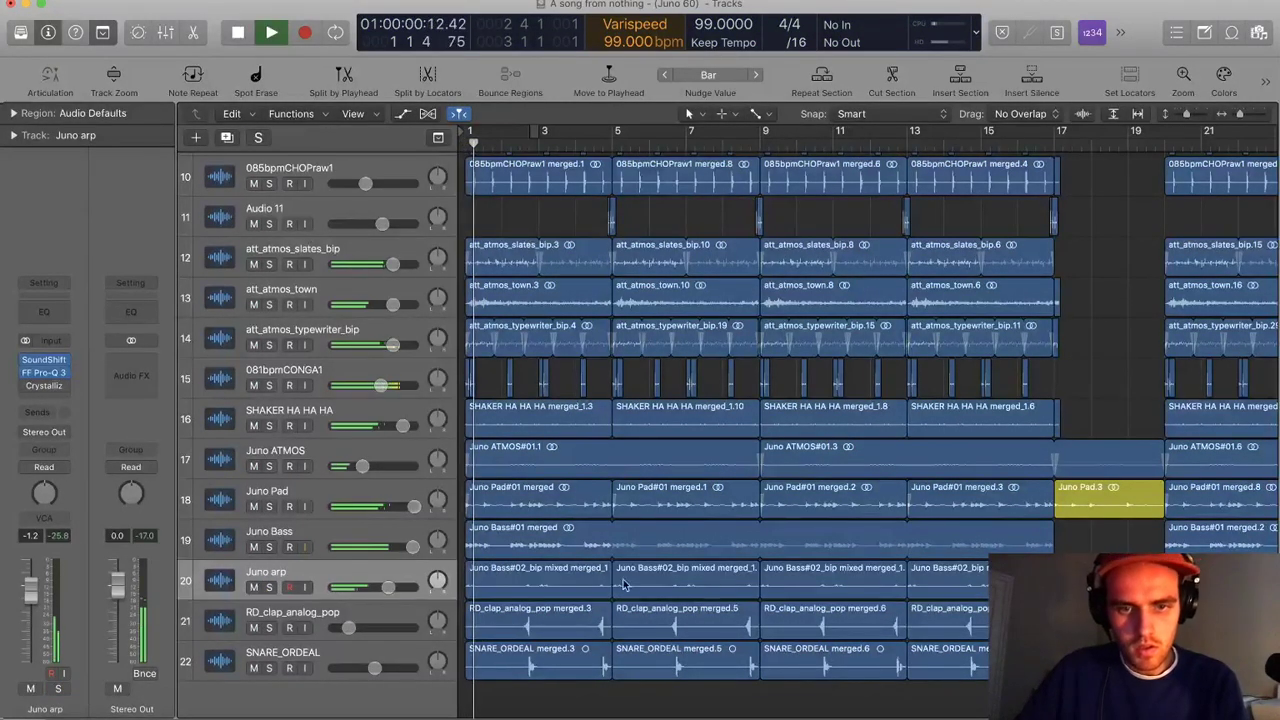
left_click(367, 589)
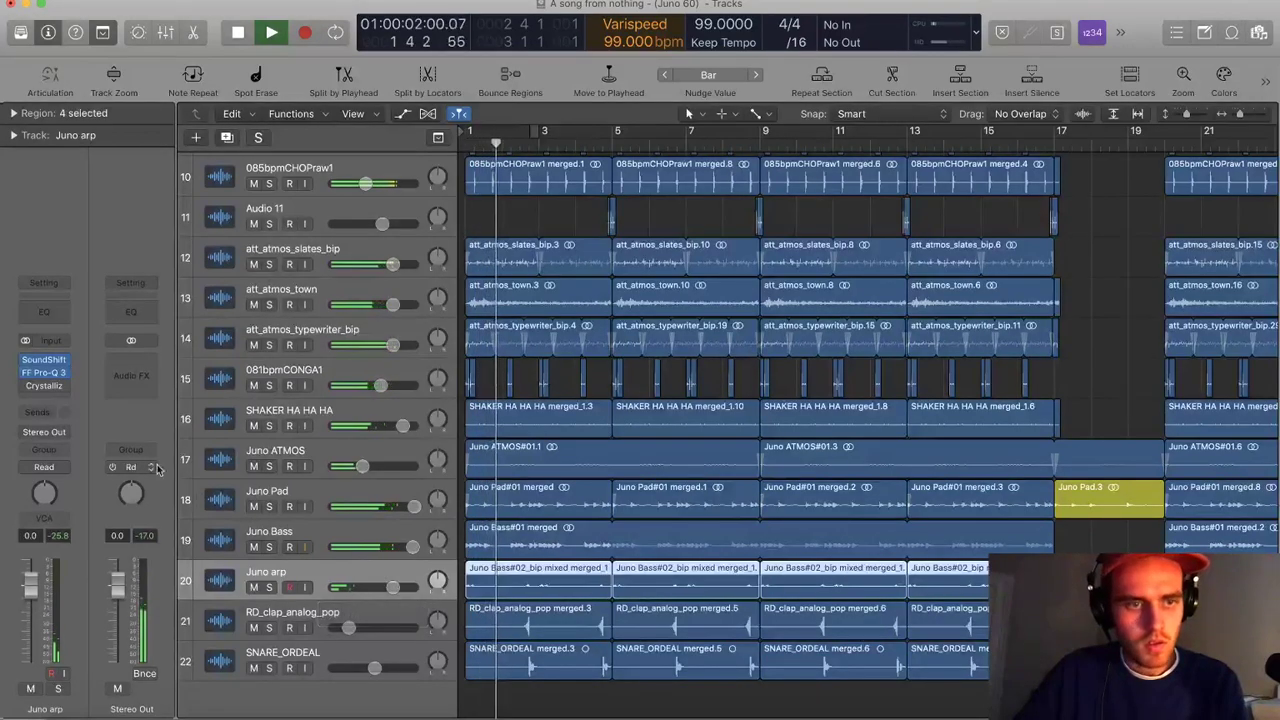
Try out Decimort 2 after Crystallizer on the soloed Juno arp track
left_click(58, 378)
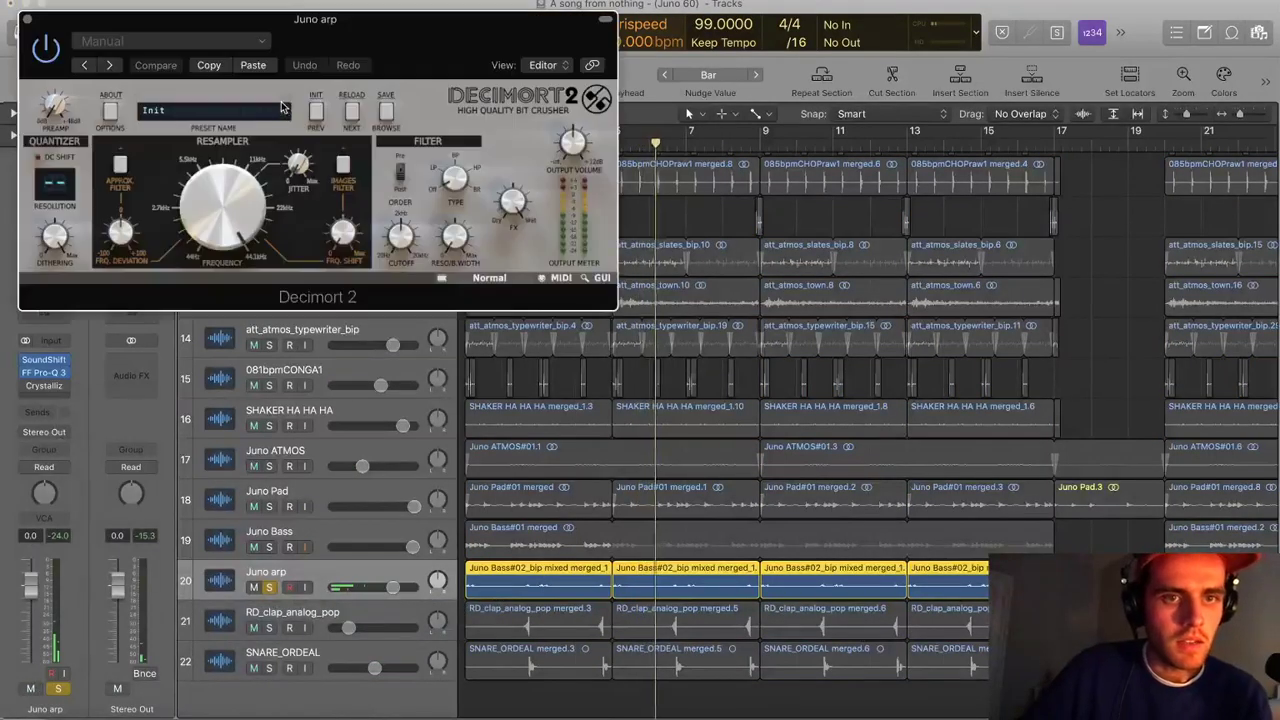
left_click(27, 19)
key("space")
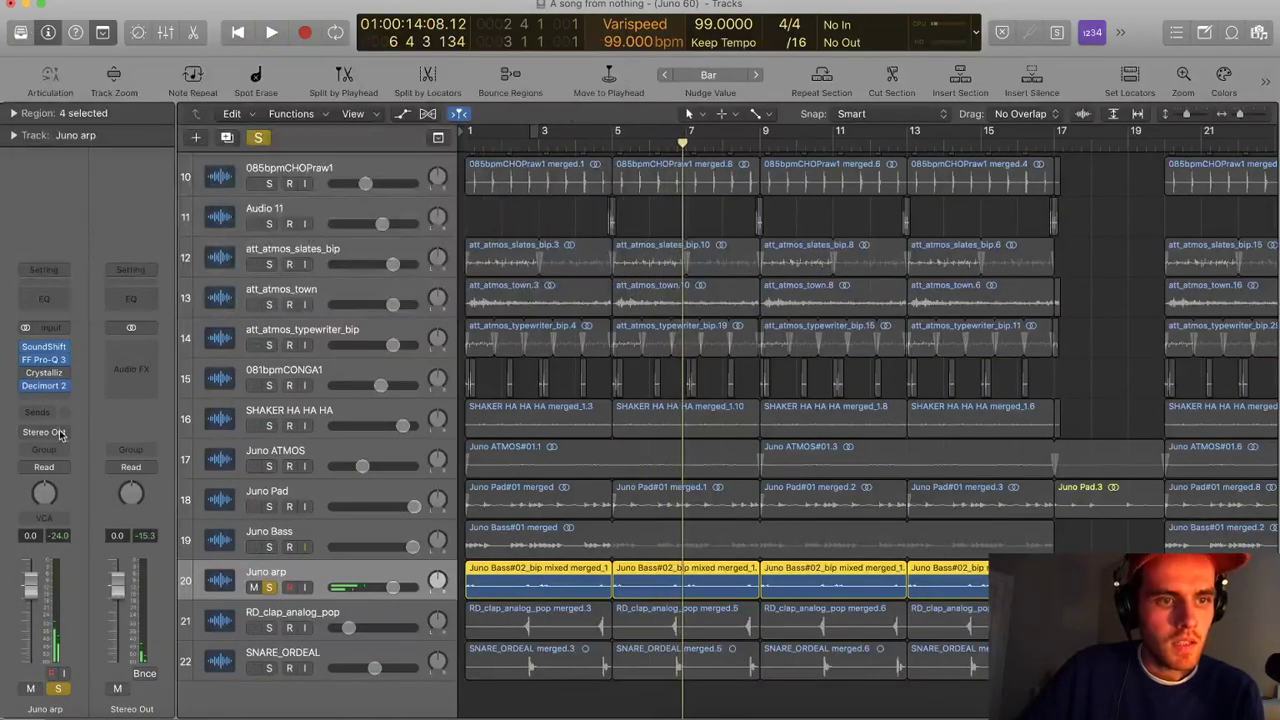
Replace Decimort 2 on Juno arp with a stereo Soundtoys Decapitator and switch Punish on
left_click(60, 388)
mouse_move(110, 694)
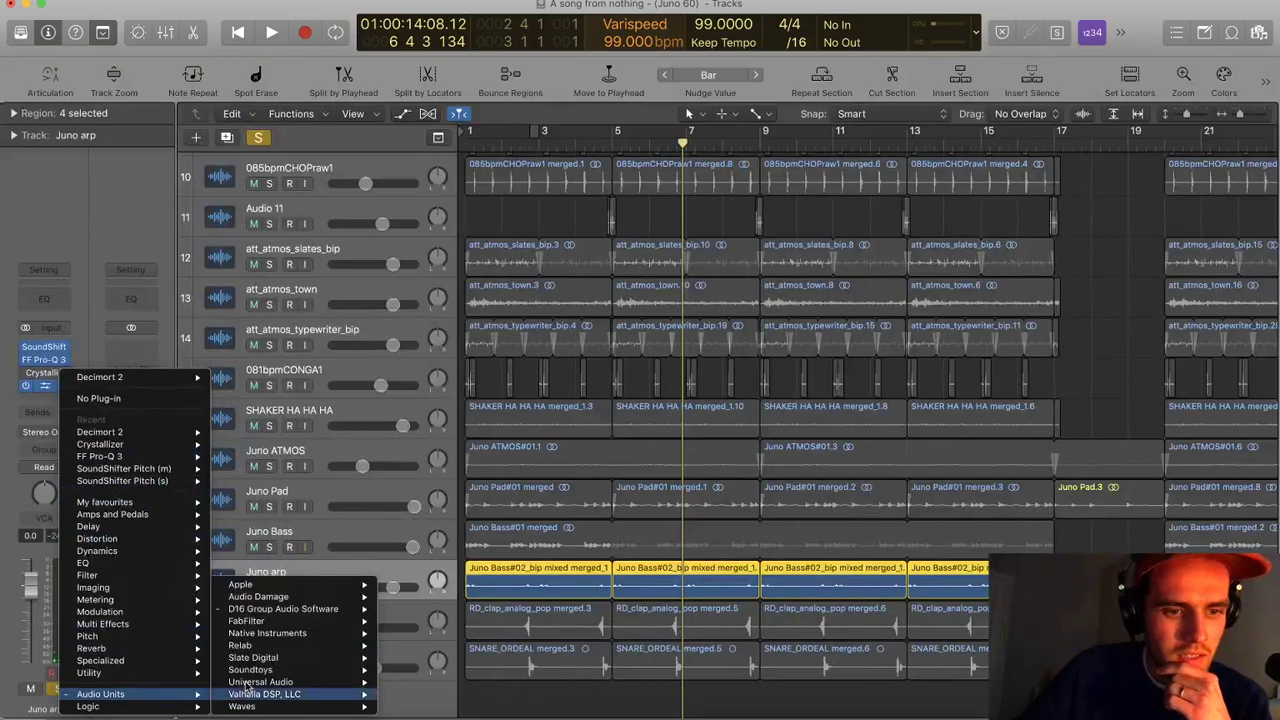
mouse_move(270, 669)
mouse_move(457, 475)
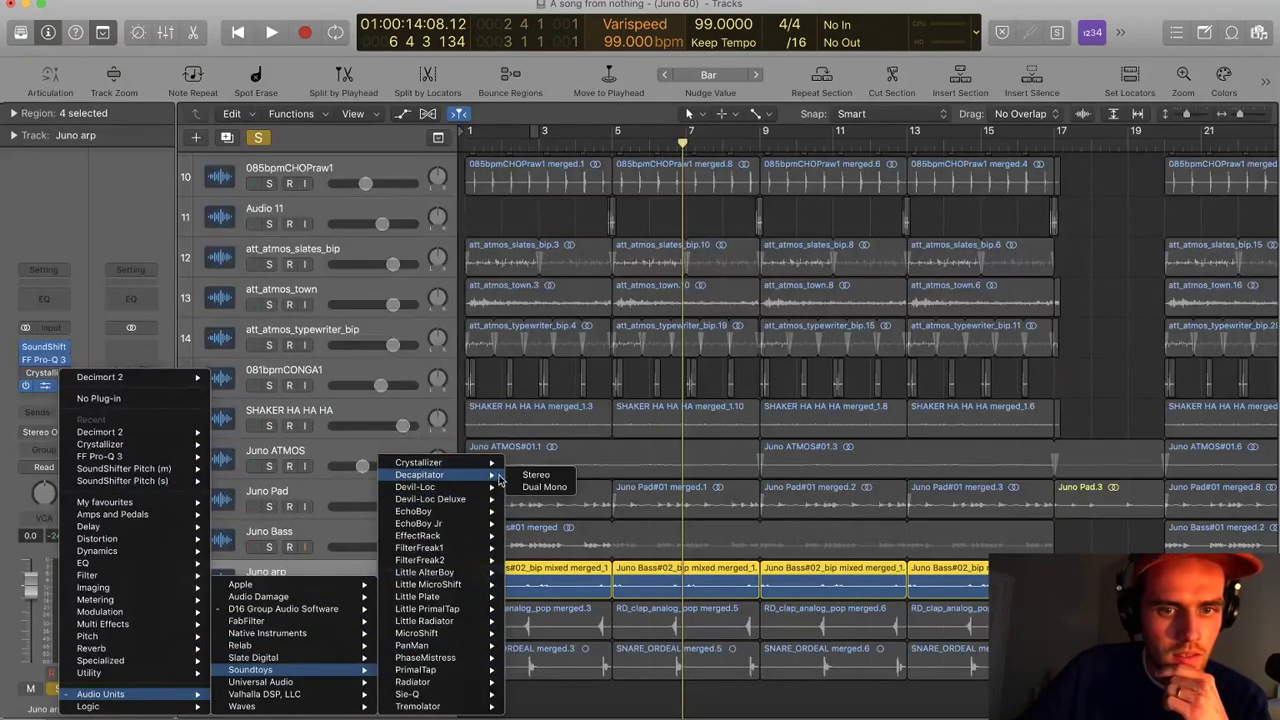
left_click(530, 476)
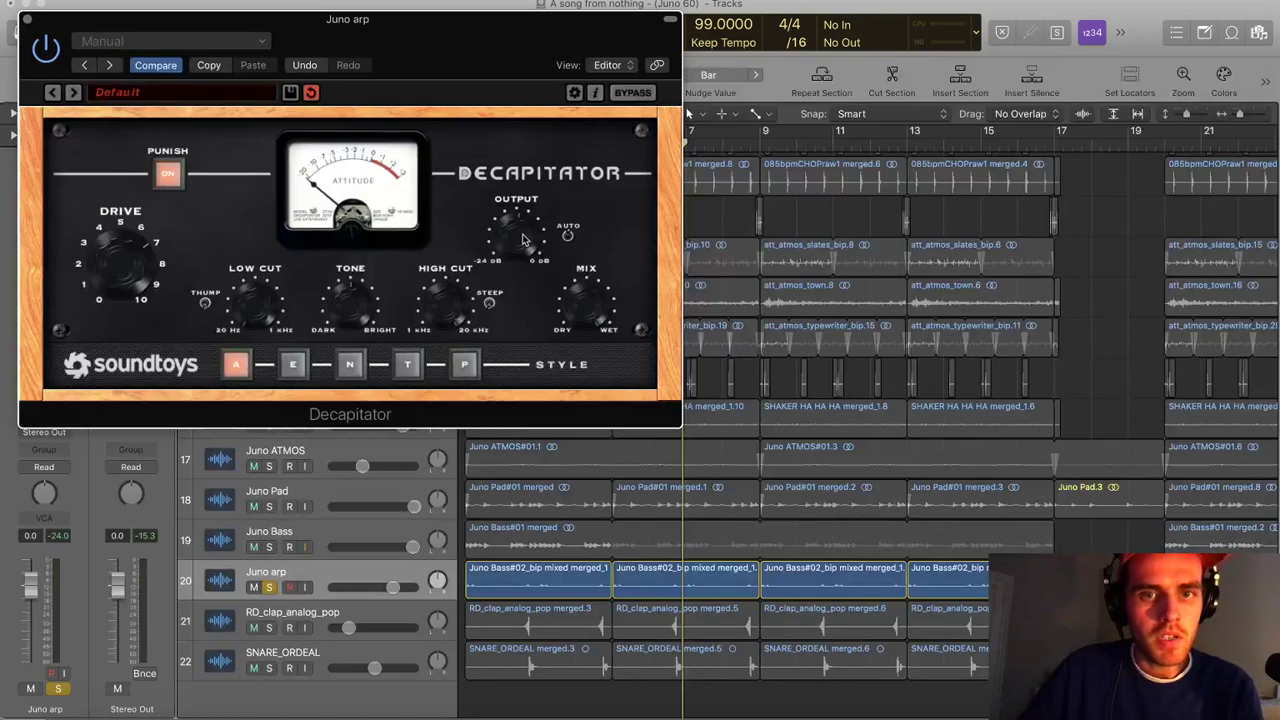
Replay the opening of the soloed Juno arp in short passes to judge Decapitator's effect, and close the plug-in
key("space")
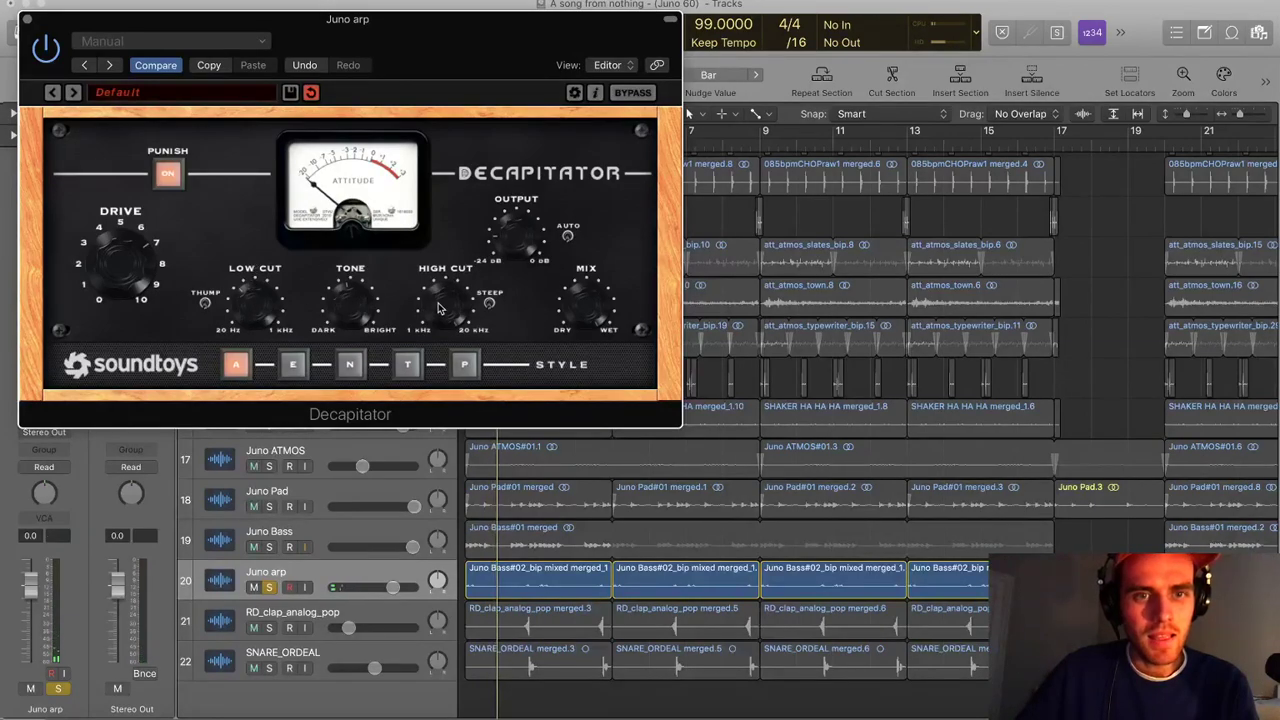
key("space")
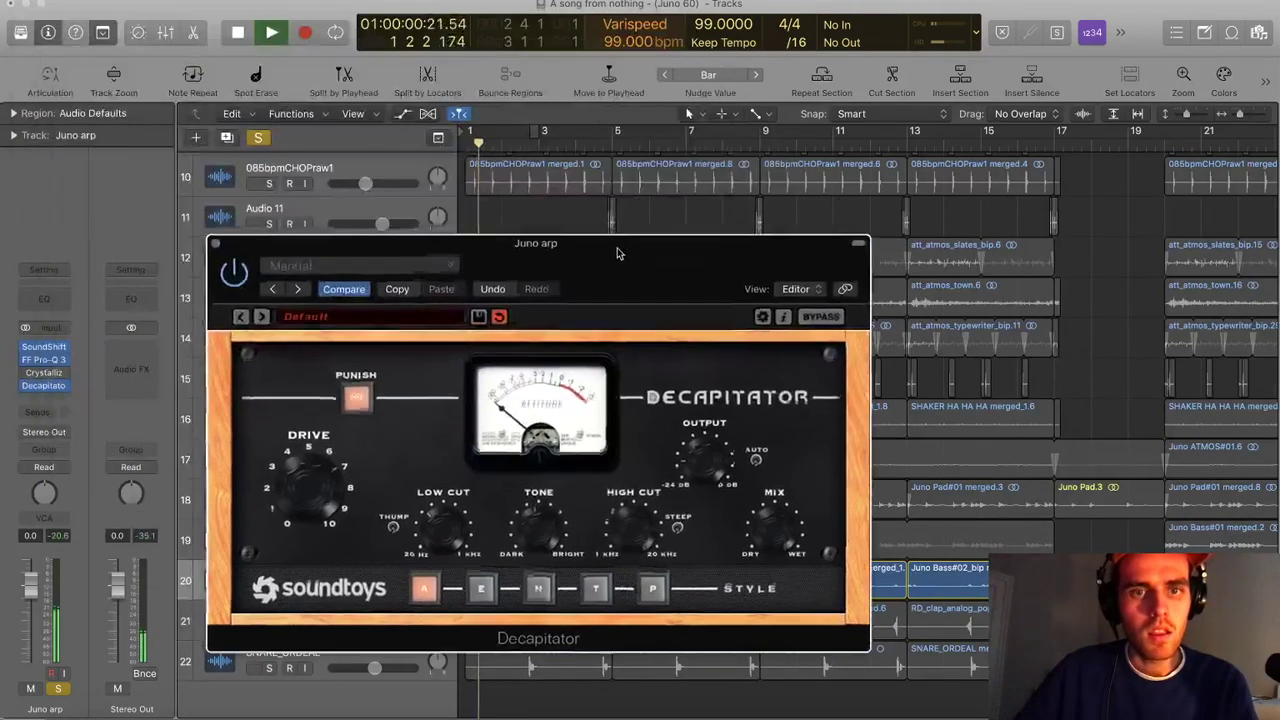
key("space")
key("space")
key("space")
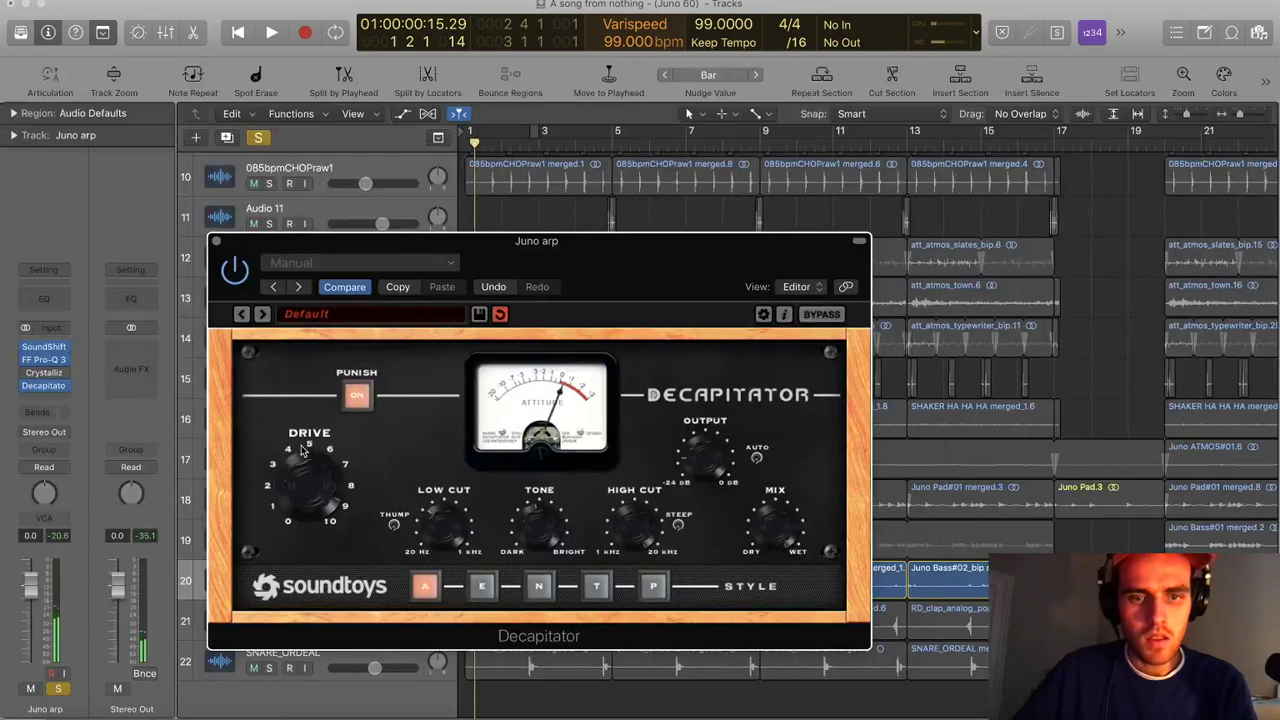
key("space")
key("space")
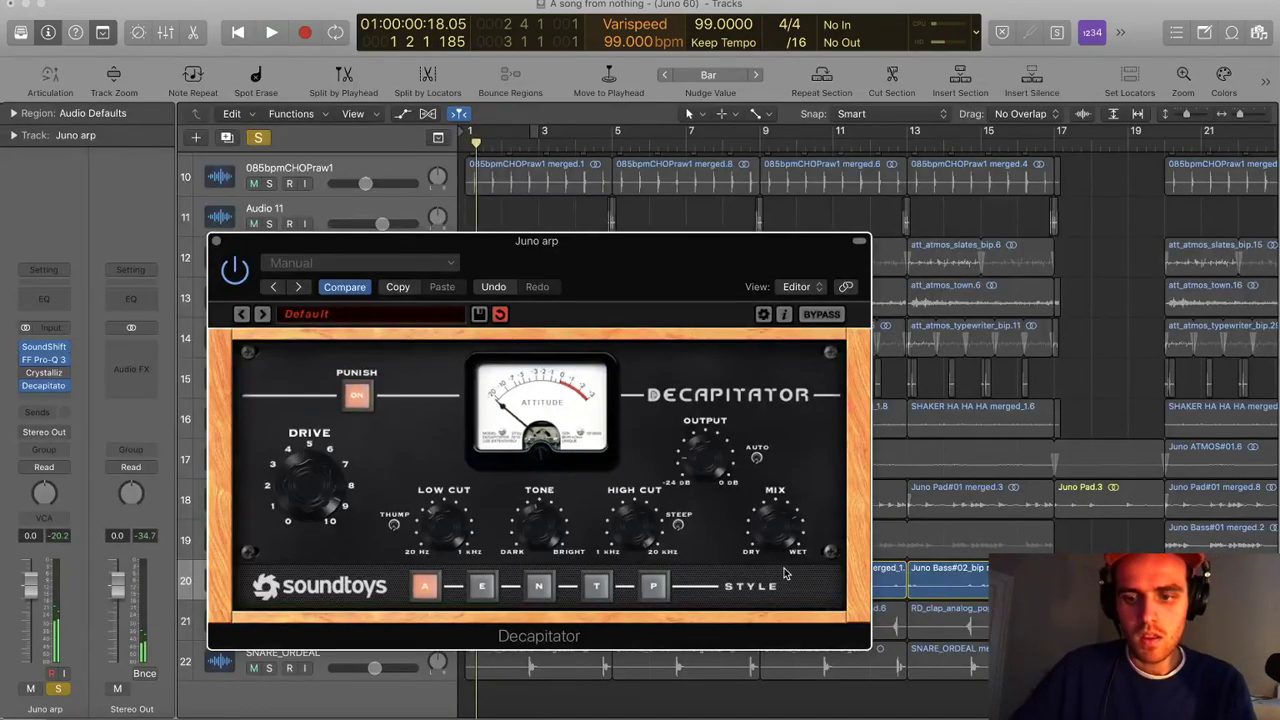
key("space")
key("space")
key("space")
key("space")
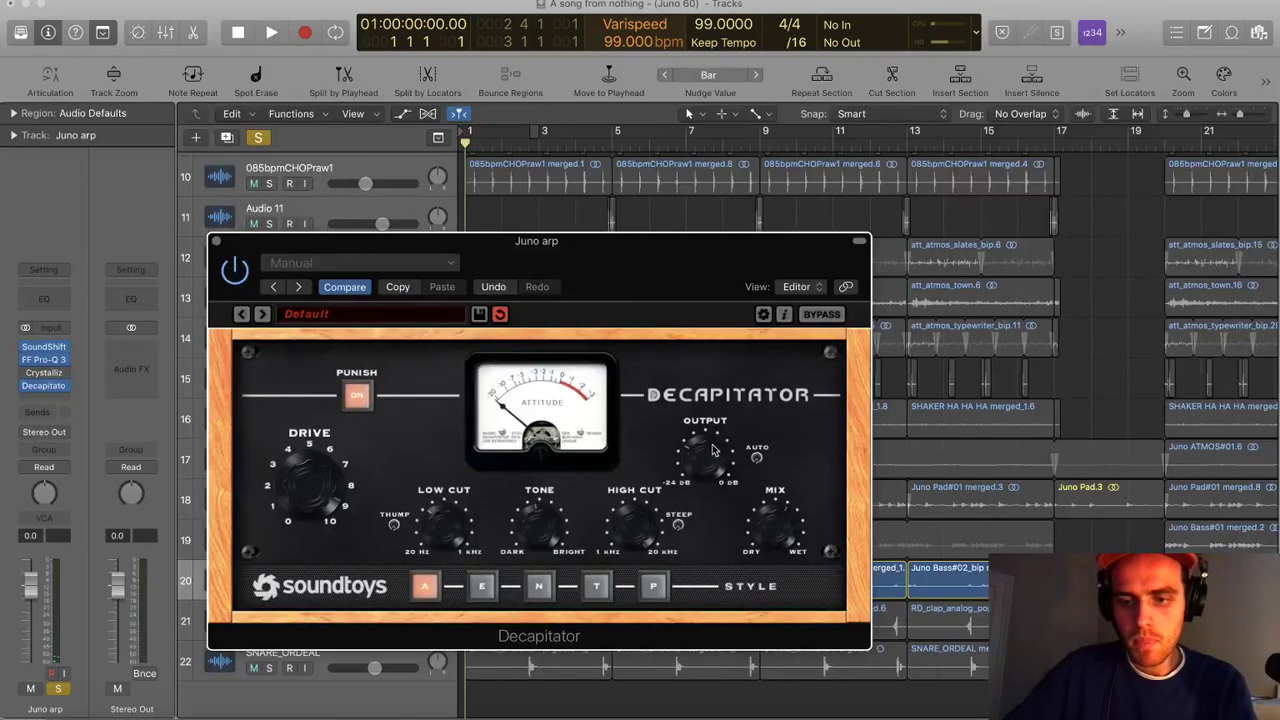
key("space")
key("space")
left_click(216, 241)
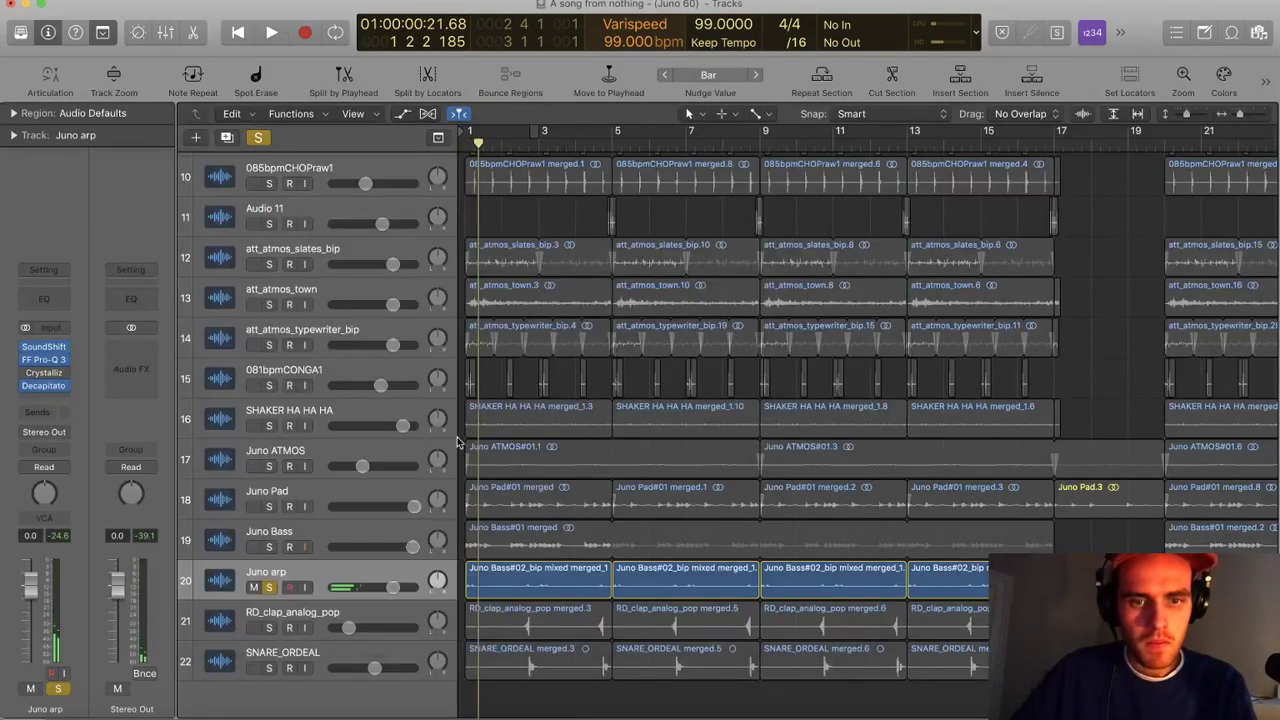
Take Juno arp out of solo and raise its volume to 1.6 dB while playing the full mix from the start
scroll(470, 445, "up", 5)
scroll(470, 445, "down", 2)
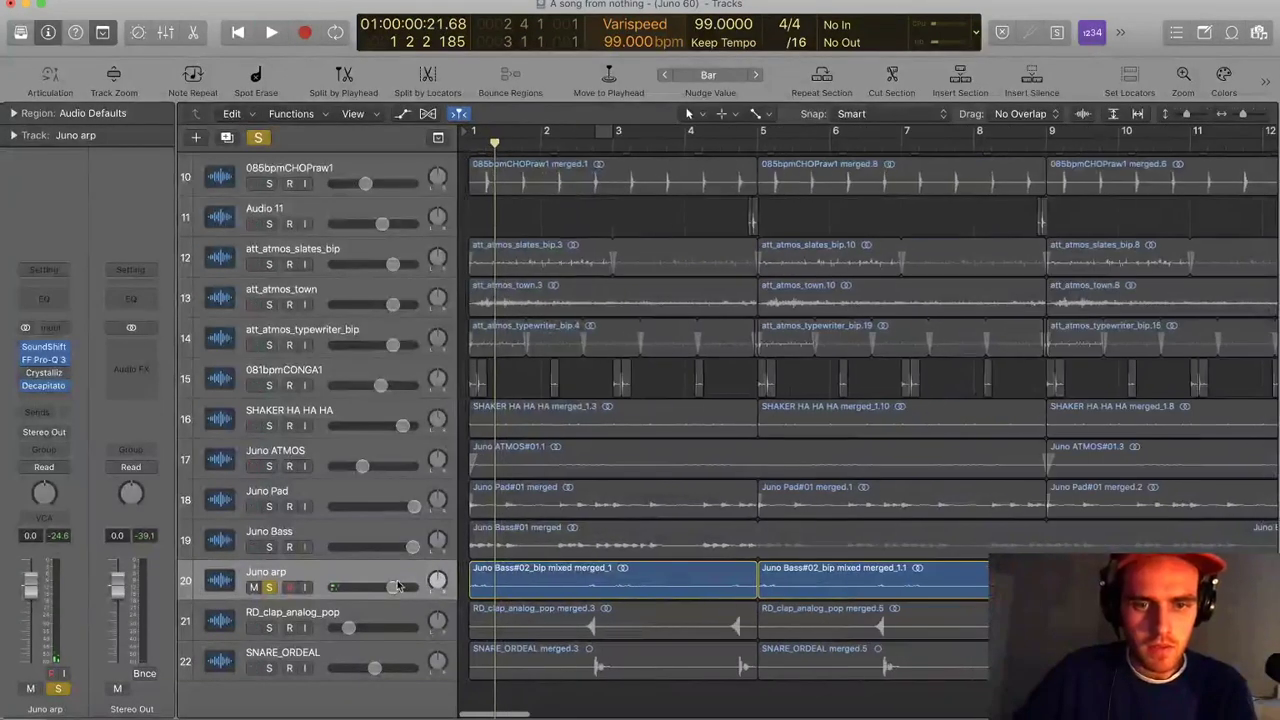
left_click(269, 587)
key("space")
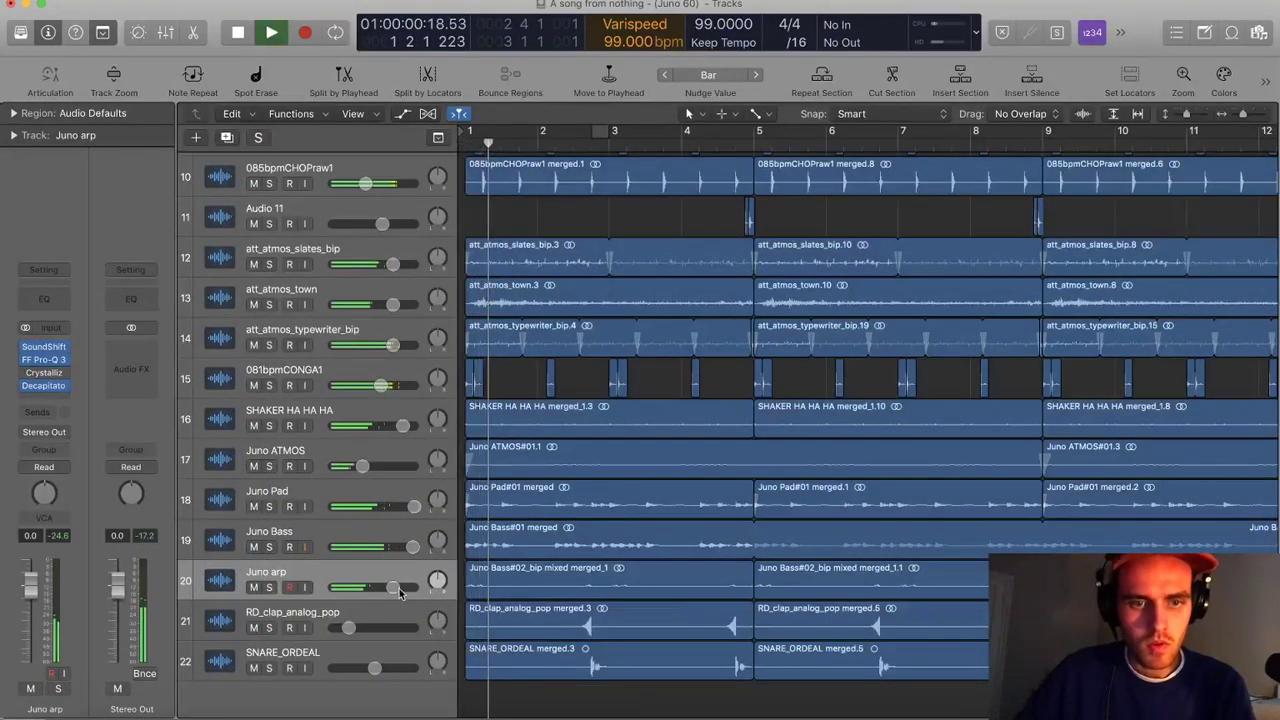
key("super+Left")
key("super+Left")
key("super+Left")
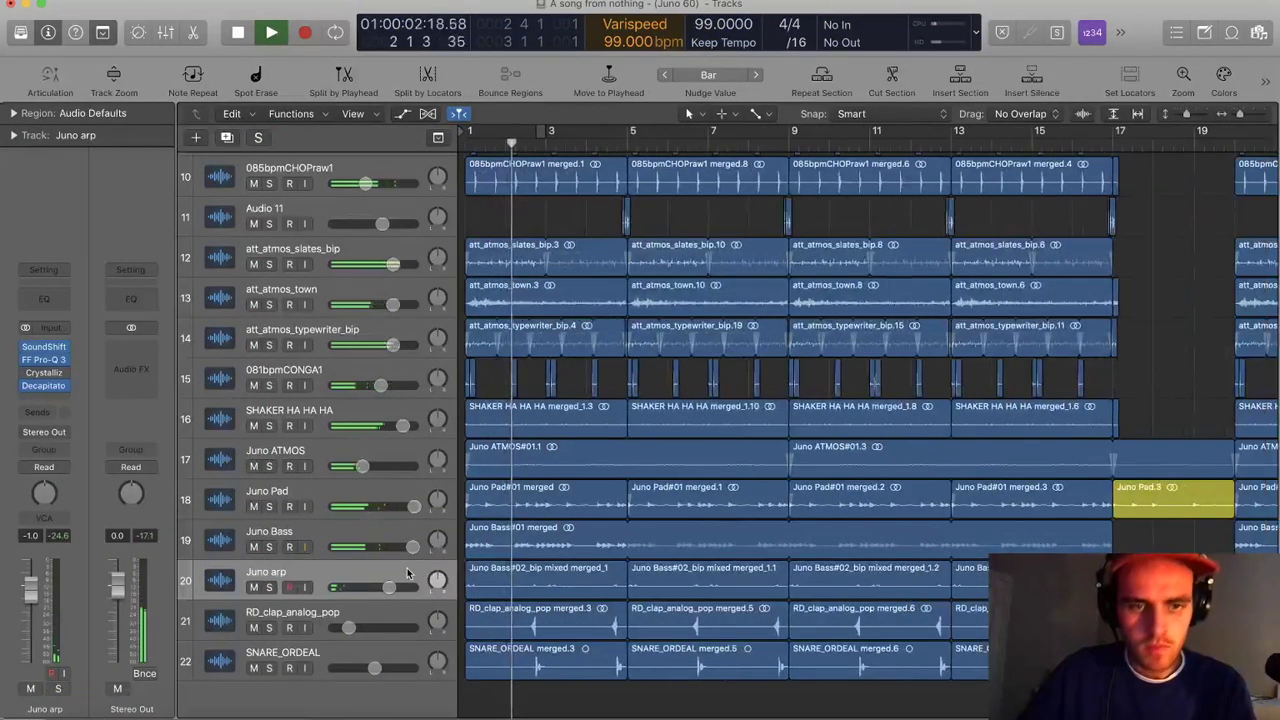
left_click_drag(389, 587, 398, 587)
left_click(458, 575)
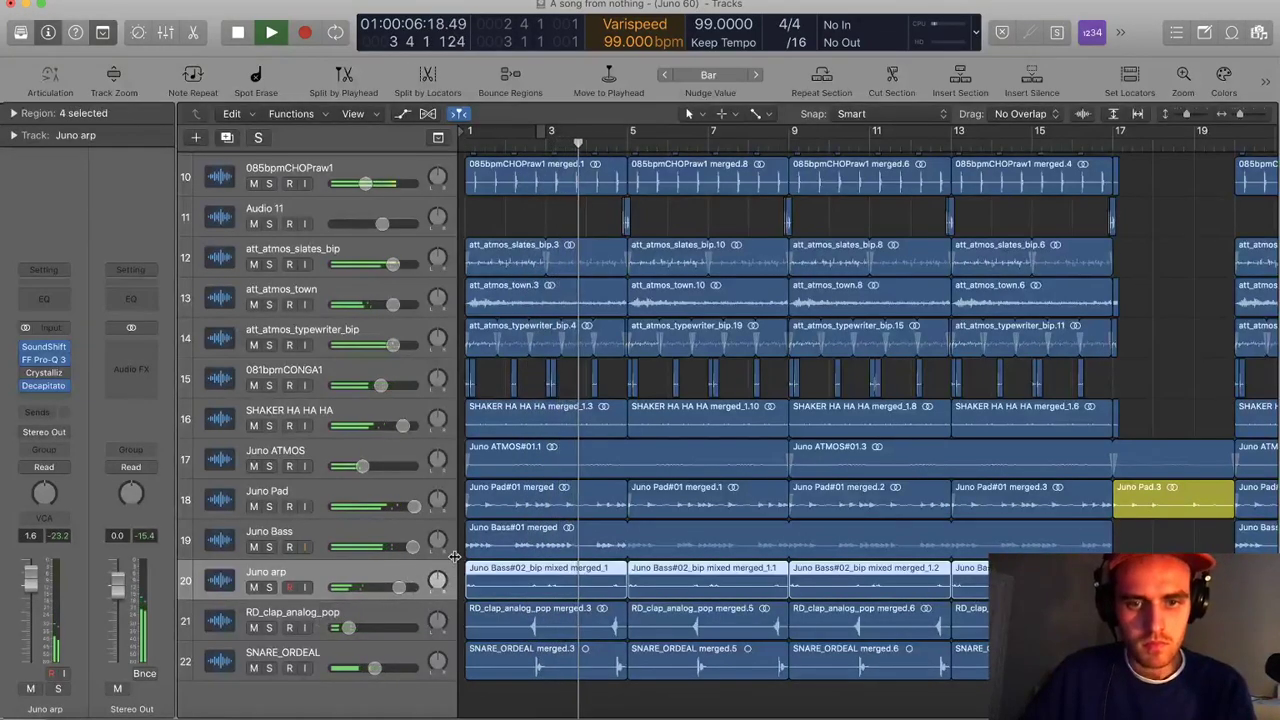
Set SNARE_ORDEAL's volume to about -5.8 dB while the full mix plays
key("super+Left")
key("super+Right")
key("super+Left")
key("super+Left")
key("super+Up")
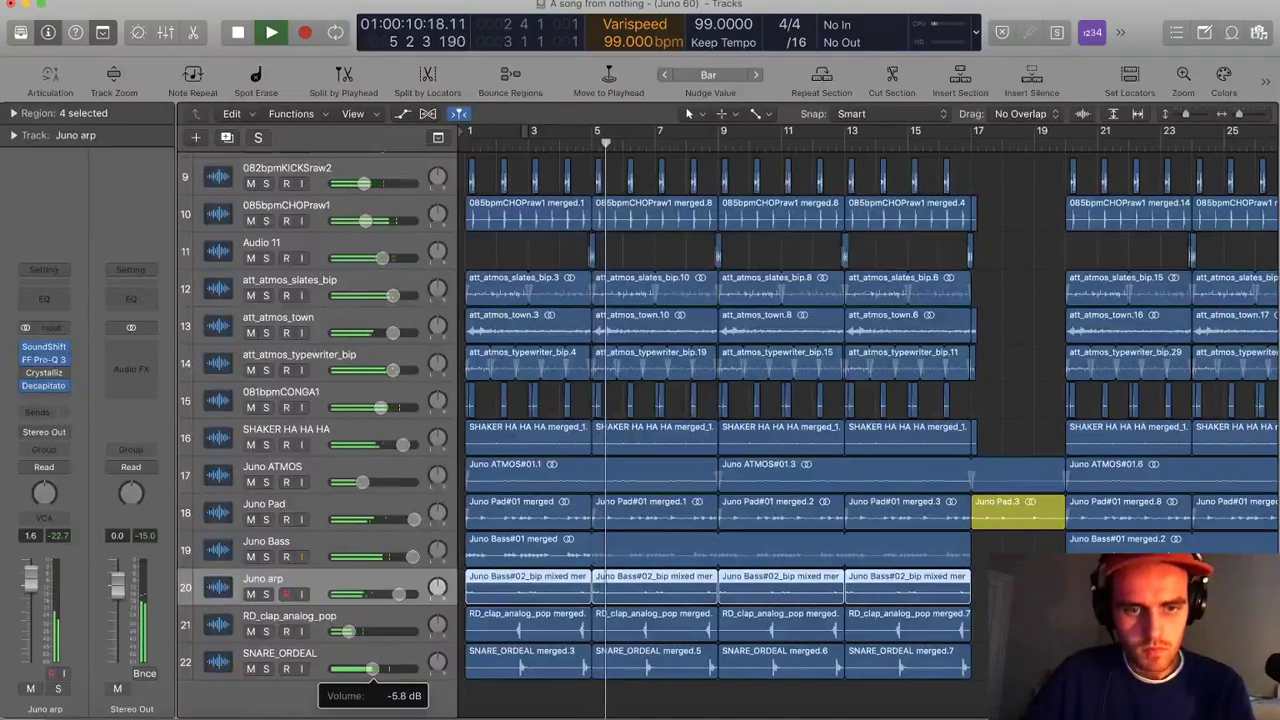
key("super+Left")
key("super+Up")
left_click(790, 645)
key("super+Up")
scroll(748, 593, "down", 3)
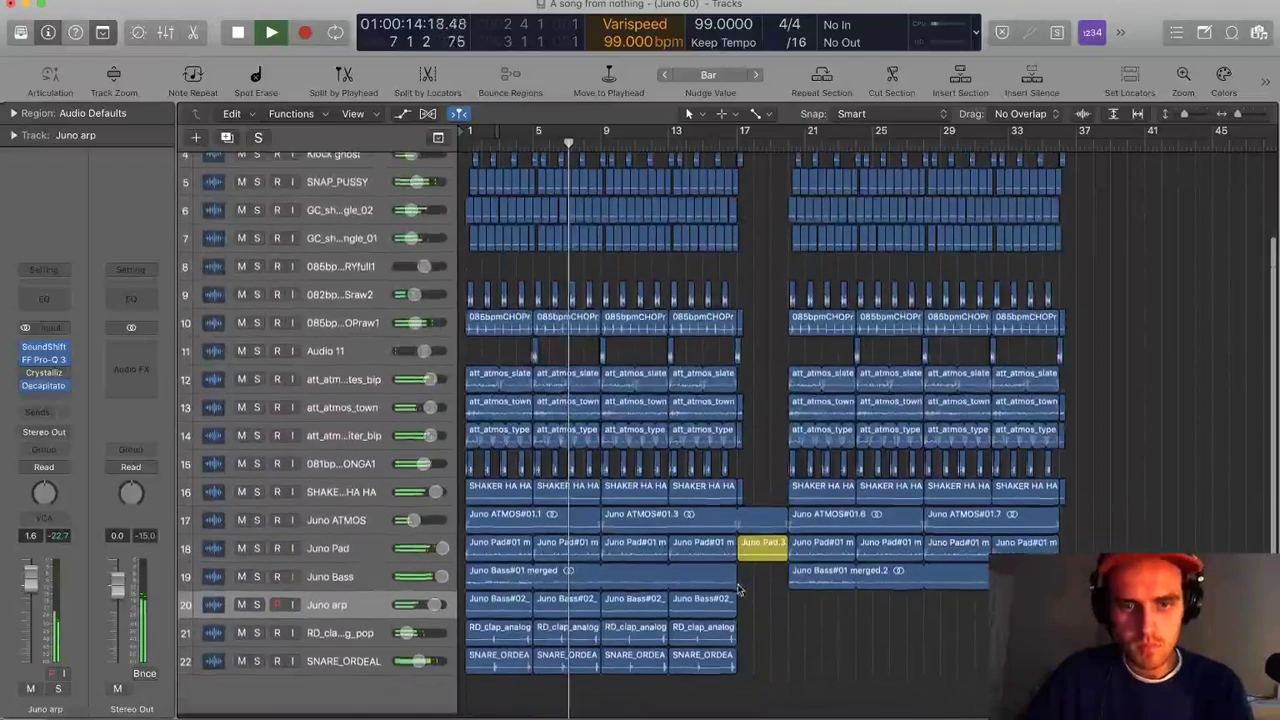
key("super+Up")
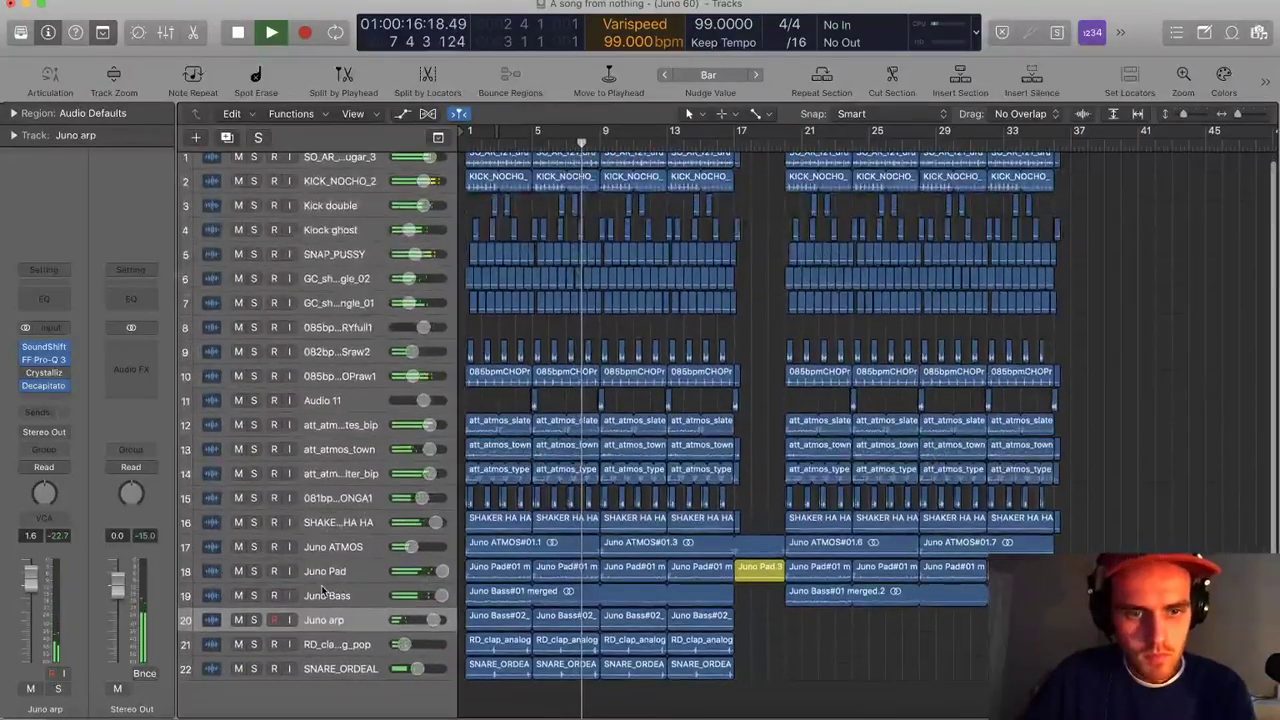
Stop playback, examine the region settings of the Juno Bass regions and survey the arrangement across all tracks
left_click(430, 595)
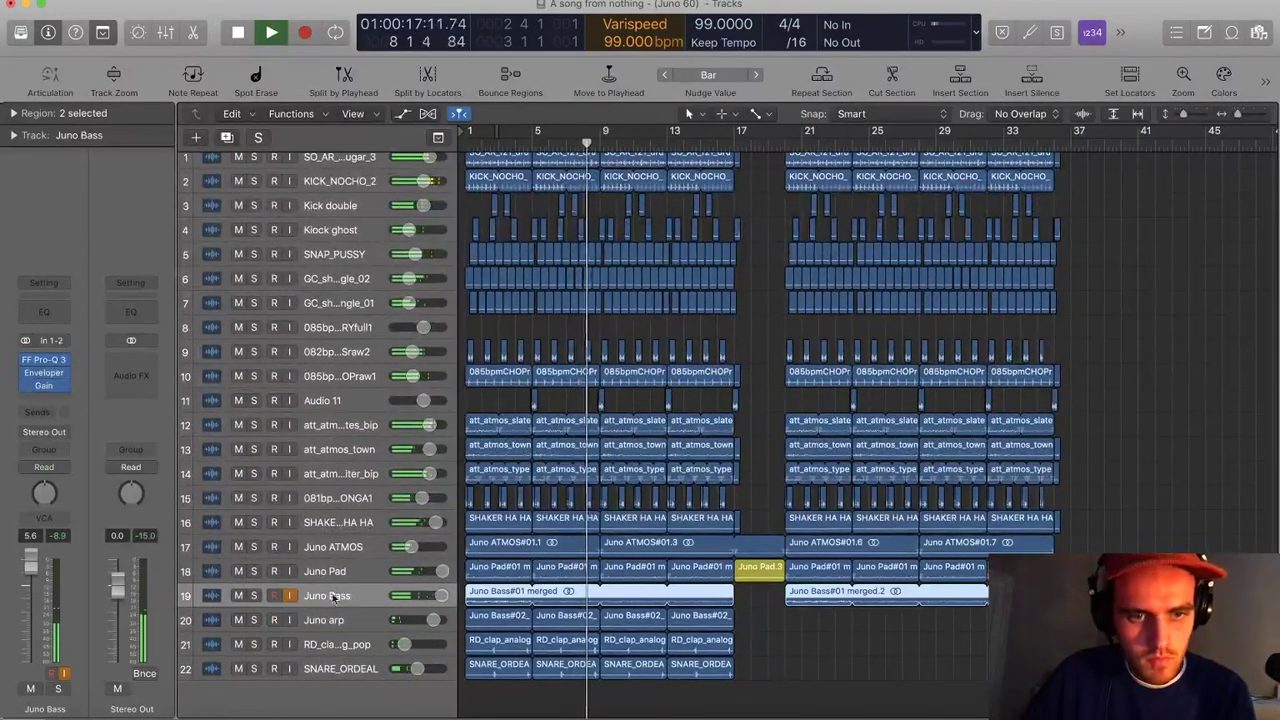
key("space")
left_click(14, 114)
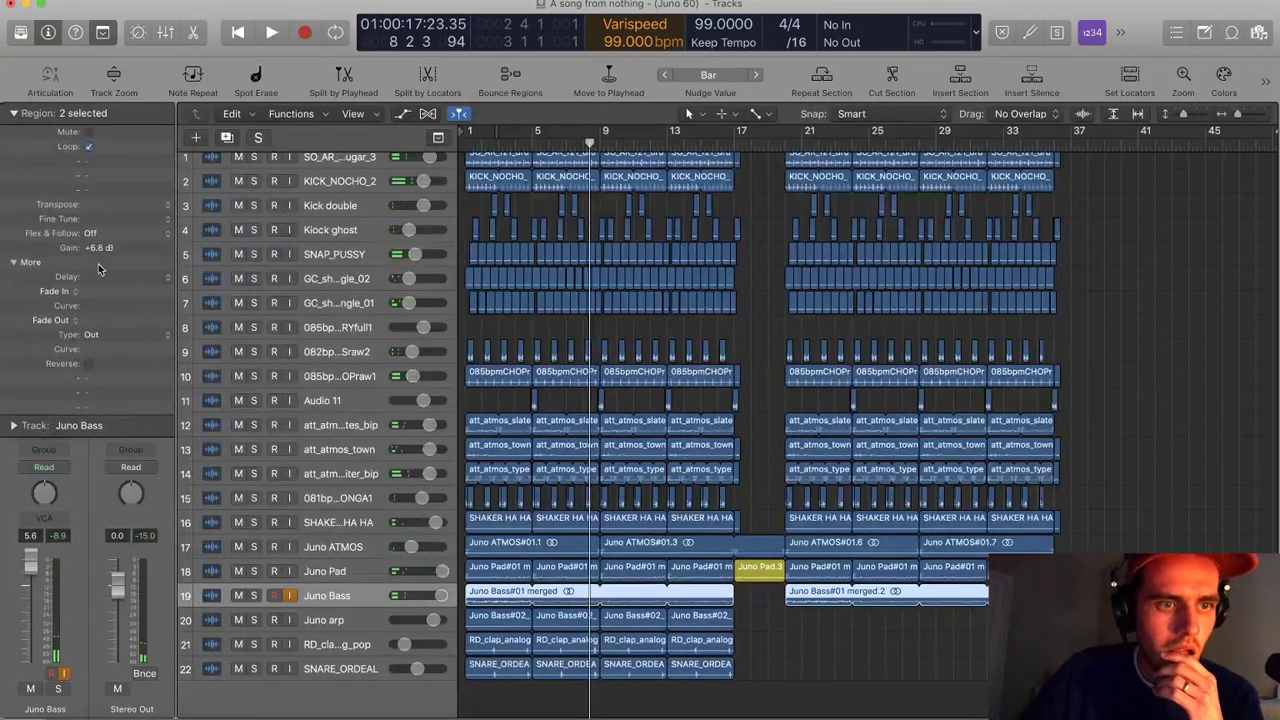
left_click(27, 117)
left_click(771, 604)
scroll(771, 604, "down", 1)
scroll(771, 604, "up", 1)
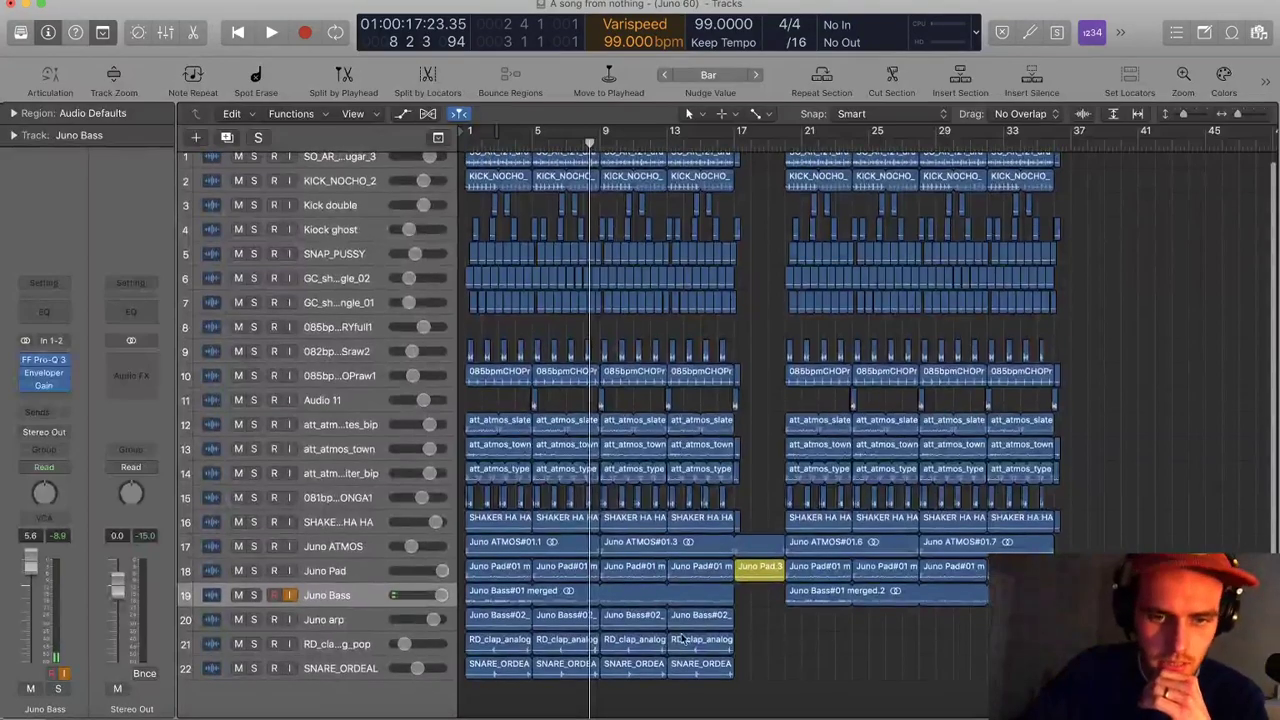
scroll(760, 625, "up", 2)
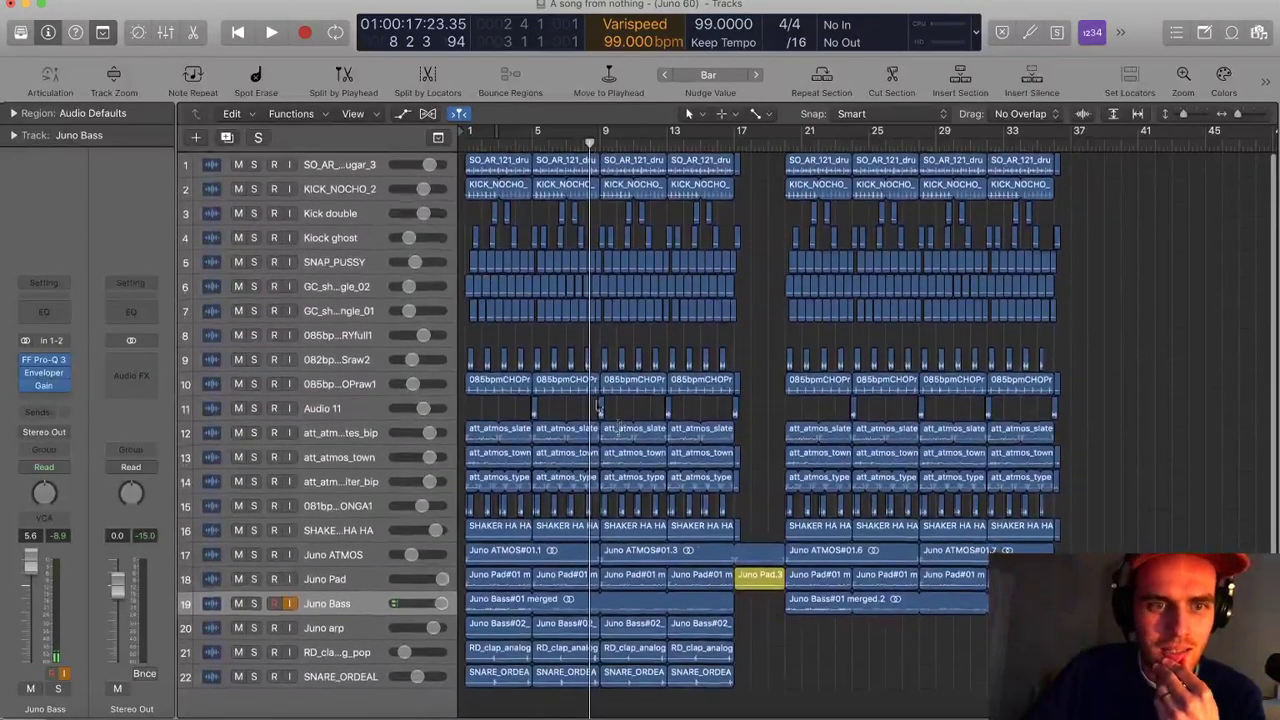
scroll(787, 641, "down", 1)
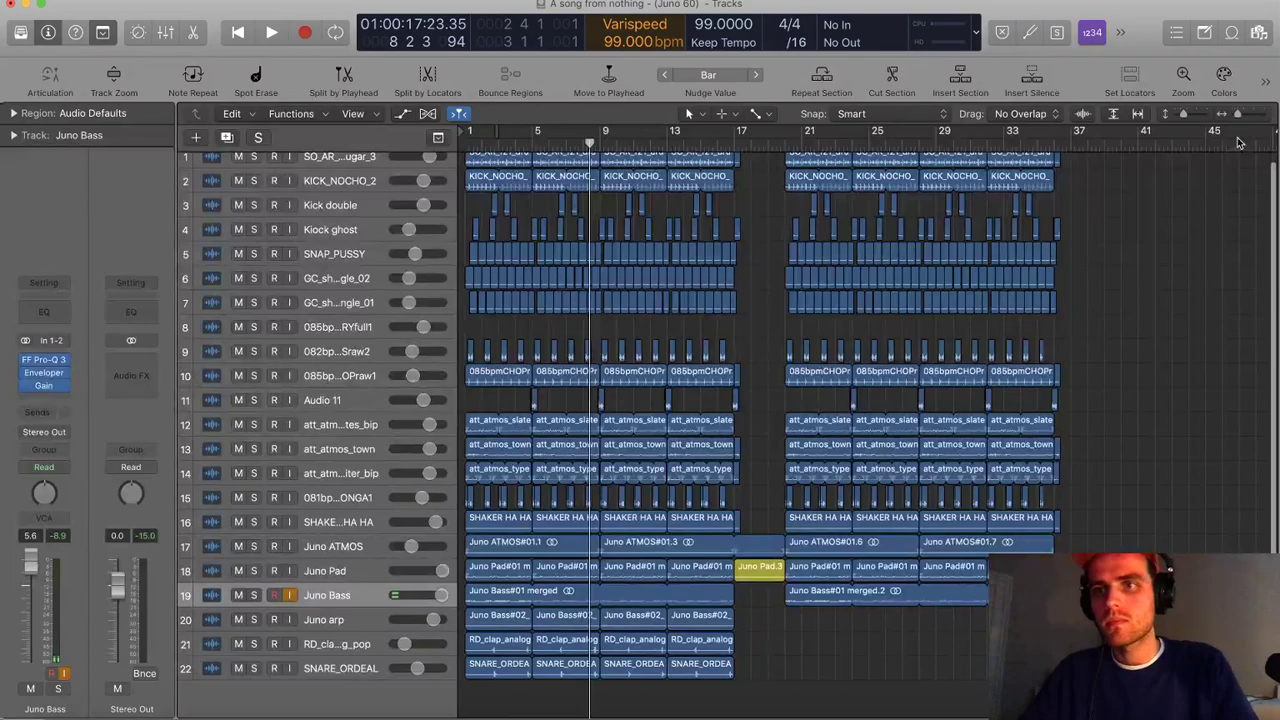
Audition shakers in the !llmind BLAP-KIT VOLUME 2 folder and add SHAKER_SAD.wav on a new track below SNARE_ORDEAL near bar 20
key("f")
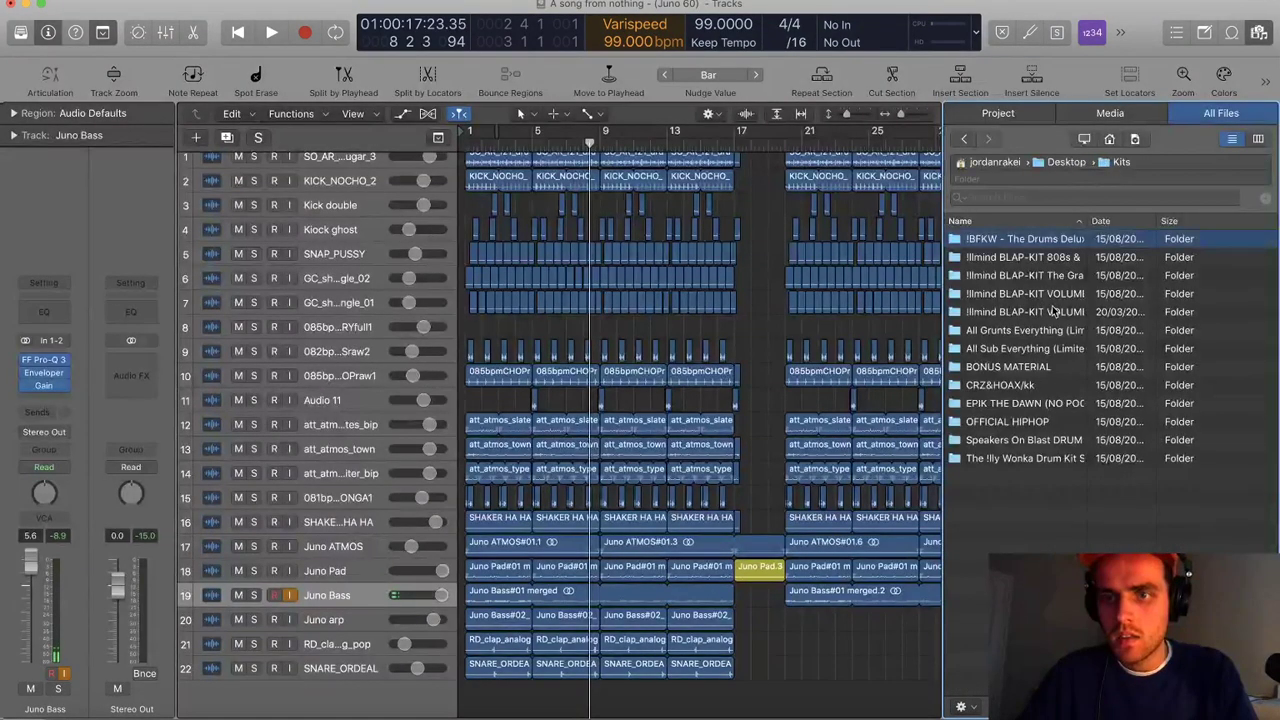
double_click(1052, 312)
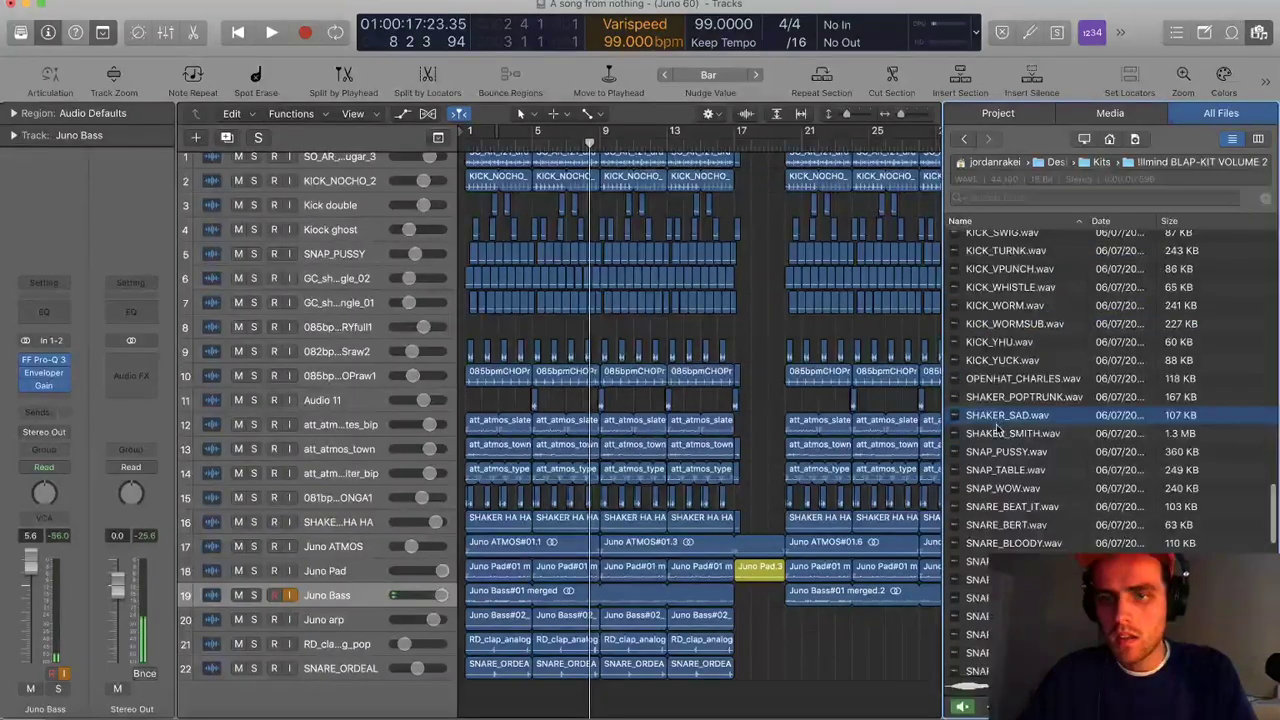
left_click(998, 430)
left_click(999, 417)
left_click_drag(999, 417, 781, 688)
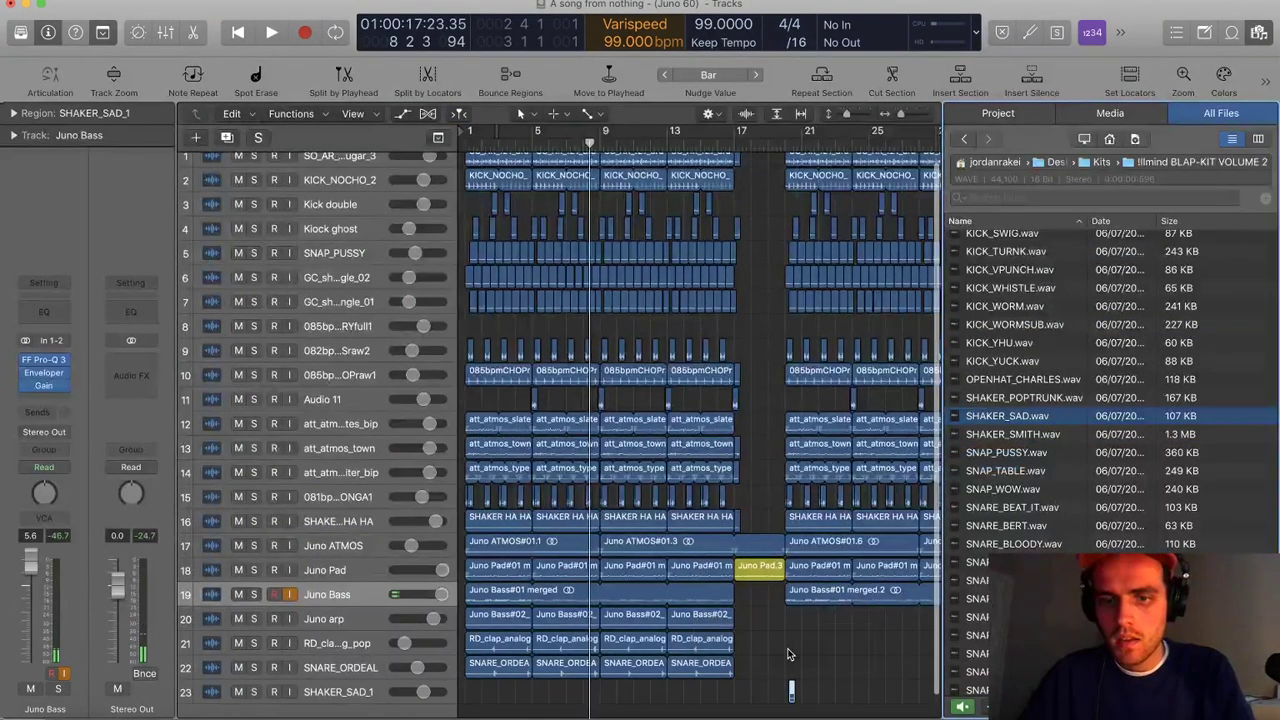
Close the file browser and move the SHAKER_SAD_1 region to the start of bar 20
key("super+Right")
key("super+Right")
key("super+Right")
left_click(846, 652)
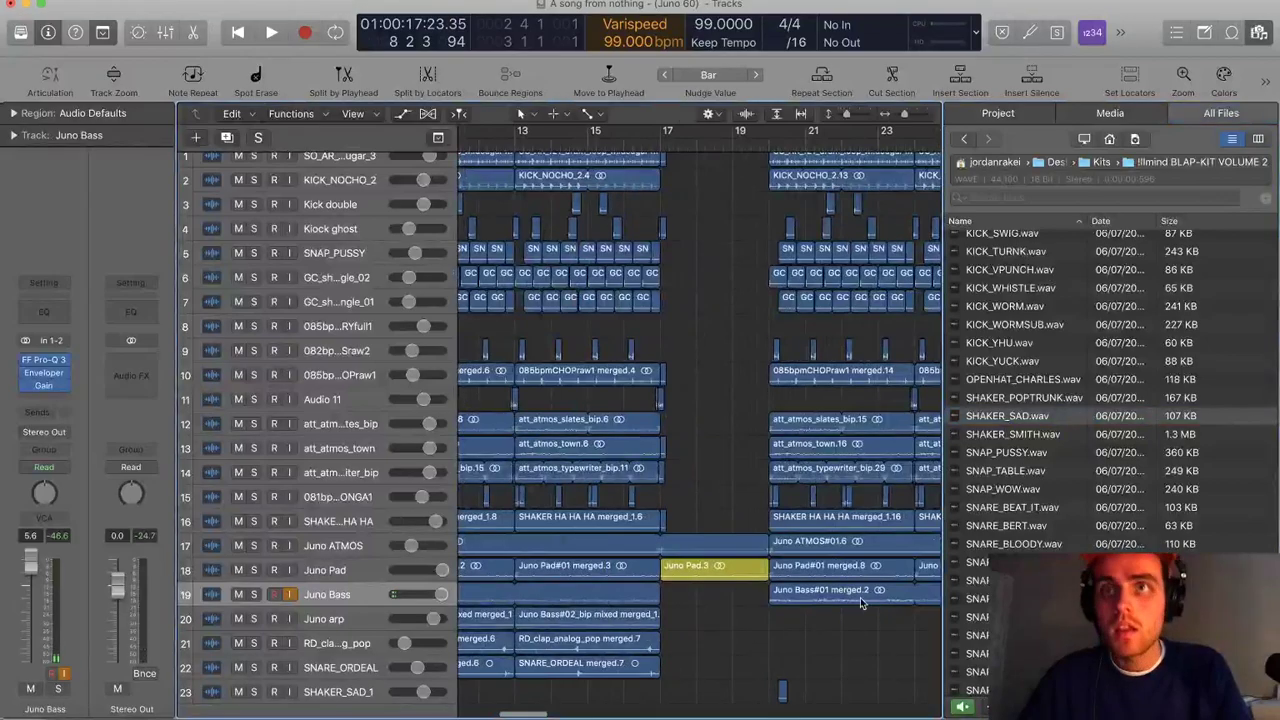
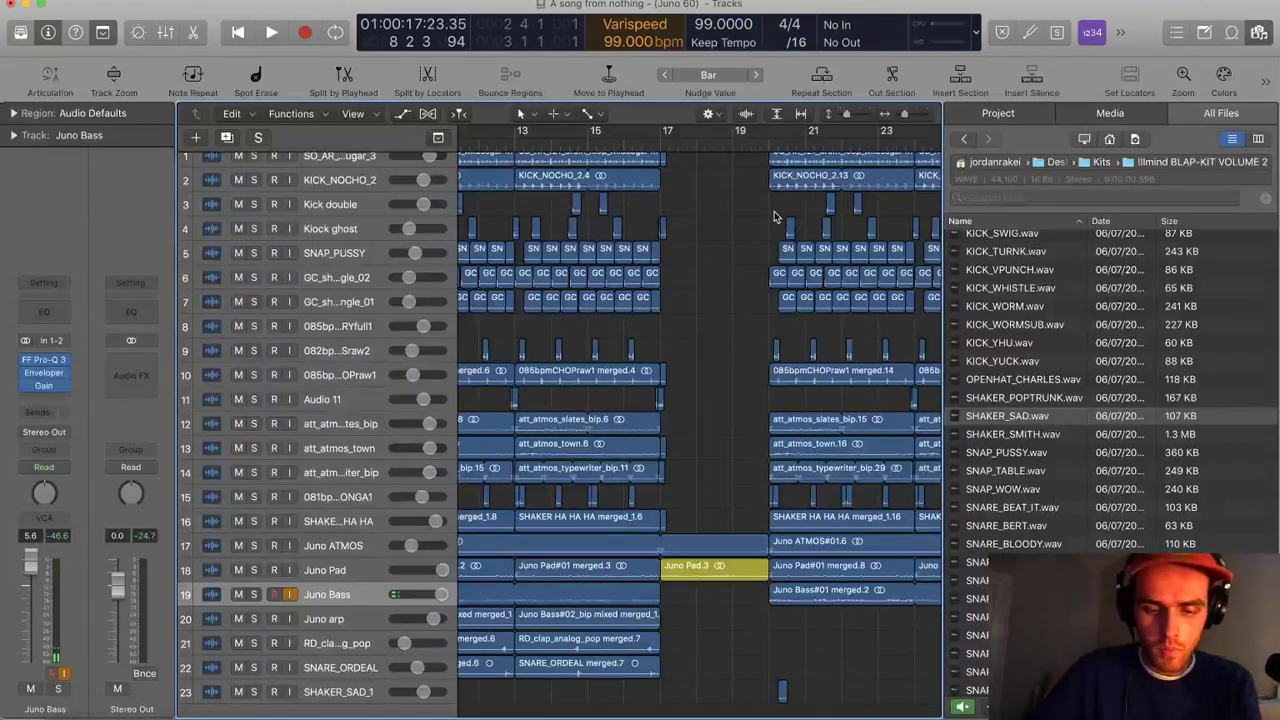
key("f")
scroll(850, 680, "right", 2)
left_click_drag(958, 670, 960, 658)
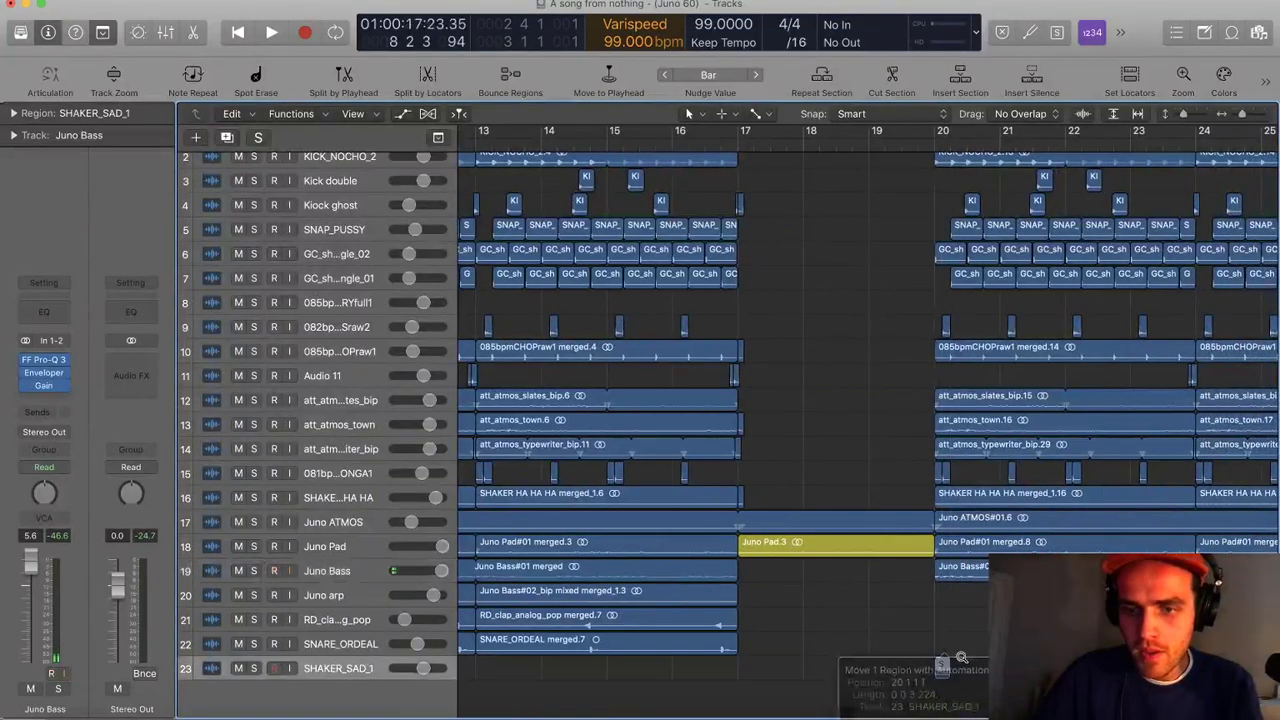
Create a new empty audio track below SHAKER_SAD_1
scroll(961, 657, "up", 5)
double_click(363, 692)
scroll(897, 608, "up", 5)
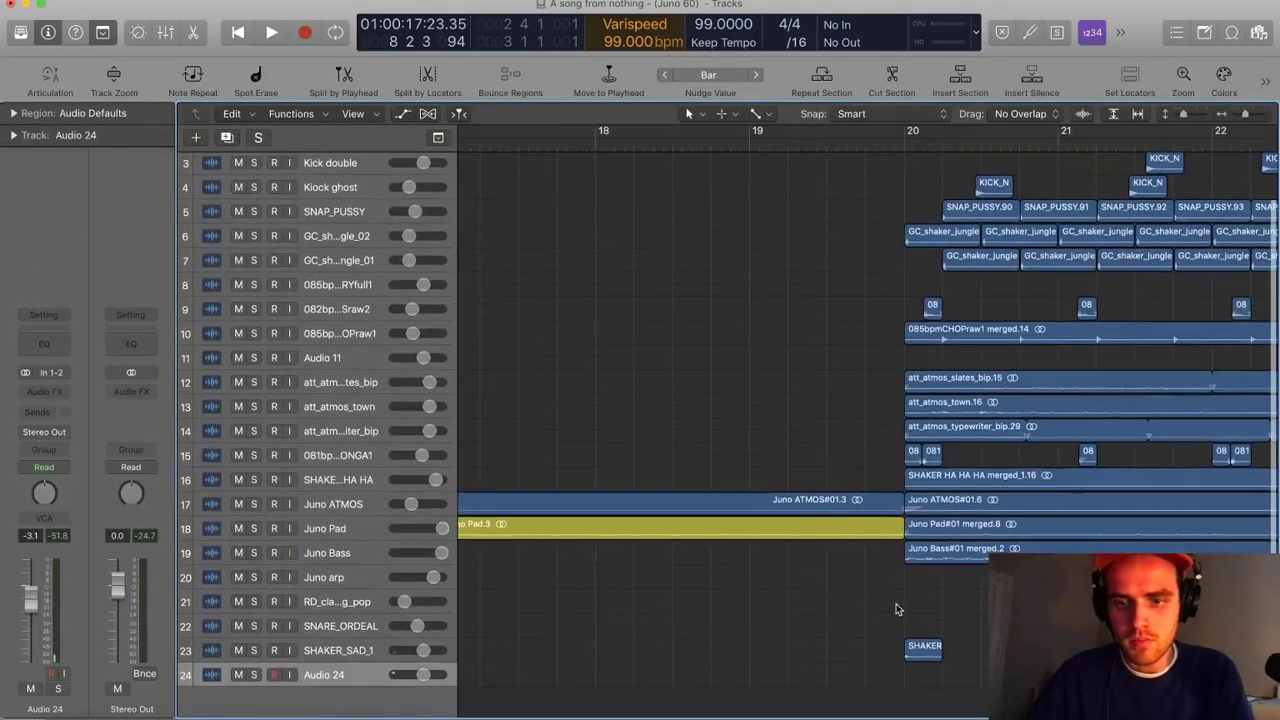
Duplicate the SHAKER_SAD_1 region directly after the original and audition bar 20 as a cycle loop
scroll(900, 614, "up", 3)
scroll(903, 612, "right", 5)
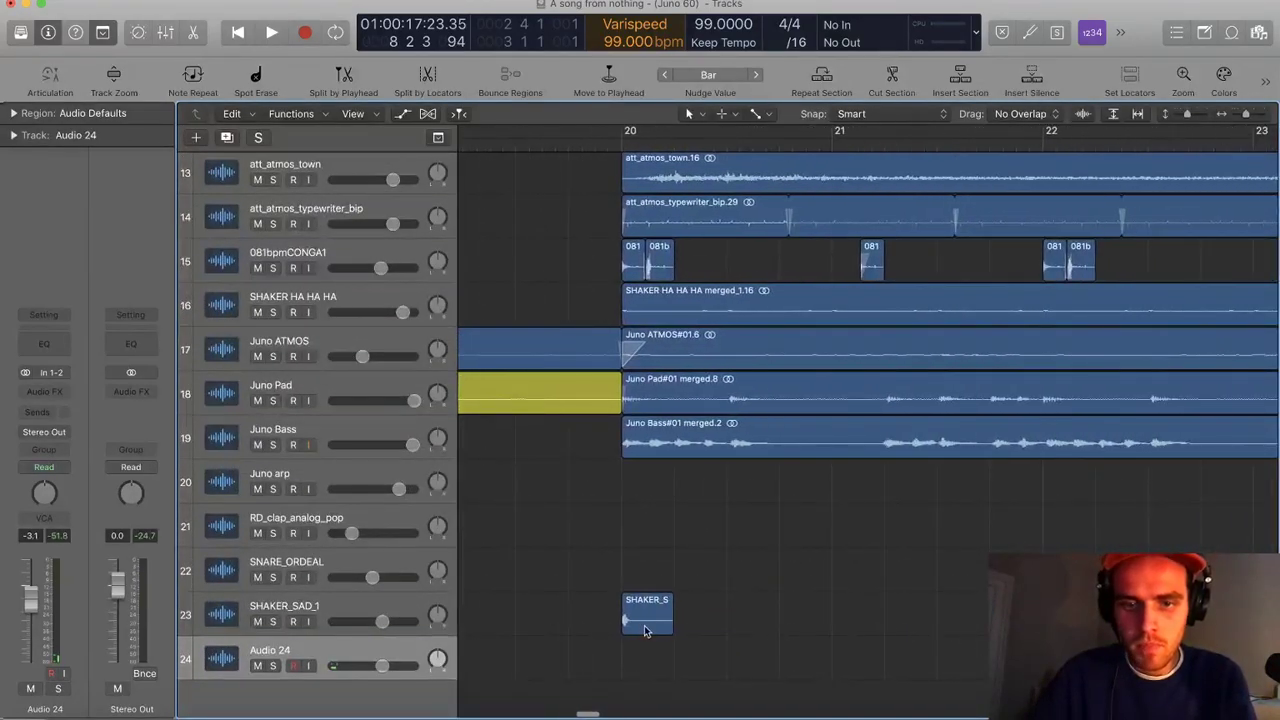
left_click_drag(640, 626, 694, 624, "alt")
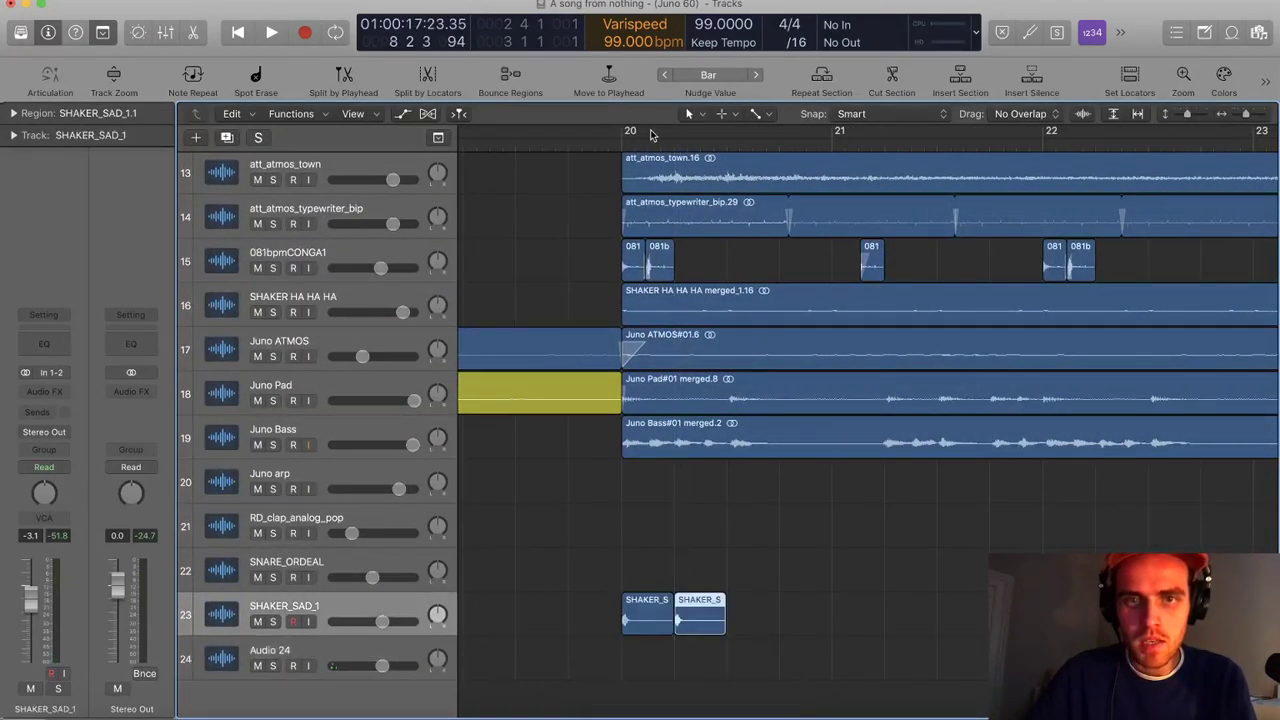
left_click_drag(628, 135, 830, 135)
key("space")
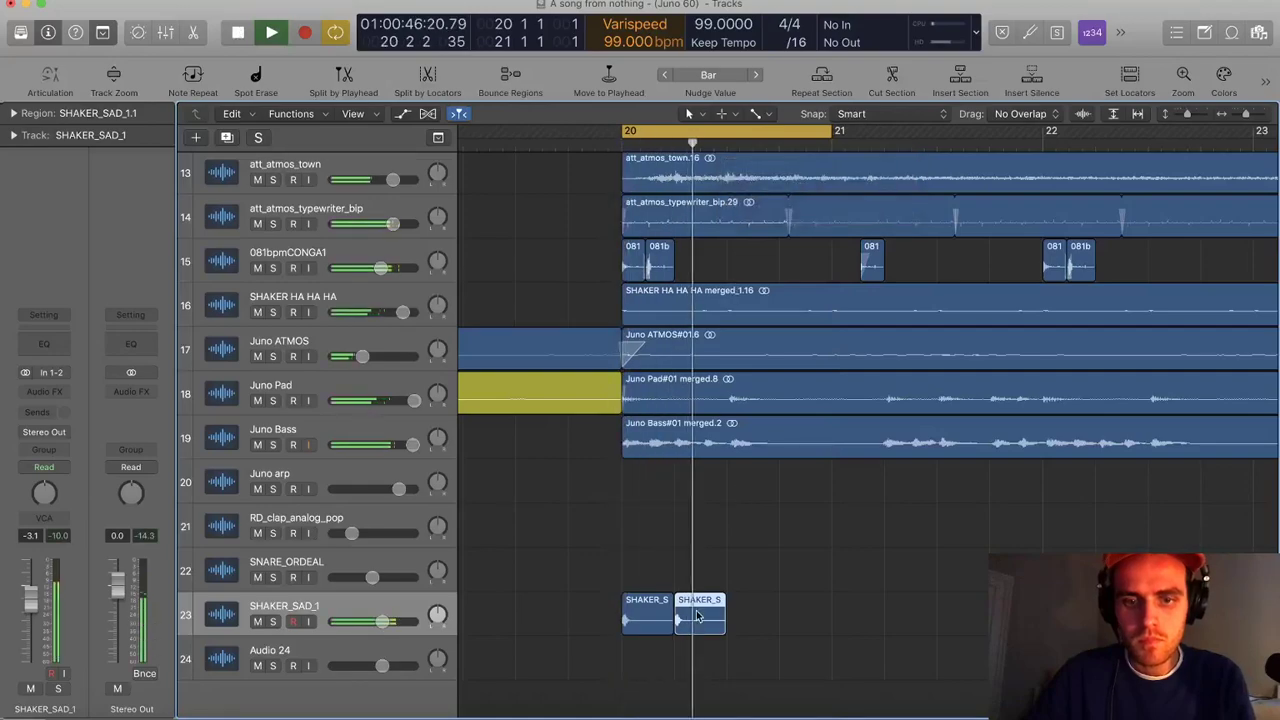
key("space")
Solo the SHAKER_SAD_1 track and copy its two regions so that the four hits fill bar 20
left_click_drag(701, 648, 653, 624)
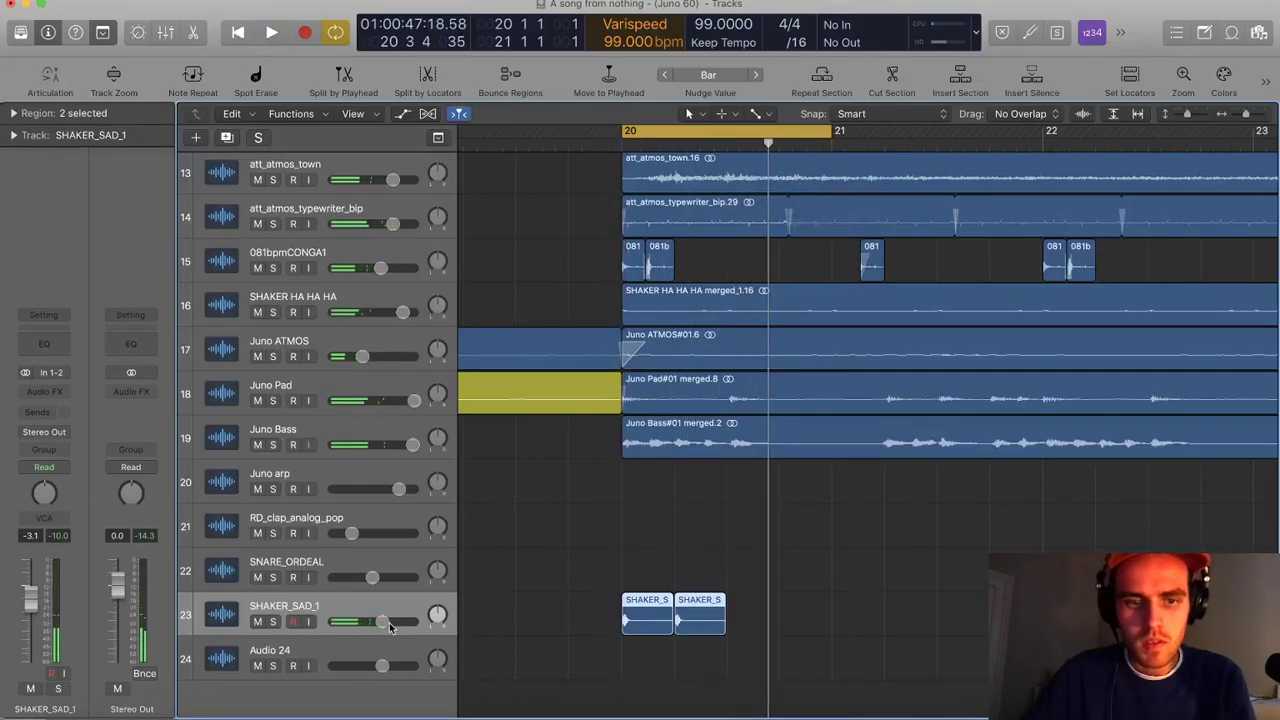
left_click(274, 622)
left_click_drag(686, 623, 767, 600, "alt")
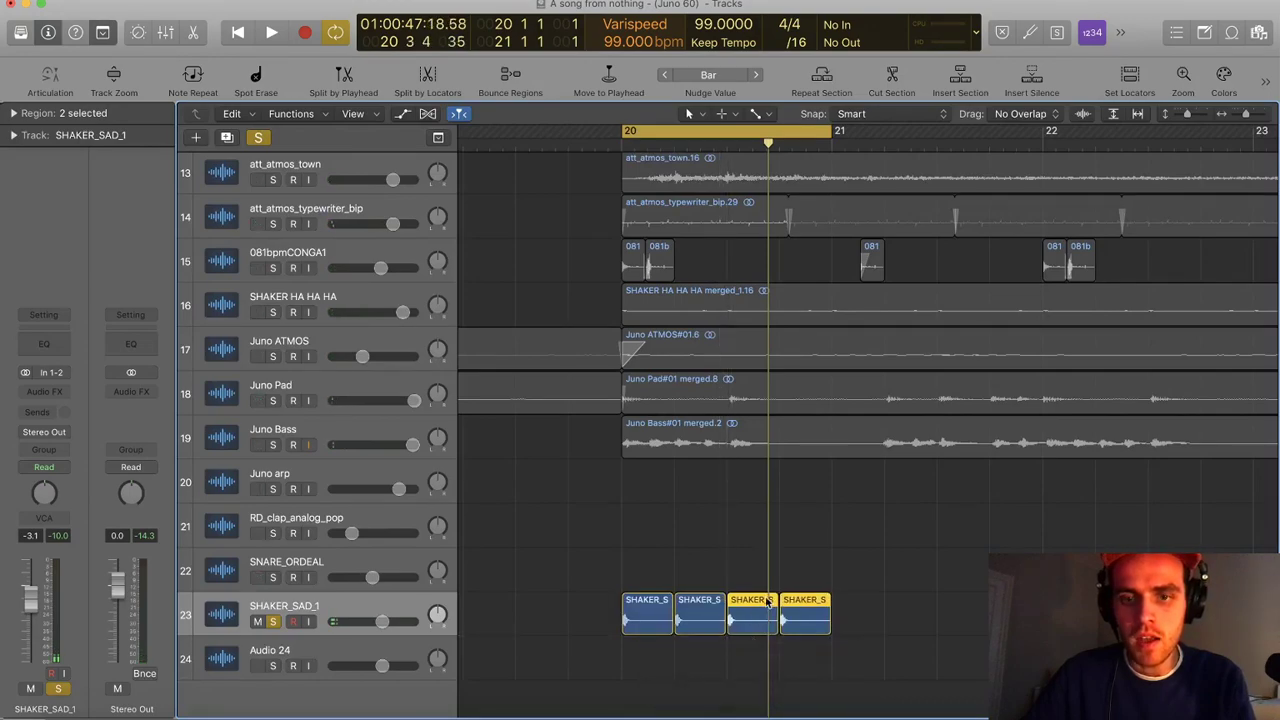
Insert a Tape Delay on the SHAKER_SAD_1 track while the bar 20 loop plays
left_click(360, 599)
key("space")
left_click(44, 391)
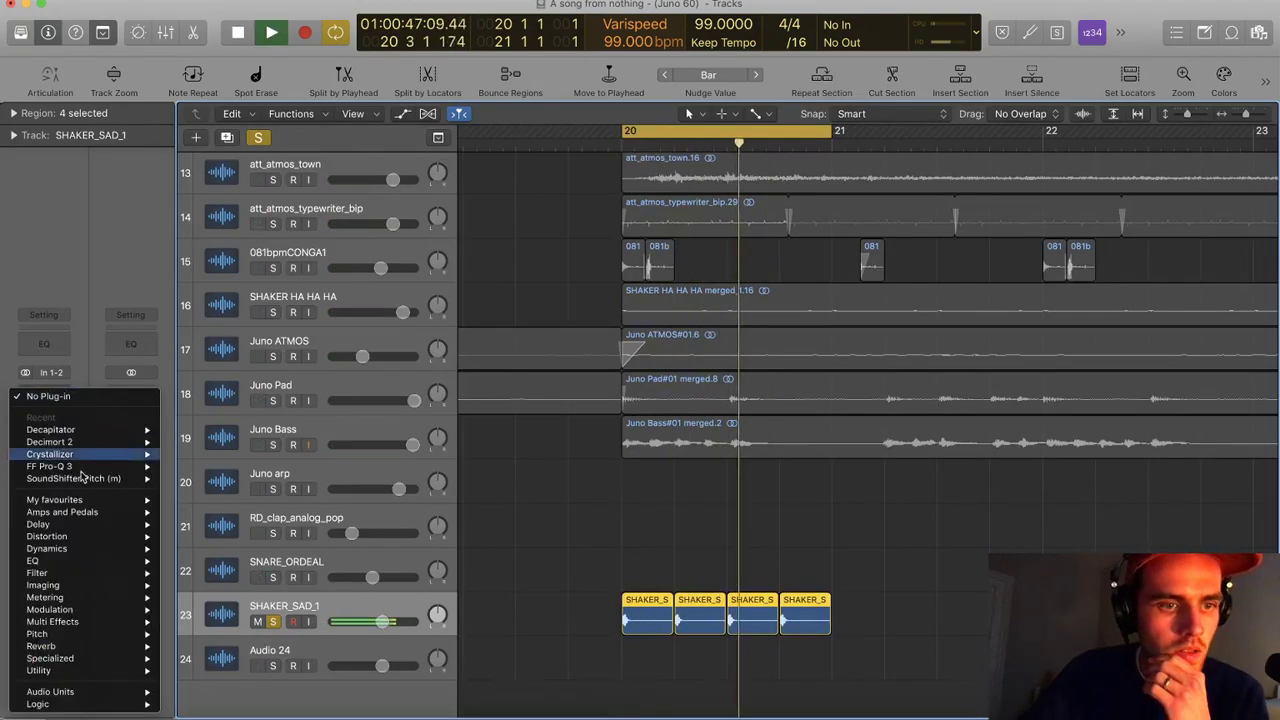
mouse_move(94, 524)
mouse_move(112, 503)
mouse_move(250, 531)
left_click(345, 538)
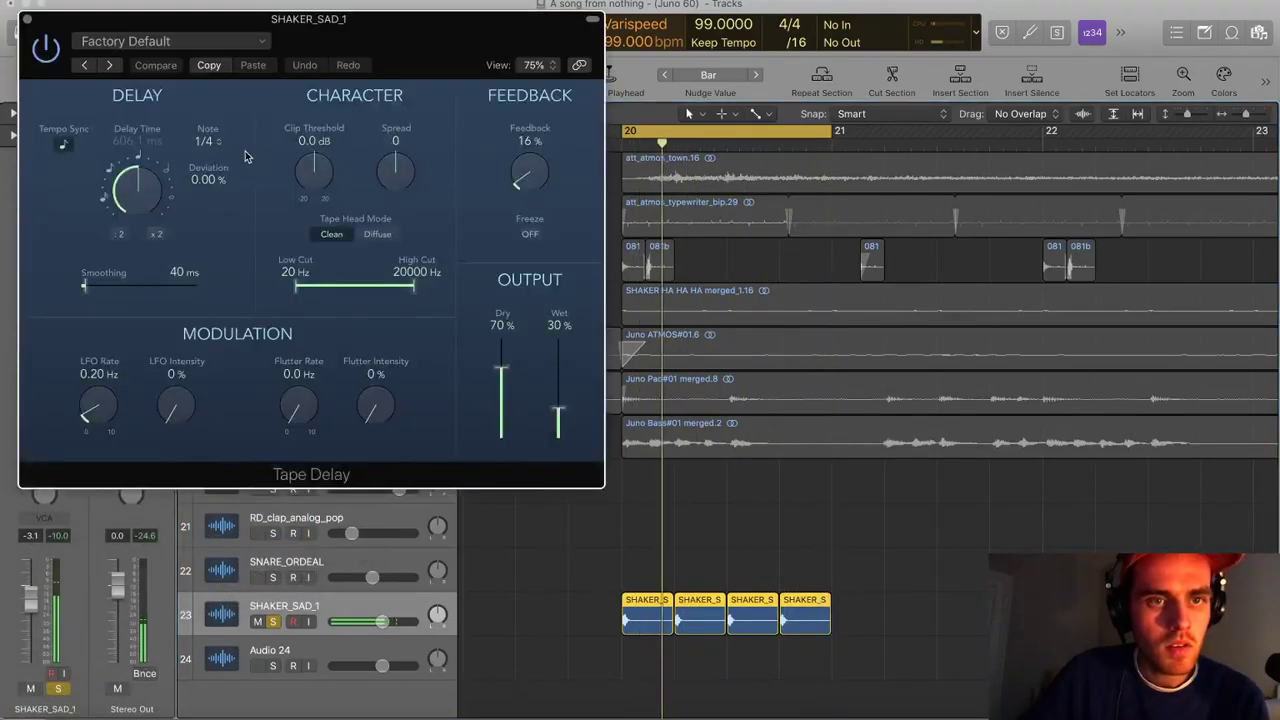
Set the Tape Delay to 100 % dry, 66 % wet, 1/8 note, +5.33 % deviation, 550 Hz low cut and 4700 Hz high cut
left_click_drag(501, 370, 502, 330)
left_click_drag(558, 413, 558, 381)
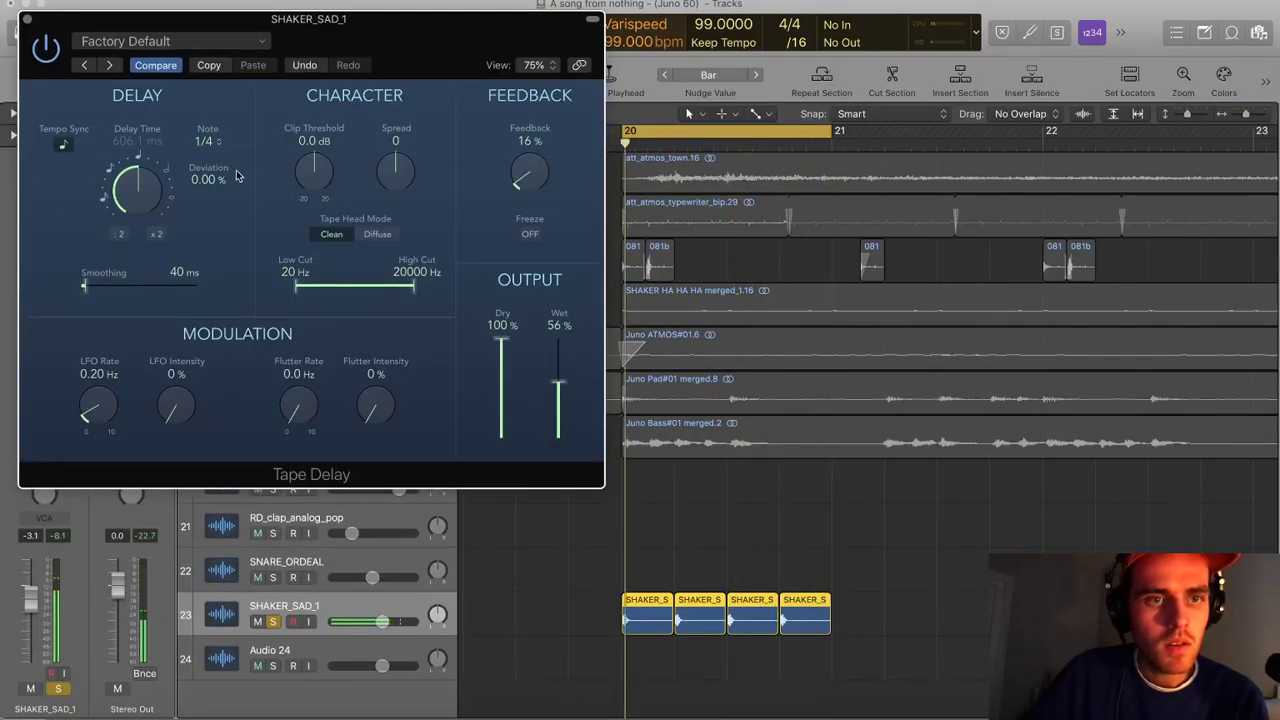
left_click(207, 141)
left_click(226, 100)
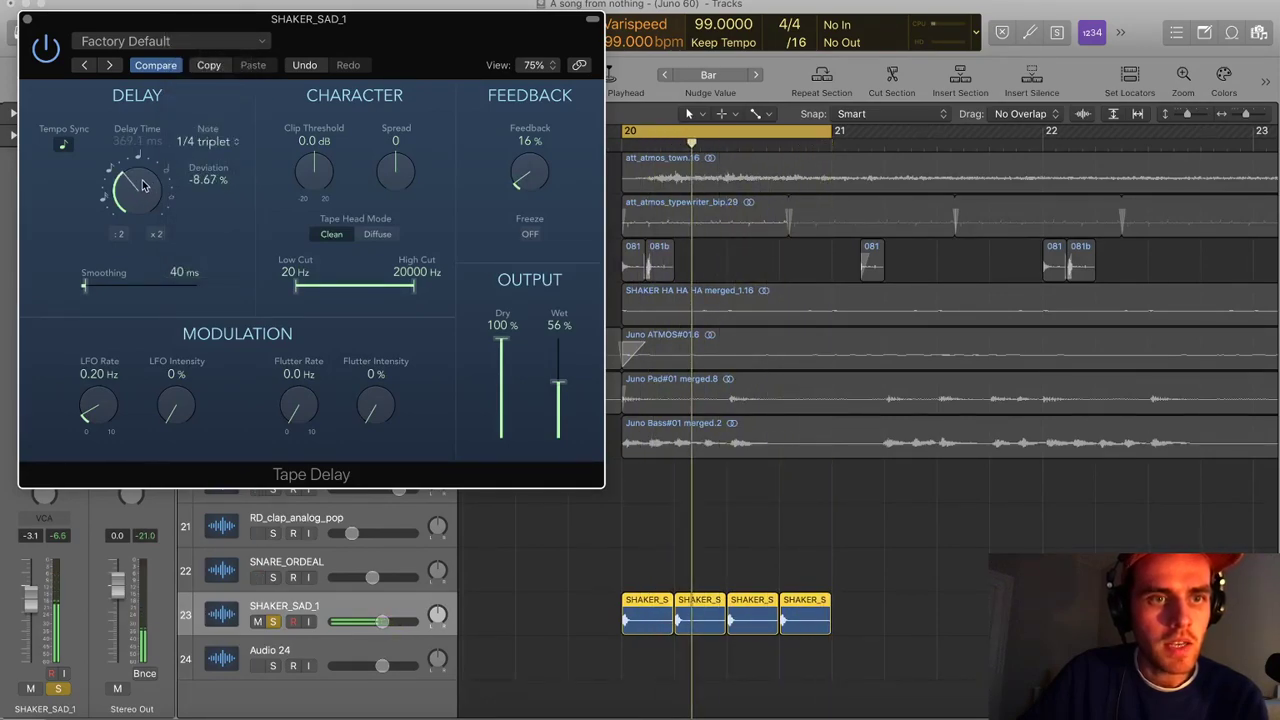
left_click_drag(143, 187, 141, 194)
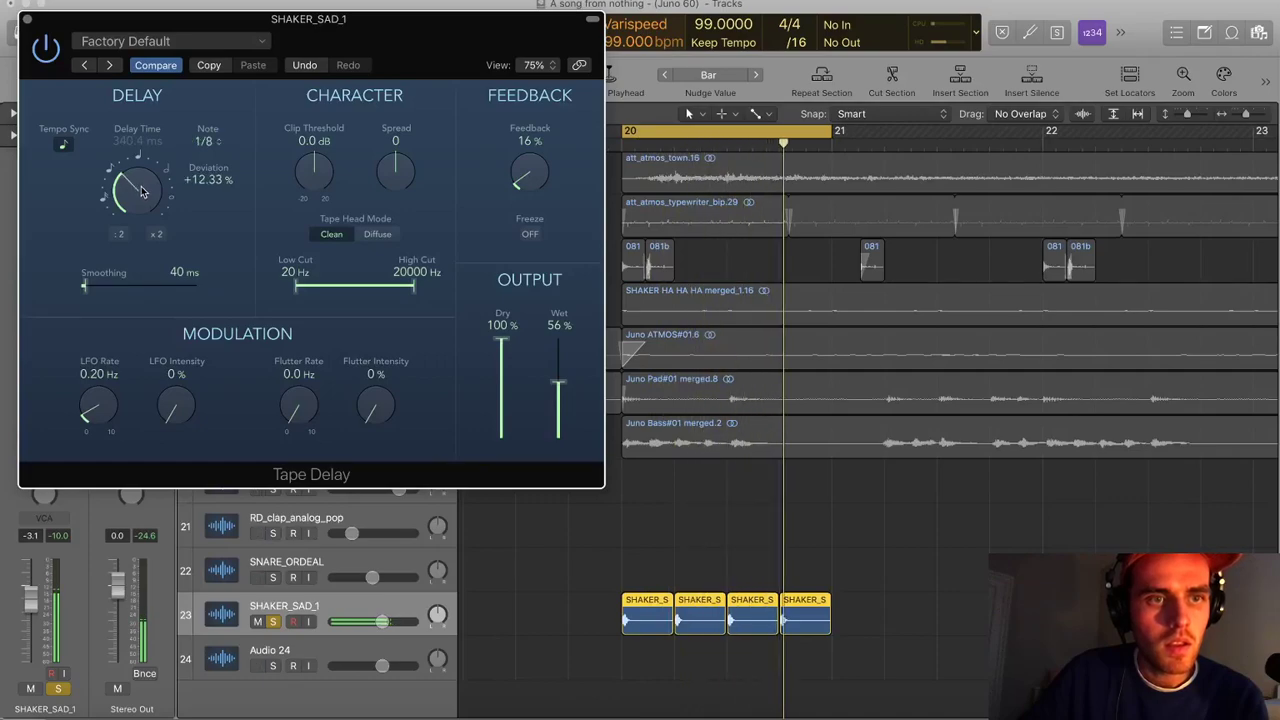
left_click_drag(140, 188, 138, 190)
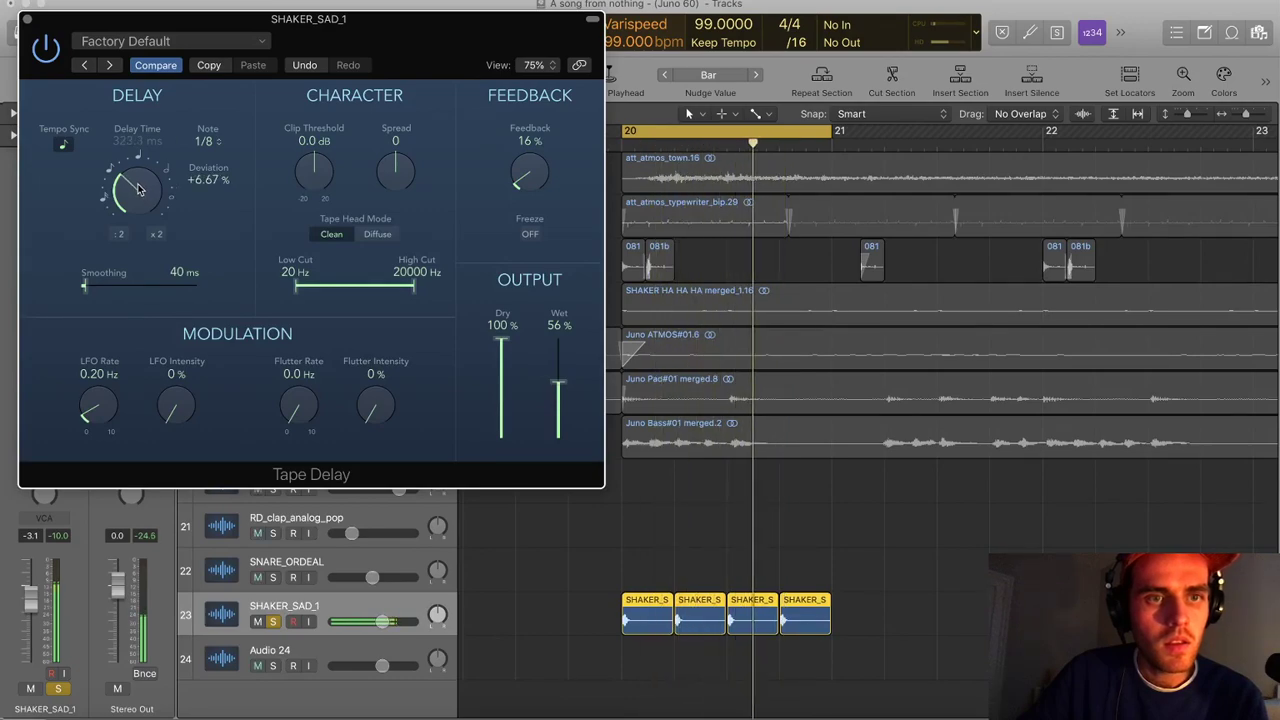
left_click_drag(306, 287, 380, 288)
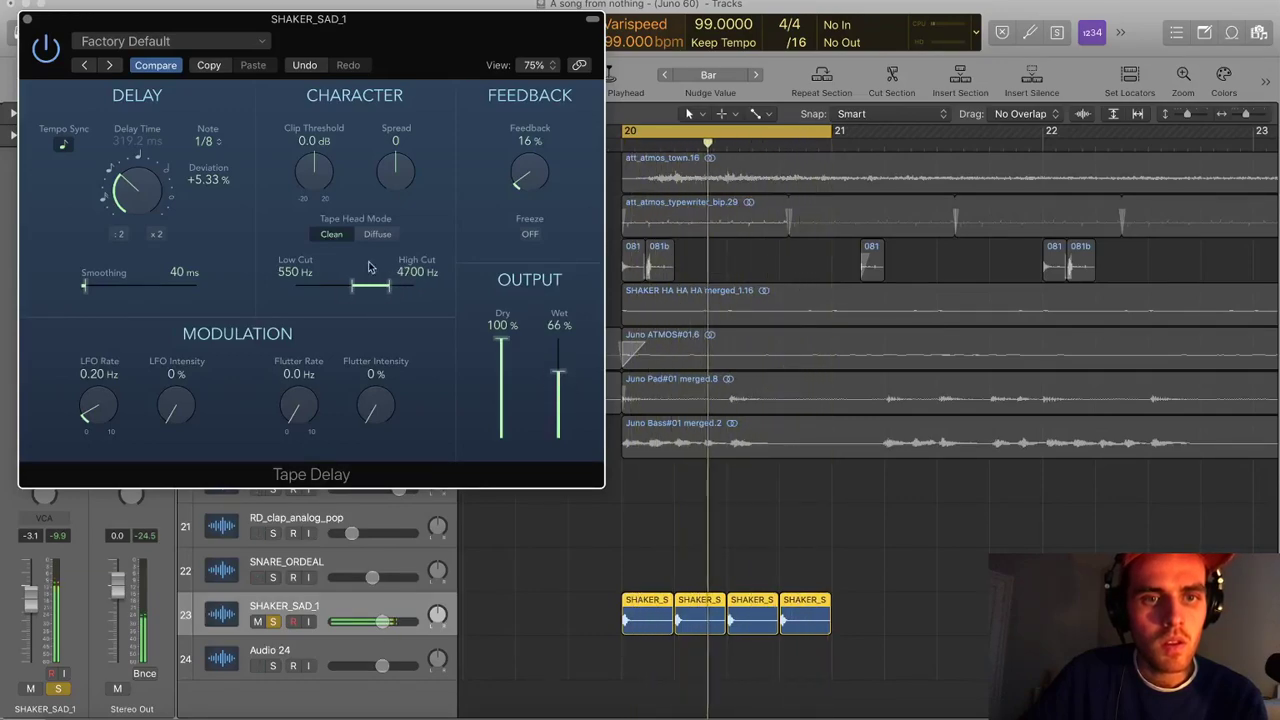
key("super+w")
Add a send to Bus 3 on the SHAKER_SAD_1 track and name the new aux channel Drum verb
left_click(44, 416)
mouse_move(34, 438)
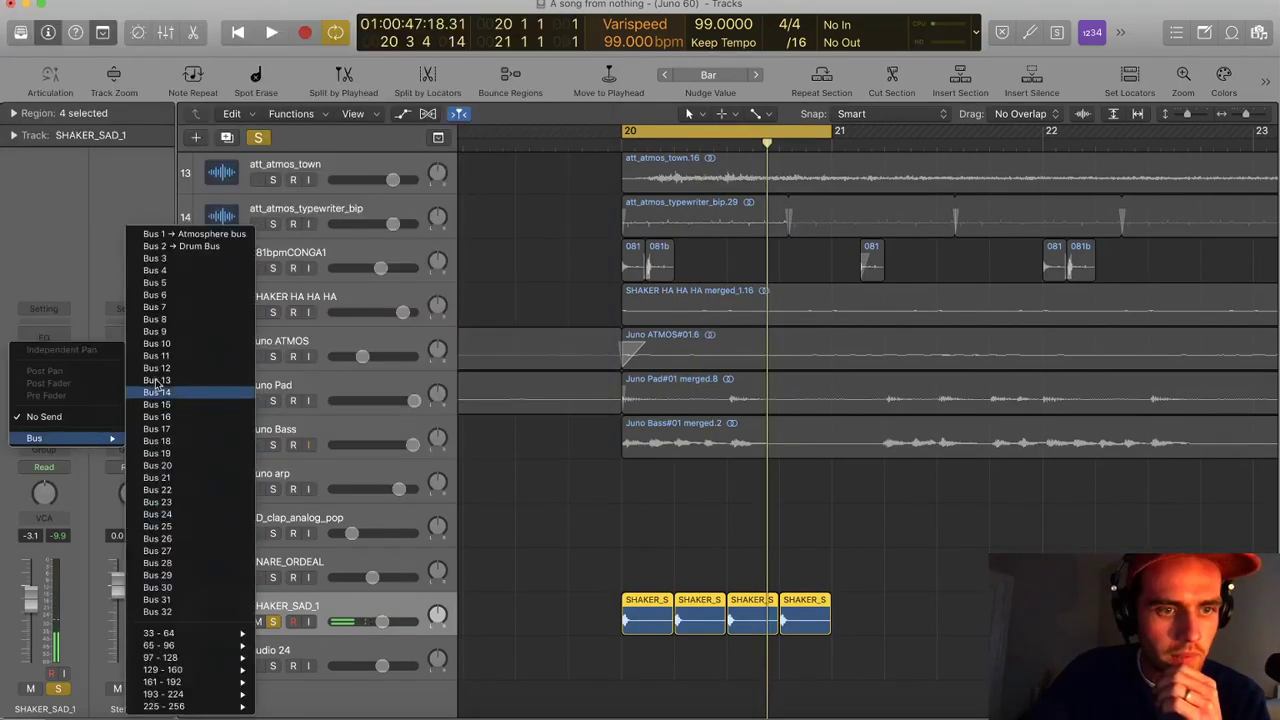
left_click(163, 262)
double_click(141, 705)
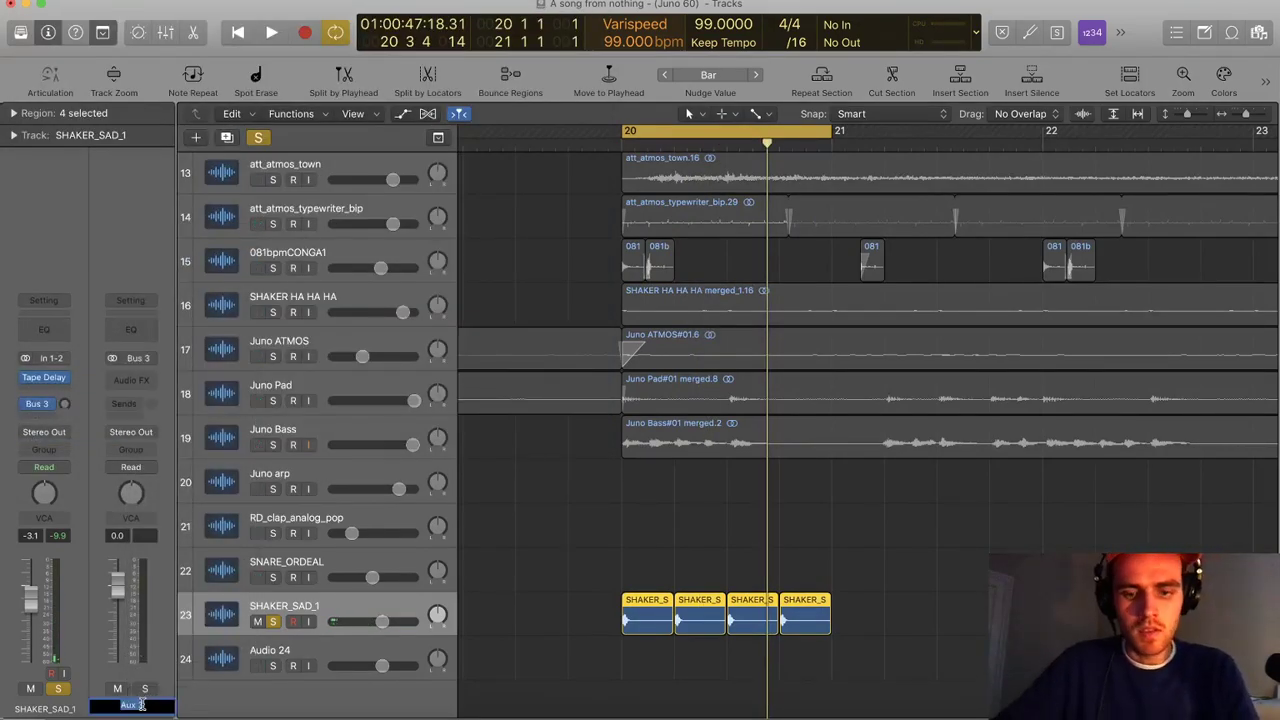
type("Drum verb")
Insert ValhallaRoom on the Drum verb aux and raise the shaker's Bus 3 send to -20.5 dB
left_click(131, 380)
mouse_move(137, 677)
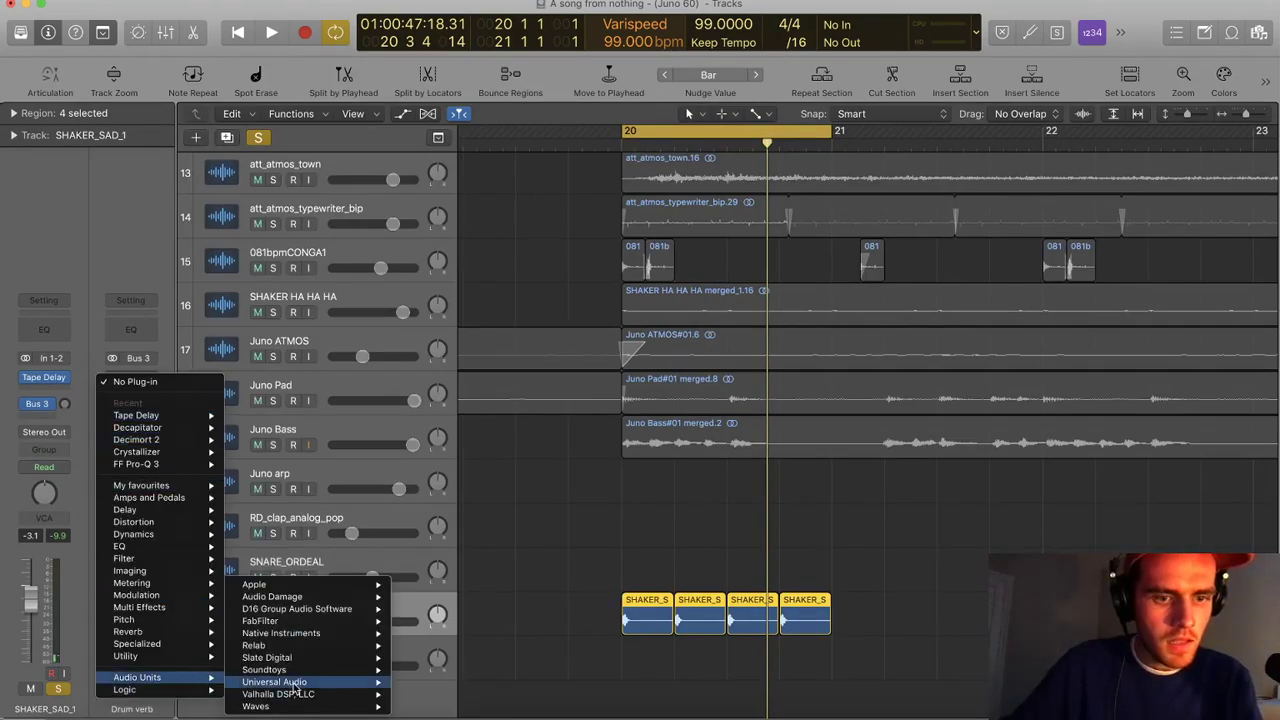
mouse_move(306, 697)
left_click(540, 682)
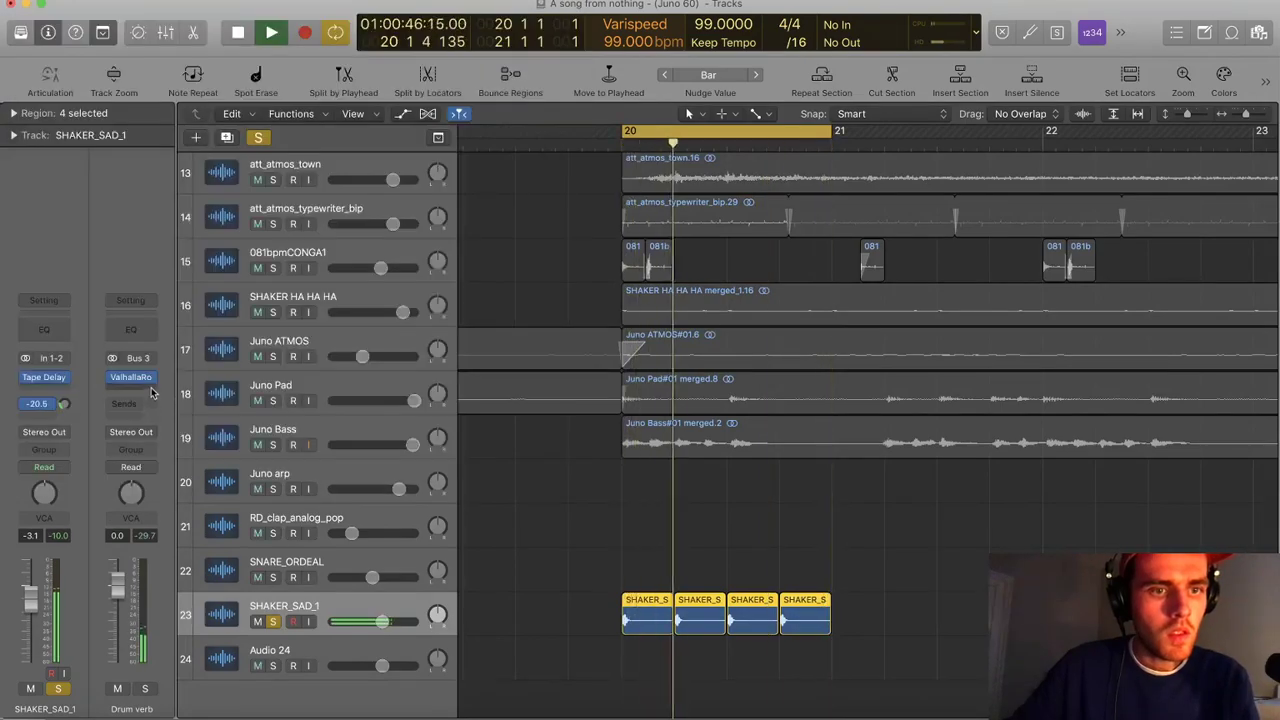
Insert a stereo FF Pro-Q 3 after ValhallaRoom on the Drum verb aux and shape its EQ curve
left_click(148, 389)
mouse_move(169, 459)
mouse_move(152, 493)
mouse_move(292, 516)
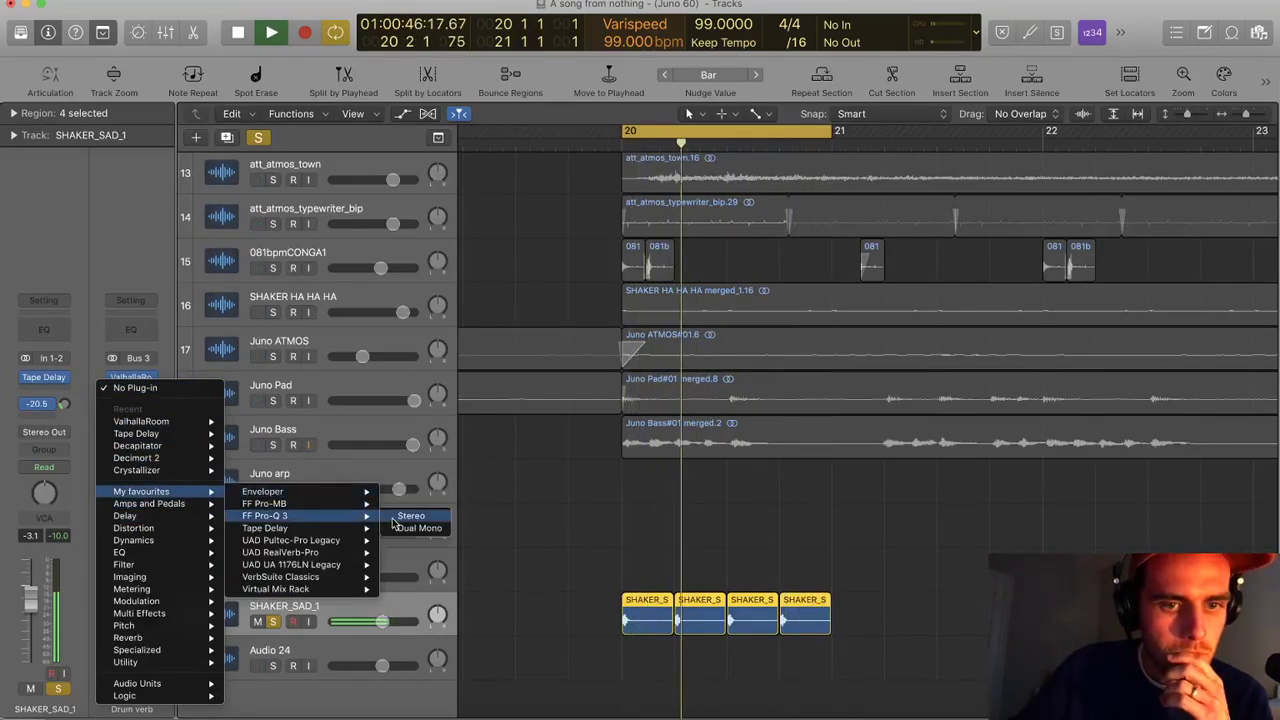
left_click(400, 517)
left_click_drag(507, 234, 519, 295)
left_click_drag(566, 409, 567, 397)
left_click_drag(519, 295, 550, 313)
left_click(27, 19)
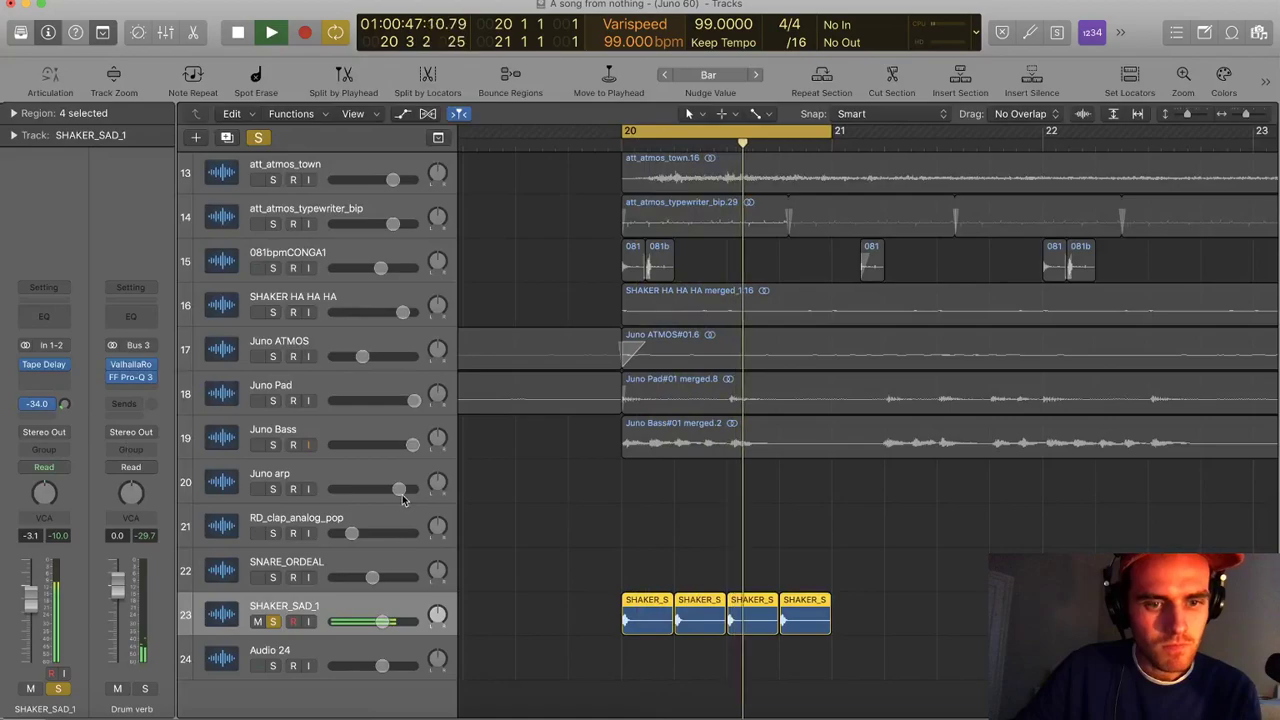
Take SHAKER_SAD_1 out of solo and lower its volume to -5.9 dB within the full mix
left_click(257, 622)
left_click(257, 622)
left_click(273, 622)
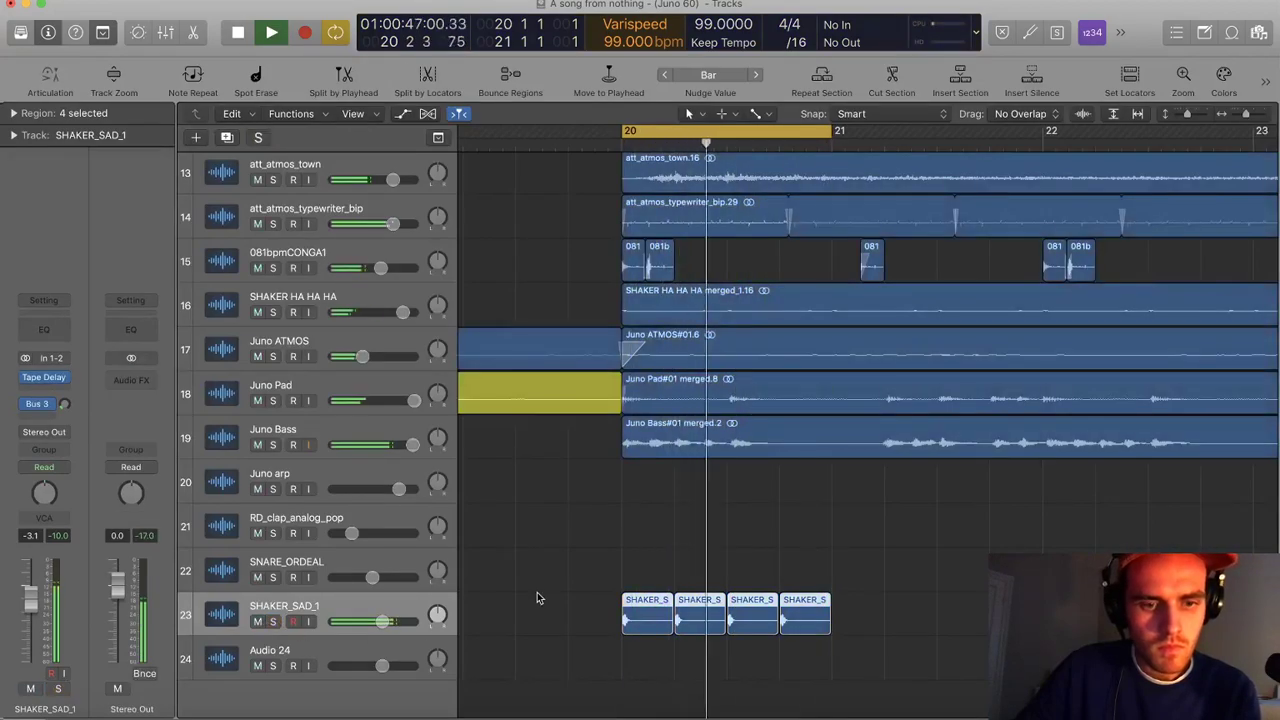
scroll(540, 593, "up", 1)
scroll(531, 534, "down", 3)
scroll(833, 666, "down", 3)
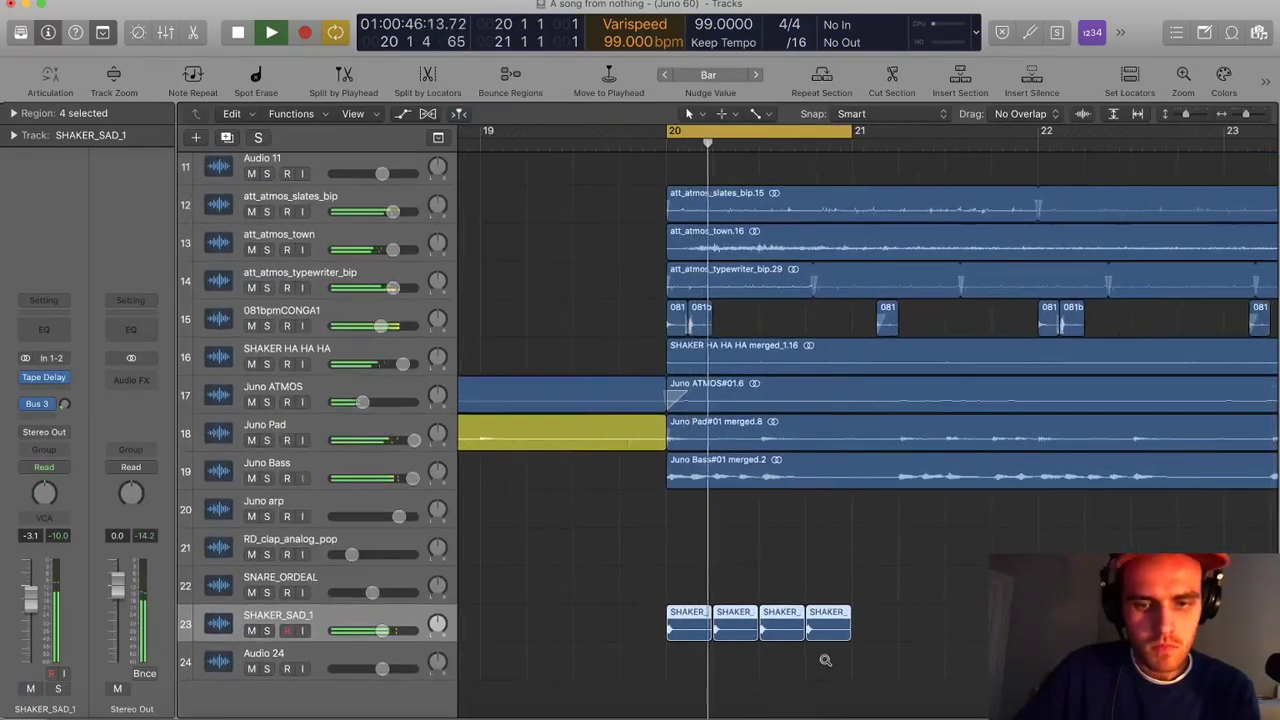
left_click_drag(427, 647, 421, 648)
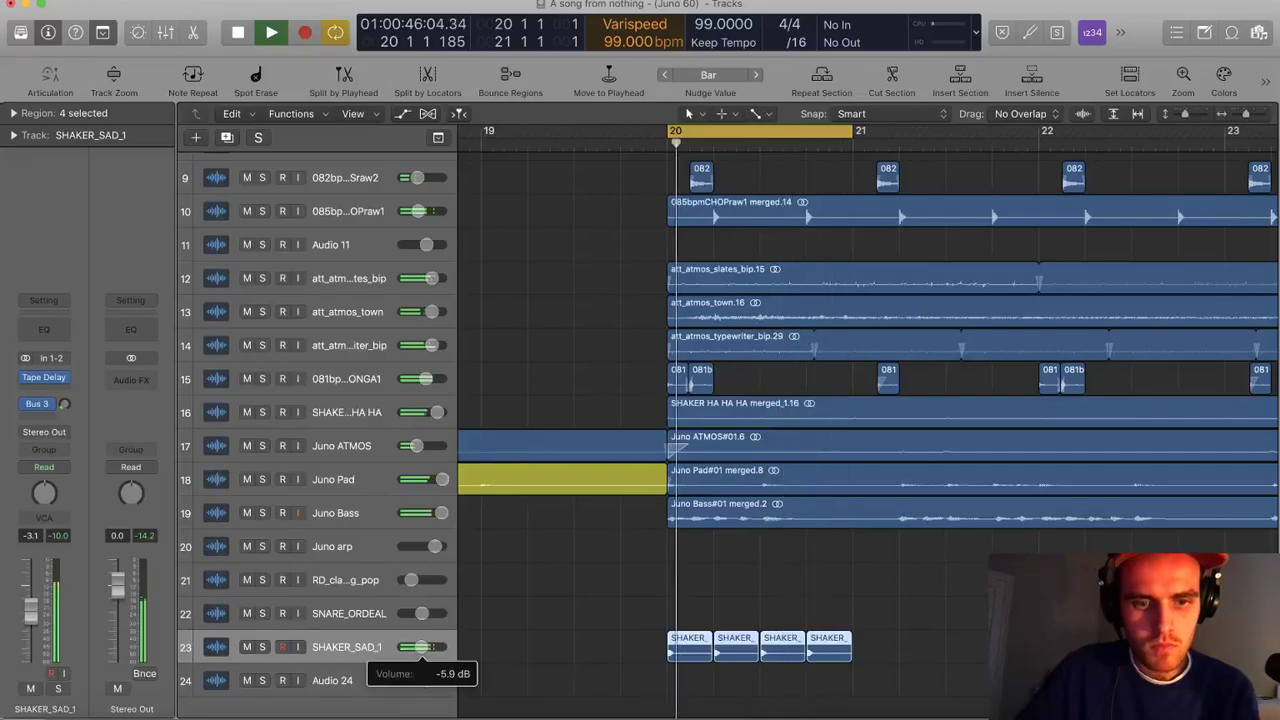
Stop playback and copy the Juno arp, RD_clap_analog_pop and SNARE_ORDEAL regions from the first section to bar 20
scroll(706, 583, "down", 8)
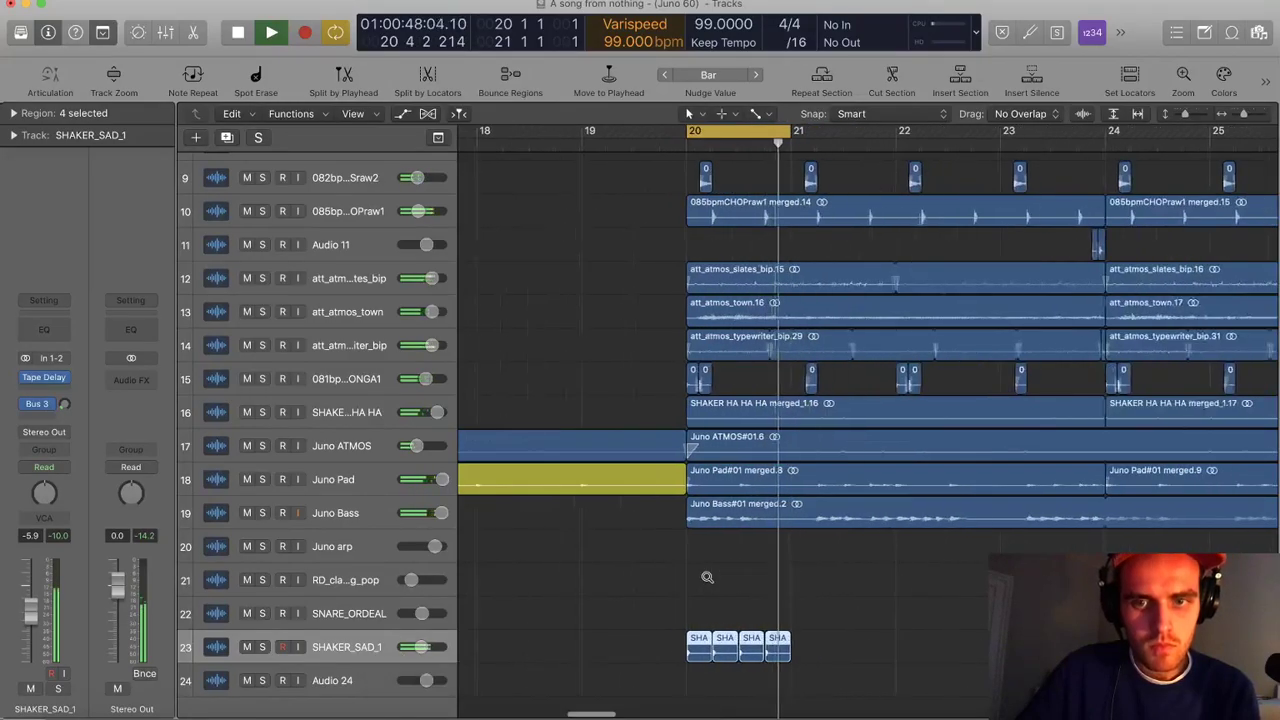
scroll(701, 581, "down", 6)
key("space")
left_click_drag(760, 619, 478, 550)
left_click_drag(484, 552, 724, 570)
Select the four SHAKER_SAD_1 regions in bar 20 and join them into one region
scroll(771, 671, "up", 2)
scroll(768, 668, "up", 8)
left_click_drag(766, 675, 651, 656)
key("super+j")
key("Return")
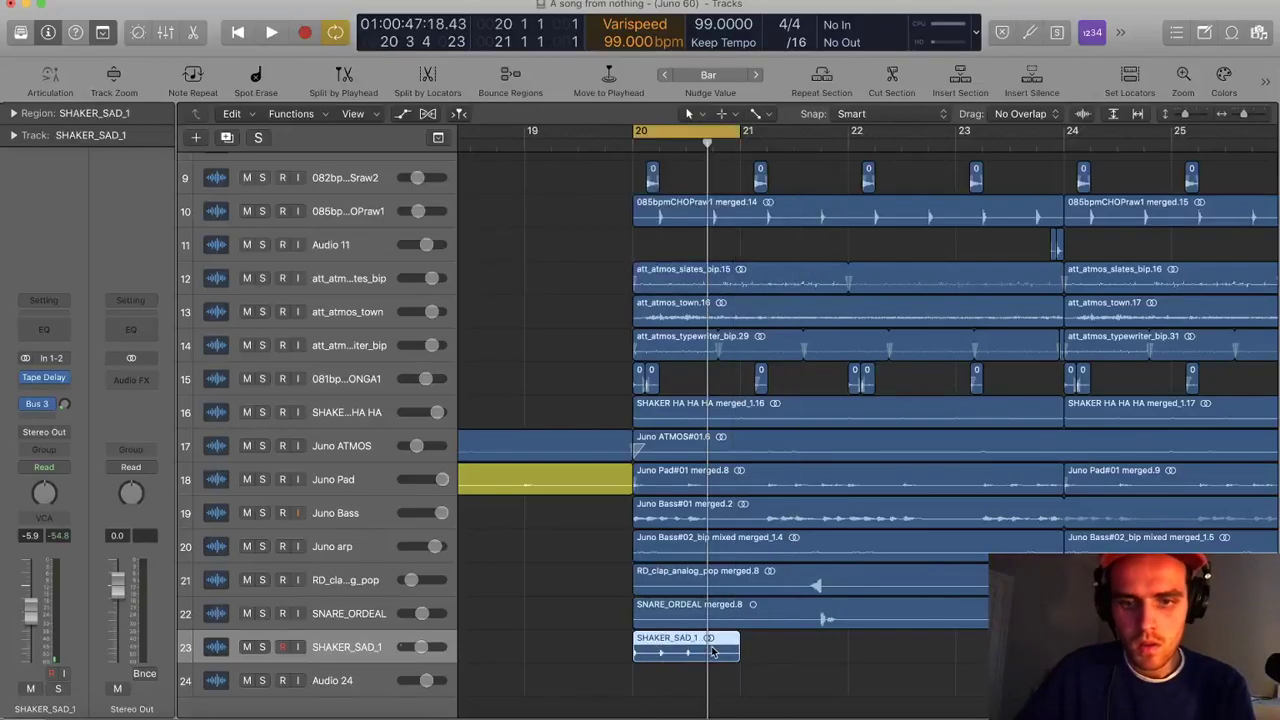
Extend the joined shaker pattern beyond bar 21 and merge it into a single region
scroll(772, 660, "up", 3)
left_click_drag(752, 657, 797, 650)
key("super+j")
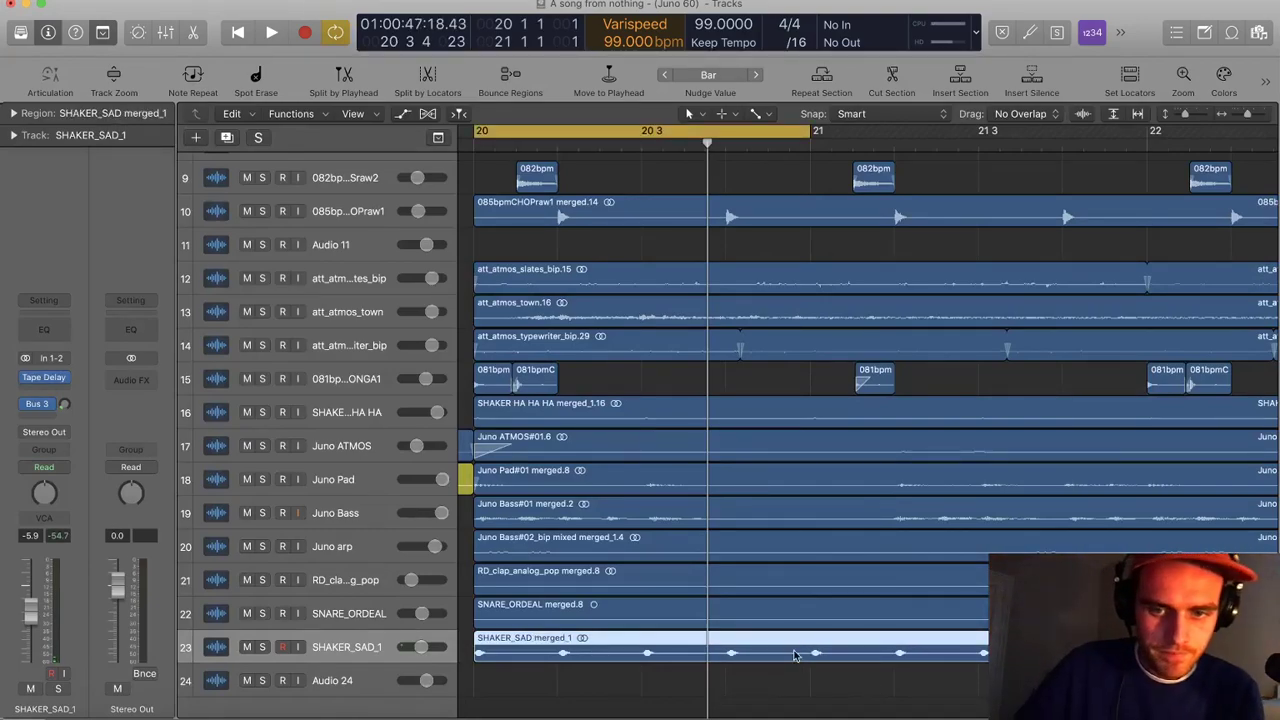
Trim the merged shaker region, repeat it up to bar 24 and join the pieces into one region starting at bar 20
double_click(811, 650, "super")
key("Delete")
left_click(902, 674, "ctrl+alt")
left_click_drag(749, 655, 943, 655)
key("super+Left")
key("super+Left")
left_click_drag(1020, 689, 676, 655)
key("super+j")
key("Return")
Lower the SHAKER_SAD_1 volume to -7.6 dB and play the song briefly from bar 1
scroll(760, 640, "down", 5)
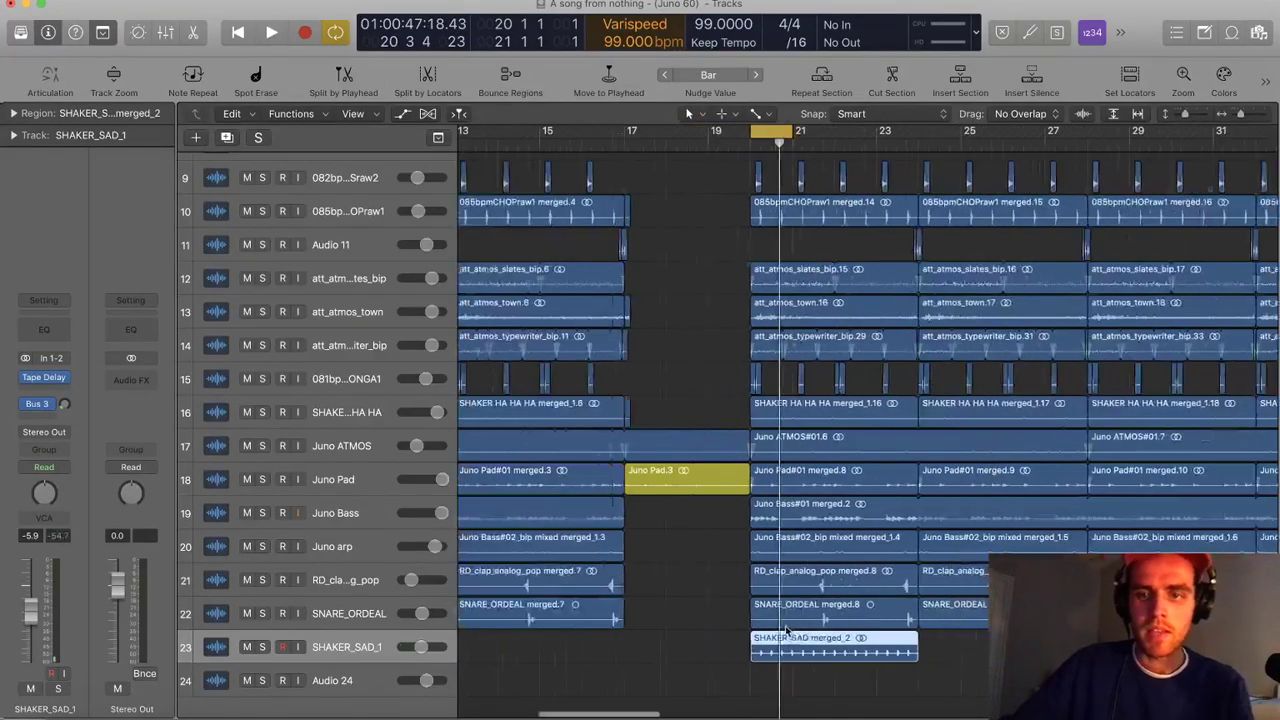
scroll(852, 641, "down", 1)
scroll(880, 615, "left", 1)
scroll(904, 590, "right", 3)
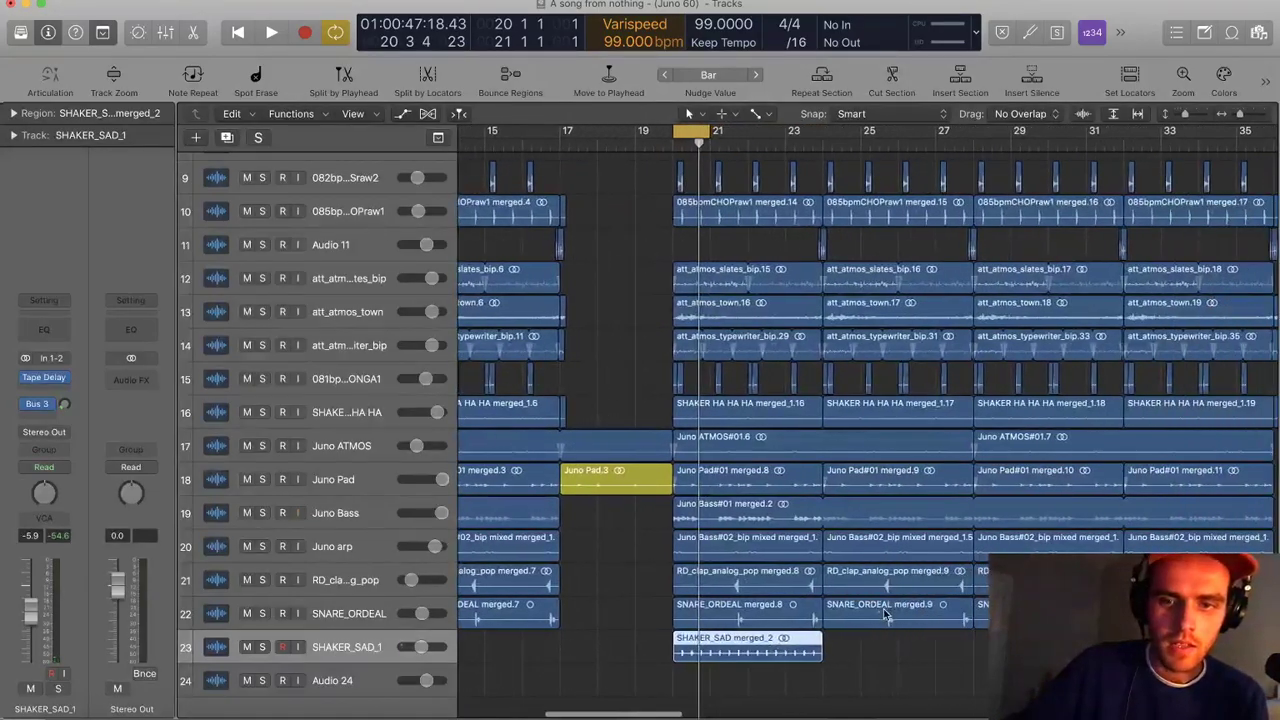
key("super+Left")
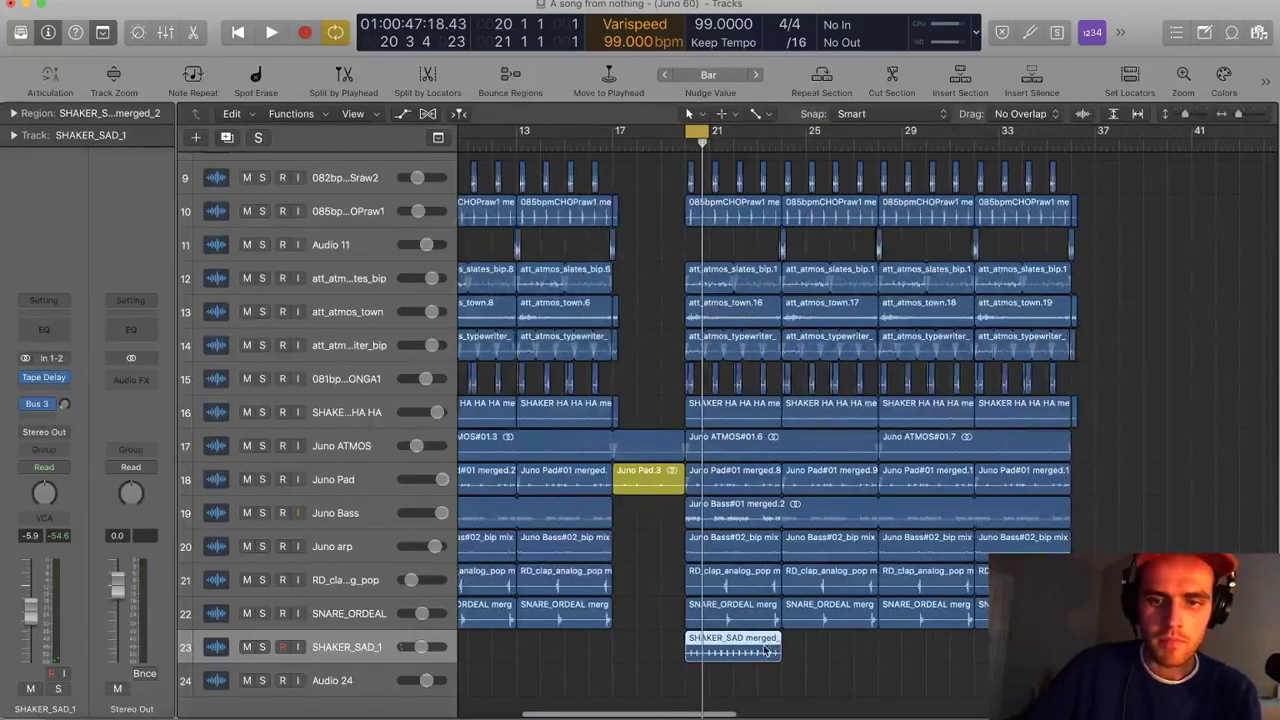
scroll(898, 375, "left", 5)
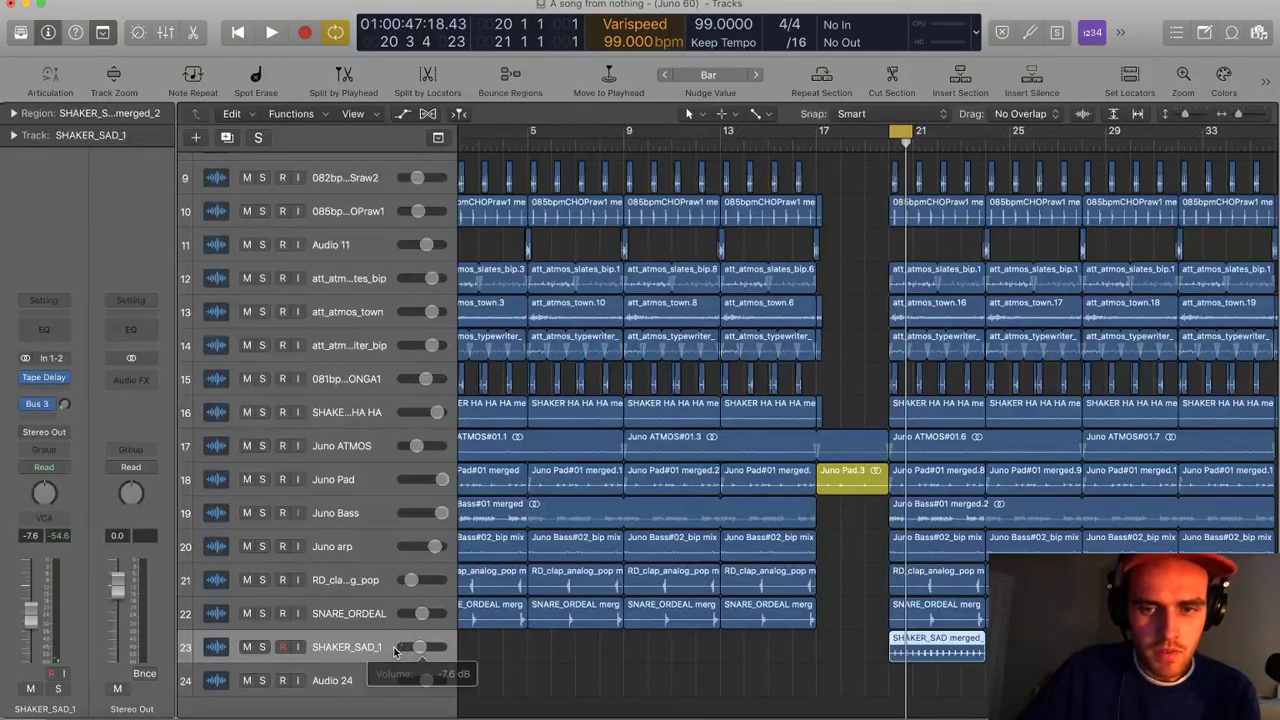
key("super+Left")
key("Return")
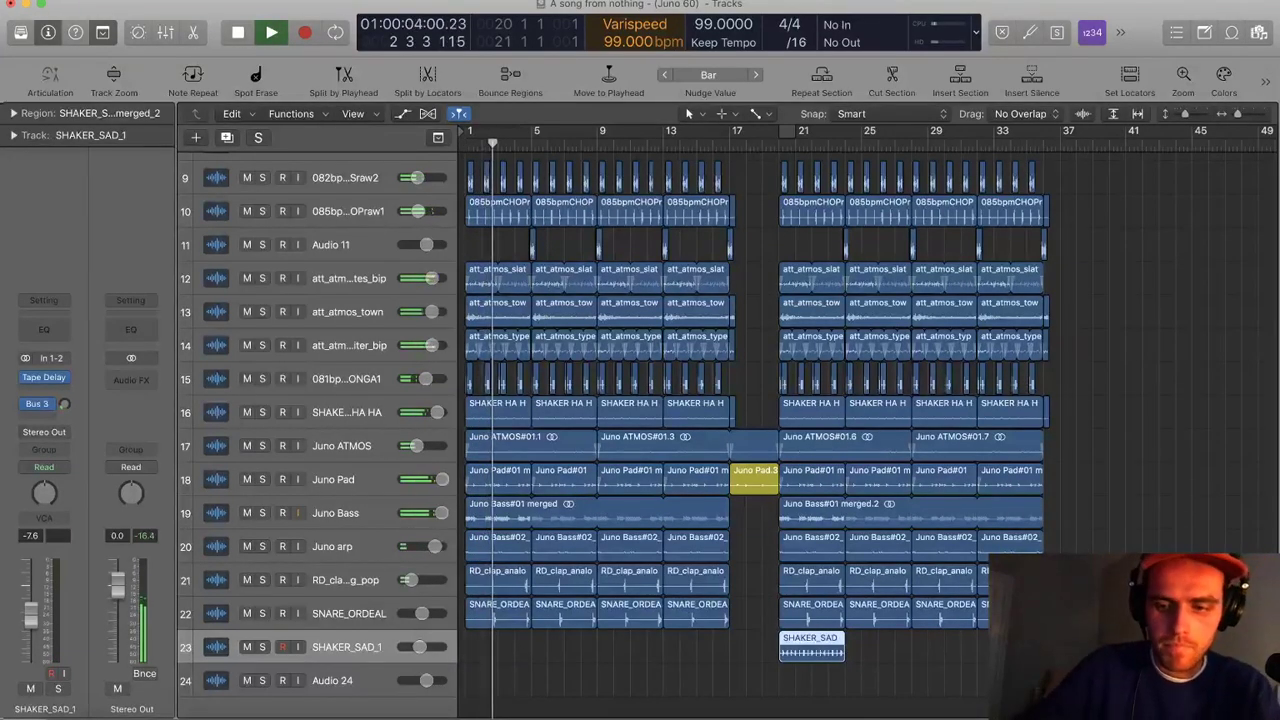
key("space")
Play the first section from bar 1 with all tracks in view and raise the Stereo Out level to 2.5 dB
key("super+Right")
scroll(602, 287, "left", 5)
key("super+Up")
scroll(591, 290, "up", 2)
scroll(588, 290, "down", 3)
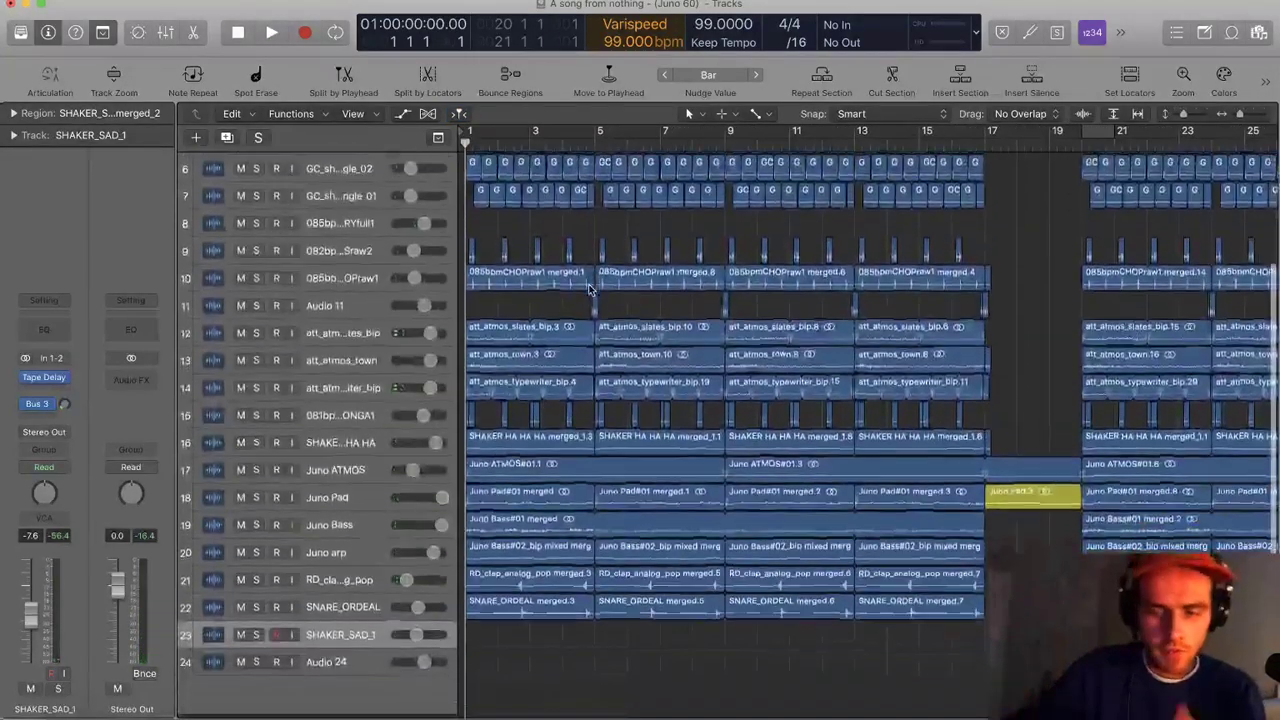
key("space")
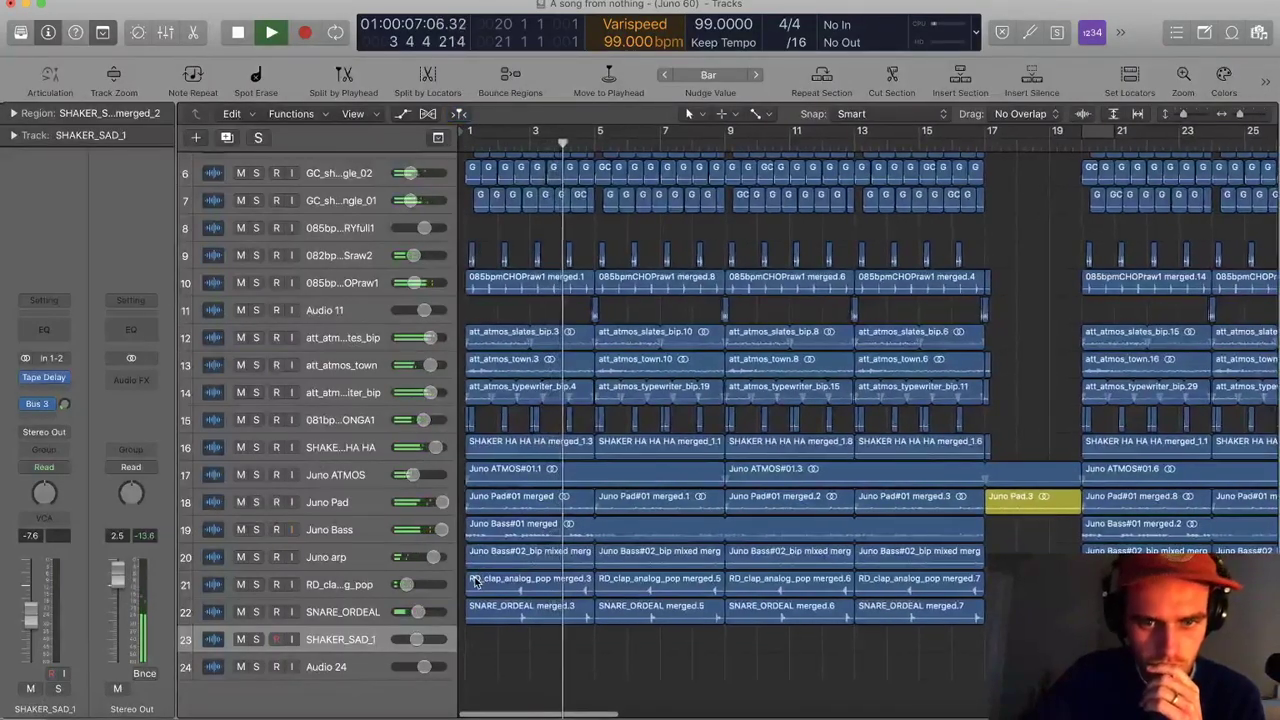
scroll(478, 583, "up", 4)
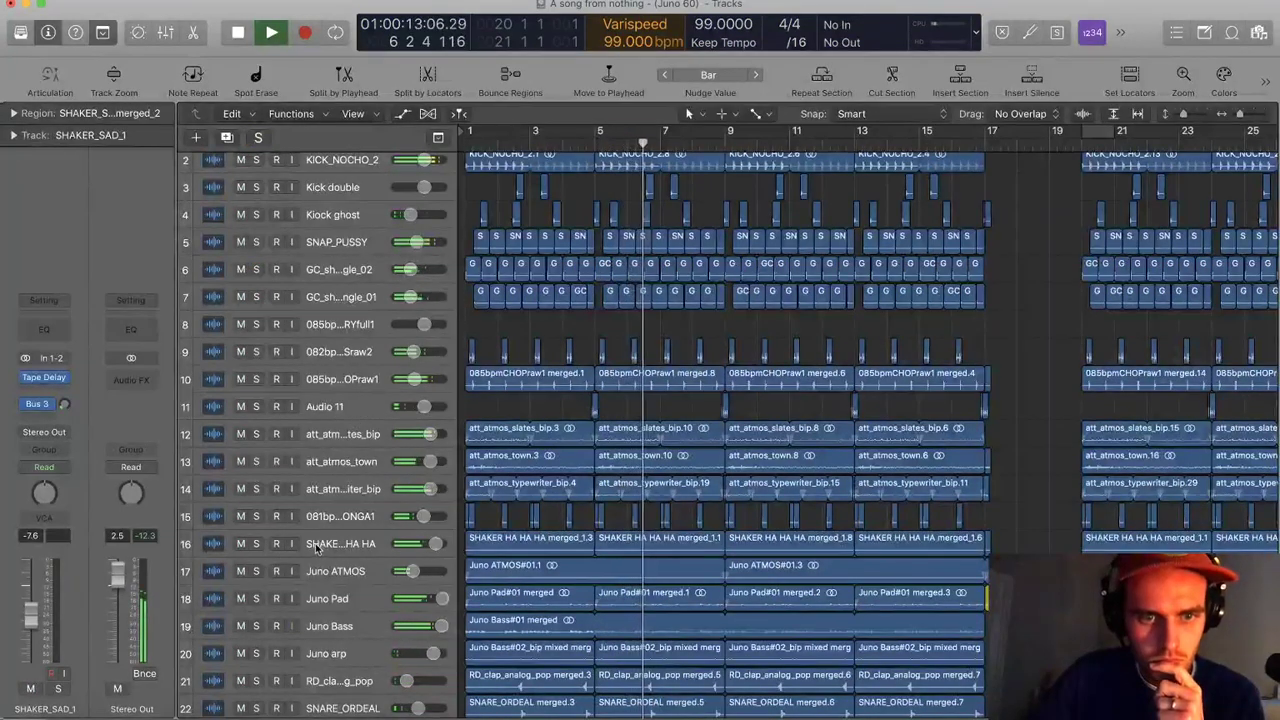
Check SHAKER HA HA HA in solo, then set its volume to -0.8 dB and its pan to -18 in the mix
left_click(257, 546)
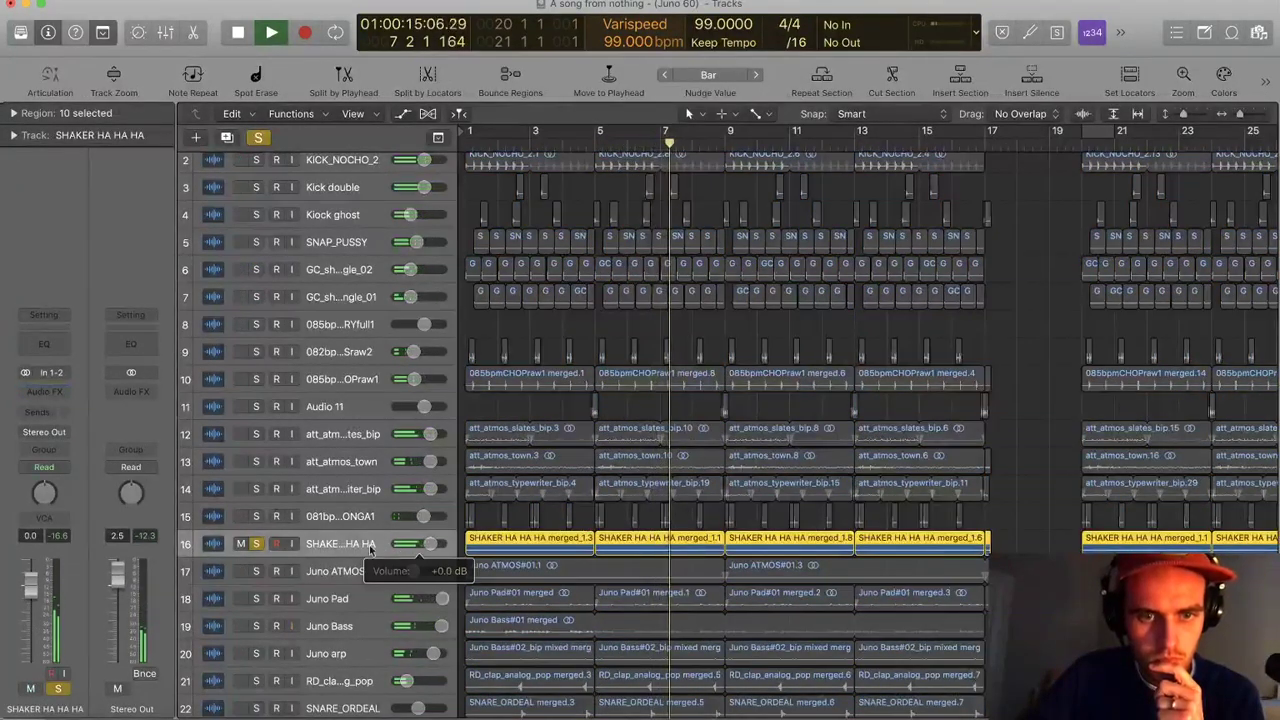
left_click(257, 544)
left_click_drag(434, 545, 430, 546)
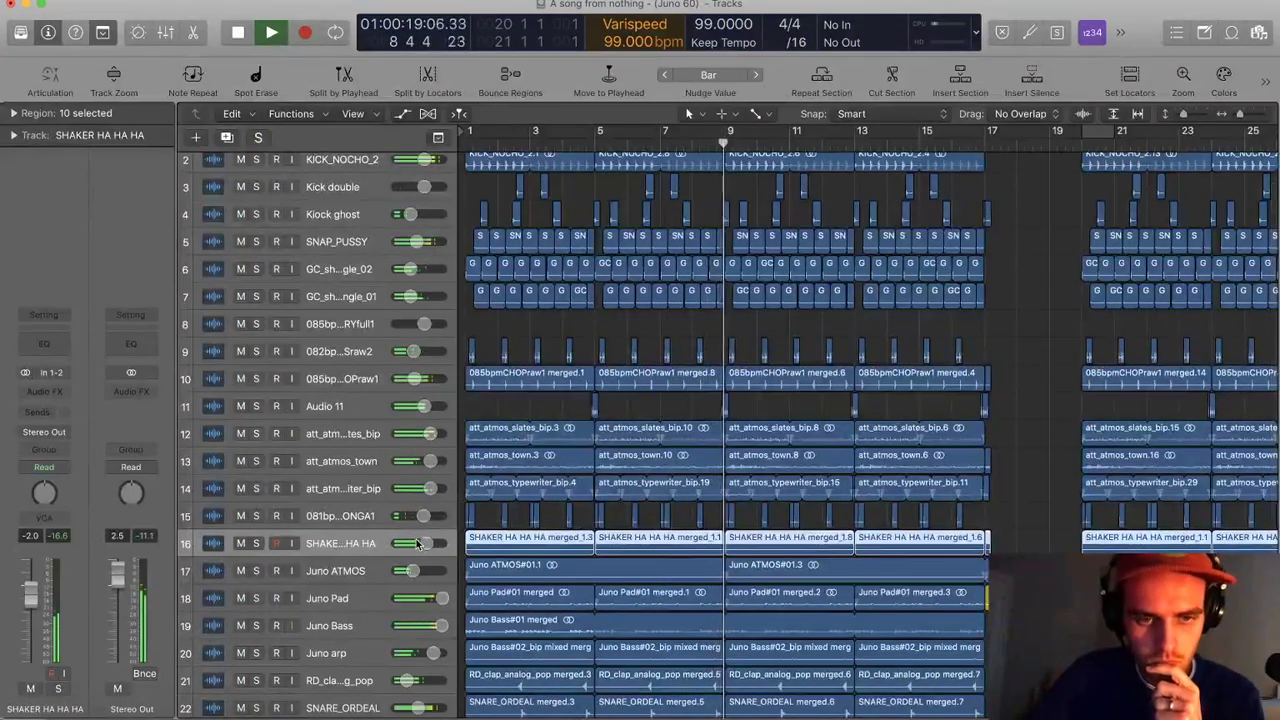
left_click_drag(428, 548, 433, 548)
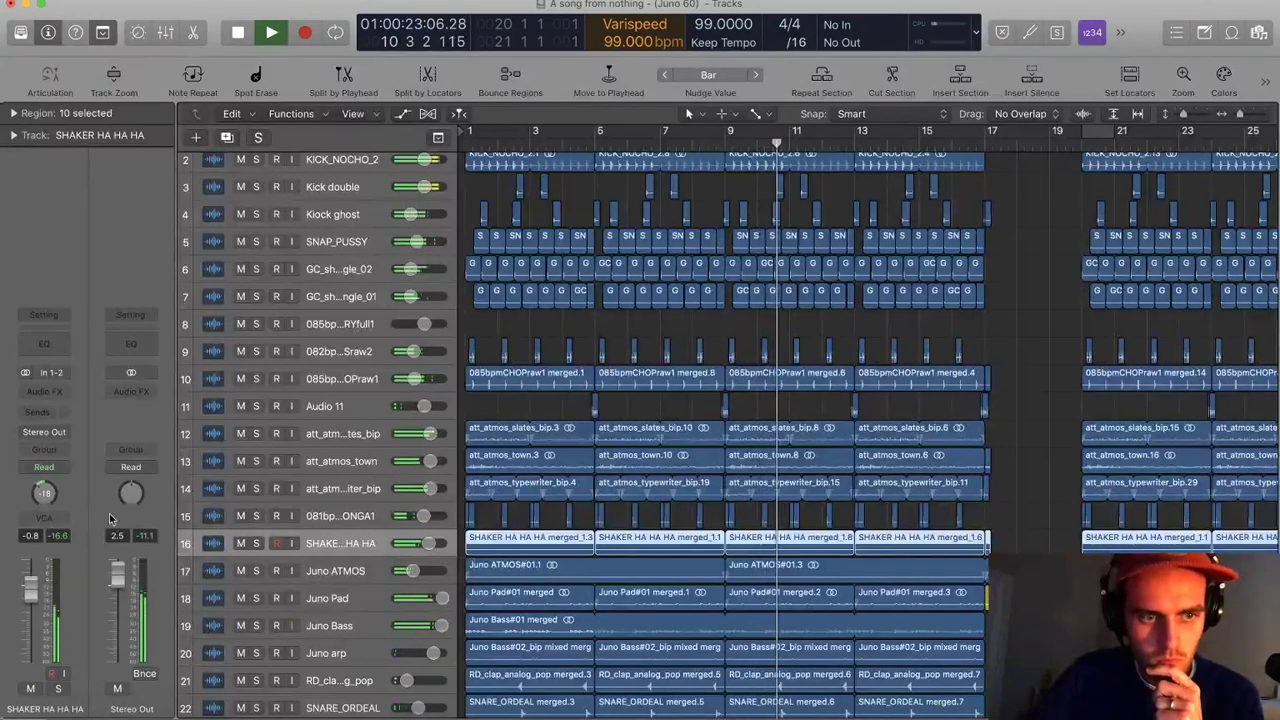
Pan SHAKER HA HA HA to -22 while following playback through the bar 17 break into bar 20
left_click_drag(43, 496, 44, 503)
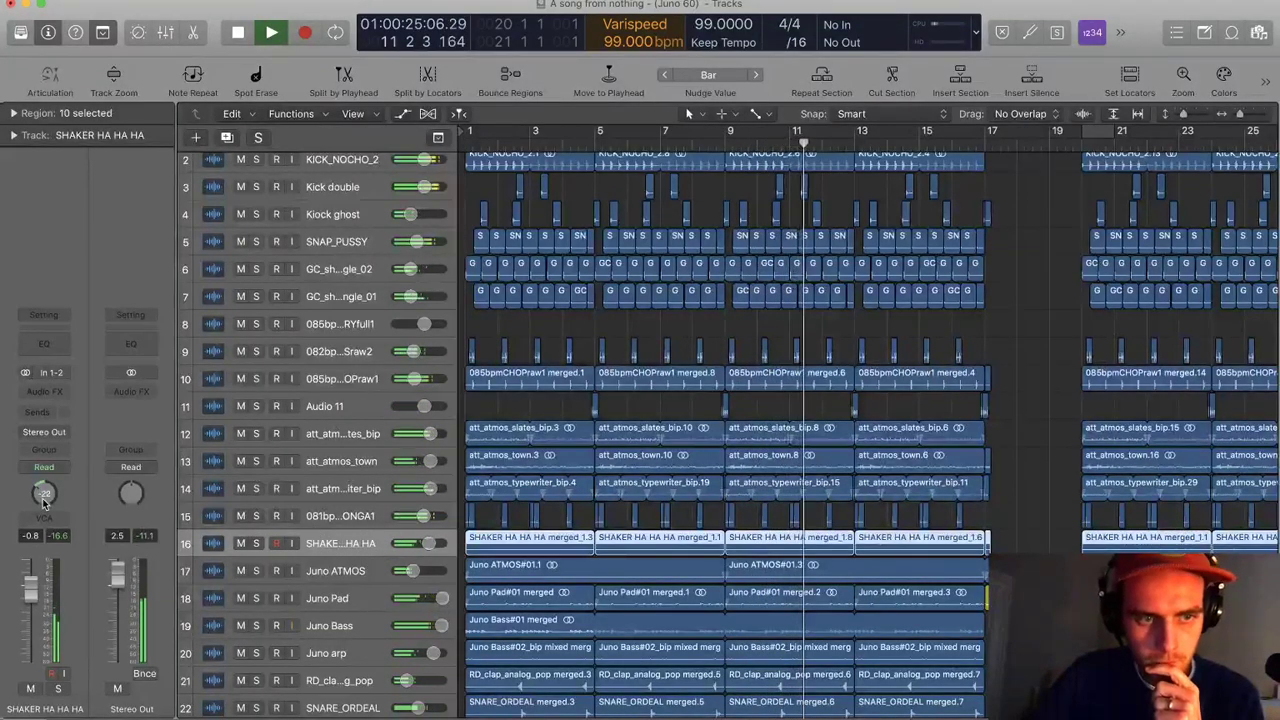
scroll(763, 548, "down", 3)
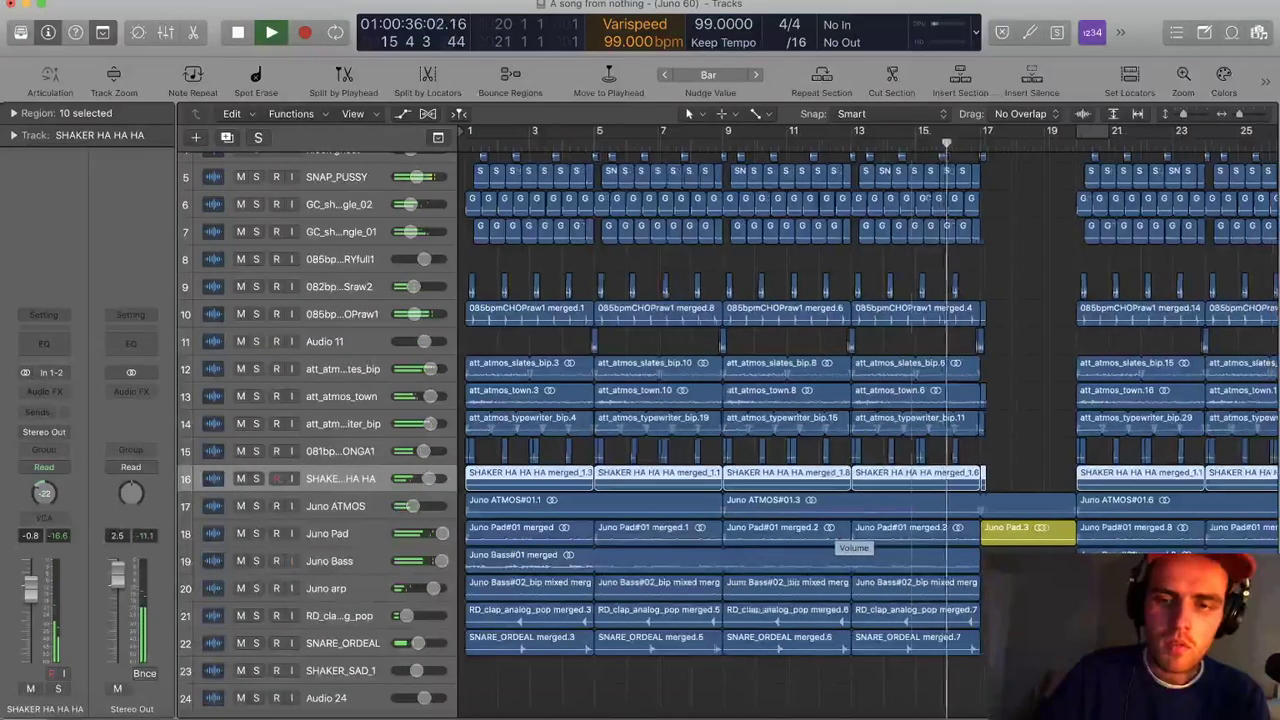
scroll(836, 531, "down", 3)
scroll(1030, 532, "up", 4)
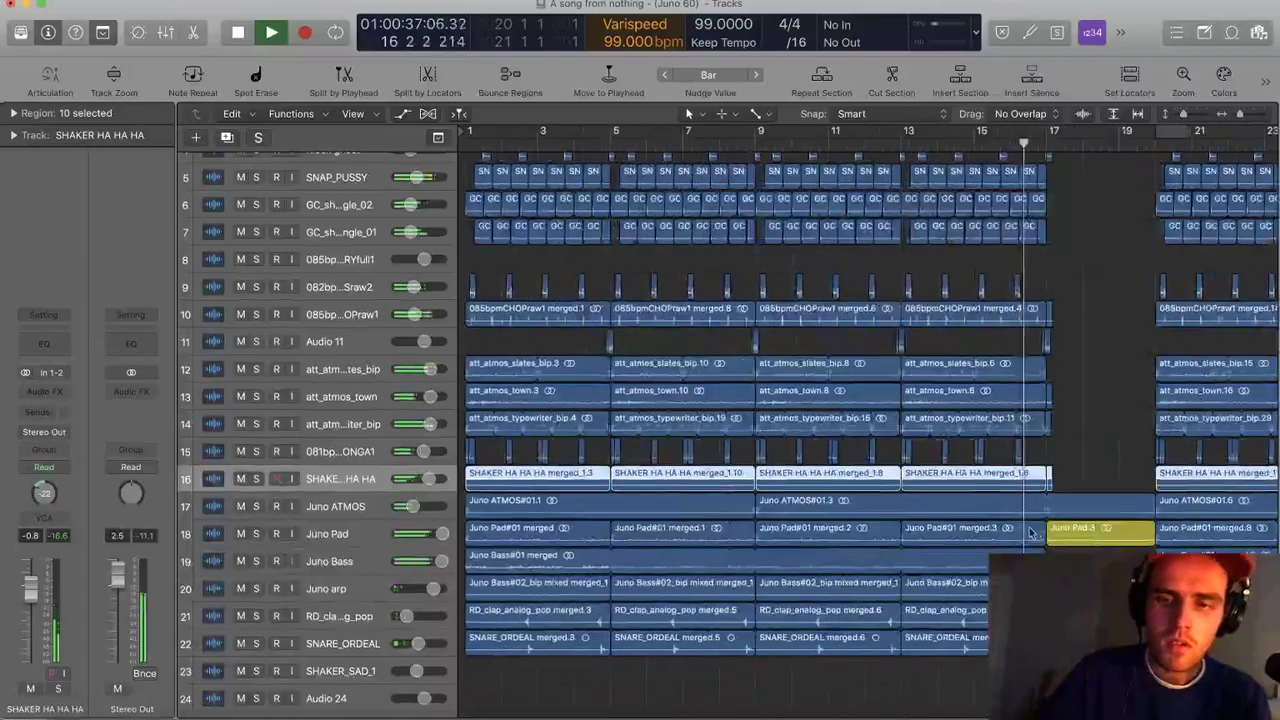
scroll(1028, 531, "right", 2)
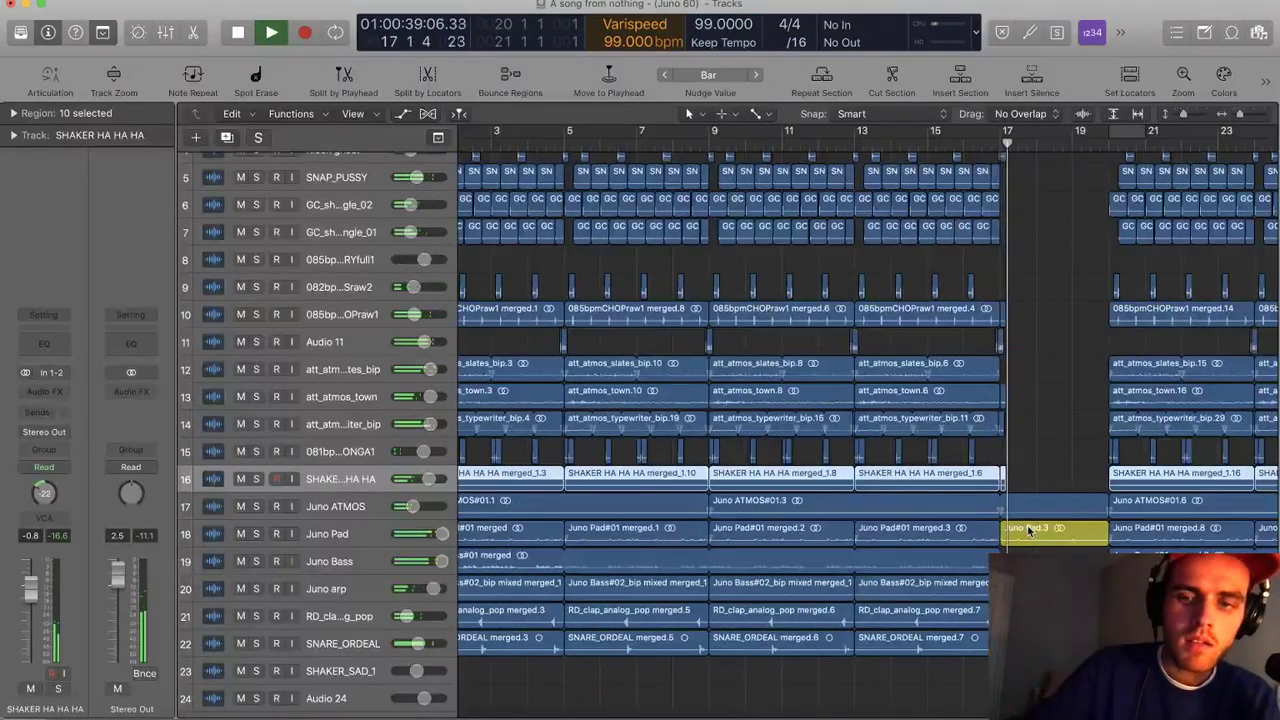
scroll(930, 501, "up", 3)
scroll(930, 500, "right", 4)
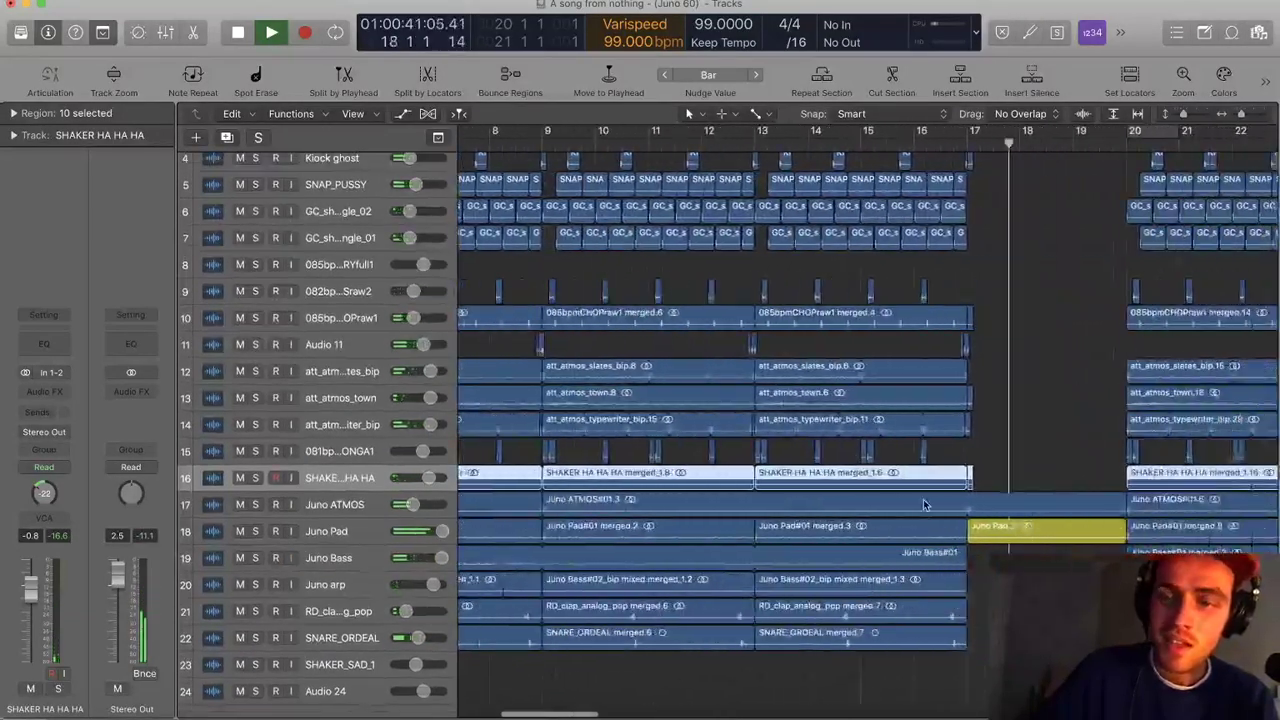
scroll(937, 498, "right", 2)
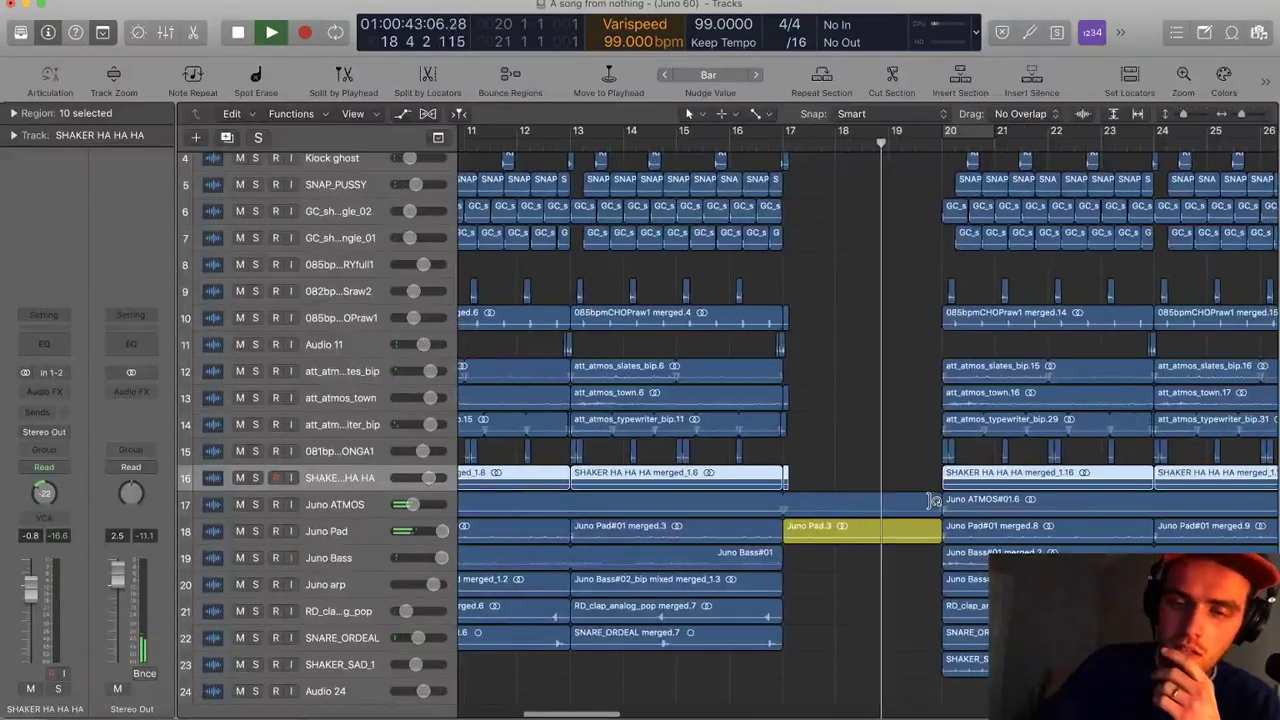
scroll(933, 500, "right", 2)
Raise the SHAKER_SAD_1 track volume to -6.4 dB as the section from bar 20 plays
left_click(370, 675)
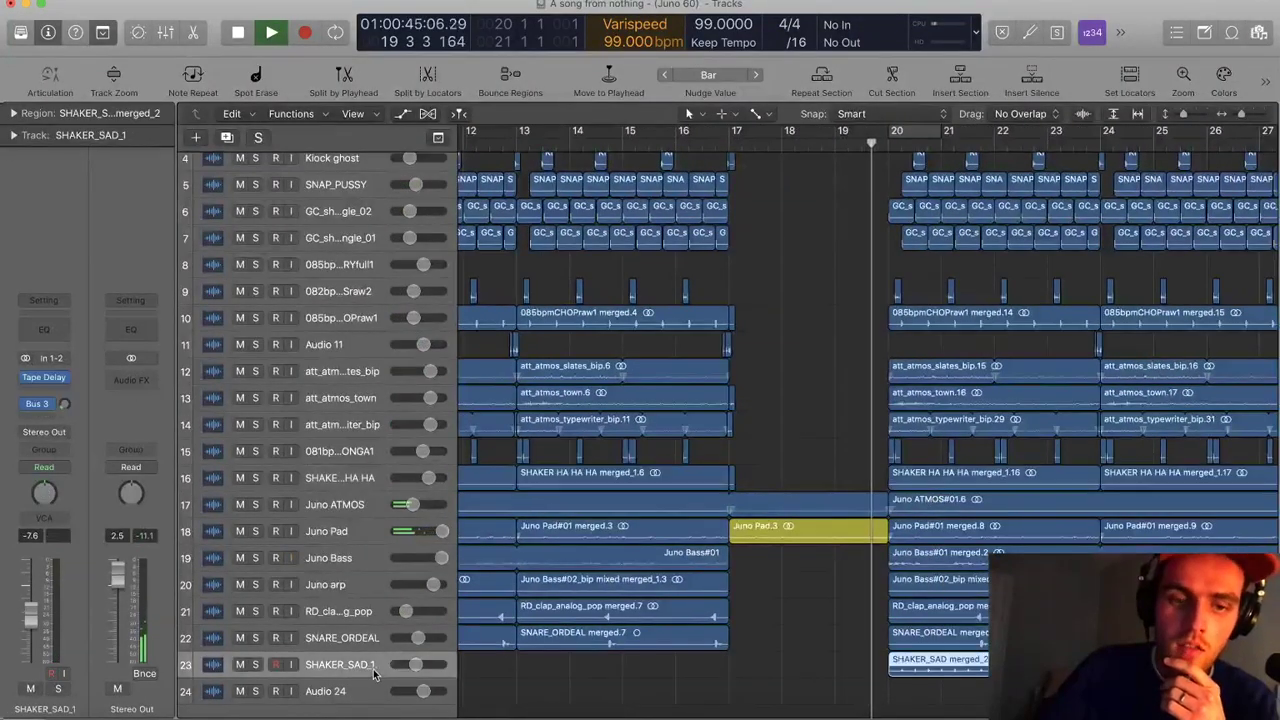
left_click_drag(416, 665, 418, 665)
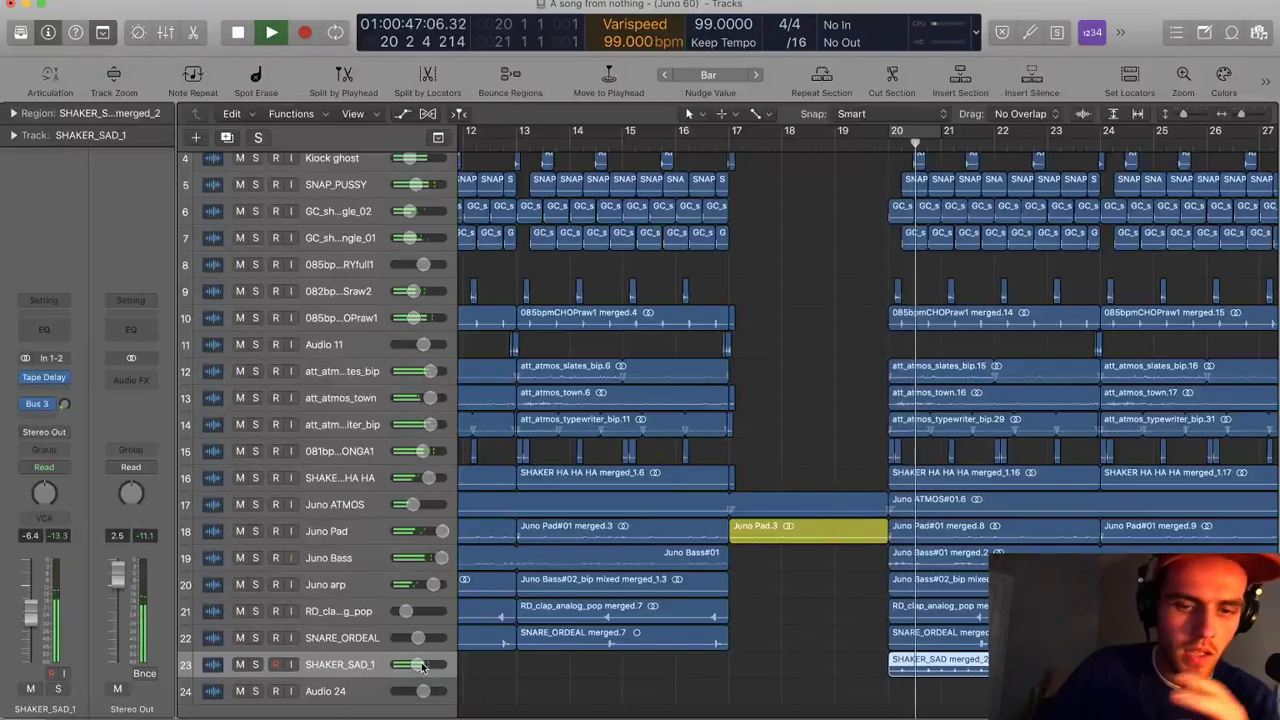
scroll(829, 590, "up", 10)
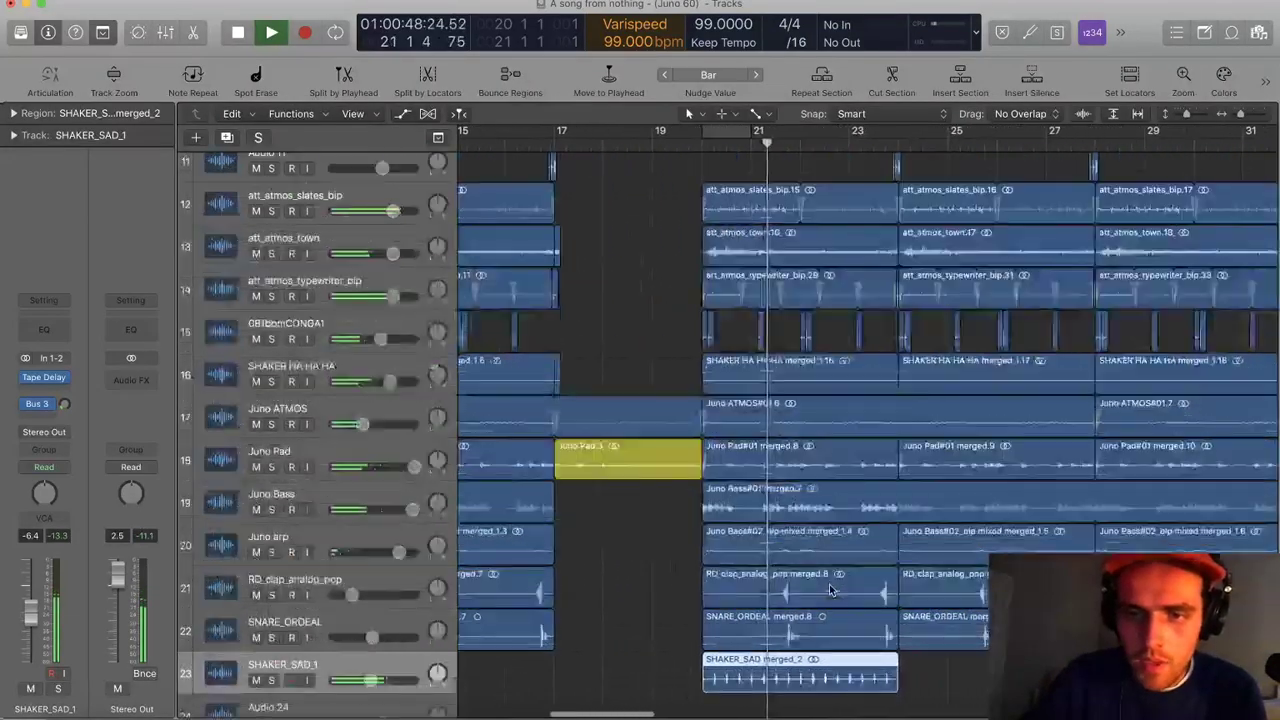
Loop the SHAKER_SAD region so that it repeats beyond bar 24
scroll(831, 589, "up", 2)
scroll(810, 400, "down", 2)
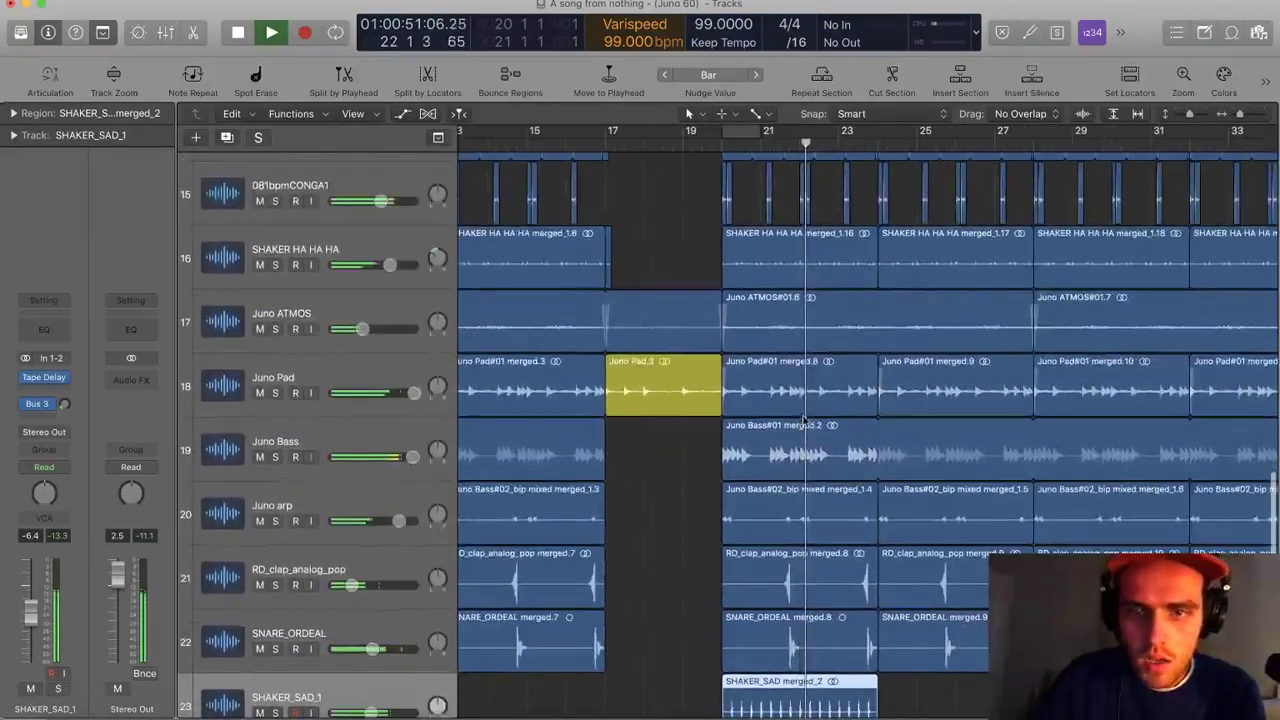
left_click(806, 386)
scroll(791, 519, "down", 2)
left_click(855, 598)
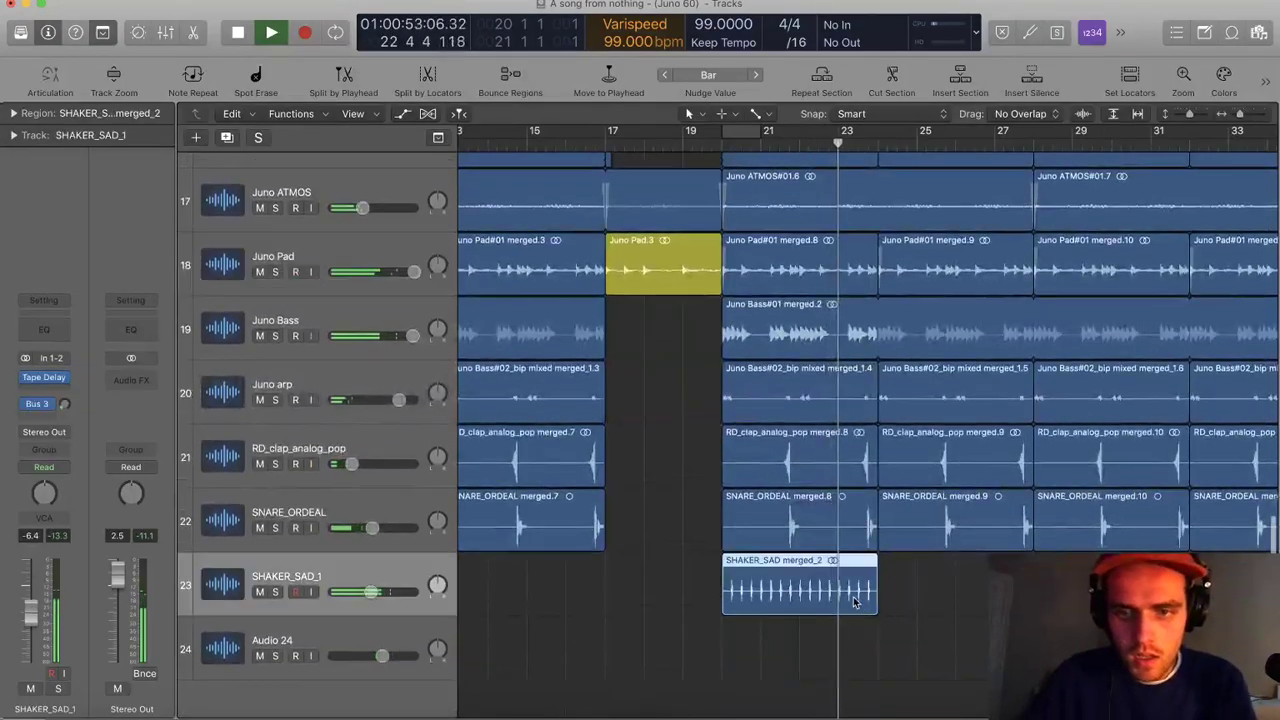
scroll(700, 448, "up", 4)
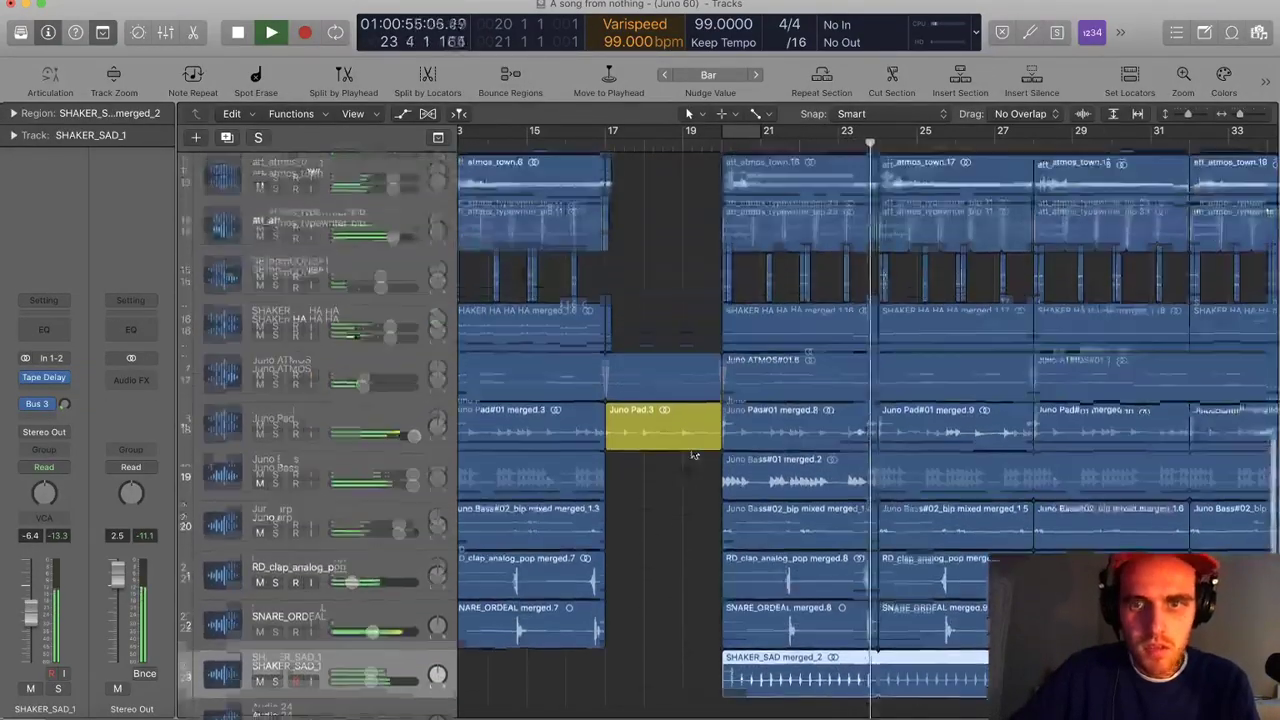
Delete the SHAKER HA HA HA regions from bar 20 onward and mute the four Juno Pad regions there
scroll(724, 447, "up", 1)
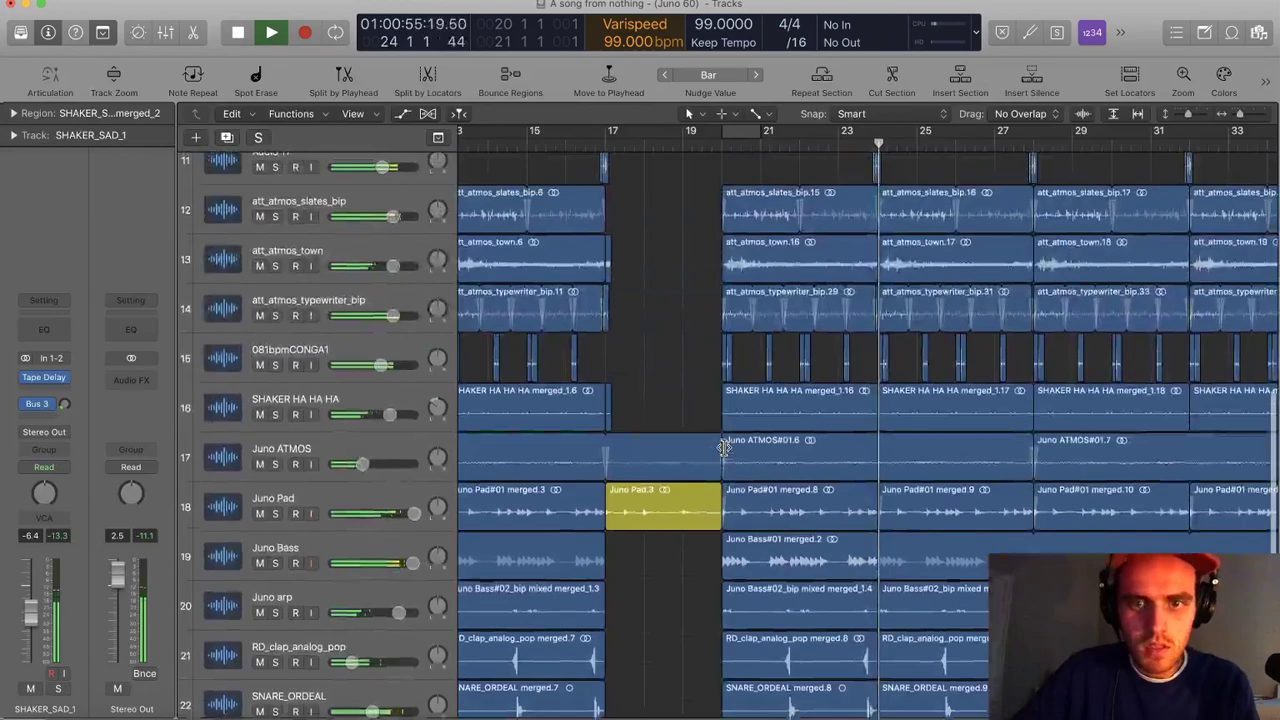
scroll(724, 447, "up", 1)
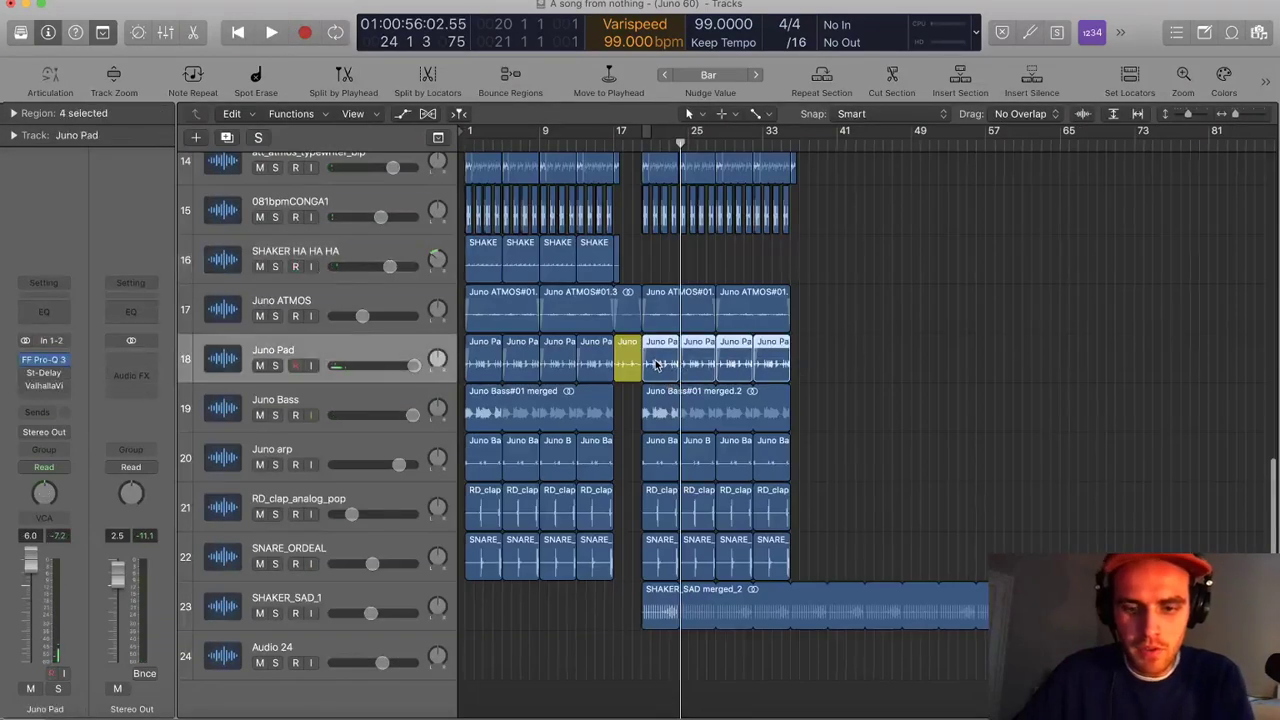
key("ctrl+m")
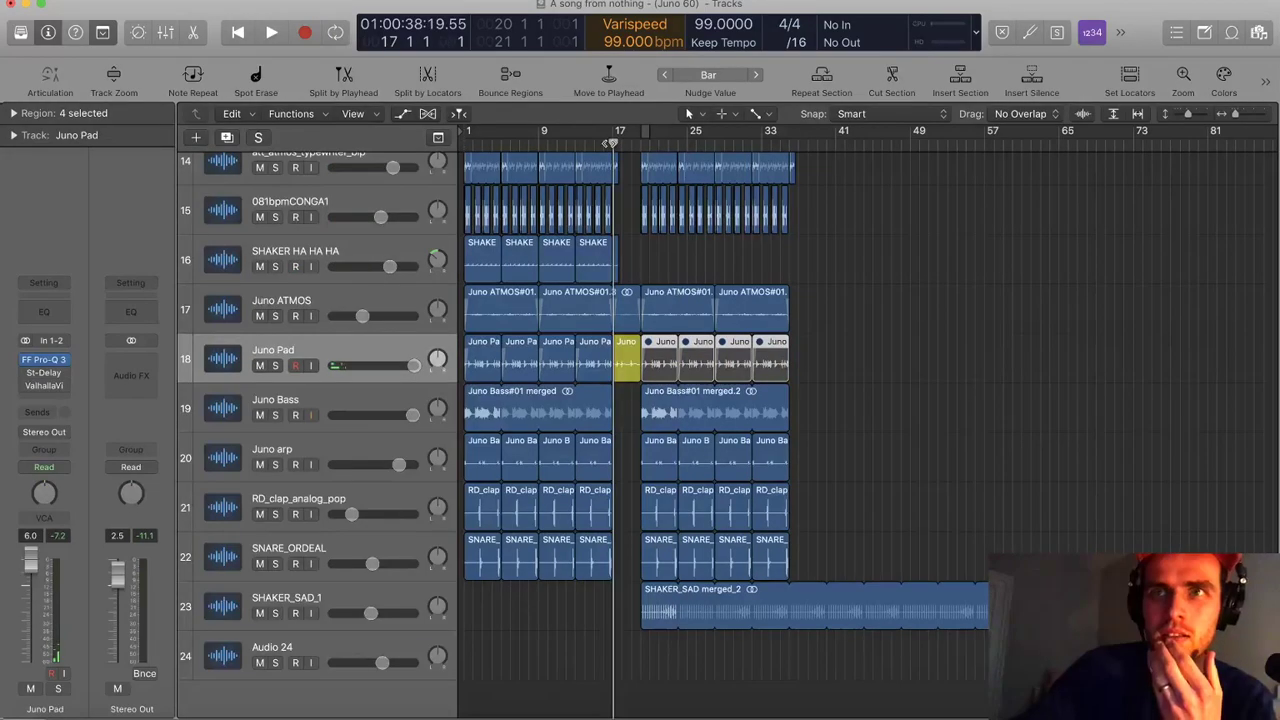
Play the song from bar 17 and try the section from bar 20 with the Juno arp track muted
key("space")
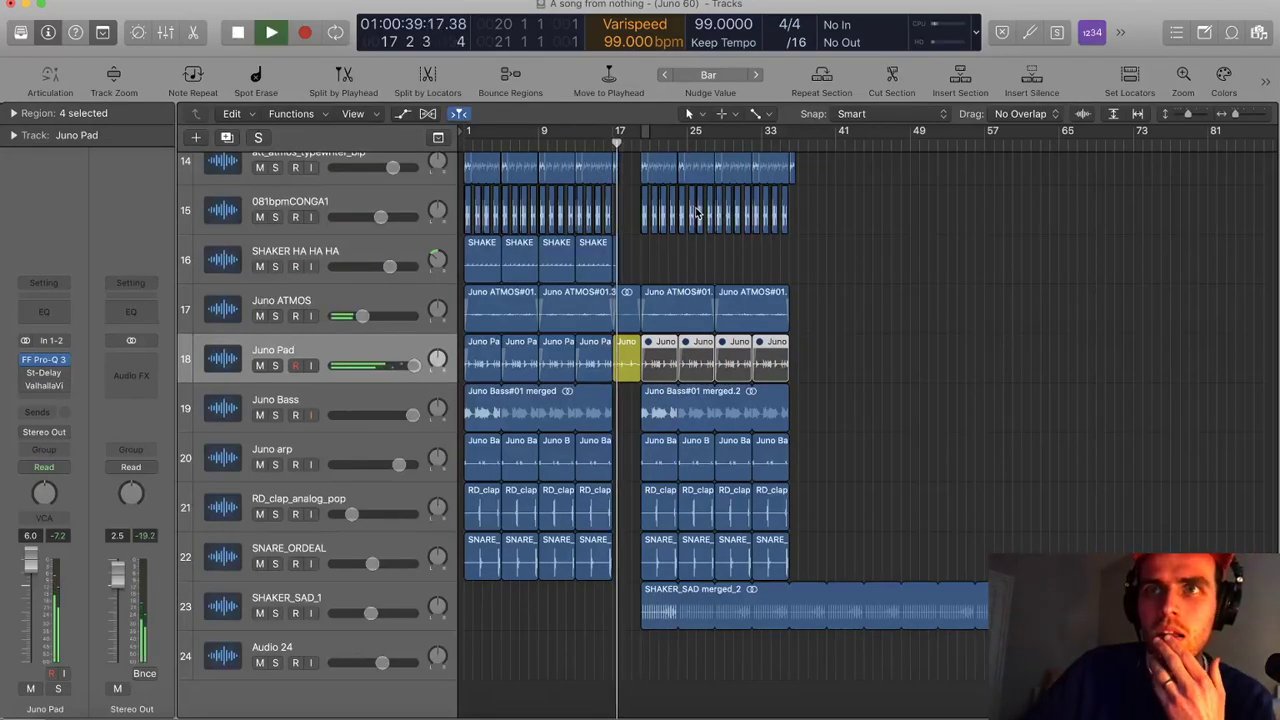
scroll(681, 241, "up", 3)
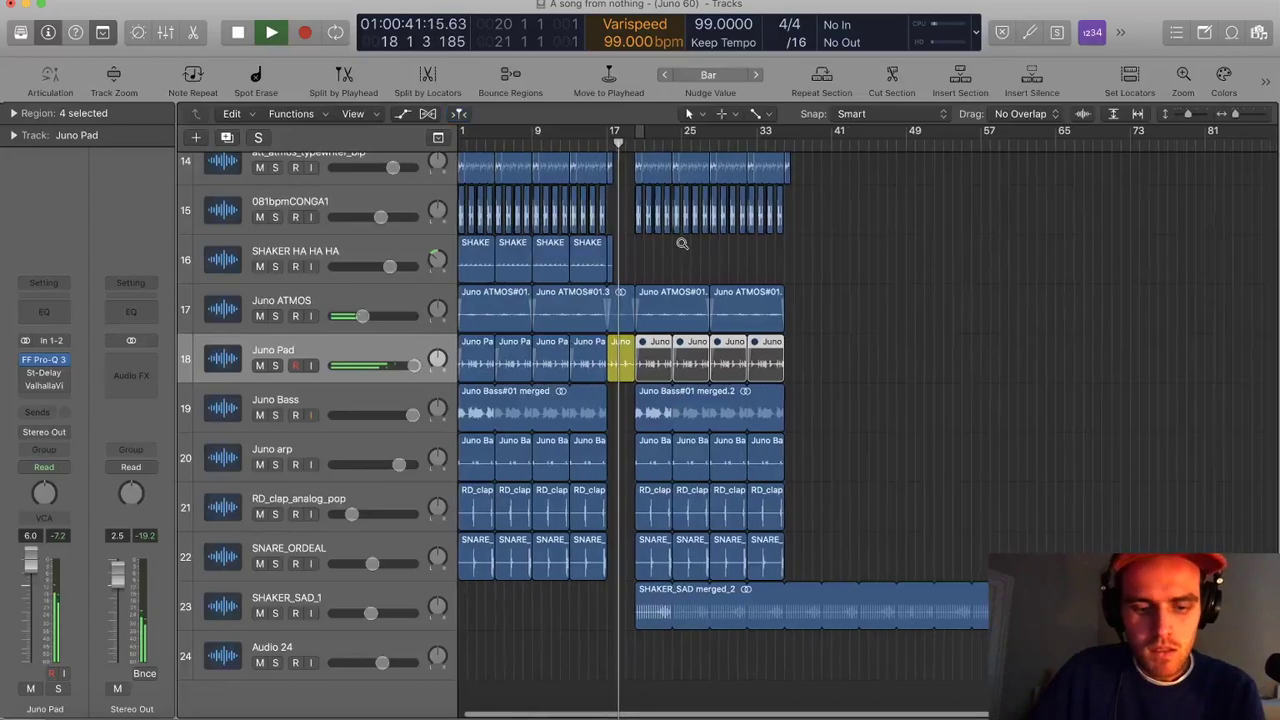
scroll(680, 245, "up", 2)
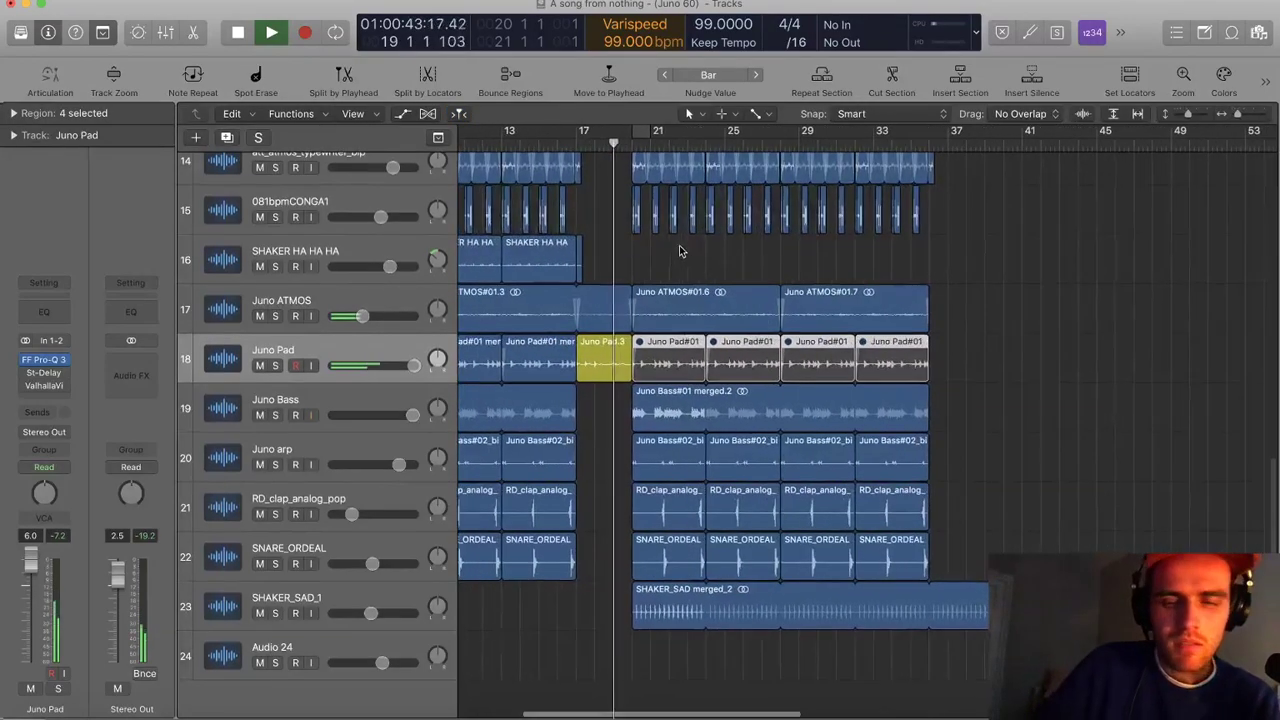
scroll(719, 277, "up", 2)
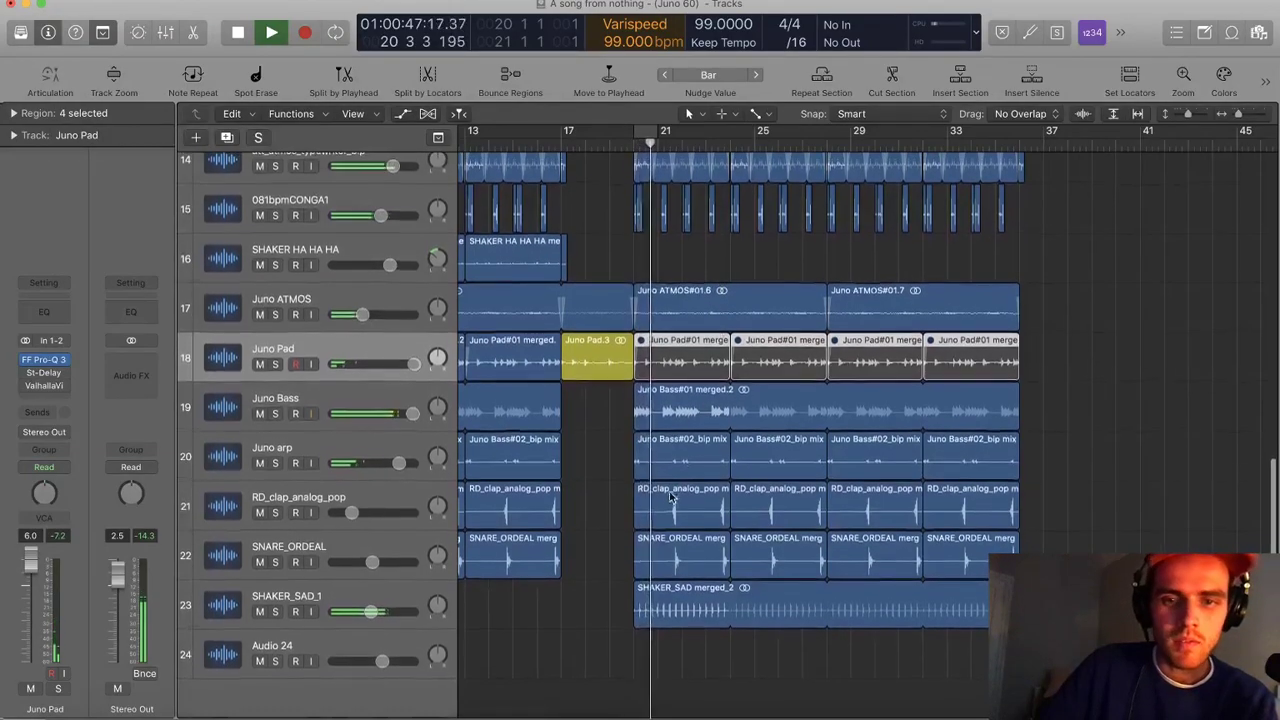
left_click(259, 465)
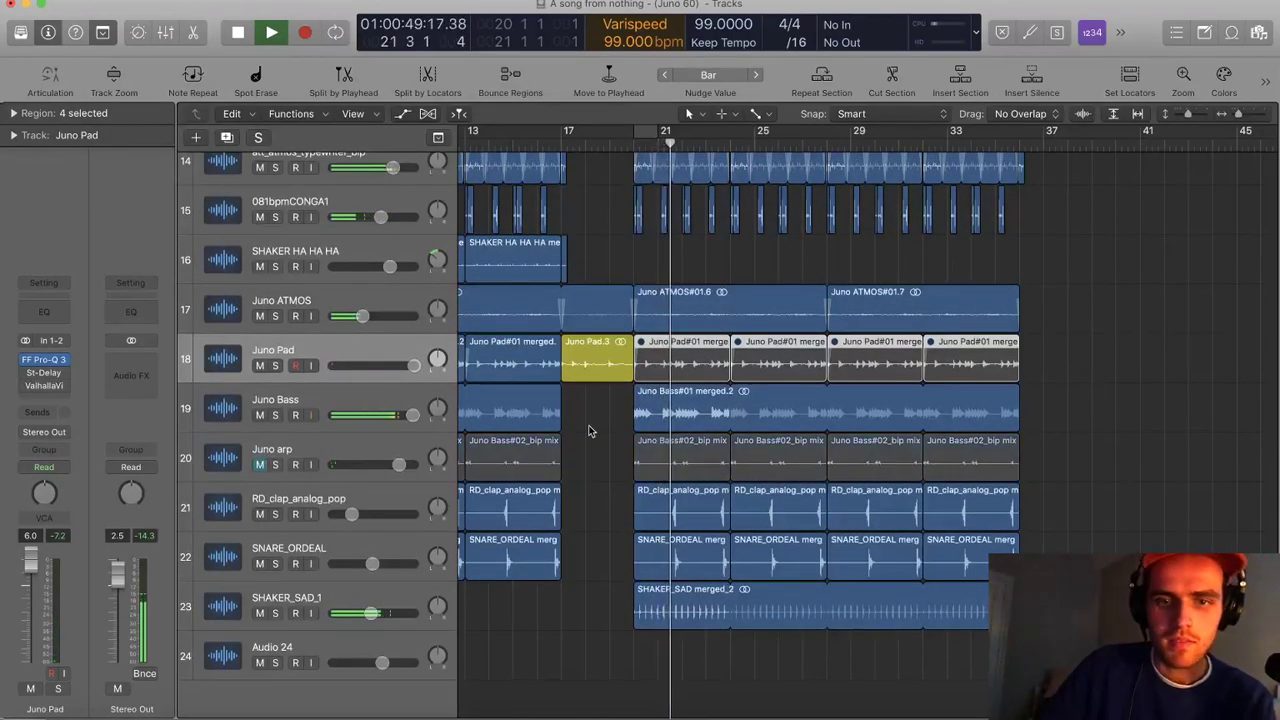
scroll(598, 418, "up", 3)
scroll(598, 416, "down", 4)
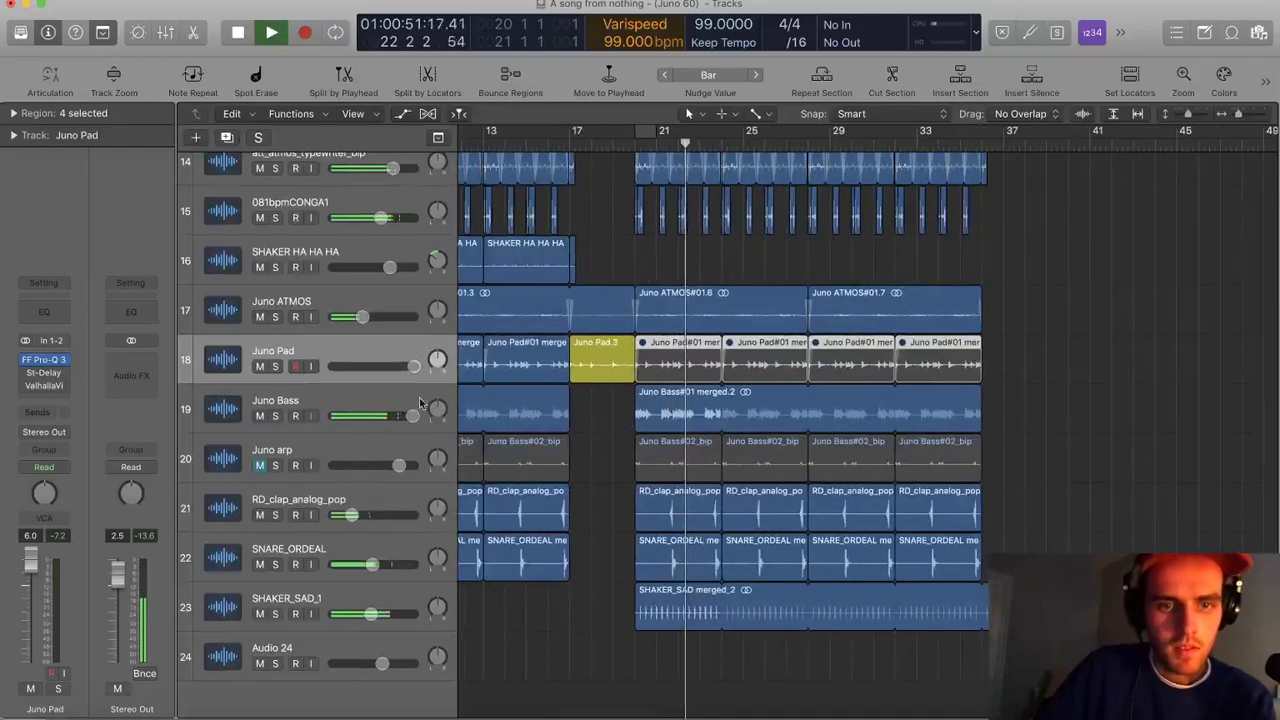
Open the FF Pro-Q 3 equalizer on Juno Bass and add a bell band at about 140 Hz
left_click(406, 406)
key("y")
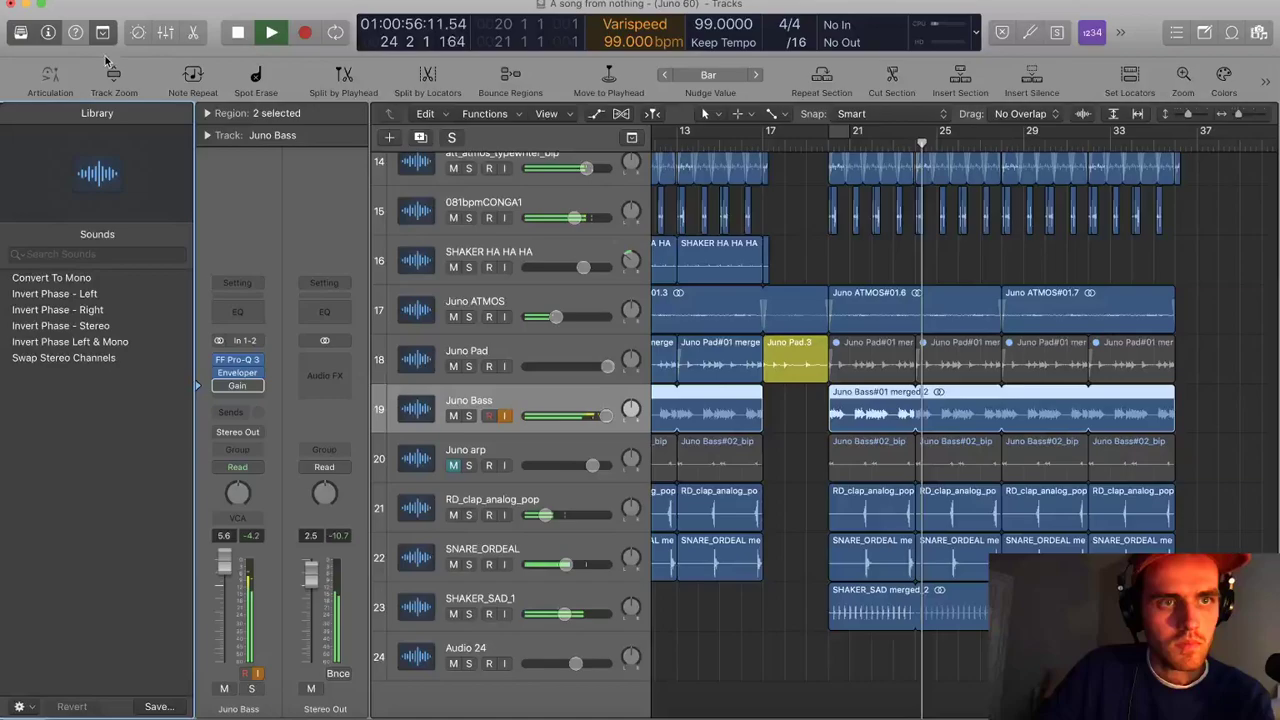
left_click(239, 387)
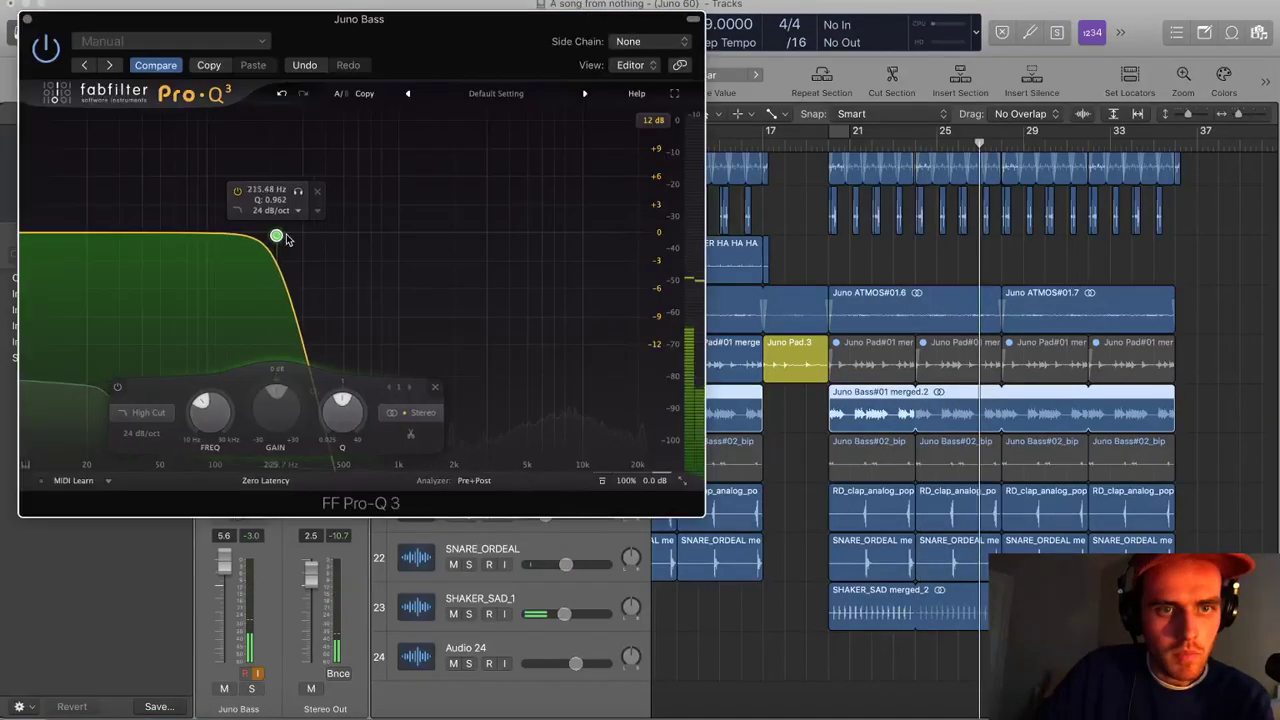
left_click_drag(278, 236, 242, 227)
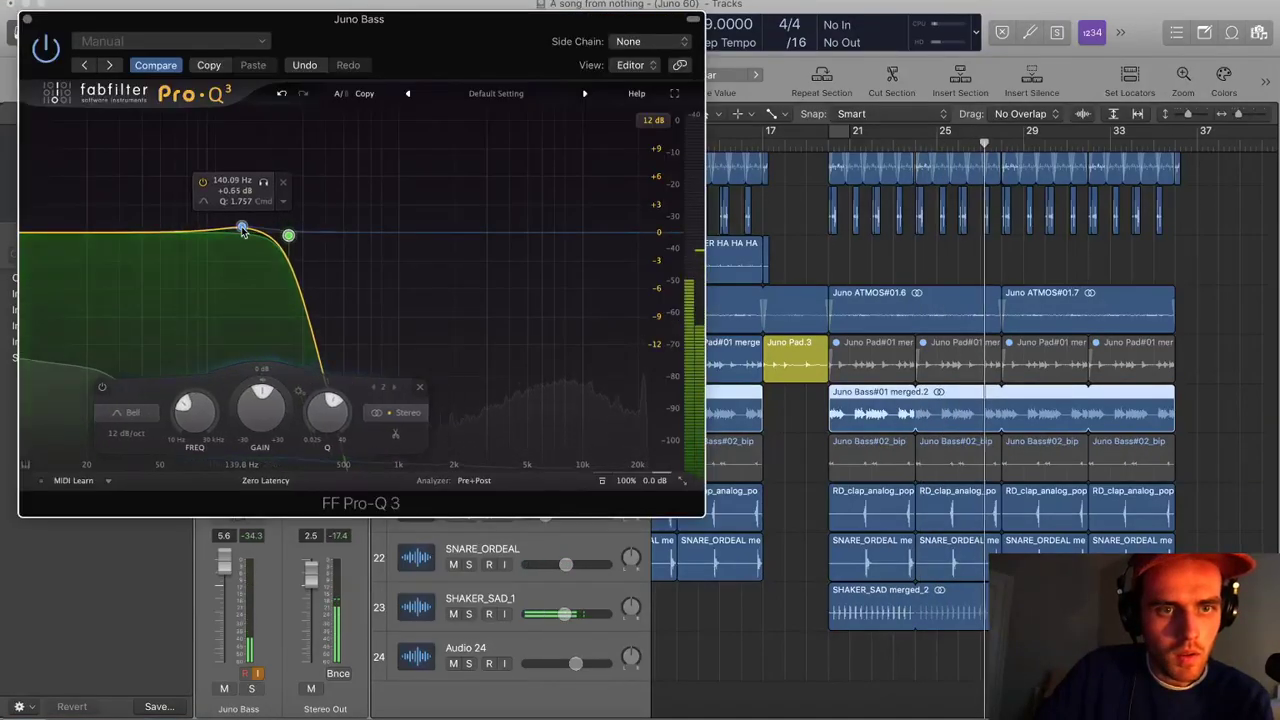
Narrow the new bell band to Q 40, sweep it boosted, and cut it by about 7.6 dB near 139 Hz
left_click_drag(303, 428, 302, 421)
left_click_drag(241, 227, 229, 115)
left_click_drag(226, 108, 250, 100)
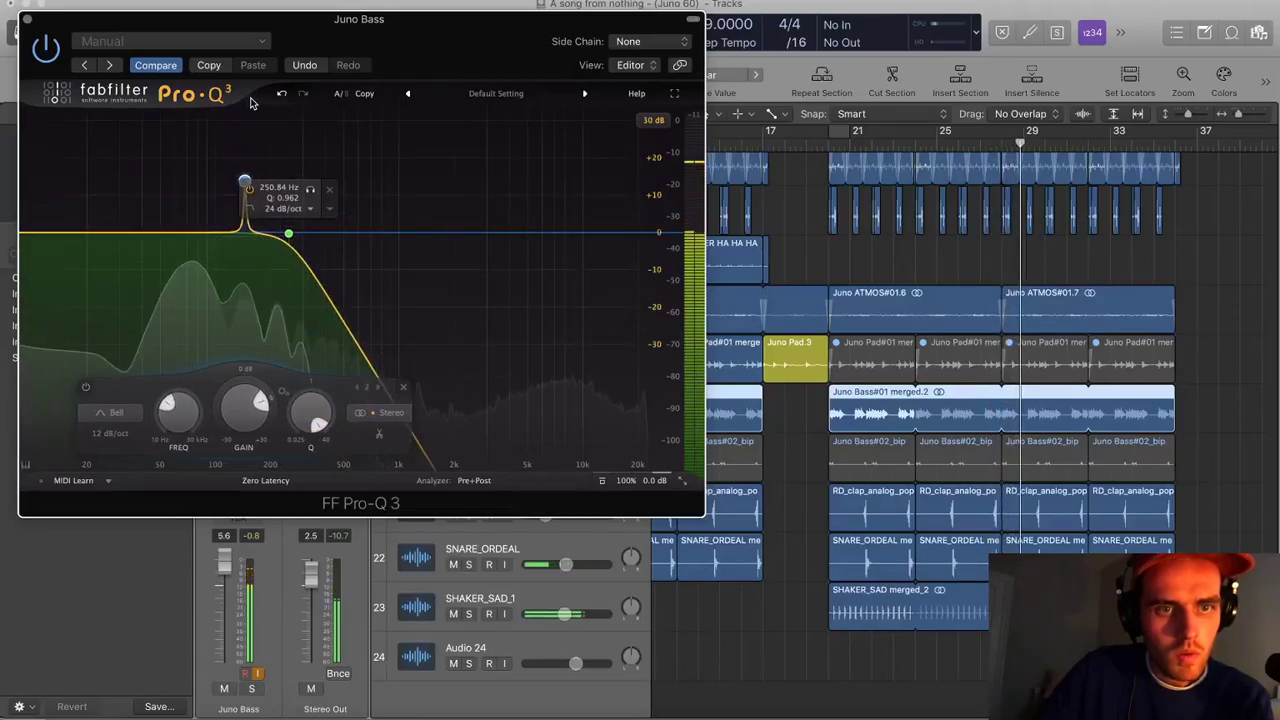
left_click_drag(244, 180, 241, 119)
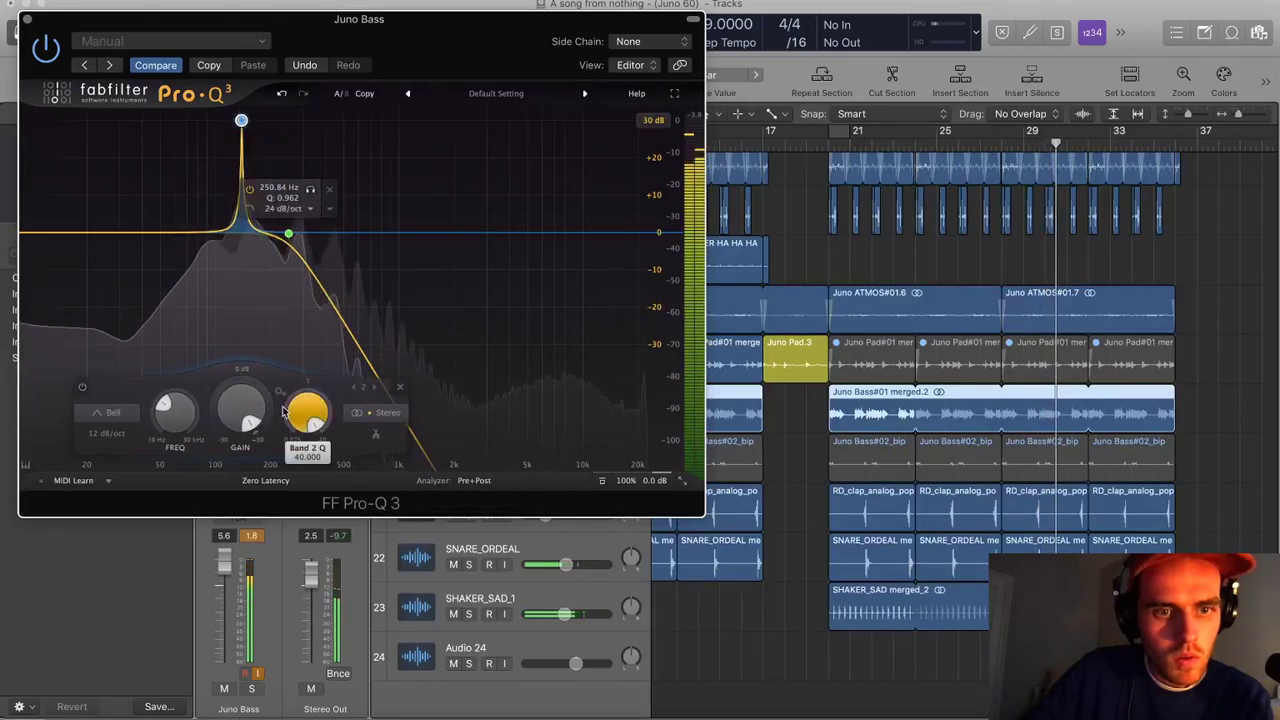
left_click_drag(242, 409, 235, 522)
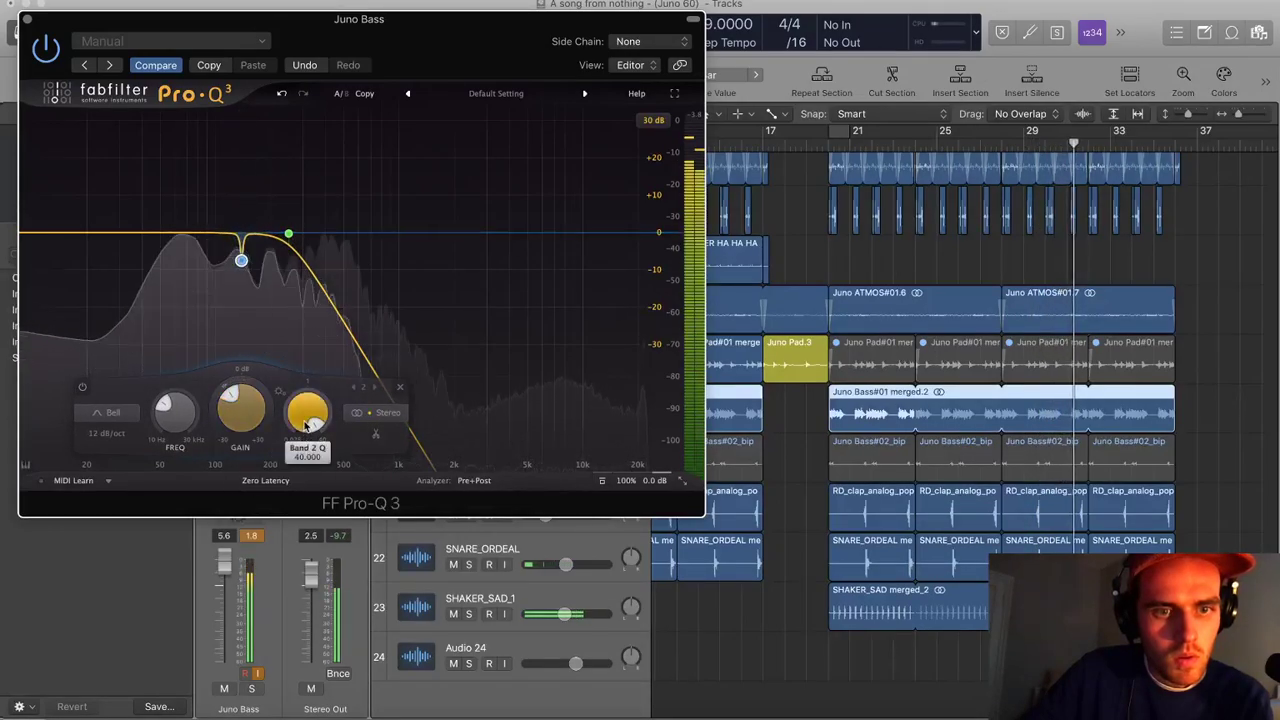
Change the 139 Hz band to a notch with Q about 28.1 and lower the high cut to about 172 Hz
right_click(242, 261)
mouse_move(330, 323)
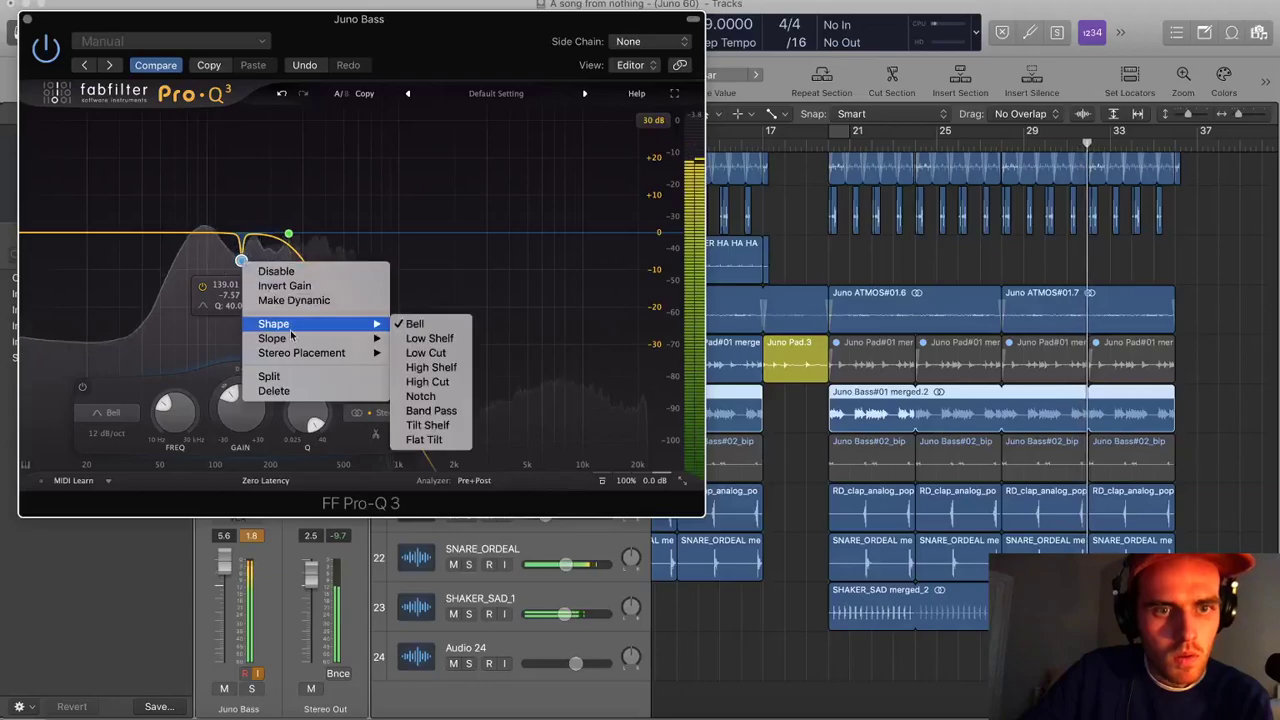
left_click(420, 396)
scroll(303, 444, "down", 3)
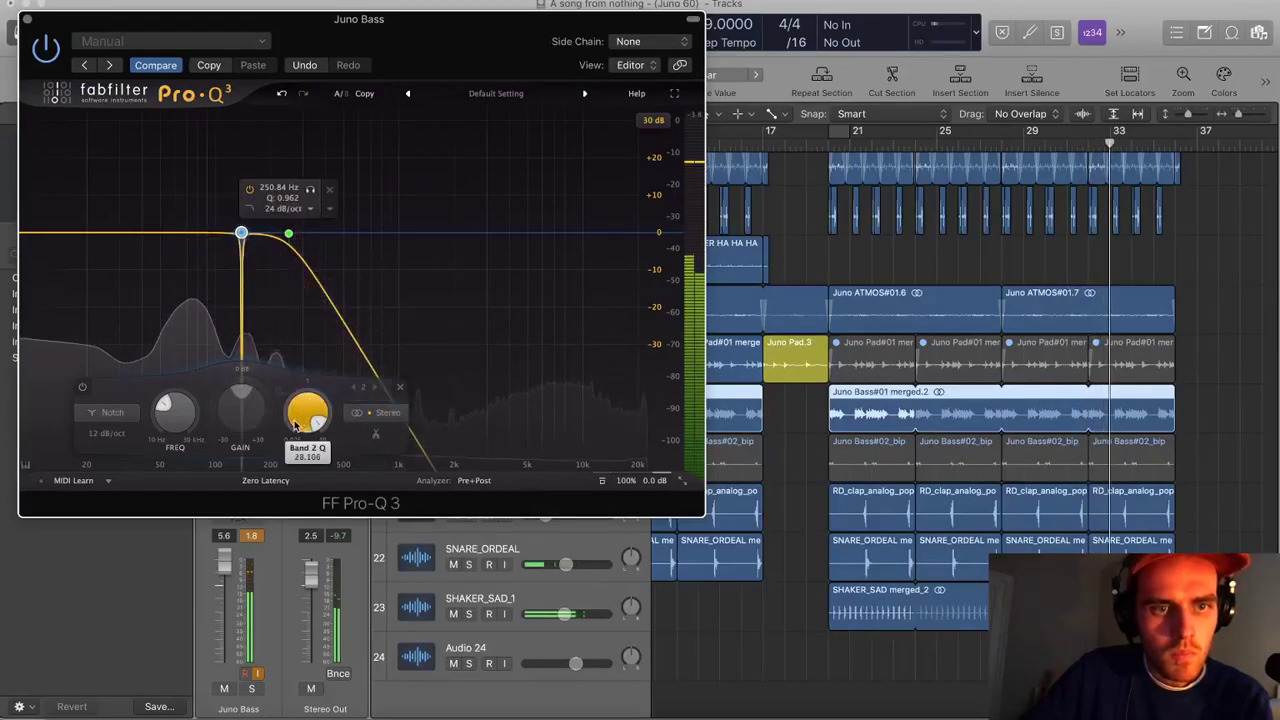
left_click_drag(288, 234, 260, 241)
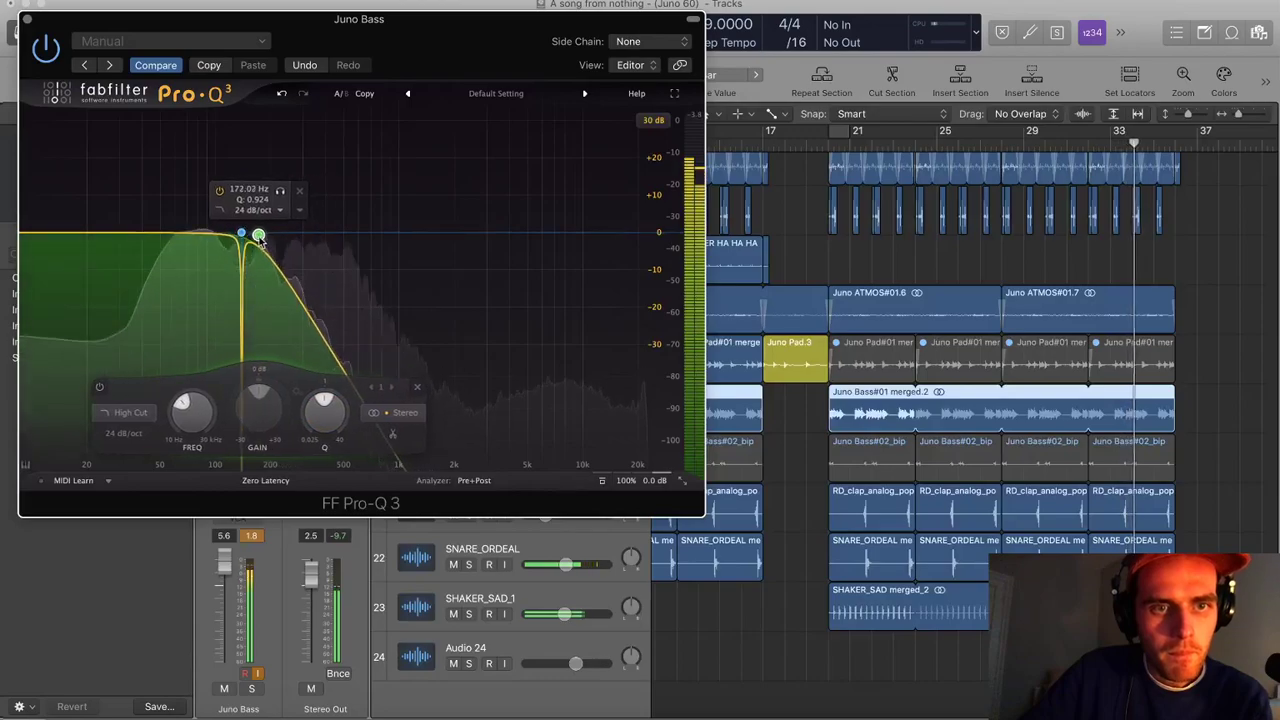
key("super+w")
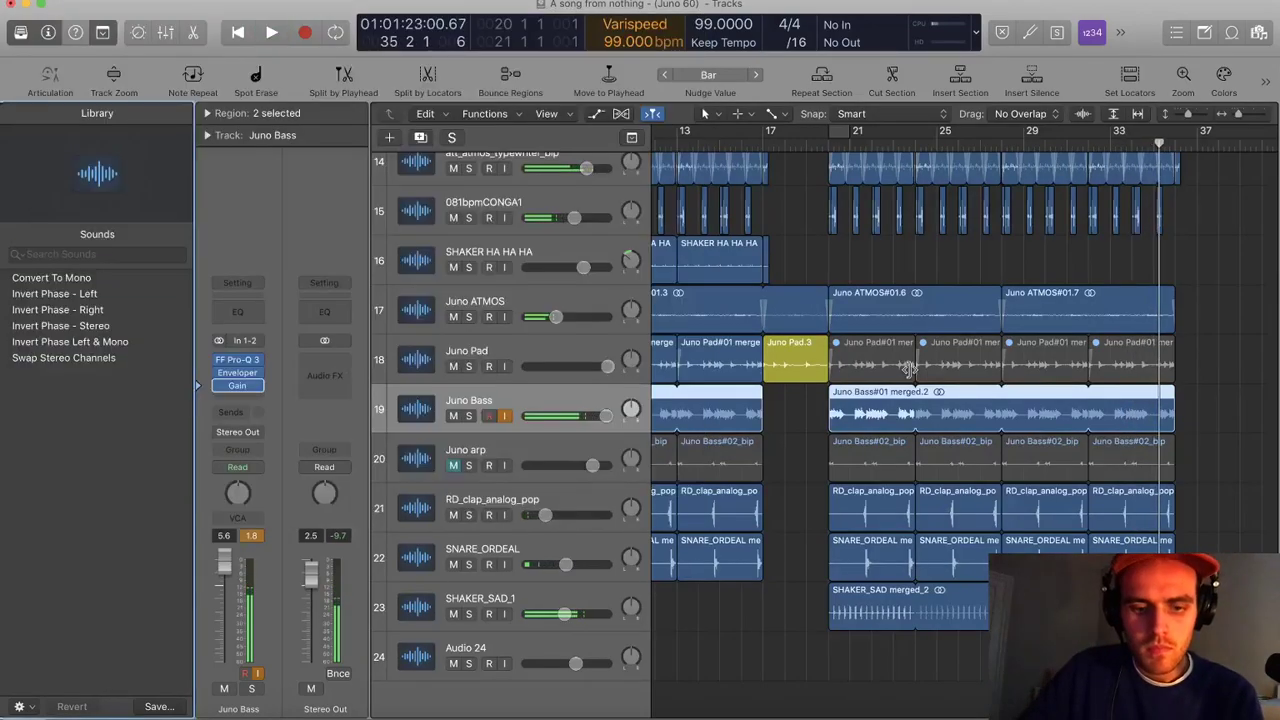
Unmute the Juno arp track and mute only its four regions from bar 20 onward
scroll(908, 370, "down", 4)
scroll(904, 392, "up", 3)
scroll(903, 406, "down", 1)
left_click(453, 566)
left_click_drag(1030, 552, 932, 560)
left_click(869, 563)
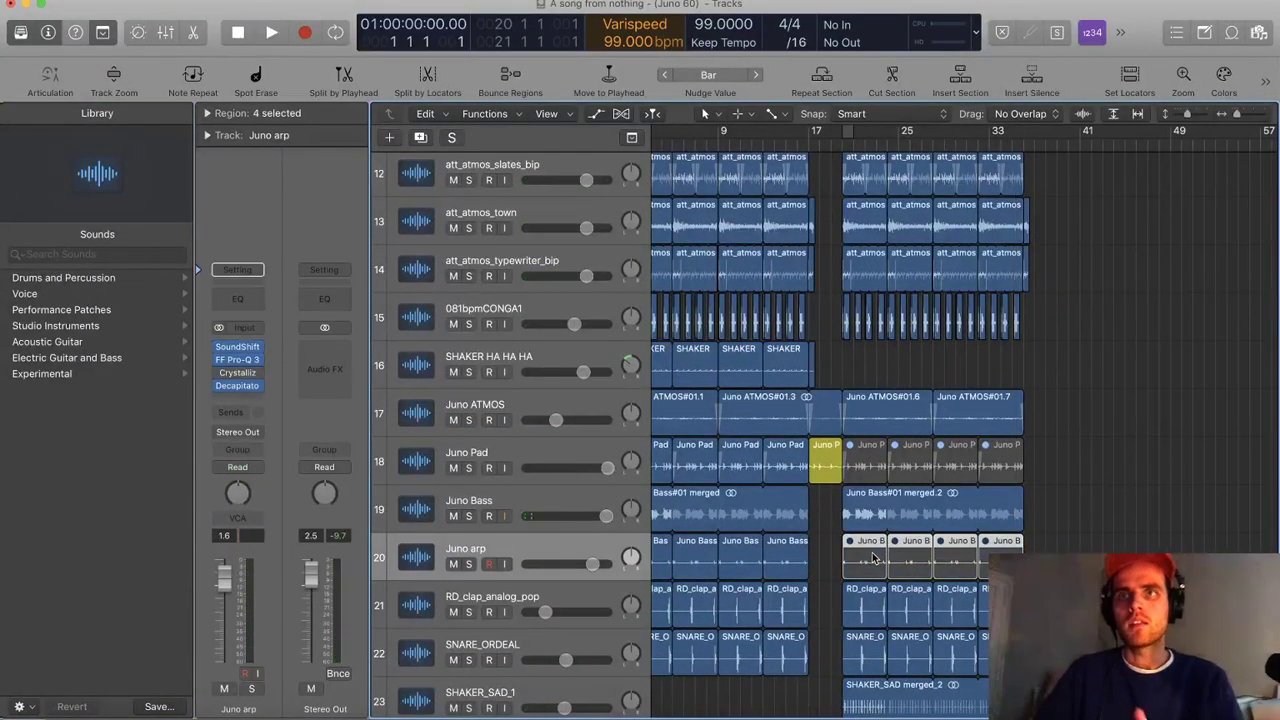
Play the song briefly from bar 1 with all tracks in view
key("space")
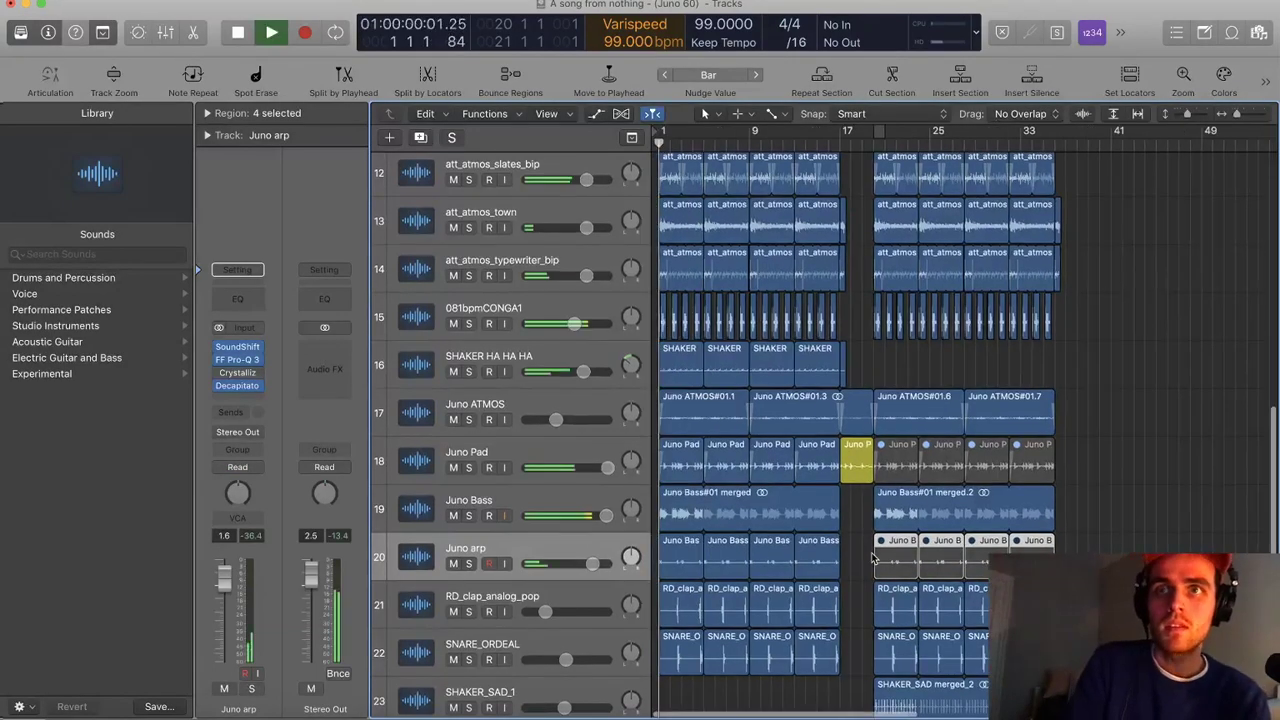
key("z")
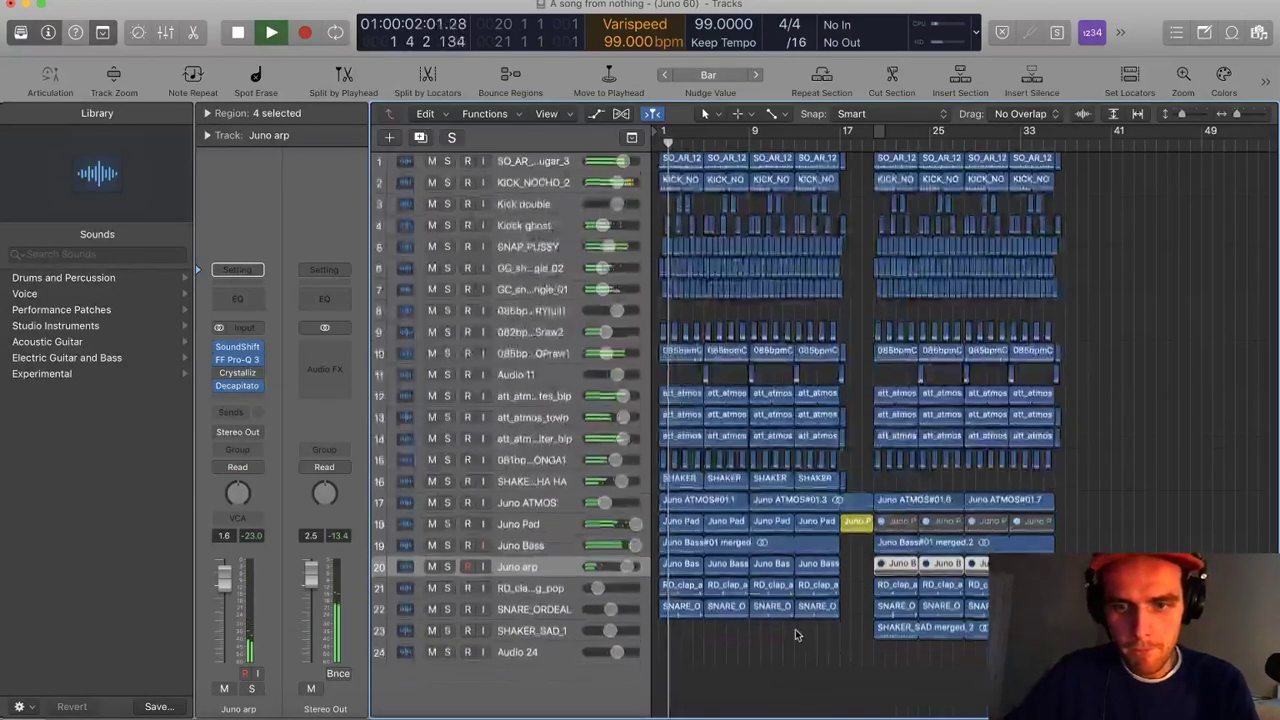
key("space")
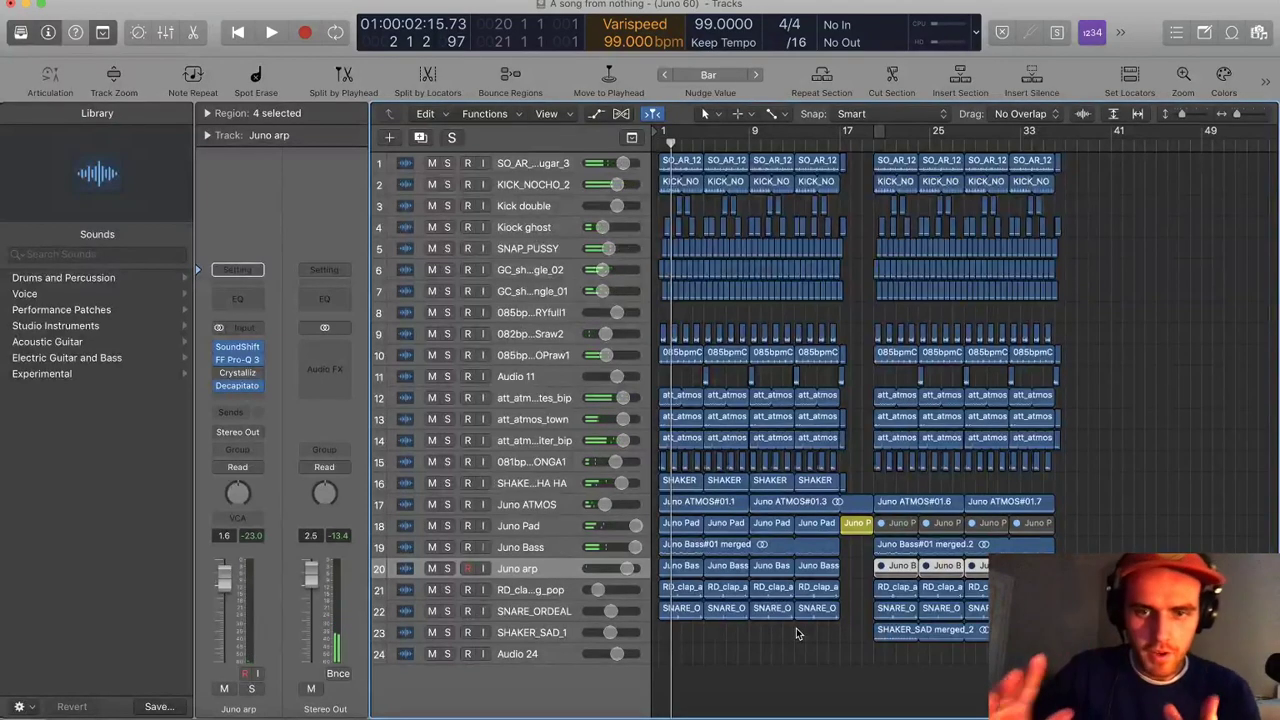
Join all regions on the 081bpmCONGA1 track into one region
key("super+Down")
key("super+Down")
scroll(800, 480, "up", 1)
scroll(780, 457, "down", 3)
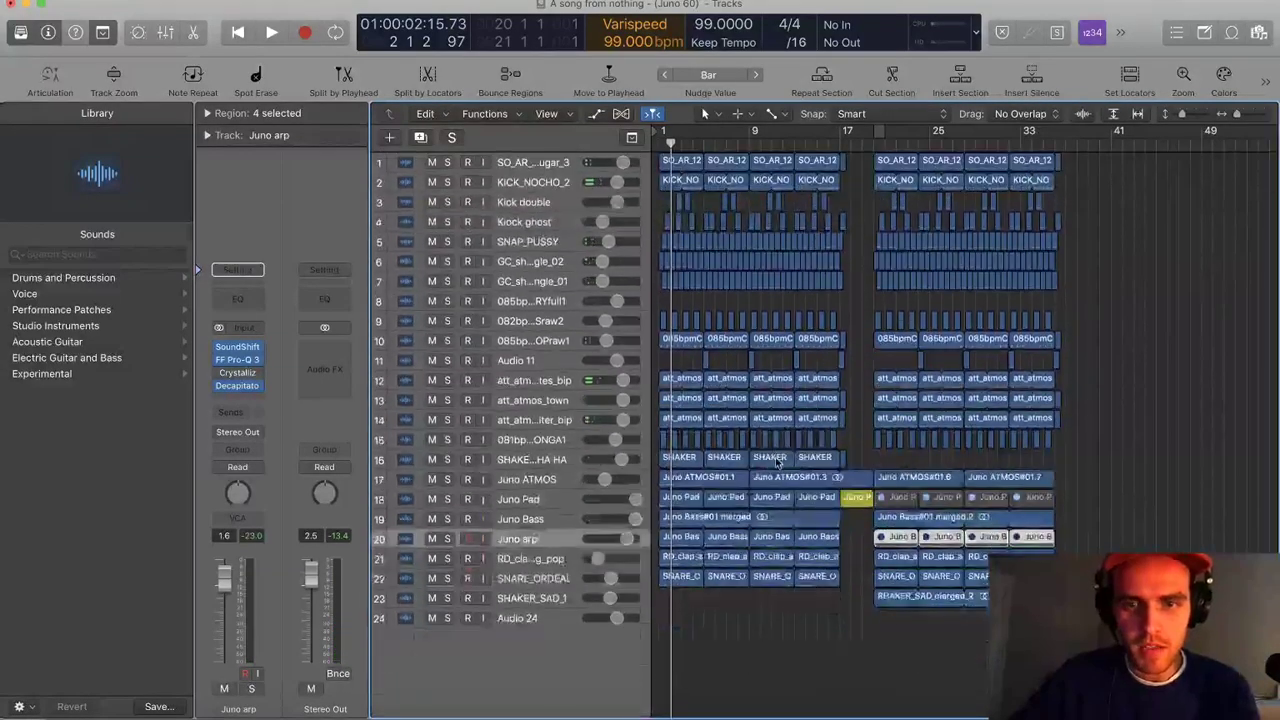
scroll(777, 457, "up", 1)
left_click(566, 453)
left_click_drag(1140, 444, 663, 451)
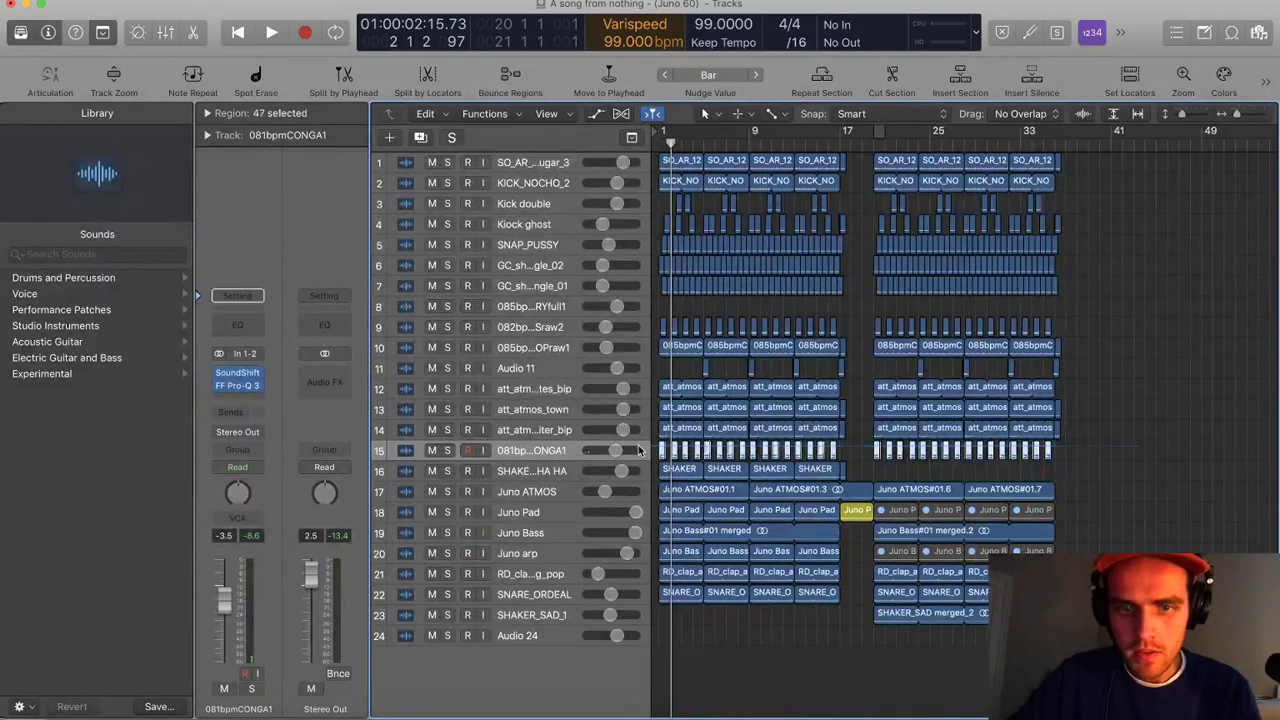
key("super+j")
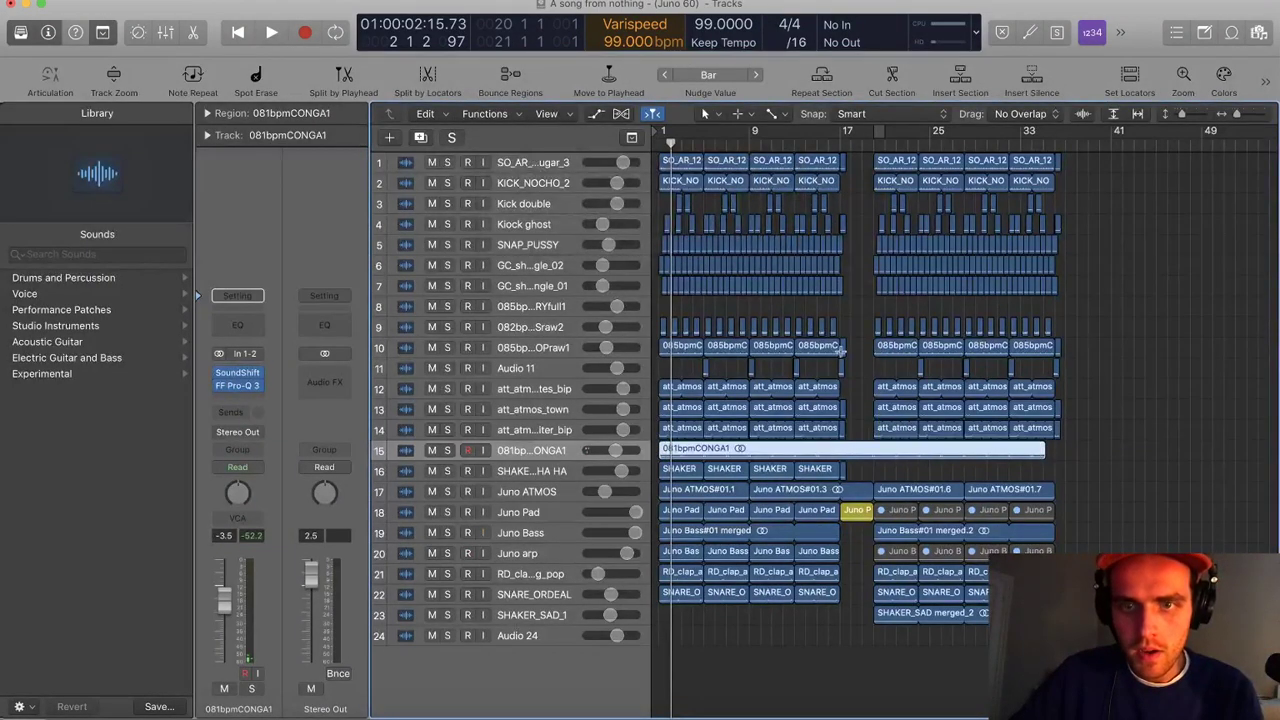
Replace the conga region's part after bar 17 with a copy of its first part placed at bar 20
key("super+Down")
left_click(839, 140)
key("super+t")
key("super+Right")
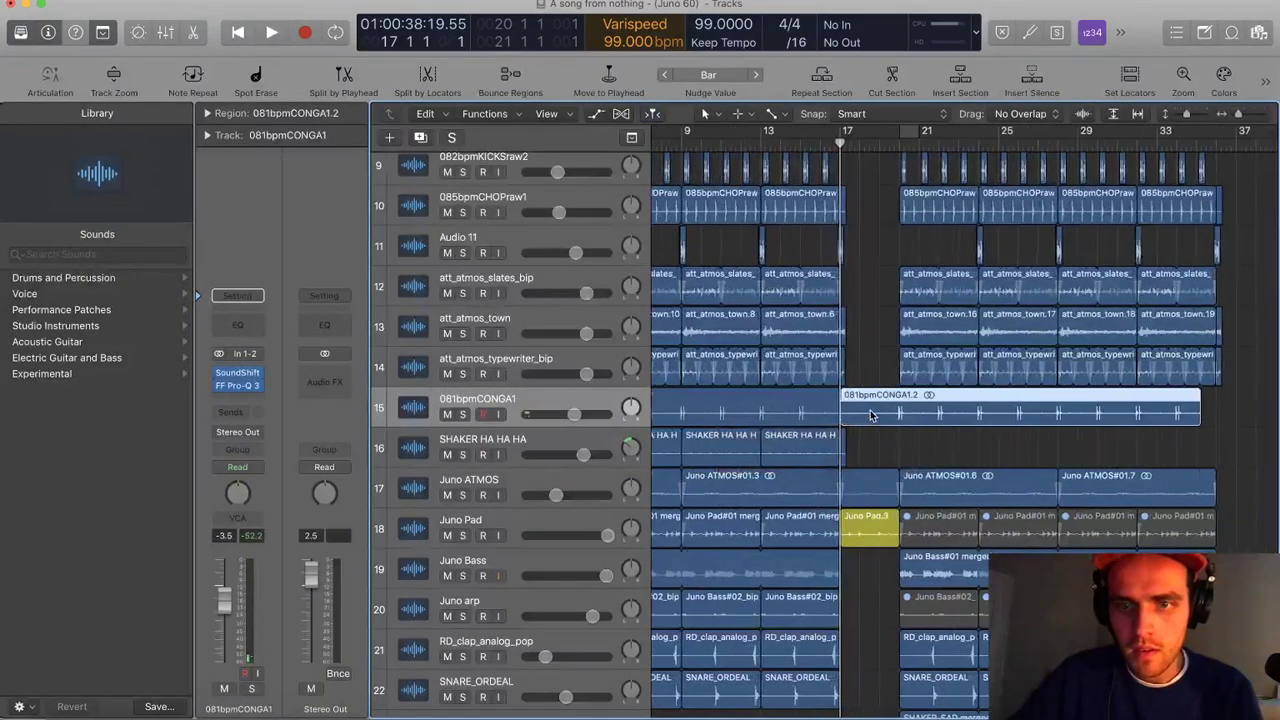
key("Delete")
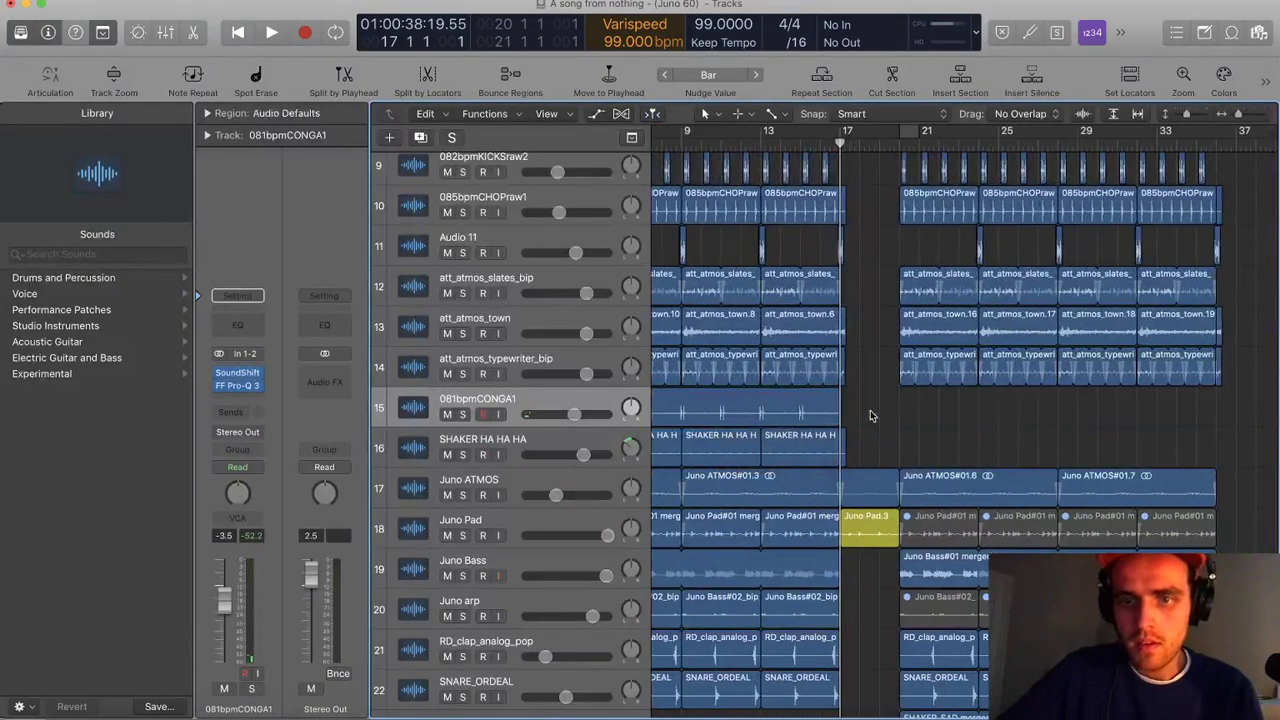
left_click_drag(730, 412, 929, 438)
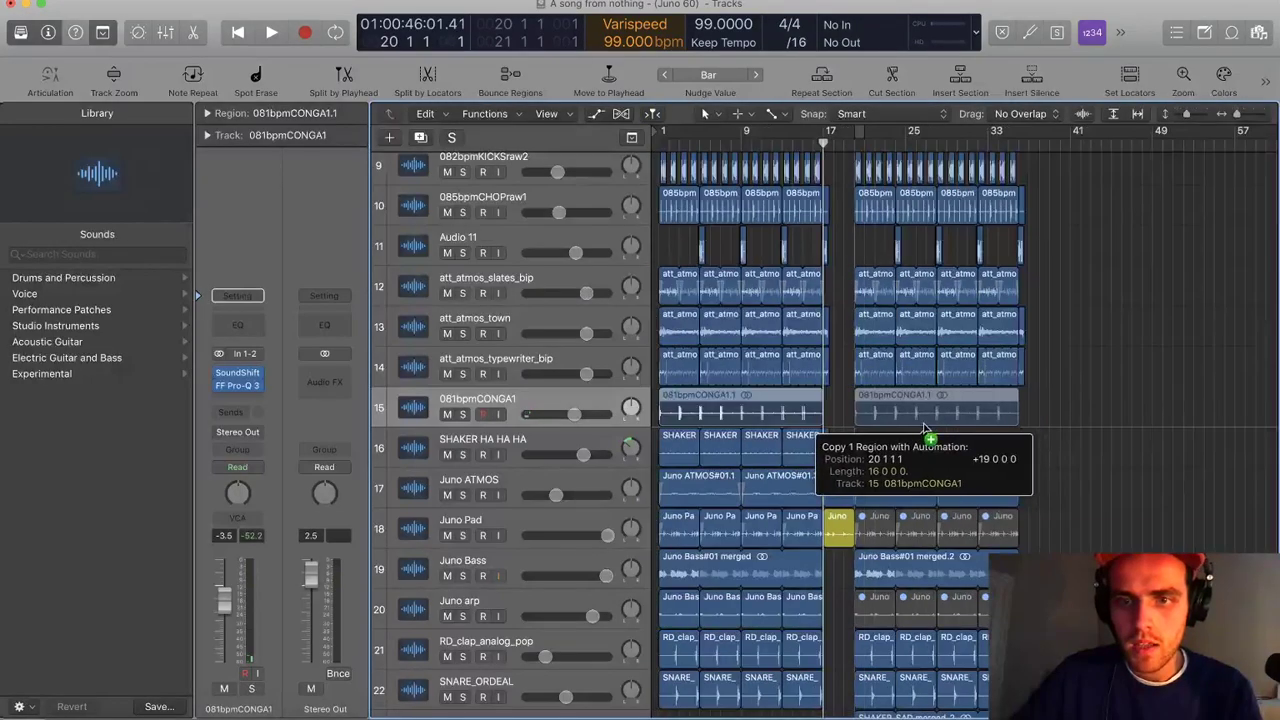
scroll(1000, 458, "down", 4)
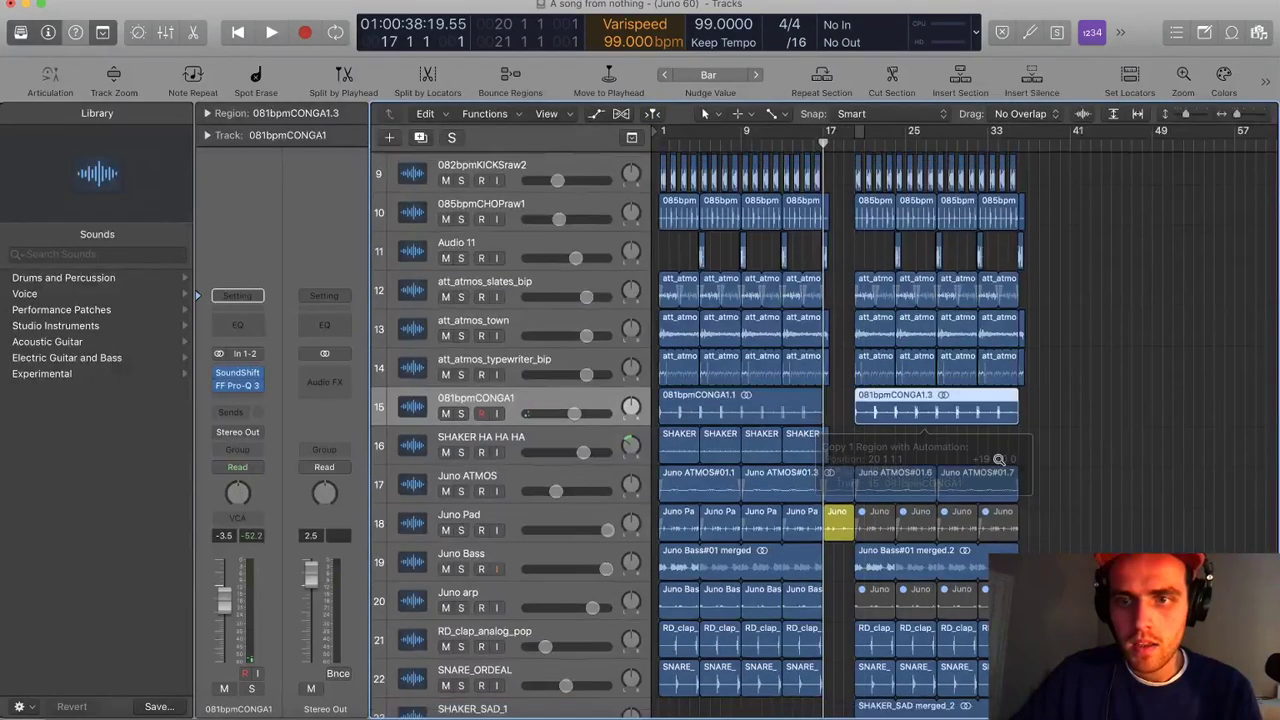
Join the regions on tracks 3 to 7 and track 9 into one region per track, creating new audio files
key("super+Up")
left_click_drag(1016, 633, 1018, 633)
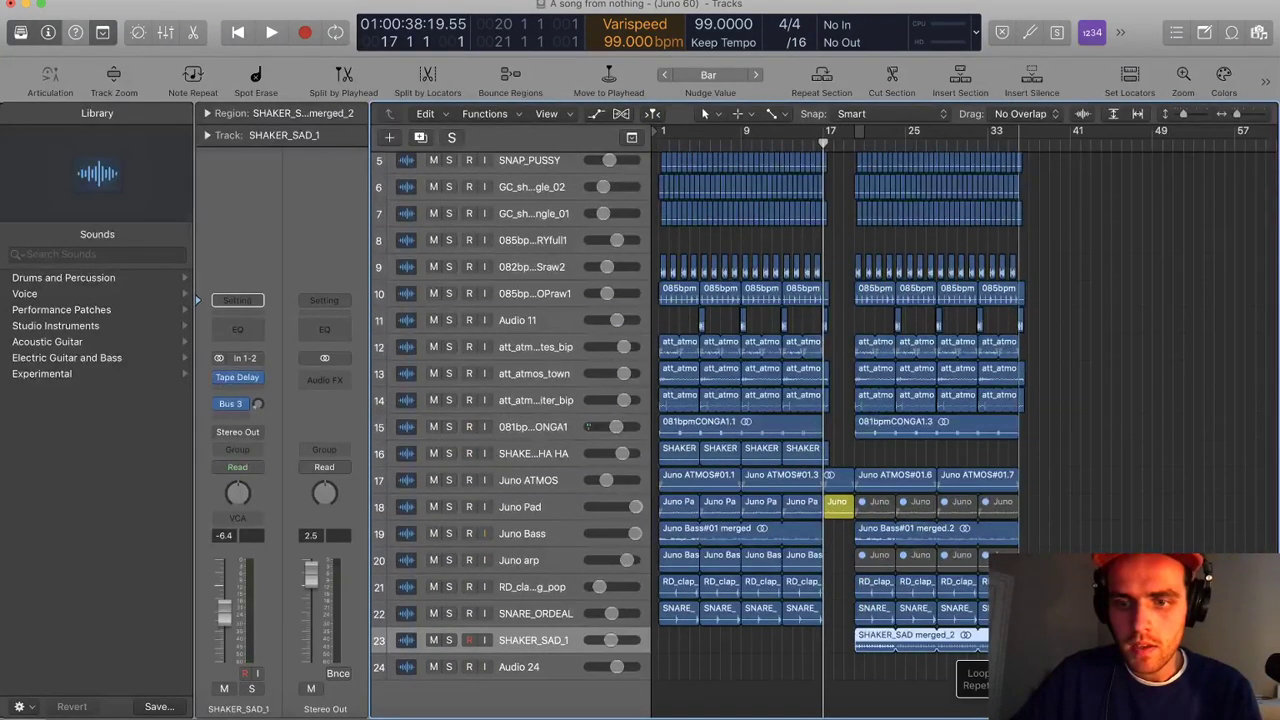
scroll(860, 408, "down", 2)
scroll(763, 277, "up", 3)
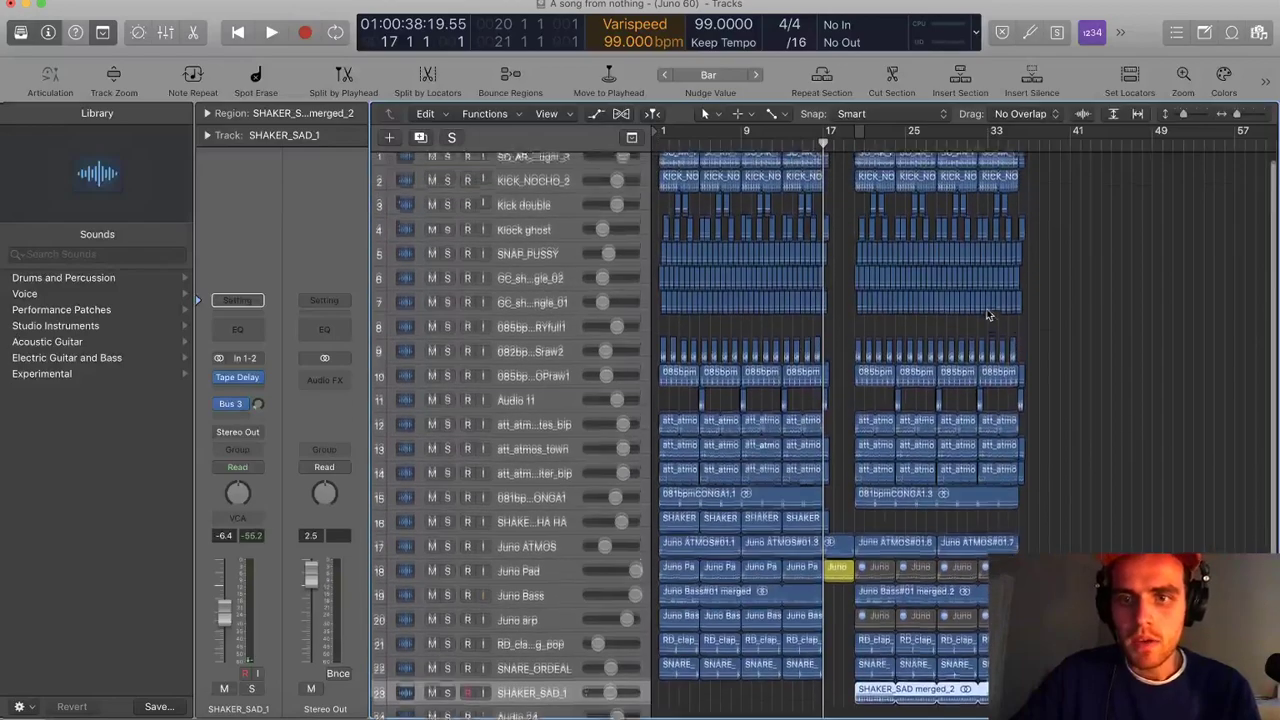
scroll(987, 316, "down", 5)
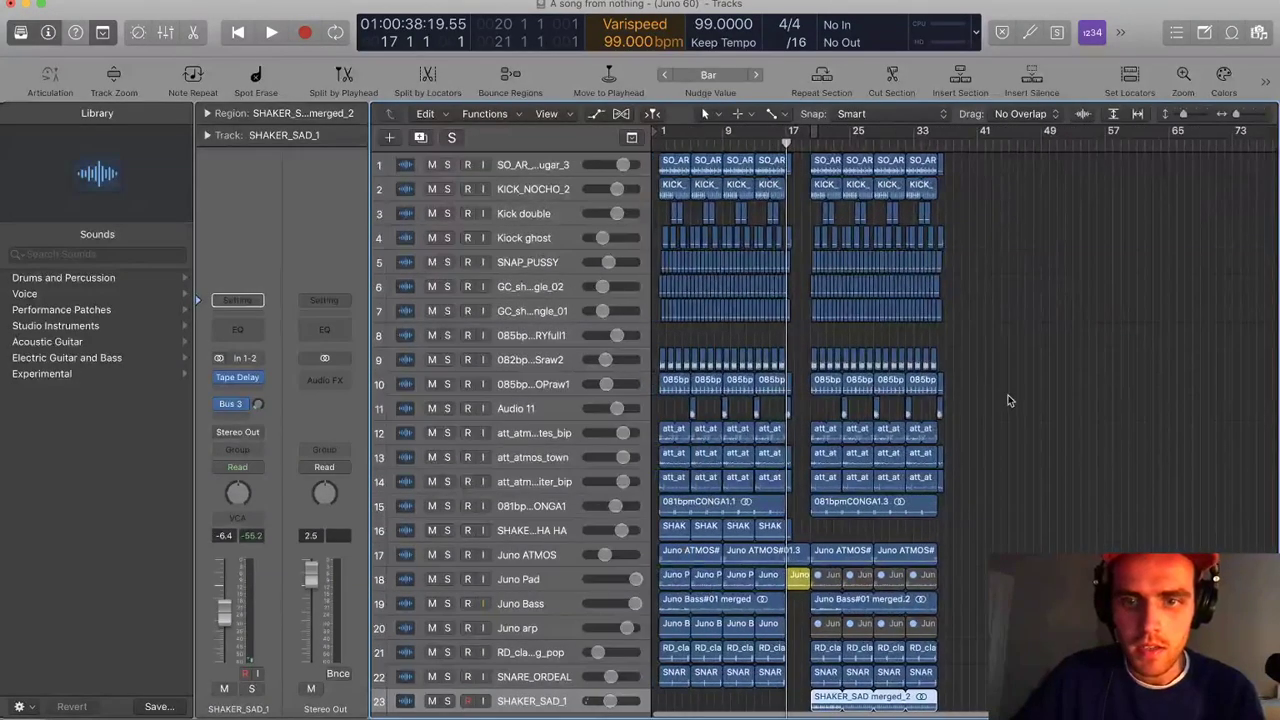
left_click_drag(994, 370, 618, 222)
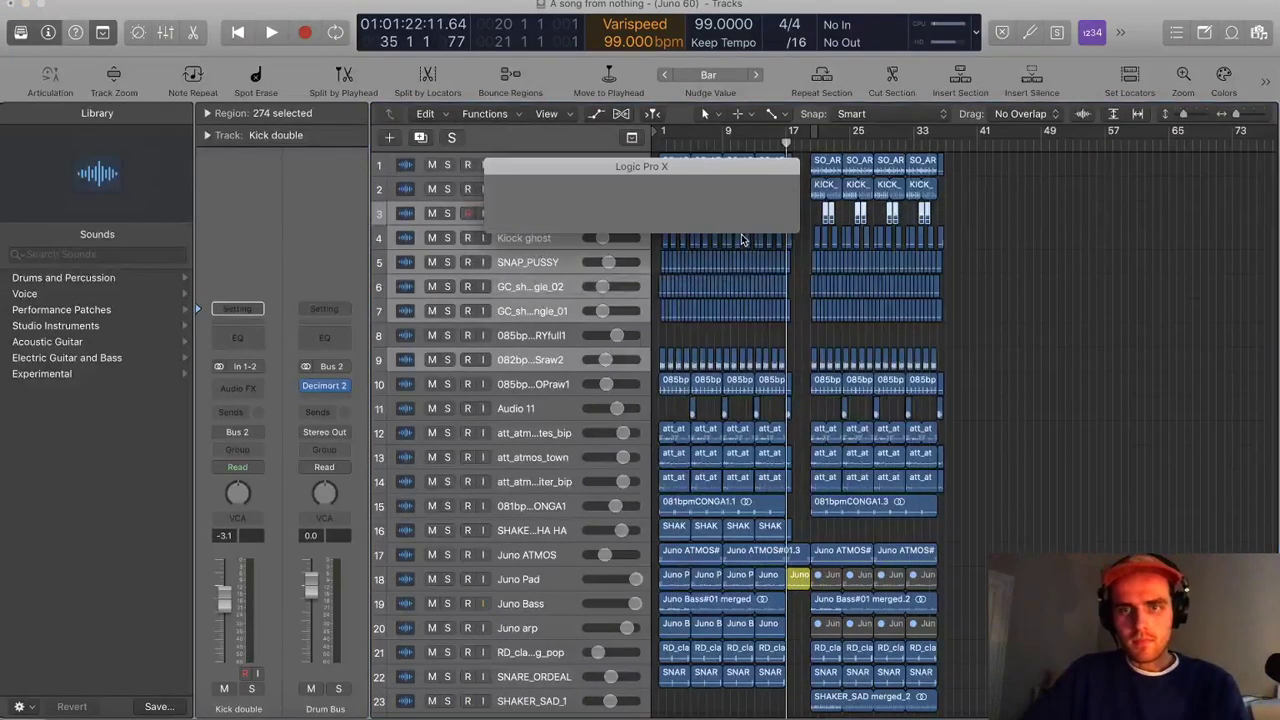
key("Return")
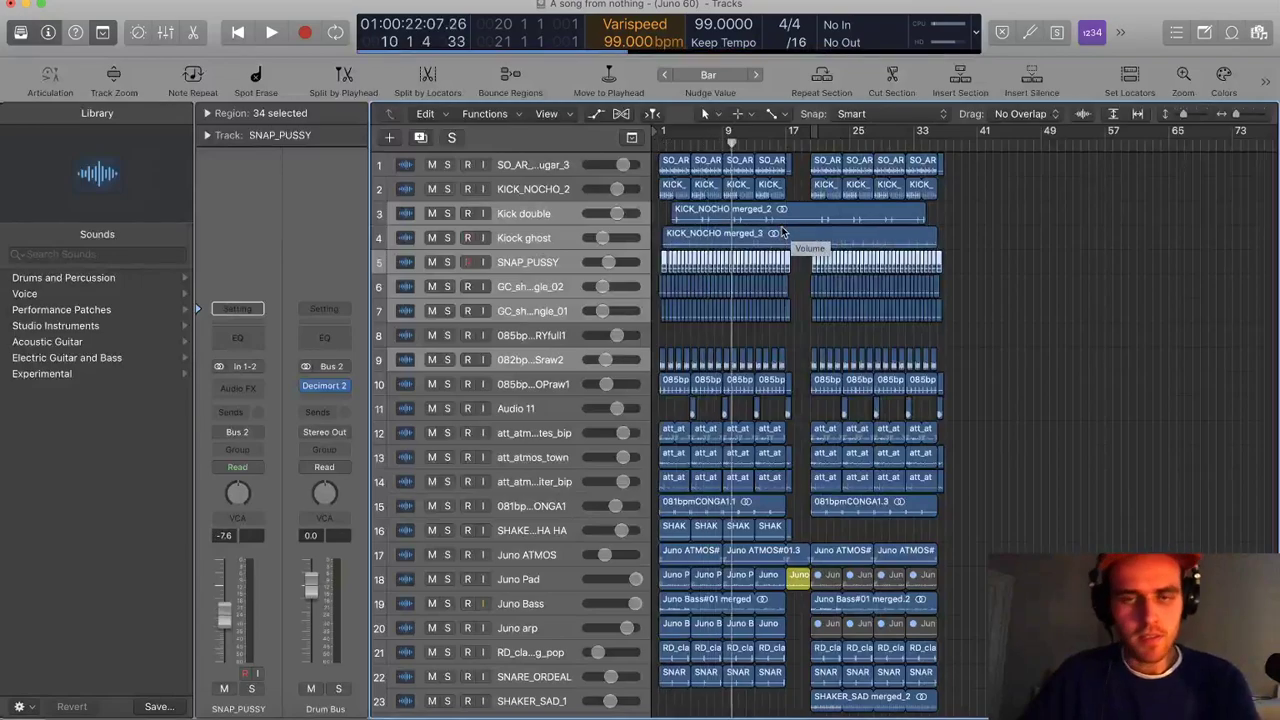
key("super+j")
key("Return")
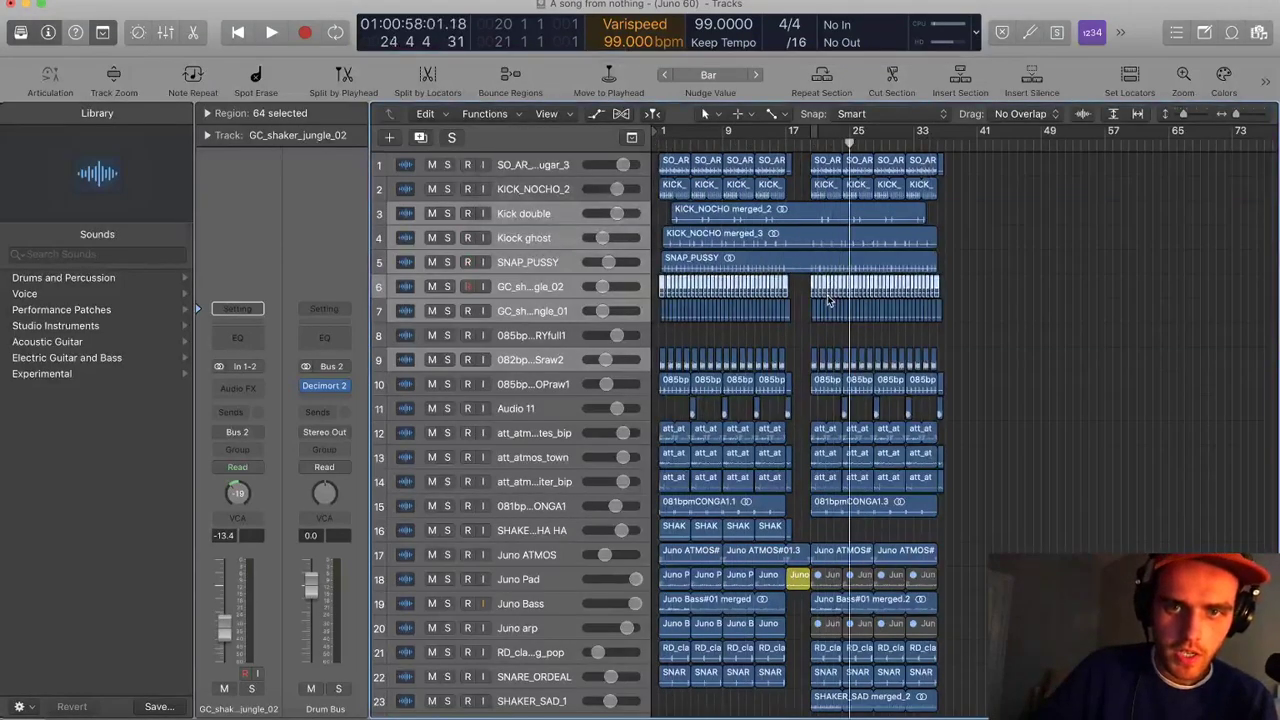
key("super+j")
key("Return")
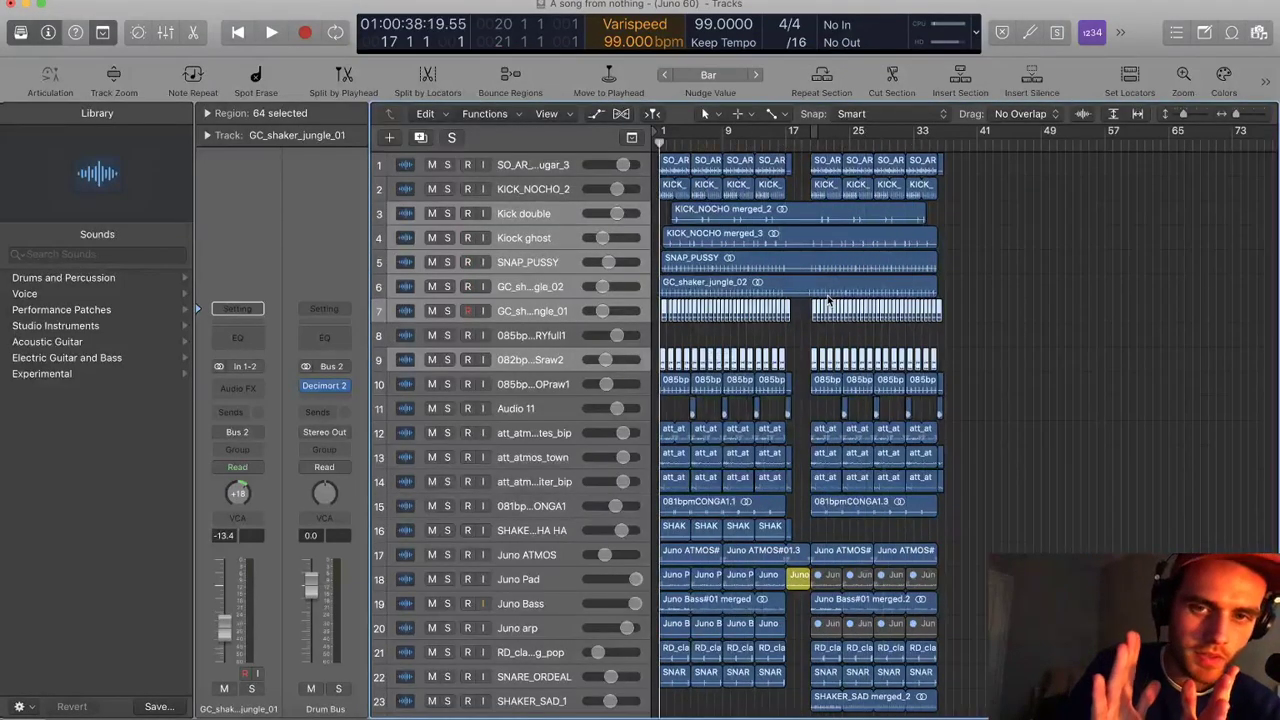
key("super+j")
key("Return")
key("Down")
key("Down")
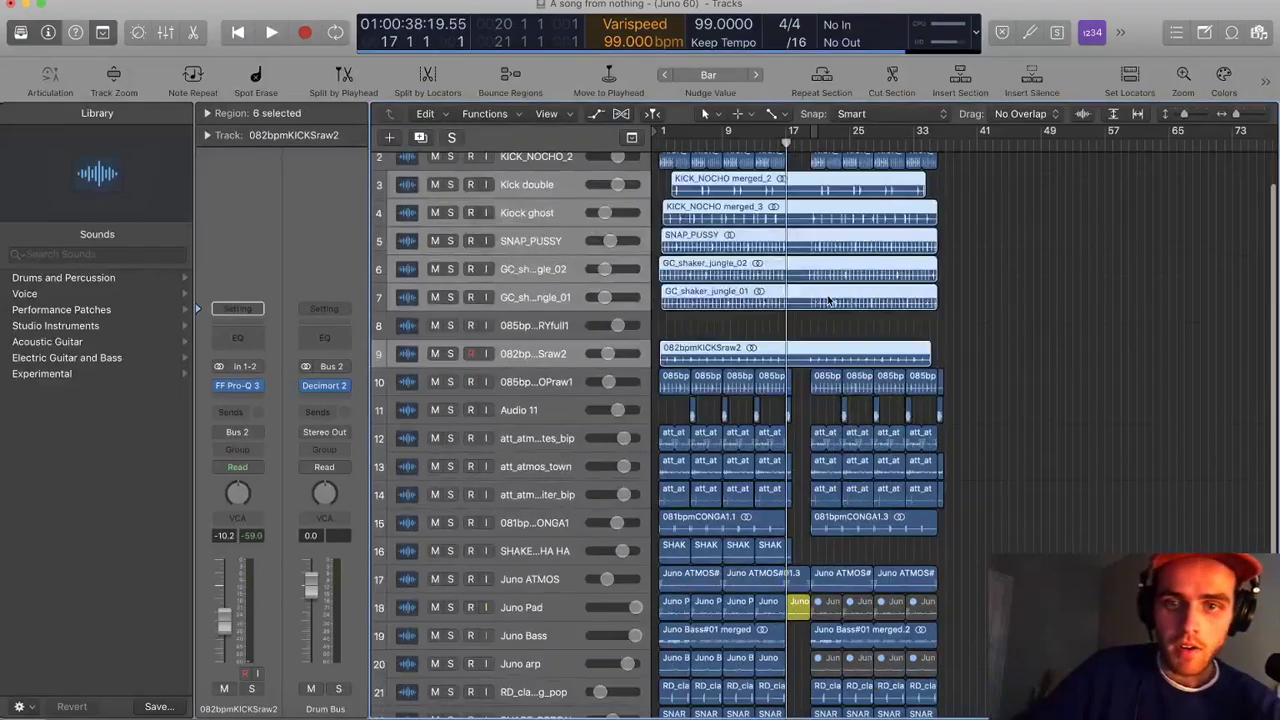
Cut short silent pieces from the Kick double region between bars 17 and 20 and copy them to bar 1 on the kick tracks
key("super+Down")
key("super+Down")
left_click(886, 318)
scroll(755, 214, "up", 1)
key("super+Right")
key("super+Right")
key("super+Right")
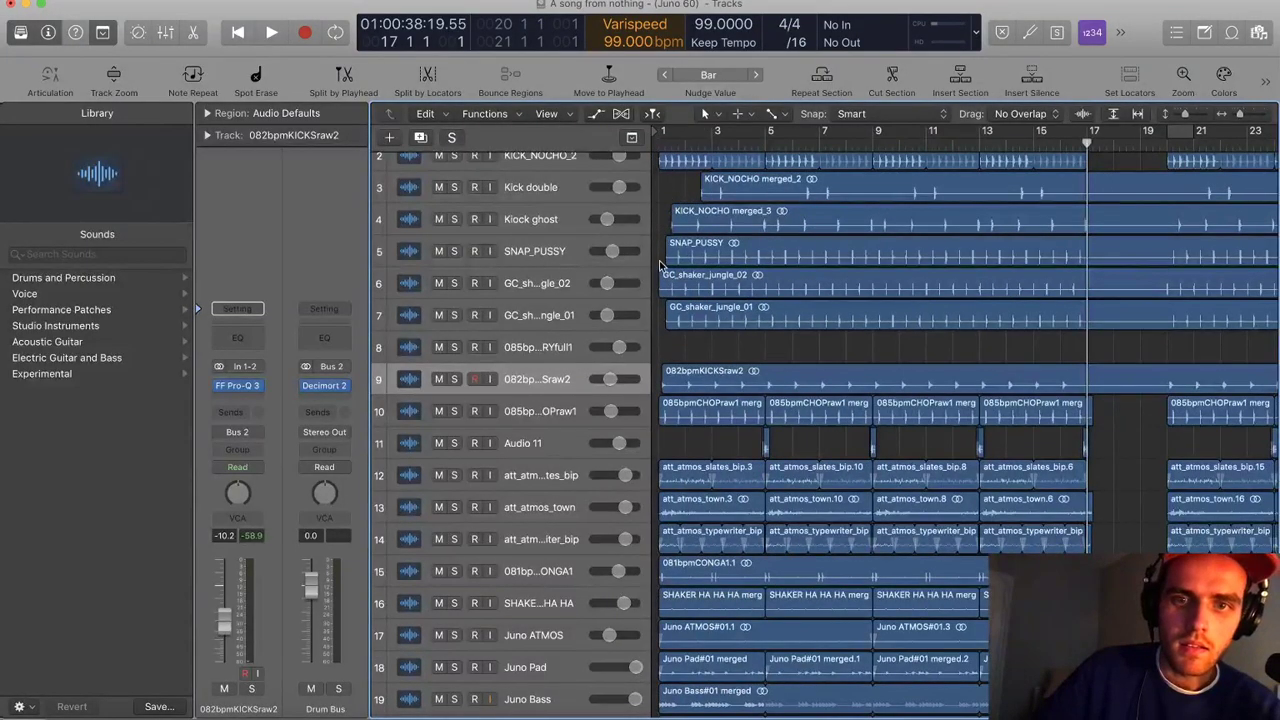
key("super+Down")
scroll(1008, 229, "up", 3)
mouse_move(1120, 210)
left_mouse_down()
mouse_move(1152, 226)
mouse_move(667, 214)
mouse_move(662, 259)
left_mouse_up()
left_click(1143, 225)
double_click(1134, 217)
Copy the short silent piece to bar 1 on the GC_shaker_jungle_01 and 082bpmKICKSraw2 tracks
left_click_drag(673, 258, 661, 360)
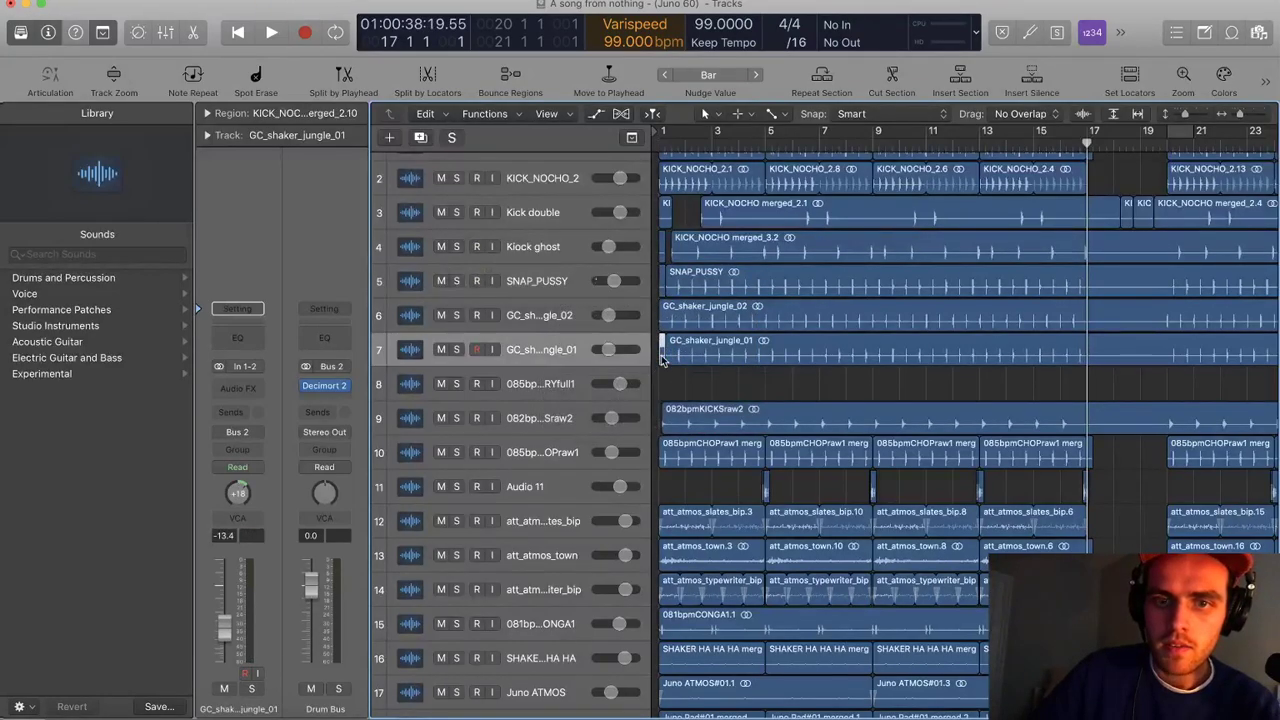
scroll(663, 393, "up", 10)
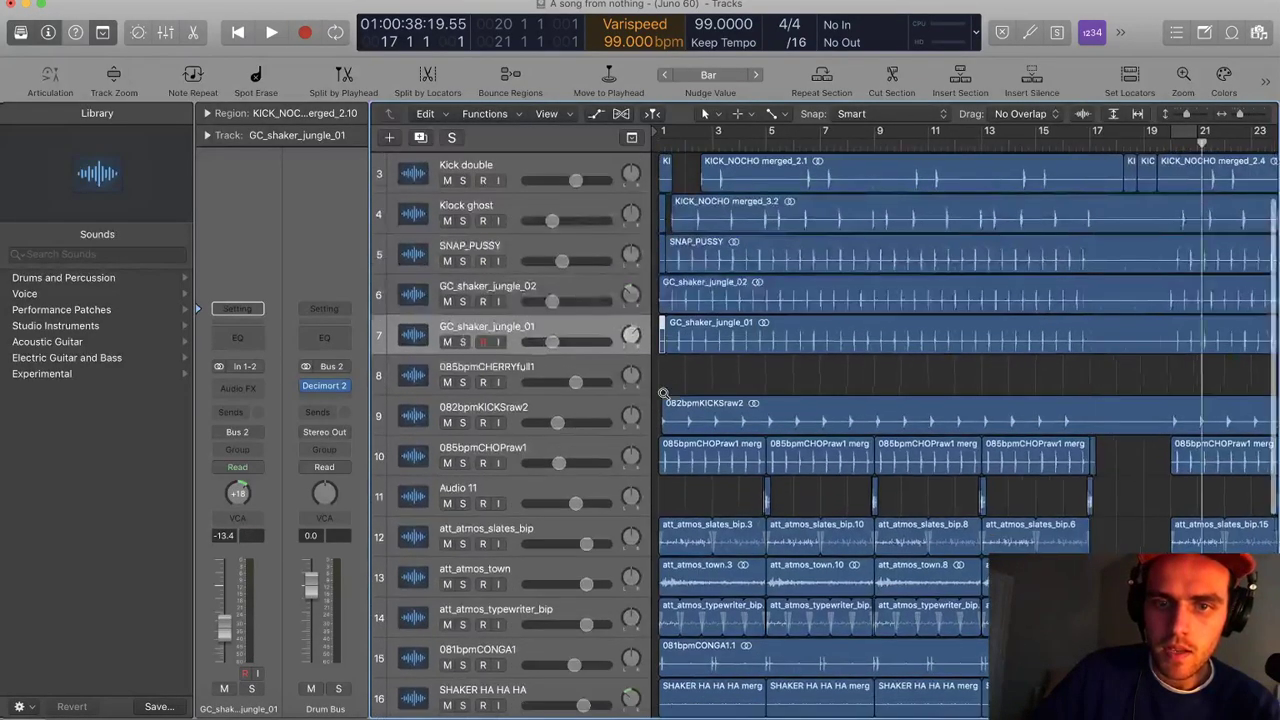
left_click_drag(682, 347, 661, 411)
scroll(707, 392, "down", 6)
scroll(708, 390, "down", 2)
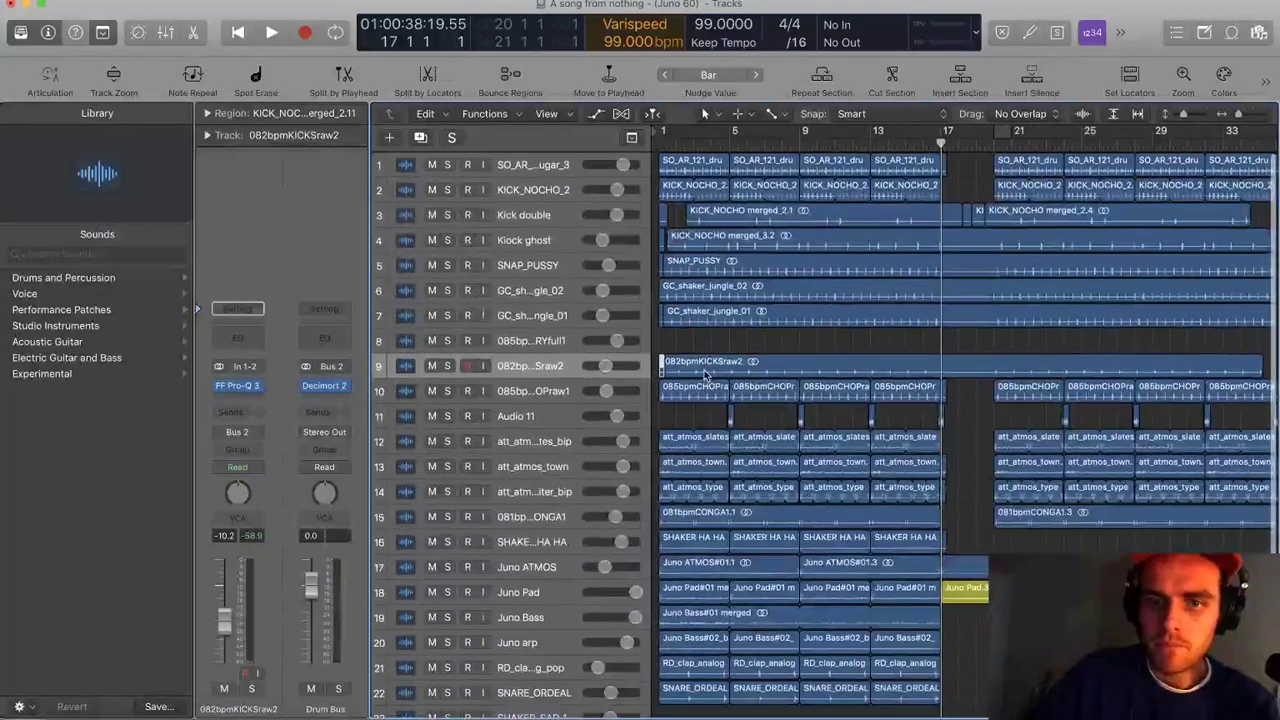
Copy short silent pieces past the song's end on the Kick double, GC_shaker_jungle_01 and 082bpmKICKSraw2 tracks
scroll(714, 375, "right", 4)
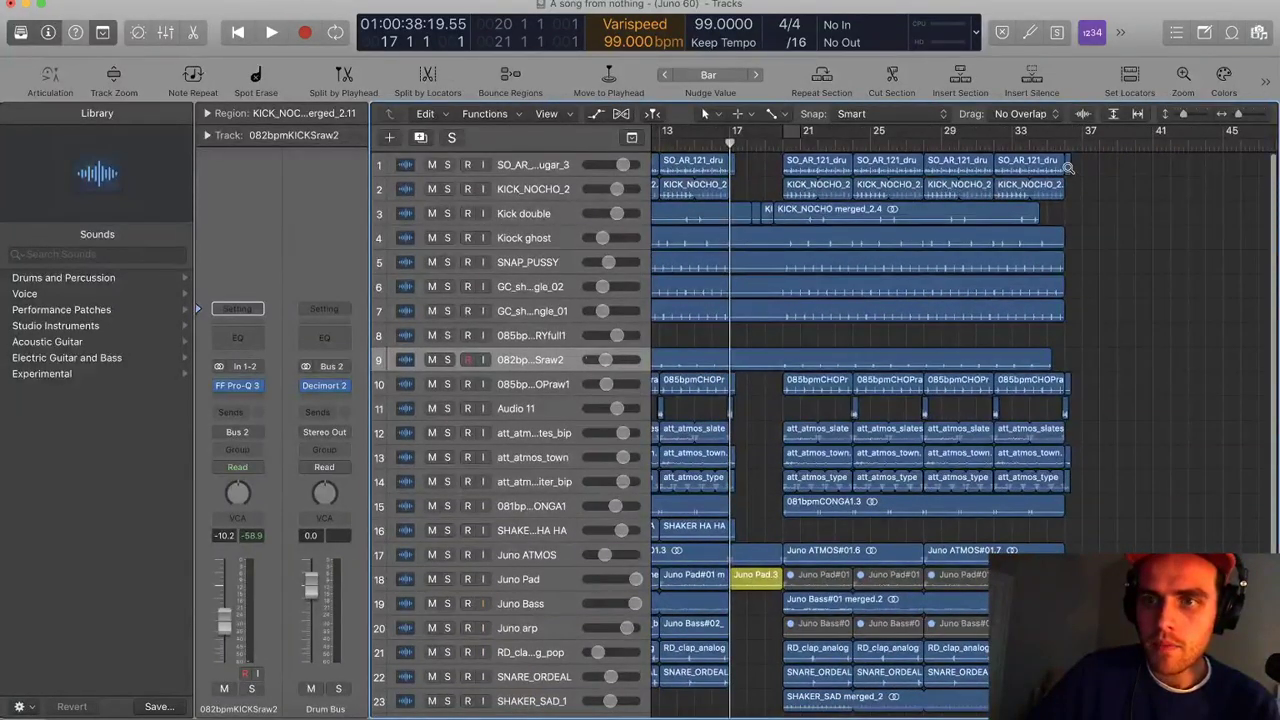
left_click_drag(767, 197, 1104, 212)
scroll(1131, 243, "left", 5)
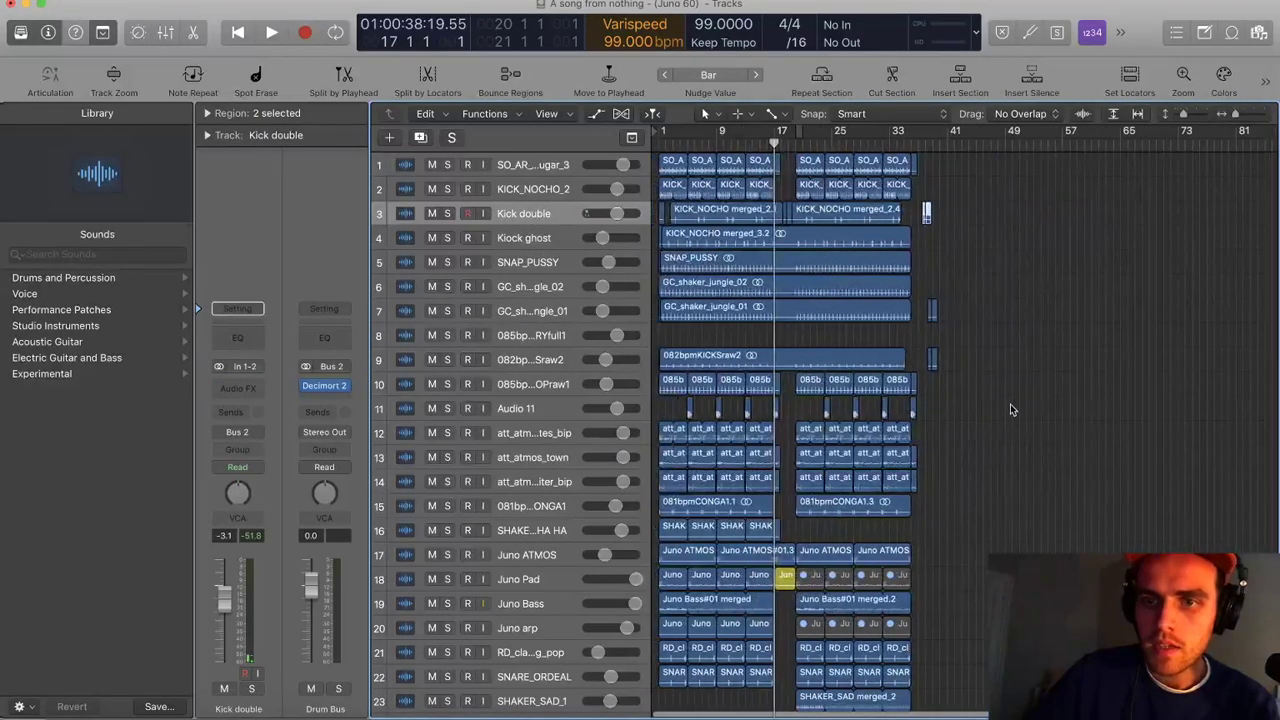
Join all regions on tracks 1 to 7 and track 9 into one new audio region per track starting at bar 1
left_click_drag(999, 375, 579, 152)
key("super+j")
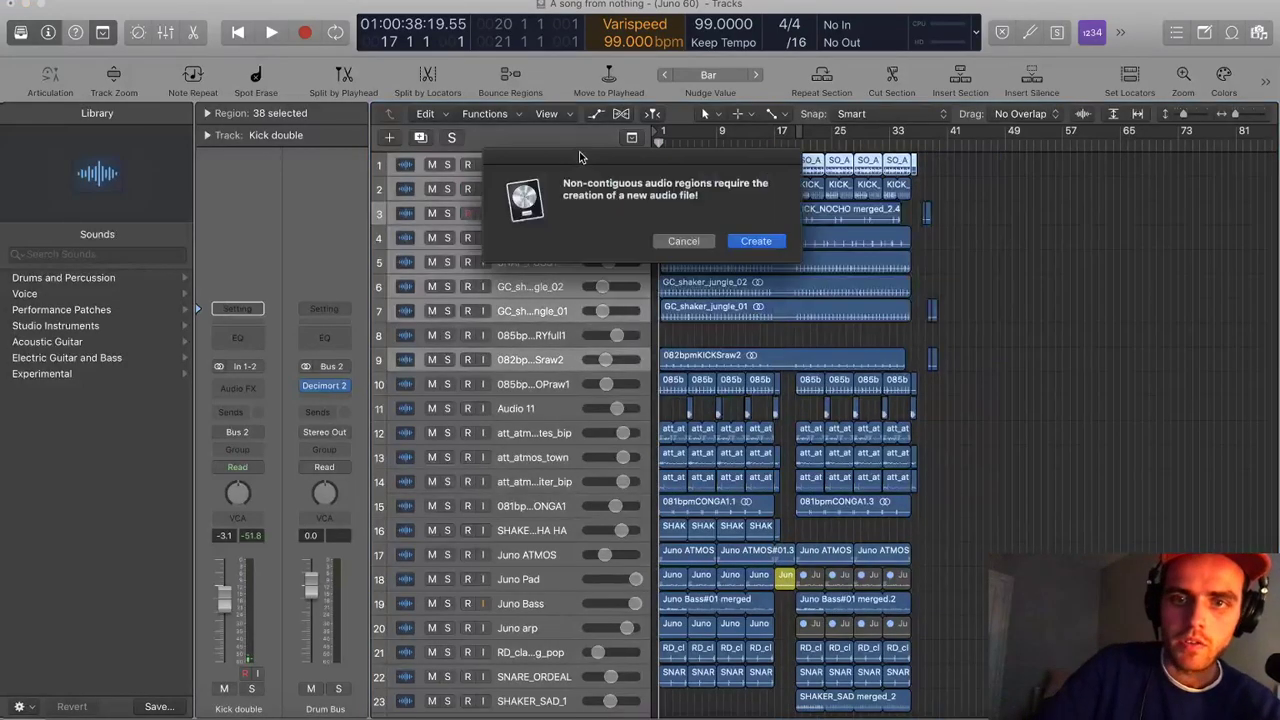
key("Return")
key("Down")
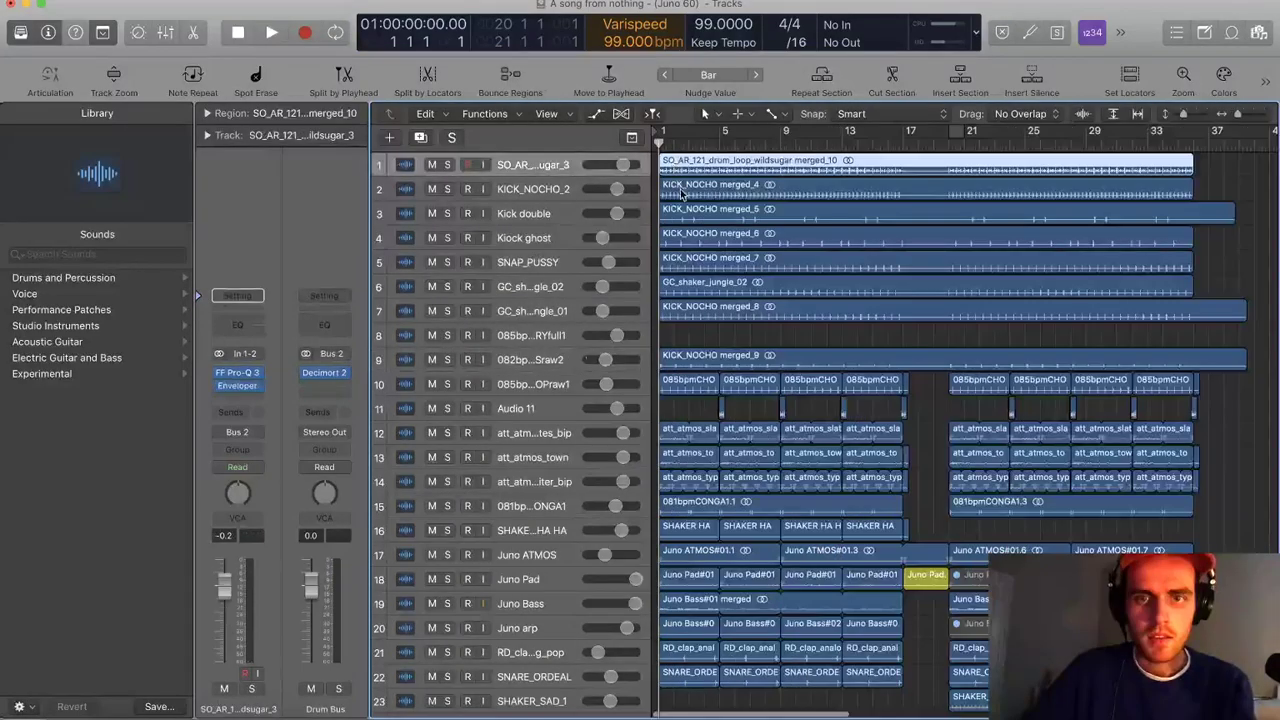
Join all regions on the 085bpmCHOPraw1 track into one new audio region
left_click_drag(681, 165, 751, 387)
left_click_drag(1222, 390, 686, 385)
key("super+j")
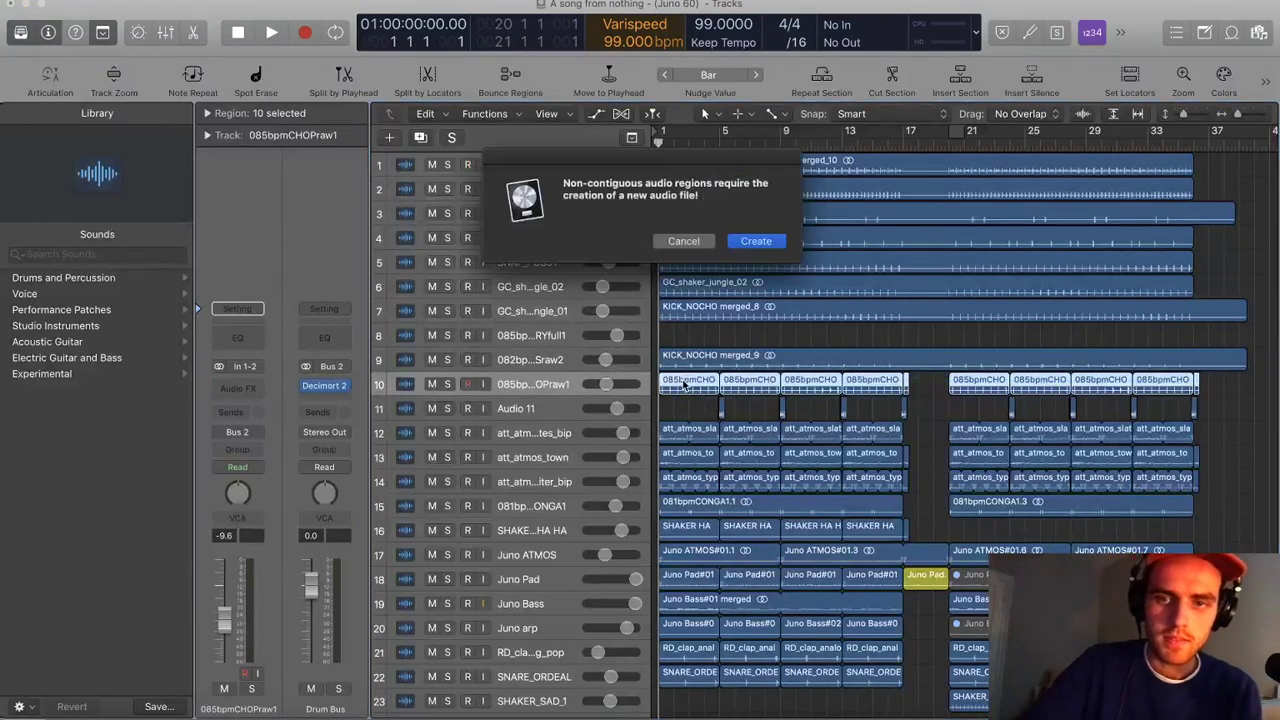
key("Return")
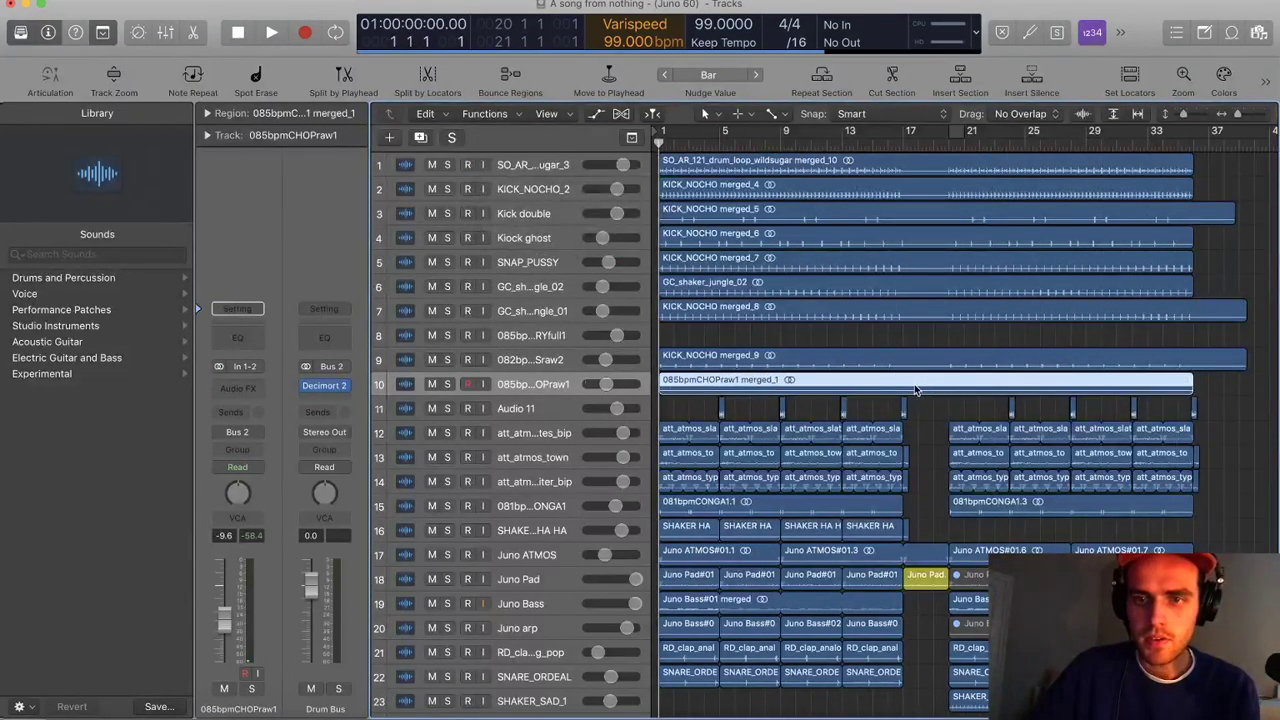
Replace the 085bpmCHOPraw1 region's part after bar 17 with a copy of its first part at bar 20
left_click(905, 385)
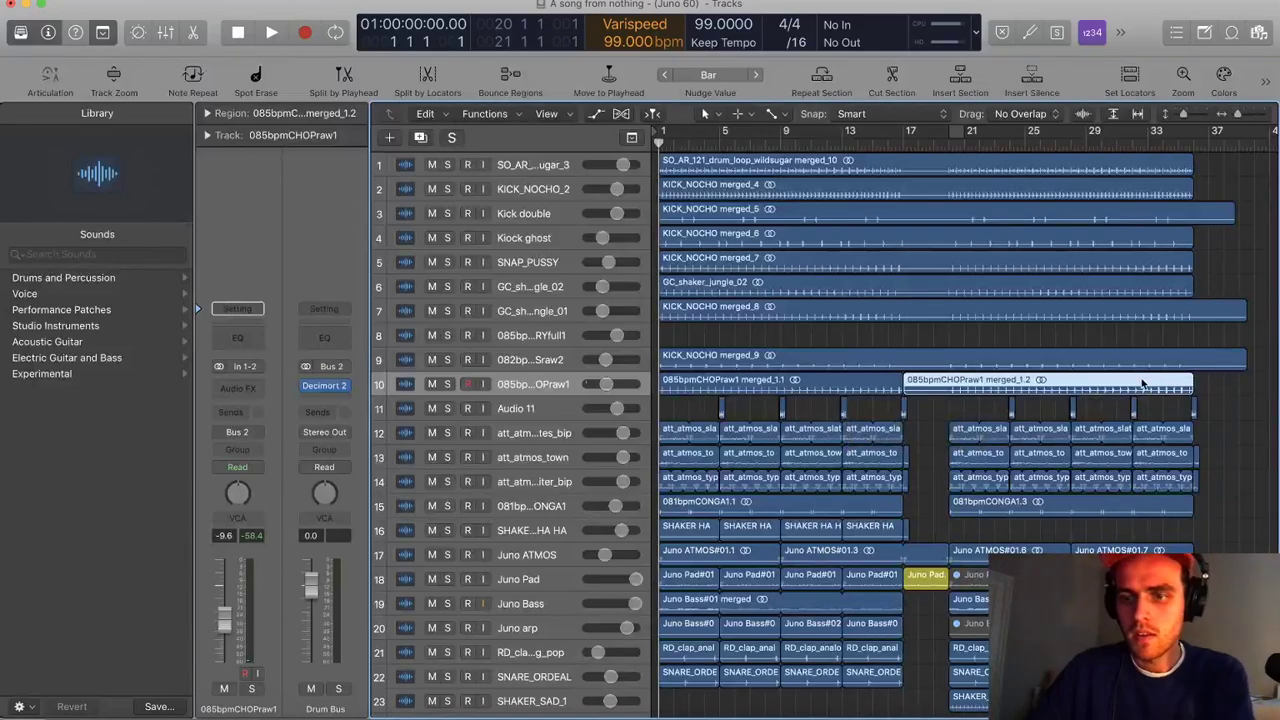
key("Delete")
left_click_drag(825, 383, 1114, 380)
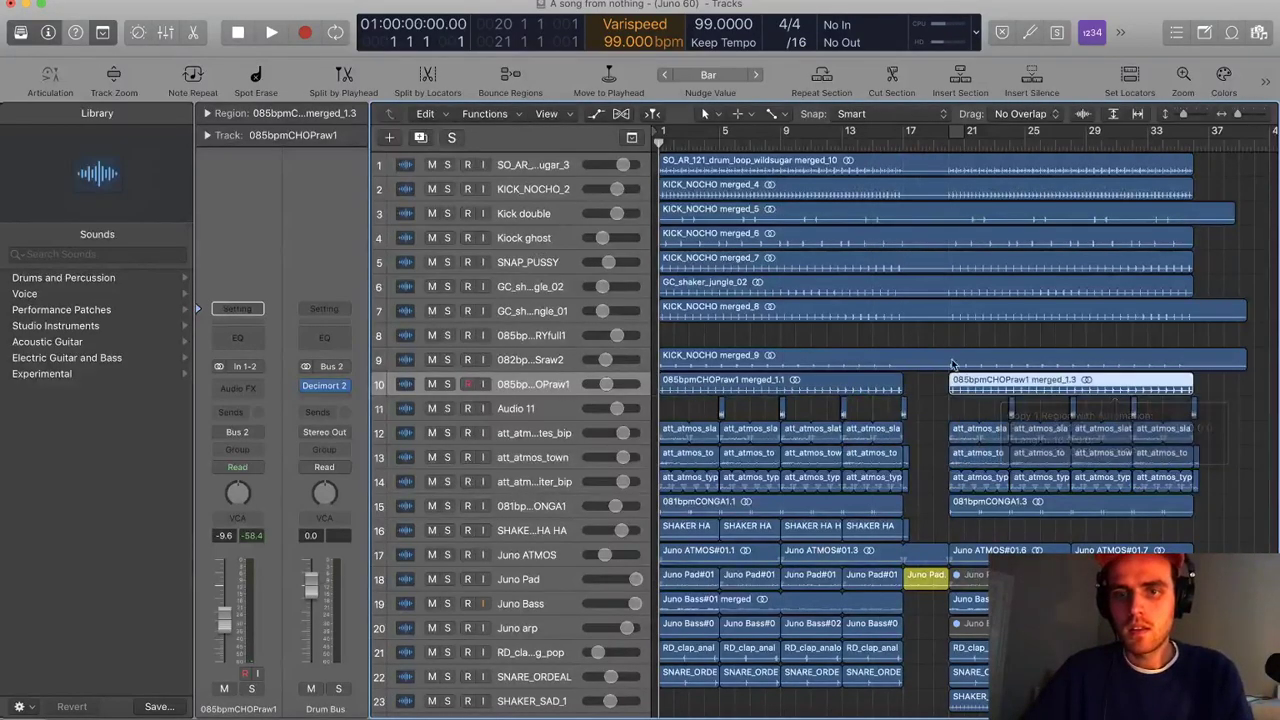
Delete the section between bars 17 and 20 from the joined drum regions on tracks 1 to 9 and play the song briefly
left_click_drag(903, 368, 947, 170)
key("Delete")
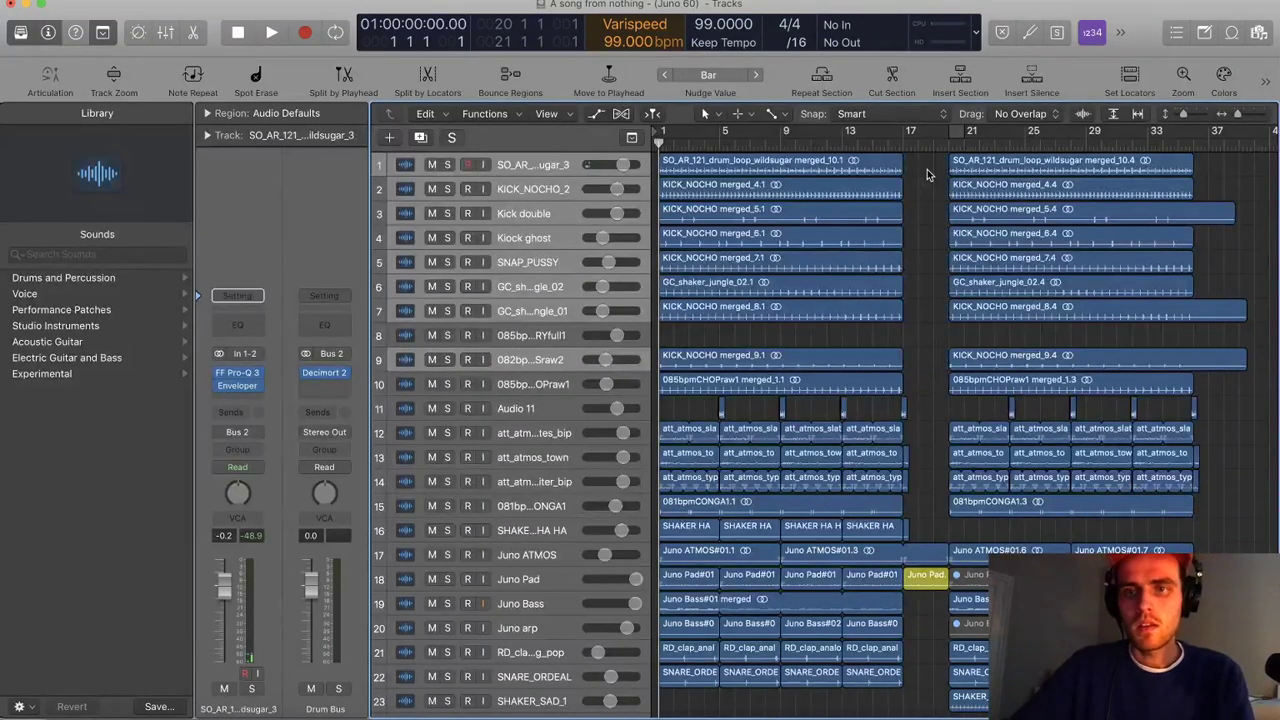
key("space")
key("space")
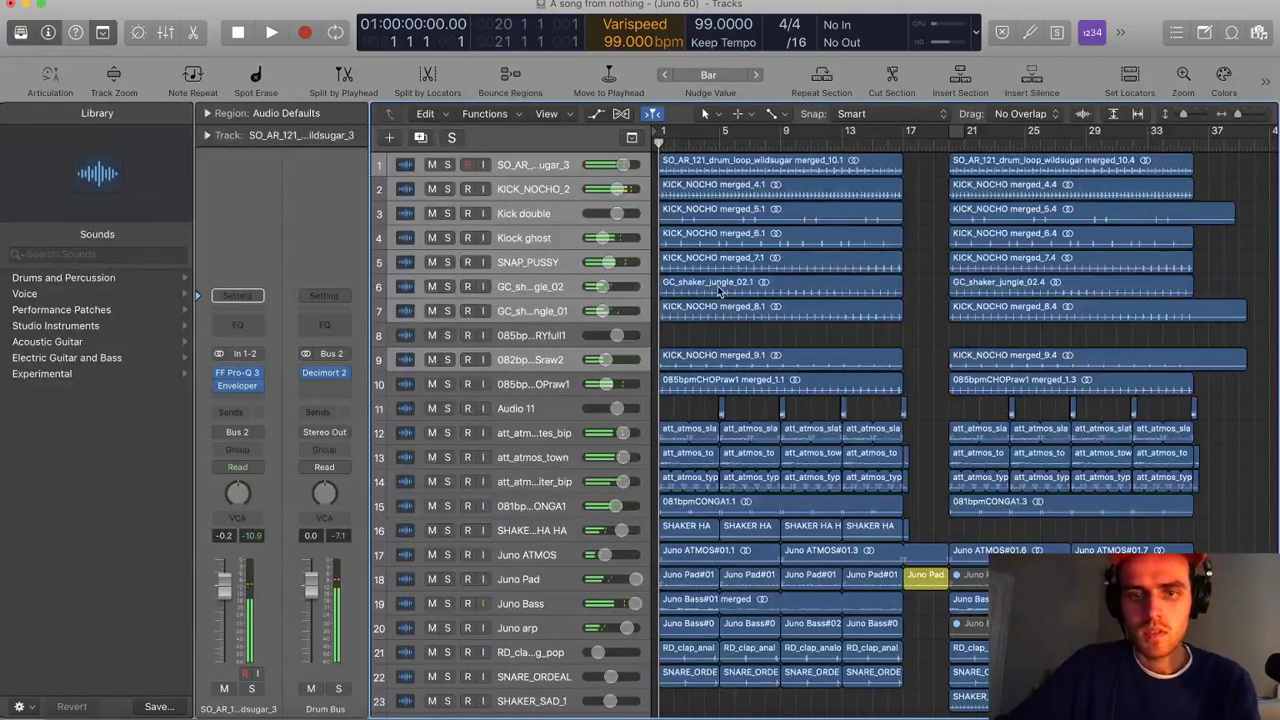
Set the cycle range from bar 1 to bar 9
scroll(717, 285, "down", 1)
left_click_drag(668, 137, 783, 132)
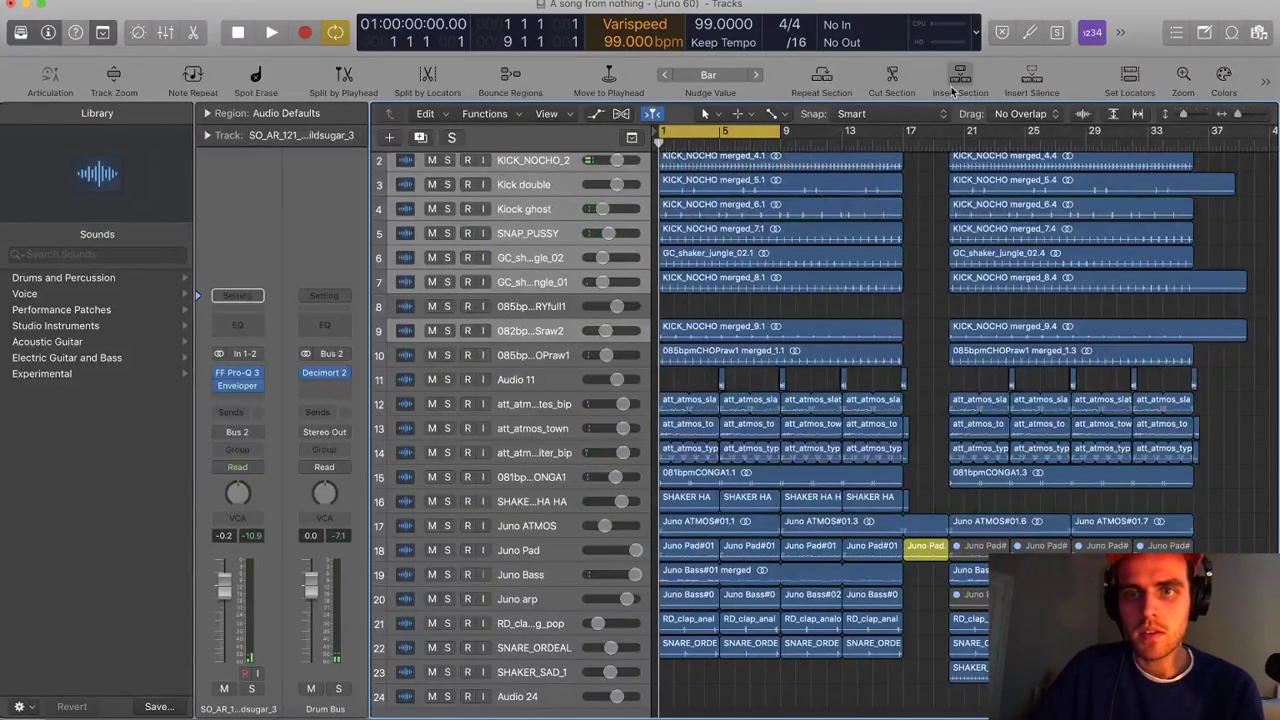
left_click(951, 93)
key("super+z")
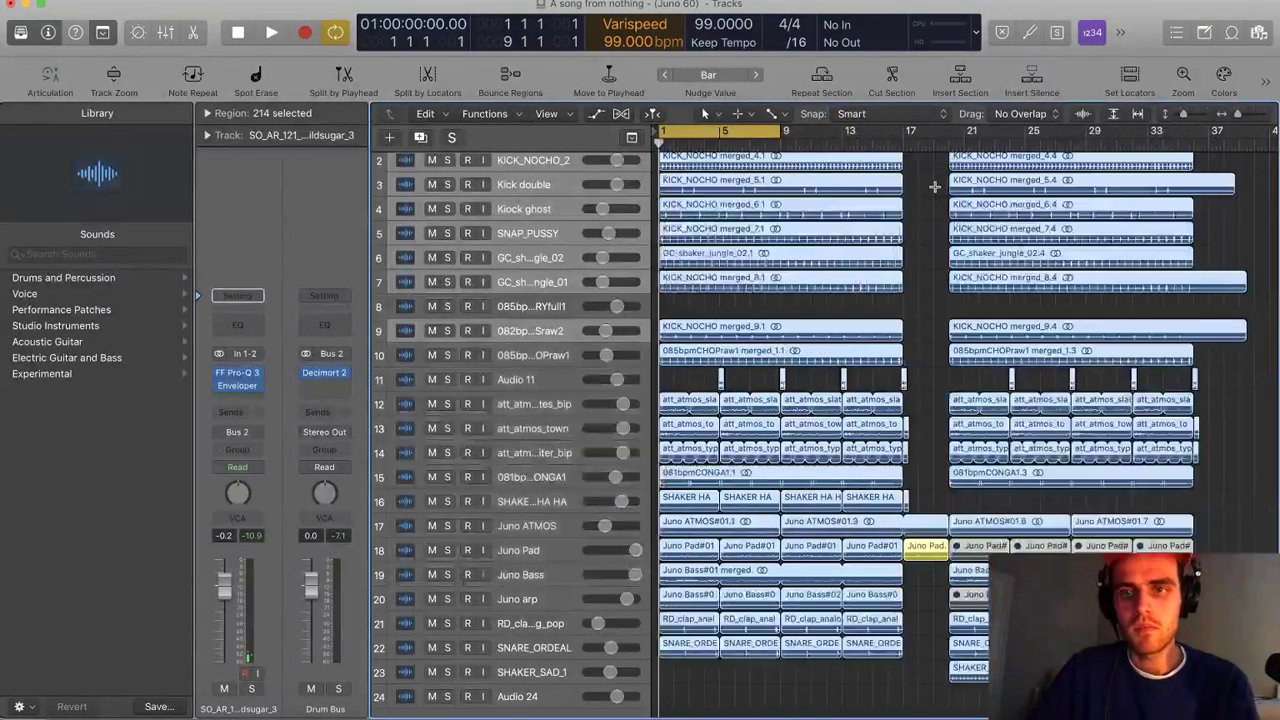
left_click(923, 189)
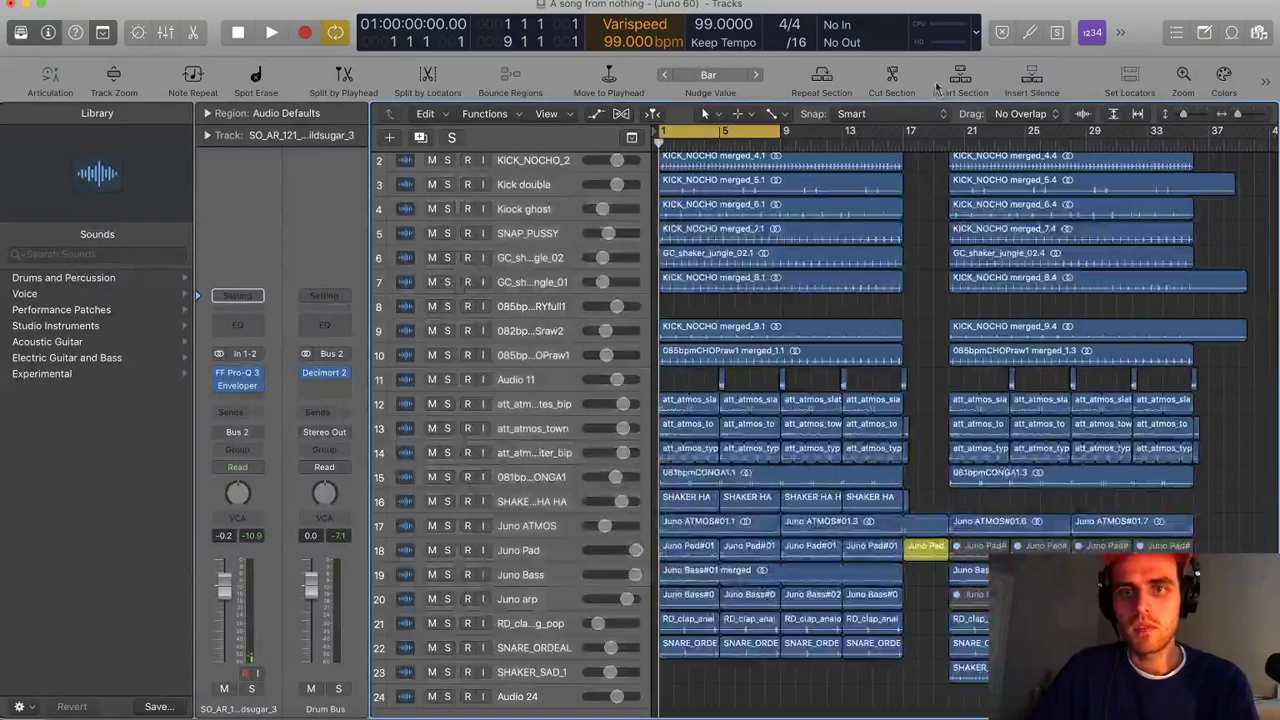
left_click(945, 86)
key("super+z")
left_click(929, 204)
Insert silence over the cycle range from bar 1 to bar 9, moving the whole arrangement eight bars back
left_click(1030, 80)
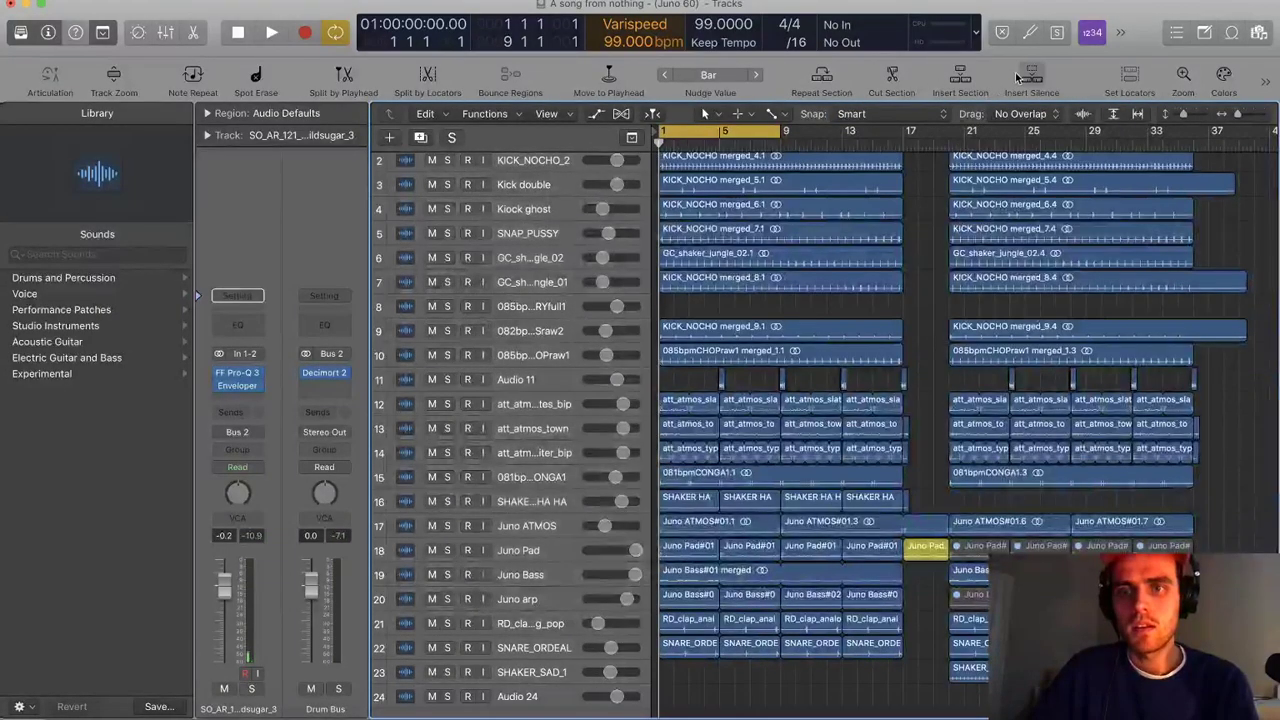
left_click(719, 406)
scroll(719, 406, "down", 1)
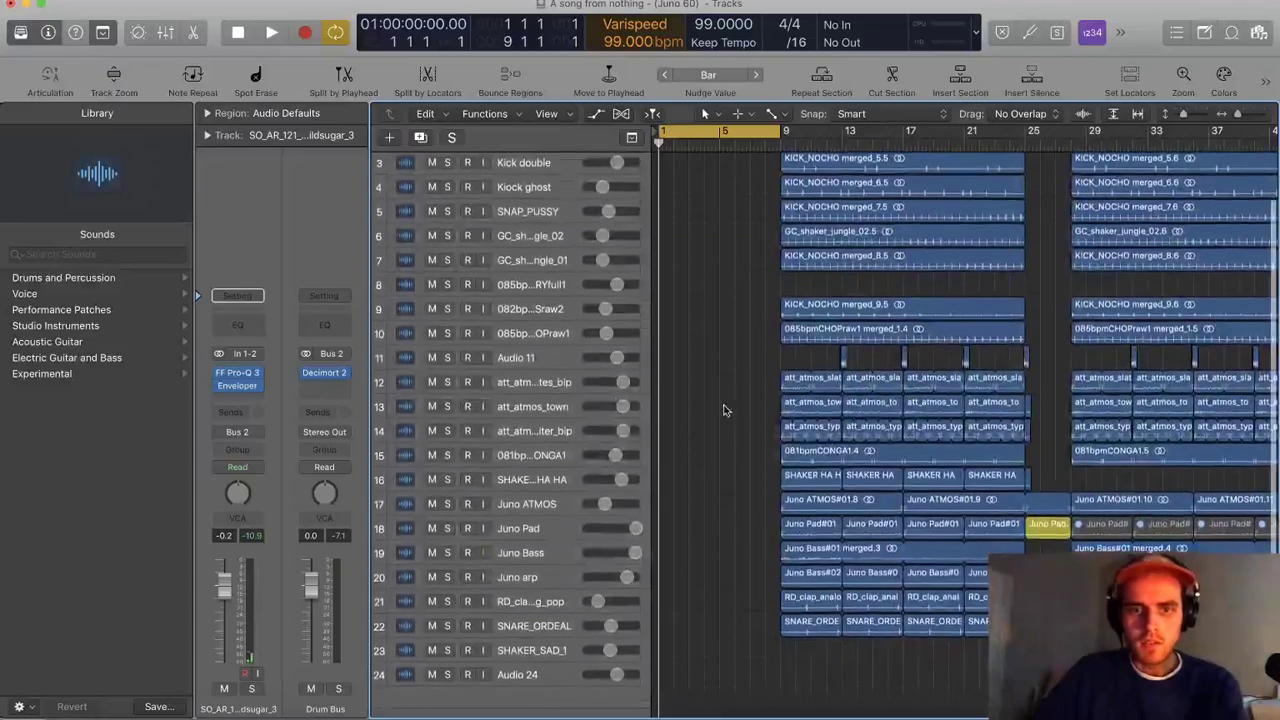
Copy a Juno ATMOS region to bar 1 and Juno Pad regions to bars 1 and 5 of the empty intro
scroll(719, 406, "down", 1)
left_click_drag(802, 500, 752, 520)
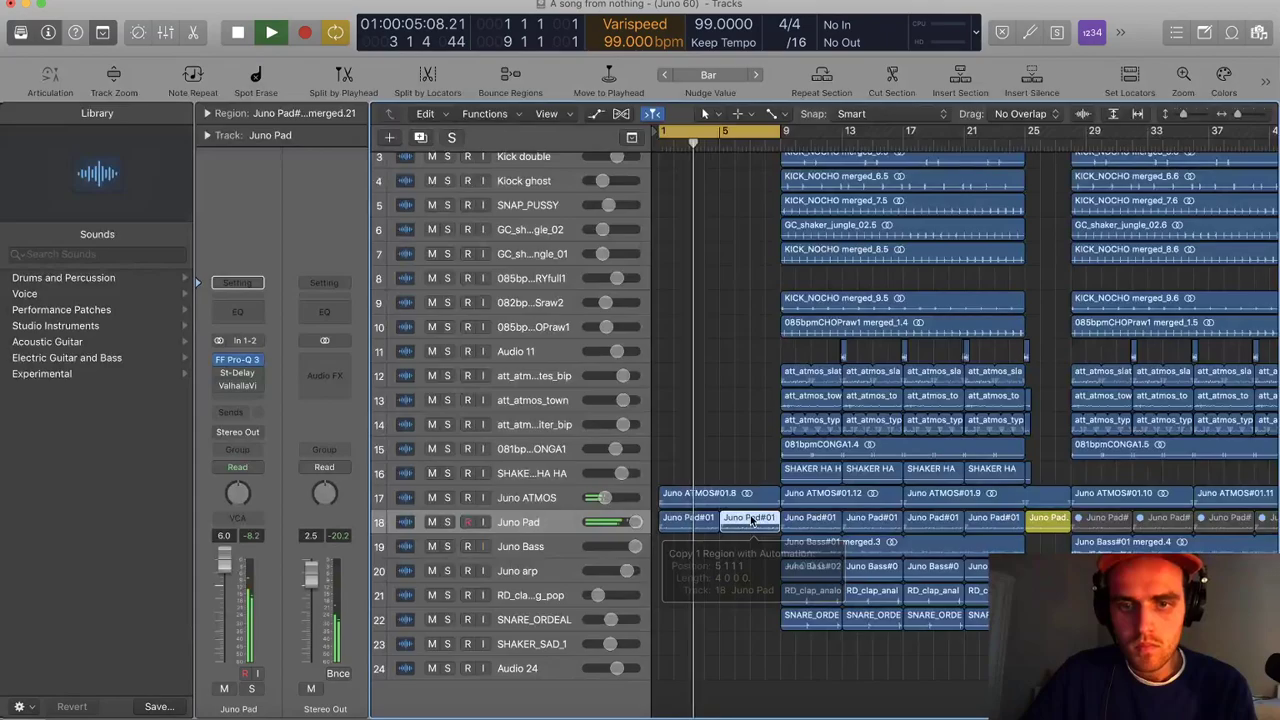
Delete the joined Juno Bass region between bars 9 and 25 in the first section
scroll(752, 502, "up", 3)
scroll(756, 496, "up", 2)
key("super+Up")
key("super+Up")
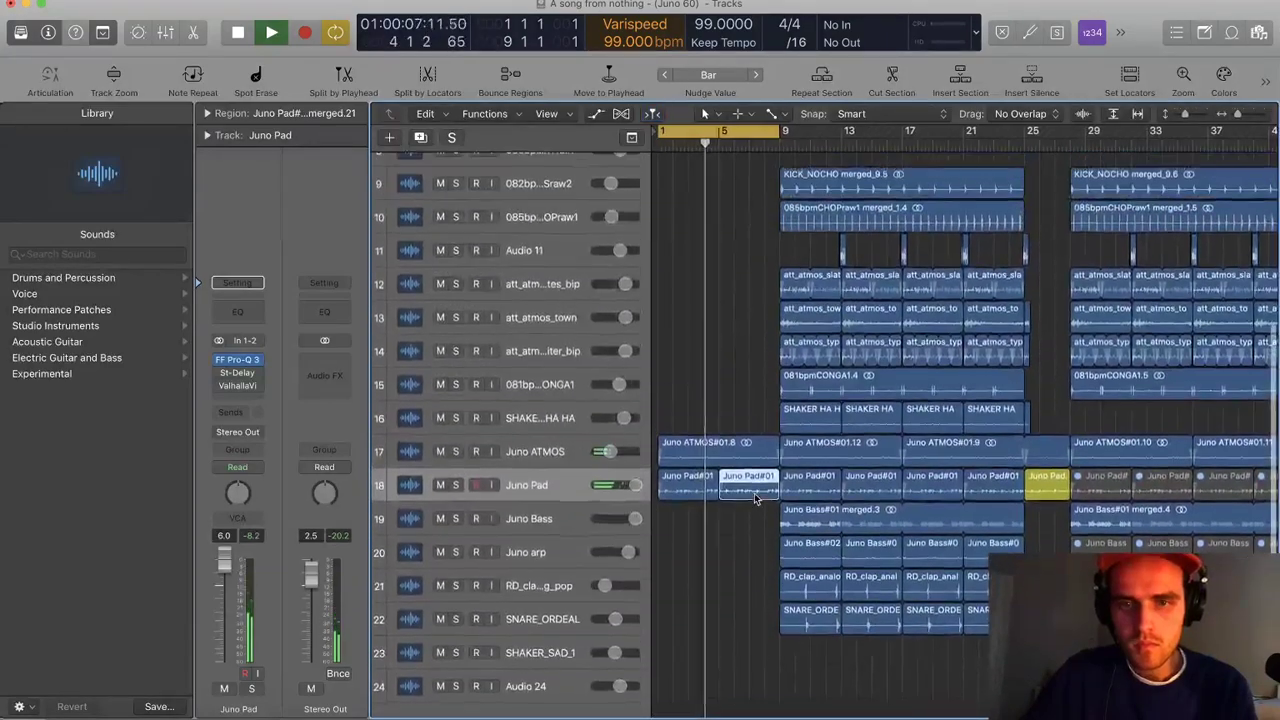
key("super+Up")
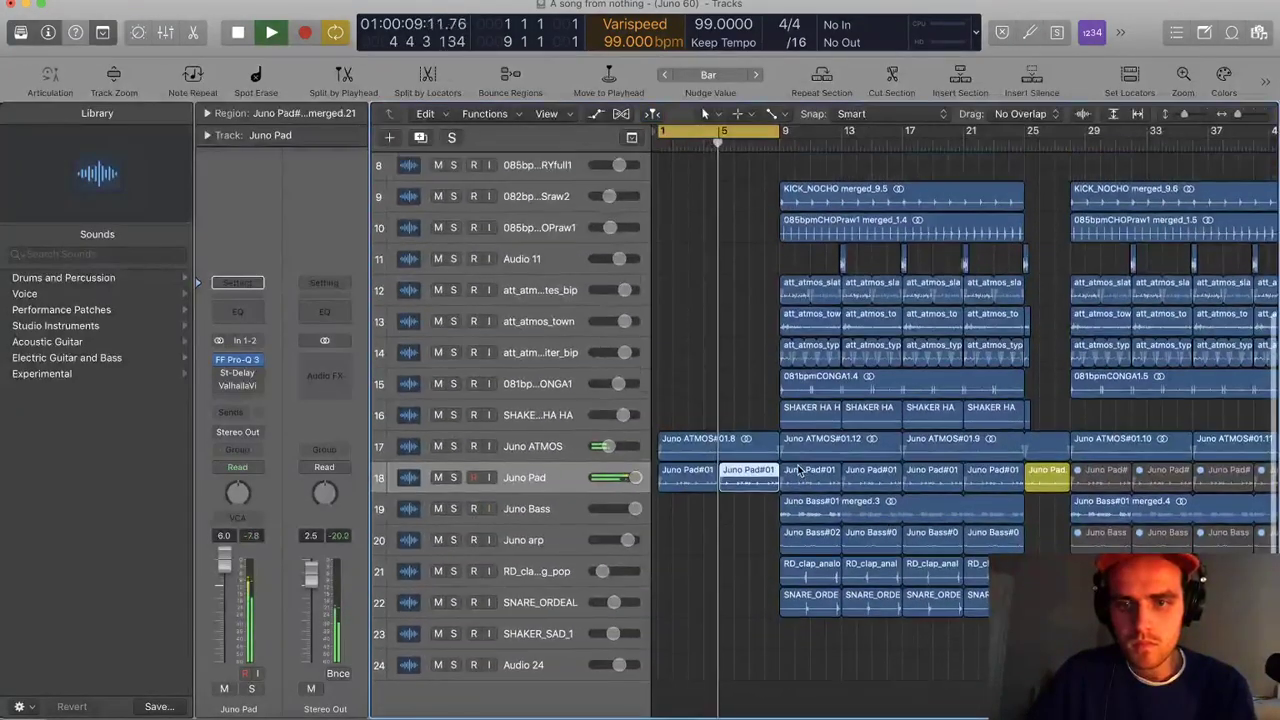
left_click(588, 520)
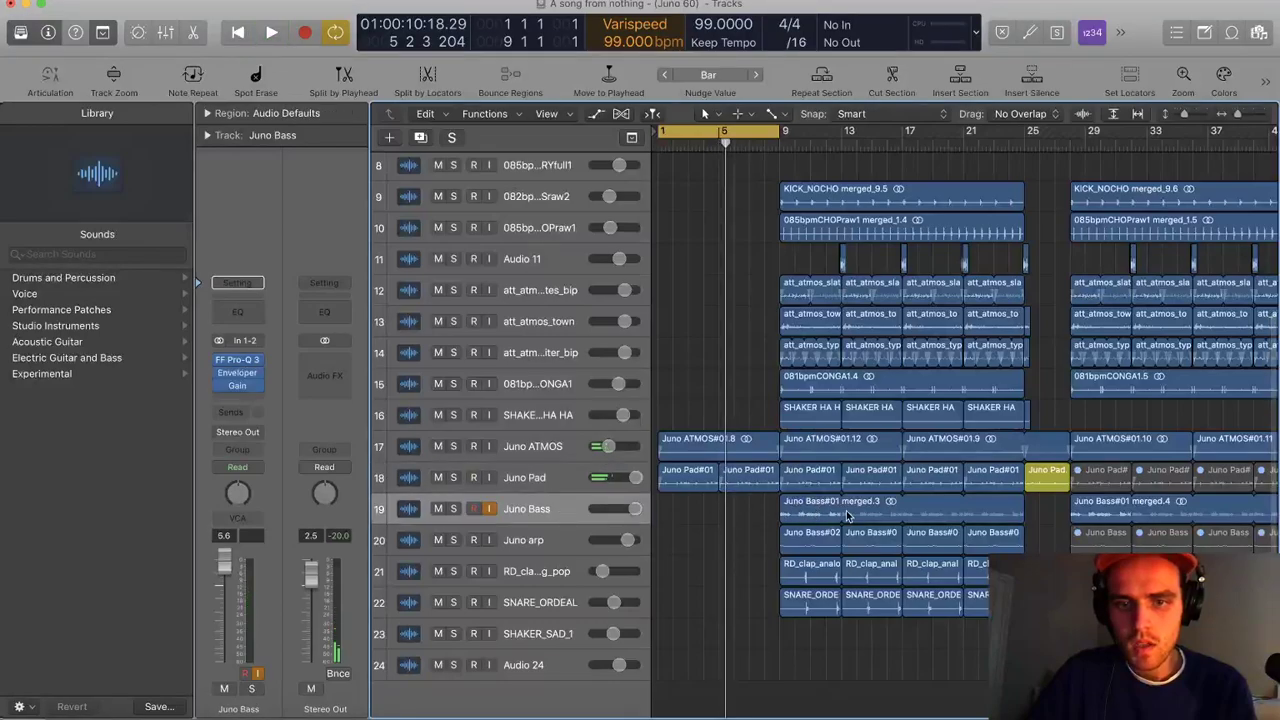
left_click(826, 511)
key("BackSpace")
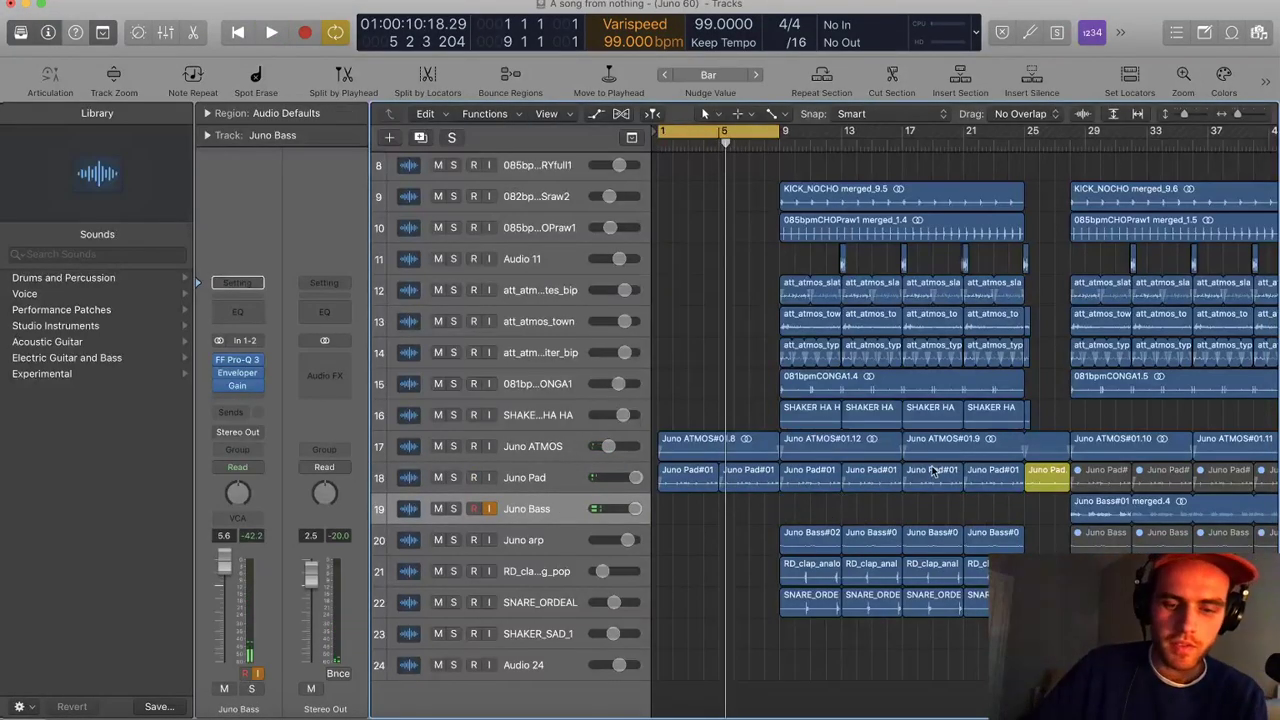
Return the playhead to bar 1 and unmute the four Juno Pad regions in the second section starting at bar 28
key("super+Left")
key("super+Left")
scroll(995, 485, "right", 2)
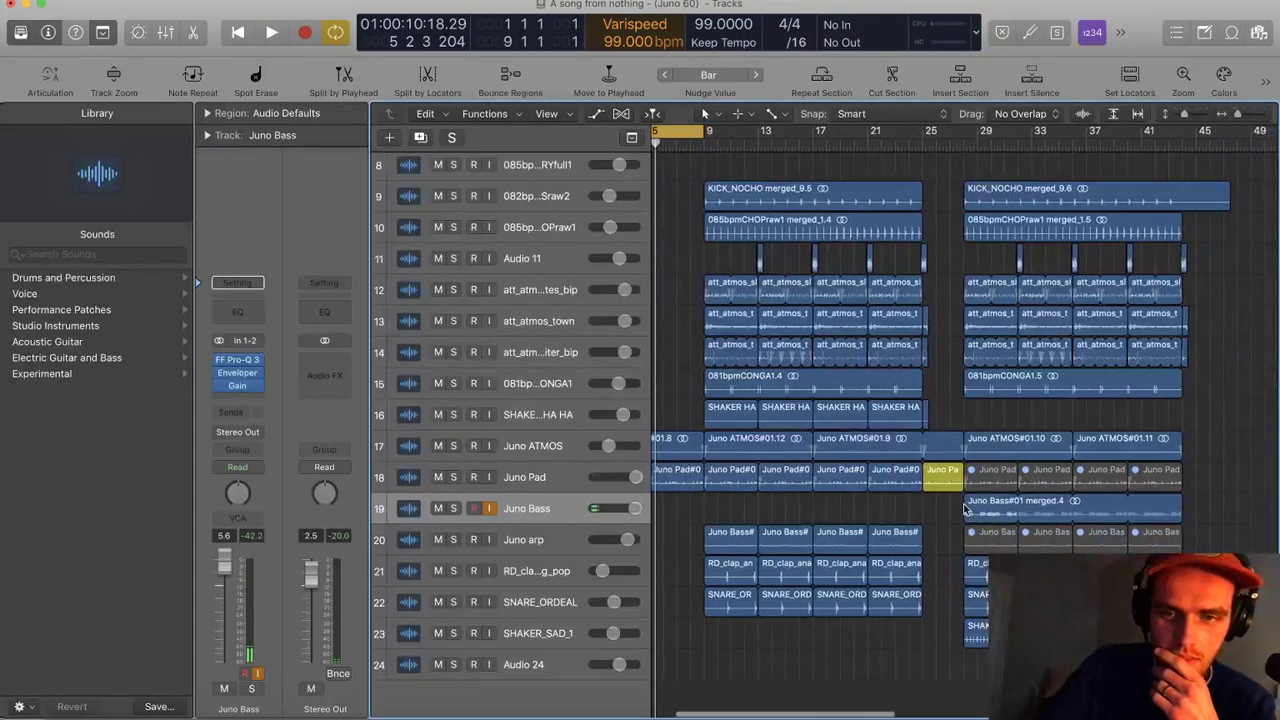
scroll(965, 510, "left", 5)
key("Return")
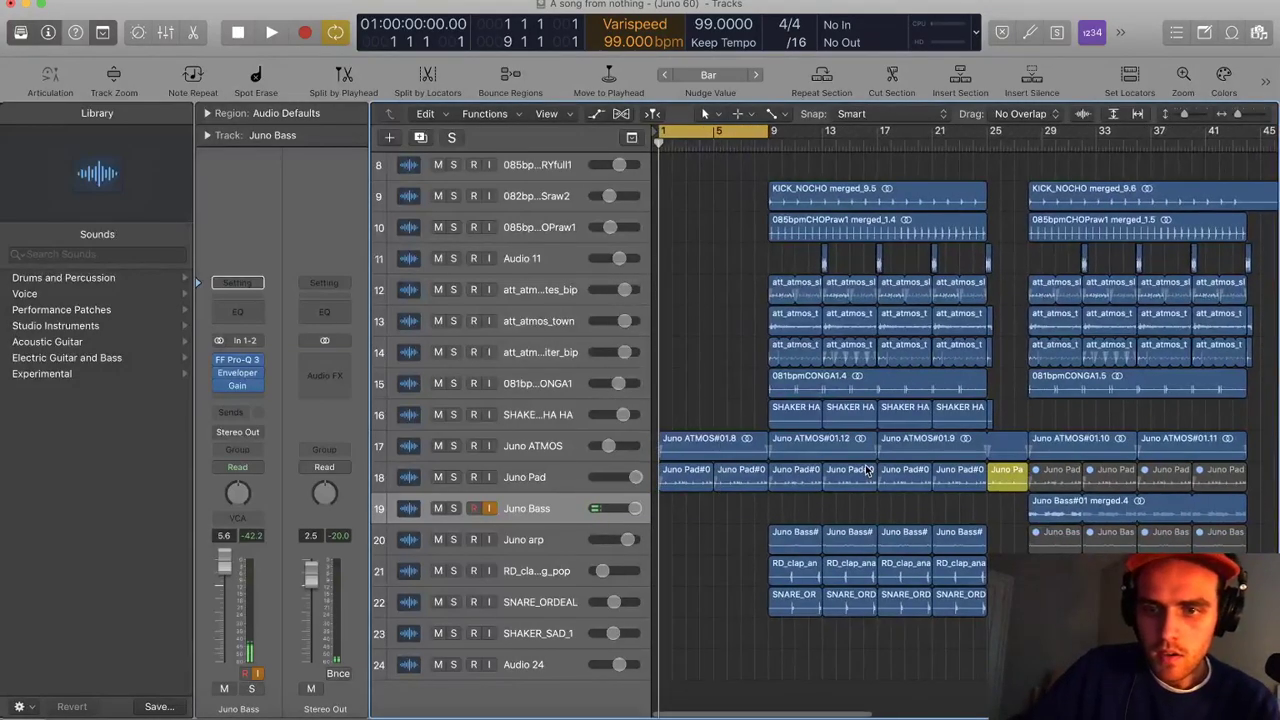
left_click_drag(1271, 478, 1075, 480)
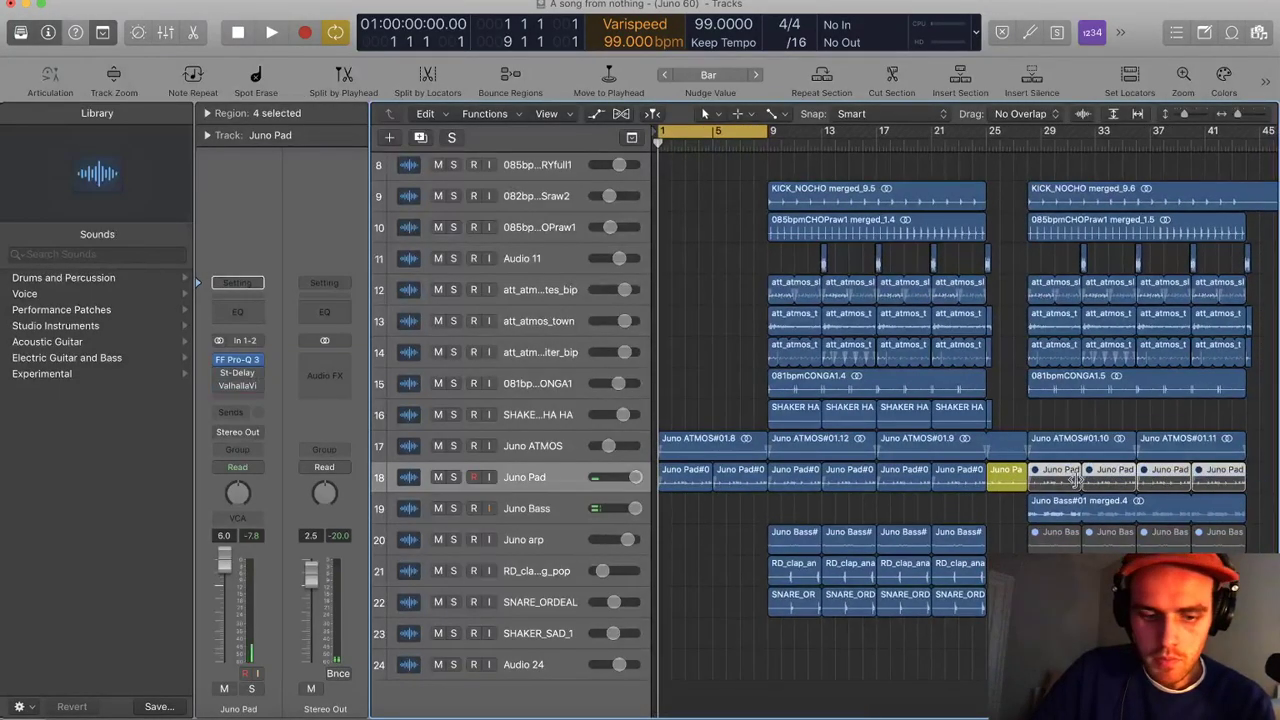
key("ctrl+m")
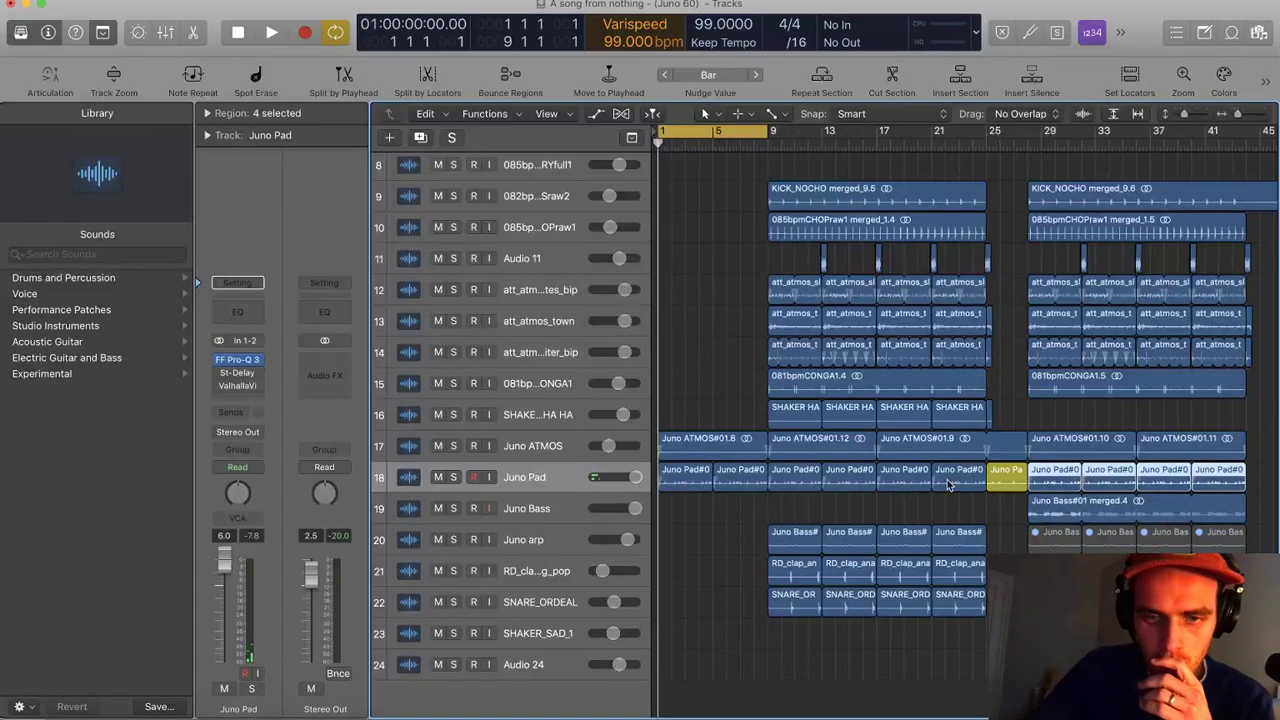
Delete the RD_clap_analog_pop and SNARE_ORDEAL regions from the first section, bars 9 to 25
scroll(781, 535, "up", 3)
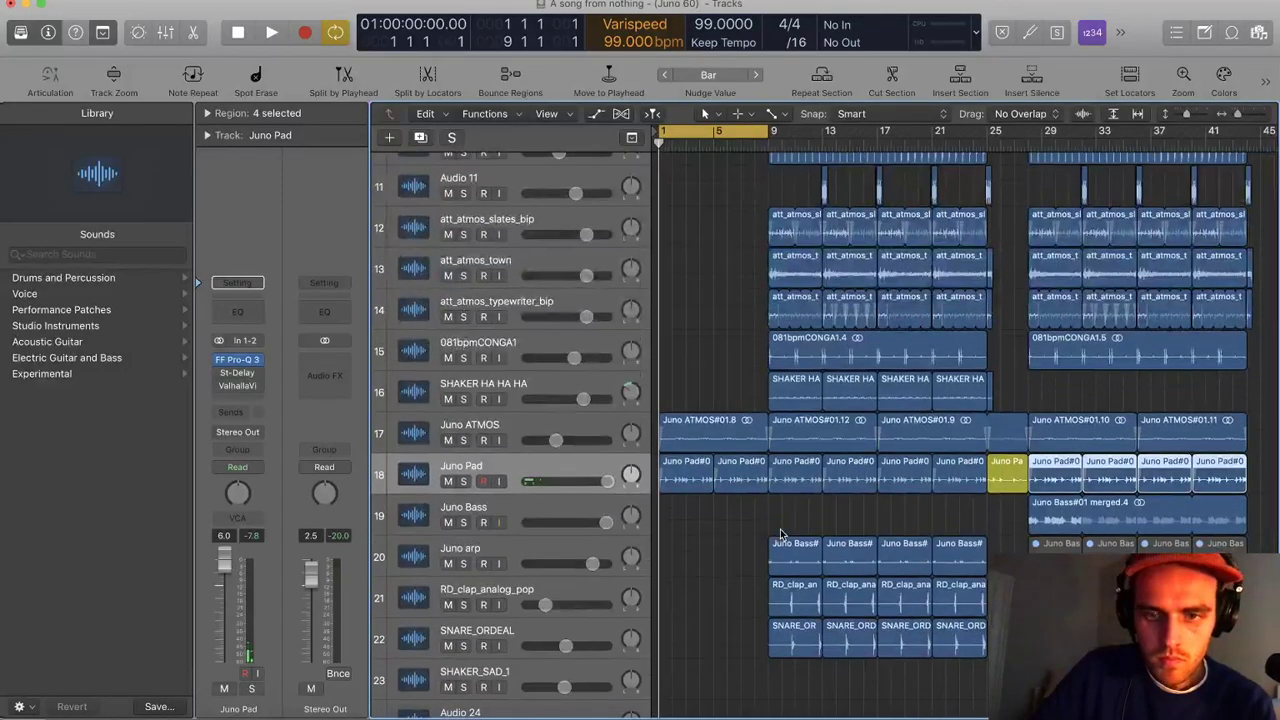
scroll(781, 533, "down", 1)
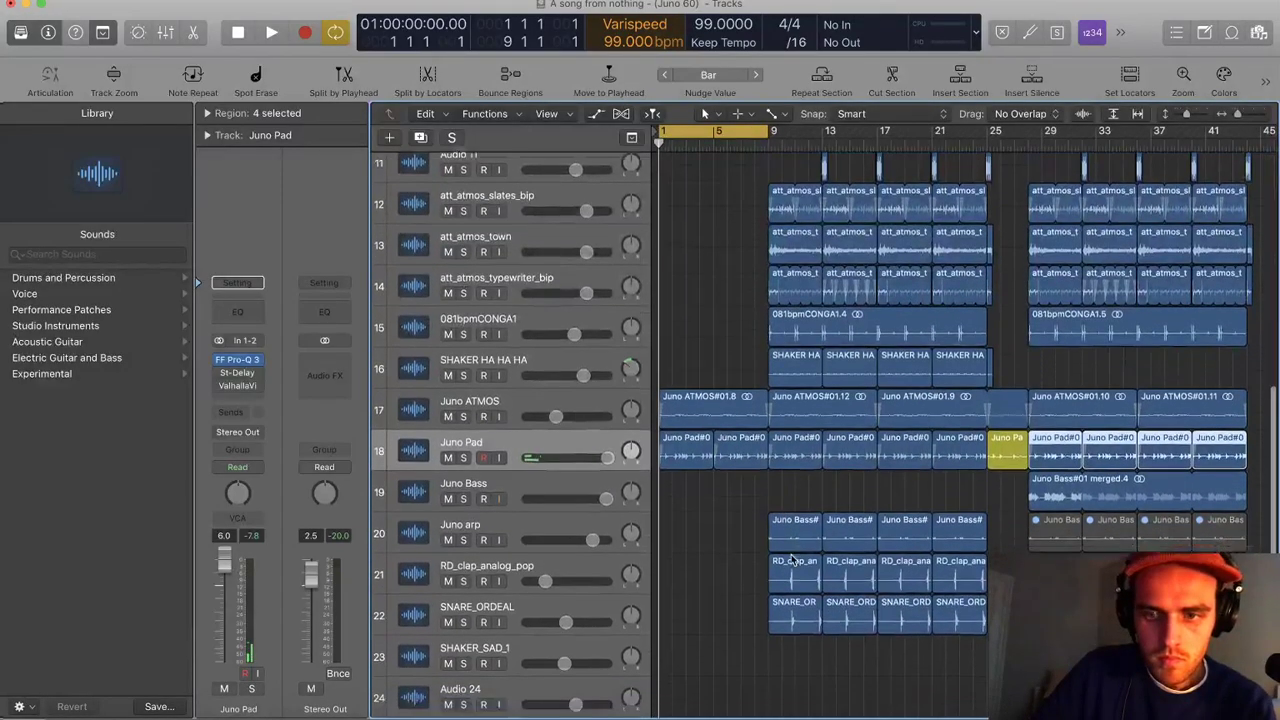
left_click(792, 559)
Copy the last beat of bar 9 on tracks 1 to 7 to the beat just before bar 9 as a drum pickup and play it
scroll(770, 300, "up", 10)
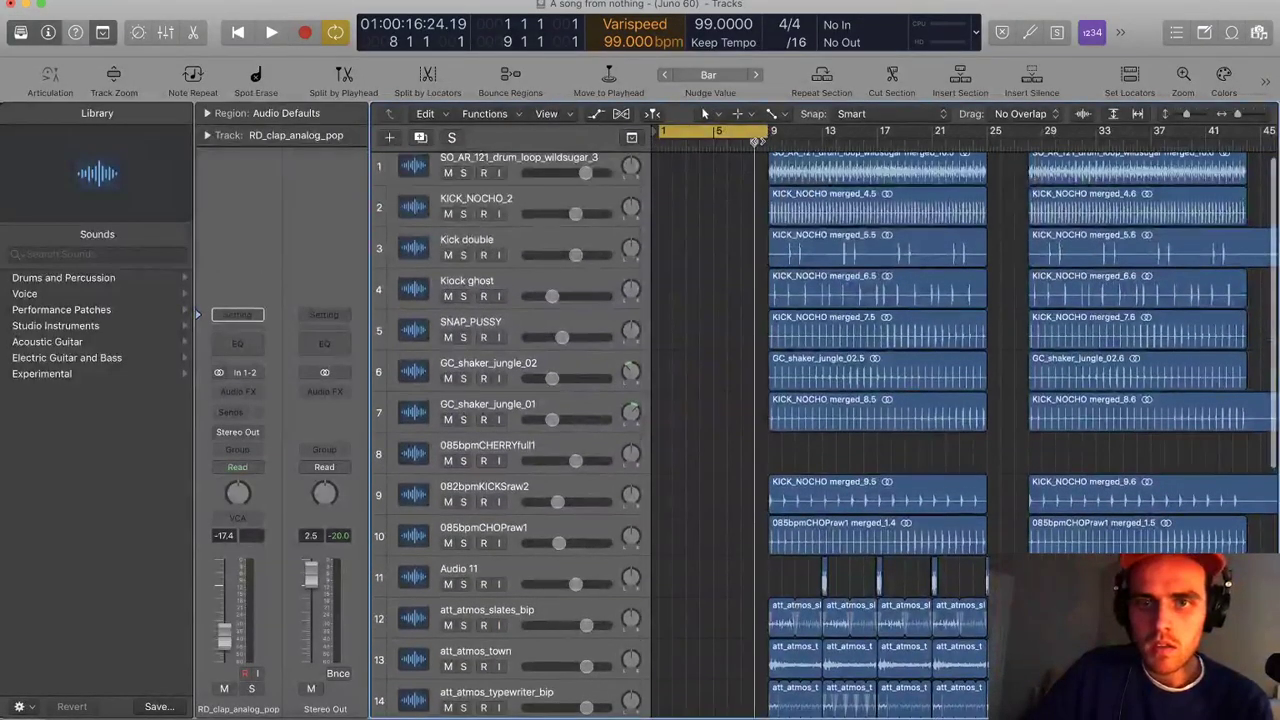
scroll(770, 180, "up", 5)
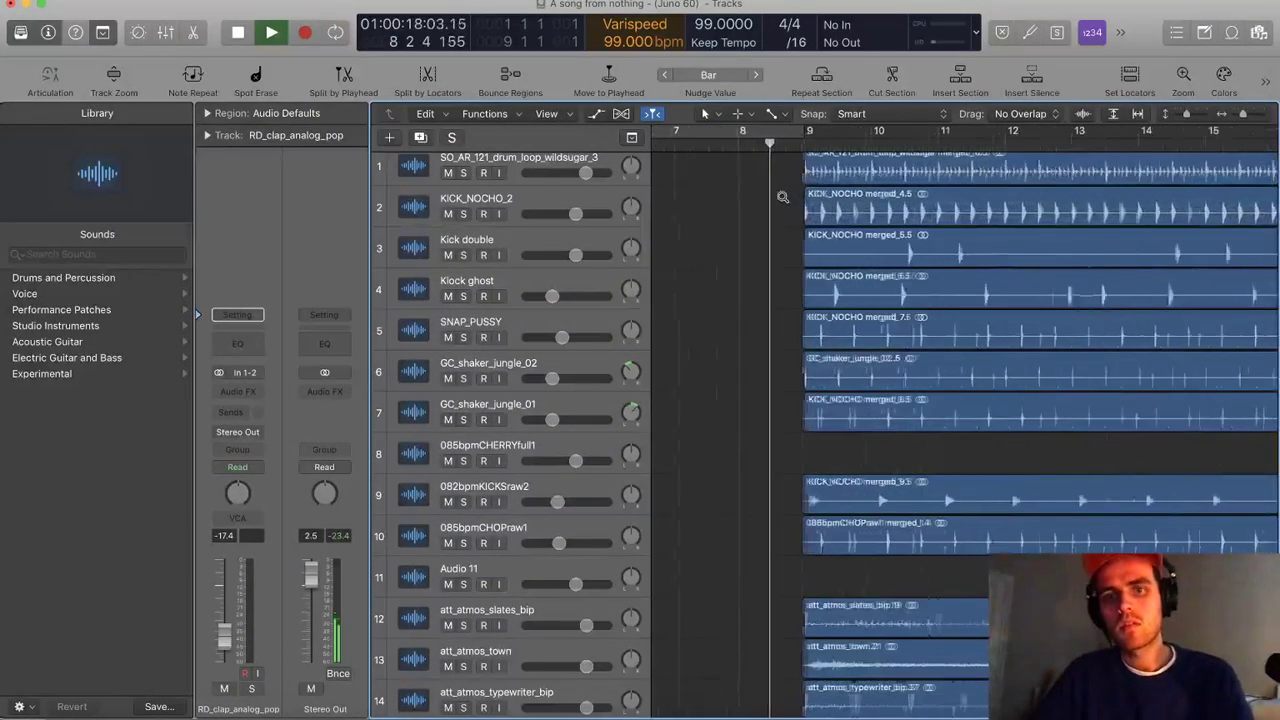
scroll(820, 209, "right", 1)
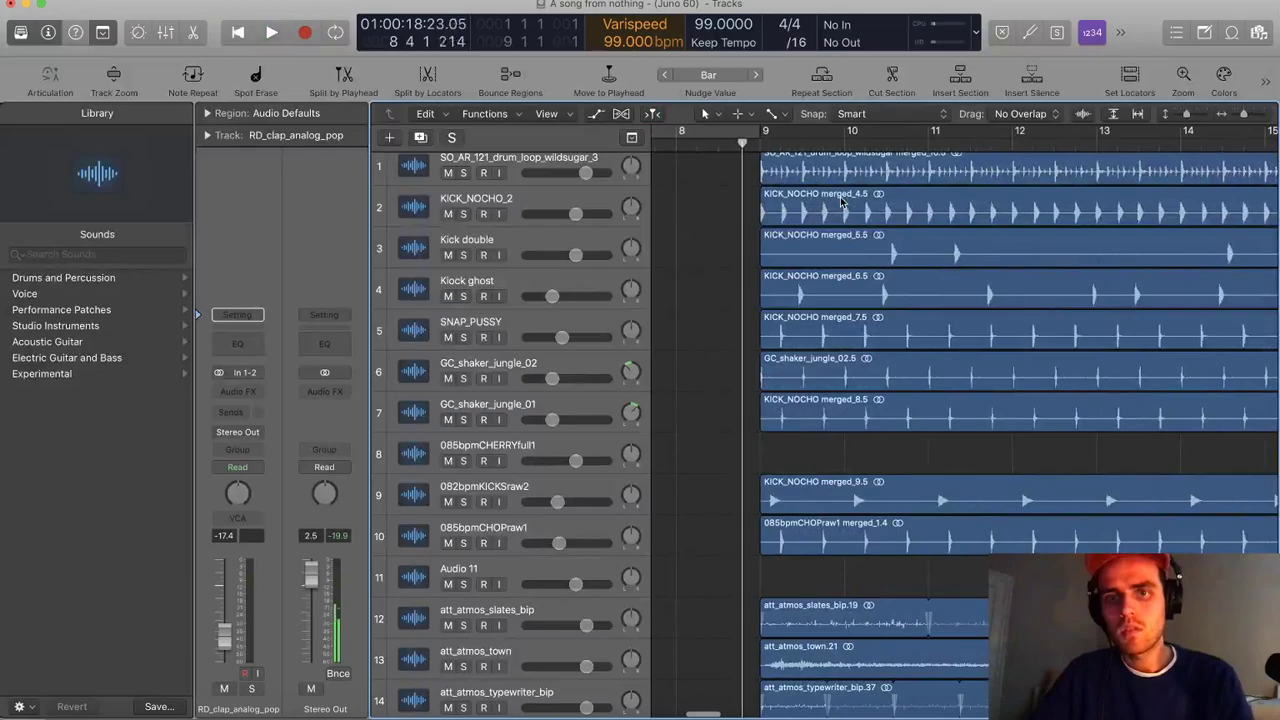
left_click_drag(824, 172, 843, 430)
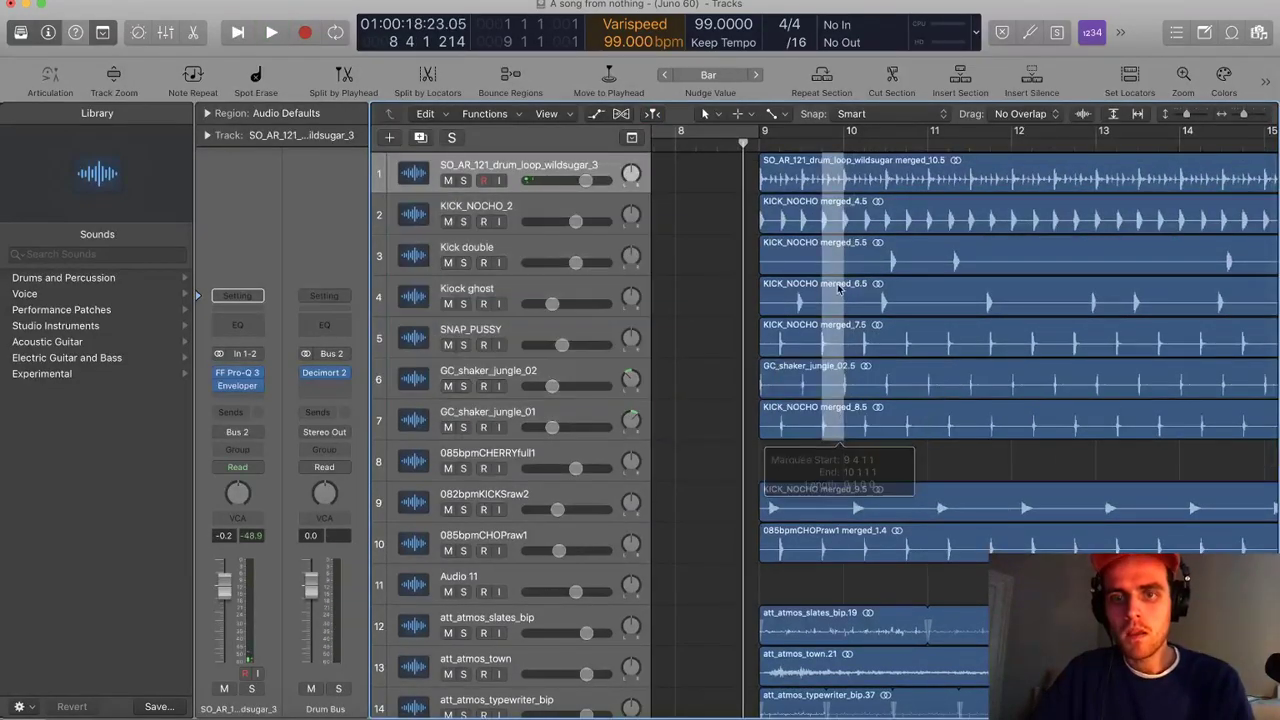
left_click(837, 178)
left_click_drag(837, 178, 750, 178)
key("space")
key("super+Right")
key("super+Right")
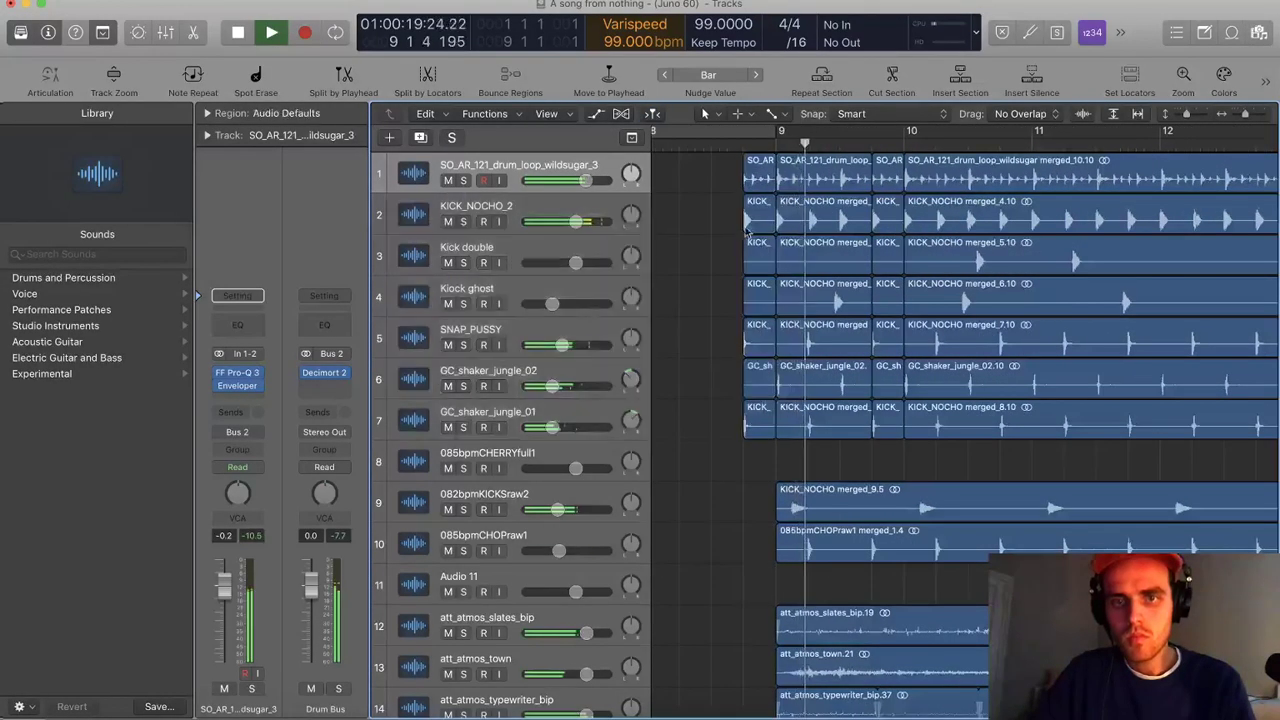
Delete the copied KICK_NOCHO_2 pickup piece just before bar 9
left_click(757, 219)
key("Delete")
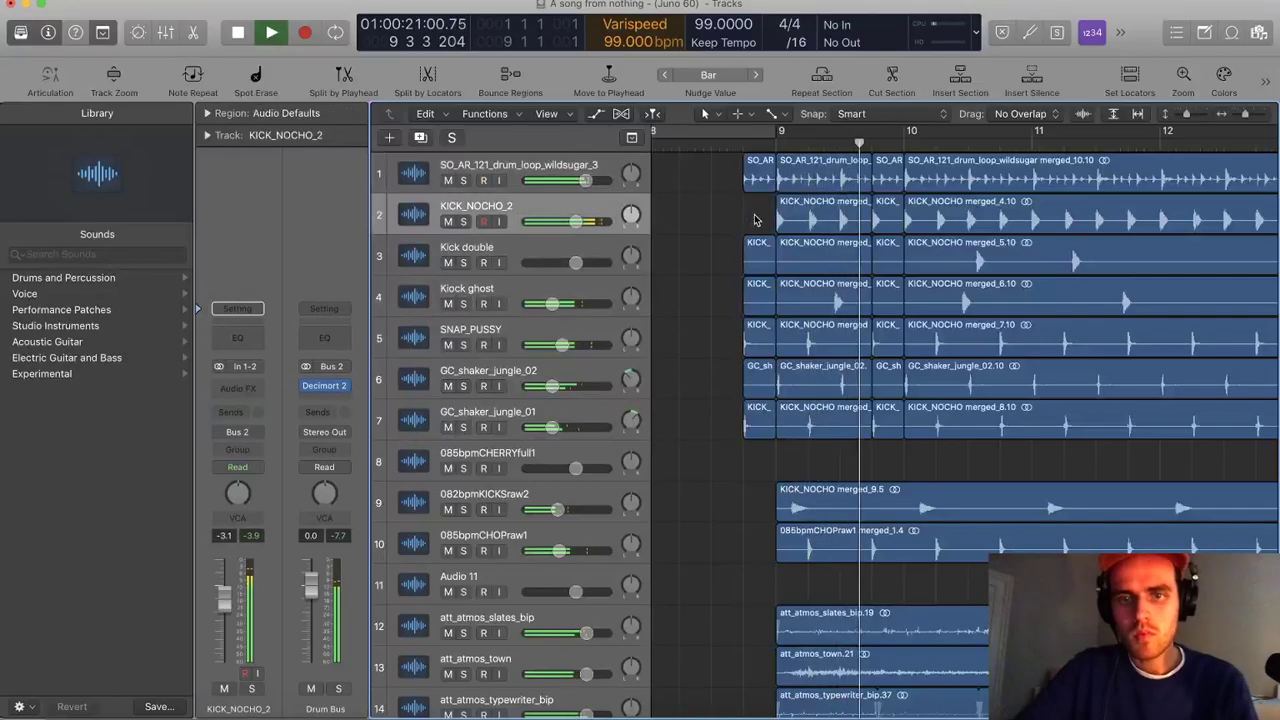
key("super+Up")
scroll(780, 240, "down", 3)
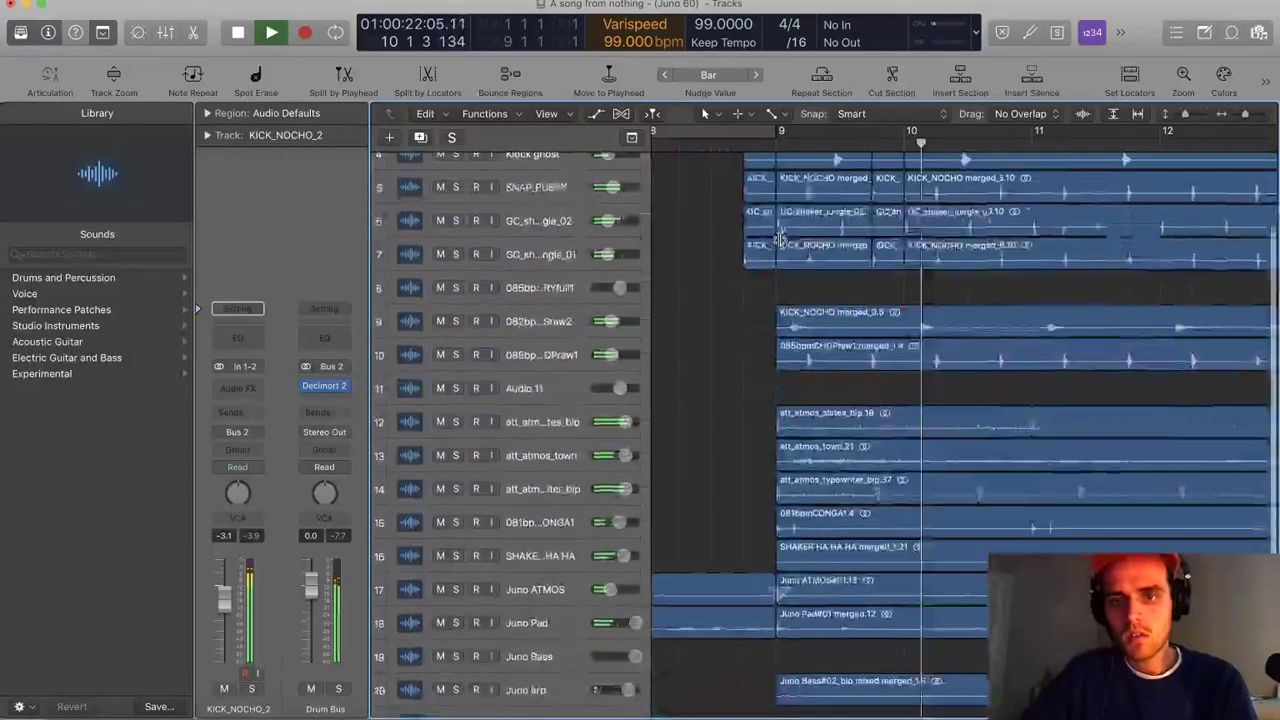
scroll(886, 283, "down", 10)
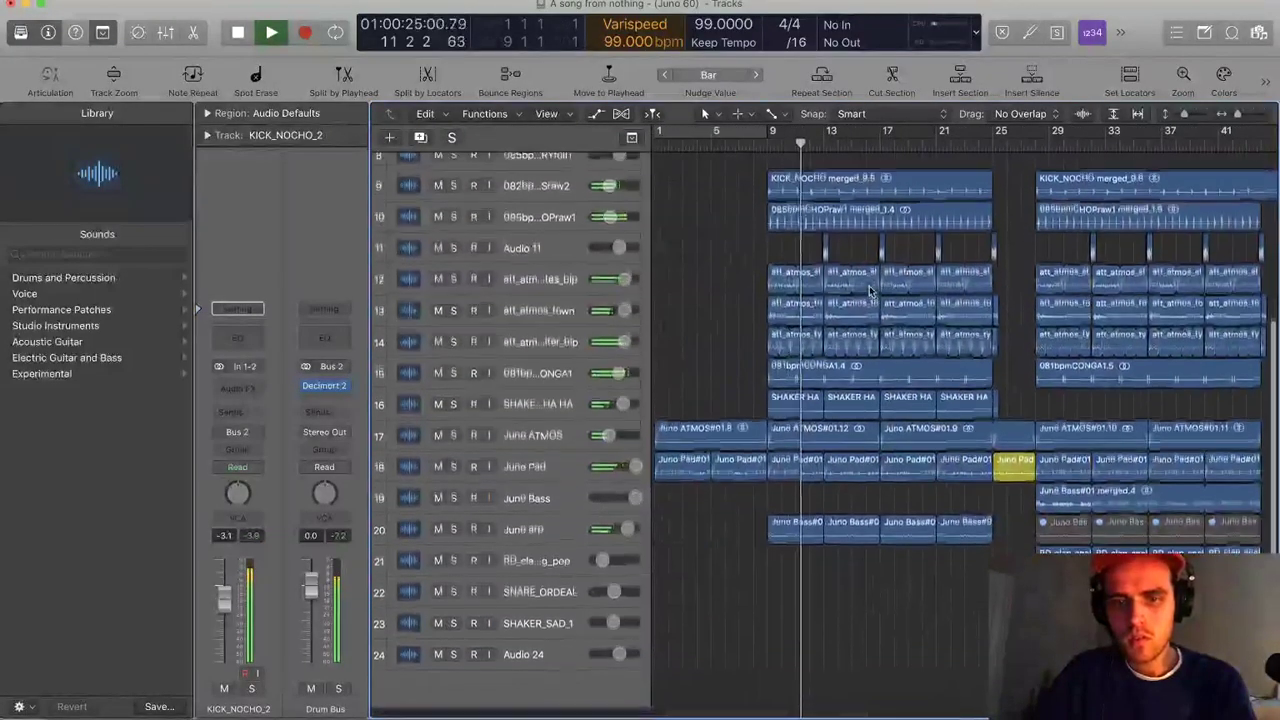
scroll(870, 296, "down", 5)
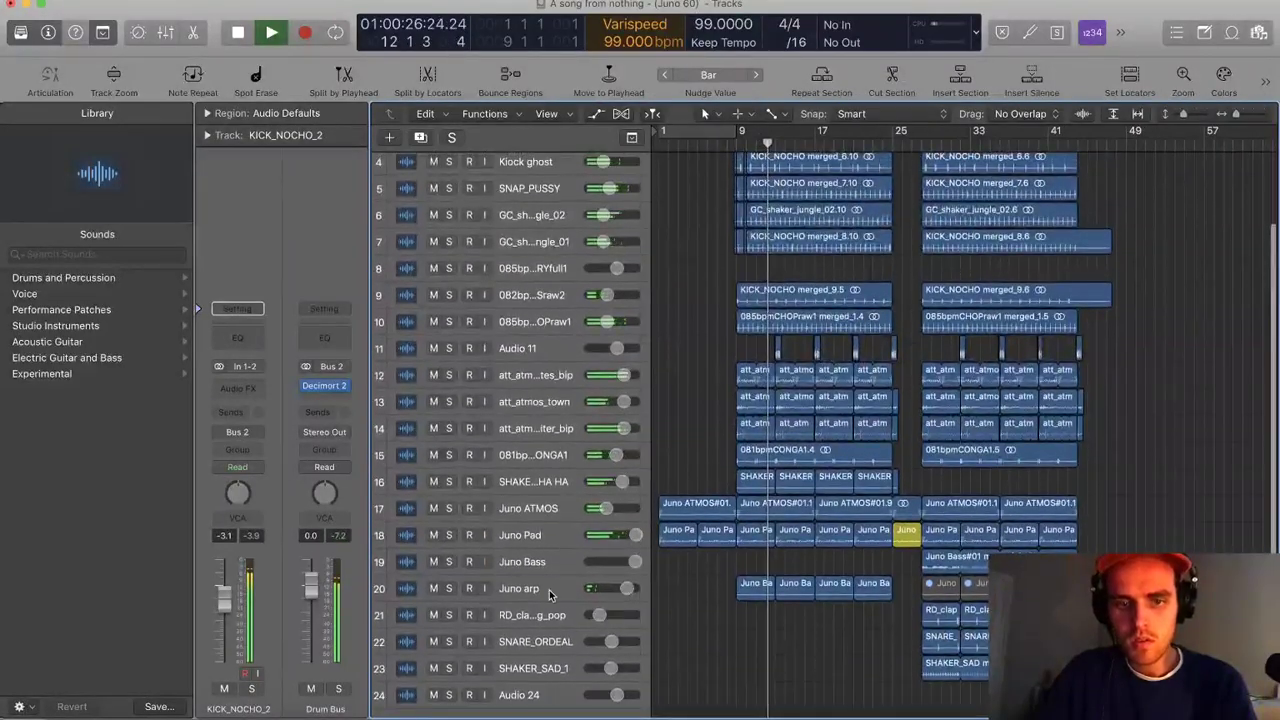
Select the Juno arp track and play the song from bar 1 to check the synth intro
left_click(548, 595)
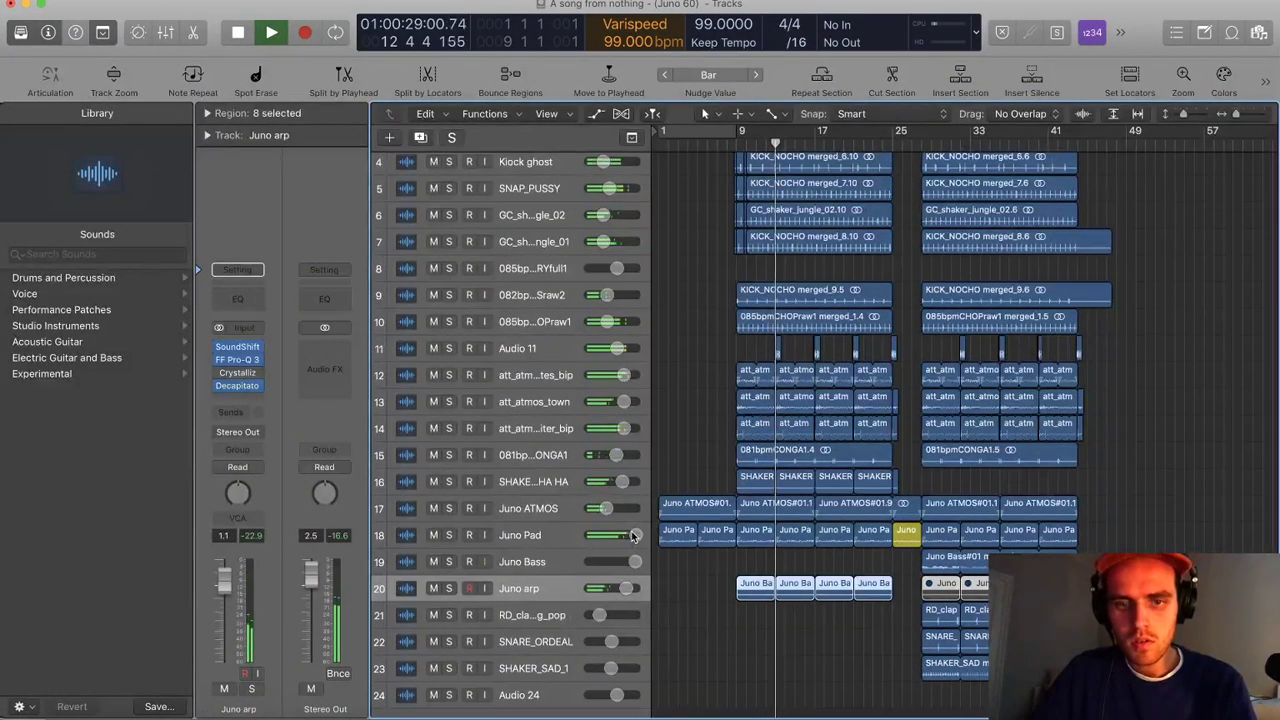
left_click(905, 495)
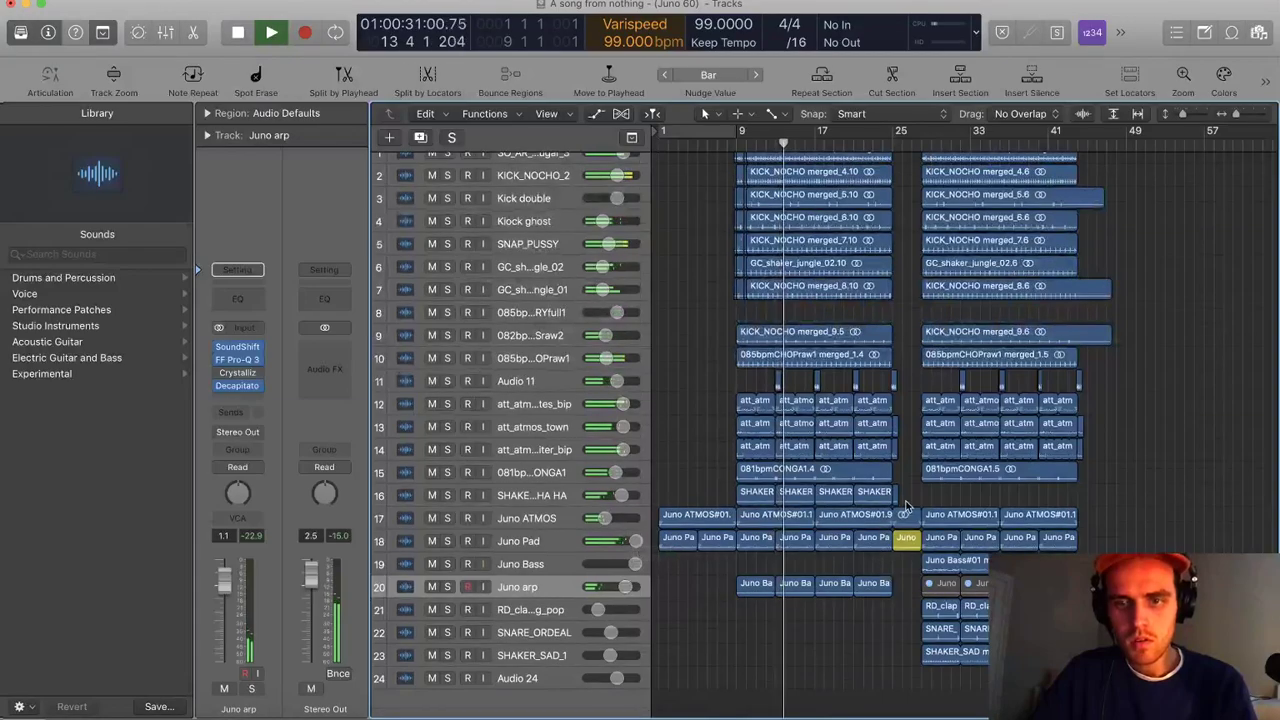
scroll(906, 496, "down", 2)
key("space")
key("Return")
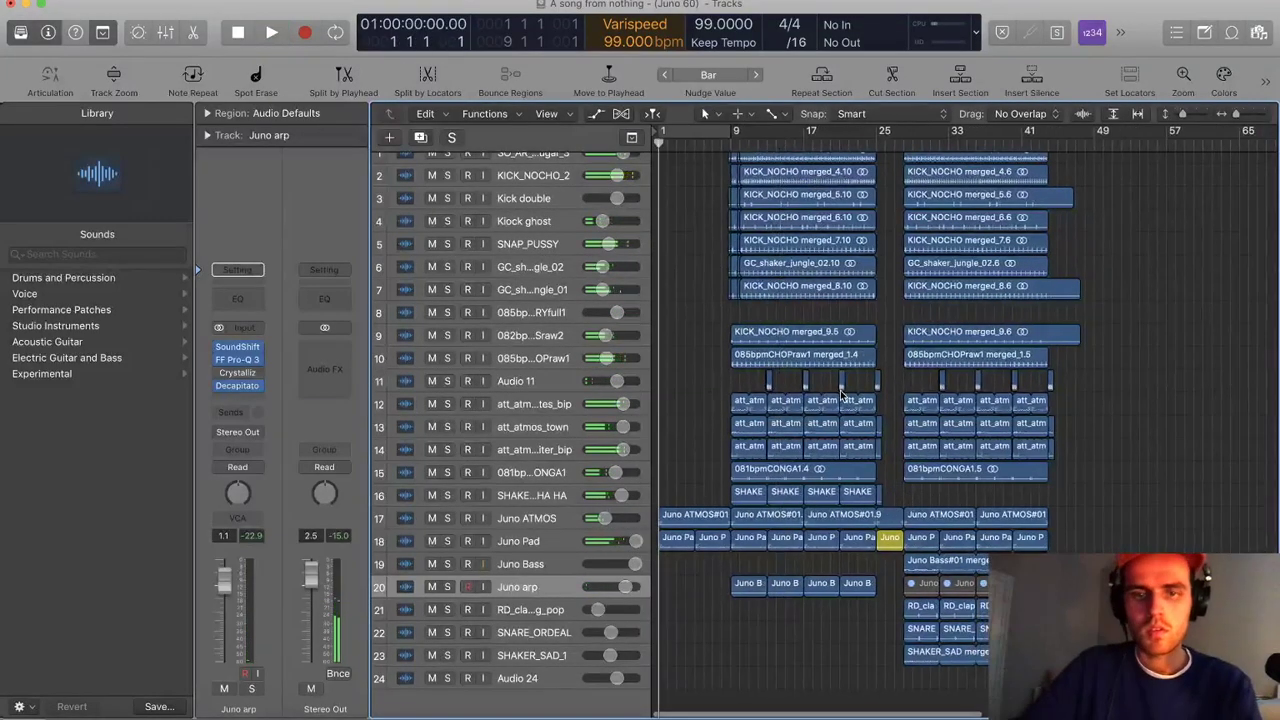
key("space")
key("space")
key("Return")
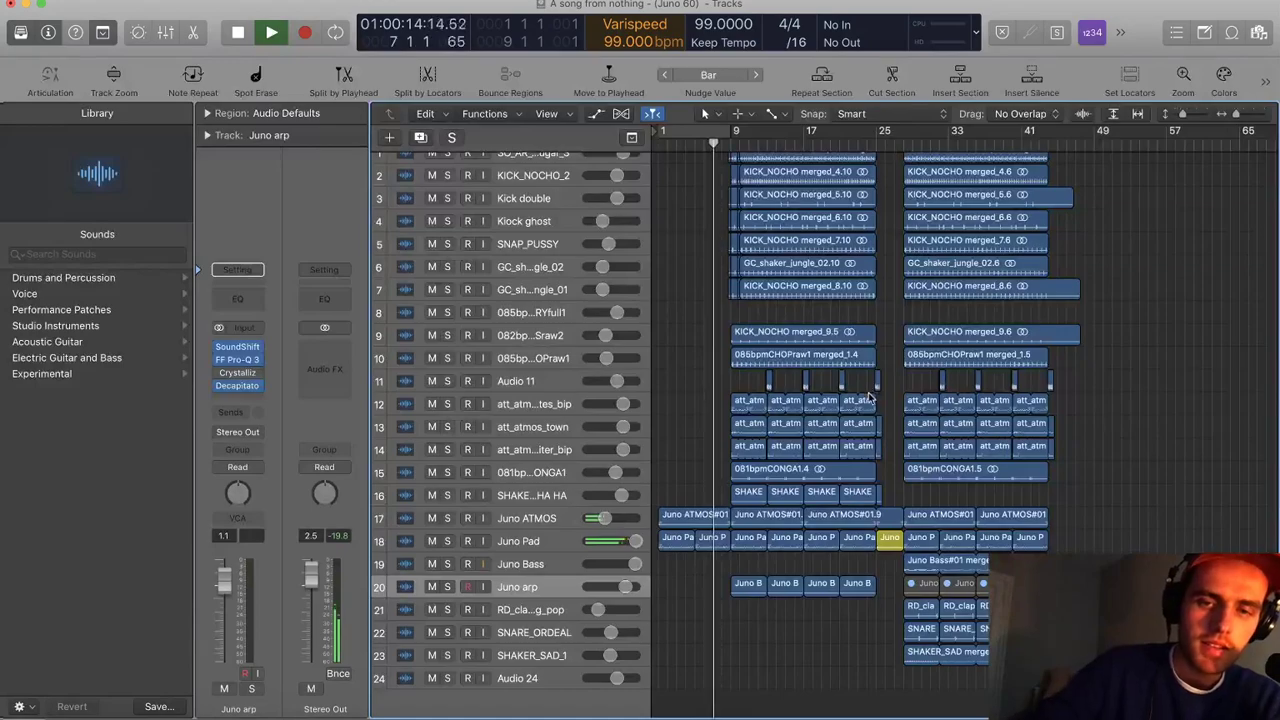
Listen through the first section from bar 9 into the second section at bar 28, examining the regions across all tracks
scroll(872, 451, "up", 1)
scroll(872, 451, "up", 1)
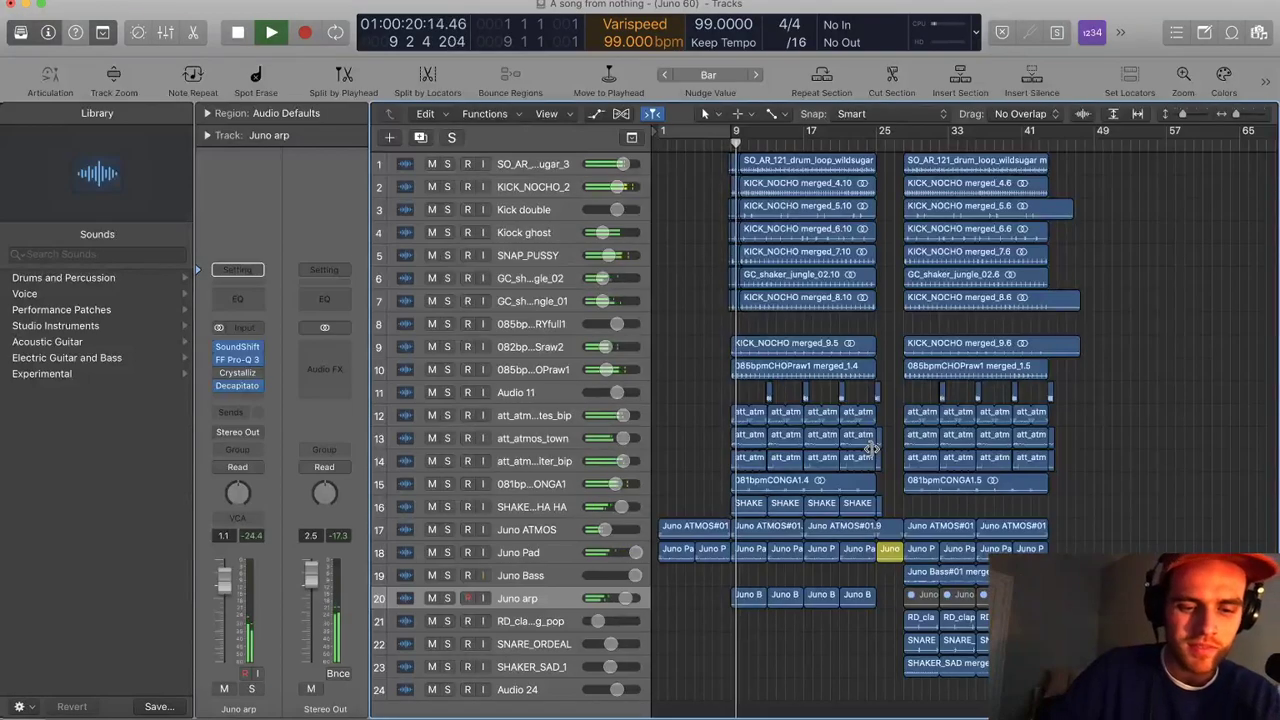
key("super+Right")
key("super+Right")
key("super+Left")
key("super+Left")
key("super+Right")
key("super+Right")
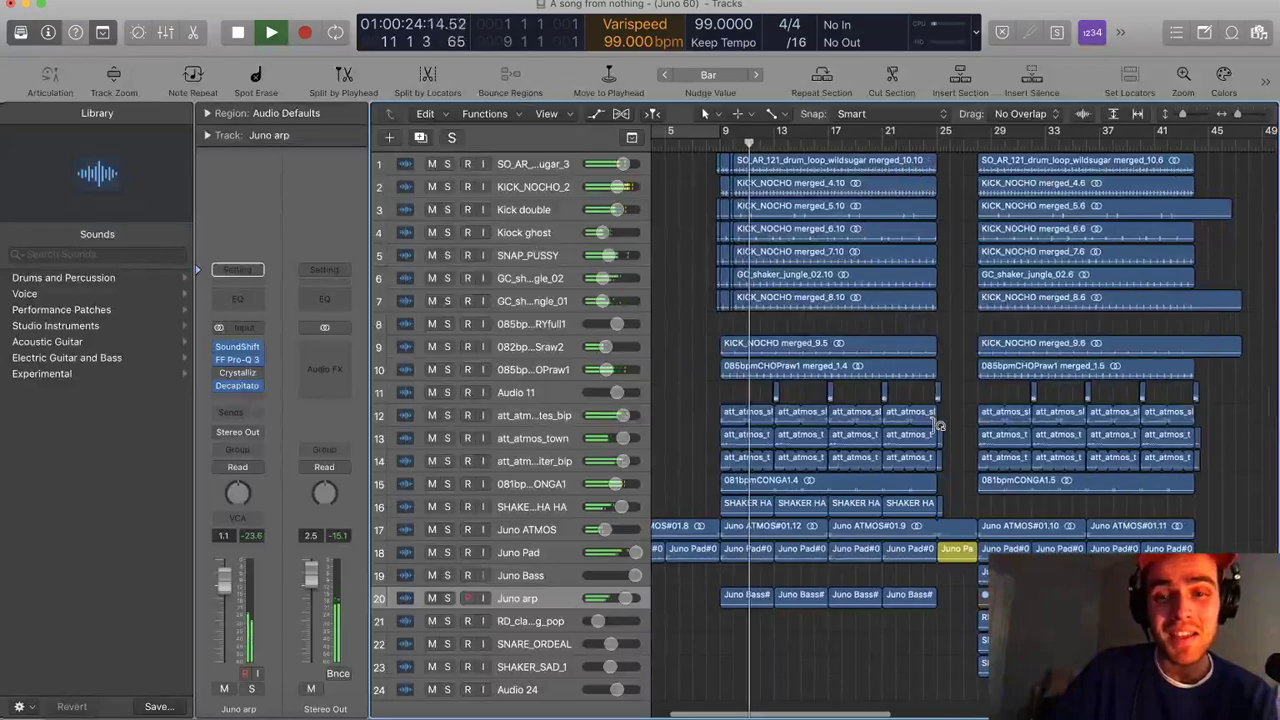
key("super+Right")
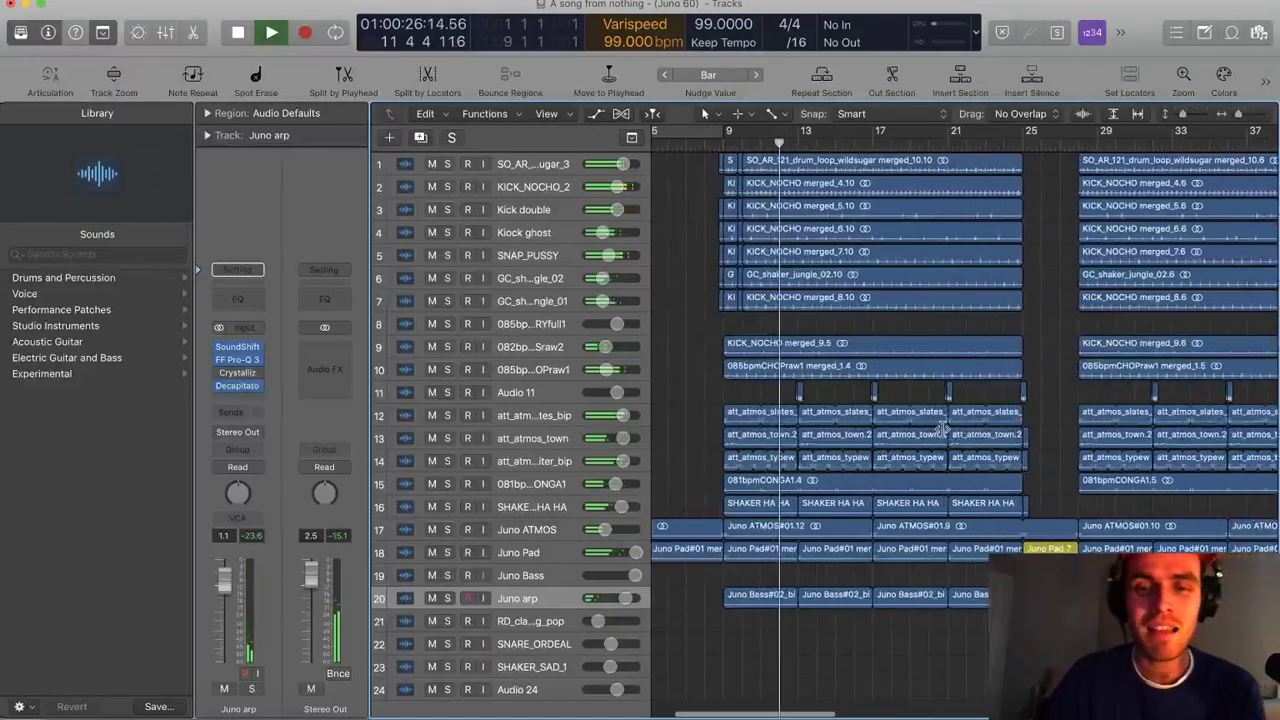
key("super+Left")
key("super+Up")
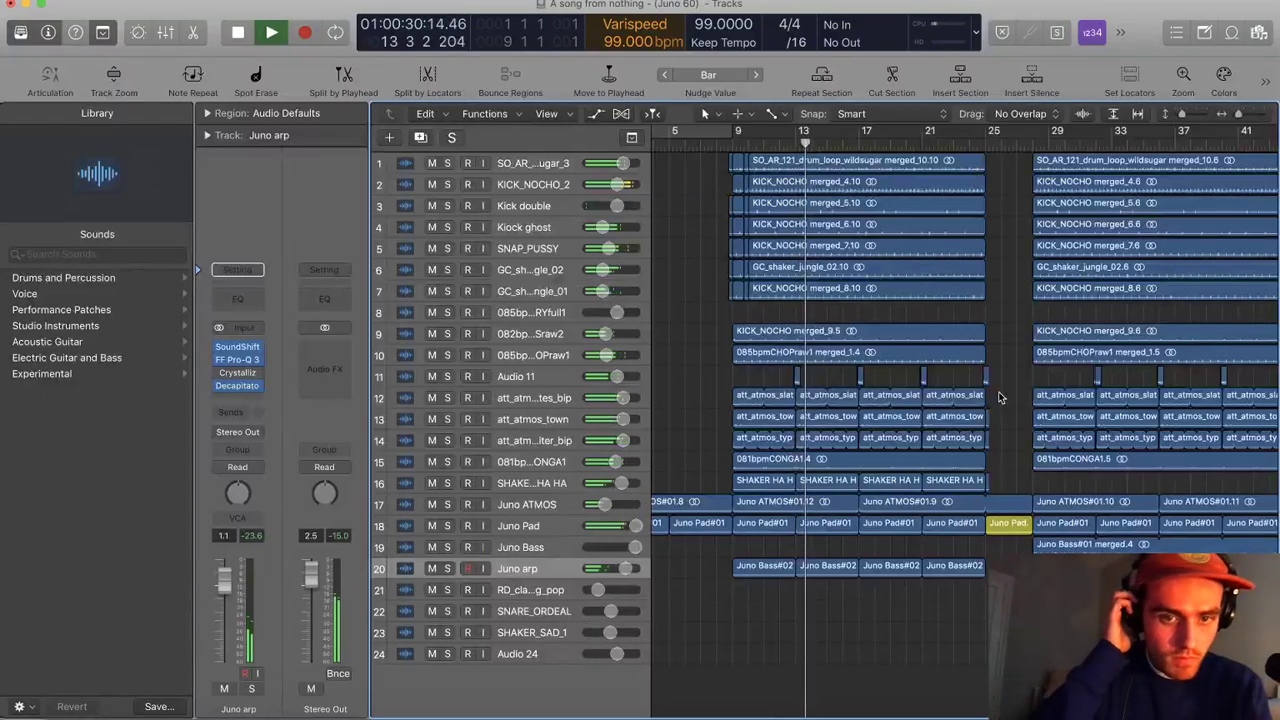
key("super+Up")
key("super+Left")
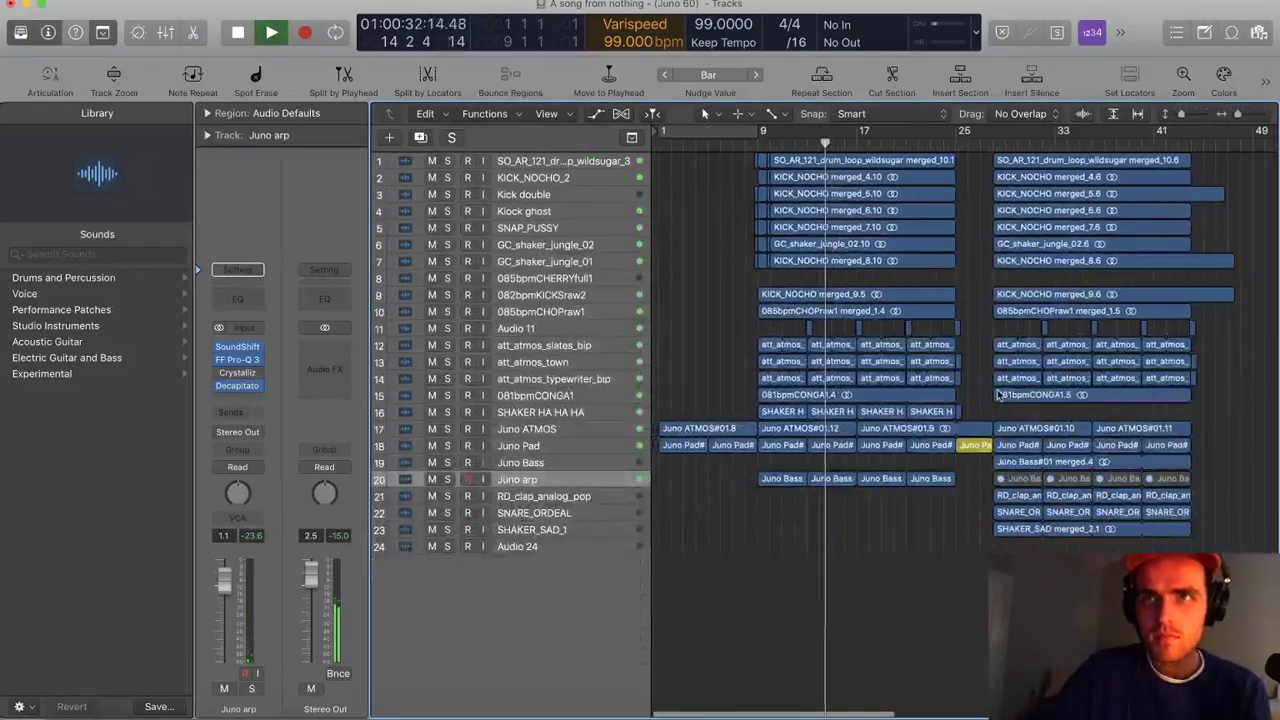
scroll(1003, 396, "right", 4)
scroll(1020, 403, "left", 2)
key("super+Right")
scroll(1019, 402, "left", 2)
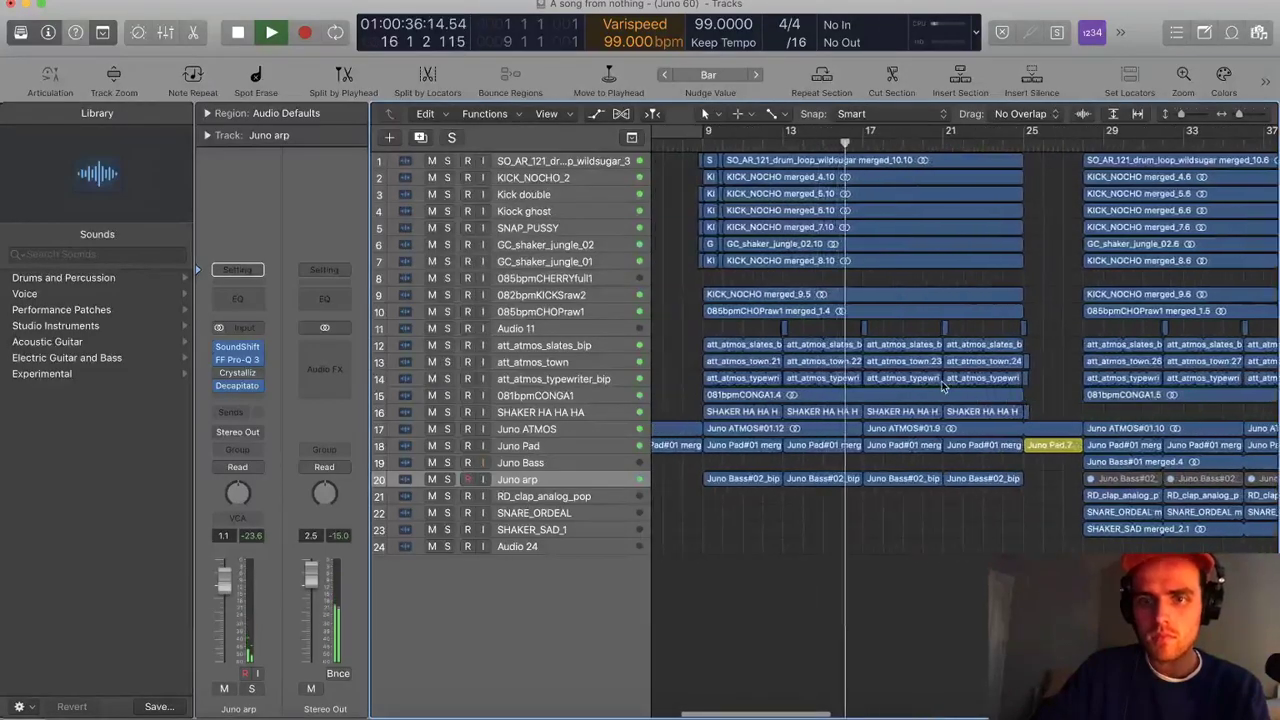
key("super+Left")
key("super+Left")
key("super+Left")
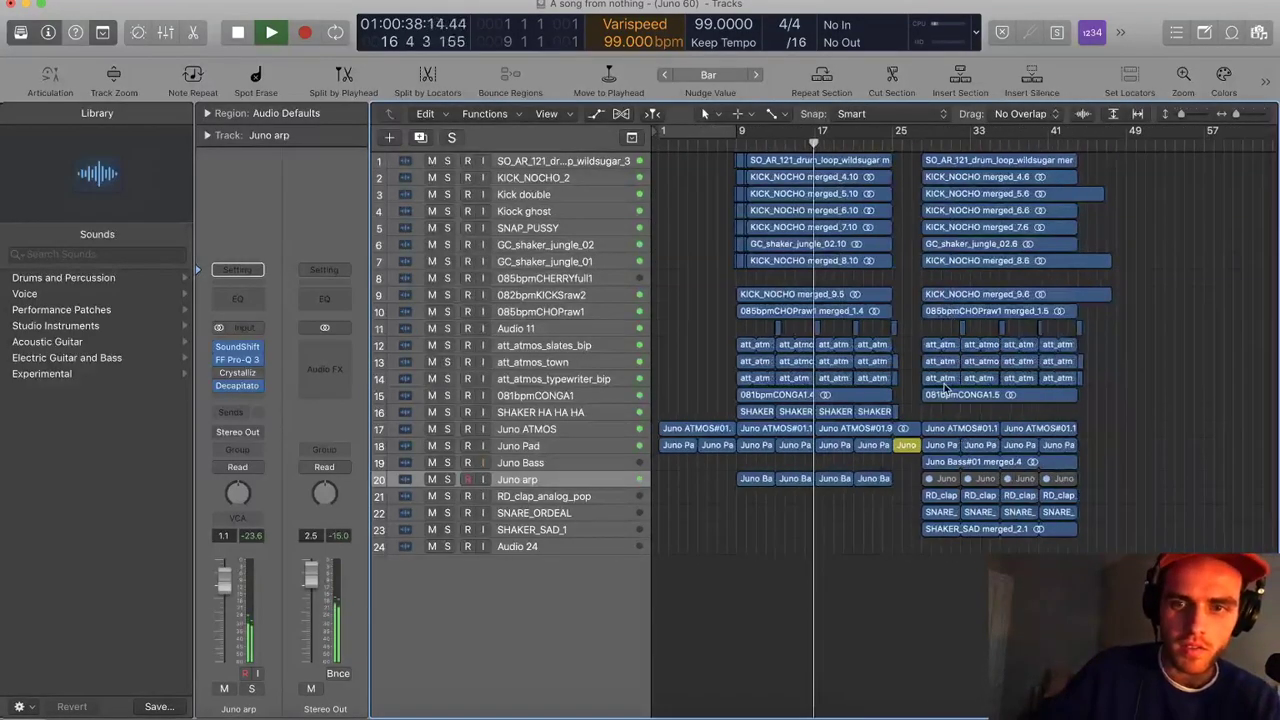
scroll(947, 395, "up", 2)
scroll(946, 400, "left", 2)
scroll(944, 400, "up", 2)
scroll(944, 400, "down", 3)
scroll(944, 400, "up", 2)
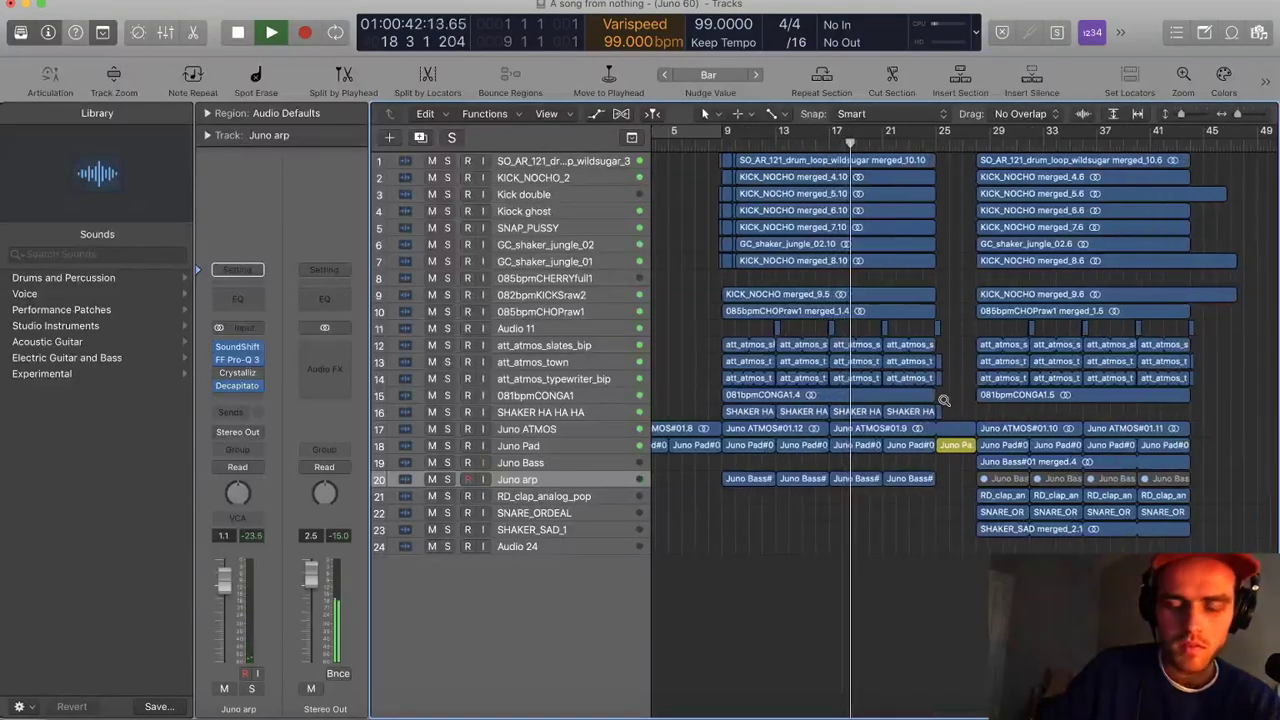
scroll(943, 398, "left", 2)
scroll(967, 407, "up", 5)
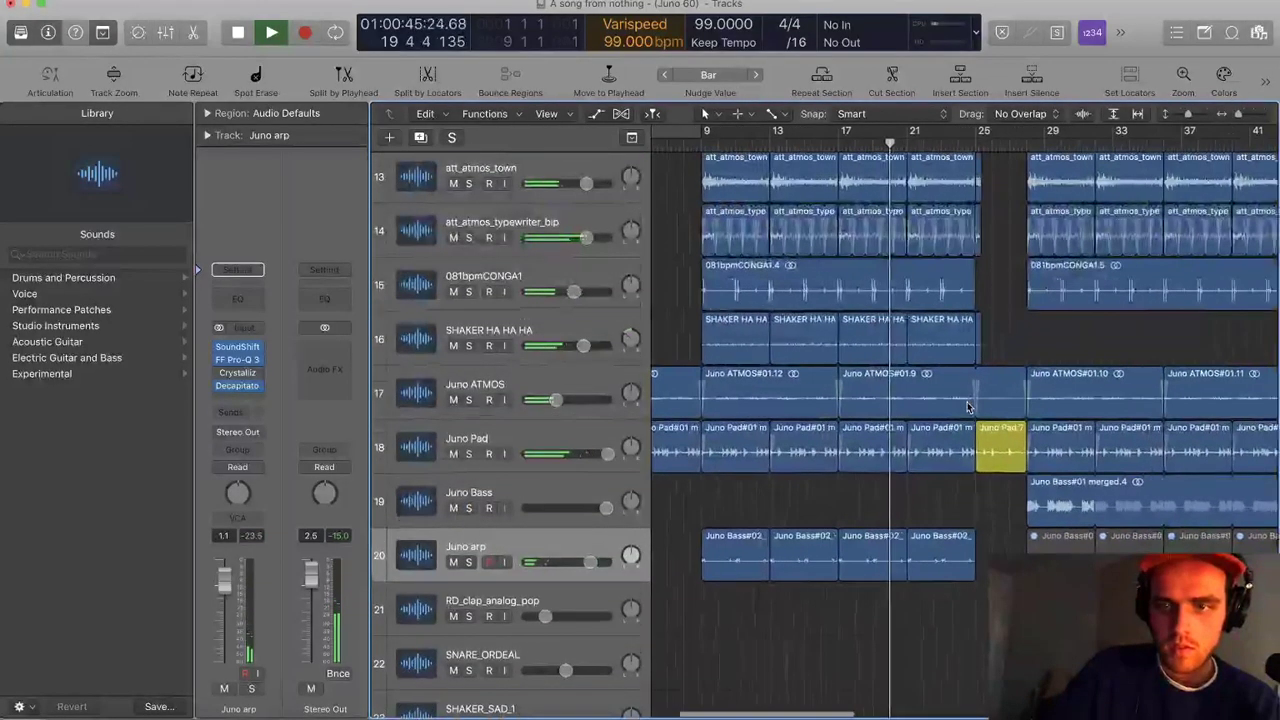
key("super+Up")
key("super+Left")
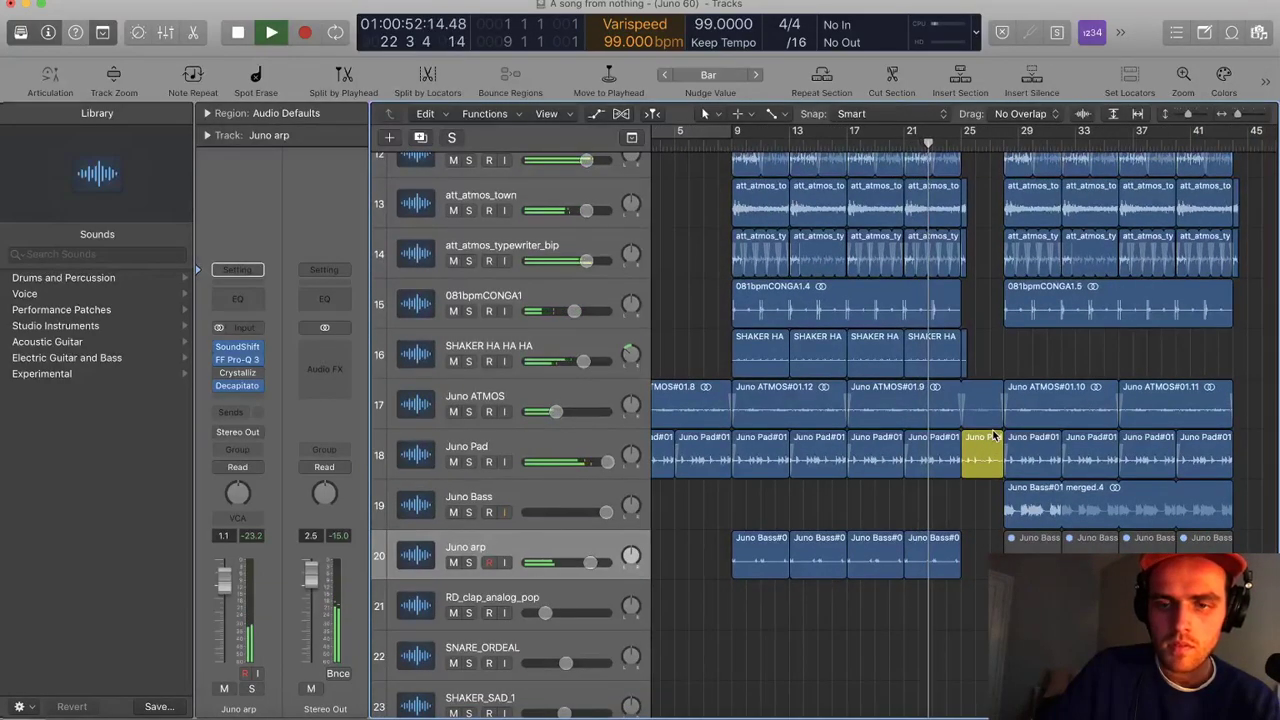
key("super+Up")
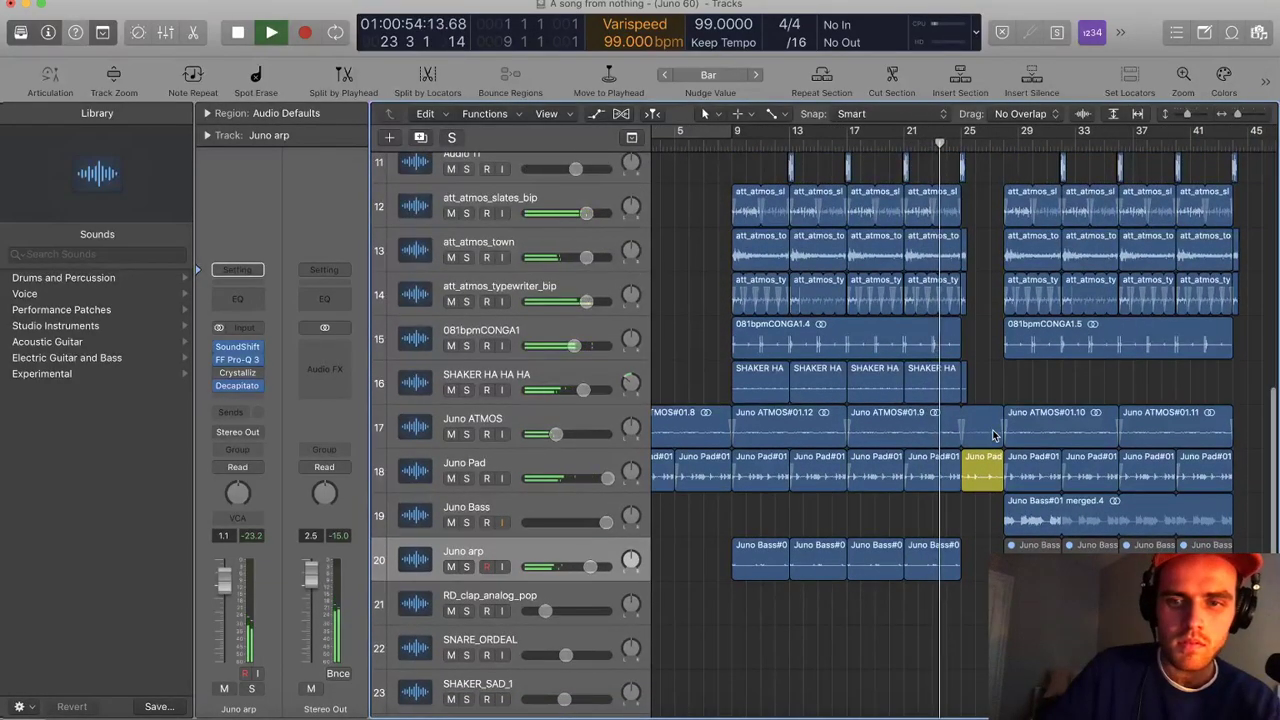
key("super+Down")
key("super+Right")
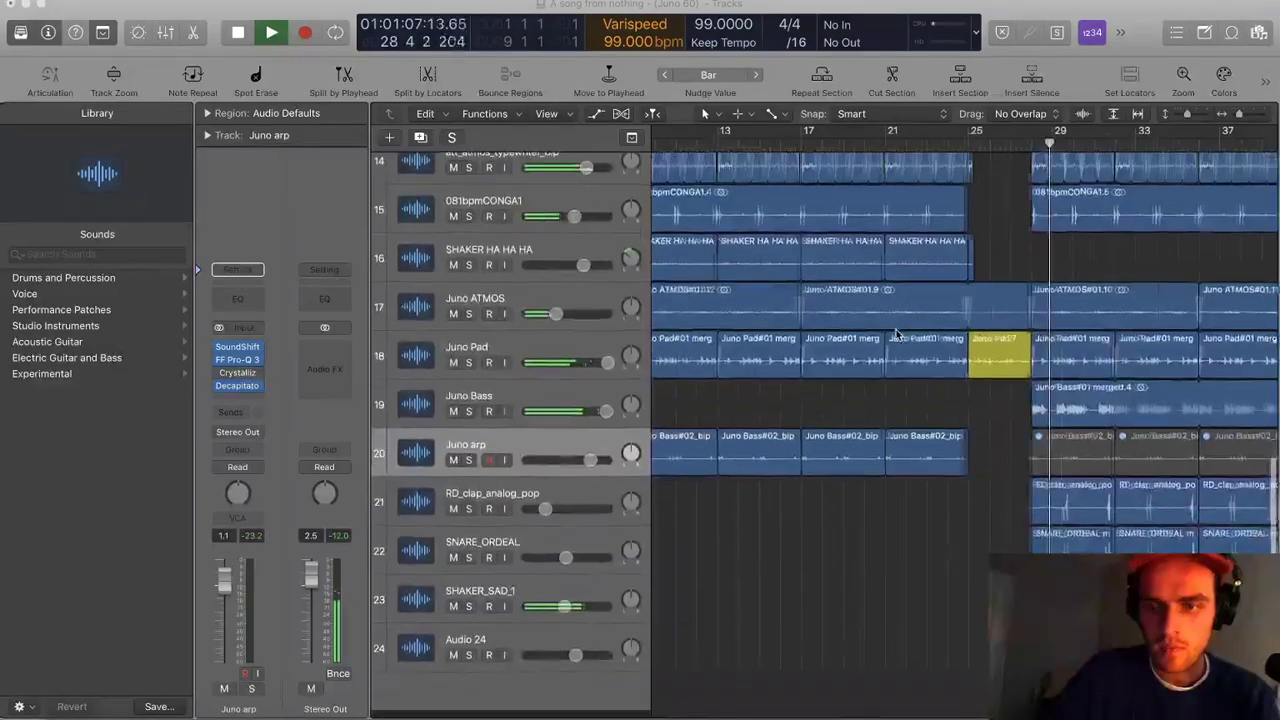
Unmute the four Juno arp regions in the second section from bar 28 and stop playback
scroll(896, 331, "right", 5)
scroll(896, 331, "down", 3)
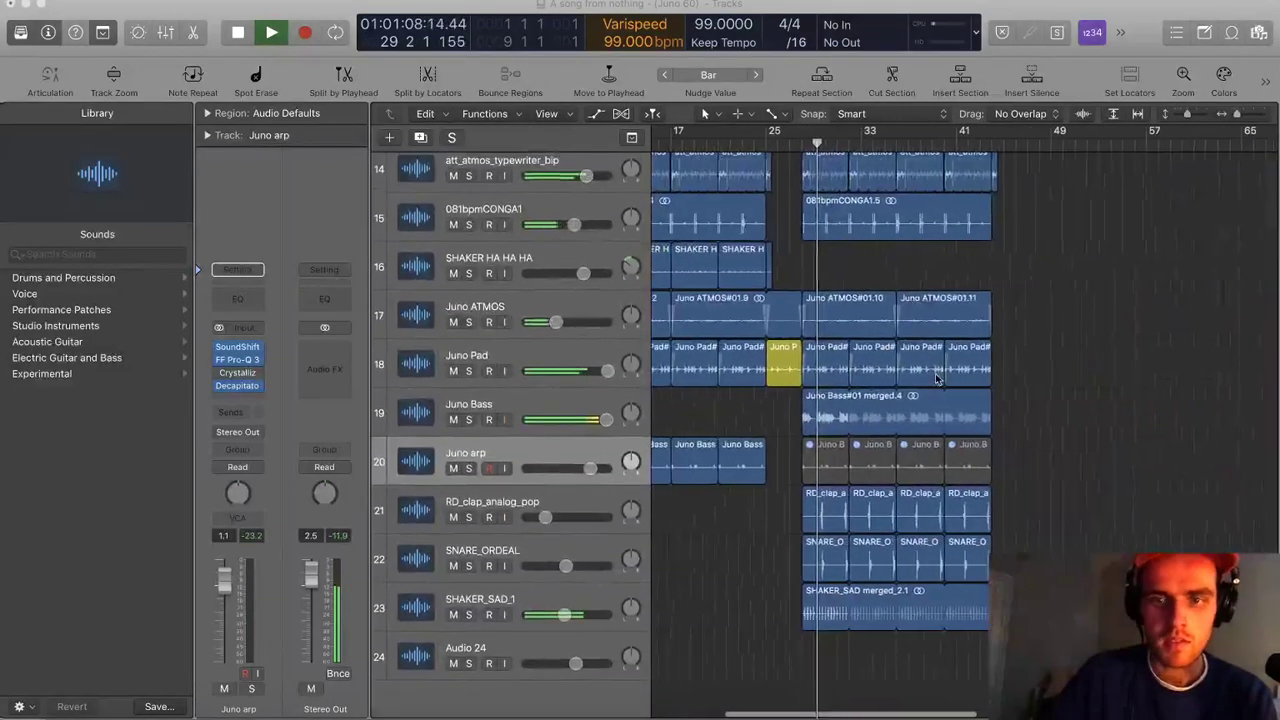
left_click_drag(1012, 364, 845, 370)
scroll(851, 369, "right", 1)
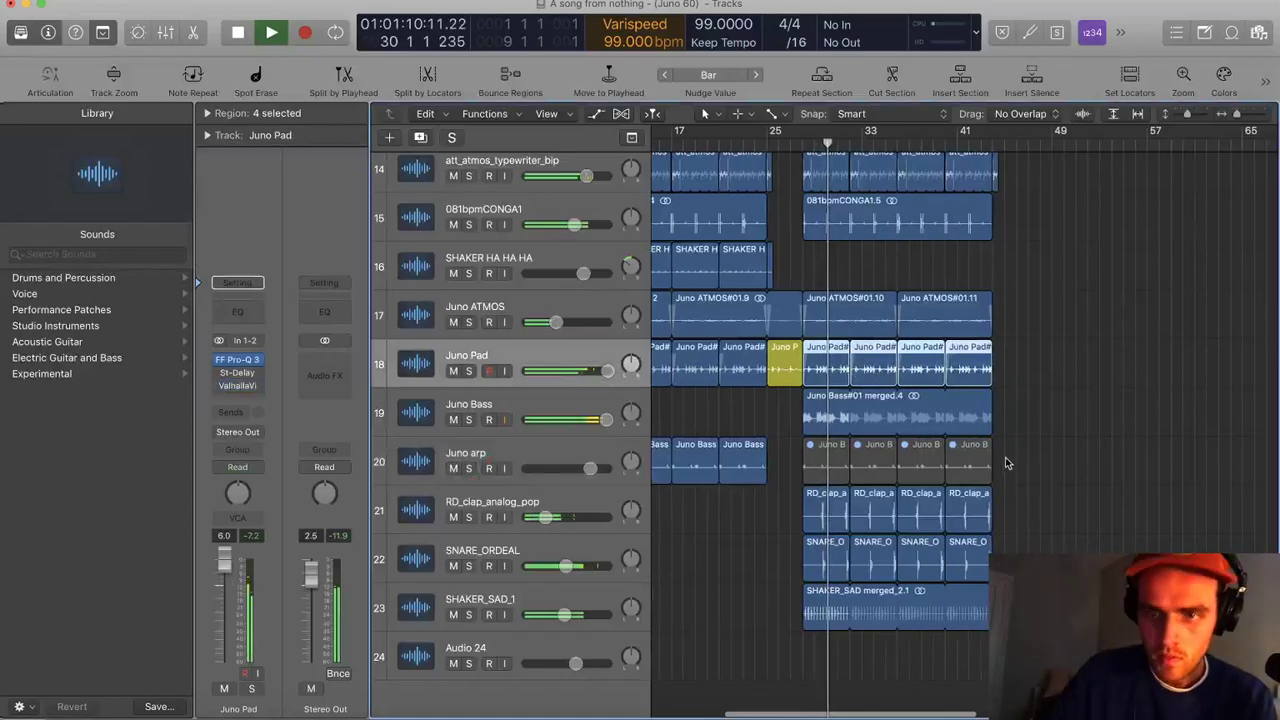
left_click_drag(1006, 460, 831, 465)
key("ctrl+m")
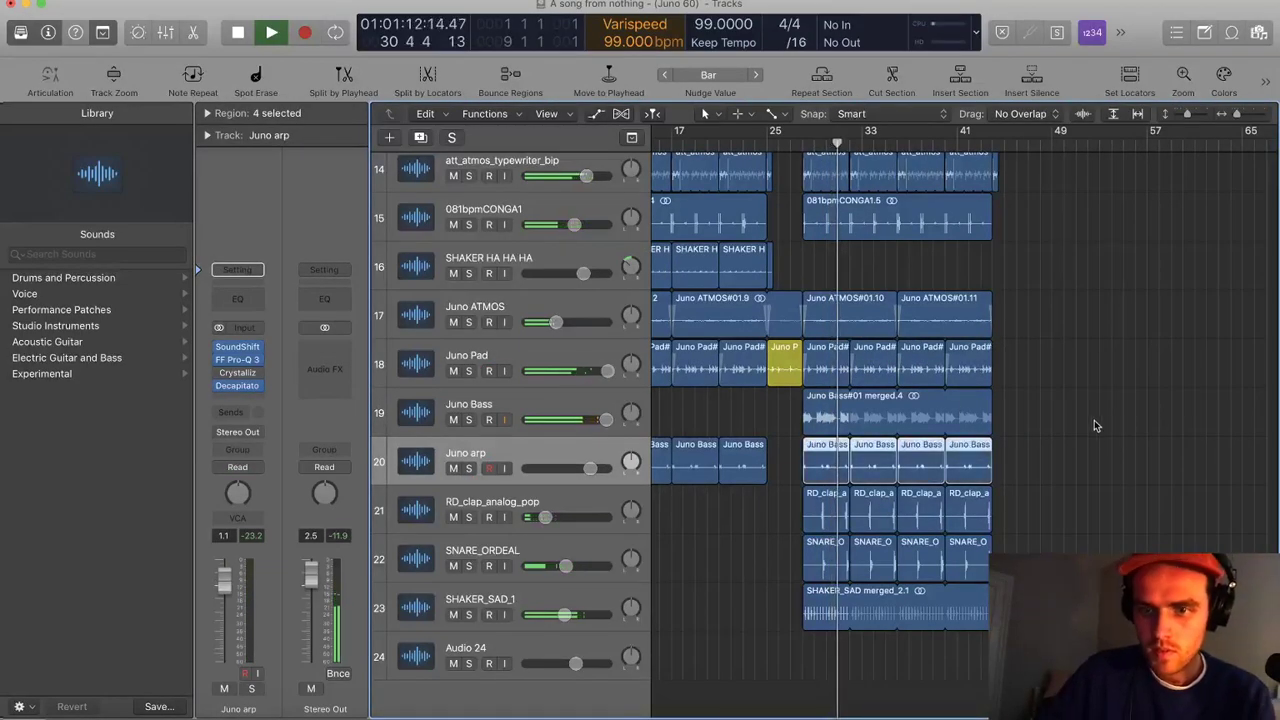
scroll(1092, 427, "down", 1)
key("space")
scroll(1040, 395, "up", 1)
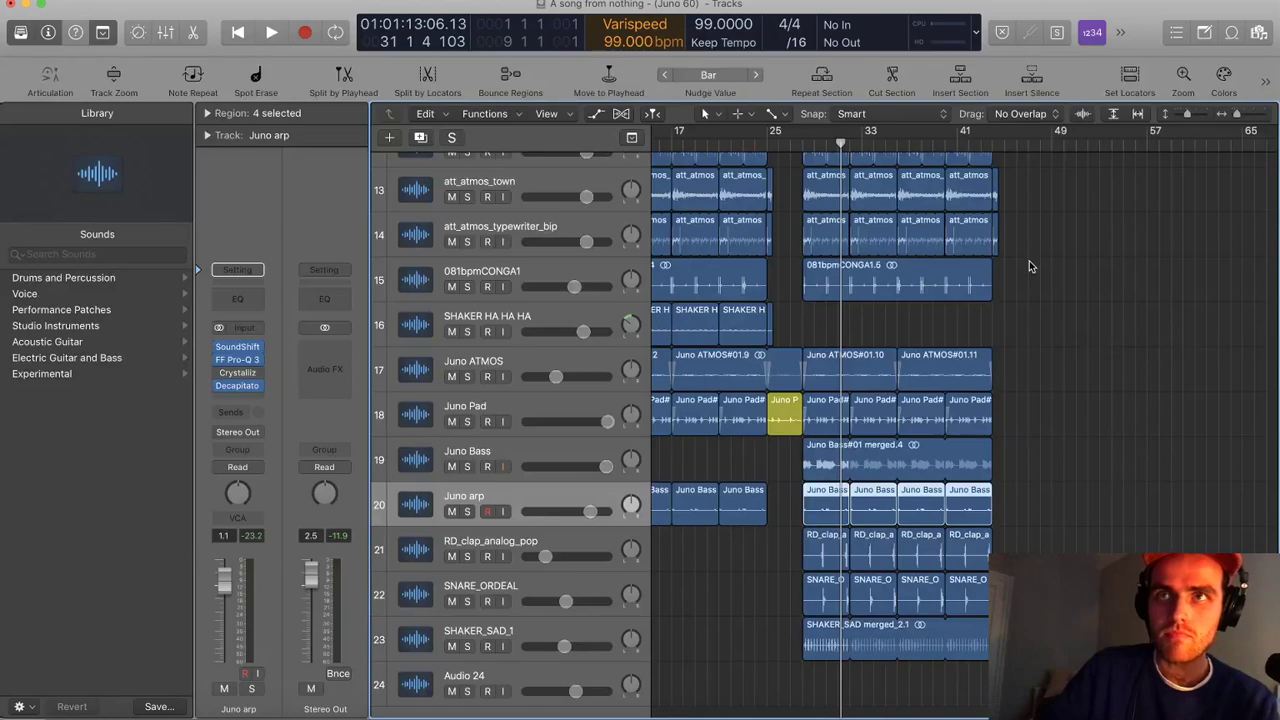
Set the cycle range from bar 9 to bar 36
scroll(1033, 261, "left", 4)
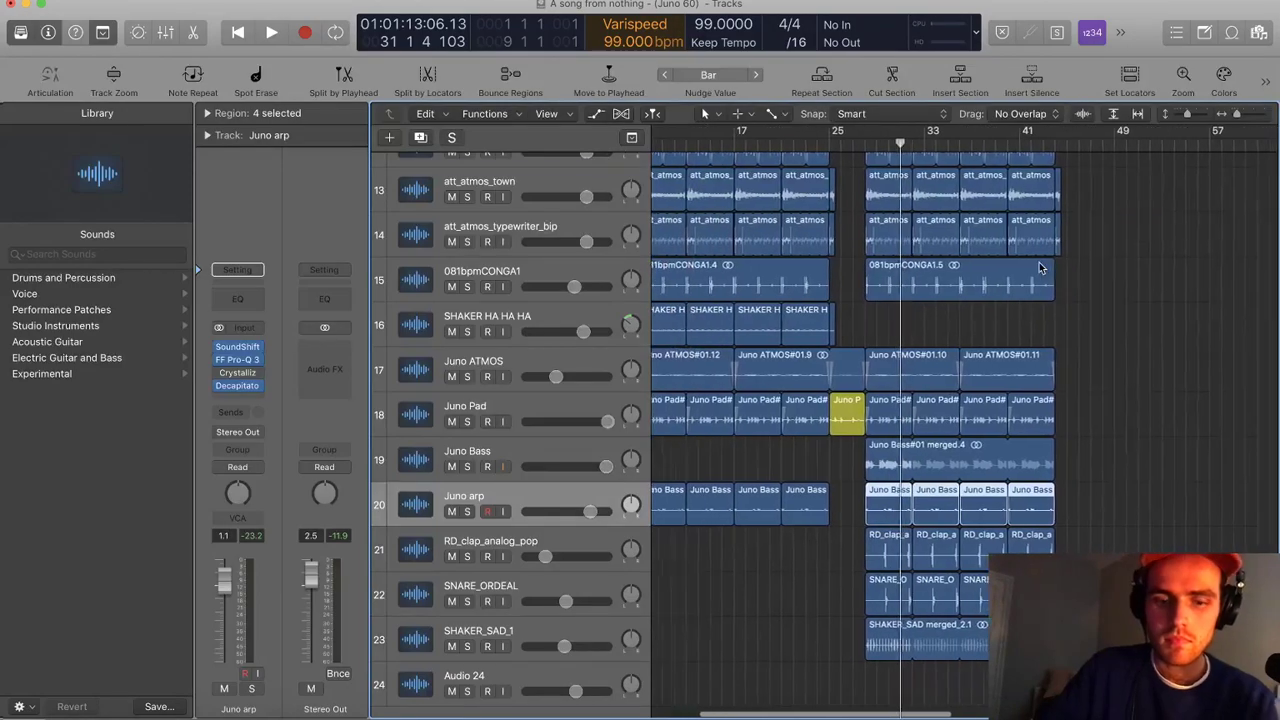
scroll(1039, 266, "up", 3)
scroll(1039, 266, "down", 3)
scroll(980, 227, "up", 3)
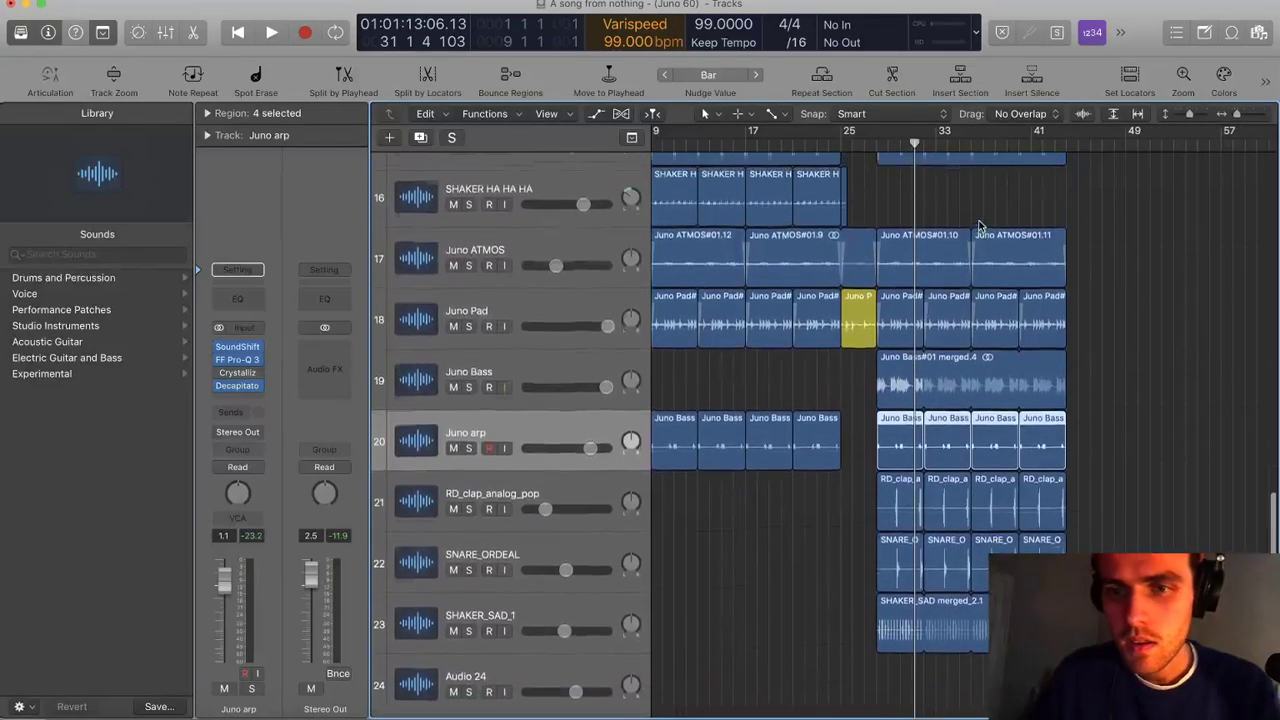
scroll(979, 226, "down", 2)
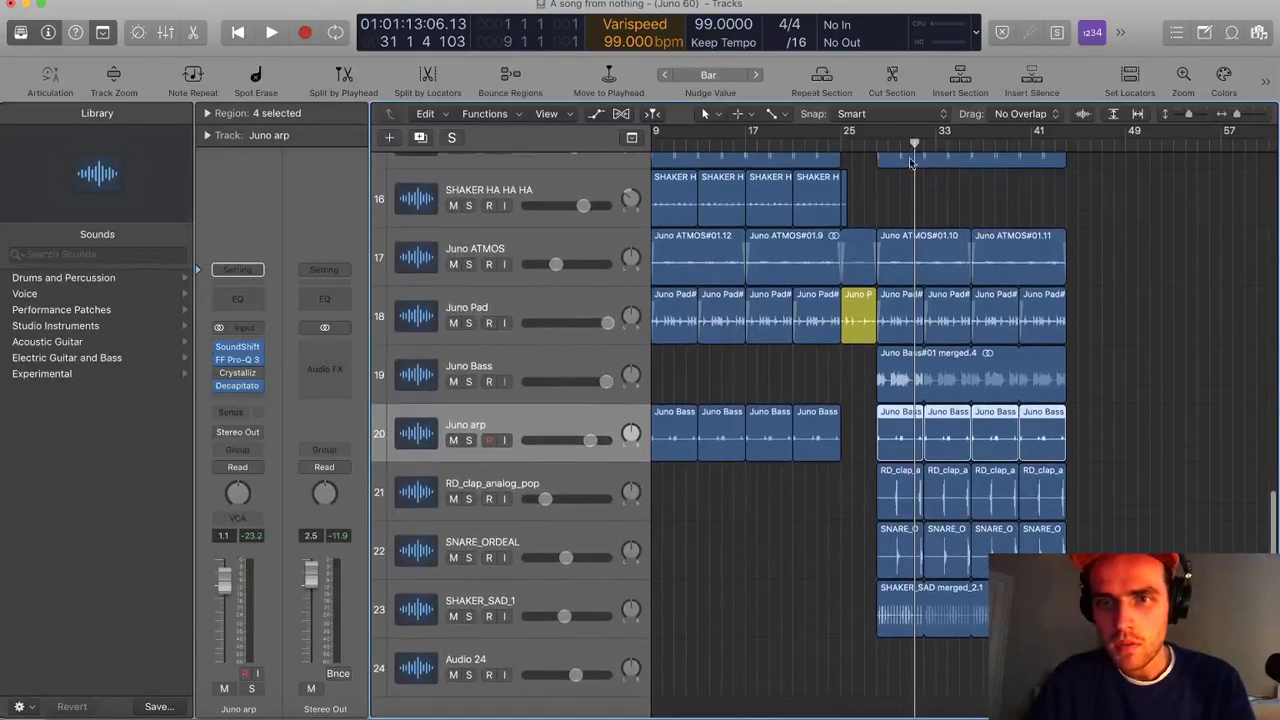
left_click_drag(878, 137, 967, 146)
scroll(904, 182, "down", 5)
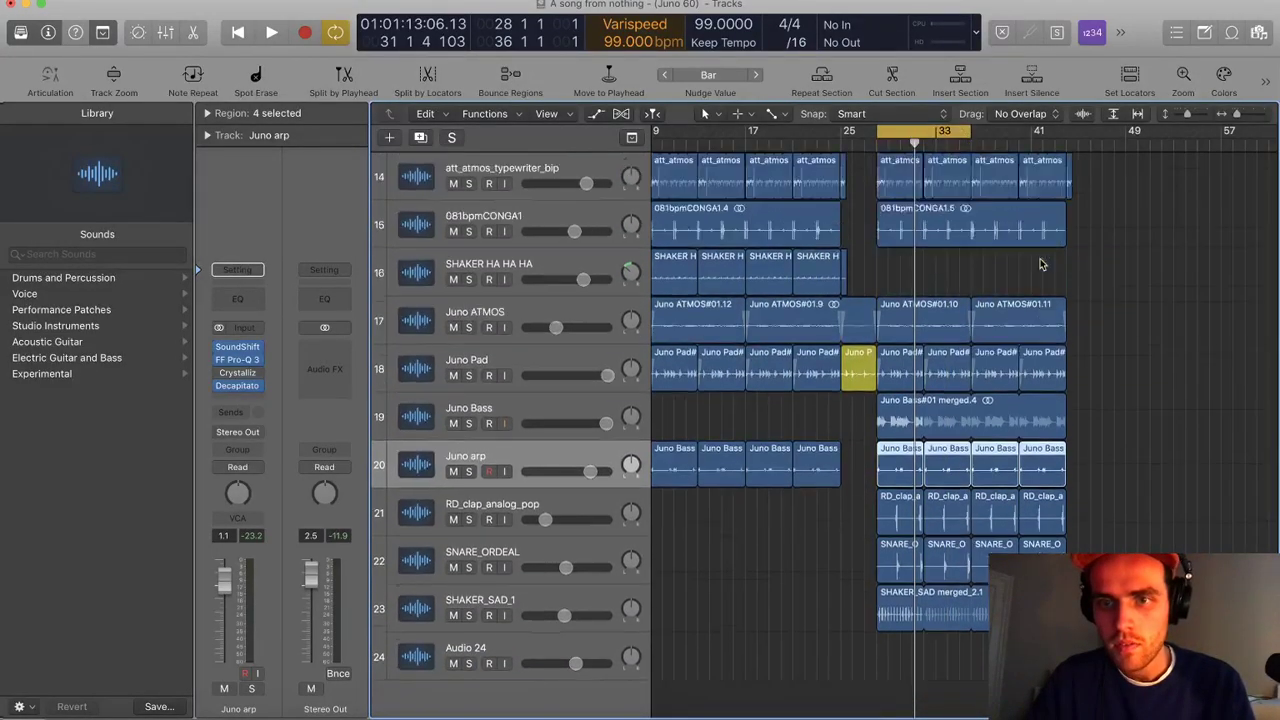
left_click_drag(875, 135, 725, 135)
scroll(970, 220, "down", 2)
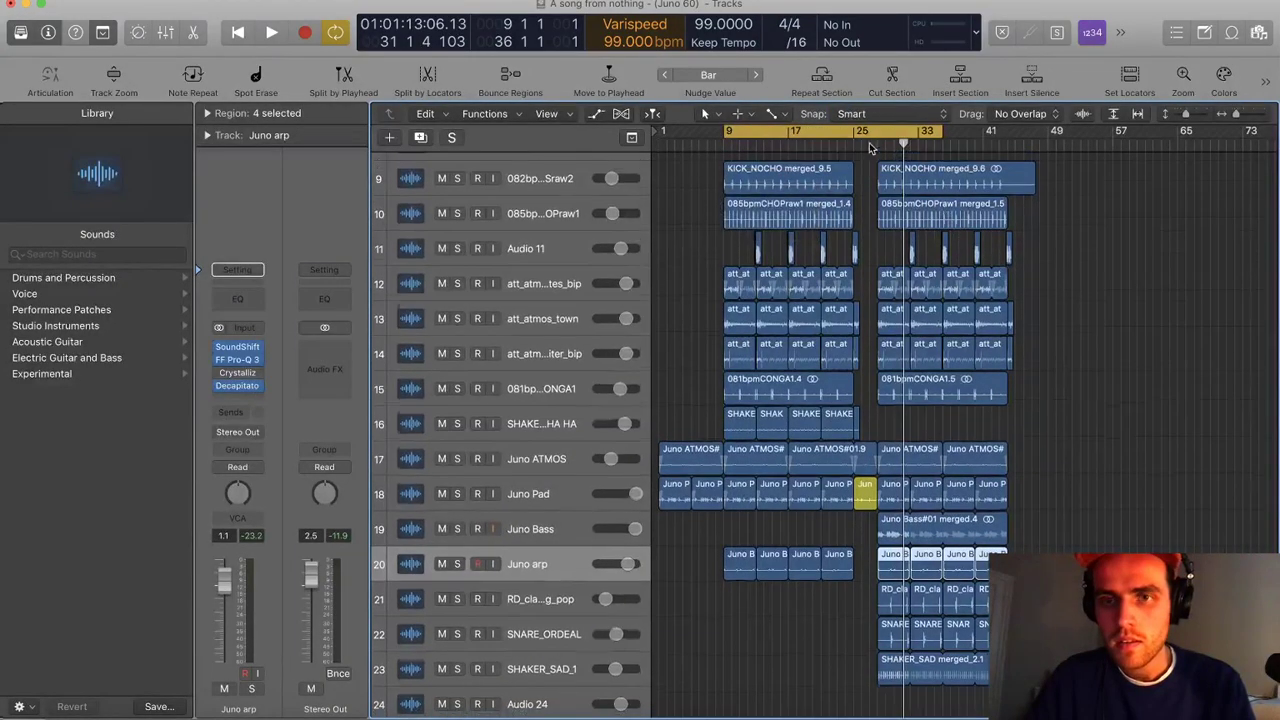
Split the tracks 9 to 15 regions at bar 36, colour the bar 28 to 36 pieces teal, and repeat the bar 9 to 36 section
left_click(944, 180)
left_click(944, 218)
left_click_drag(937, 168, 884, 180)
left_click(940, 388)
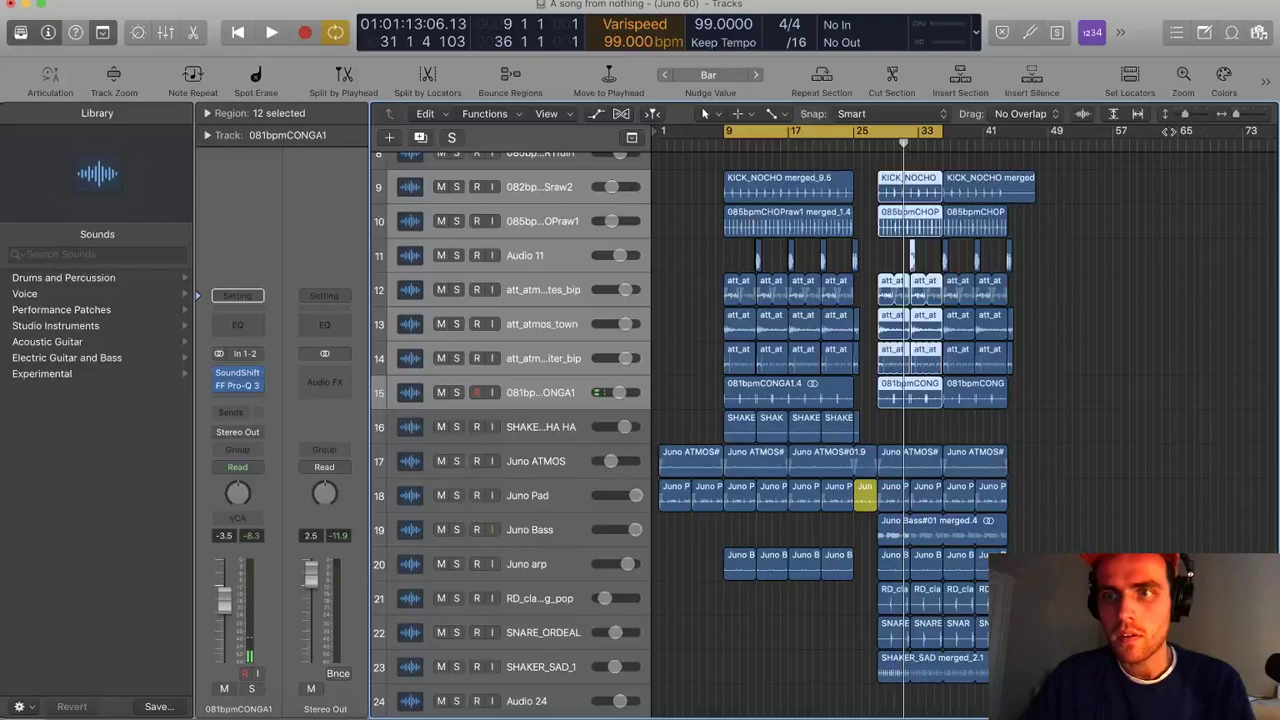
key("alt+c")
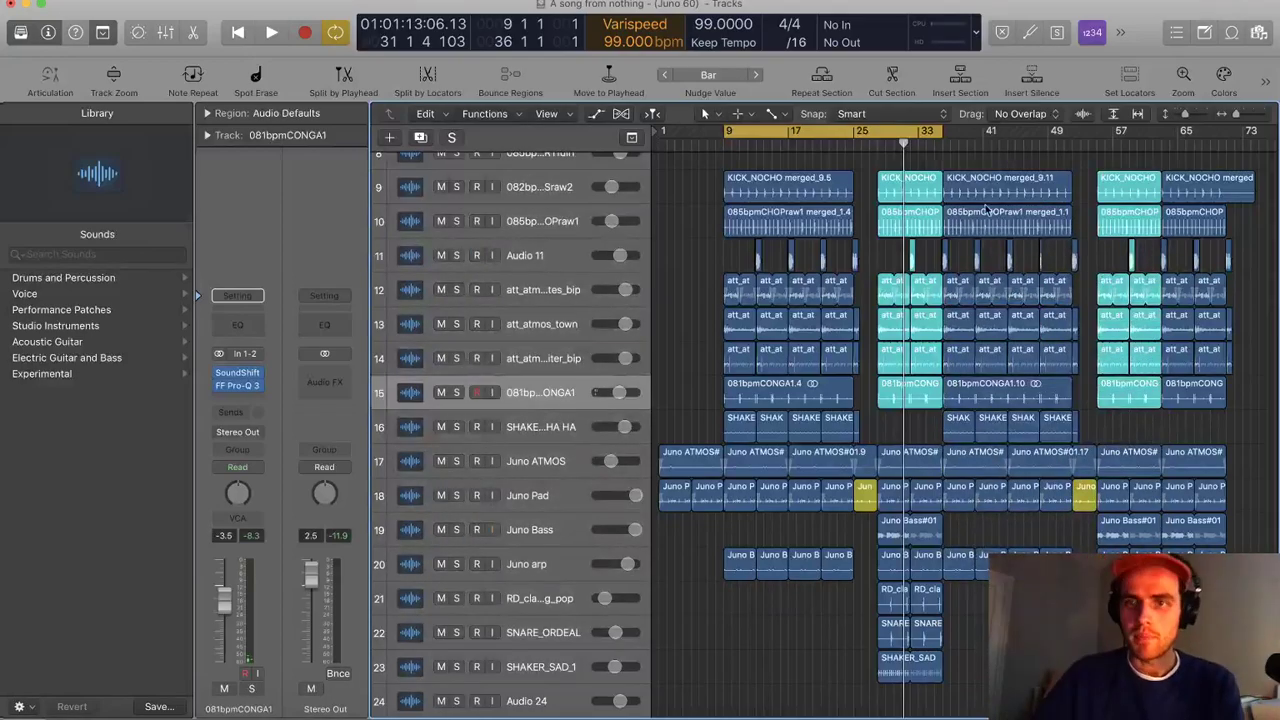
key("c")
Play from about bar 35, split the Juno Bass region just after bar 35 and mute the piece leading up to bar 36
left_click(935, 143)
key("space")
scroll(990, 256, "up", 1)
scroll(990, 256, "up", 5)
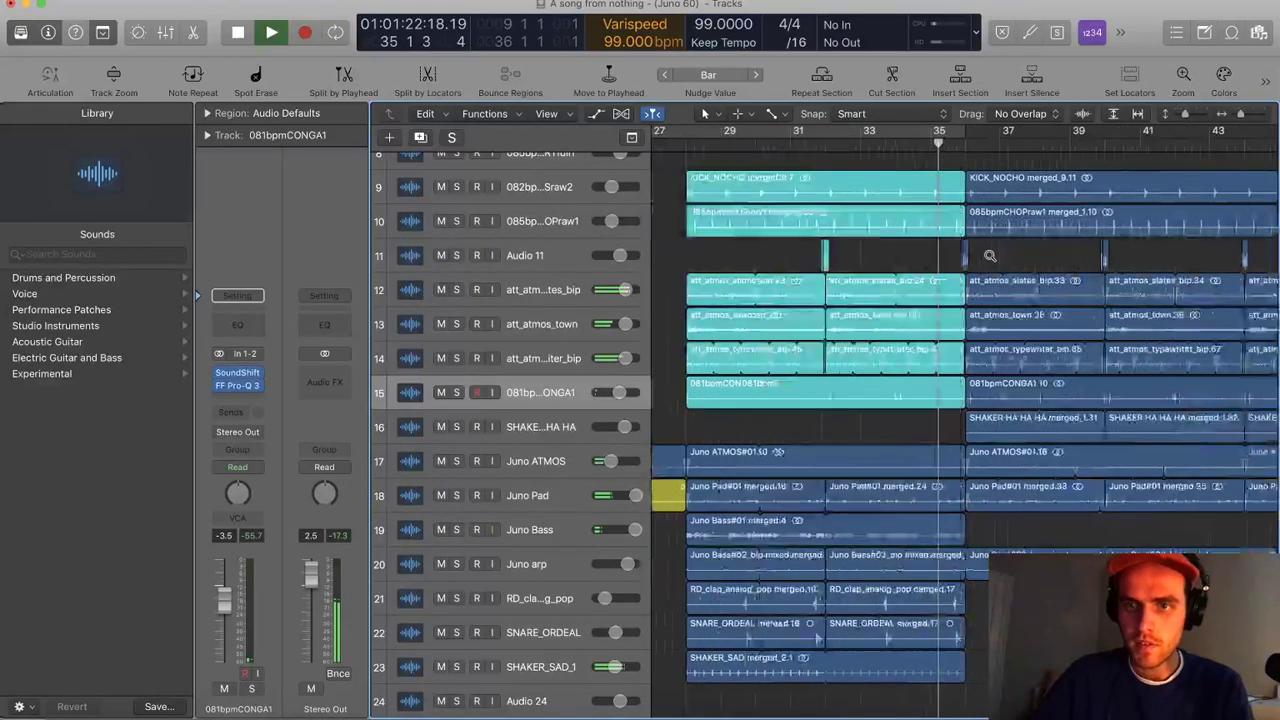
scroll(990, 255, "up", 1)
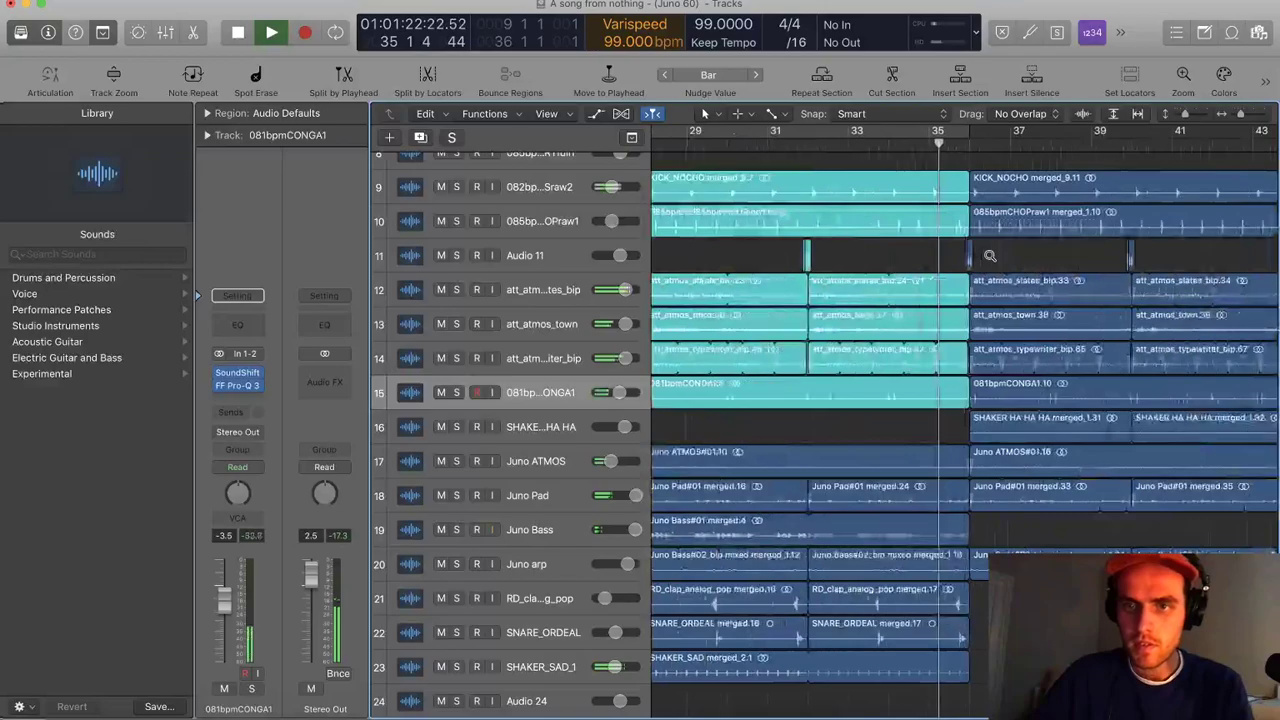
scroll(990, 255, "up", 2)
key("space")
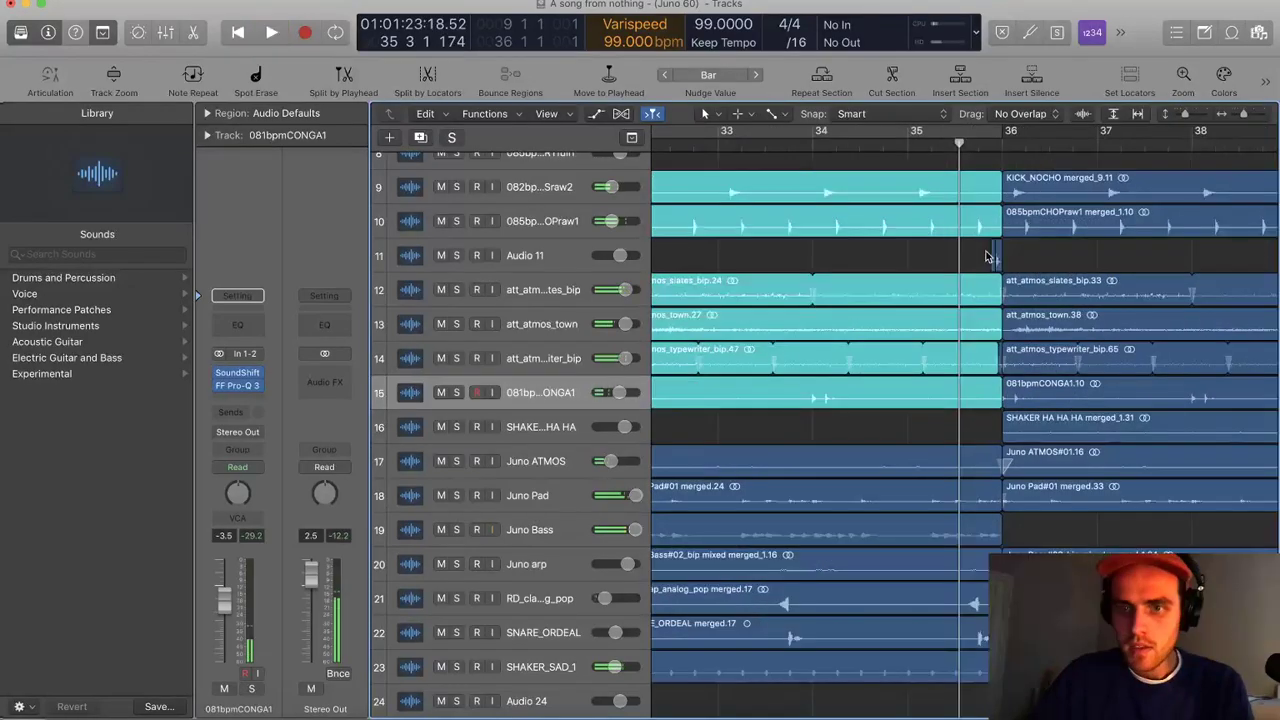
scroll(922, 489, "down", 1)
left_click(922, 489)
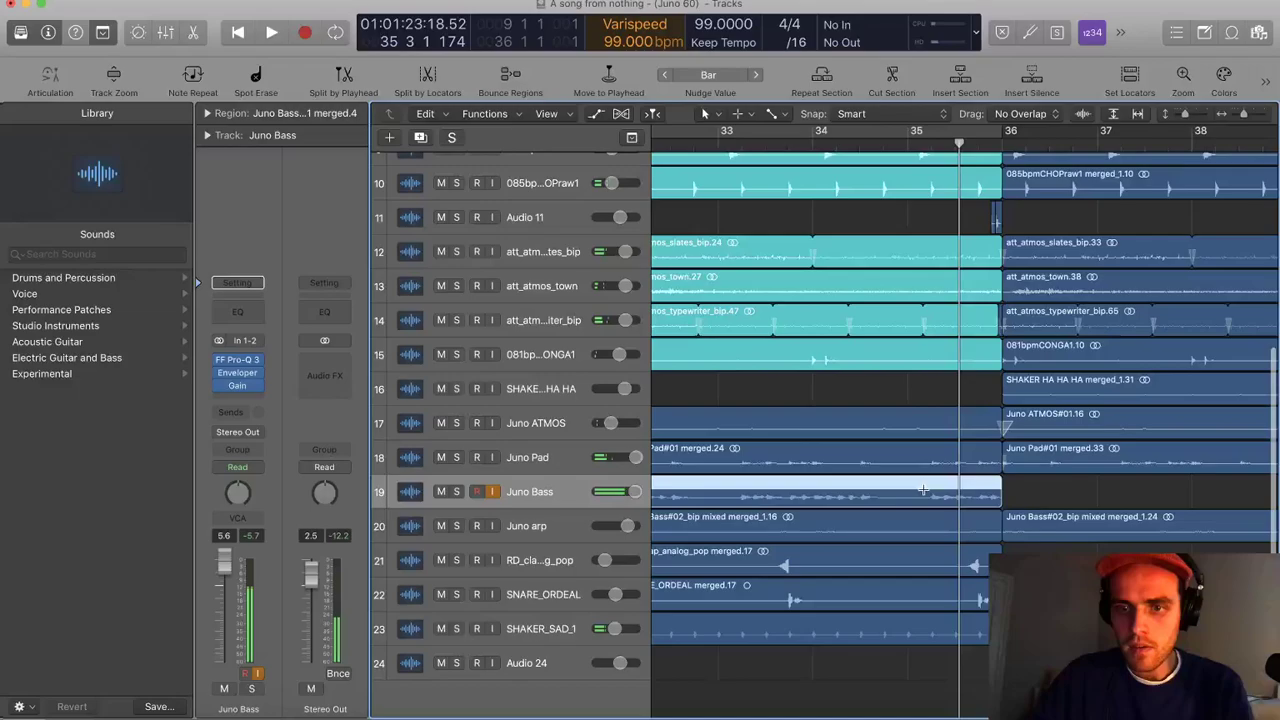
left_click_drag(924, 489, 1007, 481)
key("ctrl+m")
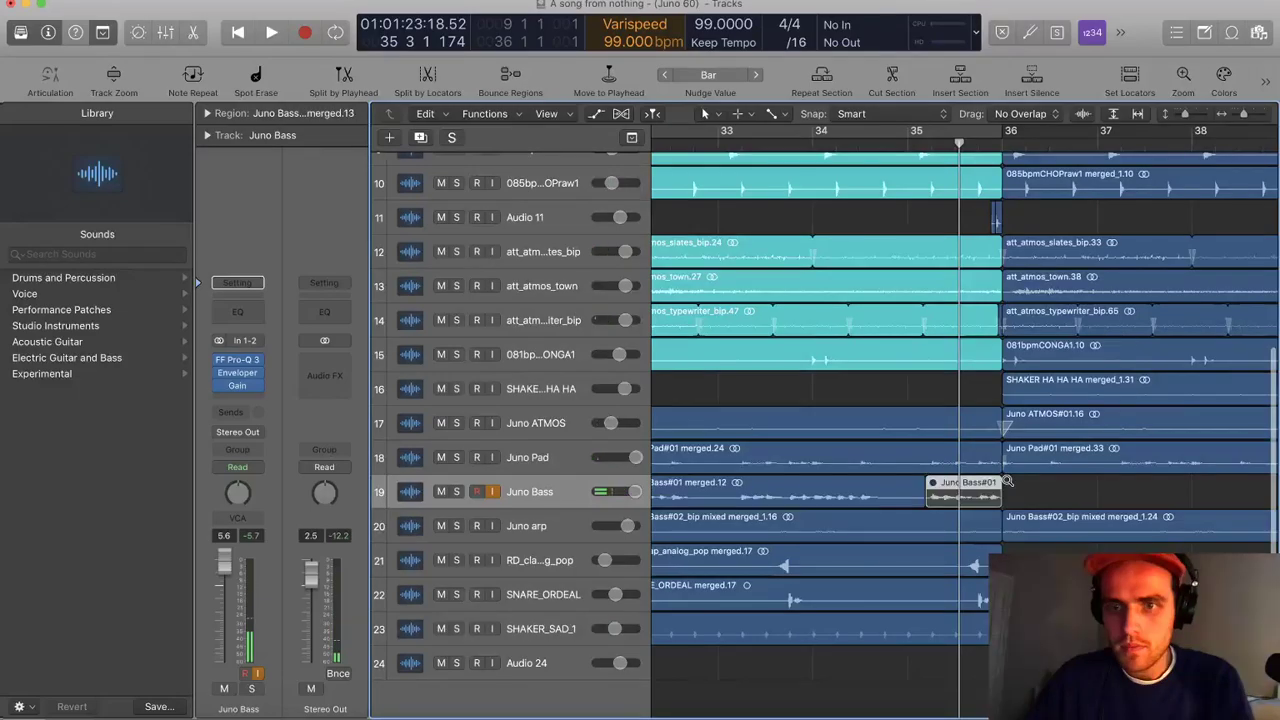
Shorten the att_atmos_slates, att_atmos_typewriter and 081bpmCONGA1 regions before bar 36 so they end at bar 35
scroll(1007, 481, "down", 1)
left_click_drag(999, 330, 907, 352)
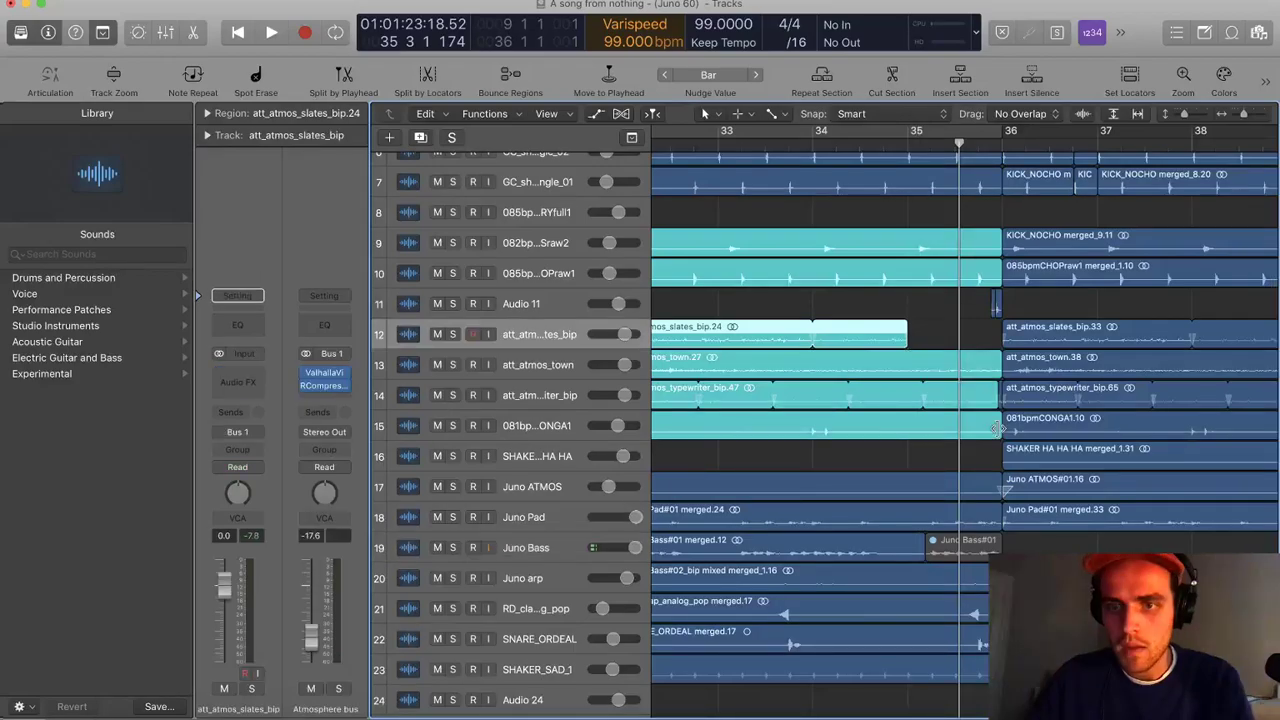
left_click_drag(998, 428, 898, 410)
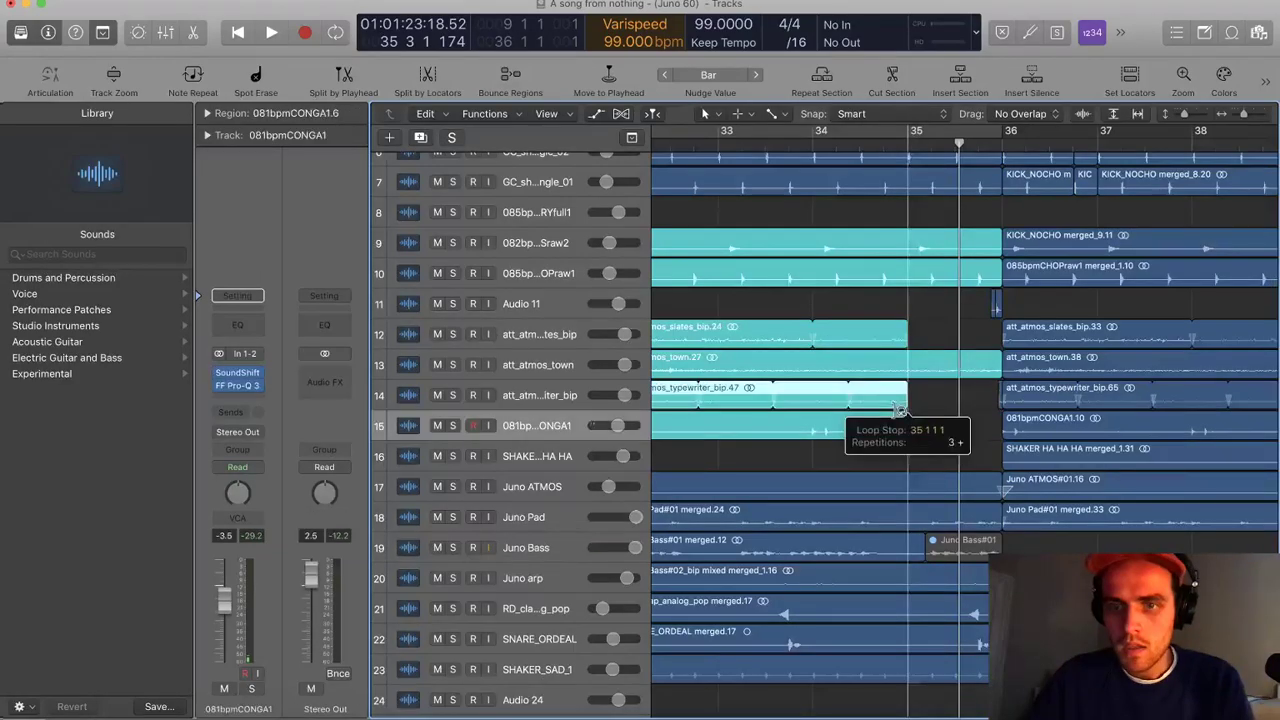
Mute the last part of the KICK_NOCHO_2 region before bar 36 and play the transition from bar 34
scroll(900, 408, "up", 5)
left_click(980, 202)
key("ctrl+m")
left_click(817, 142)
key("space")
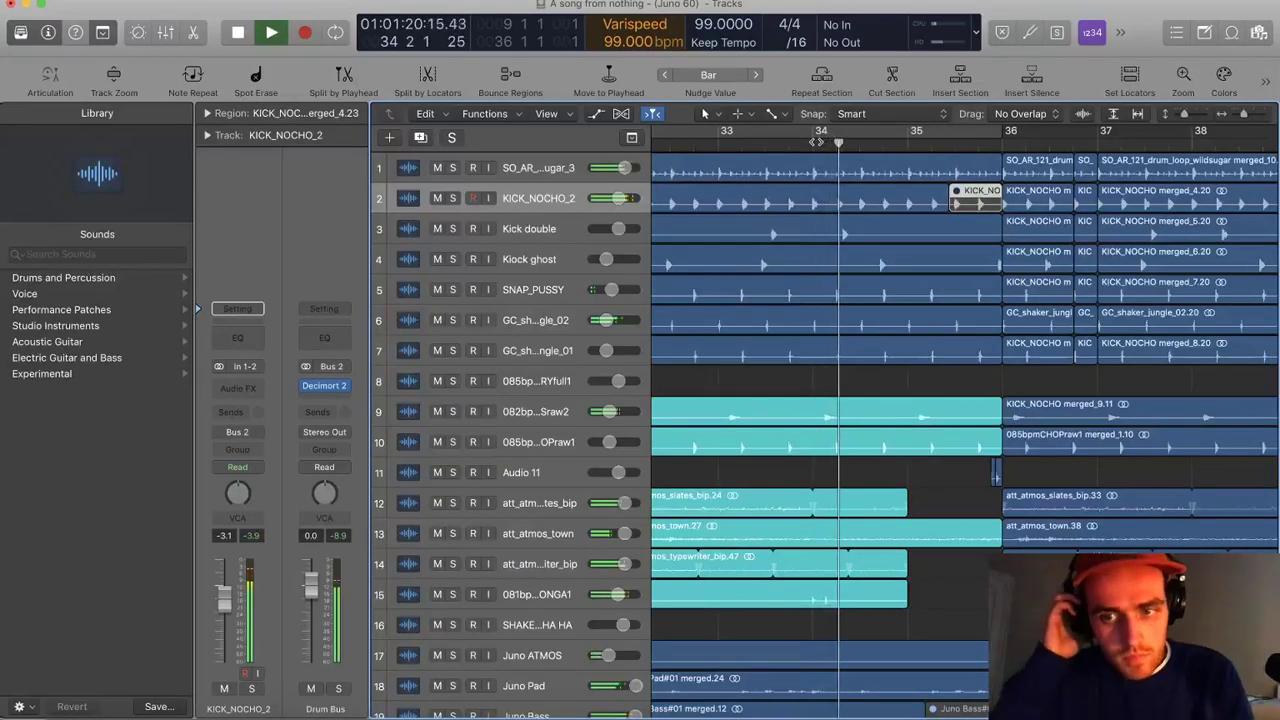
Copy the Juno Bass part from bar 28 to bar 36 so the bass covers bars 36 to 44
scroll(1000, 480, "down", 5)
scroll(1000, 480, "up", 4)
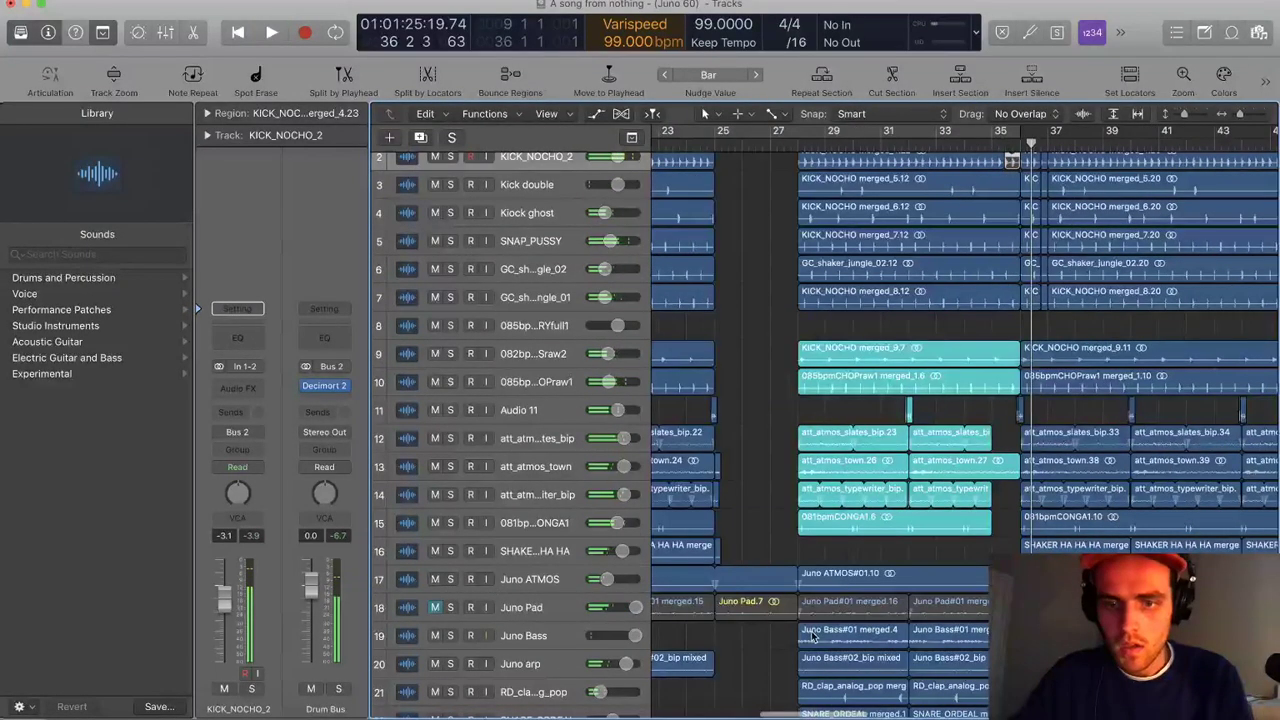
left_click_drag(832, 638, 1052, 640)
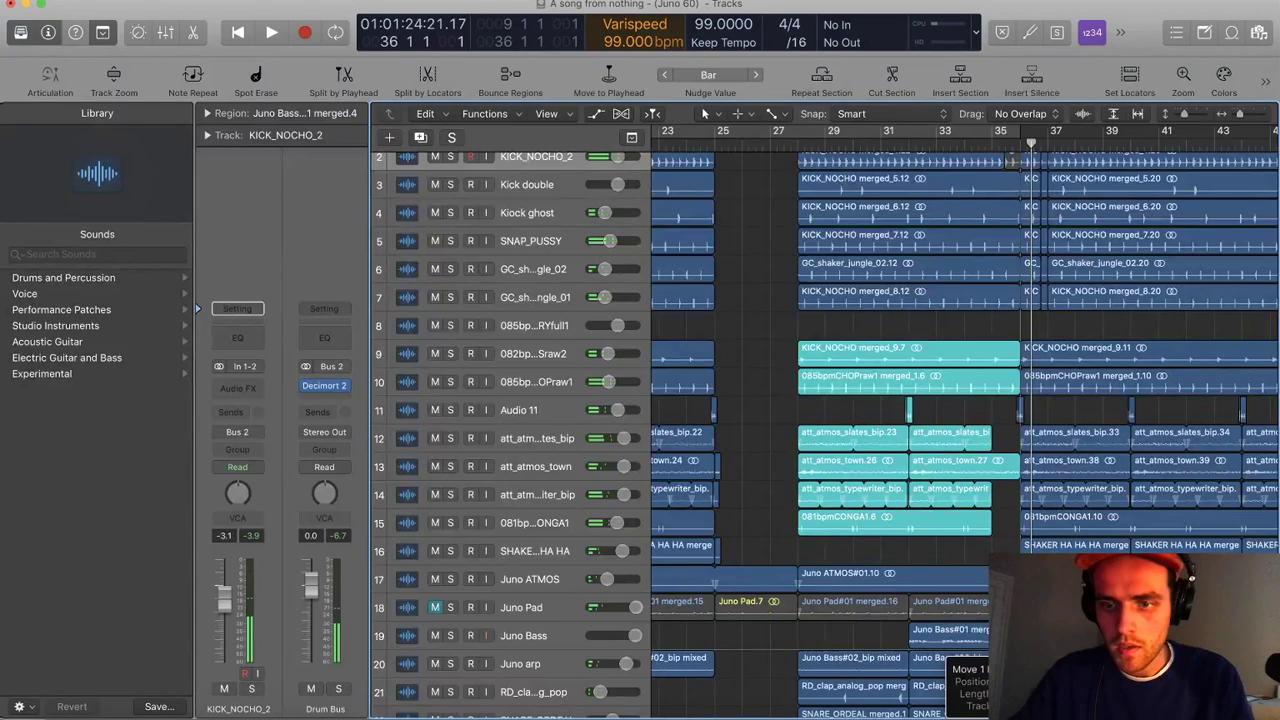
left_click_drag(945, 662, 805, 632)
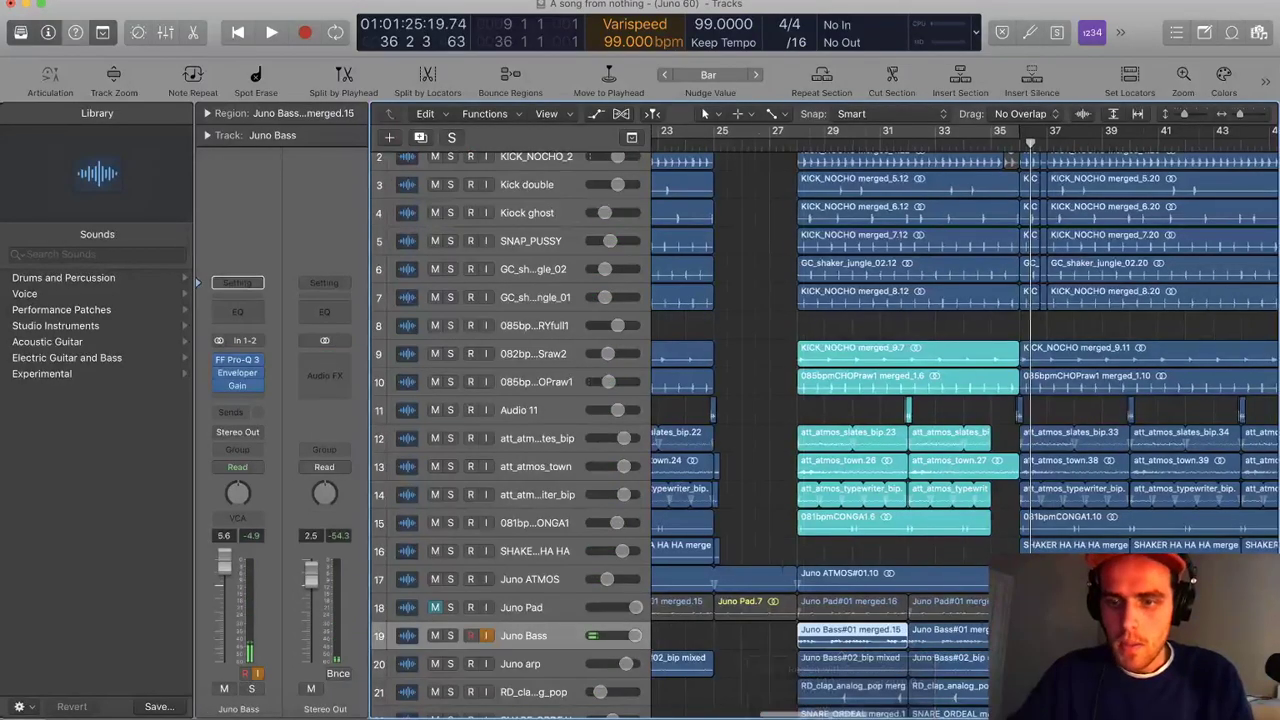
Unmute the Juno Pad track and delete its regions between bars 36 and 52
scroll(965, 420, "right", 2)
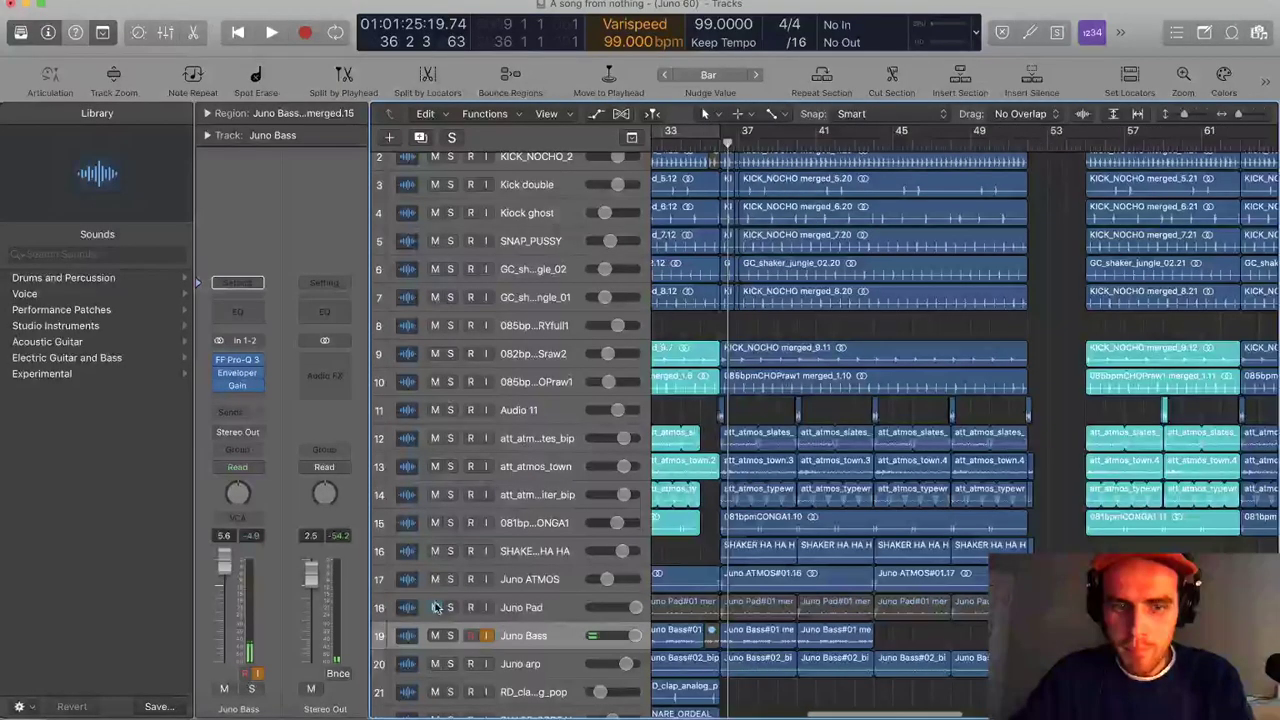
left_click(777, 612)
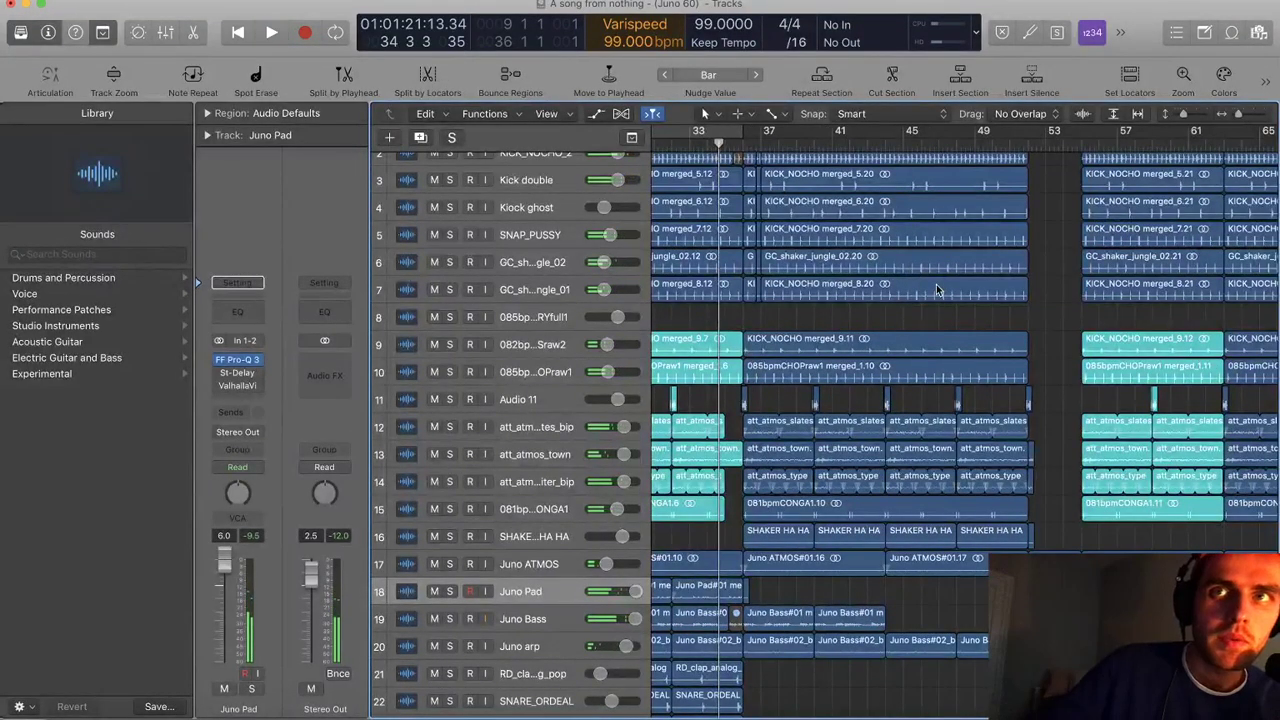
scroll(960, 284, "down", 3)
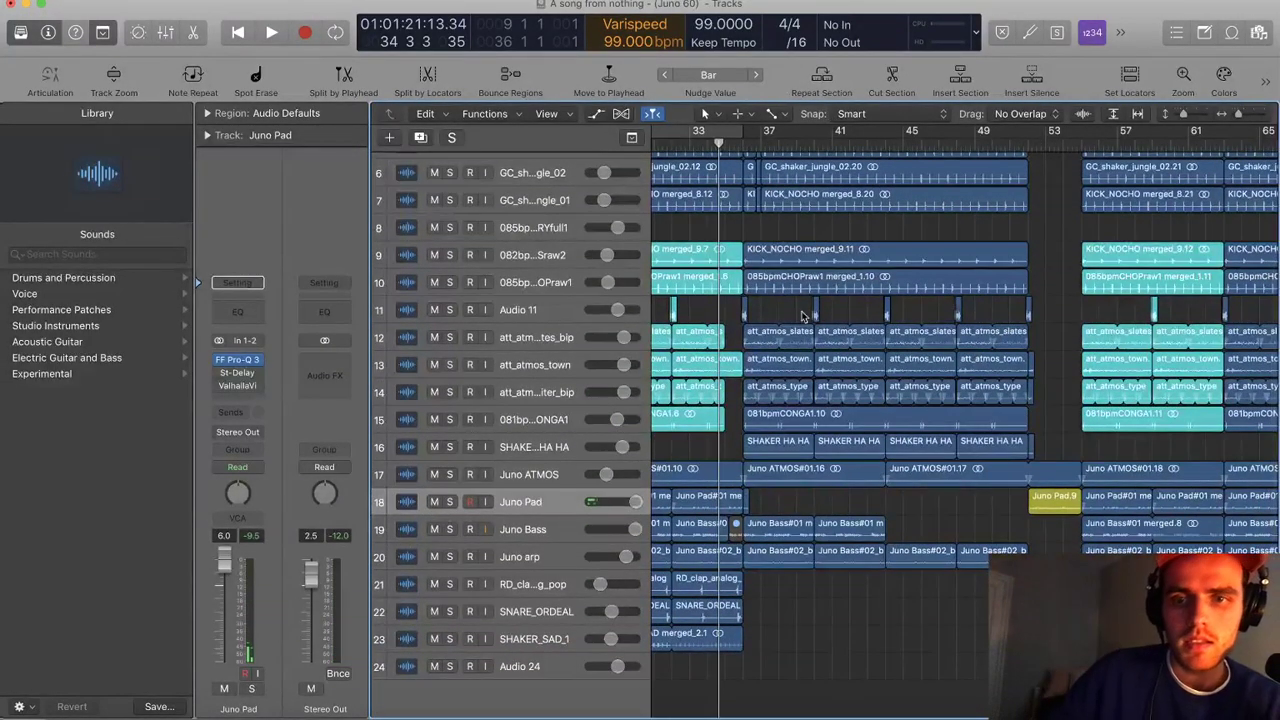
Play the transition into bar 36 and mute the last piece of the SO_AR_121 drum loop just before that bar
key("space")
key("super+Right")
key("super+Right")
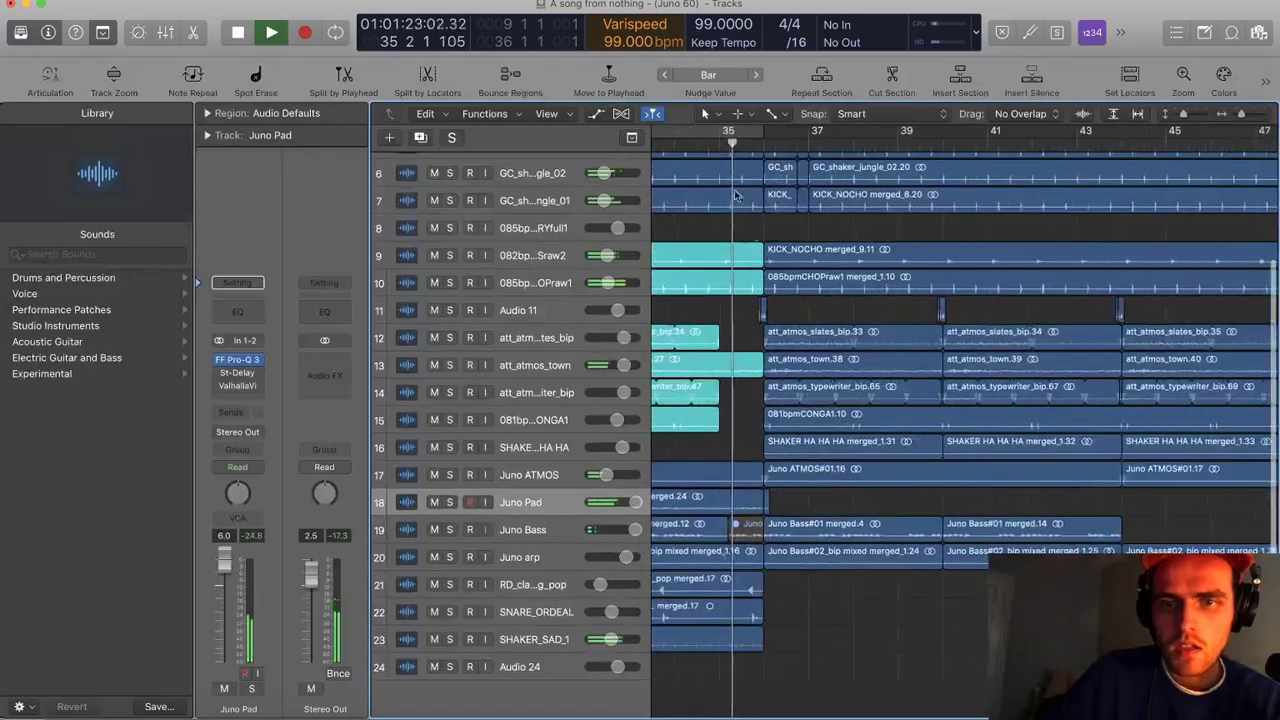
scroll(842, 299, "up", 5)
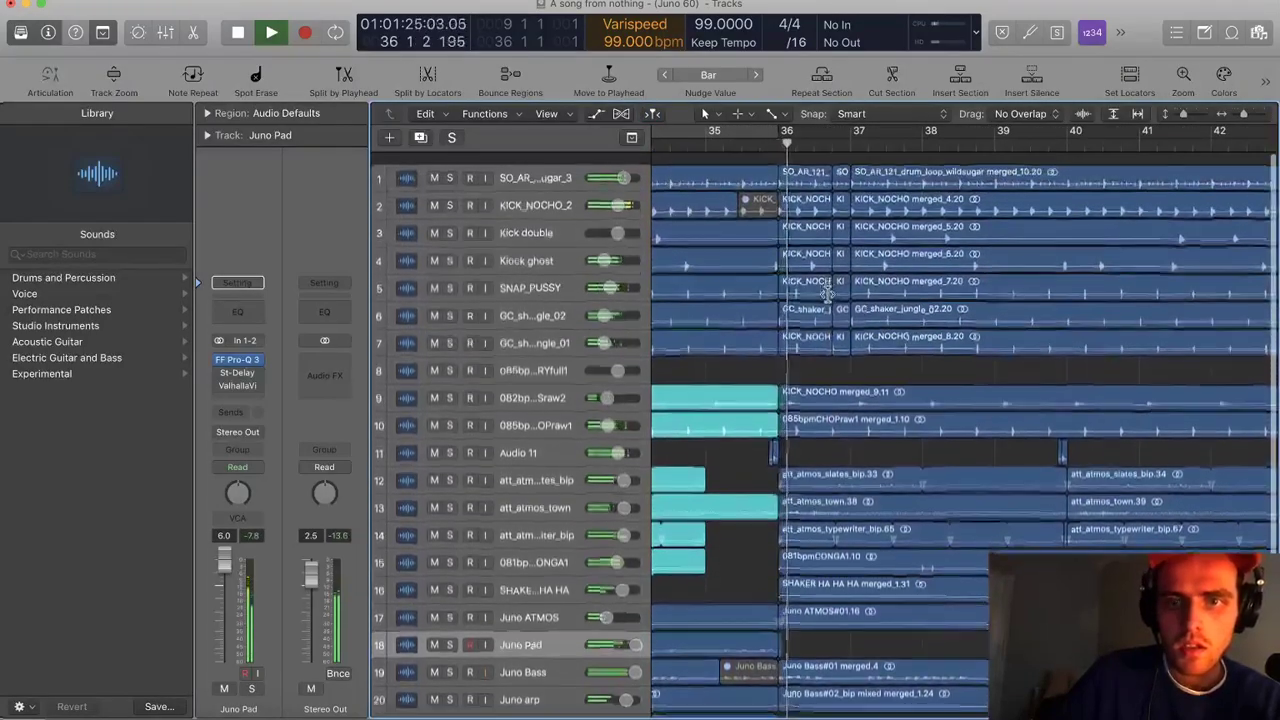
left_click(757, 170)
key("ctrl+m")
Listen to the section after bar 36 and delete the Juno ATMOS region from bar 36 to bar 44
scroll(805, 310, "down", 3)
key("super+Down")
key("super+Down")
key("super+Down")
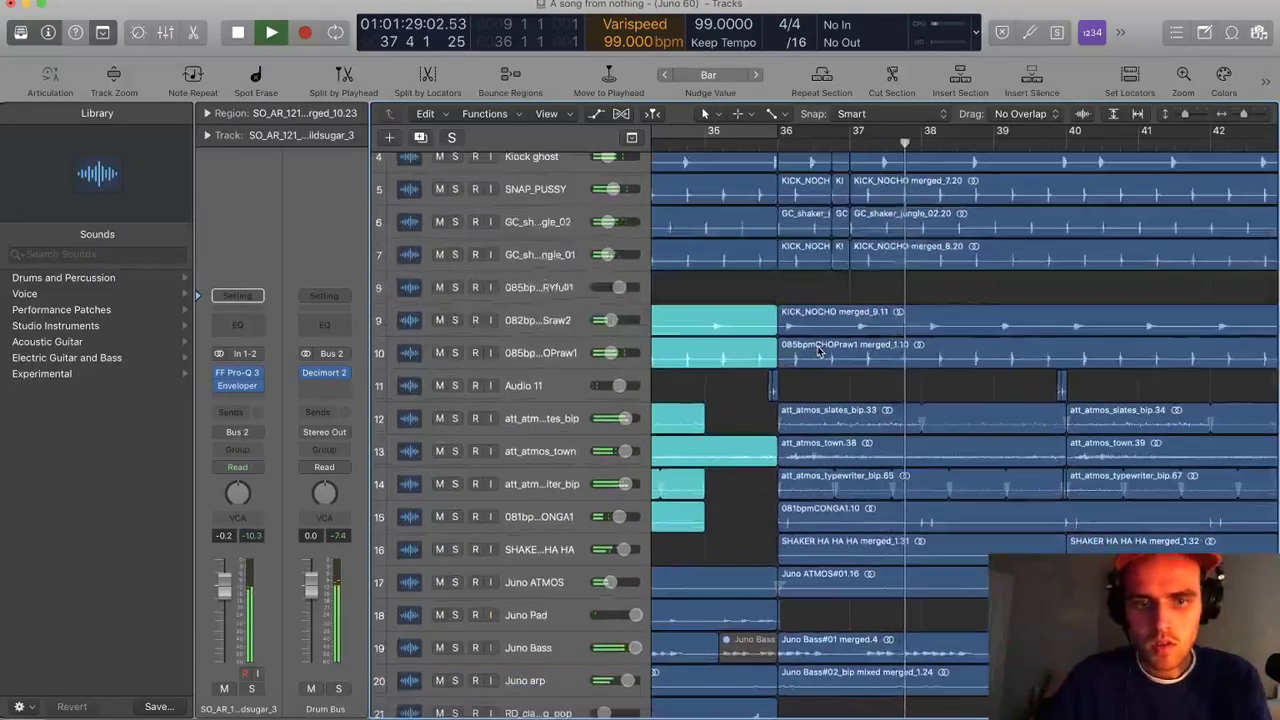
scroll(818, 348, "down", 5)
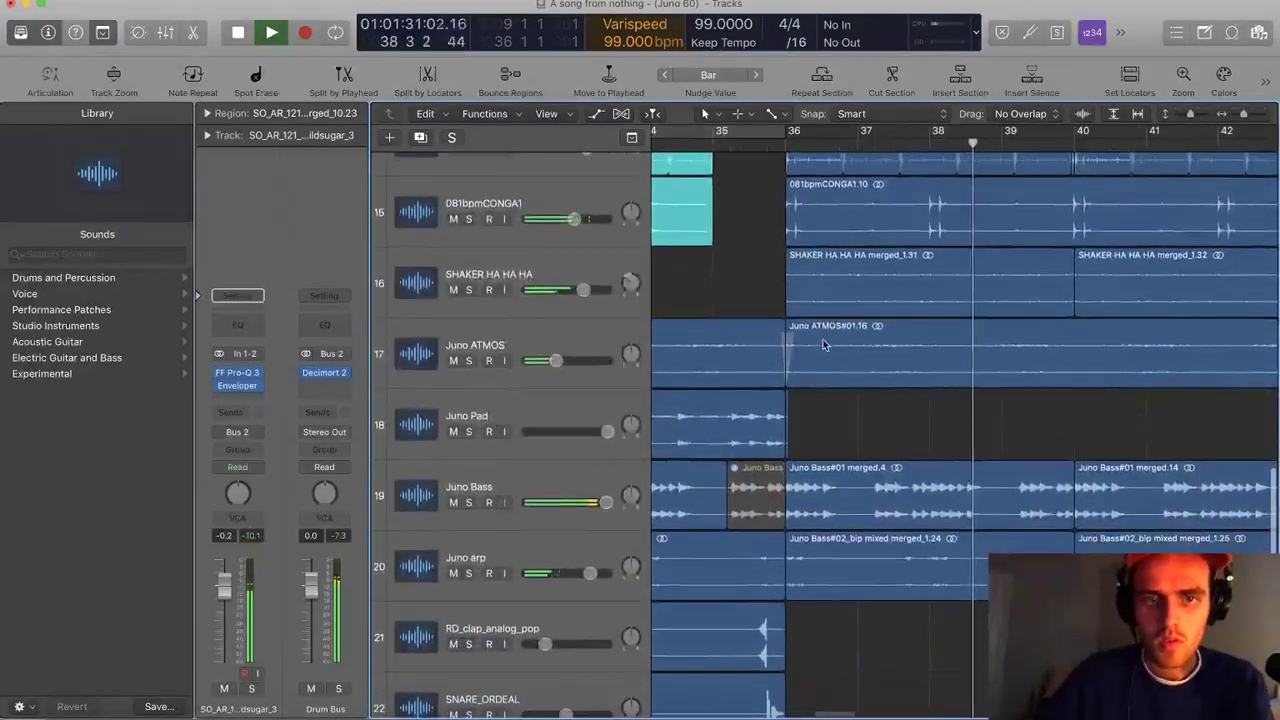
key("super+Down")
scroll(870, 348, "down", 5)
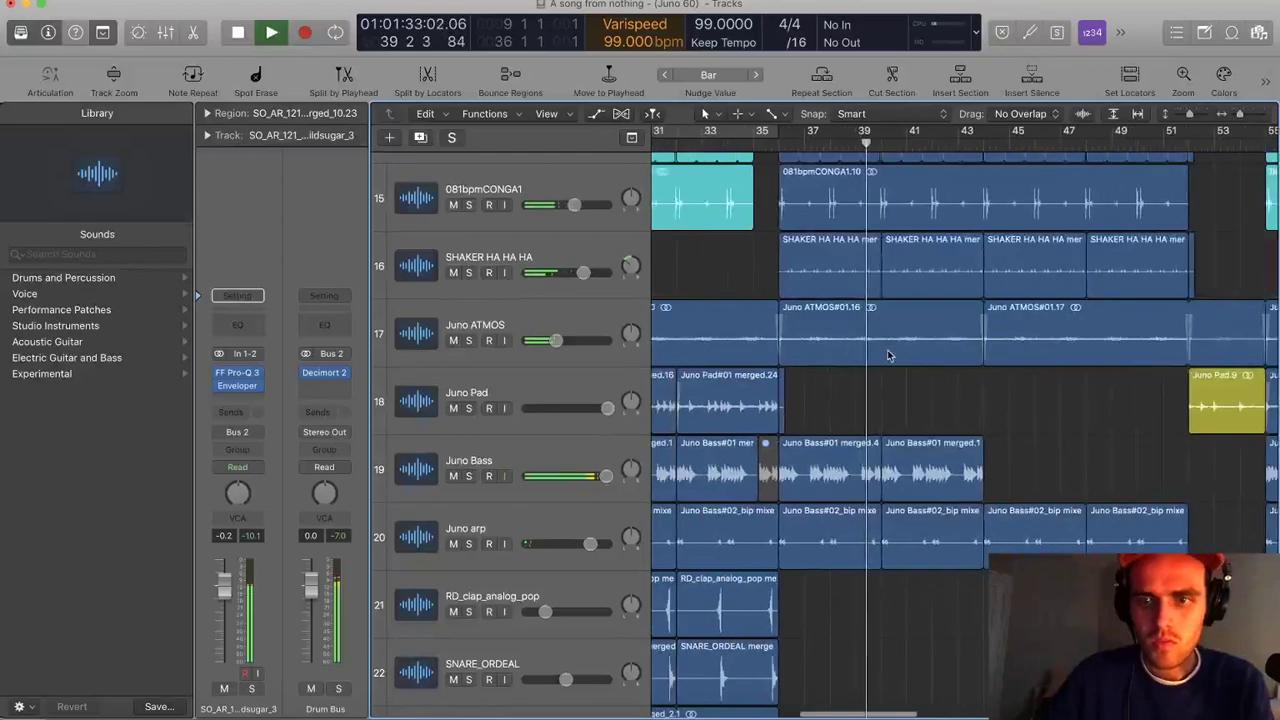
left_click(968, 350)
key("space")
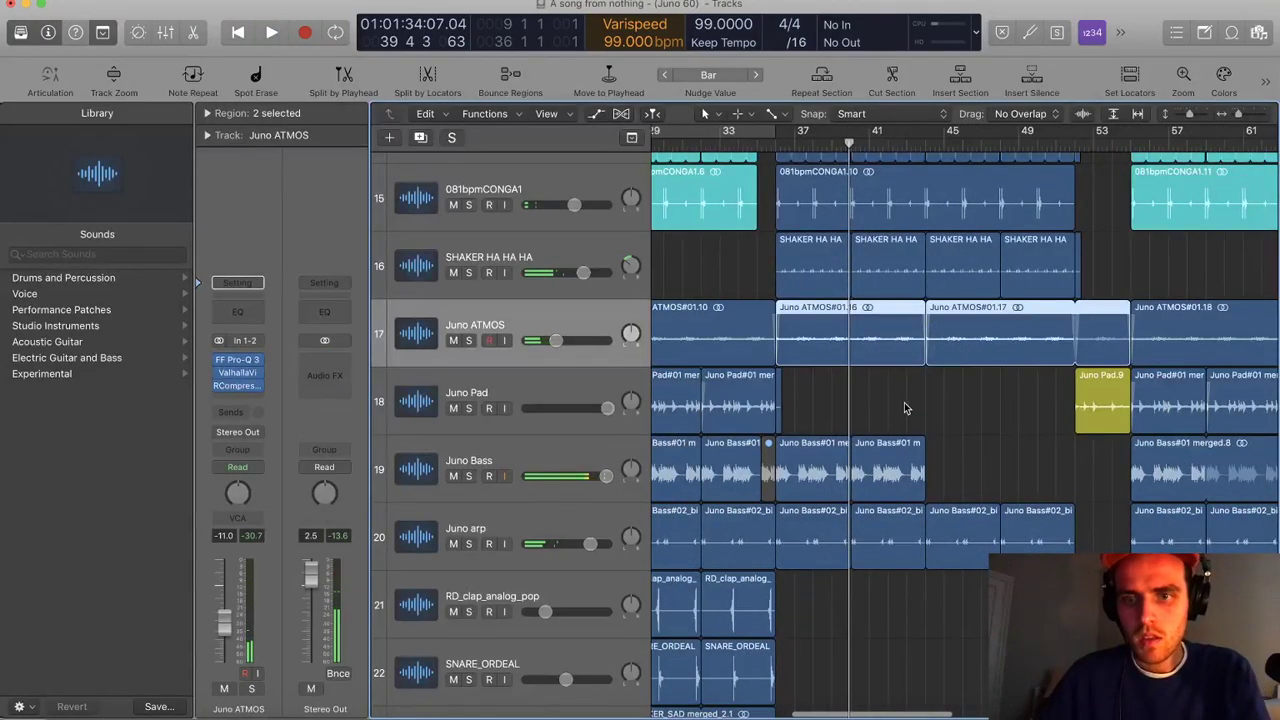
left_click(890, 358)
key("Delete")
Split the remaining Juno ATMOS region at bar 52 and delete the piece from bar 44 to bar 52
left_click_drag(928, 345, 1077, 347)
key("super+z")
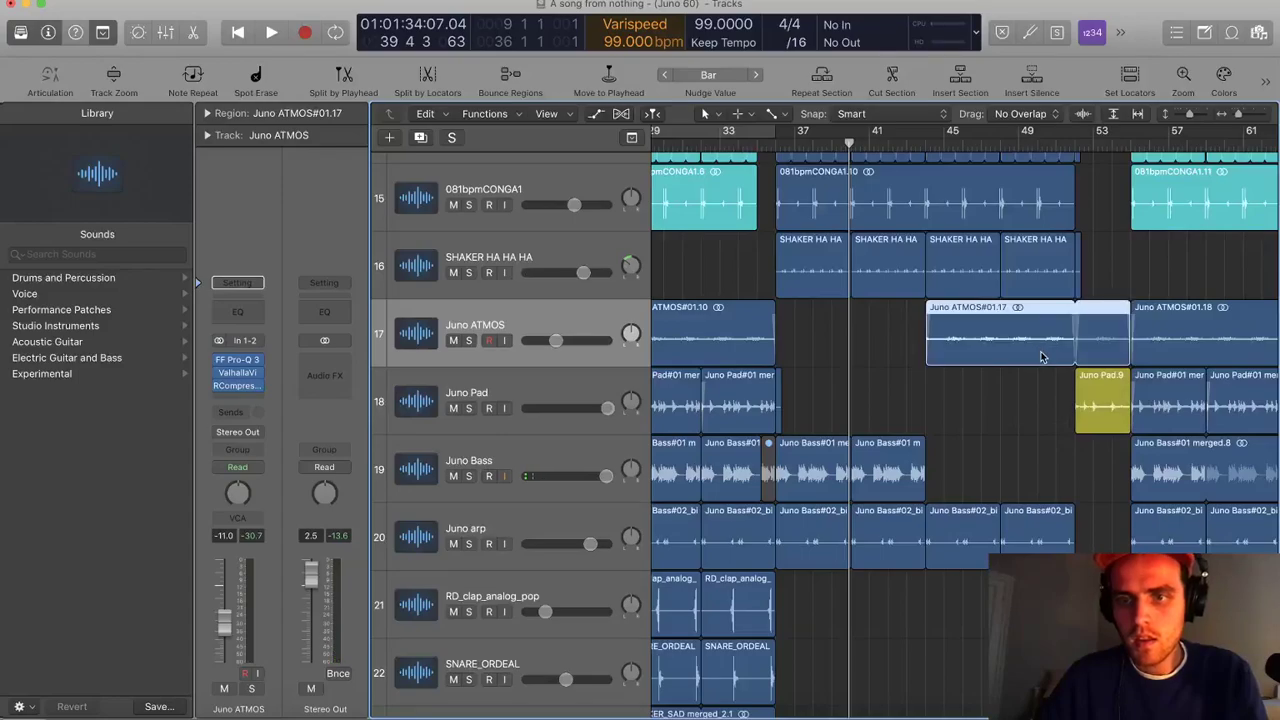
double_click(1074, 325)
left_click(1051, 341)
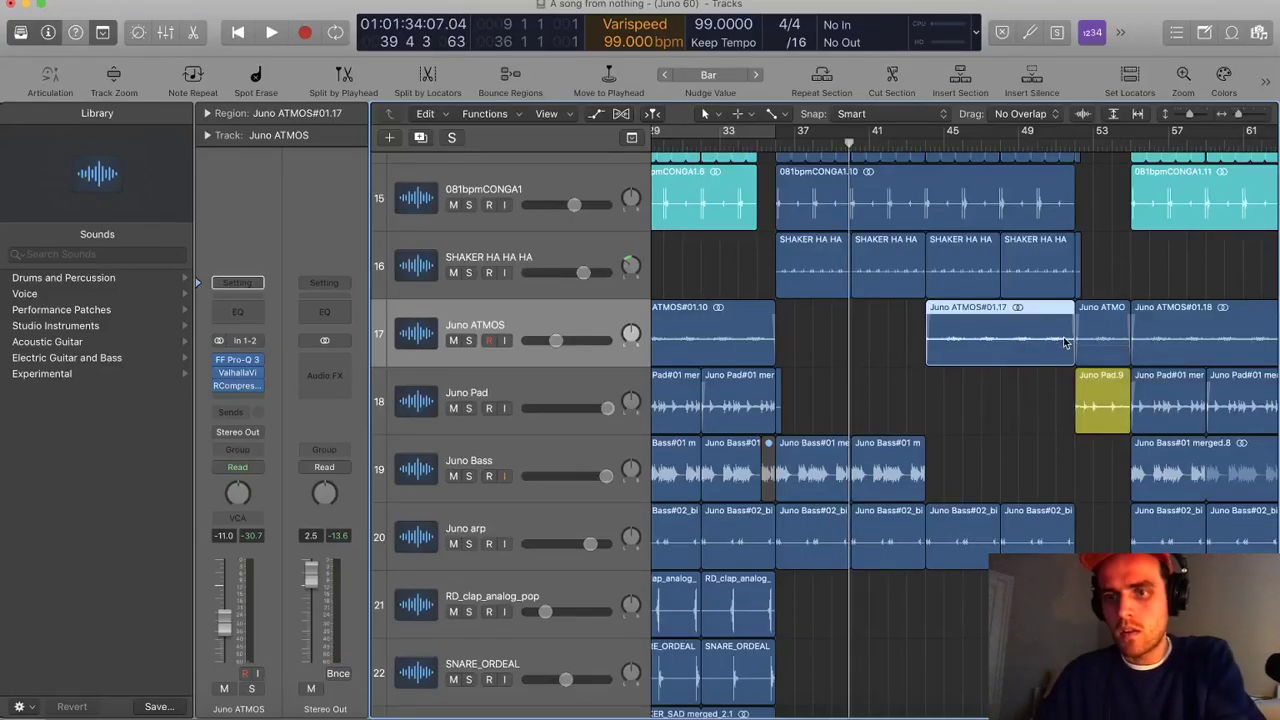
key("Delete")
Add a fade-in across the Juno ATMOS region between bars 52 and 55 and play from bar 52
left_click_drag(1130, 310, 1129, 311)
key("super+Left")
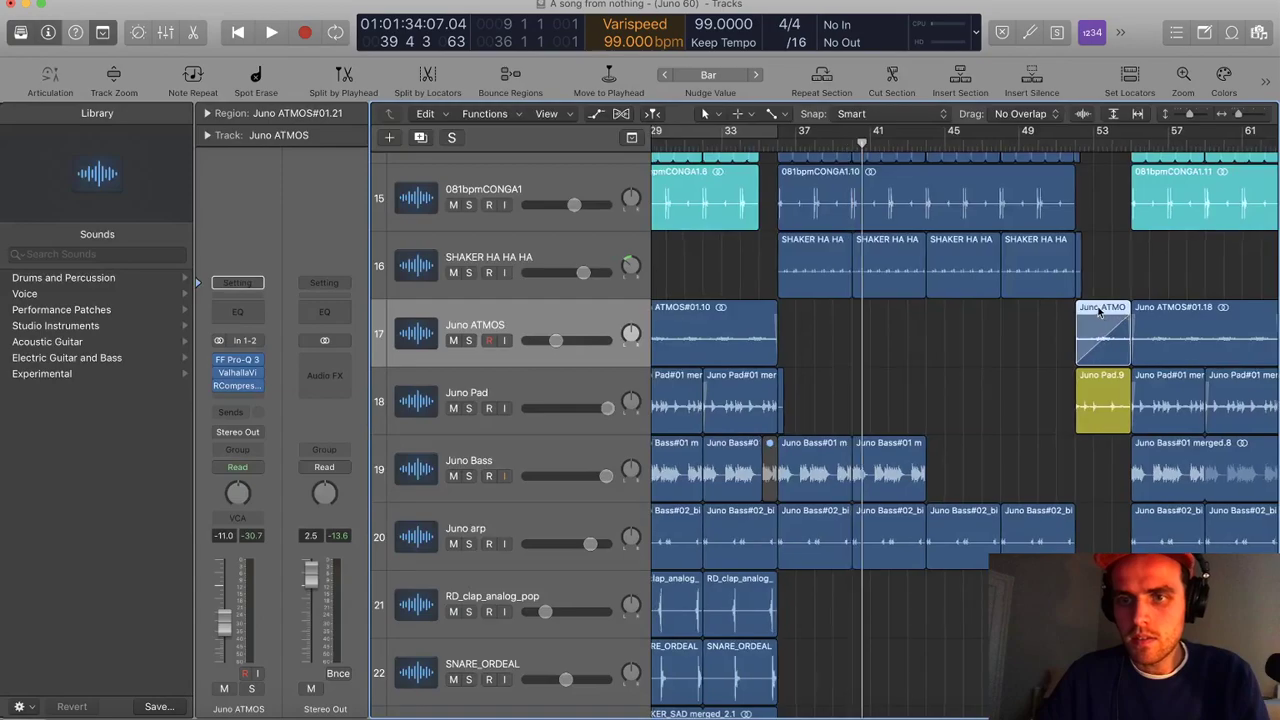
key("super+Up")
left_click(1073, 146)
key("space")
key("super+Right")
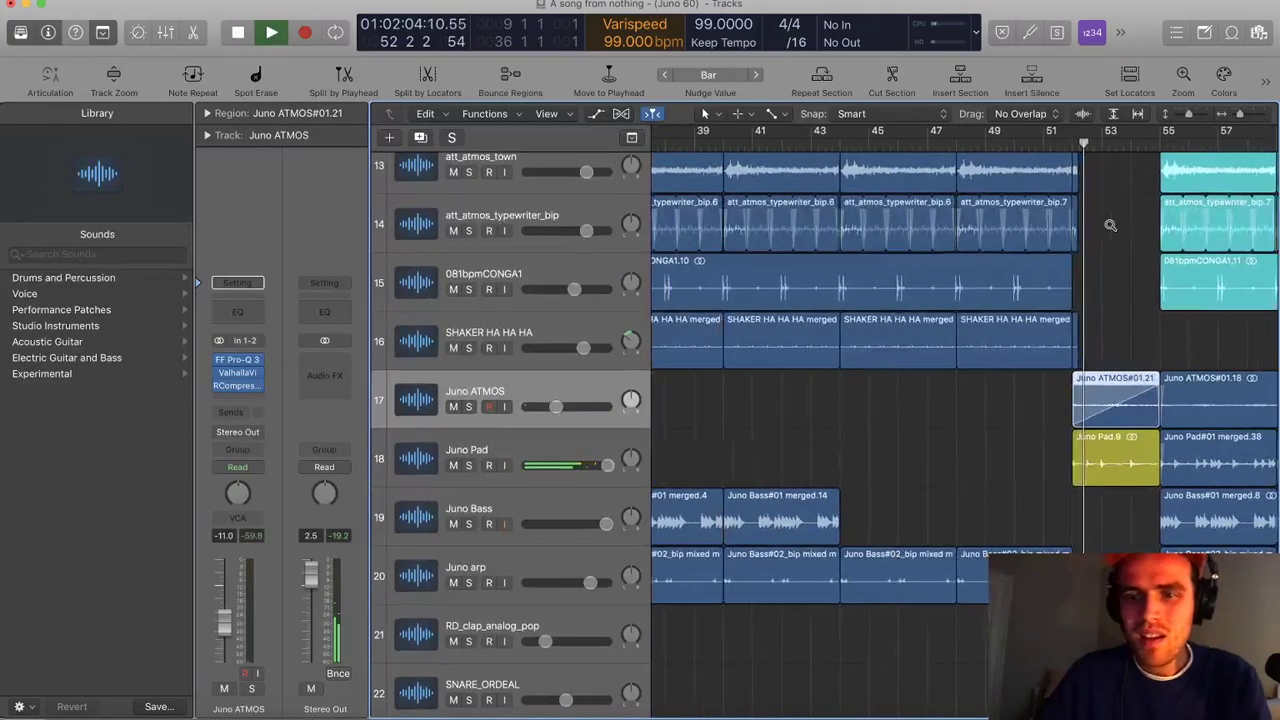
Bend the fade-in curve of the Juno ATMOS region between bars 52 and 55 so it rises faster at its start
left_click_drag(1147, 395, 1117, 398)
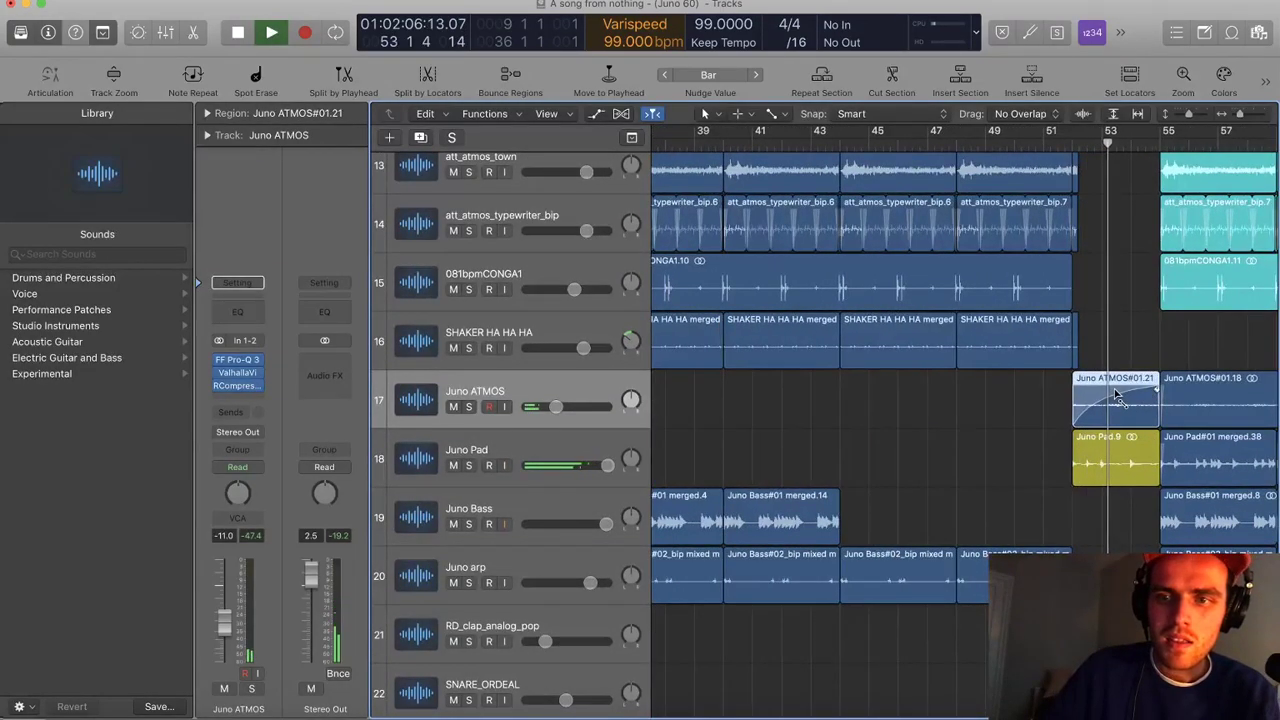
key("super+Up")
key("super+Up")
key("super+Left")
key("super+Left")
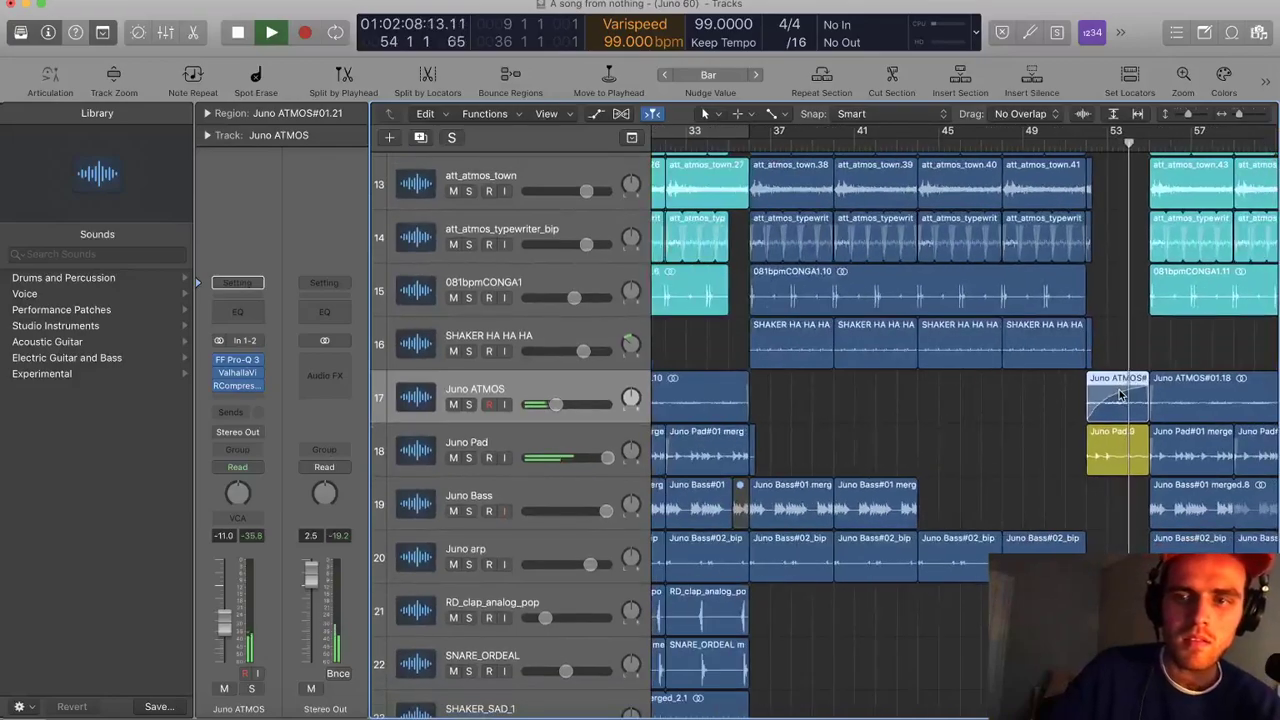
key("super+Right")
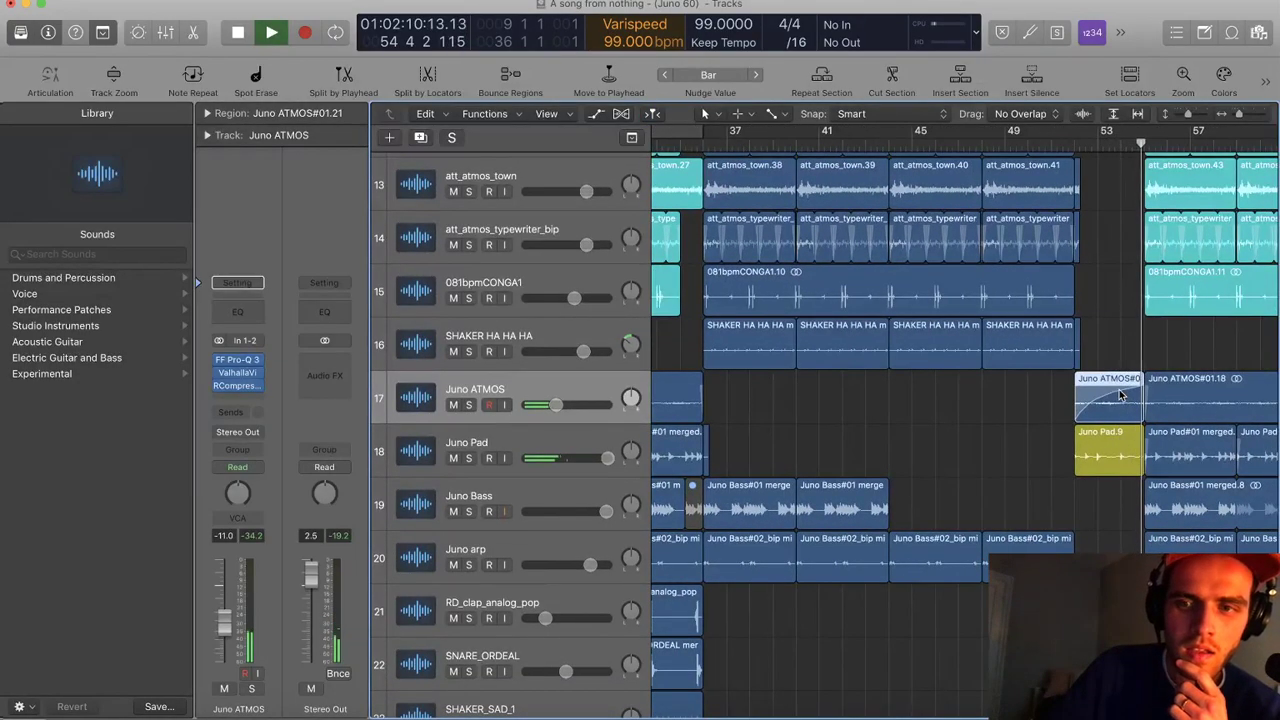
Listen on past bar 55 while looking over the whole arrangement, and stop playback around bar 57
key("super+Left")
key("super+Left")
key("super+Left")
key("super+Up")
key("super+Up")
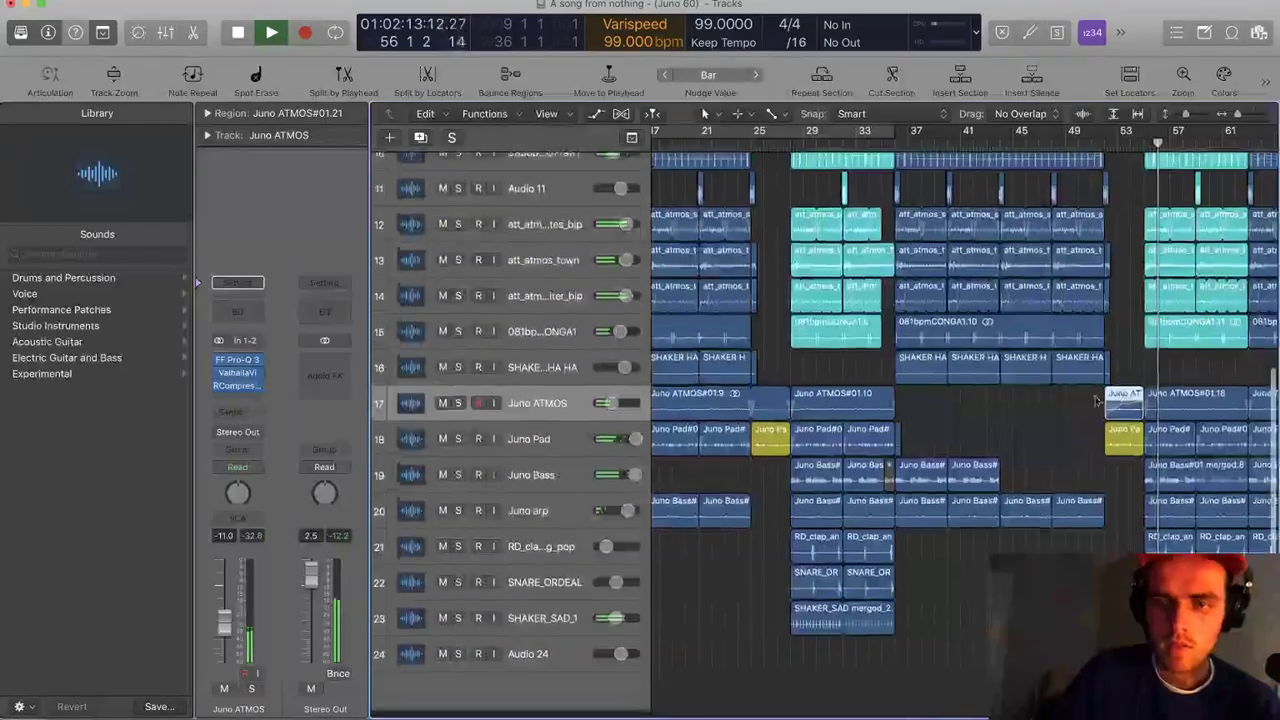
left_click(950, 629)
scroll(948, 626, "right", 3)
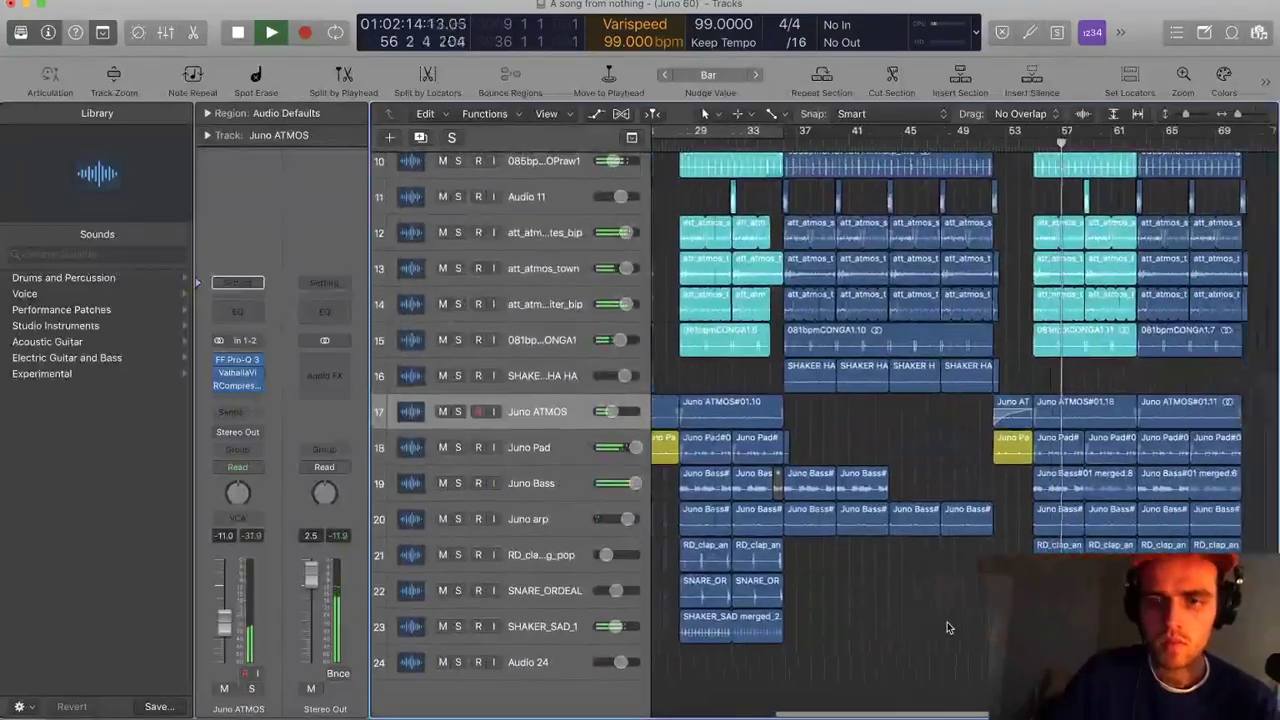
key("super+Left")
key("super+Left")
scroll(948, 627, "down", 1)
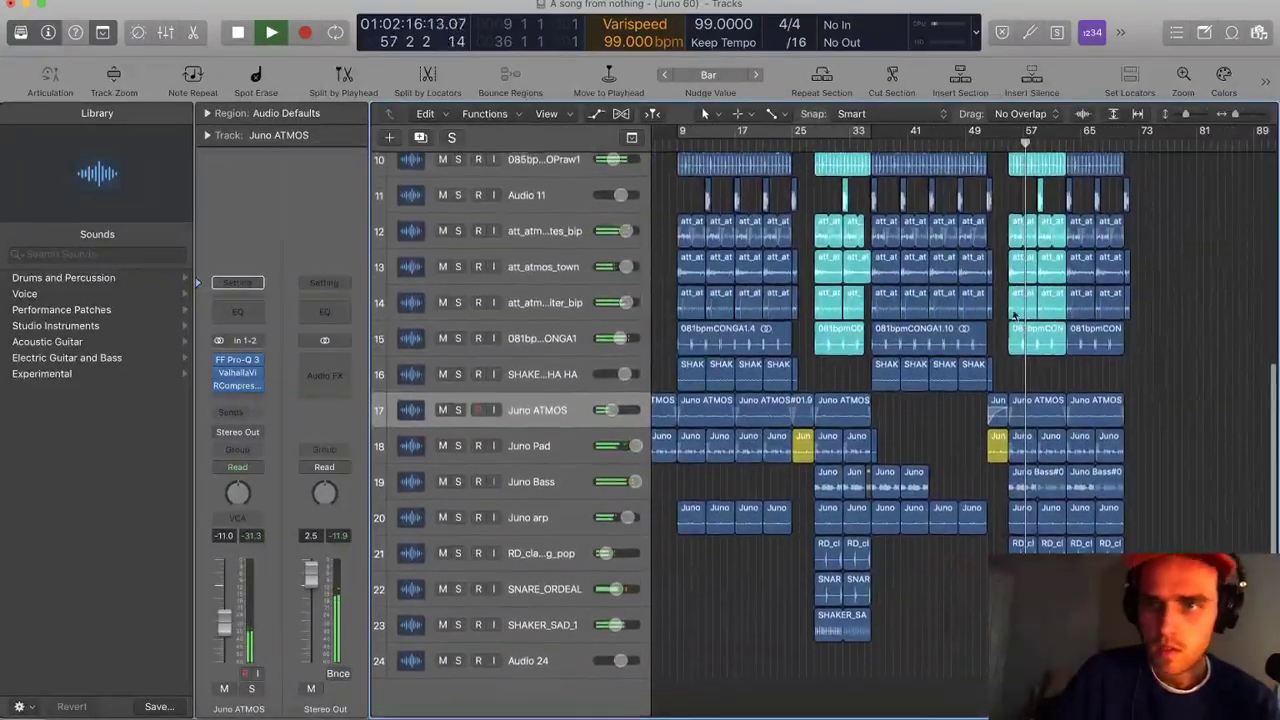
key("space")
Set the cycle range to bars 28 to 36 and switch to Splice to search the samples for "open hi hat"
left_click_drag(1010, 138, 1119, 146)
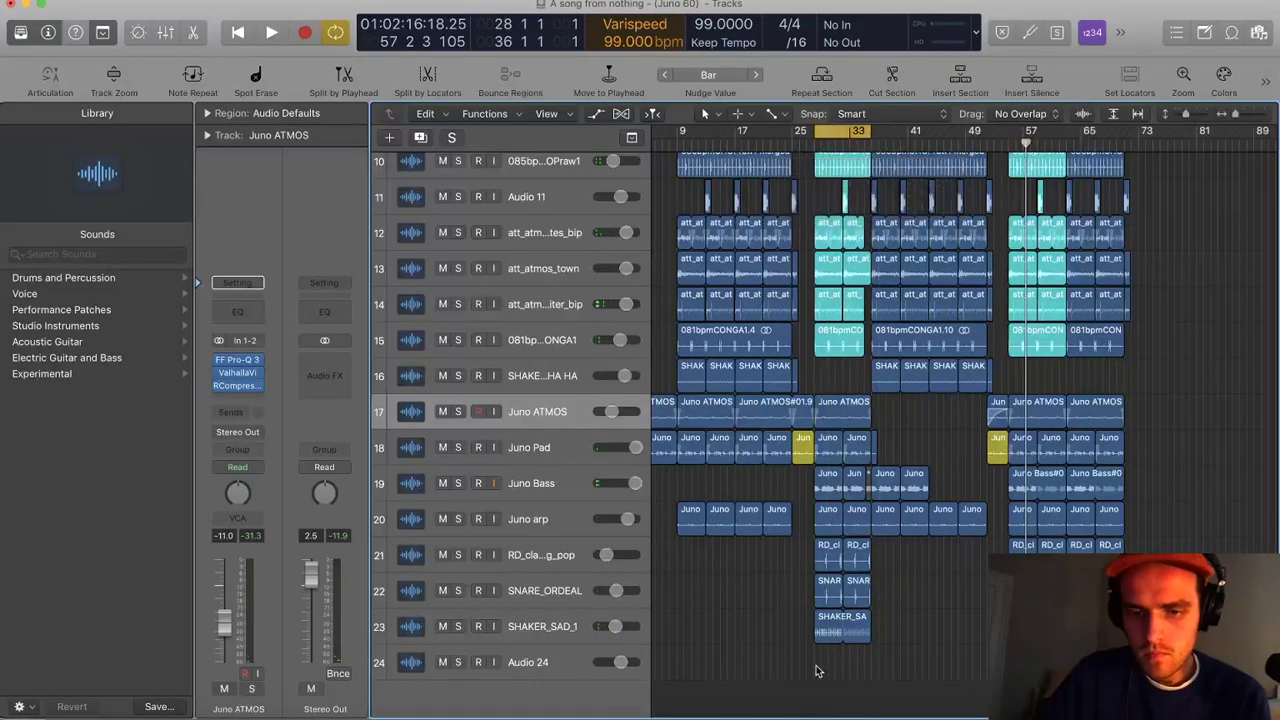
left_click(310, 717)
left_click(832, 131)
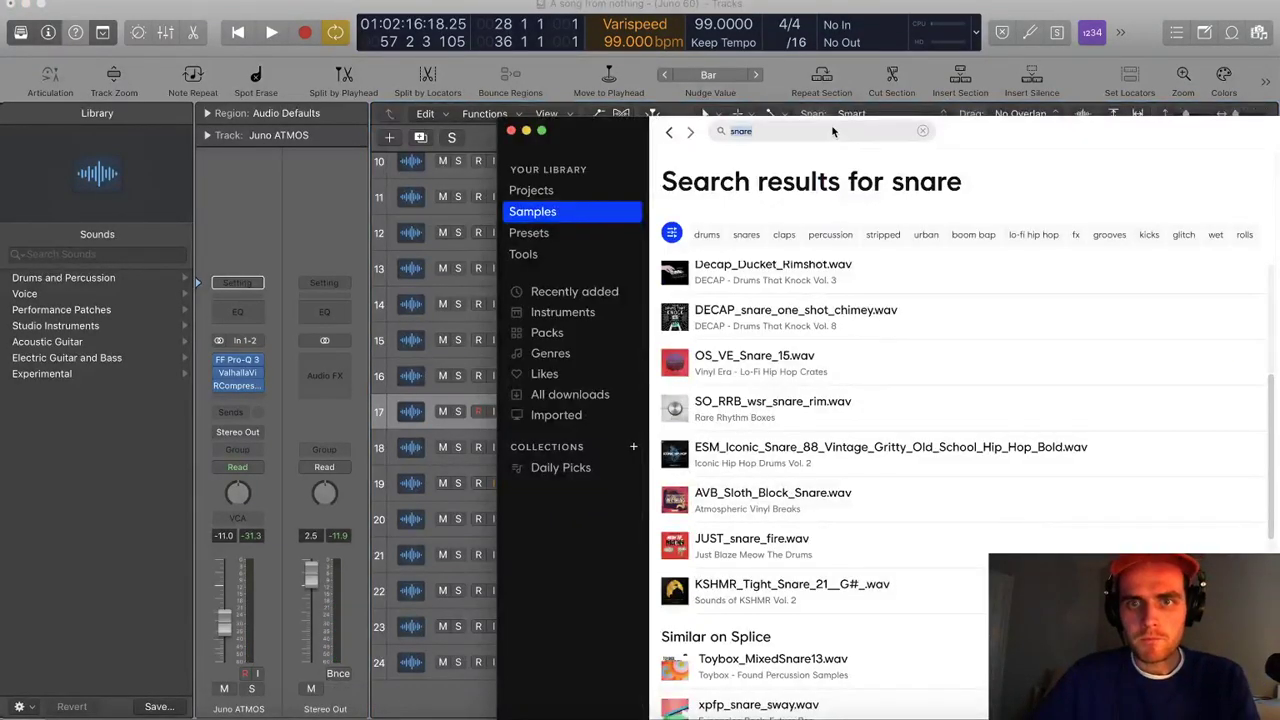
type("open hi hat")
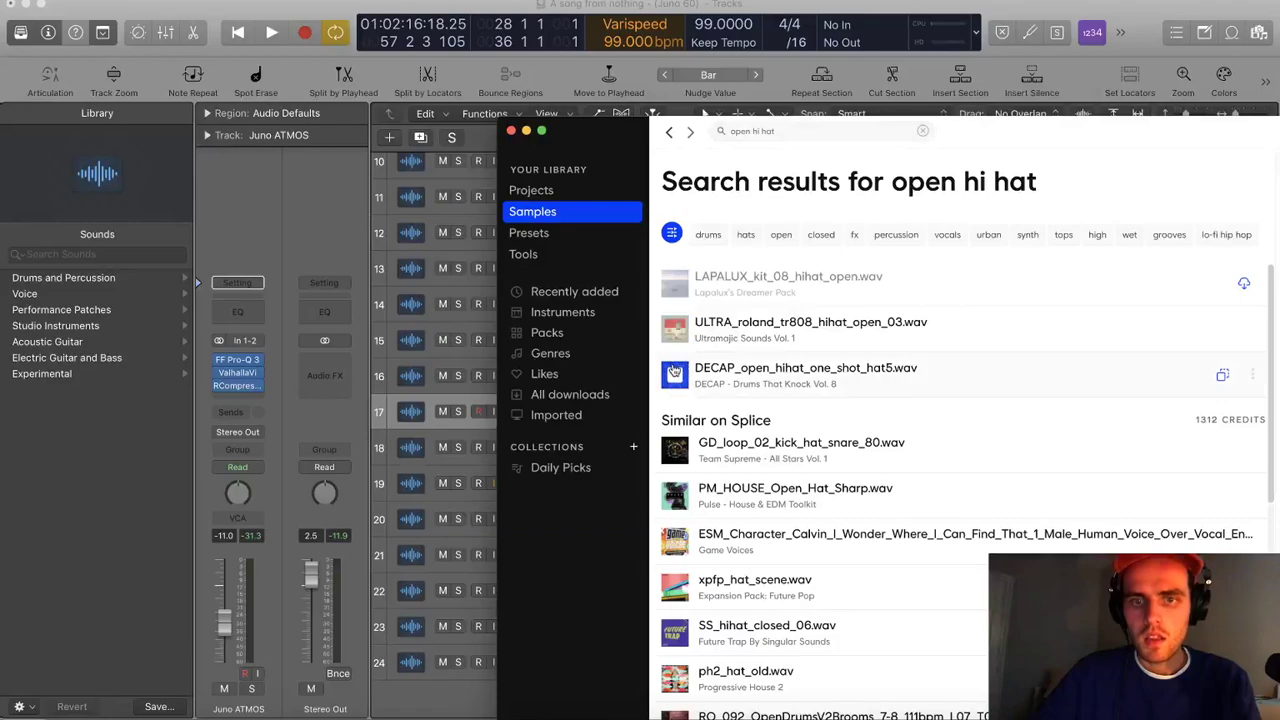
Add DECAP_open_hihat_one_shot_hat5.wav on a new track near bar 28 and move that track above Audio 24
left_click_drag(619, 130, 950, 40)
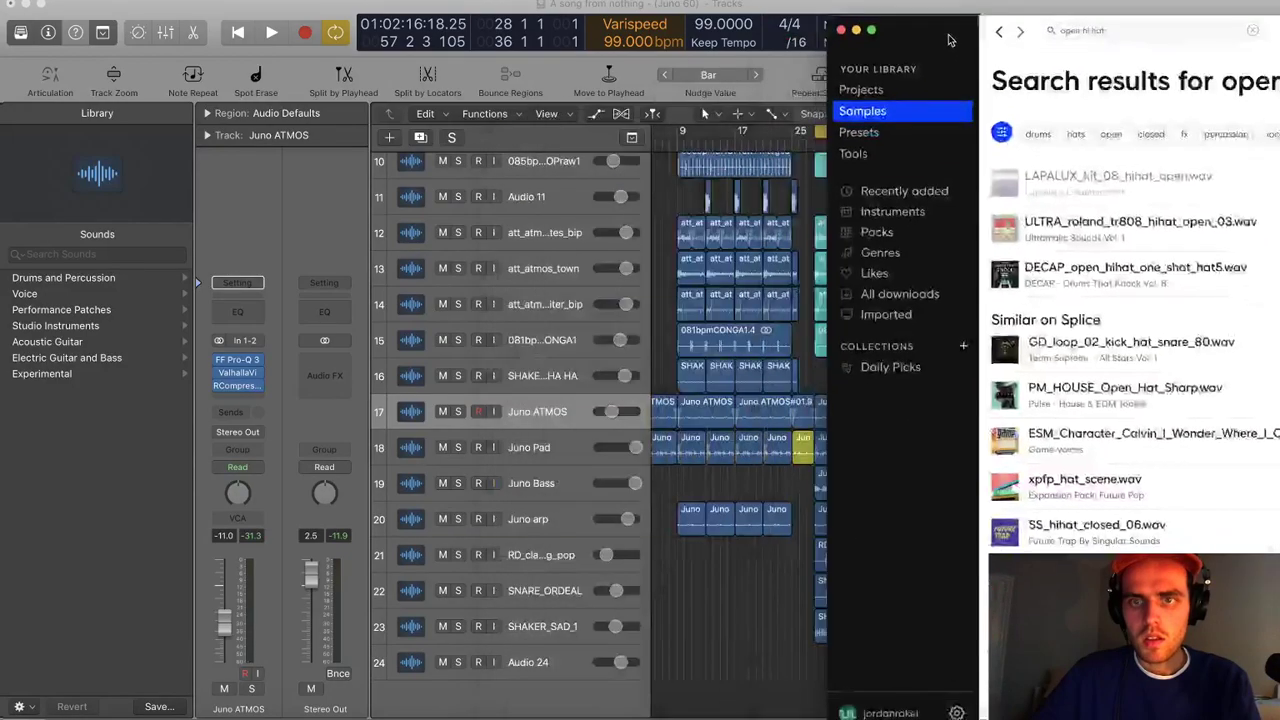
left_click_drag(1200, 262, 822, 703)
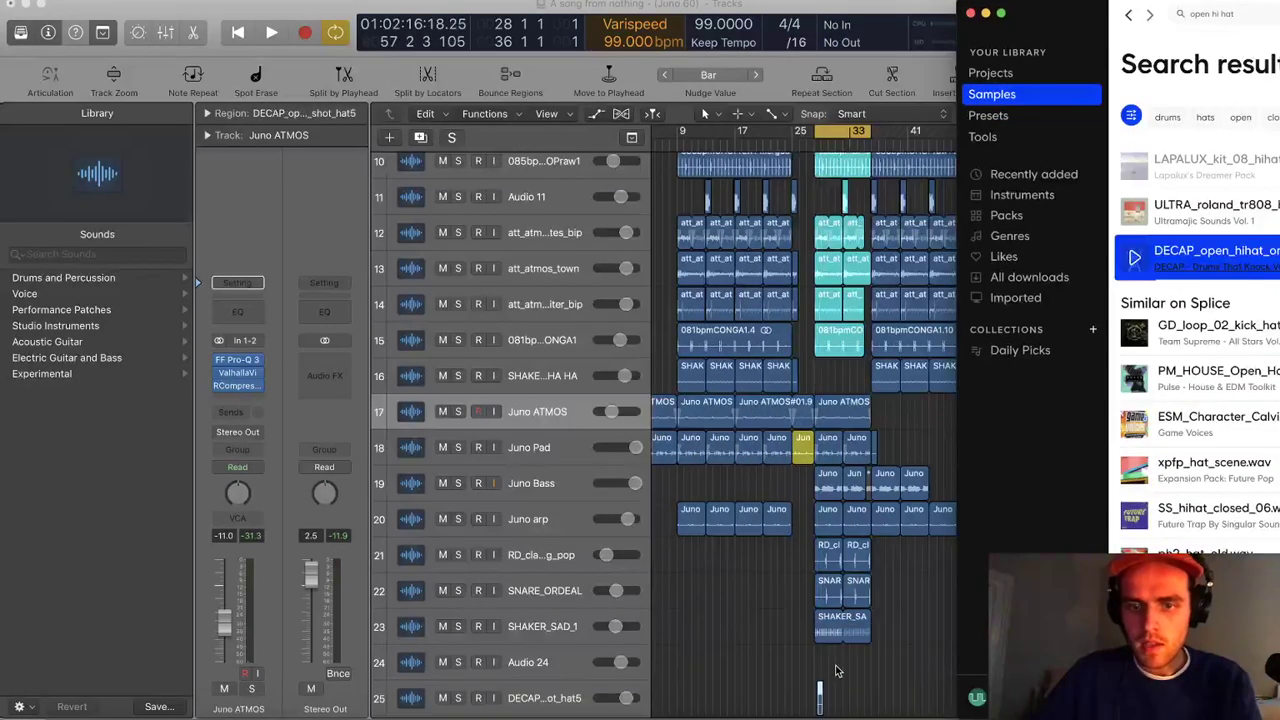
scroll(828, 667, "down", 2)
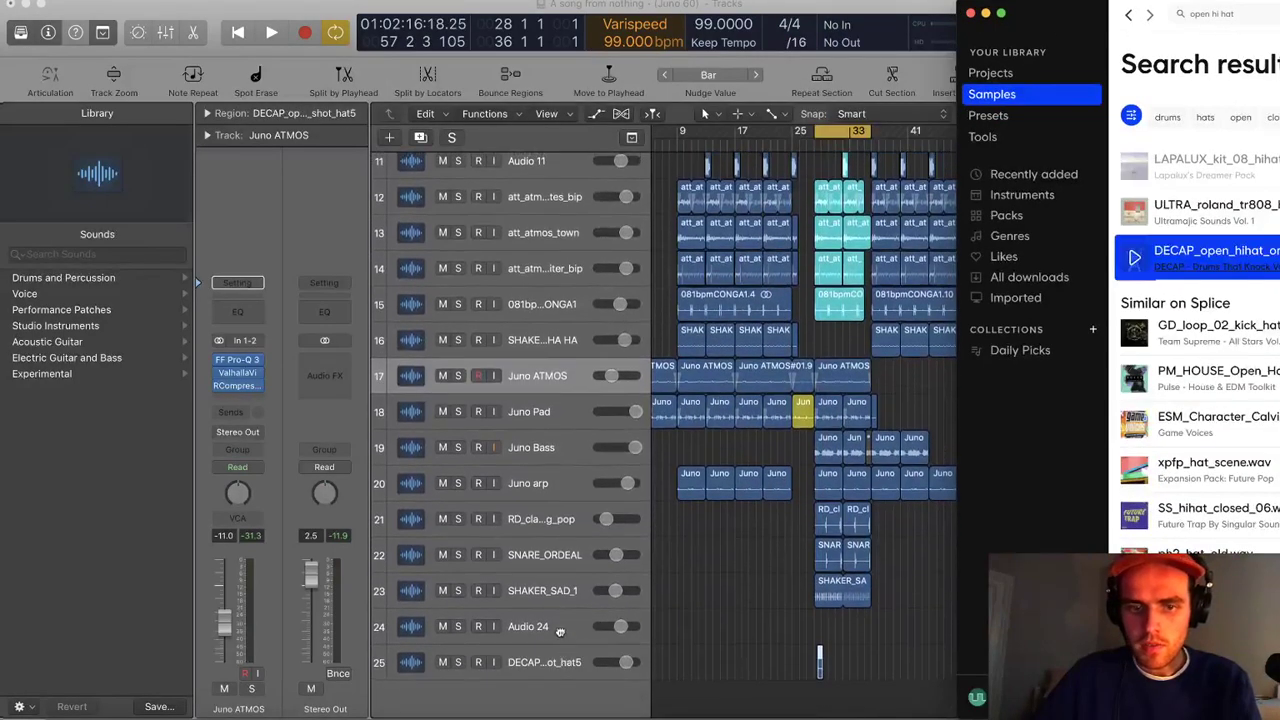
left_click_drag(560, 632, 564, 626)
Place four open hi-hat hits one beat apart on the offbeats of bar 28 and join them into a new audio file
key("super+Right")
key("super+Right")
key("super+Right")
key("super+Right")
key("super+Right")
key("super+Right")
key("super+Right")
key("super+Right")
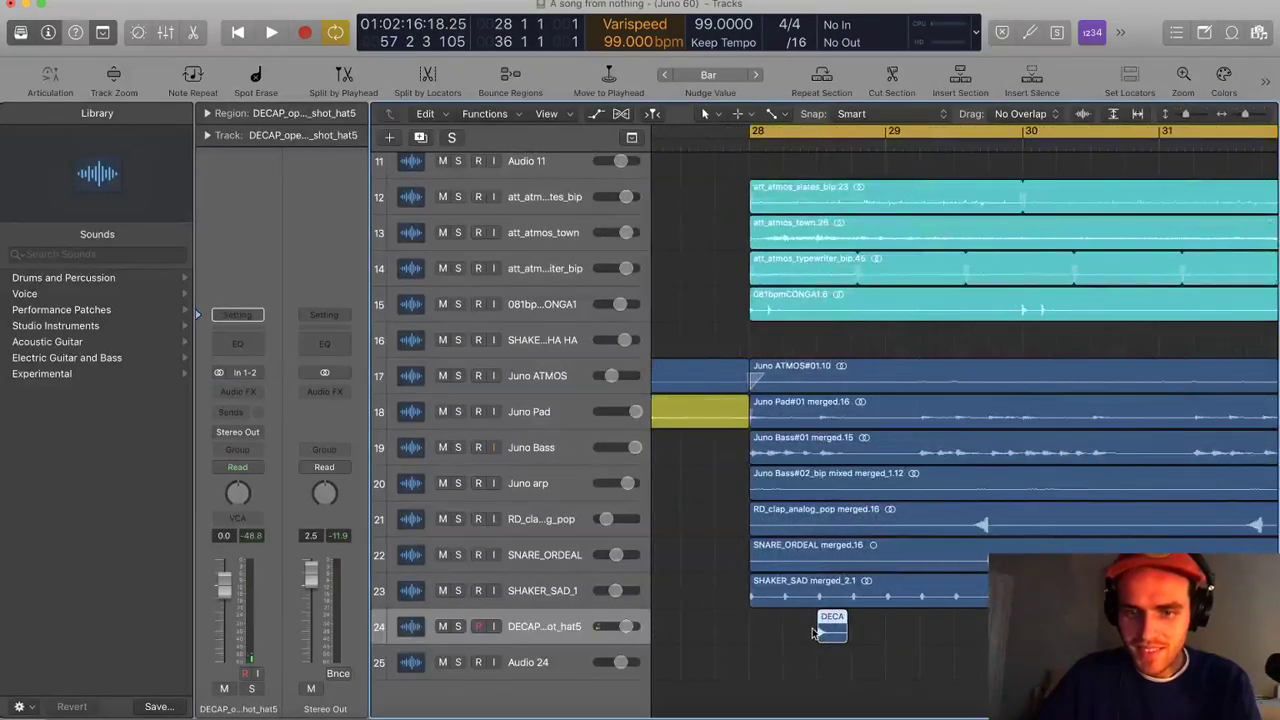
left_click_drag(831, 628, 878, 632)
key("space")
left_click(770, 628, "shift")
key("super+j")
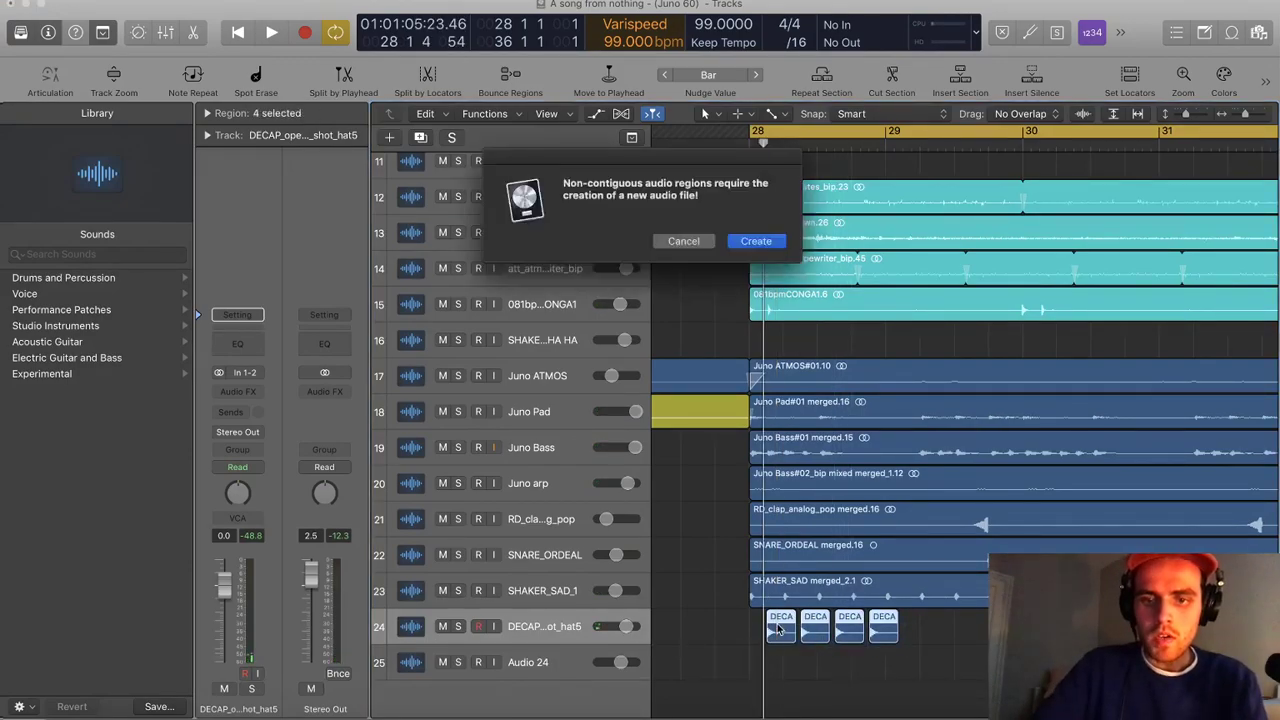
key("Return")
Cut the joined hi-hat region down to a half-bar piece with two hits, starting at bar 28, and loop it
left_click(784, 636)
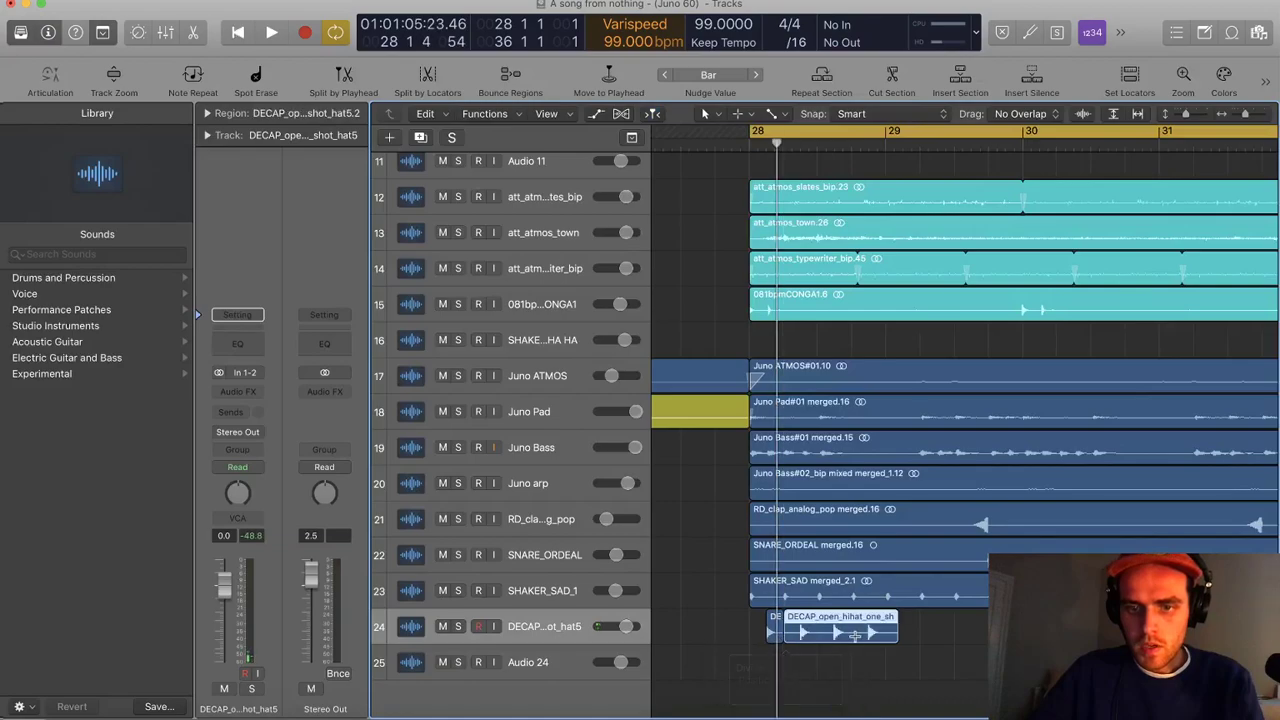
left_click(852, 636)
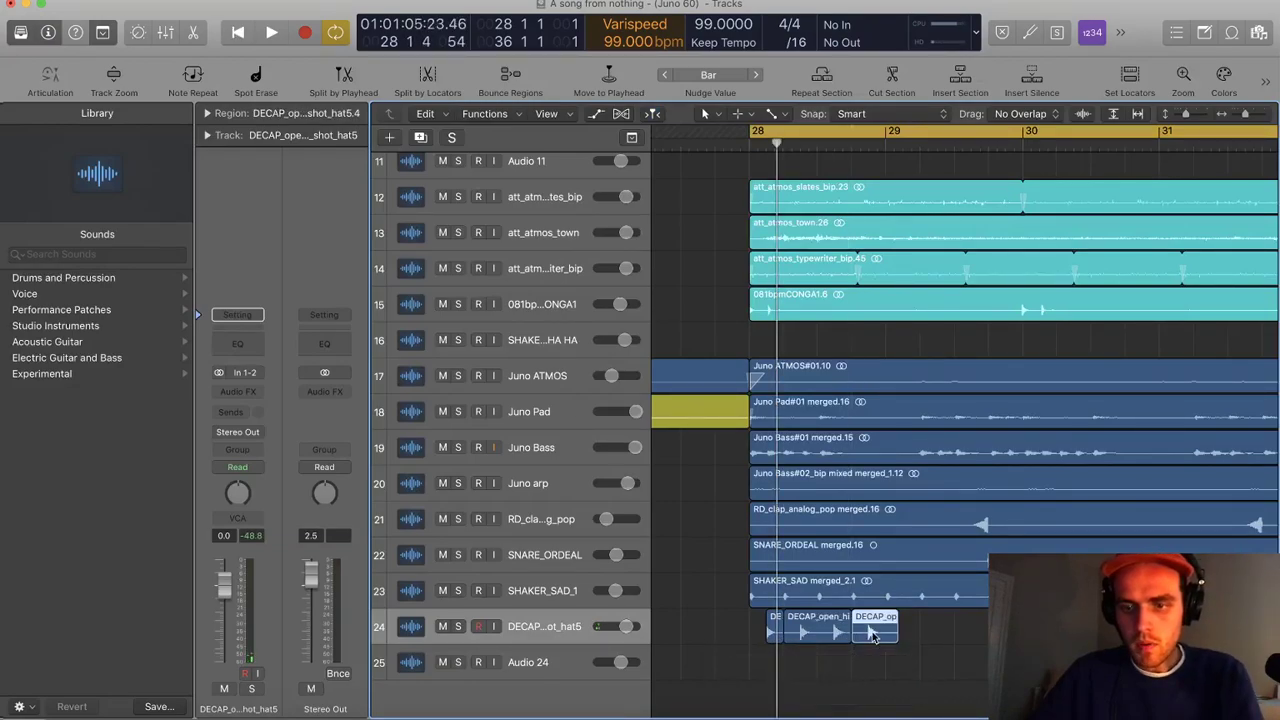
key("Delete")
left_click_drag(838, 634, 804, 634)
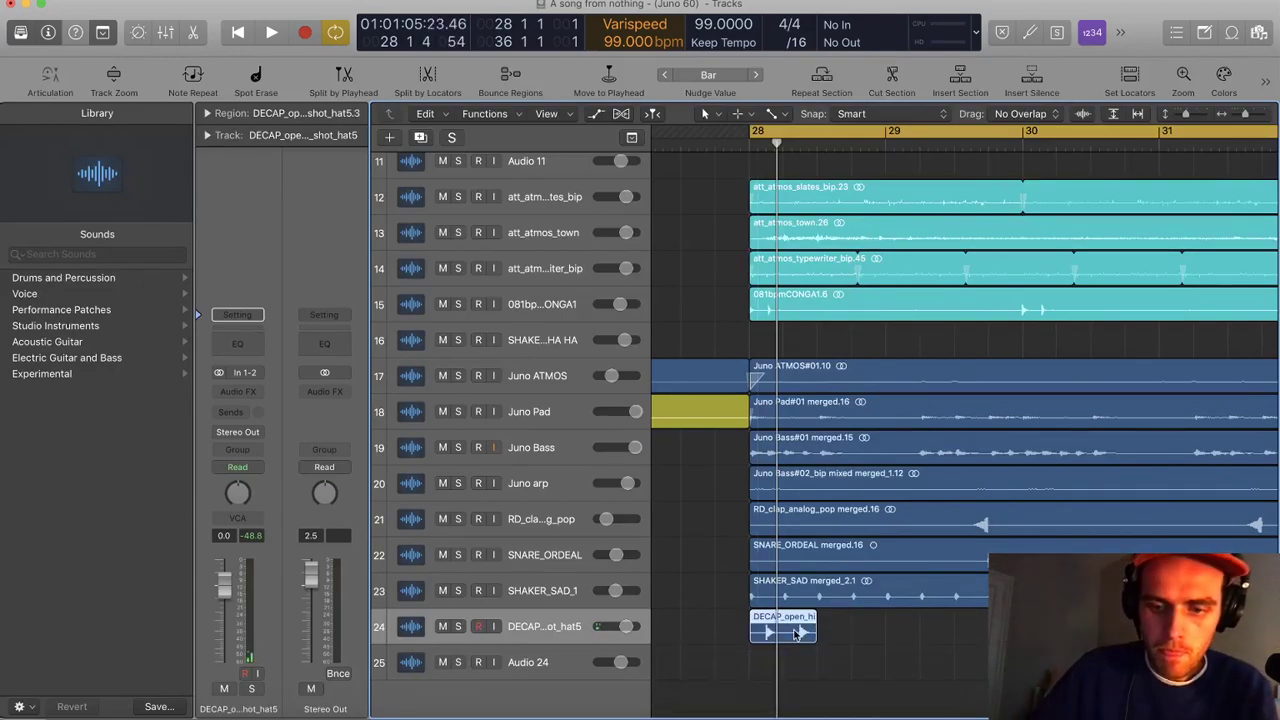
key("l")
key("Return")
Set the open hi-hat track's volume to -8.2 dB and its region's delay to +35 ticks while playing the cycle
left_click_drag(622, 626, 608, 626)
left_click(208, 113)
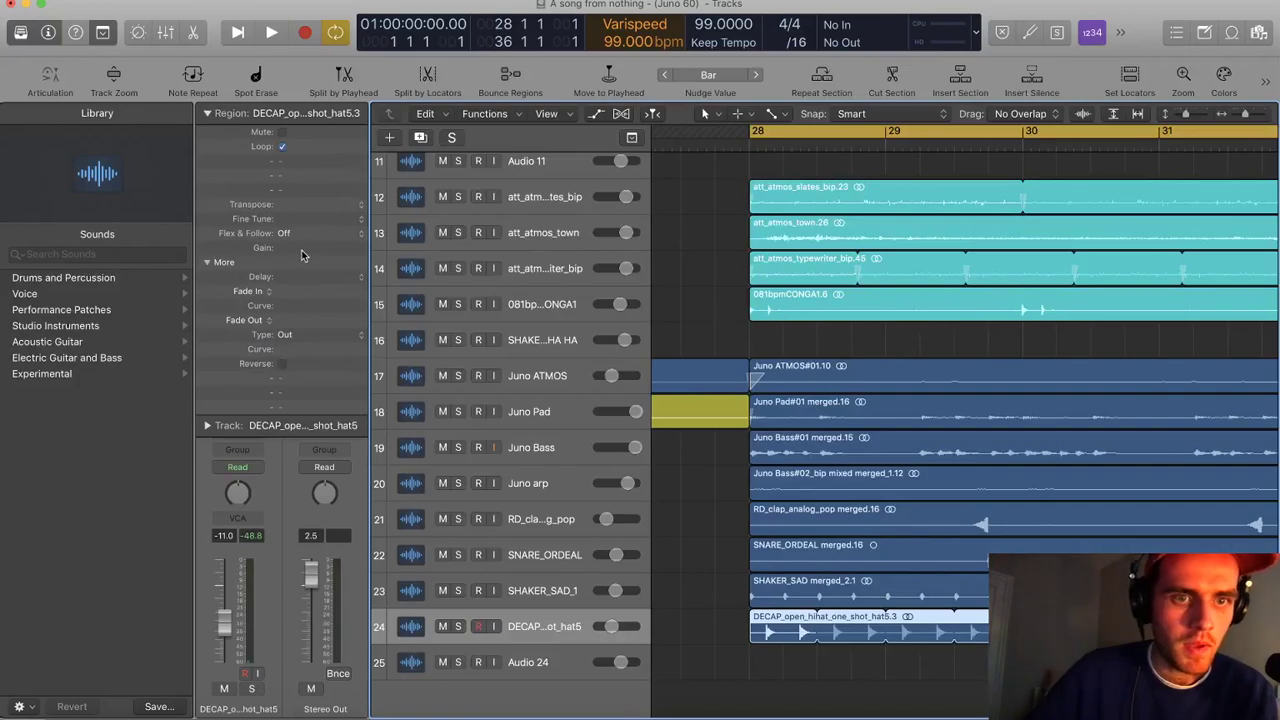
key("space")
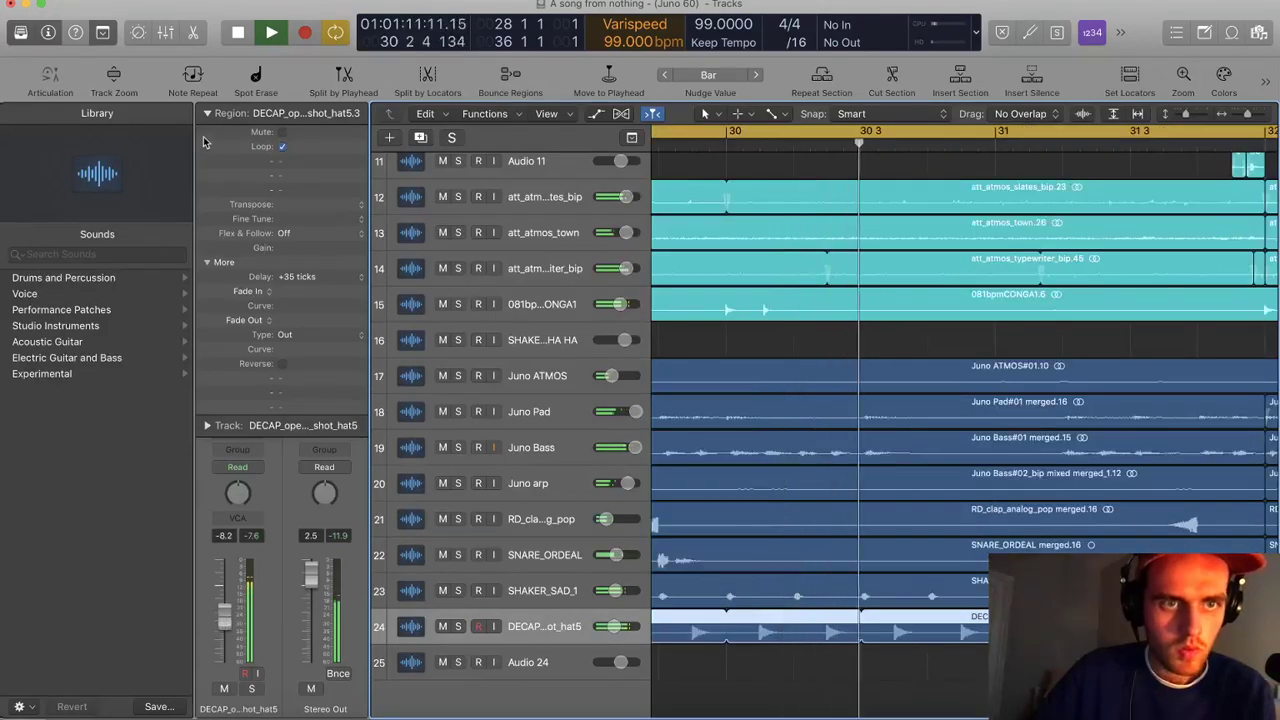
left_click(207, 114)
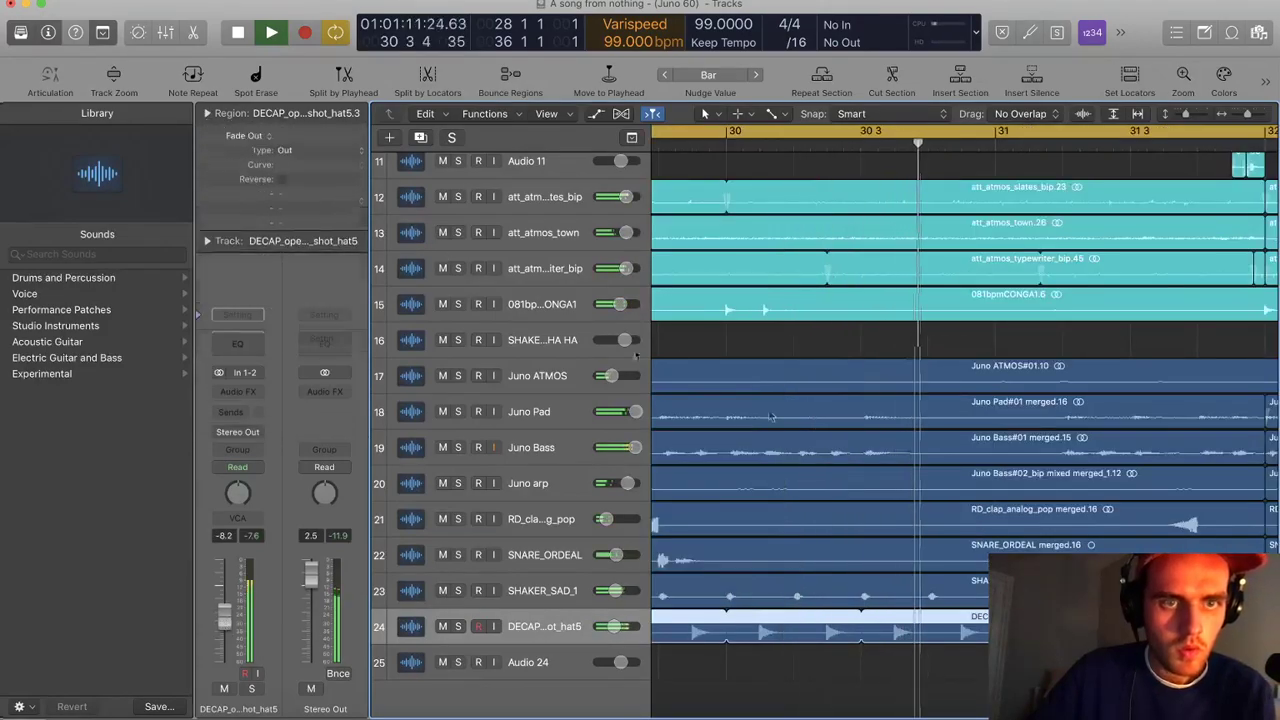
Set the open hi-hat track's volume to -9.0 dB while listening to bars 32 to 36
scroll(889, 497, "down", 5)
key("super+Left")
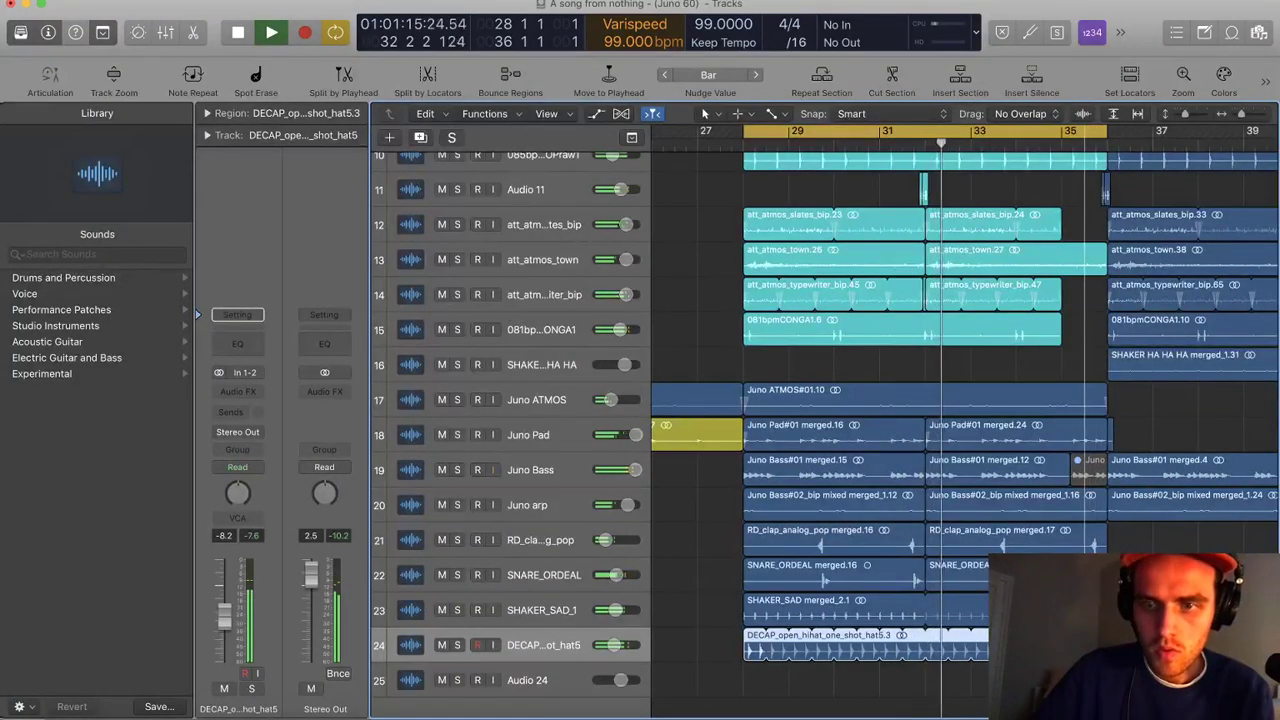
key("super+Left")
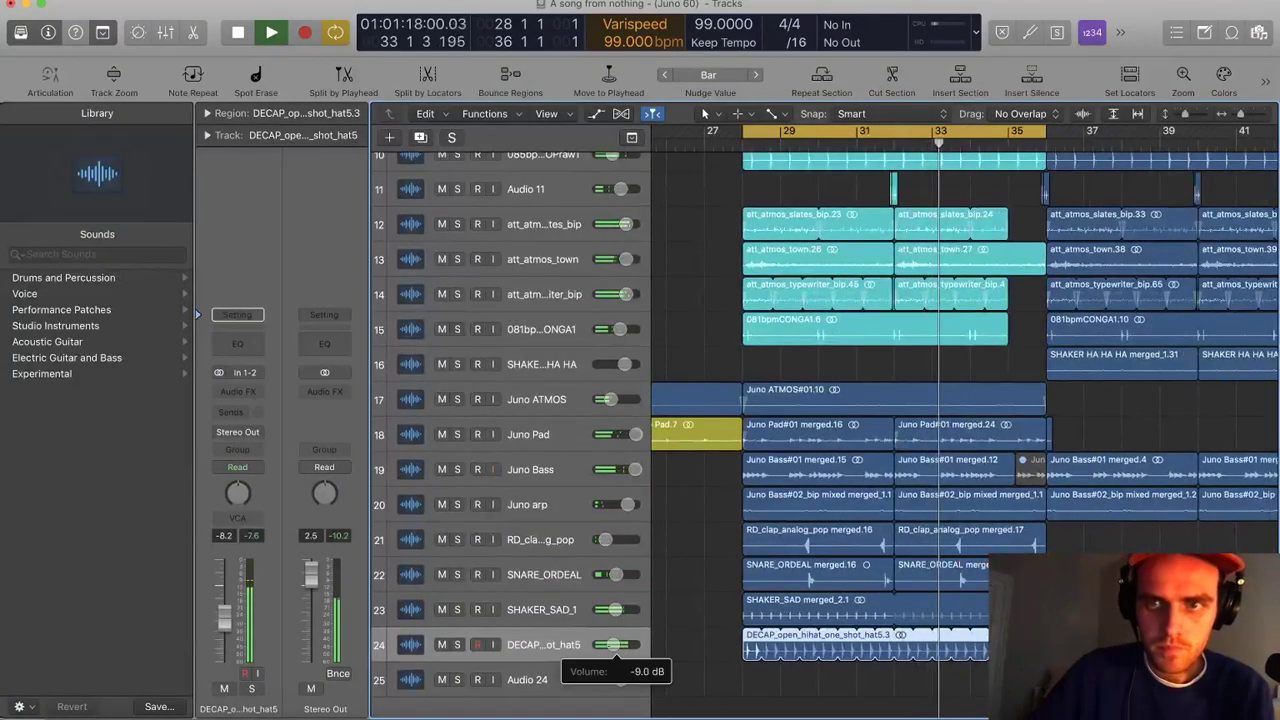
left_click(1080, 645)
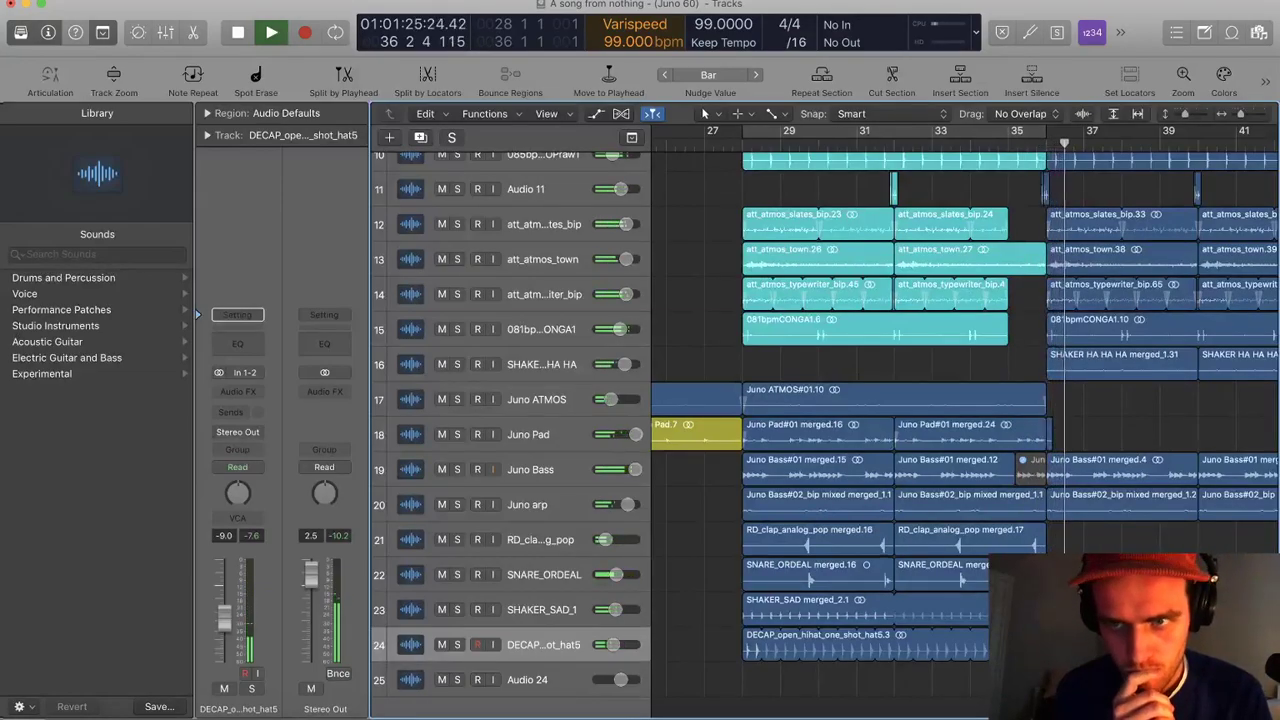
Listen to the drums and percussion from bar 36 to bar 38 and stop playback
scroll(1070, 427, "up", 10)
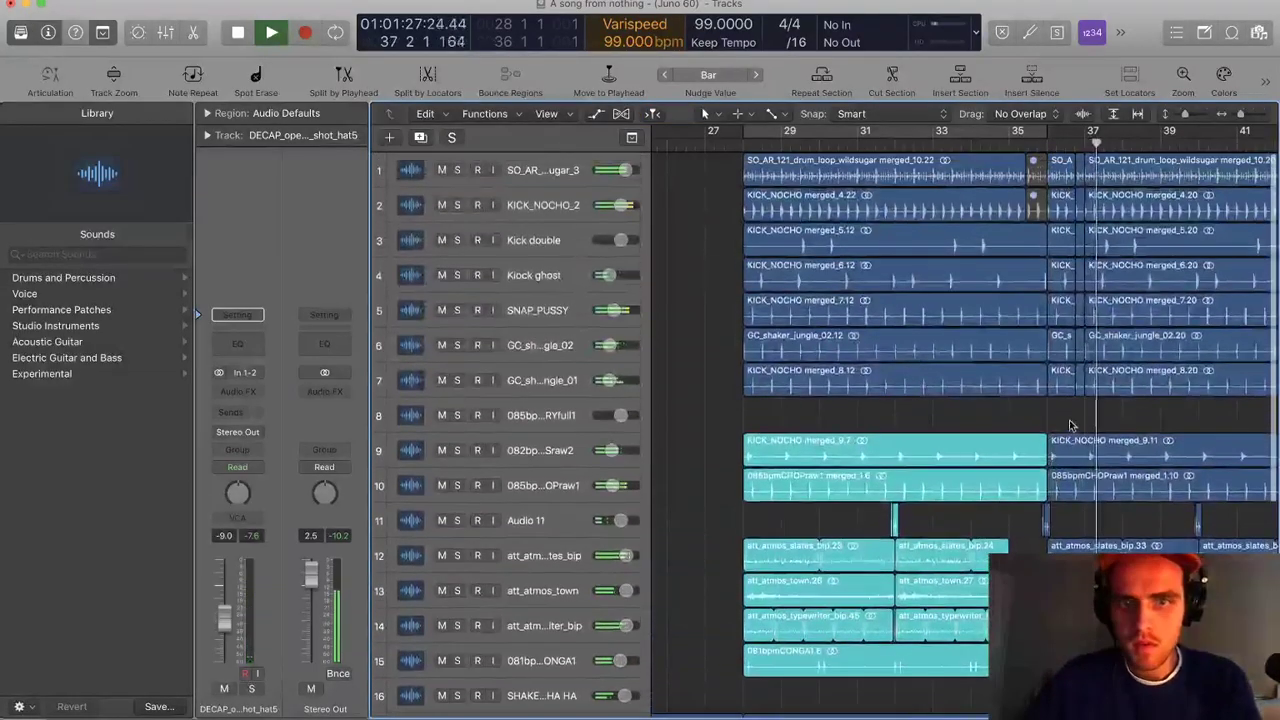
scroll(1070, 427, "right", 10)
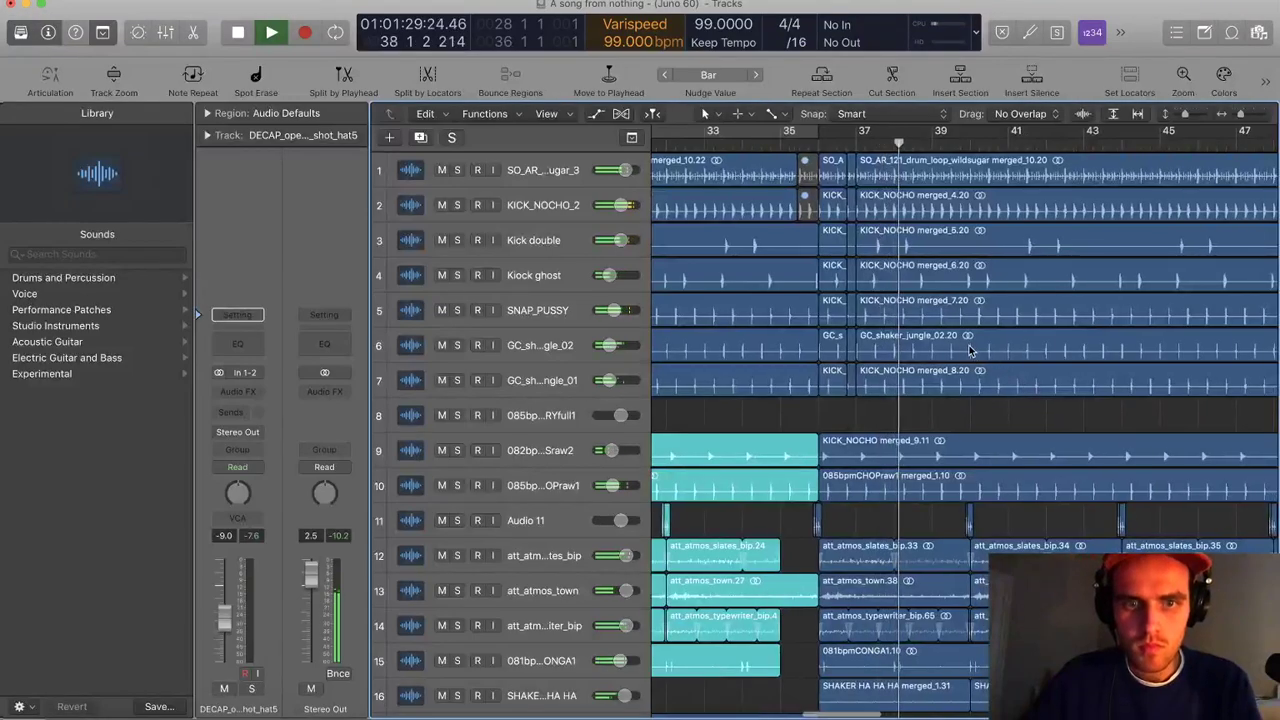
key("space")
scroll(900, 337, "down", 2)
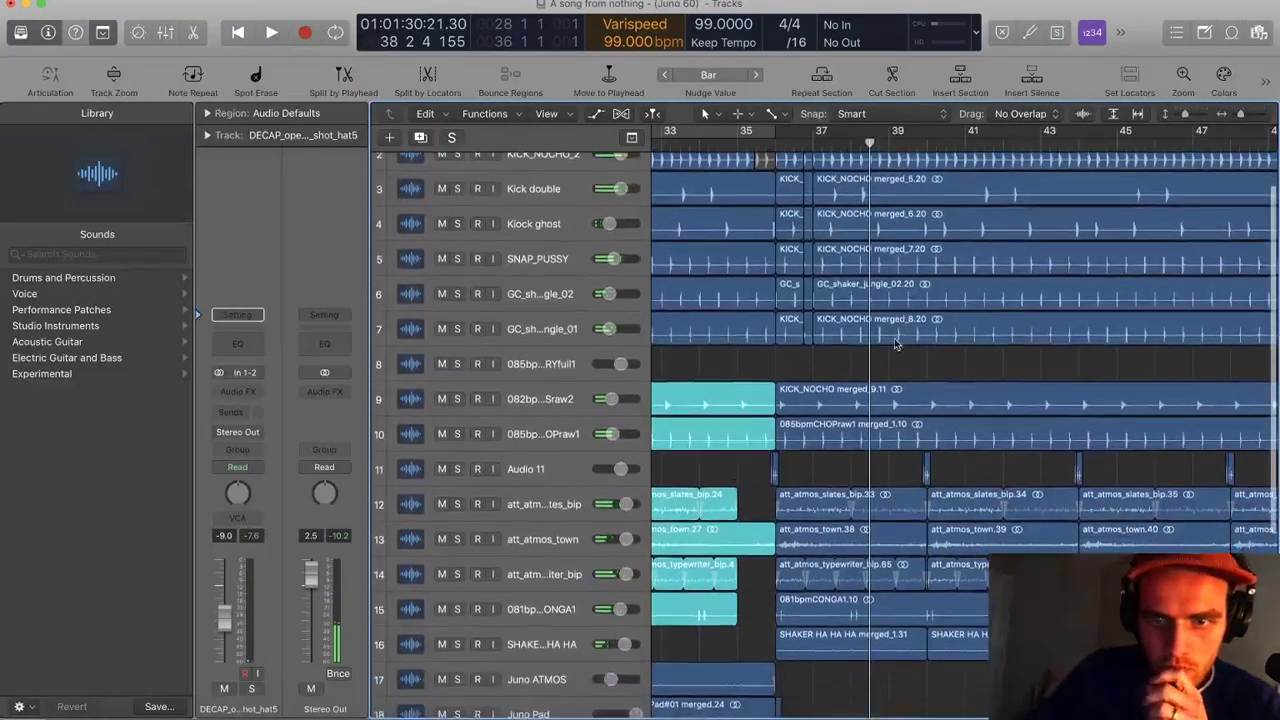
Audition the 082bpmKICKSraw2 track in solo from bar 36, delete its region between bars 36 and 52, and clear the solo
left_click(816, 388)
left_click(458, 396)
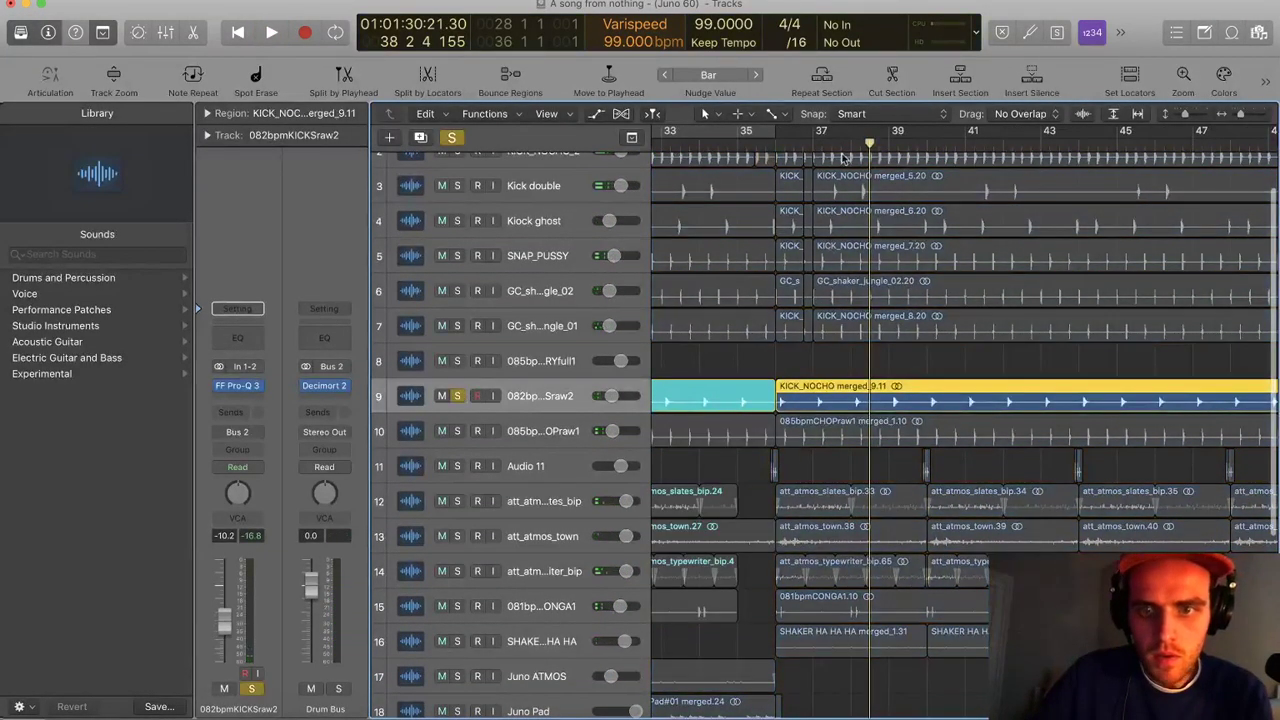
left_click(773, 146)
key("space")
scroll(915, 390, "down", 5)
key("space")
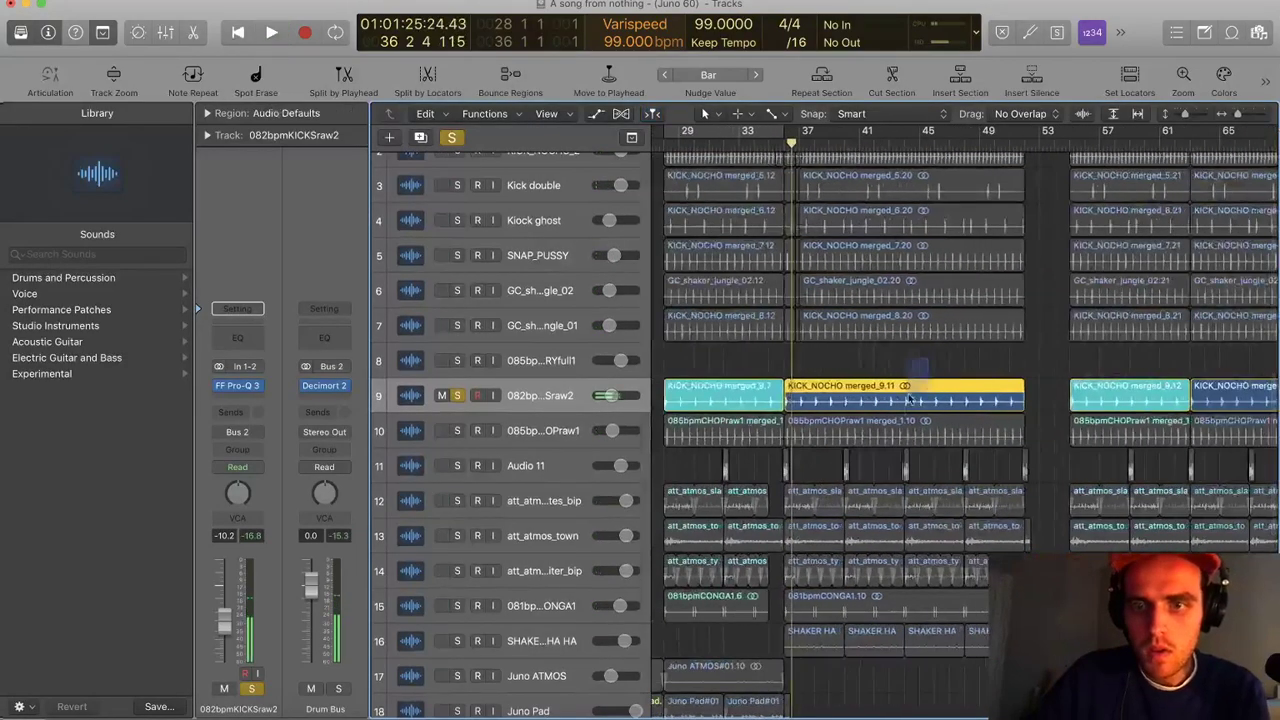
key("Delete")
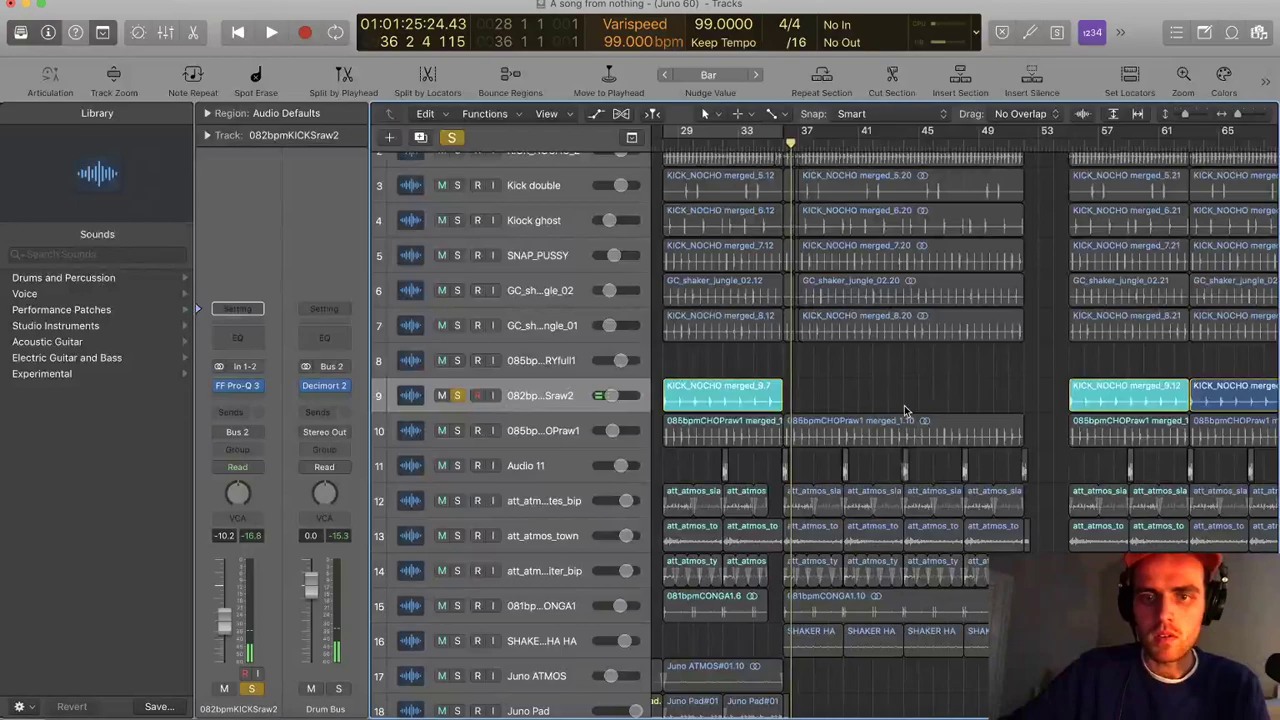
key("z")
key("Return")
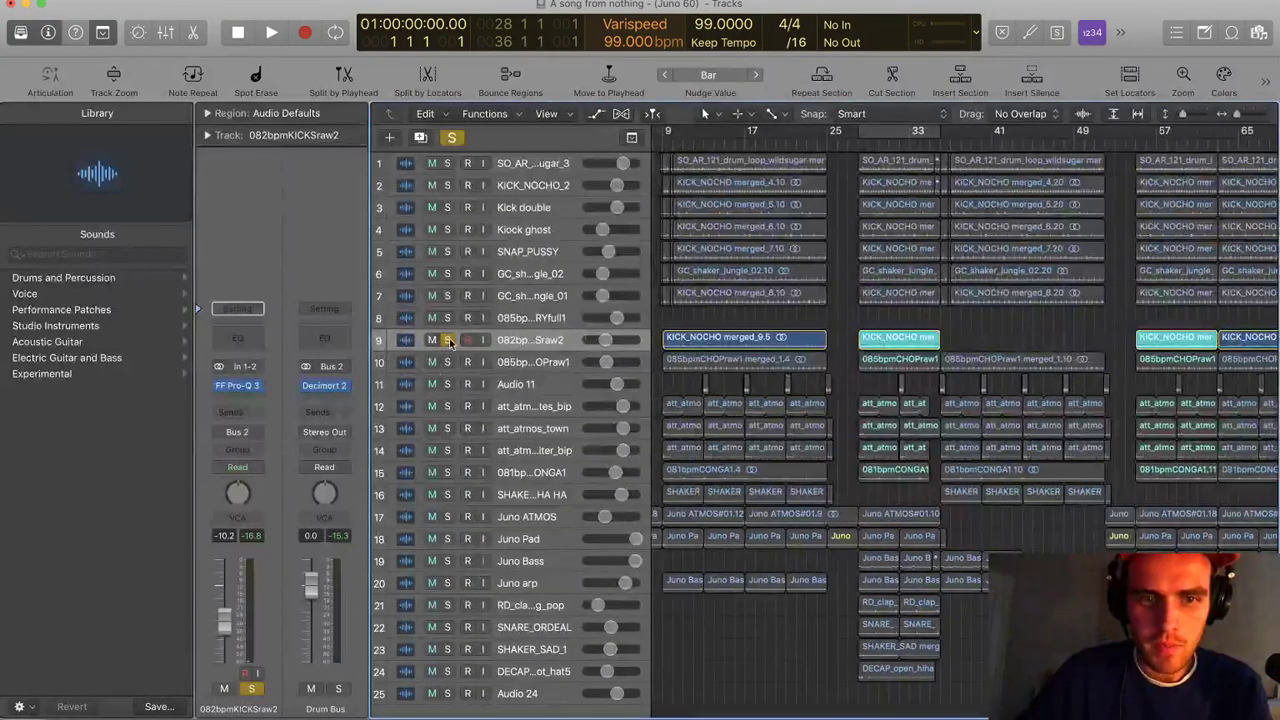
left_click(448, 341)
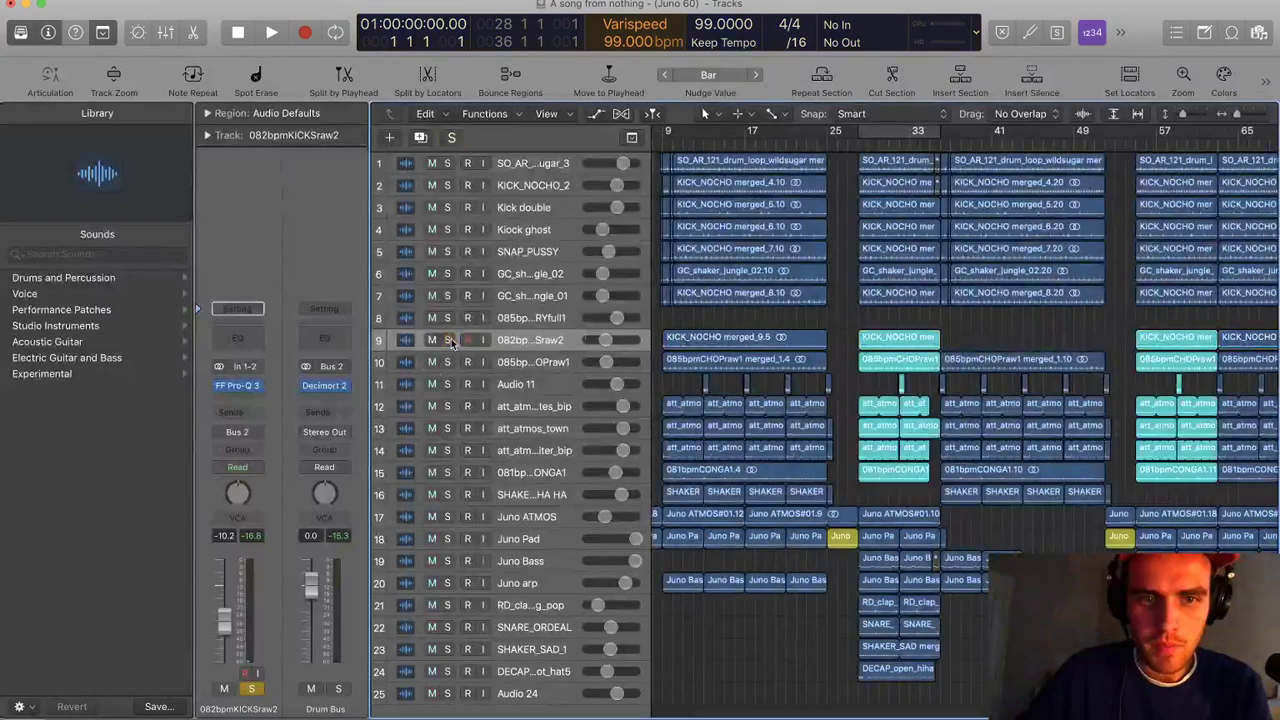
Cycle playback over bars 36 to 40 and raise the Juno bright track's volume to 2.8 dB
scroll(548, 649, "down", 1)
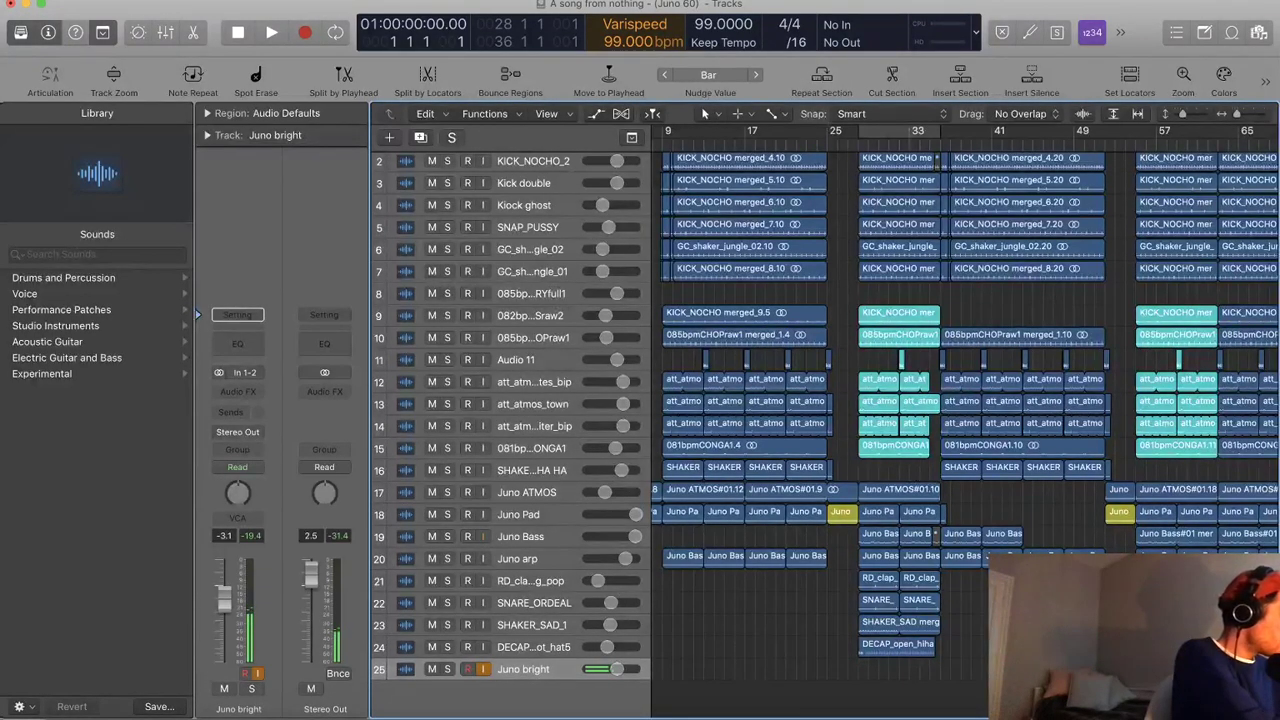
scroll(986, 375, "right", 2)
key("super+Right")
key("super+Right")
key("super+Right")
key("super+Right")
scroll(1001, 370, "right", 10)
key("super+Left")
scroll(984, 206, "right", 5)
key("super+Left")
key("super+Left")
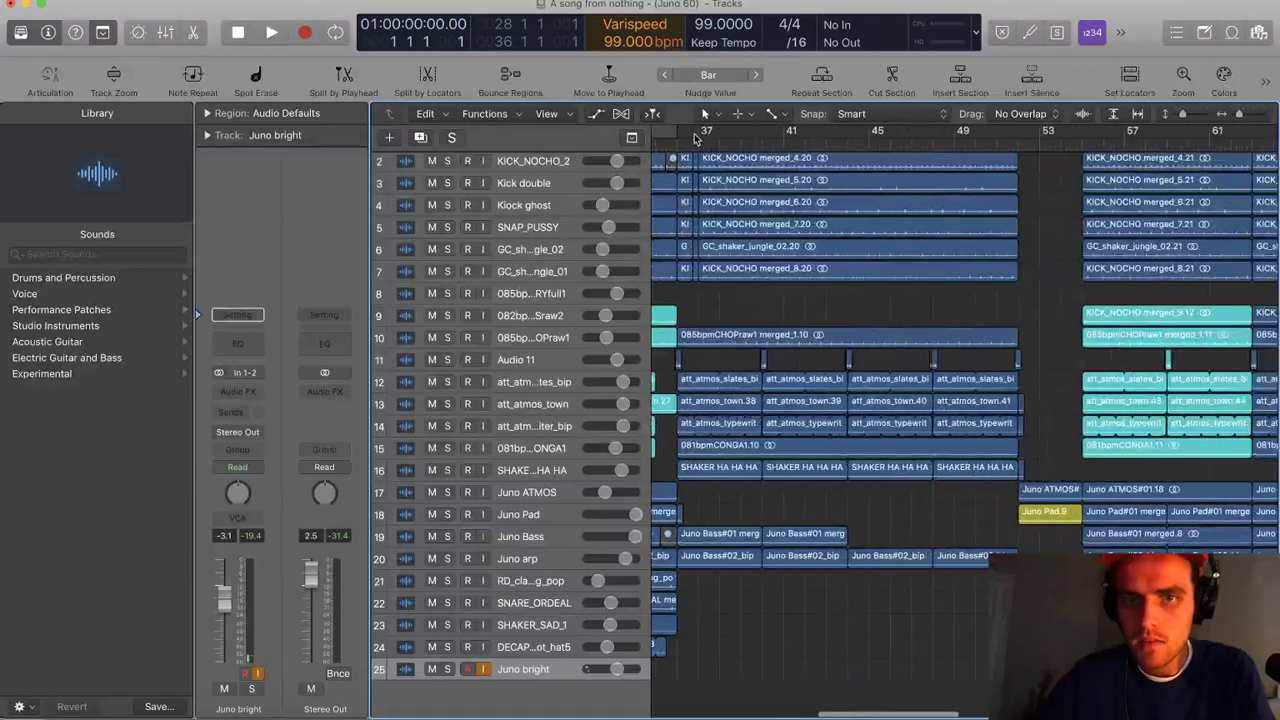
left_click_drag(704, 137, 760, 135)
key("space")
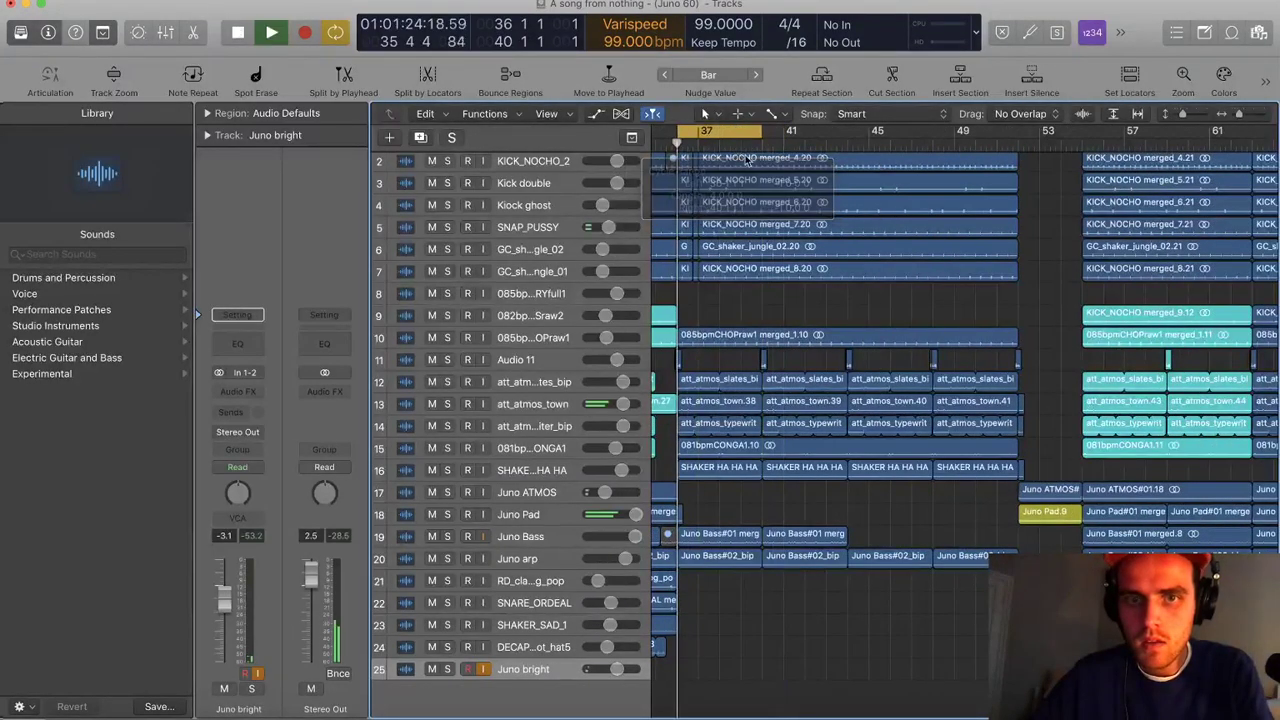
left_click_drag(224, 600, 228, 562)
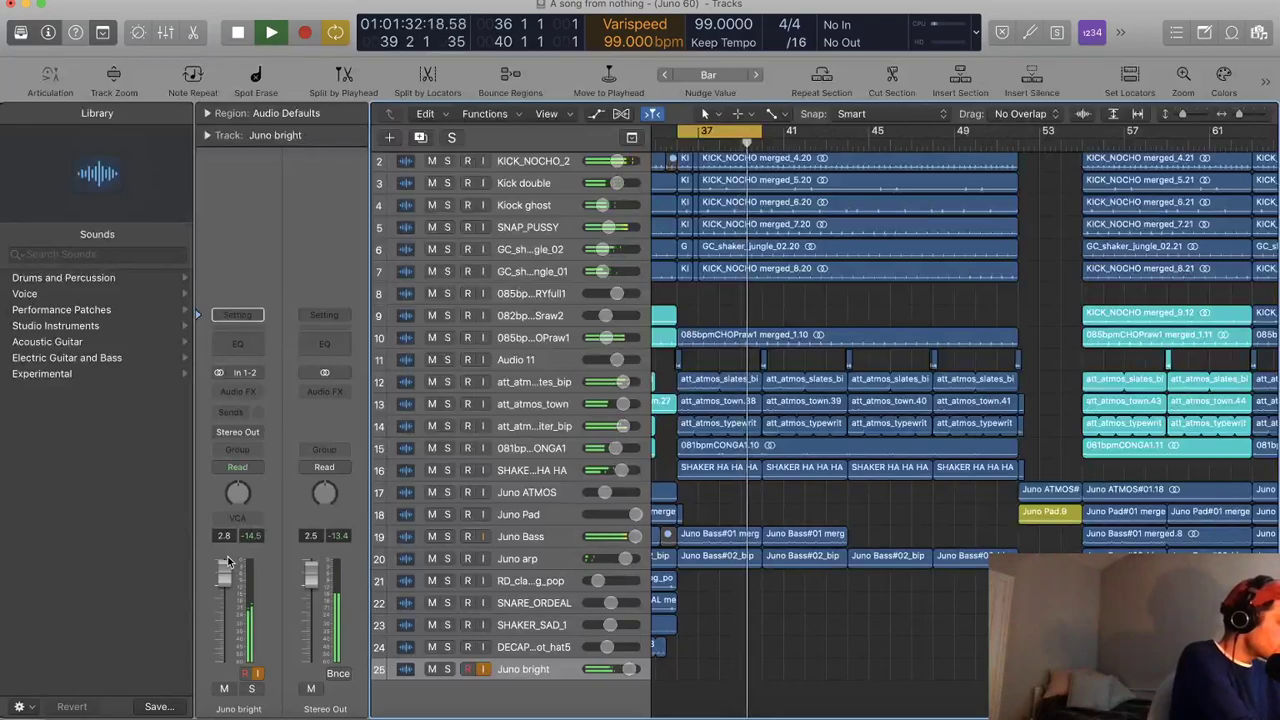
Listen to the Juno bright sound against the cycled bars 36 to 40 and show the track's Smart Controls
key("space")
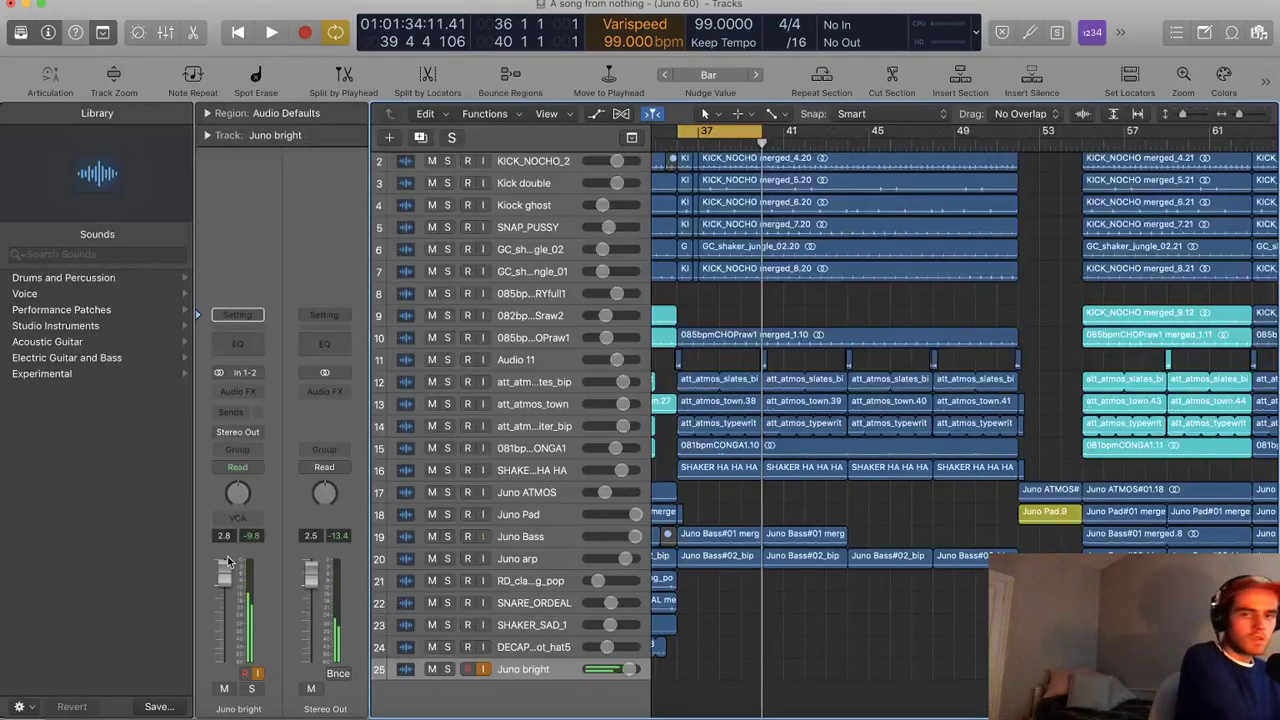
key("space")
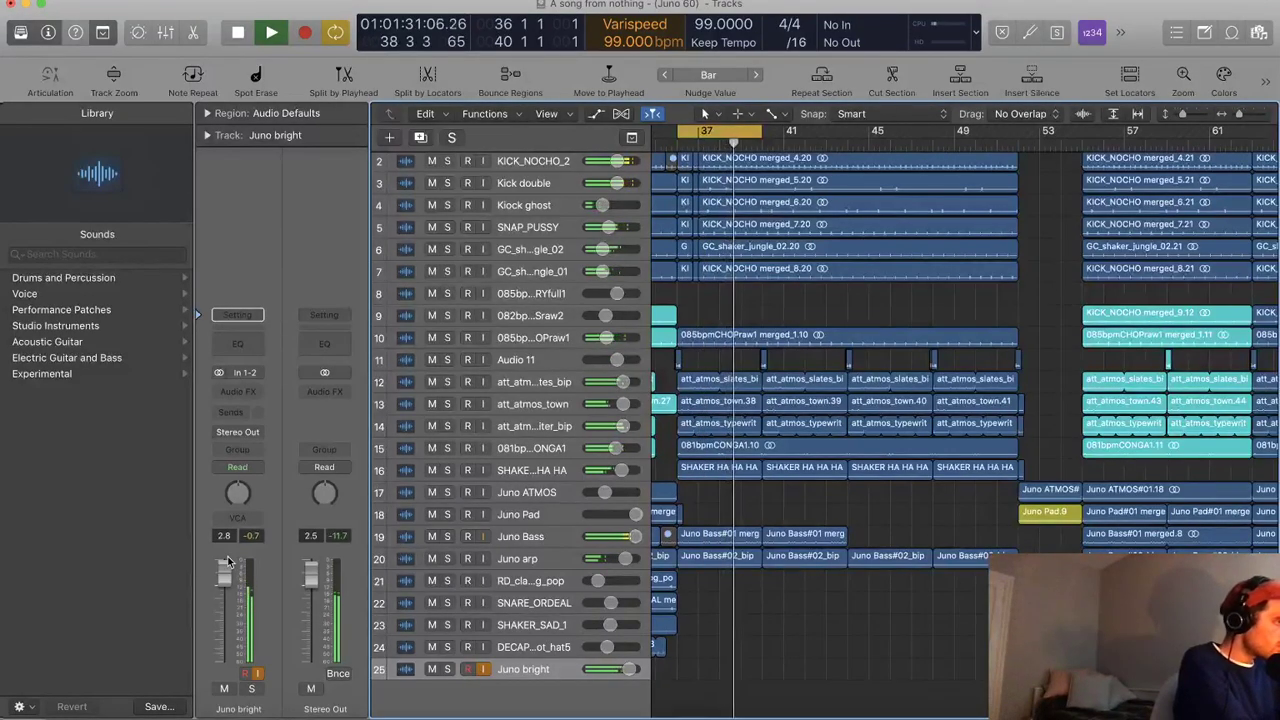
key("space")
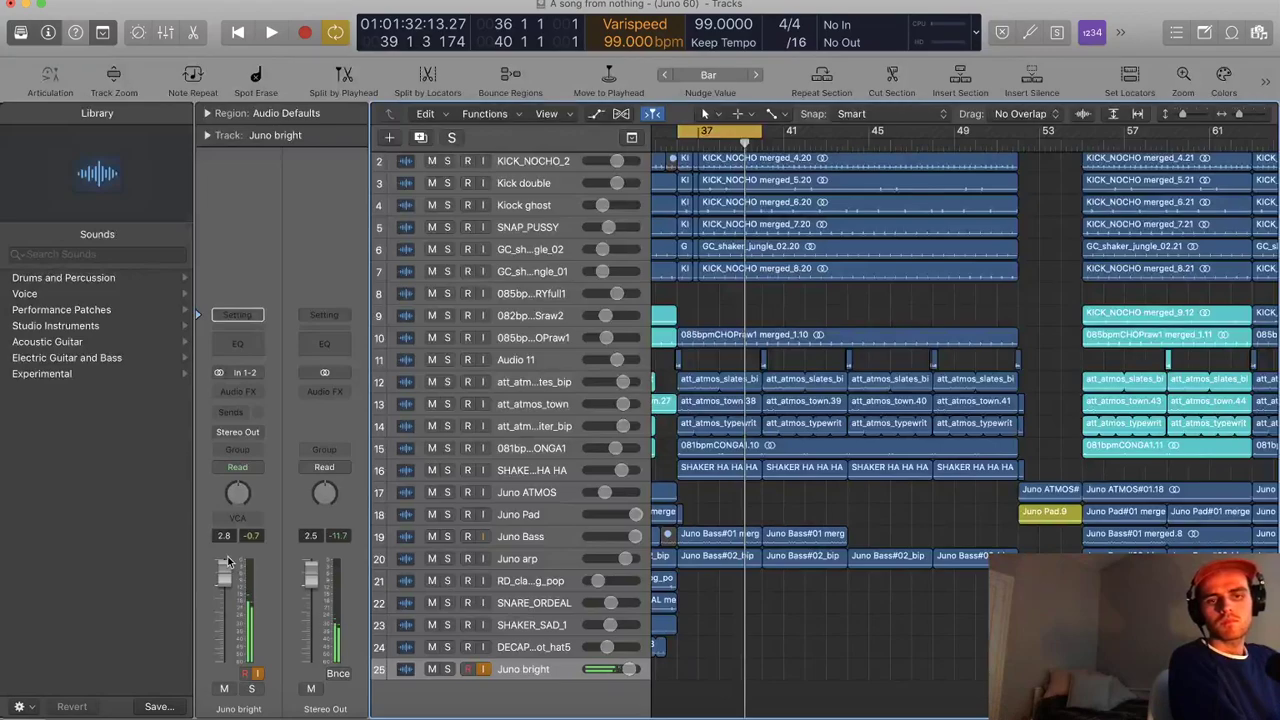
key("space")
key("b")
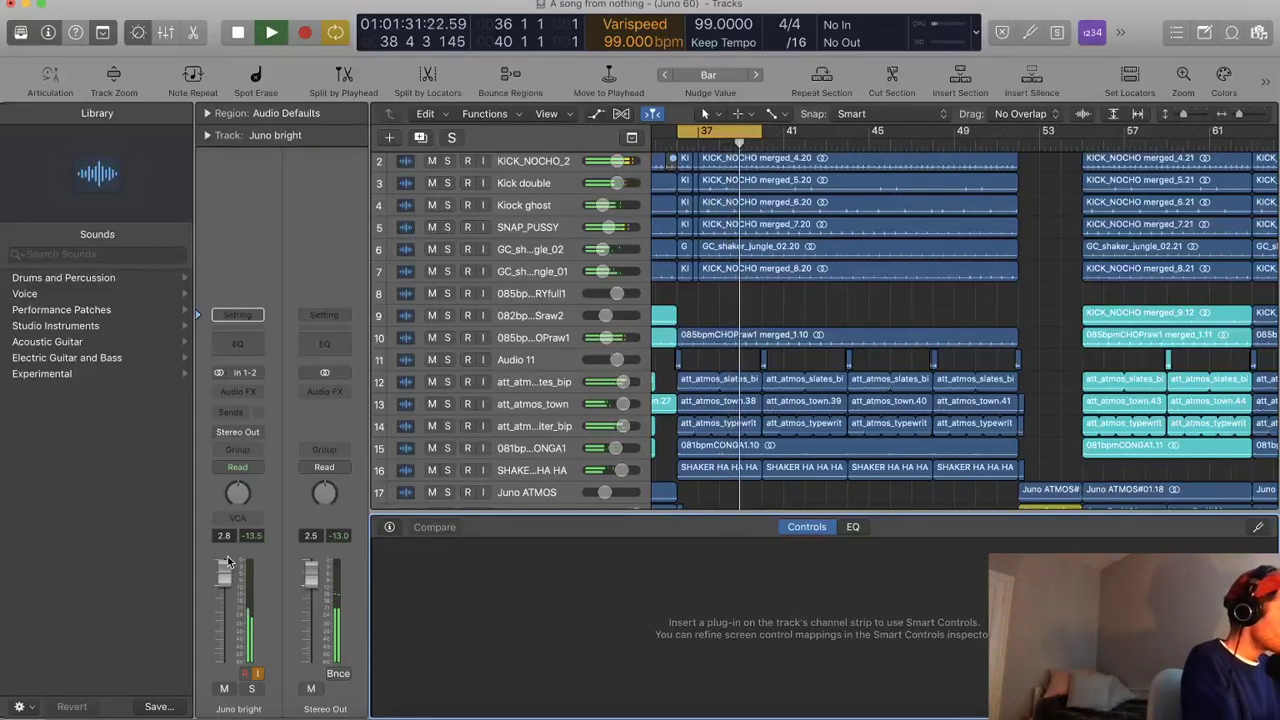
key("space")
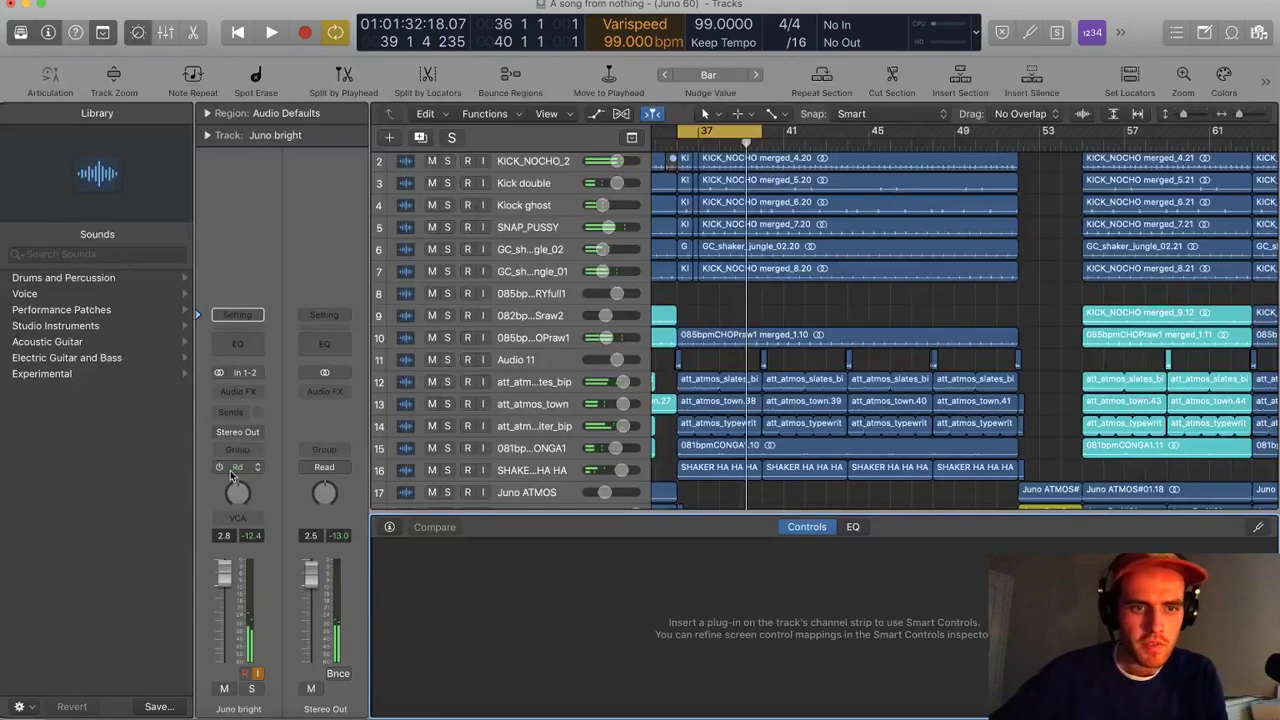
Insert a stereo Tape Delay on the Juno bright track with a 1/8 dotted note, 75% feedback, 100% dry and 53% wet
left_click(253, 392)
mouse_move(318, 456)
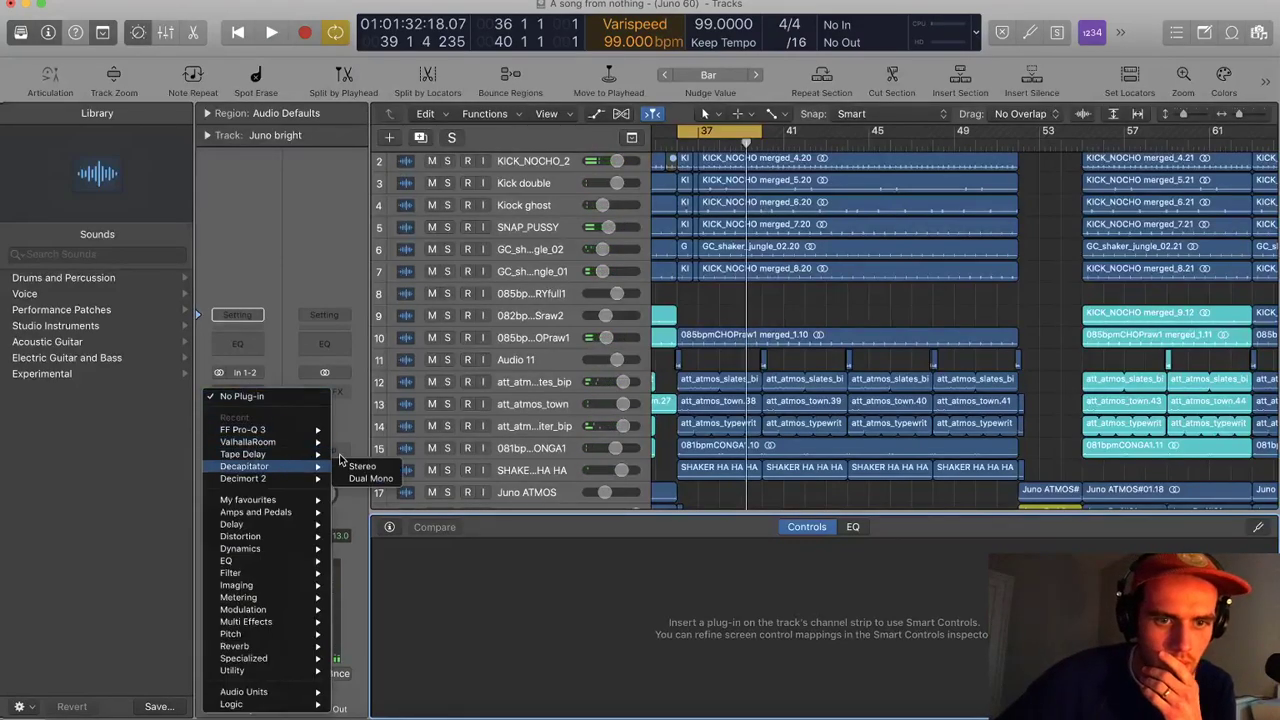
left_click(358, 455)
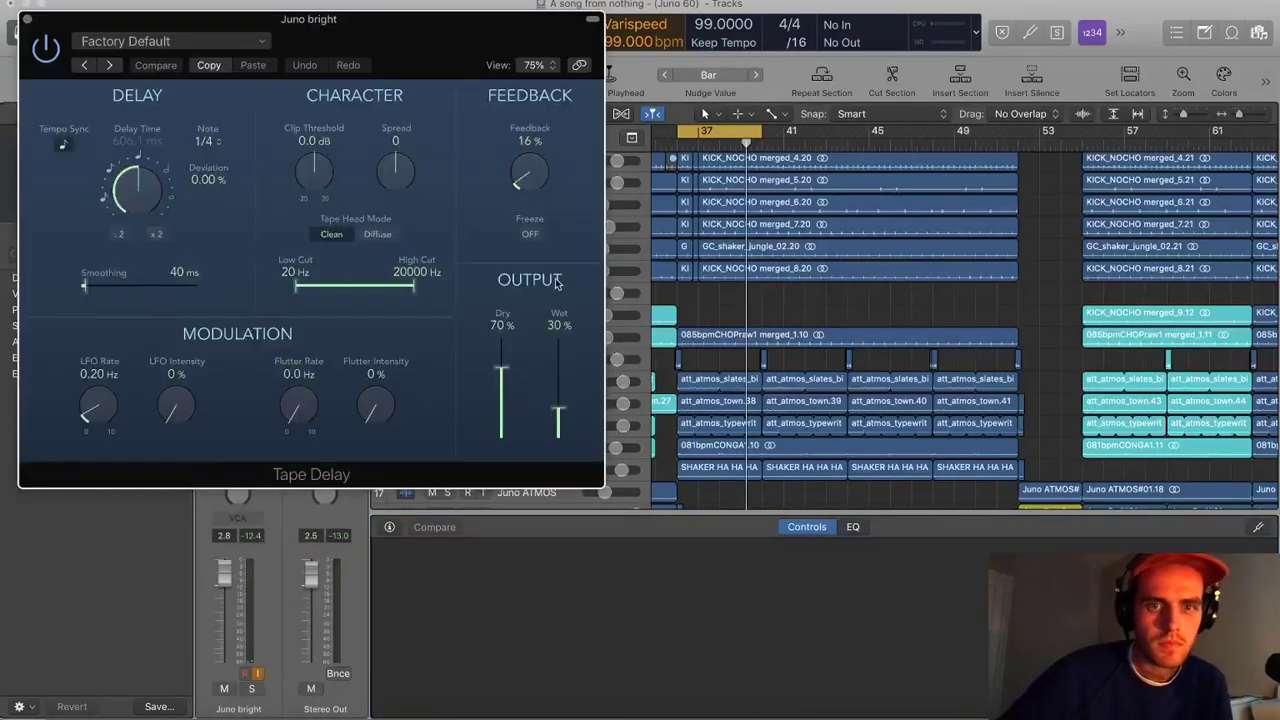
left_click(212, 141)
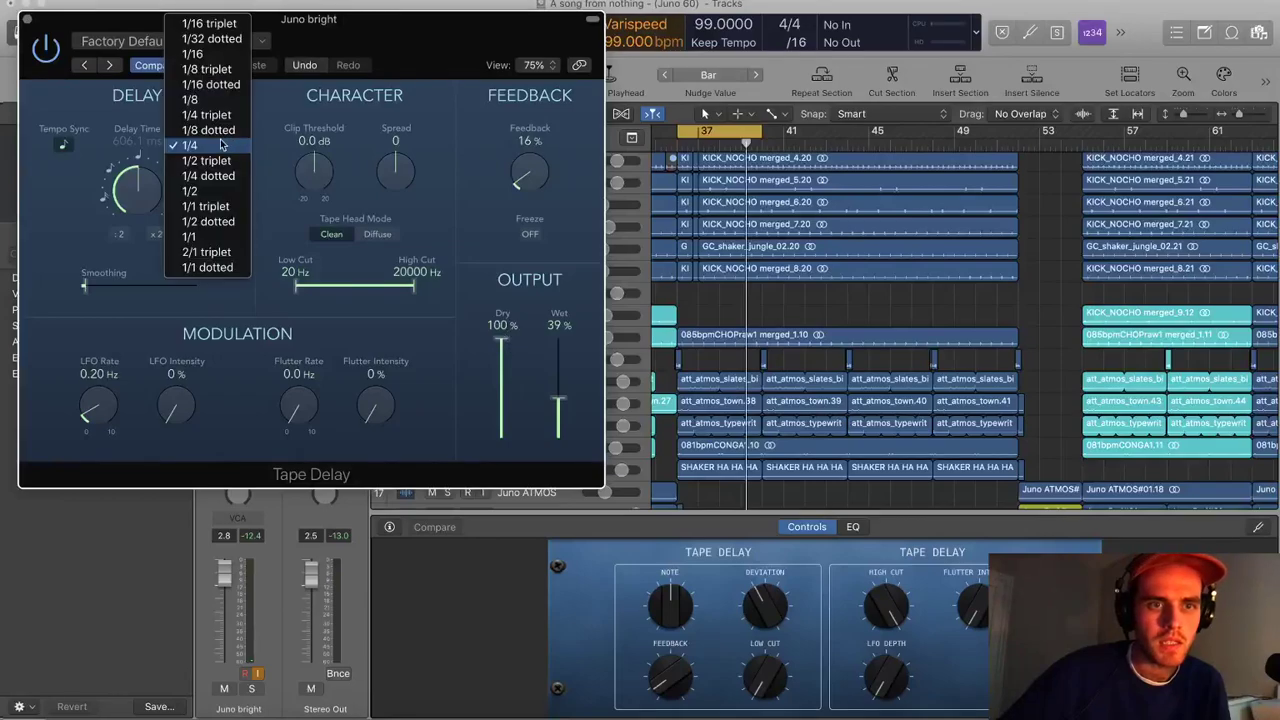
left_click(218, 133)
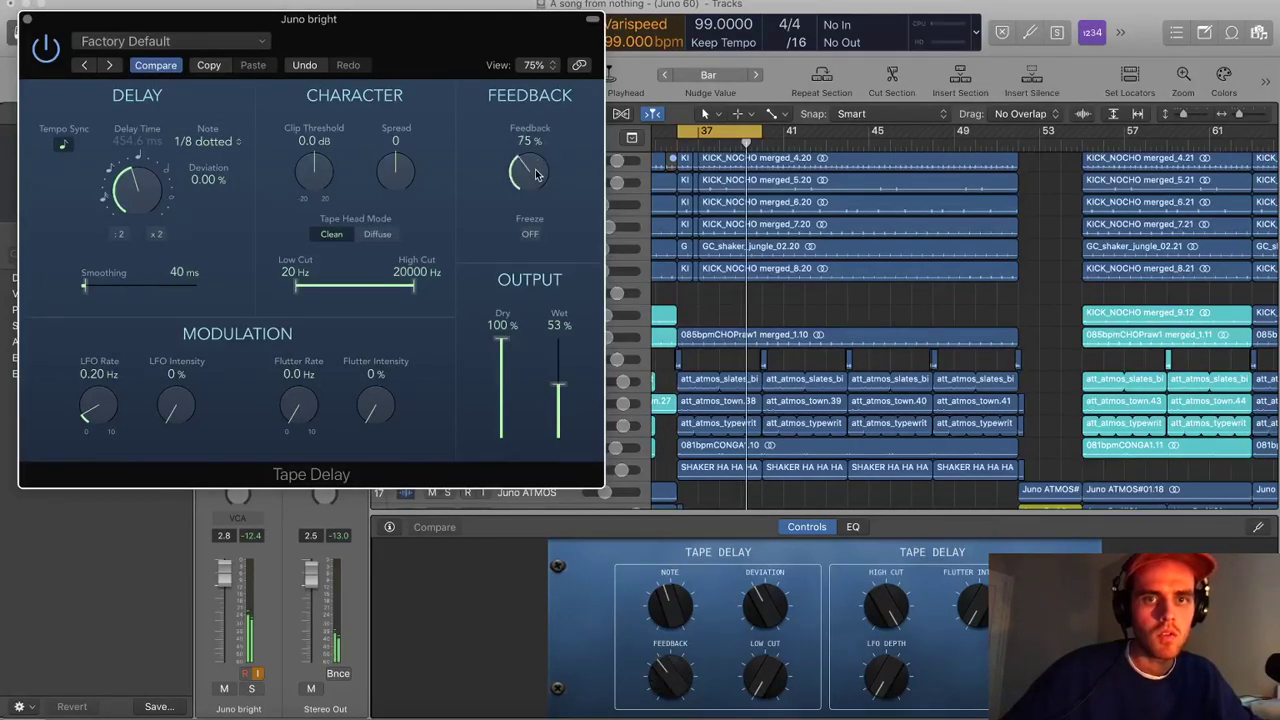
Cycle playback over bars 28 to 36, listen to the delayed Juno bright sound there, and hide the Smart Controls
scroll(760, 185, "left", 5)
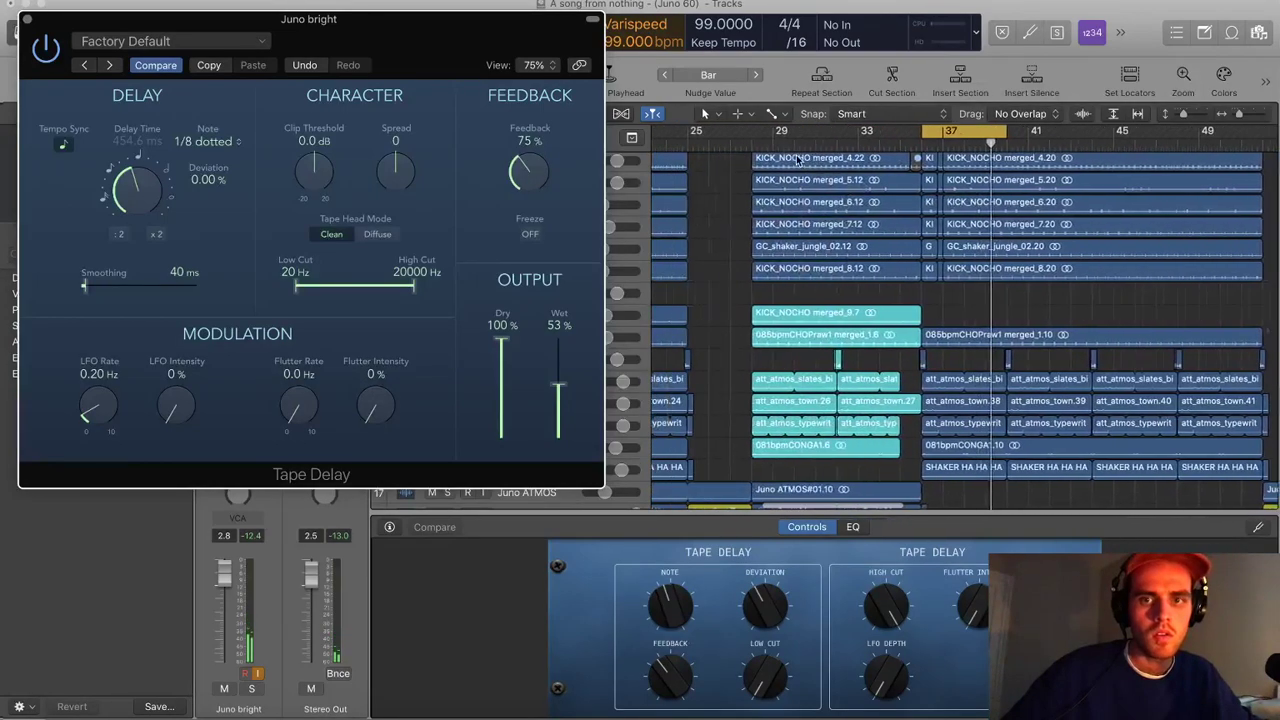
left_click_drag(794, 132, 962, 156)
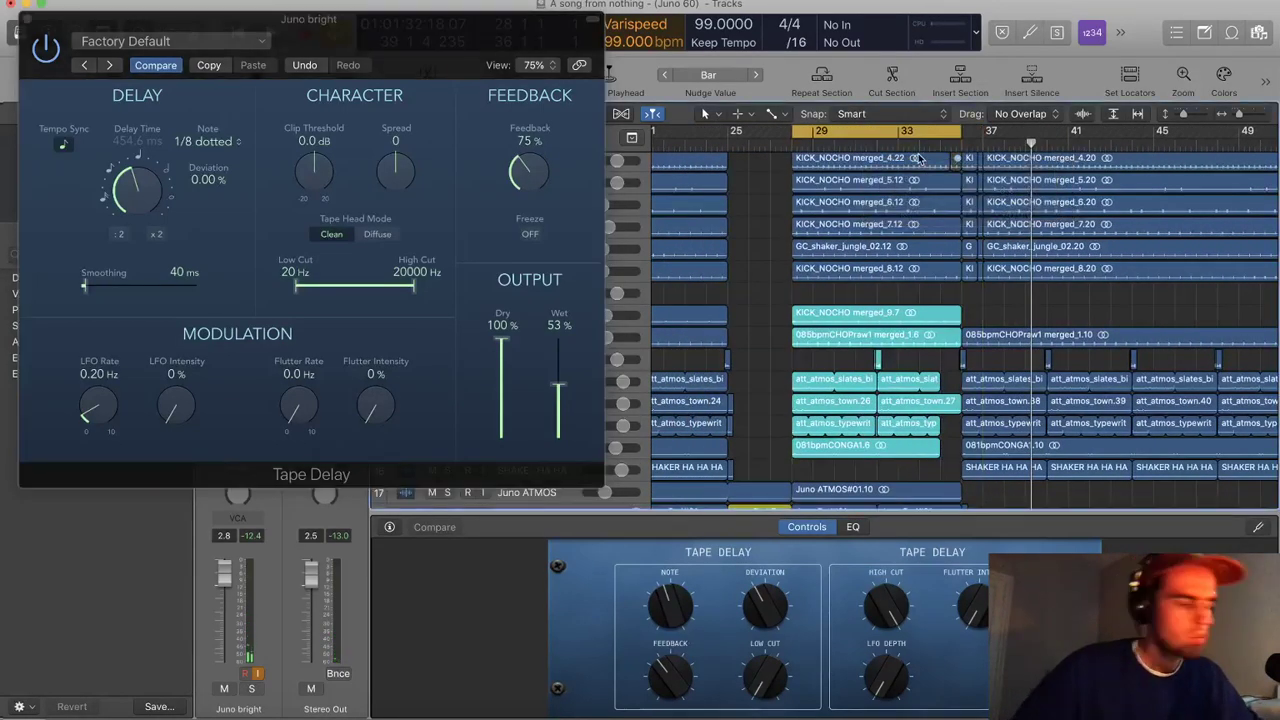
key("space")
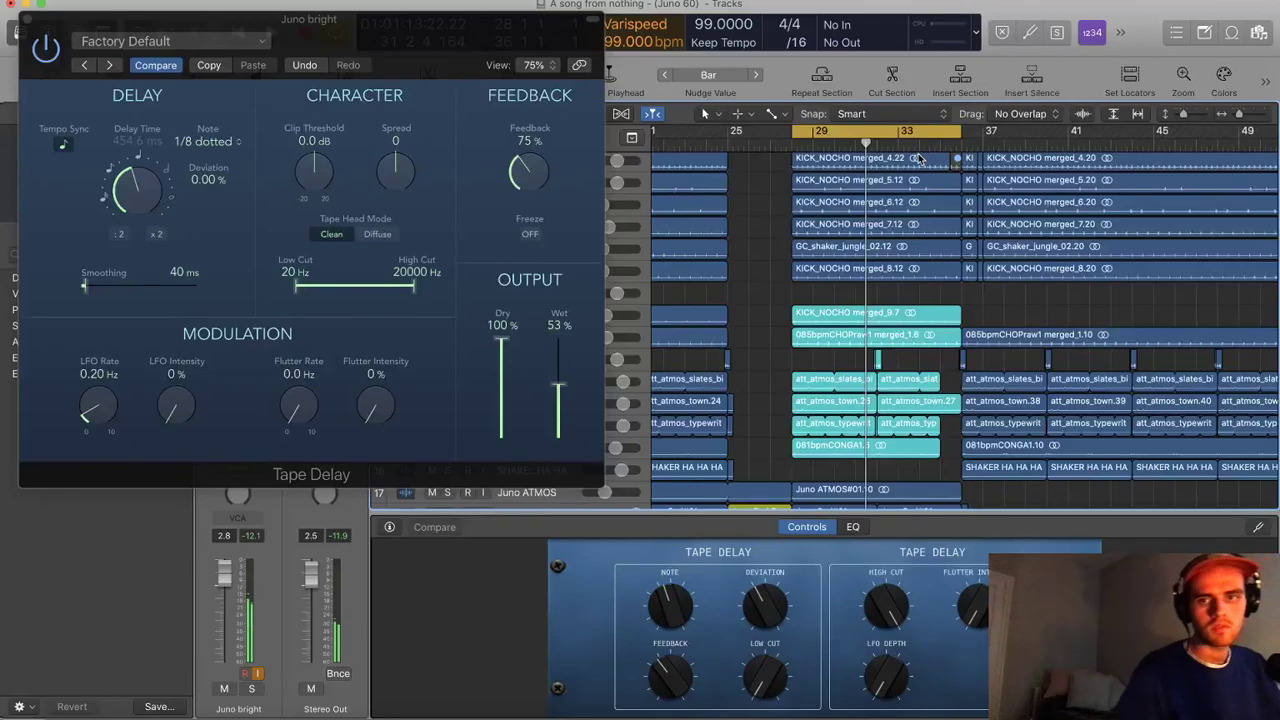
key("space")
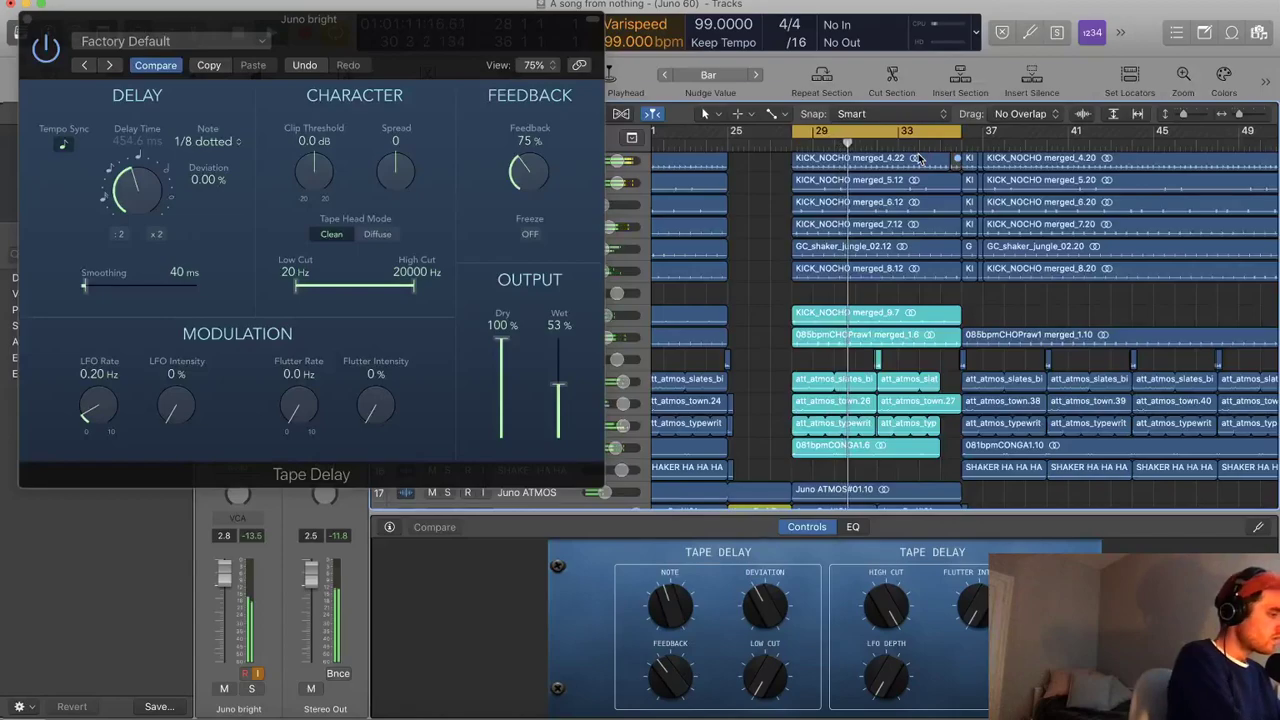
key("b")
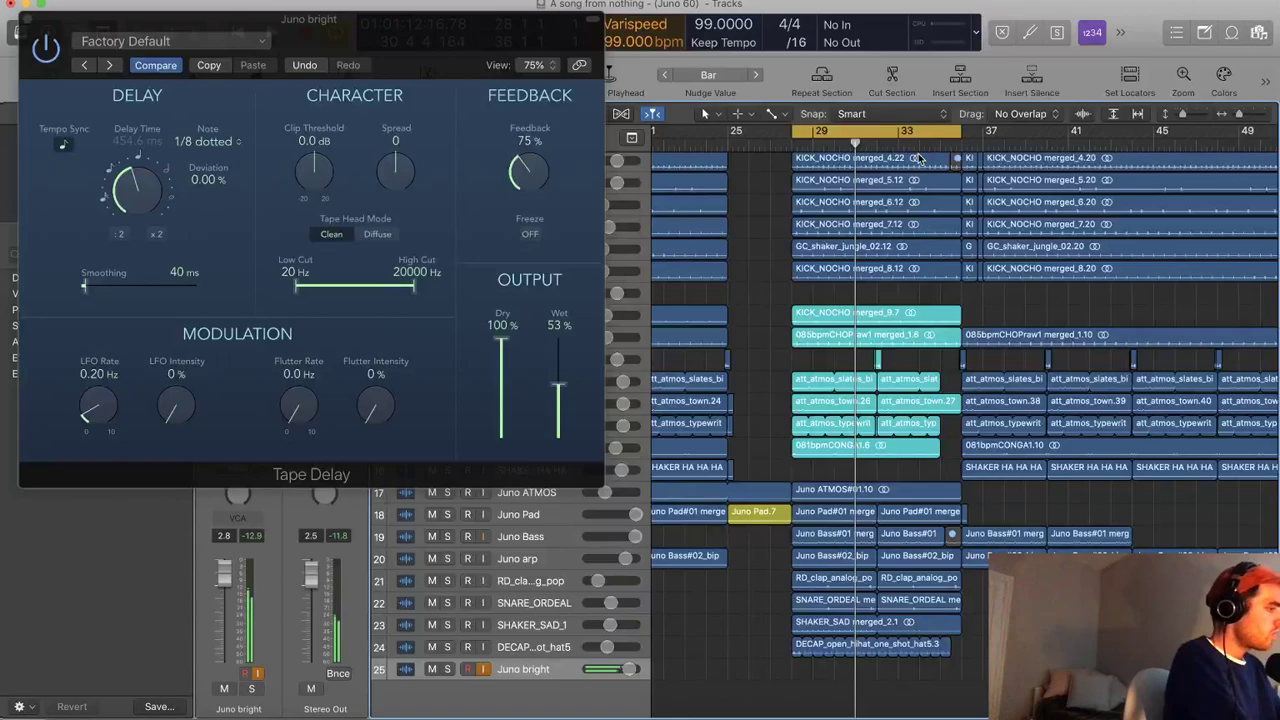
Record two takes of the Juno bright part starting at bar 28
key("space")
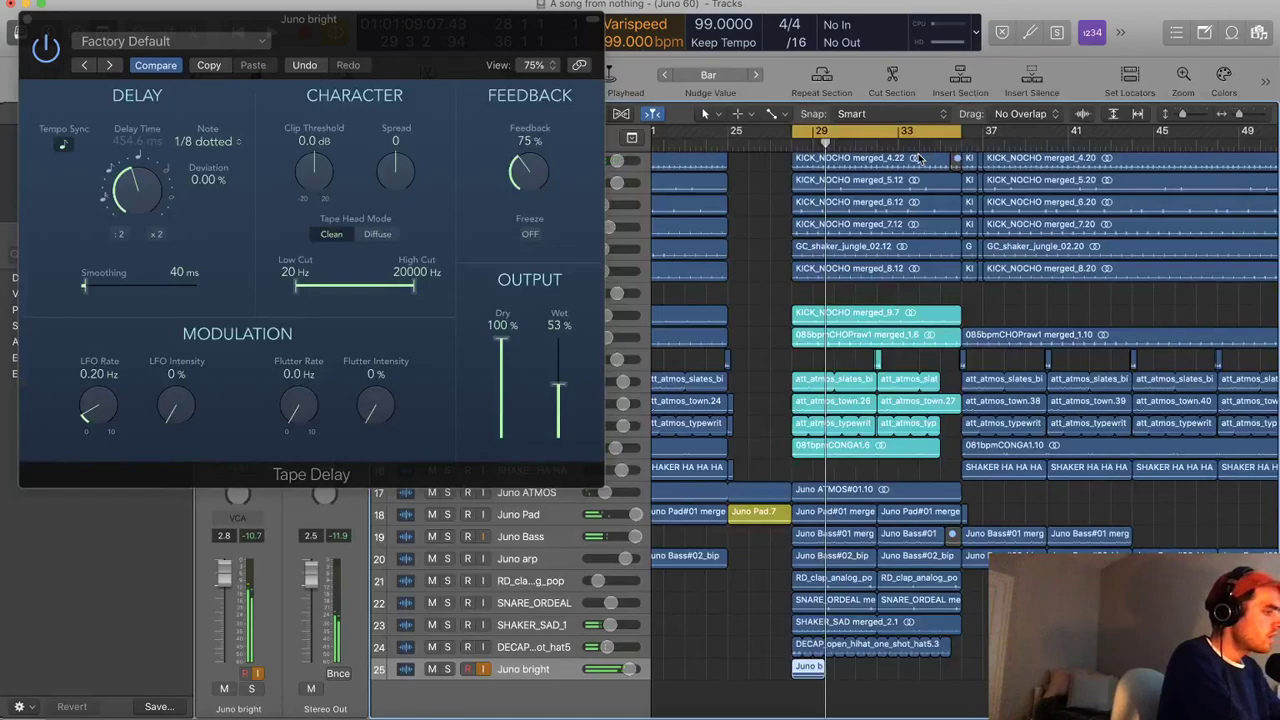
key("r")
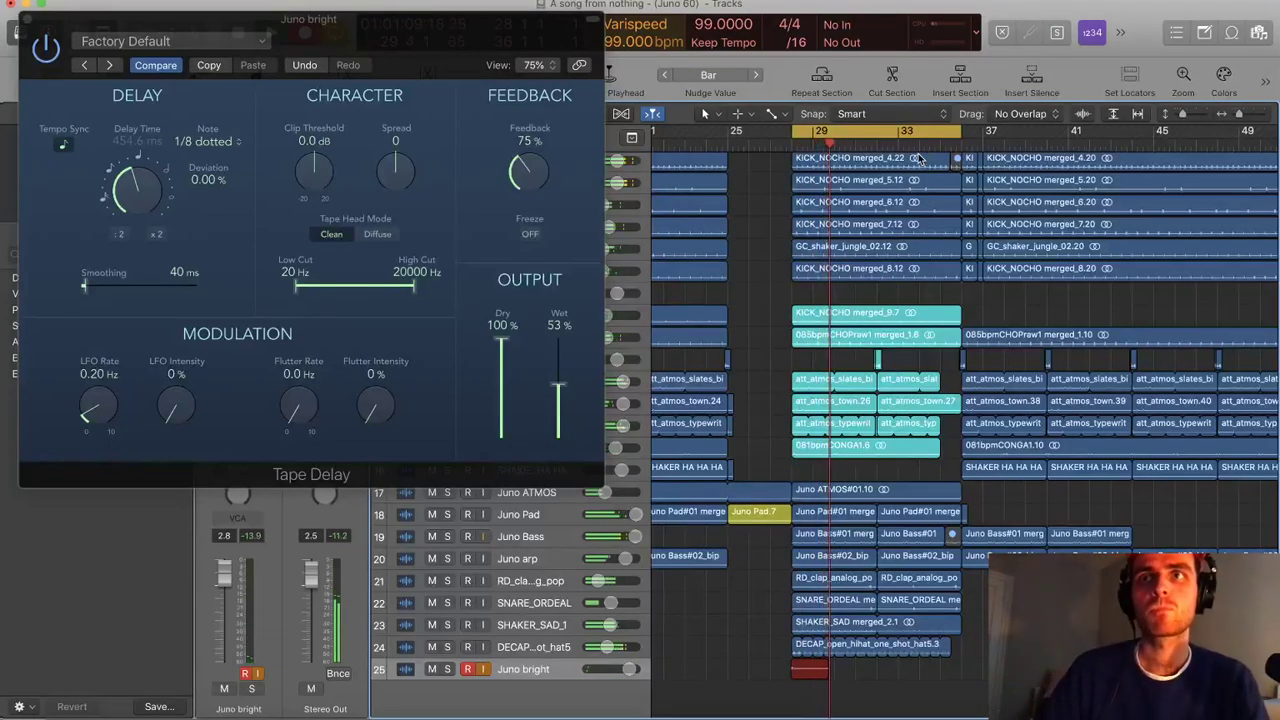
key("space")
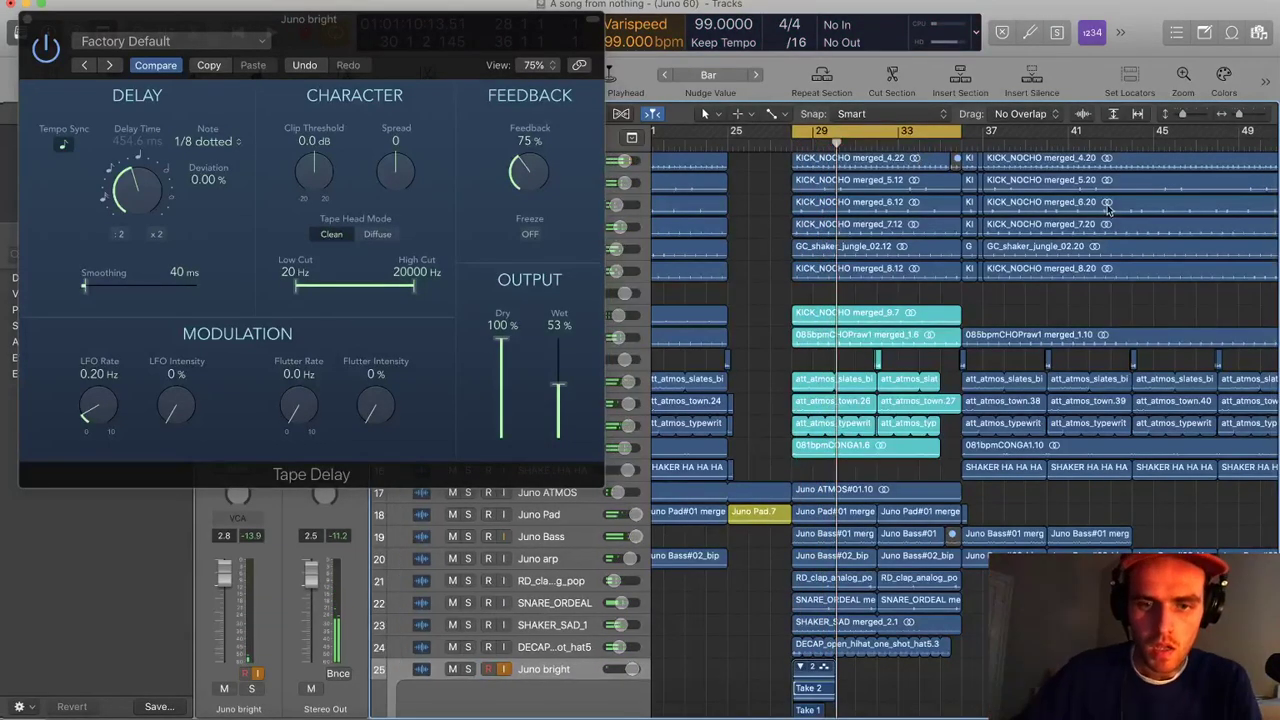
Reduce the Juno bright take folder at bar 28 to a single region using Take 2
scroll(797, 449, "down", 3)
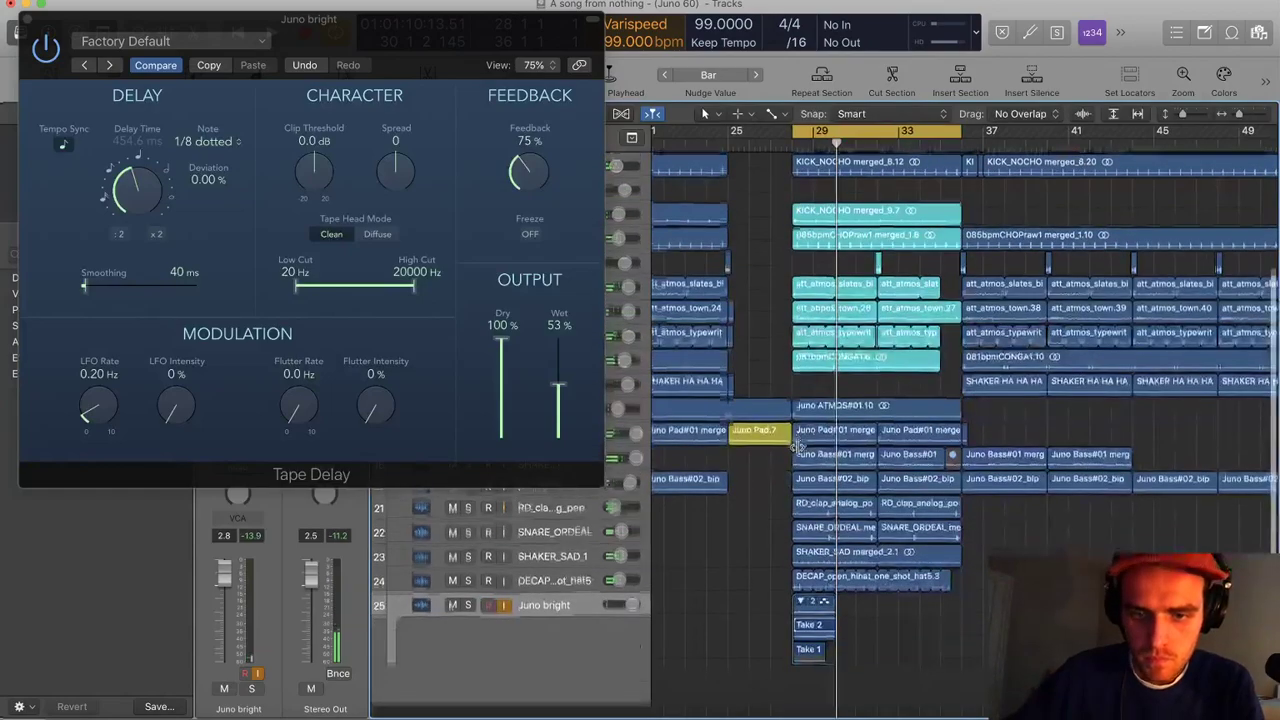
left_click(800, 601)
scroll(800, 630, "up", 5)
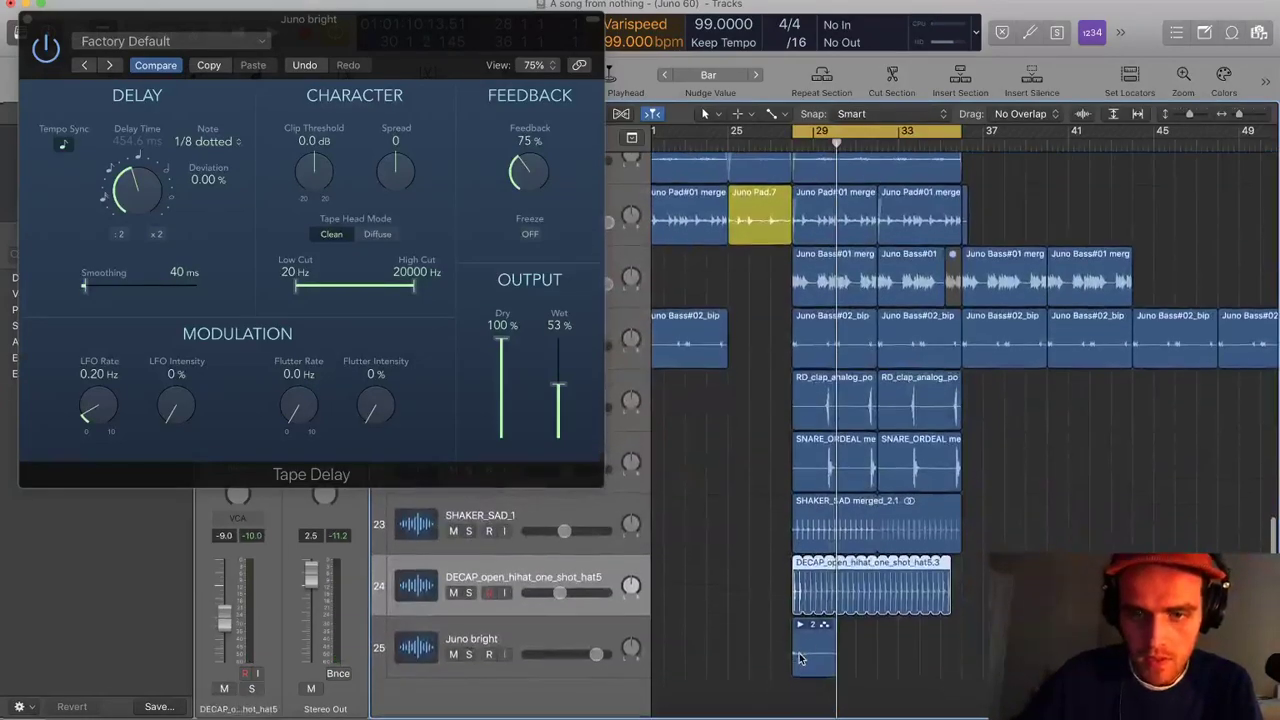
left_click(814, 627)
left_click(847, 612)
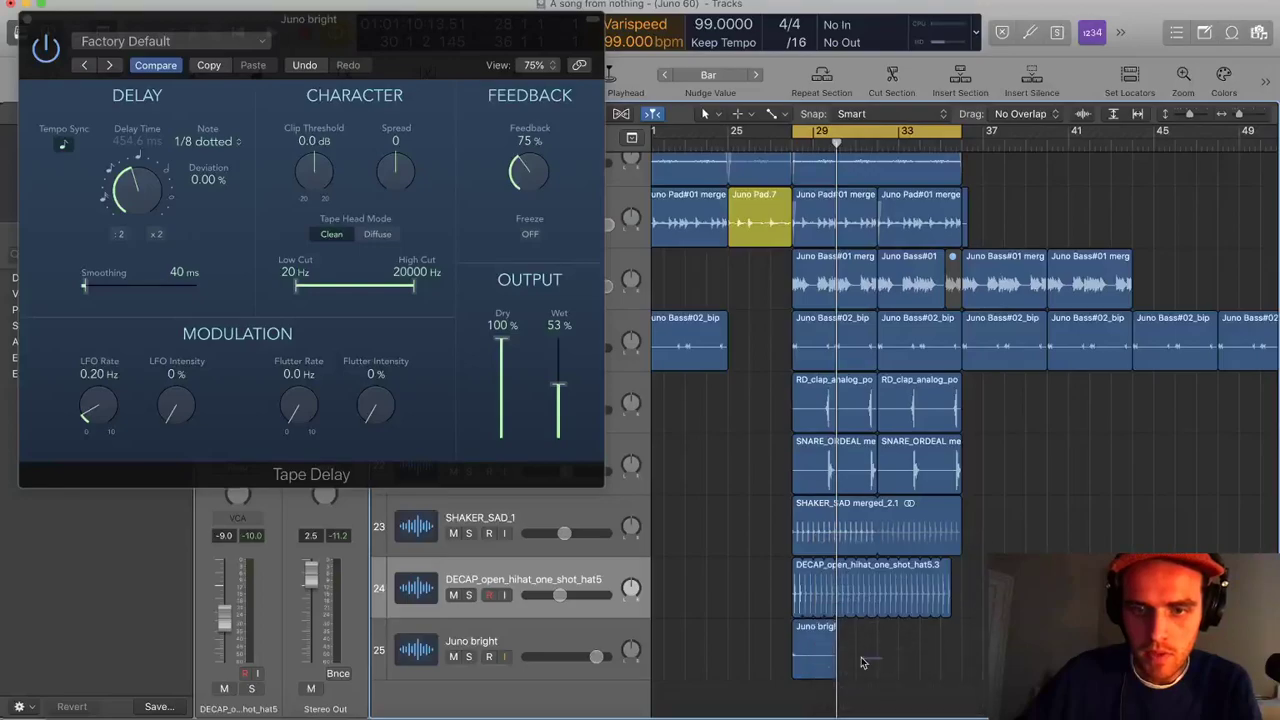
Set the Juno bright region's gain to +4.9 dB and the track's volume to -5.1 dB while listening from bar 28
left_click(27, 19)
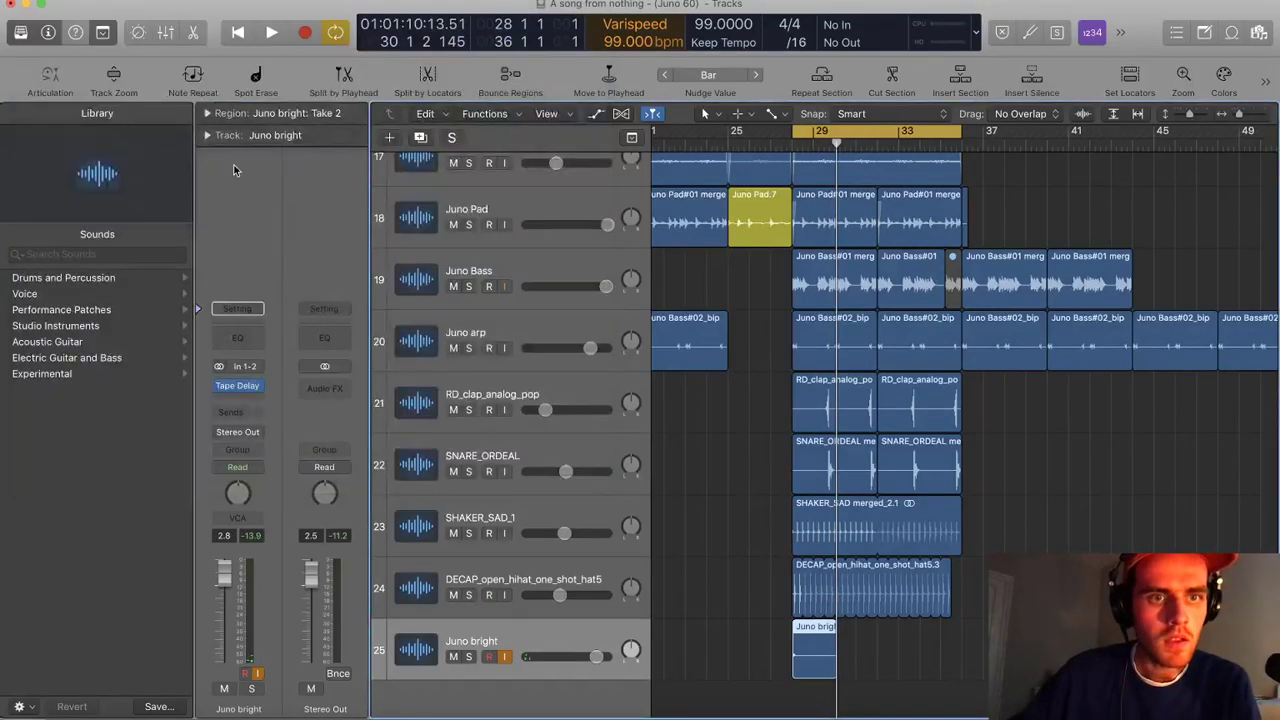
left_click(206, 113)
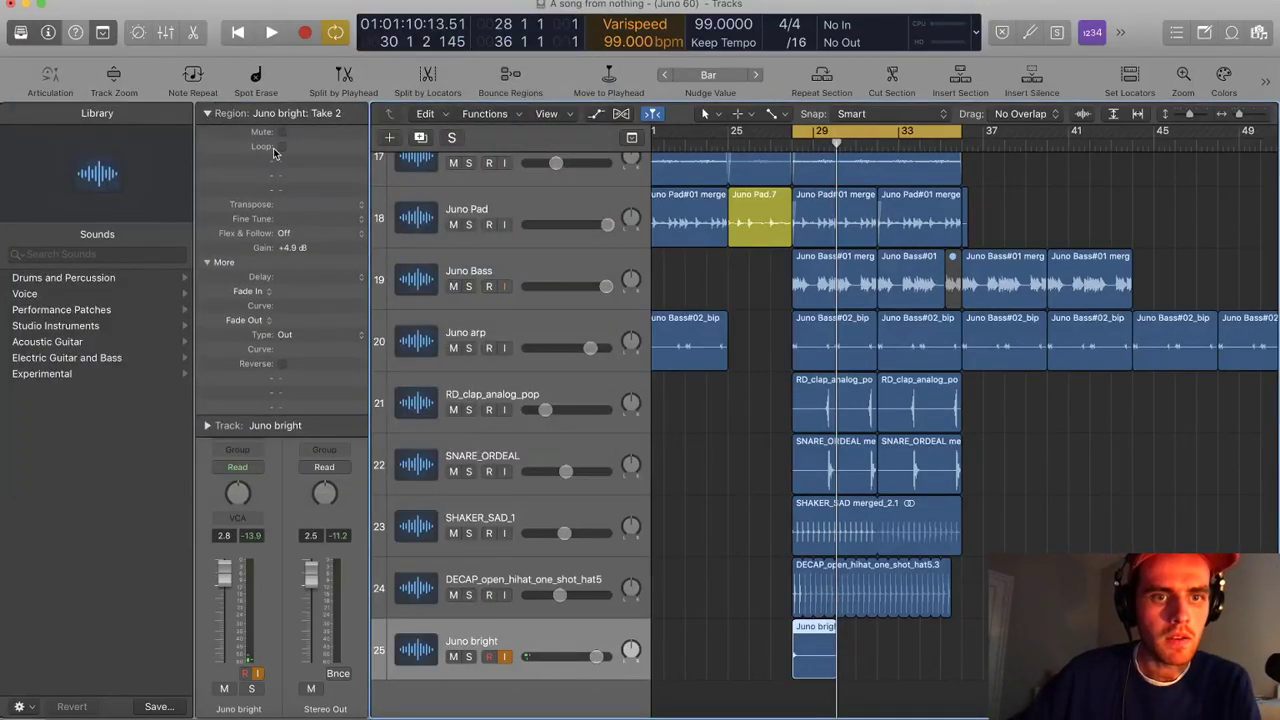
key("space")
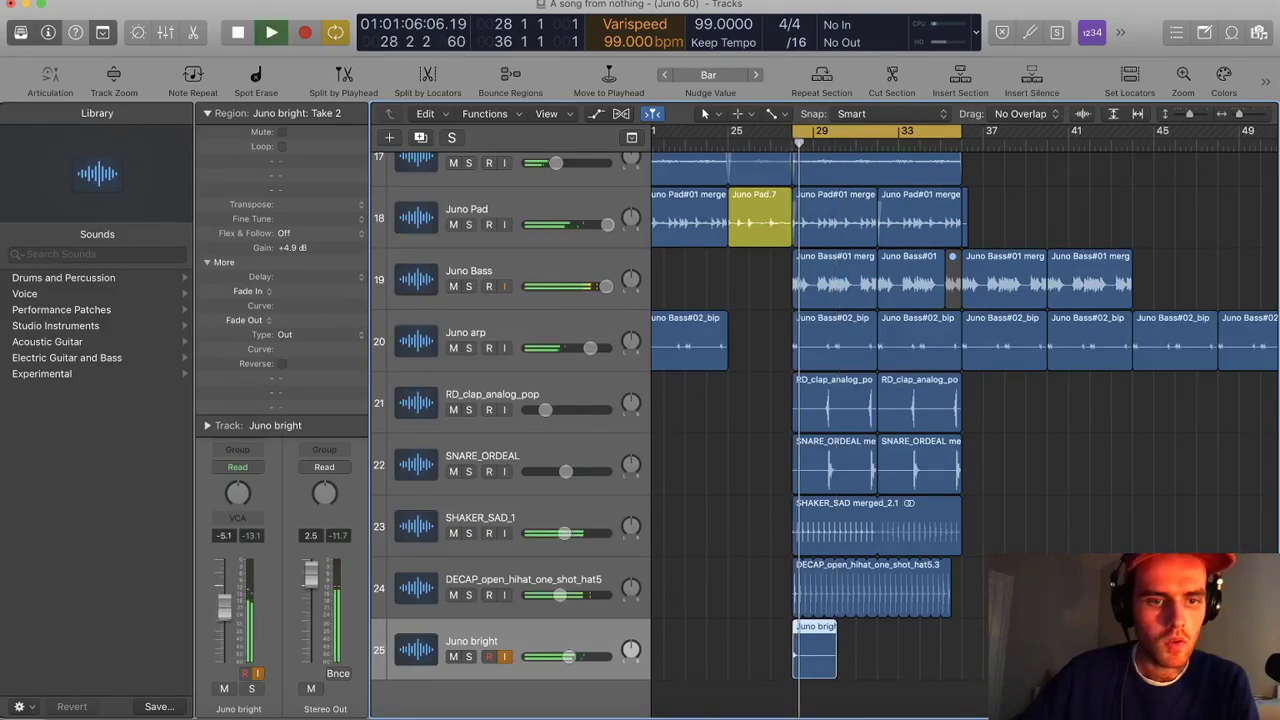
key("space")
Play the song from the beginning and survey the arrangement up to the Juno bright region at bar 28
key("z")
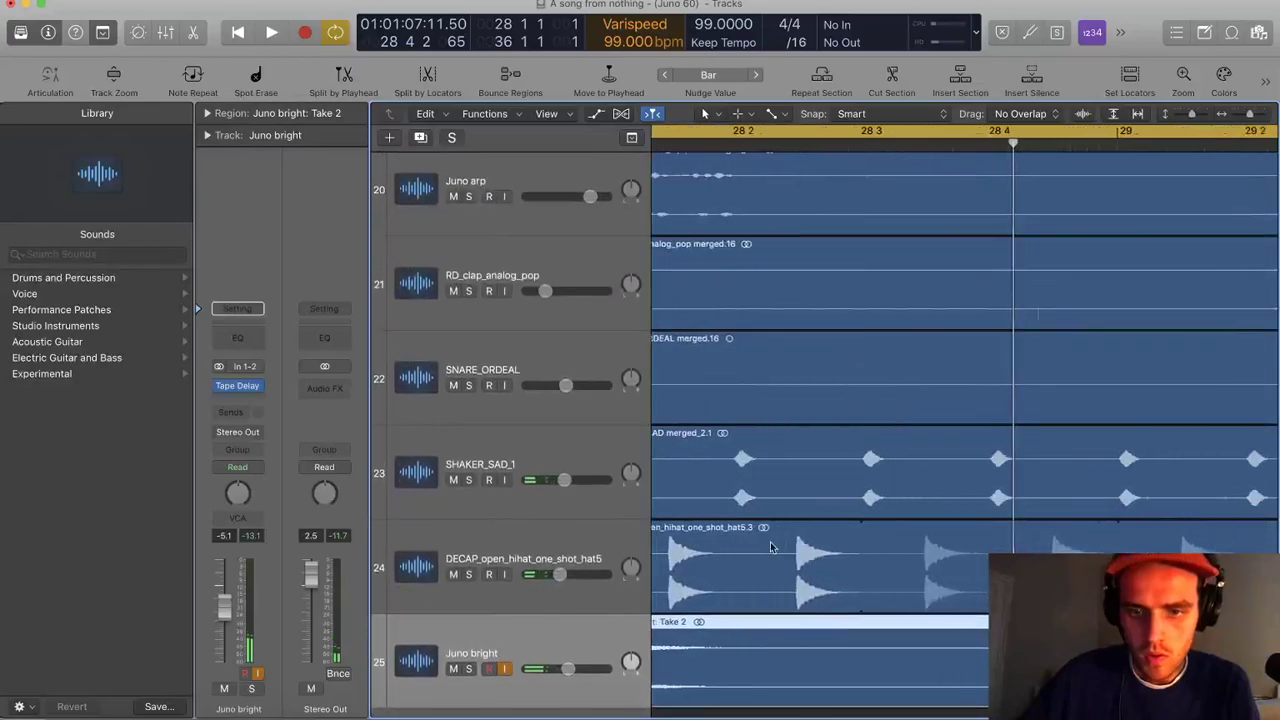
key("Return")
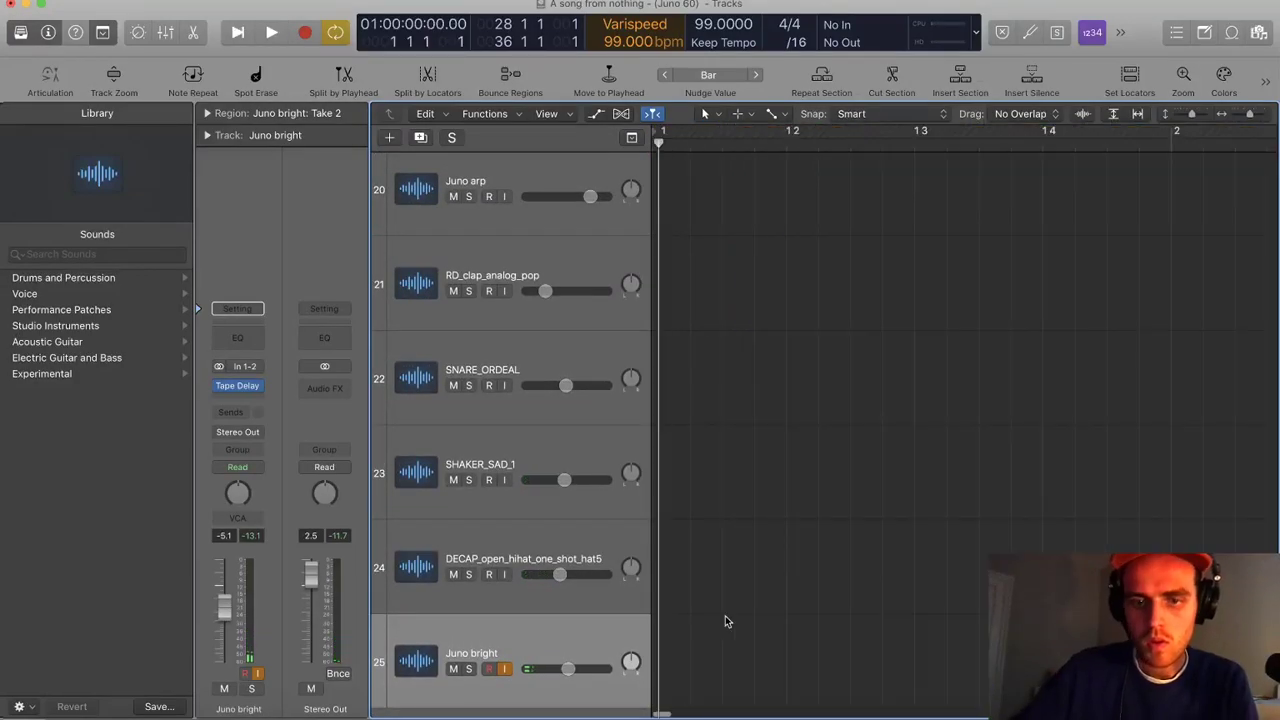
key("space")
scroll(808, 538, "down", 10)
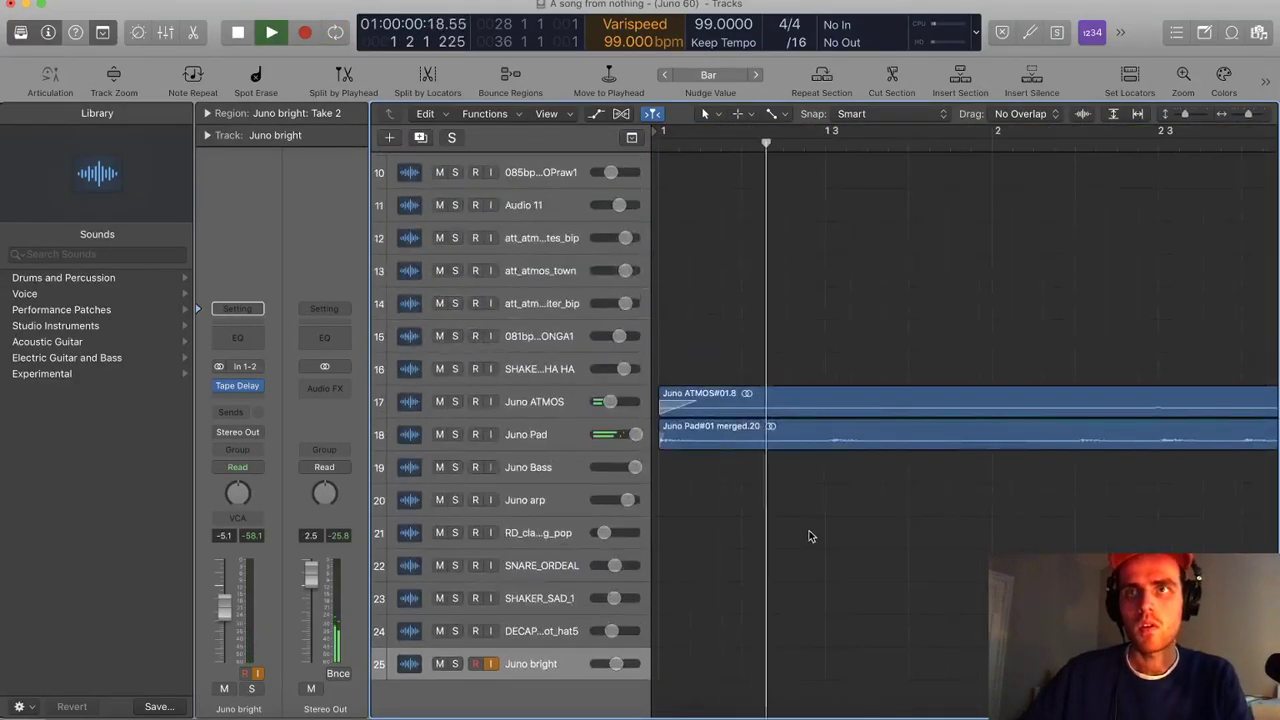
scroll(828, 537, "down", 10)
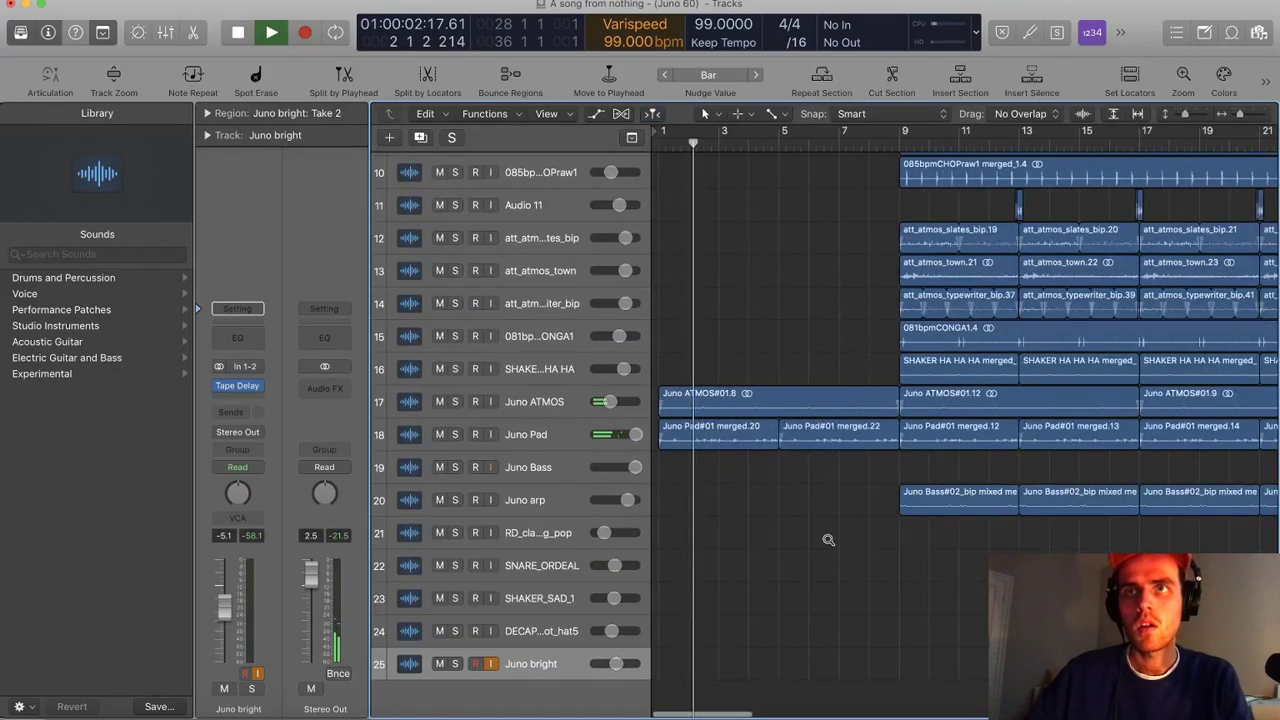
scroll(891, 530, "right", 2)
scroll(891, 525, "down", 5)
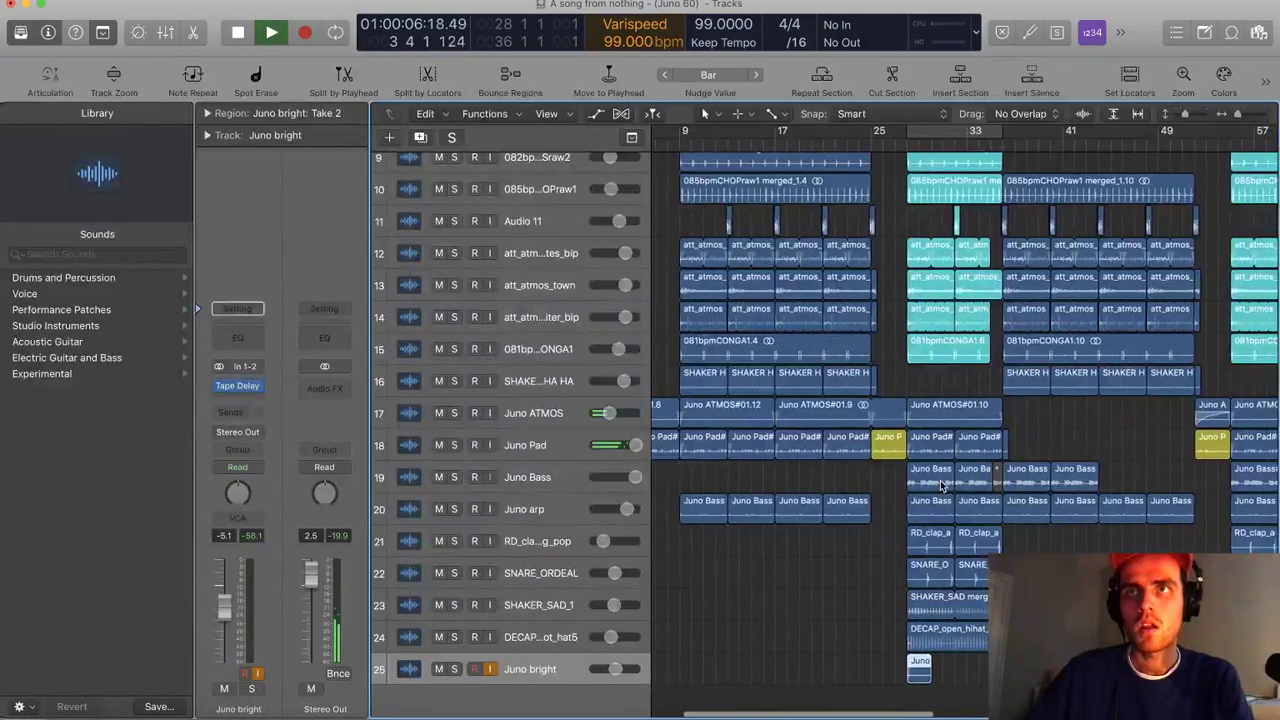
scroll(940, 483, "down", 3)
scroll(941, 485, "left", 2)
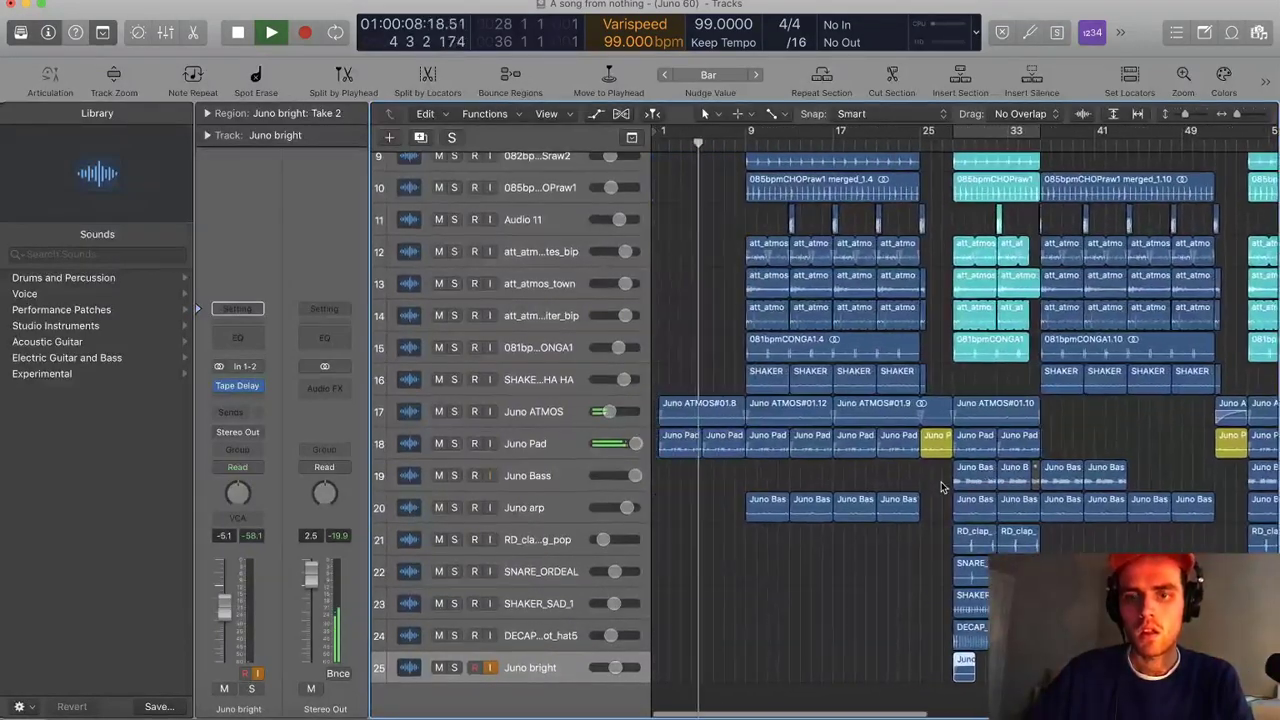
left_click(940, 487)
Play the transition from bar 25 into bar 29 and lower the Juno bright track's volume to -6.8 dB
left_click(925, 145)
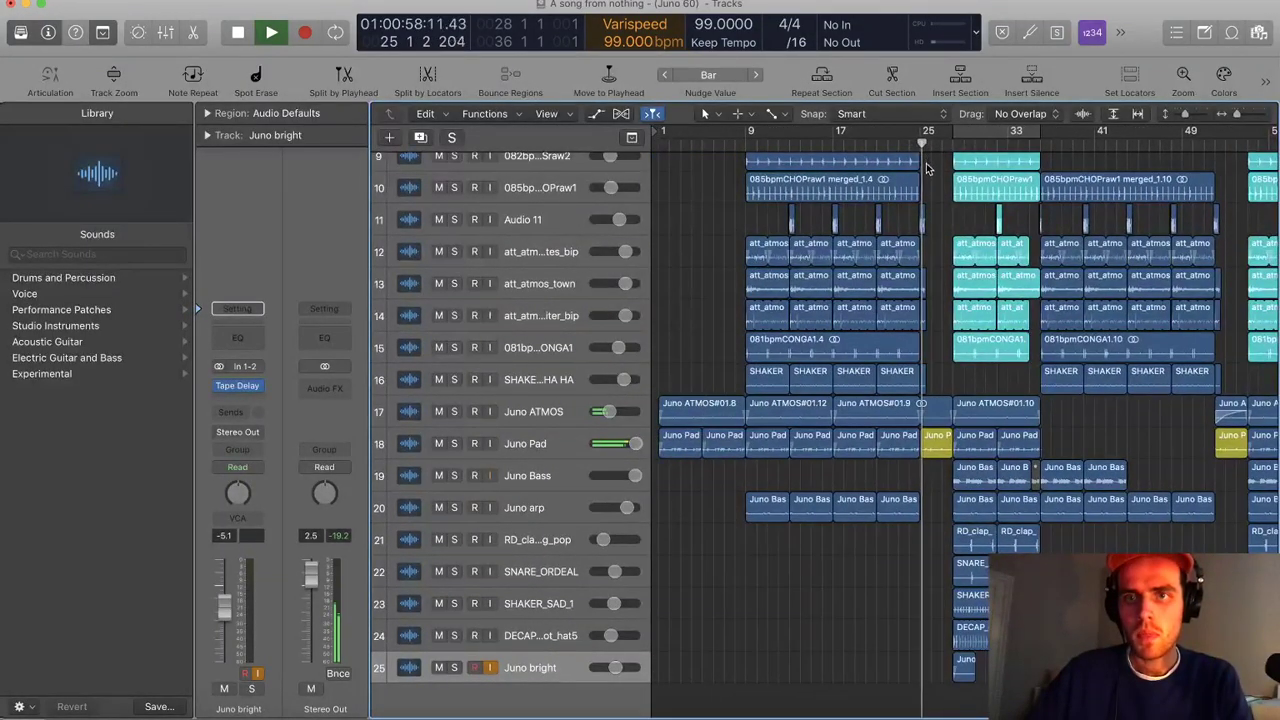
scroll(936, 194, "up", 3)
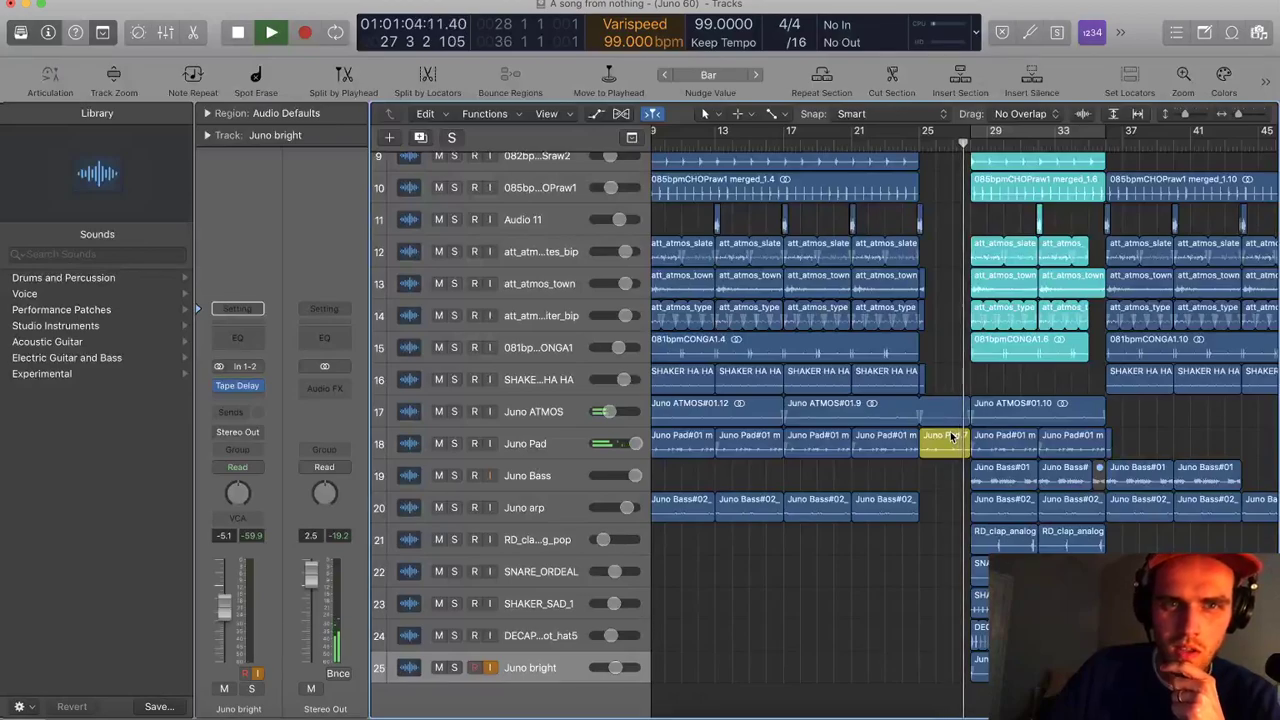
left_click(614, 668)
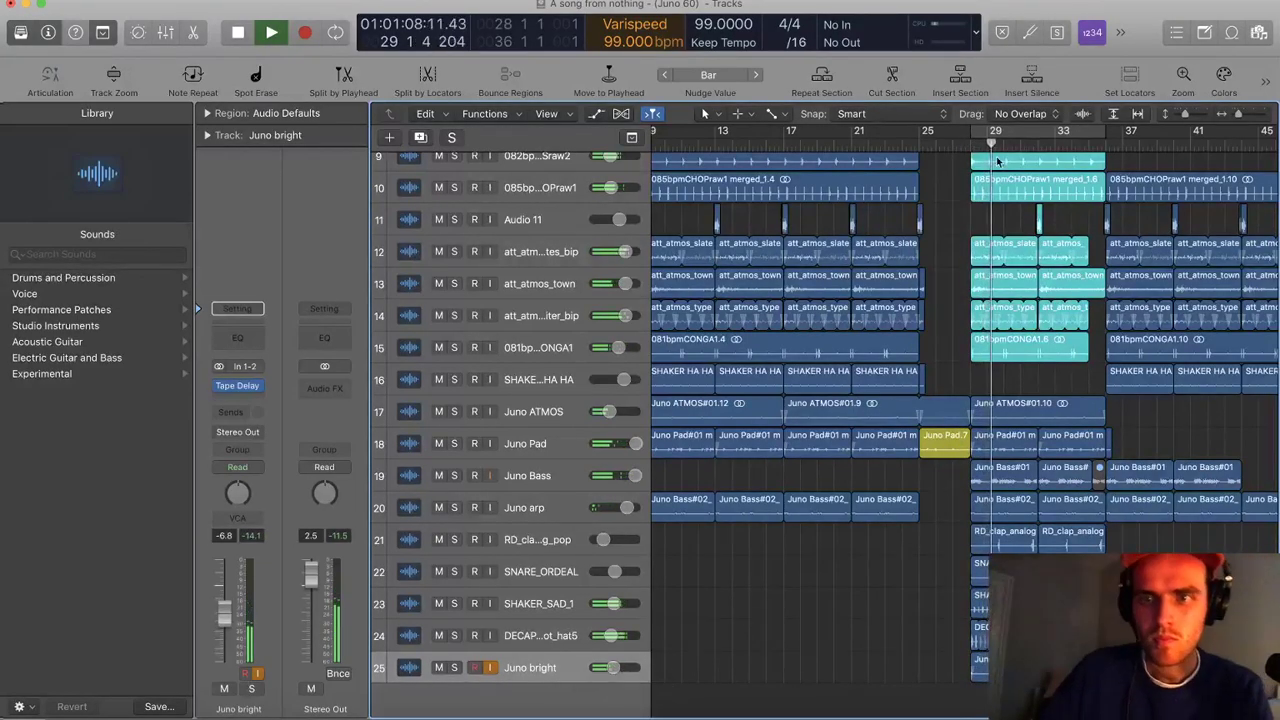
Cycle playback over bars 28 to 32 and lower the Juno bright track's volume to -9.6 dB
left_click_drag(979, 131, 1042, 136)
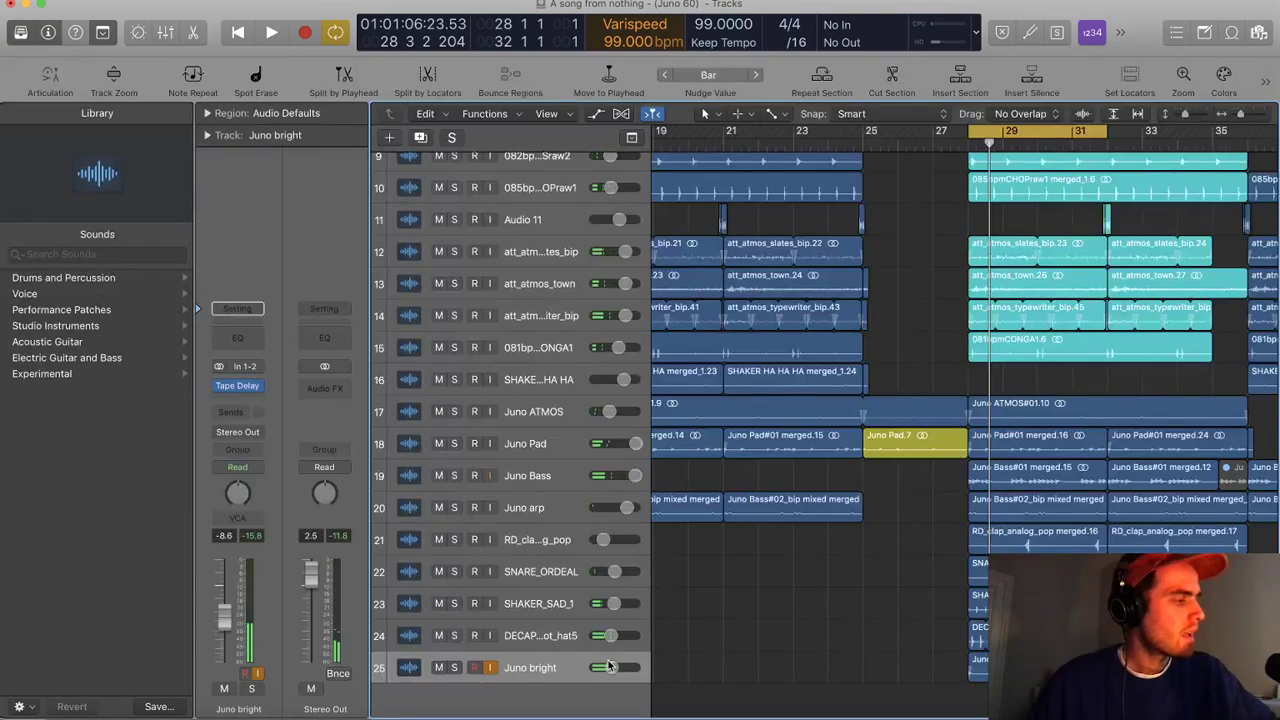
key("space")
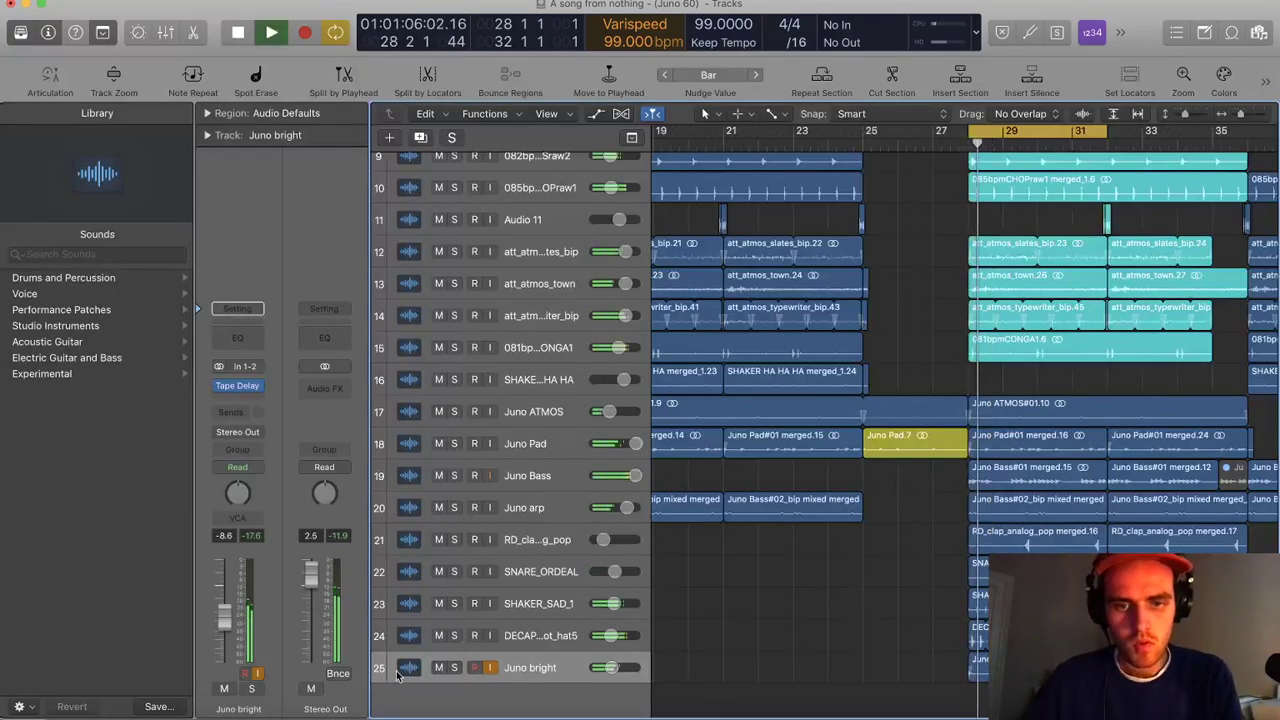
key("space")
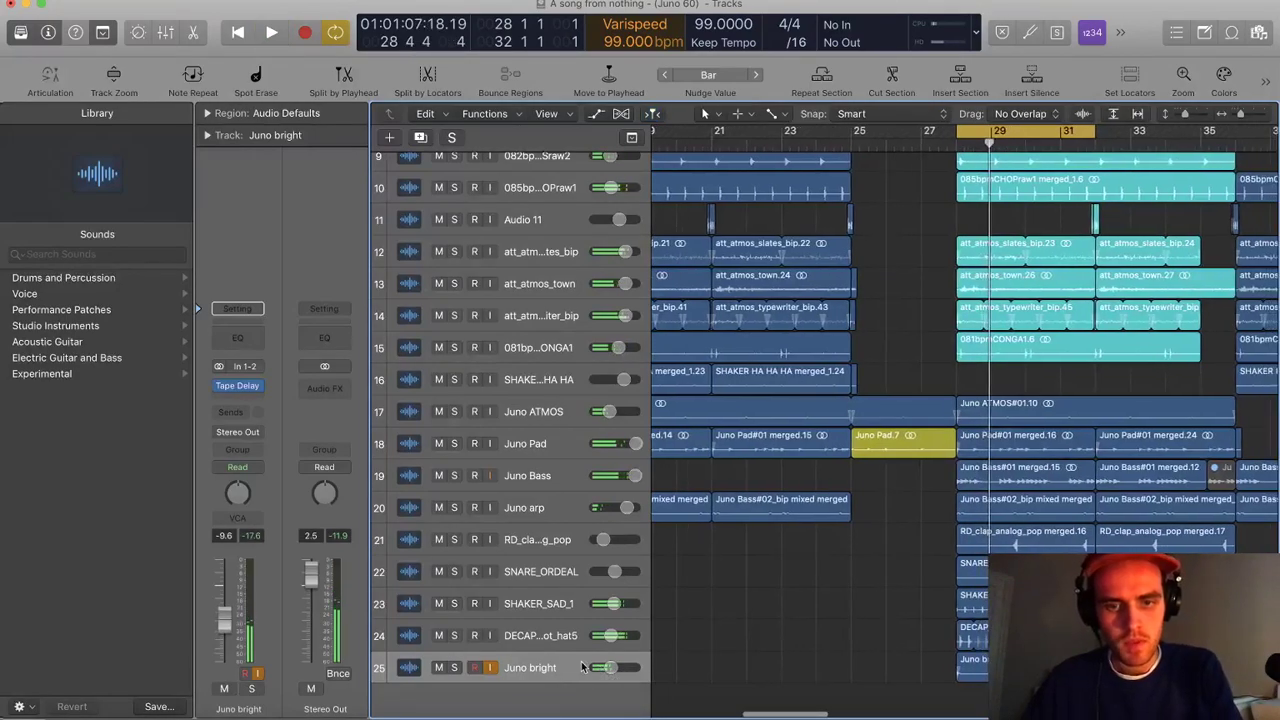
Duplicate the Juno bright track, bypass its Tape Delay, and record a new synth part around bar 28
key("super+d")
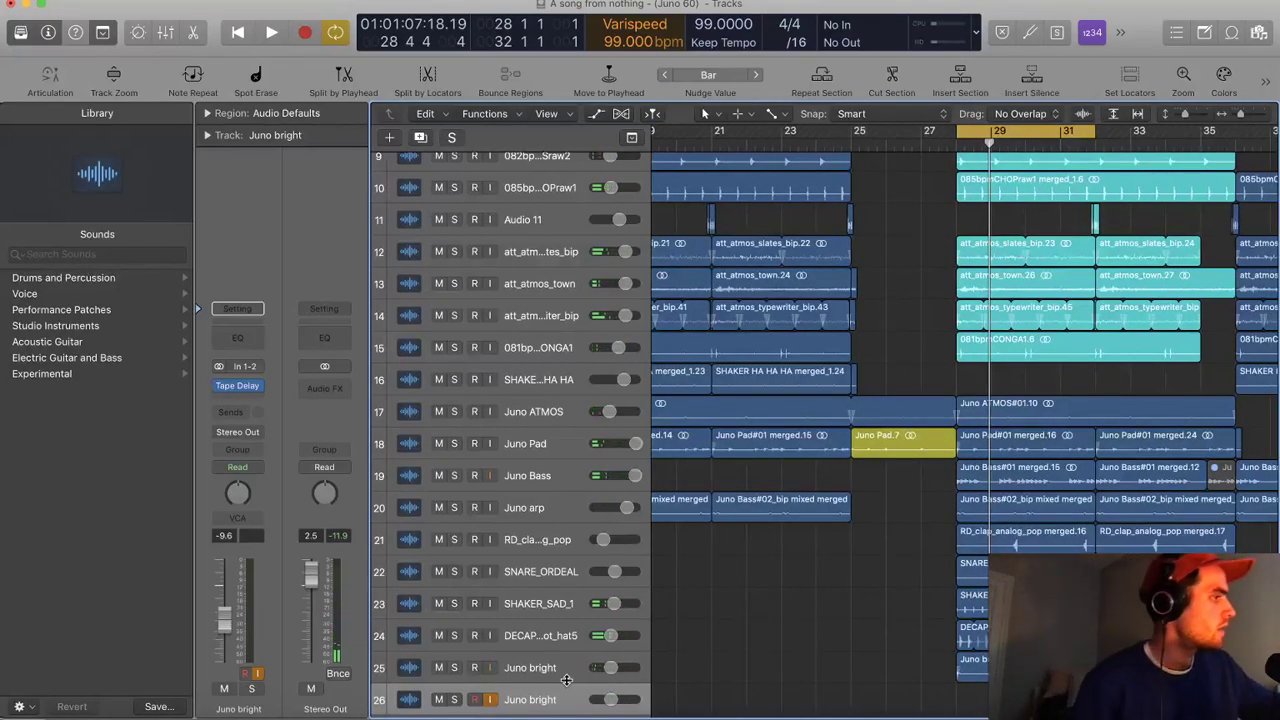
mouse_move(232, 390)
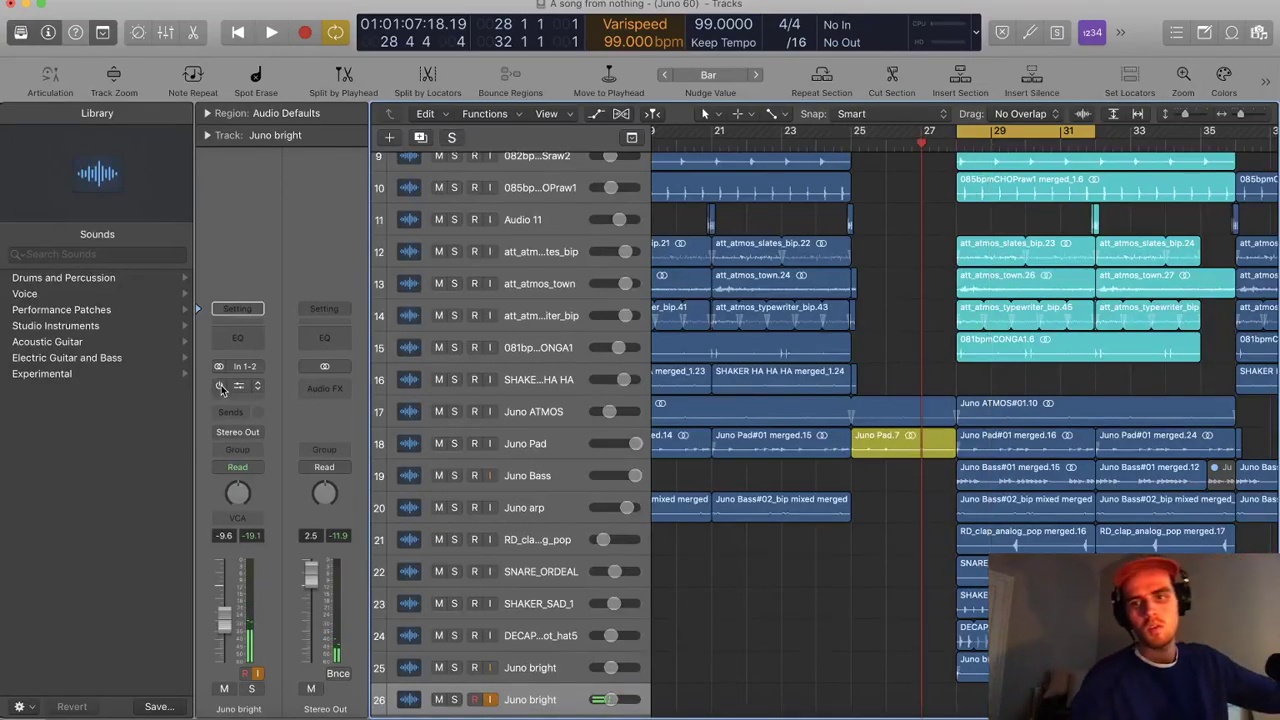
key("space")
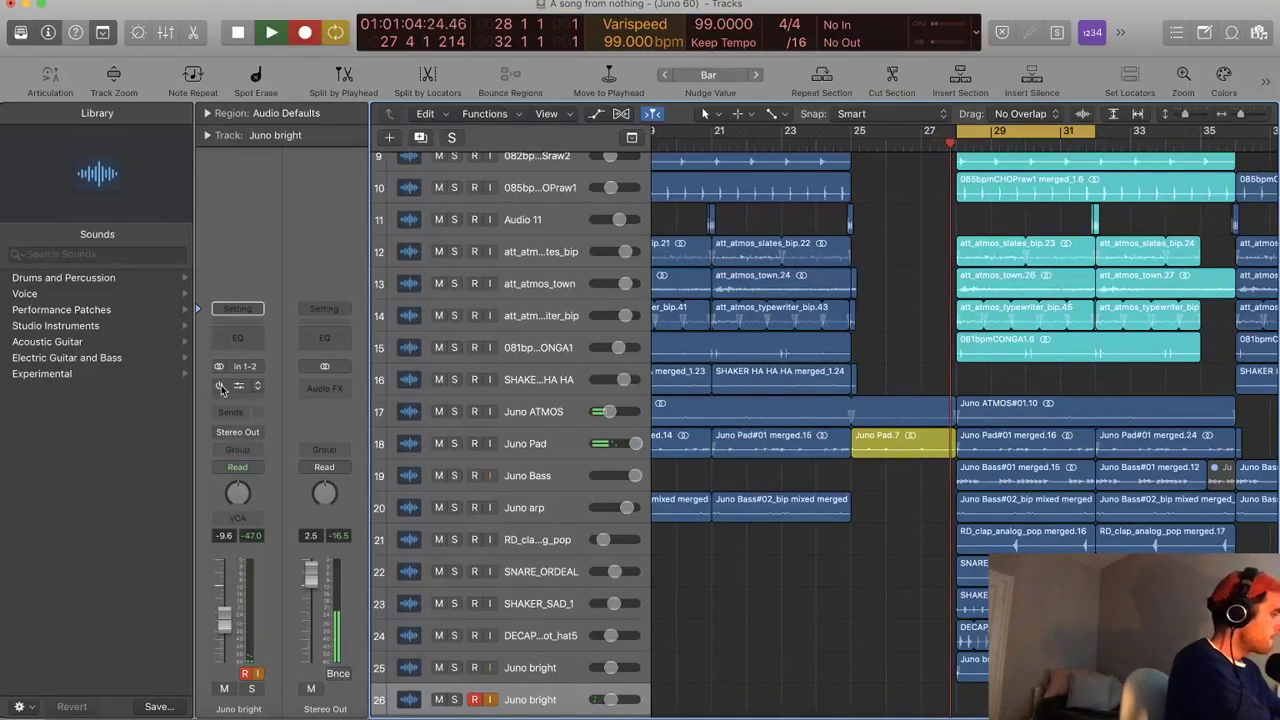
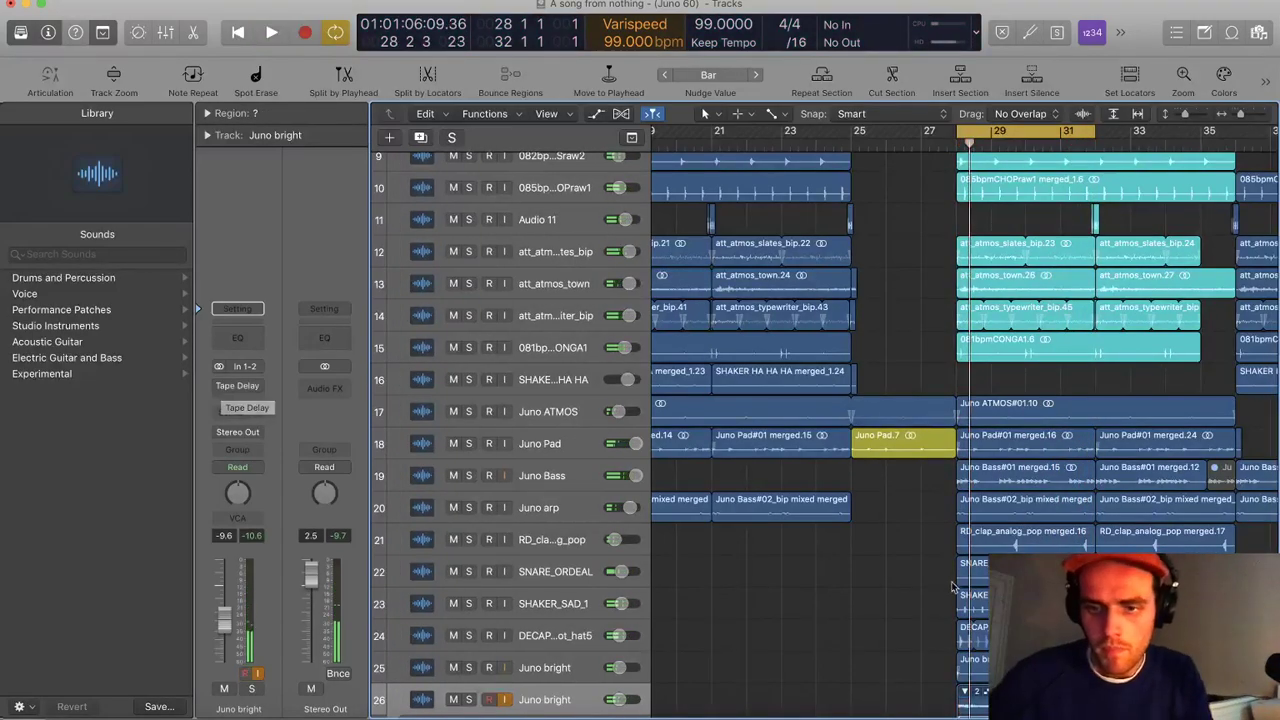
Stop the recording and flatten the new Juno bright take folder at bar 28 into a single region
key("space")
scroll(971, 573, "down", 3)
left_click(978, 588)
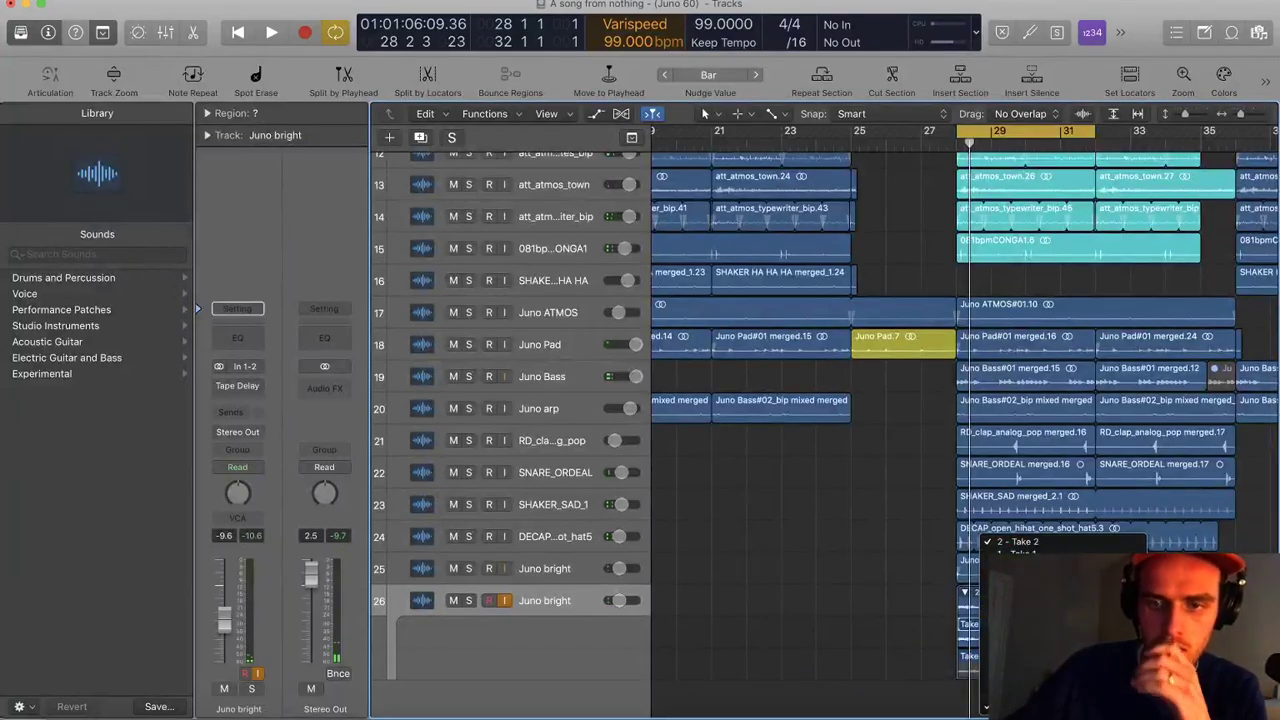
left_click(1036, 640)
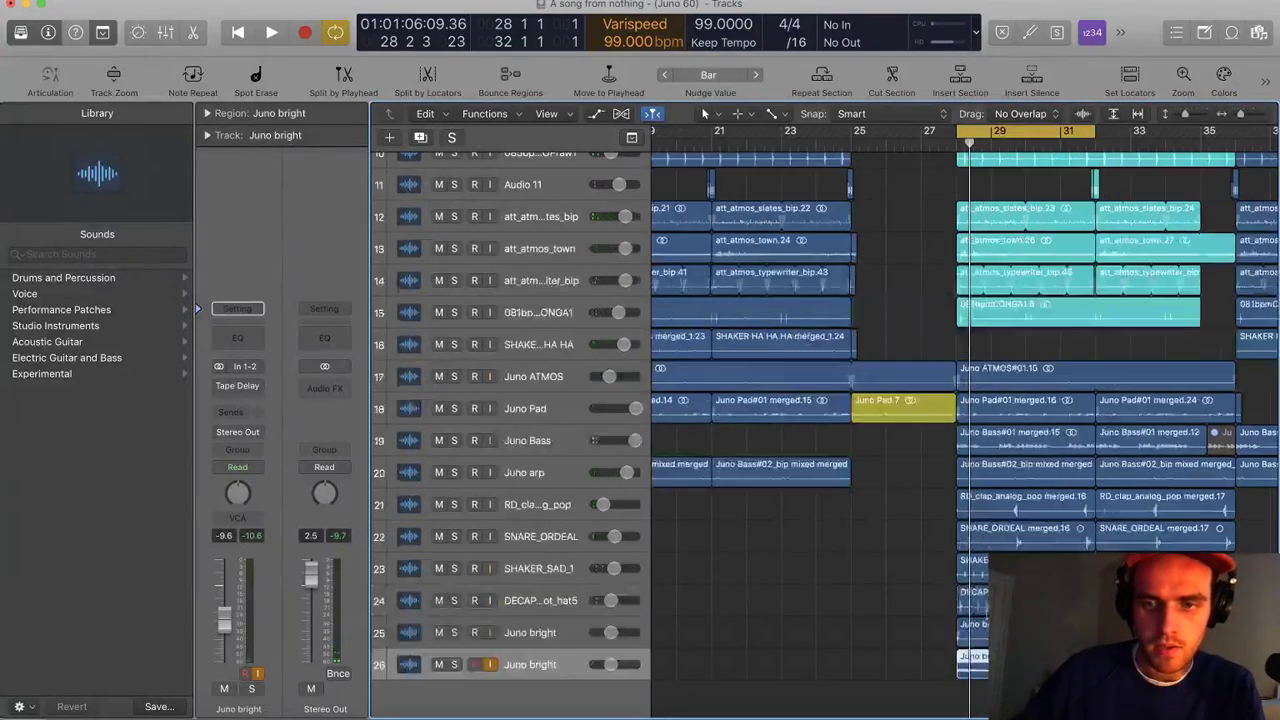
Copy an existing RCompressor onto the duplicated Juno bright channel, placing it after the Tape Delay
left_click(241, 388)
left_click(746, 636)
key("x")
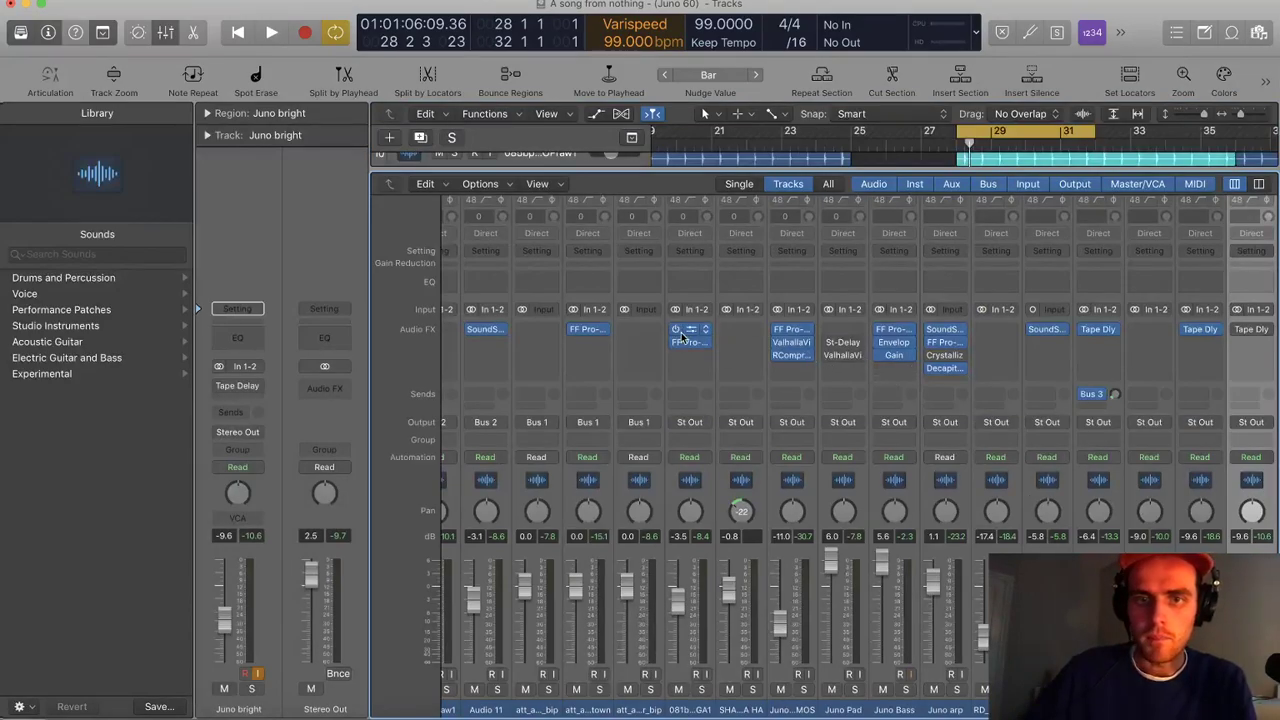
scroll(736, 369, "right", 5)
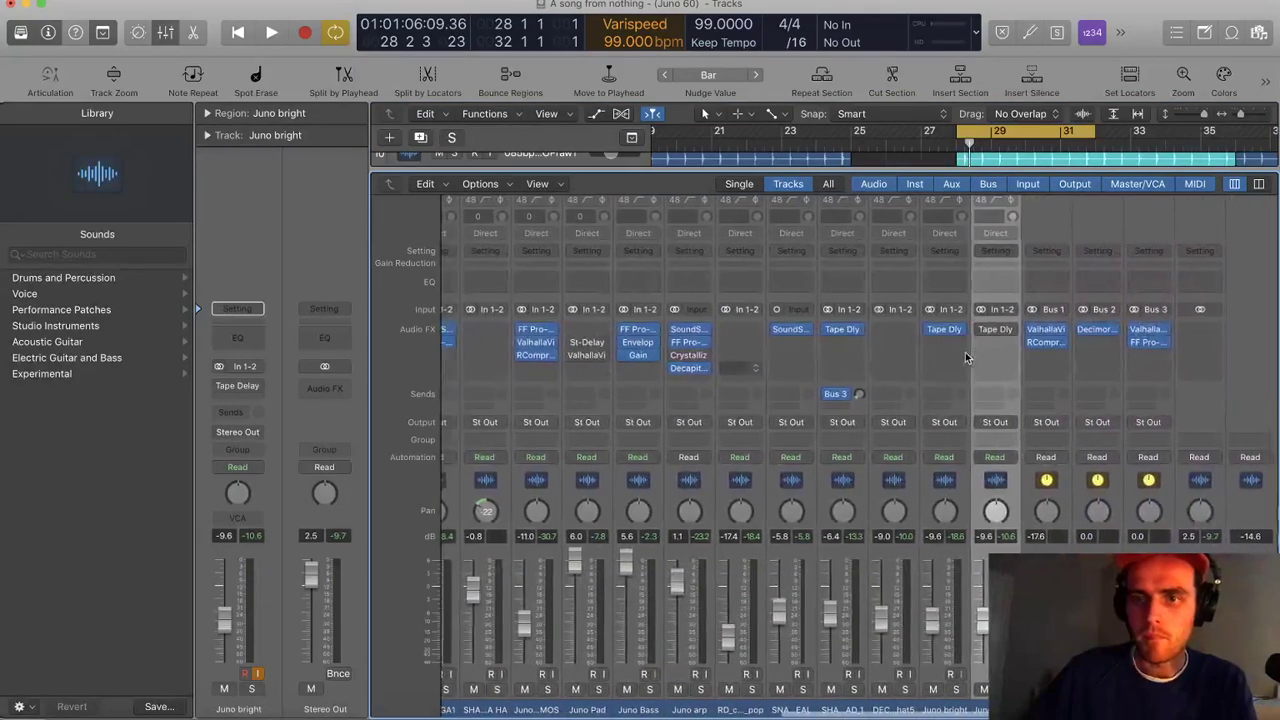
left_click_drag(1003, 346, 999, 346)
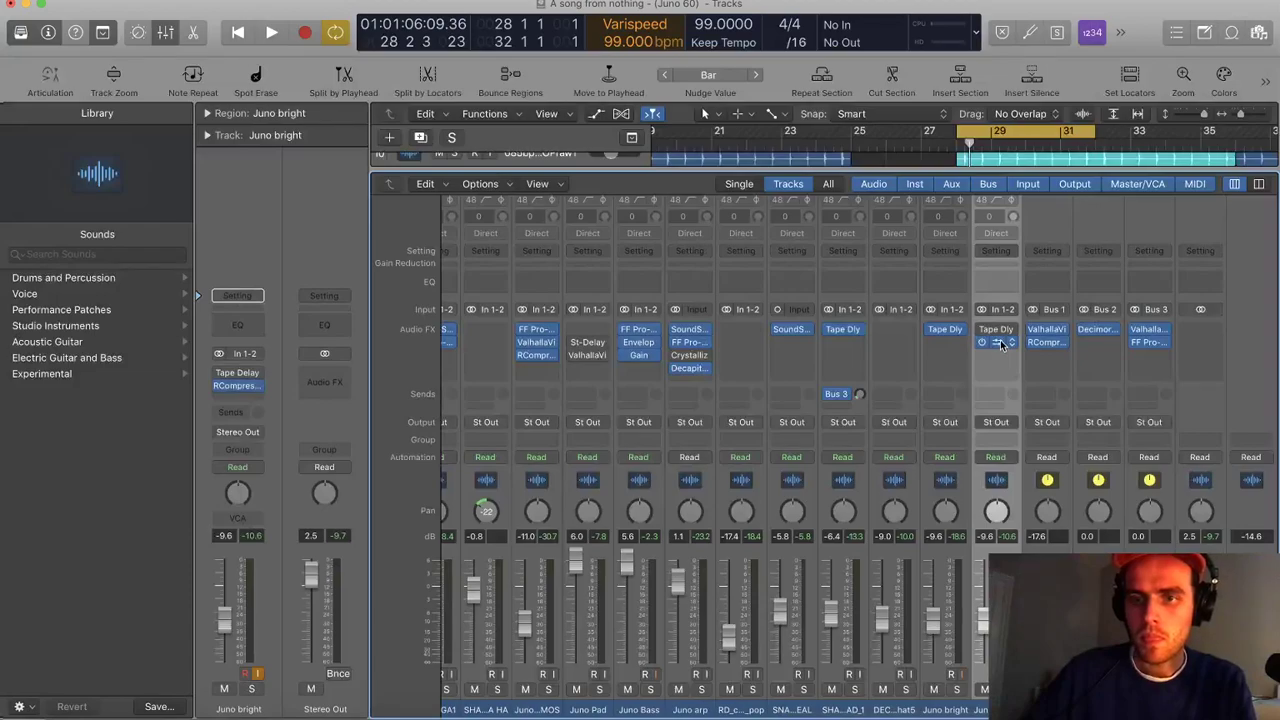
Solo the new track and set RCompressor's threshold to -28.0, ratio 2.56, attack 1.12 and release 45.9, with track volume at -6.2 dB
key("s")
left_click(995, 342)
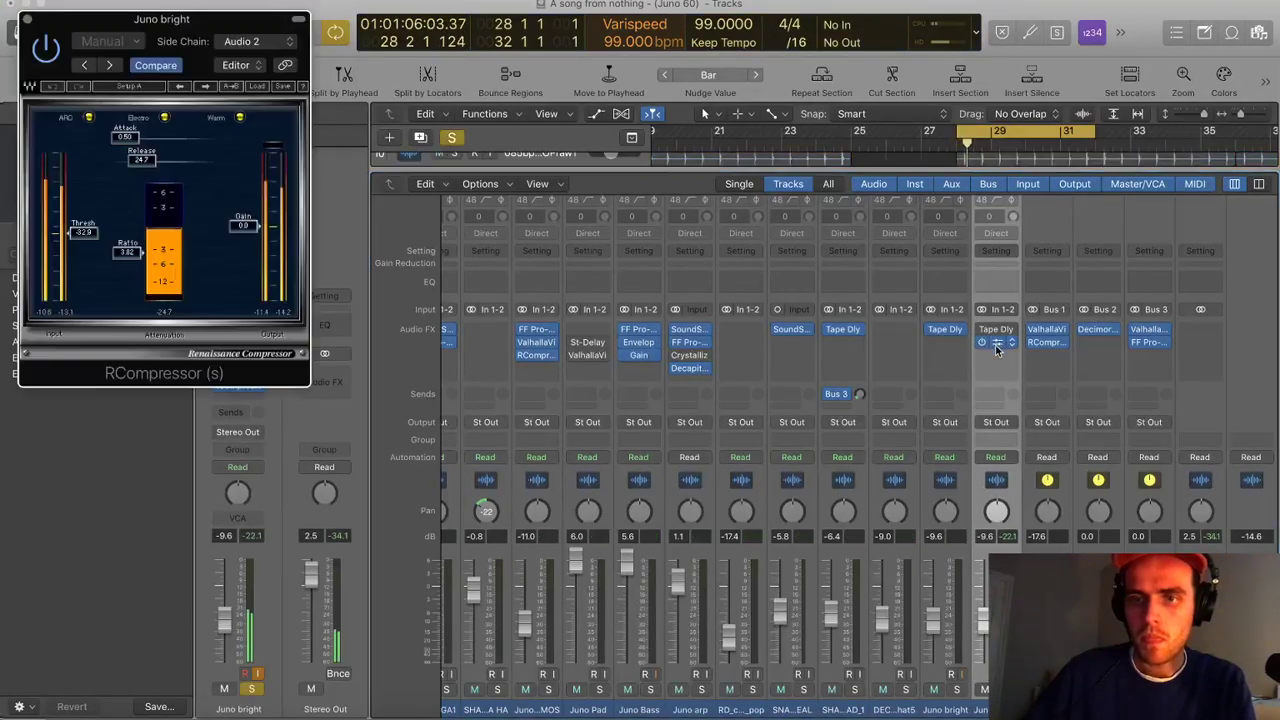
left_click_drag(127, 252, 127, 245)
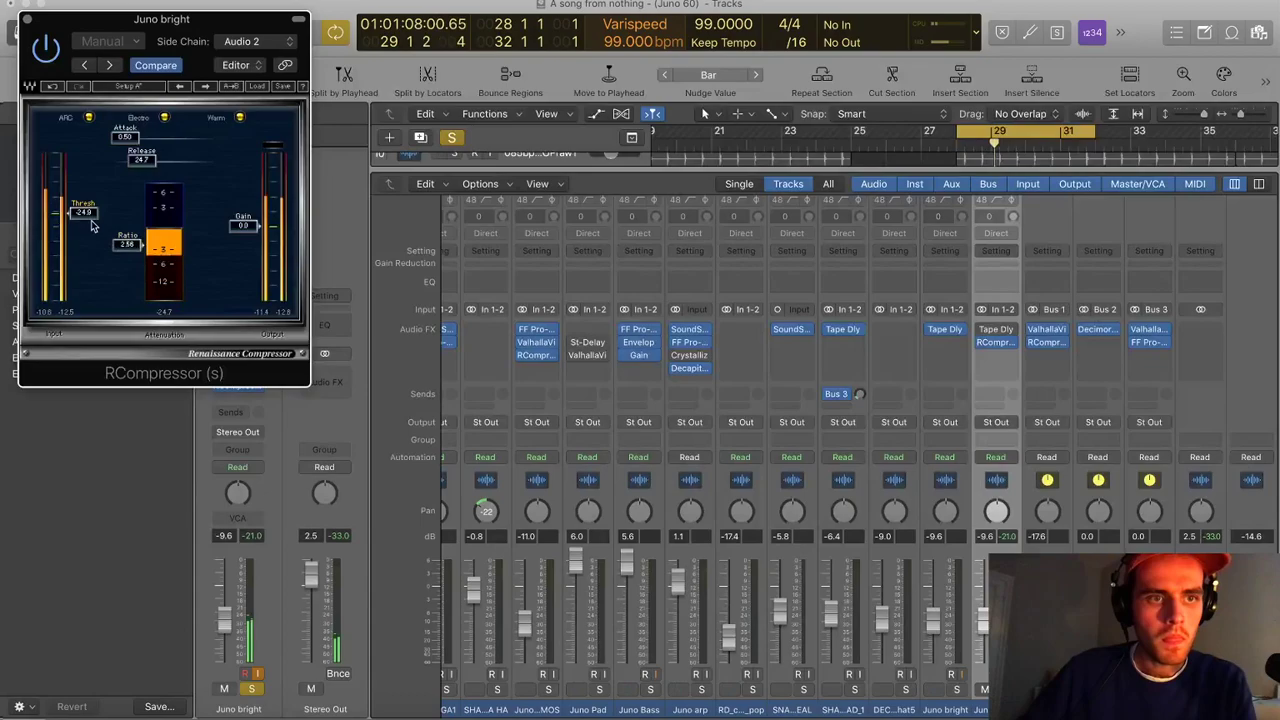
left_click_drag(122, 143, 130, 160)
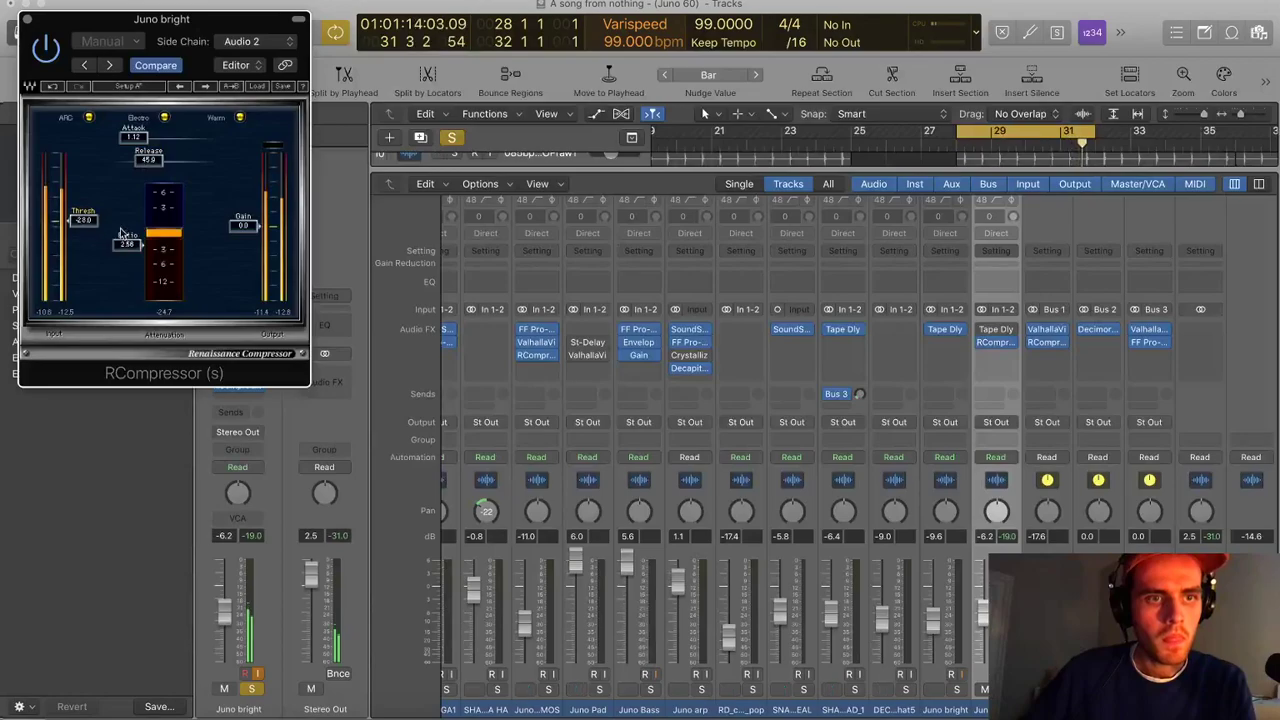
left_click(28, 20)
key("x")
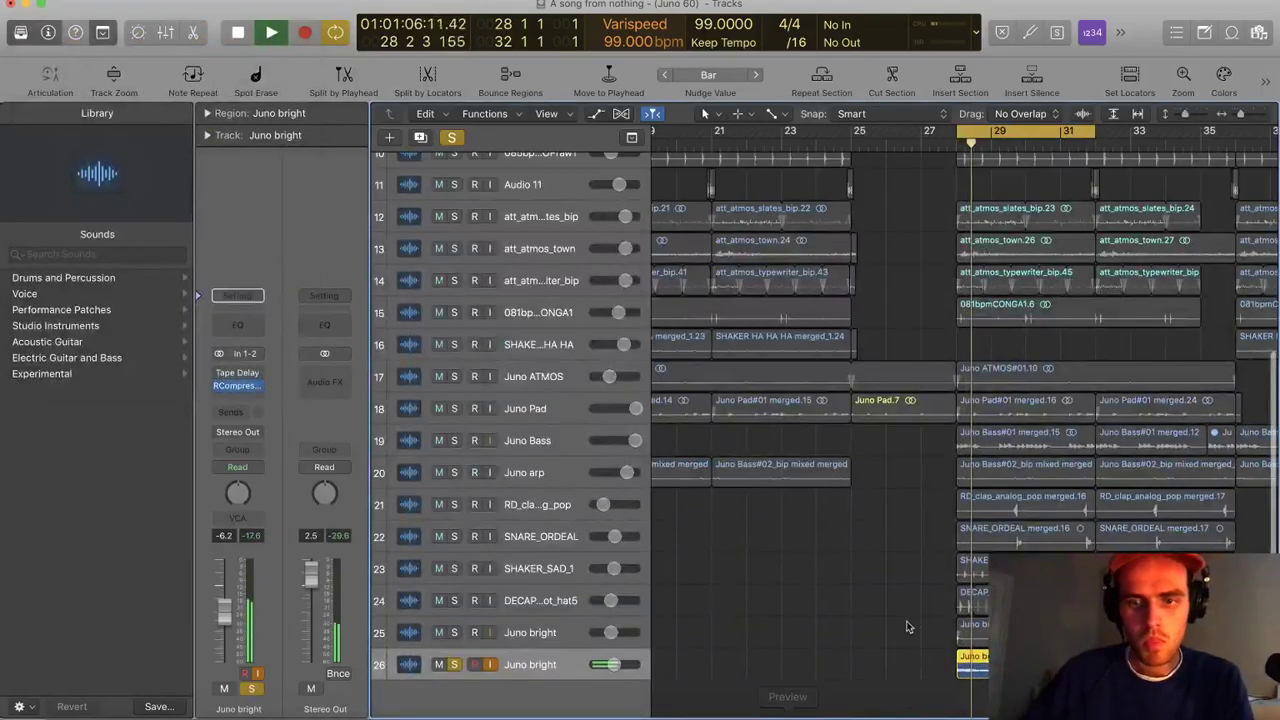
Move the newly recorded Juno bright region back so that it starts at bar 24
key("super+Down")
key("super+Down")
key("super+Down")
scroll(820, 400, "left", 1)
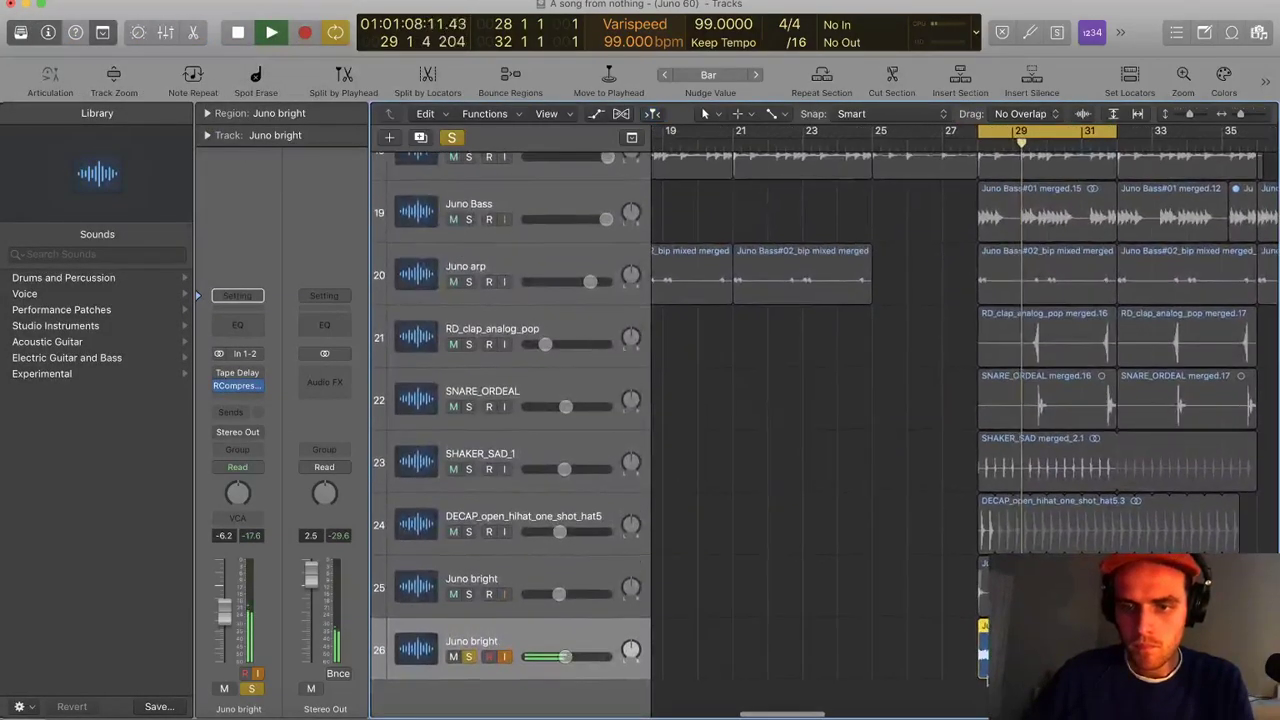
left_click_drag(949, 671, 839, 671)
key("space")
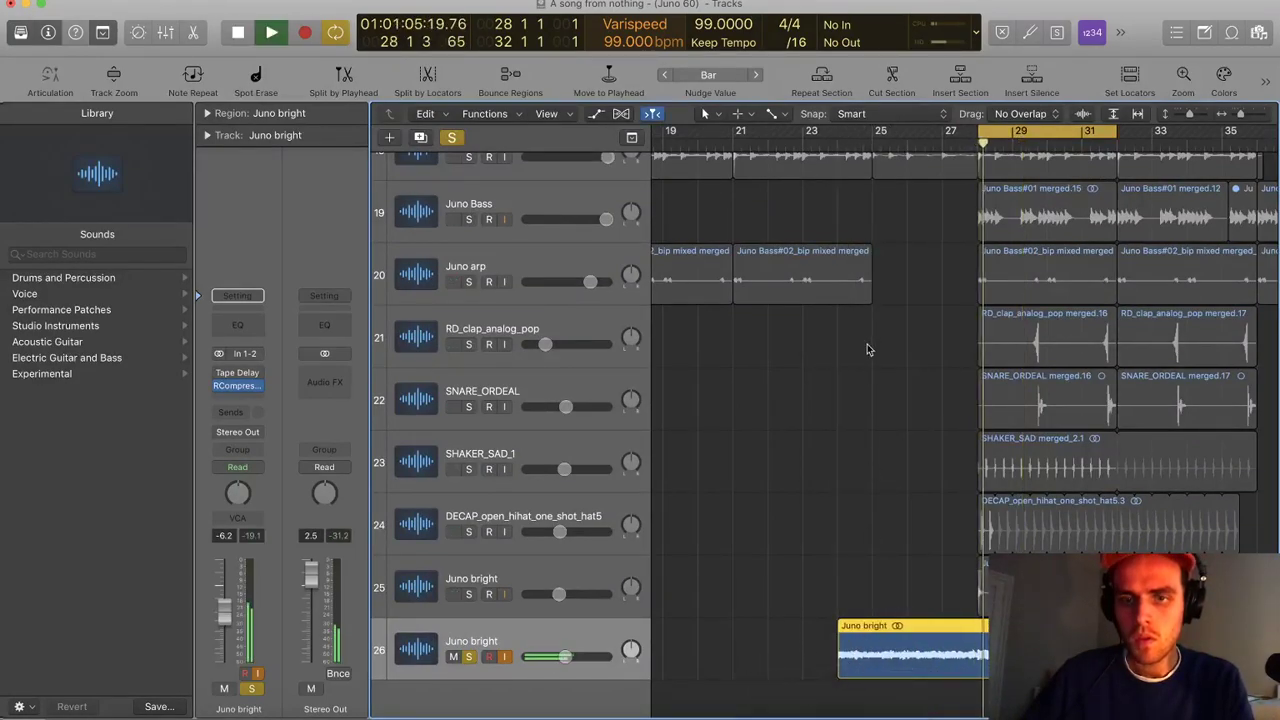
Split off the opening half bar of the region at bar 24 and copy that slice to bar 28
left_click(838, 147)
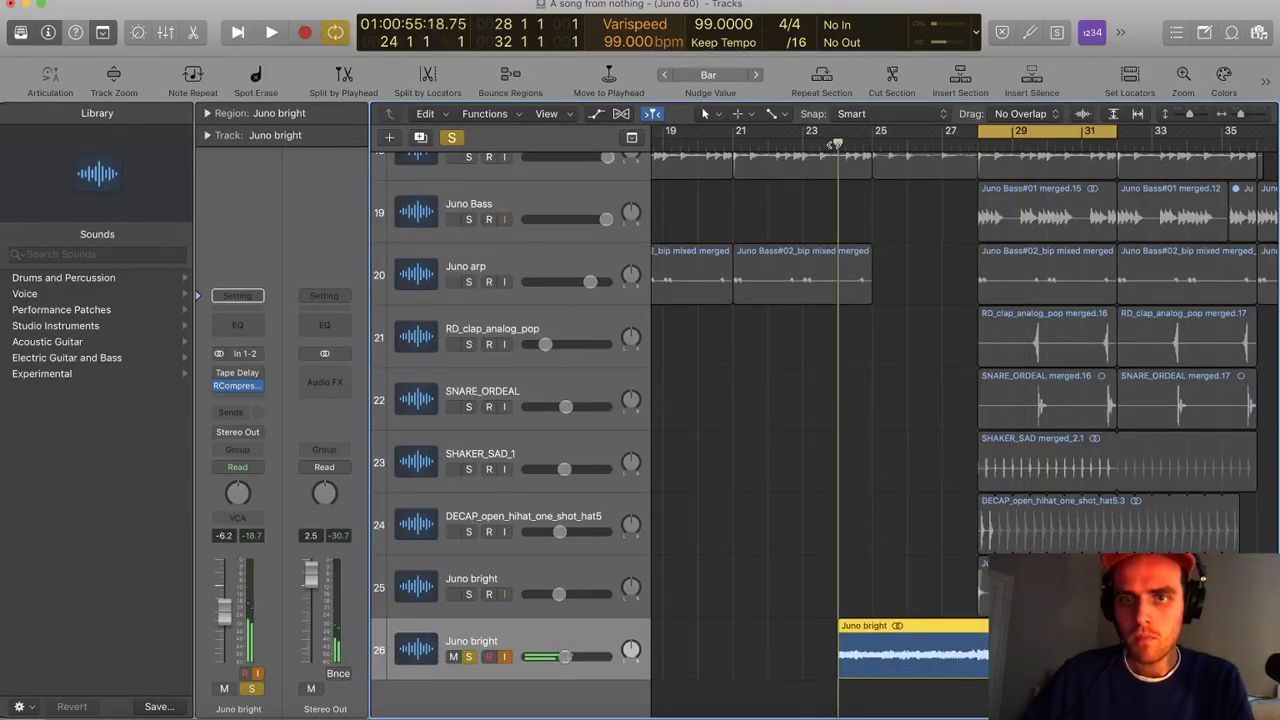
key("space")
double_click(856, 645)
double_click(967, 641)
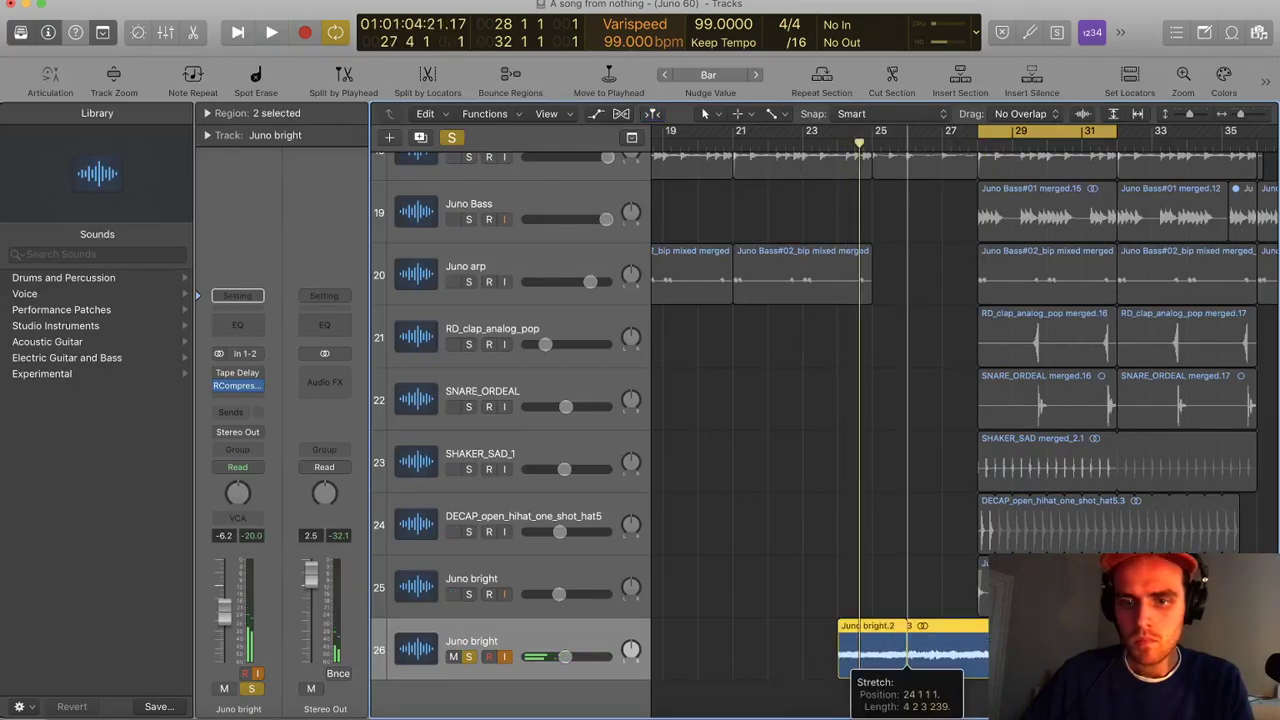
left_click(855, 654)
left_click_drag(847, 640, 984, 638)
key("space")
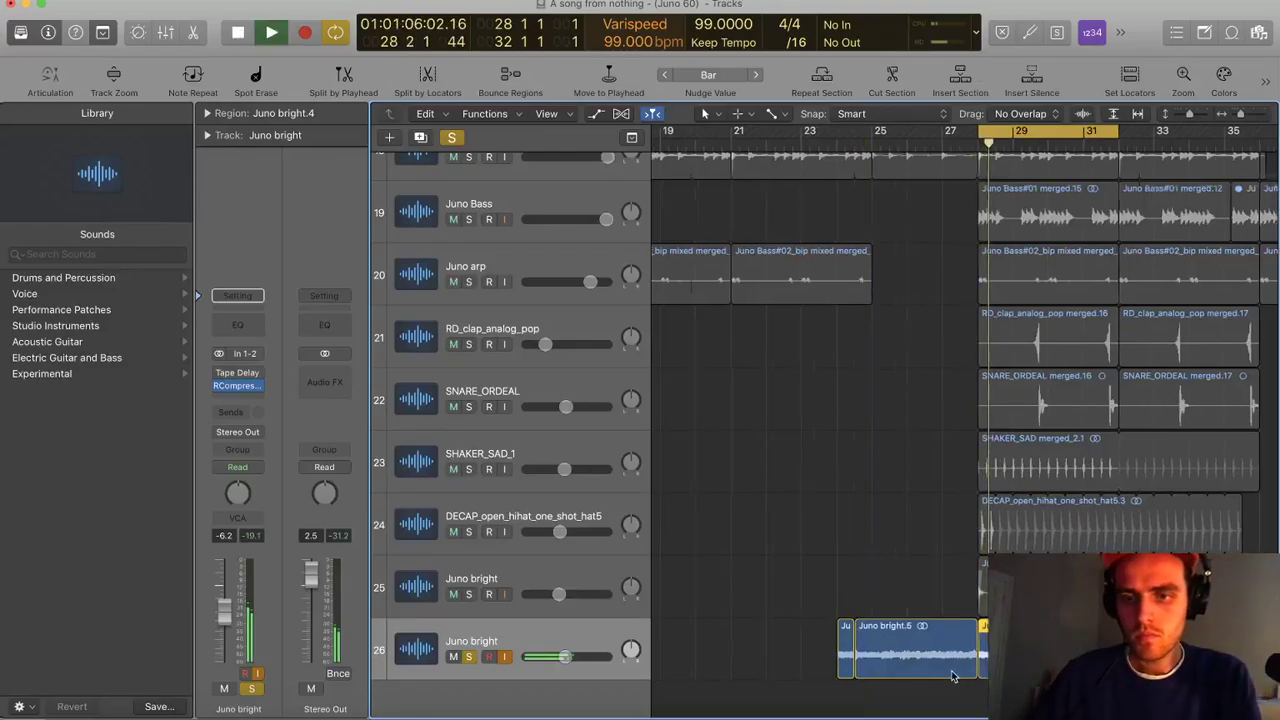
Delete the Juno bright portion between the opening slice at bar 24 and its copy at bar 28
key("super+Right")
key("super+Right")
key("super+Right")
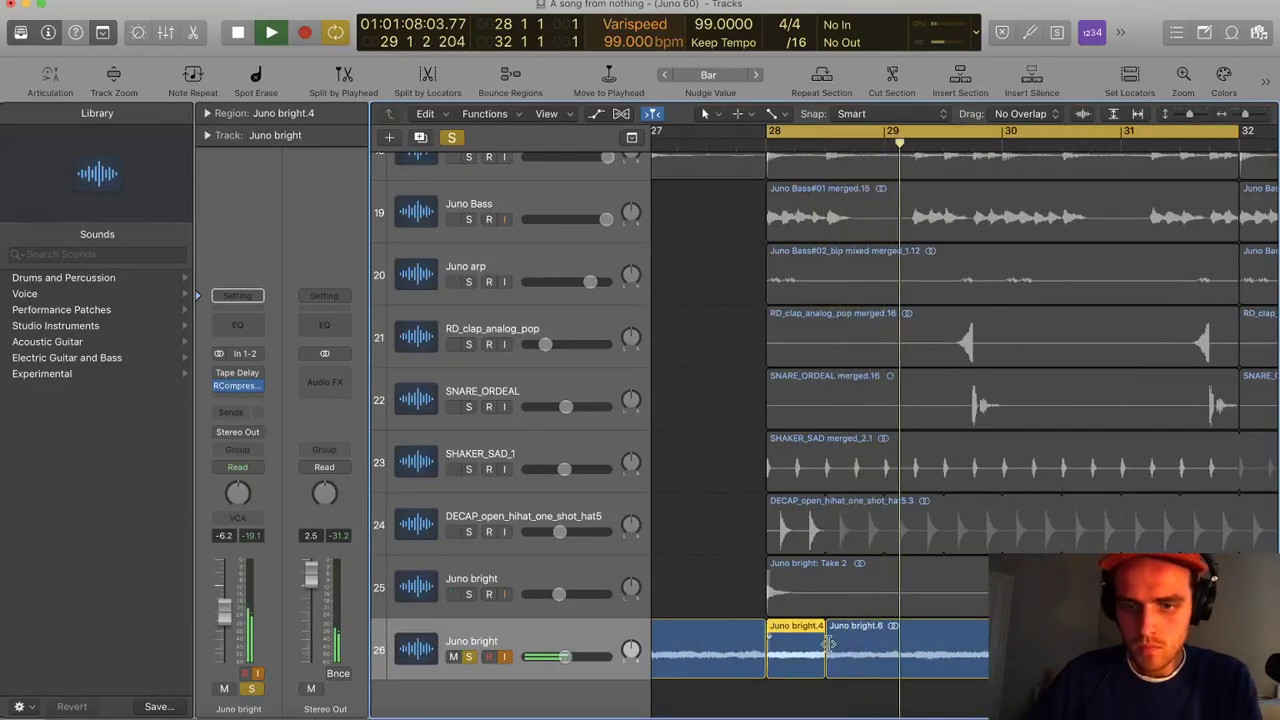
left_click(868, 648)
left_click(732, 652)
key("Delete")
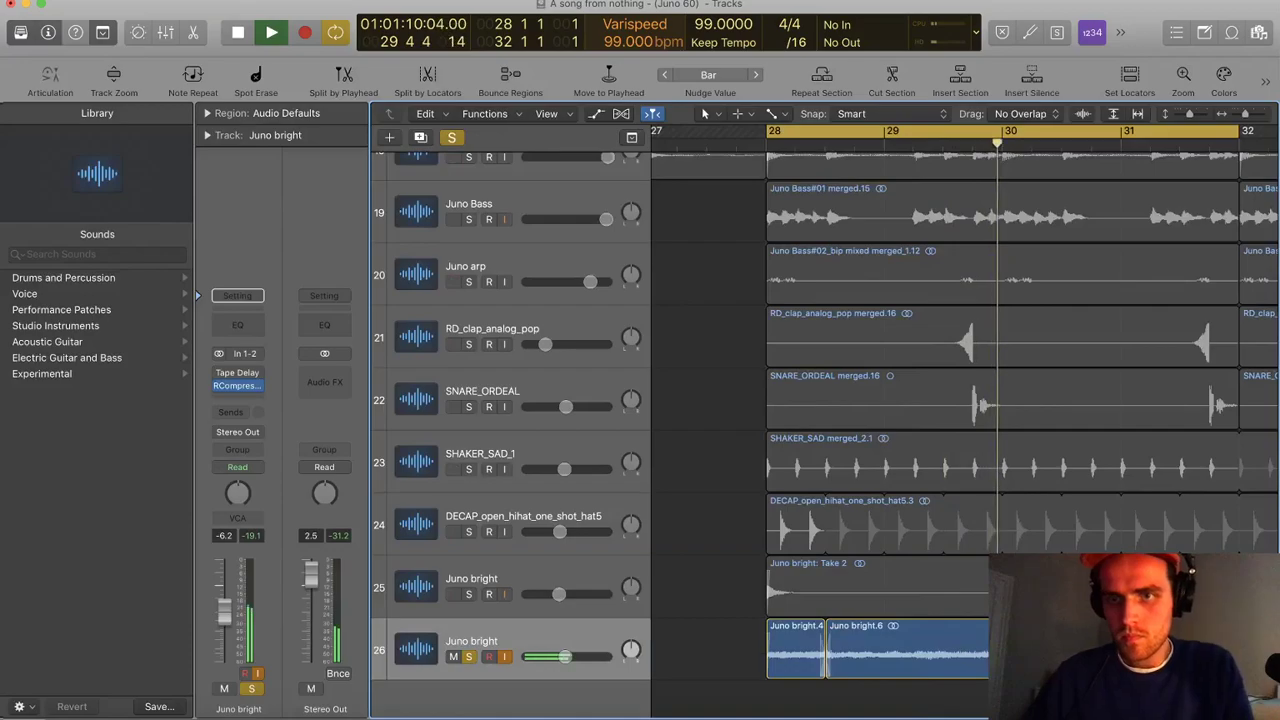
key("super+Left")
key("super+Left")
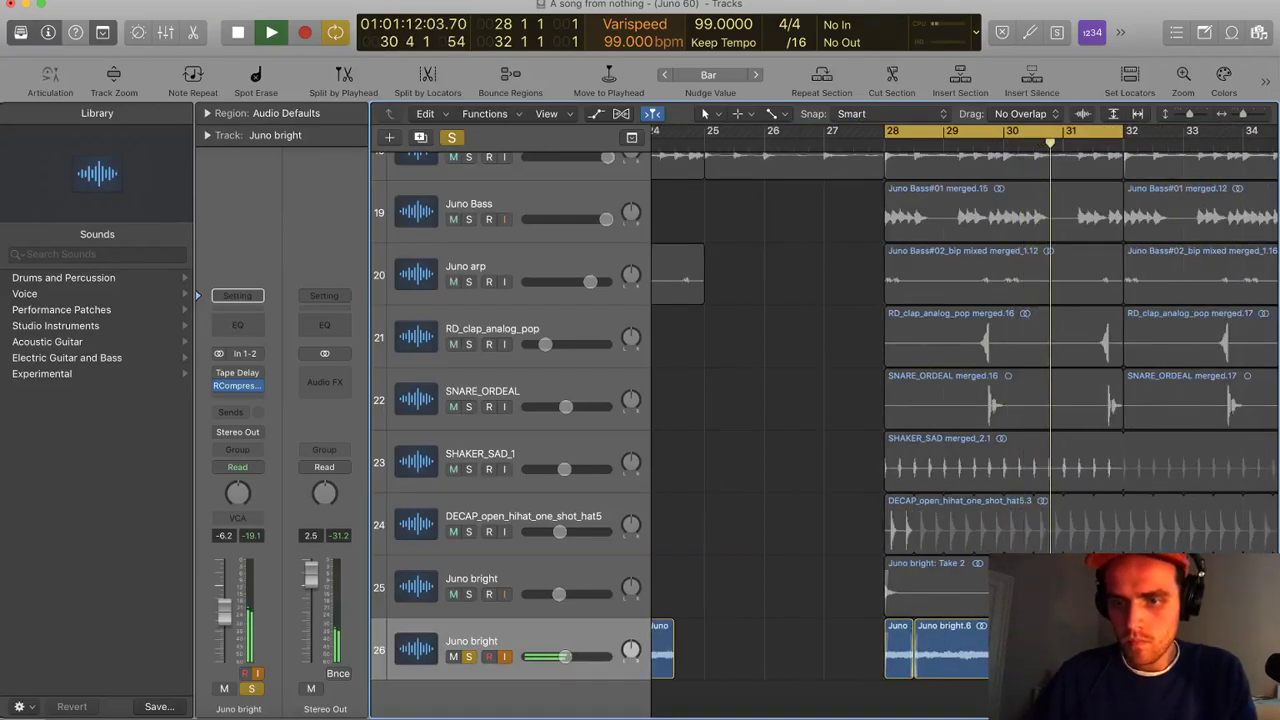
Unsolo the duplicated Juno bright track, setting its volume to -7.6 dB and the original Juno bright track's volume to -8.2 dB
left_click(996, 650)
key("super+a")
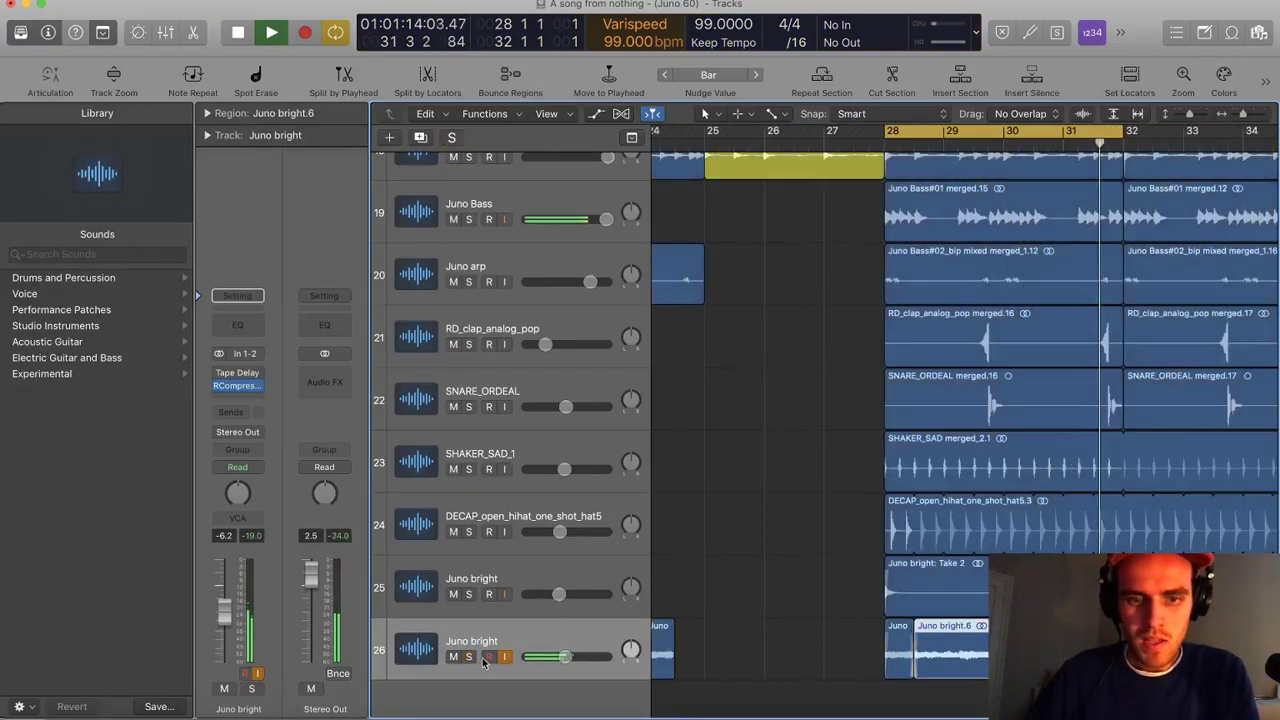
left_click(561, 657)
left_click_drag(561, 657, 560, 657)
left_click_drag(560, 595, 562, 595)
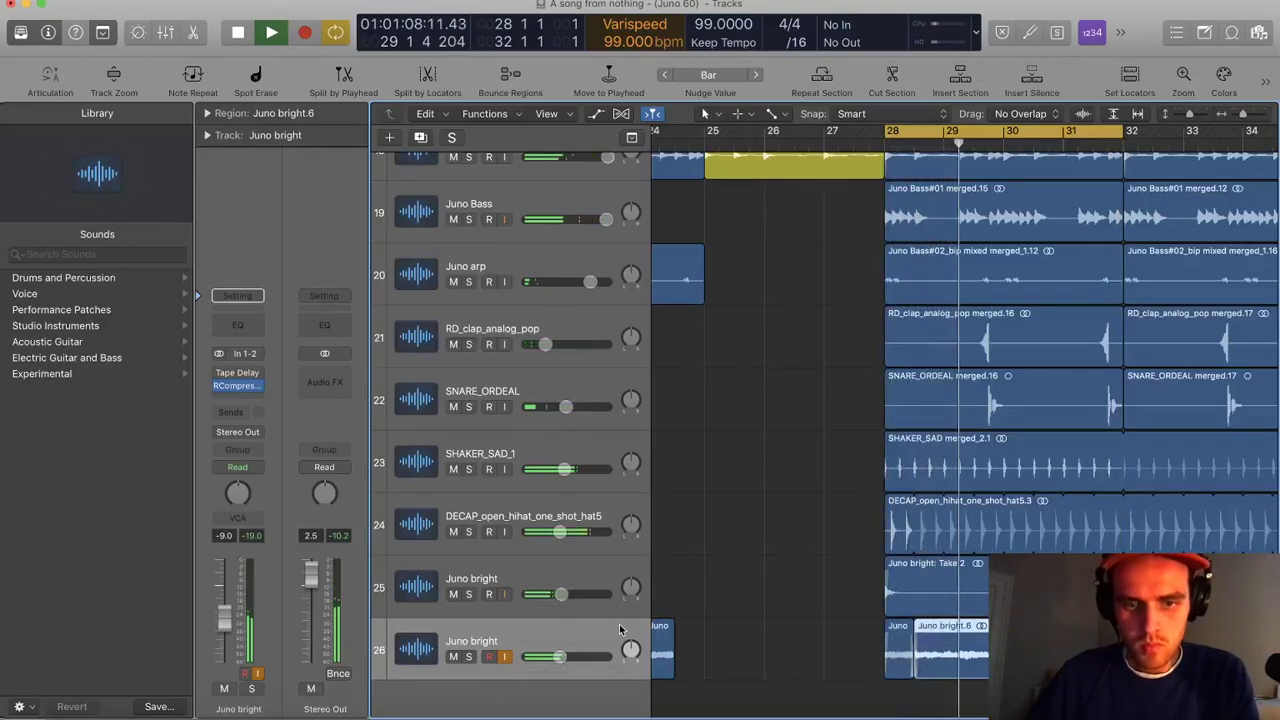
key("super+Left")
key("super+Left")
key("super+Up")
key("super+Up")
left_click_drag(560, 660, 562, 660)
Join the two adjacent Juno bright regions from bar 28 on the duplicated track into one region
key("super+Left")
key("super+Left")
left_click_drag(986, 690, 949, 651)
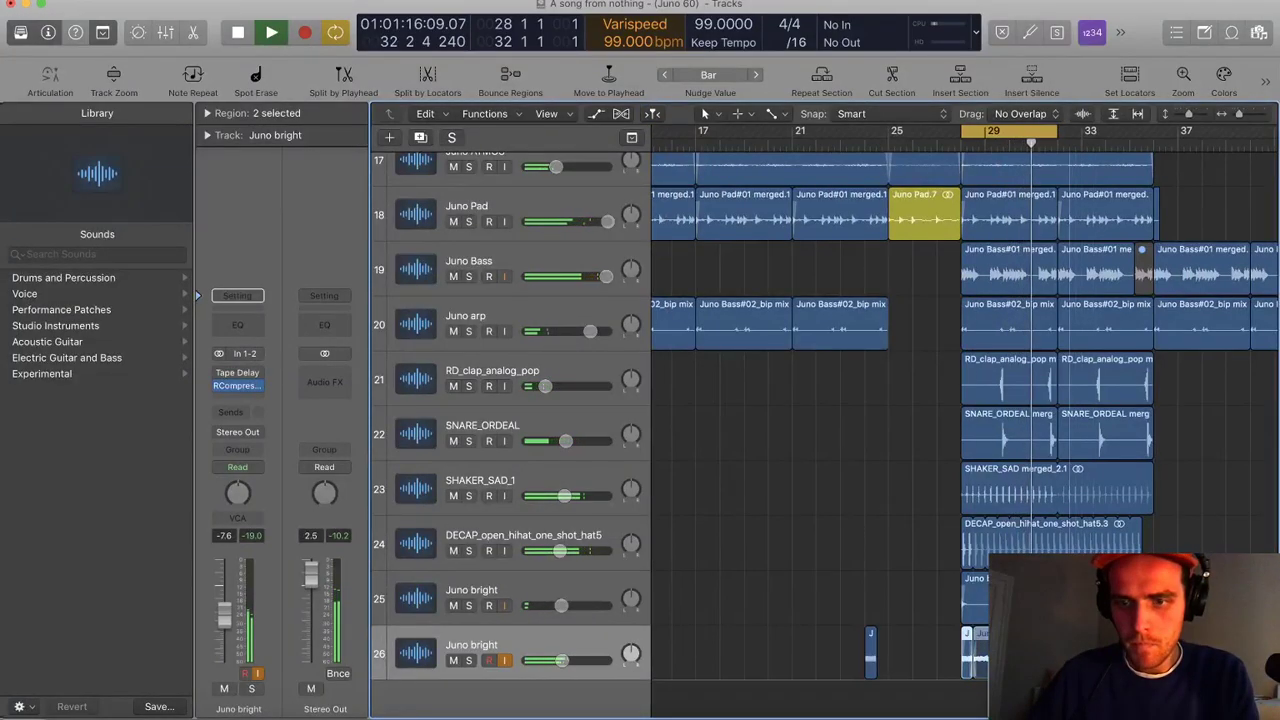
key("space")
key("super+j")
key("Return")
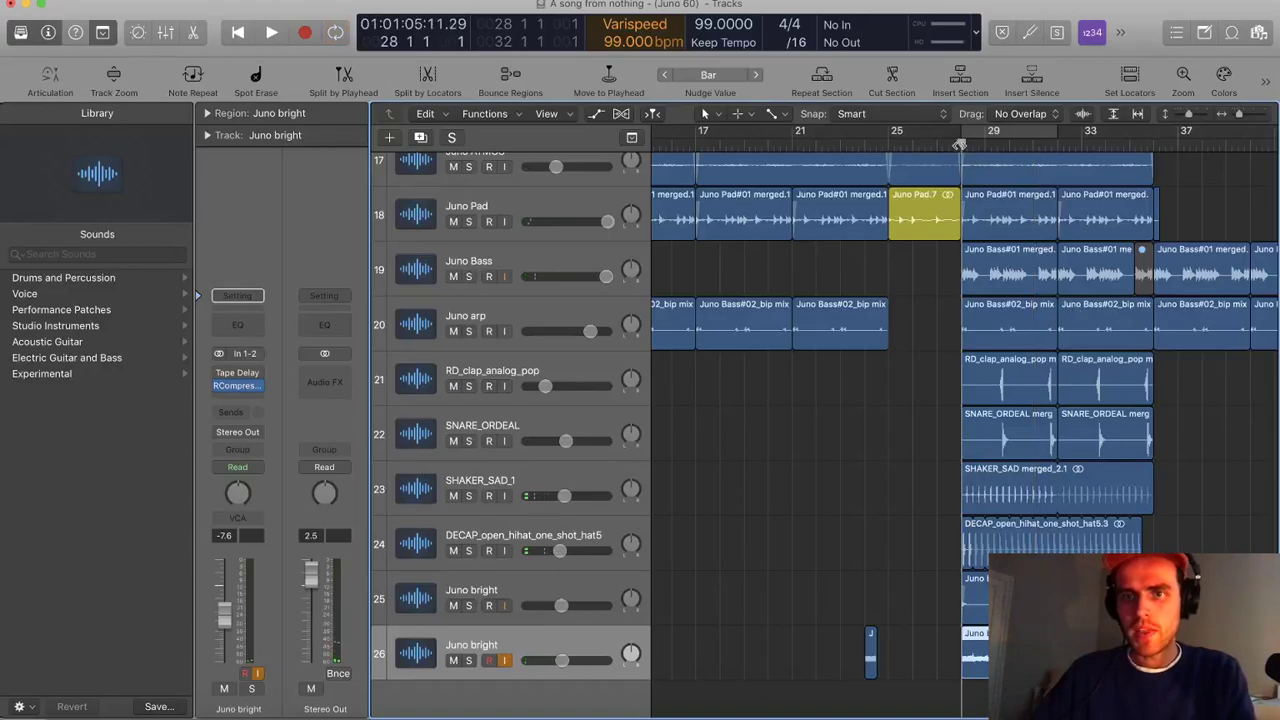
Insert FabFilter Pro-Q 3 on the duplicated Juno bright track and add a 12 dB/oct low cut at about 537 Hz
left_click(265, 400)
left_click(355, 452)
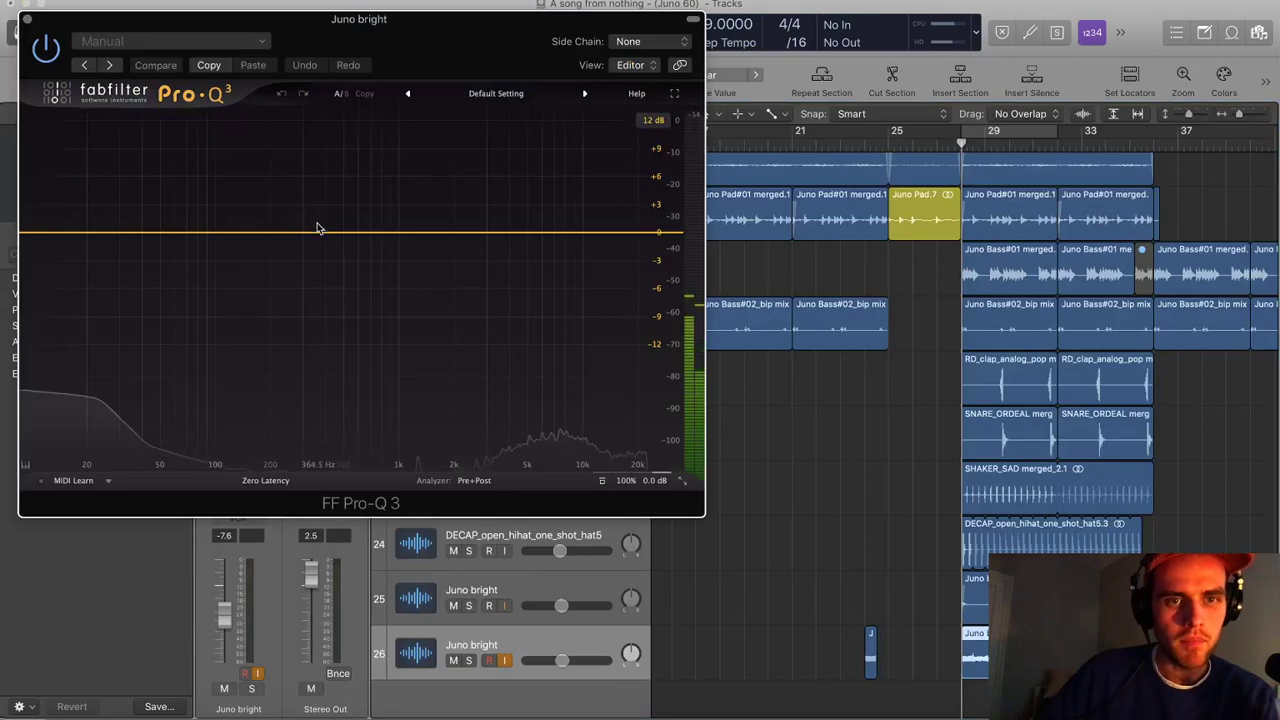
left_click_drag(303, 232, 349, 247)
left_click(172, 411)
left_click(166, 298)
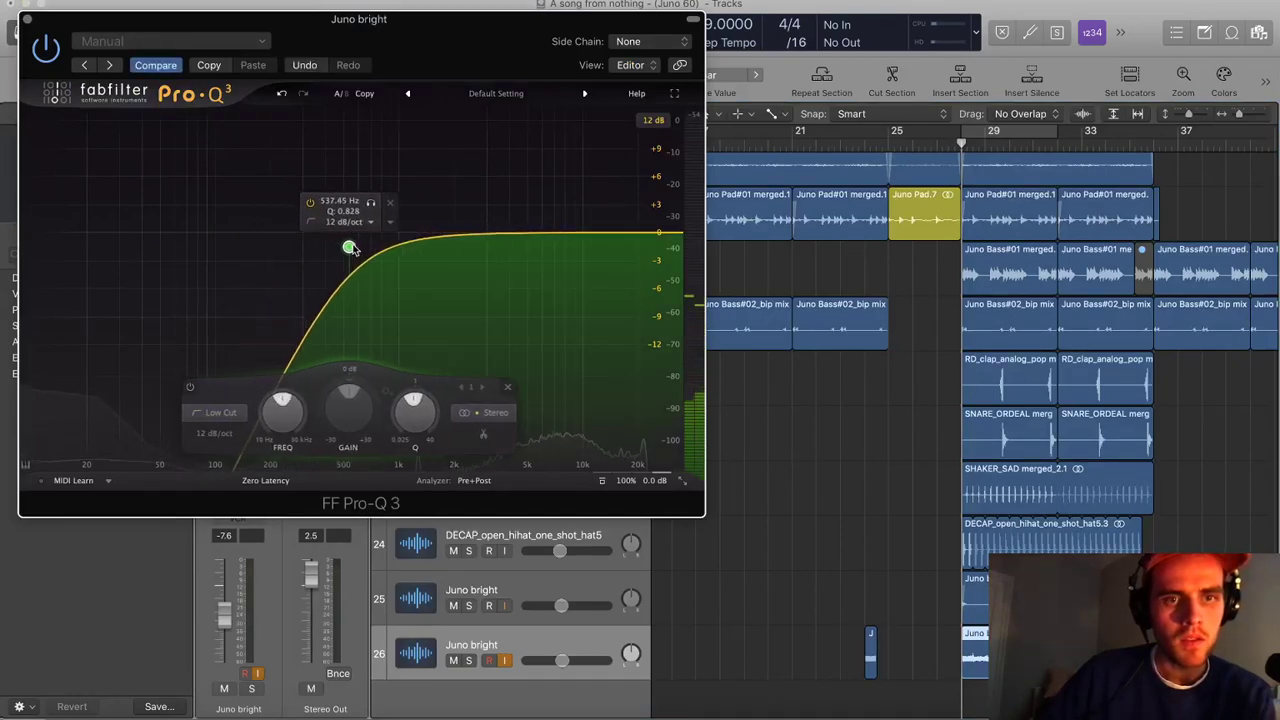
Add a high-shelf boost to the Juno bright EQ and raise the low cut to about 681 Hz during playback
left_click(436, 203)
right_click(436, 203)
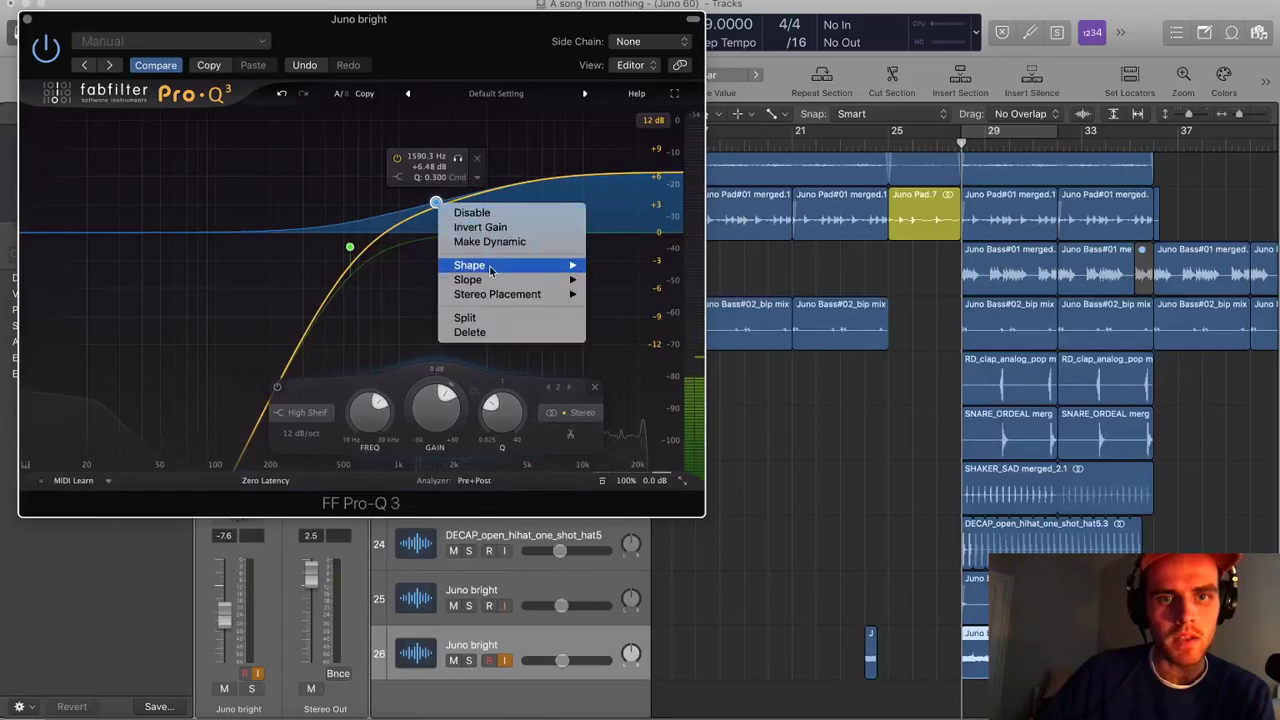
left_click_drag(436, 203, 426, 198)
key("space")
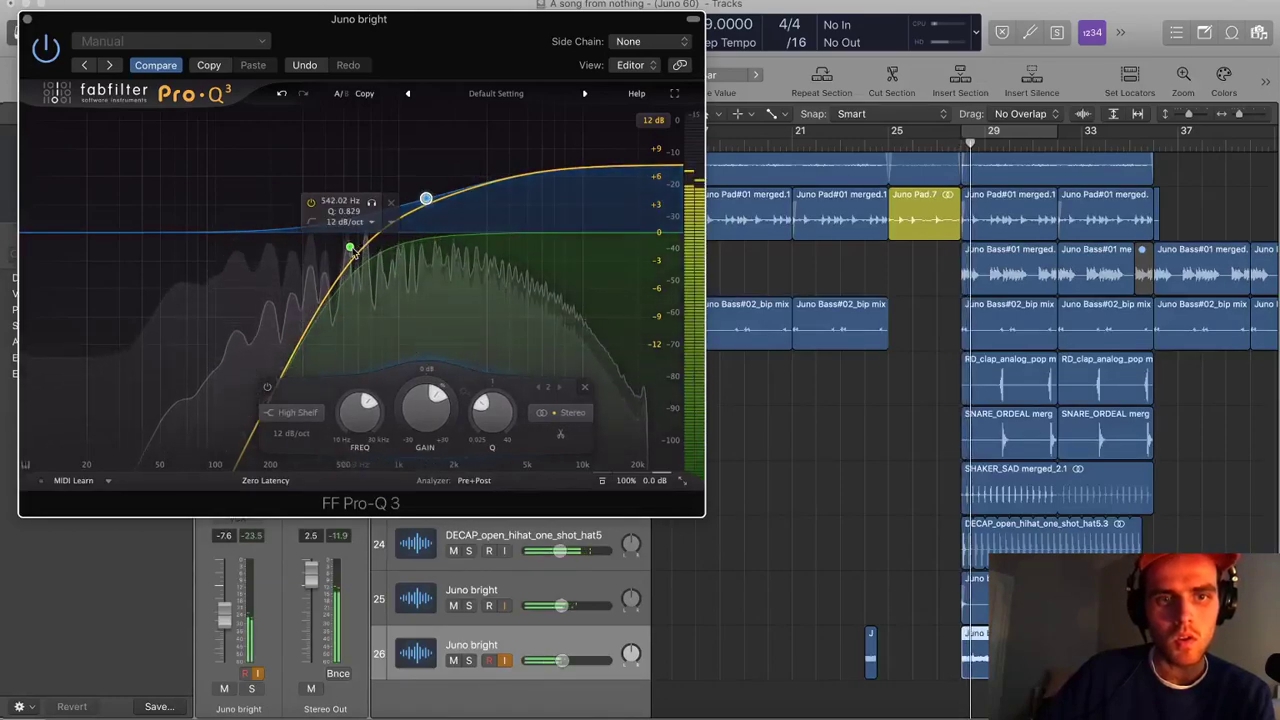
left_click_drag(350, 247, 368, 247)
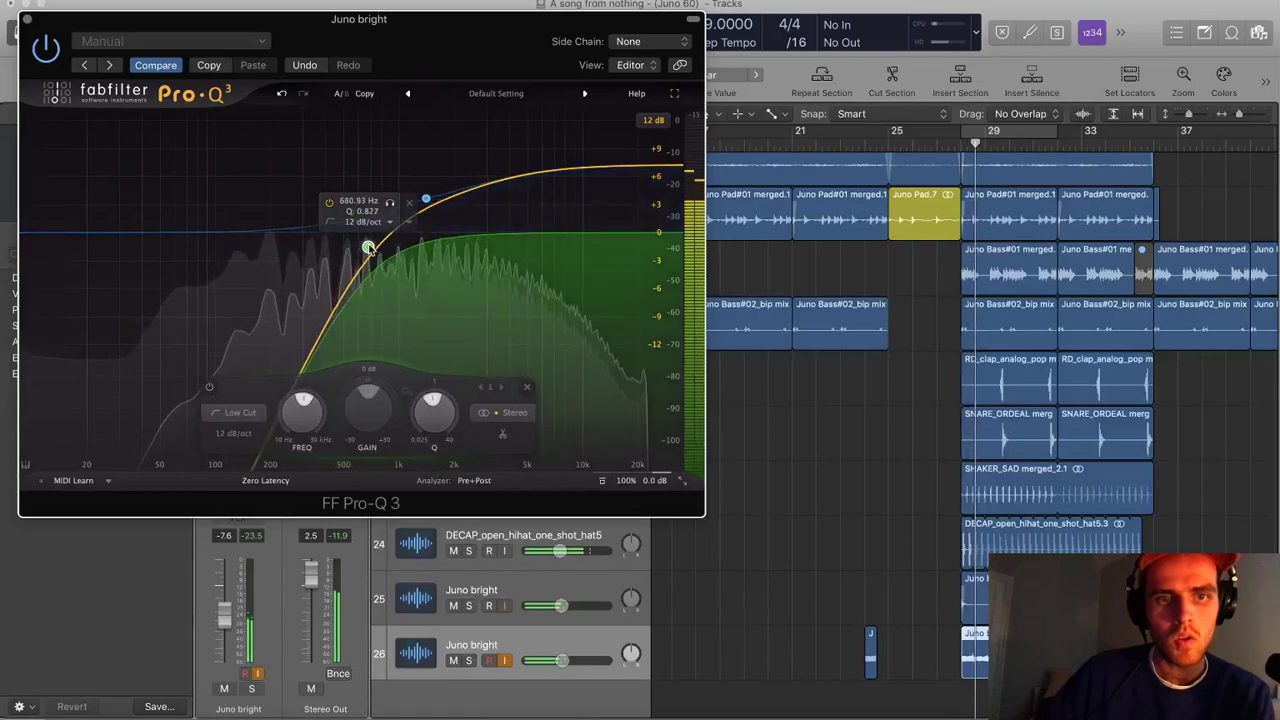
Lower the duplicated Juno bright track's volume to -10.2 dB and mute the original Juno bright track
left_click(27, 20)
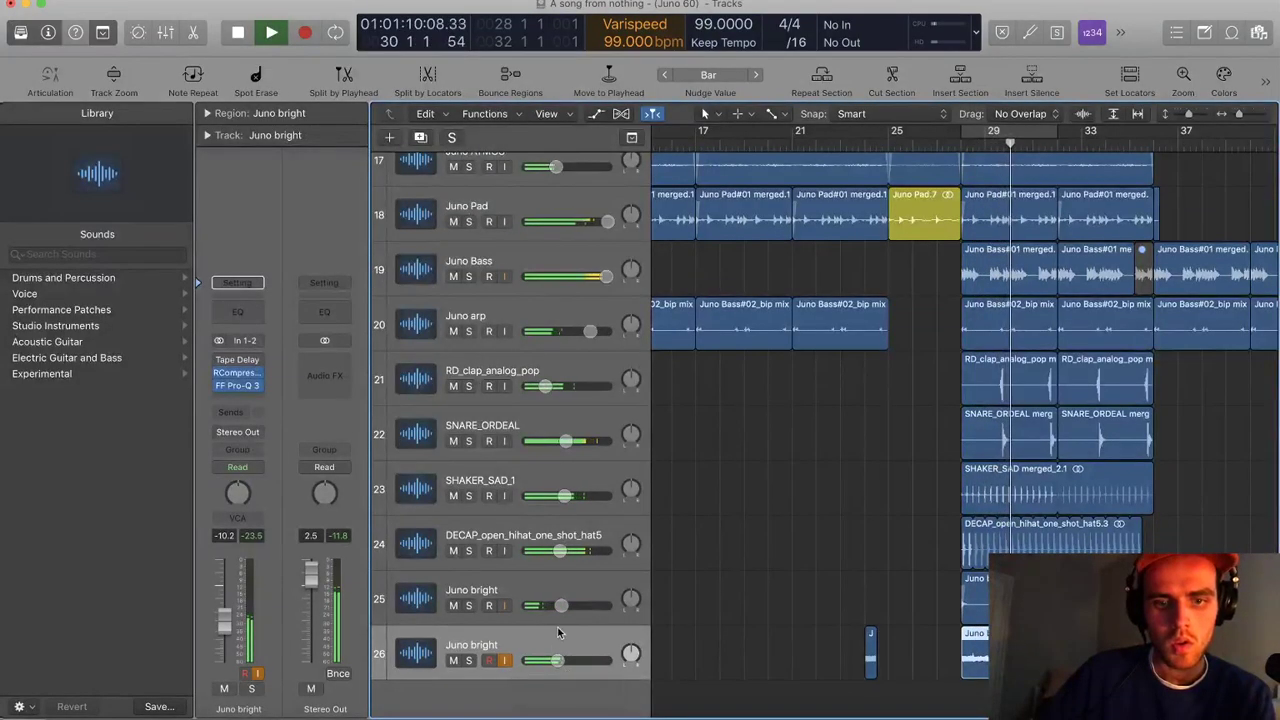
left_click(455, 606)
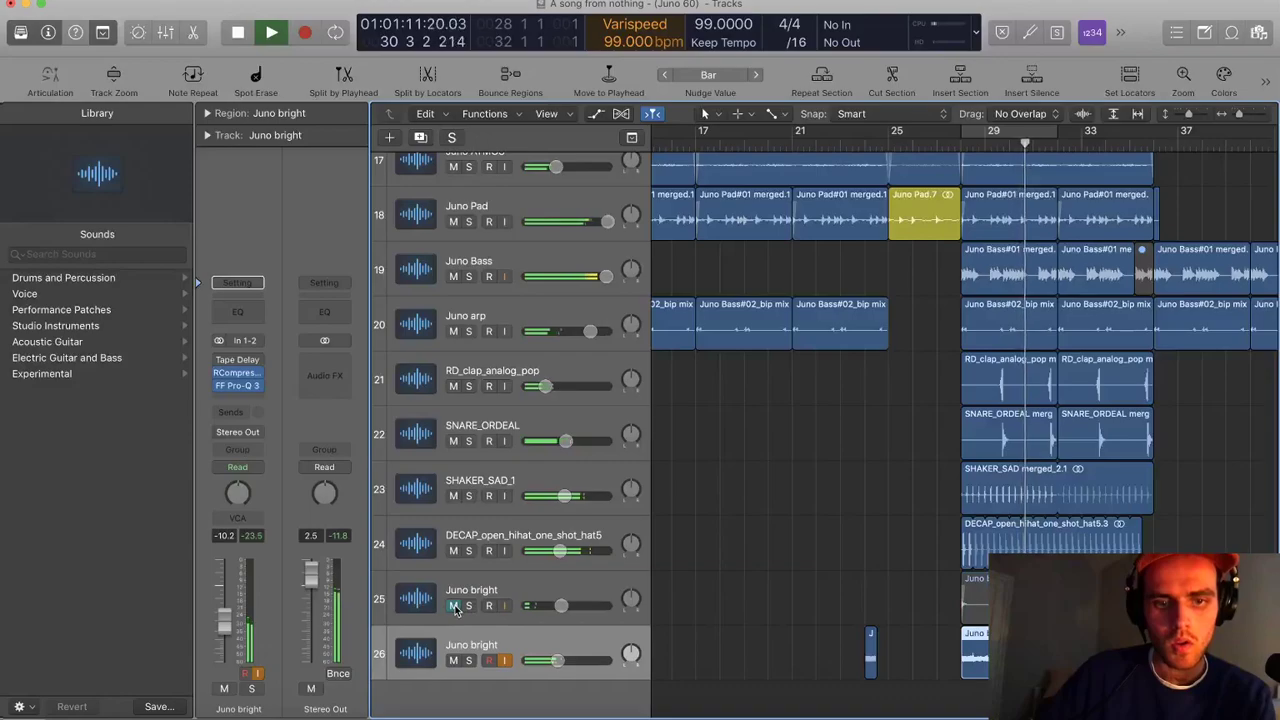
Try to delete the original Juno bright track with its recorded take, and switch the track off instead
left_click(573, 599)
key("Delete")
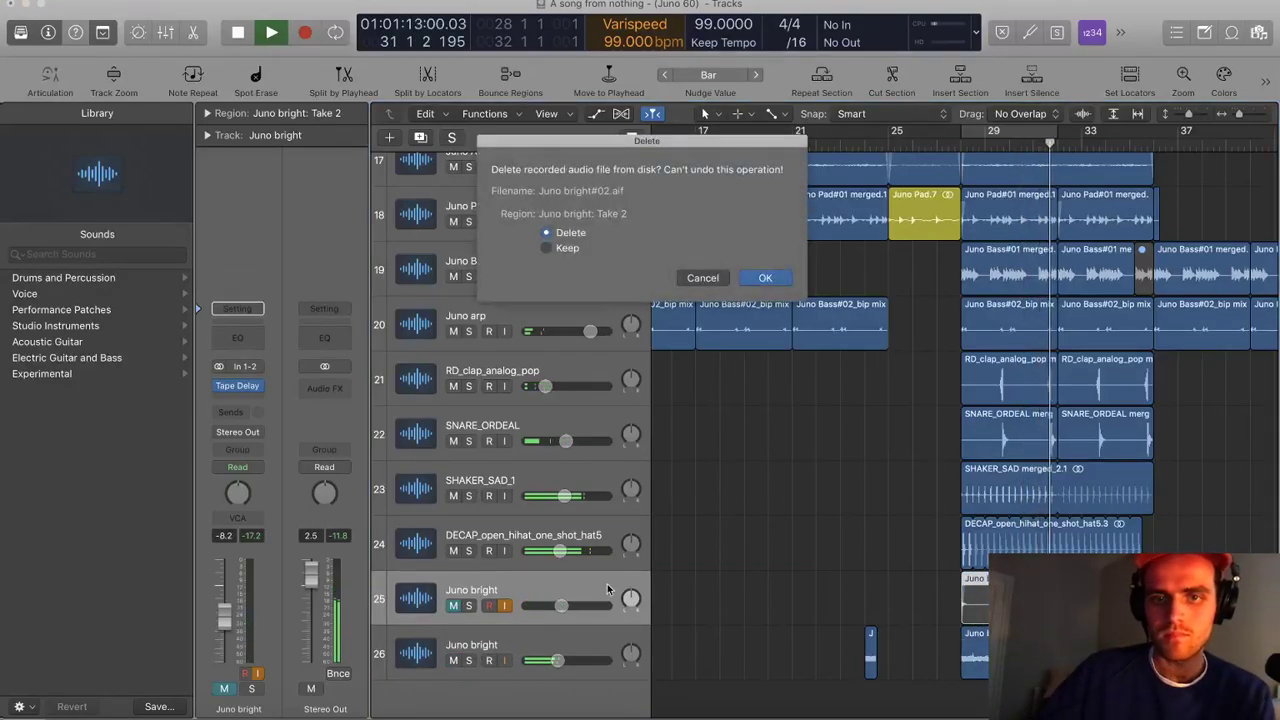
left_click(765, 278)
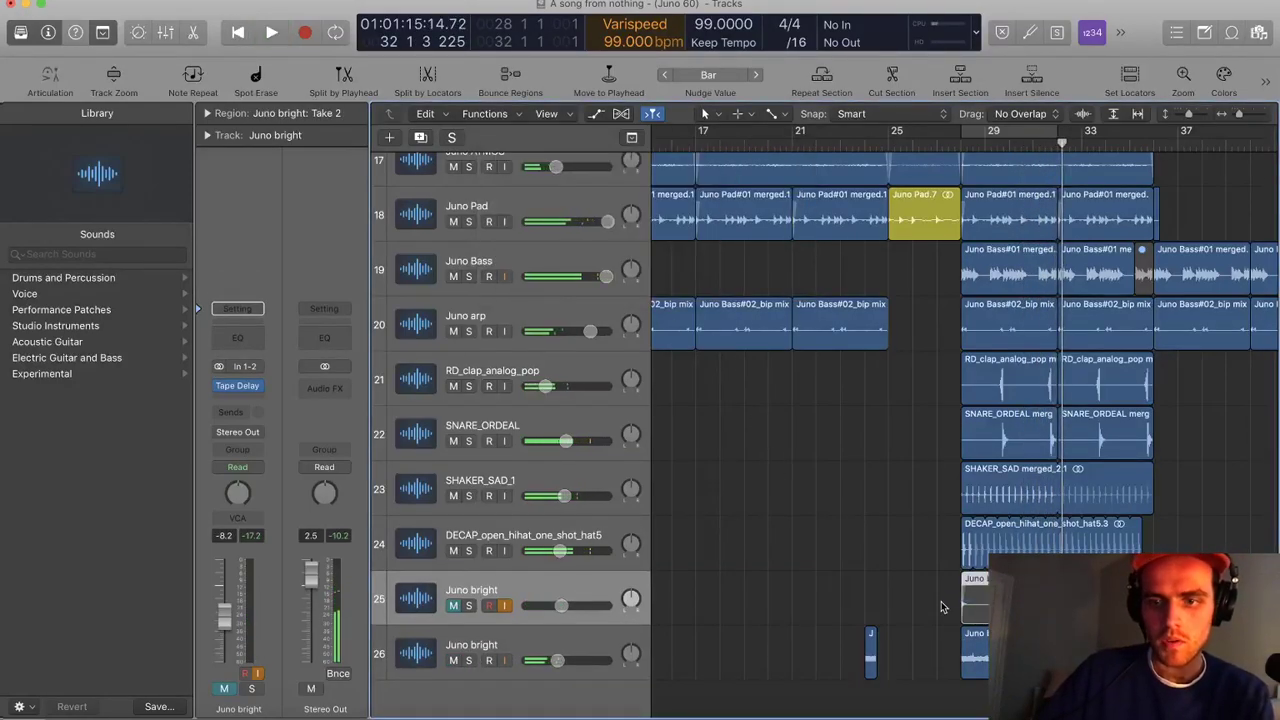
key("ctrl+alt+m")
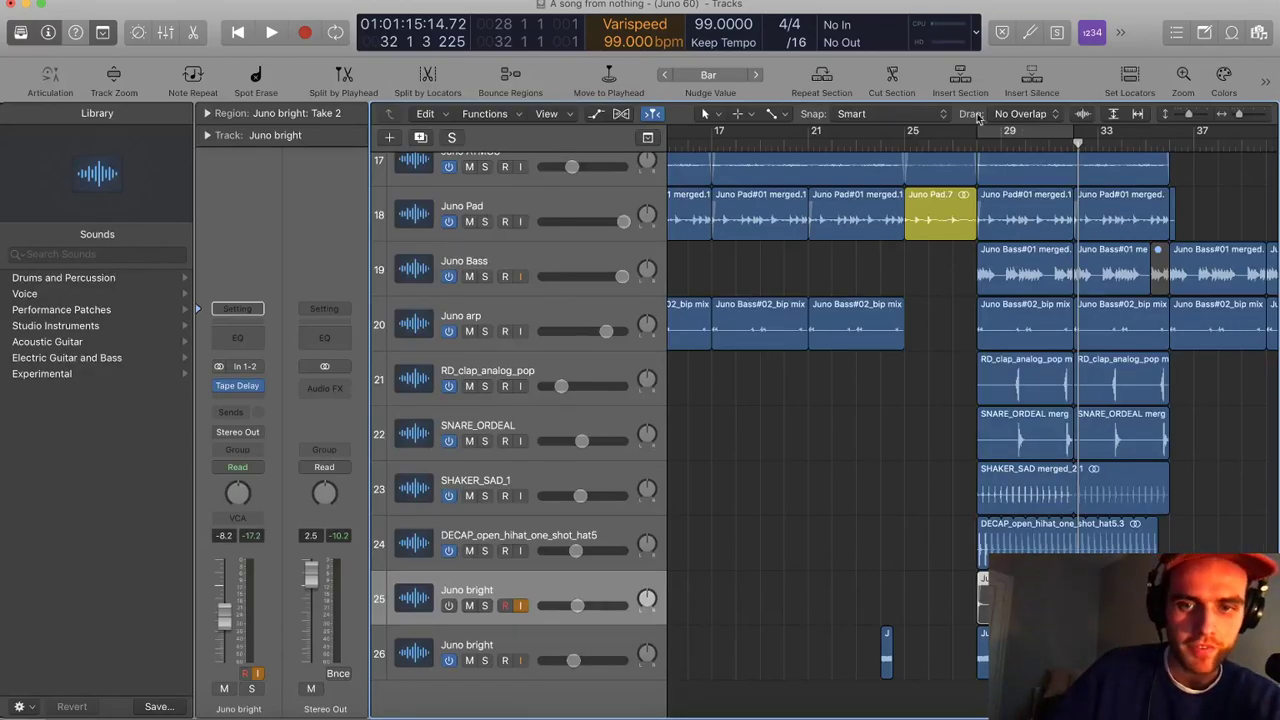
Delete the stray short region around bar 24 from the duplicated Juno bright track
scroll(904, 377, "down", 5)
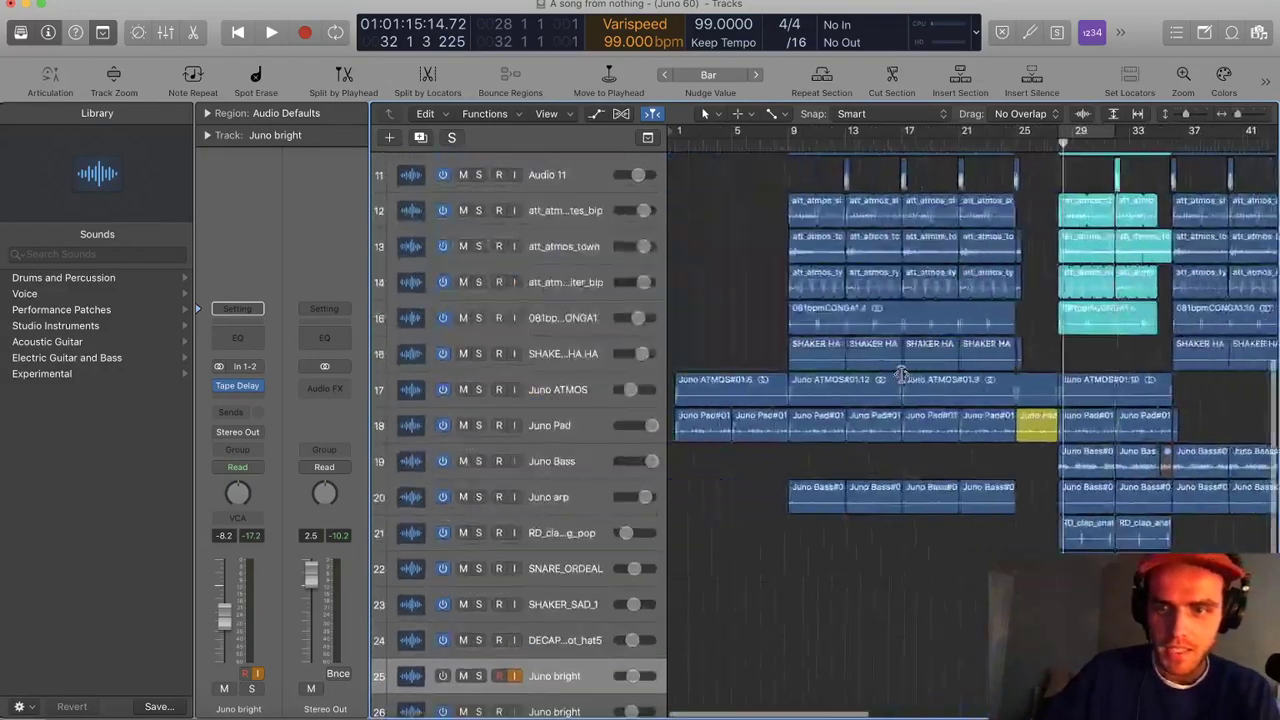
scroll(901, 376, "down", 2)
scroll(900, 608, "up", 4)
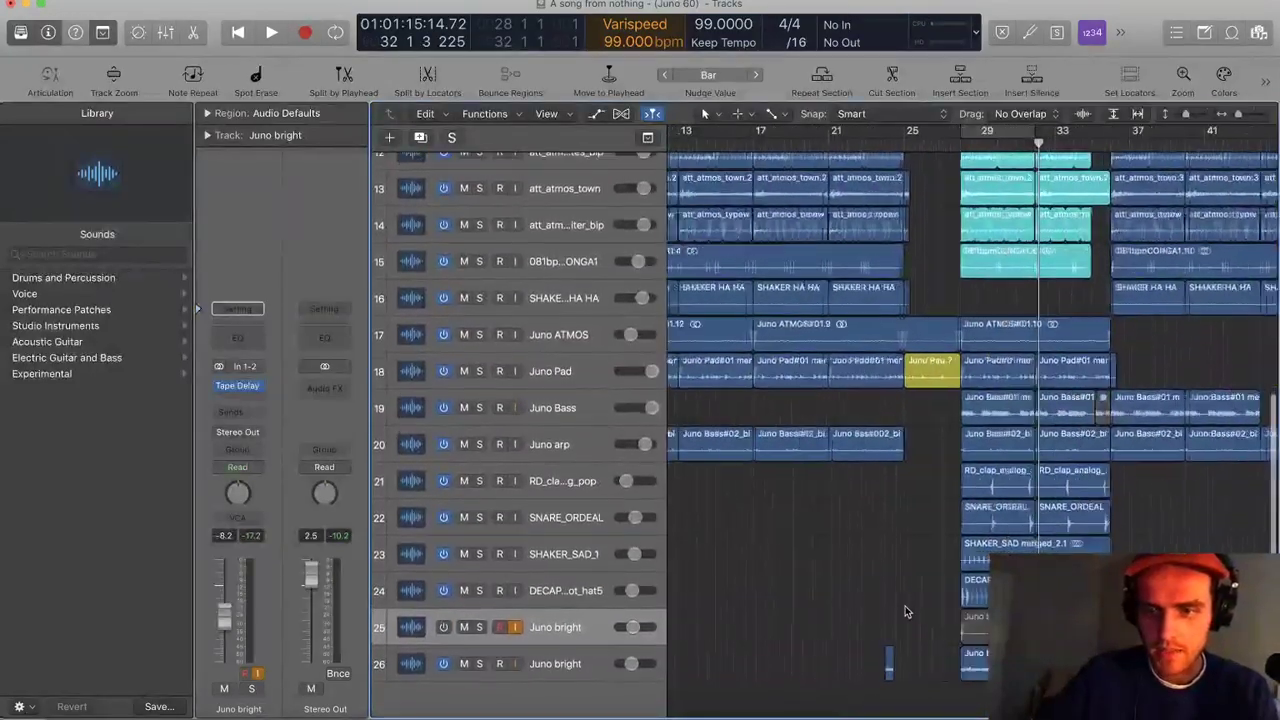
left_click(886, 665)
key("Delete")
key("Return")
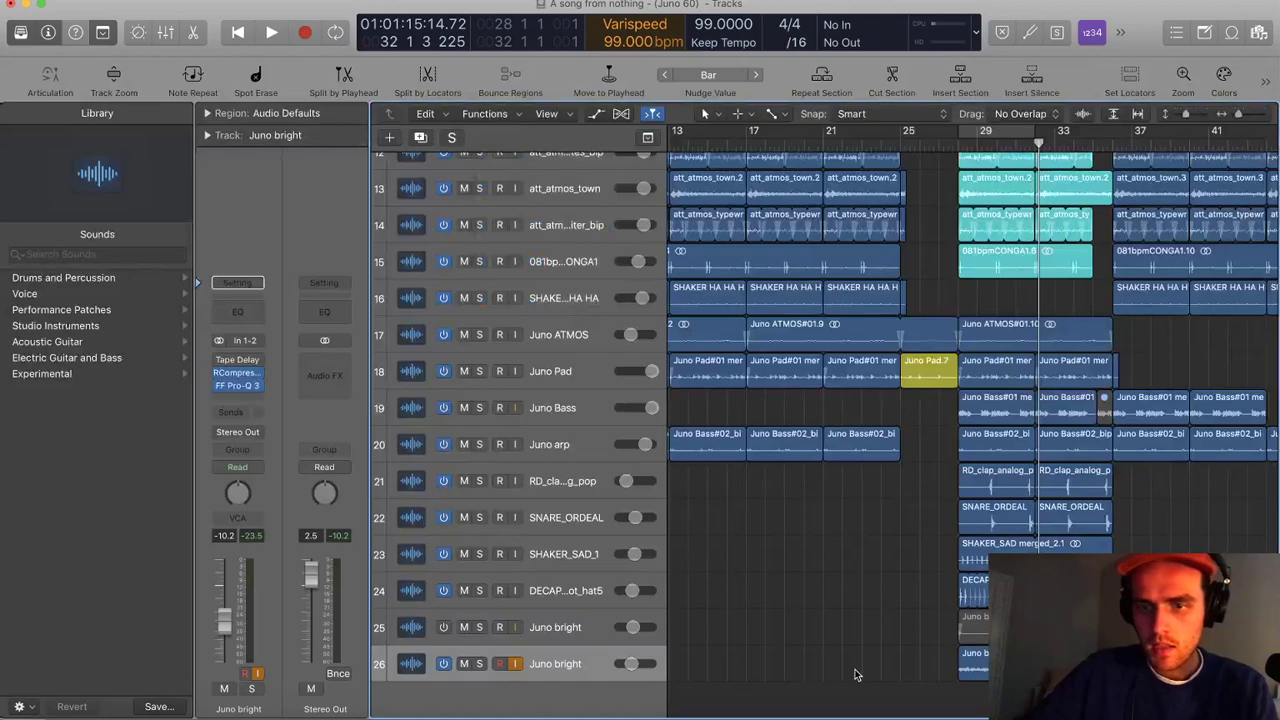
Play from bar 28 and lower the duplicated Juno bright track's volume to -11.0 dB
left_click(951, 147)
key("space")
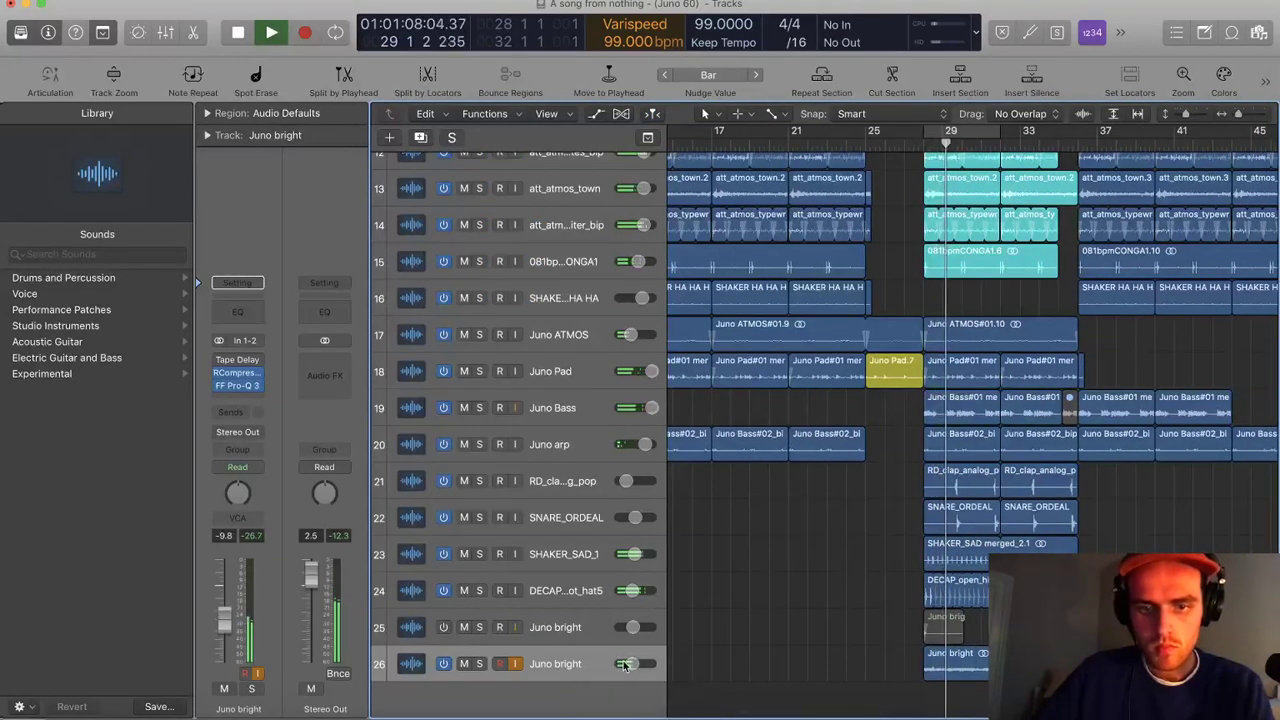
scroll(844, 583, "up", 5)
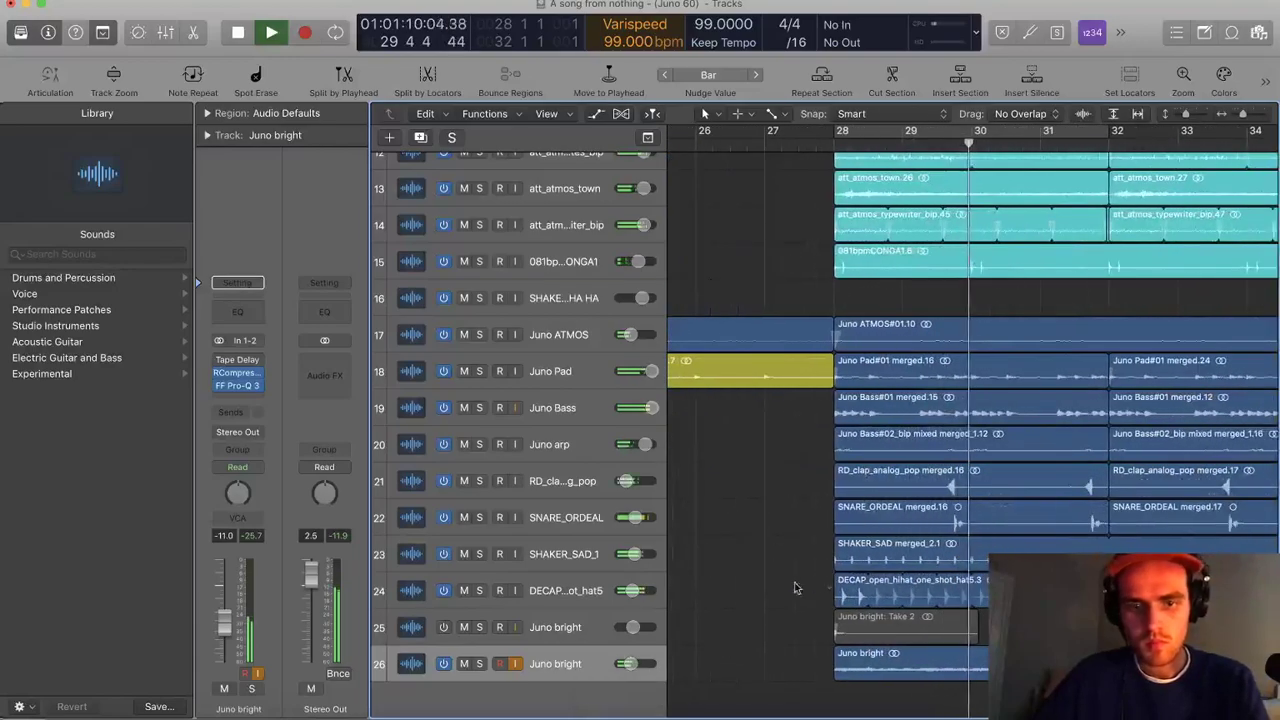
Set the cycle range to bars 28–30 and solo the duplicated Juno bright track to audition it
scroll(827, 531, "up", 3)
left_click_drag(729, 137, 1008, 137)
left_click(479, 664)
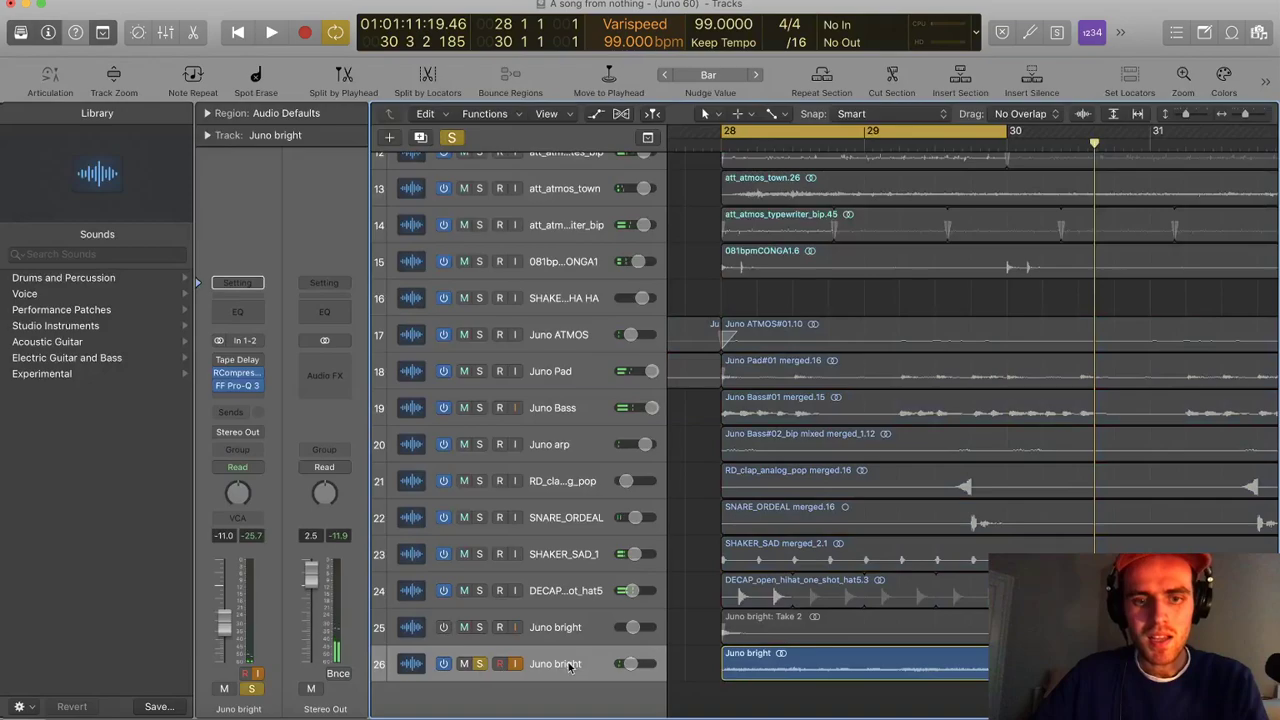
left_click(569, 667)
scroll(812, 360, "left", 3)
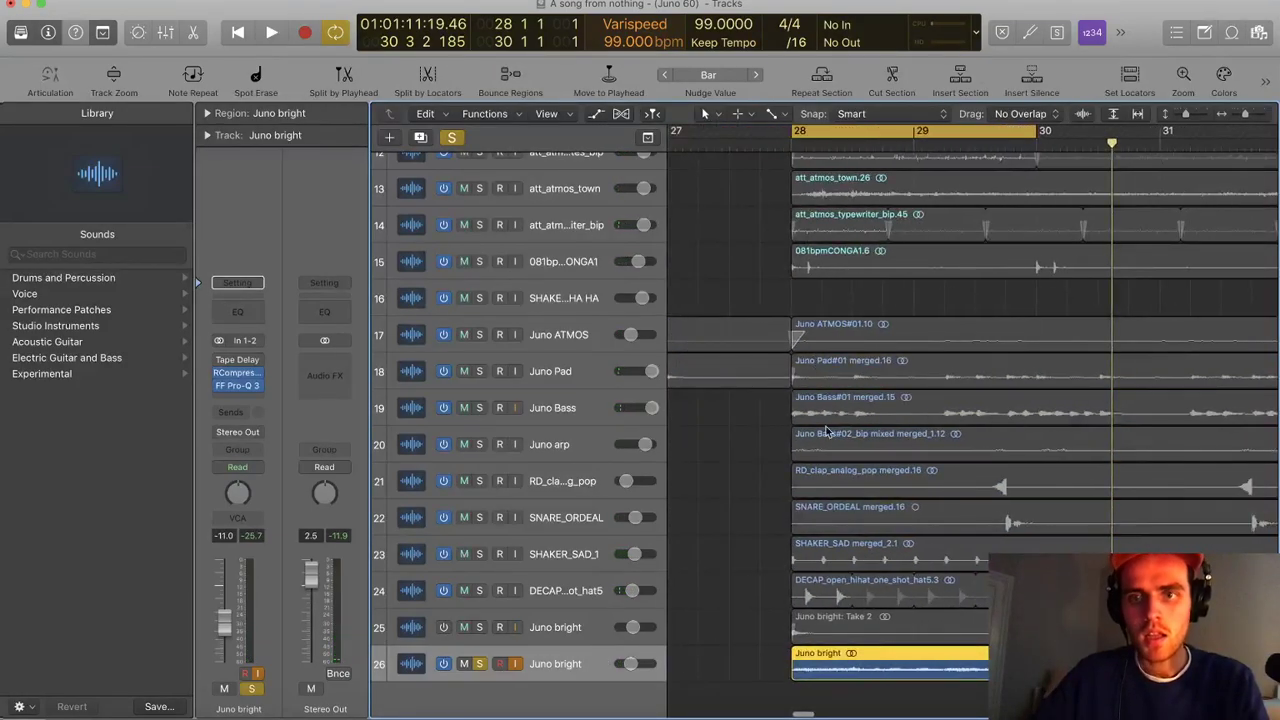
key("space")
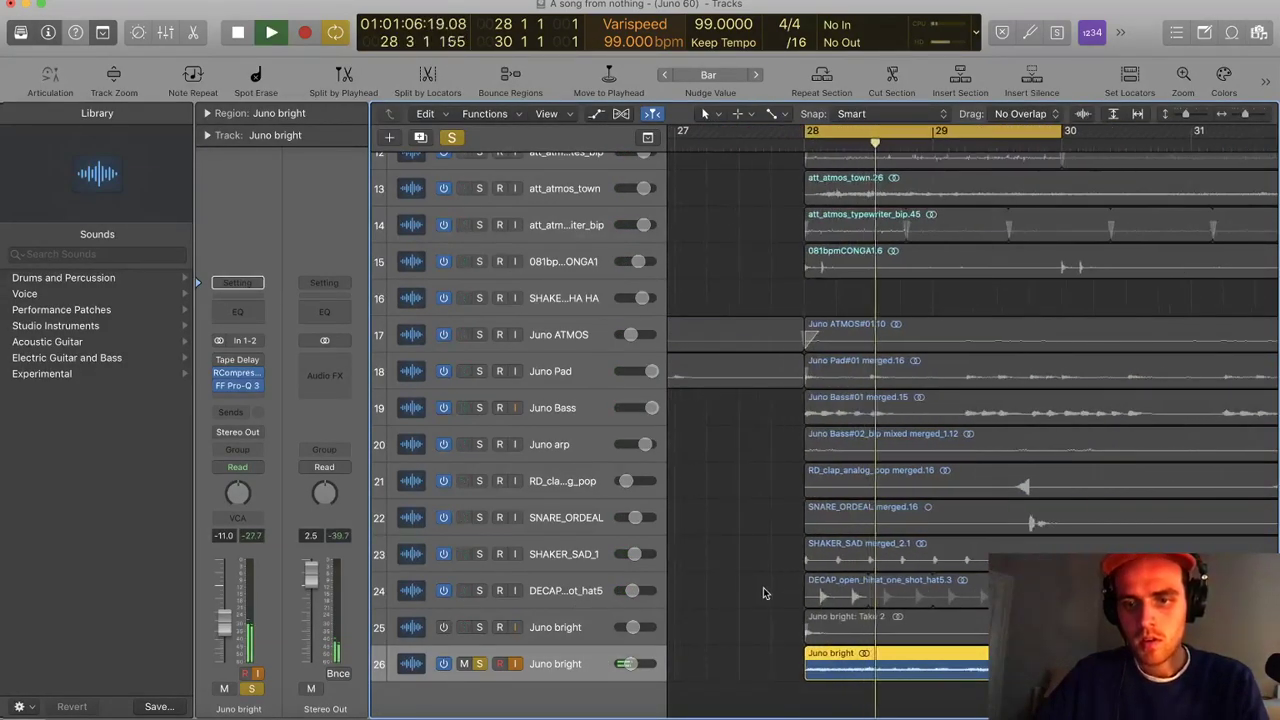
key("space")
key("space")
key("space")
Cut a gap from about beat 3 to beat 4 of bar 28 in the Juno bright region and raise the track to -1.7 dB
left_click_drag(869, 653, 899, 653)
left_click(888, 665)
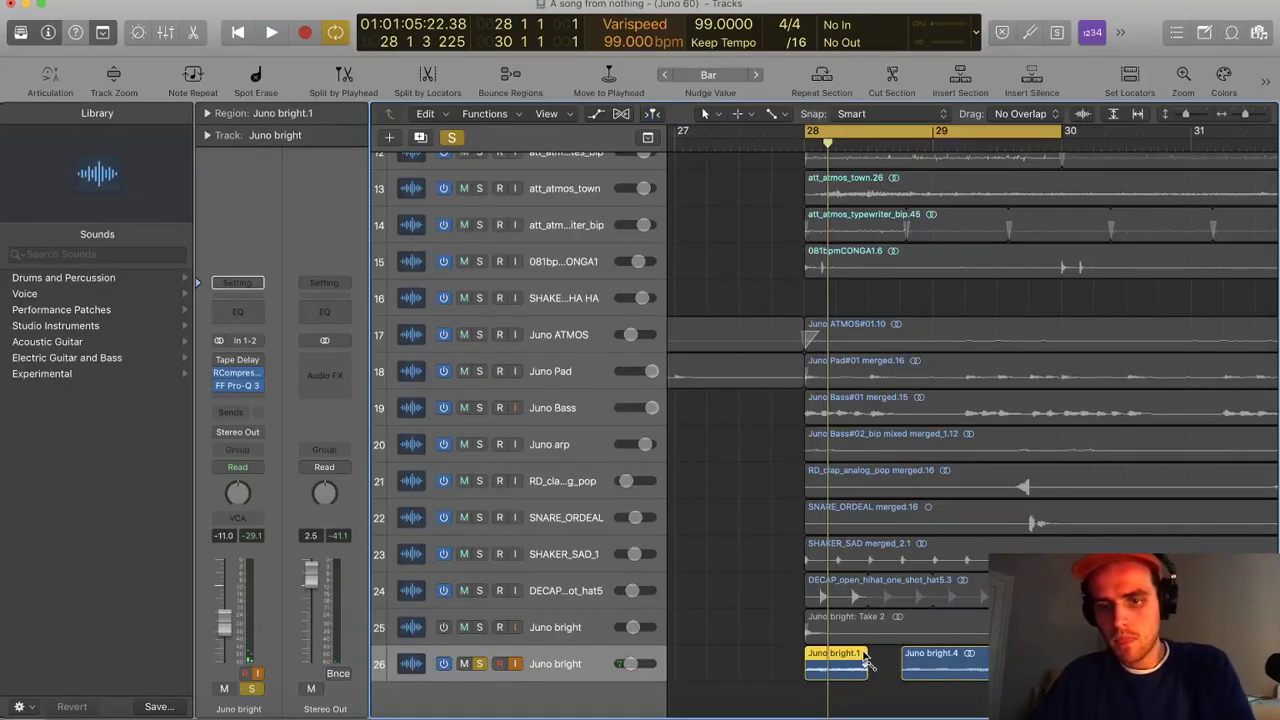
key("space")
left_click_drag(631, 664, 647, 665)
Cut a second gap around beat 3 of bar 29 in the Juno bright part and raise the track's volume to -1.0 dB
left_click_drag(1013, 660, 1015, 660)
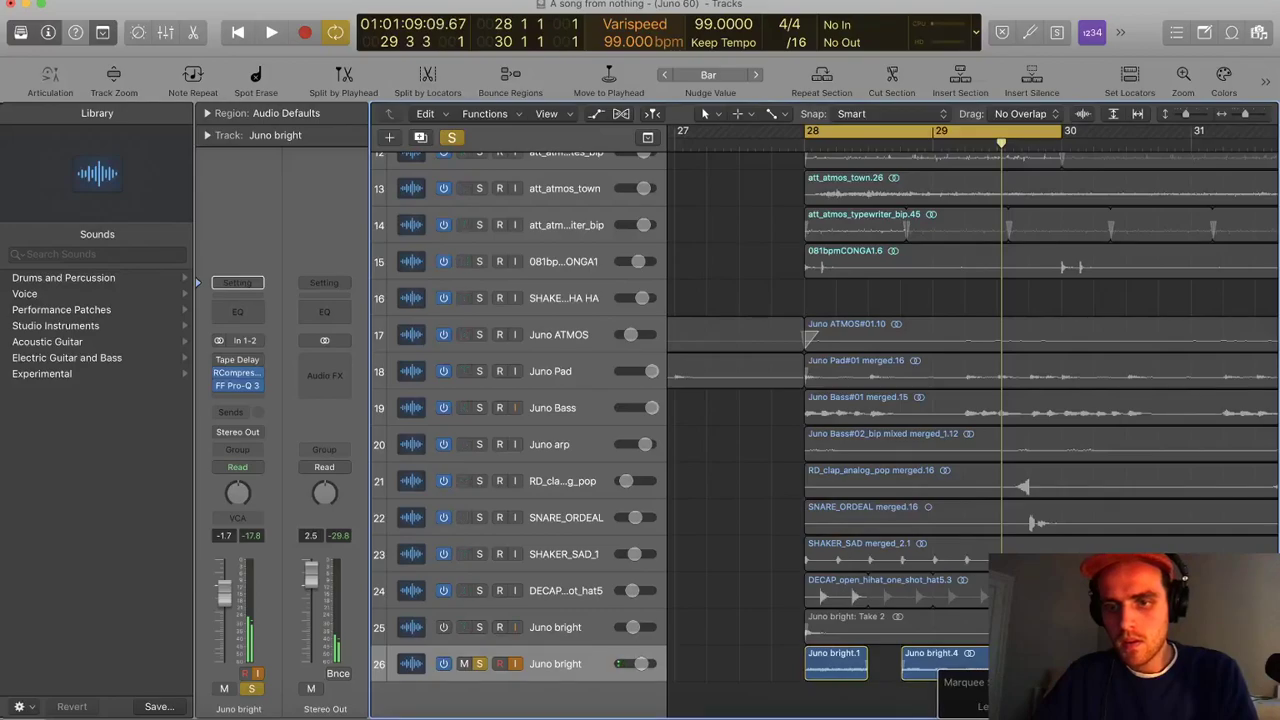
key("super+Right")
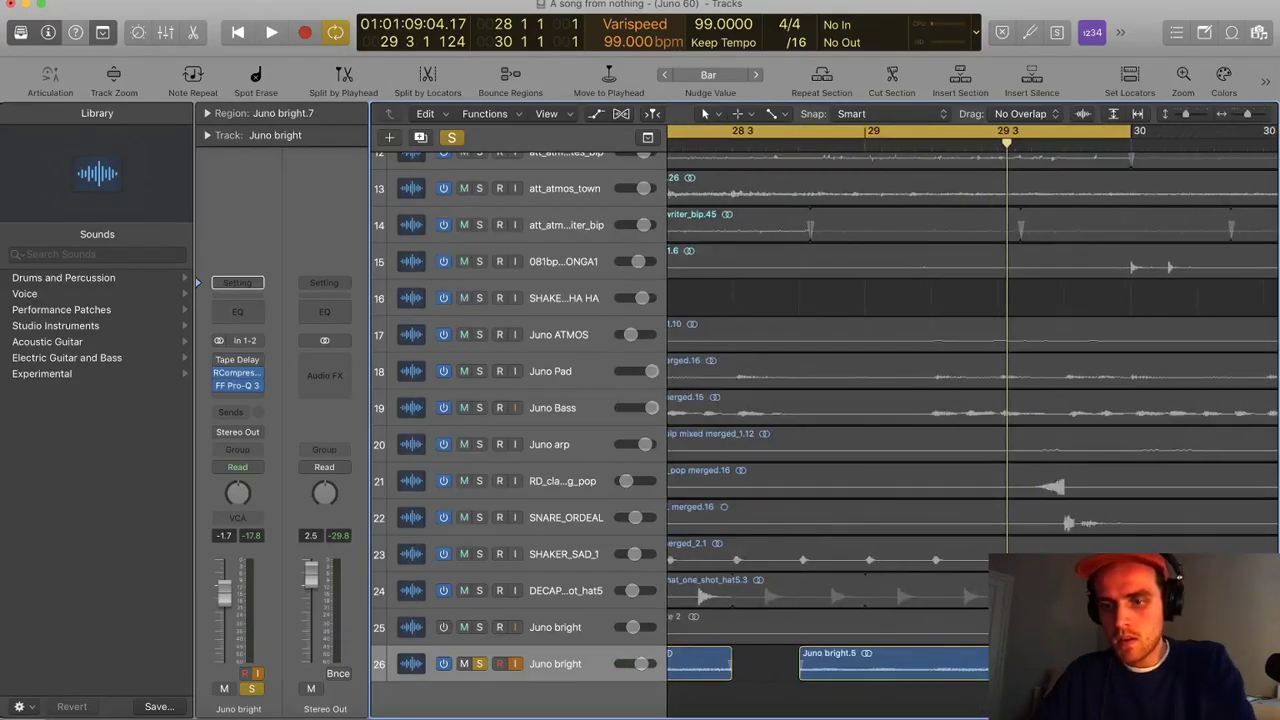
key("super+Left")
key("space")
left_click_drag(643, 668, 645, 668)
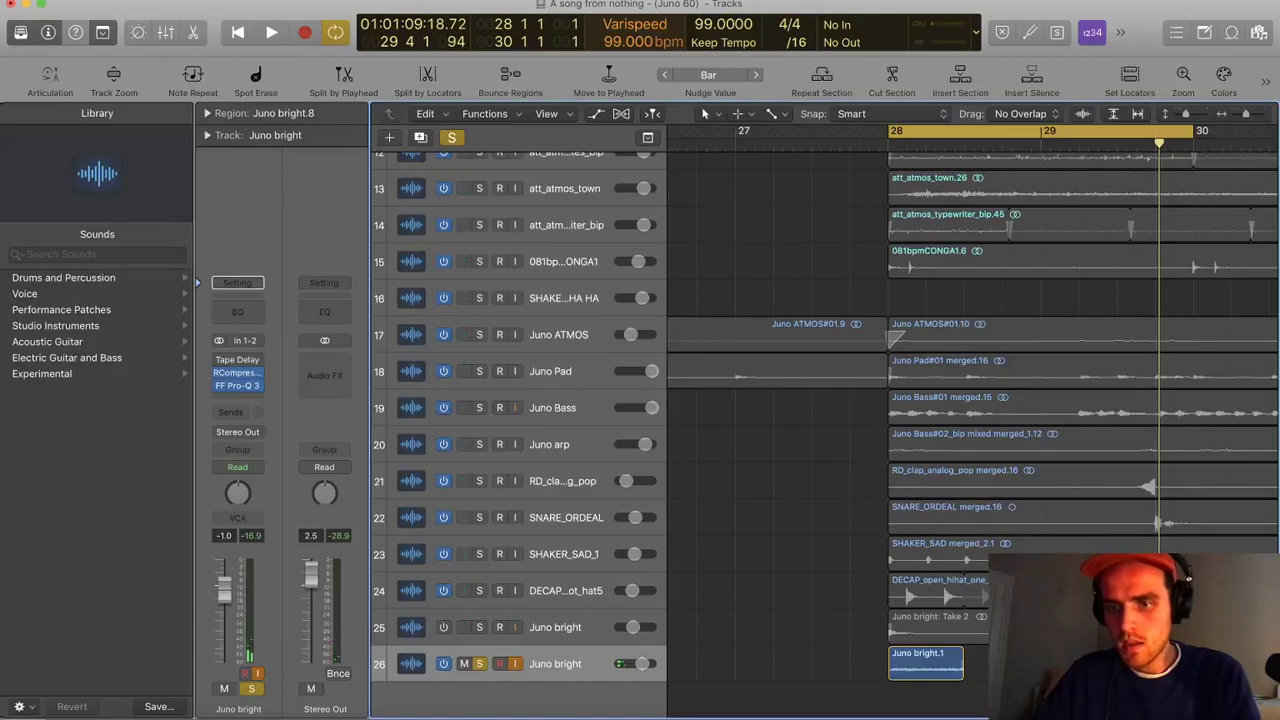
Split the Juno bright part at bar 30 and delete the material after it
key("super+Right")
key("super+Right")
left_click(1130, 664)
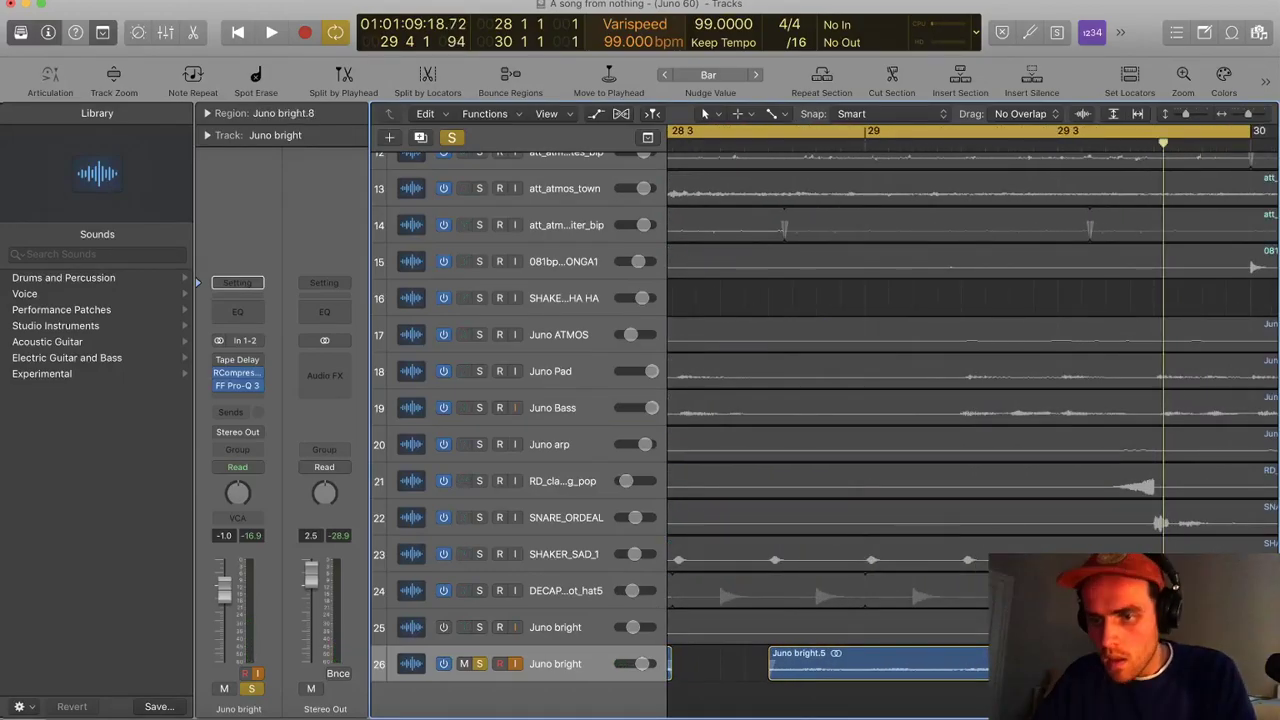
scroll(1130, 664, "right", 1)
left_click(1150, 664)
scroll(1150, 664, "right", 1)
left_click(1130, 664)
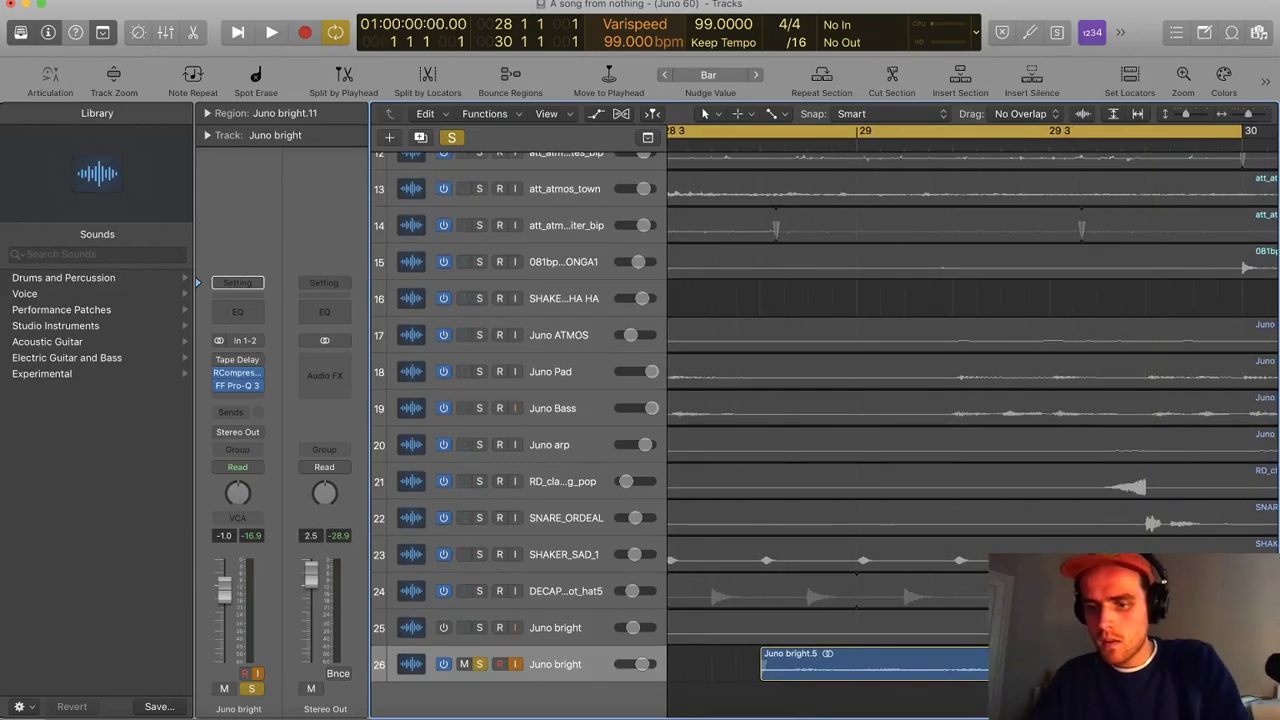
scroll(960, 400, "right", 2)
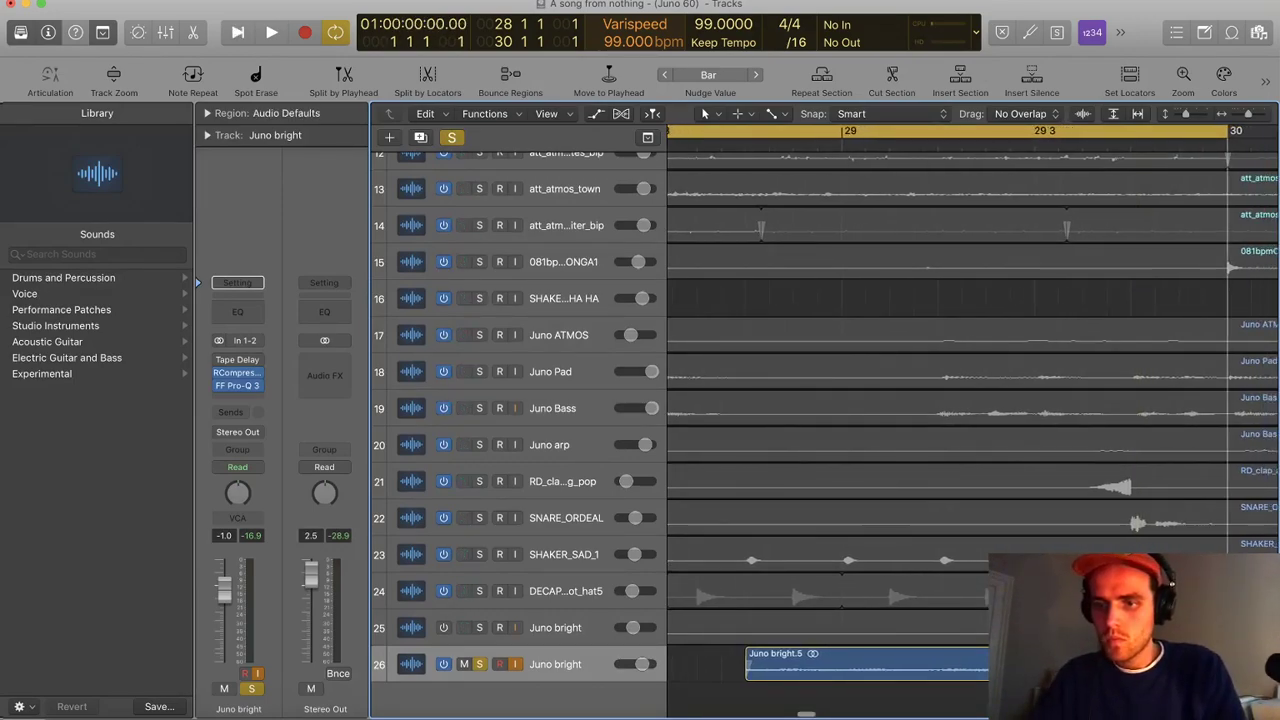
left_click(1228, 664)
scroll(1228, 664, "right", 5)
key("Delete")
Select the three remaining Juno bright regions between bars 28 and 30
key("super+Left")
key("super+Left")
scroll(1060, 668, "left", 5)
left_click_drag(1045, 675, 815, 668)
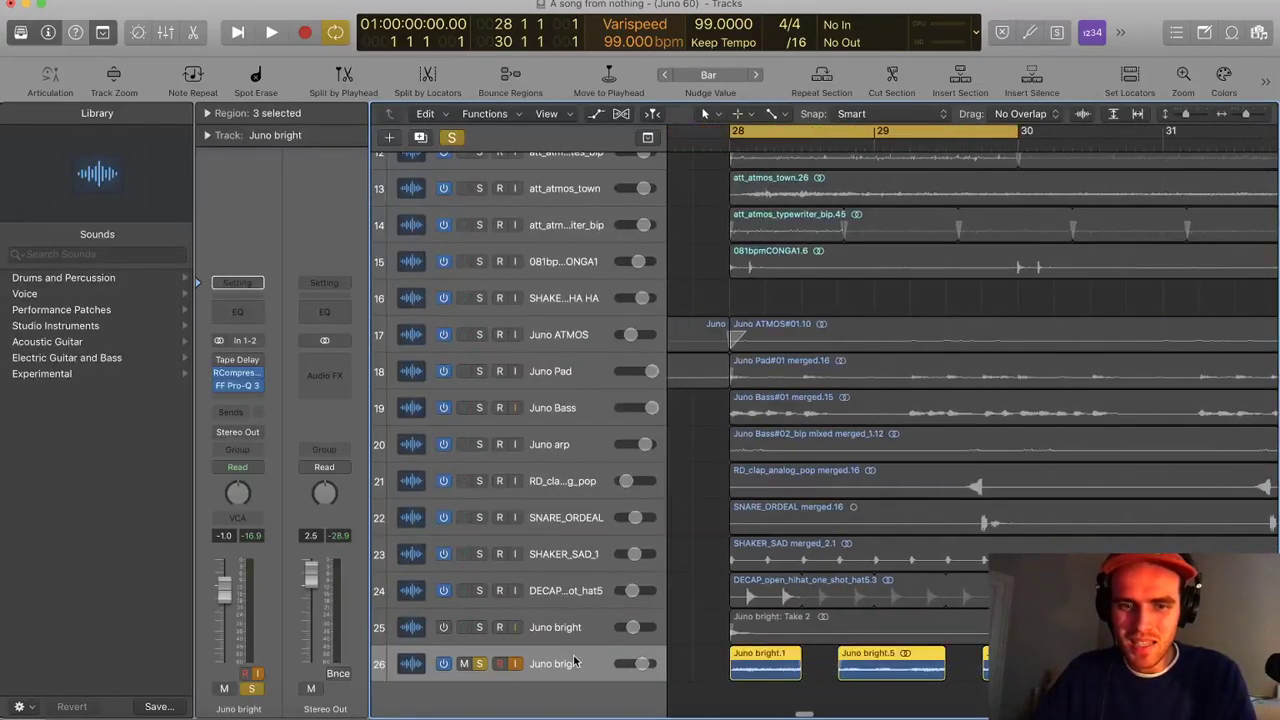
Set the Juno bright track's RCompressor to threshold -33.3, ratio 3.89 and release 63.1 while the loop plays
left_click(259, 387)
left_click(243, 388)
left_click(239, 387)
key("space")
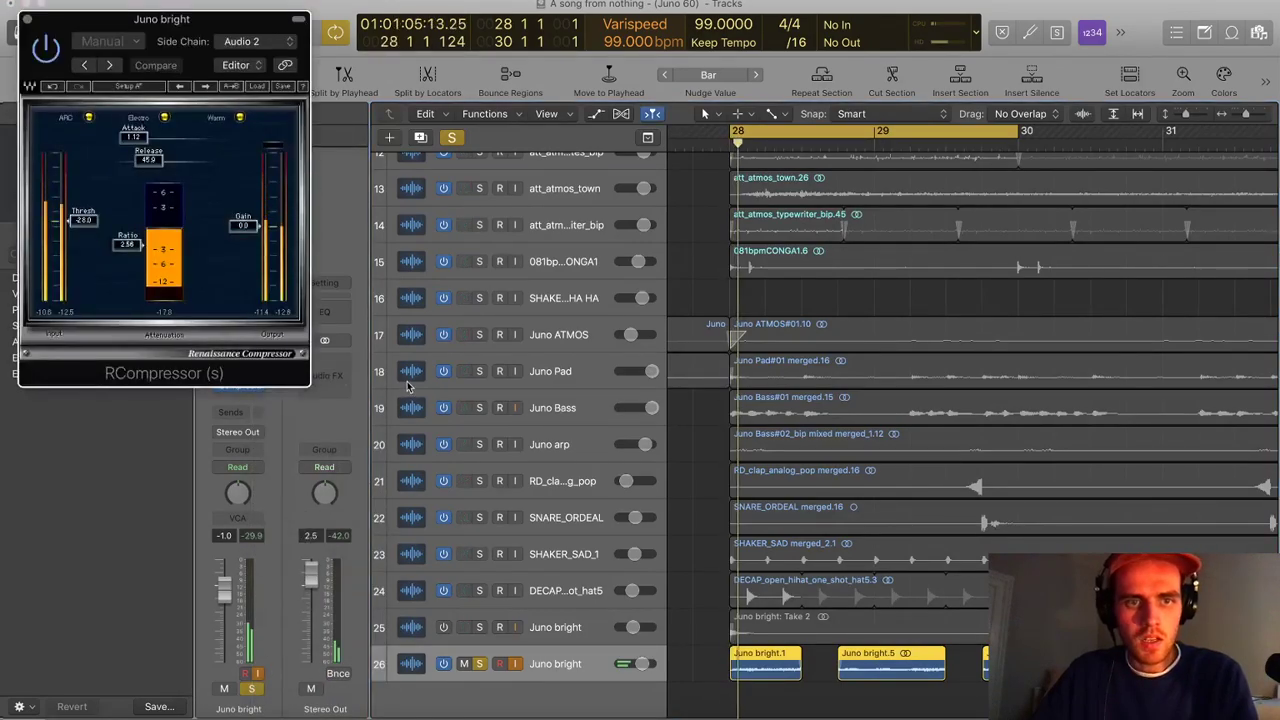
left_click_drag(84, 220, 127, 254)
left_click_drag(148, 161, 151, 161)
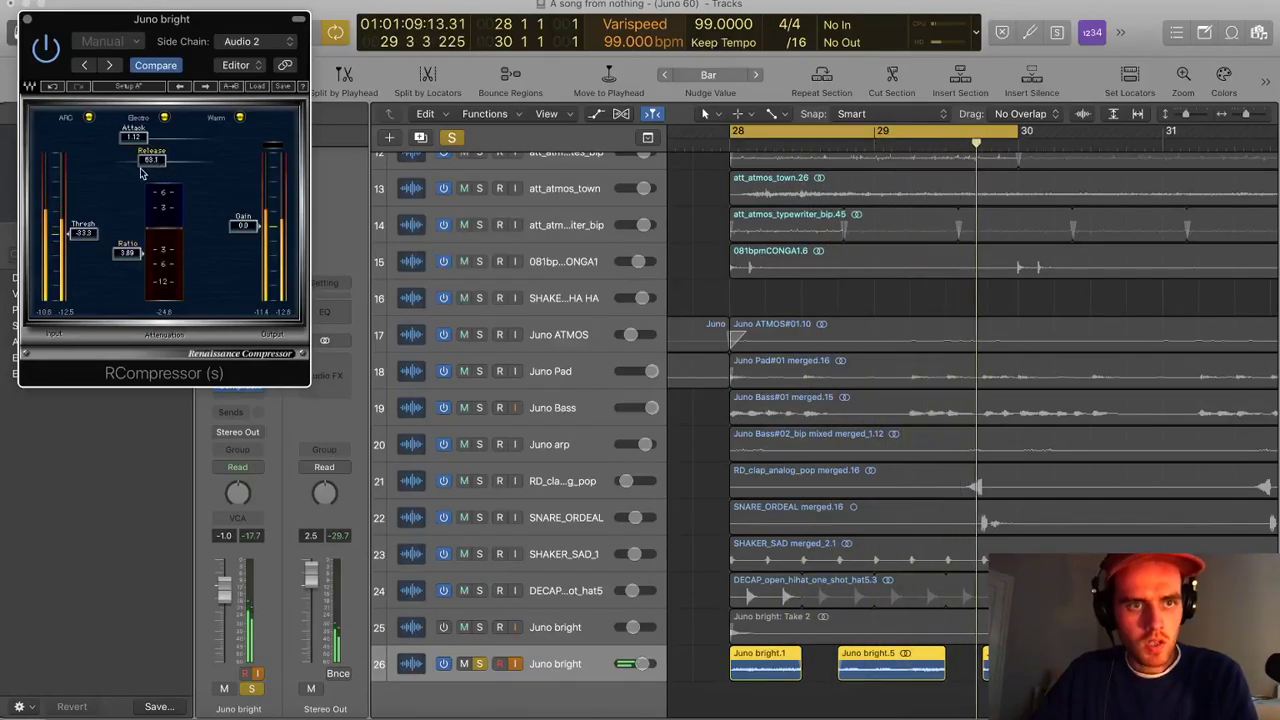
left_click(51, 5)
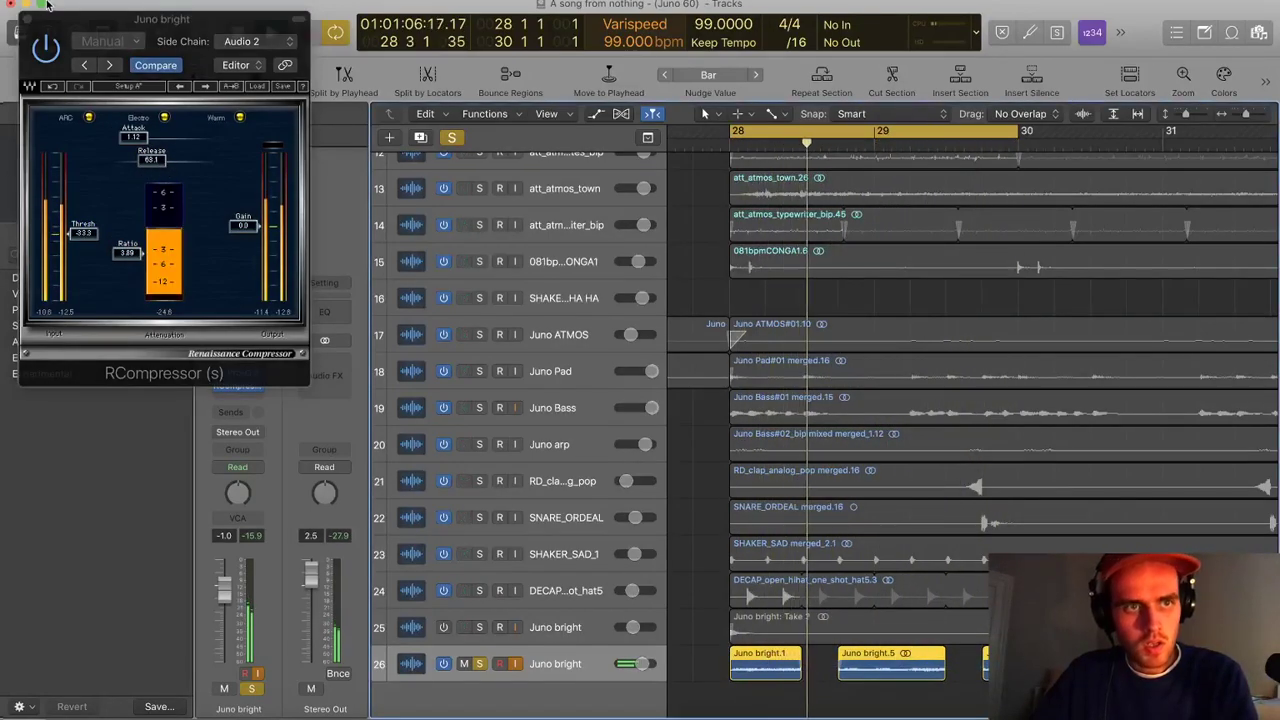
left_click(27, 19)
Place FabFilter Pro-Q 3 ahead of RCompressor on the duplicated Juno bright track and unsolo the track during playback
left_click(207, 114)
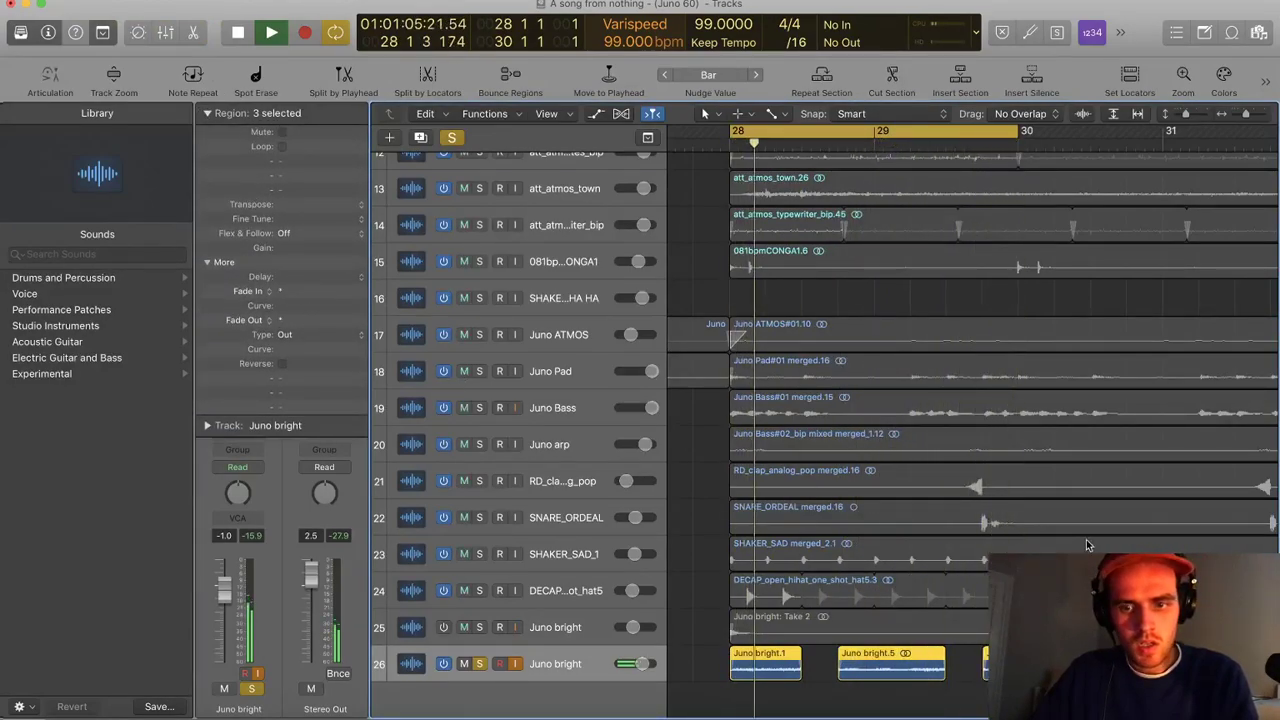
key("space")
left_click(720, 655)
left_click(592, 660)
key("space")
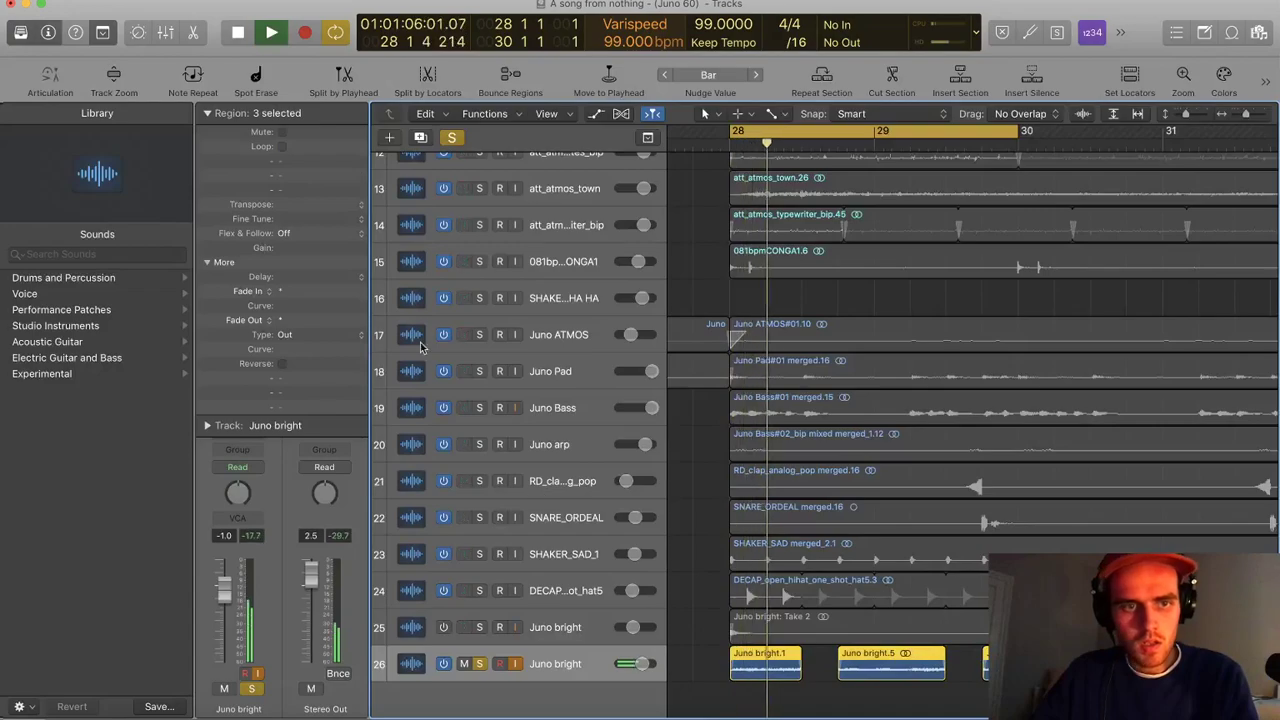
left_click(207, 113)
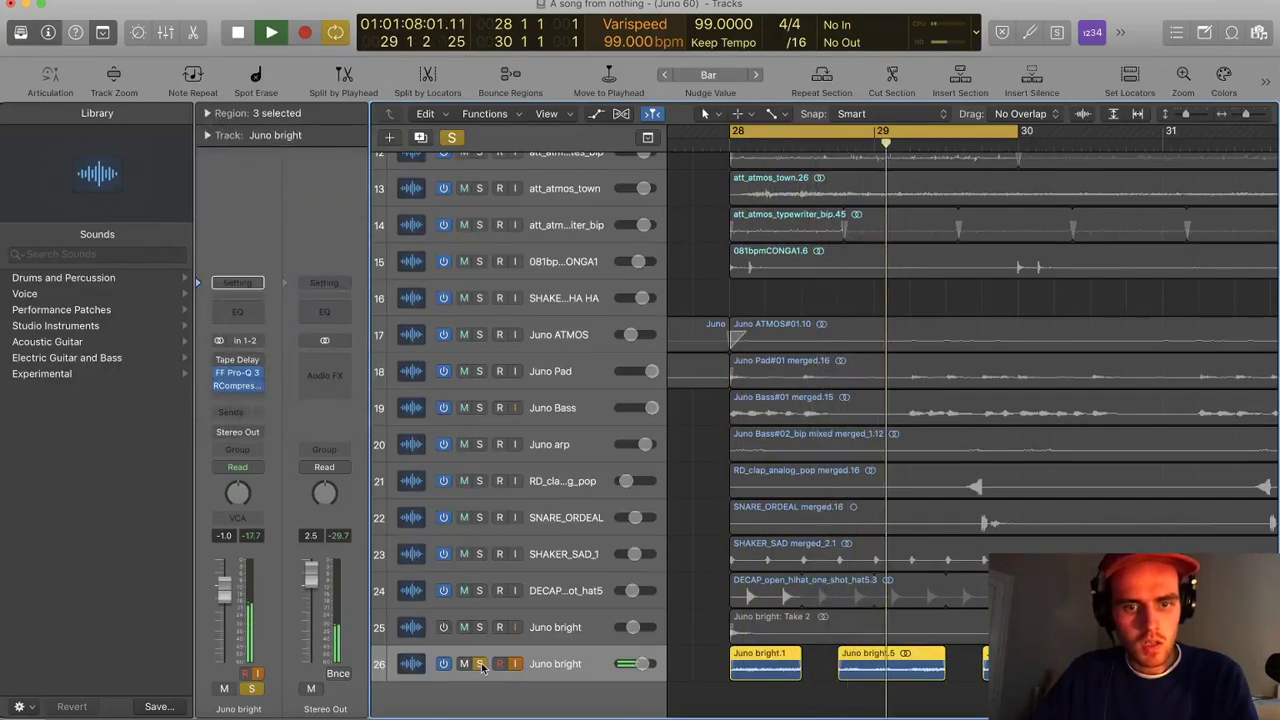
left_click(480, 664)
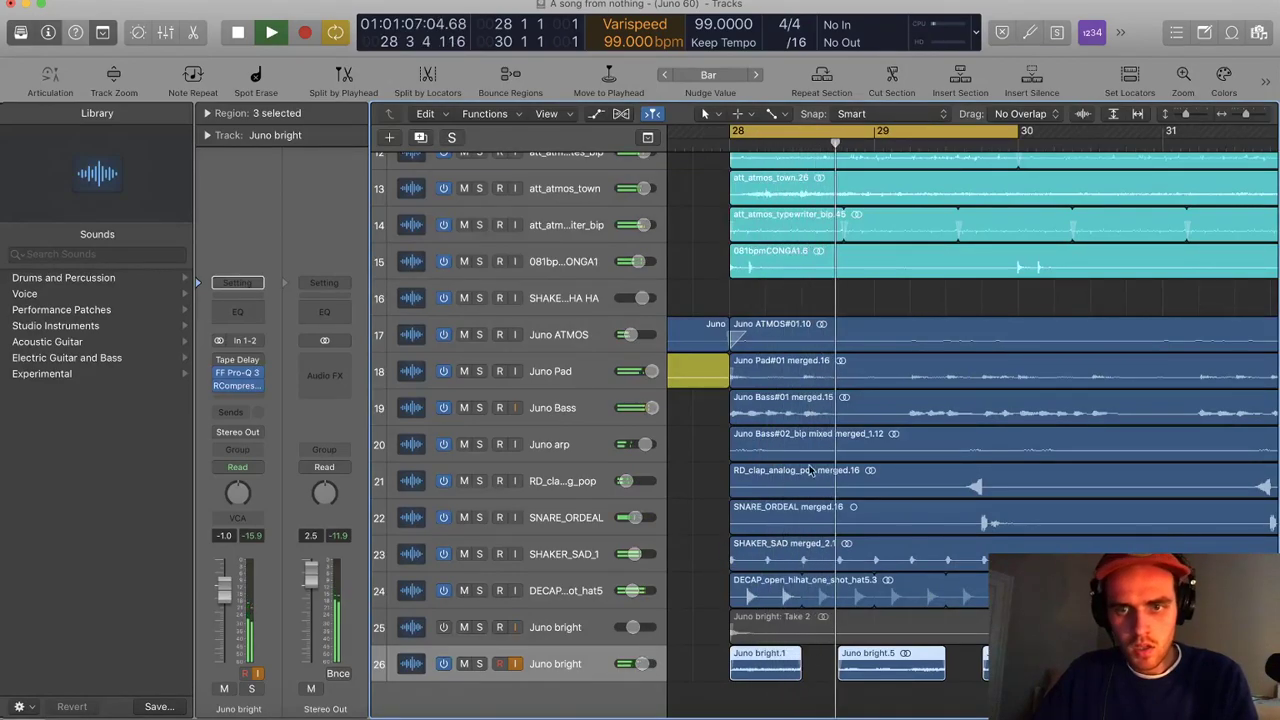
Lower the Juno bright track's volume to about -5.1 dB and move its Pro-Q 3 low cut to about 235 Hz
left_click_drag(642, 664, 624, 668)
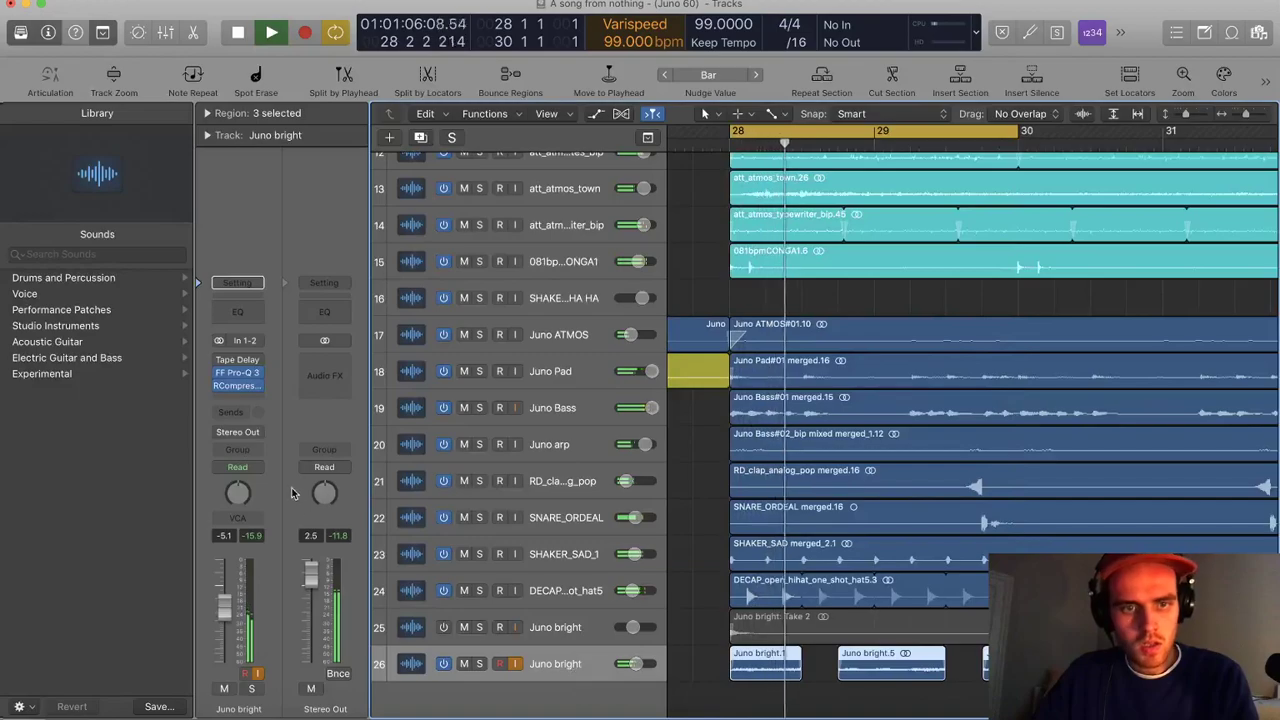
left_click(237, 372)
left_click_drag(427, 199, 284, 239)
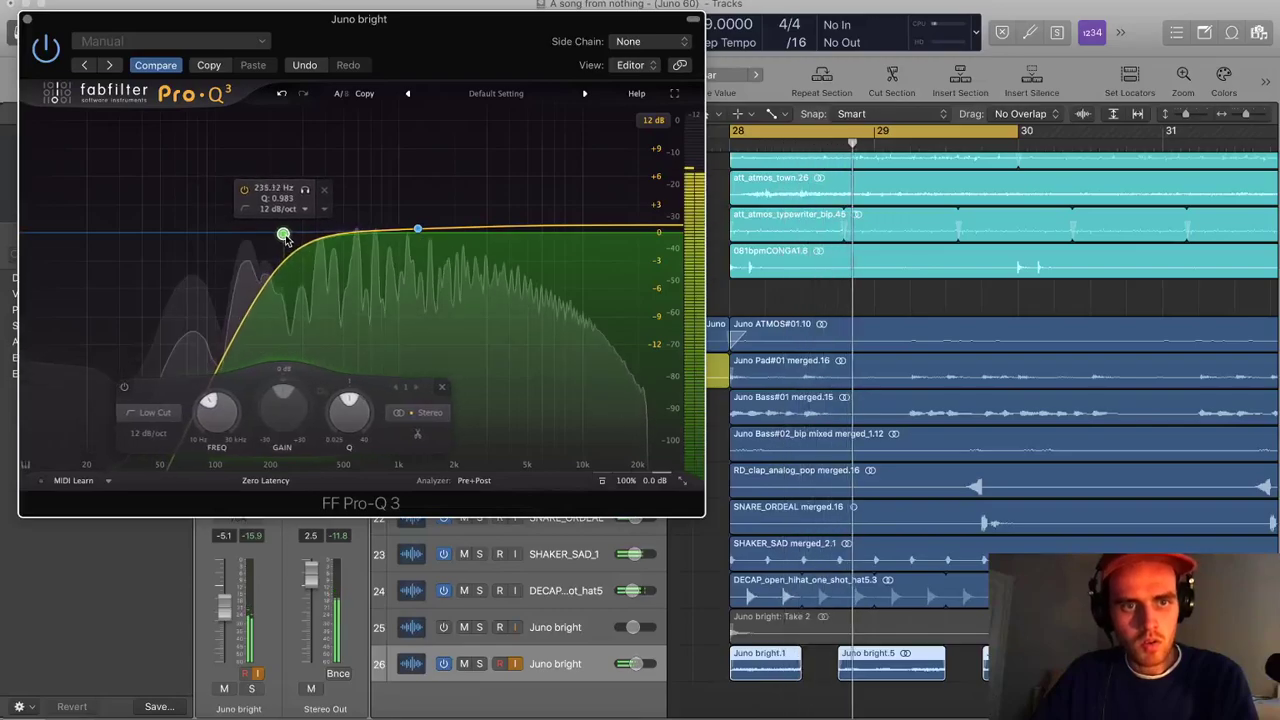
left_click(27, 19)
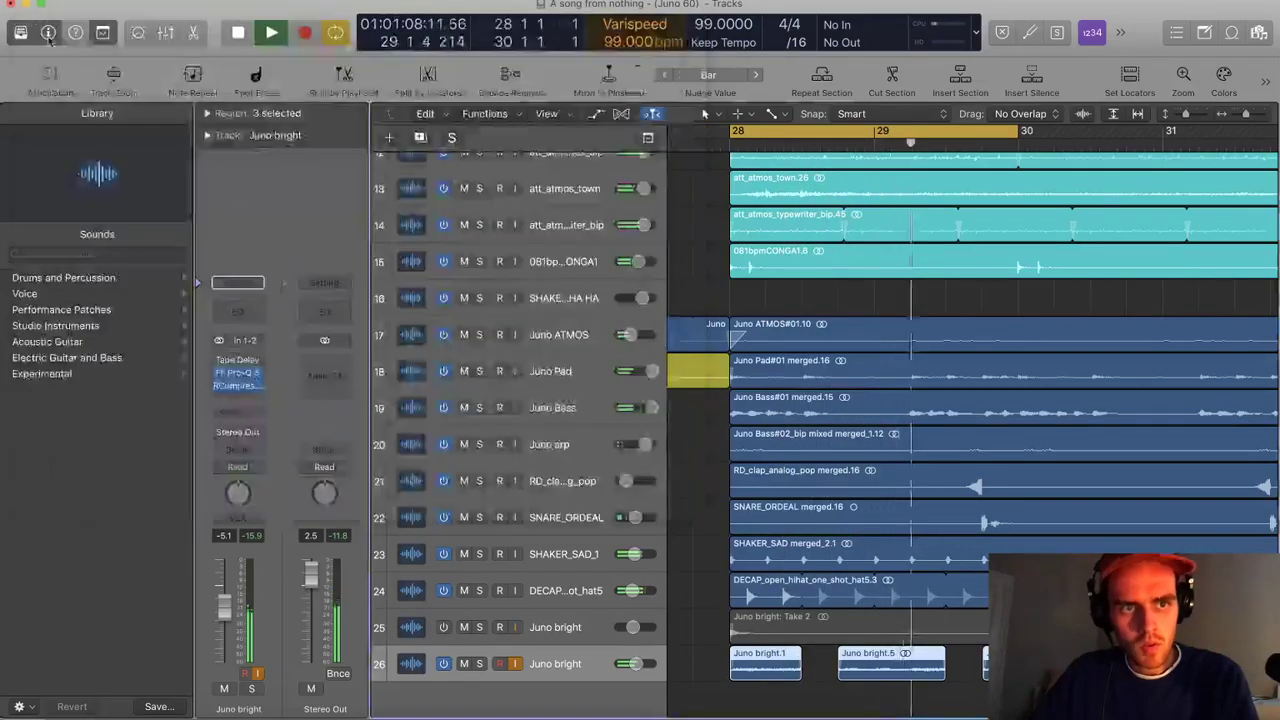
Mute the Juno Pad track and raise the Juno bright track's volume to about -0.5 dB
left_click(463, 371)
left_click_drag(636, 663, 645, 663)
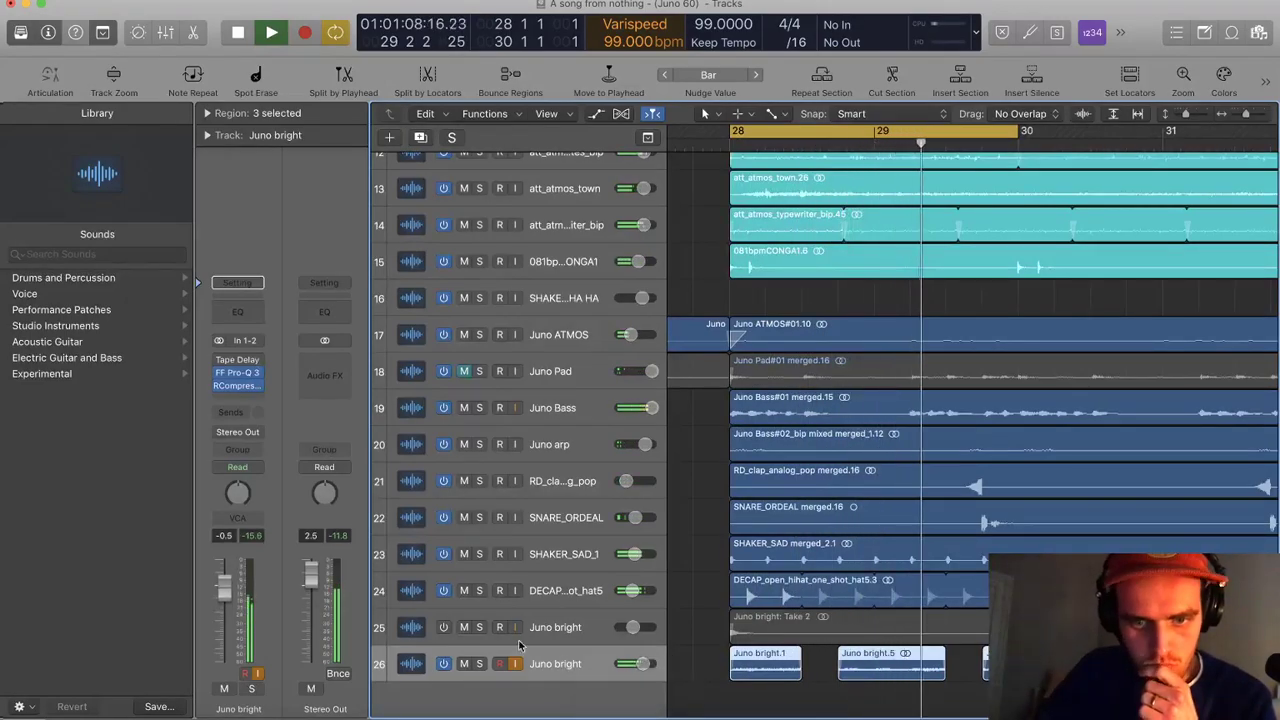
Insert the Waves SoundShifter Pitch (s) plug-in in stereo on the Juno bright track, transposing by -12 semitones
left_click(237, 397)
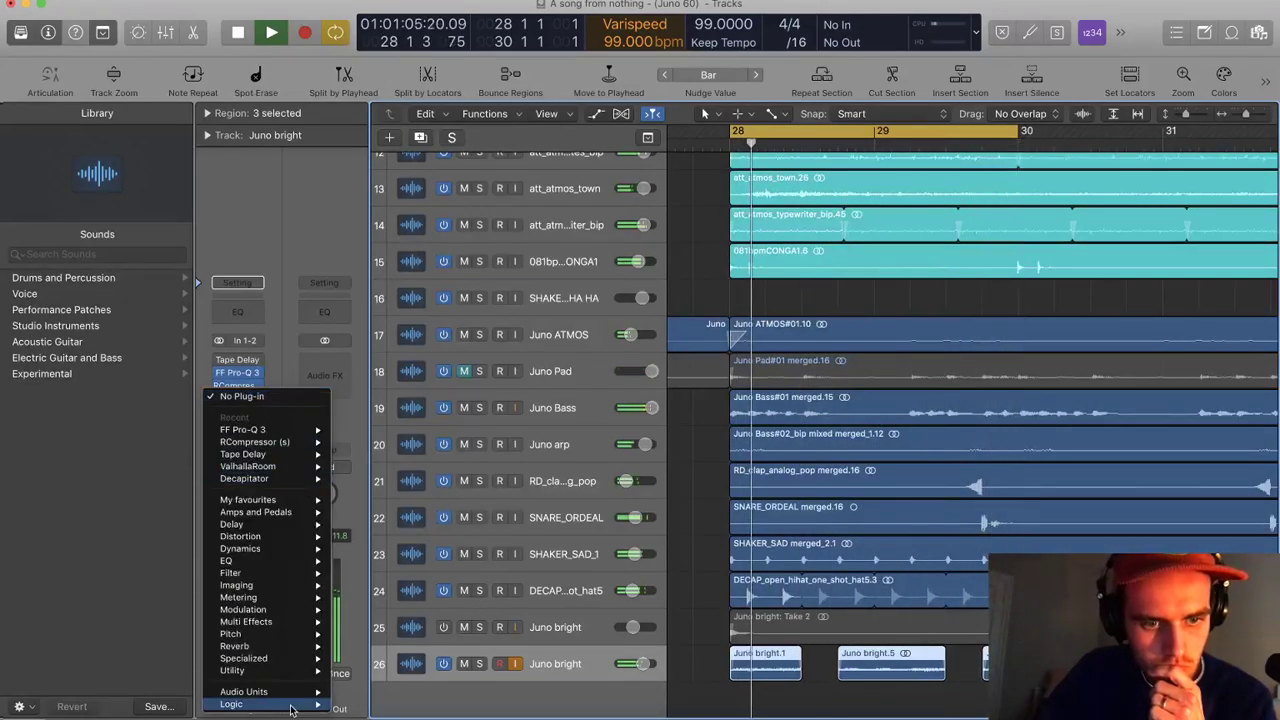
mouse_move(244, 691)
mouse_move(362, 706)
mouse_move(515, 688)
scroll(560, 660, "down", 15)
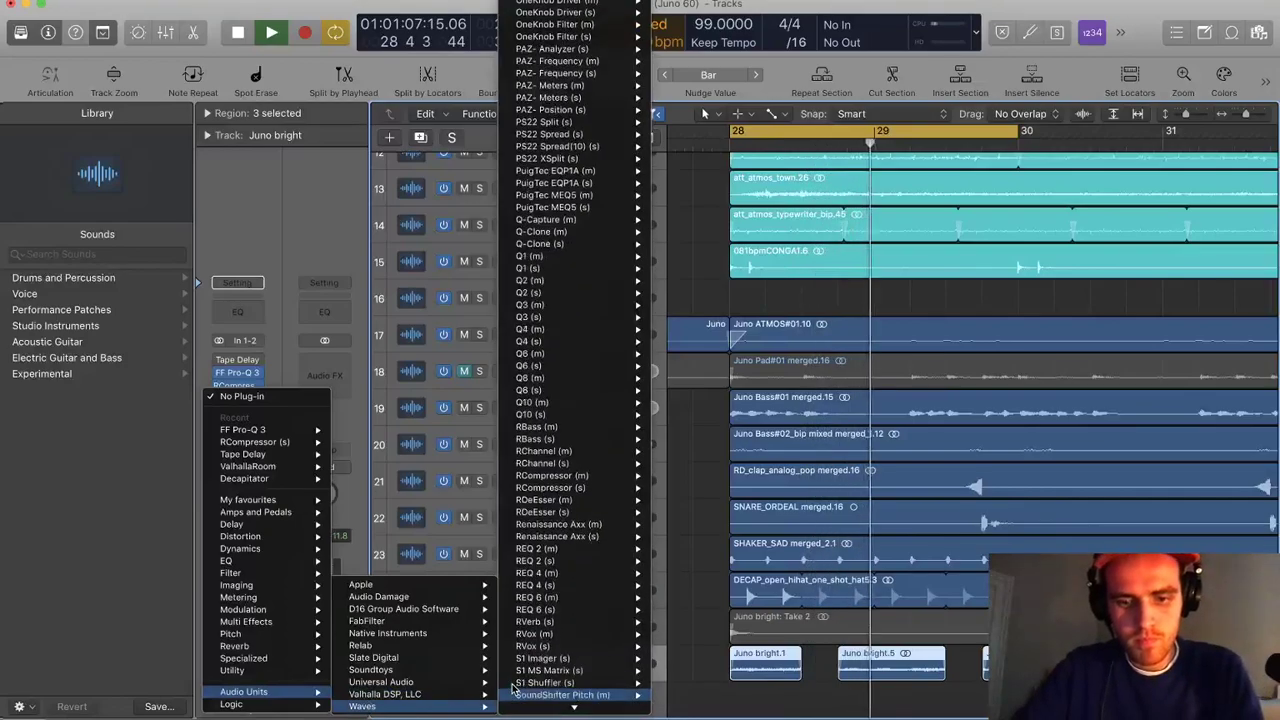
mouse_move(604, 640)
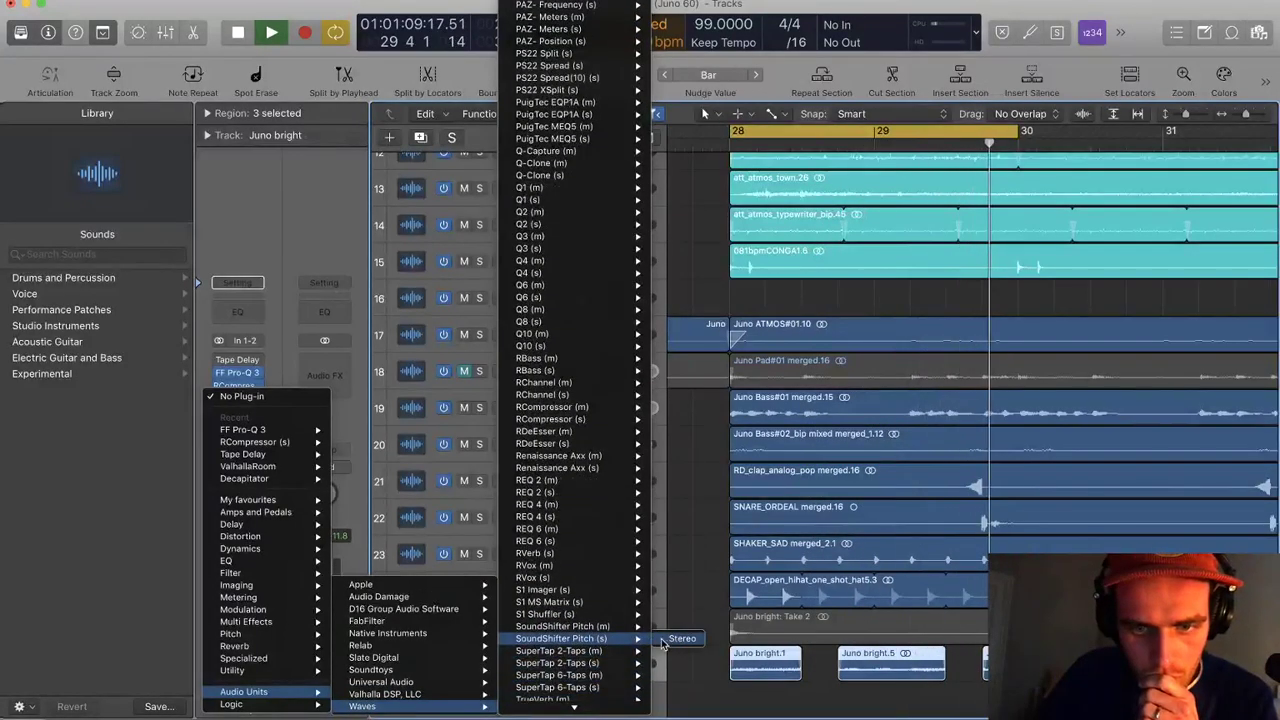
left_click(672, 639)
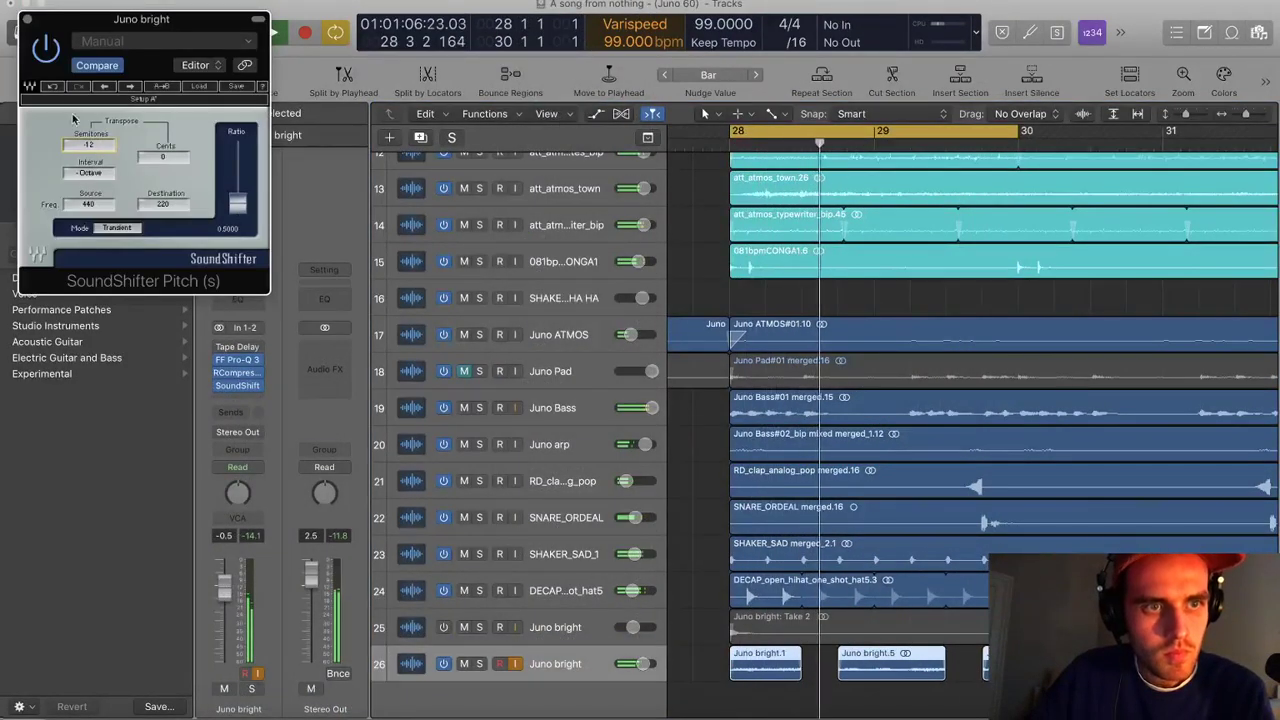
left_click(27, 19)
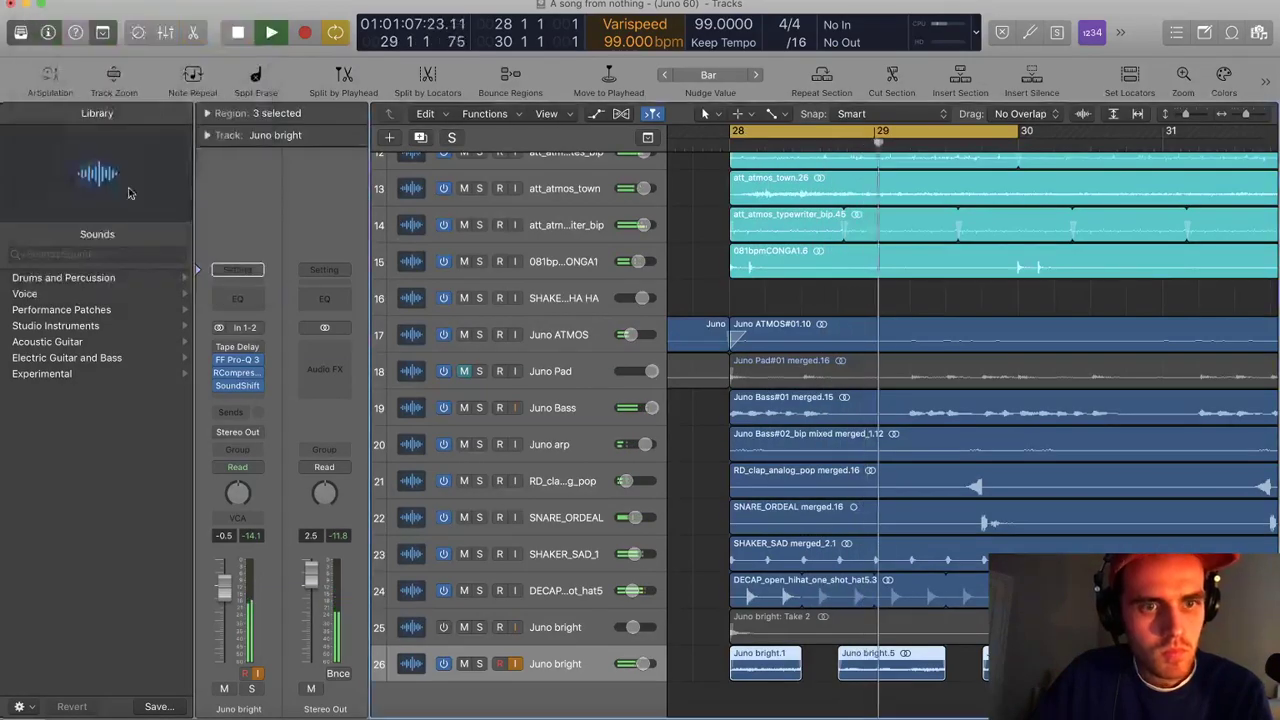
Add a second Pro-Q 3 after SoundShifter on Juno bright, with a 12 dB/oct low cut at about 214 Hz
left_click(240, 398)
mouse_move(300, 442)
left_click(380, 443)
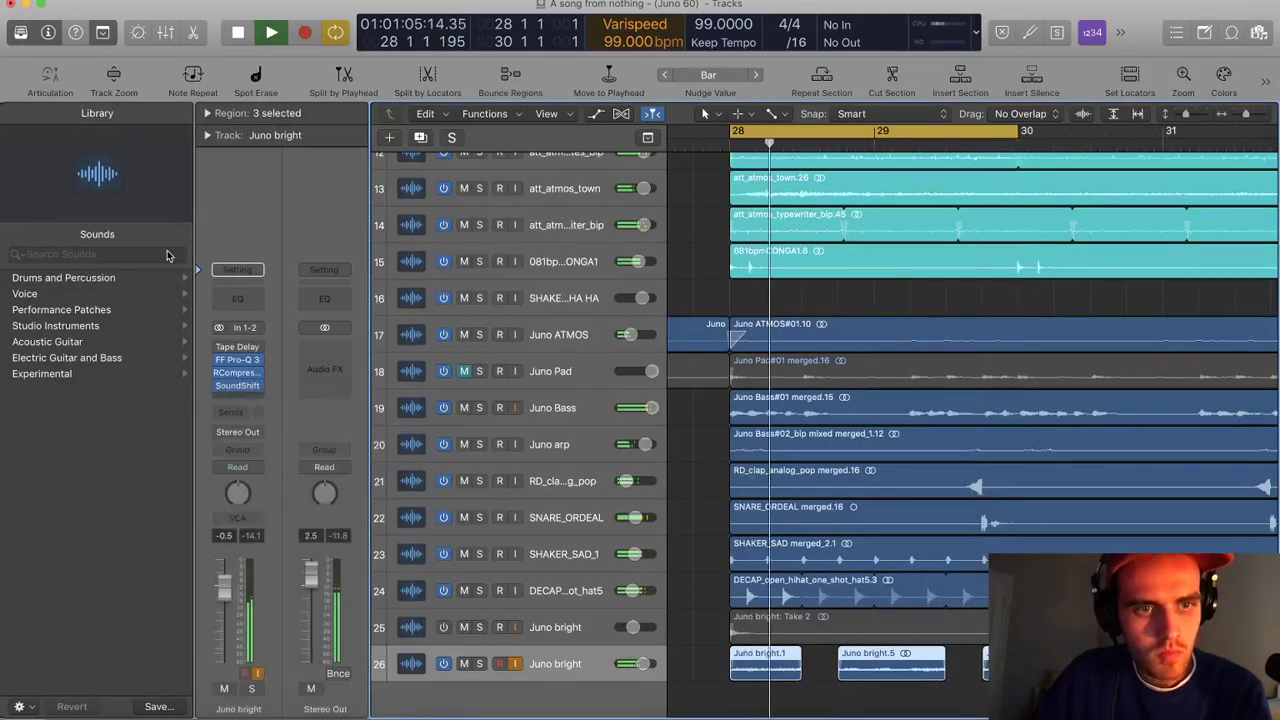
left_click_drag(209, 243, 276, 241)
left_click(80, 412)
left_click(86, 307)
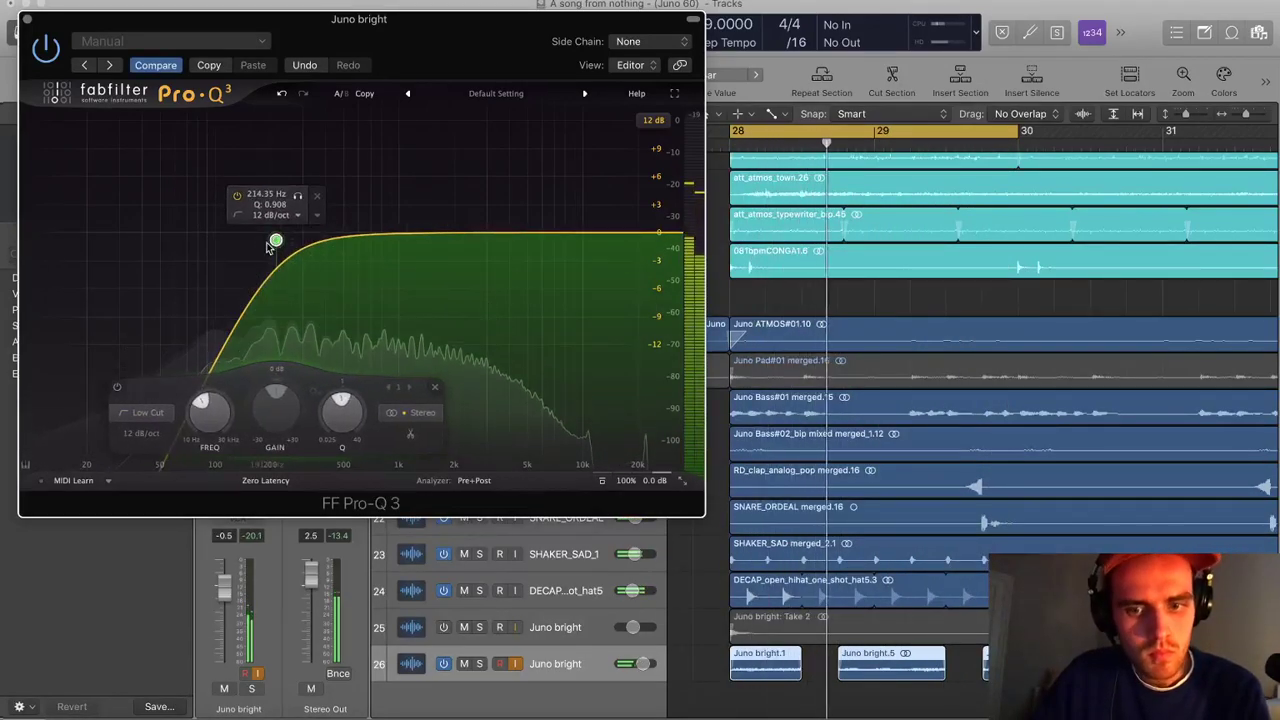
key("super+w")
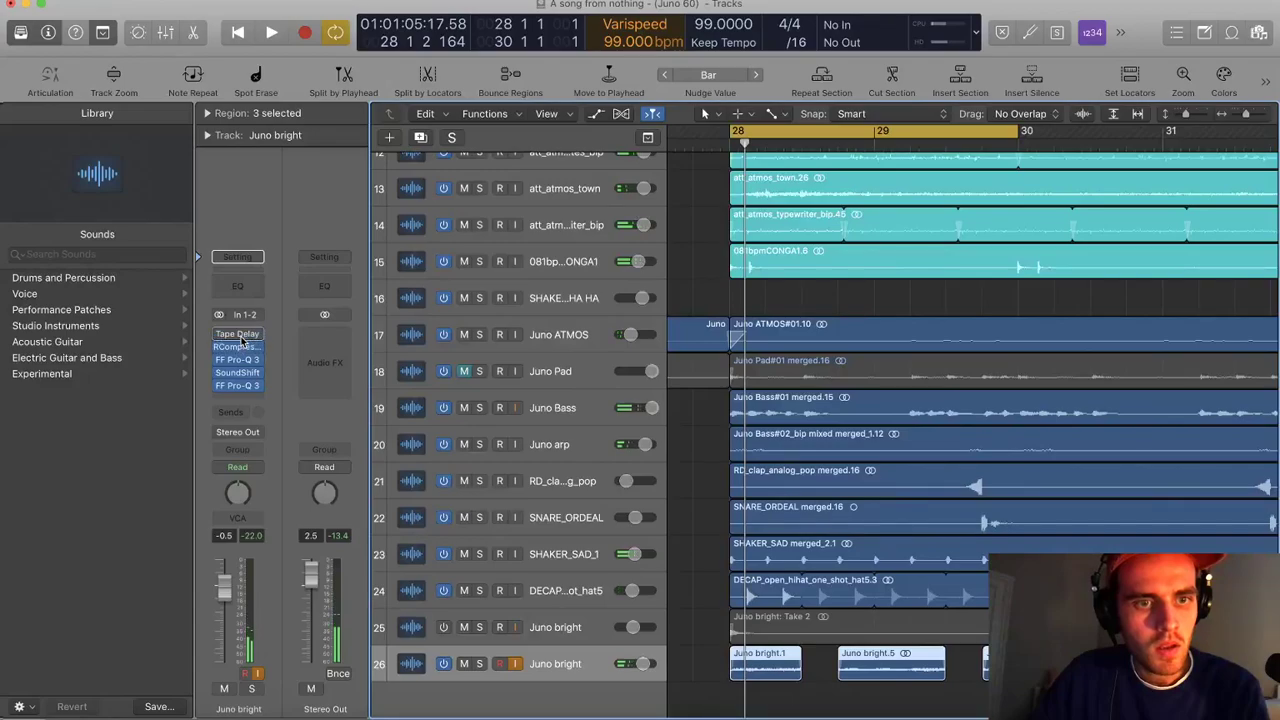
Reorder Juno bright's plug-ins with SoundShifter first and Tape Delay between the two Pro-Q 3s, and set the track volume to 3.2 dB
left_click_drag(241, 341, 242, 338)
key("space")
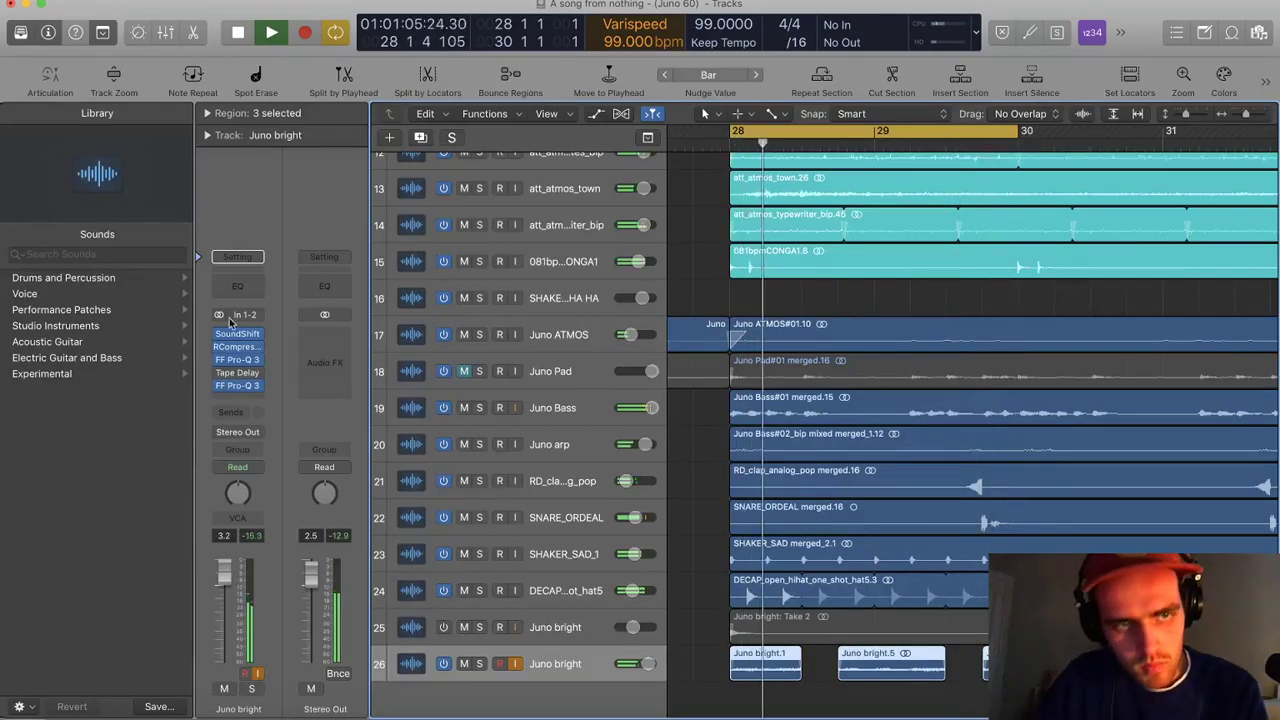
Copy the three Juno bright regions at bar 28 on track 26 to bar 36
scroll(1078, 510, "left", 2)
key("super+Left")
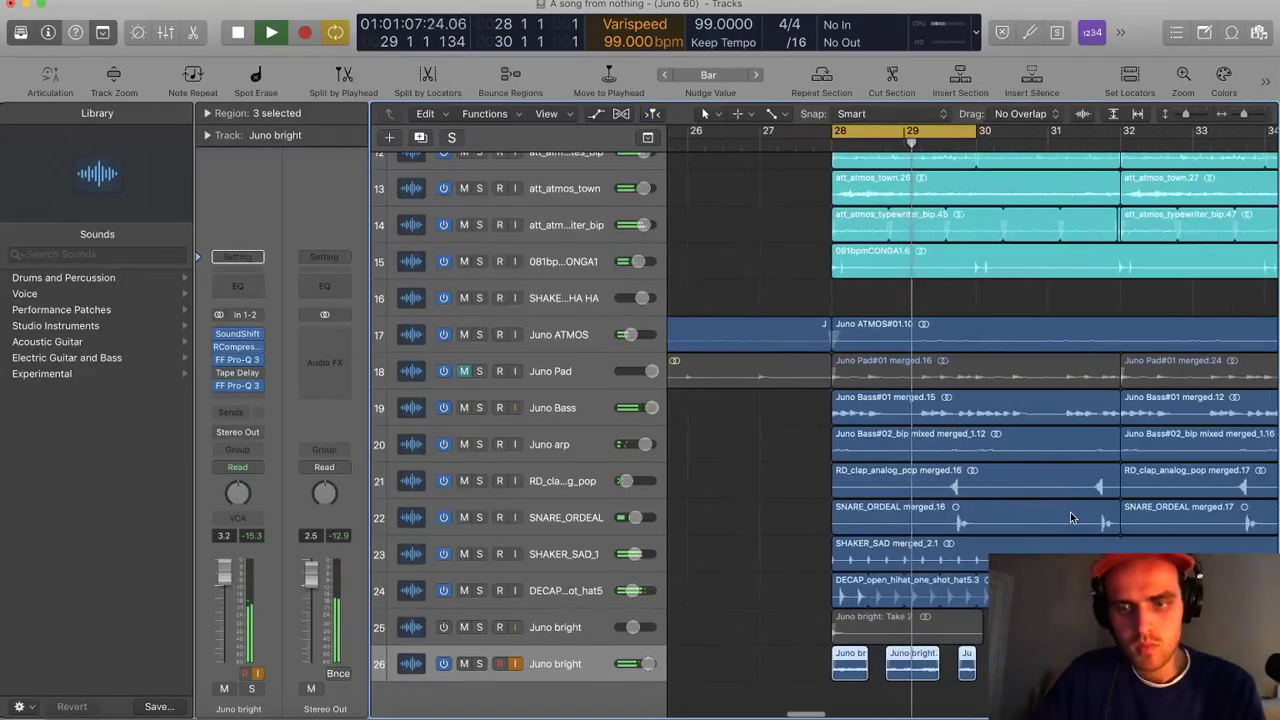
key("super+Left")
scroll(1069, 517, "left", 2)
scroll(1058, 525, "right", 5)
key("super+Left")
key("space")
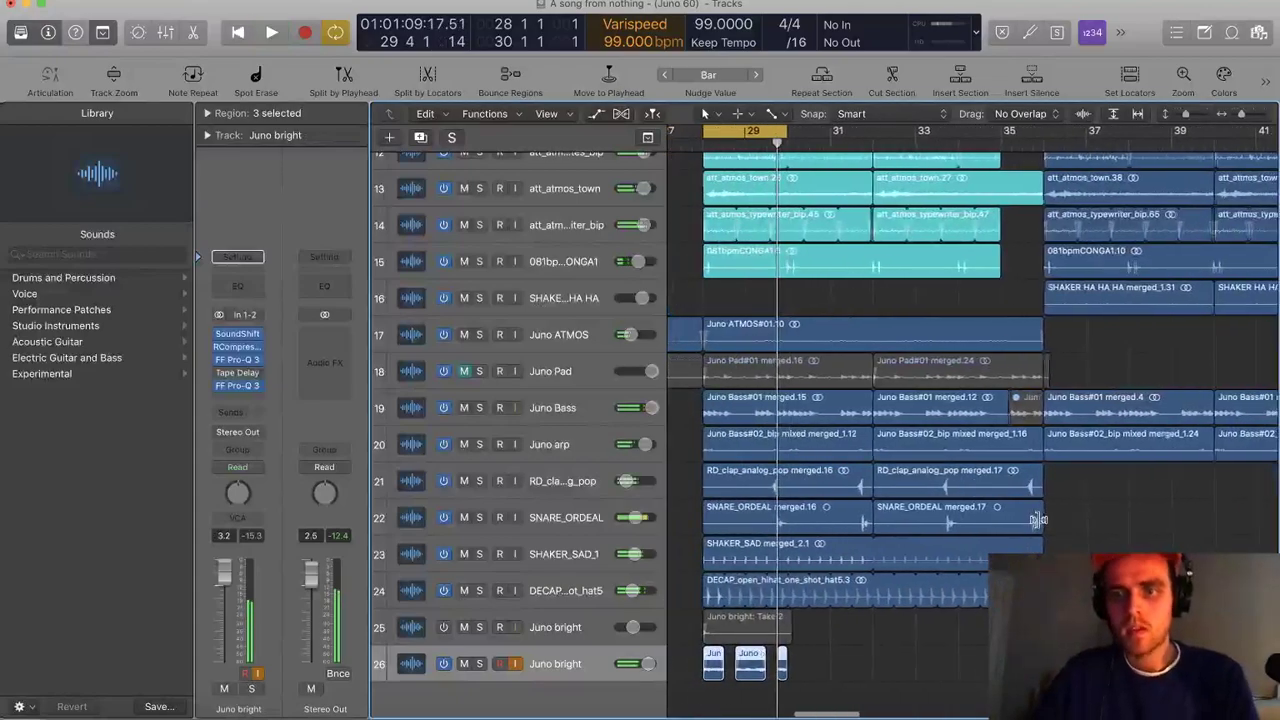
scroll(1038, 518, "down", 3)
left_click_drag(818, 663, 1045, 662)
left_click_drag(903, 664, 898, 660)
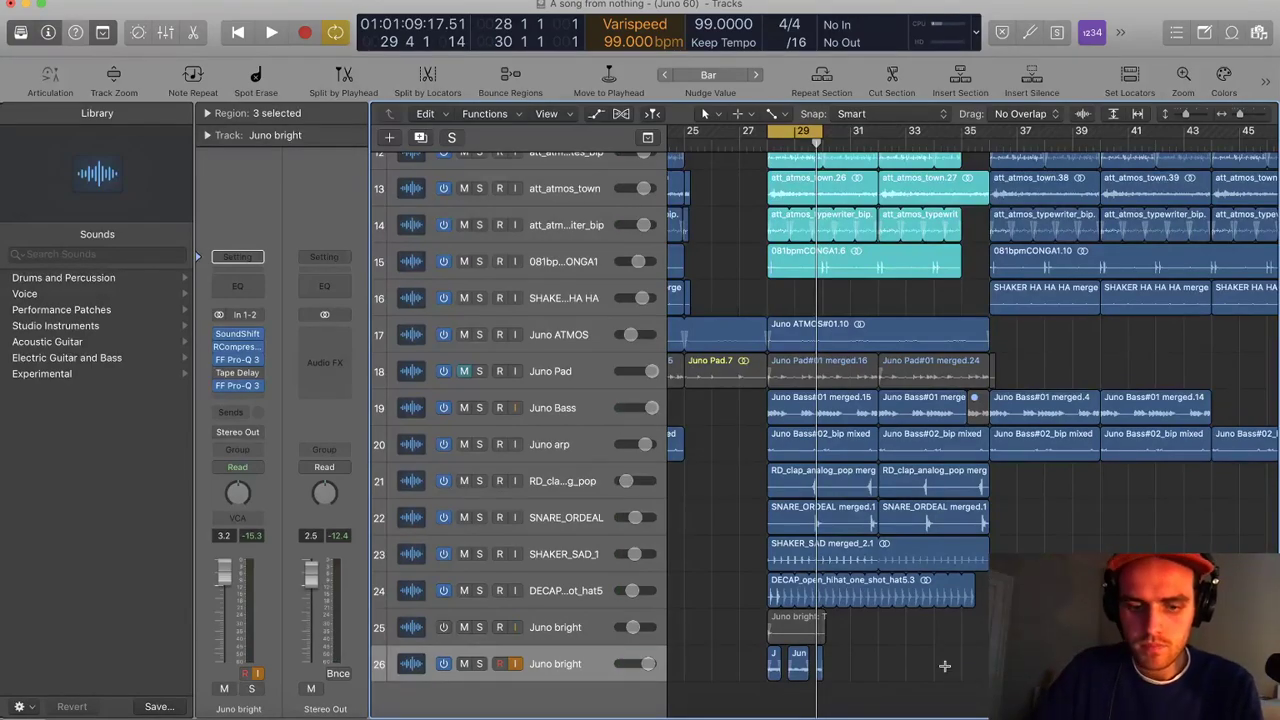
Join the copied Juno bright regions at bar 36 and duplicate the joined region directly behind it
key("super+j")
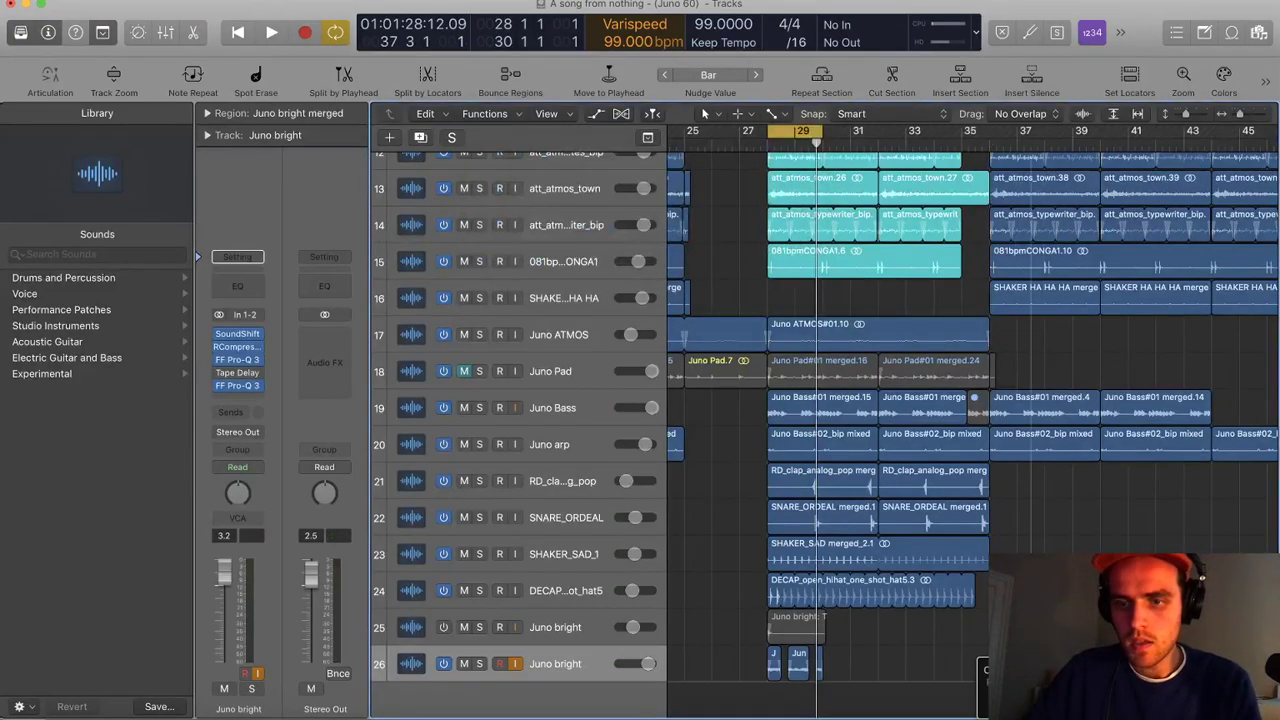
scroll(1103, 537, "down", 4)
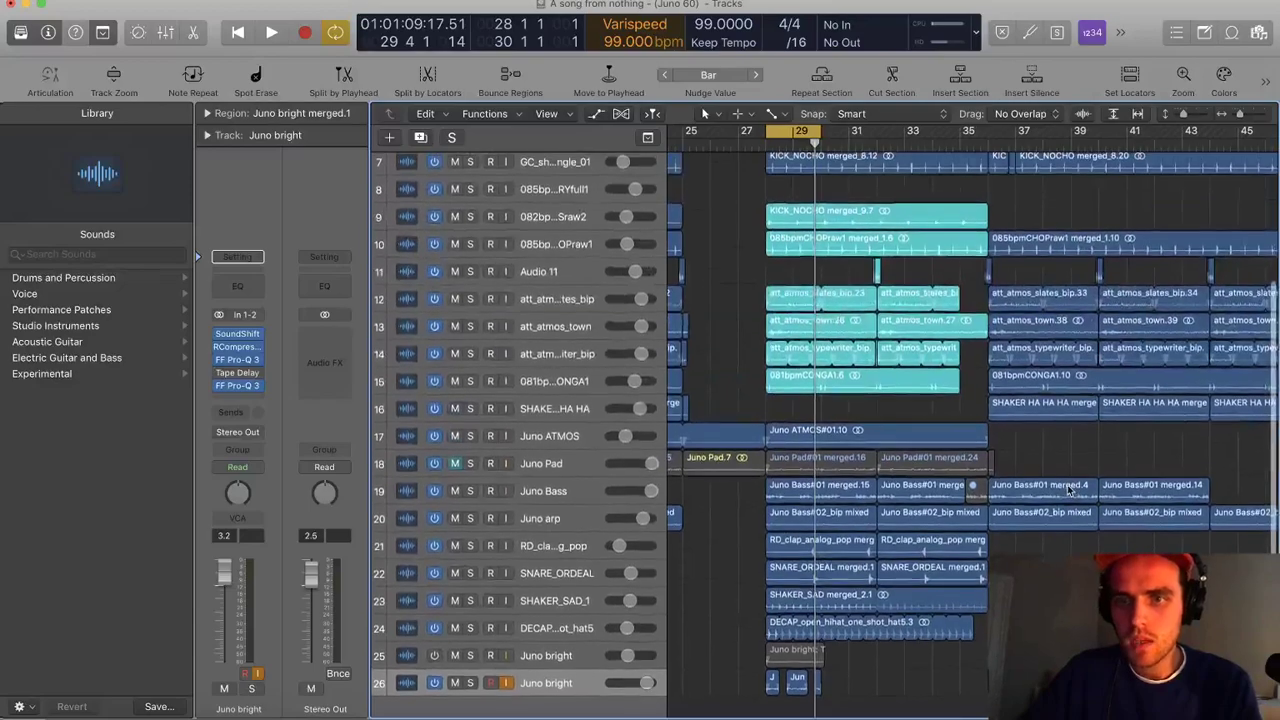
scroll(1033, 449, "down", 1)
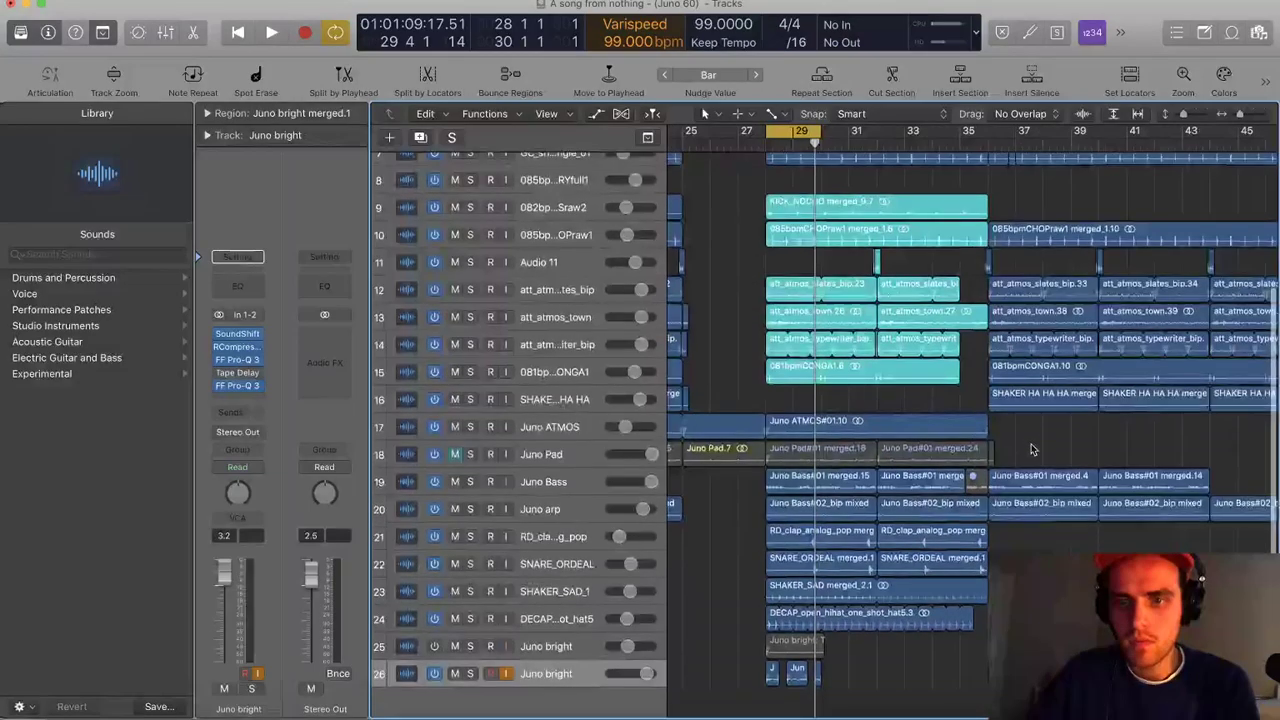
Unmute Juno Pad and delete the original Juno bright regions at bar 28 on track 26, keeping the track itself
key("BackSpace")
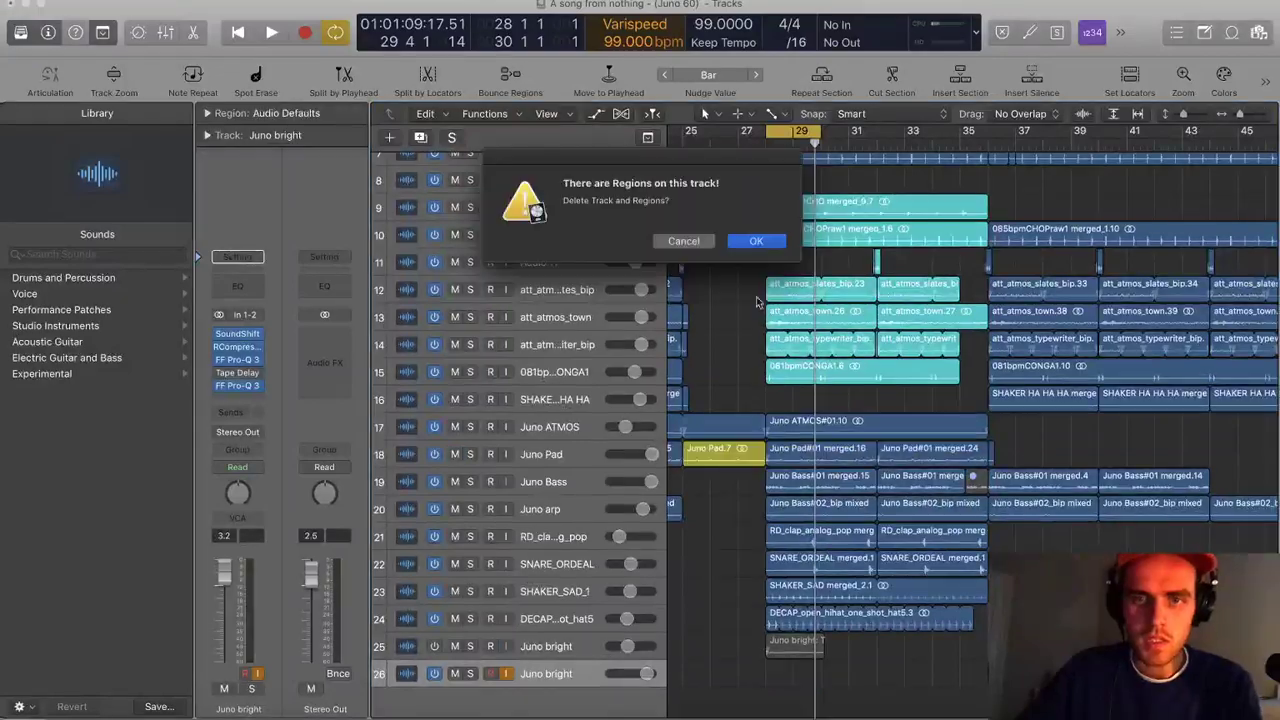
left_click(687, 242)
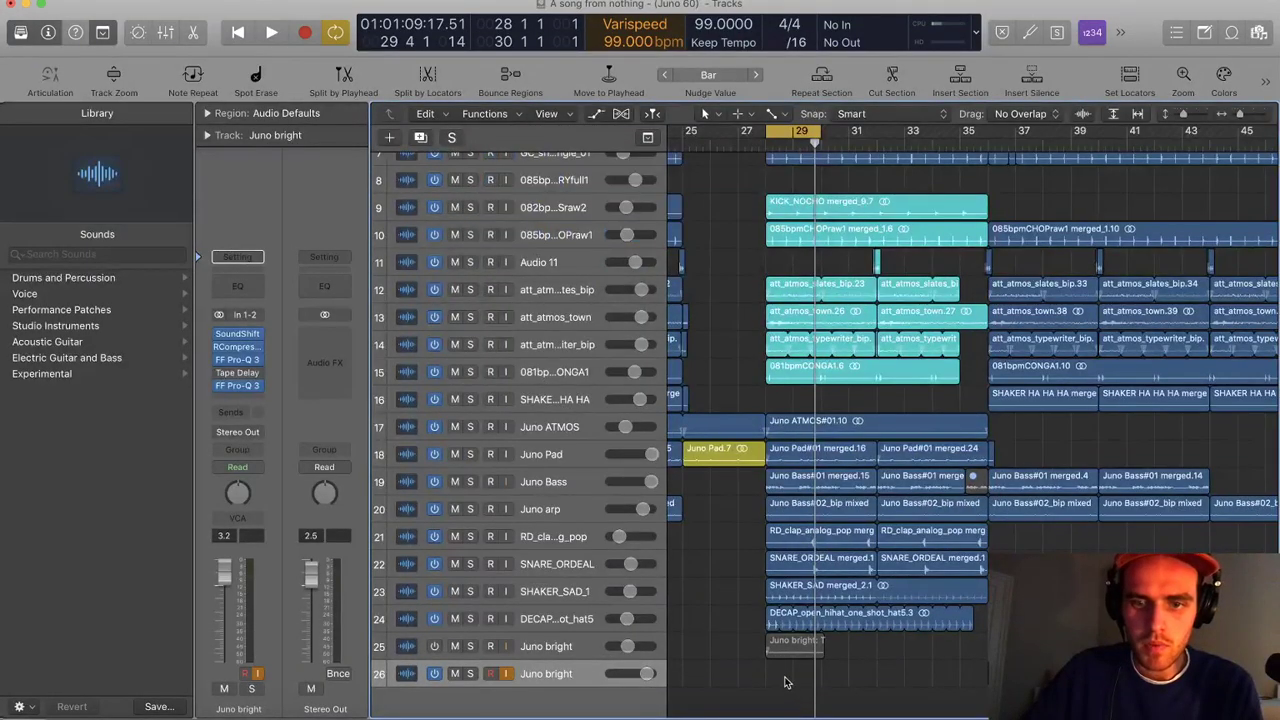
Turn the Juno bright track 25 back on and play the loop from bar 28 with its Take 2 region
left_click(787, 645)
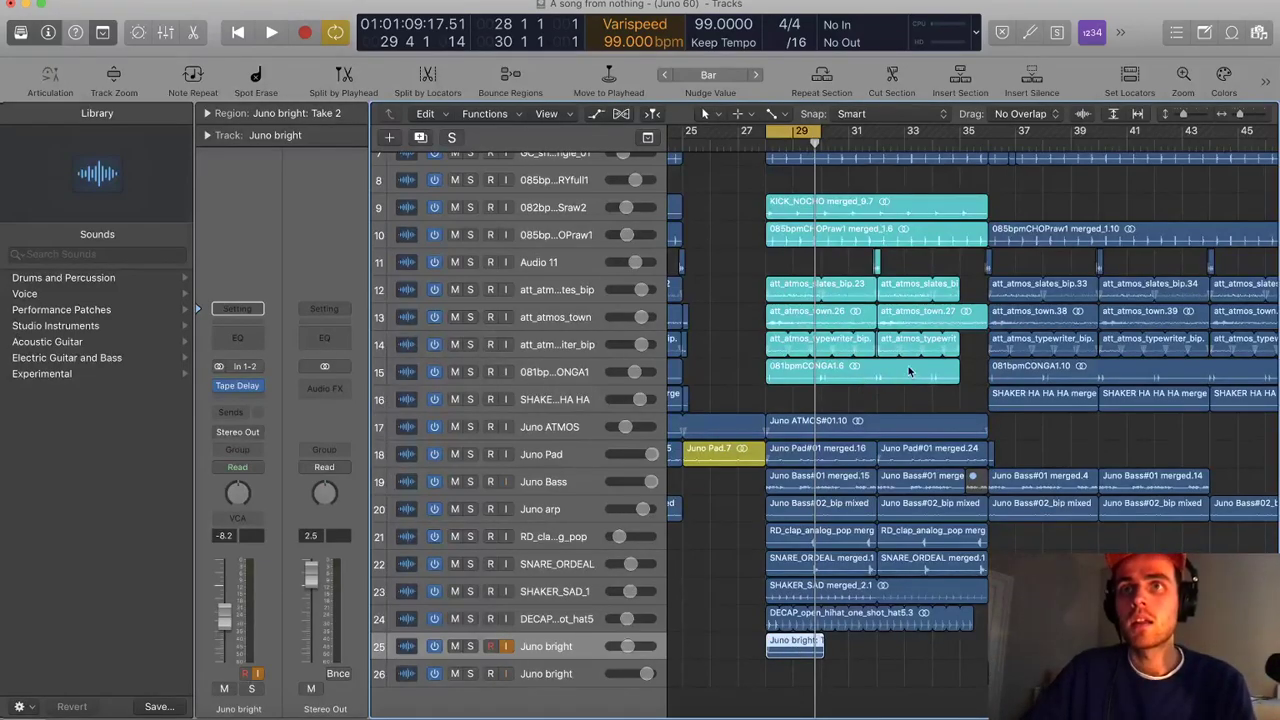
left_click(1029, 552)
key("space")
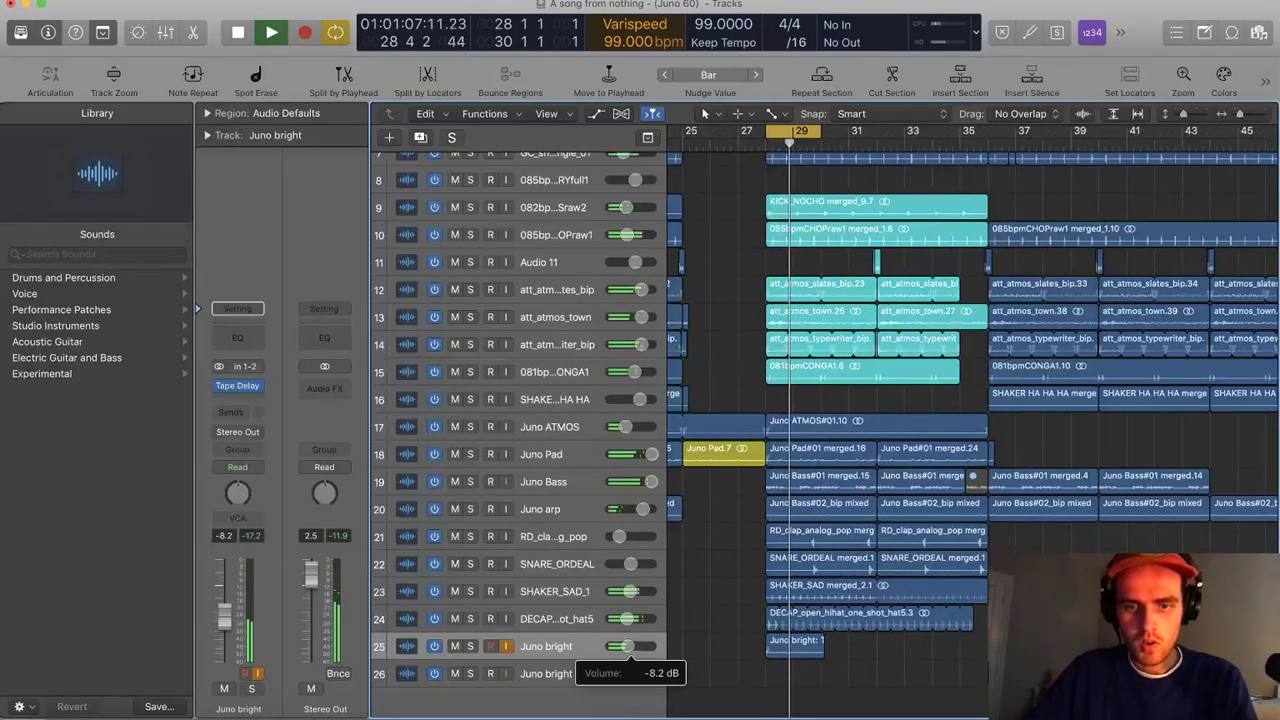
key("super+Up")
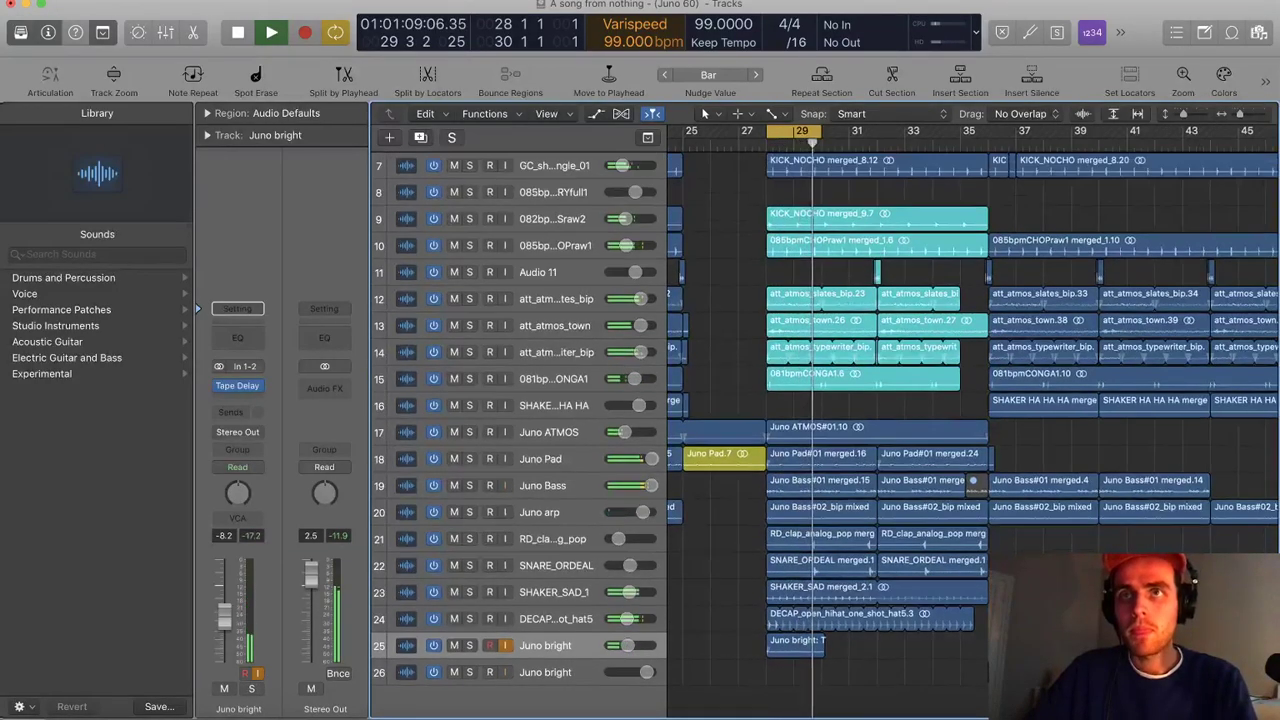
key("super+Left")
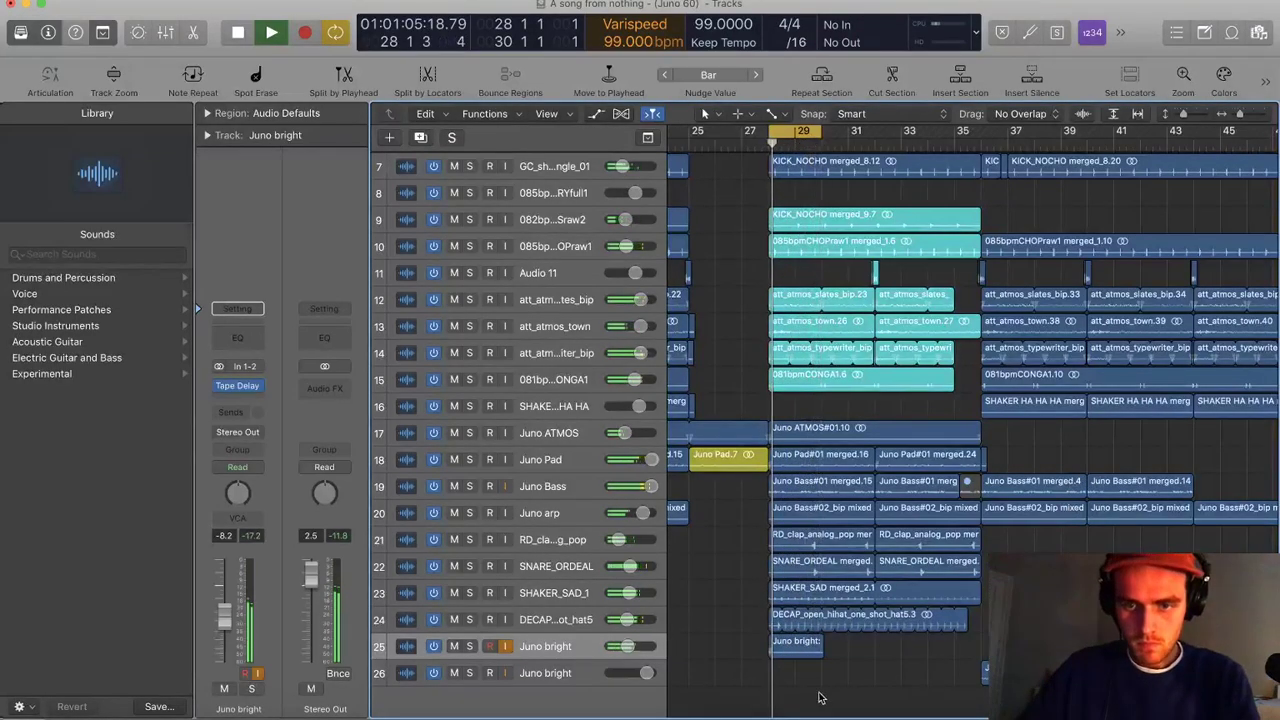
Play from about bar 35 with the cycle turned off, and raise Juno bright track 26 to 4.2 dB
left_click(812, 650)
left_click(849, 652)
key("c")
left_click(953, 144)
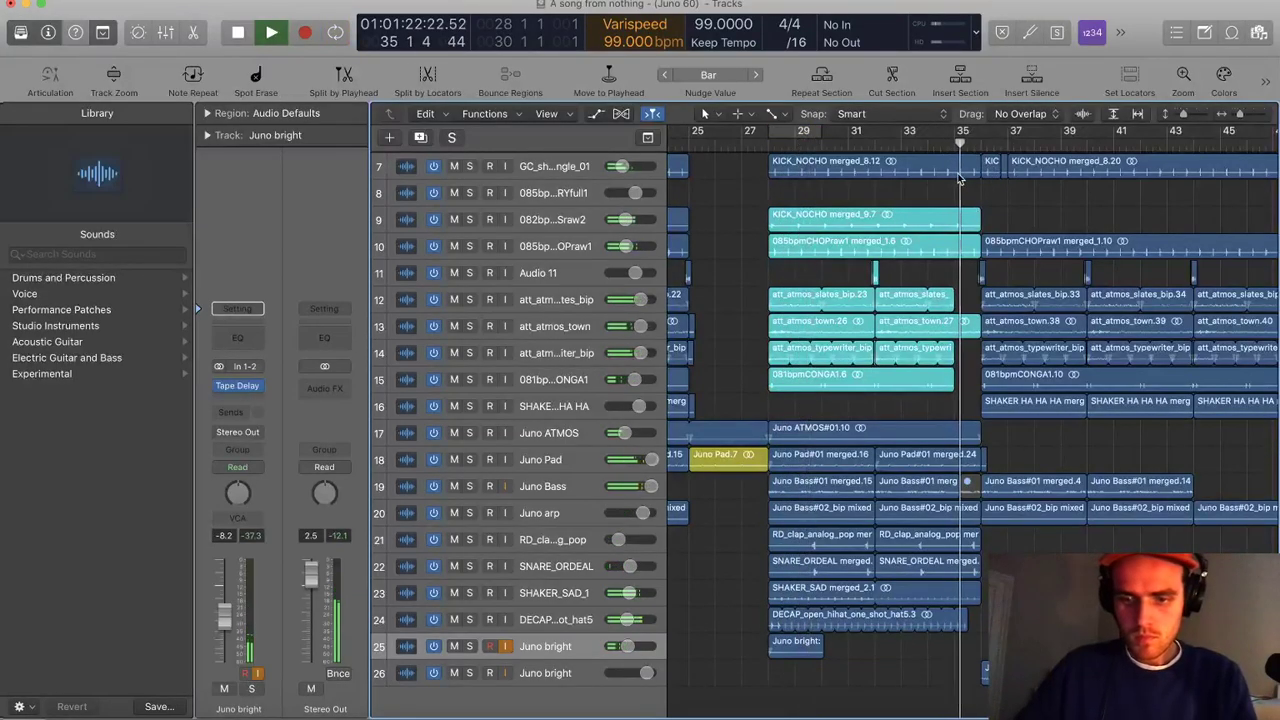
left_click(598, 672)
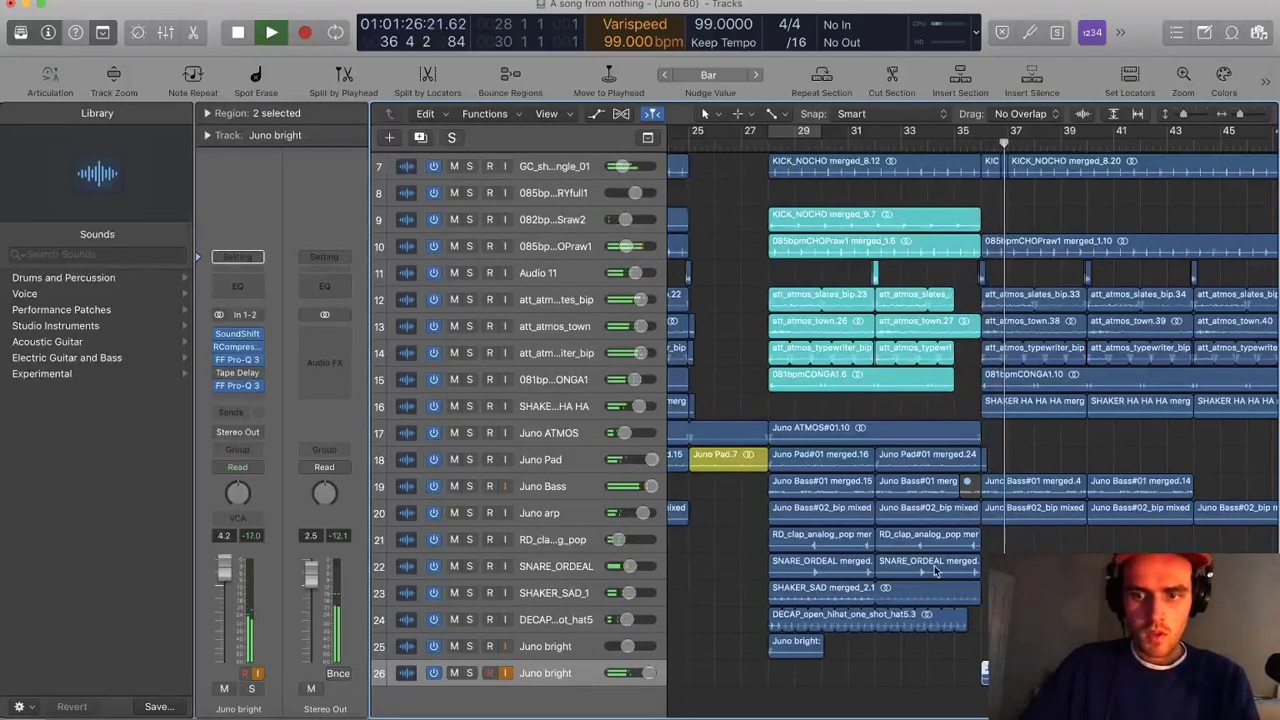
Set the cycle range from bar 36 to bar 40 over the joined Juno bright regions
key("super+Right")
key("super+Down")
key("super+Down")
key("super+Down")
scroll(925, 566, "right", 3)
key("super+Right")
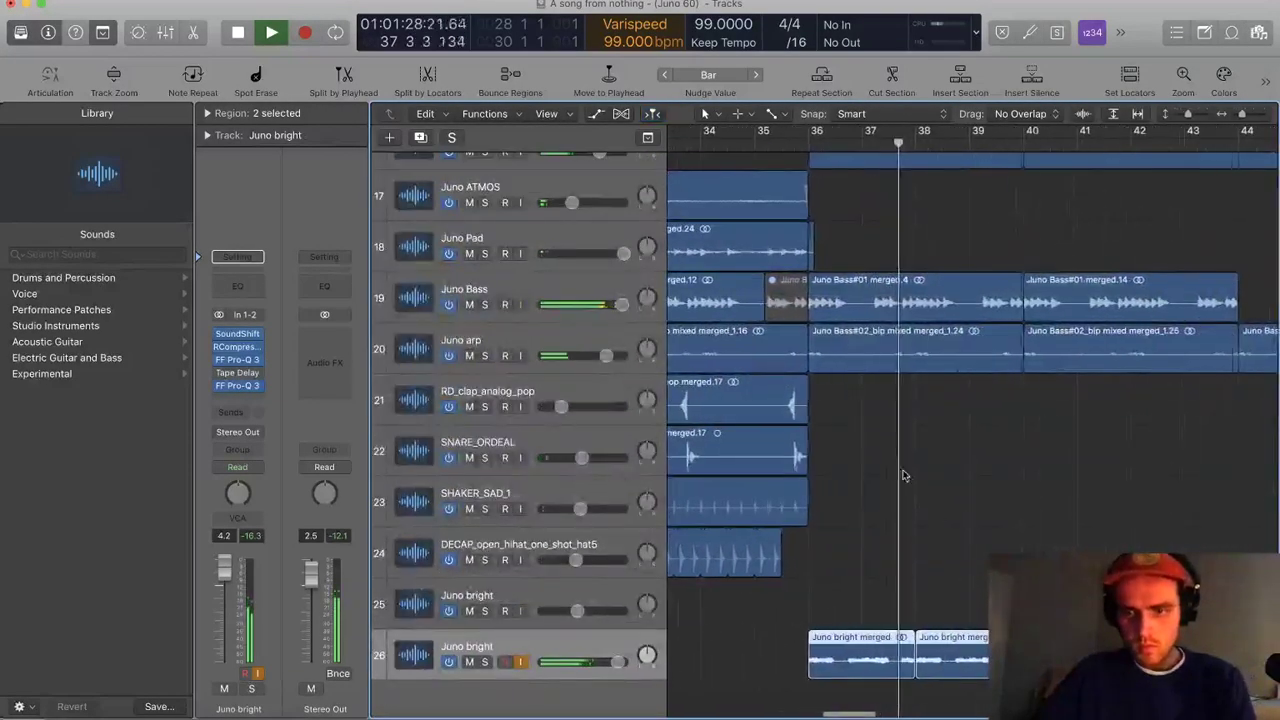
left_click_drag(832, 132, 1034, 148)
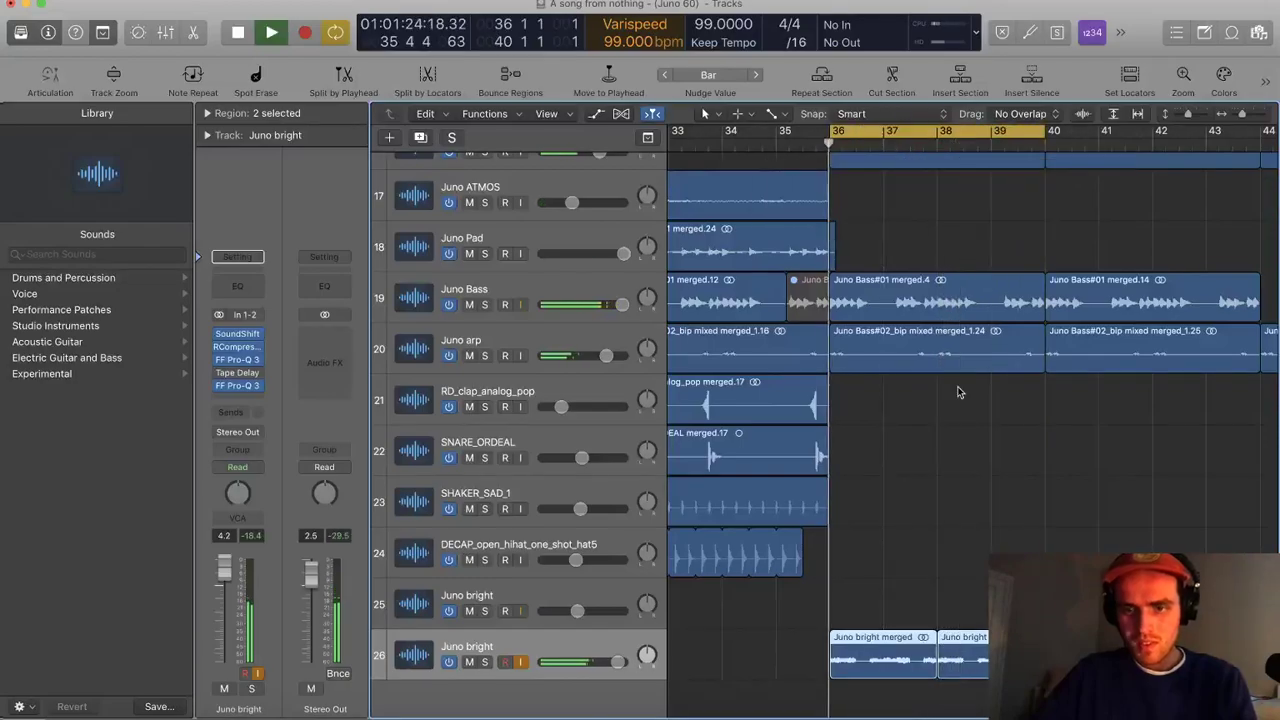
Cut the one-beat section from 37 1 1 1 to 37 2 1 1 out of the Juno bright region and resume playback
key("super+Right")
key("super+Right")
key("super+Down")
key("super+Right")
key("super+Right")
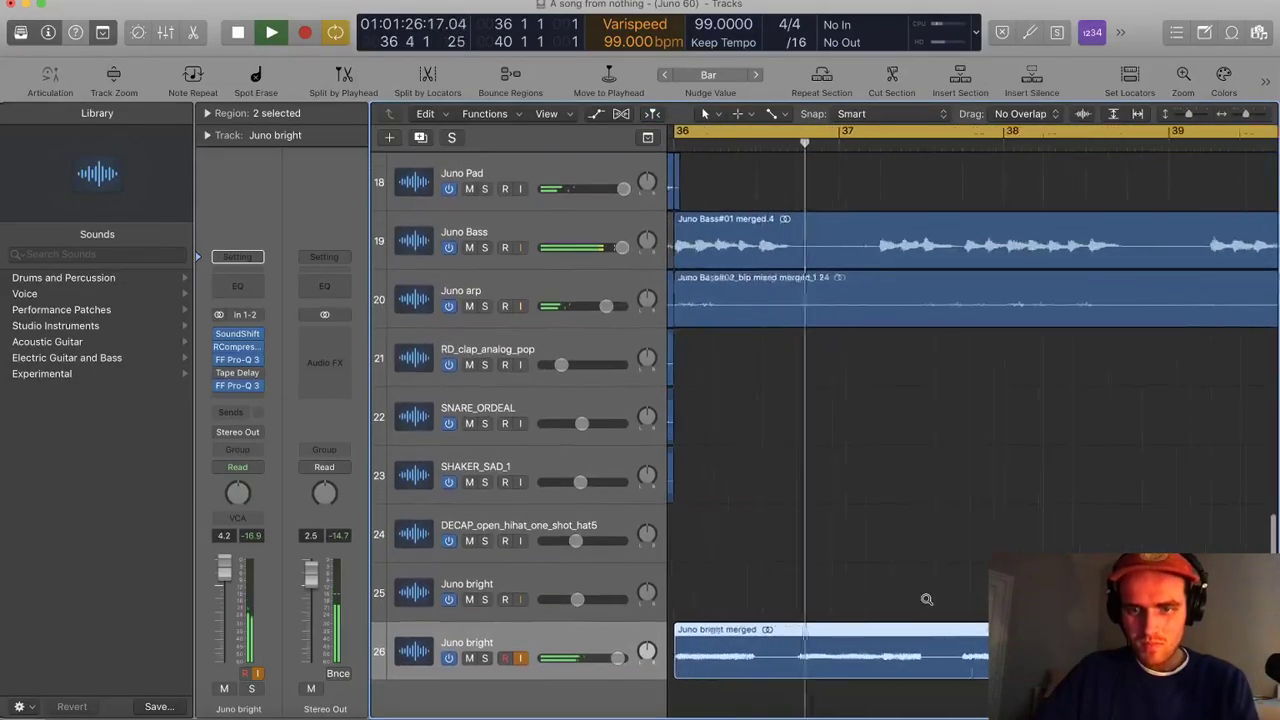
key("space")
left_click_drag(858, 638, 932, 637)
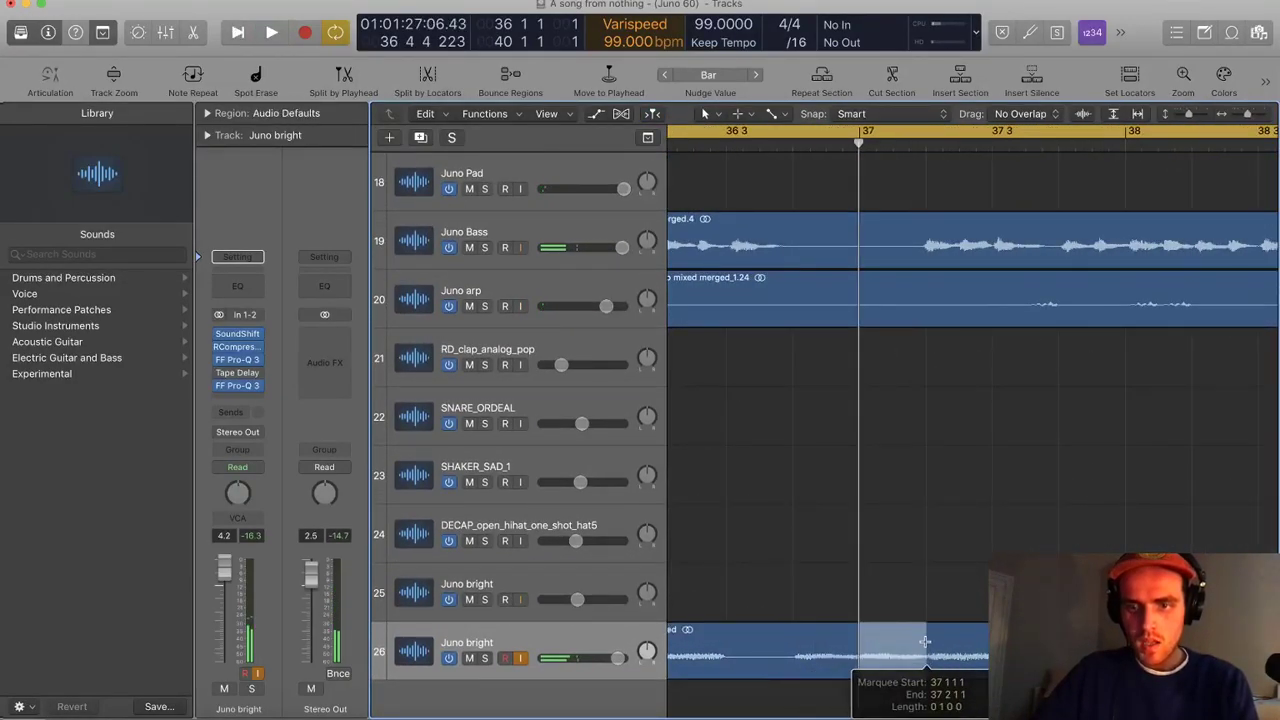
left_click(895, 658)
key("Delete")
key("space")
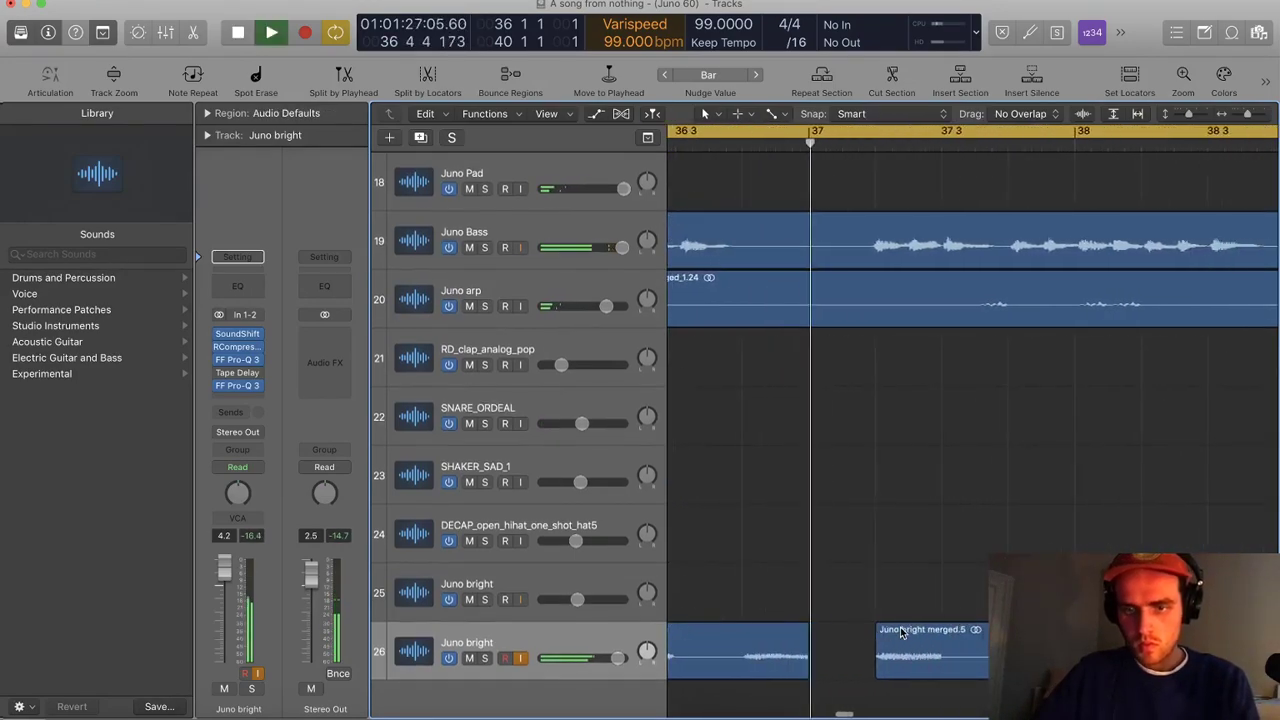
Join the Juno bright regions from bar 36 on track 26 into a single region and stop playback
key("super+Left")
key("super+Left")
key("super+Left")
key("super+Left")
key("super+Left")
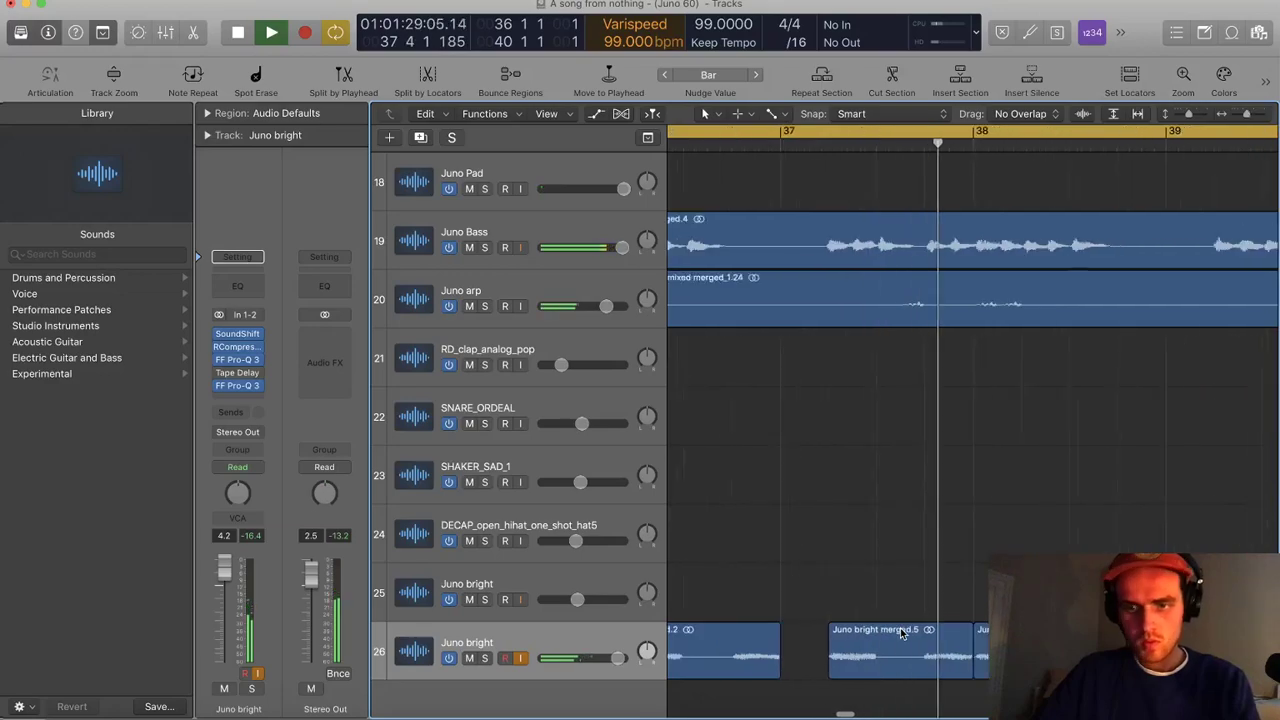
left_click(935, 632)
left_click(844, 668, "shift")
left_click_drag(844, 668, 1005, 650)
left_click(1005, 597)
key("super+Left")
key("super+Left")
key("super+j")
key("Return")
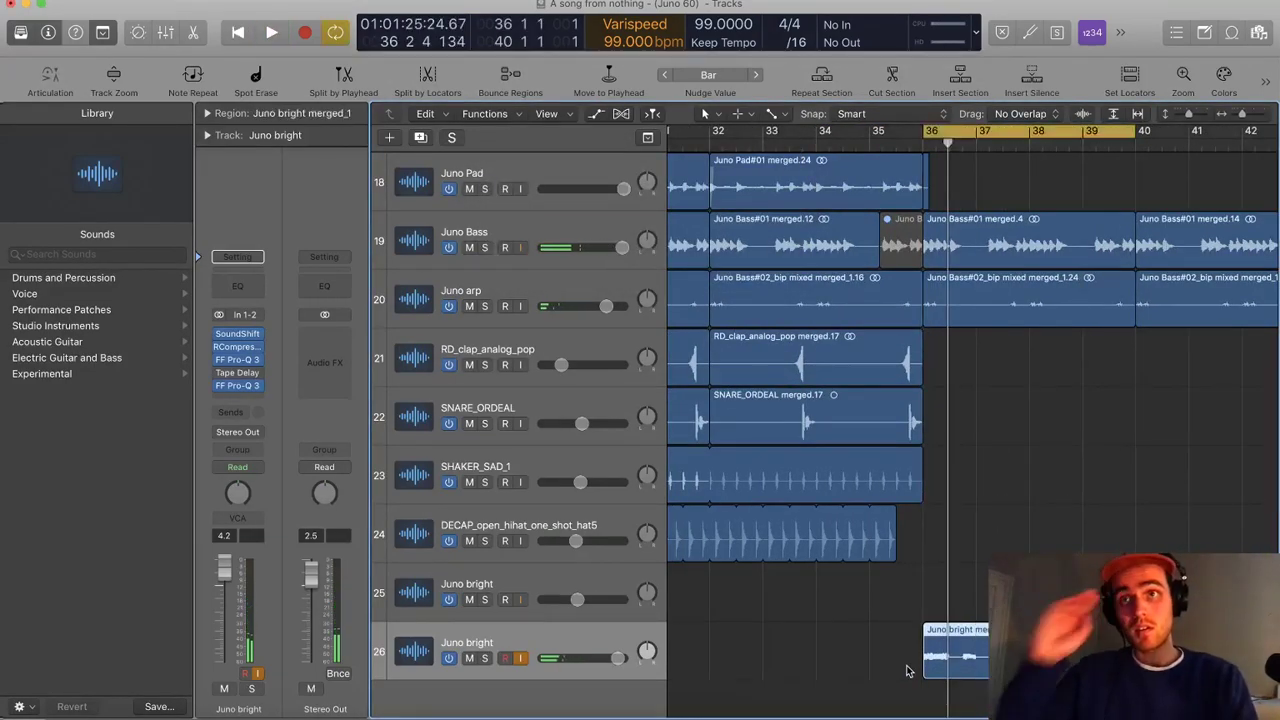
key("super+Left")
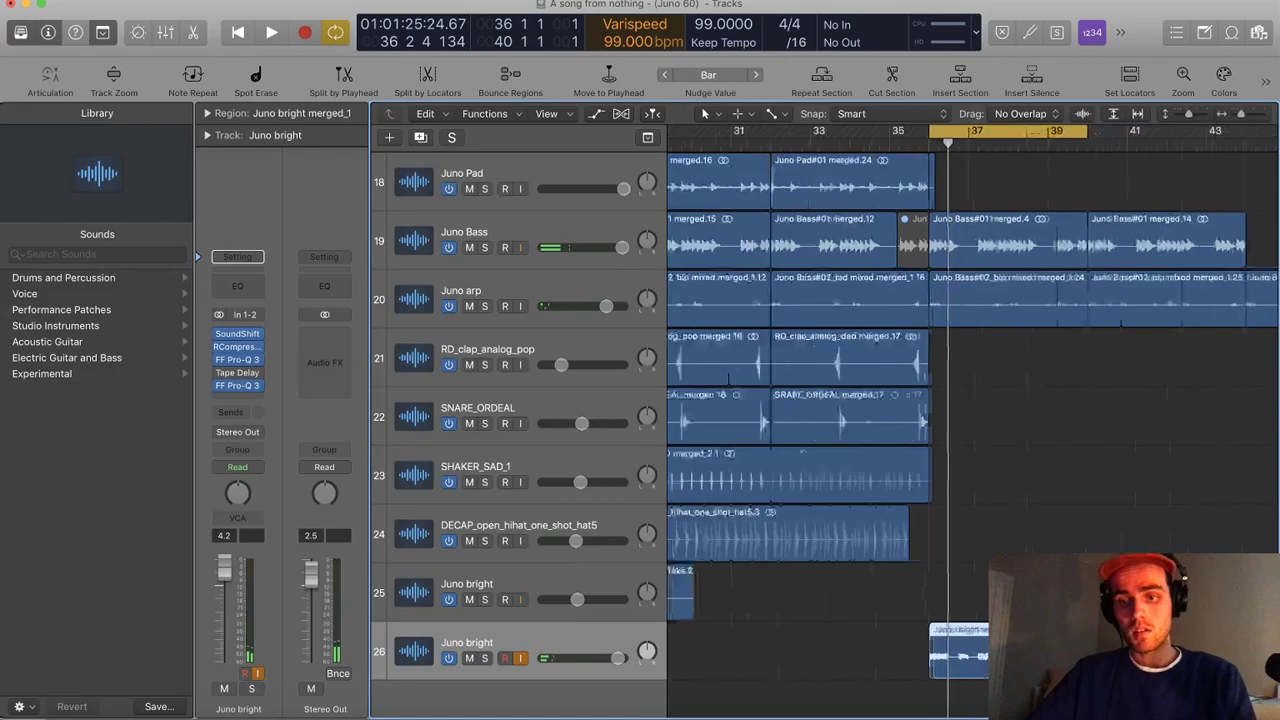
Set the cycle range from bar 25 to bar 36 and the varispeed tempo to 119 bpm
scroll(1039, 537, "down", 3)
left_click(1039, 540)
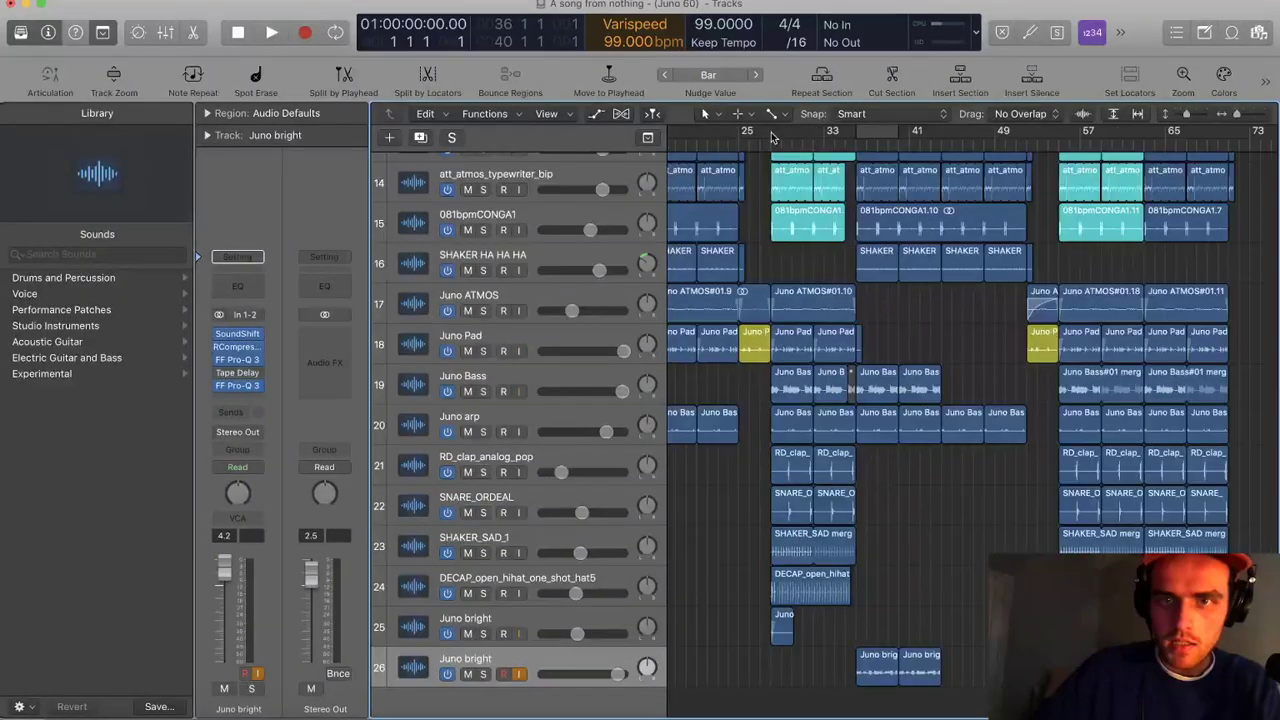
left_click_drag(771, 134, 857, 142)
left_click_drag(772, 134, 741, 137)
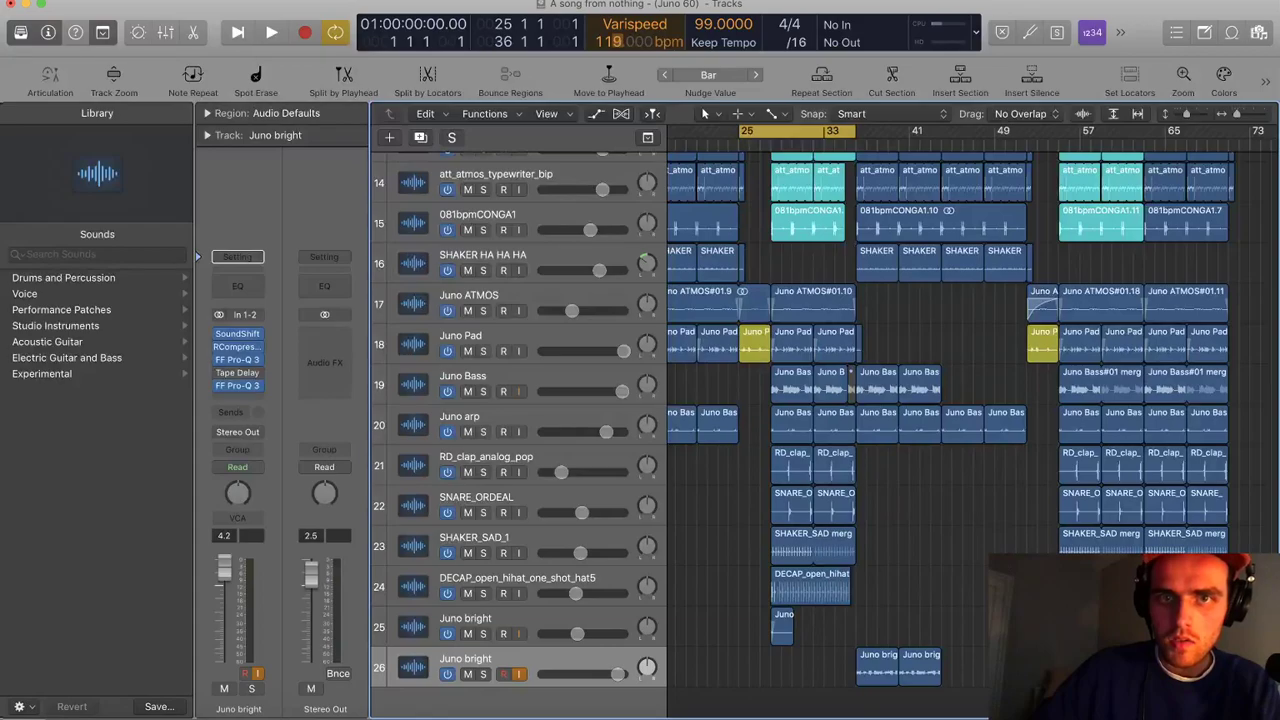
Raise the Stereo Out level to 3.4 dB during playback and set the varispeed tempo to 99 bpm
key("space")
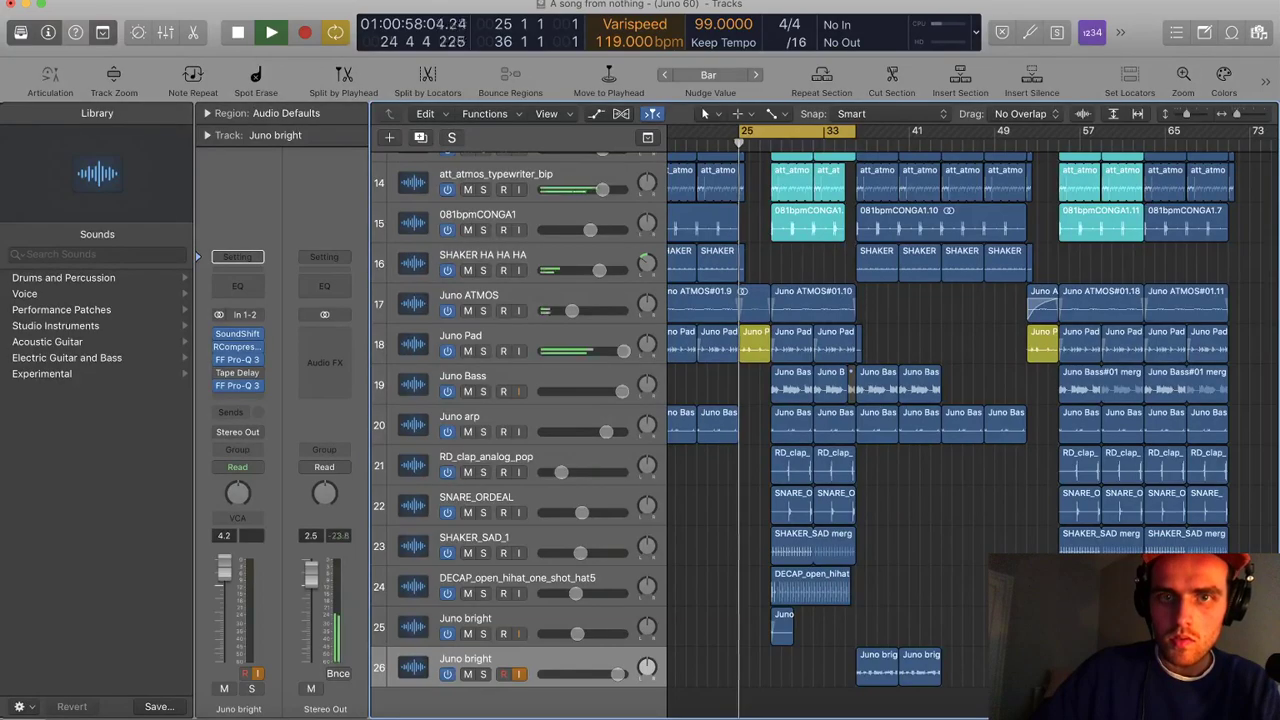
left_click_drag(318, 575, 319, 572)
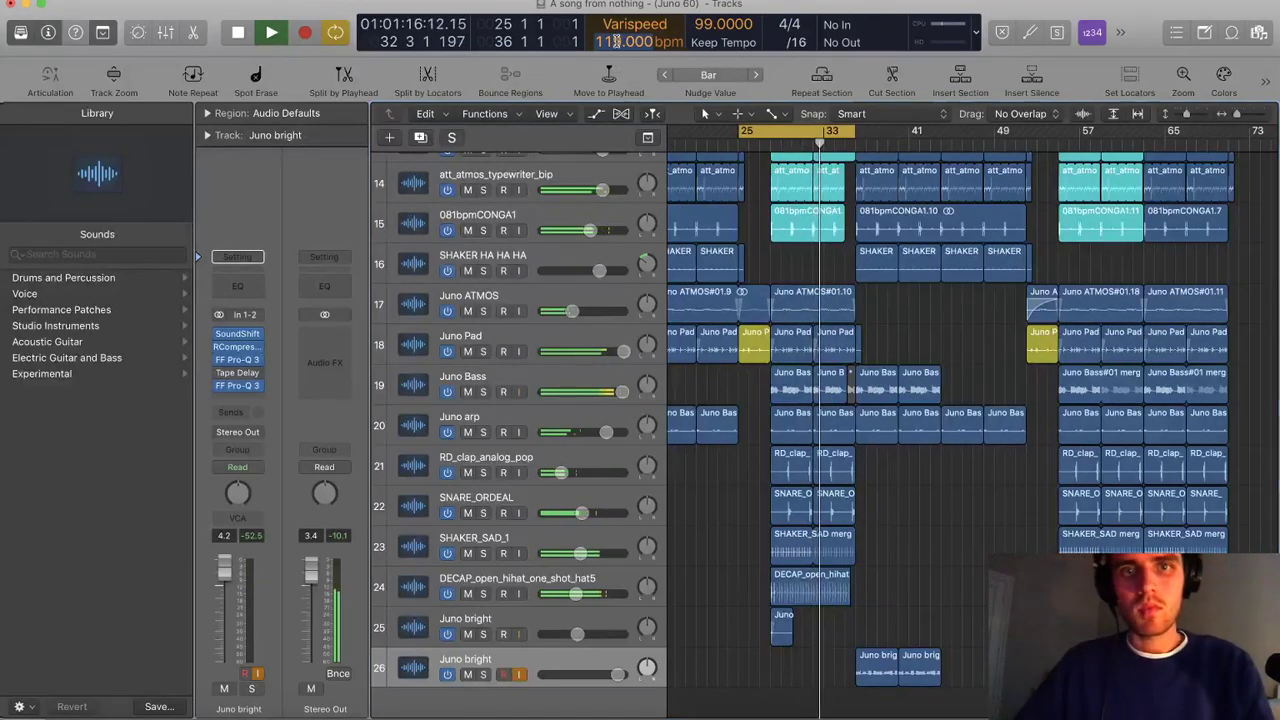
type("99")
key("Return")
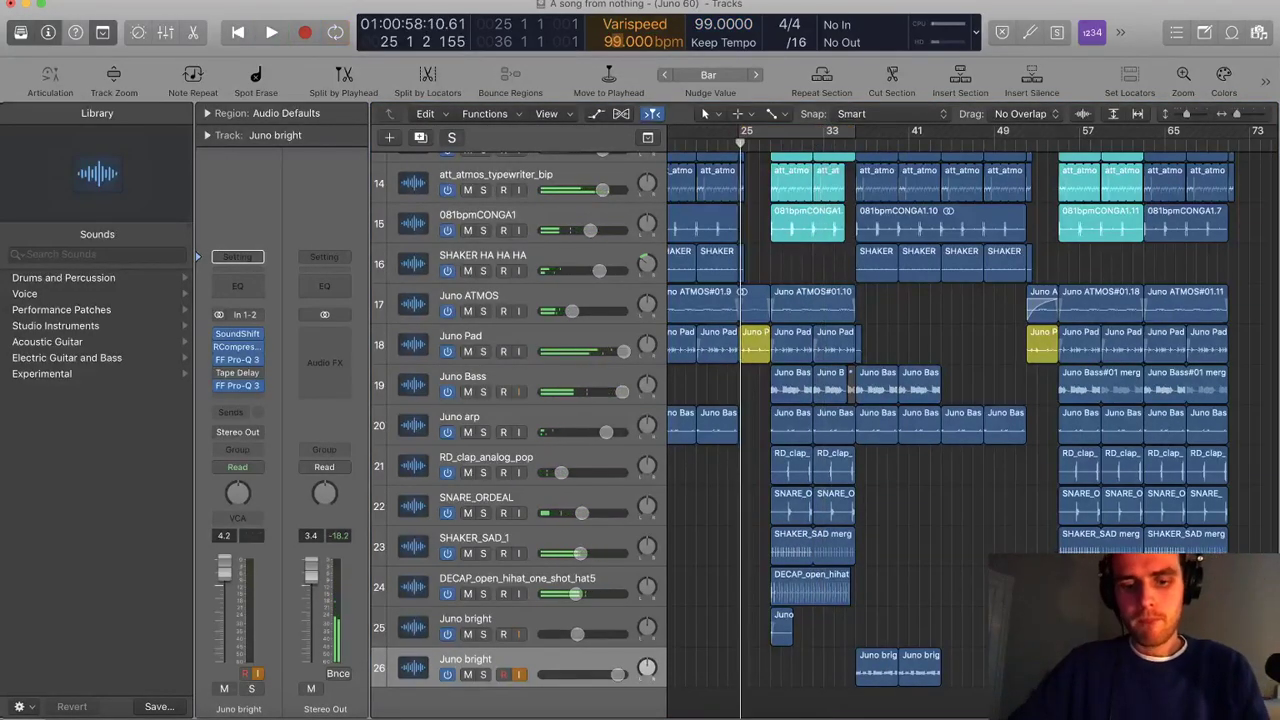
key("Return")
key("space")
Duplicate Juno bright track 26 as an empty track with the same channel settings
key("super+Up")
key("super+Up")
key("super+Left")
key("super+Left")
key("super+Left")
scroll(888, 520, "down", 1)
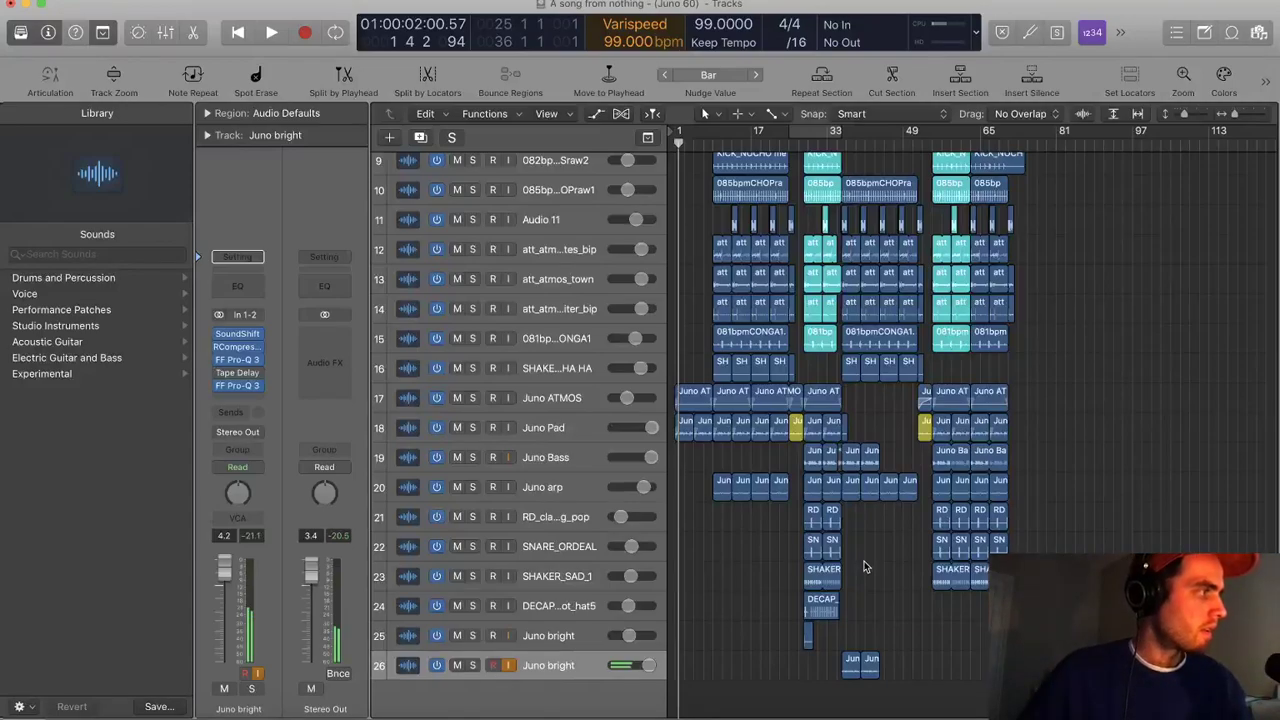
left_click(583, 675)
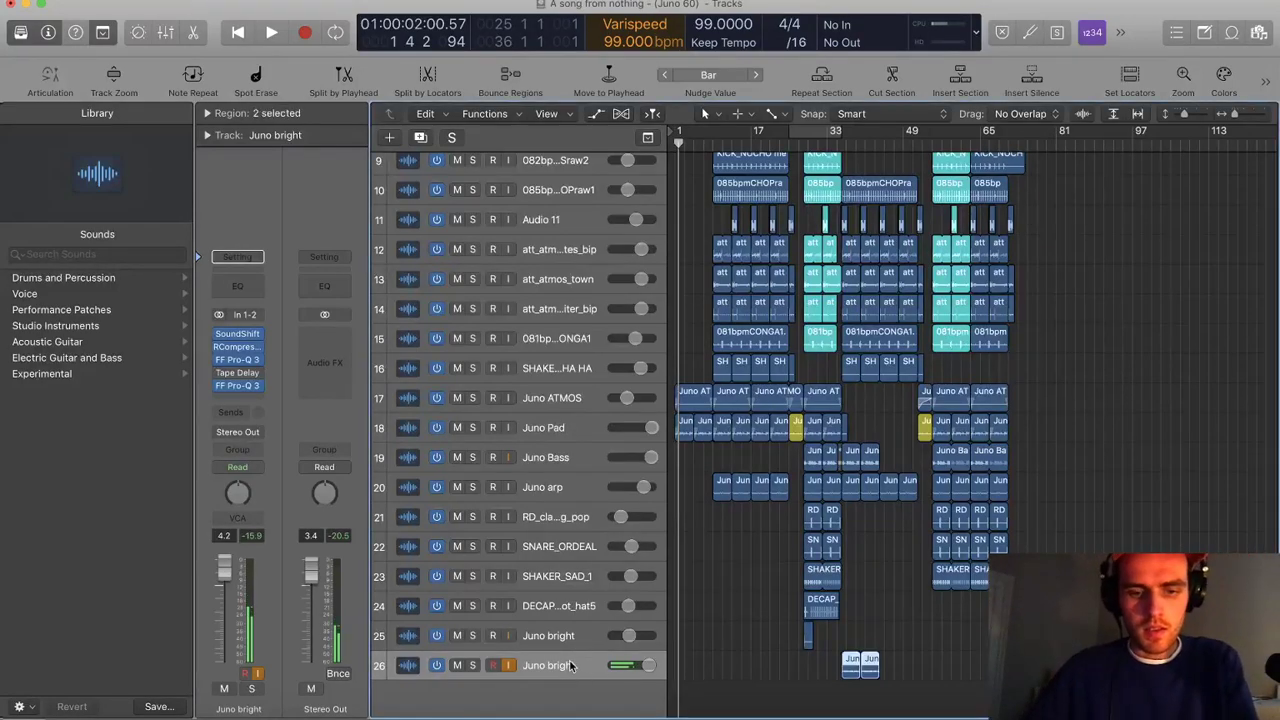
key("super+d")
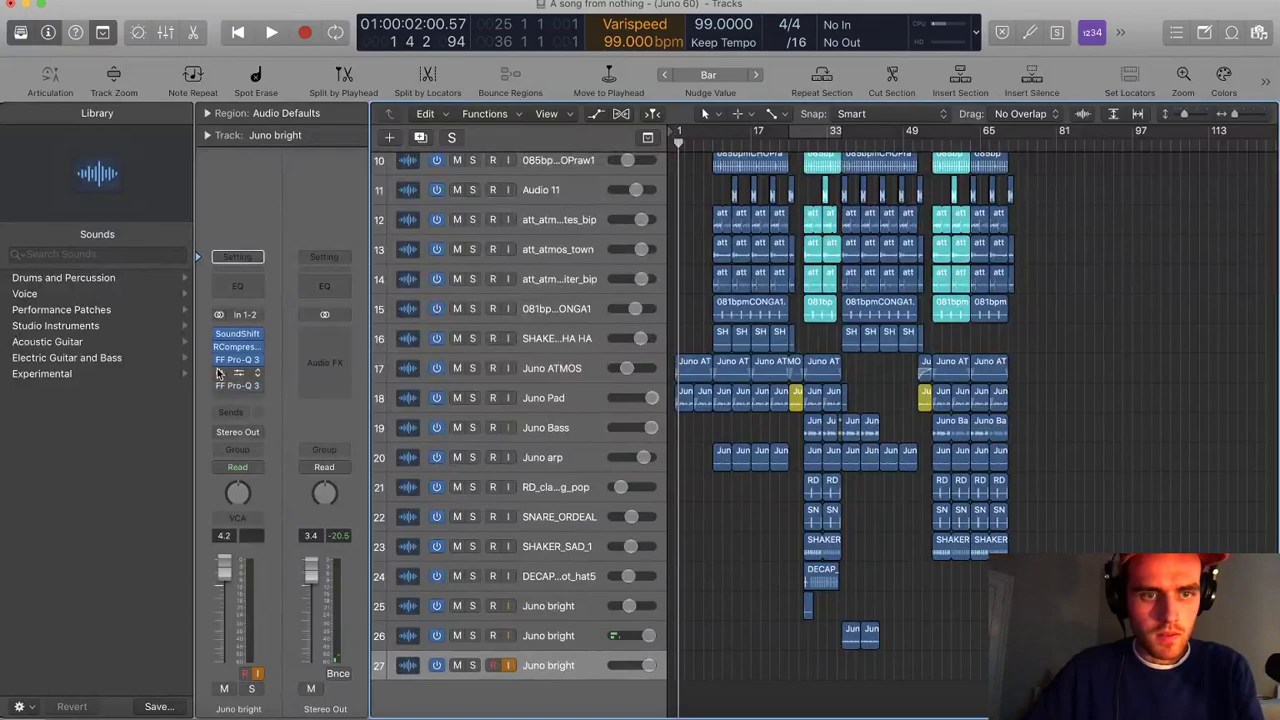
Bypass all five insert effects on Juno bright track 27 and reset its volume to 0.0 dB
key("super+Down")
key("super+Down")
key("super+Down")
key("super+Down")
key("super+Down")
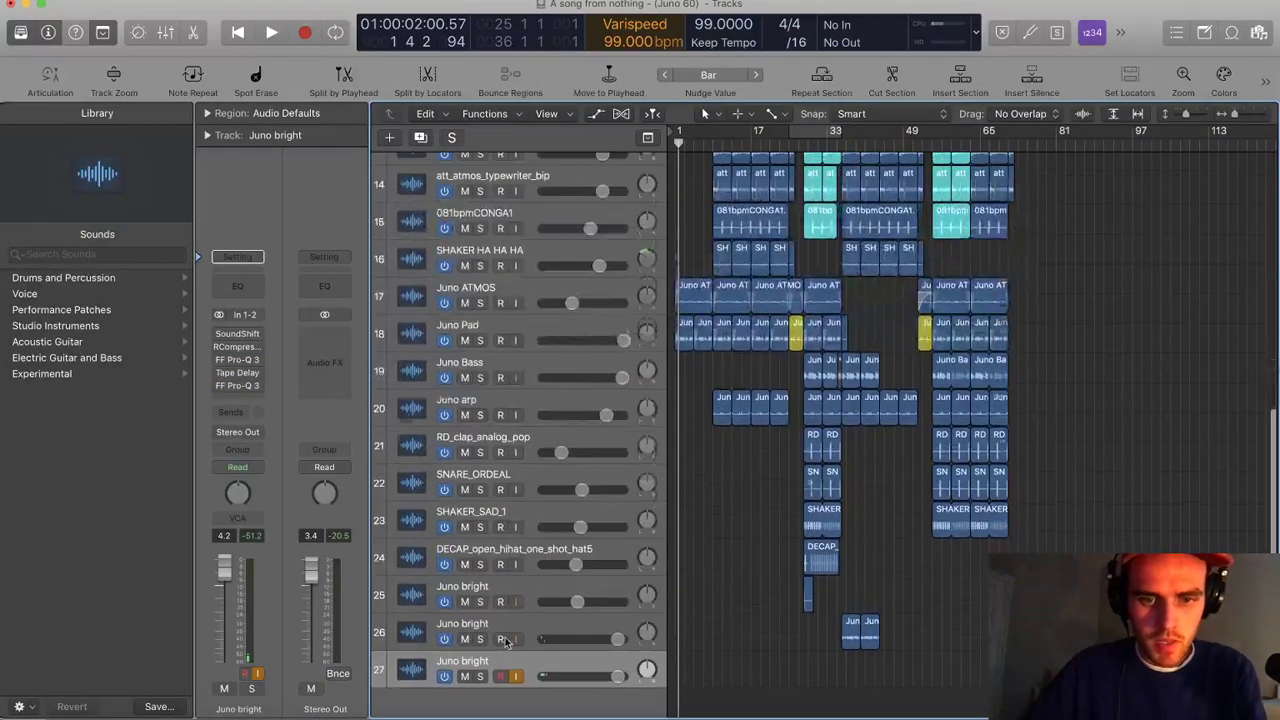
left_click(614, 666, "alt")
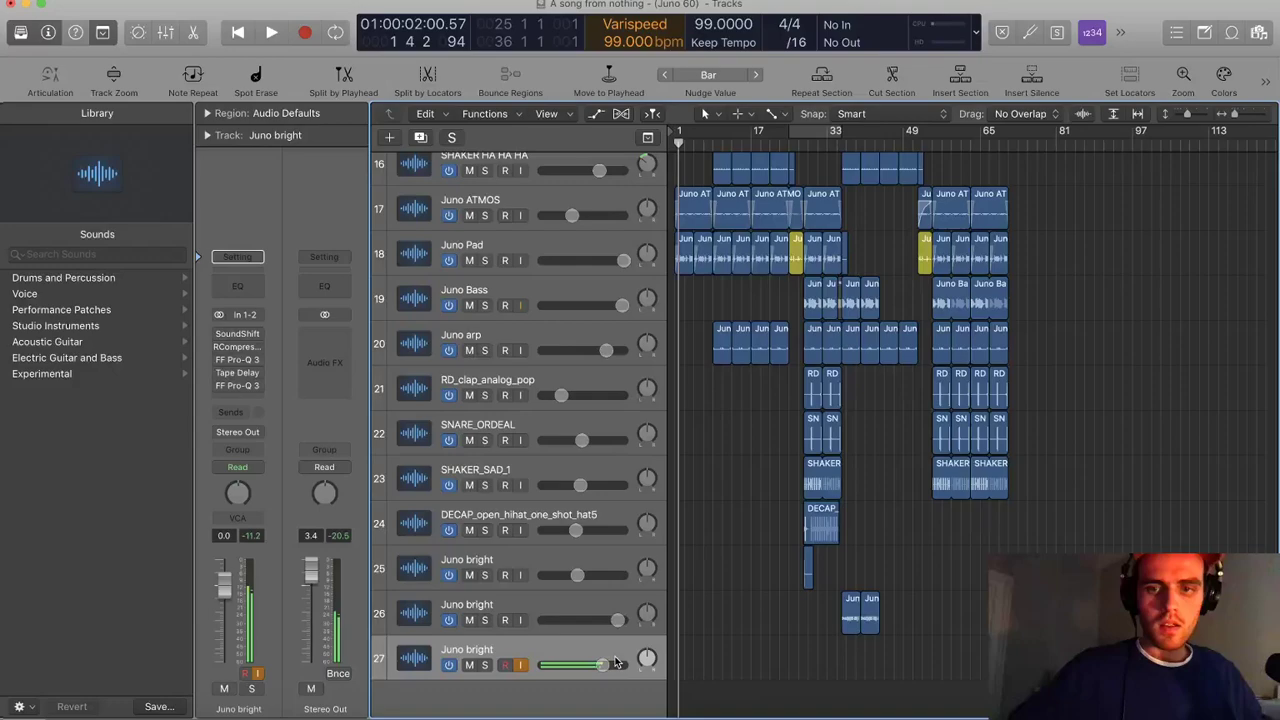
Record a Juno part on track 27 starting from bar 23, discarding the first take and stopping the second after bar 28
left_click(776, 143)
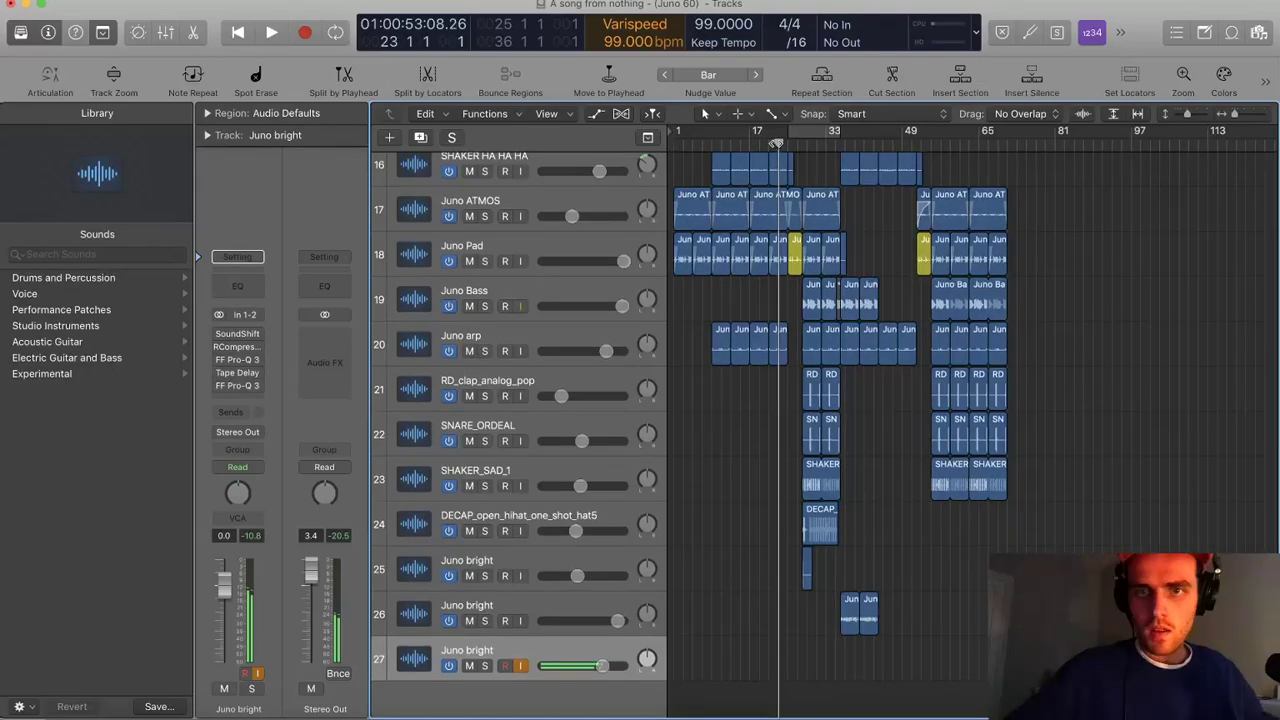
key("r")
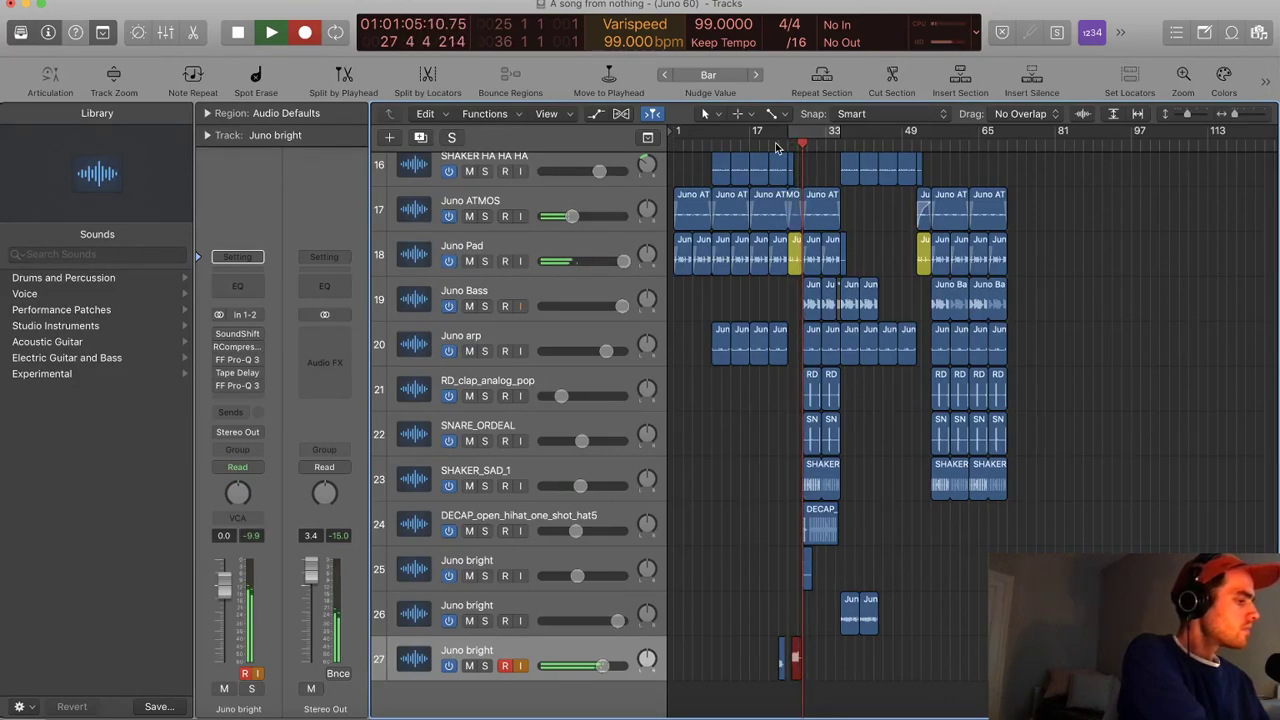
key("super+period")
key("r")
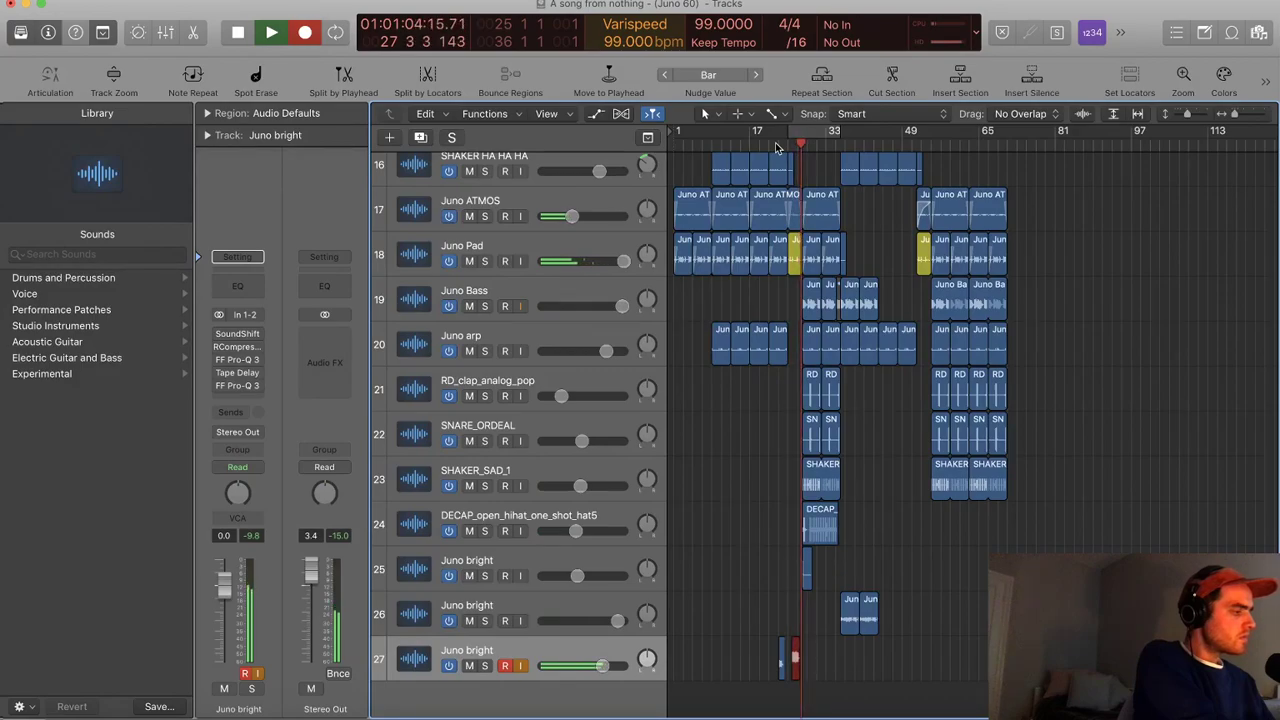
key("space")
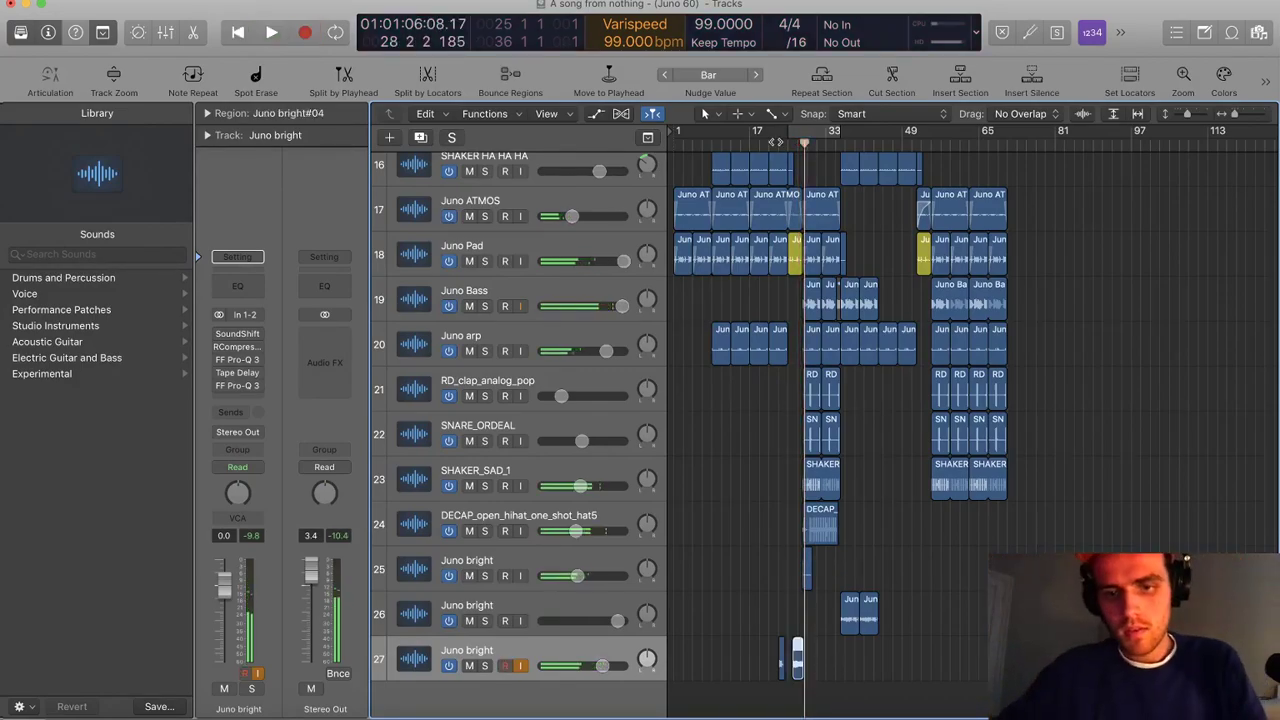
Audition the new Juno bright recording around bar 27 with the cycle turned off
scroll(851, 586, "up", 10)
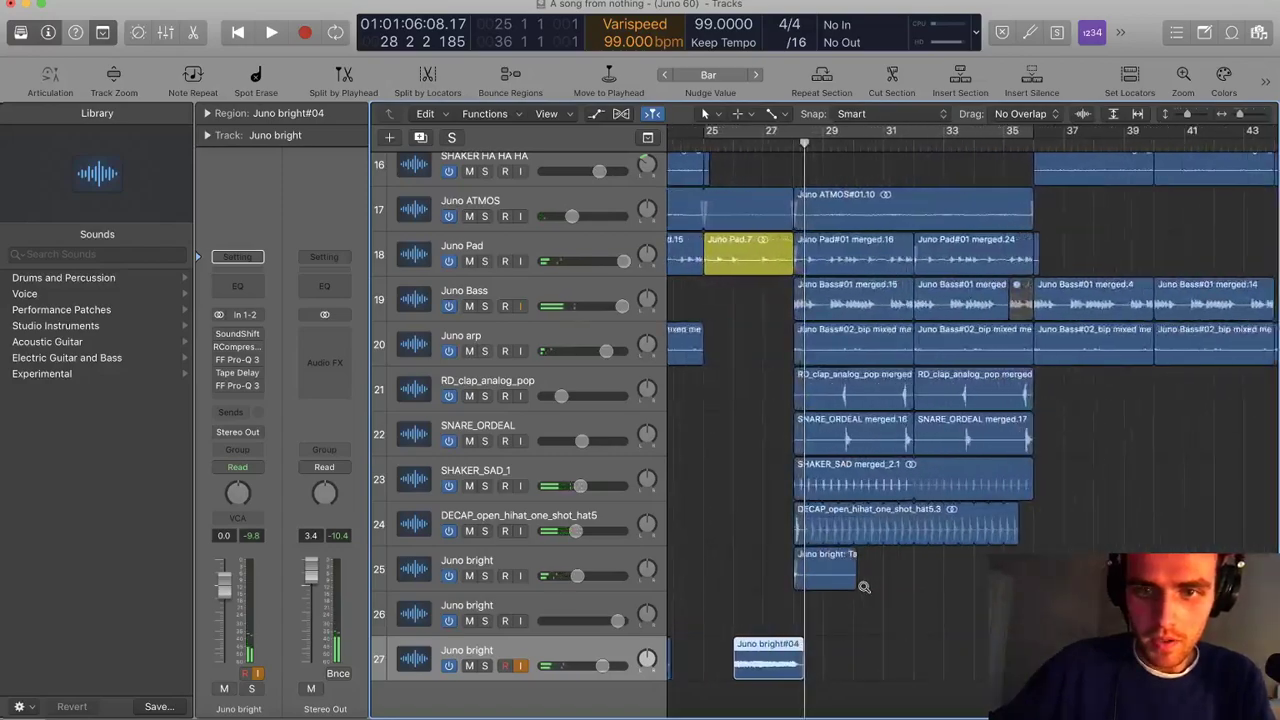
scroll(863, 587, "left", 4)
scroll(865, 587, "up", 4)
left_click_drag(877, 133, 893, 266)
type("c")
left_click(869, 163)
key("c")
left_click(872, 144)
key("space")
key("super+Right")
key("super+Right")
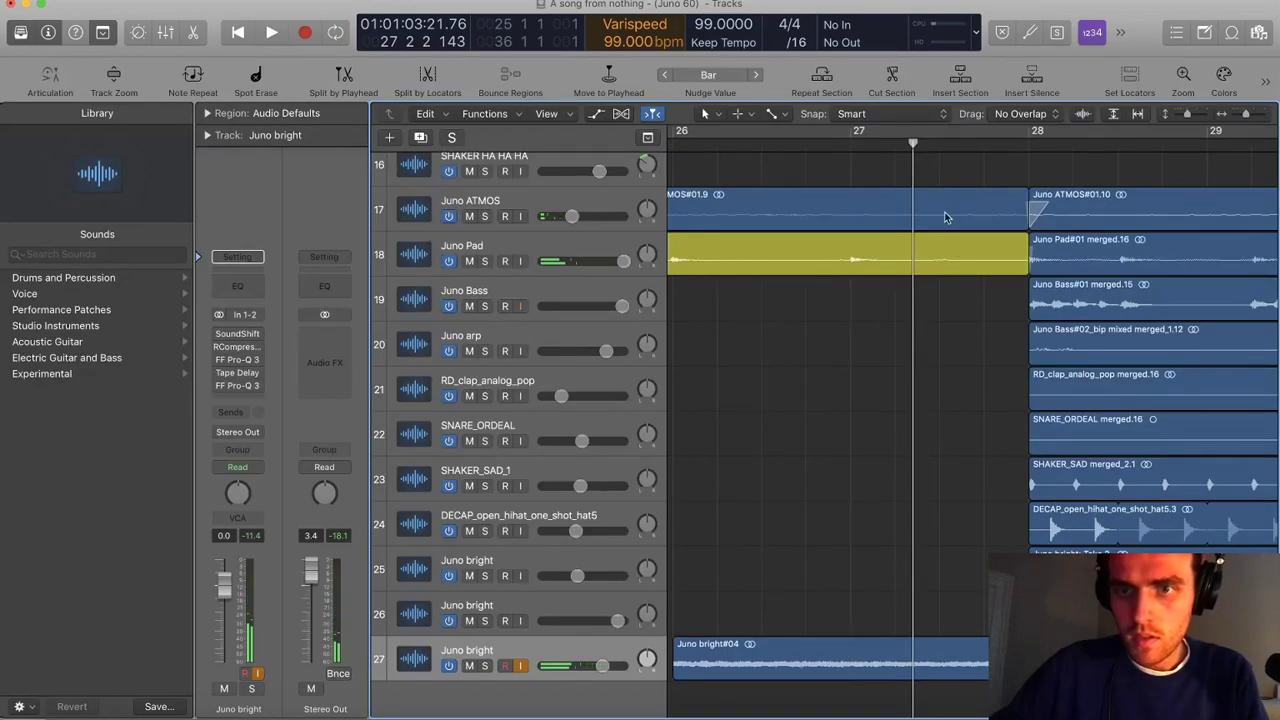
key("space")
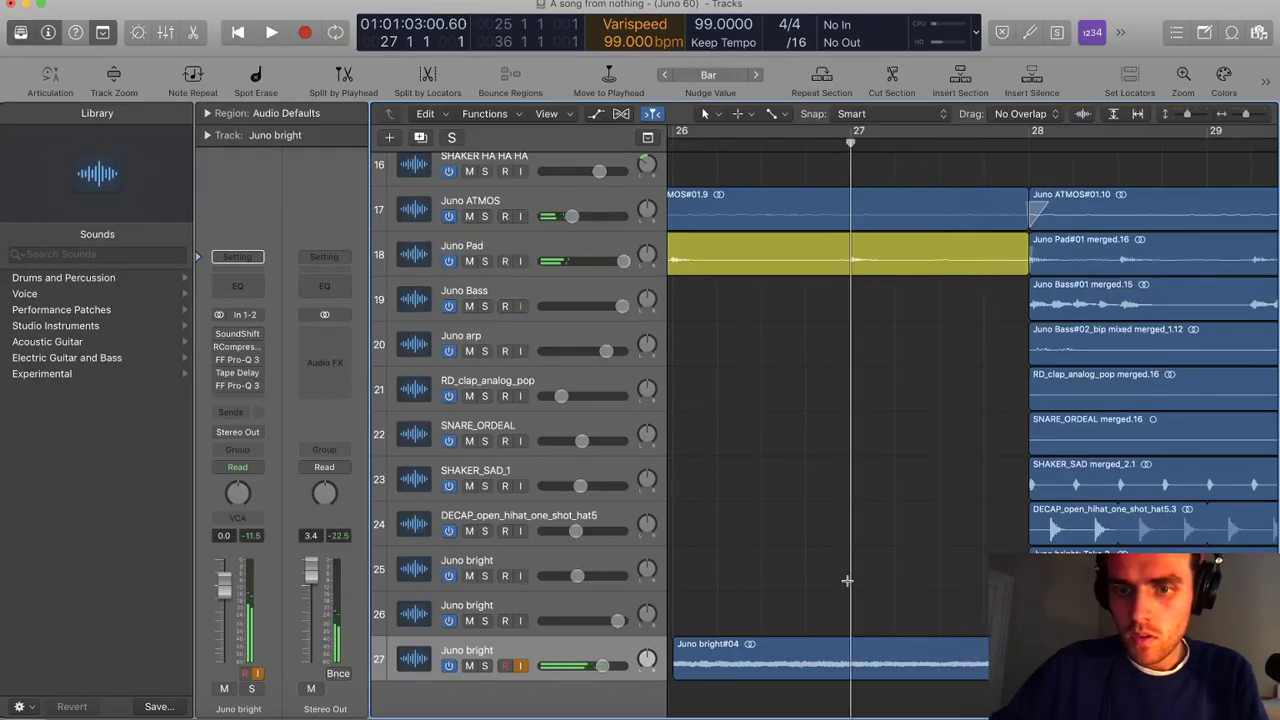
Split the Juno bright recording on track 27 at bar 27 and delete the part before it
double_click(849, 662)
left_click(830, 653)
key("Delete")
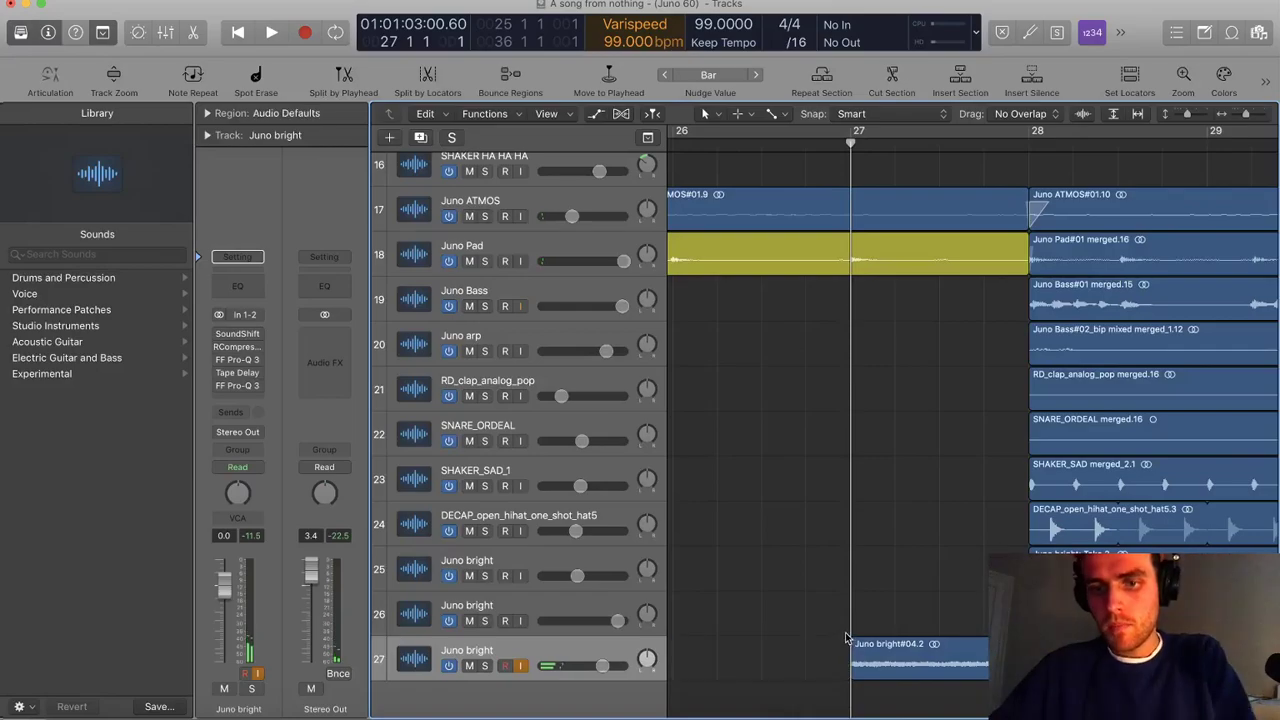
Add a long fade-in to the remaining Juno bright region and trim its end at bar 28
left_click_drag(853, 641, 950, 645)
key("alt+shift+d")
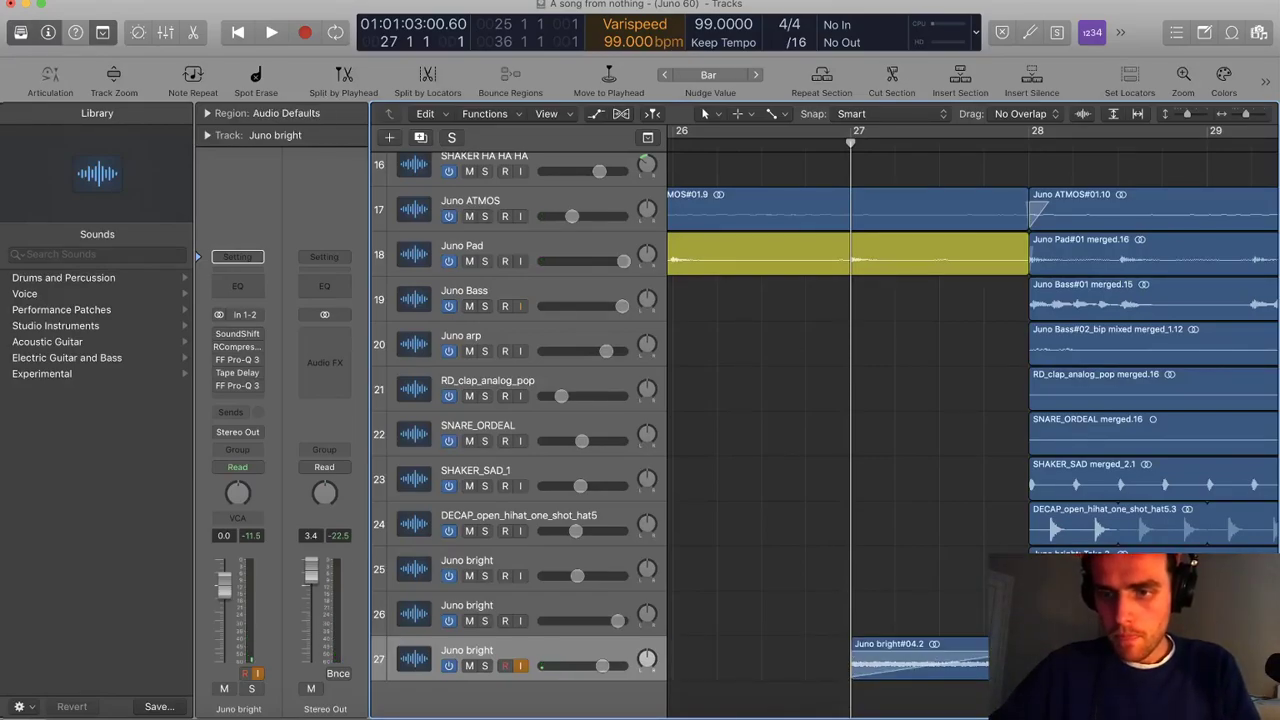
double_click(1029, 657, "super")
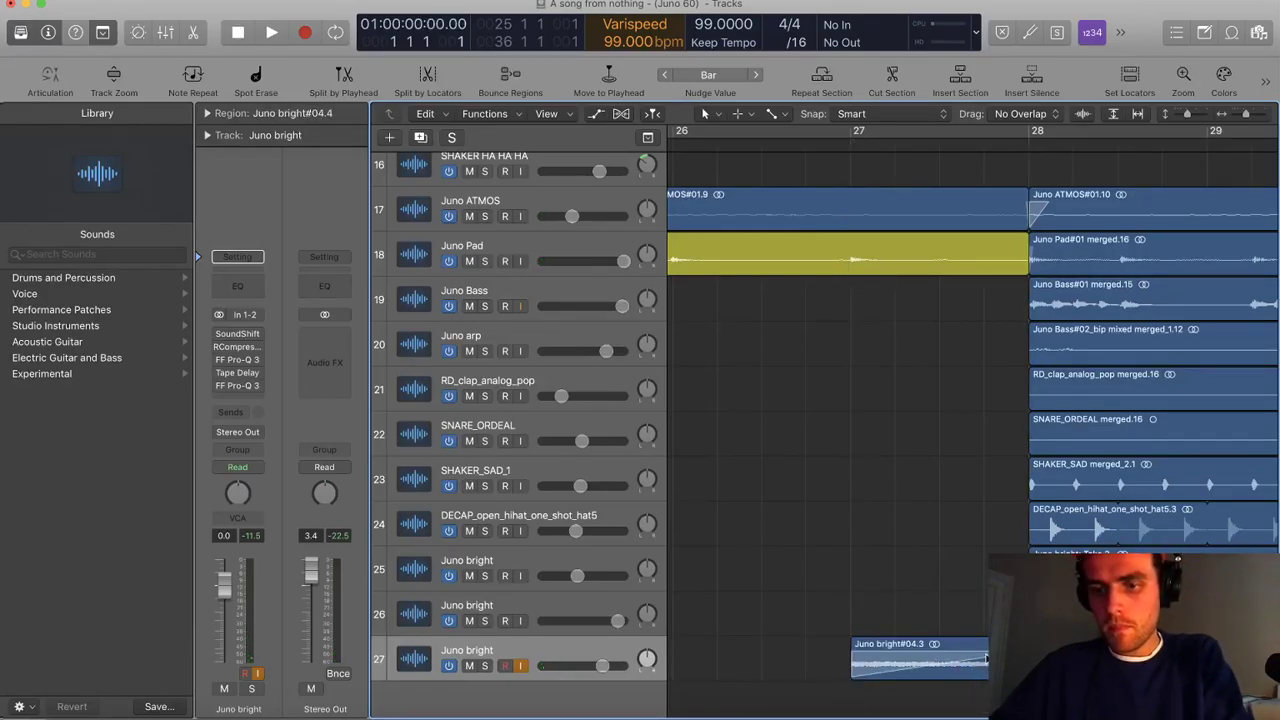
left_click(975, 662)
Play the transition into bar 28 and lower Juno bright track 27 to -8.6 dB
left_click_drag(601, 665, 572, 665)
double_click(710, 145)
scroll(908, 352, "down", 6)
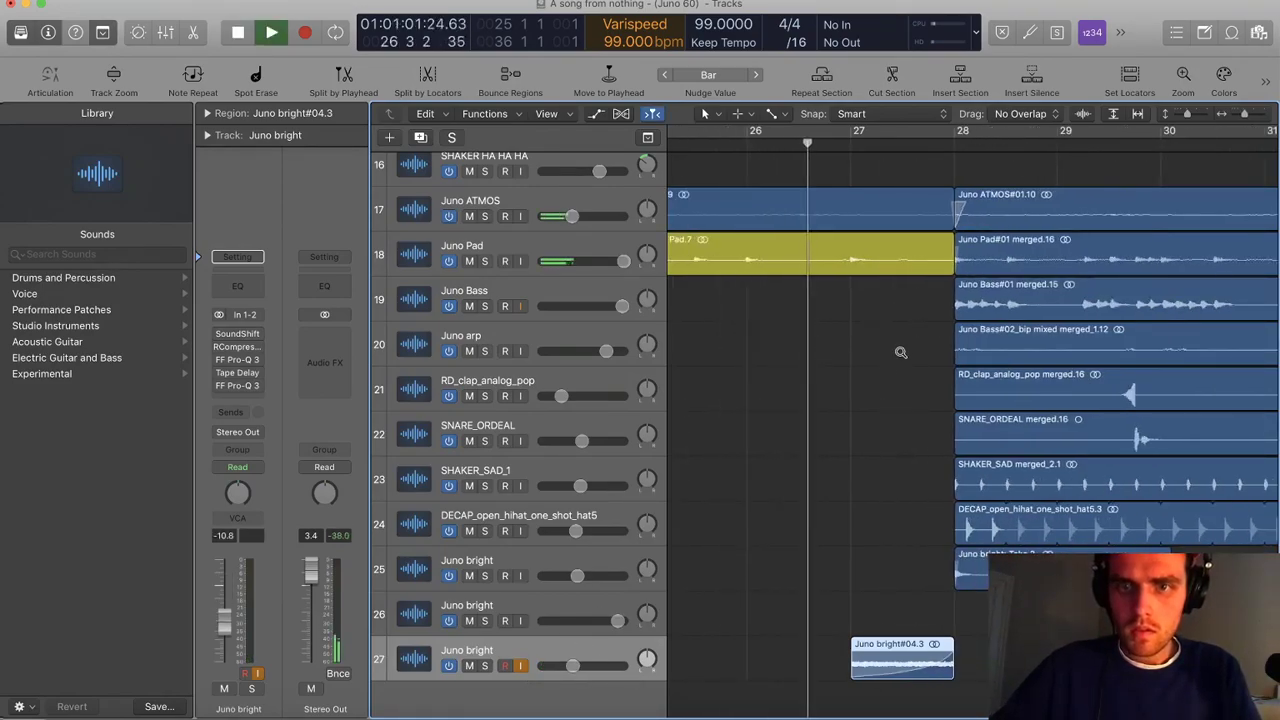
left_click_drag(572, 698, 580, 699)
scroll(848, 597, "down", 3)
scroll(849, 596, "down", 6)
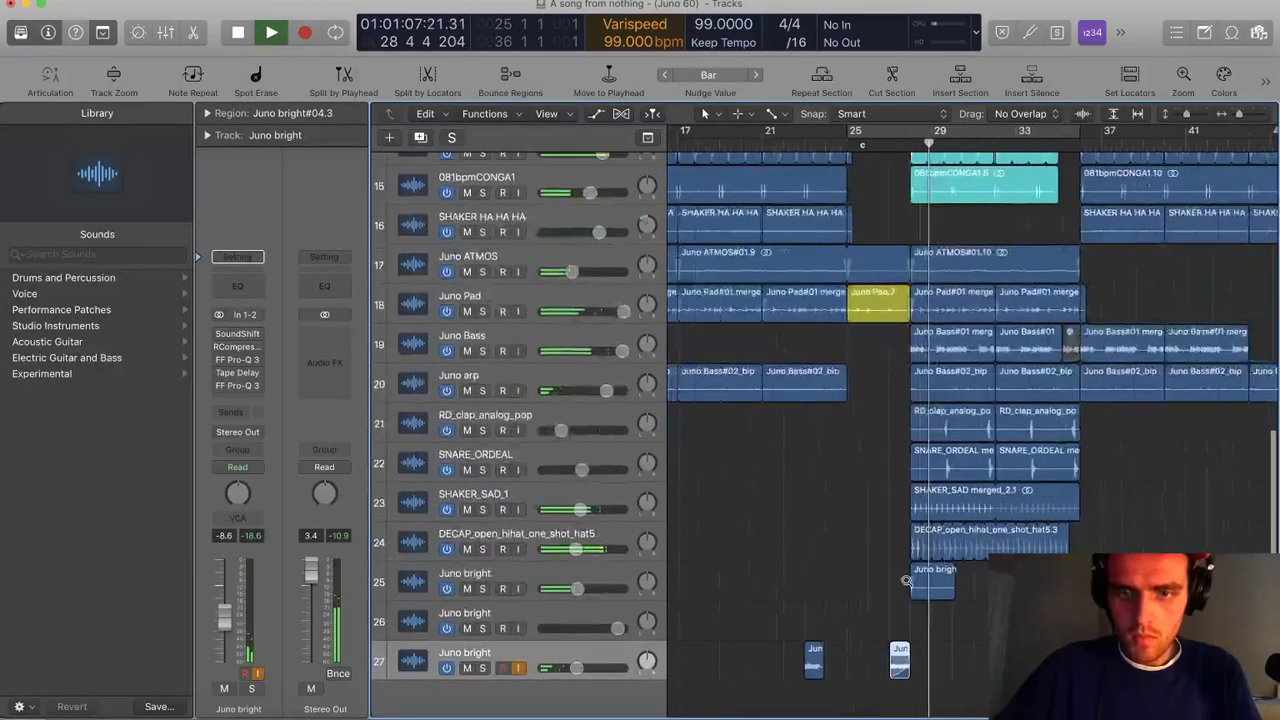
Delete the leftover Juno bright region near bar 23 on track 27 and return the playhead to the song's start
scroll(914, 606, "up", 2)
scroll(883, 600, "up", 3)
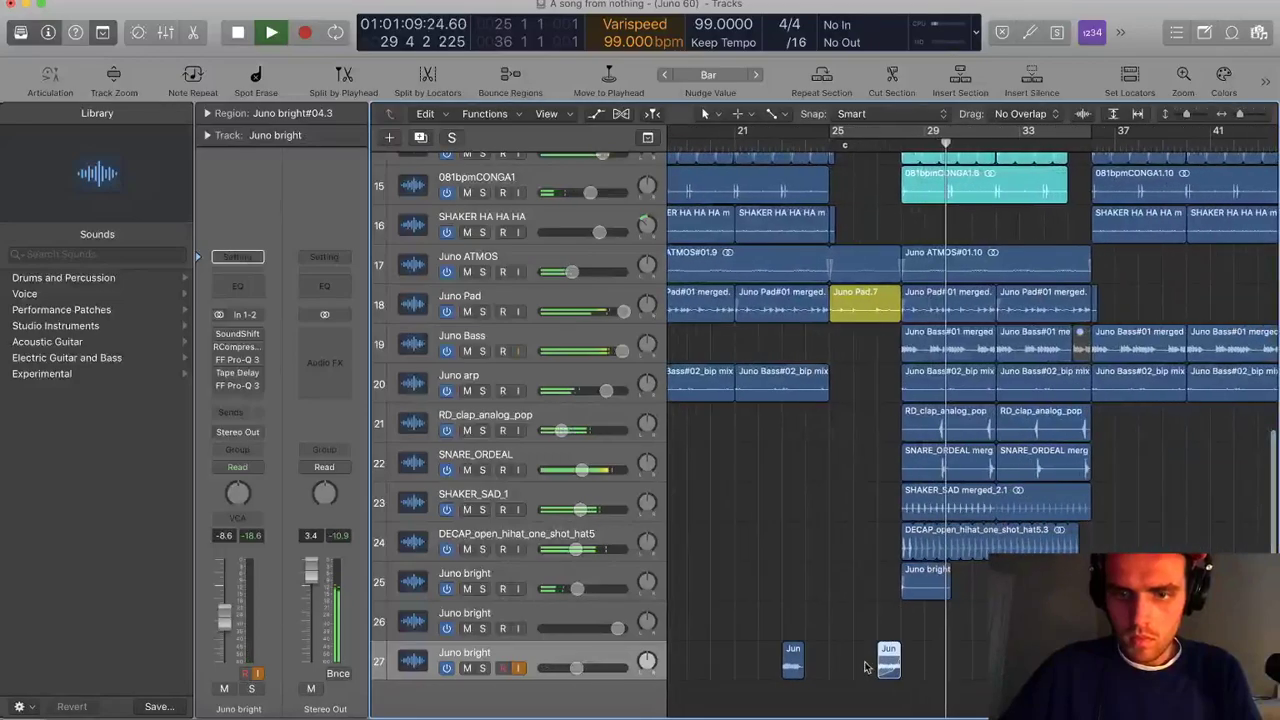
left_click(792, 662)
key("BackSpace")
key("Return")
key("Return")
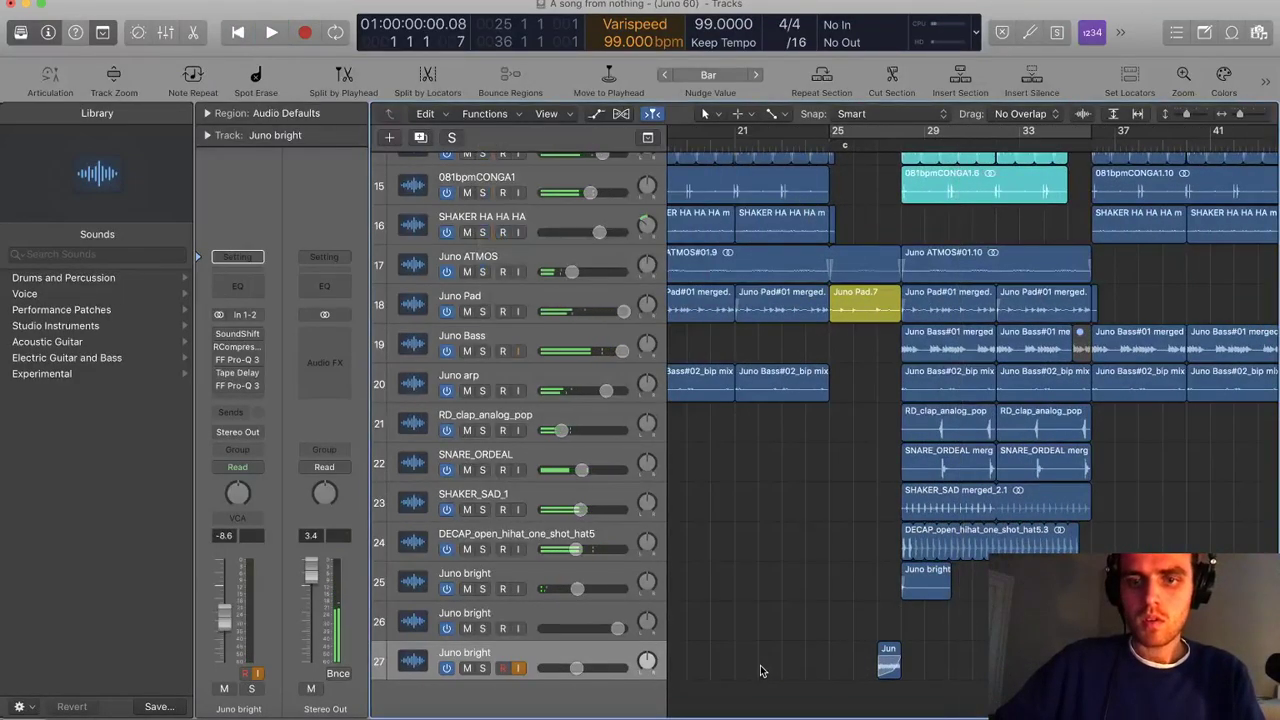
scroll(772, 673, "down", 3)
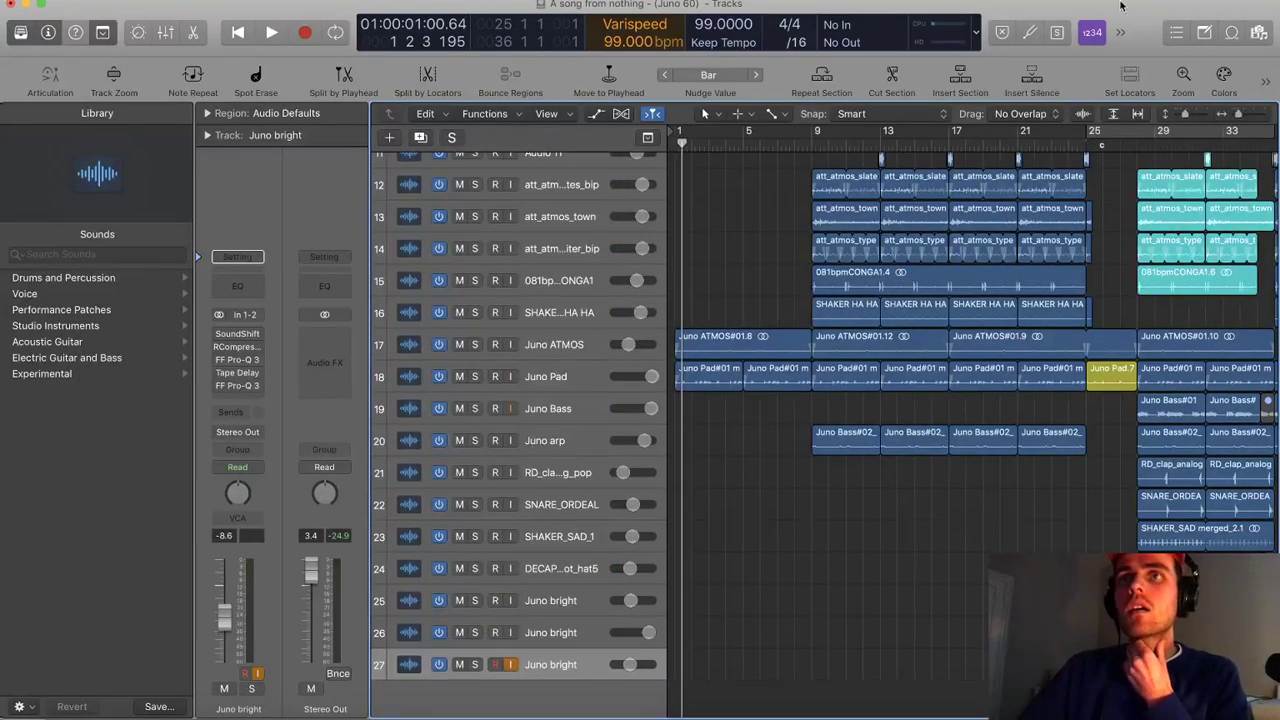
scroll(997, 418, "down", 5)
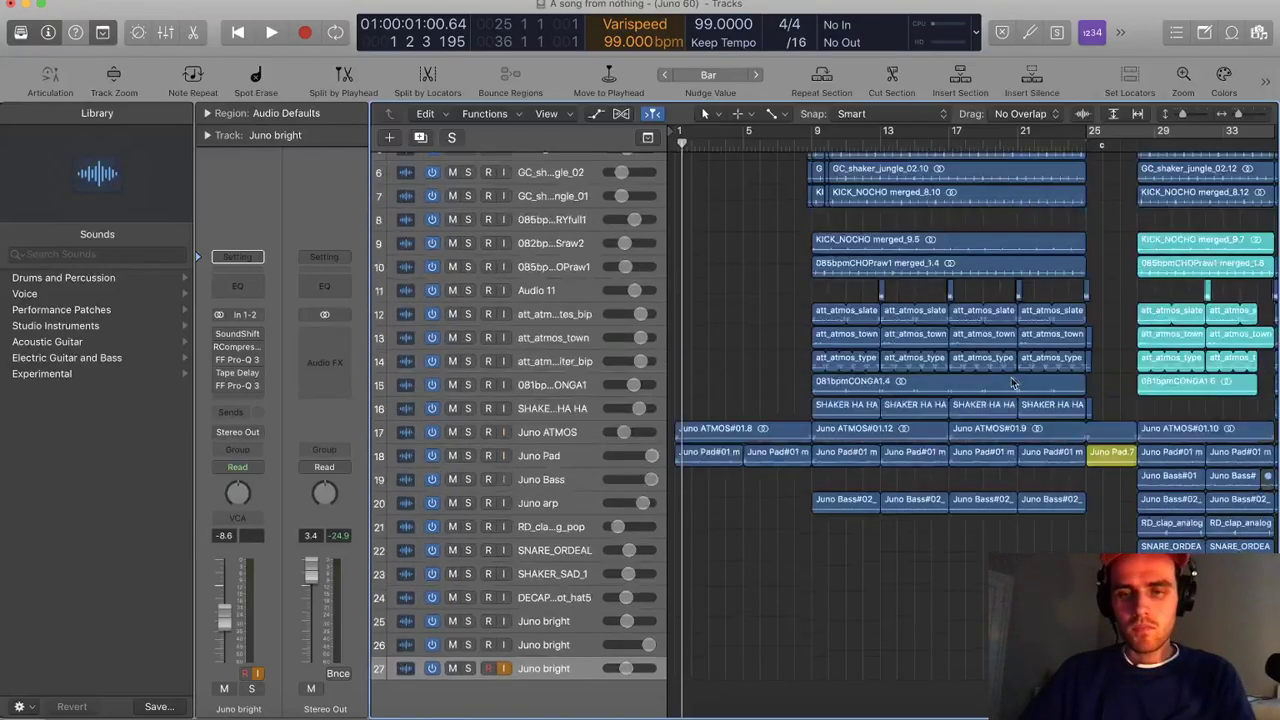
scroll(868, 500, "down", 3)
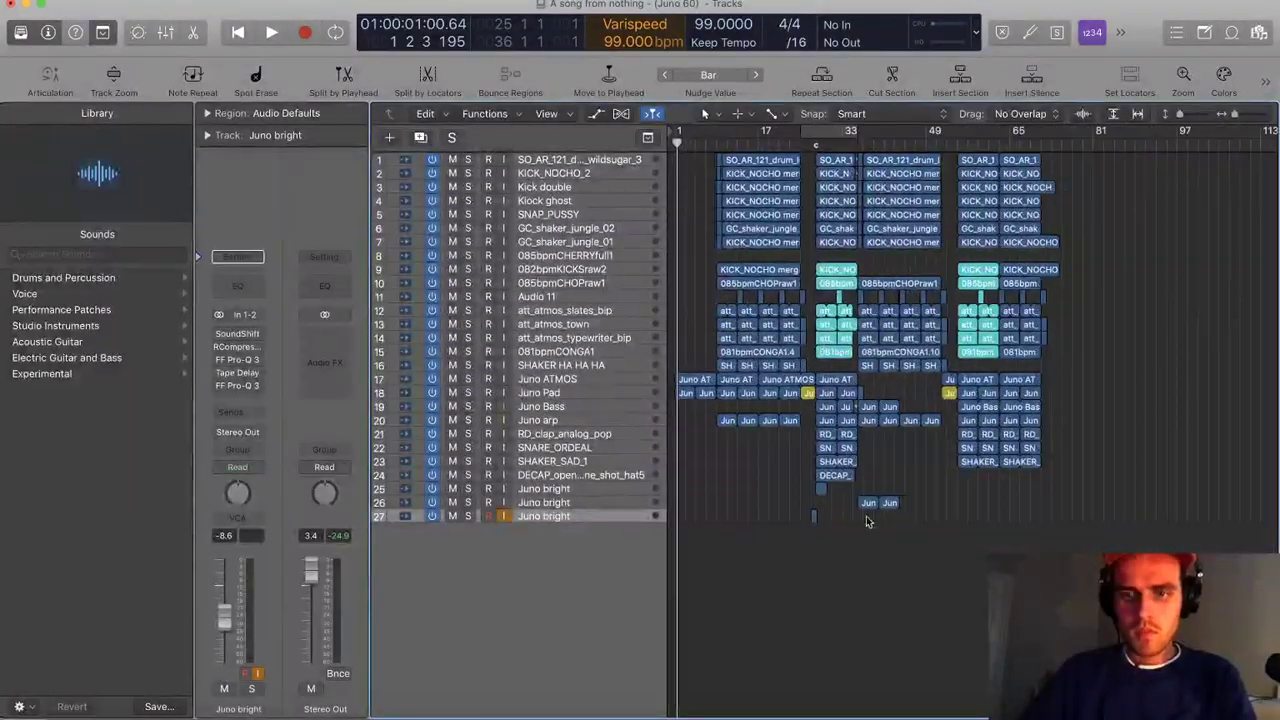
scroll(890, 335, "up", 3)
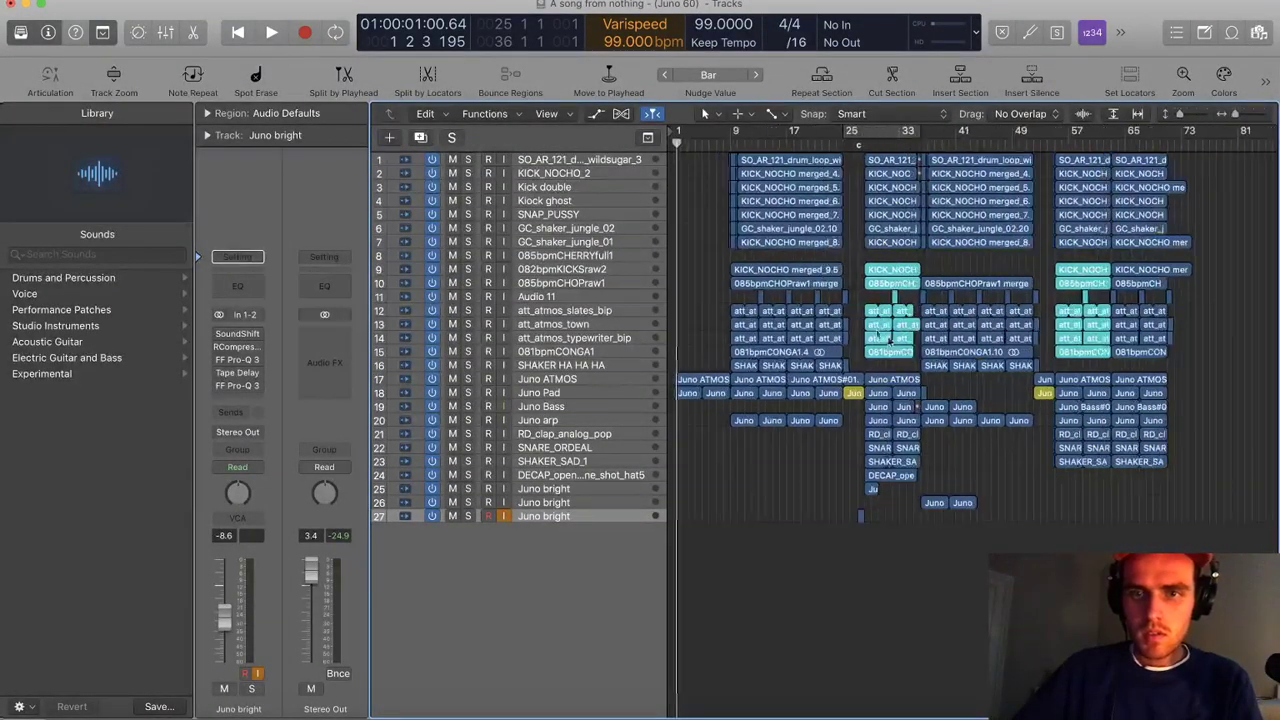
scroll(912, 302, "down", 4)
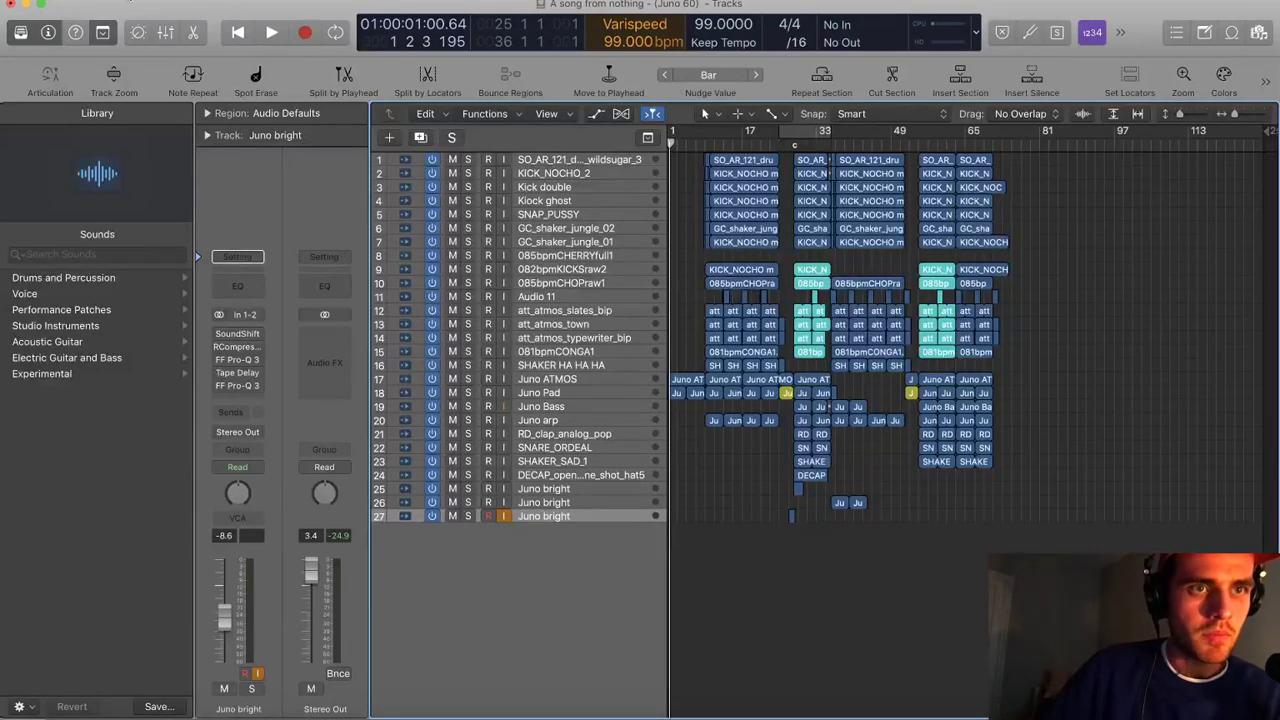
Change the audio input device to Dubler USB, apply the change, and raise Juno bright track 27 to -0.5 dB
left_click(65, 1)
mouse_move(114, 26)
left_click(245, 43)
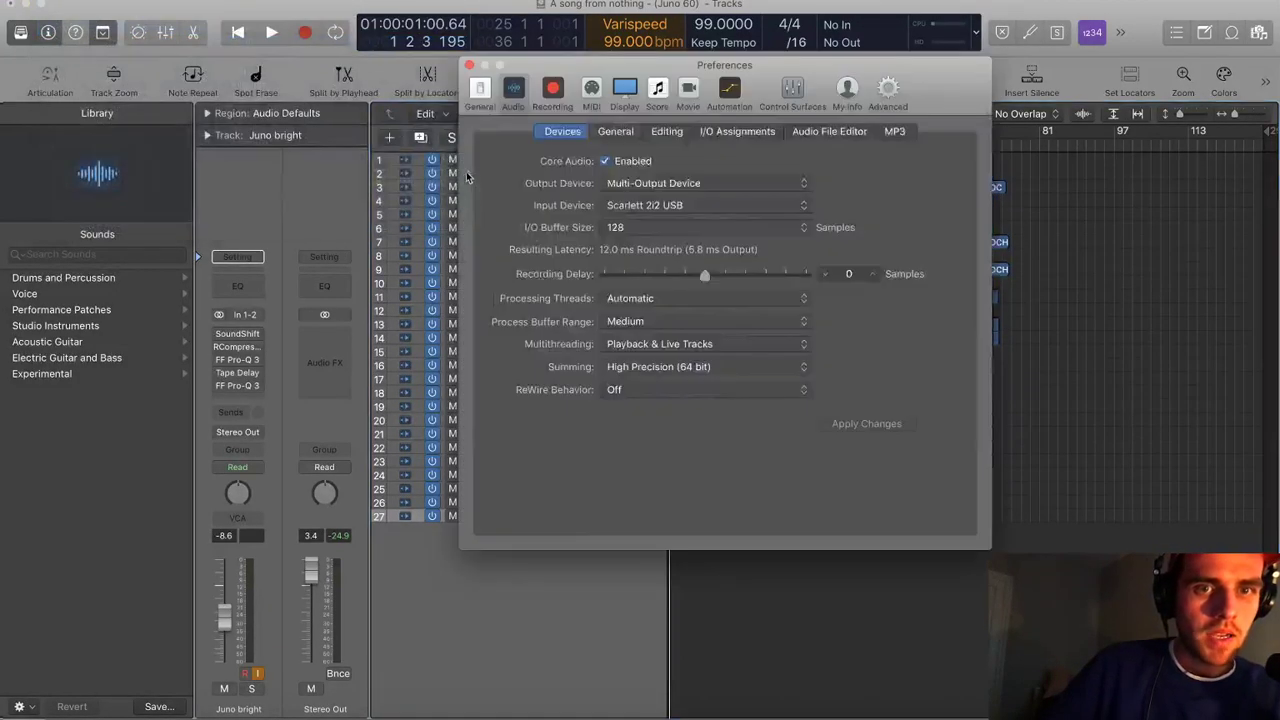
left_click(678, 207)
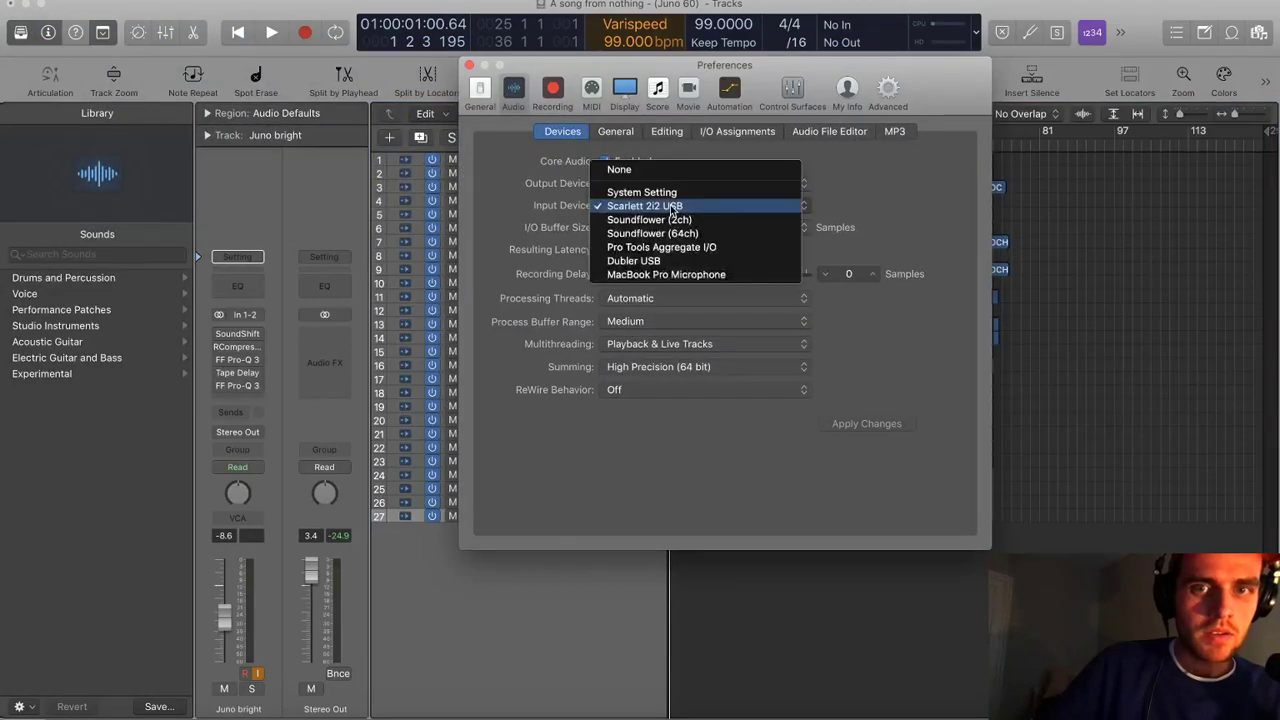
left_click(654, 261)
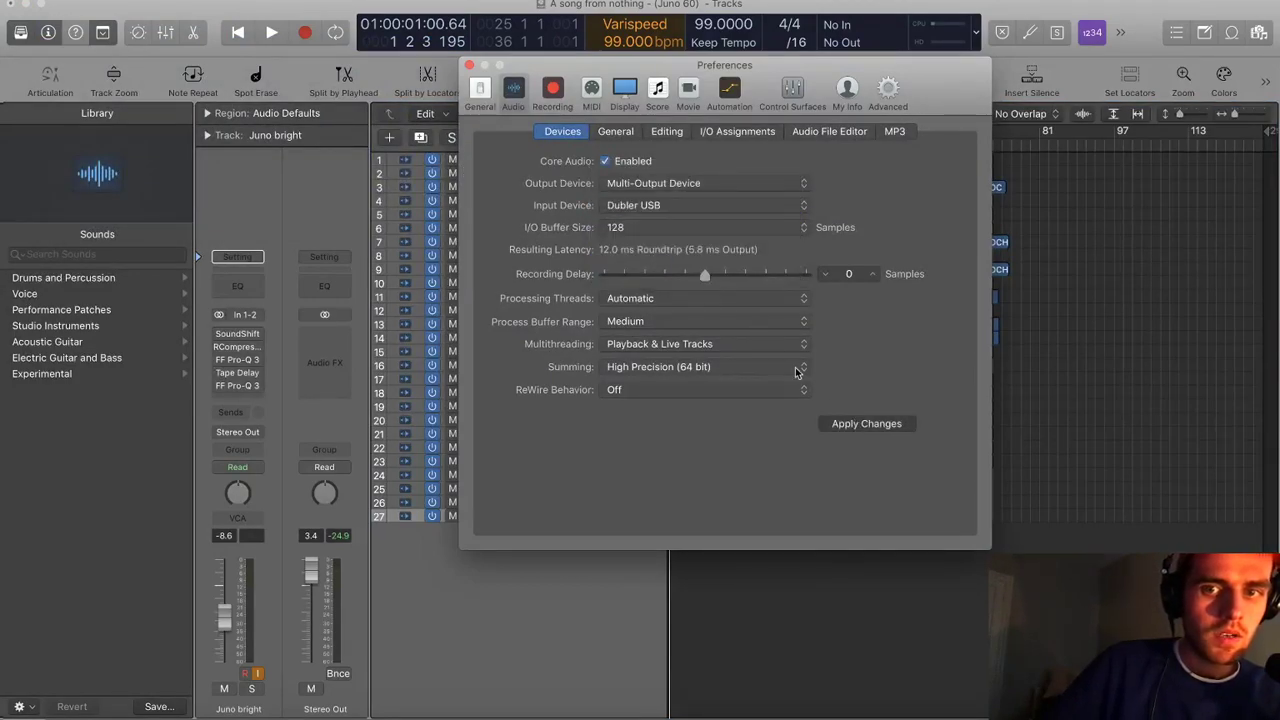
left_click(866, 423)
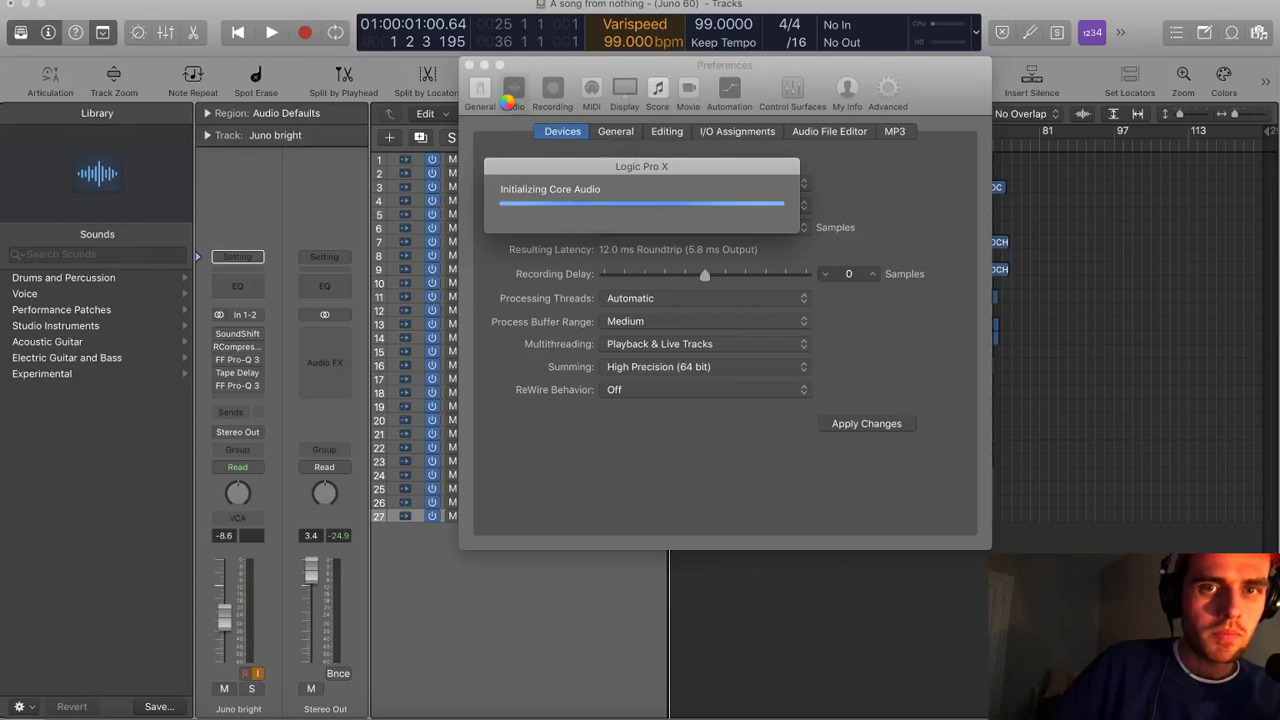
left_click(468, 65)
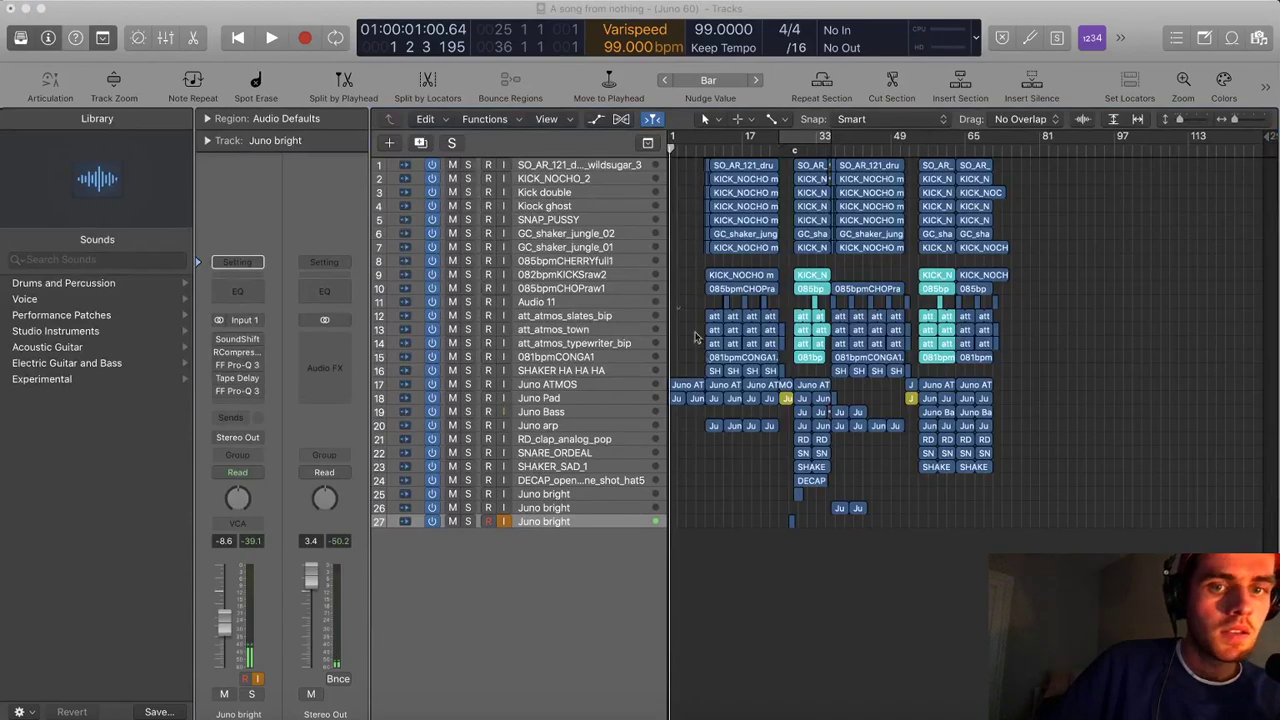
left_click_drag(224, 626, 223, 571)
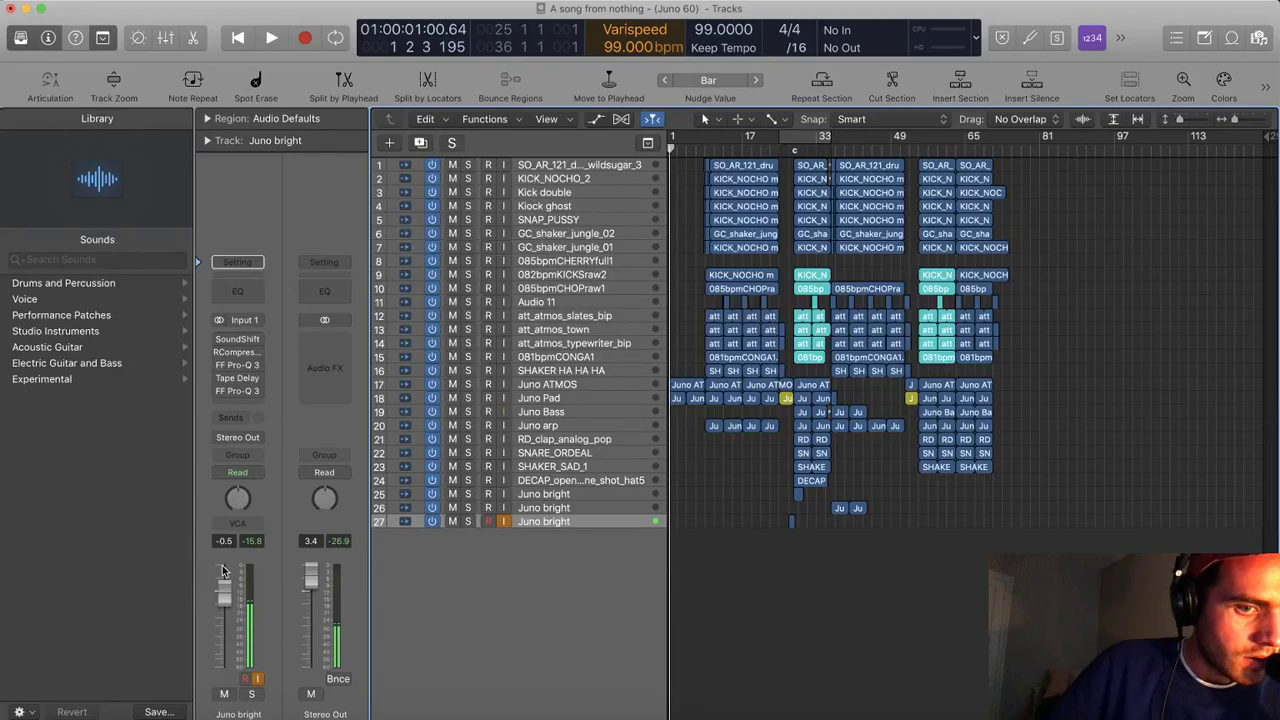
Set the cycle range from bar 25 to bar 28 and play it
scroll(720, 501, "up", 8)
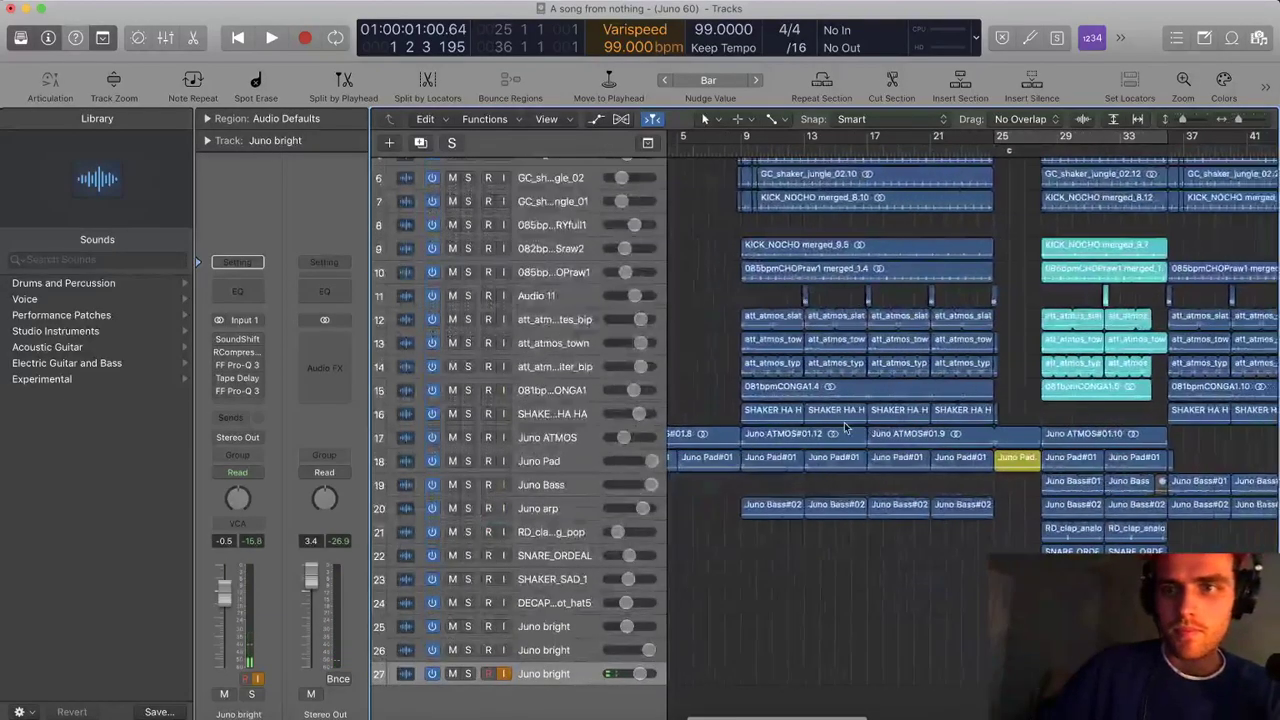
scroll(850, 400, "right", 5)
scroll(853, 235, "left", 4)
left_click_drag(772, 137, 812, 145)
key("space")
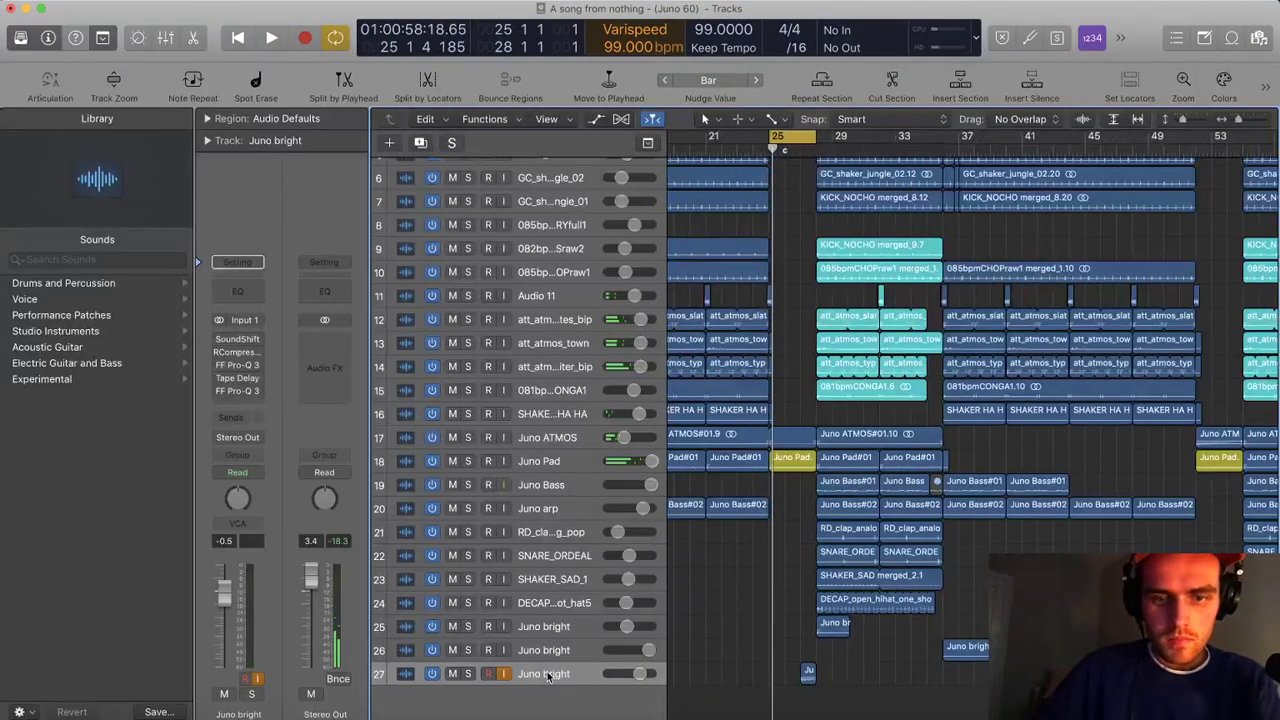
Duplicate Juno bright track 27 as a new track named MIC PADS and play the transition while monitoring it
key("super+d")
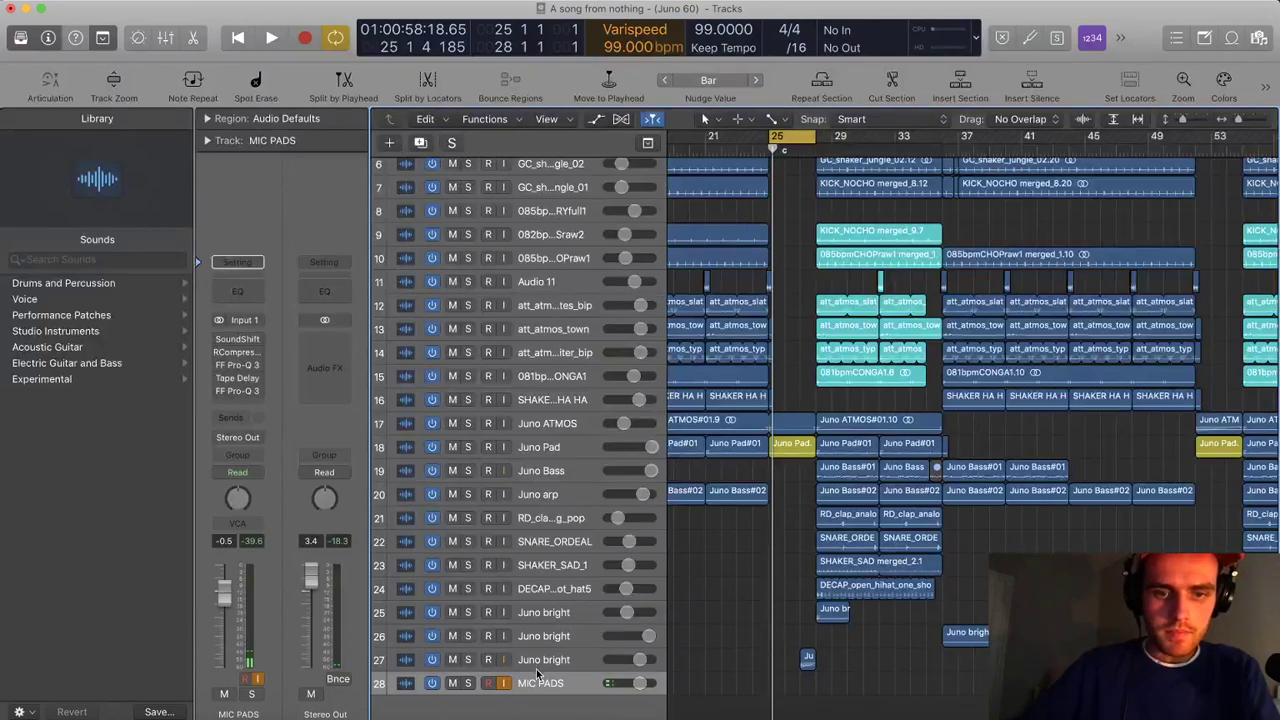
key("super+Down")
key("super+Down")
key("super+Right")
key("space")
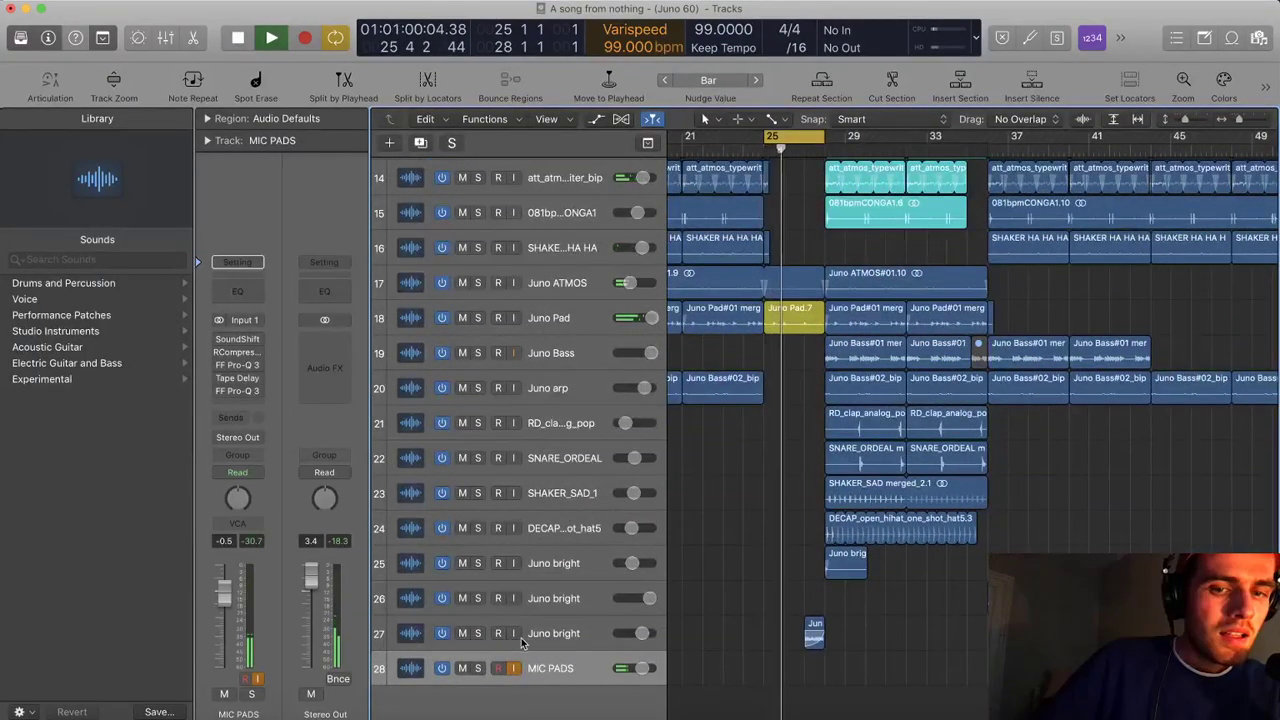
scroll(814, 423, "up", 5)
scroll(804, 443, "down", 2)
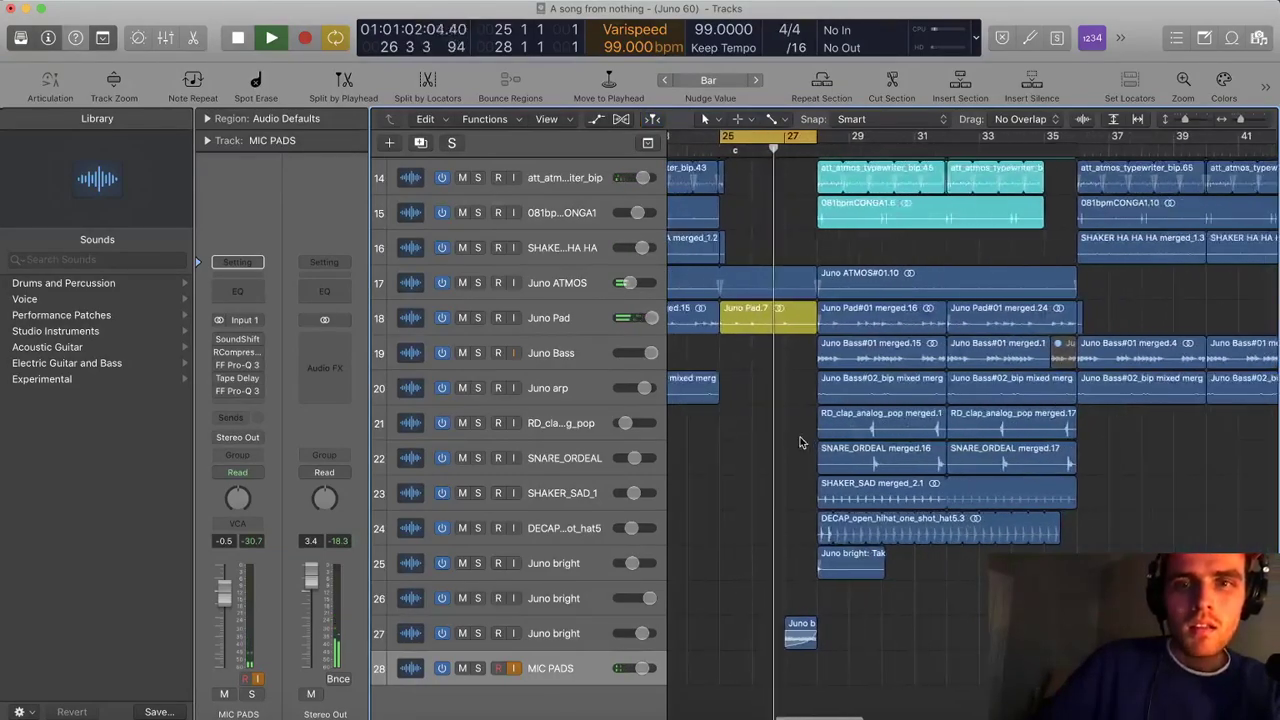
Narrow the cycle range to bars 27 to 28 and start a recording pass on MIC PADS track 28
key("space")
left_click_drag(723, 137, 787, 138)
scroll(833, 208, "up", 3)
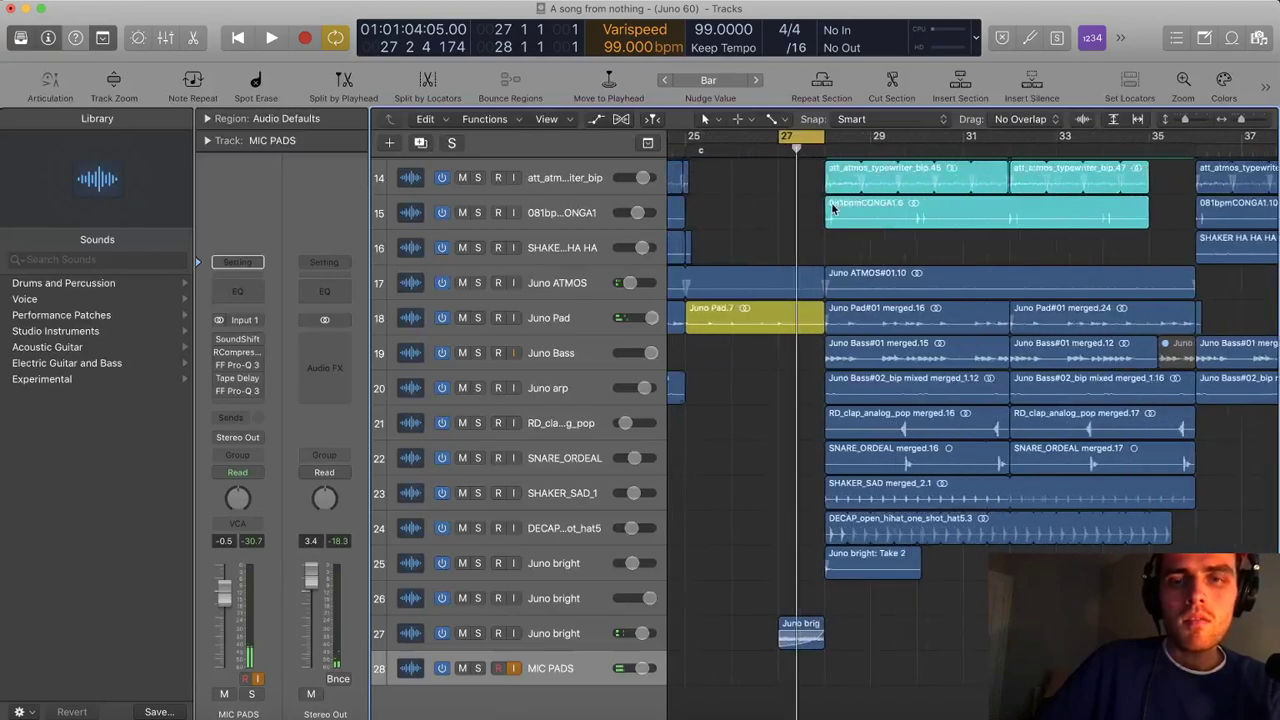
key("space")
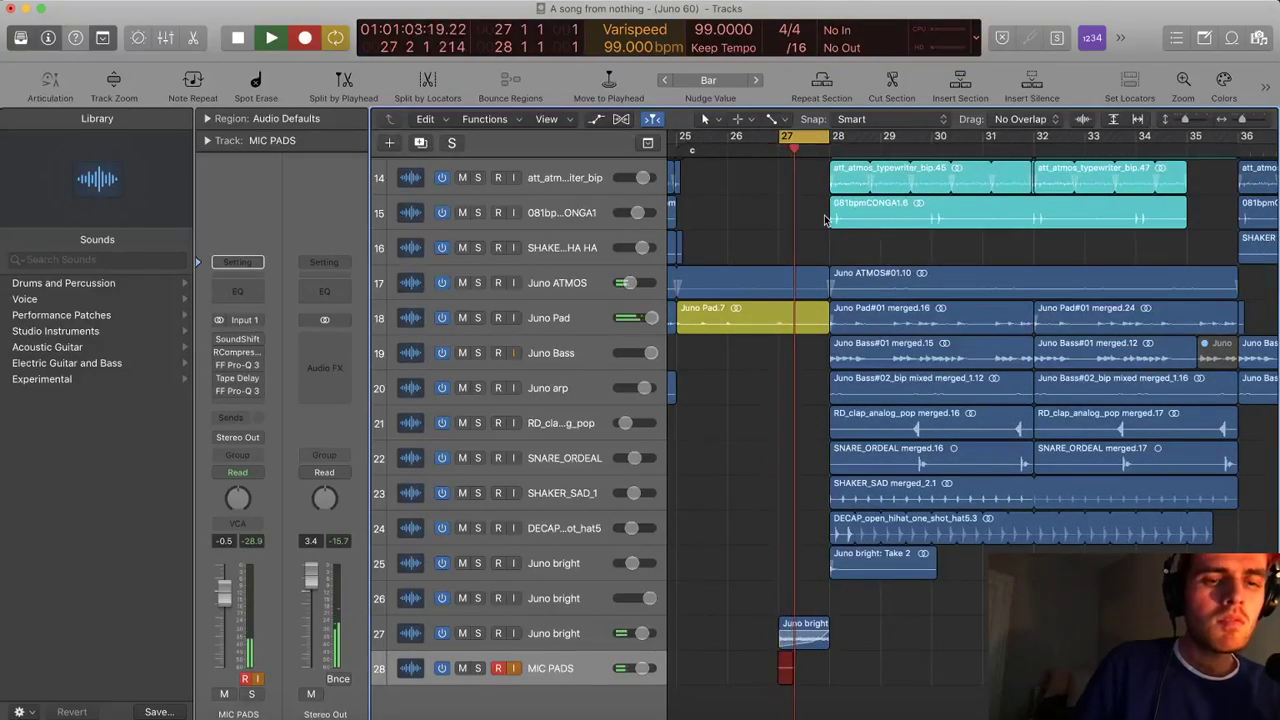
Record new vocal pad takes over bar 27 on MIC PADS track 28 and reduce the take folder to one region
key("space")
key("r")
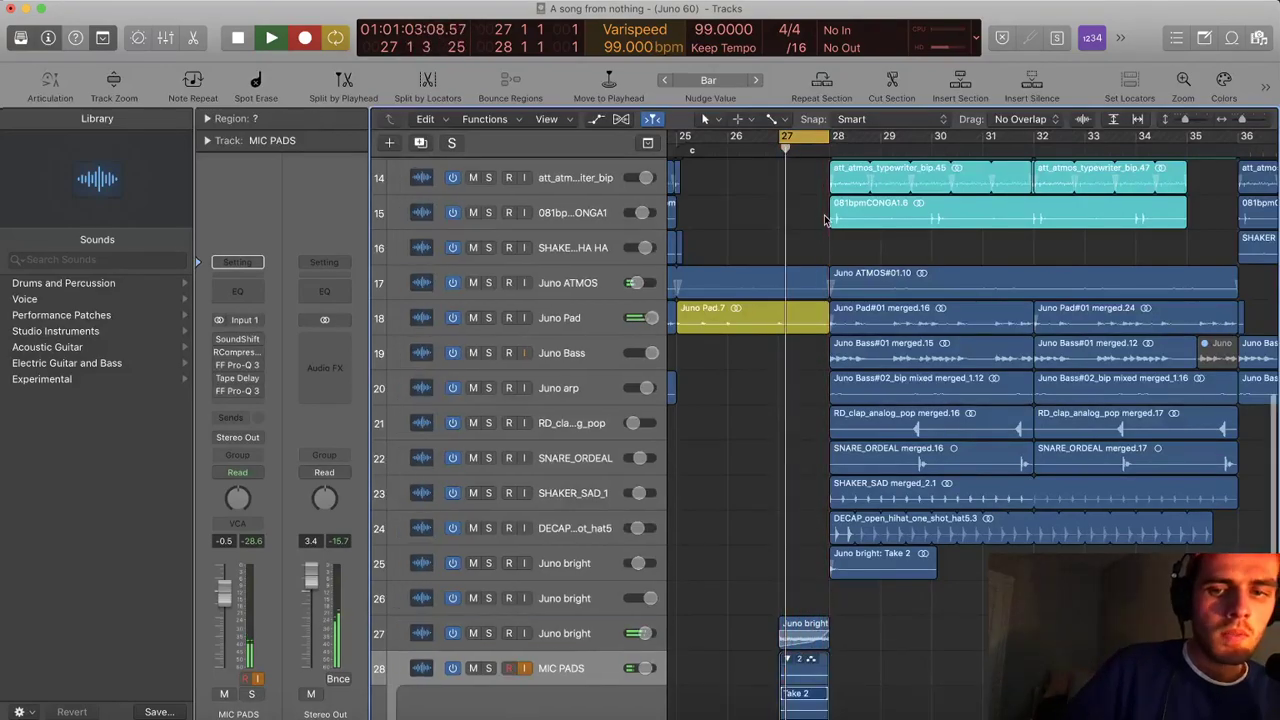
key("space")
scroll(810, 420, "down", 2)
left_click(793, 588)
left_click(843, 629)
Duplicate the MIC PADS track as track 29 and record a second vocal pad layer over bar 27
key("super+d")
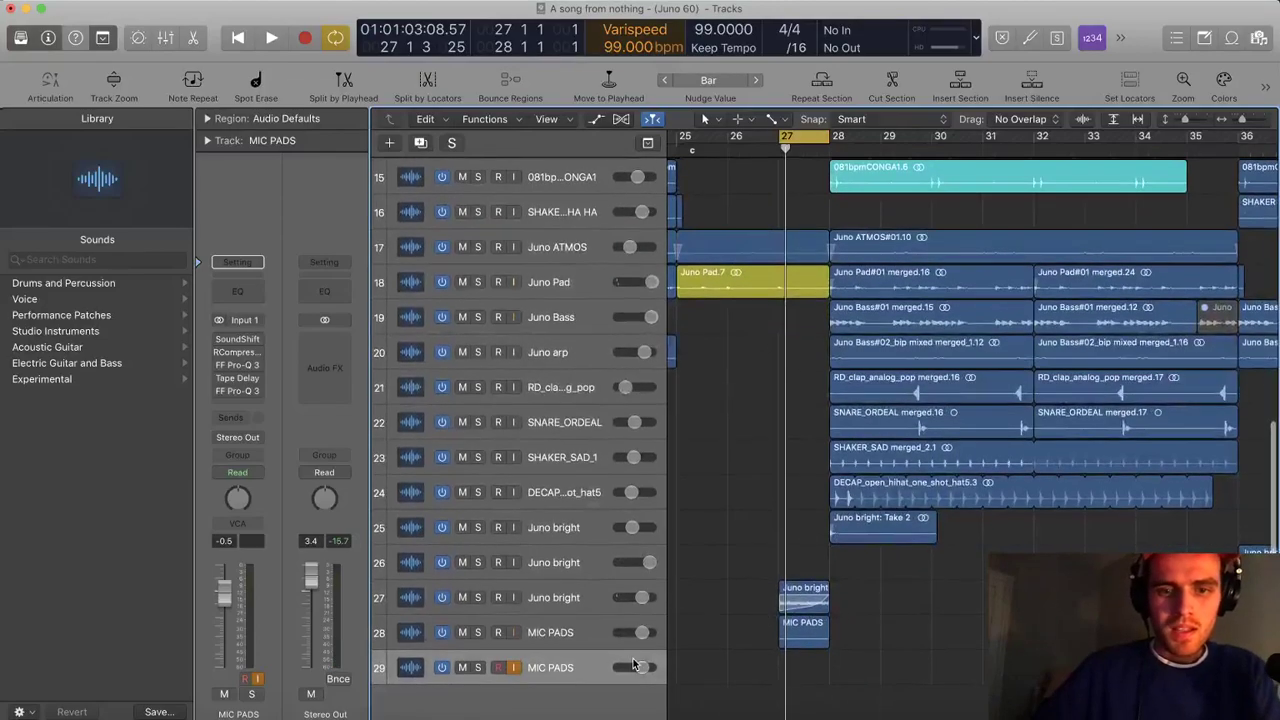
key("r")
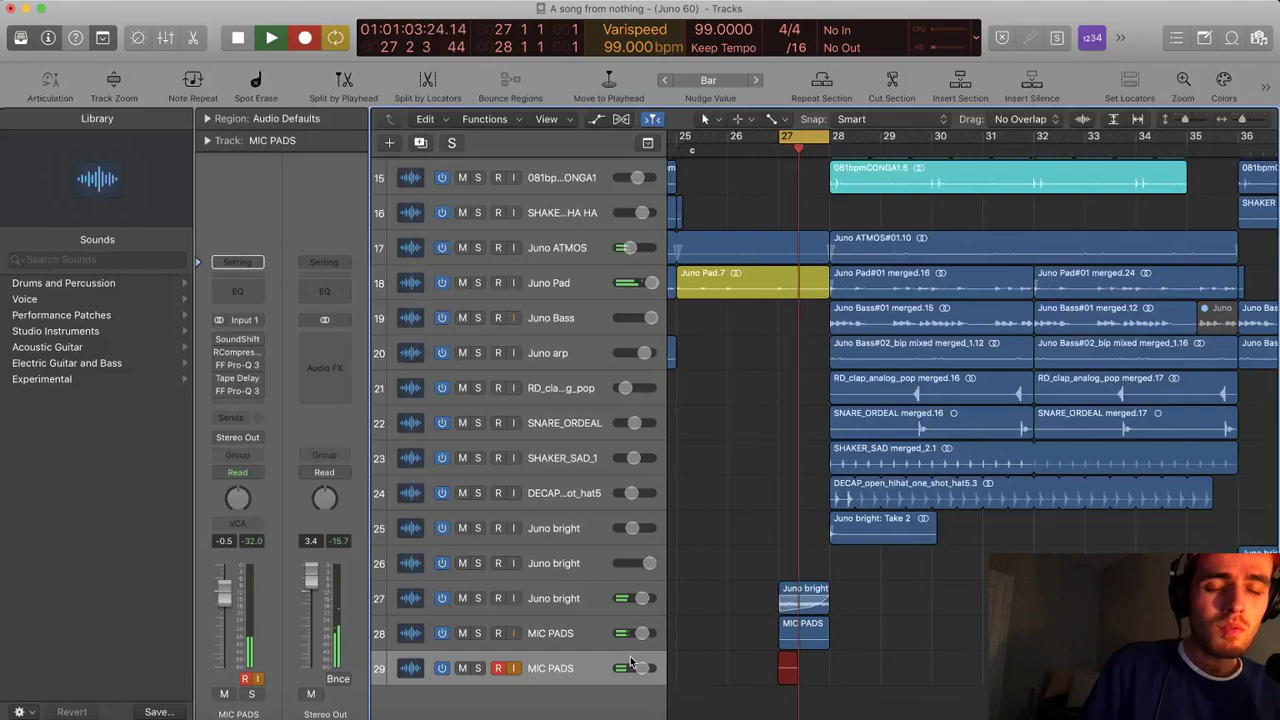
key("super+period")
key("r")
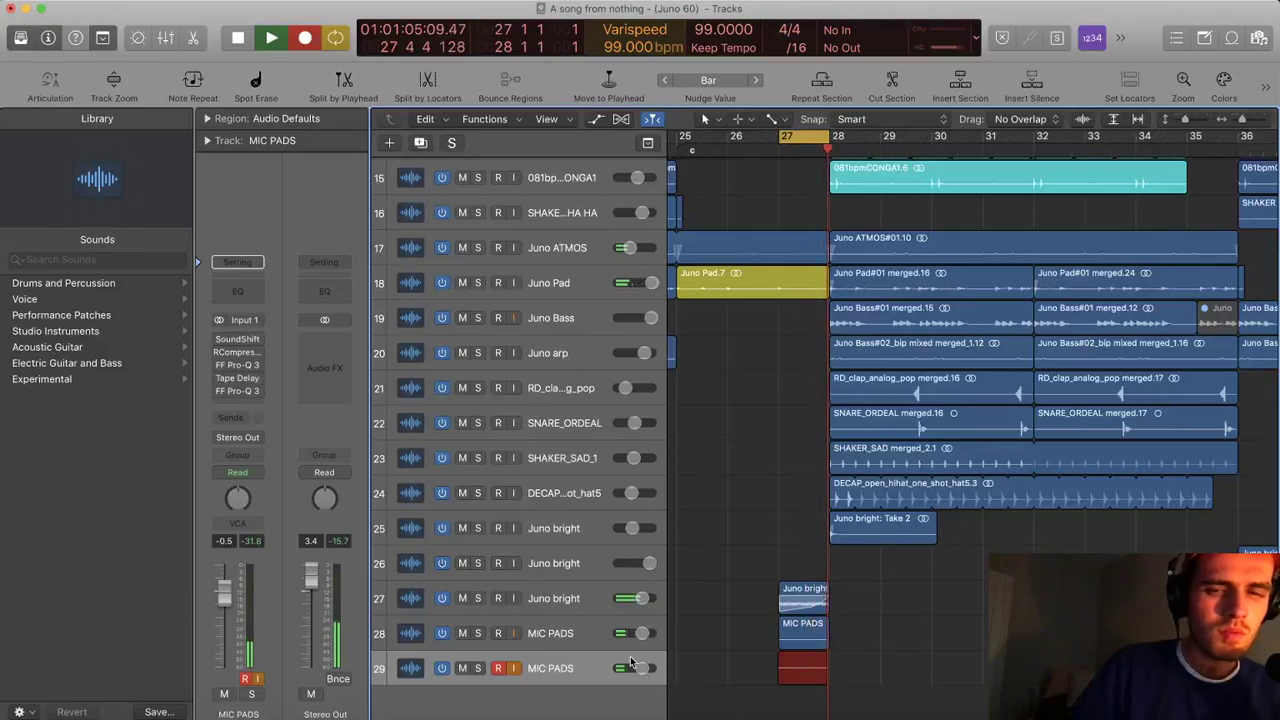
key("space")
Duplicate the MIC PADS track as track 30 and record a third vocal pad layer over bar 27
key("super+d")
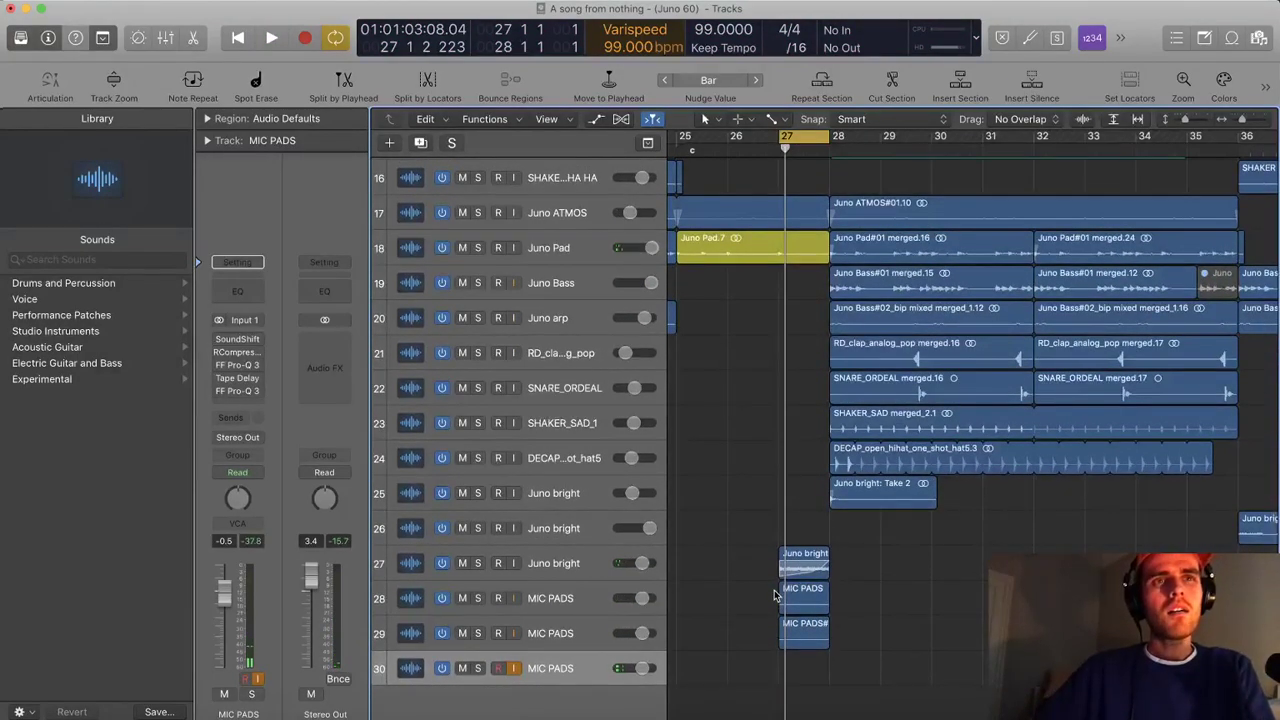
key("r")
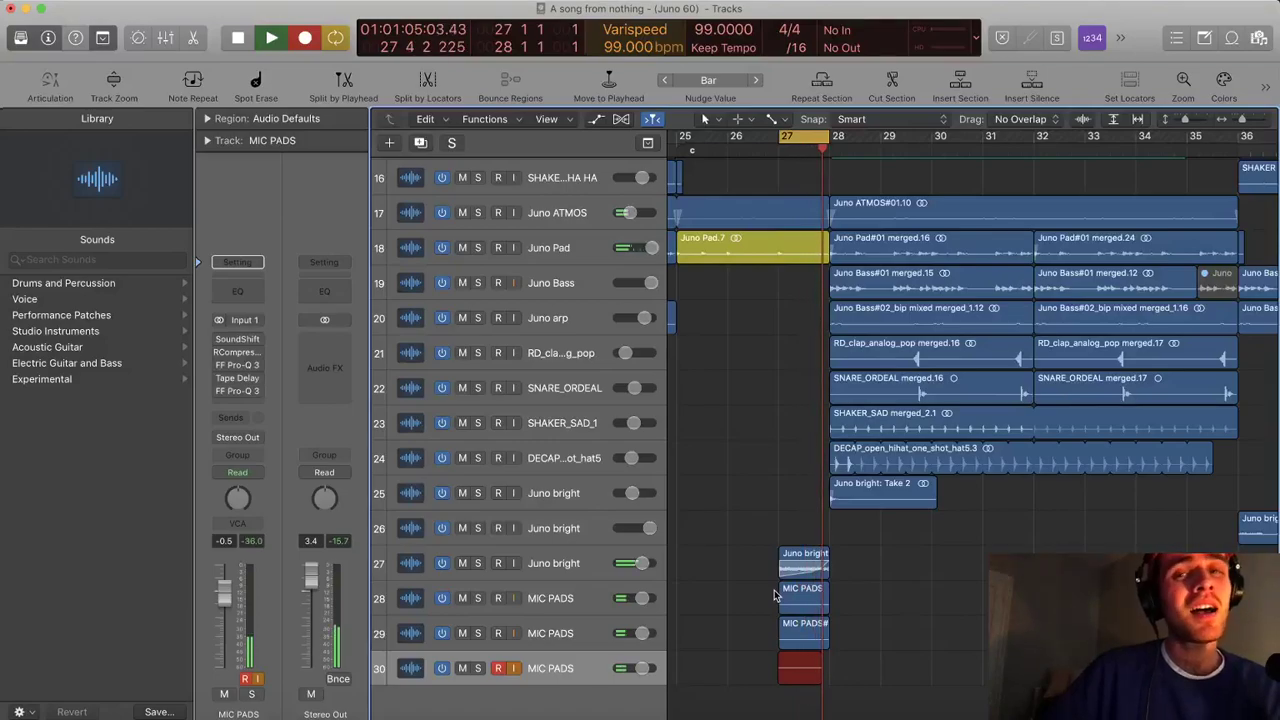
key("space")
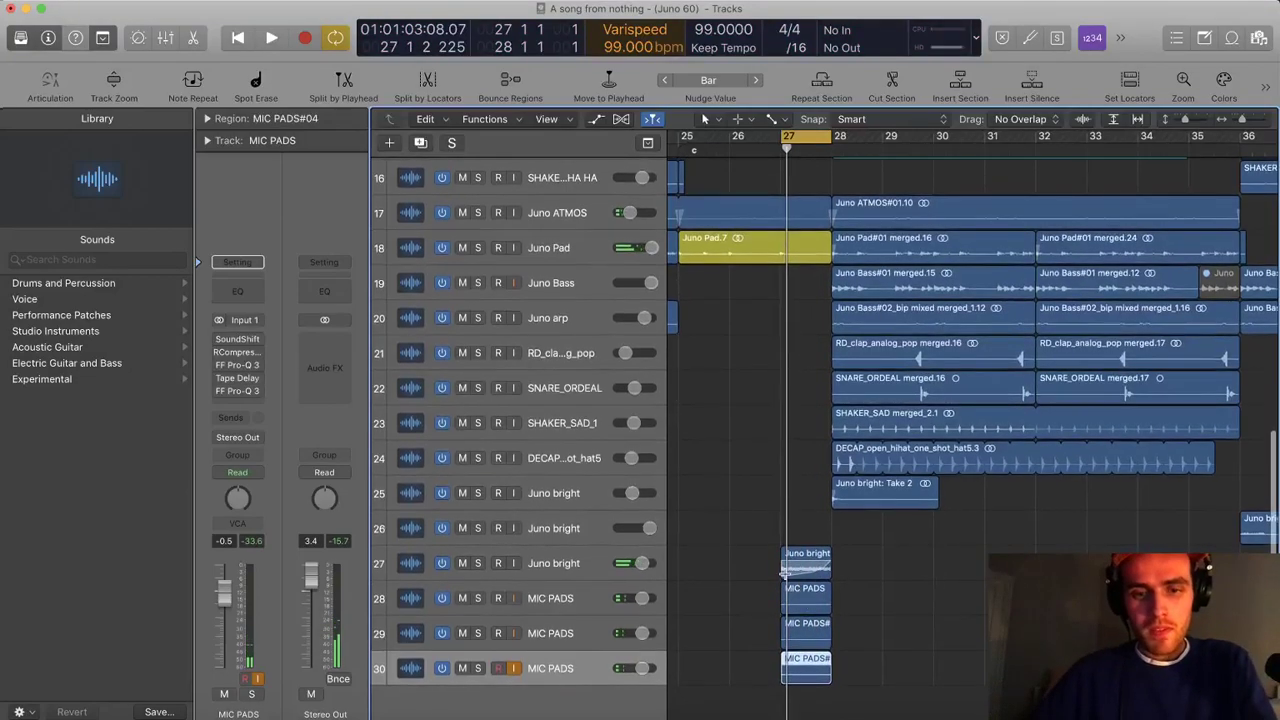
Duplicate the MIC PADS track as track 31 and record a fourth vocal pad layer over bar 27
key("super+d")
key("r")
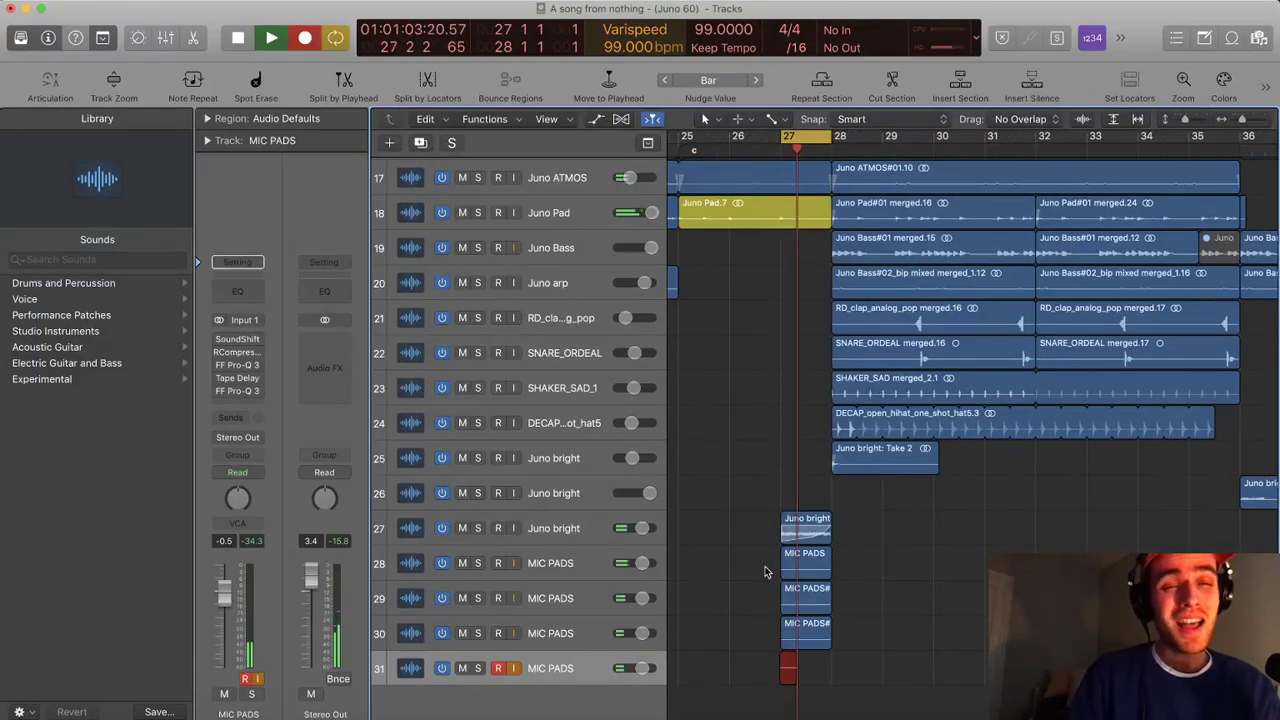
key("space")
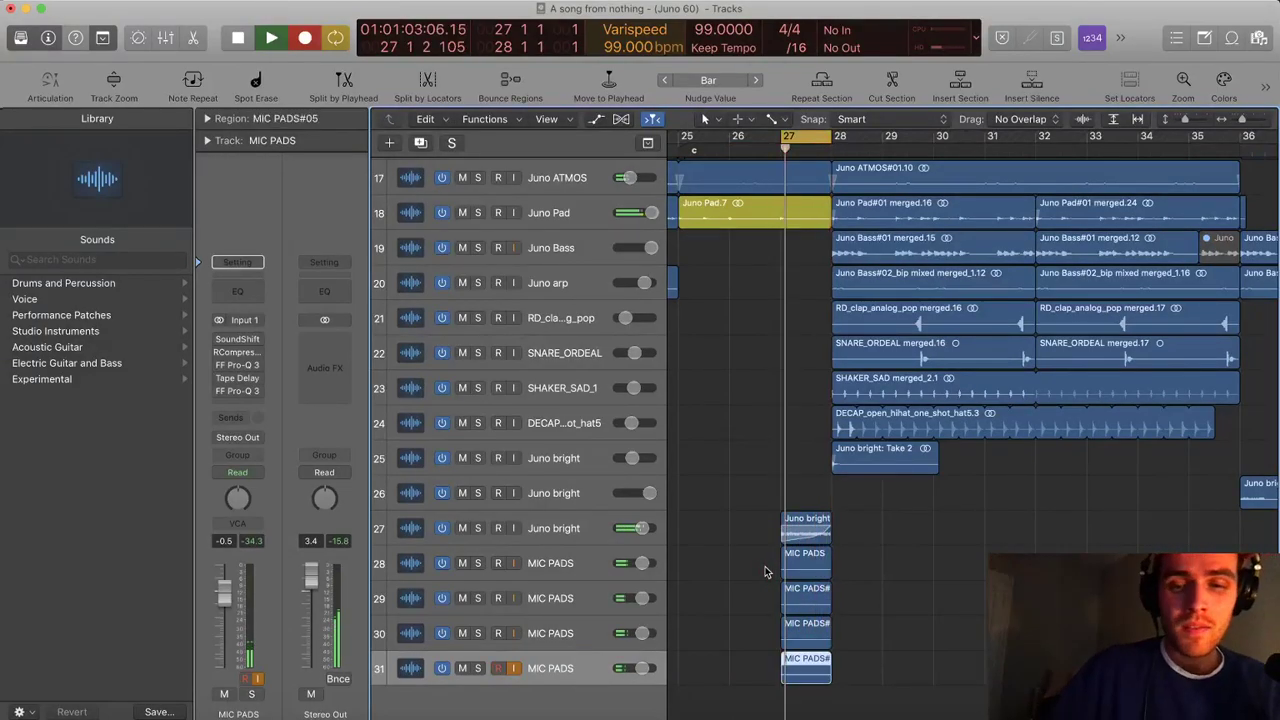
Solo MIC PADS tracks 28 to 31 and pan them to -39, +27, +29 and -25 during playback
key("super+Down")
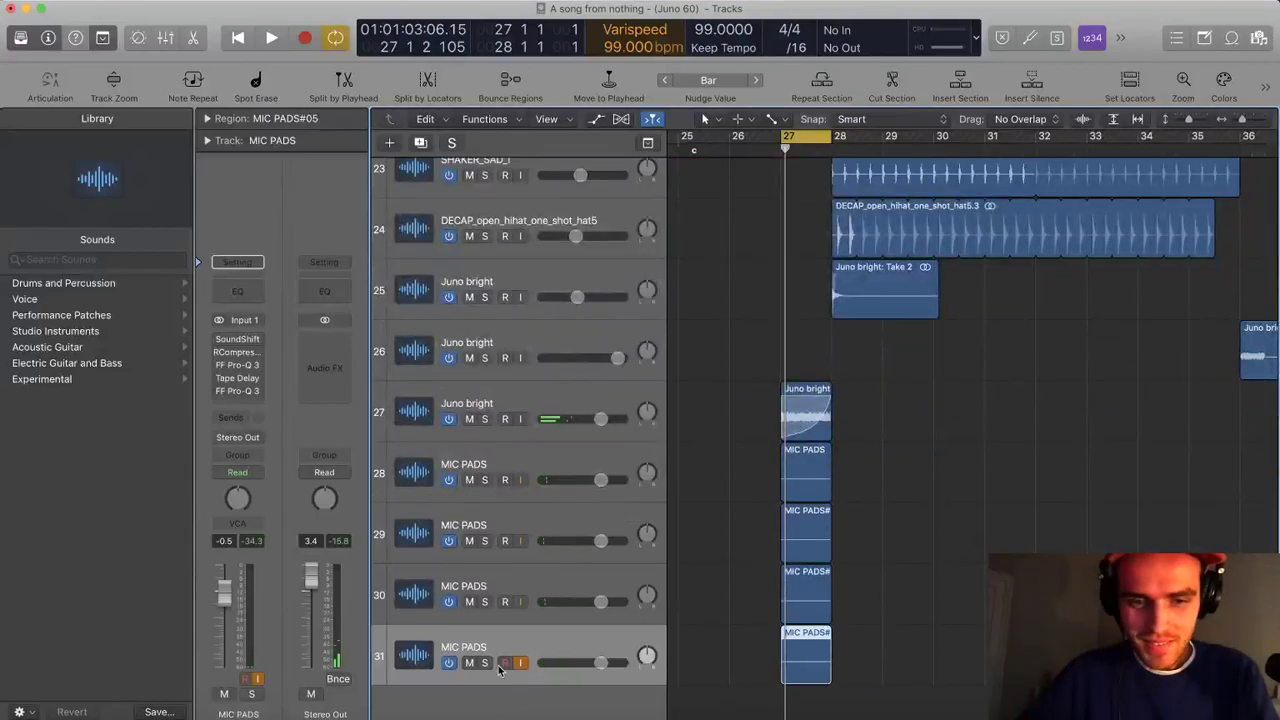
left_click_drag(484, 663, 484, 480)
key("space")
left_click_drag(646, 531, 647, 545)
left_click_drag(647, 594, 648, 651)
key("super+Down")
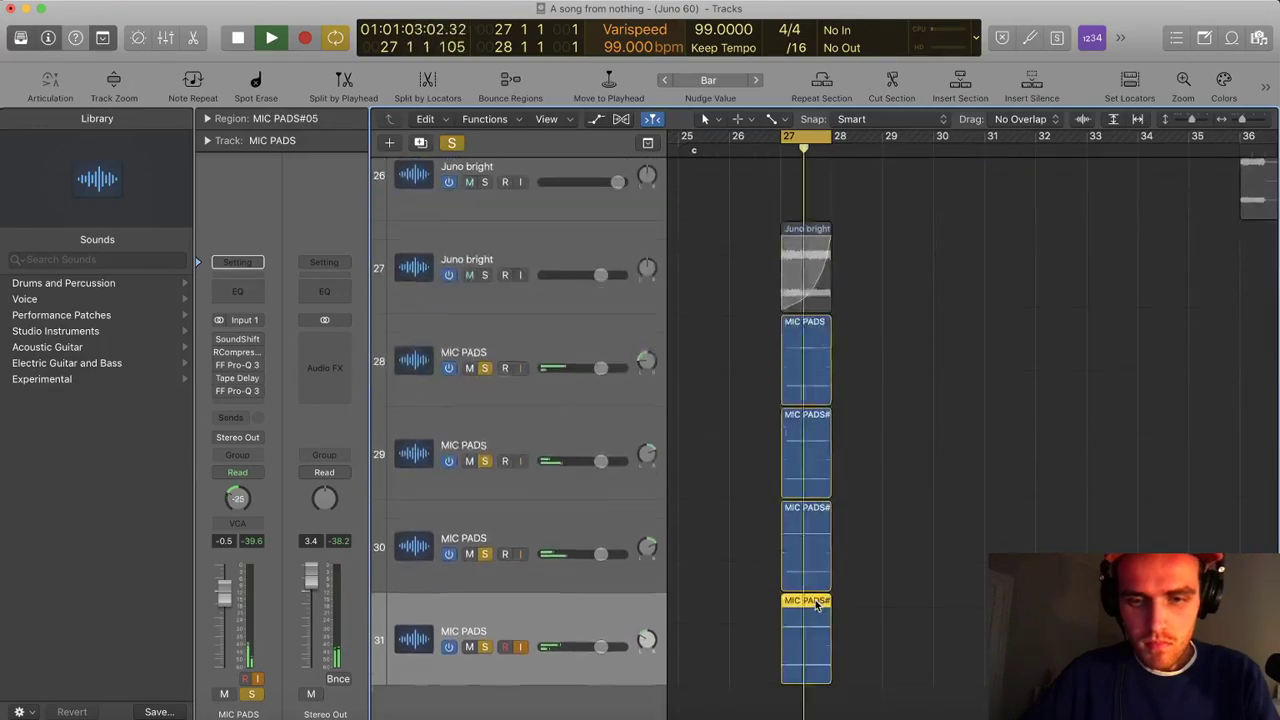
Reverse the vocal region on MIC PADS track 31 in the audio file editor
double_click(783, 630)
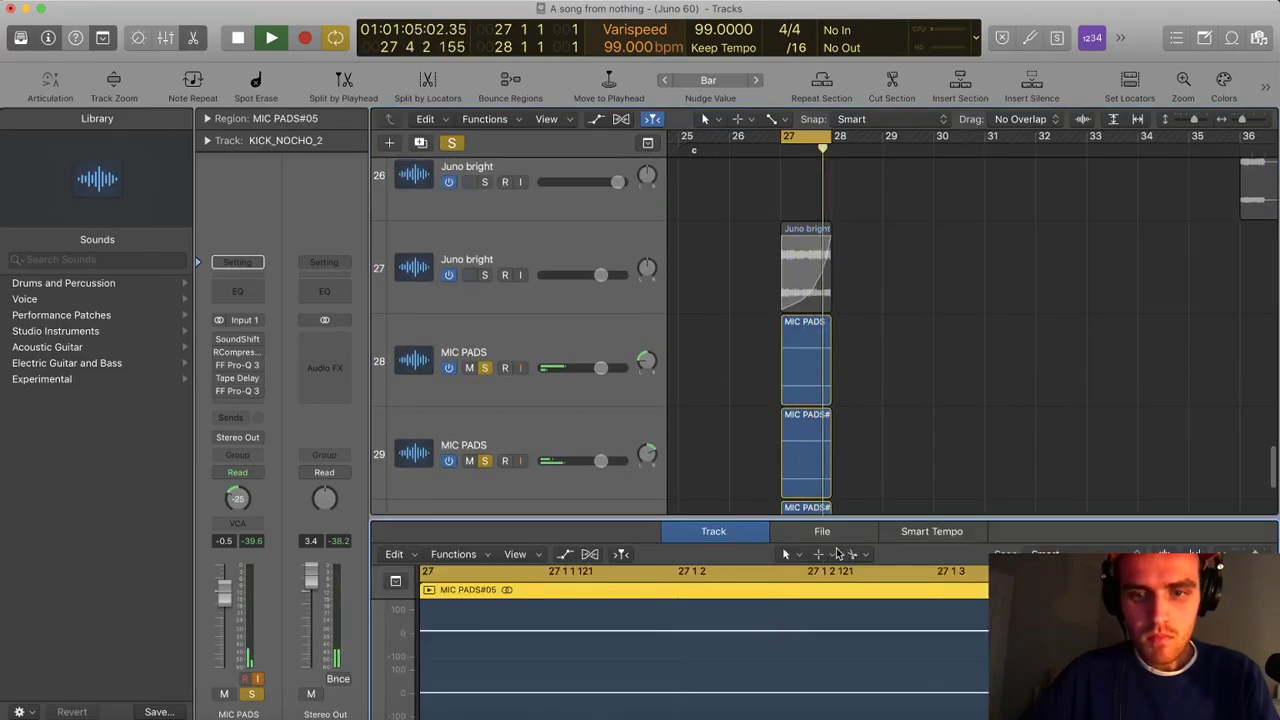
left_click(822, 532)
left_click(527, 554)
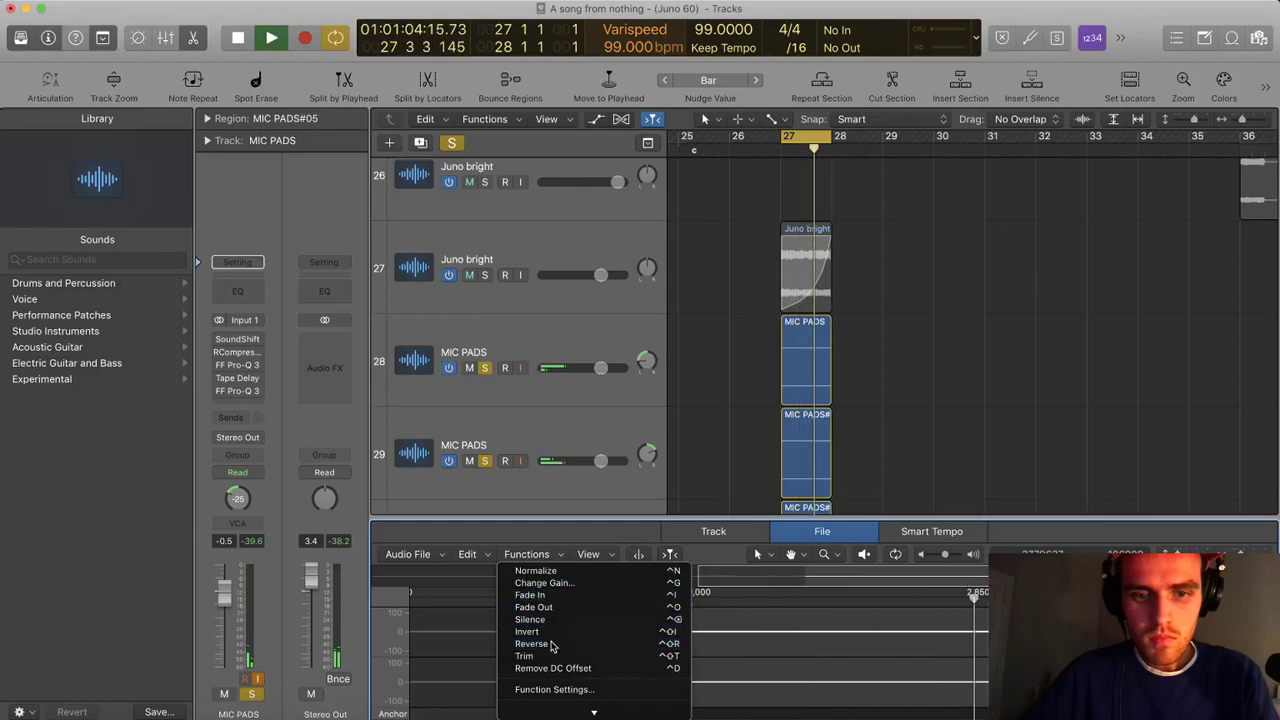
left_click(753, 578)
key("x")
key("x")
left_click(849, 520)
Reverse the vocal region on MIC PADS track 30 in the audio file editor and close the editor
scroll(666, 608, "up", 5)
scroll(668, 602, "right", 3)
scroll(677, 552, "left", 2)
key("space")
left_click(785, 451)
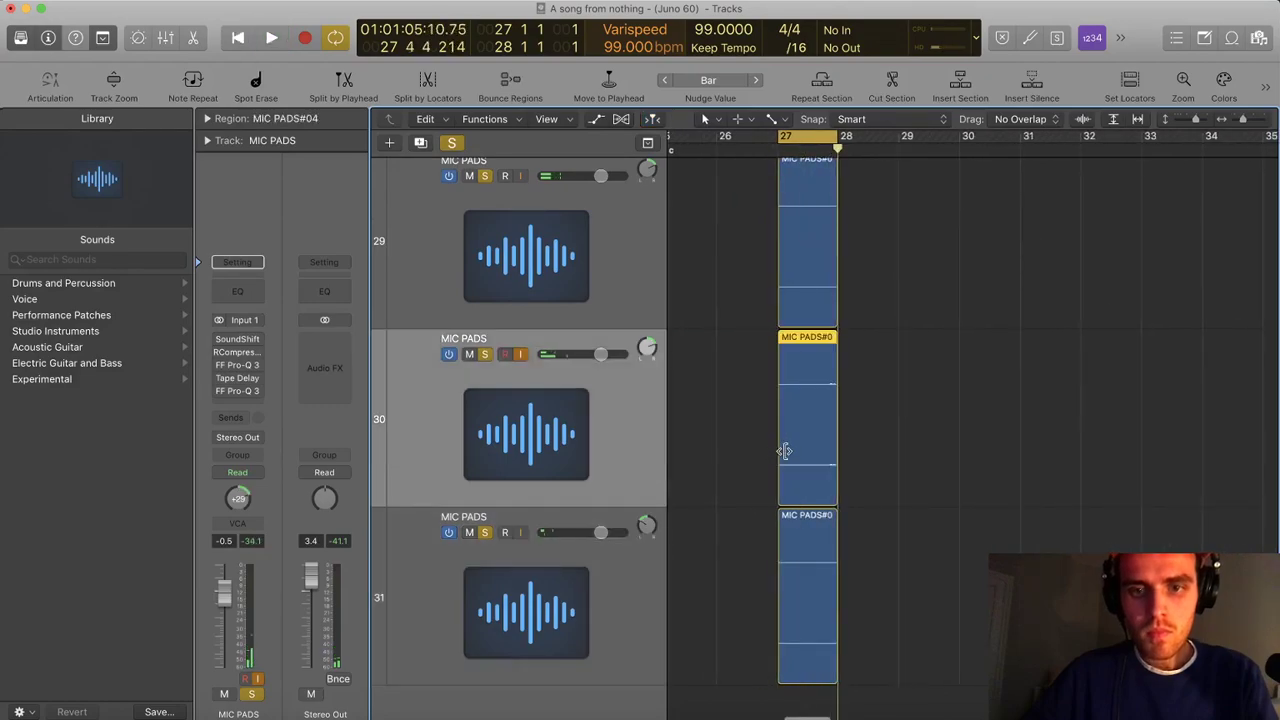
key("e")
left_click(523, 556)
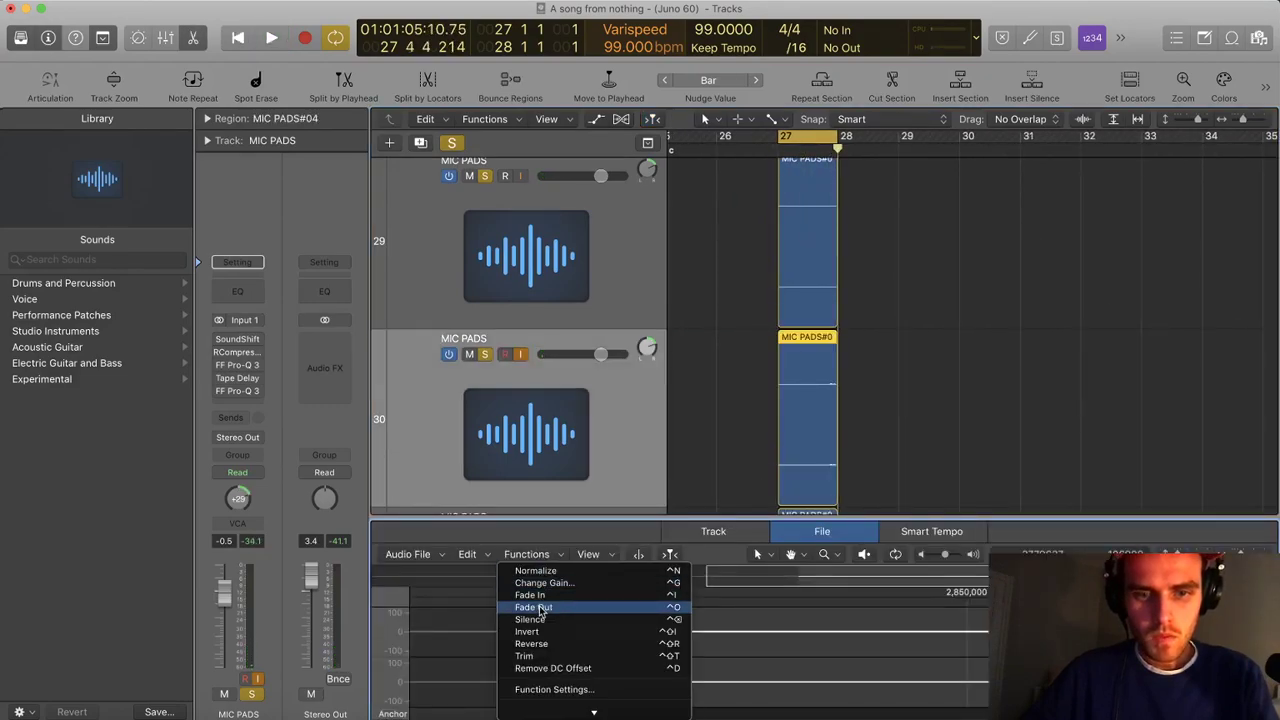
left_click(542, 644)
key("x")
key("x")
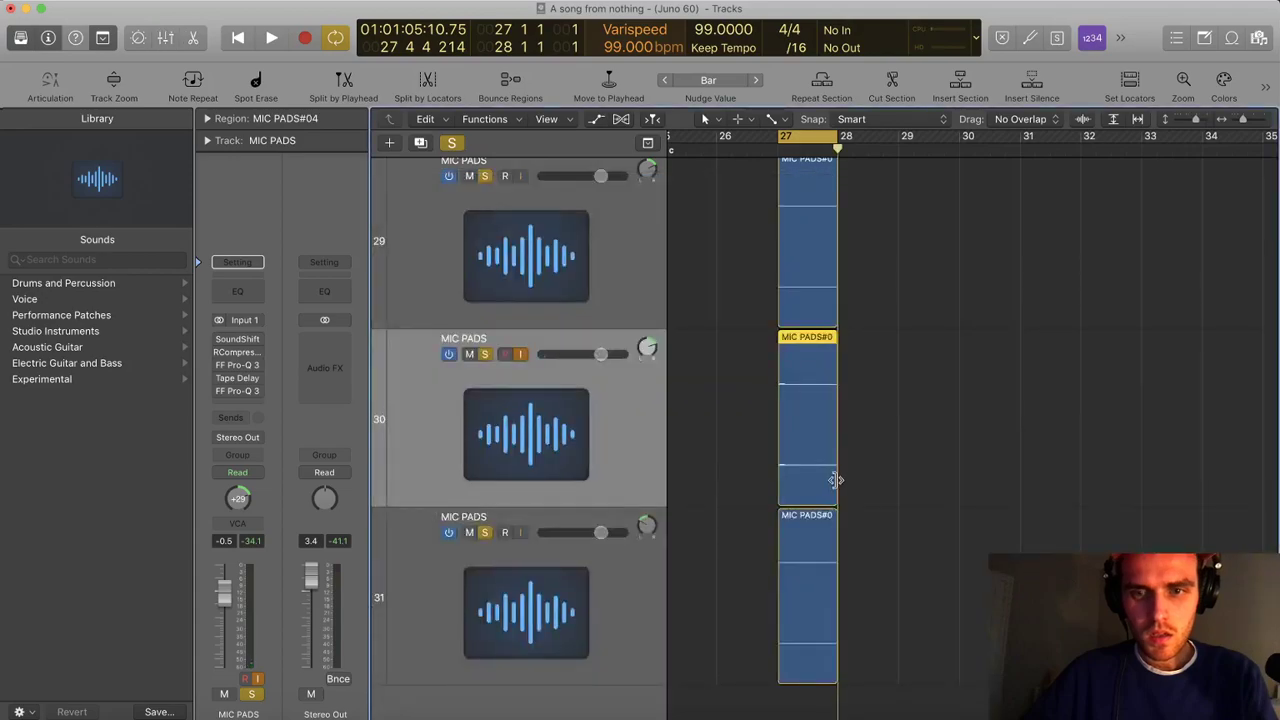
Add fade-ins to the four MIC PADS regions during playback: nearly full length on track 30, shorter on tracks 28, 29 and 31
key("space")
scroll(834, 488, "up", 4)
scroll(834, 488, "up", 1)
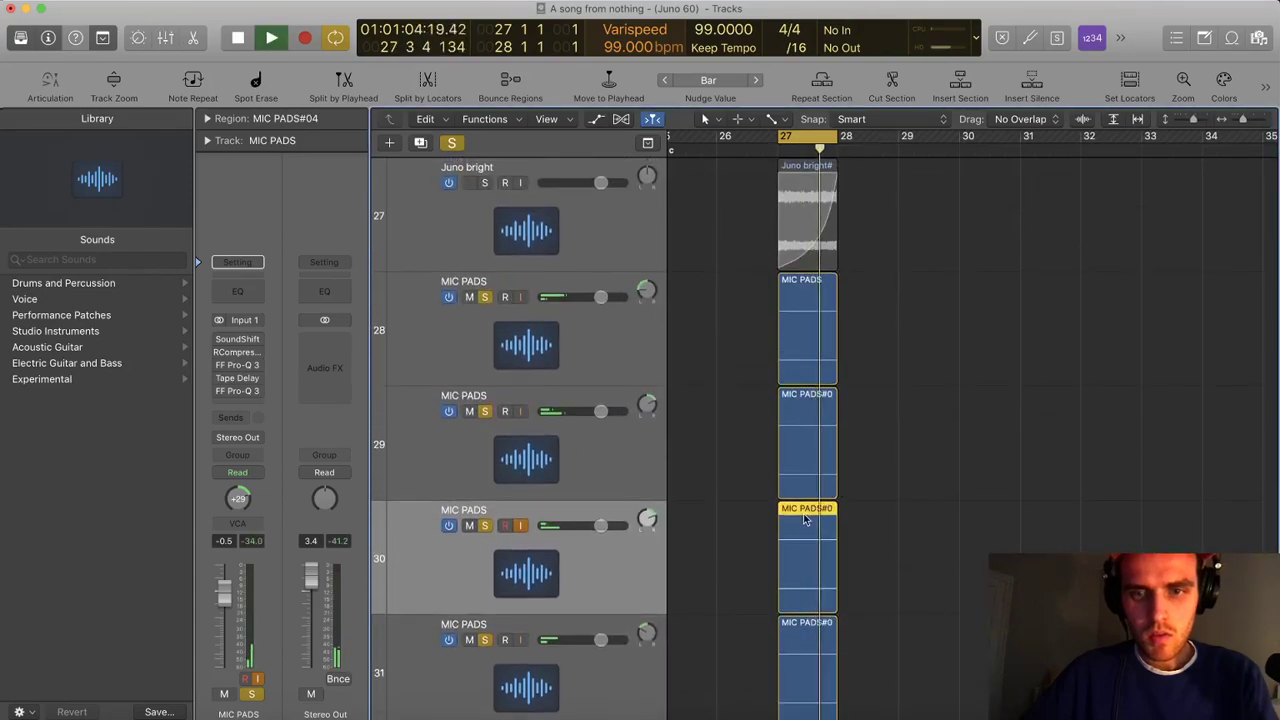
left_click_drag(780, 516, 838, 516)
scroll(788, 606, "down", 4)
left_click_drag(780, 588, 803, 588)
left_click_drag(787, 365, 816, 358)
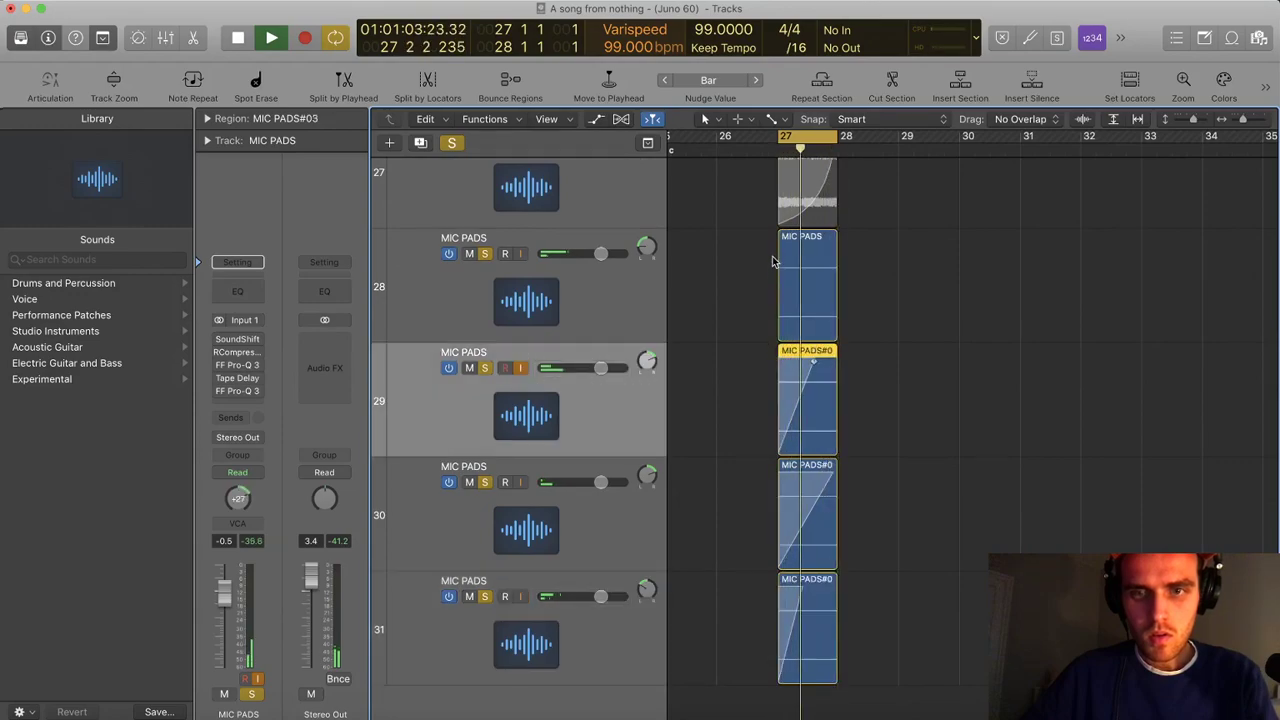
left_click_drag(798, 246, 799, 247)
key("space")
scroll(760, 308, "down", 3)
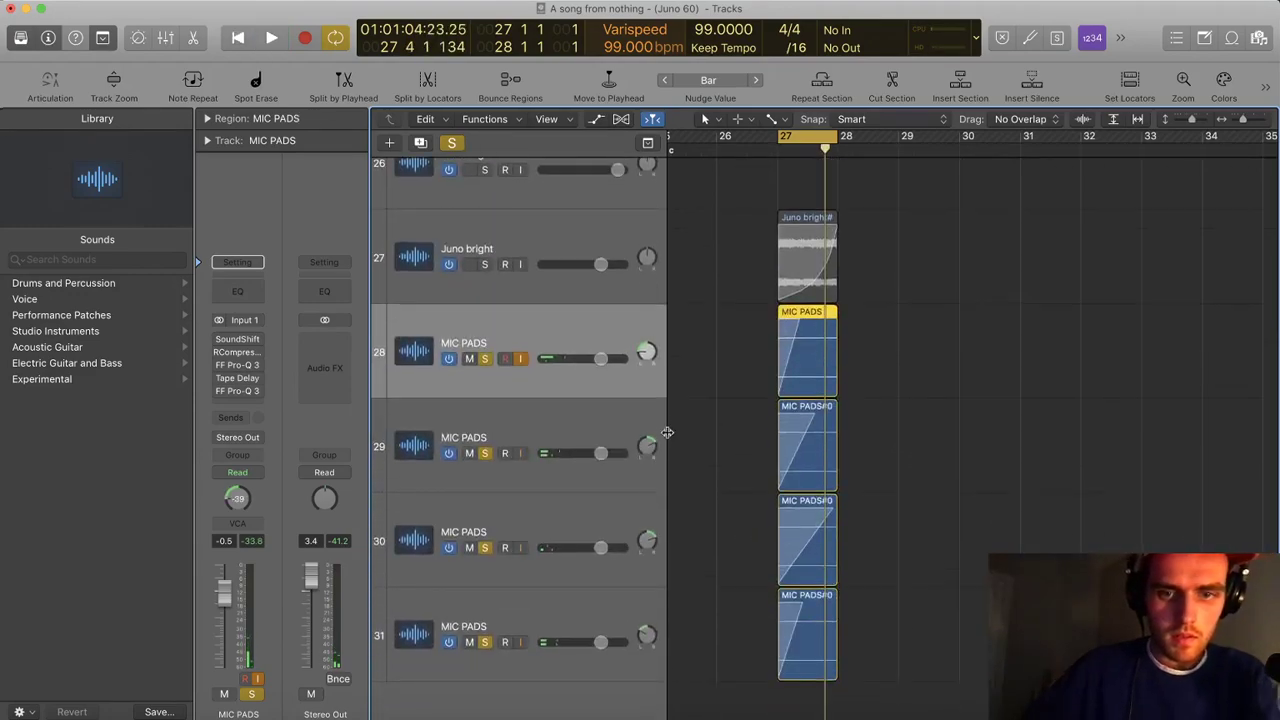
Duplicate MIC PADS track 31 as track 32, set its level to 0.0 dB and turn off all solos
left_click(570, 610)
key("super+d")
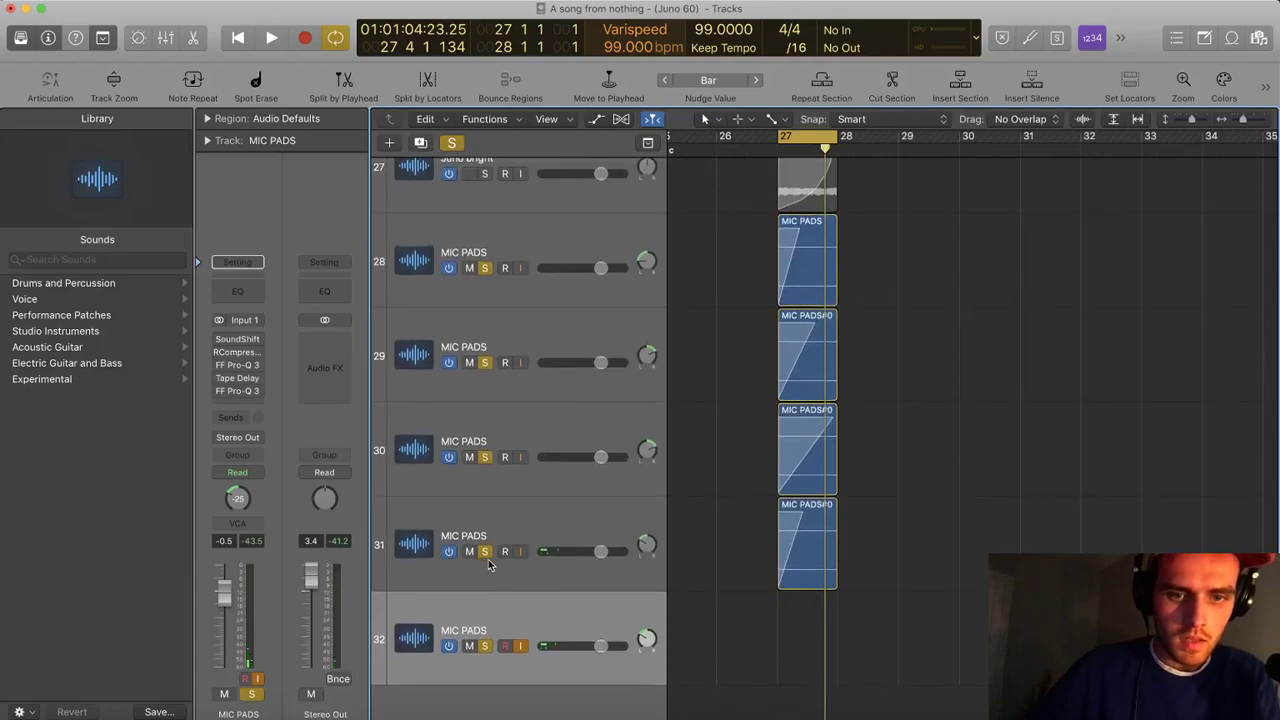
left_click_drag(601, 646, 604, 646)
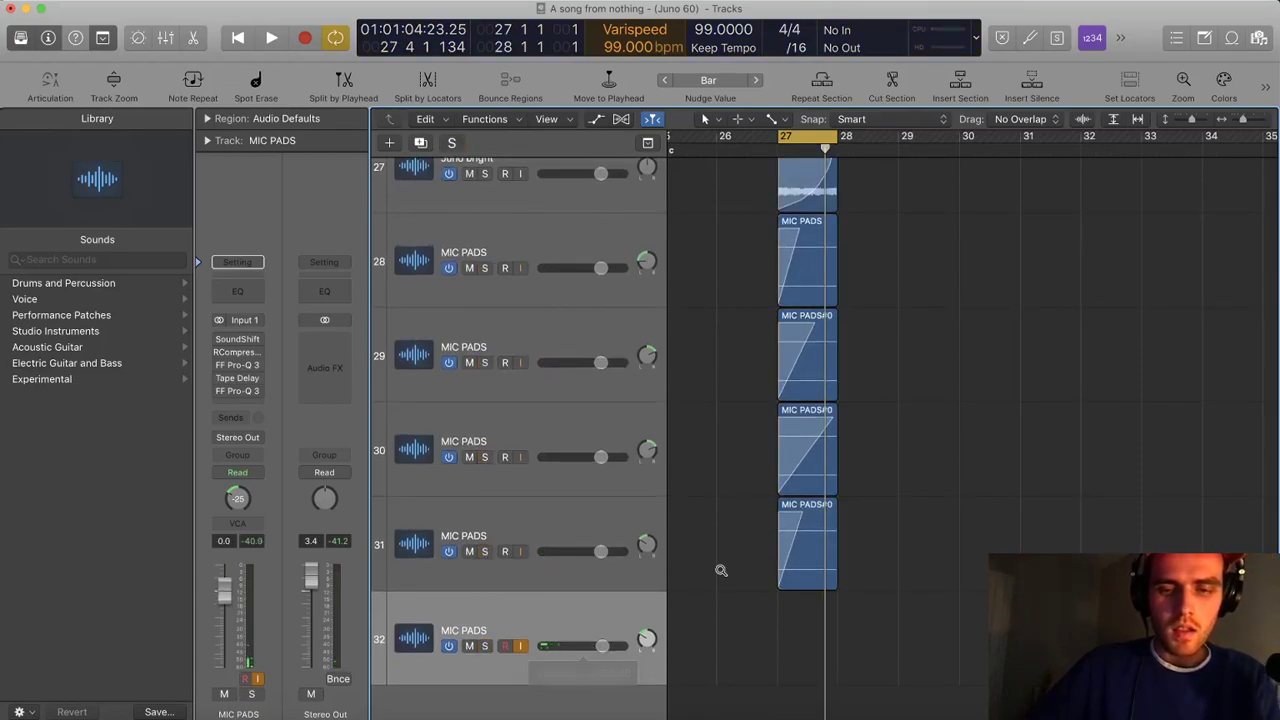
scroll(721, 570, "down", 3)
scroll(717, 540, "down", 1)
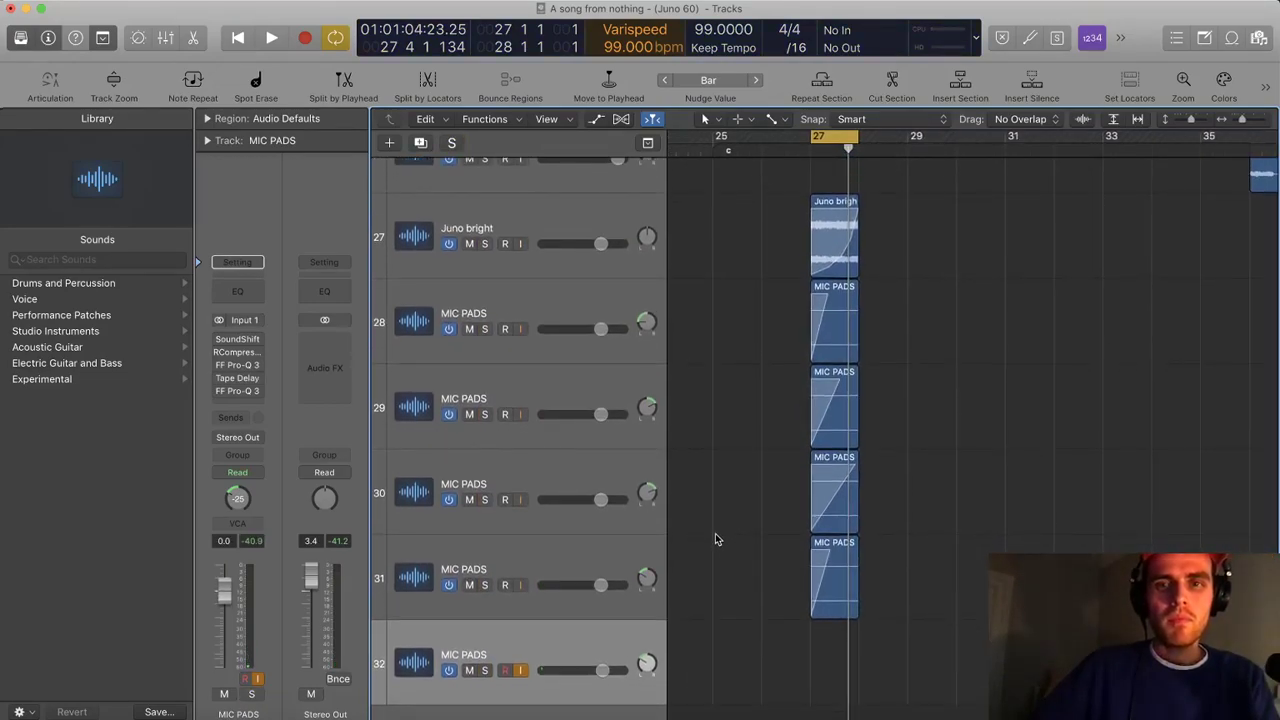
Record looped vocal takes over bar 27 on MIC PADS track 32 and reduce the take folder to one region
key("r")
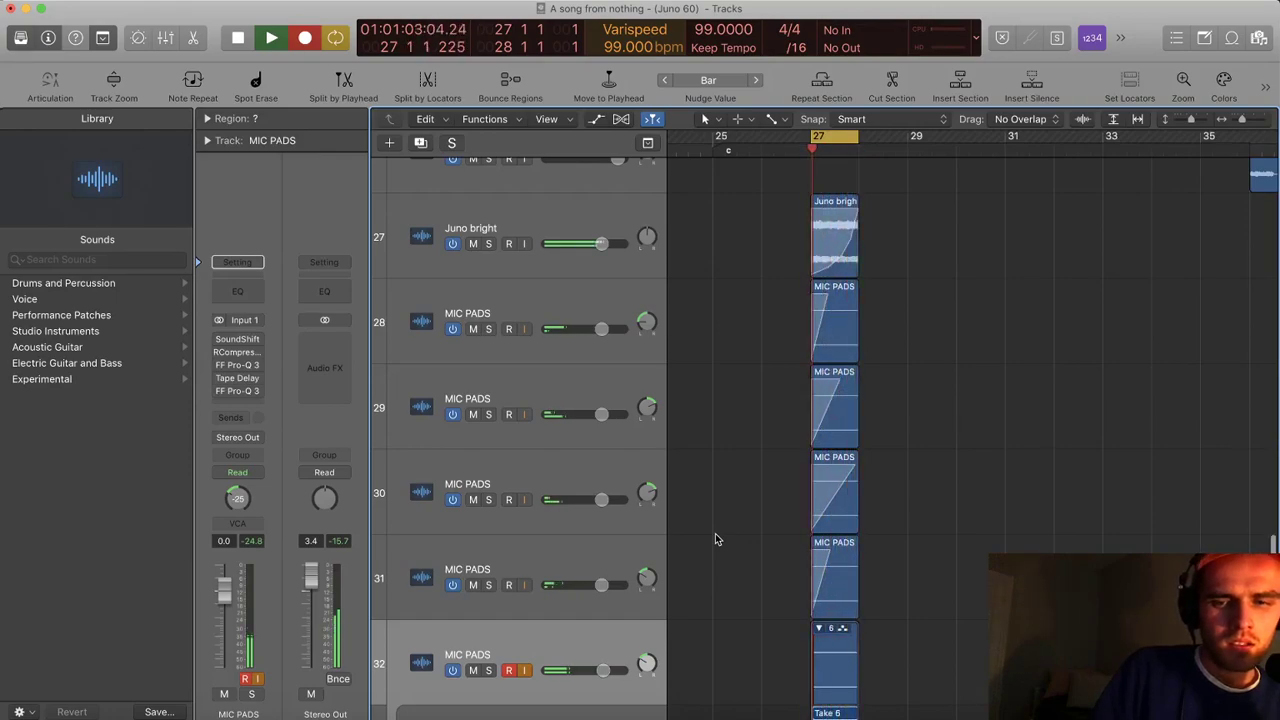
key("space")
scroll(777, 566, "down", 3)
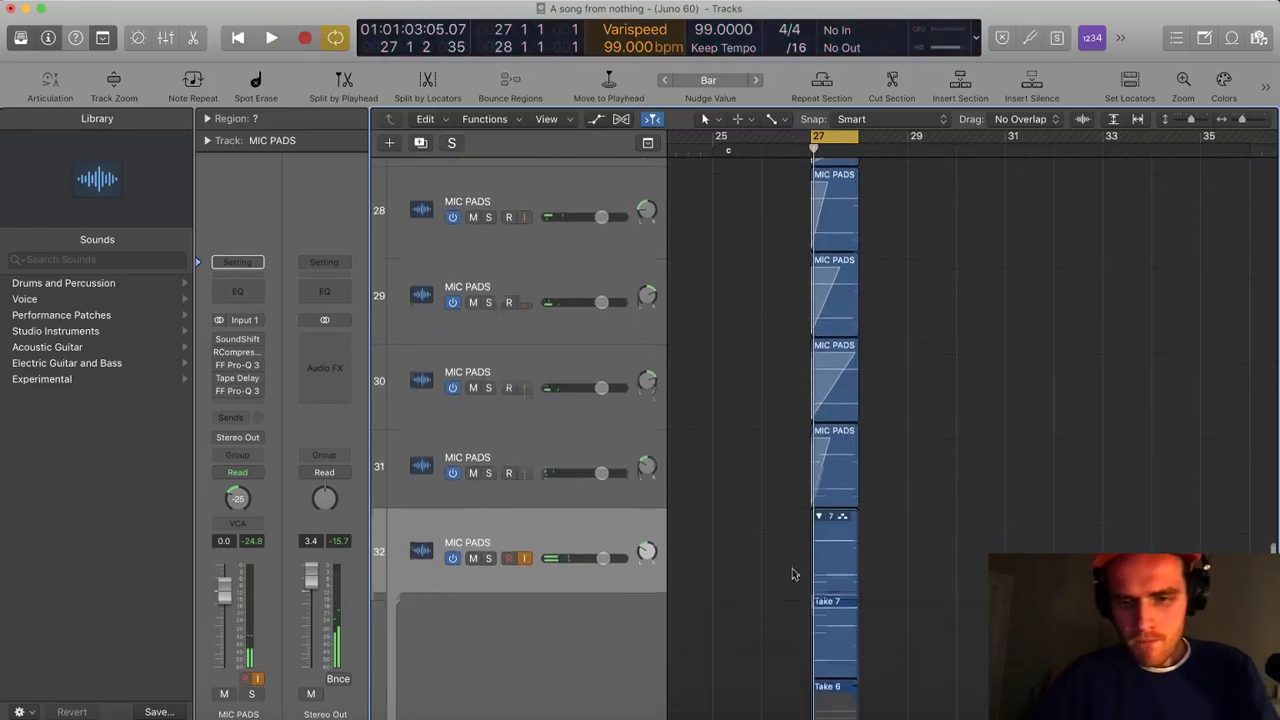
left_click(832, 479)
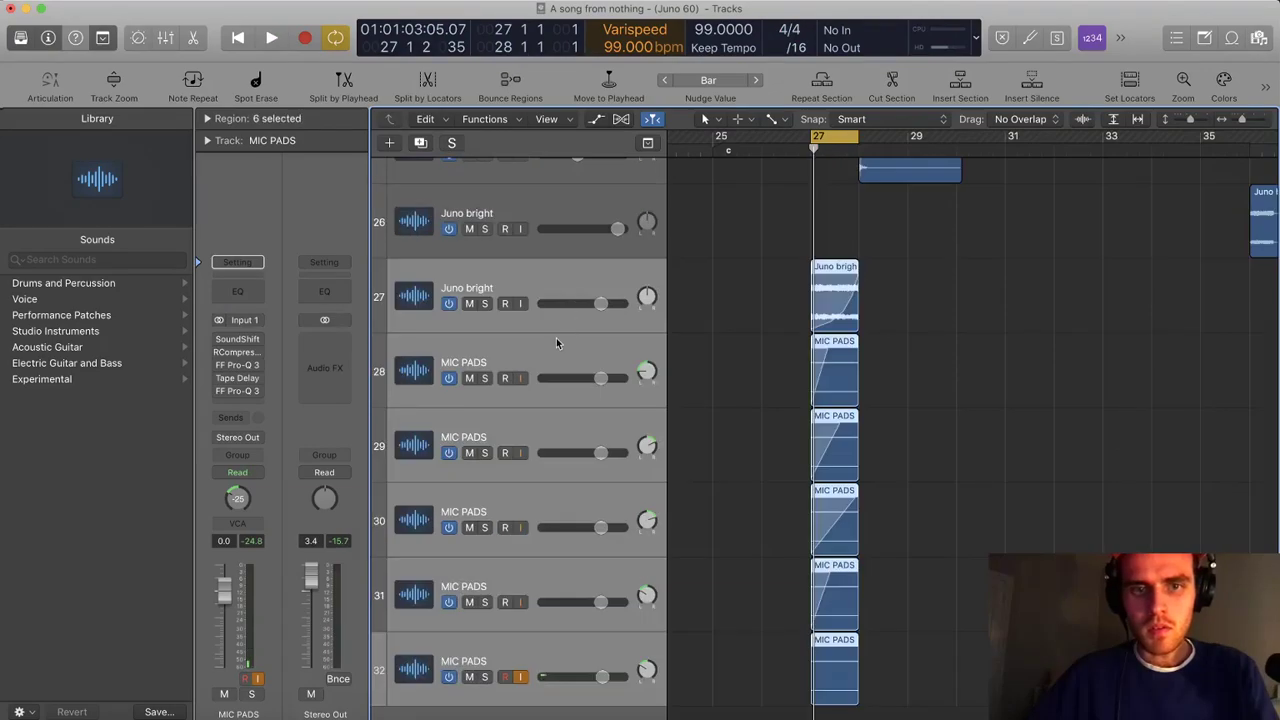
Route MIC PADS tracks 28 to 32 to Bus 4, named VOCAL BUS, and play the bus soloed
left_click(558, 347, "shift")
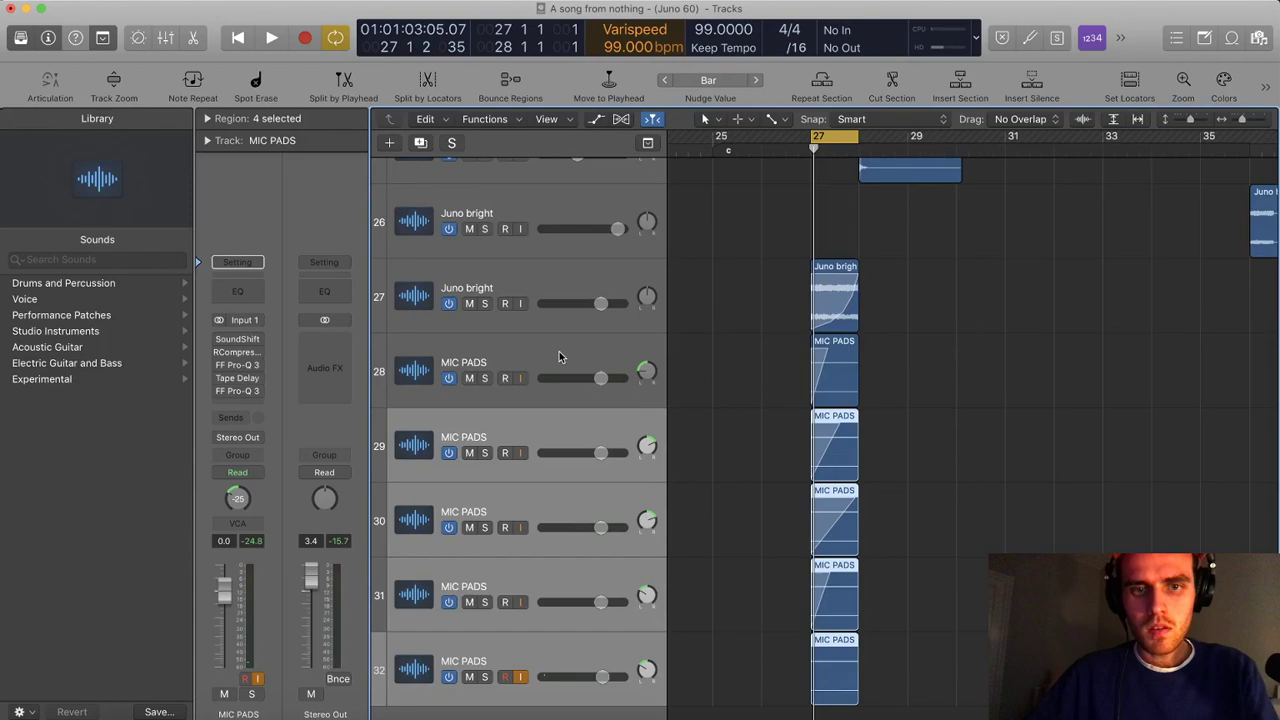
key("x")
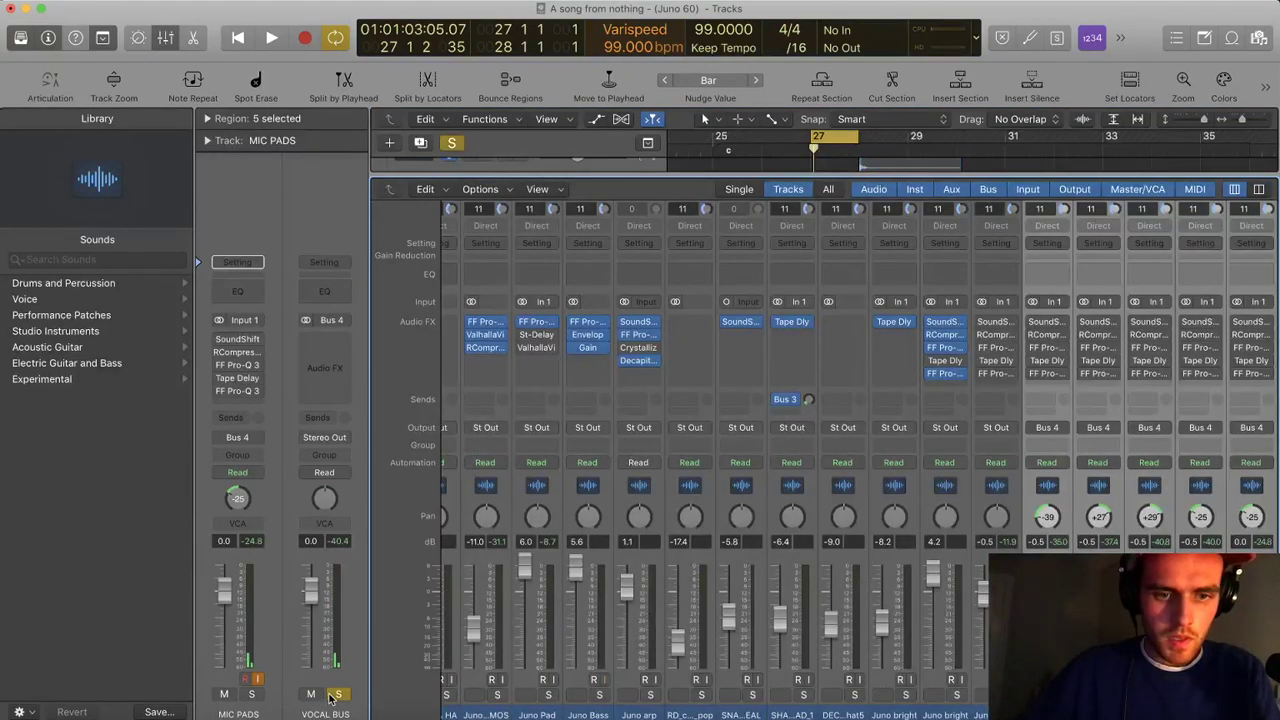
key("s")
key("space")
left_click(325, 341)
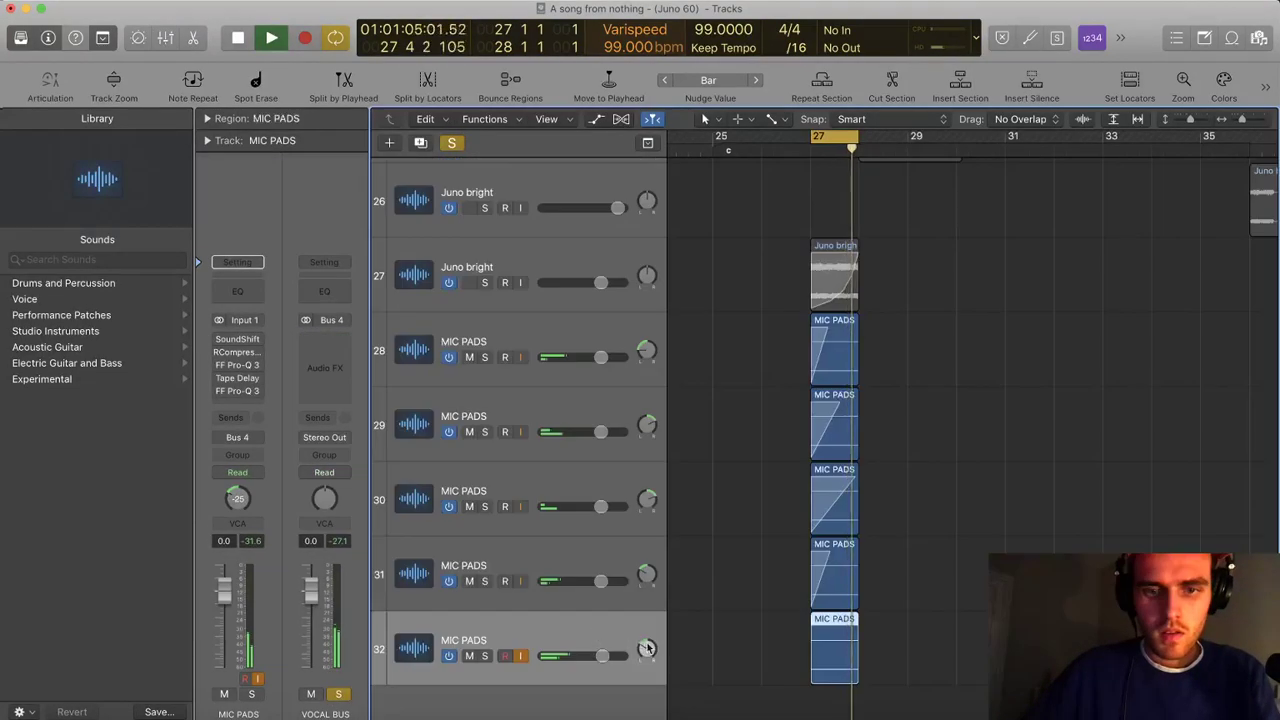
Centre the pan of MIC PADS track 32, lower its level to -4.9 dB and enable its last FF Pro-Q 3 low cut
left_click(647, 649, "alt")
left_click_drag(601, 656, 585, 656)
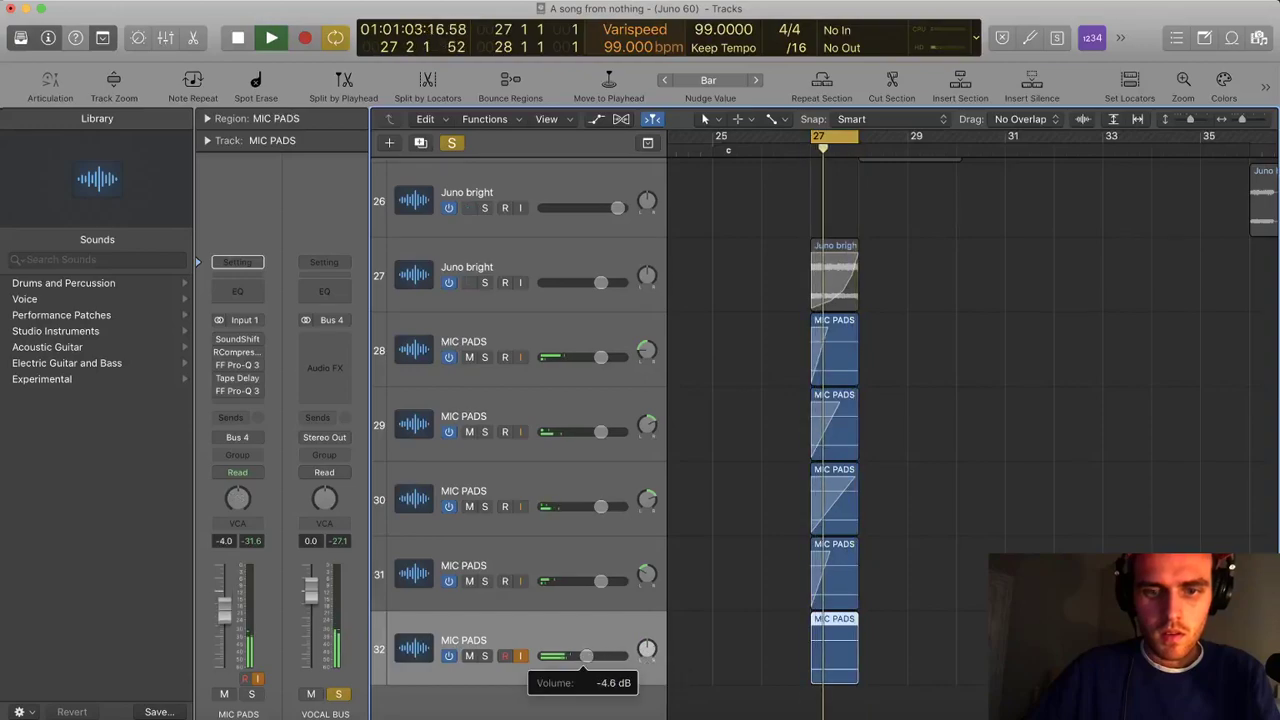
left_click(238, 392)
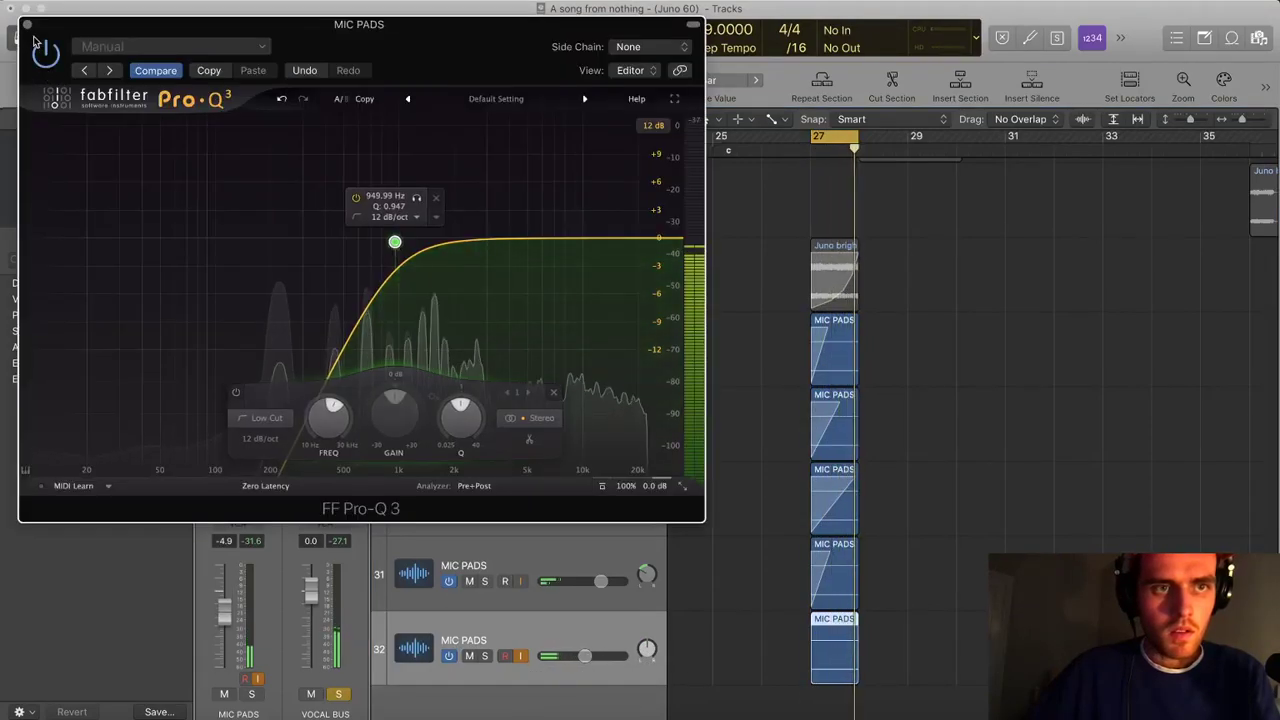
left_click(27, 23)
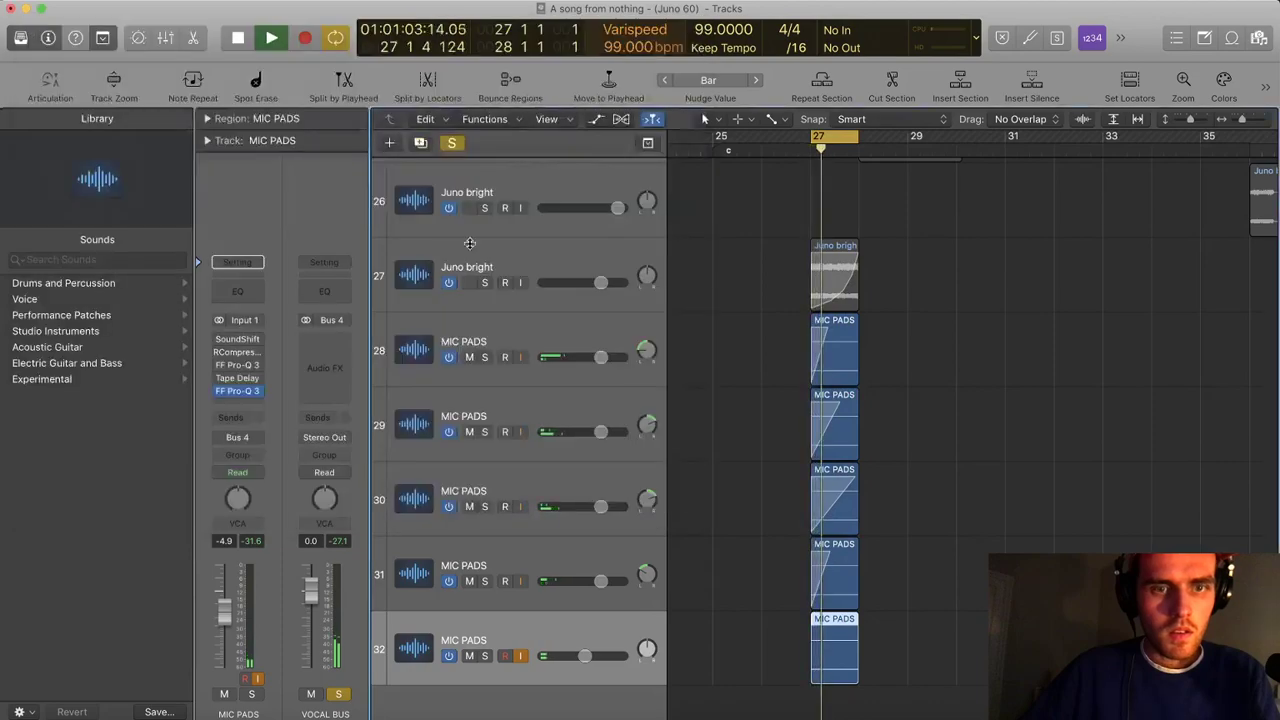
Select MIC PADS tracks 28 to 32 and insert a stereo ValhallaUberMod on the VOCAL BUS
left_click(597, 344, "shift")
left_click(335, 354)
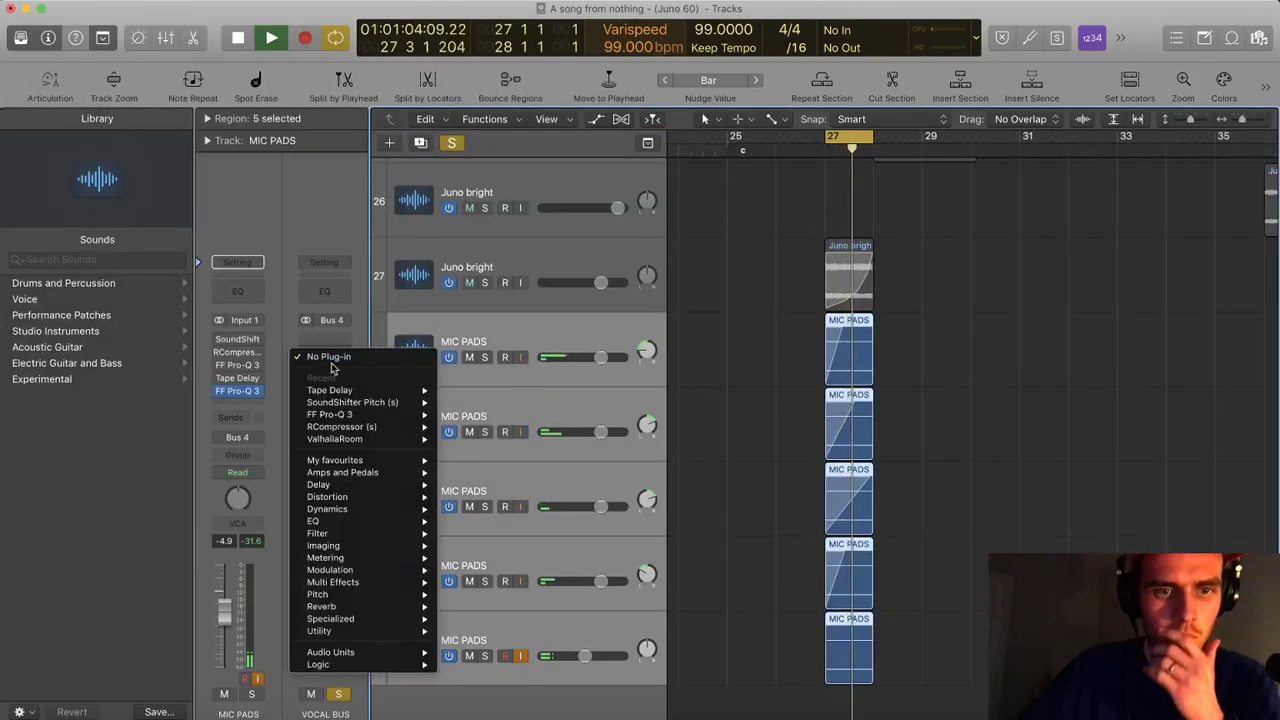
mouse_move(358, 667)
mouse_move(500, 699)
mouse_move(660, 699)
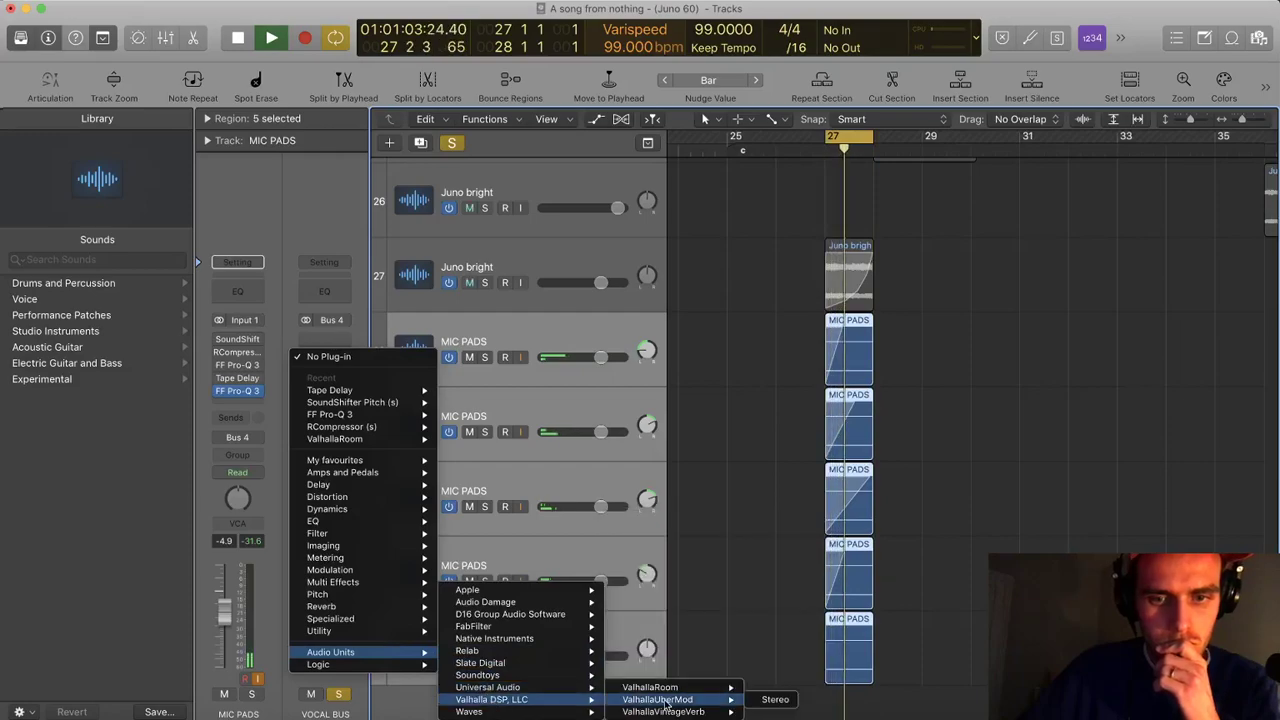
left_click(772, 700)
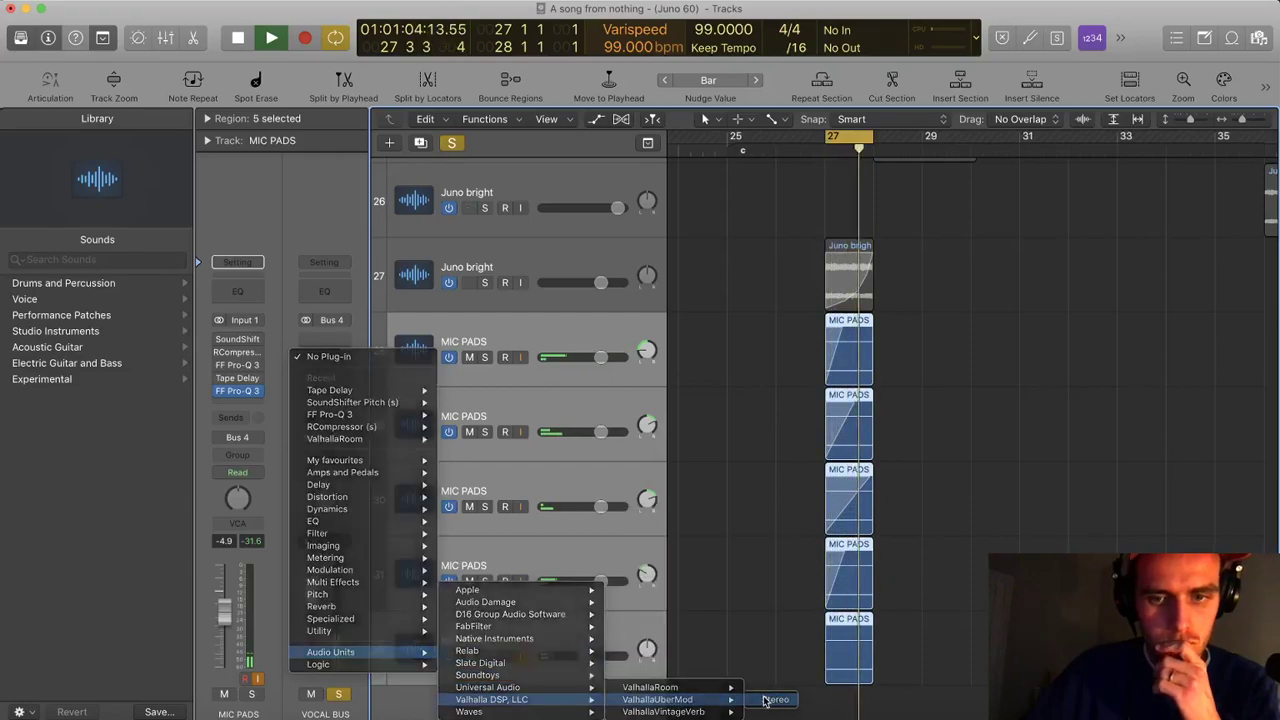
left_click(774, 700)
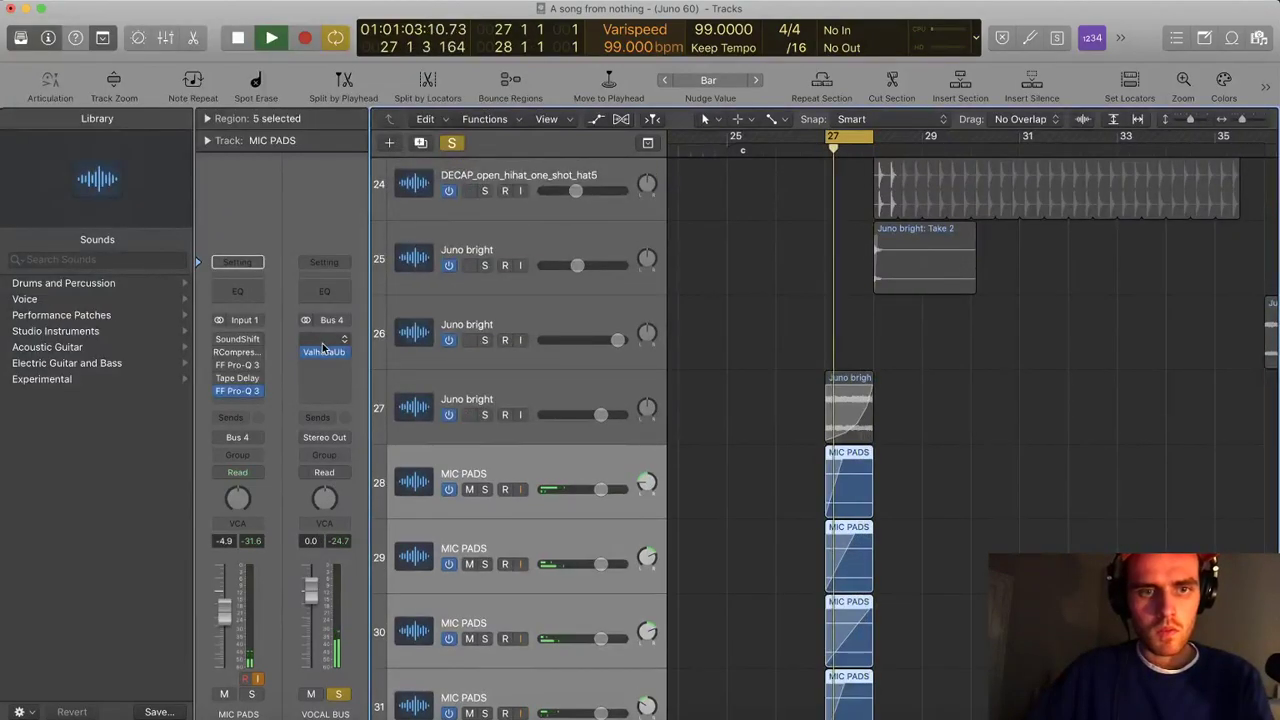
Insert a stereo Gain plug-in ahead of ValhallaUberMod on the VOCAL BUS and raise its gain
left_click(318, 345)
mouse_move(318, 617)
mouse_move(471, 612)
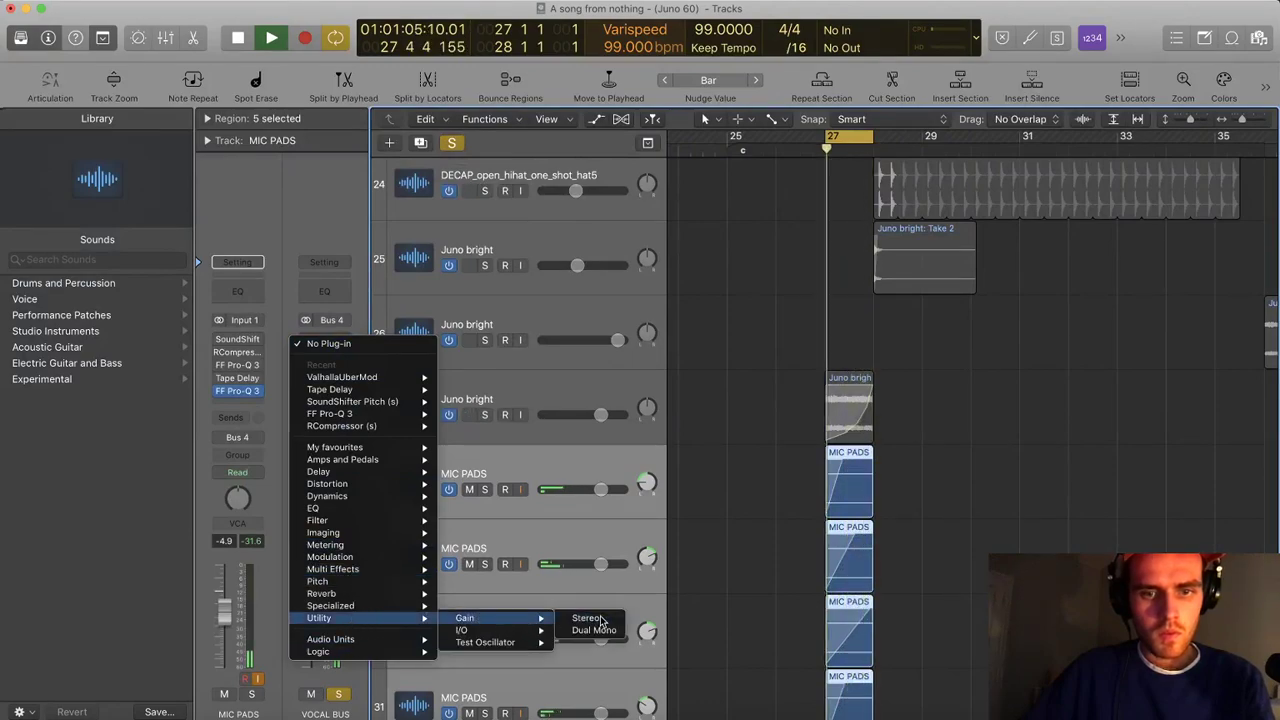
left_click(595, 612)
left_click_drag(68, 150, 71, 132)
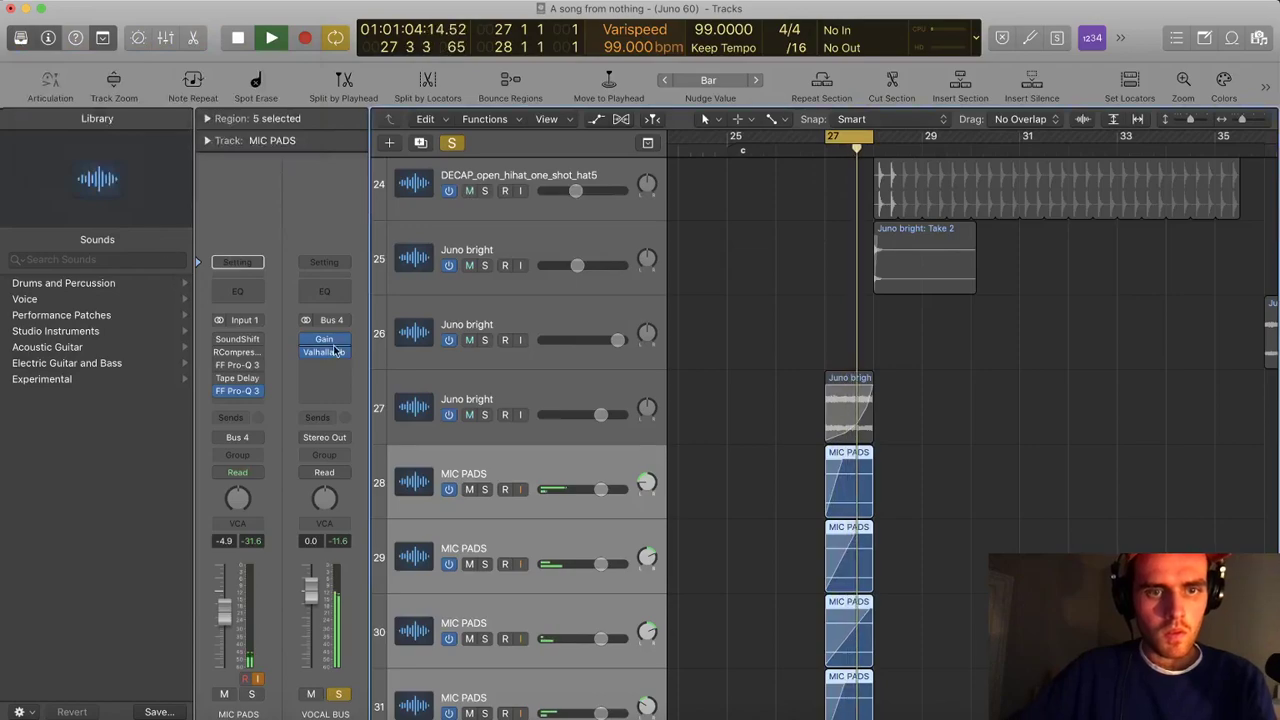
Add a stereo FF Pro-Q 3 to the VOCAL BUS with a low cut and a narrow bell cut of about 8 dB, both near 329 Hz
left_click(340, 364)
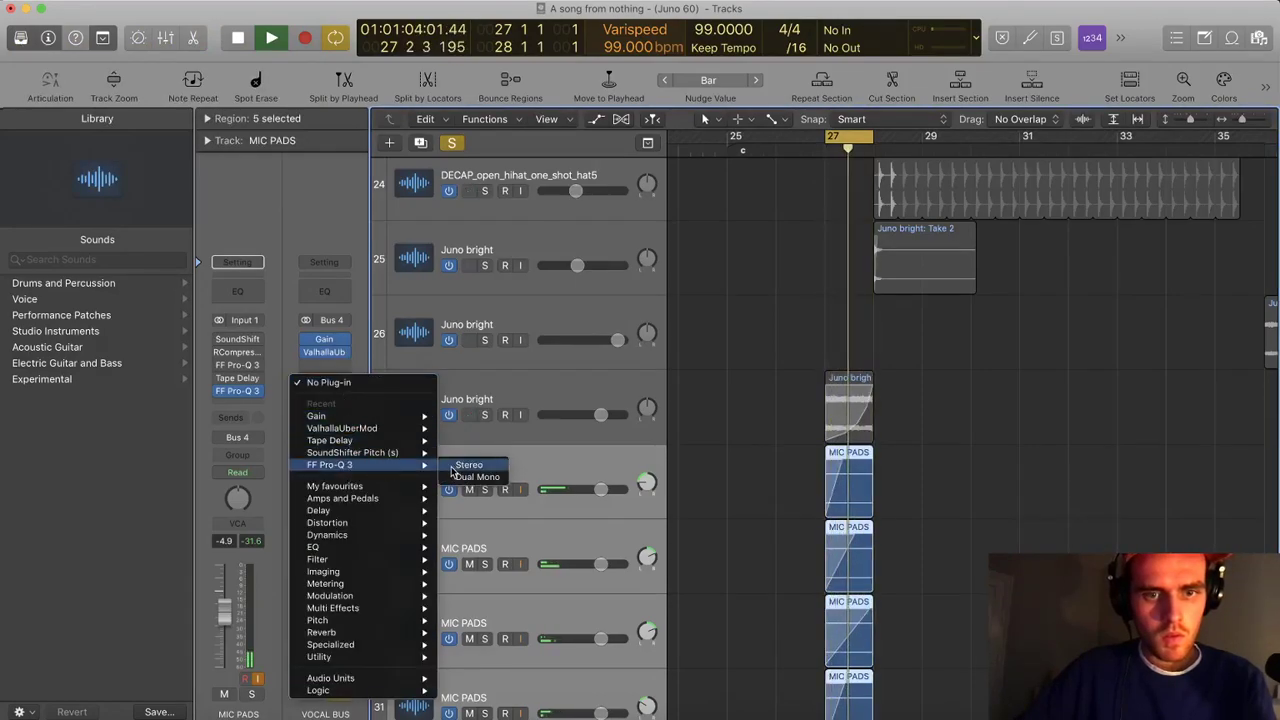
left_click(286, 237)
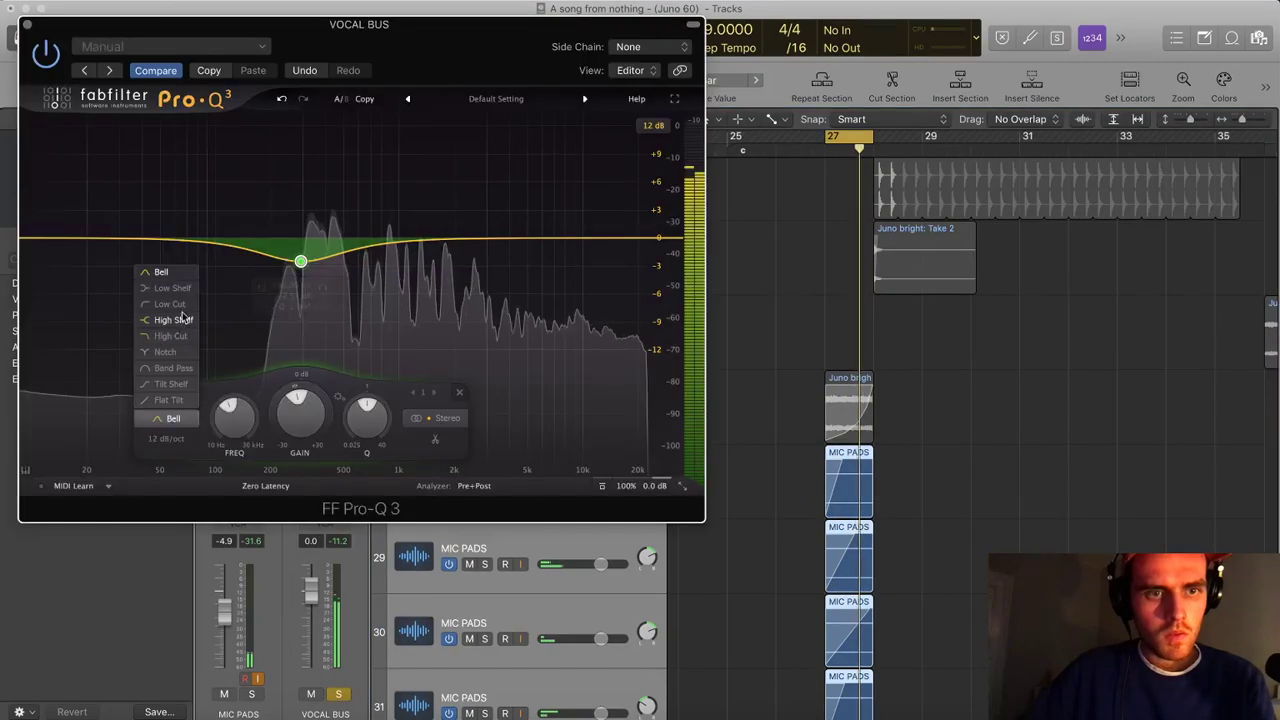
left_click(170, 295)
left_click_drag(300, 237, 321, 268)
left_click_drag(381, 422, 383, 388)
left_click_drag(316, 263, 312, 319)
left_click(332, 272)
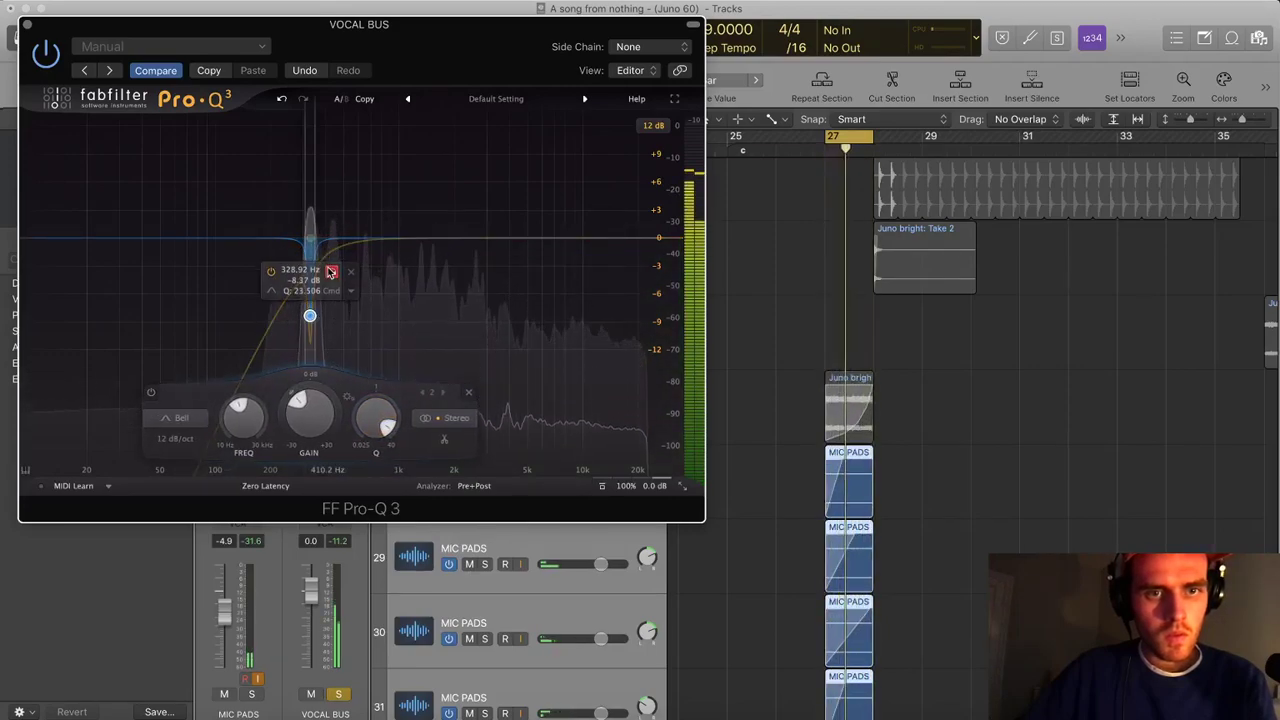
left_click_drag(363, 412, 363, 428)
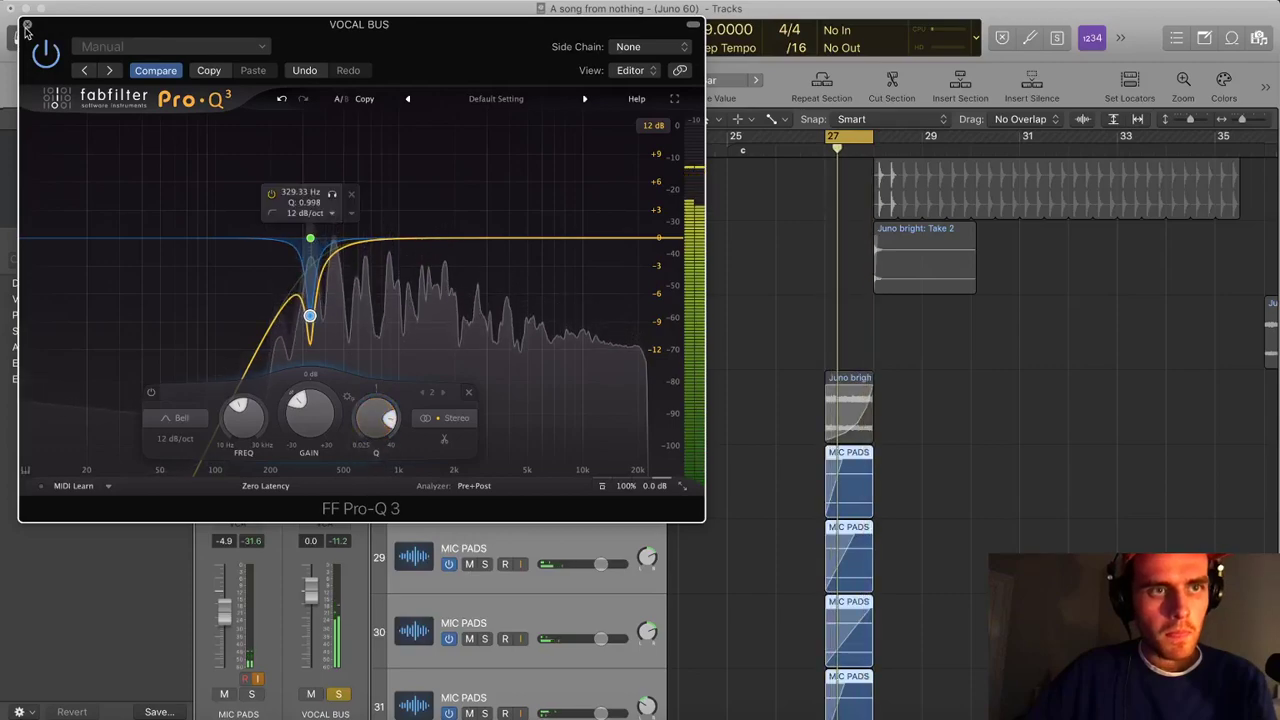
key("super+w")
Add a nearly full-length fade-in to the track 32 region and lengthen the fade-ins on the other MIC PADS regions
scroll(912, 480, "down", 3)
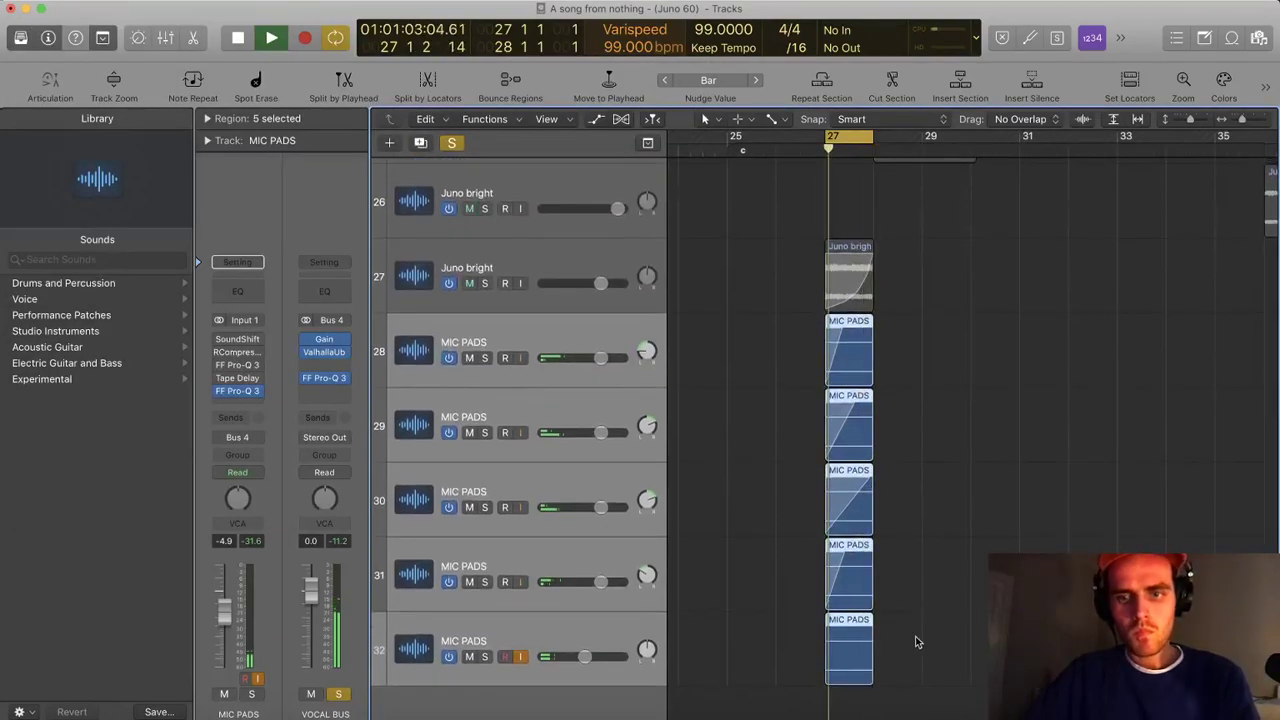
left_click(832, 632)
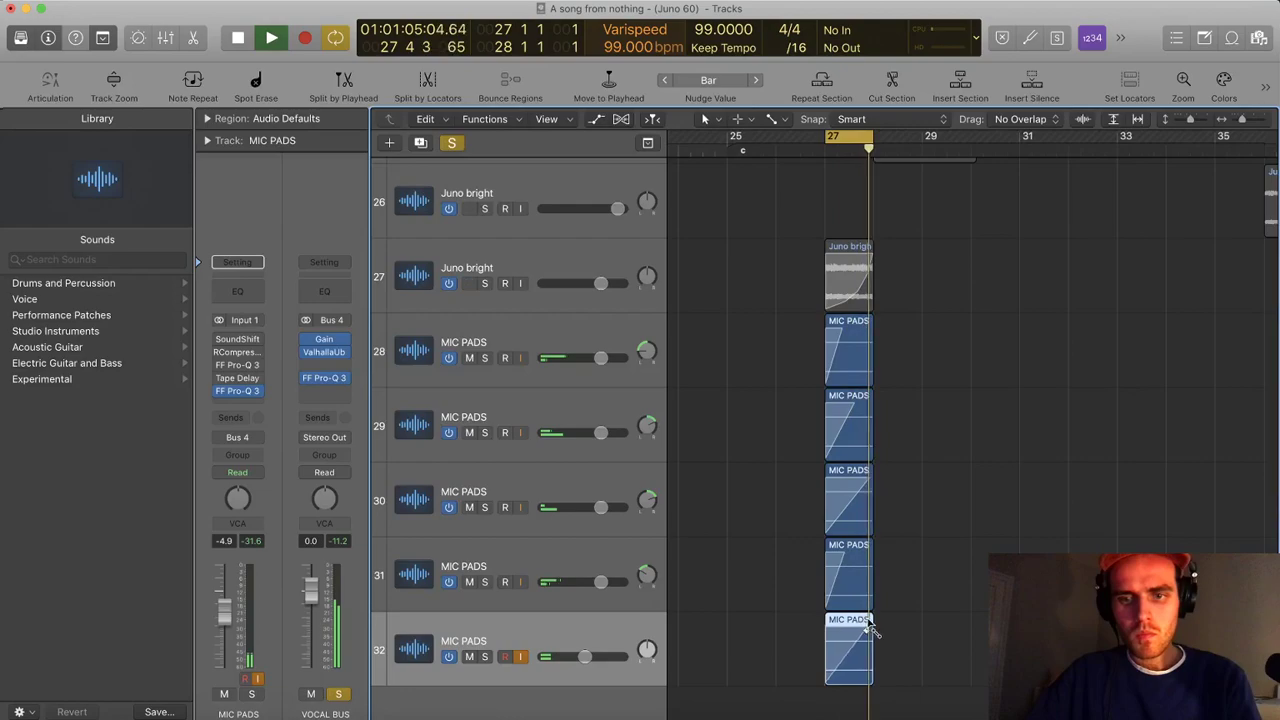
left_click(847, 560)
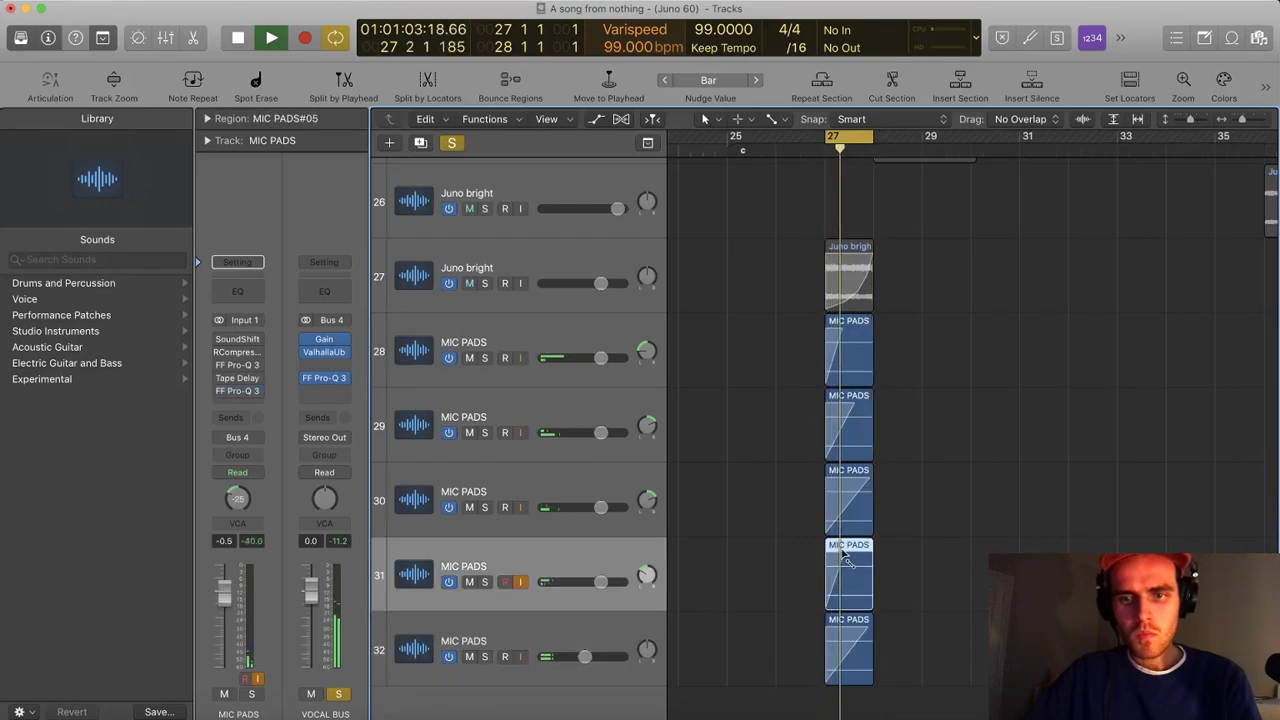
left_click(873, 401)
scroll(914, 400, "up", 6)
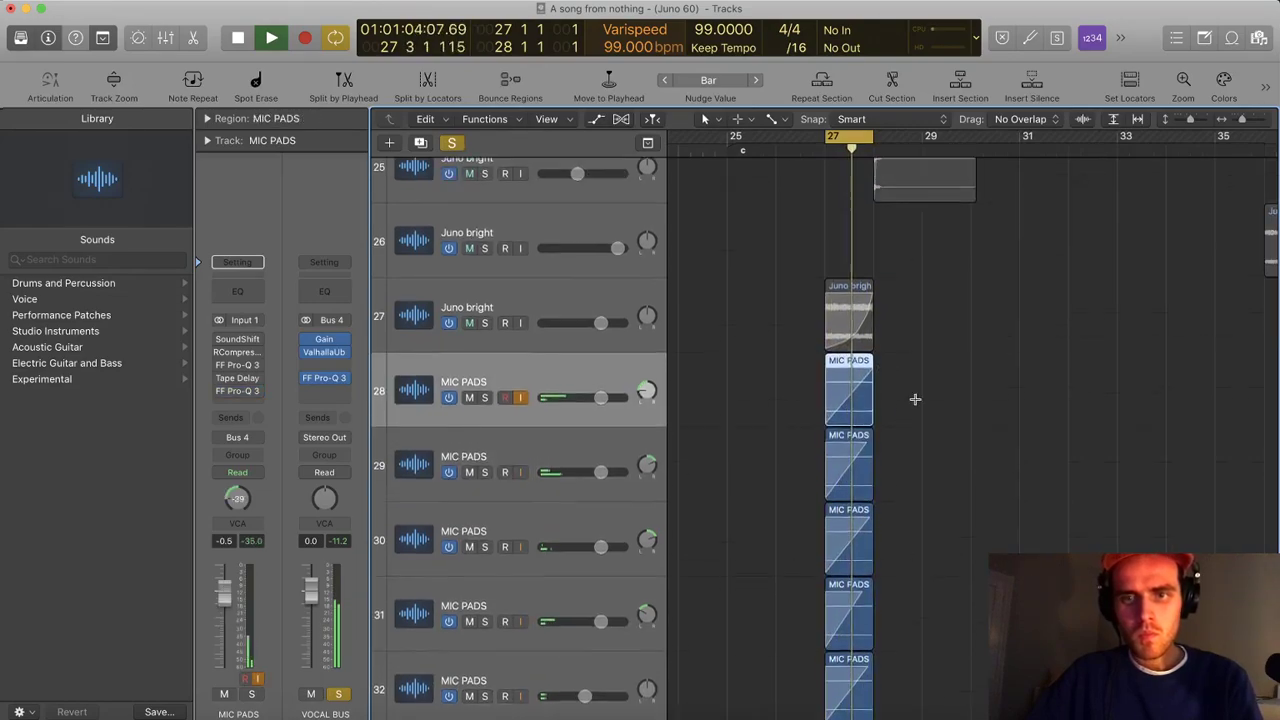
Turn off cycle mode and the VOCAL BUS solo, and play the MIC PADS in the full mix
key("super+Up")
key("super+Up")
key("super+Up")
scroll(870, 530, "down", 3)
key("c")
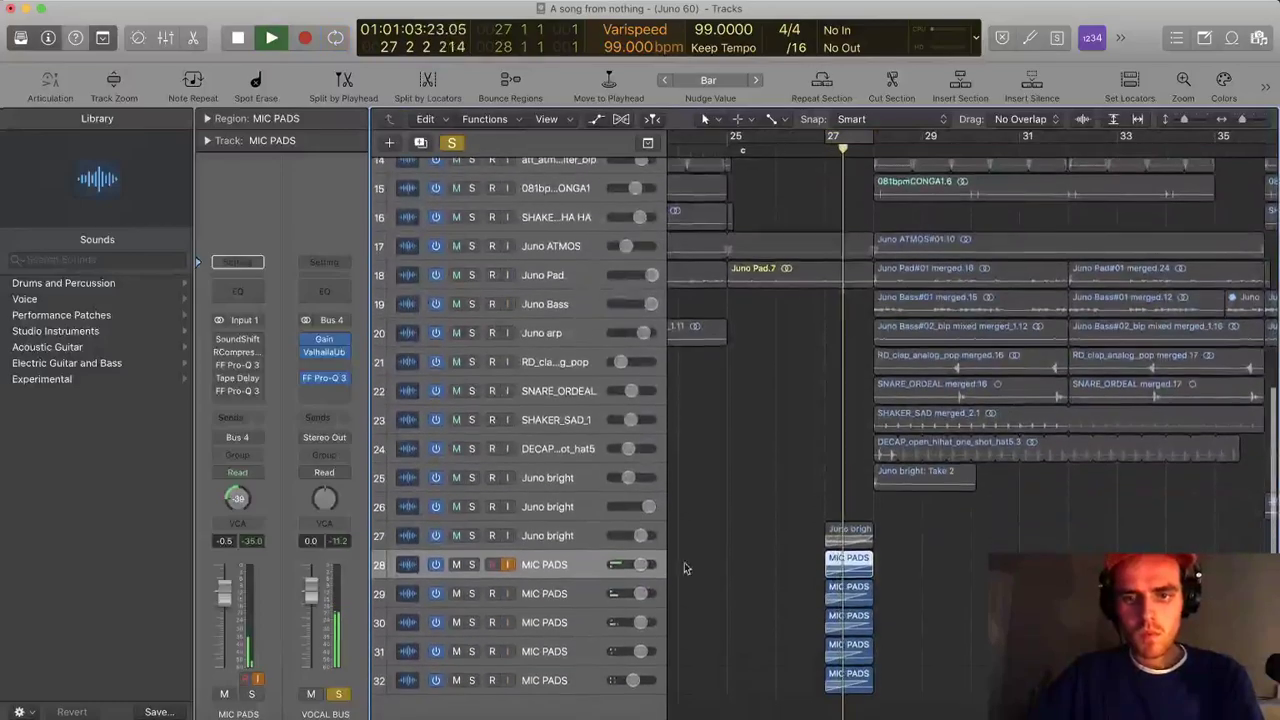
key("space")
left_click(338, 694)
key("space")
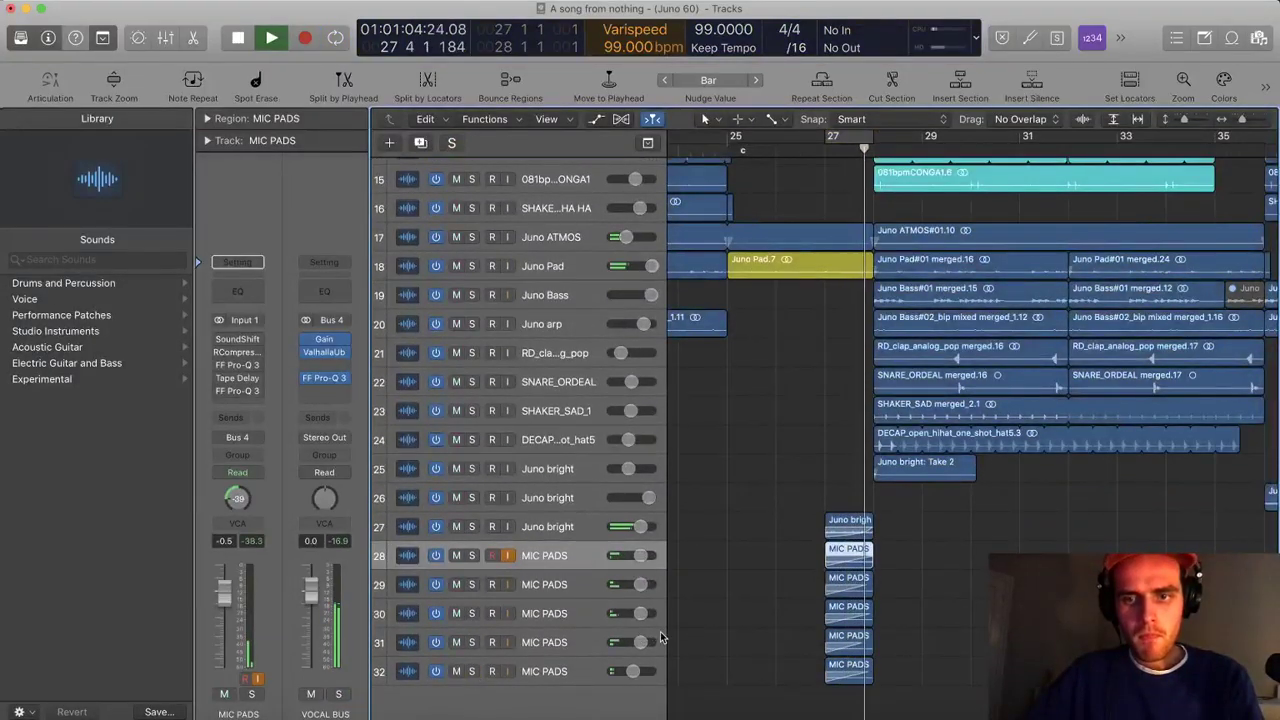
Play from bar 25 and raise the VOCAL BUS level to 2.3 dB
key("super+Up")
key("super+Up")
left_click(727, 149)
left_click(532, 653)
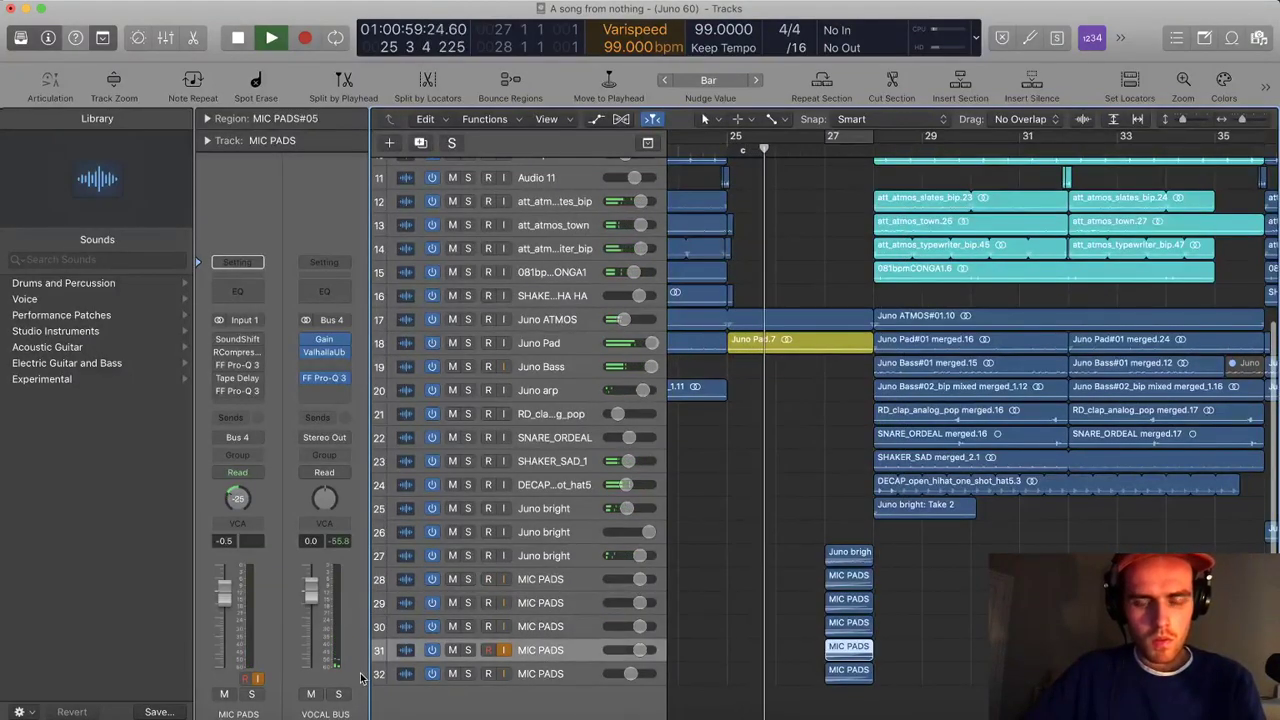
left_click_drag(312, 603, 313, 607)
key("super+Down")
key("super+Down")
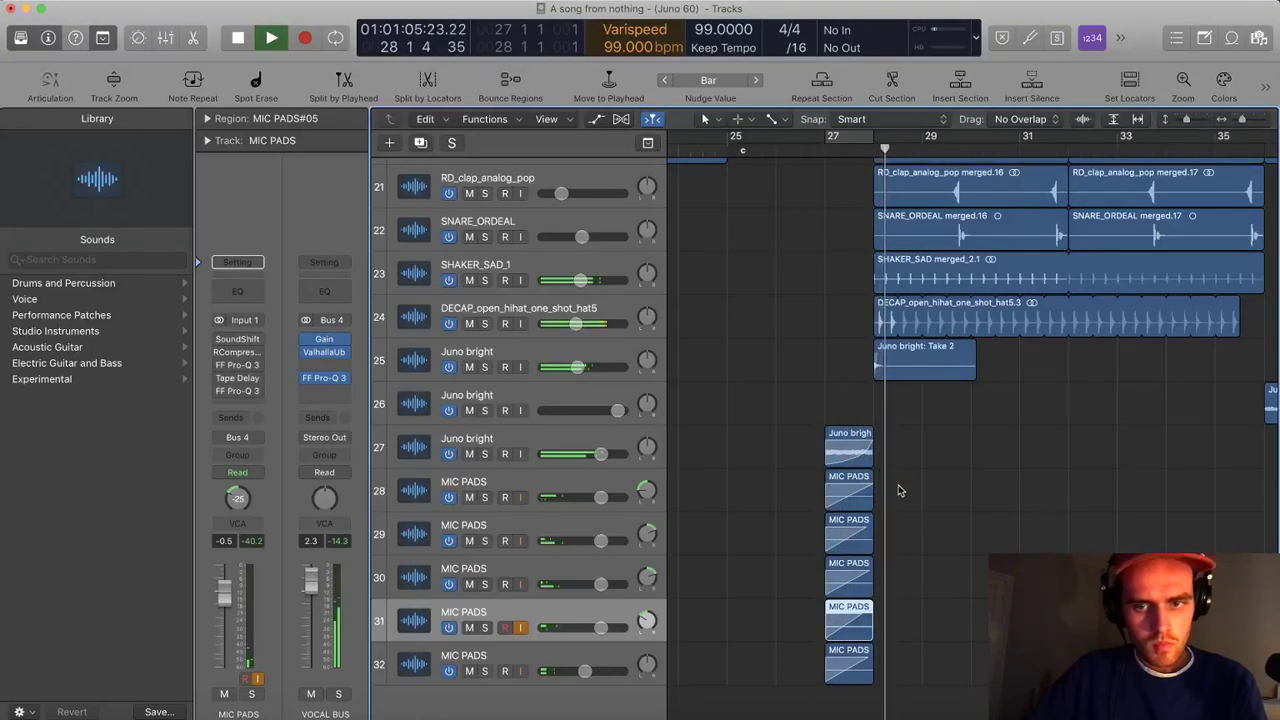
Stop playback, select the five MIC PADS regions and turn off input monitoring on tracks 28 to 32
key("super+Down")
scroll(889, 492, "right", 1)
key("space")
left_click_drag(883, 638, 846, 398)
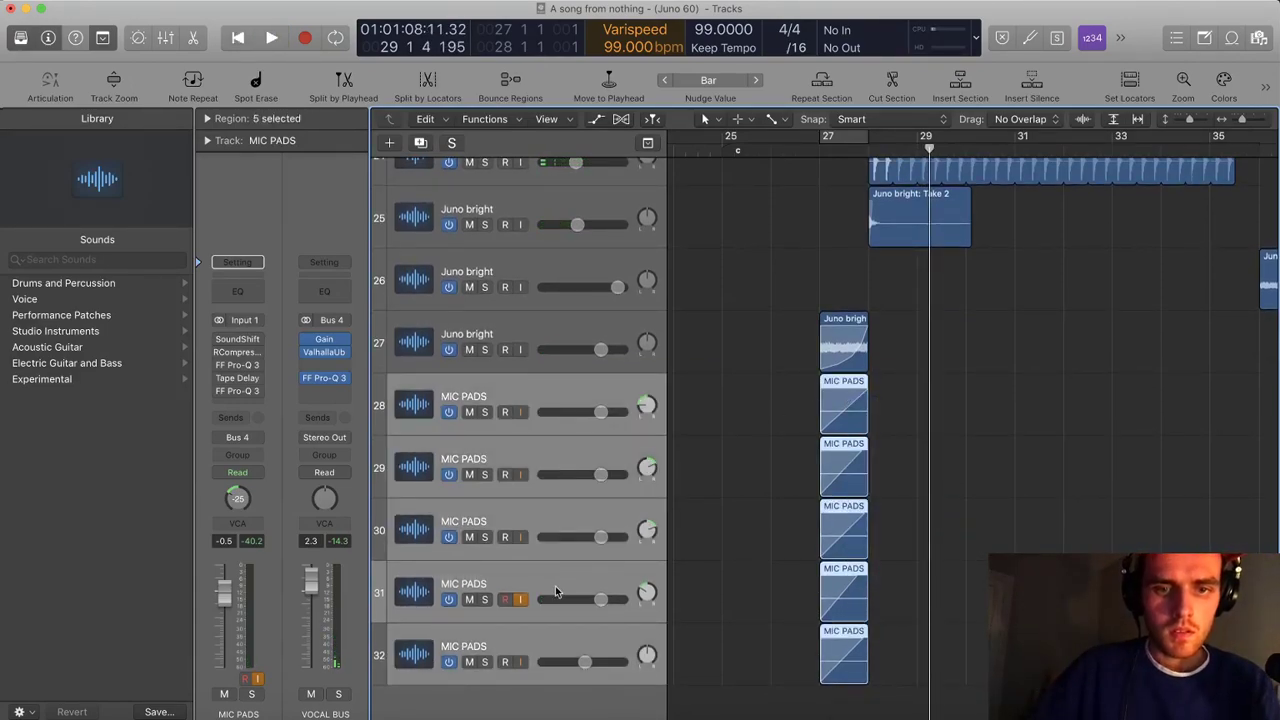
left_click(882, 459)
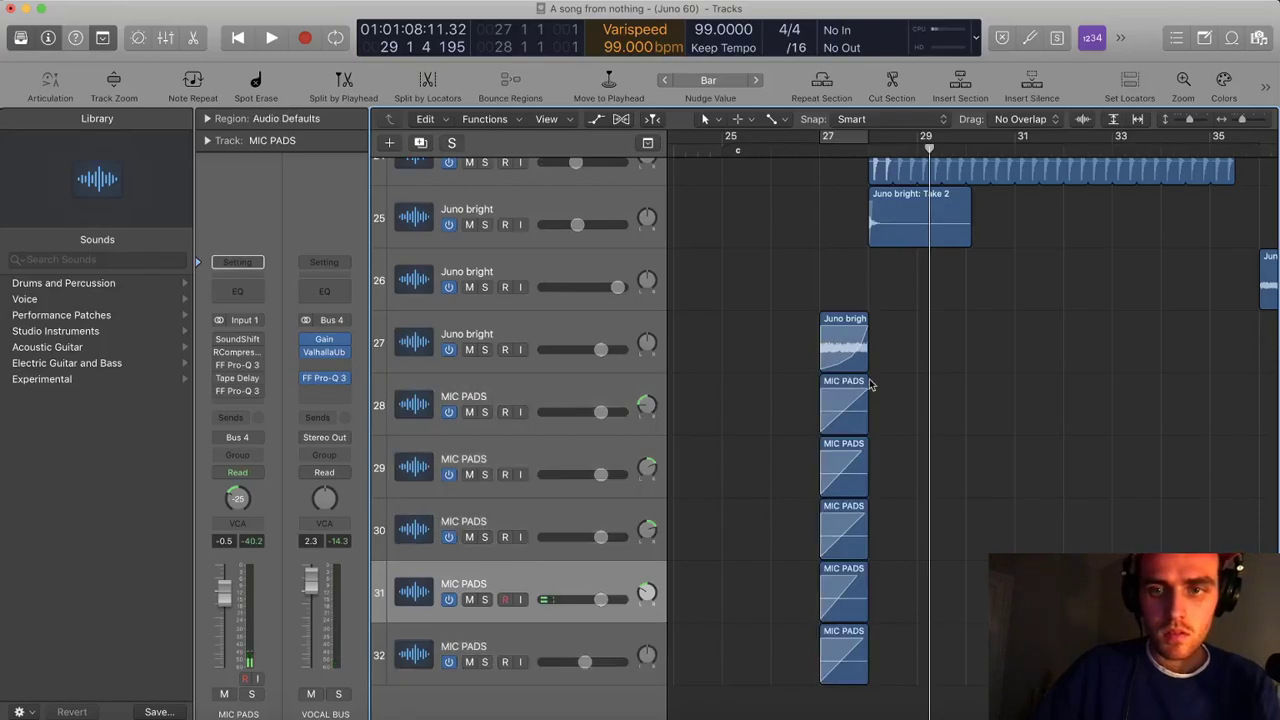
Play the full mix repeatedly from bar 27 to check how the vocals lead into bar 28
left_click(820, 149)
key("space")
scroll(891, 261, "down", 8)
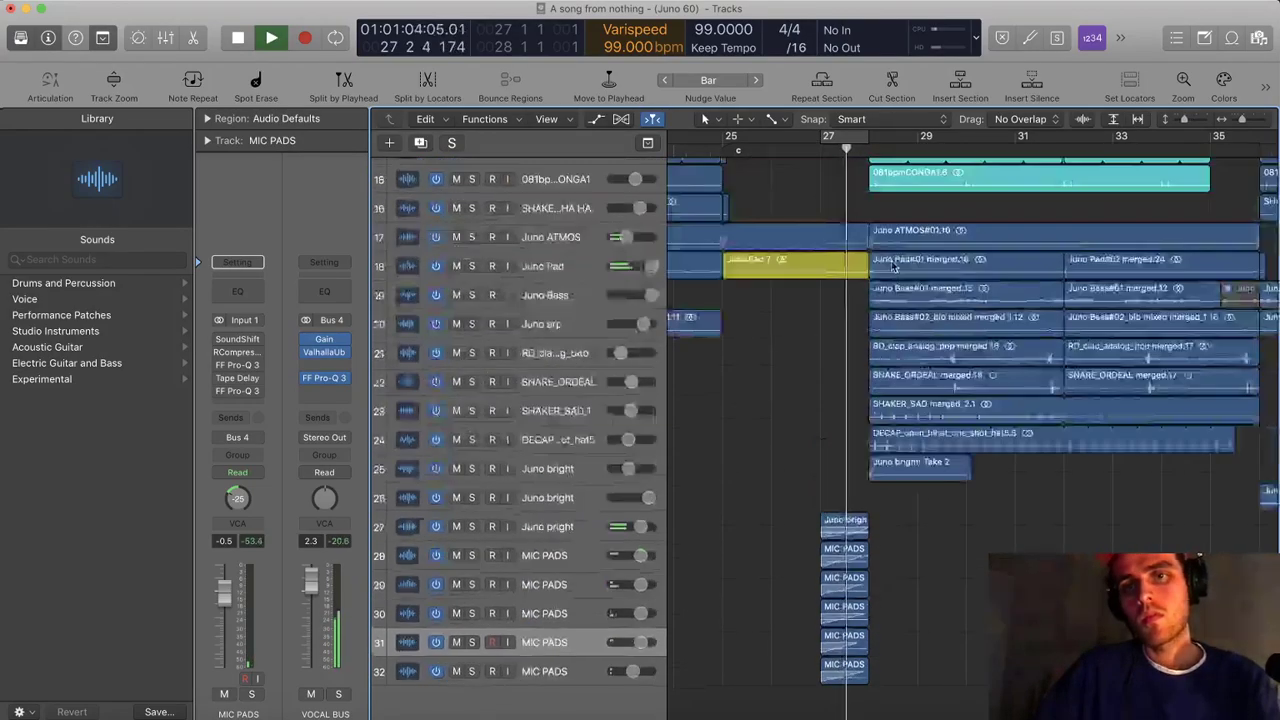
scroll(891, 264, "left", 4)
scroll(891, 266, "left", 2)
scroll(891, 270, "down", 1)
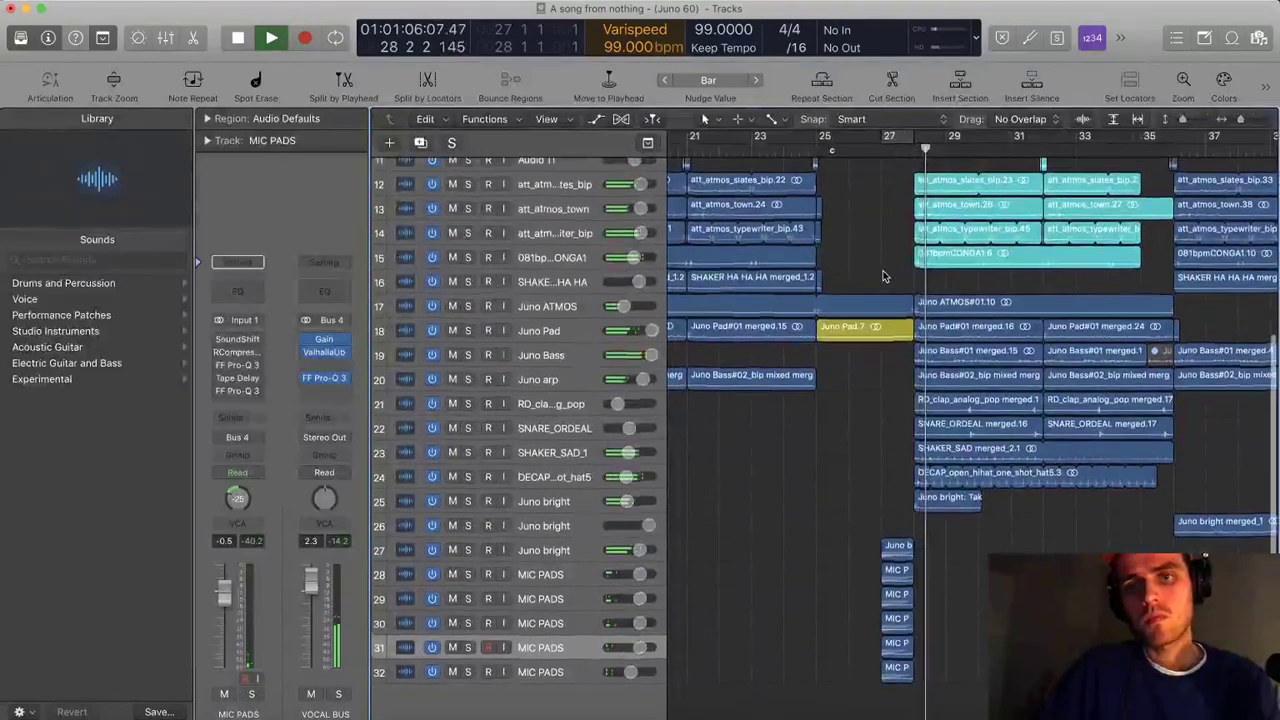
left_click_drag(886, 138, 912, 142)
key("c")
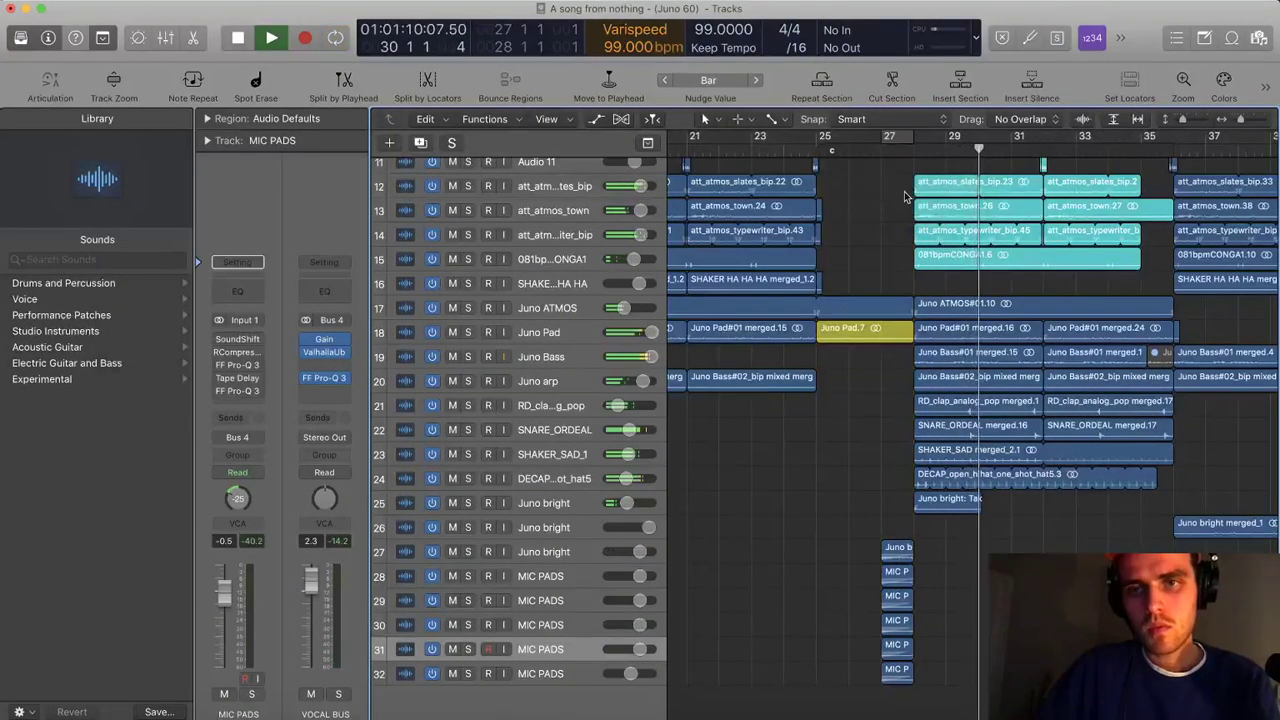
key("super+Right")
key("super+Right")
scroll(900, 256, "left", 2)
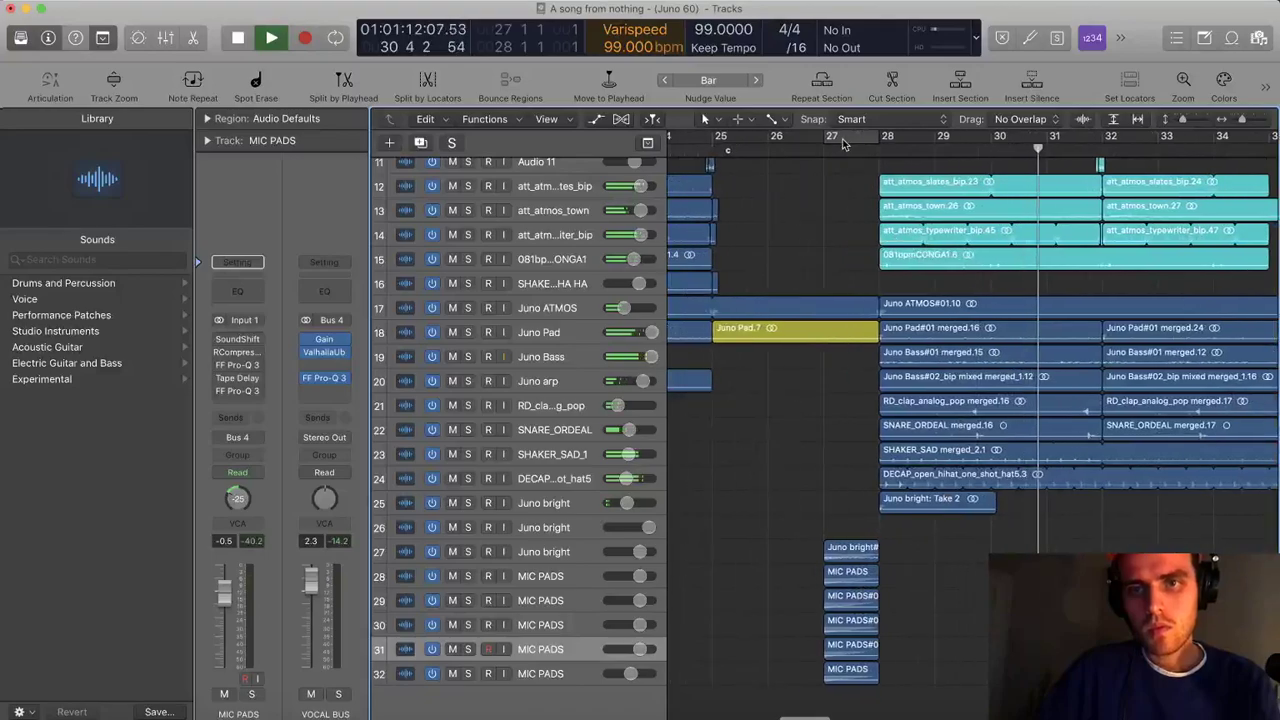
key("space")
left_click(828, 154)
key("space")
key("super+Down")
key("super+Down")
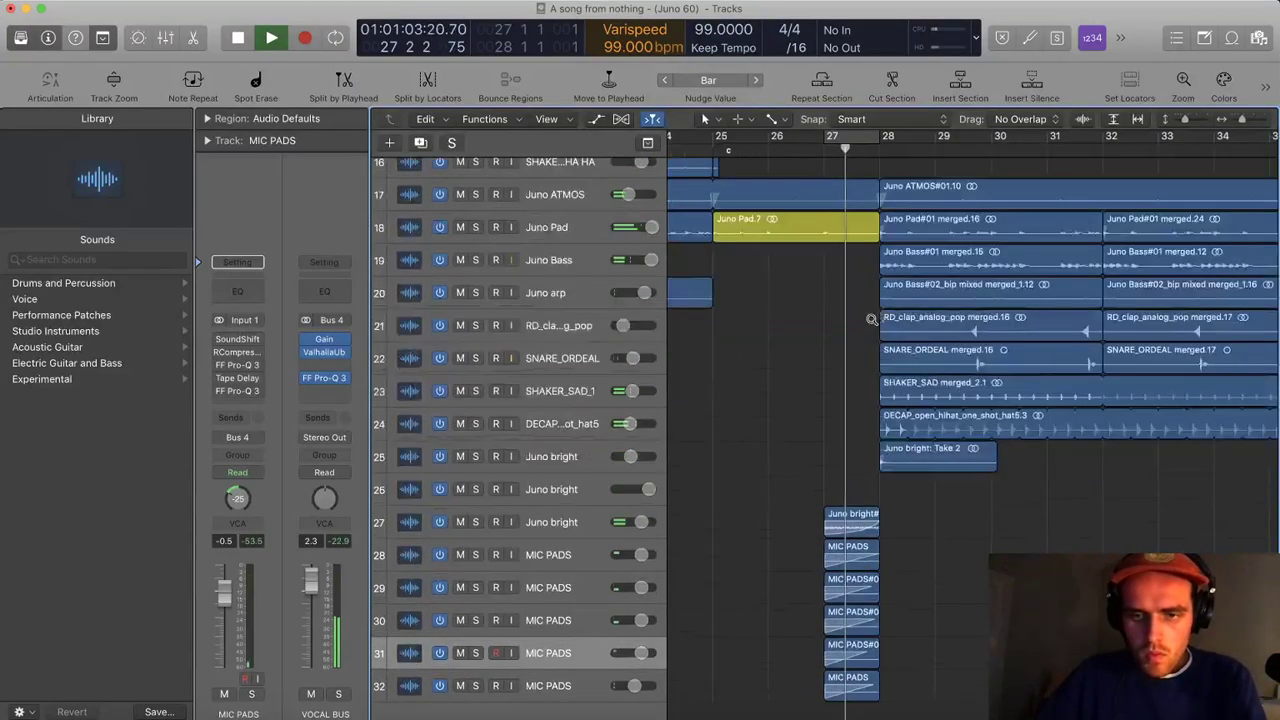
key("space")
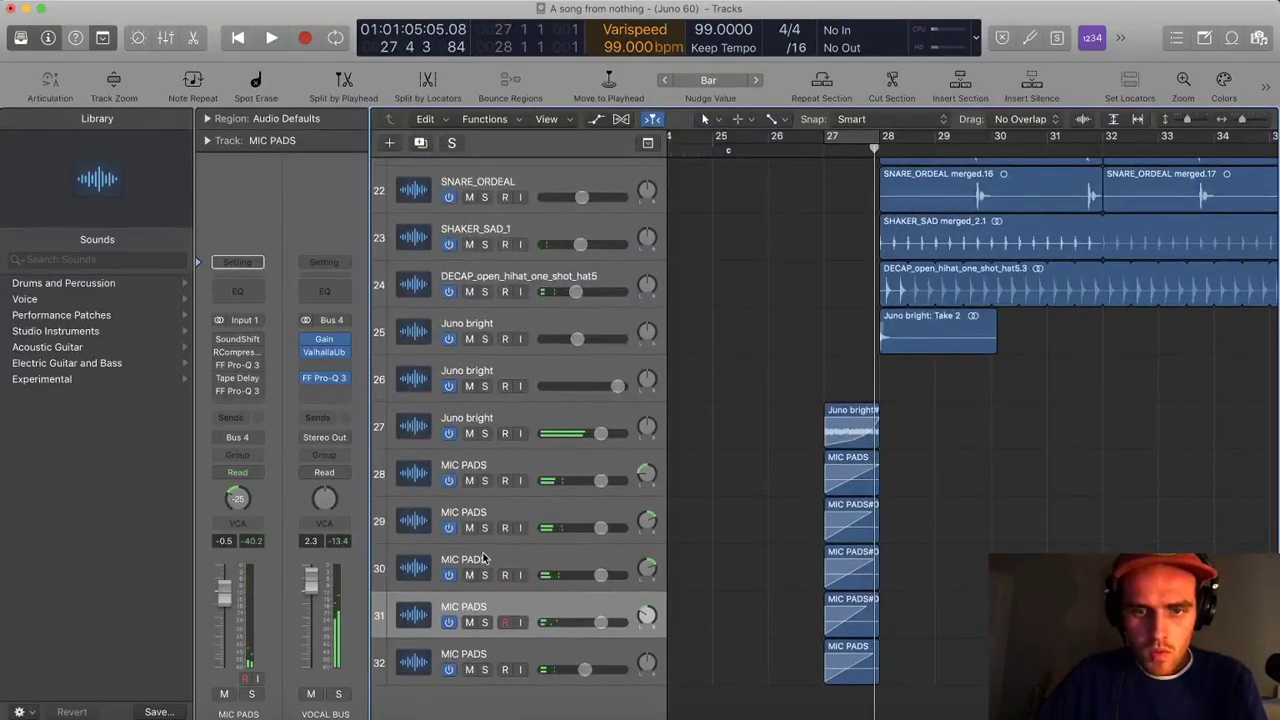
Solo MIC PADS tracks 29 and 30 looped over bar 27, setting track 29 to 0.0 dB and track 30 to -5.4 dB
left_click(485, 575)
key("space")
key("space")
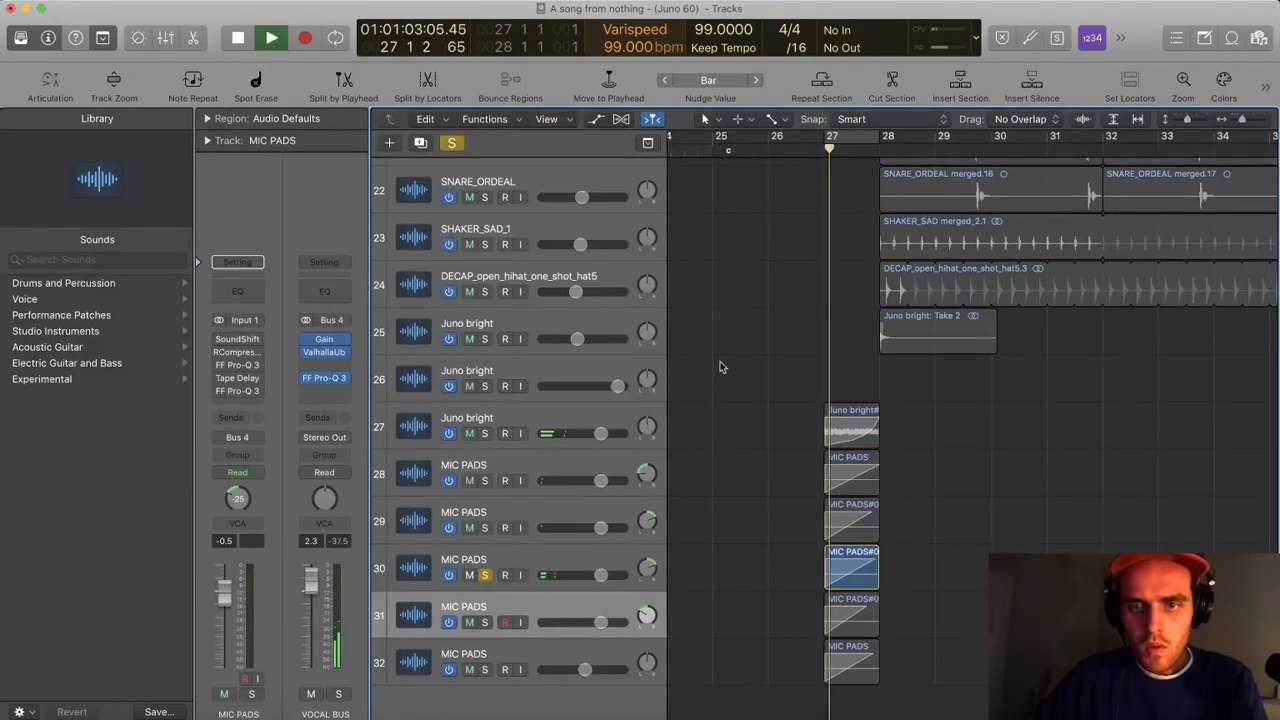
left_click(485, 528)
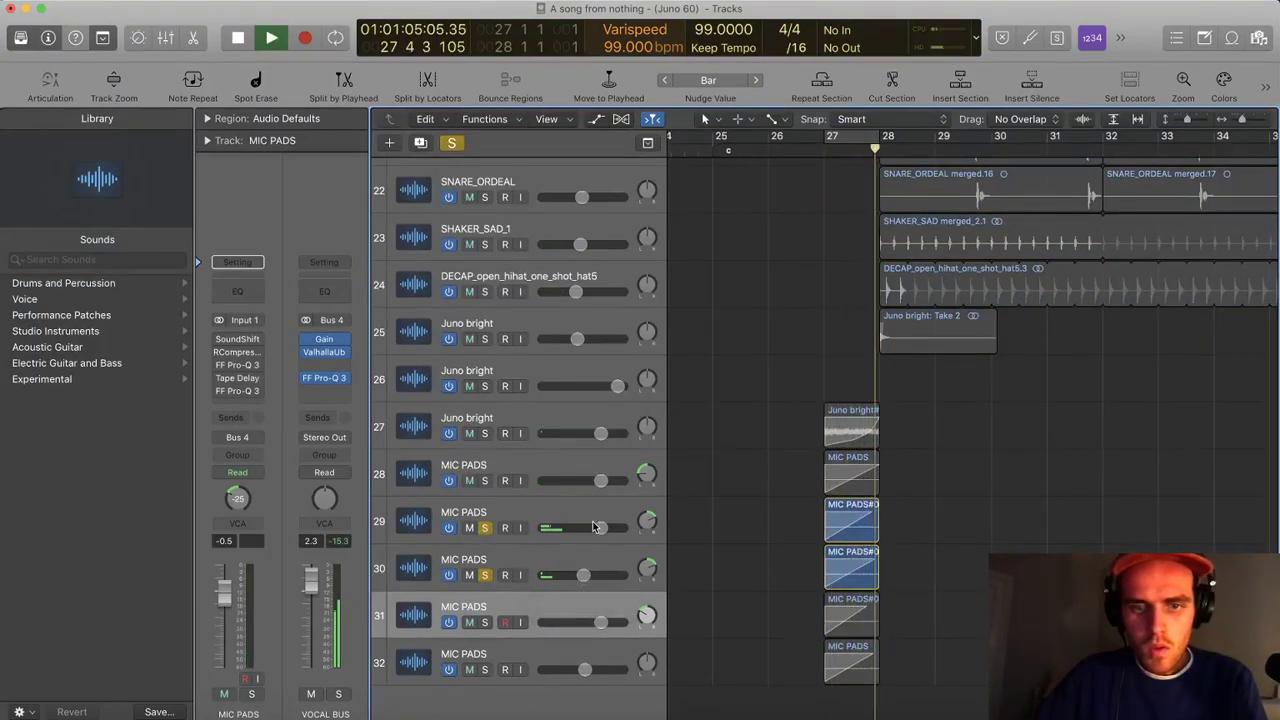
key("space")
key("space")
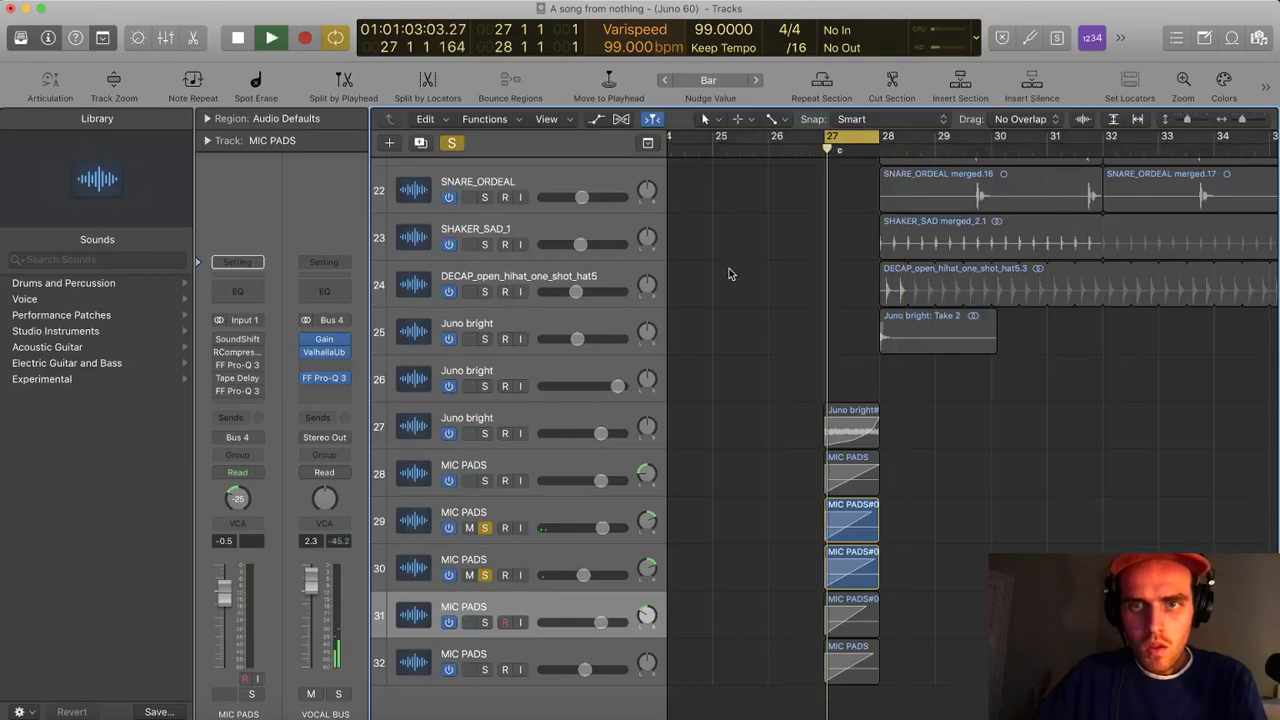
Solo tracks 27, 28 and 31 as well and set the level of MIC PADS track 31 to 0.0 dB
left_click(485, 480)
left_click(485, 433)
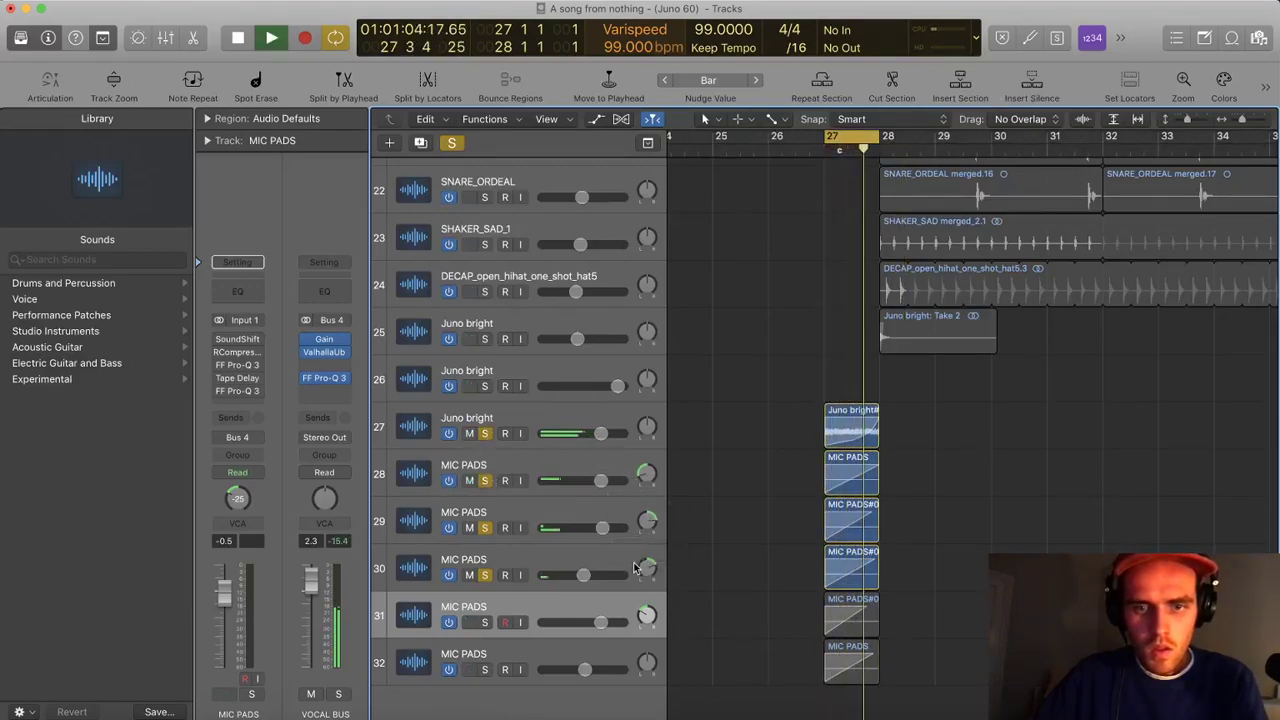
left_click_drag(600, 622, 603, 622)
left_click(485, 622)
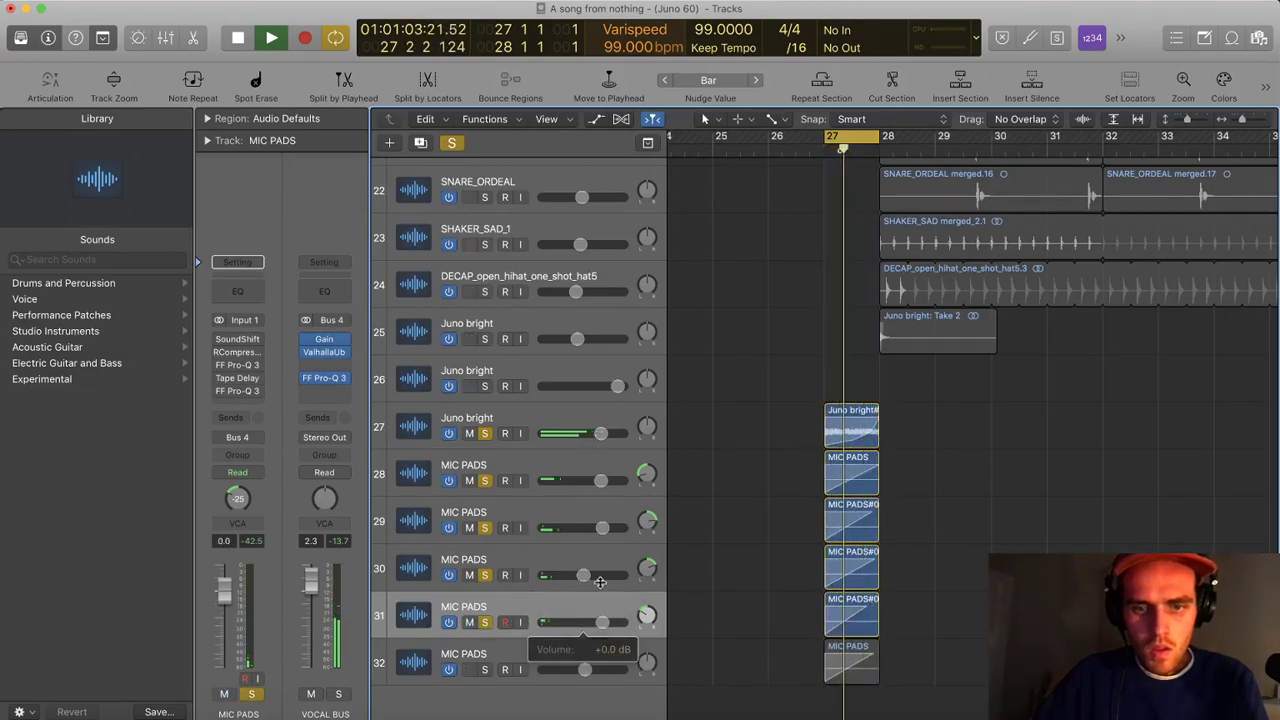
Enable the last Pro-Q 3 on MIC PADS track 30 and raise its low cut to about 412 Hz
left_click(586, 560)
key("x")
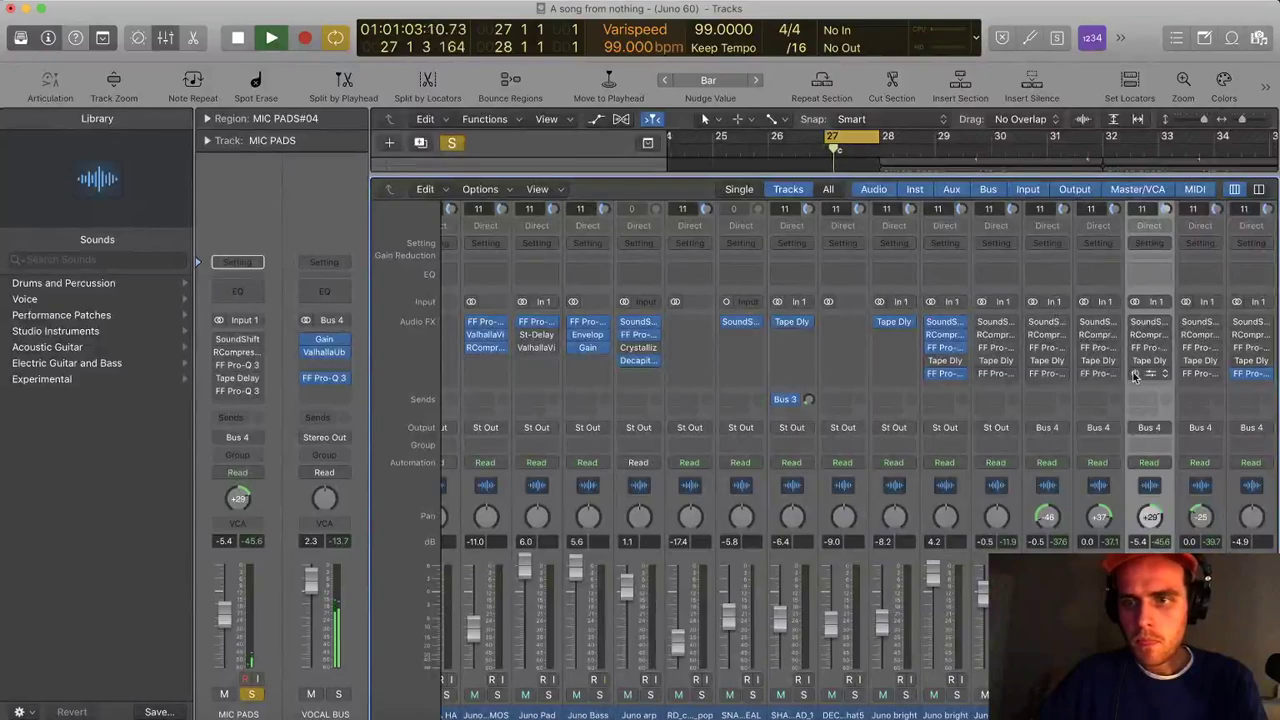
left_click(237, 390)
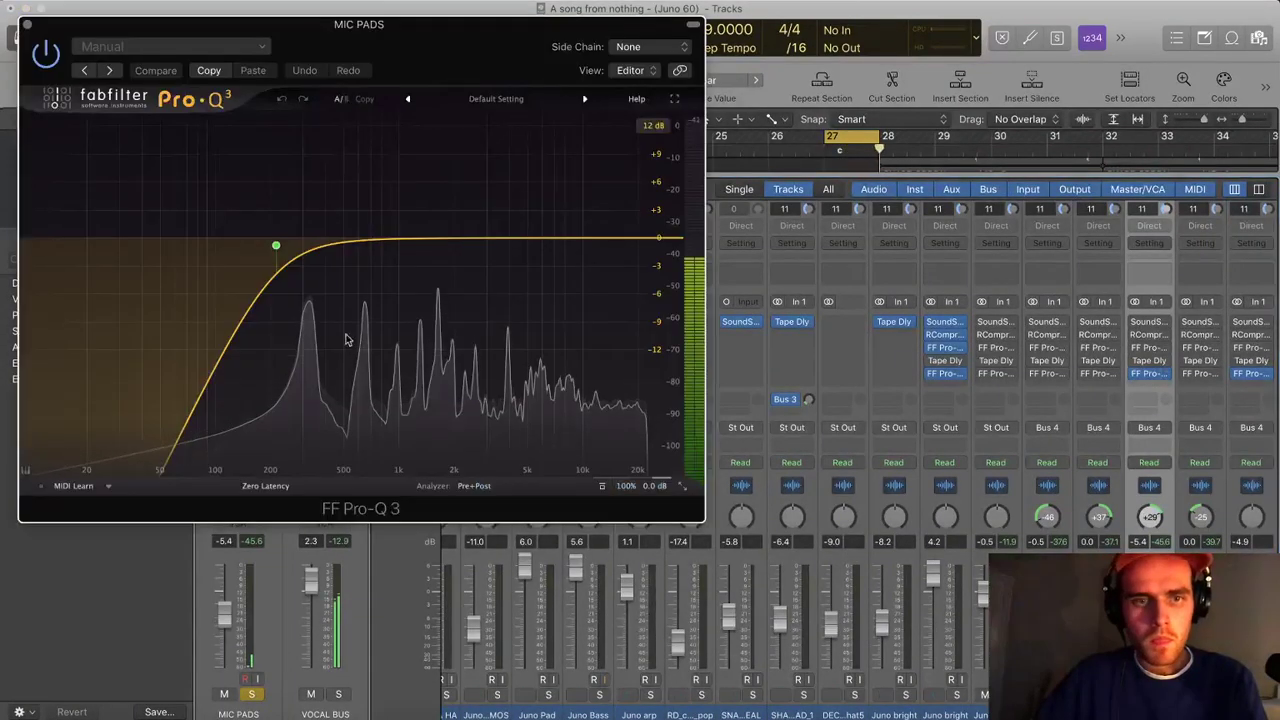
left_click_drag(277, 240, 328, 246)
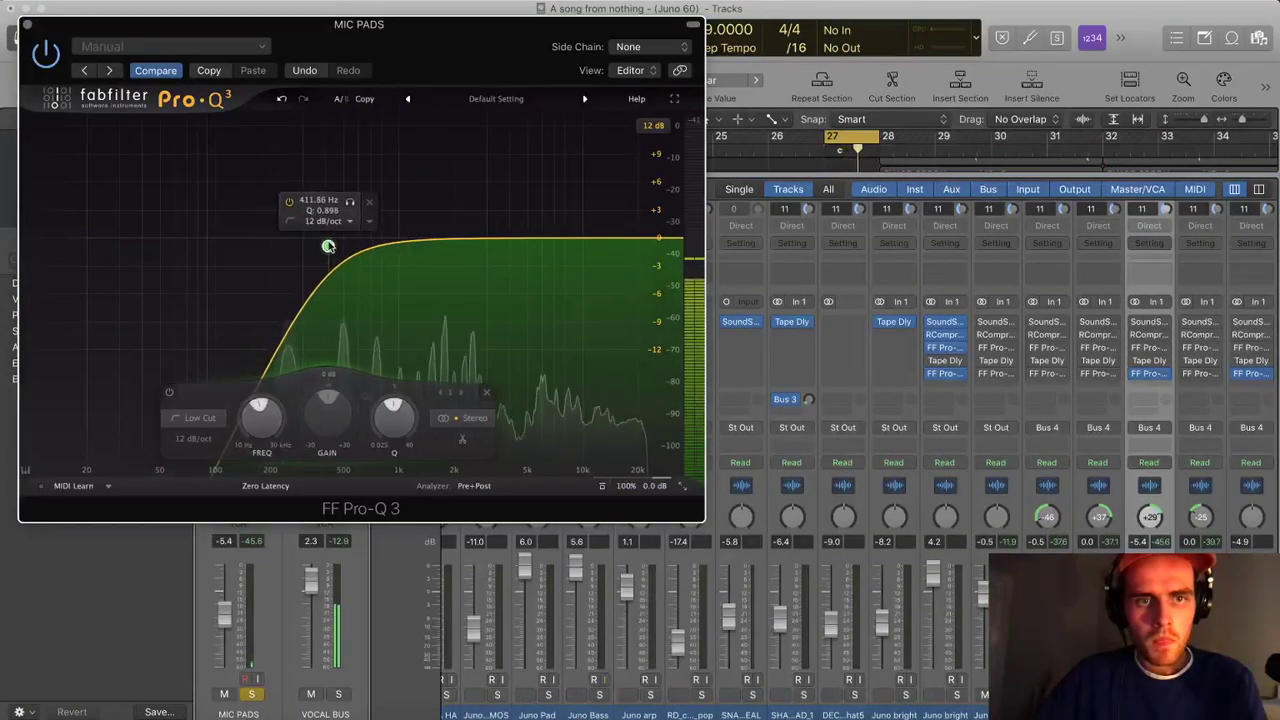
left_click(27, 24)
key("x")
Stop playback and clear the solo on all tracks
scroll(783, 443, "down", 5)
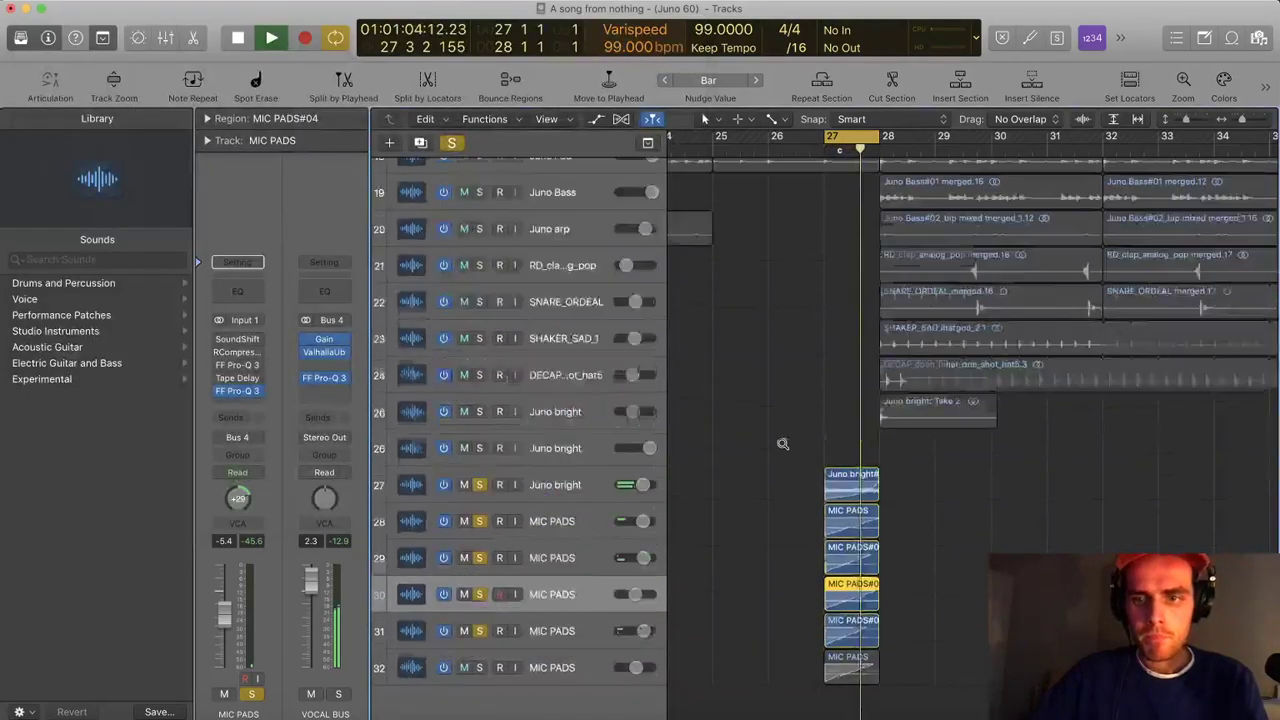
key("space")
left_click(472, 676, "alt")
left_click(471, 675)
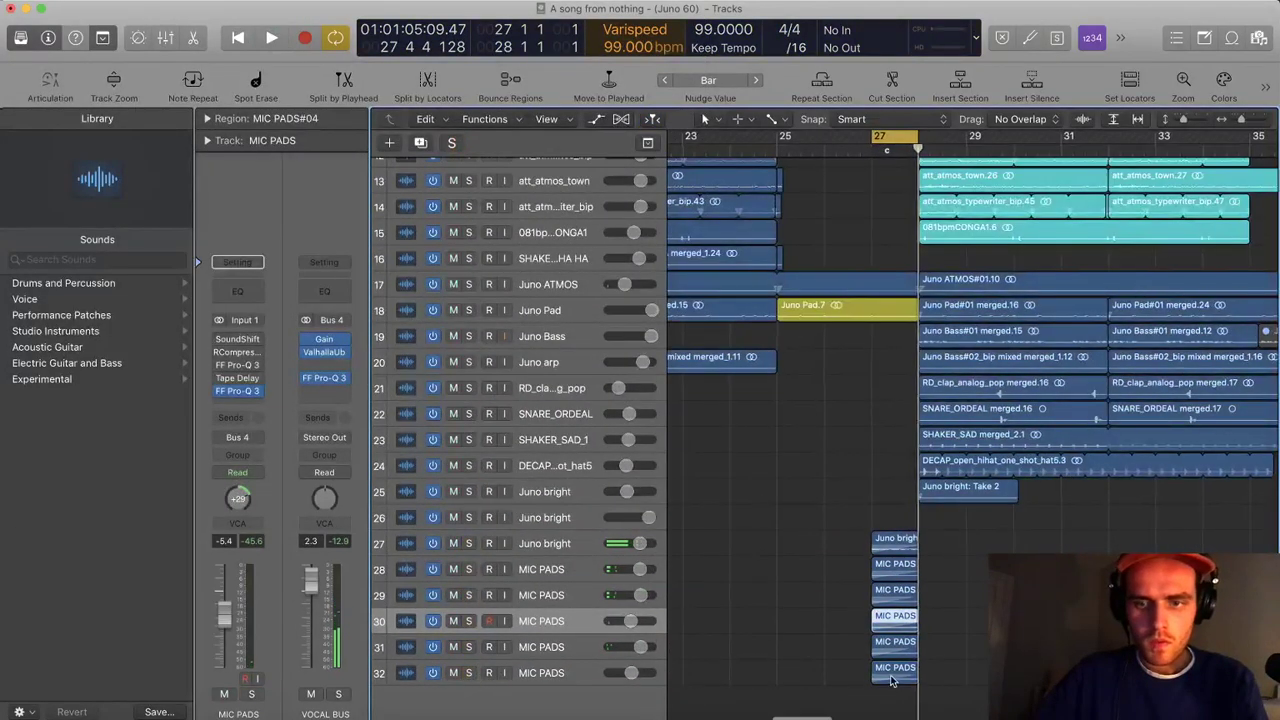
Select the five MIC PADS regions at bar 27 and copy them to bar 31 on tracks 28 to 32
scroll(920, 676, "left", 3)
left_click_drag(966, 685, 940, 578)
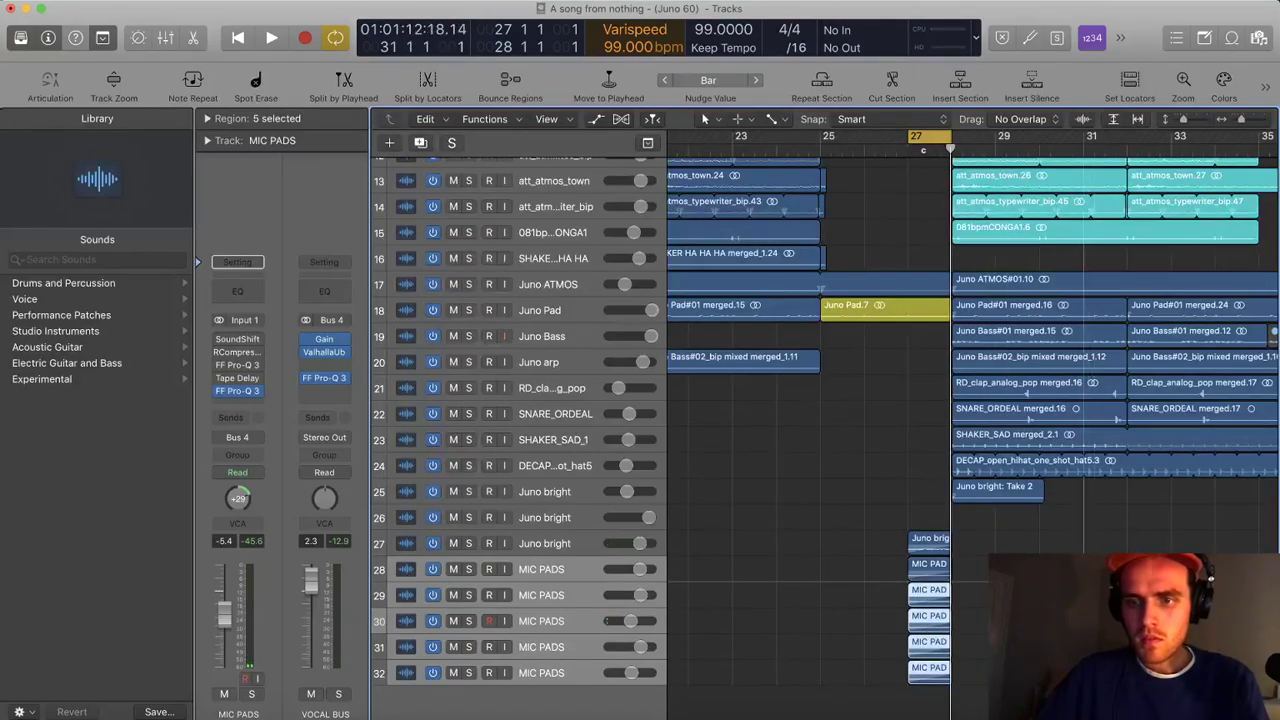
left_click(1083, 582)
Move the copied MIC PADS regions from bar 31 to bar 35 and turn off cycle playback
key("space")
scroll(1083, 582, "down", 3)
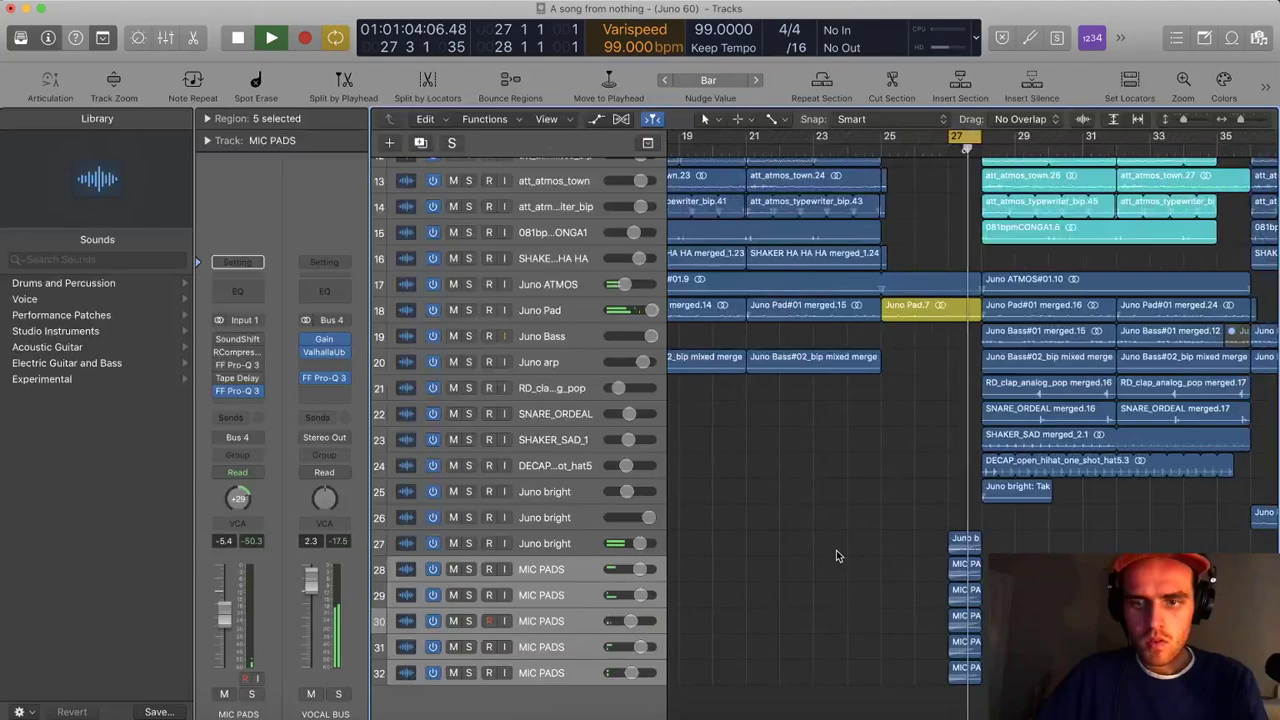
scroll(837, 556, "up", 1)
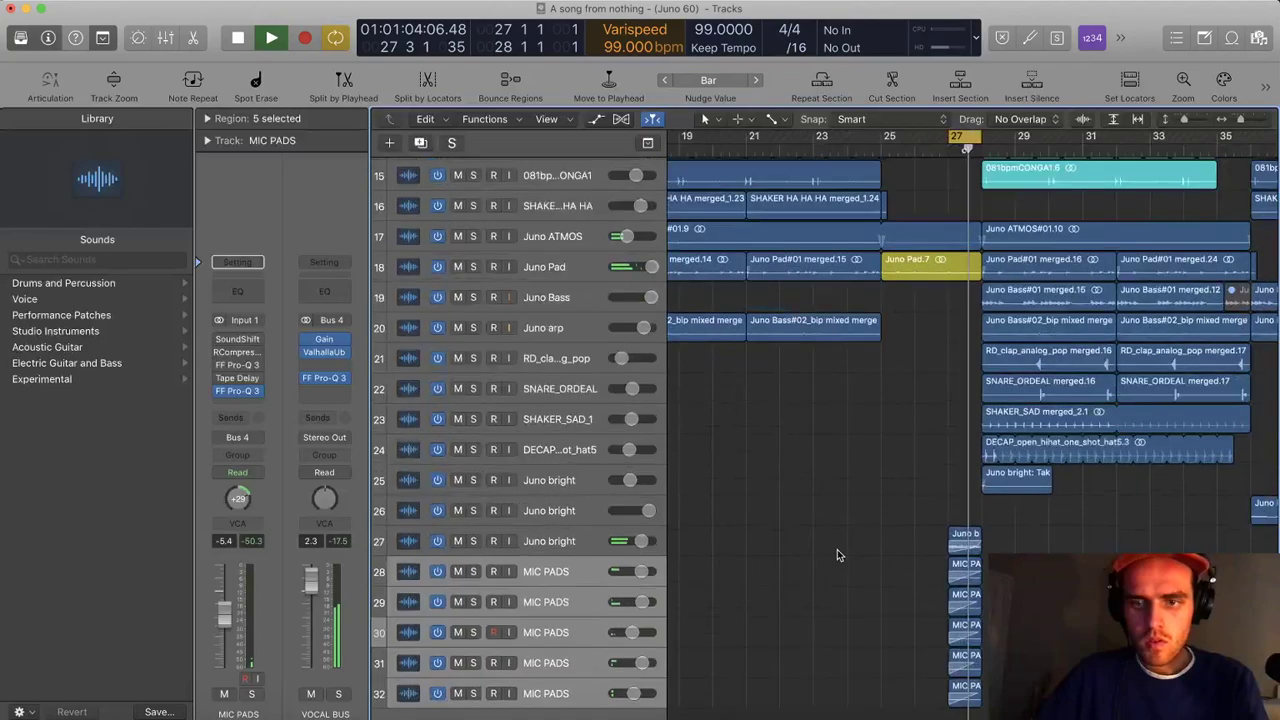
scroll(837, 556, "up", 2)
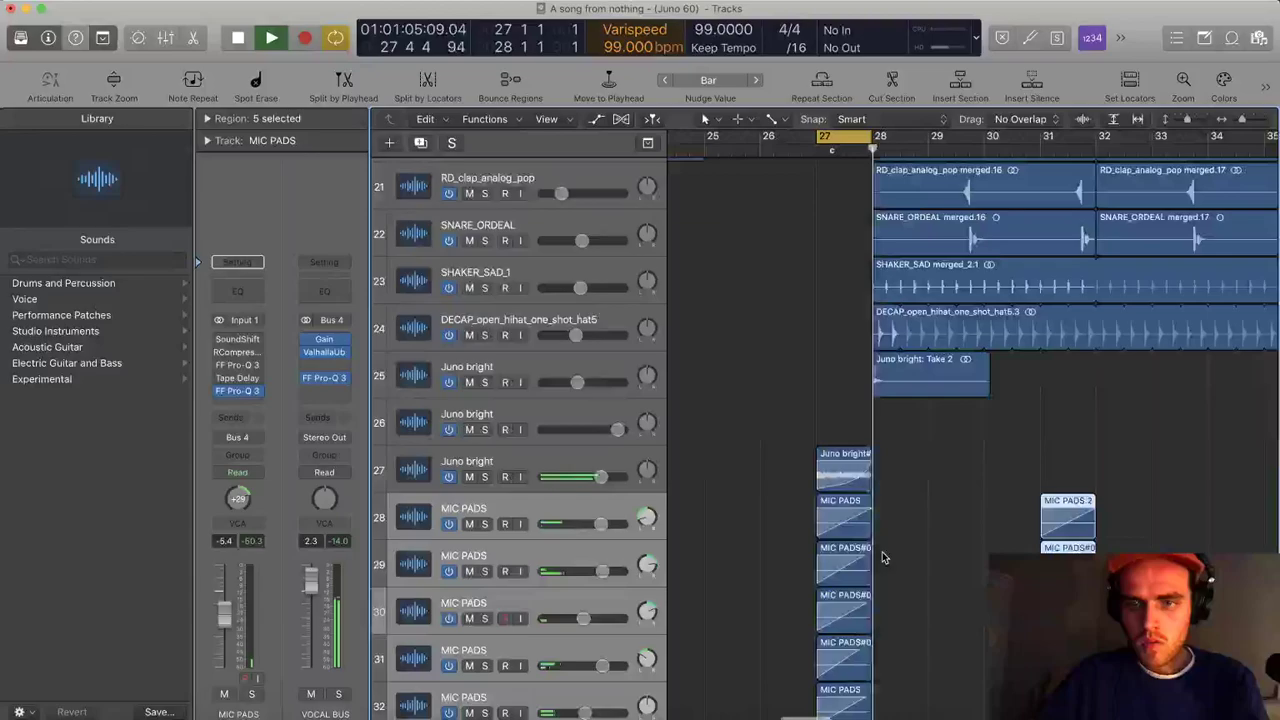
scroll(882, 557, "down", 1)
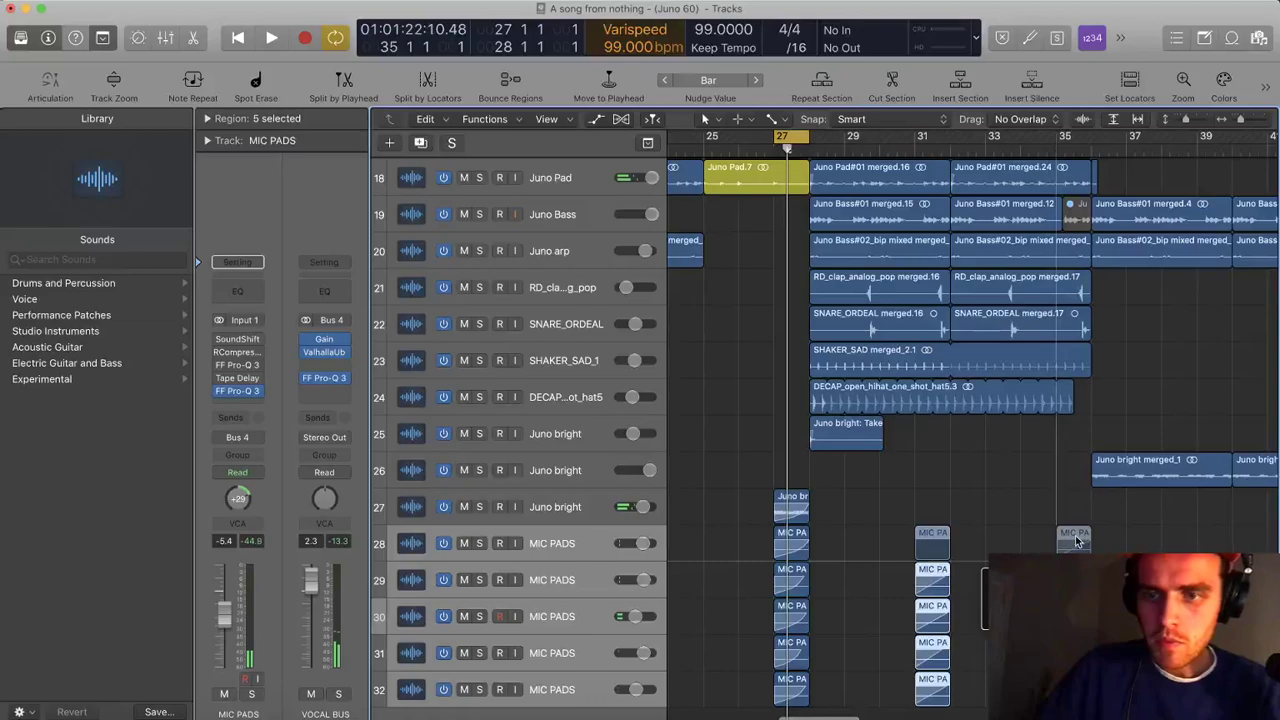
left_click_drag(1074, 538, 1073, 538)
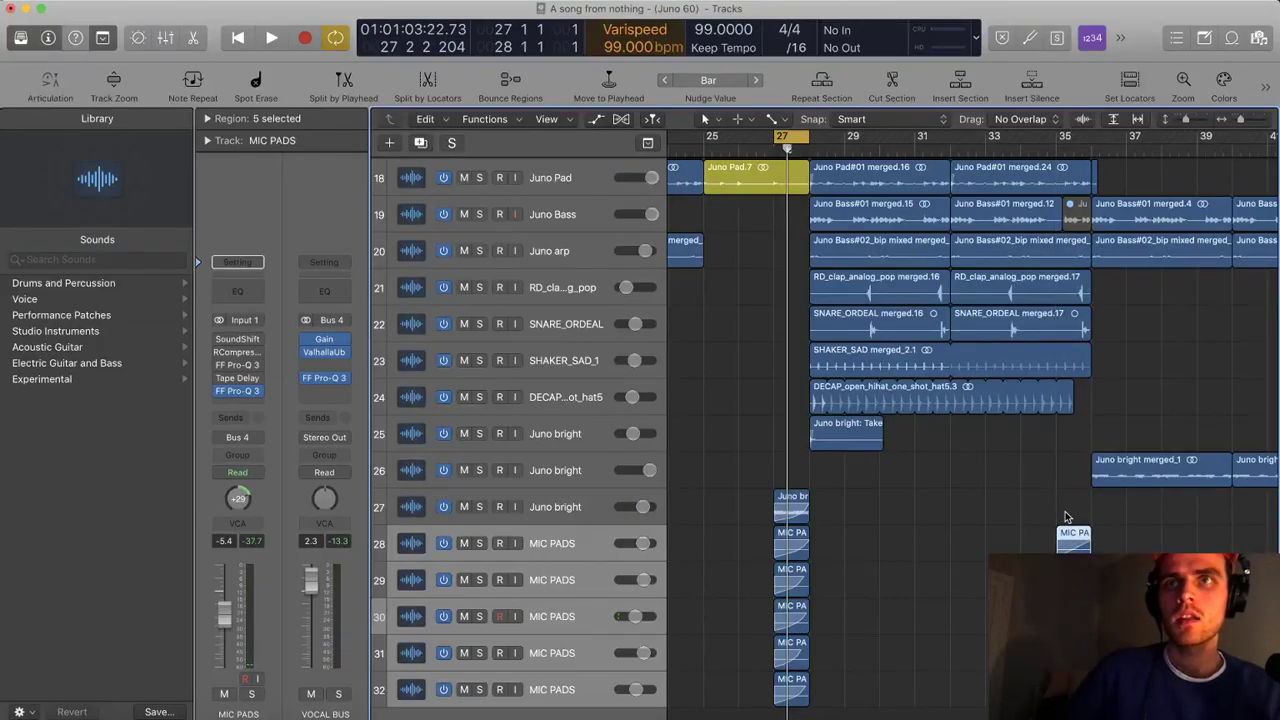
key("c")
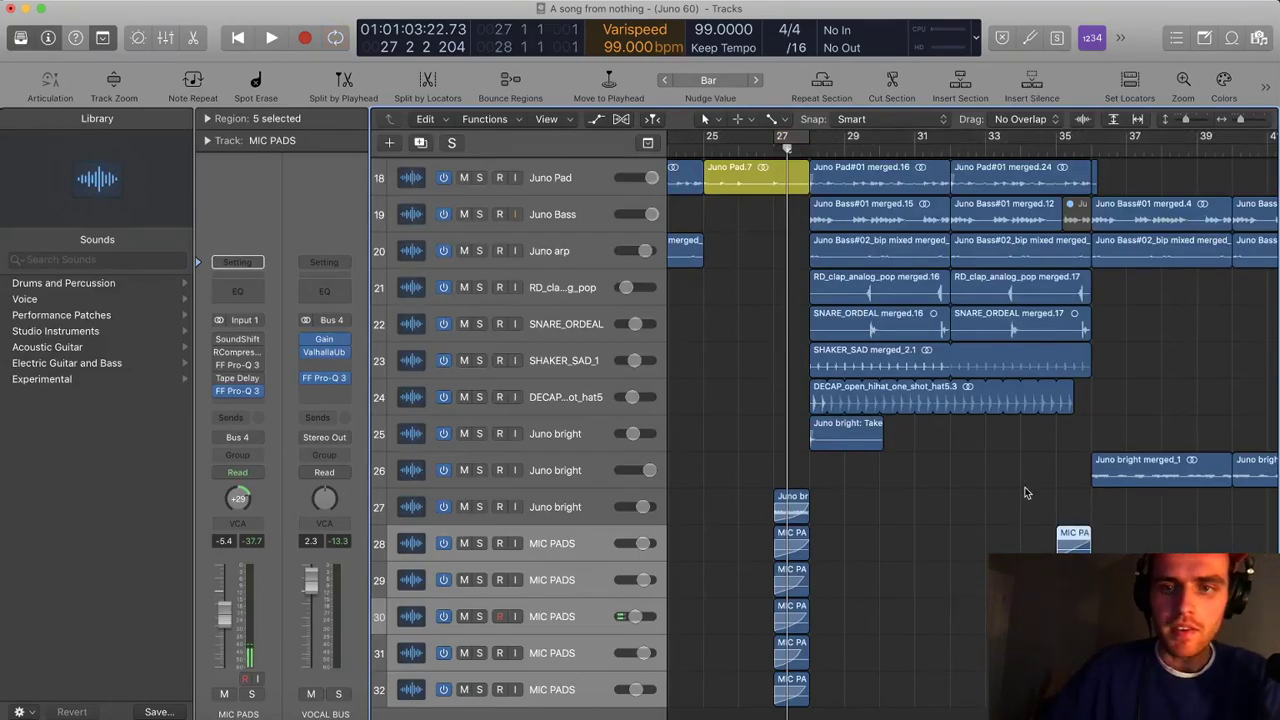
Play the arrangement from bar 25 to check the transition out of the previous section
scroll(1005, 488, "down", 3)
scroll(1003, 490, "down", 3)
scroll(995, 488, "down", 3)
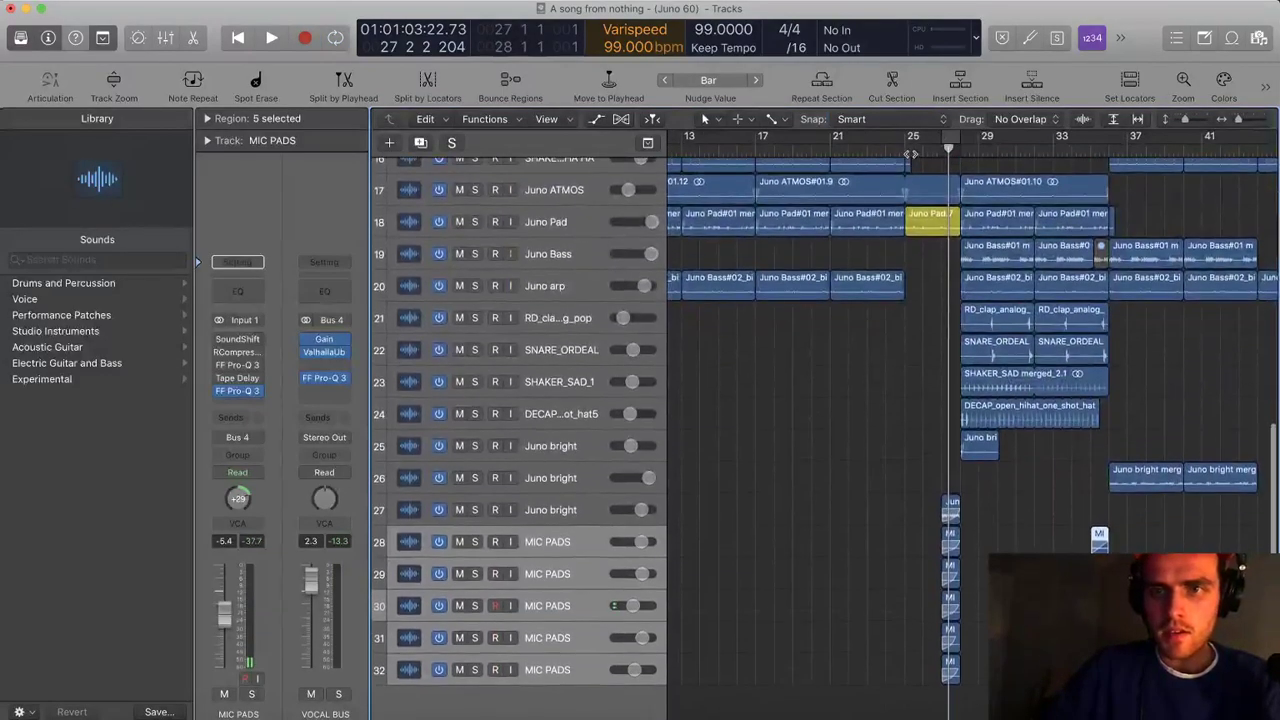
left_click(908, 151)
key("space")
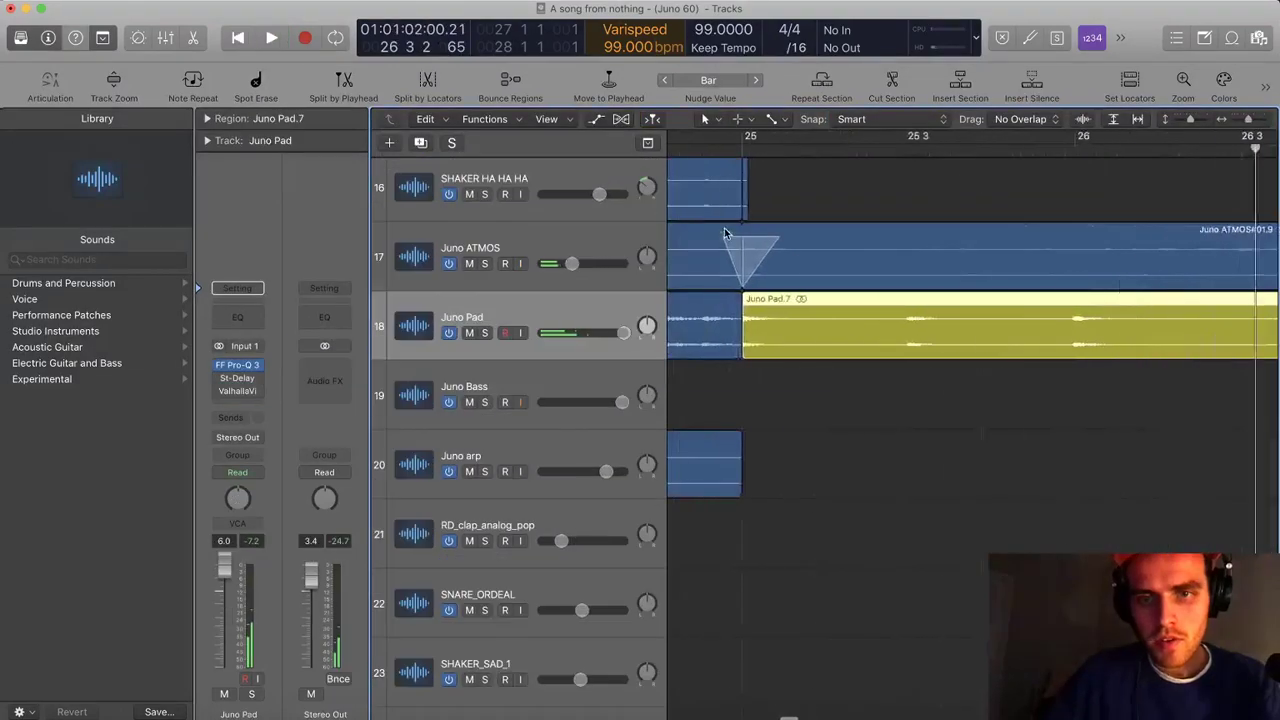
Place the playhead at bar 25 and crossfade the two Juno Pad regions that meet there on track 18
scroll(724, 227, "left", 1)
left_click(777, 153)
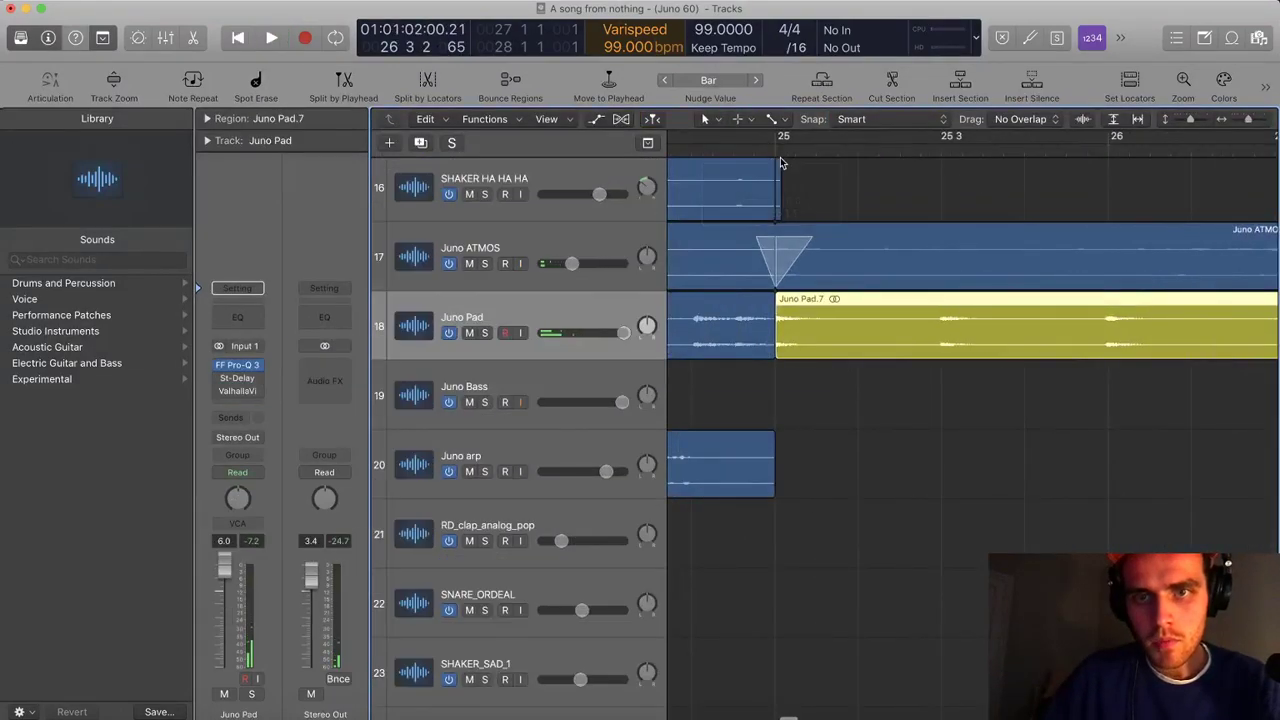
left_click_drag(778, 171, 780, 205)
left_click_drag(802, 338, 738, 350)
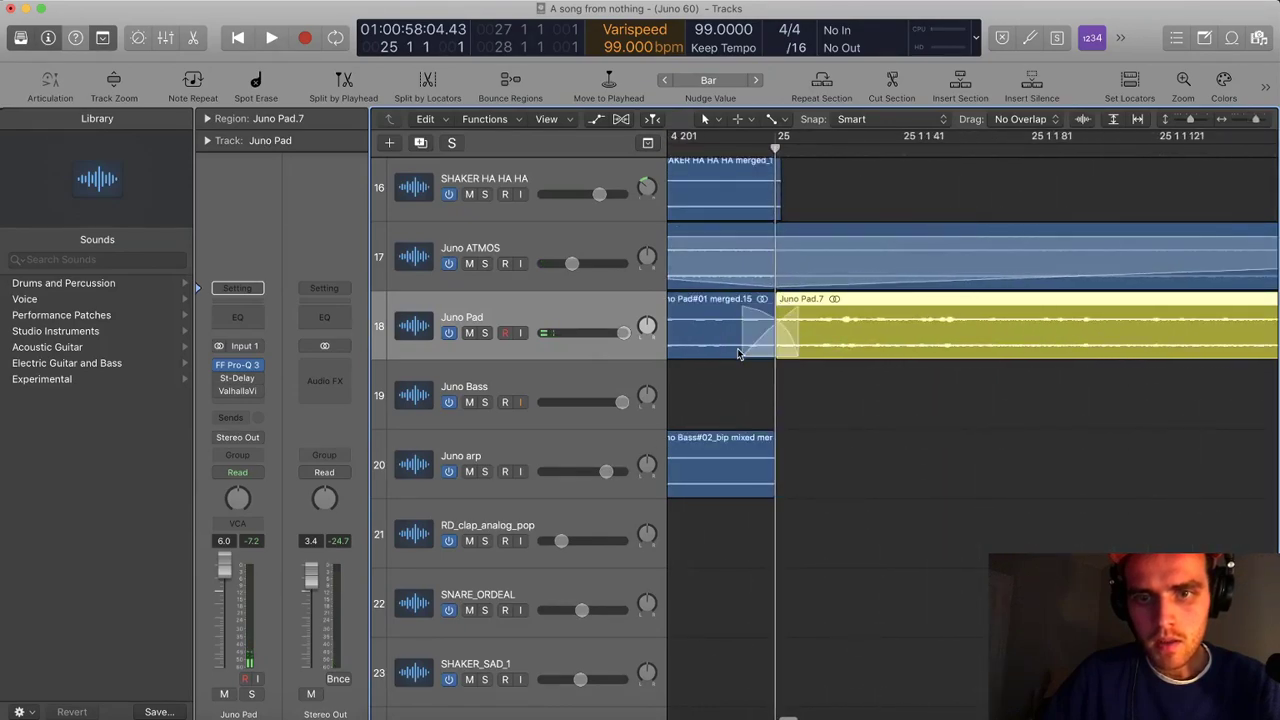
Trim the SHAKER HA HA HA region to end at bar 25 and add a short fade-out to it
scroll(767, 297, "up", 3)
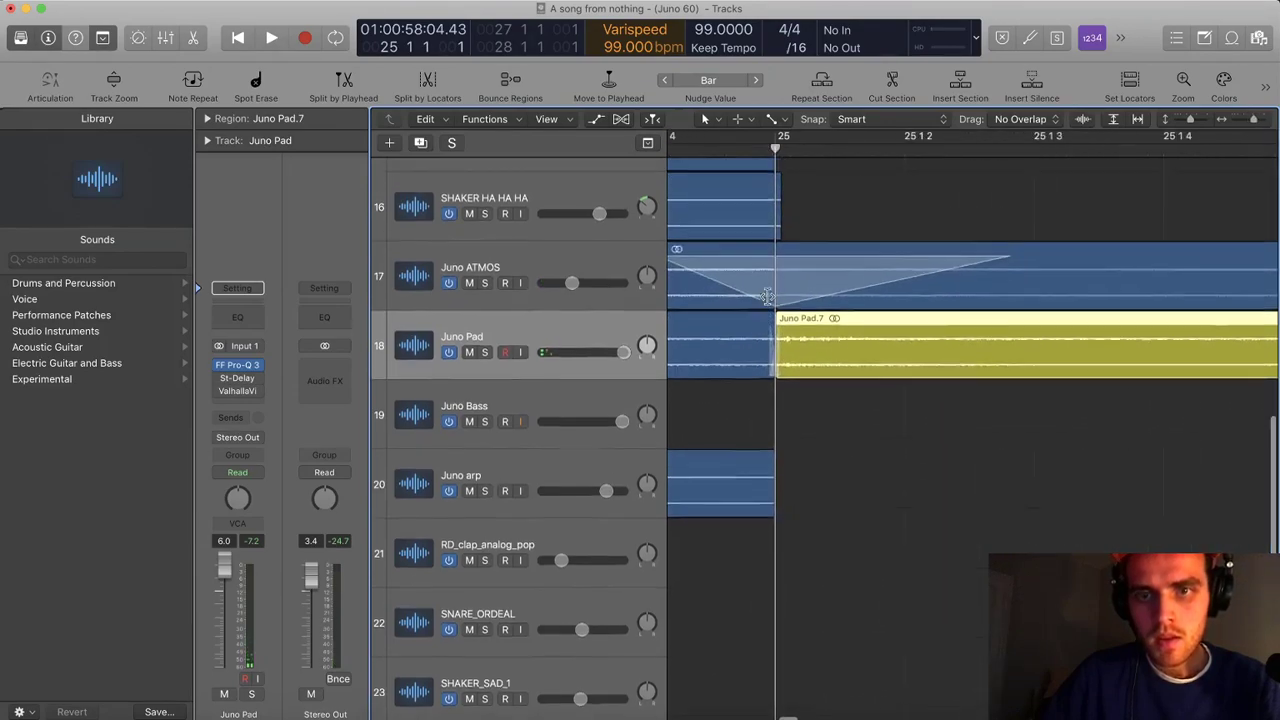
scroll(770, 296, "up", 3)
left_click(795, 290)
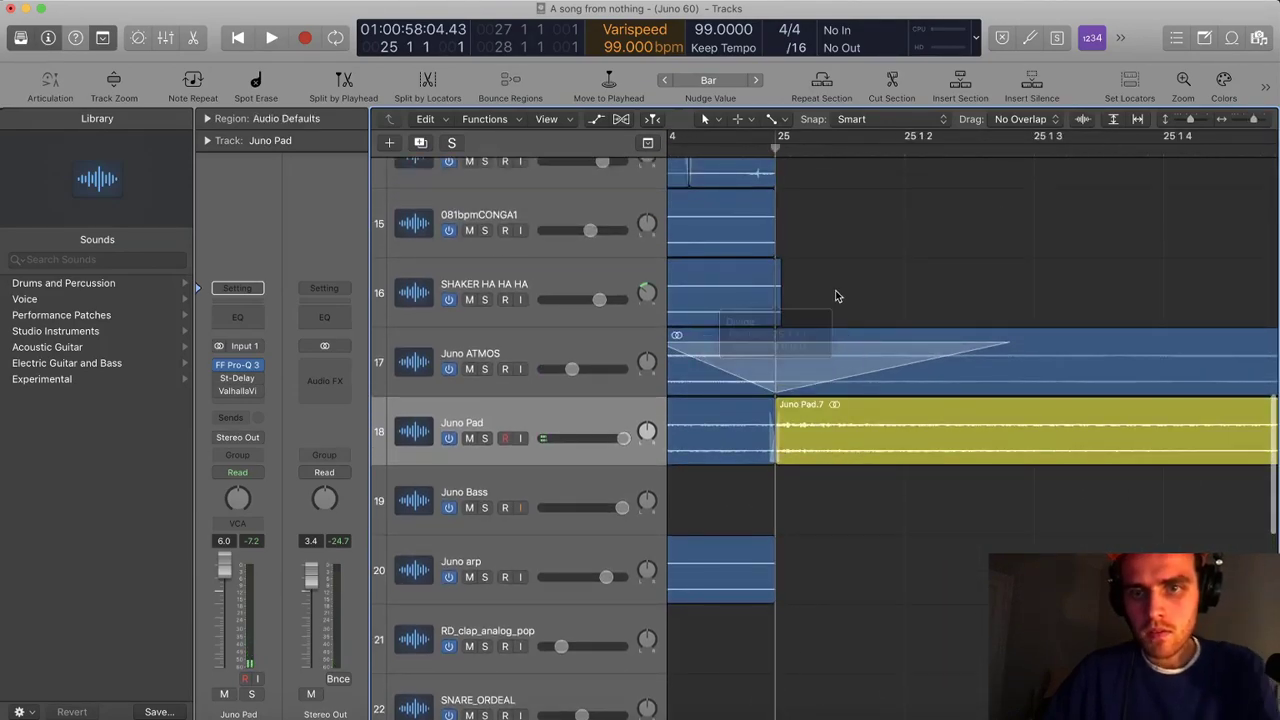
left_click(777, 313)
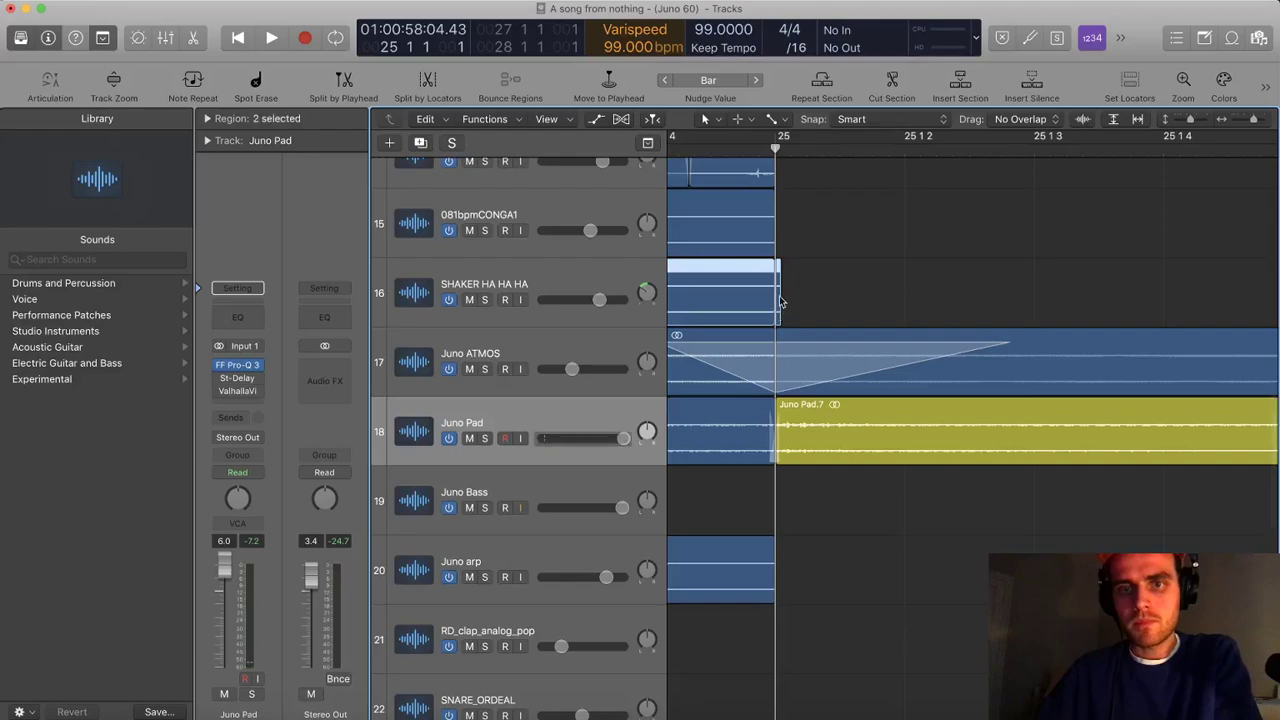
key("Delete")
key("alt+z")
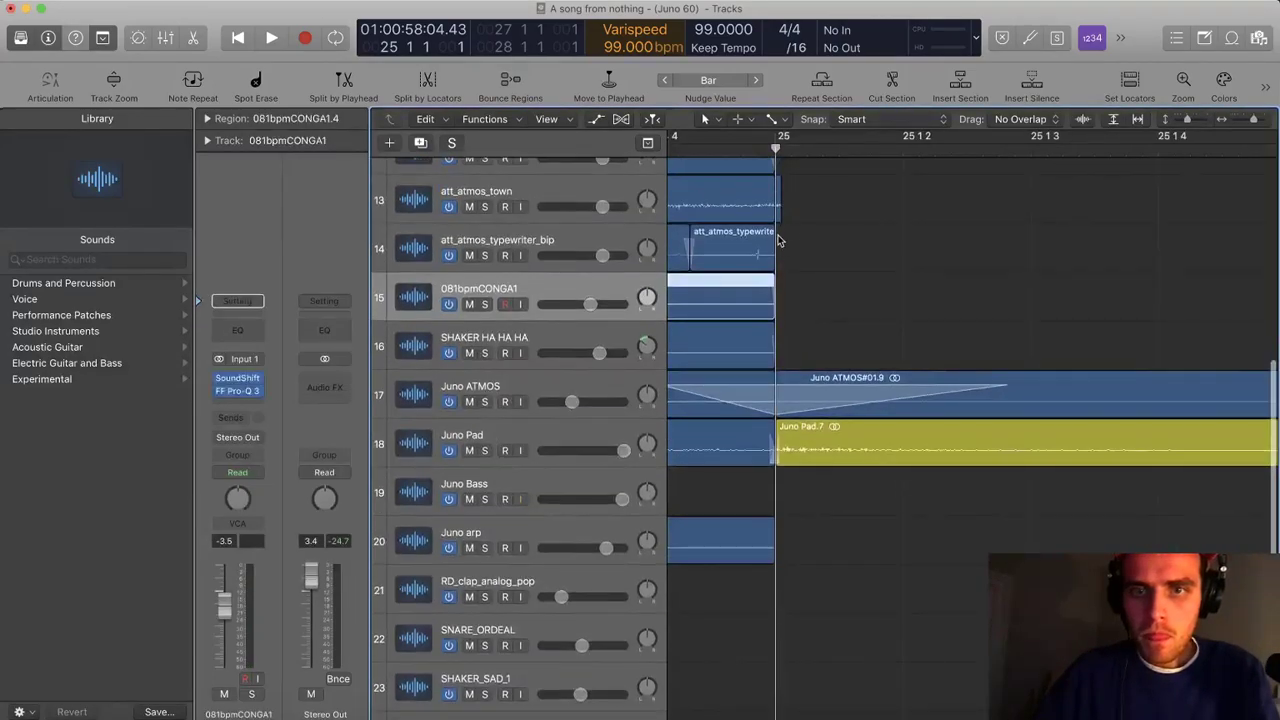
Remove the overhang of the att_atmos_town region on track 13 so that it ends at bar 25
left_click(777, 240)
scroll(781, 240, "up", 3)
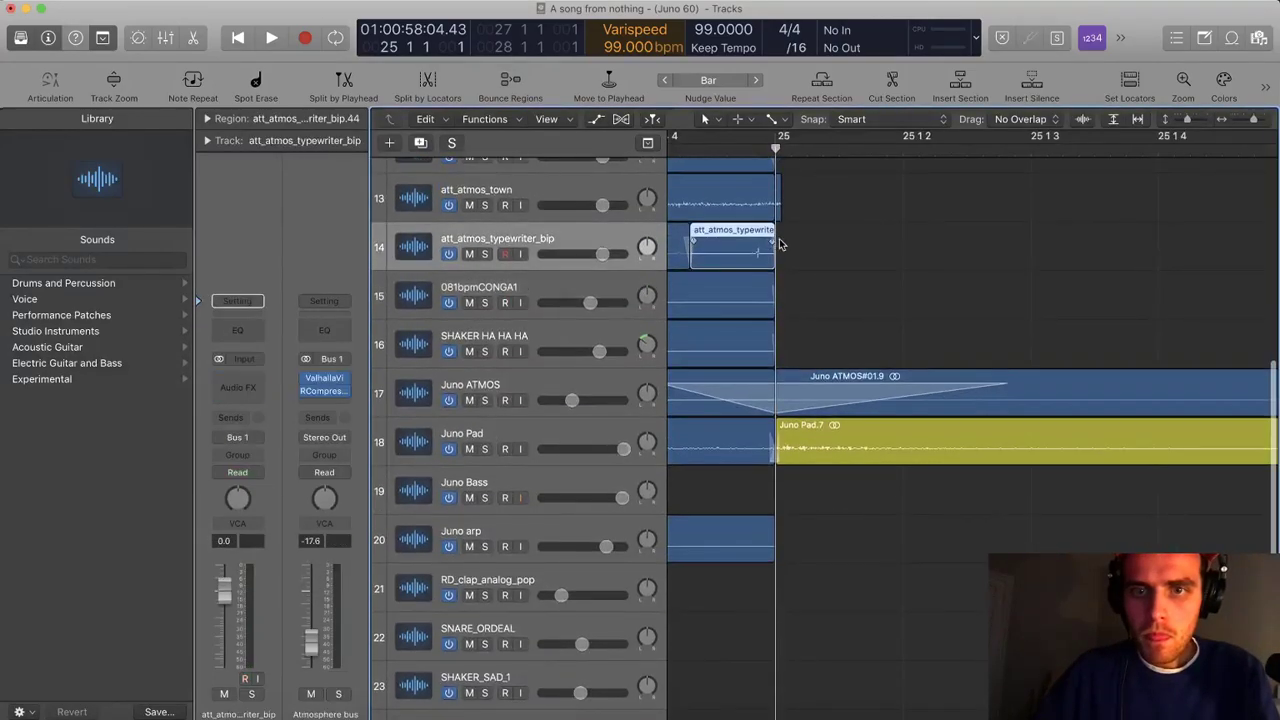
left_click(779, 233)
key("Delete")
scroll(797, 235, "up", 3)
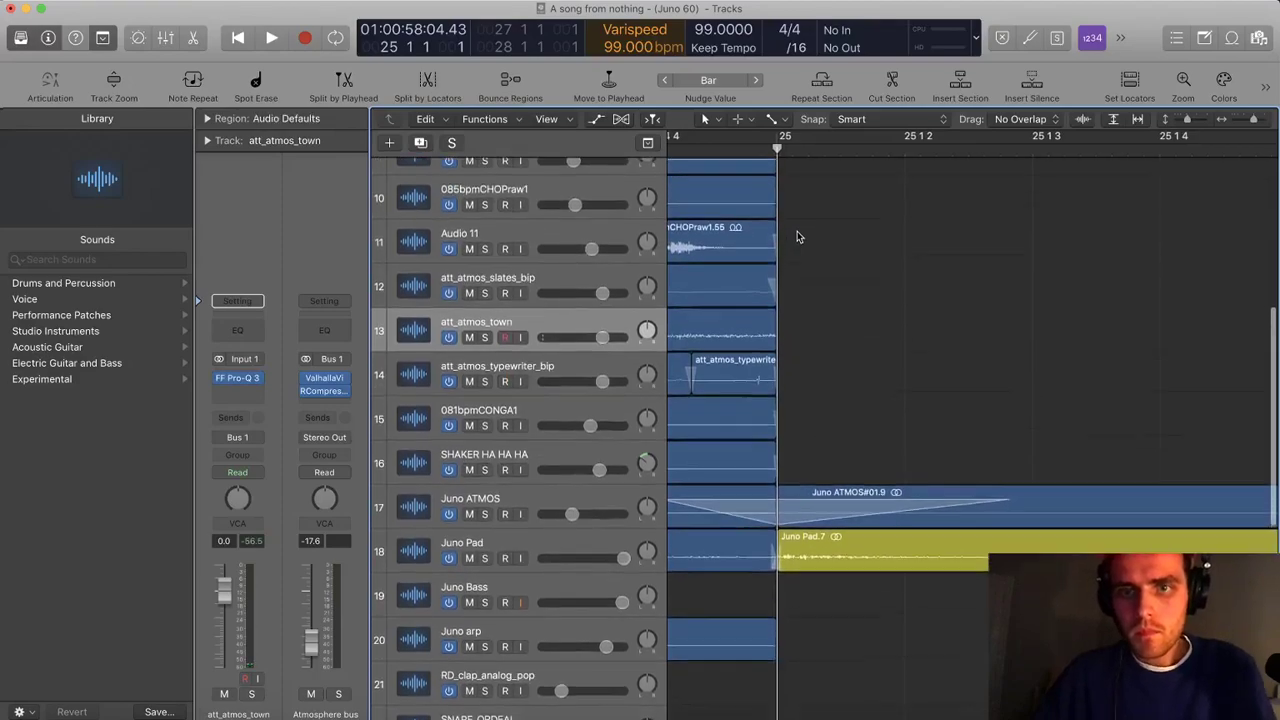
Add short fade-outs at bar 25 to the kick and percussion regions on the upper tracks, including the three kick tracks 2 to 4
left_click(783, 240)
left_click(777, 204)
scroll(840, 247, "up", 5)
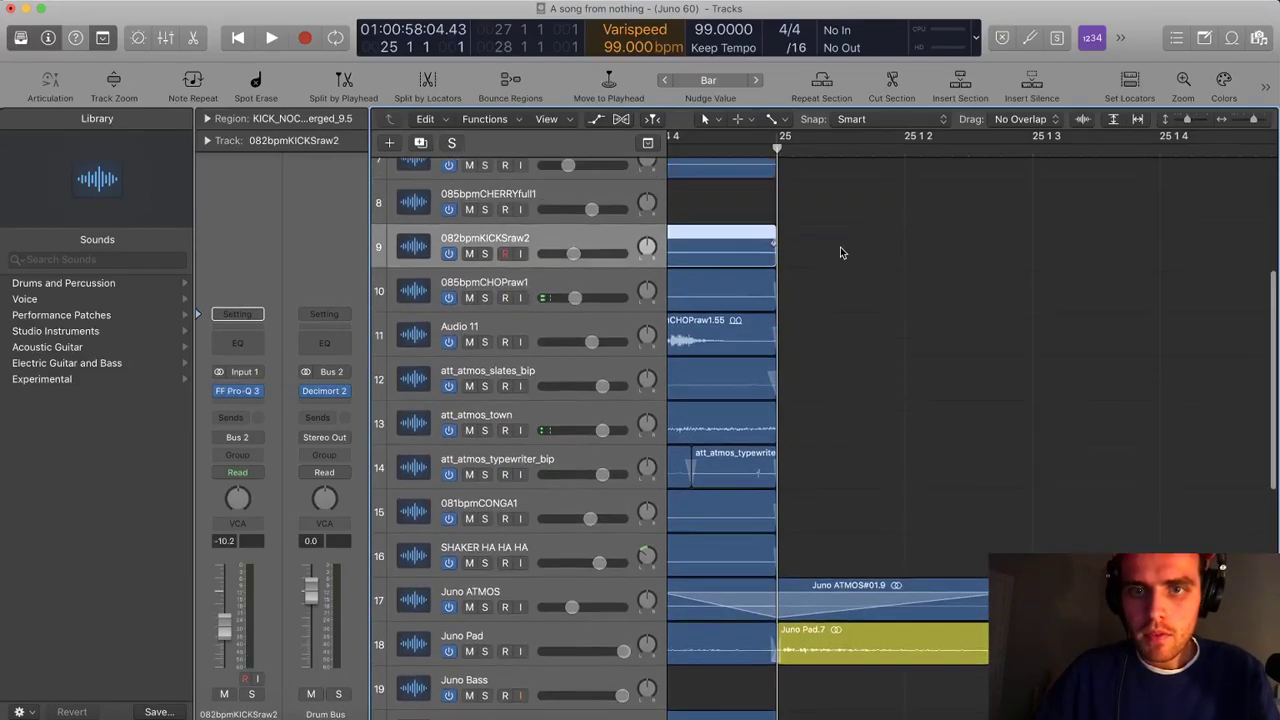
left_click_drag(816, 386, 779, 214)
scroll(778, 272, "up", 2)
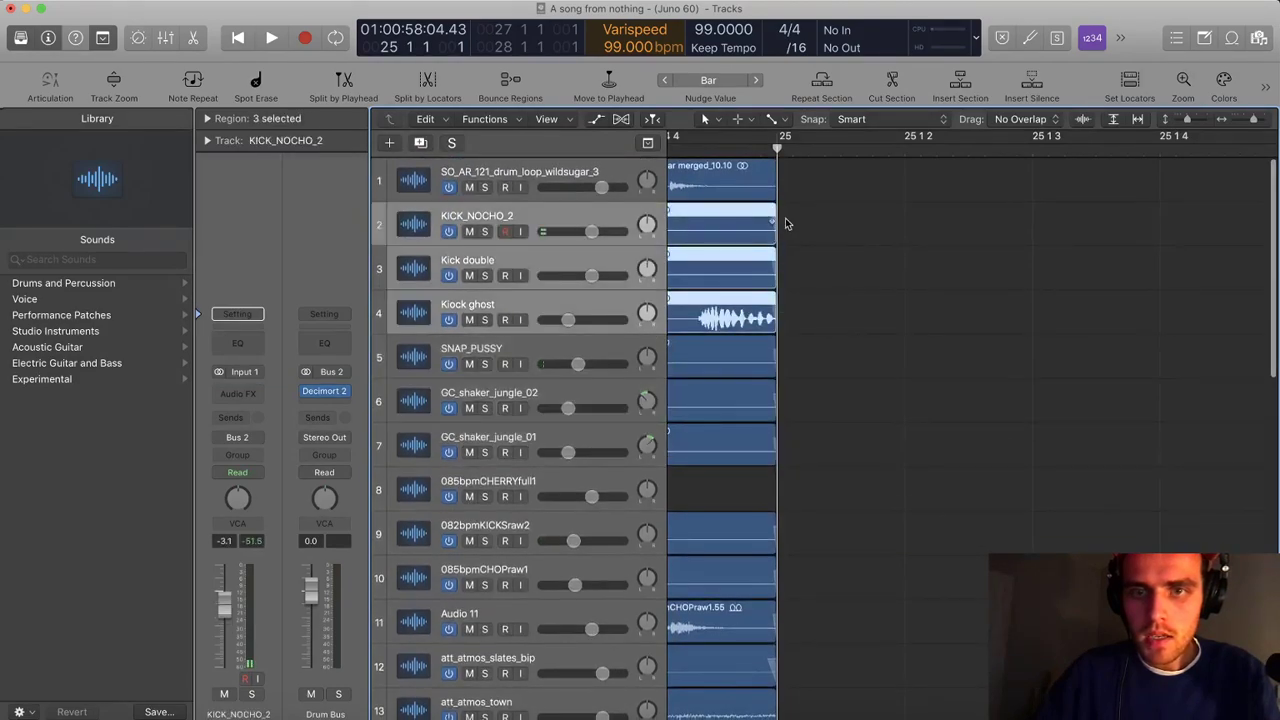
Deselect the kick regions and play the whole arrangement from bar 1
scroll(823, 223, "down", 3)
scroll(826, 230, "up", 3)
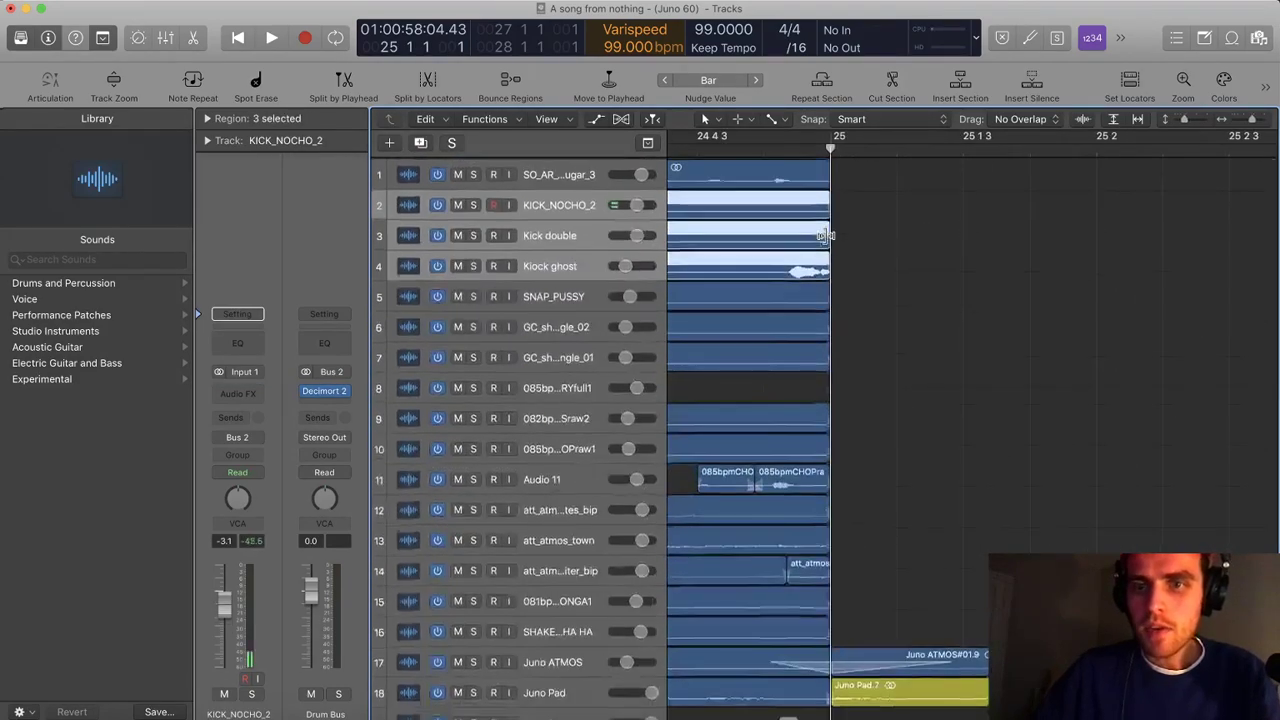
scroll(825, 236, "up", 1)
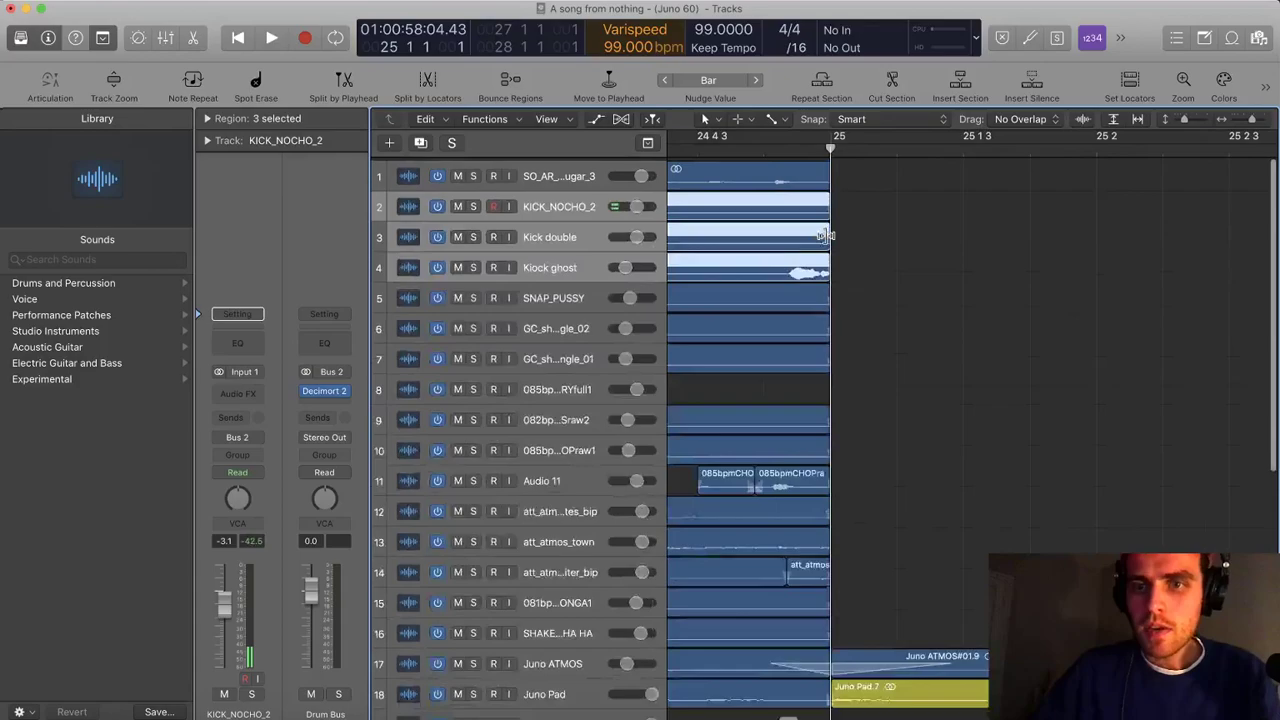
scroll(825, 236, "up", 1)
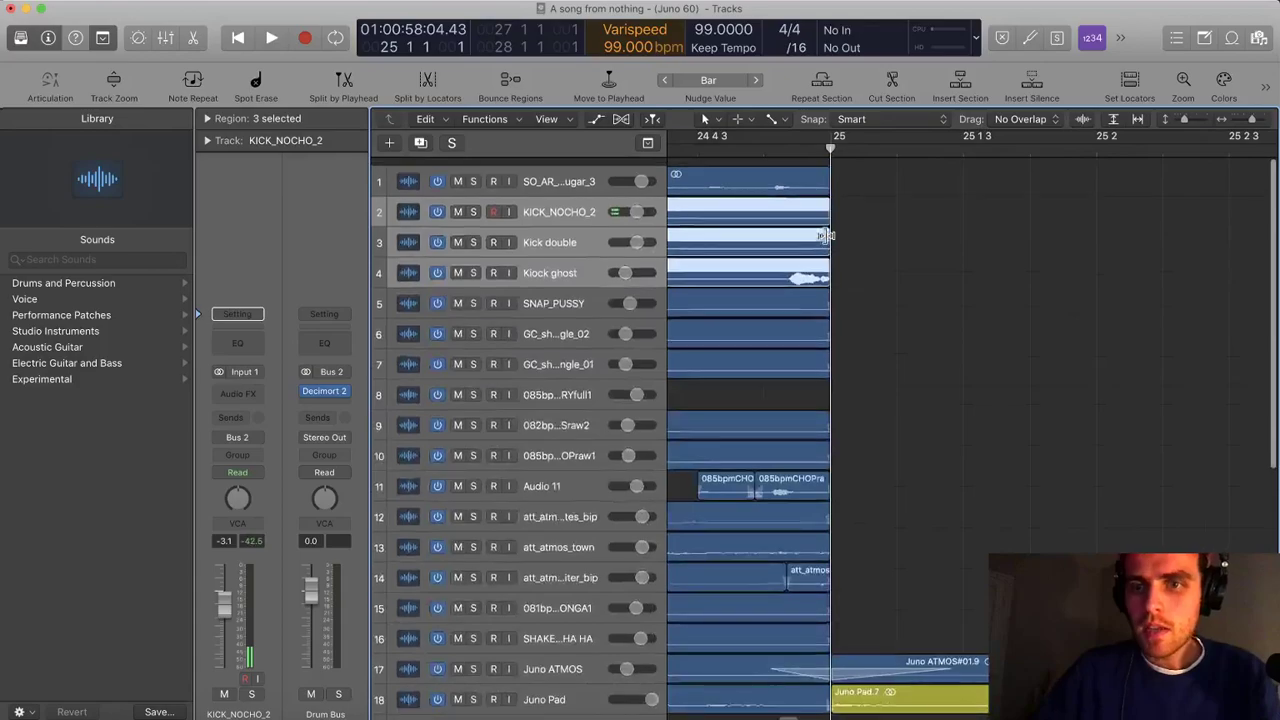
scroll(908, 308, "down", 10)
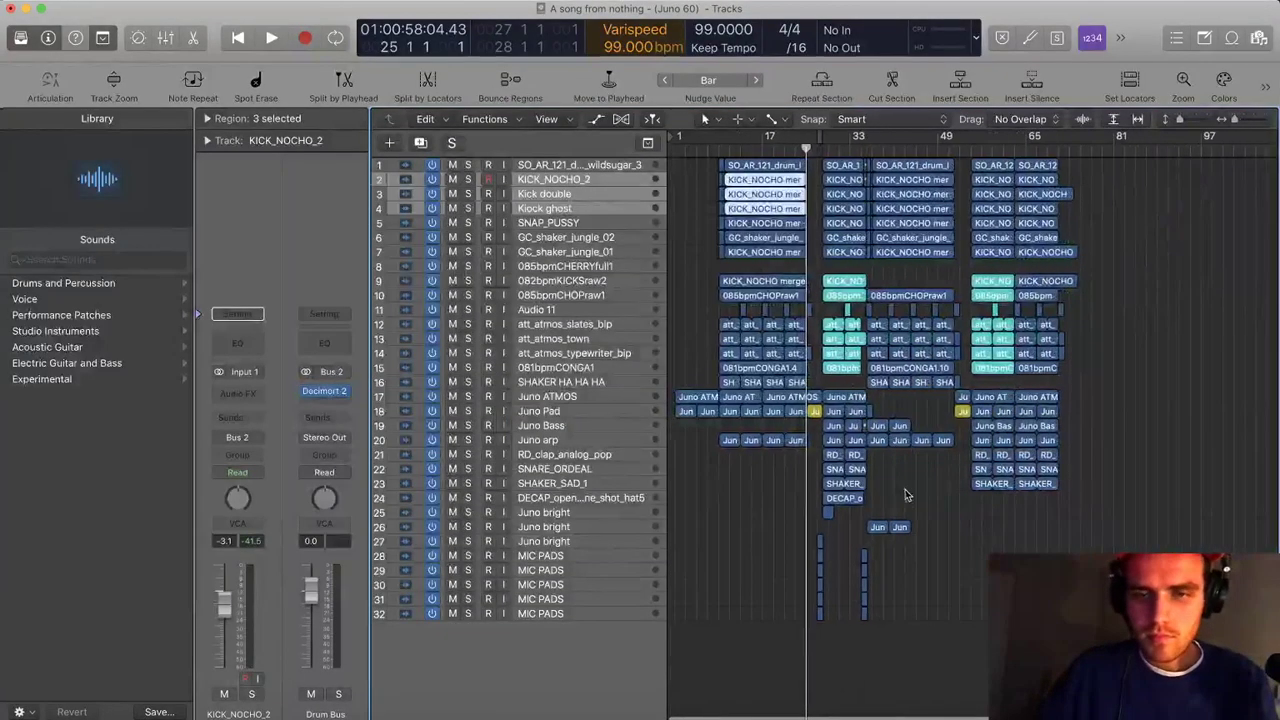
left_click(906, 494)
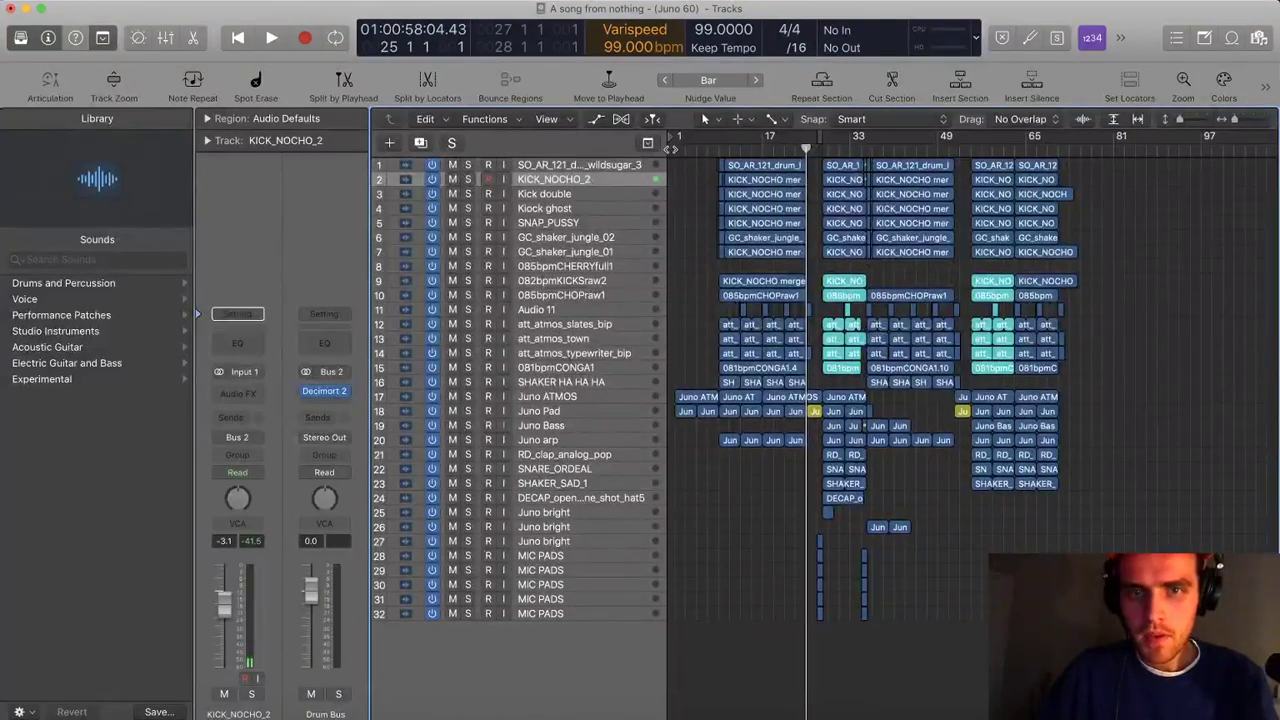
left_click(672, 152)
key("space")
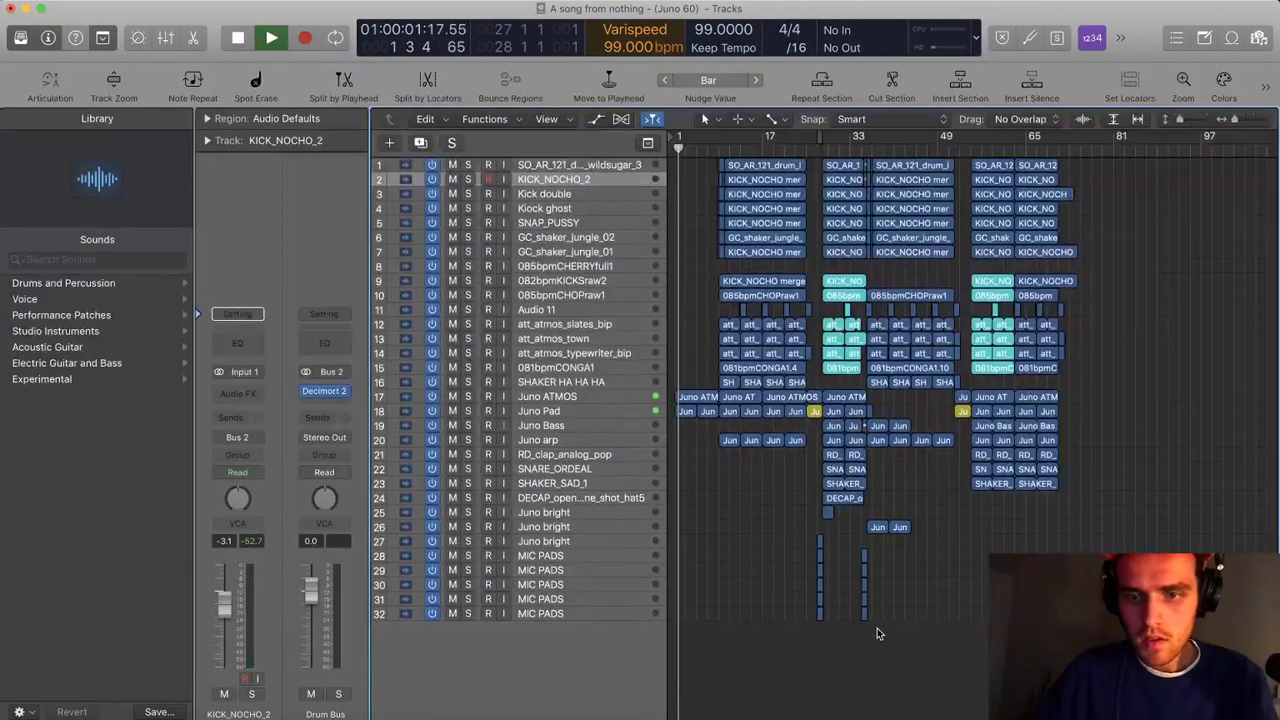
Copy the five MIC PADS regions from bar 35 to bar 54, and the Juno bright region on track 27 to bars 35 and 54
left_click_drag(878, 634, 865, 562)
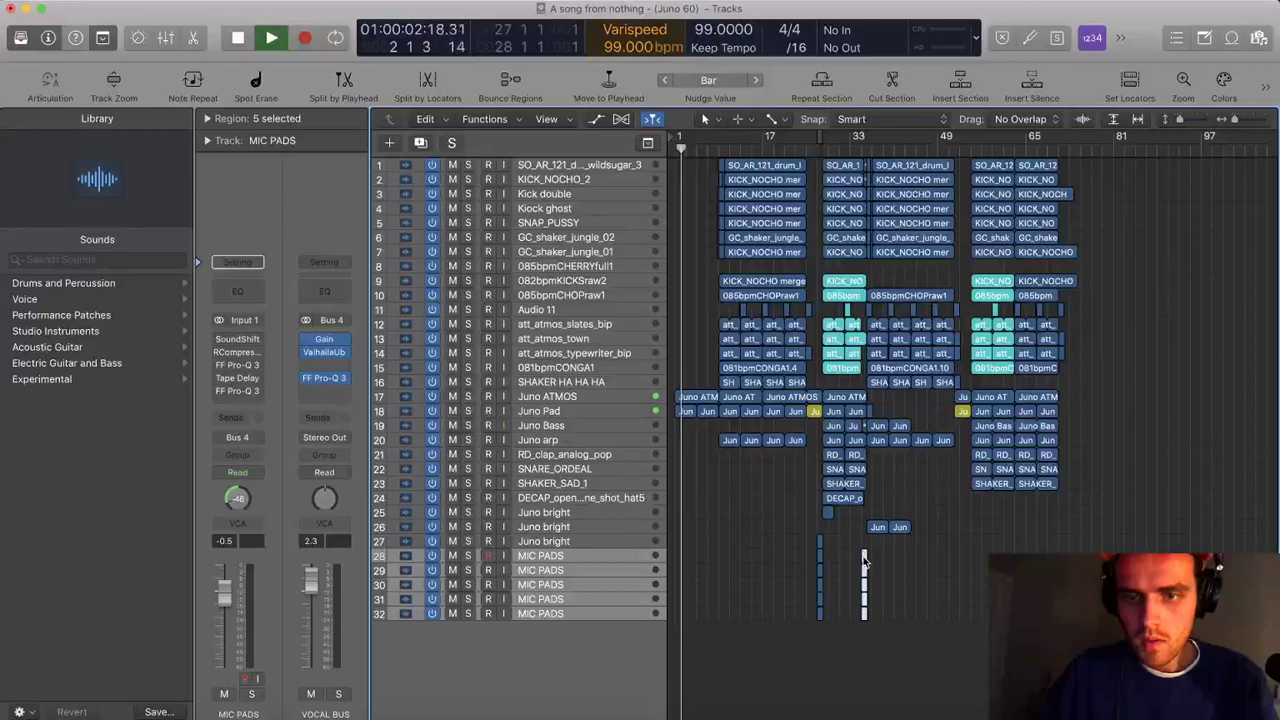
left_click_drag(865, 562, 968, 557)
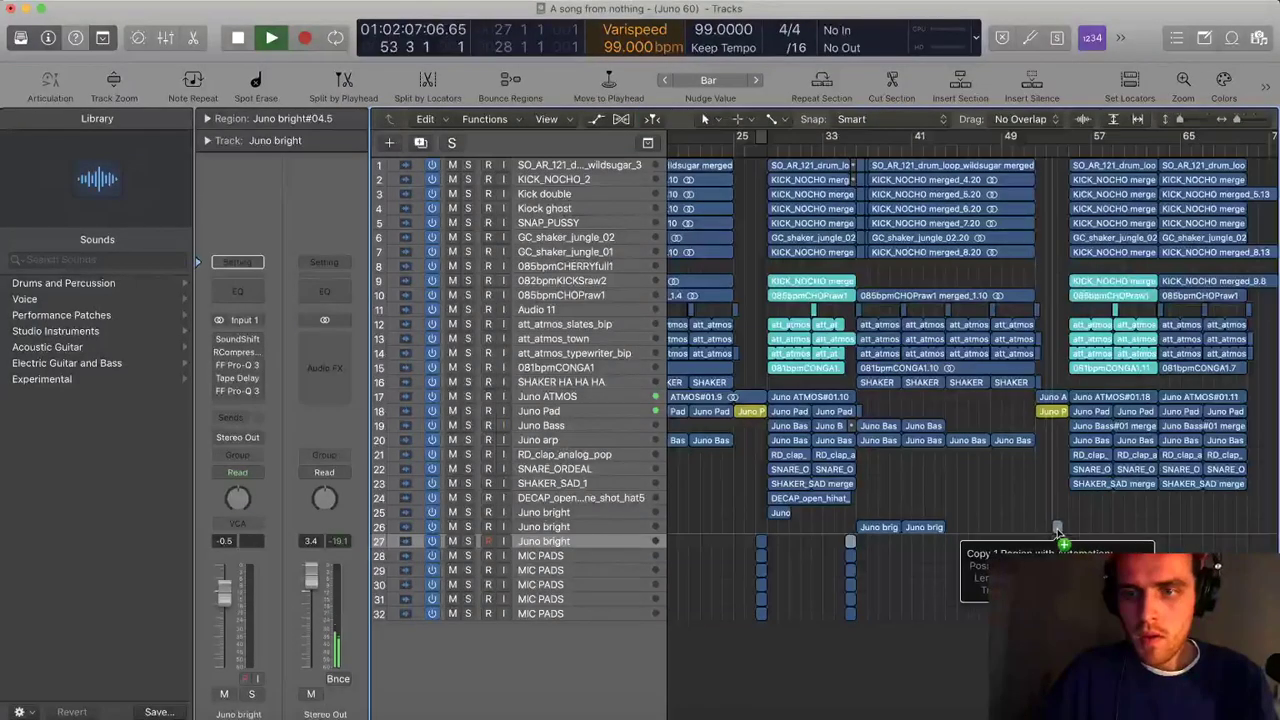
left_click_drag(1057, 537, 1064, 541)
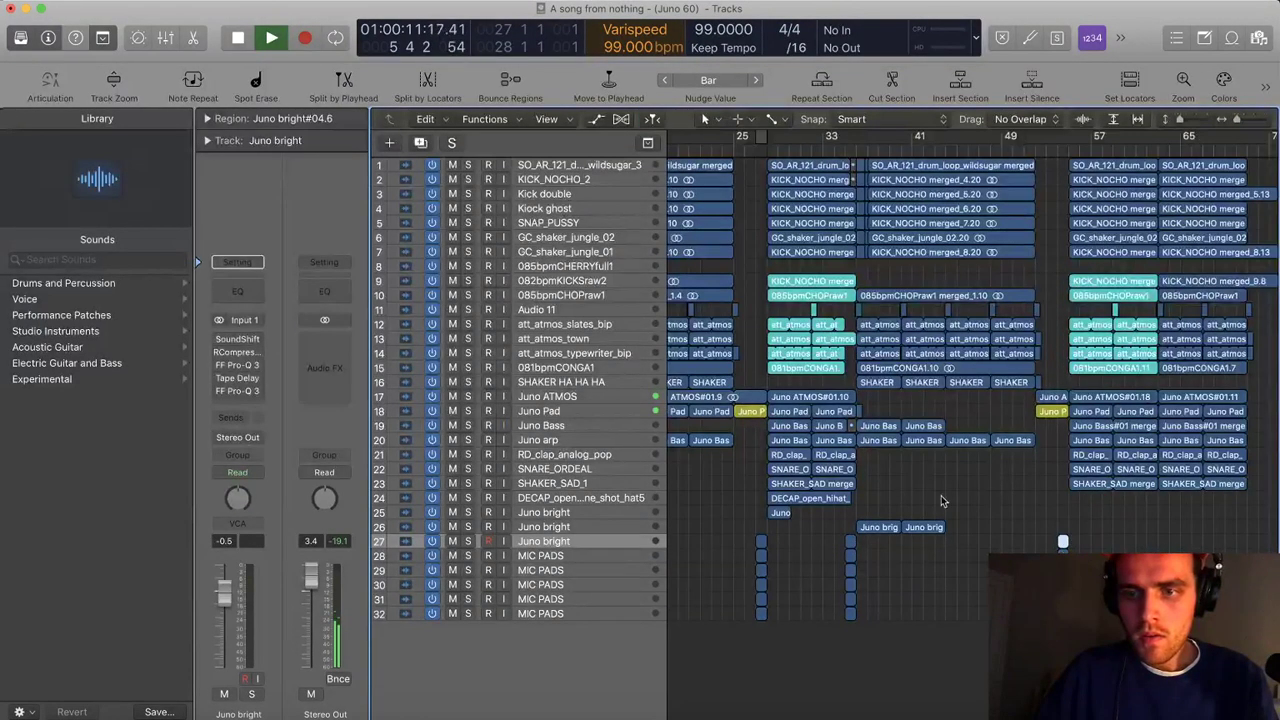
Set the audio input device to Scarlett 2i2 USB in the audio preferences and close them
left_click(85, 2)
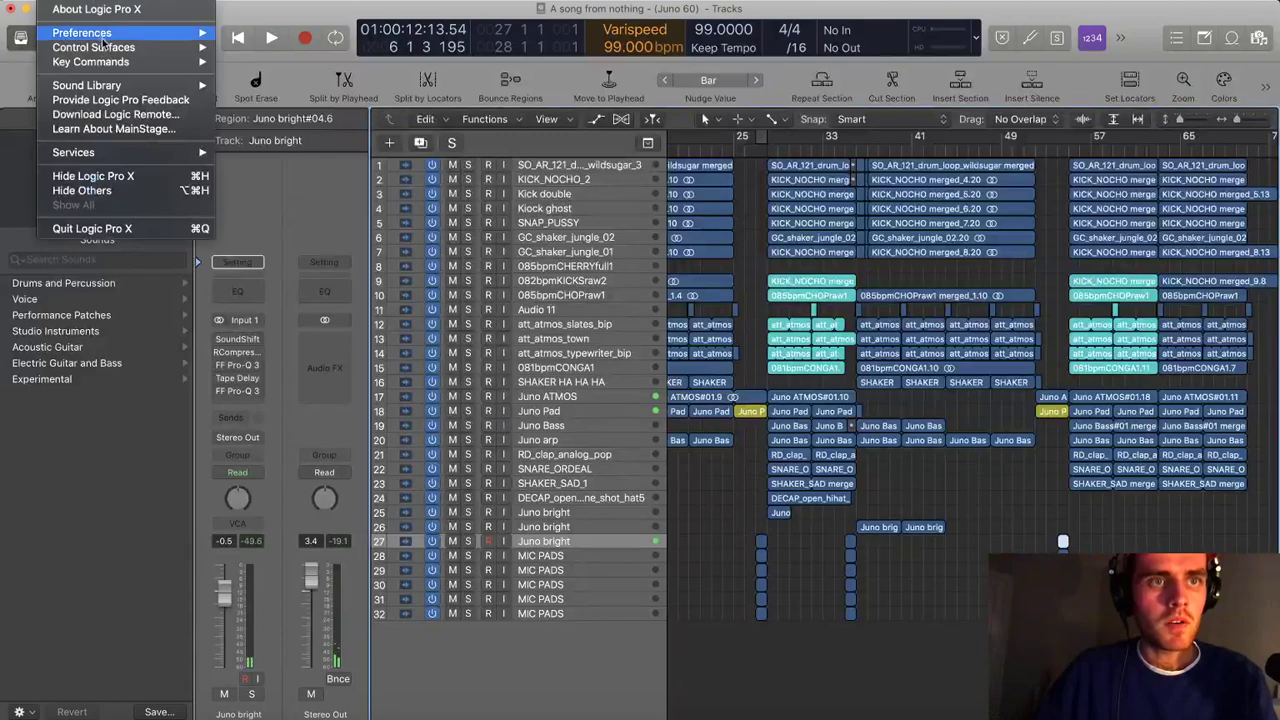
mouse_move(194, 35)
left_click(250, 47)
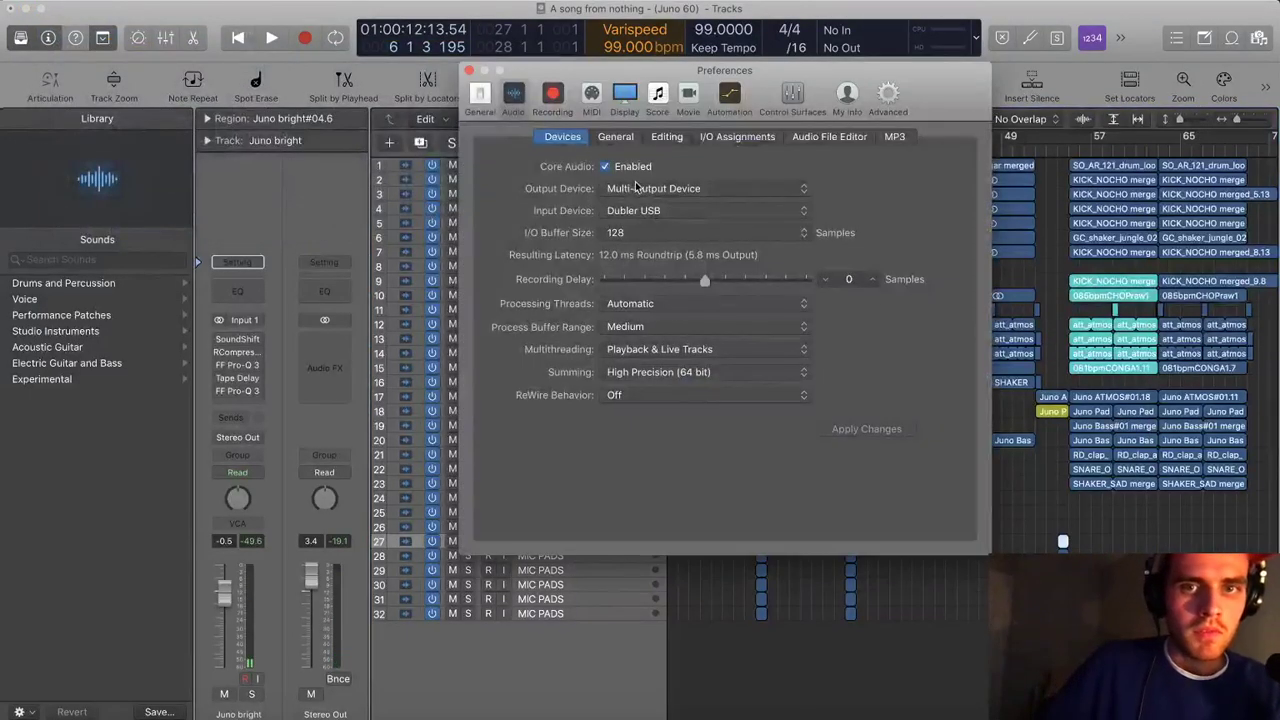
left_click(640, 211)
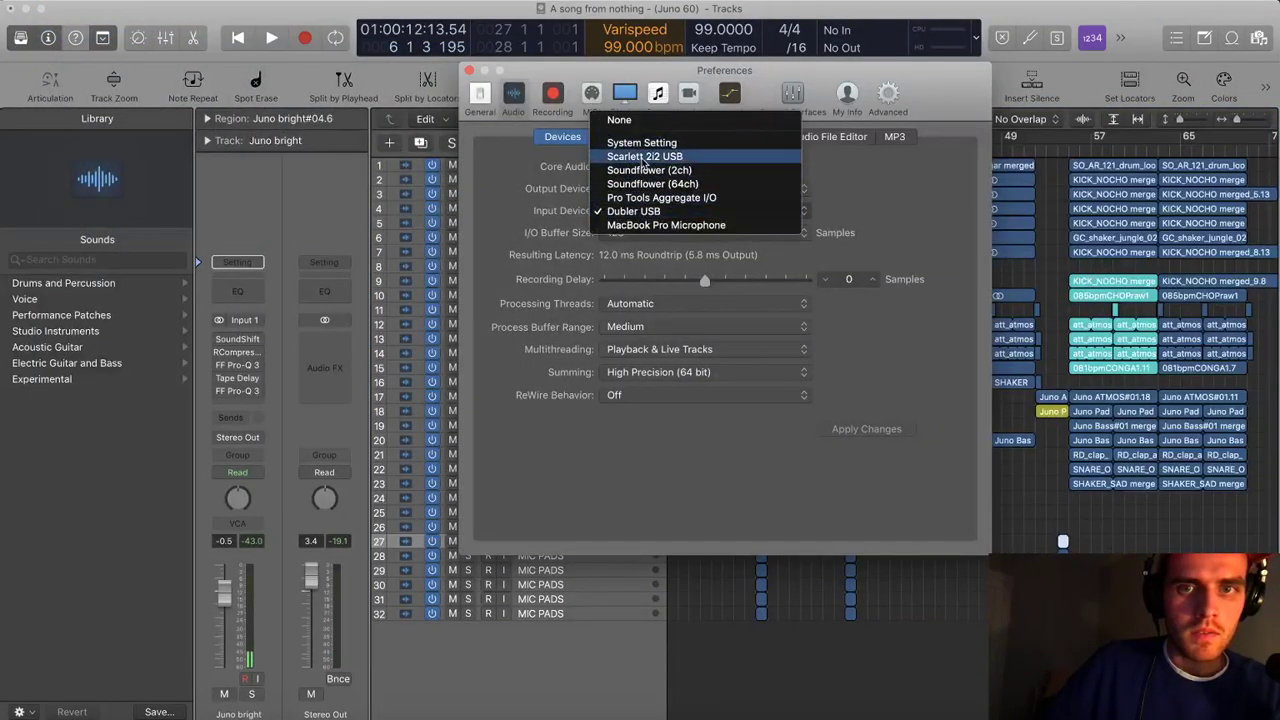
left_click(645, 156)
left_click(471, 71)
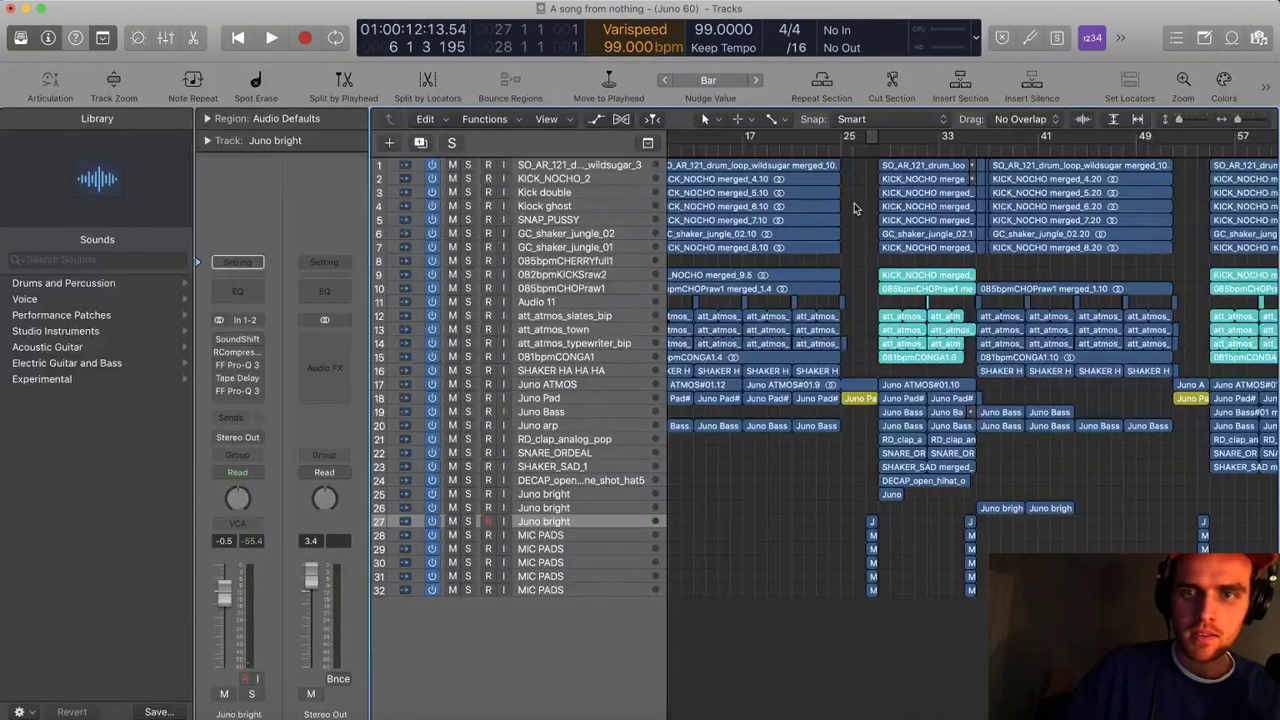
Add another Juno bright track below track 27 with the same settings and turn on its input monitoring
scroll(856, 207, "left", 1)
scroll(857, 206, "left", 1)
key("Return")
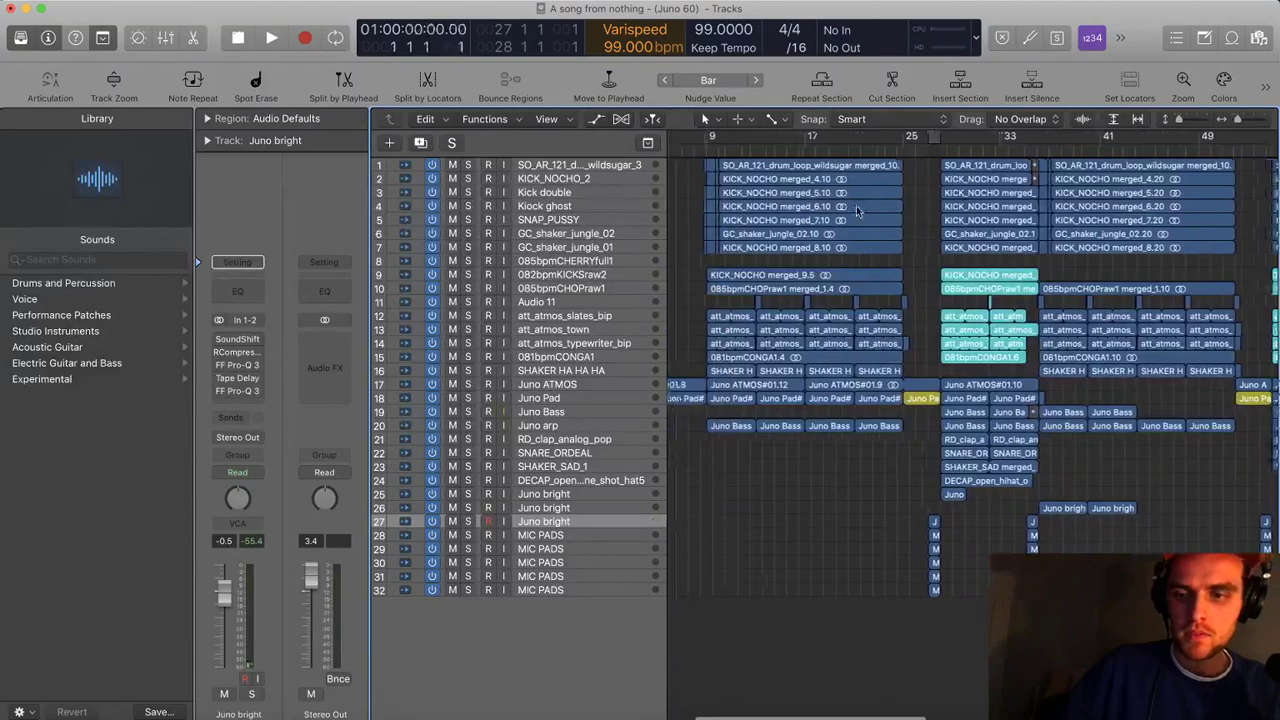
scroll(856, 211, "left", 1)
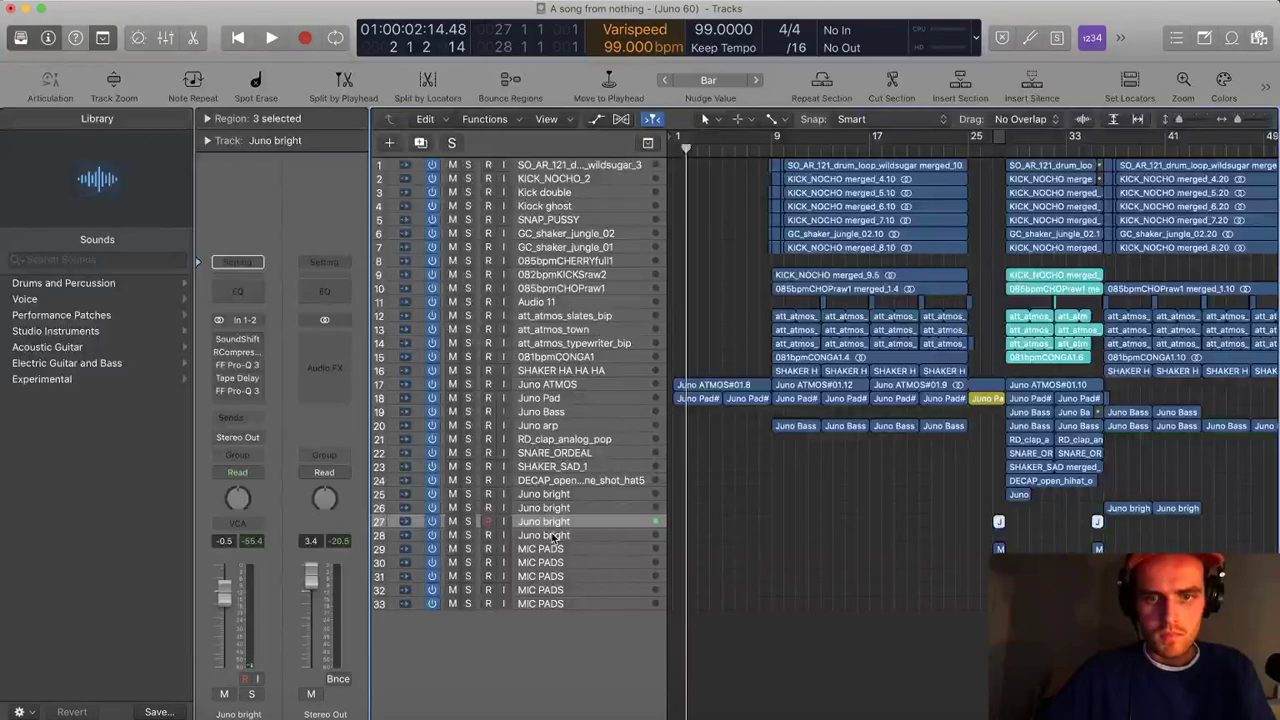
key("Down")
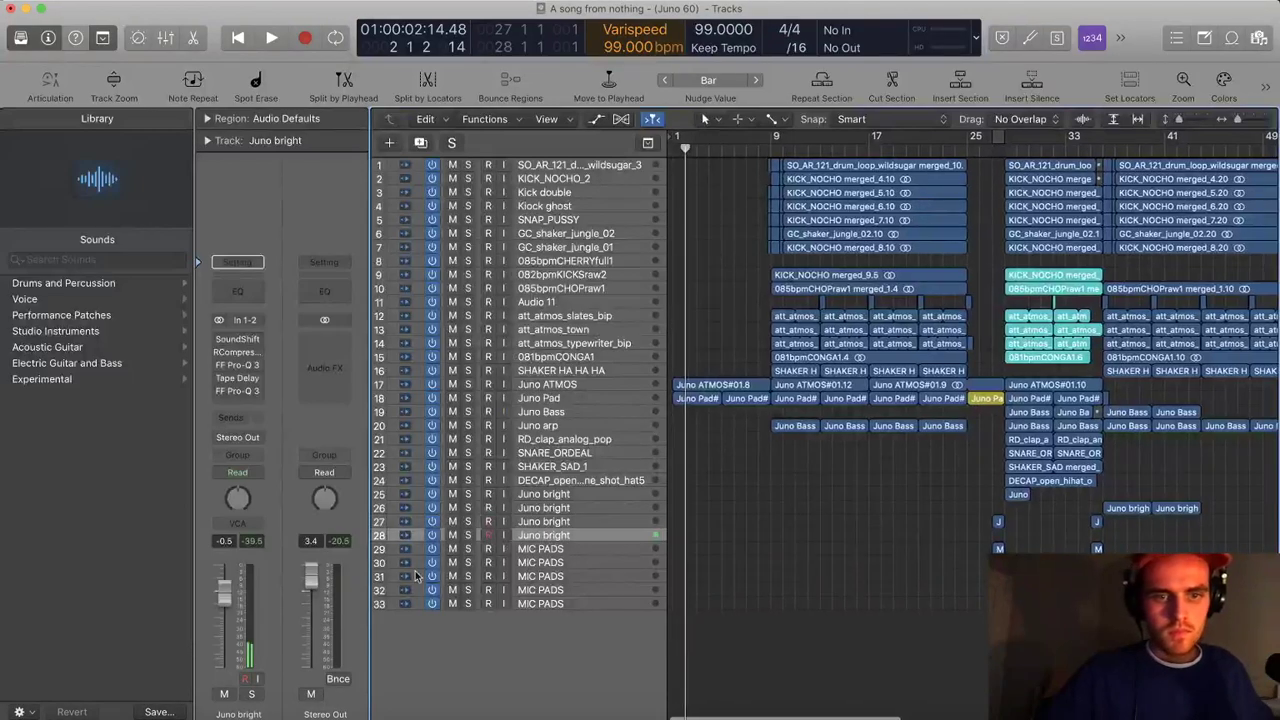
left_click(258, 680)
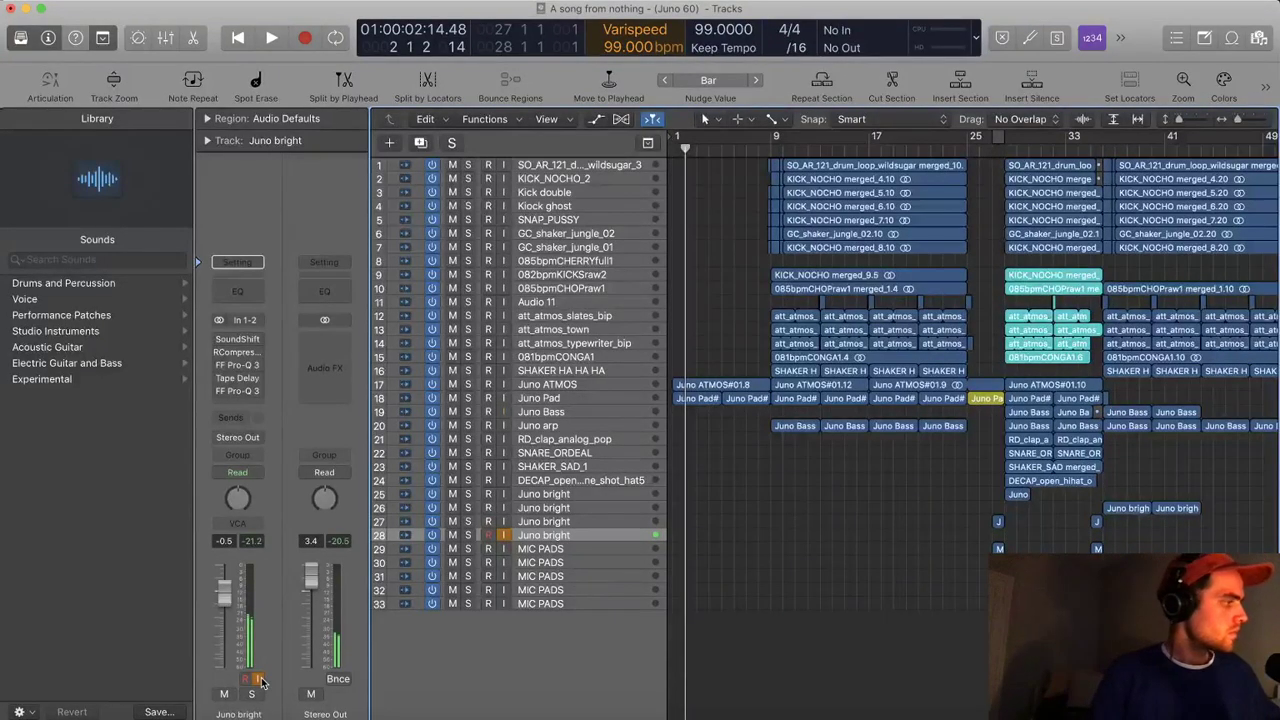
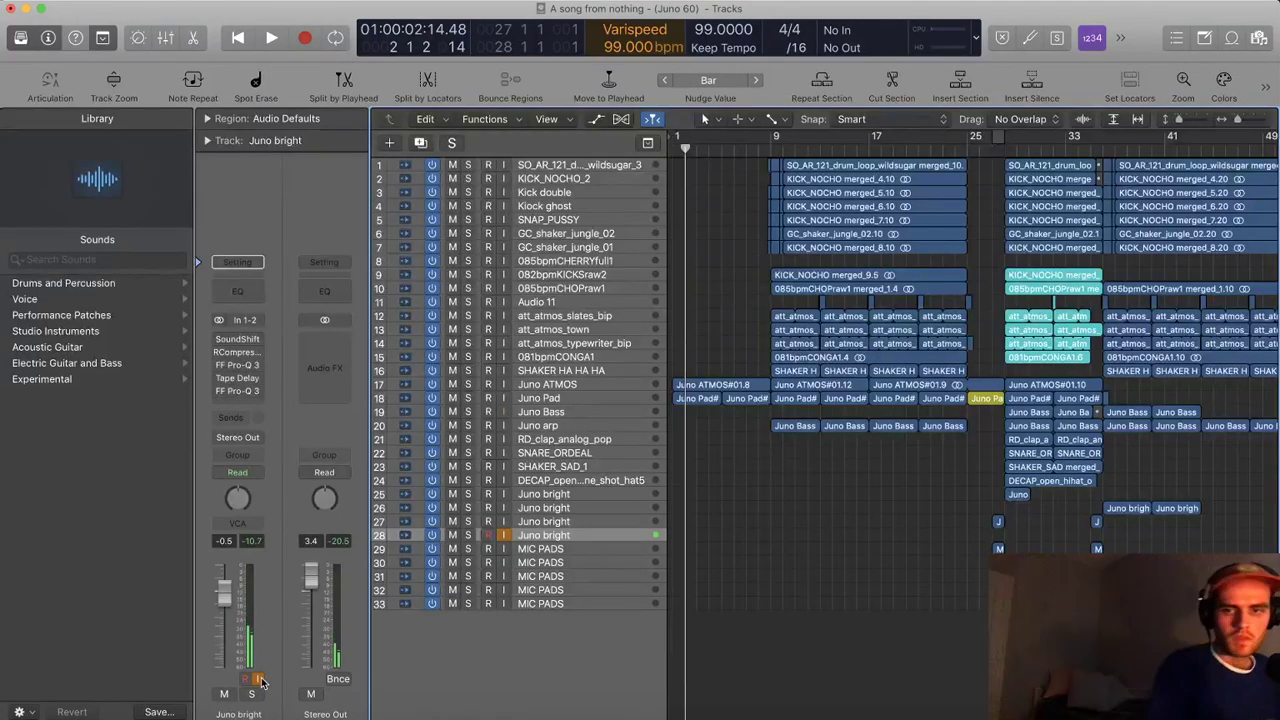
Rehearse over playback and record a Juno take on track 28 from bar 1 to about bar 11
key("space")
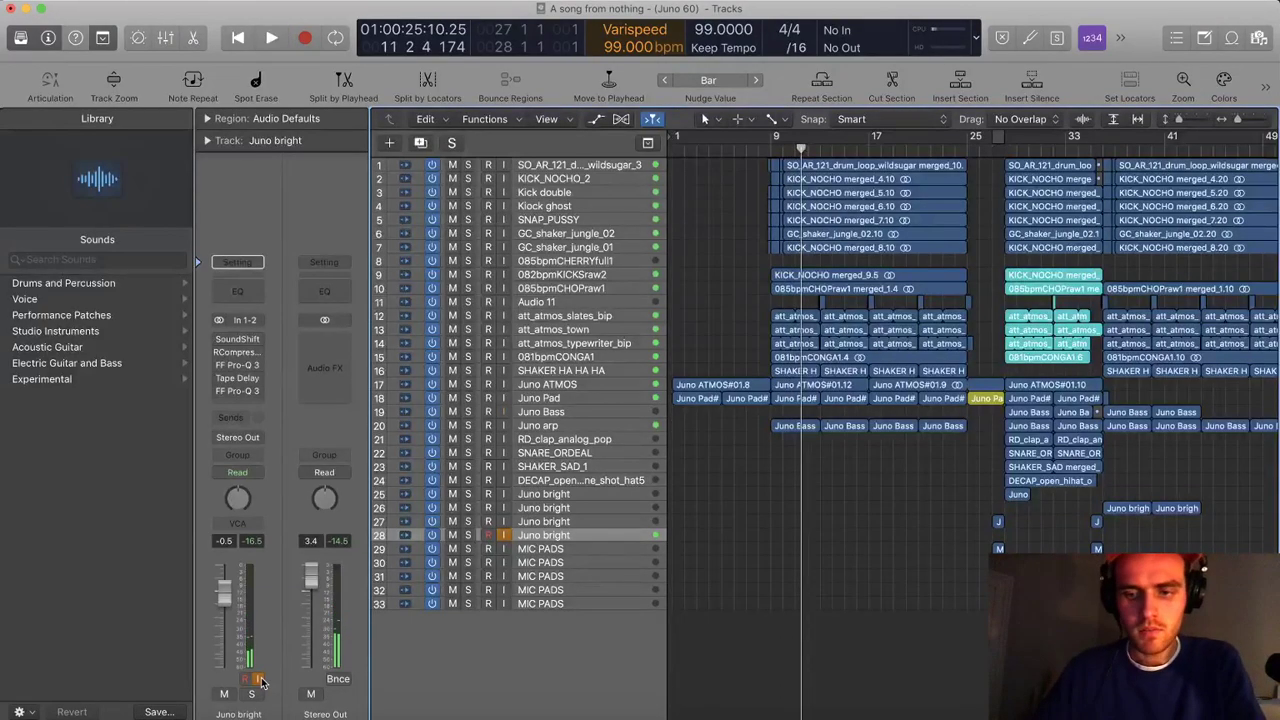
key("Return")
key("r")
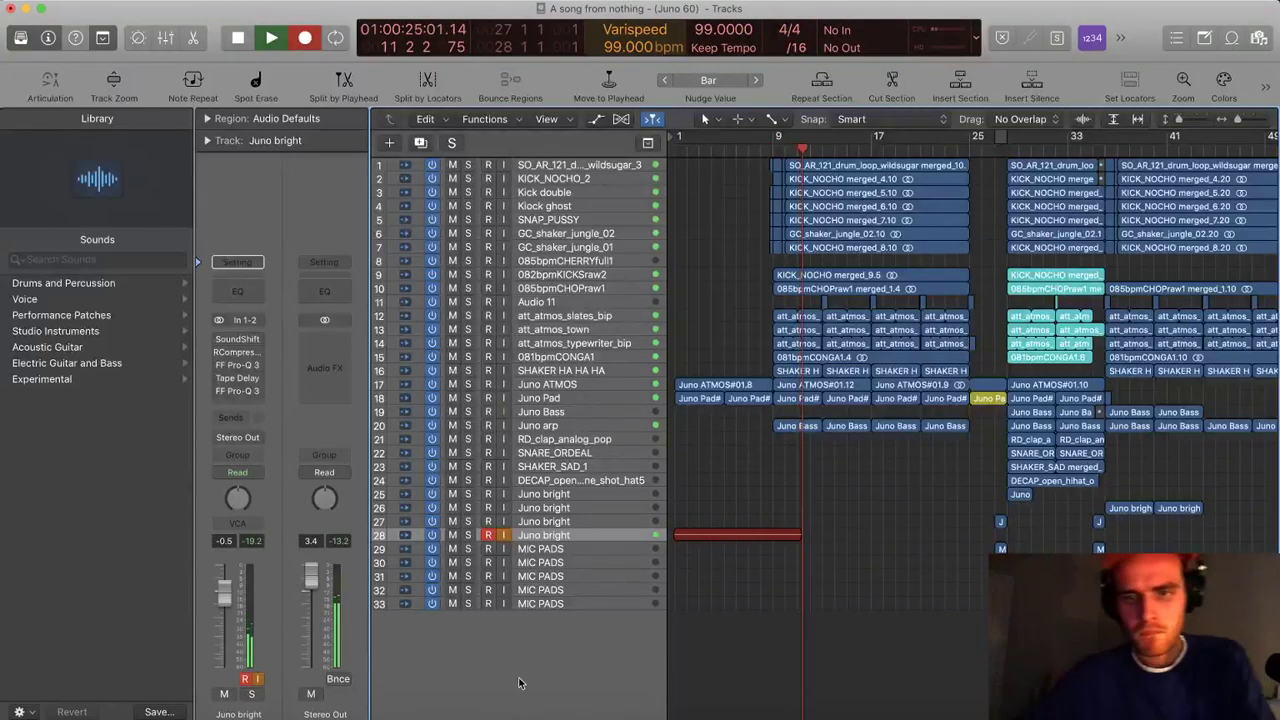
key("space")
key("z")
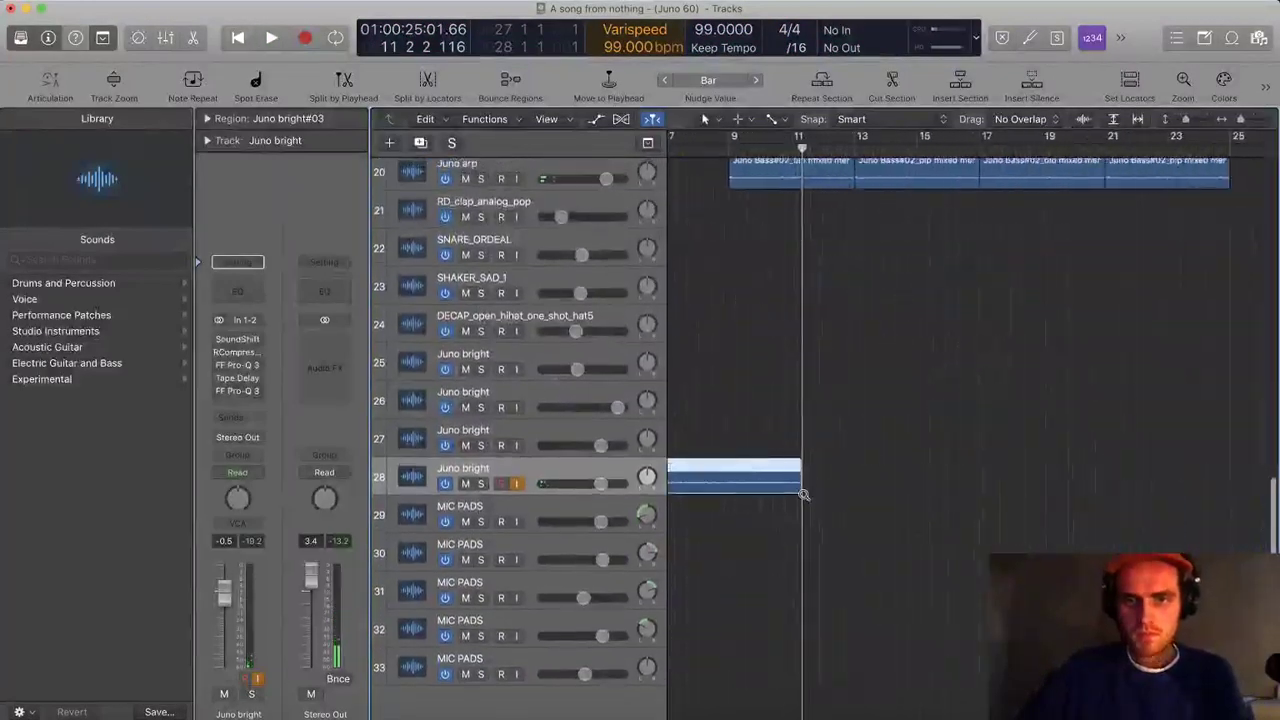
Trim the new Juno bright take to bar 9 only by removing everything before bar 9 and after bar 10
mouse_move(805, 484)
left_mouse_down()
mouse_move(866, 481)
mouse_move(804, 484)
left_mouse_up()
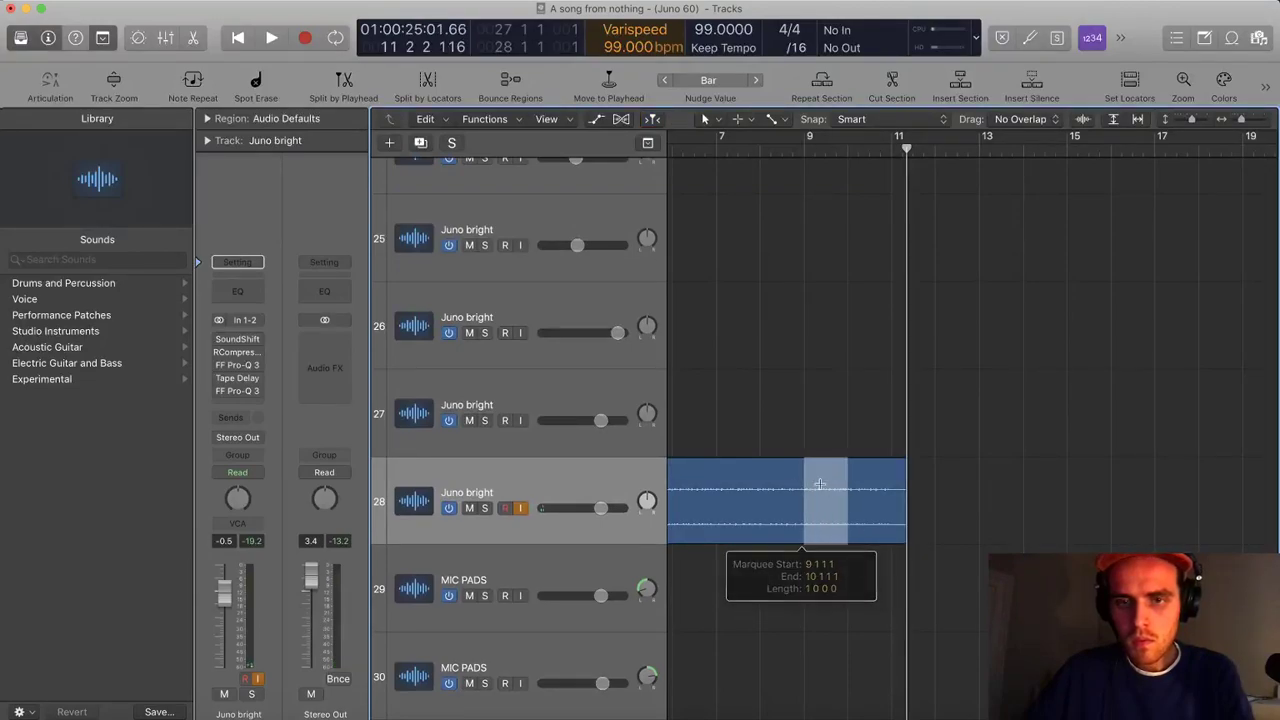
left_click(804, 485)
key("Delete")
key("shift+space")
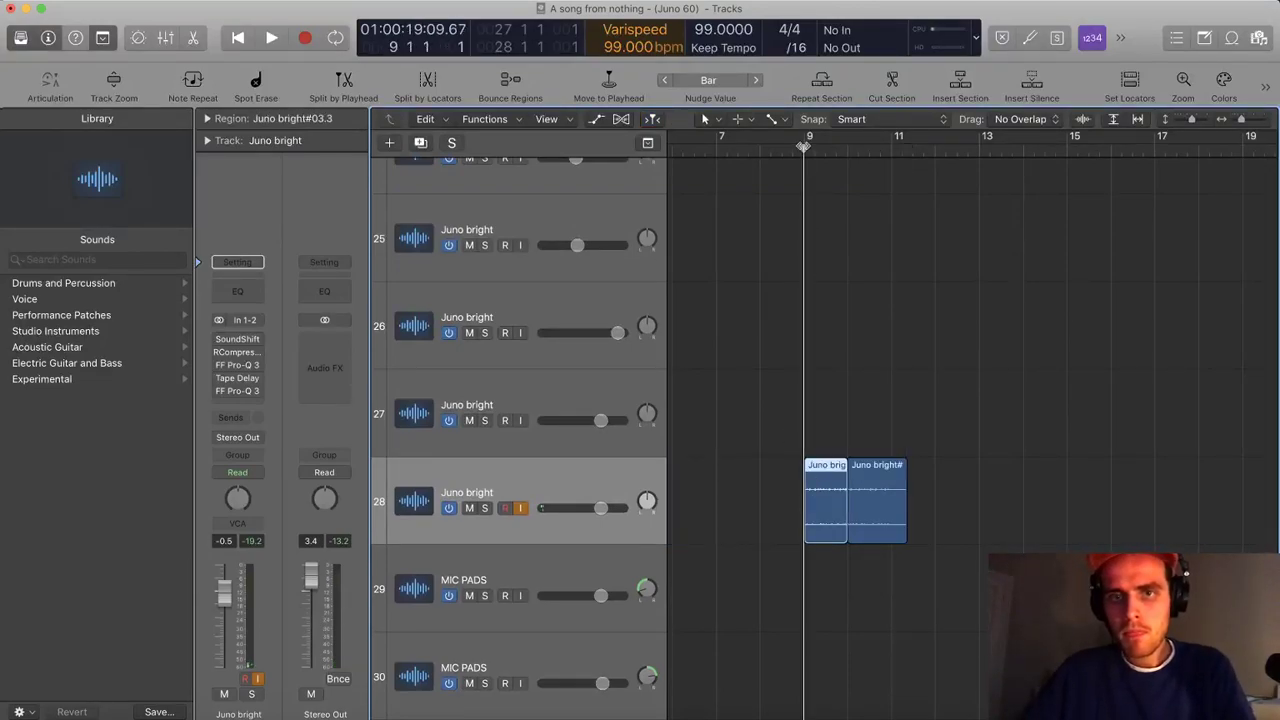
left_click(901, 475)
key("Delete")
Cycle bars 9 to 10 and examine the note timing in the trimmed Juno bright clip during playback
scroll(902, 486, "up", 4)
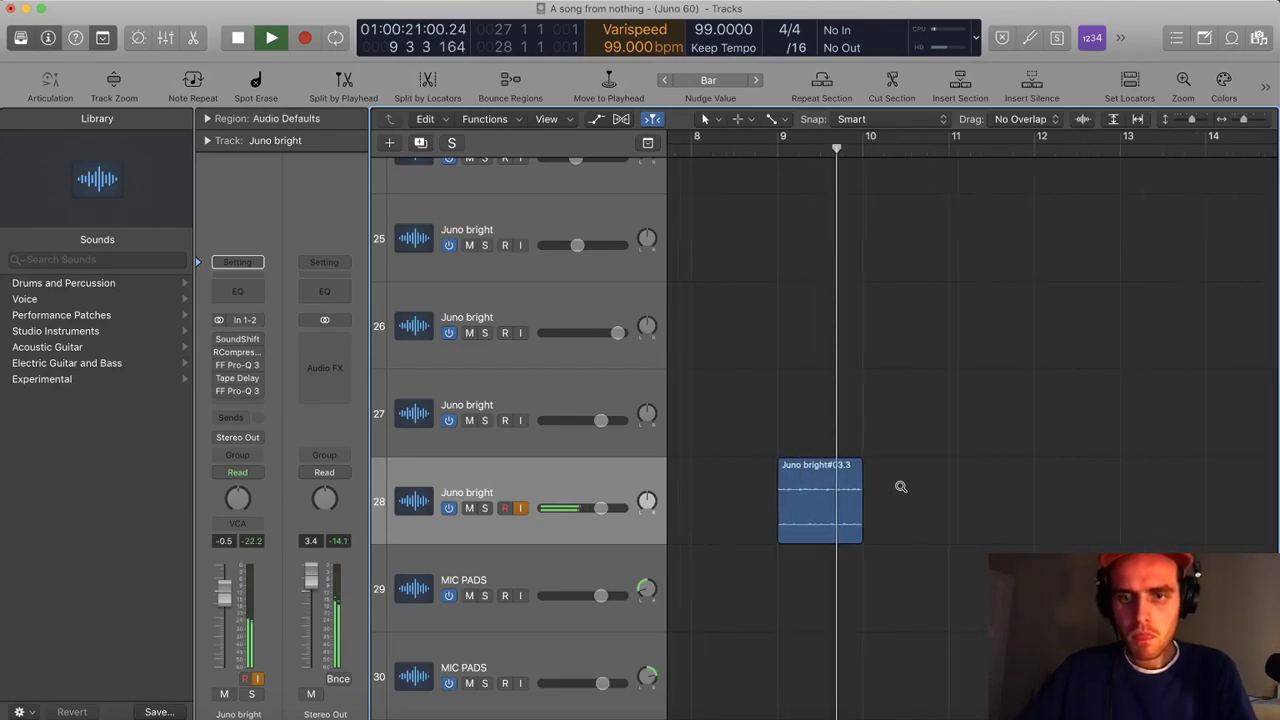
scroll(927, 504, "left", 1)
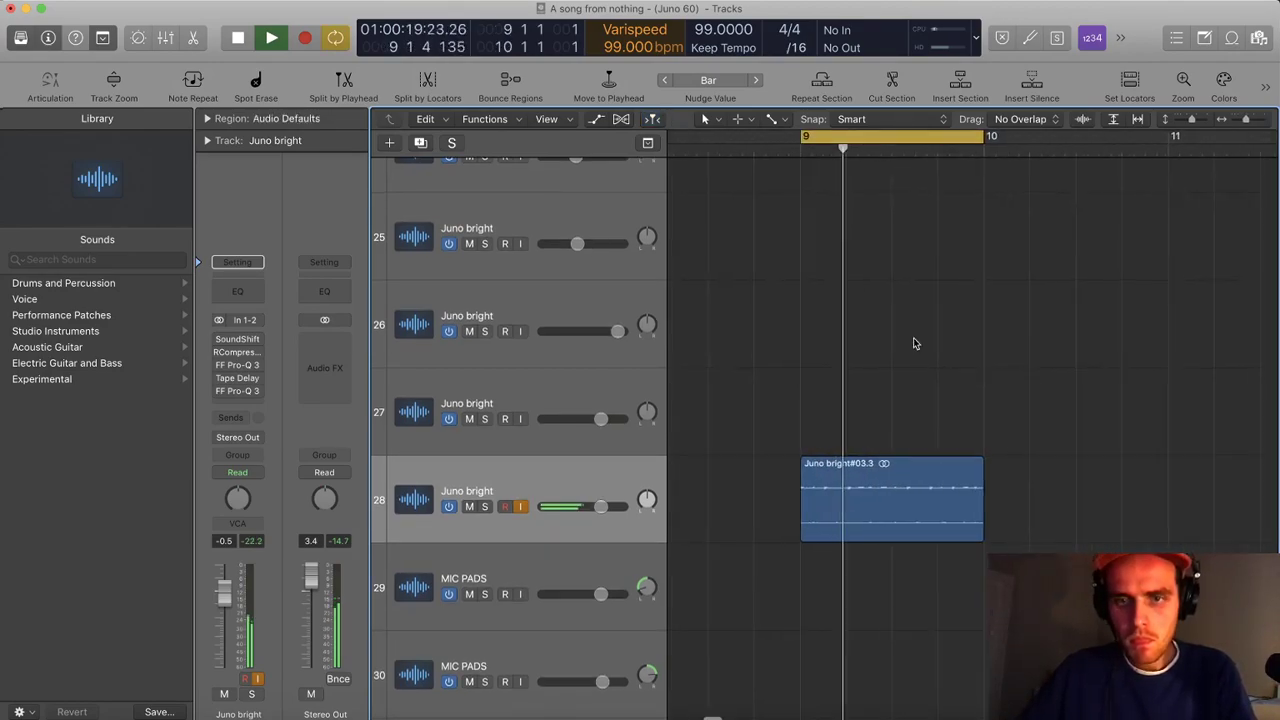
scroll(963, 437, "up", 3)
scroll(963, 437, "down", 3)
scroll(963, 437, "up", 4)
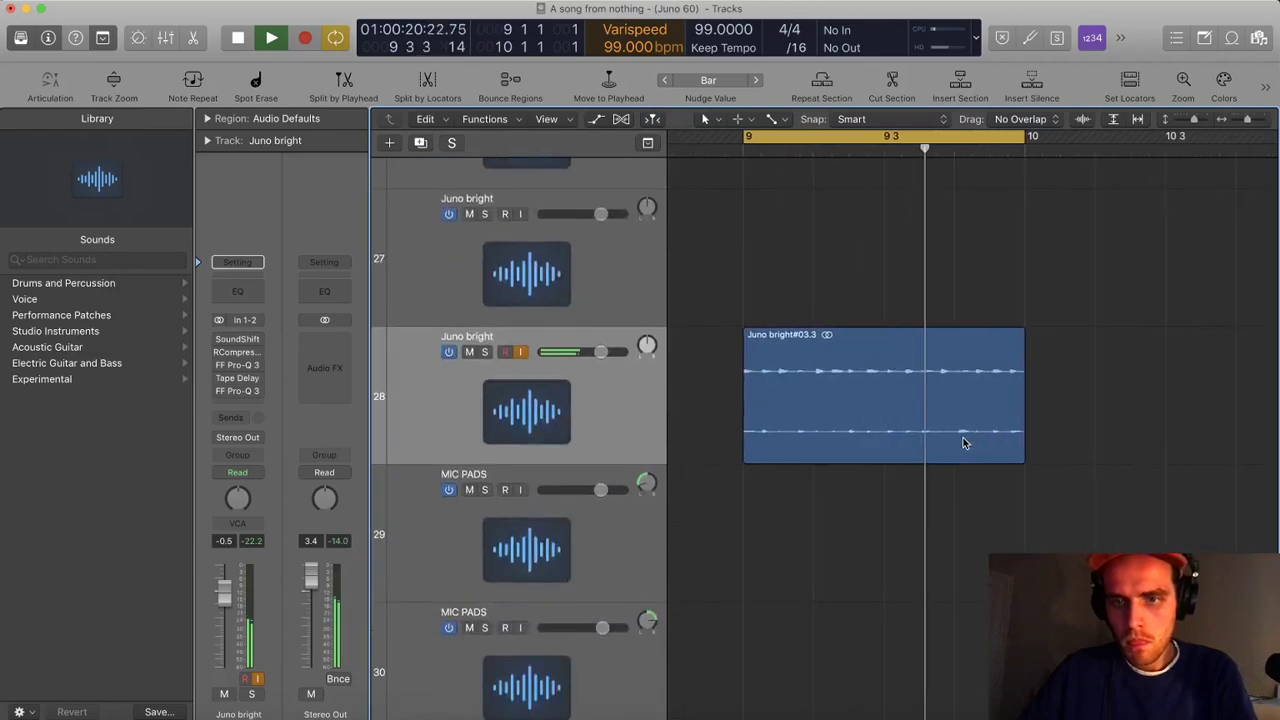
scroll(961, 438, "up", 2)
scroll(953, 449, "up", 4)
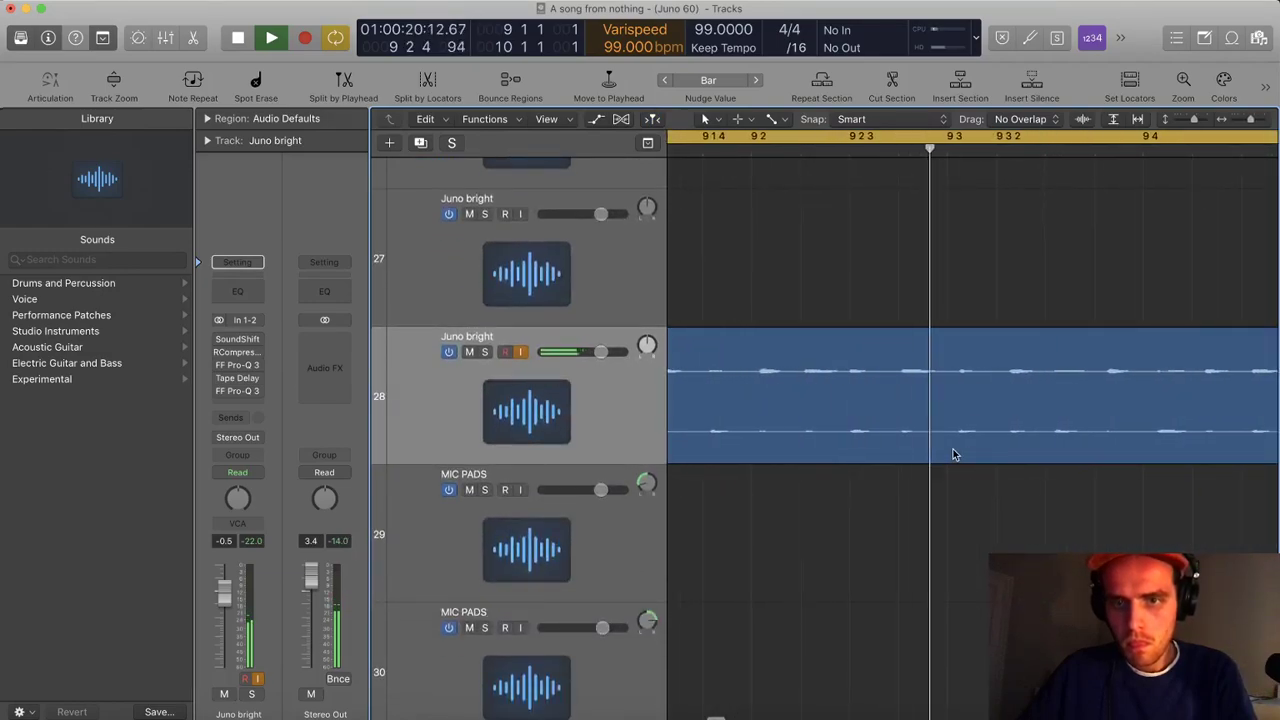
key("super+Right")
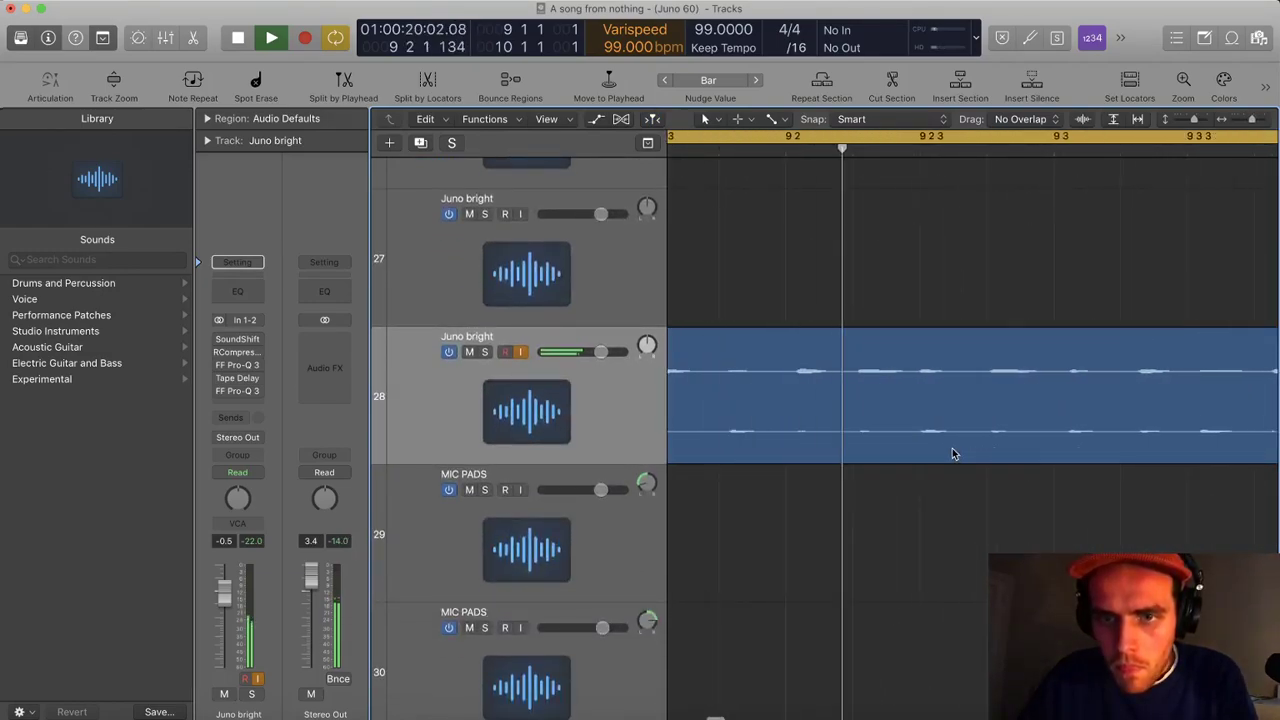
Split the Juno bright clip around 9 2 3 and just before 9 3, and adjust the pieces at the cuts
key("space")
double_click(1029, 393, "super")
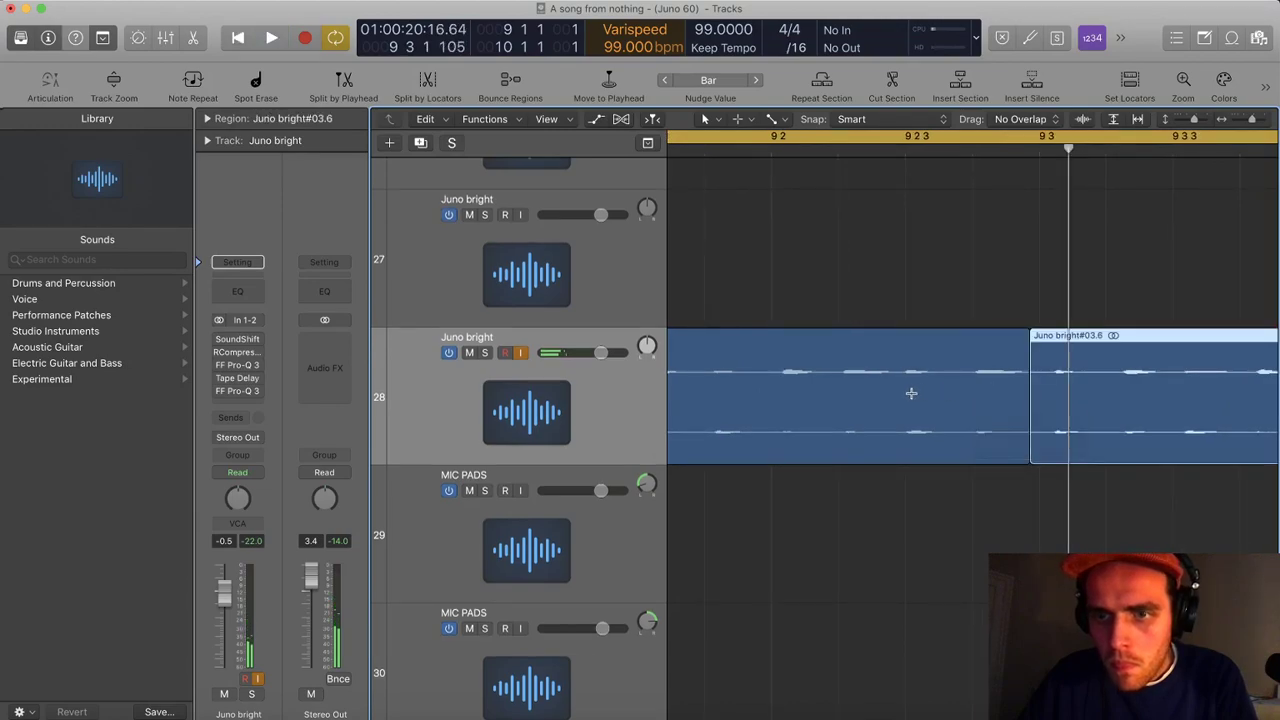
double_click(895, 394, "super")
key("super+Right")
key("super+Right")
left_click_drag(990, 408, 1027, 405)
mouse_move(937, 451)
left_mouse_down()
mouse_move(866, 437)
mouse_move(812, 446)
left_mouse_up()
key("super+Left")
key("super+Left")
scroll(876, 435, "right", 5)
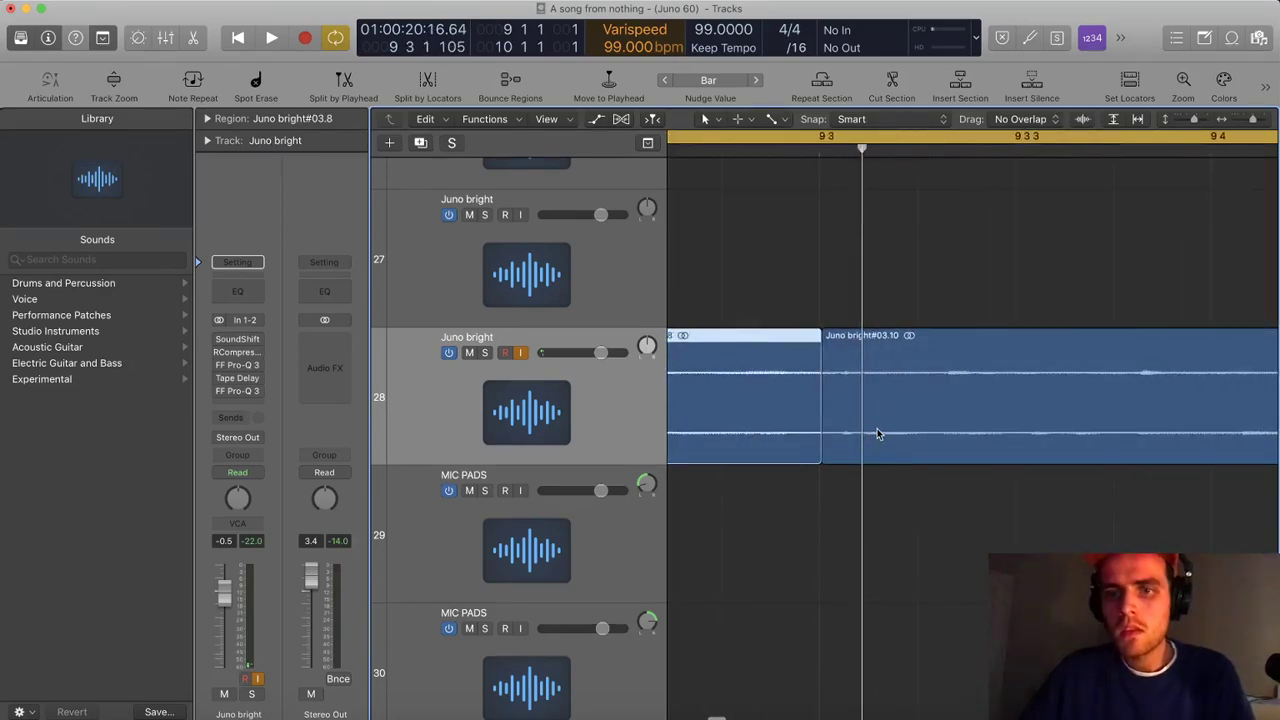
Play back the edited pieces in bar 9 and join them into one Juno bright region
key("super+Left")
key("super+Left")
key("super+Left")
key("super+Left")
key("space")
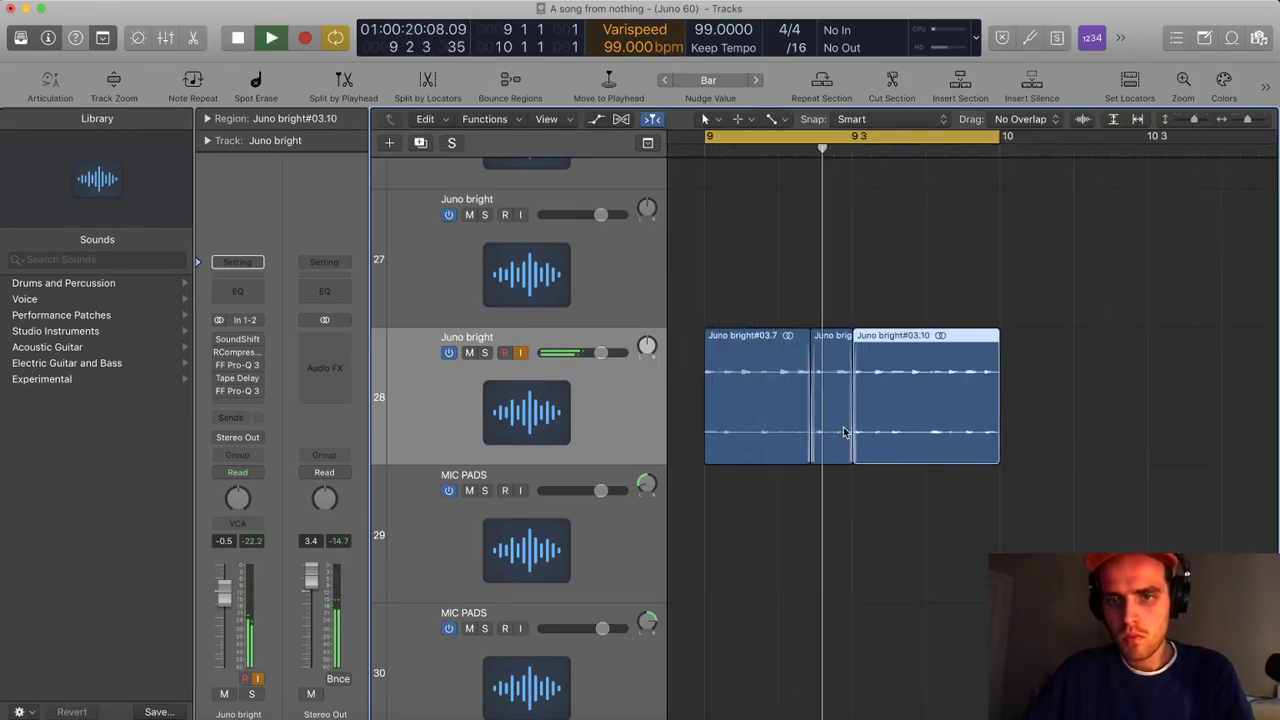
key("super+Left")
left_click_drag(954, 514, 797, 420)
key("super+j")
key("Return")
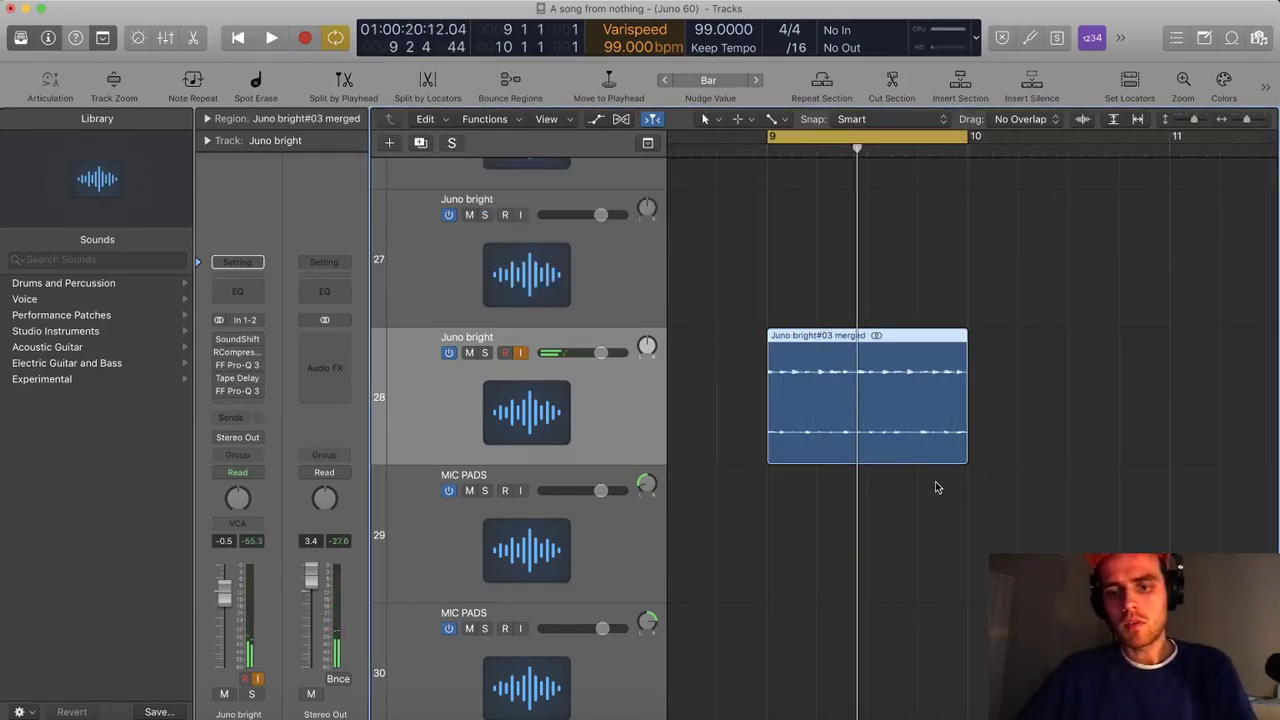
key("l")
key("semicolon")
key("super+z")
key("super+z")
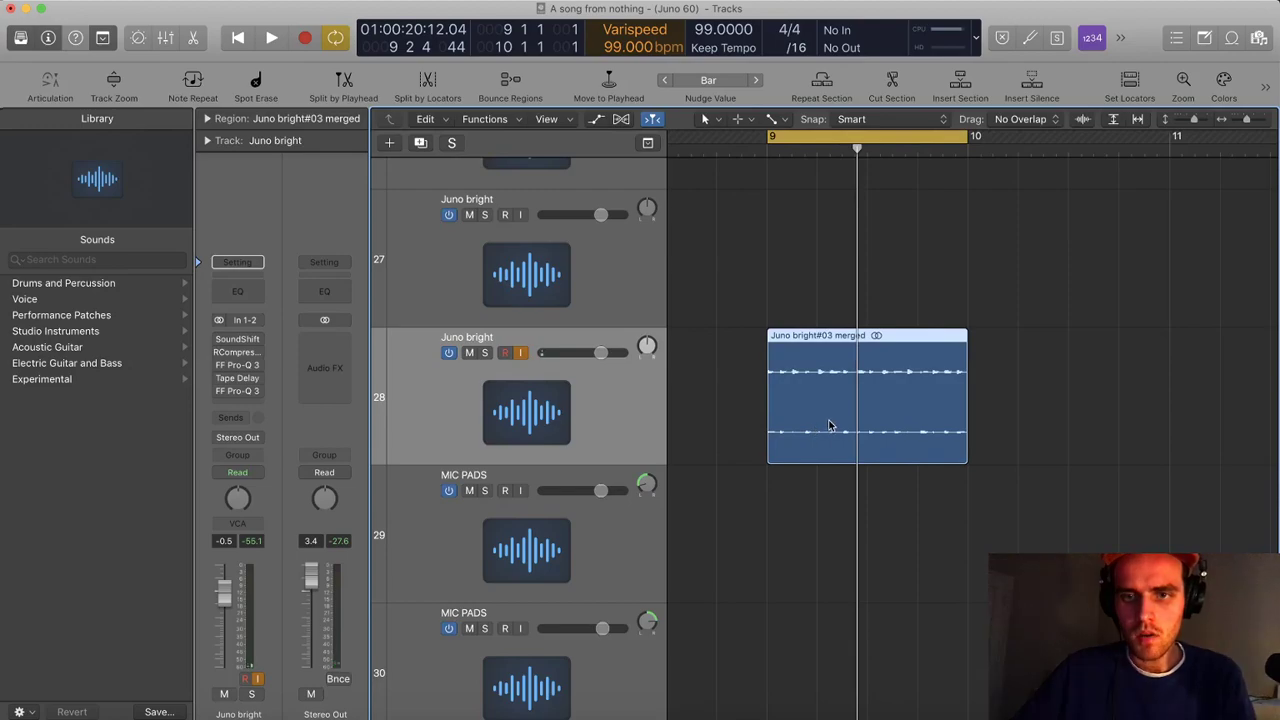
Loop the merged Juno bright region from bar 9 onward, lower track 28 to -2.5 dB and solo it during playback
key("l")
key("Return")
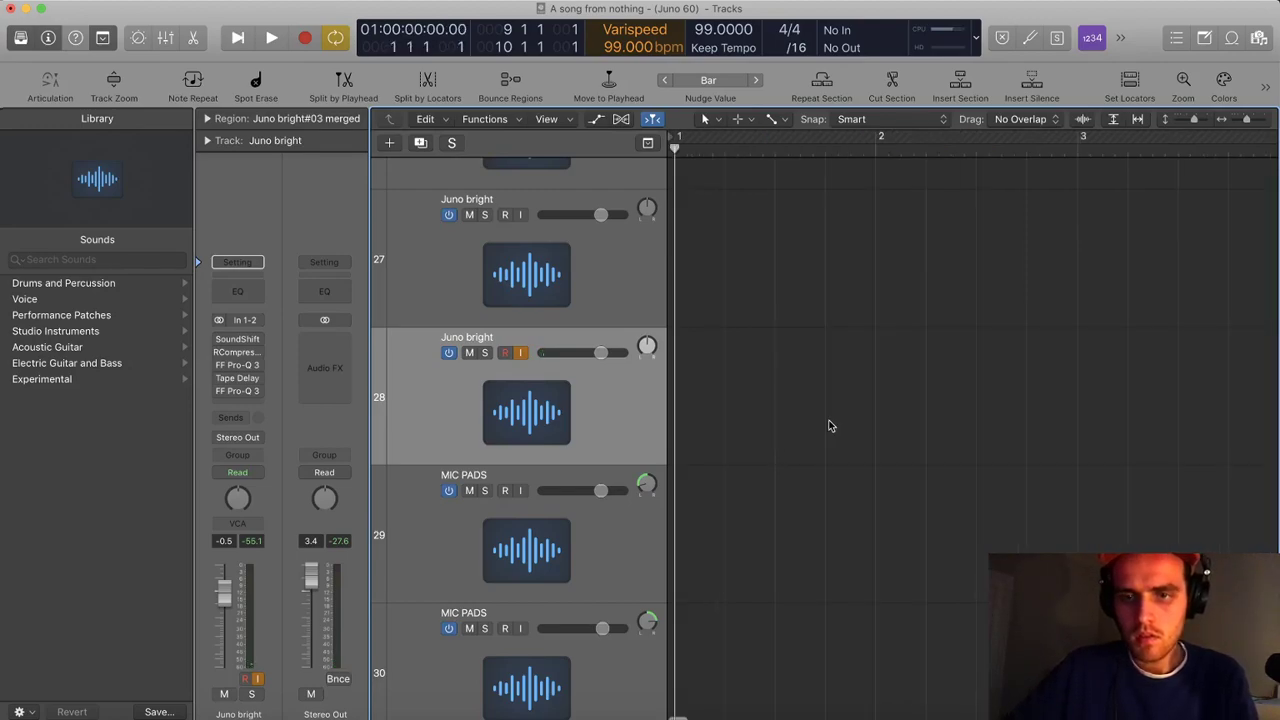
key("space")
key("super+Left")
left_click_drag(599, 354, 591, 355)
key("ctrl+s")
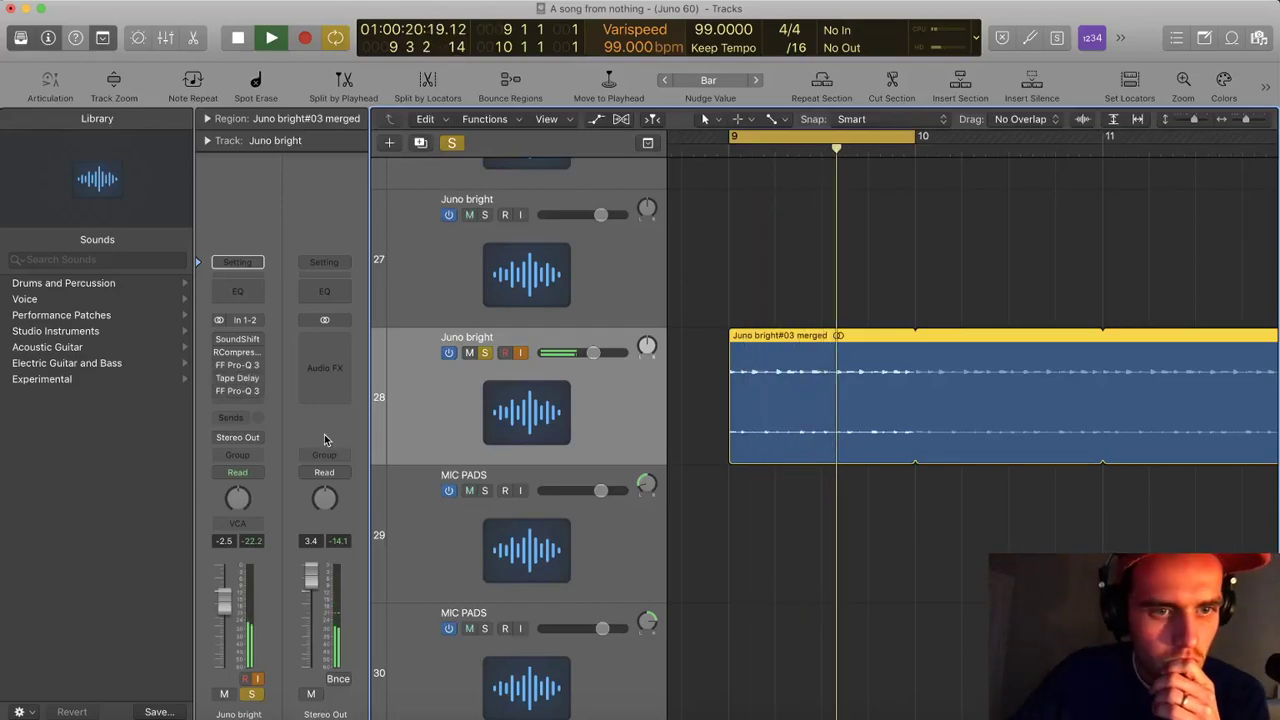
Check the track's low-cut EQ and set the looped region's fade-in to 20 and fade-out to 3
left_click(238, 389)
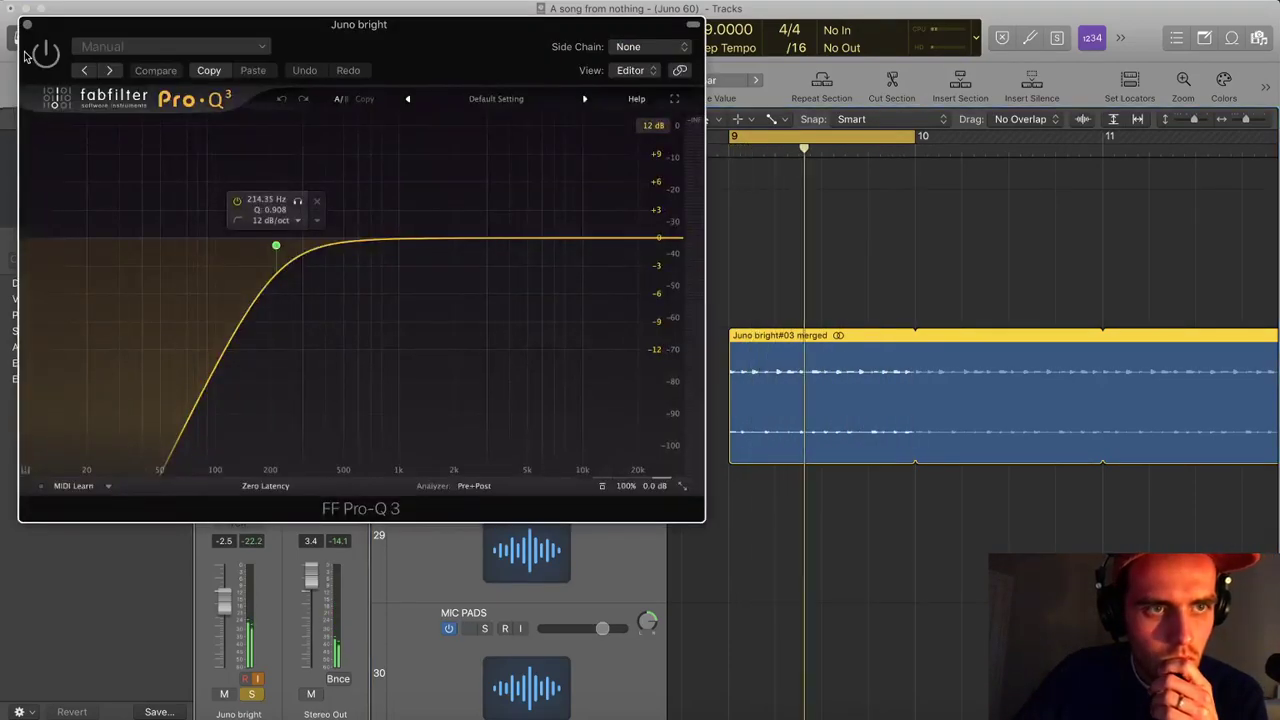
key("super+w")
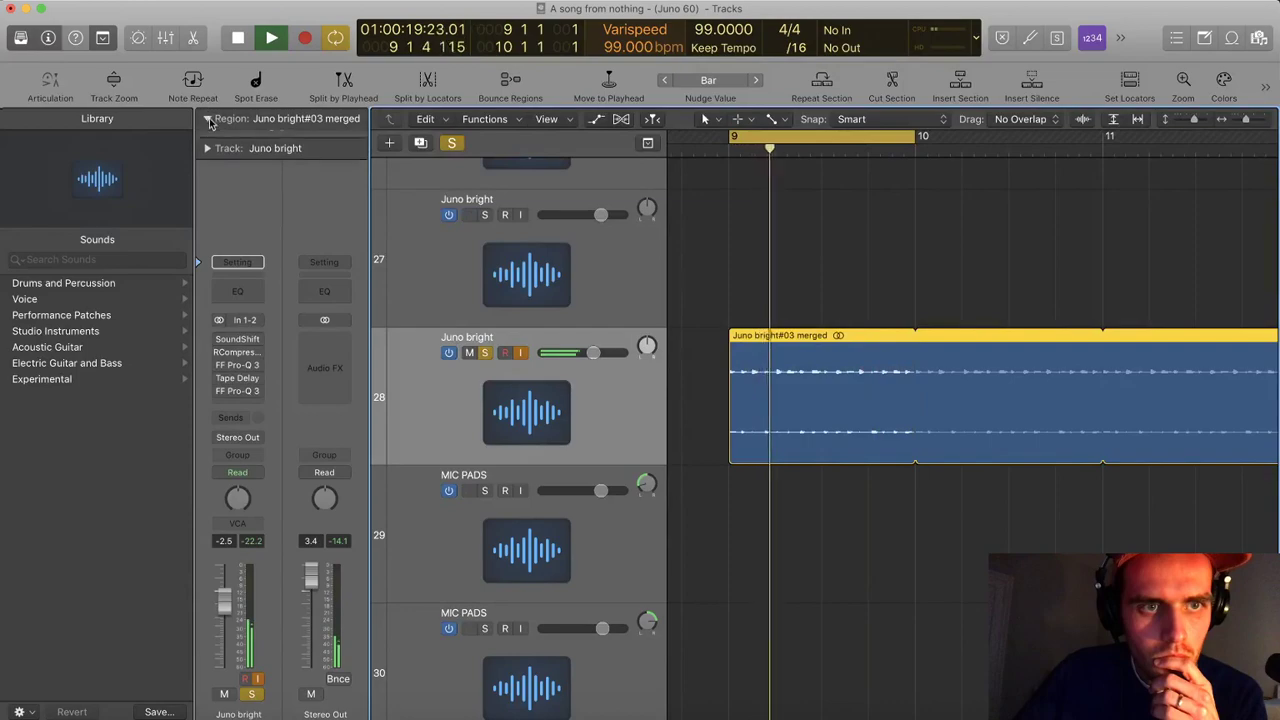
left_click(210, 118)
left_click_drag(290, 328, 290, 315)
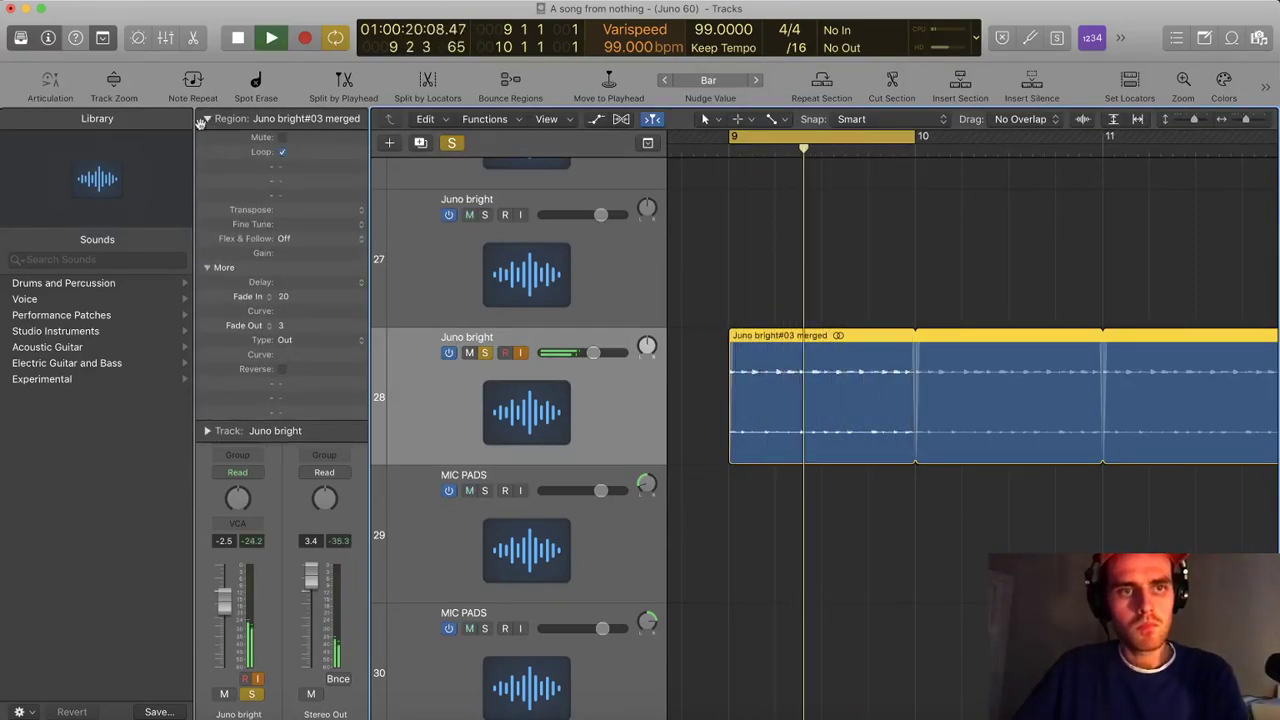
left_click(203, 118)
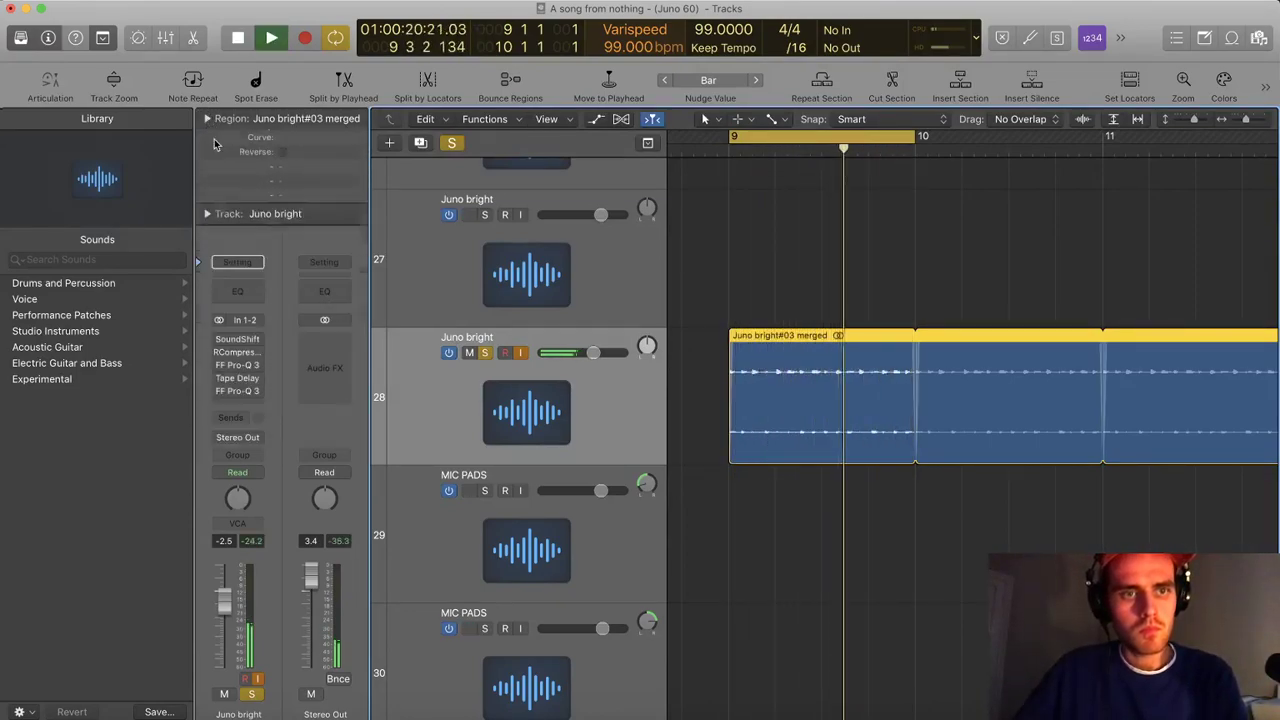
Insert a stereo Enveloper on track 28, raising its attack gain and lowering its release gain
left_click(237, 401)
mouse_move(320, 505)
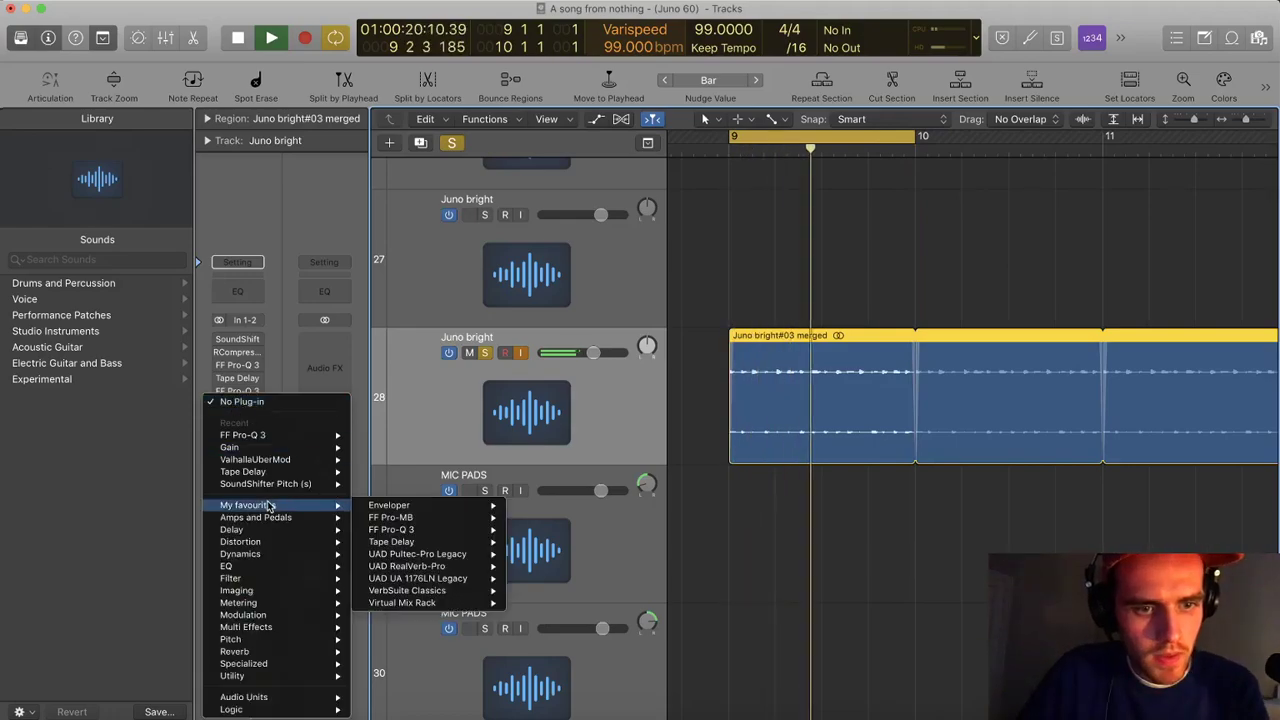
mouse_move(482, 508)
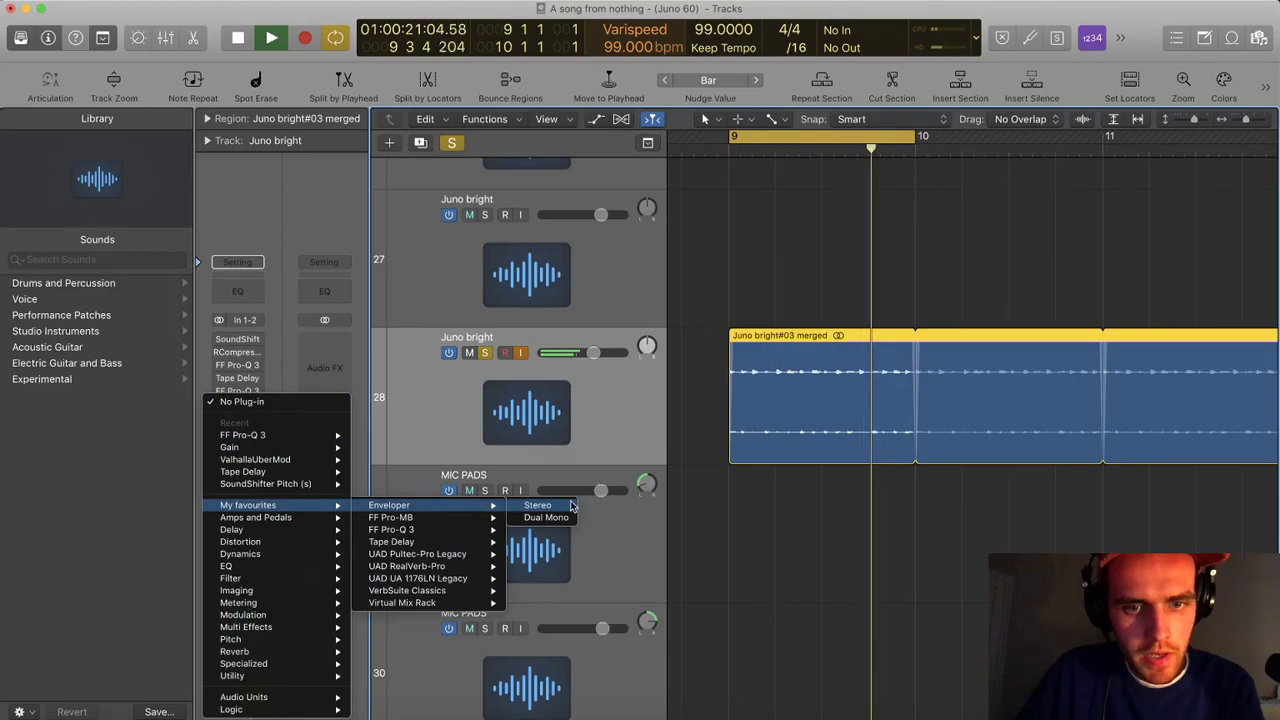
left_click(539, 505)
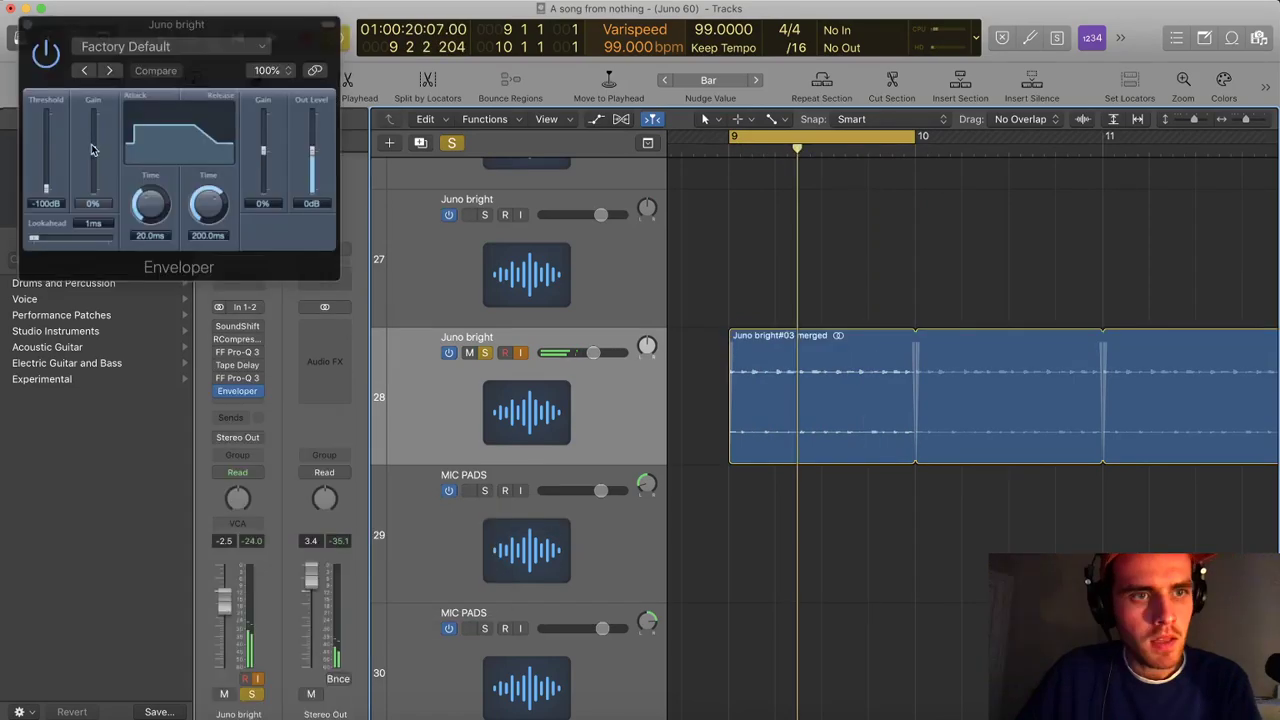
left_click_drag(91, 148, 93, 128)
left_click_drag(263, 150, 256, 188)
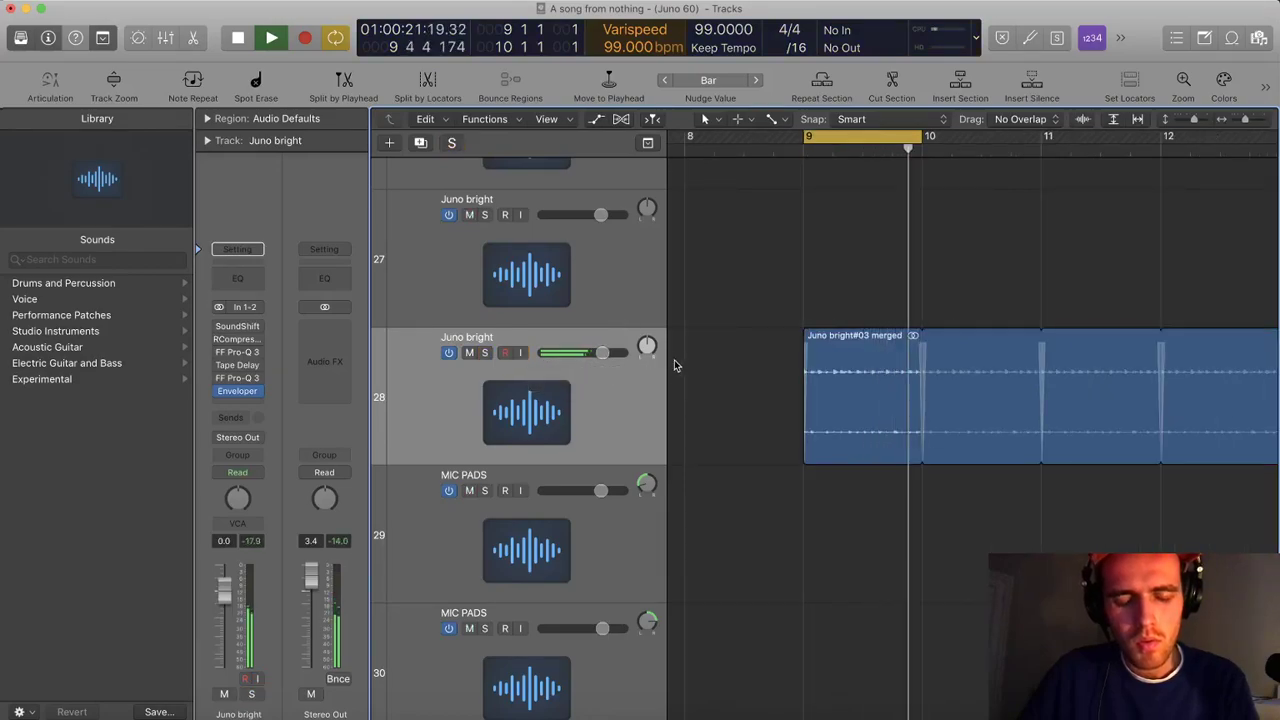
Play back the start of the looped Juno bright region in bar 9 and stop to check its waveform
key("space")
key("space")
scroll(830, 230, "up", 5)
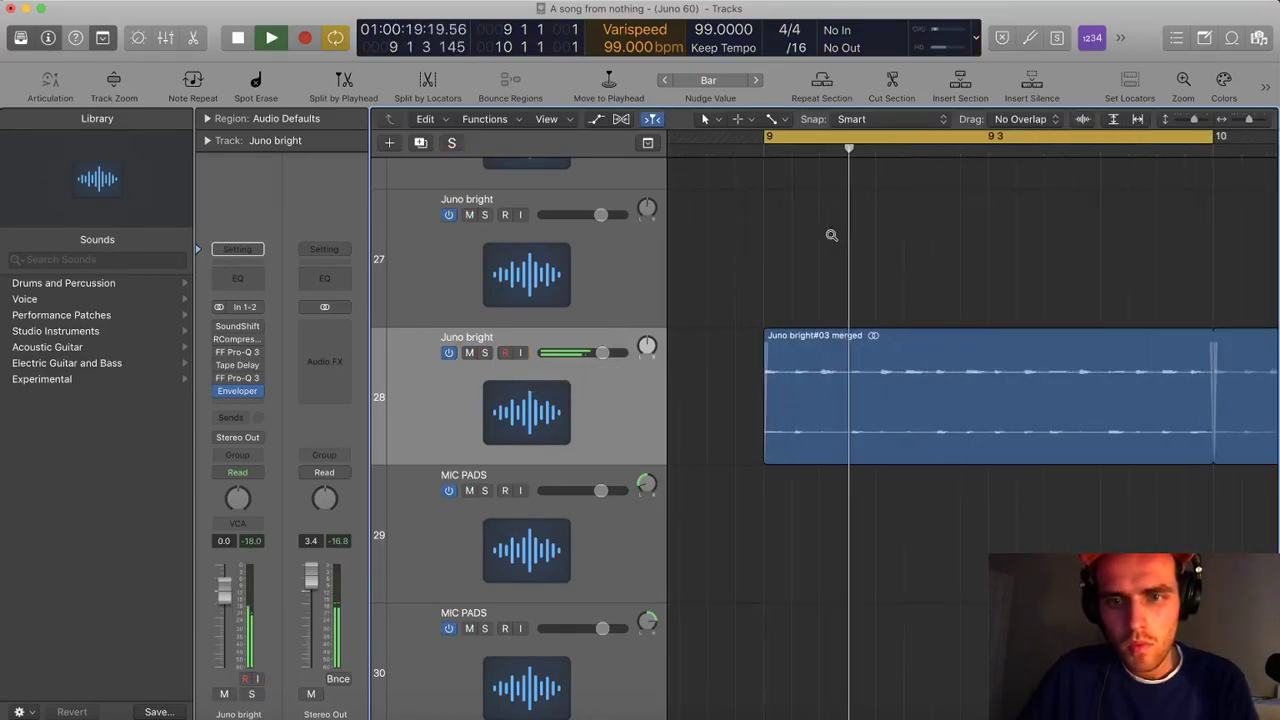
key("space")
scroll(751, 203, "left", 3)
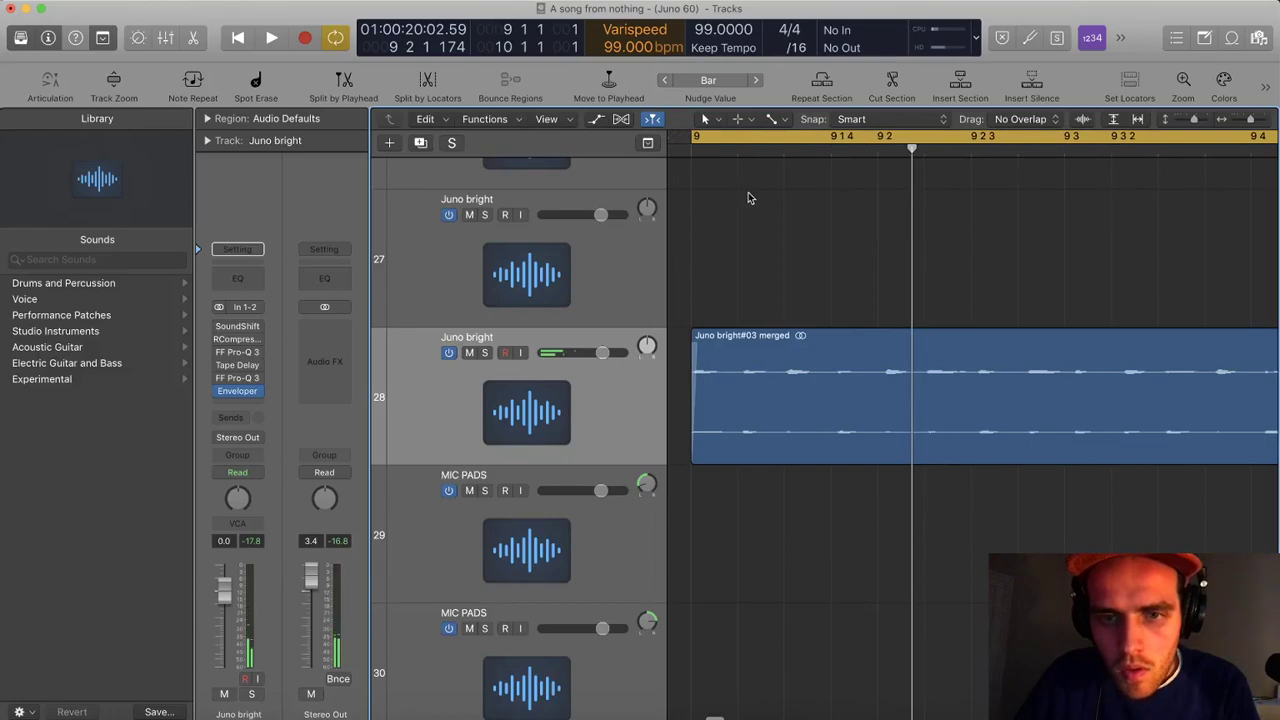
scroll(751, 198, "left", 2)
key("space")
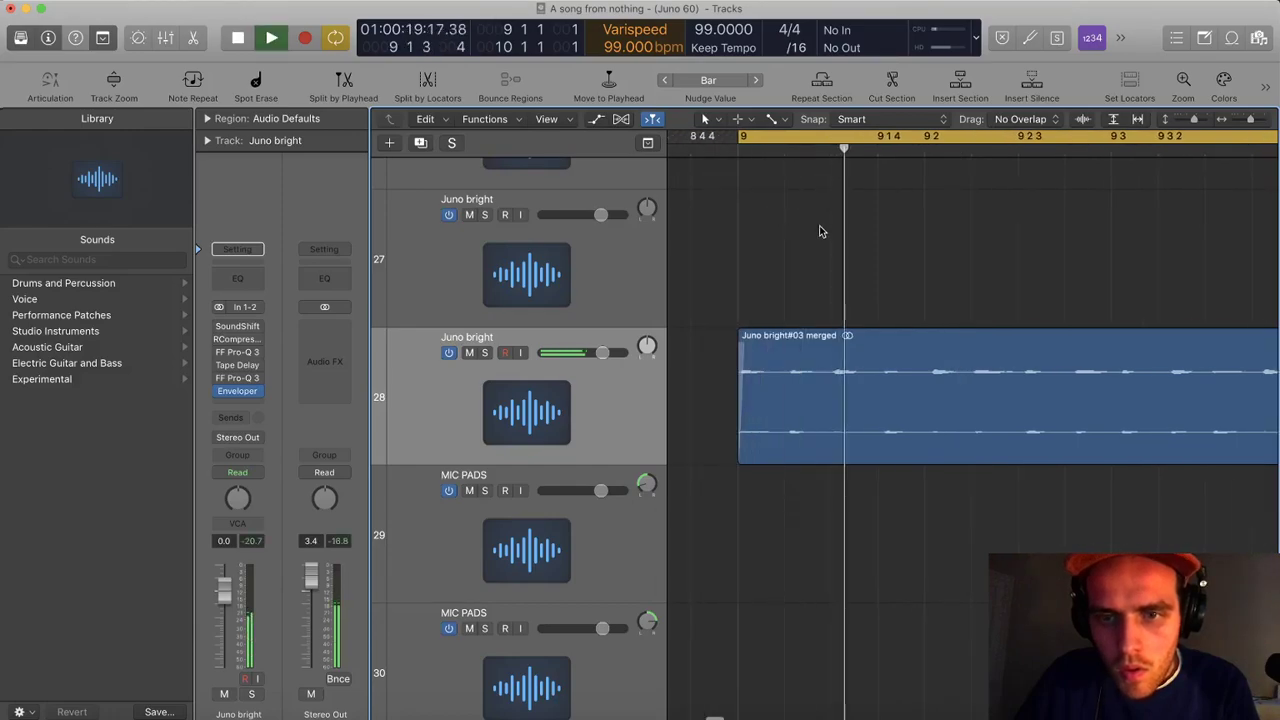
Lower the volume of Juno bright track 28 to -3.2 dB while the bar 9 cycle plays
scroll(868, 283, "down", 5)
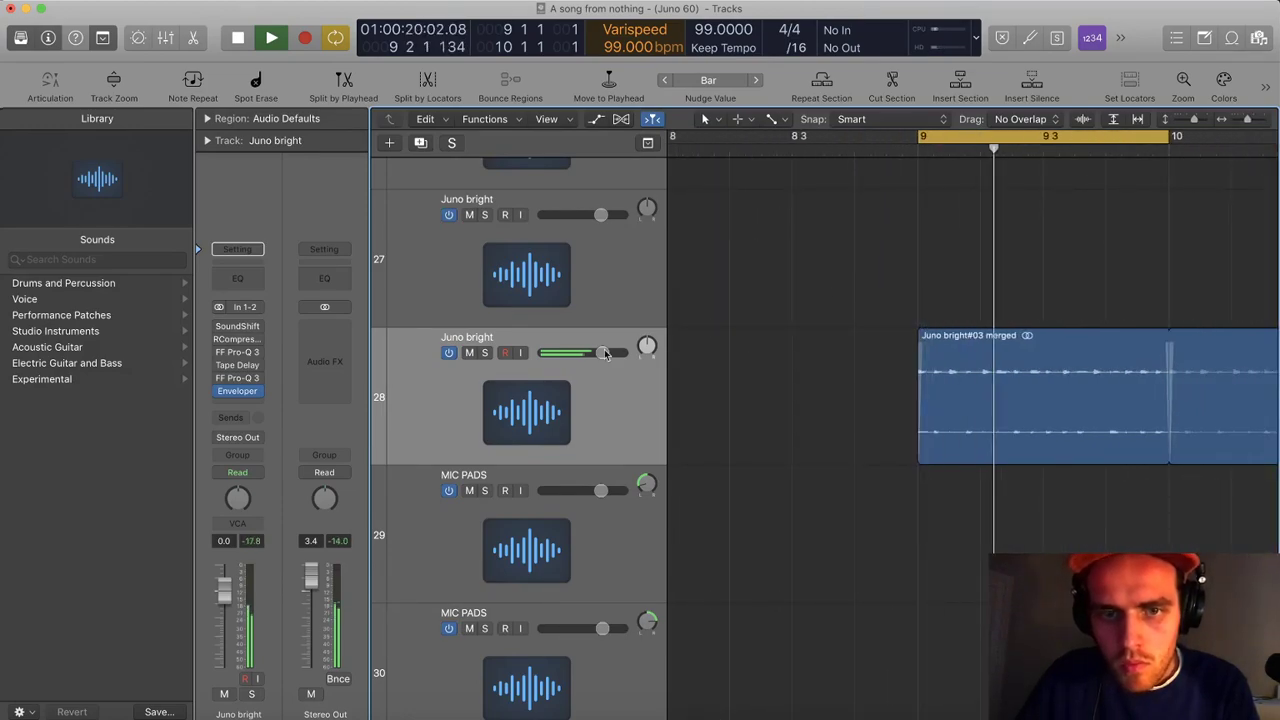
left_click_drag(603, 353, 591, 353)
scroll(842, 342, "down", 2)
left_click(836, 338, "ctrl+alt")
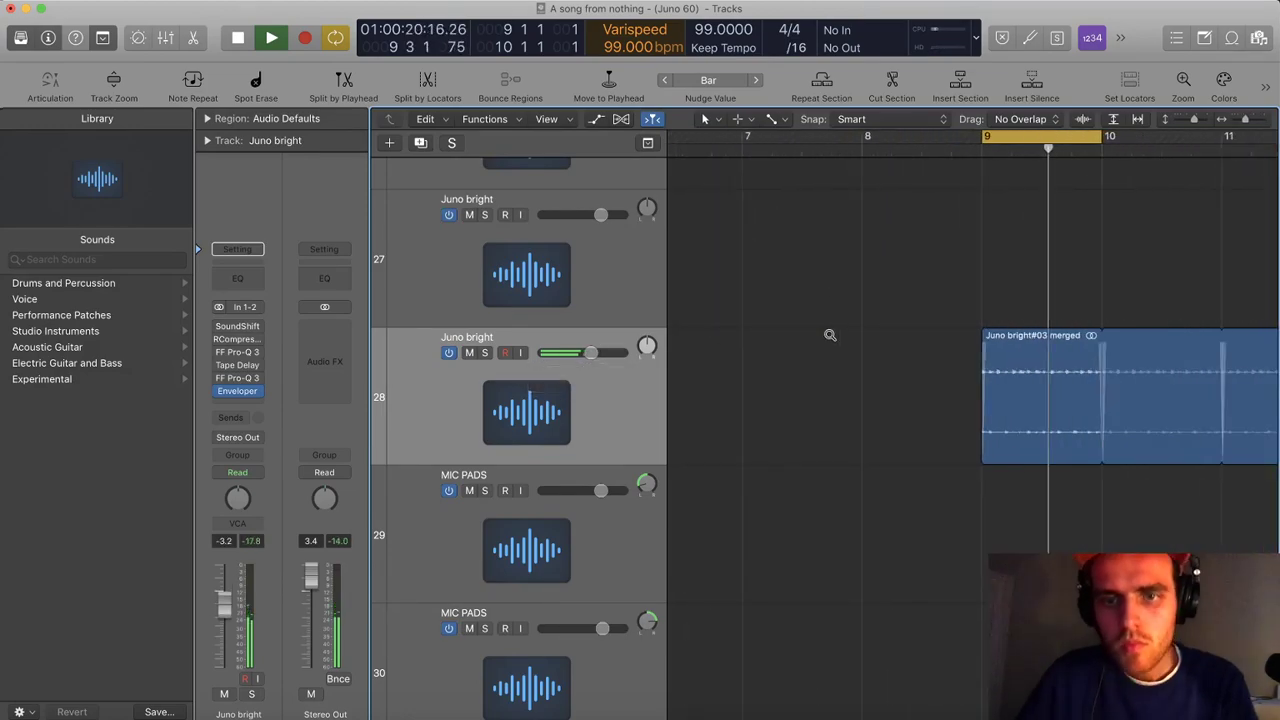
left_click(830, 335, "ctrl+alt")
key("space")
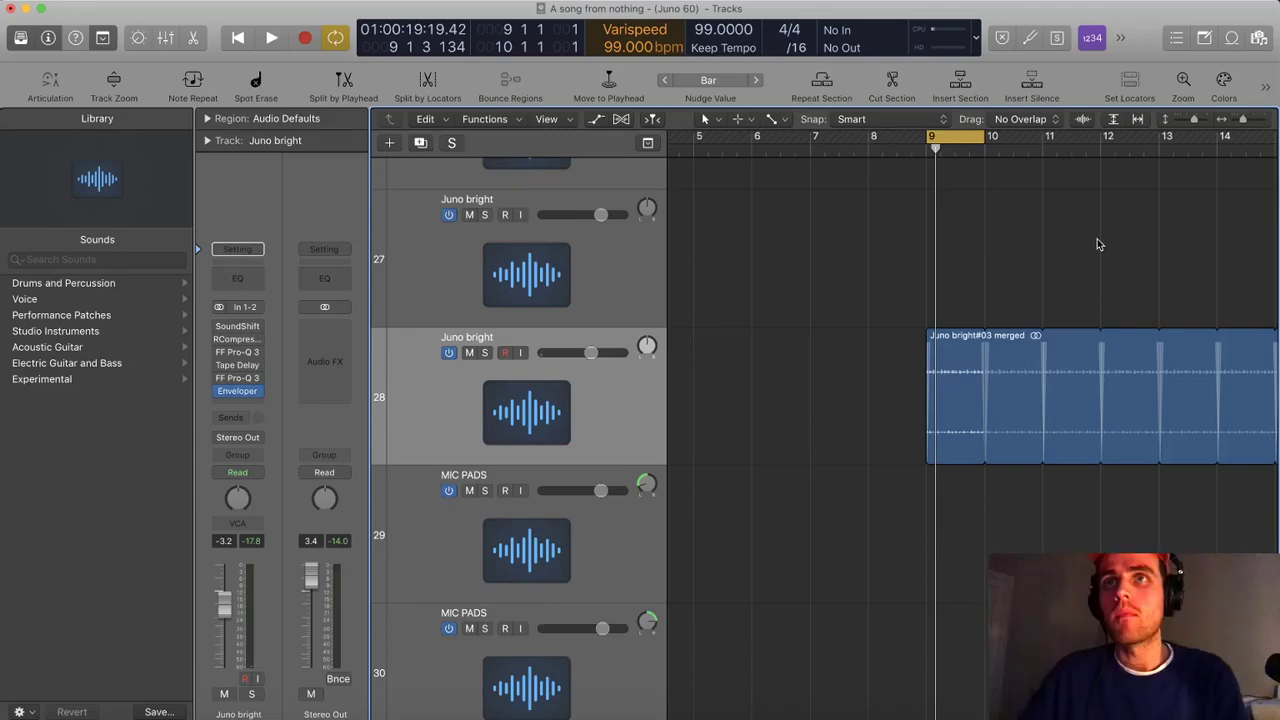
Adjust the region delay of the looped Juno bright part on track 28 during playback, starting with +1/192
scroll(1097, 243, "down", 5)
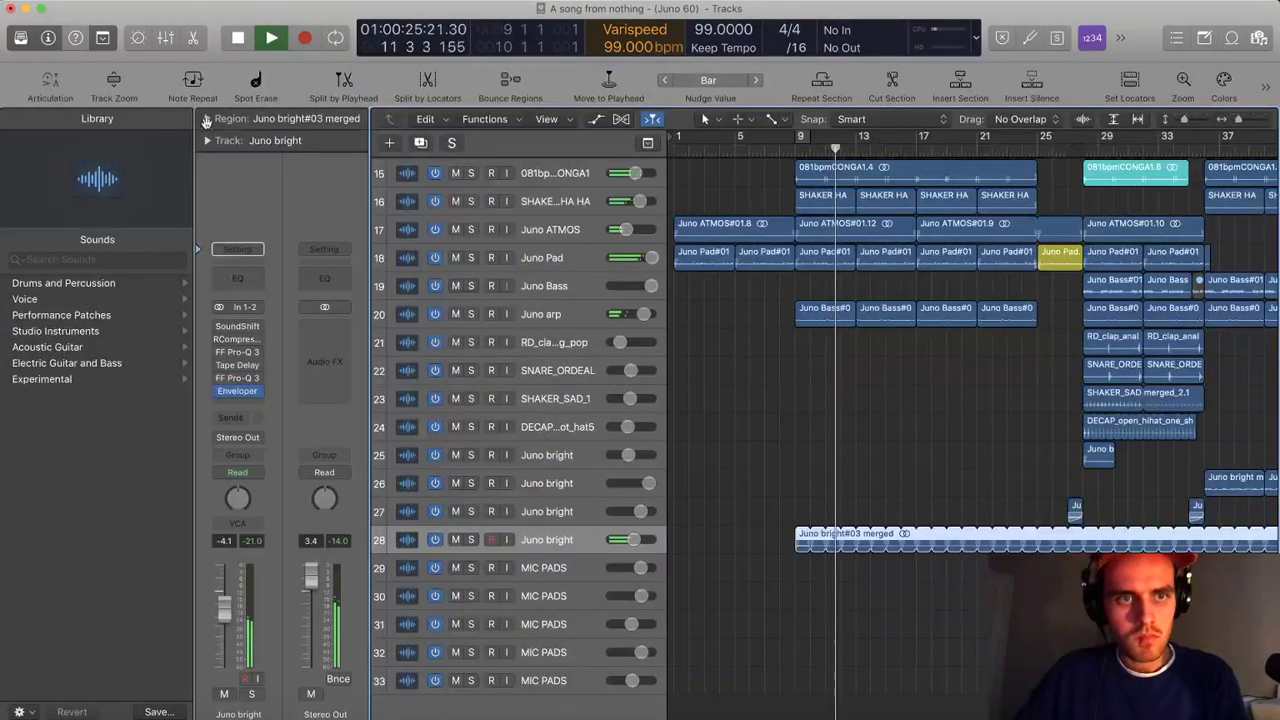
left_click(208, 119)
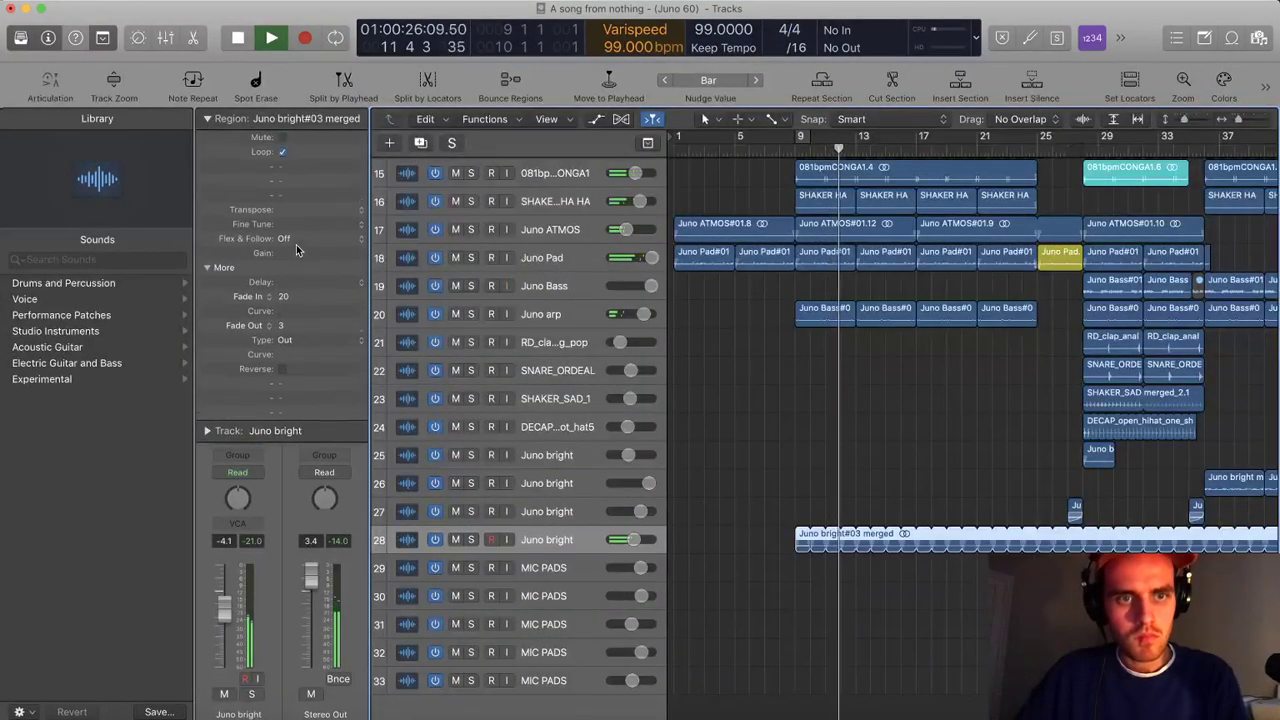
left_click_drag(288, 284, 289, 237)
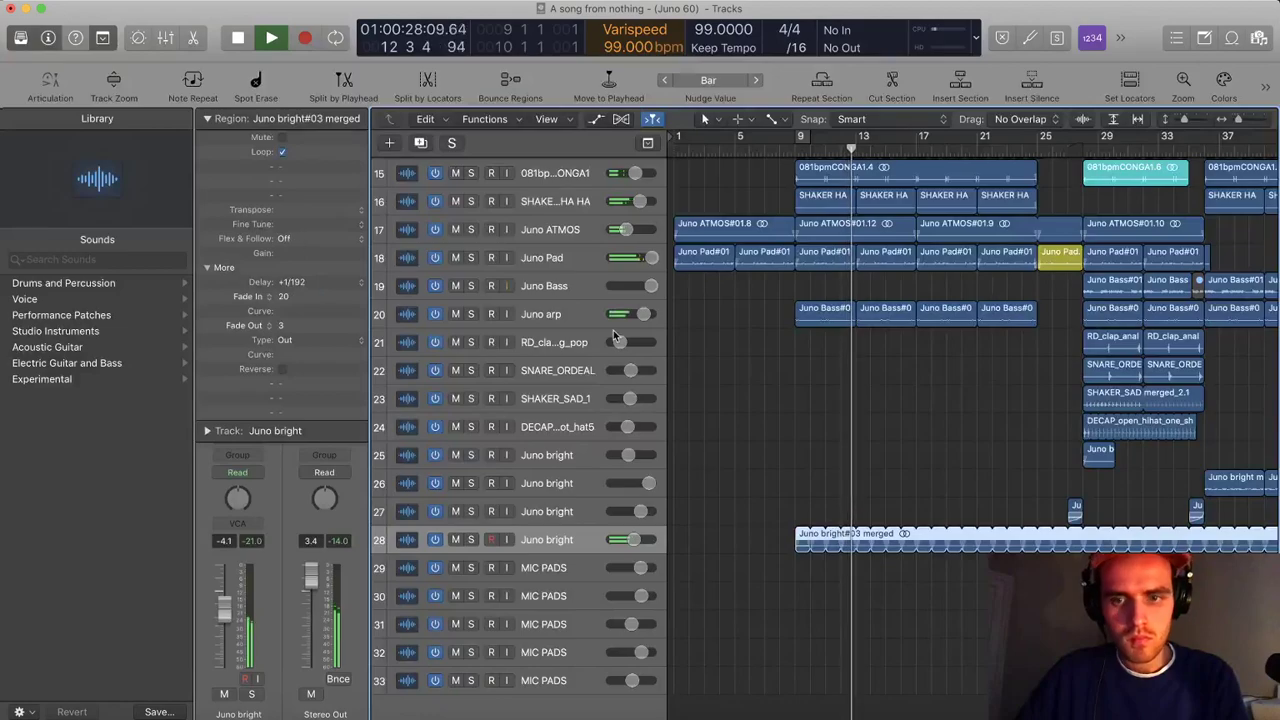
key("super+Right")
key("super+Right")
key("super+Right")
left_click_drag(298, 283, 302, 271)
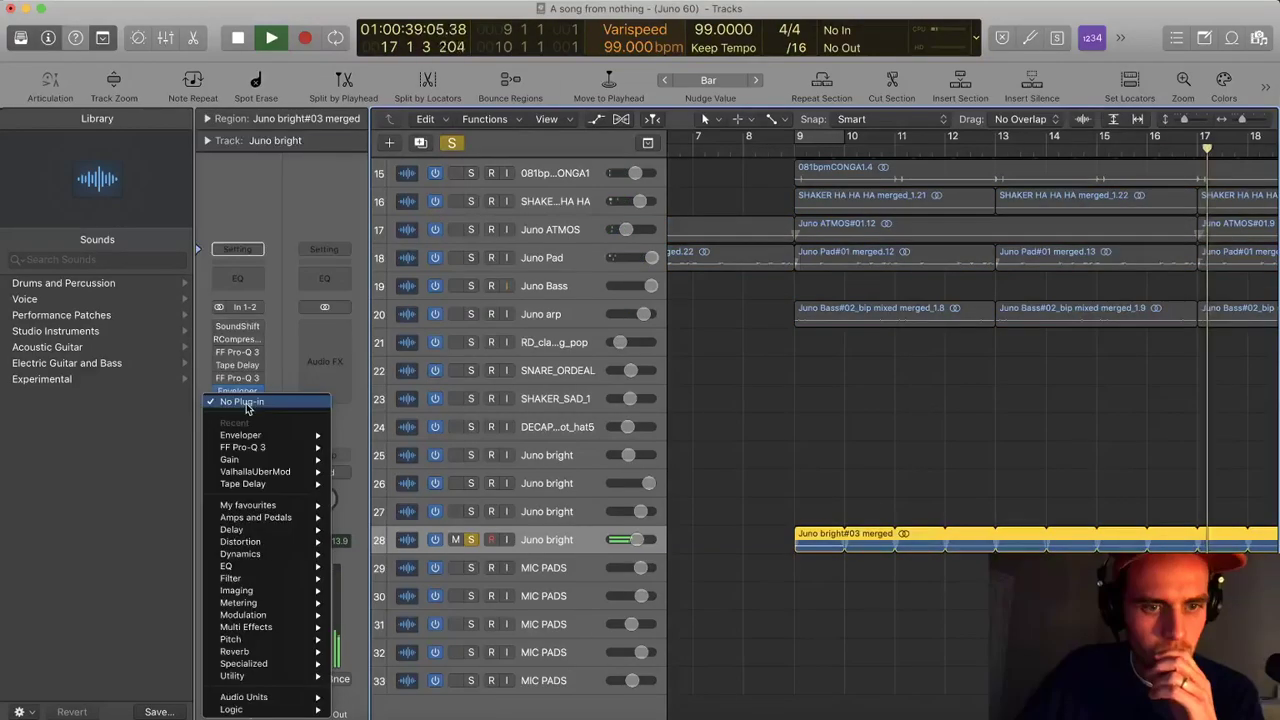
Insert an AutoFilter after the Enveloper on track 28, raise the track to 2.3 dB and return it to the full mix
mouse_move(232, 578)
left_click(385, 580)
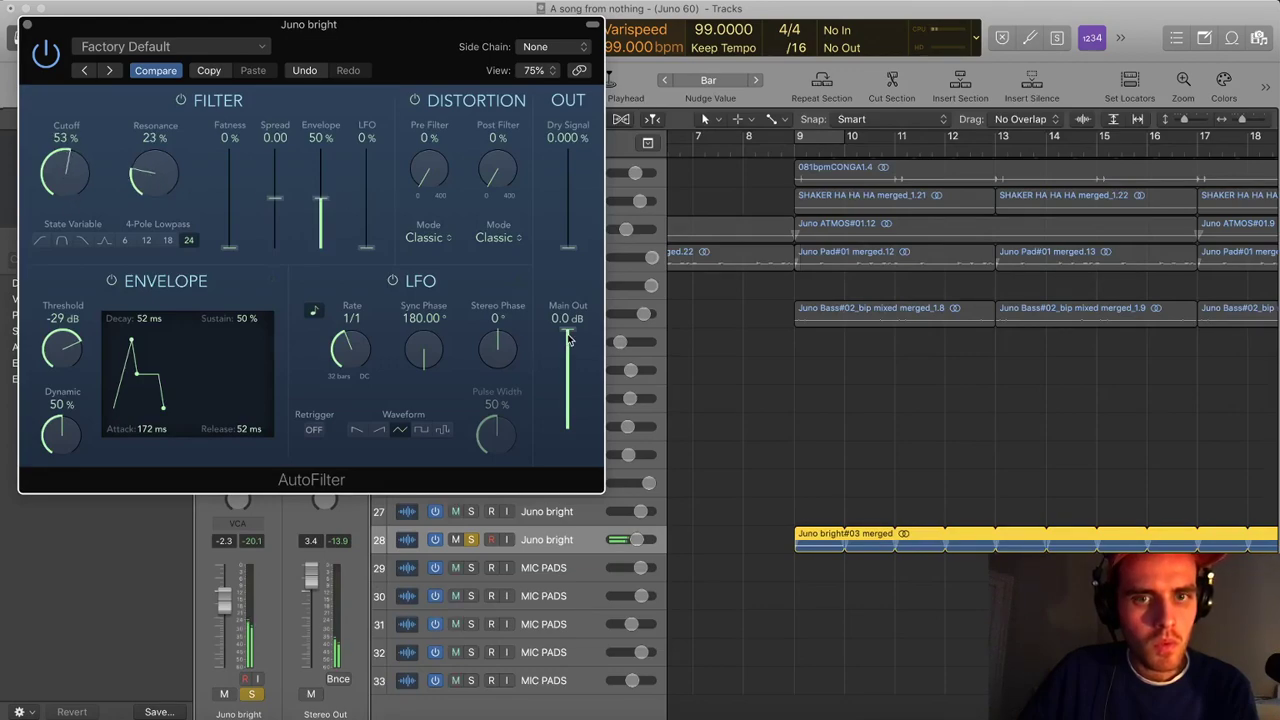
left_click_drag(234, 594, 224, 572)
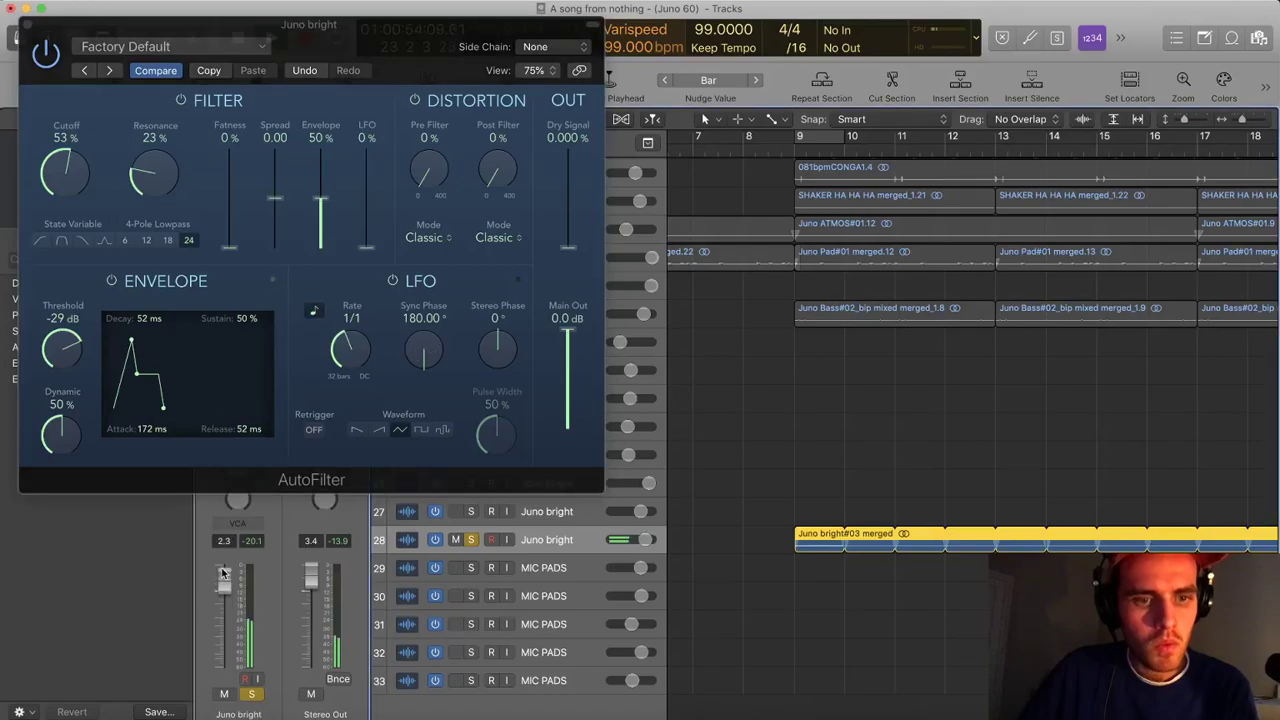
left_click(28, 24)
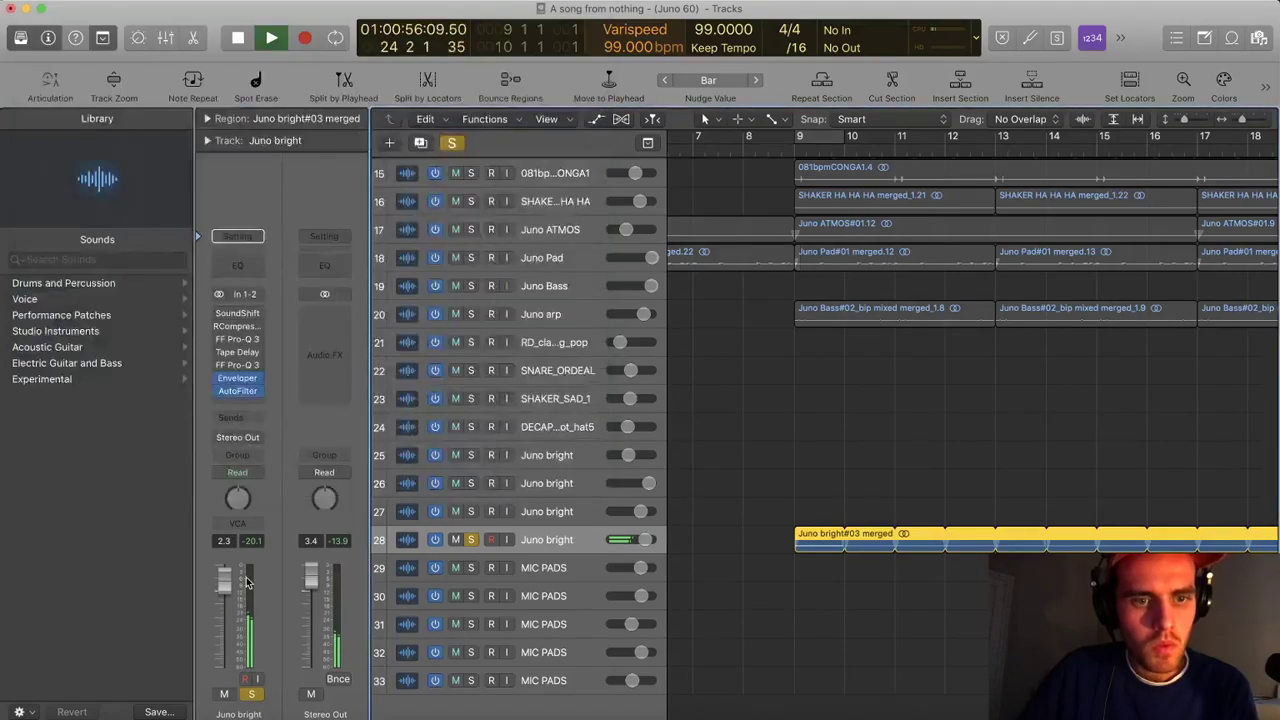
left_click(250, 695)
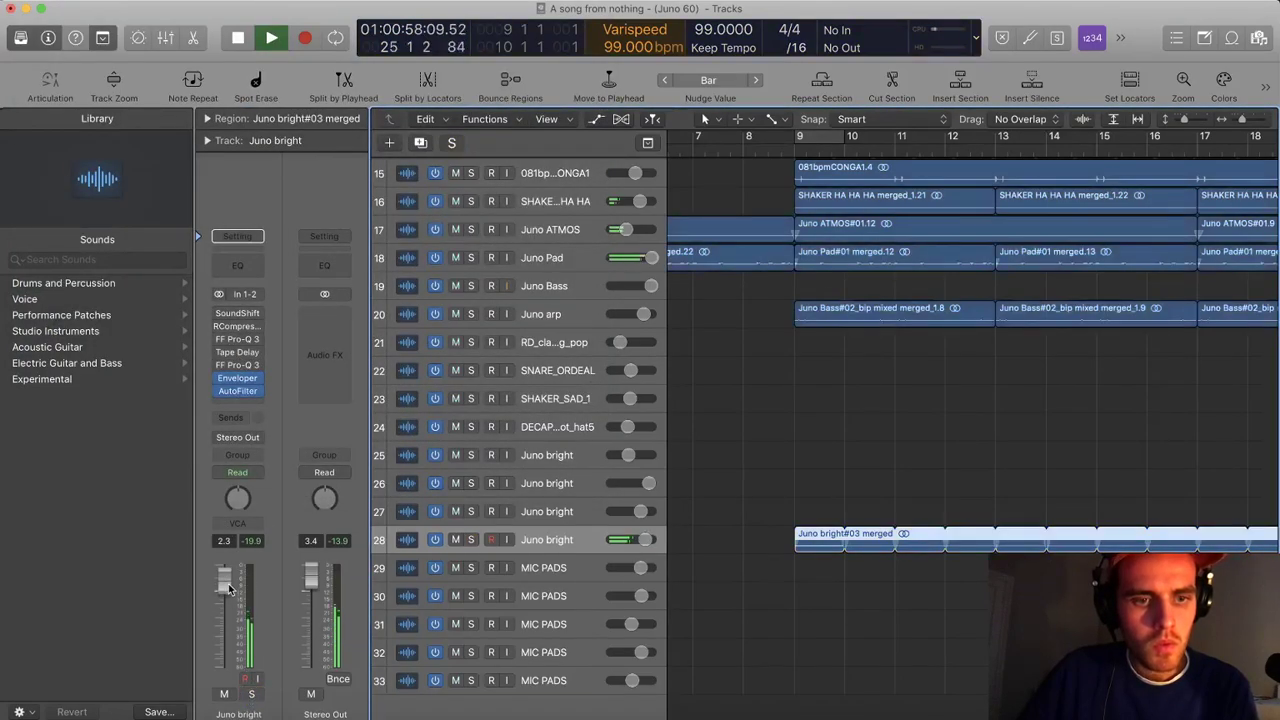
Split the looped Juno bright region on track 28 at bars 25 and 28 and mute the piece between them
scroll(957, 495, "down", 8)
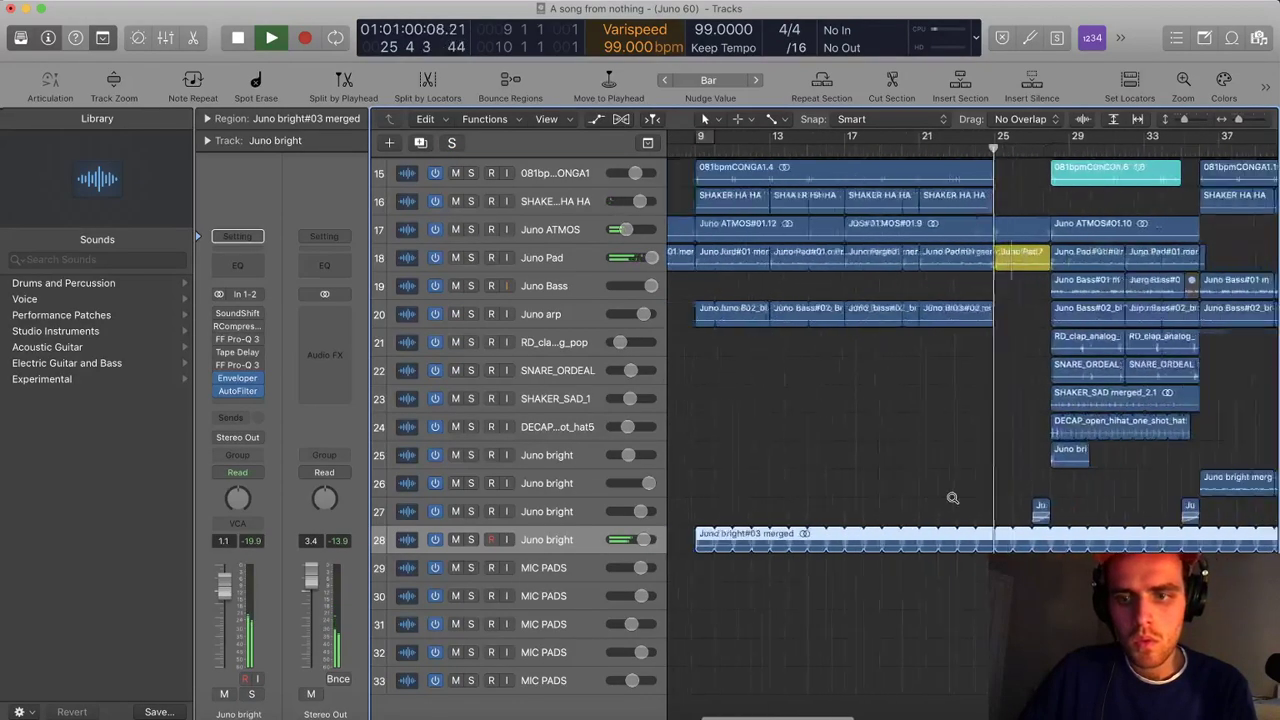
scroll(1047, 540, "up", 3)
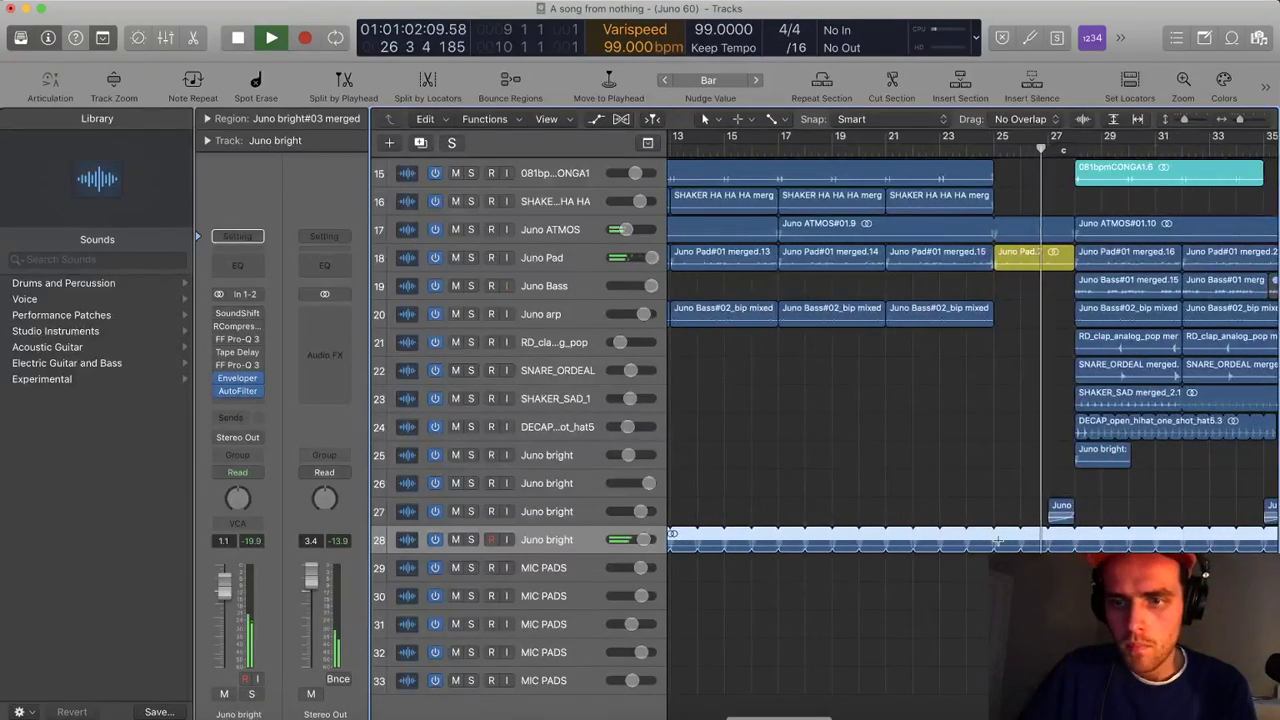
left_click(998, 540)
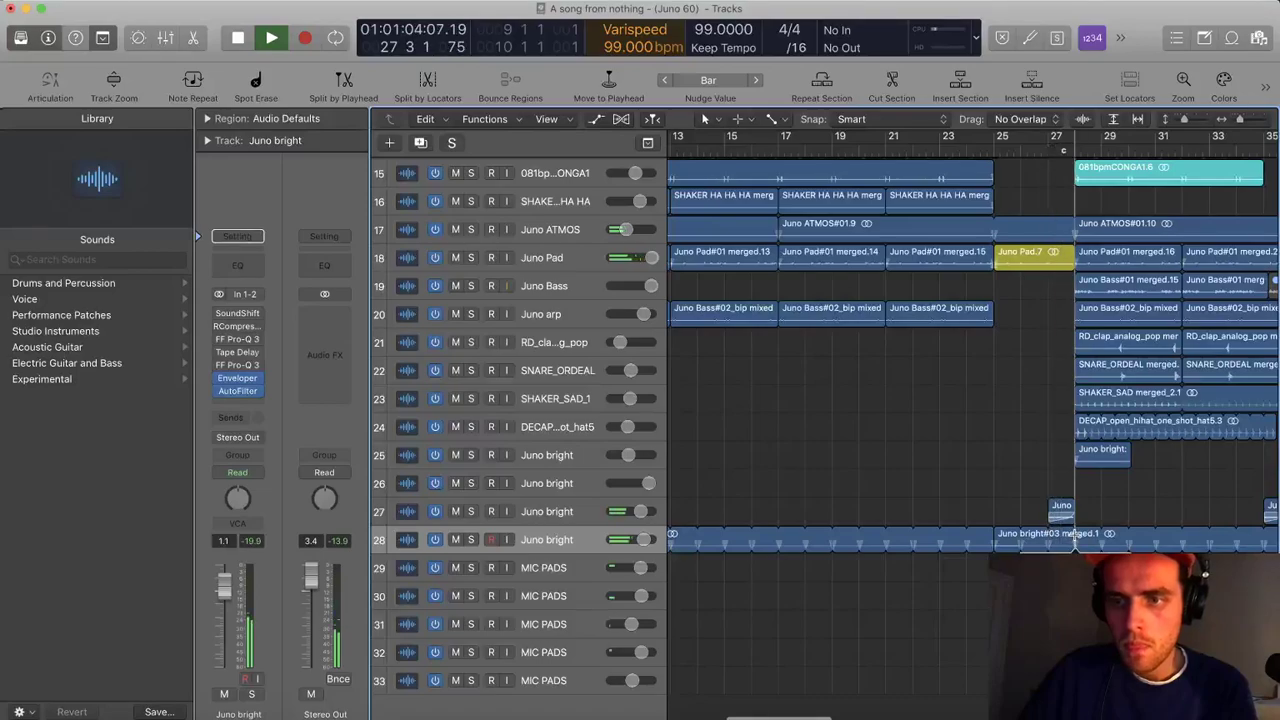
left_click(1022, 540)
scroll(1022, 546, "down", 3)
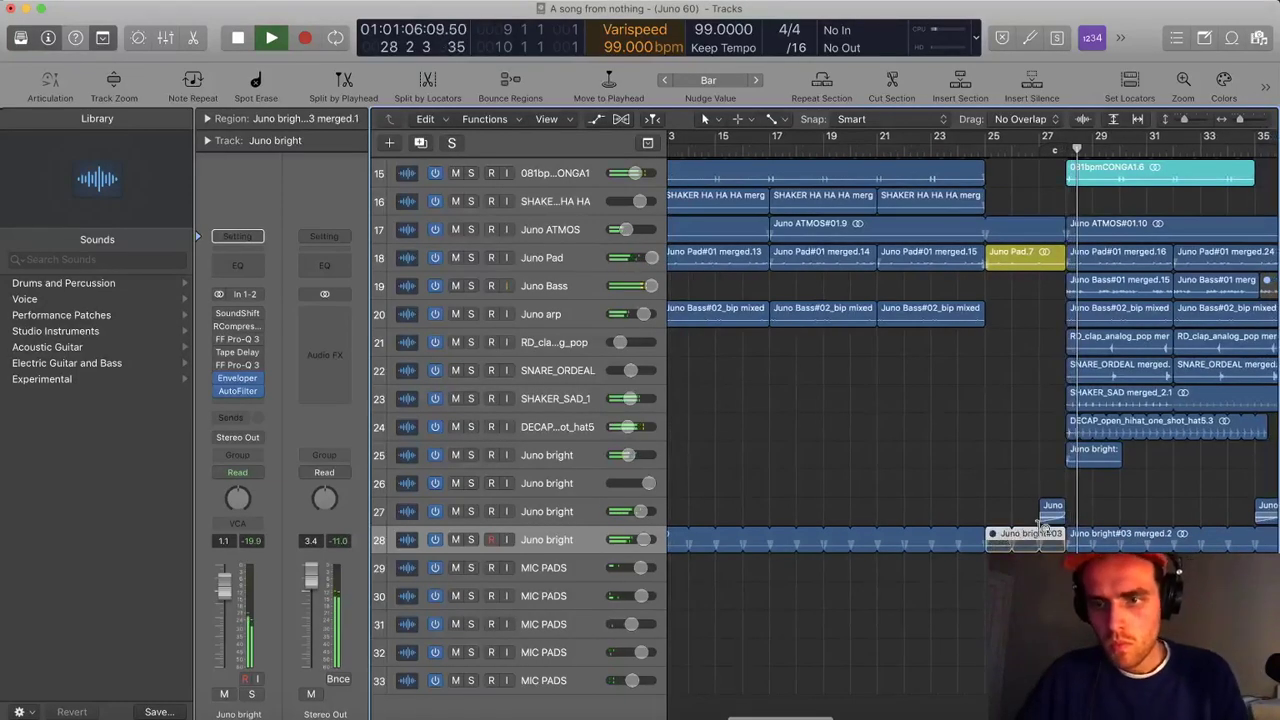
Reset track 28's volume to 0.0 dB and end its Juno bright loop at bar 36
left_click(608, 543, "alt")
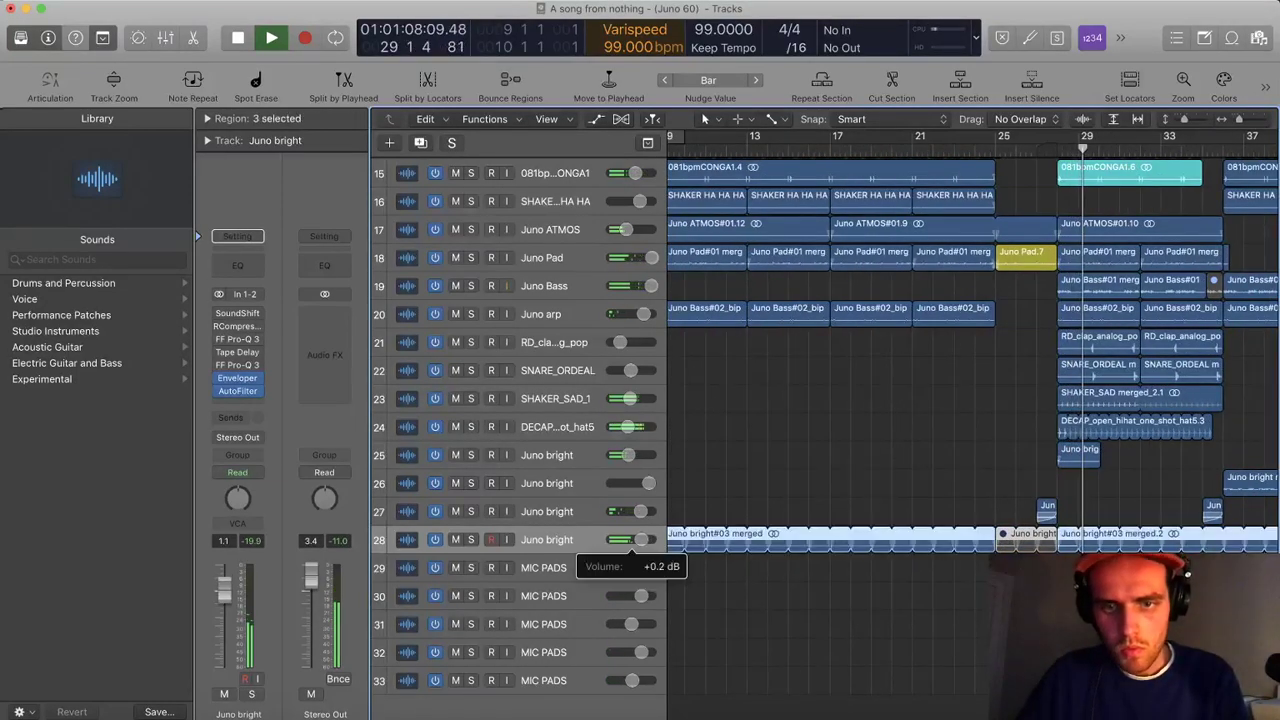
scroll(866, 527, "down", 3)
left_click(1004, 533)
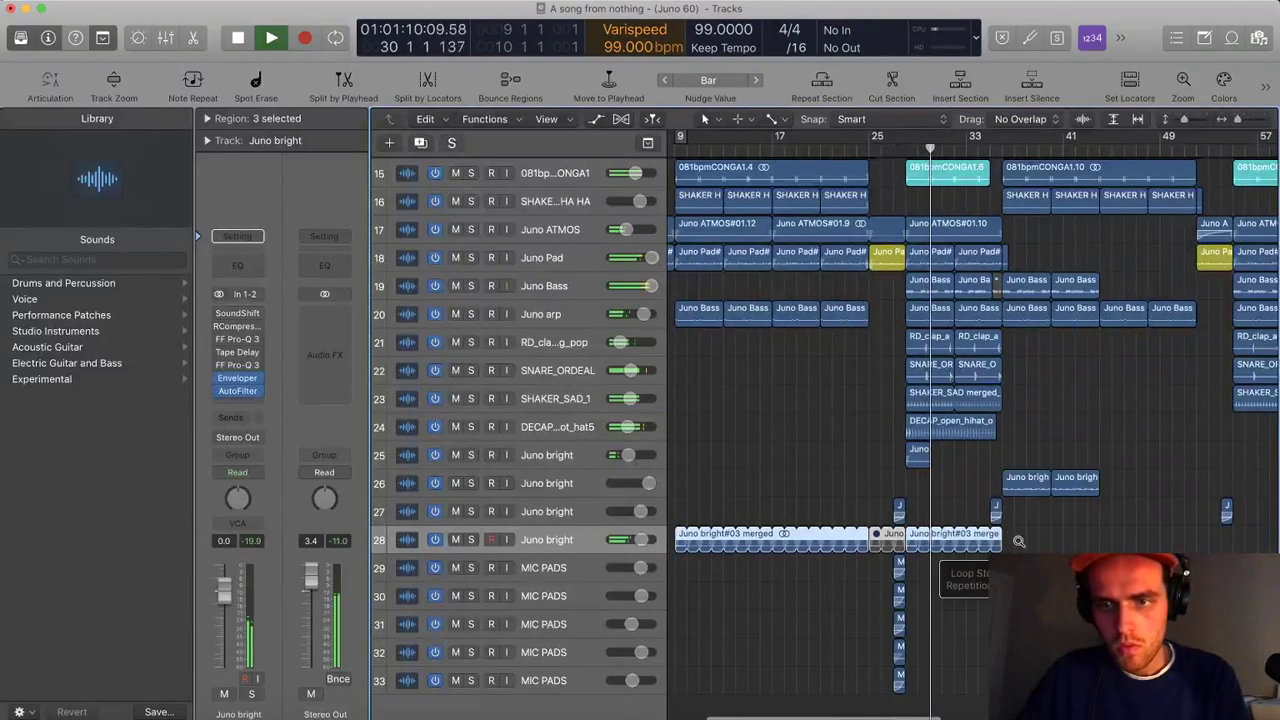
Copy the Juno bright loop on track 28 to bar 36, ending it at bar 52, and copy that region to bar 55
left_click(1024, 542)
left_click_drag(683, 545, 938, 540)
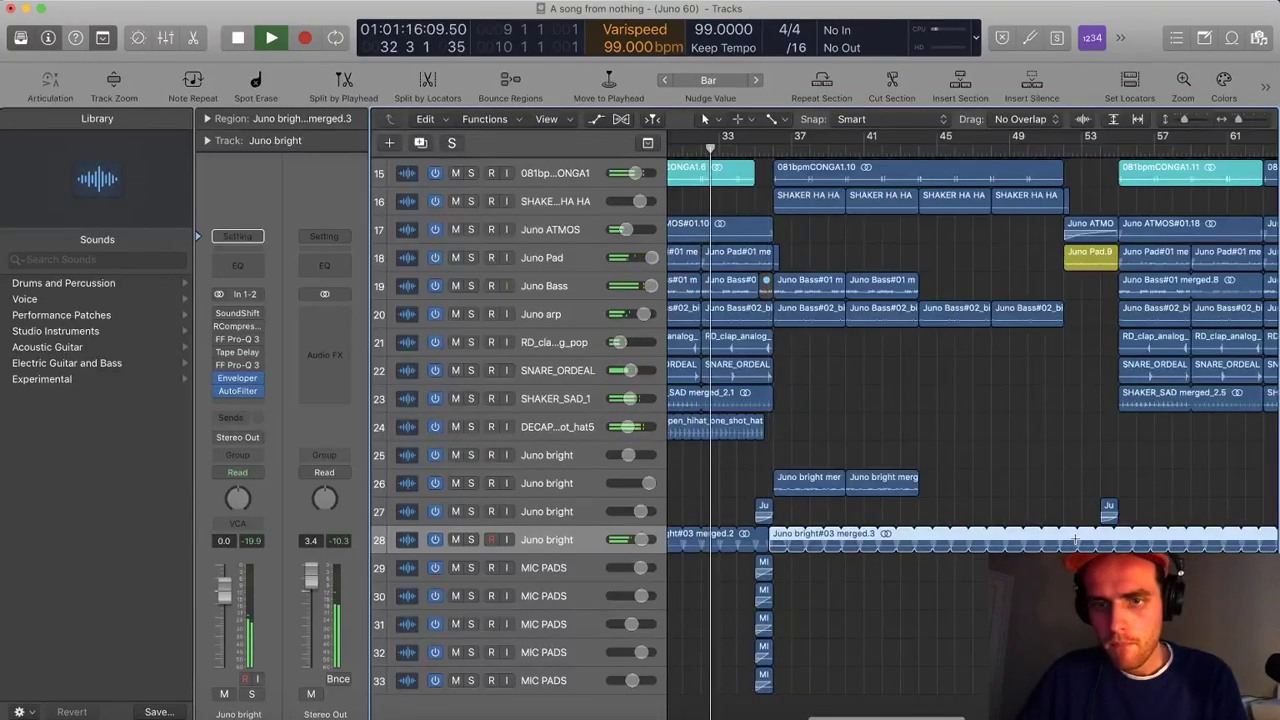
left_click_drag(1094, 541, 1065, 542)
key("super+Left")
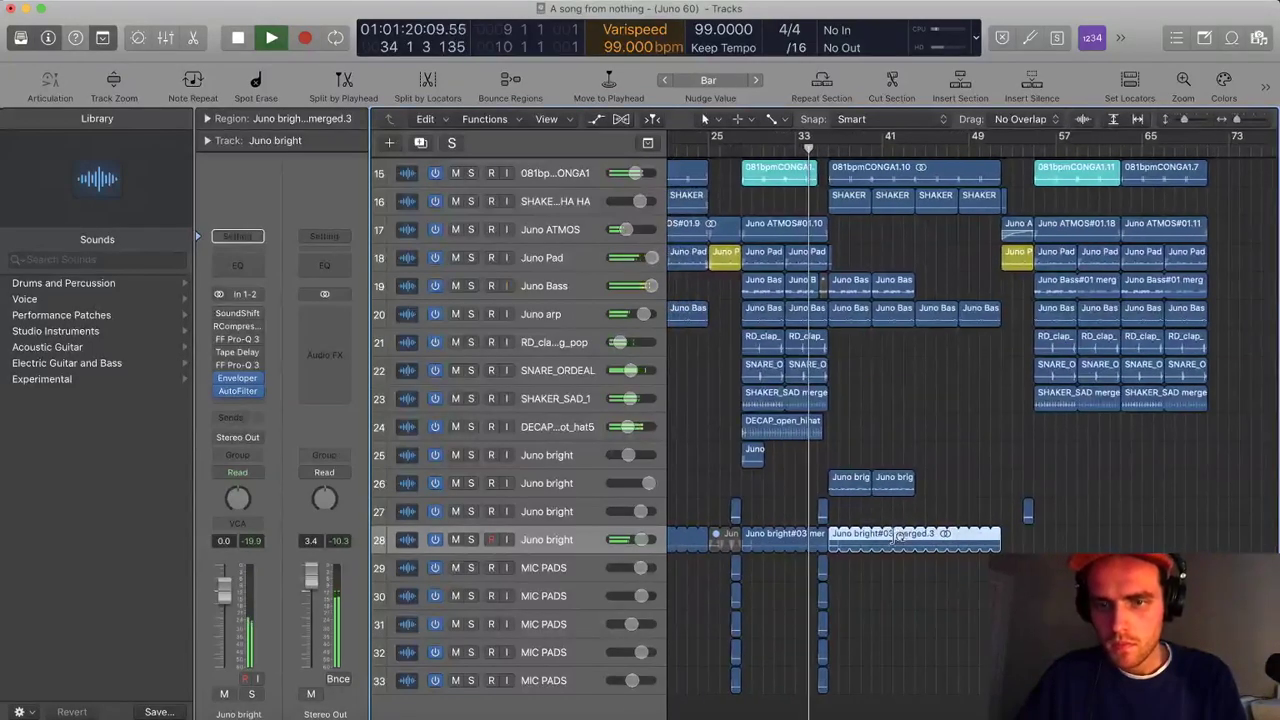
left_click_drag(830, 543, 1036, 540)
scroll(1071, 510, "up", 2)
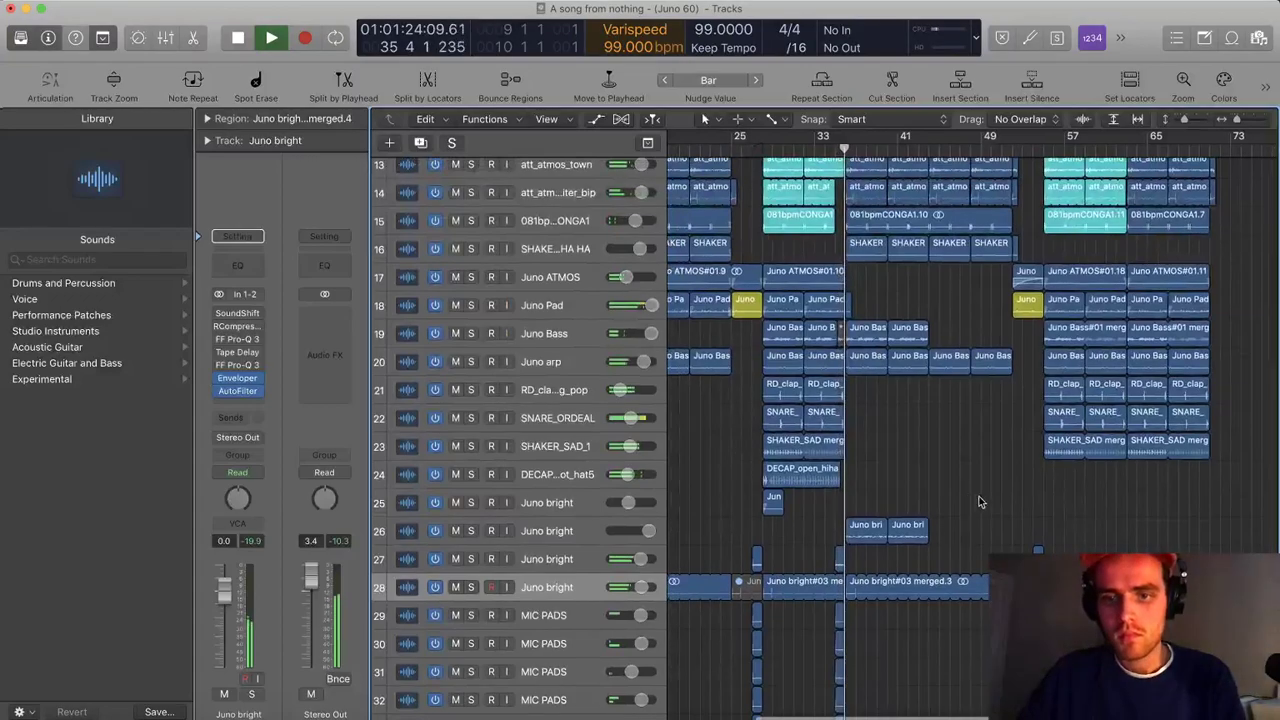
Solo the Juno bright part on track 26 with bars 36 to 40 cycling, and raise its volume to 5.0 dB
scroll(906, 493, "down", 2)
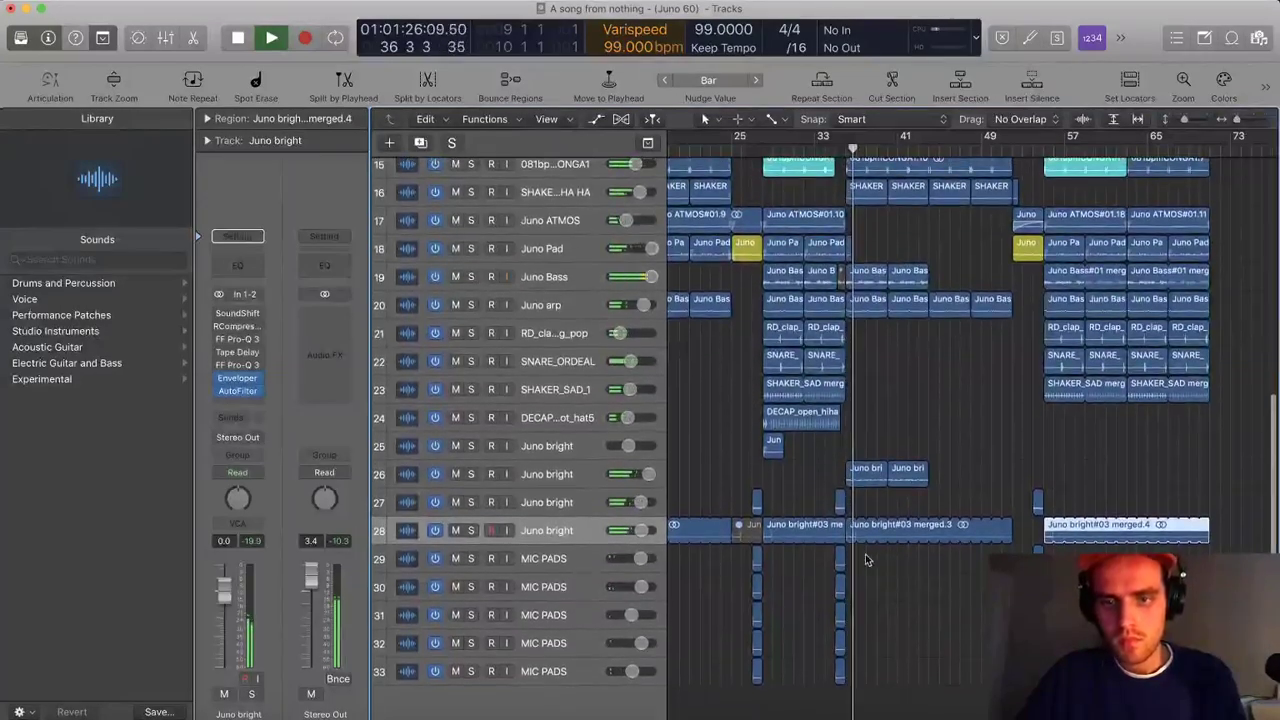
scroll(866, 577, "up", 5)
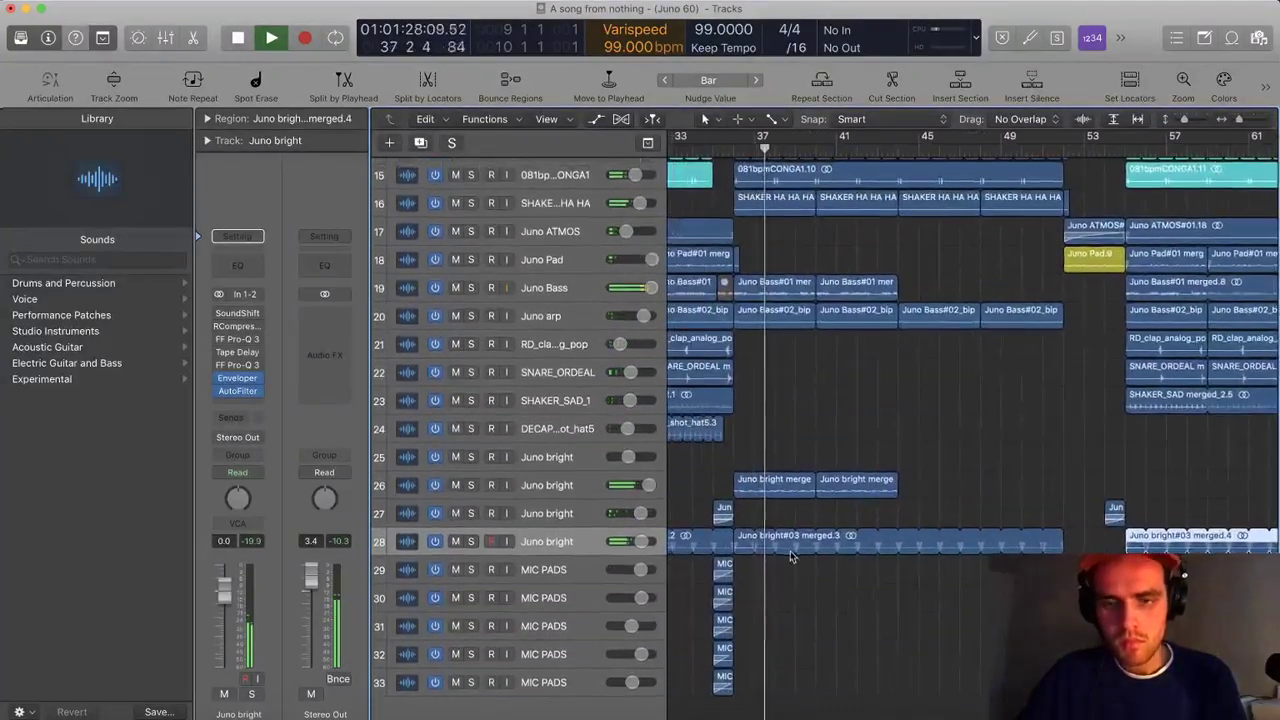
scroll(792, 551, "up", 1)
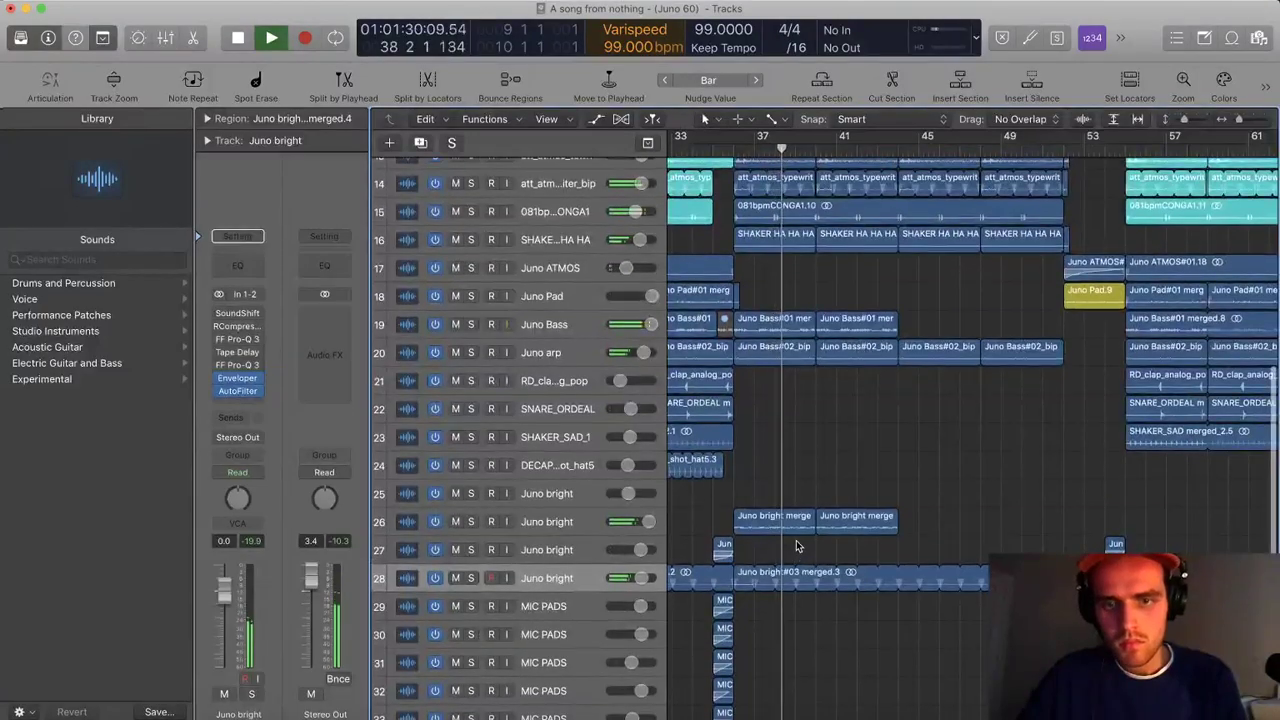
key("space")
left_click(471, 521)
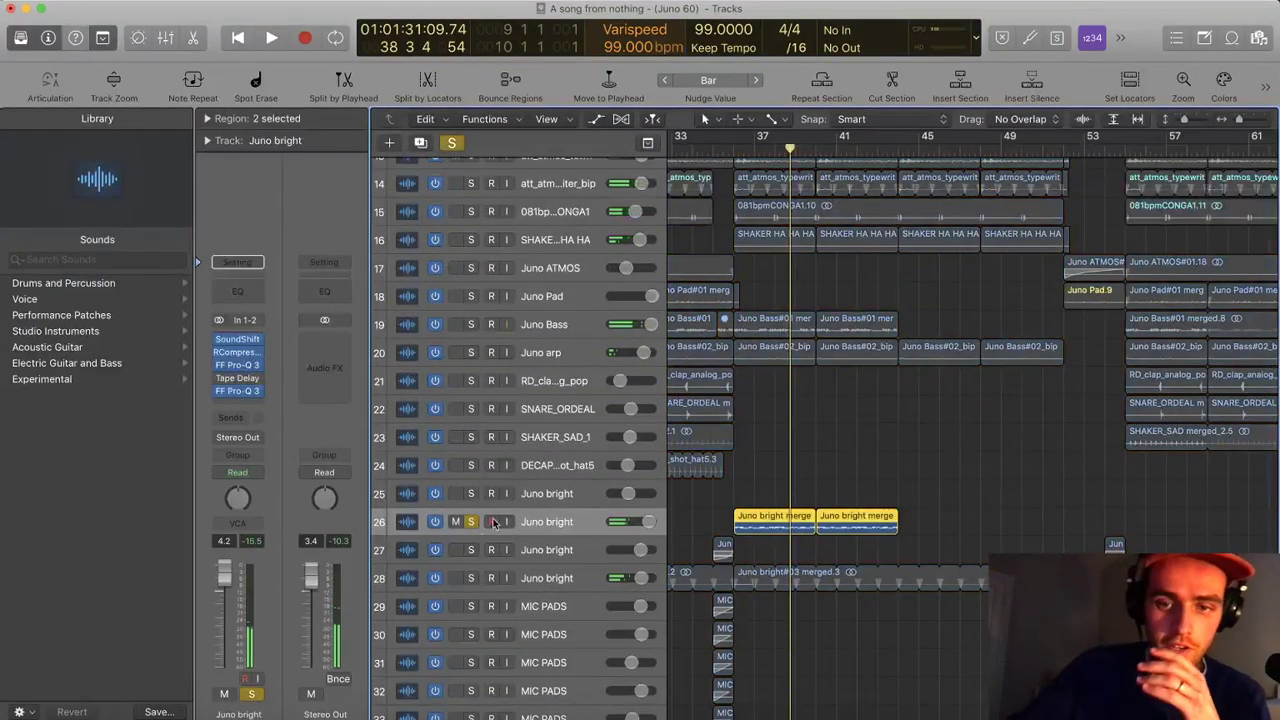
left_click_drag(733, 143, 815, 141)
key("space")
left_click(560, 527)
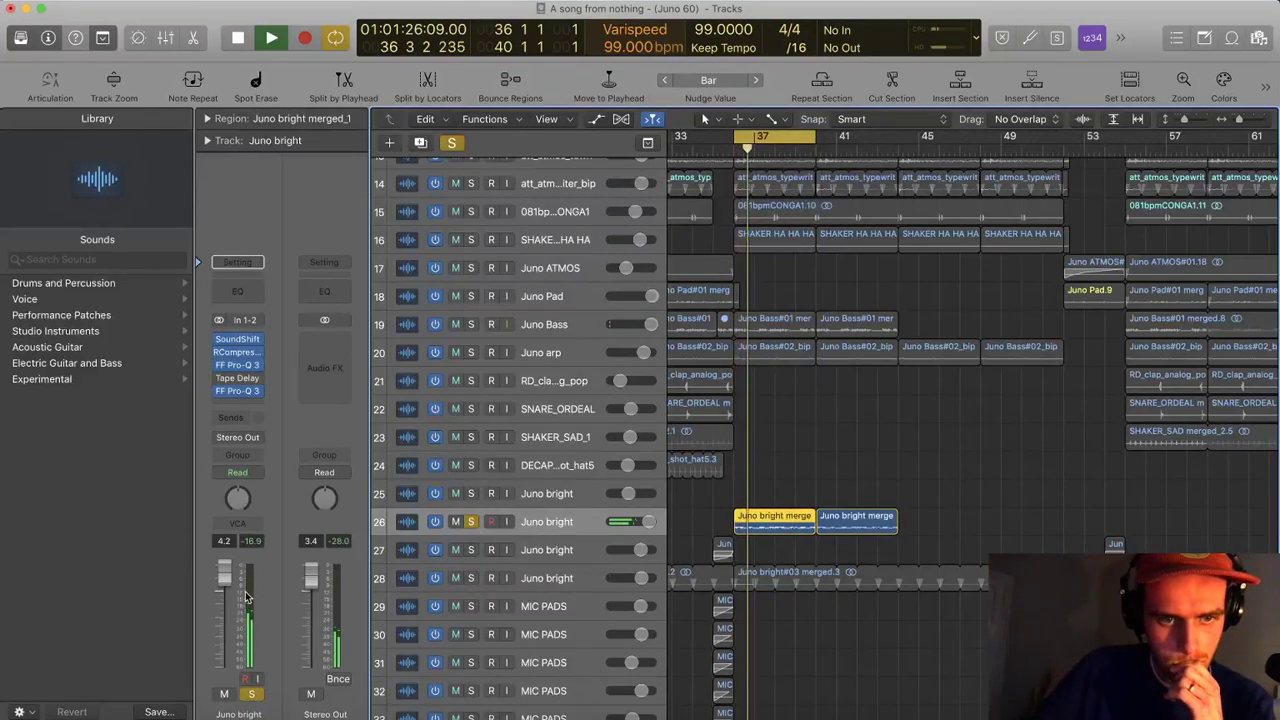
key("space")
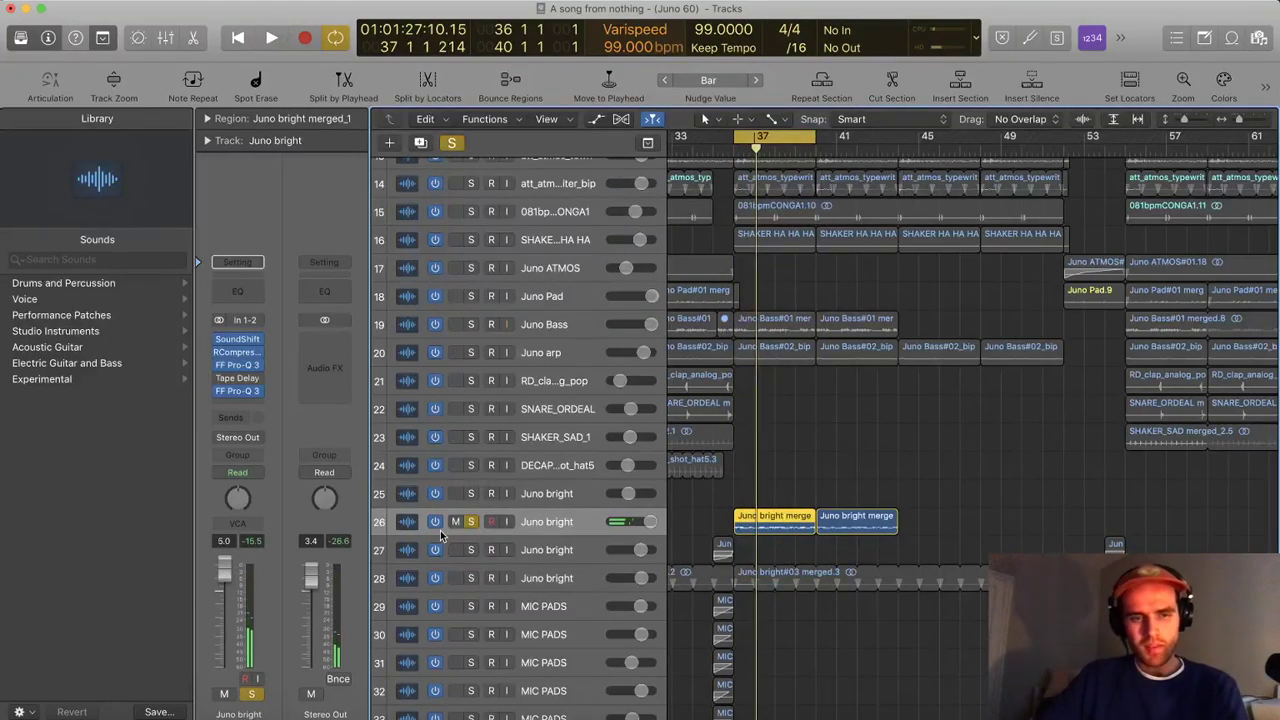
Take track 26 out of solo and play the full mix from bar 28
left_click(455, 521)
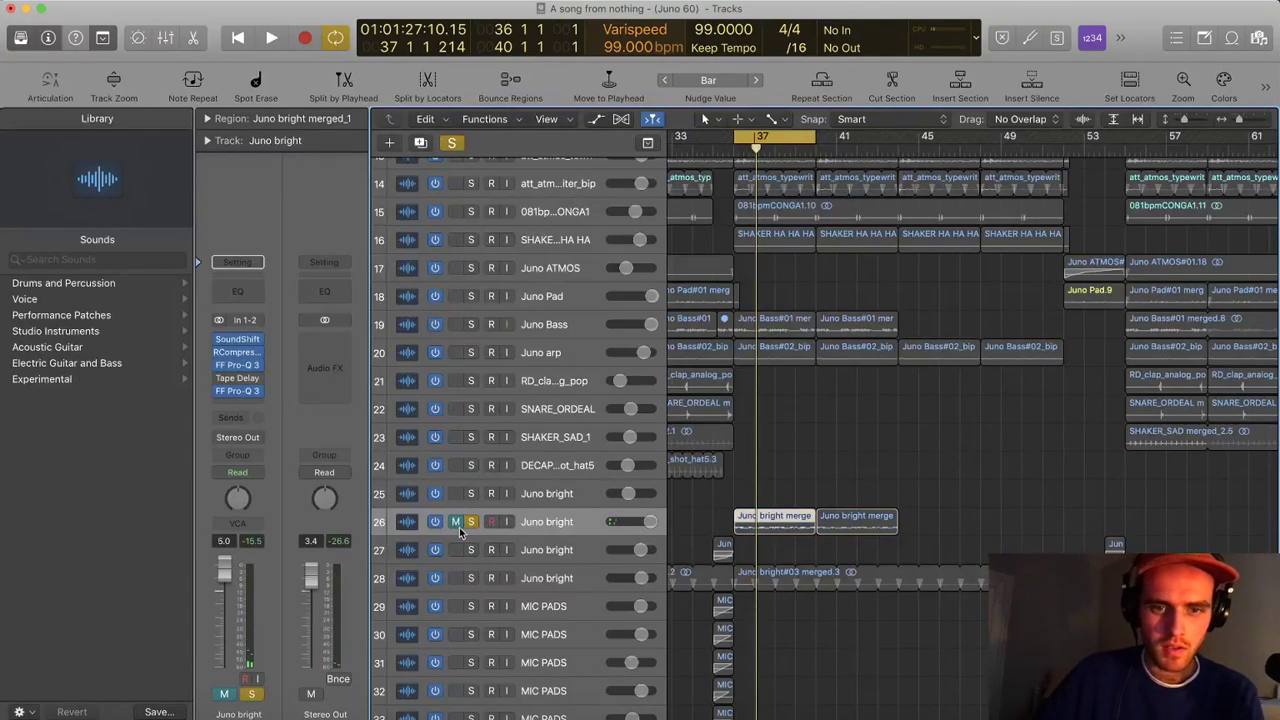
left_click(473, 522)
scroll(805, 300, "down", 4)
left_click(684, 150)
key("space")
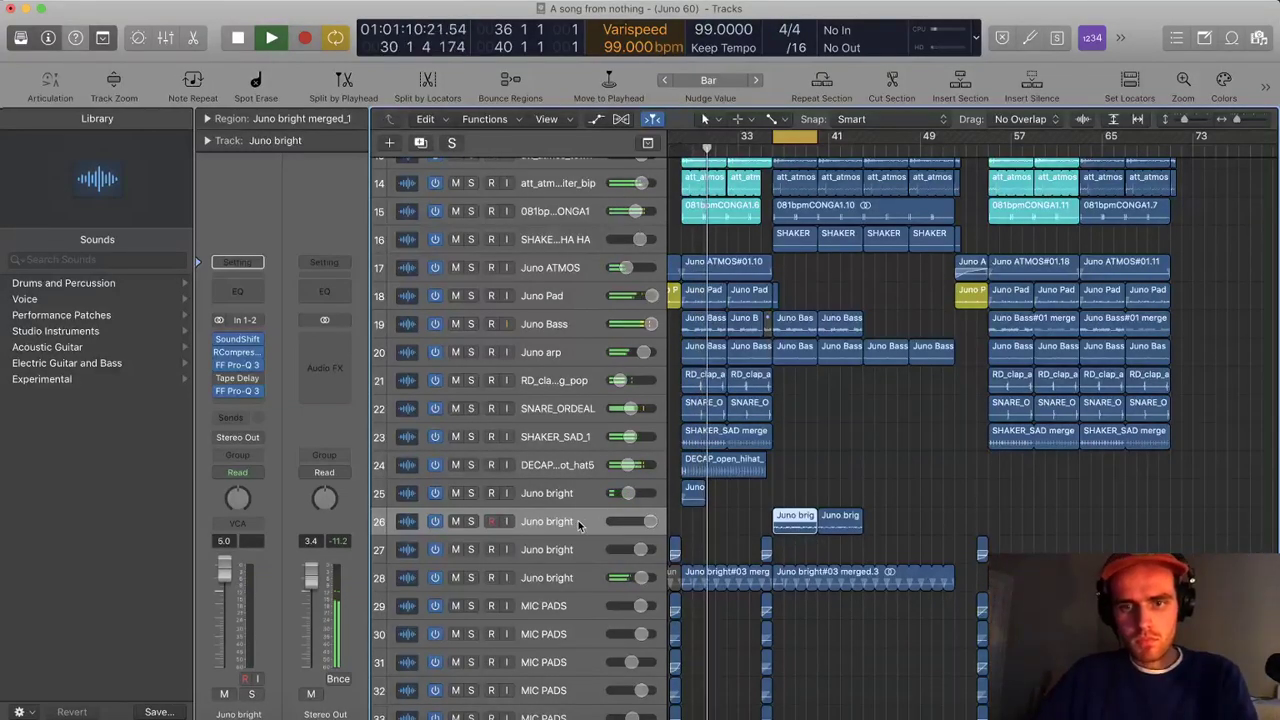
scroll(674, 506, "left", 5)
key("space")
Duplicate Juno bright track 26 with its channel settings as a new empty track below, and play back from bar 36
key("super+Left")
key("super+Left")
left_click(754, 521)
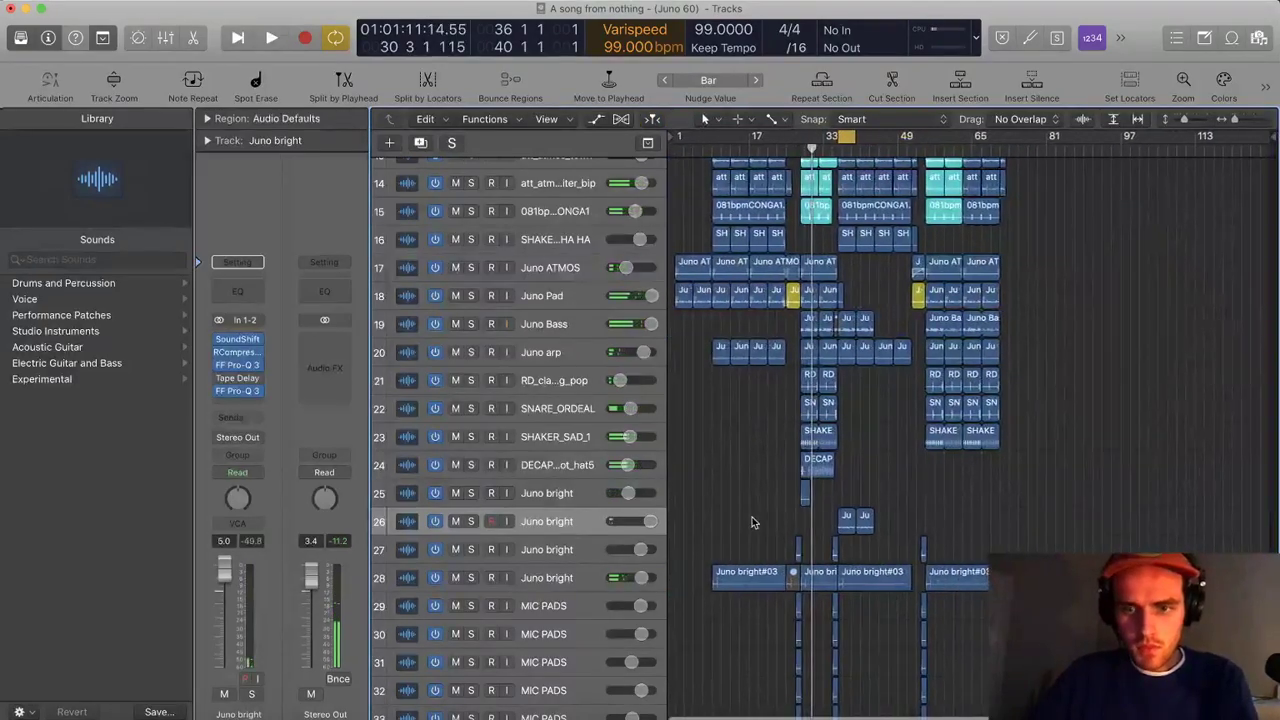
scroll(740, 518, "down", 2)
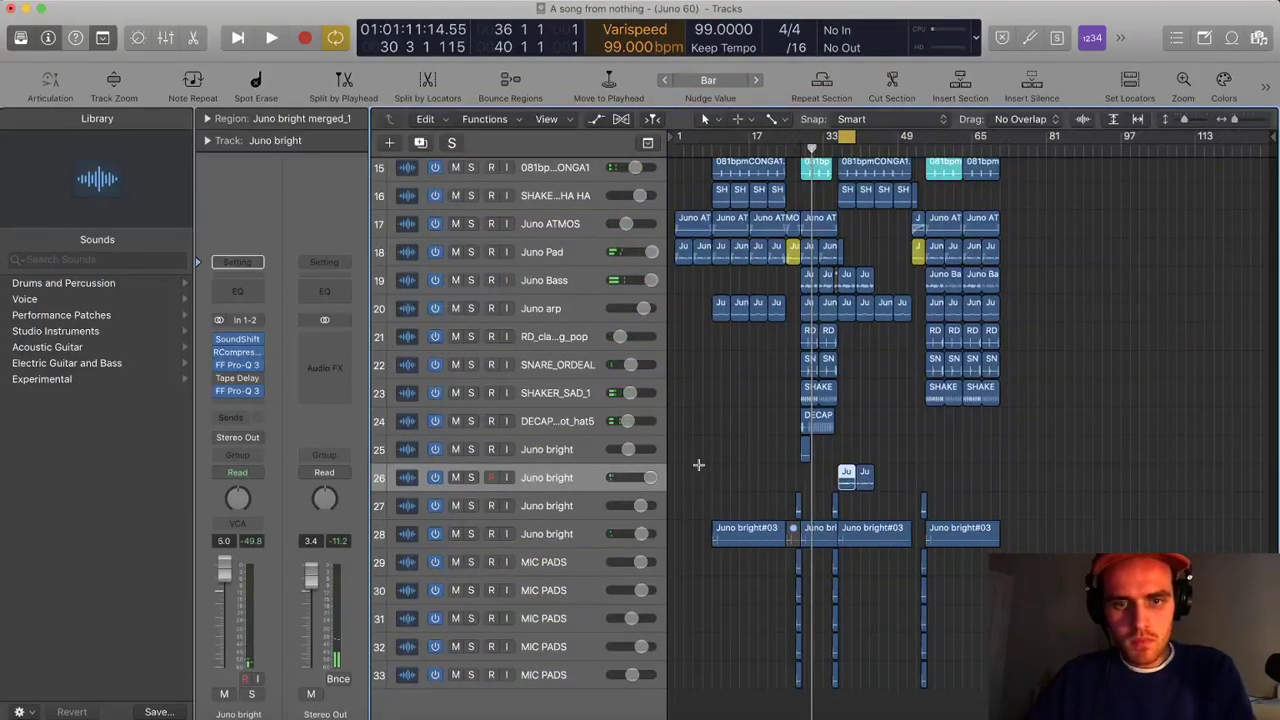
key("super+d")
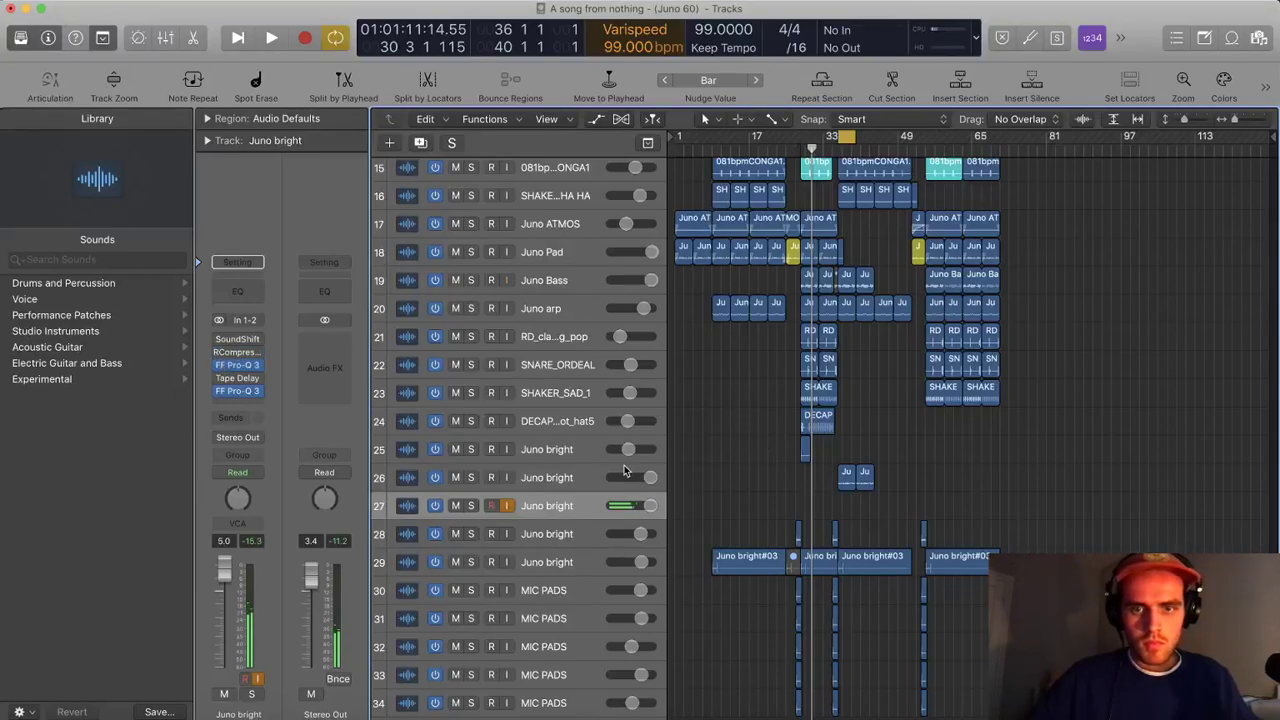
left_click(579, 478)
key("space")
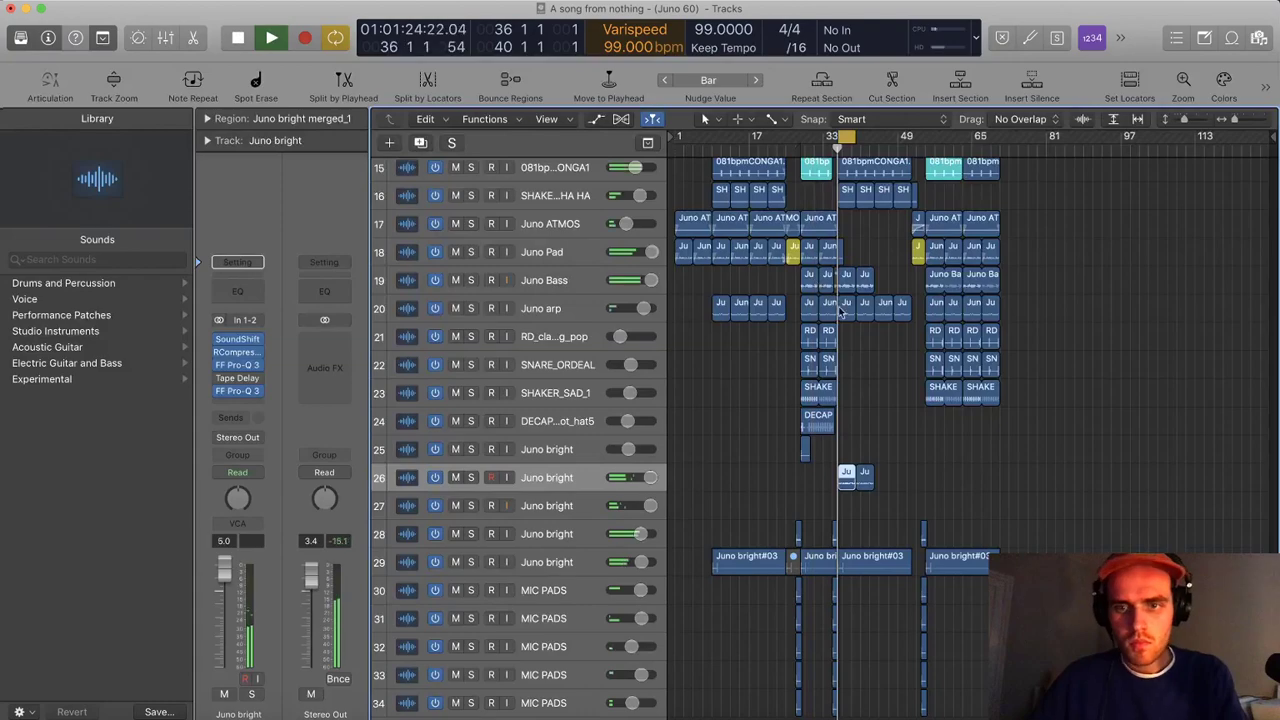
Listen to bars 36 to 40 cycling and compare the channel settings of Juno bright tracks 26 and 29
key("space")
left_click(221, 341)
key("space")
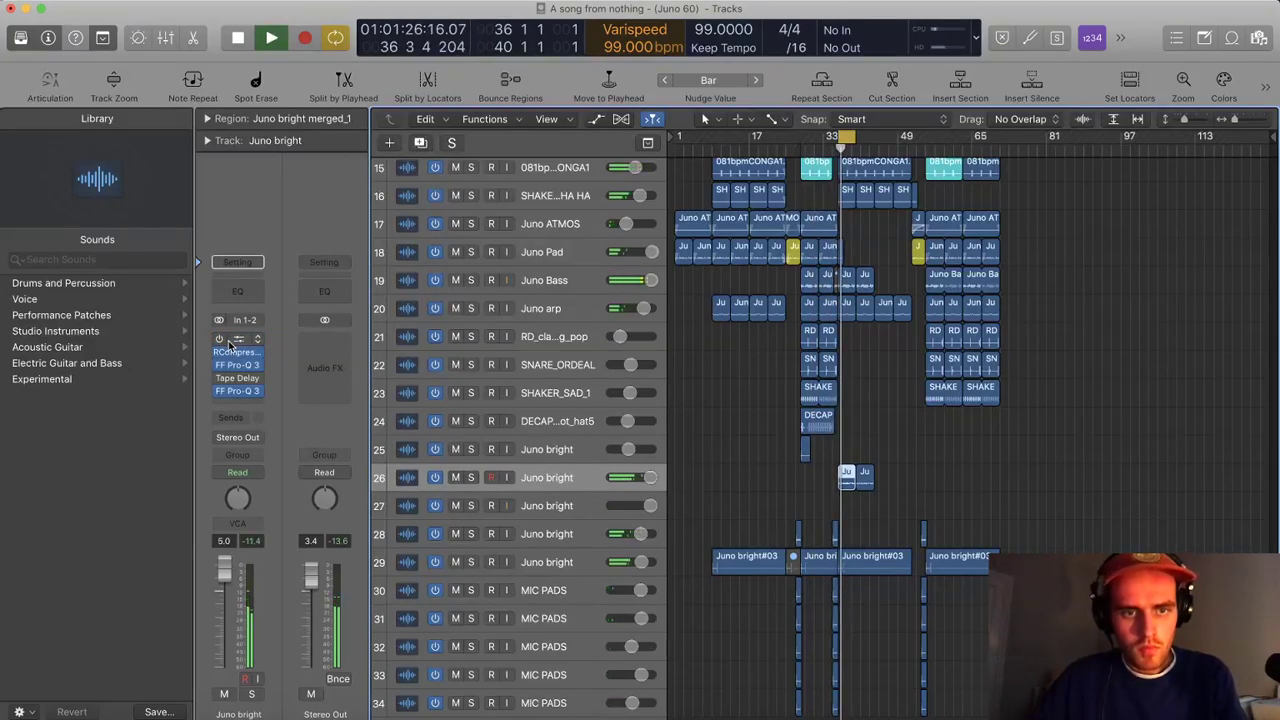
left_click(581, 569)
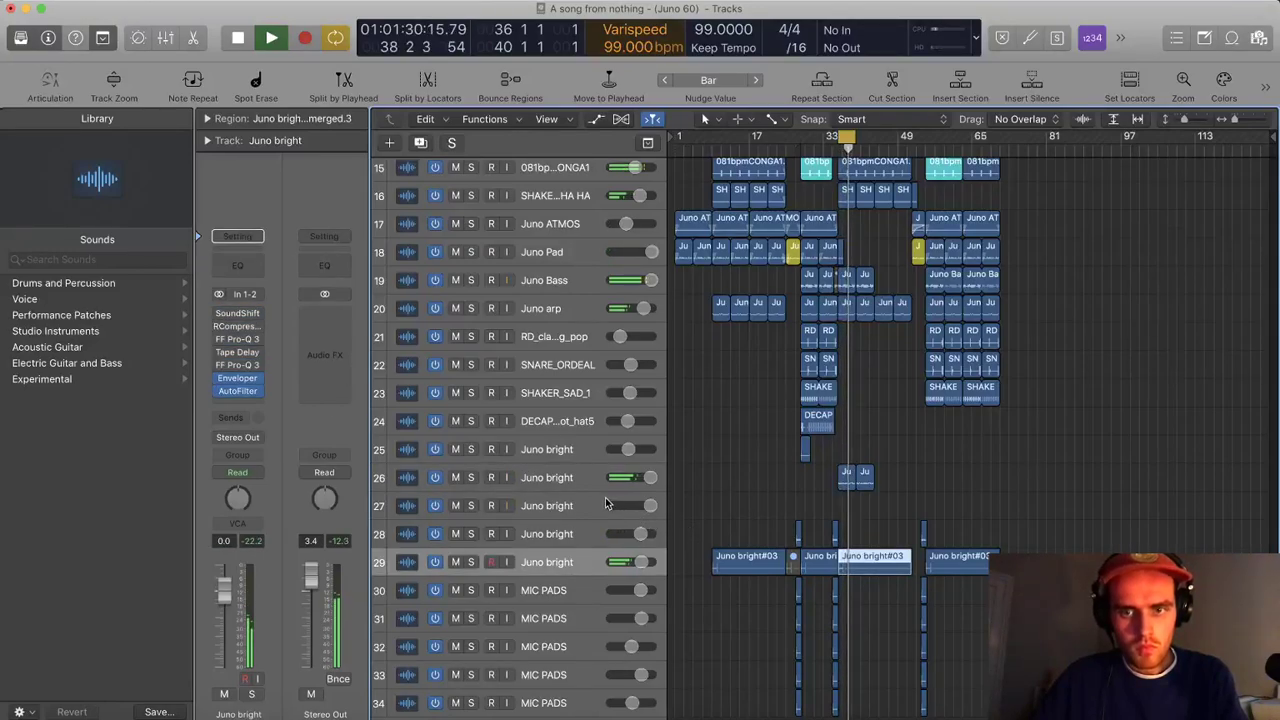
left_click(575, 488)
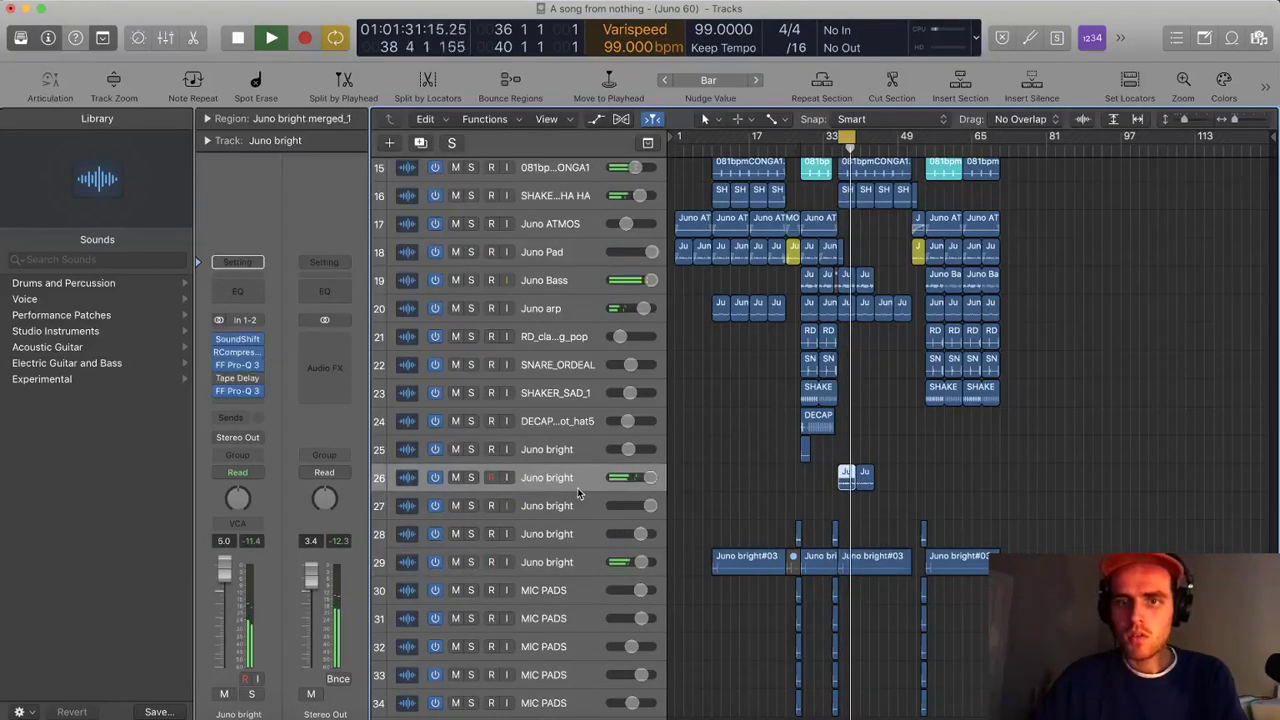
Try recording a take from bar 36 on a duplicate of Juno bright track 29, and undo the take and the duplicate
left_click(553, 562)
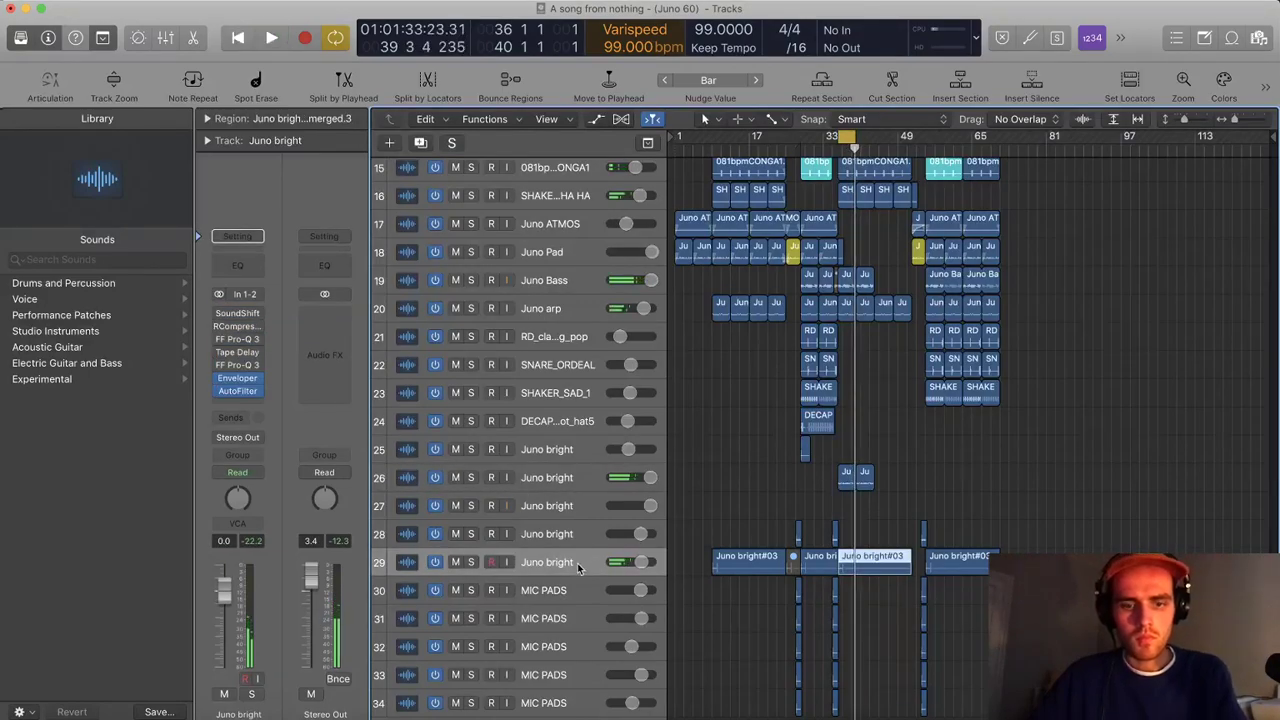
key("super+d")
left_click(507, 590)
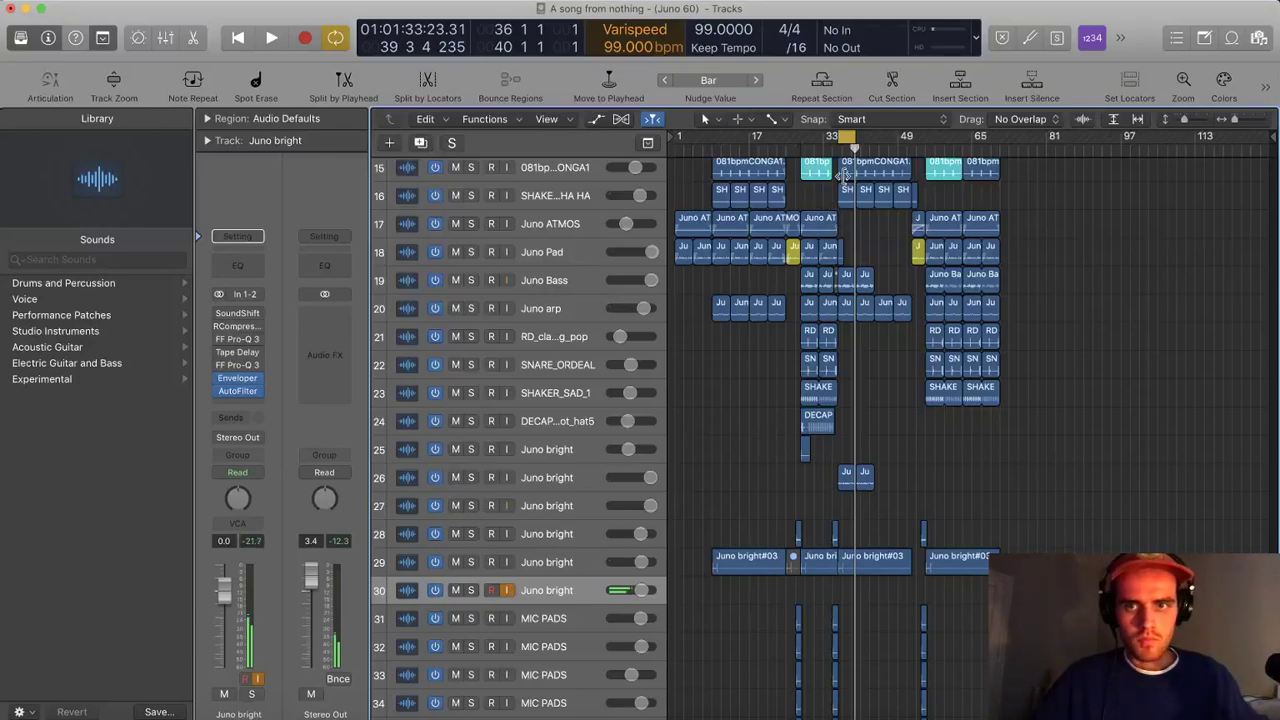
key("r")
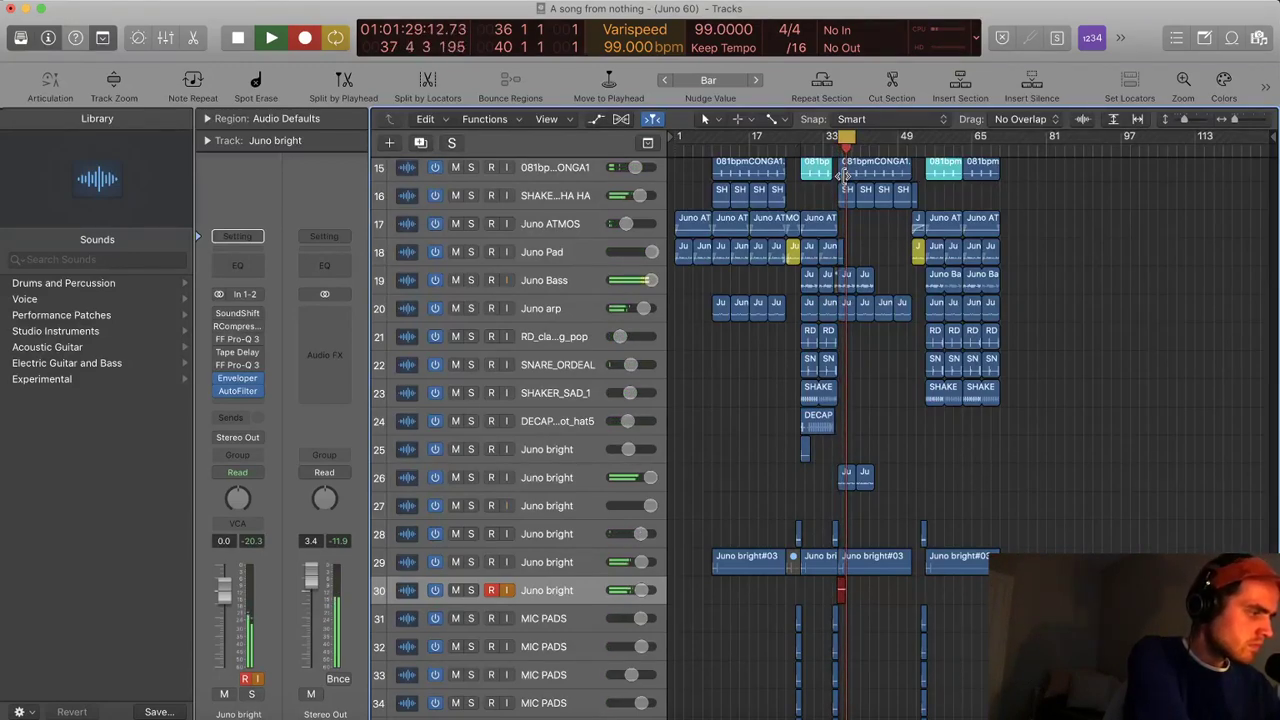
key("space")
scroll(579, 513, "down", 2)
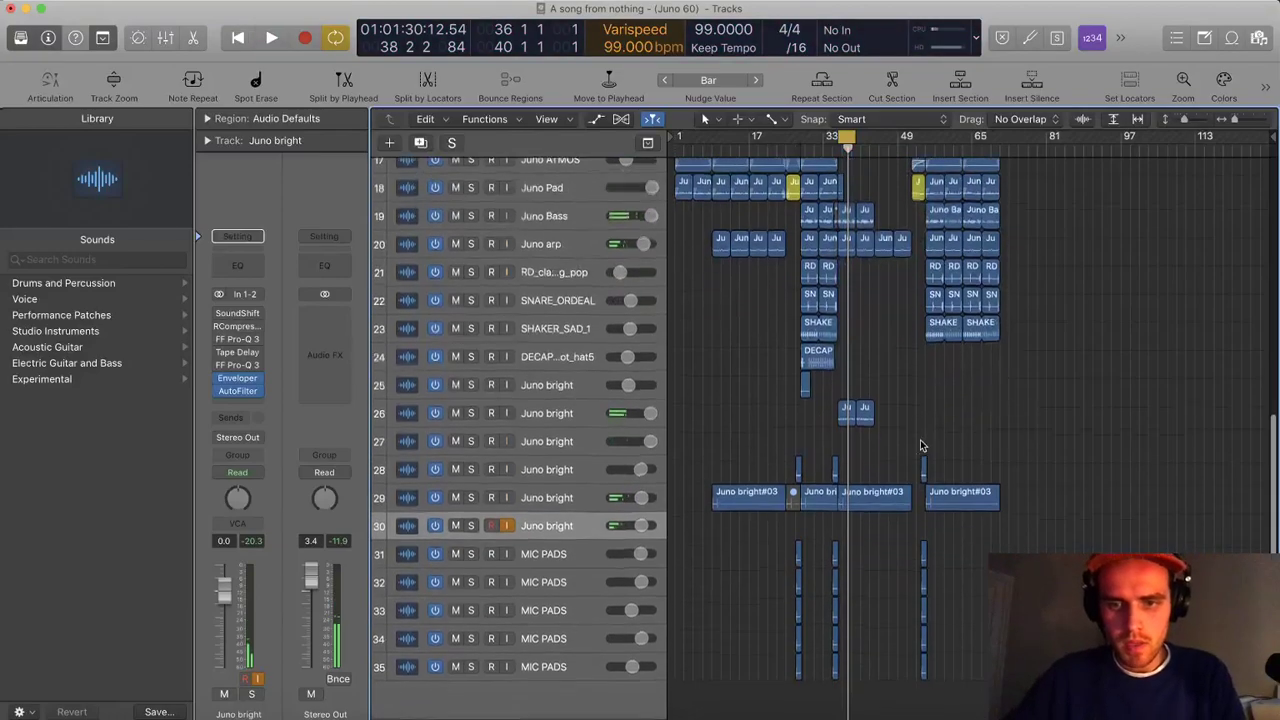
left_click(552, 503)
key("super+z")
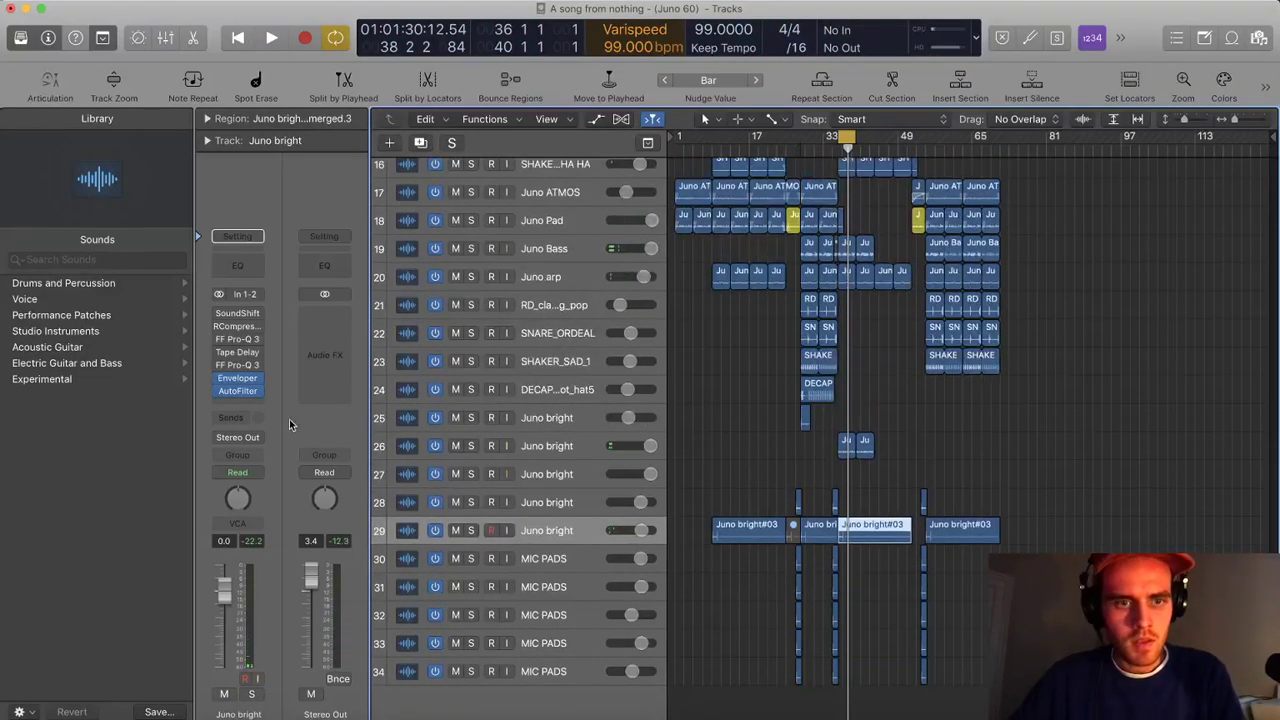
Add a Bus 5 send to Juno bright track 29 and move its SoundShifter plug-in to the bus channel, named Soundshift
left_click(246, 419)
mouse_move(252, 443)
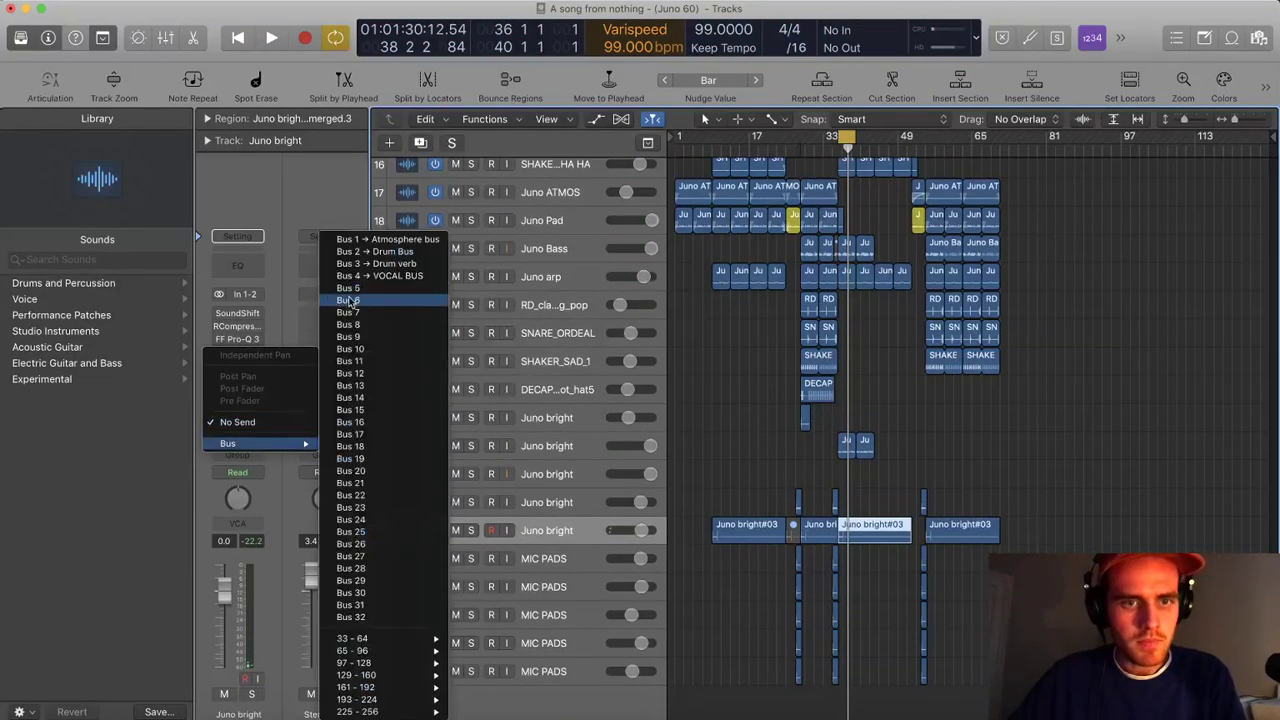
left_click(348, 289)
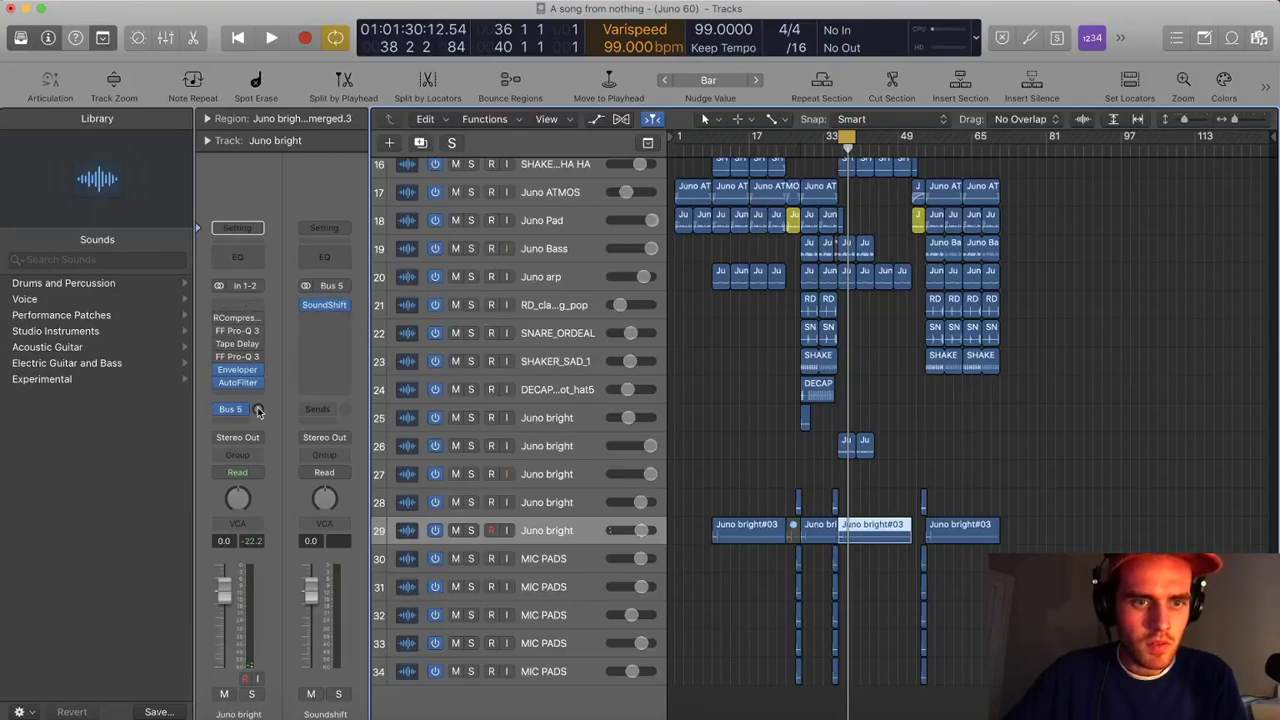
Show automation and set track 29's automation parameter to the absolute level of Send 1 to Soundshift, converting the existing data
key("a")
left_click(602, 569)
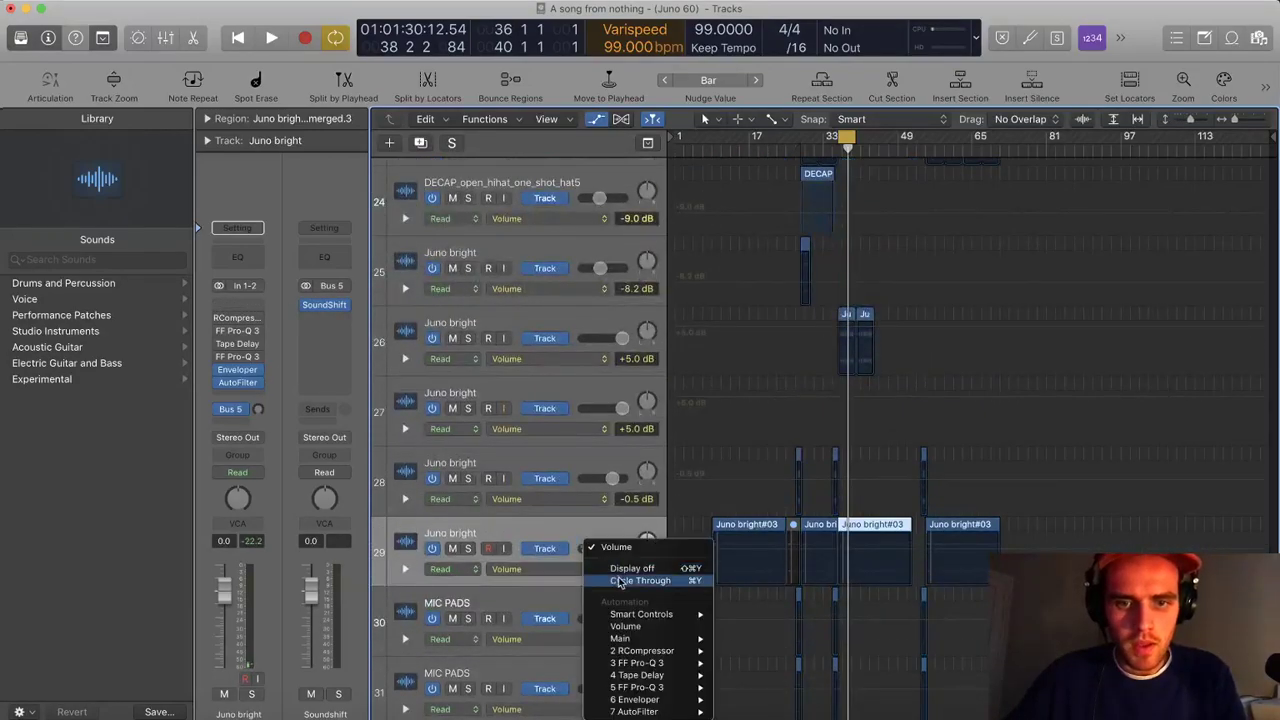
mouse_move(648, 640)
mouse_move(803, 619)
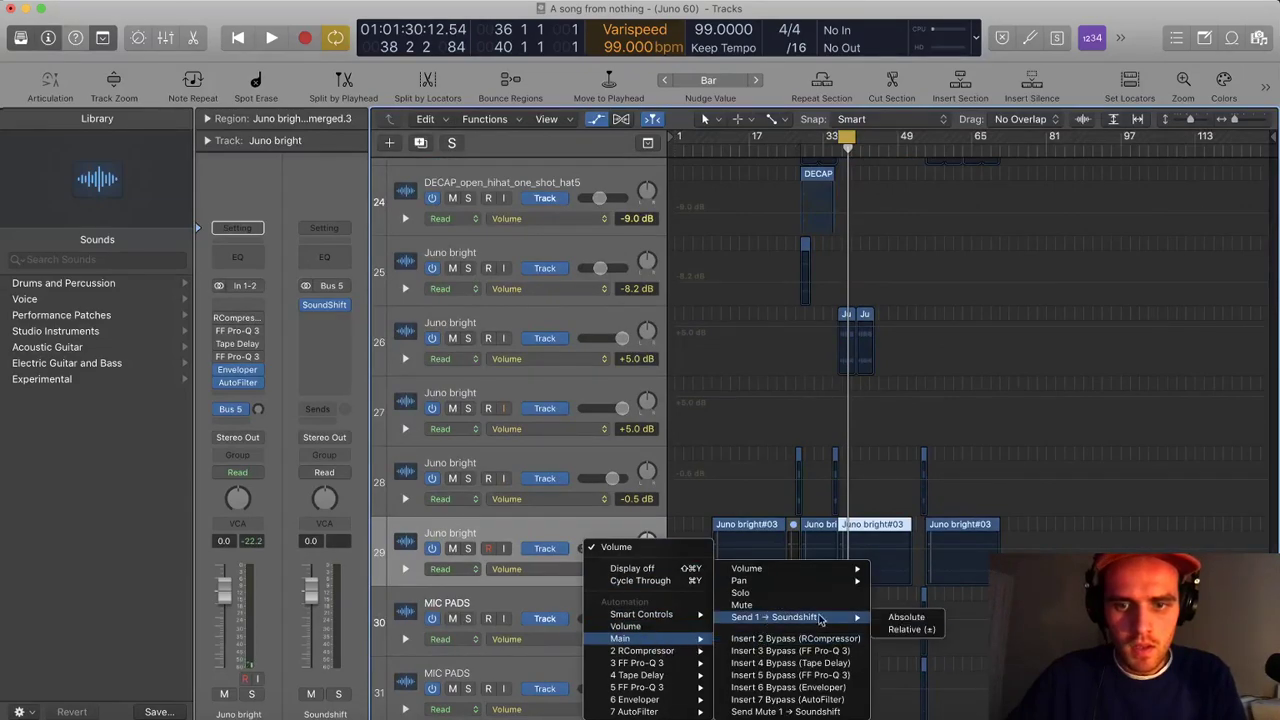
left_click(922, 617)
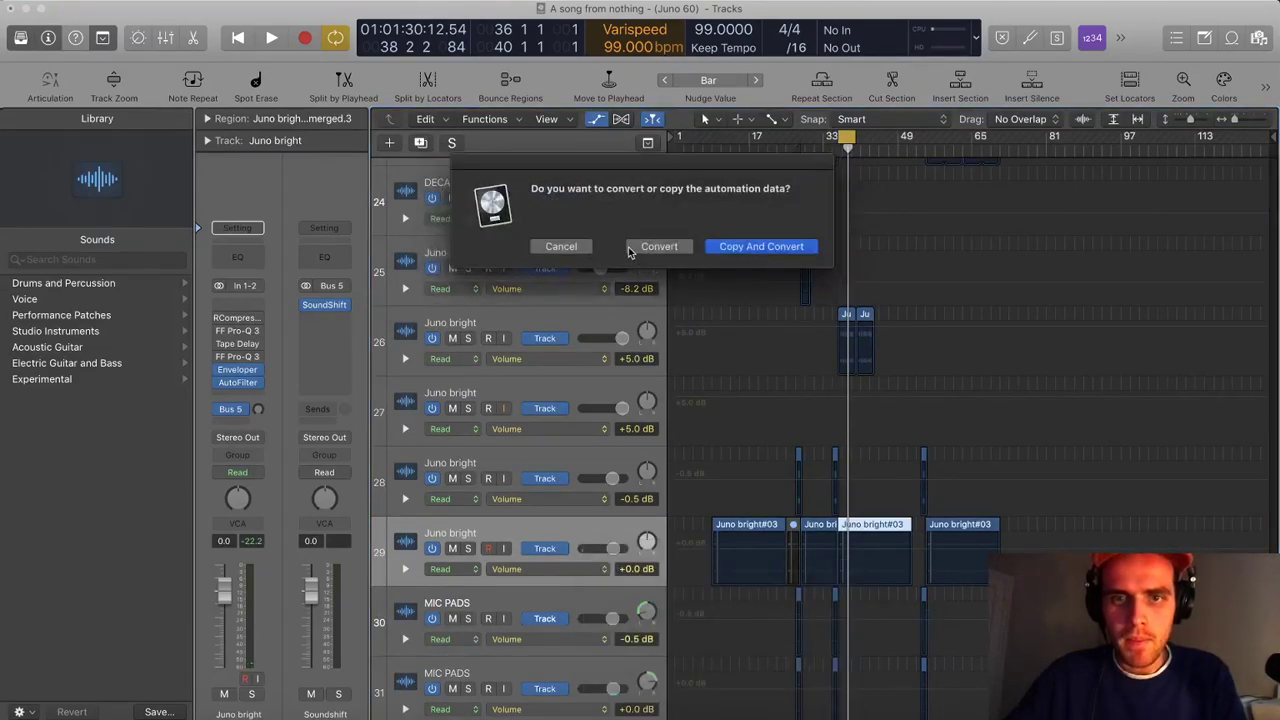
left_click(632, 247)
Draw a send automation ramp on track 29 rising from -∞ dB at bar 35 to about +1.3 dB at bar 36
key("super+Right")
key("super+Right")
key("super+Right")
key("super+Right")
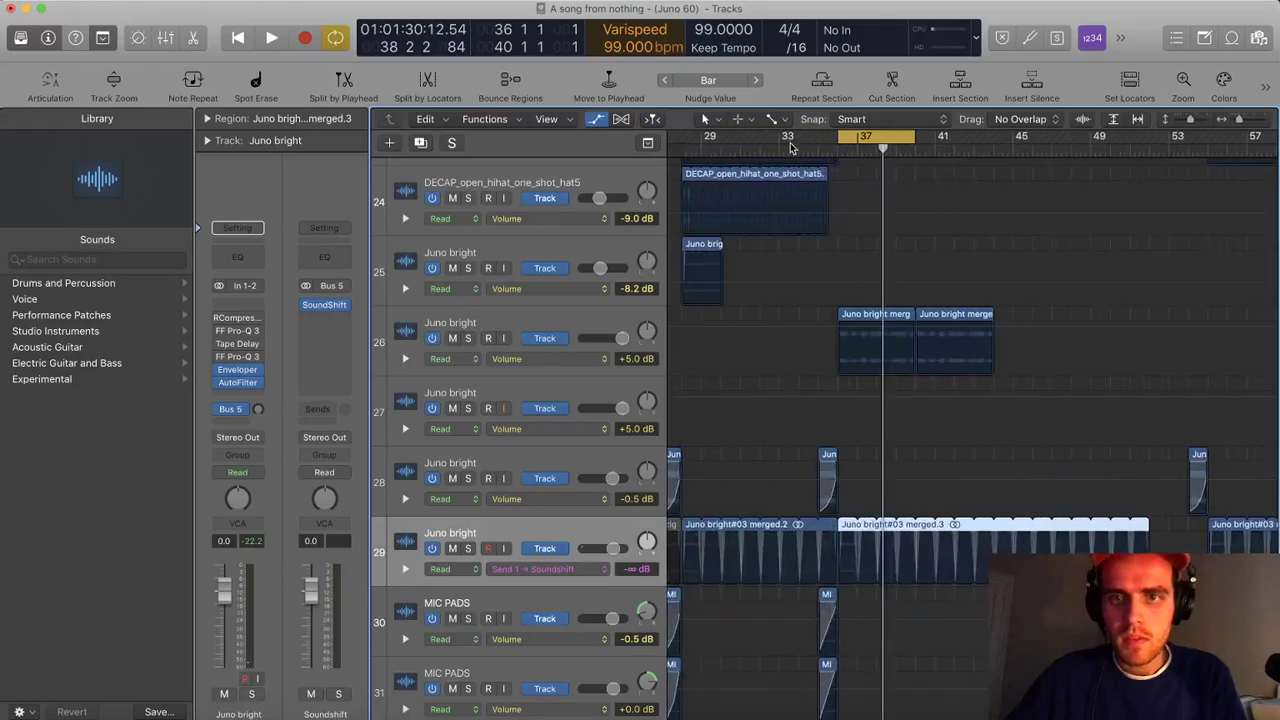
left_click(780, 152)
key("space")
key("super+Right")
key("super+Right")
key("super+Right")
key("super+Right")
key("super+Right")
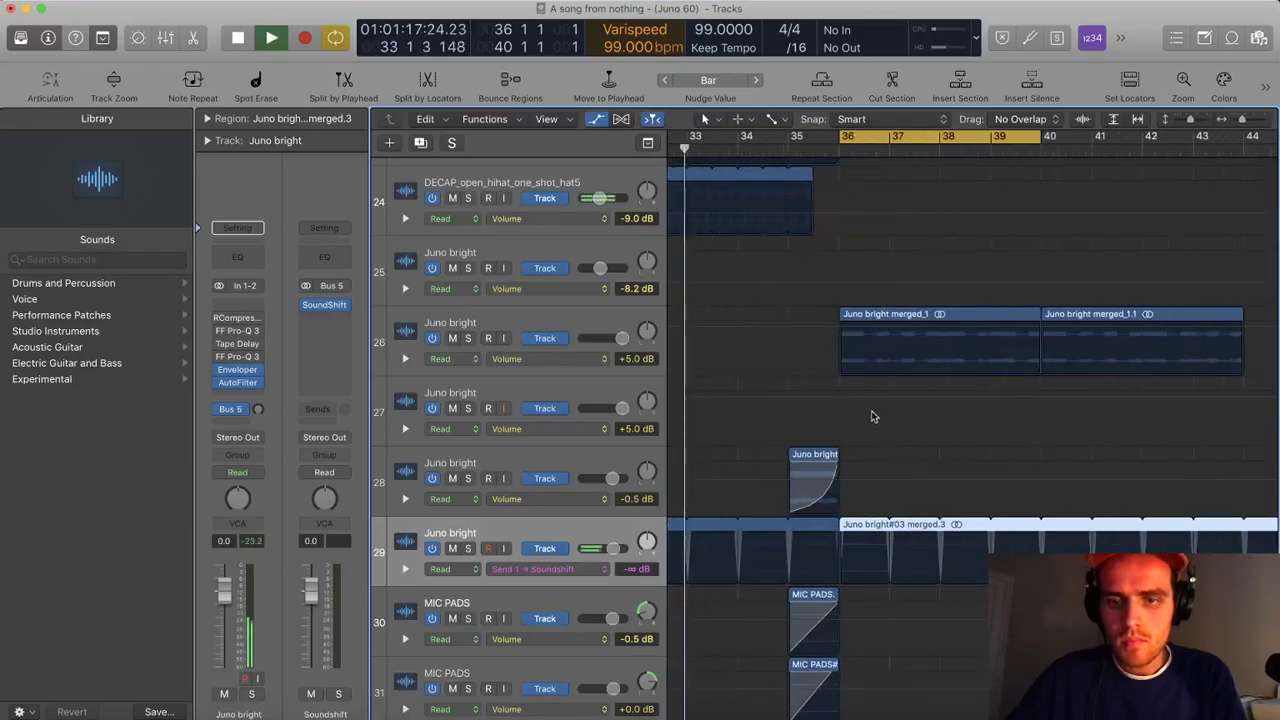
scroll(862, 480, "right", 1)
left_click(807, 585)
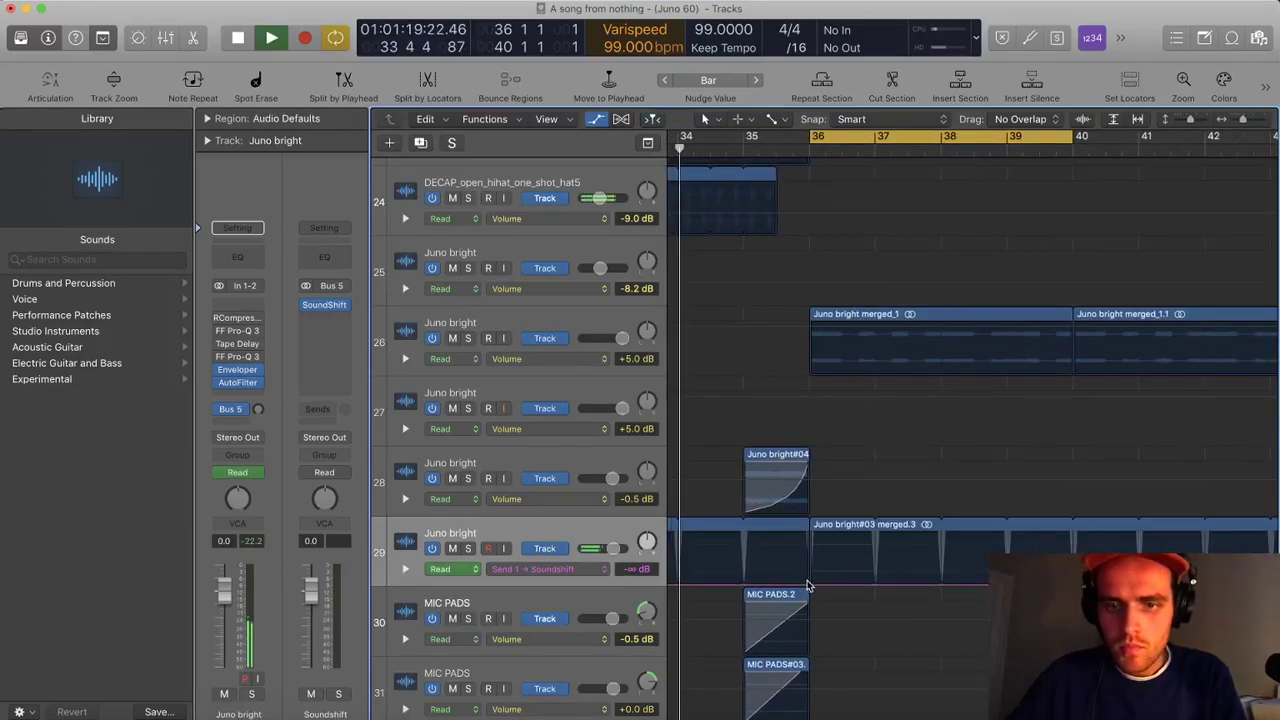
left_click(742, 585)
left_click(808, 585)
left_click_drag(808, 585, 808, 540)
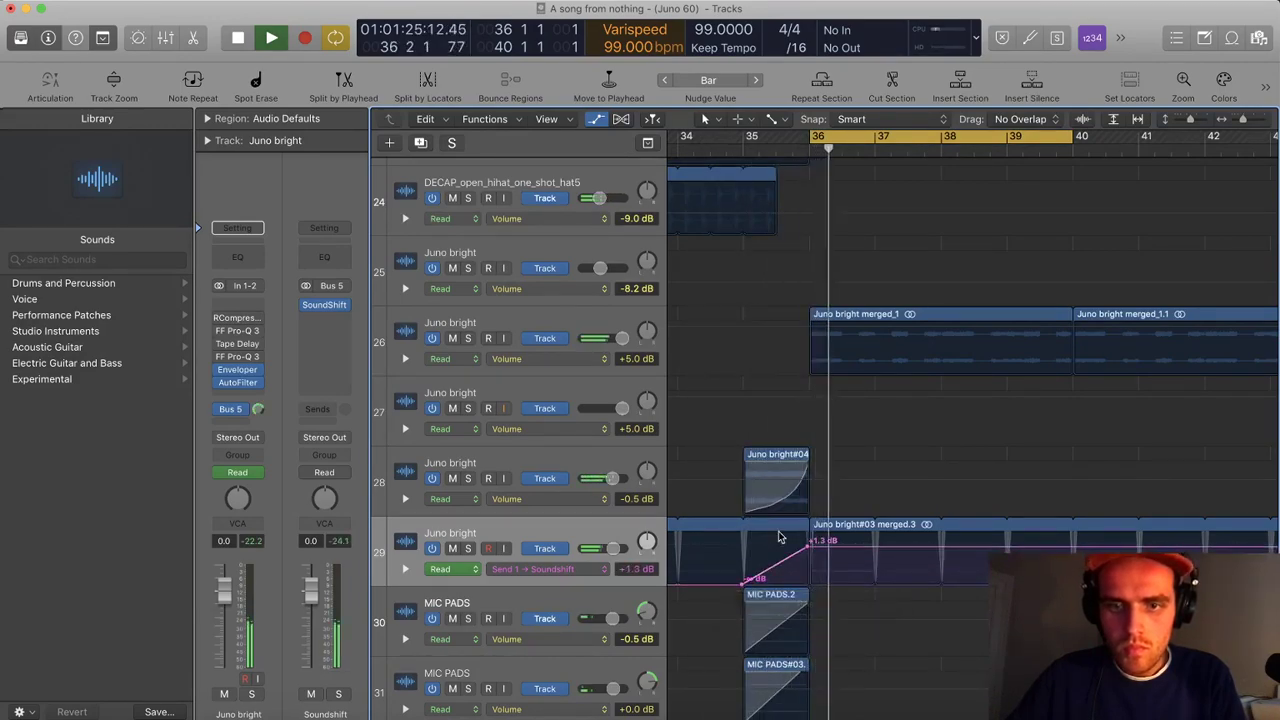
Set the SoundShifter Pitch transposition on the Soundshift bus channel to 12 semitones
left_click(324, 304)
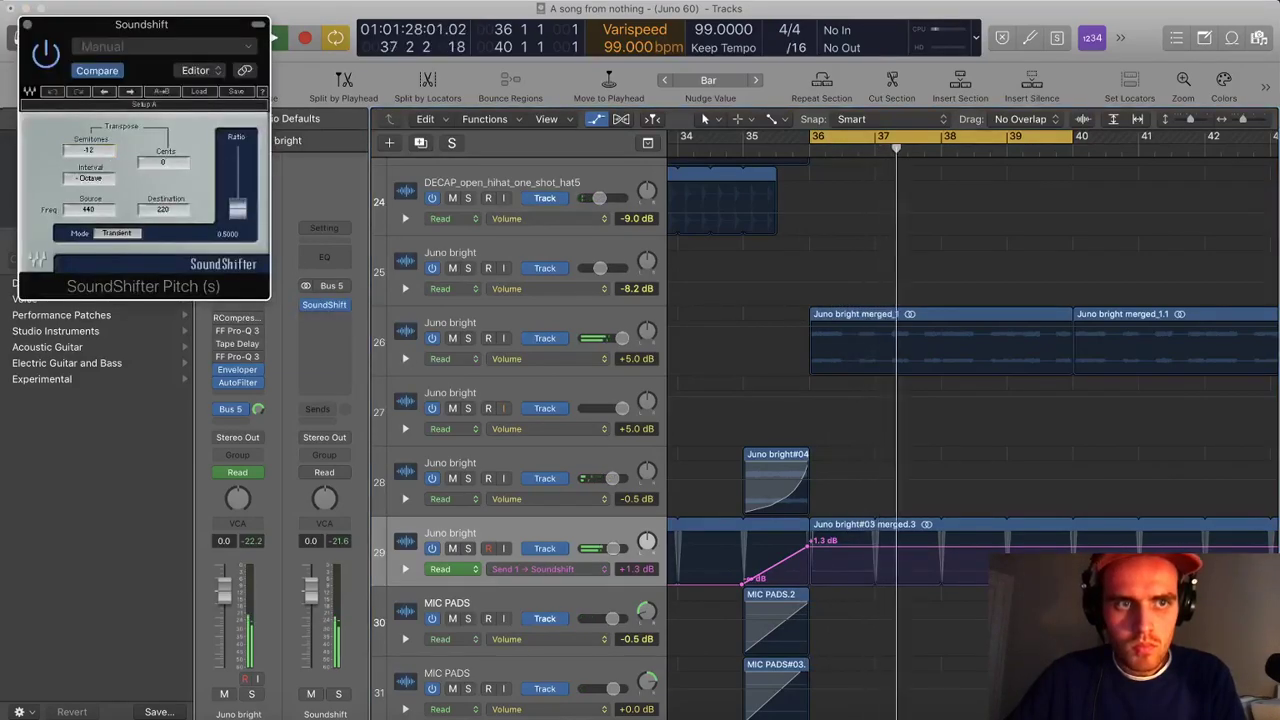
left_click_drag(106, 152, 76, 85)
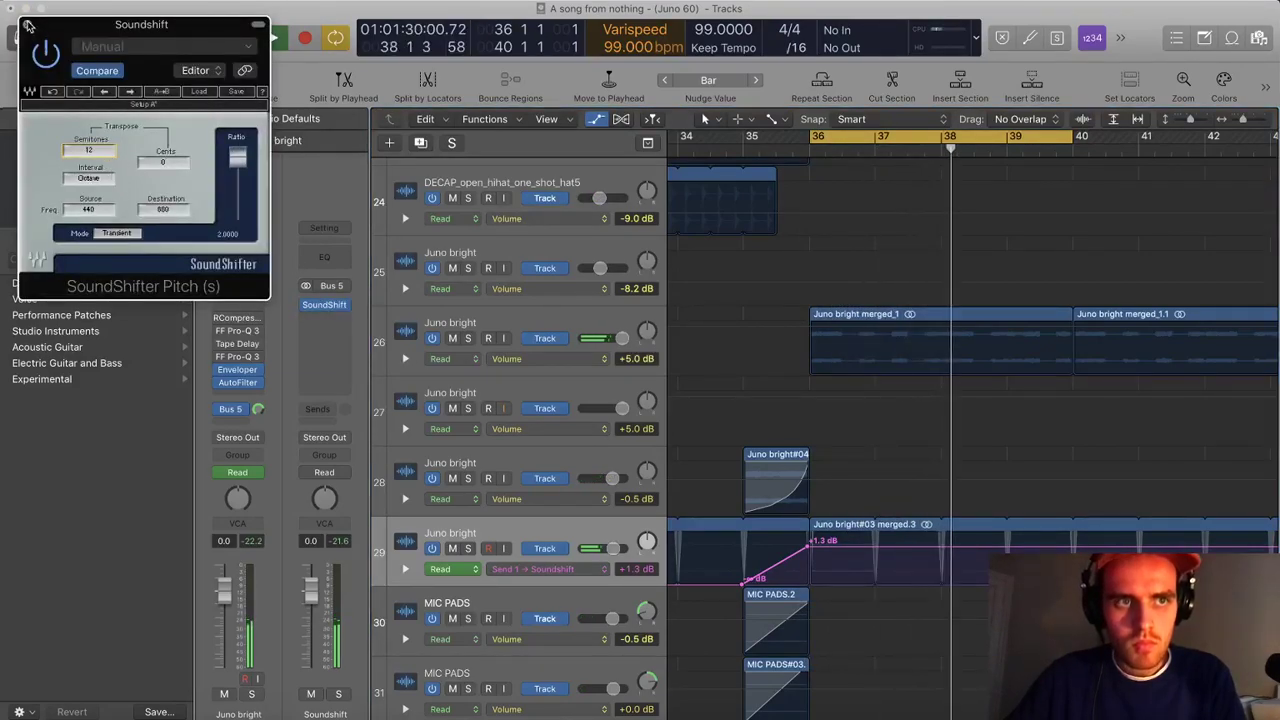
left_click(27, 24)
Insert an Enveloper after SoundShifter on the Soundshift bus channel and adjust its envelope settings
left_click(325, 320)
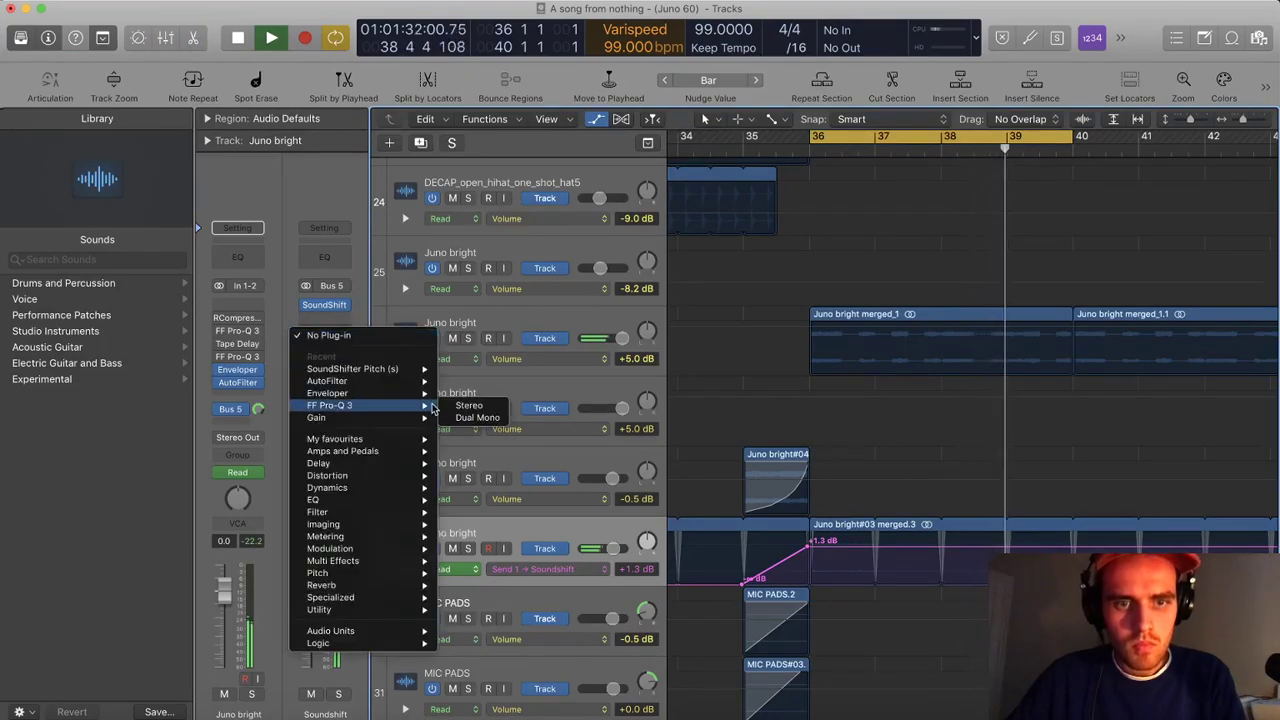
mouse_move(392, 393)
left_click(467, 394)
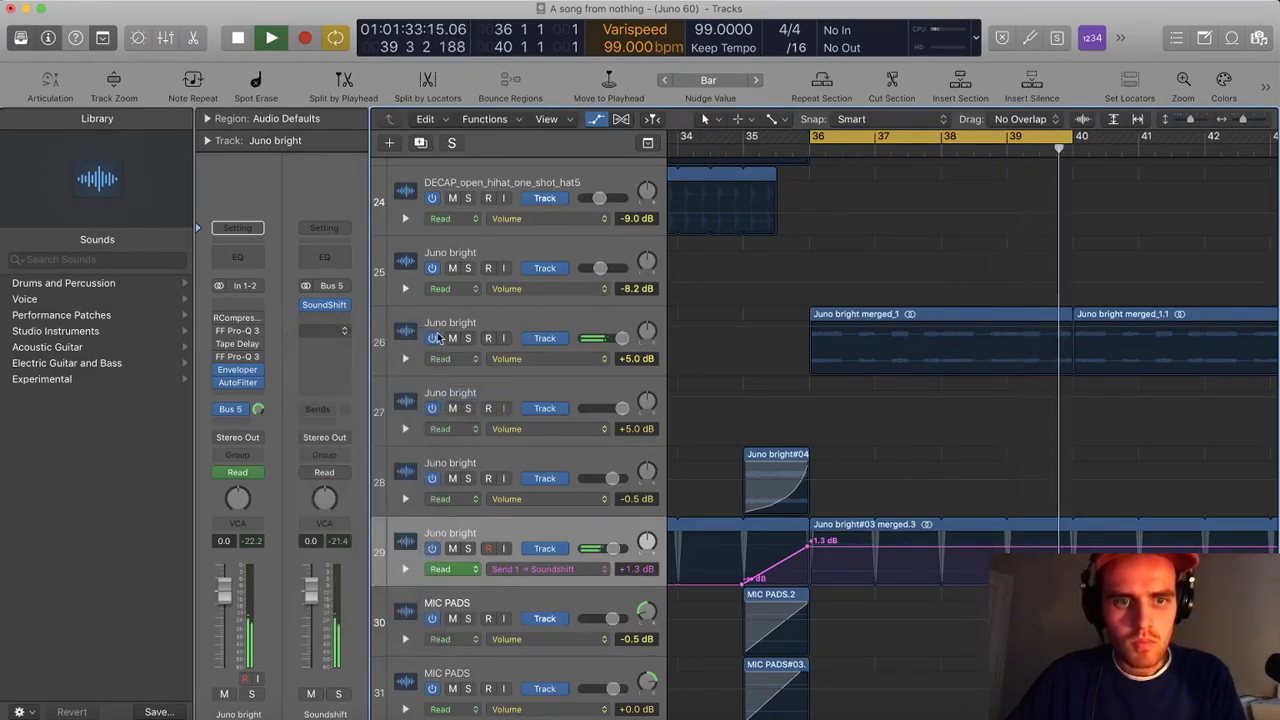
left_click_drag(203, 214, 206, 173)
left_click_drag(93, 151, 95, 134)
left_click(26, 24)
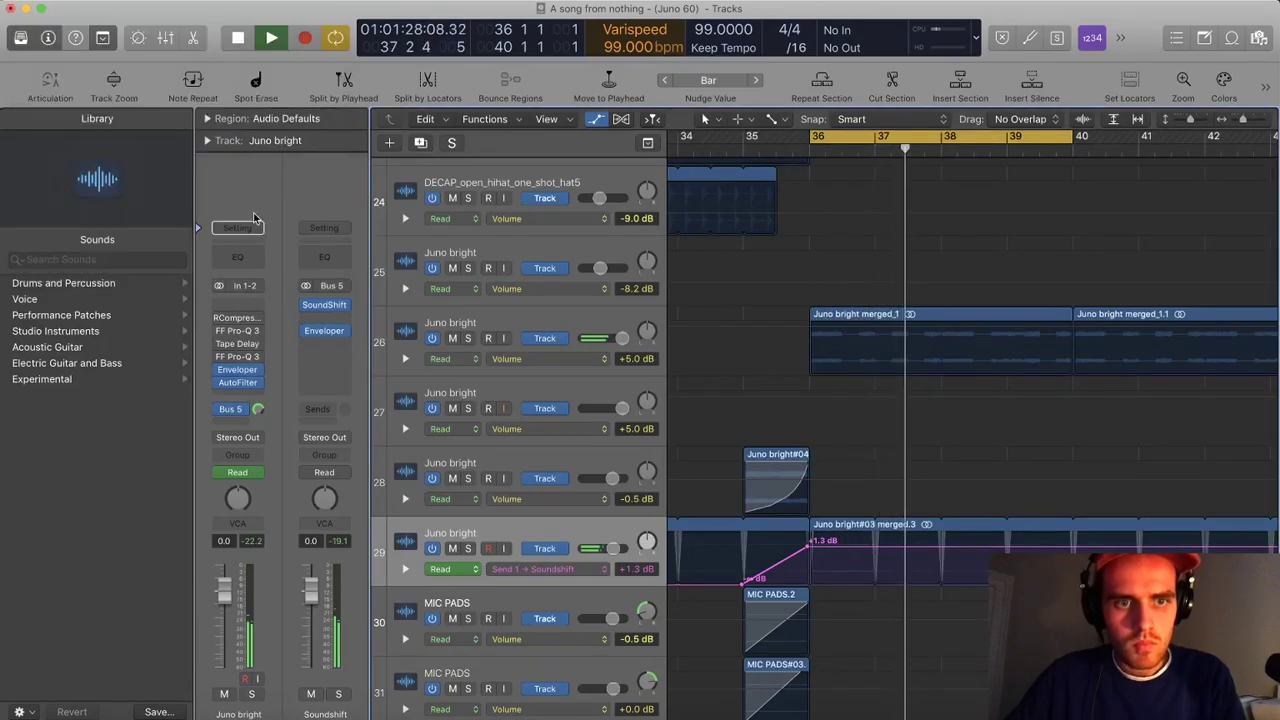
Insert FF Pro-Q 3 after the Enveloper on the Soundshift bus channel and close its window
left_click(324, 345)
mouse_move(355, 420)
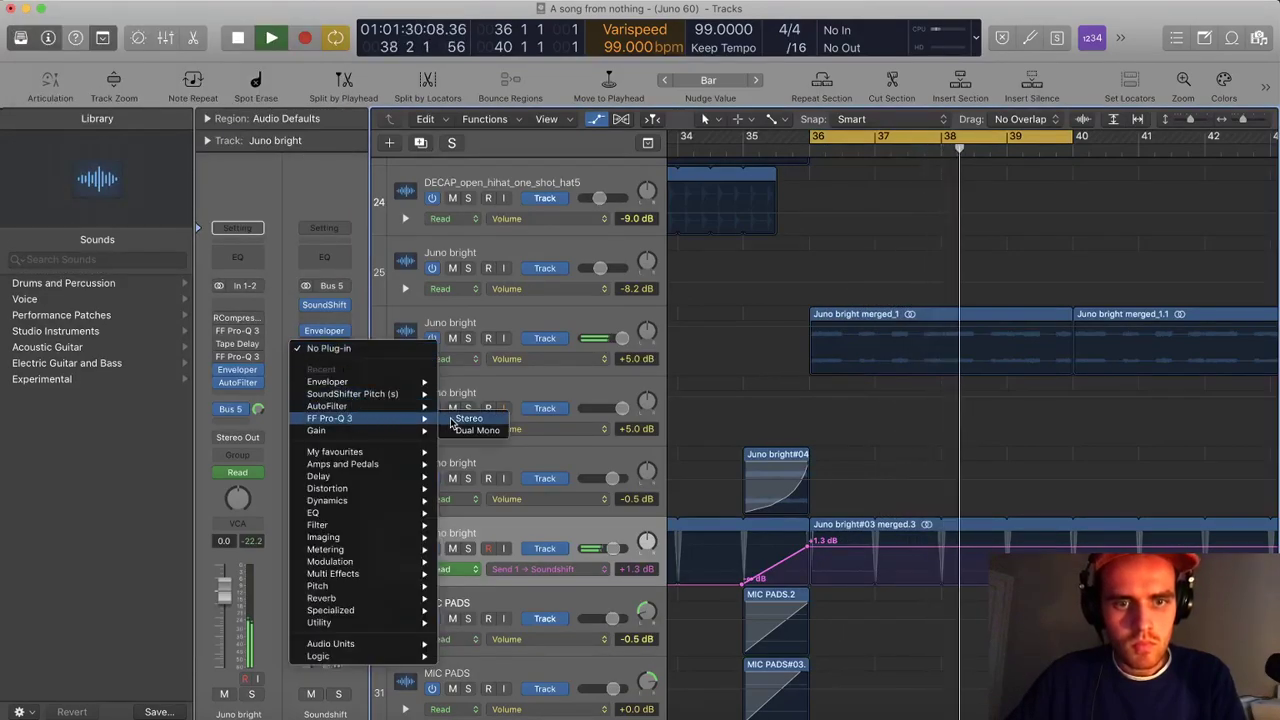
left_click(467, 431)
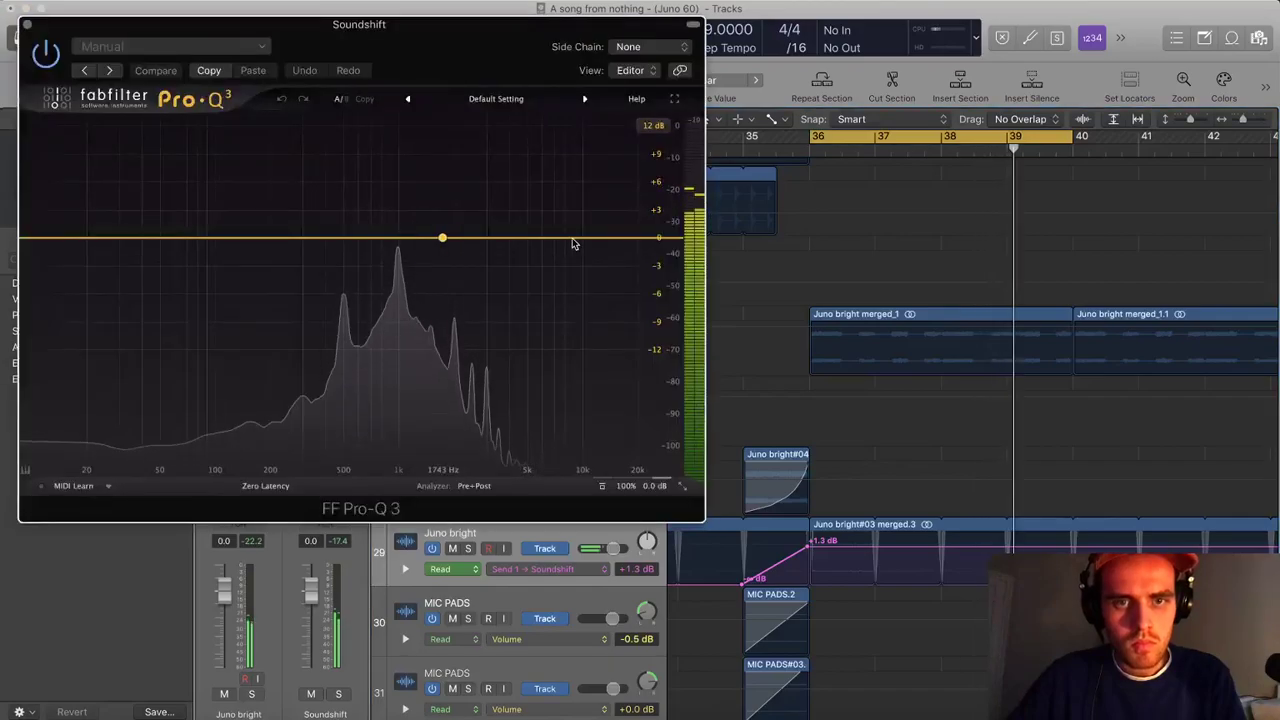
key("super+w")
Adjust track 29's send automation level from bar 36 onward to about +0.9 dB while listening, and hide the automation
left_click_drag(884, 545, 884, 534)
key("space")
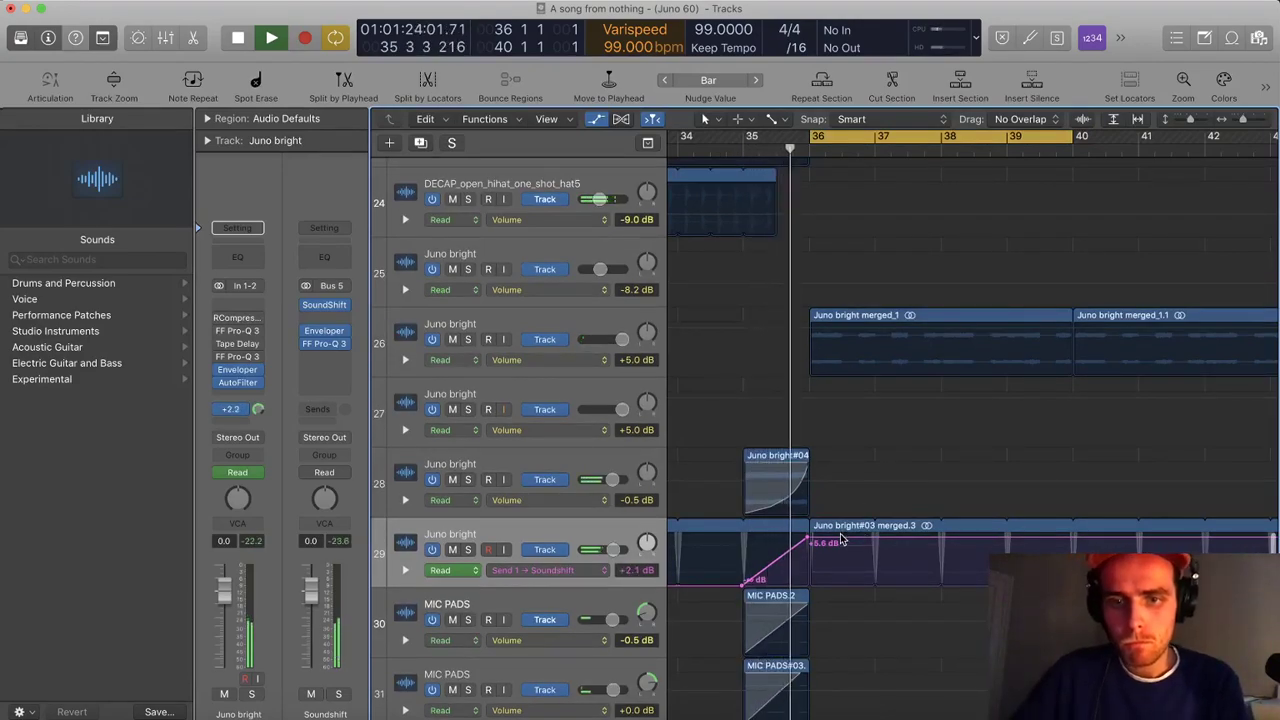
left_click(810, 541)
left_click_drag(810, 536, 810, 548)
key("a")
Copy the two Juno bright regions on track 26 and the two Juno Bass regions from bar 36 to bar 44
scroll(877, 438, "down", 5)
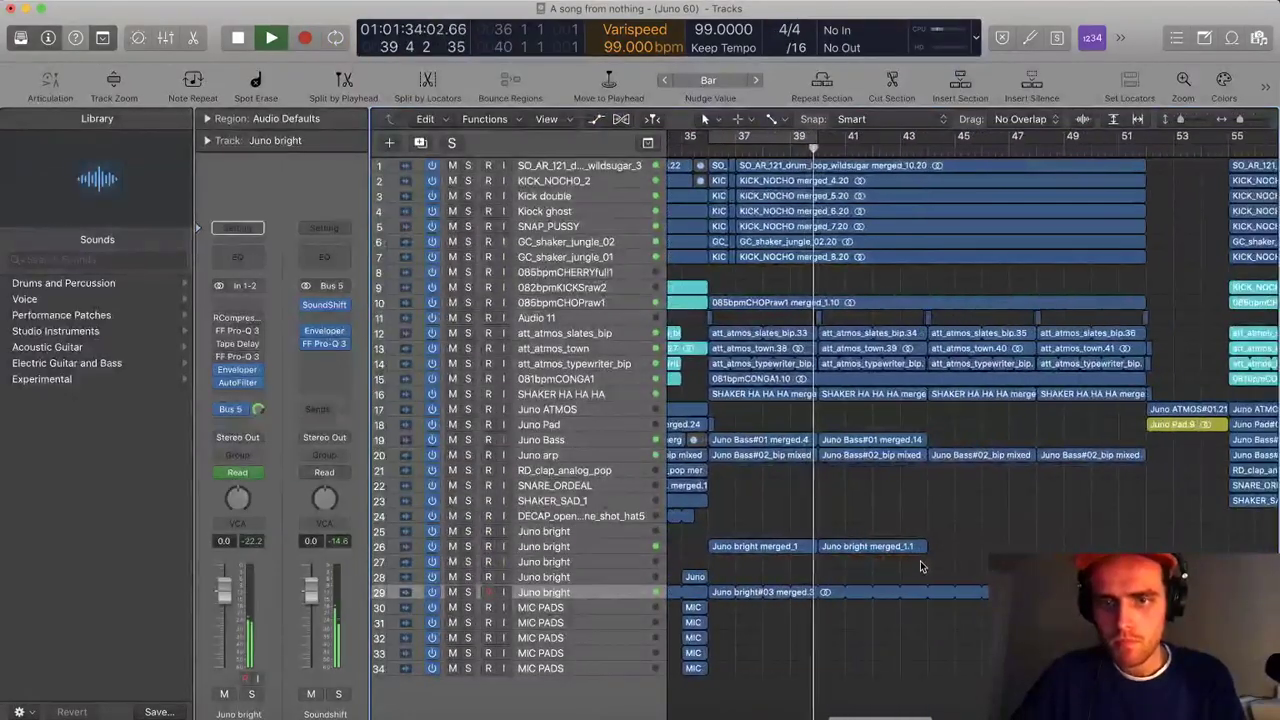
left_click_drag(779, 546, 990, 486)
scroll(990, 478, "up", 5)
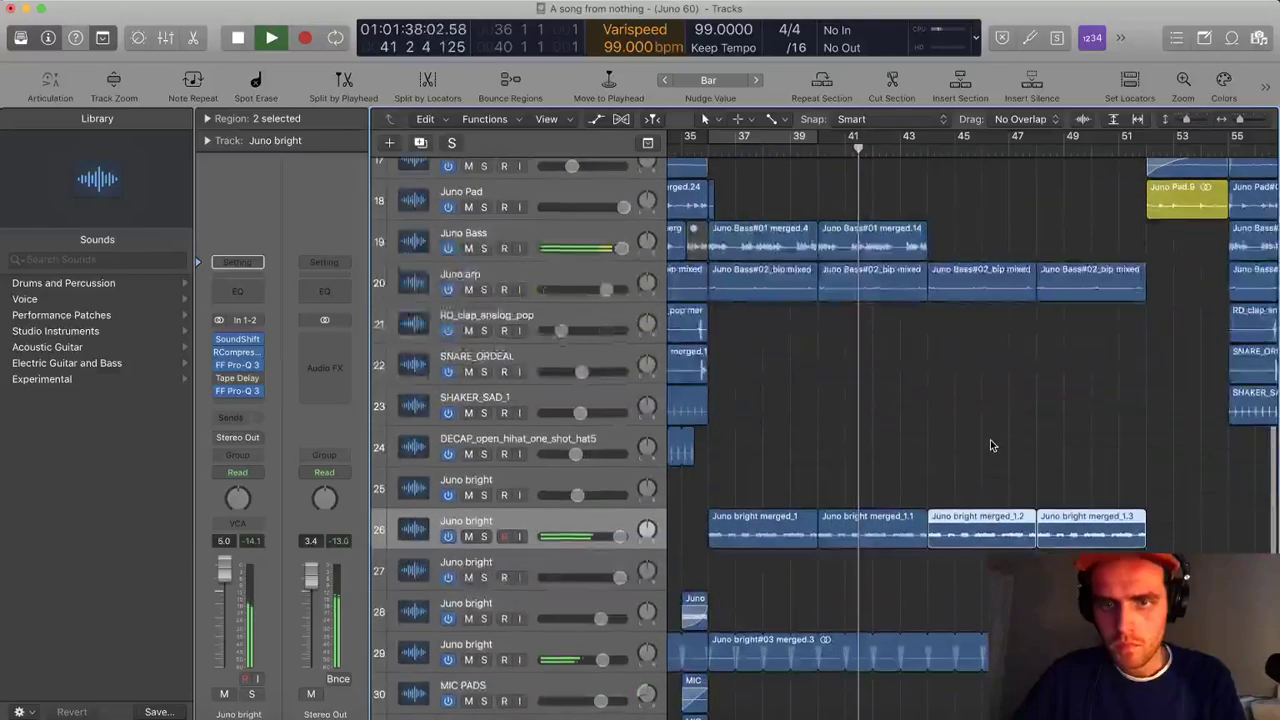
left_click(1001, 463)
left_click_drag(955, 244, 1007, 280)
scroll(1000, 297, "down", 5)
scroll(932, 246, "up", 5)
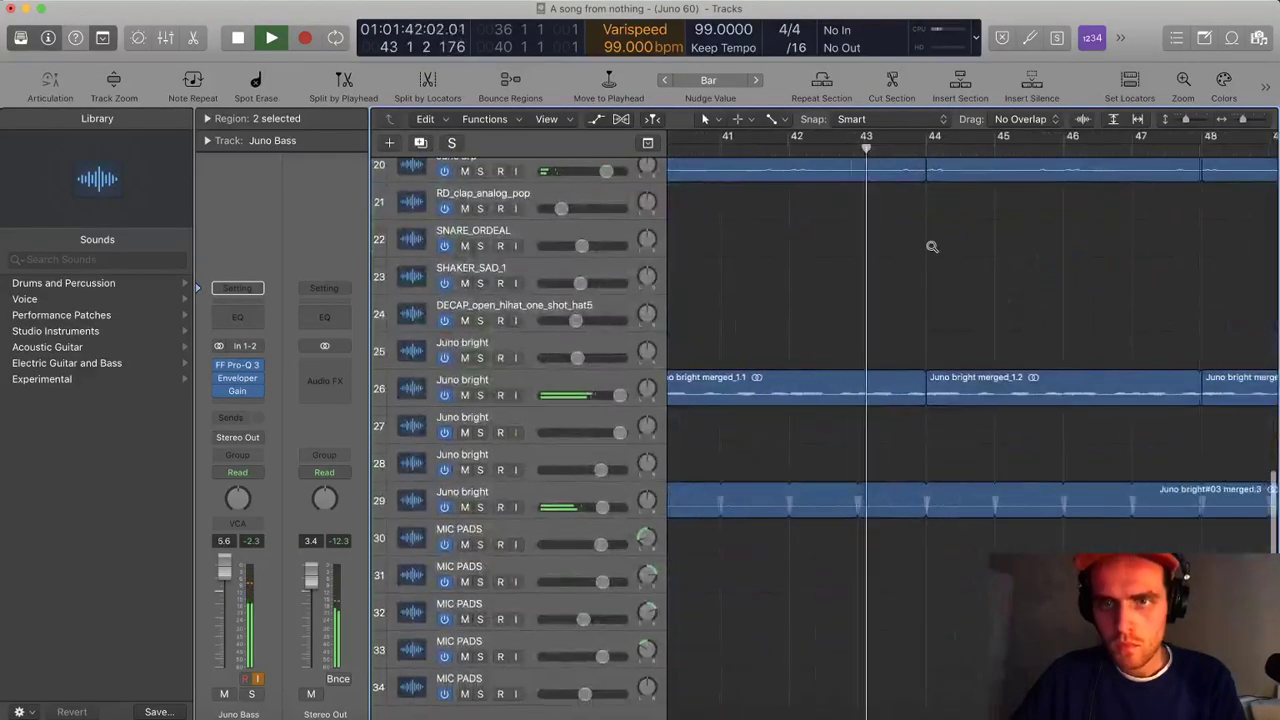
Split off the first beat of bar 44 on drum tracks 1 to 7, mute those pieces, and play back
scroll(932, 248, "up", 3)
scroll(931, 252, "up", 5)
scroll(930, 253, "up", 3)
key("super+Right")
key("super+Right")
key("space")
left_click_drag(914, 437, 957, 408)
left_click(934, 408)
key("ctrl+m")
key("space")
Try muting the first beat of bar 44 on Juno arp track 20, play it back, and unmute it
scroll(919, 190, "down", 2)
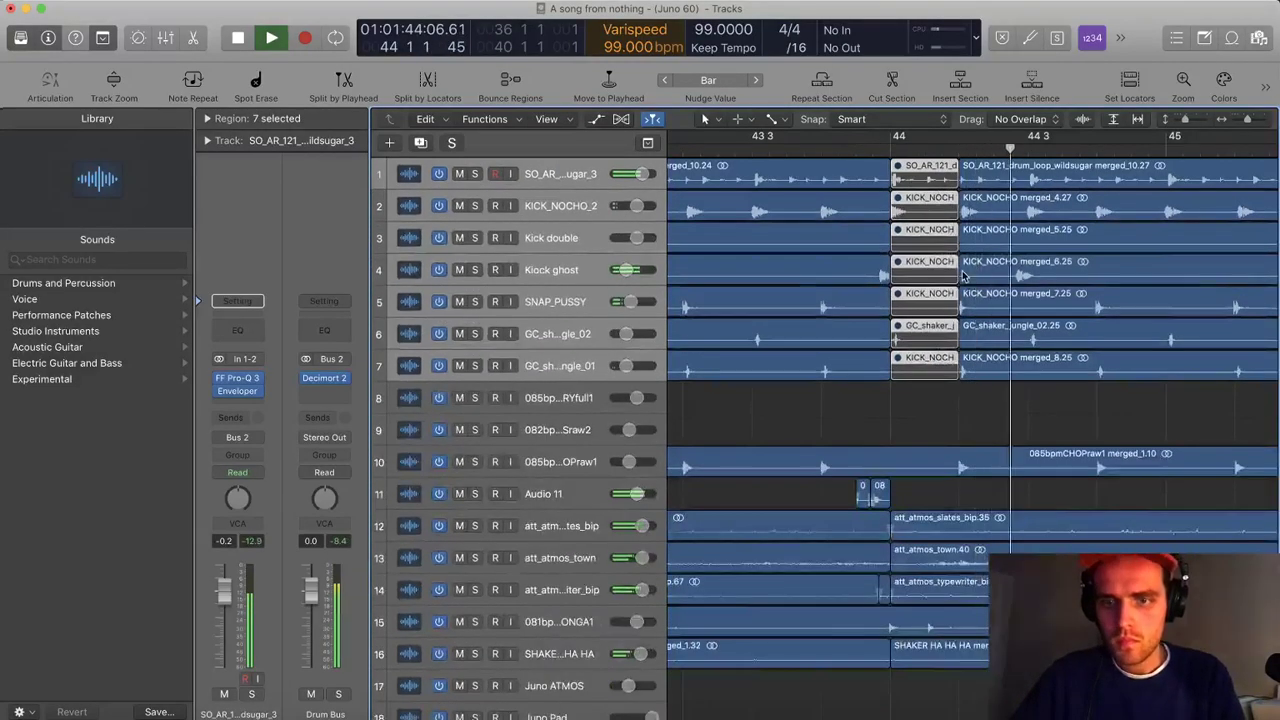
scroll(963, 231, "up", 5)
scroll(963, 231, "down", 10)
scroll(955, 270, "left", 1)
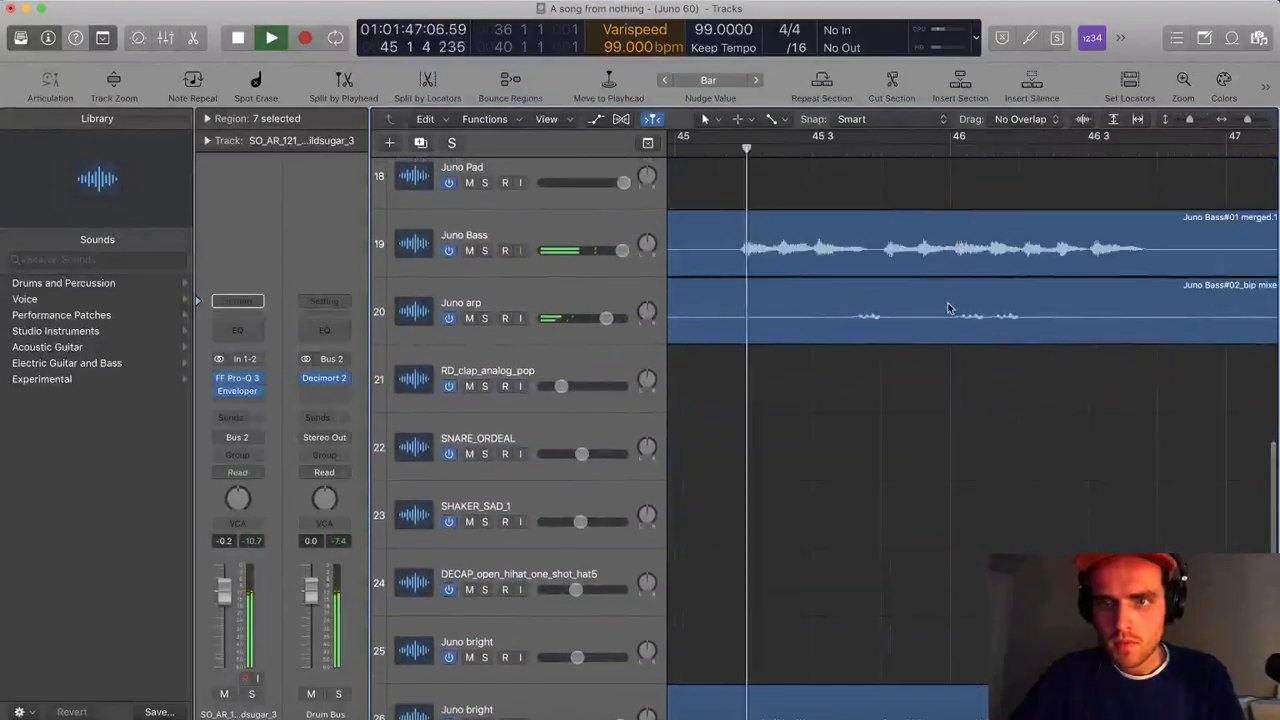
key("space")
scroll(917, 280, "left", 8)
left_click_drag(904, 325, 838, 330)
left_click(865, 325)
key("ctrl+m")
left_click(750, 149)
key("space")
scroll(960, 237, "down", 2)
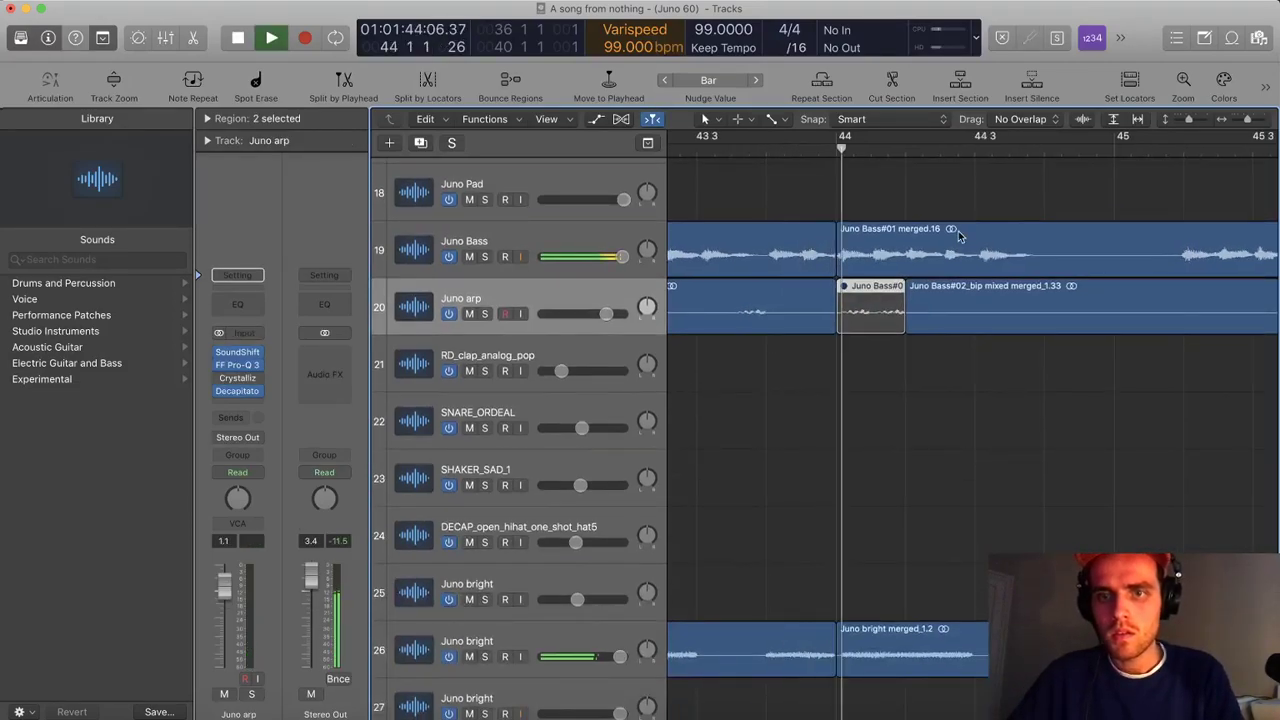
key("space")
key("ctrl+m")
Split off and mute the first beat of bar 44 on Juno Bass track 19, and play across the gap
left_click_drag(904, 257, 838, 260)
left_click(868, 252)
key("ctrl+m")
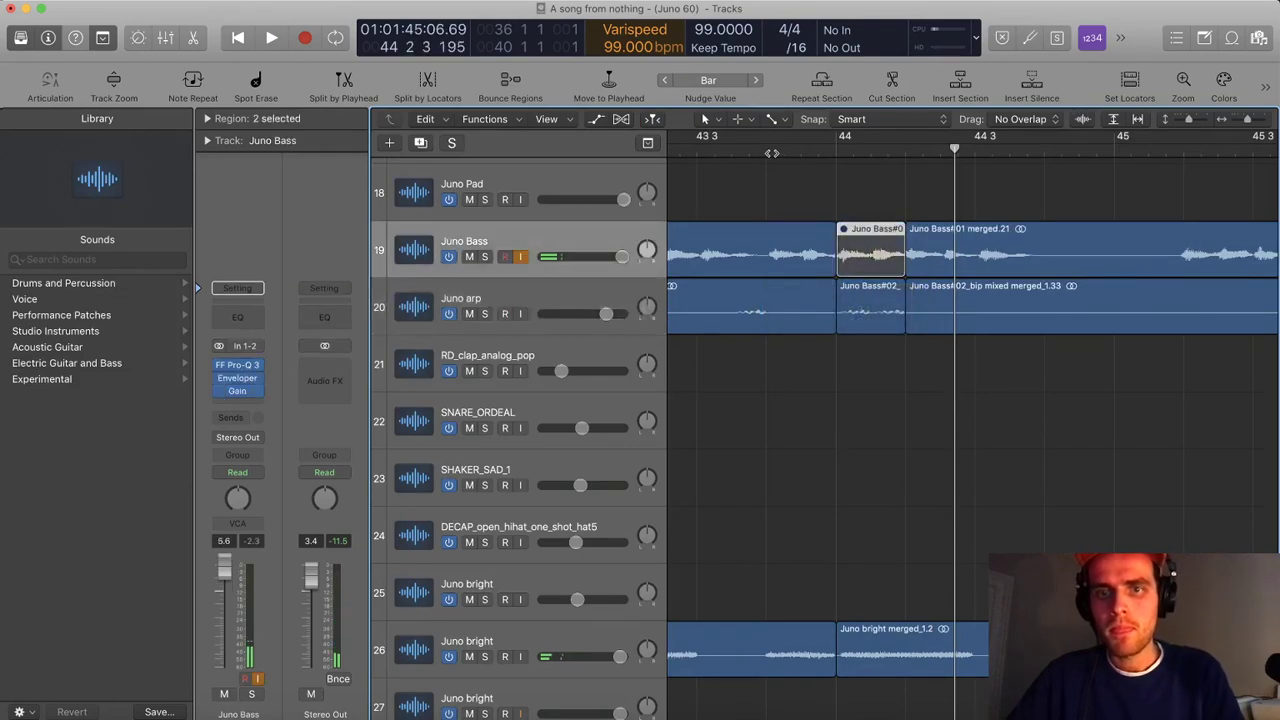
left_click(772, 153)
key("space")
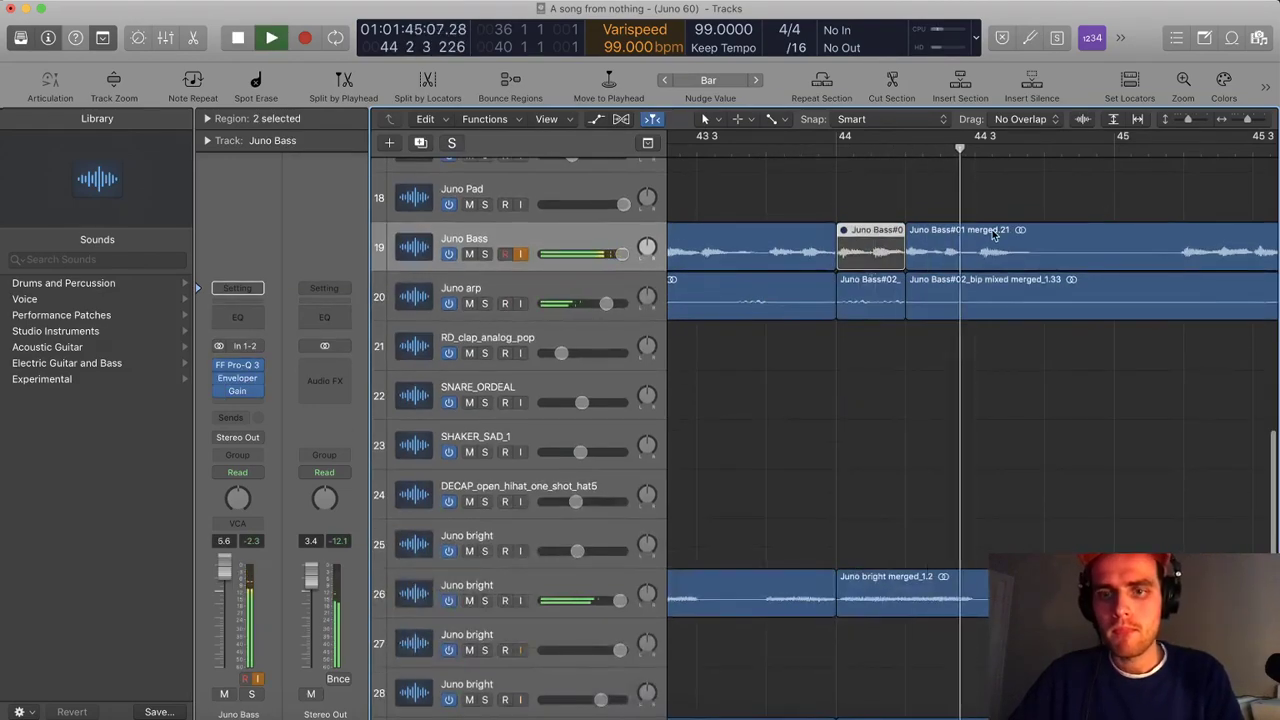
Select Juno bright track 29, stop playback and check the track's automation
scroll(990, 231, "up", 3)
scroll(990, 231, "down", 3)
scroll(1005, 242, "down", 3)
scroll(1005, 242, "down", 8)
scroll(1005, 242, "left", 3)
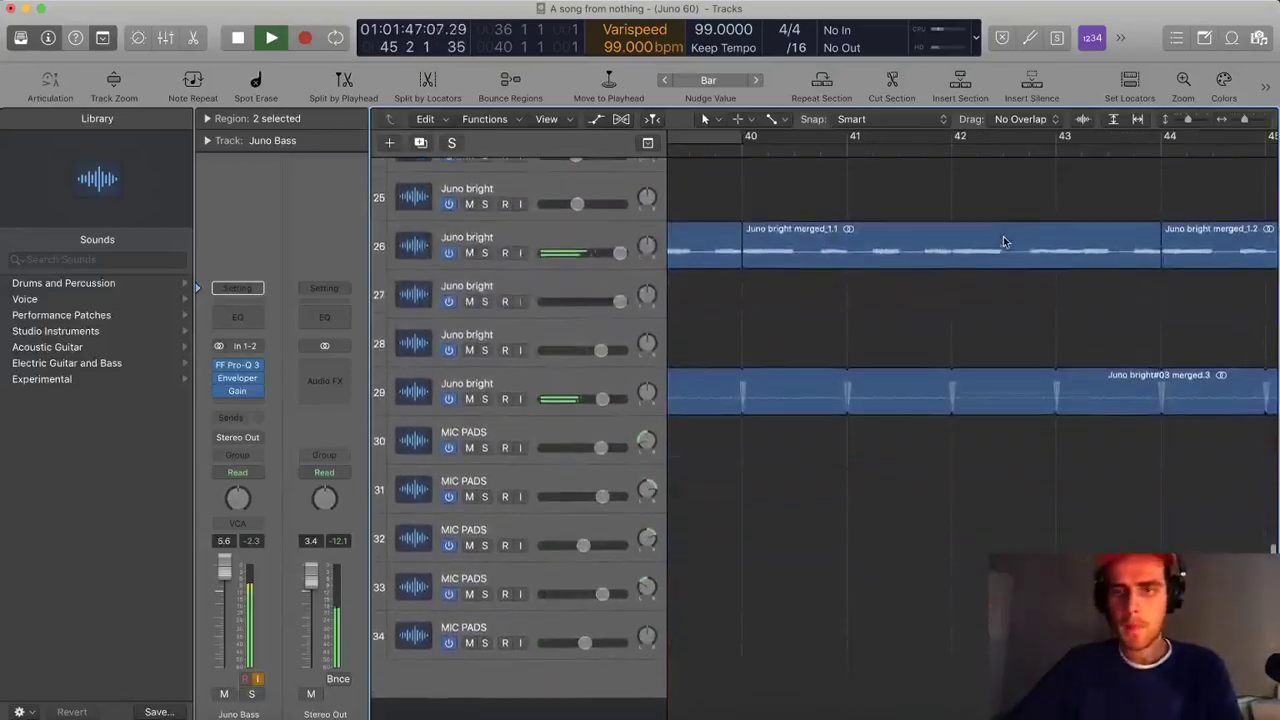
key("super+Left")
left_click(518, 400)
key("space")
key("a")
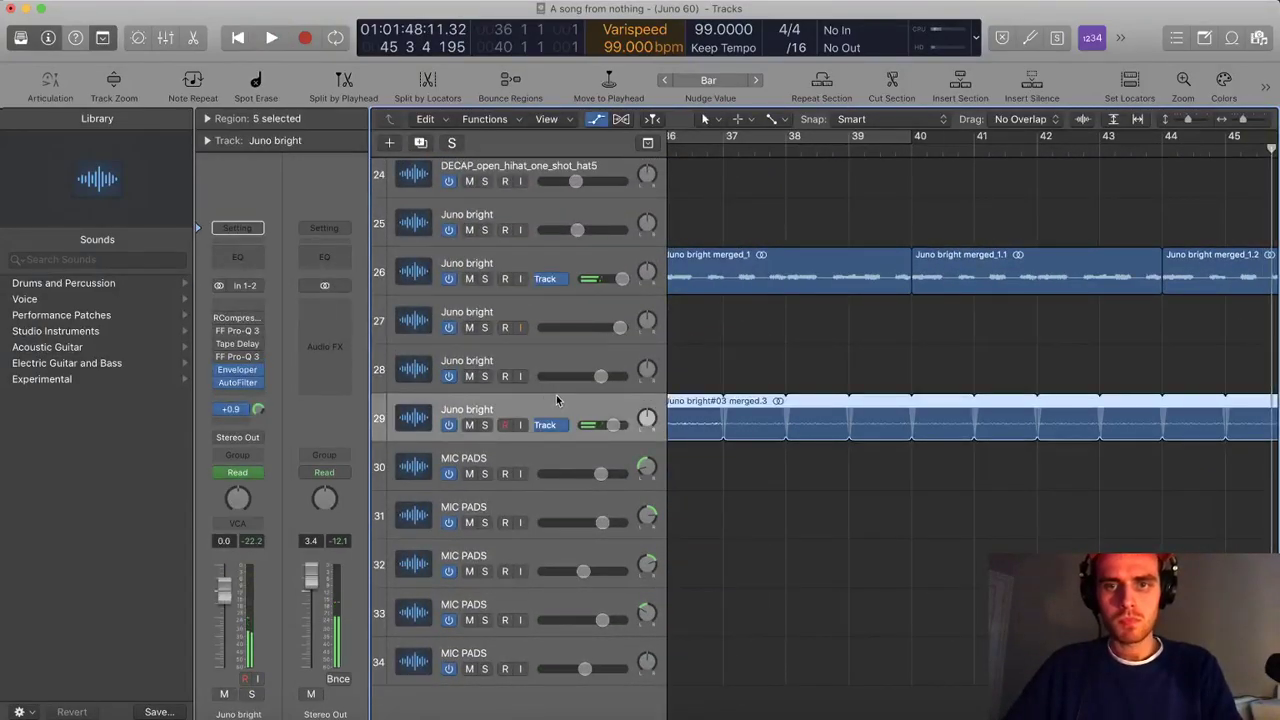
key("a")
left_click_drag(643, 445, 645, 485)
Hide the automation, return the playhead to the start of the song and look over the whole arrangement across all tracks
key("super+Left")
key("super+Left")
key("super+Left")
key("super+Left")
key("super+Left")
key("super+Left")
key("super+Left")
key("a")
key("a")
key("a")
key("a")
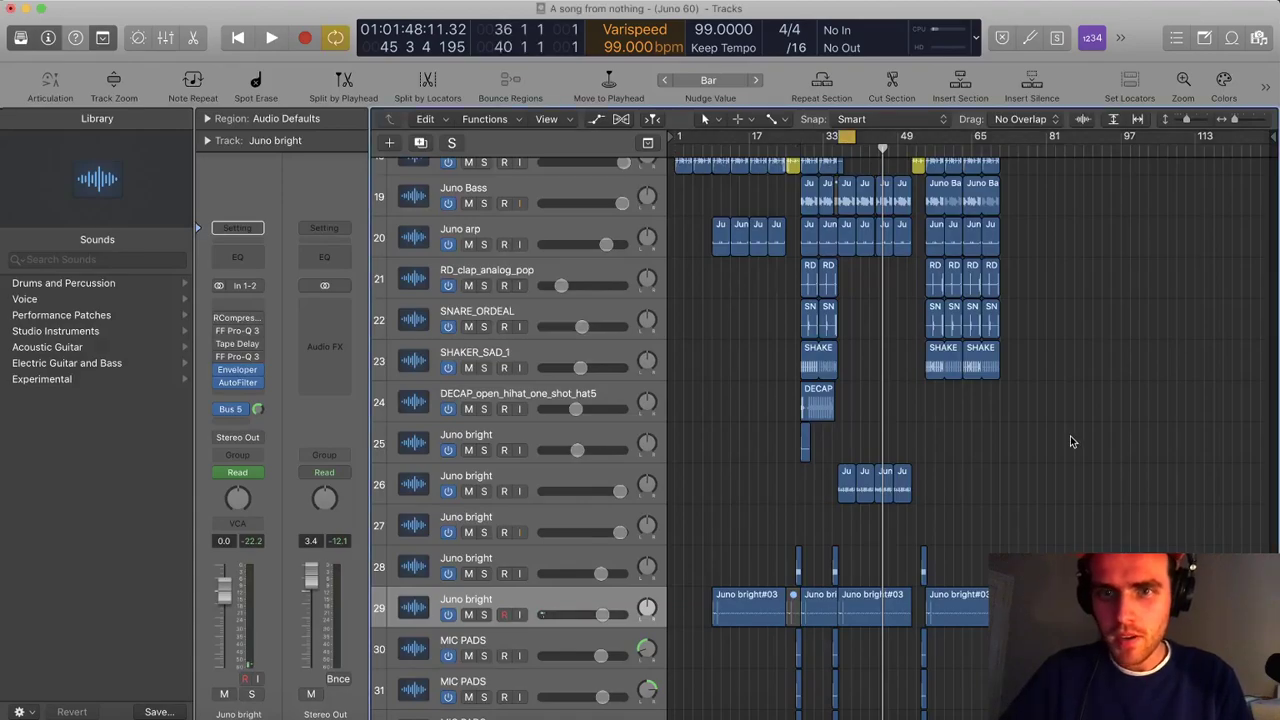
key("Return")
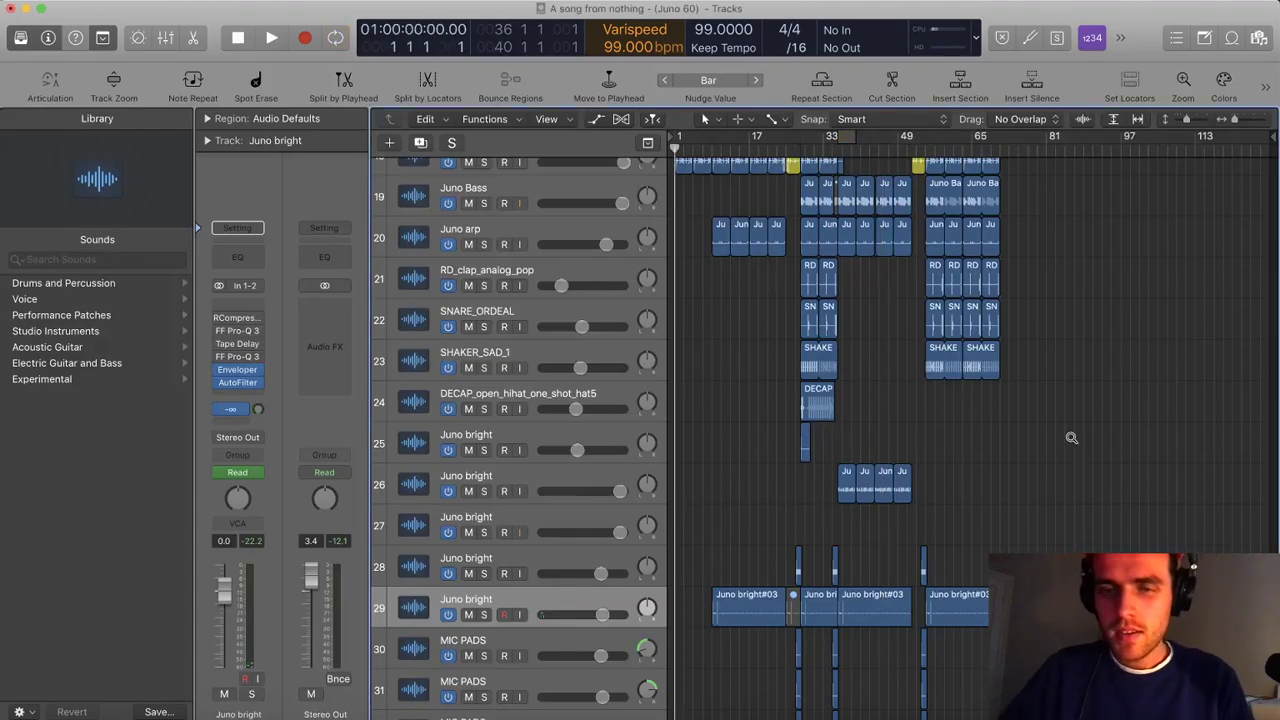
key("super+Up")
key("super+Up")
key("super+Up")
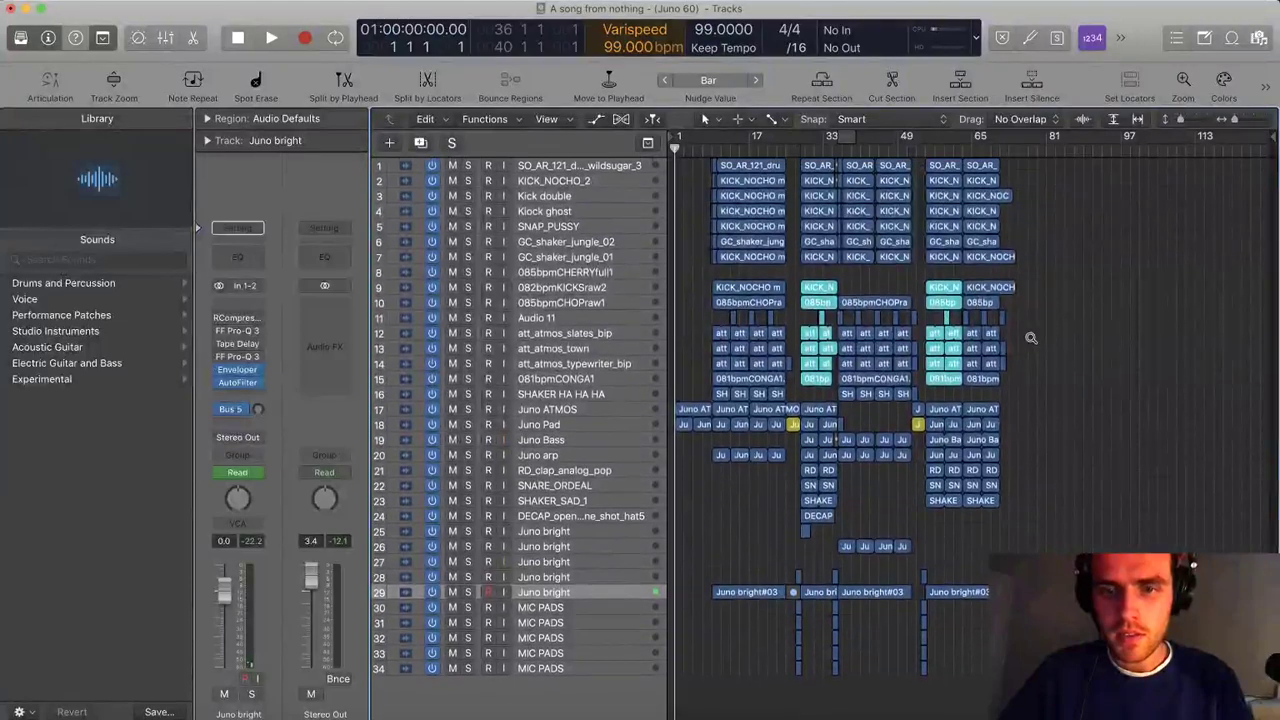
scroll(1031, 337, "up", 3)
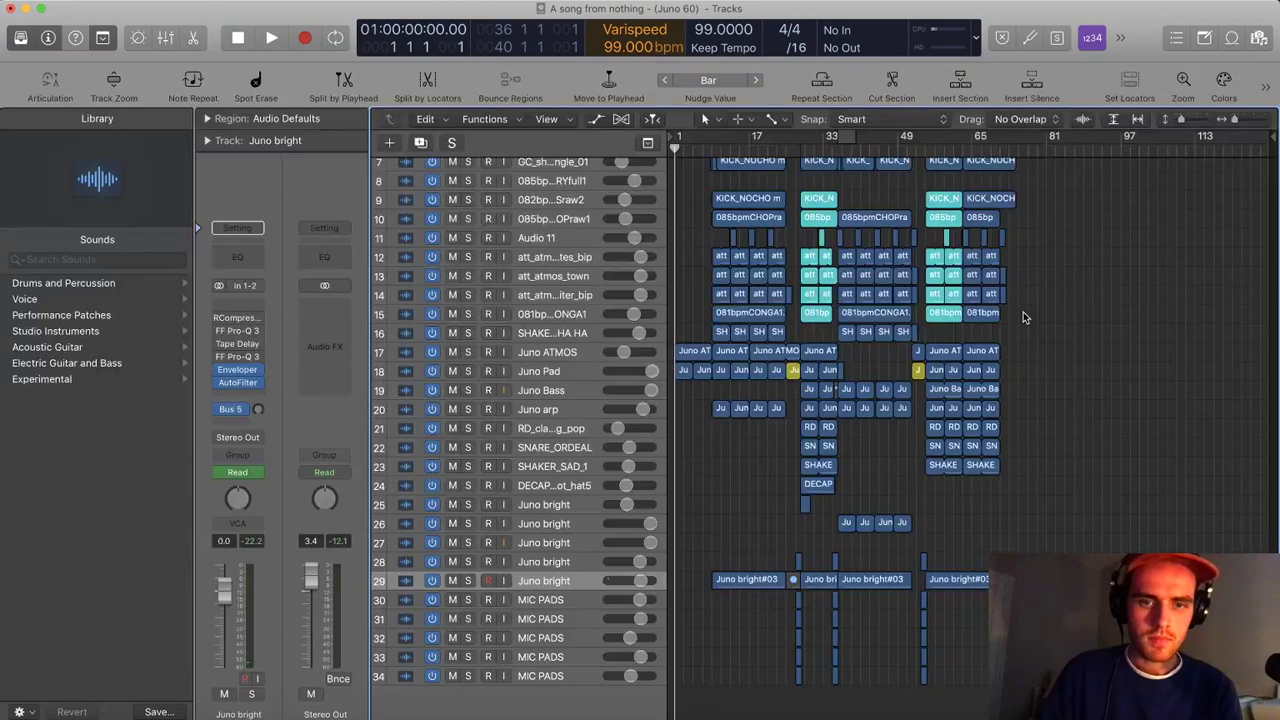
scroll(1025, 315, "down", 1)
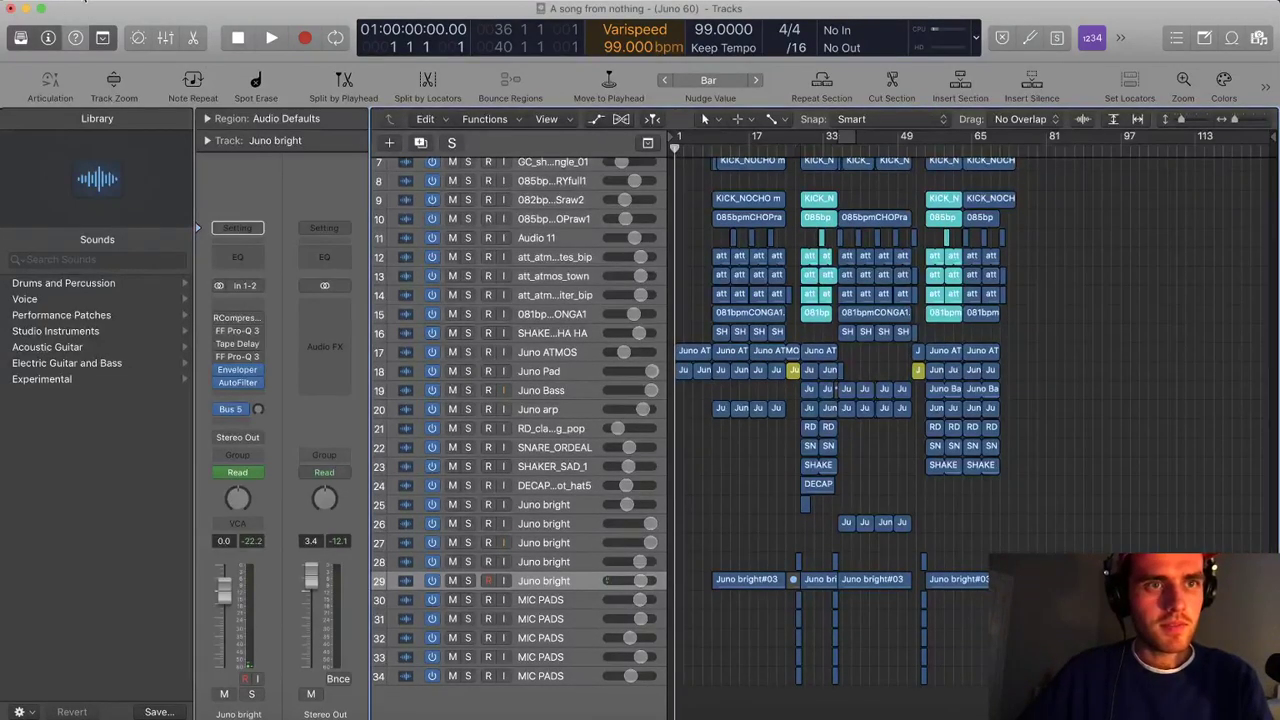
Set the audio input device to Dubler USB in the audio preferences
left_click(80, 8)
mouse_move(110, 40)
left_click(250, 47)
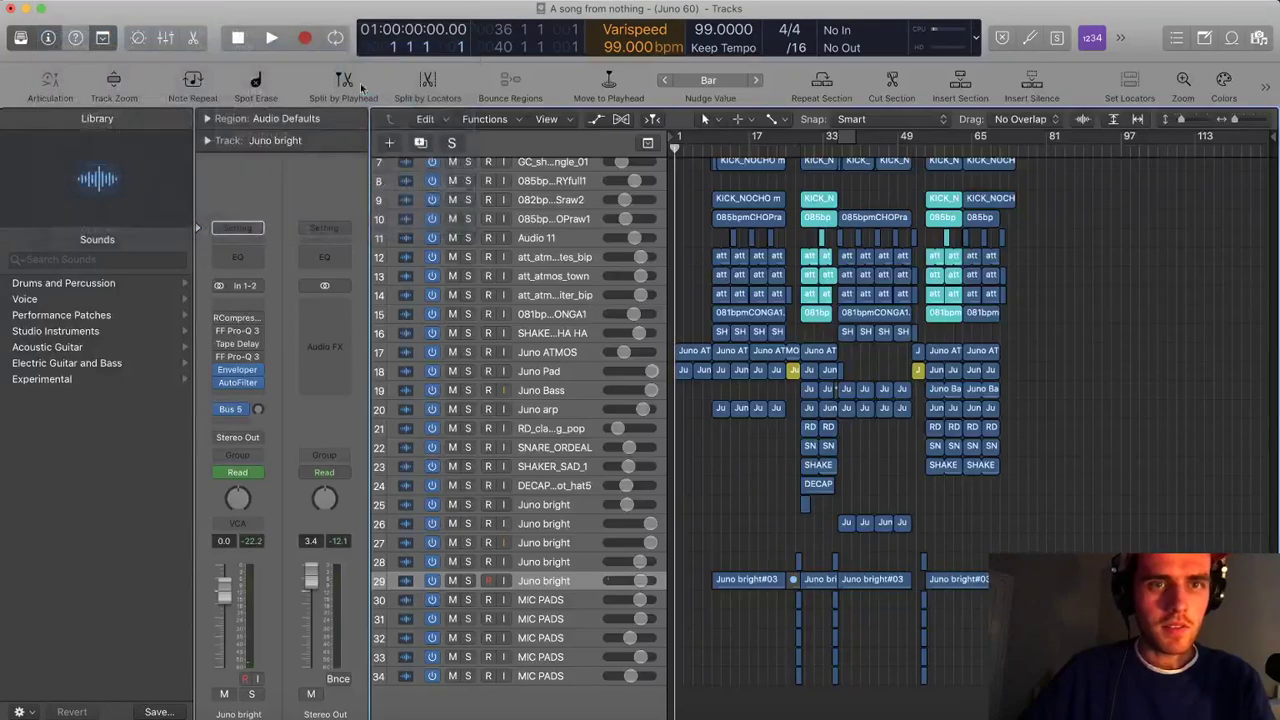
left_click(655, 203)
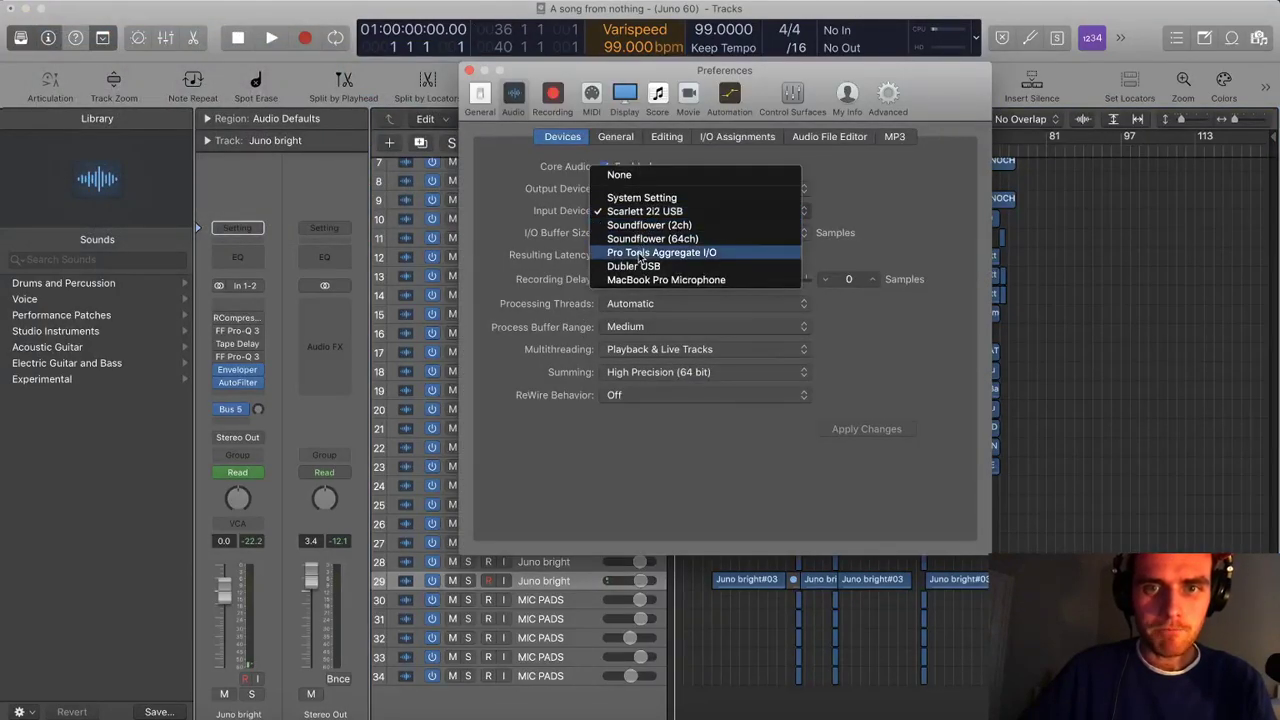
left_click(645, 263)
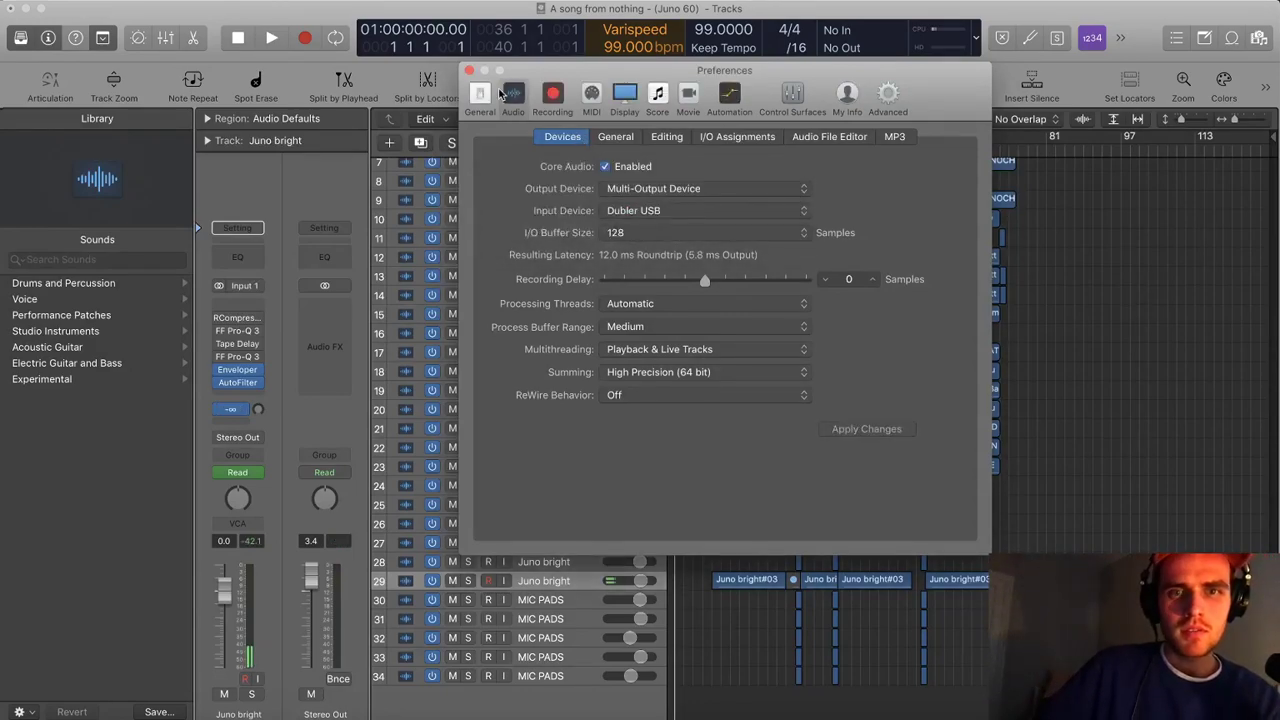
left_click(470, 72)
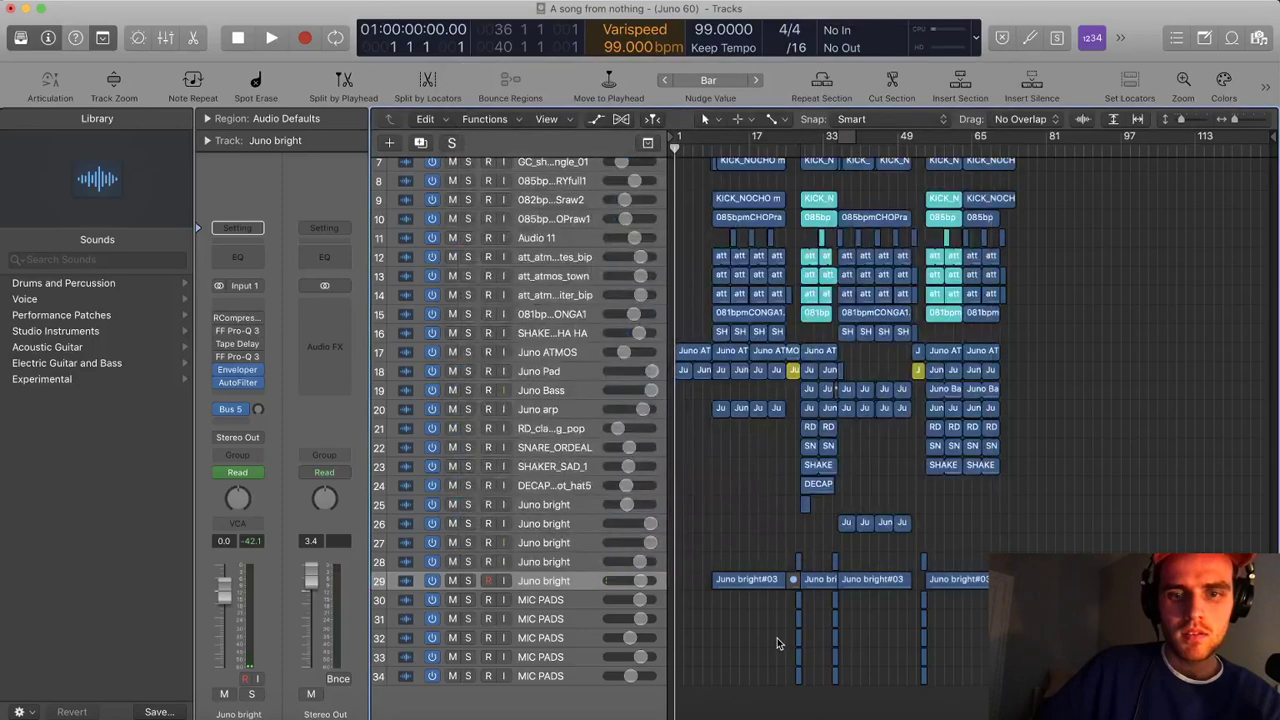
Create one audio track using Input 1, place it below the last MIC PADS track and enable its input monitoring
double_click(534, 709)
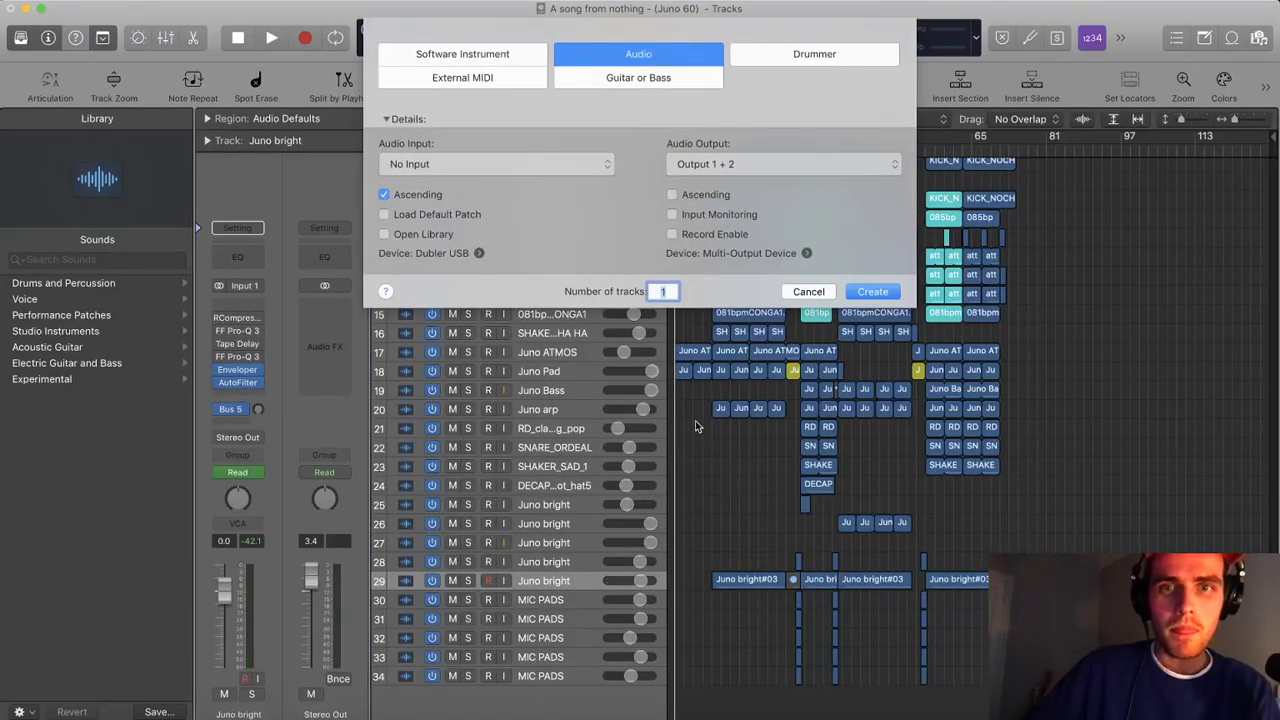
left_click(548, 161)
left_click(525, 174)
left_click(872, 291)
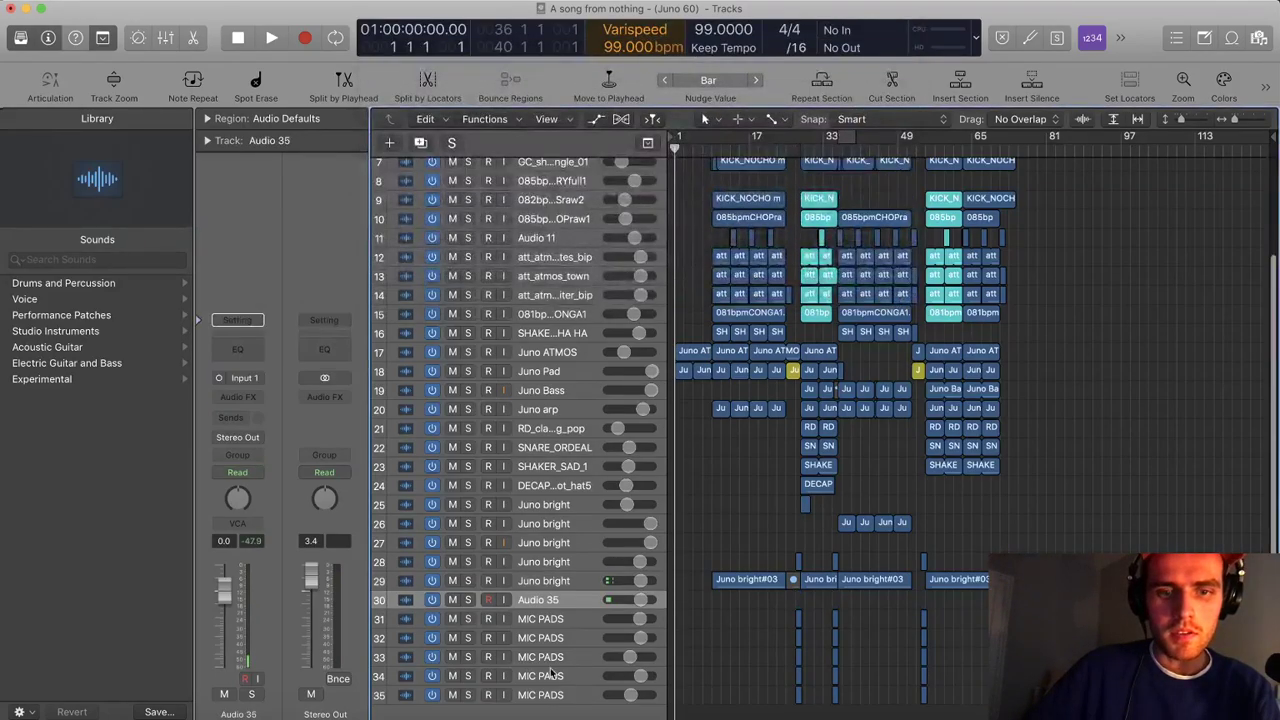
left_click_drag(553, 600, 462, 700)
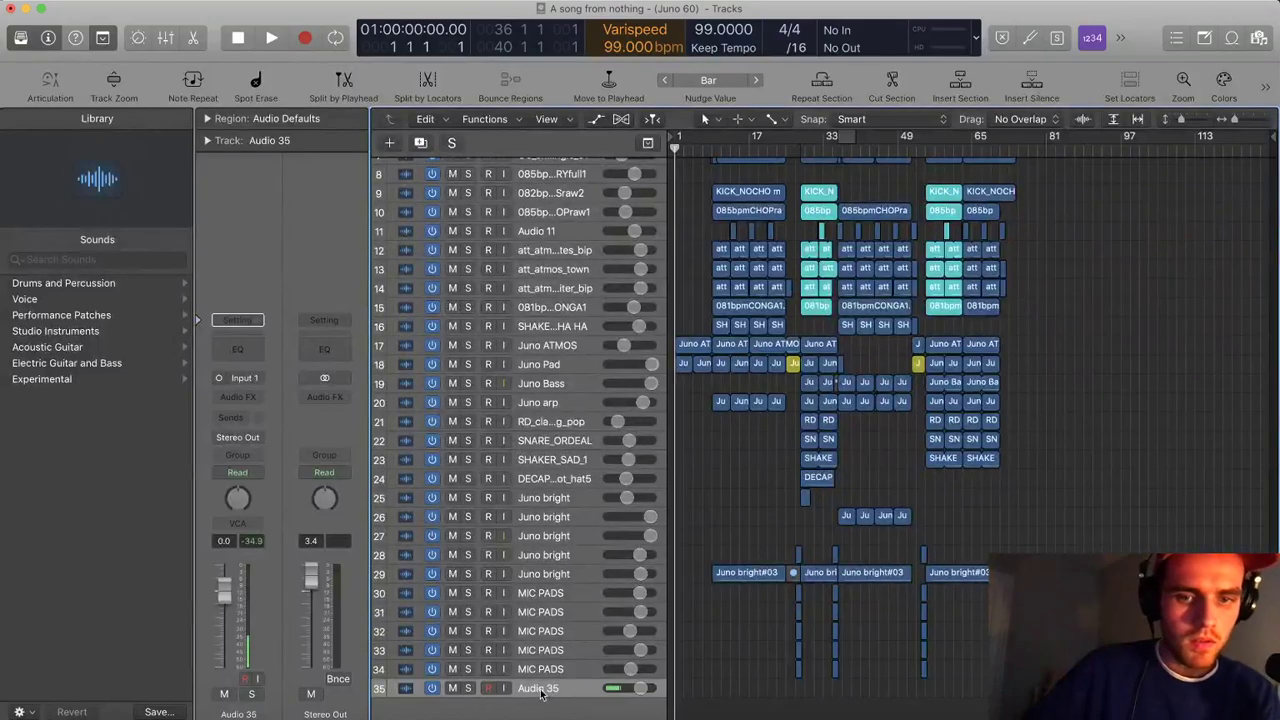
left_click(501, 688)
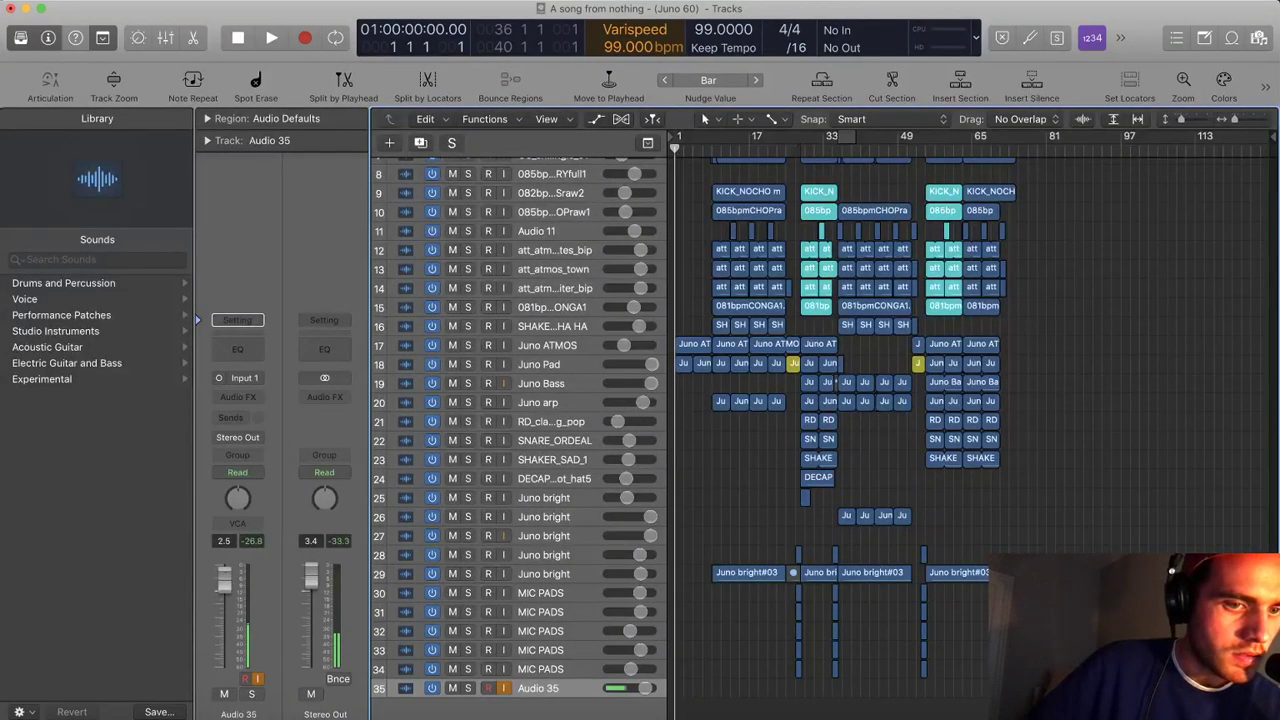
Insert a Gain plug-in on the Audio 35 track with +13.6 dB of gain and move its window aside
left_click(234, 401)
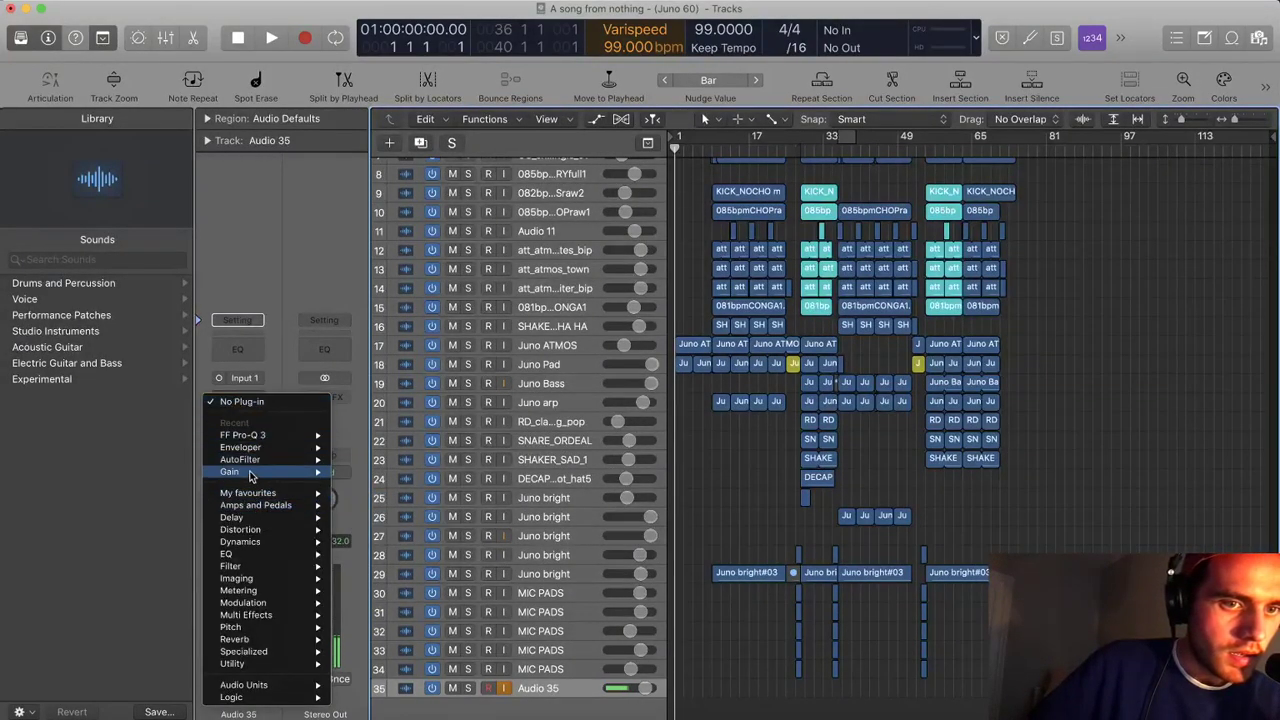
left_click(318, 463)
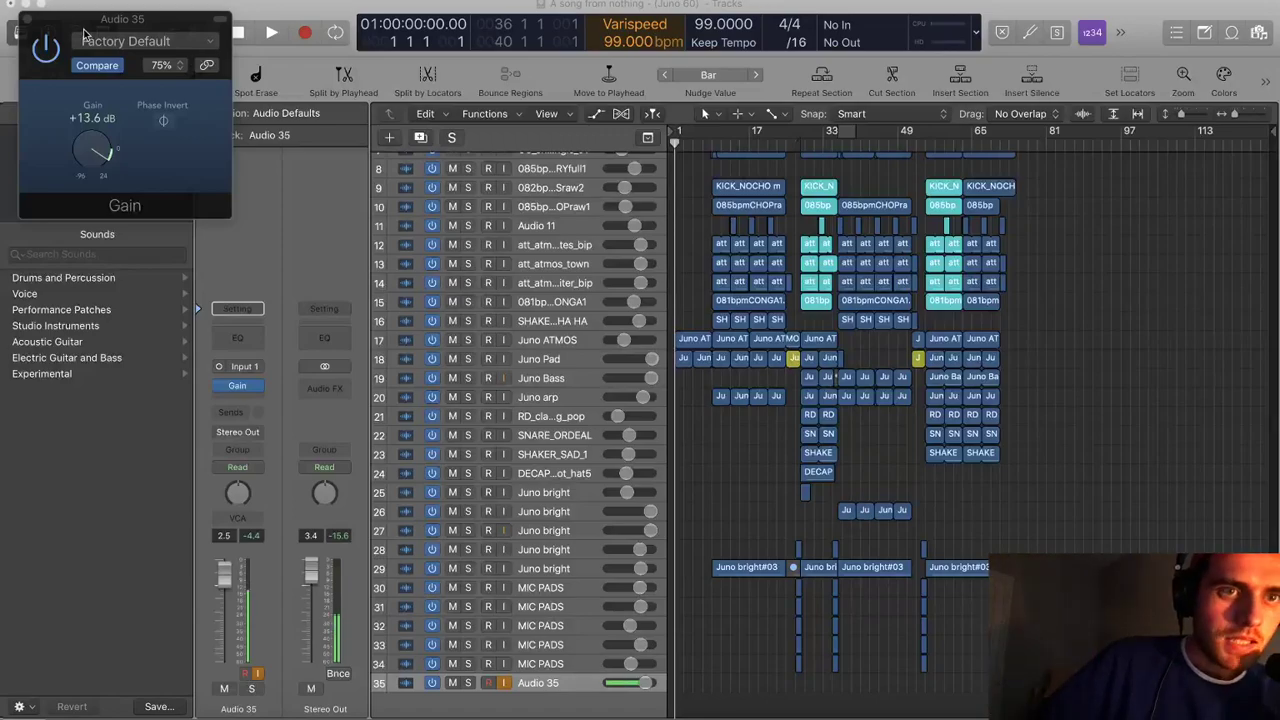
left_click_drag(58, 16, 78, 1)
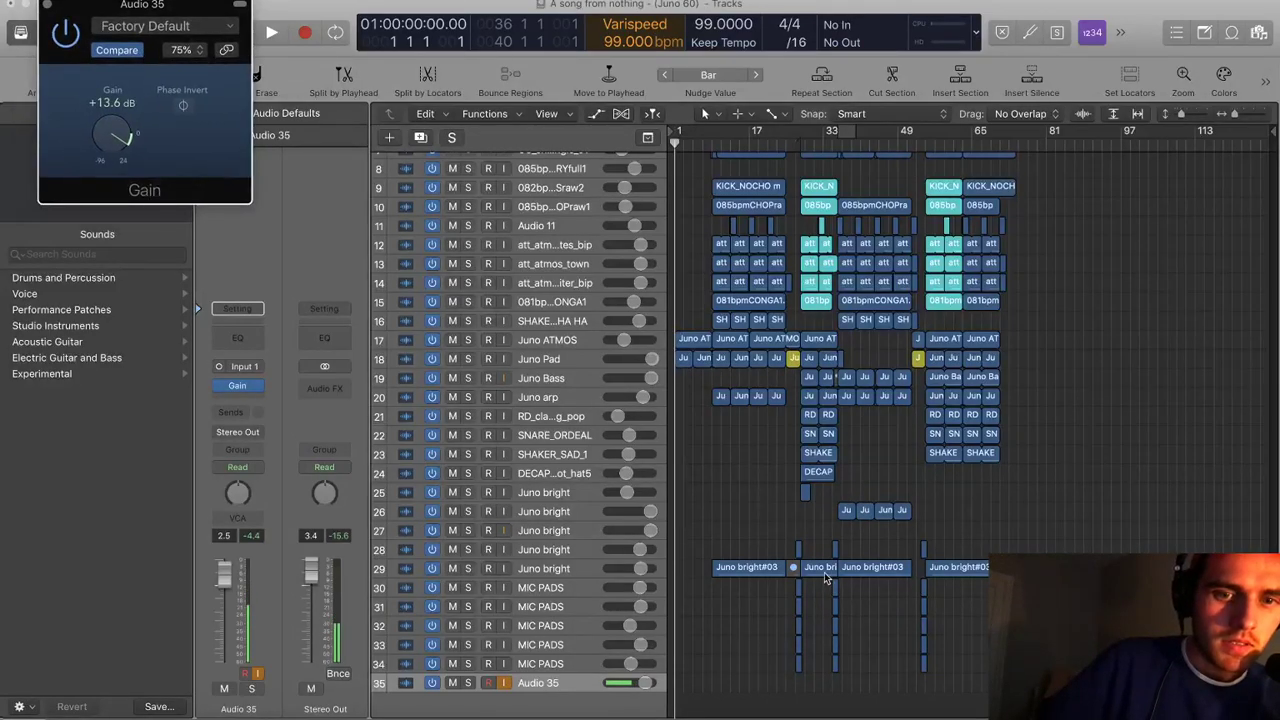
scroll(802, 570, "down", 4)
scroll(798, 548, "up", 4)
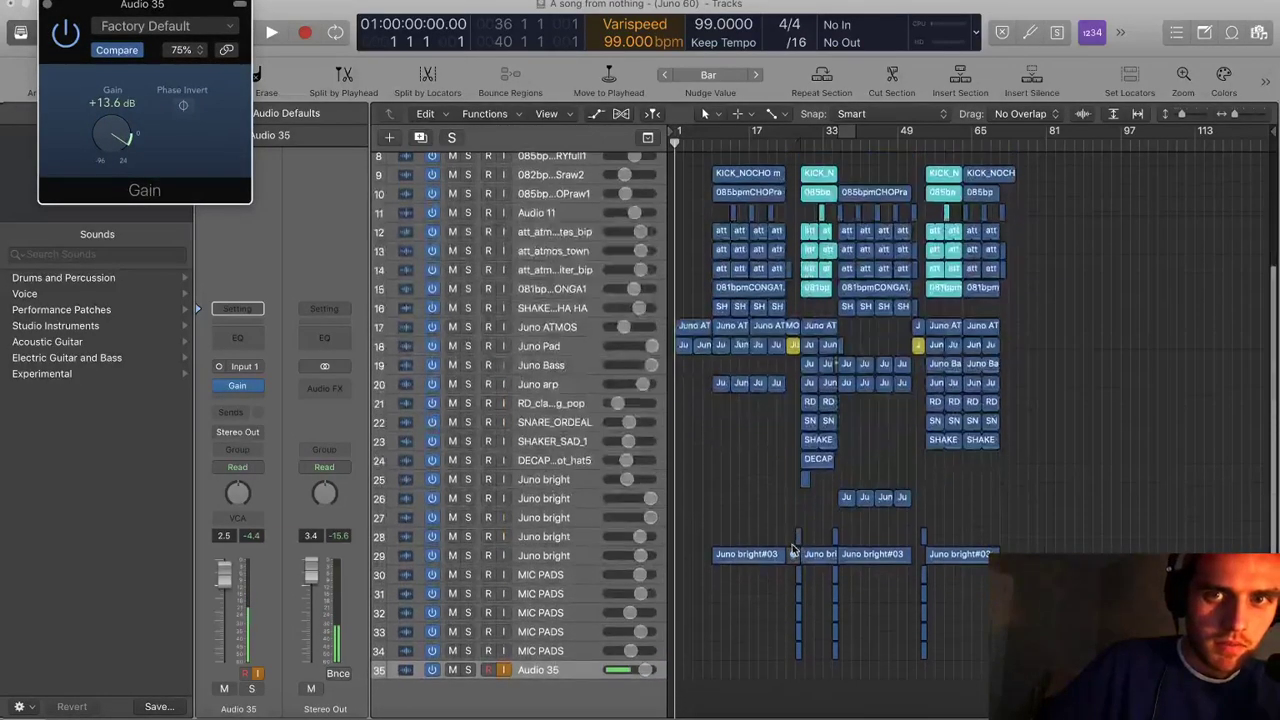
During playback, set the Stereo Out level to 0.1 dB and the Audio 35 level to 6.0 dB
key("space")
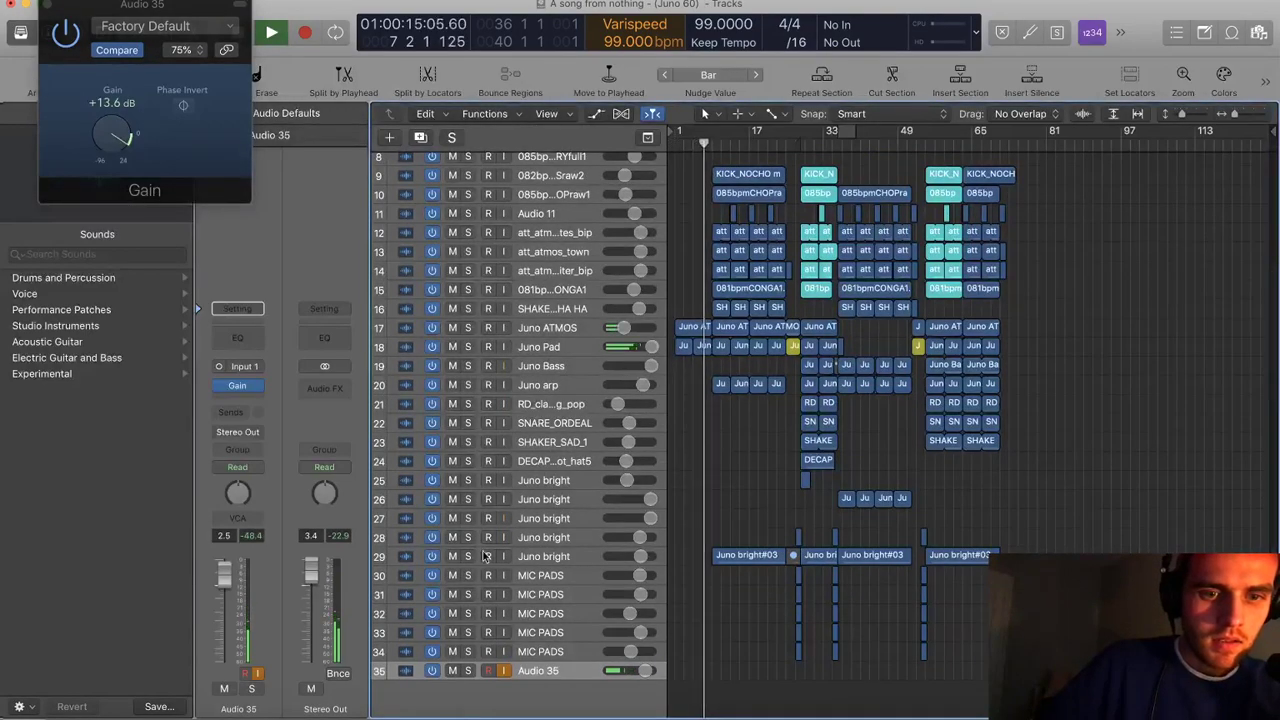
left_click_drag(323, 577, 261, 586)
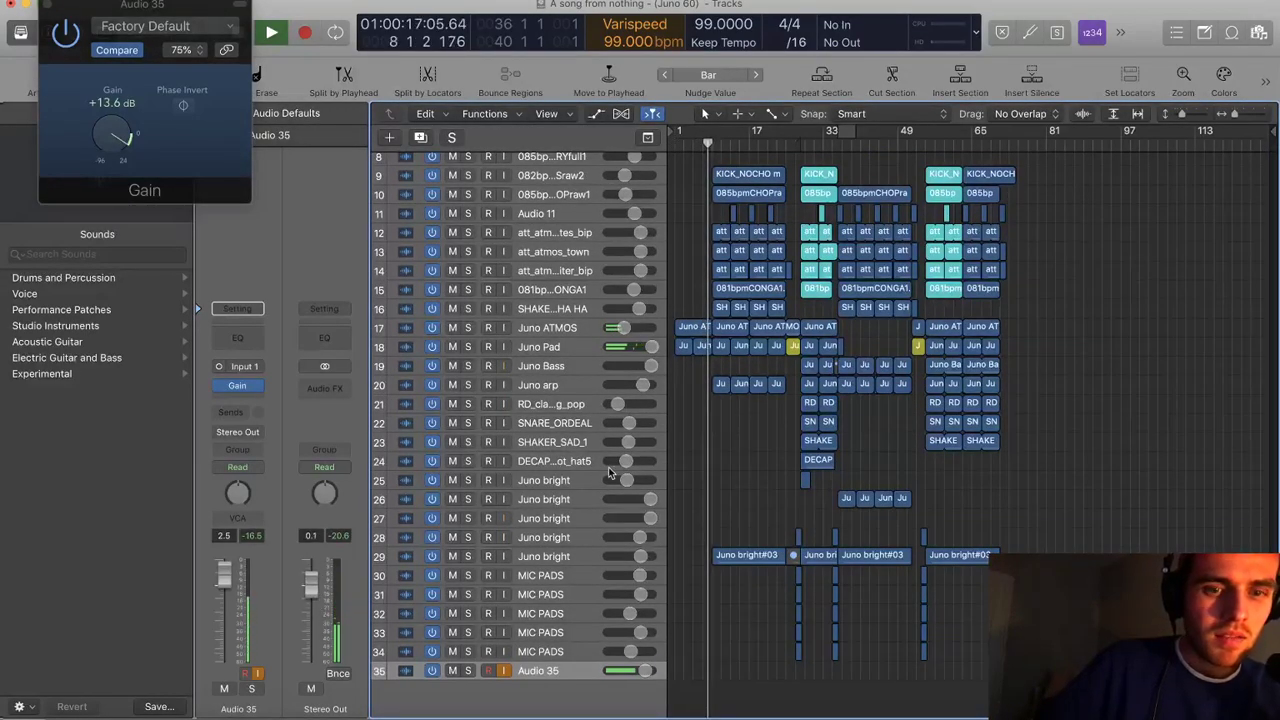
left_click_drag(225, 574, 225, 560)
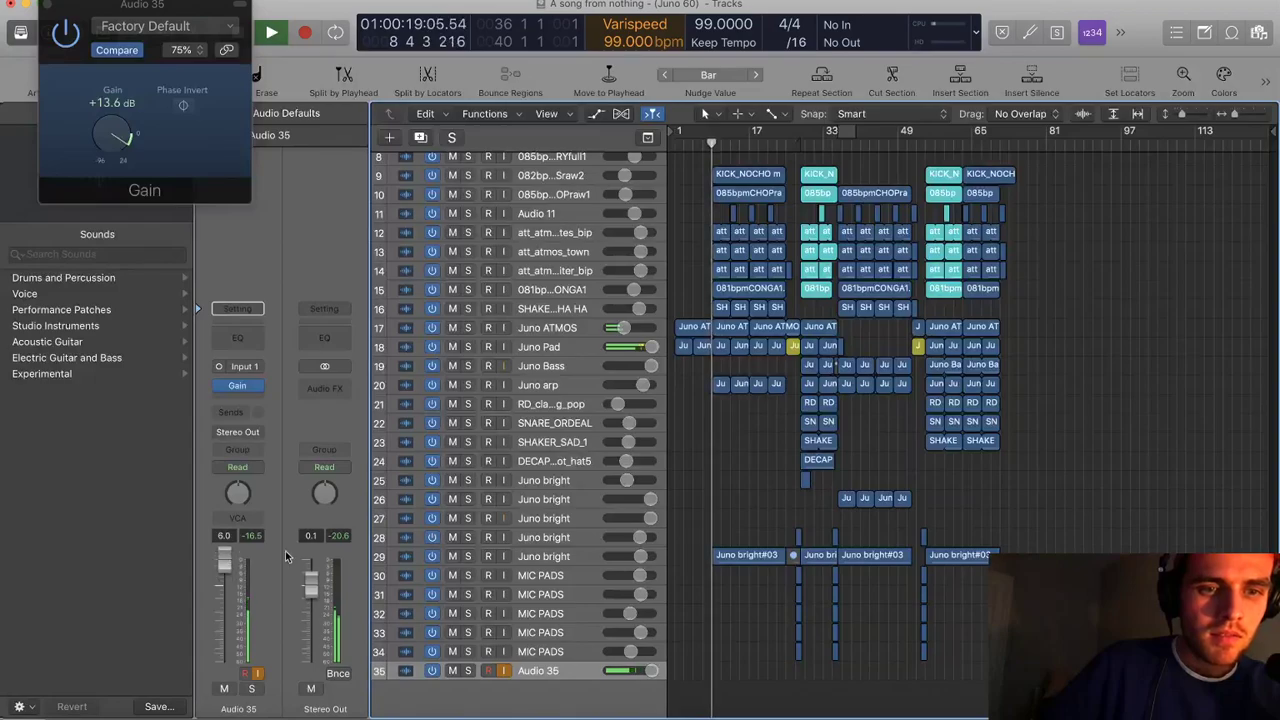
key("super+Right")
key("super+Right")
scroll(740, 512, "left", 2)
key("space")
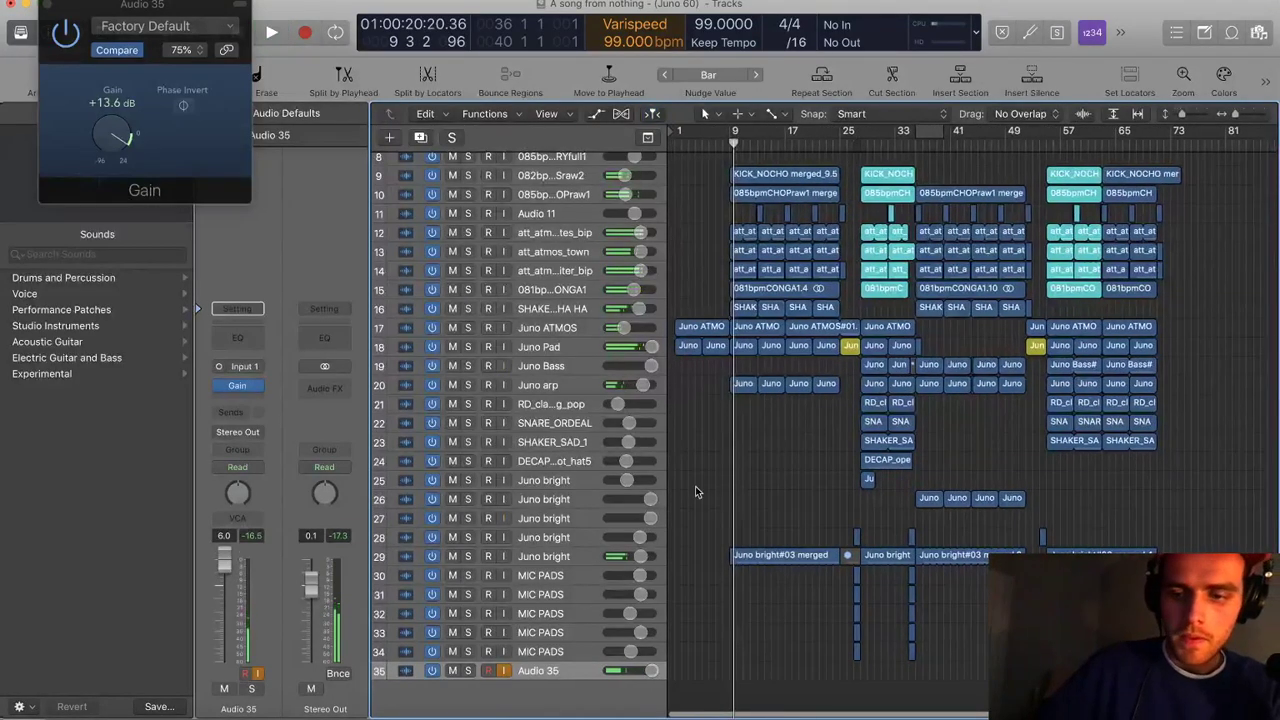
key("comma")
key("comma")
key("comma")
key("r")
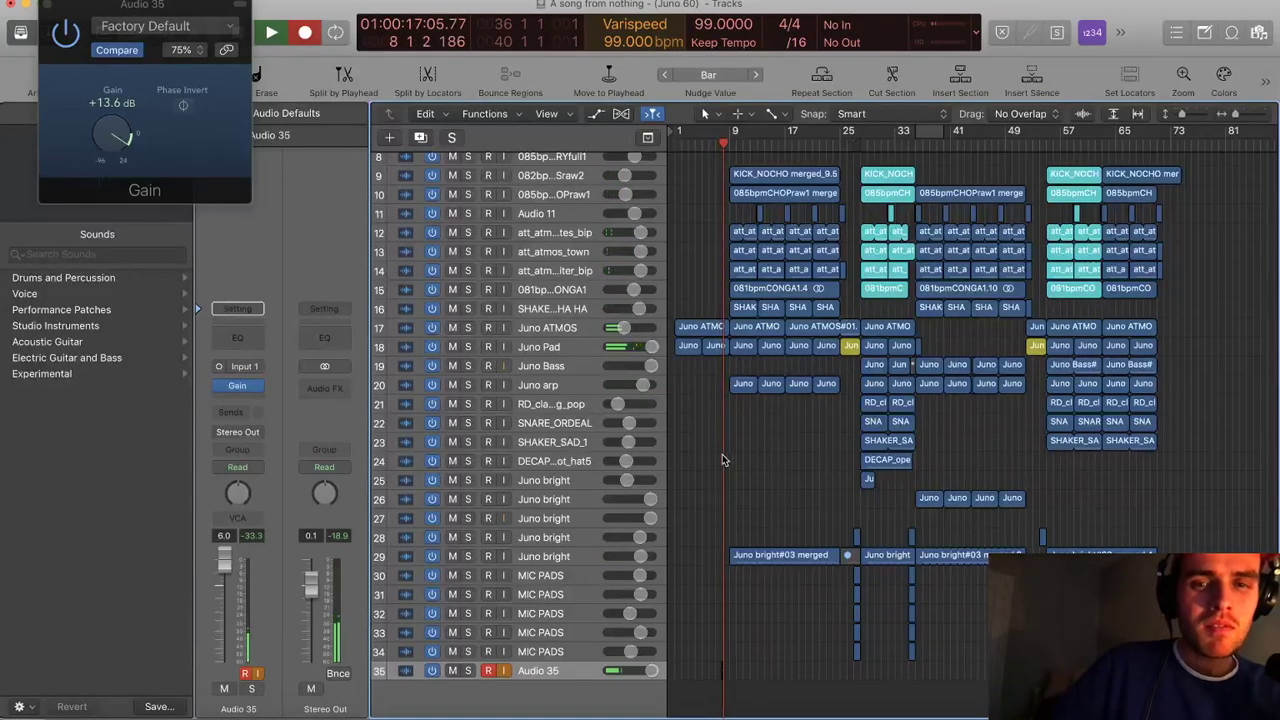
key("space")
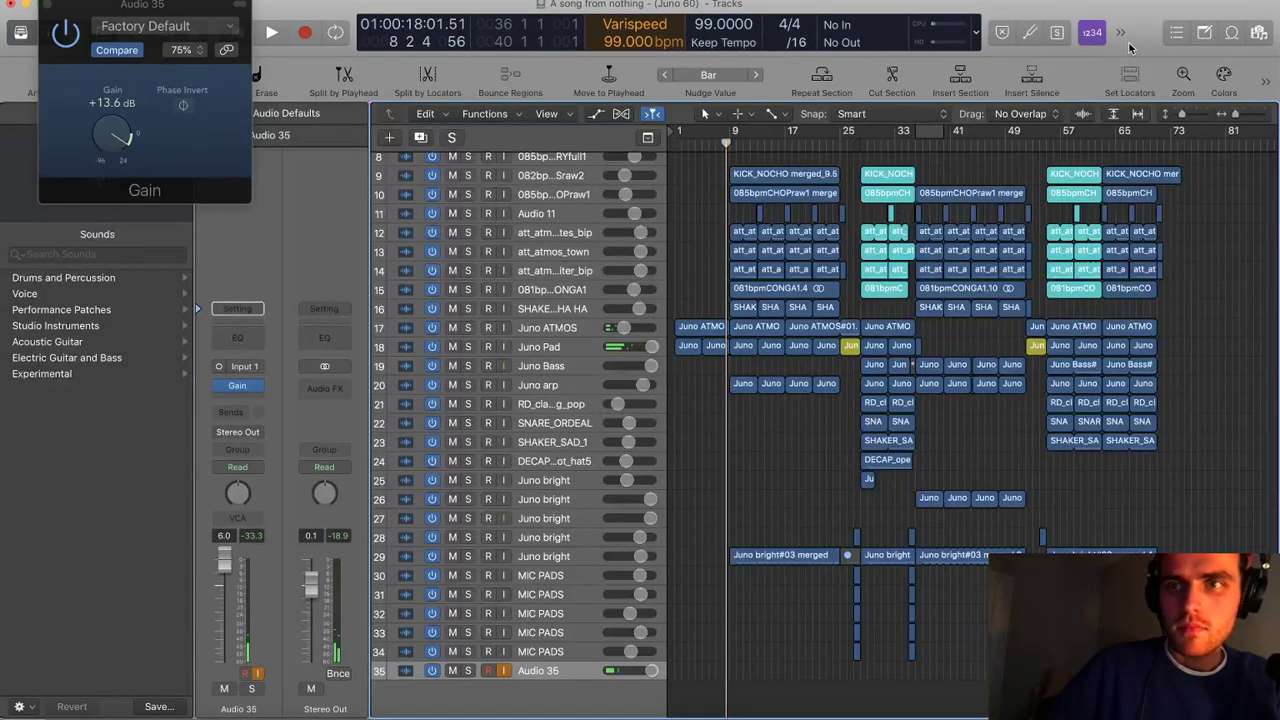
Move the playhead to the start of bar 8 and start recording a take on the Audio 35 track
left_click(1121, 34)
left_click(1079, 96)
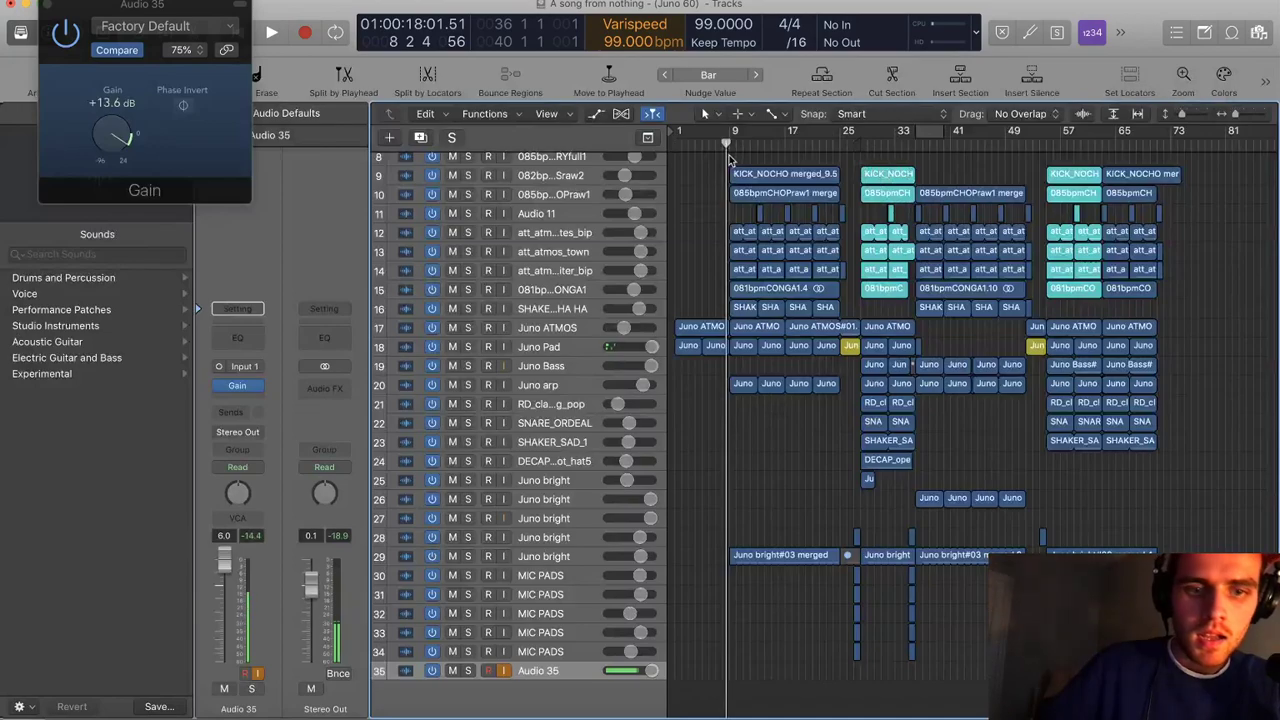
key("super+Right")
key("super+Right")
key("comma")
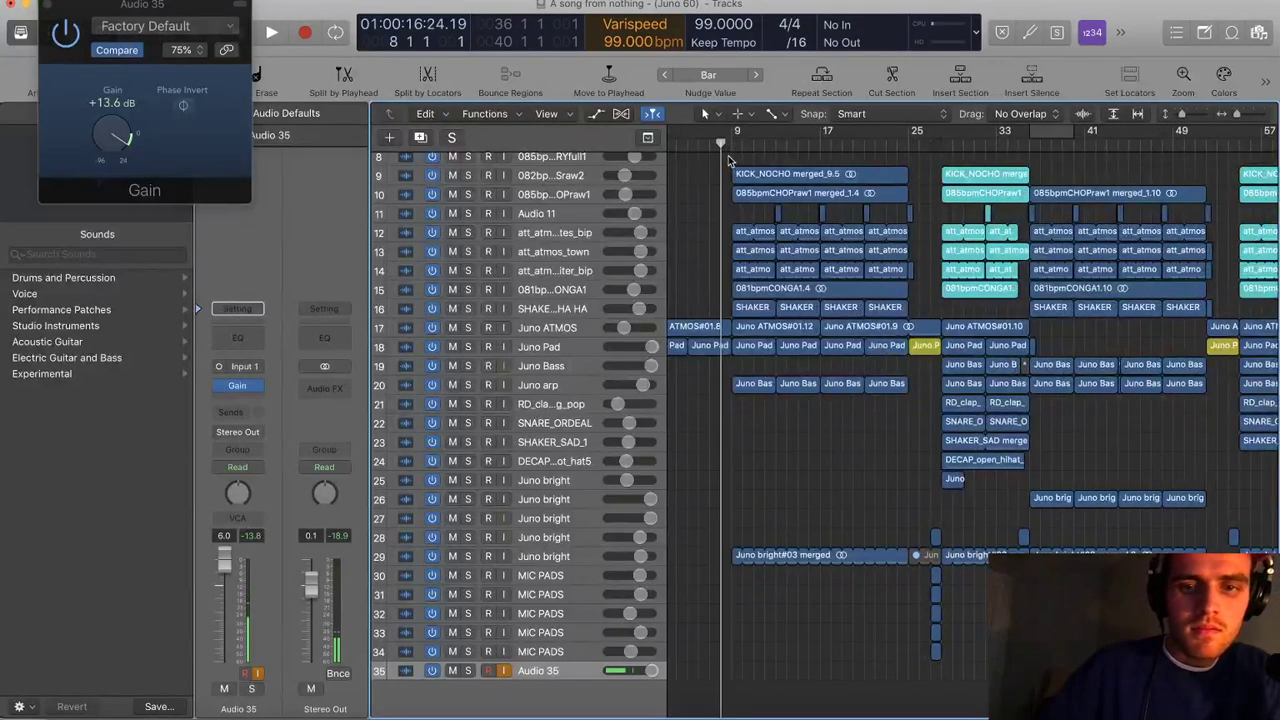
key("r")
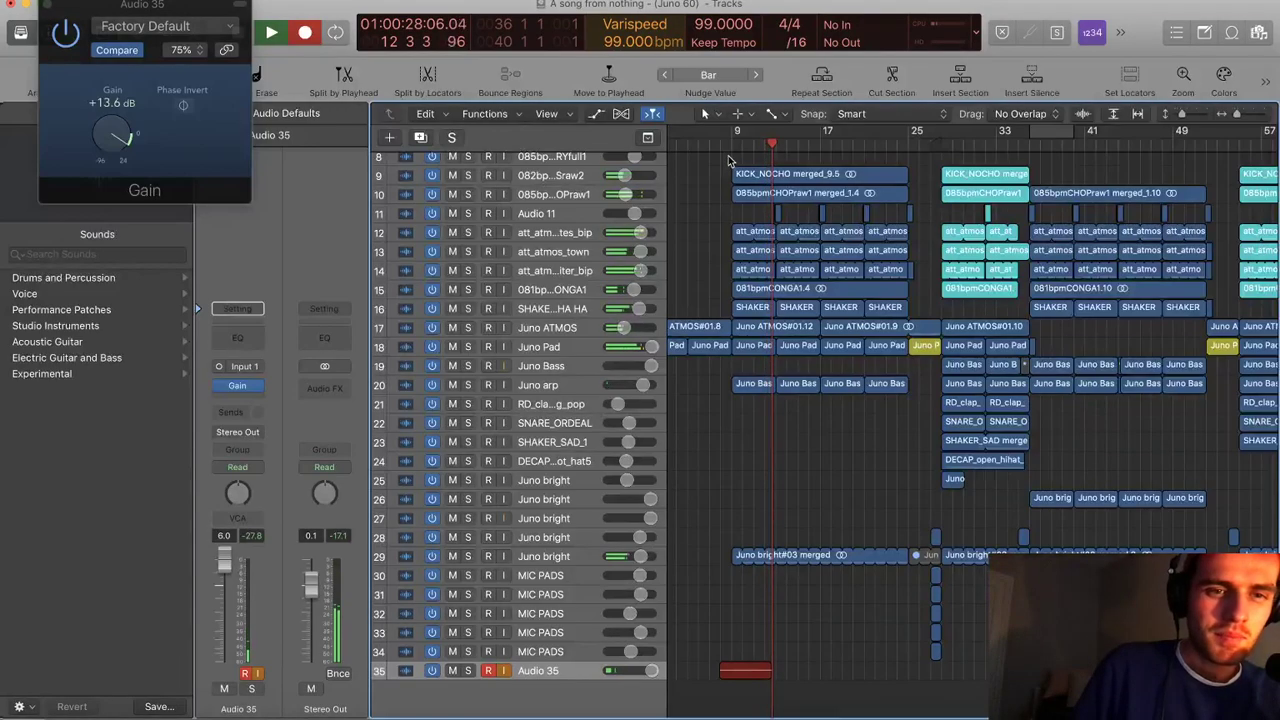
key("r")
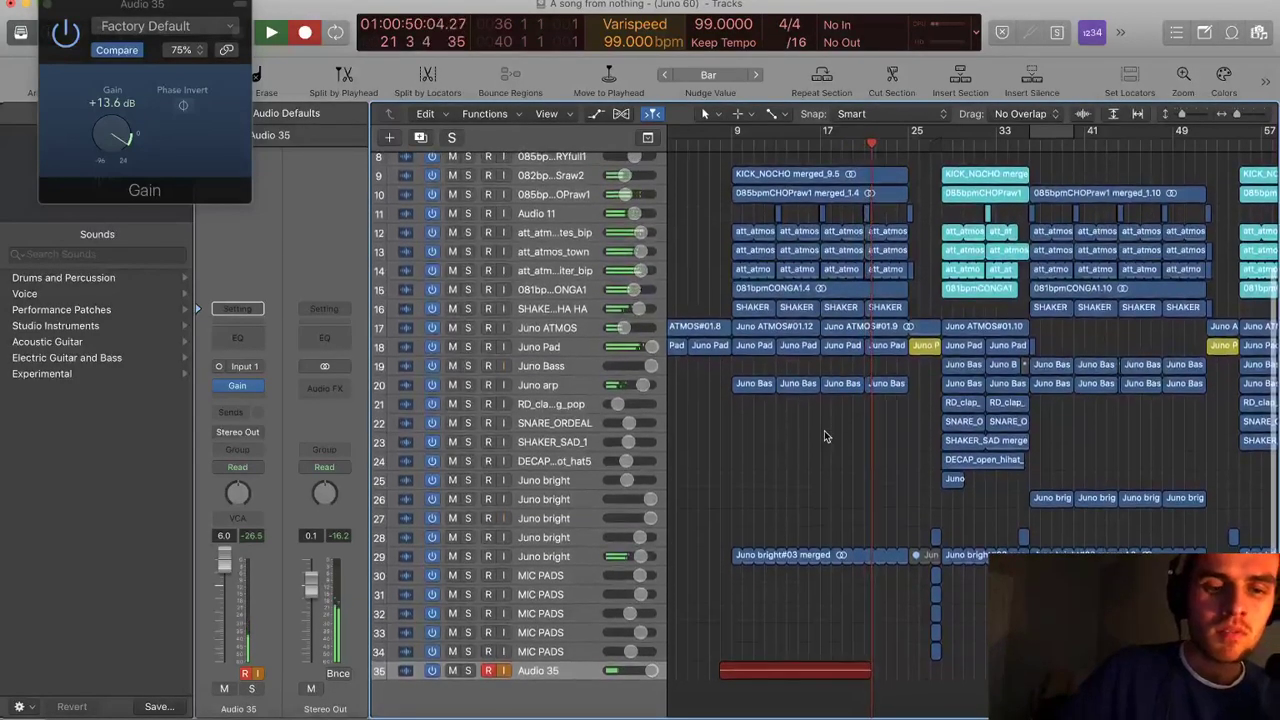
Follow the take being recorded on Audio 35 against the regions of the arrangement from bar 21 to bar 36
key("super+Down")
key("super+Down")
key("super+Down")
key("super+Down")
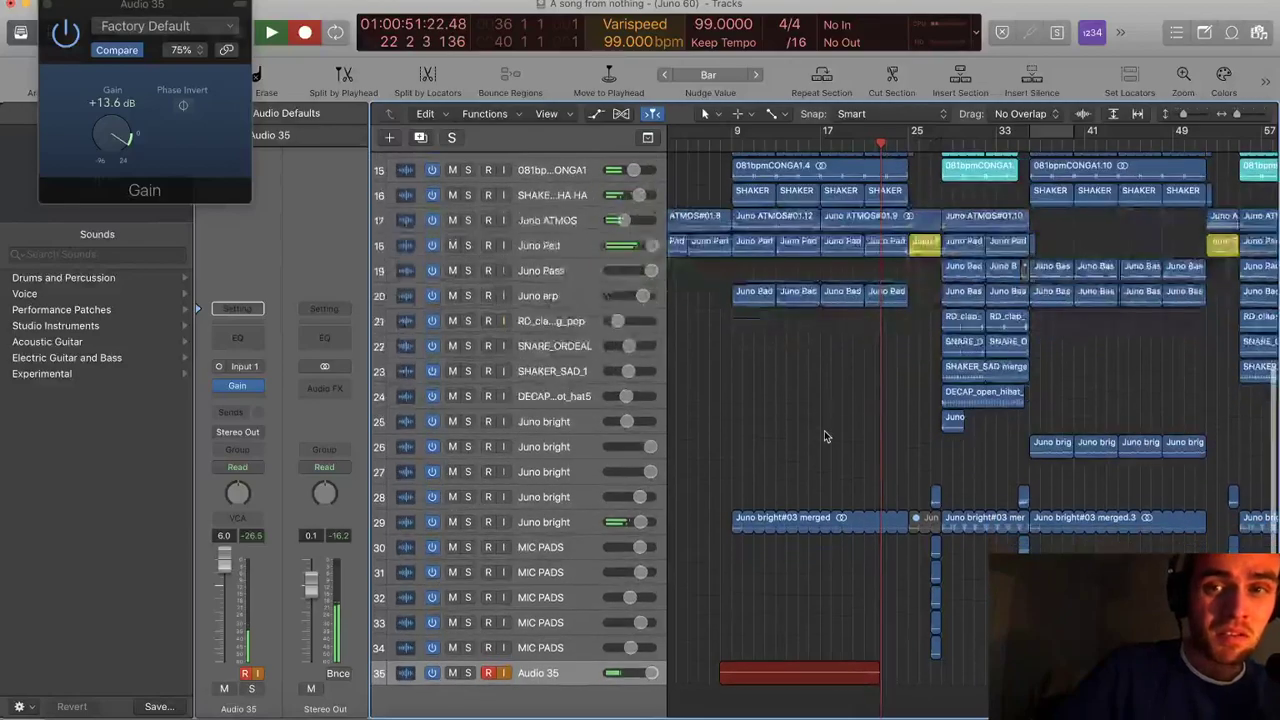
key("super+Right")
key("super+Right")
scroll(824, 436, "up", 3)
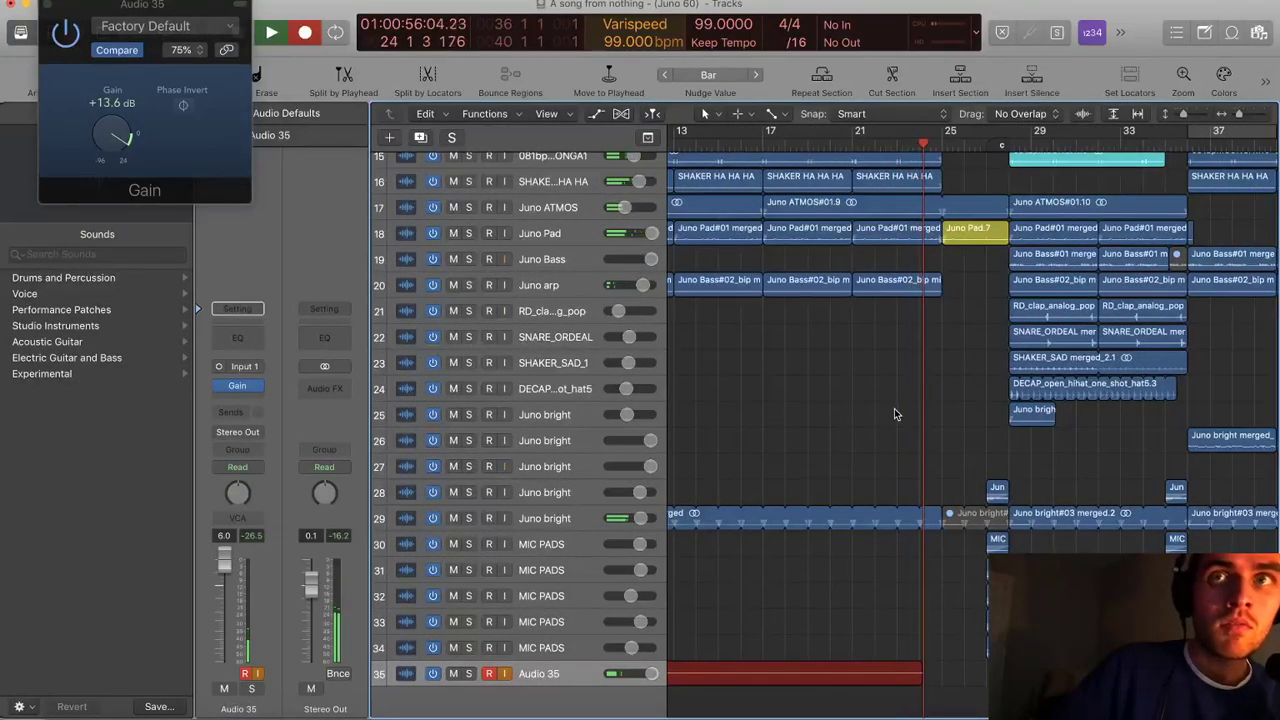
scroll(897, 409, "right", 1)
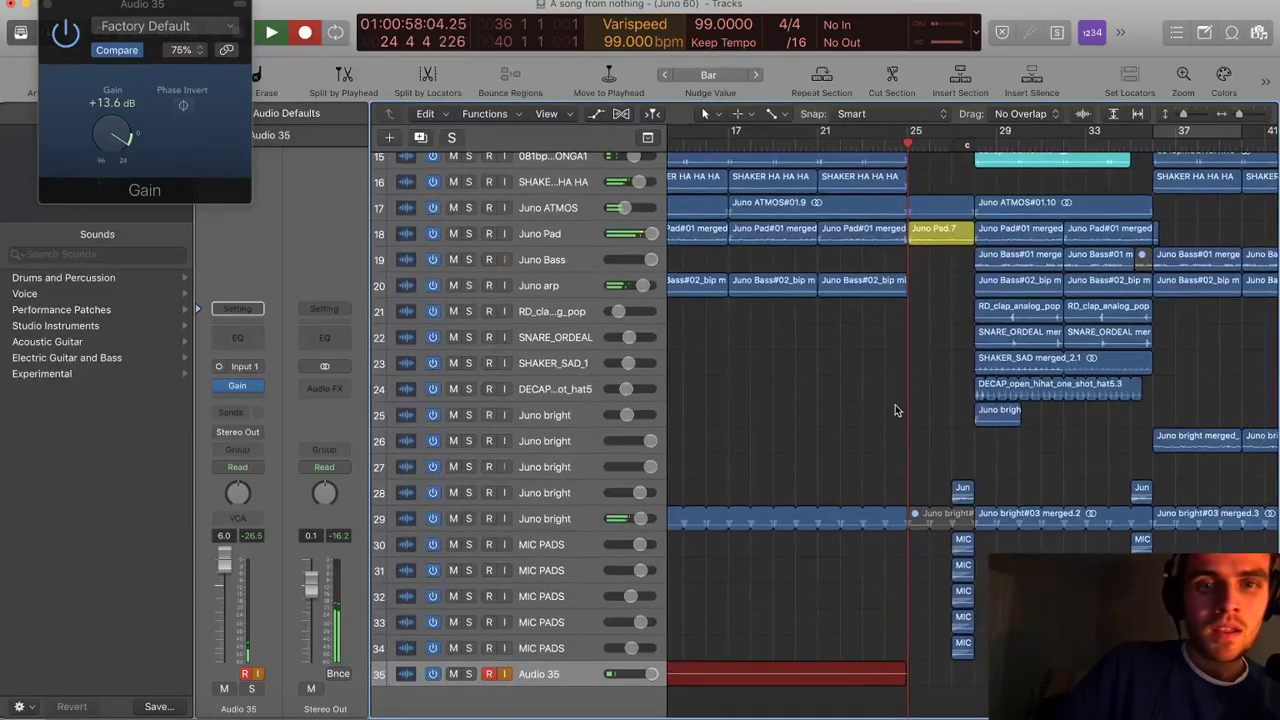
scroll(895, 404, "right", 2)
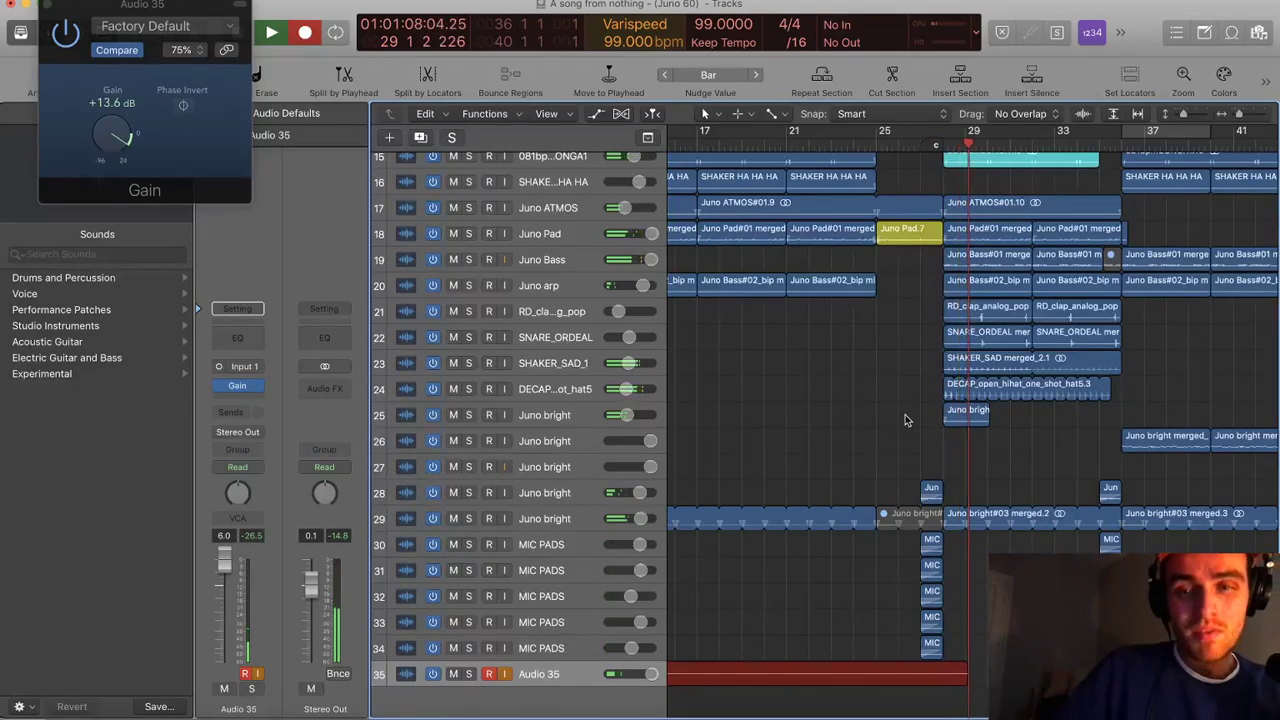
scroll(904, 417, "right", 2)
scroll(907, 407, "down", 3)
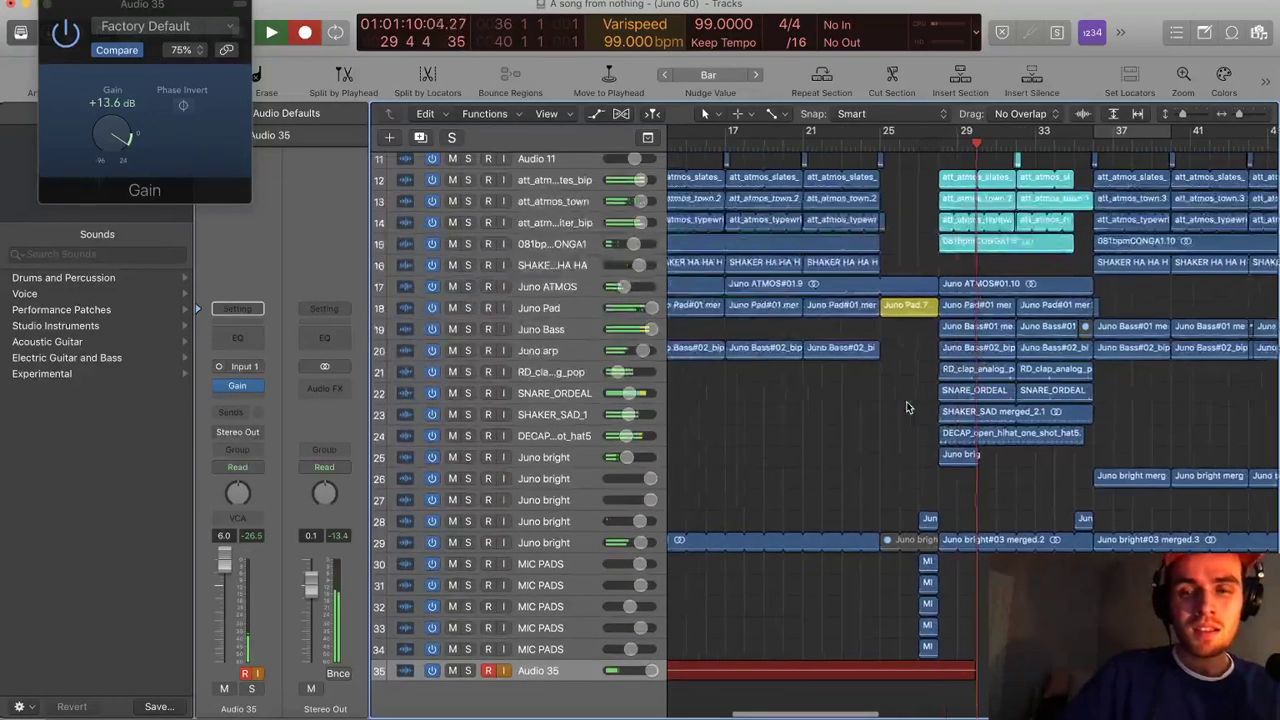
scroll(910, 410, "right", 3)
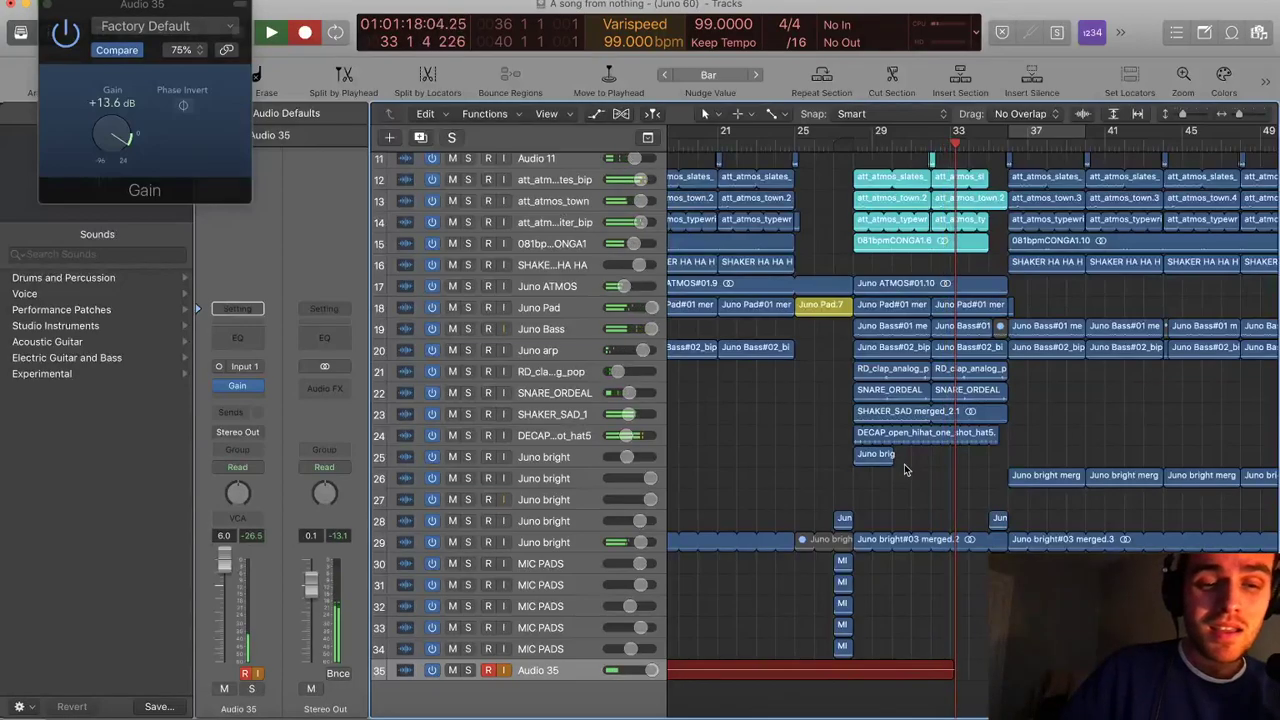
scroll(905, 466, "up", 1)
scroll(904, 464, "up", 2)
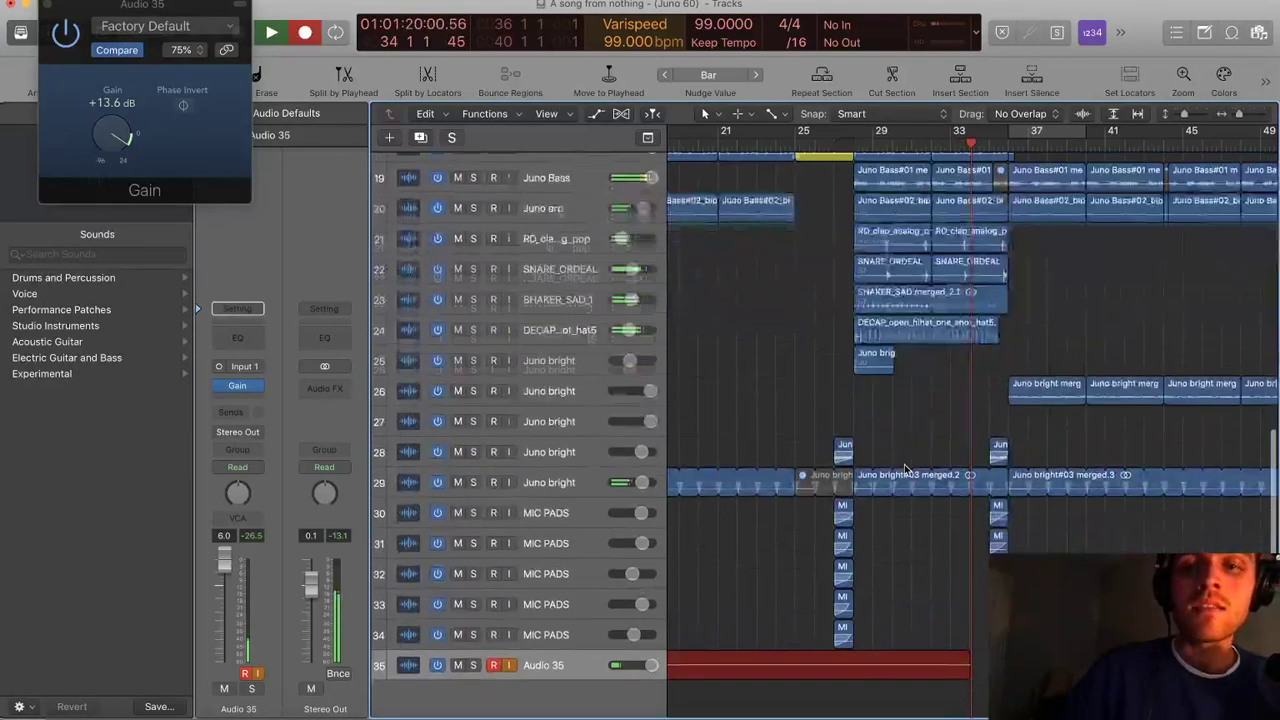
scroll(904, 466, "down", 1)
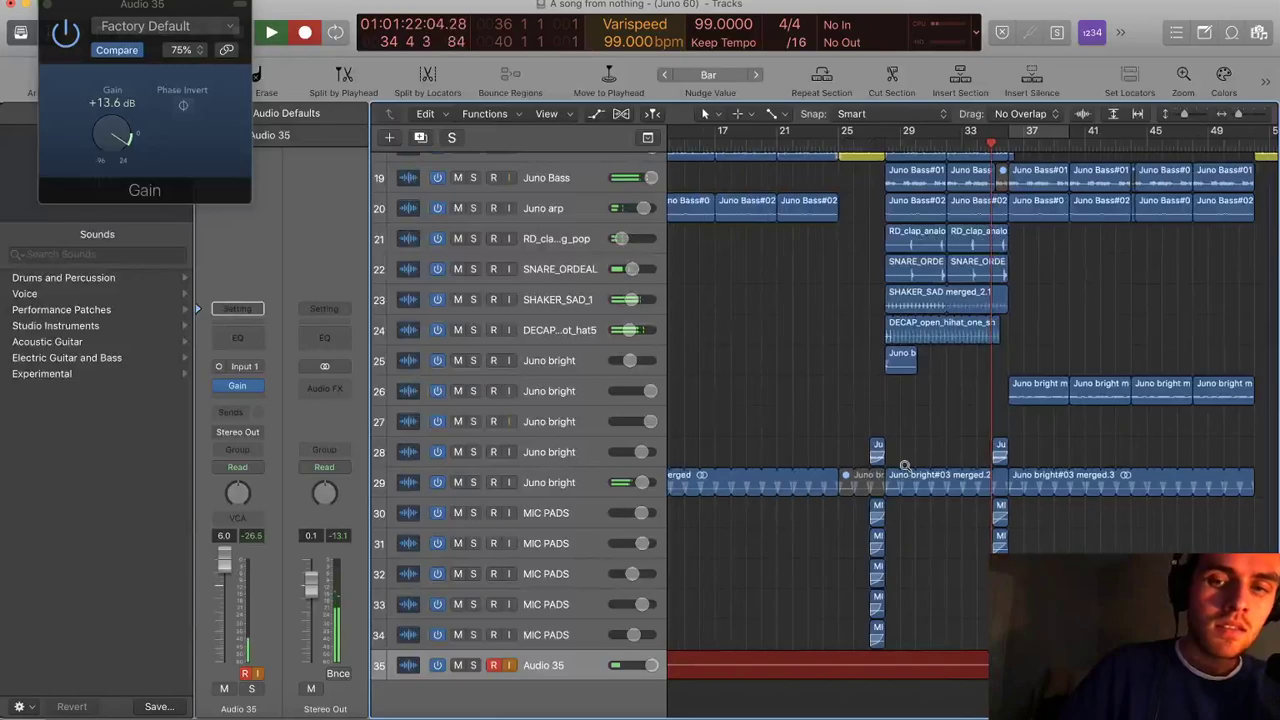
scroll(904, 466, "up", 3)
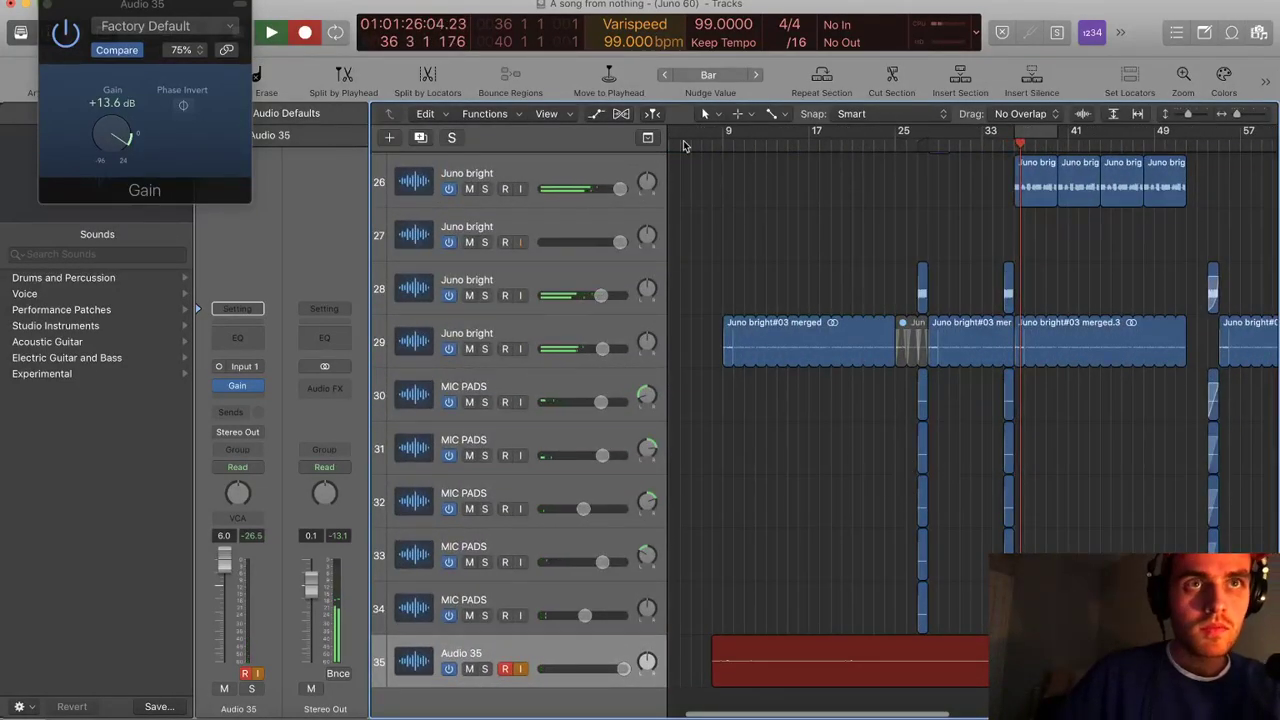
Stop recording the take in bar 36, turn off input monitoring on Audio 35 and deselect the new region
key("space")
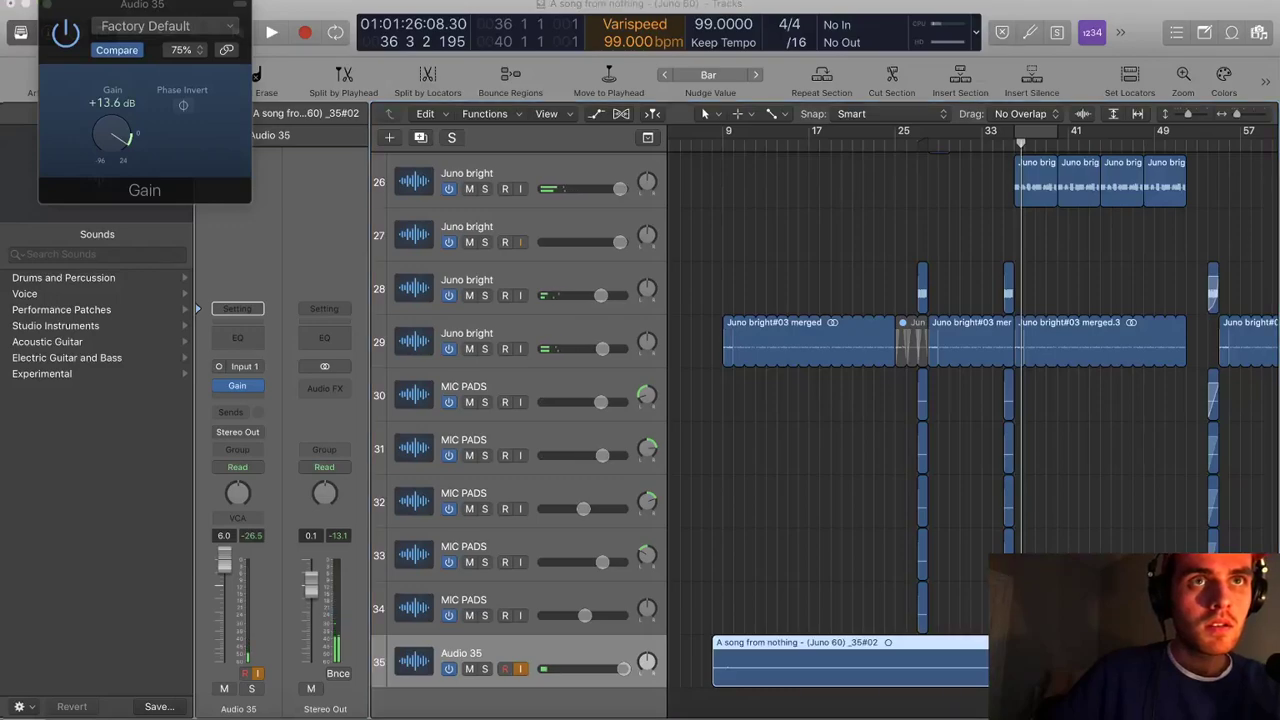
left_click(520, 669)
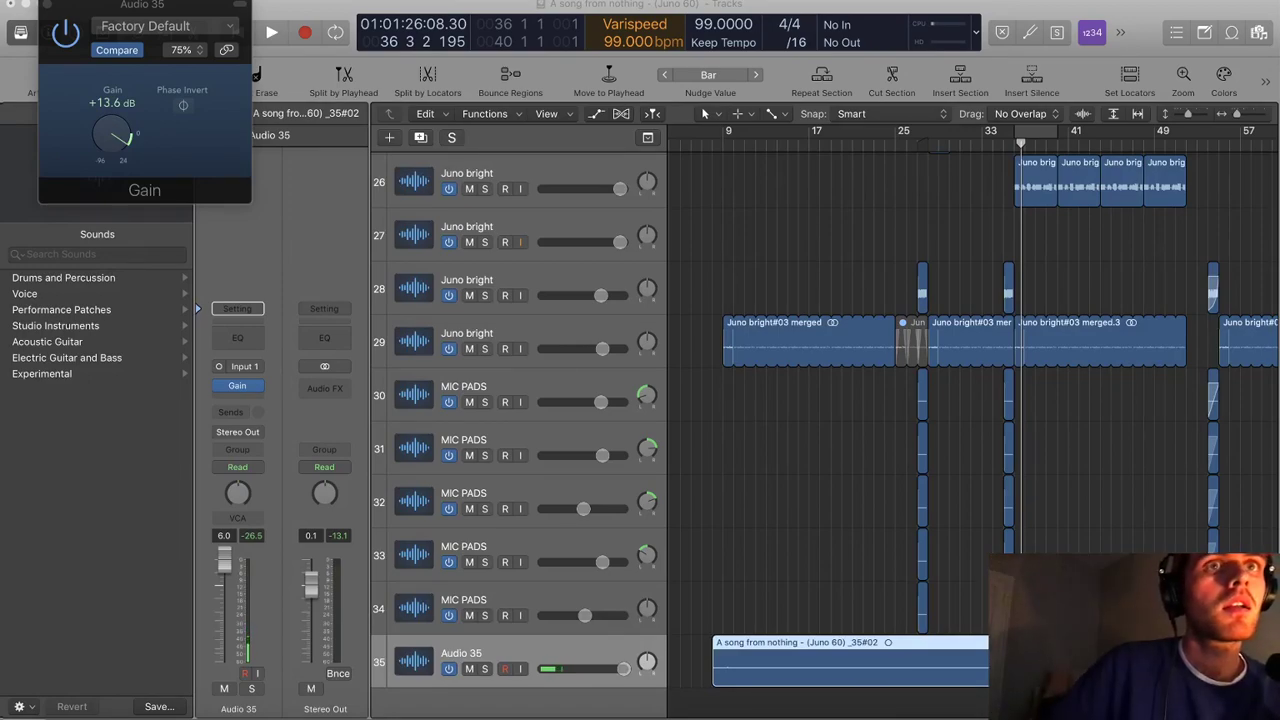
left_click(793, 440)
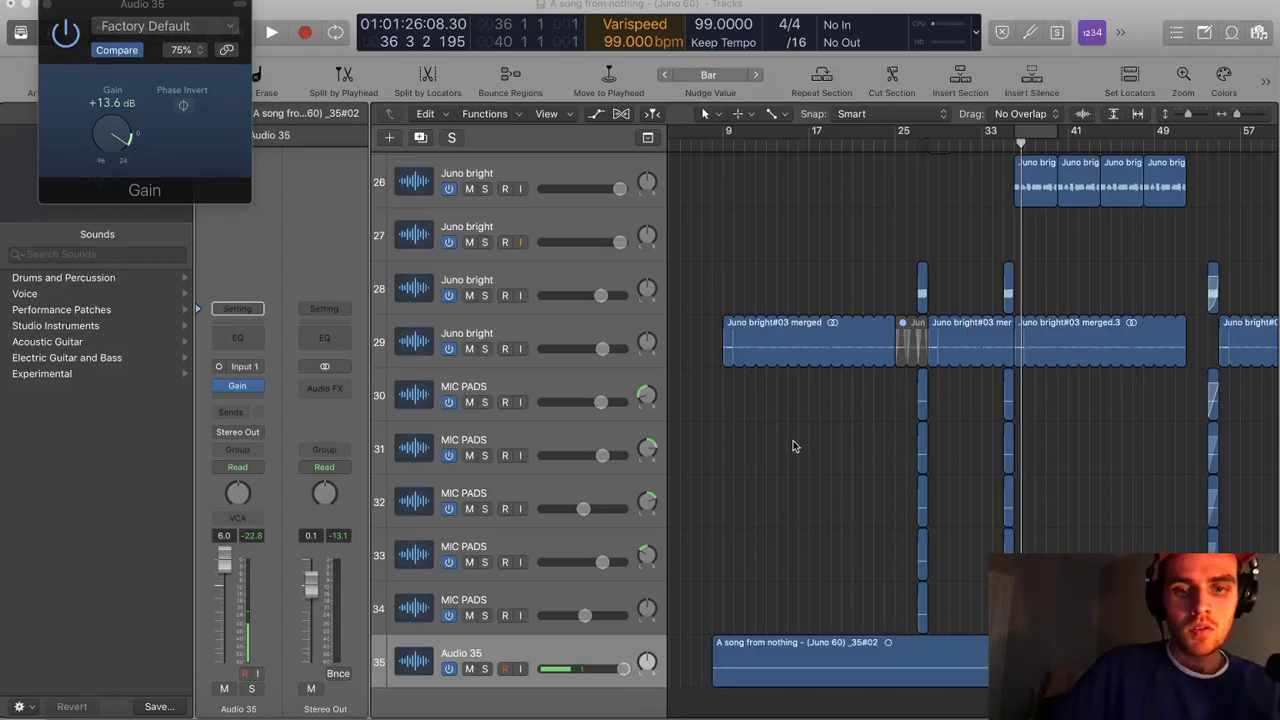
Play the recorded take from the start of bar 8 and solo the Audio 35 track to hear it alone
key("super+Down")
key("super+Down")
key("super+Down")
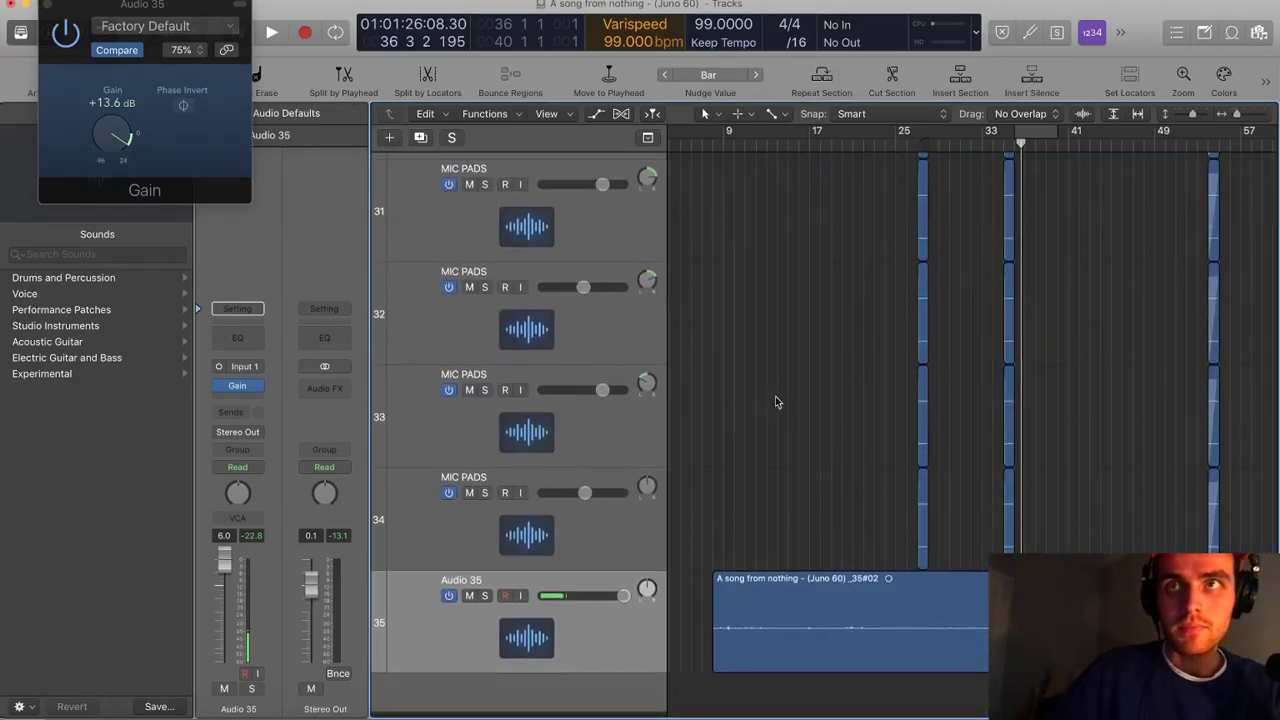
key("super+Right")
left_click(787, 151)
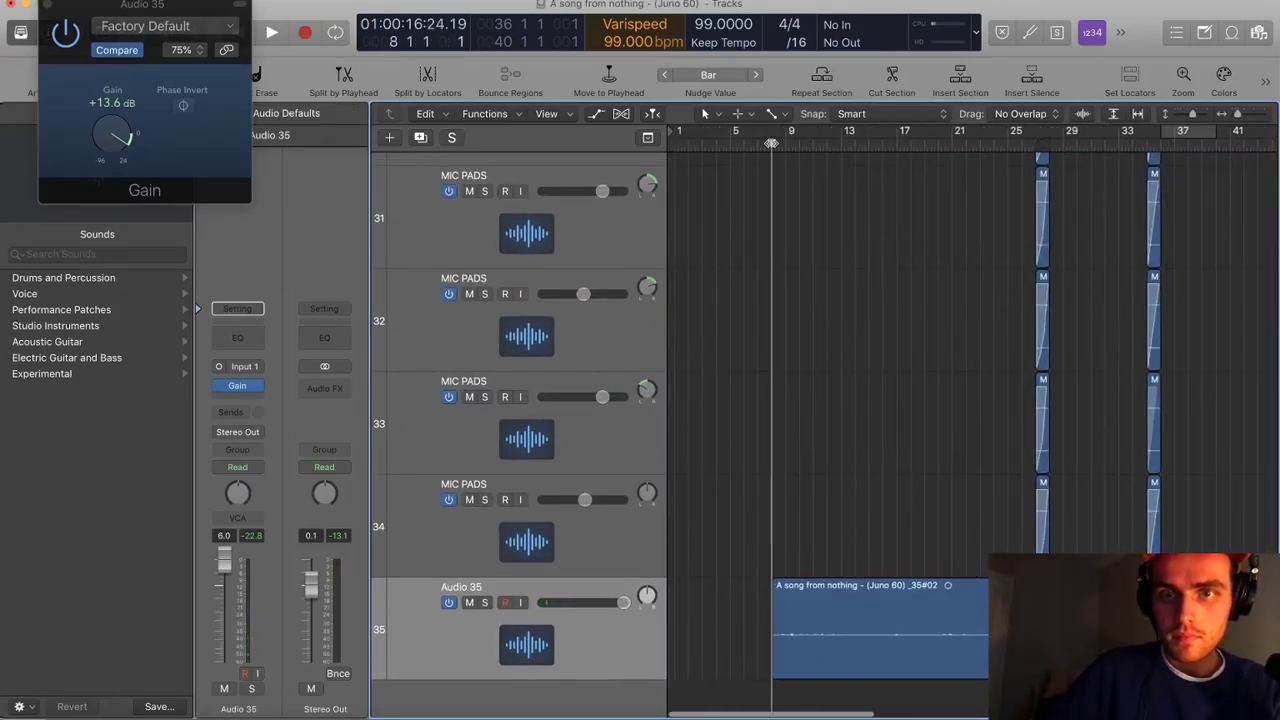
key("super+Right")
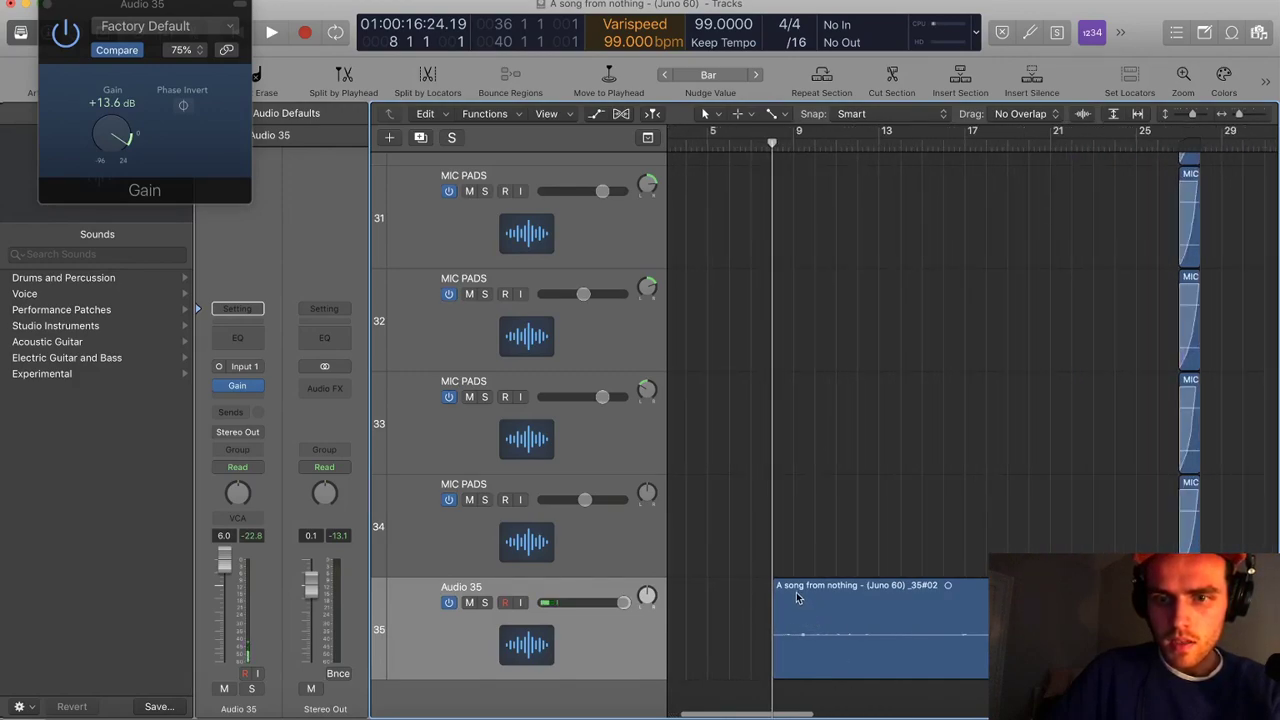
key("space")
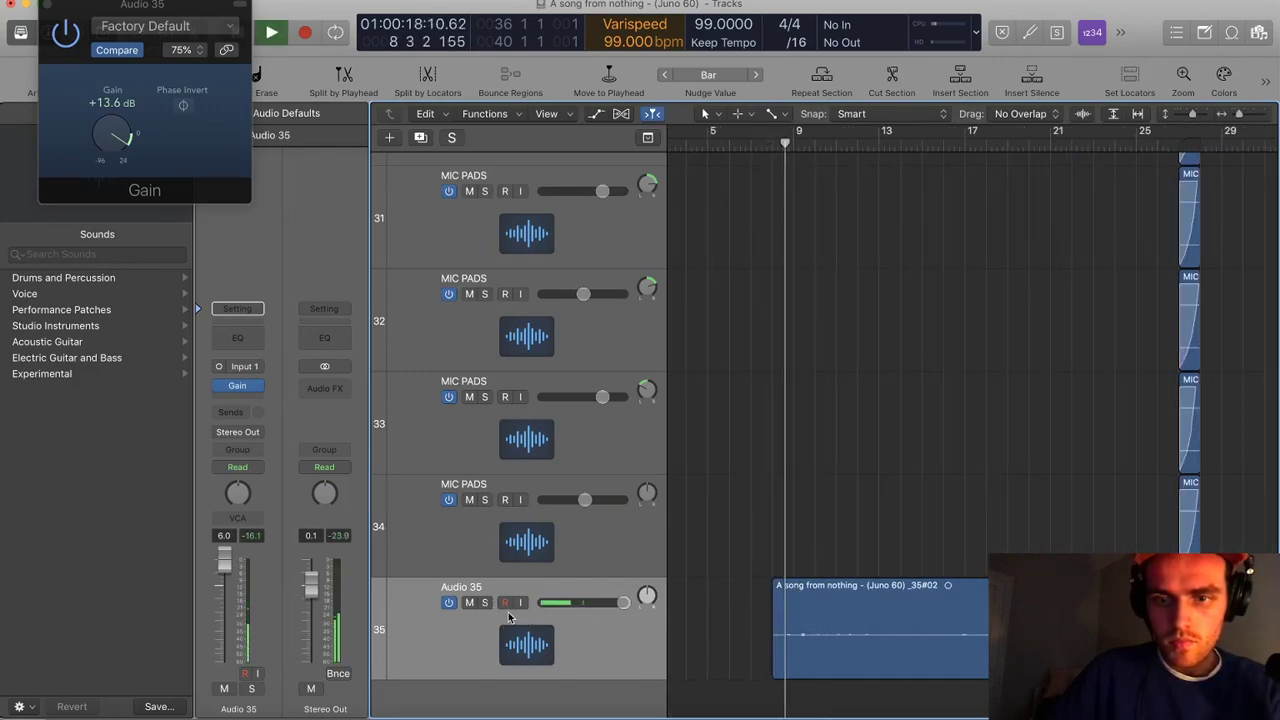
left_click(485, 603)
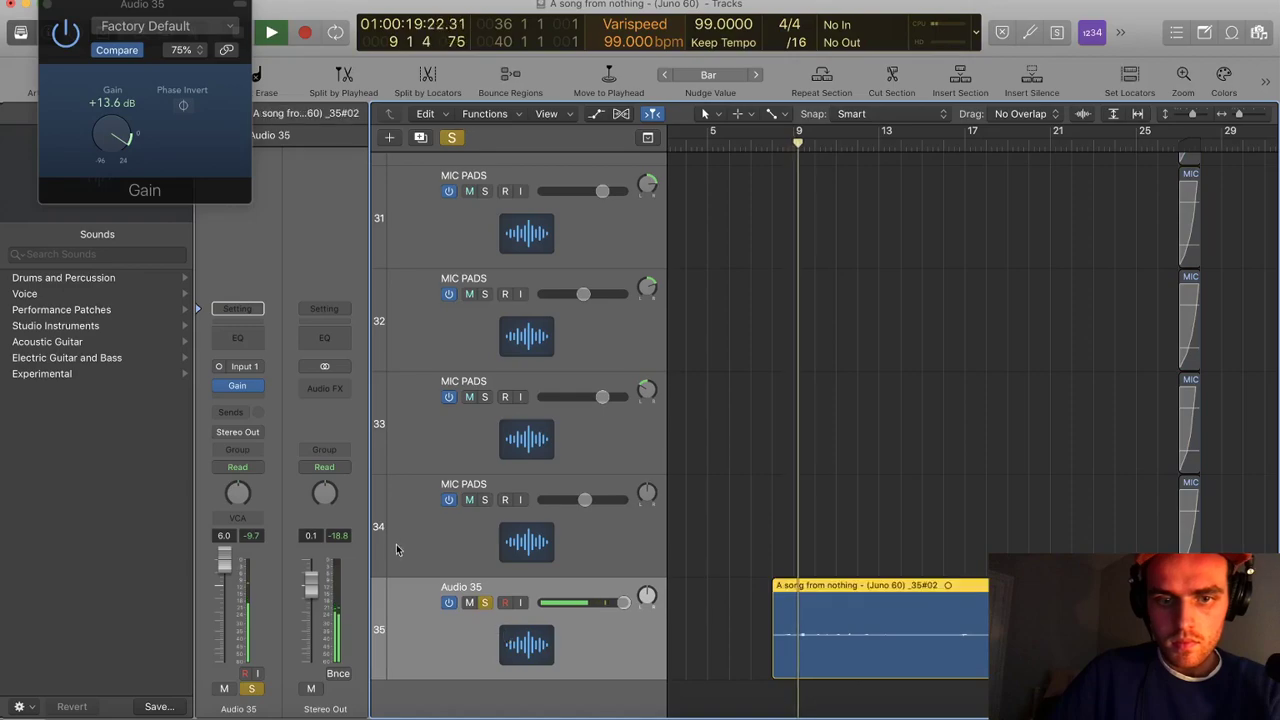
Insert FabFilter Pro-Q 3 after the Gain plug-in on Audio 35 and add a low cut at about 70 Hz
left_click(245, 406)
left_click(344, 445)
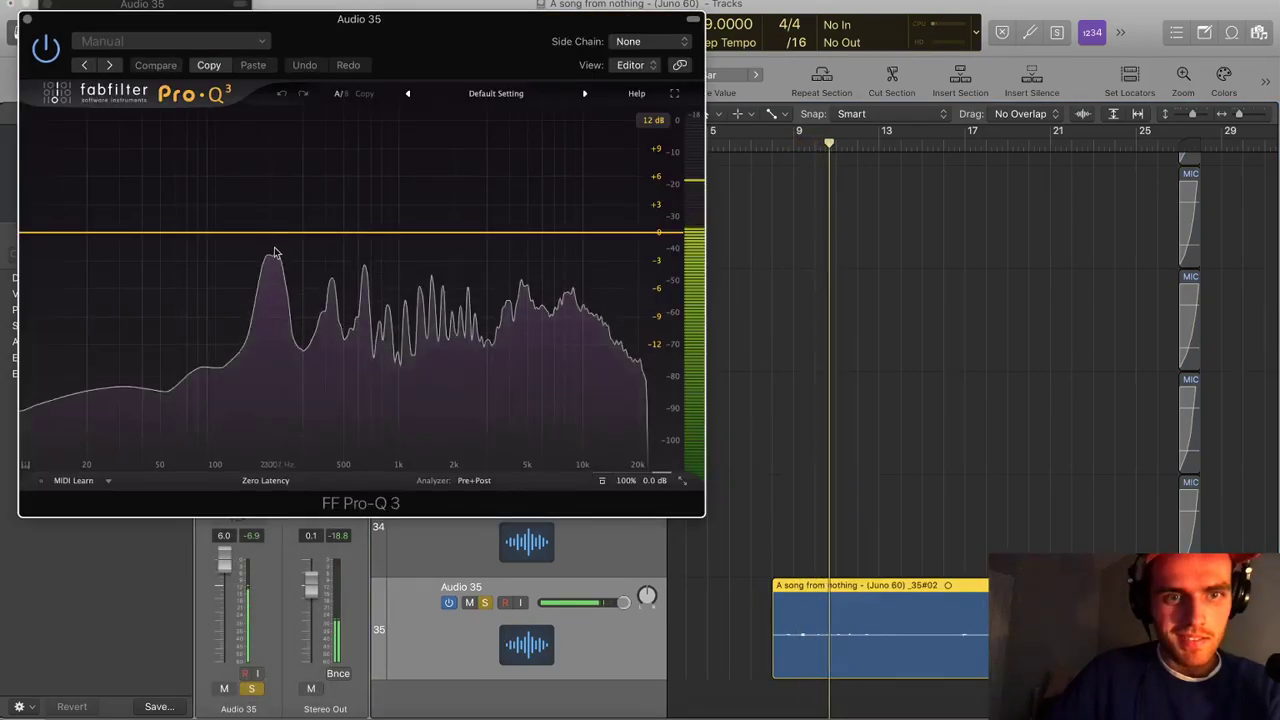
left_click_drag(264, 233, 188, 247)
left_click(157, 414)
left_click(137, 296)
Add a bell cut of about 8 dB near 200 Hz in Pro-Q 3, close the equalizer, stop playback and unsolo Audio 35
left_click_drag(273, 238, 268, 303)
scroll(277, 283, "up", 4)
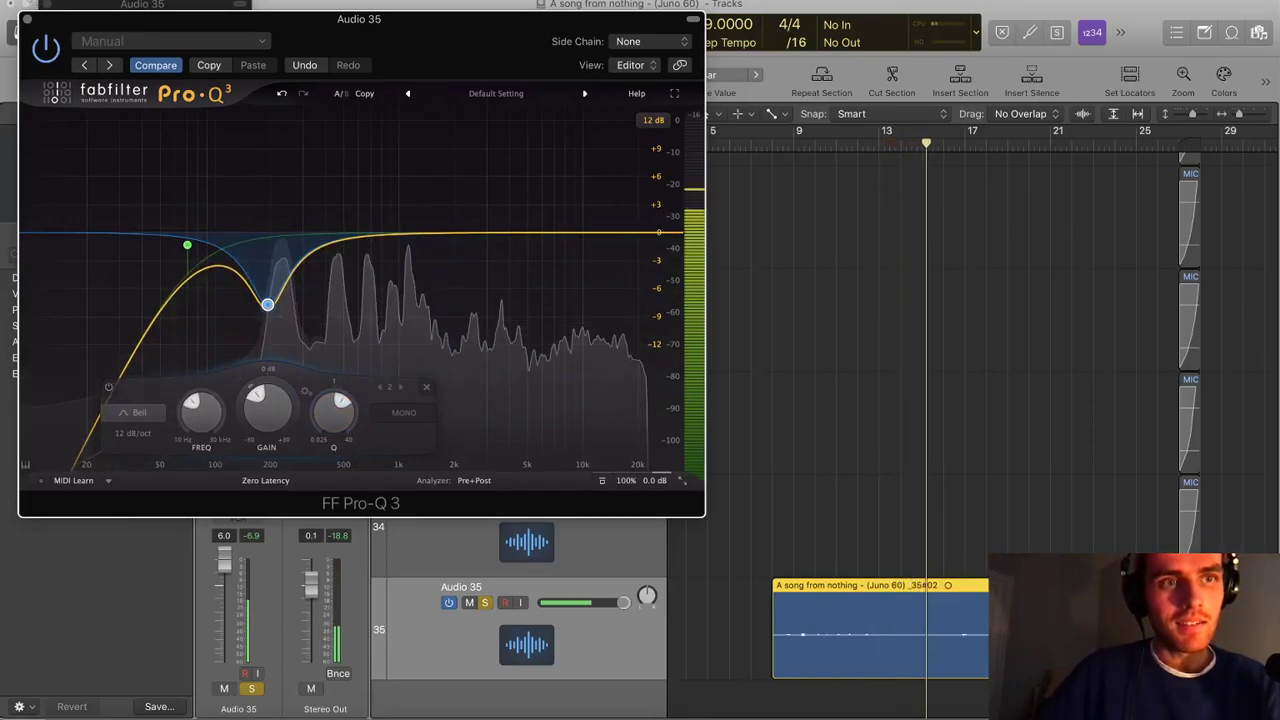
left_click(27, 19)
left_click(767, 423)
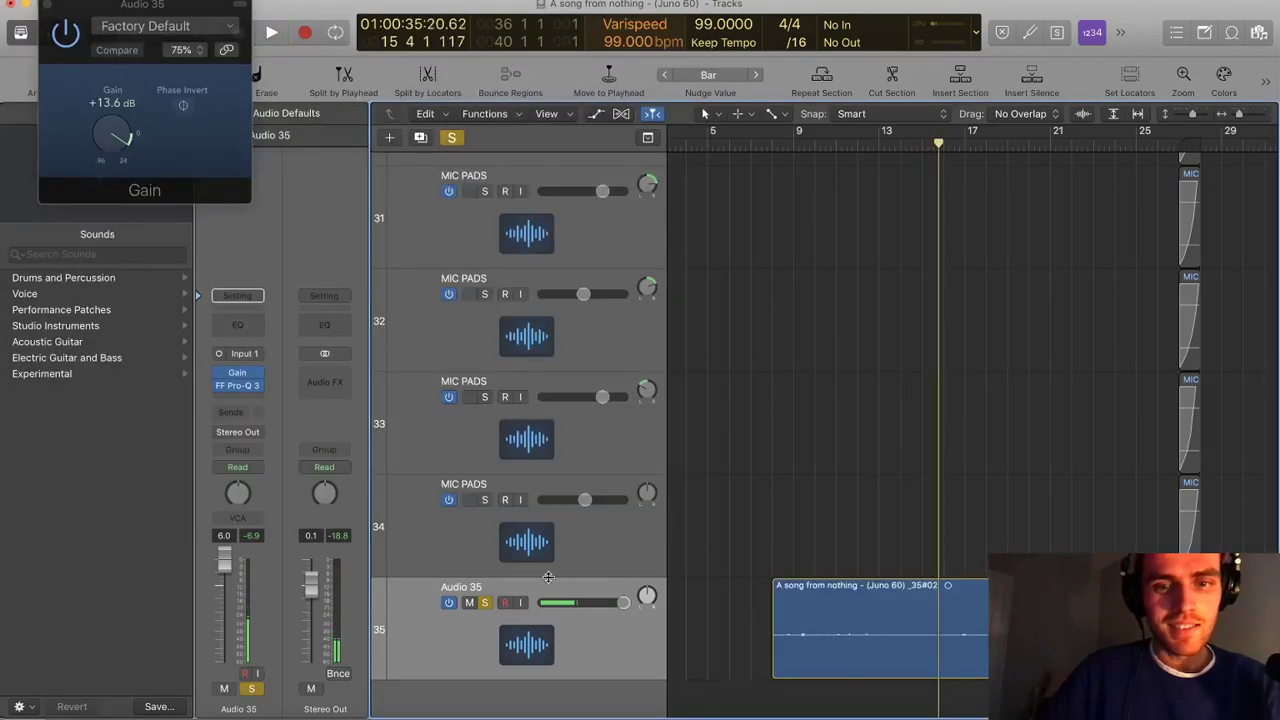
left_click(485, 602)
Insert Logic's mono Compressor after Pro-Q 3 on the Audio 35 track
left_click(252, 397)
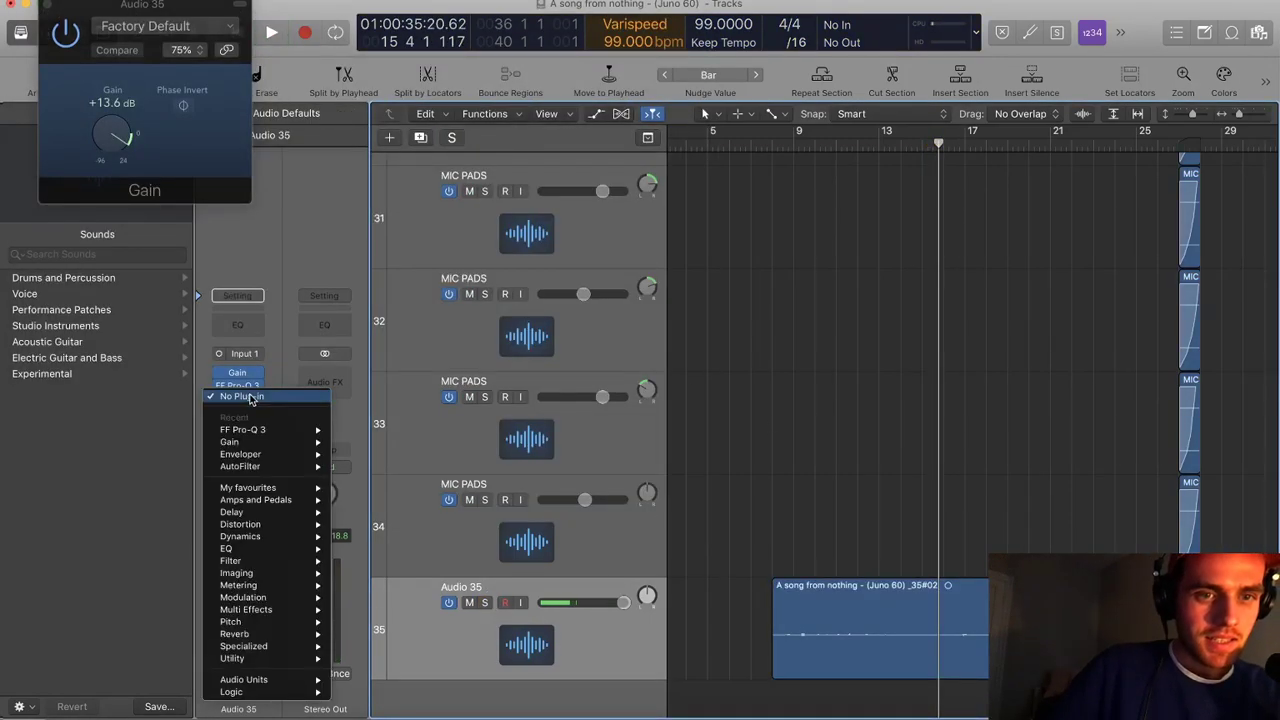
mouse_move(268, 686)
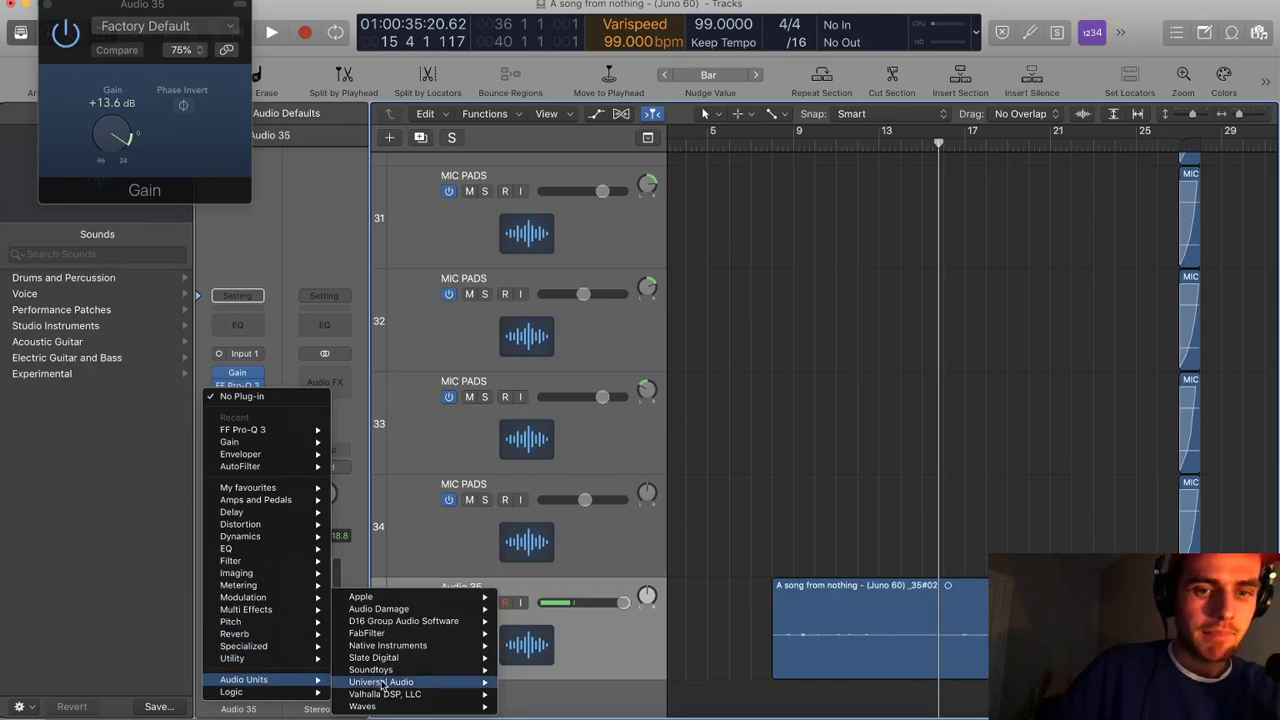
mouse_move(380, 697)
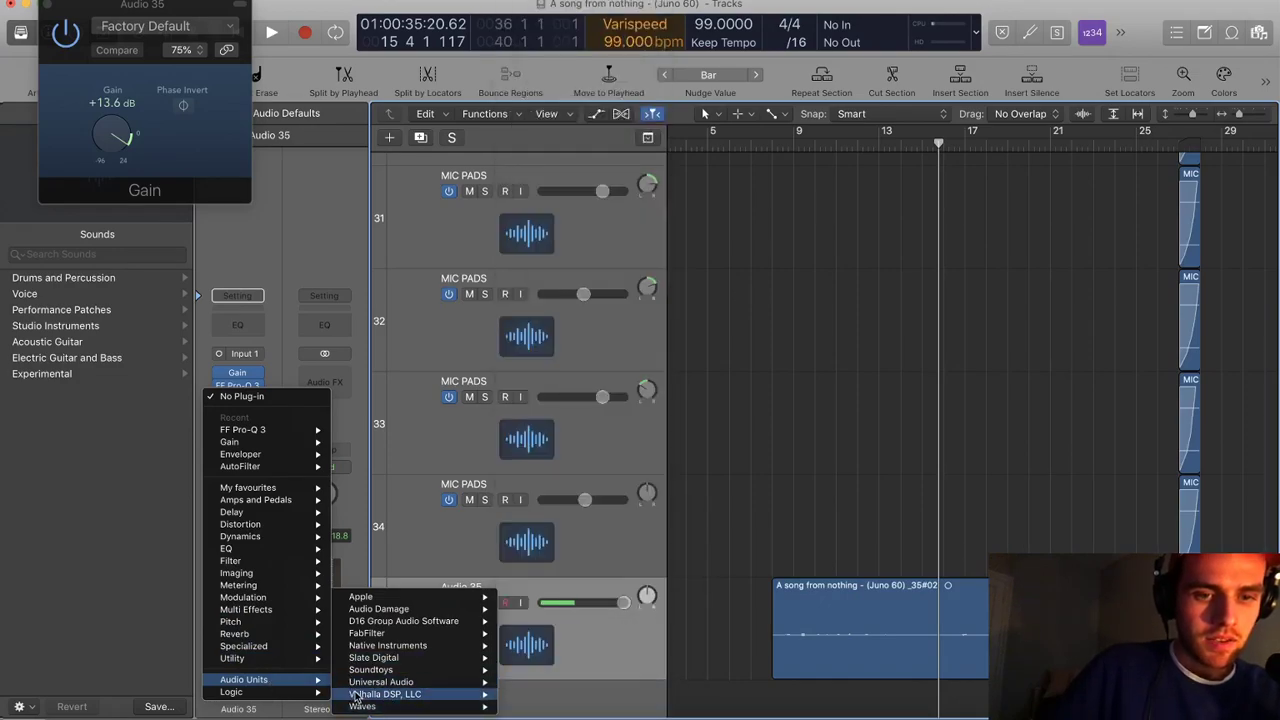
mouse_move(418, 664)
mouse_move(589, 697)
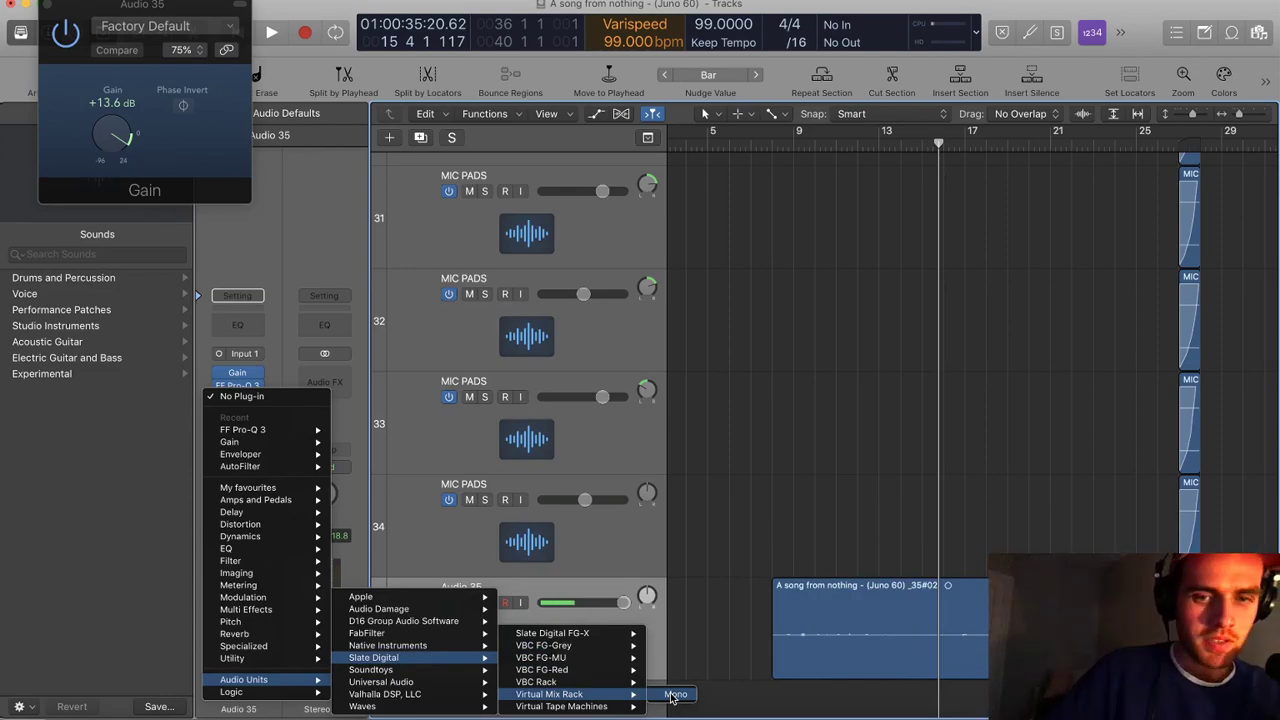
mouse_move(270, 536)
mouse_move(420, 548)
left_click(472, 553)
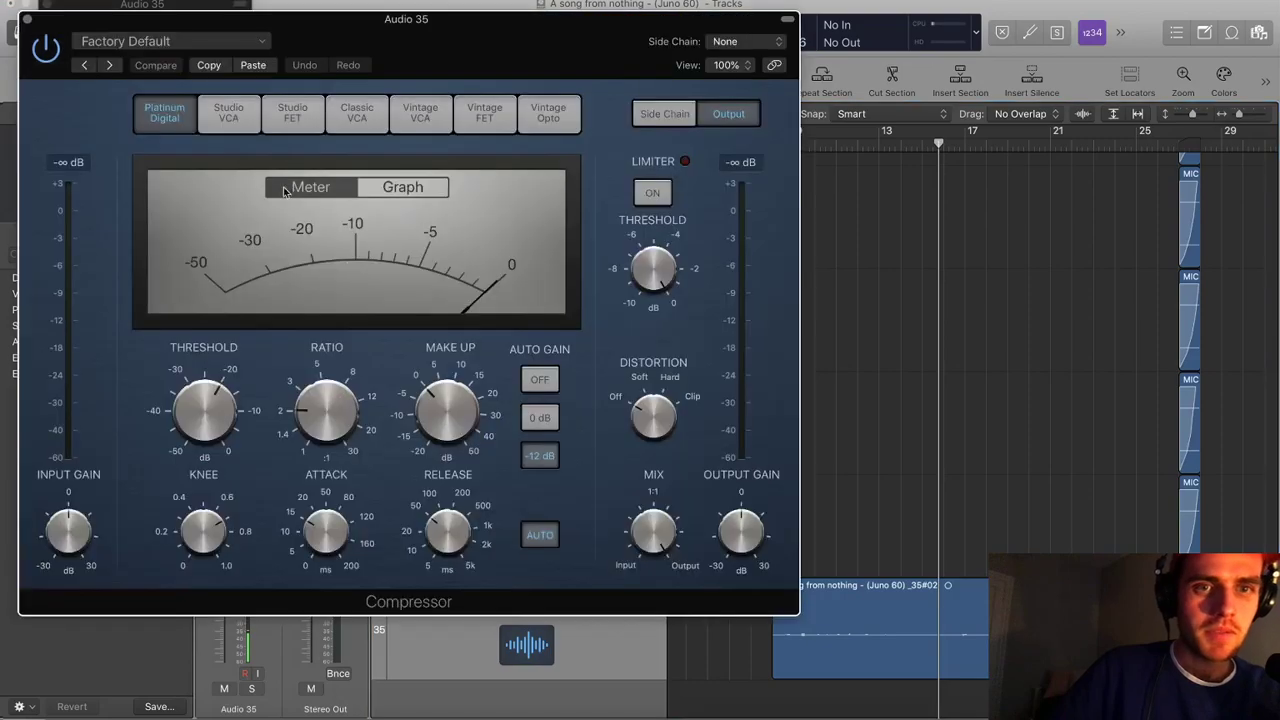
During playback, set the compressor threshold to -34 dB, raise its ratio, set make-up to -0.5 dB, and lower Audio 35 to -1.2 dB
left_click(827, 147)
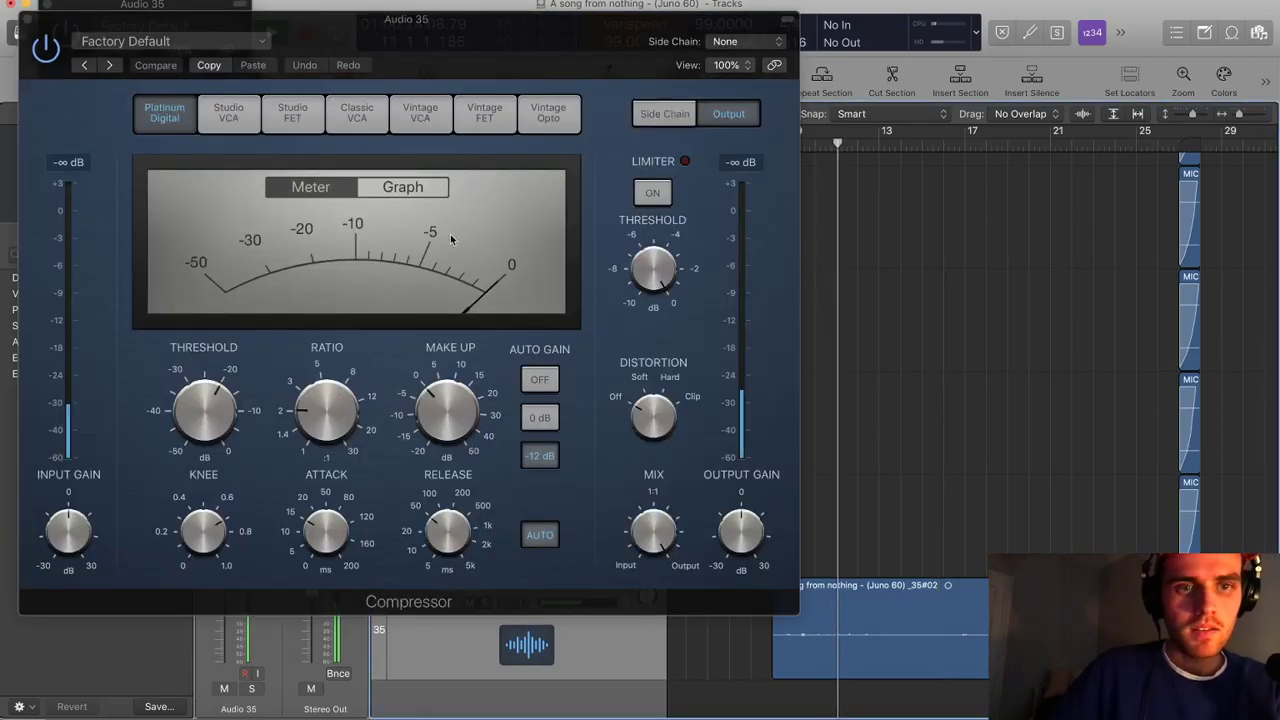
left_click_drag(208, 394, 206, 418)
left_click_drag(303, 412, 308, 402)
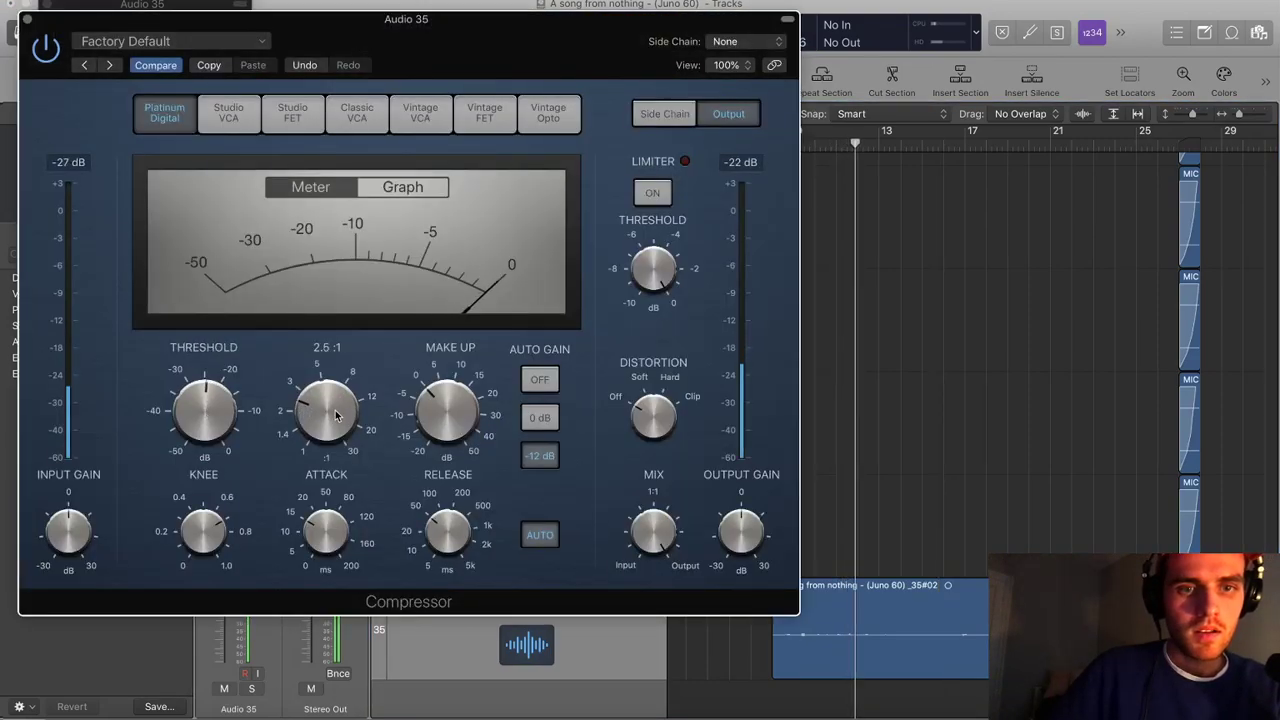
left_click_drag(438, 405, 433, 422)
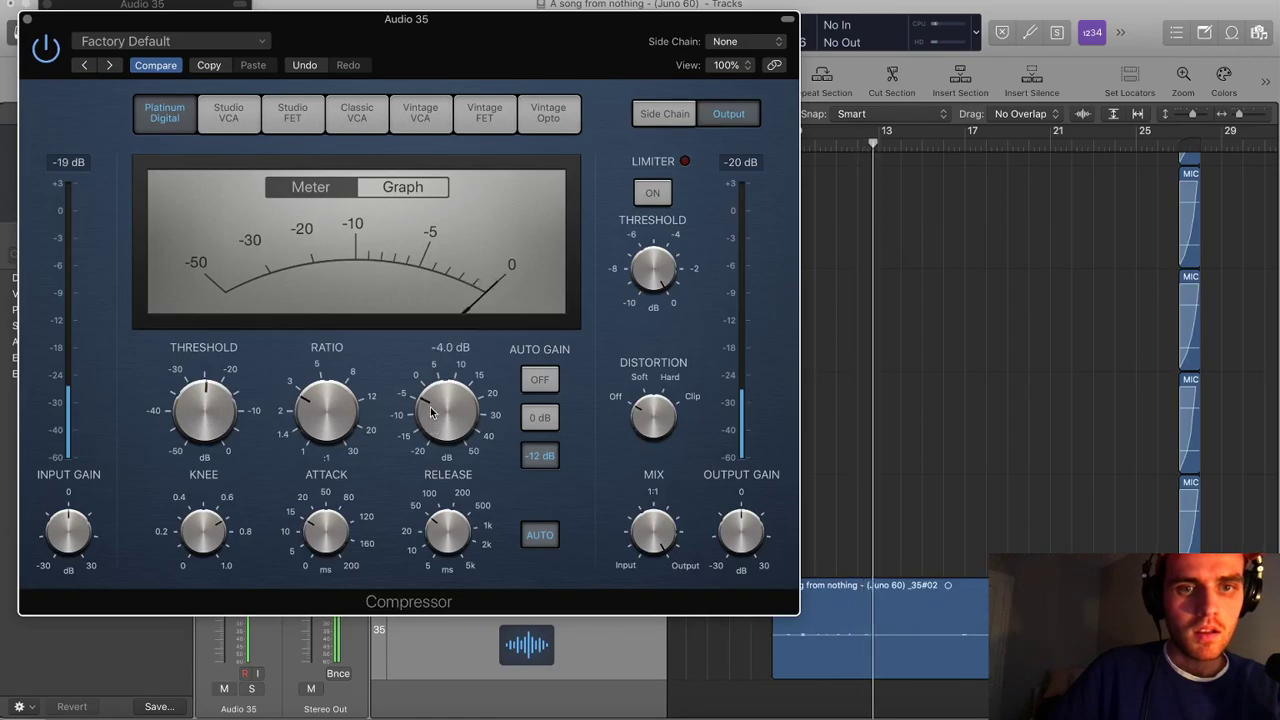
left_click_drag(431, 414, 434, 397)
left_click_drag(223, 419, 222, 428)
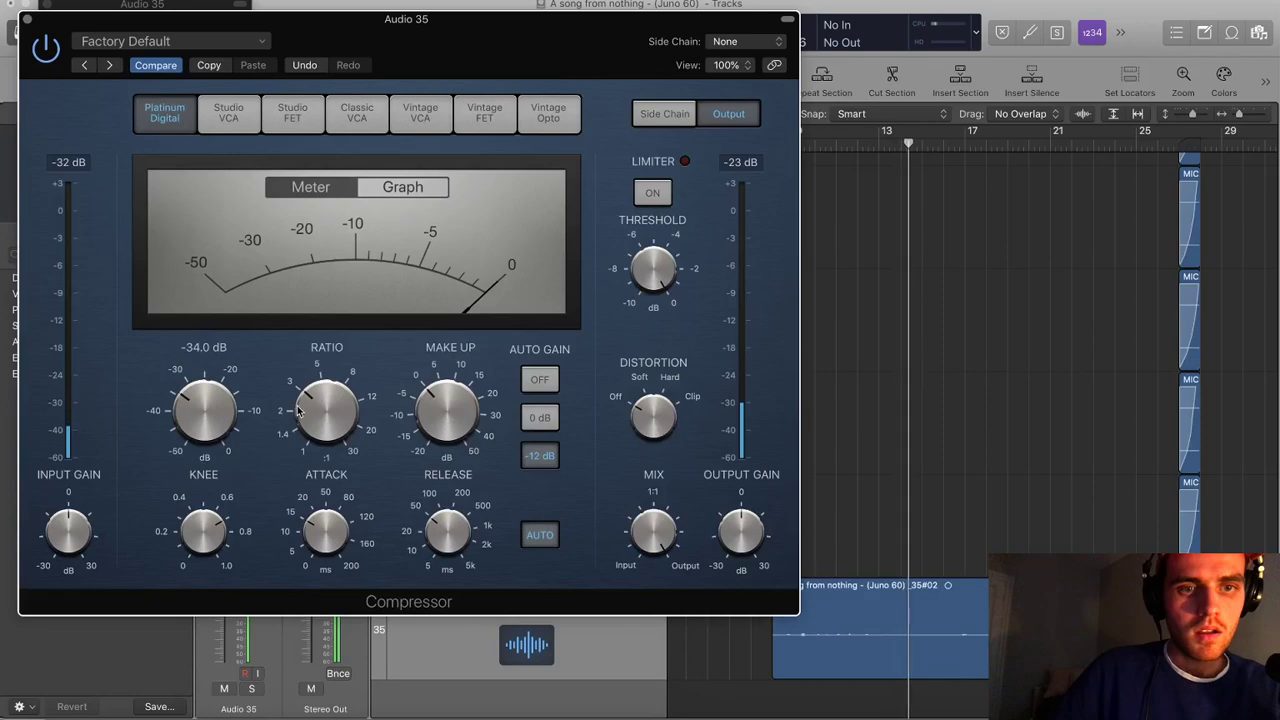
left_click_drag(440, 412, 441, 398)
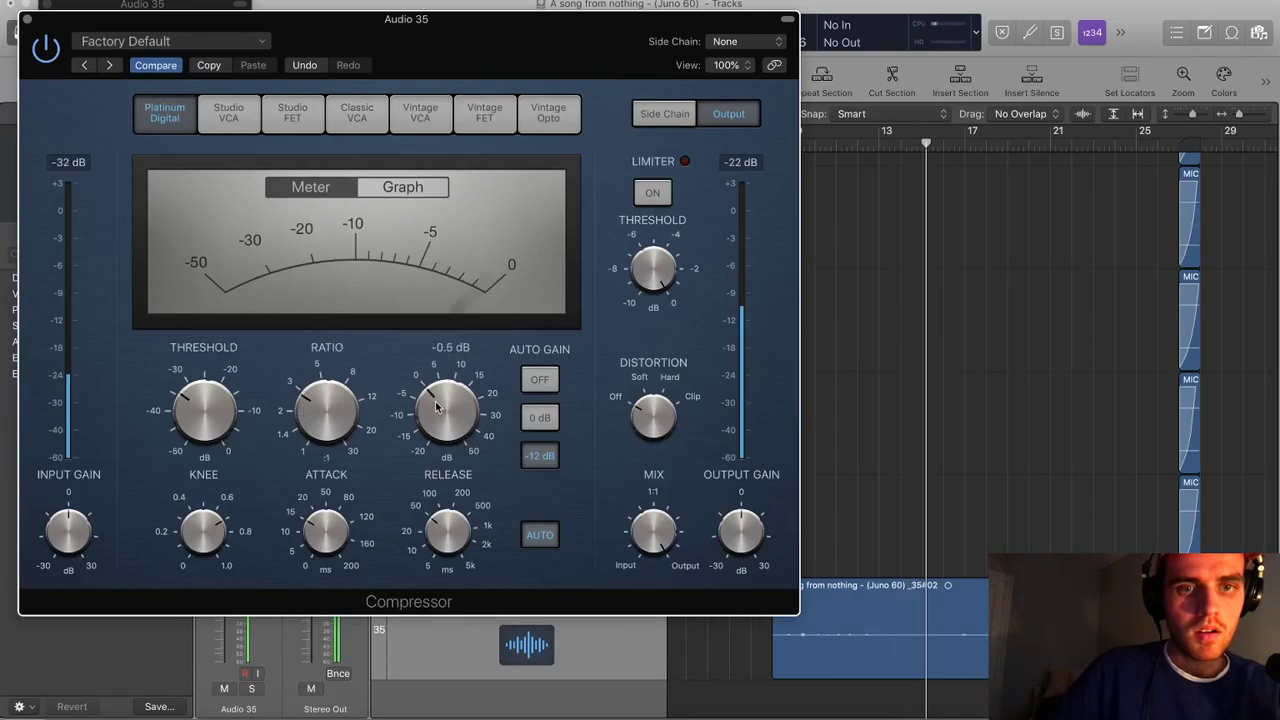
left_click(26, 18)
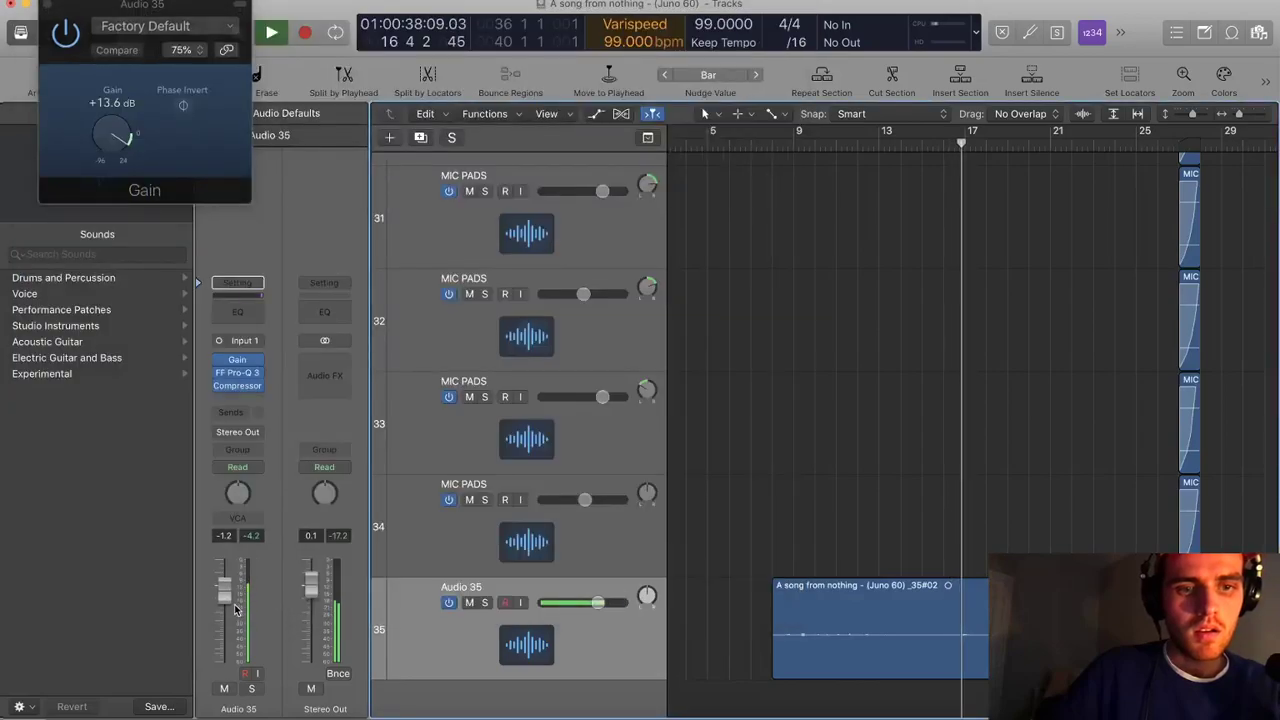
Stop playback and add a send from the Audio 35 track to Bus 6
left_click(232, 414)
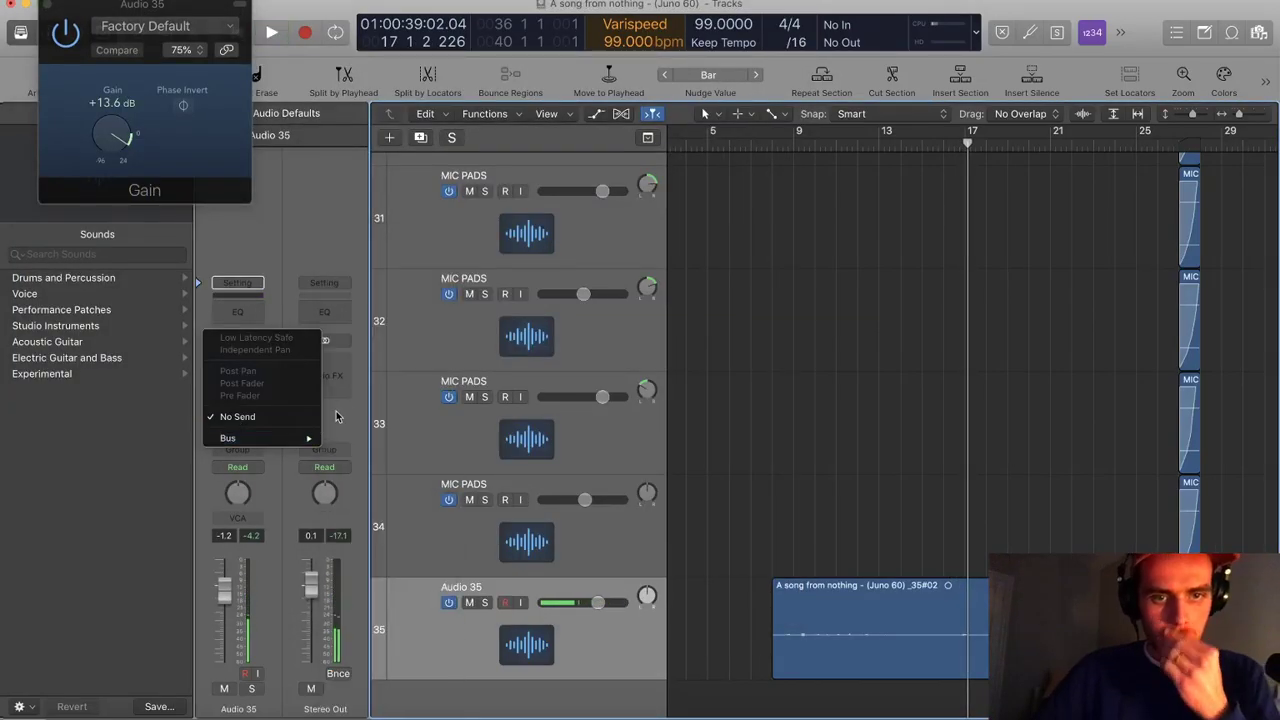
mouse_move(280, 438)
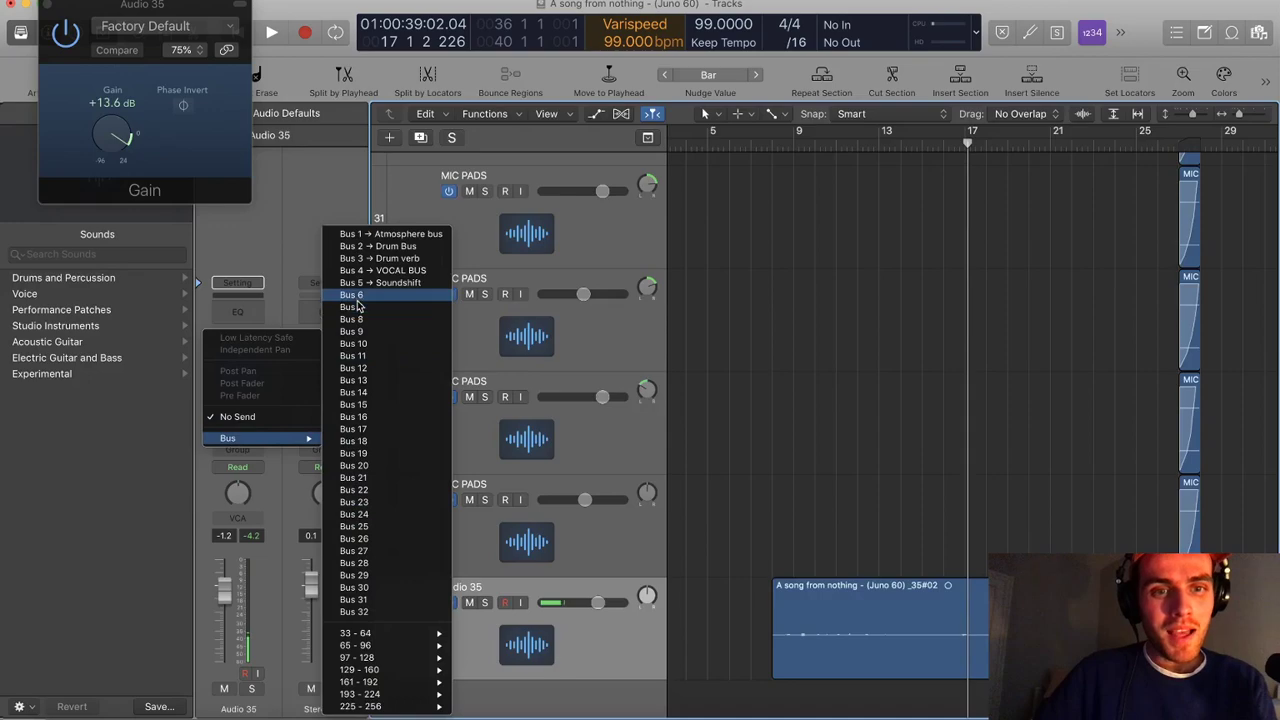
left_click(350, 296)
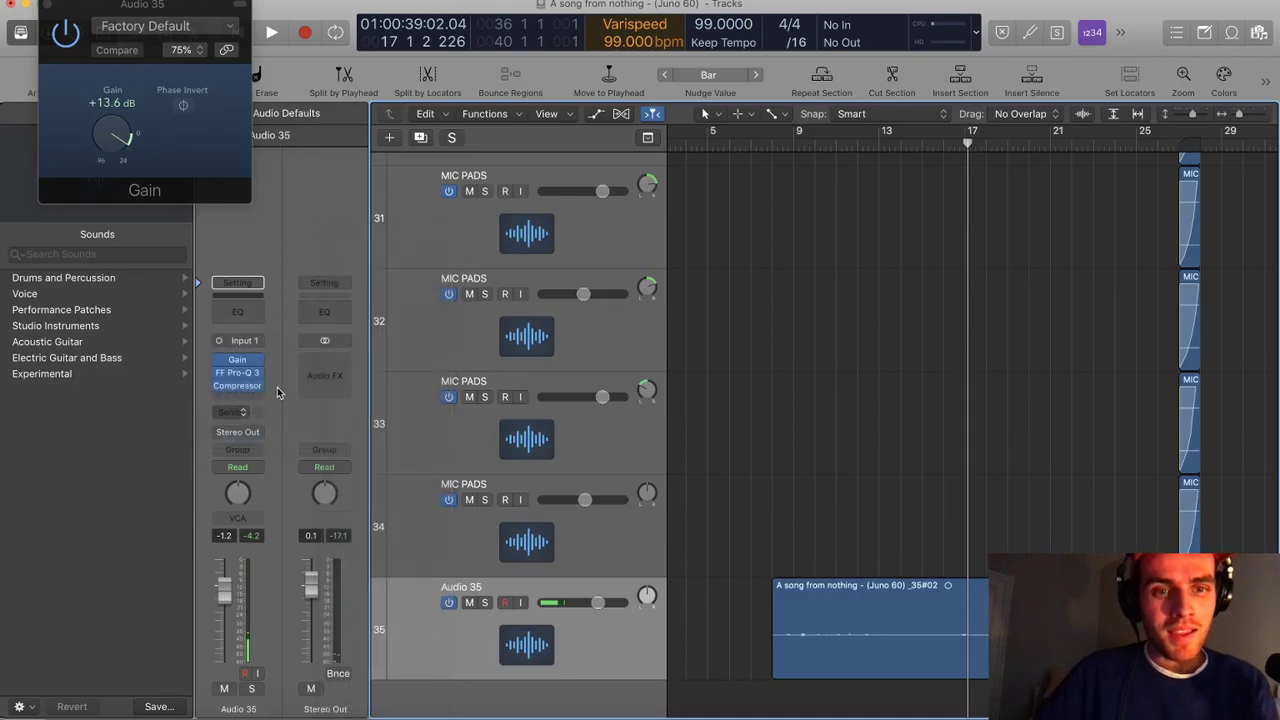
Insert Valhalla VintageVerb on the Bus 6 aux channel and close the reverb and Gain plug-in windows
left_click(344, 354)
mouse_move(343, 639)
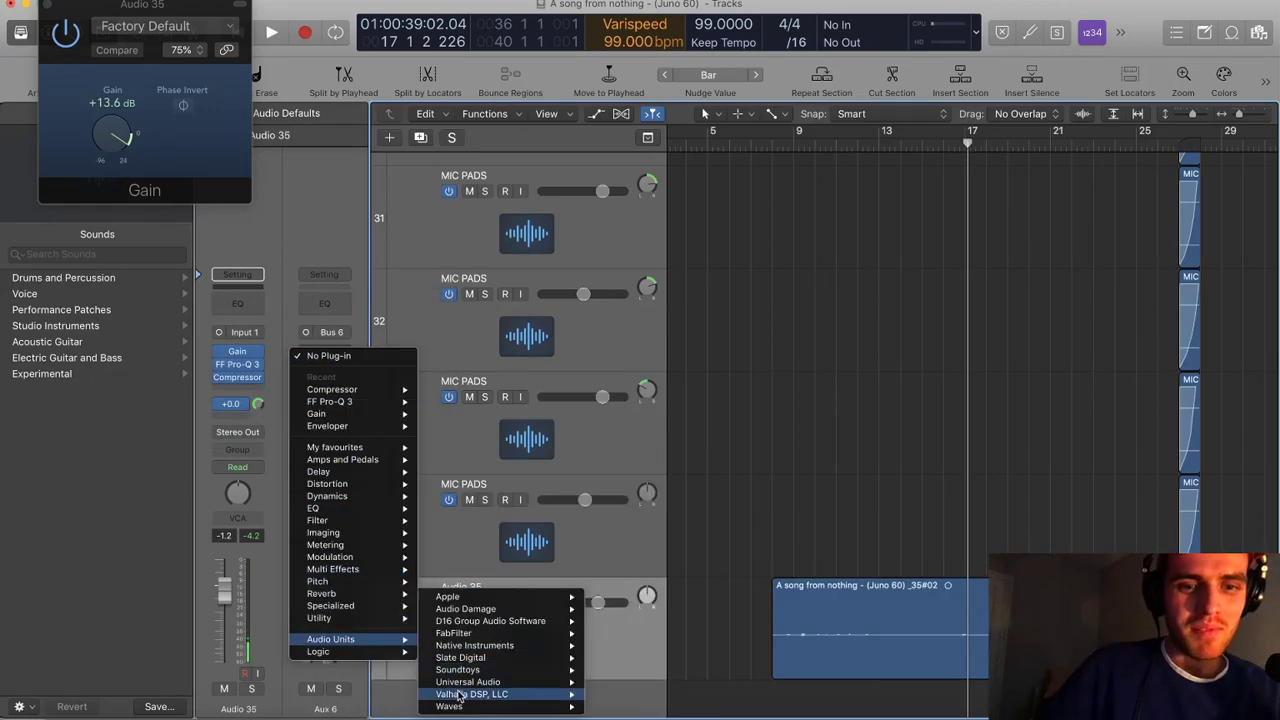
mouse_move(459, 695)
mouse_move(630, 706)
left_click(731, 708)
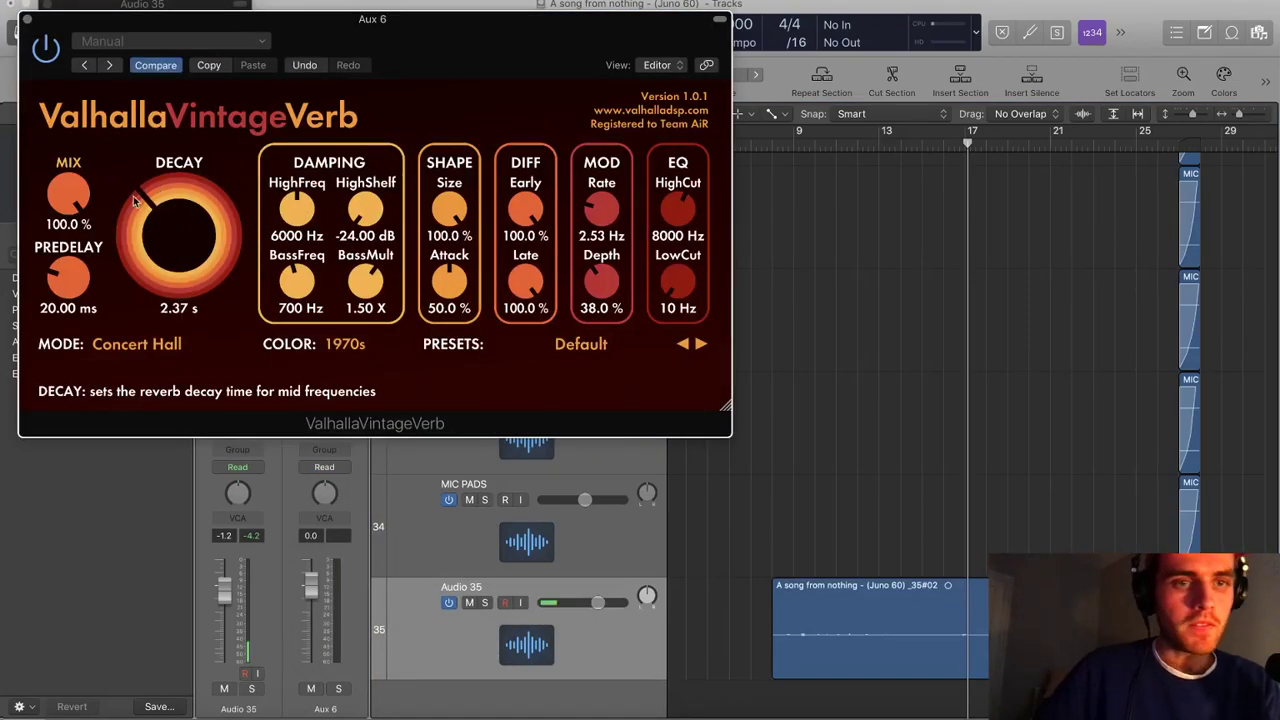
left_click(27, 19)
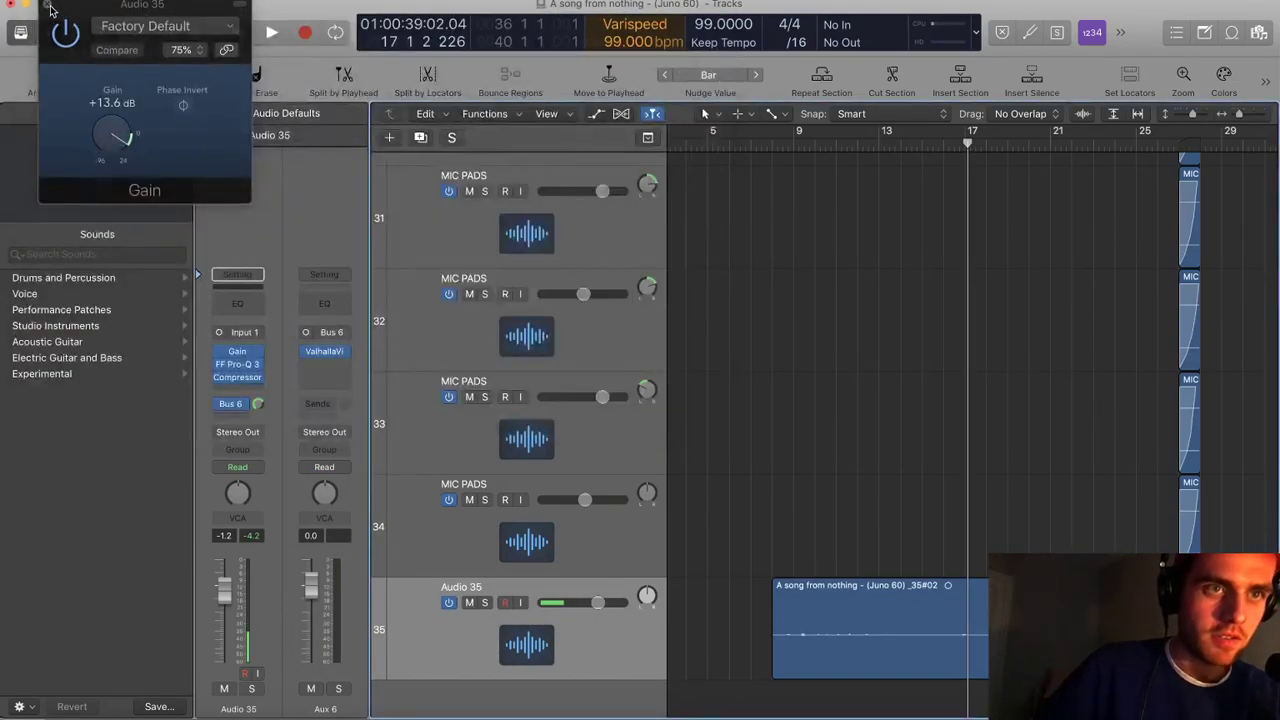
left_click(47, 5)
Start playback from bar 8 and insert a stereo FabFilter Pro-Q 3 after the reverb on Aux 6
key("space")
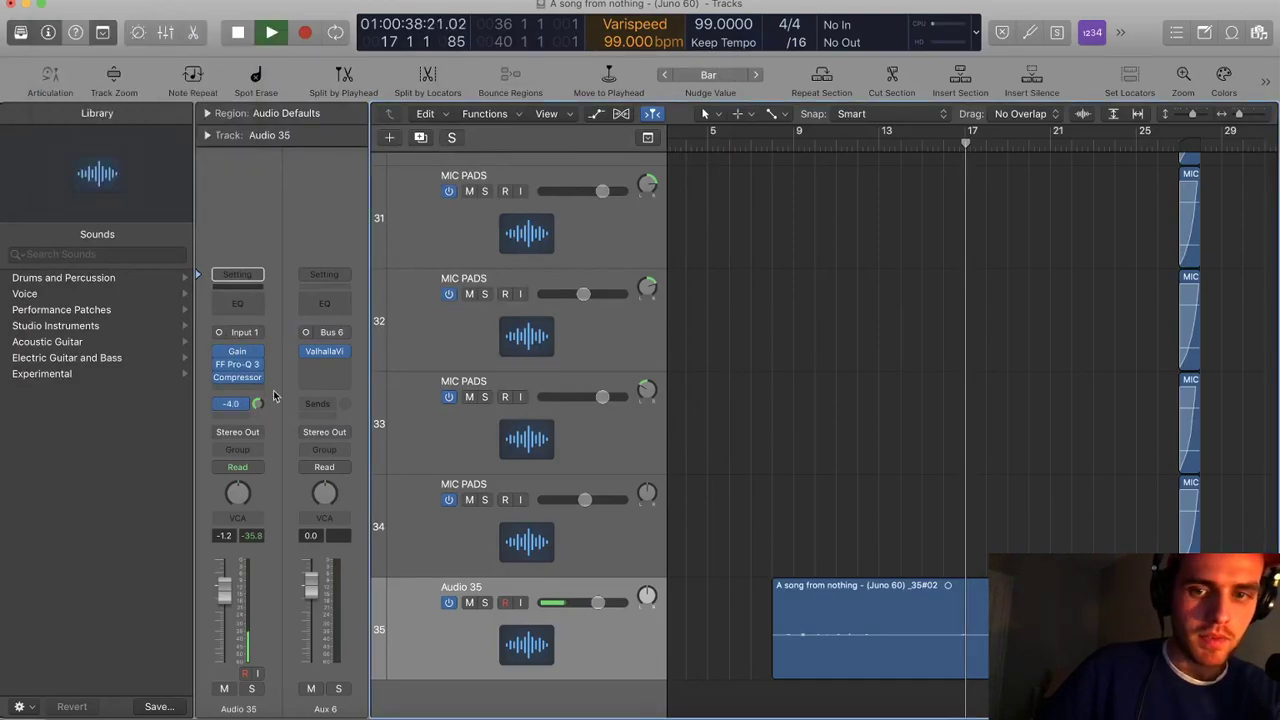
left_click(773, 146)
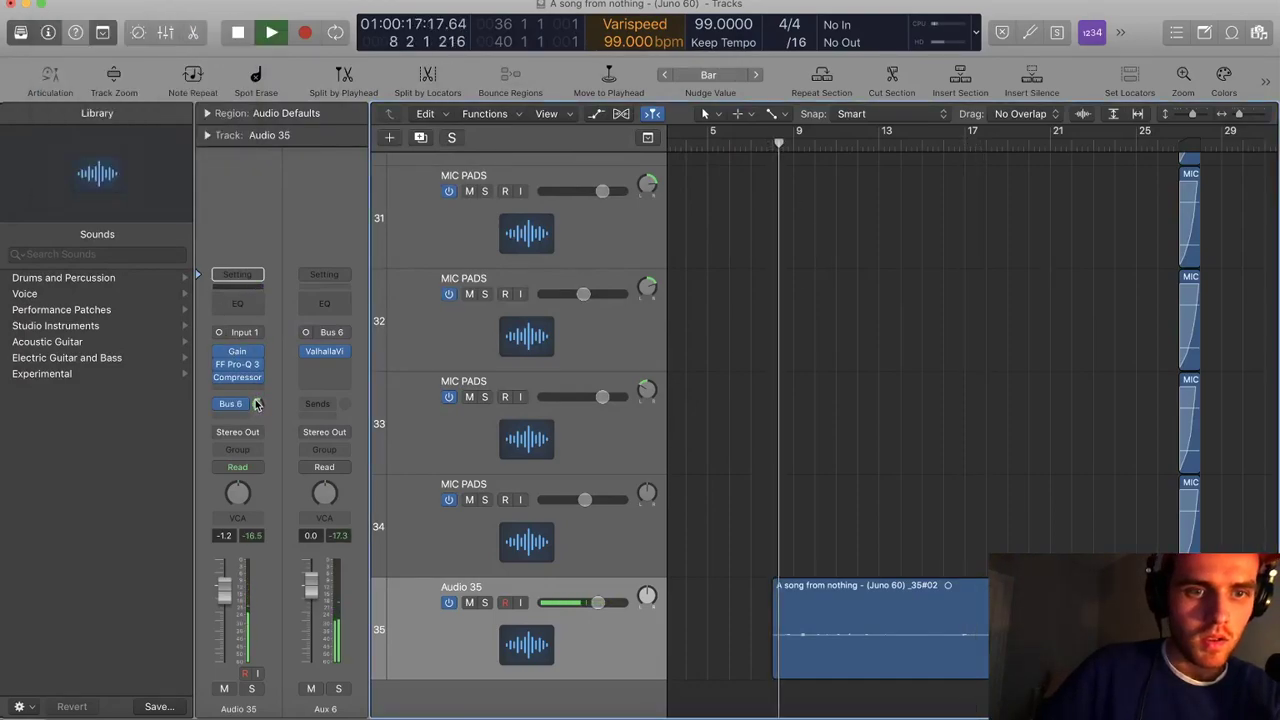
left_click(324, 368)
mouse_move(400, 438)
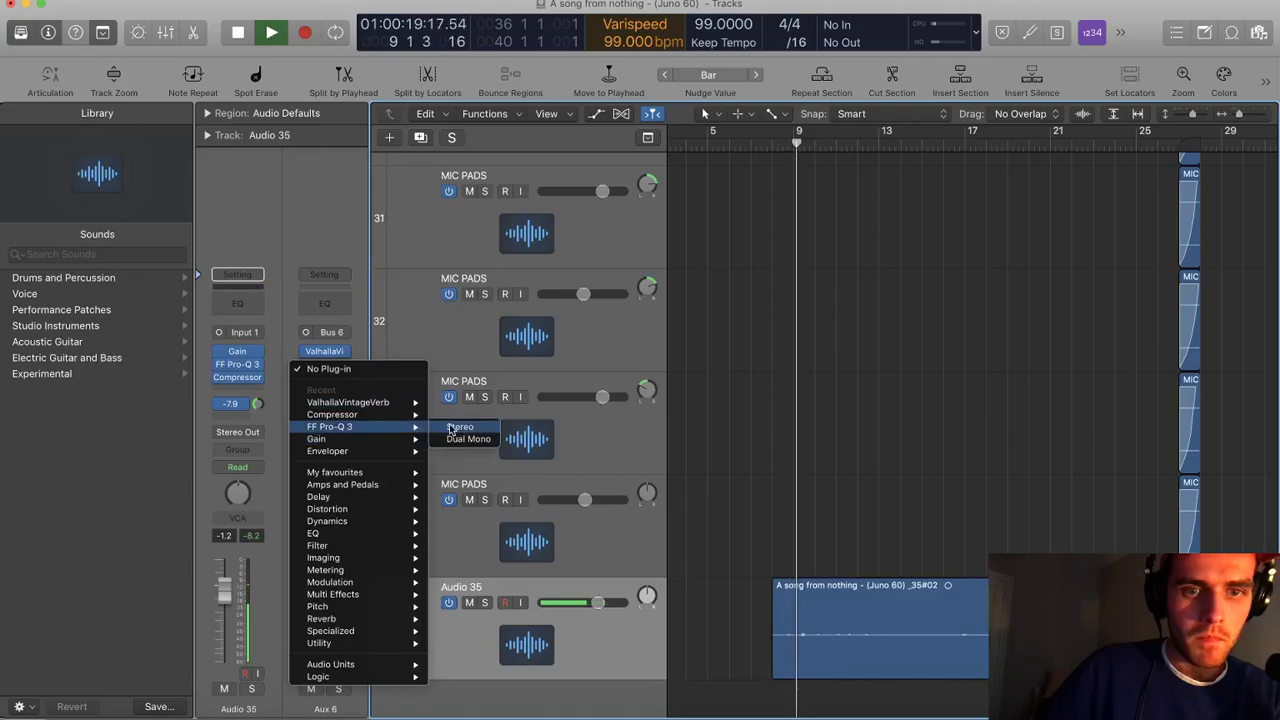
left_click(458, 427)
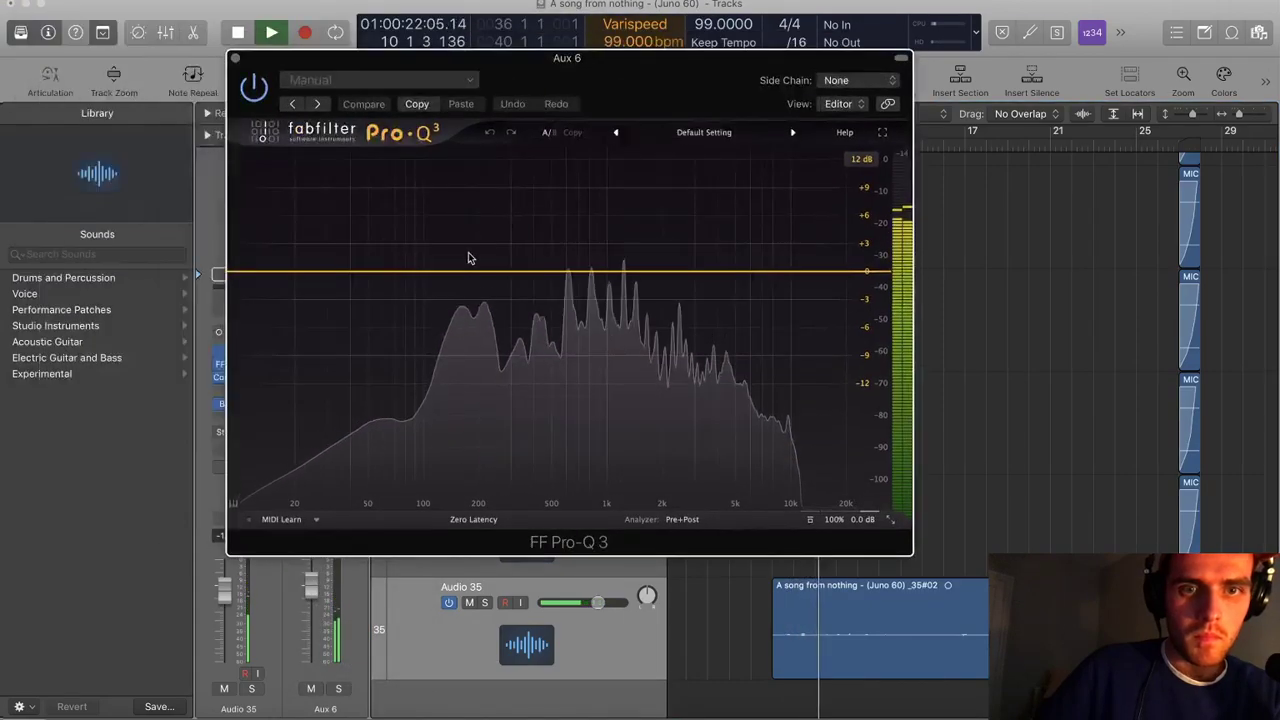
Add a bell cut of about 13 dB near 190 Hz to the Aux 6 equalizer
left_click_drag(472, 264, 476, 331)
left_click_drag(529, 463, 529, 440)
left_click_drag(477, 332, 473, 394)
Add a 24 dB/oct low cut at about 188 Hz to the Aux 6 equalizer and close it
left_click_drag(405, 280, 392, 349)
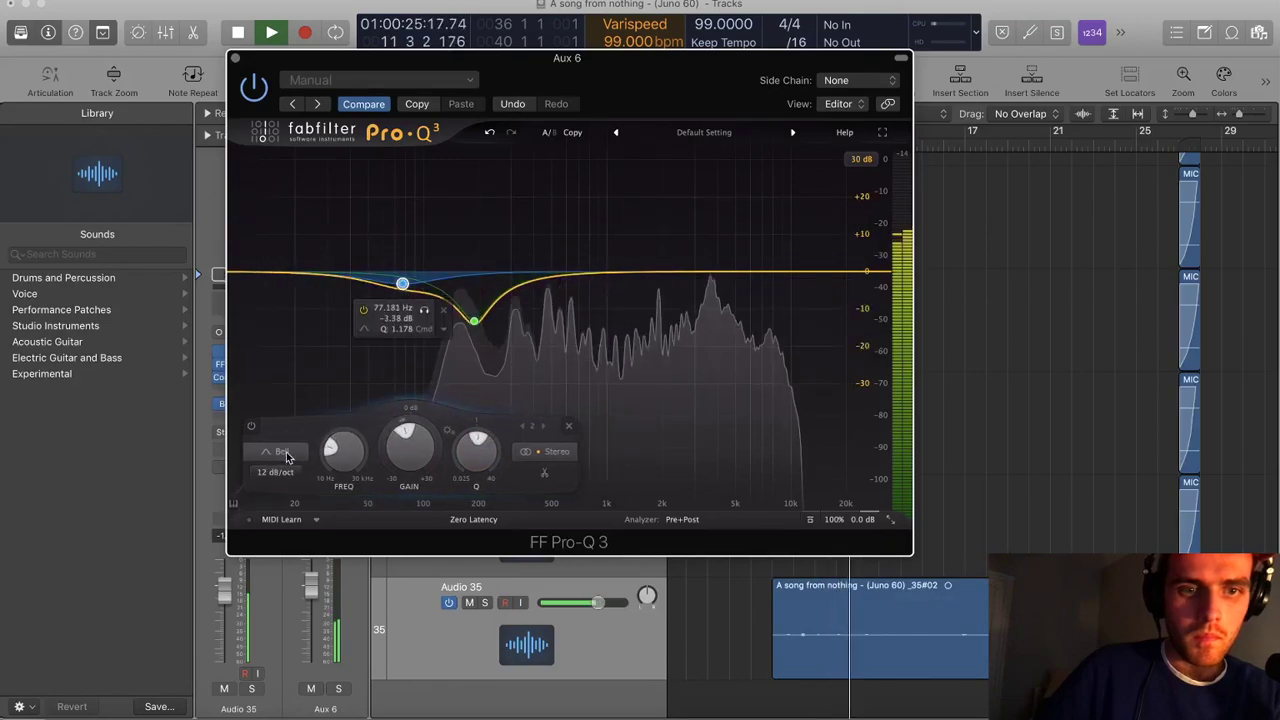
left_click(280, 451)
left_click(286, 337)
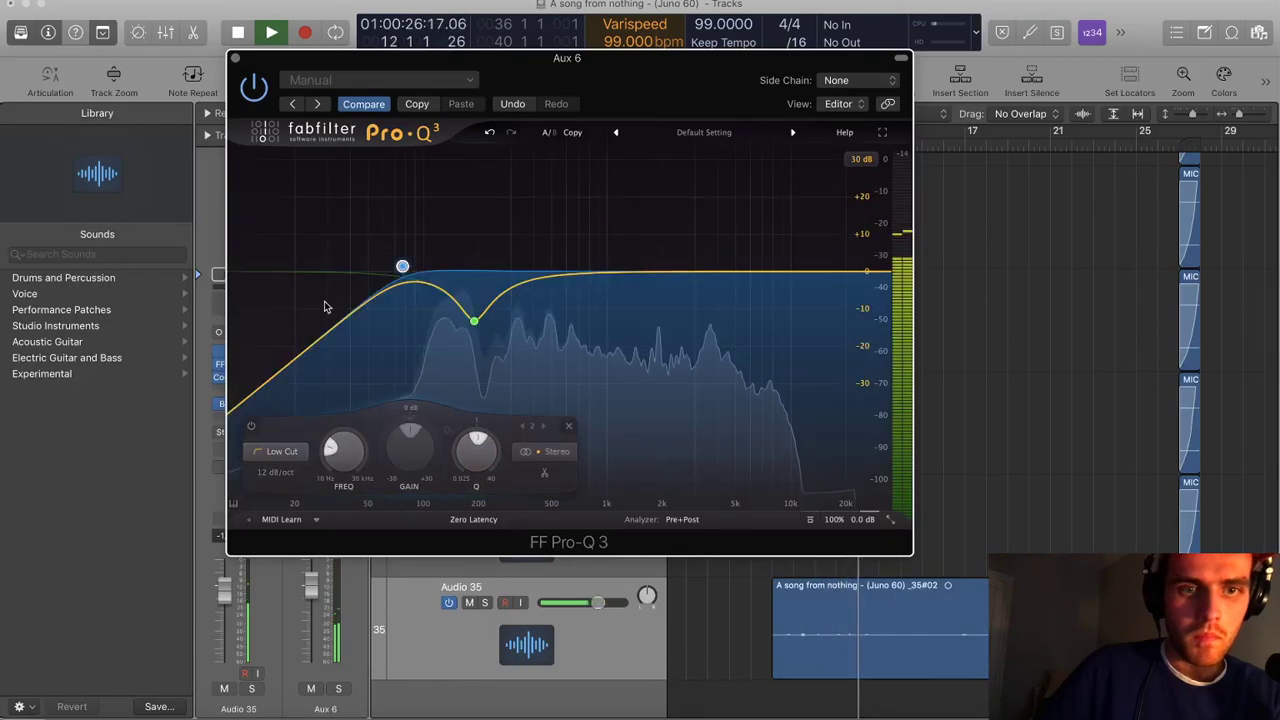
left_click(402, 265, "alt+shift")
left_click(402, 265, "alt+shift")
left_click_drag(402, 265, 469, 279)
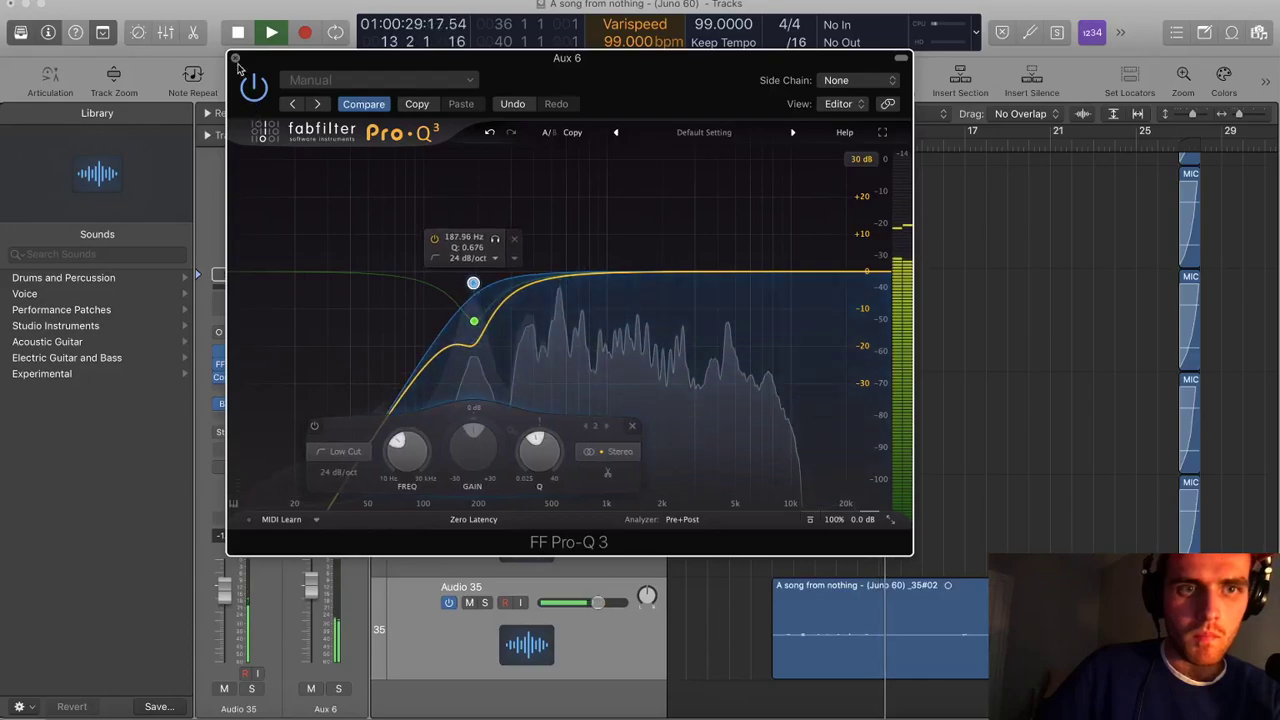
left_click(235, 58)
During playback, lower Audio 35 to -2.4 dB and its Bus 6 send to about -11.1 dB, and stop playback
left_click_drag(225, 591, 225, 604)
scroll(843, 488, "left", 3)
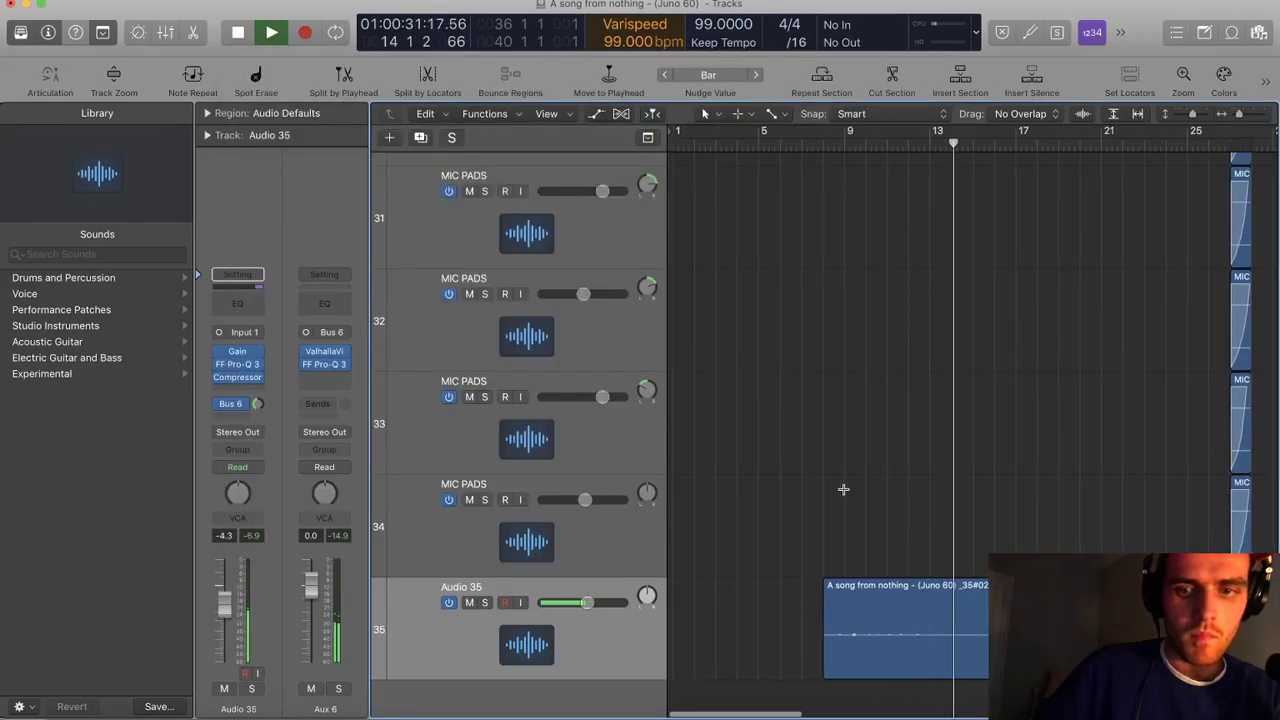
scroll(763, 526, "up", 1)
scroll(766, 520, "down", 4)
scroll(766, 520, "up", 4)
scroll(768, 524, "down", 4)
scroll(795, 566, "up", 3)
scroll(810, 557, "down", 3)
scroll(815, 558, "down", 4)
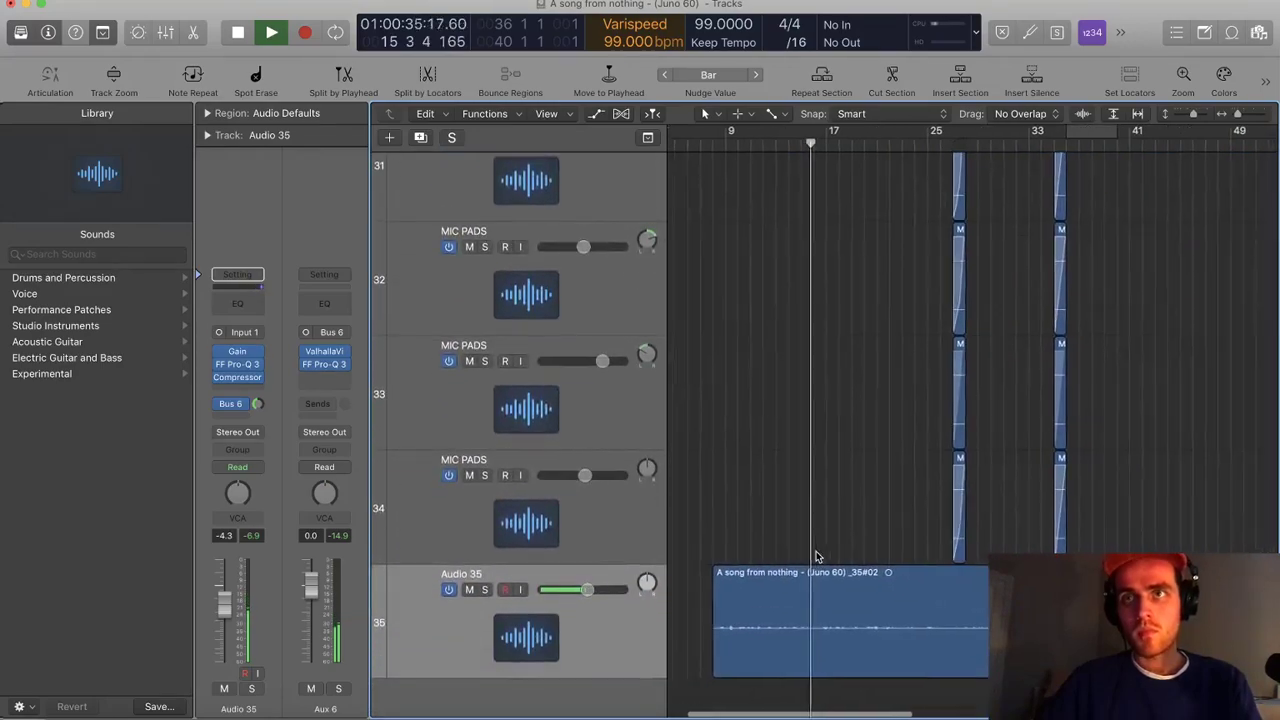
scroll(850, 540, "down", 5)
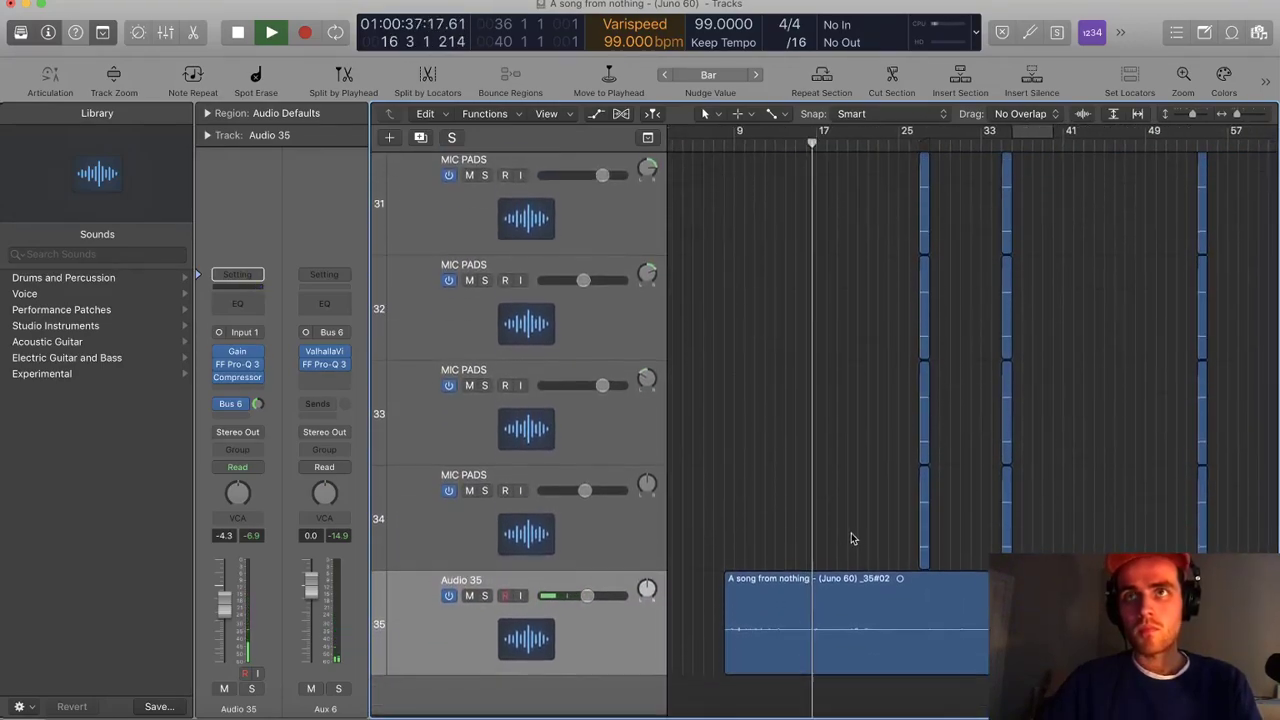
scroll(812, 526, "up", 3)
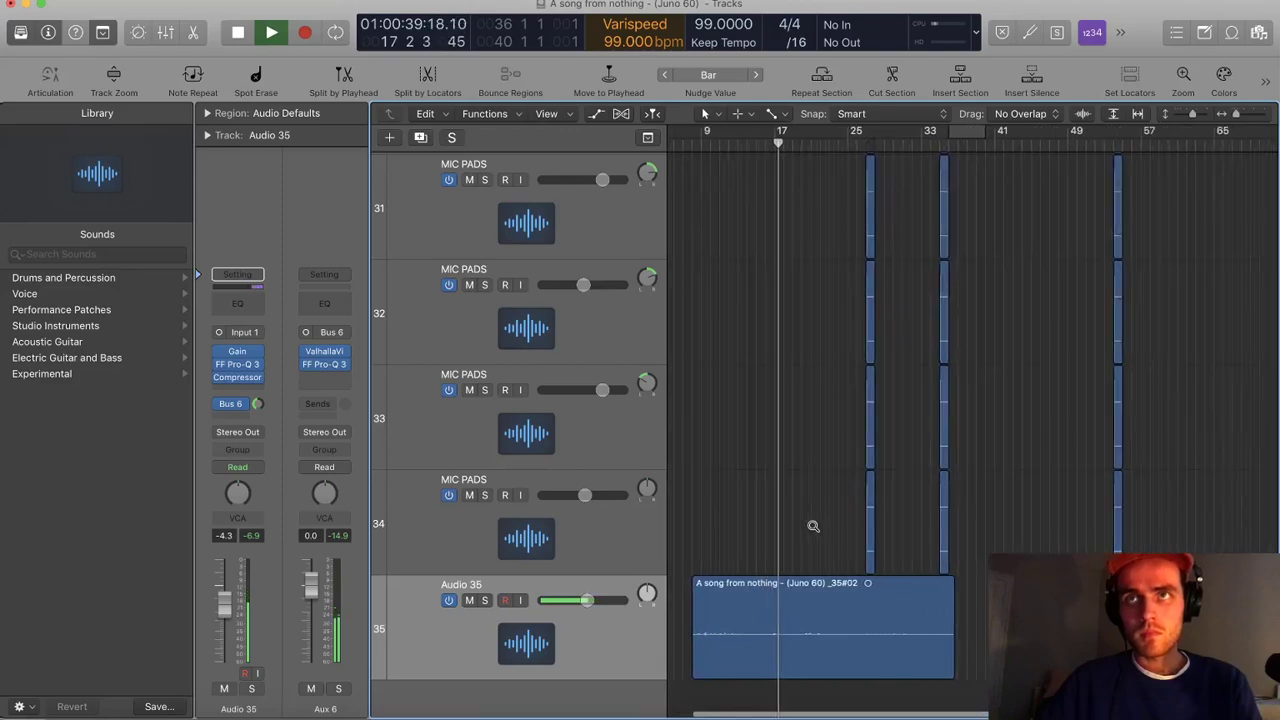
scroll(814, 531, "left", 3)
left_click_drag(588, 601, 587, 601)
left_click_drag(257, 404, 256, 414)
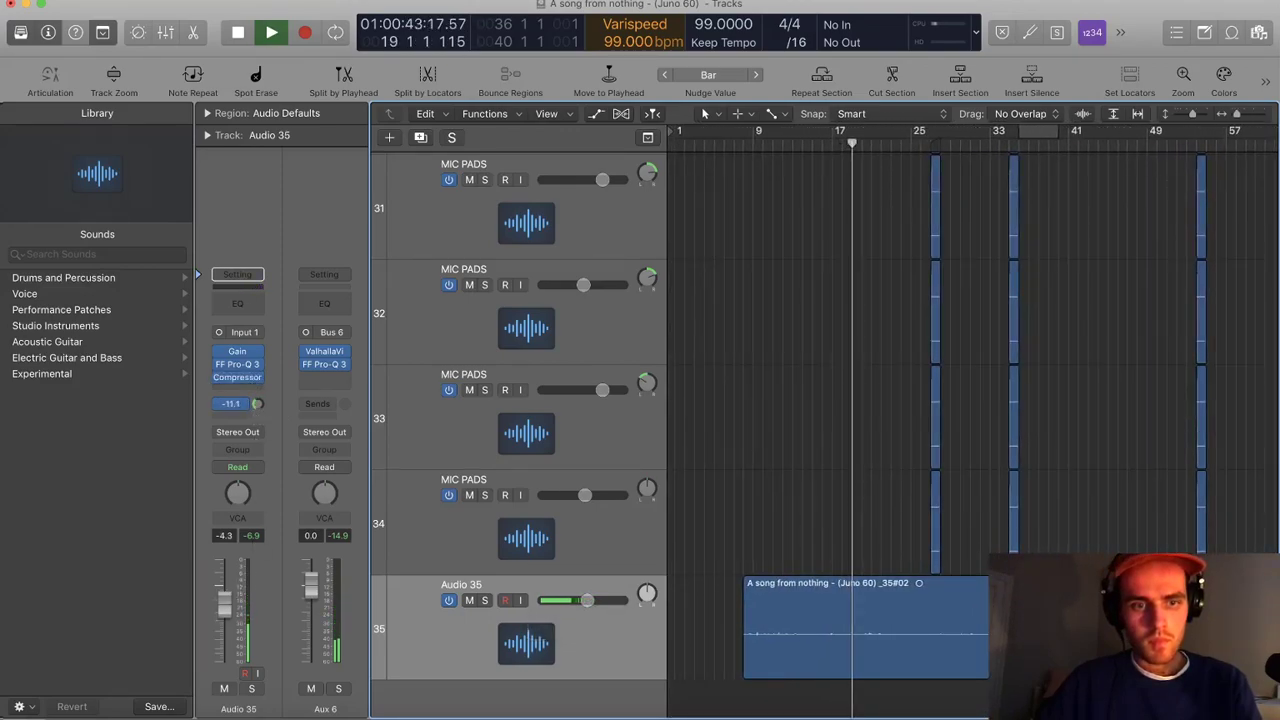
scroll(948, 486, "down", 4)
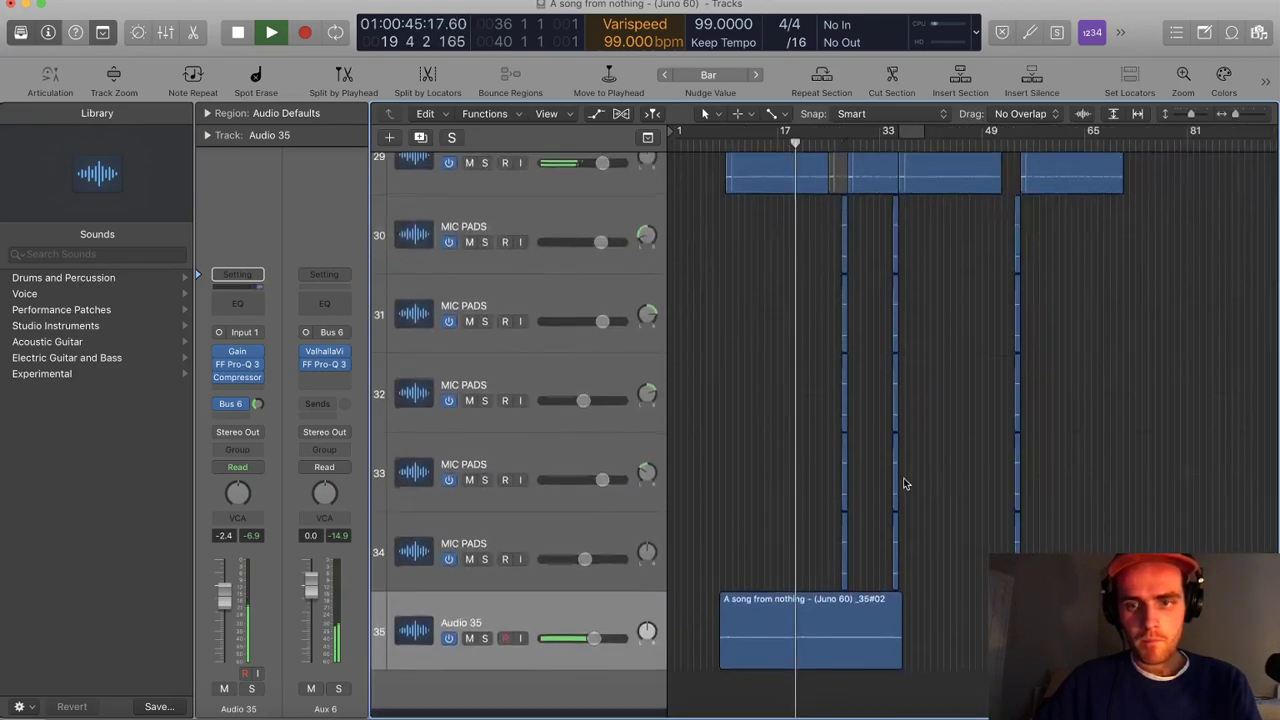
scroll(903, 478, "up", 2)
key("space")
scroll(751, 521, "up", 1)
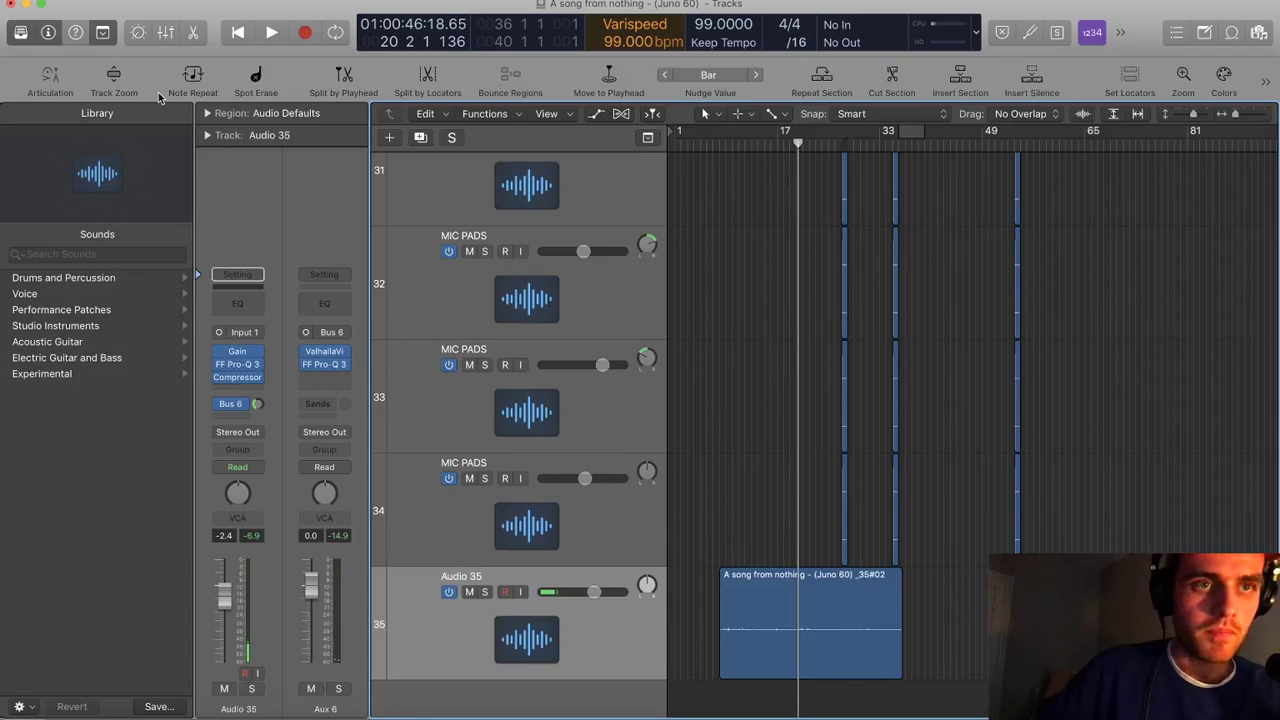
Check the input device choice in the audio device preferences and close the preferences
left_click(75, 2)
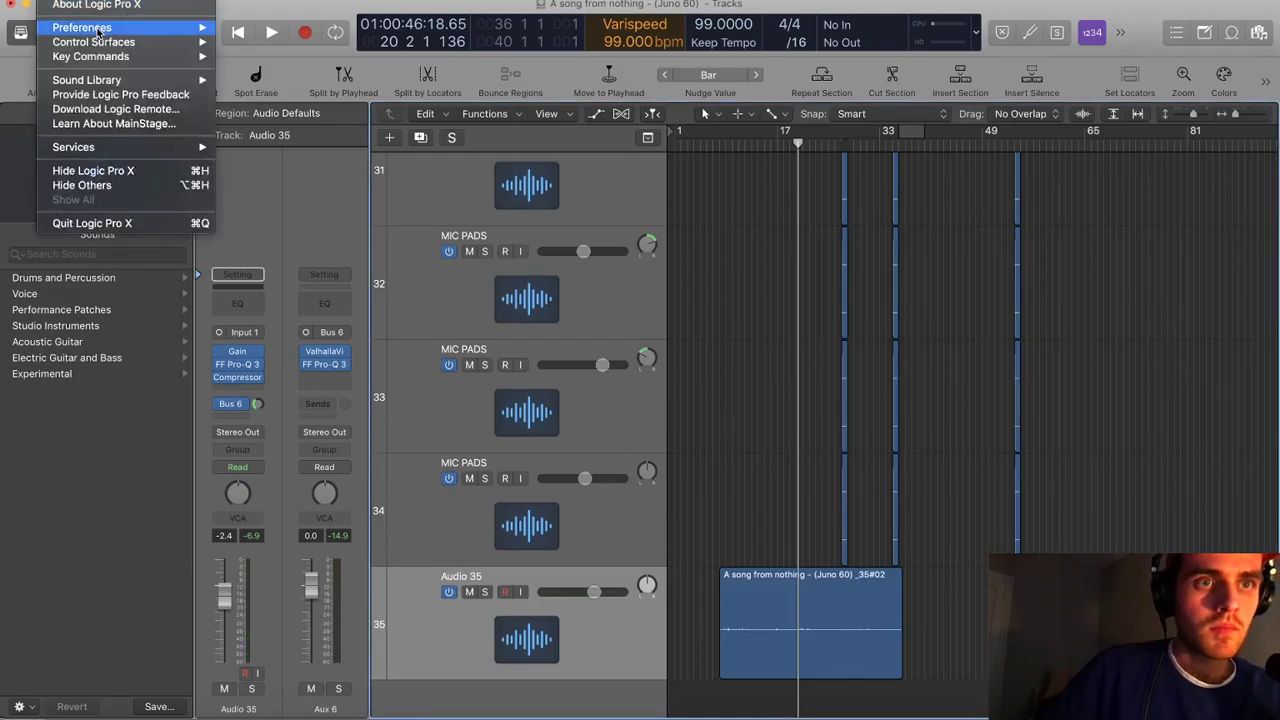
mouse_move(82, 27)
left_click(248, 42)
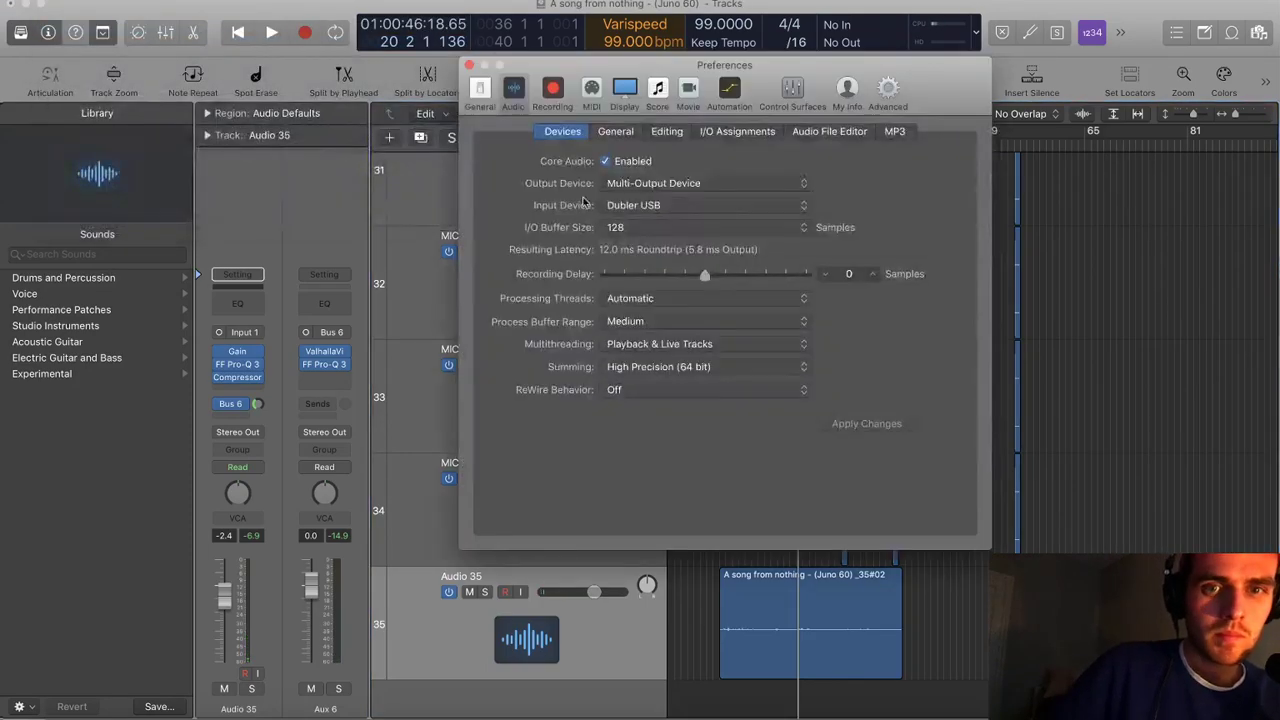
left_click(625, 200)
left_click(586, 108)
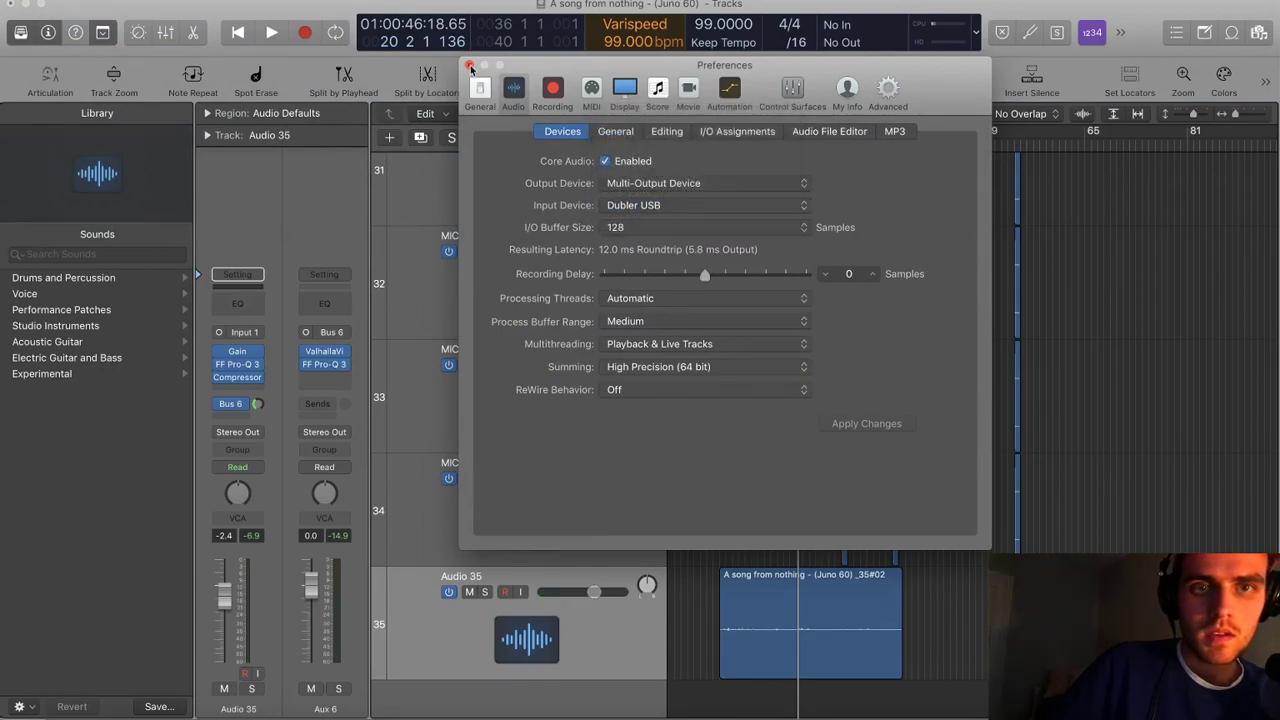
left_click(470, 66)
Duplicate the Audio 35 track with its channel settings and mute the original
key("super+d")
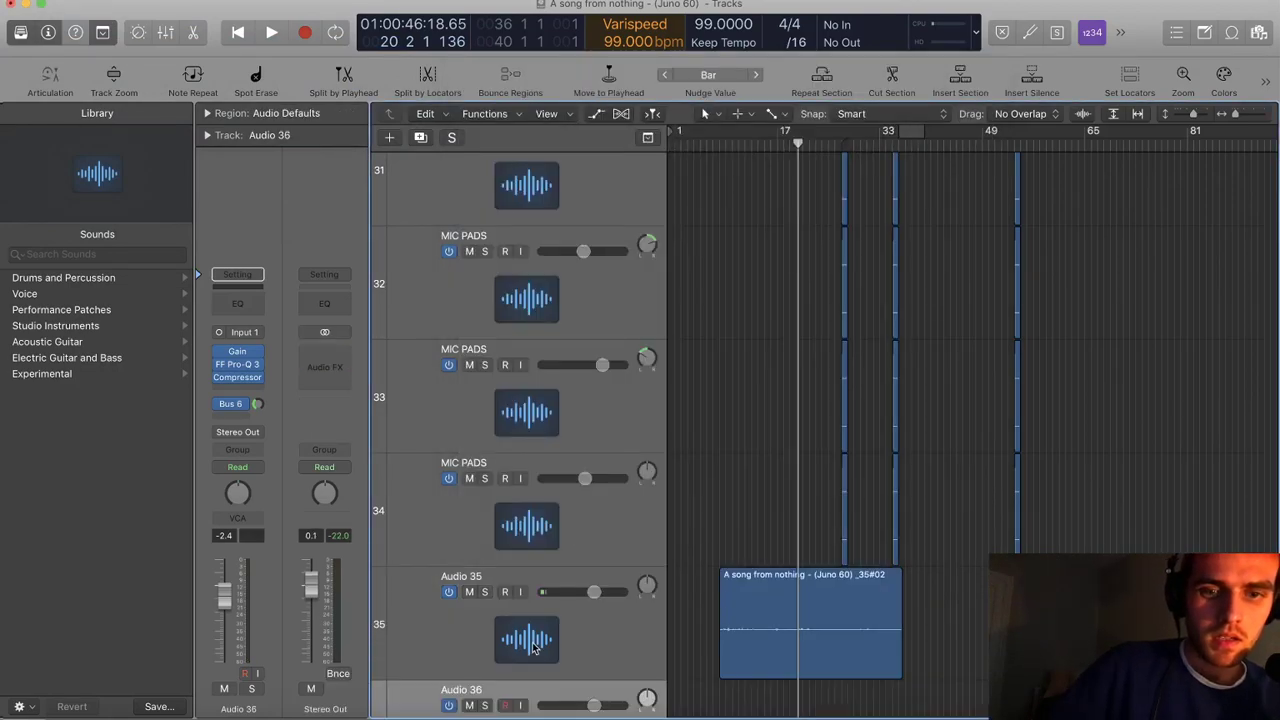
scroll(528, 647, "down", 3)
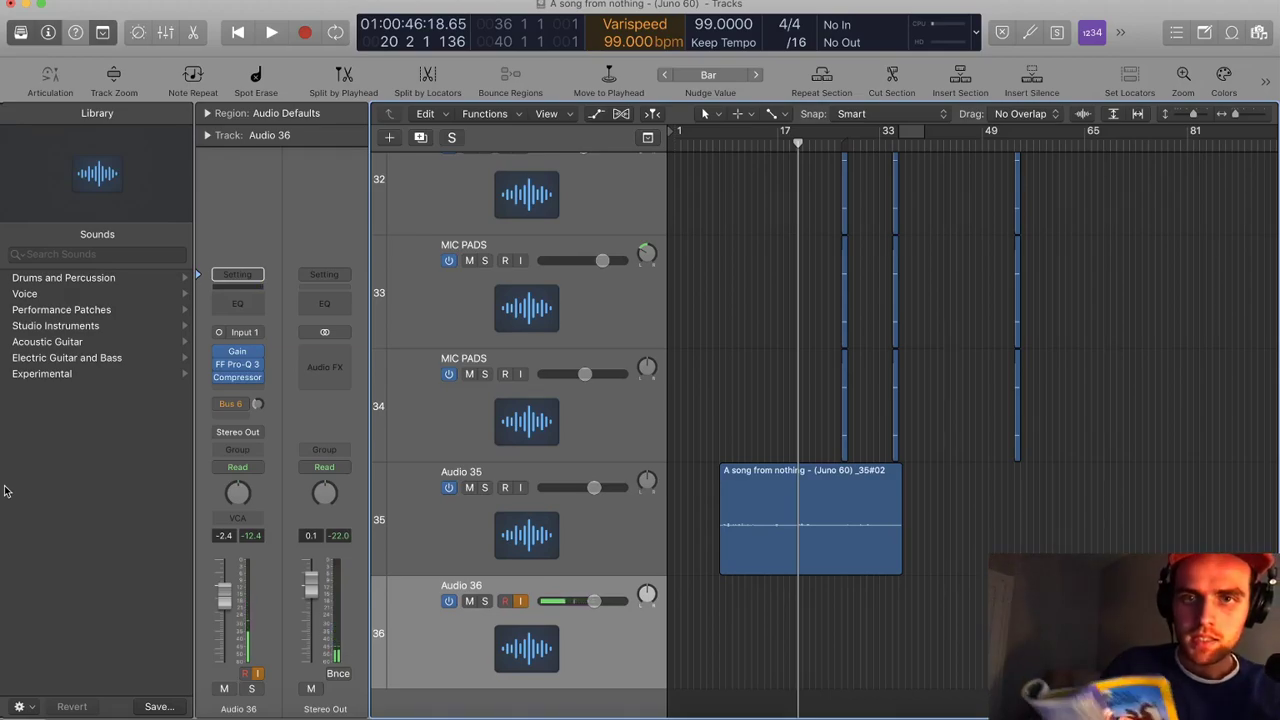
left_click(707, 146)
left_click(470, 489)
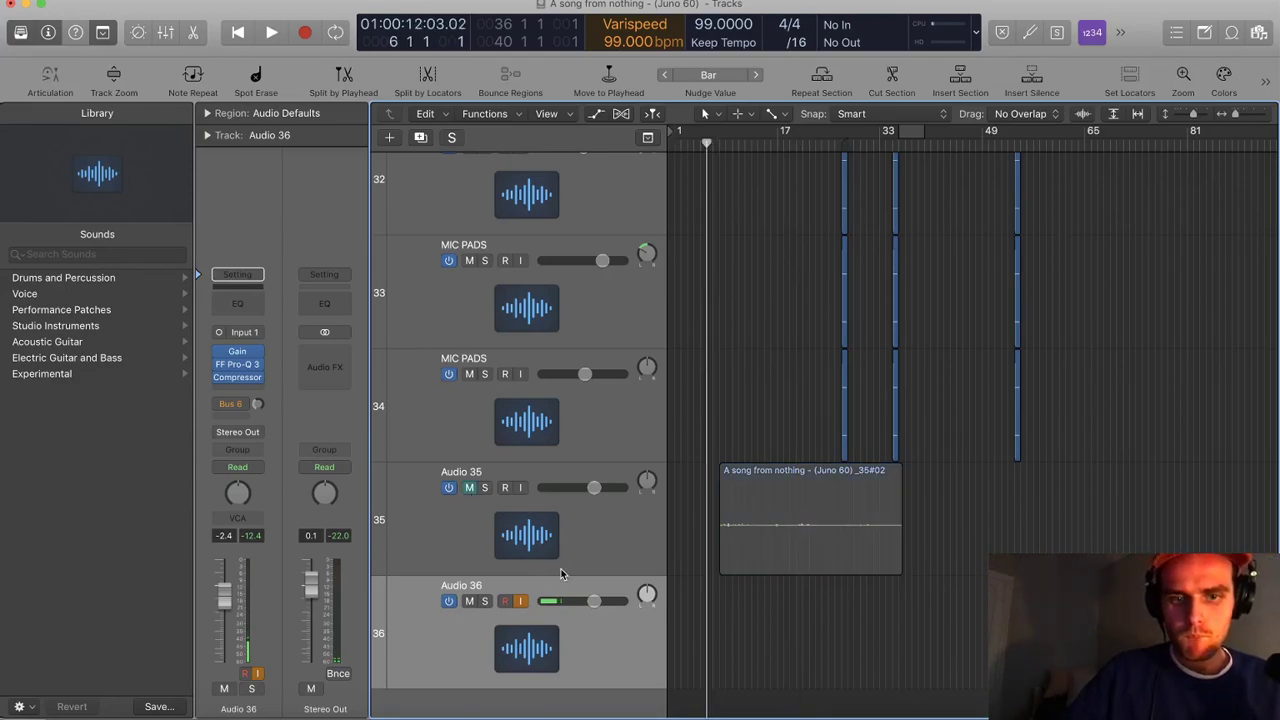
Record another microphone take on Audio 36 from bar 8 and stop the recording
left_click(719, 147)
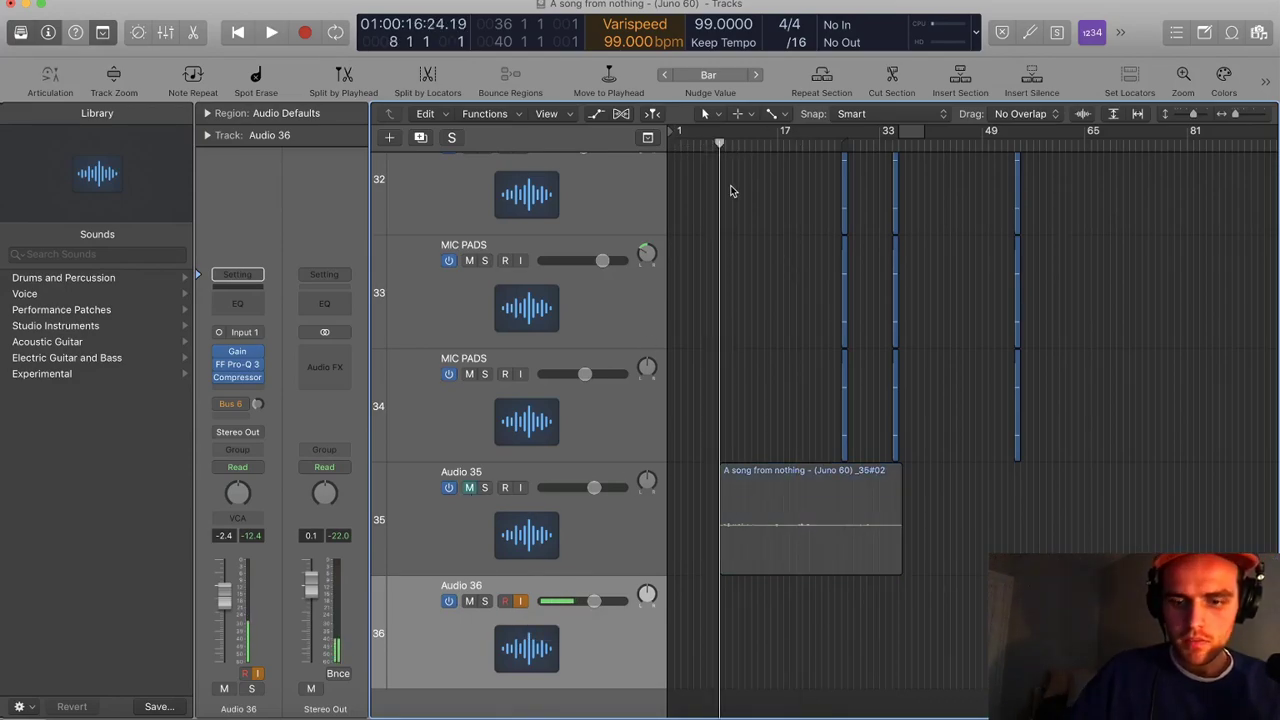
key("r")
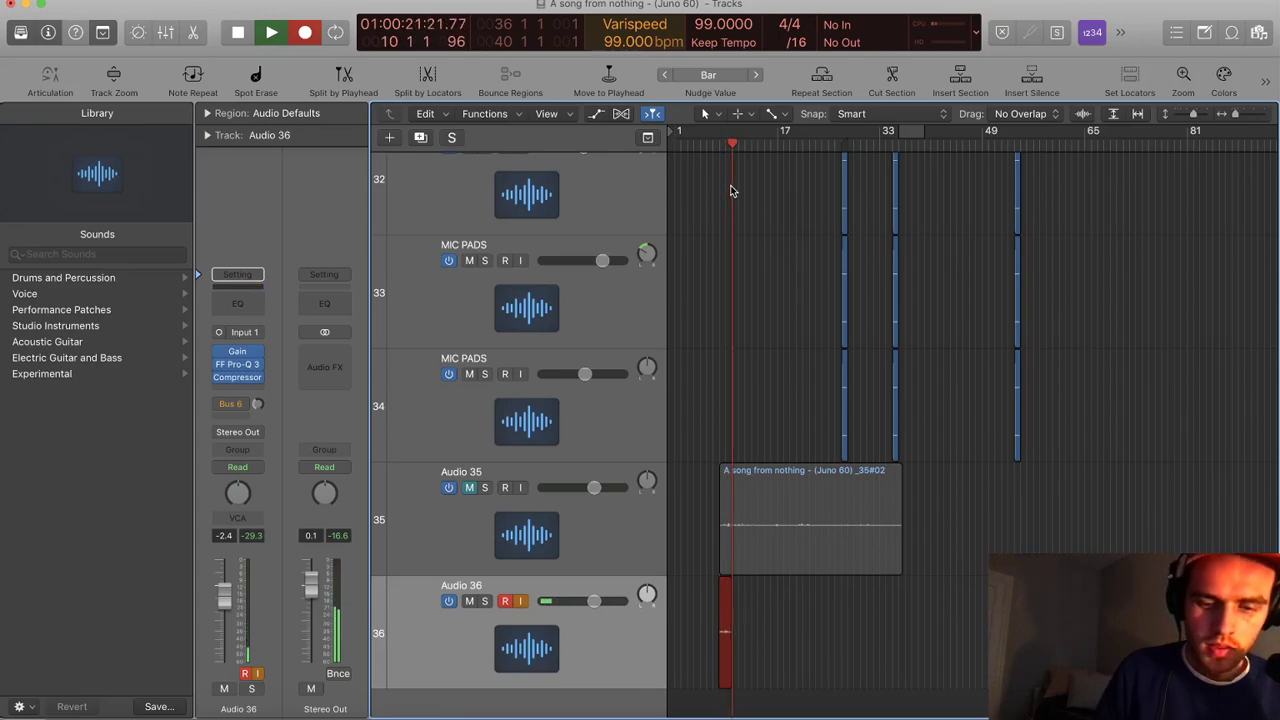
key("super+period")
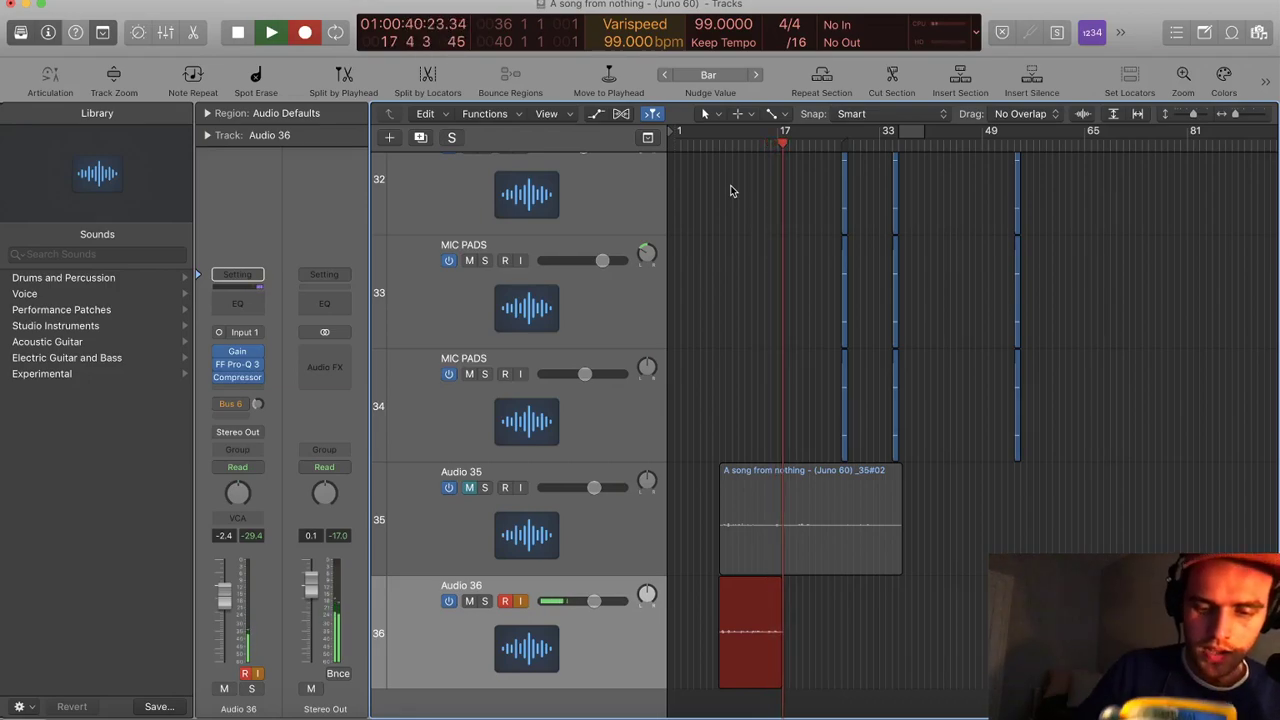
key("space")
Remove the new take along with the duplicated Audio 36 track, and unmute Audio 35
key("super+z")
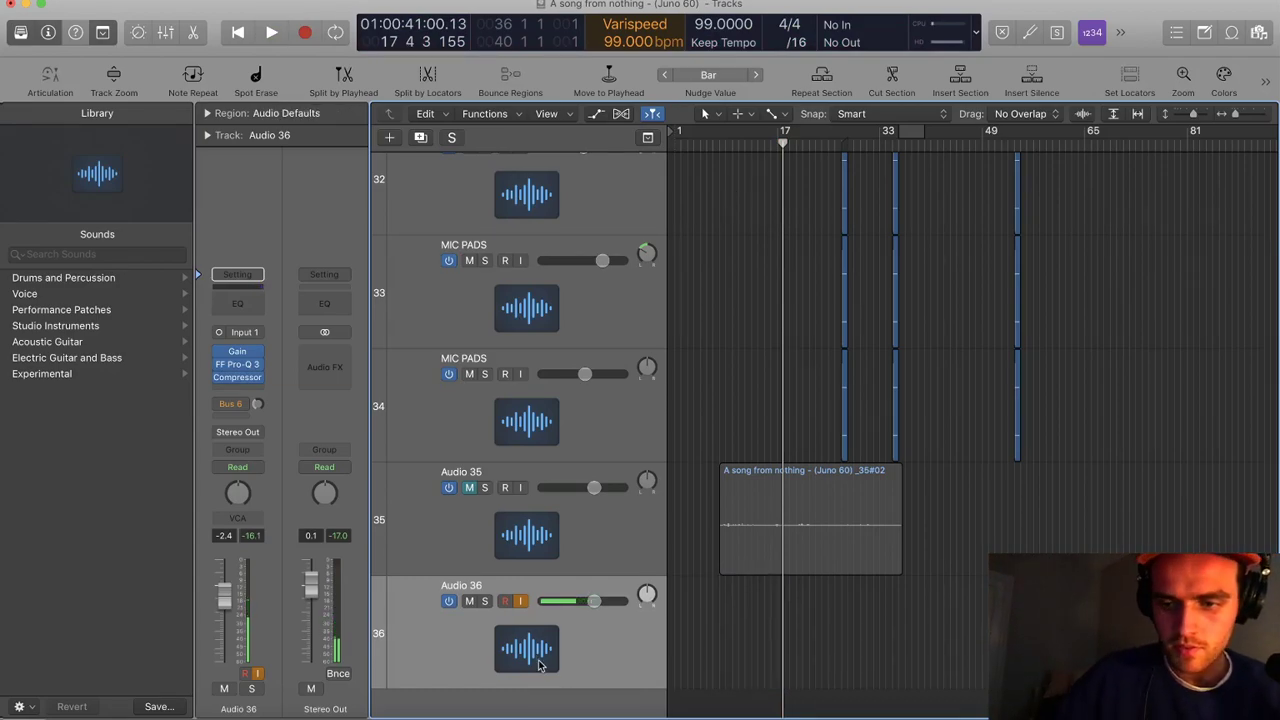
key("super+BackSpace")
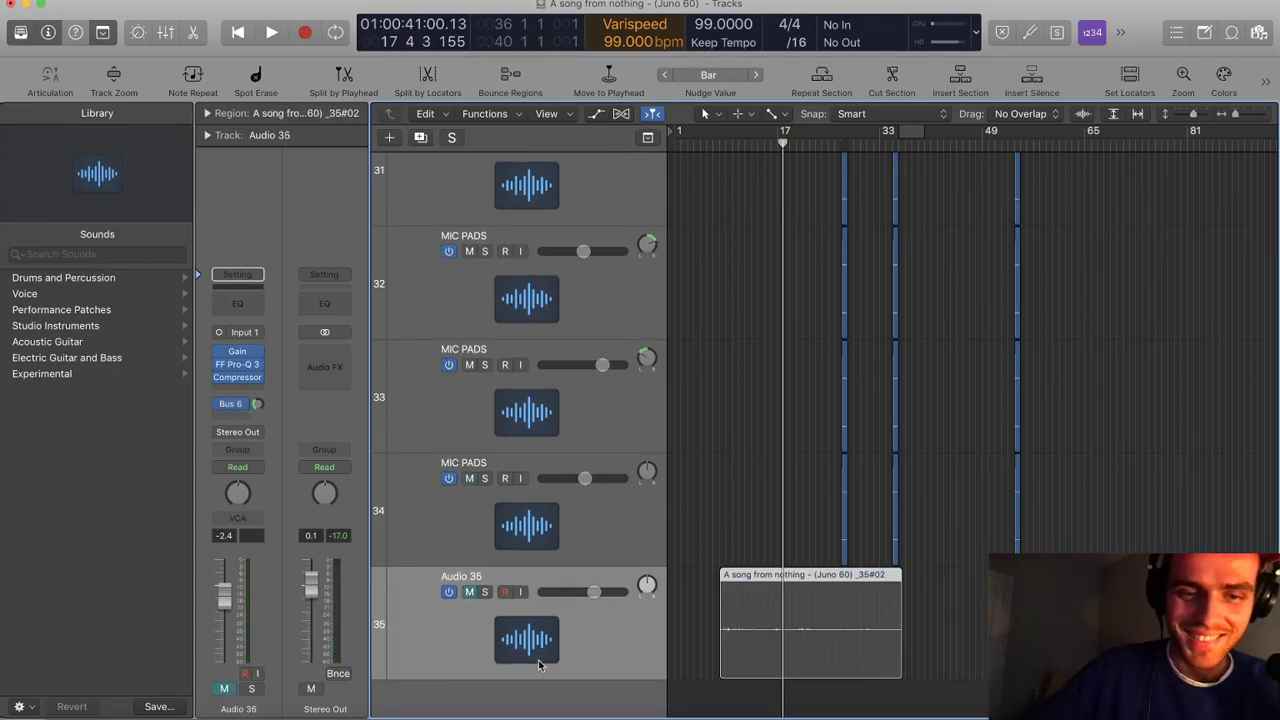
left_click(472, 594)
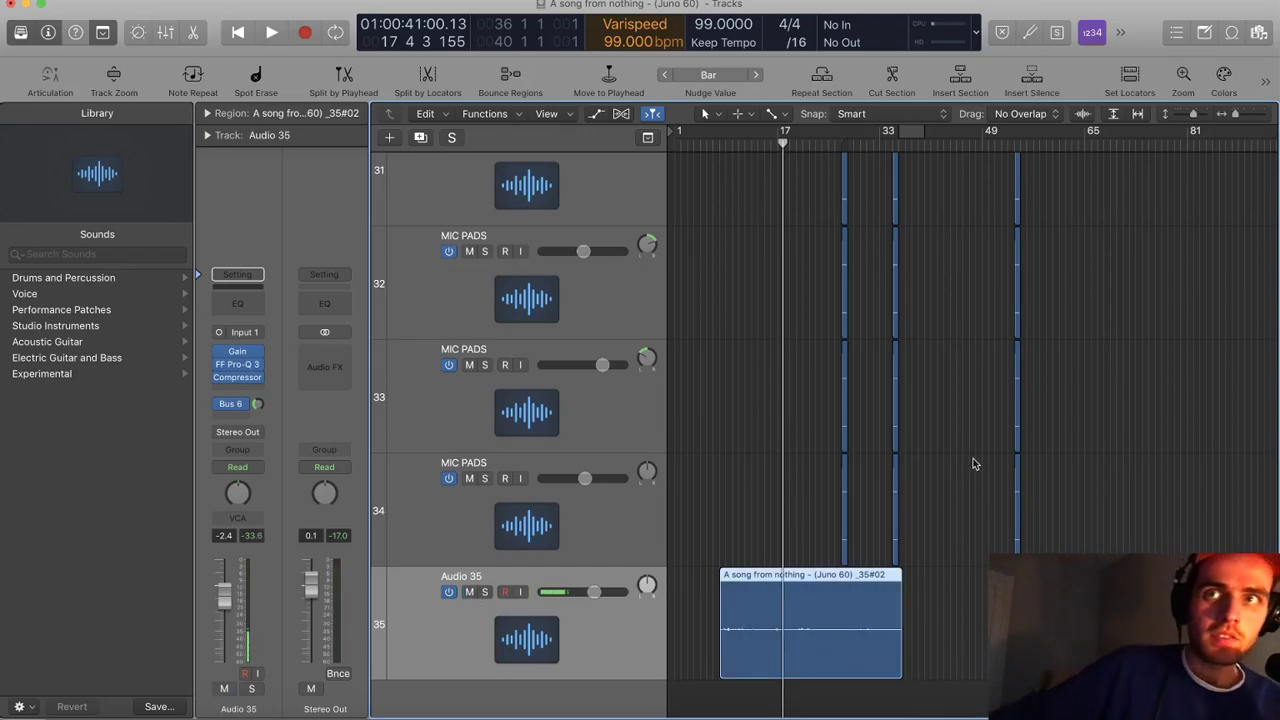
left_click(1025, 462)
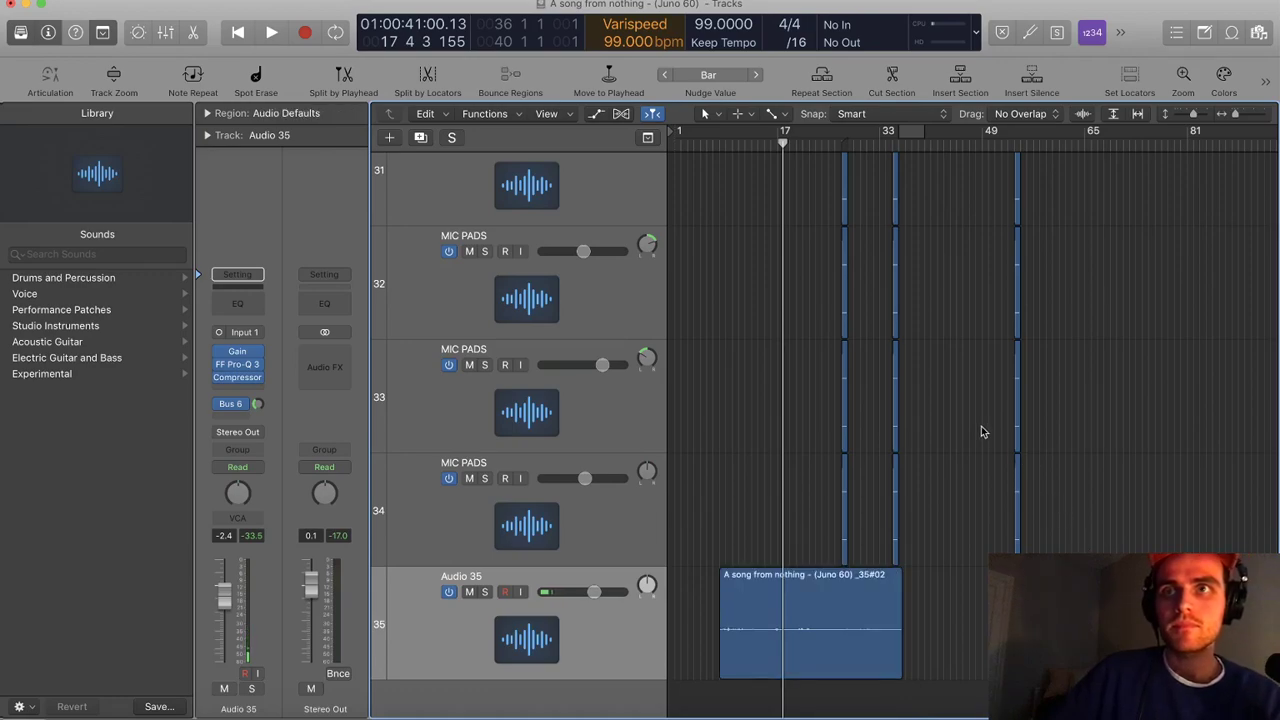
Play the song from bar 9 and lower the Audio 35 track volume to -2.9 dB
scroll(978, 433, "down", 1)
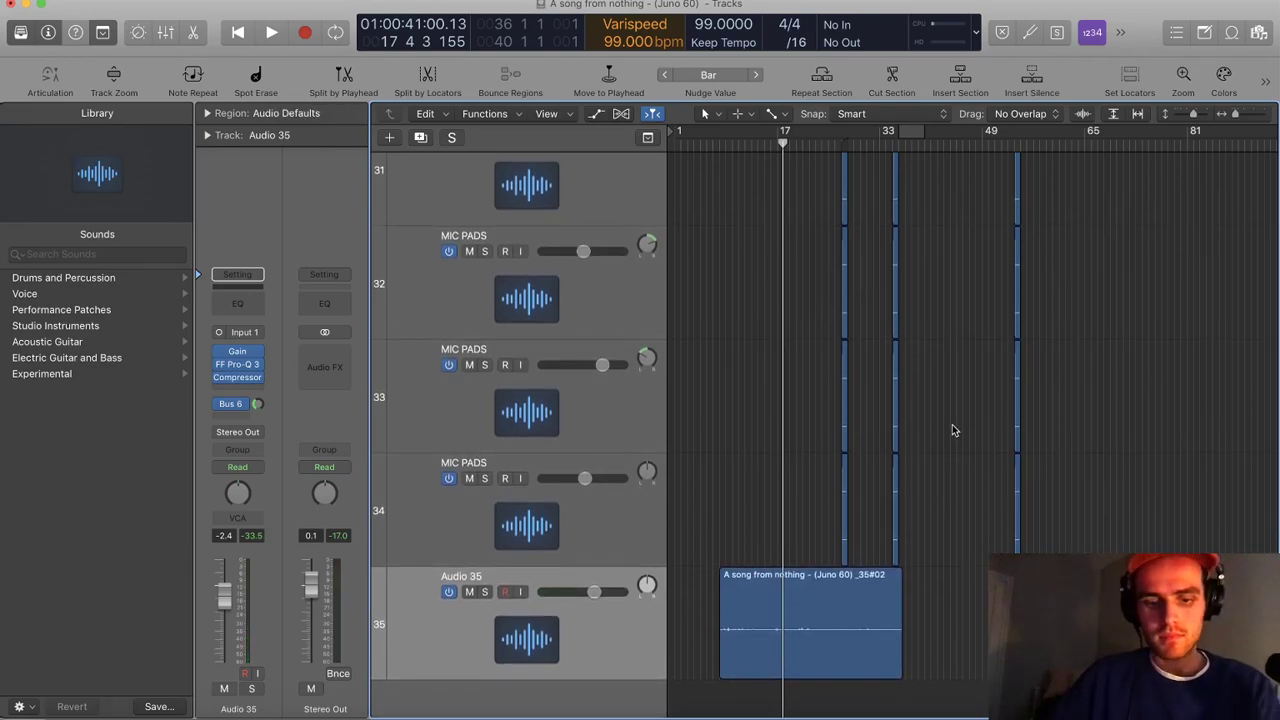
scroll(954, 427, "up", 5)
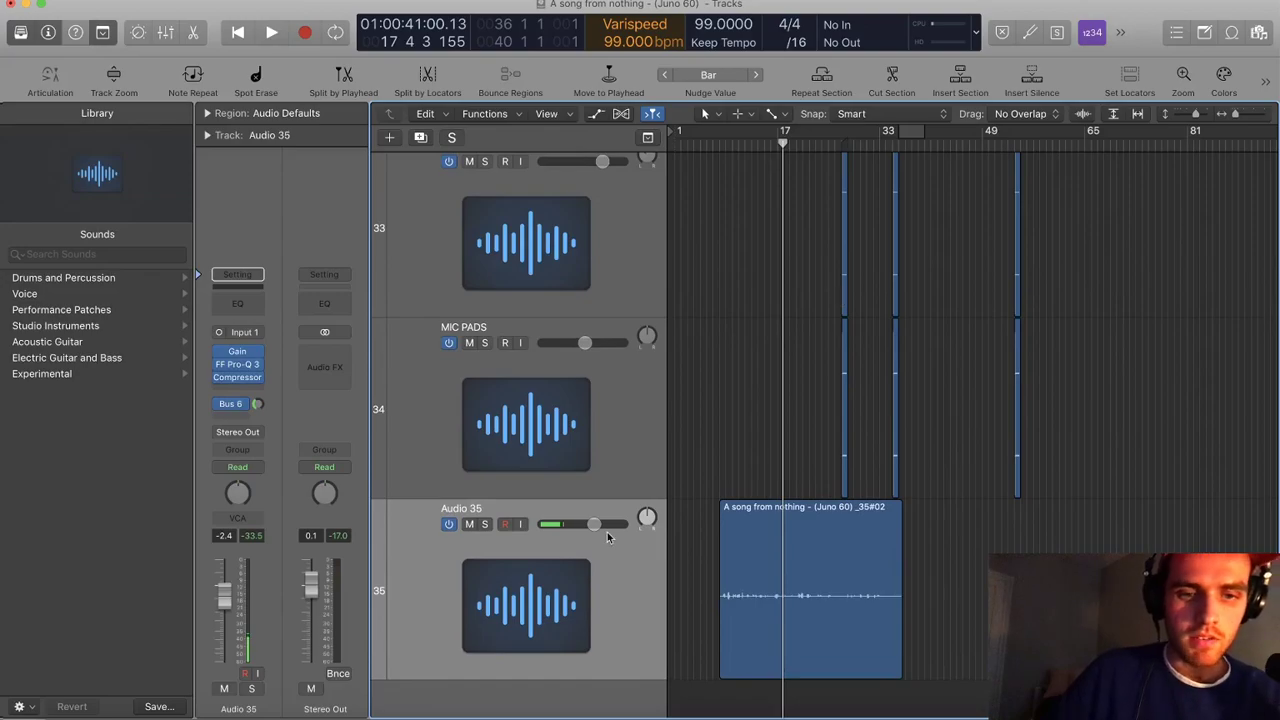
left_click(726, 138)
key("super+Up")
key("super+Up")
key("super+Up")
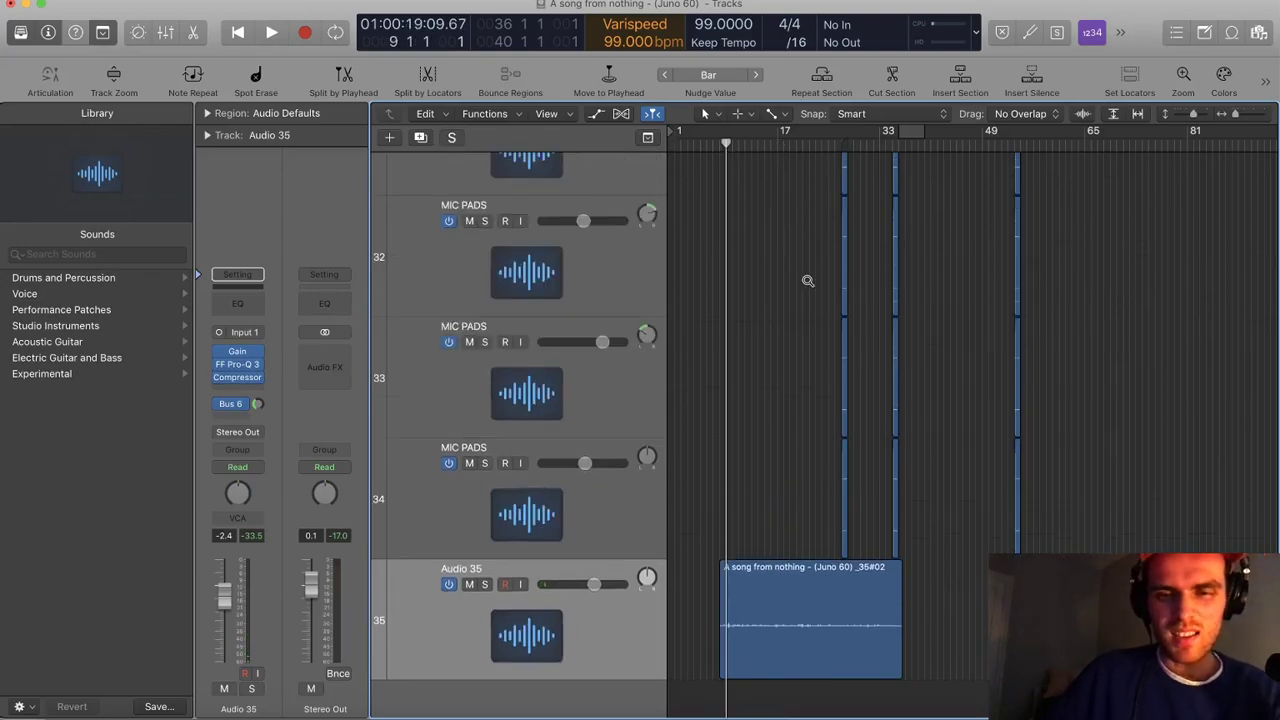
key("super+Left")
key("super+Up")
key("super+Up")
key("space")
scroll(798, 298, "down", 2)
left_click(577, 663)
left_click_drag(640, 662, 638, 662)
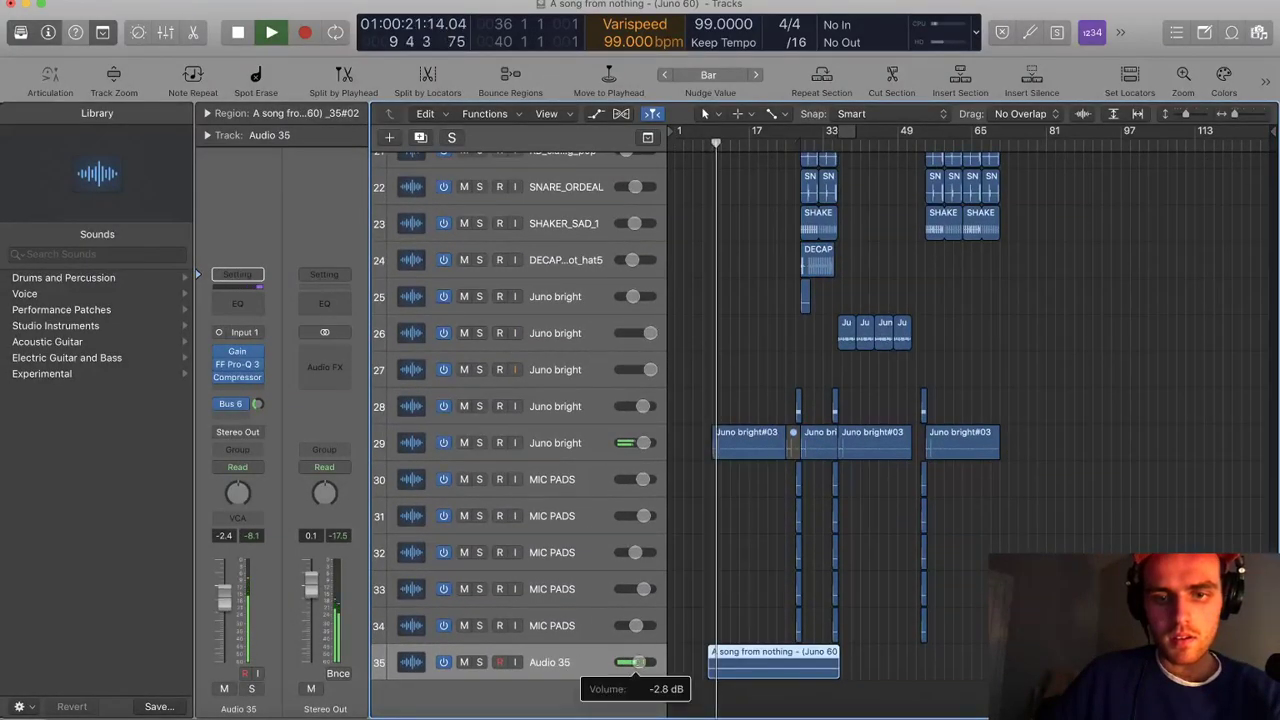
Rename the Audio 35 track as DRAFT VOCAL and stop playback
double_click(550, 662)
type("DRAFT VOCAL")
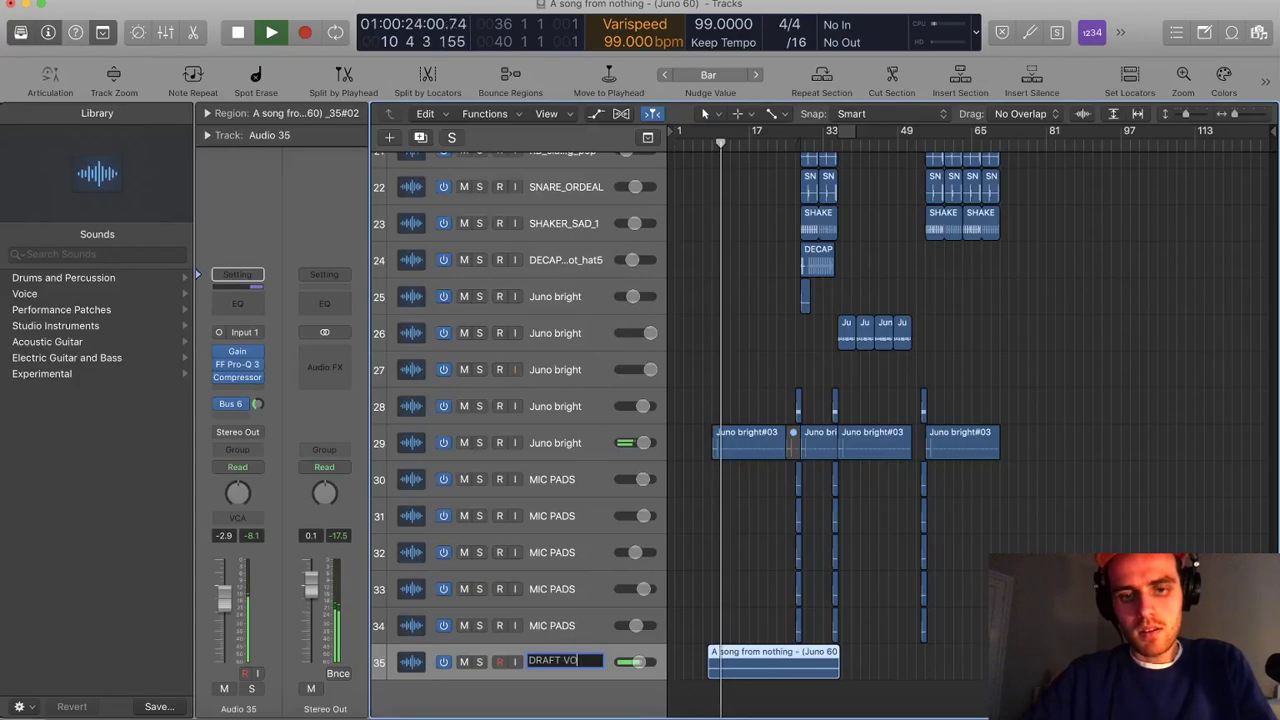
key("Return")
left_click(731, 573)
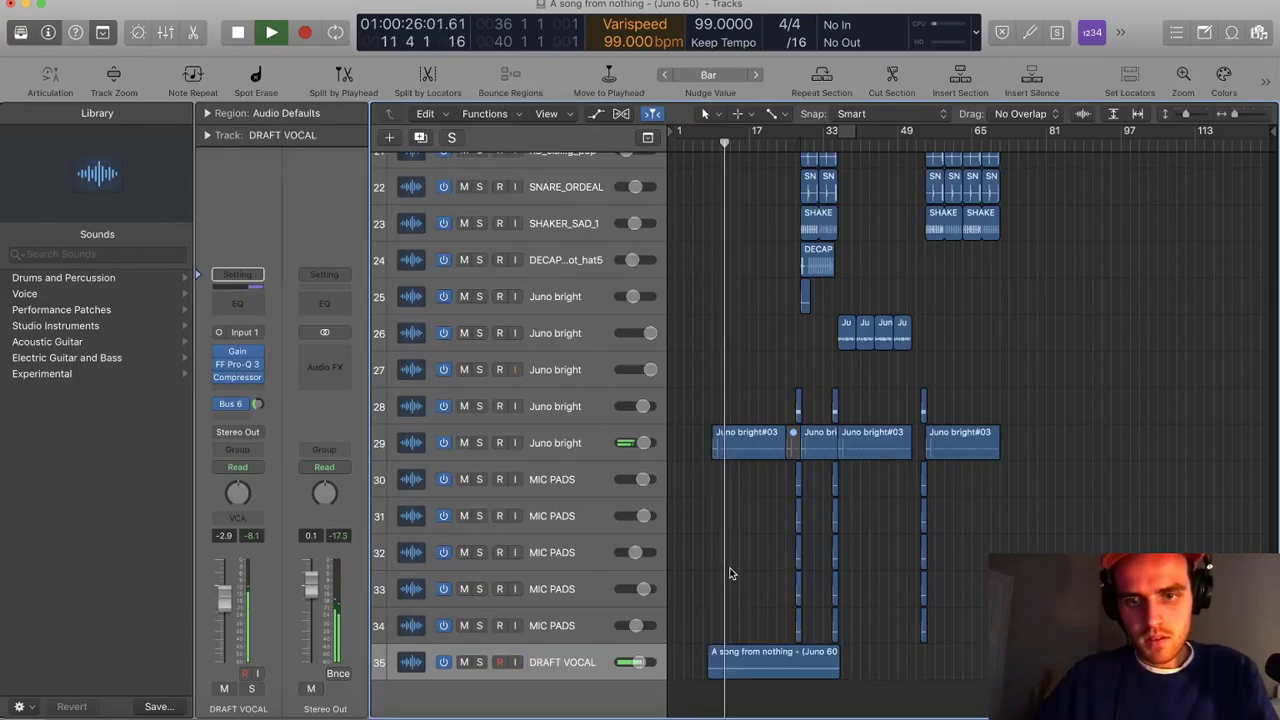
key("super+Up")
key("super+Up")
key("super+Up")
key("super+Up")
key("space")
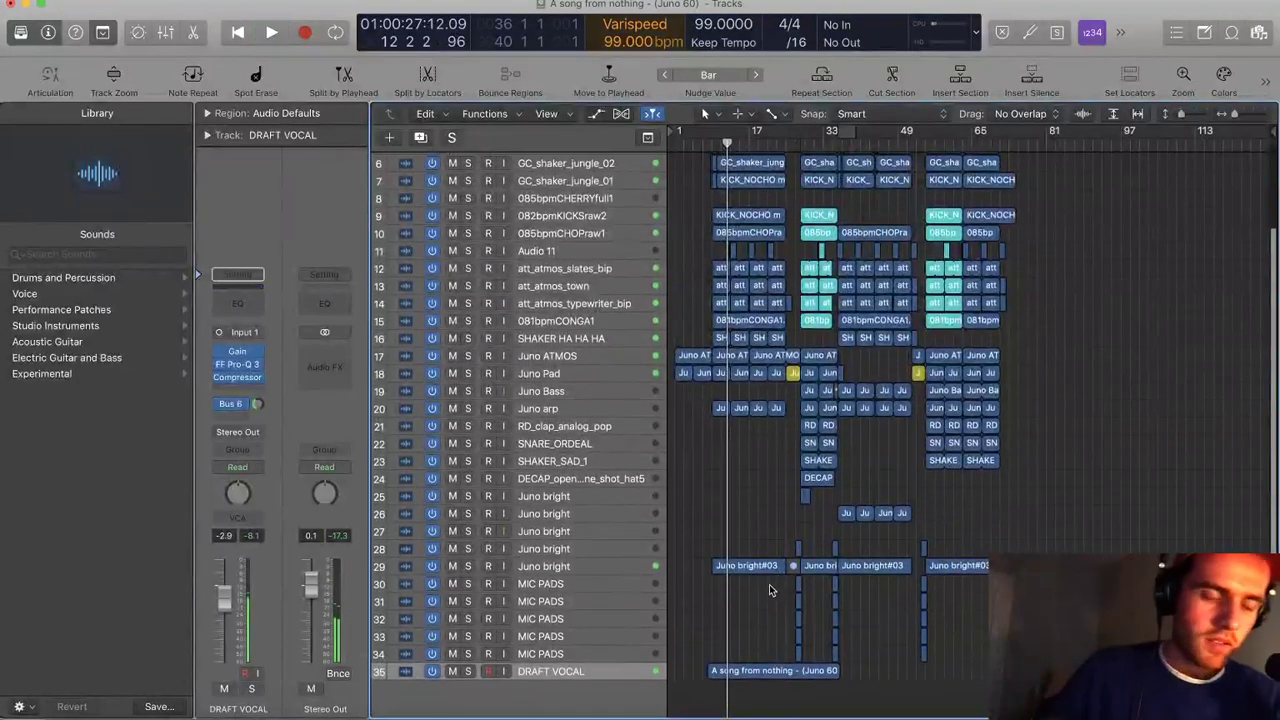